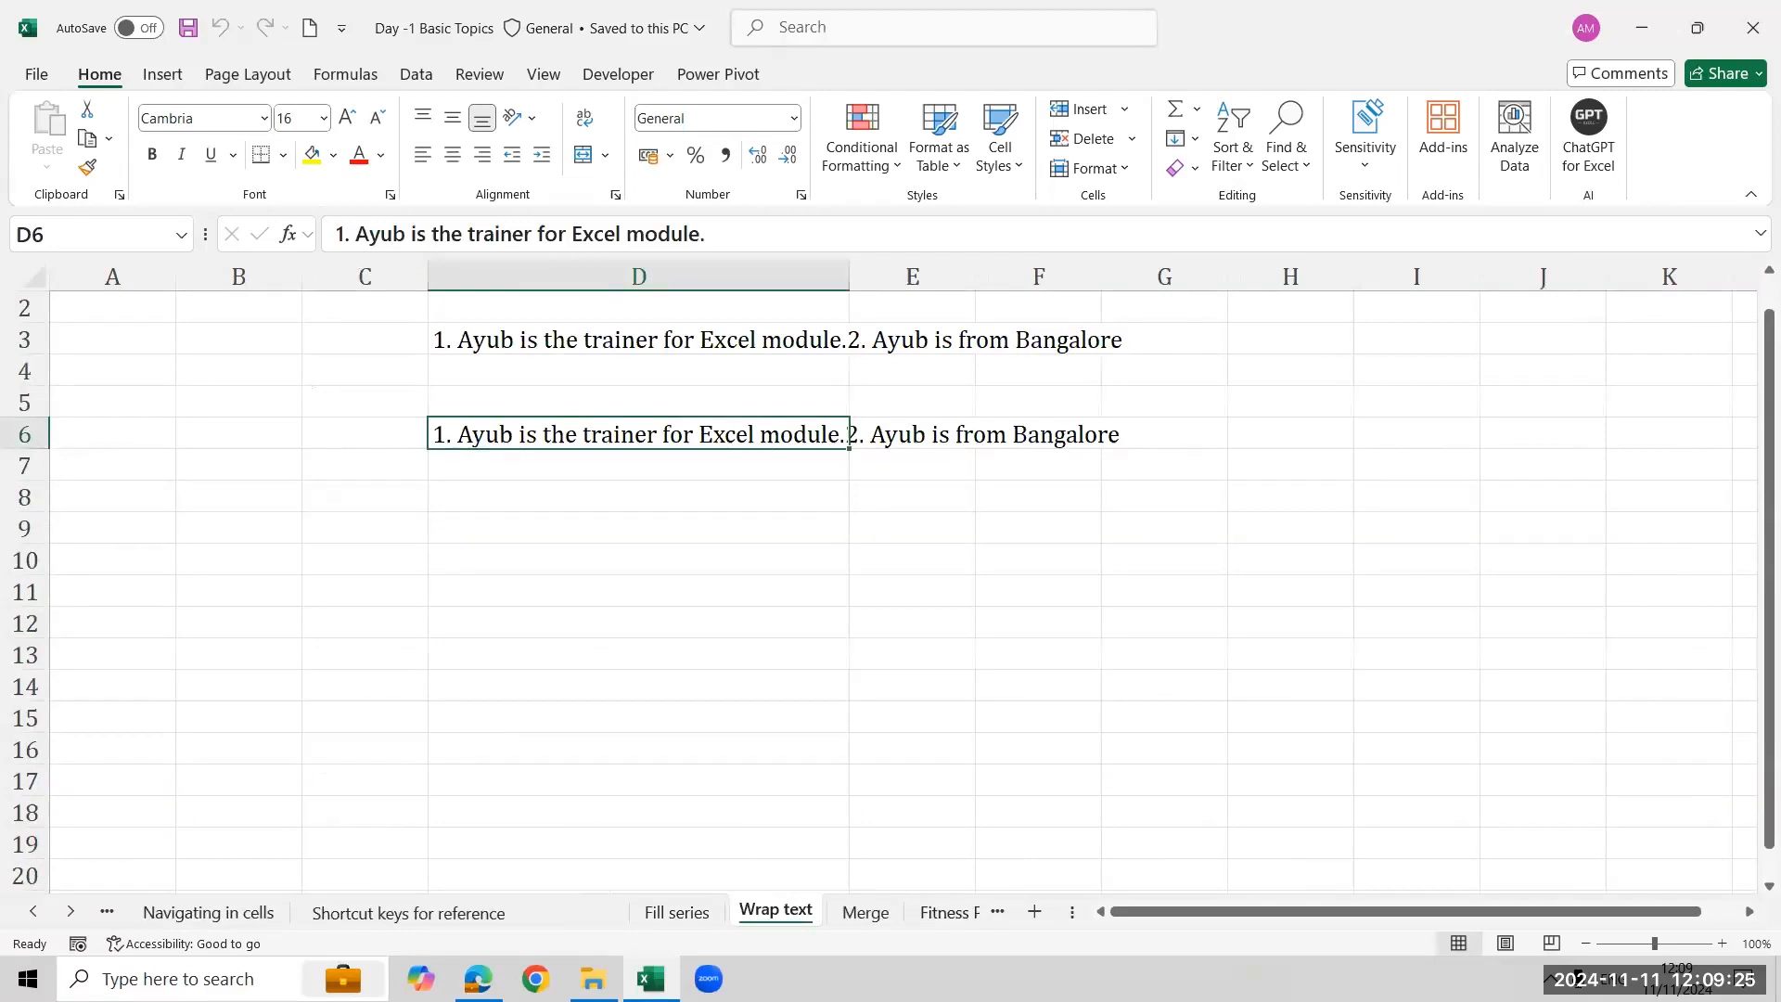
- Browse the workbook's worksheets from Fill series through Fitness Progress and back to the Wrap text sheet
key("ctrl+Page_Up")
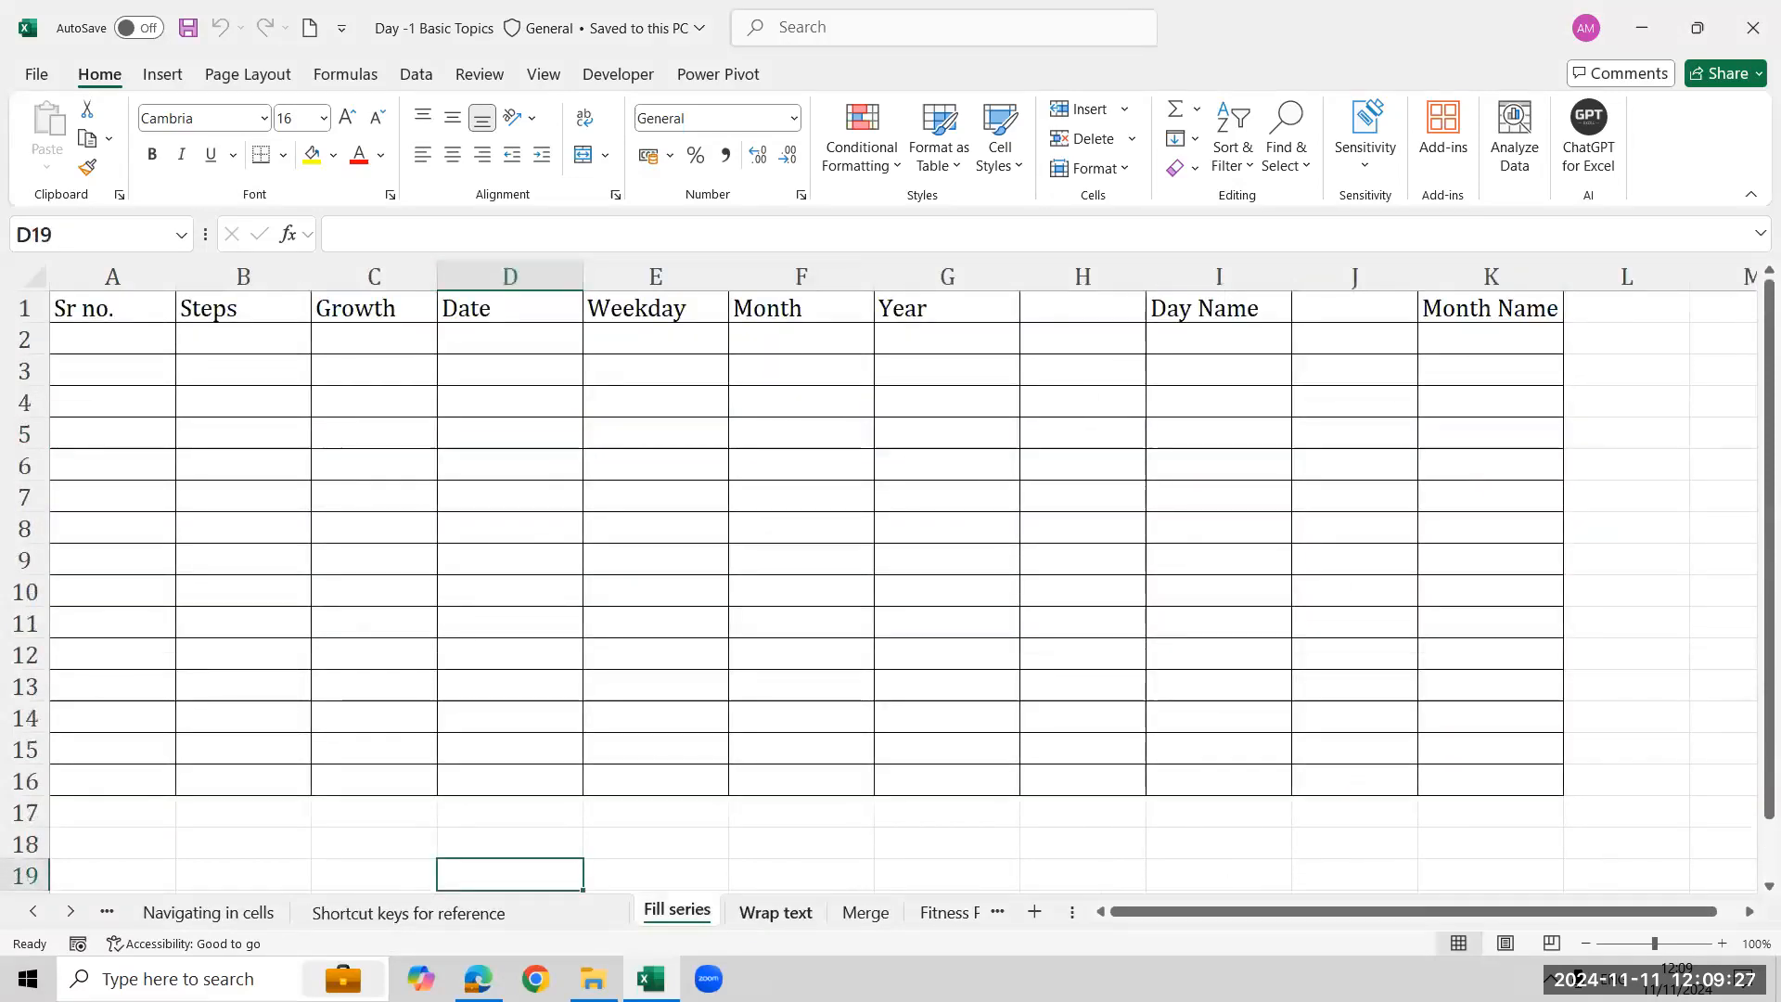
key("ctrl+Page_Down")
key("ctrl+Page_Down")
key("ctrl+Page_Down")
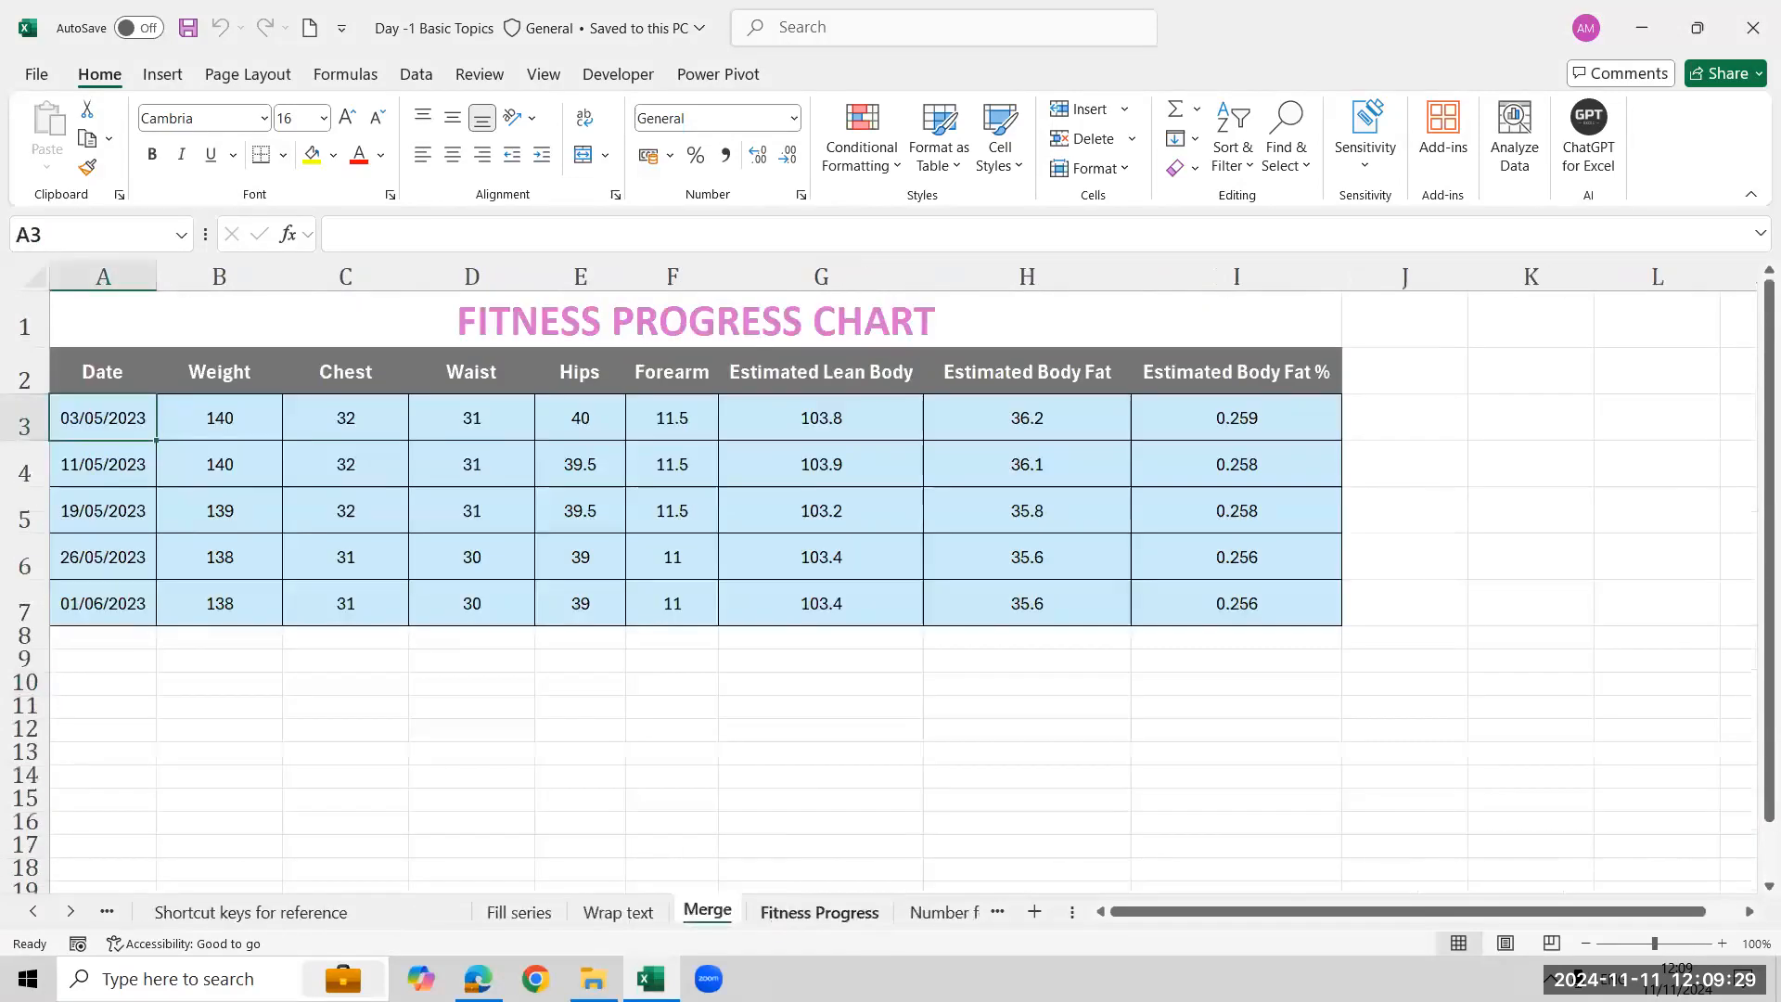
scroll(701, 639, "down", 12)
scroll(701, 639, "up", 12)
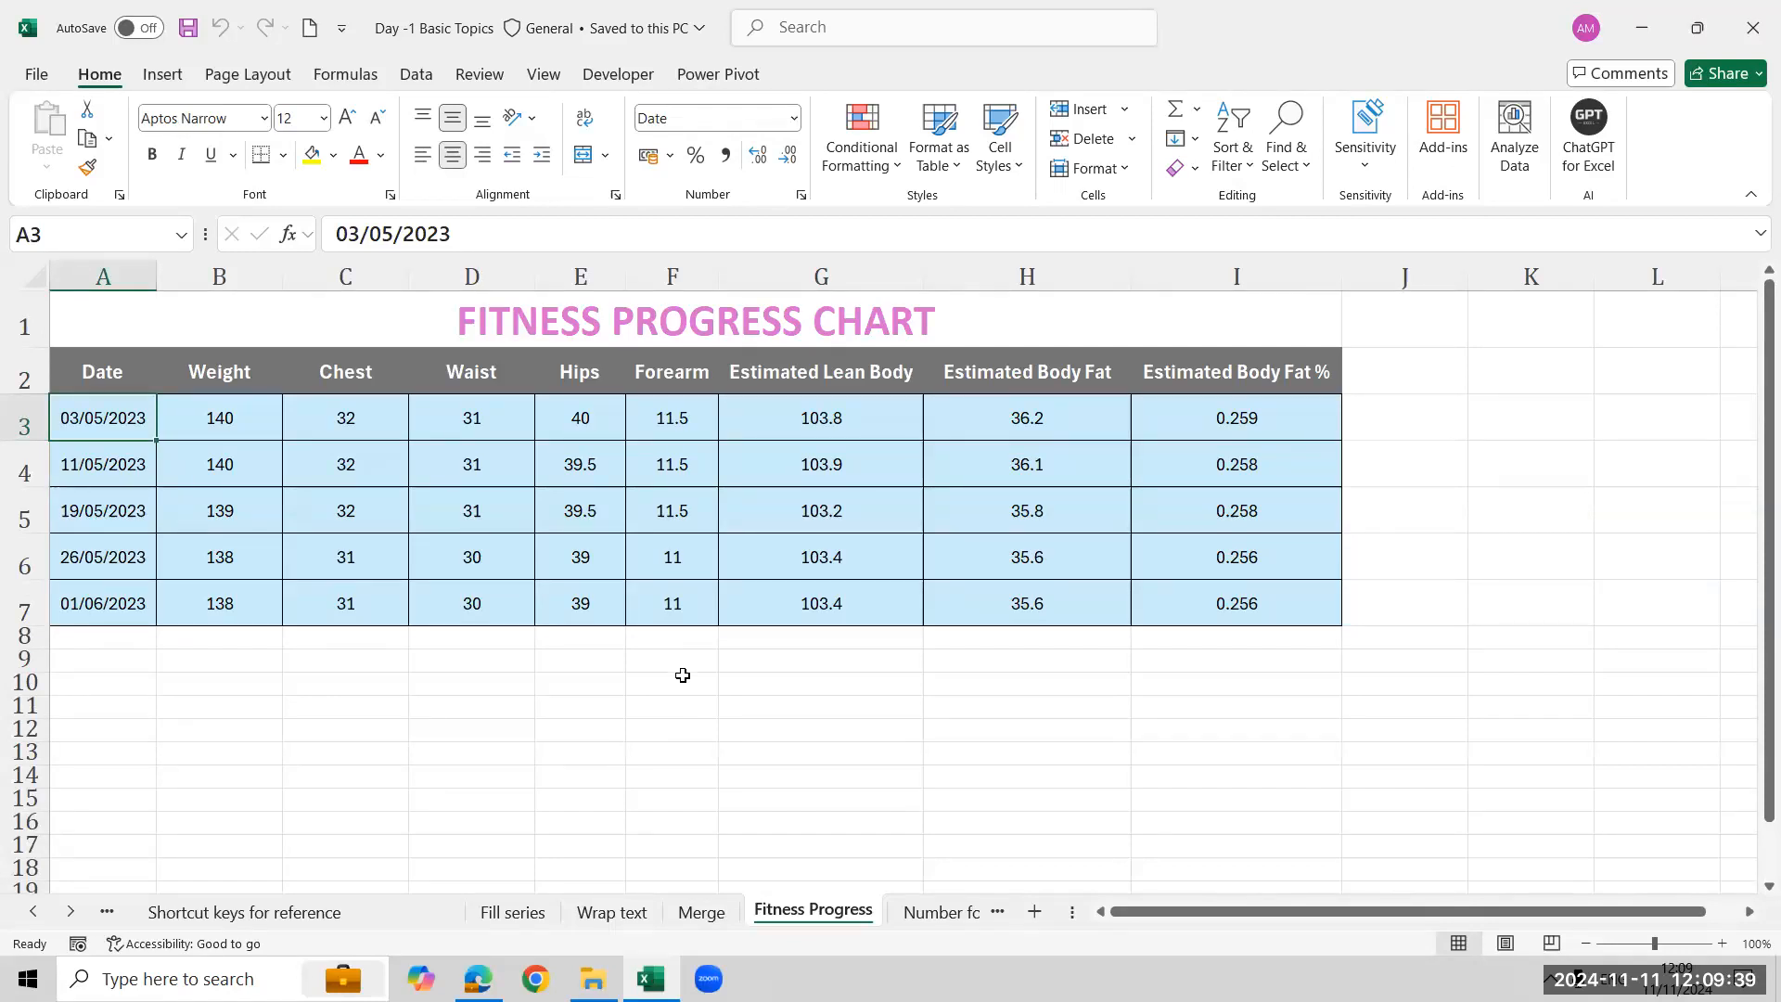
left_click(601, 912)
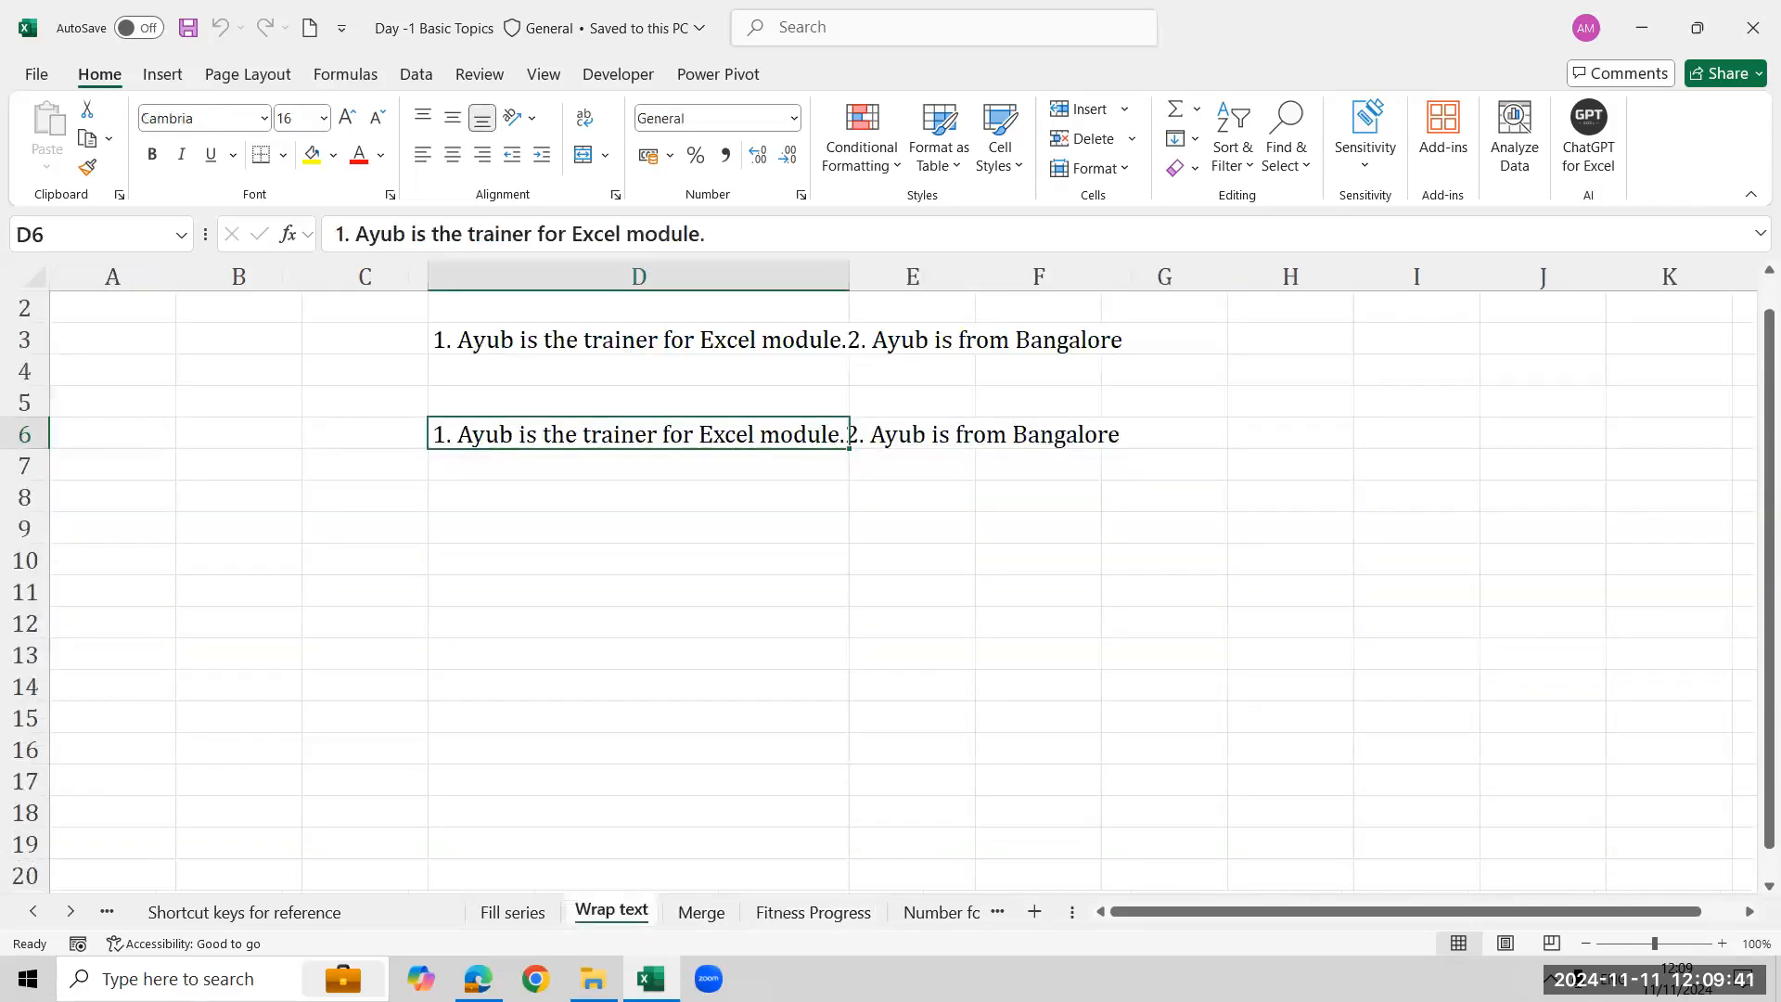
left_click(701, 913)
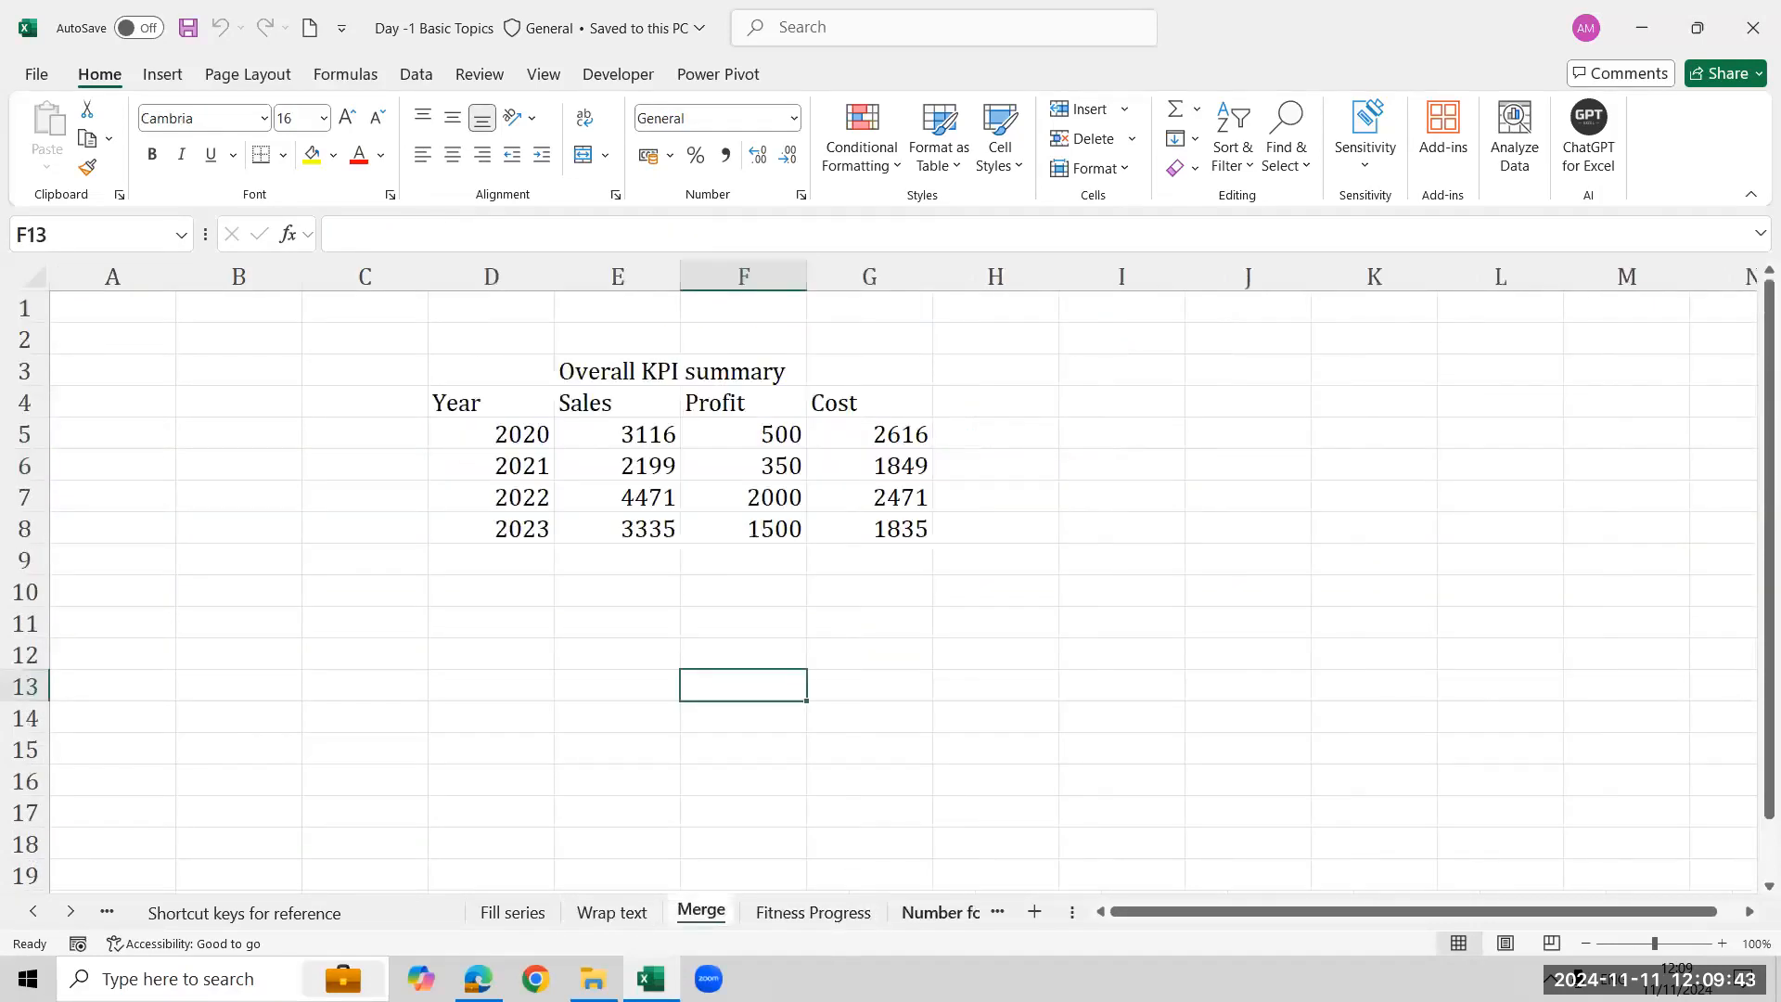
- Page through the remaining sheets up to Flash Fill and return to the Wrap text sheet
left_click(933, 913)
key("ctrl+Page_Down")
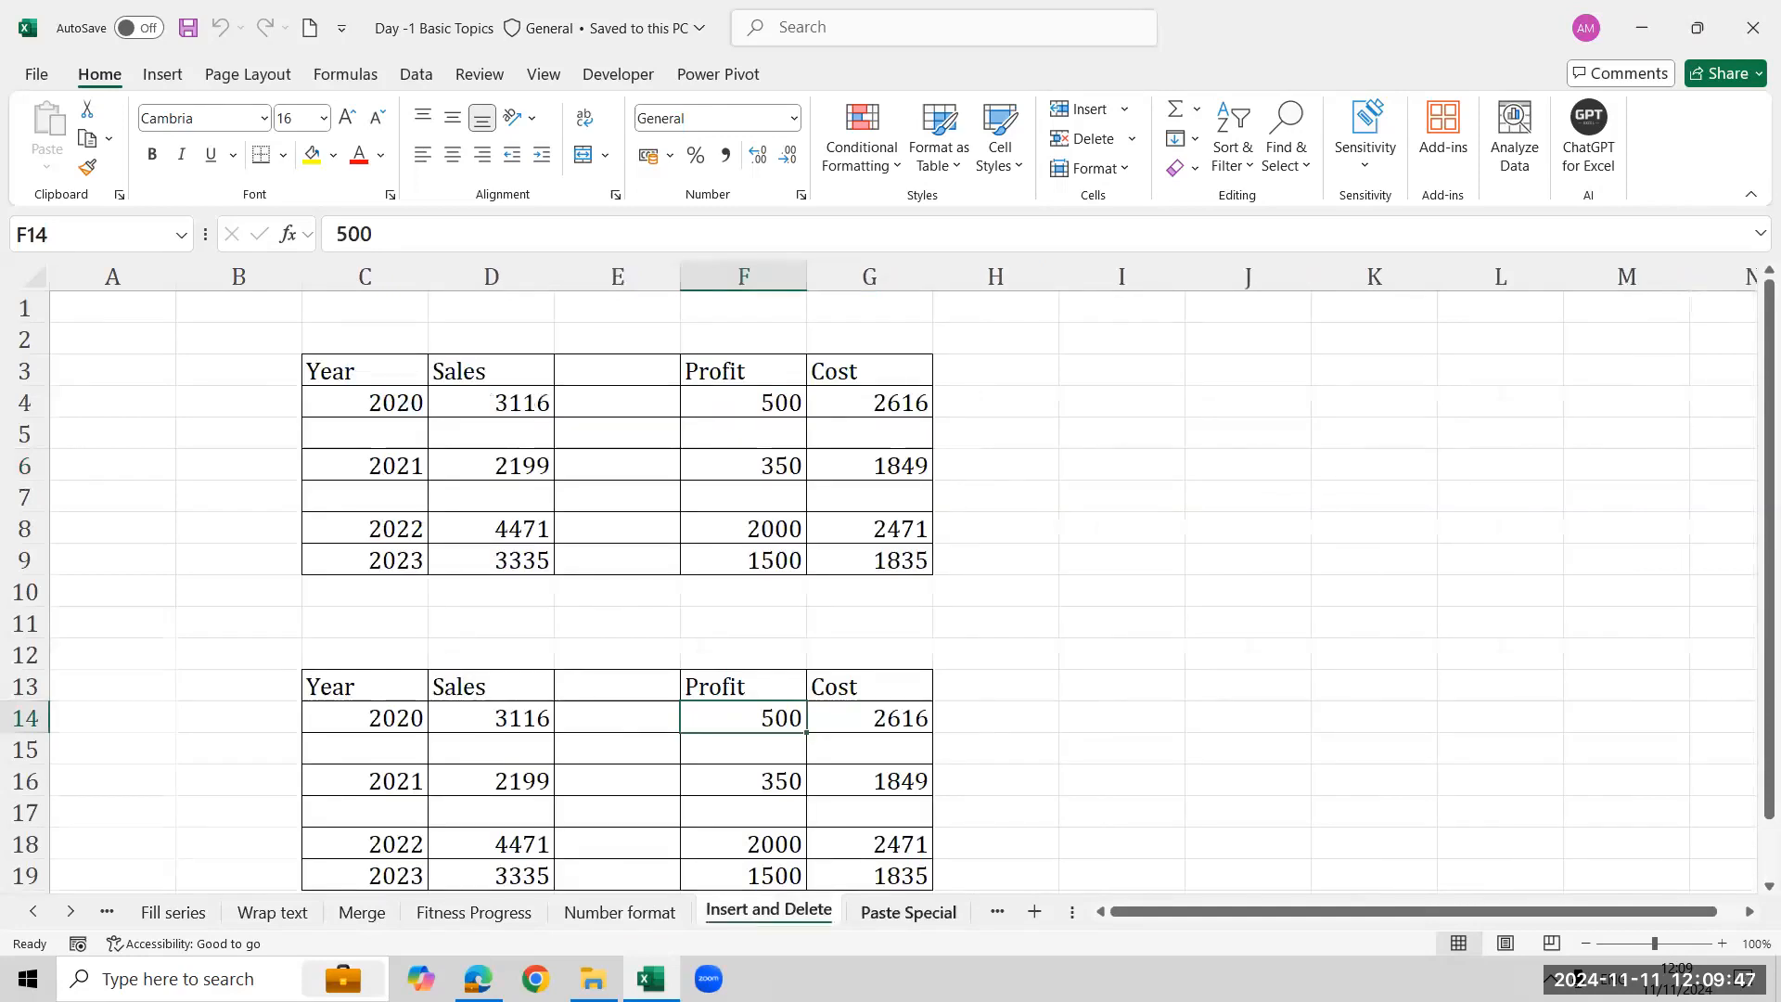
key("ctrl+Page_Down")
key("ctrl+Page_Down")
key("ctrl+Page_Down")
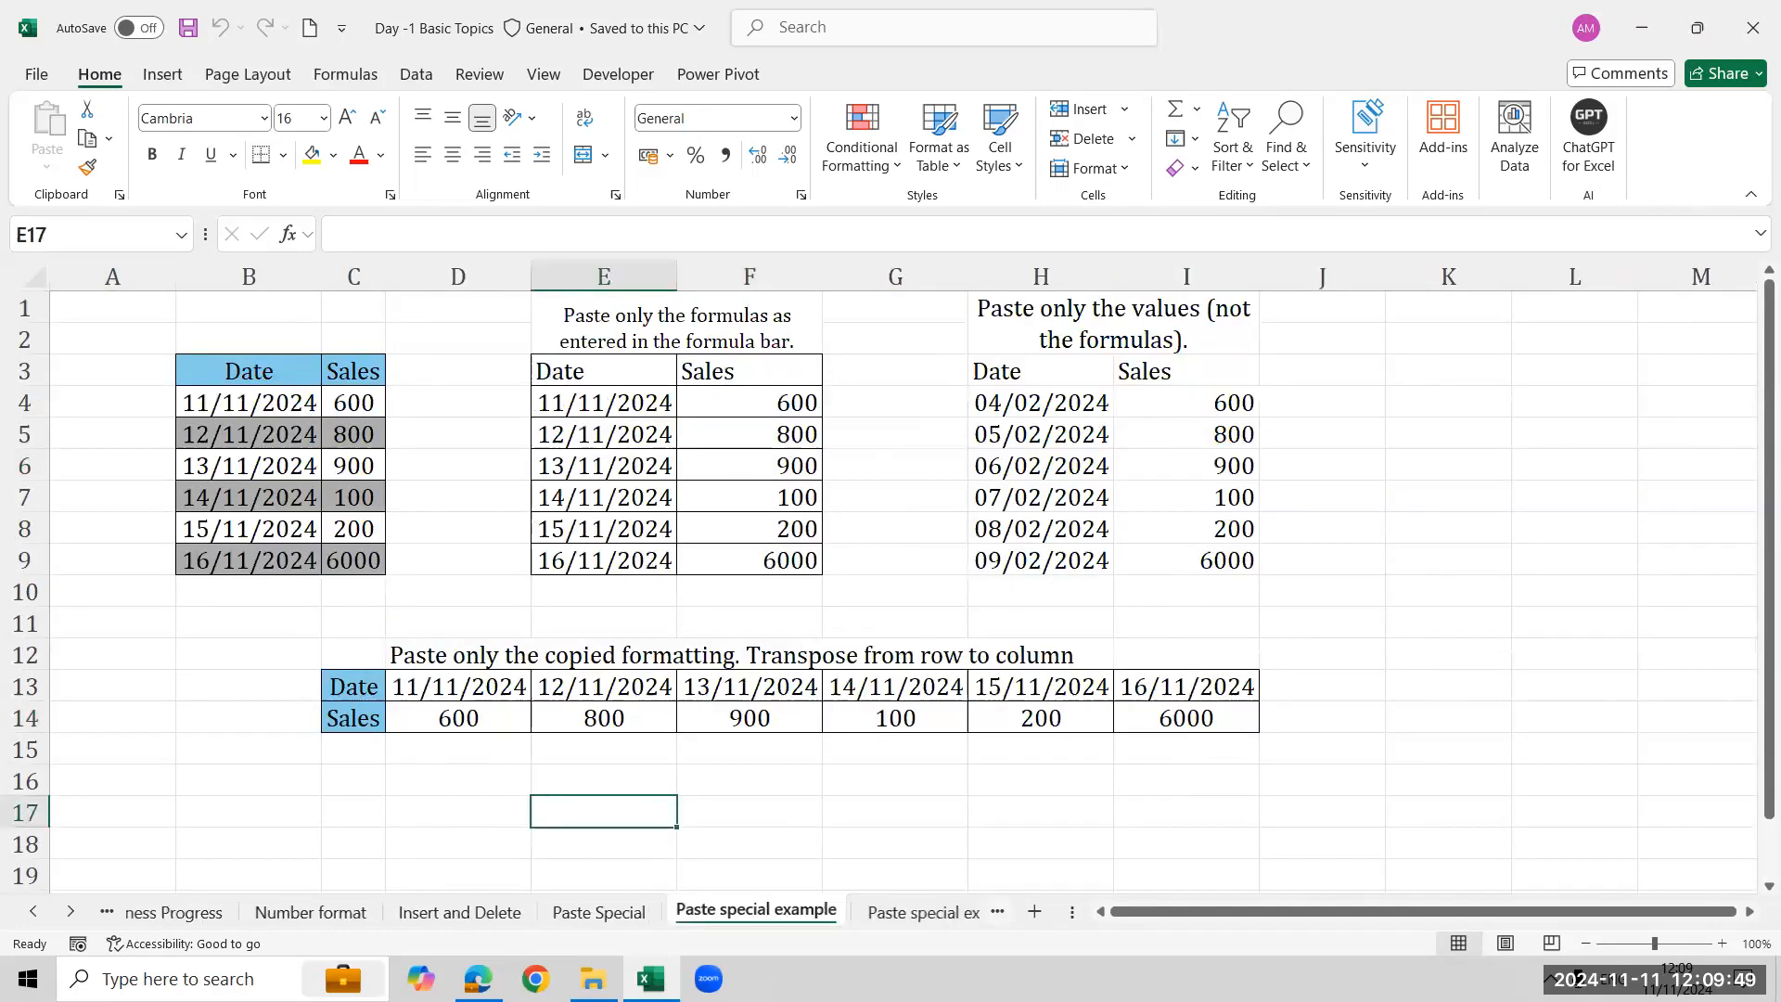
key("ctrl+Page_Down")
key("ctrl+Page_Down")
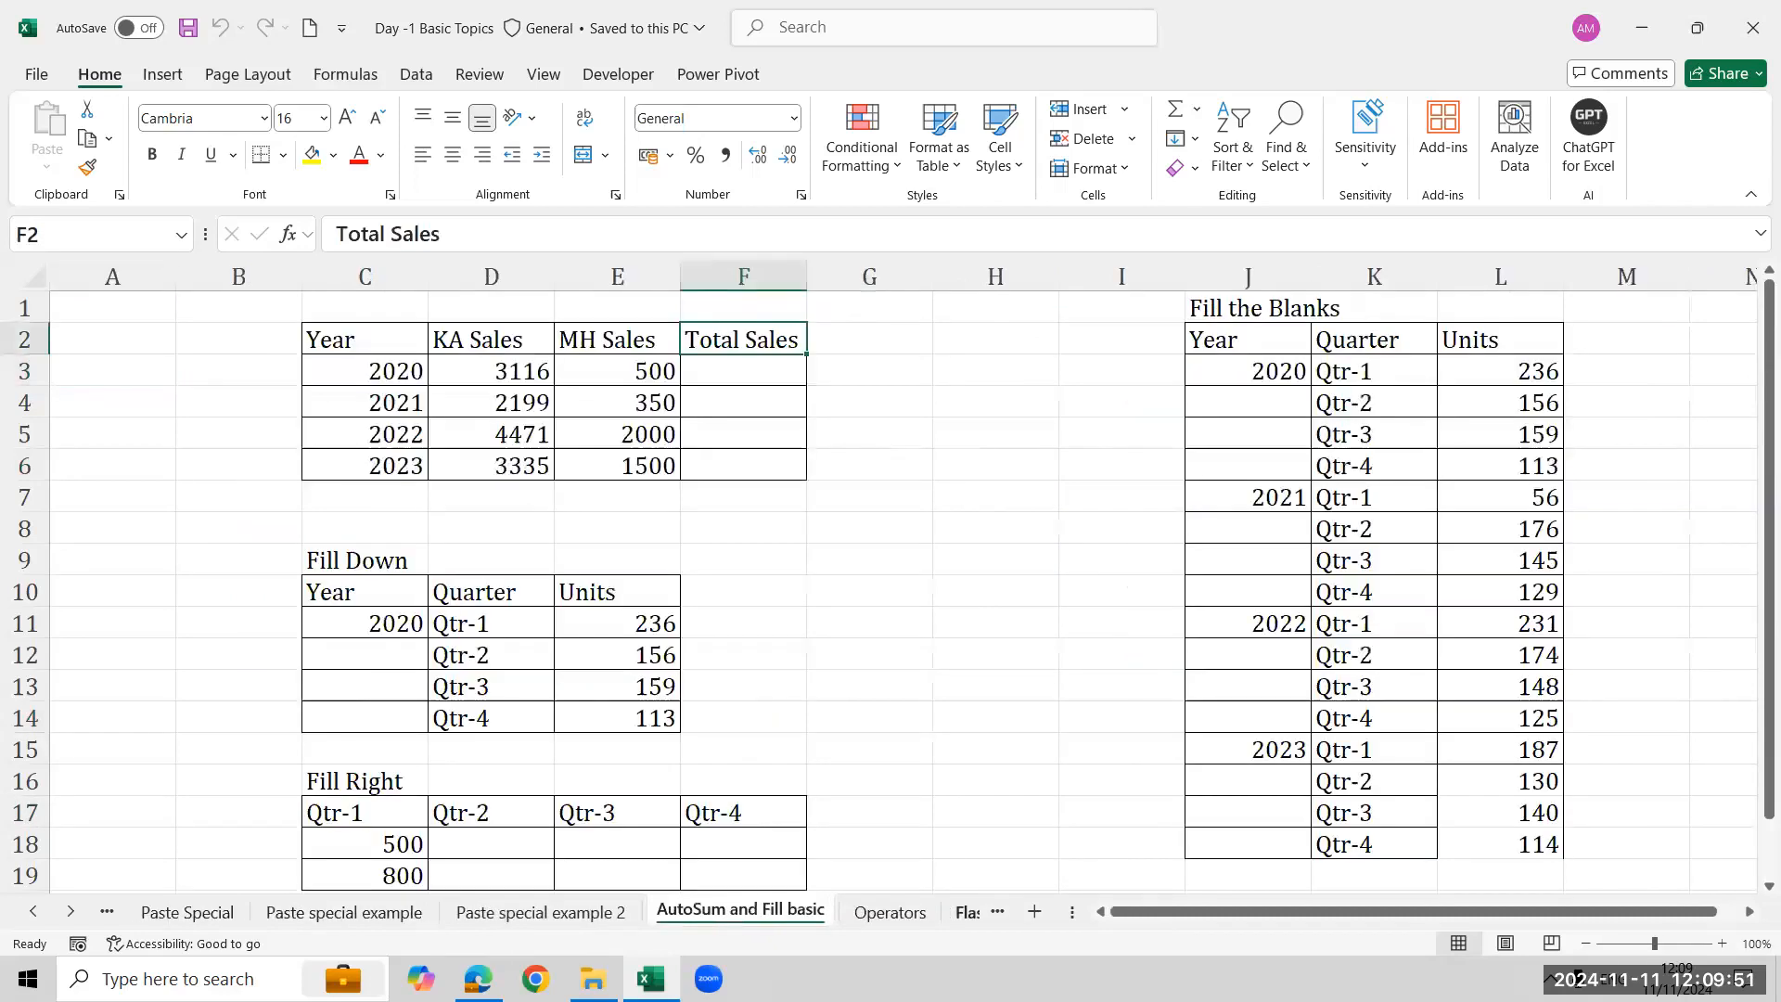
key("ctrl+Page_Down")
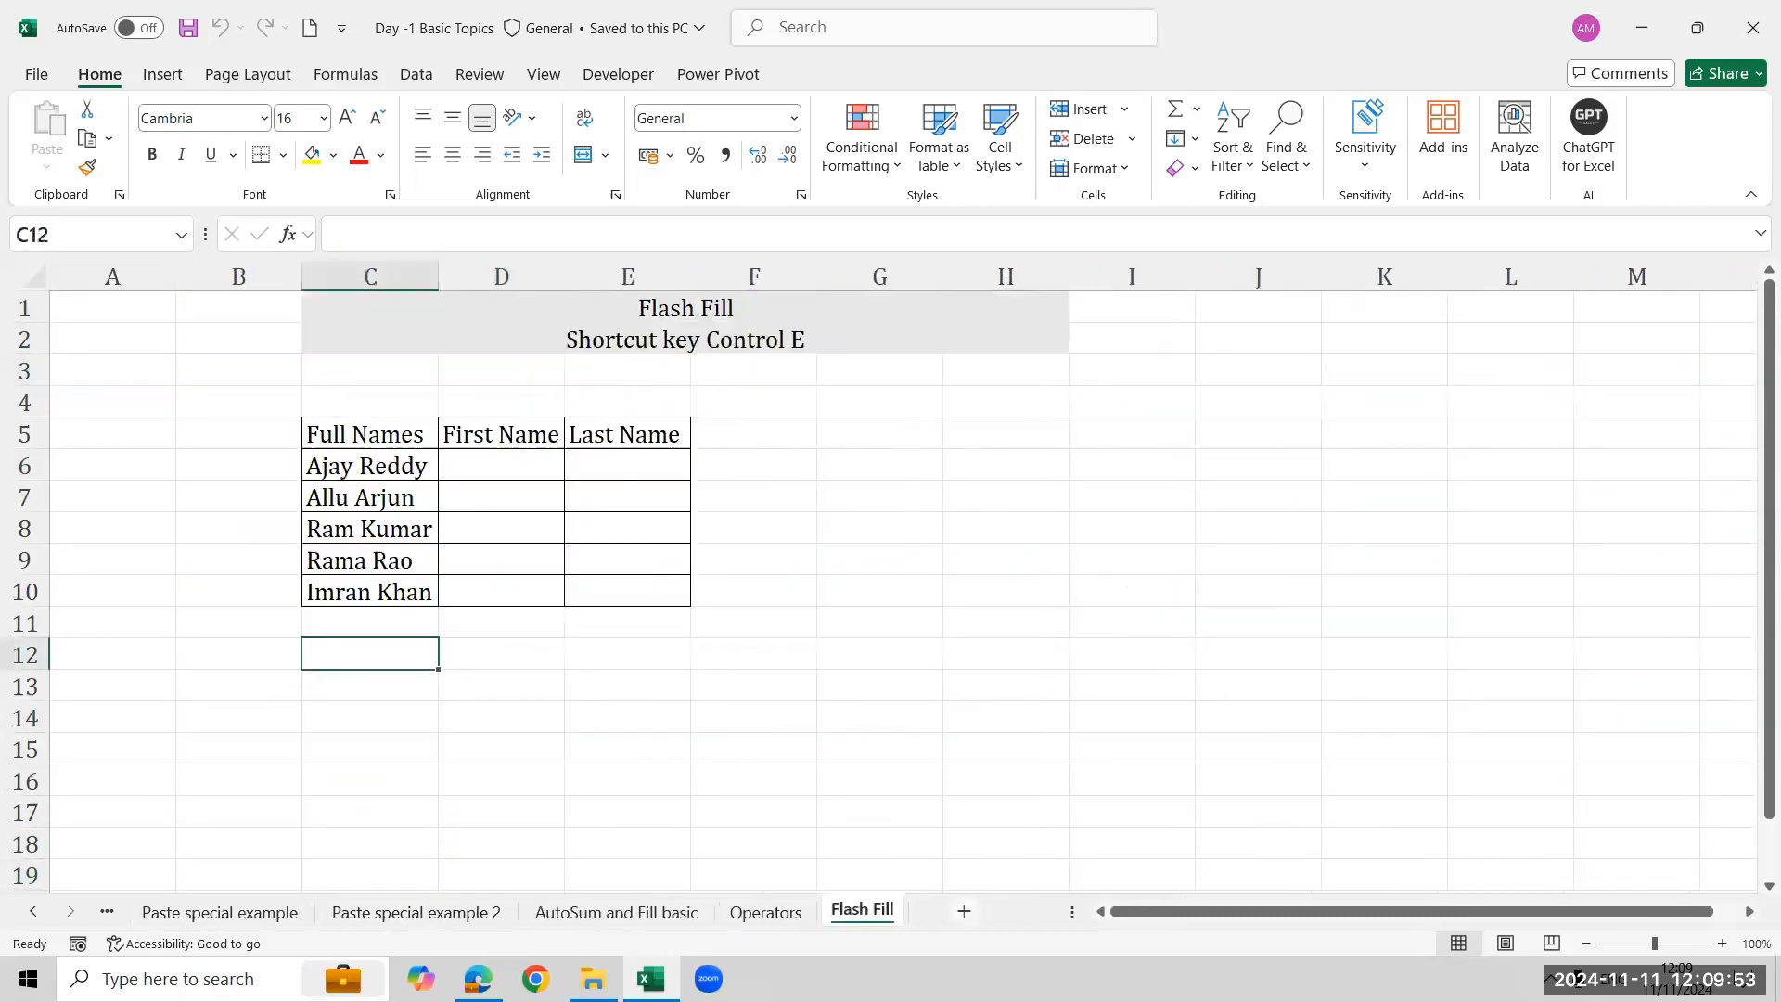
left_click(34, 911)
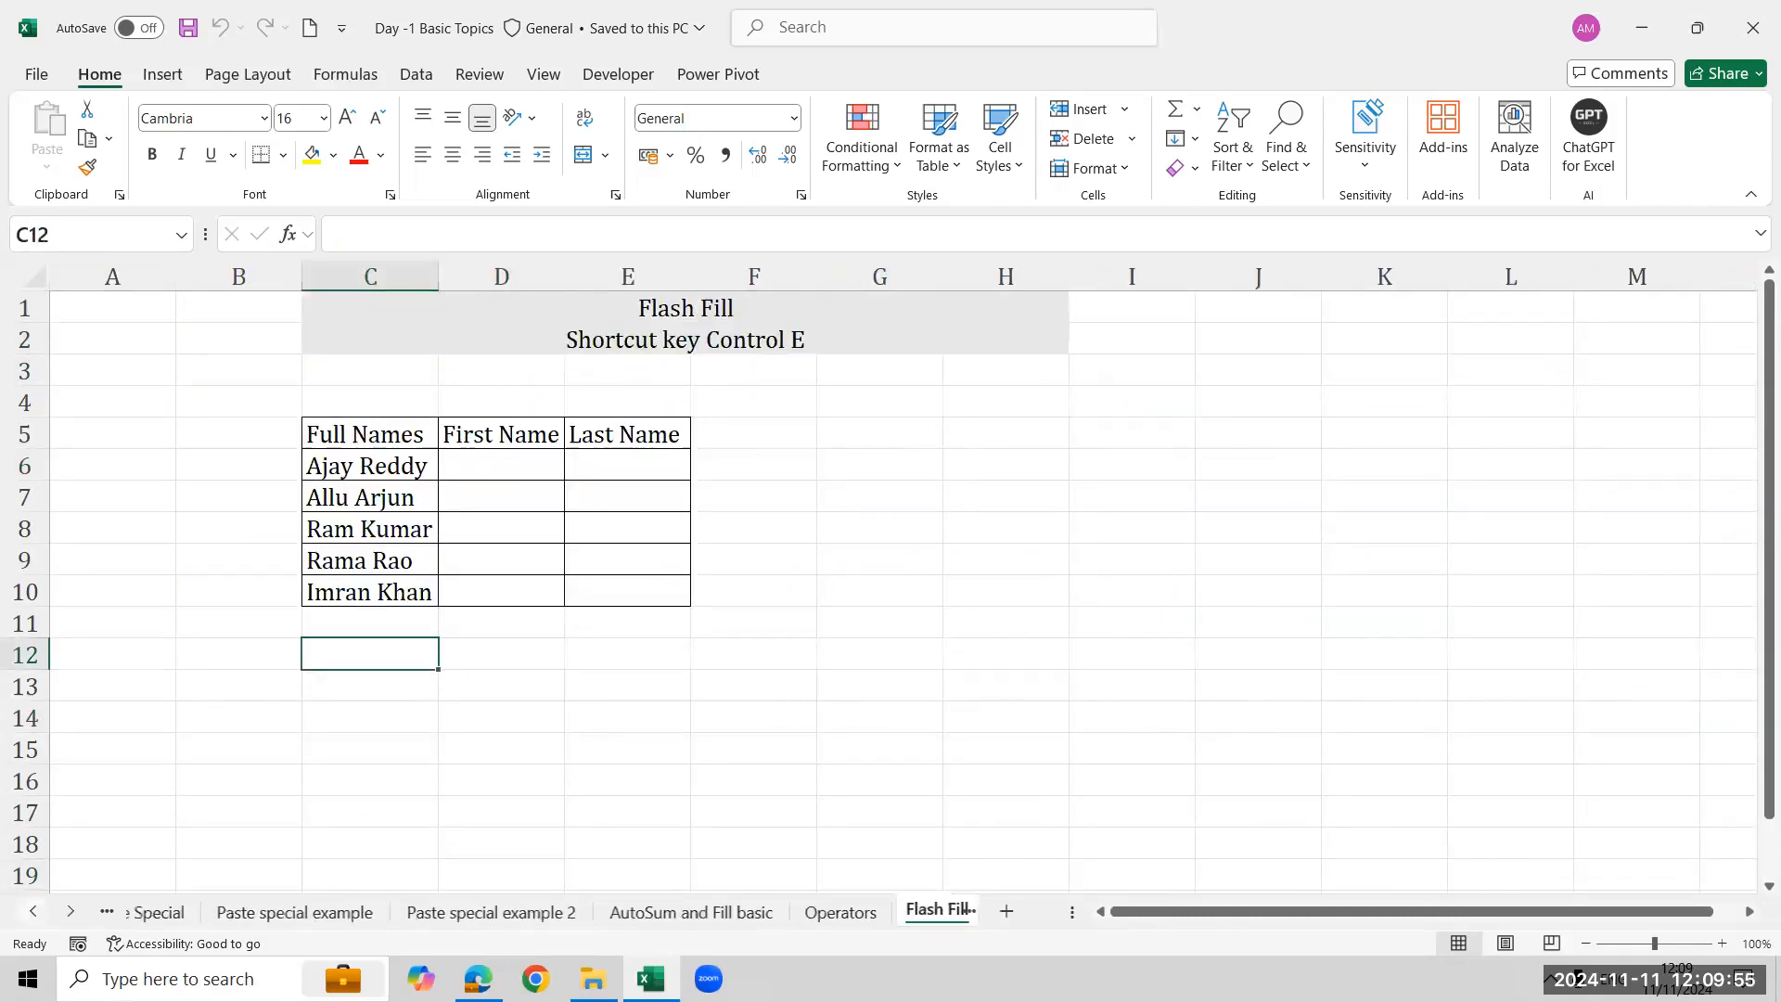
left_click(34, 911)
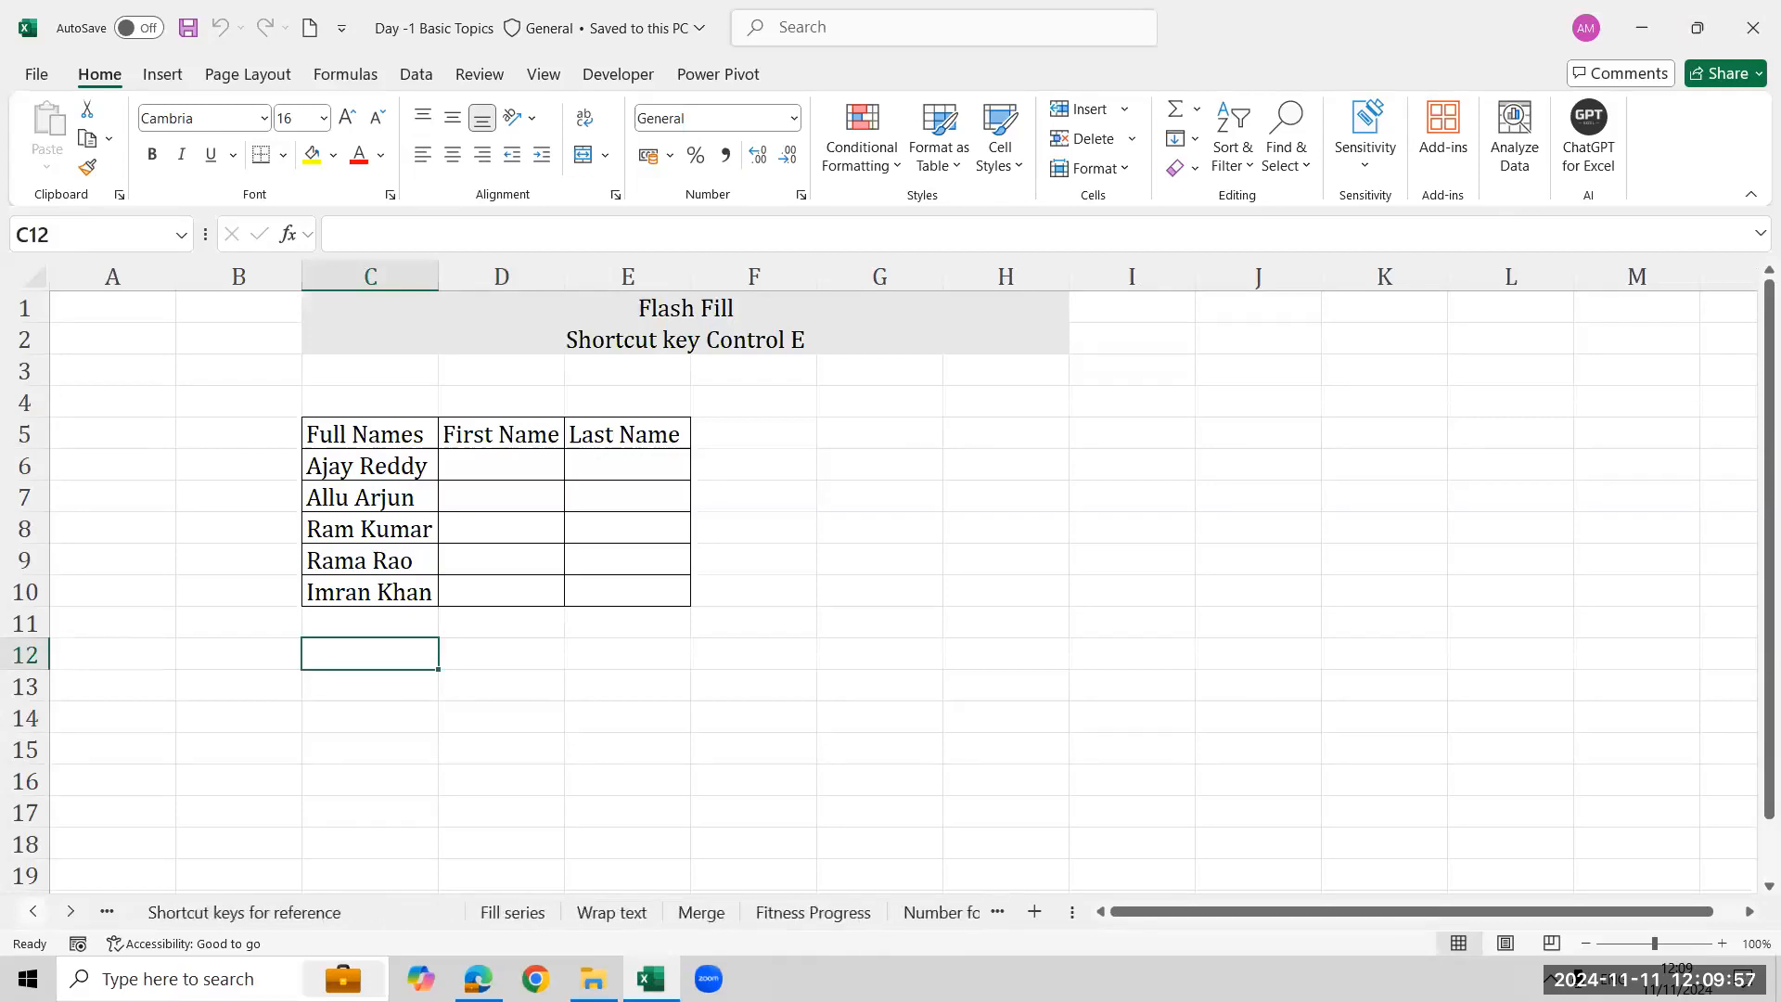
left_click(611, 912)
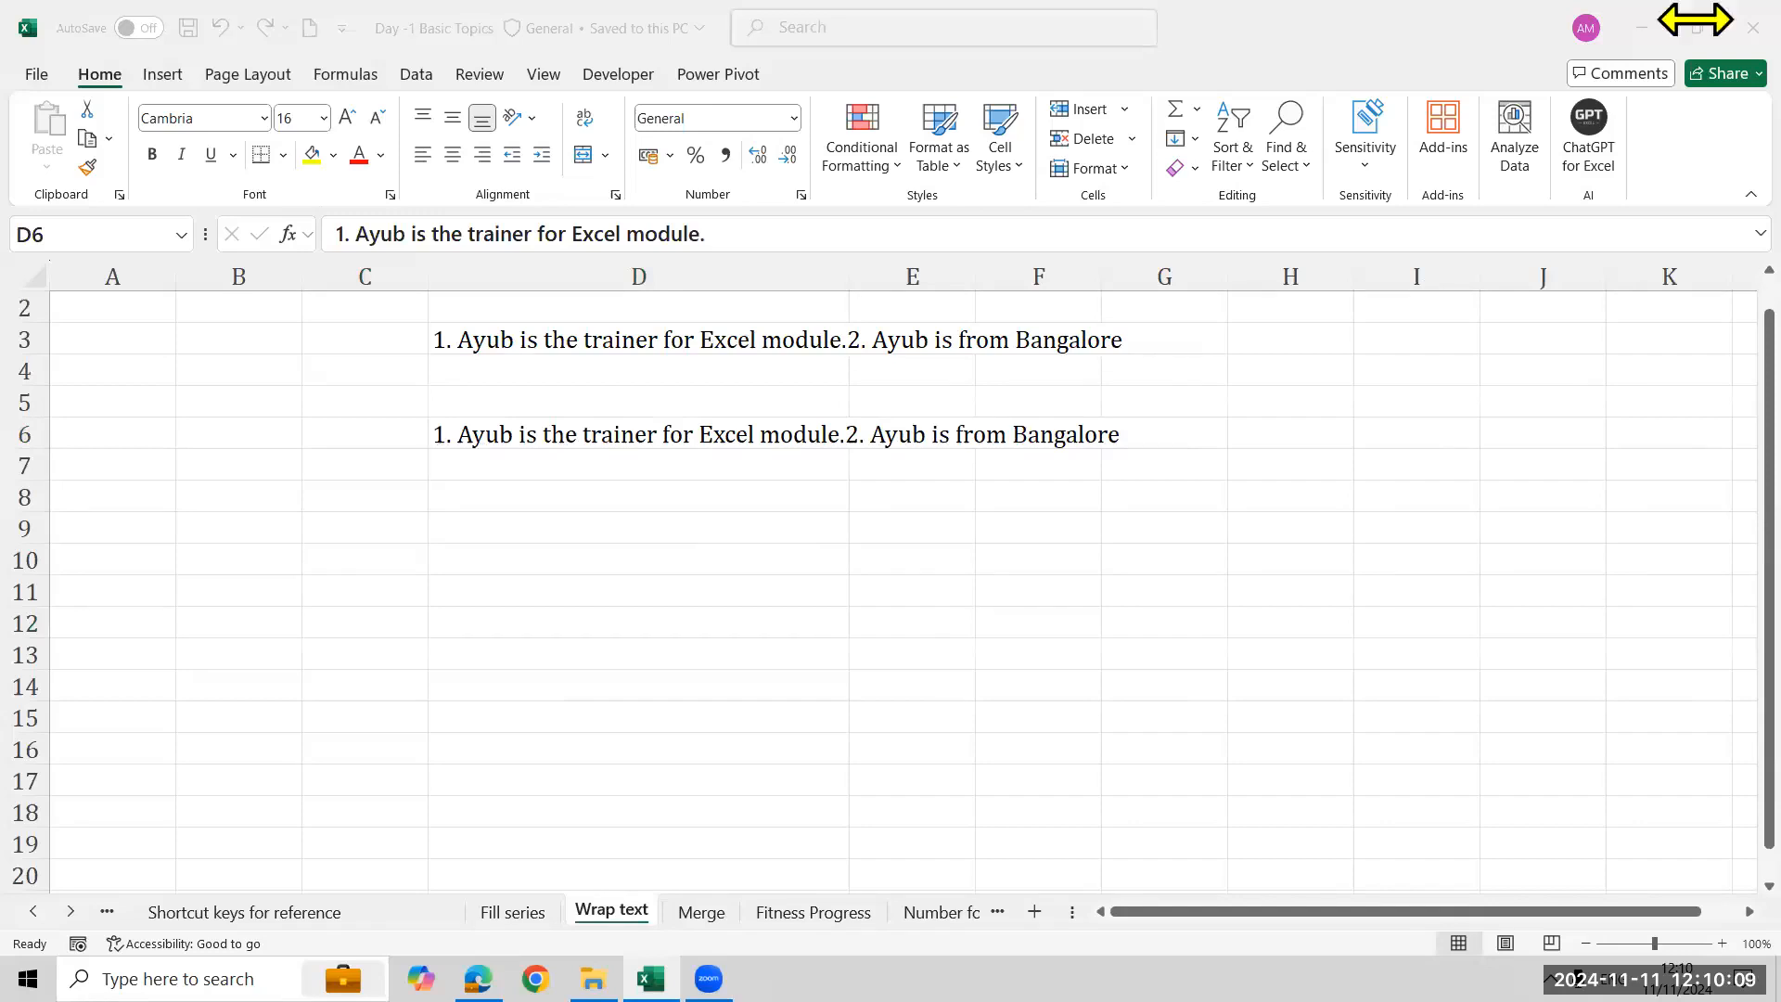
- Close the workbook, then open Day -1 Basic Topics - Copy from the Excel MH 12 PM desktop folder with editing enabled
left_click(1758, 6)
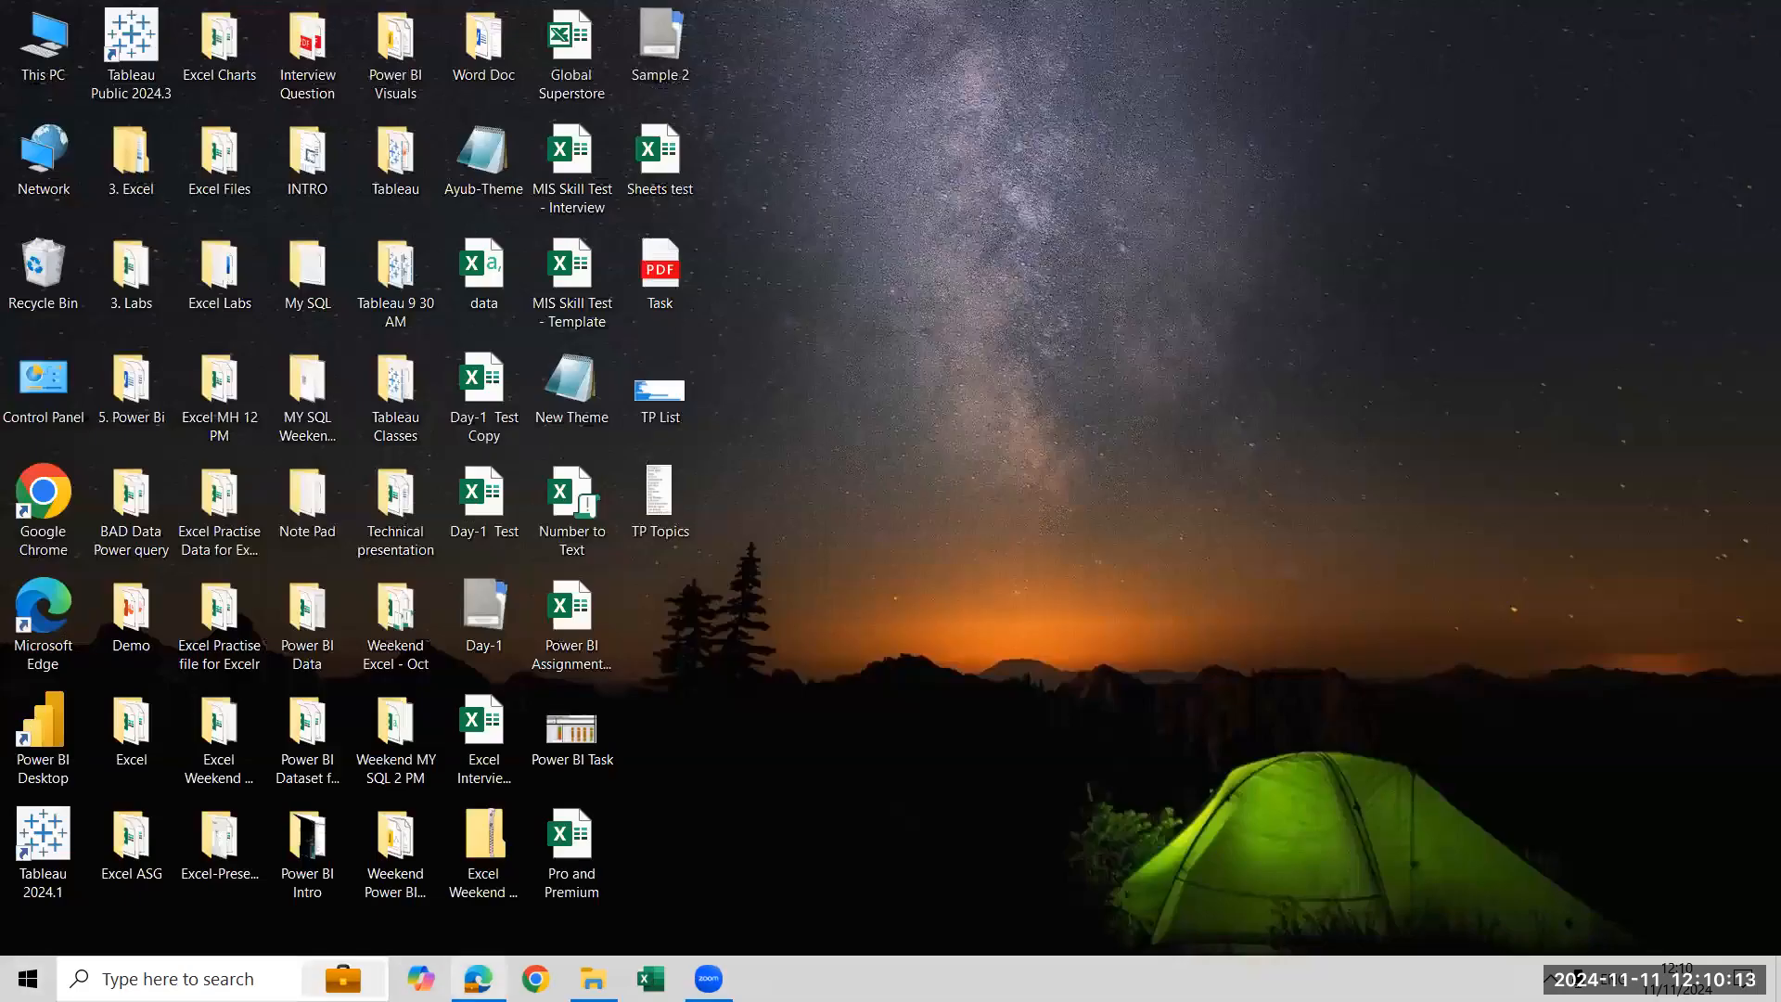
left_click(594, 978)
double_click(462, 248)
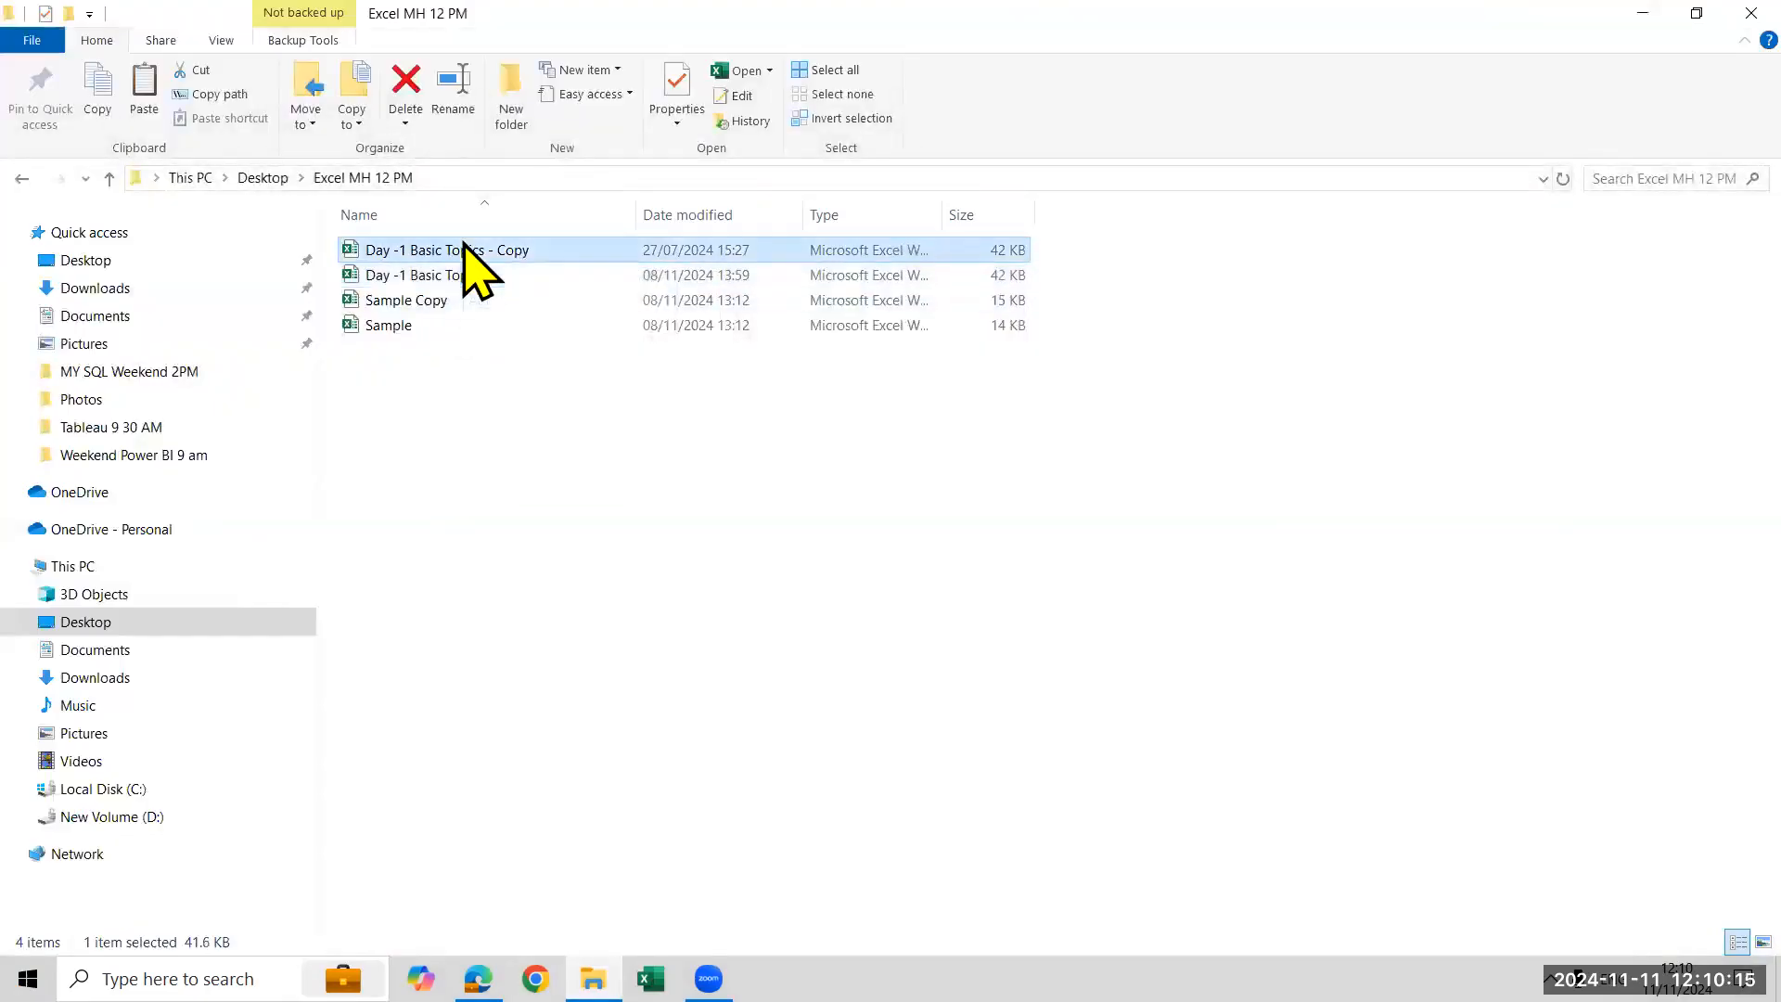
double_click(456, 277)
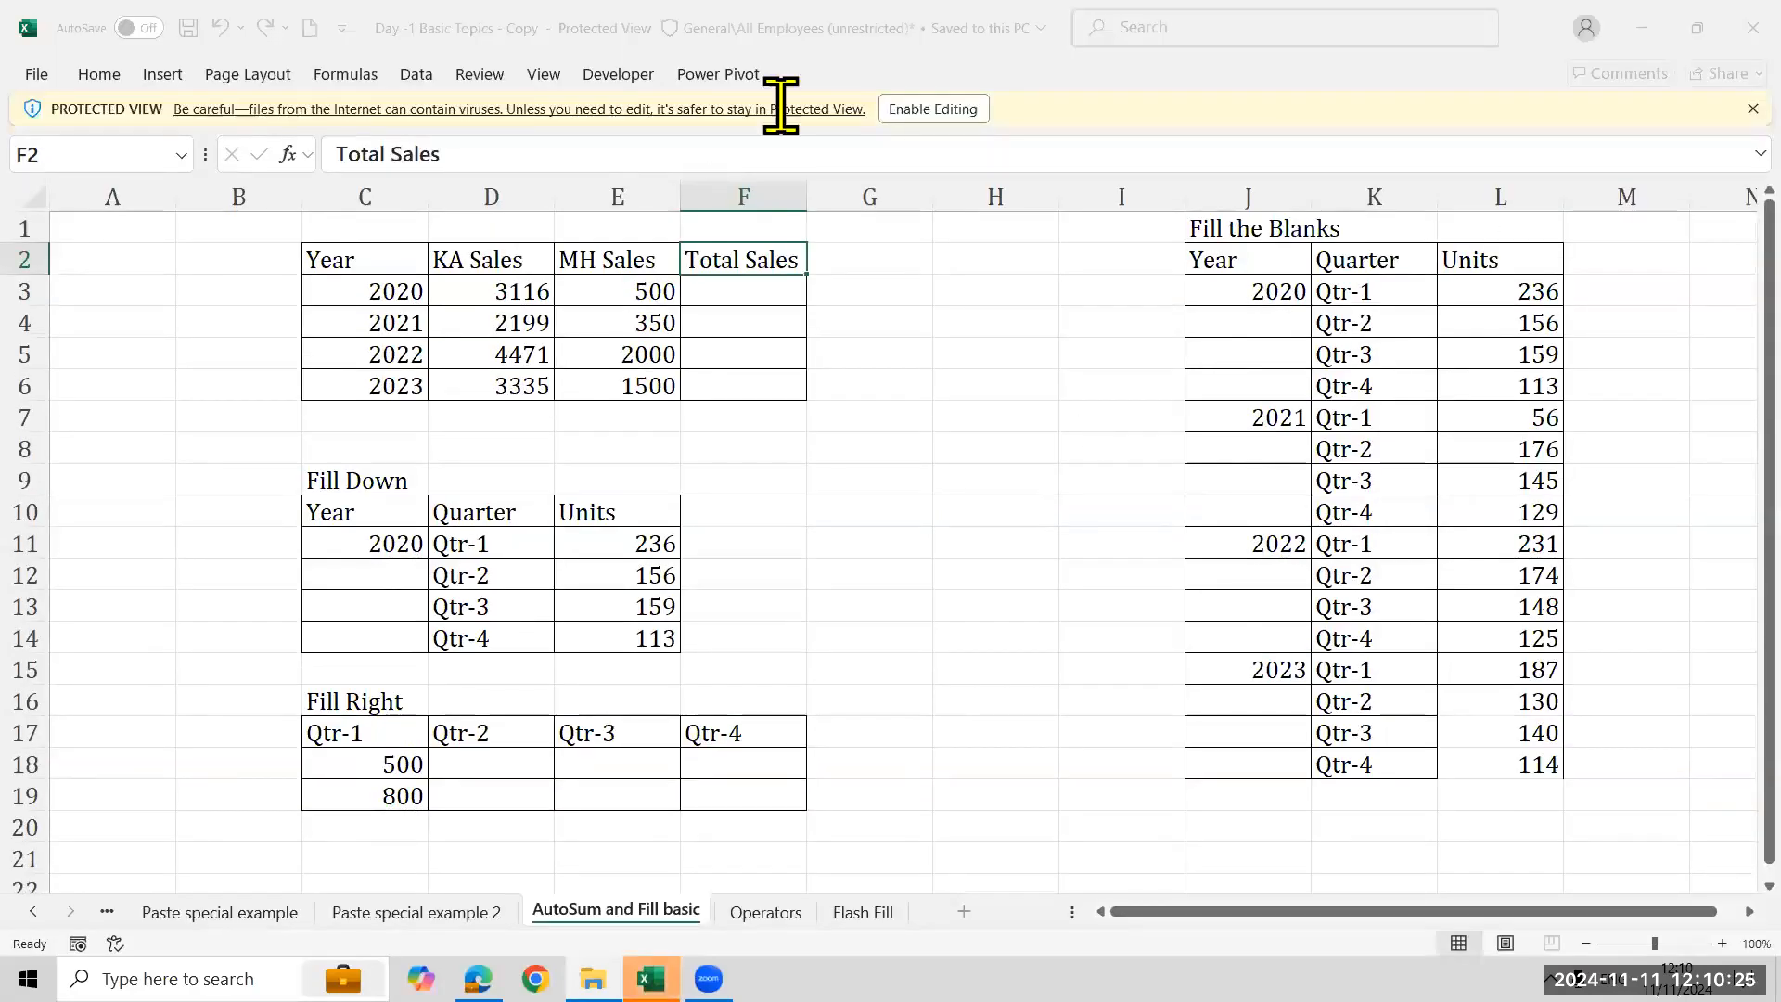
left_click(914, 109)
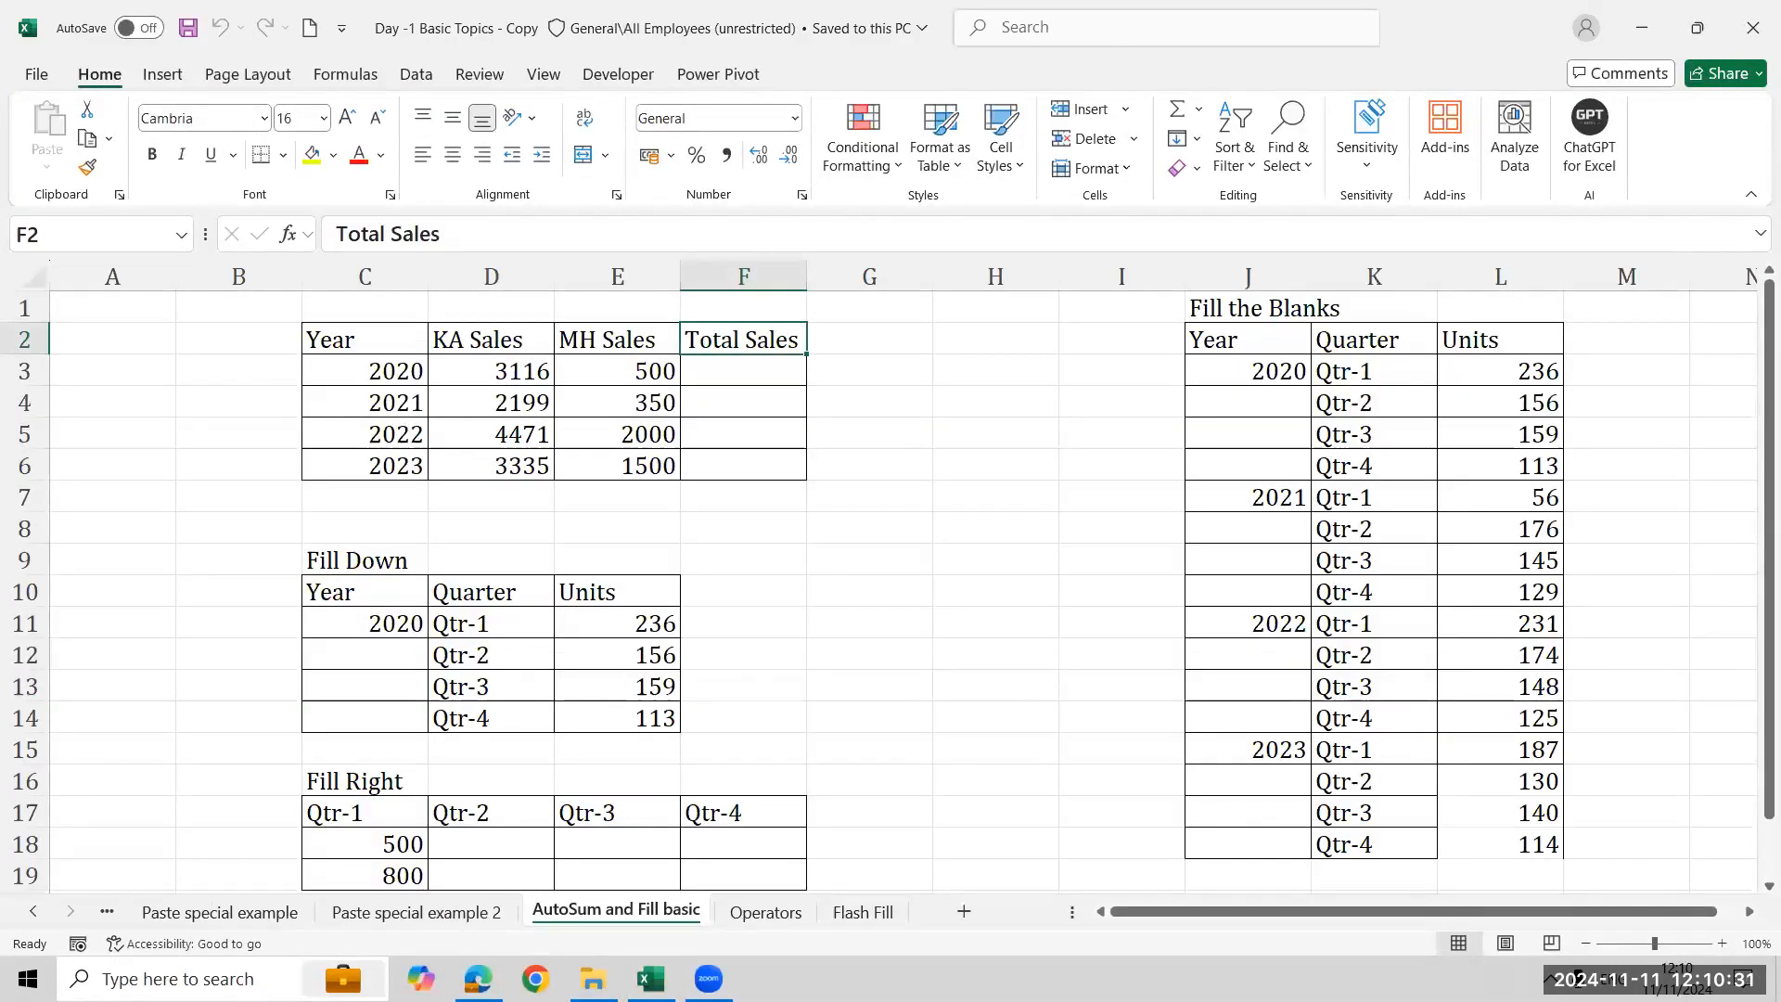
- Switch to the Wrap text sheet in the copied workbook
left_click(34, 912)
left_click(34, 912)
left_click(34, 911)
left_click(33, 912)
left_click(33, 912)
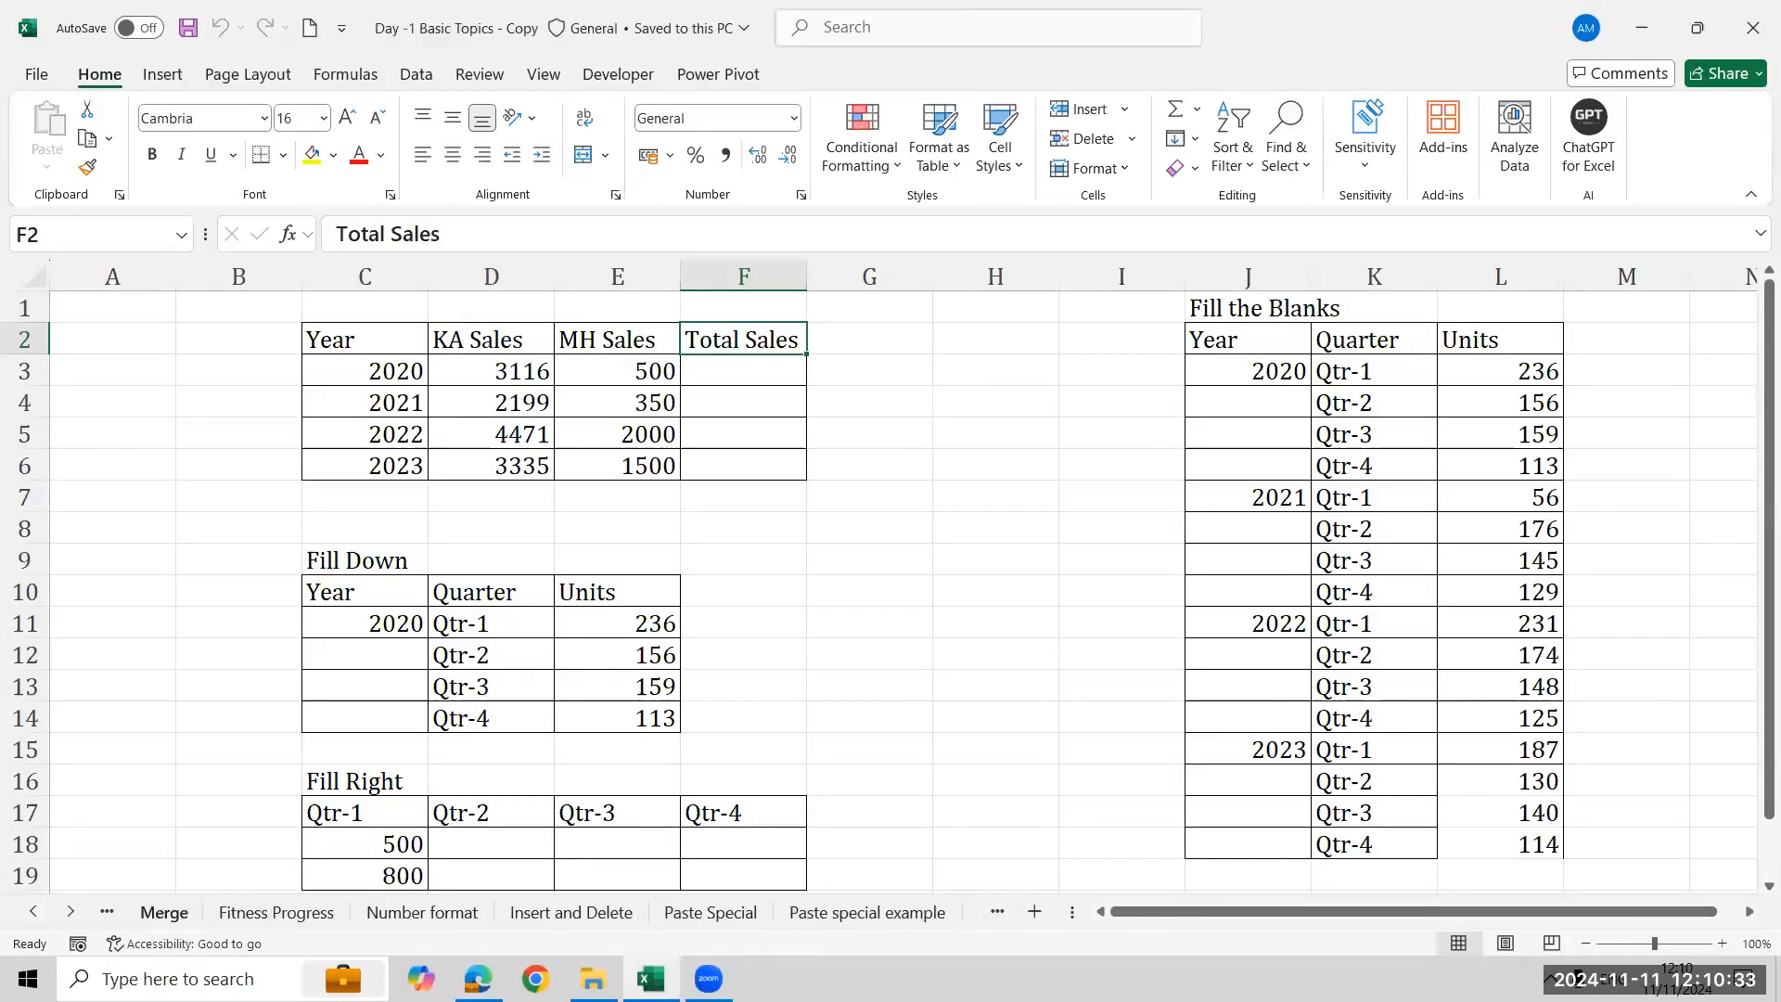
left_click(276, 913)
left_click(164, 911)
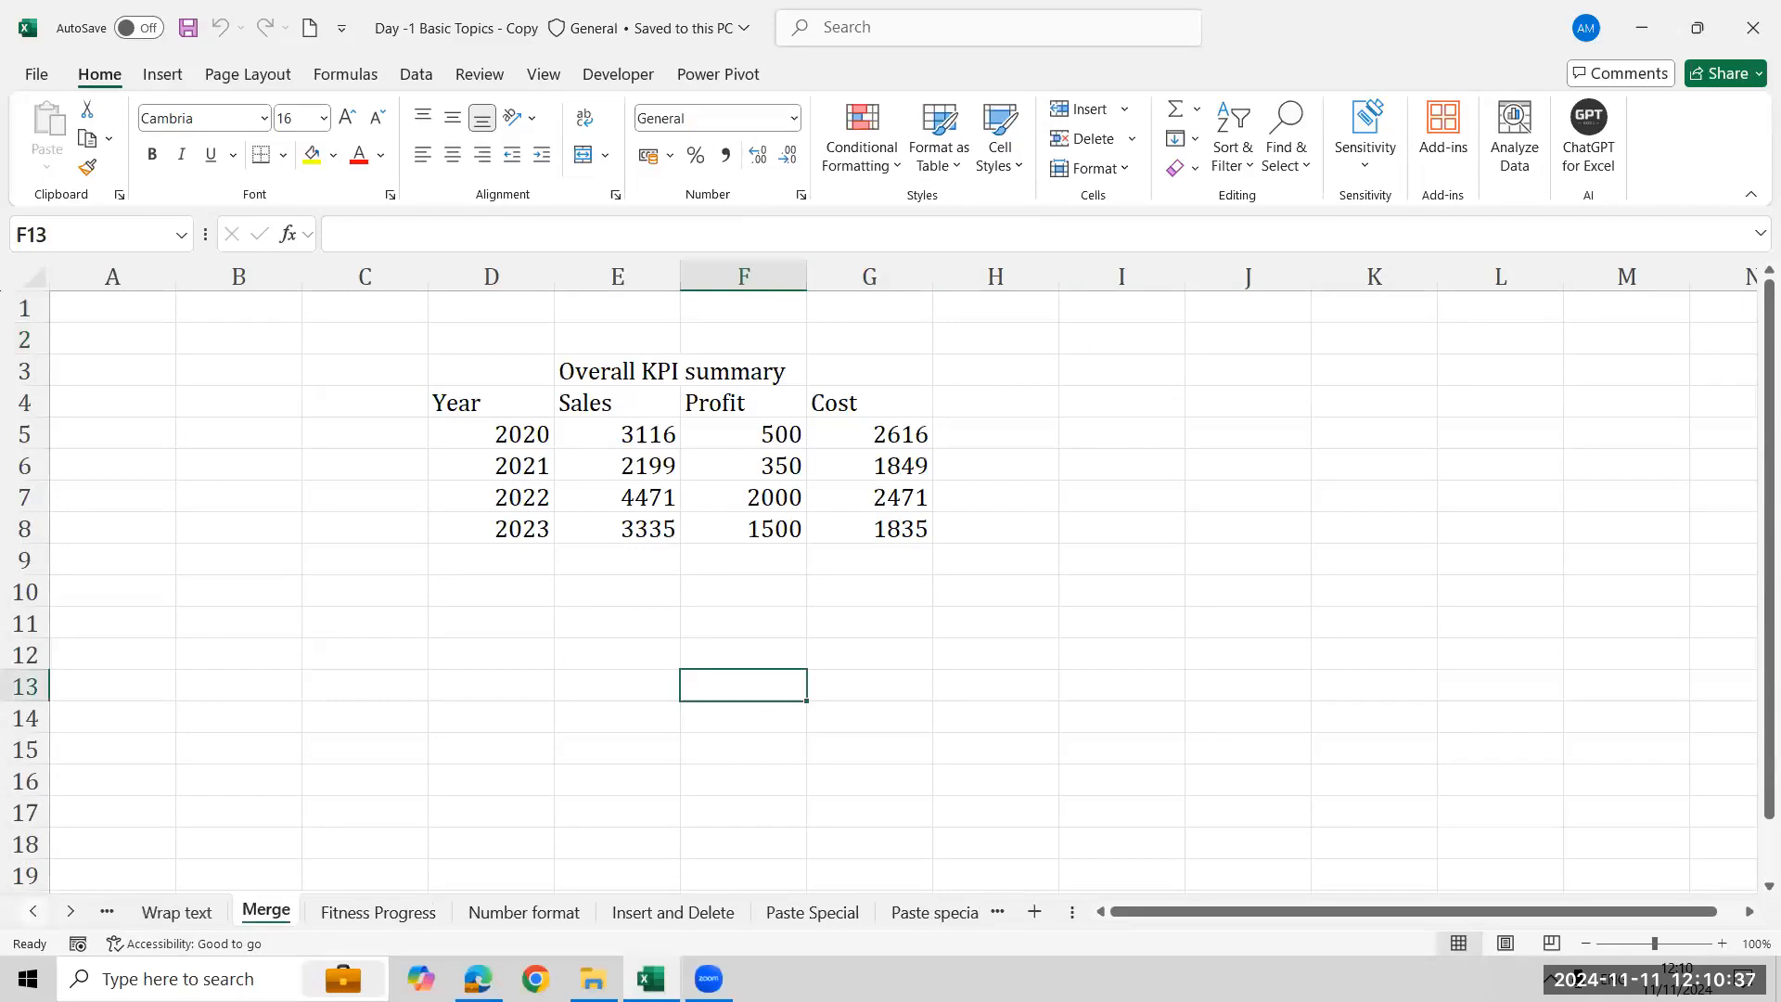
left_click(177, 912)
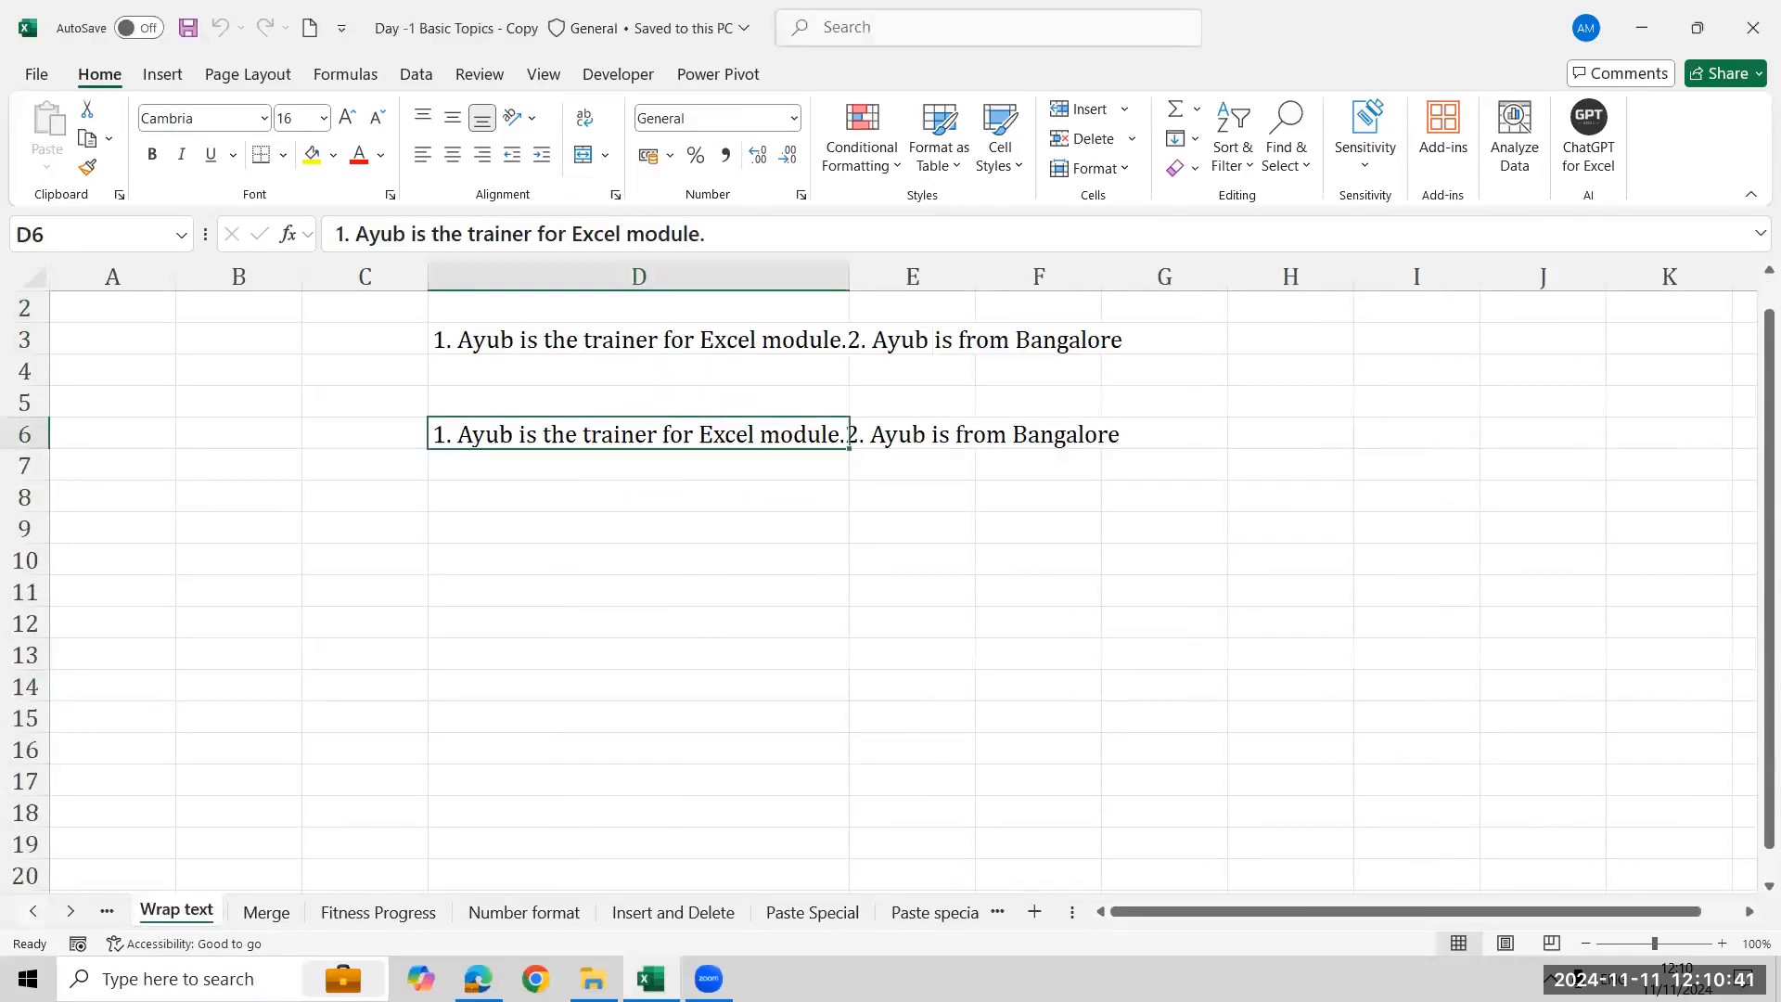
left_click(33, 912)
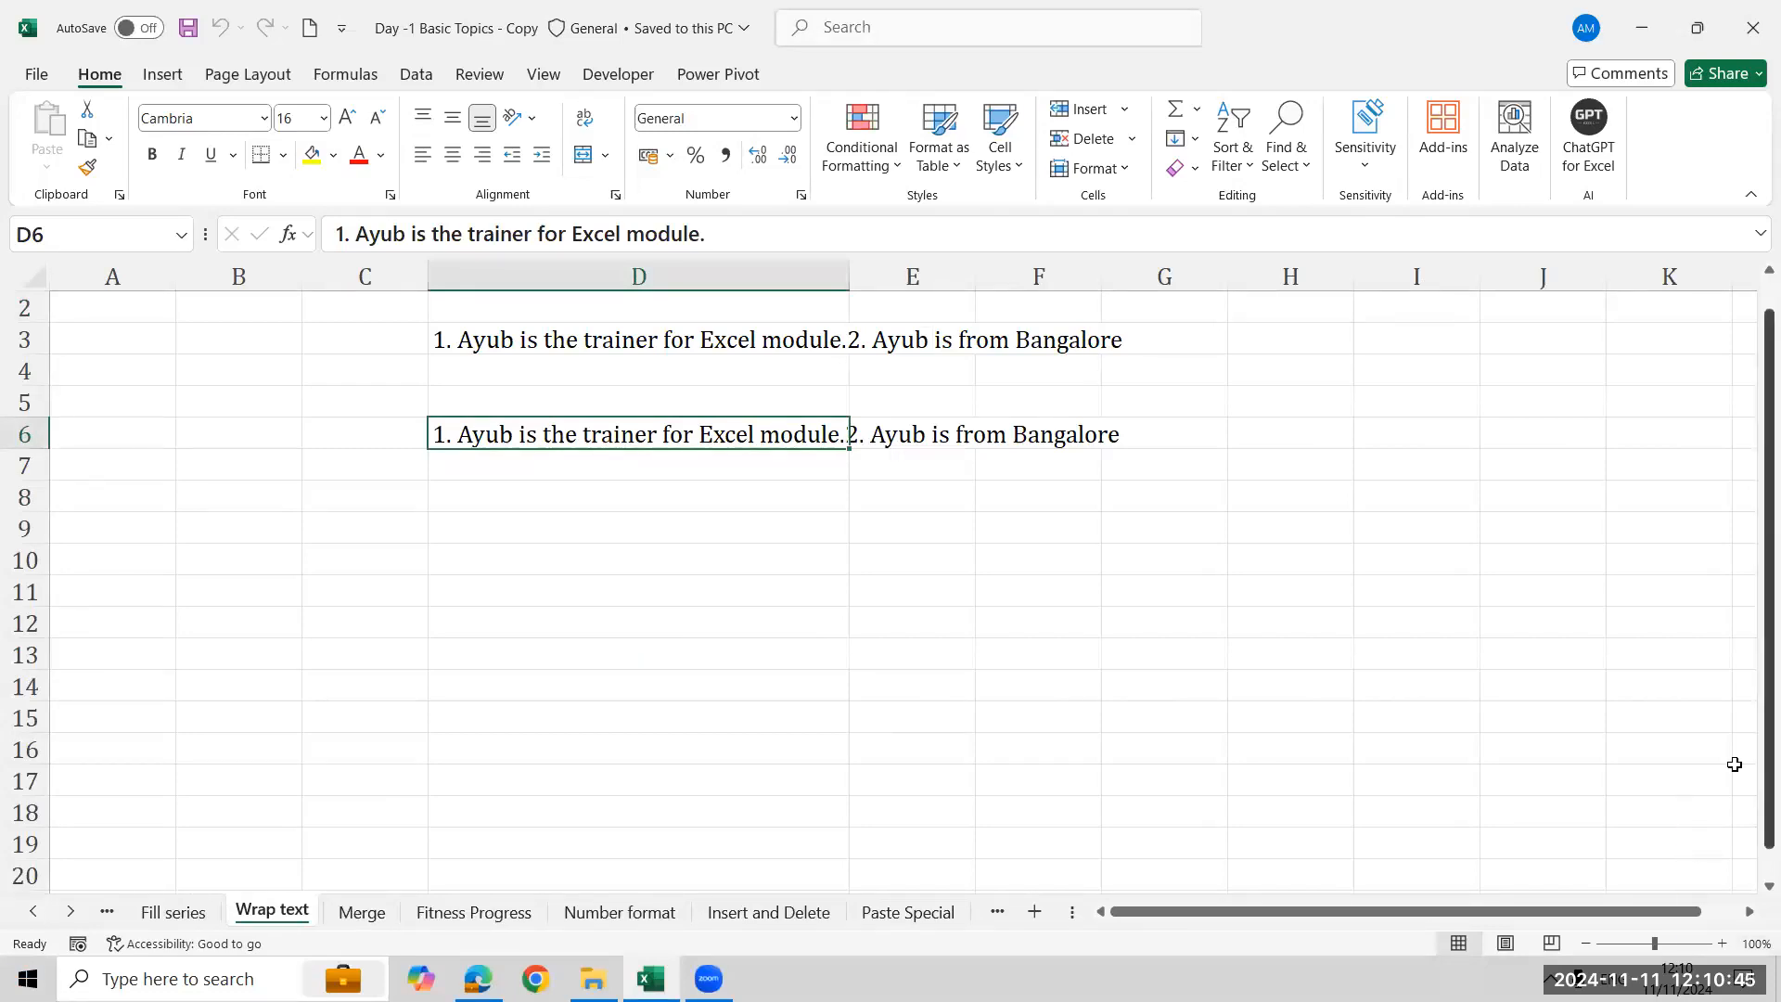
left_click(1549, 792)
left_click(499, 727)
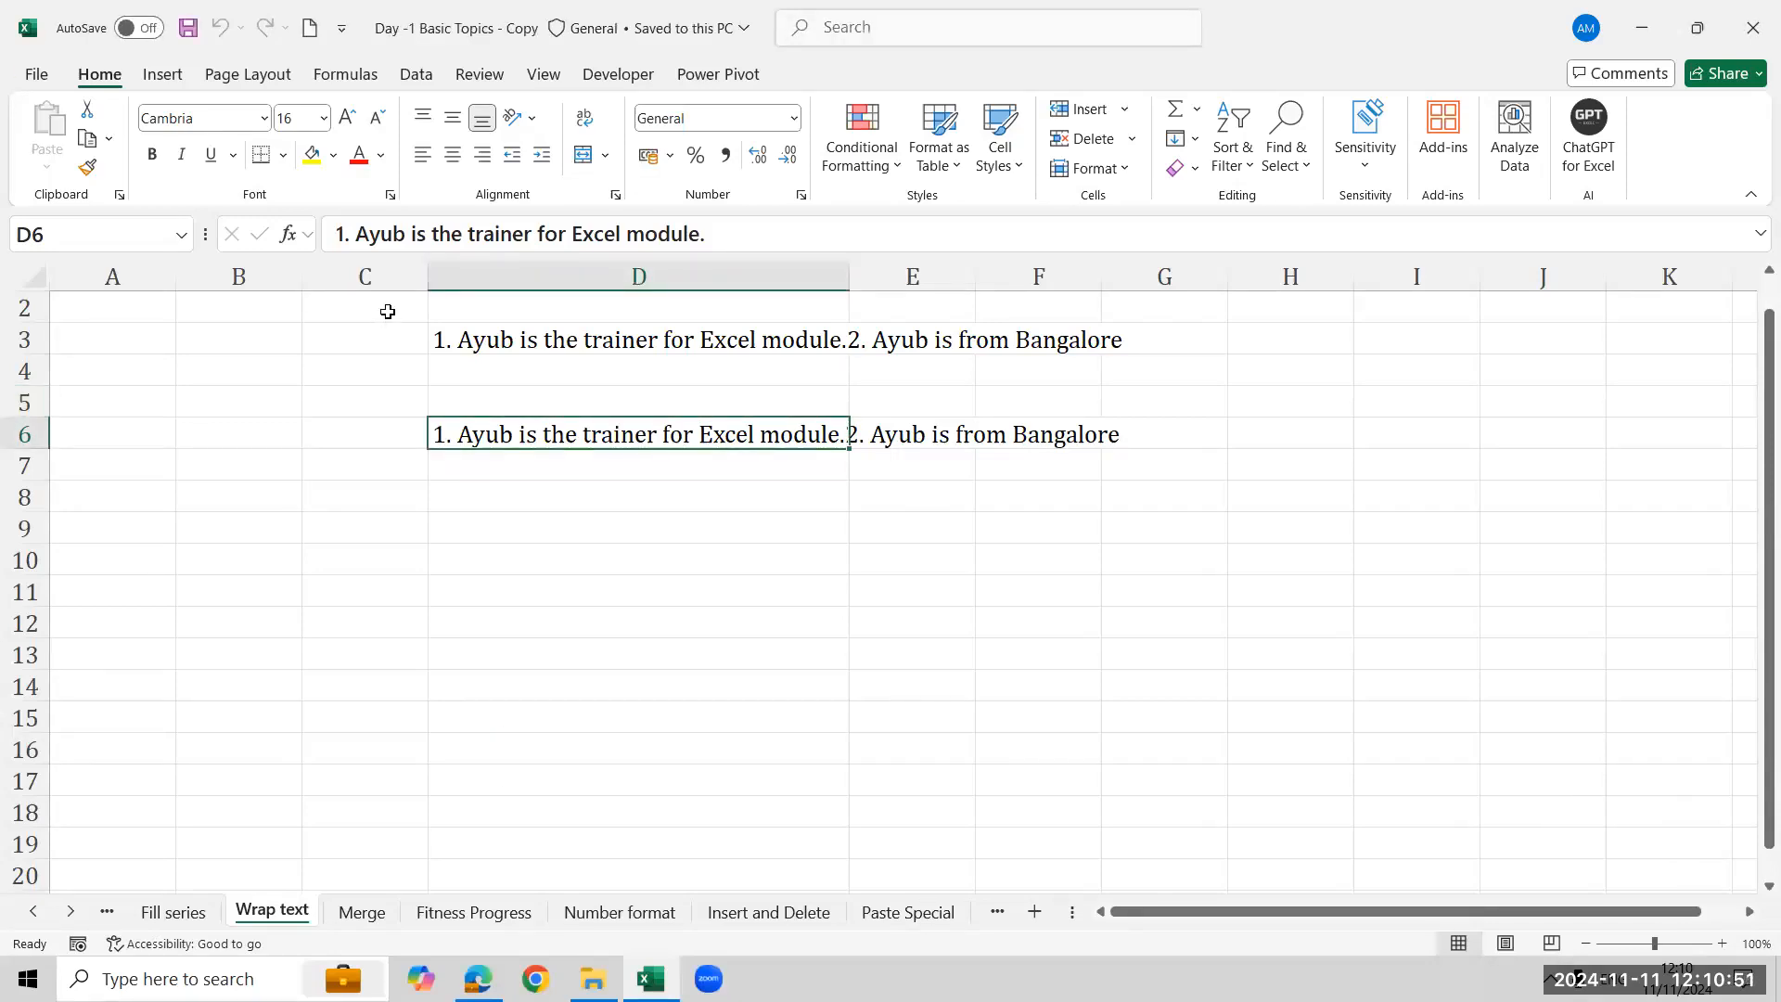
left_click(521, 355)
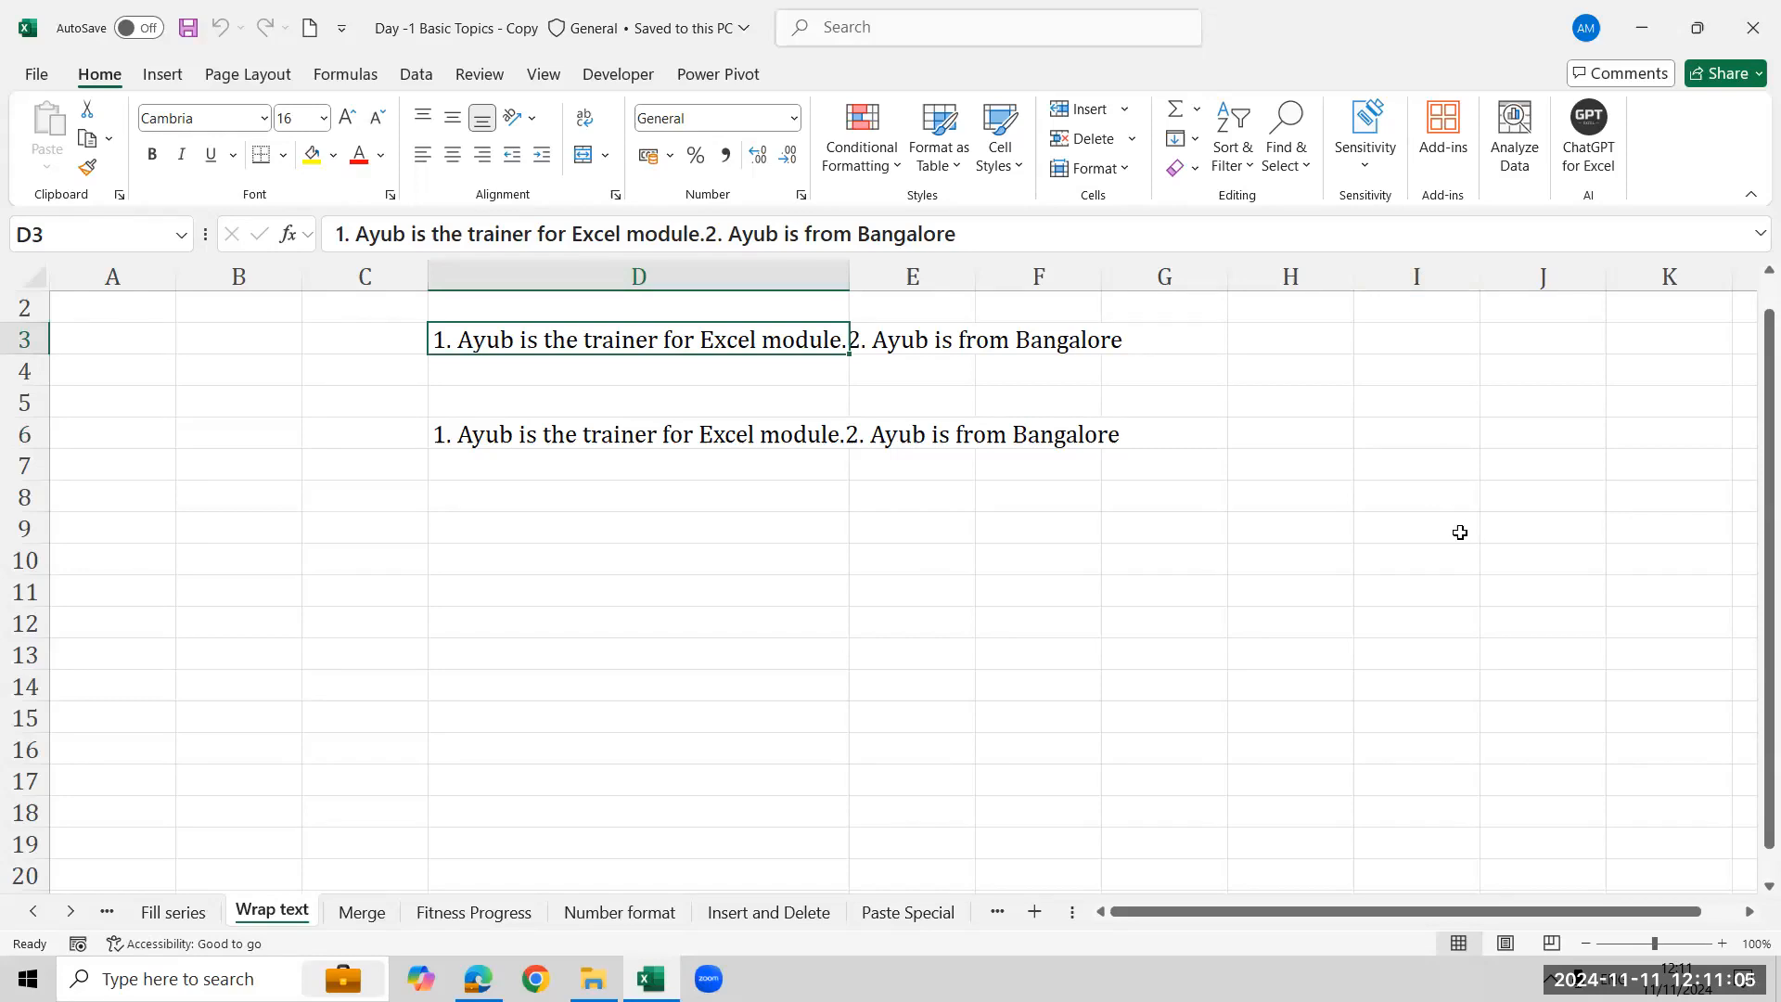
- Enter a person's full name in cell K3 and then delete it again
left_click(1540, 340)
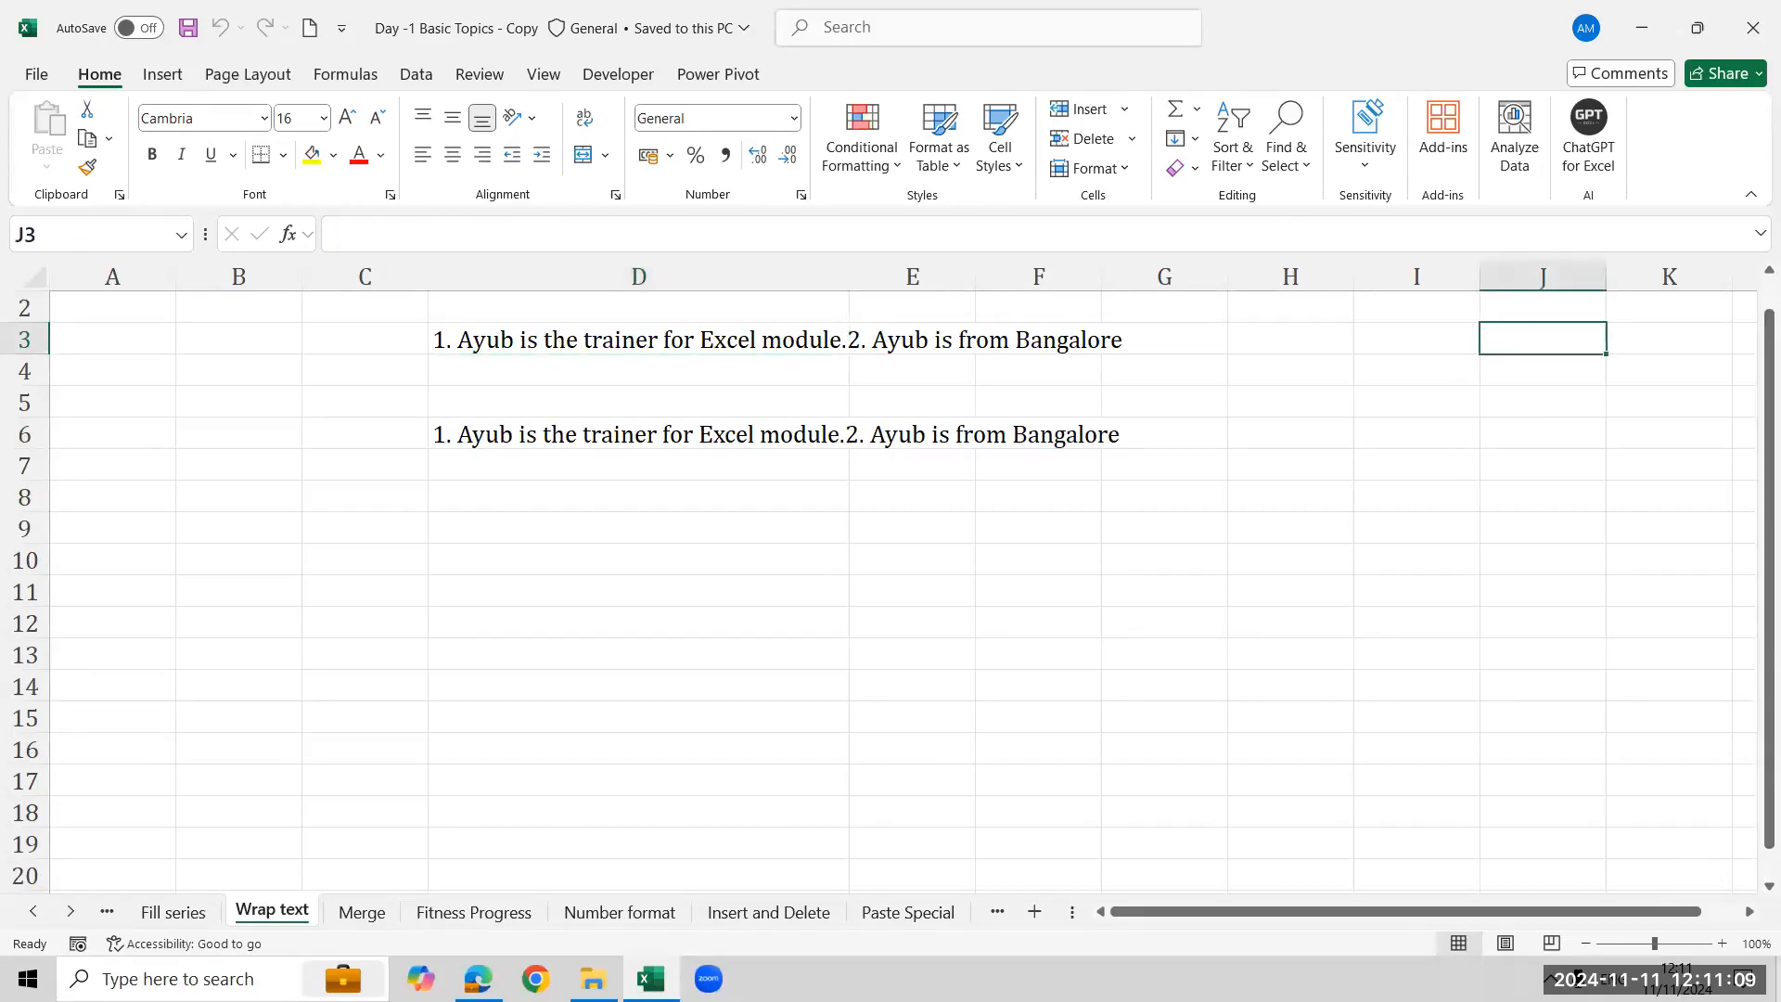
key("Right")
key("Right")
key("Right")
key("Right")
key("Left")
key("Left")
key("Left")
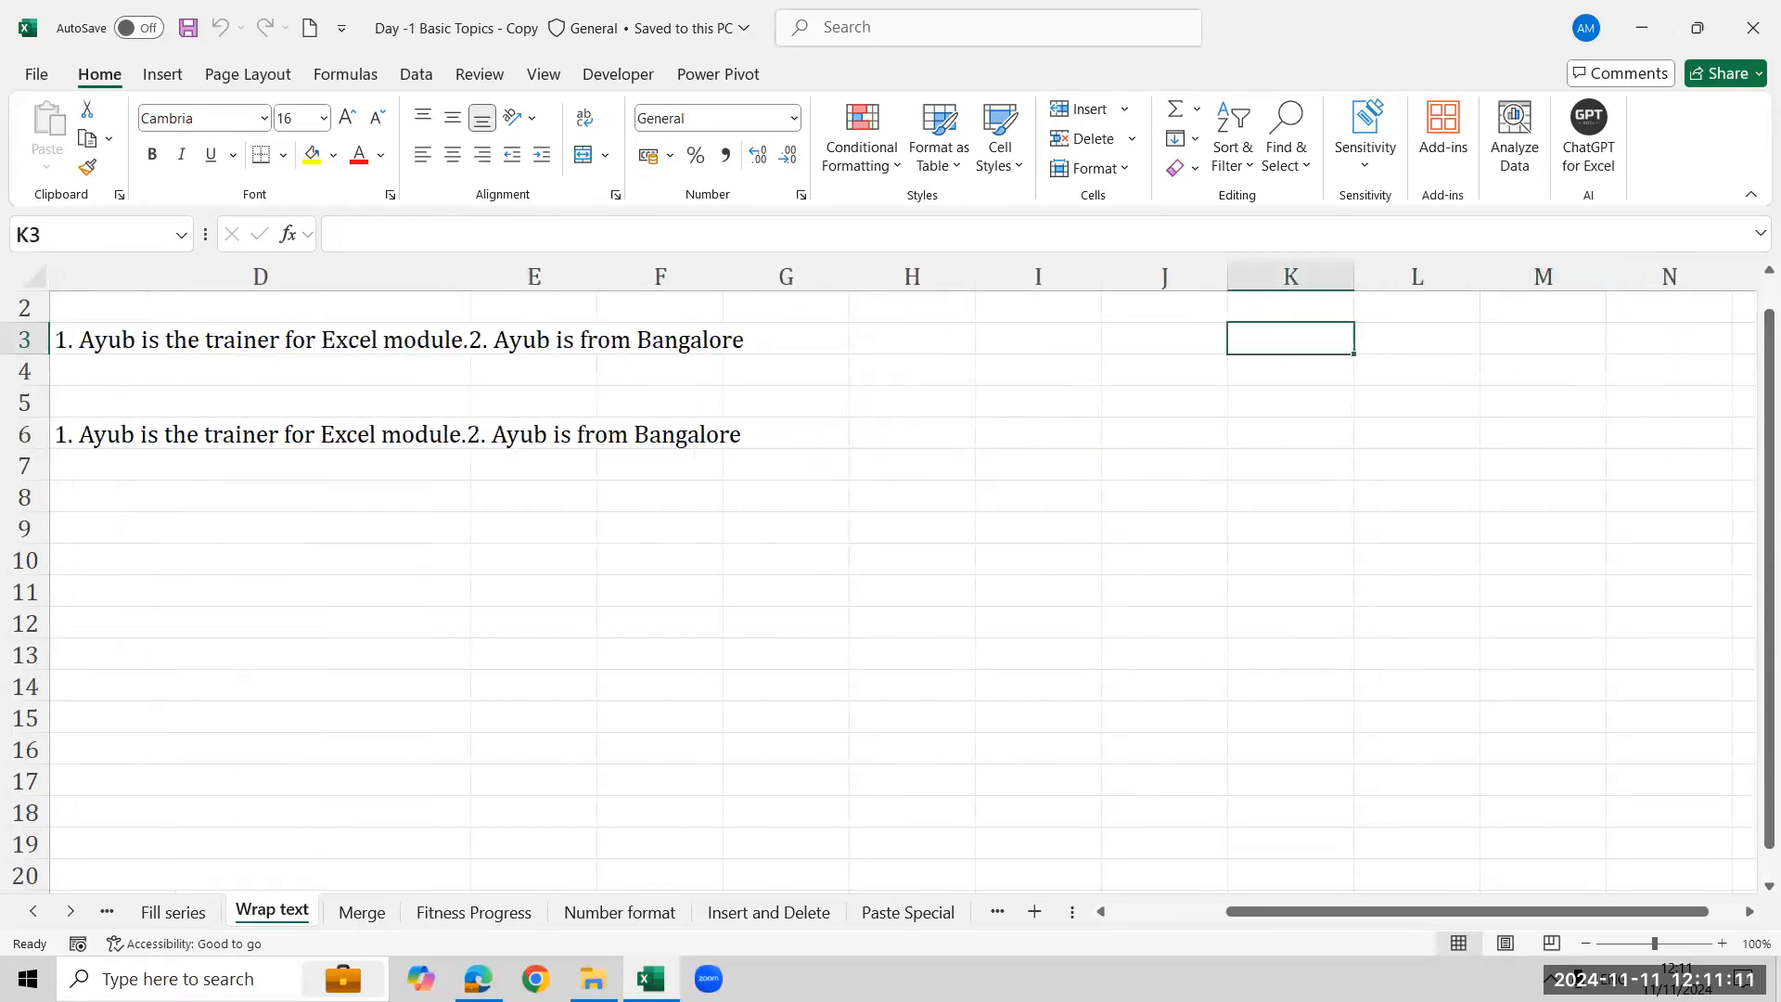
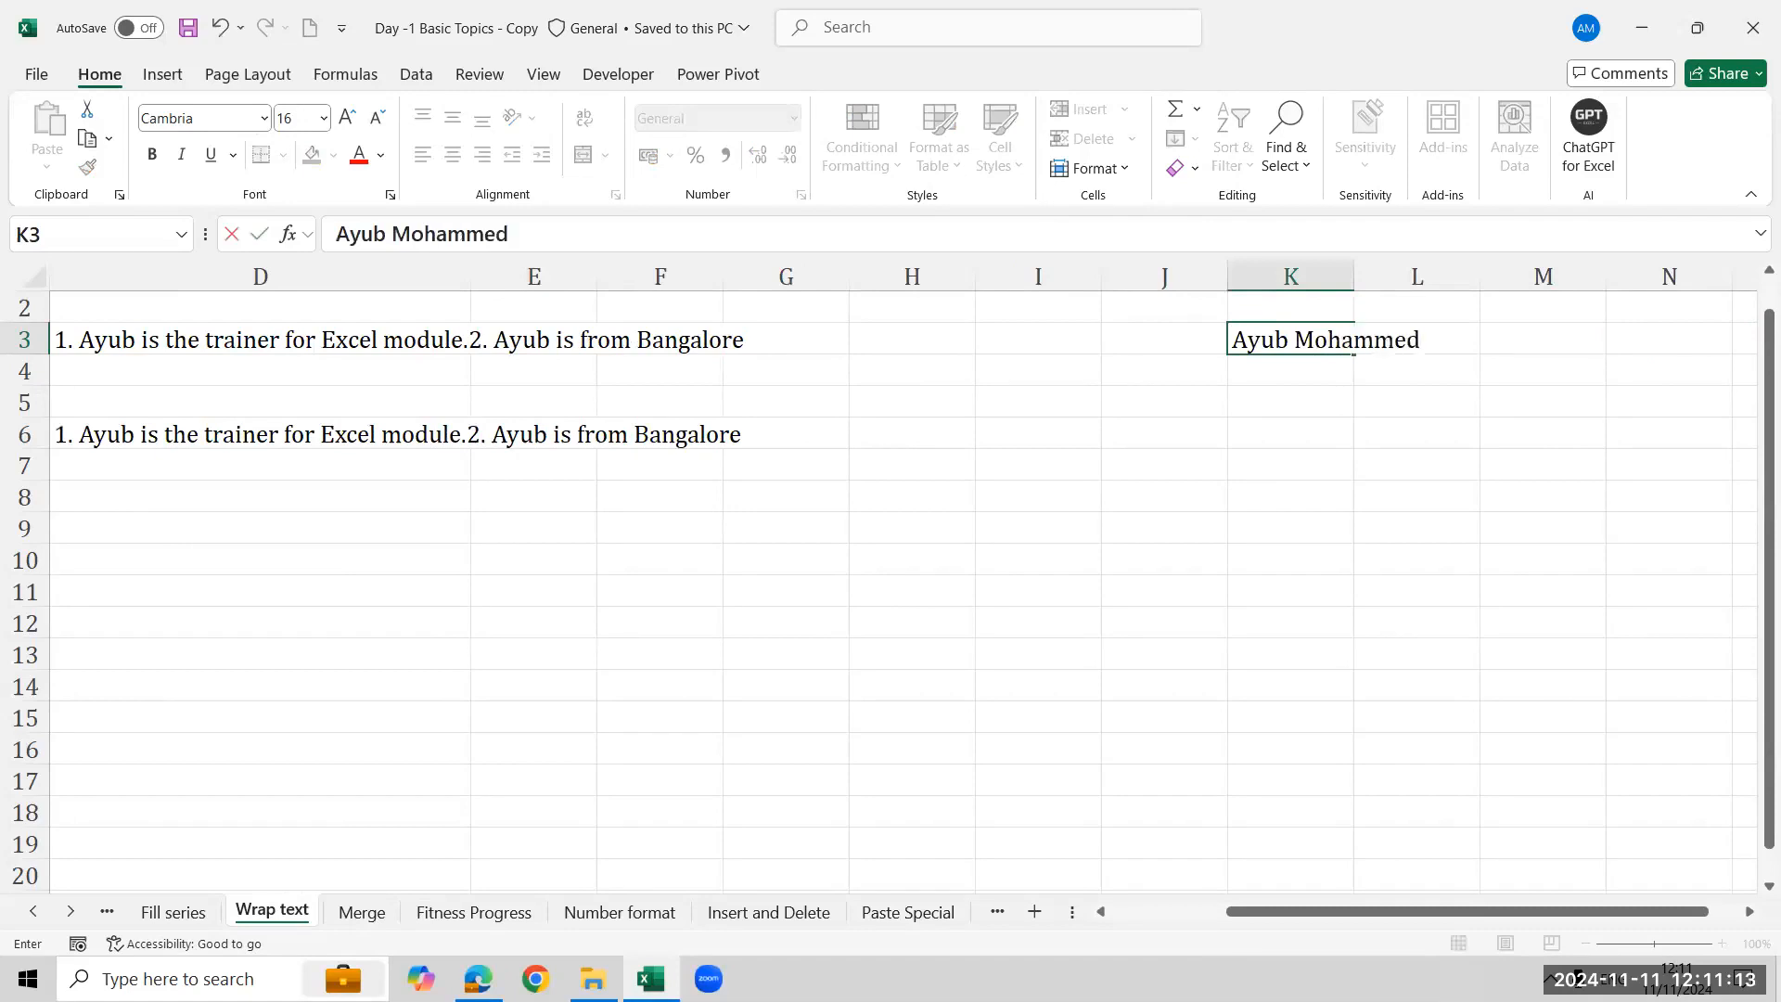
key("Return")
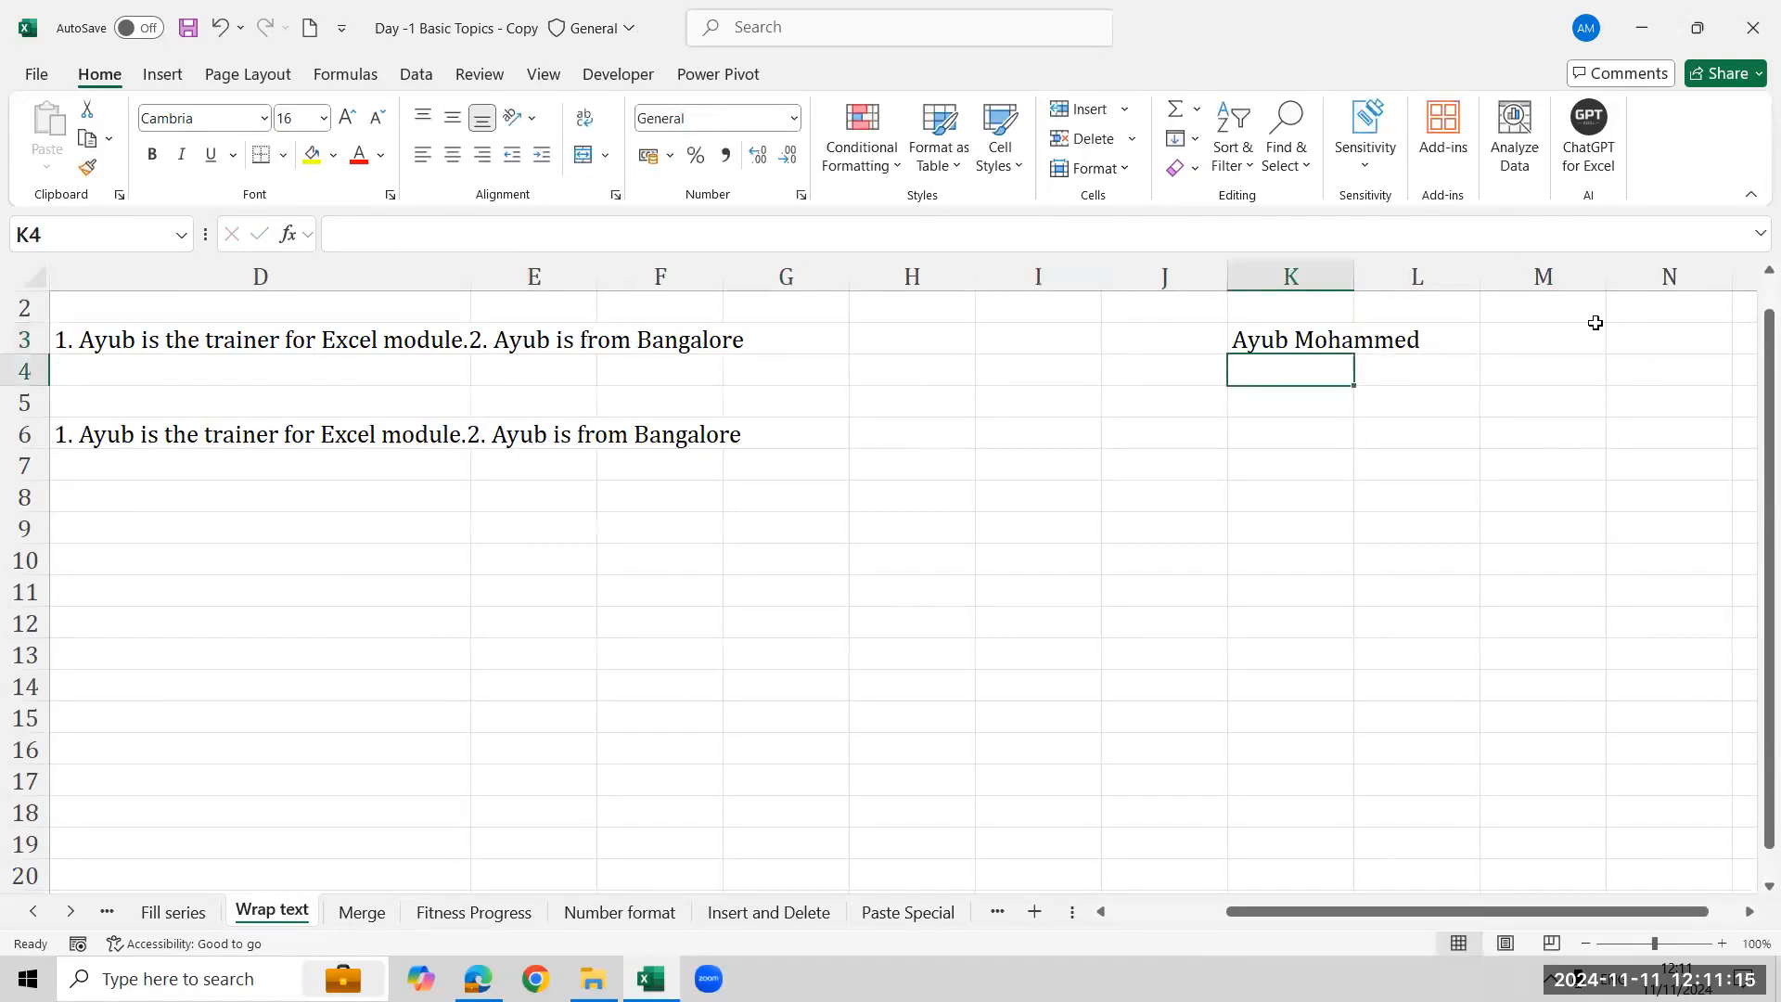
left_click(1315, 338)
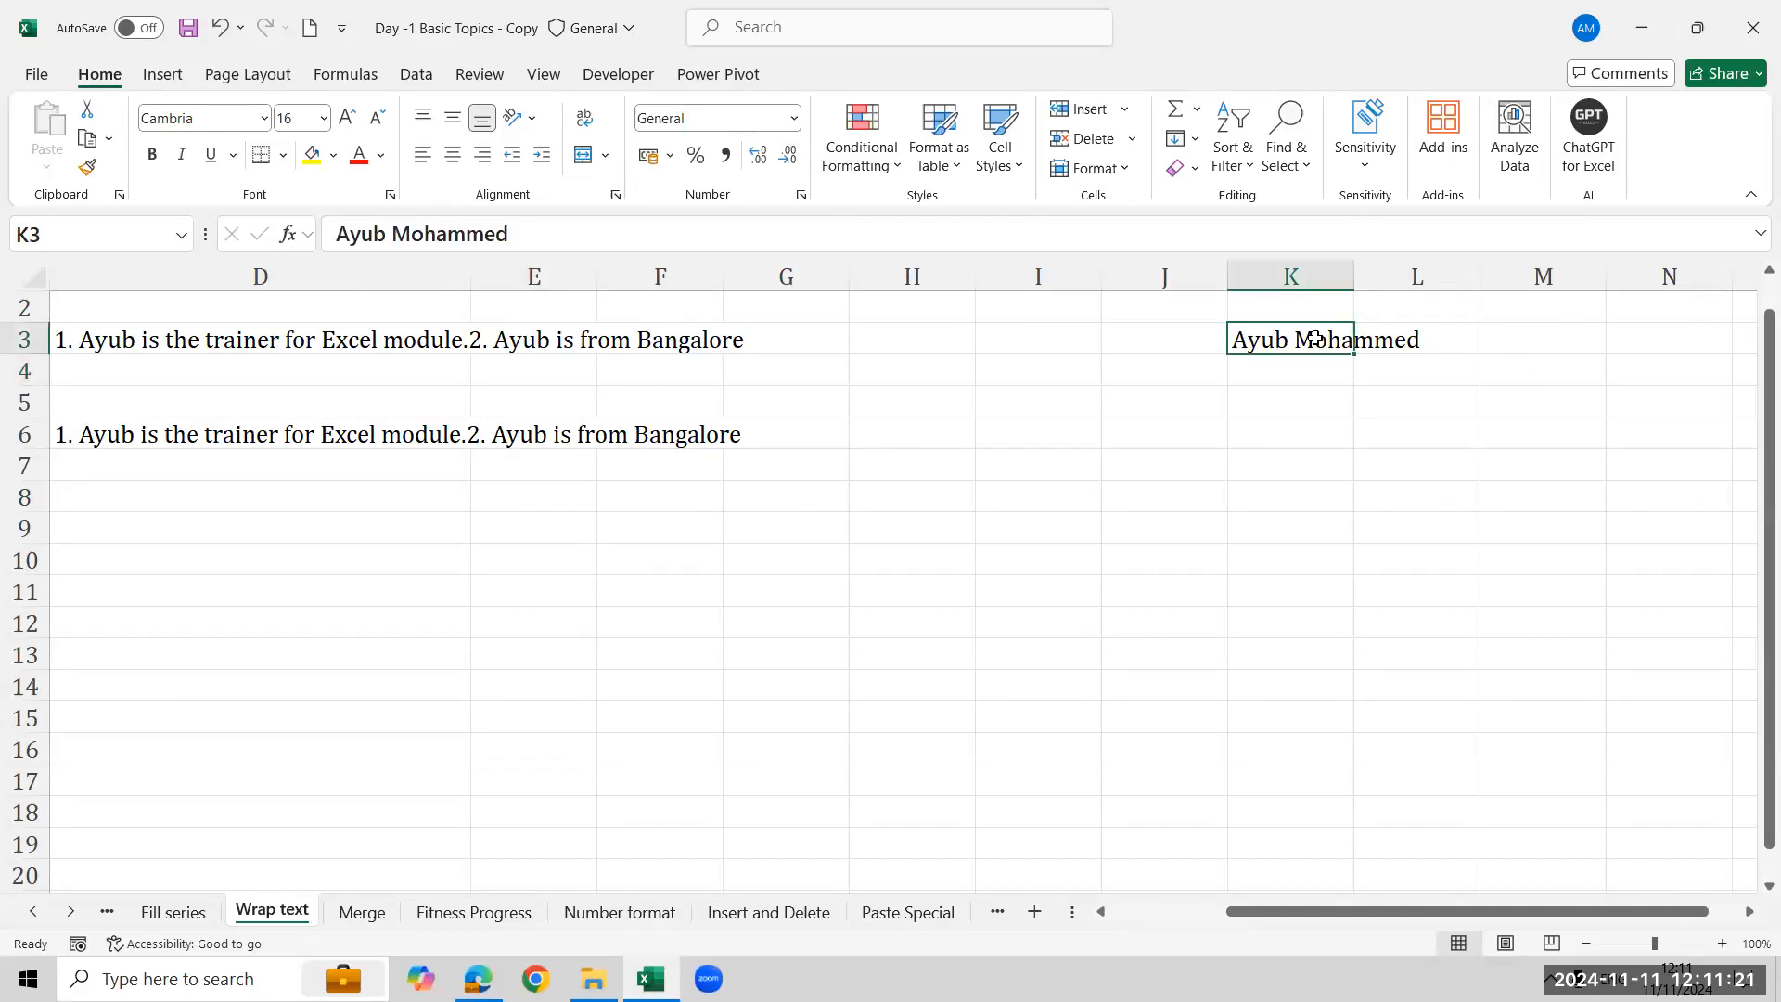
key("Delete")
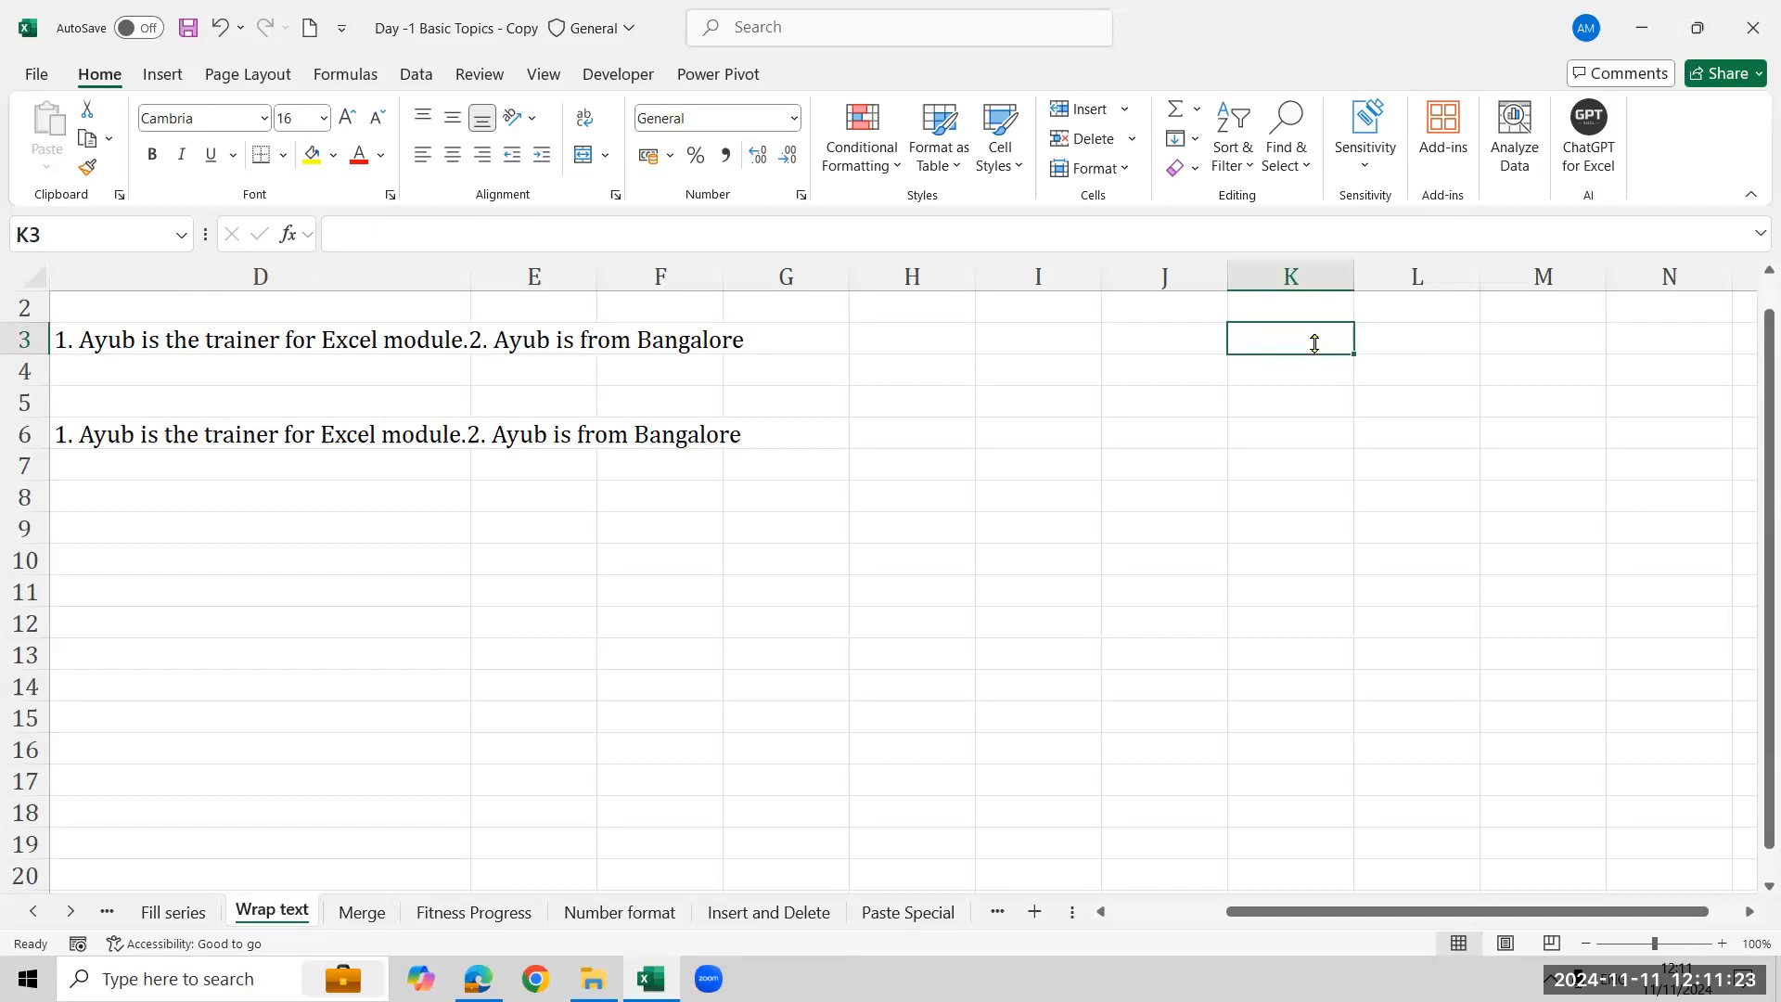
- Apply Wrap Text to cell D3 so its long sentence fits on two lines
left_click(288, 339)
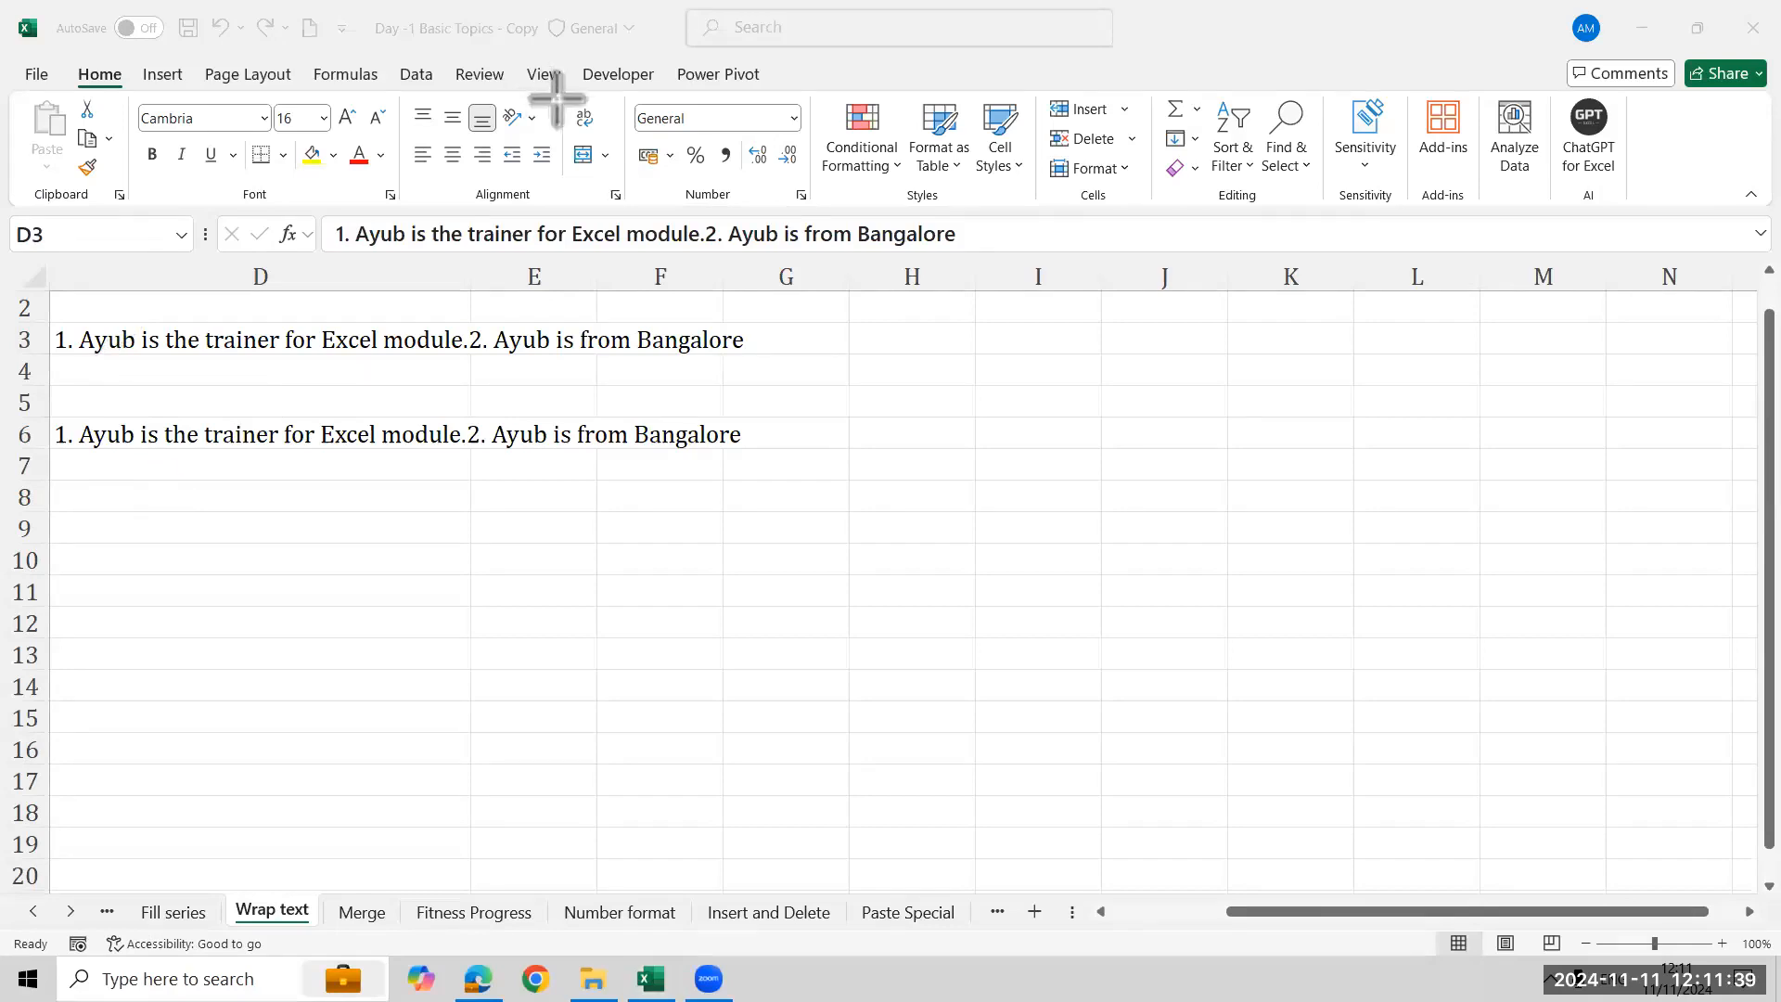
left_click_drag(558, 96, 616, 141)
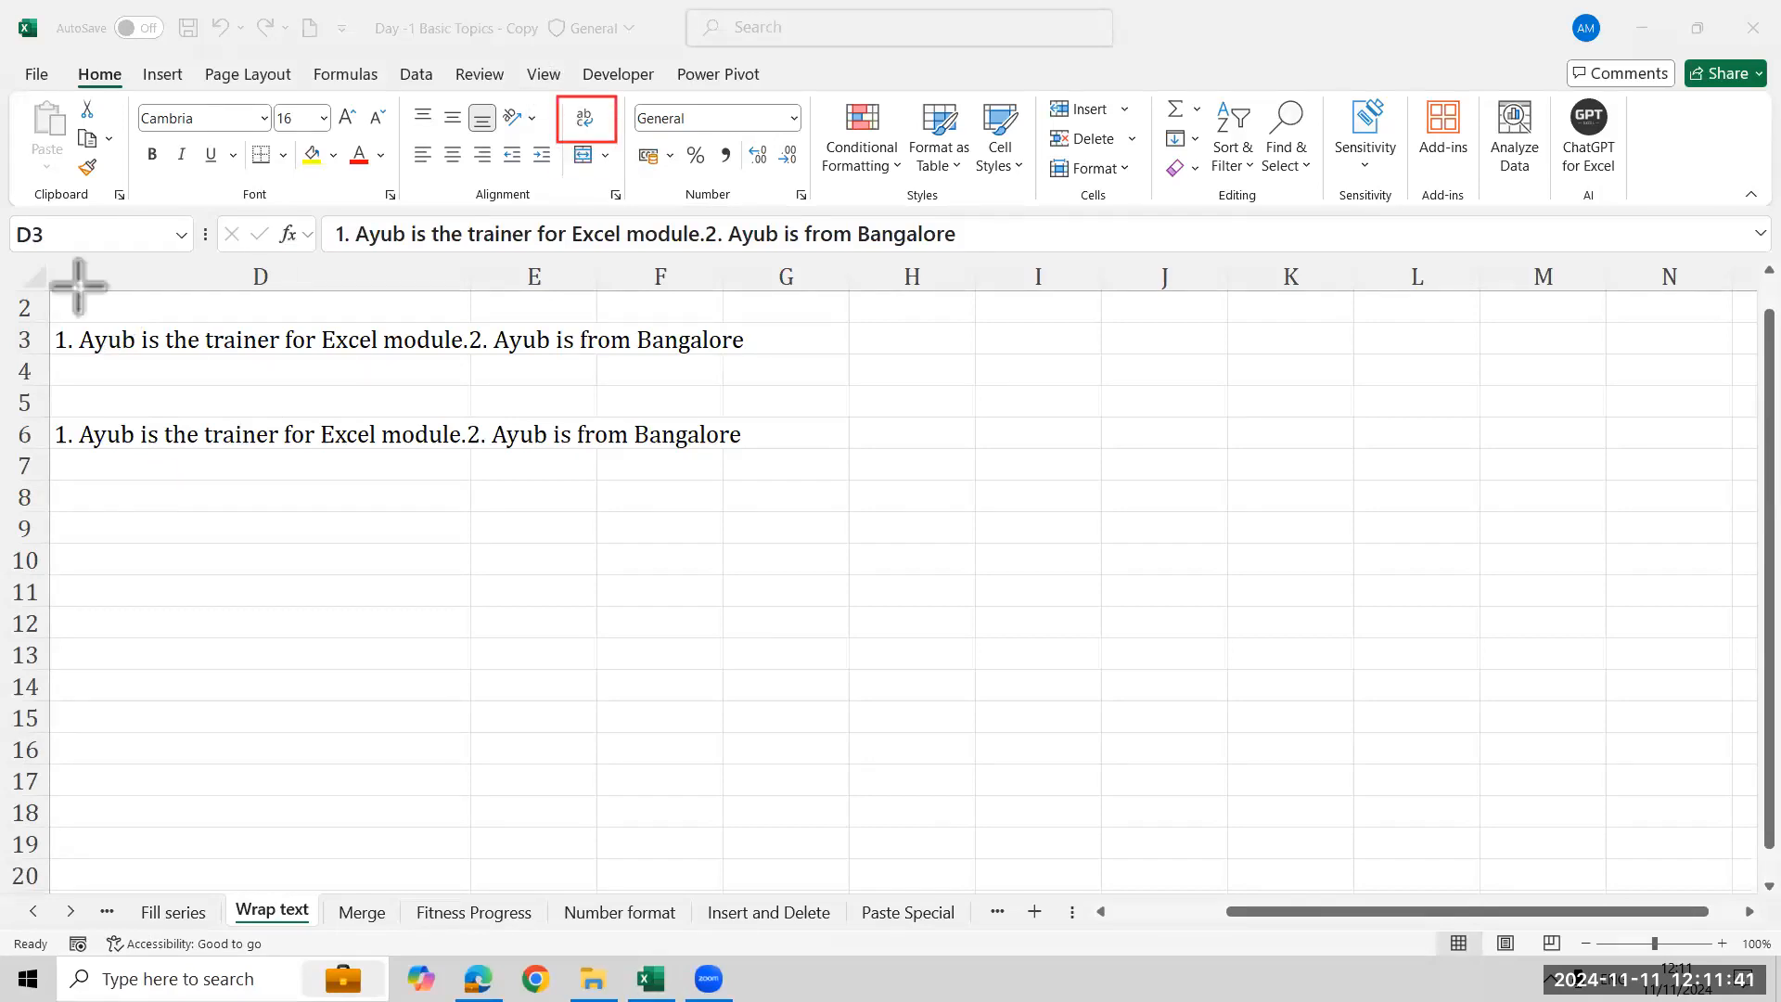
left_click(594, 125)
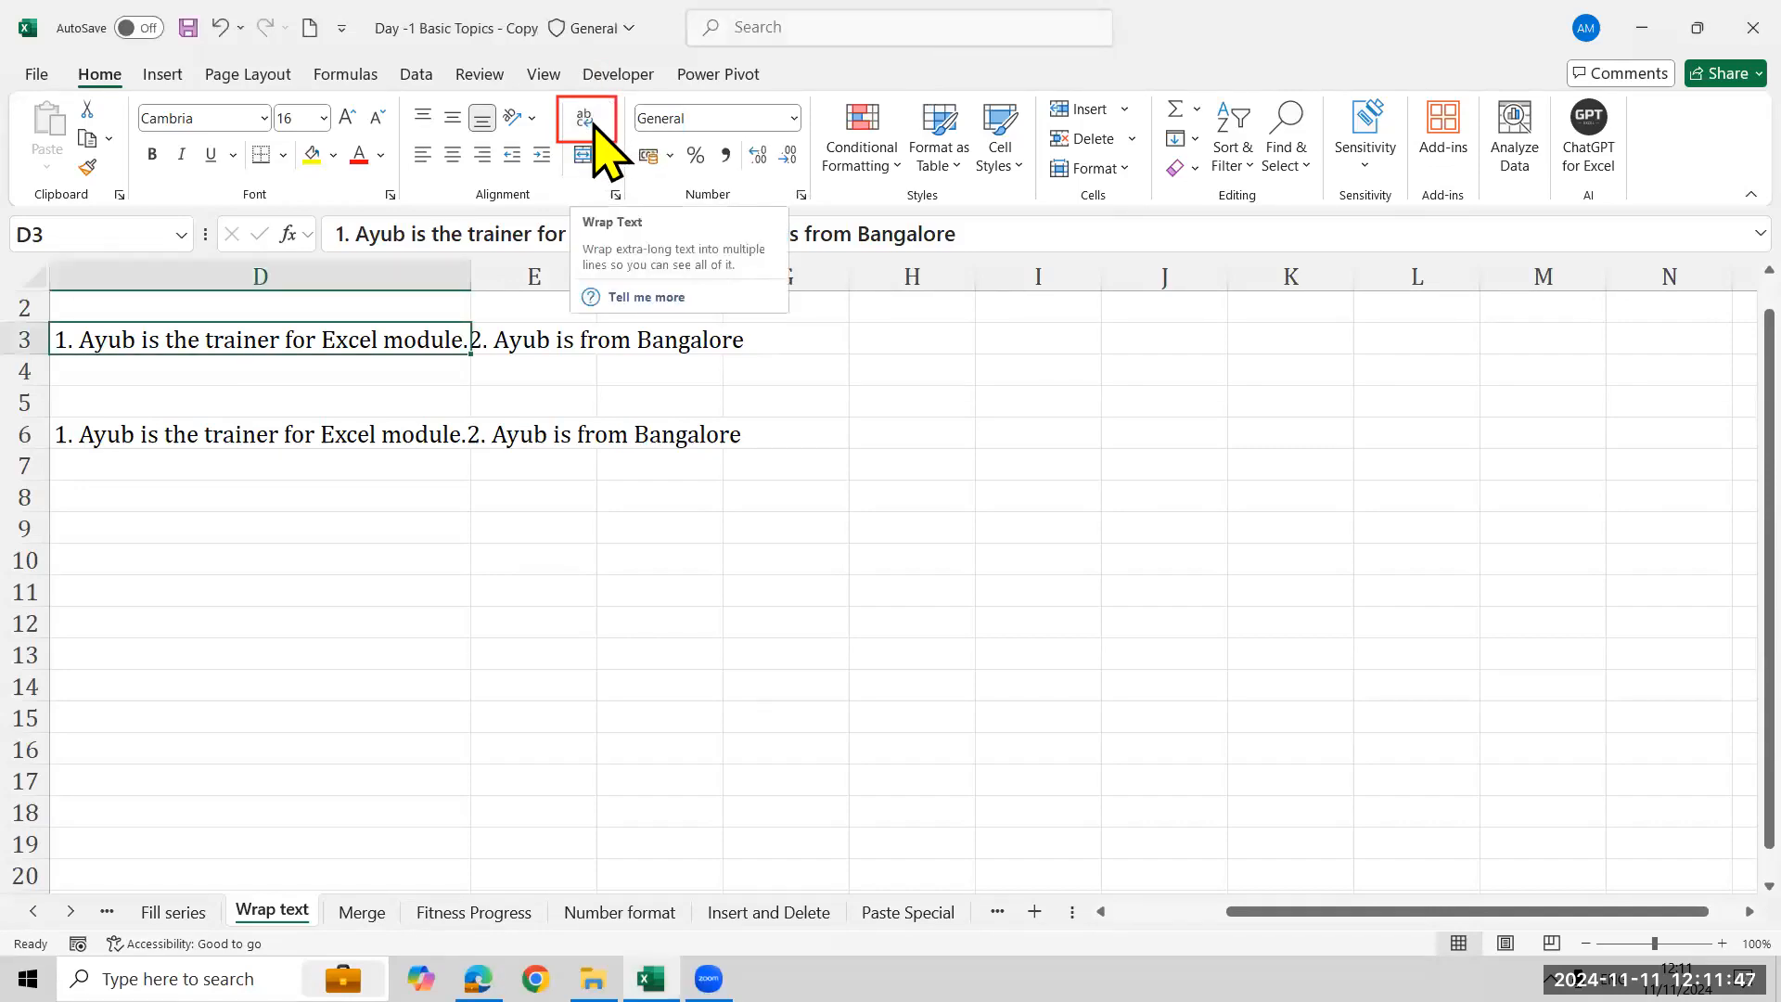
left_click(582, 123)
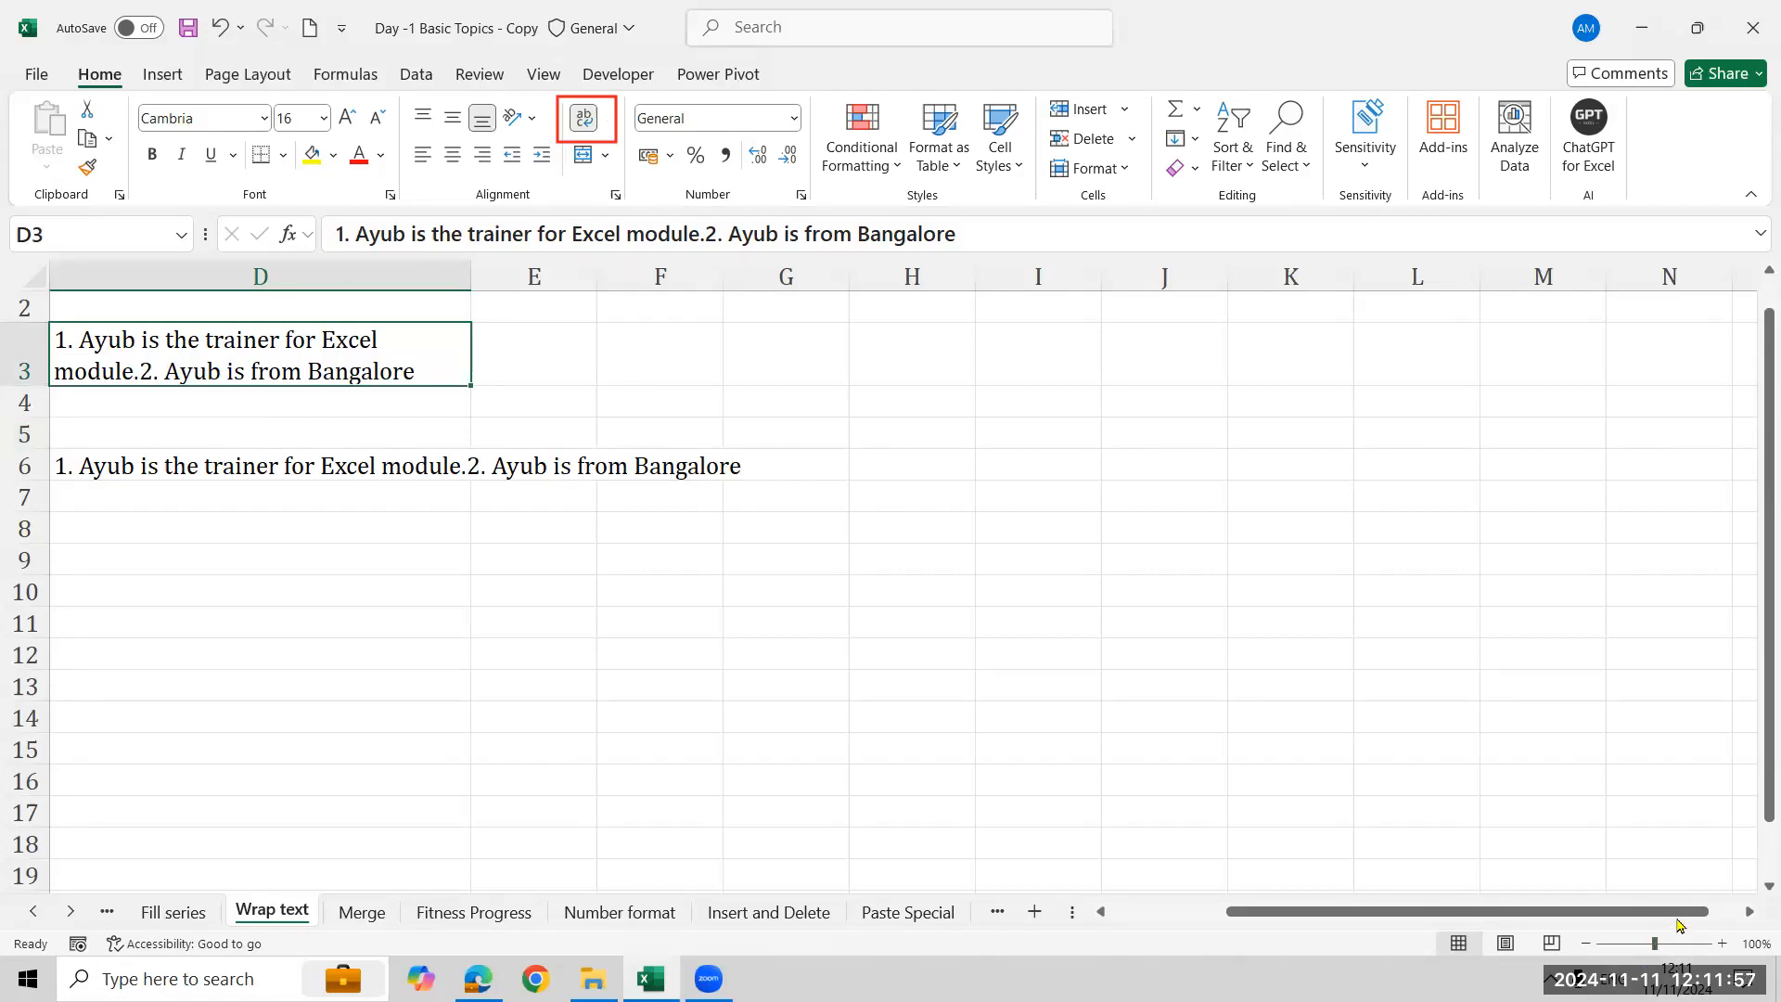
- Toggle Wrap Text off and back on for cell D3
scroll(1679, 925, "left", 3)
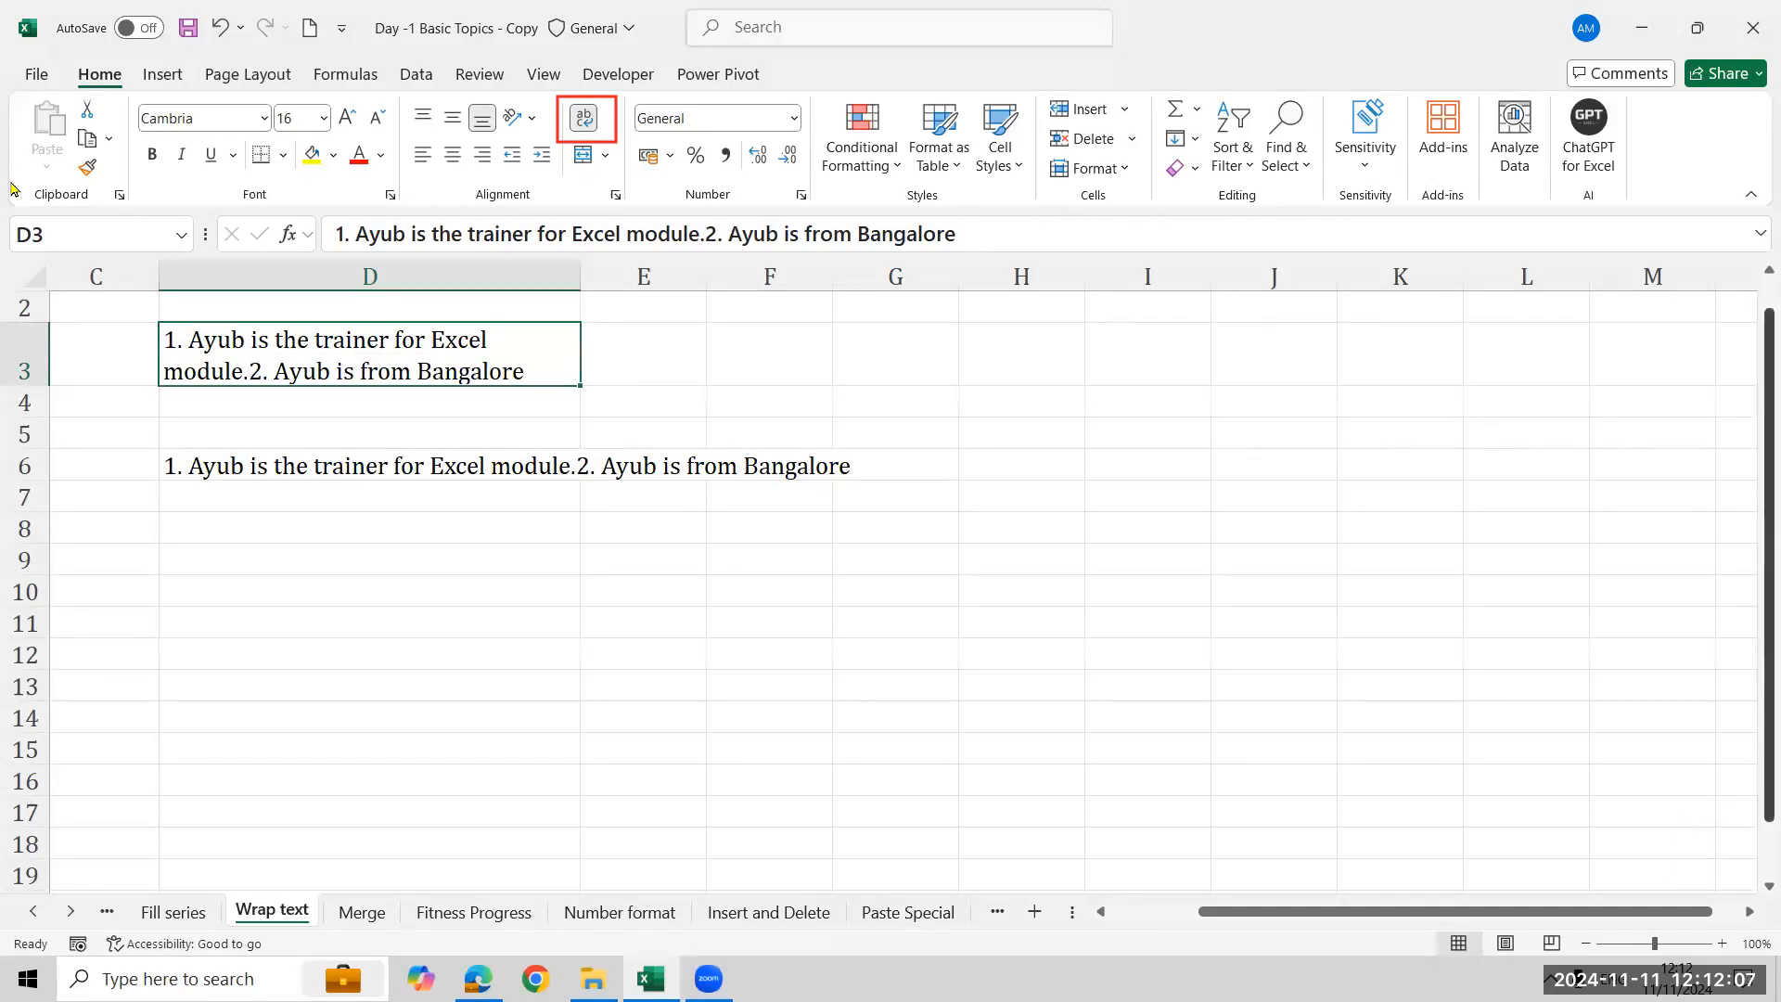
left_click(582, 121)
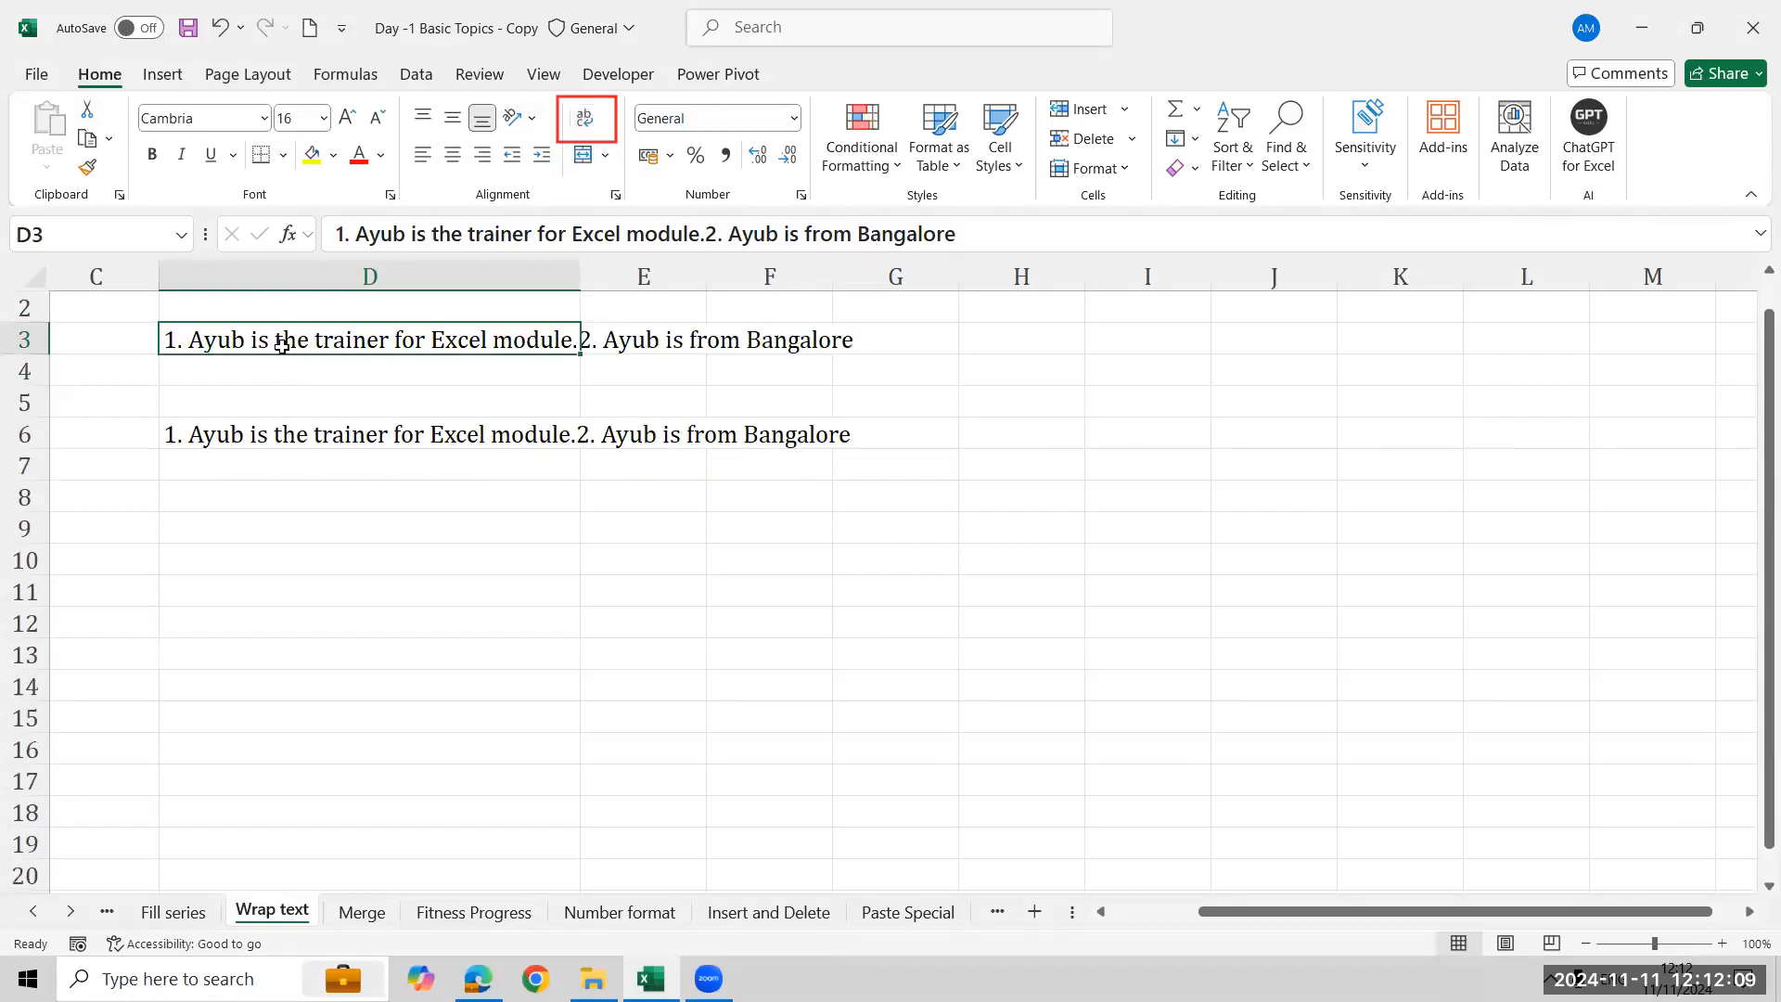
left_click(583, 119)
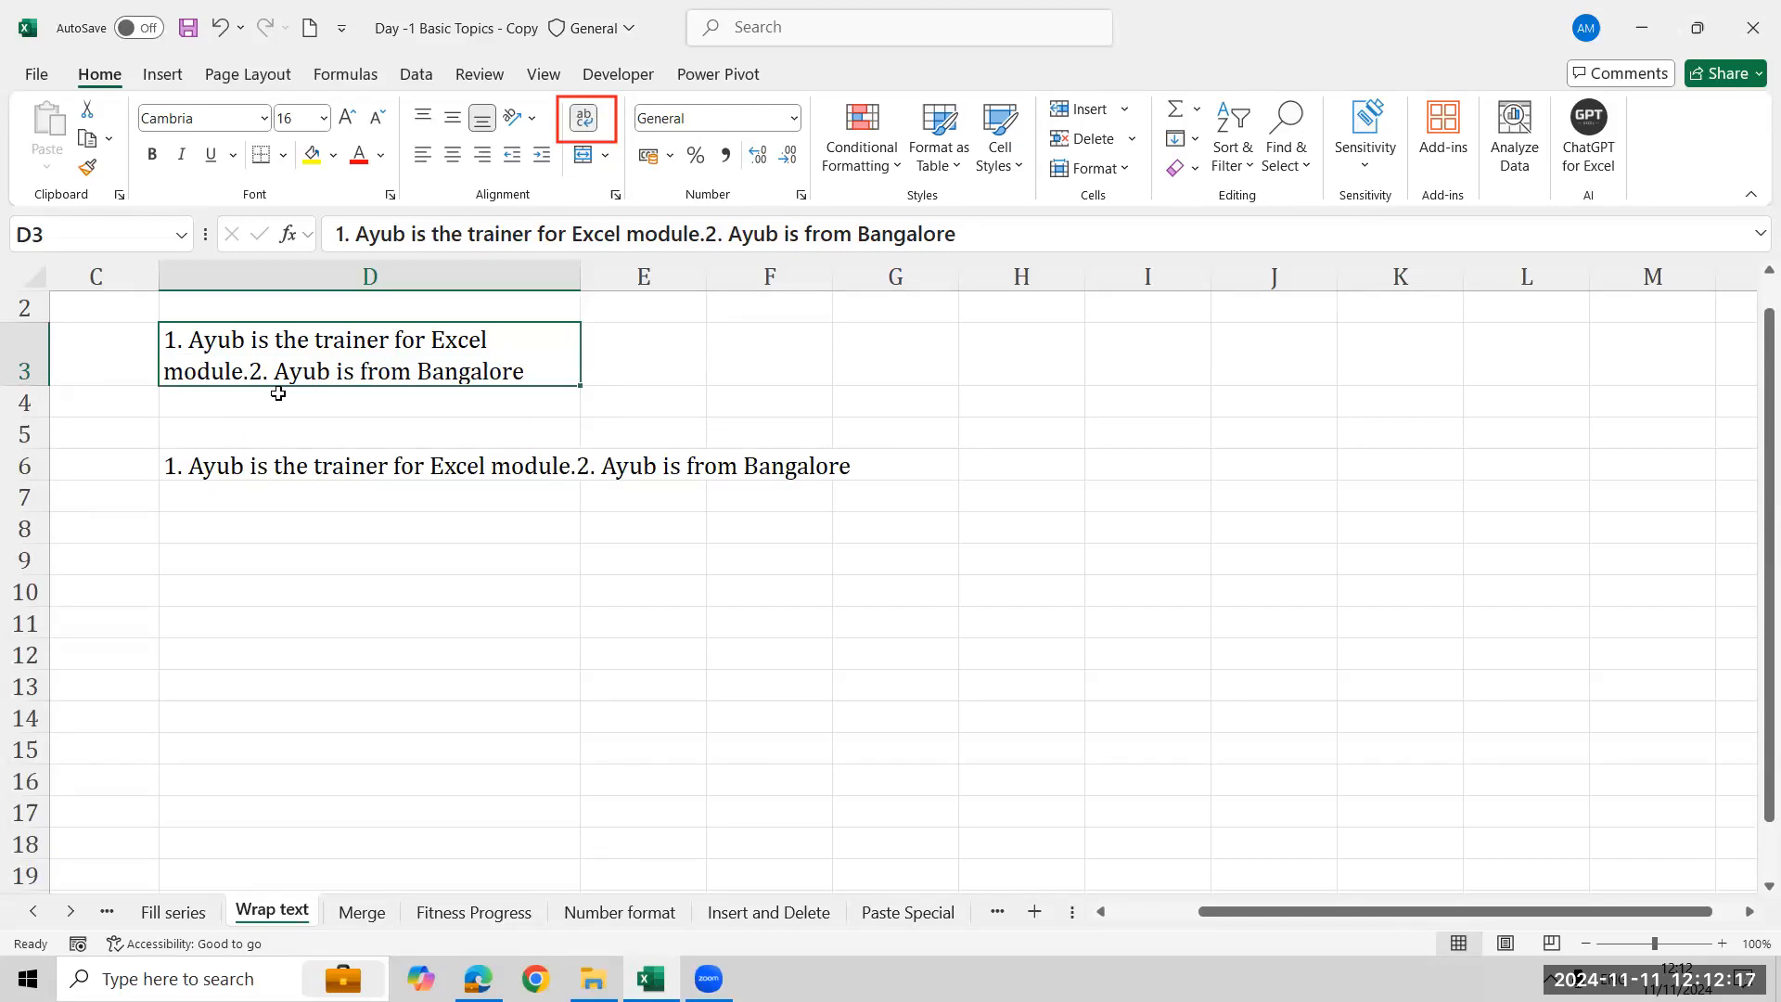
- Insert a manual line break in cell D6 so '2. Ayub is from Bangalore' starts on a new line
left_click(298, 474)
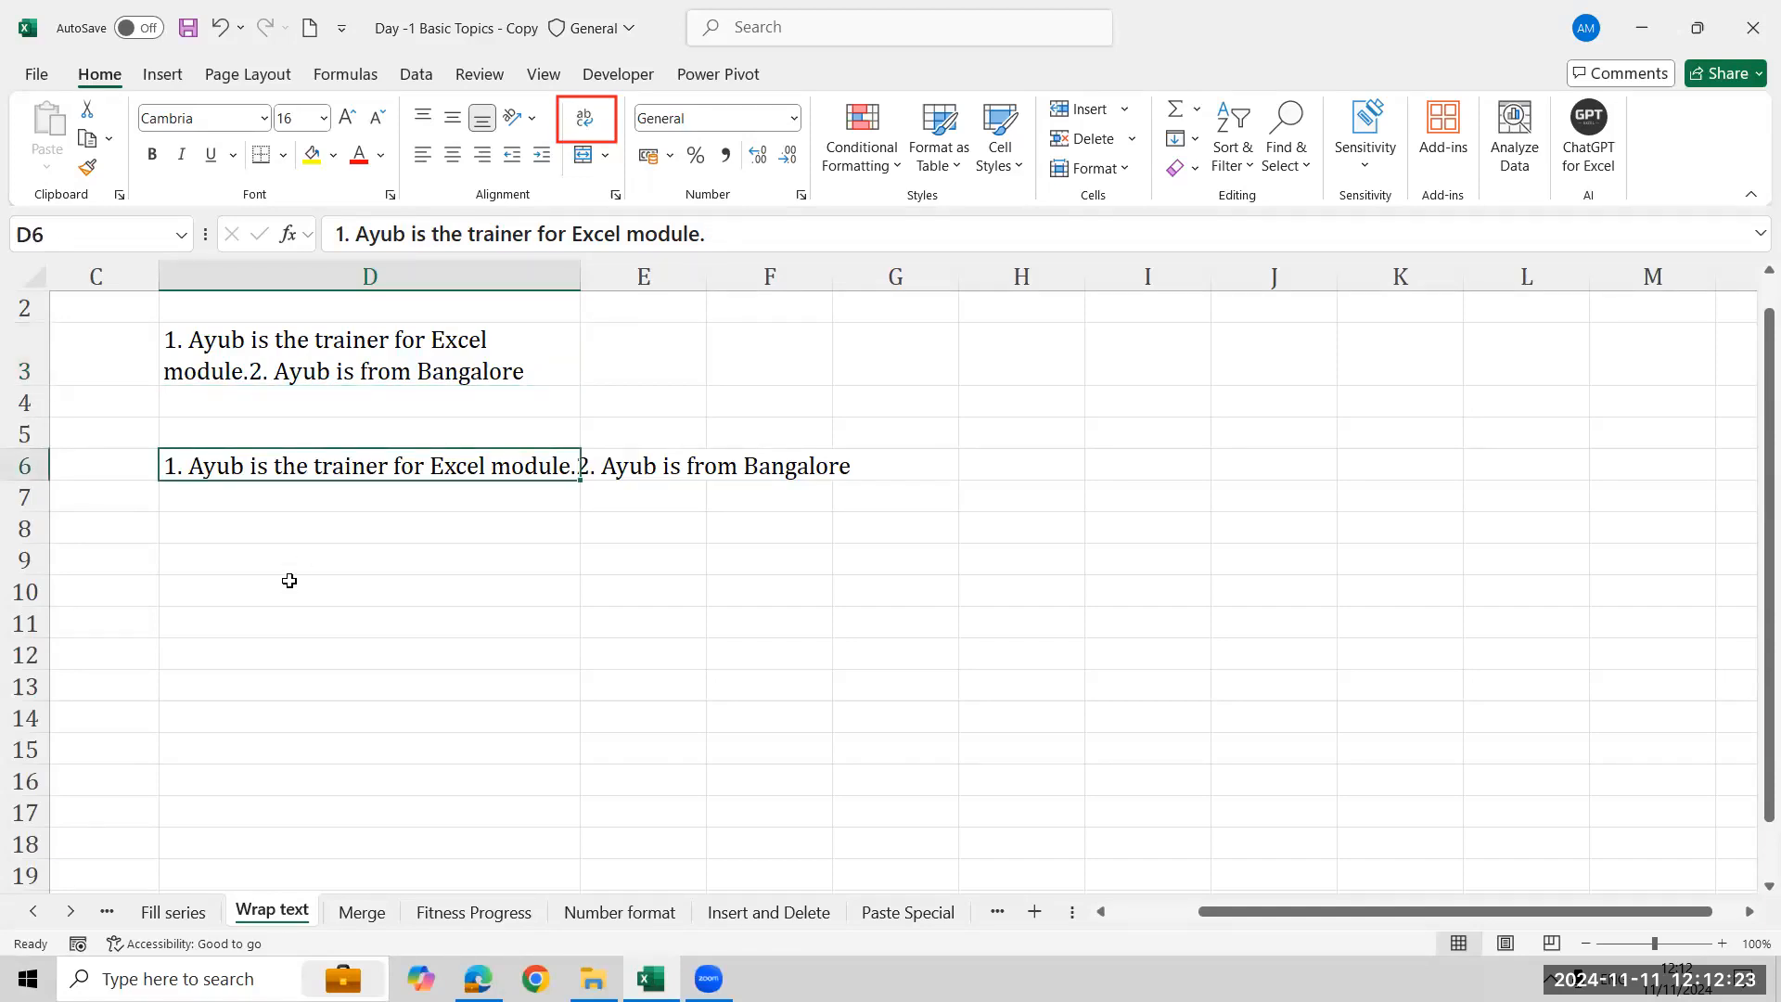
double_click(321, 467)
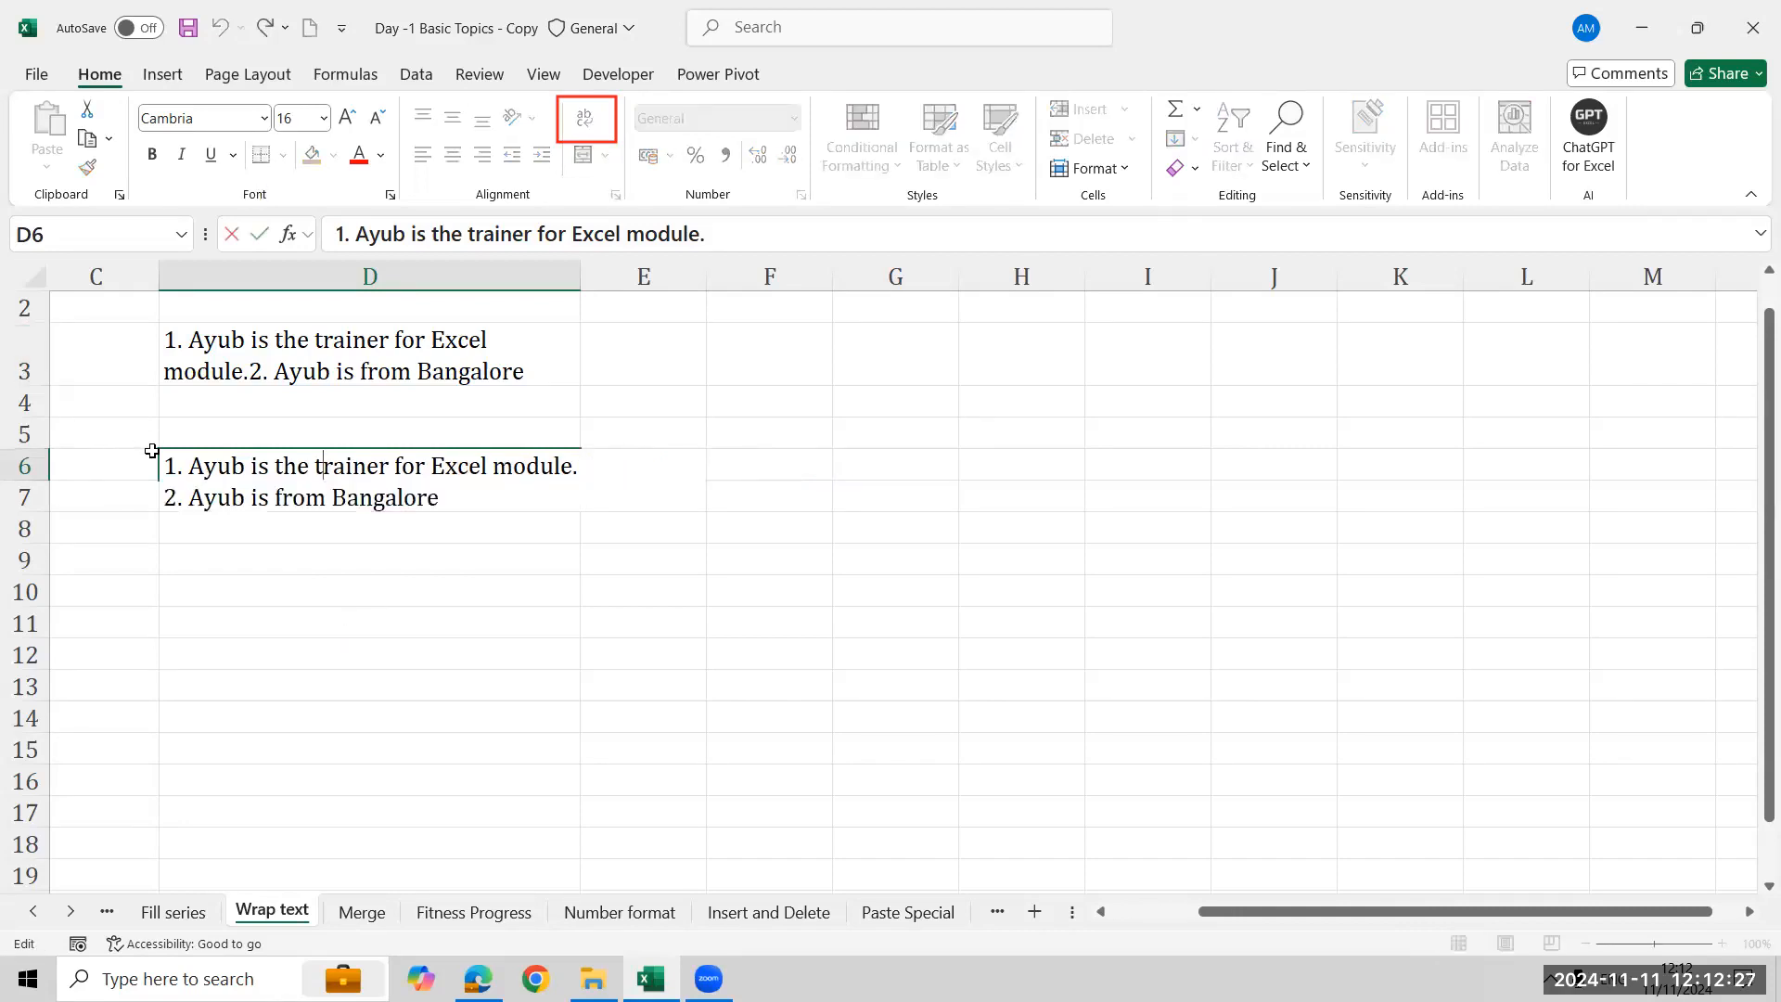
key("Home")
key("Down")
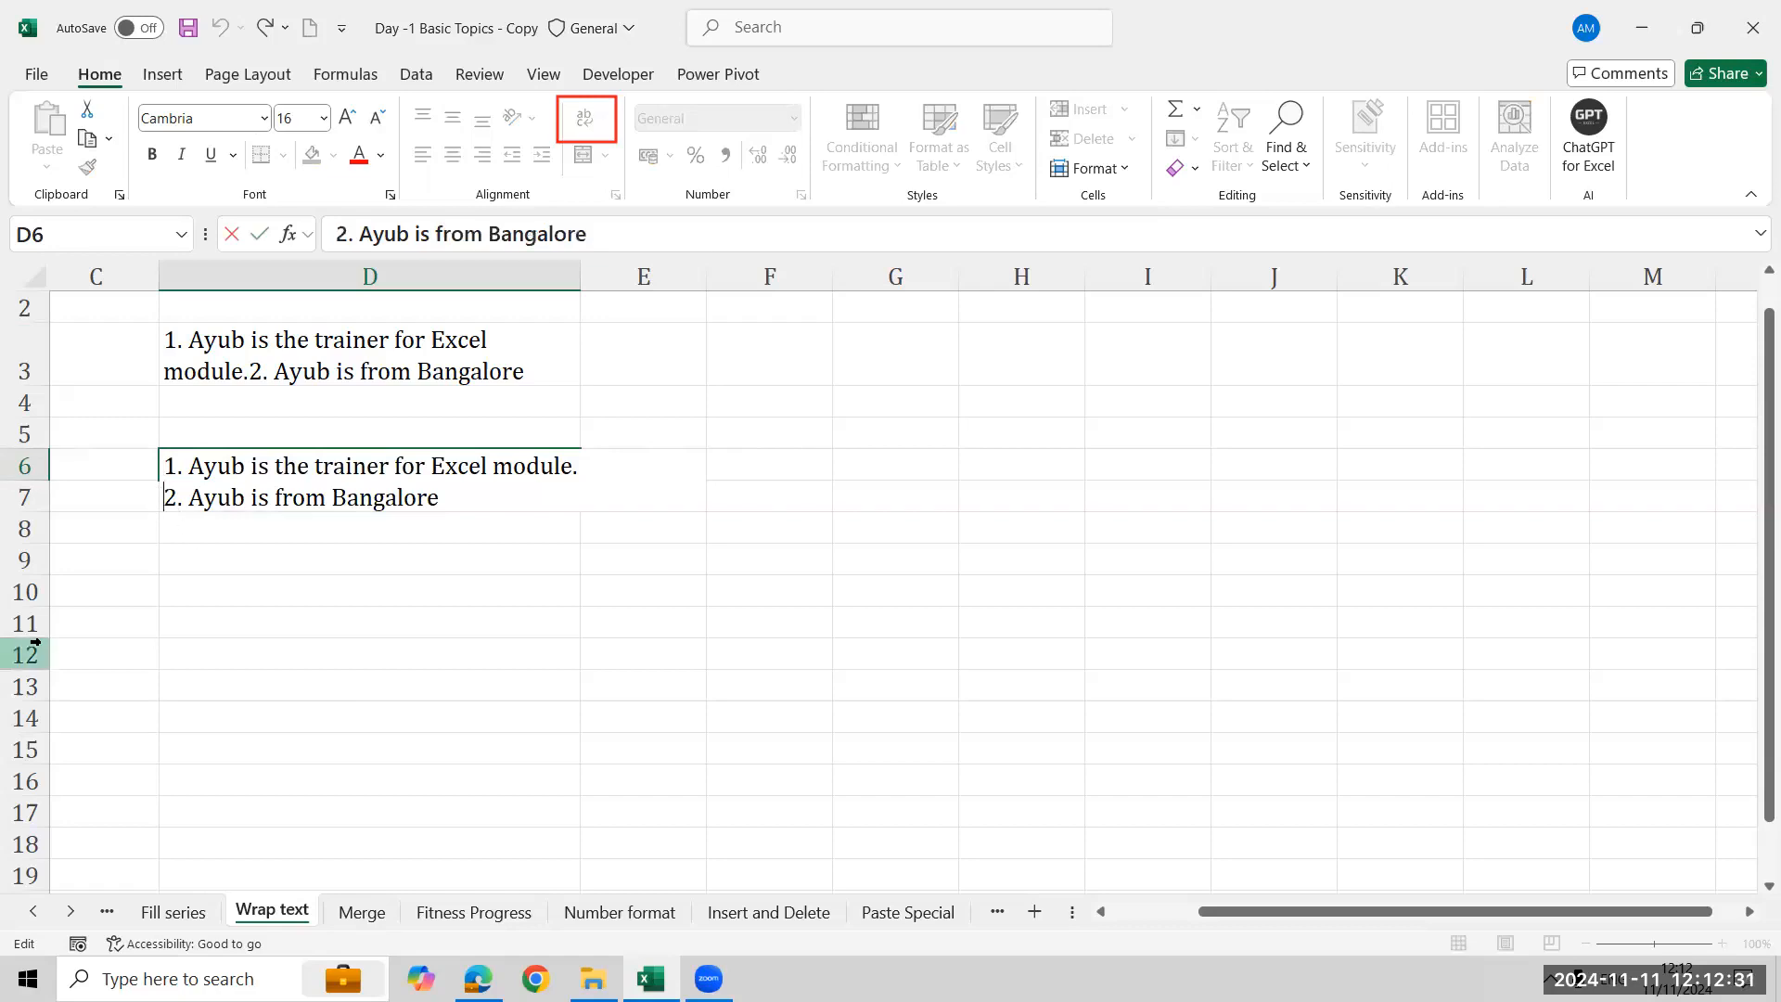
key("alt+Return")
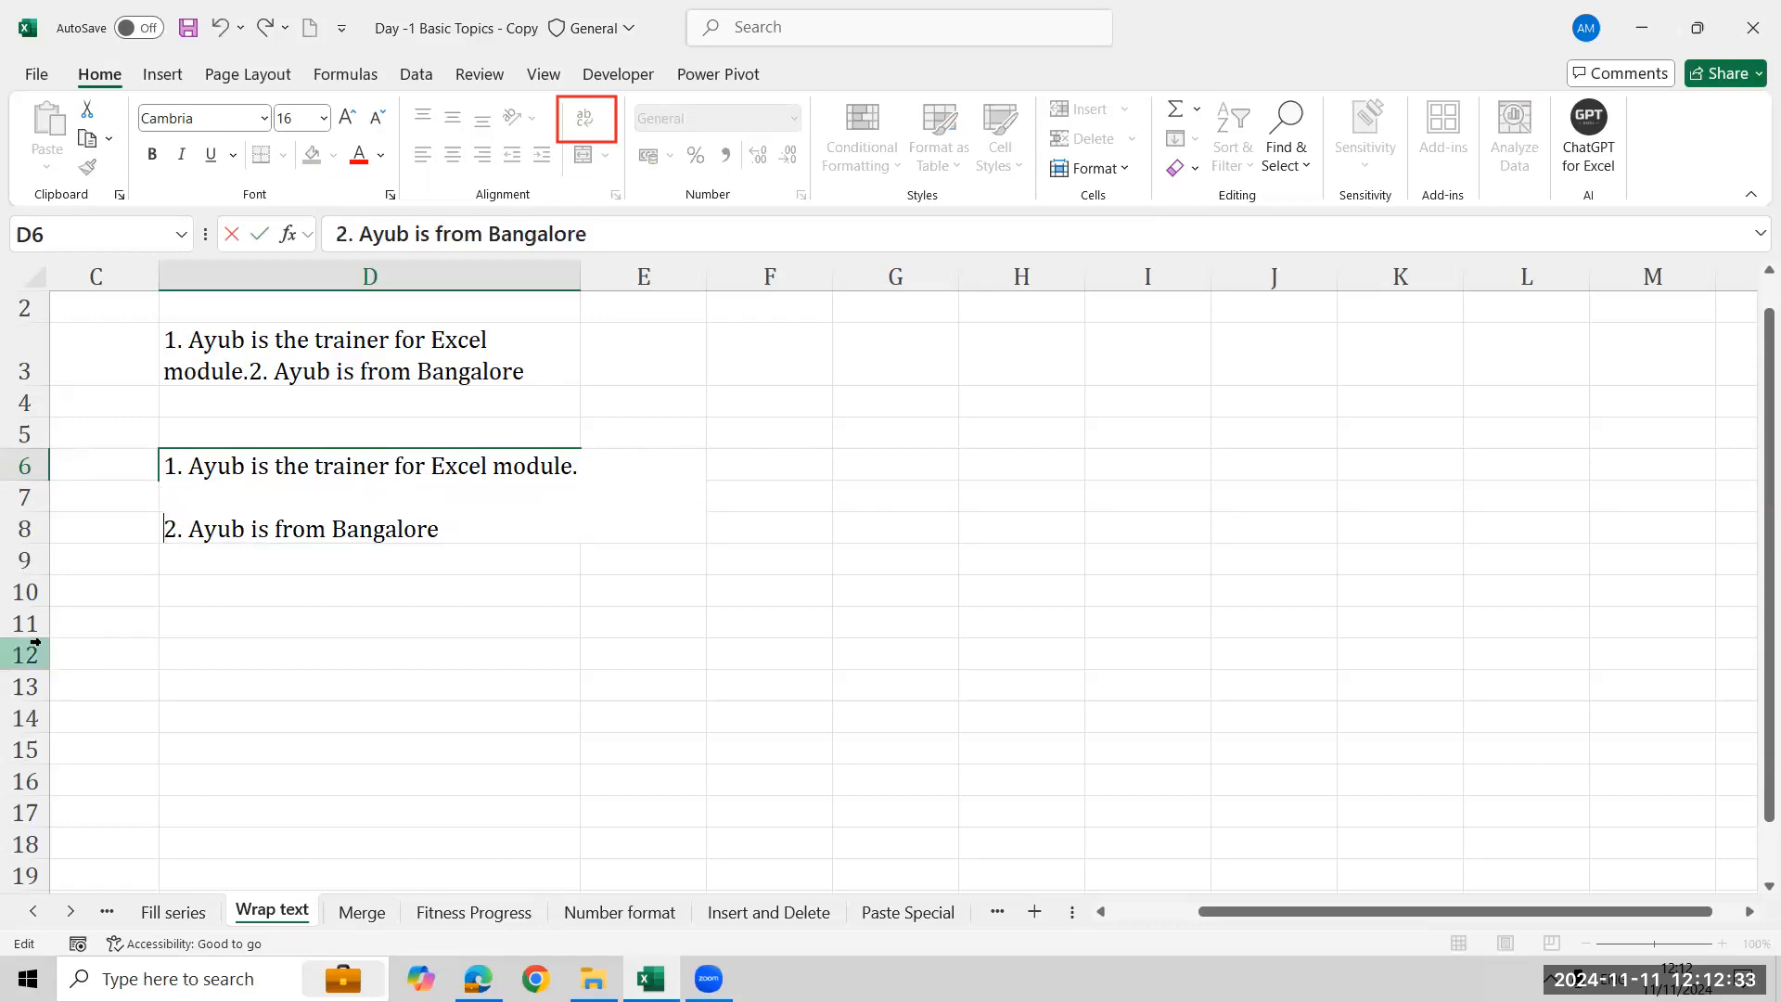
key("BackSpace")
key("BackSpace")
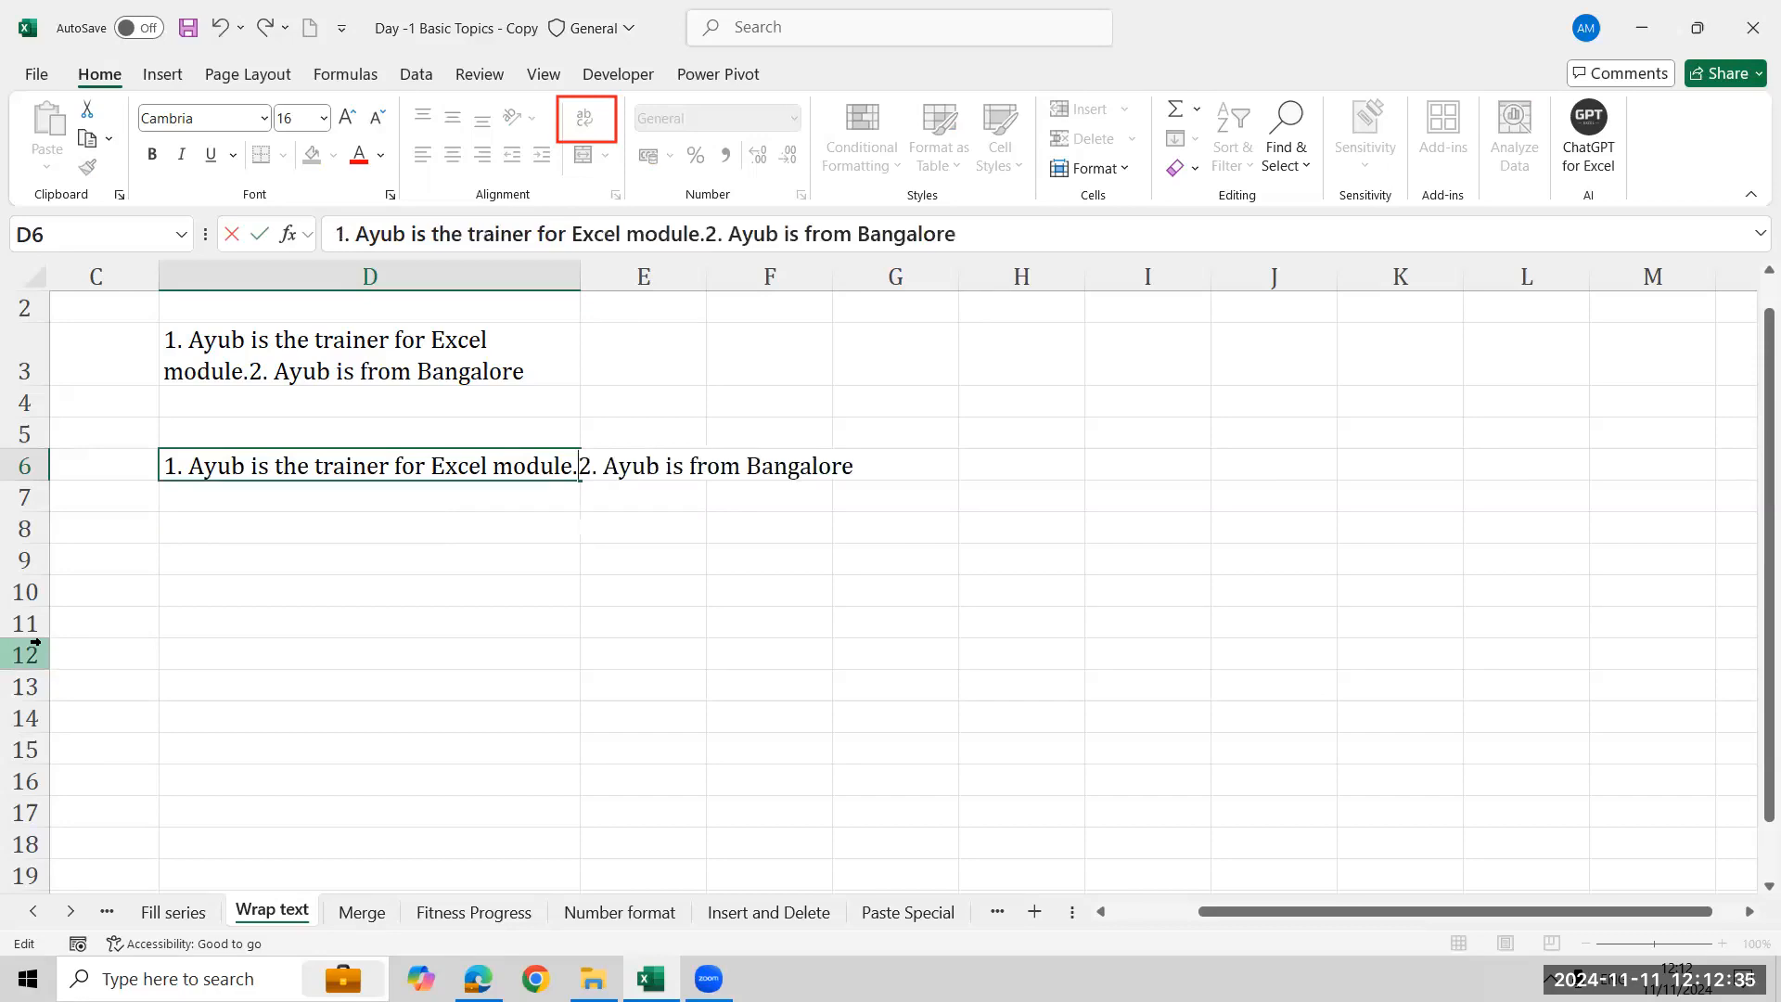
key("alt+Return")
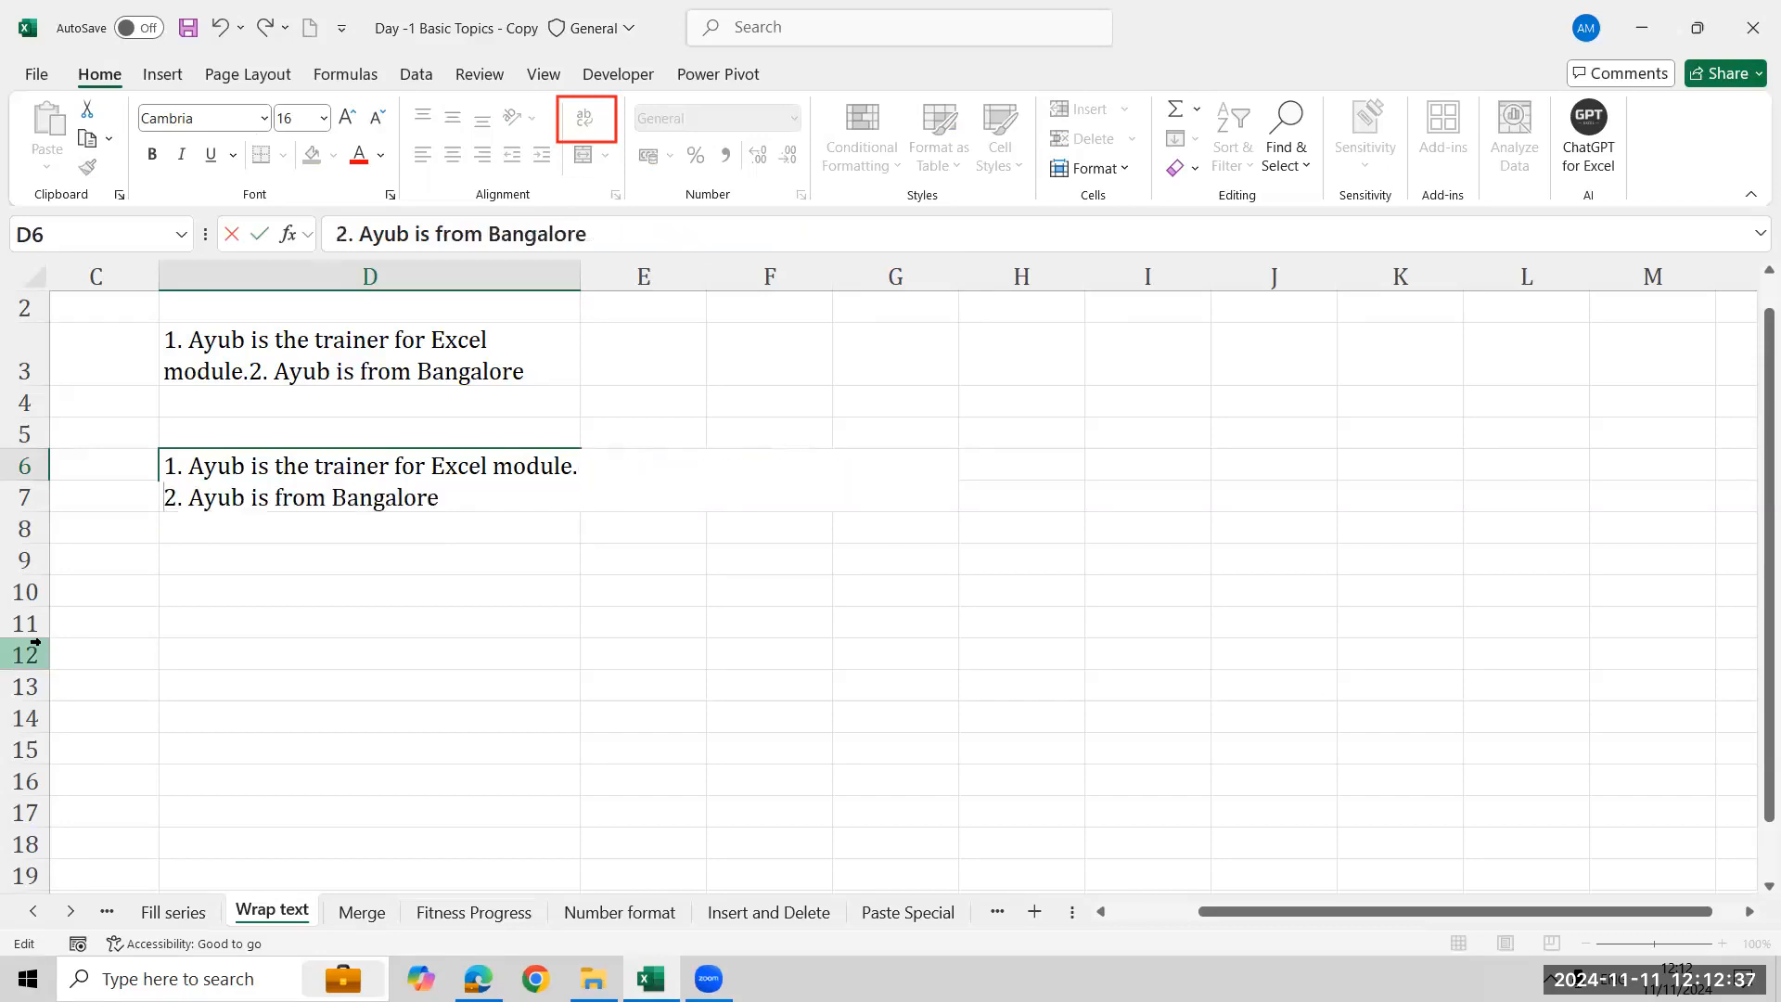
key("Return")
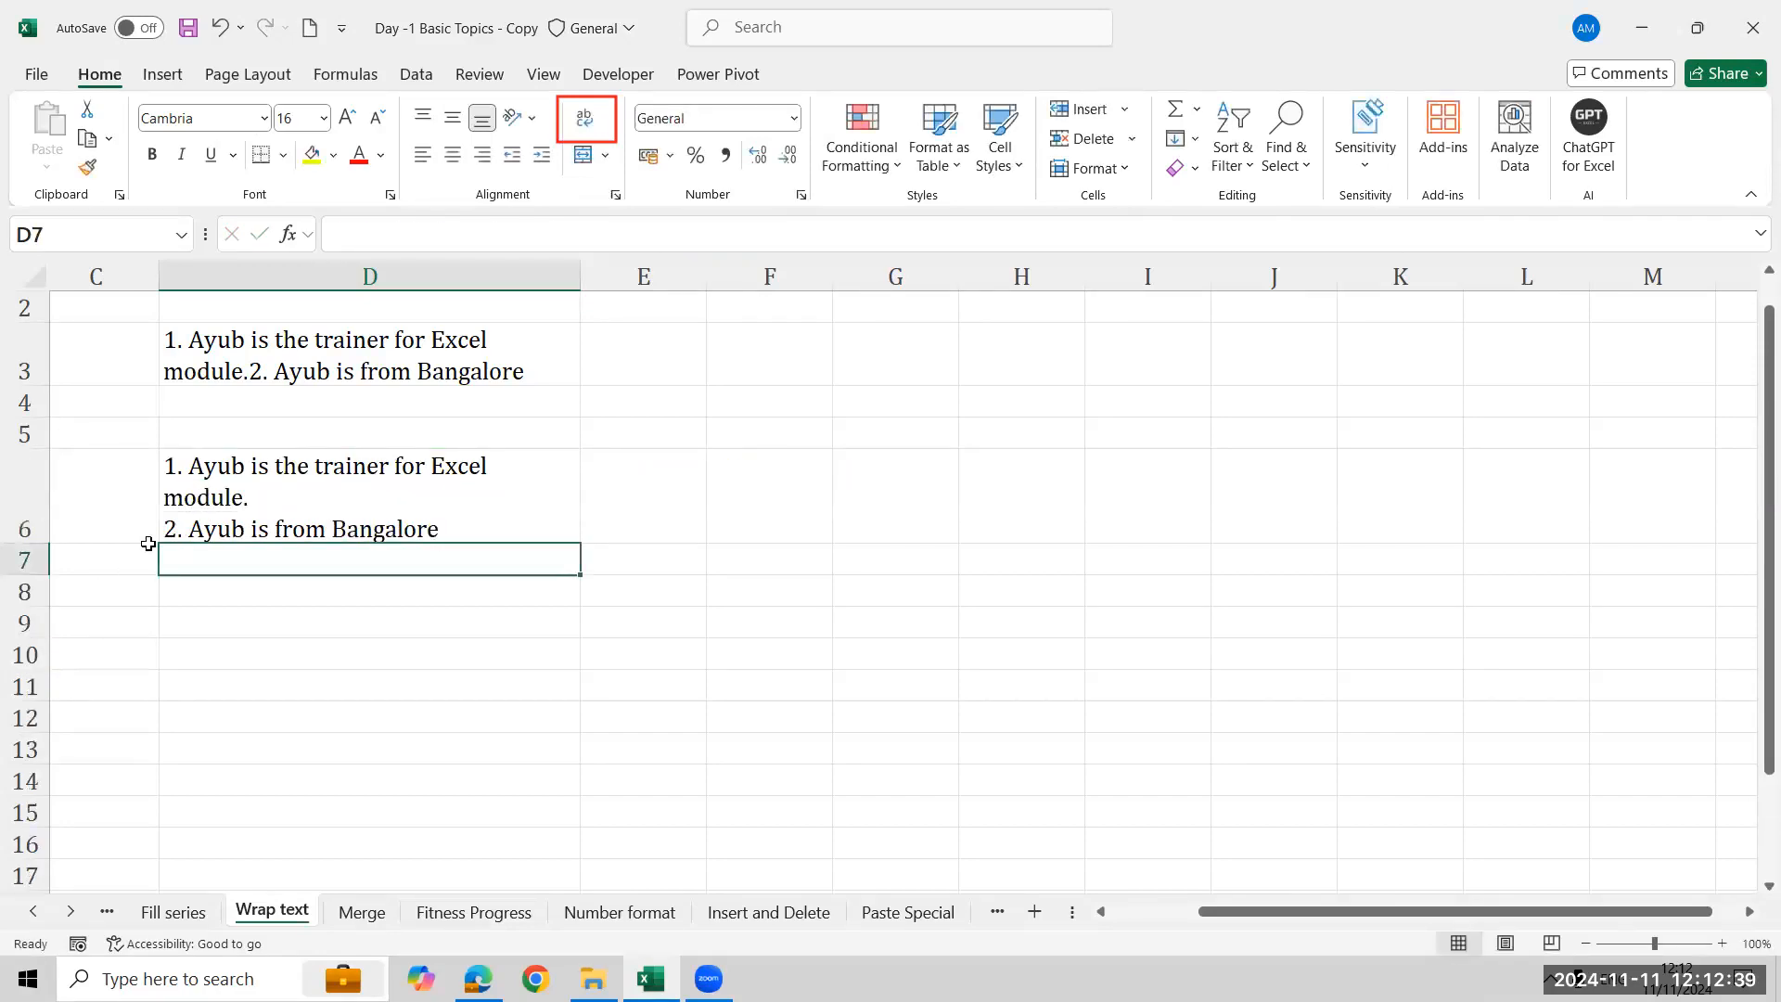
- Enter the label 'Manual Fit size' in cell B6
left_click(640, 523)
key("Left")
key("Left")
key("Left")
key("Left")
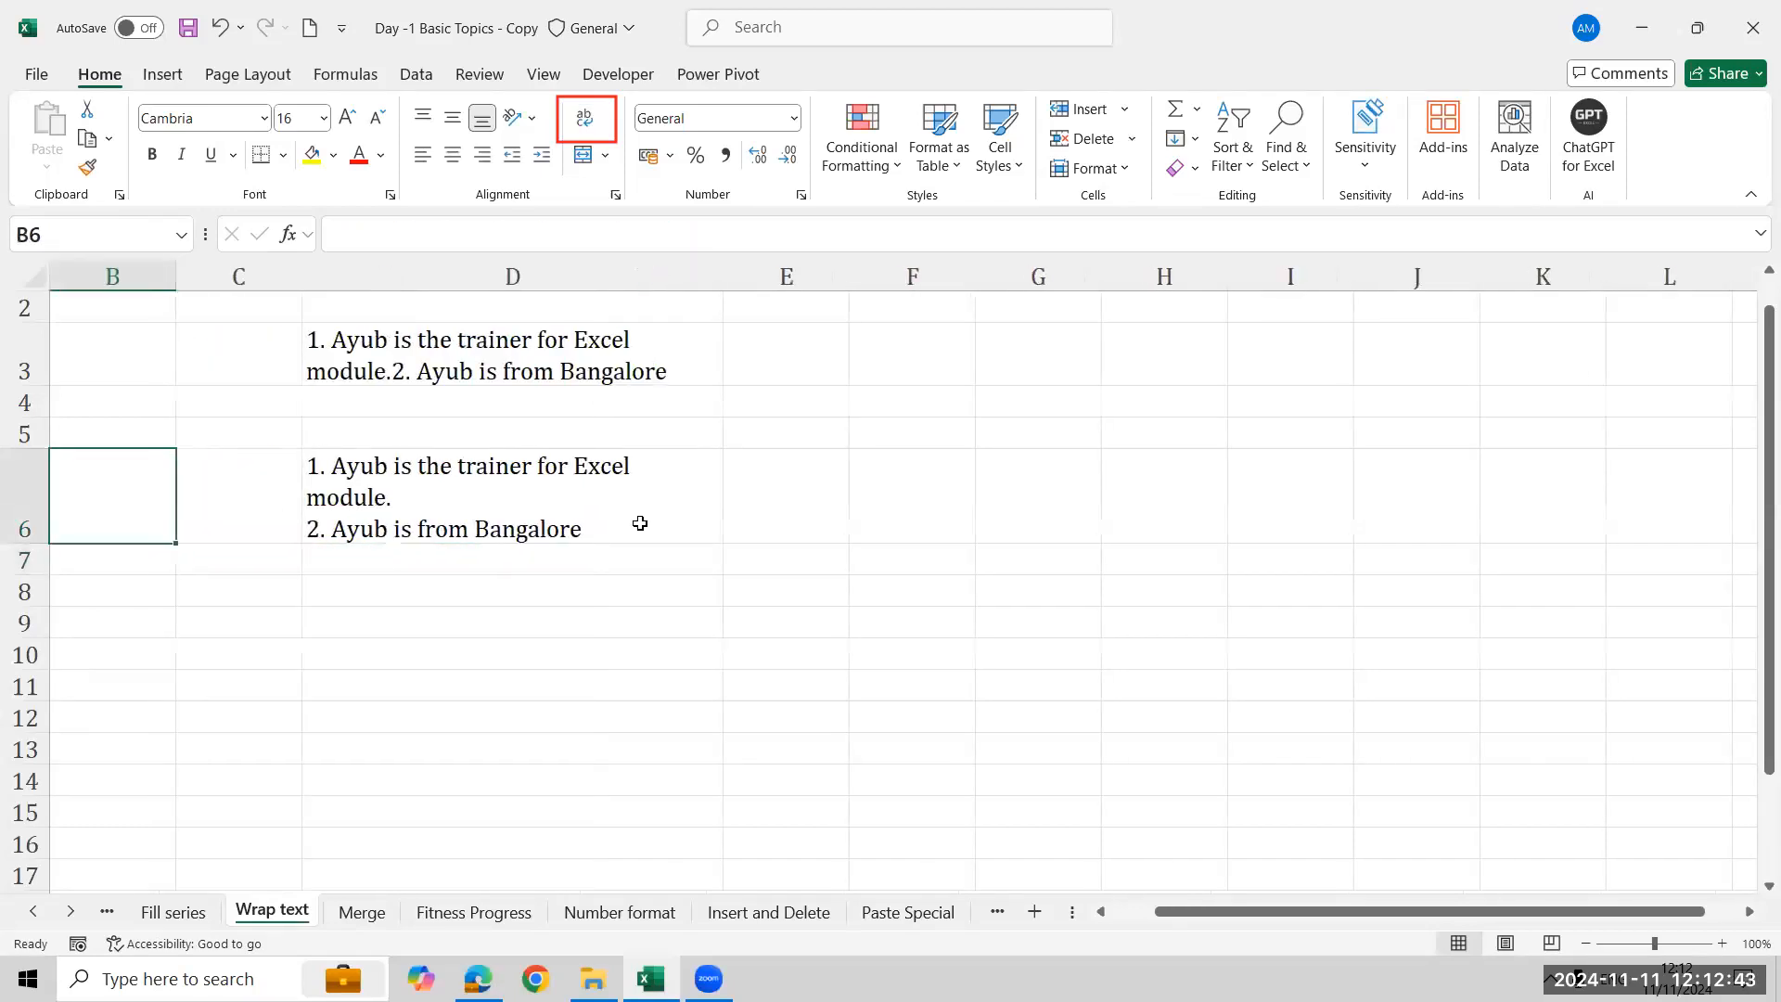
key("Right")
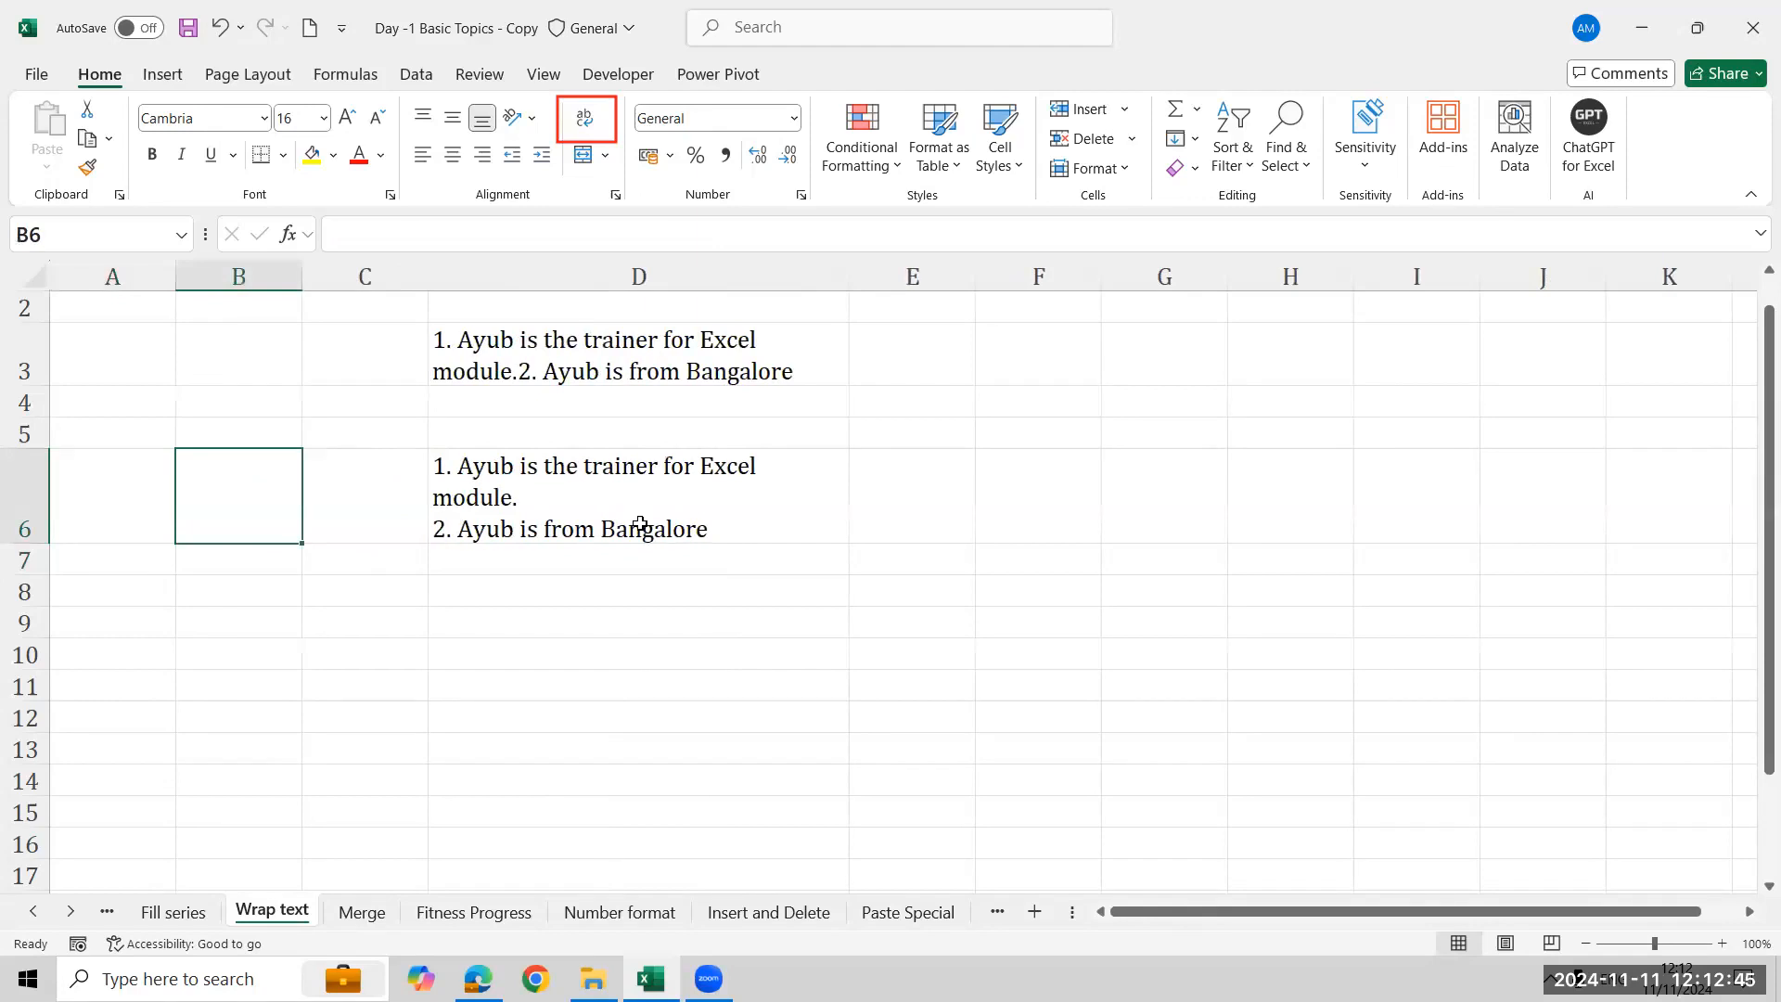
type("M")
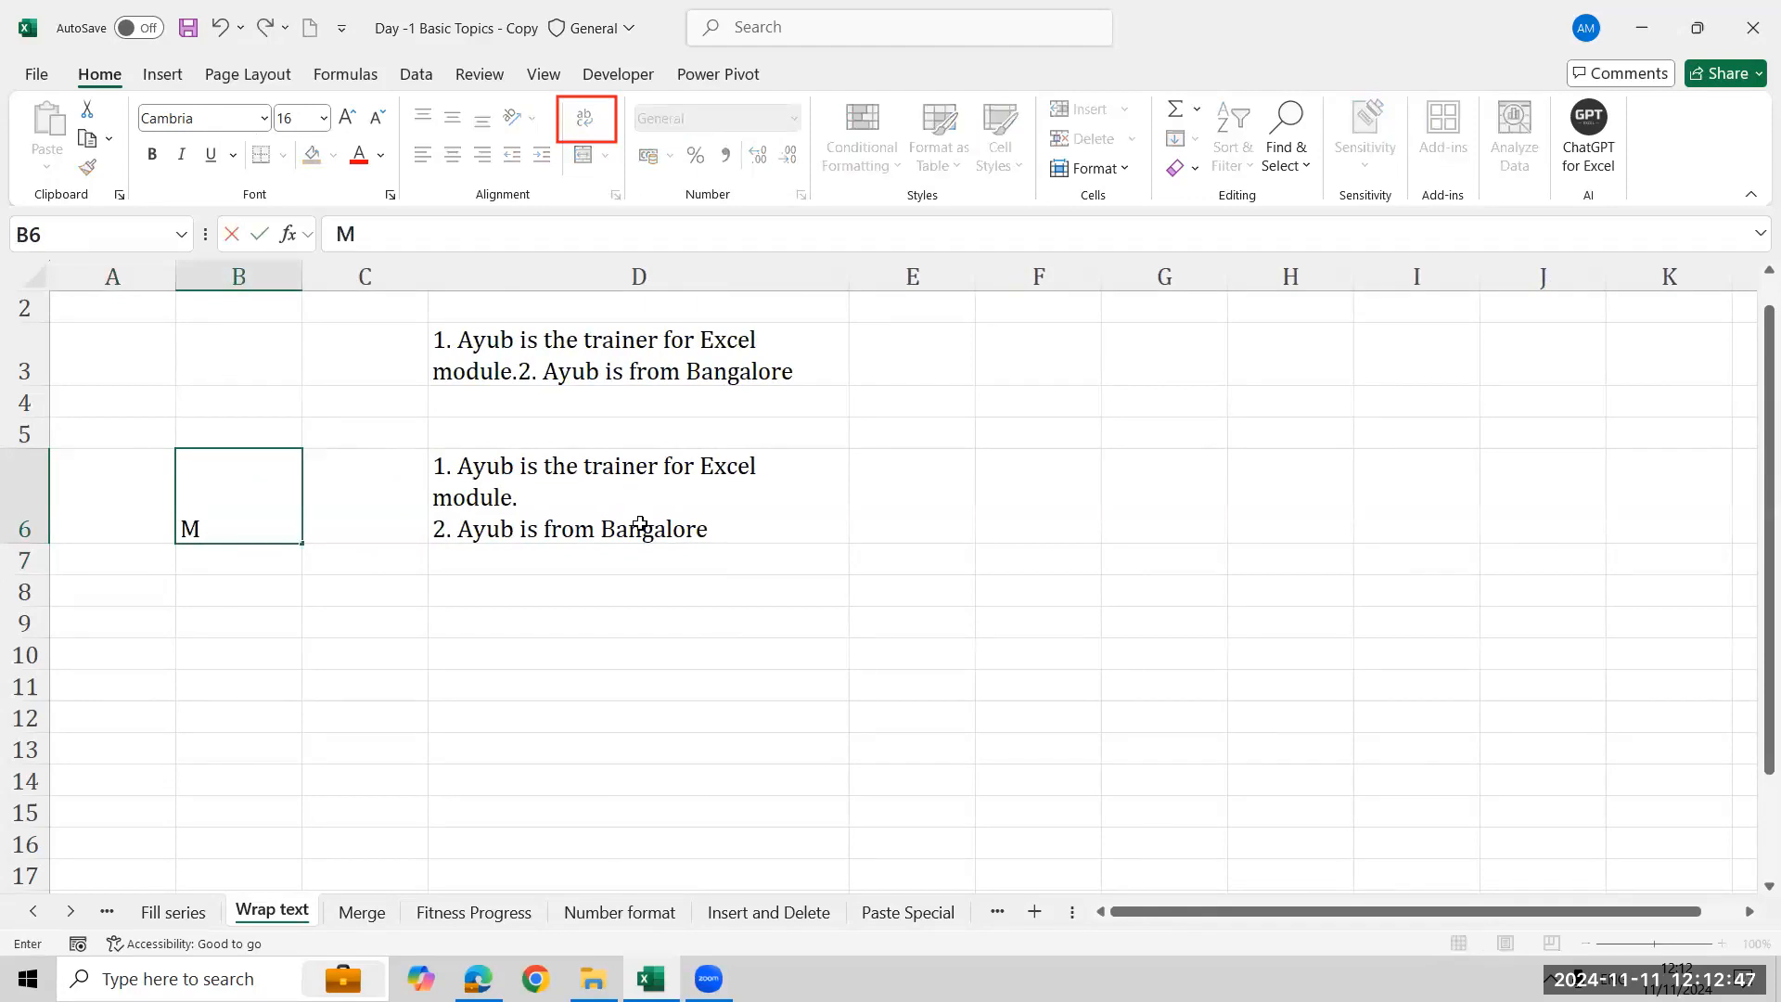
type("anual Fit size")
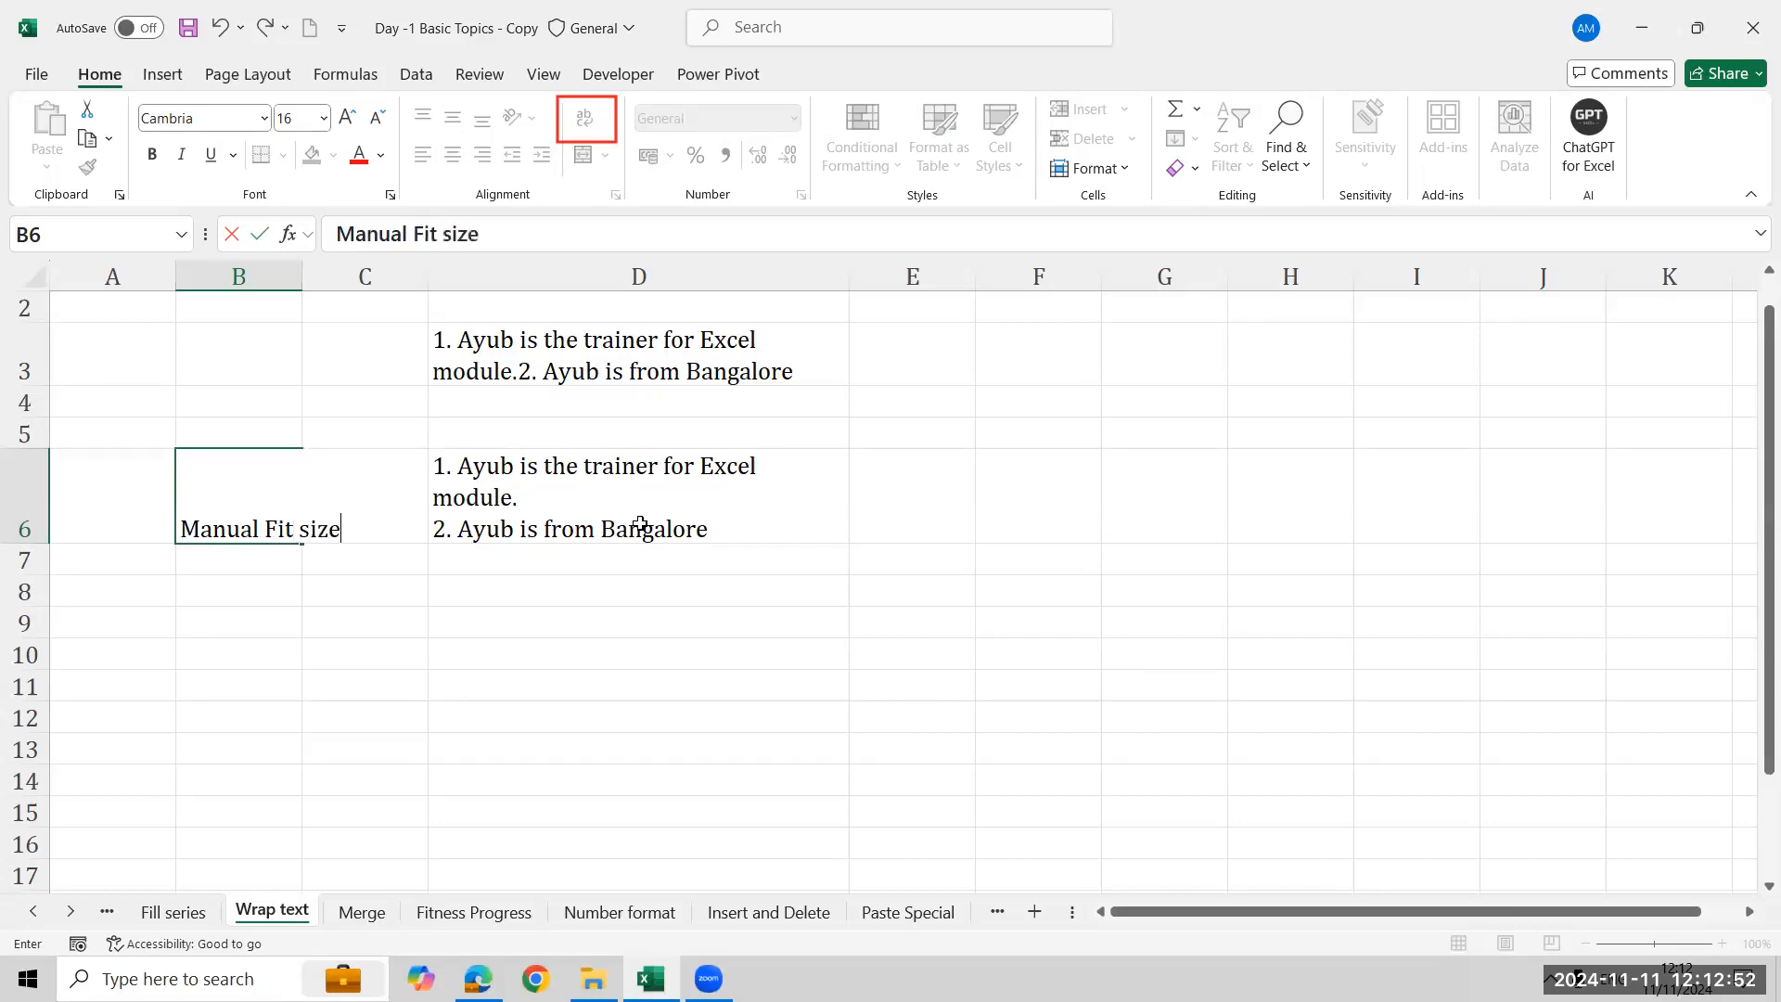
key("Return")
- Enter the label 'Alt ENTER' in cell B7
type("Al")
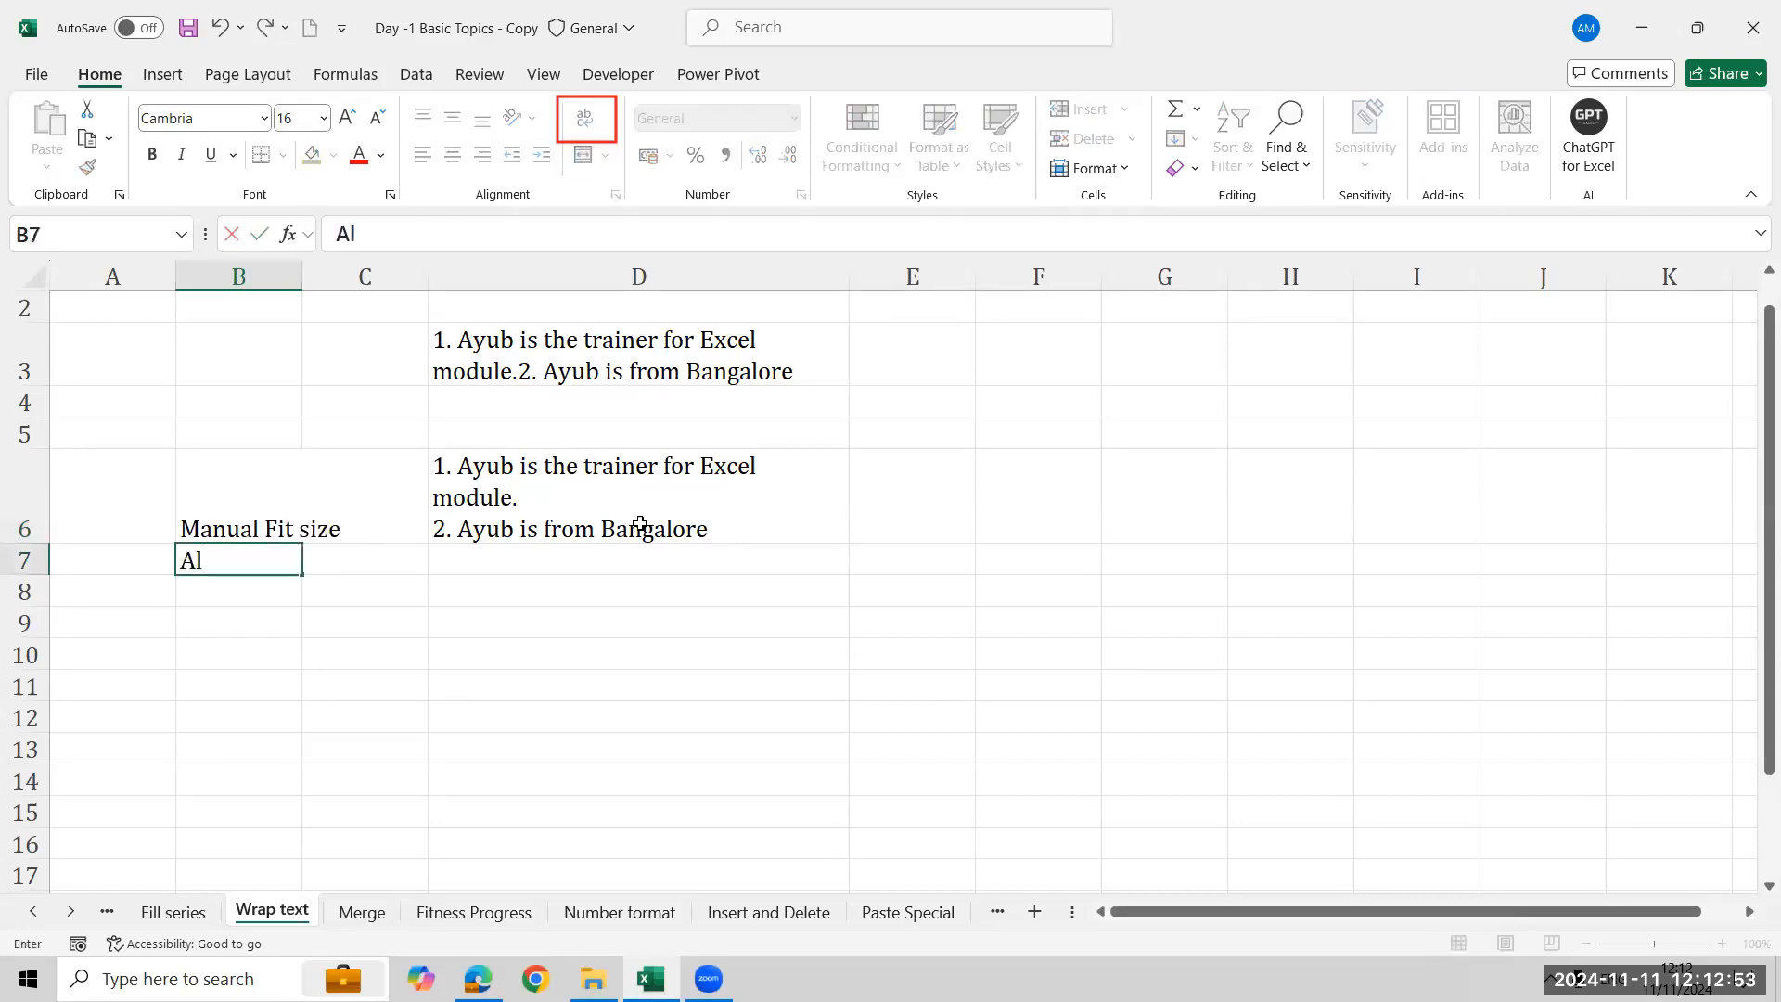
type("t eNT")
key("BackSpace")
key("BackSpace")
key("BackSpace")
type("ENTER")
key("Return")
- Remove and reinsert the manual line break after 'module.' in cell D6
key("Up")
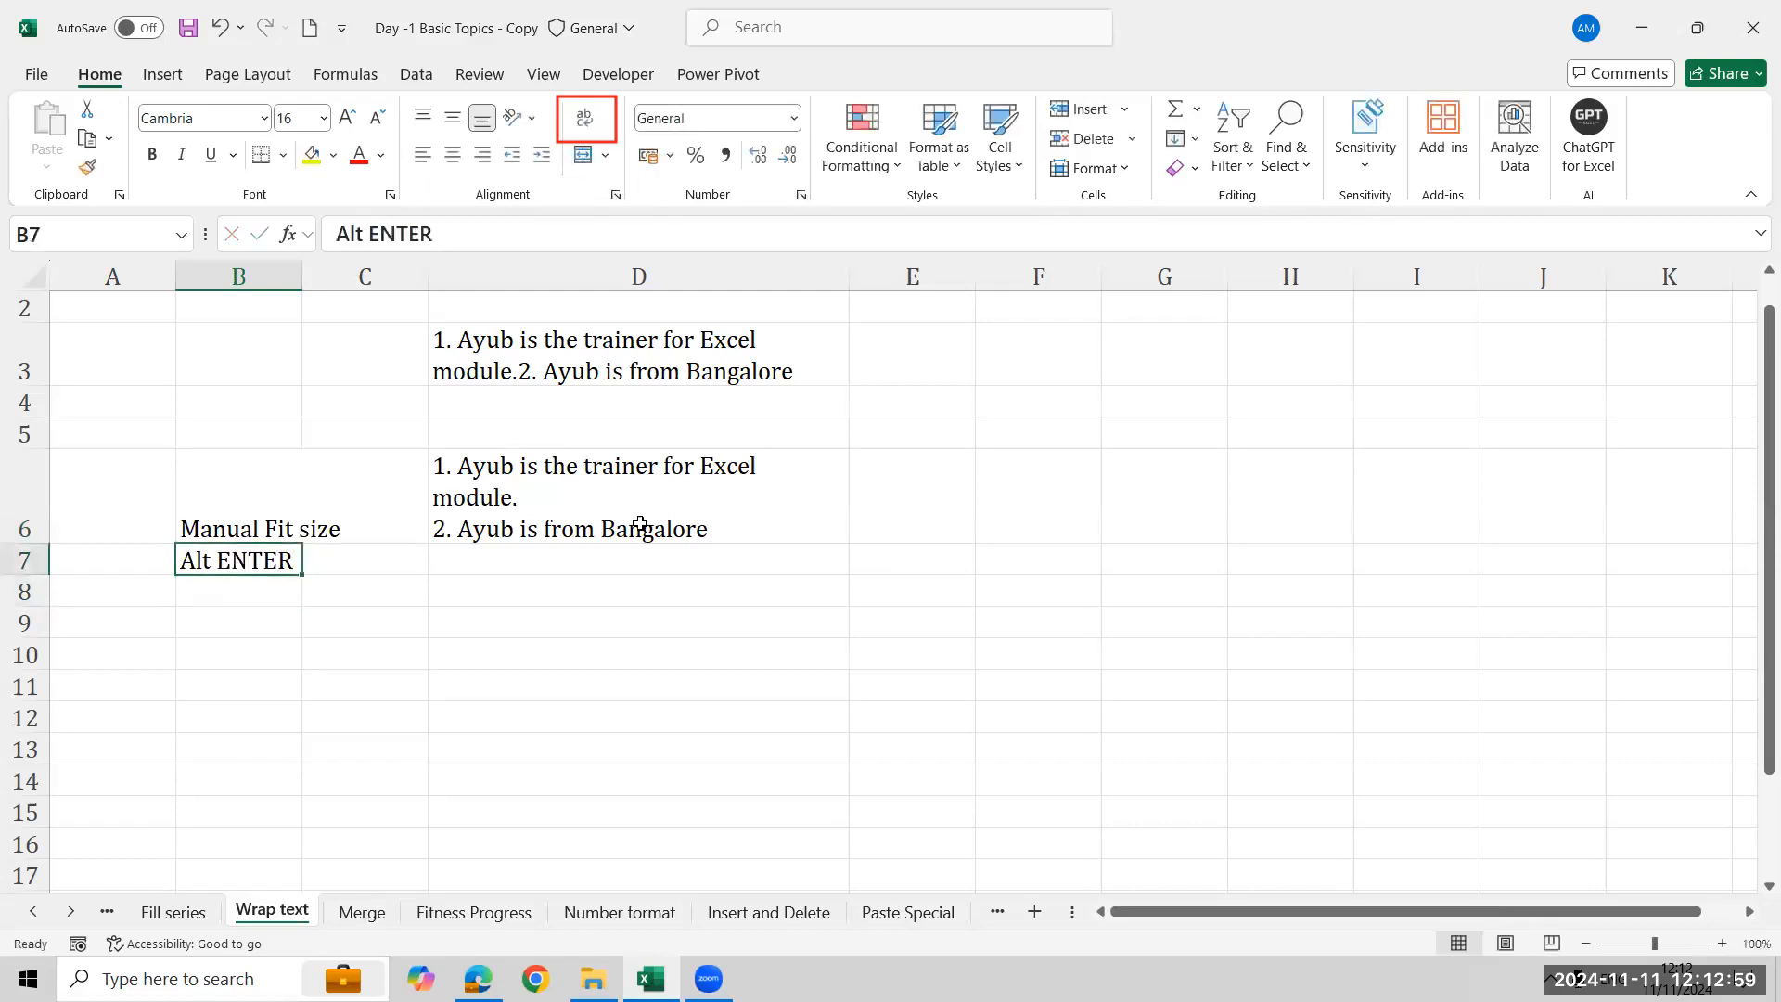
key("Up")
key("Right")
key("Right")
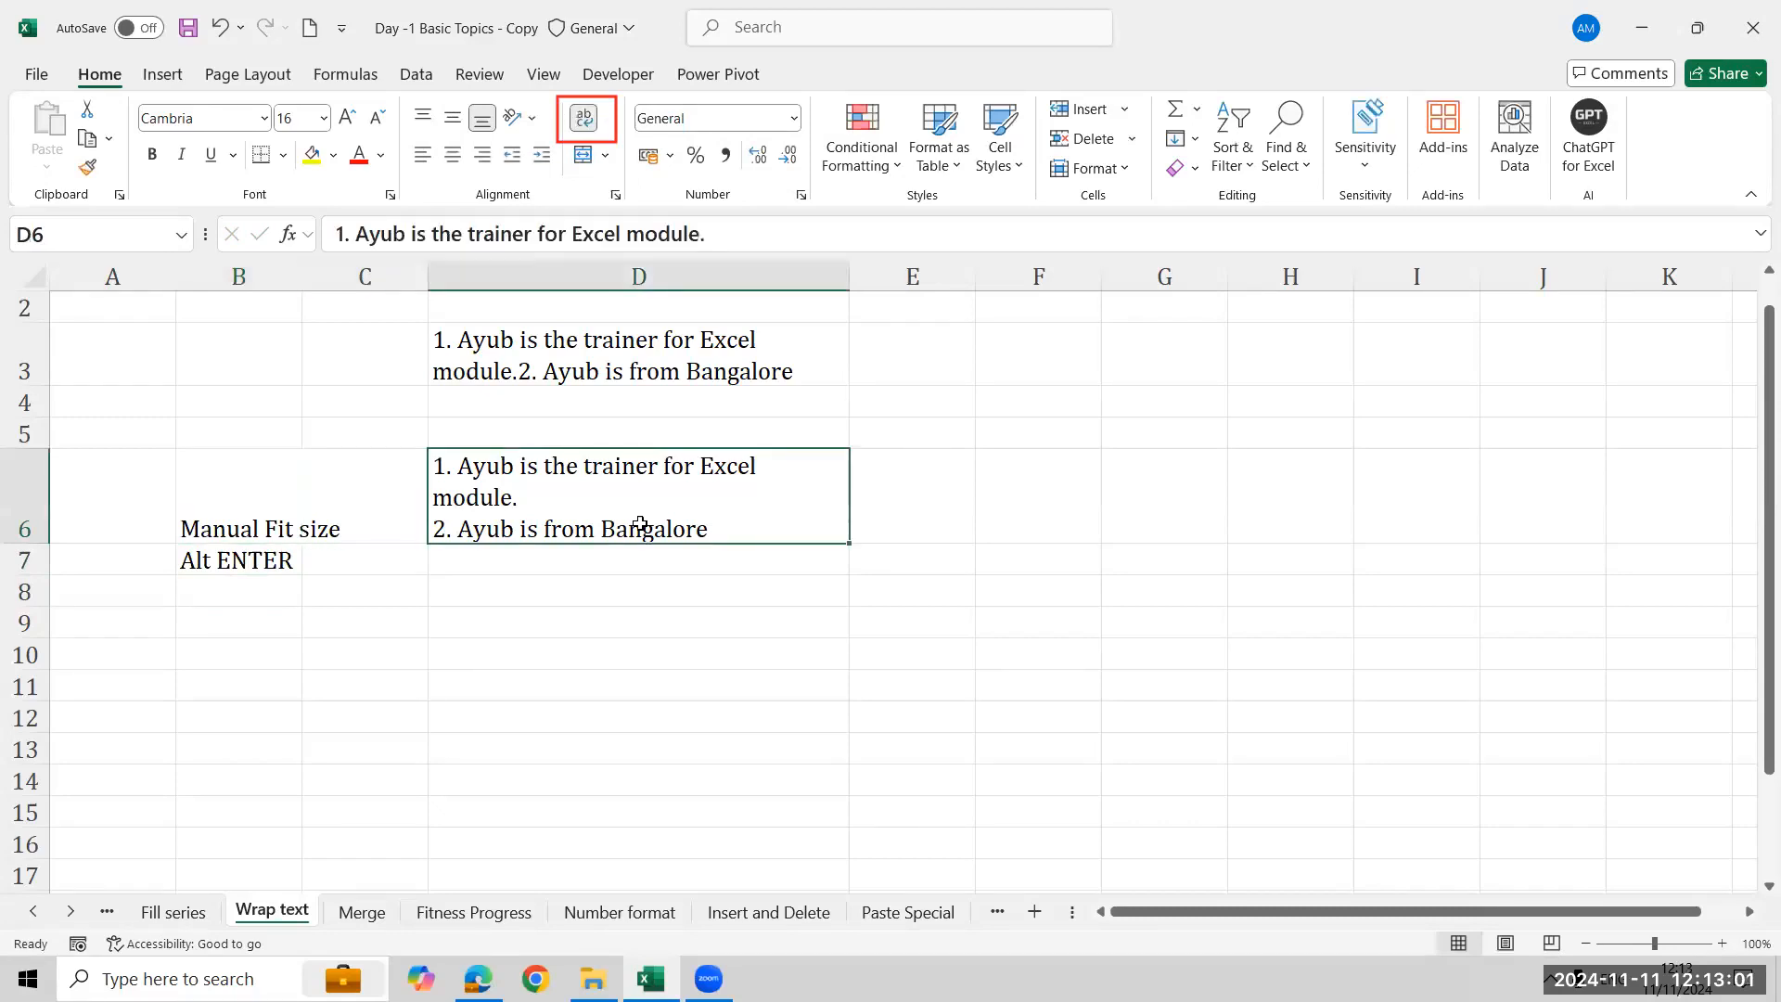
double_click(640, 525)
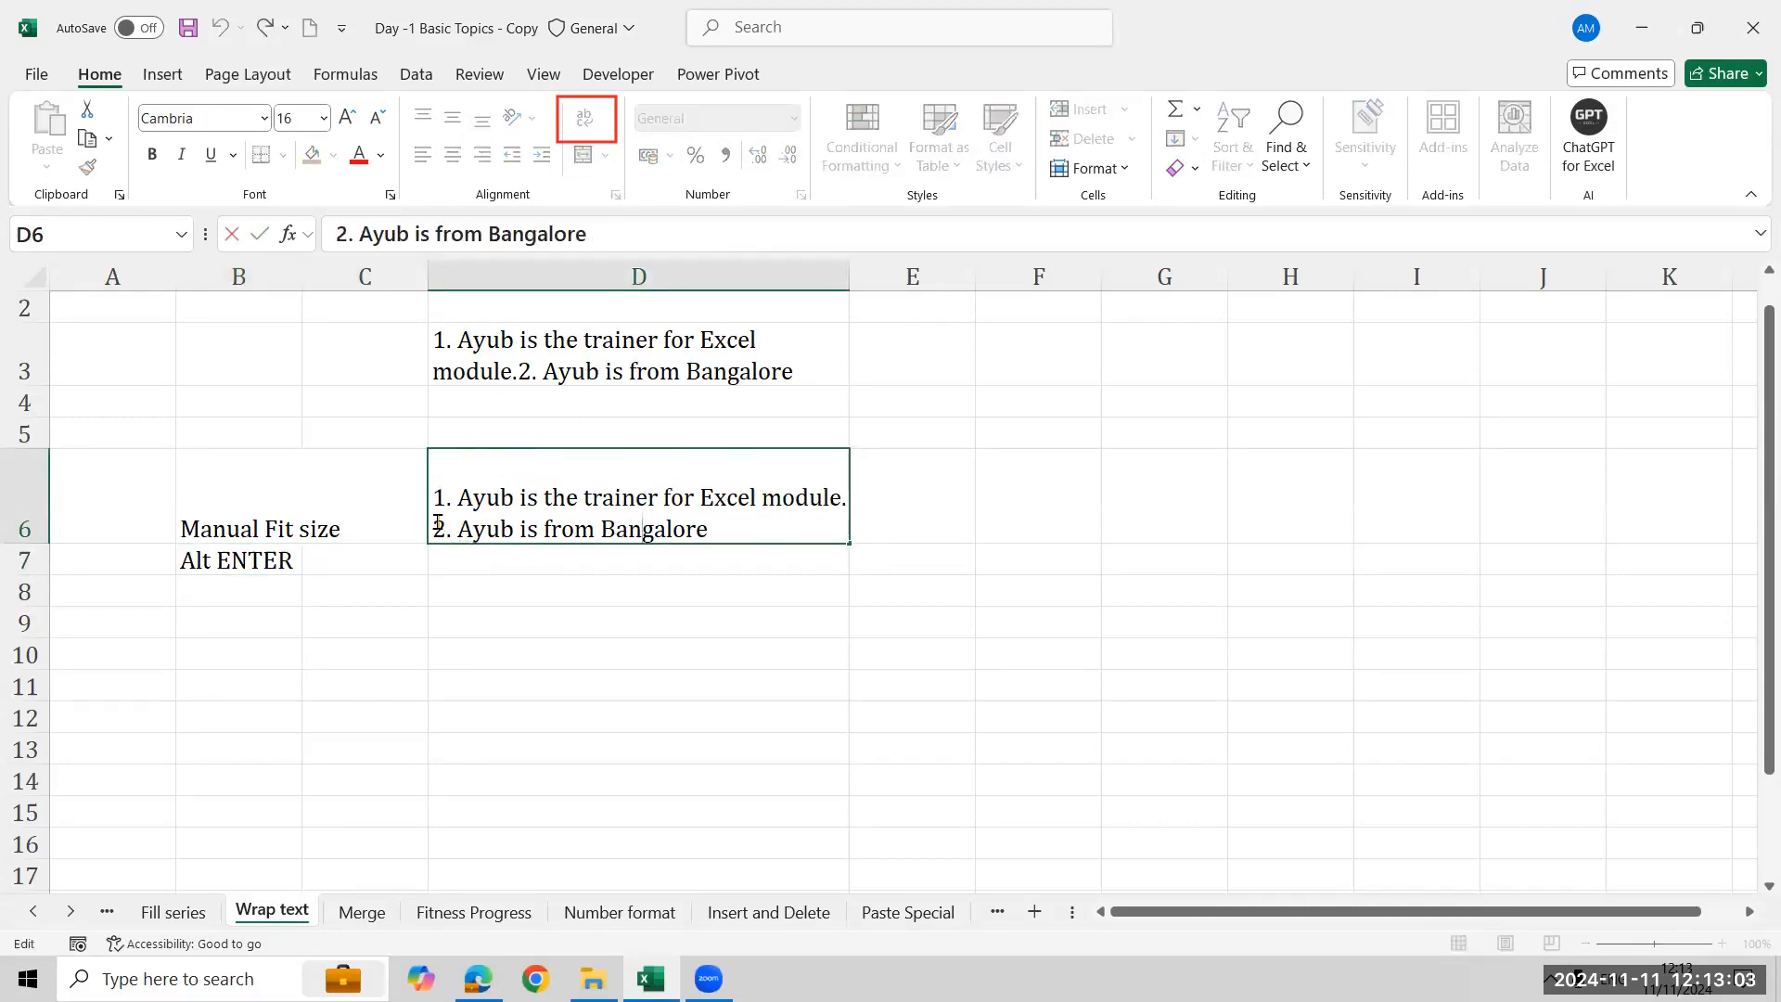
key("BackSpace")
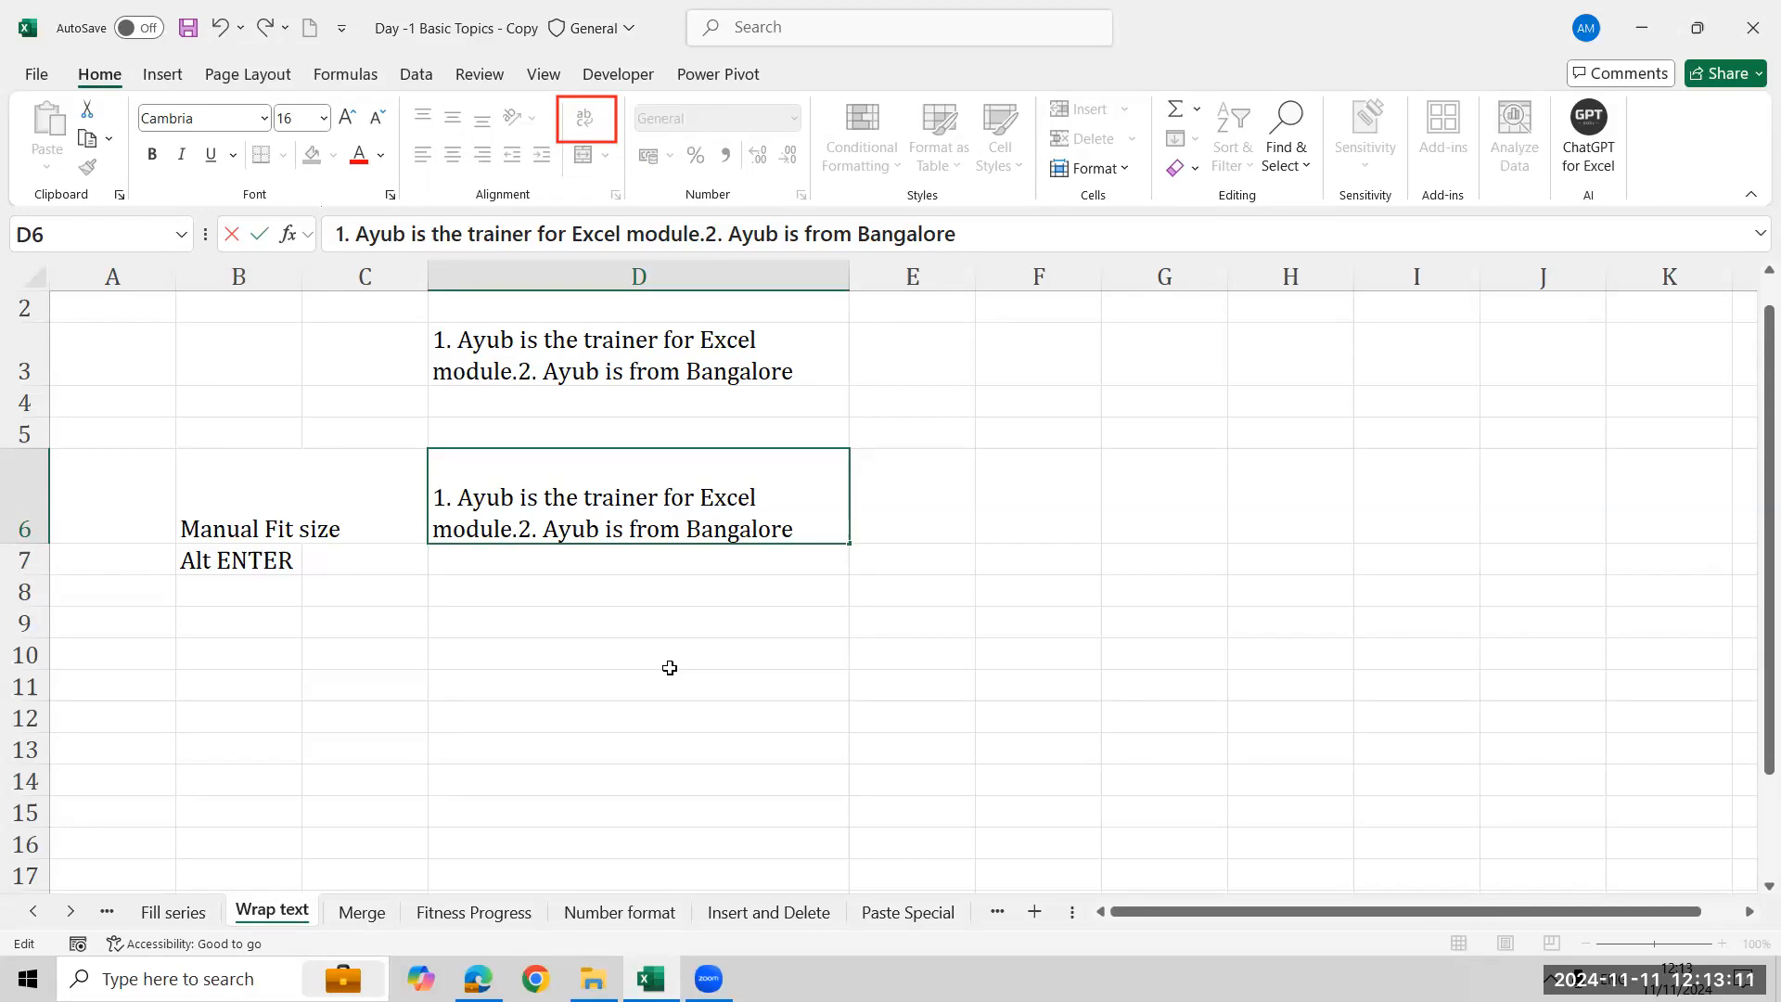
key("alt+Return")
key("Return")
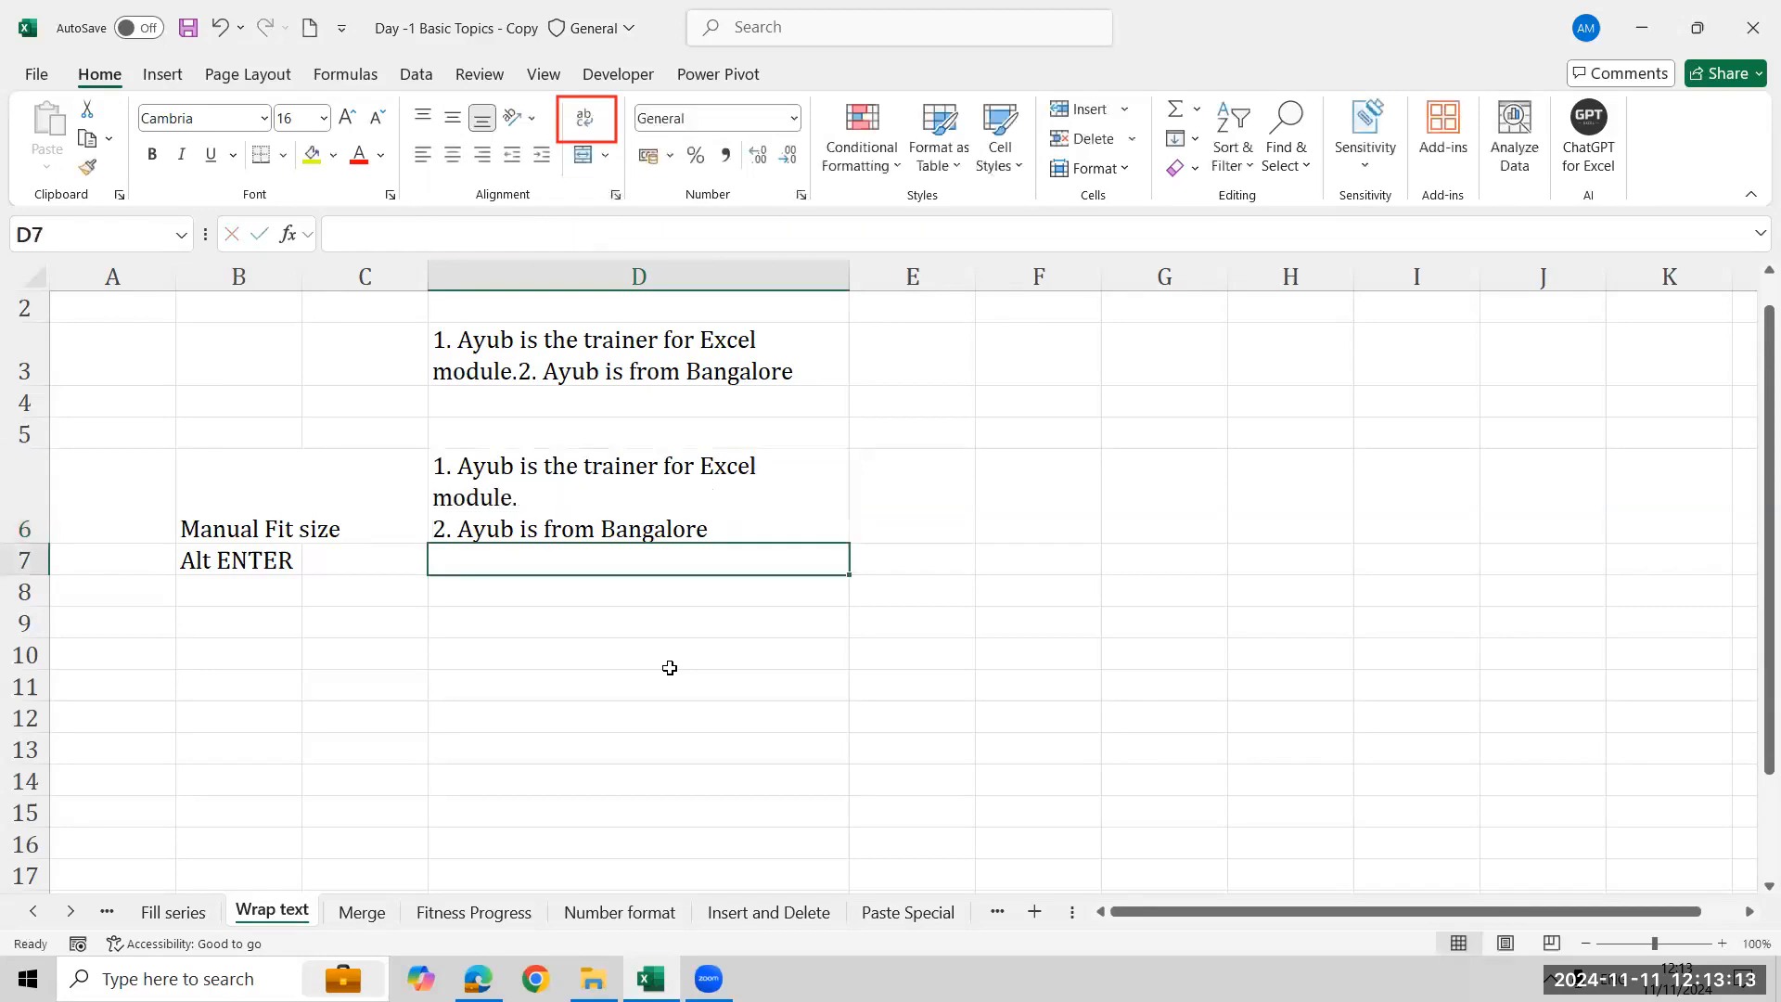
- Compare cells D3 and D6, then switch to the Merge sheet
key("Up")
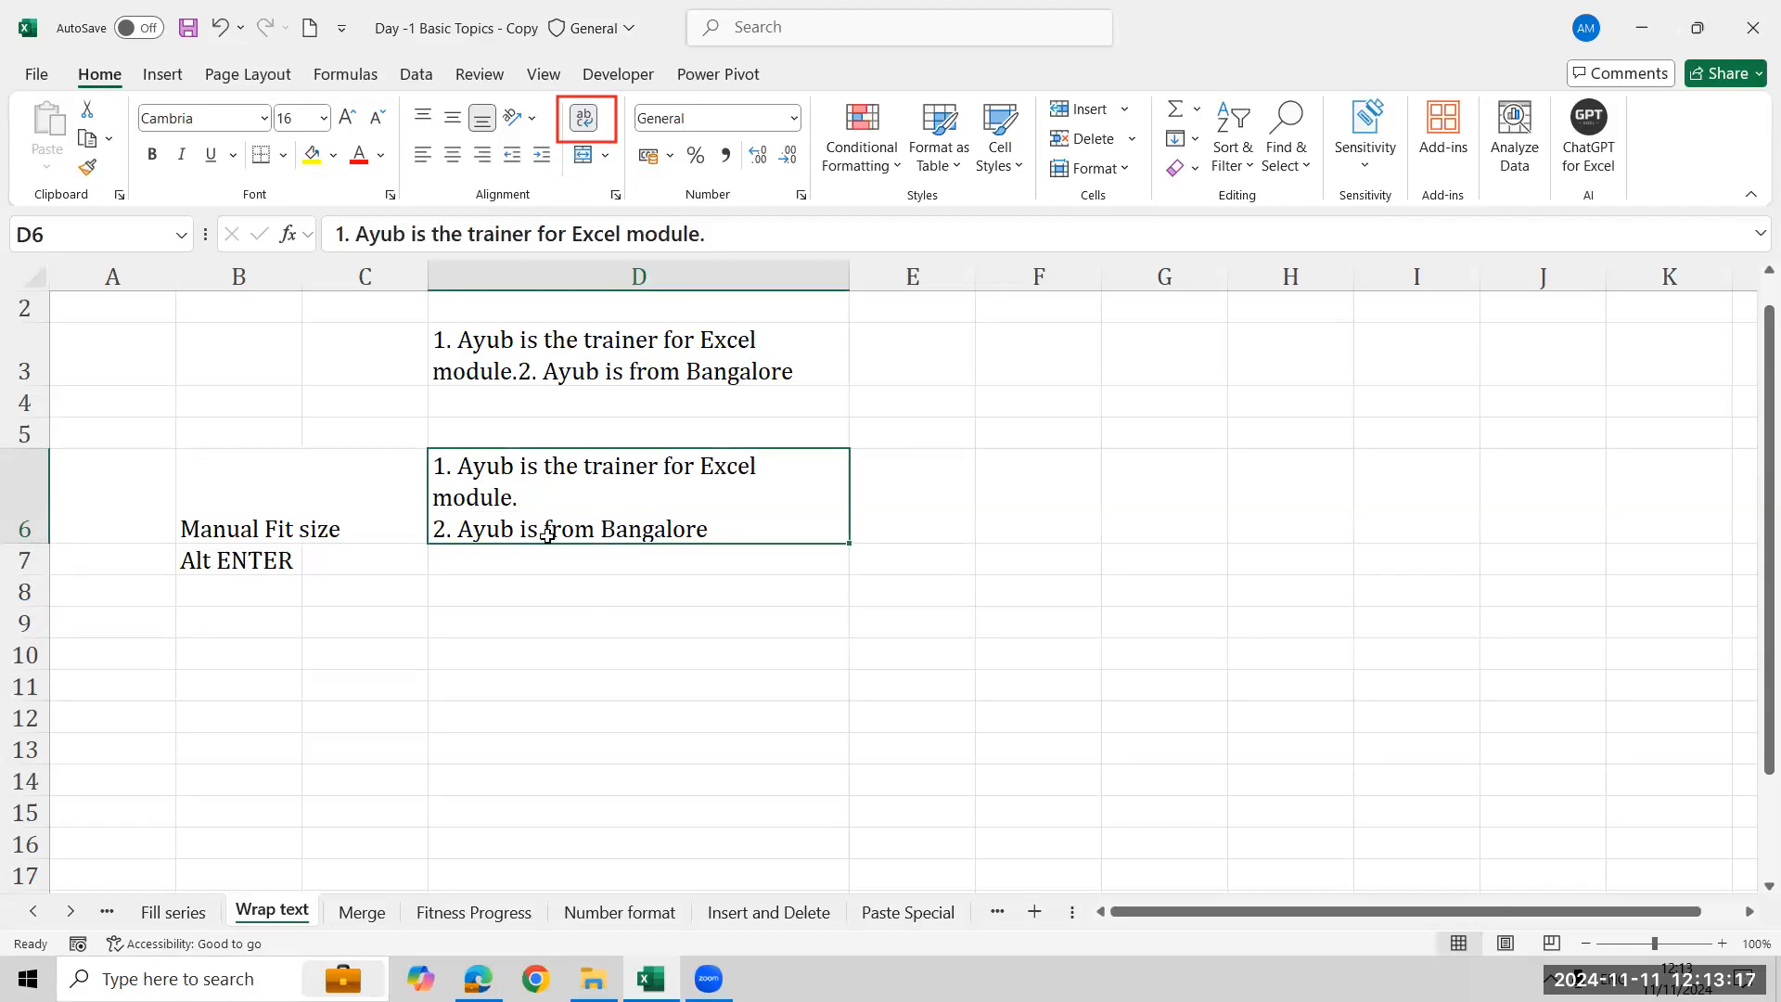
left_click(628, 362)
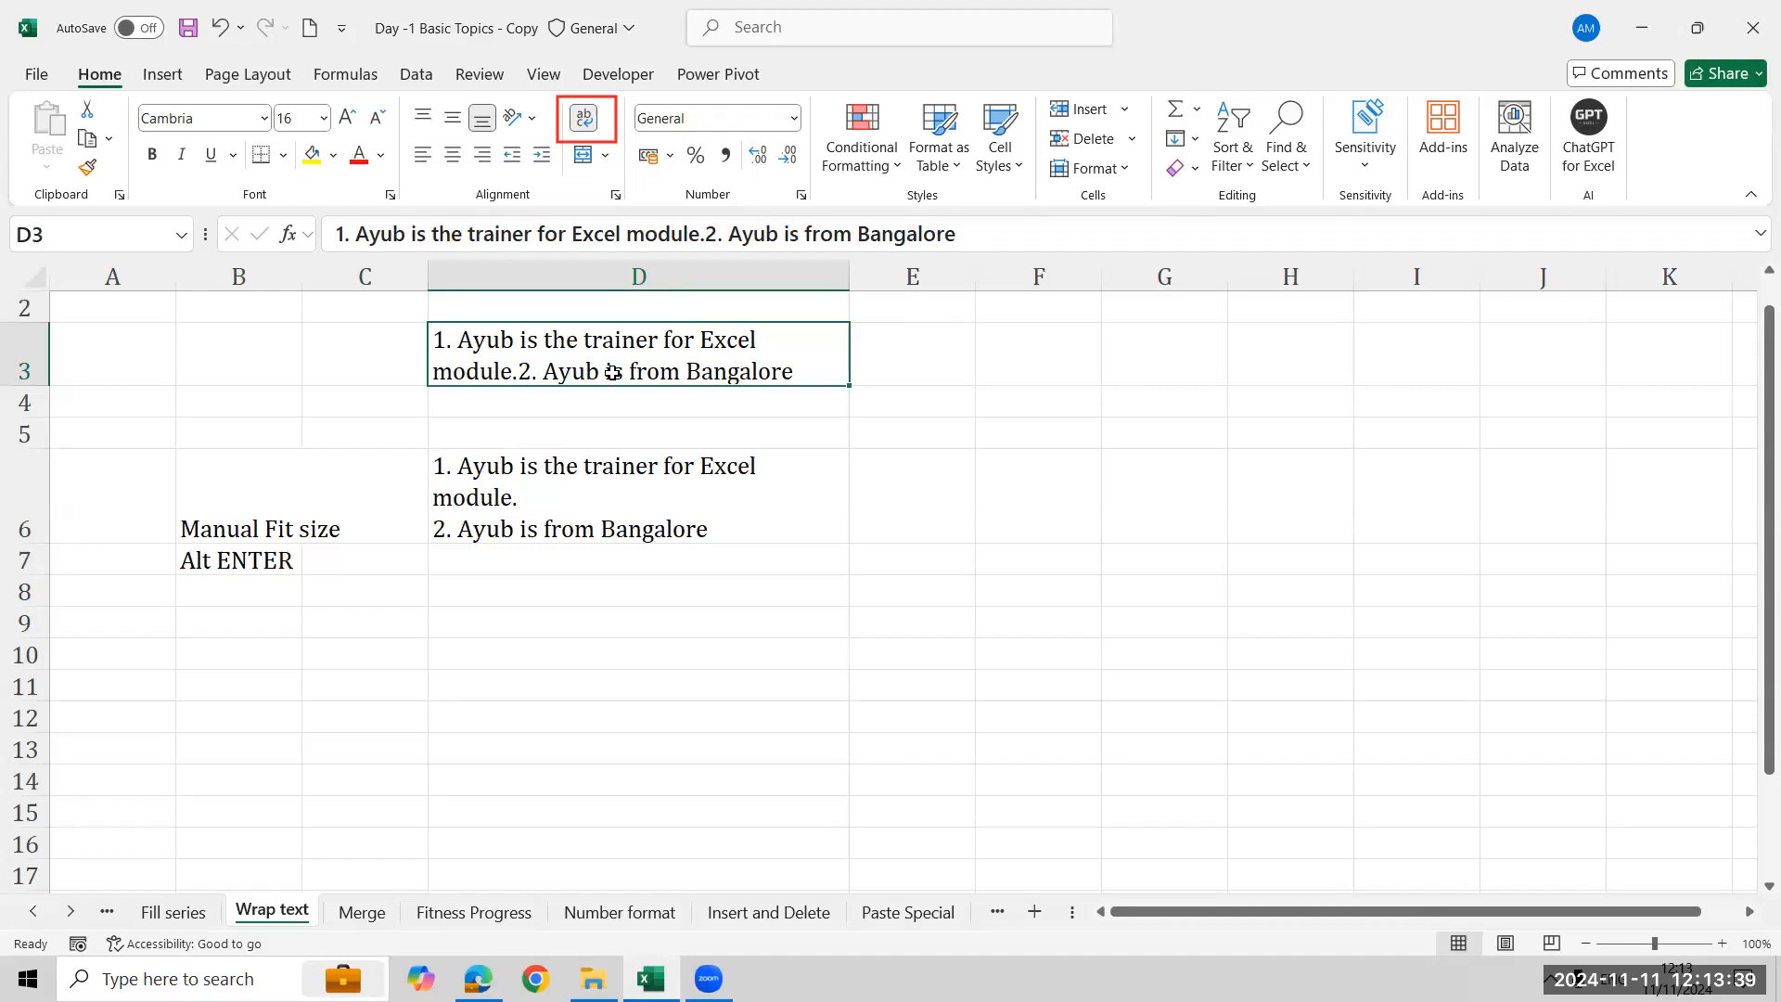
left_click(598, 521)
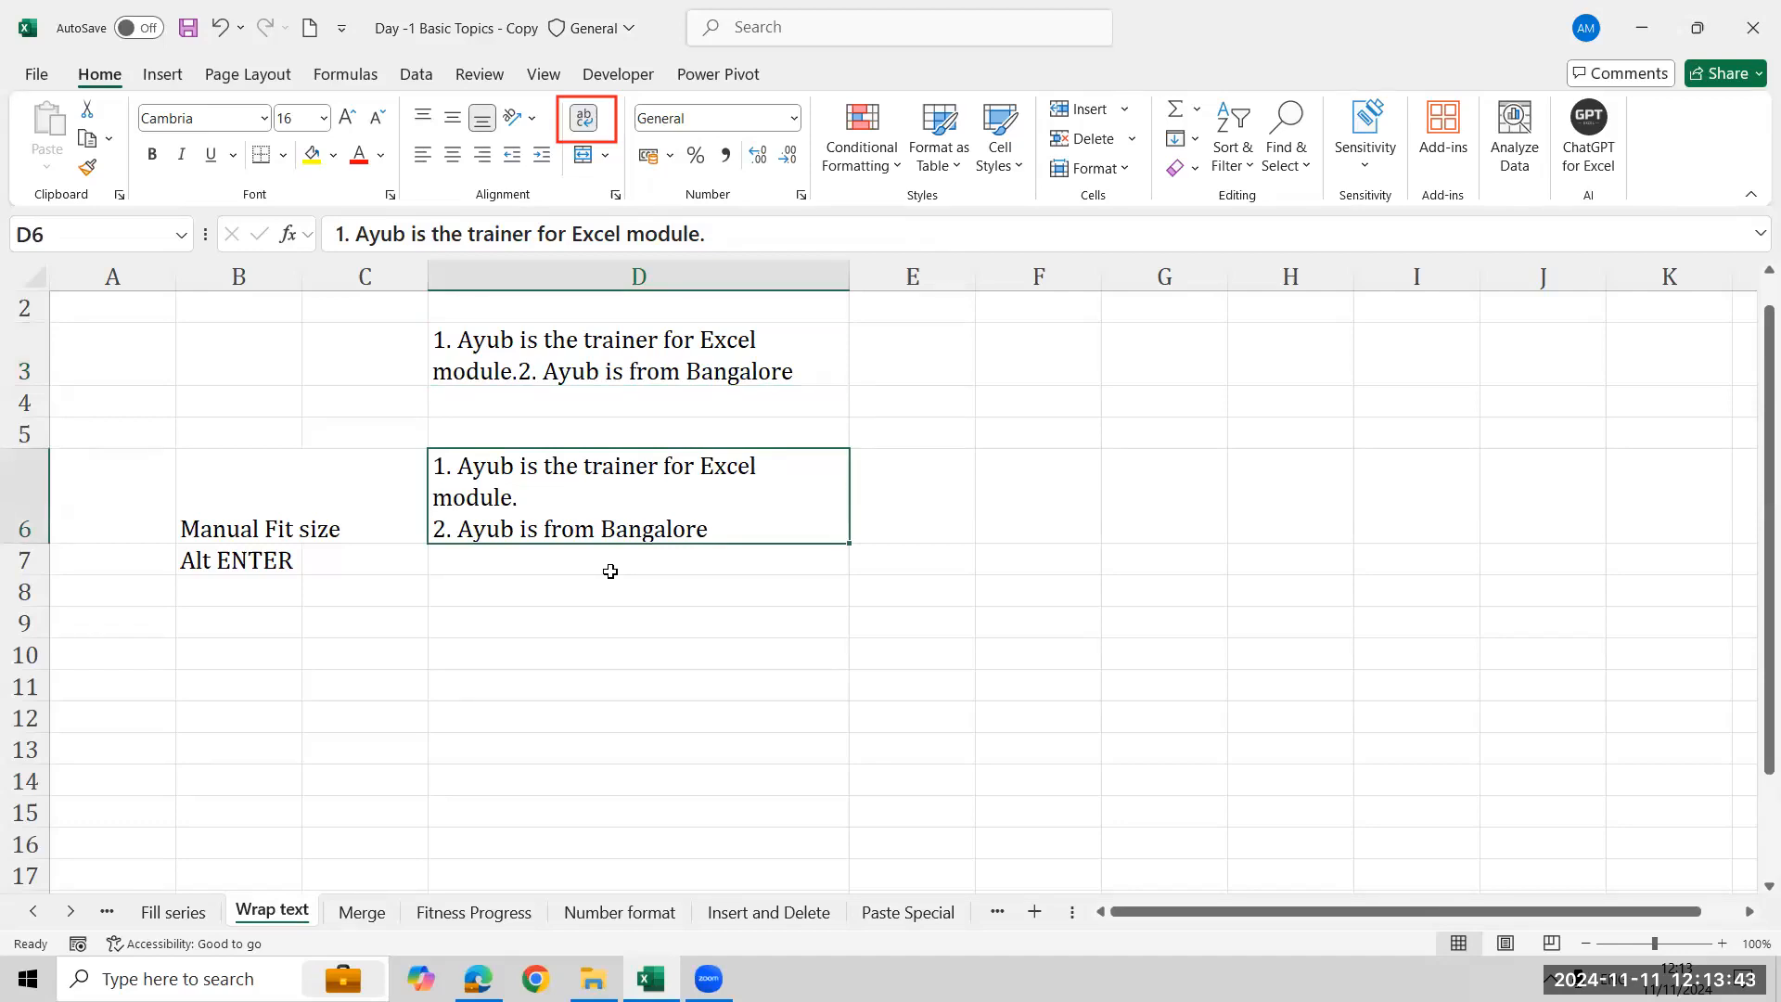
left_click(821, 449)
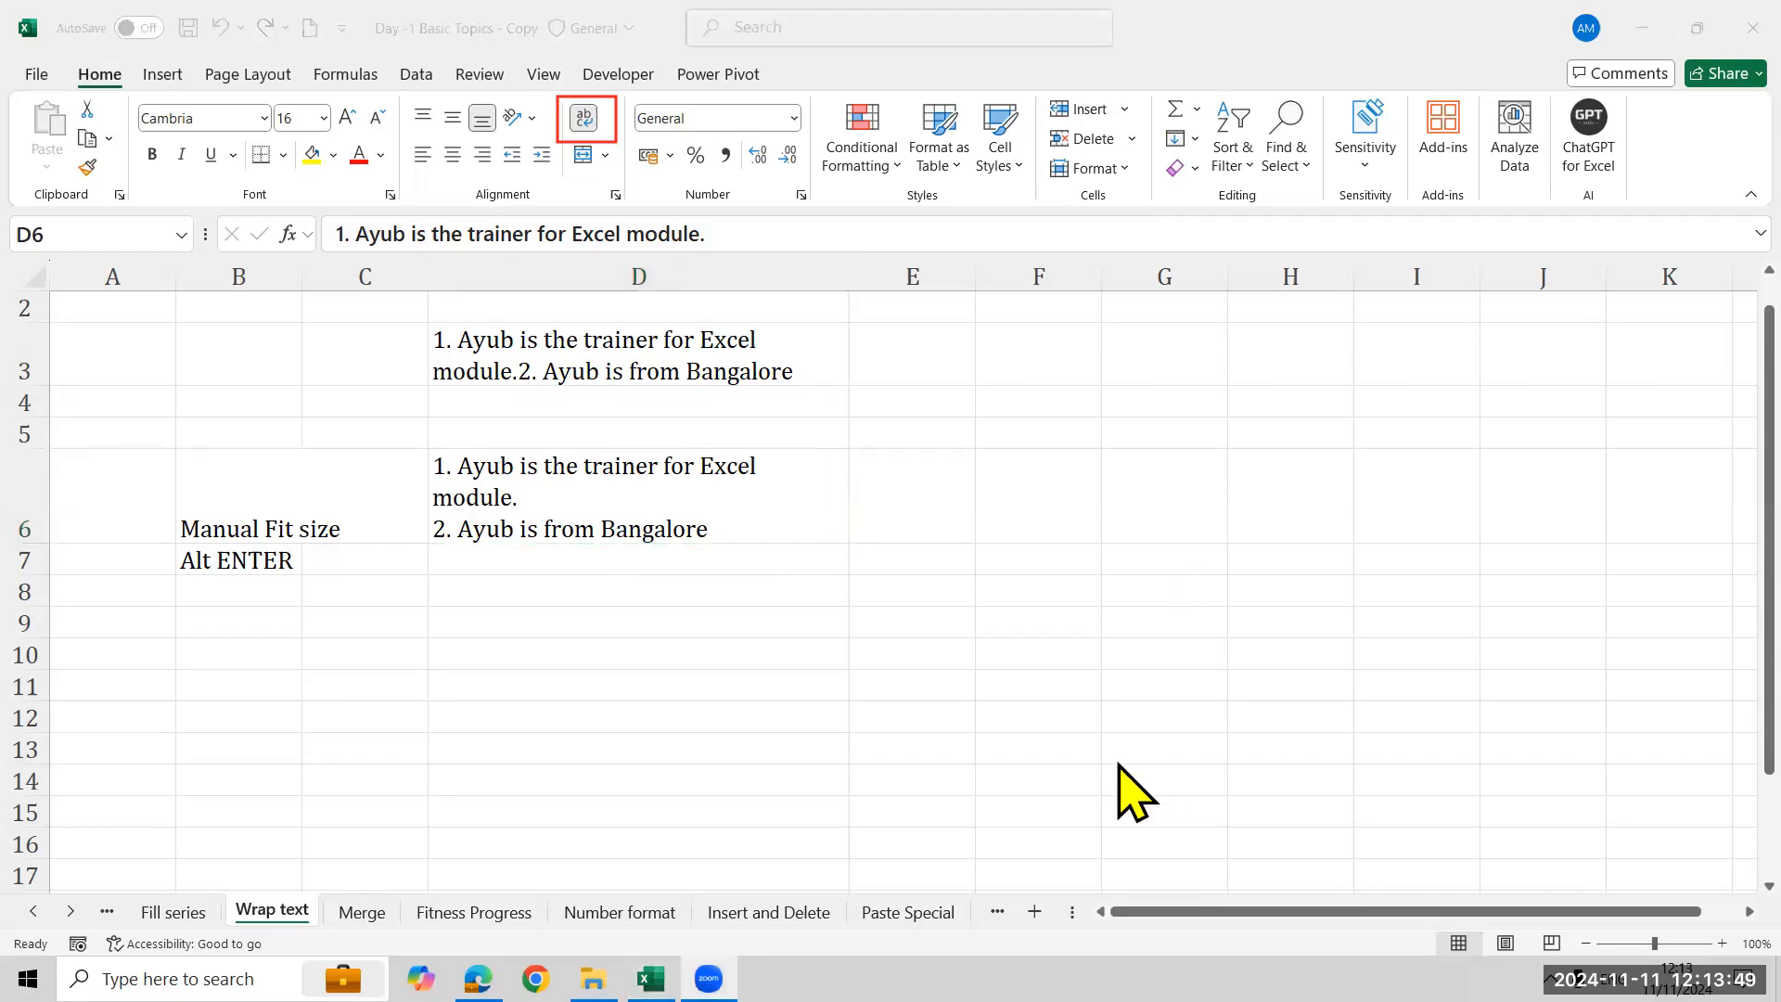
left_click(350, 912)
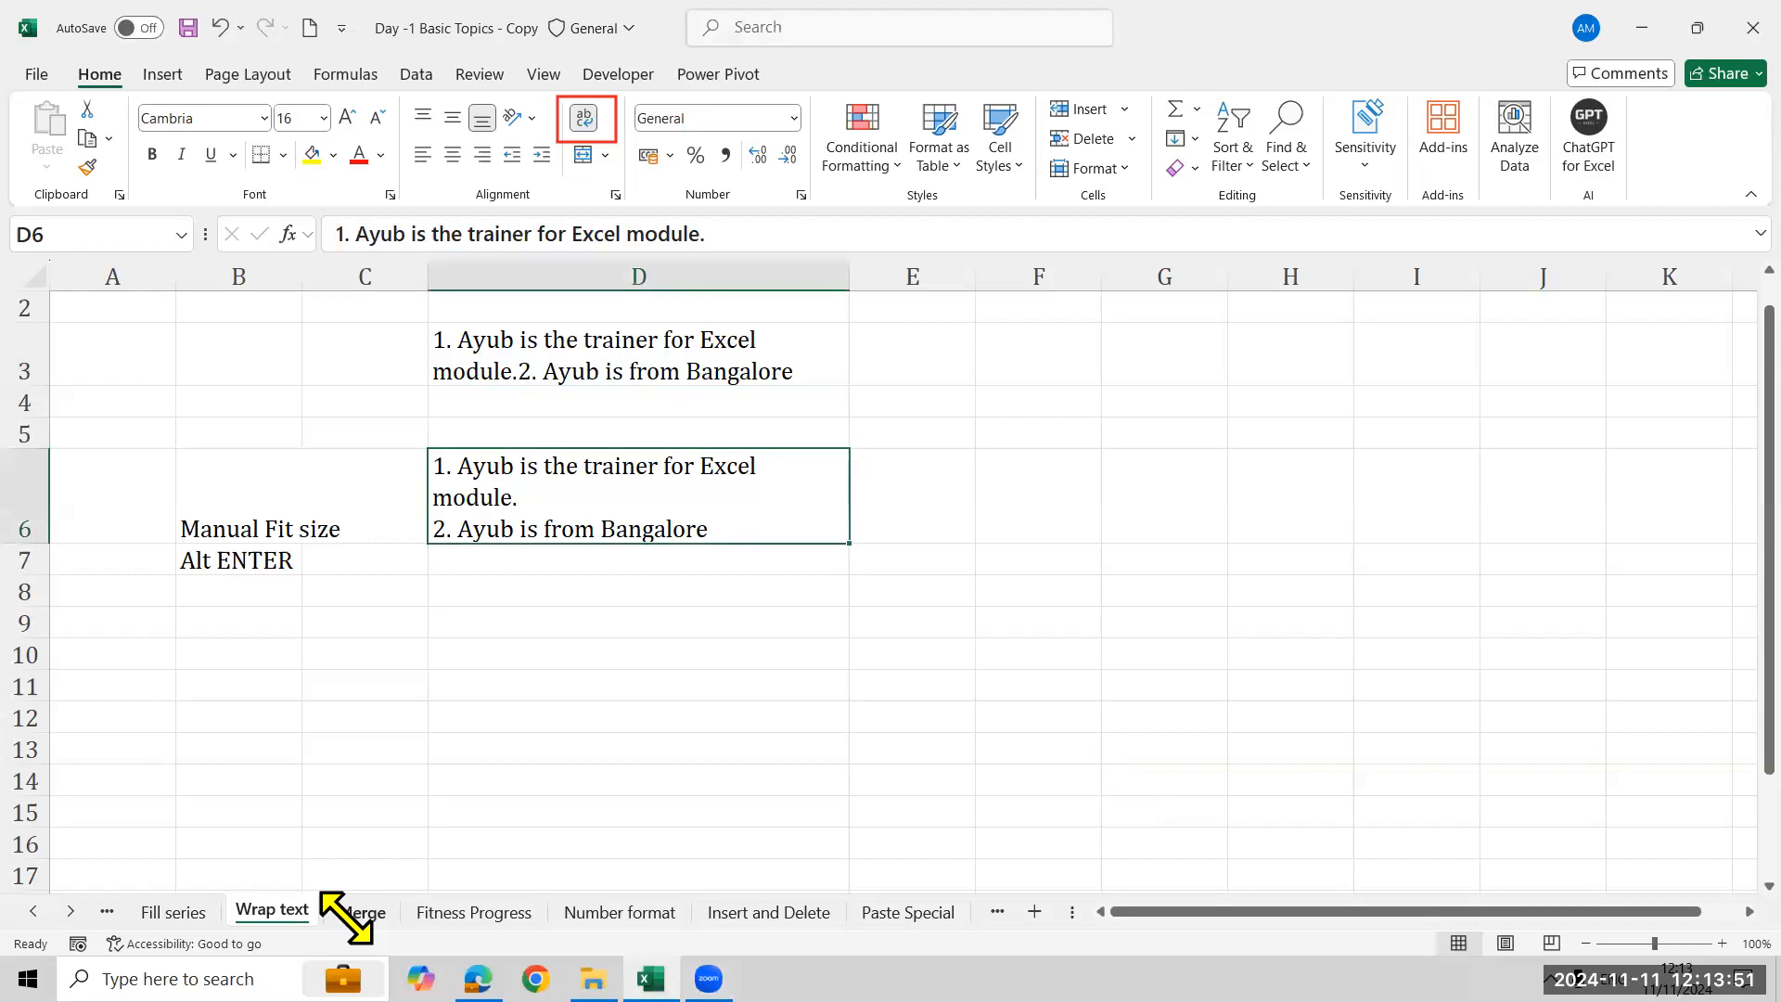
left_click(350, 912)
left_click(1034, 139)
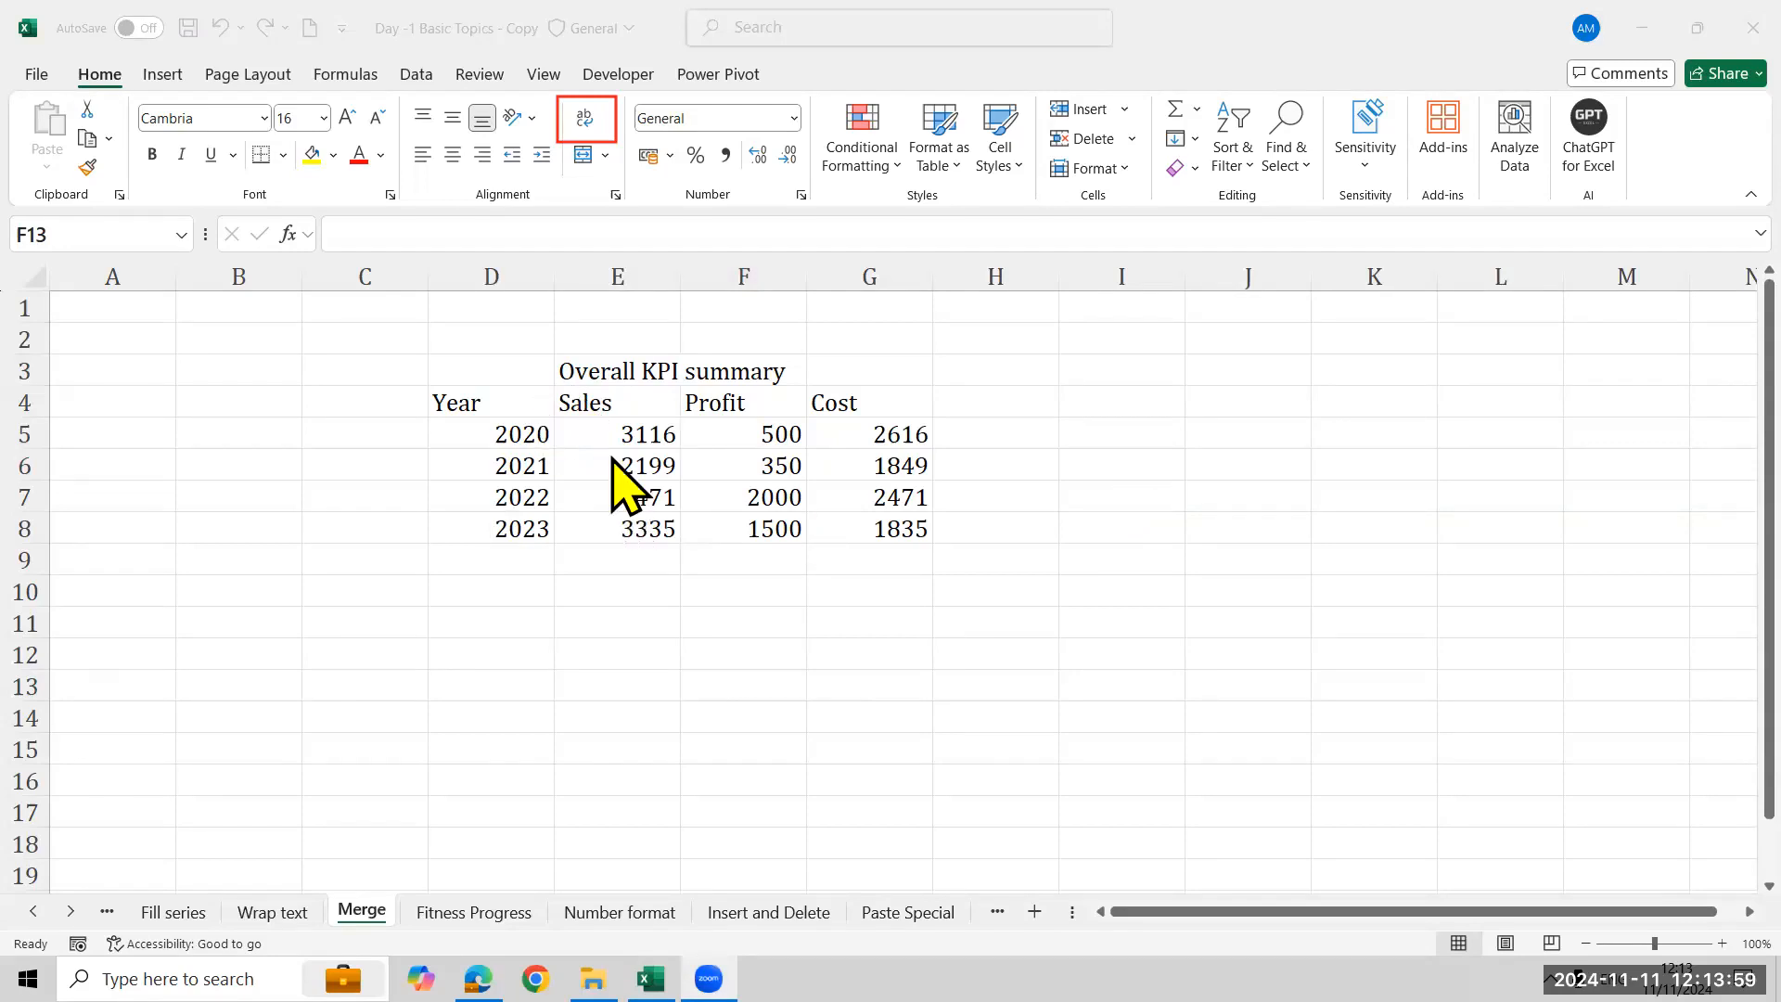
- Try centering the 'Overall KPI summary' title across E3:G3 and reset its alignment
left_click(539, 417)
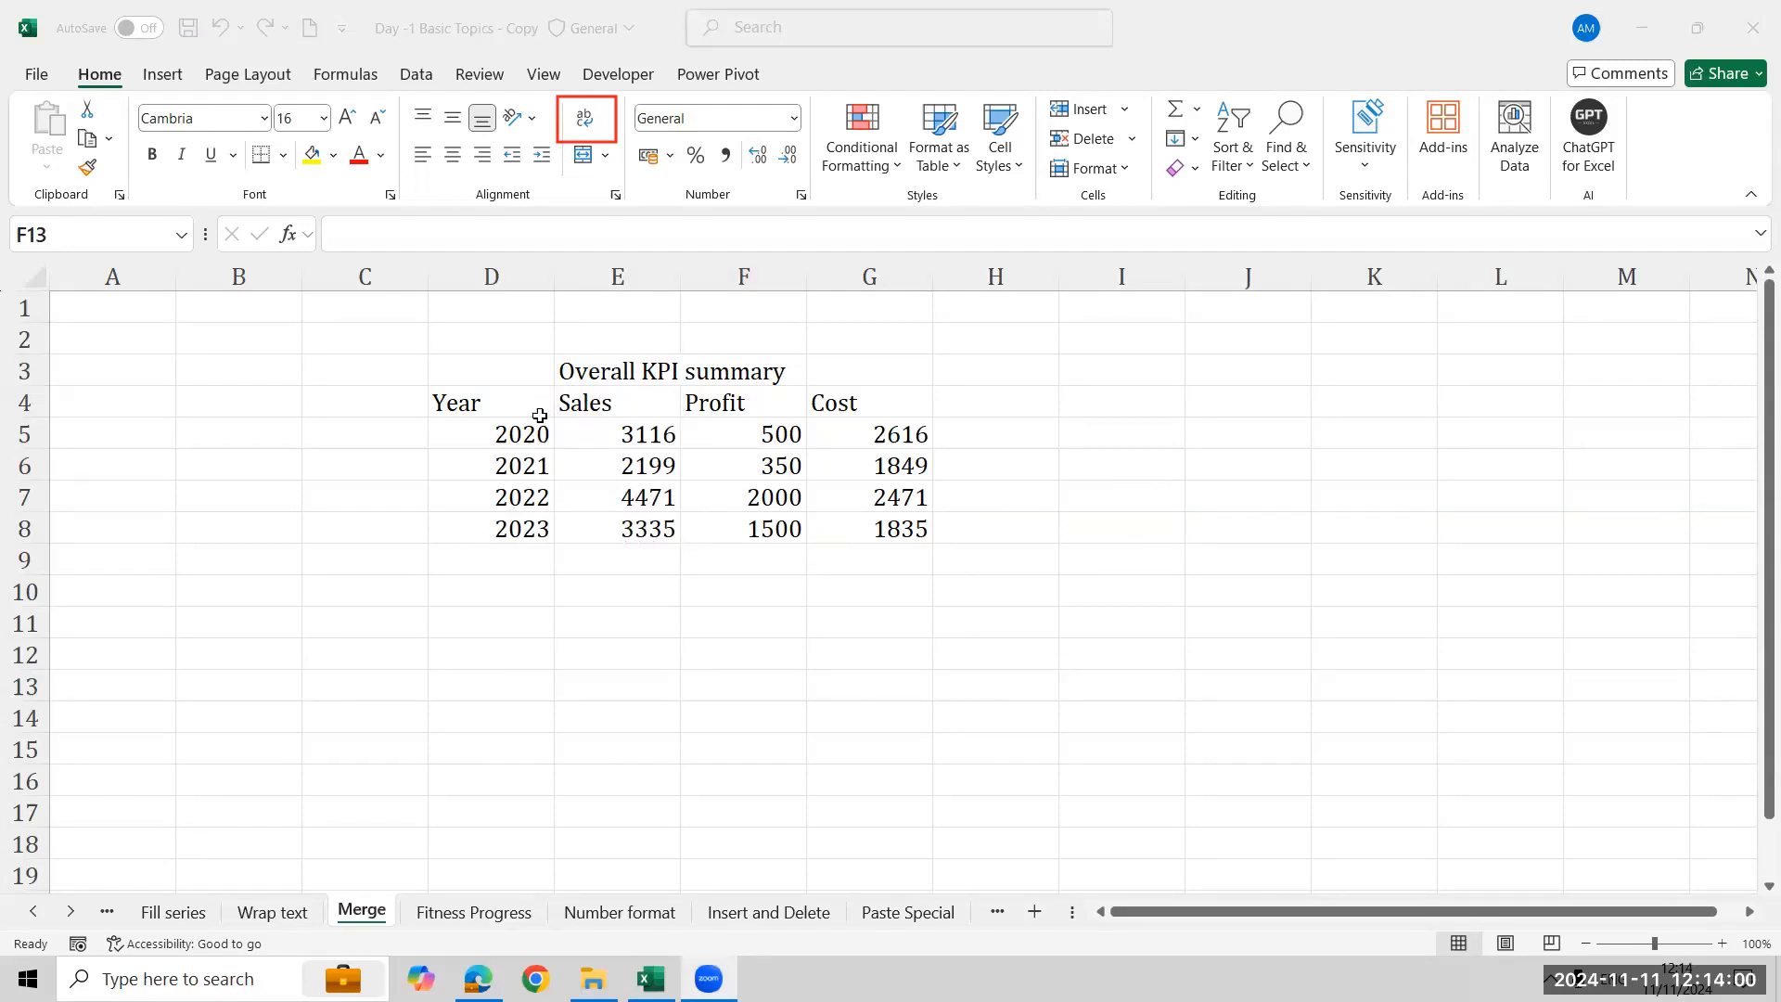
left_click(631, 428)
left_click(636, 371)
key("Down")
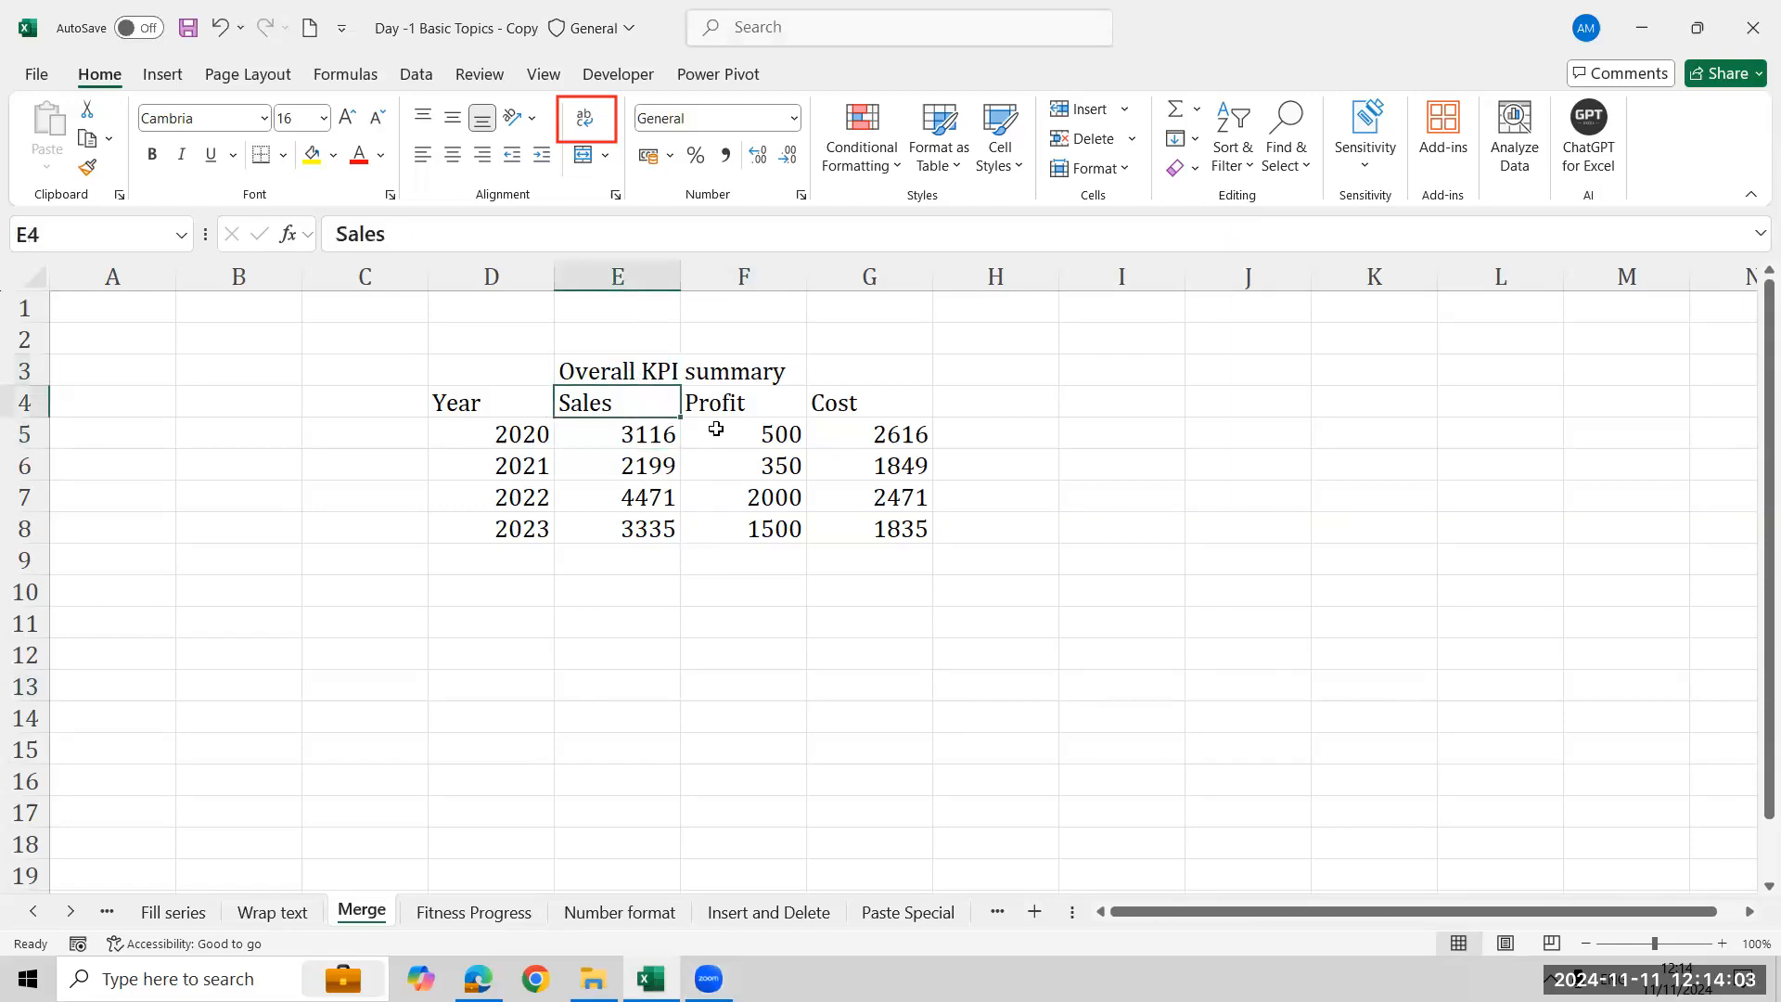
key("shift+Right")
key("shift+Right")
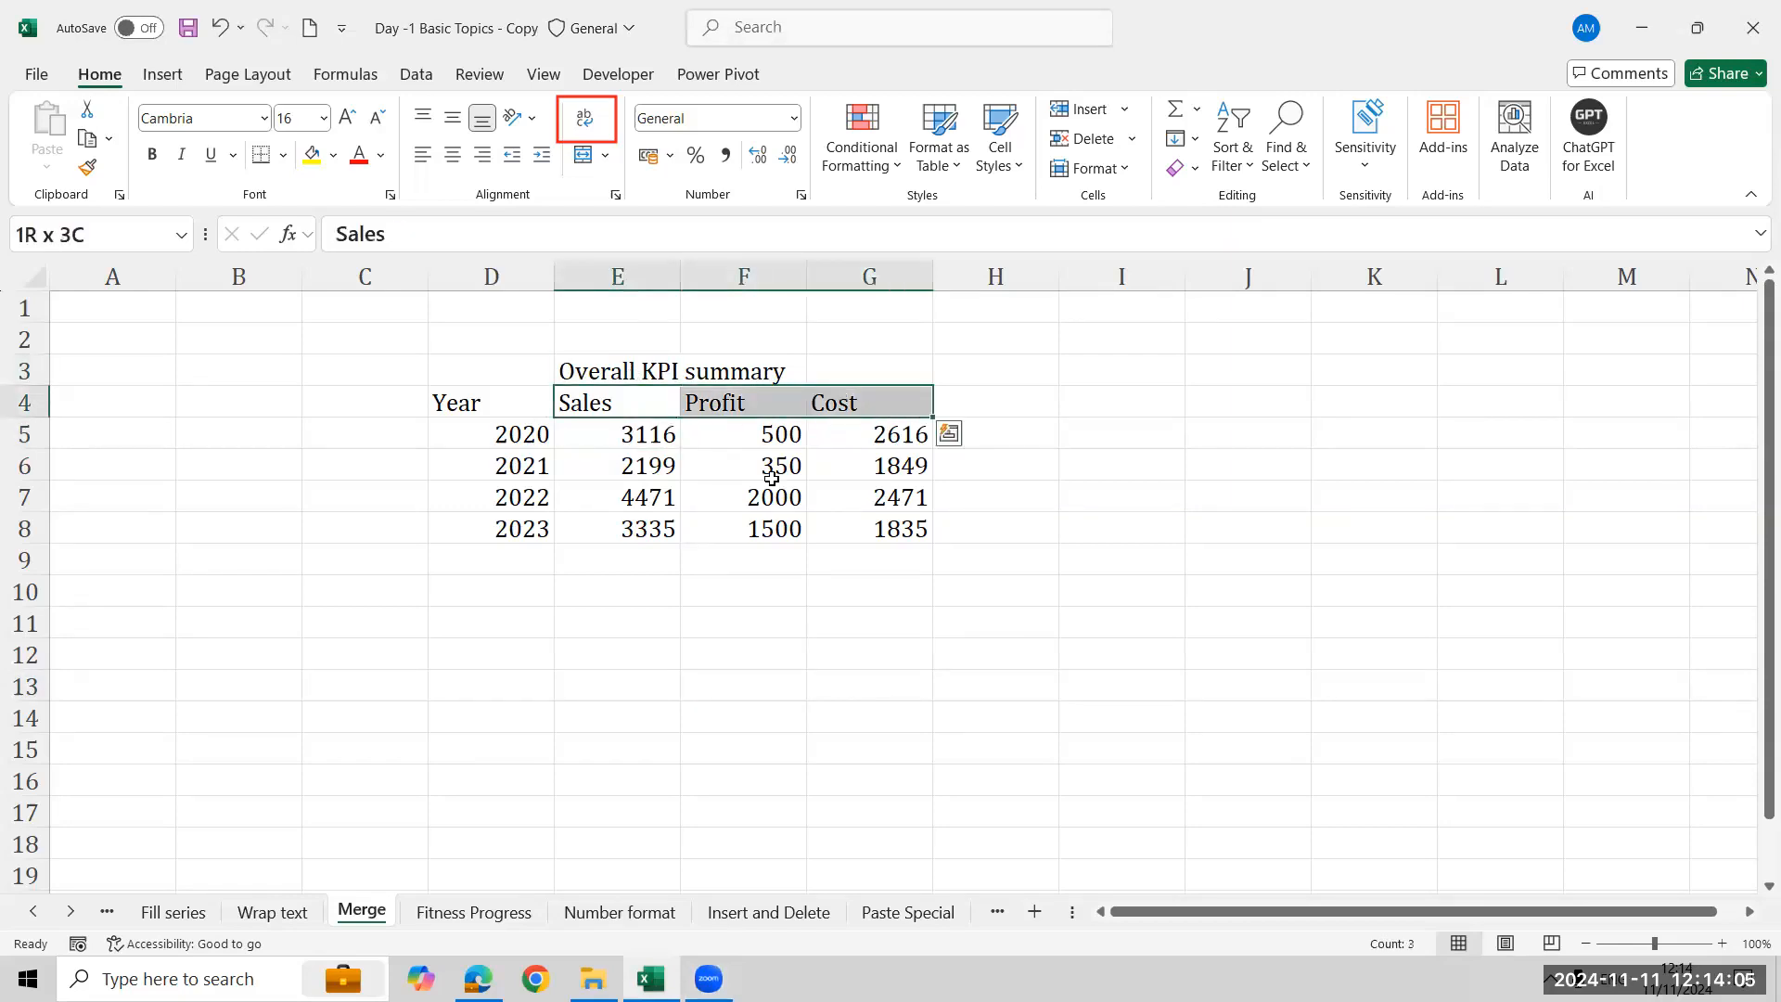
key("Up")
key("shift+Right")
key("shift+Right")
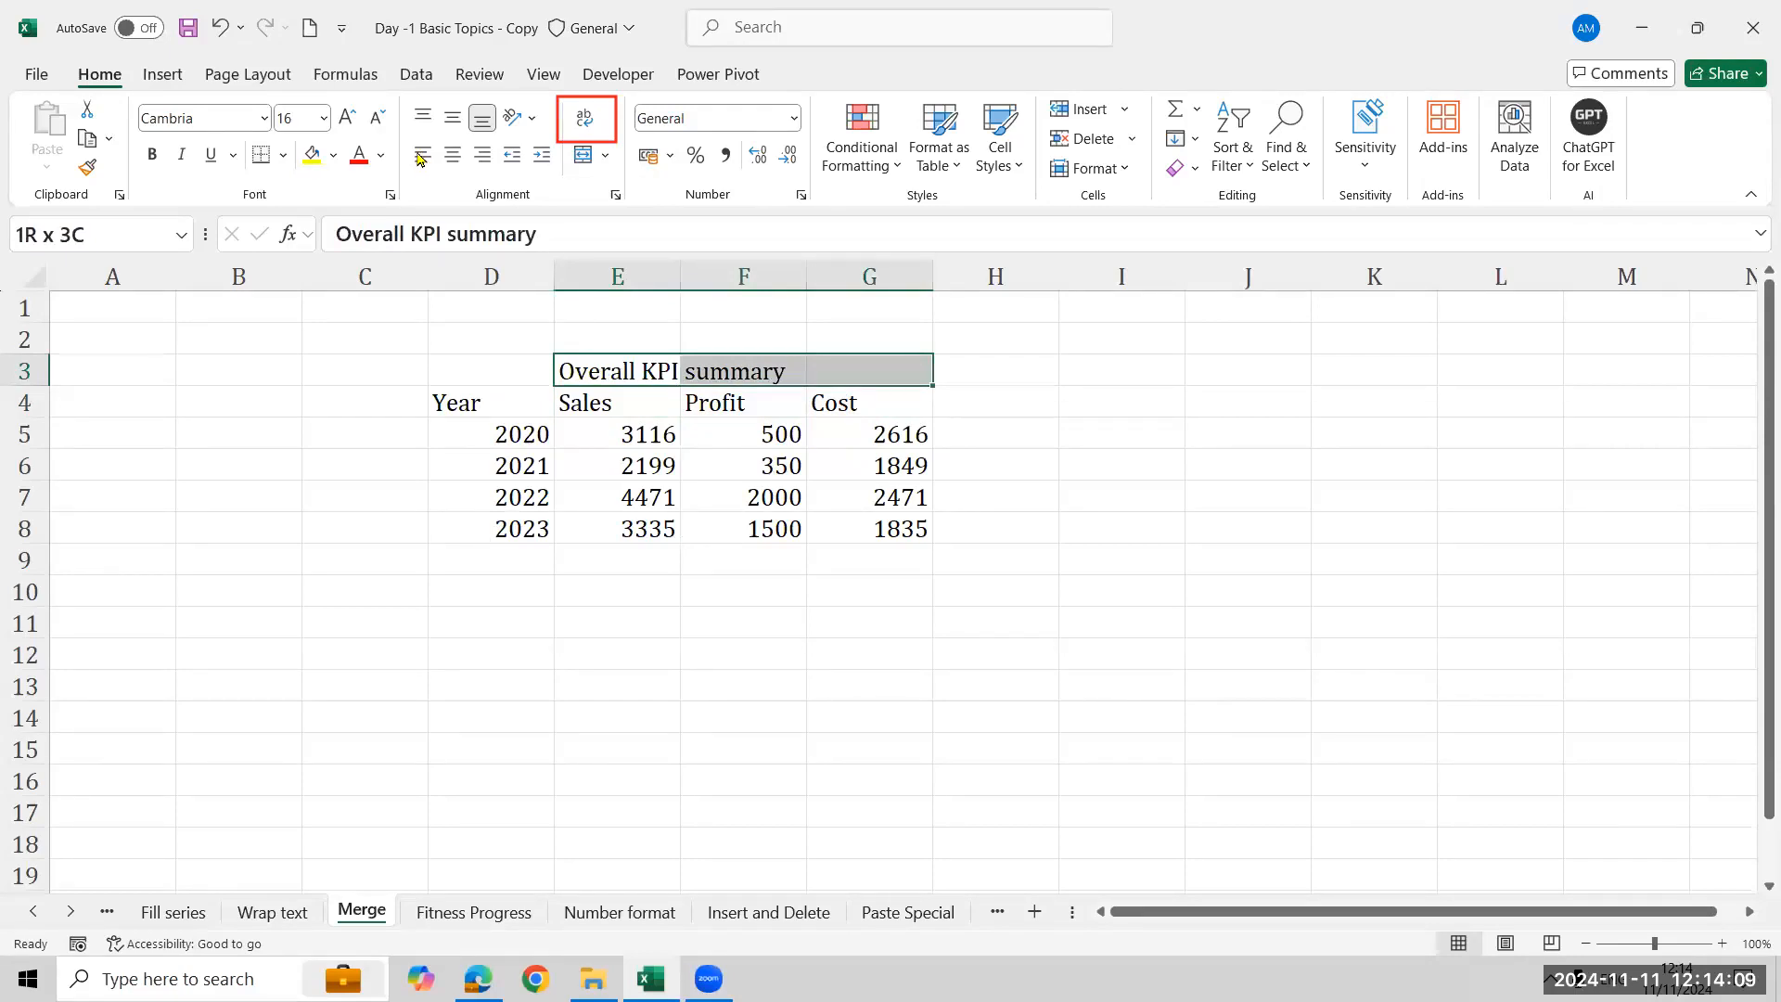
left_click(452, 156)
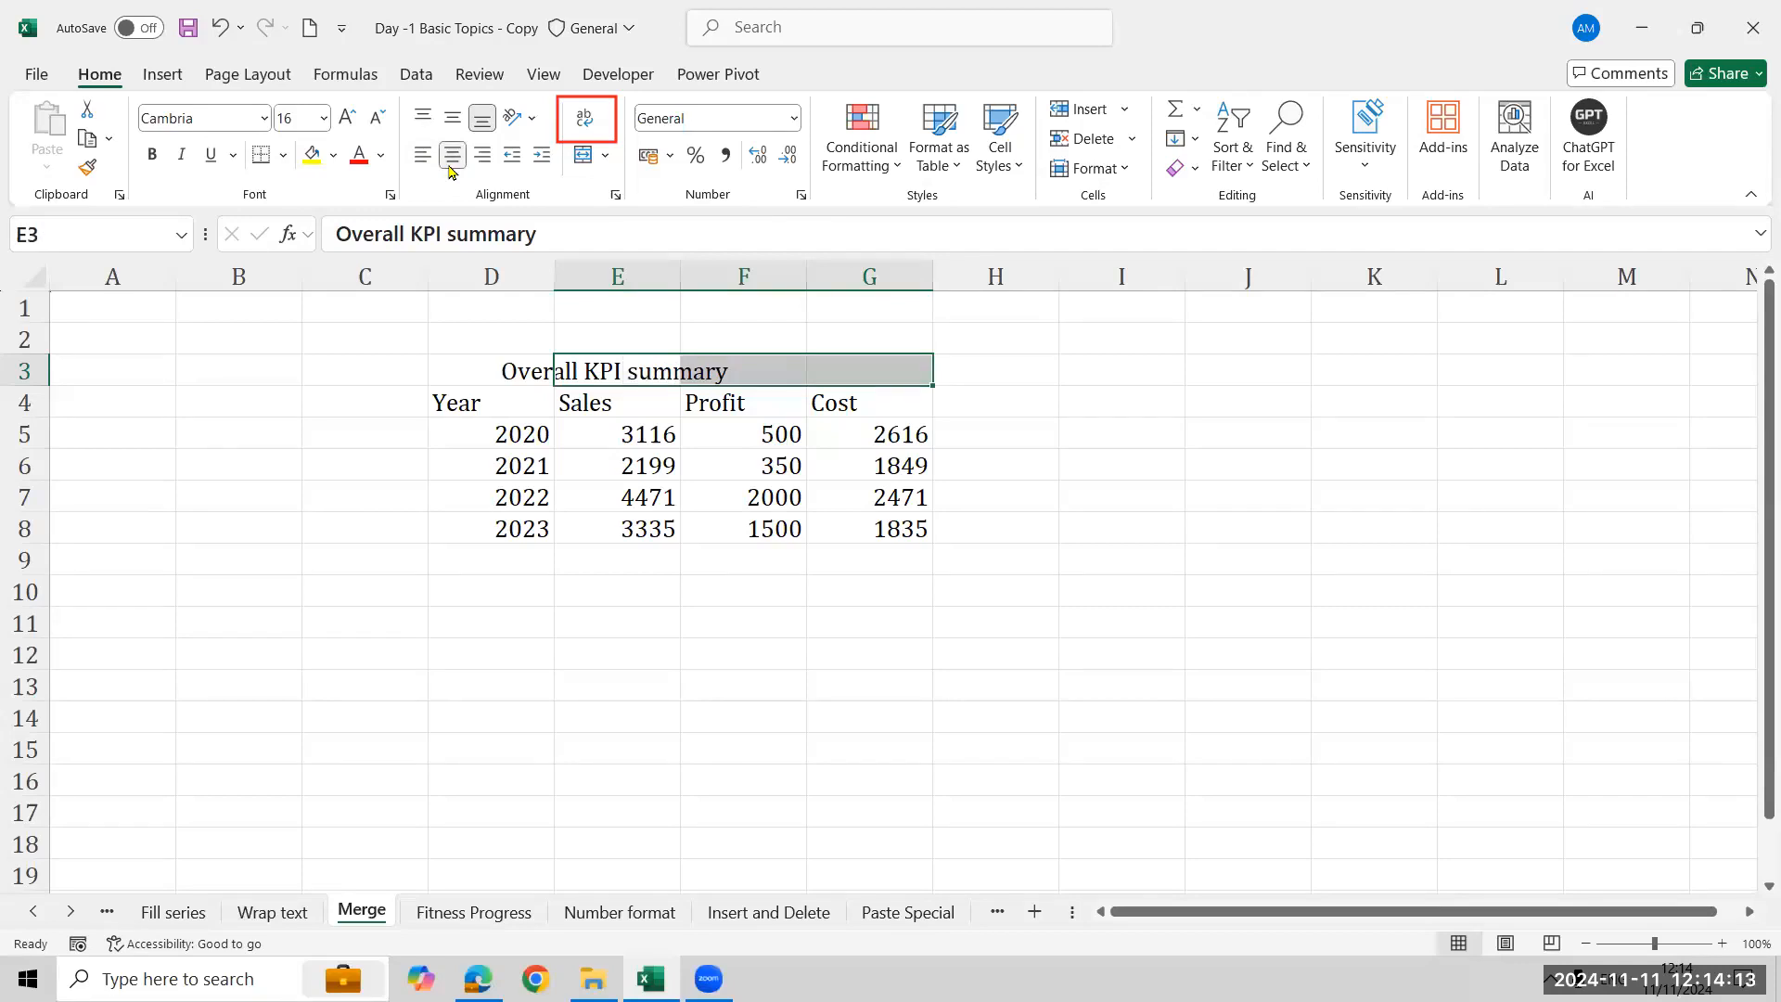
left_click(449, 166)
left_click(452, 118)
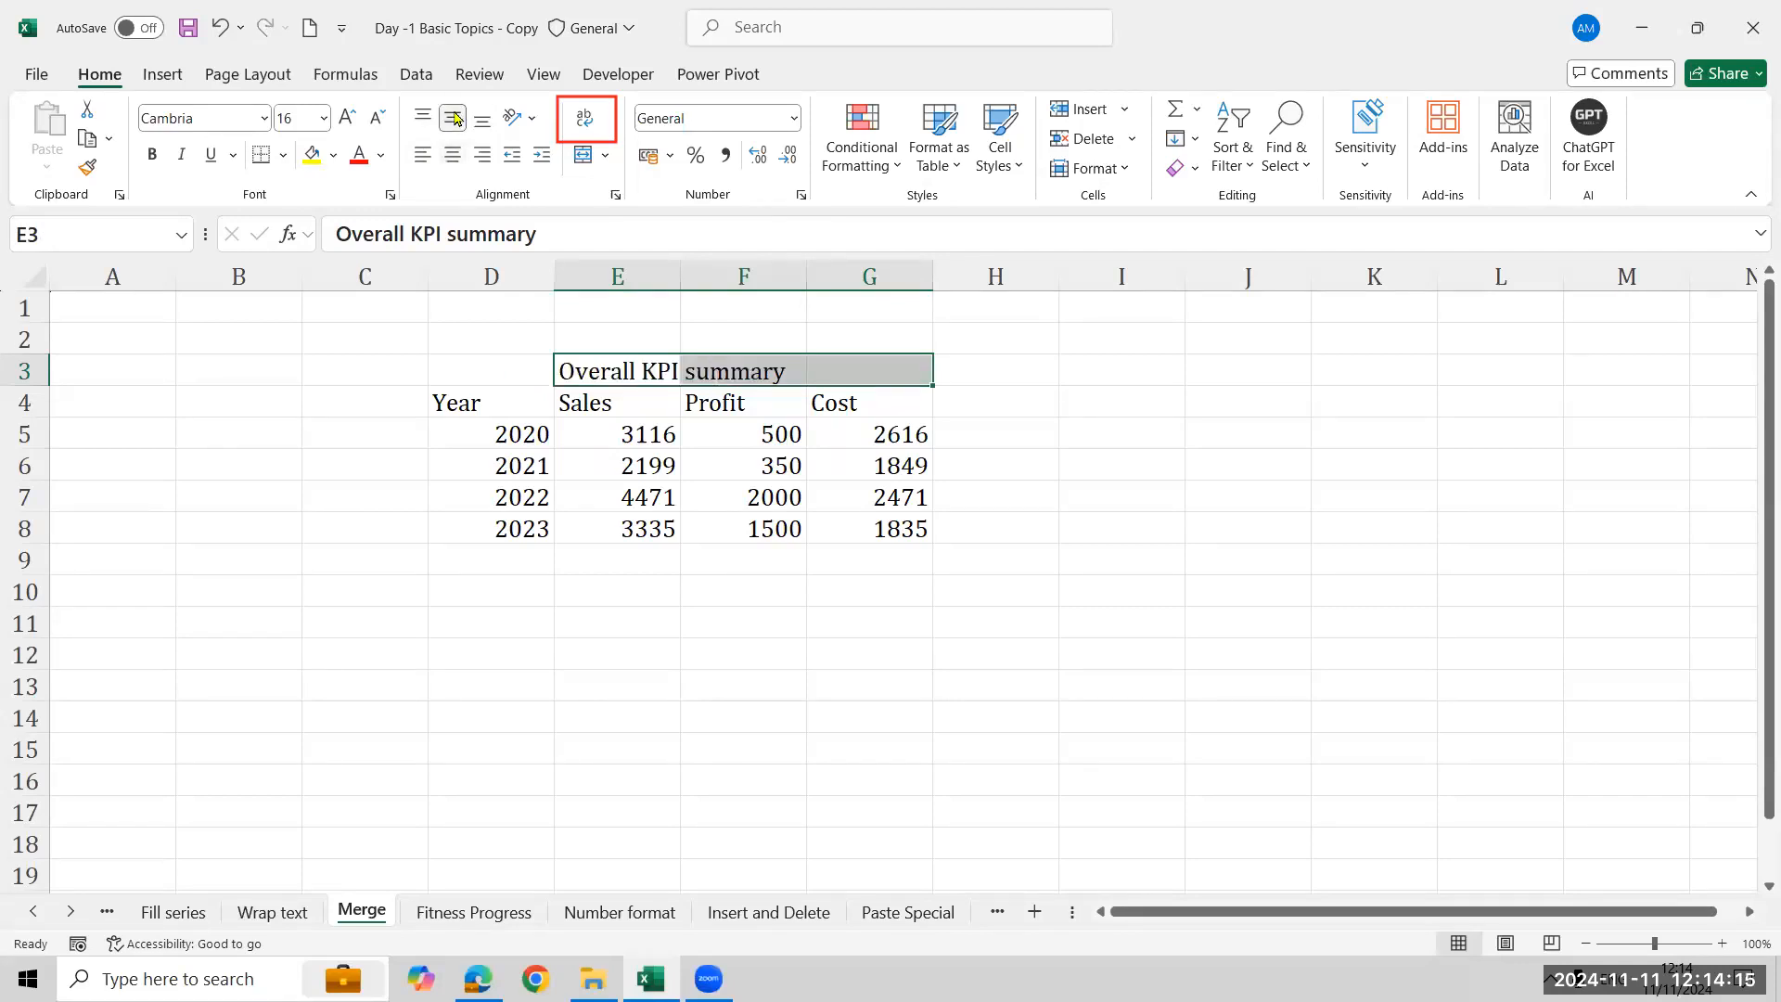
left_click(482, 118)
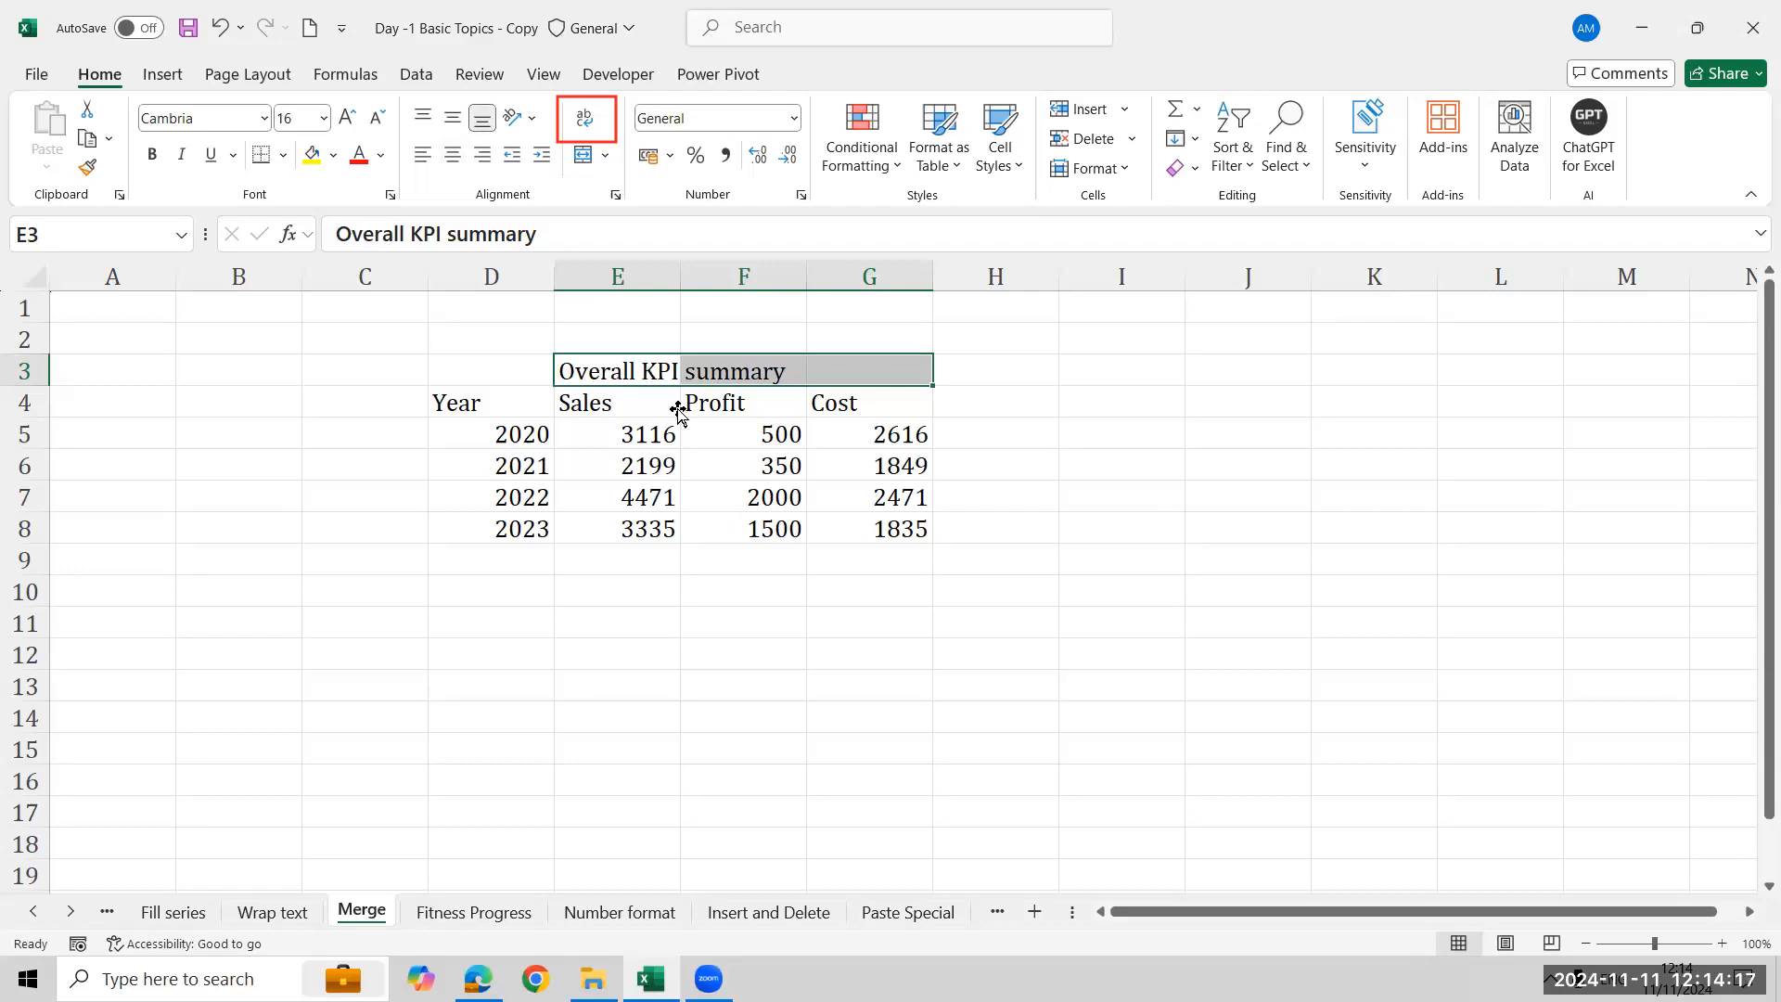
left_click(1380, 69)
left_click(640, 376)
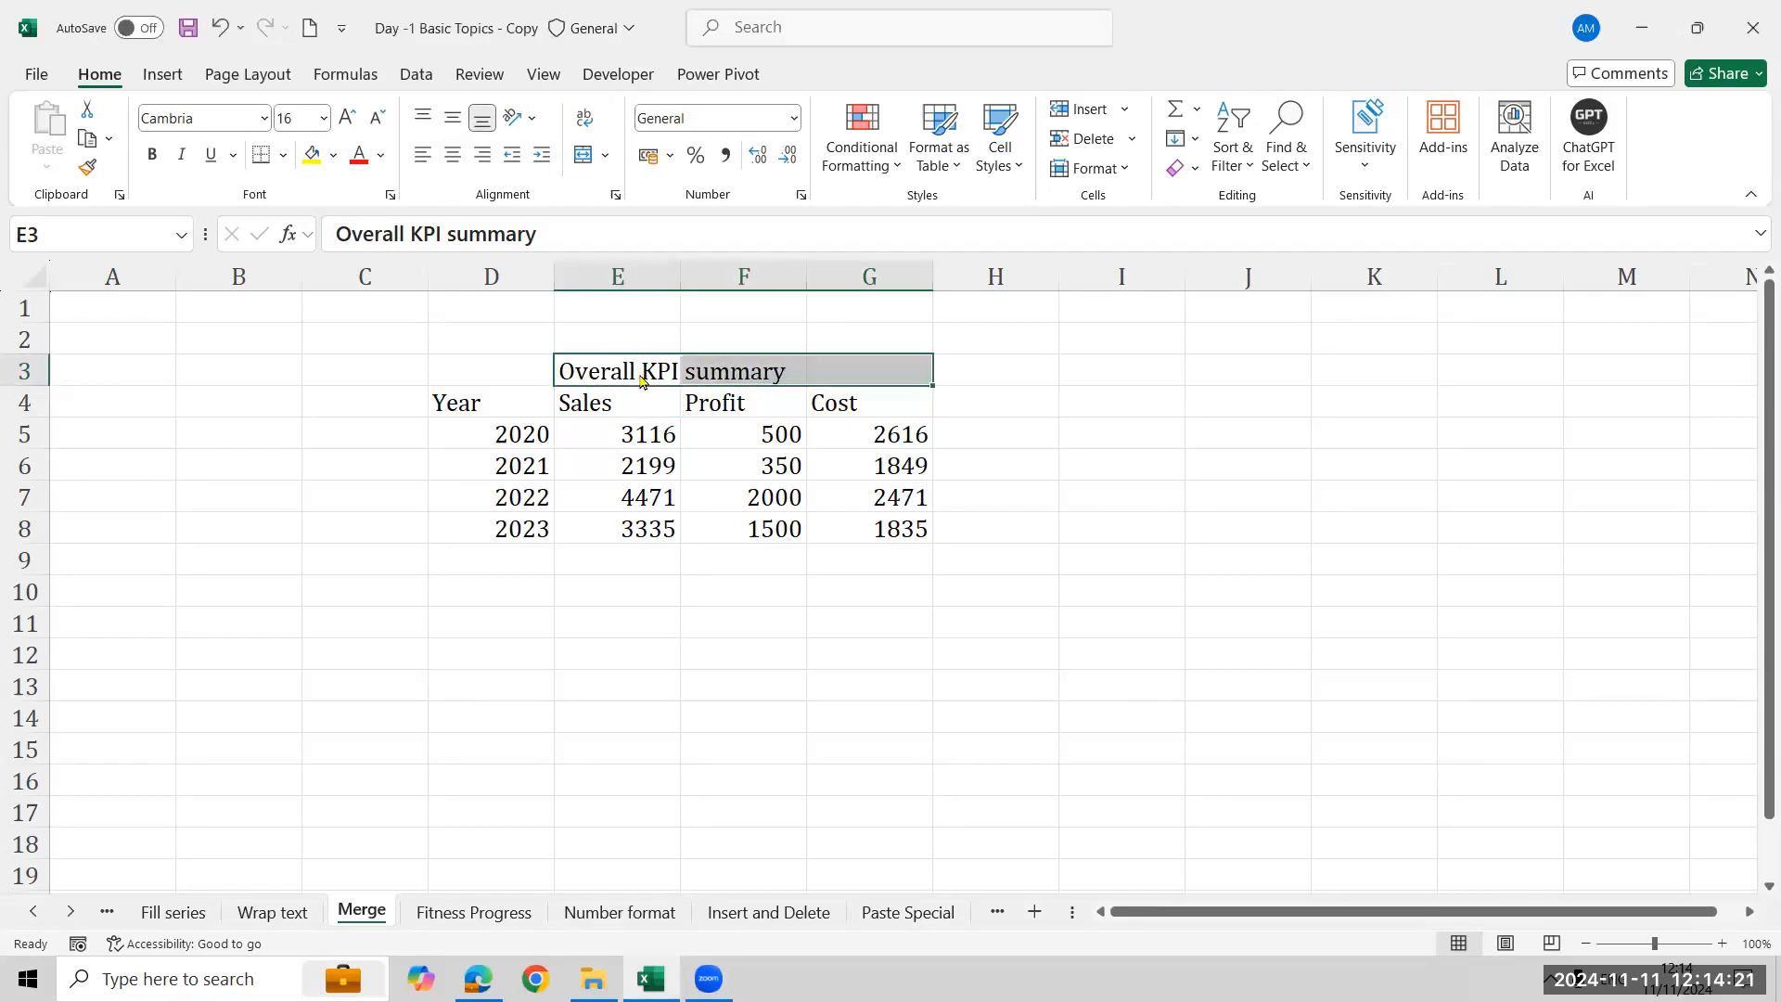
left_click(1204, 105)
left_click_drag(565, 137, 619, 174)
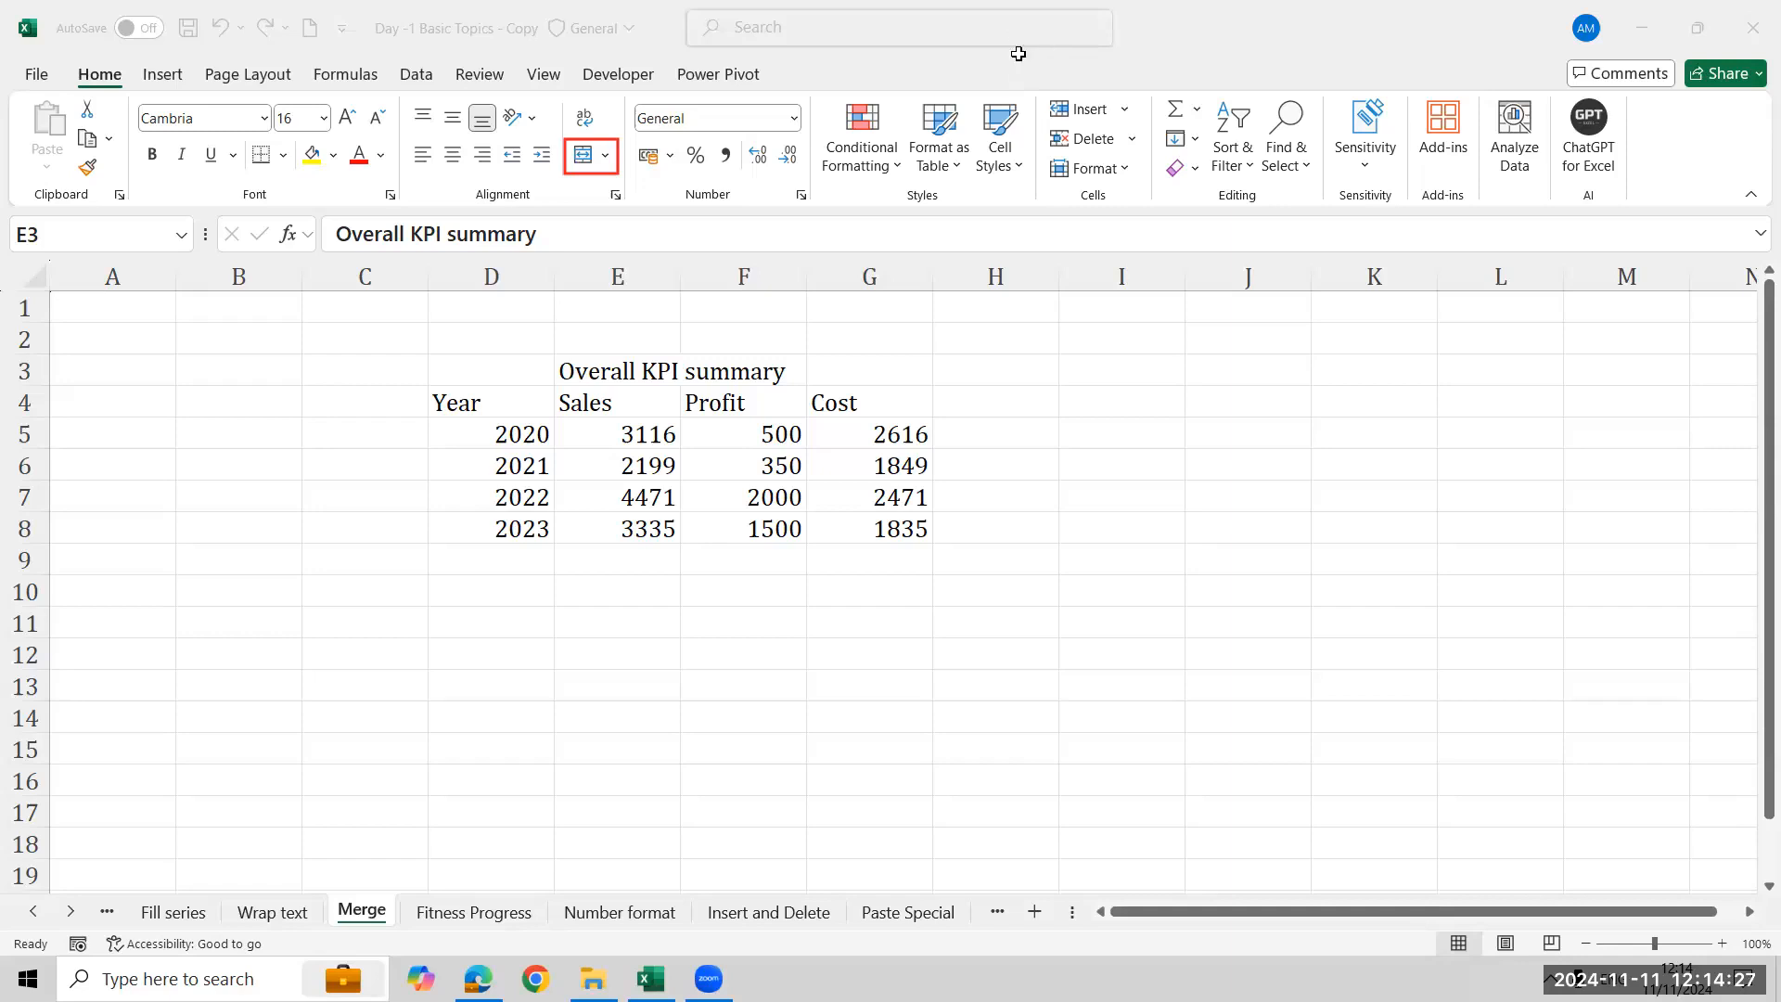
- Merge and center the 'Overall KPI summary' title across cells E3:G3
left_click(581, 365)
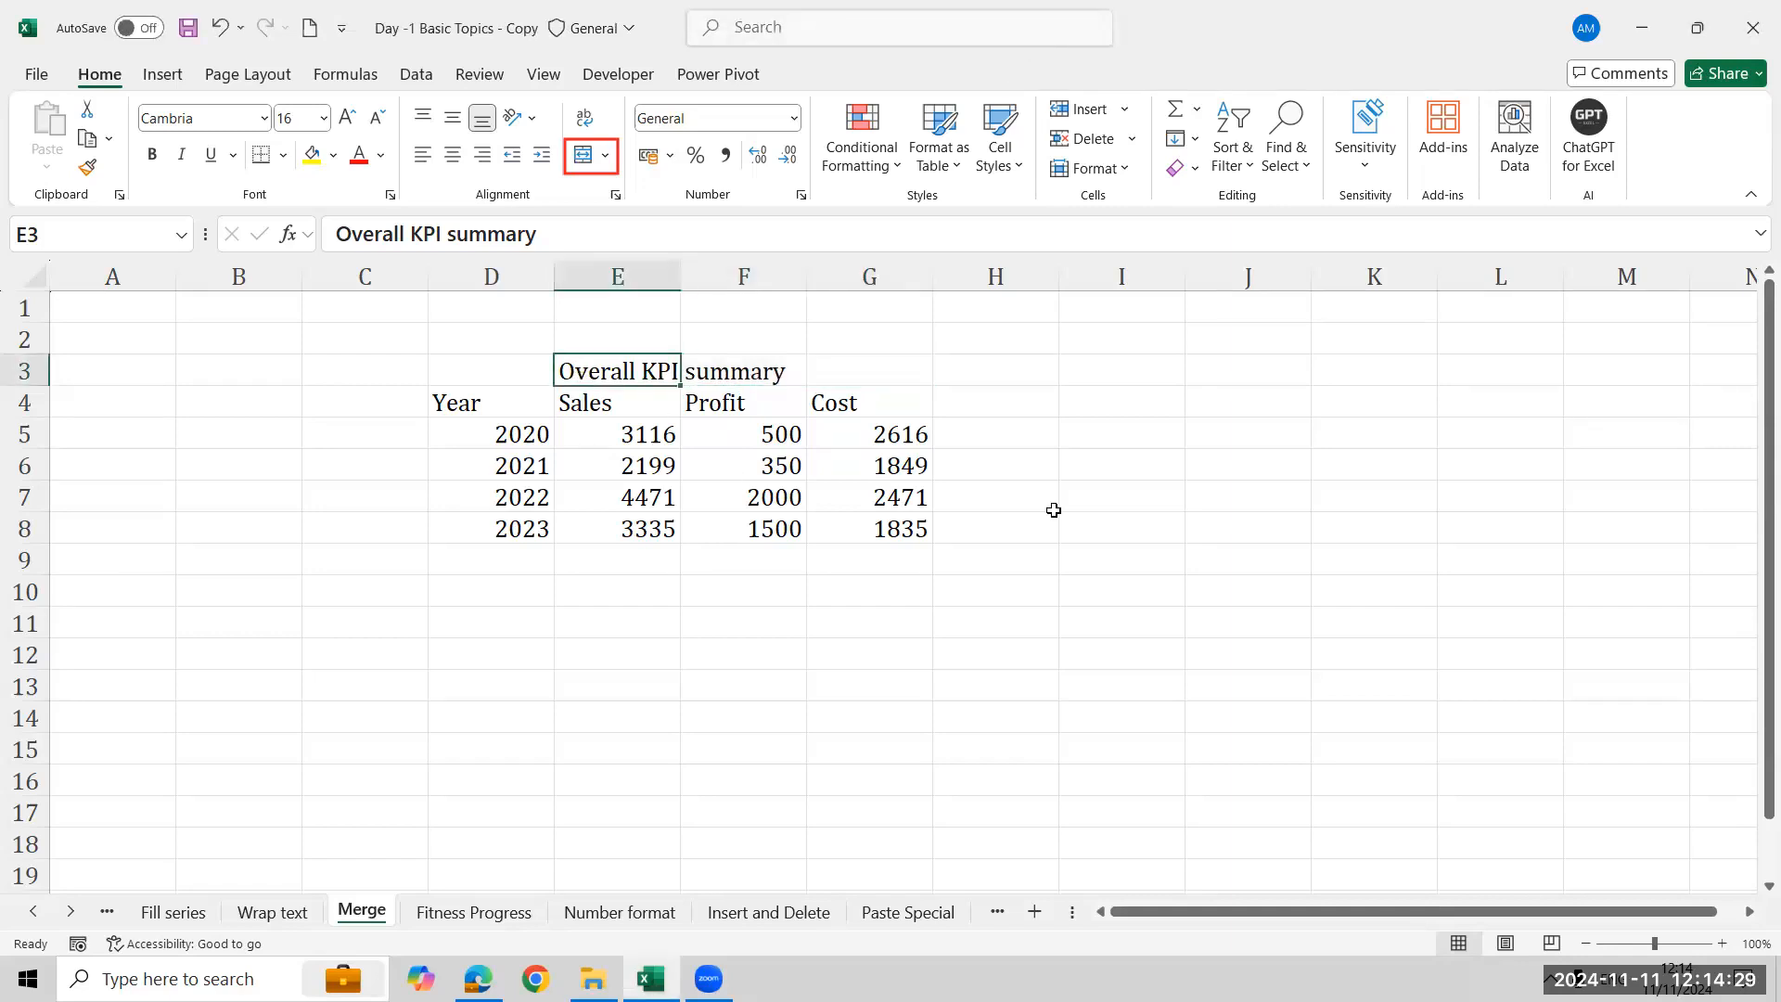
key("shift+Right")
key("shift+Right")
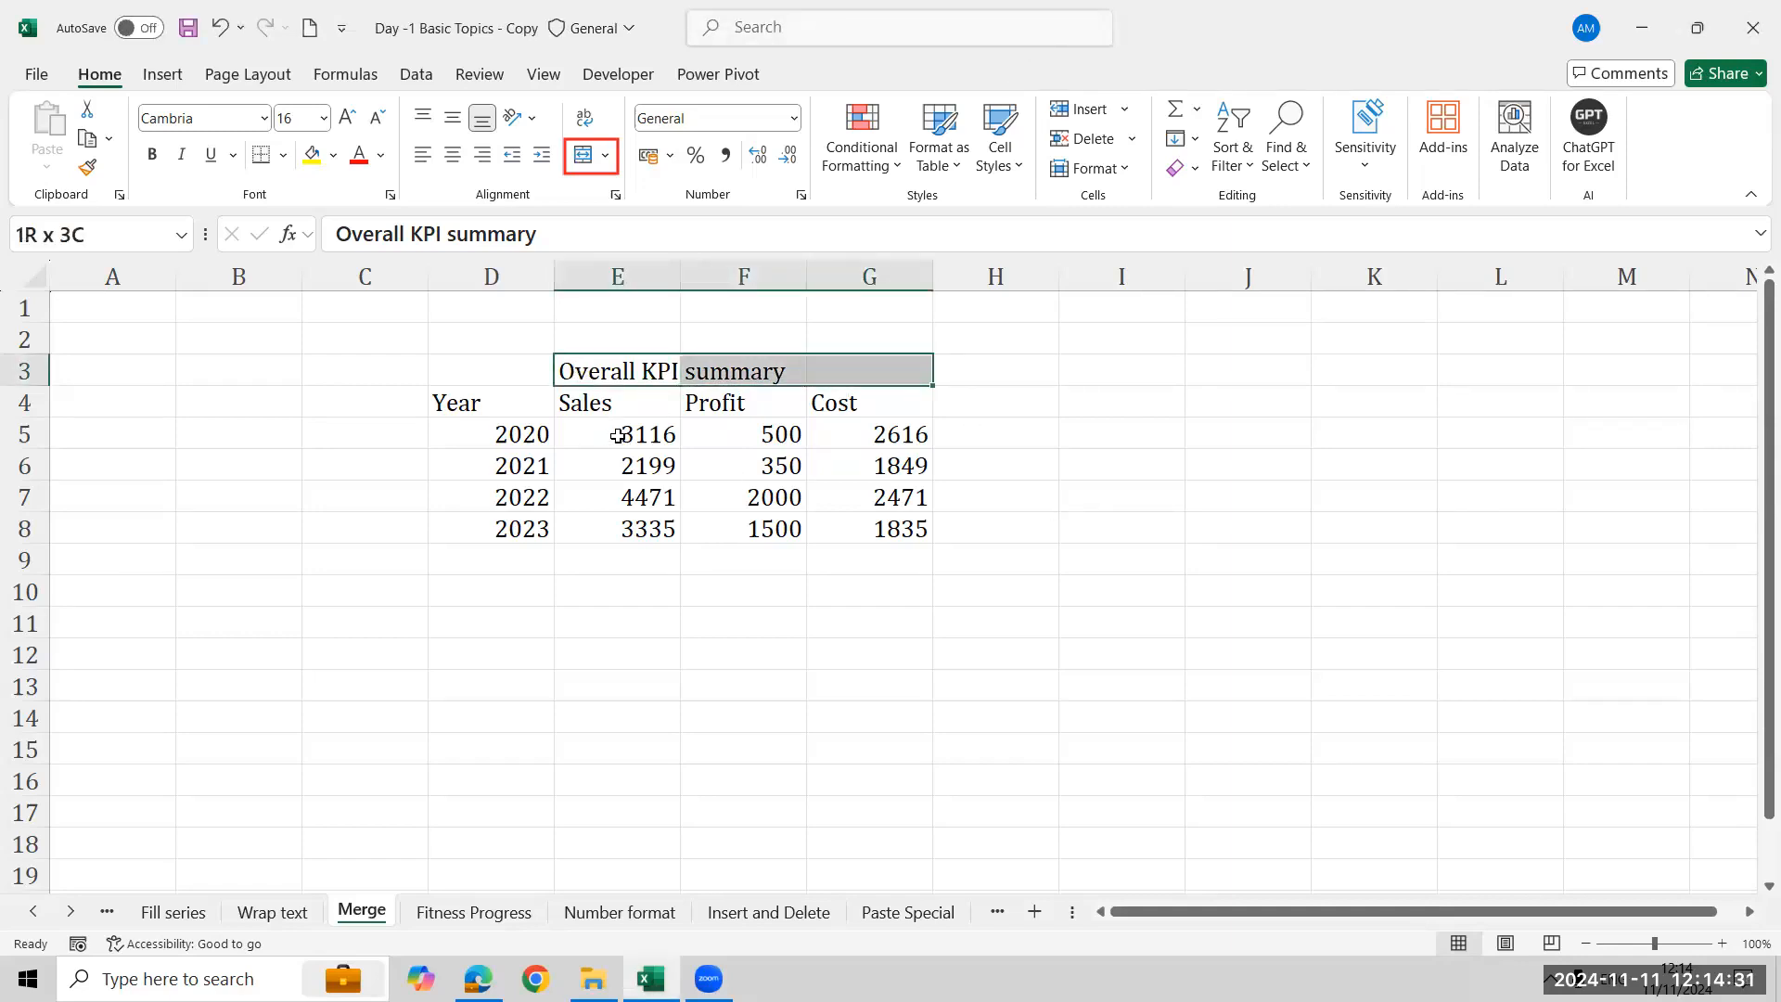
left_click(581, 155)
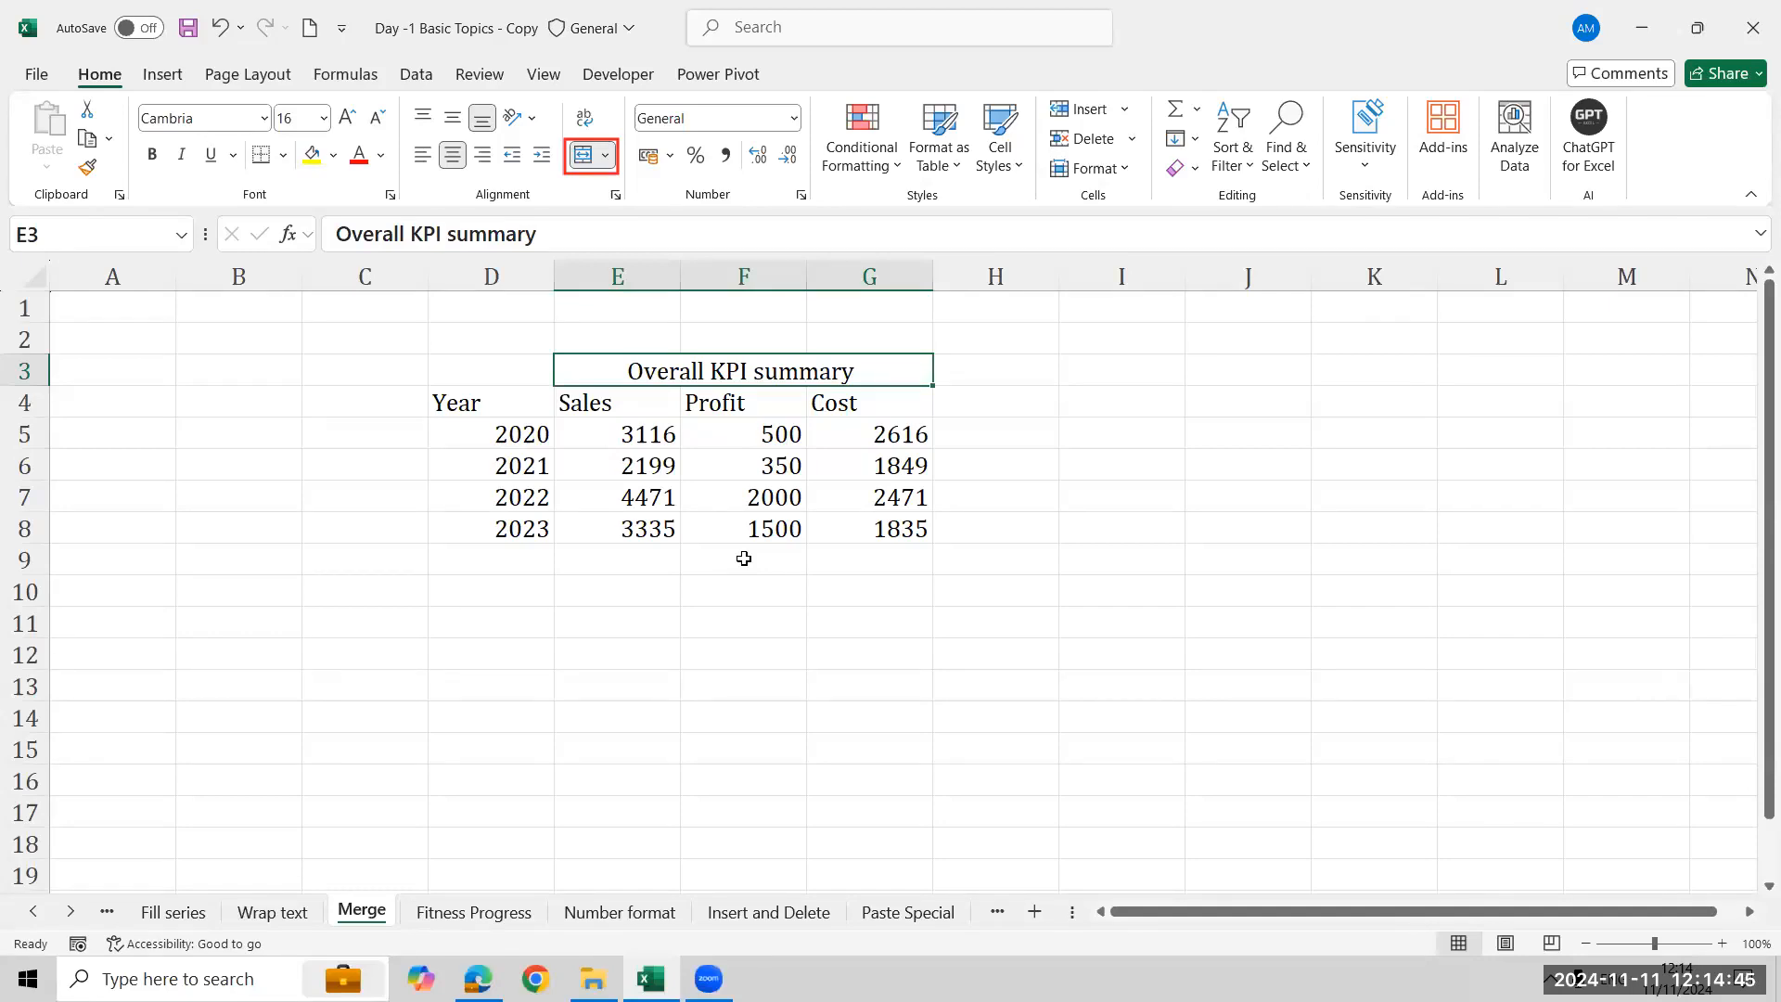
- Undo the title merge, reselect E3:G3 and apply Merge & Center to the title again
key("Down")
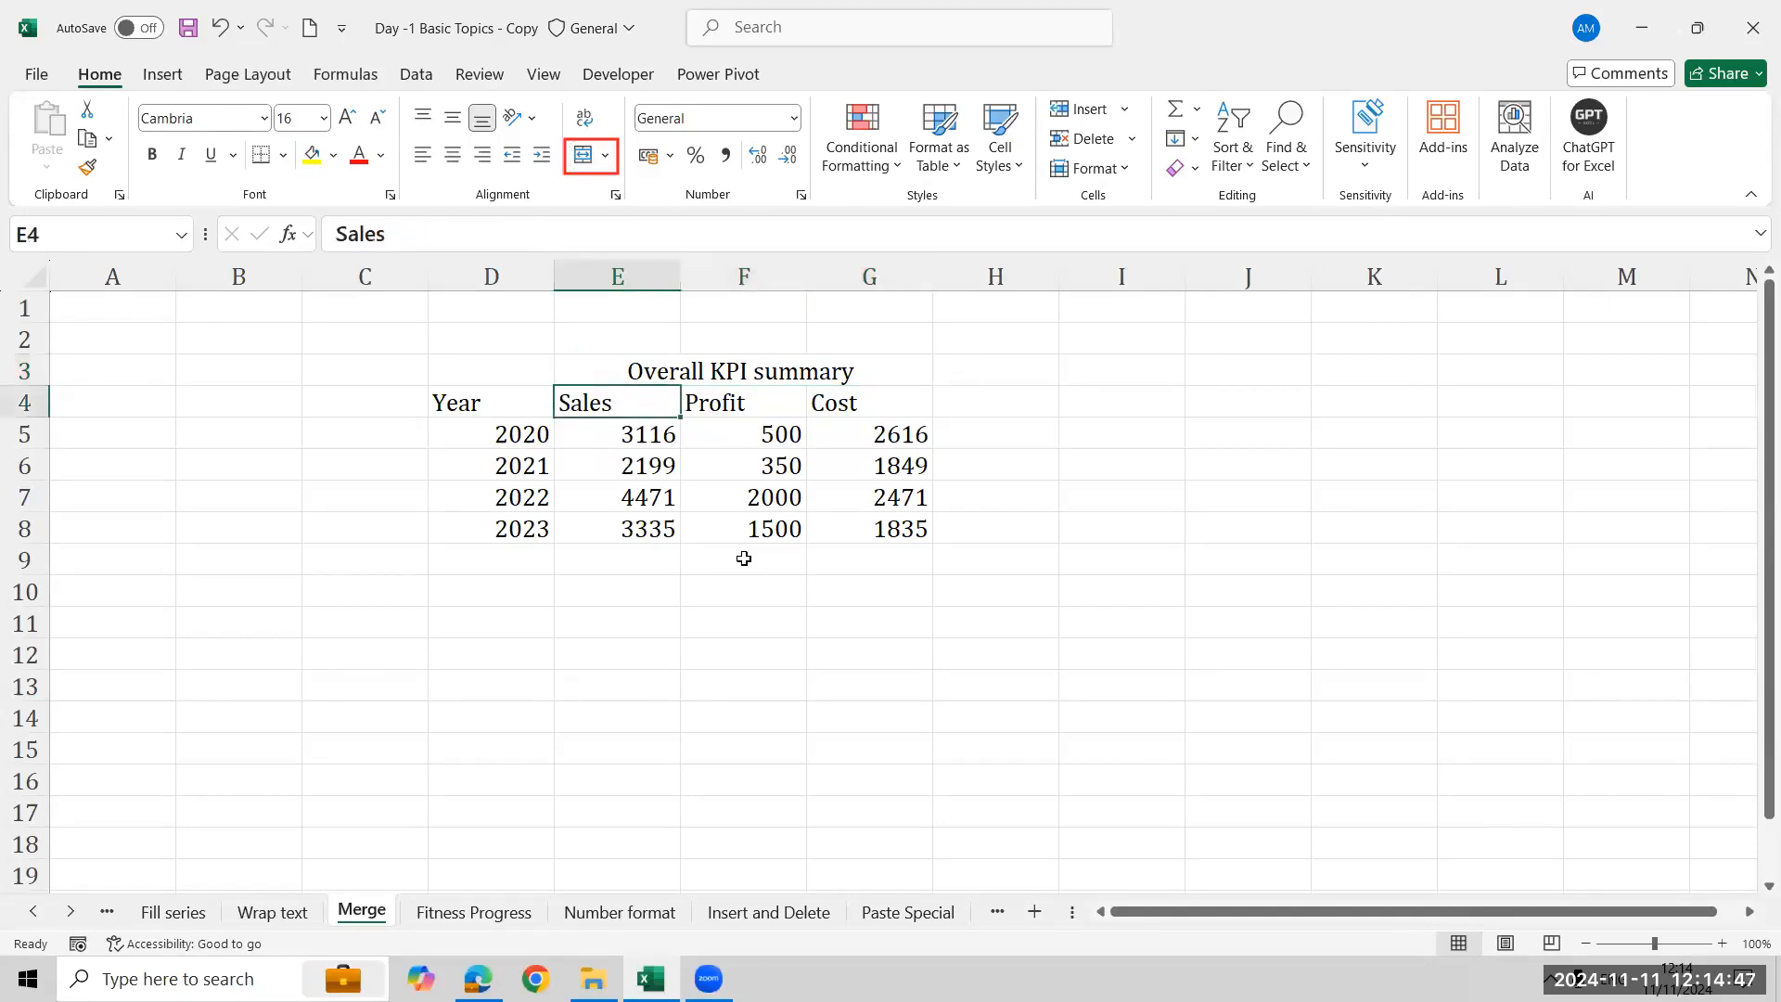
key("Right")
key("Right")
key("Up")
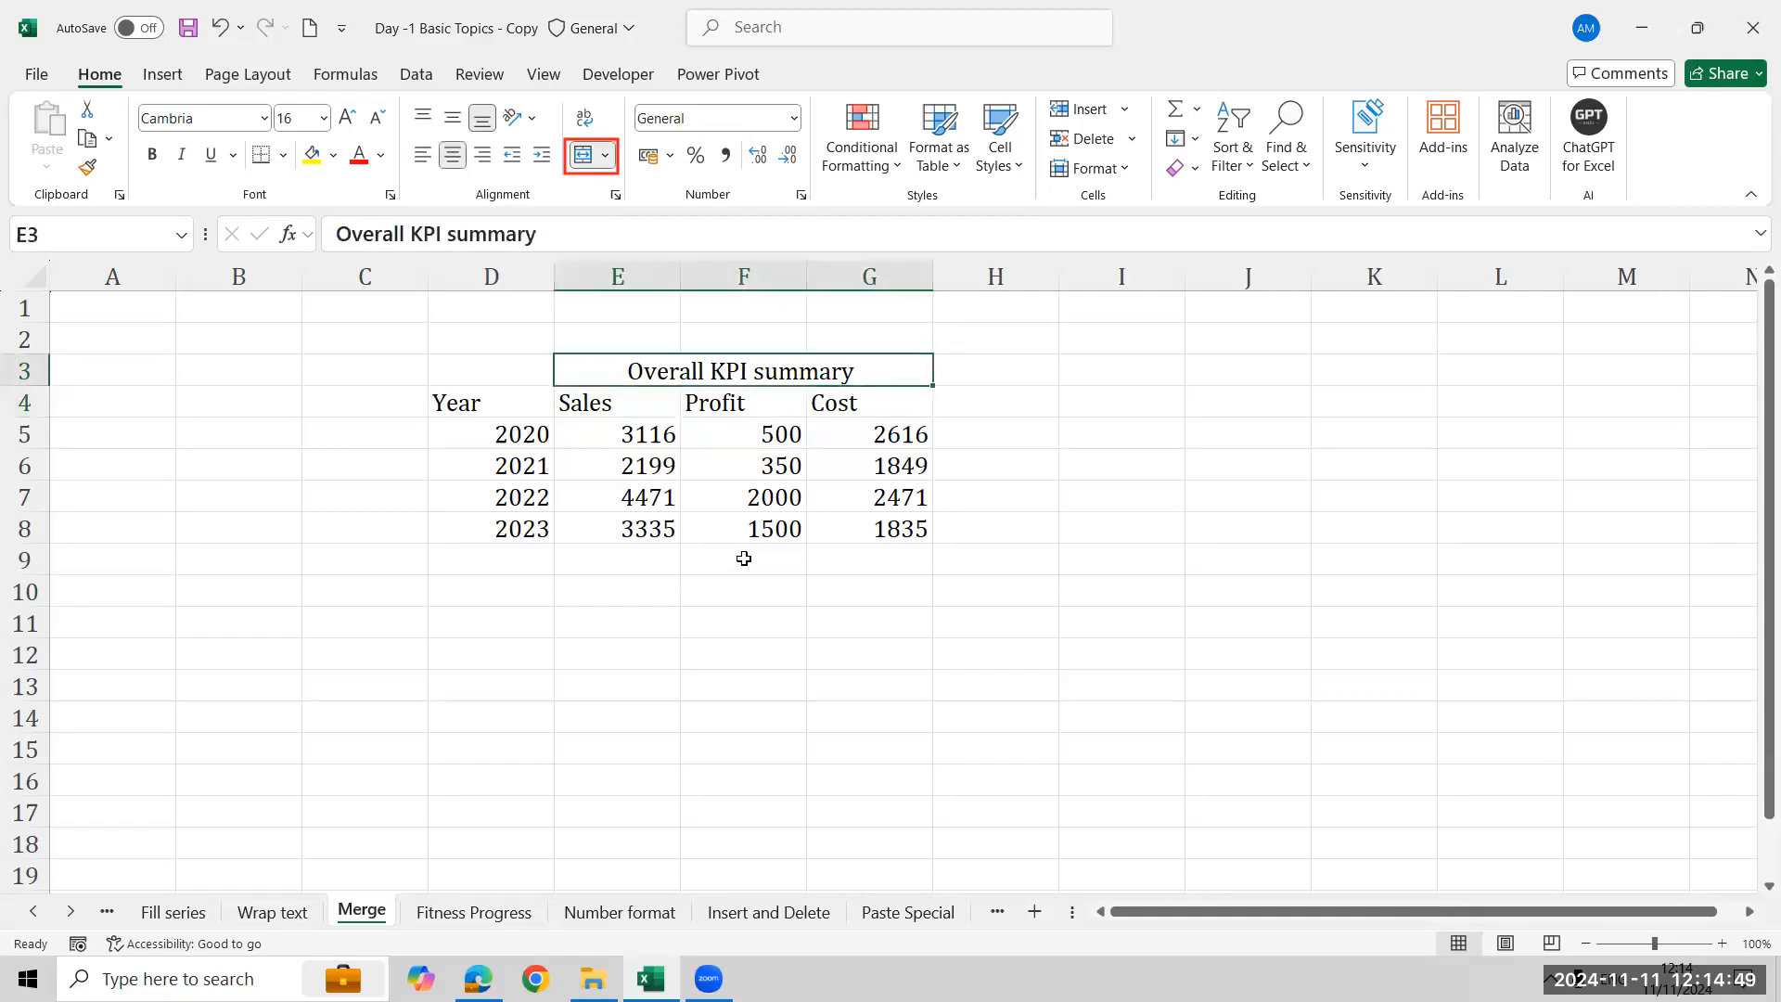
key("ctrl+z")
key("Down")
key("Down")
key("Right")
key("Right")
key("Down")
key("Up")
key("Up")
key("Up")
key("Left")
key("Left")
key("shift+Right")
key("shift+Right")
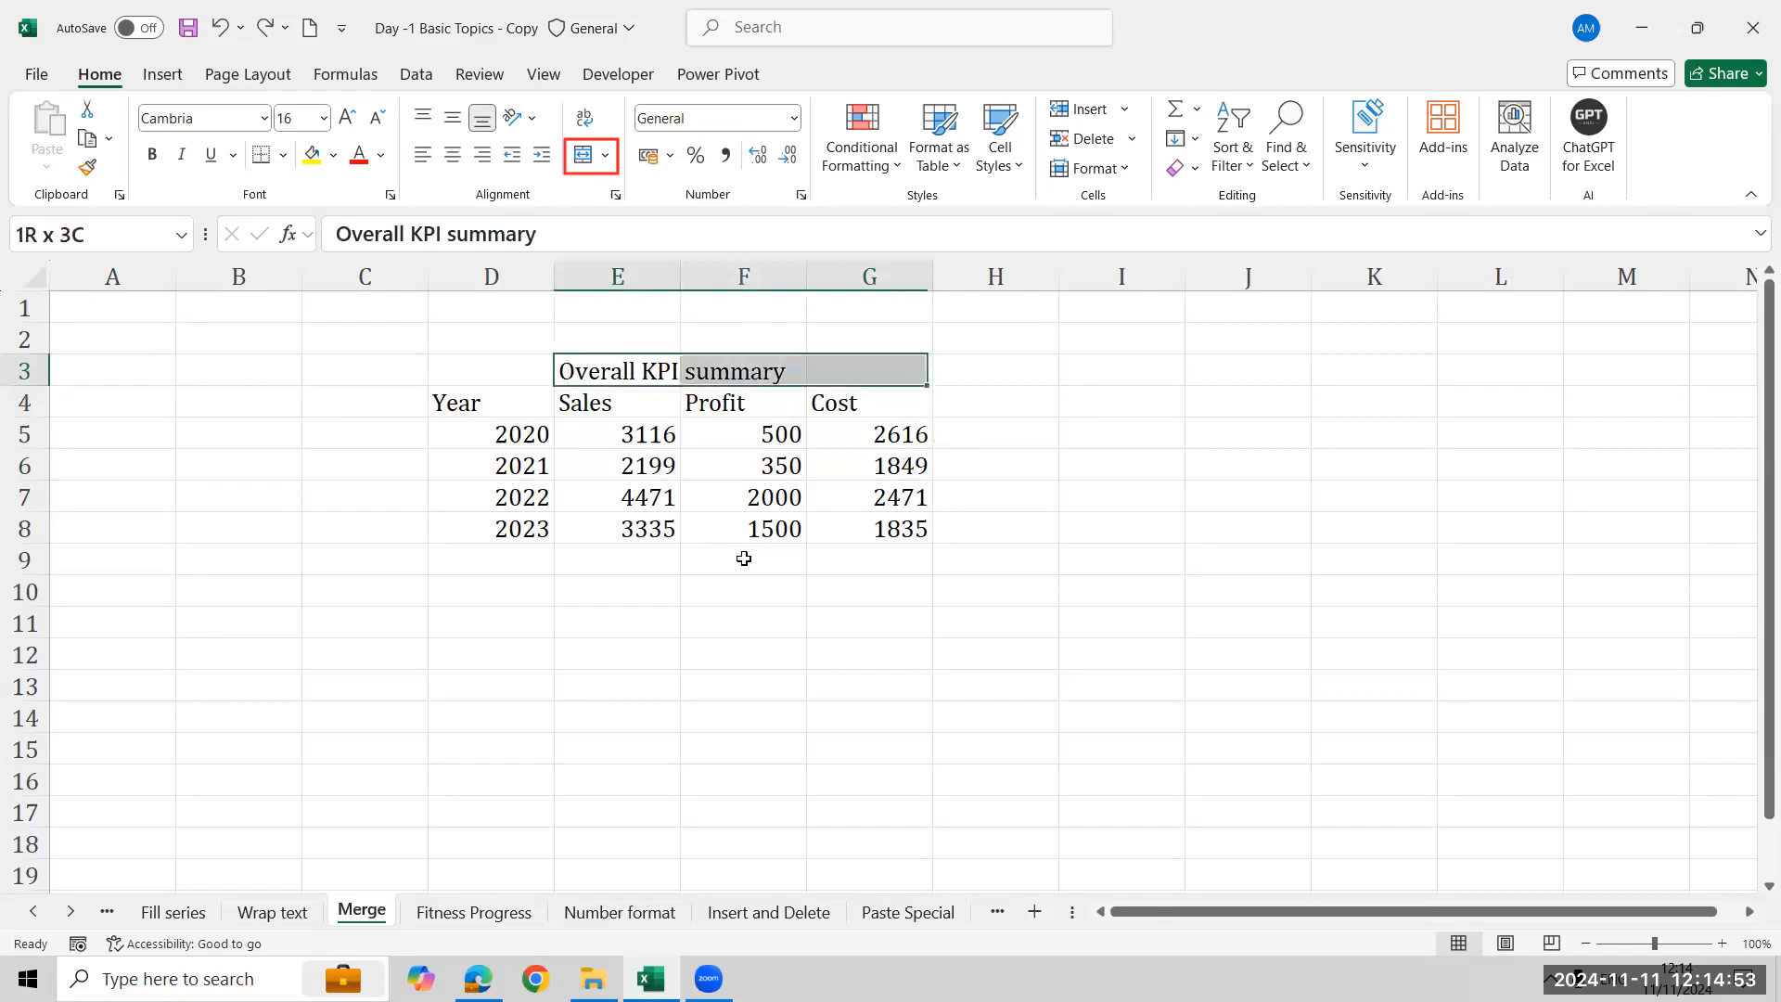
left_click(583, 155)
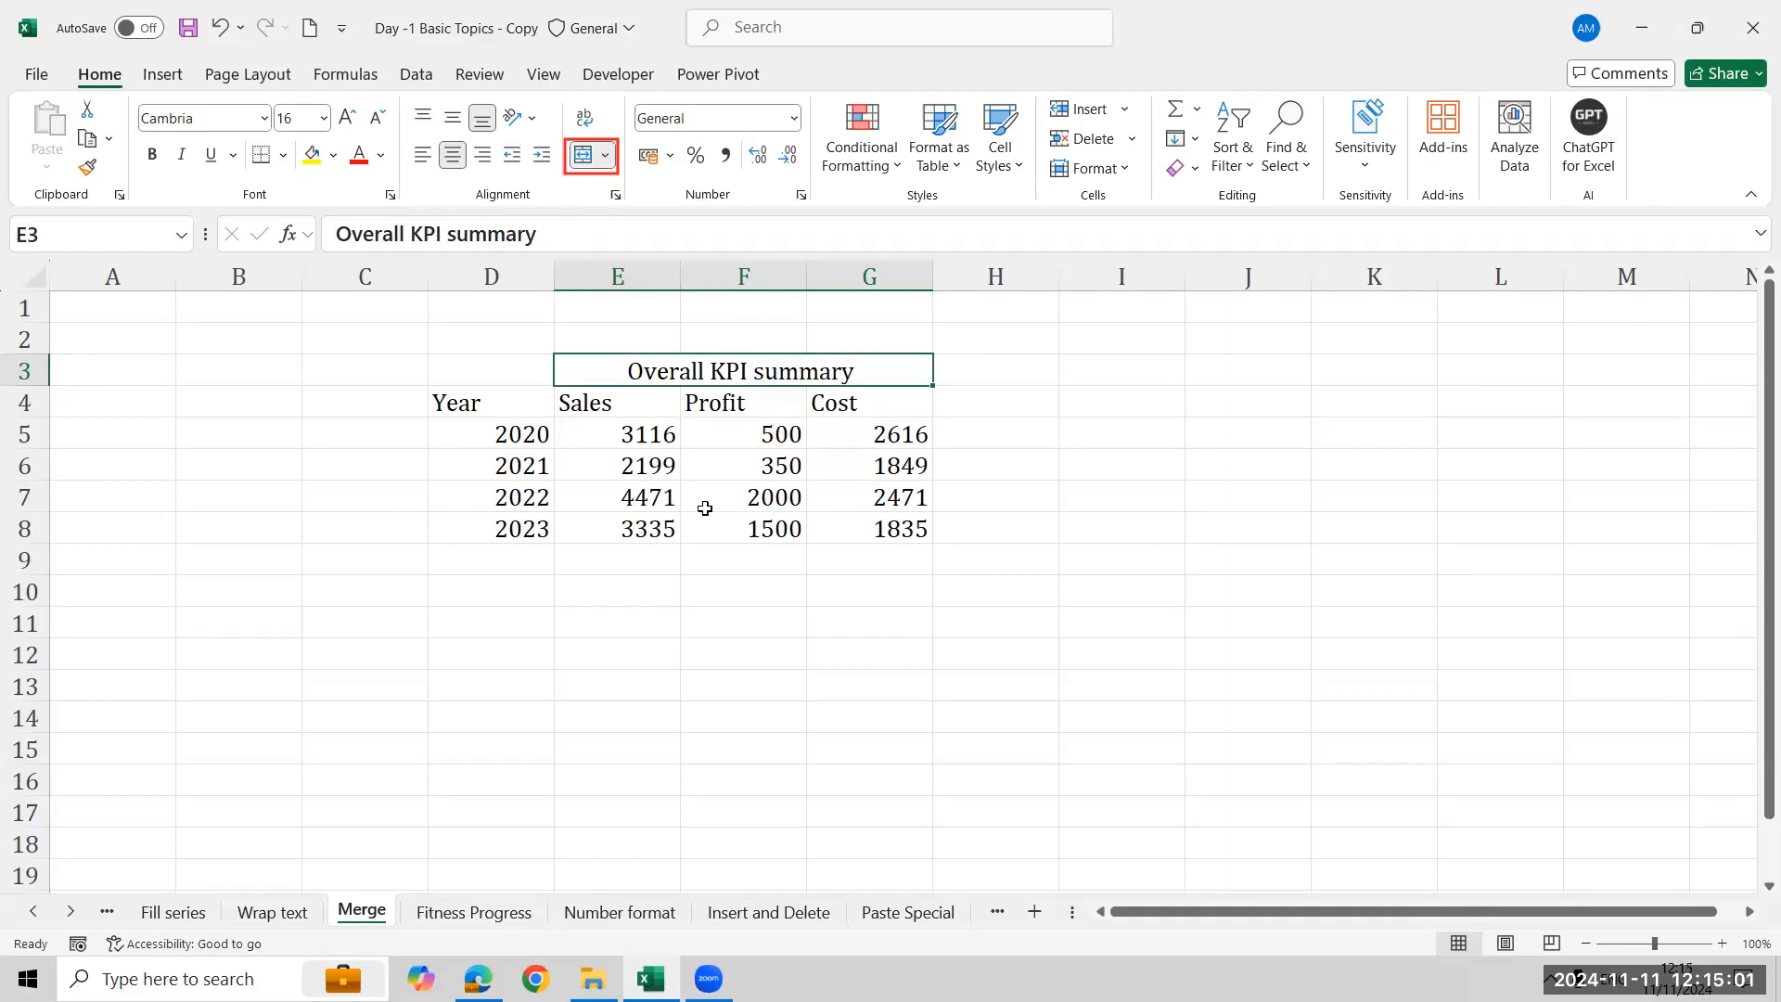
- Merge and center the Year header cells D3:D4, then undo that merge and the title merge
left_click(483, 375)
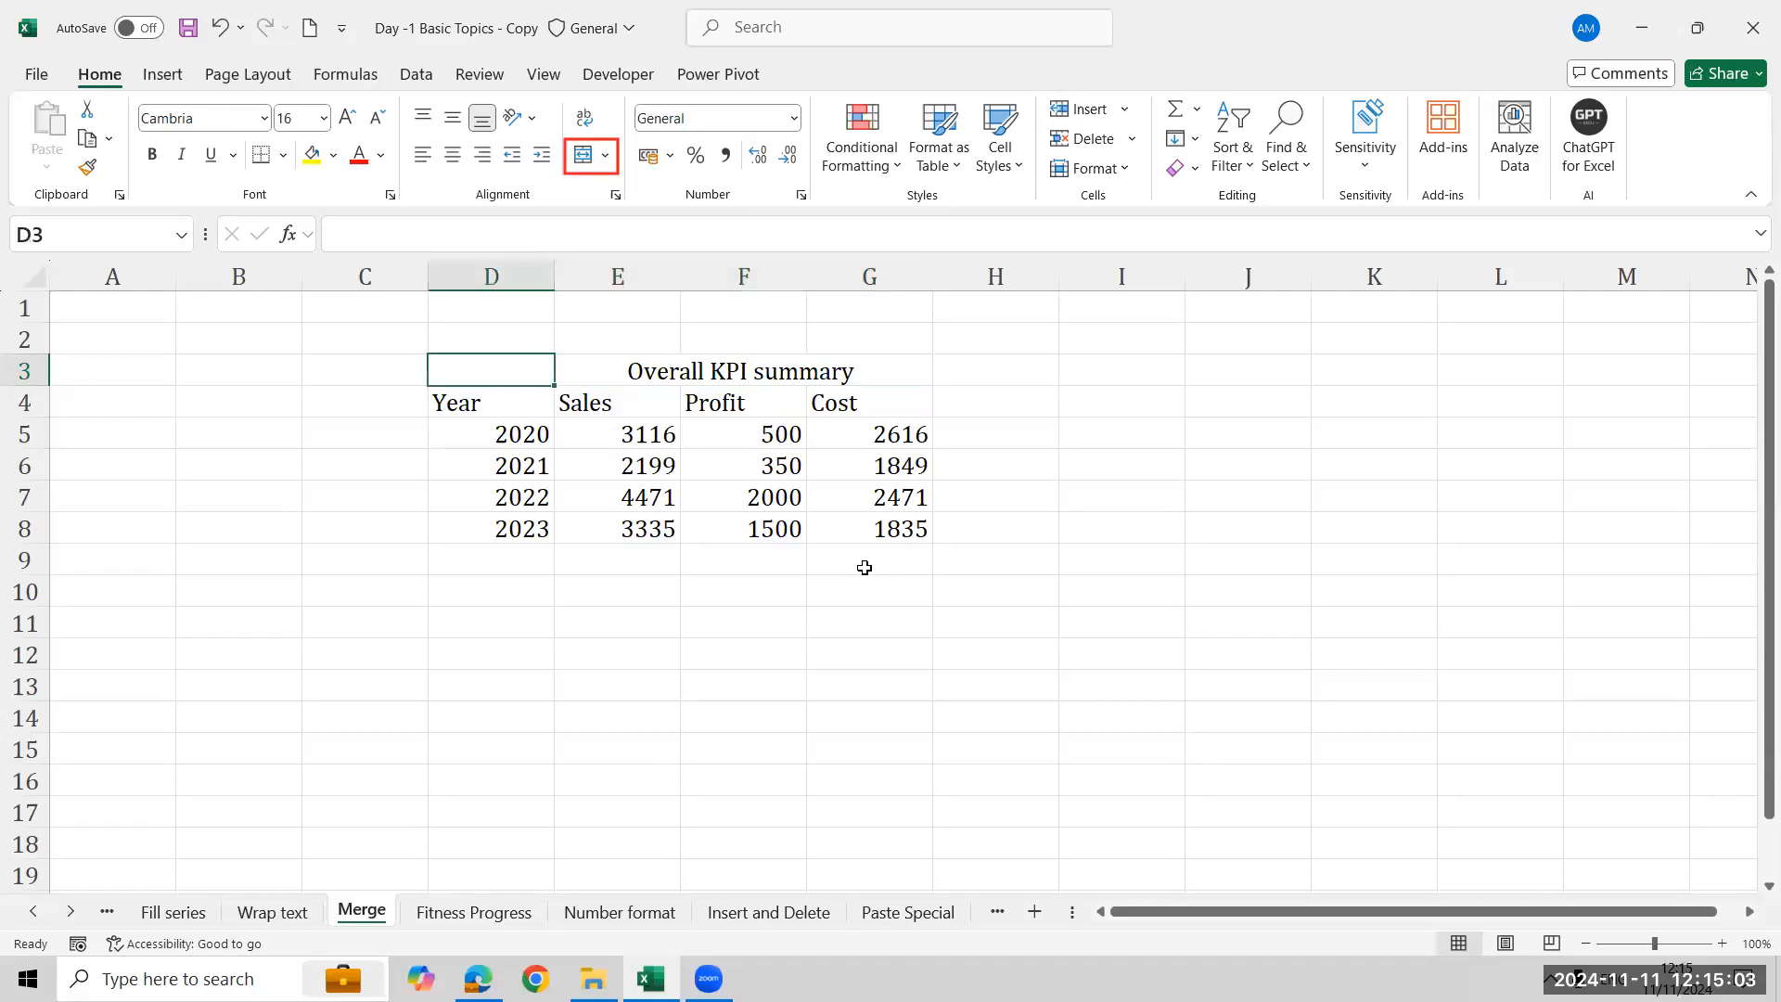
key("shift+Down")
key("shift+Up")
key("shift+Down")
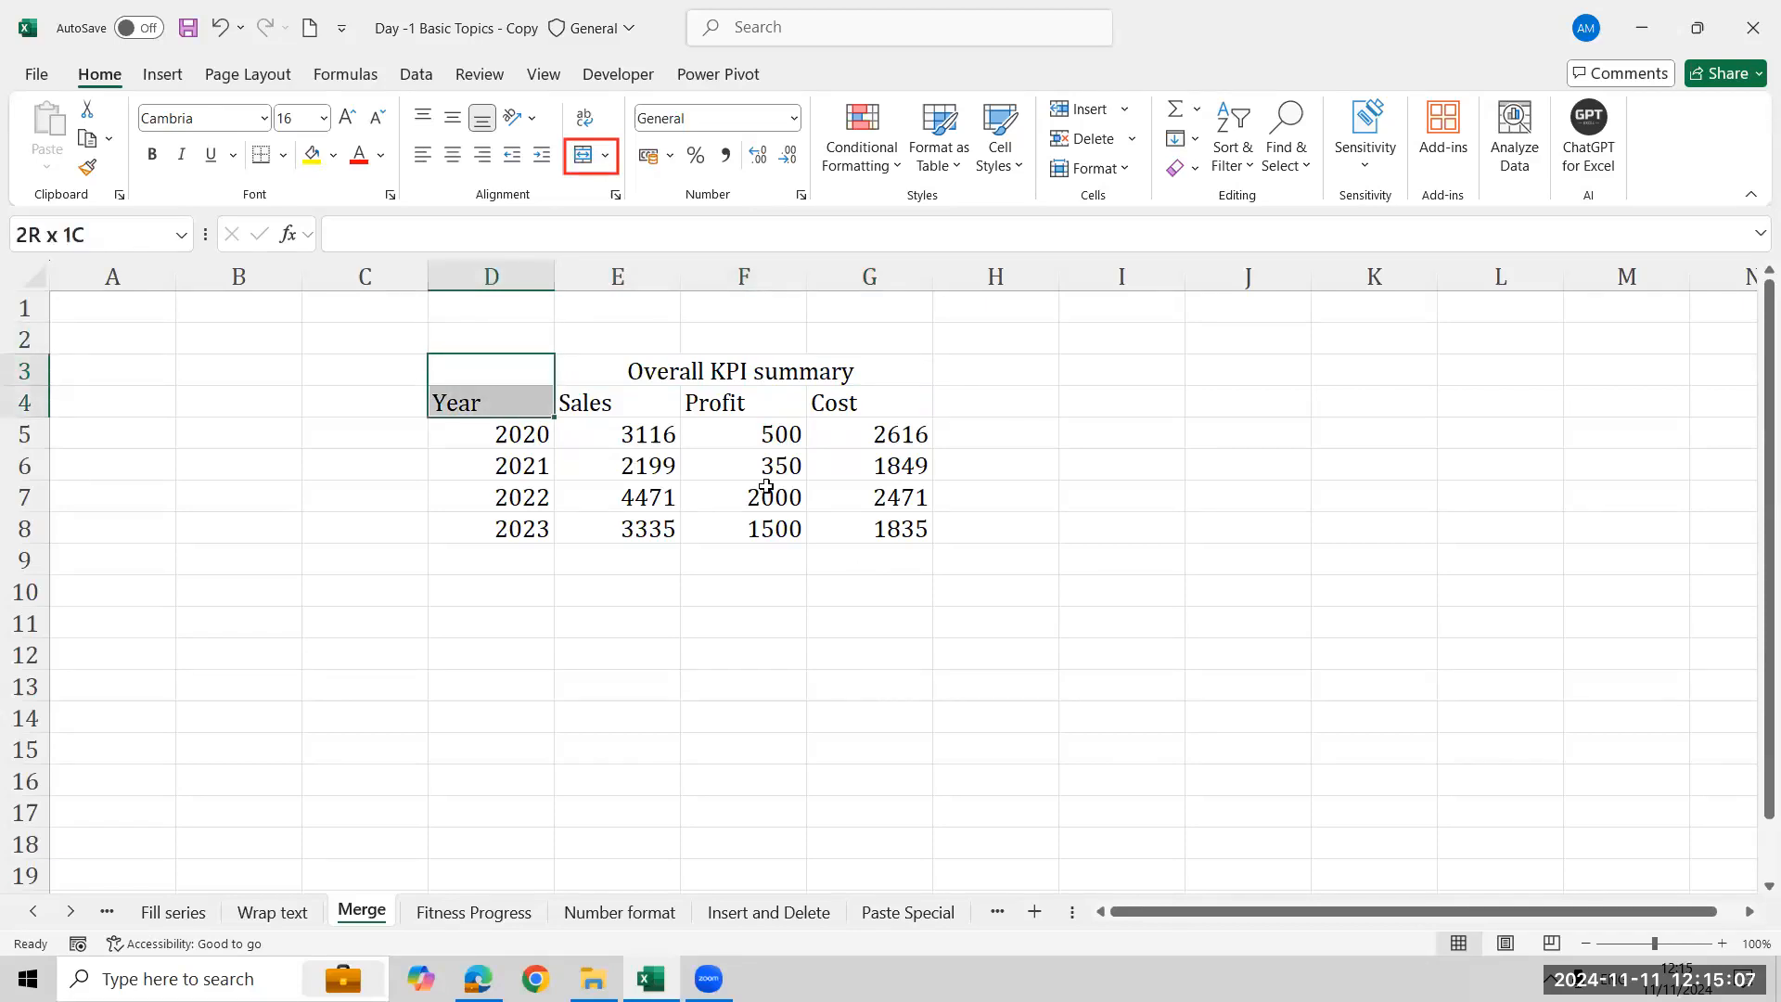
left_click(583, 154)
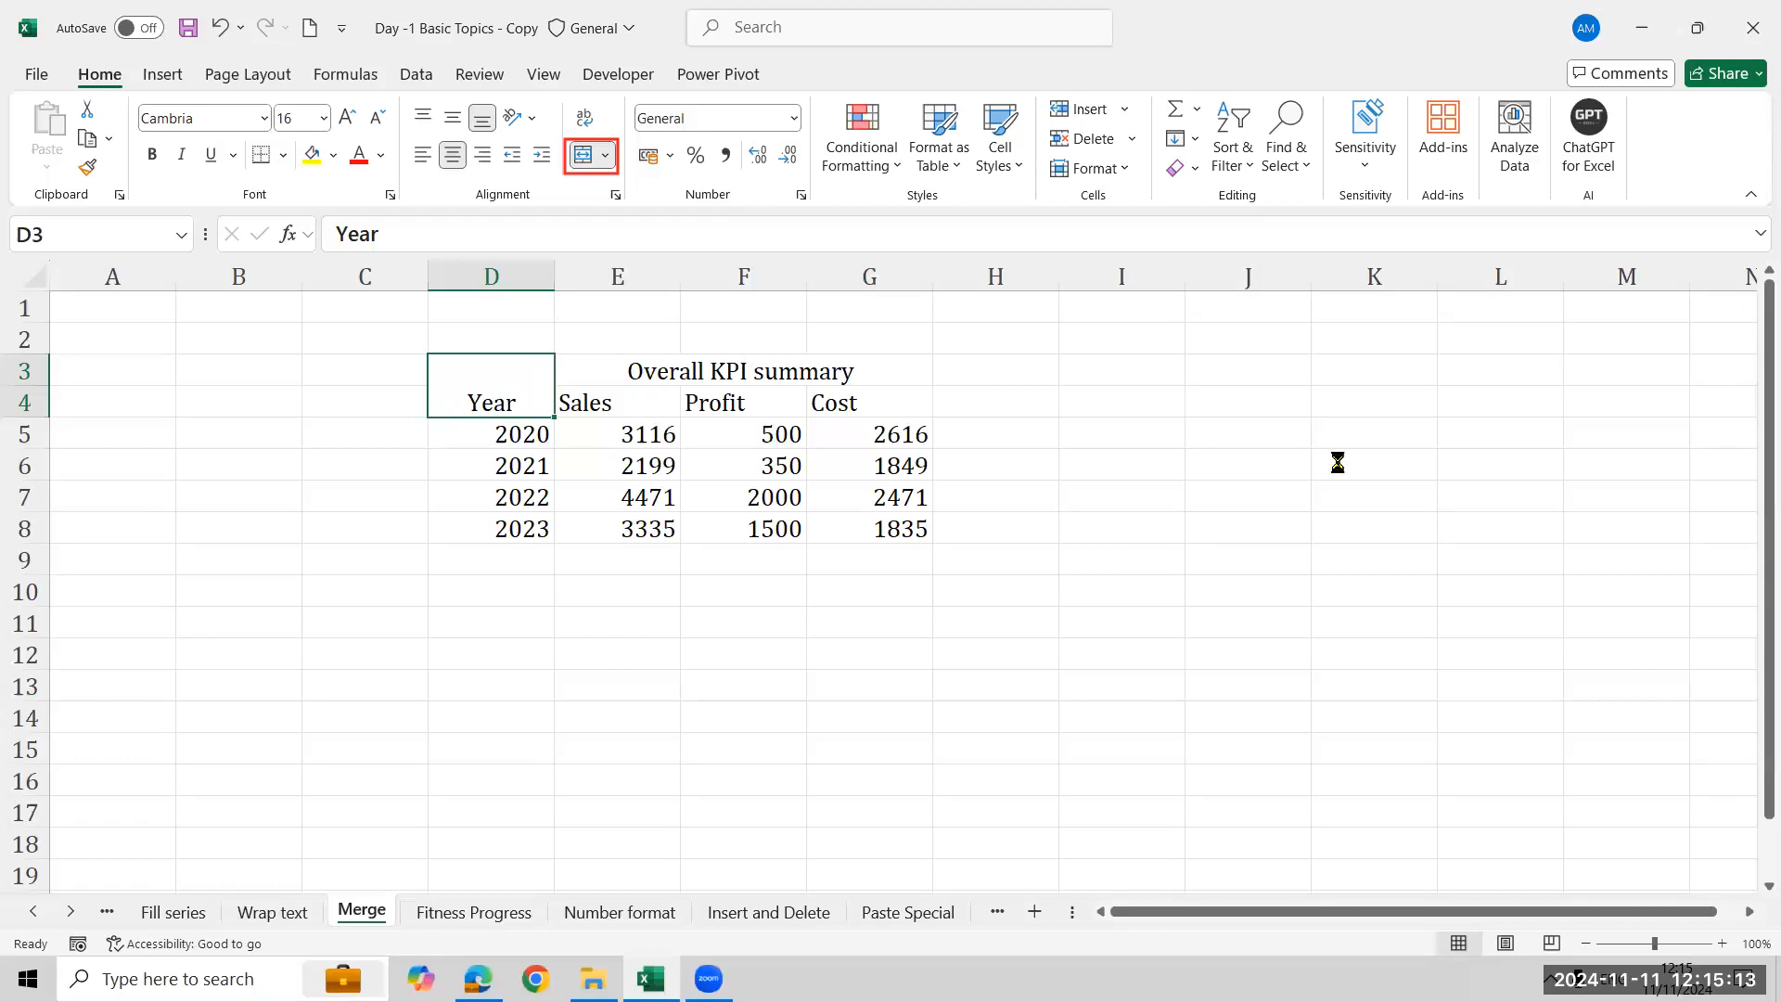
key("ctrl+z")
key("ctrl+z")
- Copy the KPI table D3:G8 and paste it starting at cell I3
key("Down")
key("Left")
key("Up")
key("shift+Right")
key("shift+Right")
key("shift+Right")
key("shift+Down")
key("shift+Down")
key("shift+Down")
key("shift+Down")
key("shift+Down")
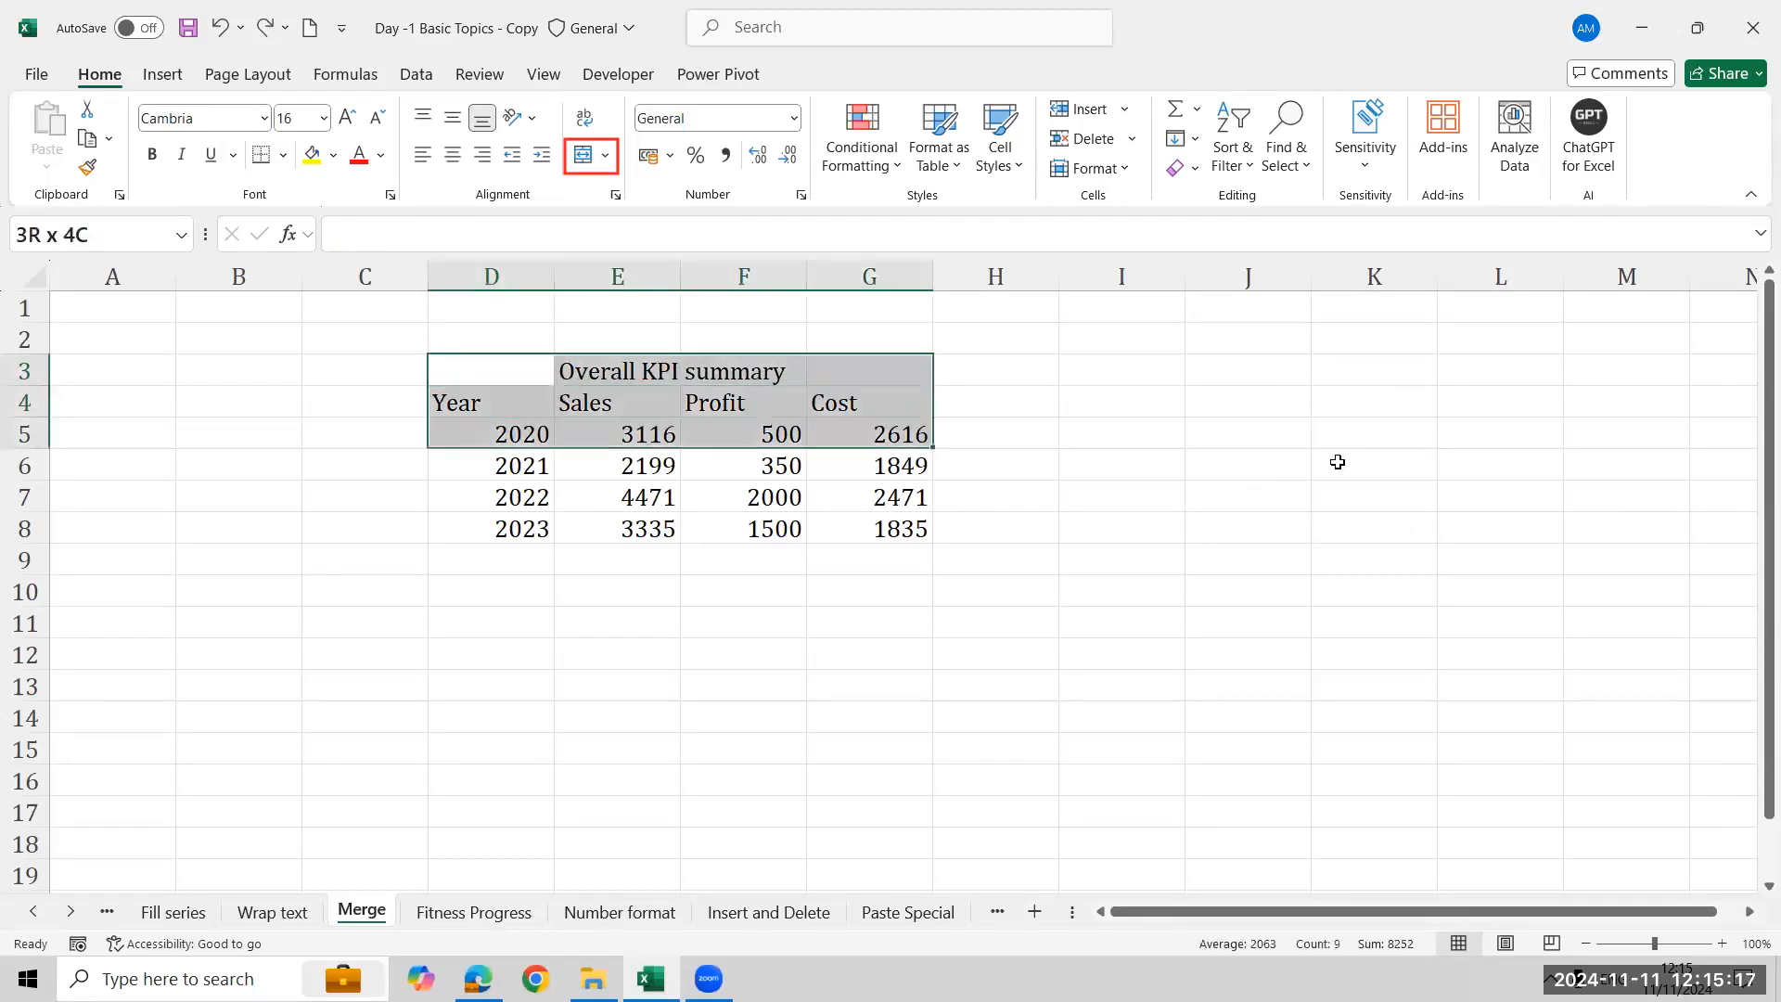
key("ctrl+c")
key("Right")
key("Right")
key("Right")
- Merge and center the copied 'Overall KPI summary' title across J3:L3
key("Right")
key("Right")
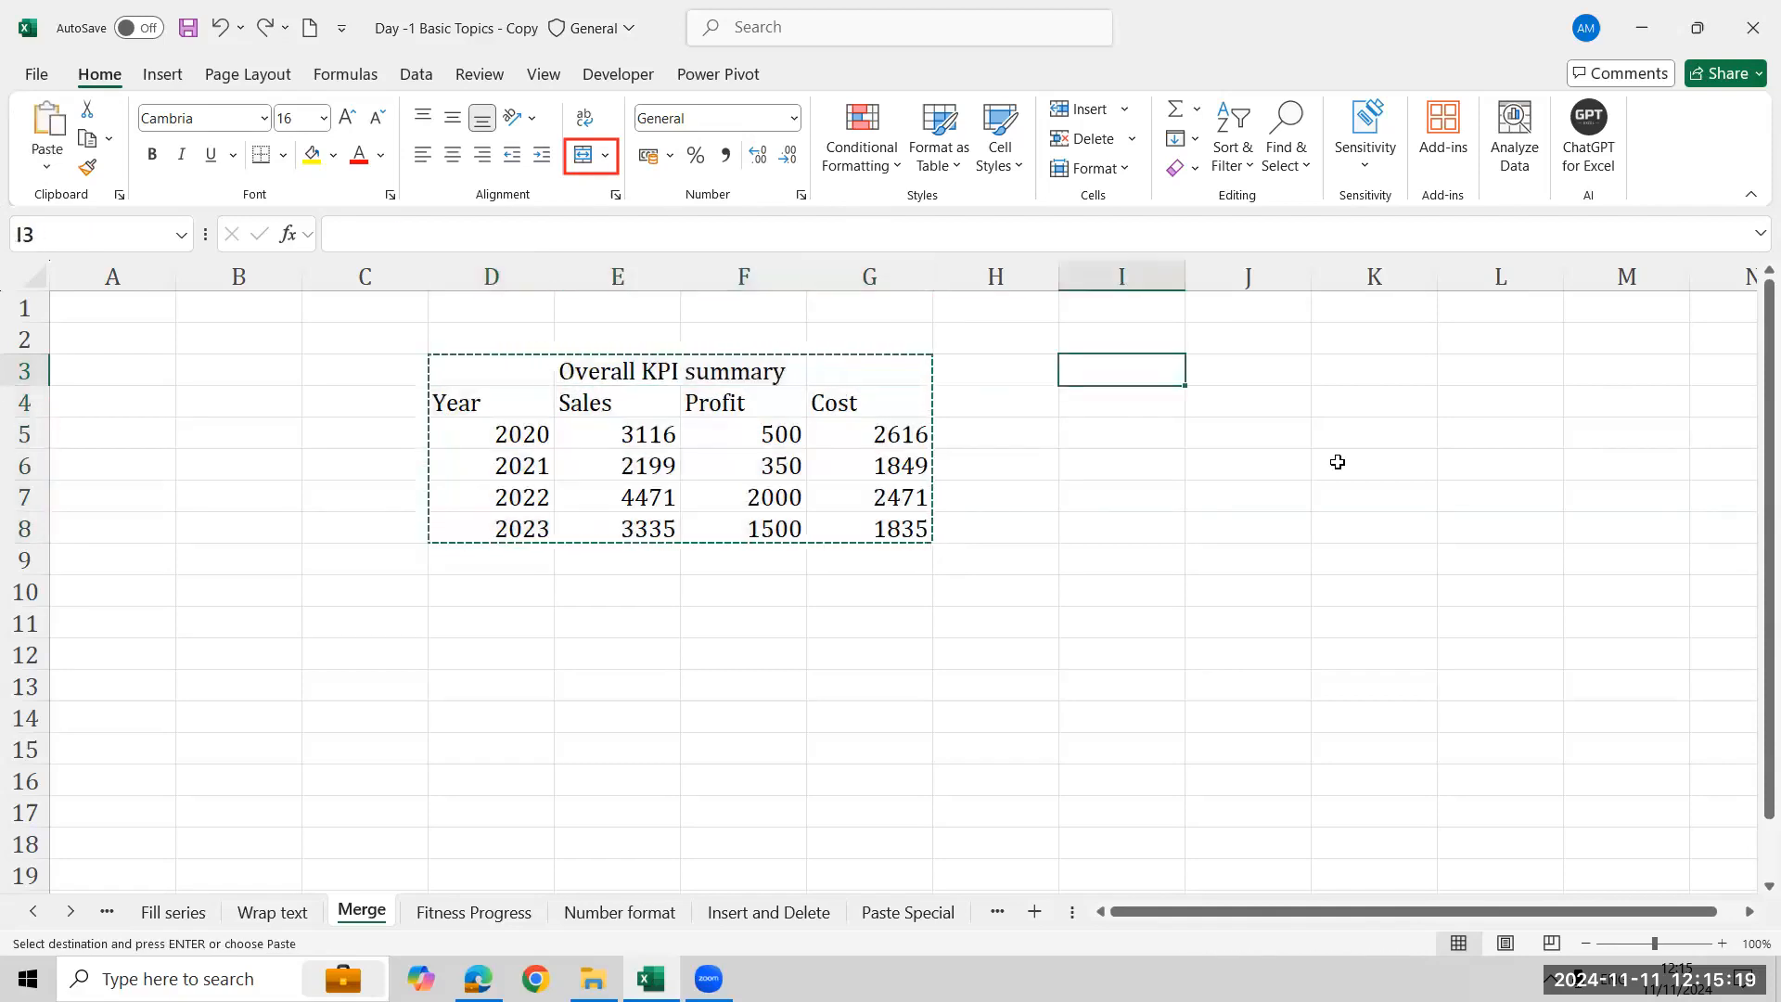
key("ctrl+v")
key("Escape")
key("Right")
key("shift+Right")
key("shift+Right")
key("alt+h")
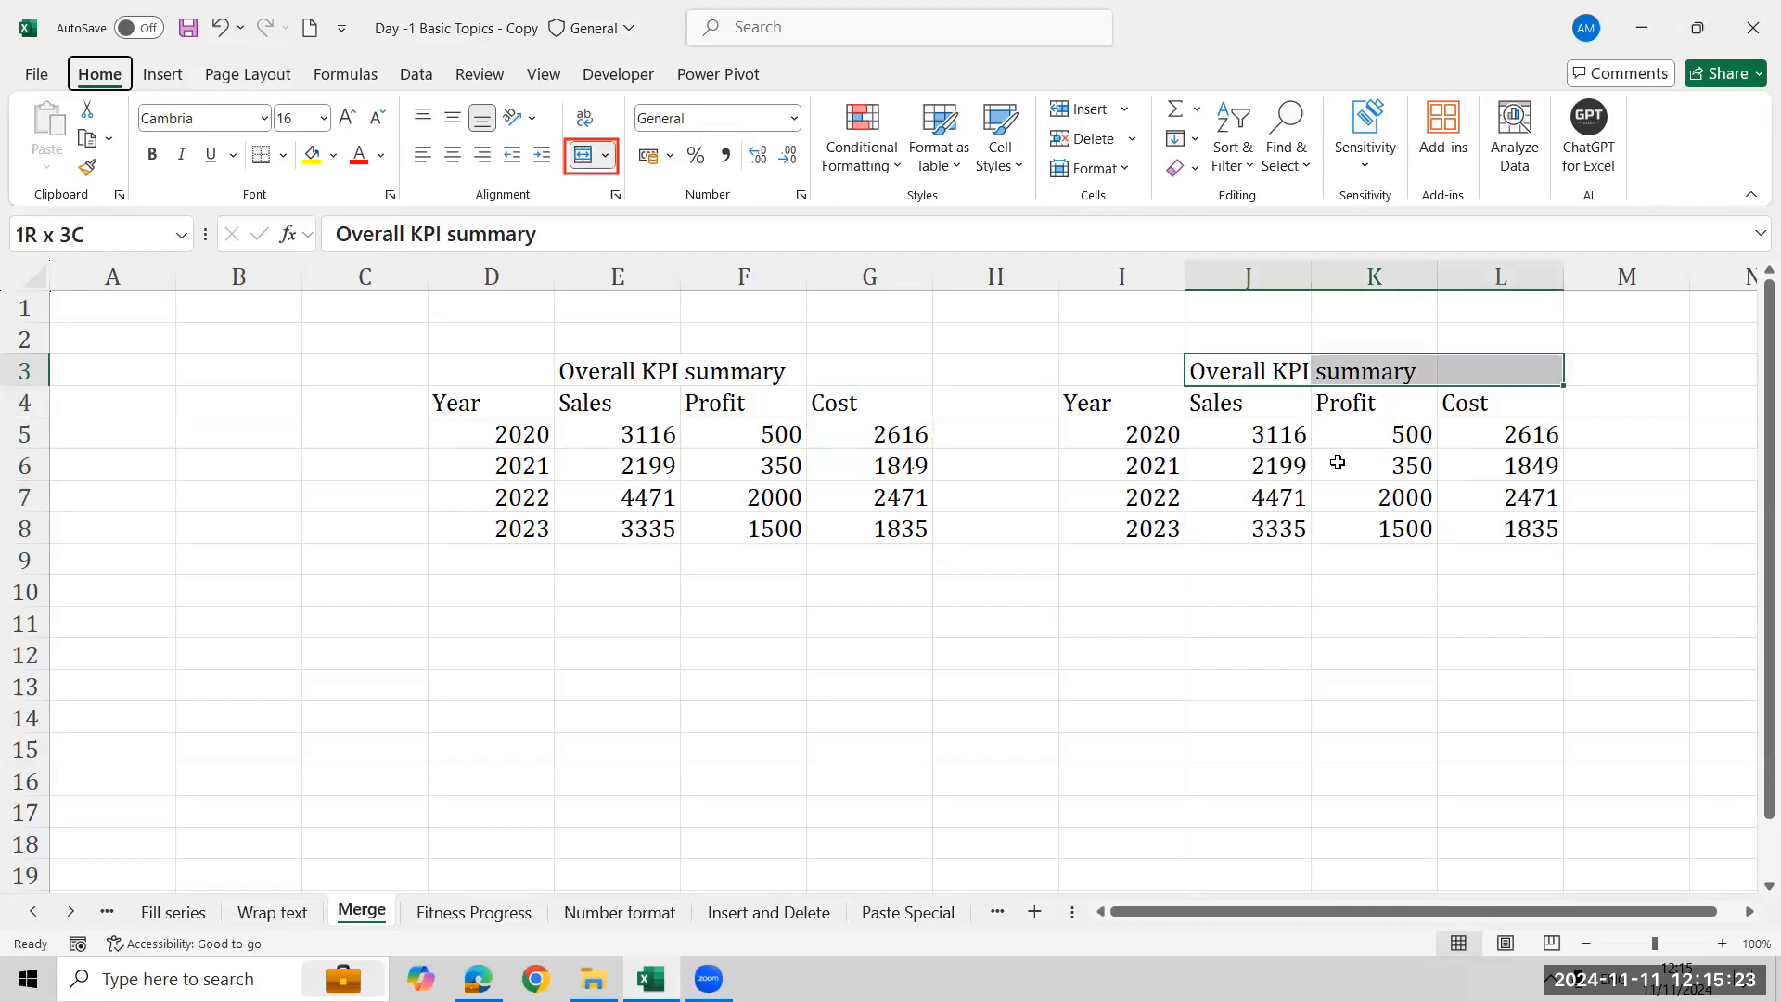
key("m")
key("c")
- Merge and center the copied Year header cells I3:I4
key("Left")
key("shift+Down")
key("alt+h")
key("m")
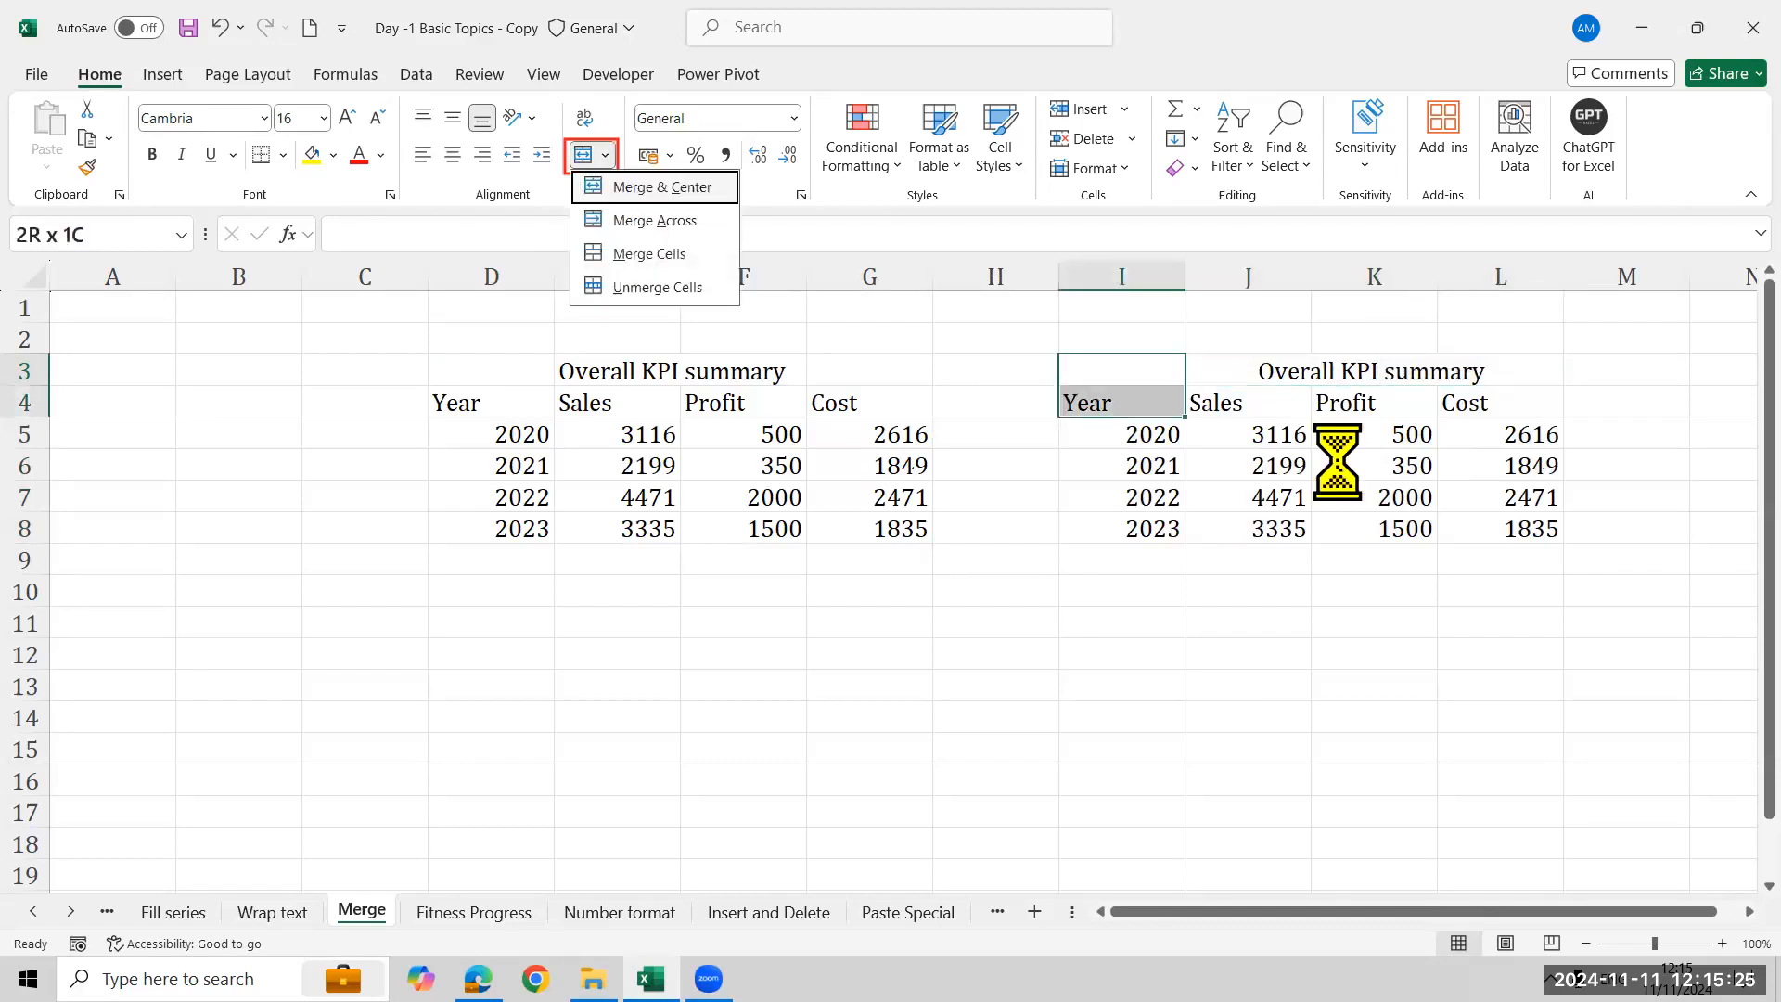
key("c")
- Rotate the Year header in I3 with Angle Clockwise orientation
key("Right")
key("Left")
left_click(512, 116)
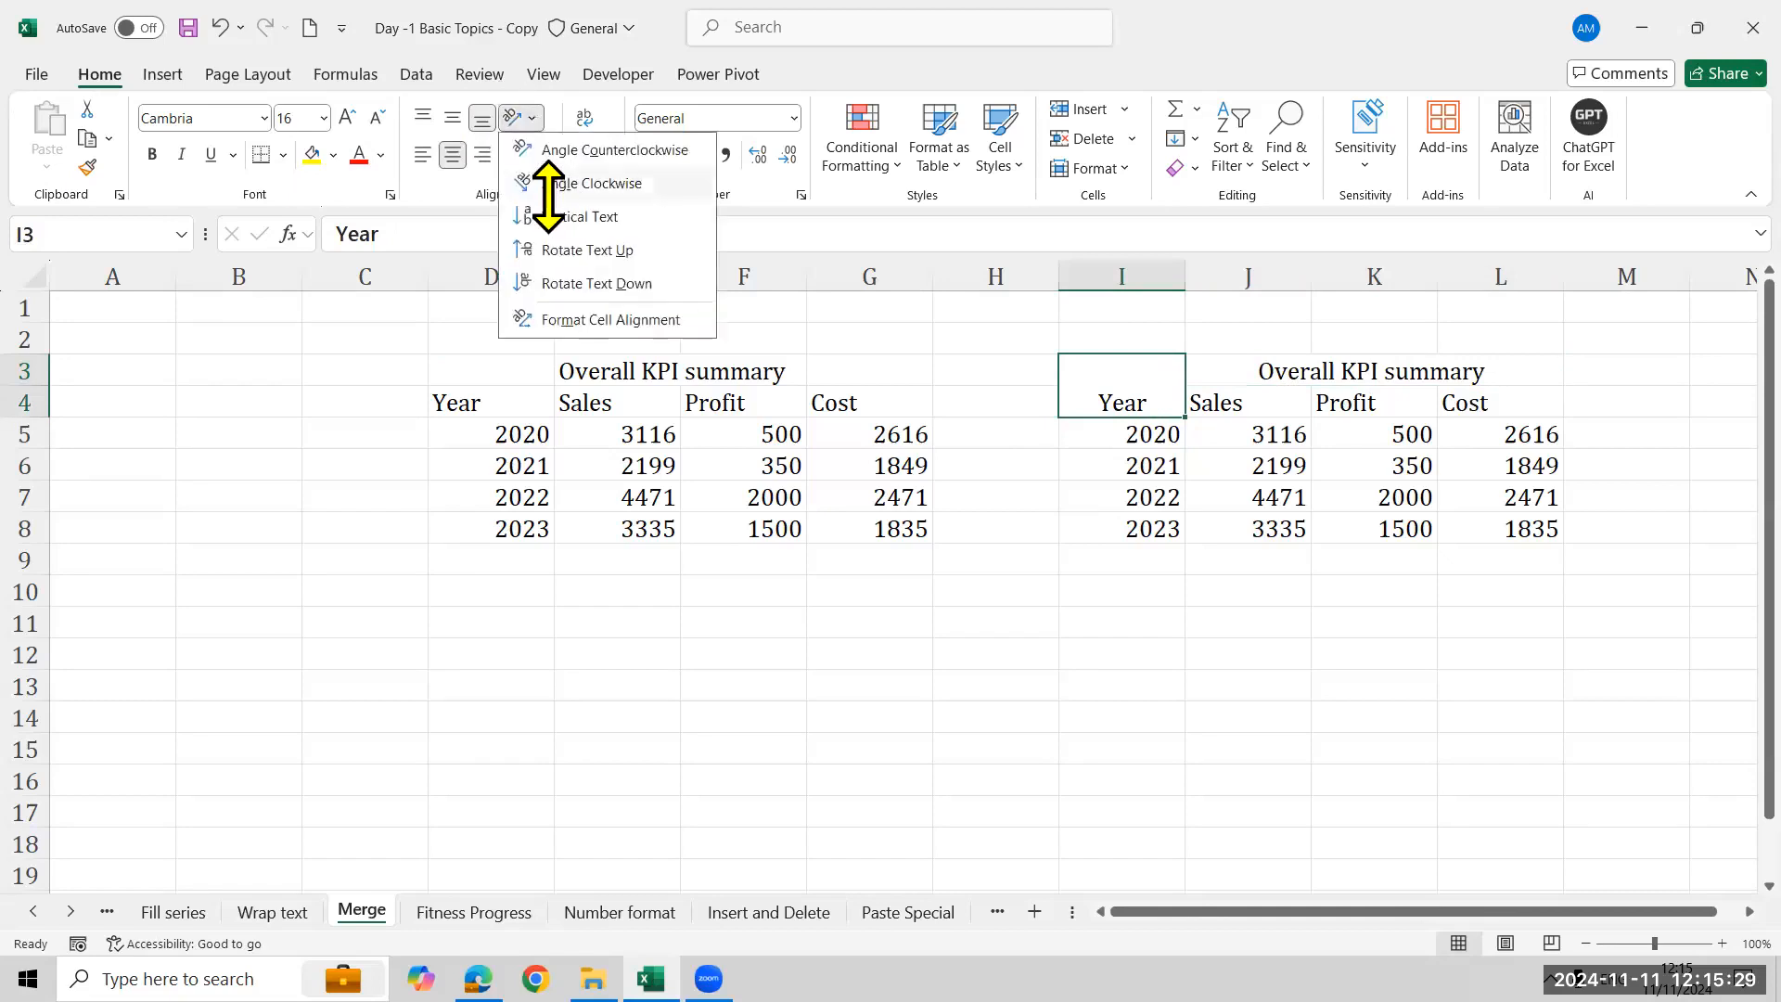
left_click(572, 183)
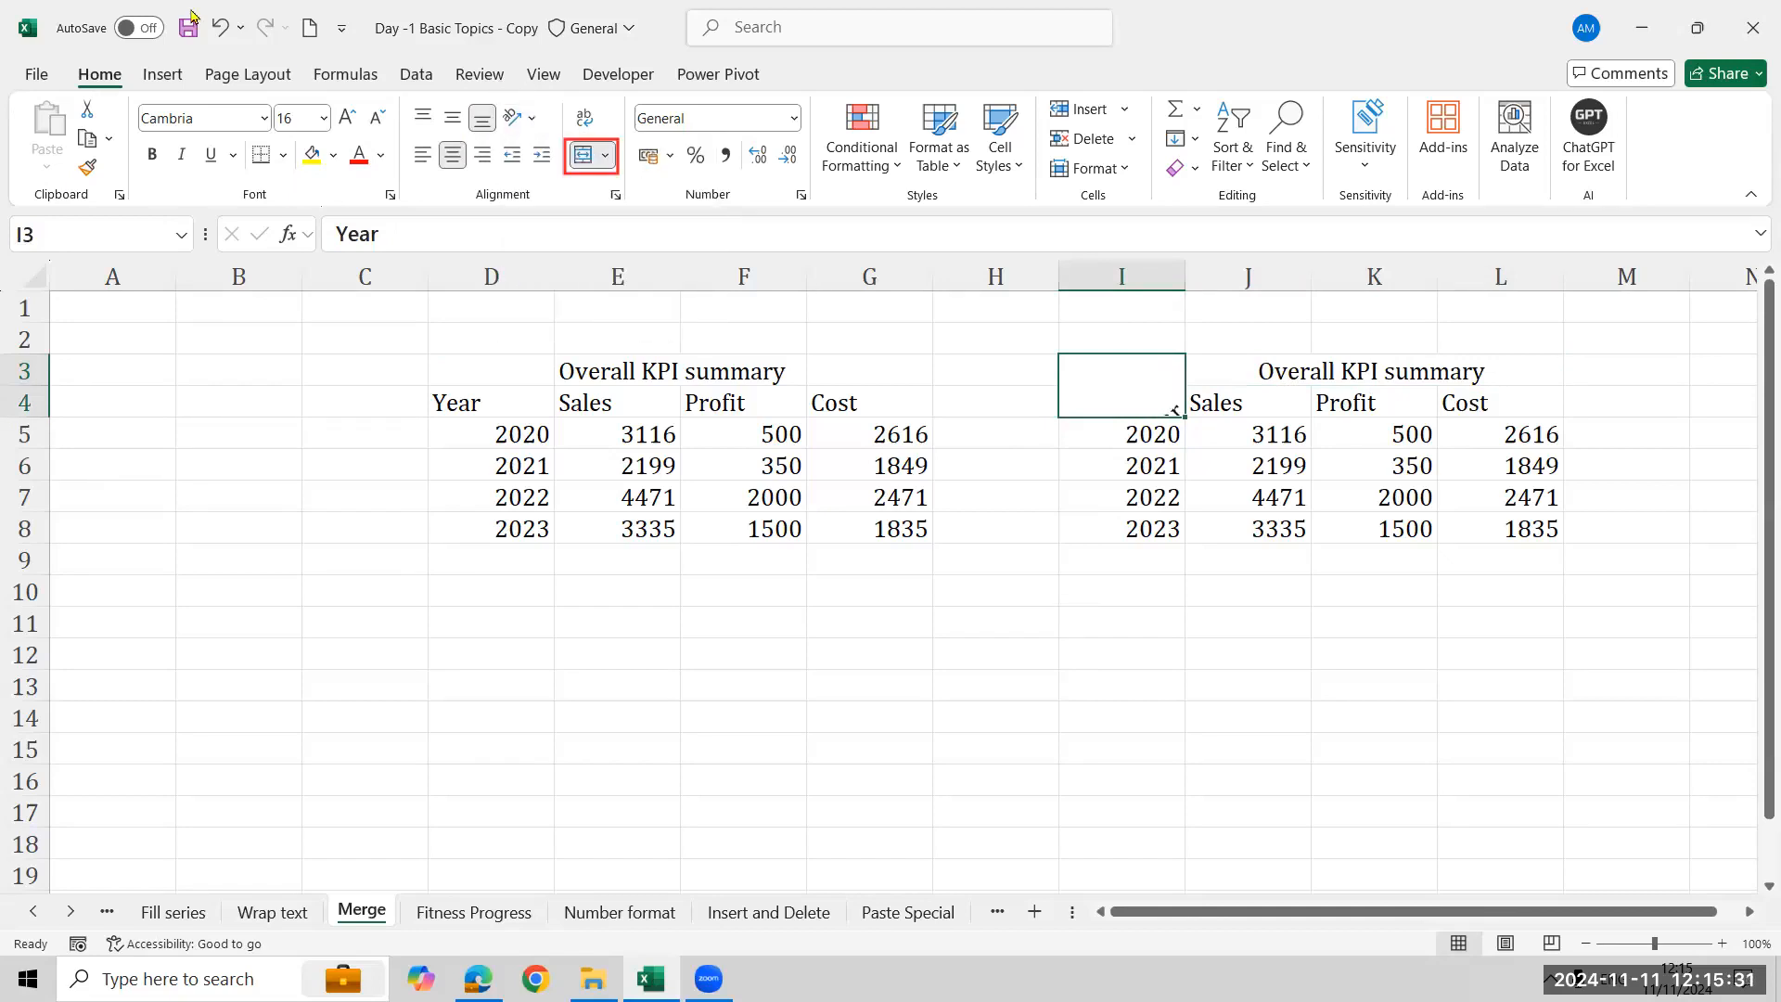
- Try top, left and middle alignment on the merged Year cell, ending with top alignment
left_click(426, 117)
left_click(424, 154)
left_click(452, 118)
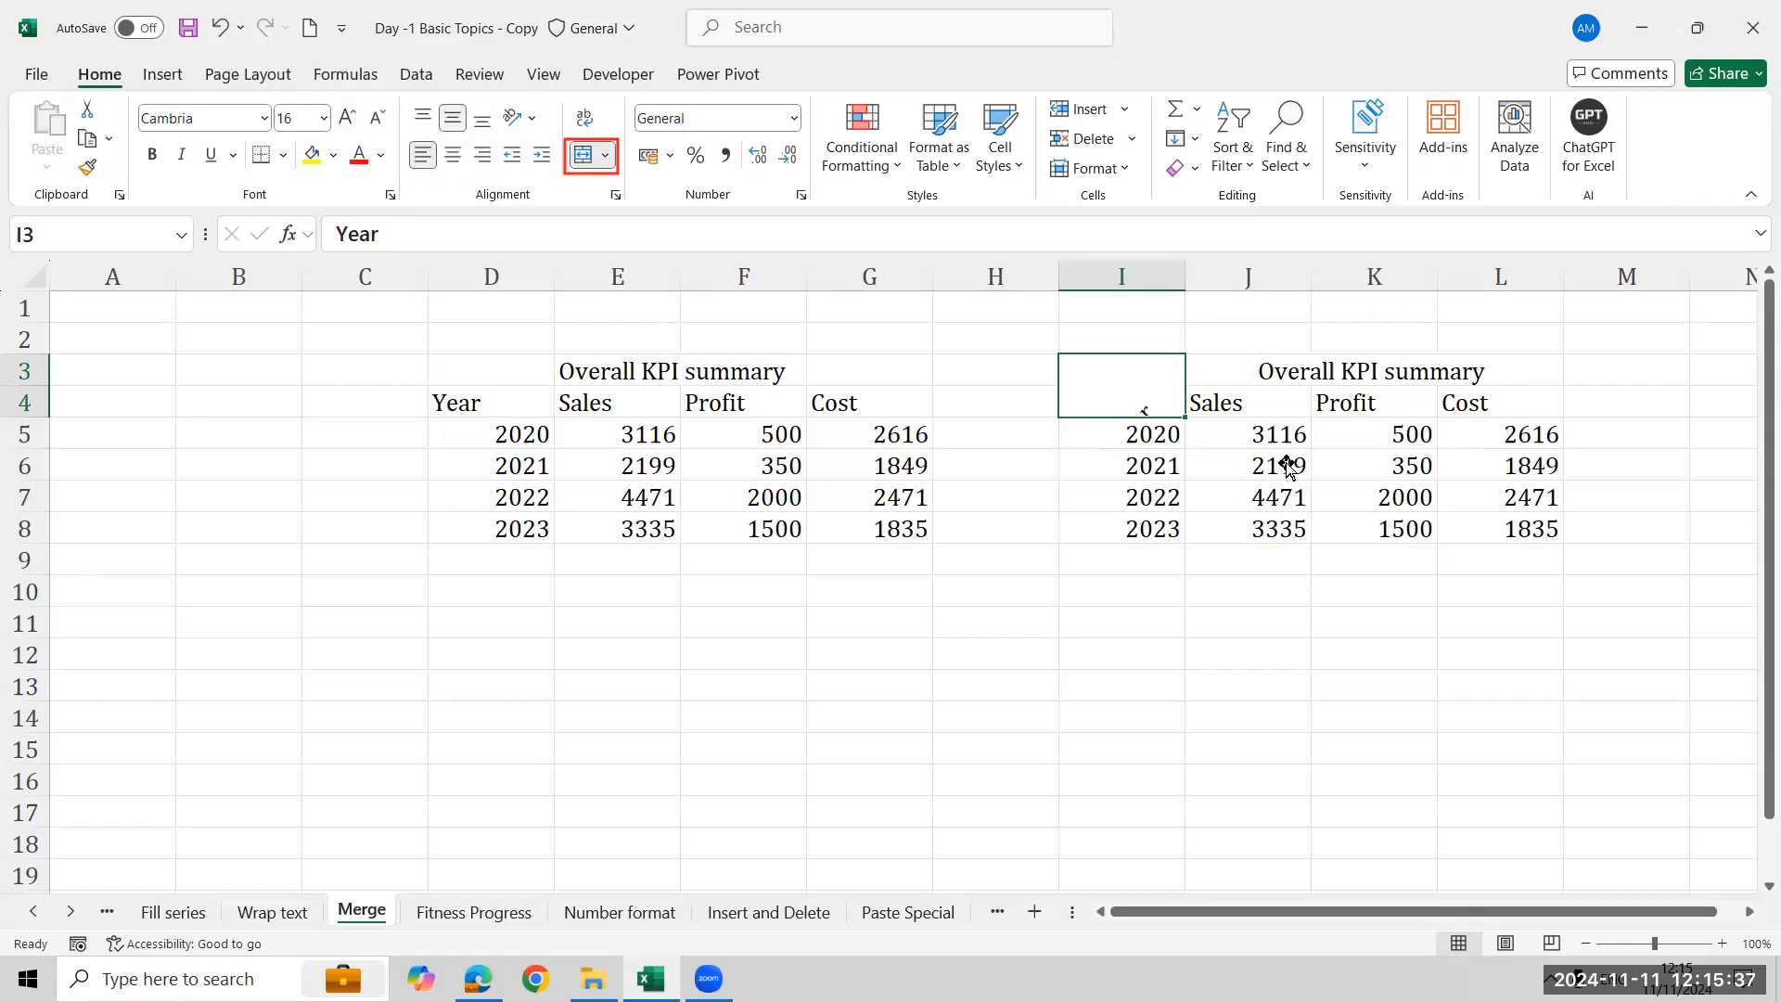
left_click(422, 119)
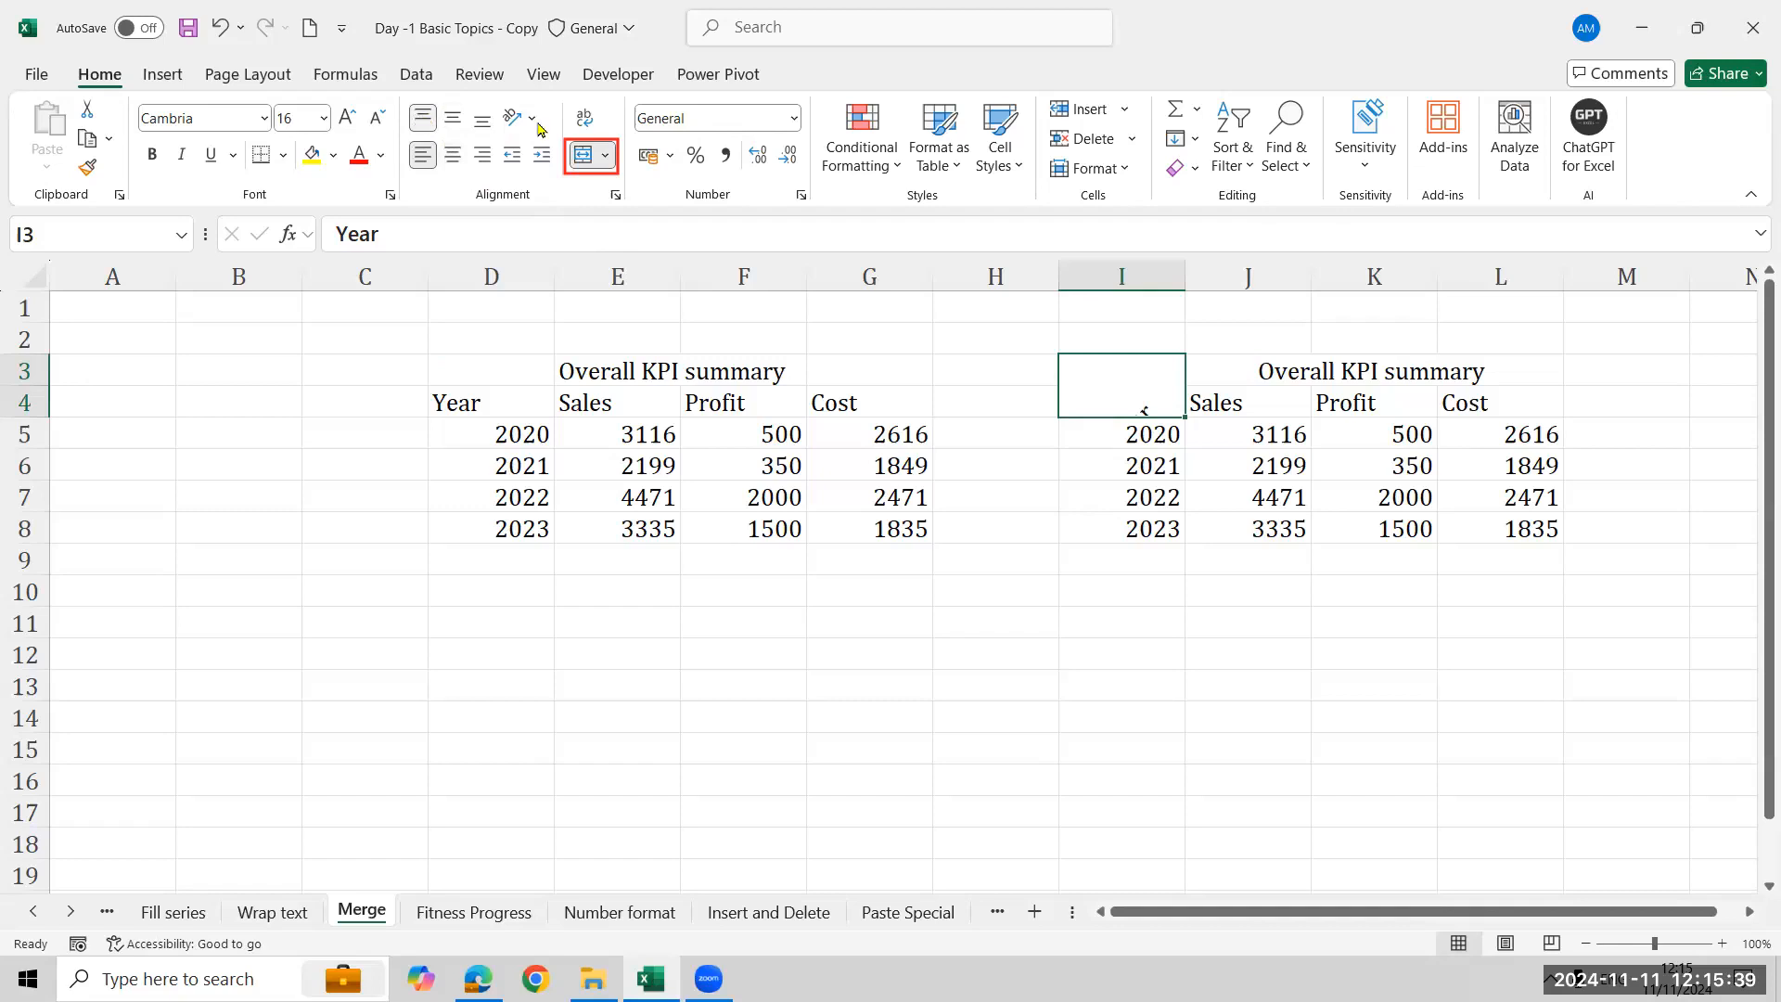
- Apply Angle Counterclockwise and then Angle Clockwise orientation to the Year header
left_click(517, 117)
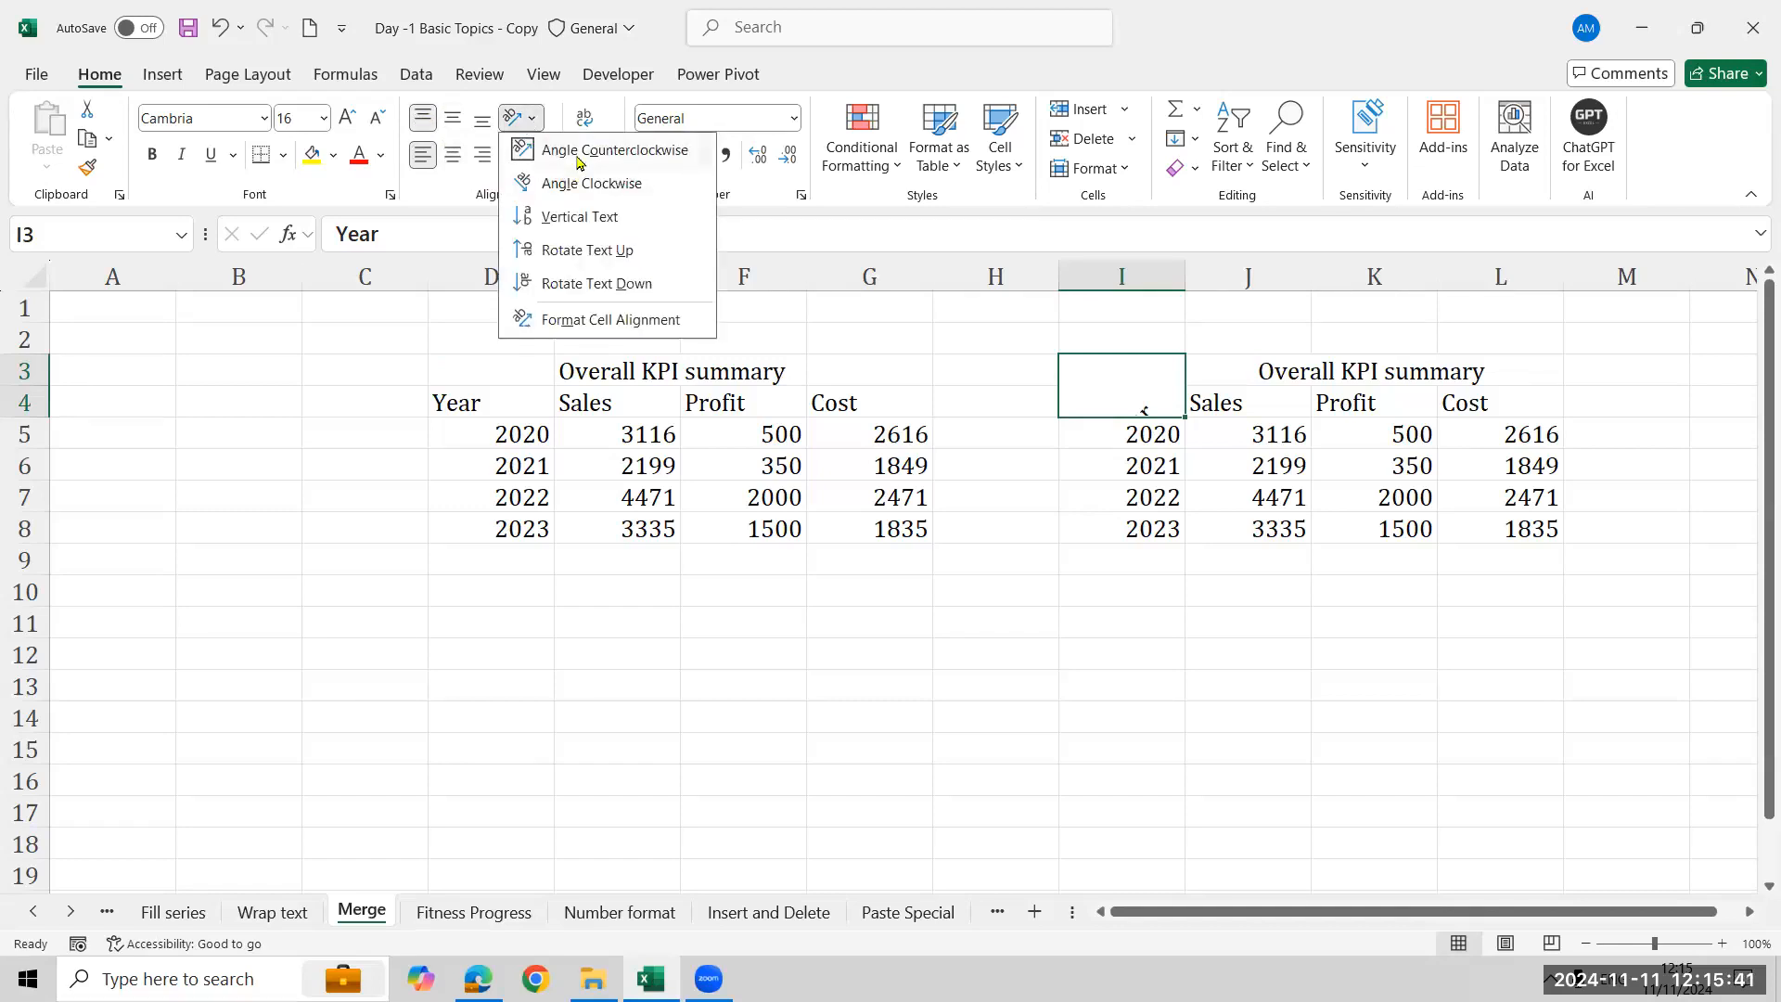
left_click(577, 154)
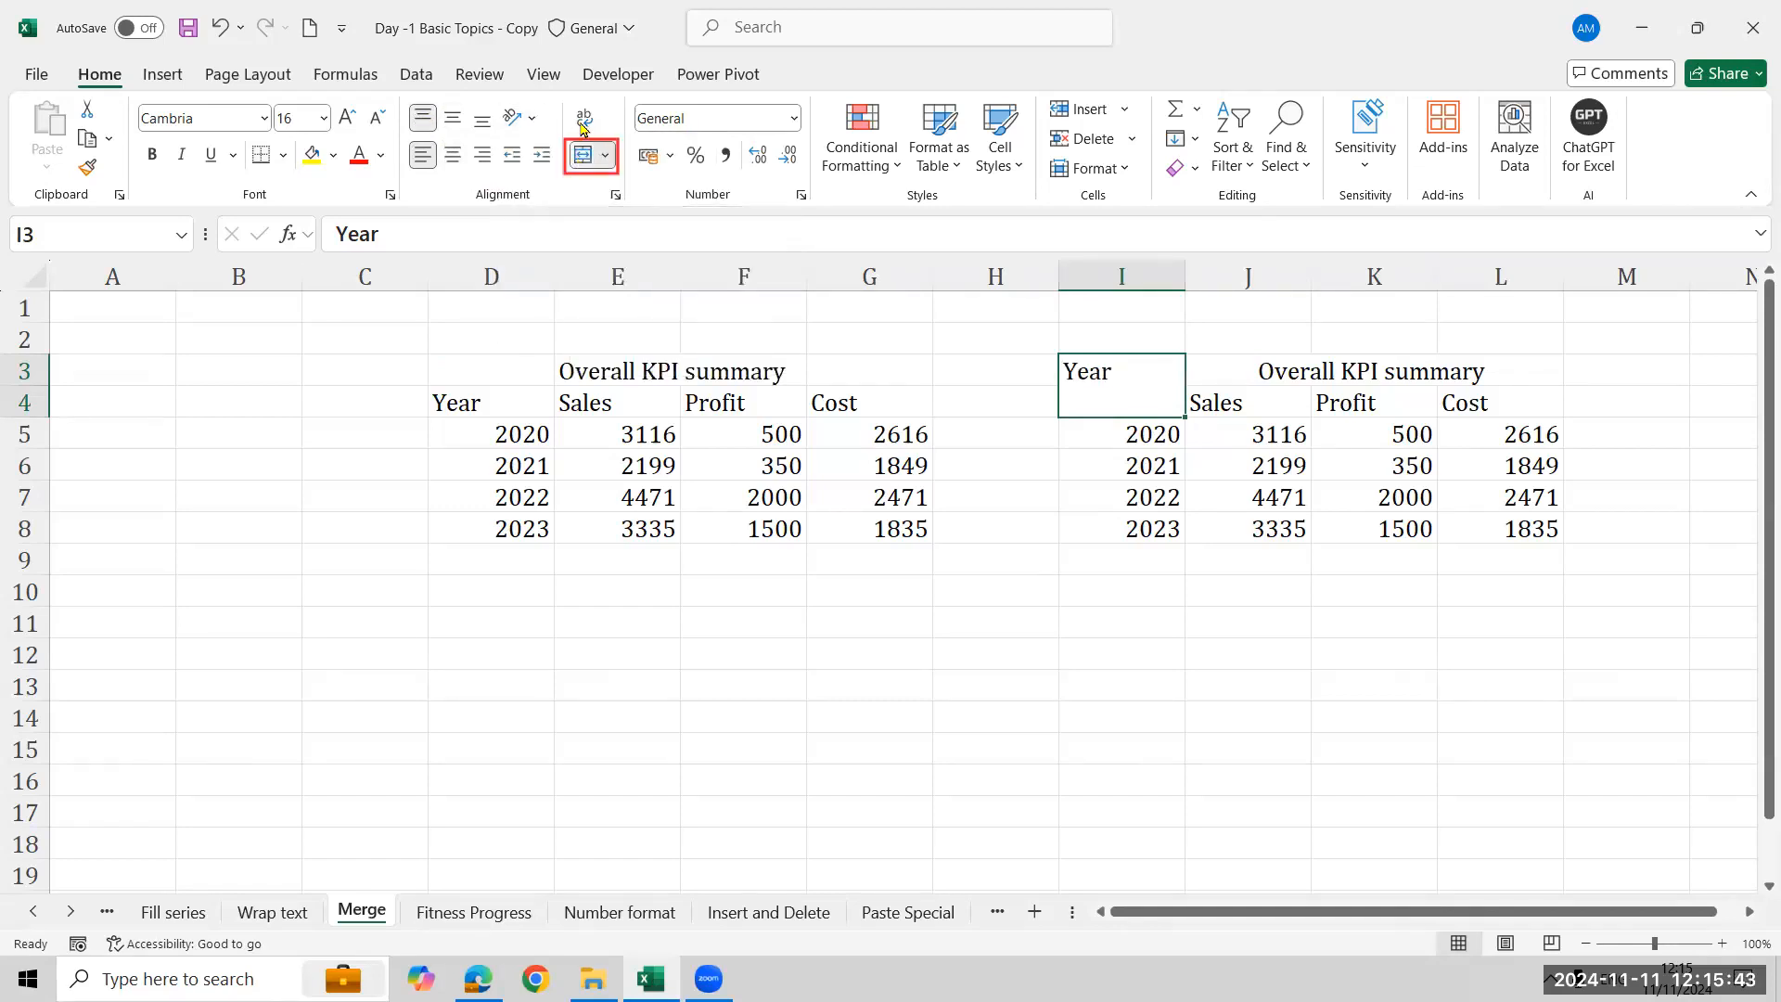
left_click(518, 117)
left_click(576, 182)
- Open the cell alignment settings for the Year cell and turn on Shrink to fit
left_click(531, 120)
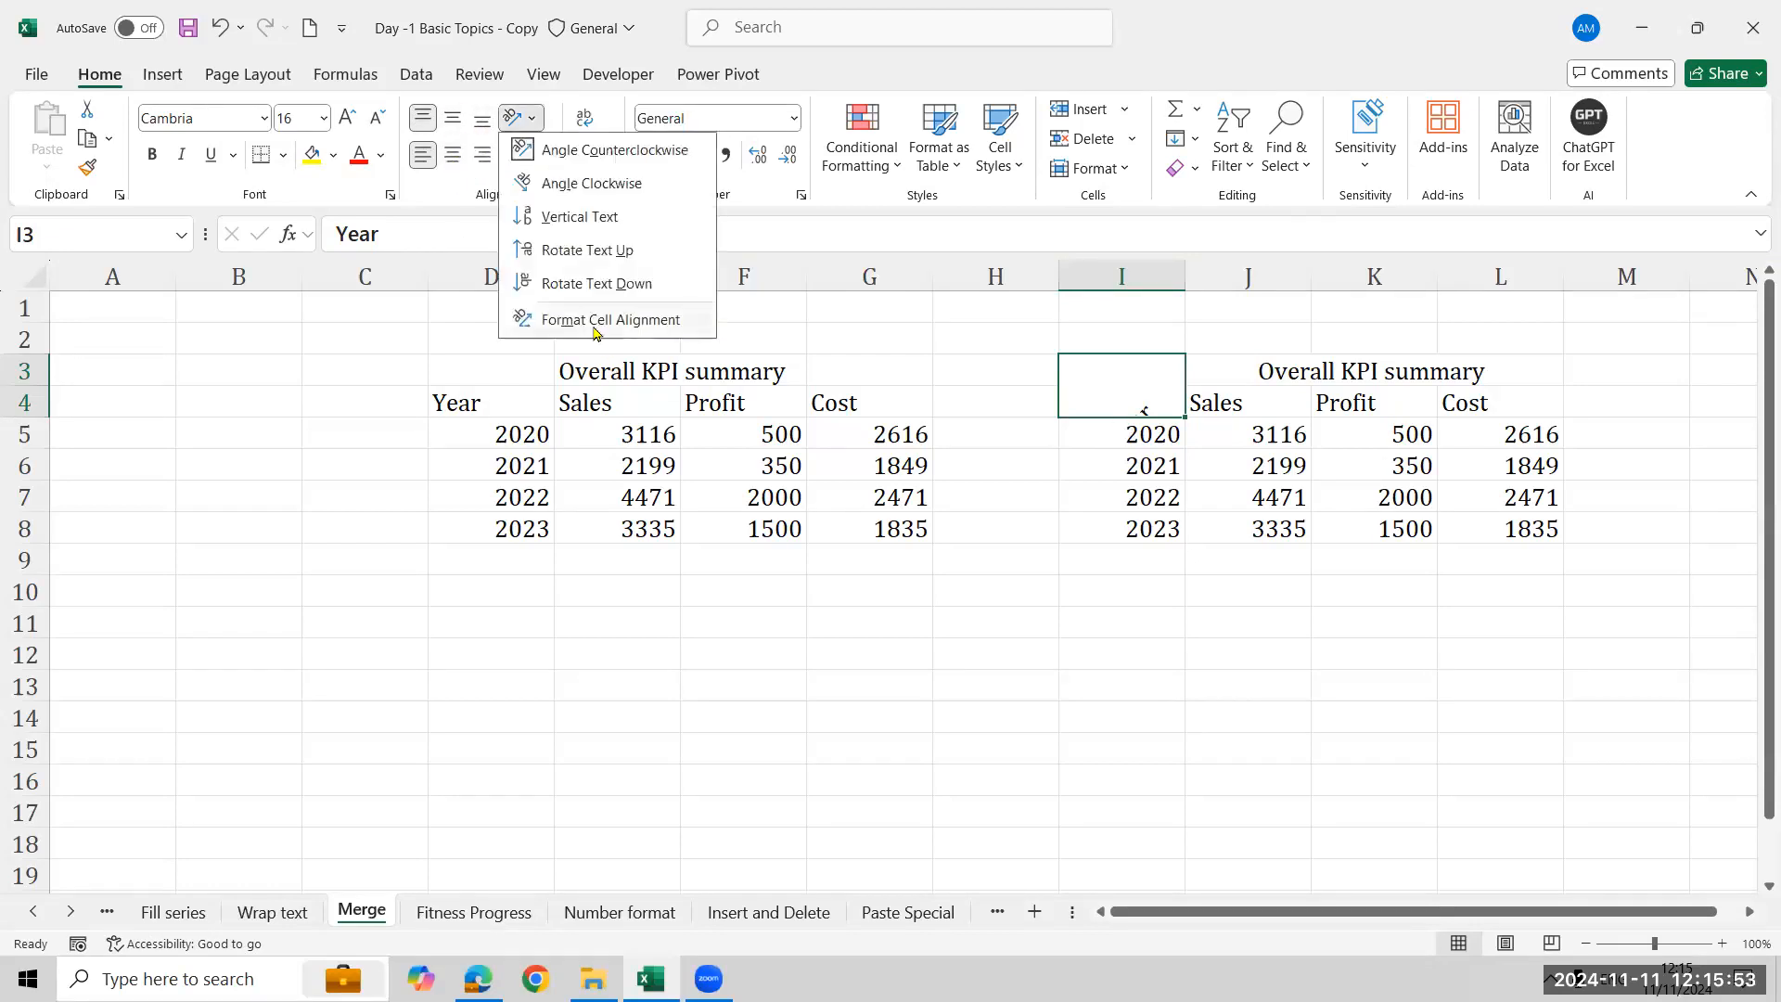
left_click(712, 429)
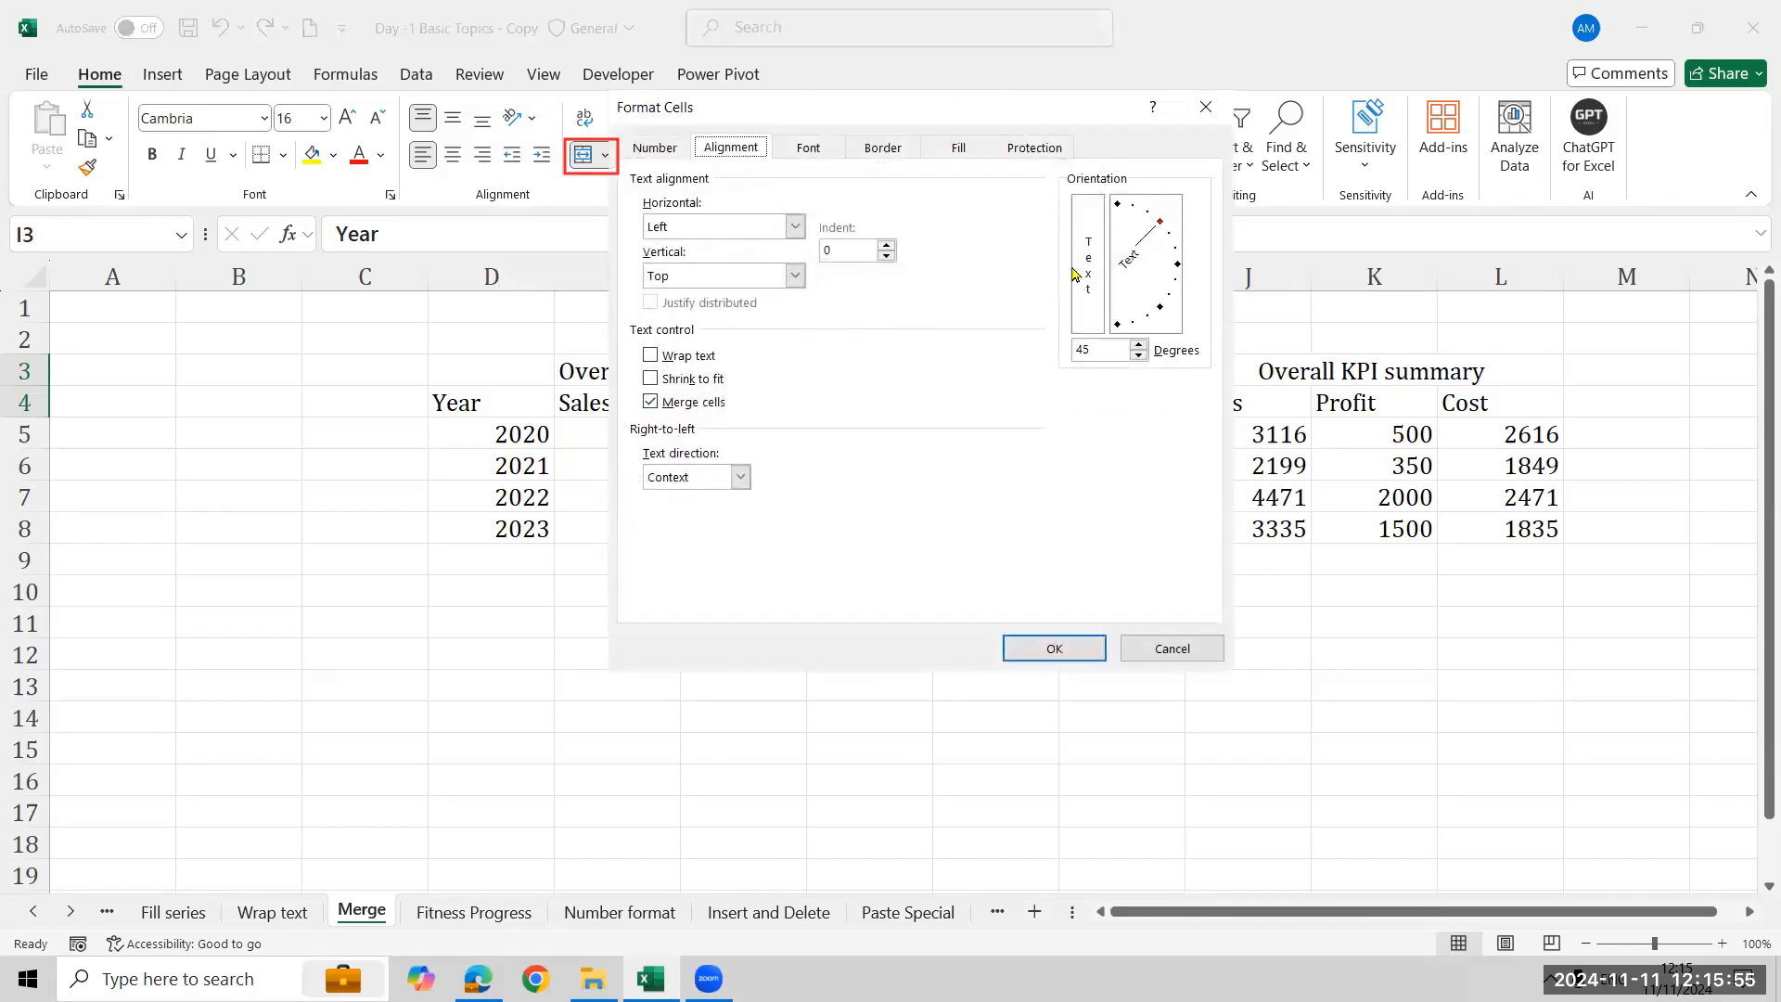
left_click(795, 278)
left_click(794, 280)
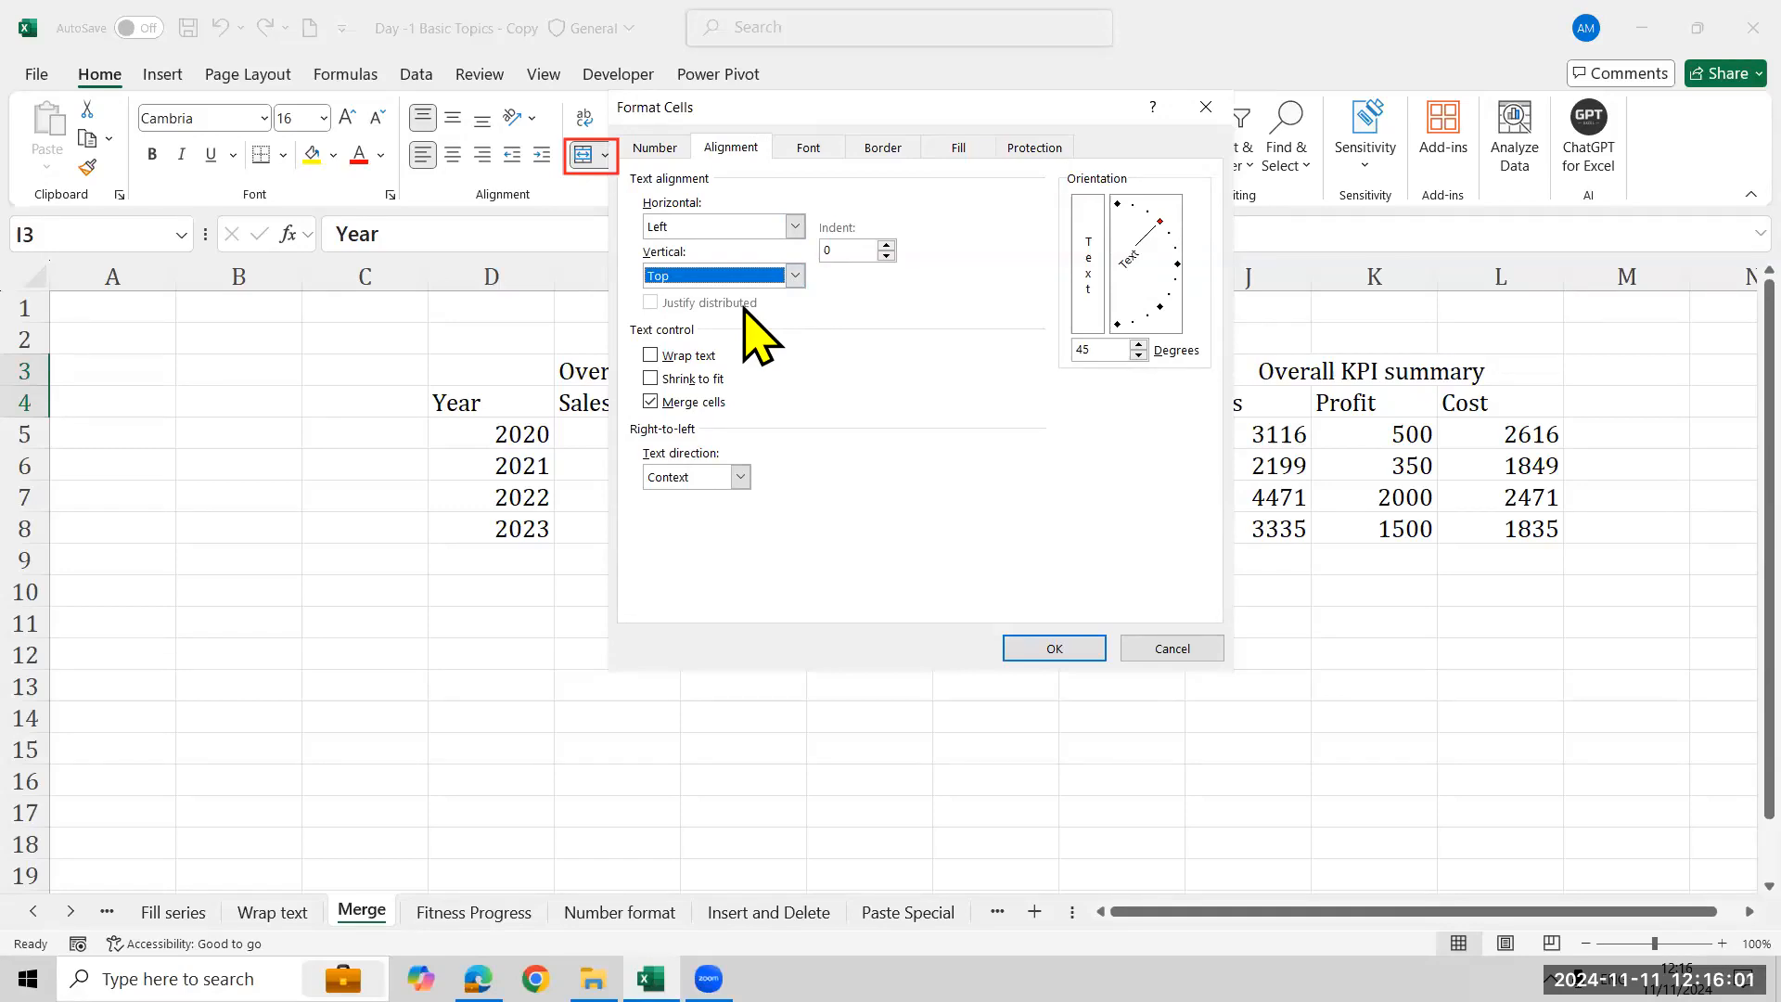
left_click(703, 381)
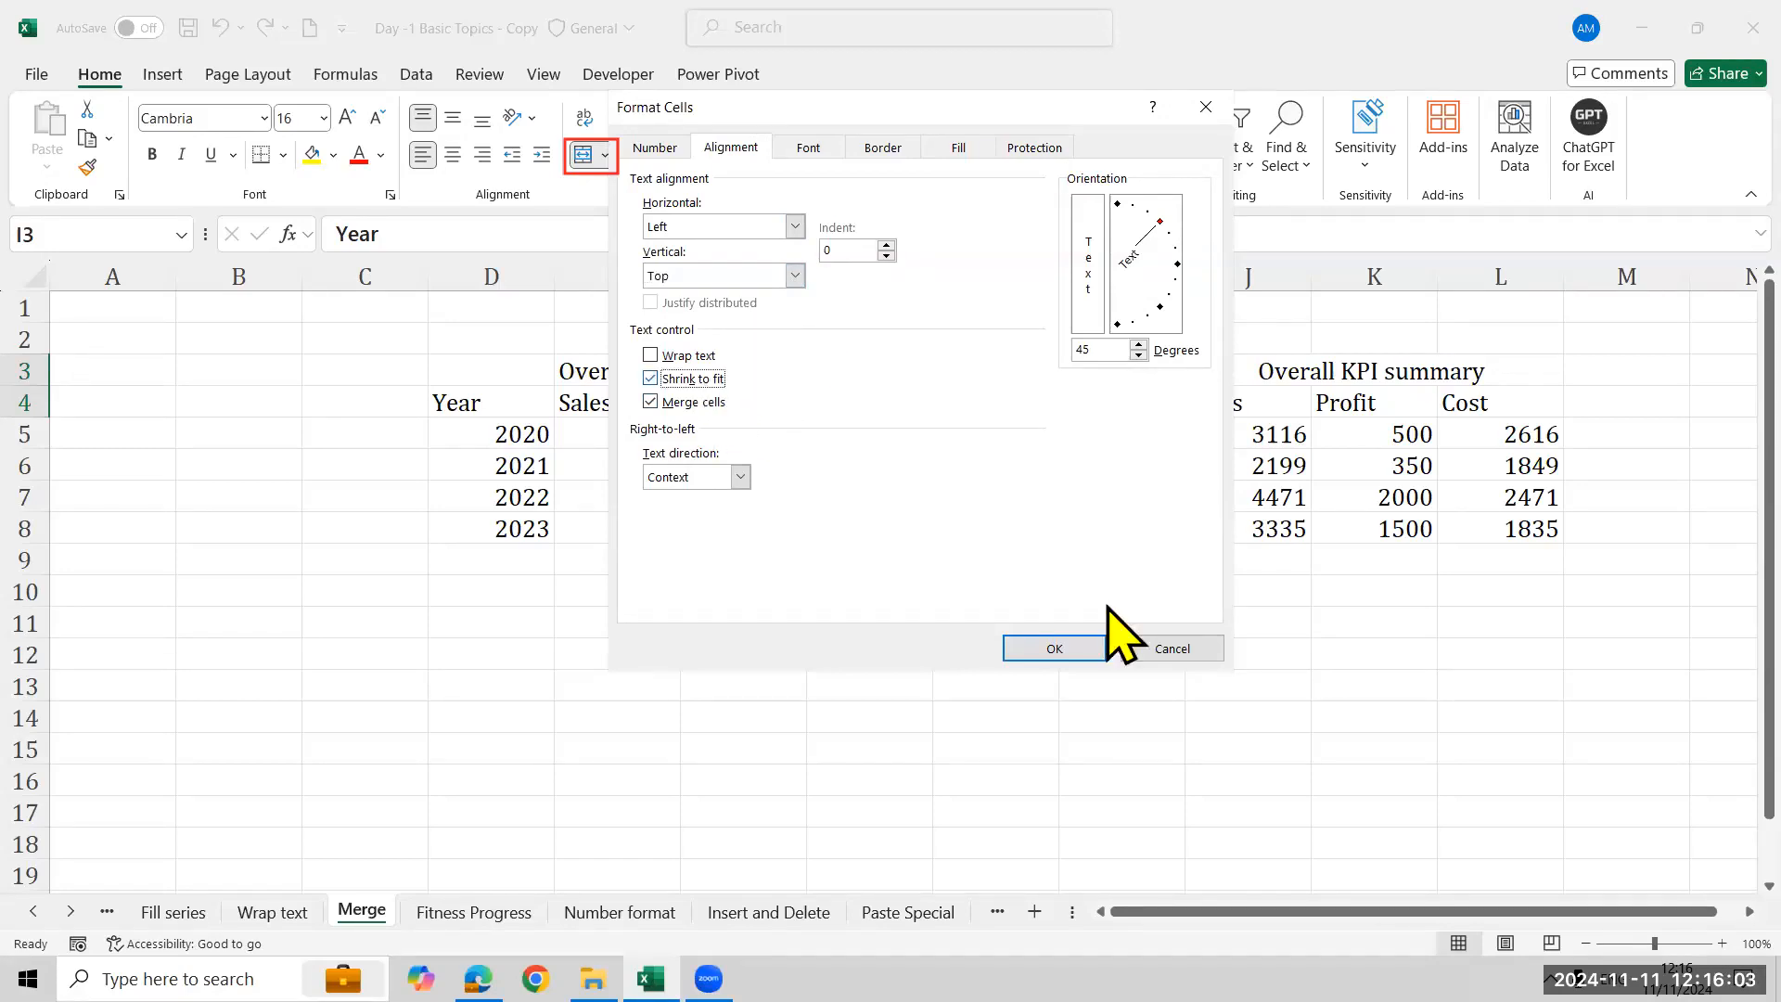
left_click(1051, 648)
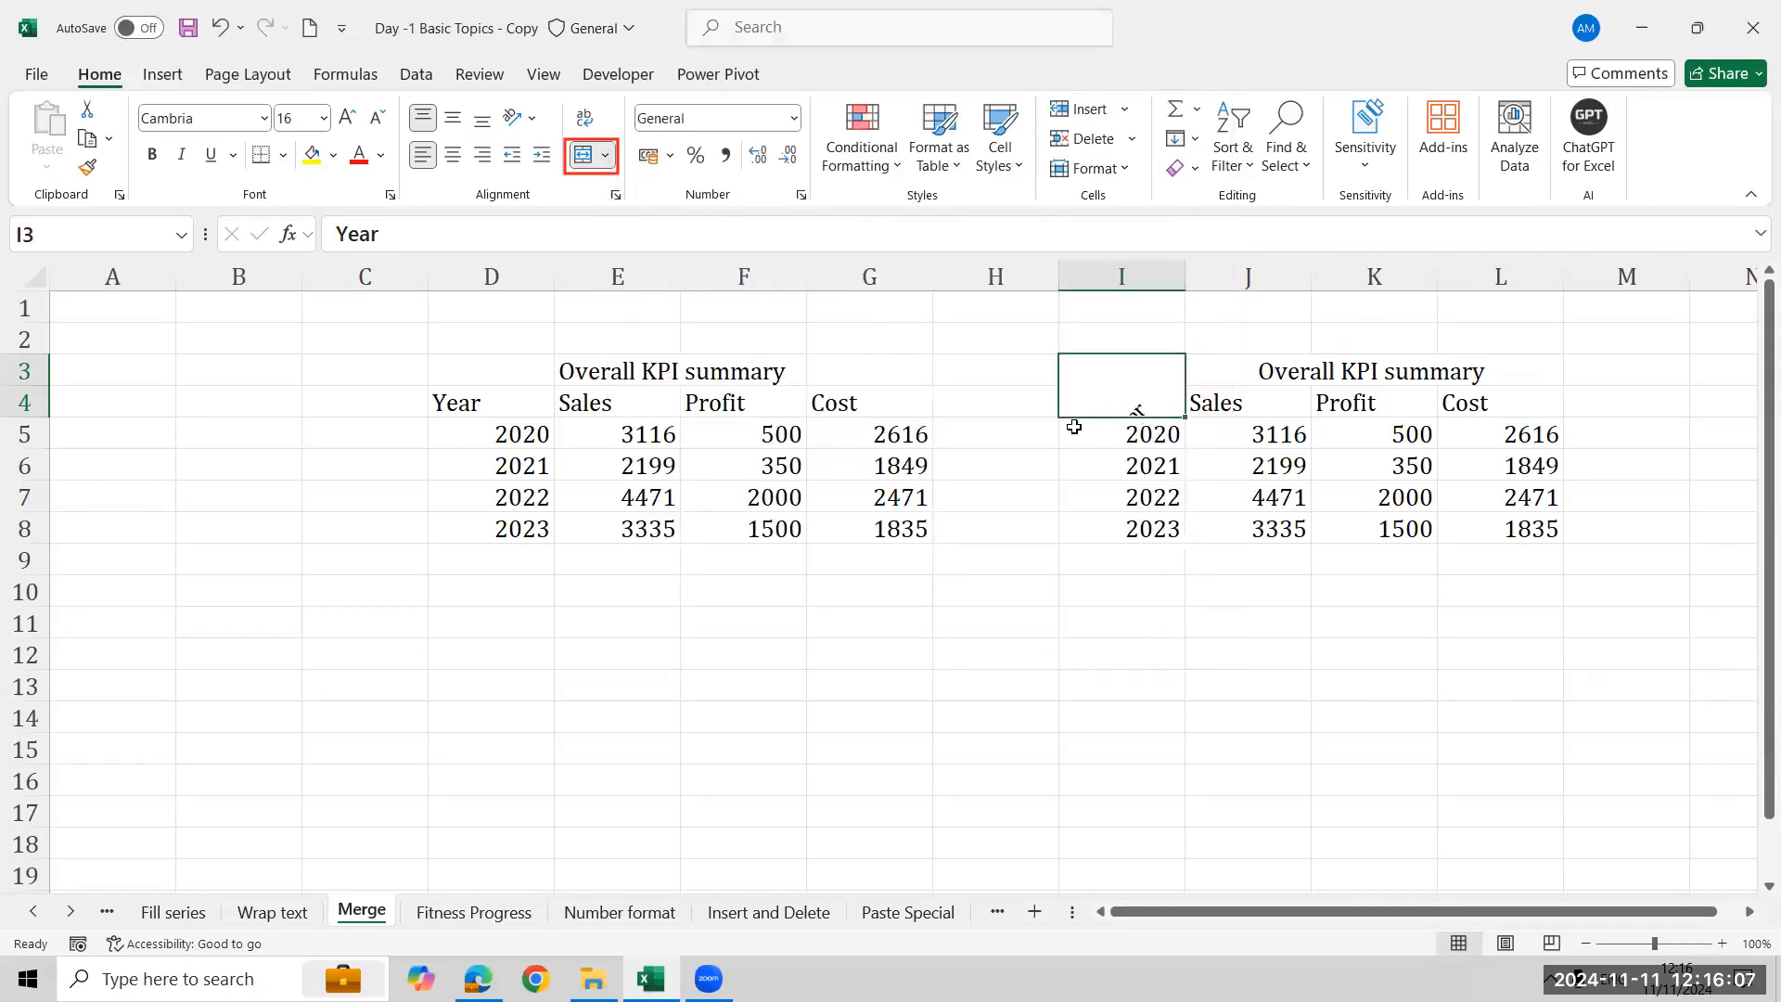
- Increase the height of row 4 so the angled Year header fits
left_click(1105, 346)
left_click(1105, 404)
left_click_drag(35, 386, 46, 443)
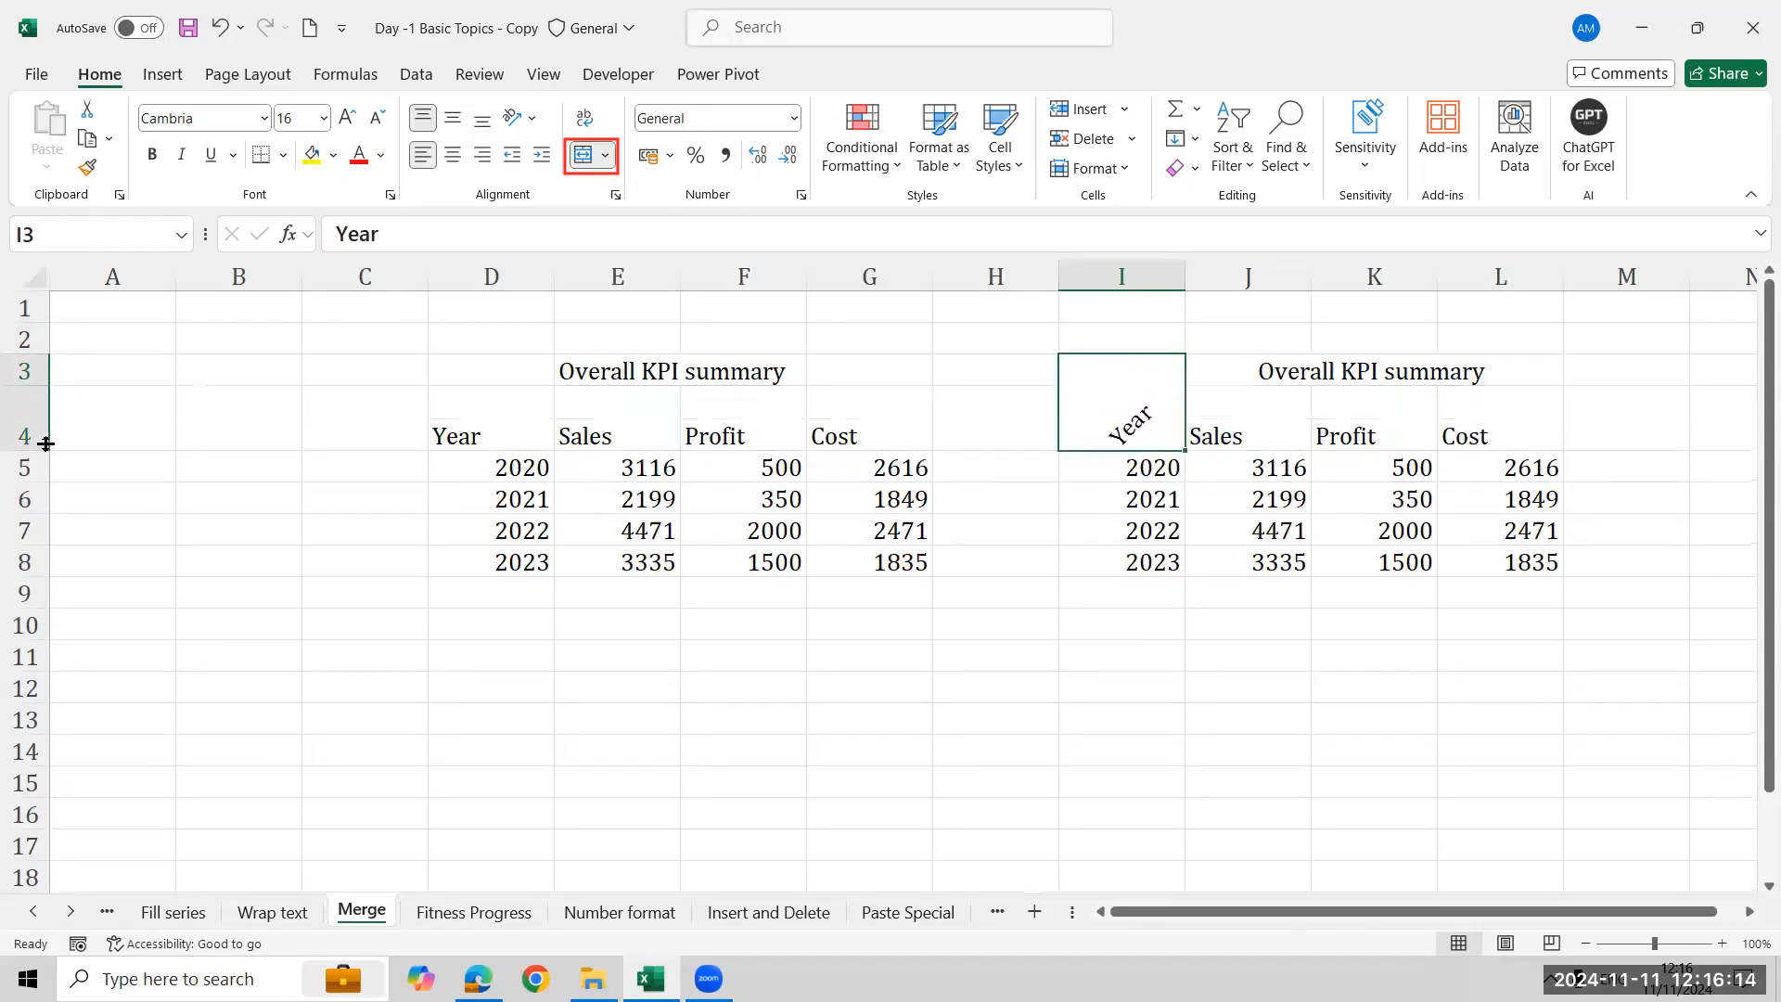
- Cycle the Year cell through middle, bottom, top, center and left alignment and increase then decrease its indent
left_click(453, 118)
left_click(483, 118)
left_click(422, 118)
left_click(453, 154)
left_click(424, 155)
left_click(543, 156)
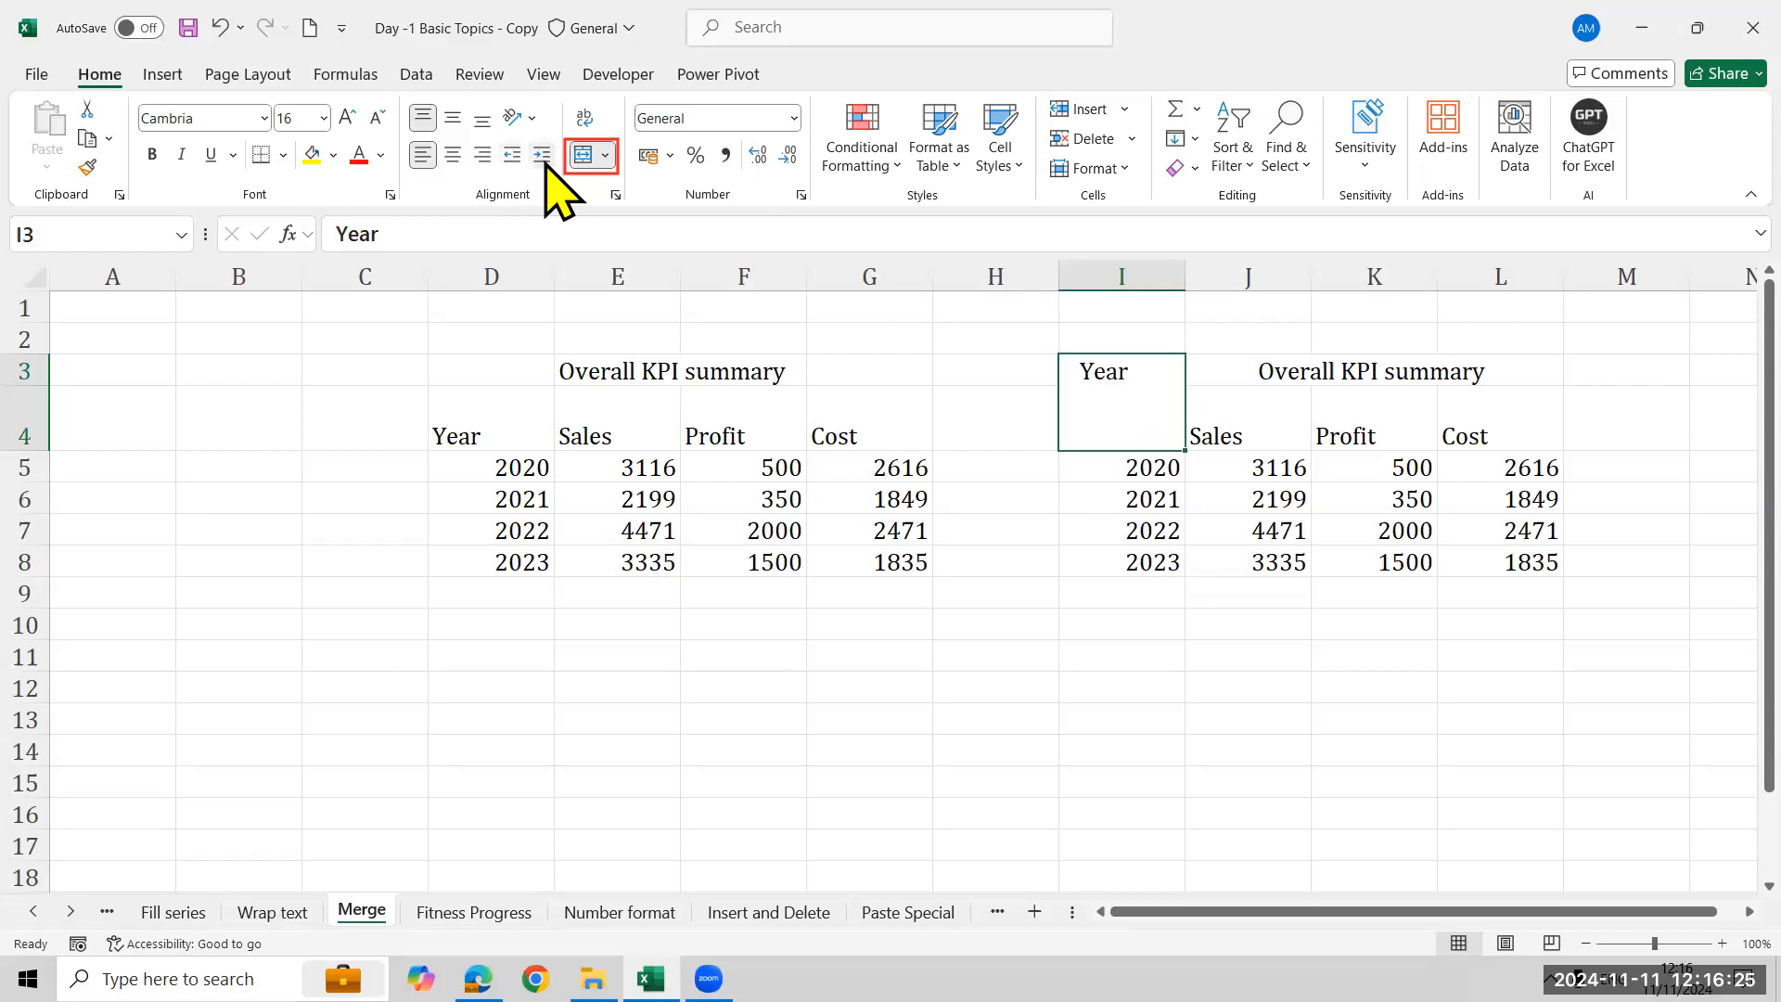
left_click(511, 156)
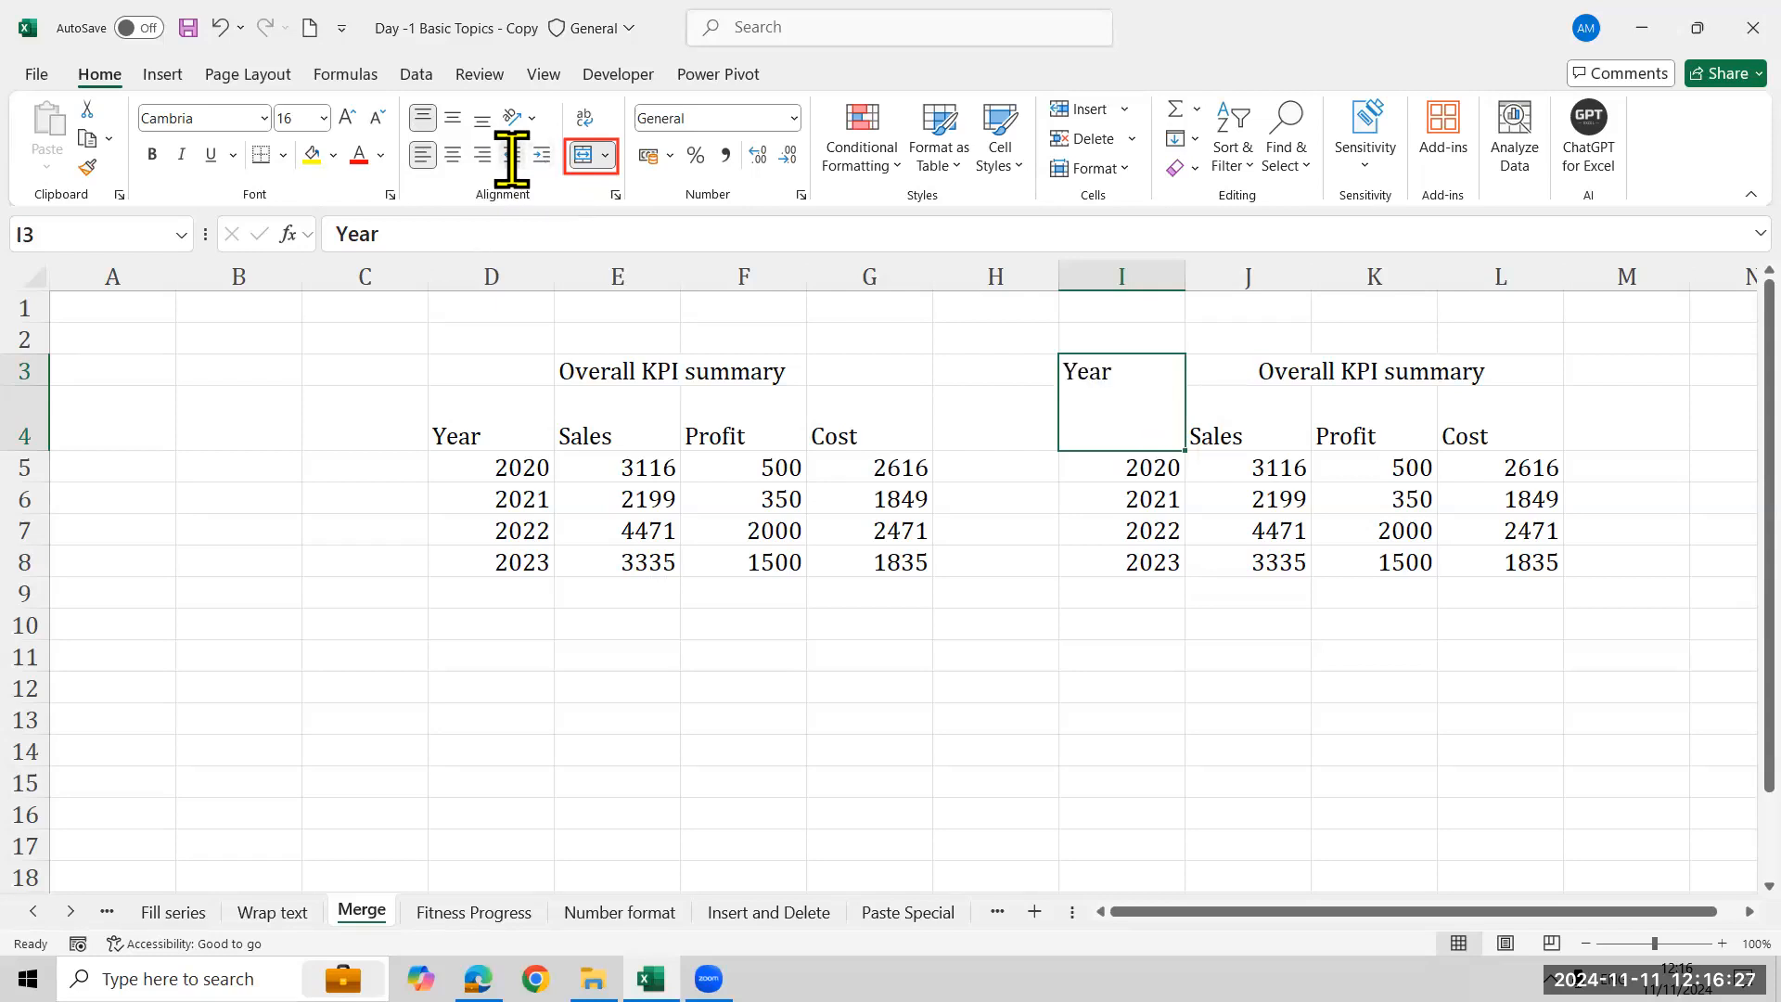
- Angle the Year header counterclockwise and set its orientation to 30 degrees in the alignment settings
left_click(520, 117)
left_click(536, 150)
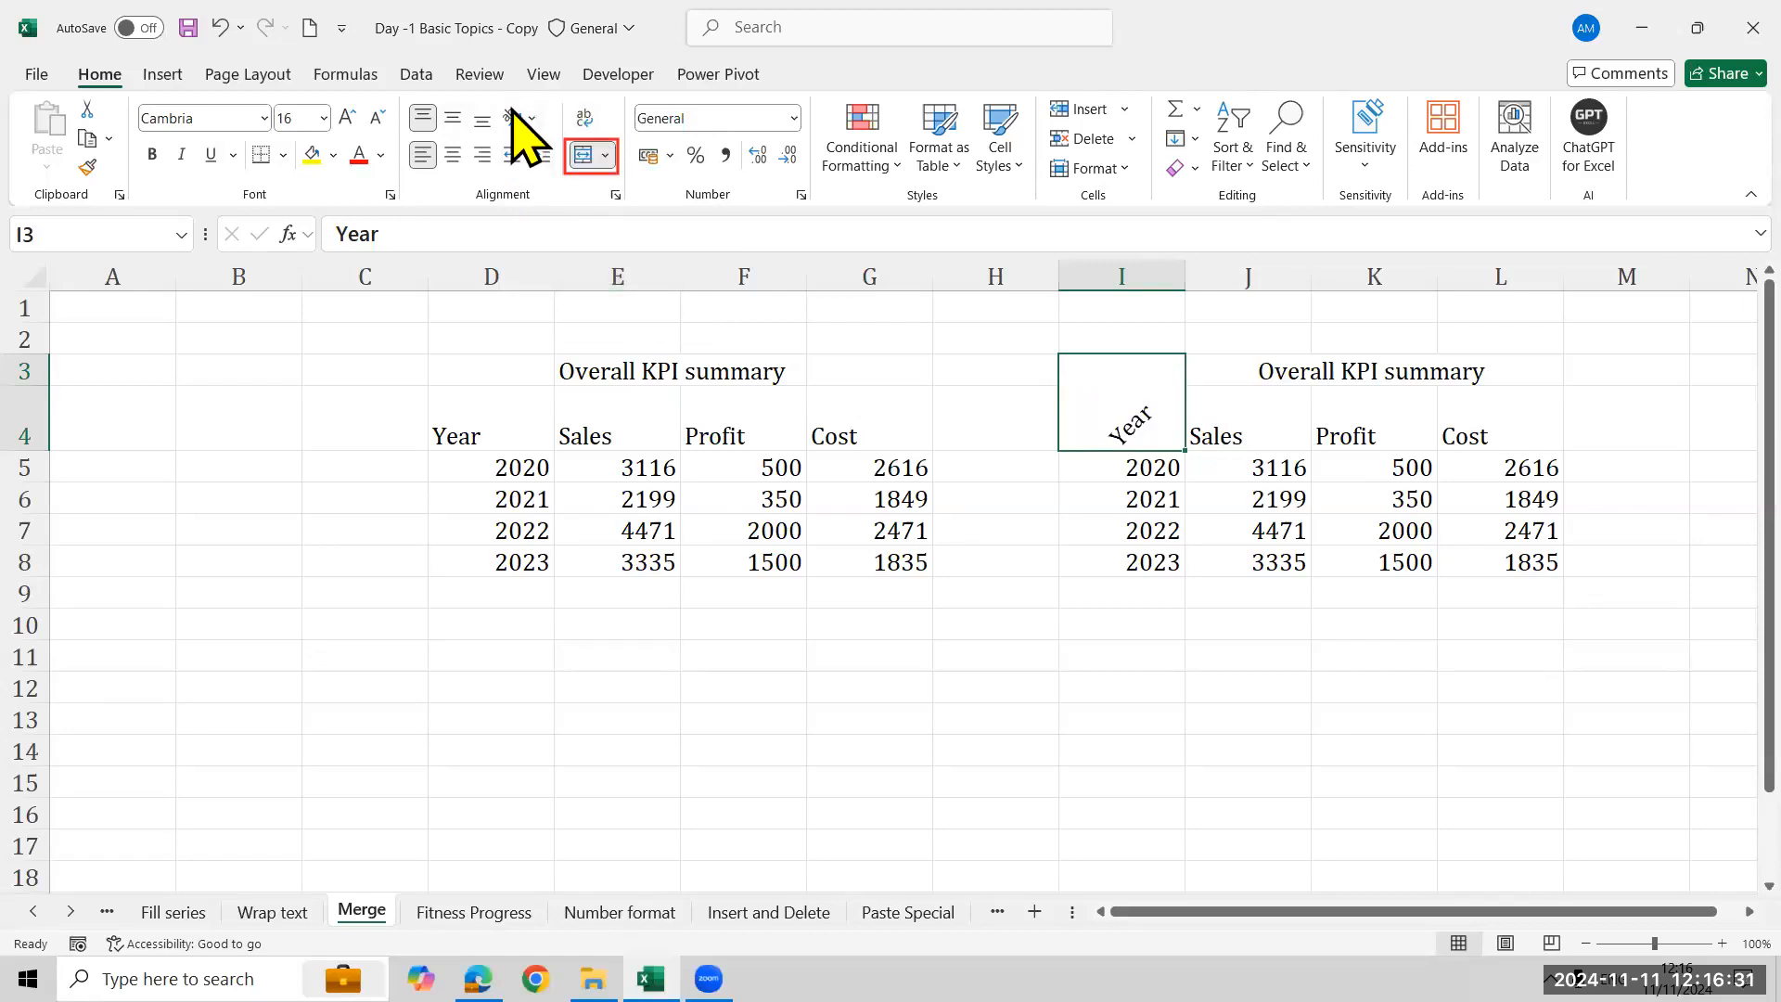
left_click(520, 117)
left_click(591, 319)
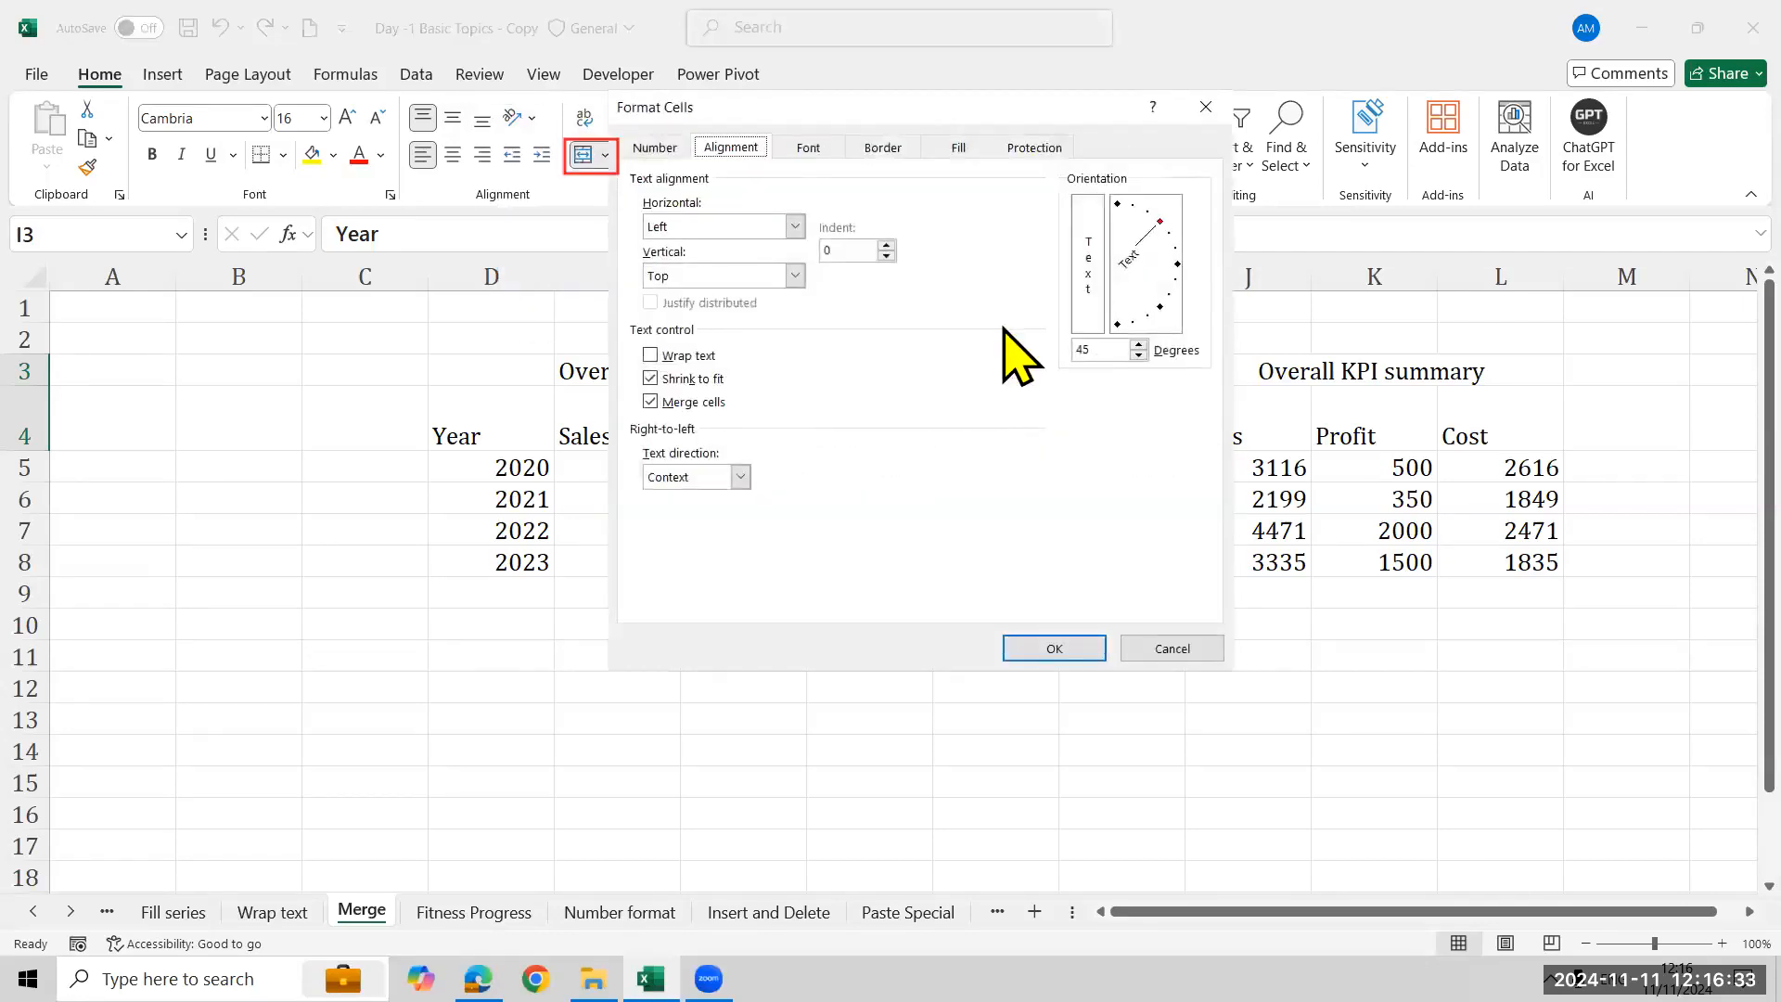
left_click(1139, 355)
type("30")
key("Return")
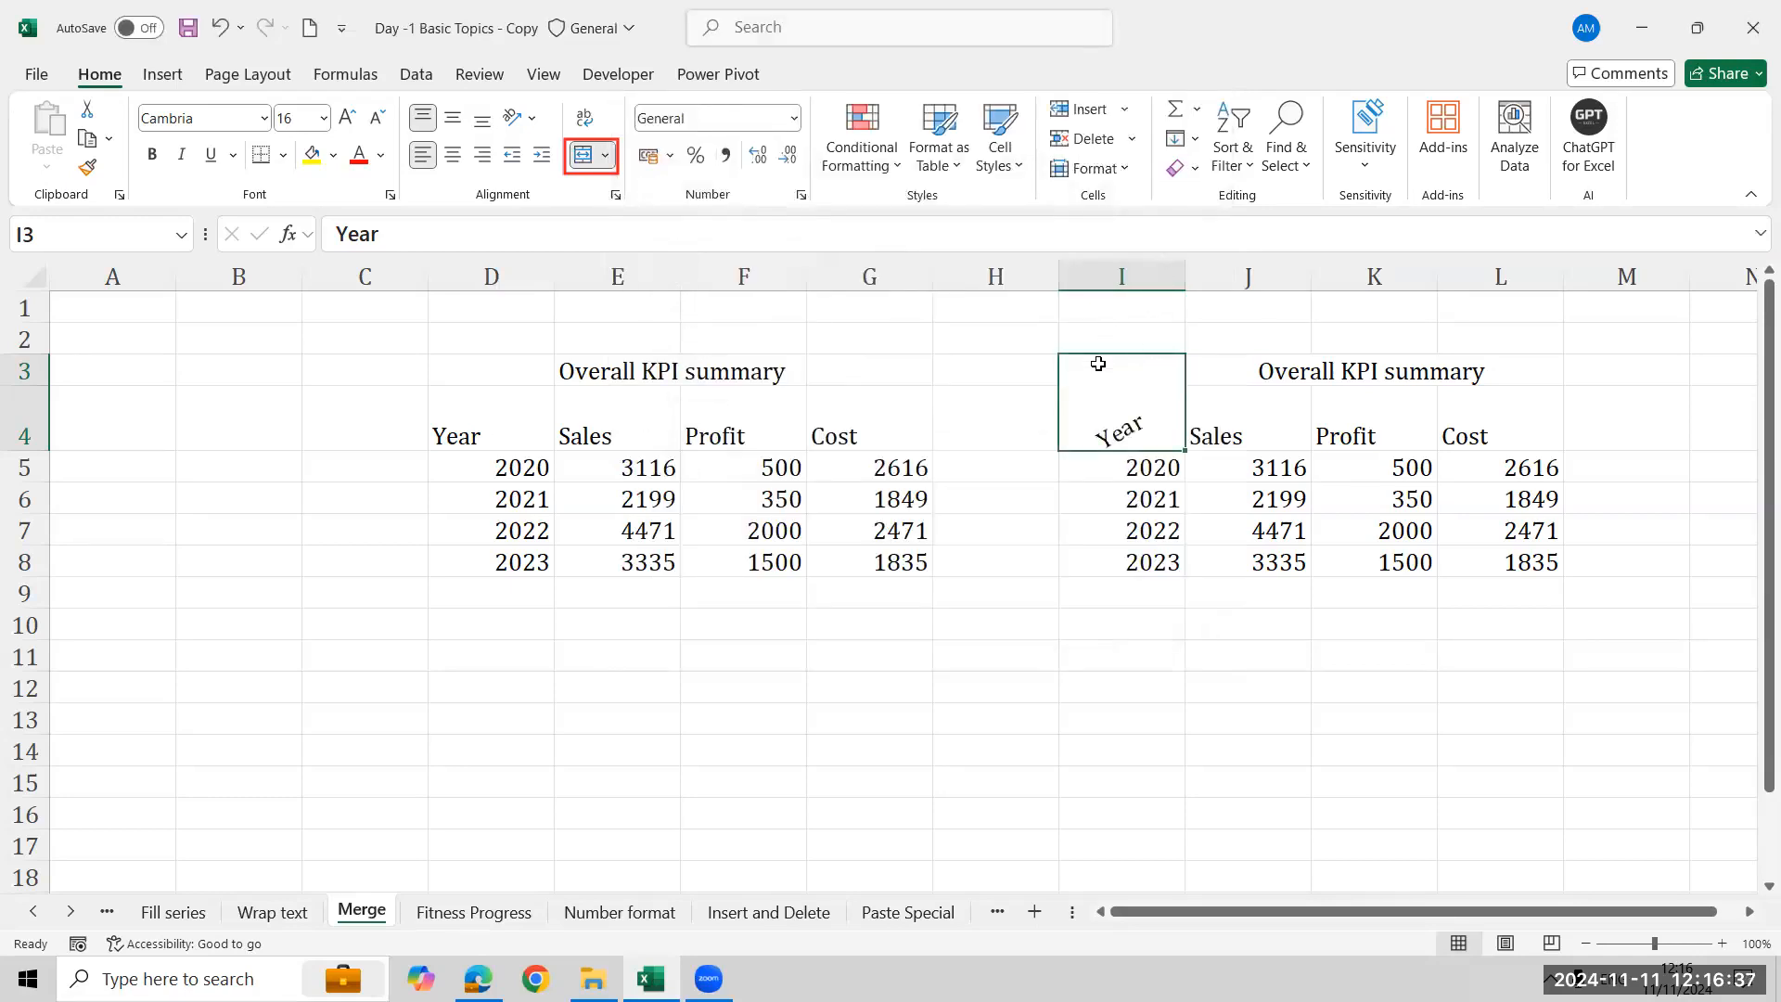
- Try middle and top vertical alignment on the Year cell and shrink the height of row 4
left_click(447, 117)
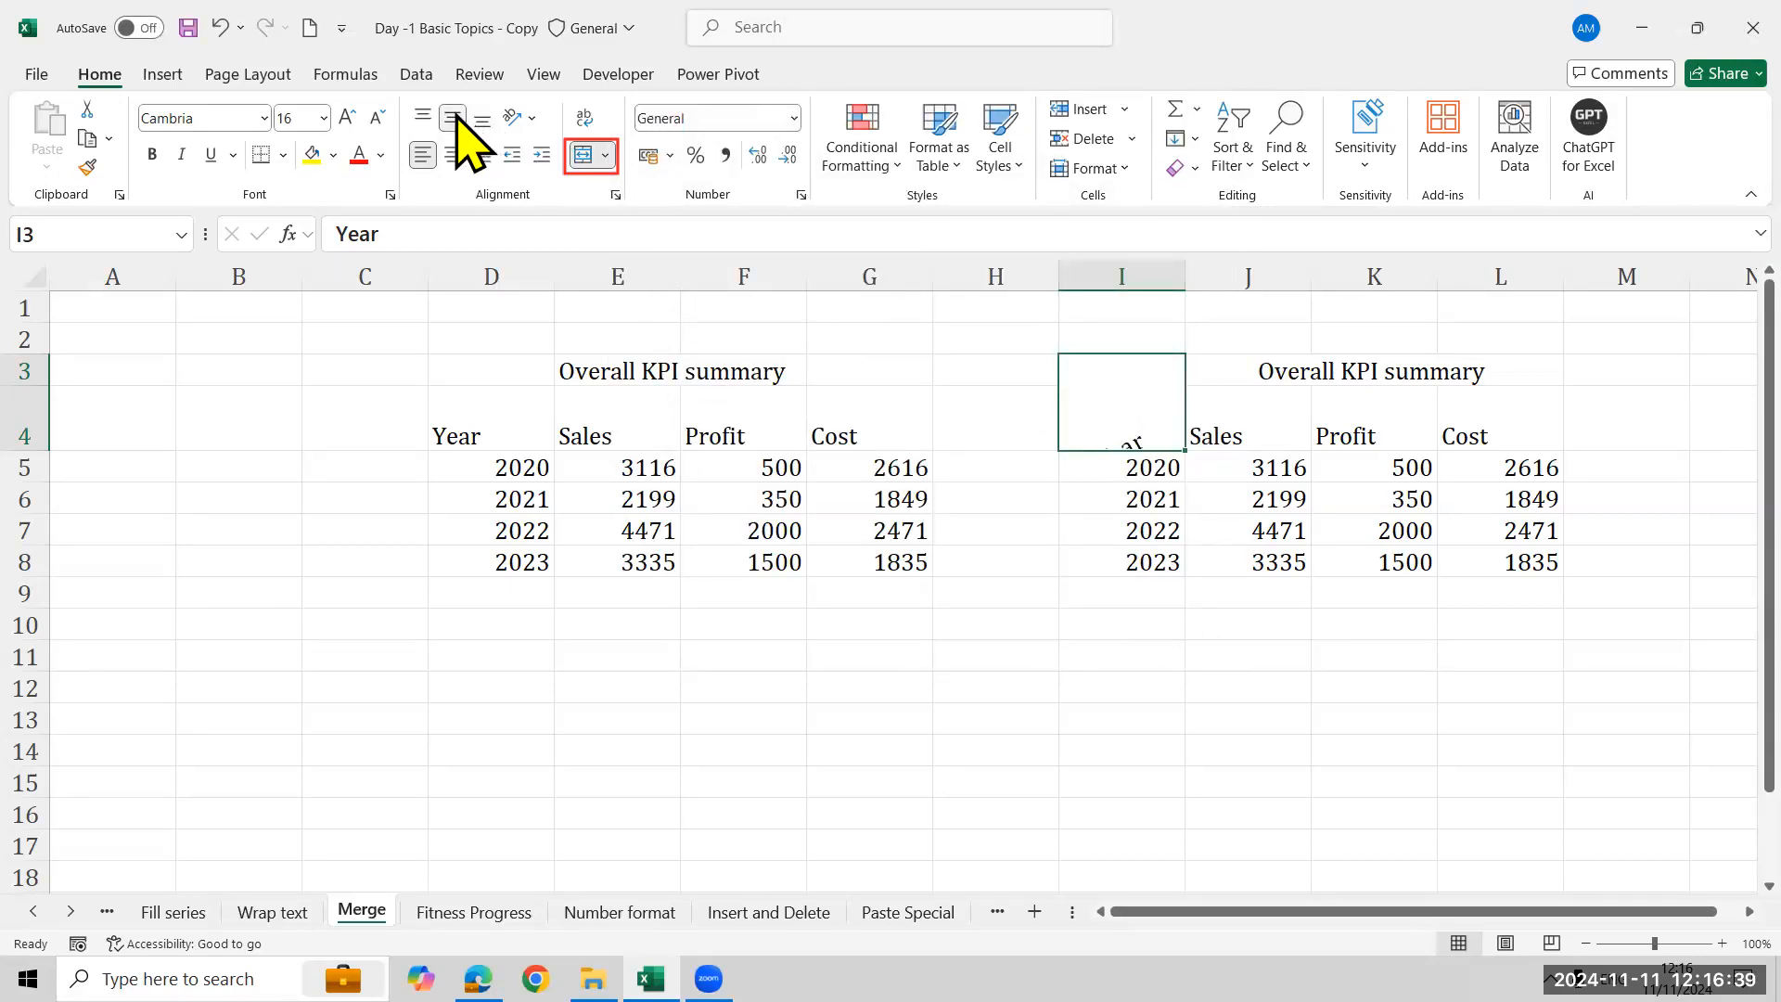
left_click(423, 115)
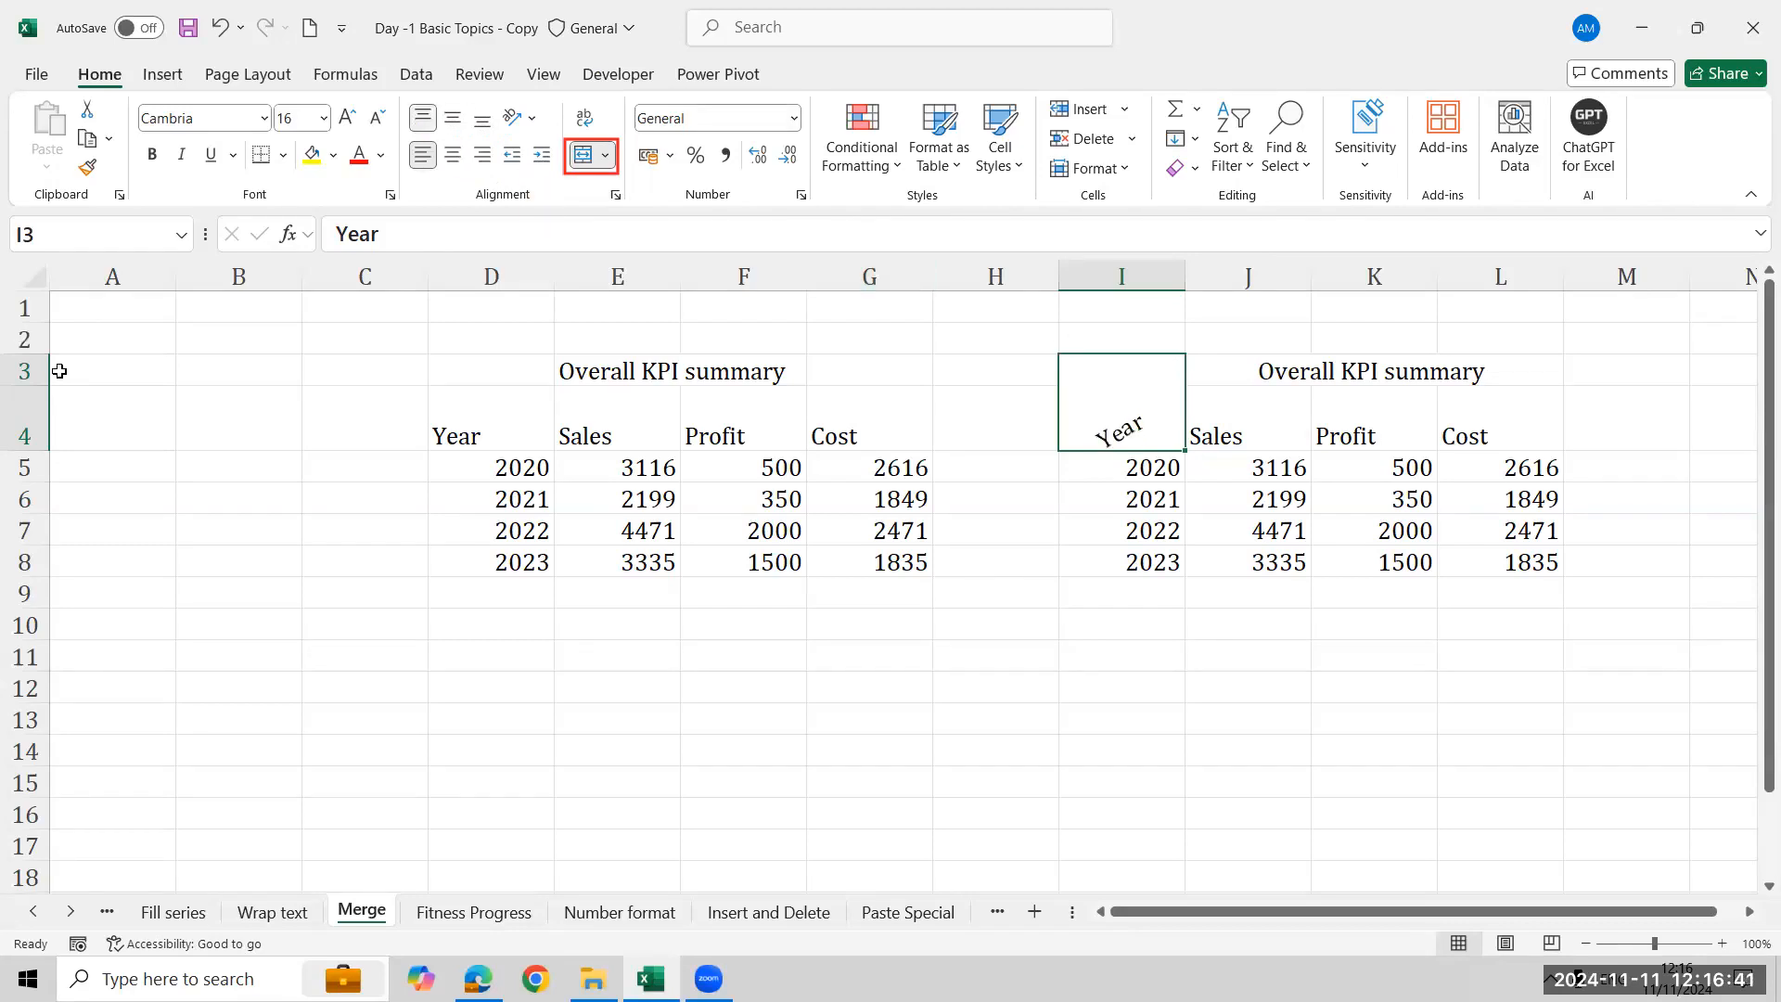
left_click_drag(40, 463, 42, 401)
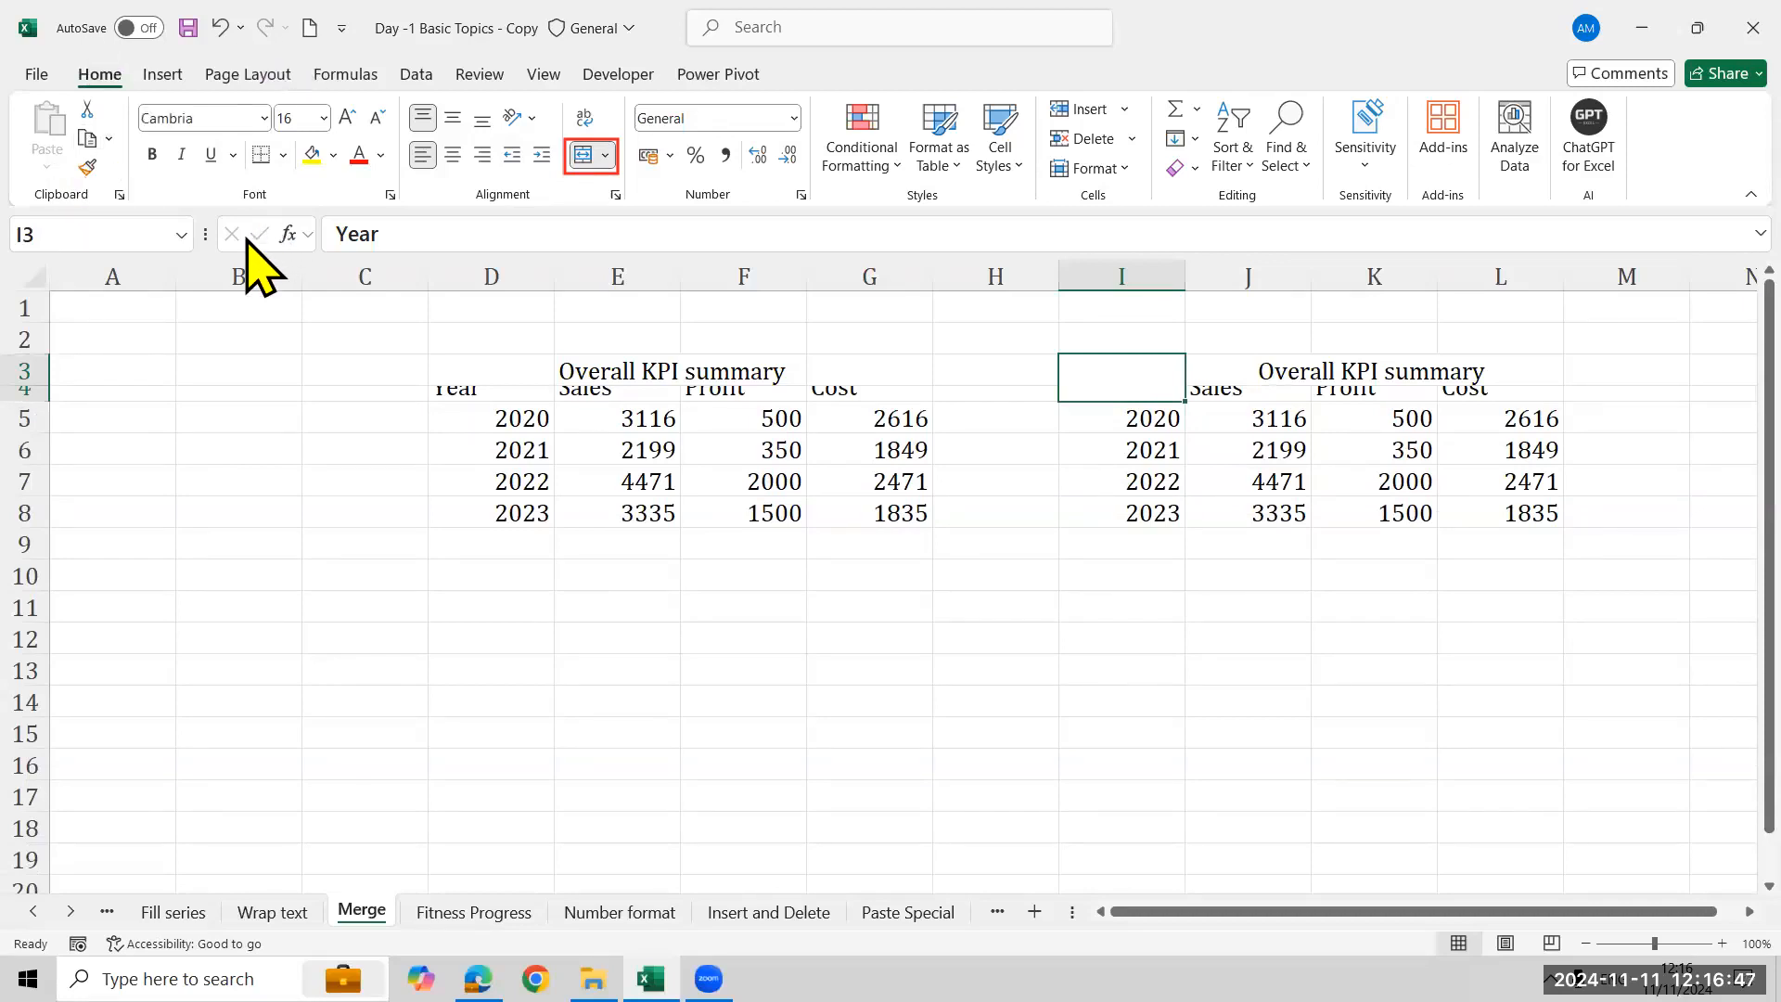
- Undo the orientation and row-height experiments on the Year cell and center the Year header horizontally
key("ctrl+z")
key("ctrl+z")
key("ctrl+z")
key("ctrl+z")
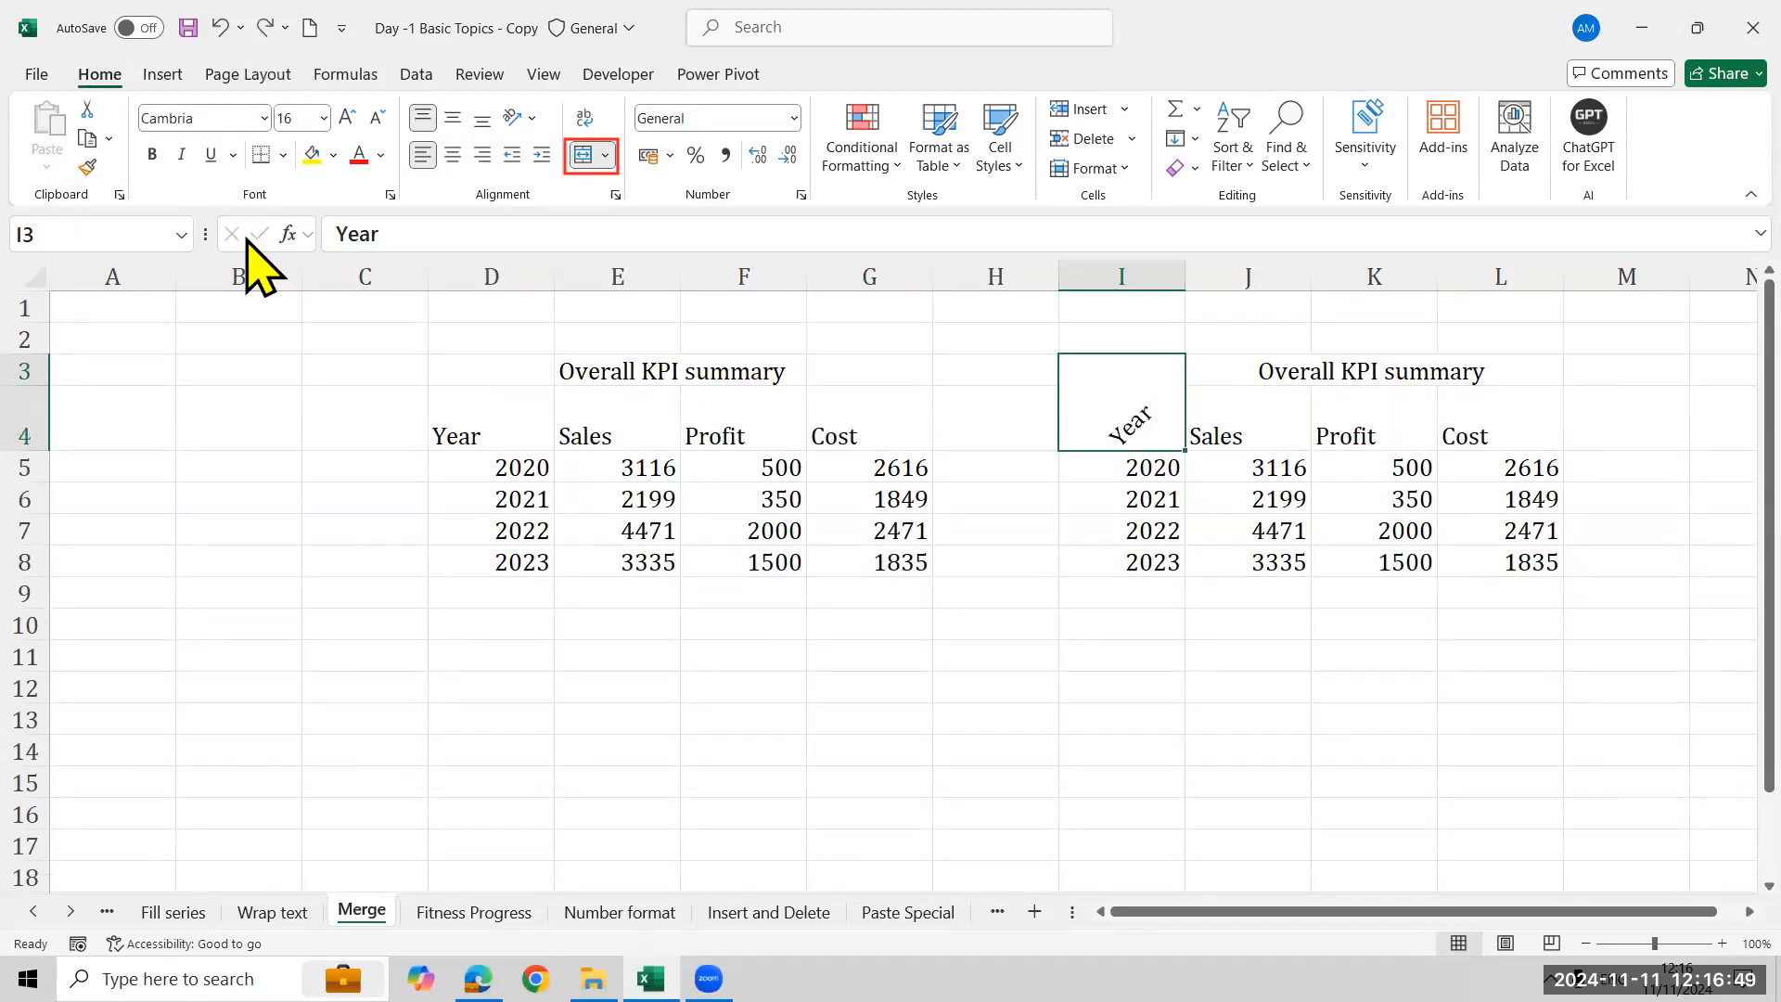
key("ctrl+y")
key("ctrl+y")
key("ctrl+y")
key("ctrl+y")
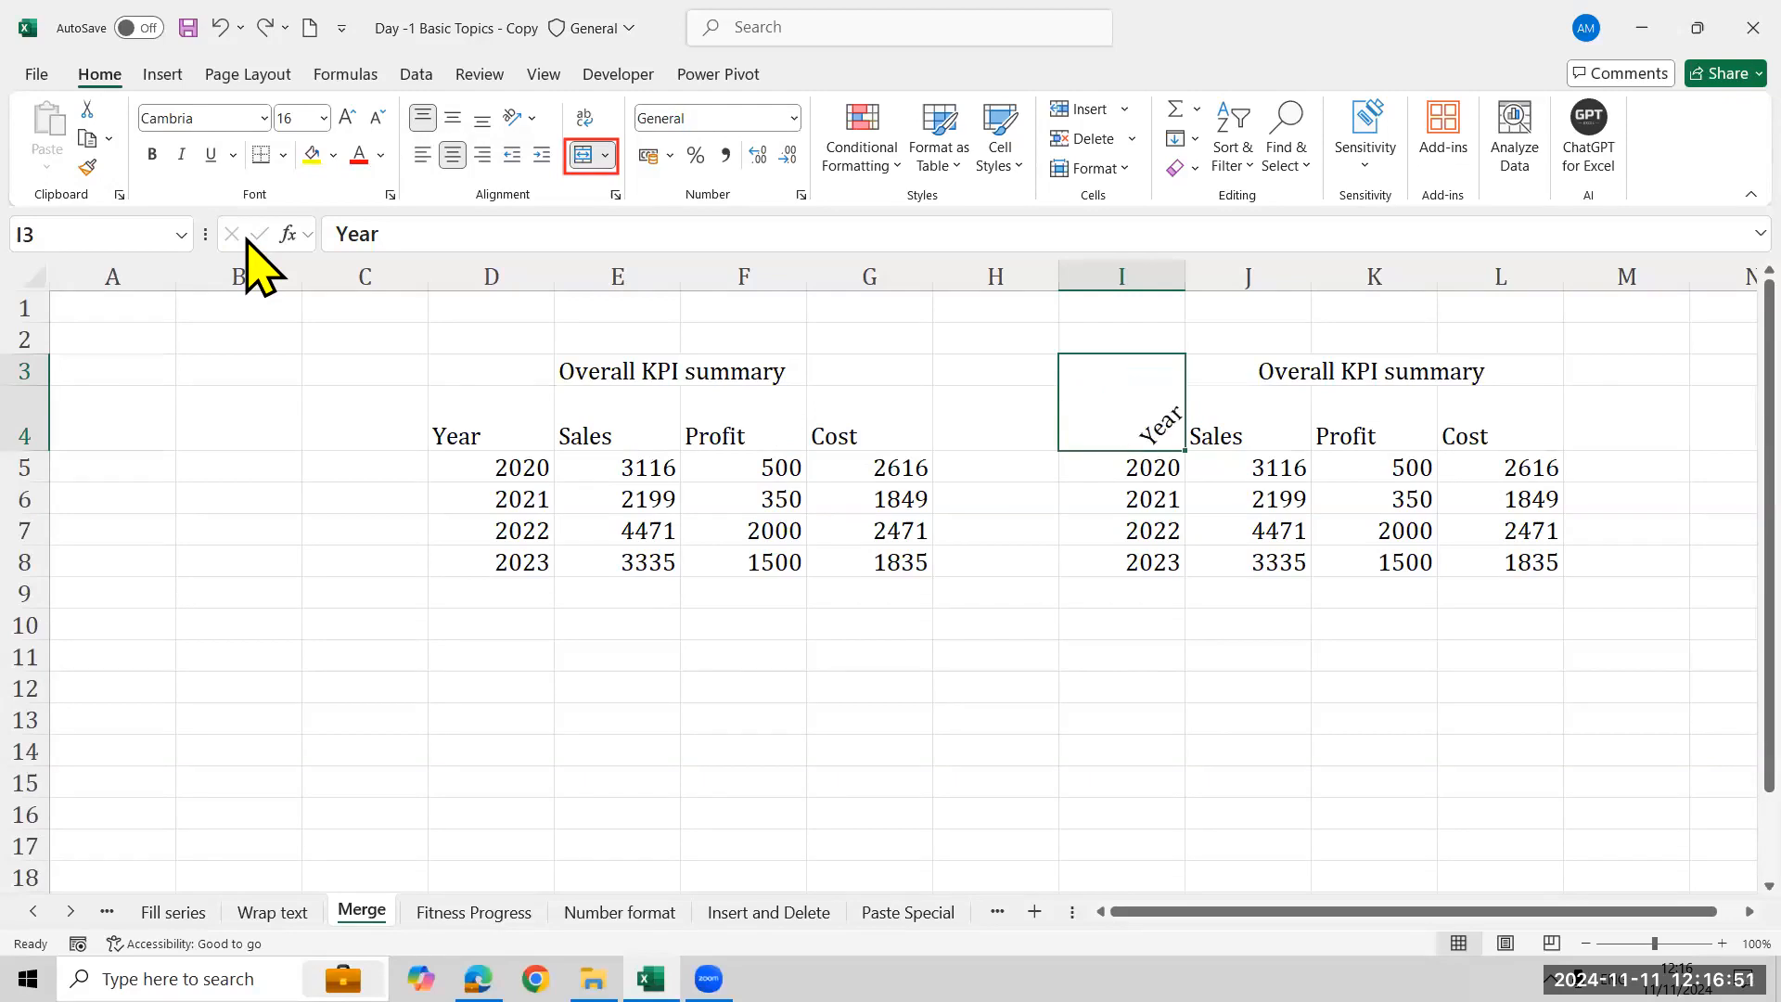
key("ctrl+z")
key("ctrl+z")
key("ctrl+z")
key("ctrl+z")
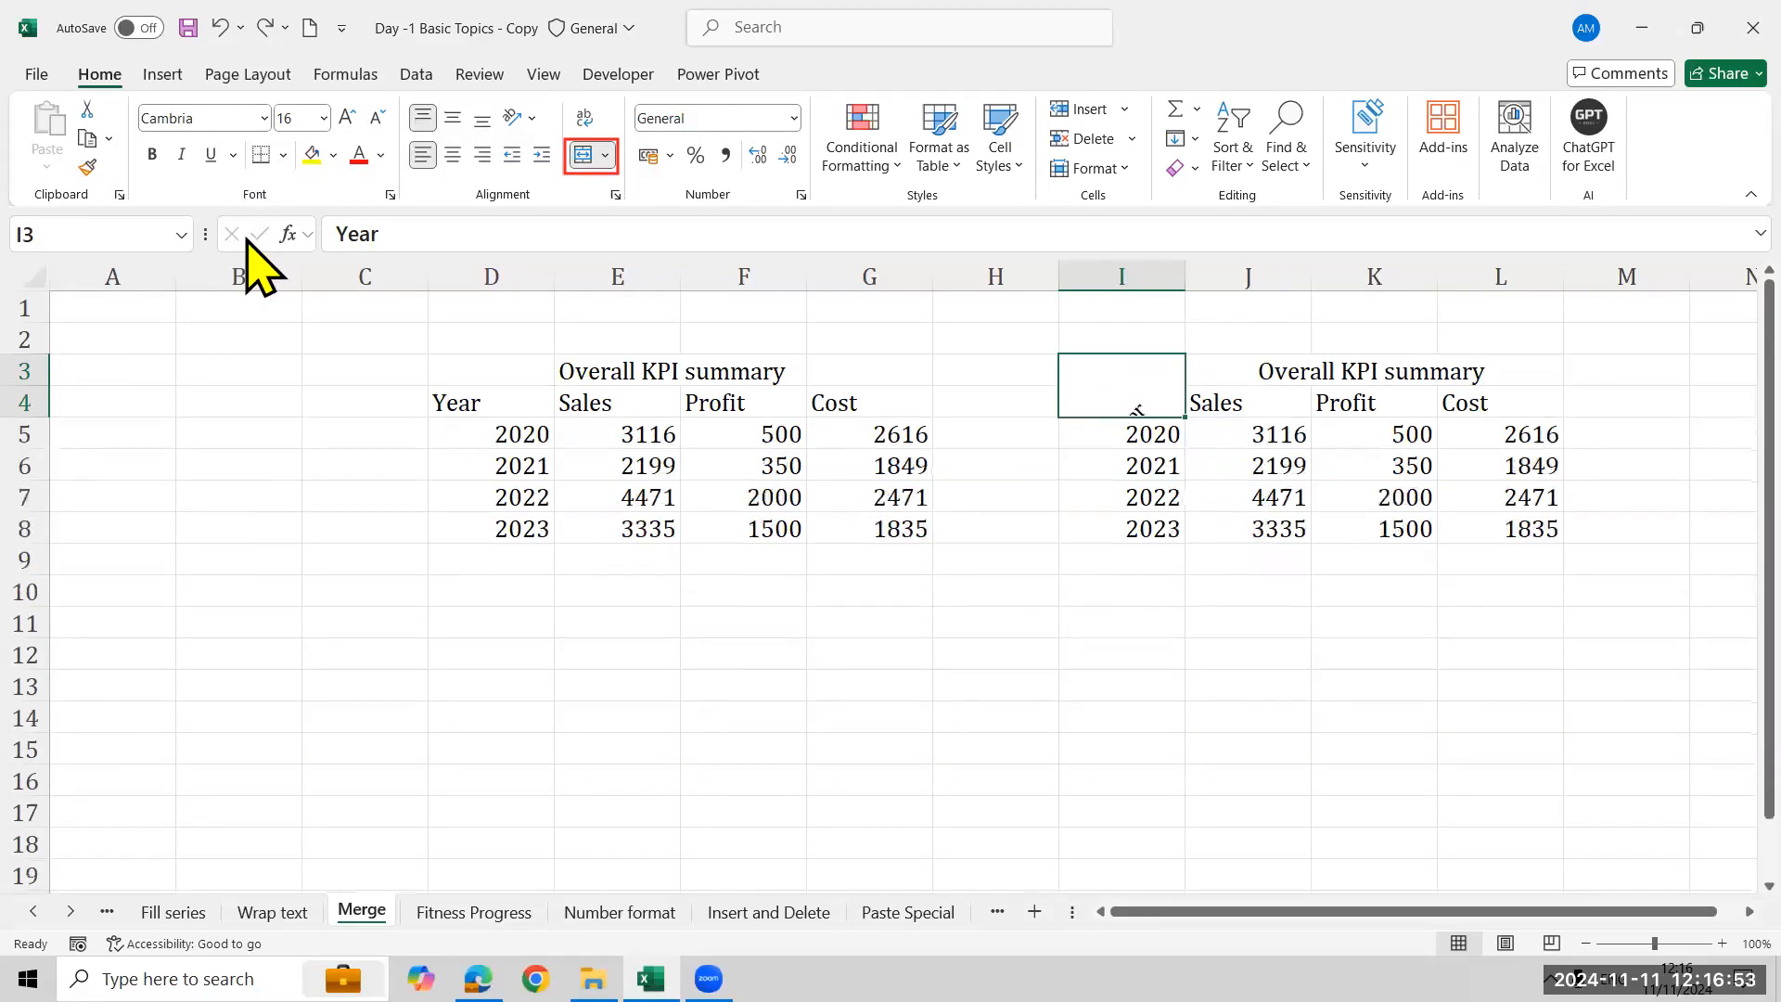
key("ctrl+z")
key("ctrl+z")
key("ctrl+z")
left_click(453, 154)
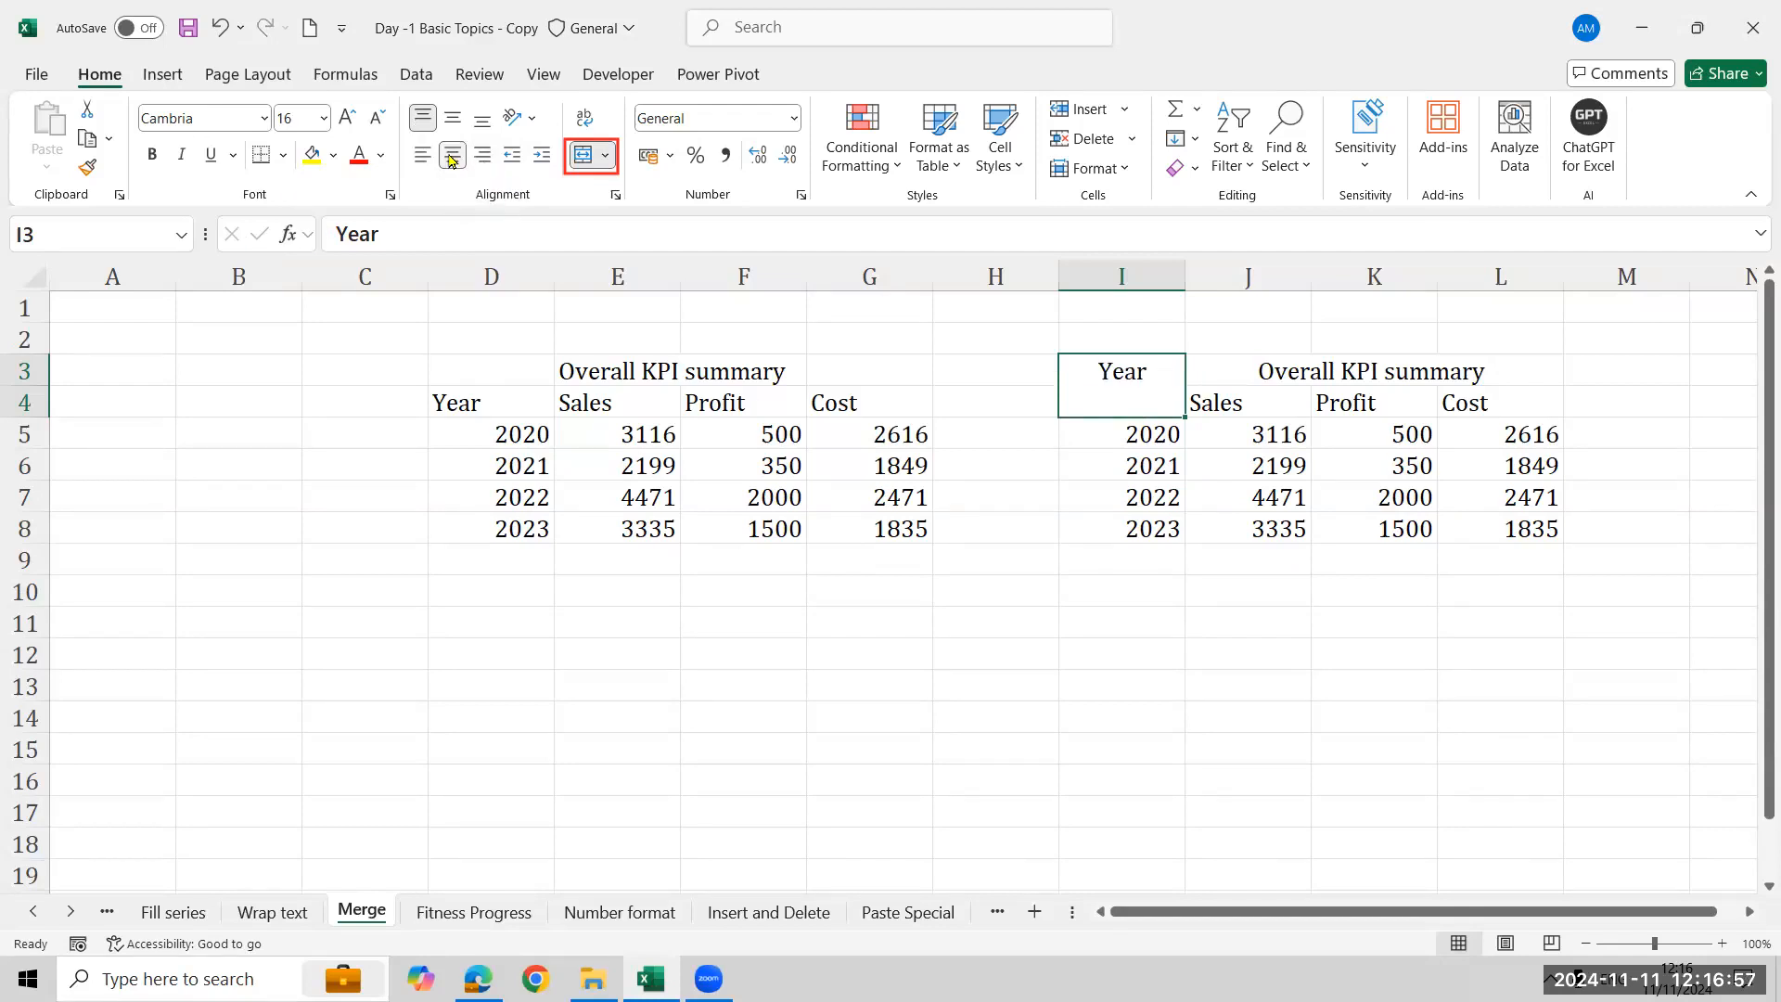
- Middle-align the Year header and give the I3:L4 headers white text on a Dark Teal, Accent 1, Lighter 40% fill
left_click(451, 120)
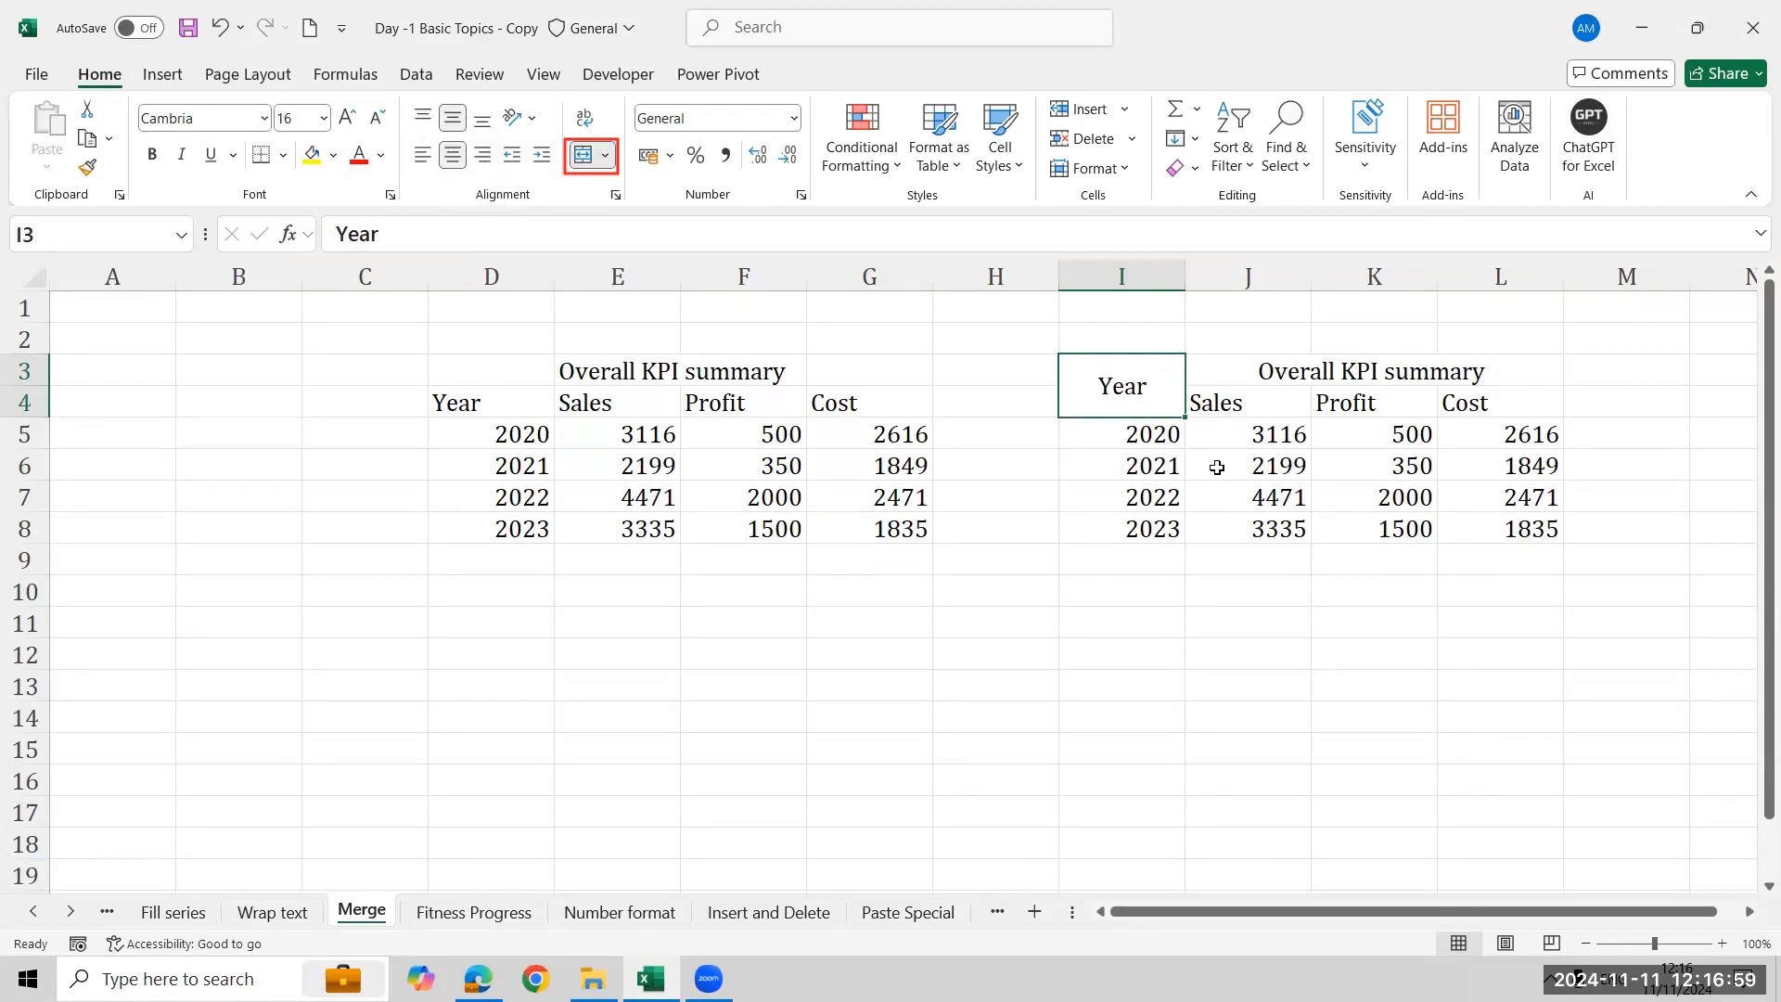
key("shift+Right")
key("shift+Right")
key("shift+Right")
key("shift+Down")
key("shift+Up")
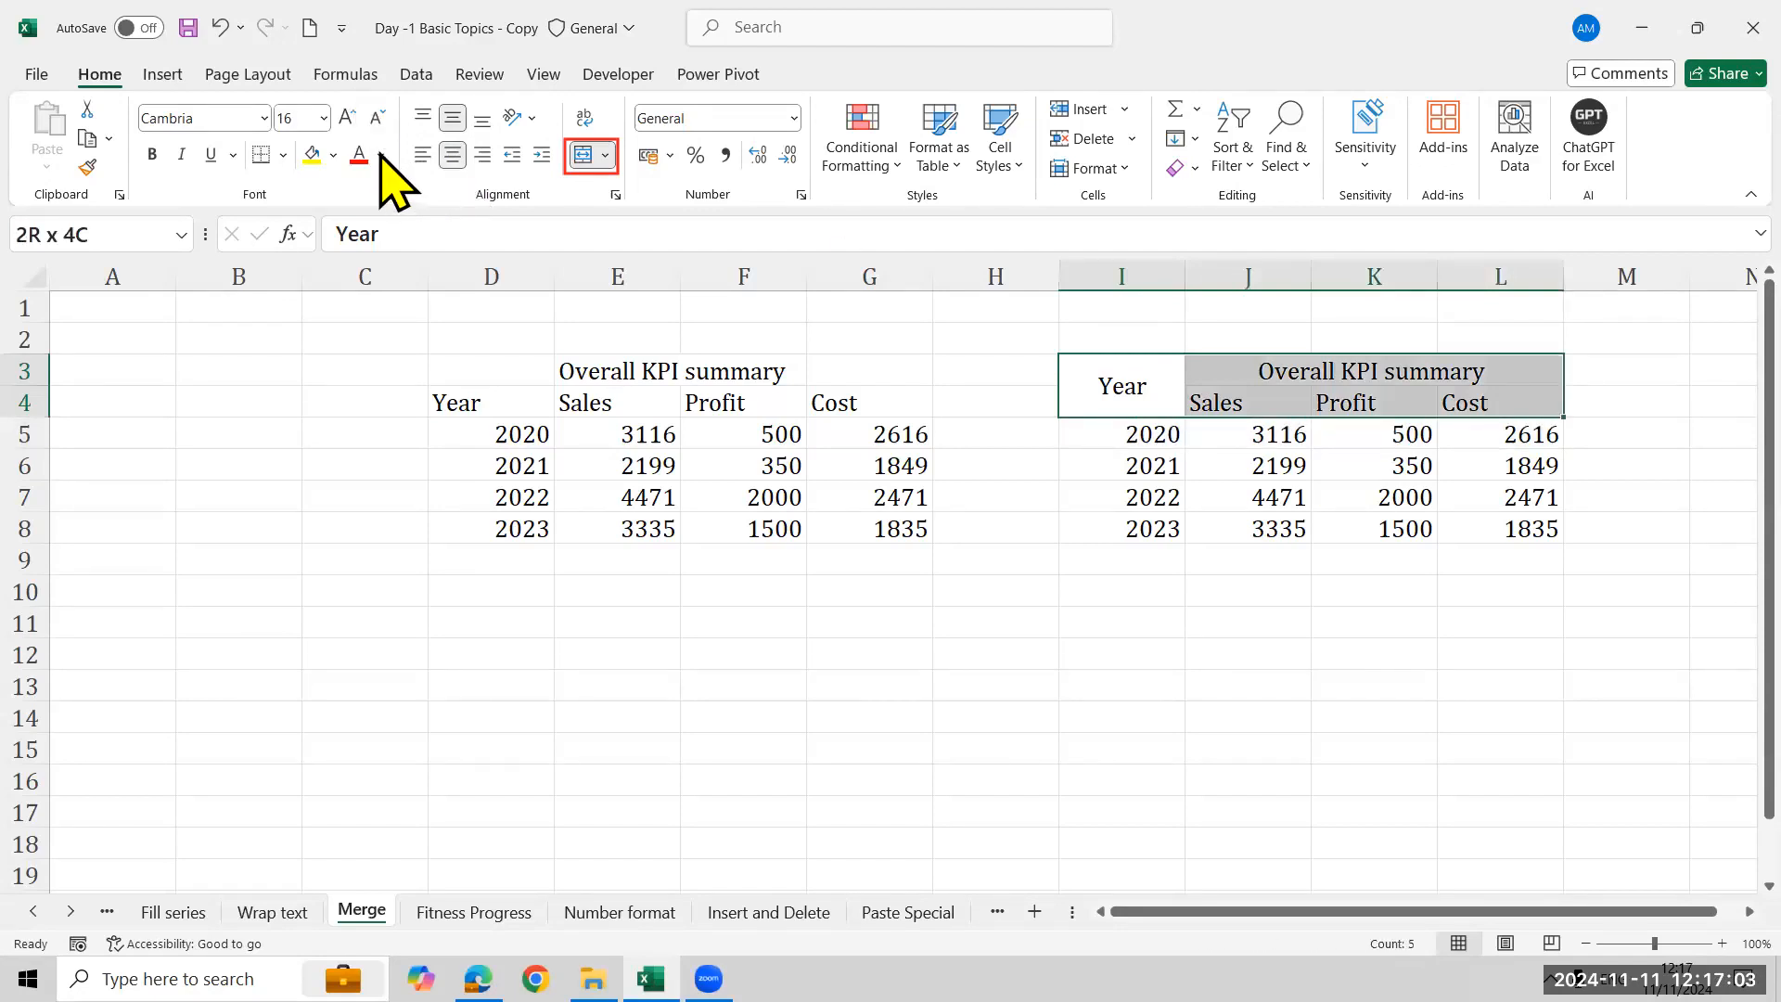
left_click(313, 155)
left_click(381, 155)
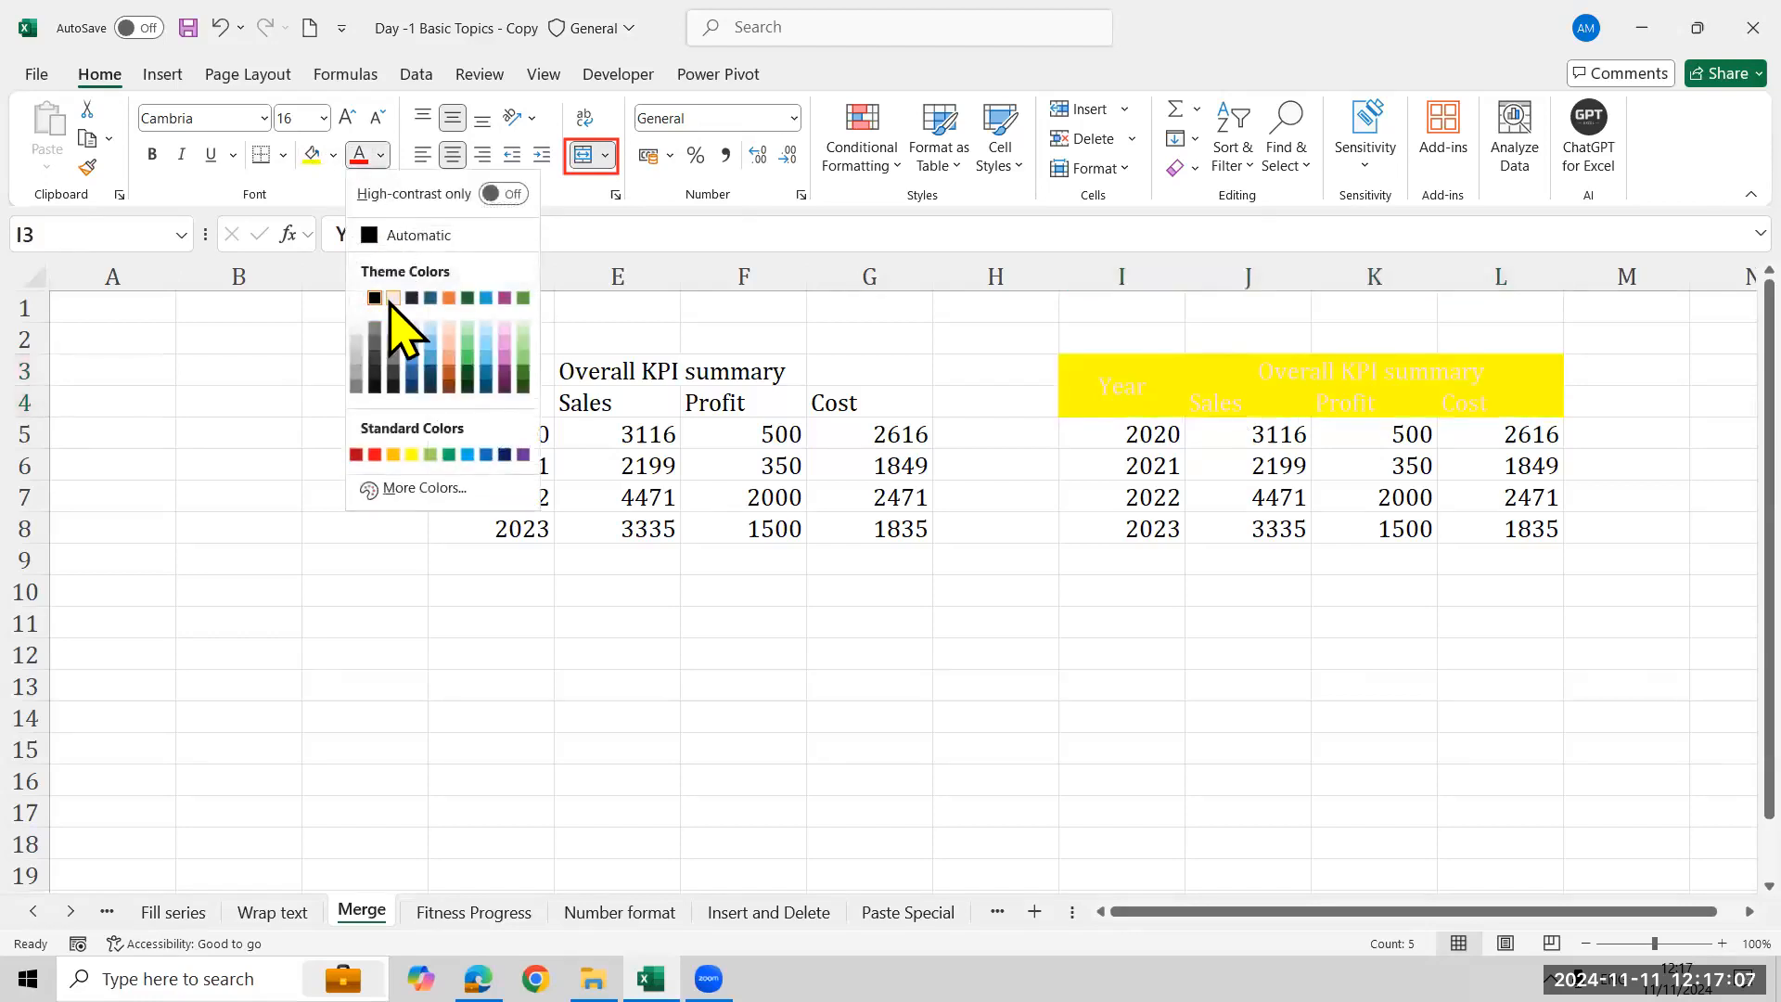
left_click(394, 298)
left_click(333, 155)
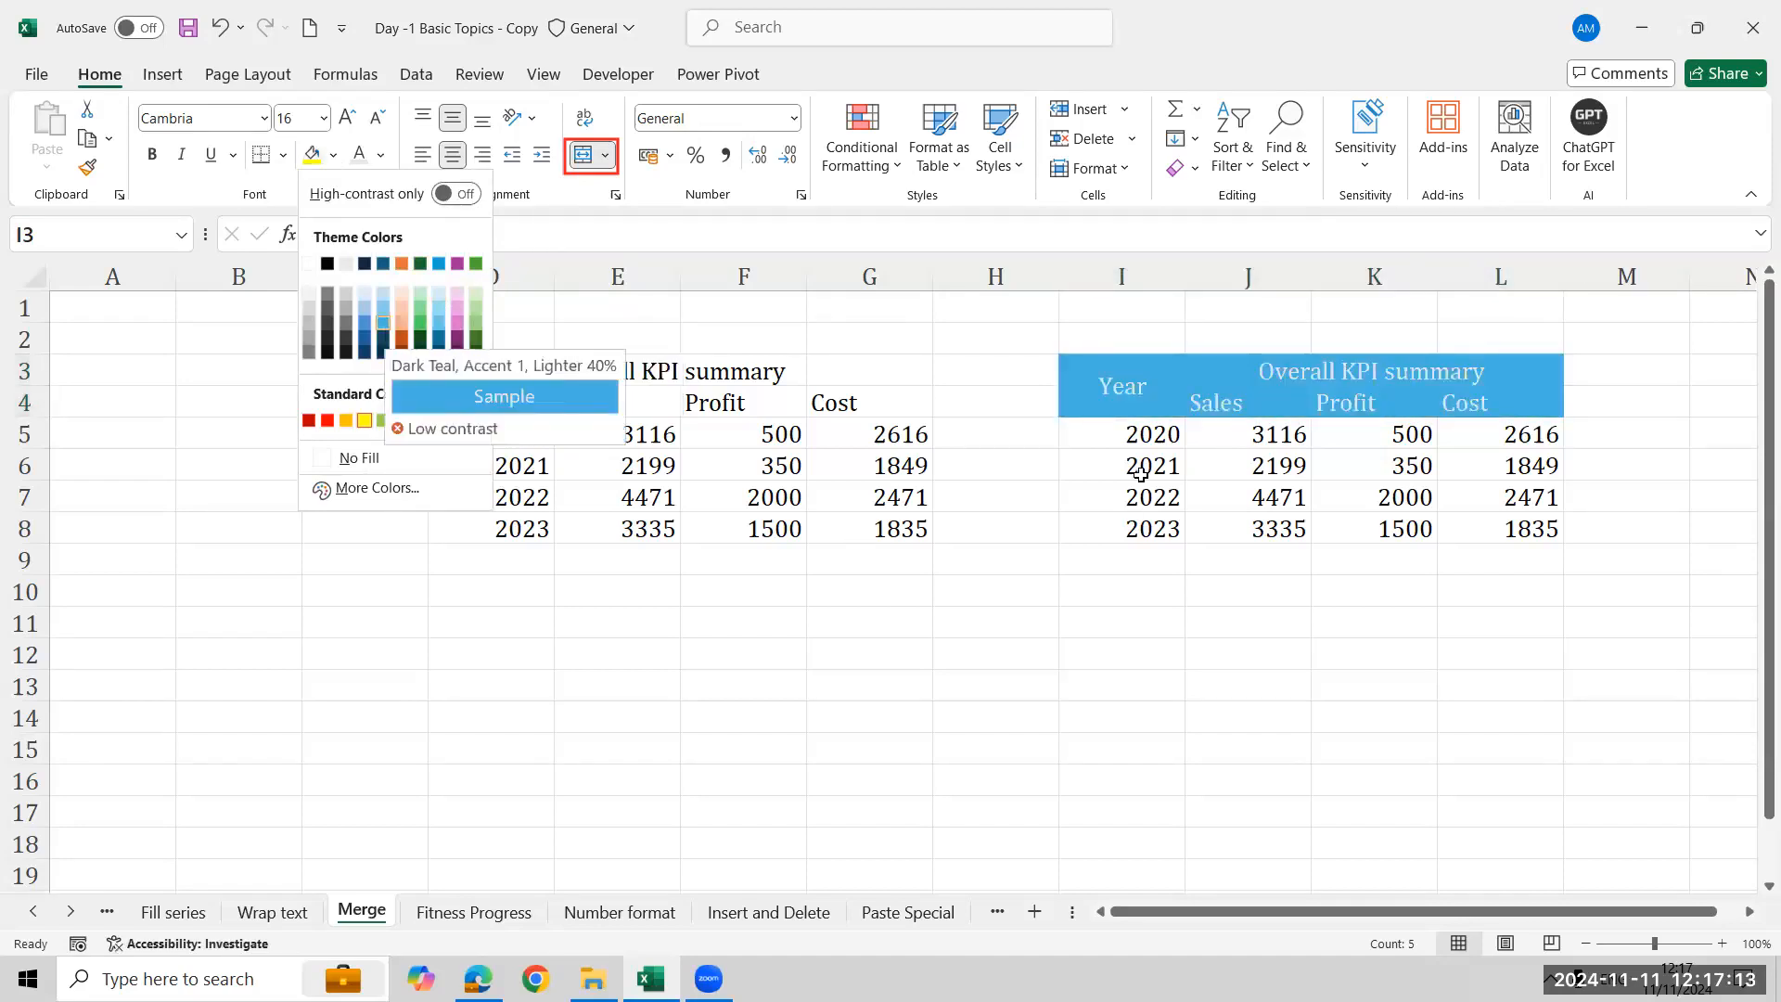
left_click(383, 322)
- Apply All Borders to the whole table range I3:L8
left_click(1140, 438)
key("ctrl+shift+Right")
key("Up")
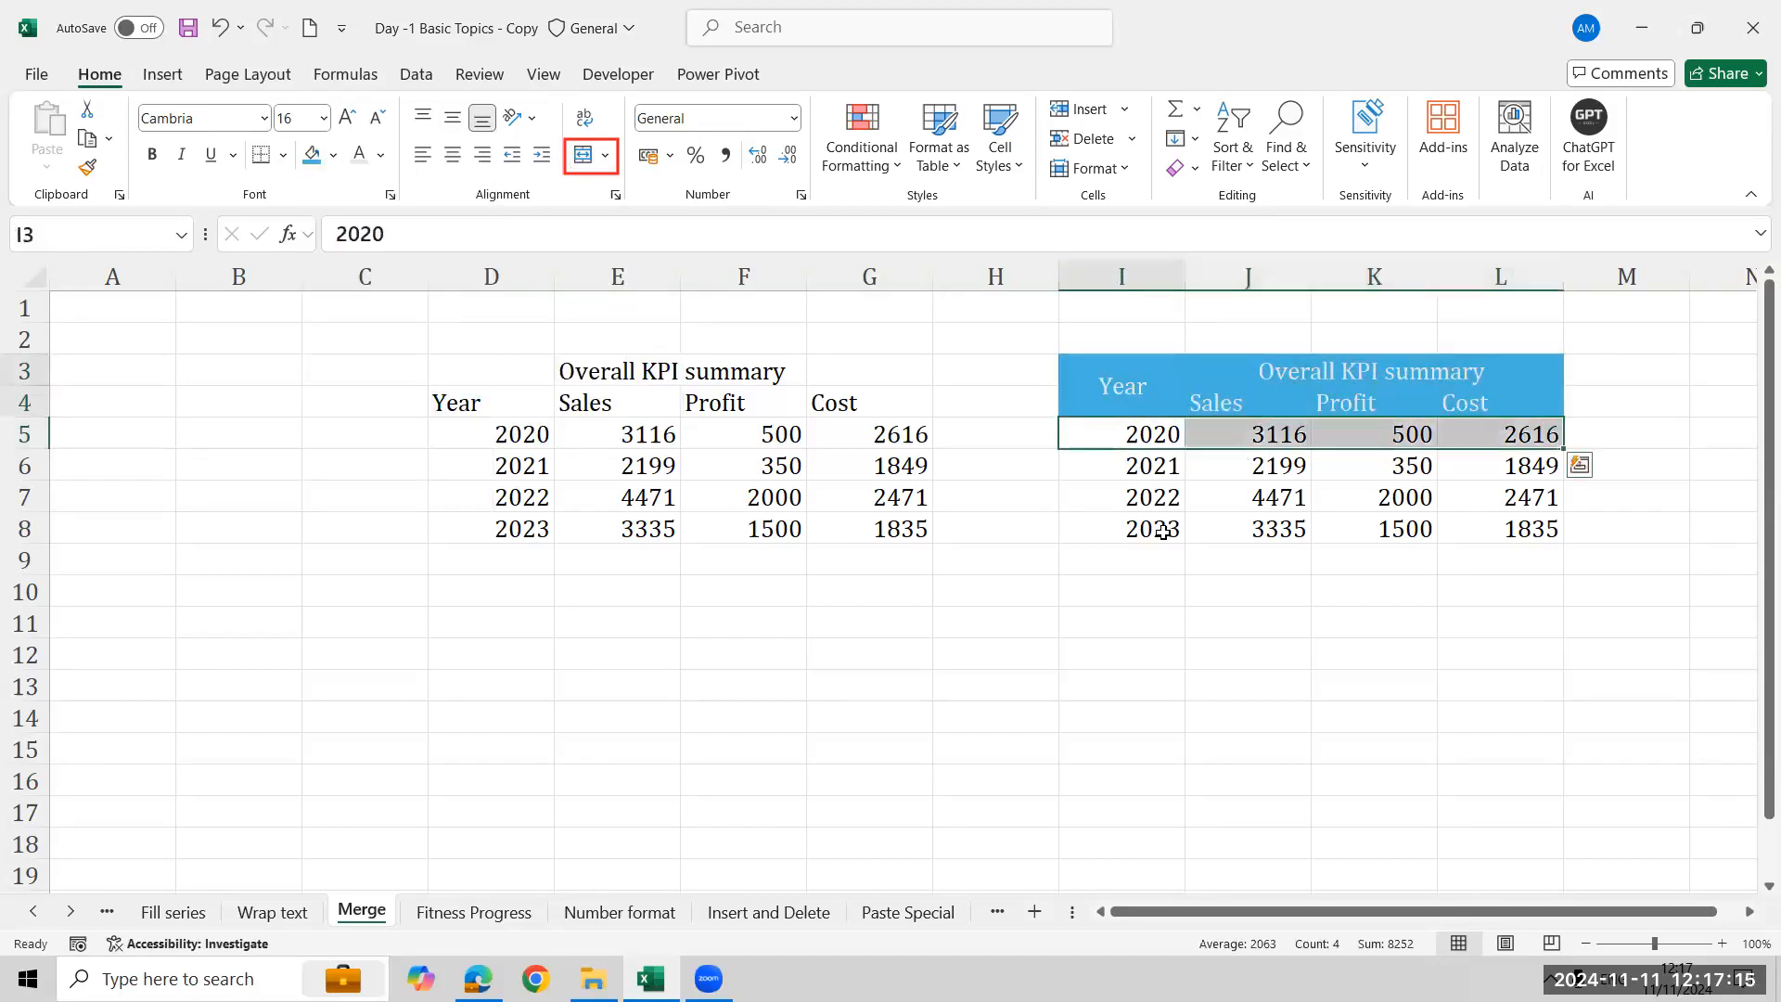
key("Up")
key("Down")
key("ctrl+shift+Right")
key("ctrl+shift+Down")
key("ctrl+shift+Down")
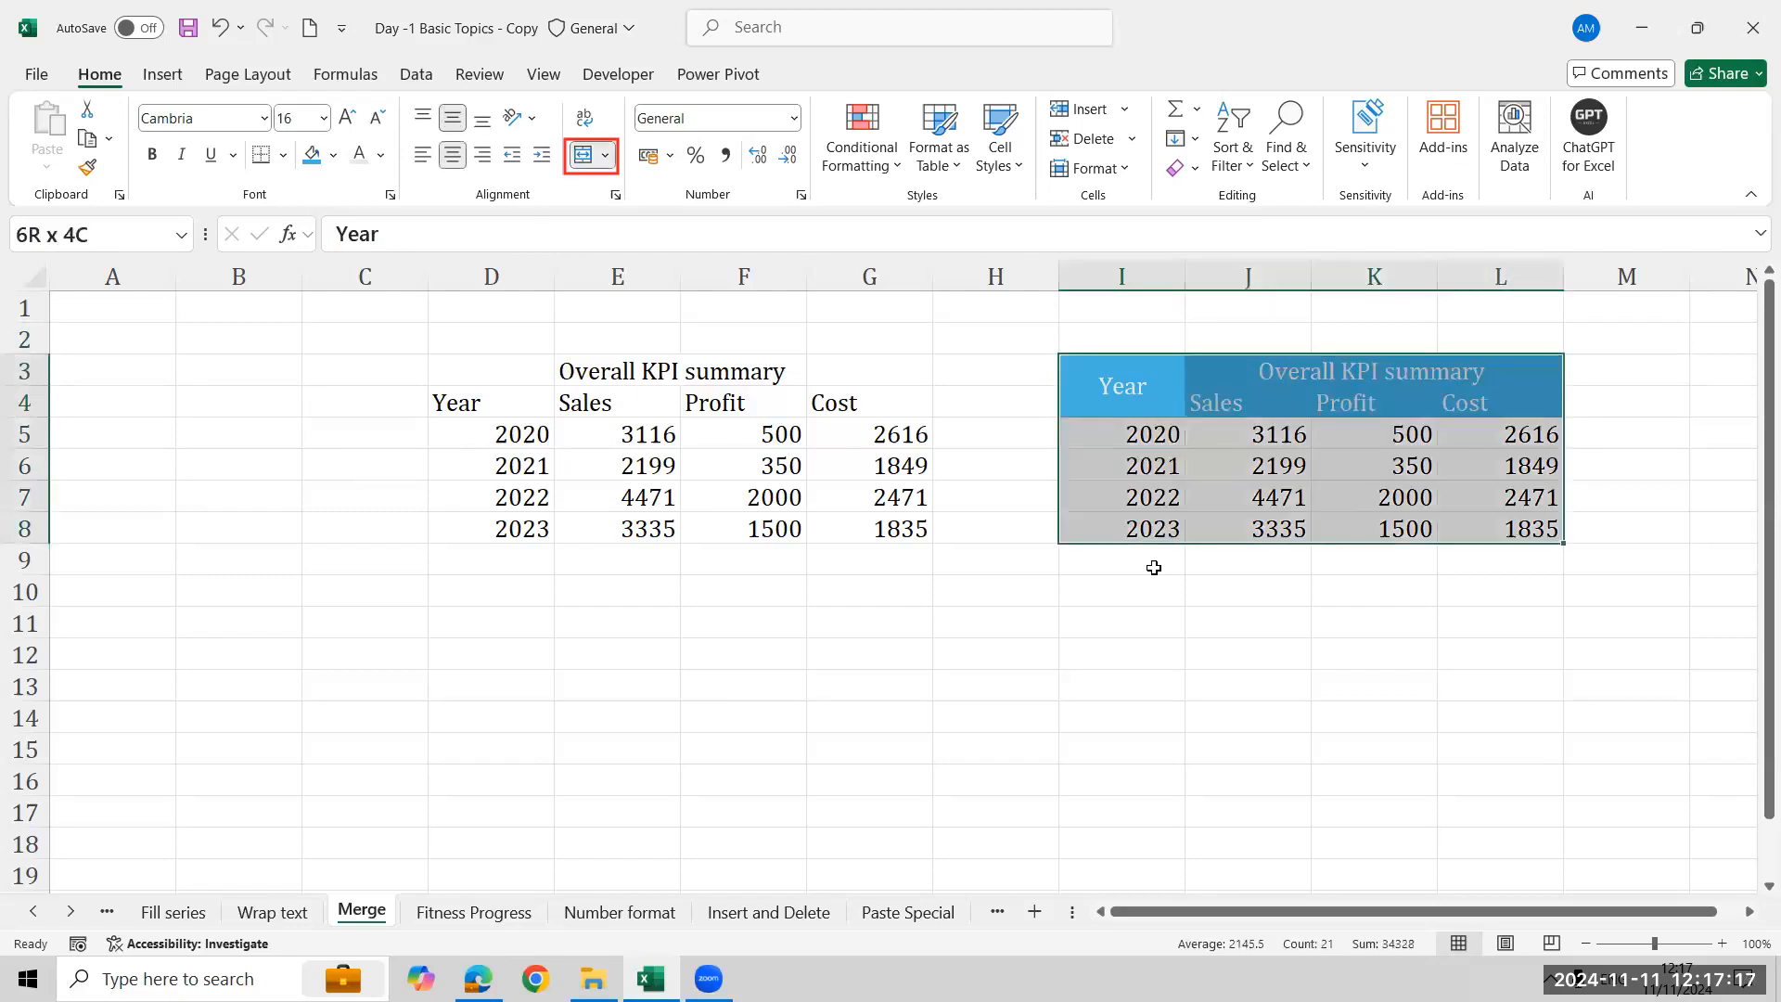
key("alt+h")
key("b")
key("a")
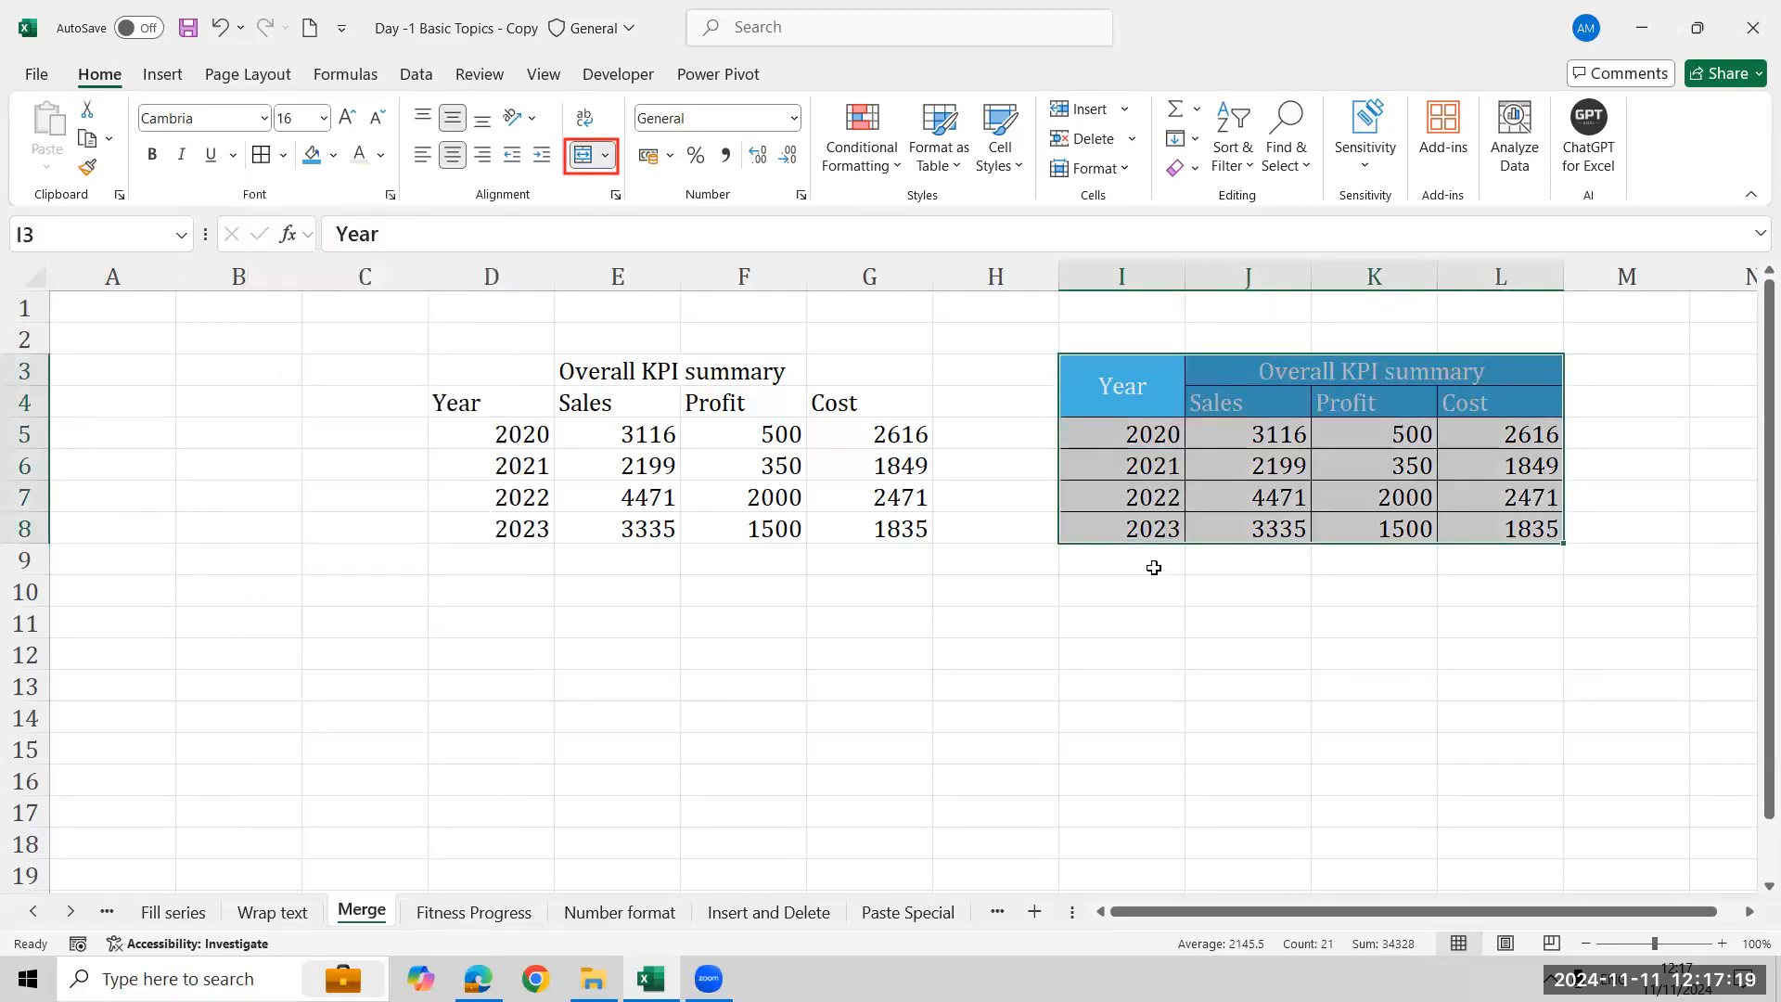
- Center the Sales, Profit and Cost headers and their values in J4:L8 horizontally
key("Down")
key("Right")
key("Up")
key("ctrl+shift+Down")
key("ctrl+shift+Right")
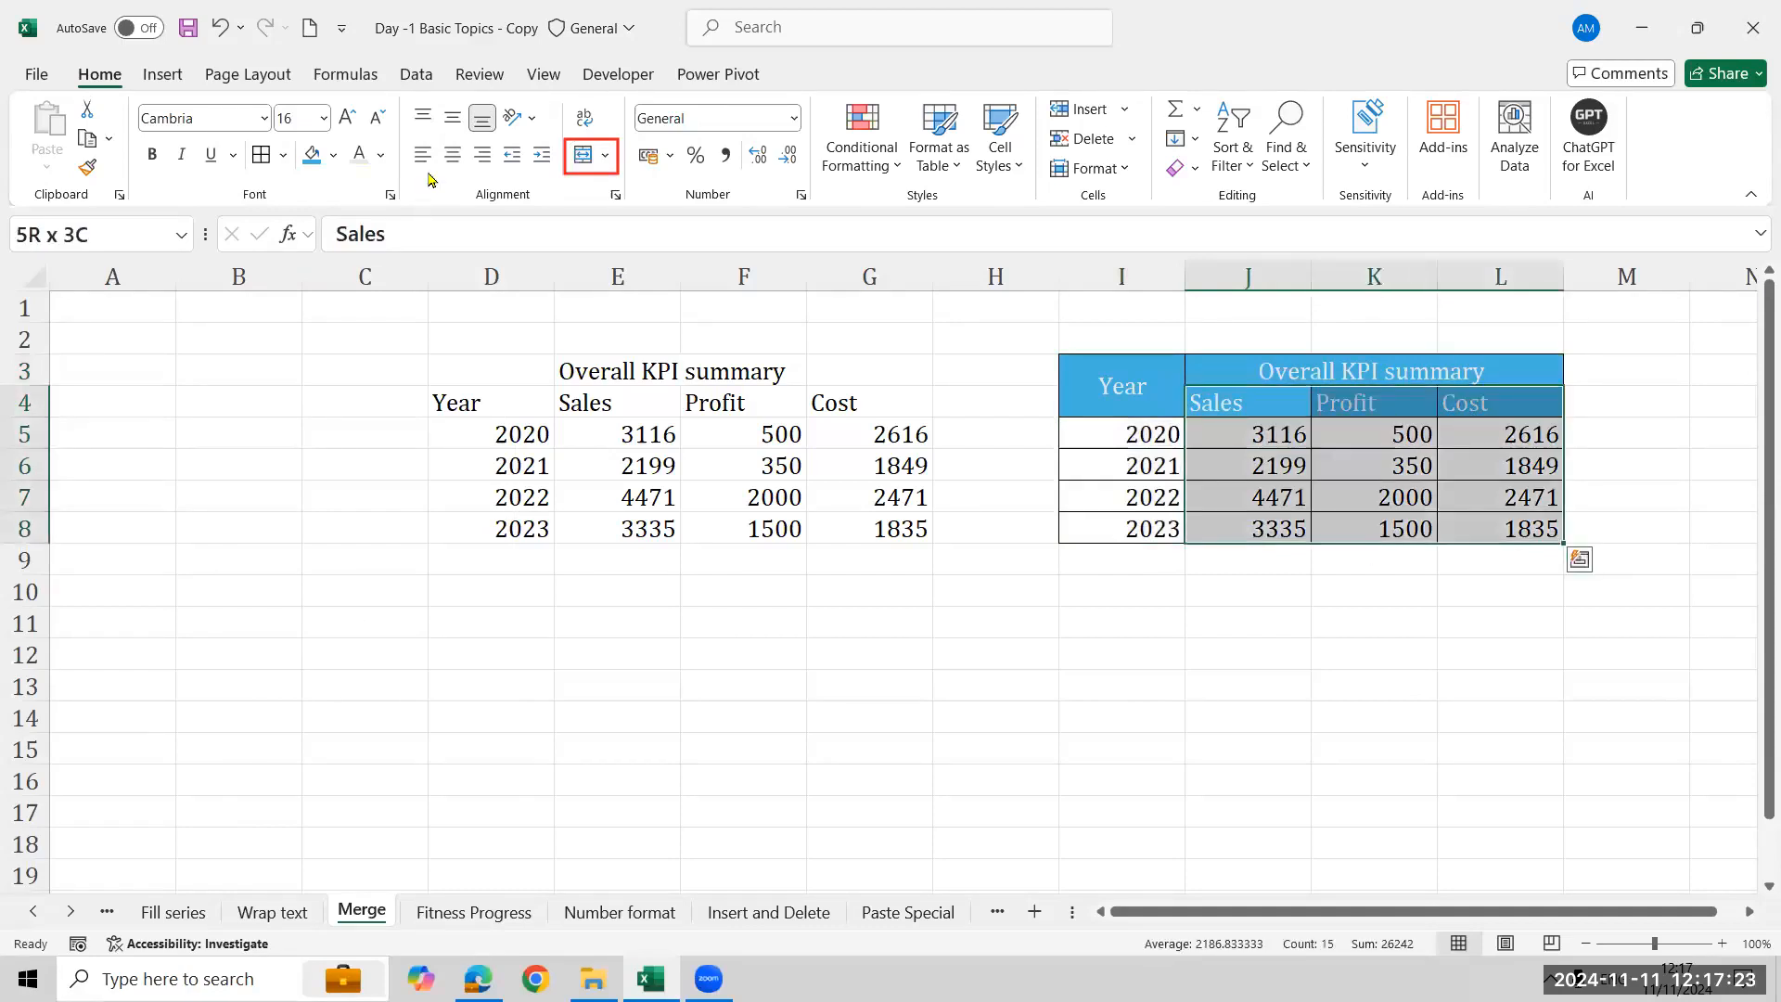
left_click(448, 160)
left_click(380, 155)
left_click(250, 401)
- Change the fill of the I3:L4 header rows to a gray theme shade
left_click(1152, 368)
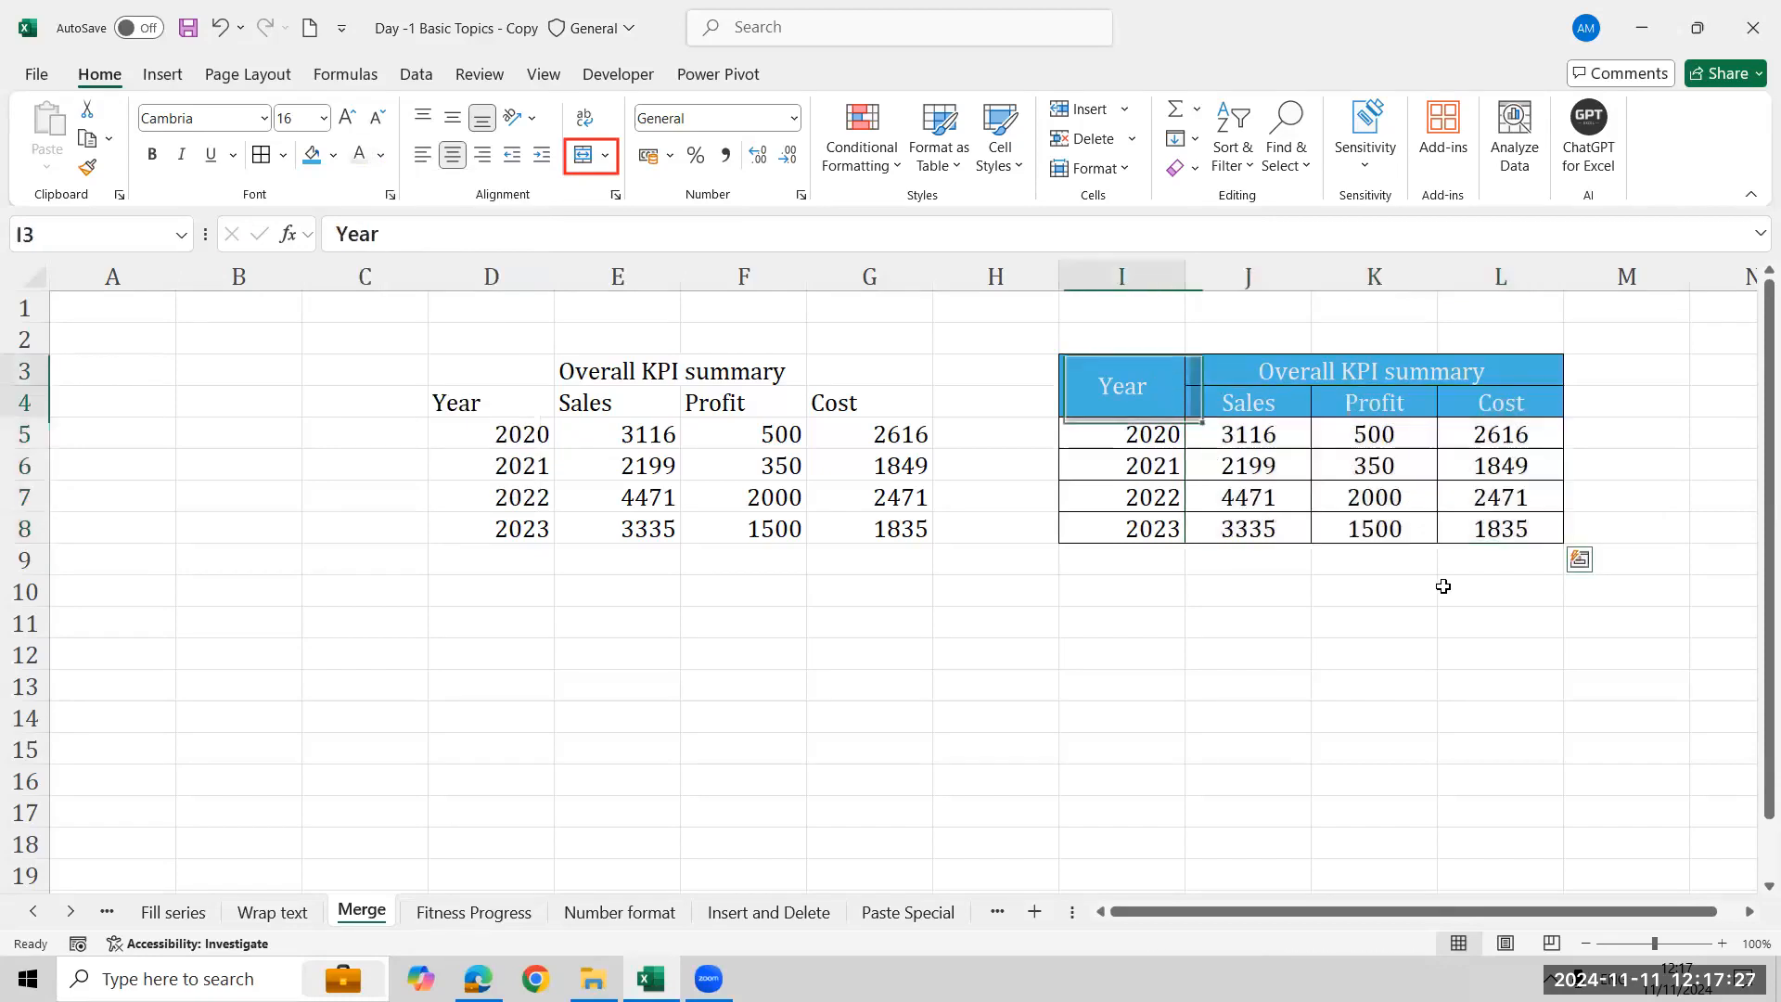
key("shift+Right")
key("shift+Right")
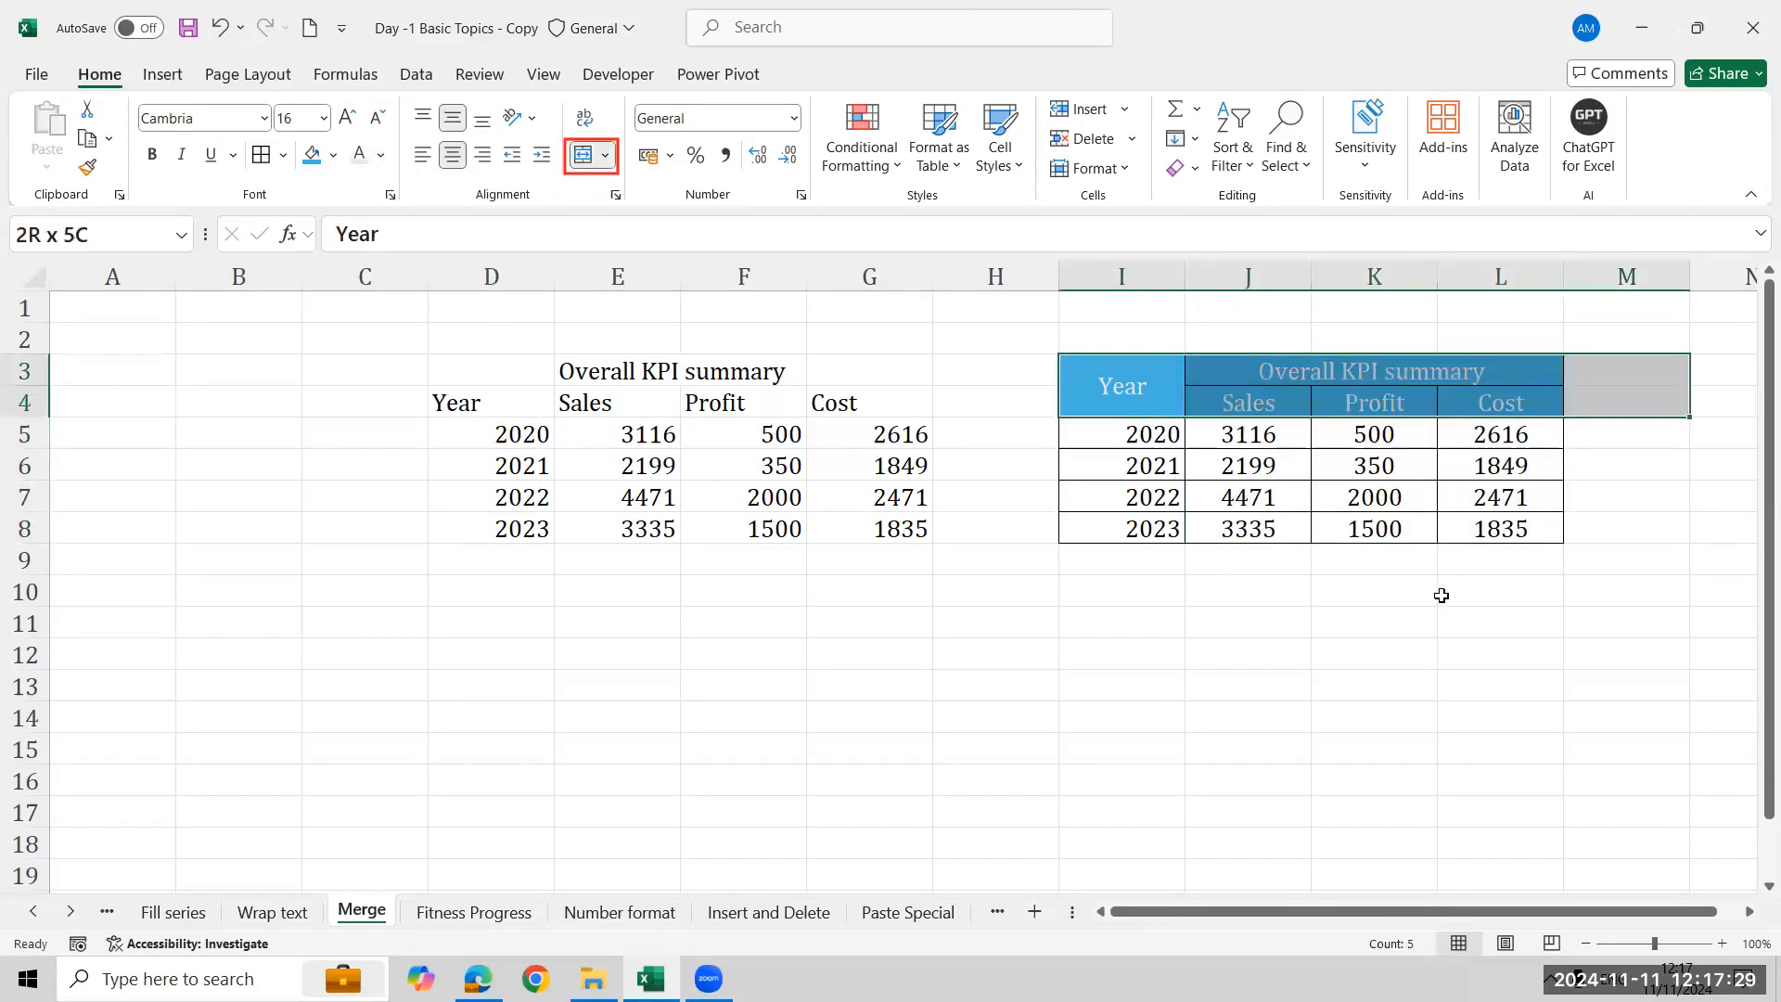
key("shift+Left")
left_click(333, 155)
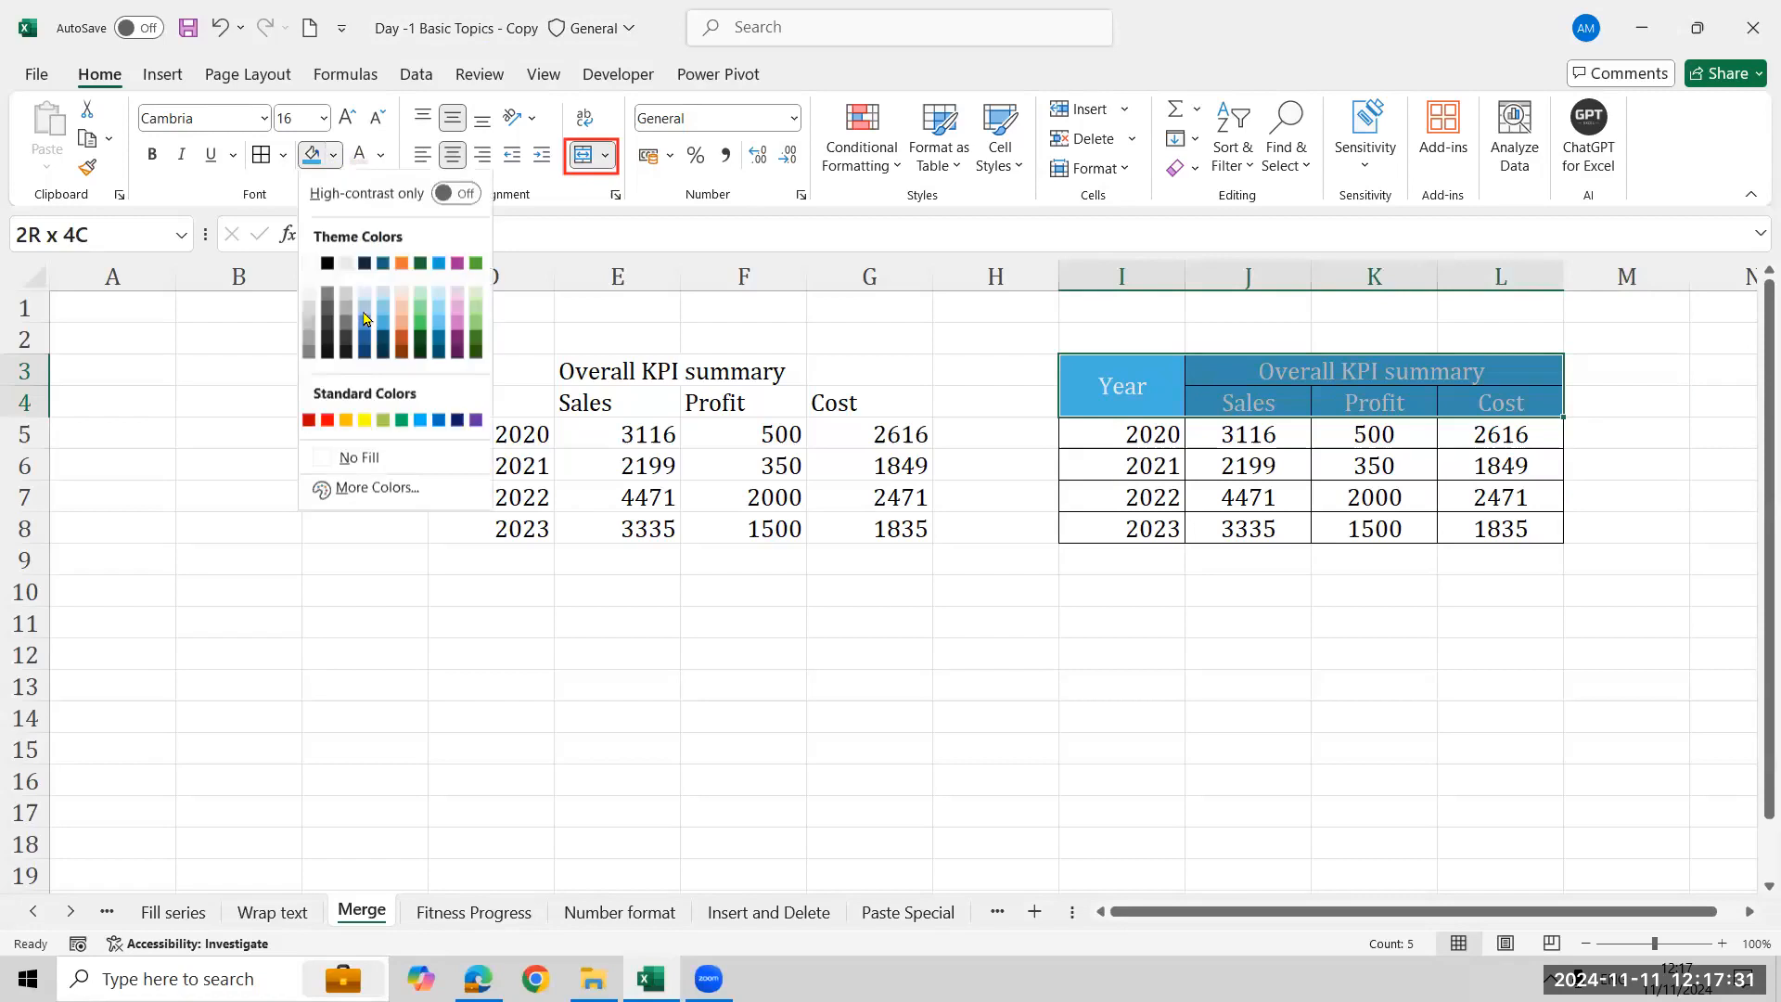
left_click(346, 316)
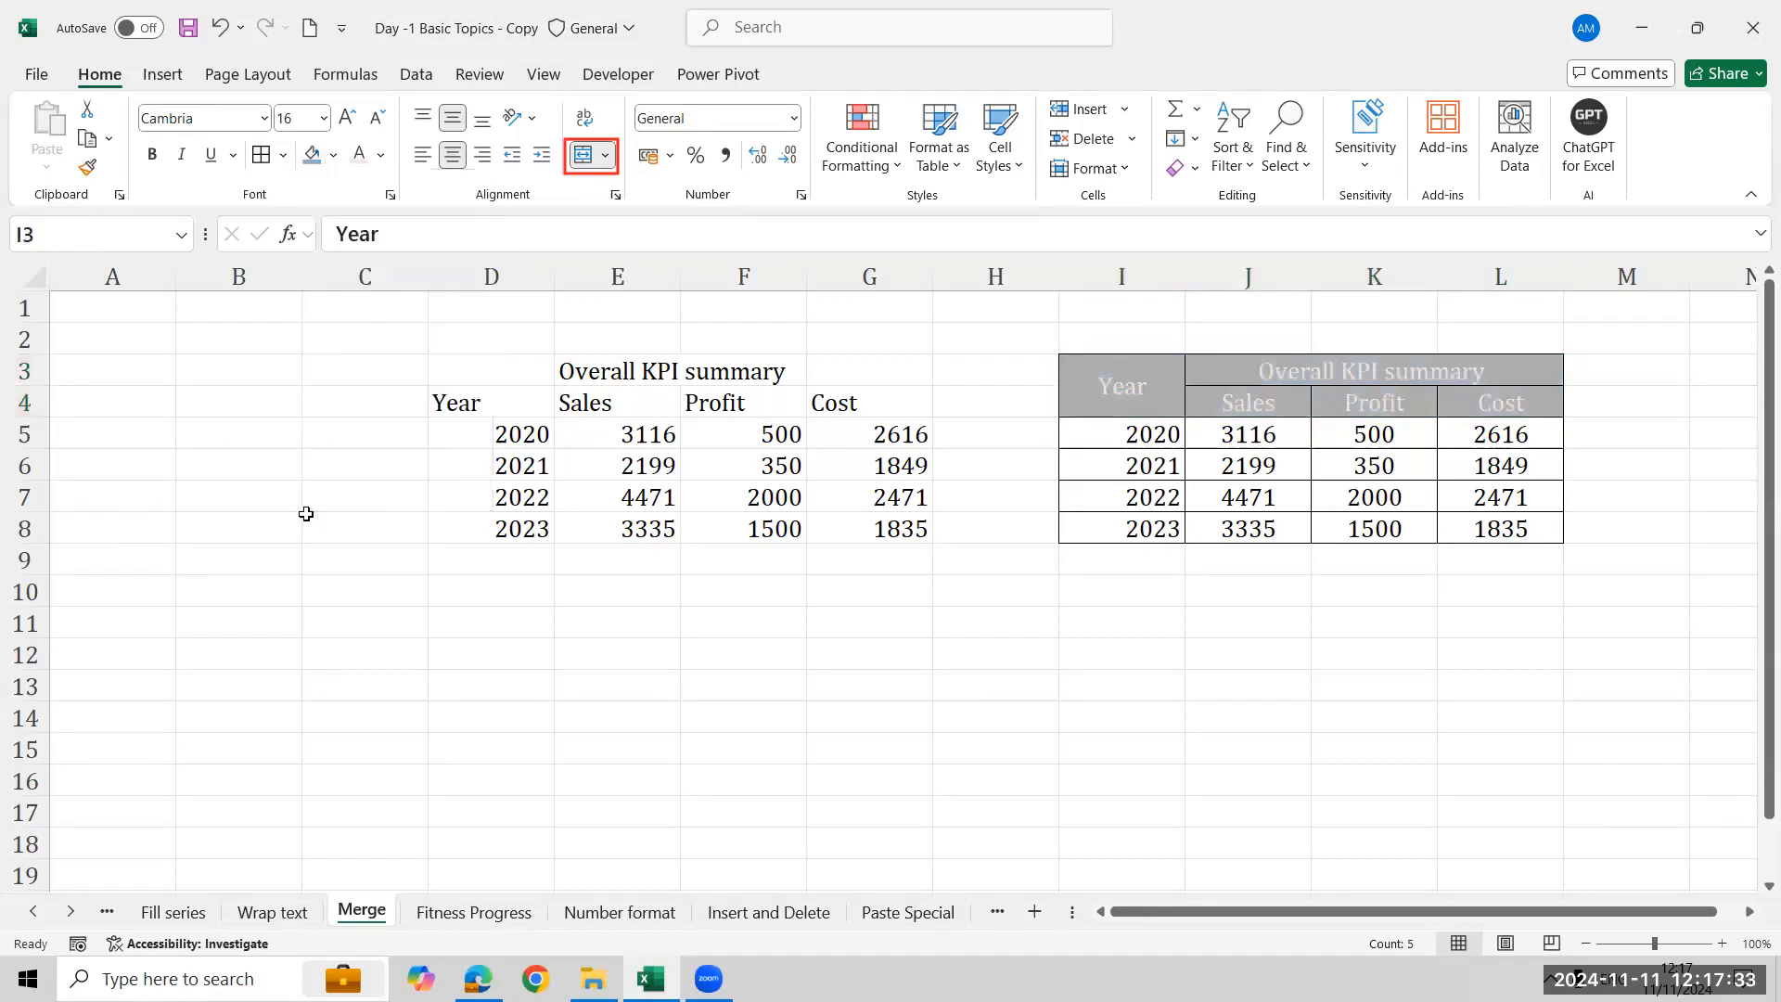
- Merge and center the Overall KPI summary title across E3:G3 in the left table
left_click(571, 432)
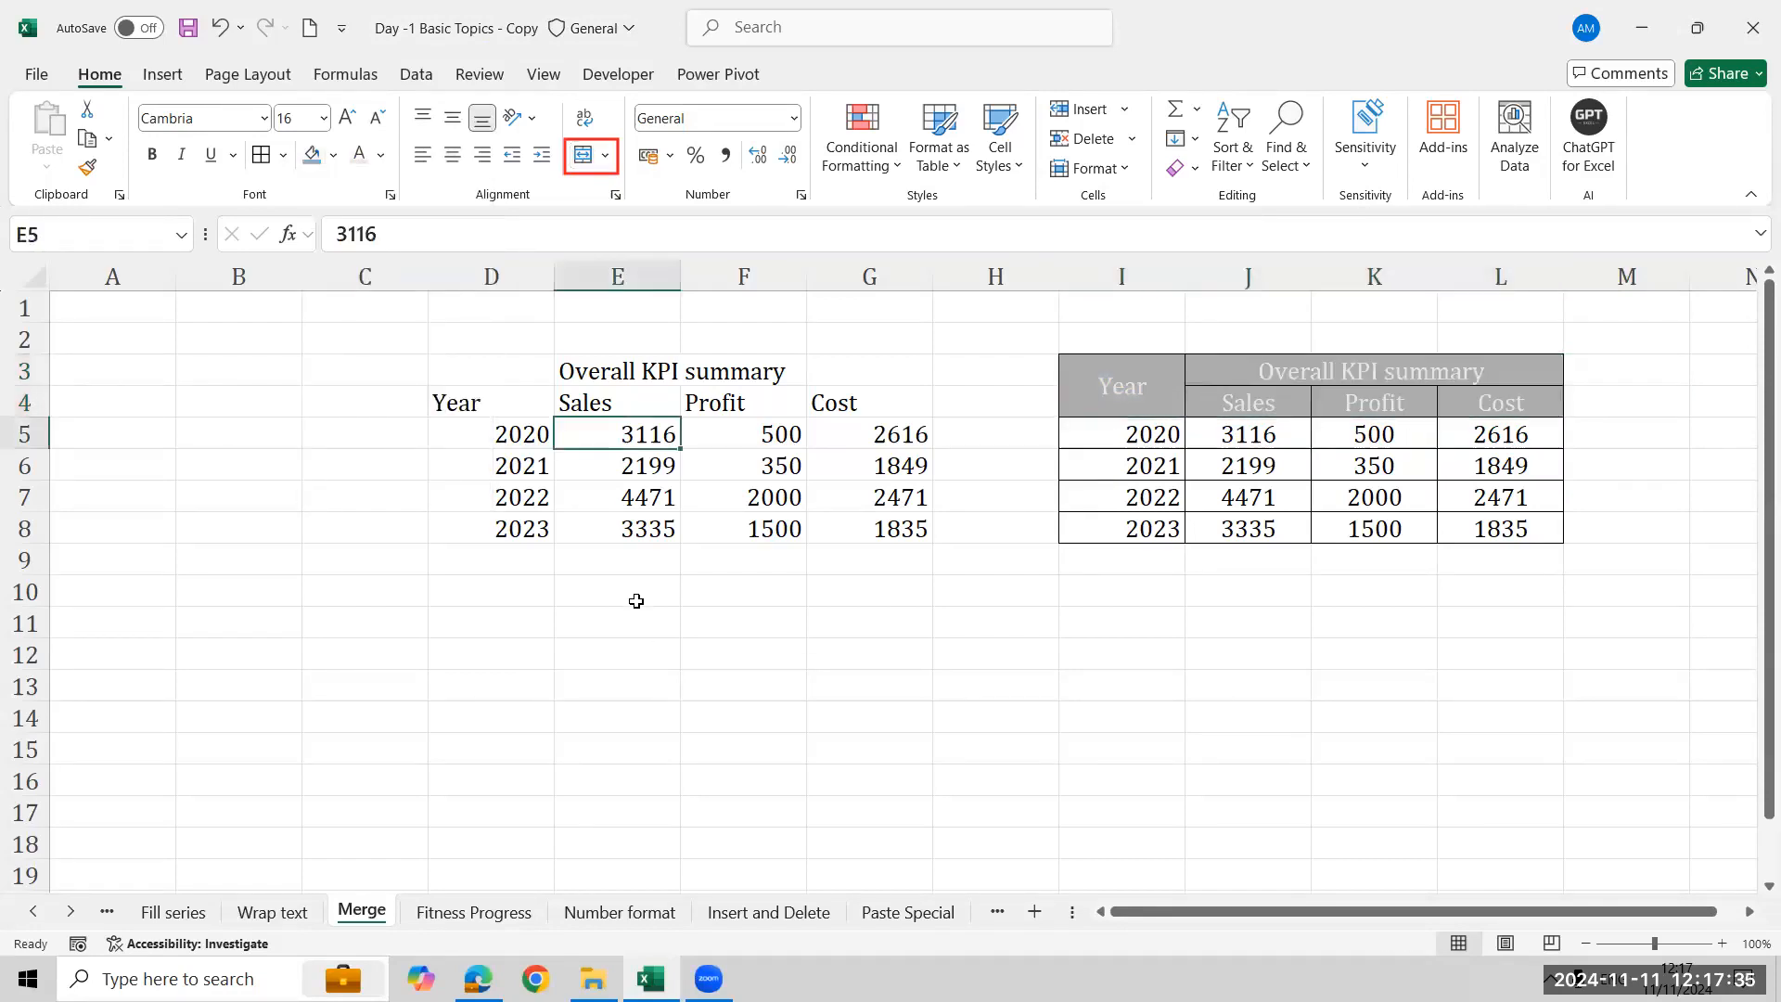
left_click(638, 365)
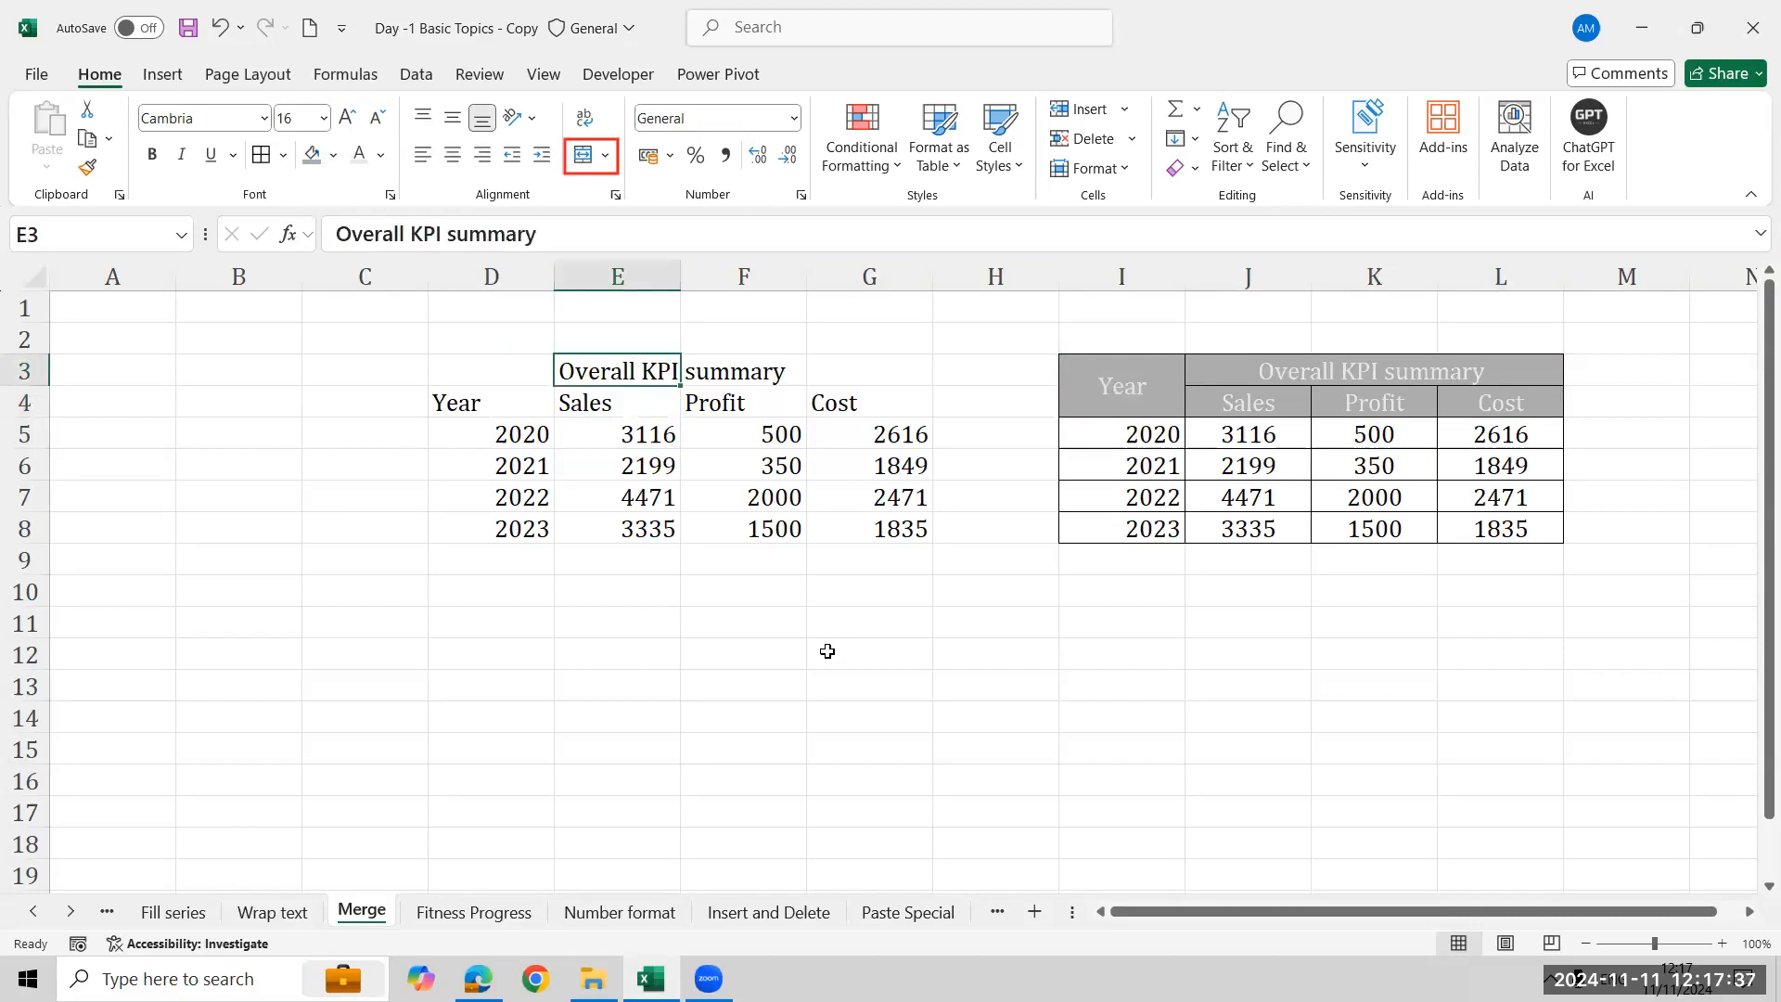
key("shift+Right")
key("shift+Right")
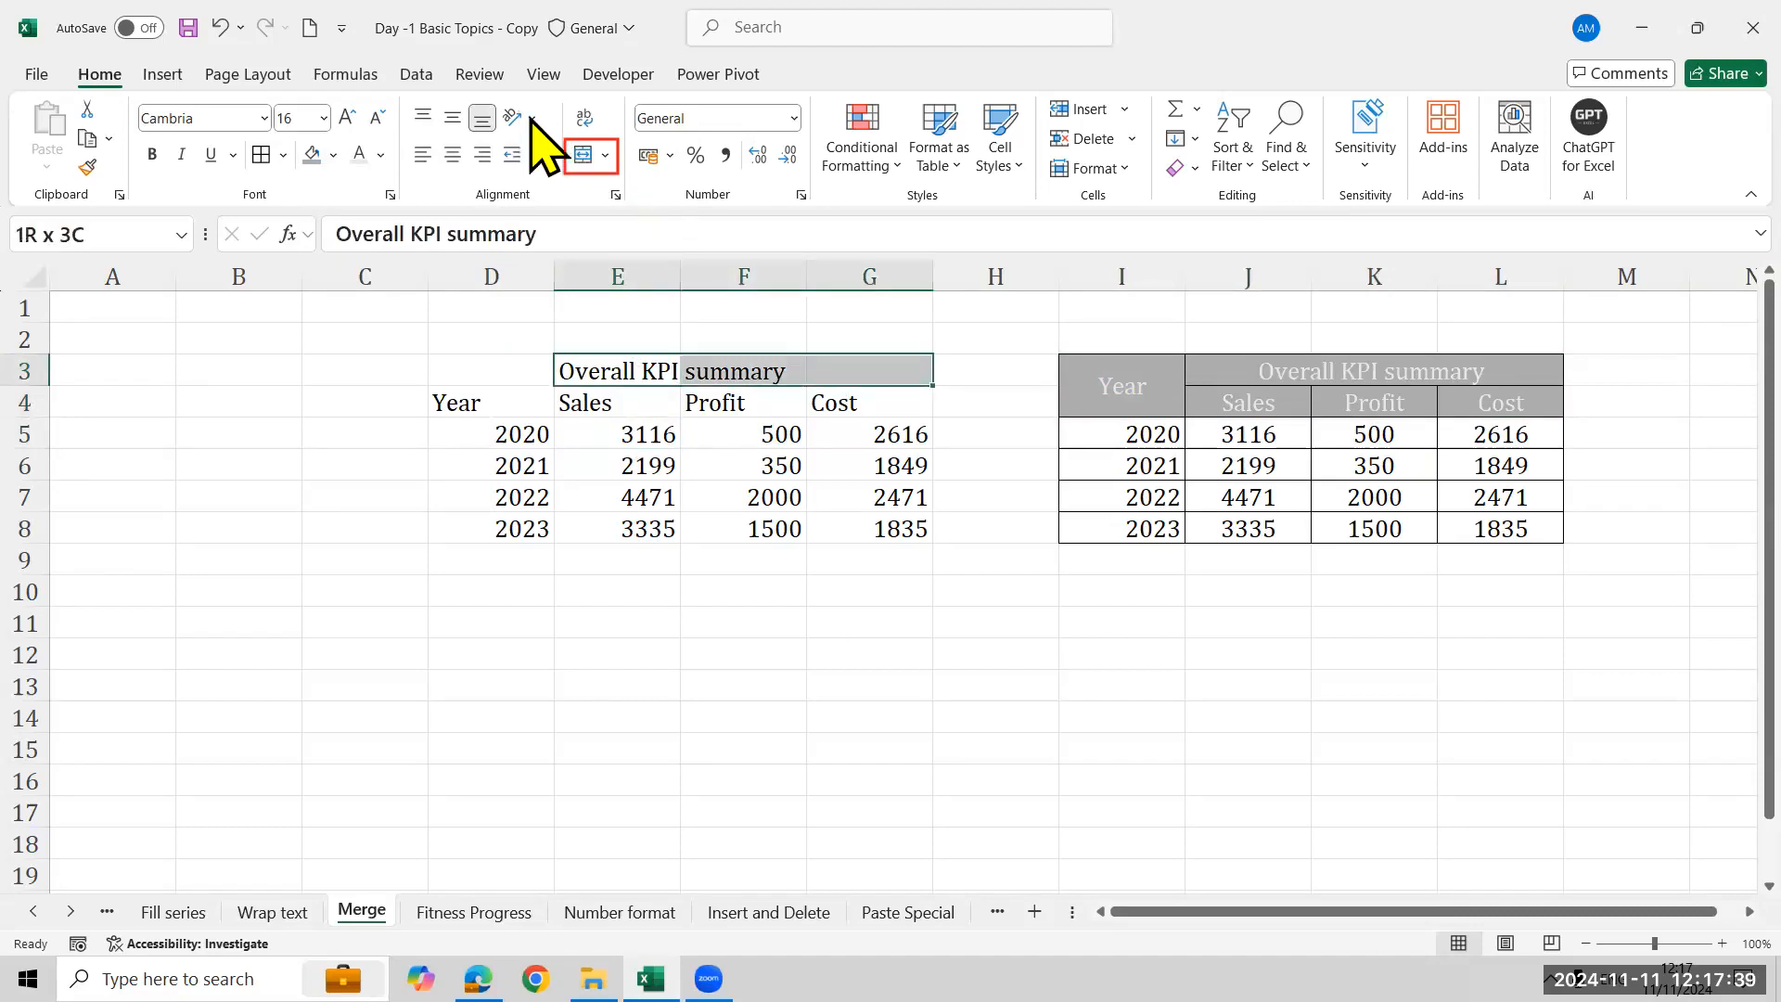
left_click(592, 153)
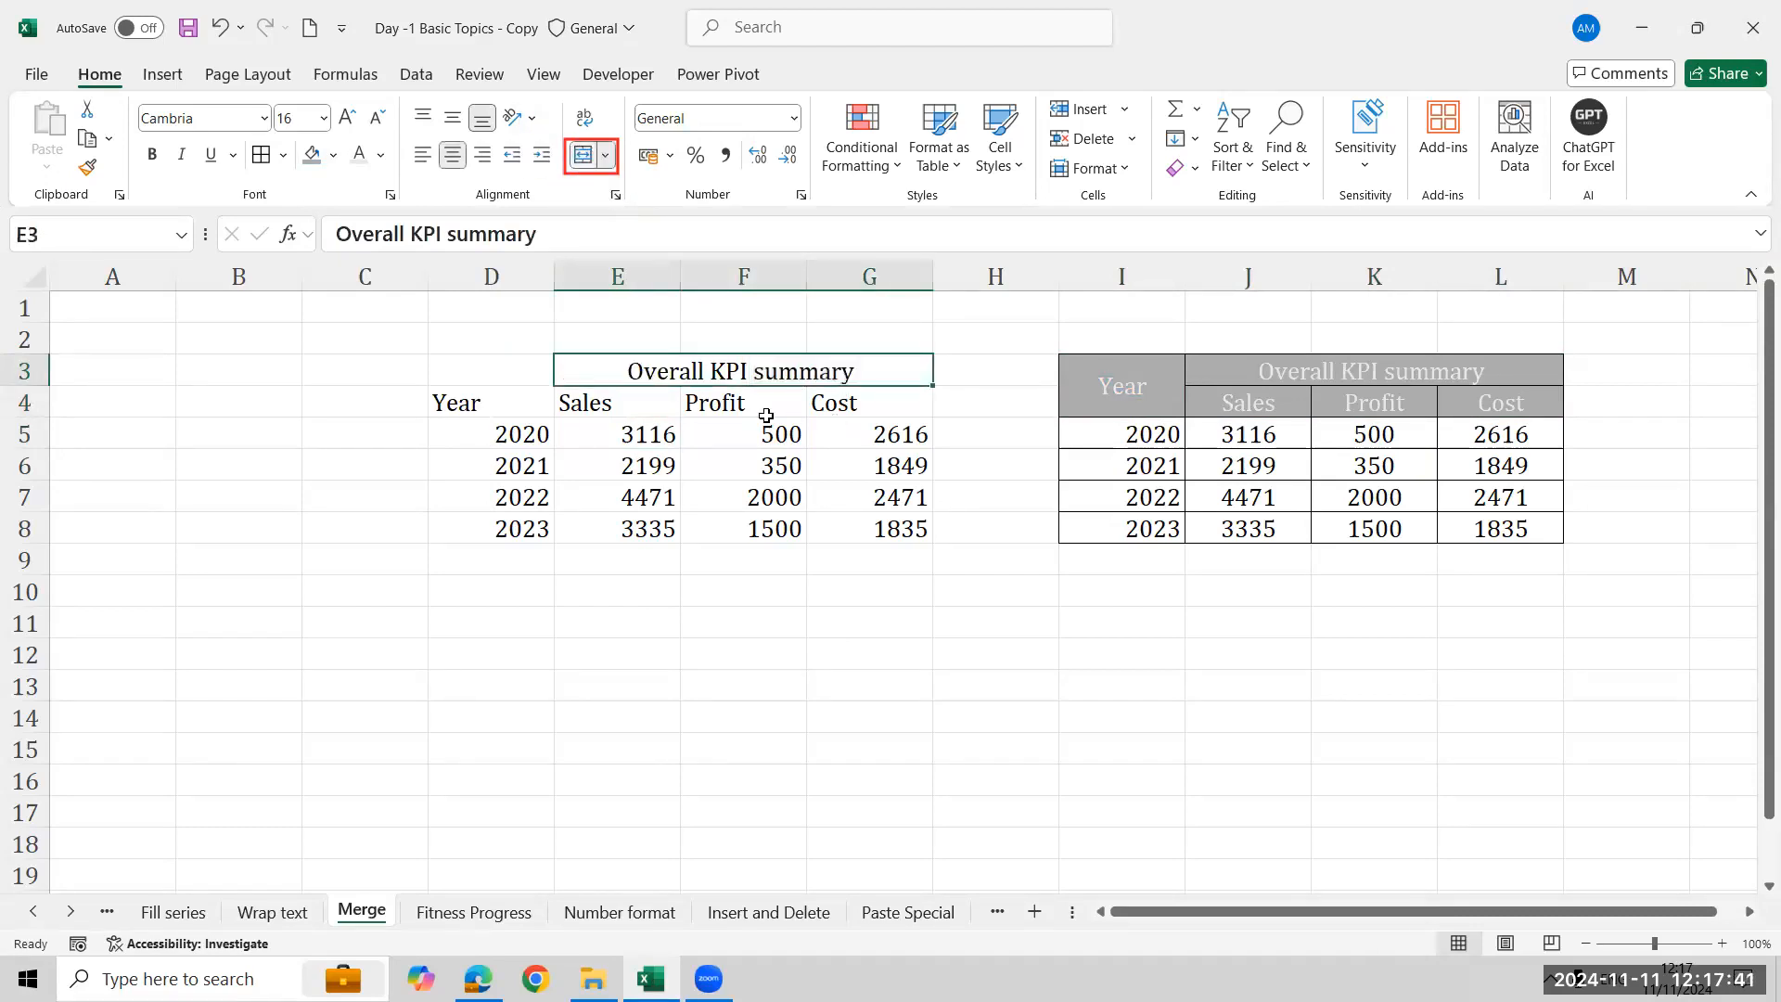
- Merge and center the Year header across D3:D4 and align it to the middle
left_click(514, 357)
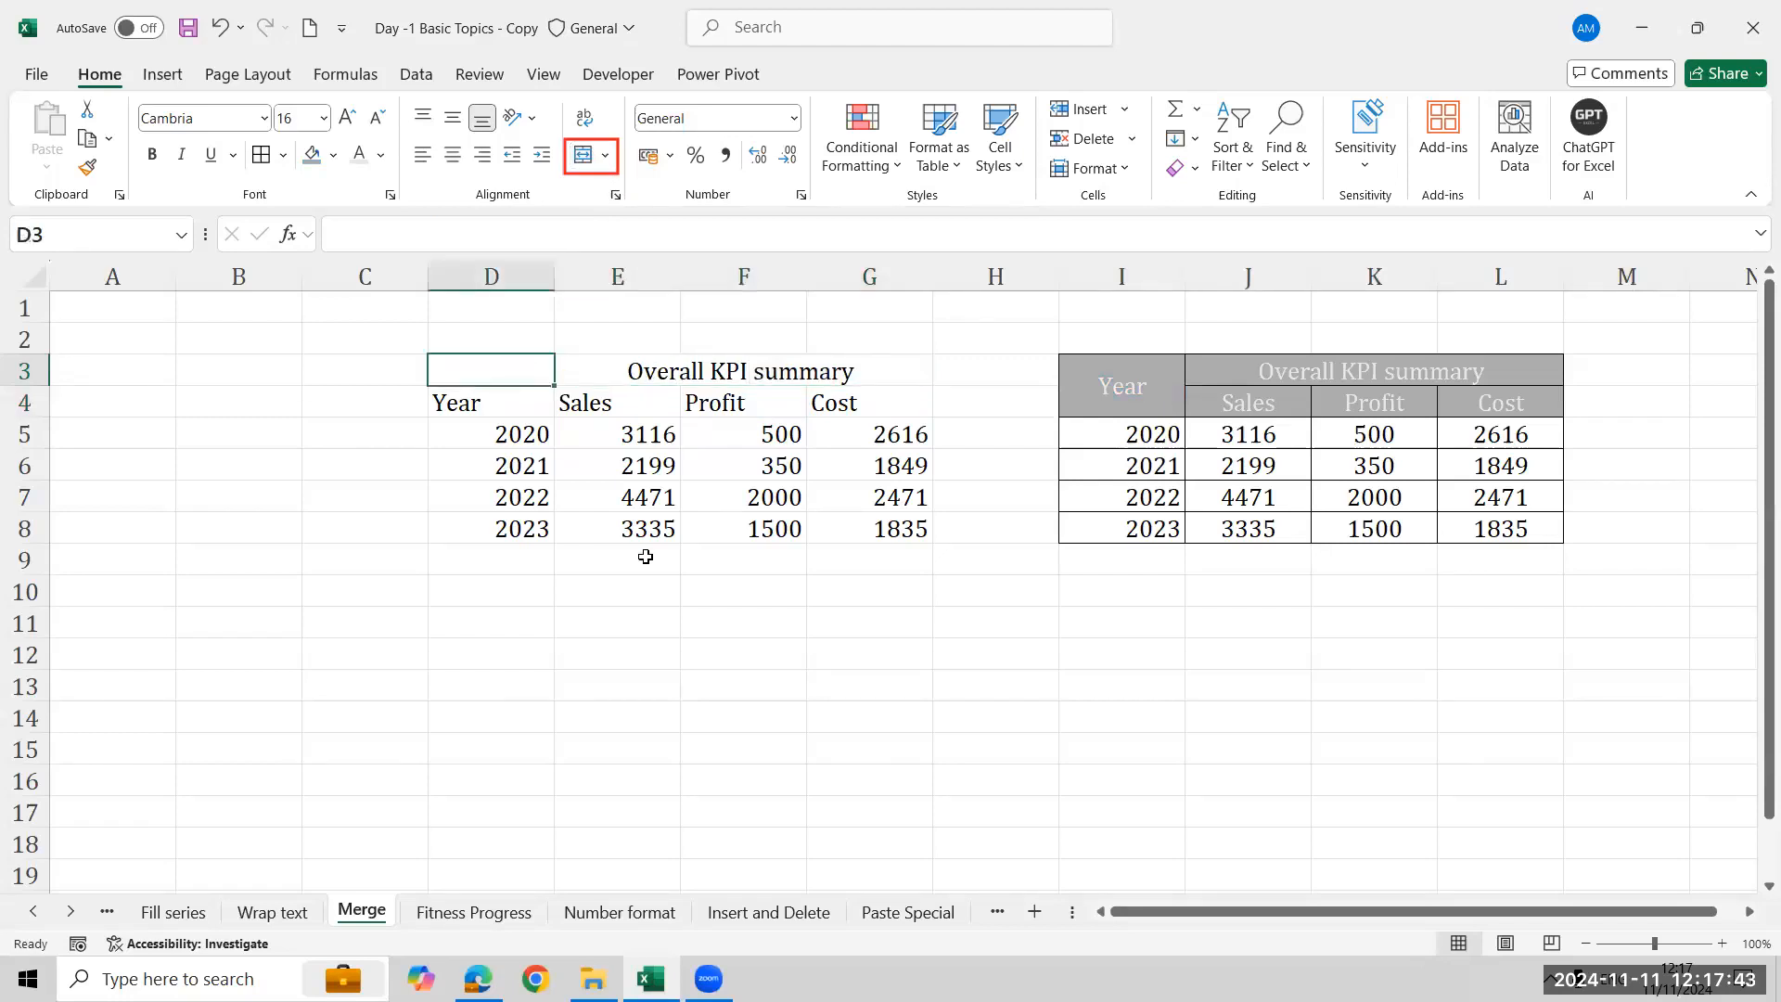
key("shift+Down")
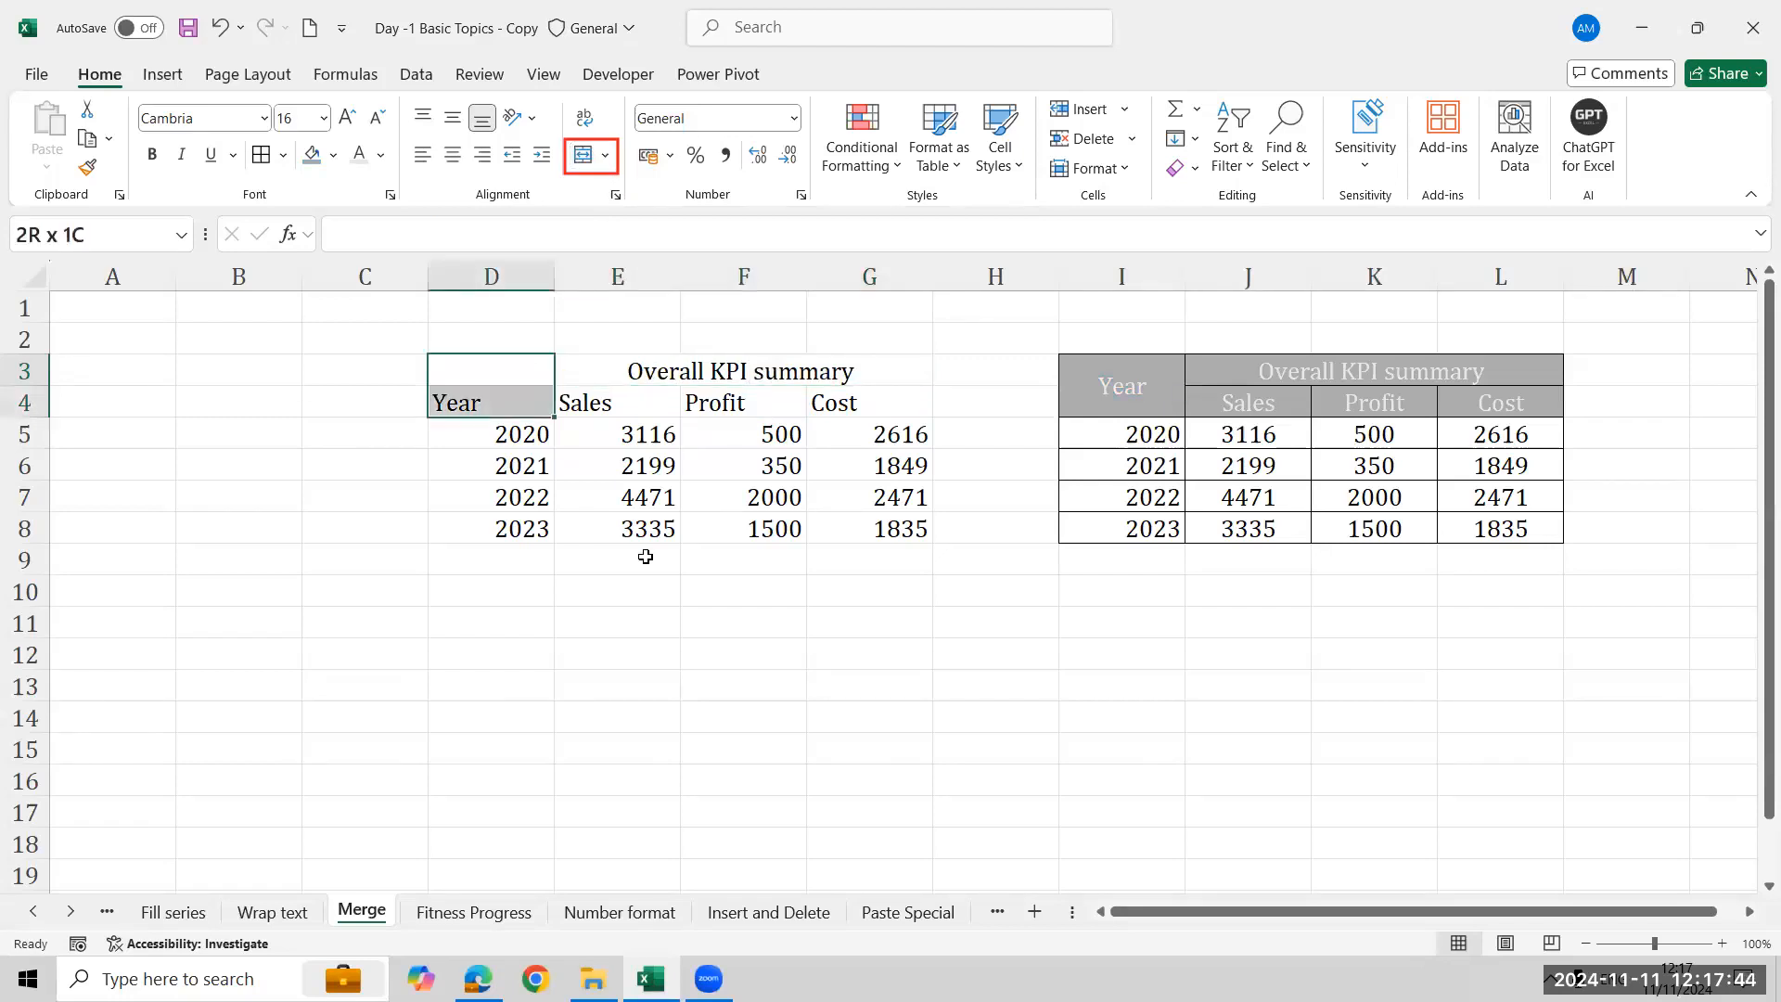
left_click(584, 157)
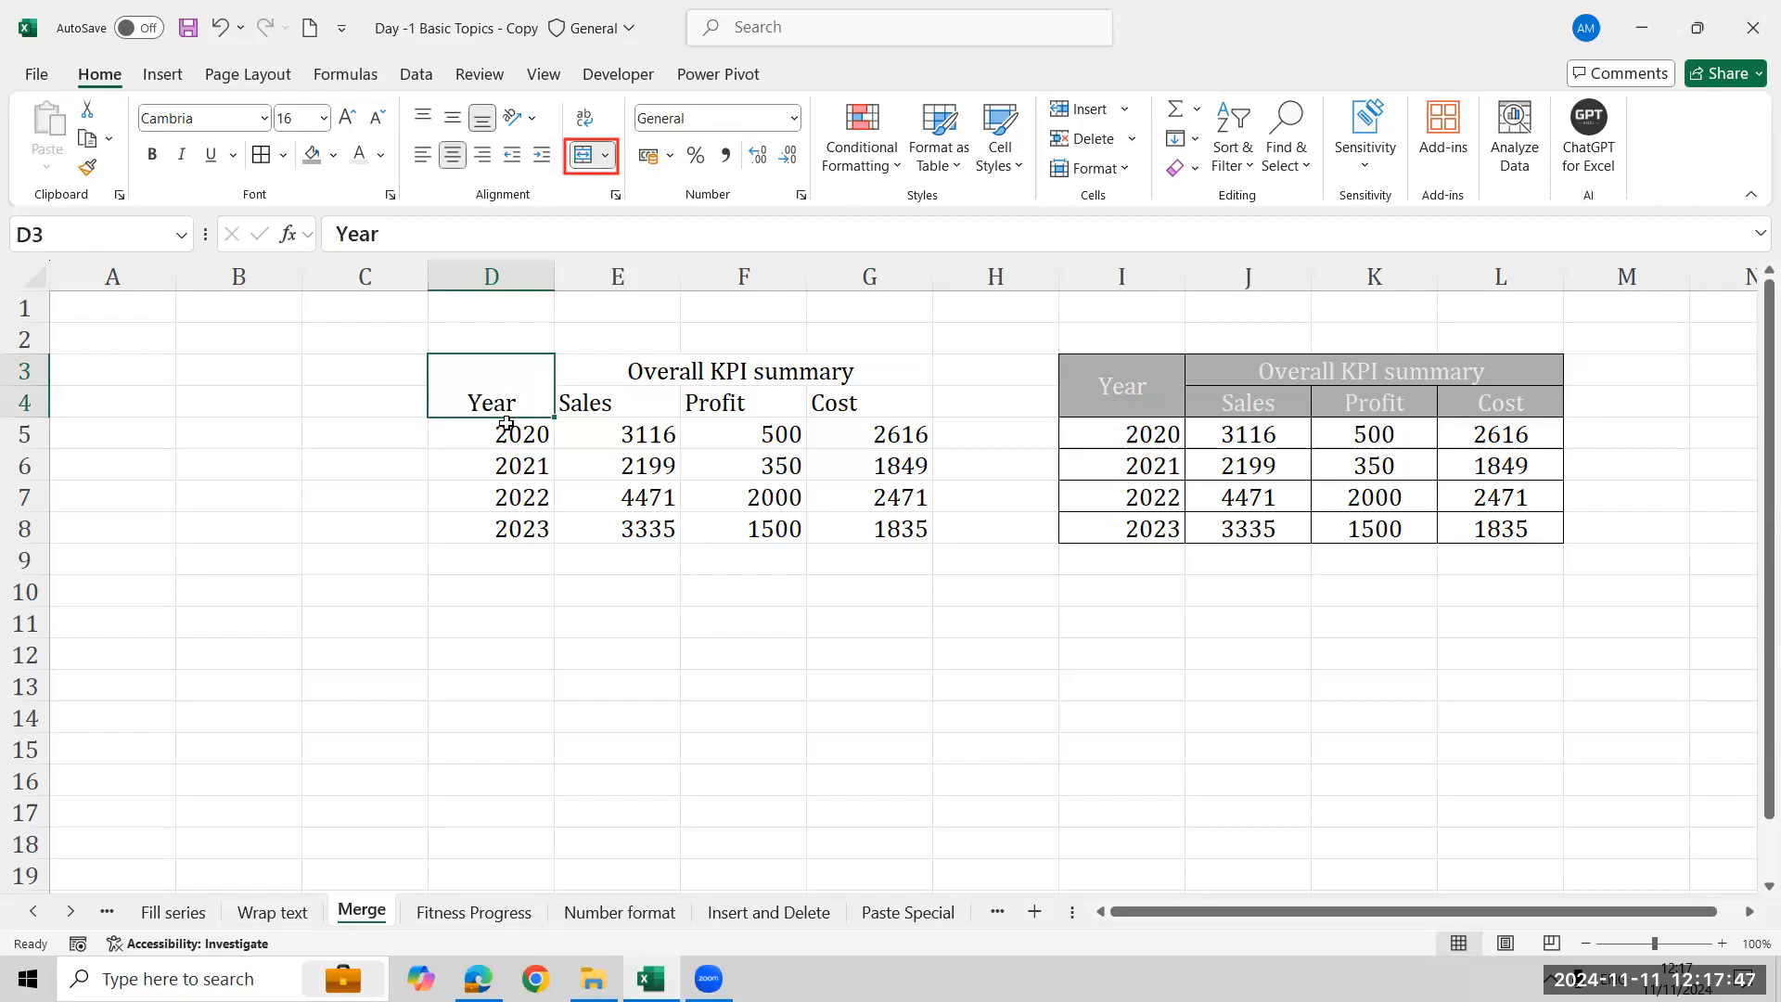
left_click(453, 123)
- Center the Sales, Profit and Cost headers in E4:G4
left_click(598, 411)
key("shift+Right")
key("shift+Right")
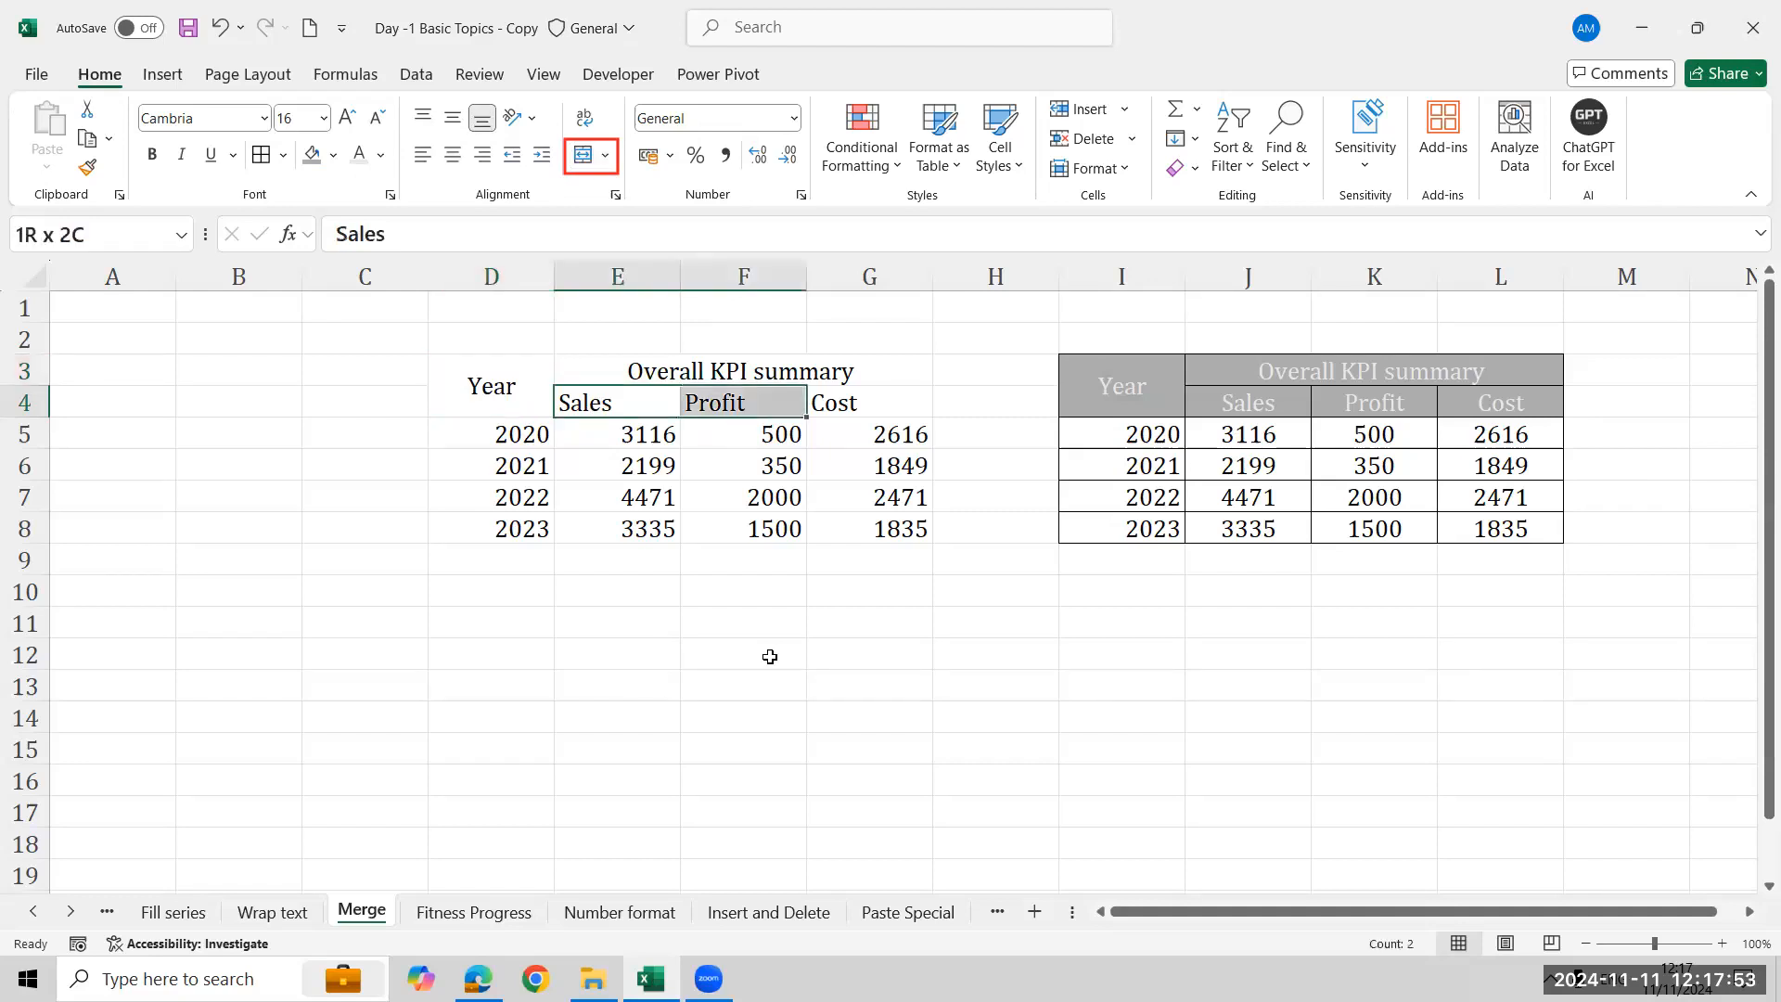
left_click(448, 156)
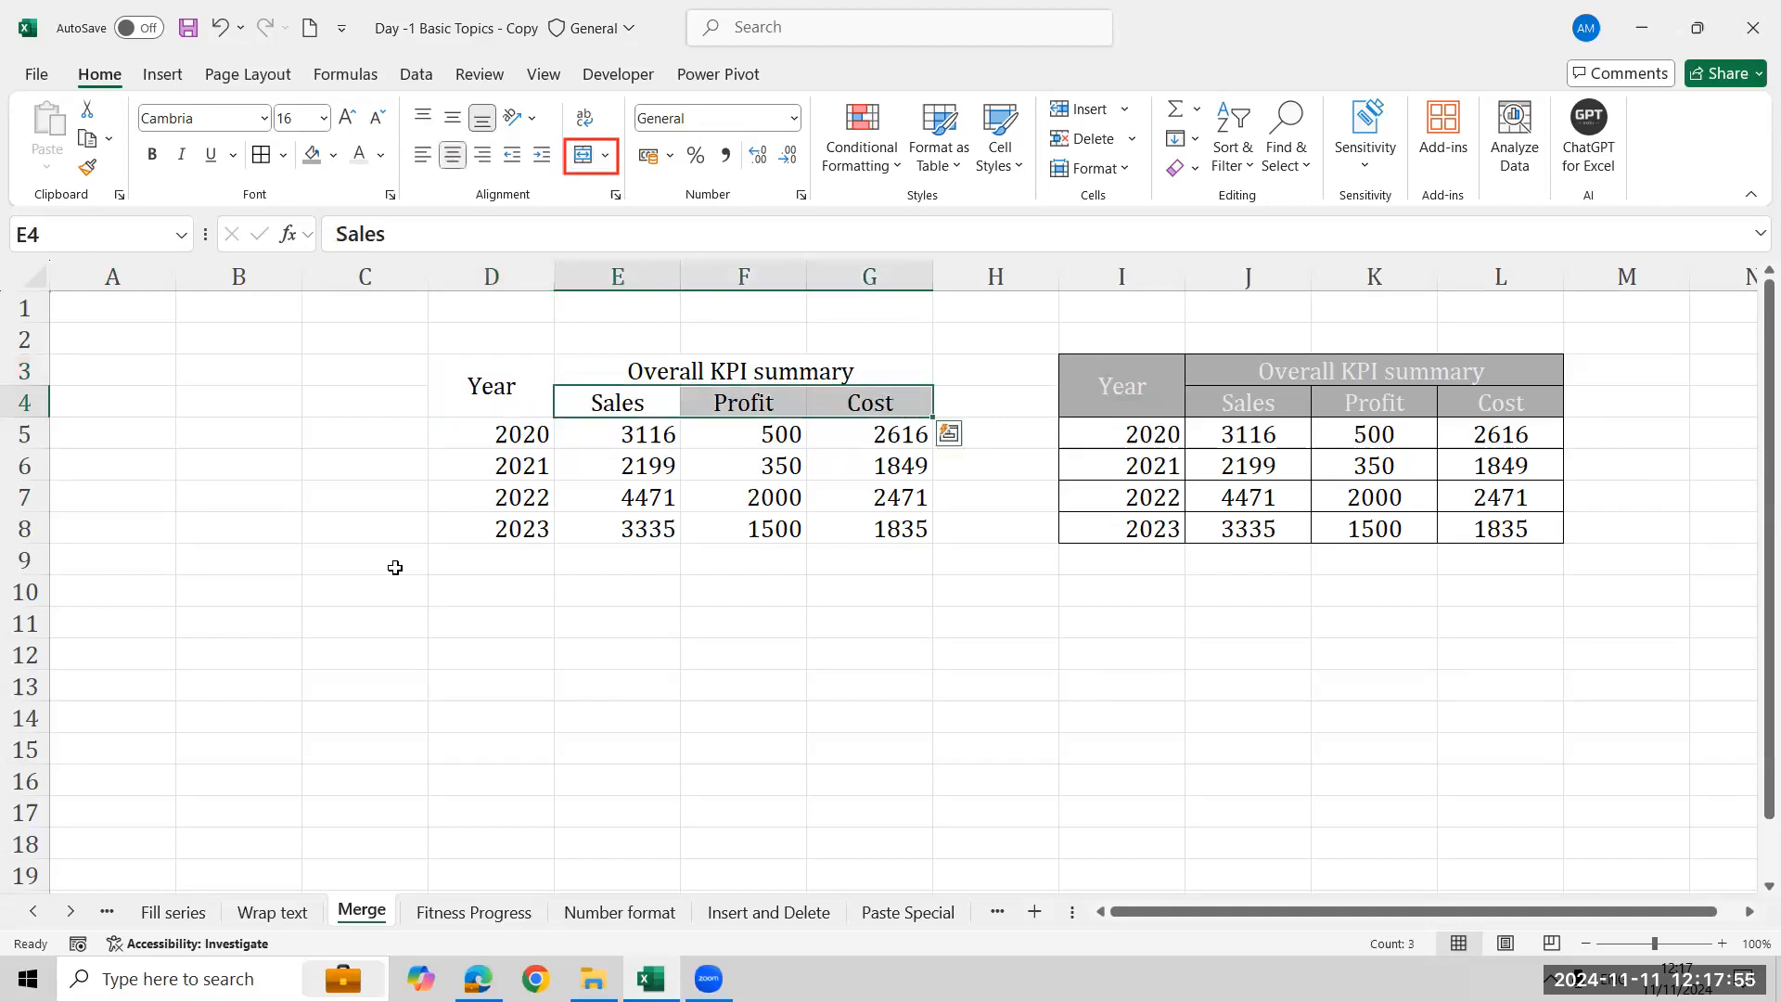
- Apply All Borders to the left table range D3:G8
key("Left")
key("Up")
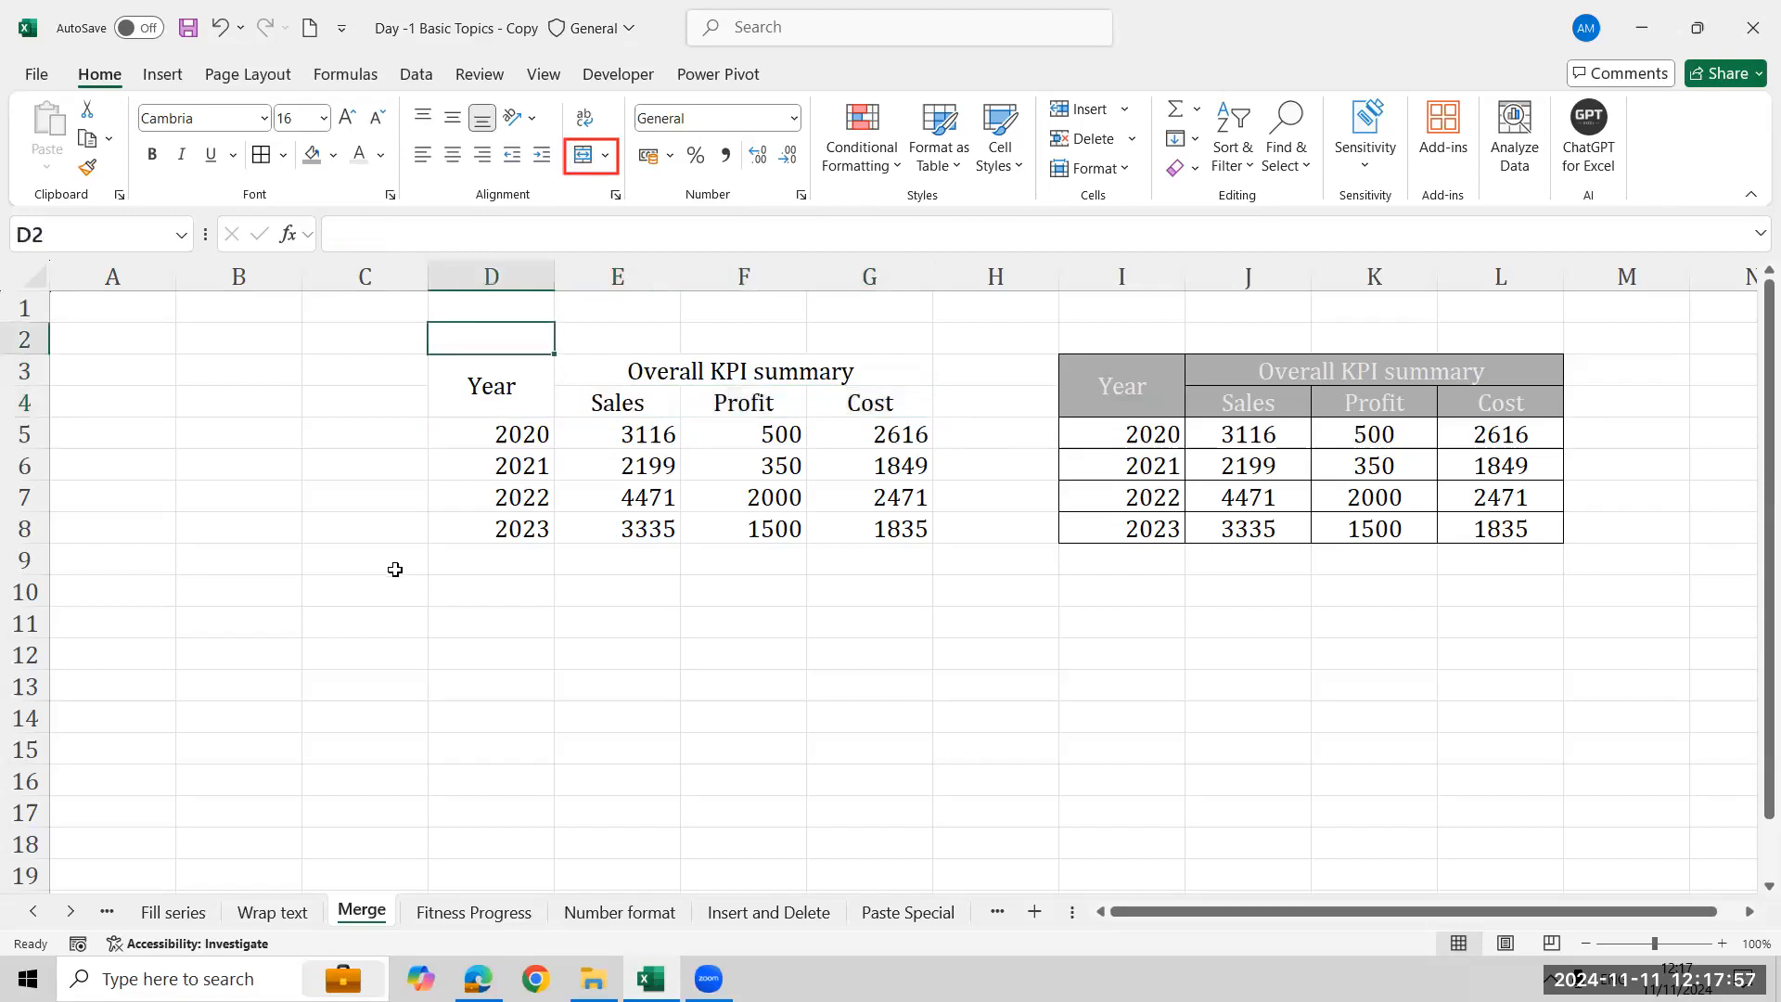
key("Down")
key("shift+Right")
key("shift+Right")
key("shift+Right")
key("shift+Right")
key("shift+Left")
key("shift+Down")
key("shift+Down")
key("shift+Down")
key("shift+Down")
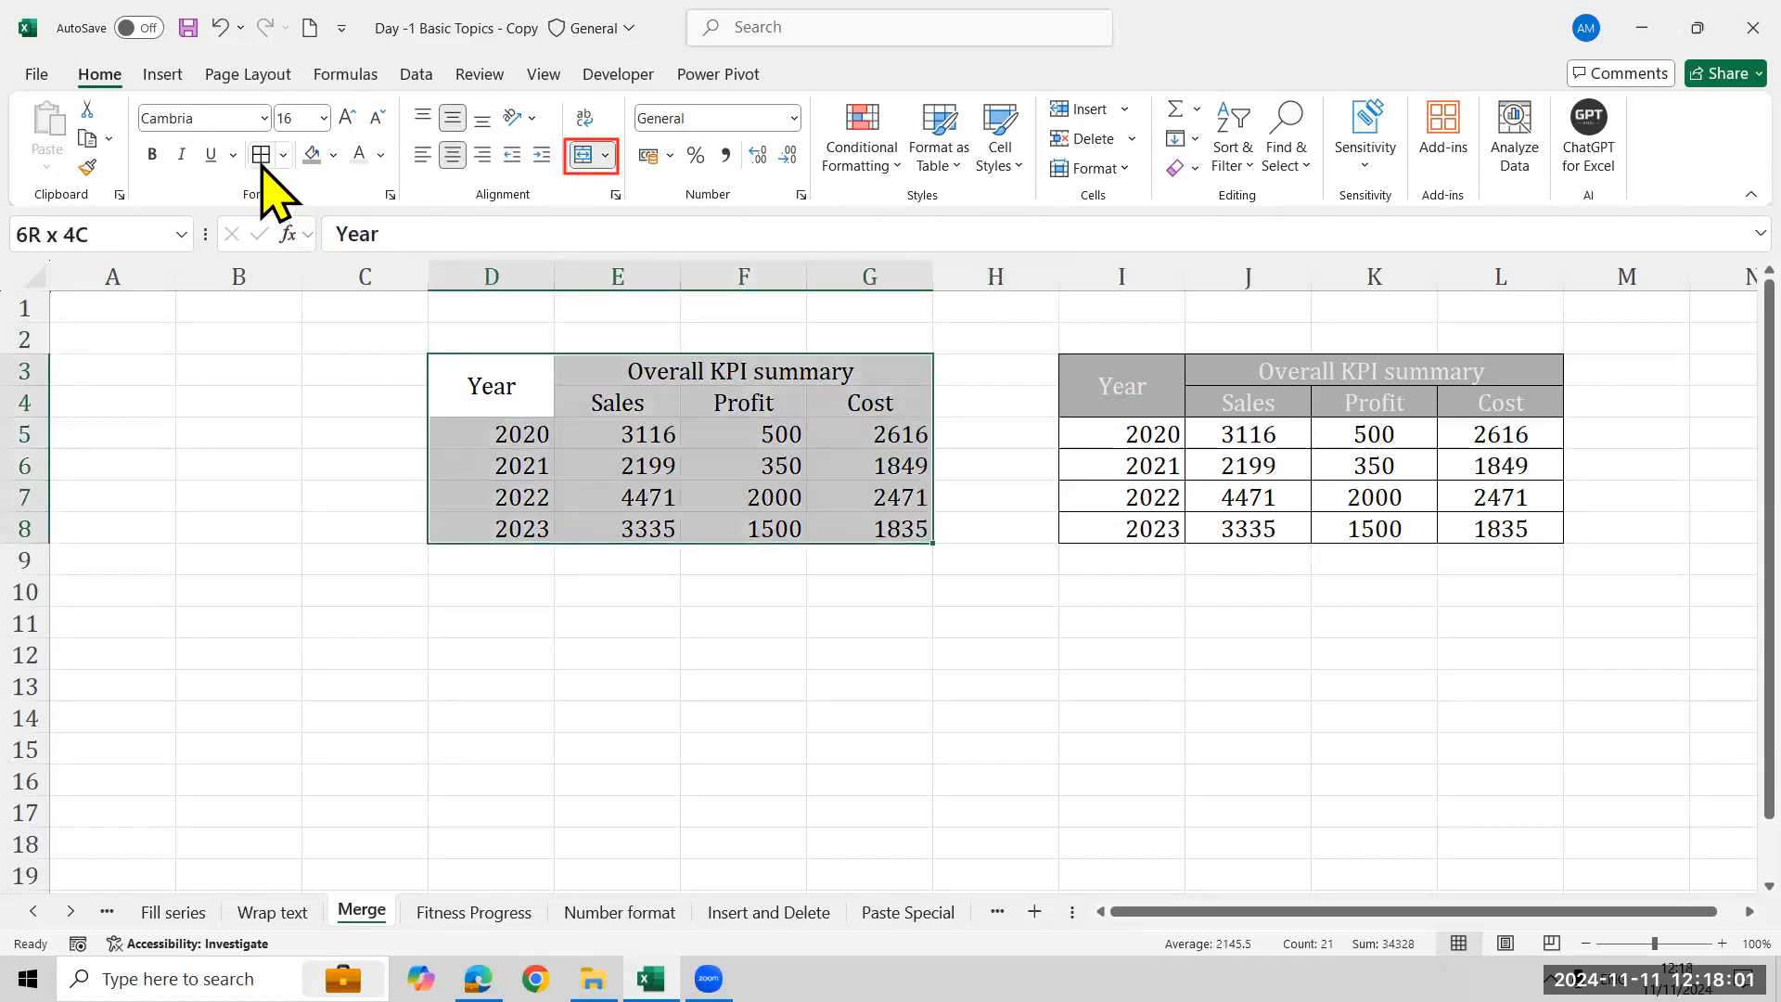
key("alt+h")
key("b")
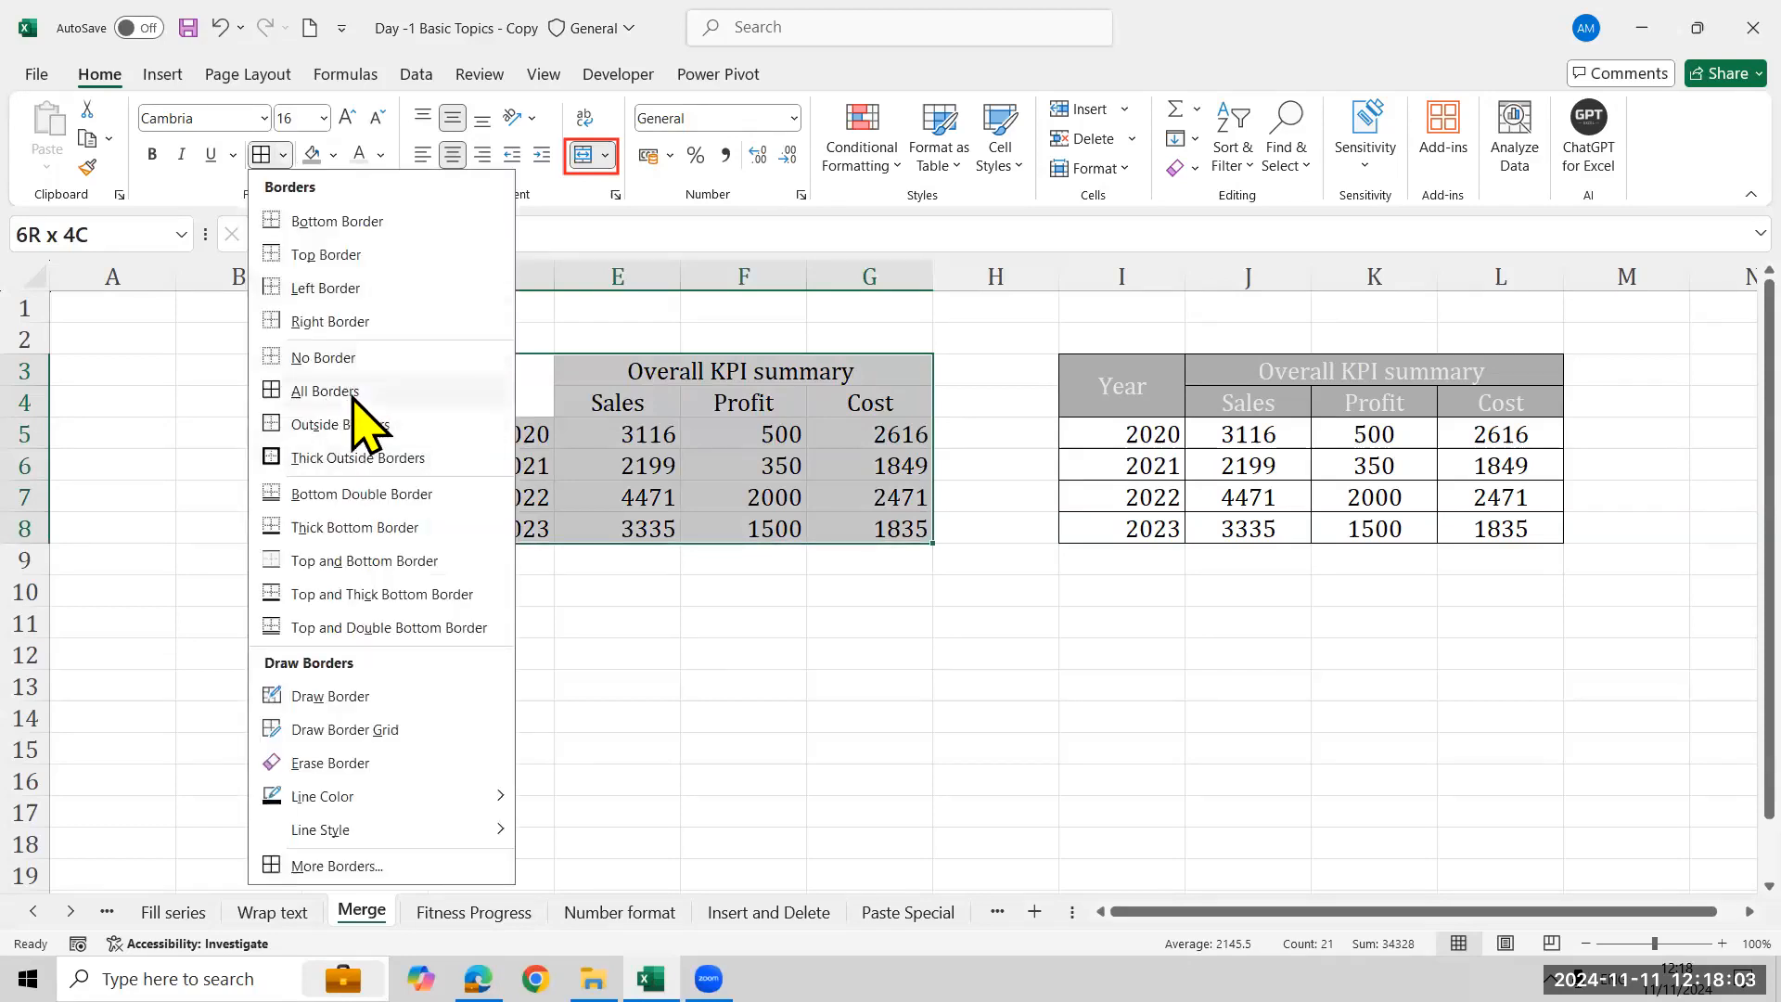
left_click(353, 391)
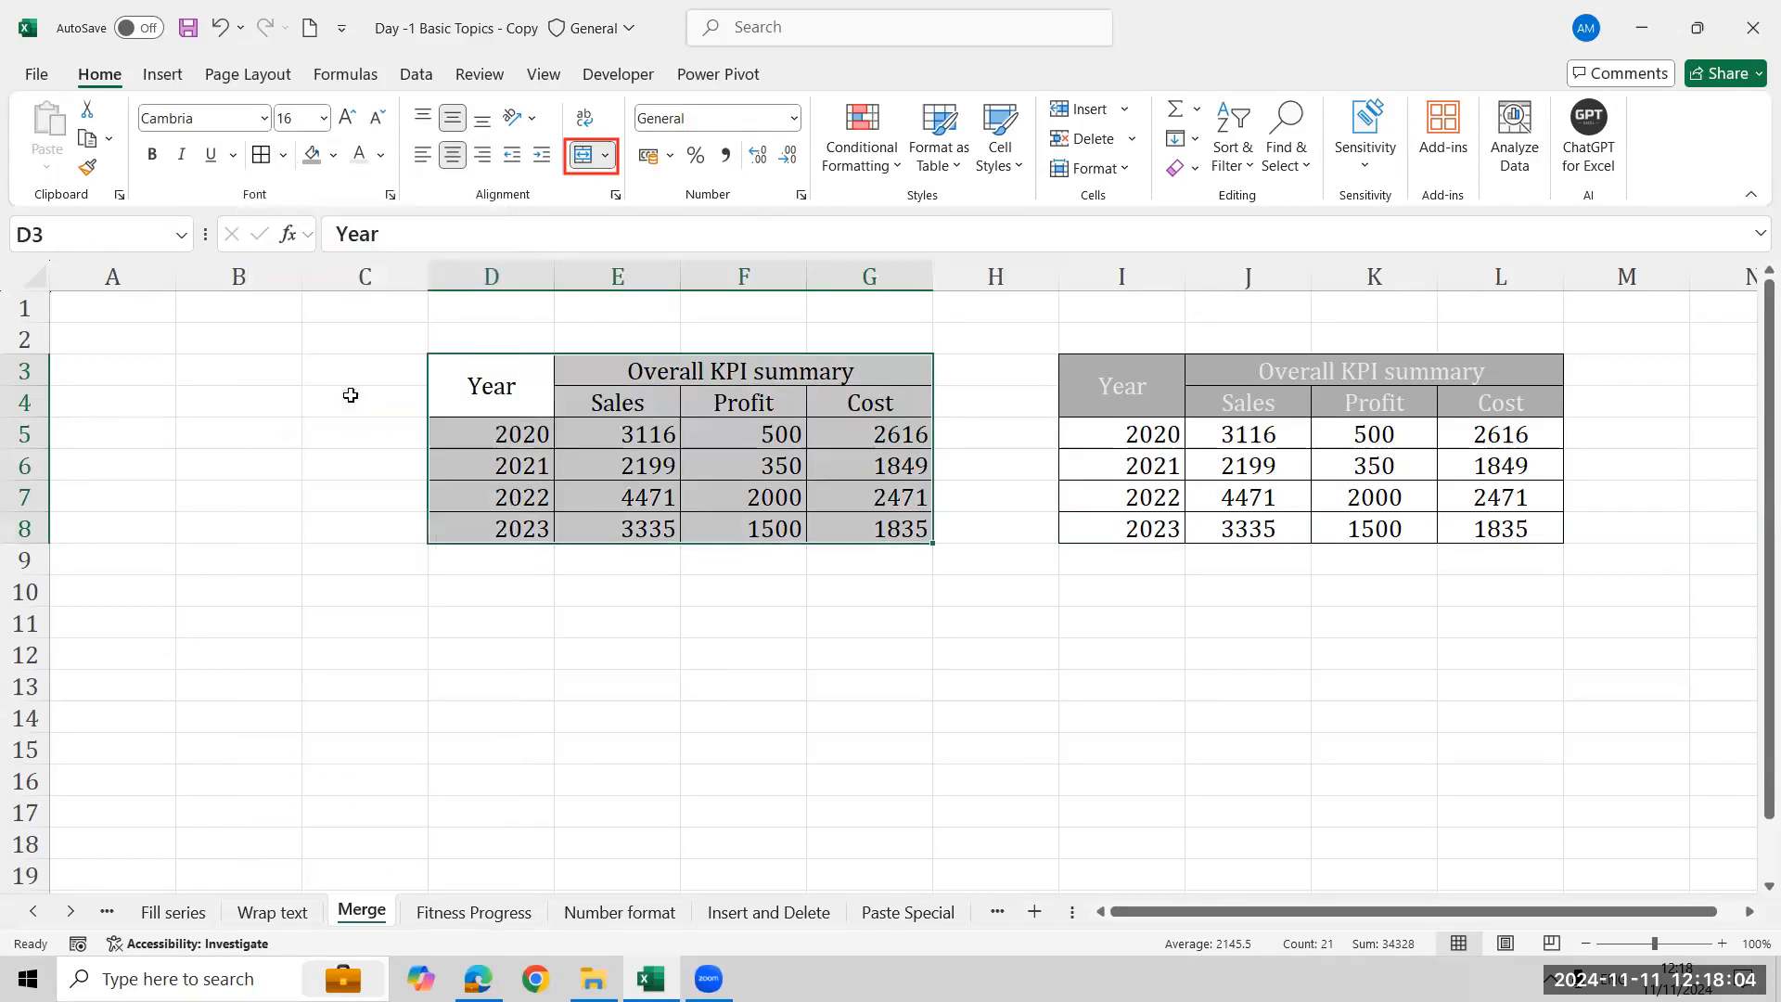
left_click(325, 698)
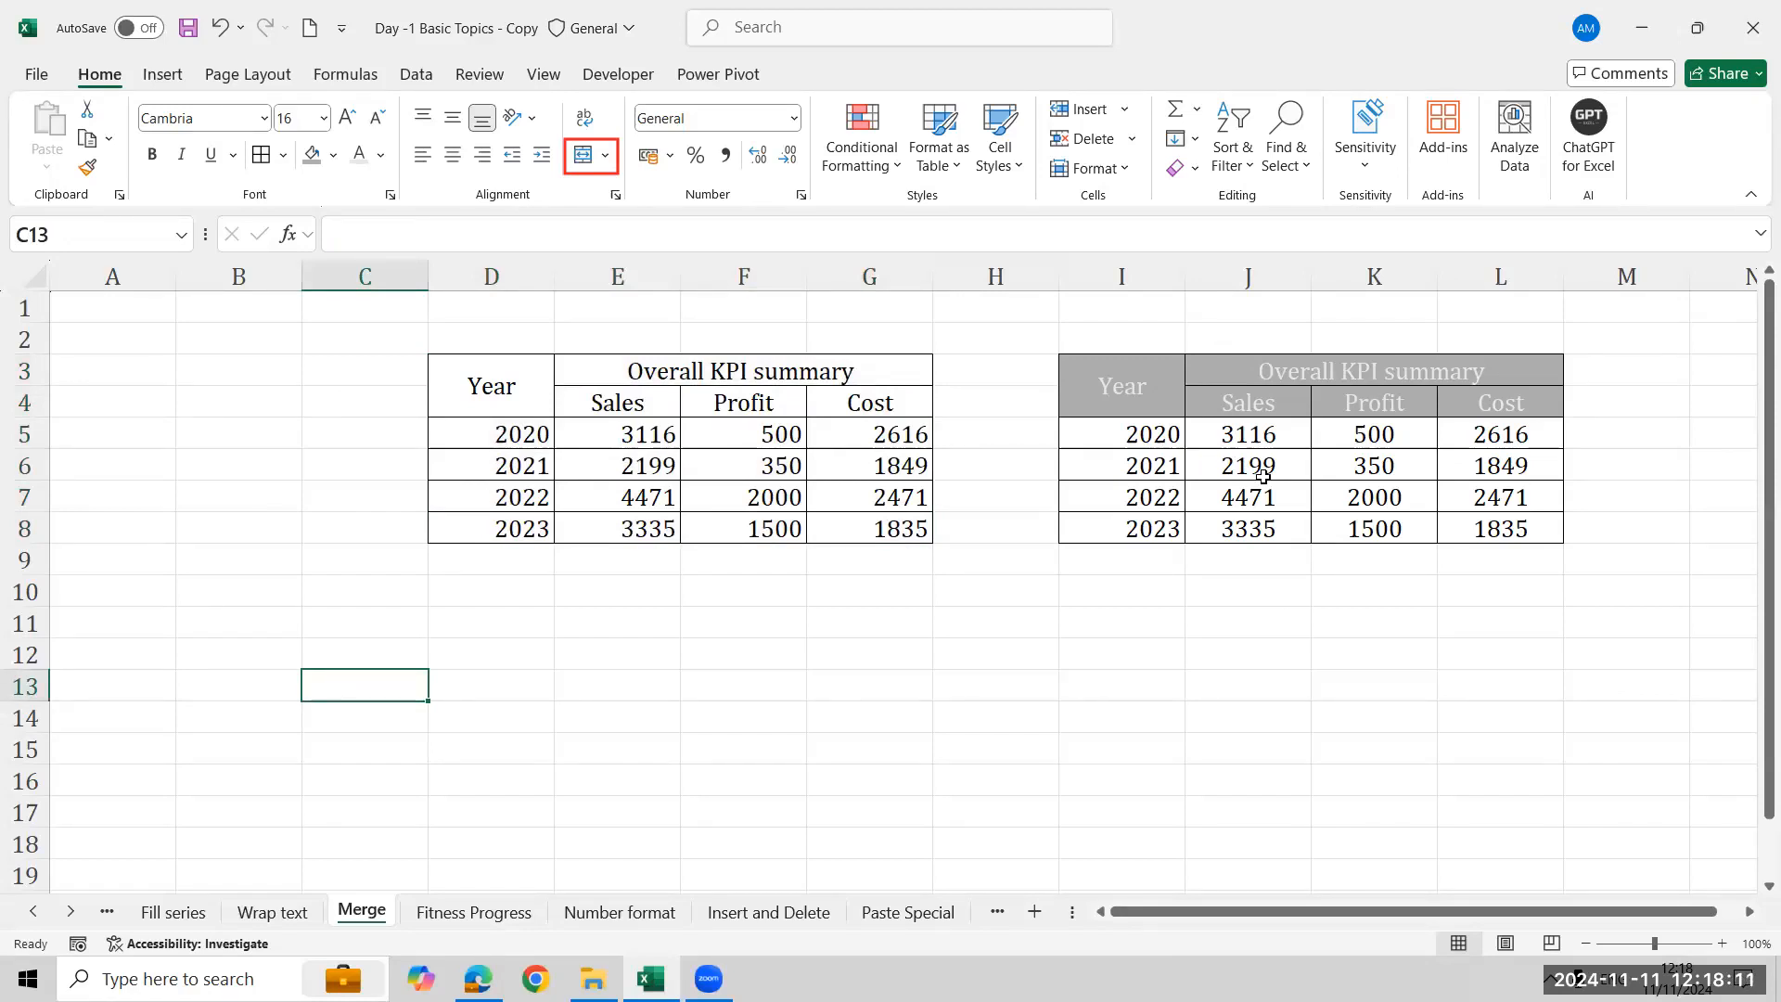
- Unmerge the Overall KPI summary title, then merge and center it again across E3:G3
left_click(823, 364)
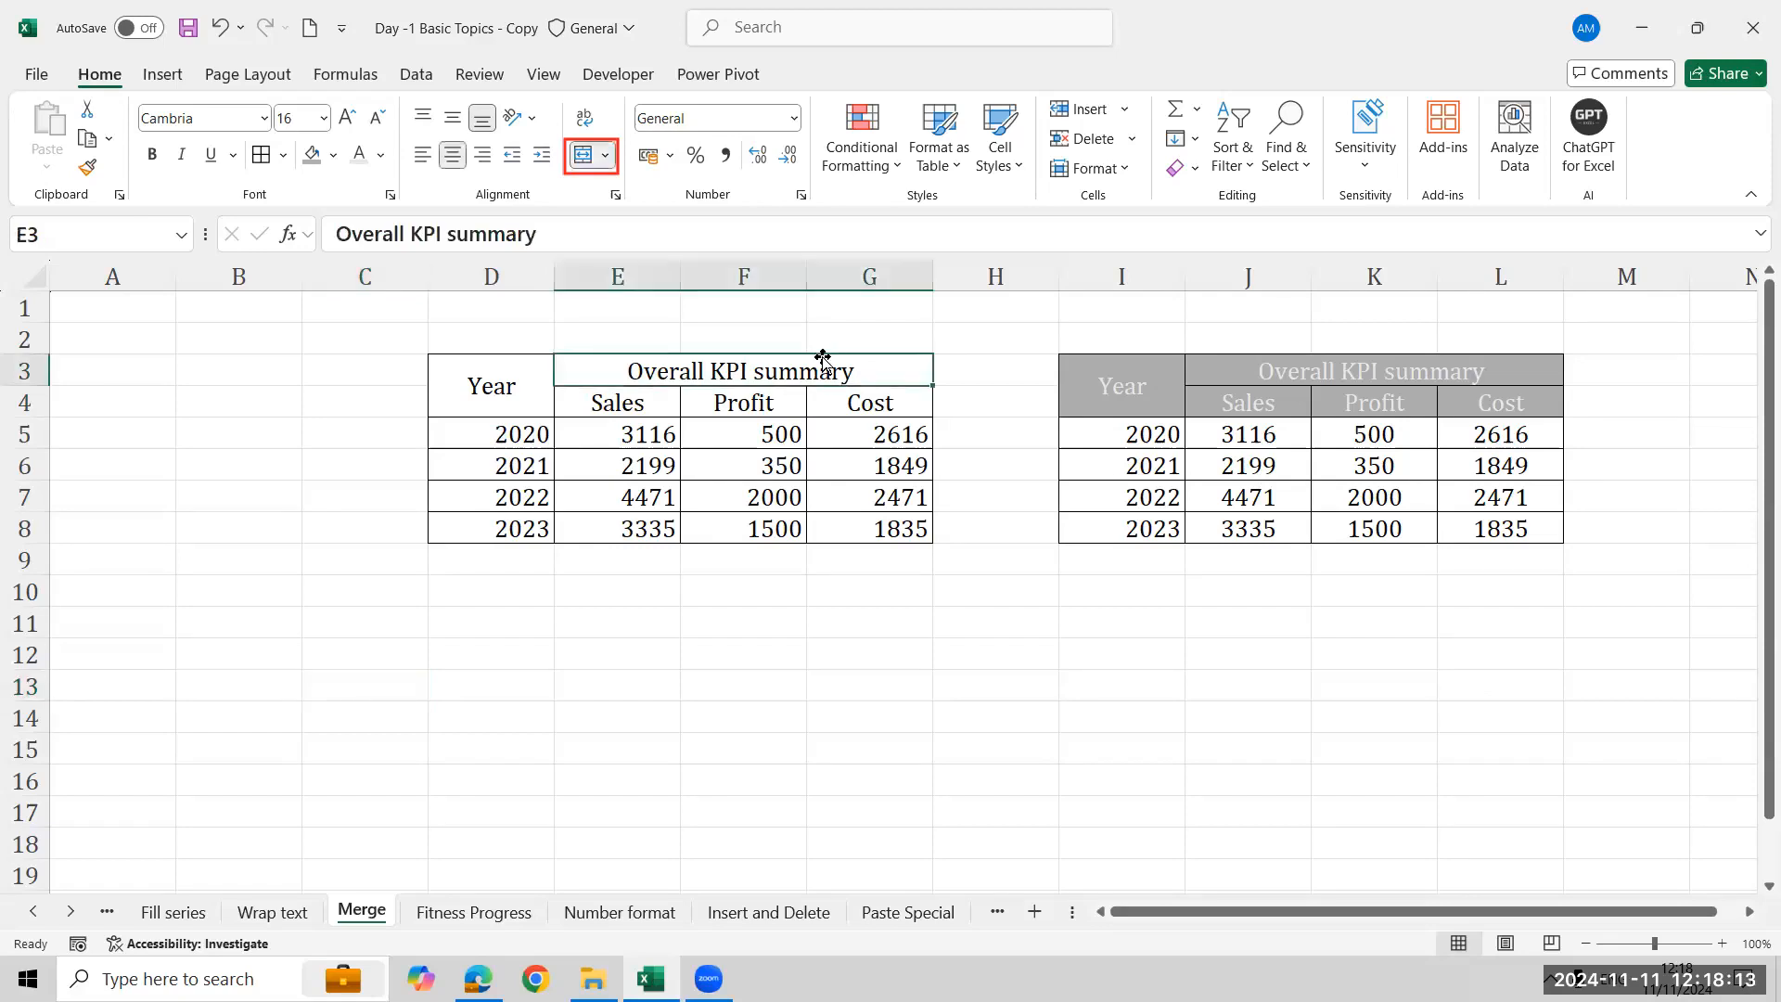
left_click(605, 155)
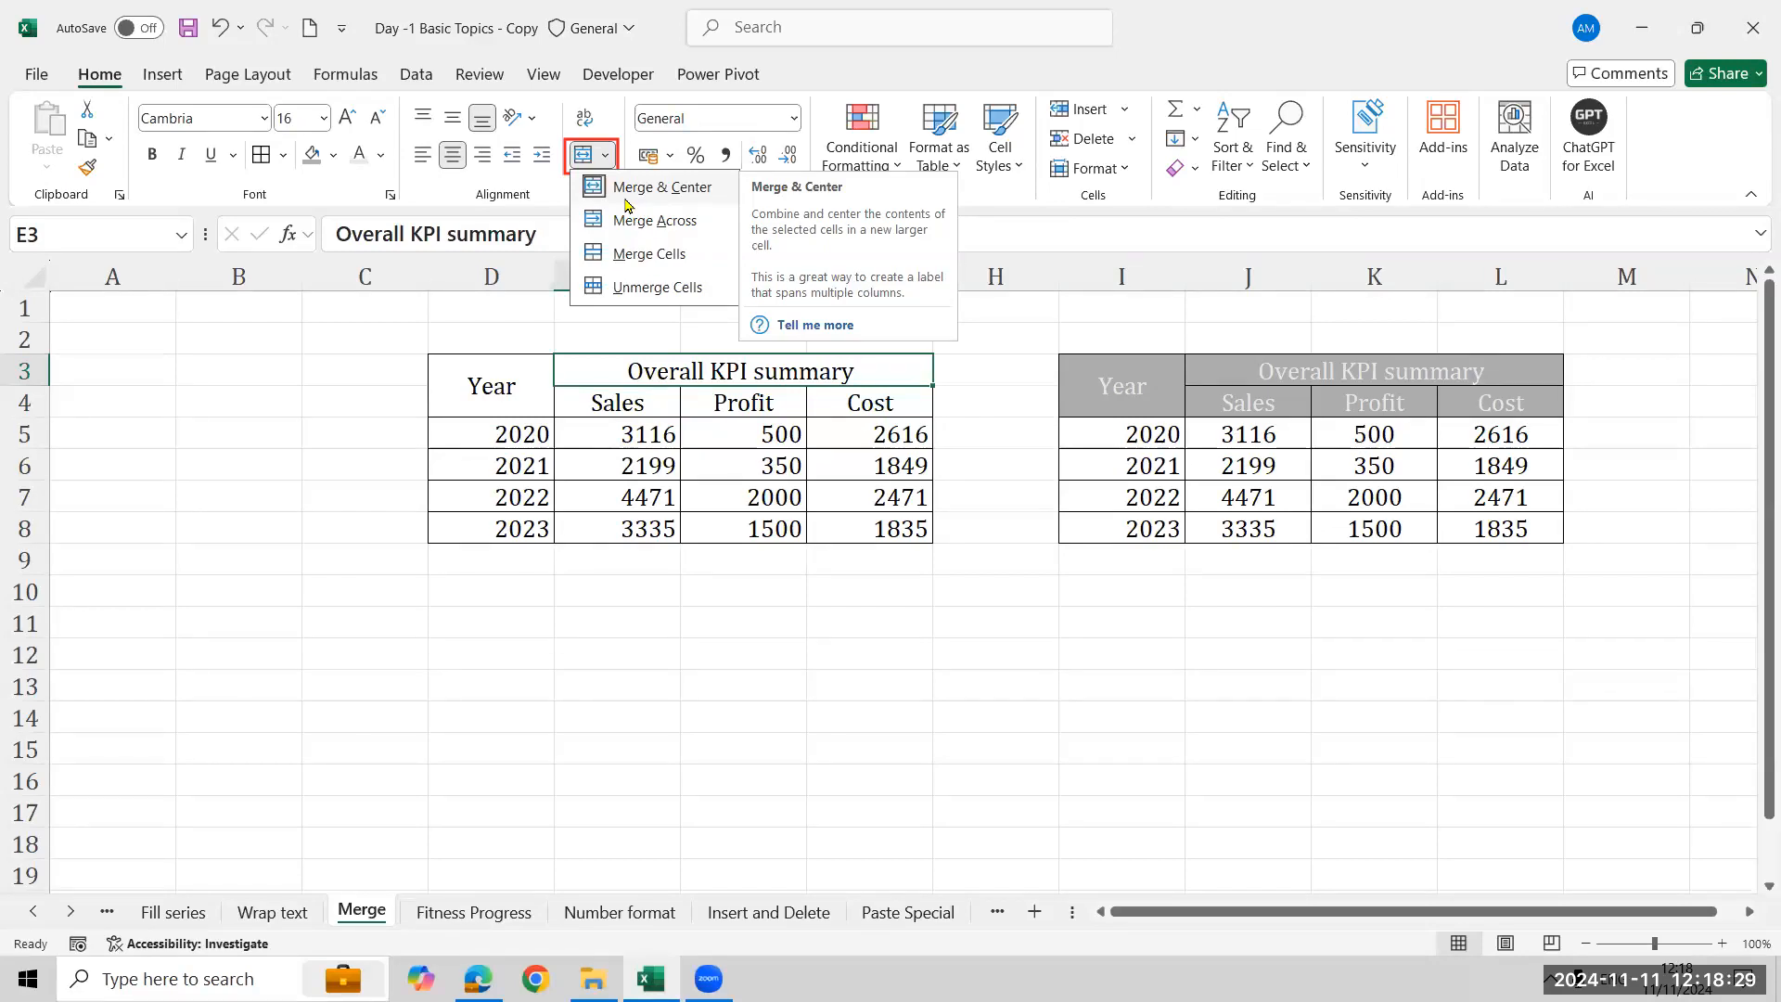
left_click(625, 361)
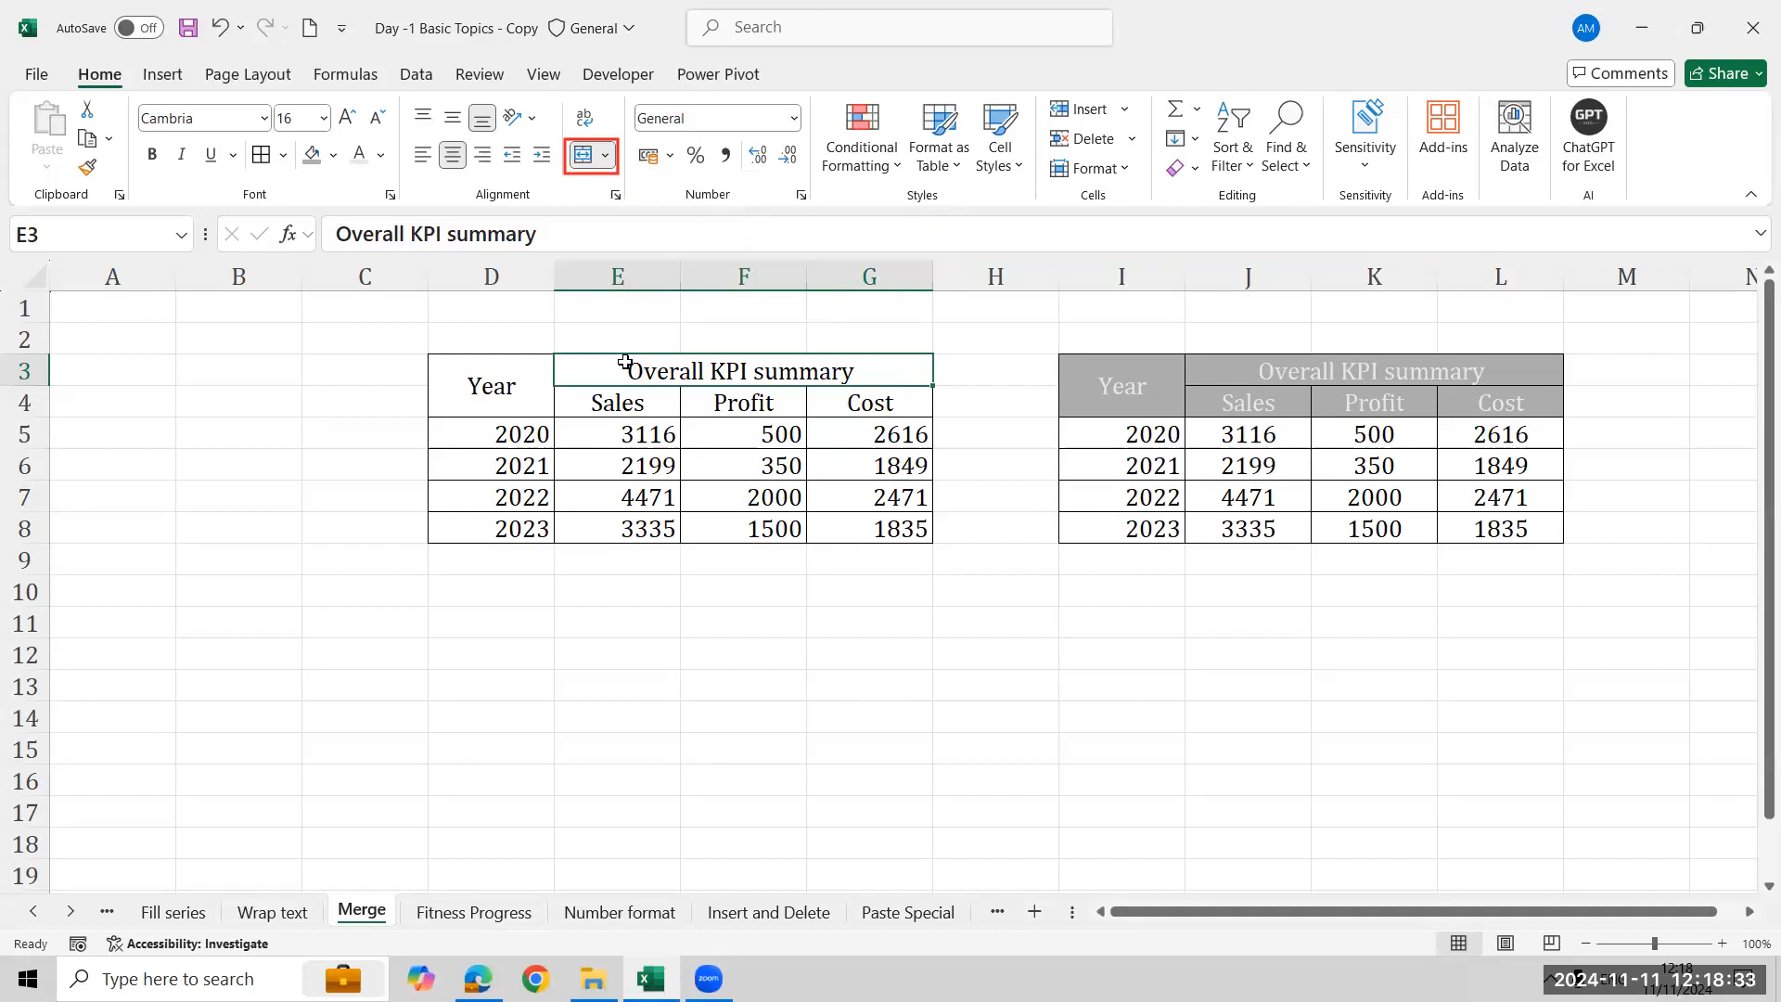
left_click(605, 155)
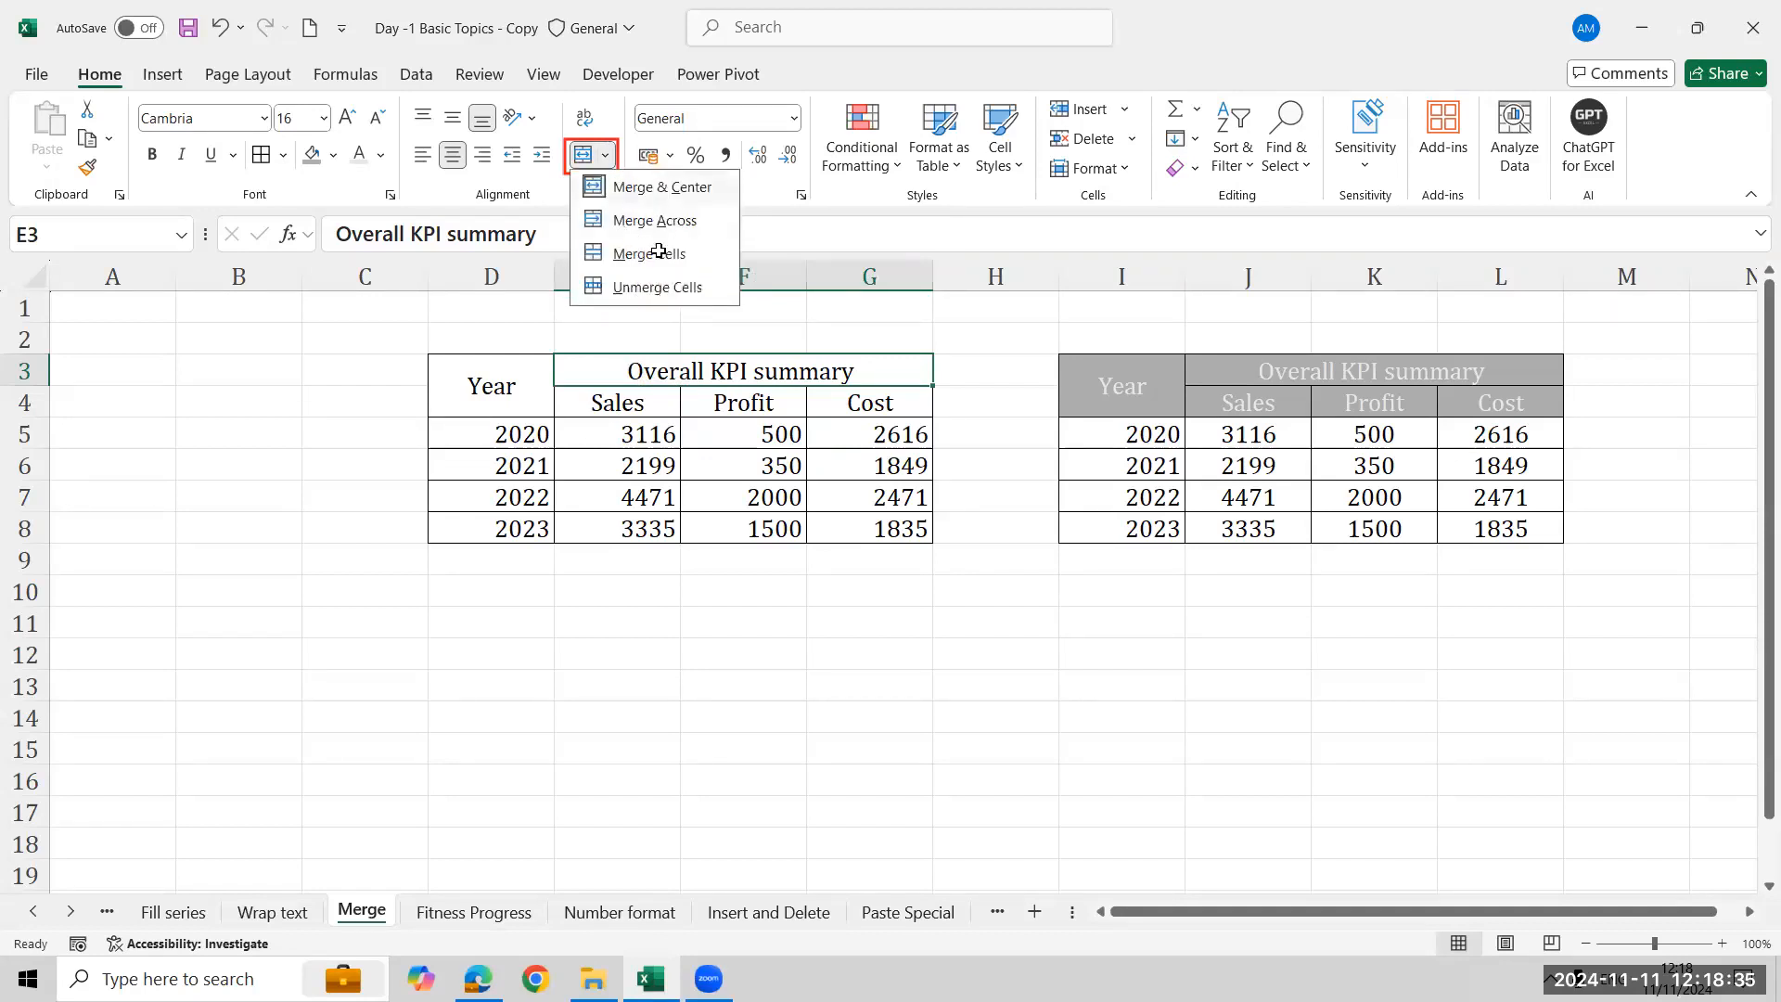
left_click(657, 287)
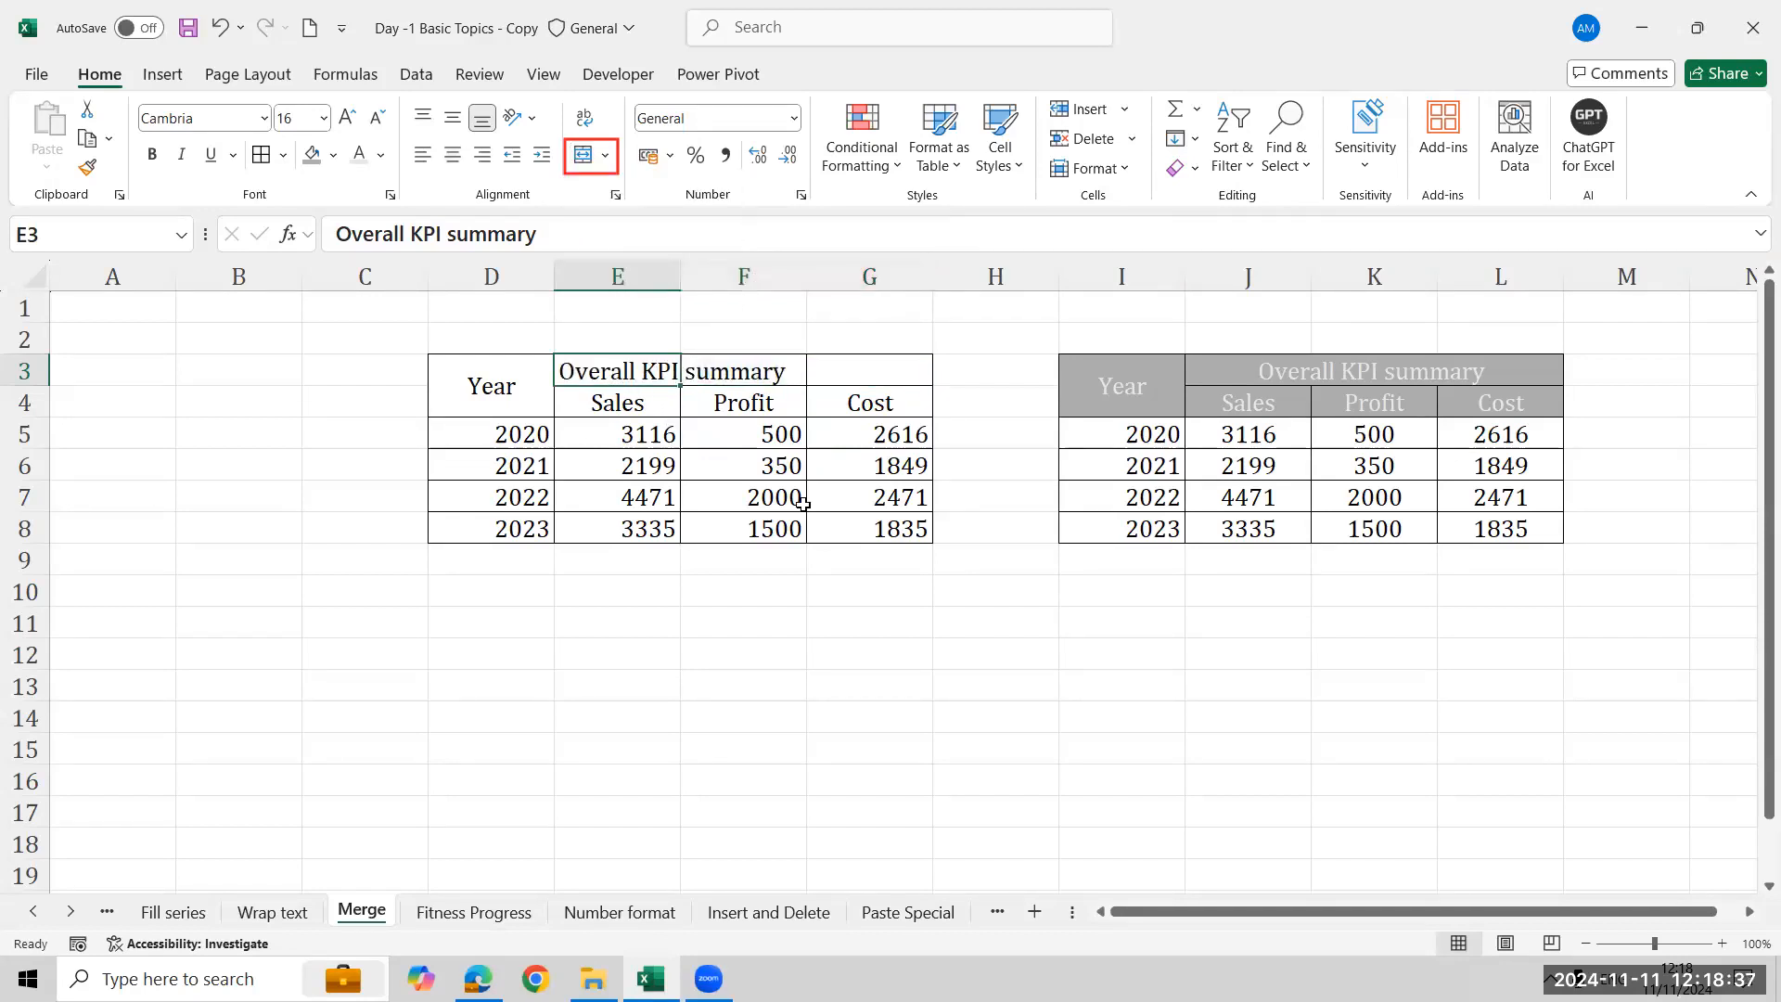
key("shift+Right")
key("shift+Right")
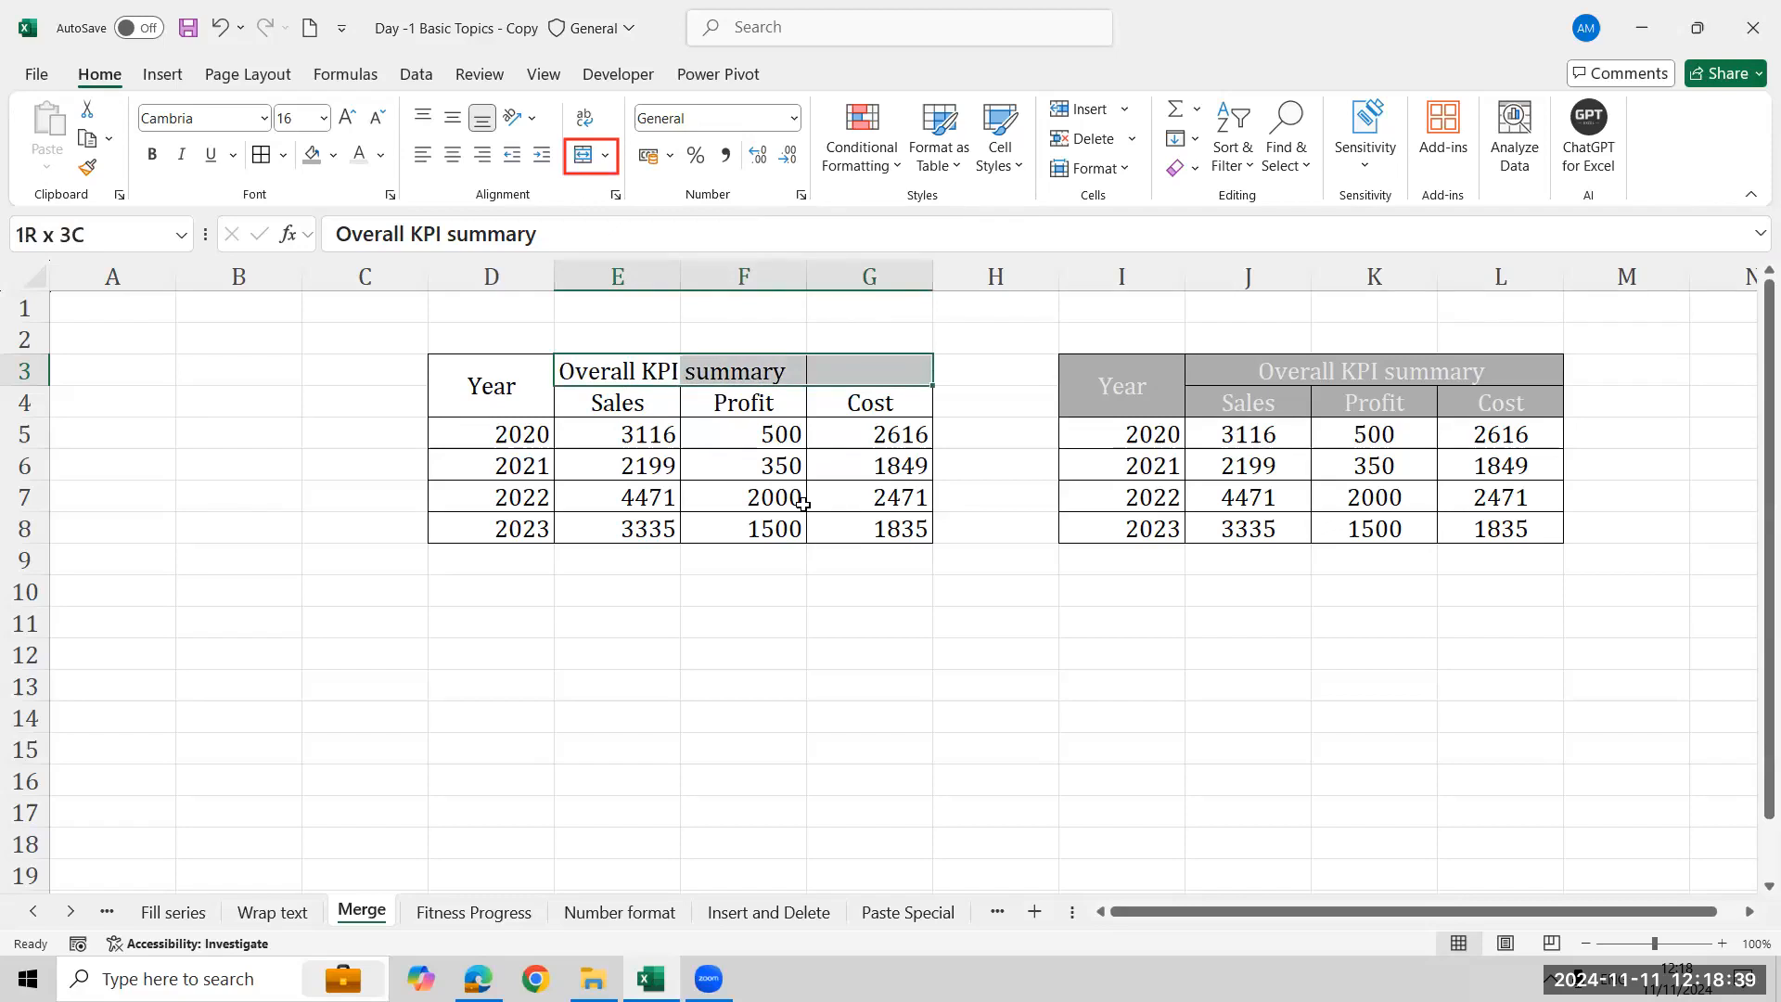
left_click(583, 155)
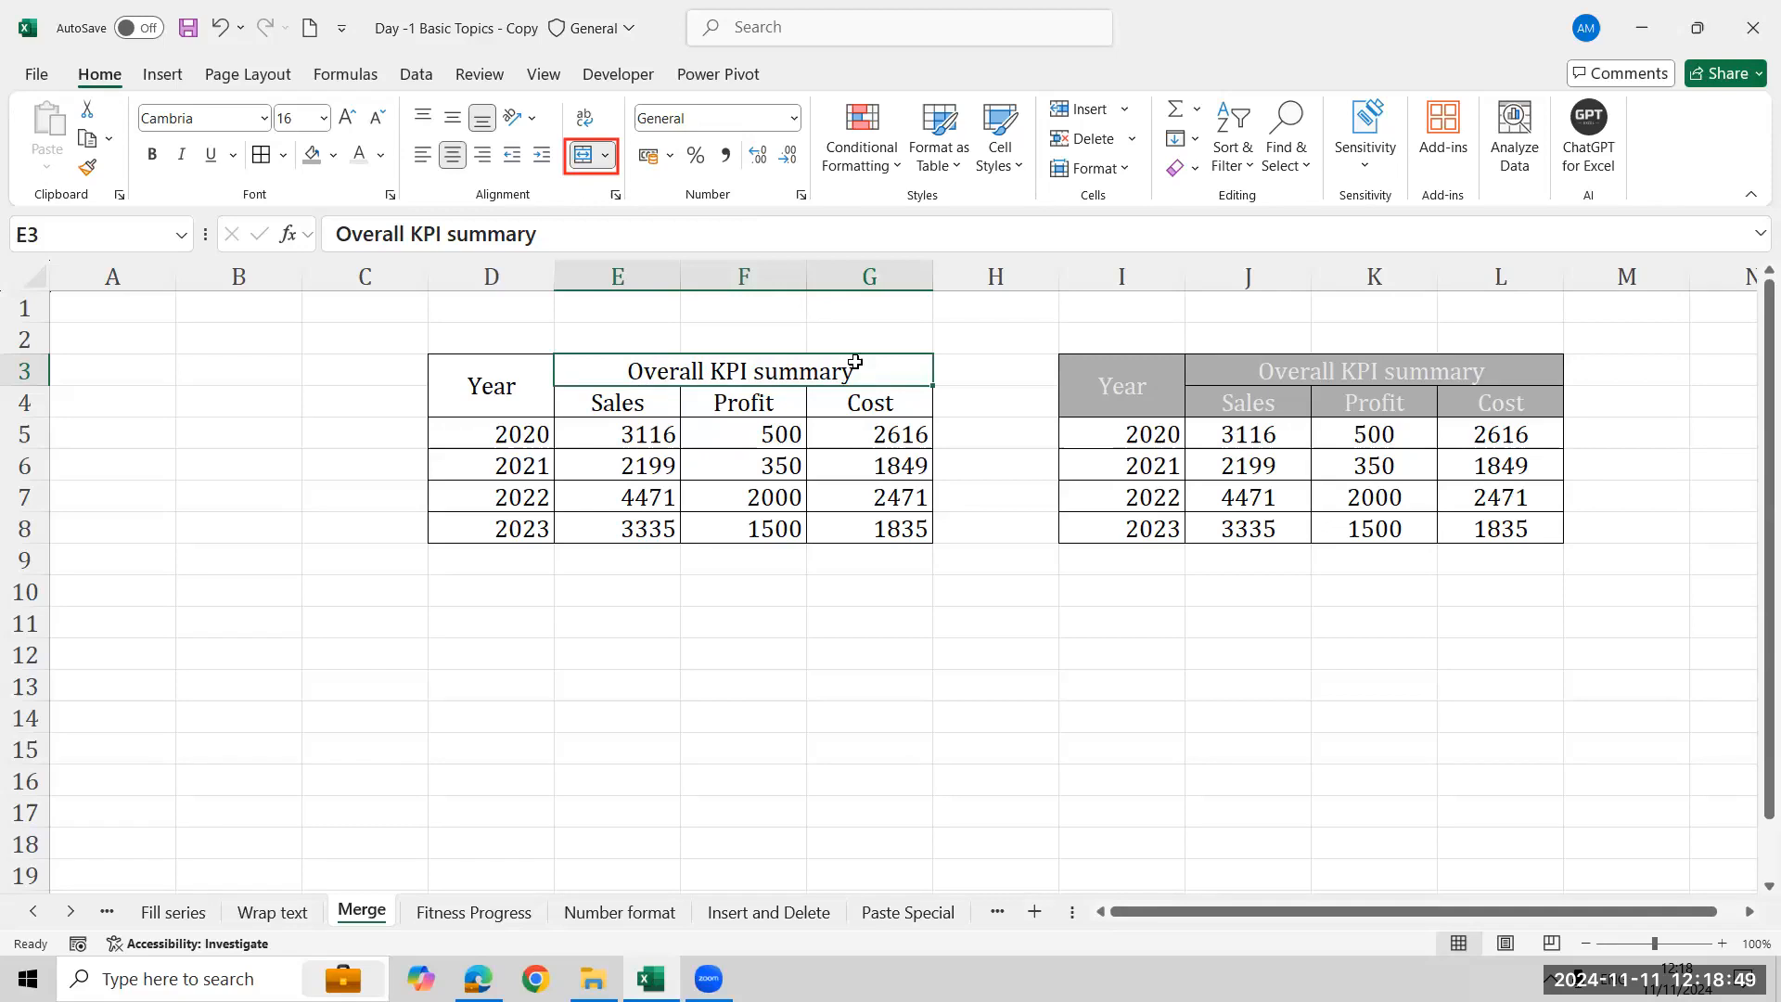
left_click(500, 384)
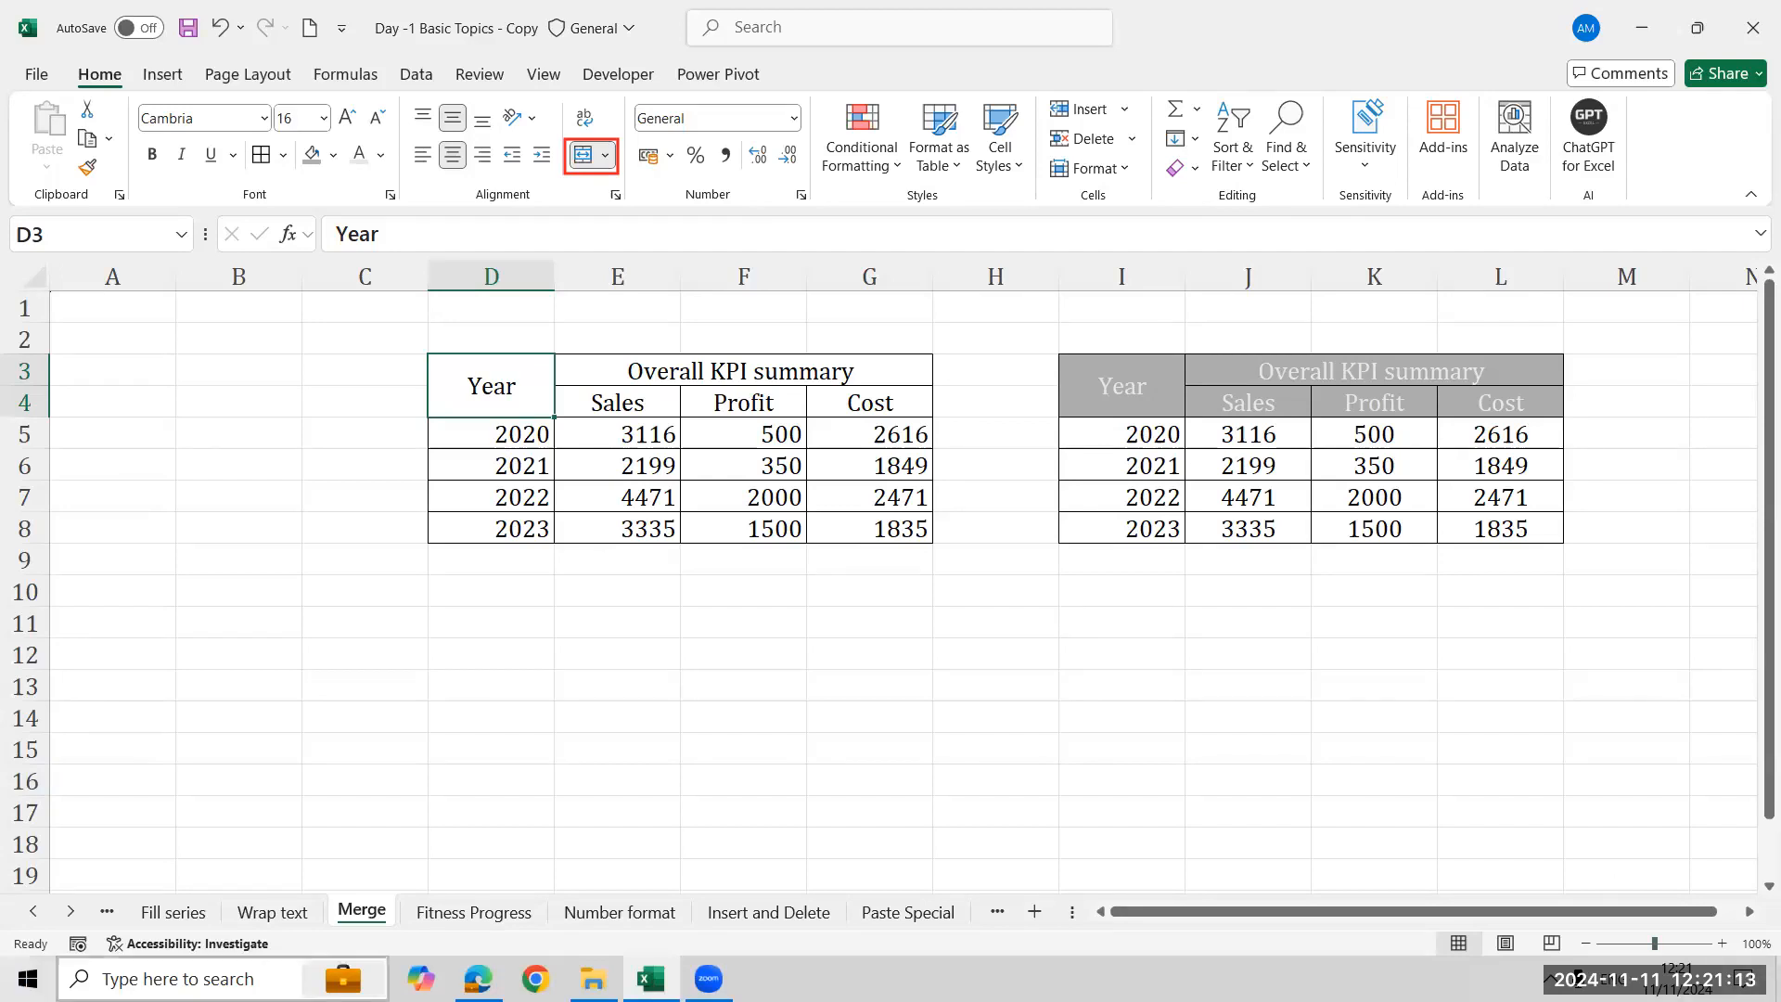
left_click(1647, 892)
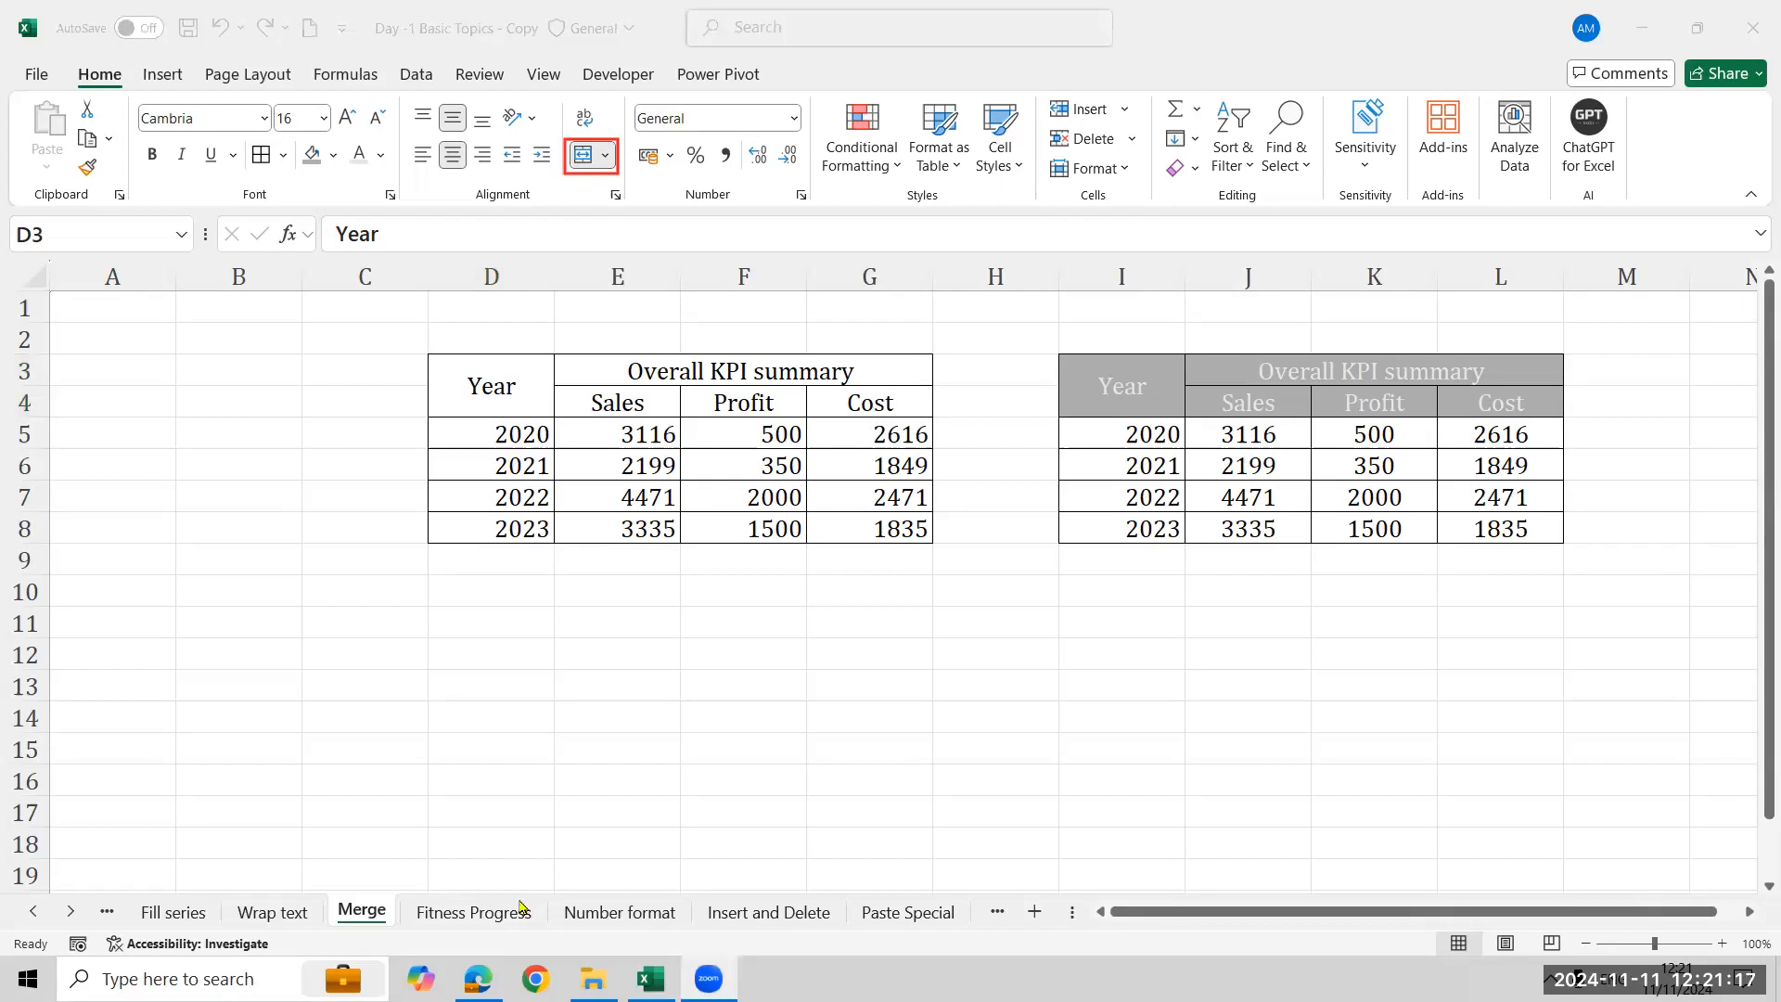
- Switch to the Number format sheet and open the number format list for the Basic Number value in C4
left_click(769, 912)
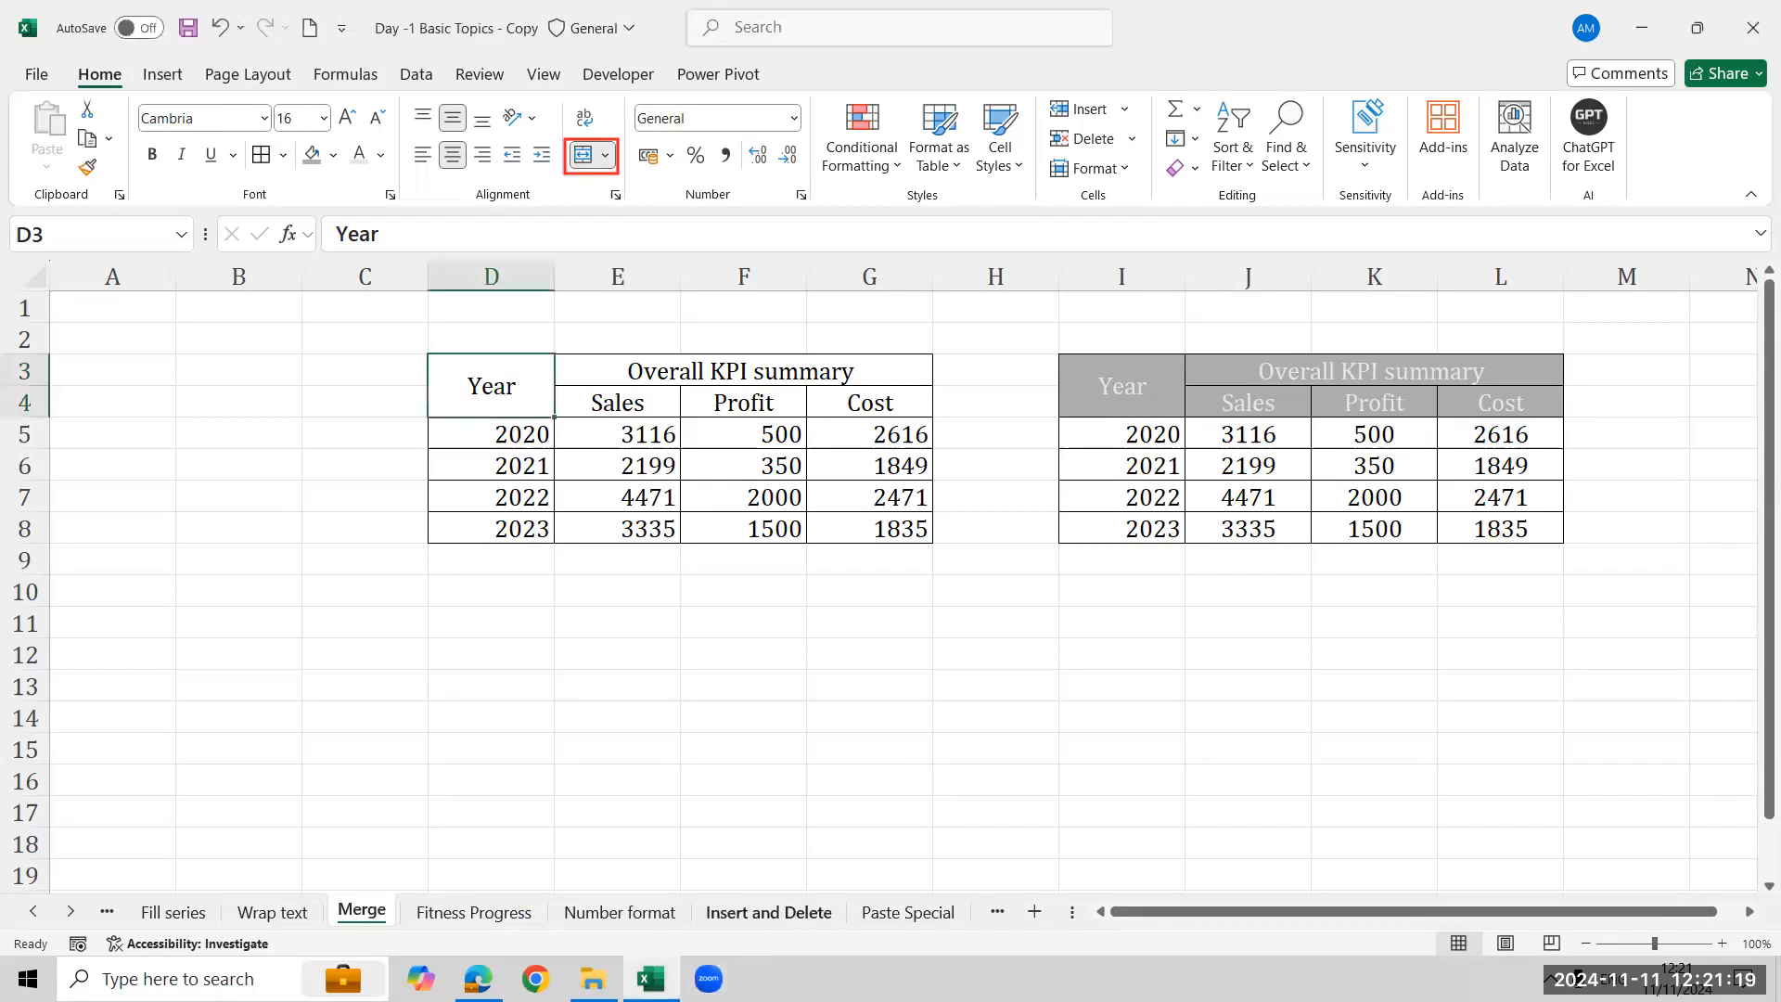
left_click(620, 912)
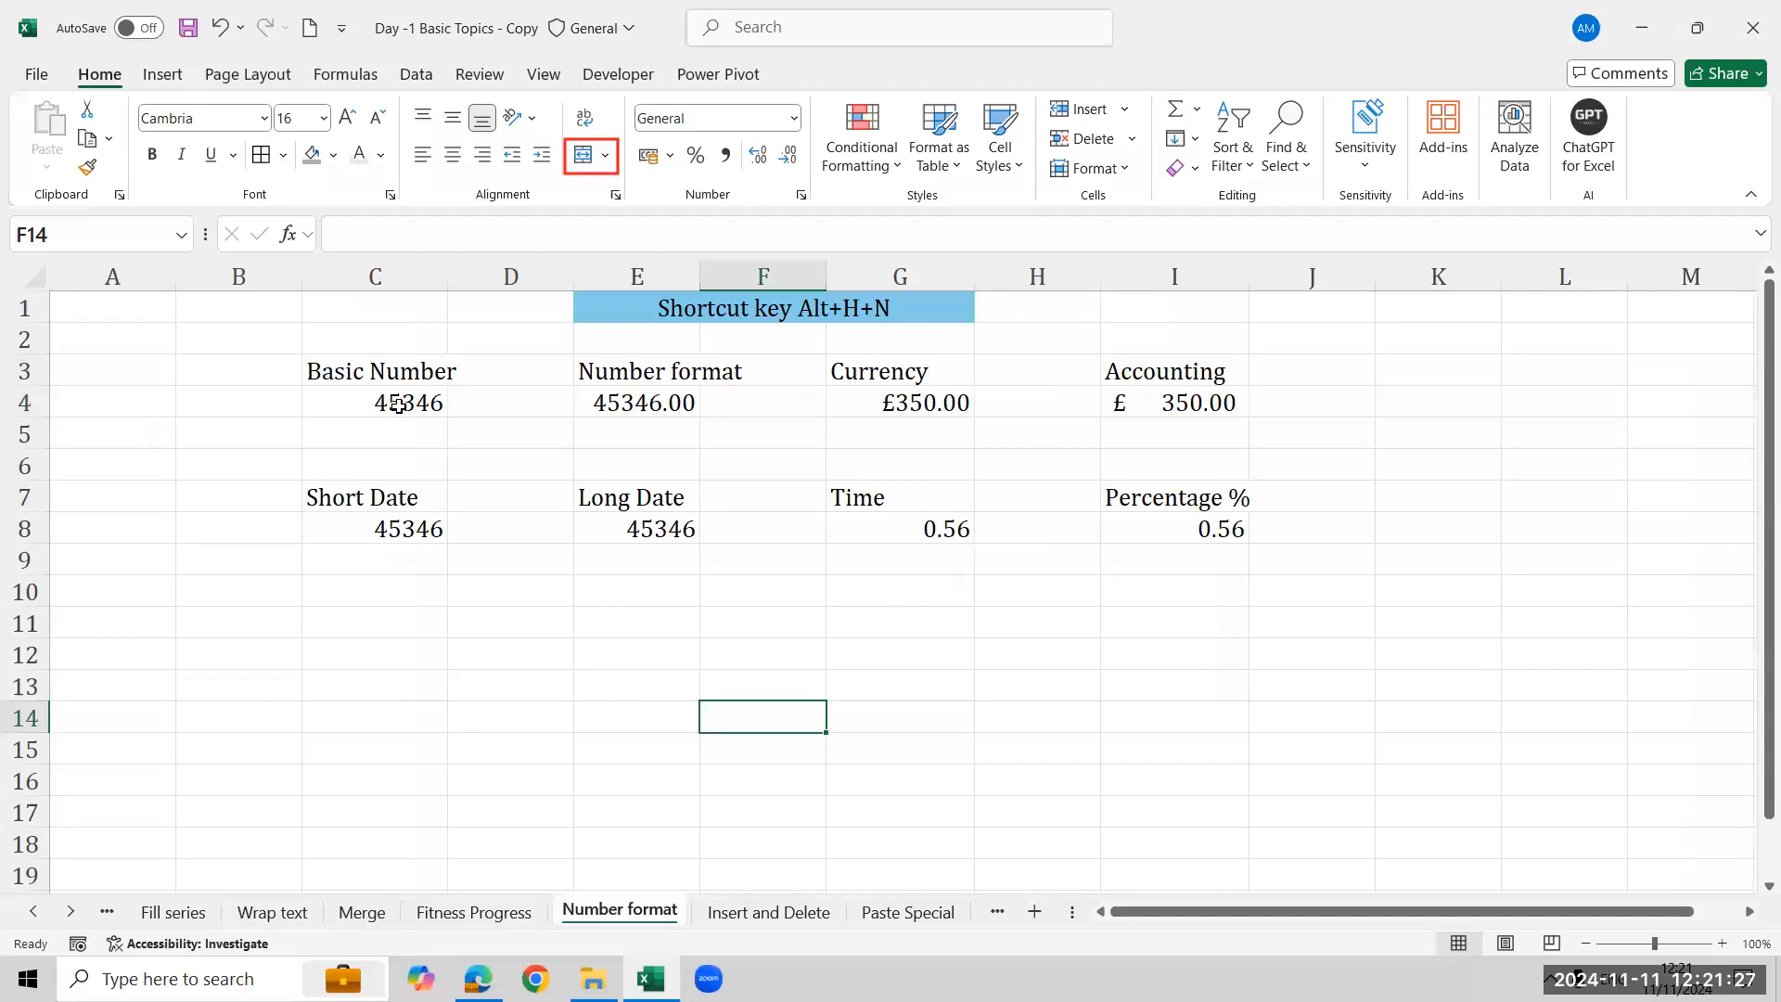
left_click(401, 406)
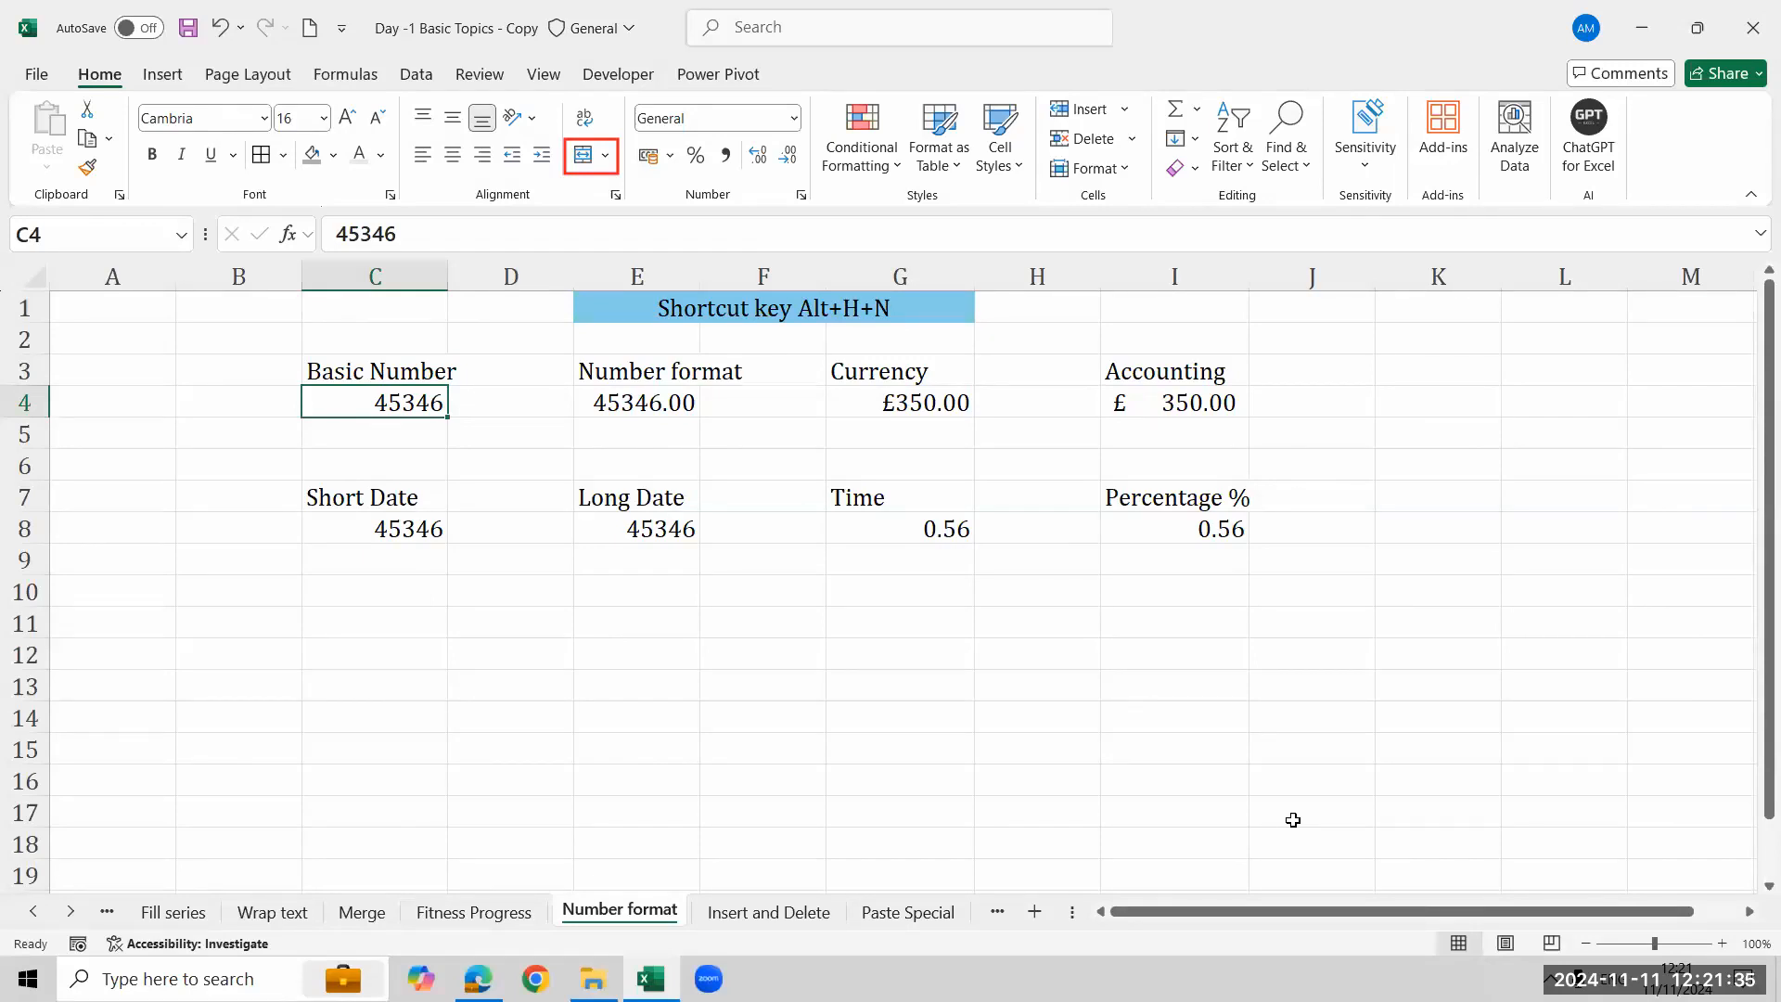
left_click(1529, 874)
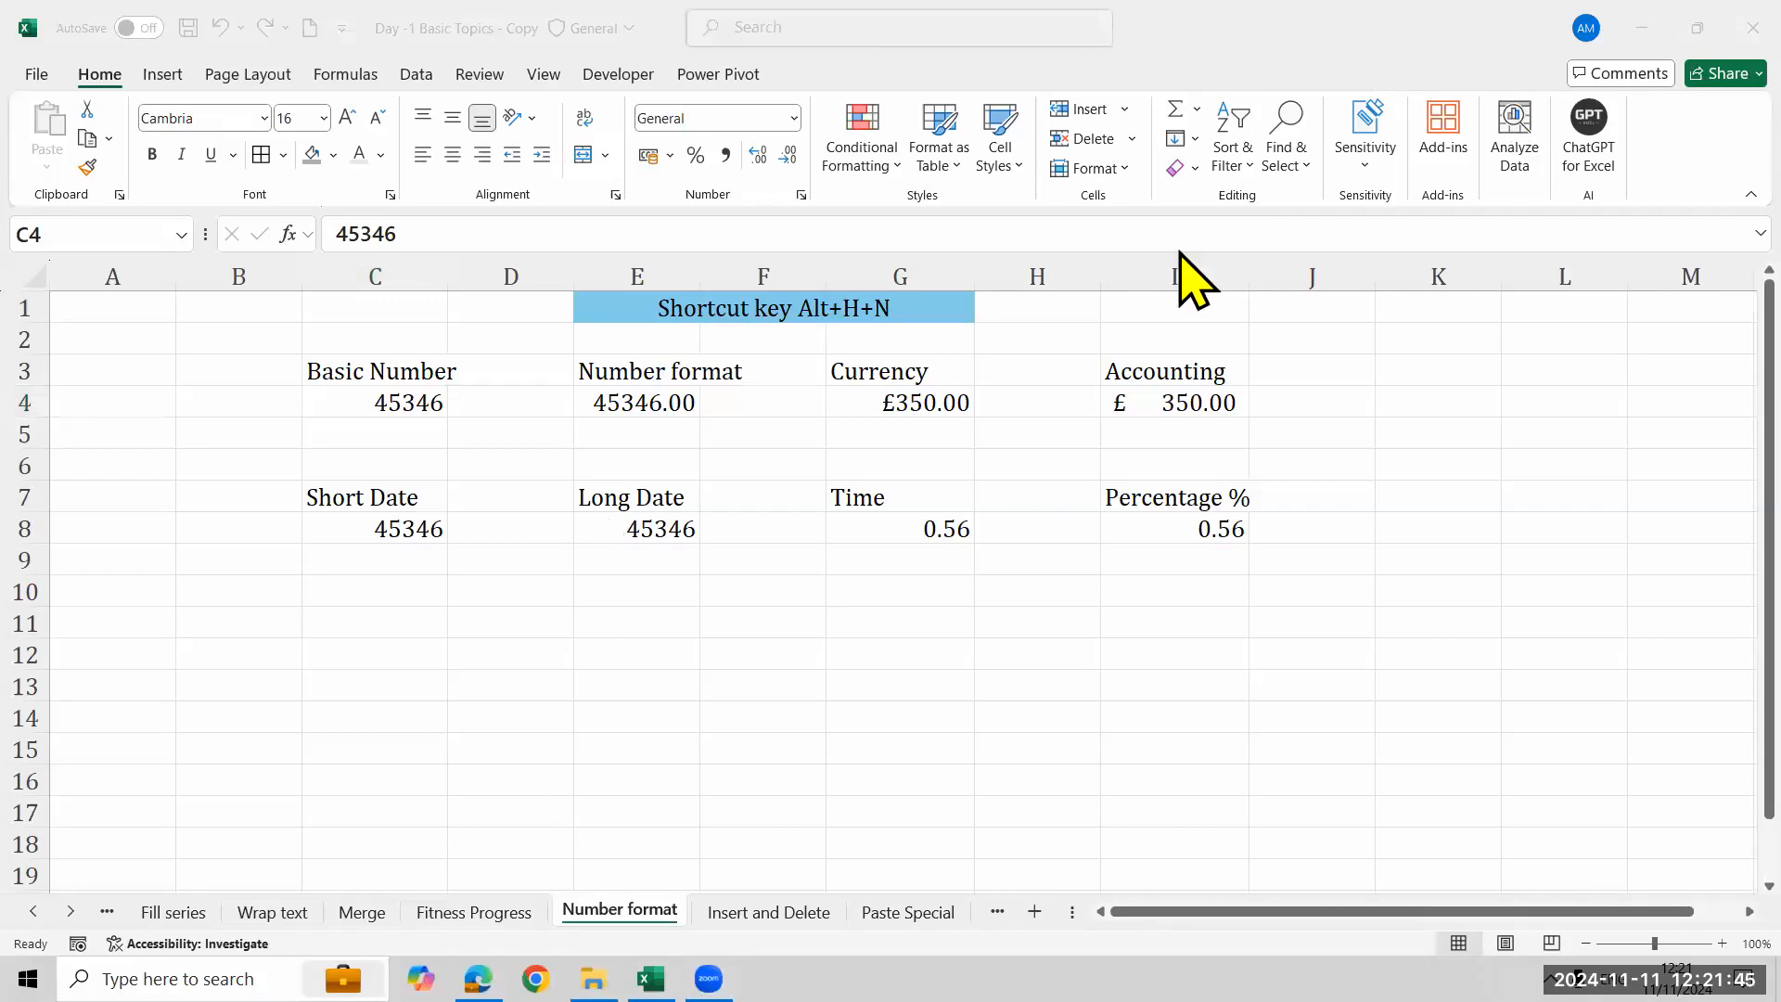
mouse_move(619, 89)
left_mouse_down()
mouse_move(798, 223)
mouse_move(818, 210)
left_mouse_up()
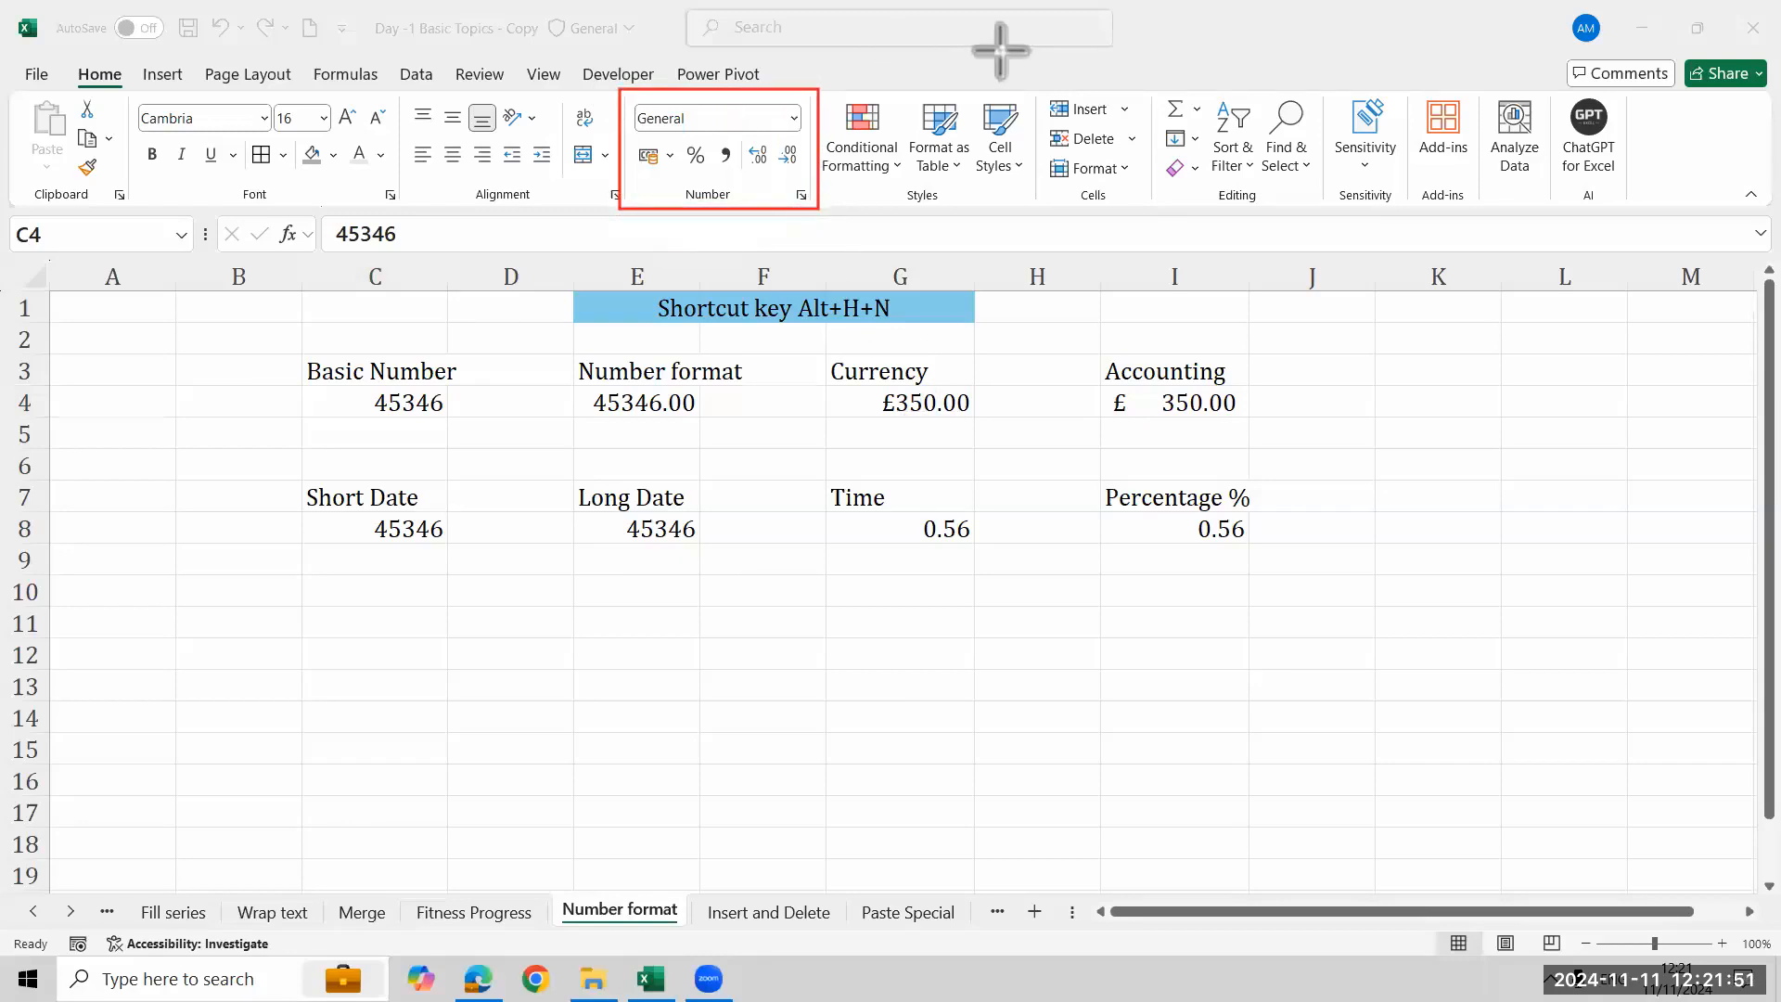
key("alt+h")
key("n")
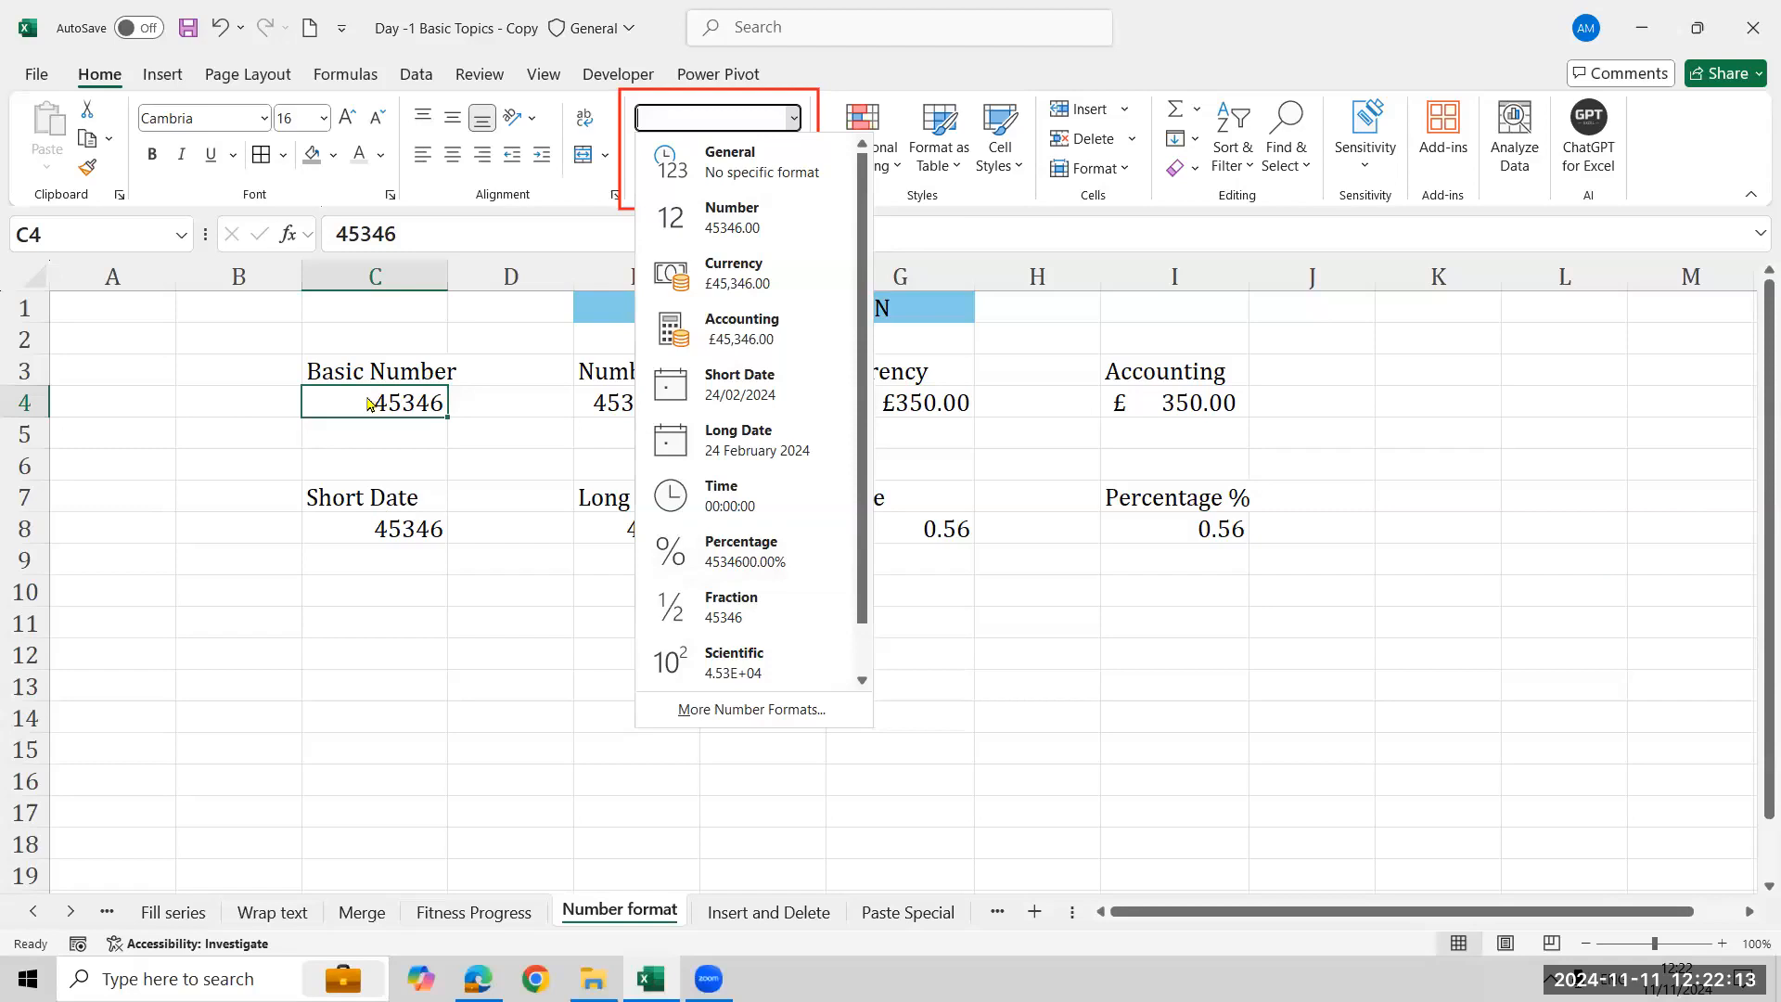
left_click(409, 447)
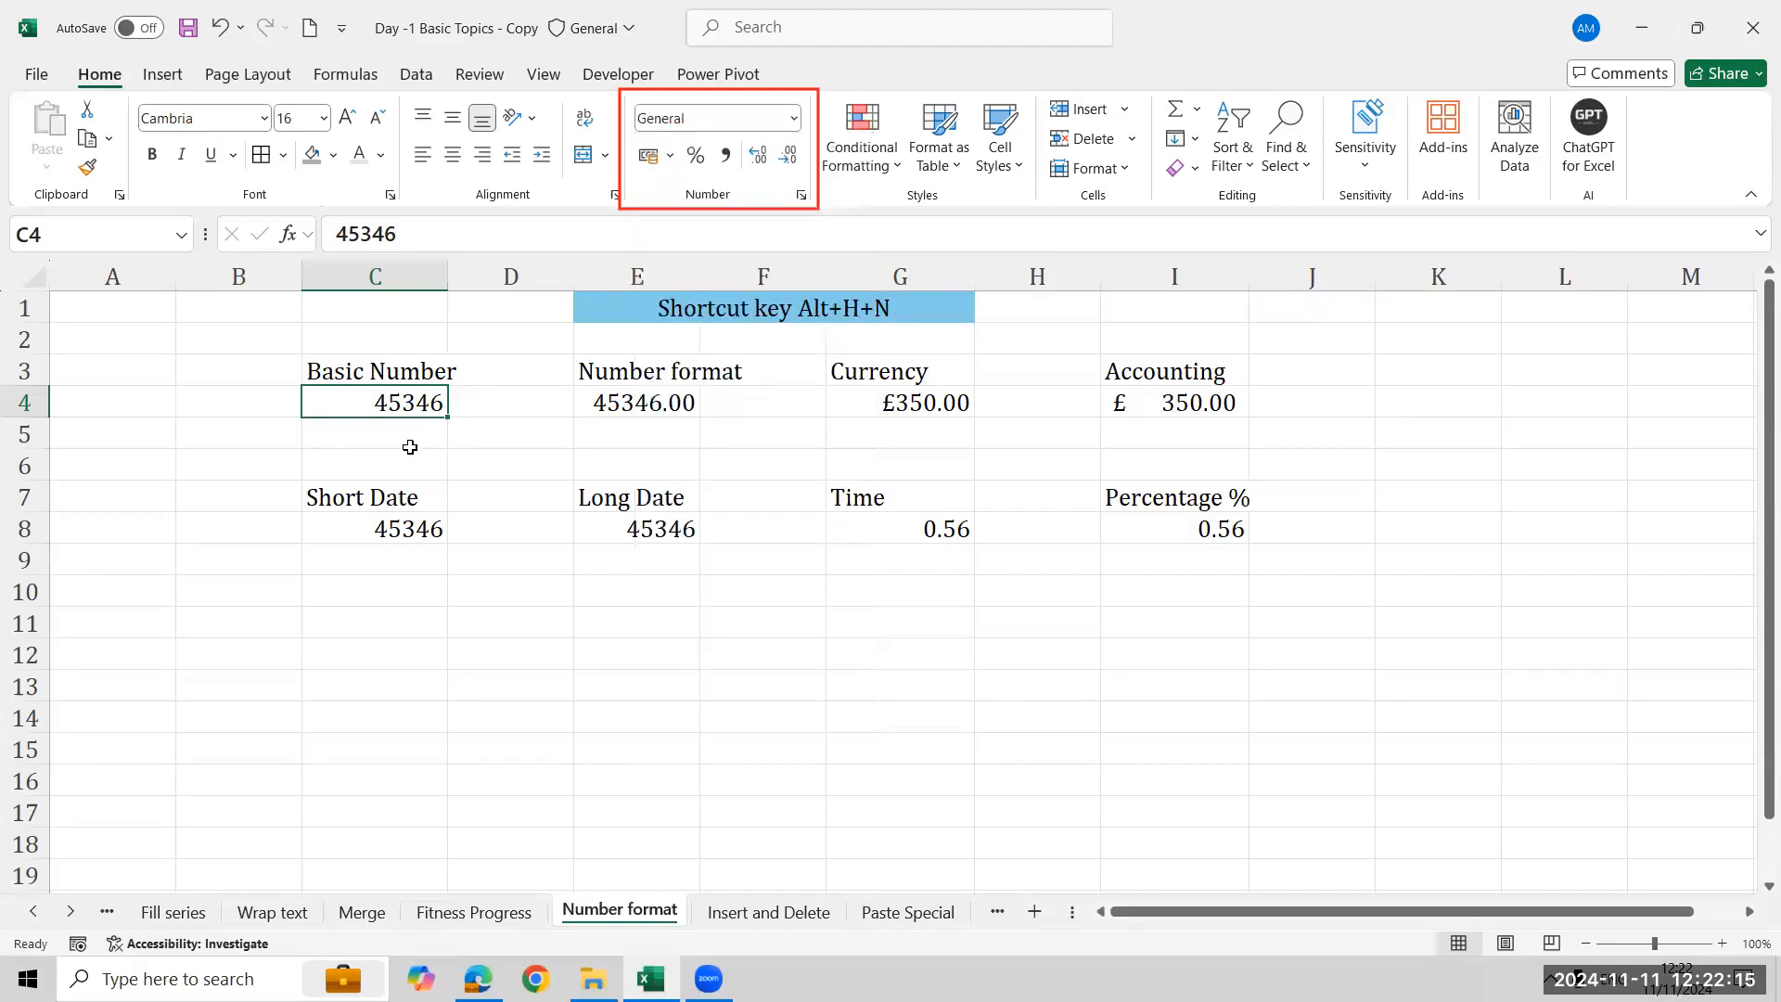
- Apply the Number format to the value in E4
left_click(597, 402)
left_click(794, 119)
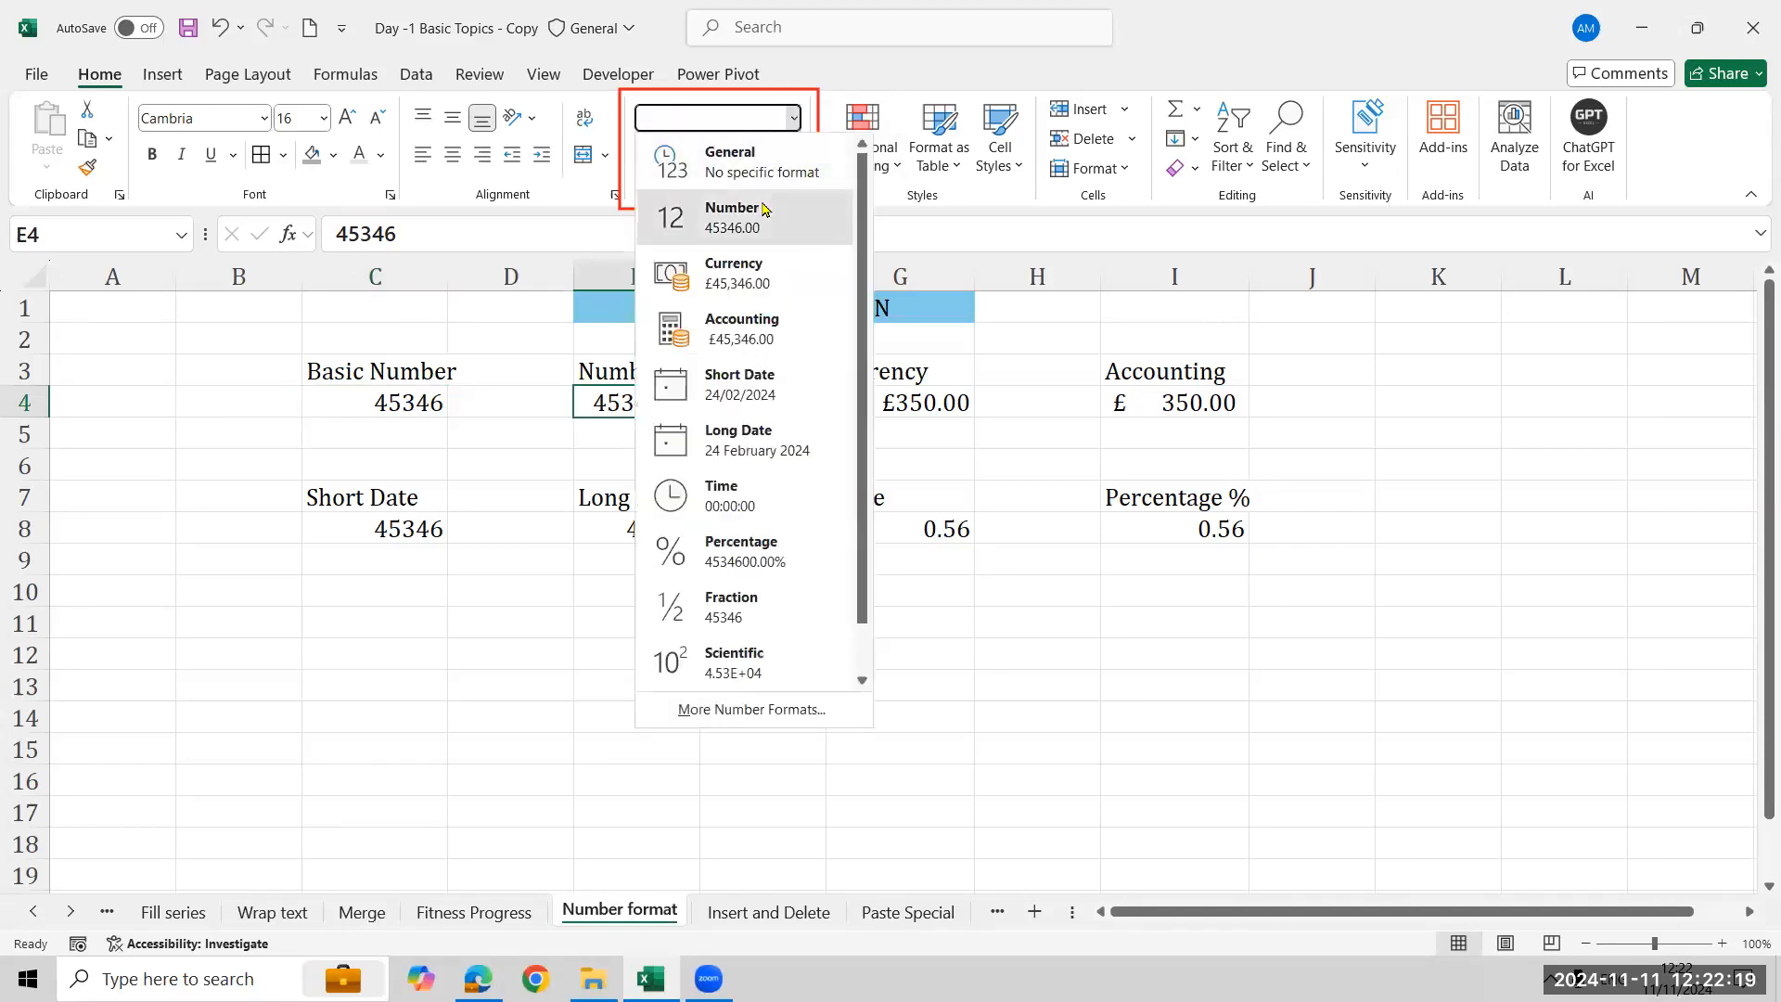
left_click(760, 203)
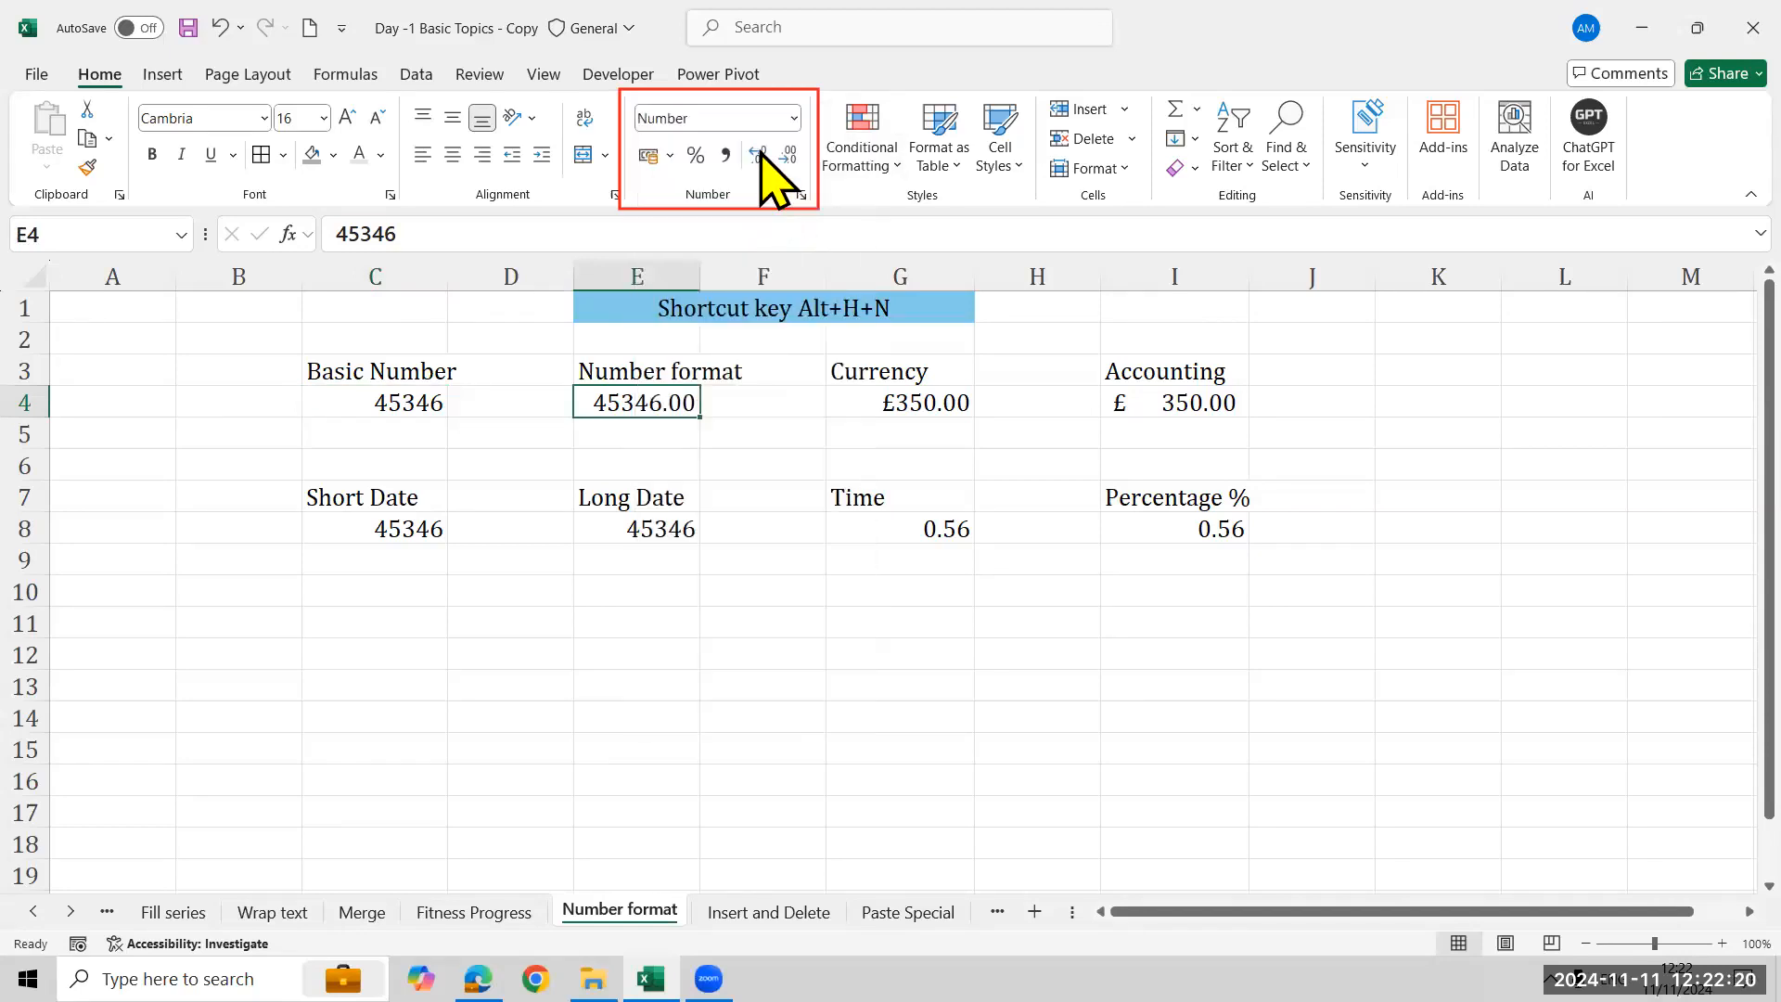
- Review the Currency cell G4's format options, then apply the Accounting format to the value in I4
left_click(904, 404)
left_click(794, 118)
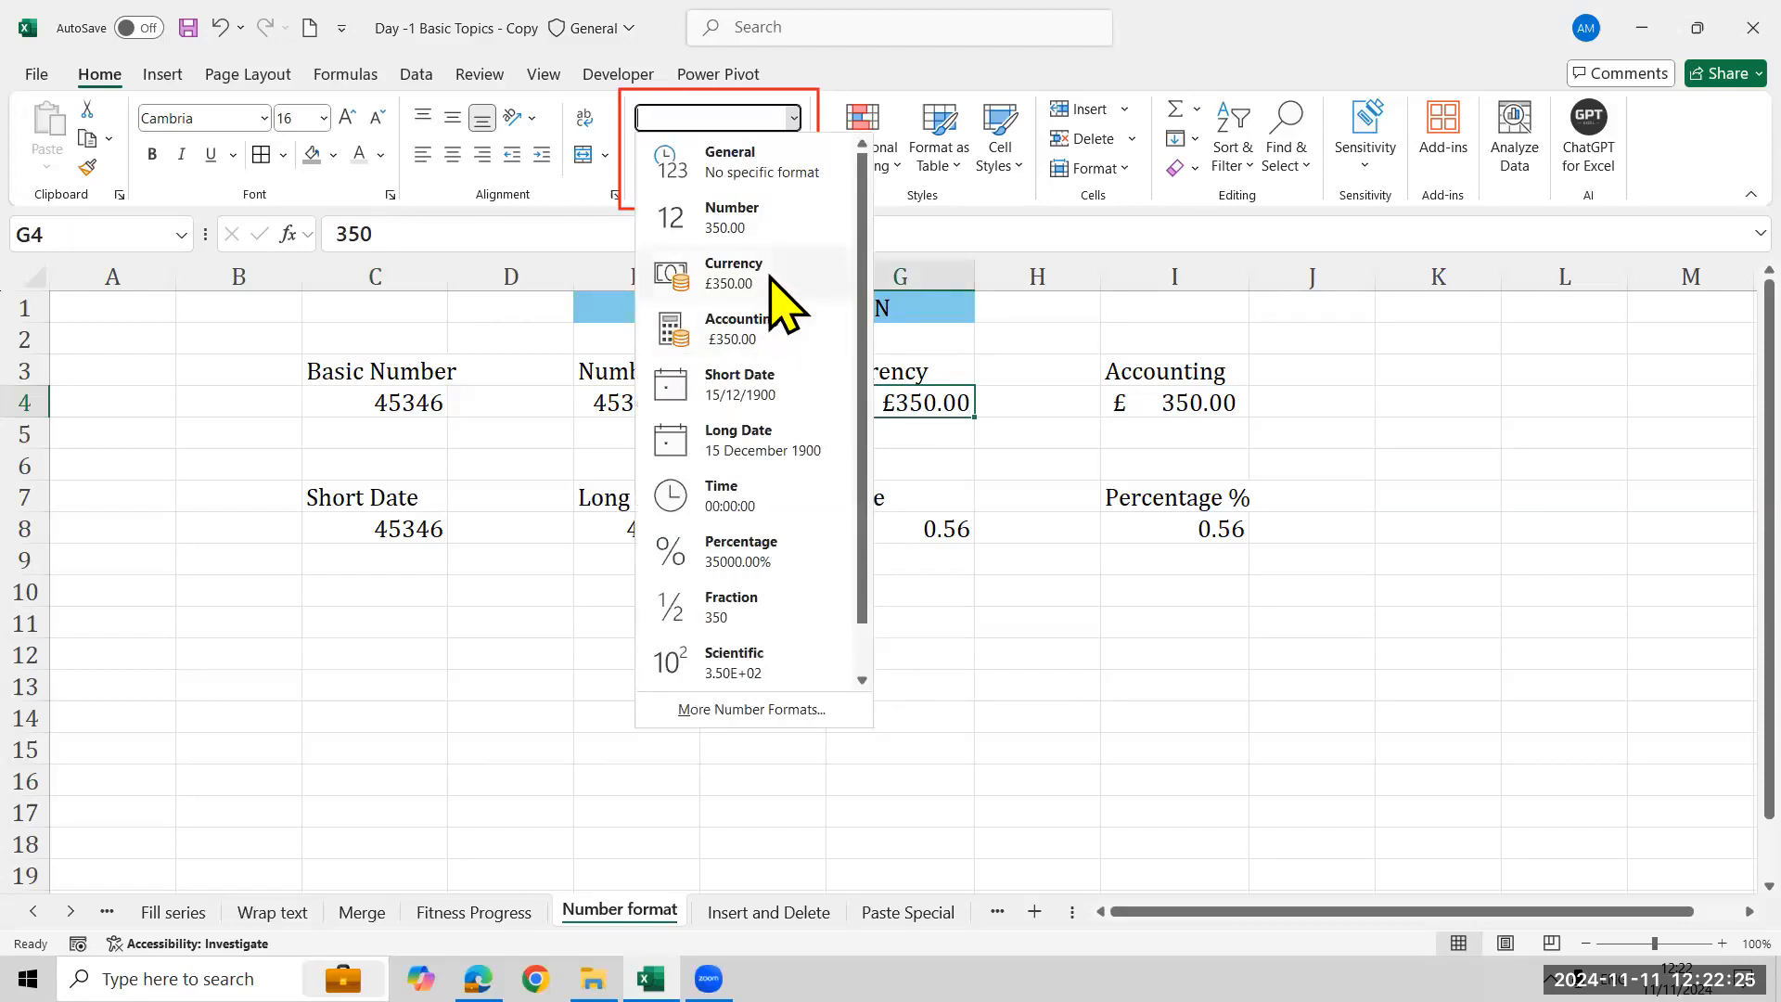
left_click(1133, 413)
left_click(1134, 413)
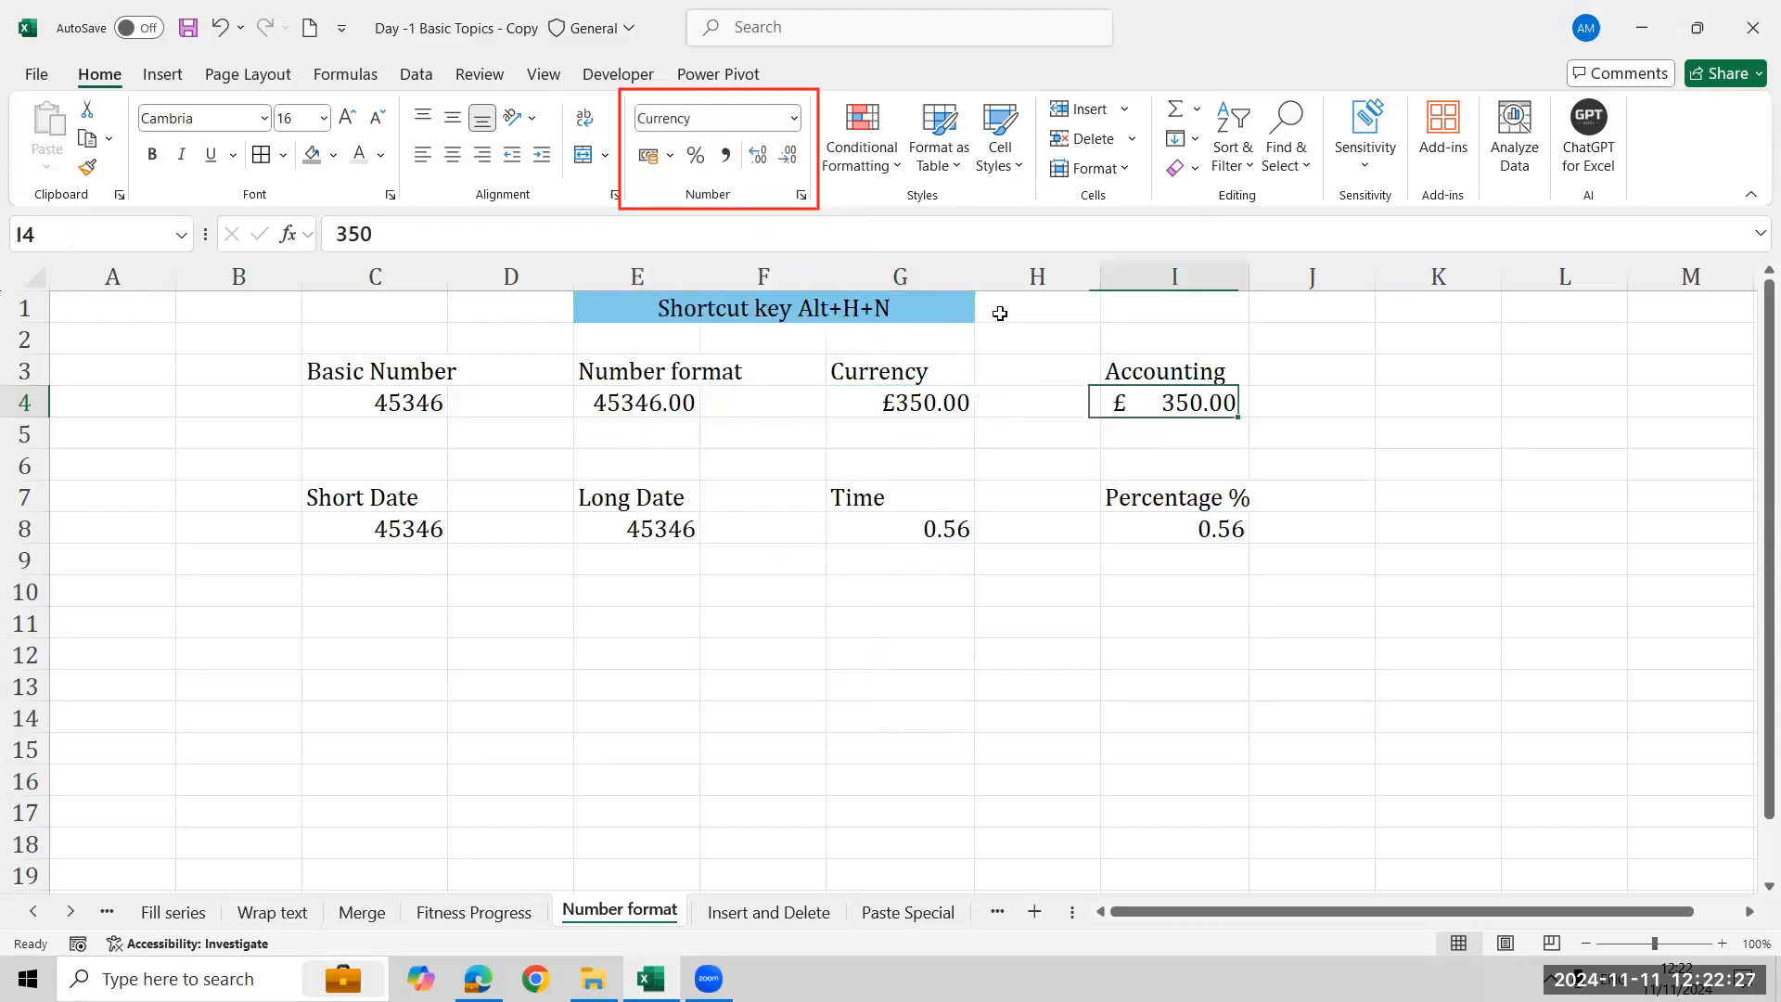
left_click(793, 119)
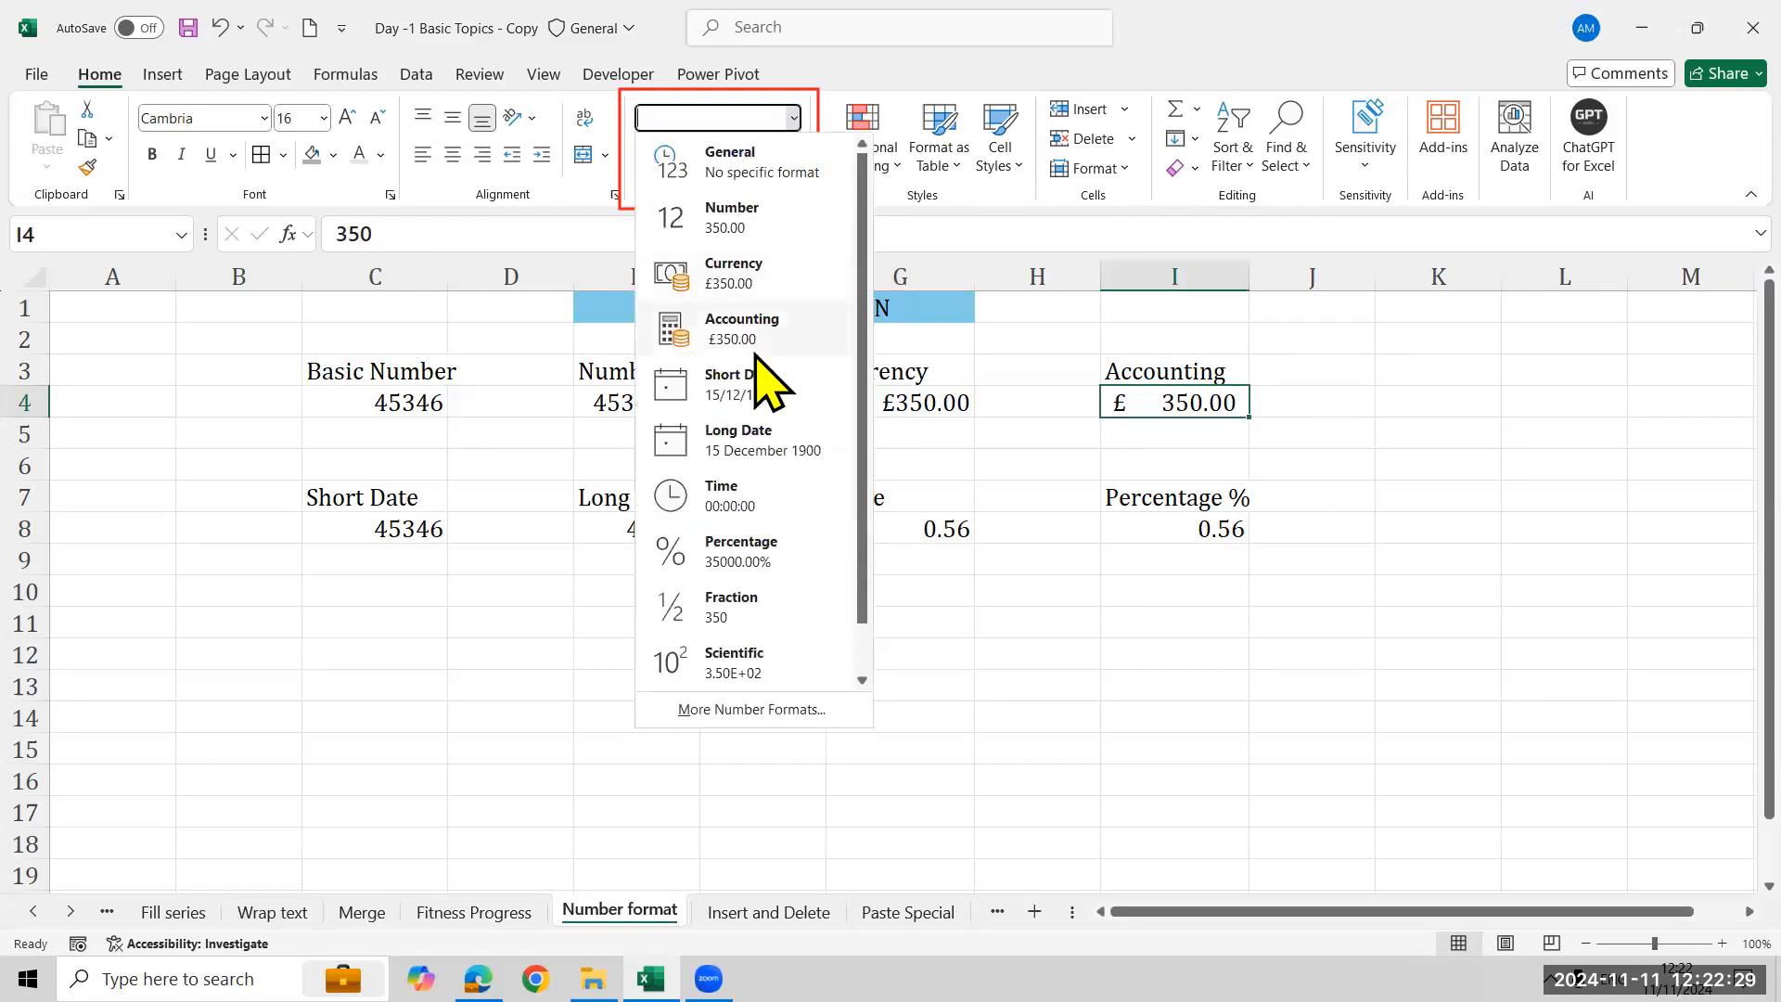
left_click(756, 353)
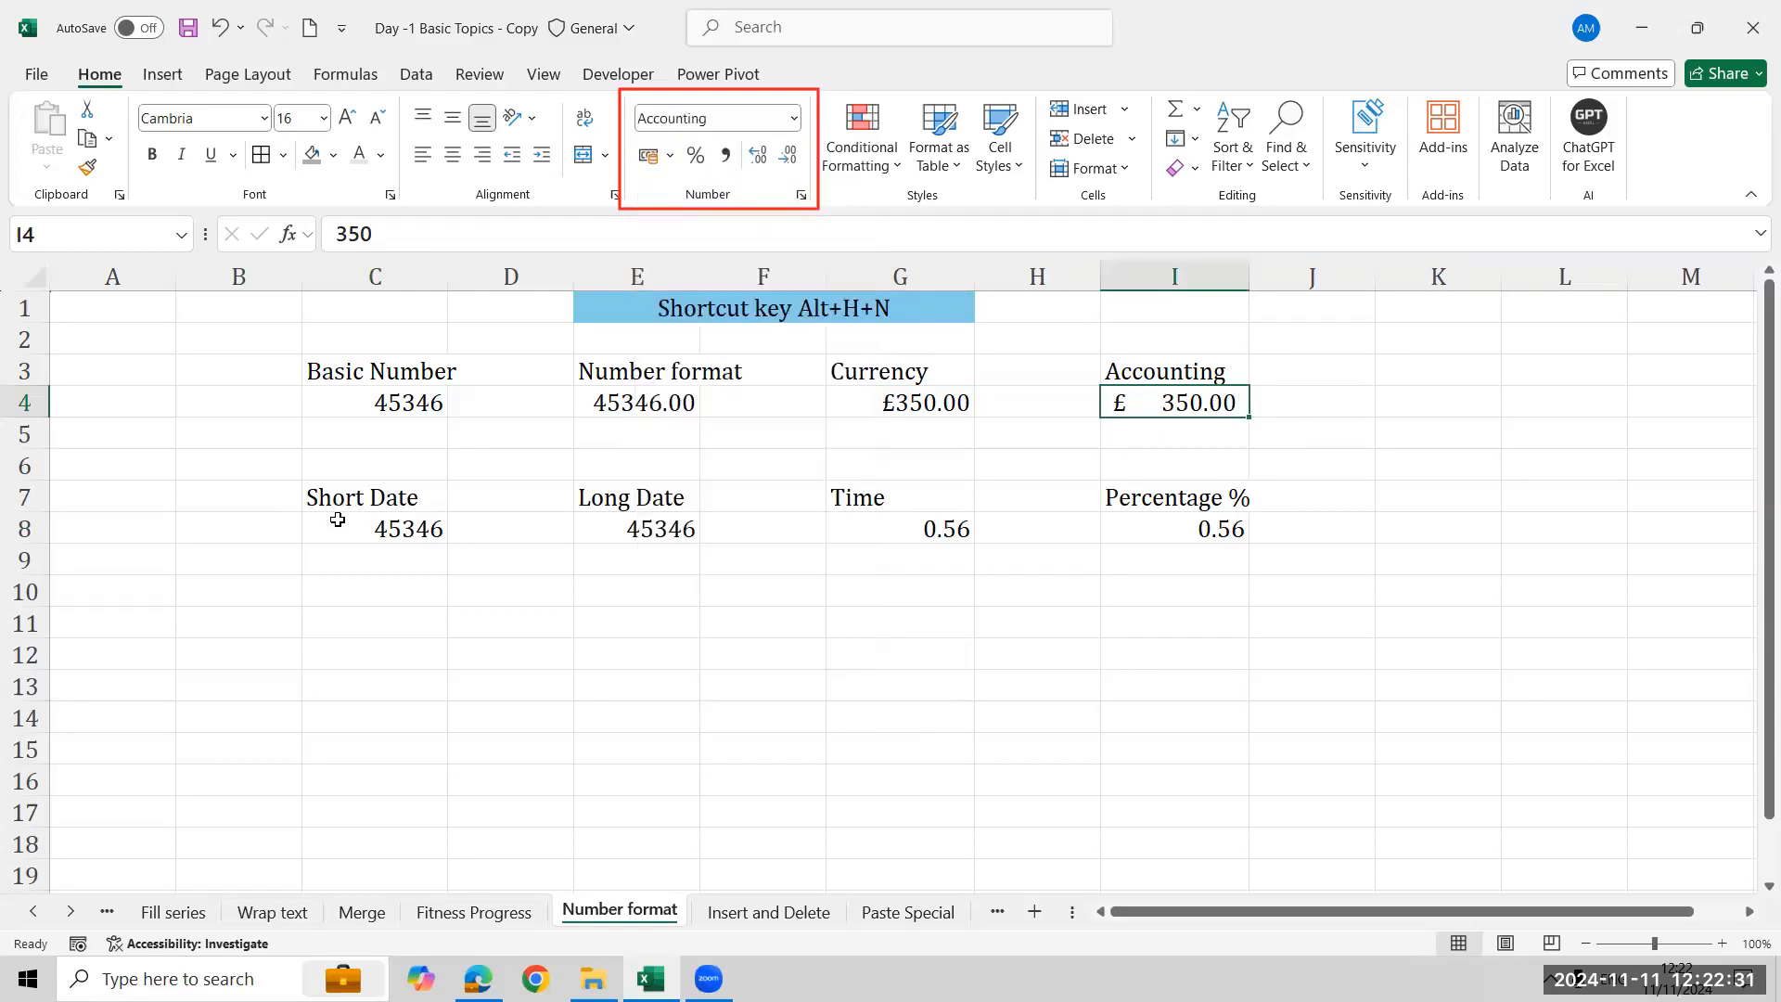
- Apply the Short Date format to the value in C8
left_click(333, 525)
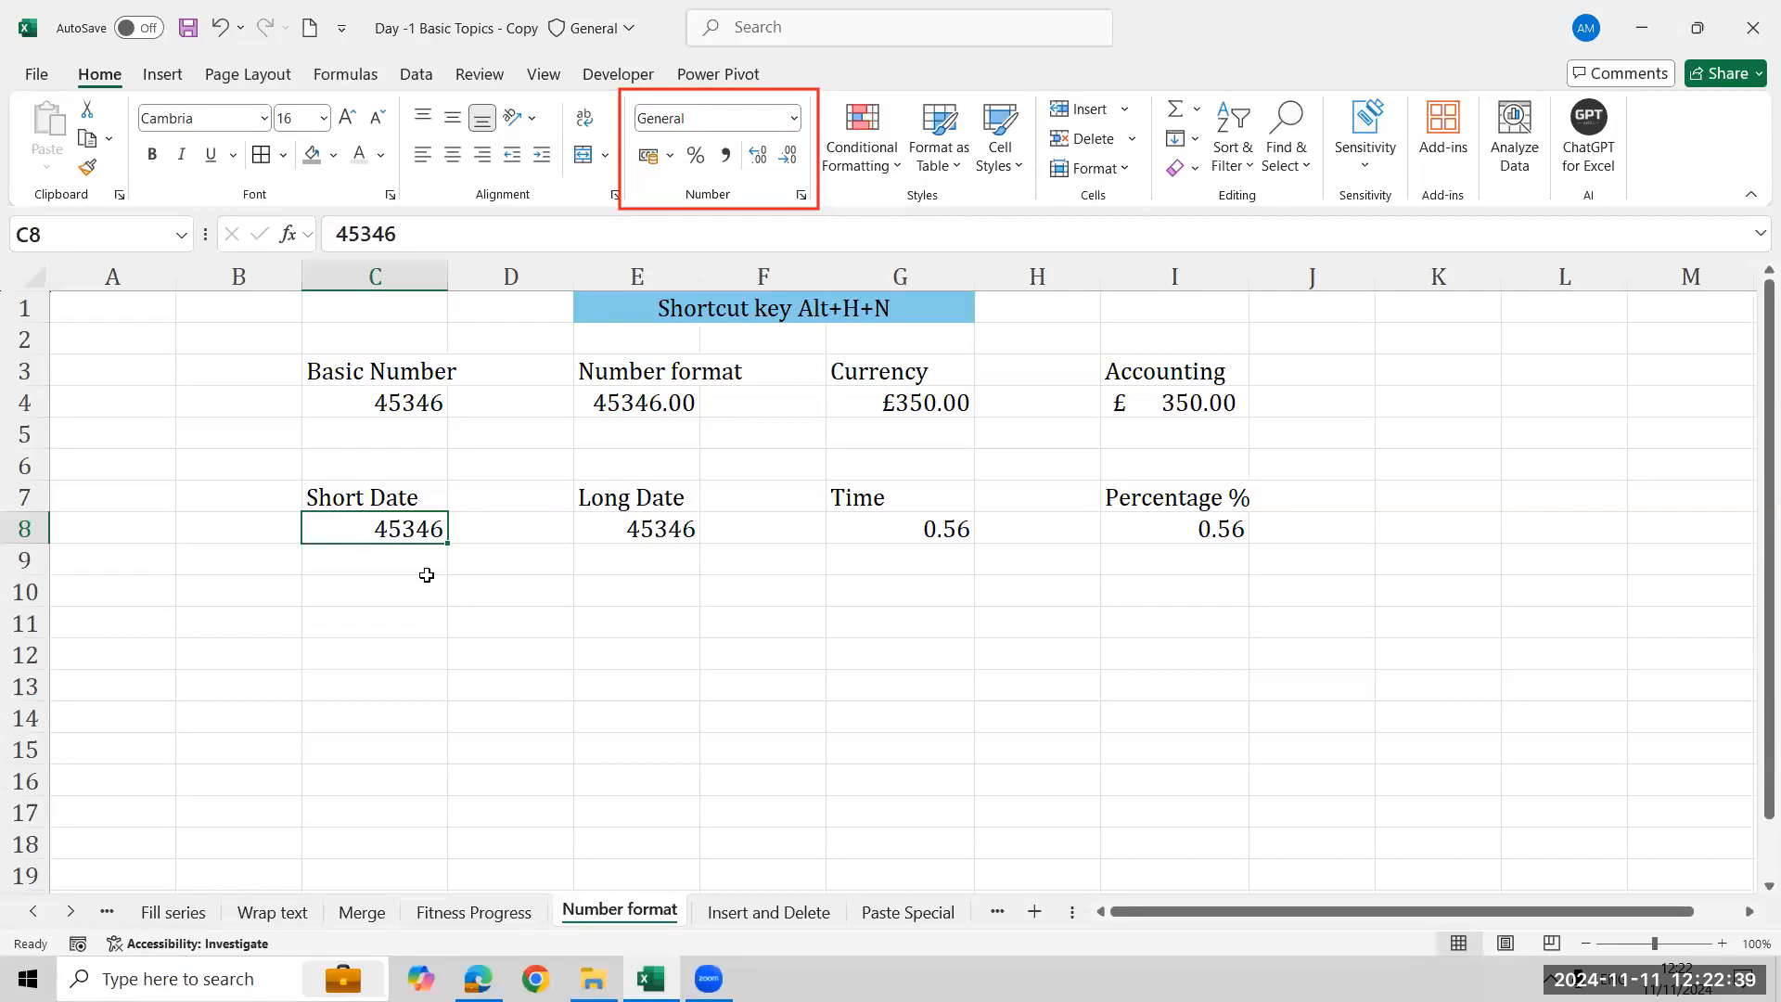
left_click(794, 121)
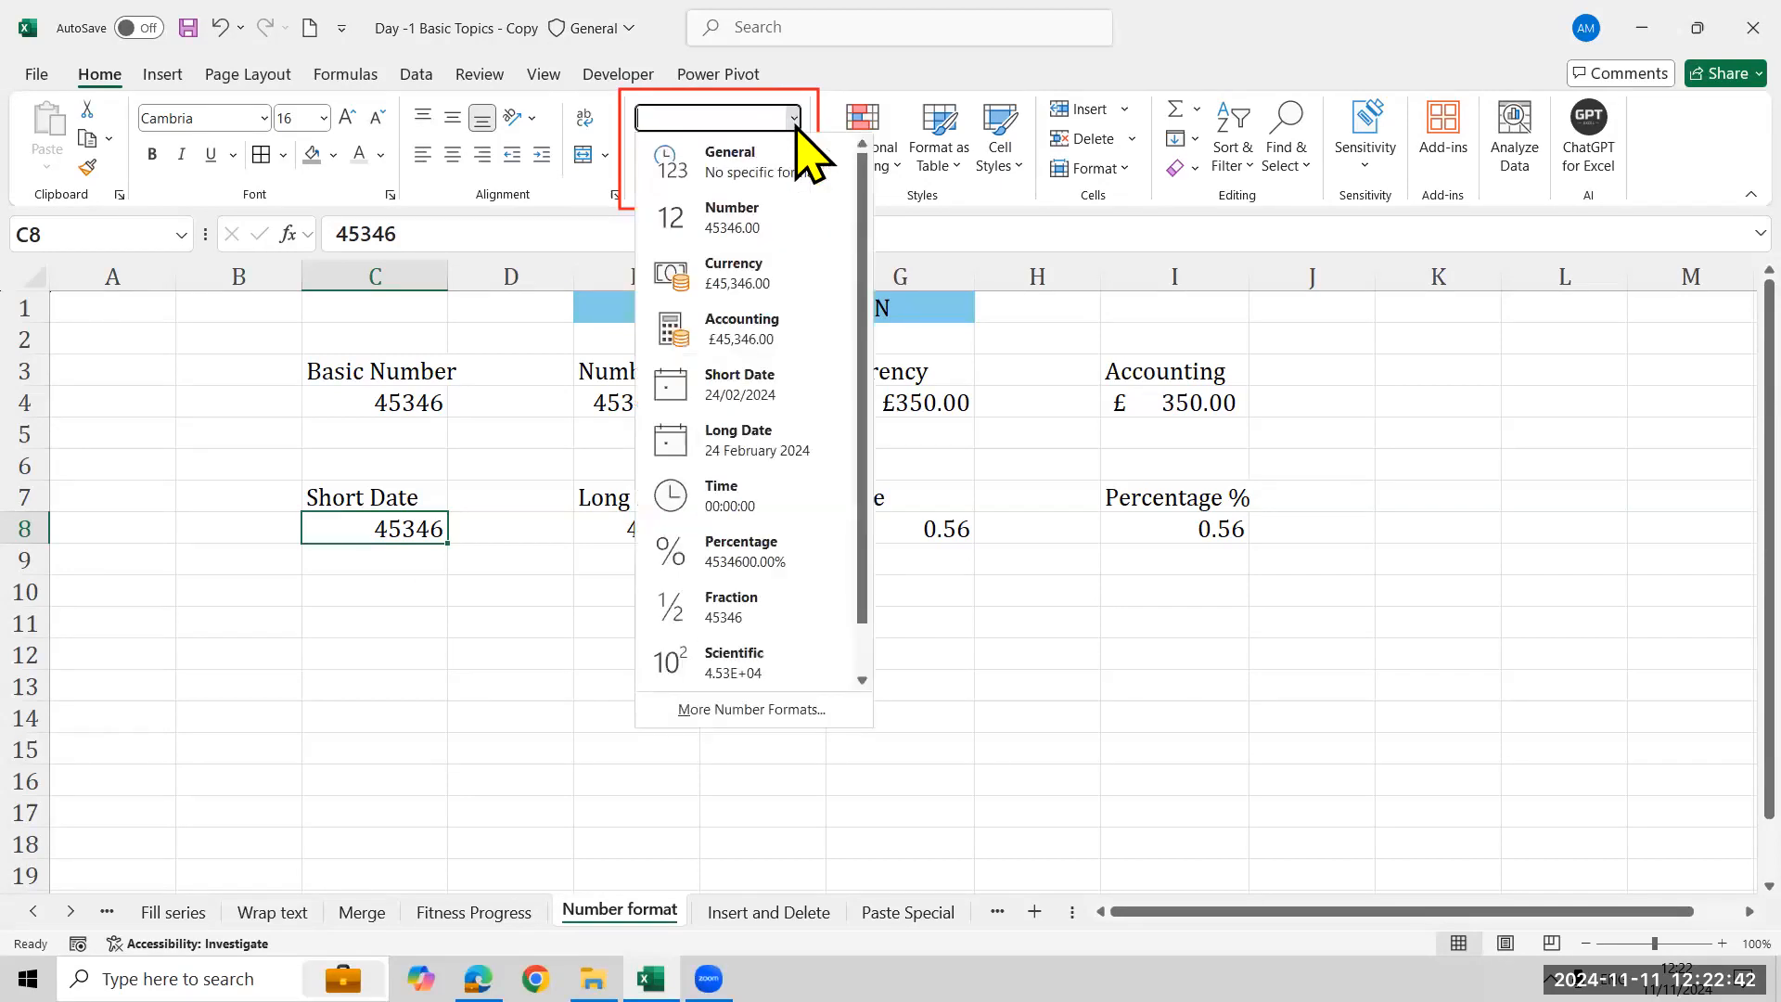
left_click(821, 391)
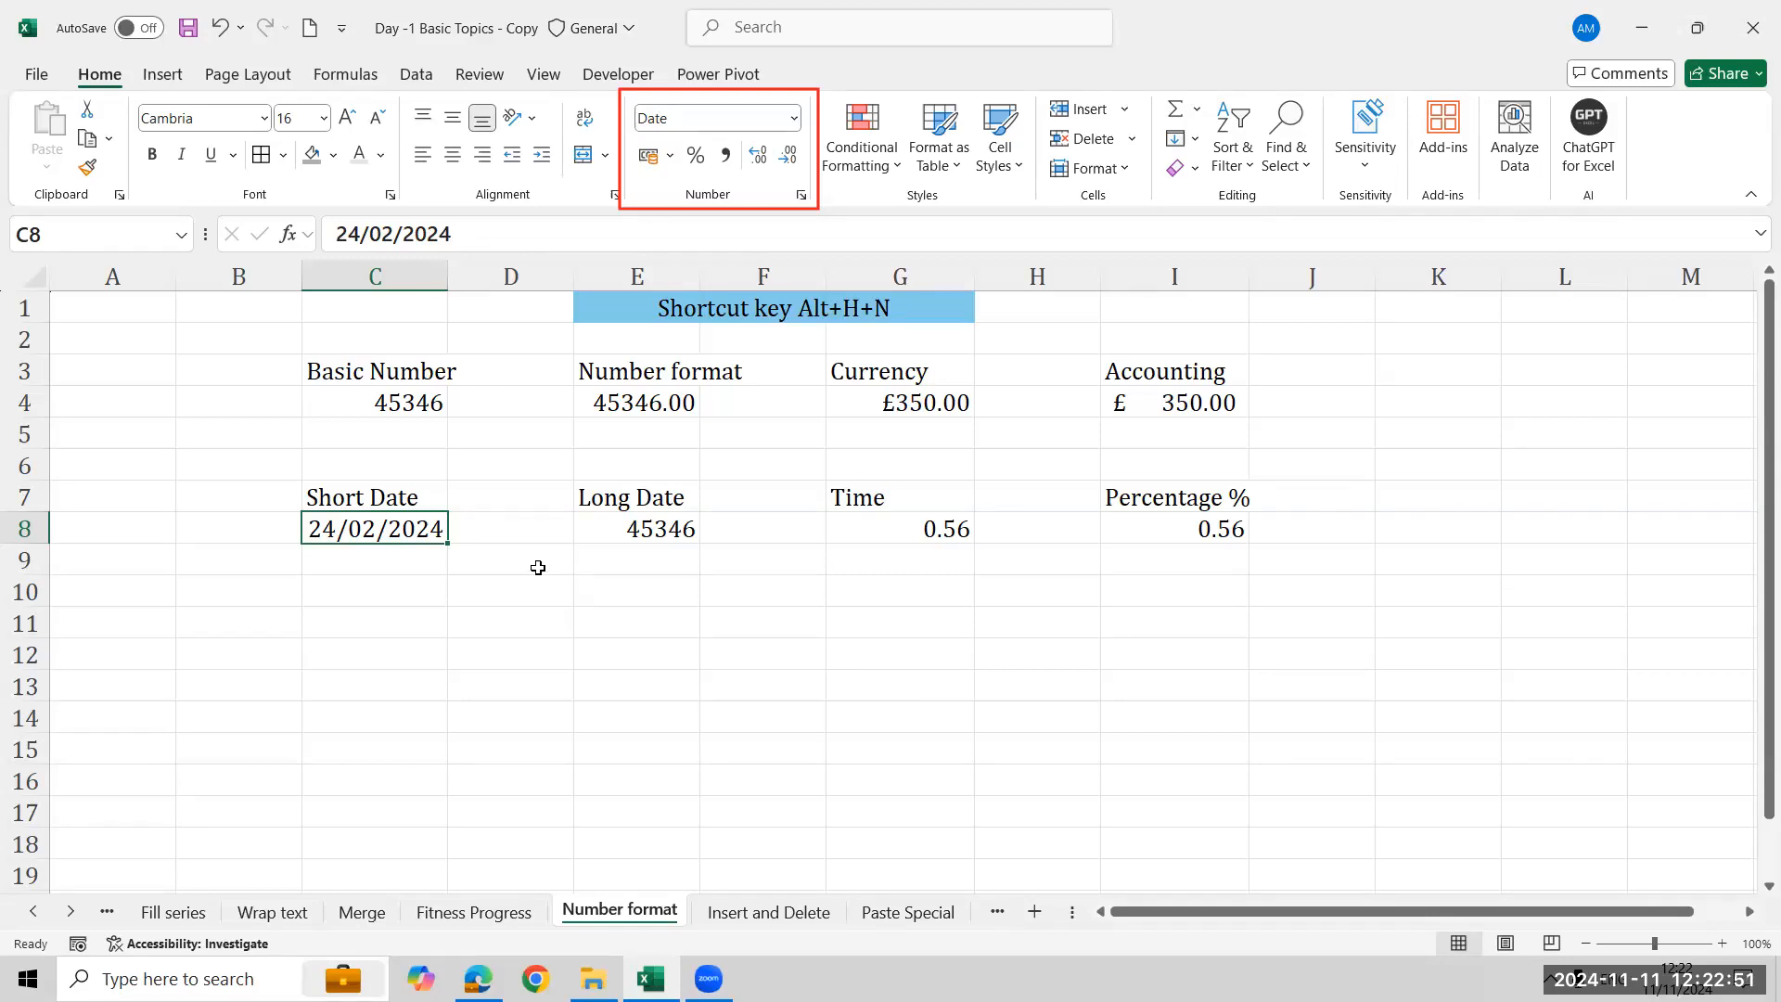
- Apply the Long Date format to the value in E8
left_click(608, 536)
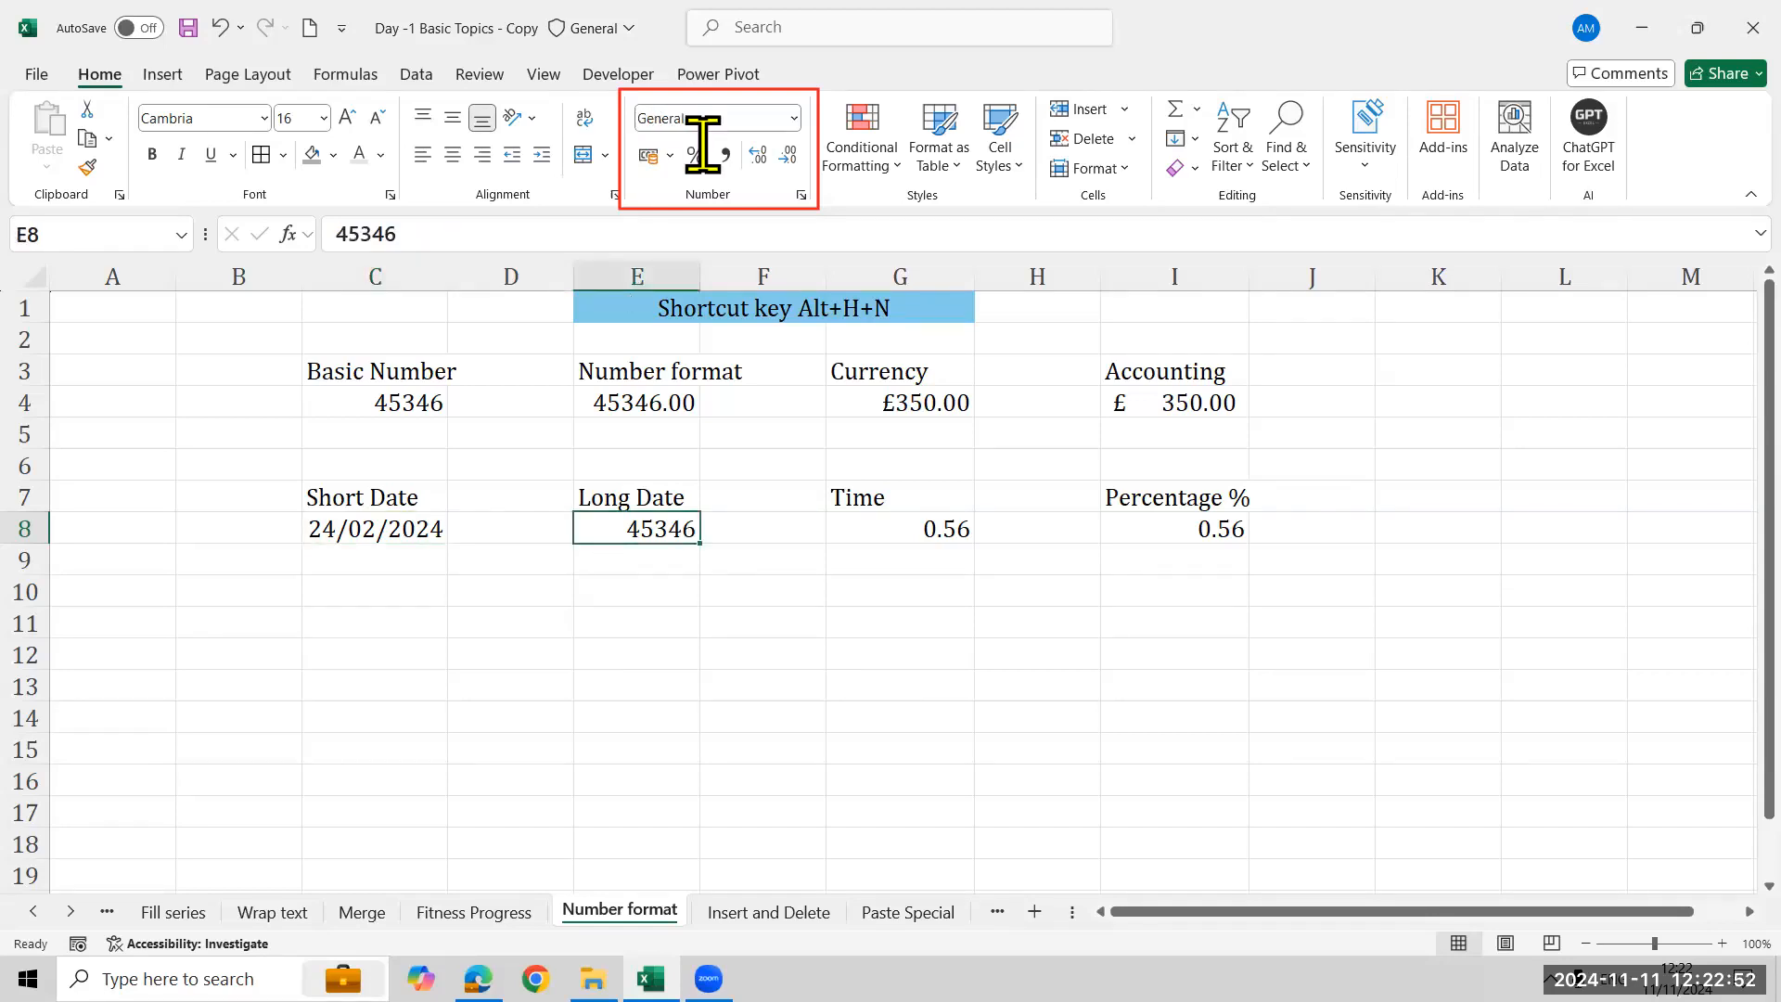
left_click(795, 116)
left_click(788, 445)
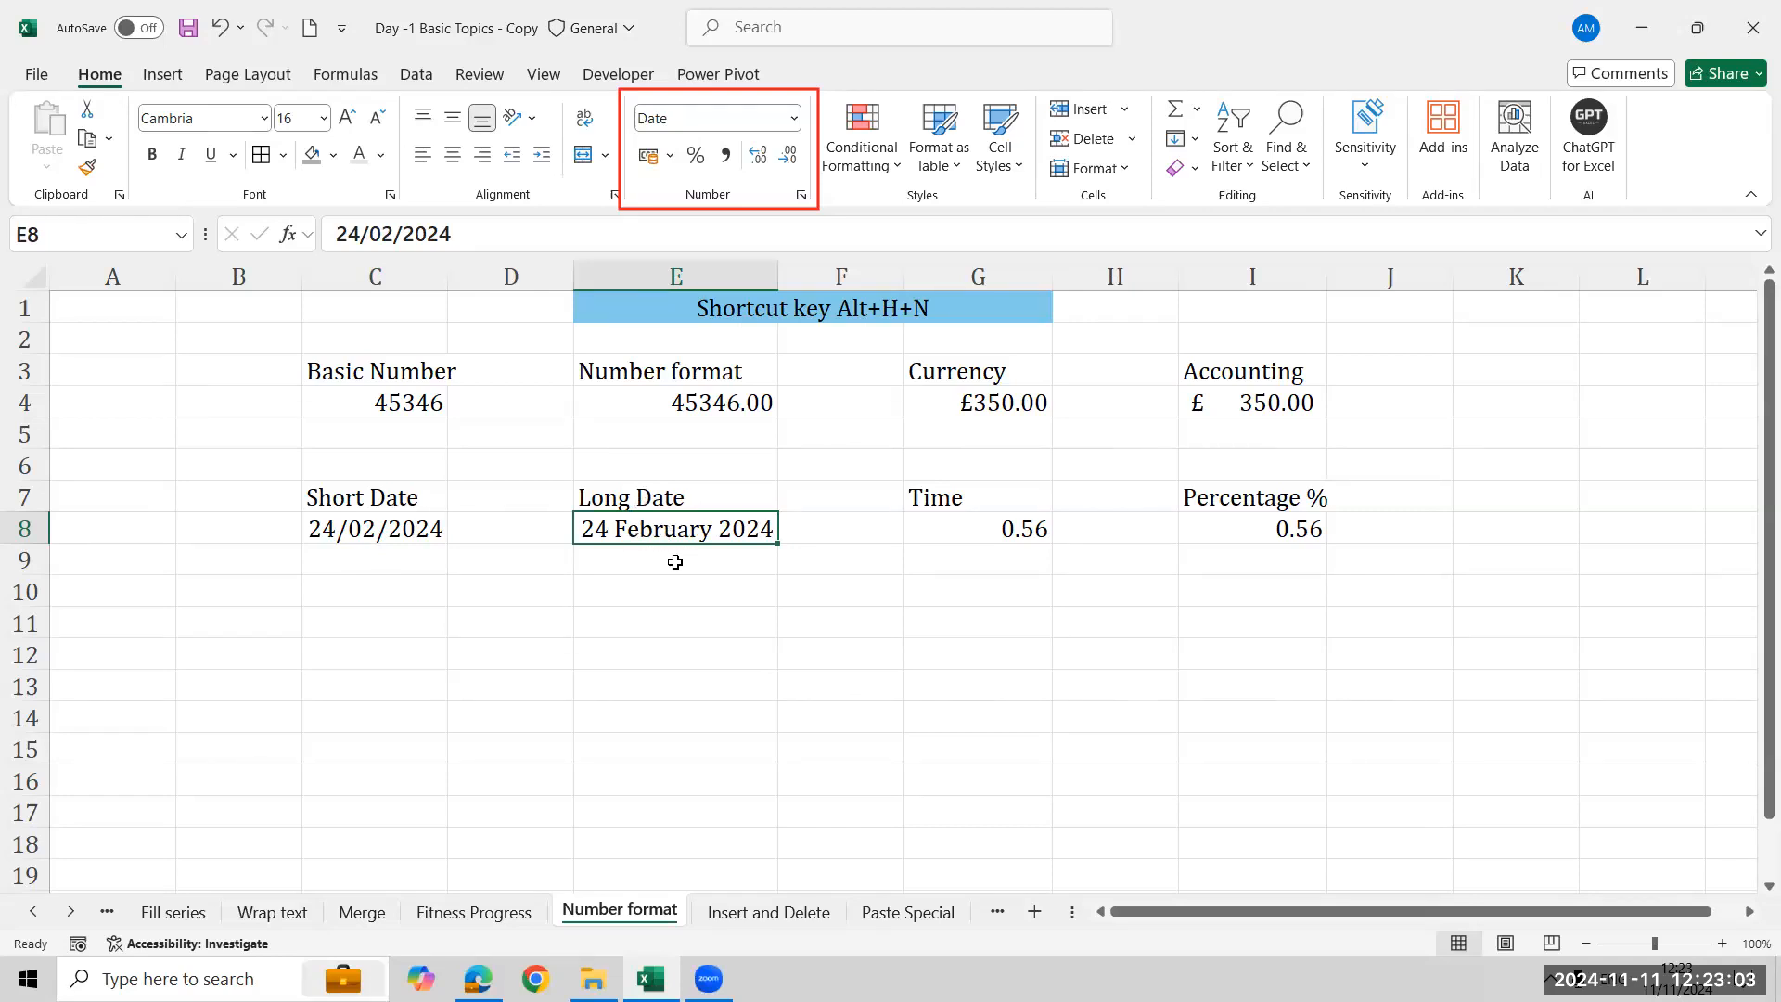
- Apply the Time format to the value in G8
left_click(985, 530)
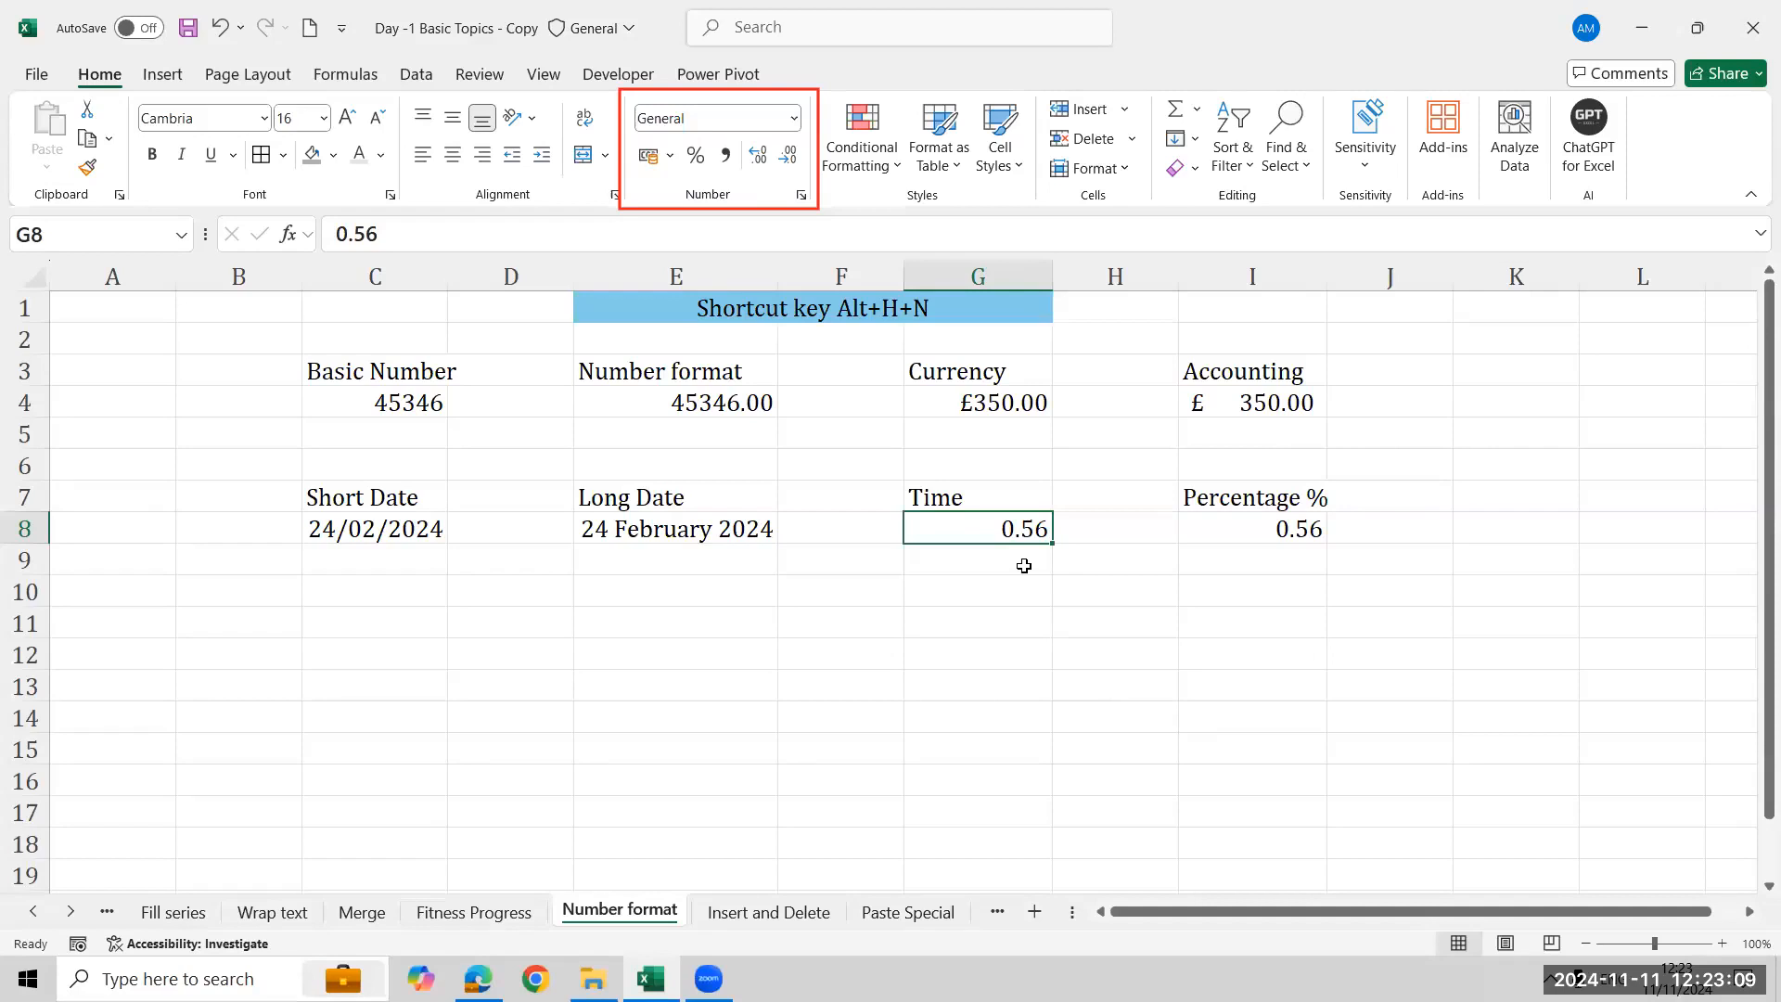
left_click(794, 118)
left_click(777, 501)
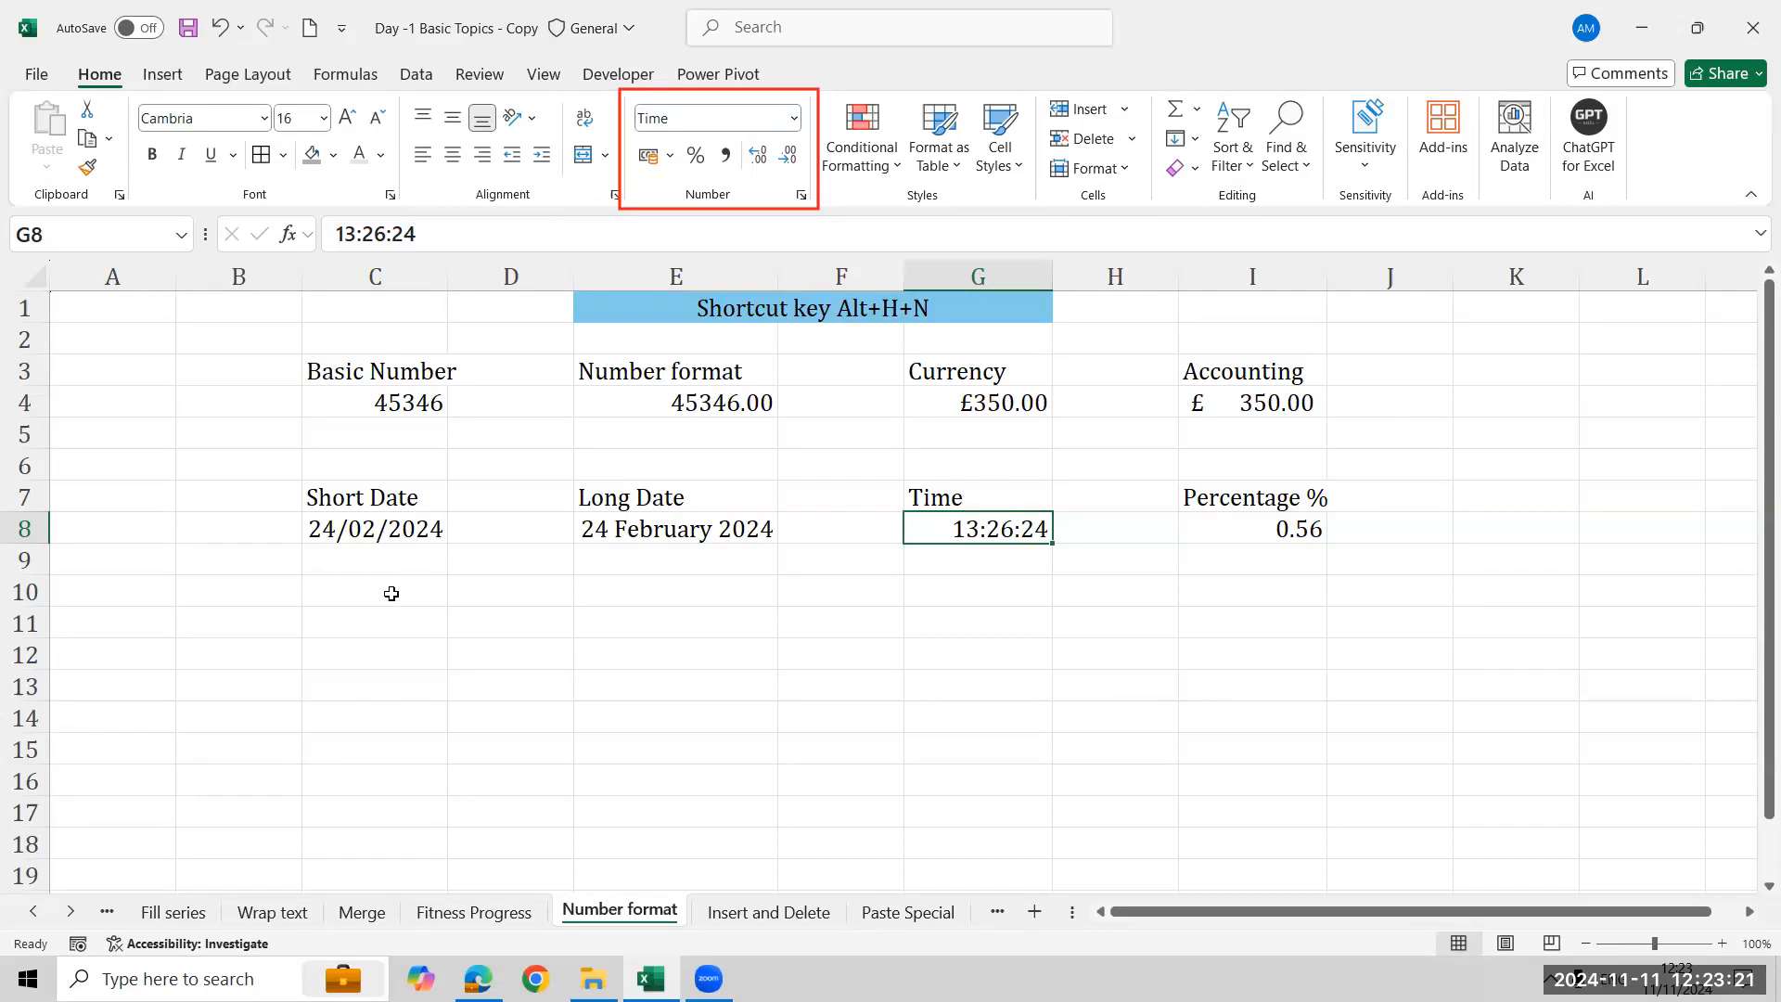
- Apply the Percentage format to the value in I8
left_click(377, 531)
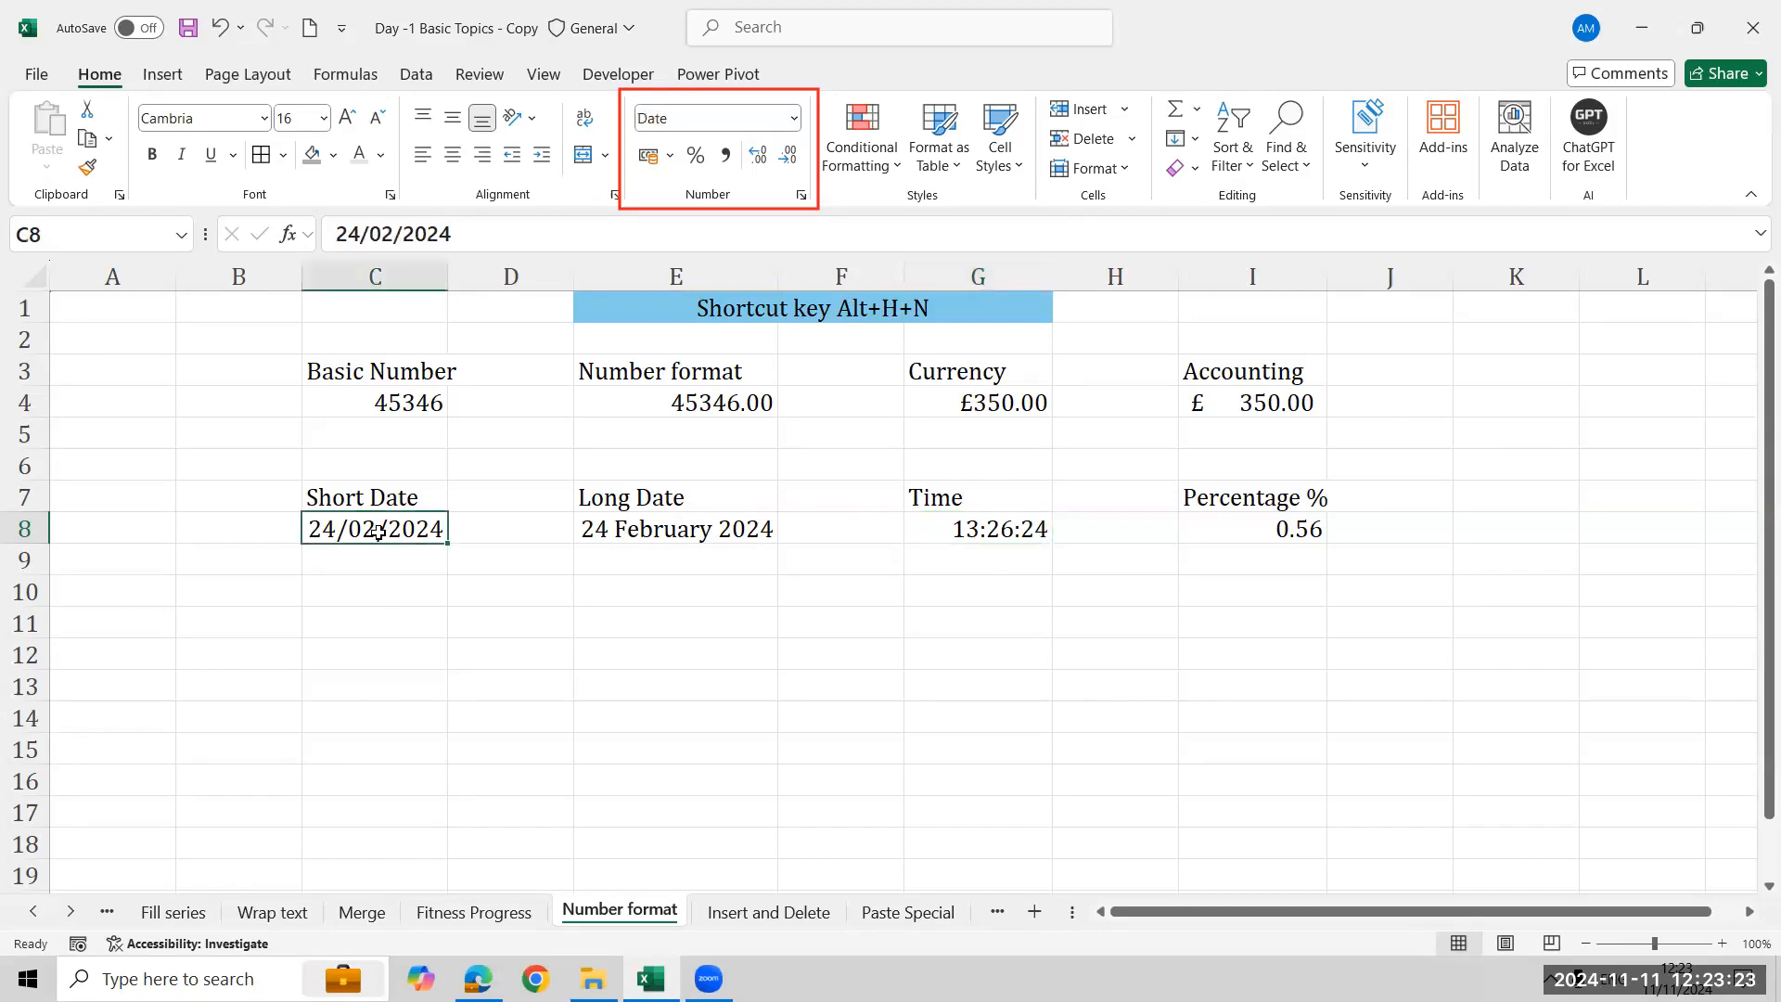
left_click(1308, 530)
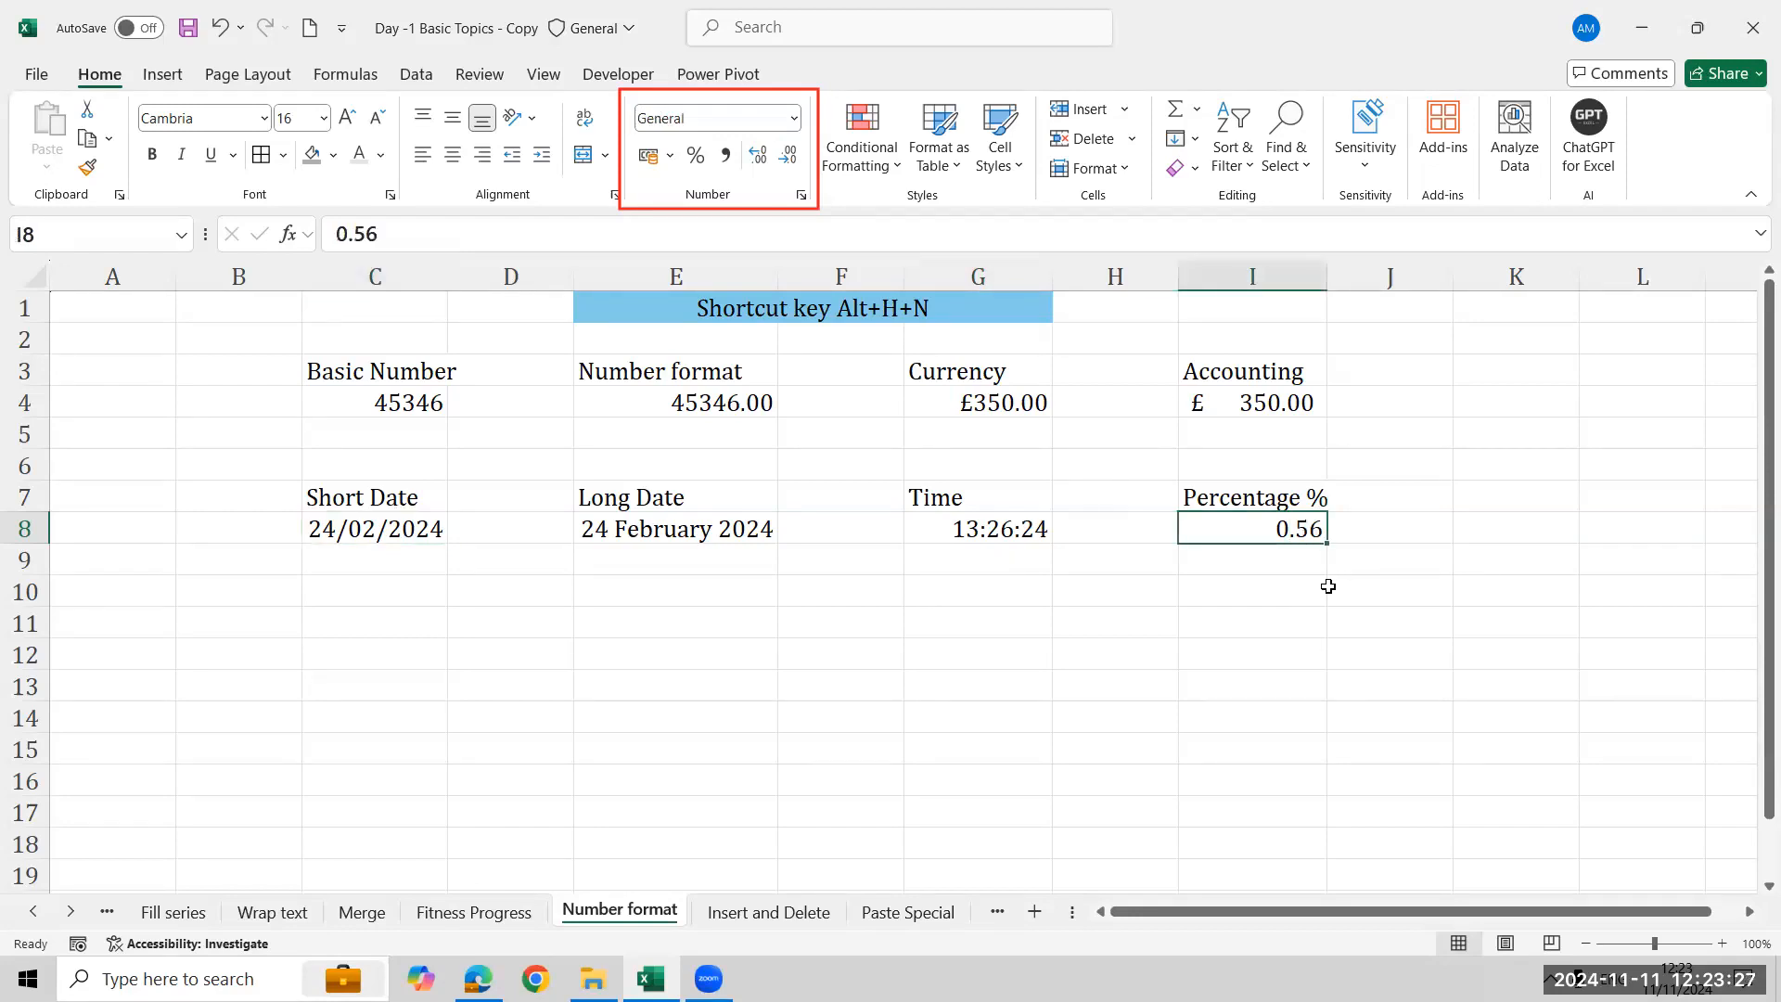
left_click(794, 118)
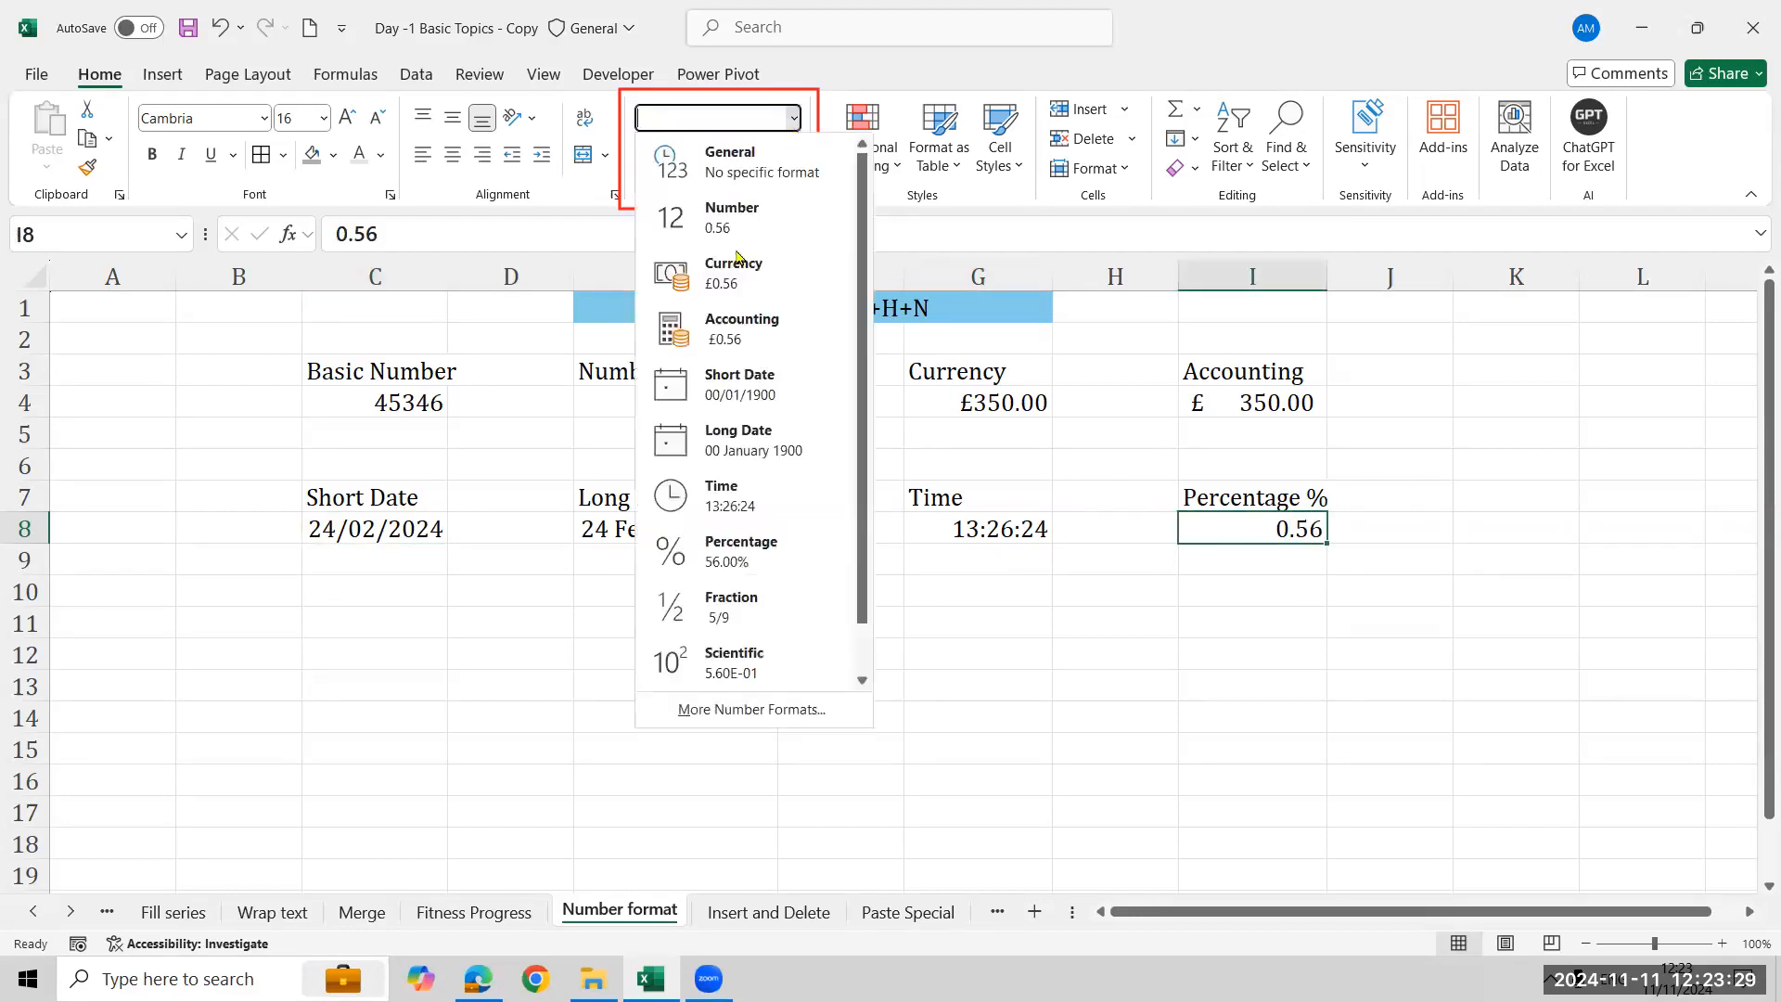
left_click(807, 566)
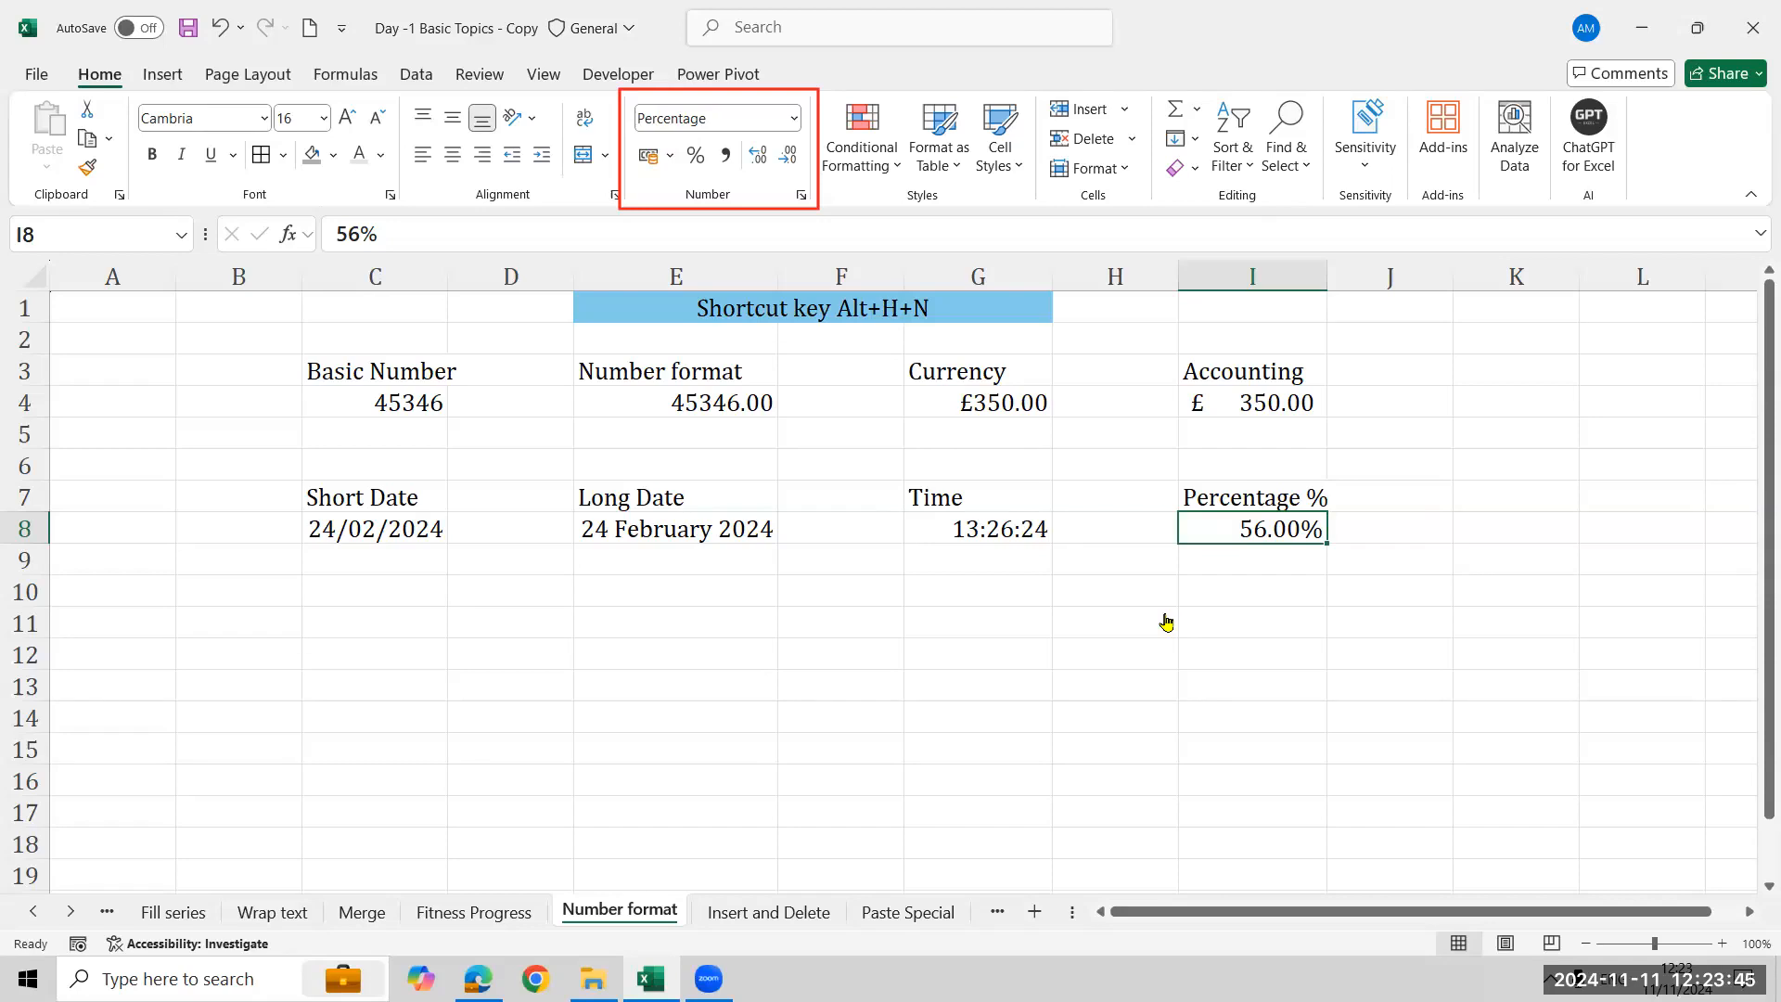
left_click(944, 479)
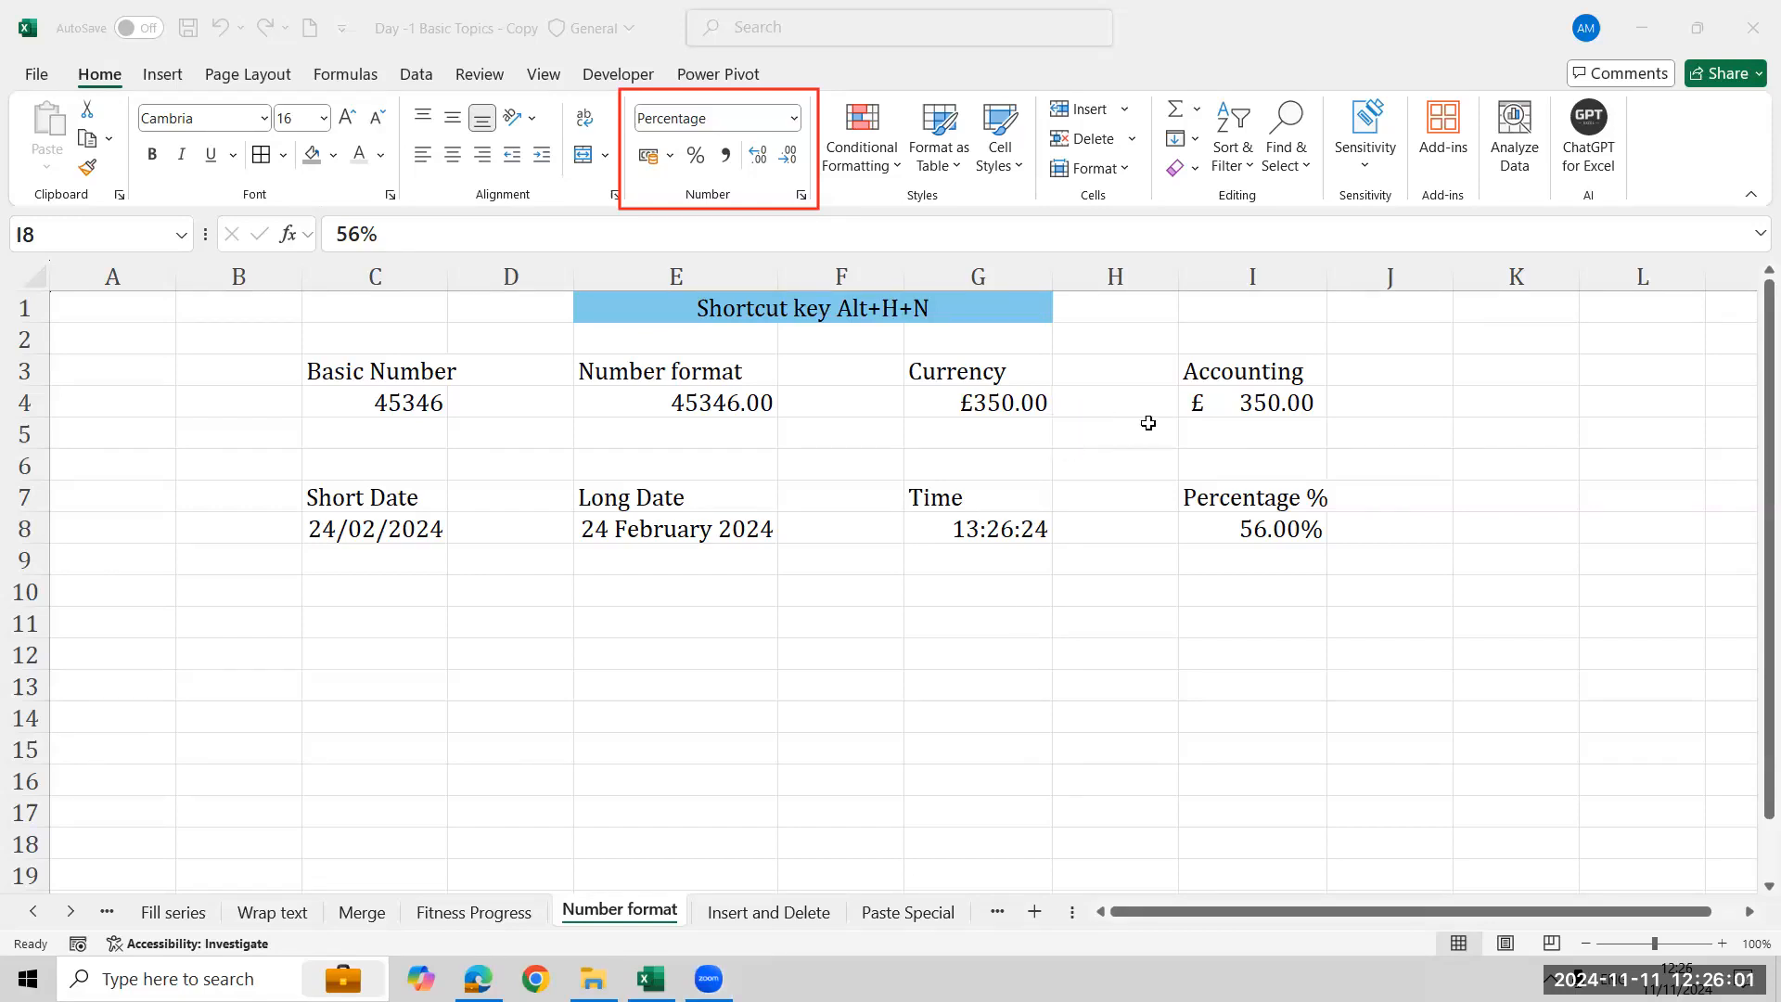
- Inspect the formats of the Currency and Accounting cells in G4 and I4
left_click(1239, 408)
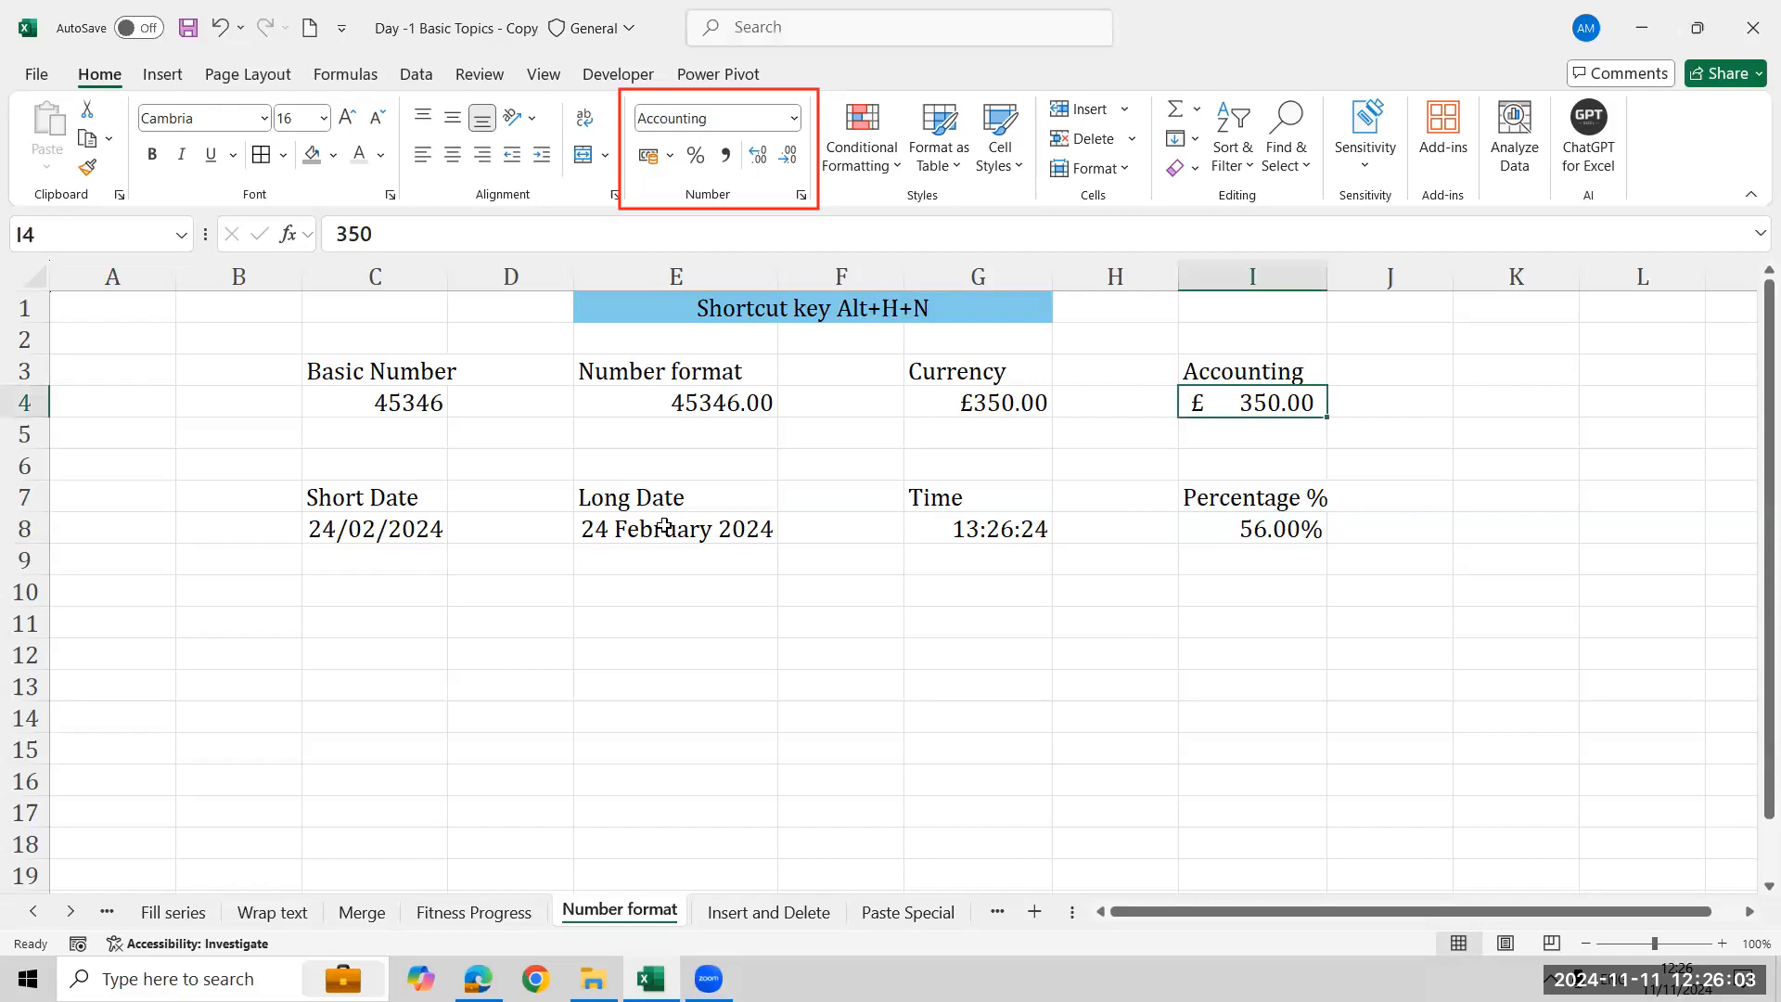
left_click(1605, 405)
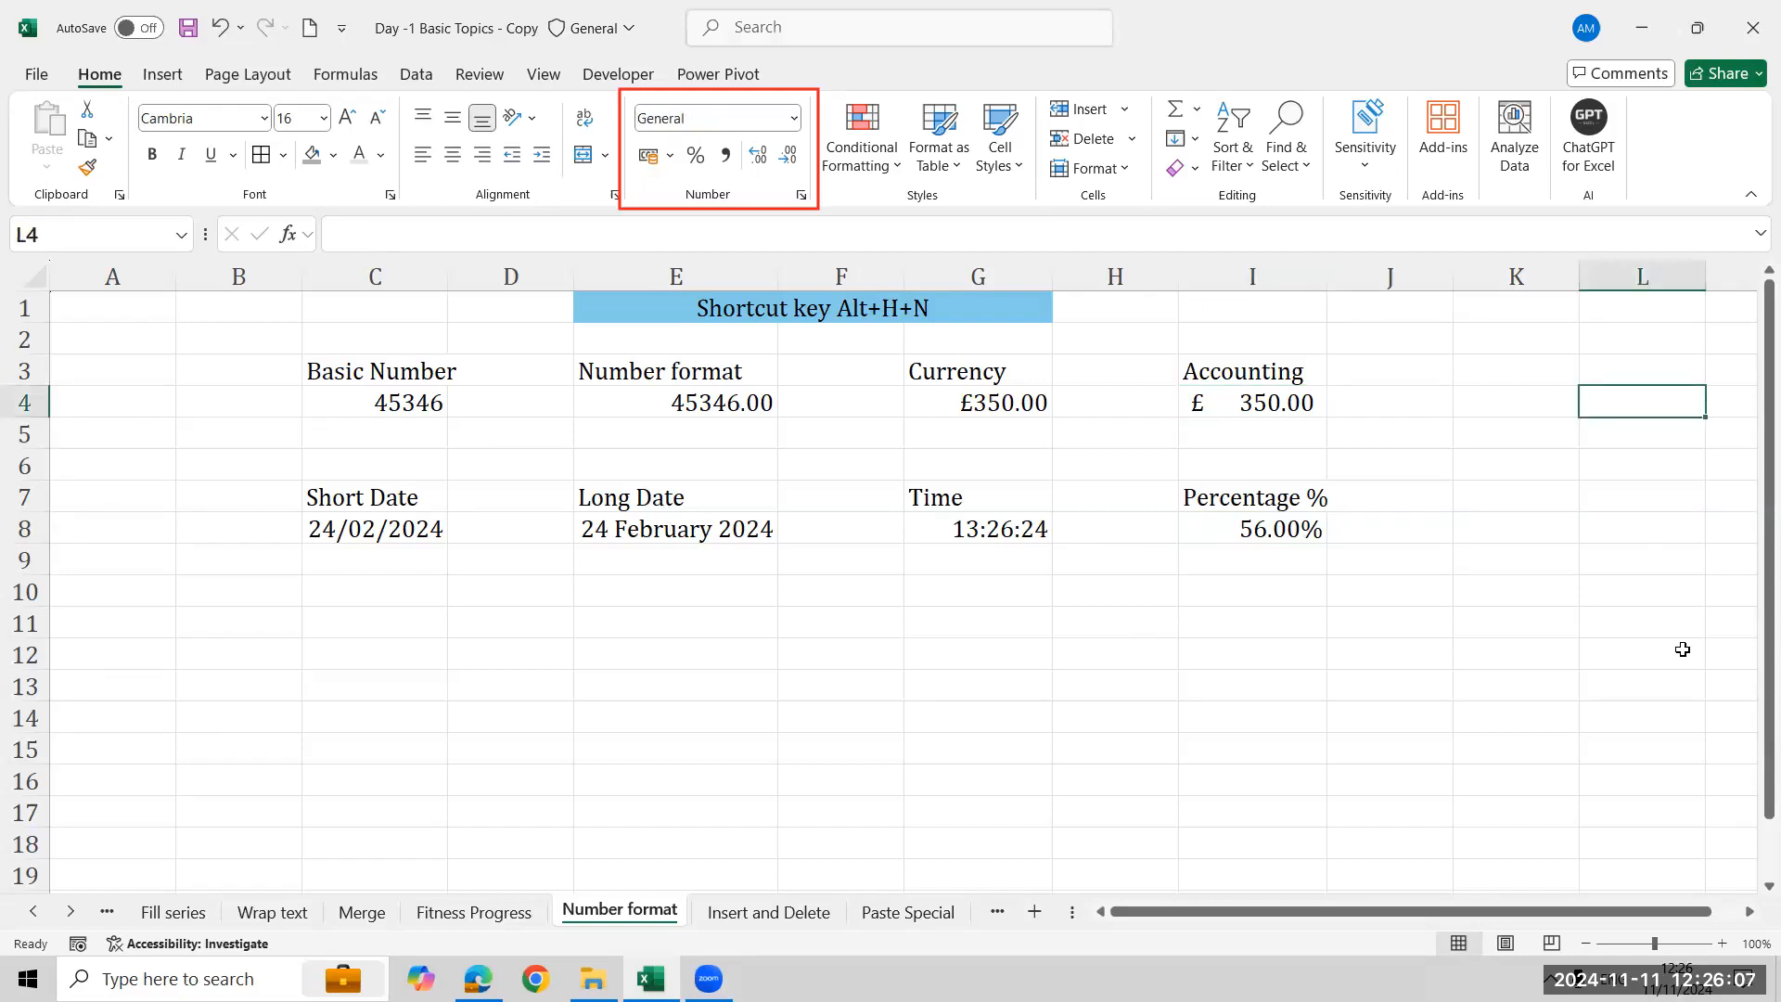
key("Right")
key("Right")
key("Right")
key("Left")
key("Left")
key("Left")
key("Left")
key("Left")
key("Left")
key("Left")
key("Left")
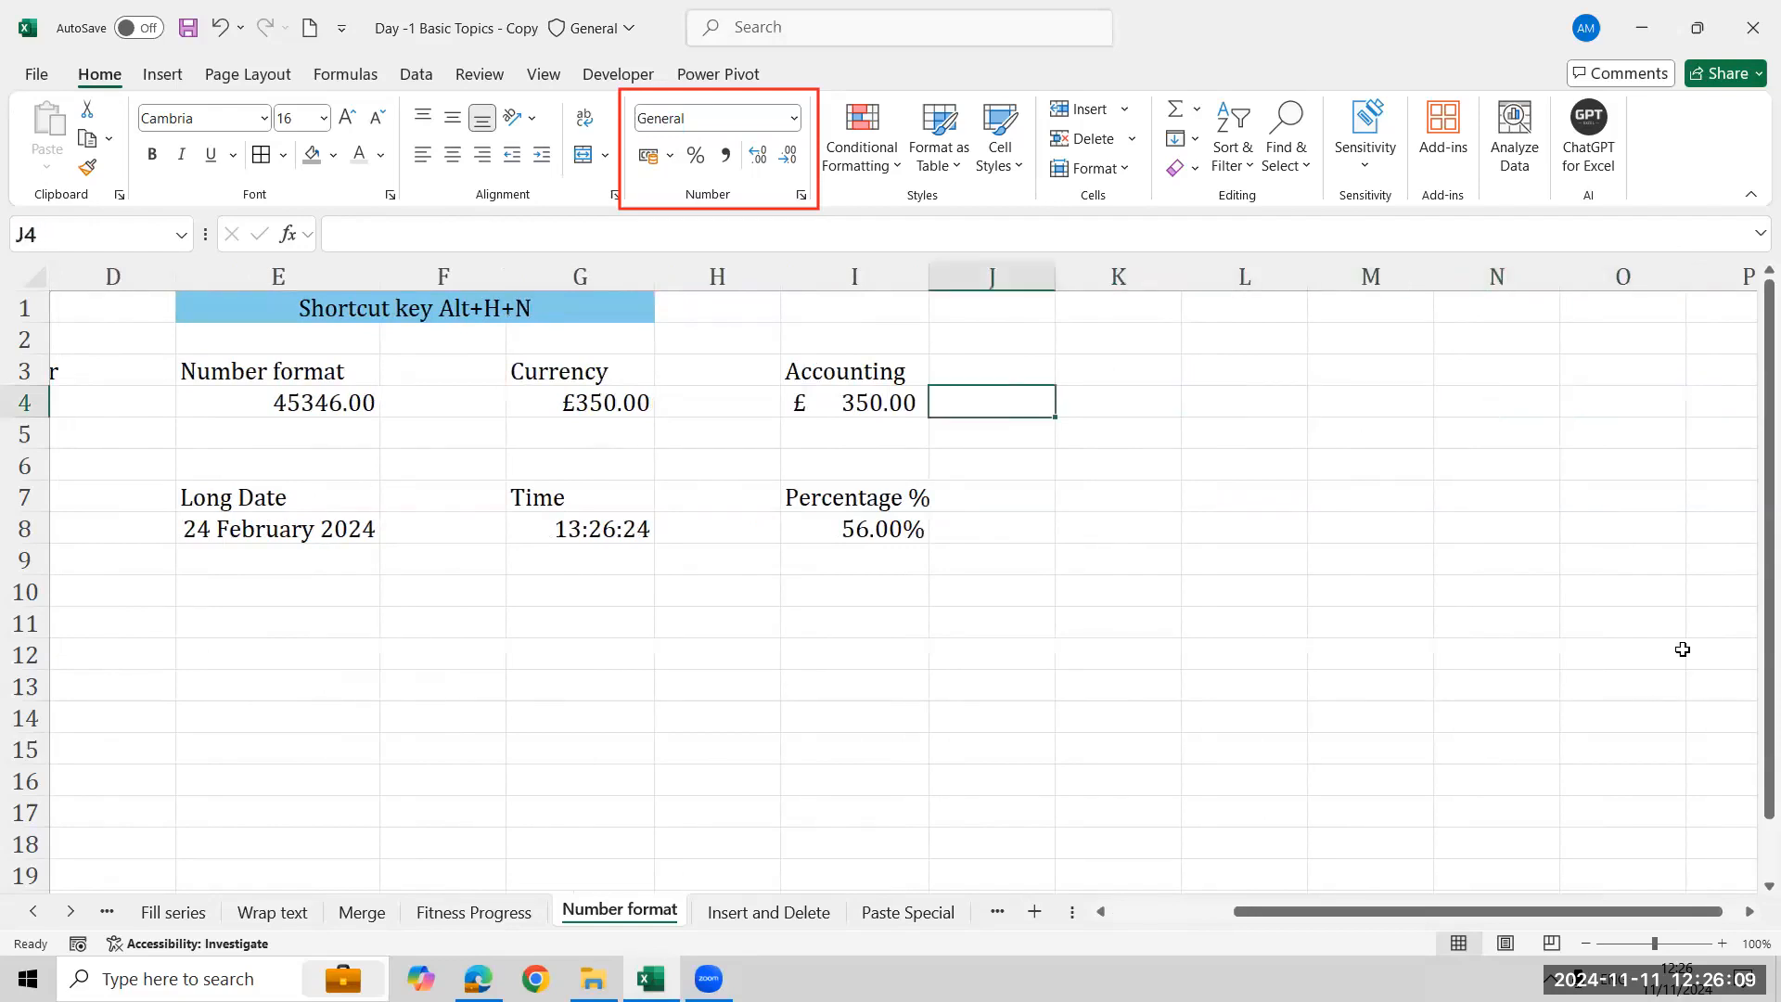
key("Right")
key("Right")
key("Right")
key("Right")
key("Right")
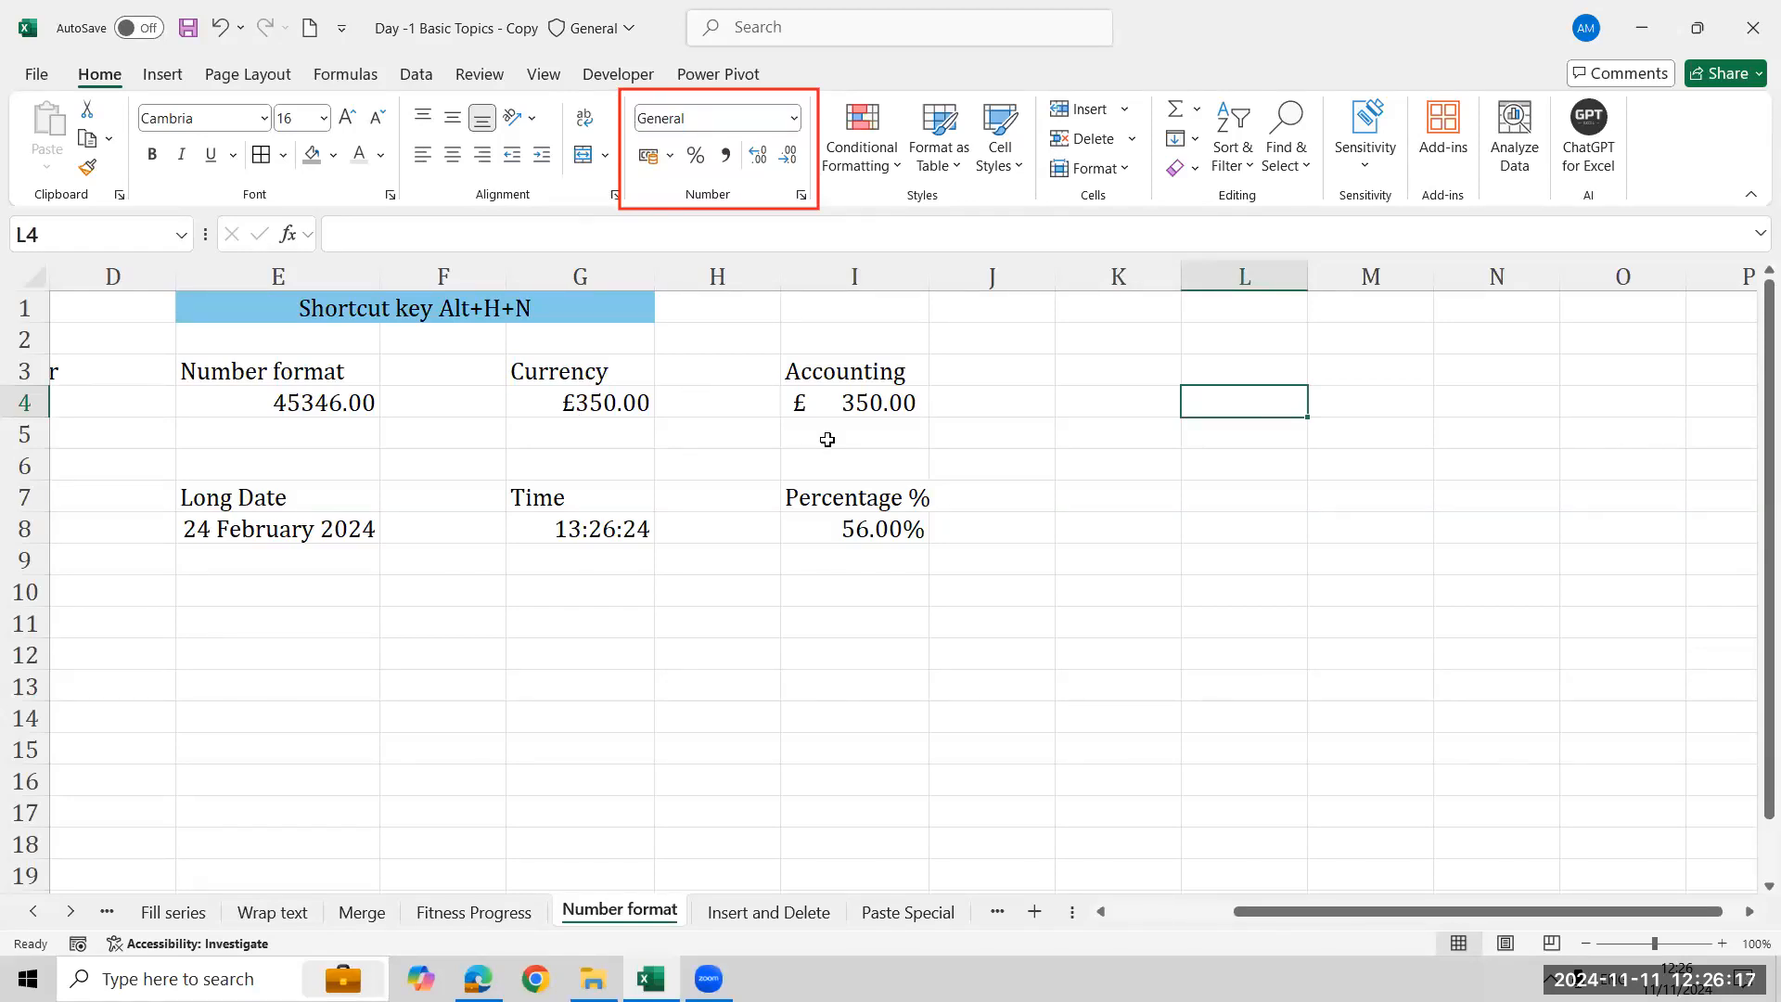
left_click(618, 407)
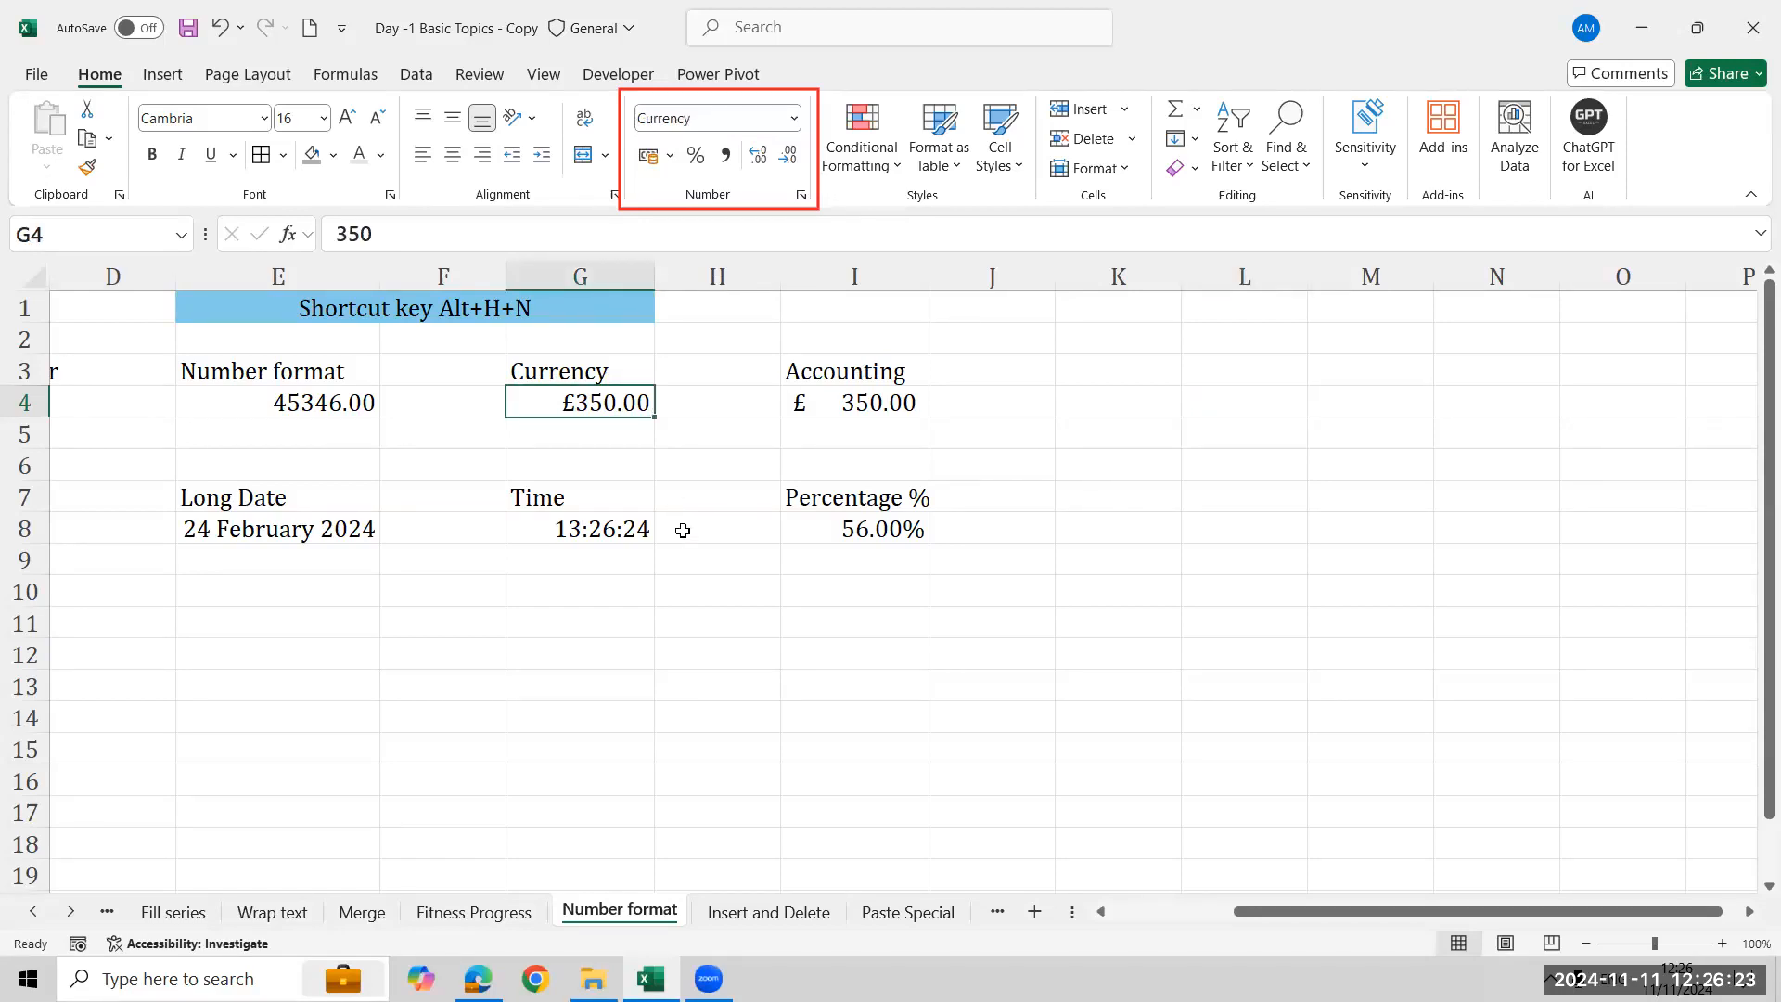
left_click(802, 406)
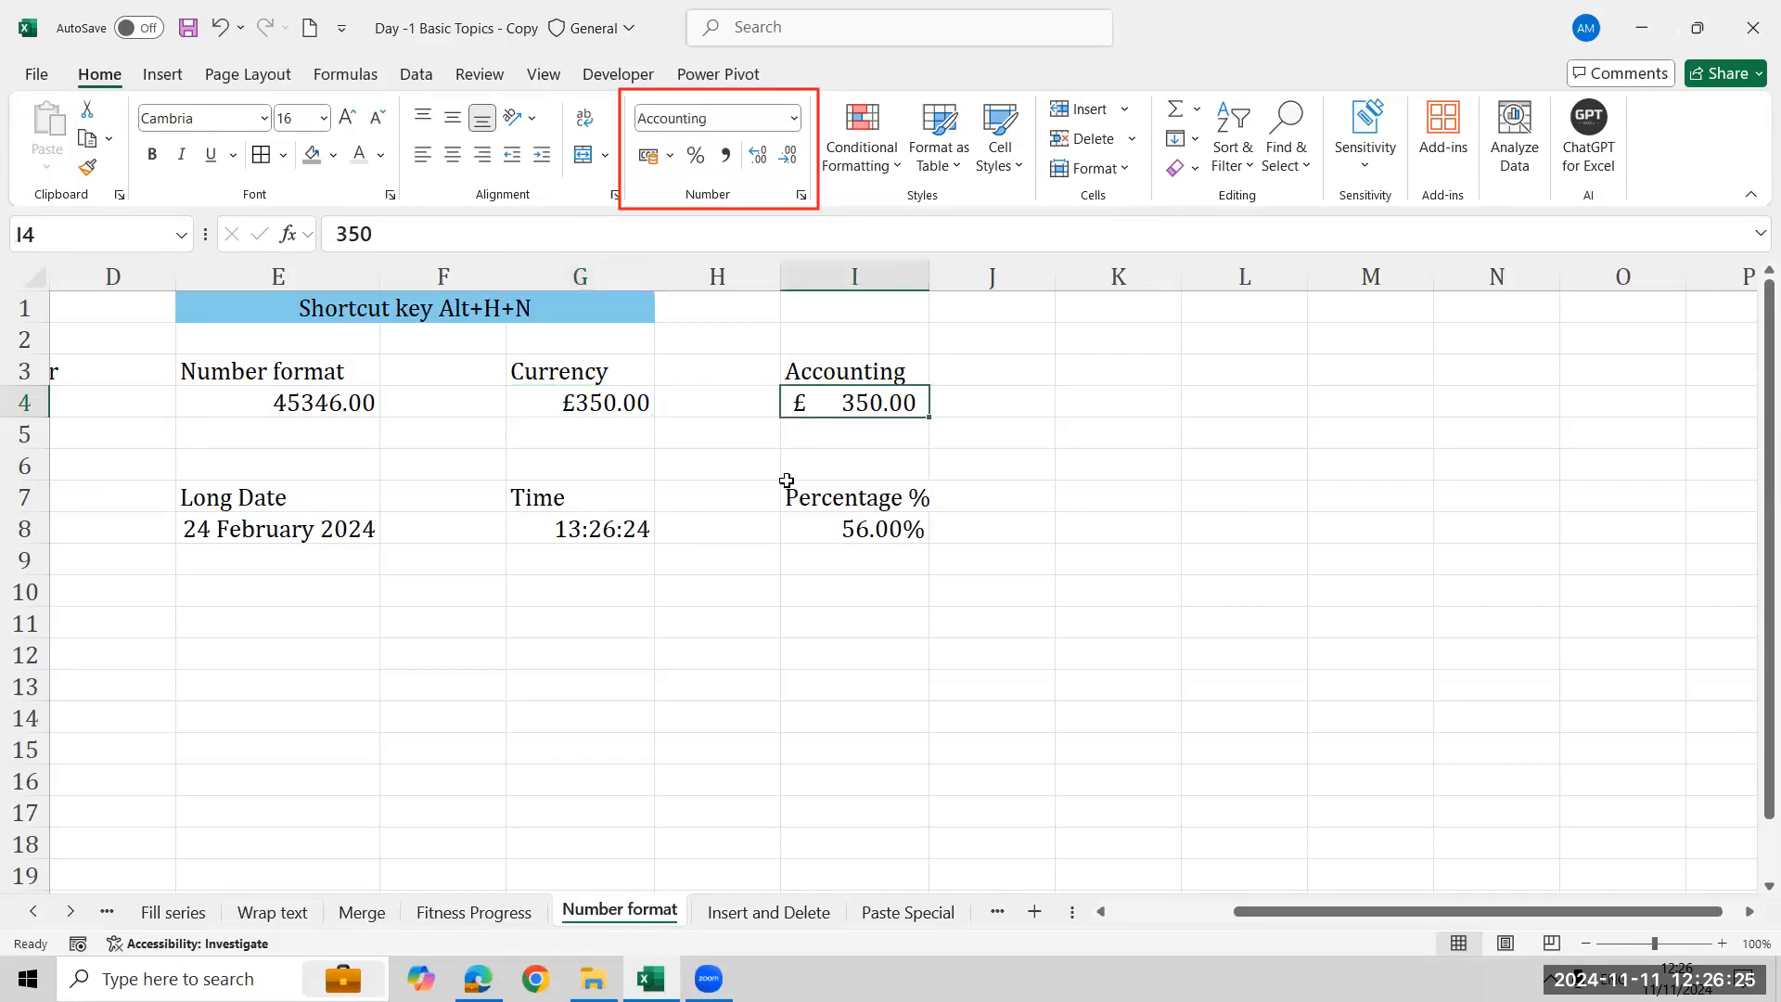
- Enter -500 in cell L4
left_click(1296, 412)
type("-500")
key("ctrl+Return")
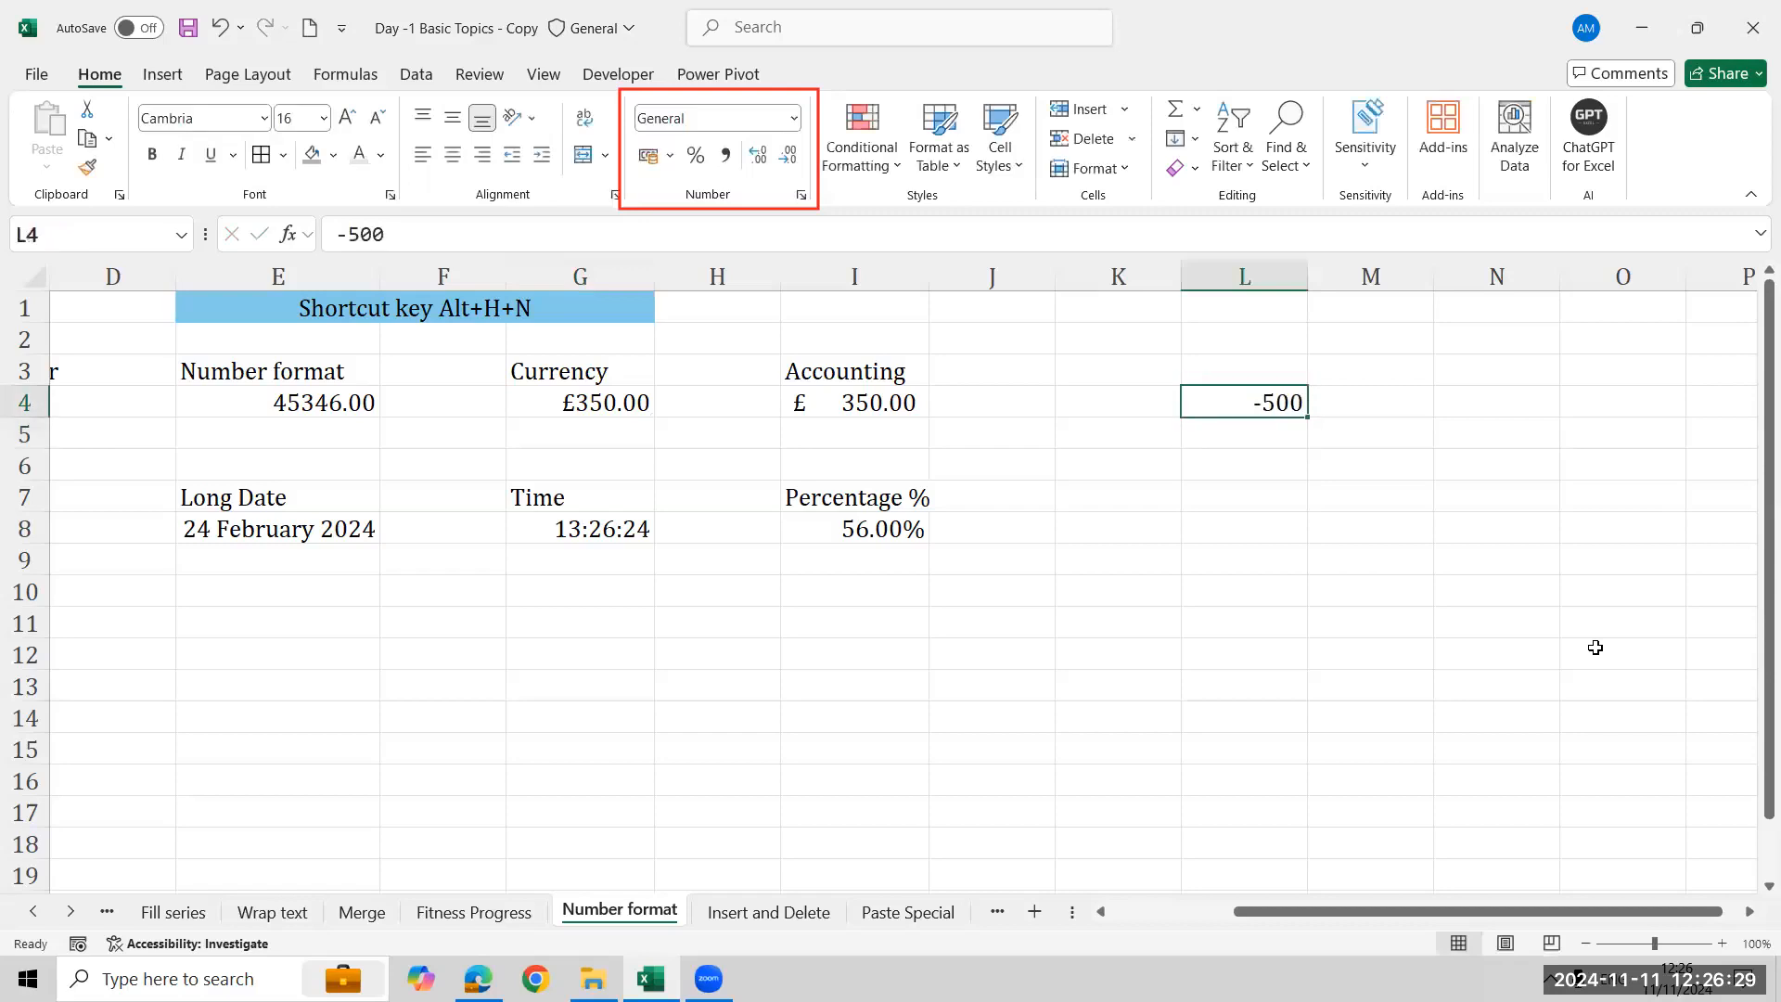
- Copy the Currency and Accounting headers from G3:I3 and paste them into L3:N3
key("Up")
key("Left")
key("Left")
key("Left")
key("Left")
key("Left")
key("shift+Right")
key("shift+Right")
key("ctrl+c")
key("Right")
key("Right")
key("Right")
key("Right")
- Enter -500 in cell N4 under the Accounting header
key("Right")
key("ctrl+v")
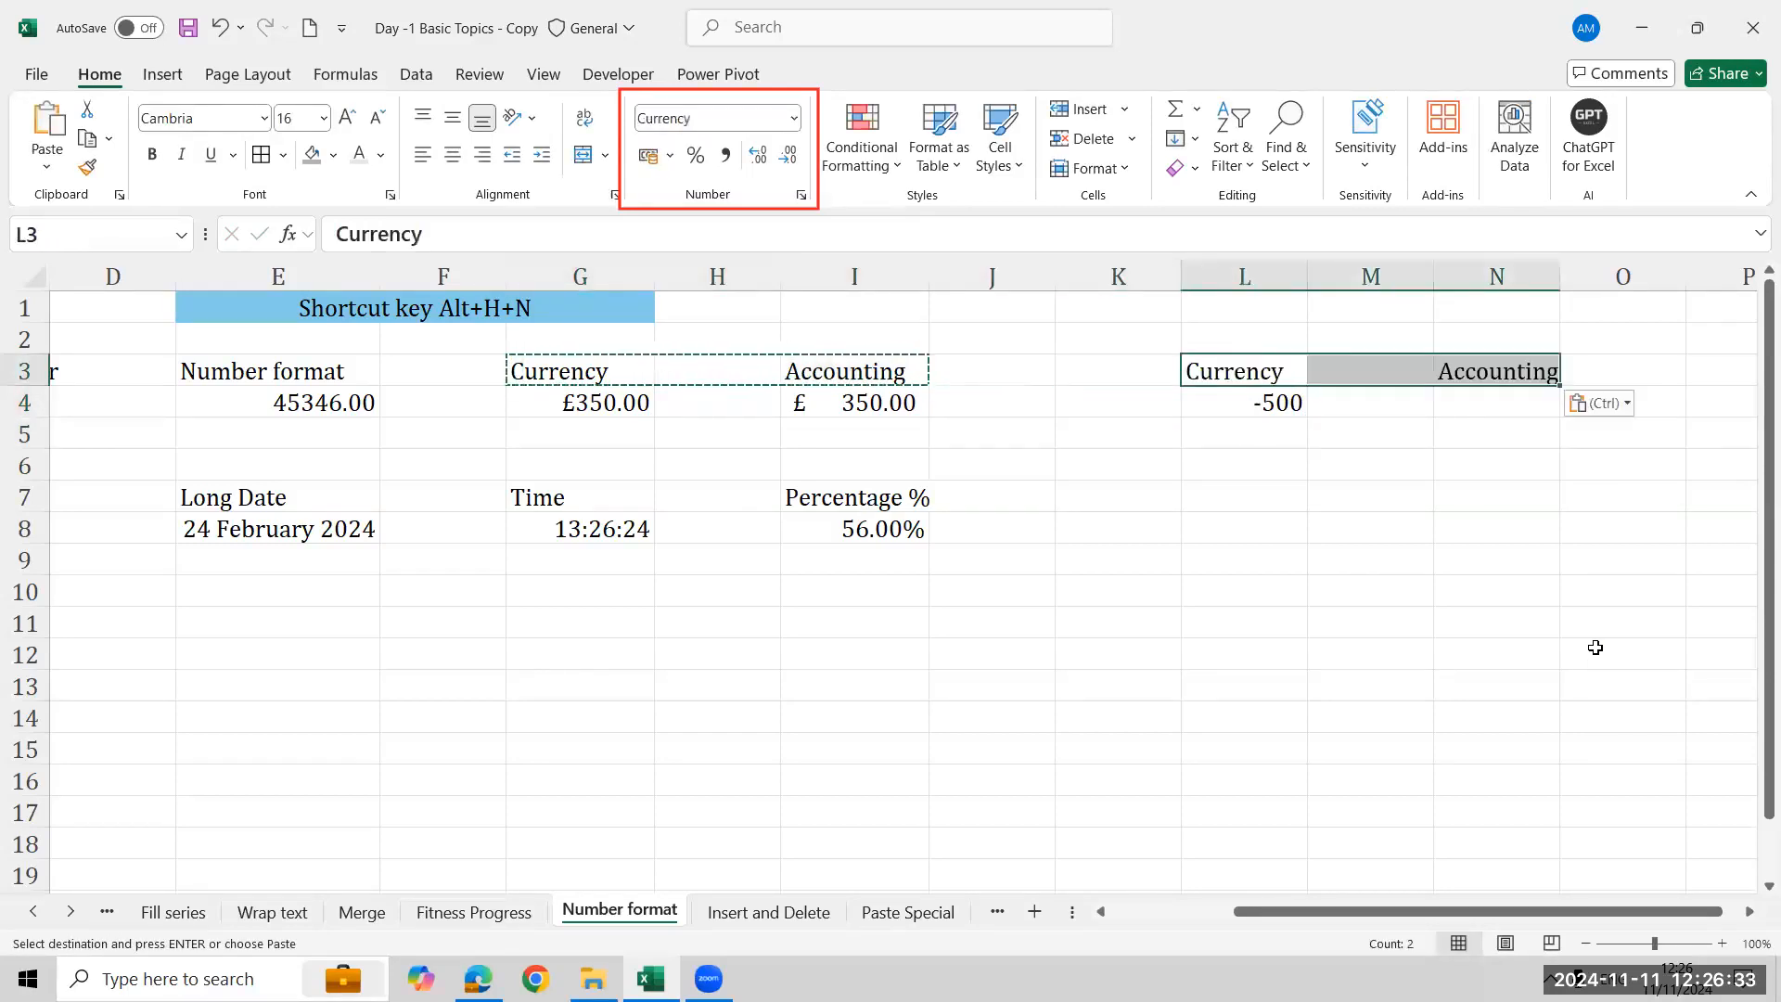
key("Down")
key("Right")
key("Right")
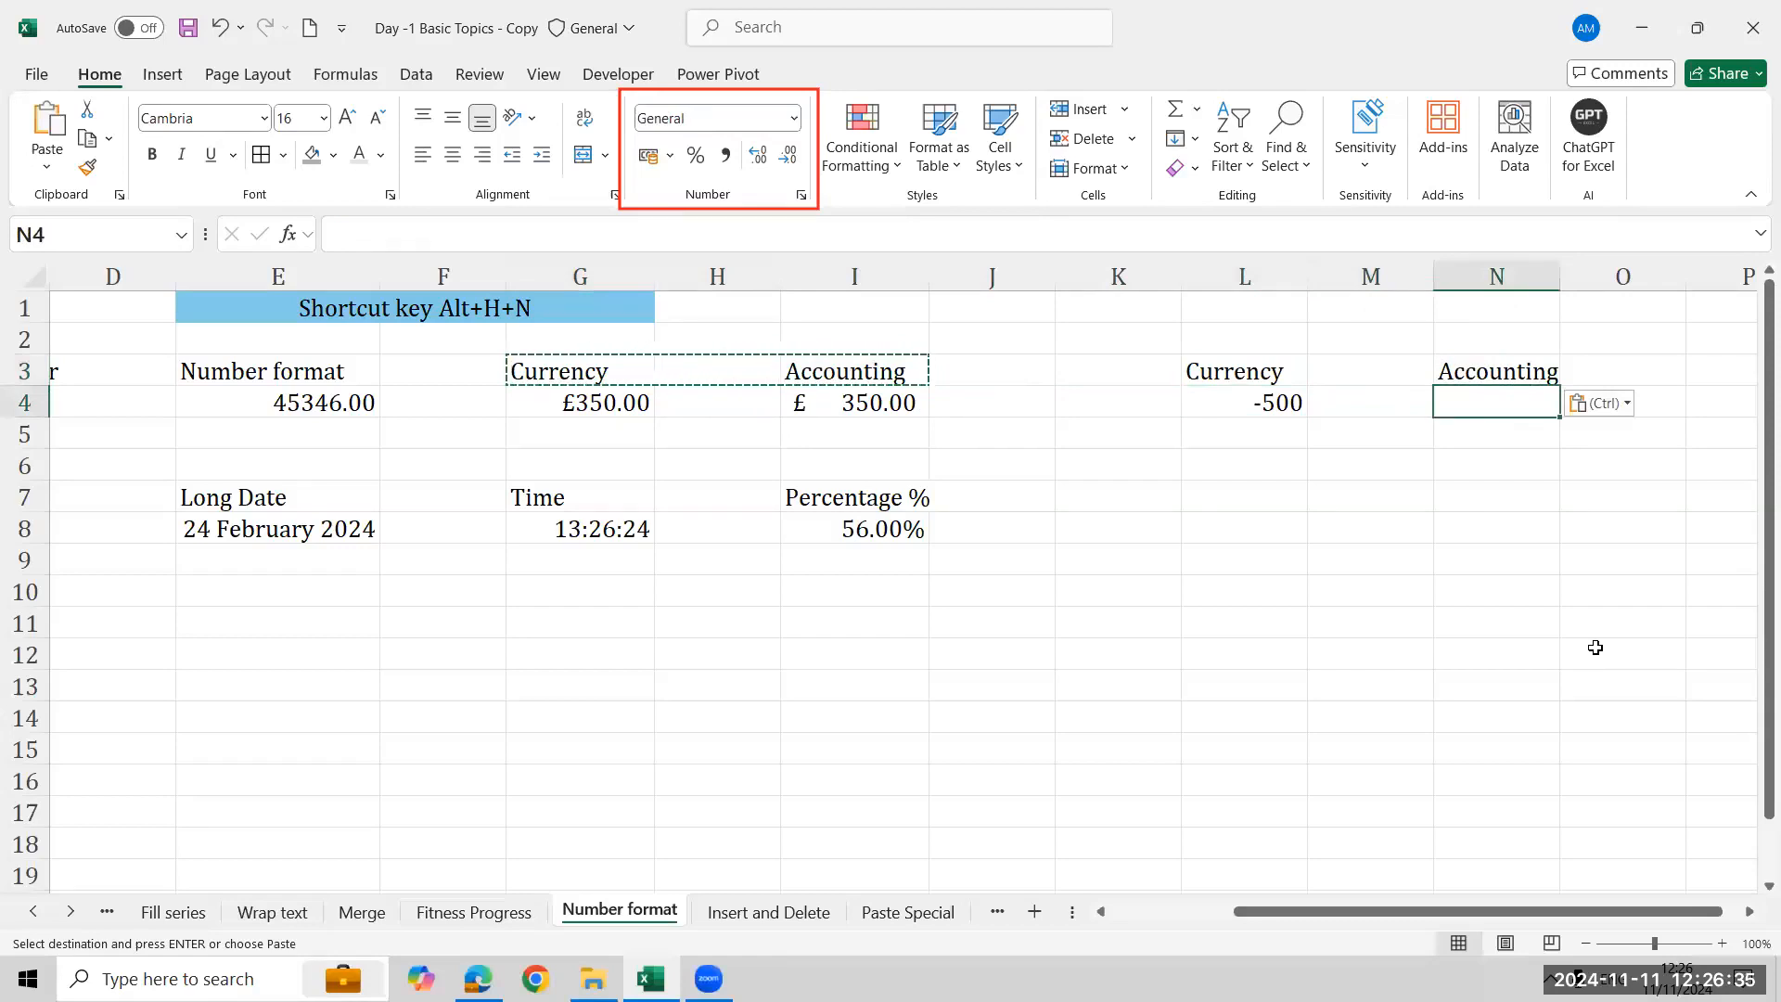
type("-500")
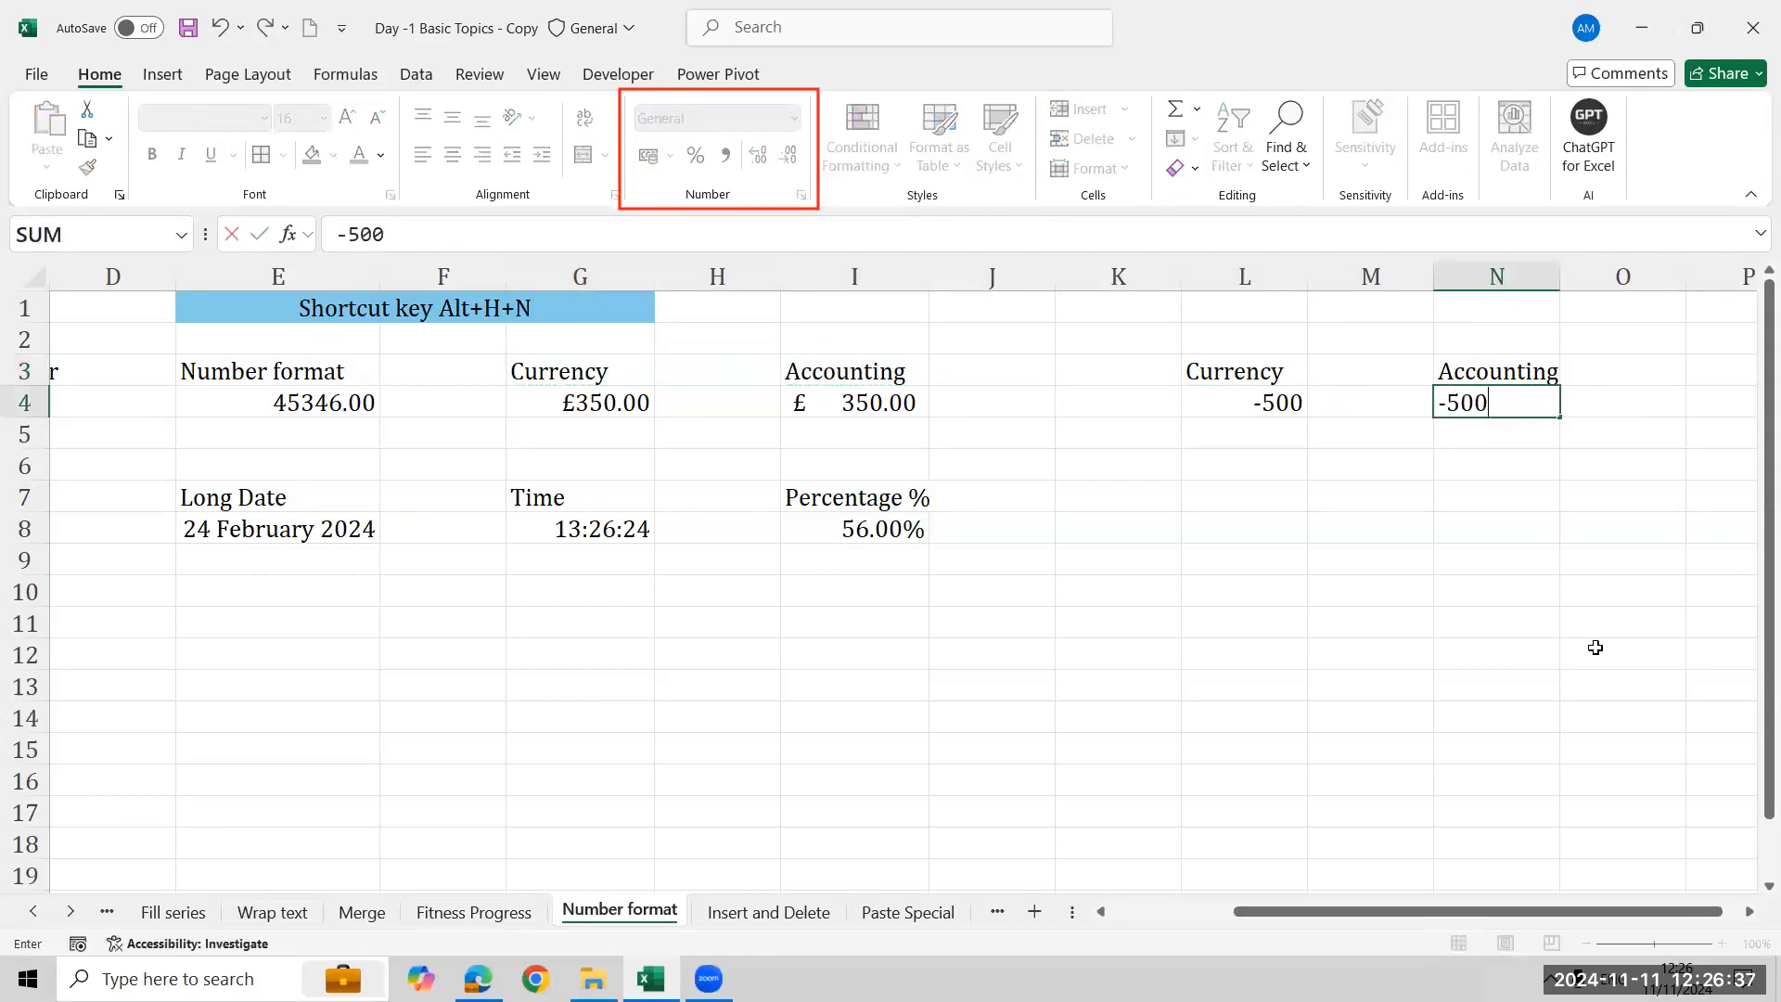
key("ctrl+Return")
- Format L4 as Currency with the ₹ English (India) symbol and red negative numbers with a minus sign
key("Left")
key("Left")
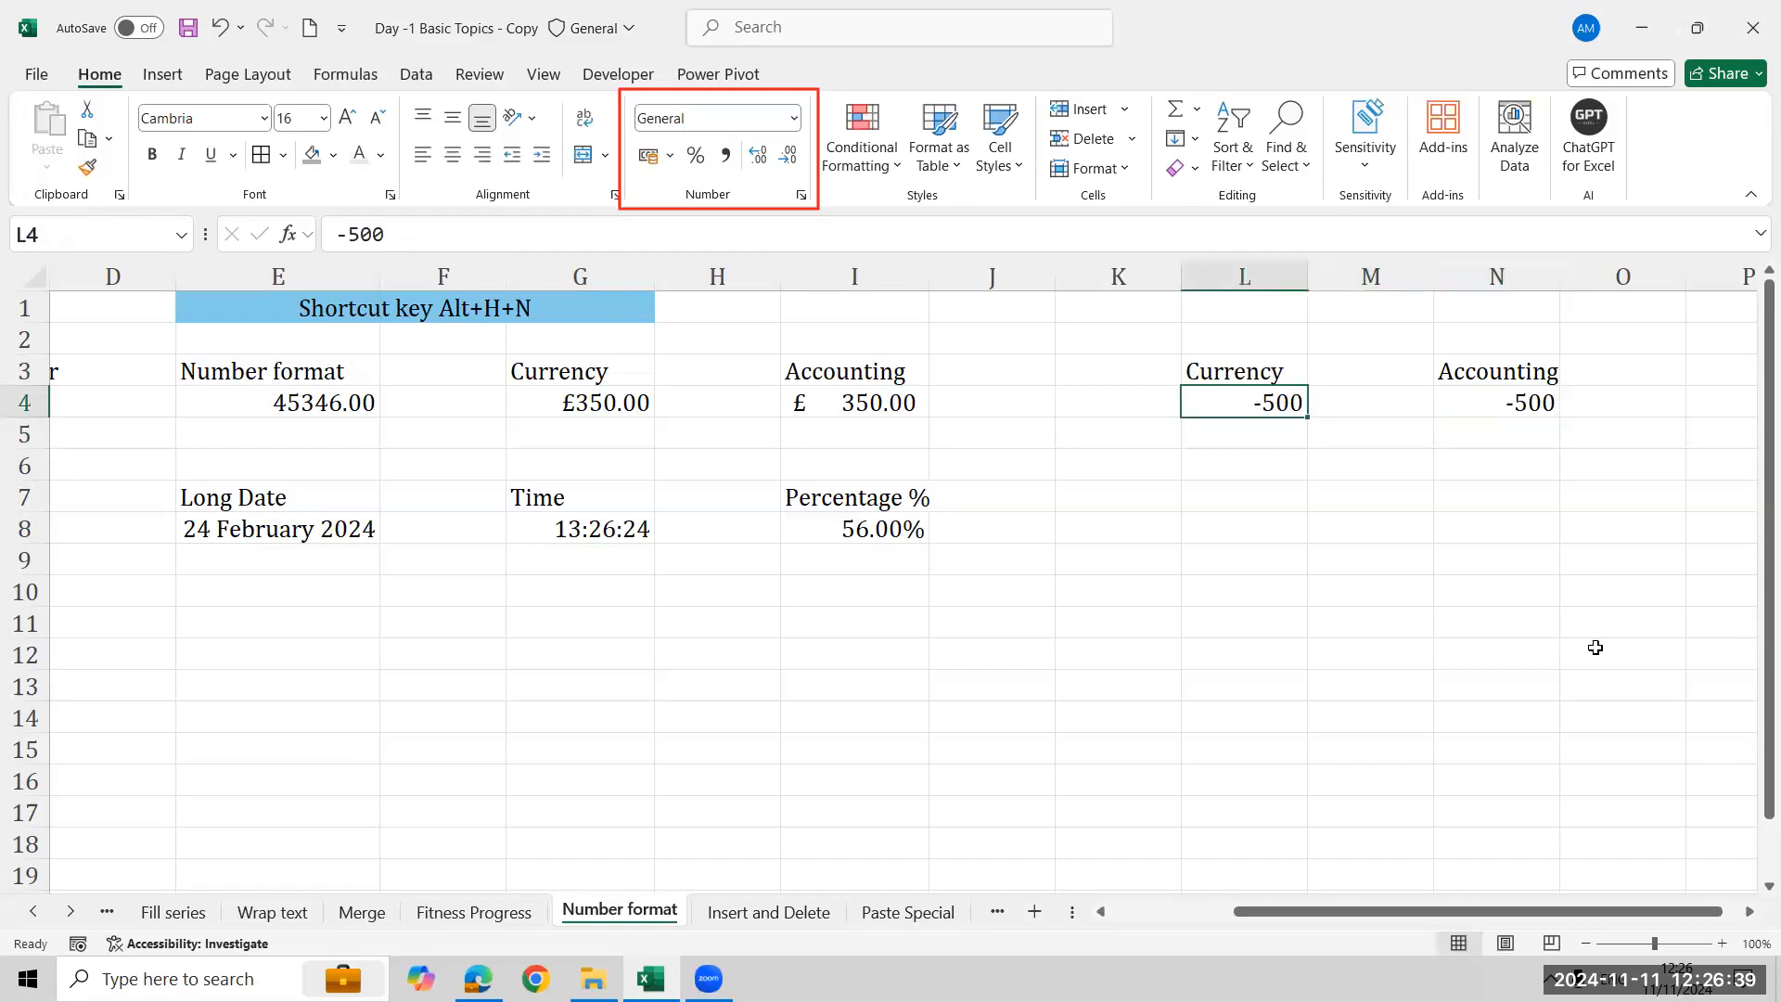
left_click(794, 119)
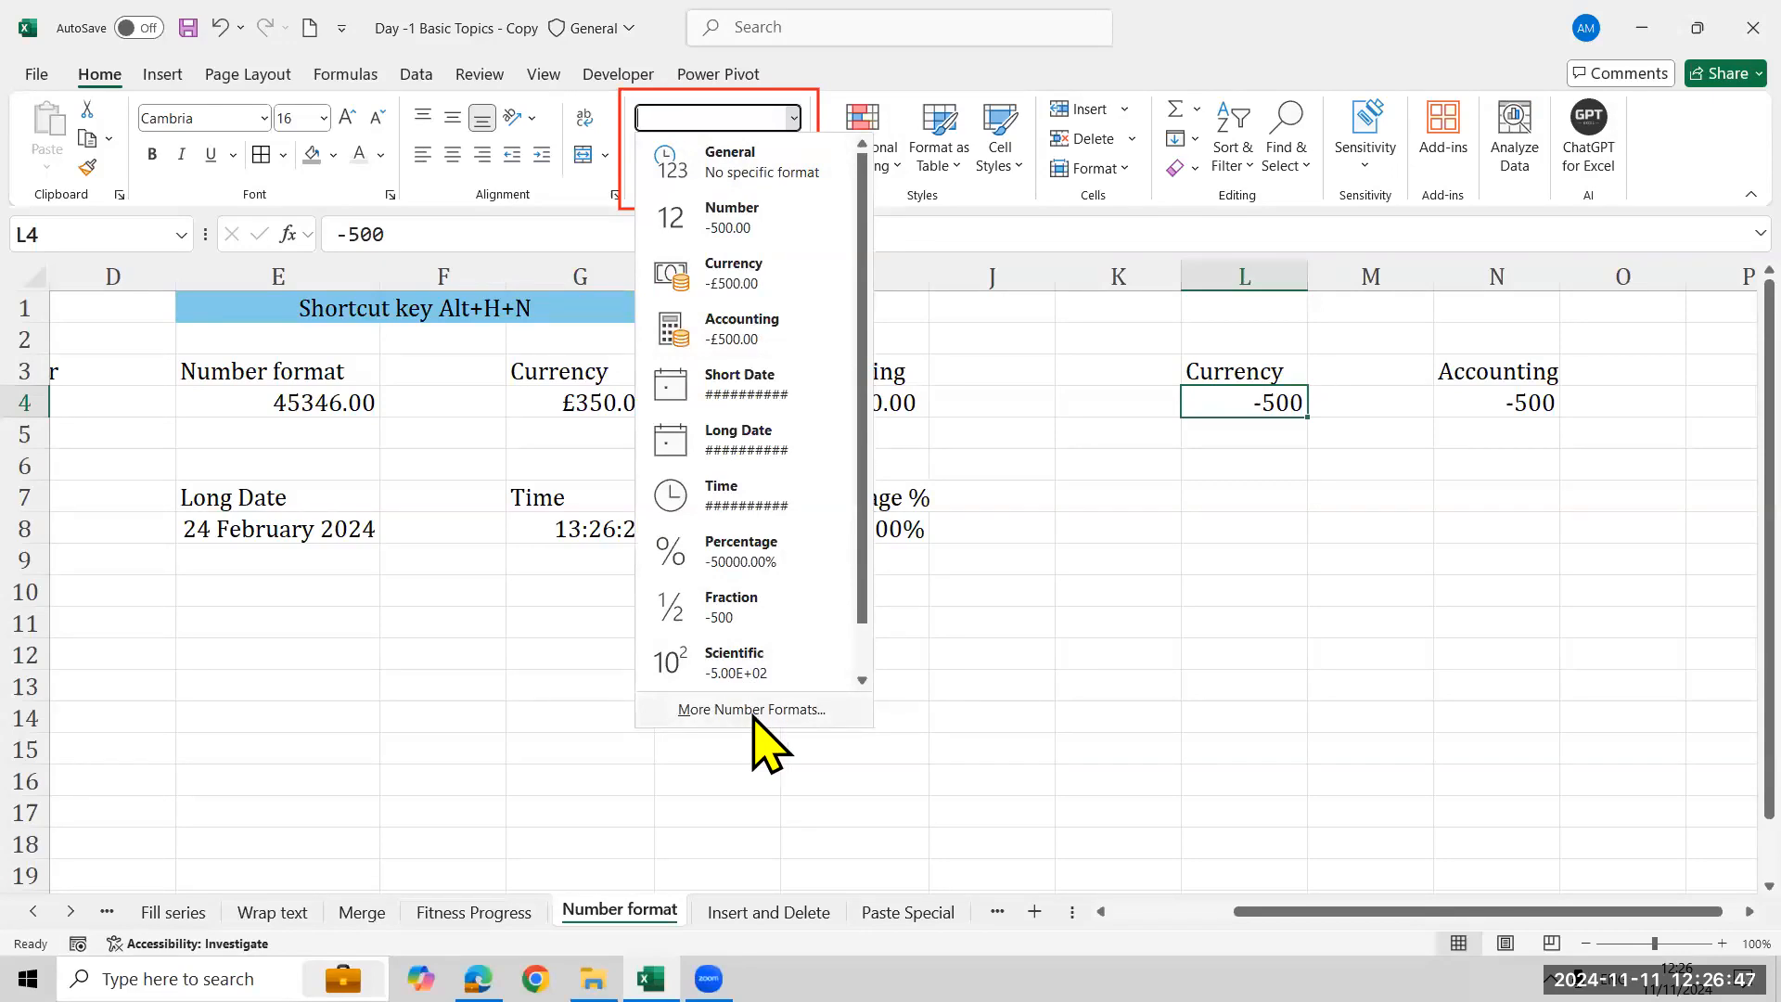
left_click(1113, 170)
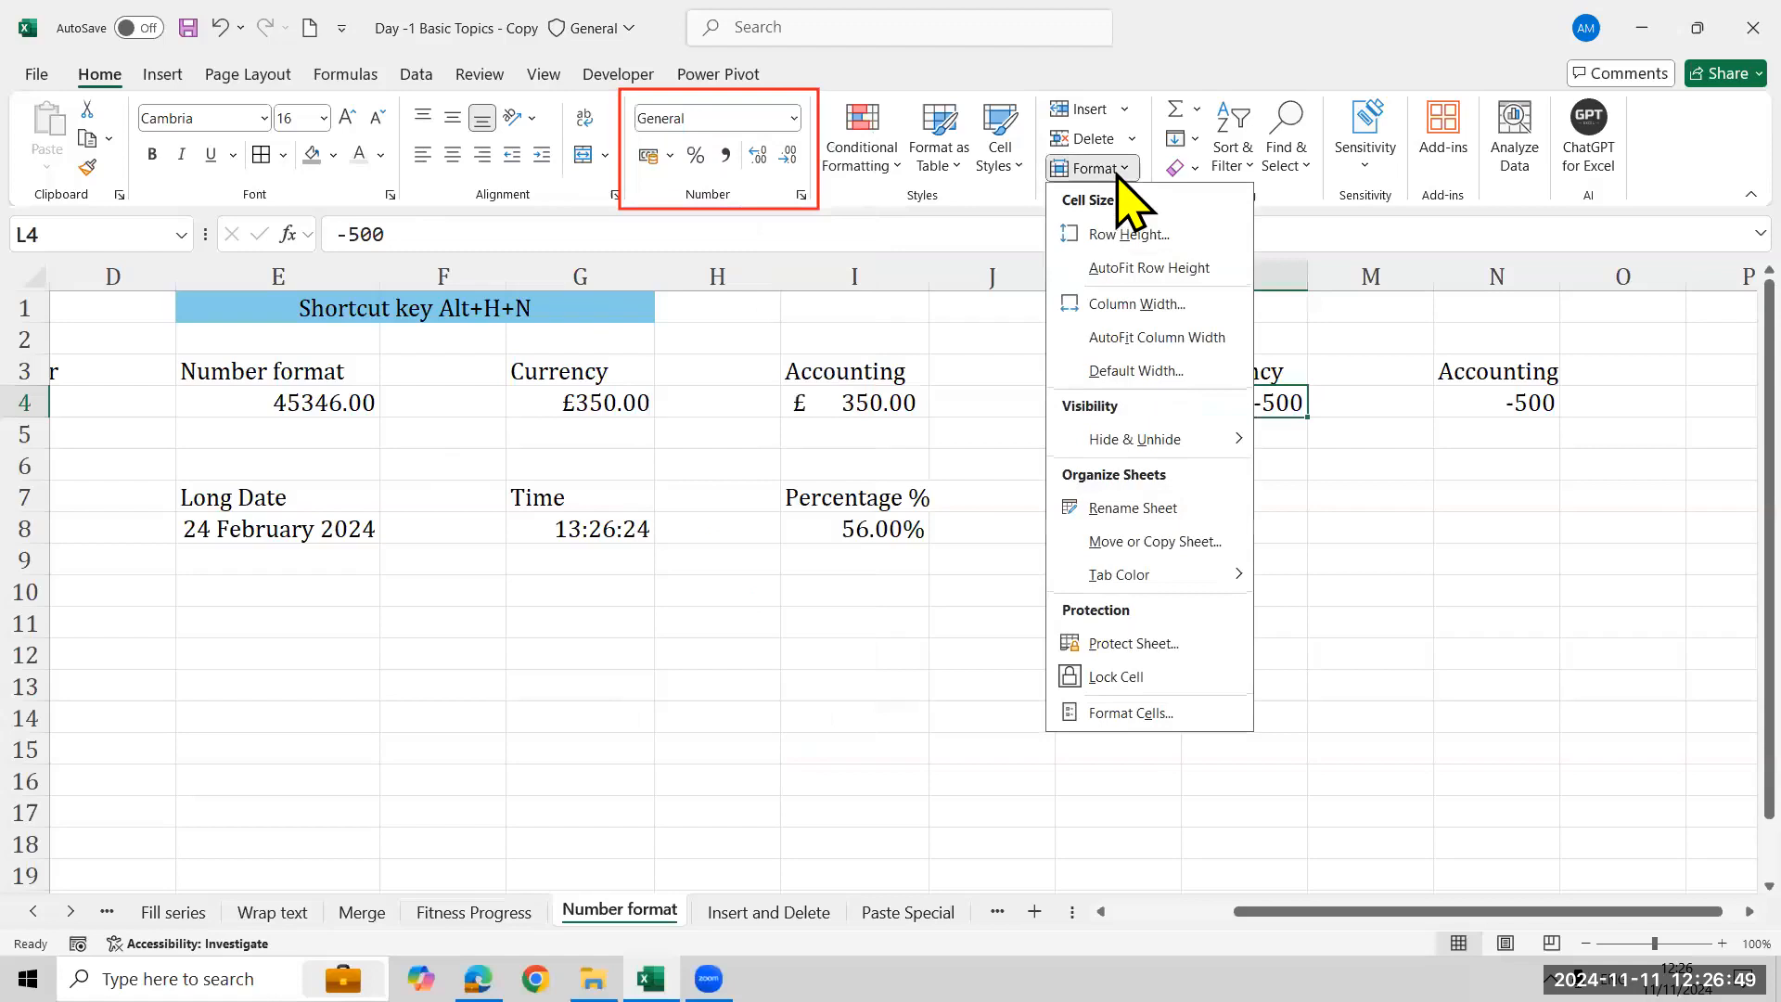
left_click(1133, 713)
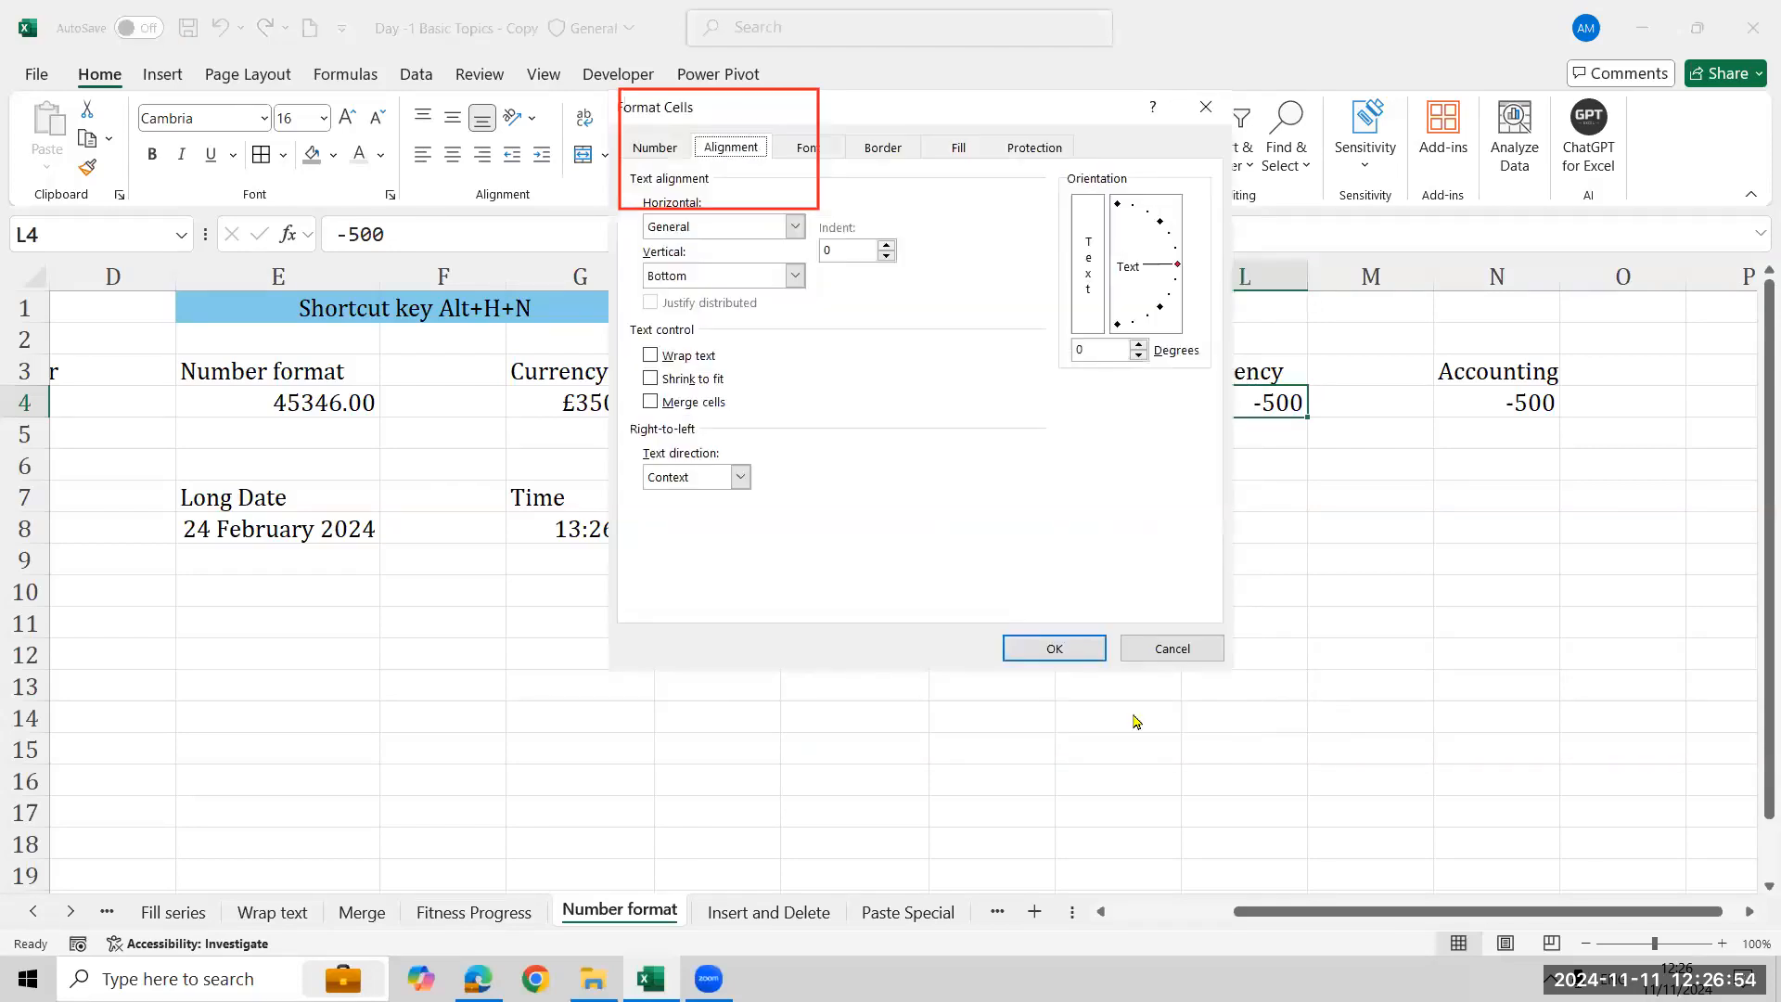
left_click(659, 149)
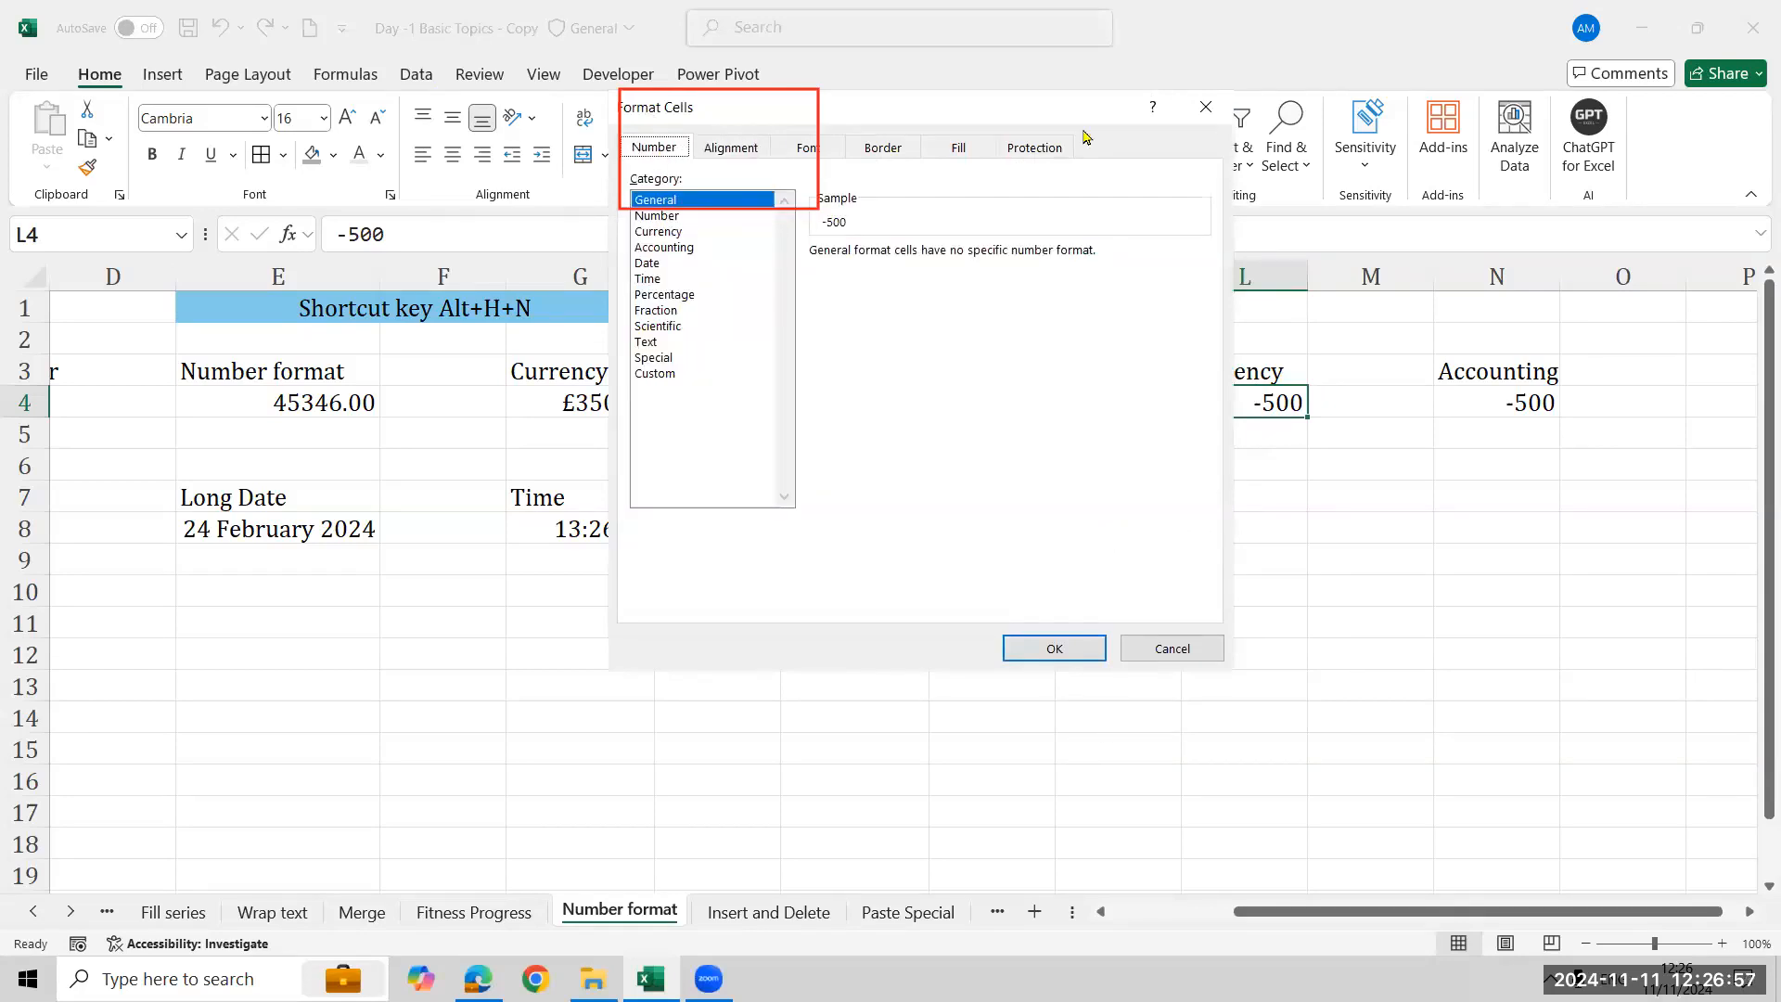
left_click_drag(1027, 119, 683, 345)
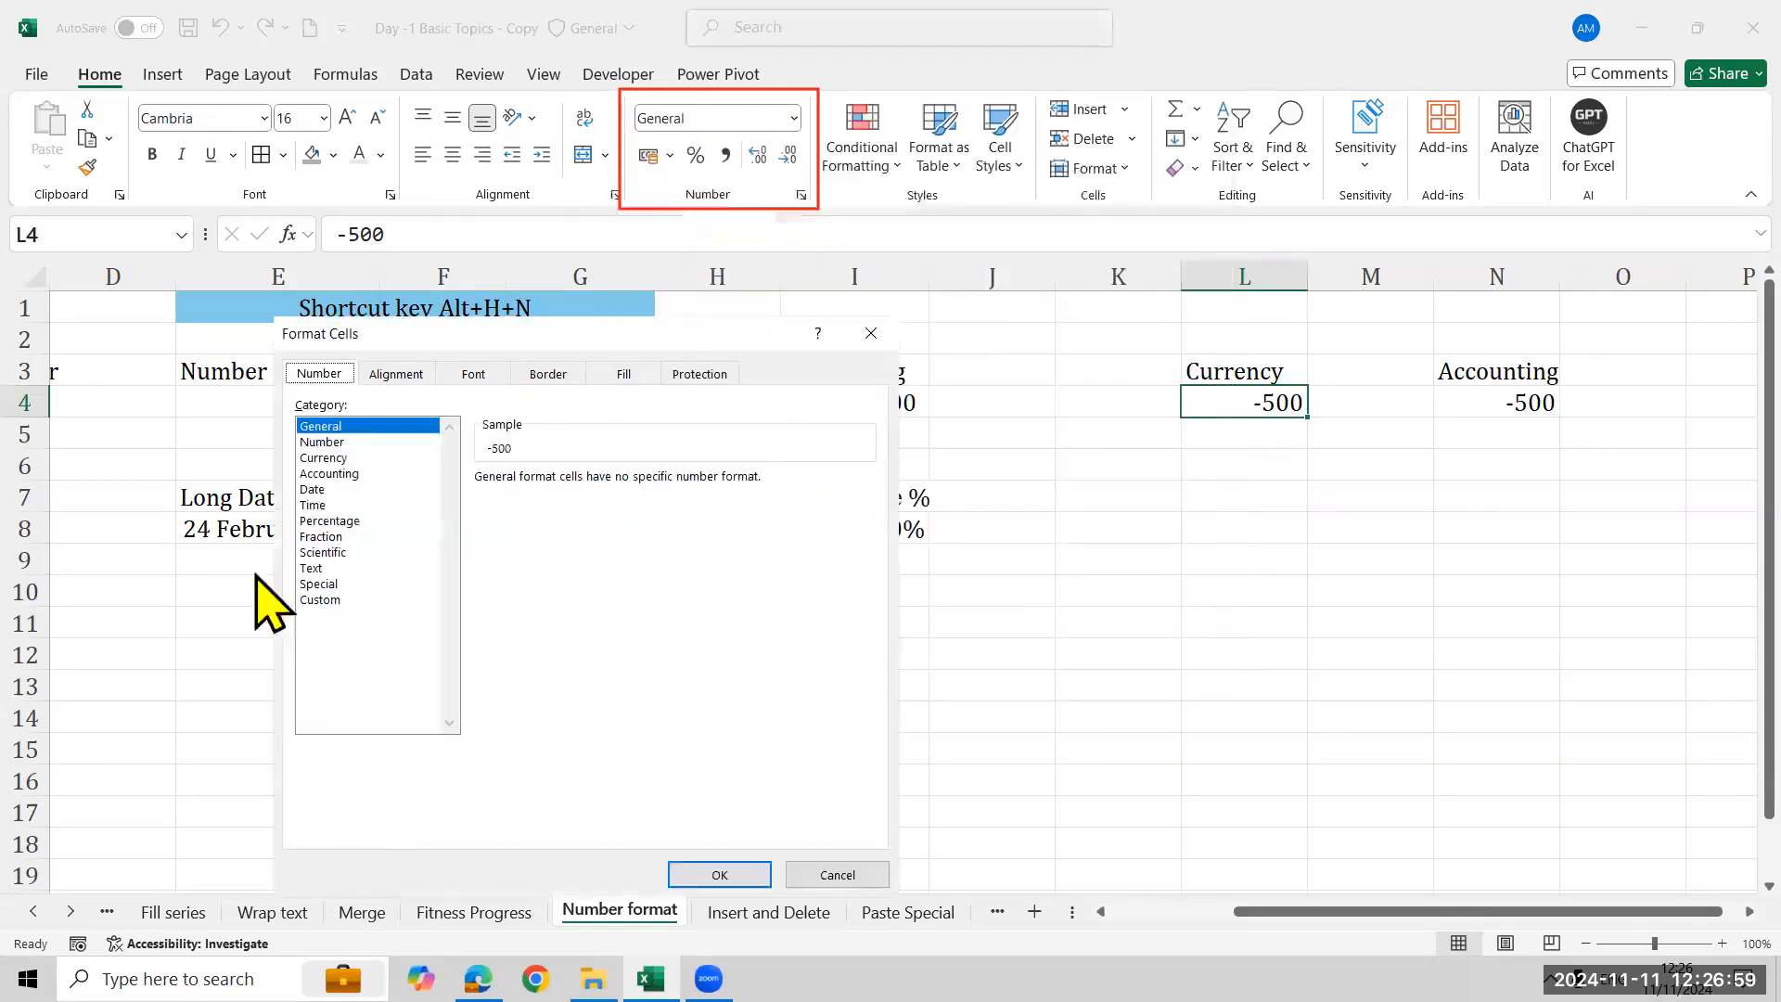
left_click(326, 458)
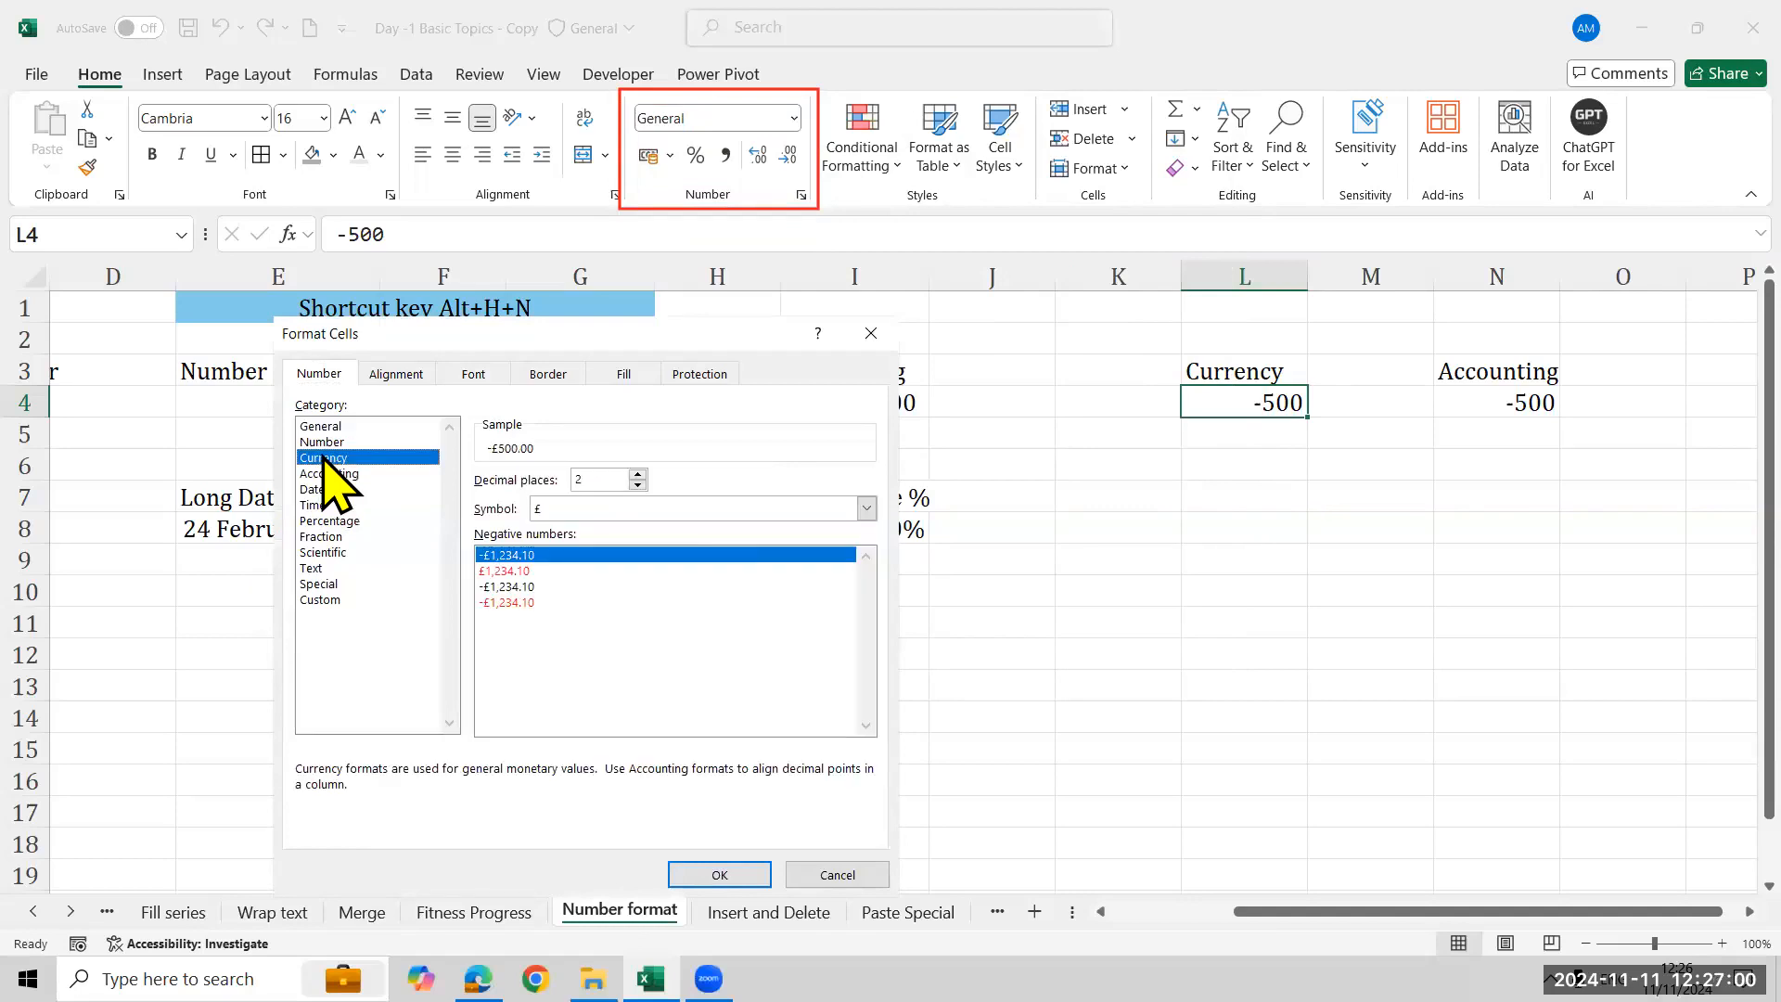
left_click(763, 512)
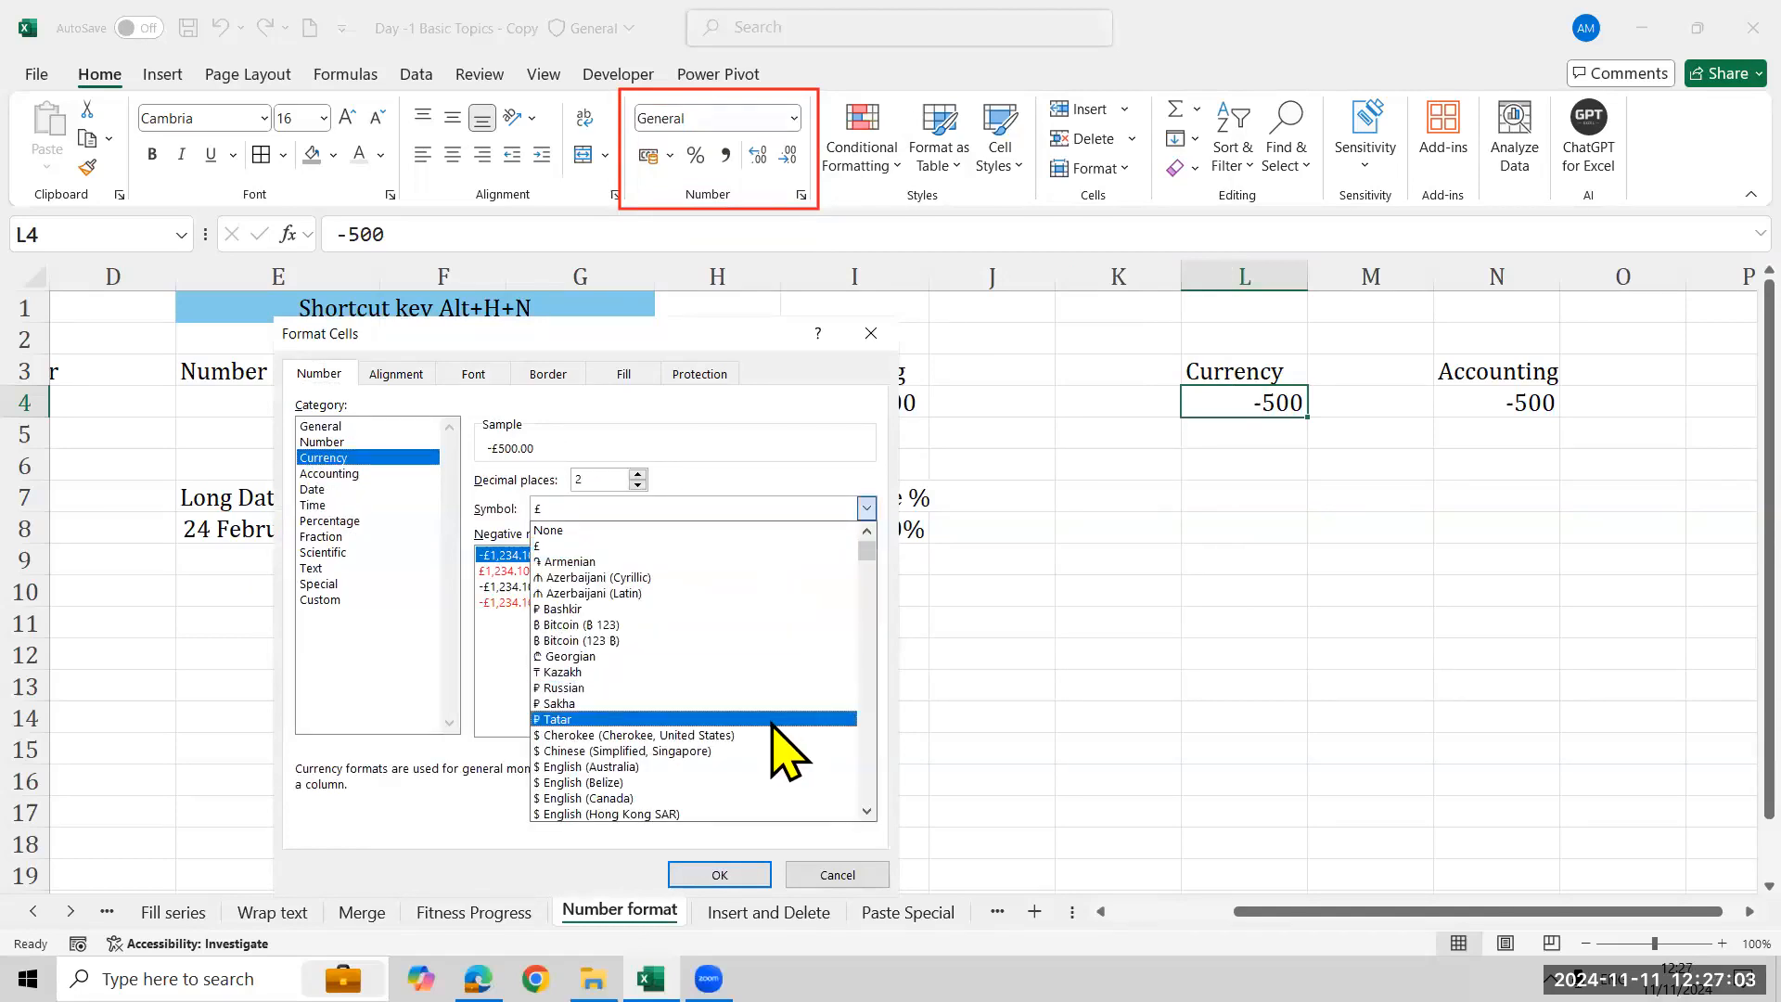
scroll(777, 742, "down", 1)
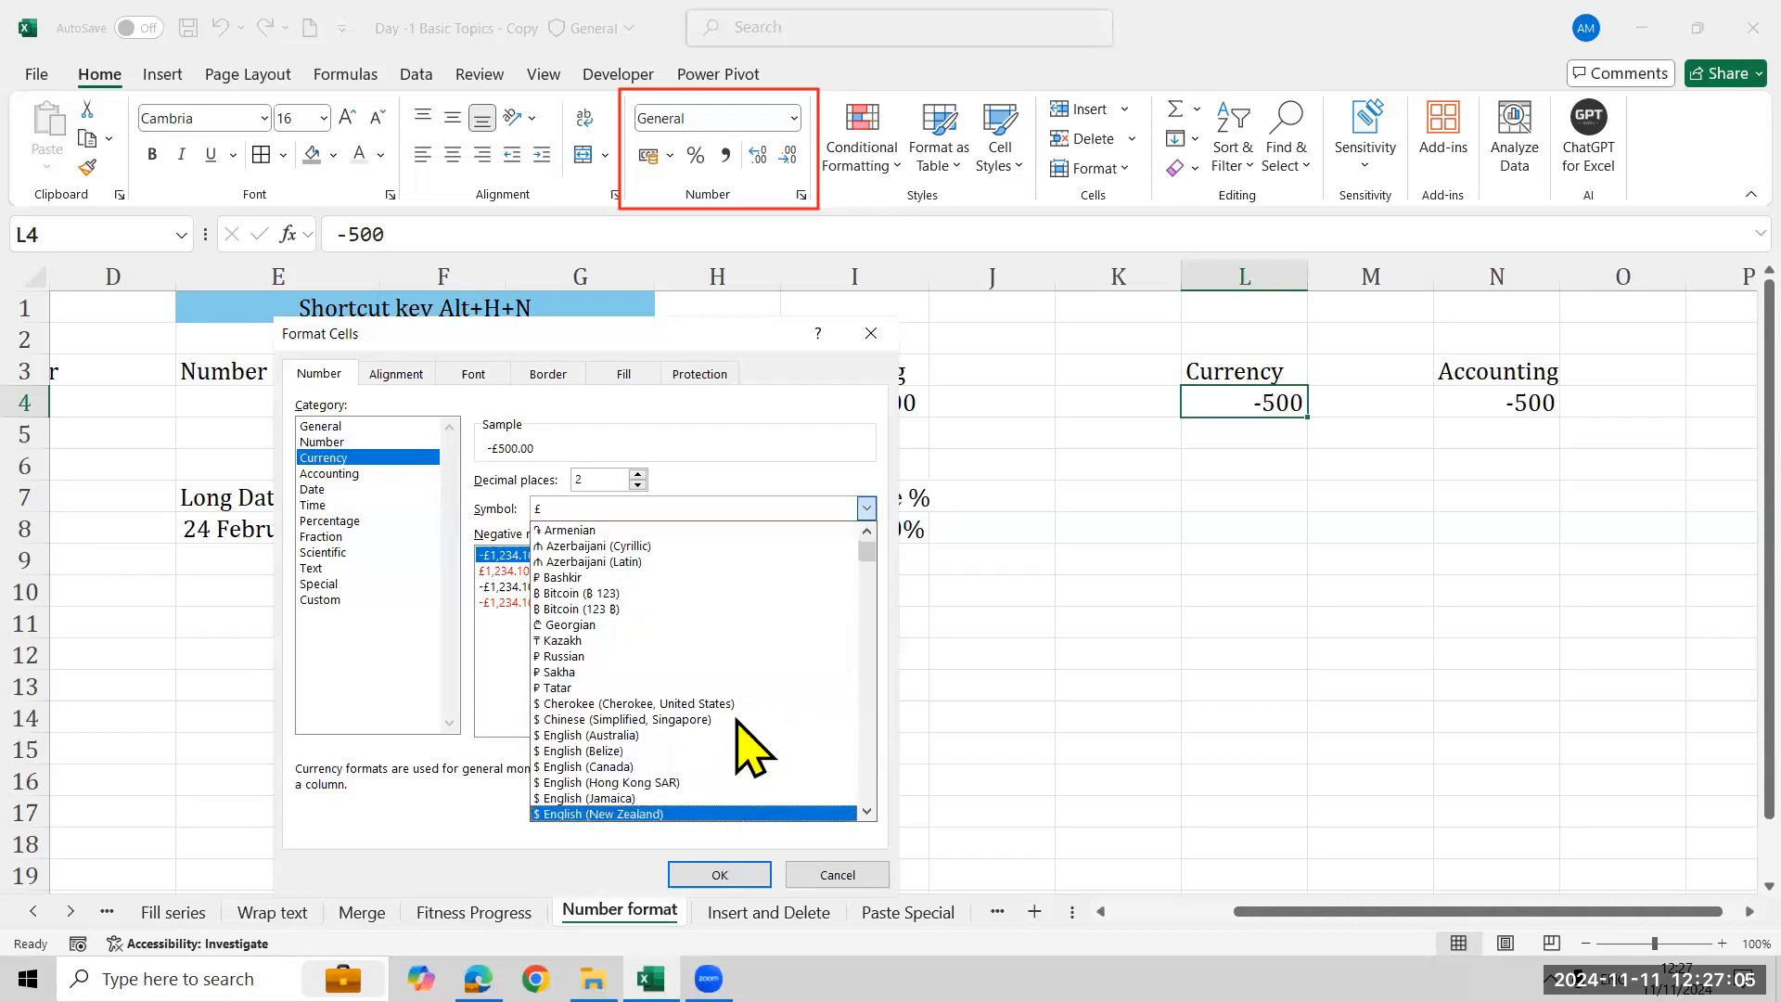
left_click(868, 812)
left_click(868, 812)
left_click(869, 812)
scroll(869, 813, "down", 7)
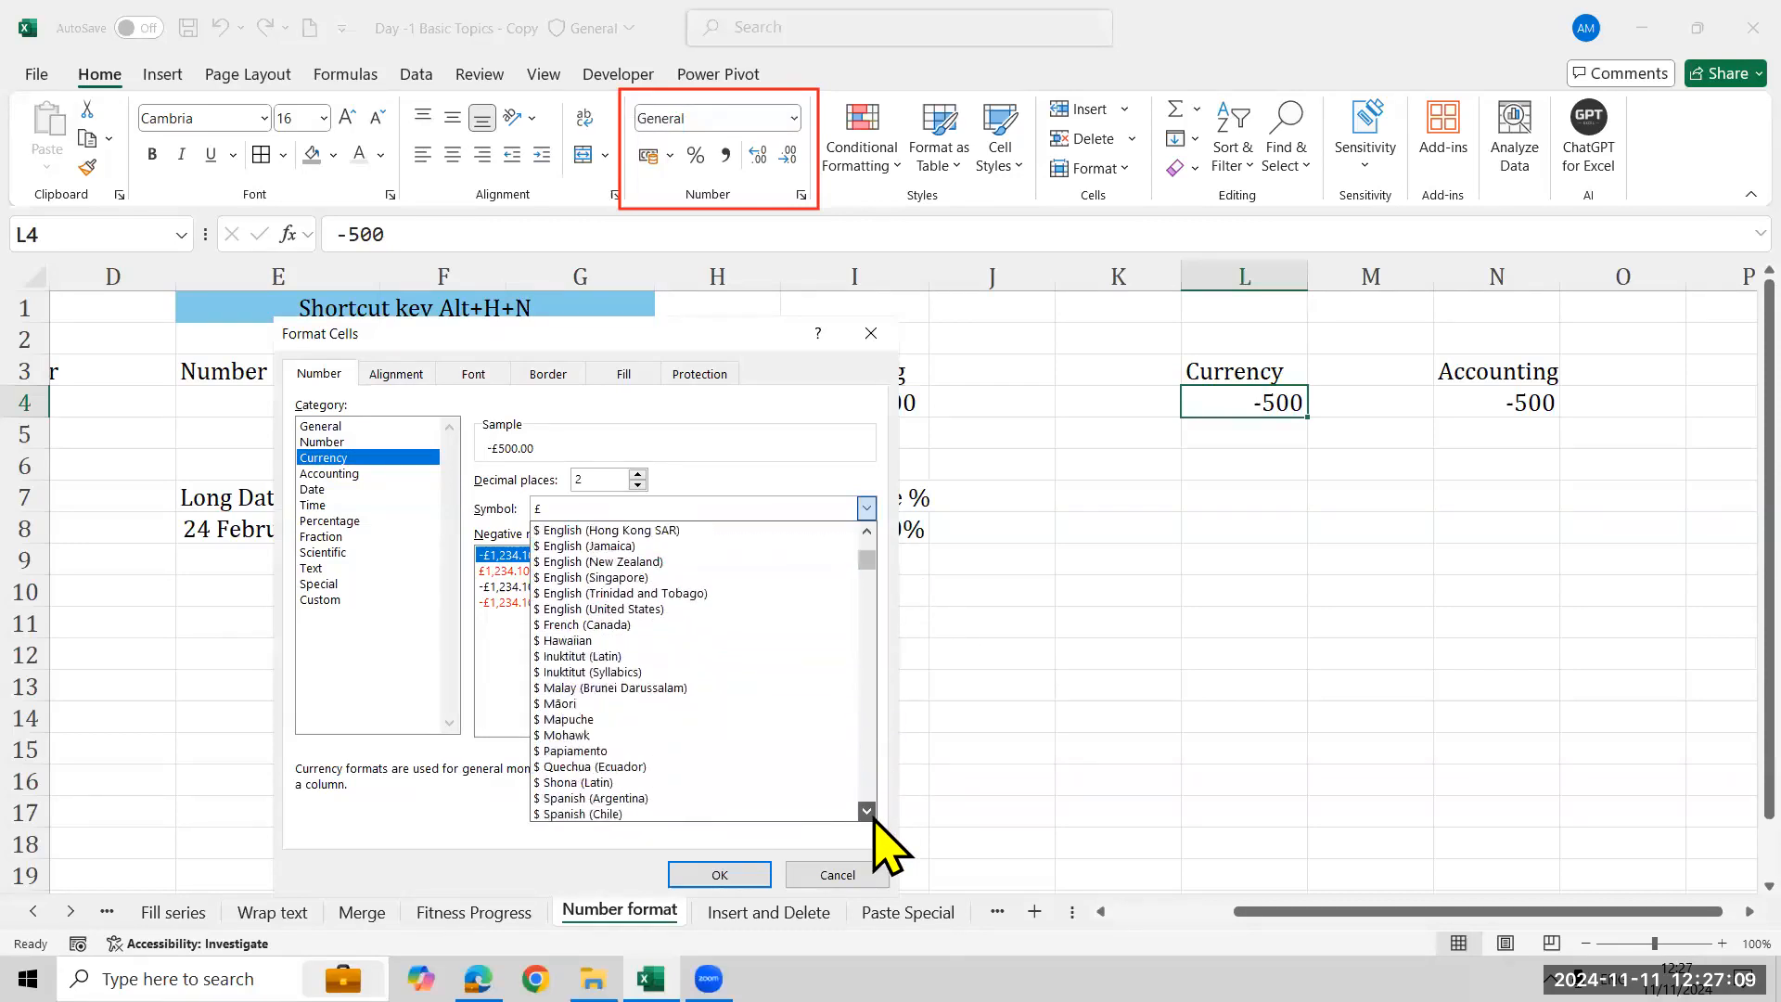
scroll(868, 812, "down", 6)
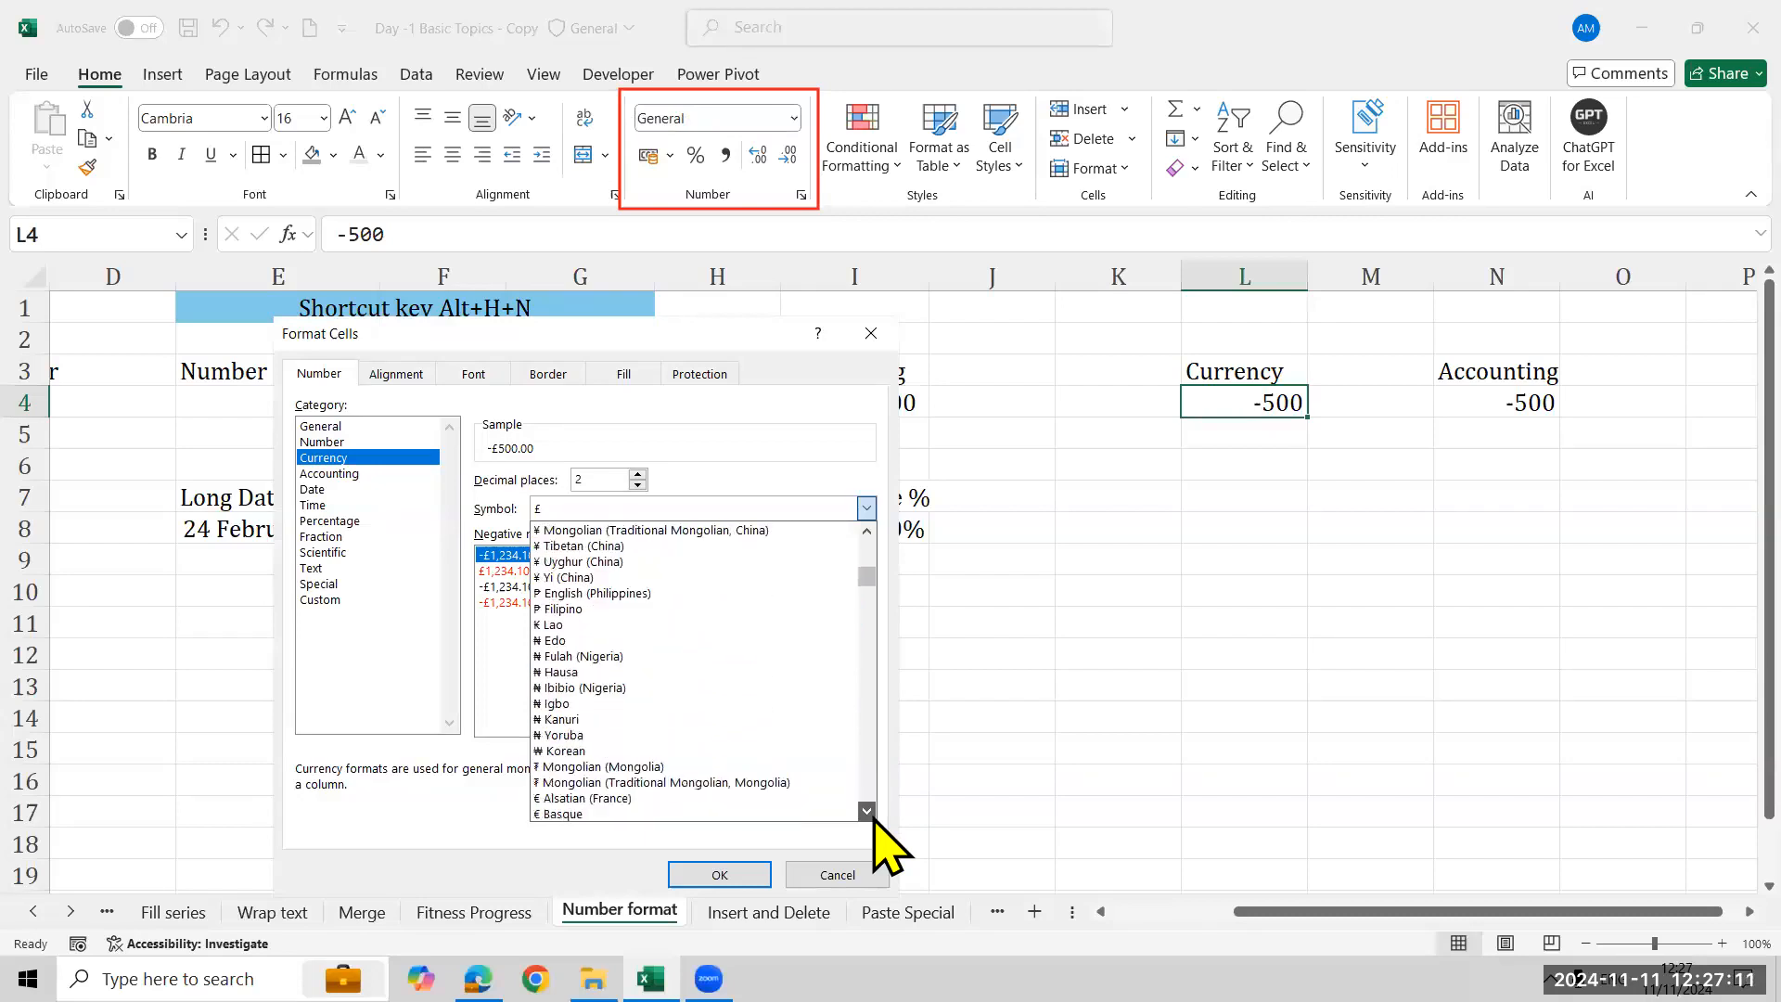
scroll(869, 812, "down", 6)
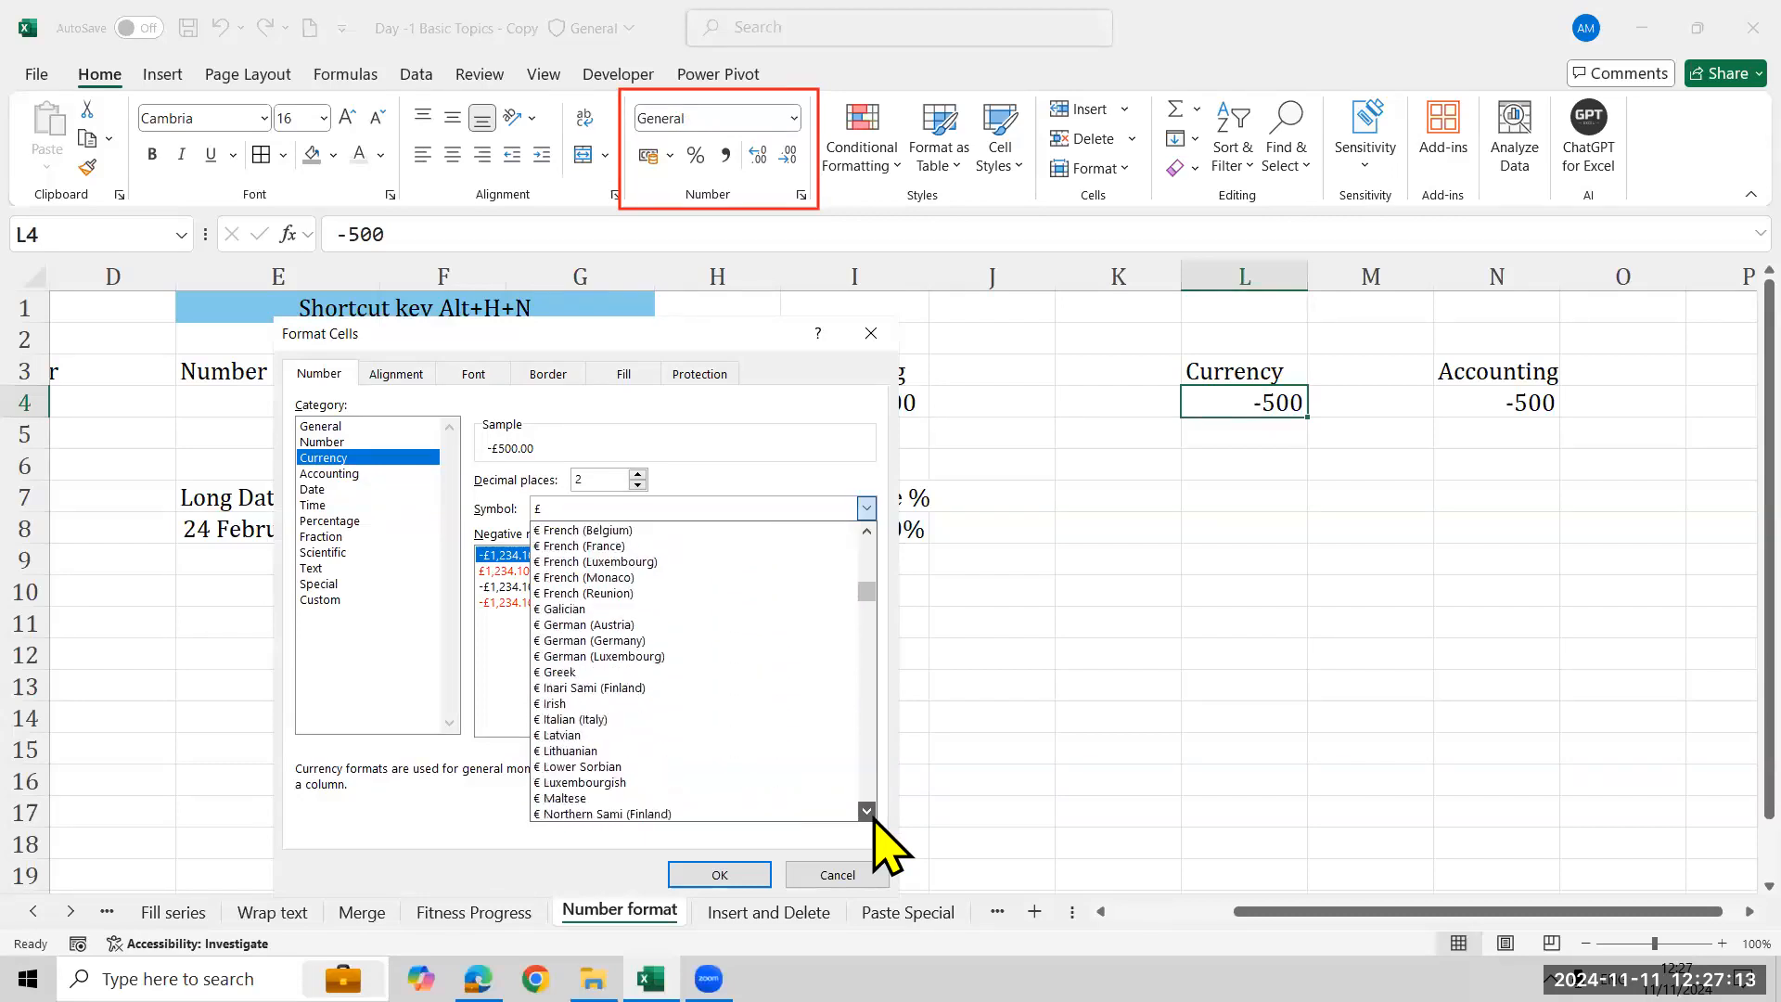
scroll(807, 761, "down", 5)
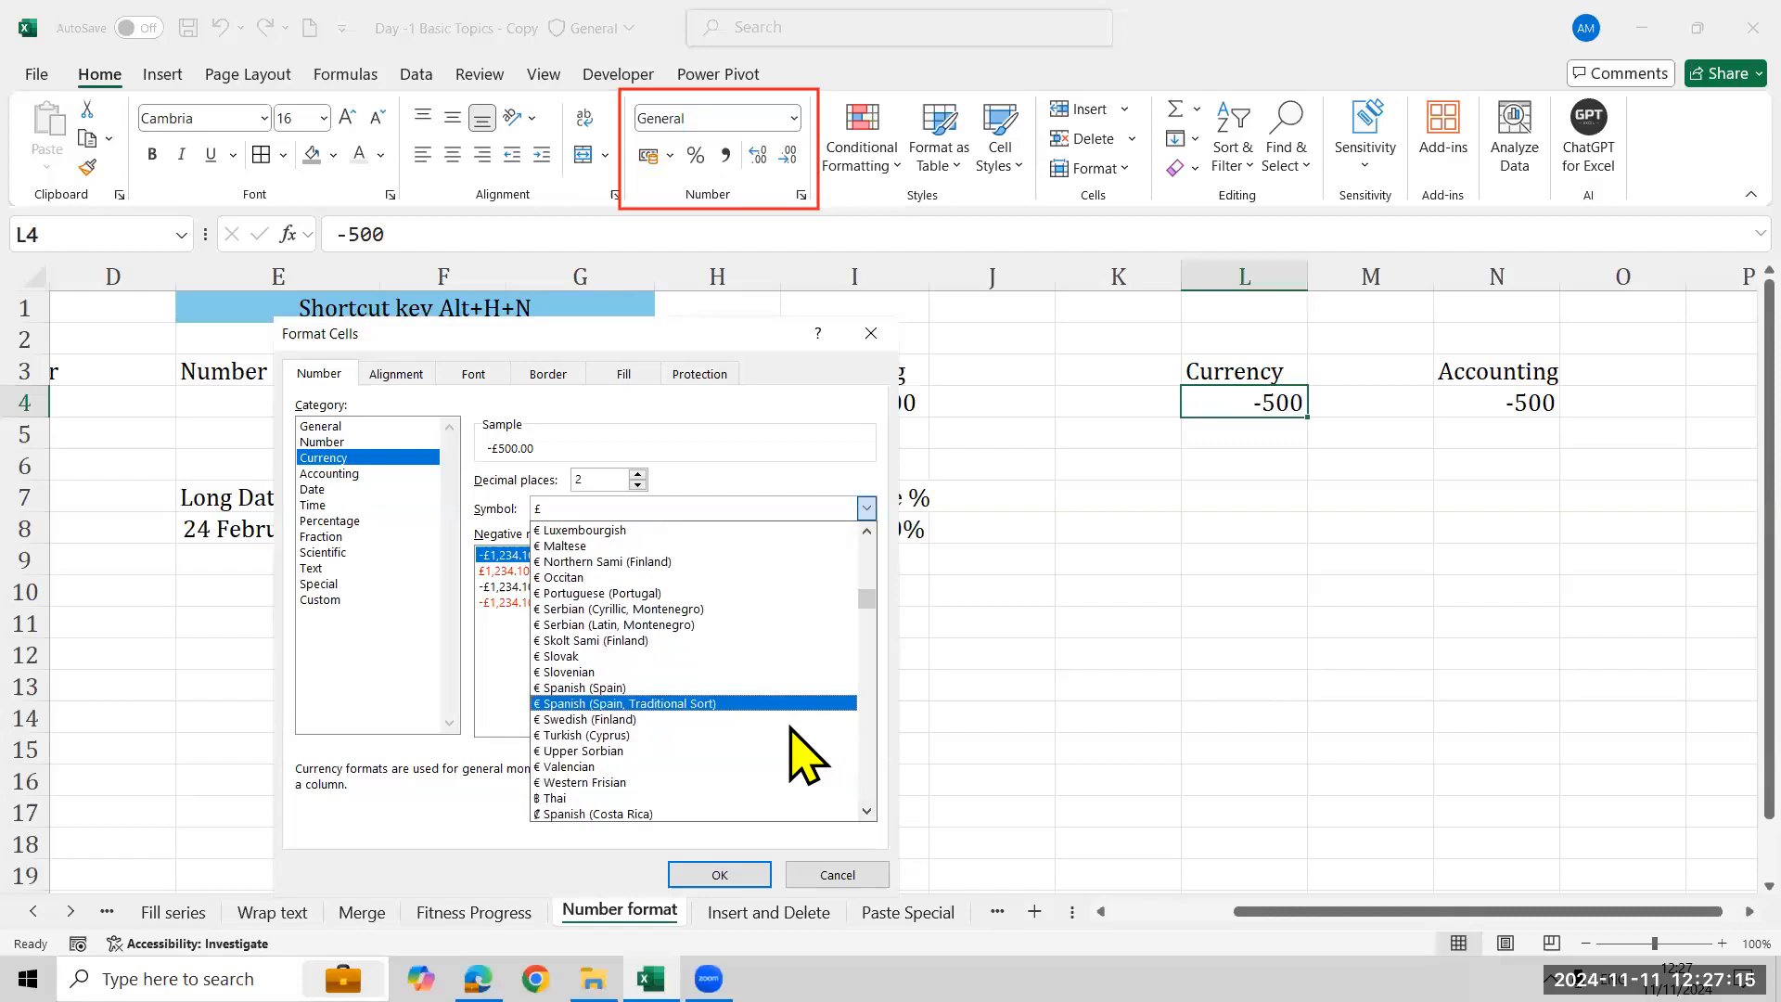
scroll(807, 761, "down", 2)
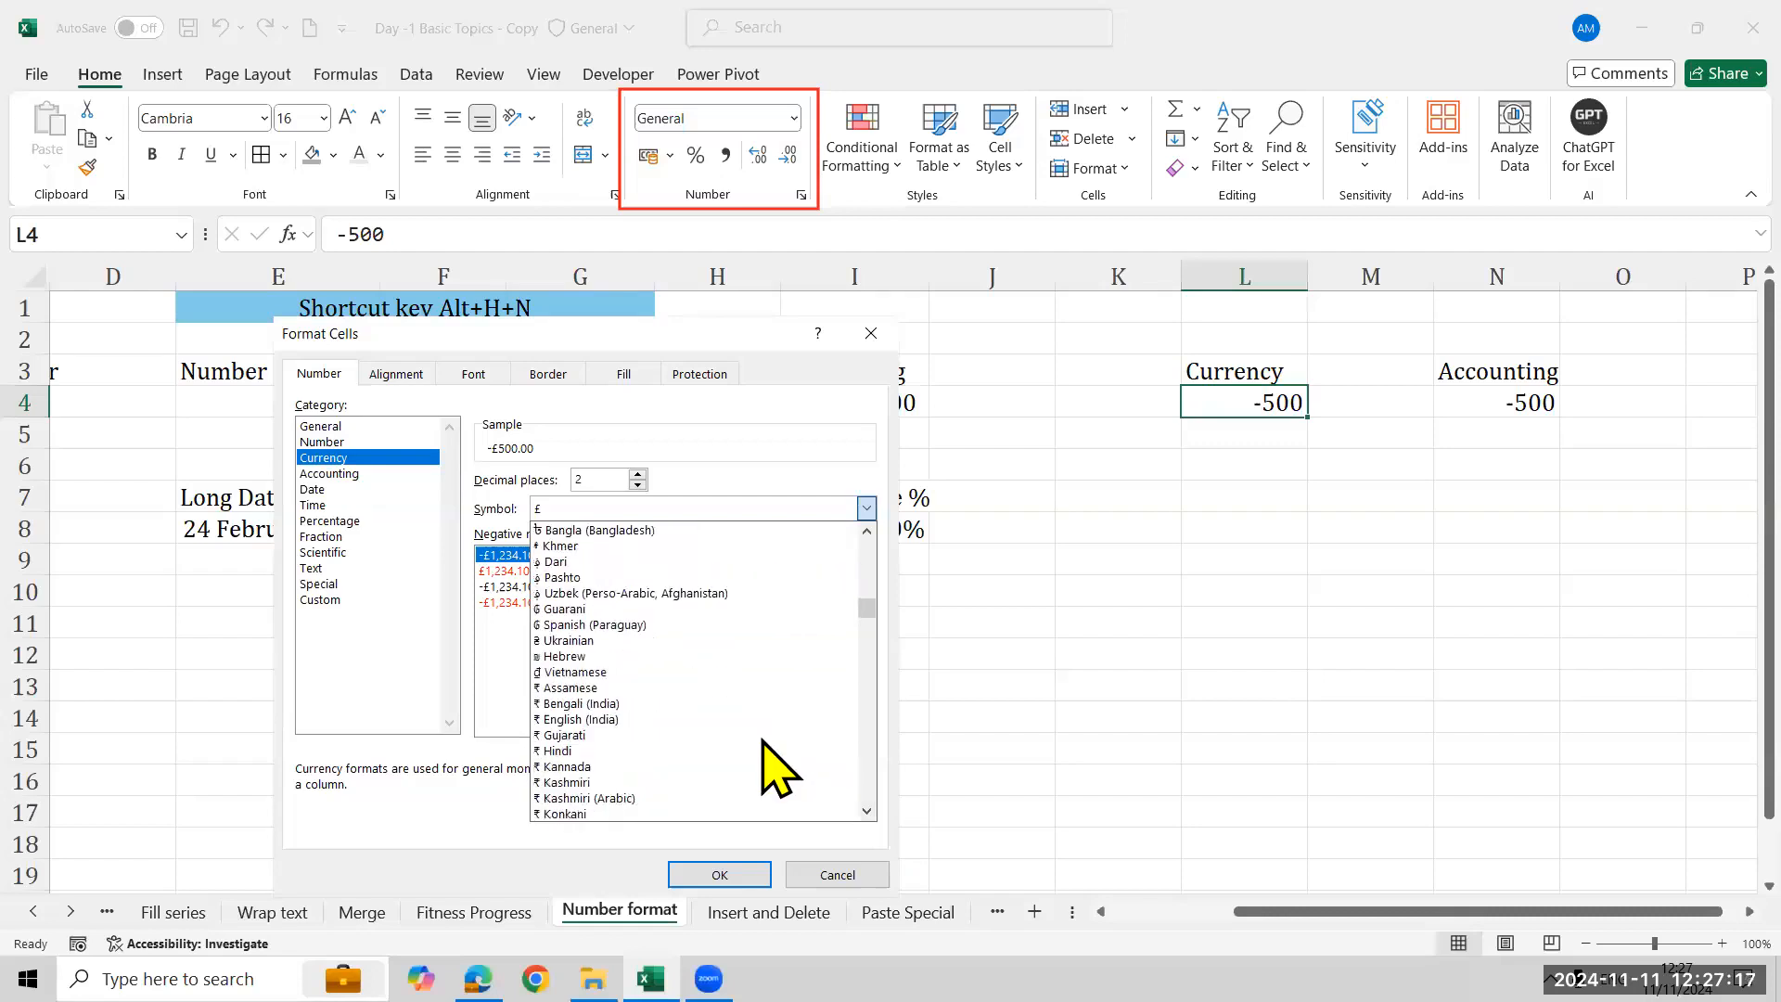
left_click(608, 721)
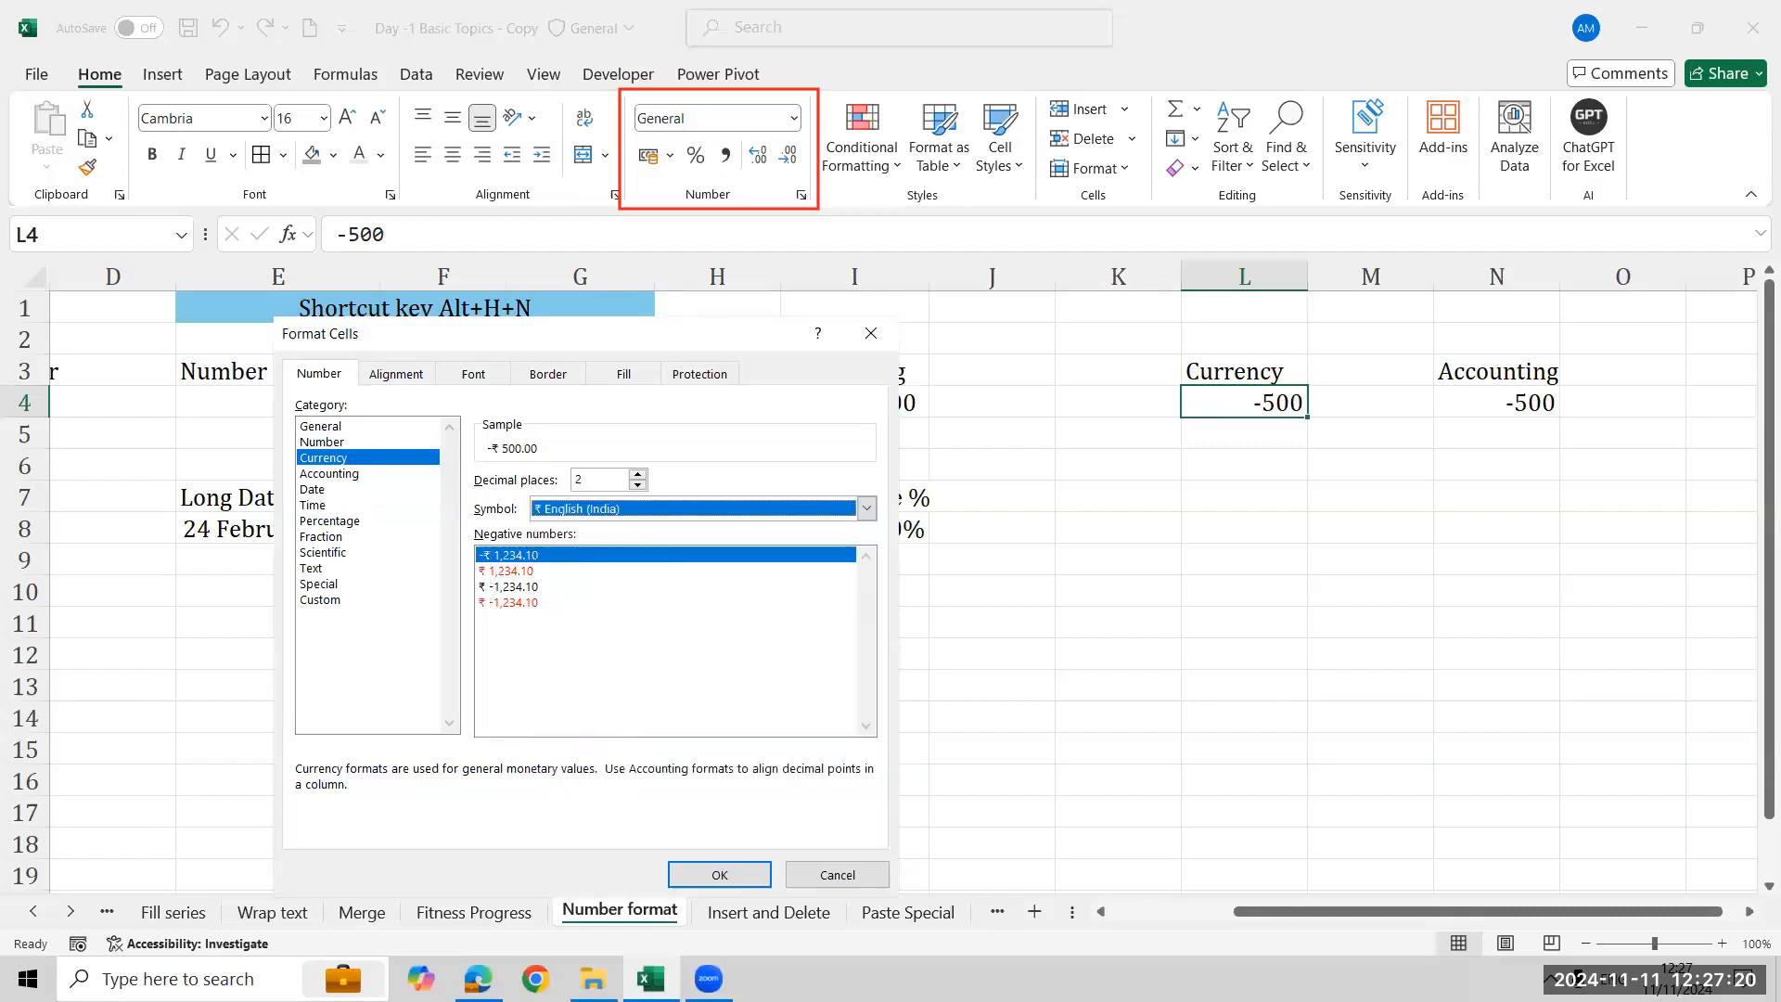
left_click(492, 602)
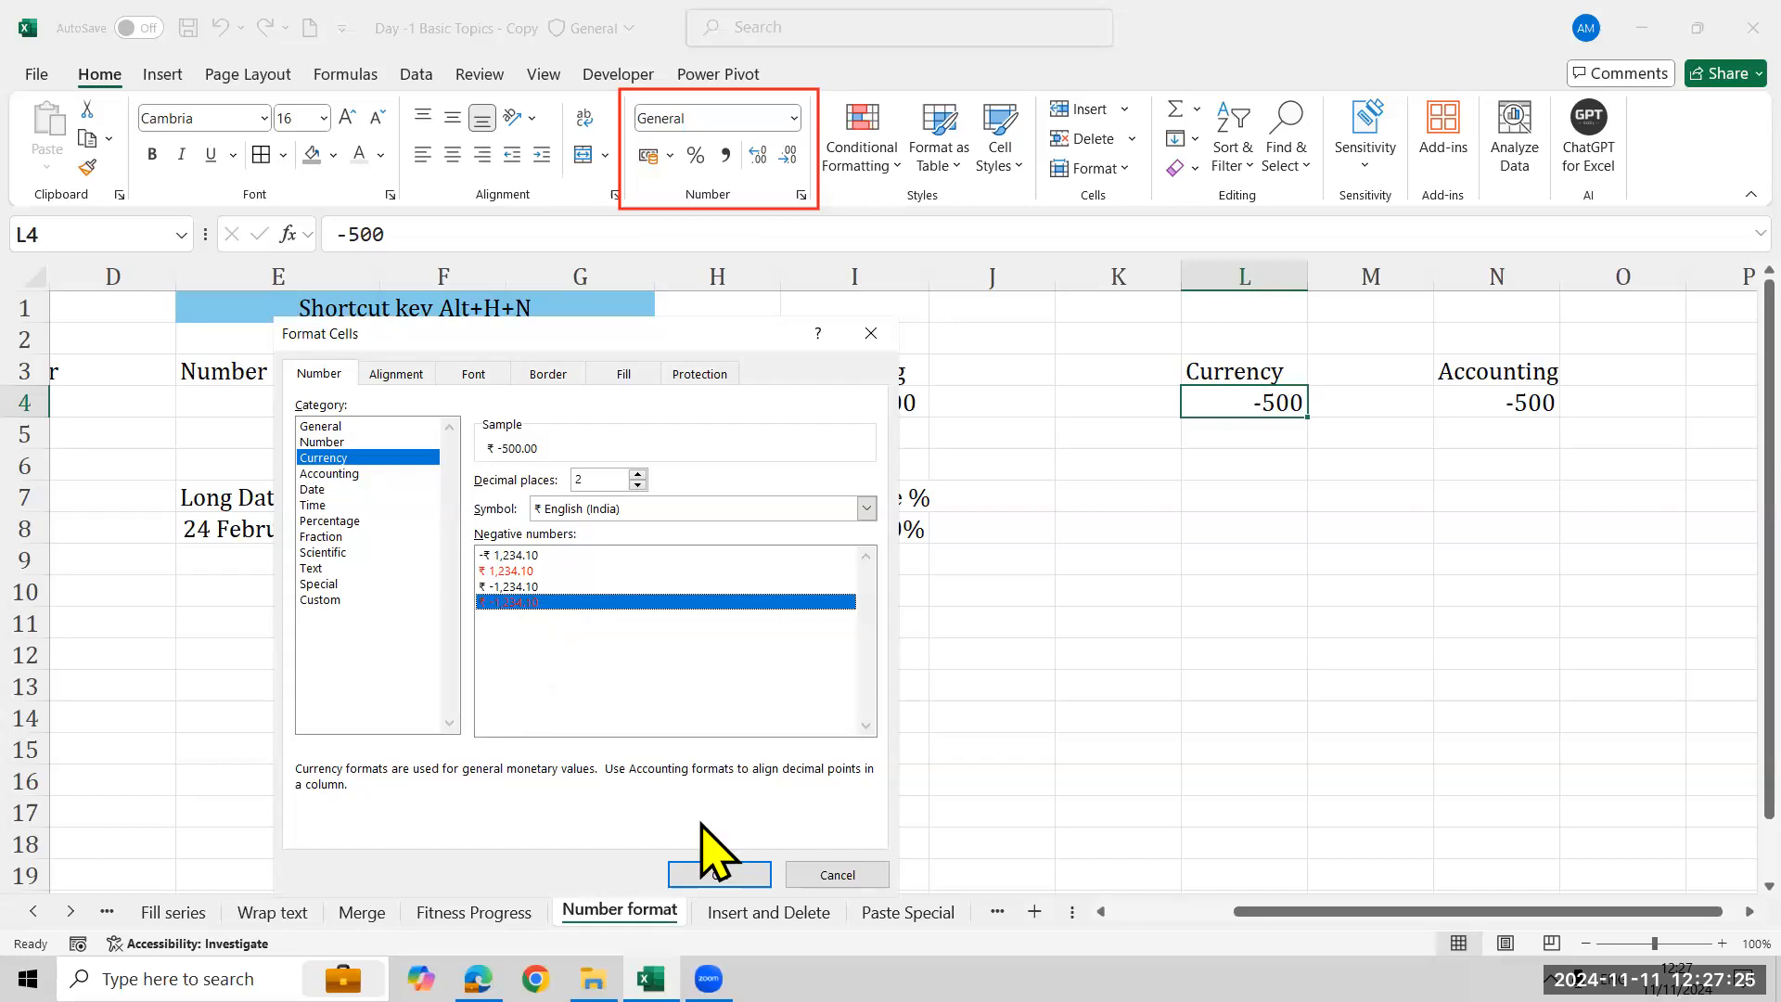
left_click(712, 872)
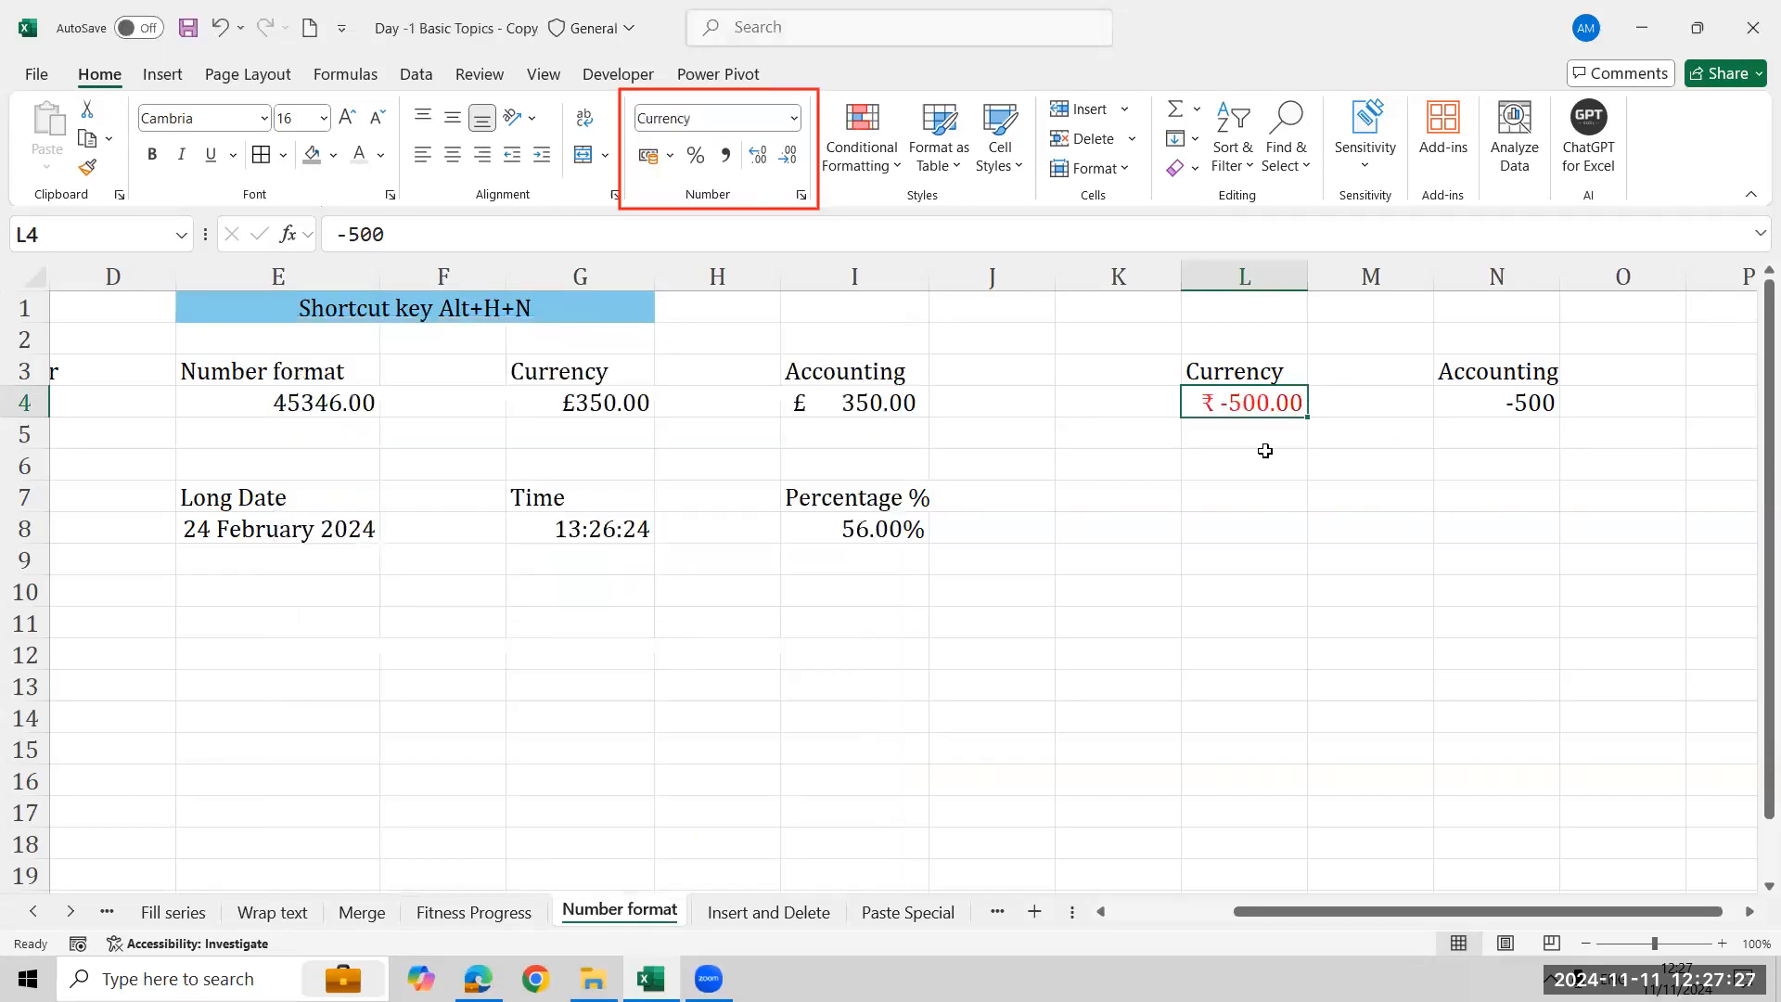
- Format N4 as Accounting with the ₹ English (India) symbol
left_click(1521, 397)
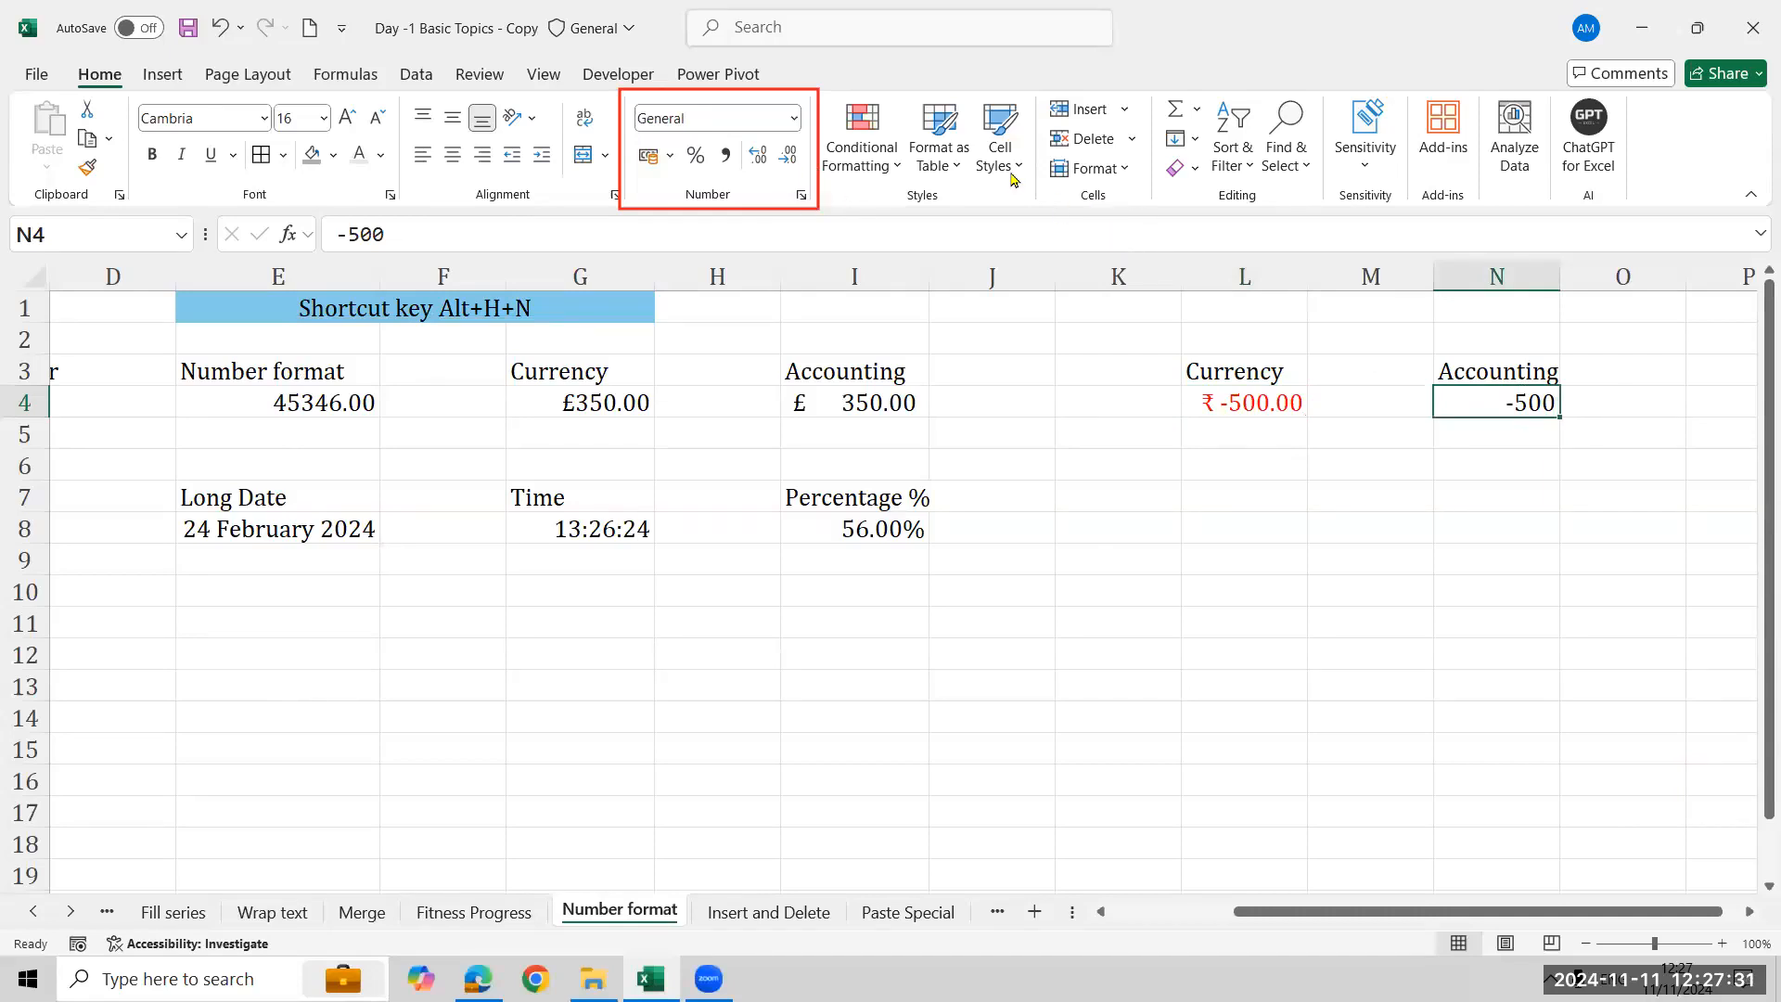
left_click(1090, 167)
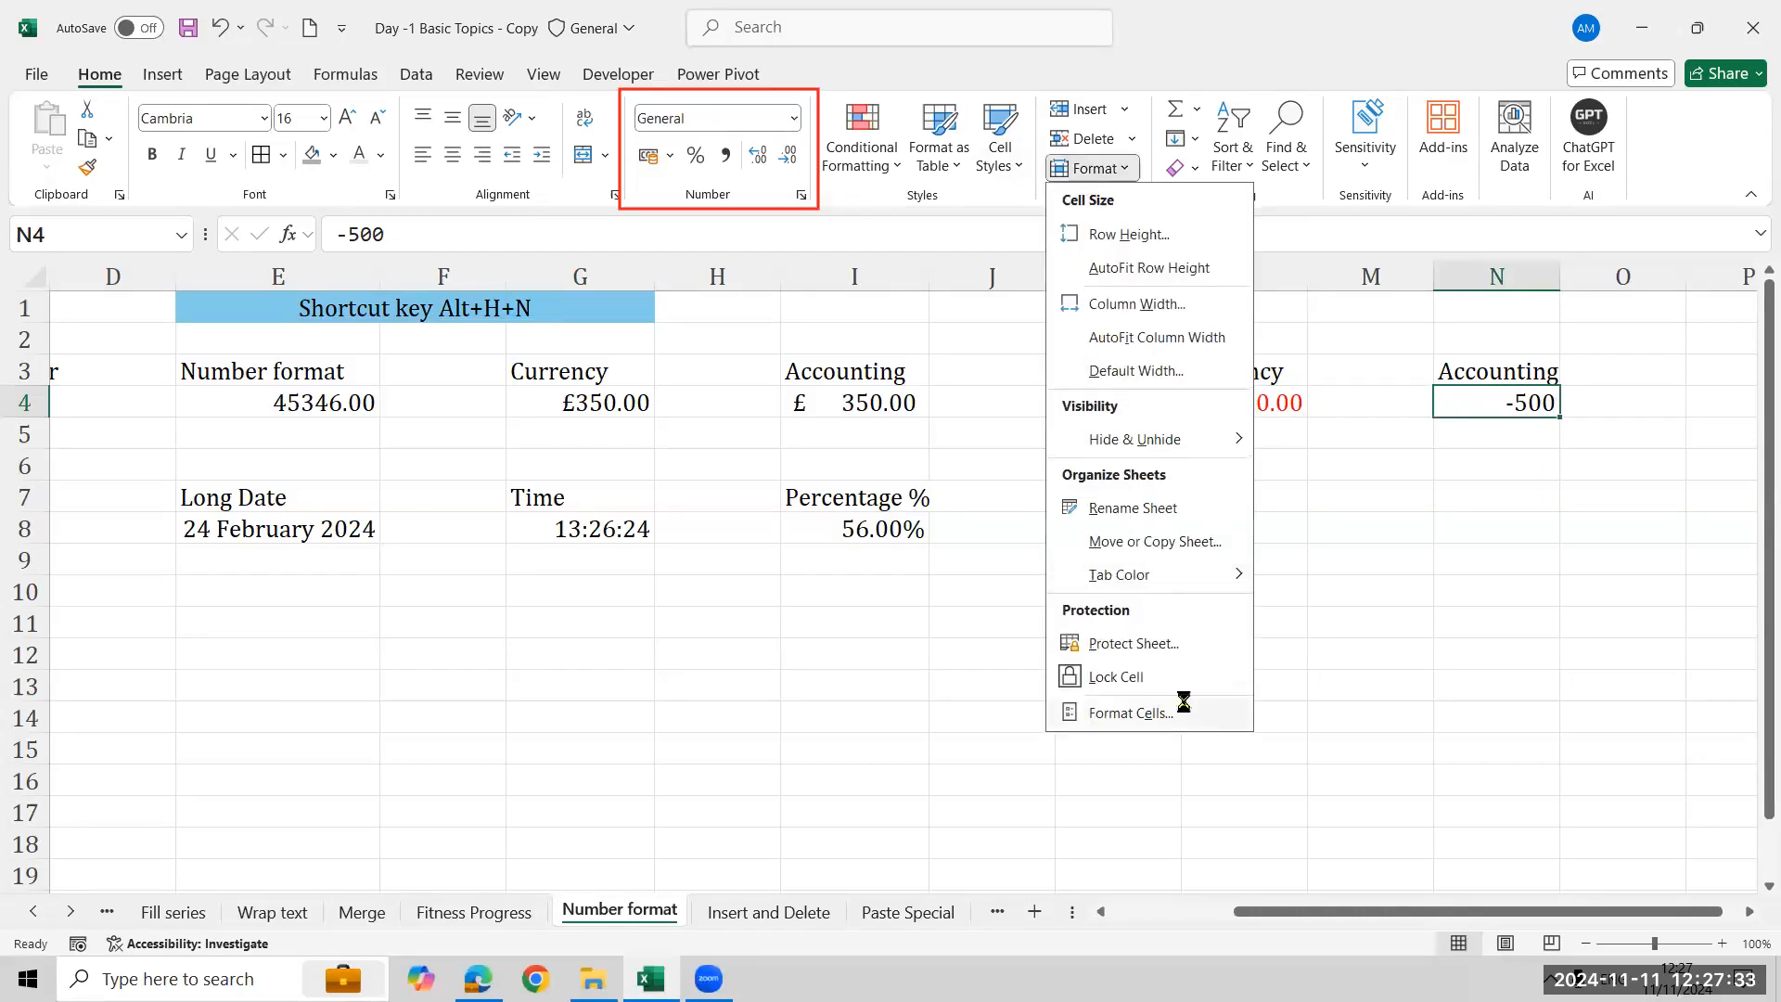
left_click(1184, 702)
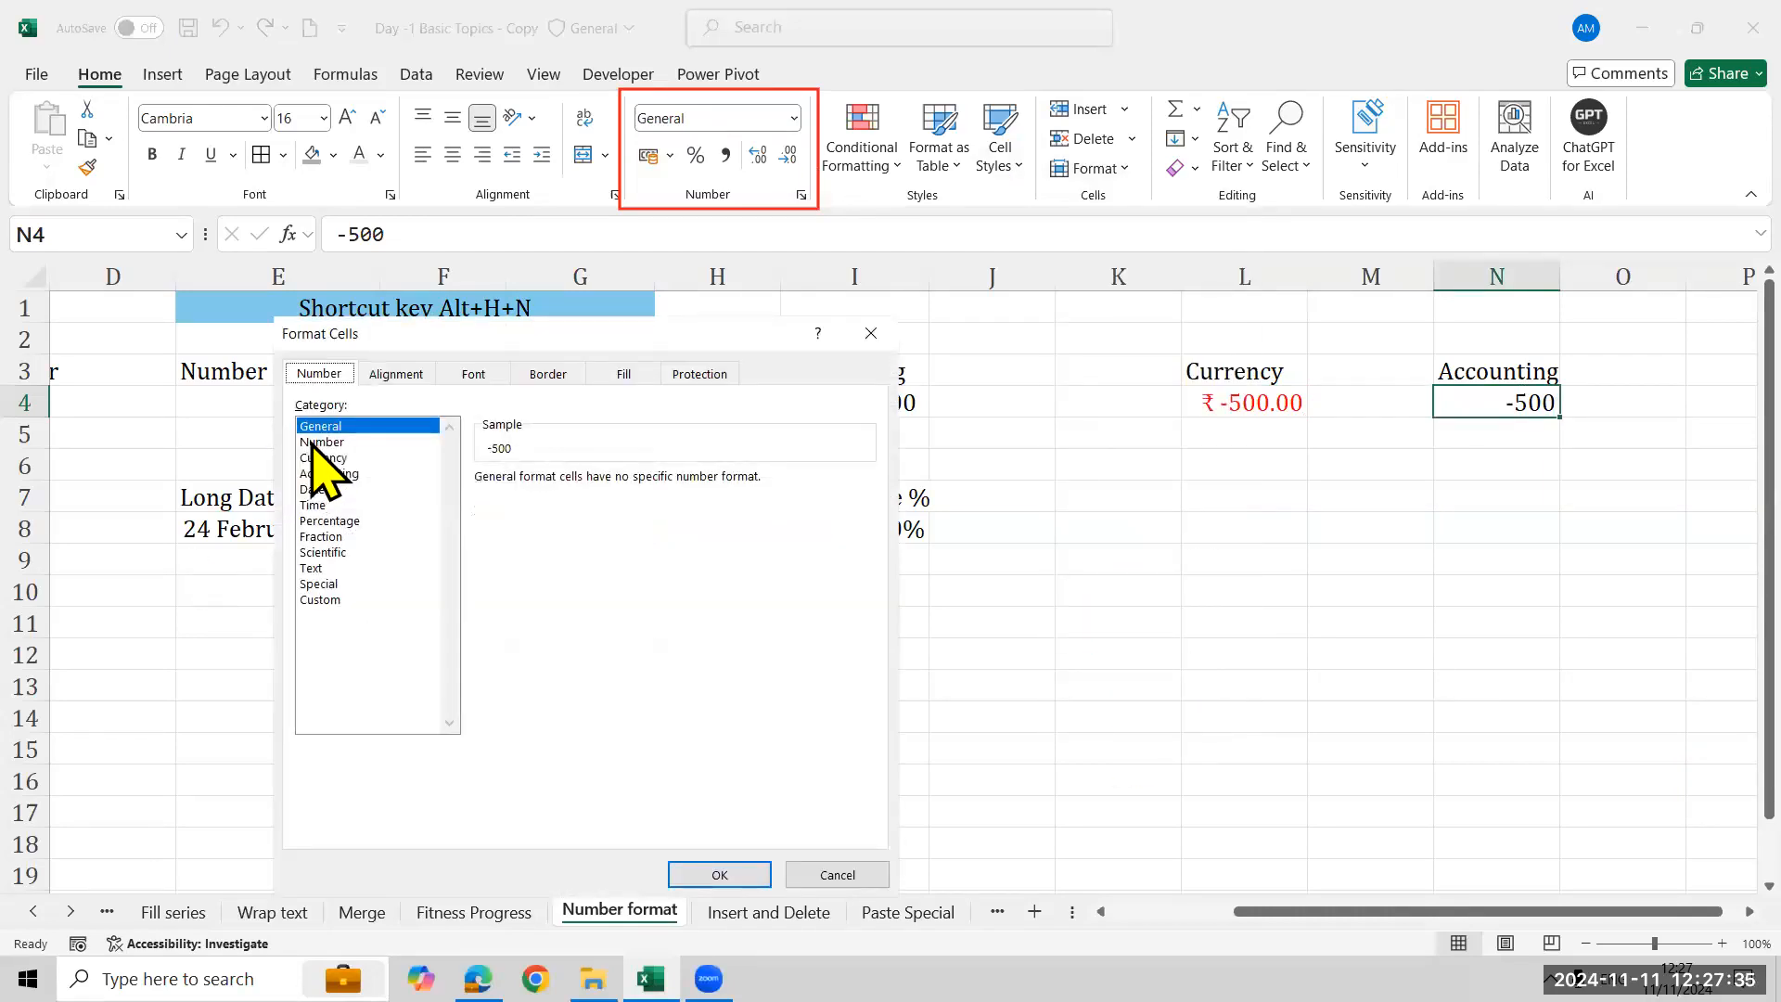
left_click(314, 442)
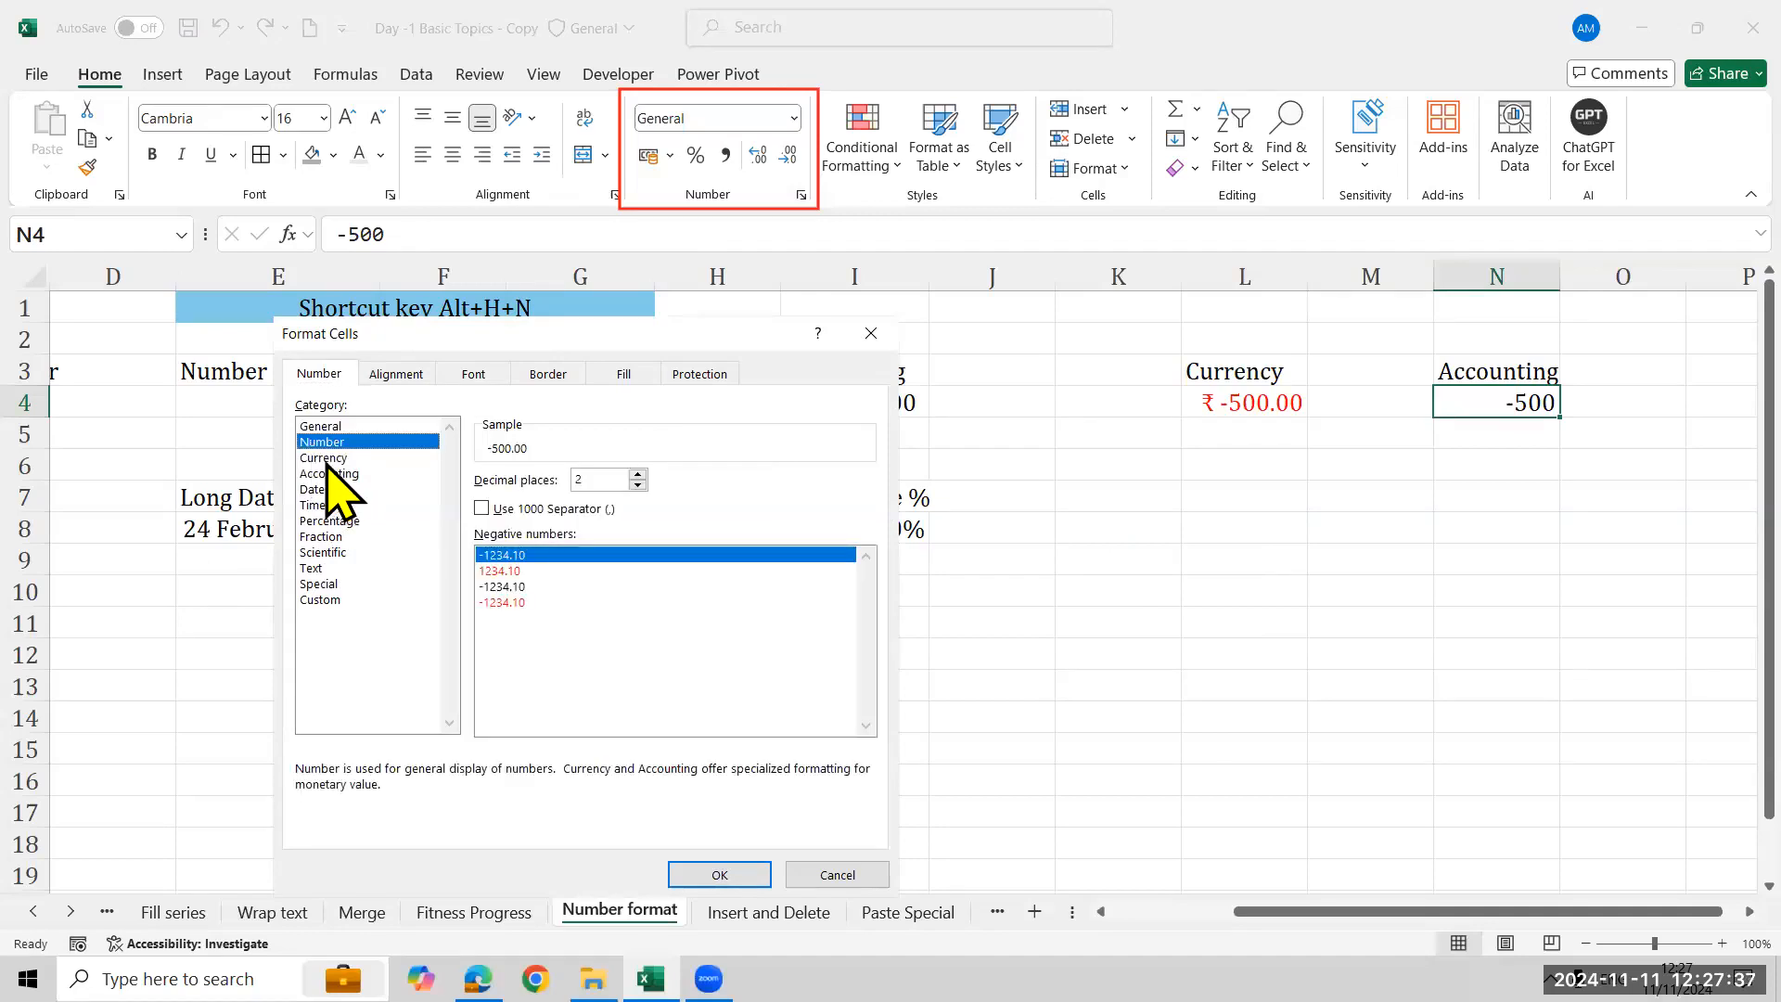
left_click(328, 473)
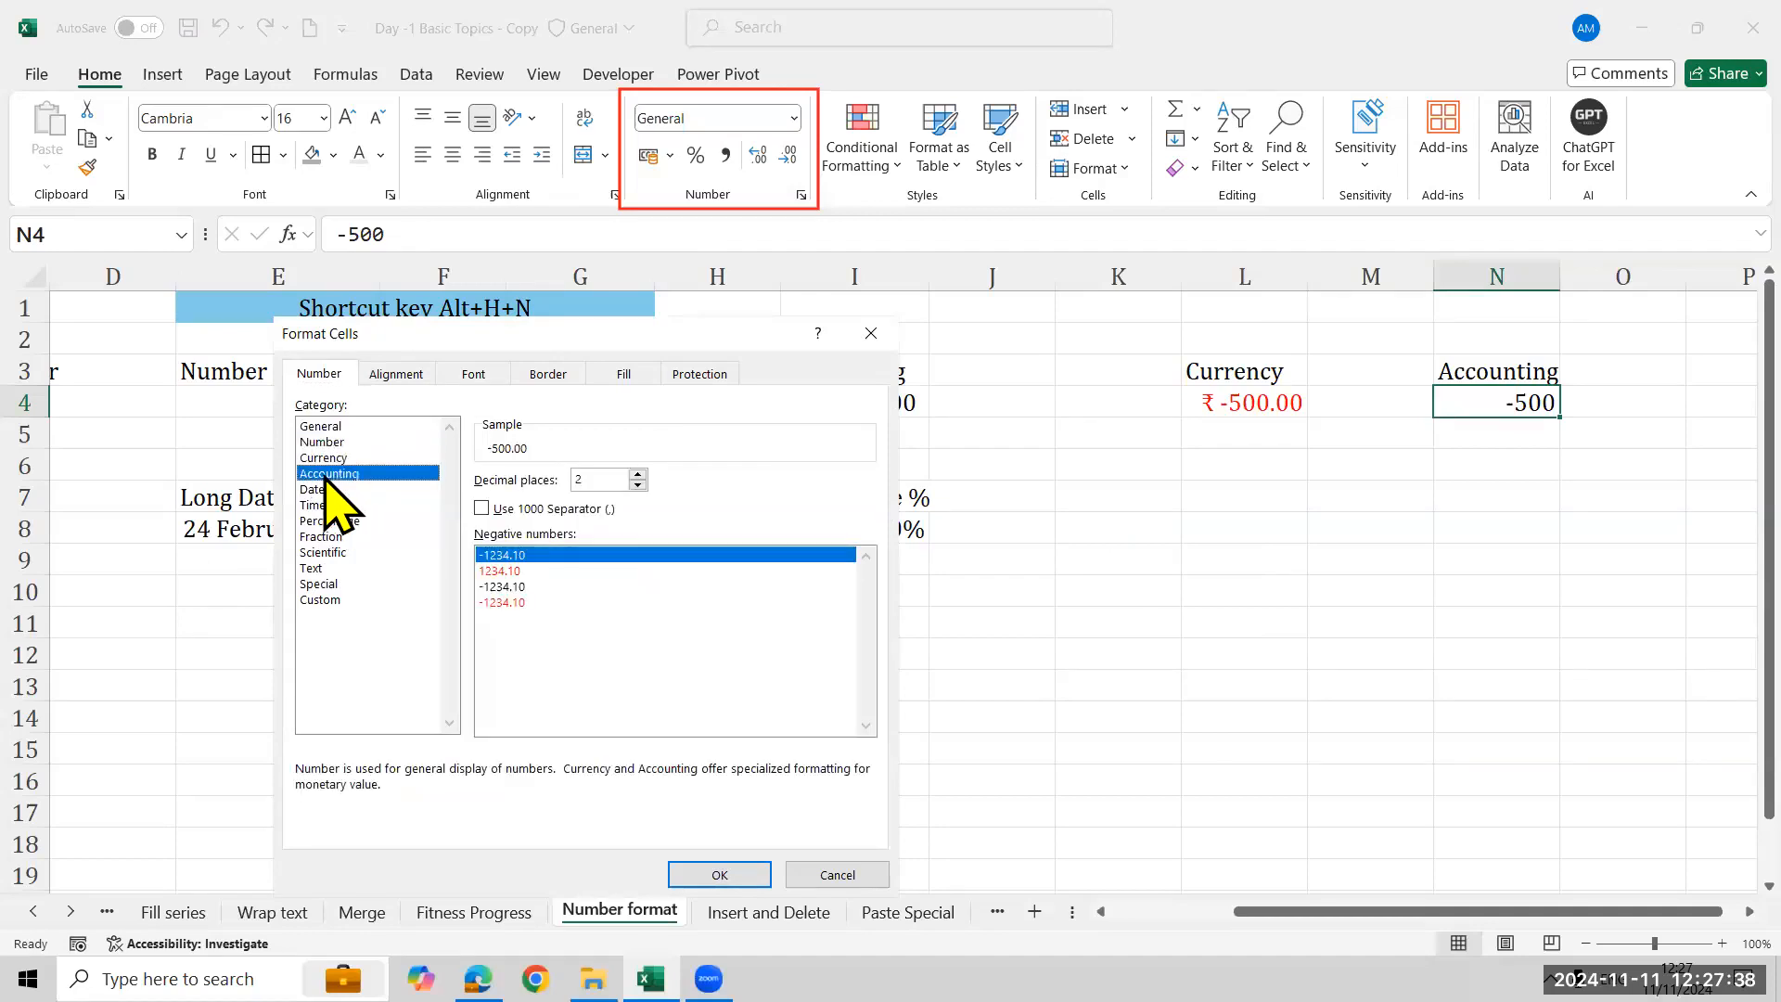
left_click(724, 506)
scroll(779, 660, "down", 5)
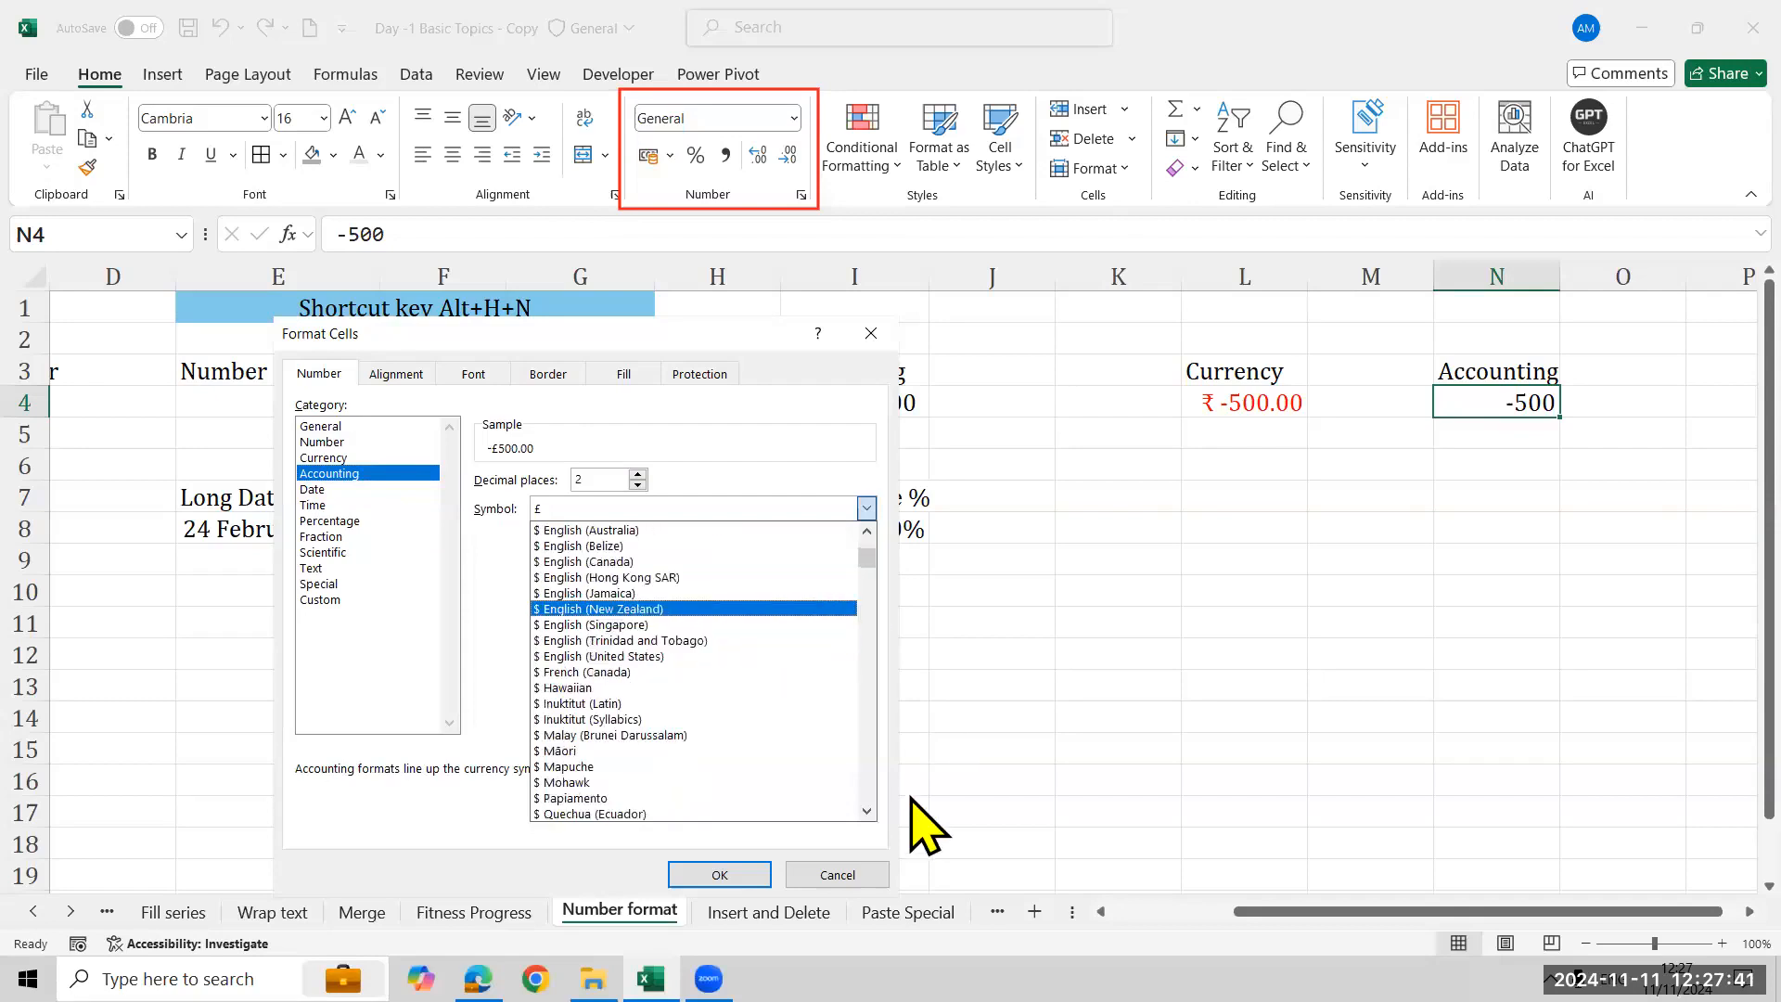
scroll(870, 799, "down", 15)
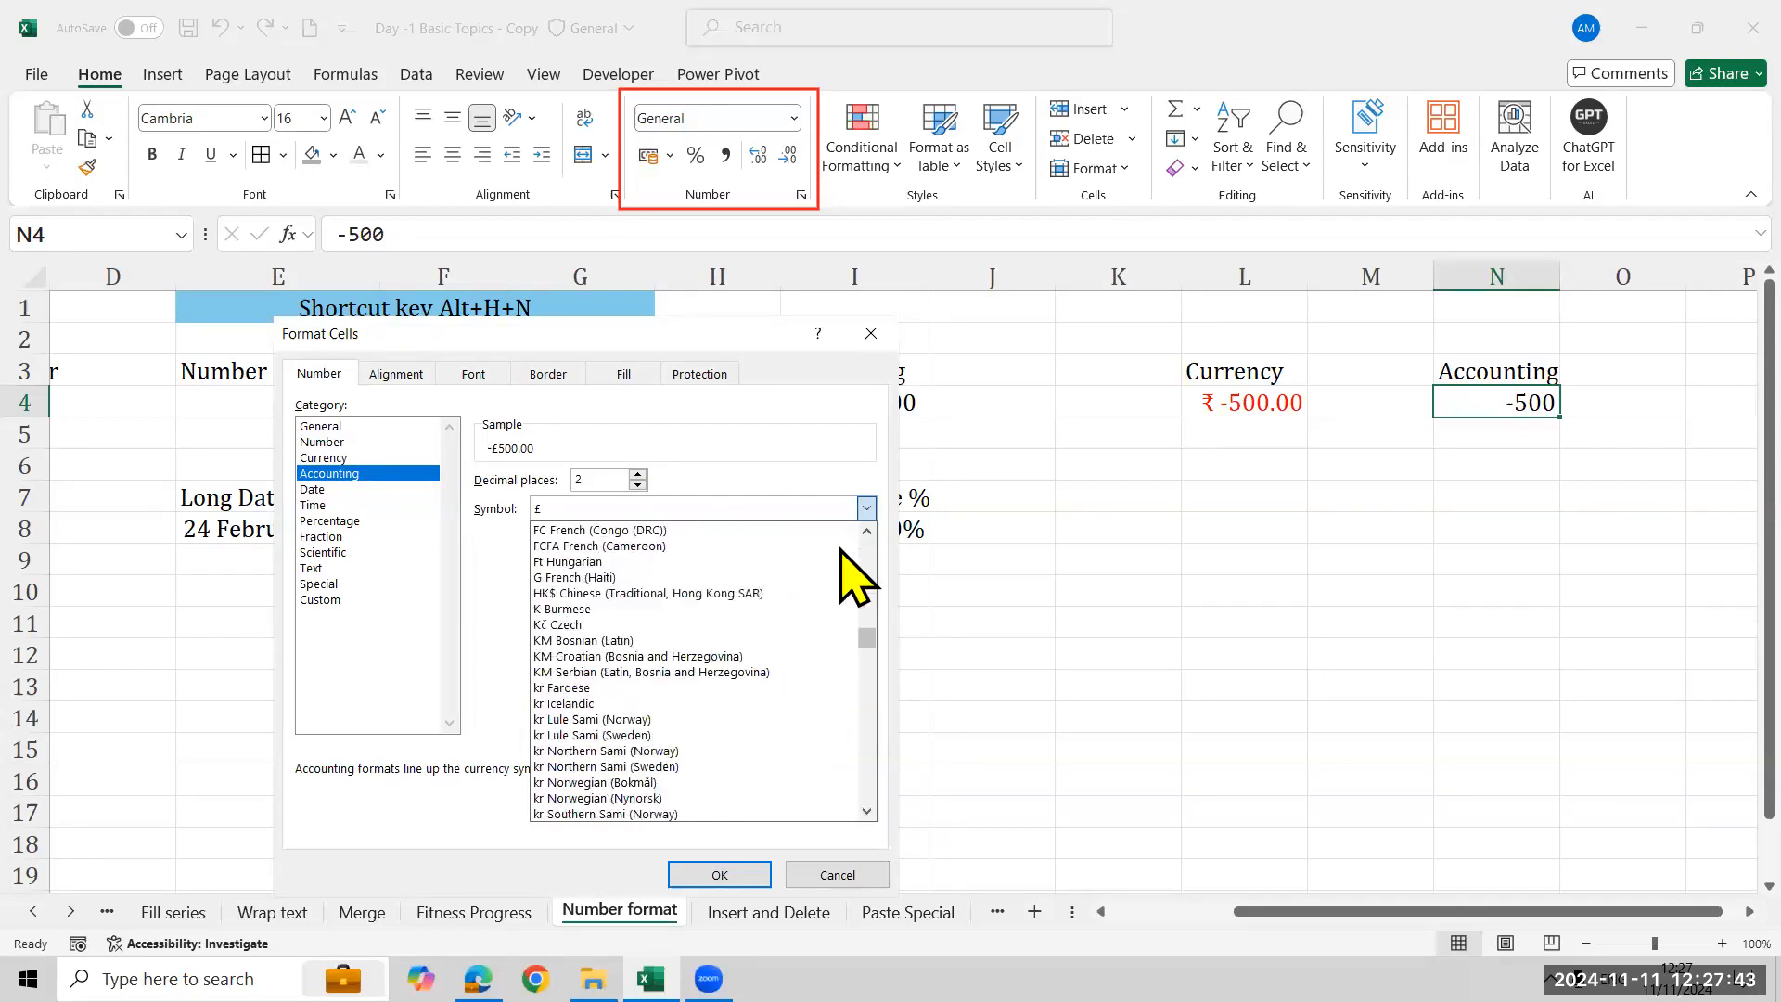
scroll(861, 575, "up", 10)
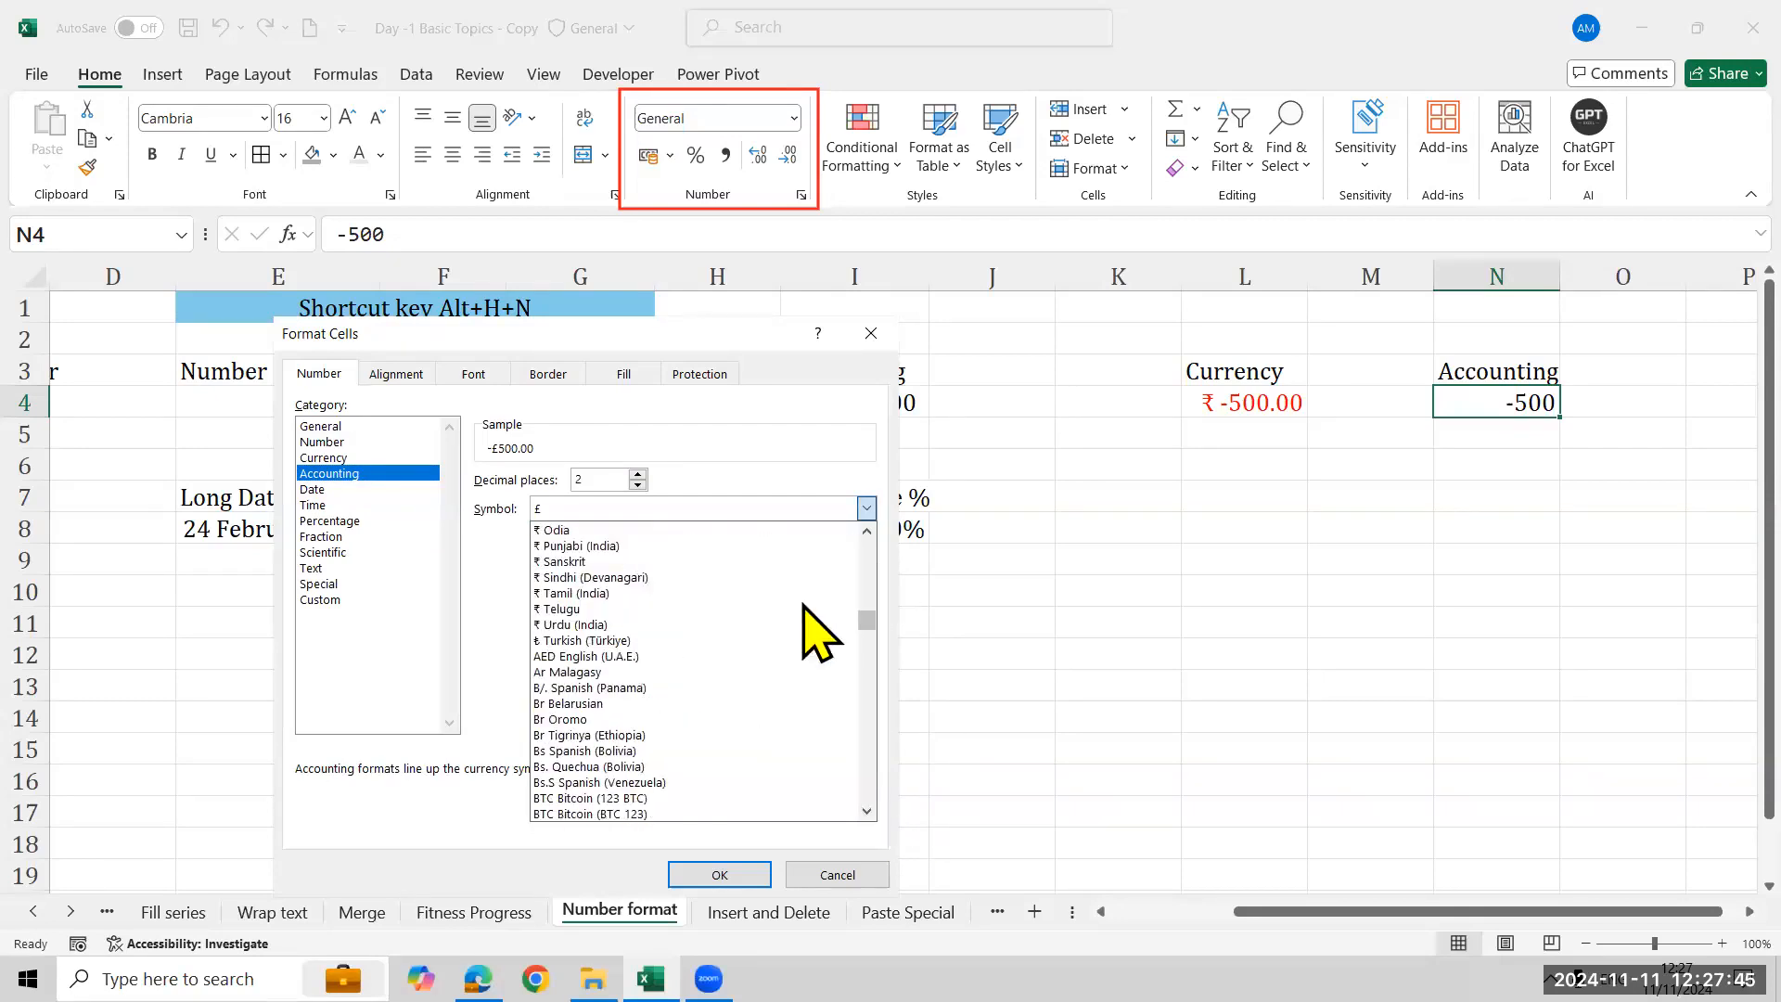
left_click(870, 534)
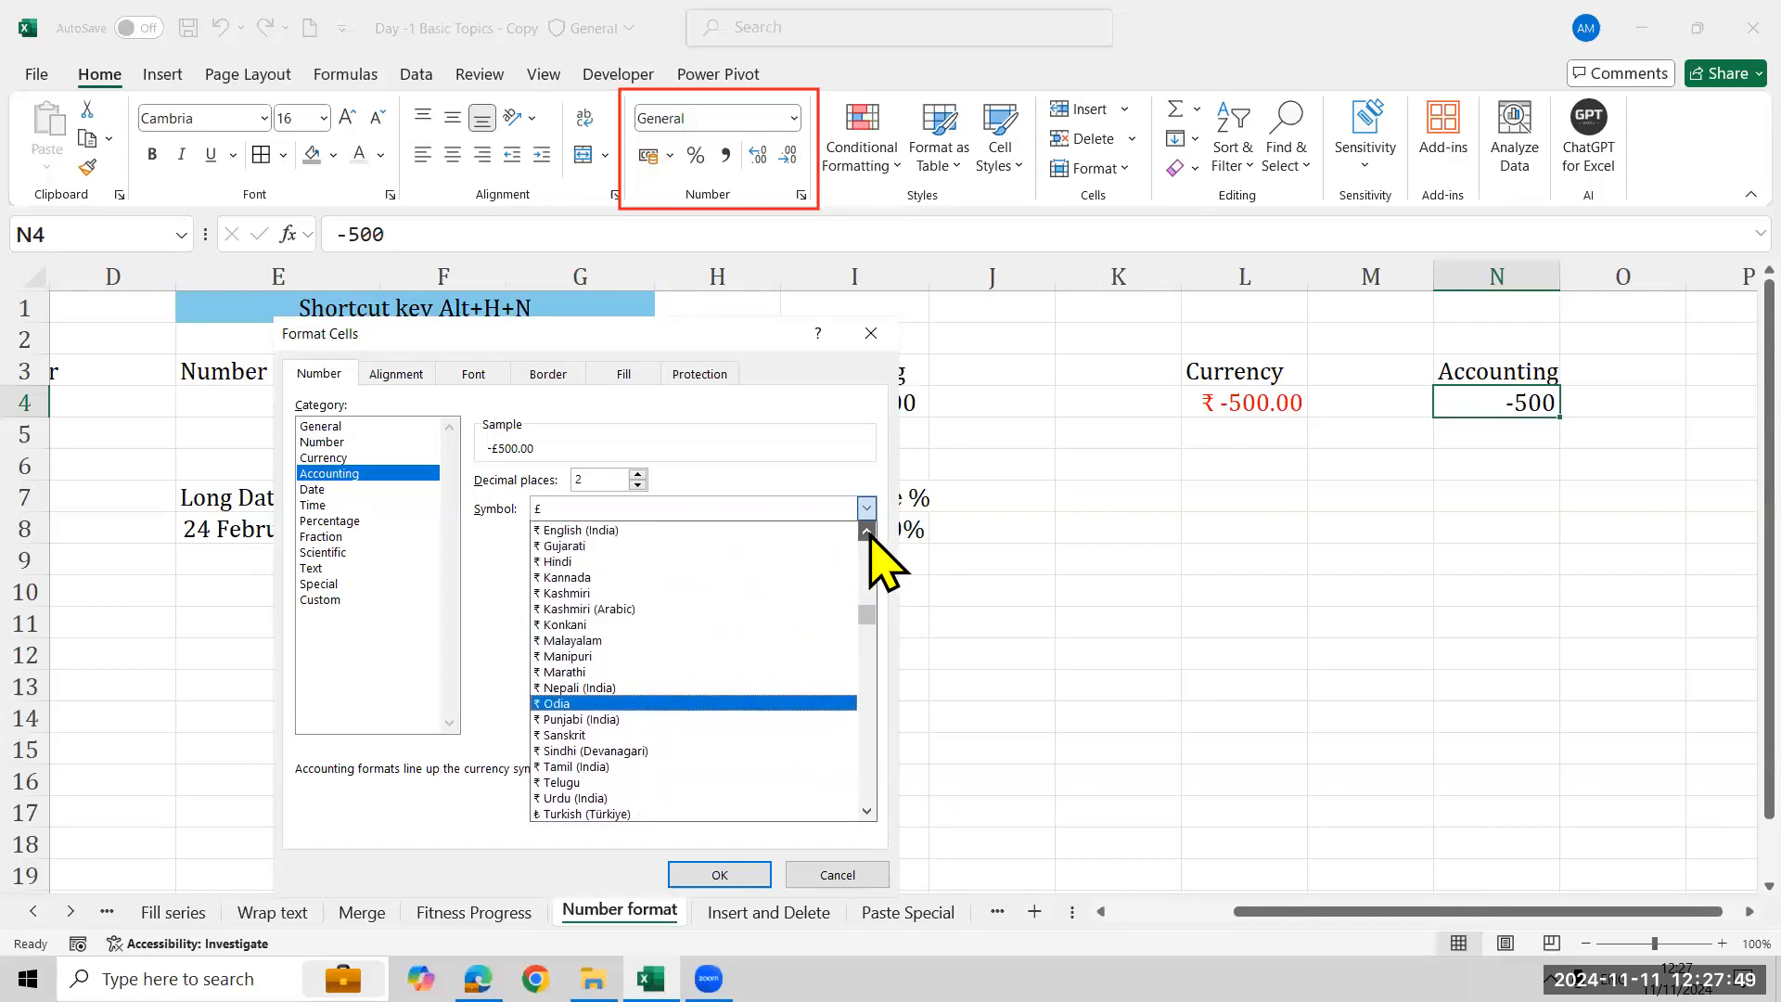
left_click(724, 599)
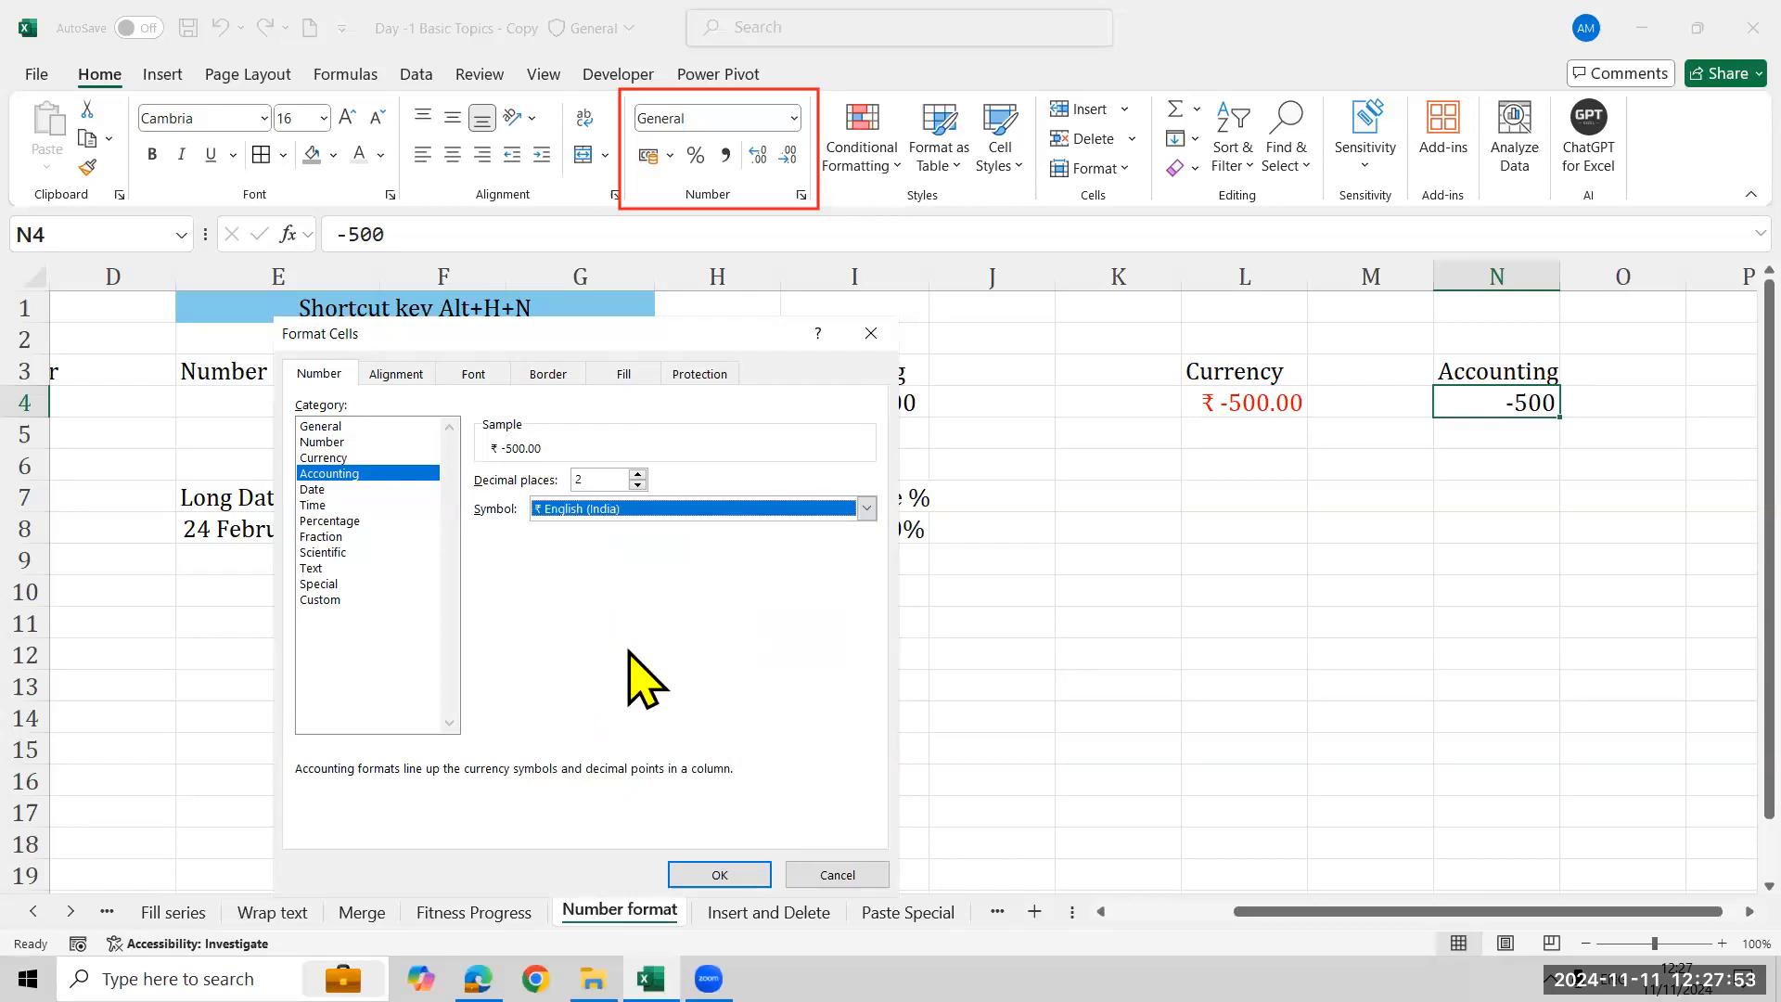
left_click(753, 869)
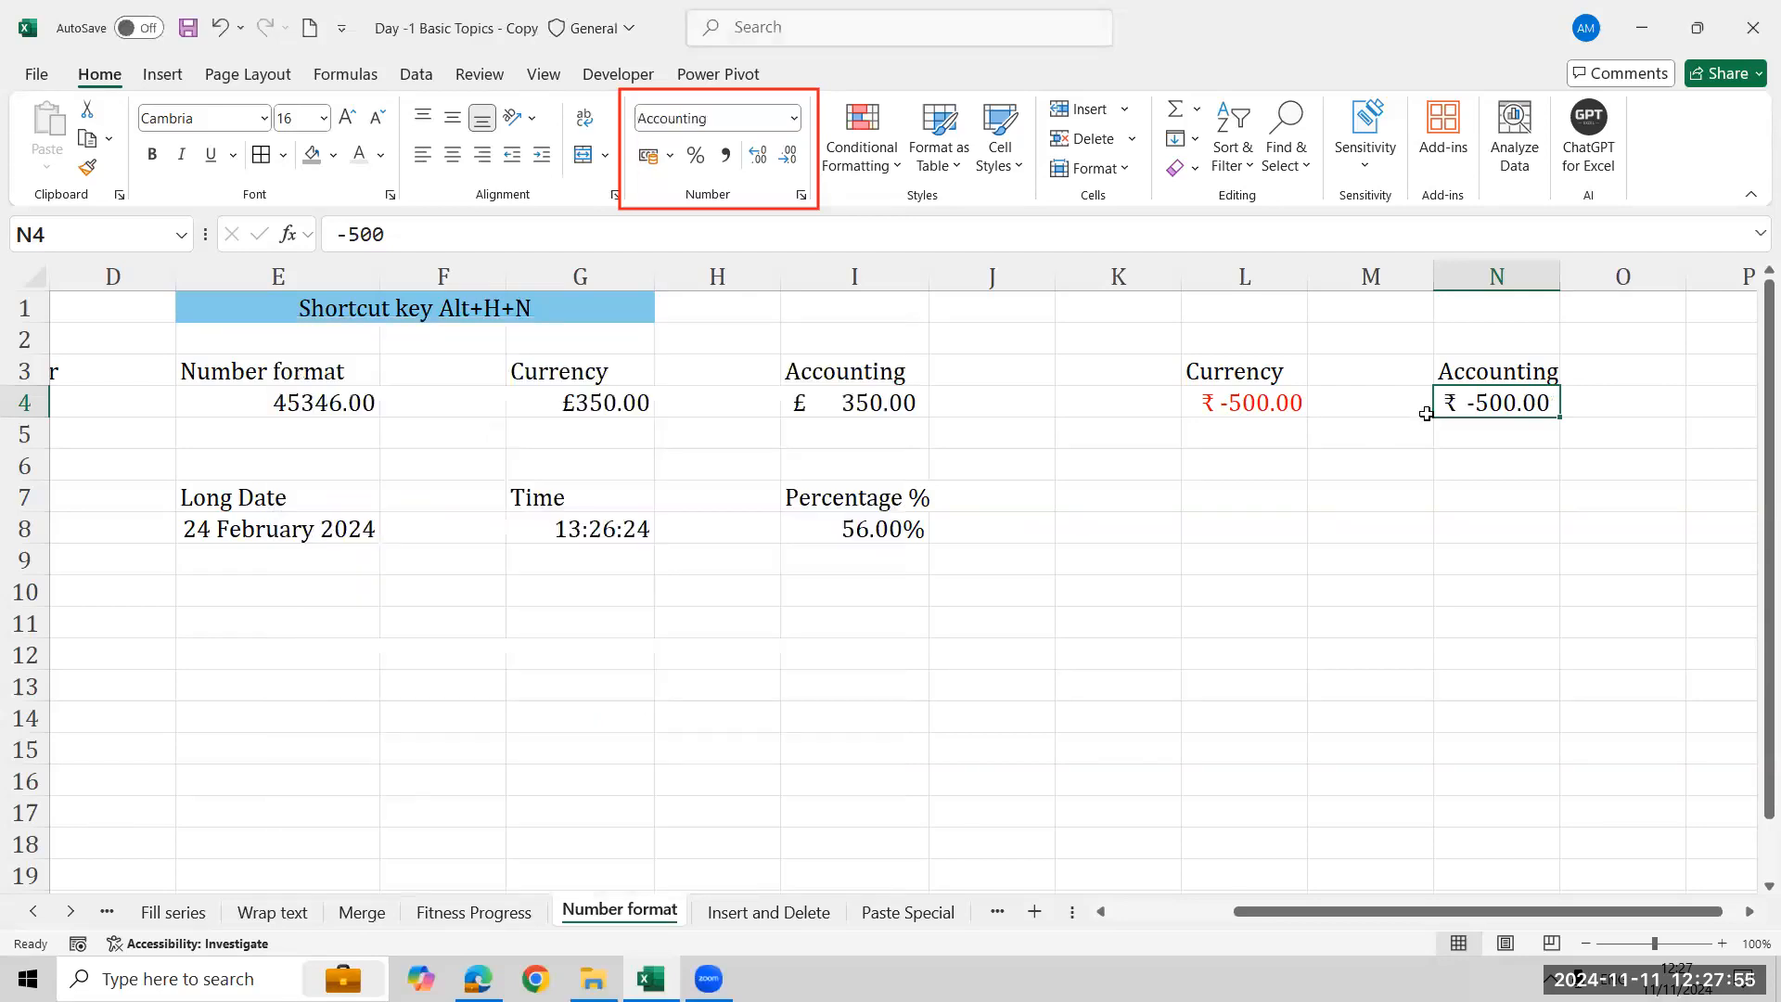
- Enter 950 in both L4 and N4
left_click(1197, 403)
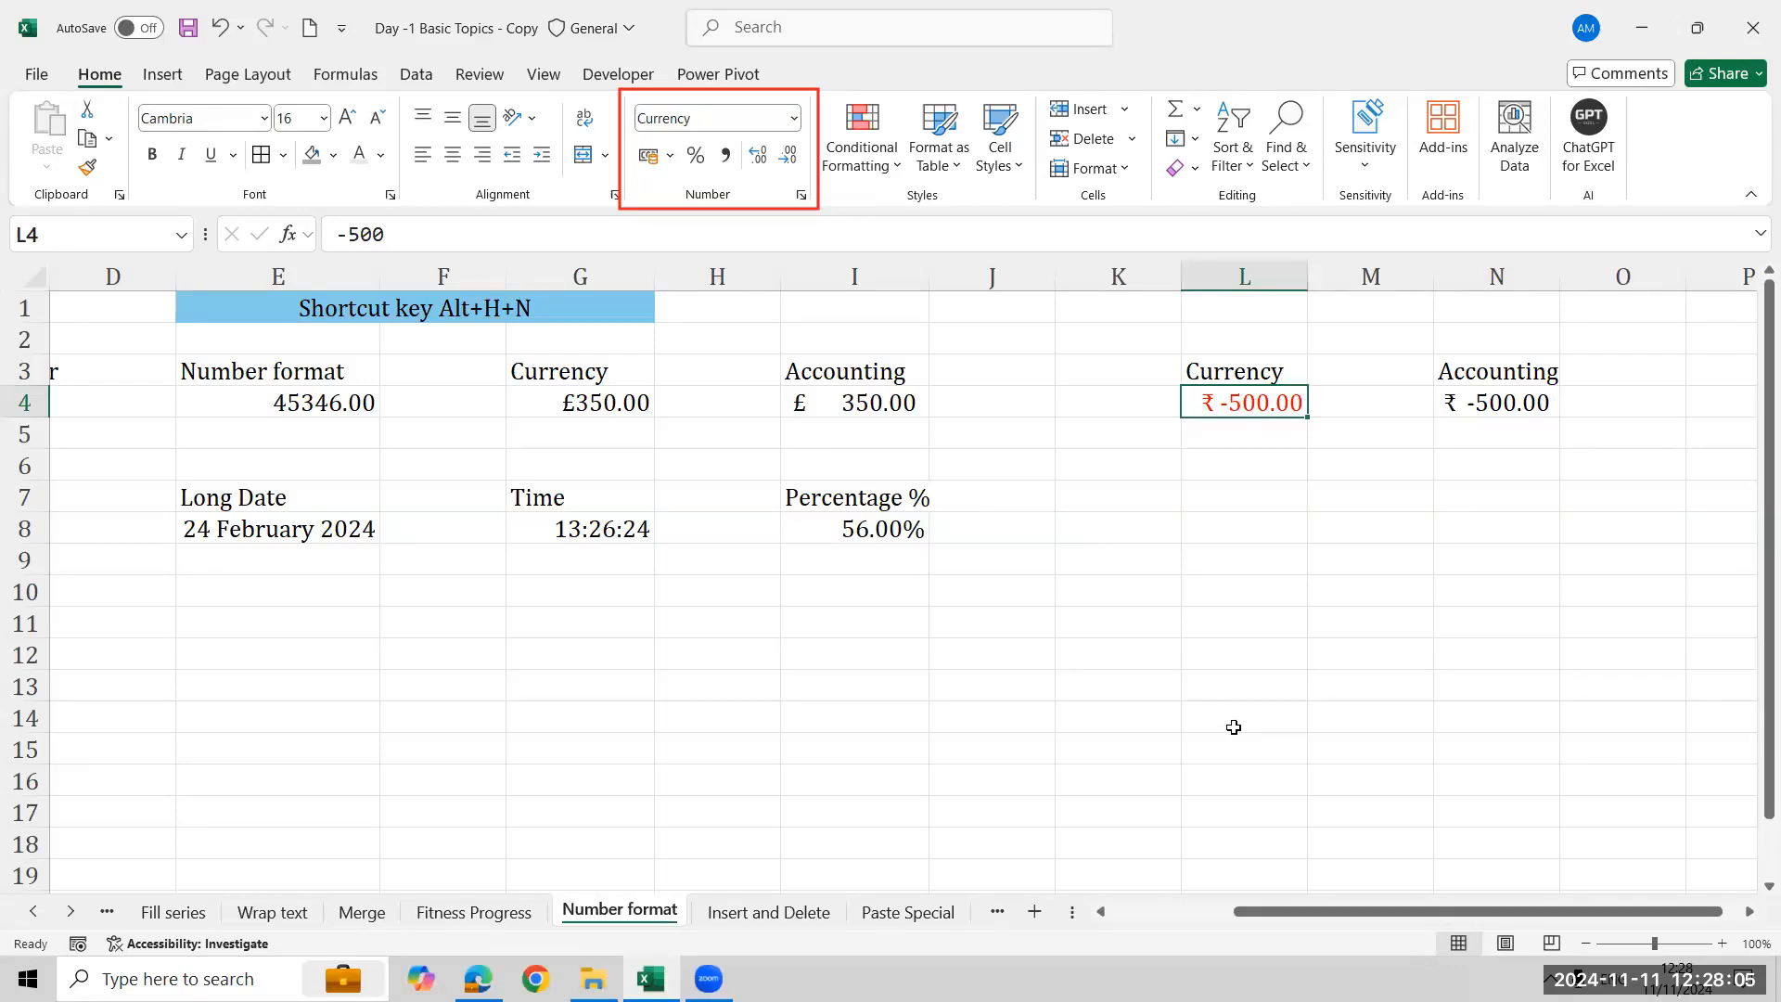
type("950")
key("Return")
key("Up")
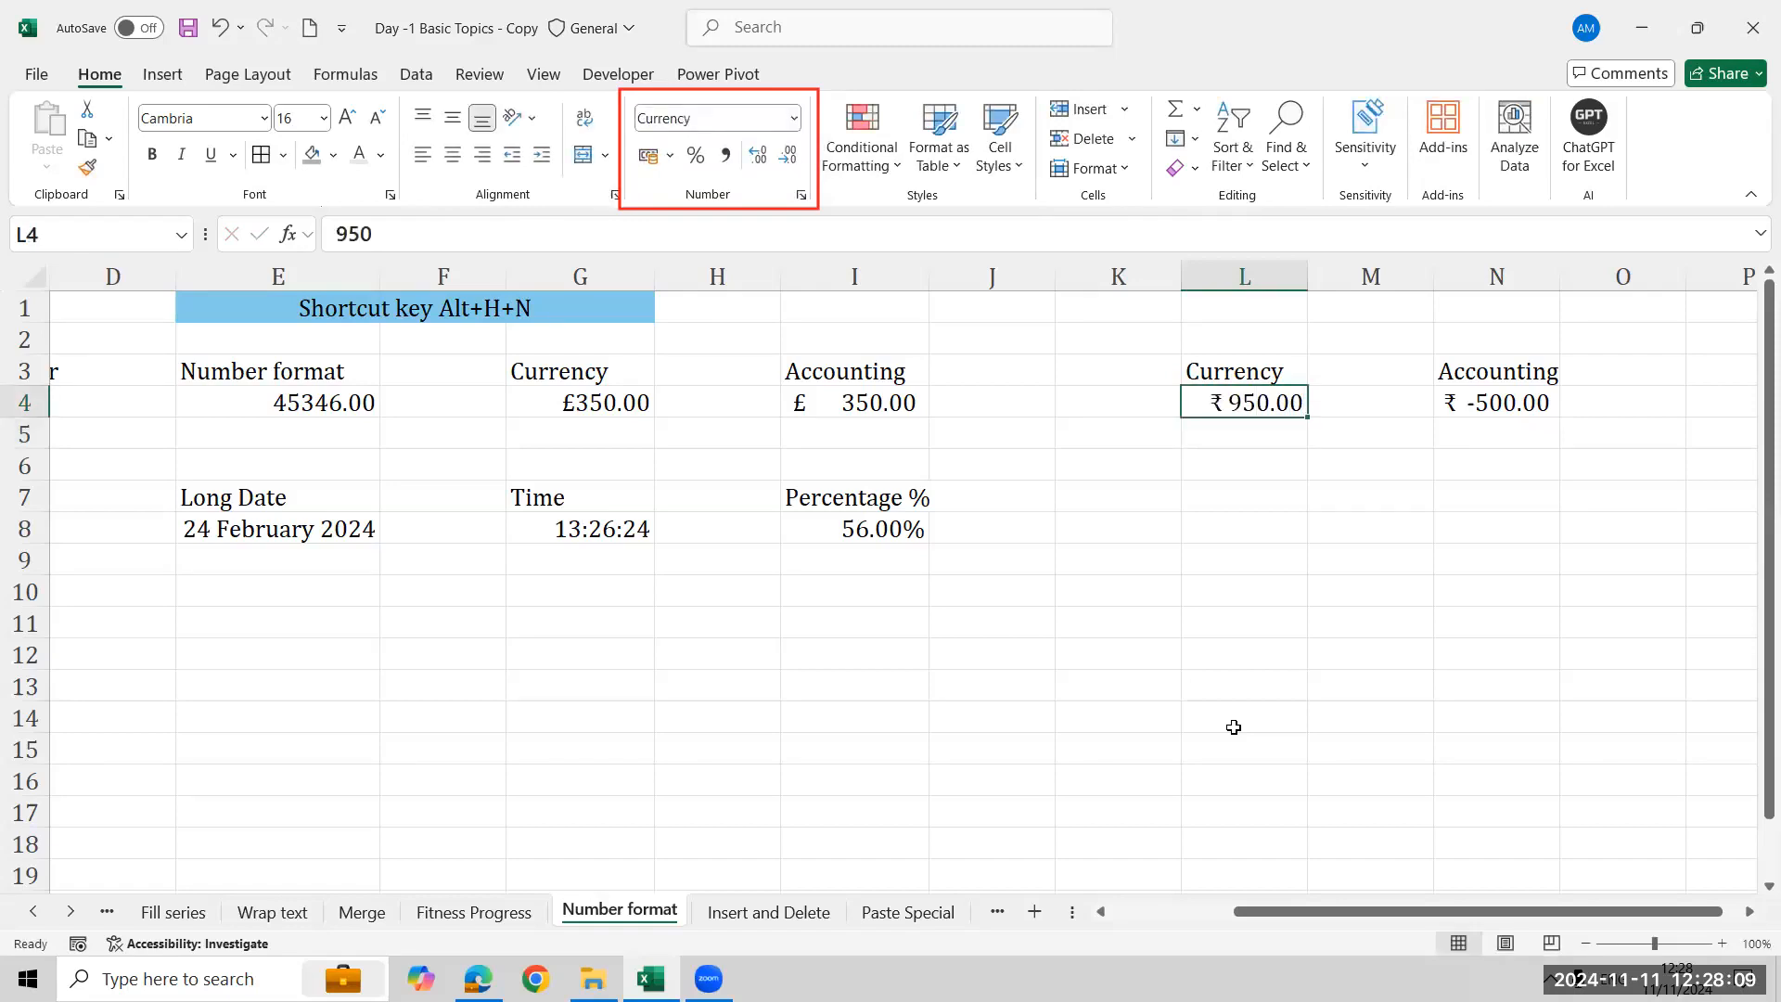
key("Right")
key("Right")
type("950")
key("Return")
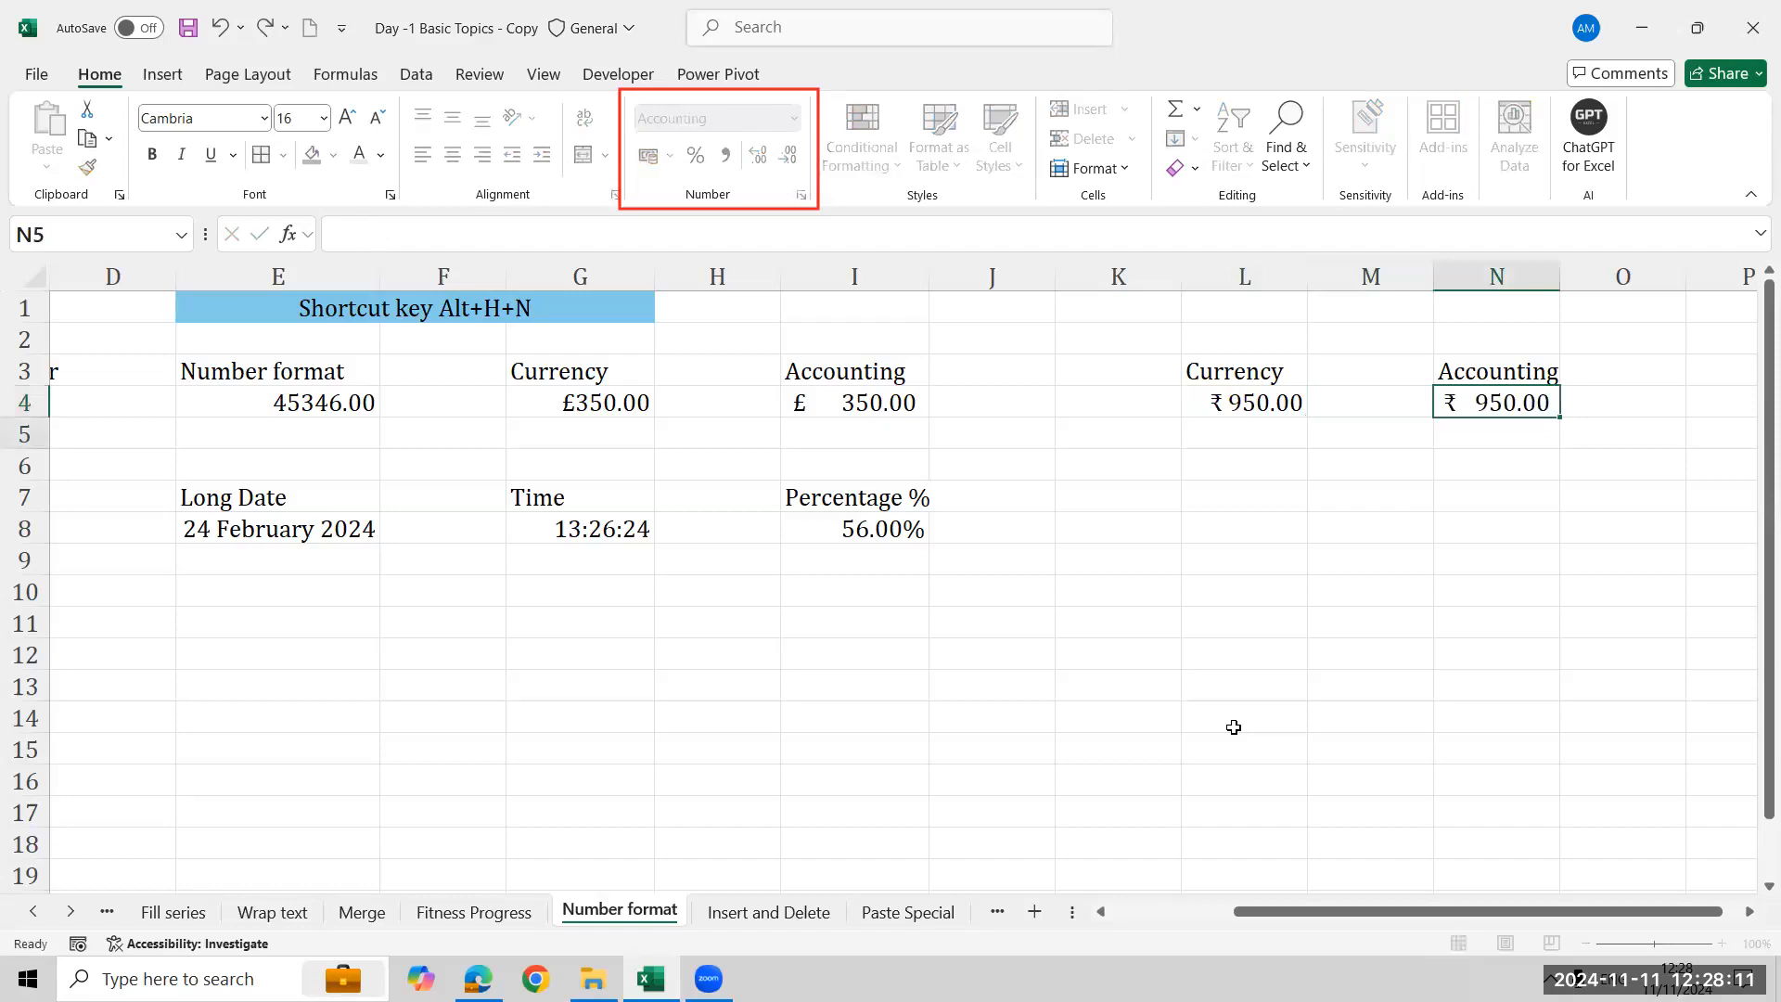
- Replace the value in L4 with -950
key("Up")
key("Left")
key("Left")
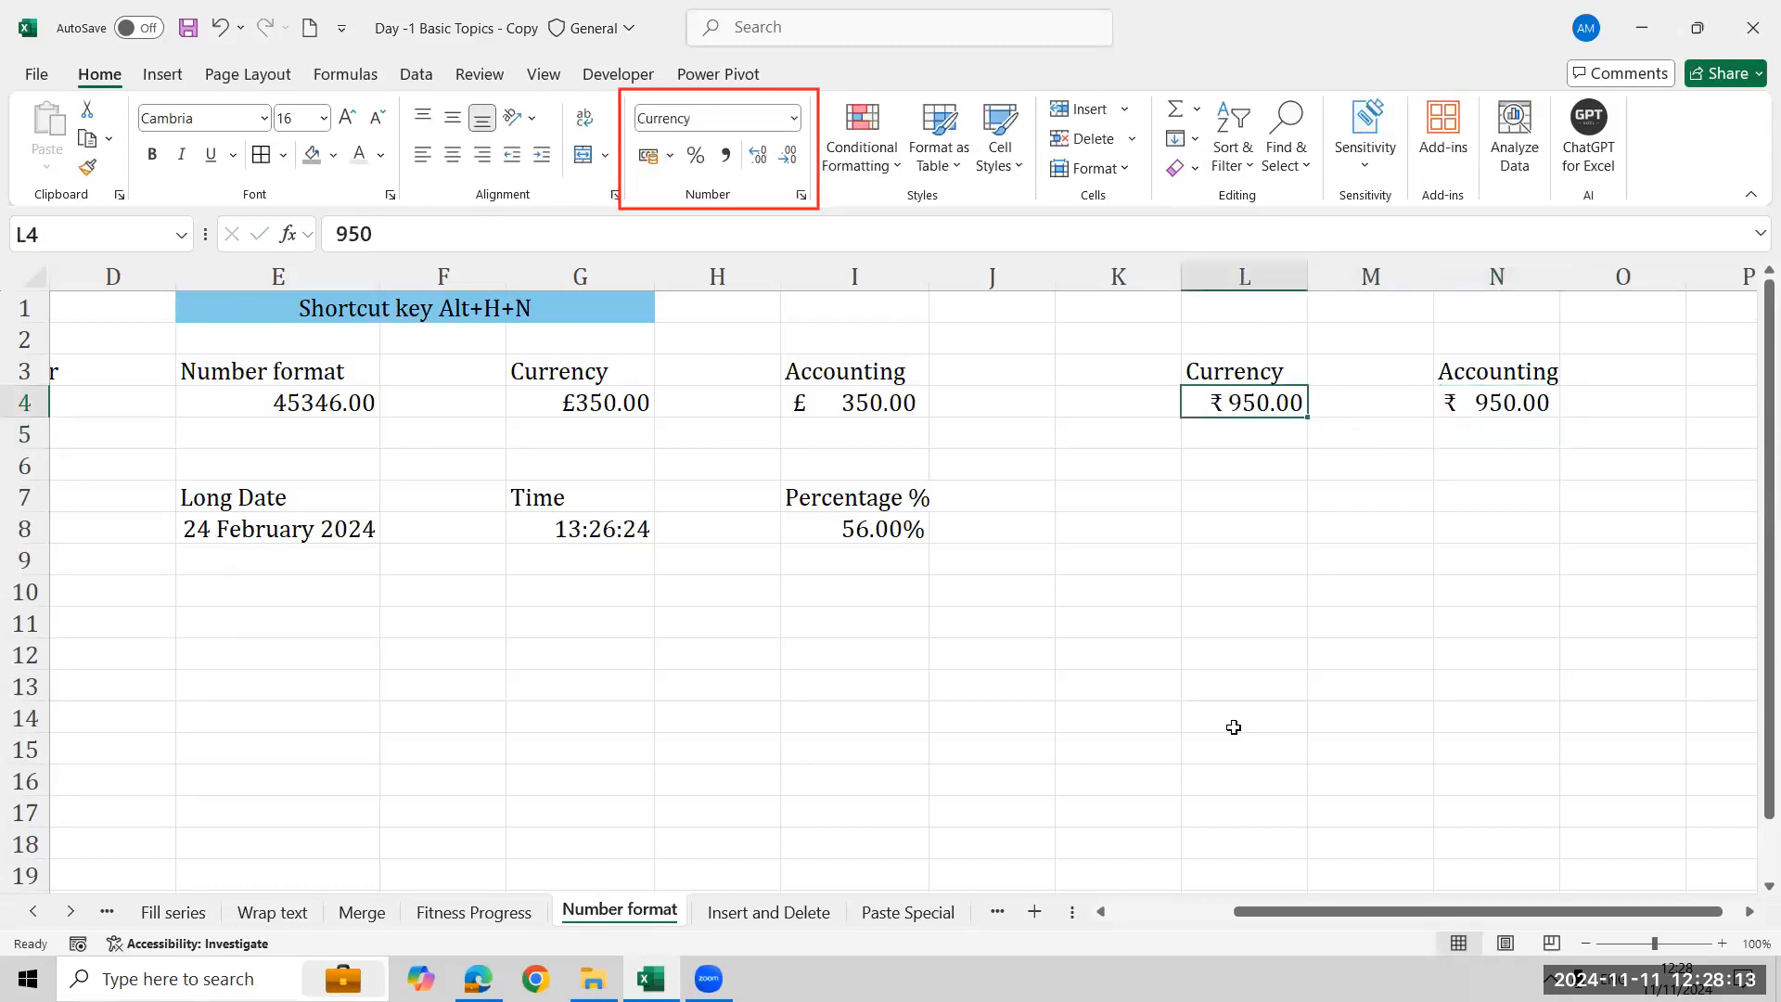
type("-950")
key("Return")
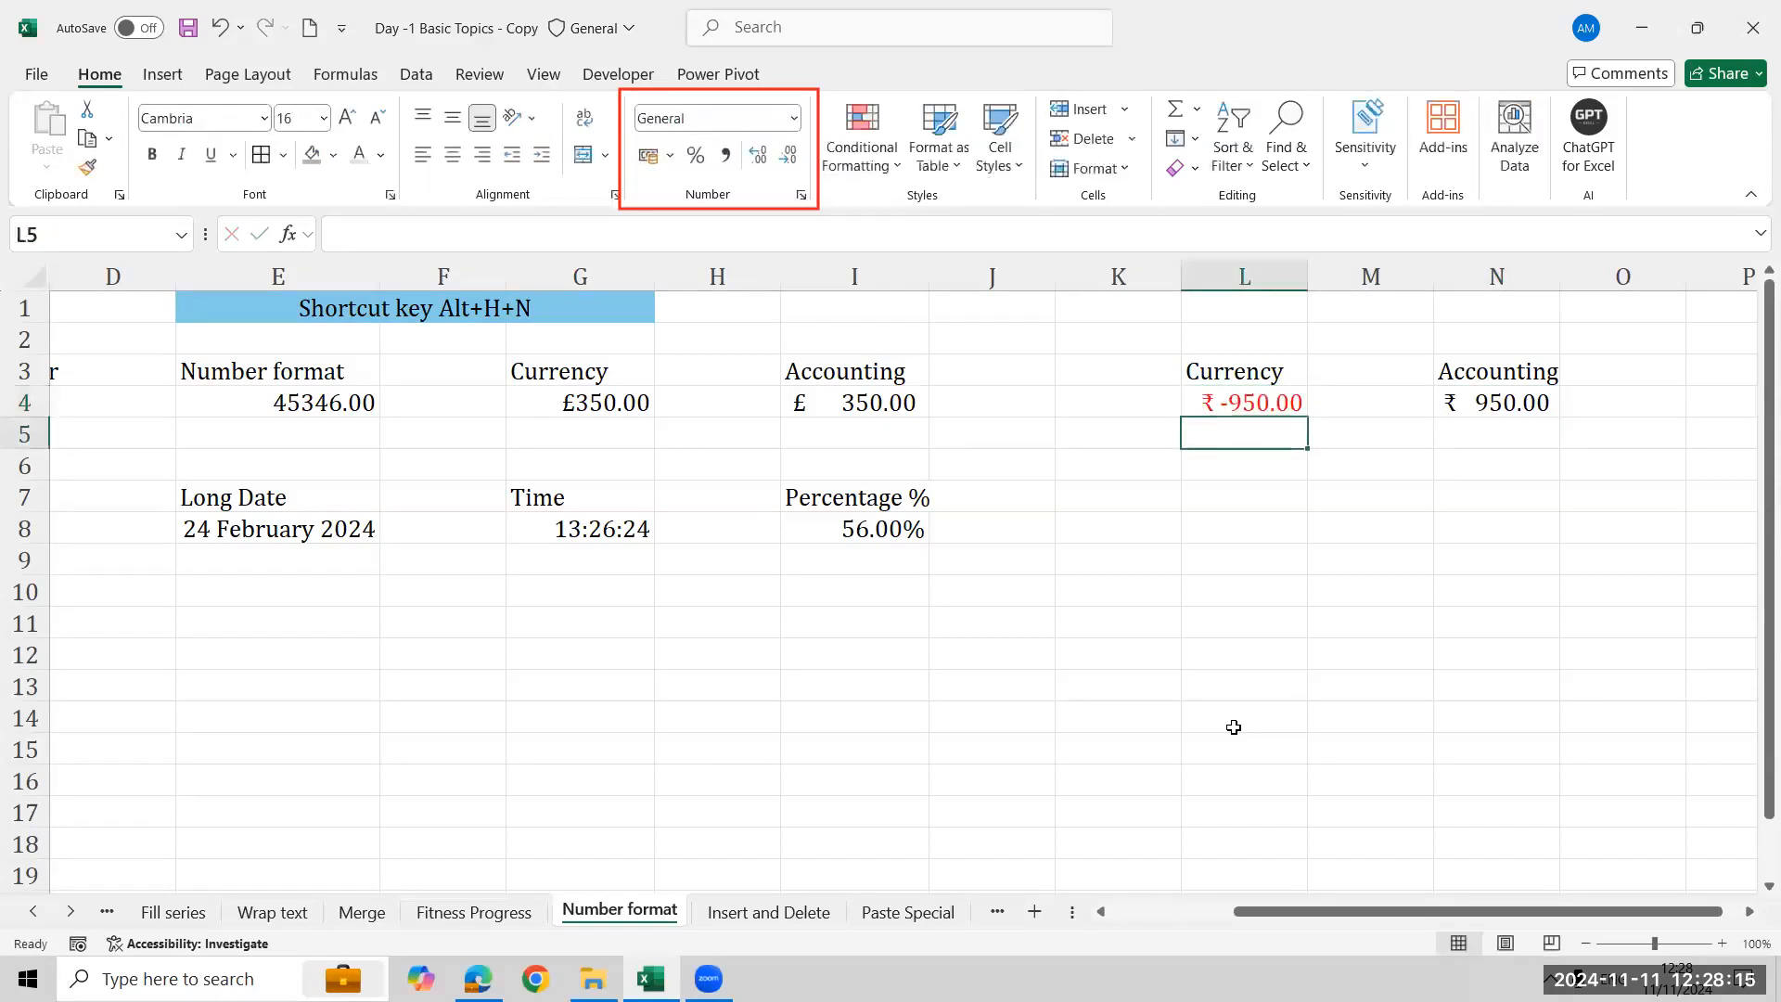
- Replace the value in N4 with -950
key("Up")
key("Right")
key("Right")
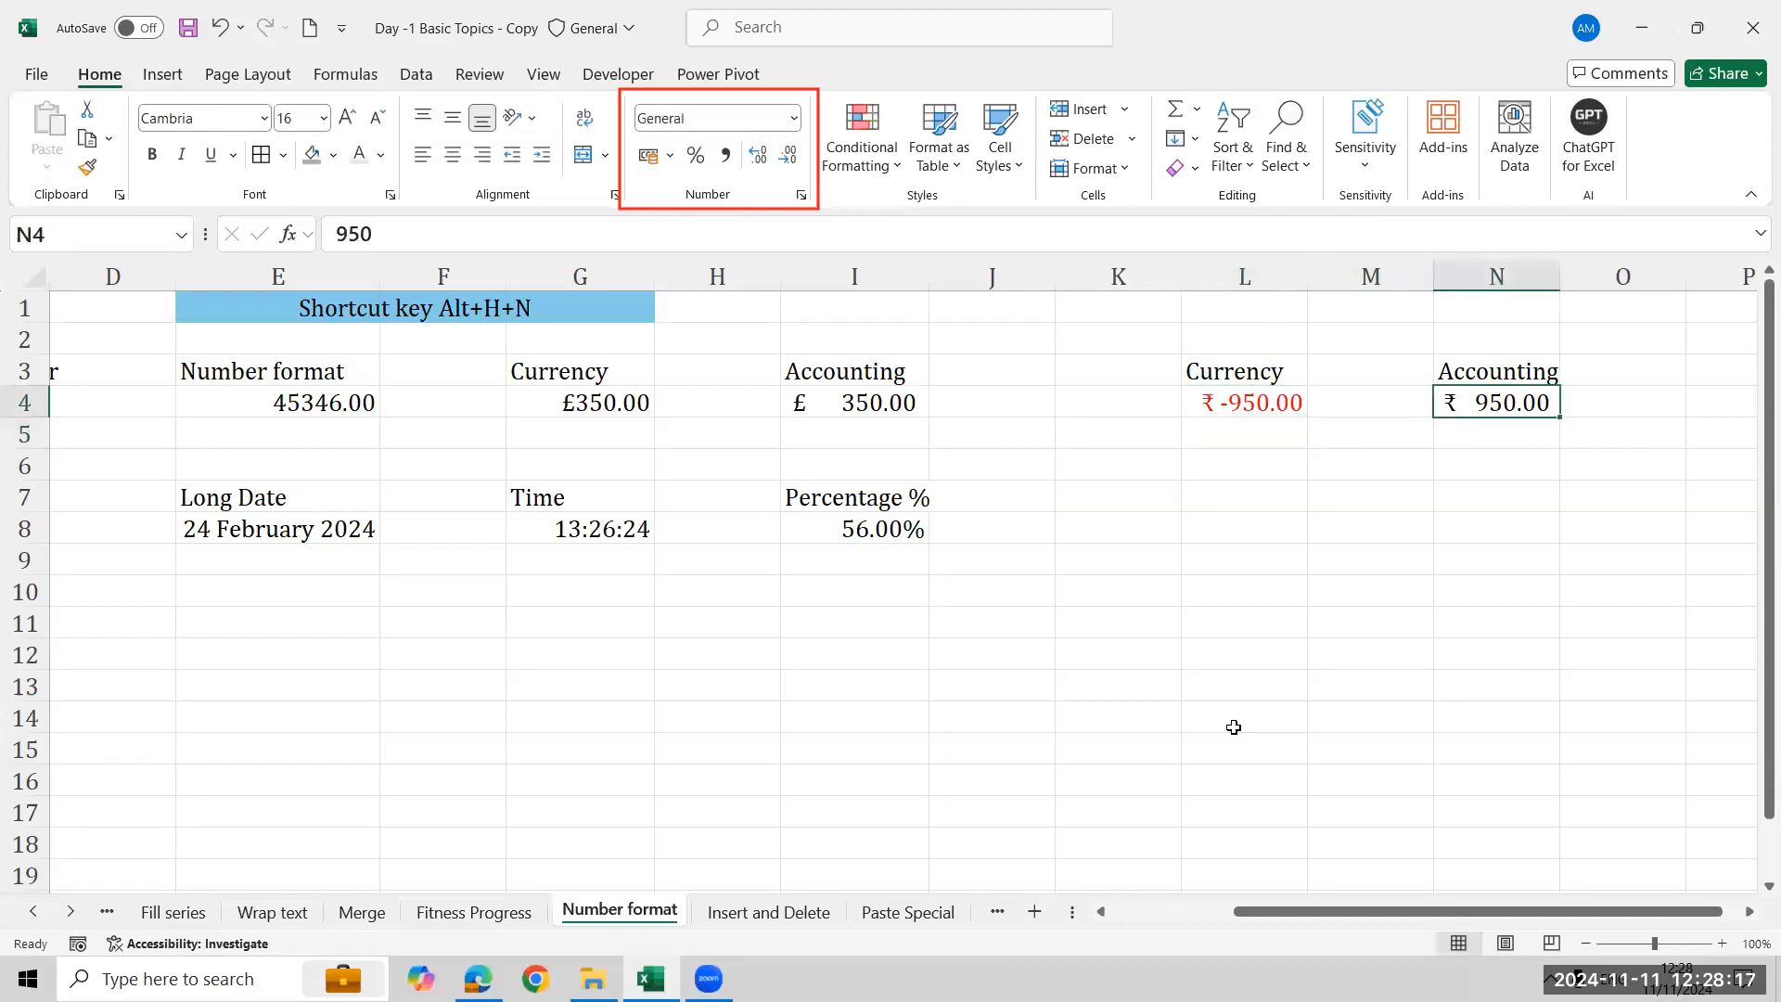
type("-950")
key("Return")
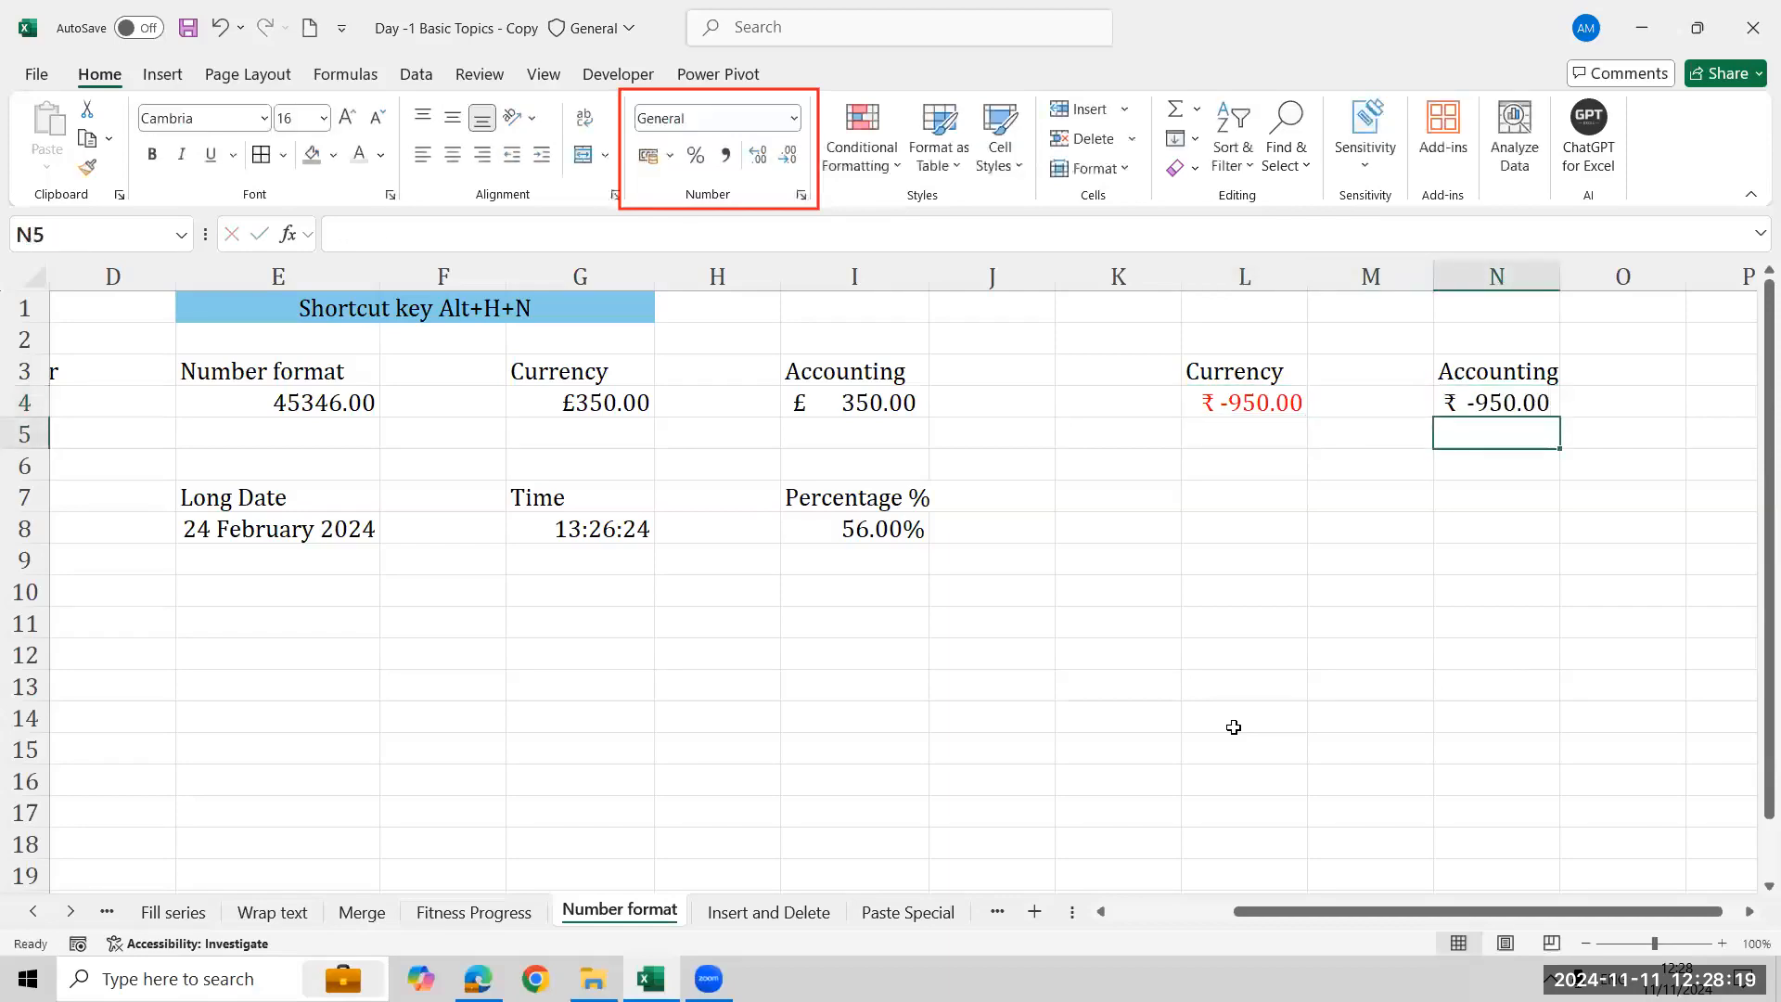
key("Up")
key("Up")
key("Left")
key("Left")
key("Down")
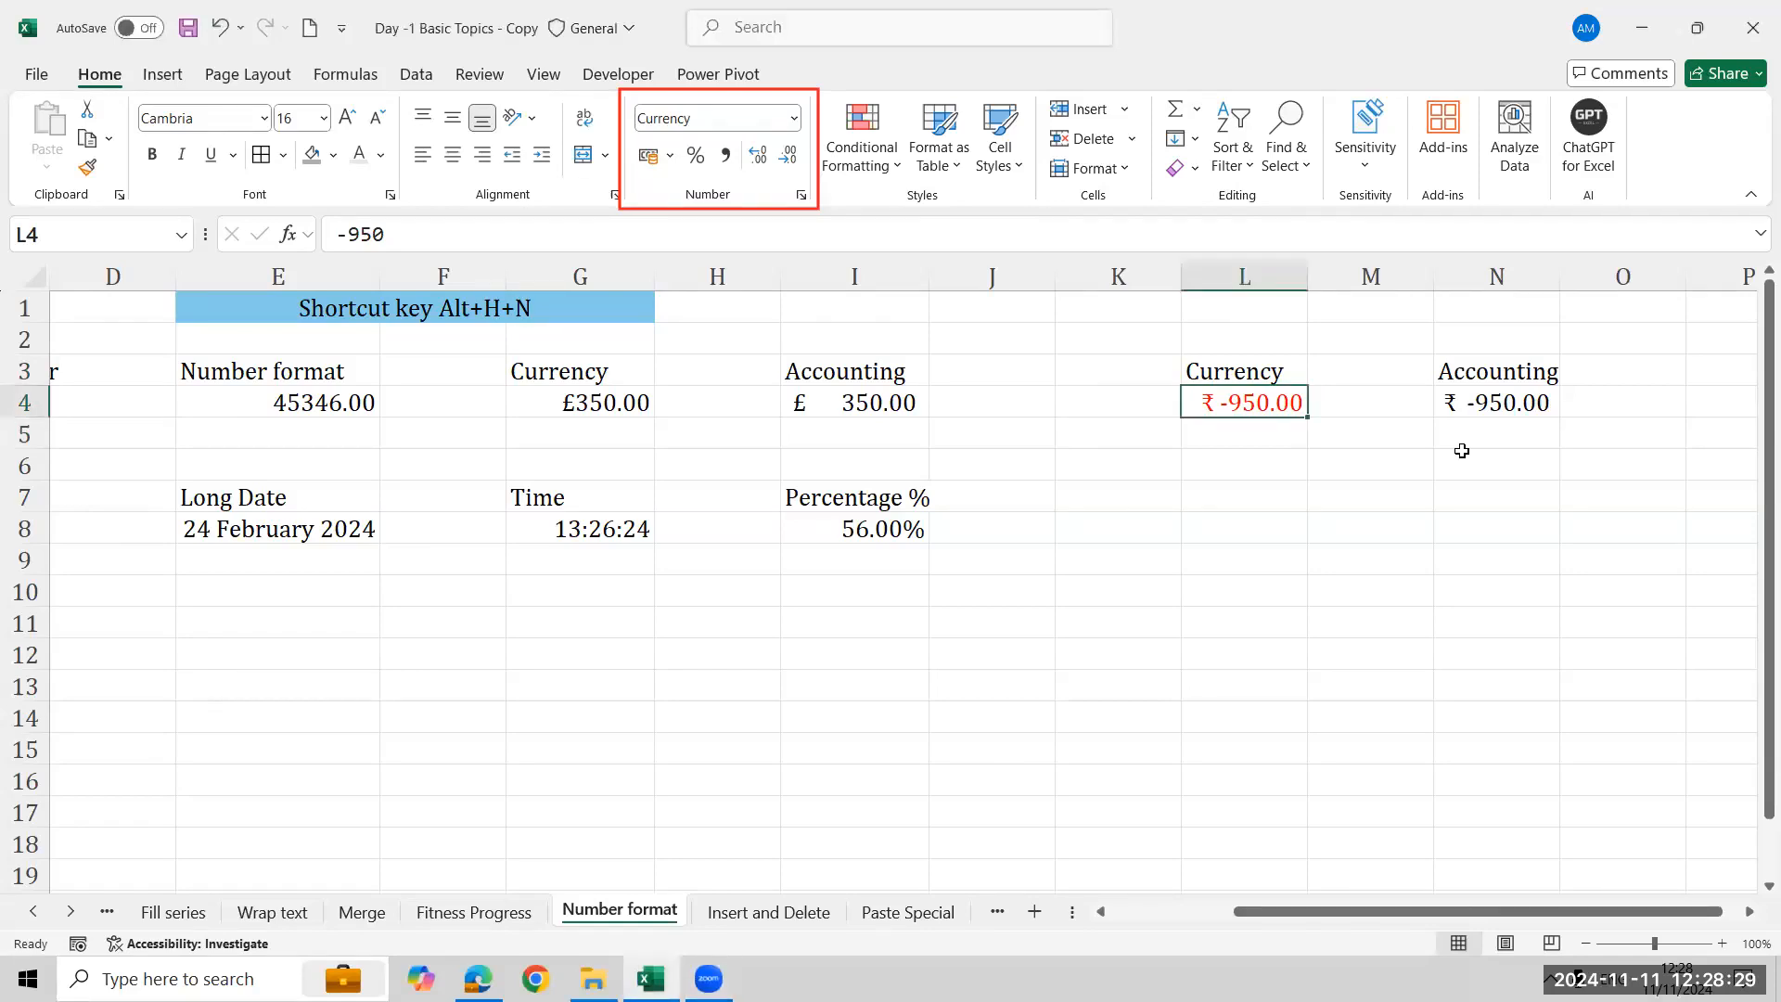
key("Right")
key("Right")
key("Right")
key("Right")
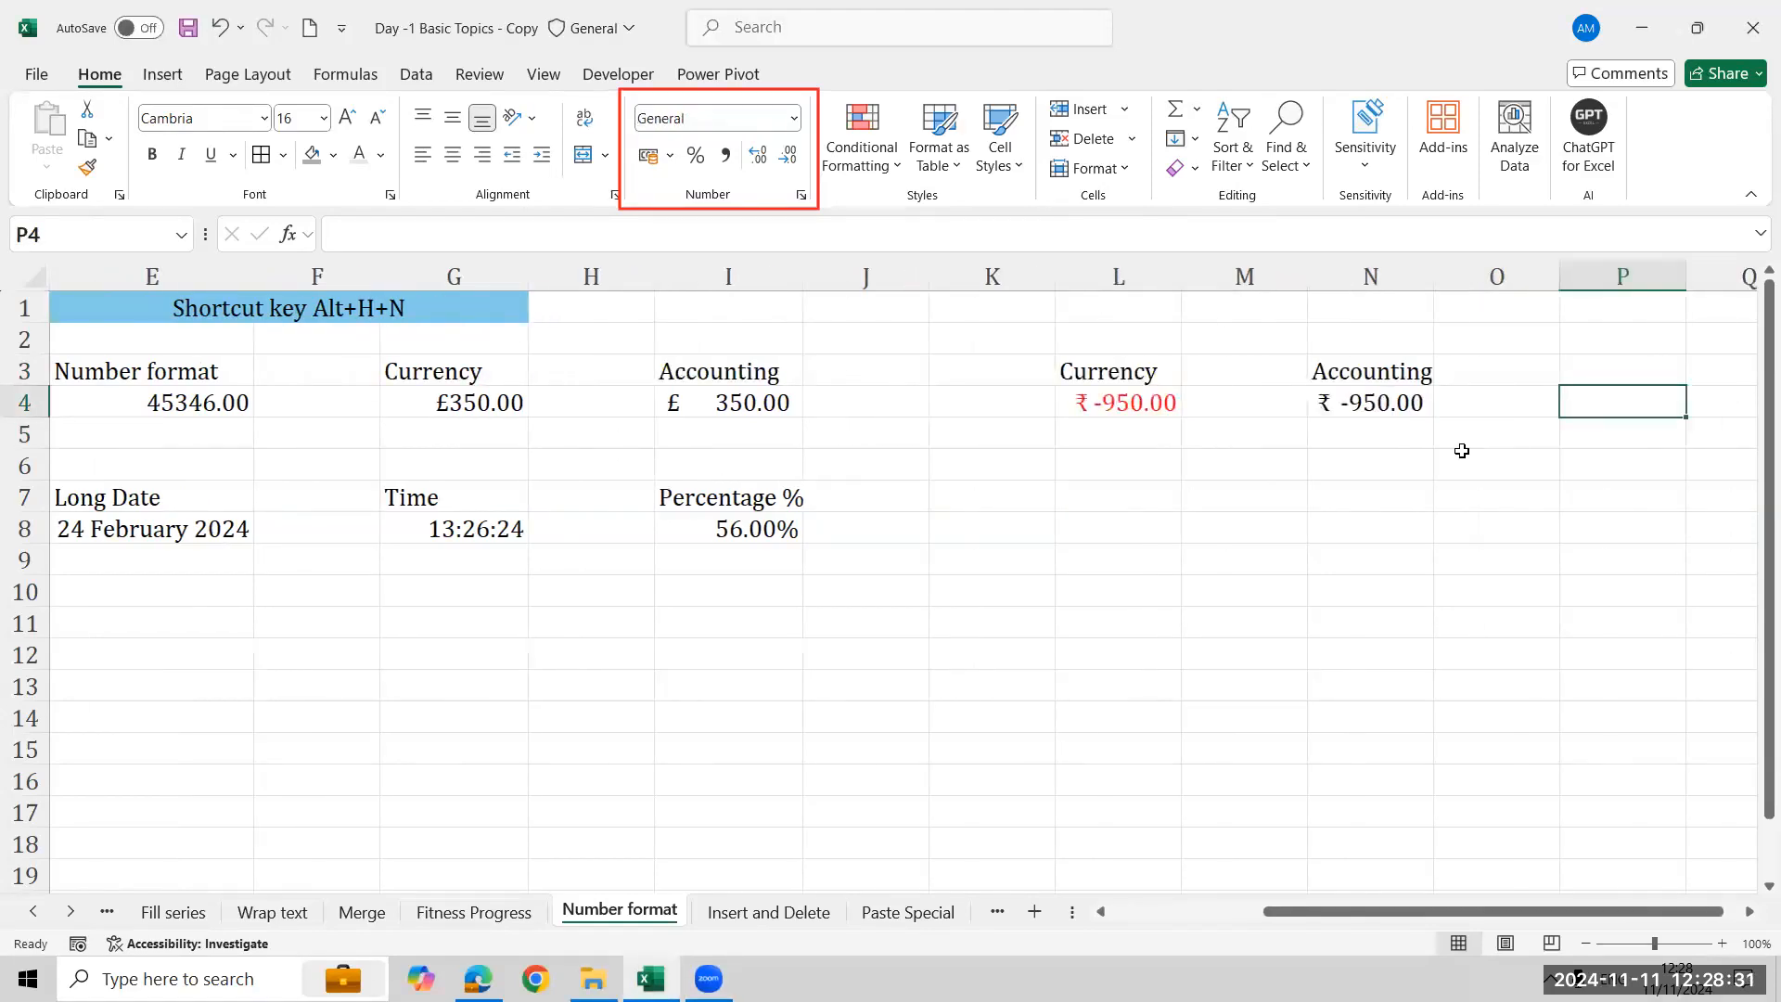
key("Right")
key("Right")
key("Right")
key("Right")
key("Right")
key("Right")
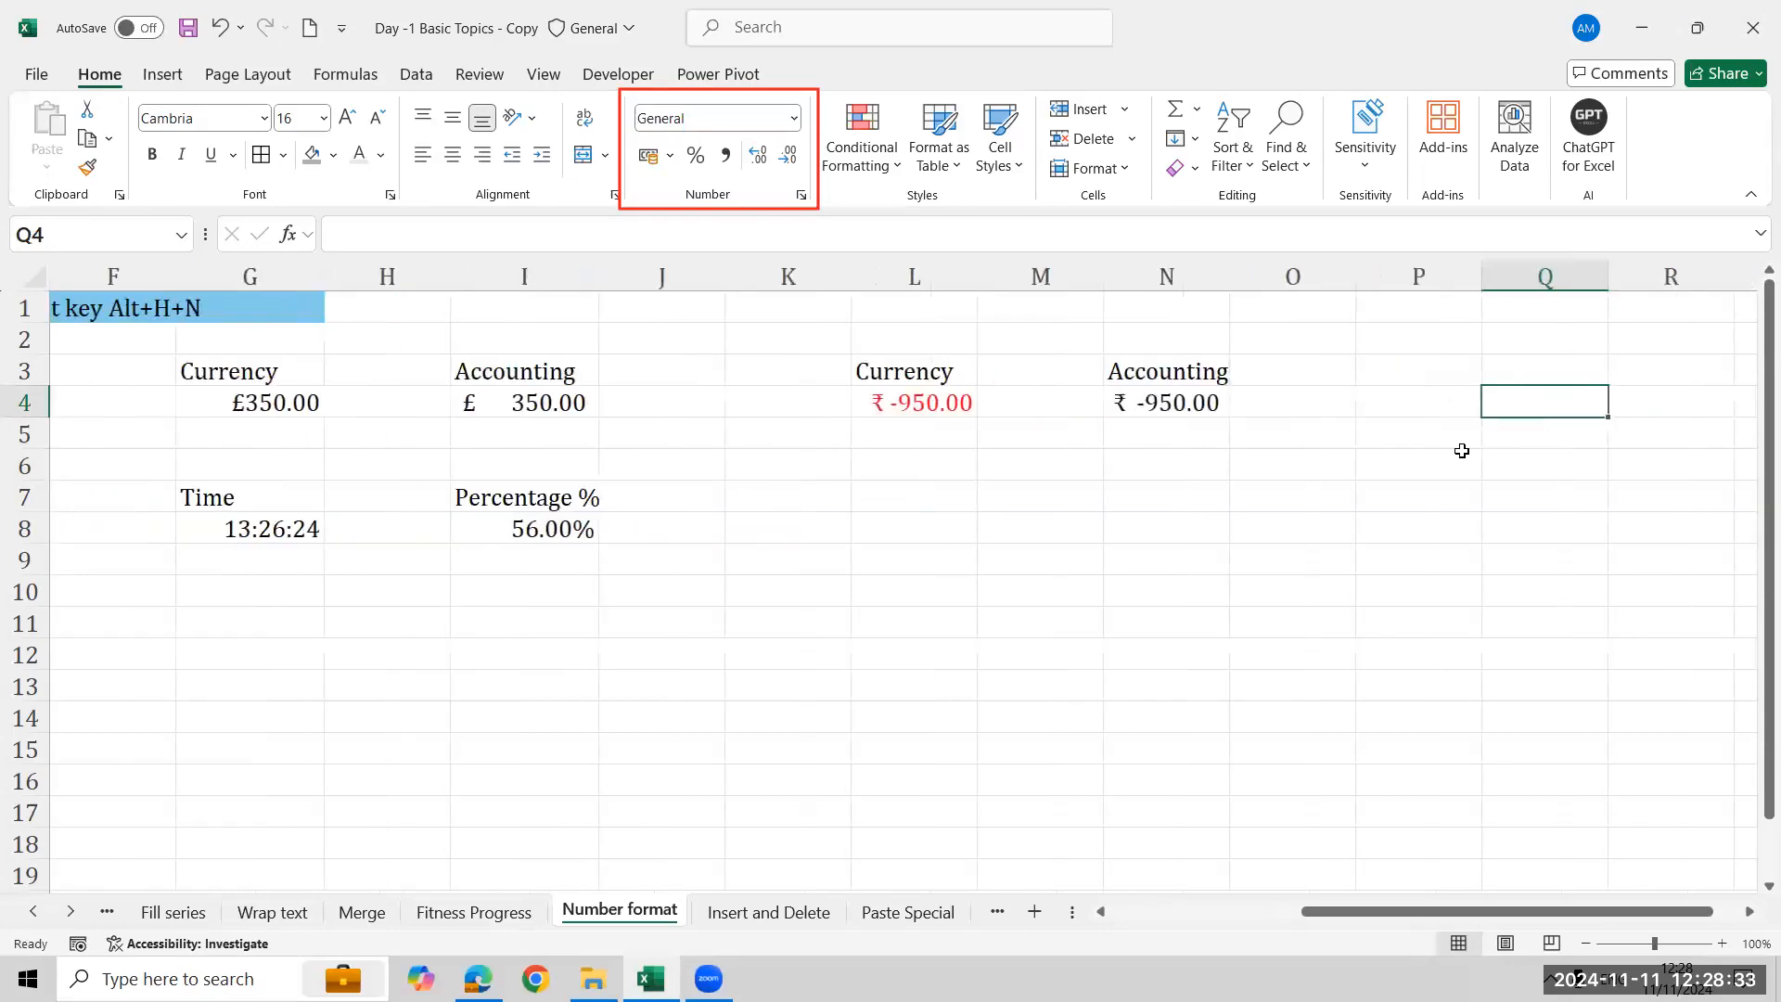
key("Left")
key("Left")
key("Left")
key("Left")
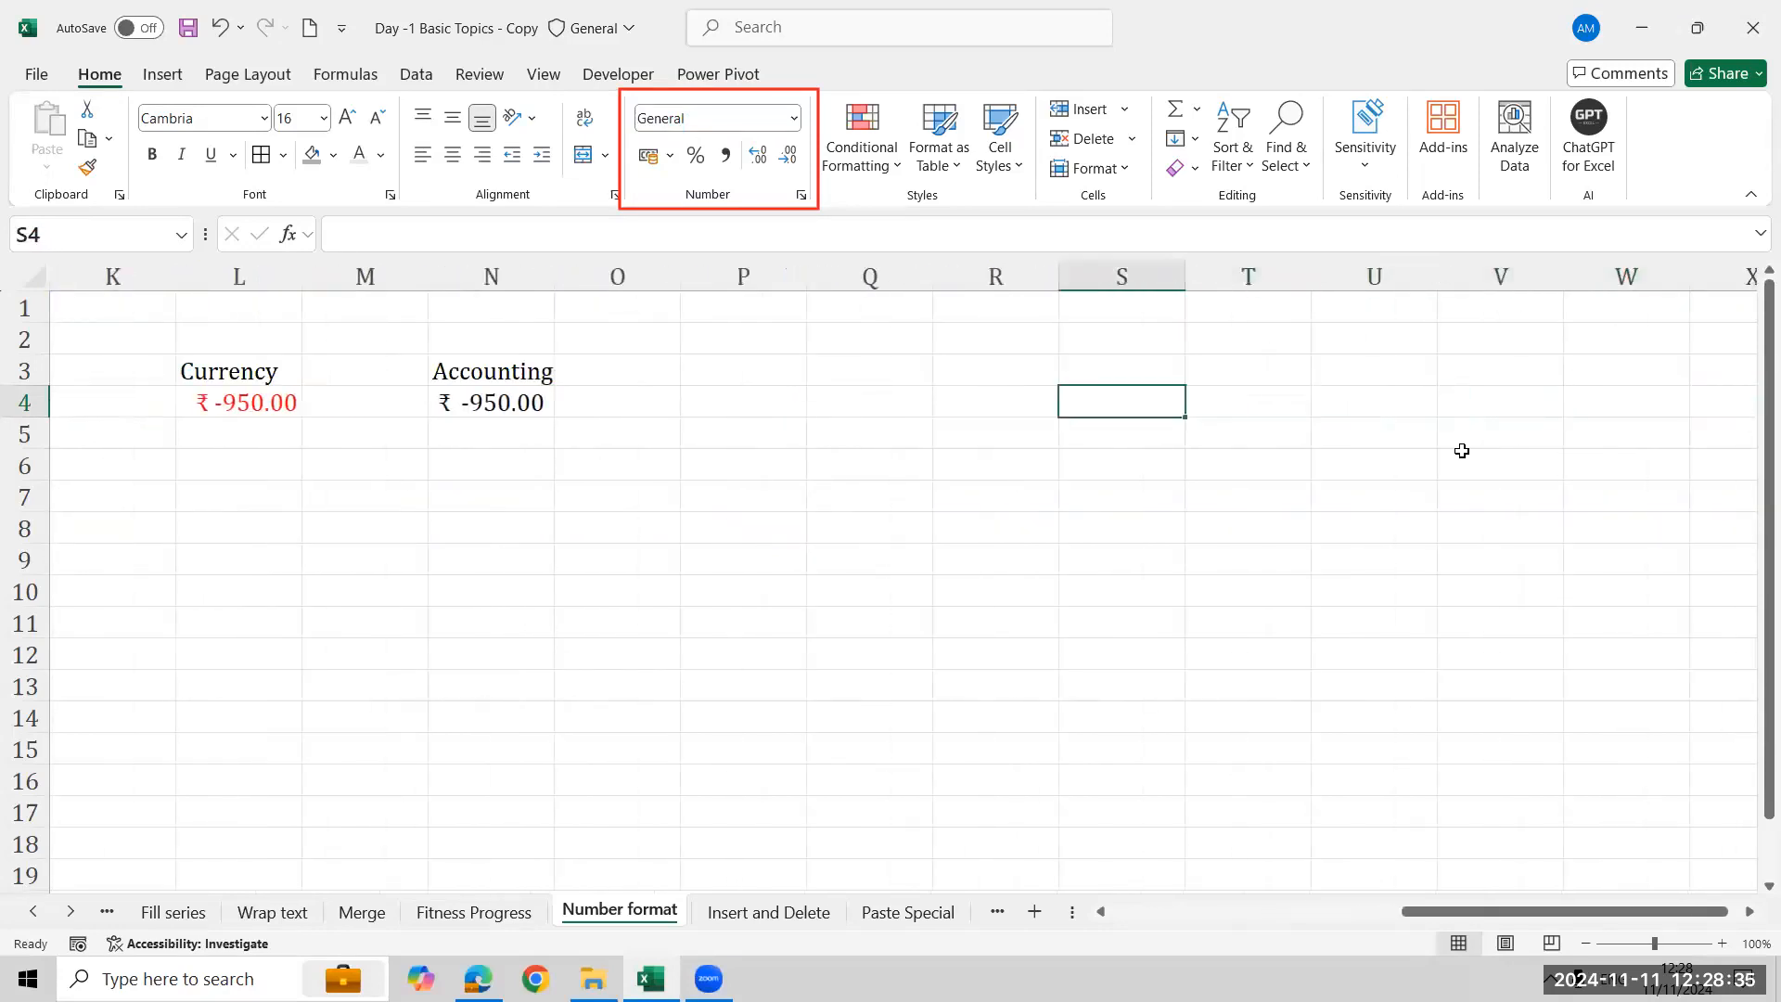
key("Up")
key("Up")
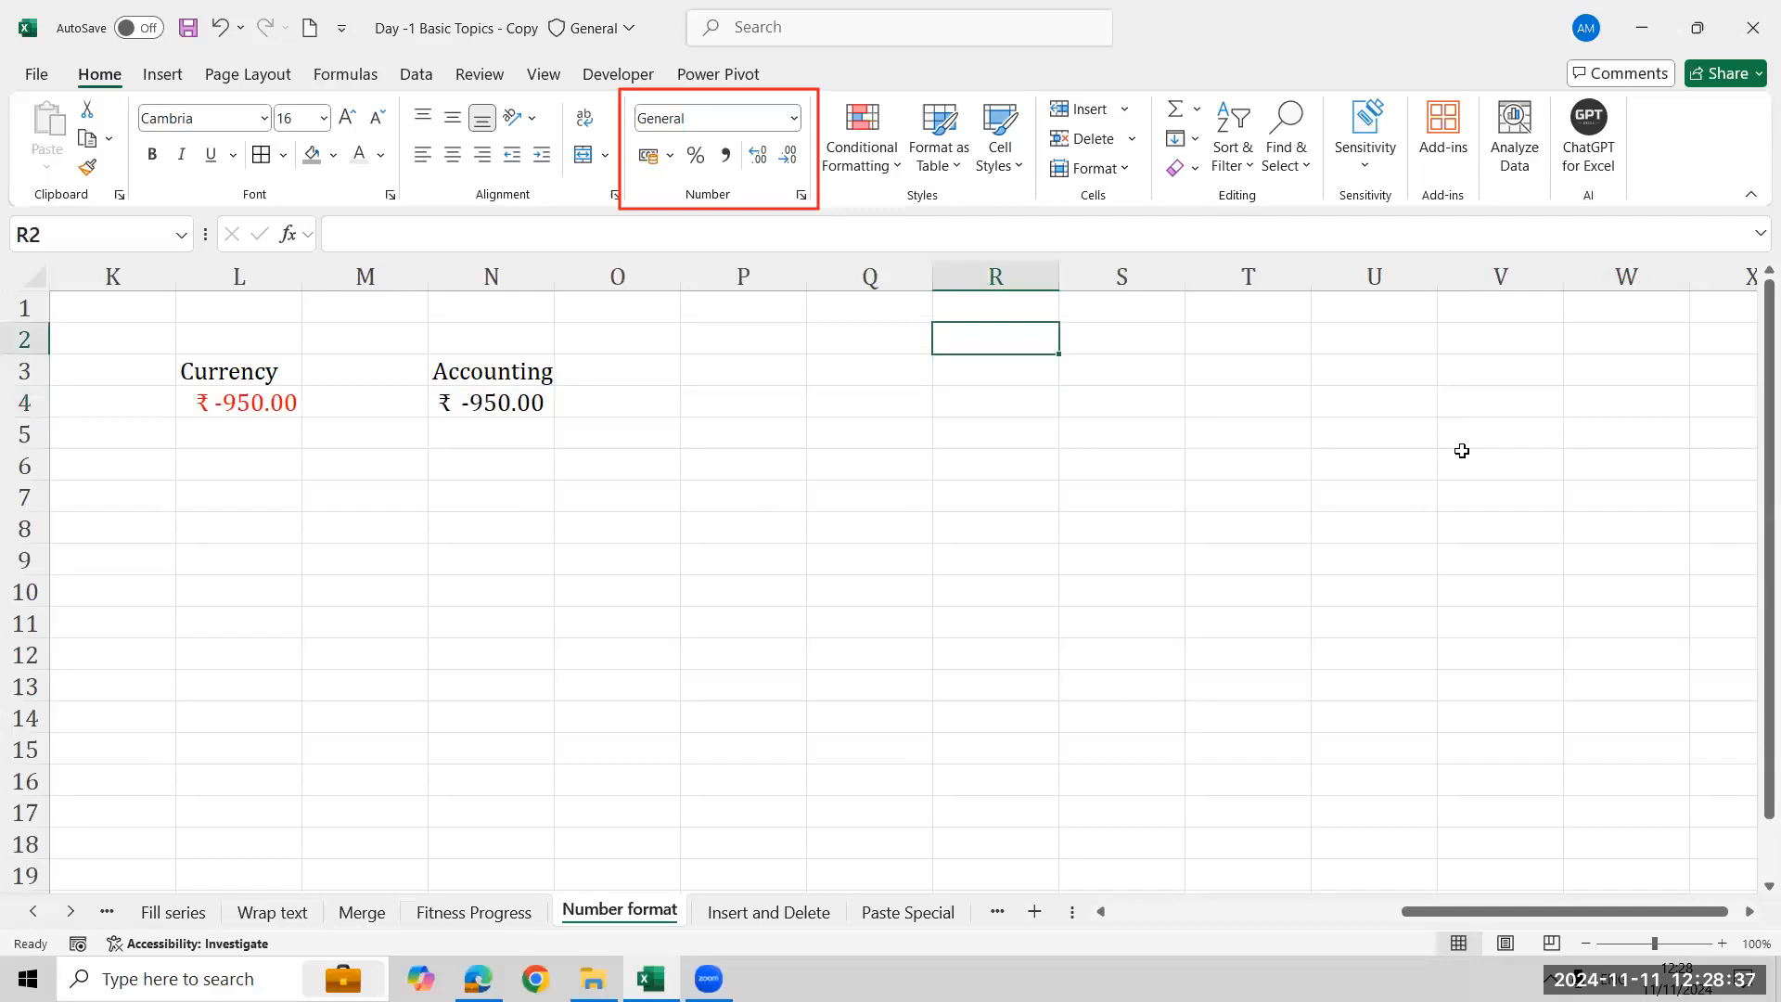
- Enter the date 11/11/2024 in R2
key("ctrl")
left_click(1139, 696)
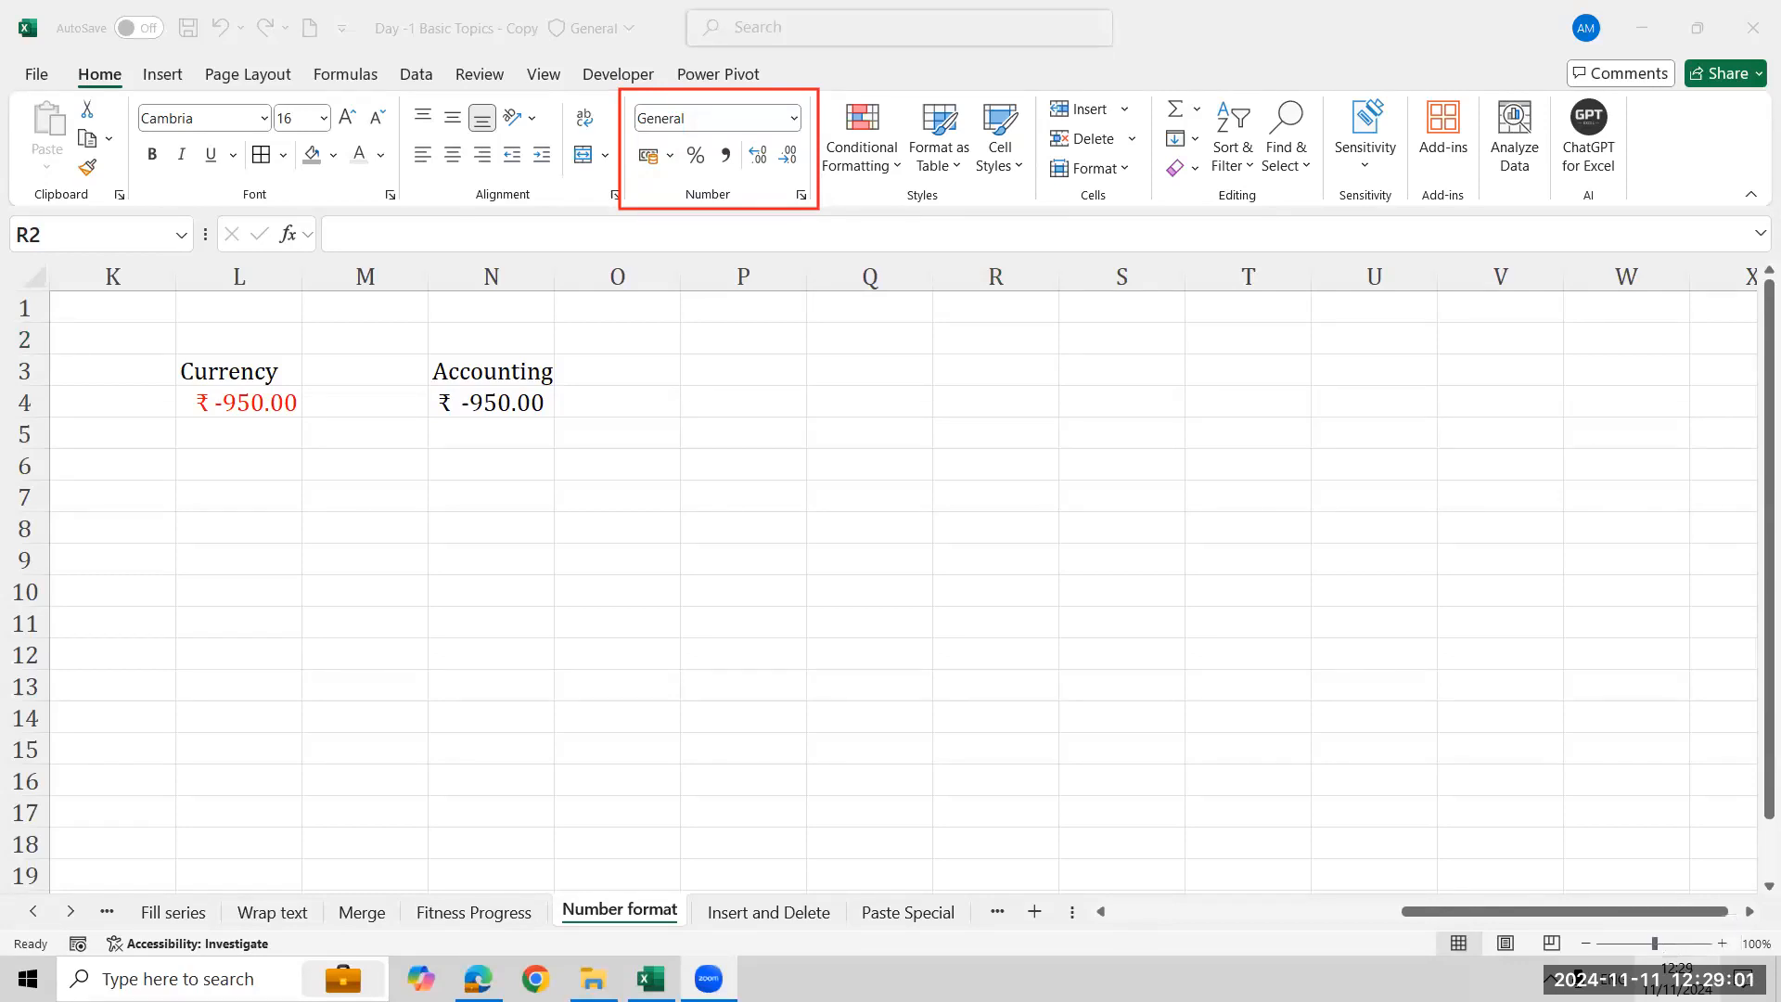
left_click(1025, 336)
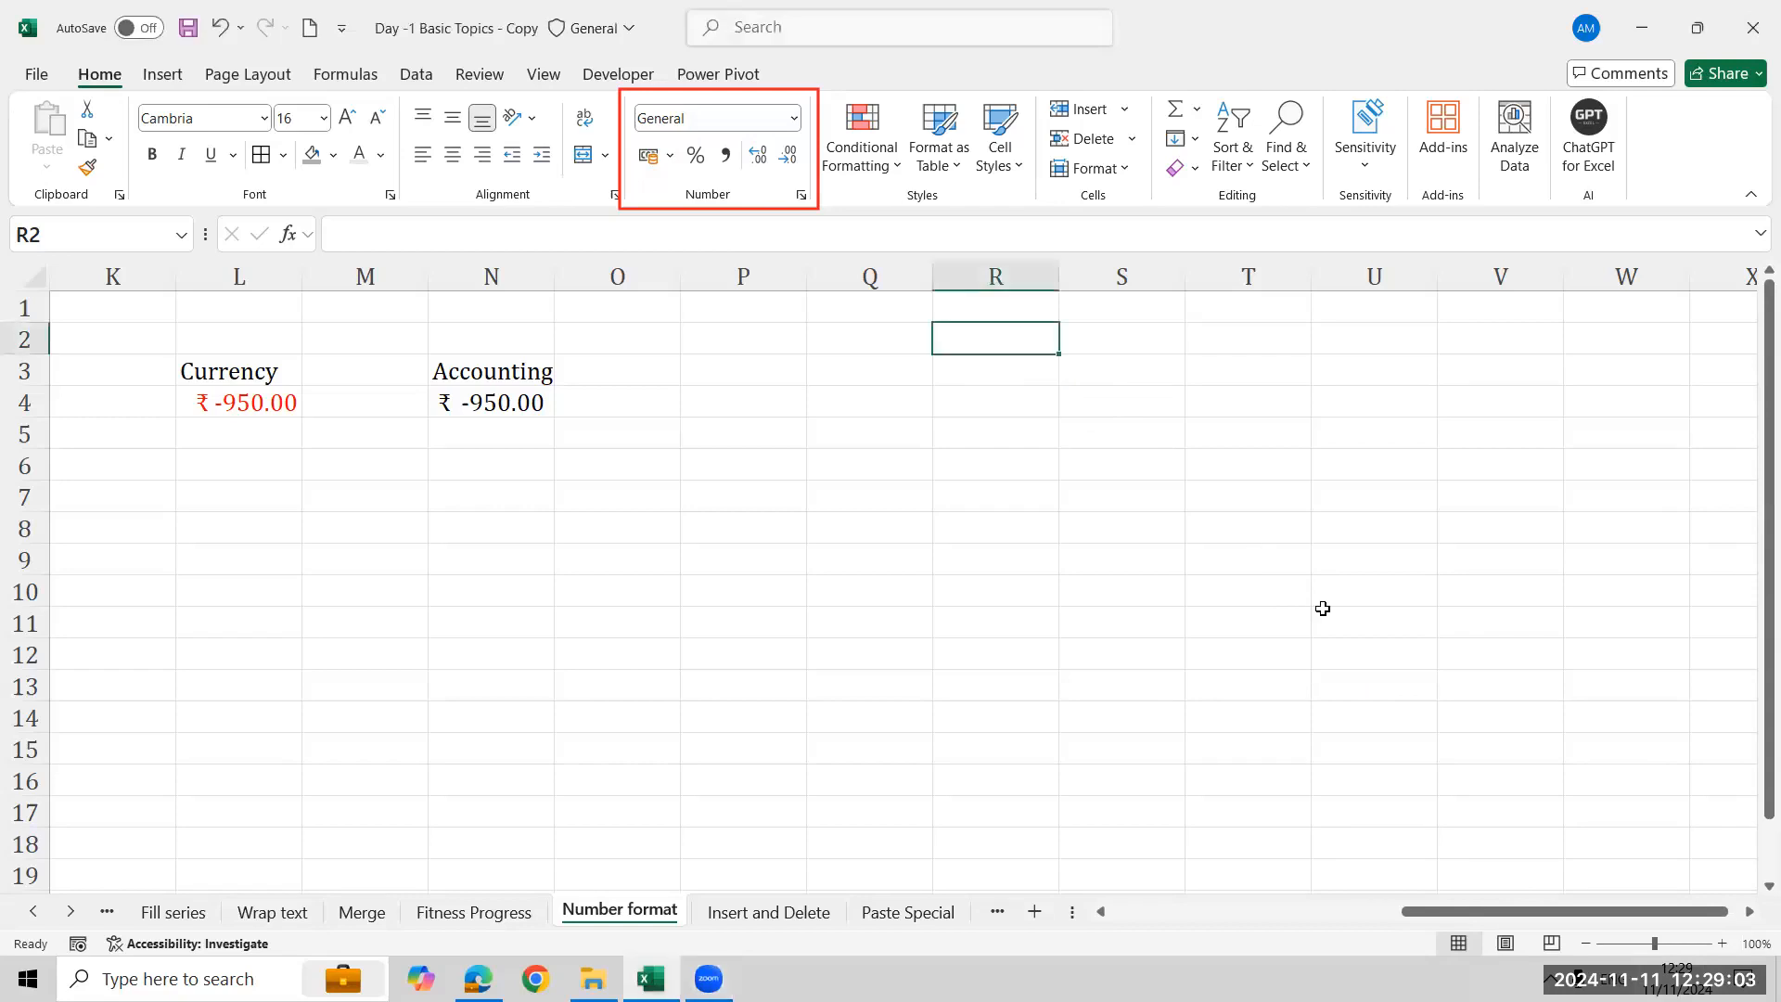
type("11/1")
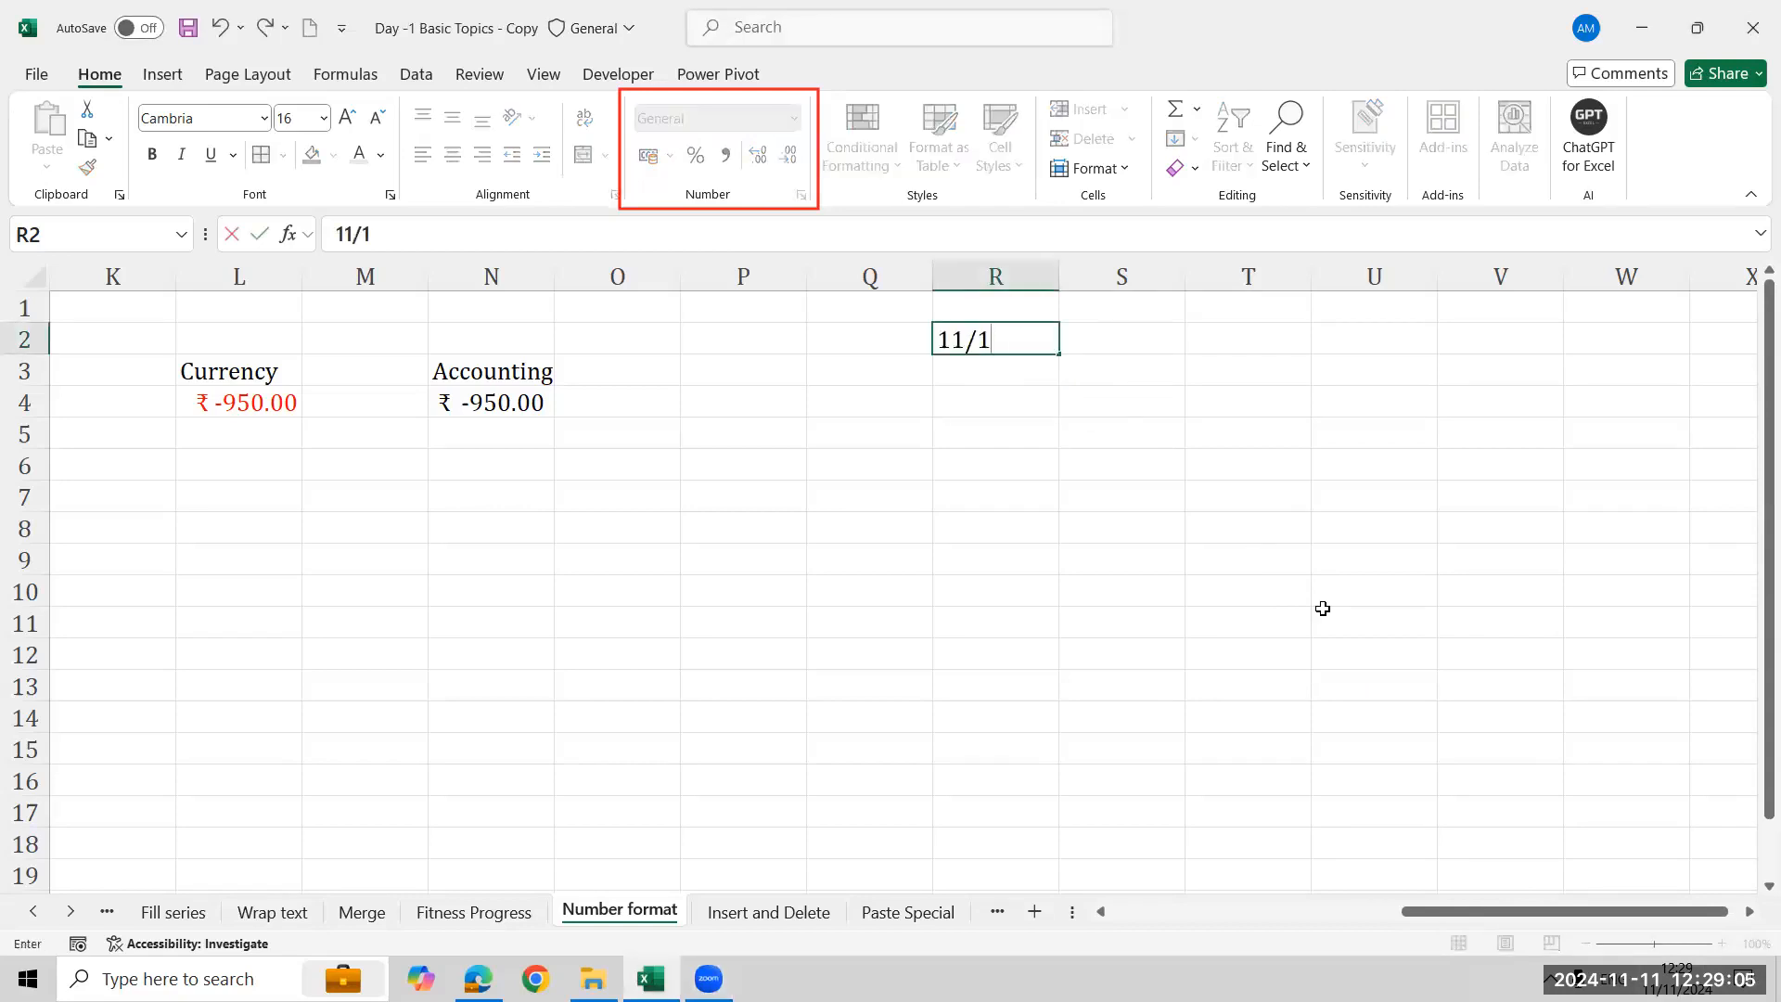
type("1/2024")
key("Return")
key("Up")
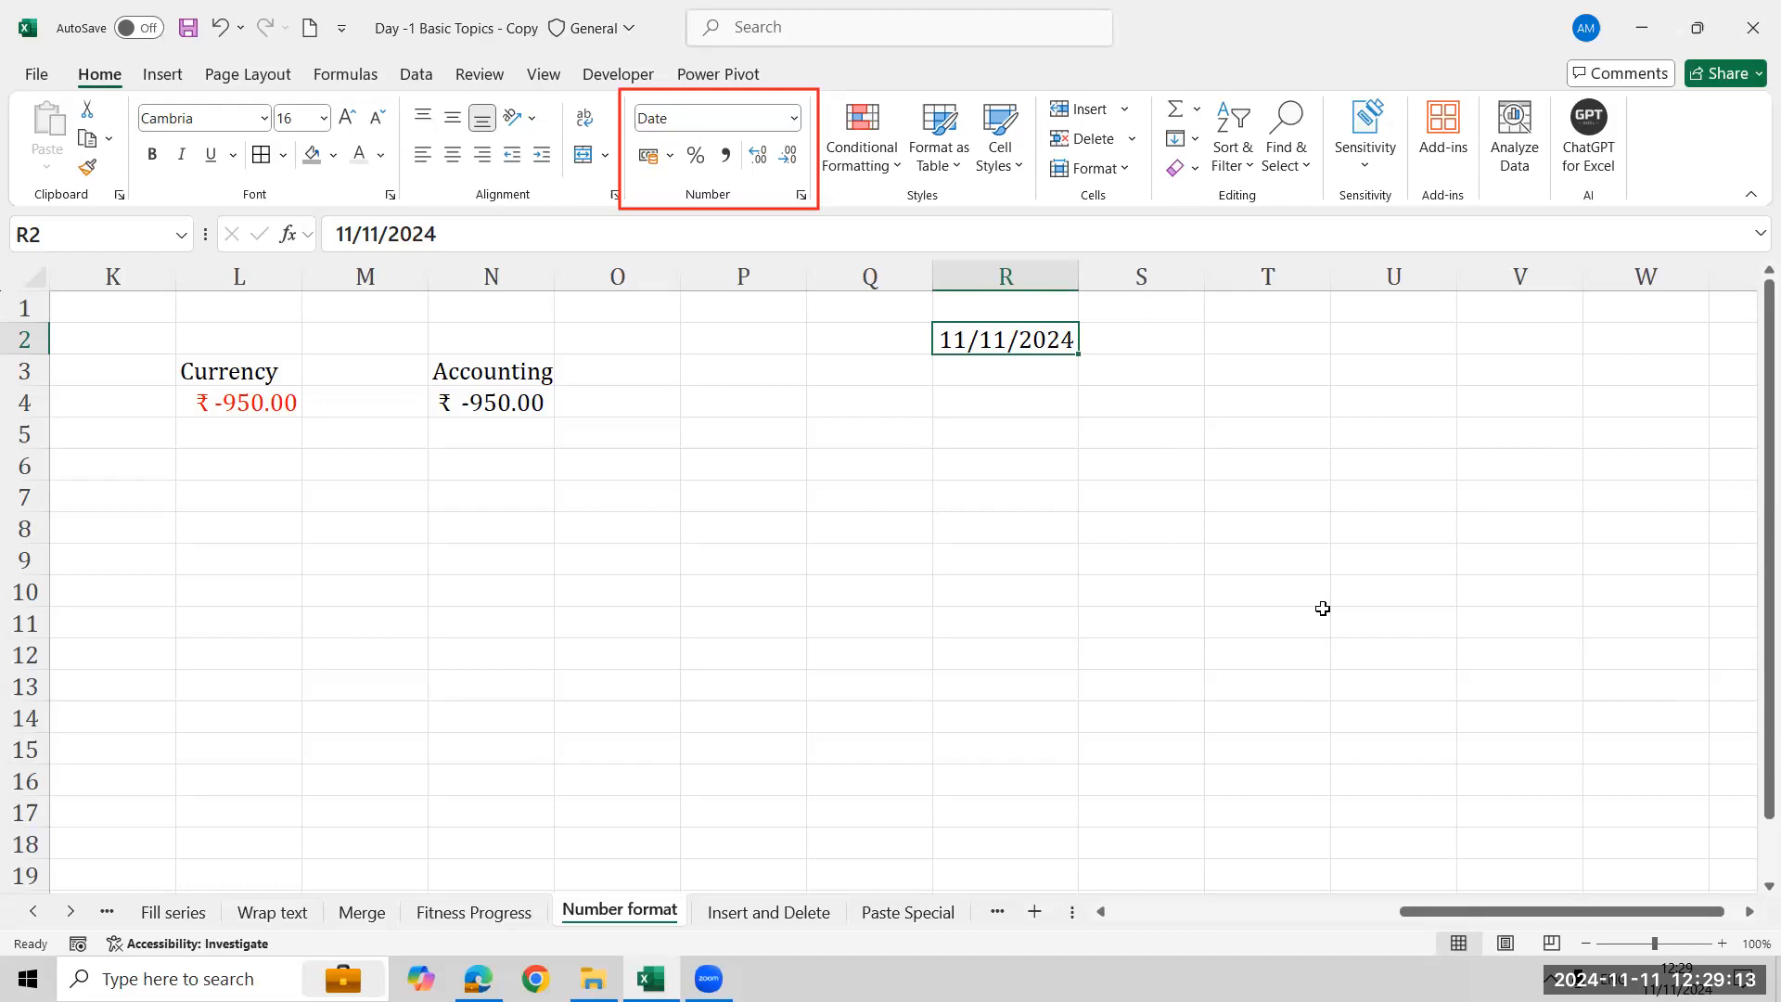
- Enter the date 11-NOV-2024 in R4
key("Down")
key("Down")
key("Down")
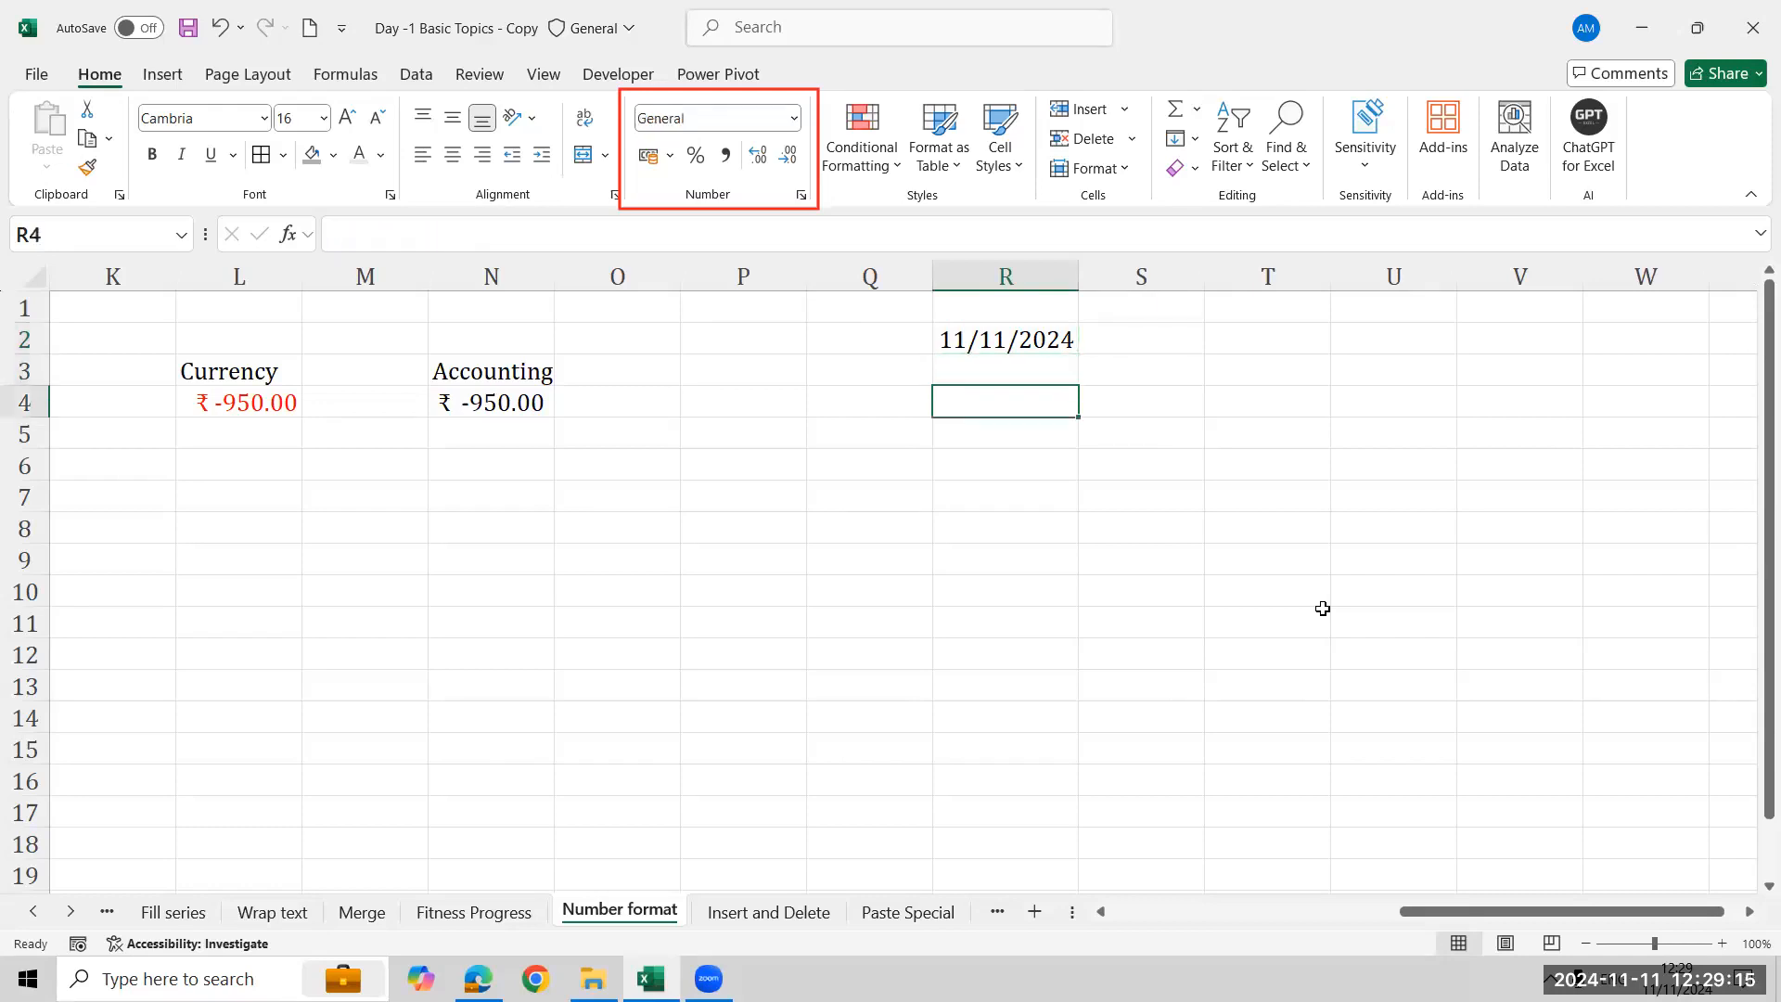
key("Up")
key("Up")
key("Down")
key("Down")
key("Up")
type("11-NOV-2024")
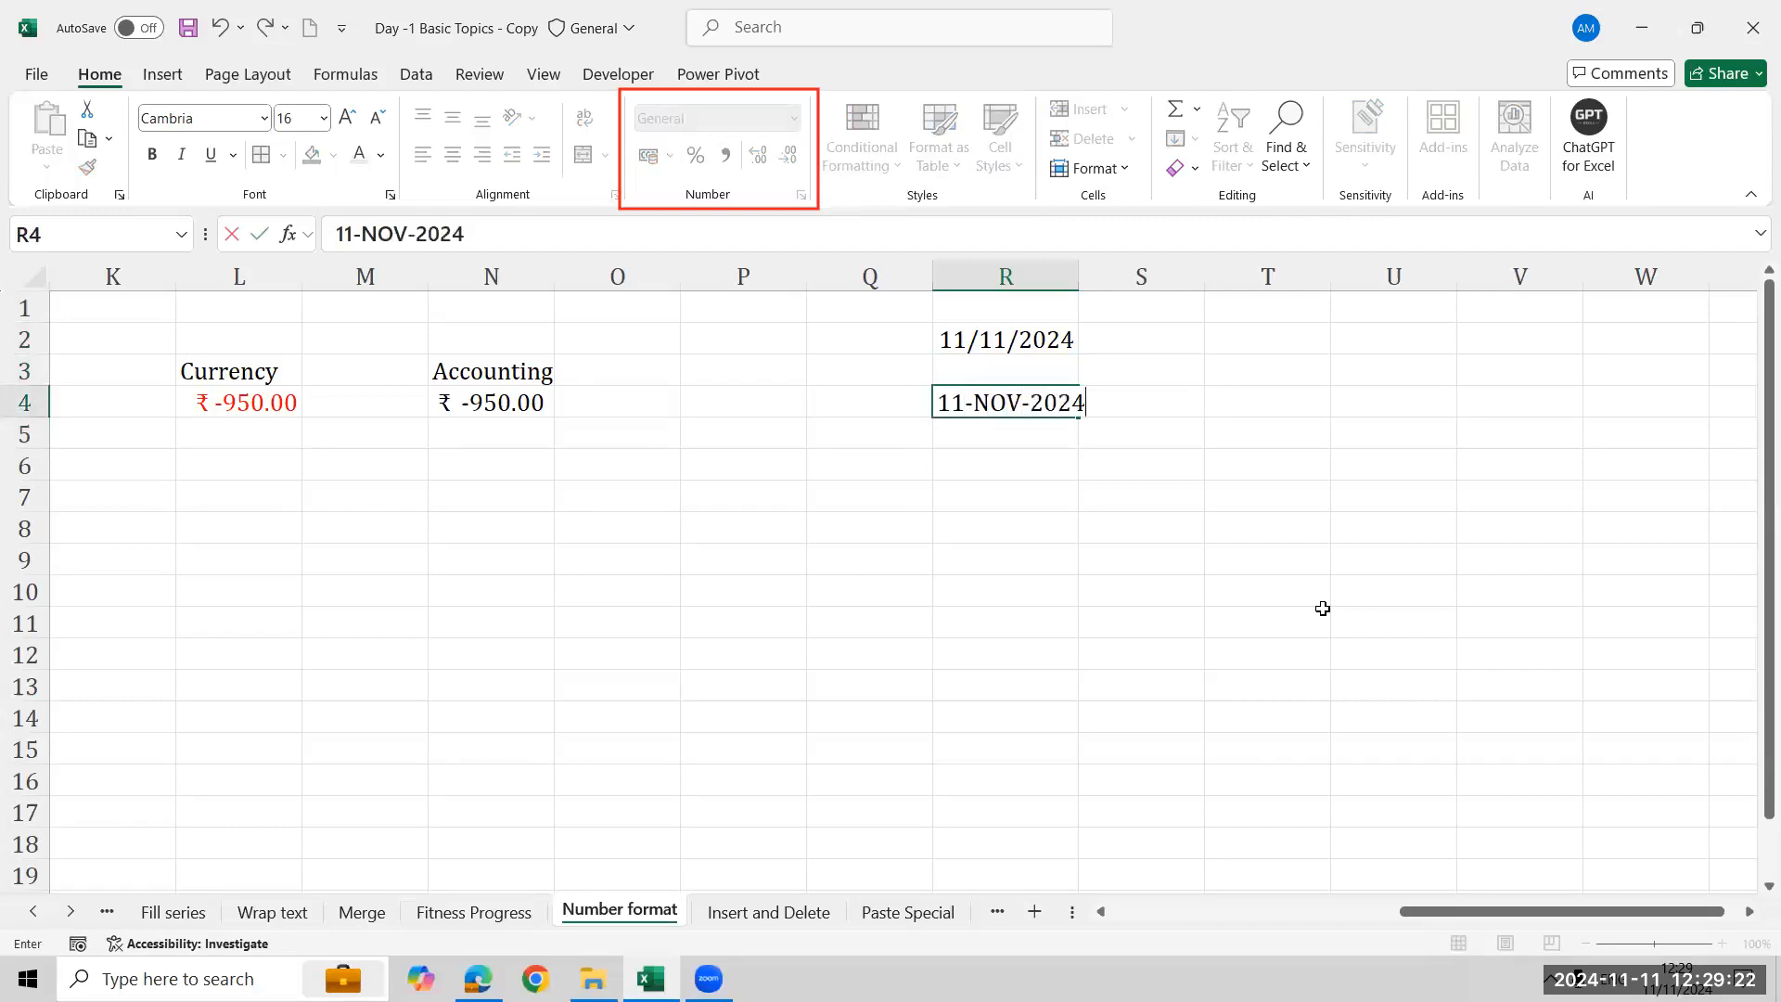
key("Return")
key("Up")
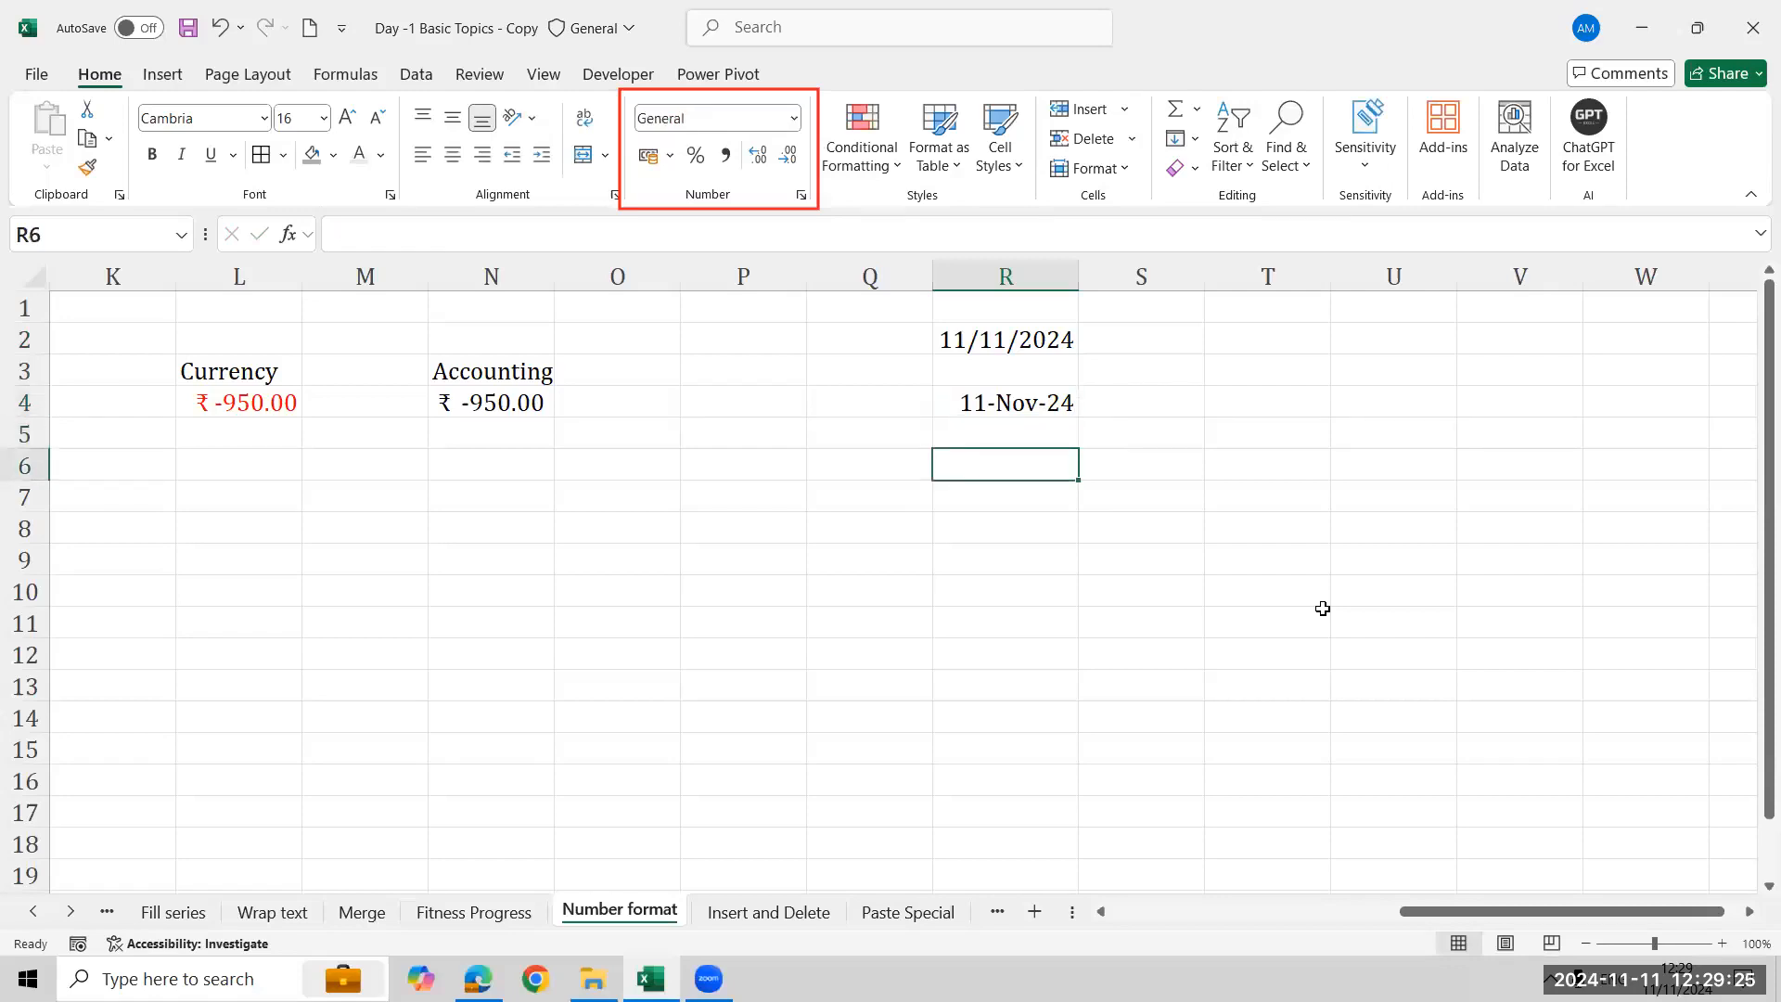
- Enter 11-NOVEMEBER-24 in R6
type("11-NOVEMEBER")
key("Return")
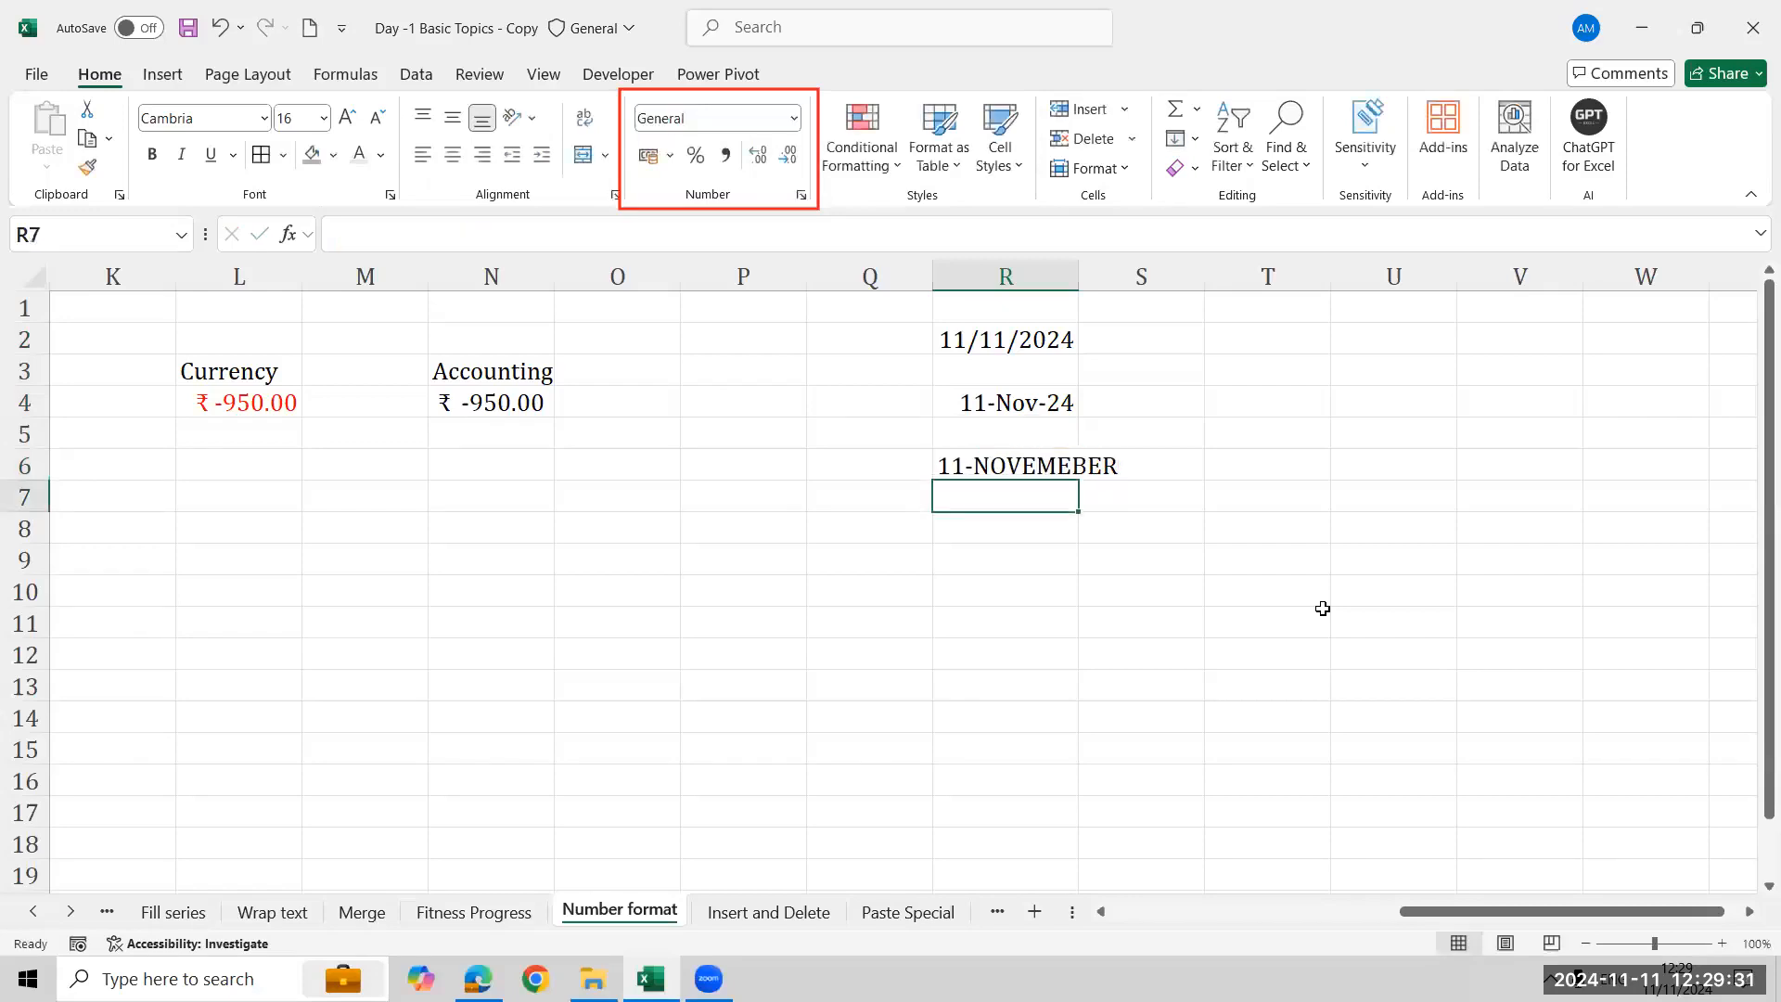
key("Up")
key("F2")
type("-24")
key("Return")
key("Return")
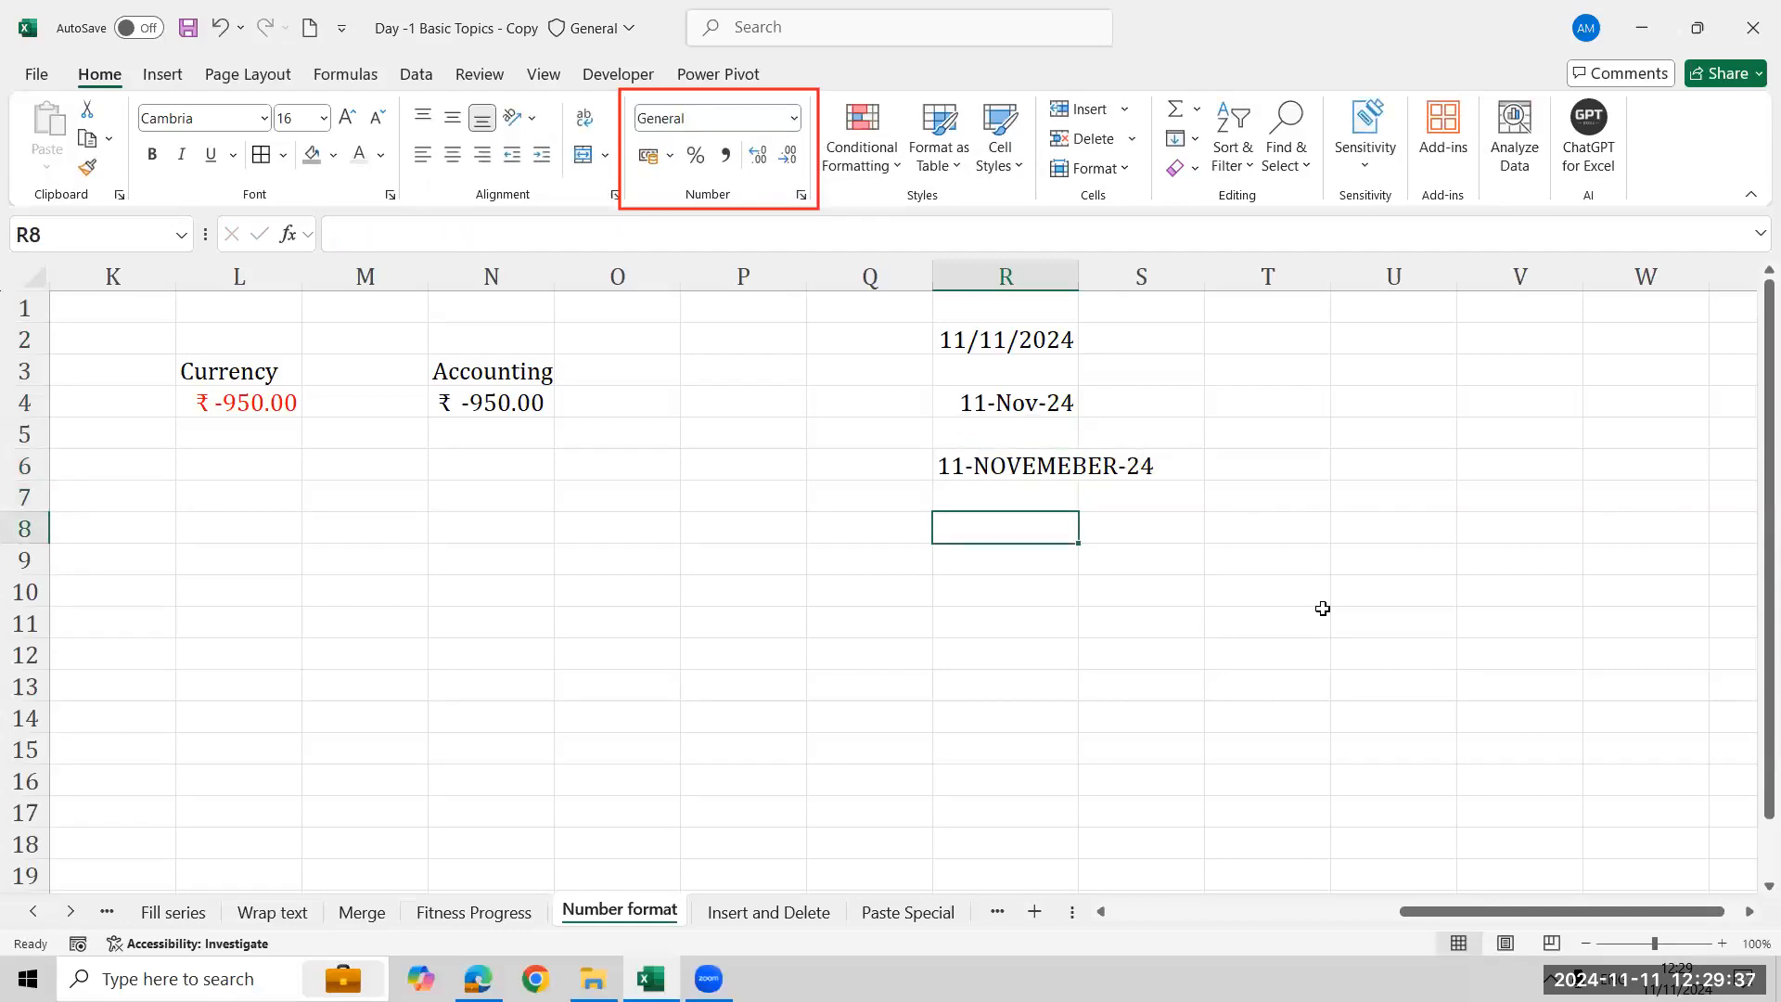
- Enter 11-2024 in R8
type("11")
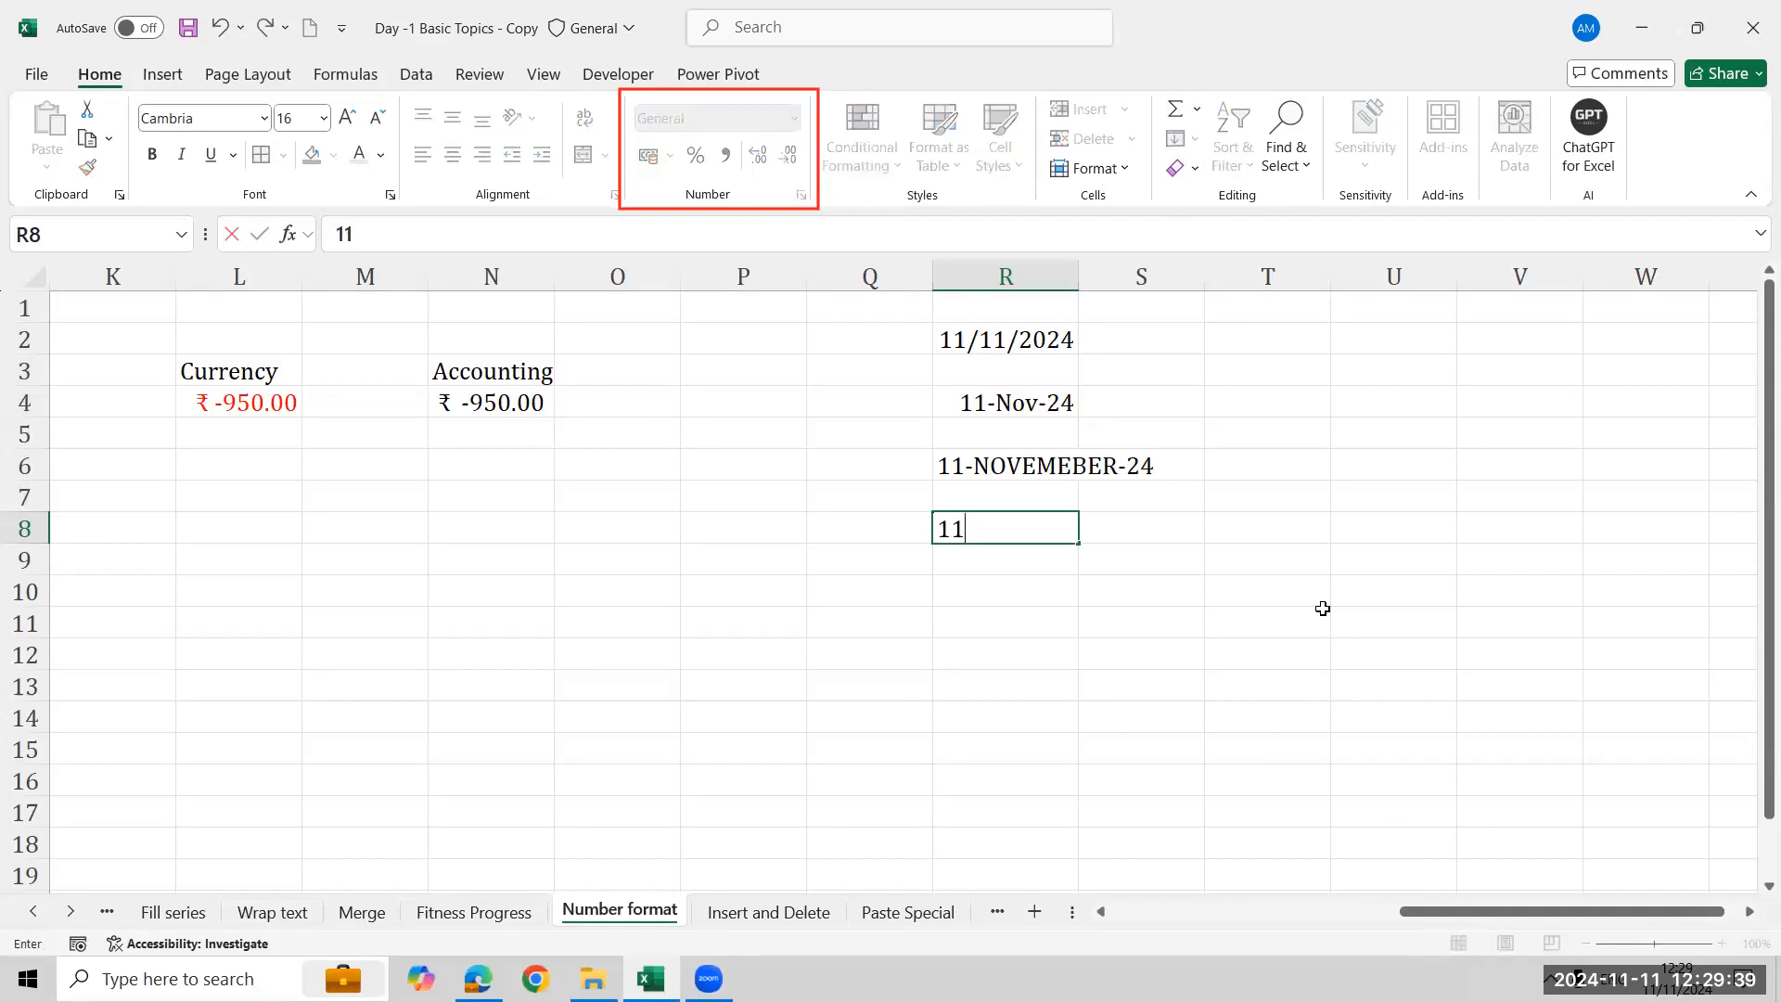
type("-24")
key("BackSpace")
type("024")
key("Return")
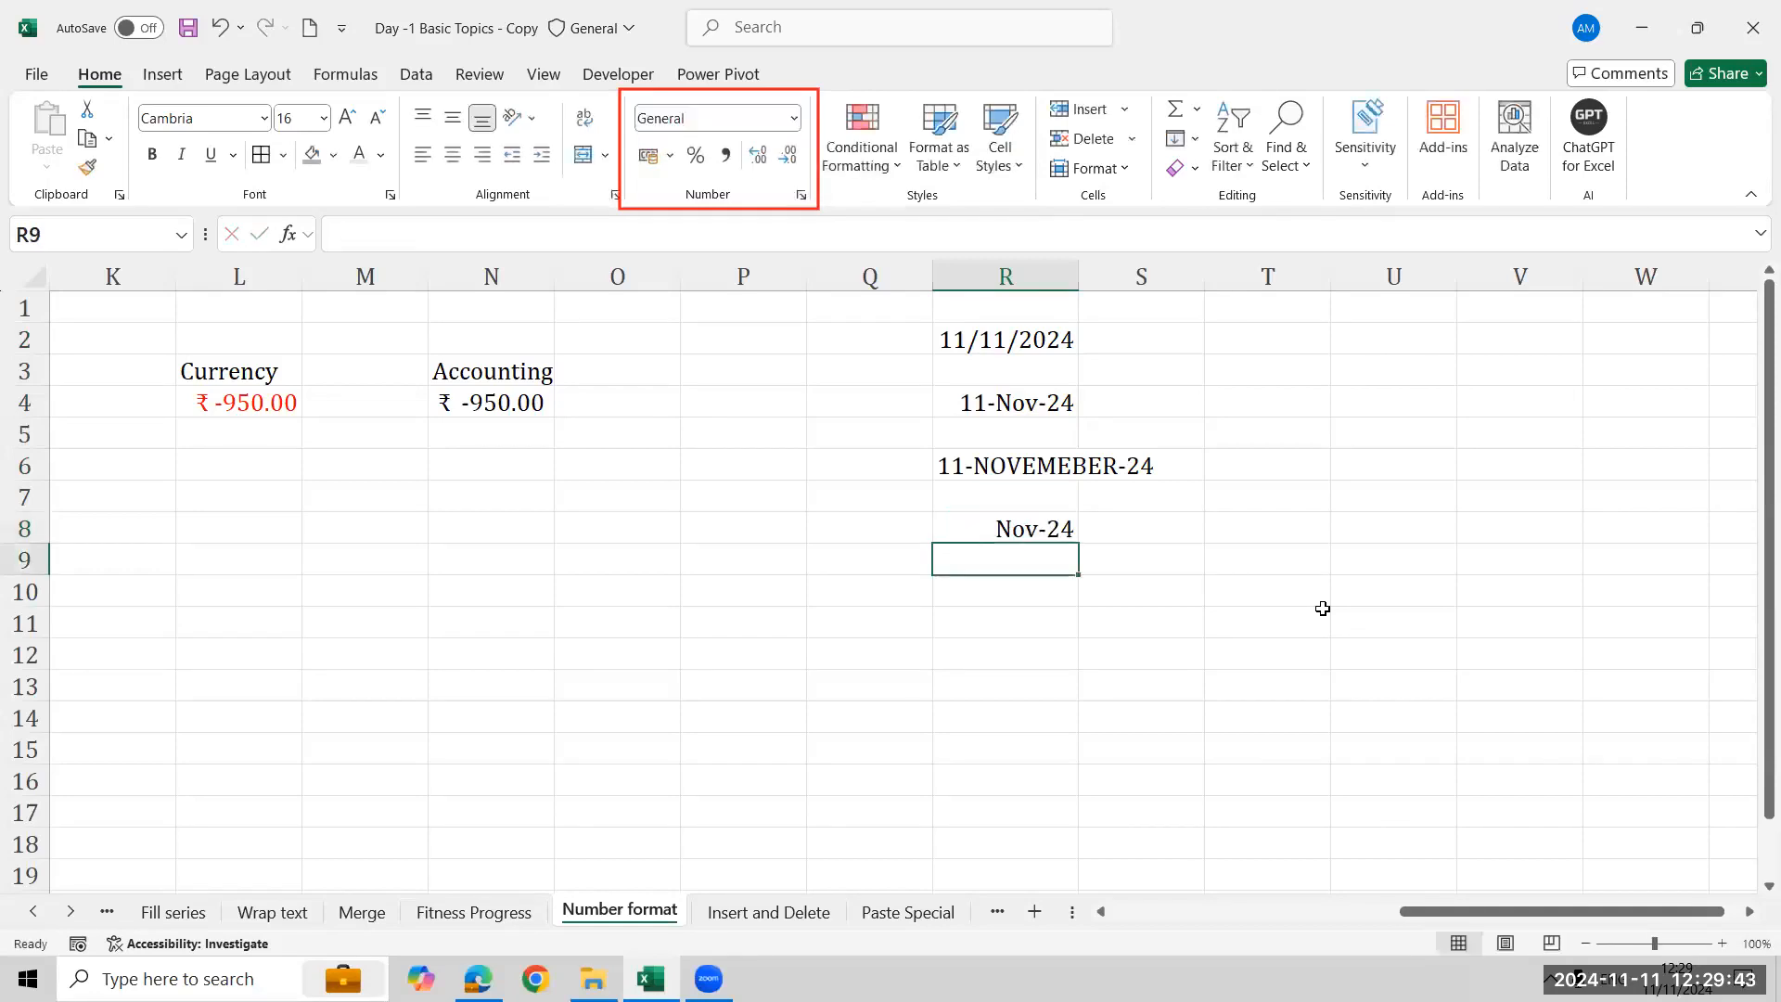
- Enter 11/2024 in R9 and re-enter it as text with a leading apostrophe
type("=")
key("BackSpace")
type("11/2024")
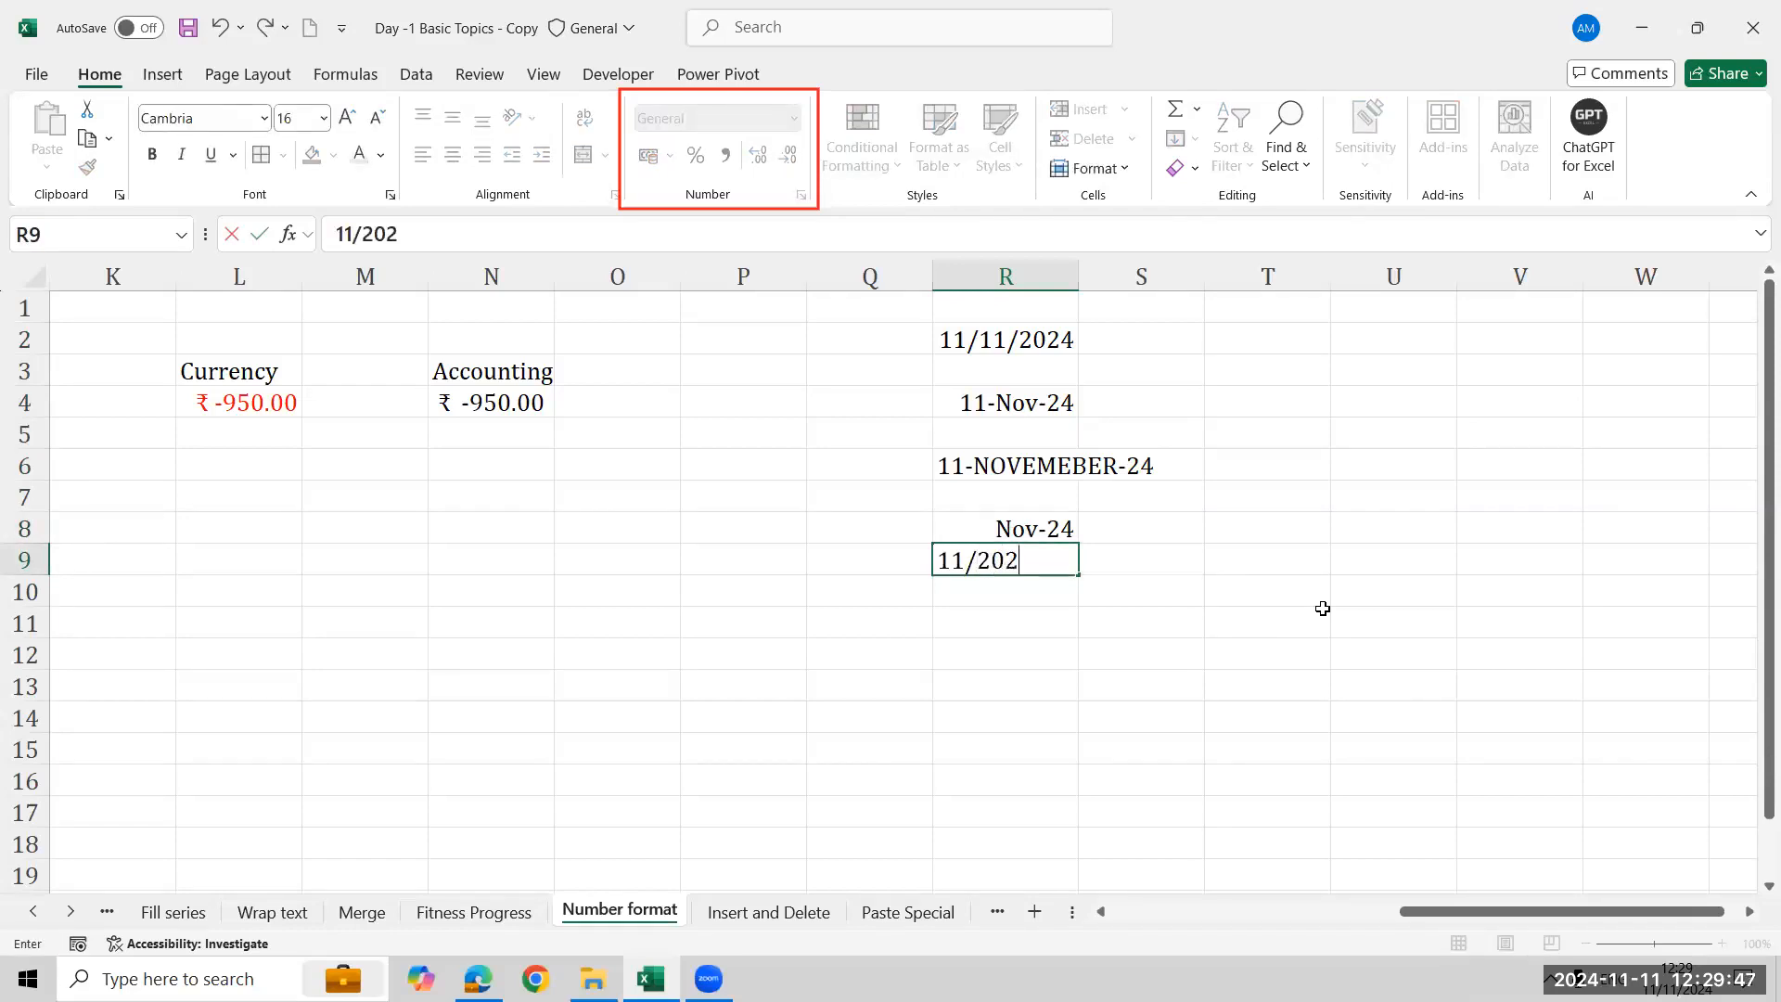
key("Return")
key("Up")
key("F2")
key("Left")
key("Left")
key("Left")
key("Left")
key("Left")
key("Left")
key("Left")
key("Left")
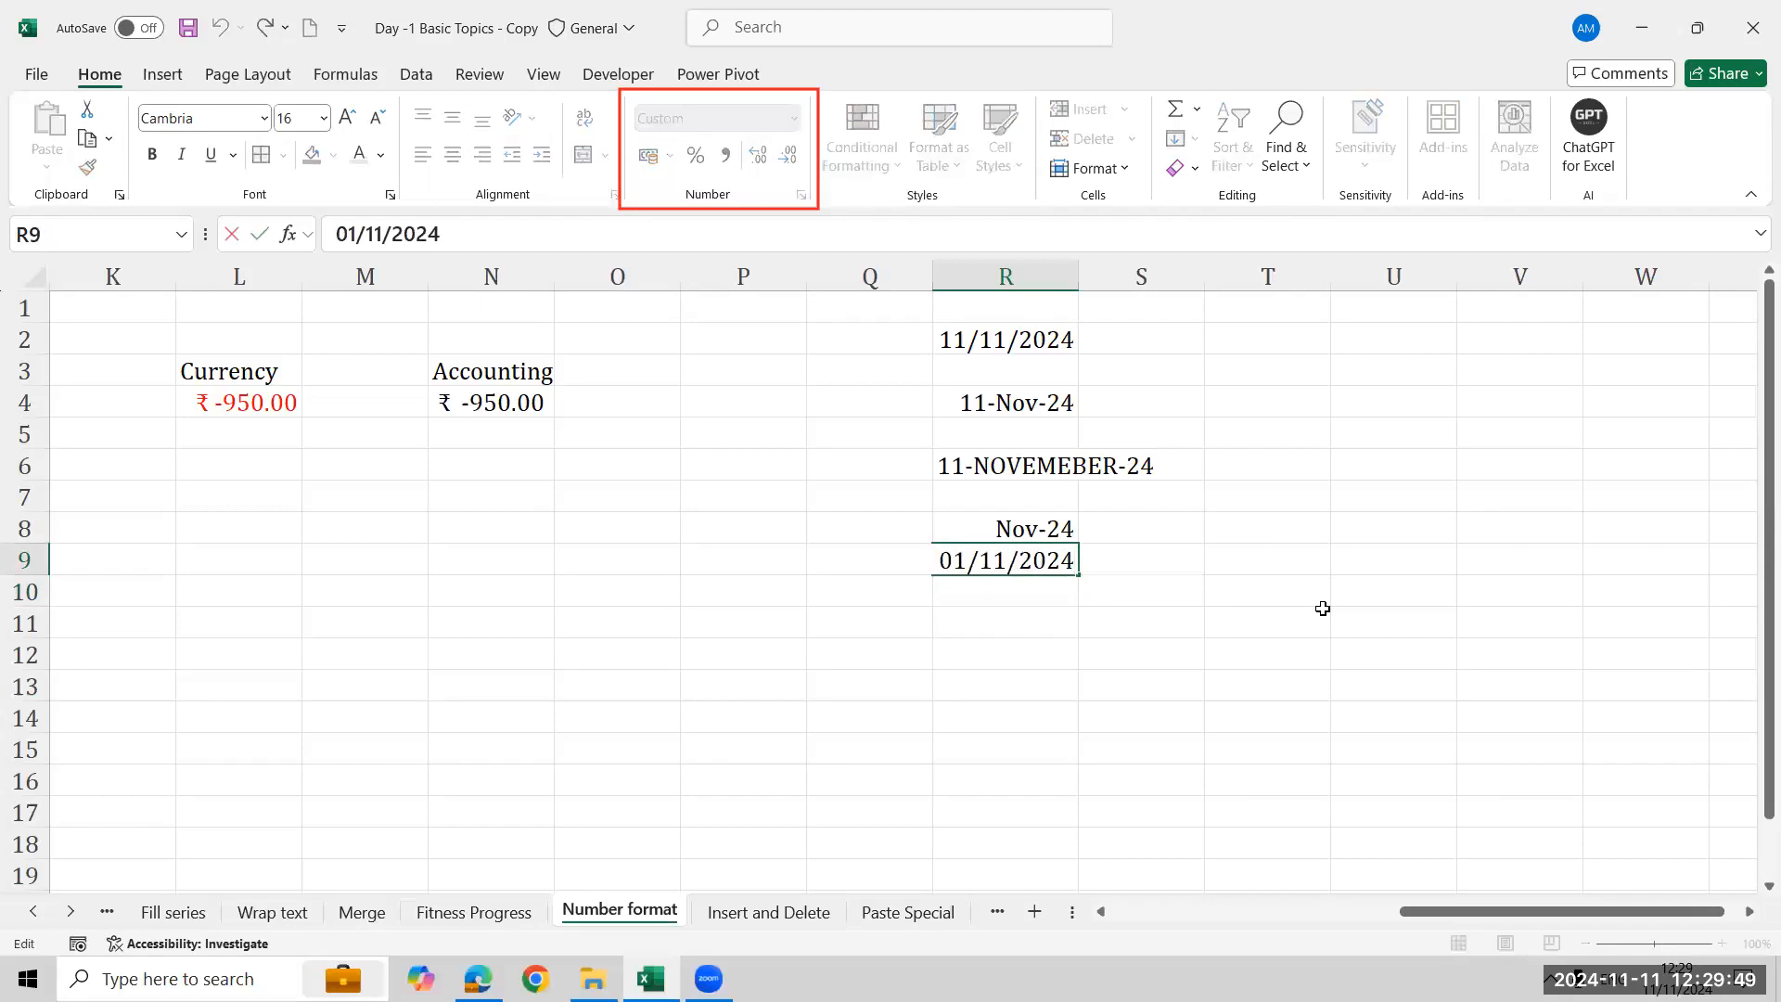
key("BackSpace")
key("BackSpace")
key("Delete")
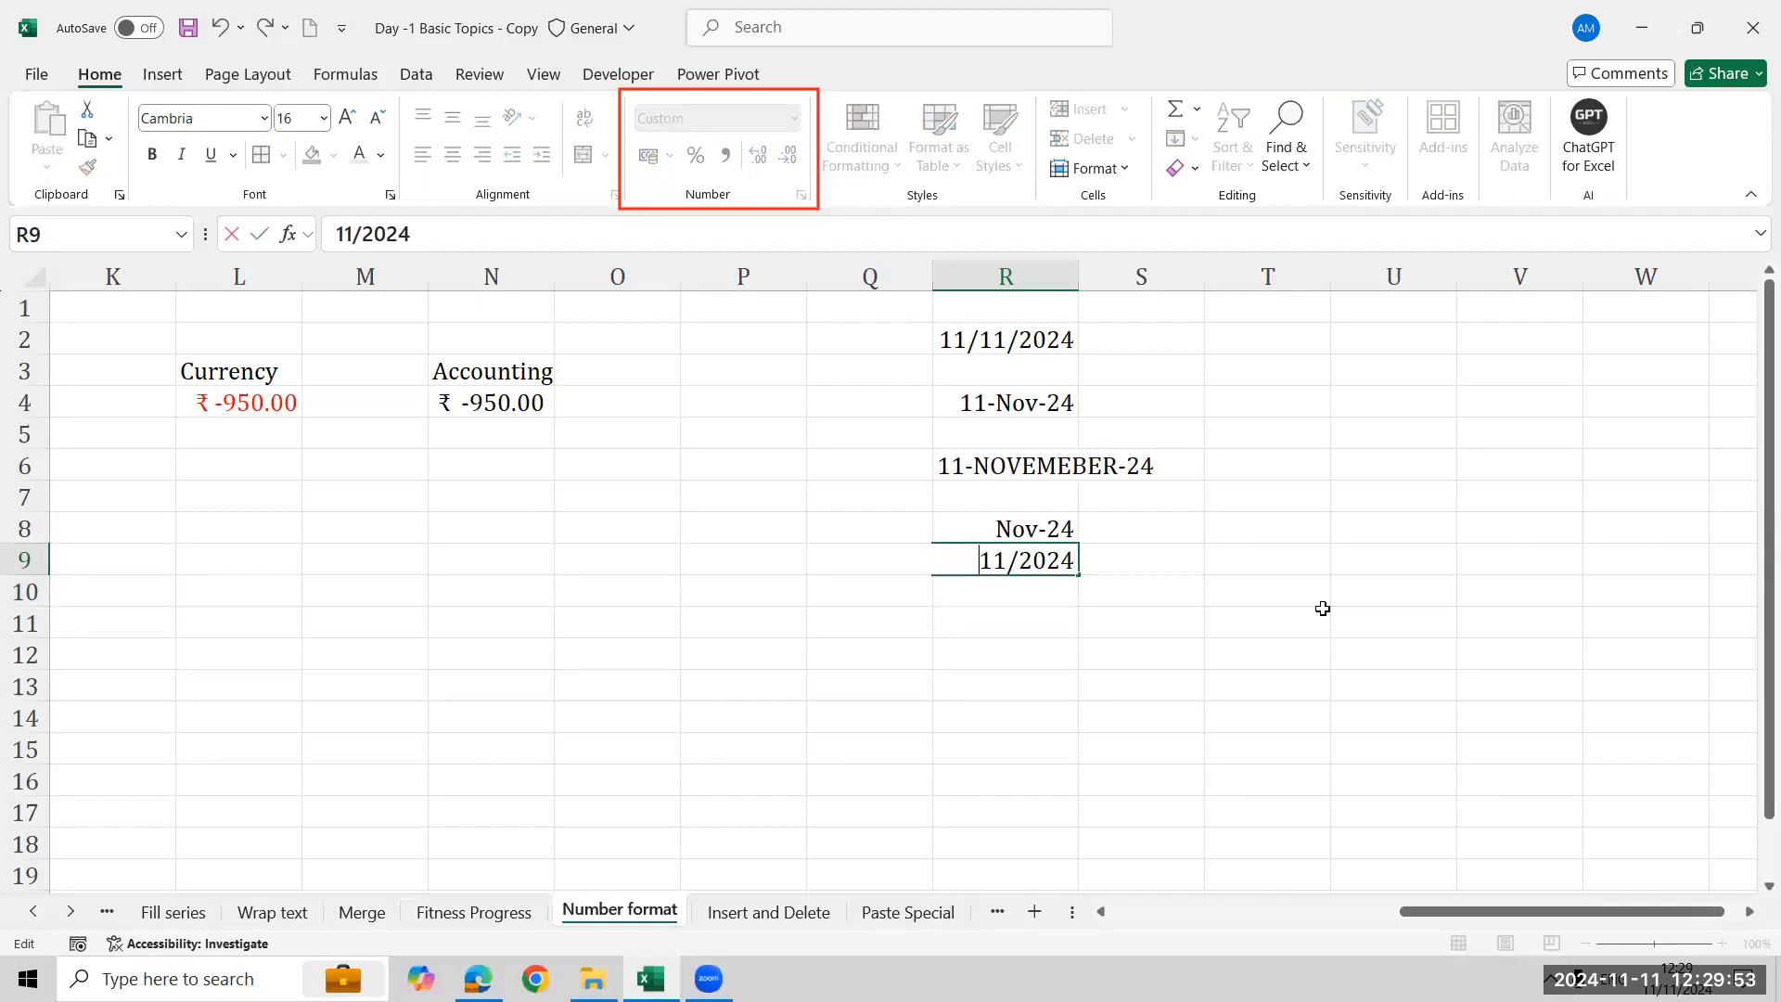
type("'")
key("Return")
key("Up")
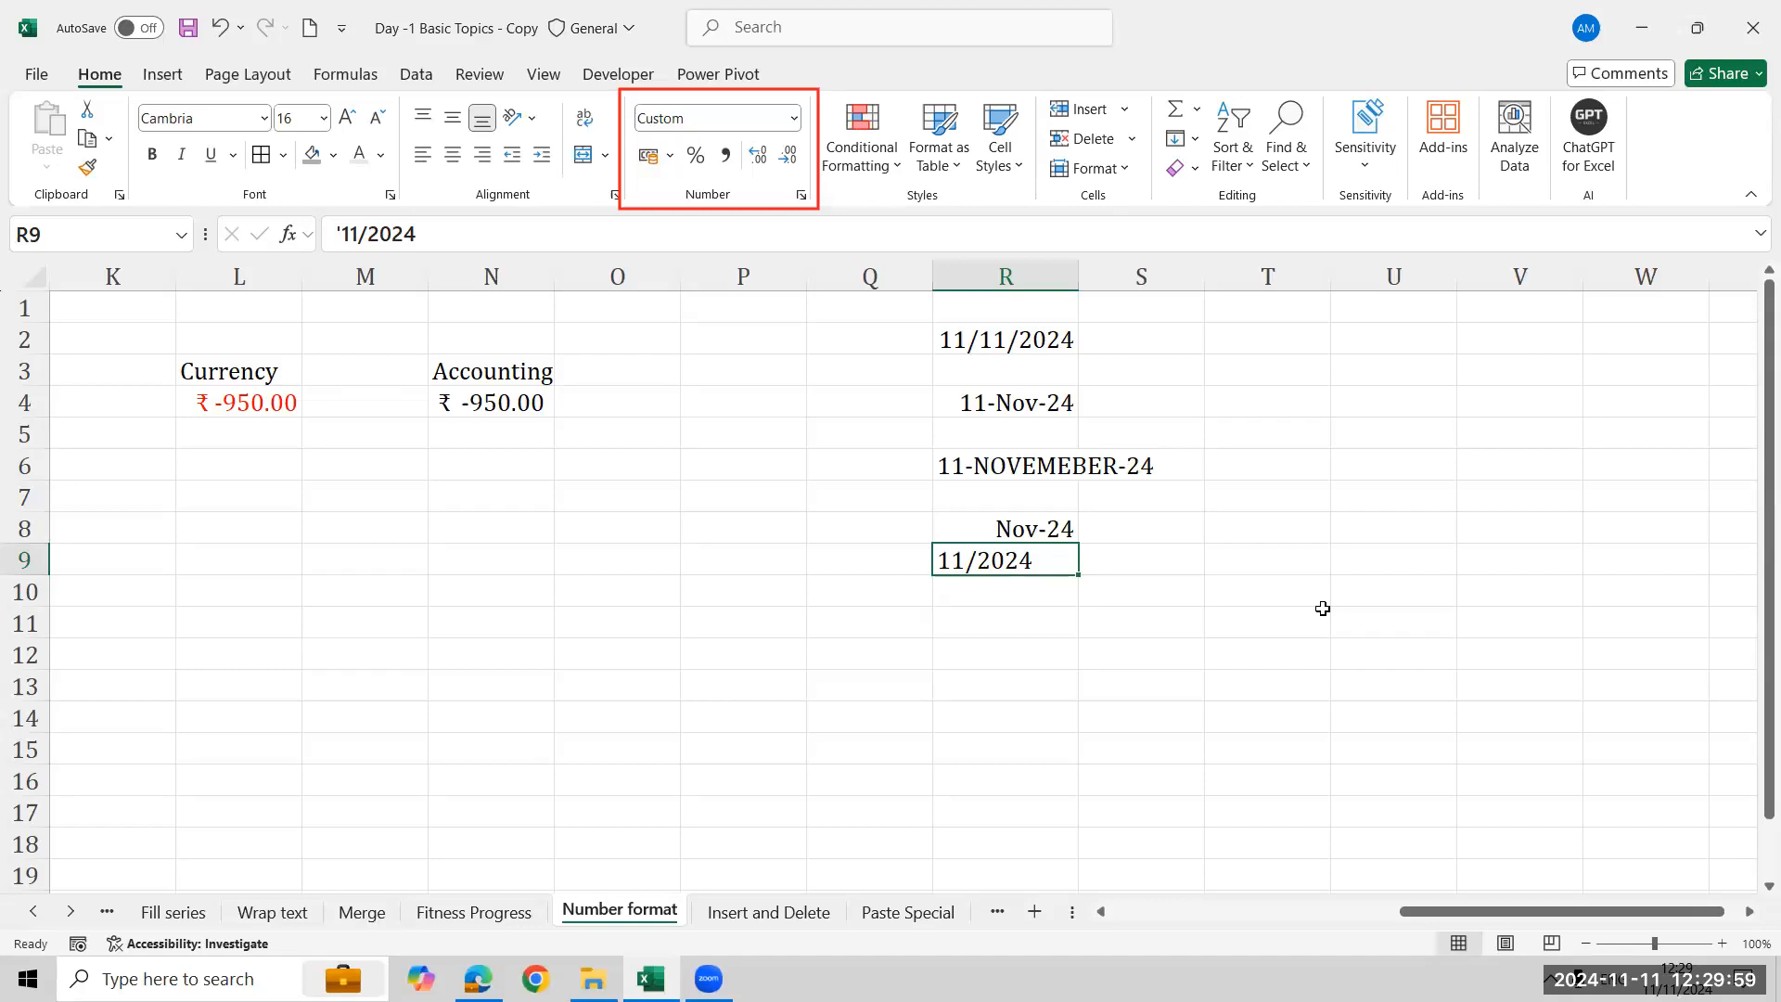
- Clear the entries in R4 through R9
key("shift+Up")
key("shift+Up")
key("shift+Up")
key("shift+Up")
key("shift+Up")
key("shift+Up")
key("shift+Down")
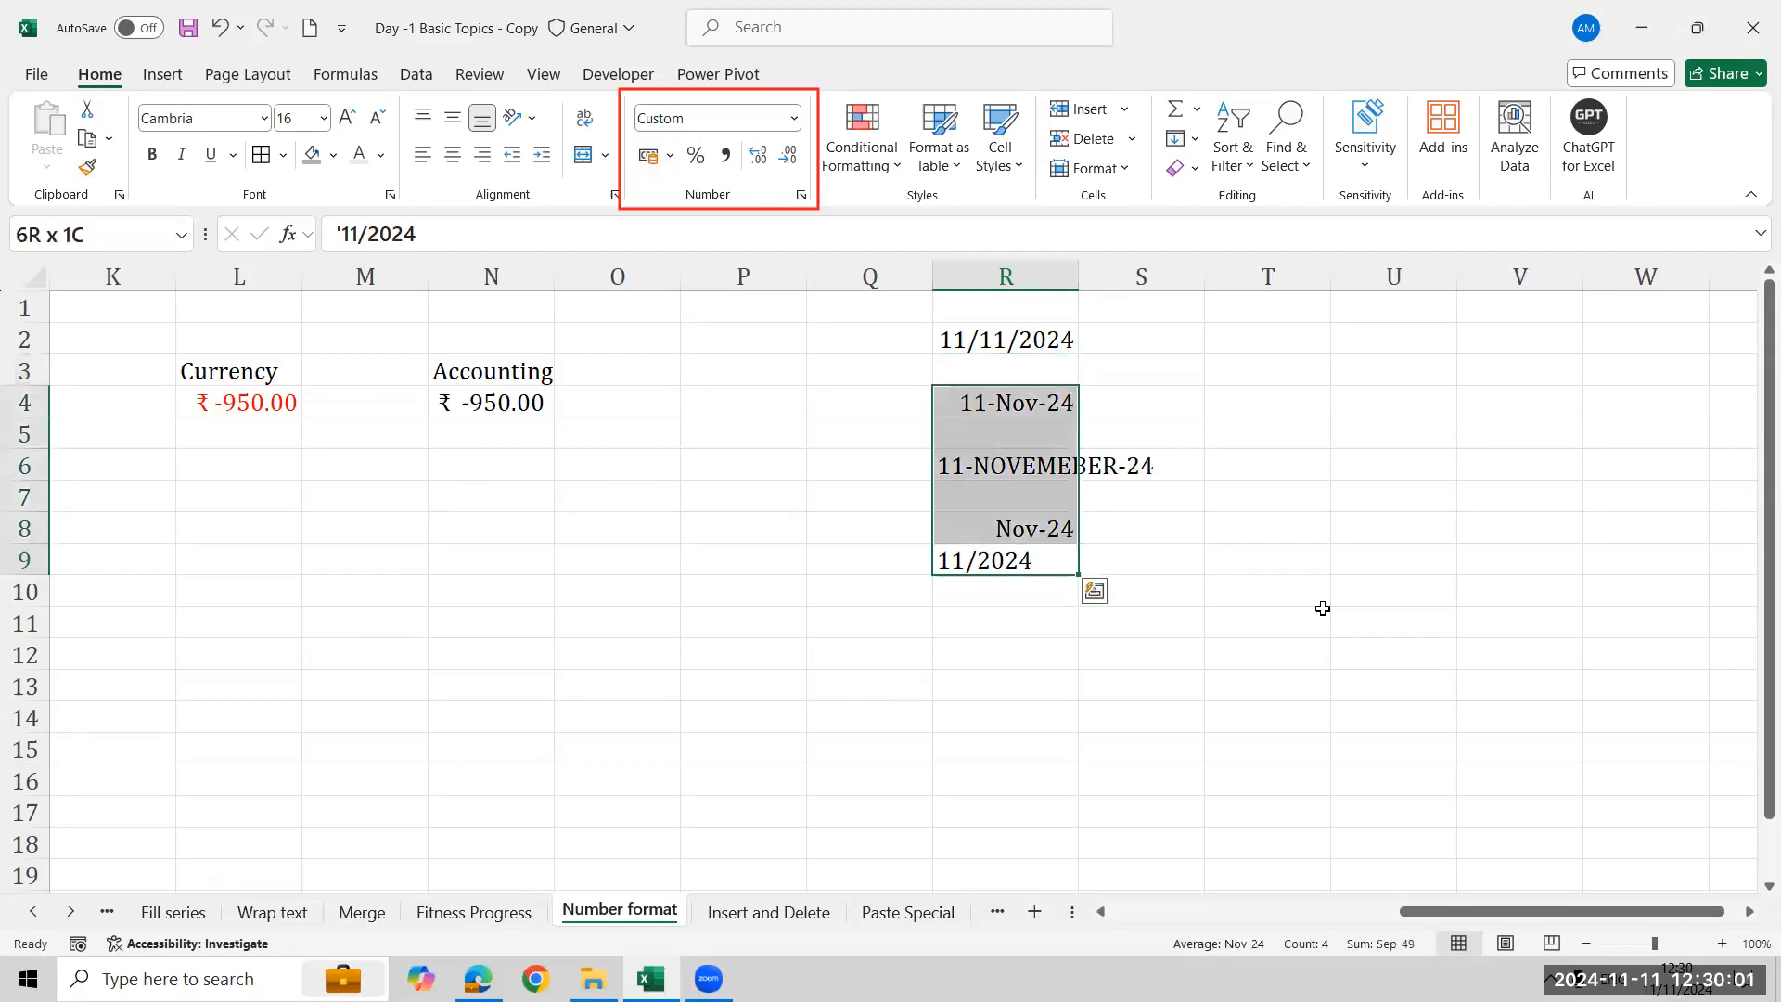
key("Delete")
key("Up")
key("Up")
key("Up")
key("Up")
key("Up")
key("Up")
key("Up")
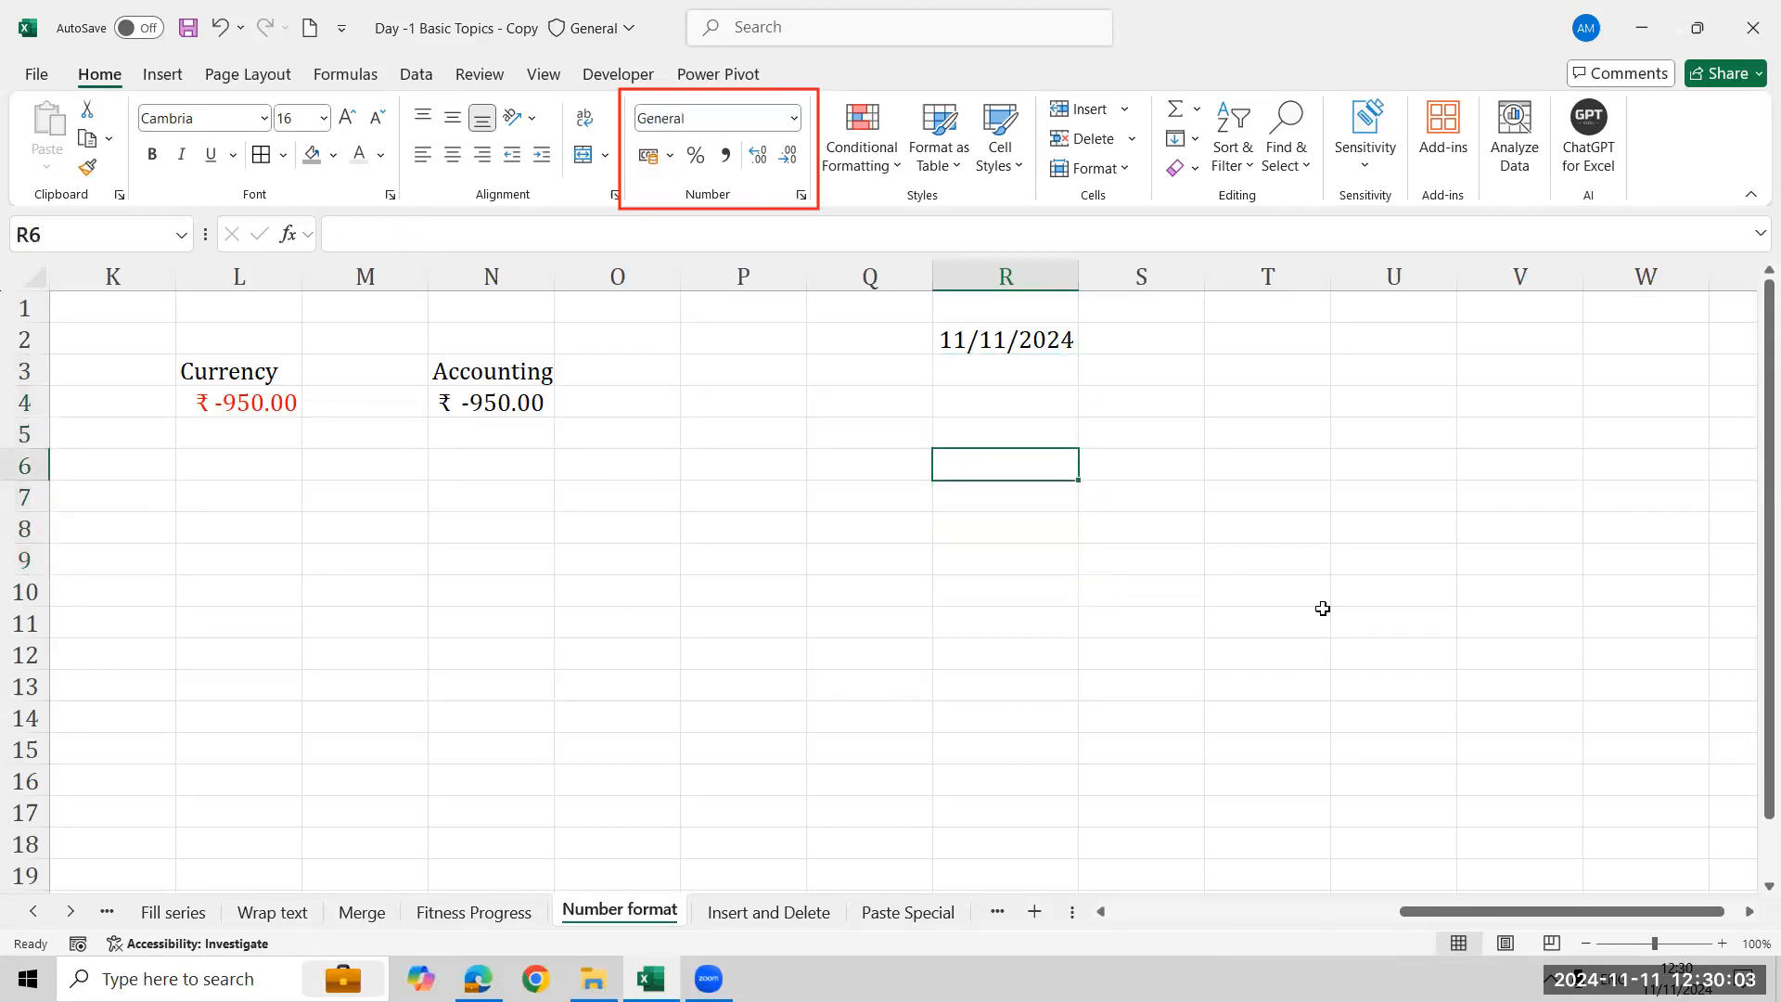
- Copy the date in R2 and paste it into R4, R7, R10, R13 and R16
key("Up")
key("Down")
key("ctrl+c")
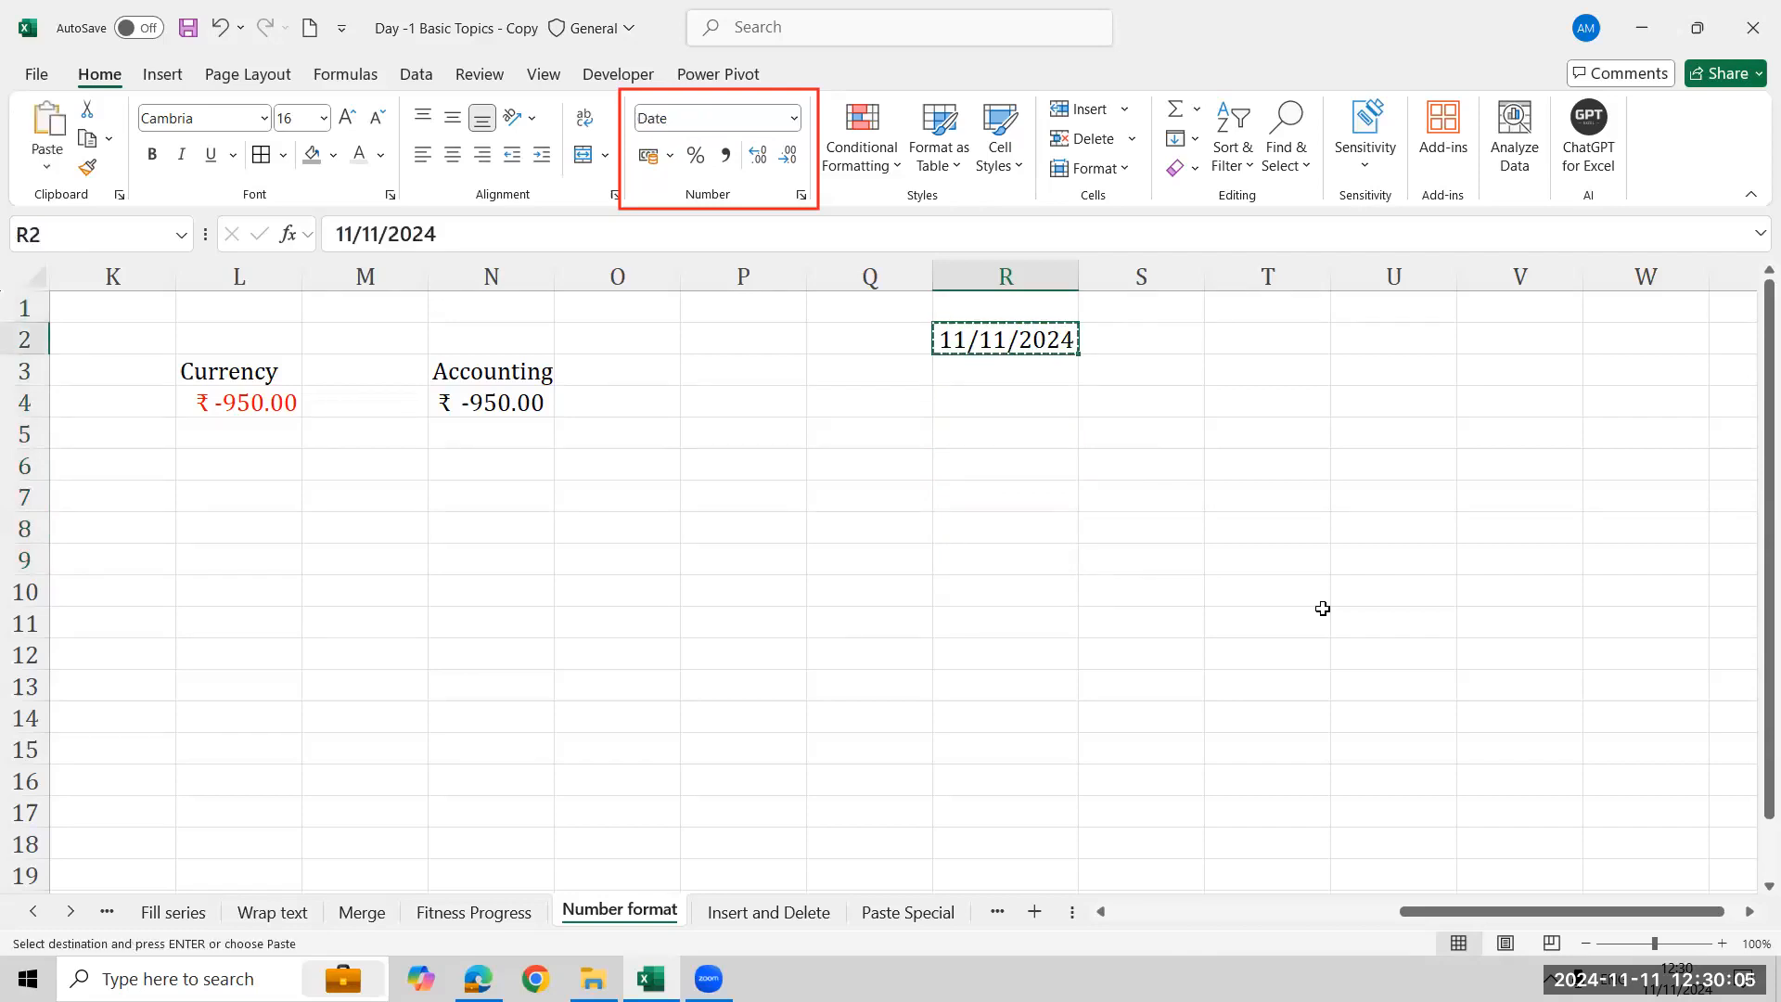
key("Down")
key("Down")
key("Down")
key("Up")
key("ctrl+v")
key("Down")
key("Down")
key("Down")
key("ctrl+v")
key("Down")
key("Down")
key("Down")
key("Down")
key("Up")
key("ctrl+v")
key("Down")
key("Down")
key("Down")
key("ctrl+v")
key("Down")
key("Down")
key("Down")
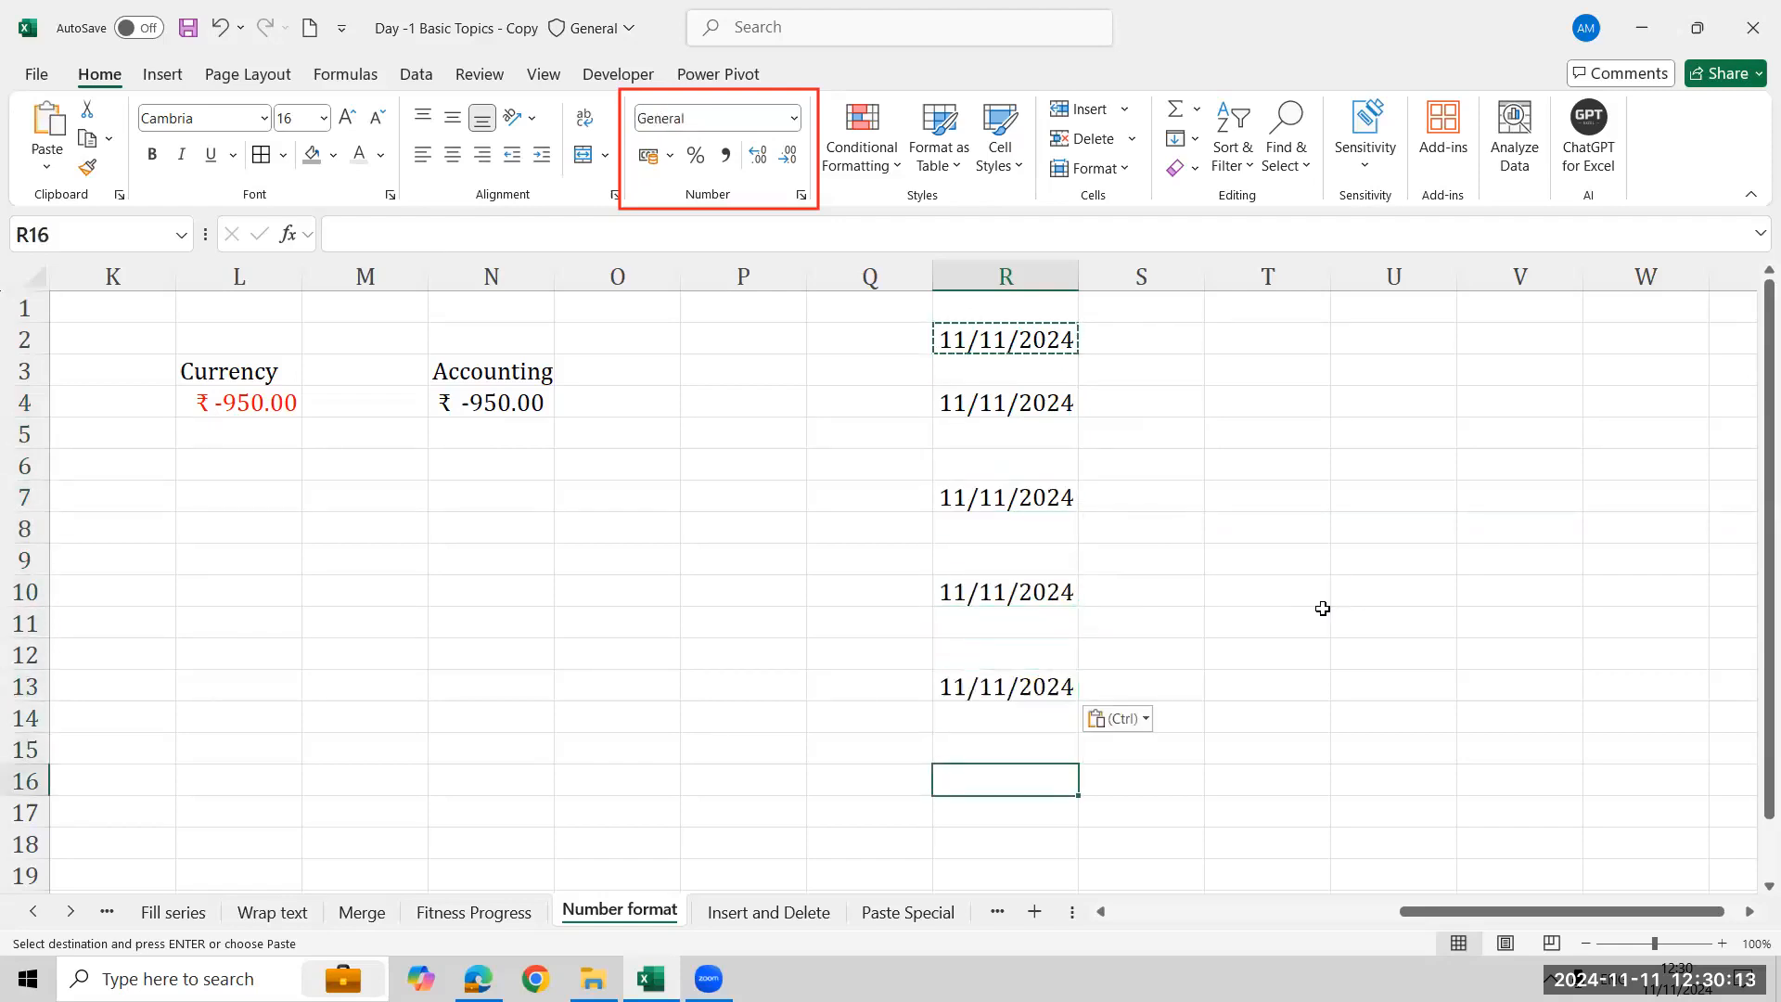
key("ctrl+v")
key("Up")
key("Up")
key("Up")
key("Up")
key("Up")
key("Up")
key("Up")
key("Up")
key("Up")
key("Up")
key("Up")
key("Up")
key("Up")
key("Up")
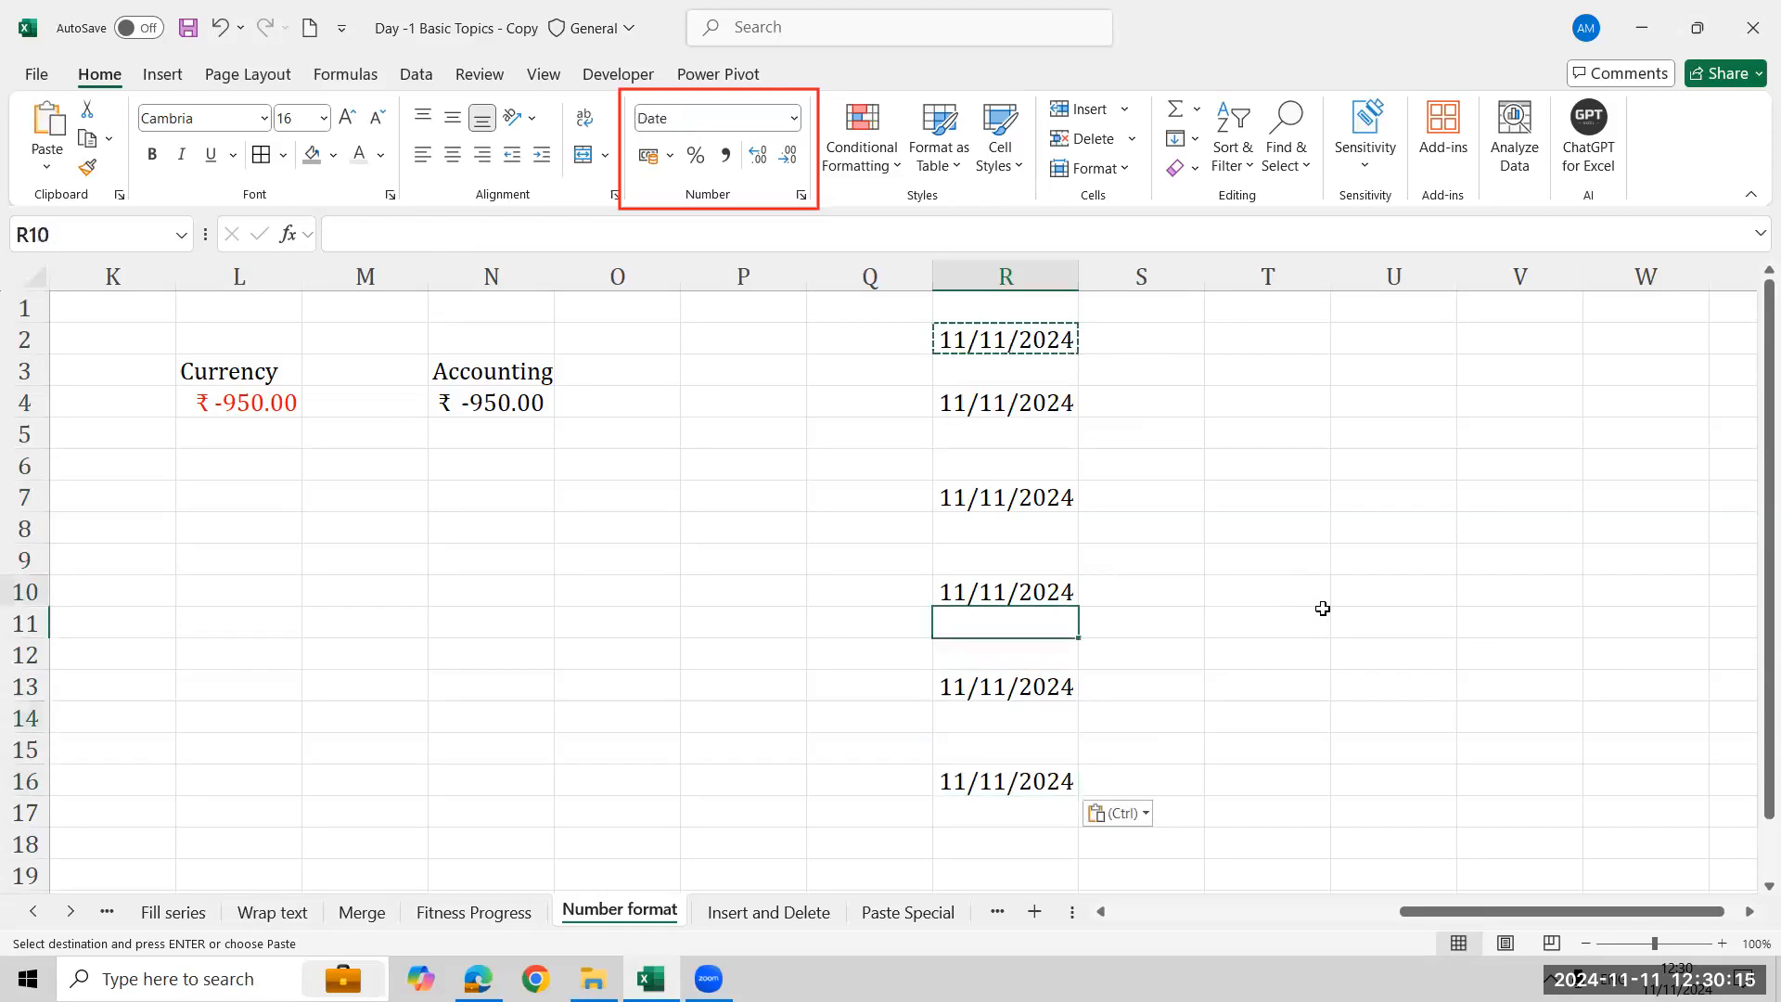
key("Down")
key("Down")
key("Escape")
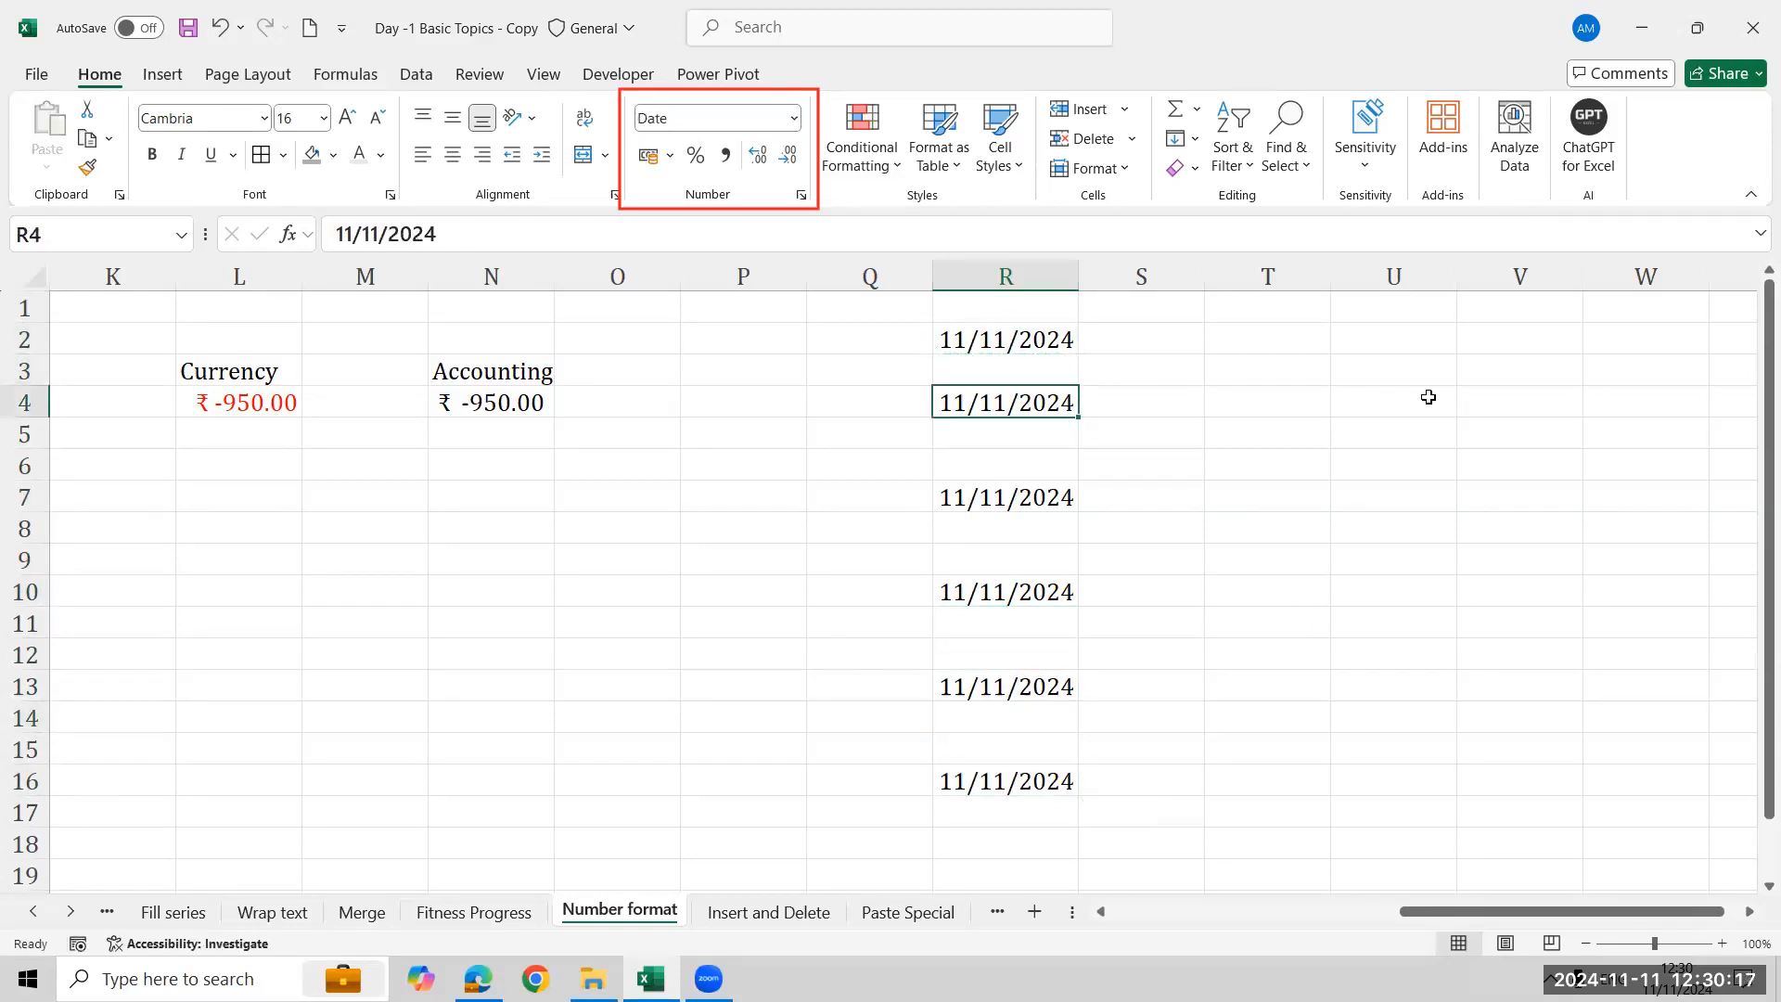
- Format R4 with the *14 March 2012 date type in Format Cells
left_click(1111, 169)
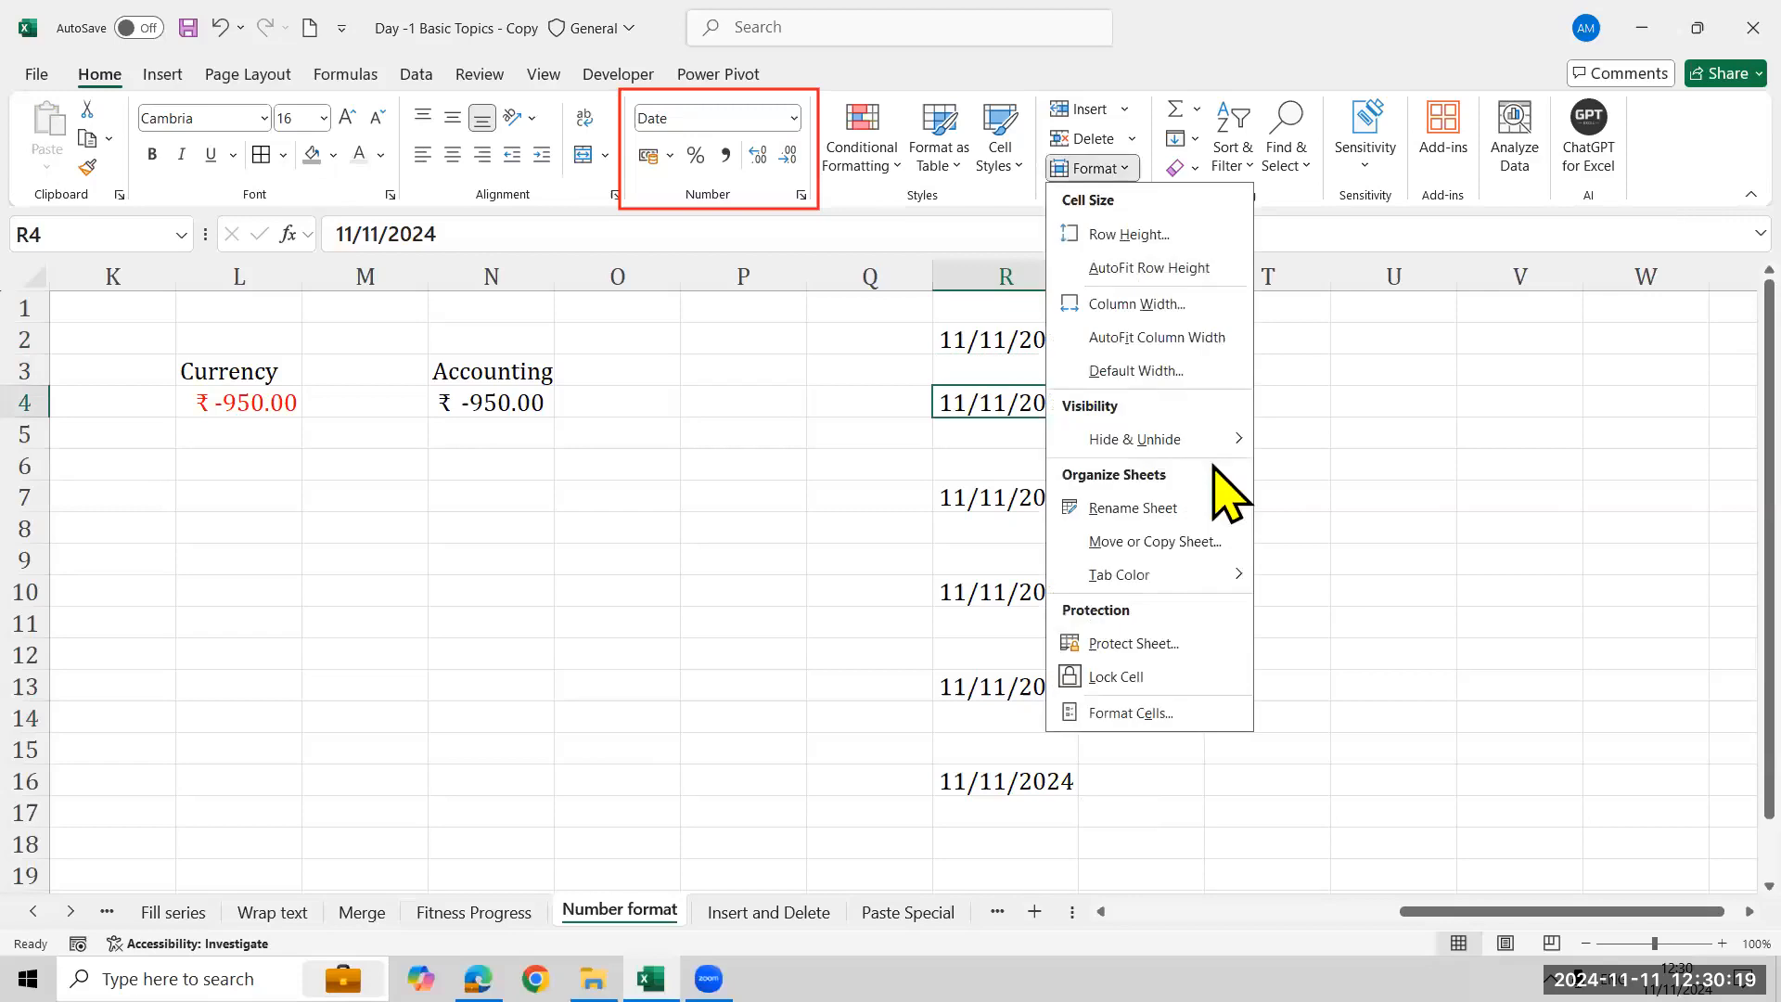
left_click(1183, 721)
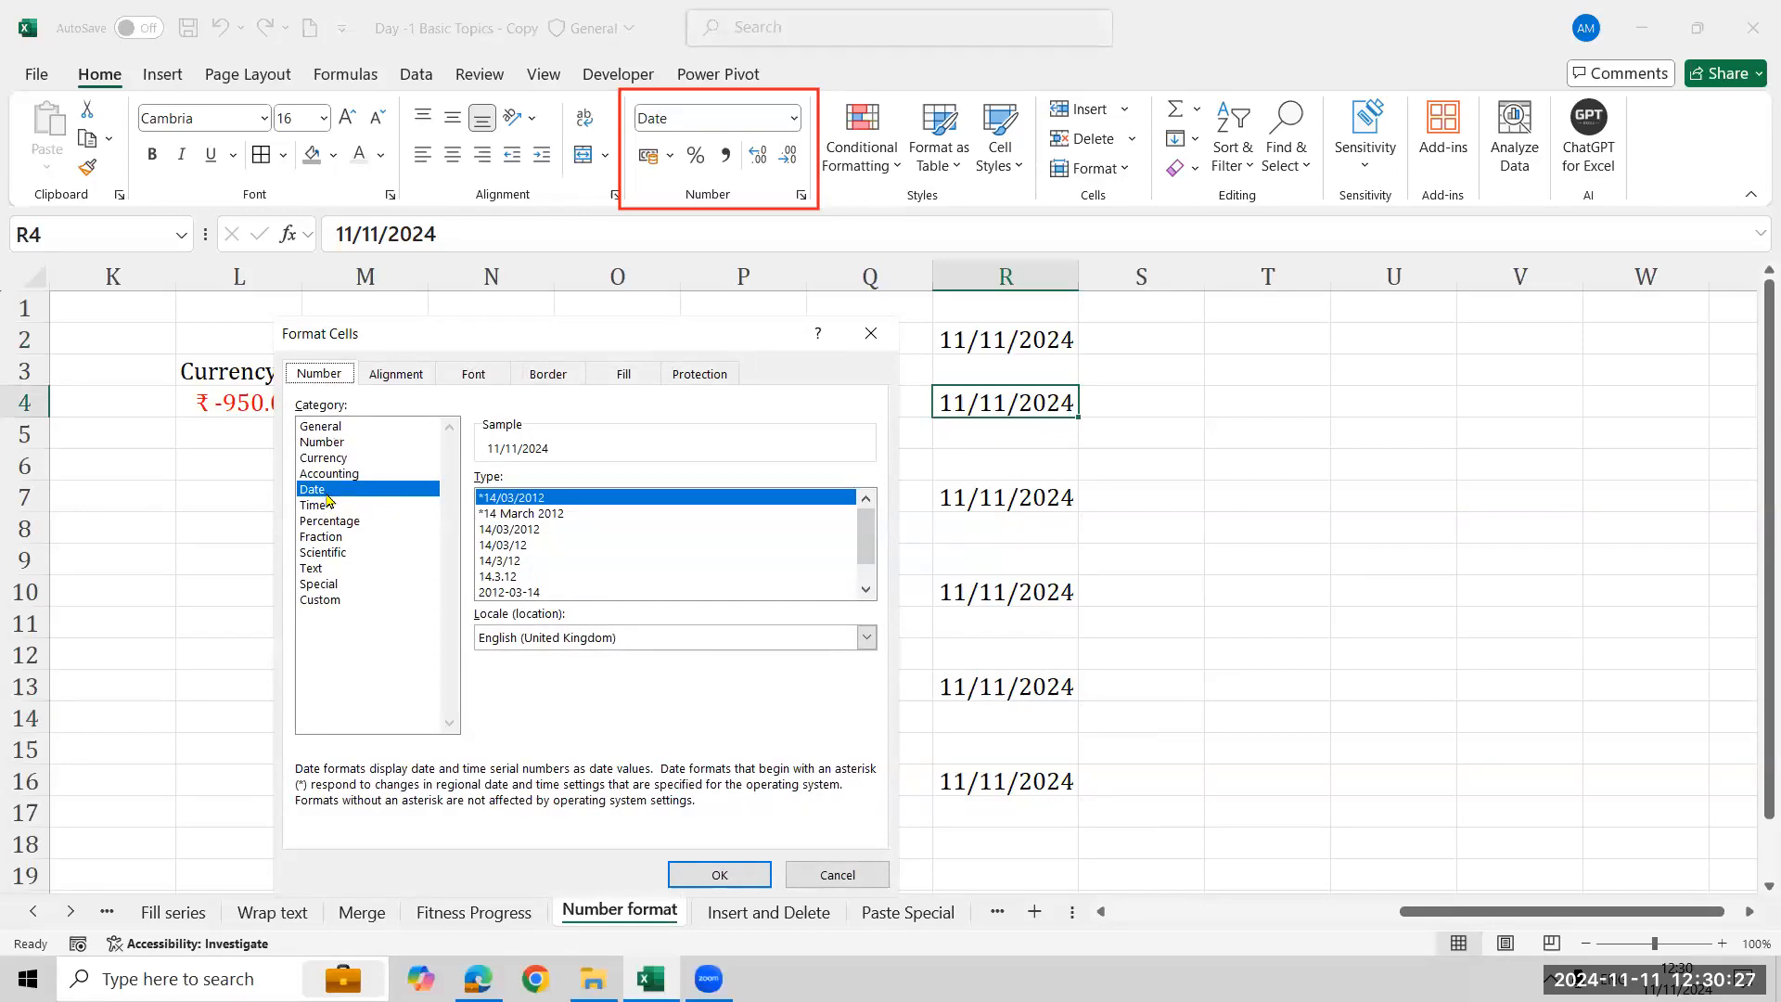
left_click(556, 516)
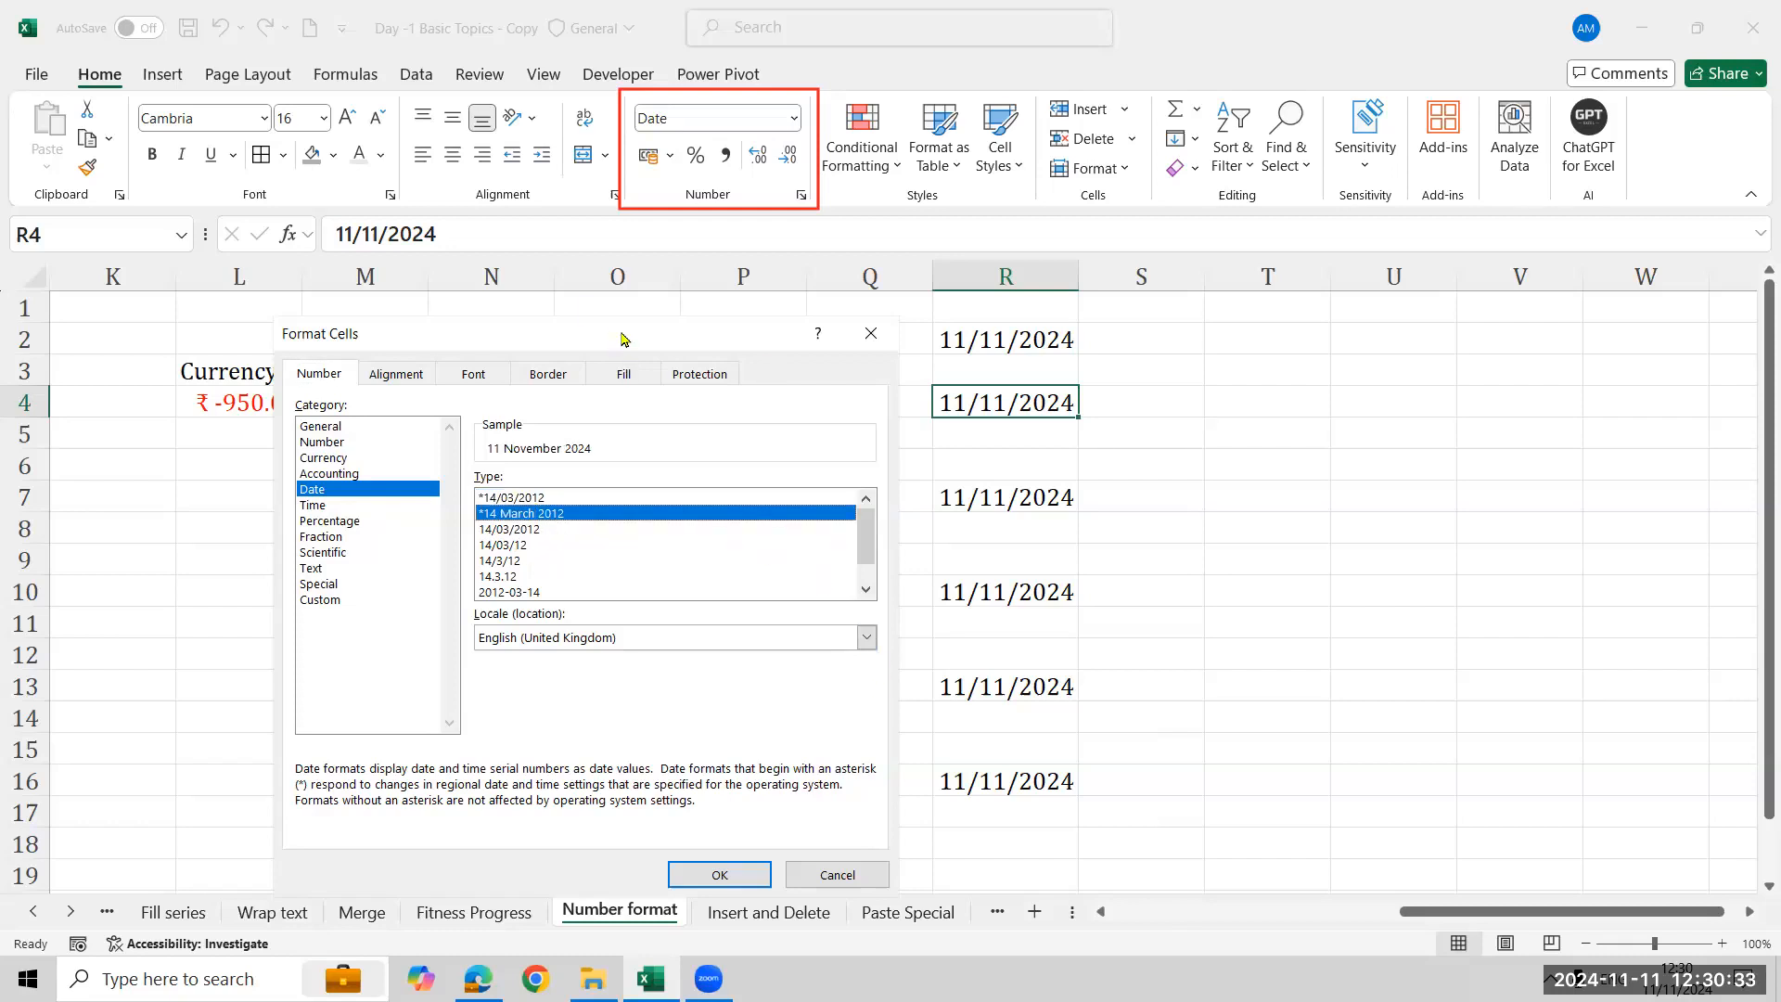
left_click_drag(622, 333, 581, 276)
left_click(689, 818)
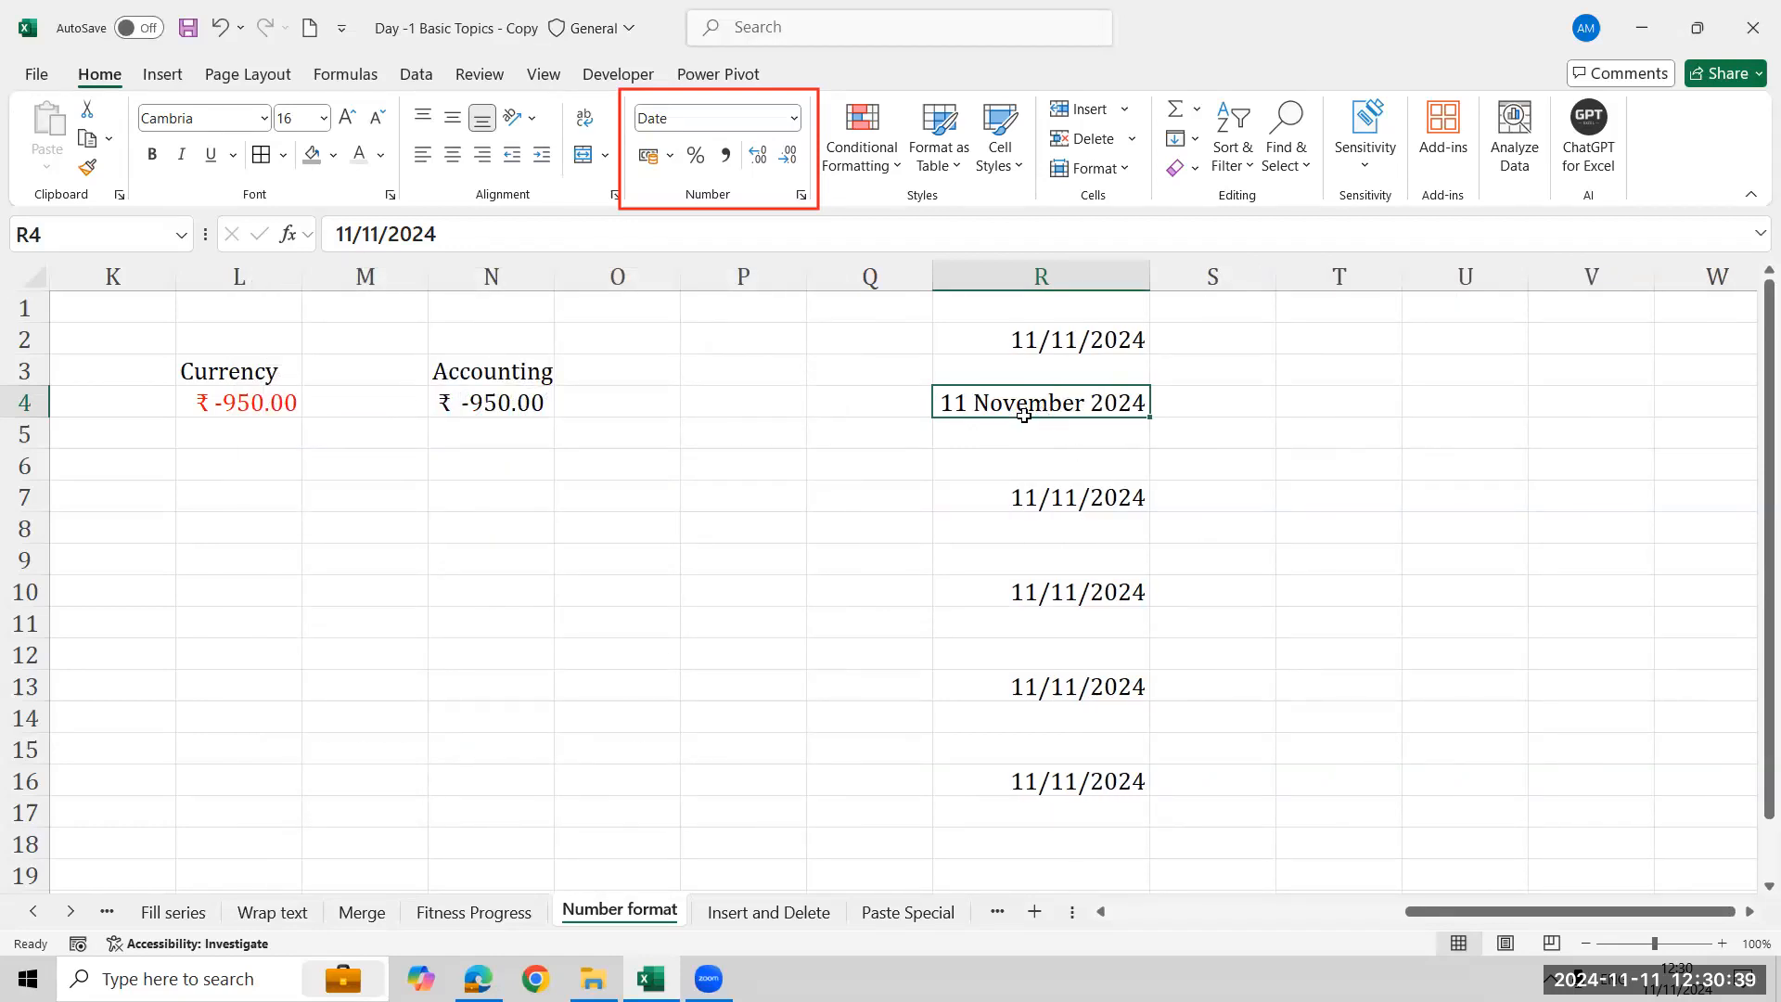
- Format R7 with the custom date code dd-mmm-yy in Format Cells
left_click(1048, 498)
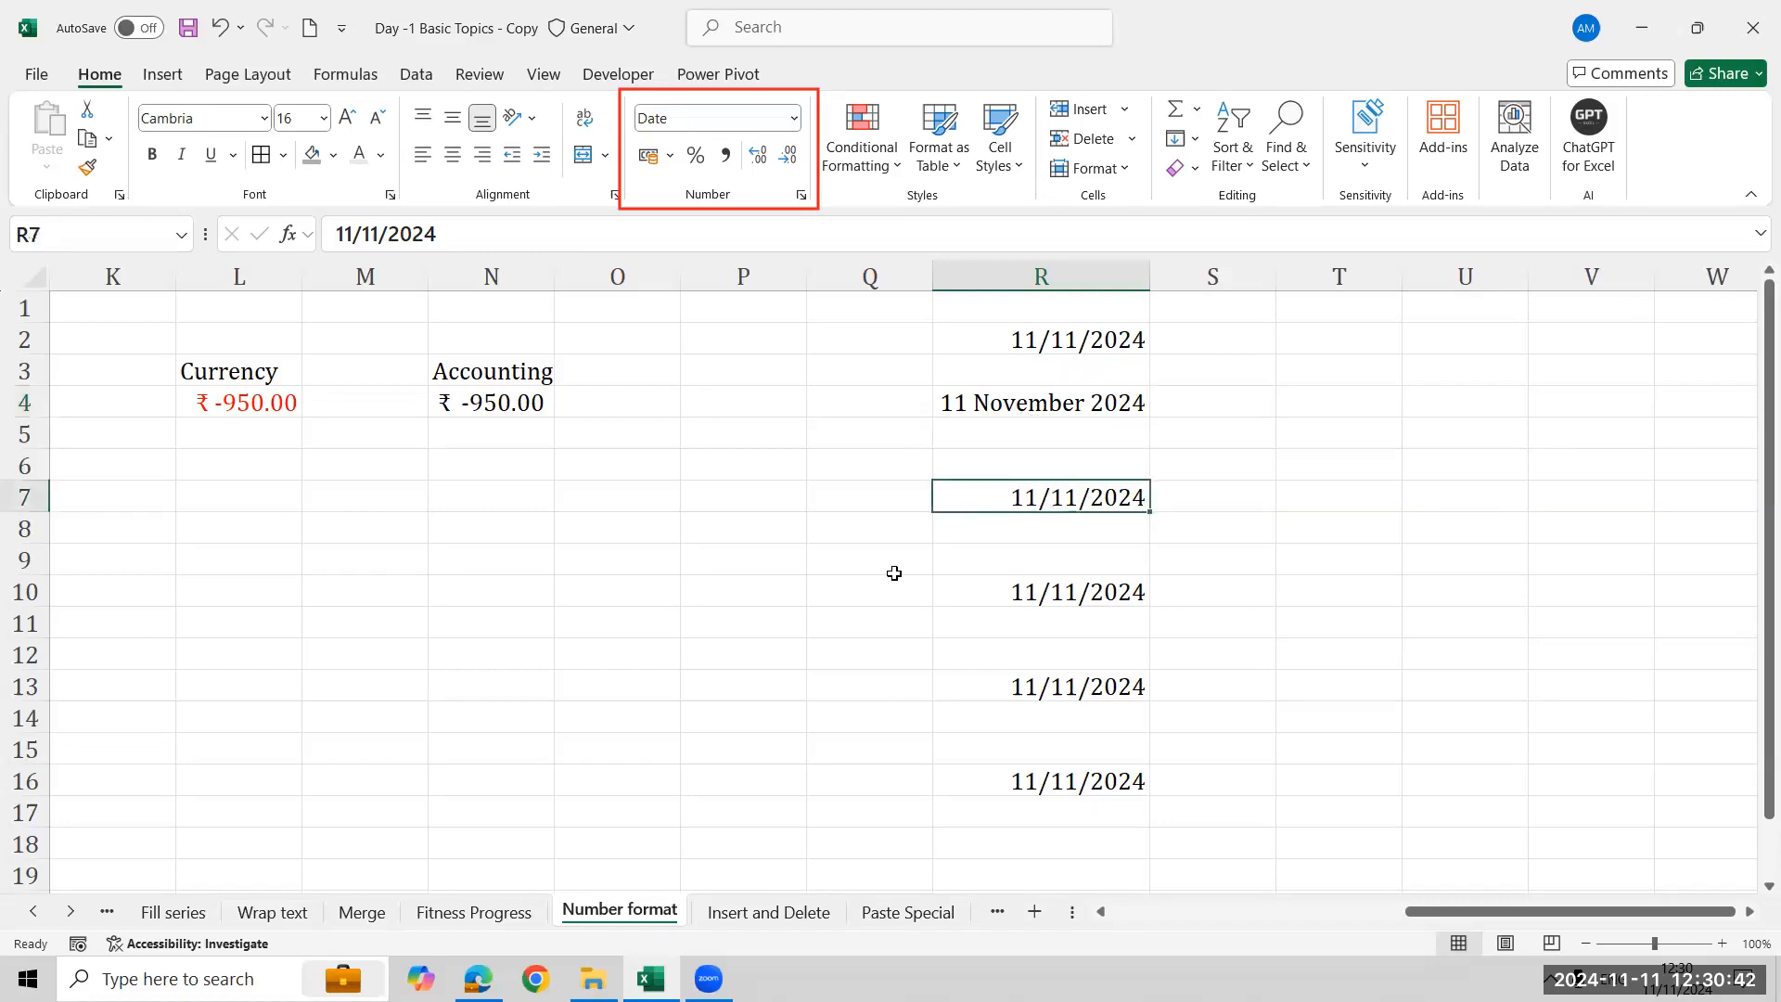
left_click(1091, 168)
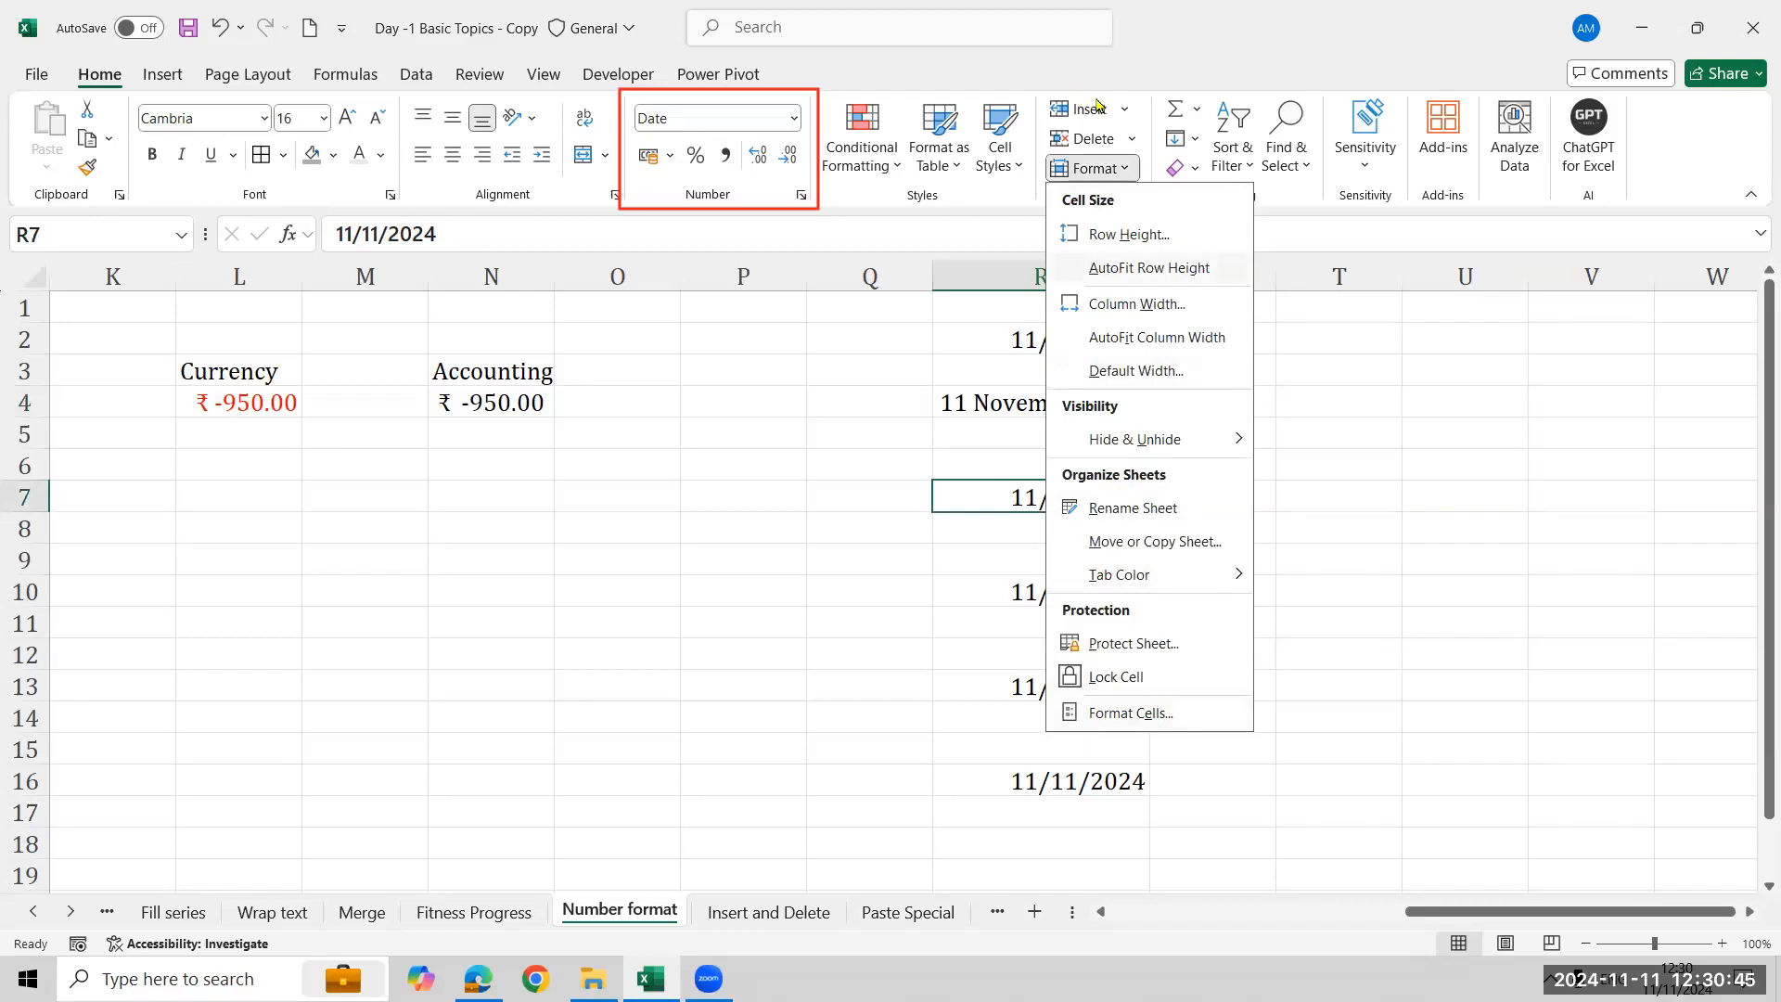
left_click(1130, 713)
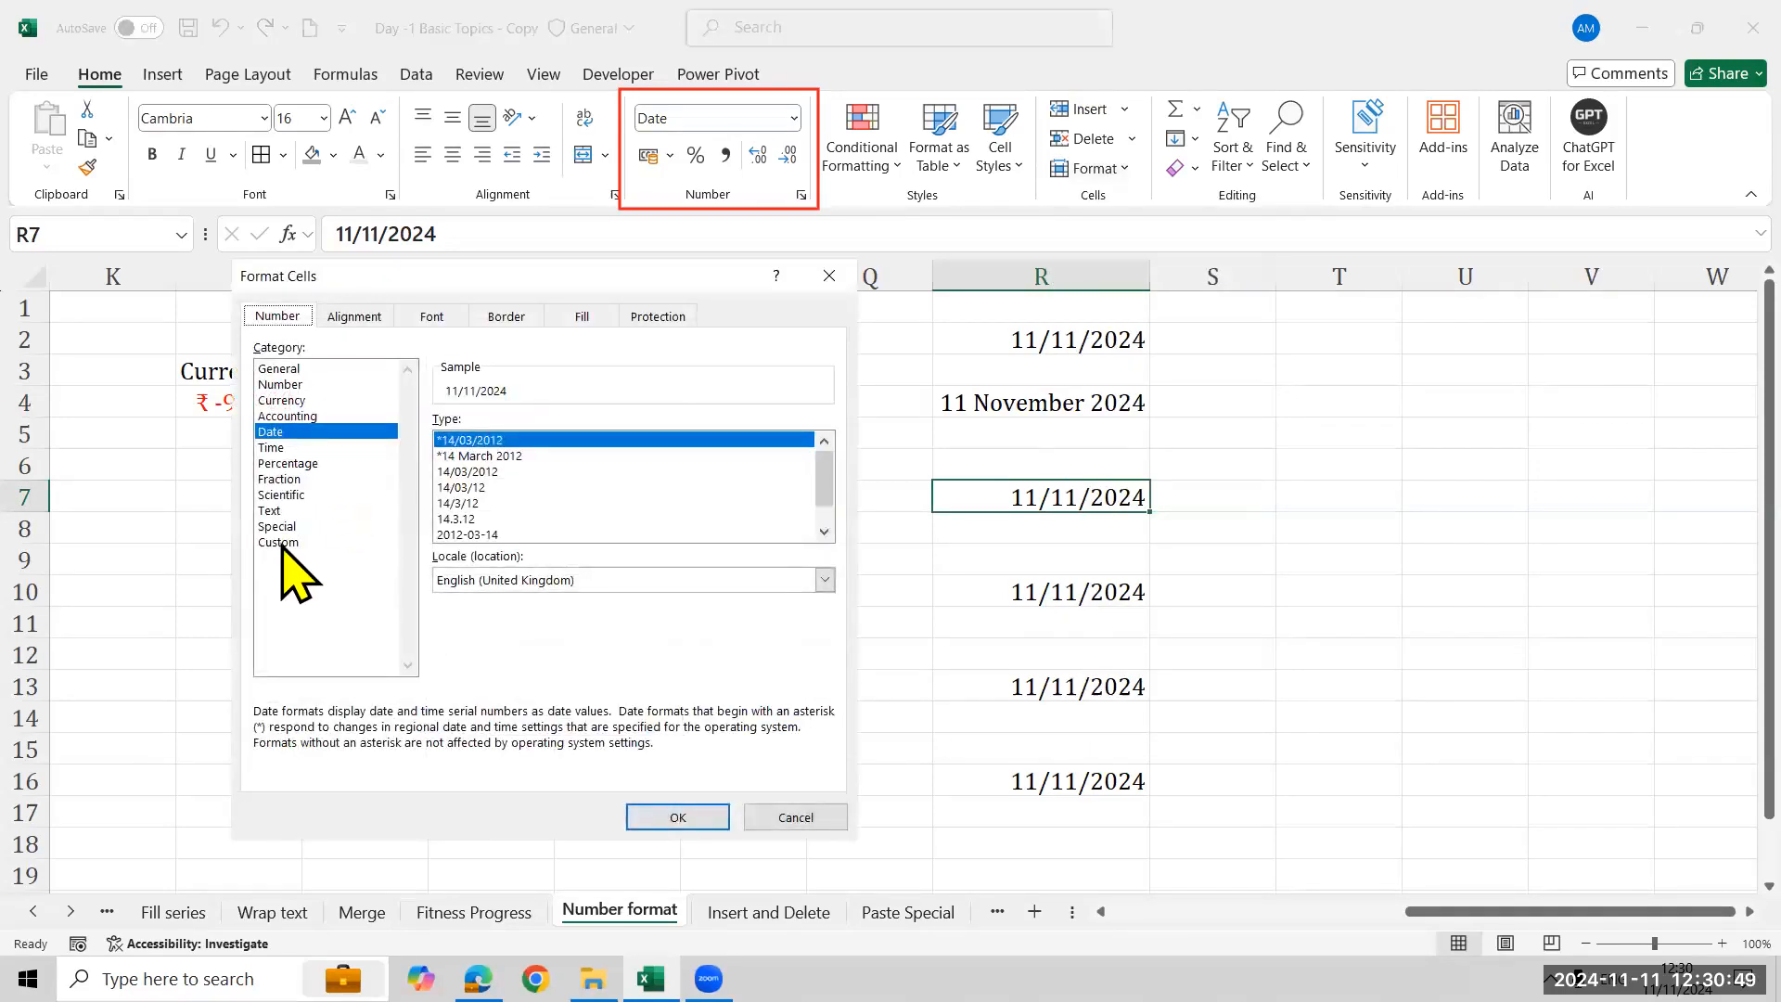
left_click(289, 545)
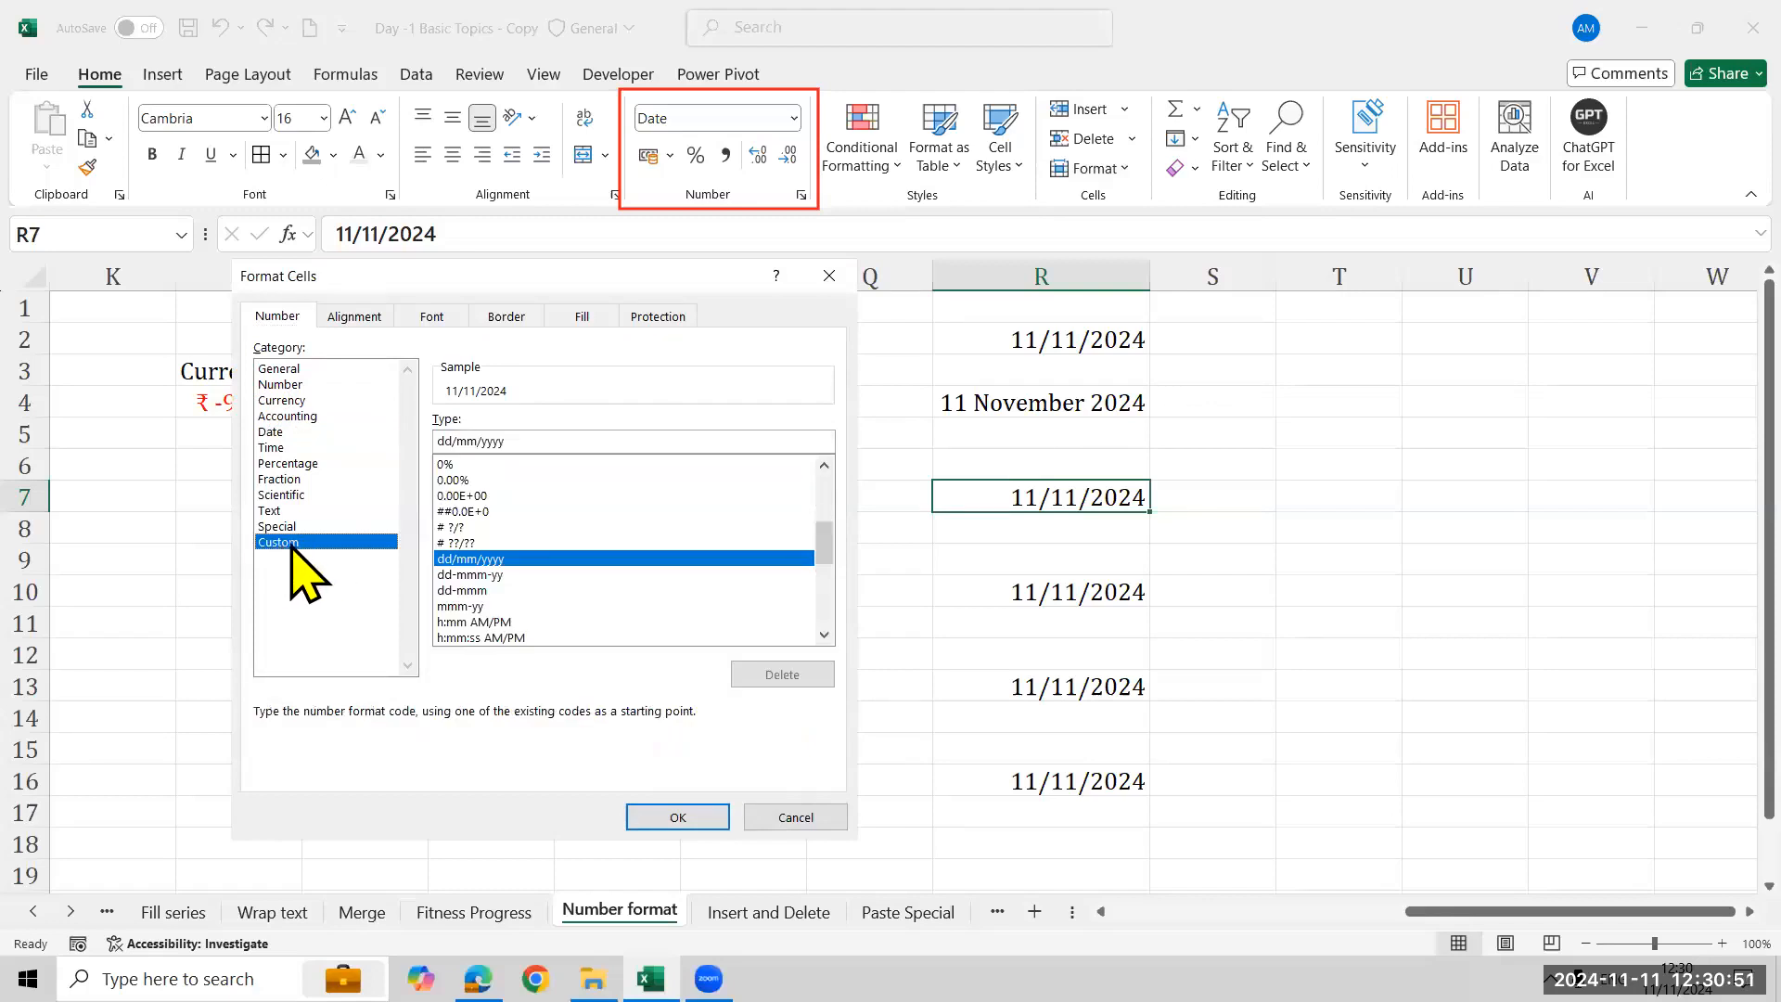
left_click(499, 577)
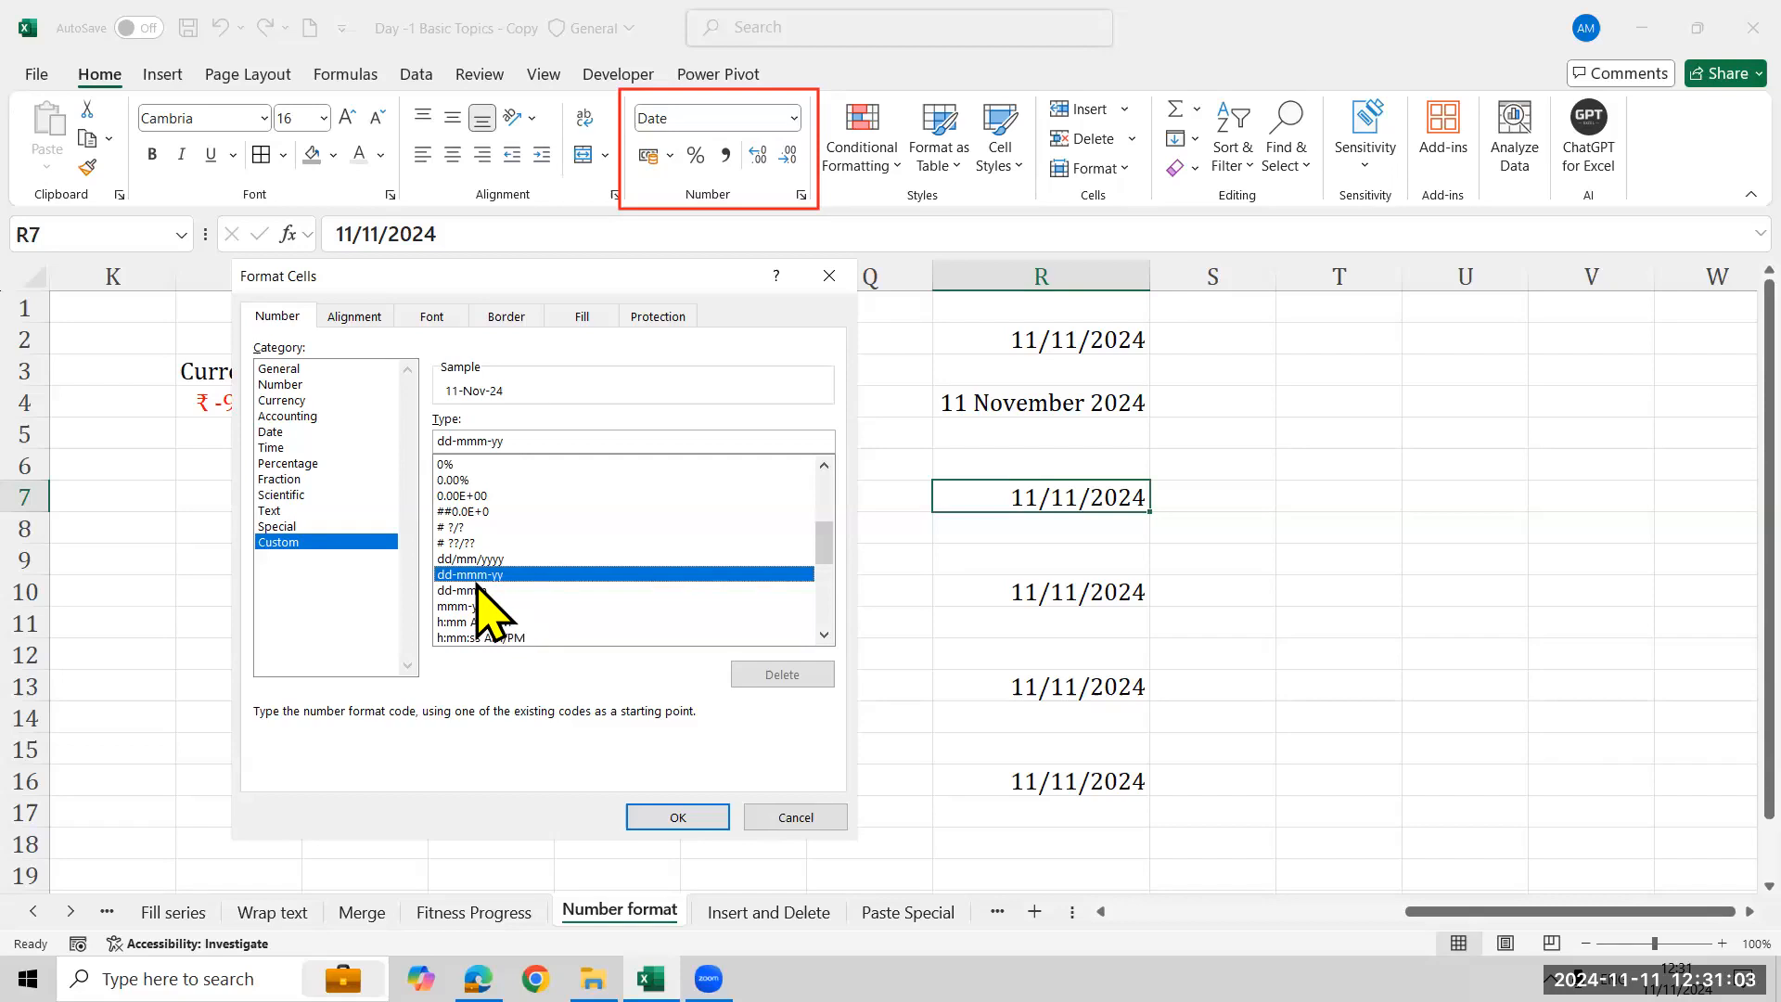
left_click(677, 813)
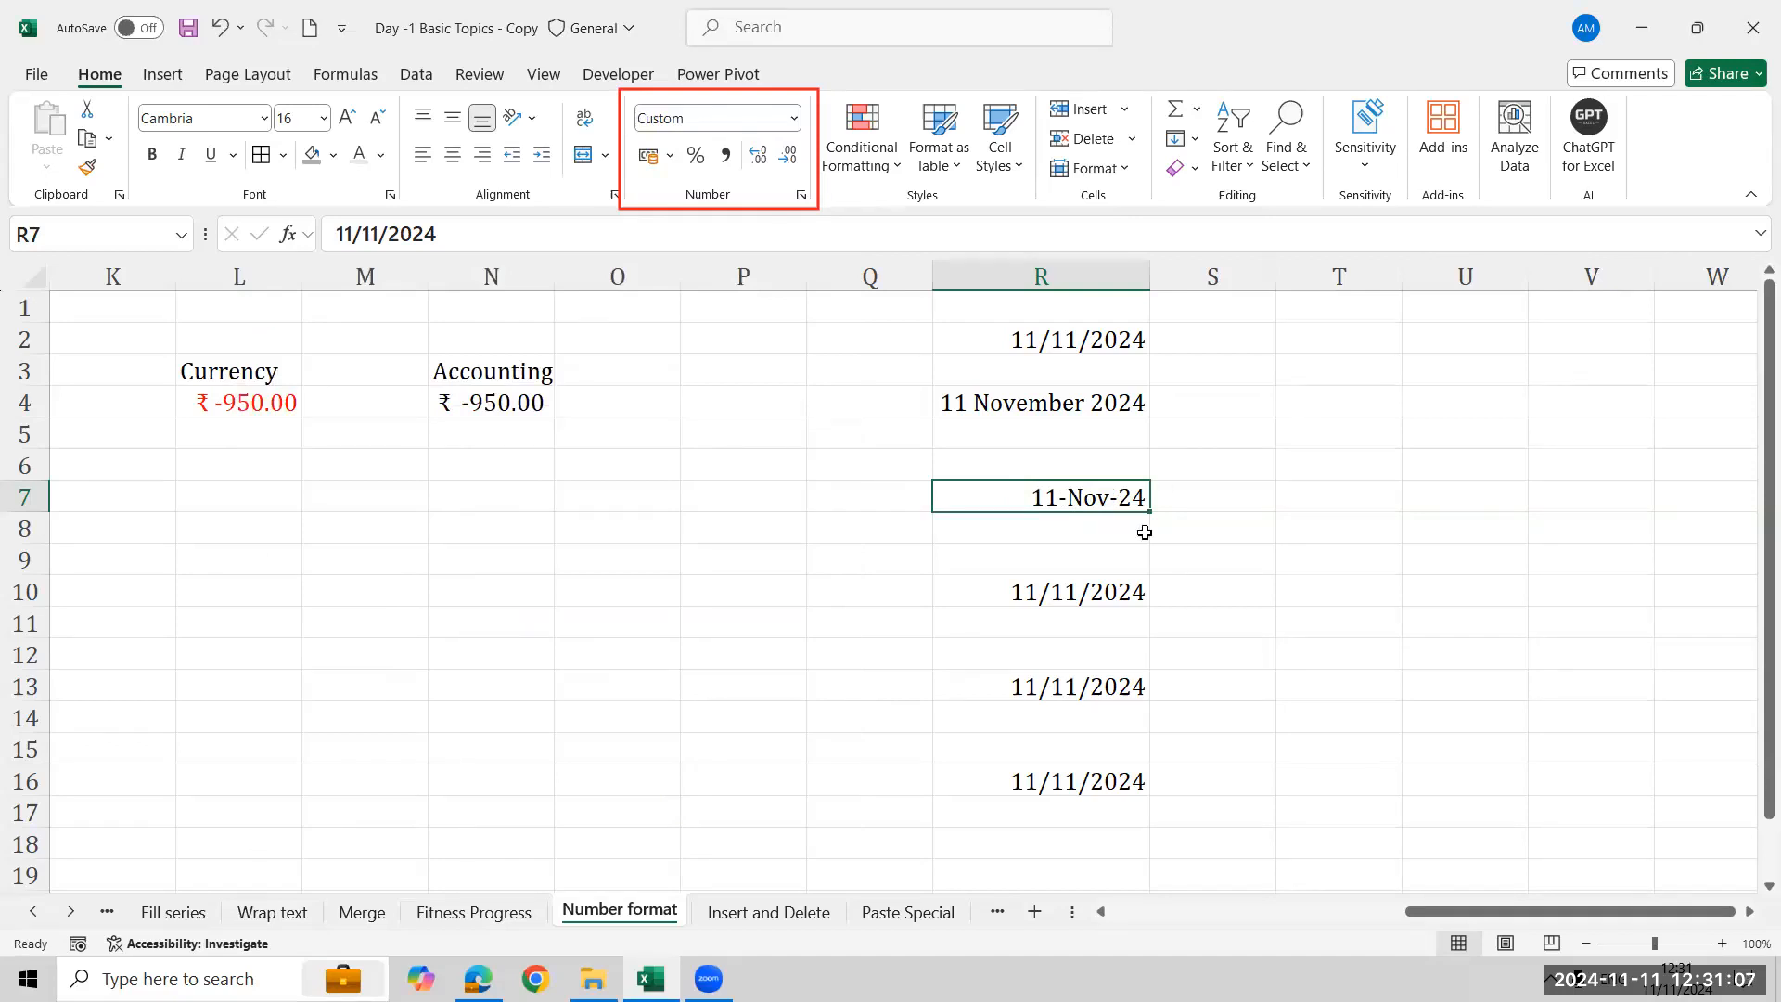
- Format R10 with a typed custom date code DD-MMM-YYYY in Format Cells
left_click(1081, 590)
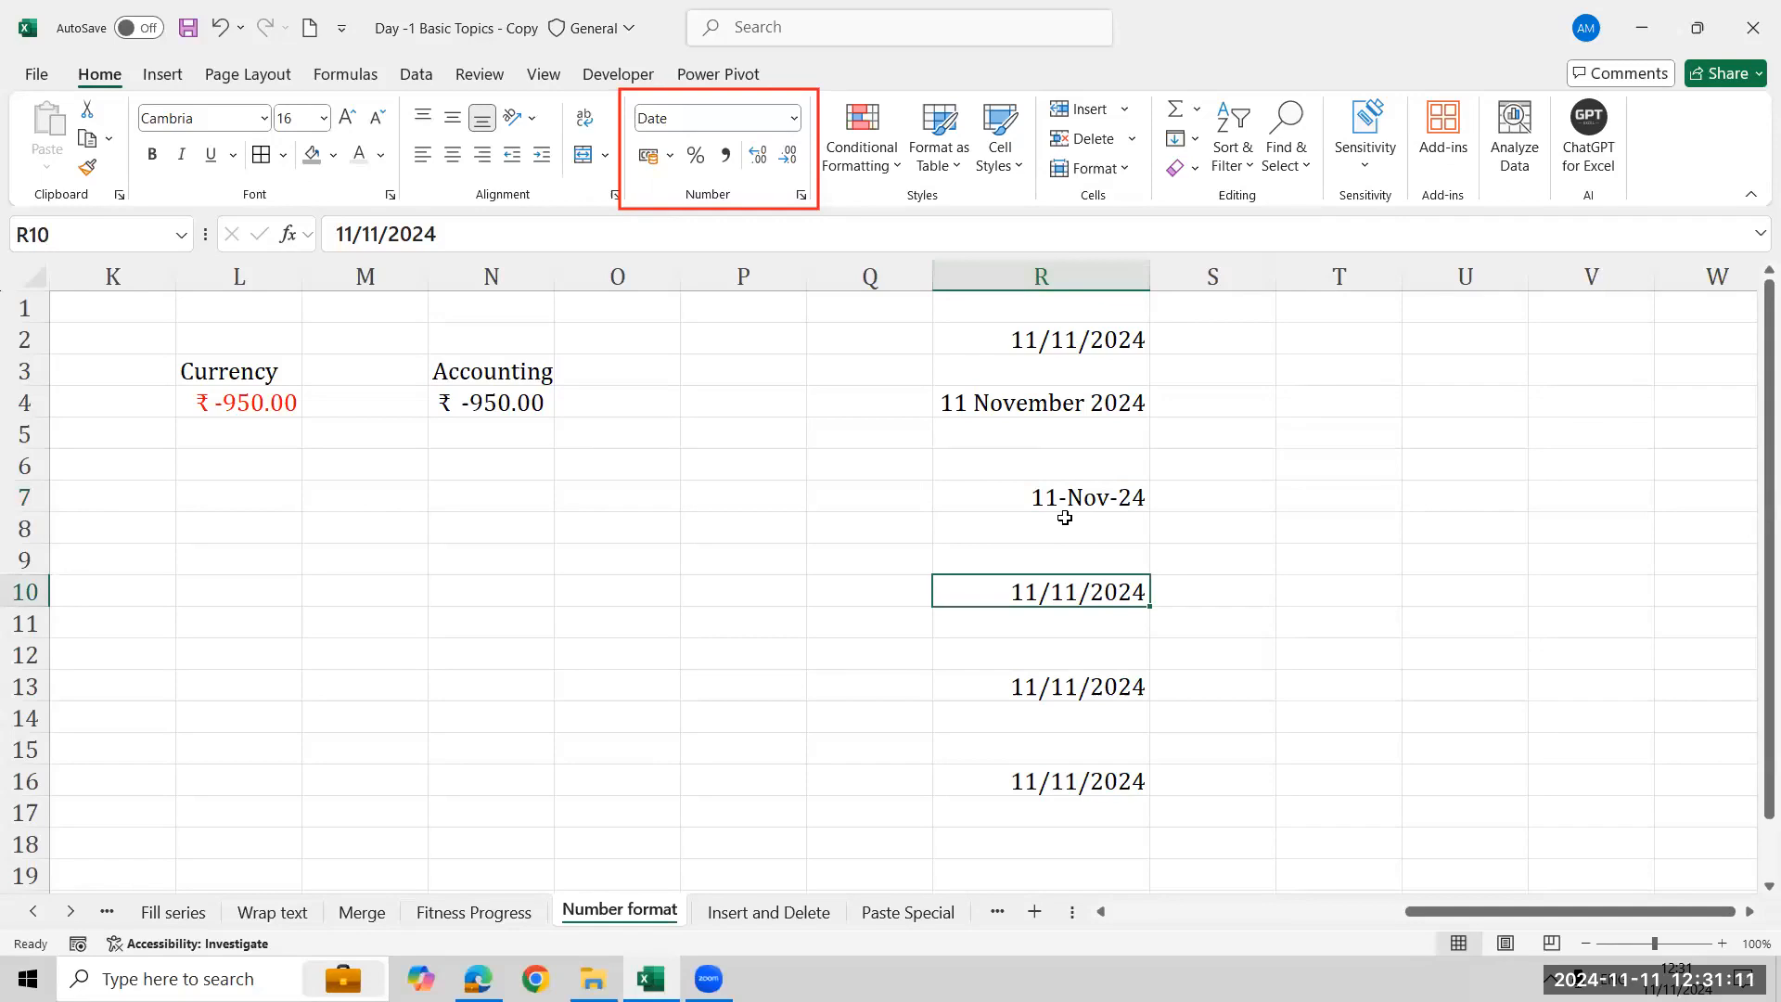
left_click(1092, 167)
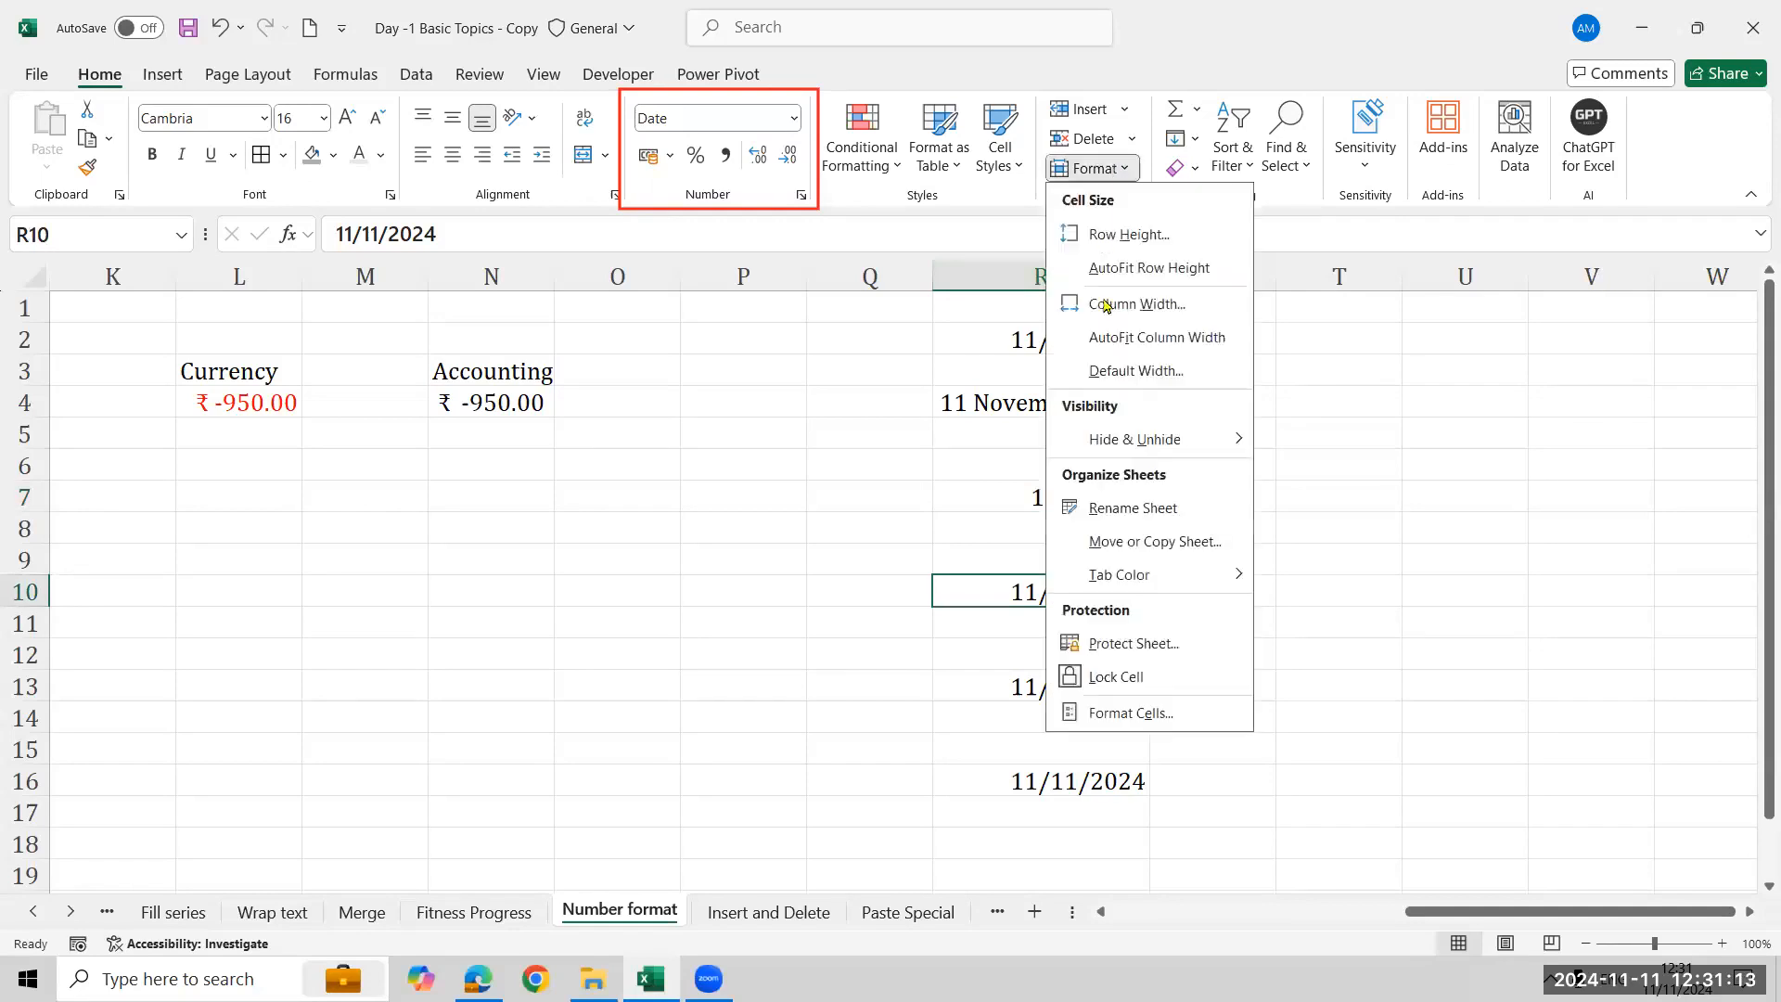
left_click(1151, 722)
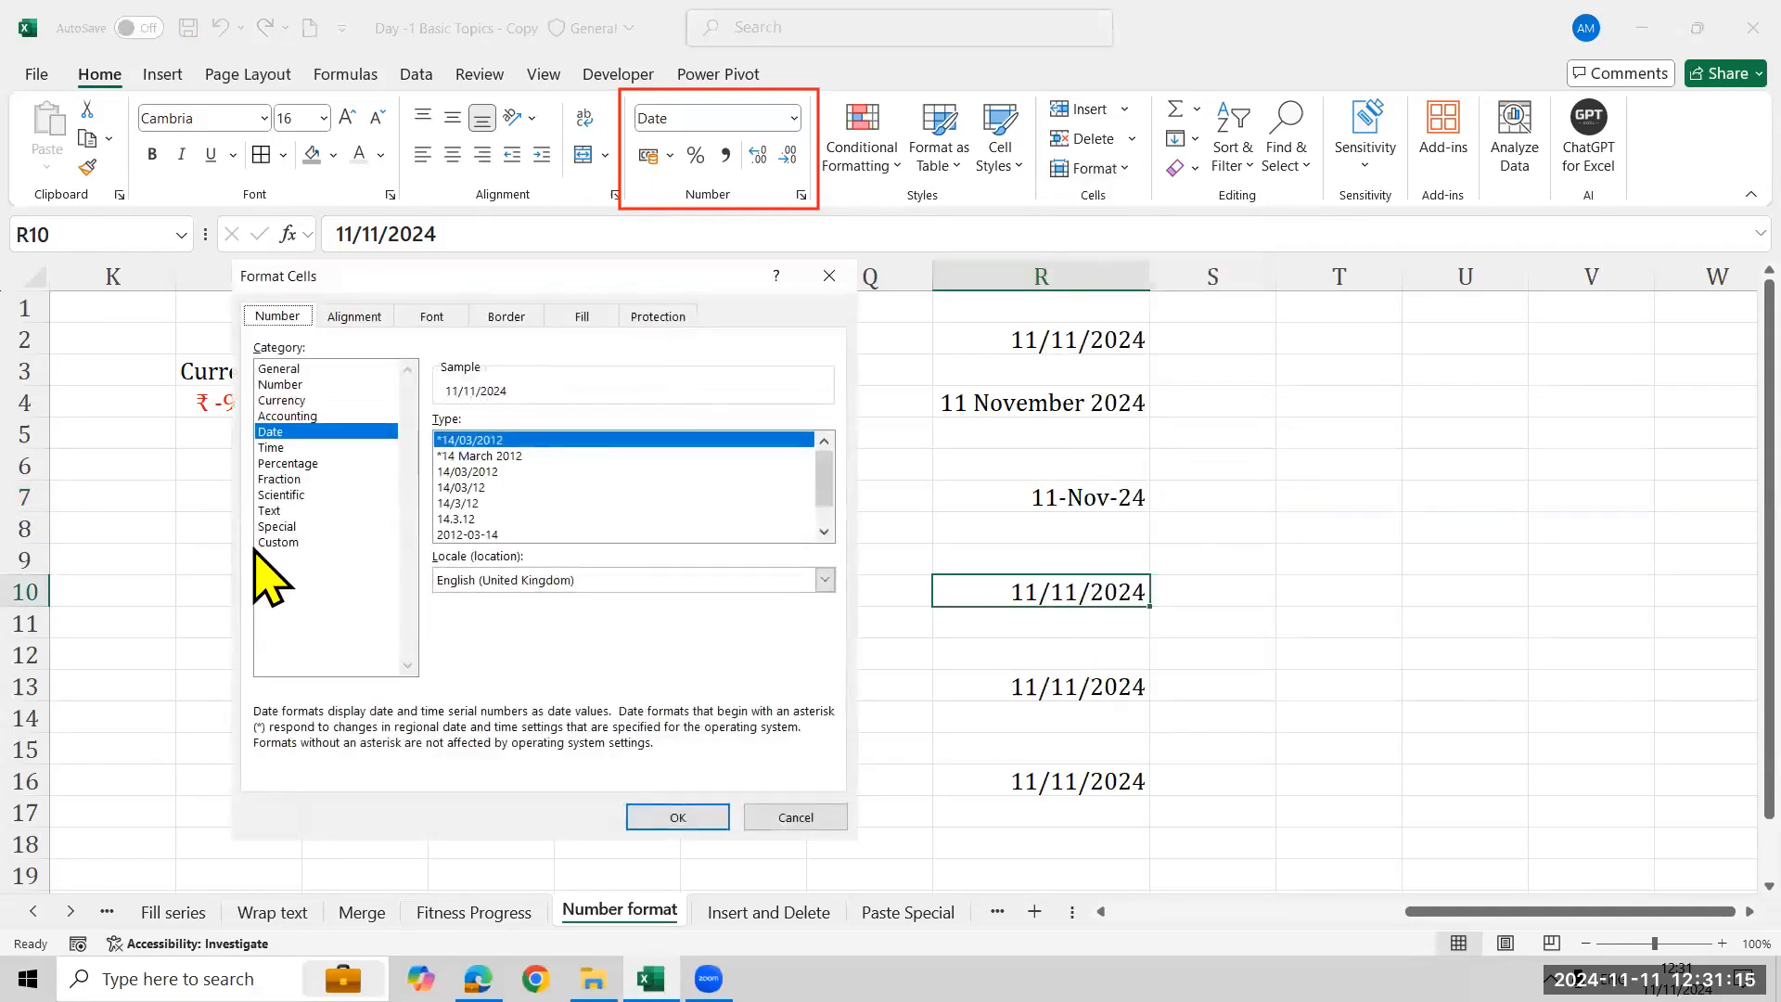
left_click(278, 542)
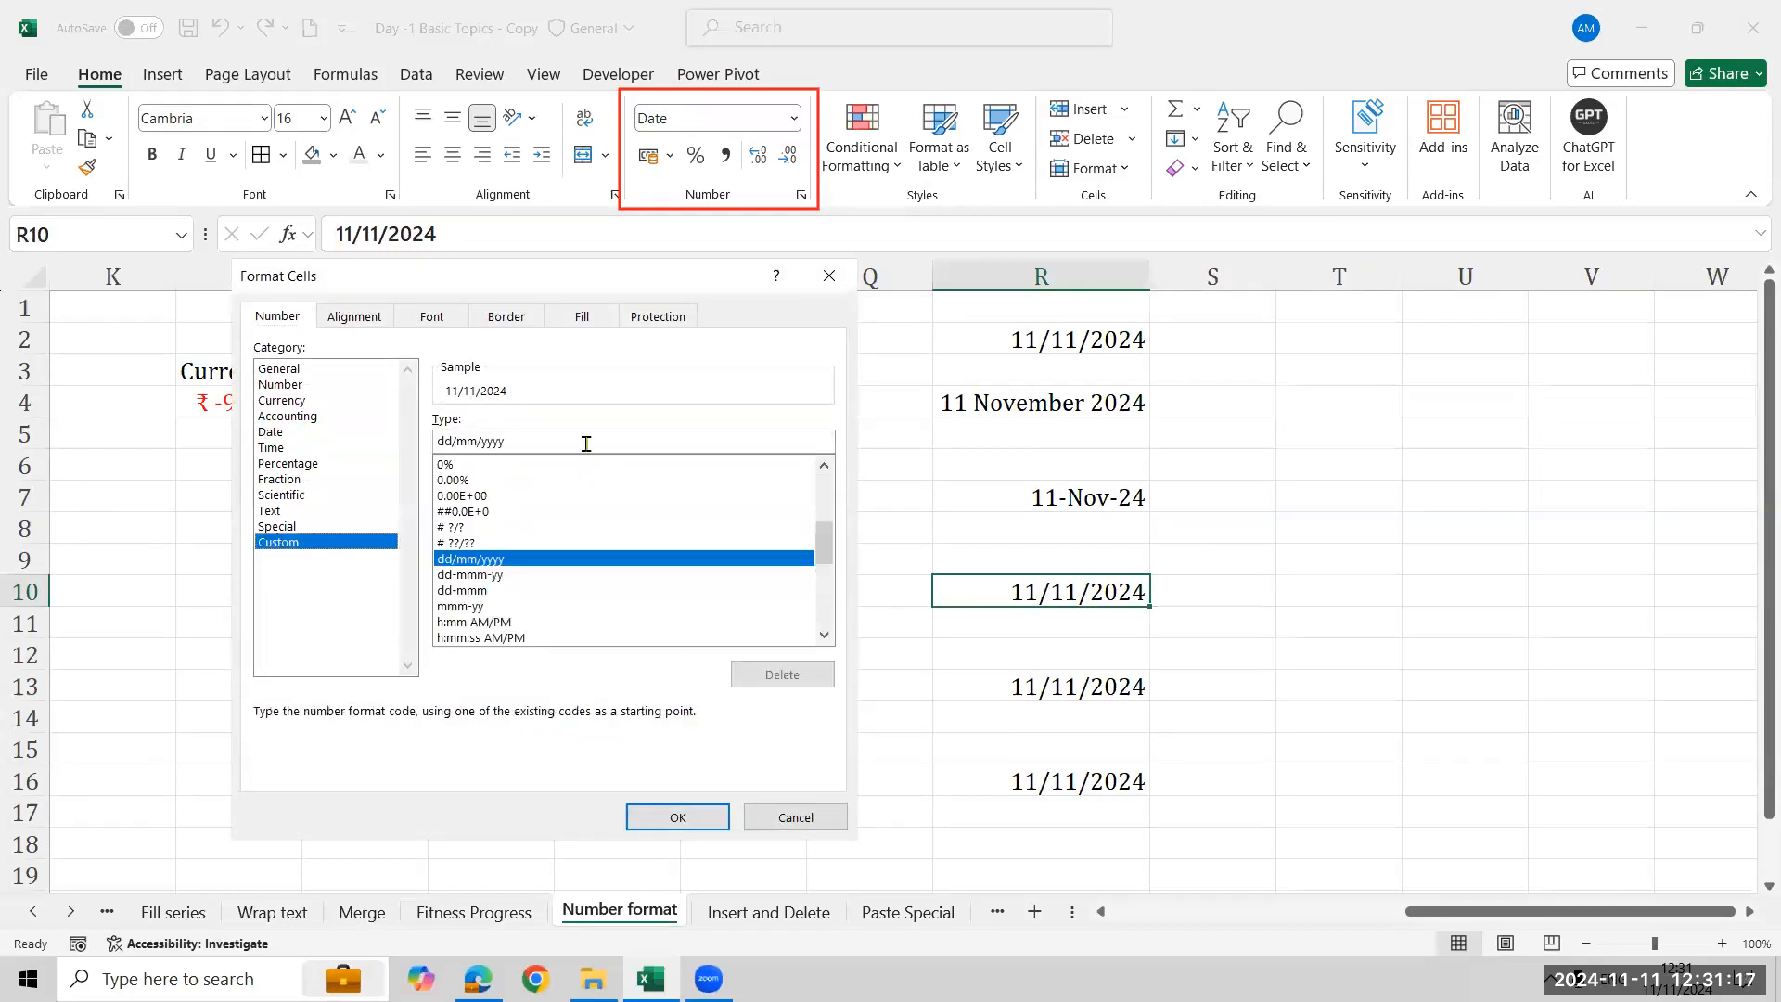
double_click(457, 431)
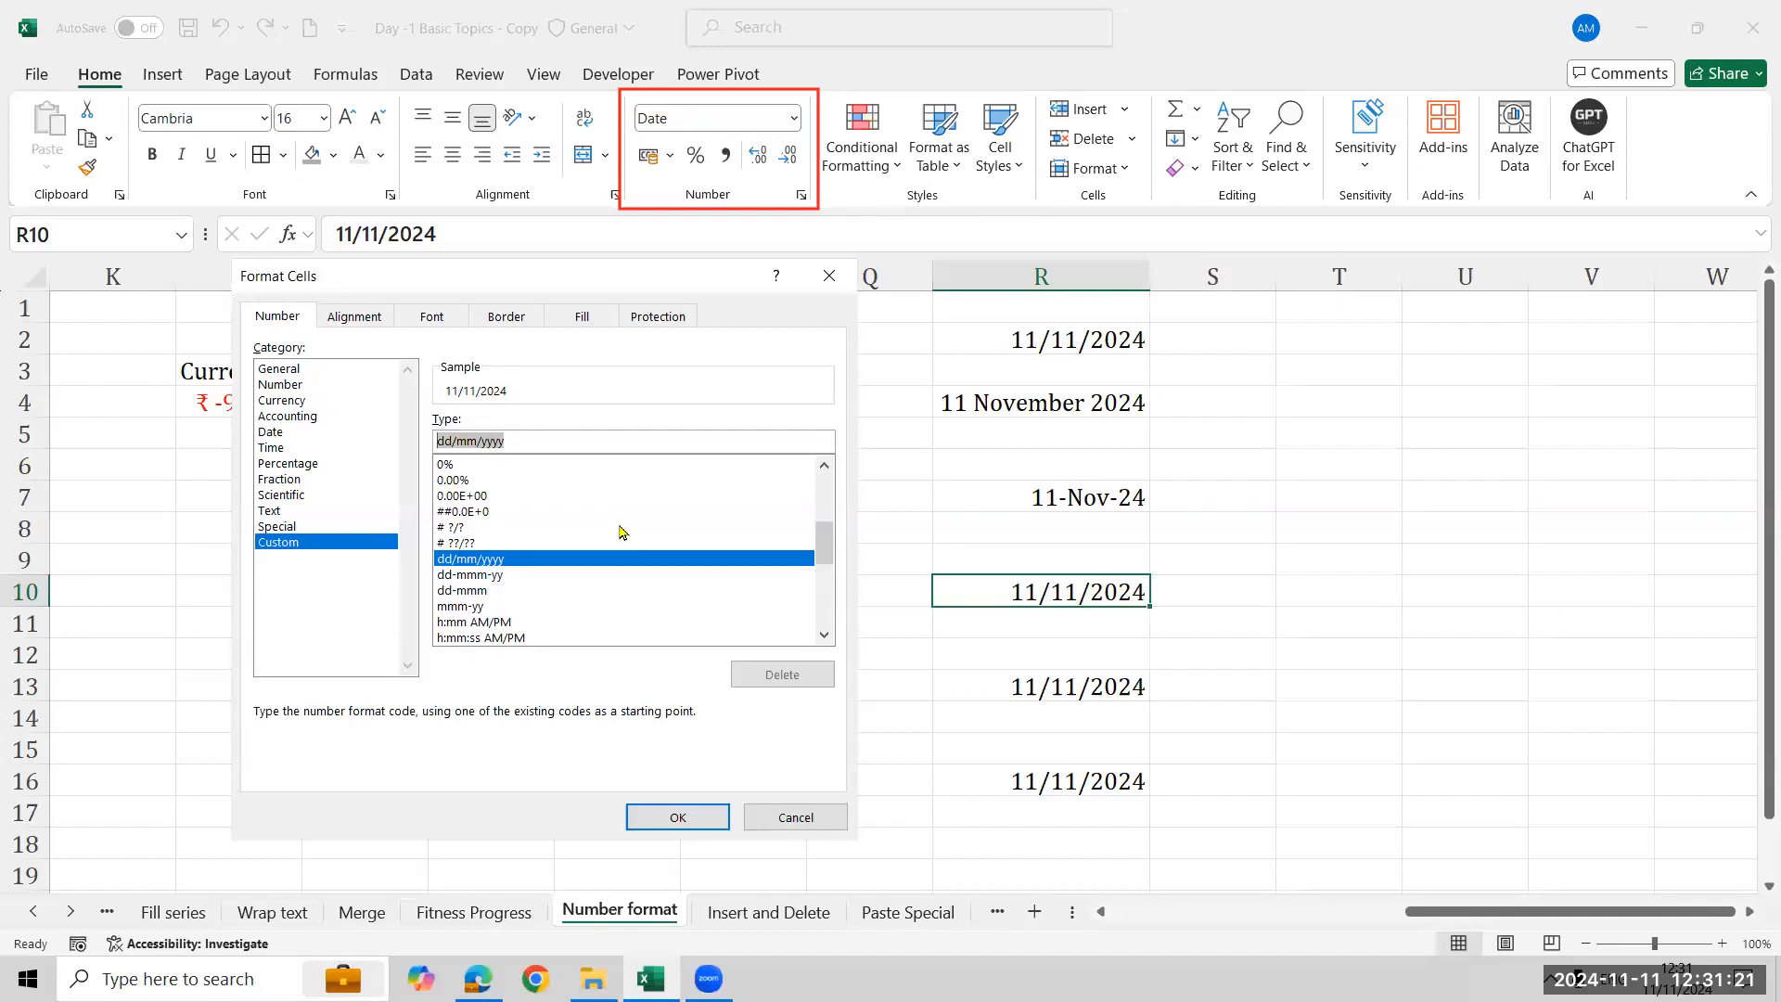
key("BackSpace")
type("DD")
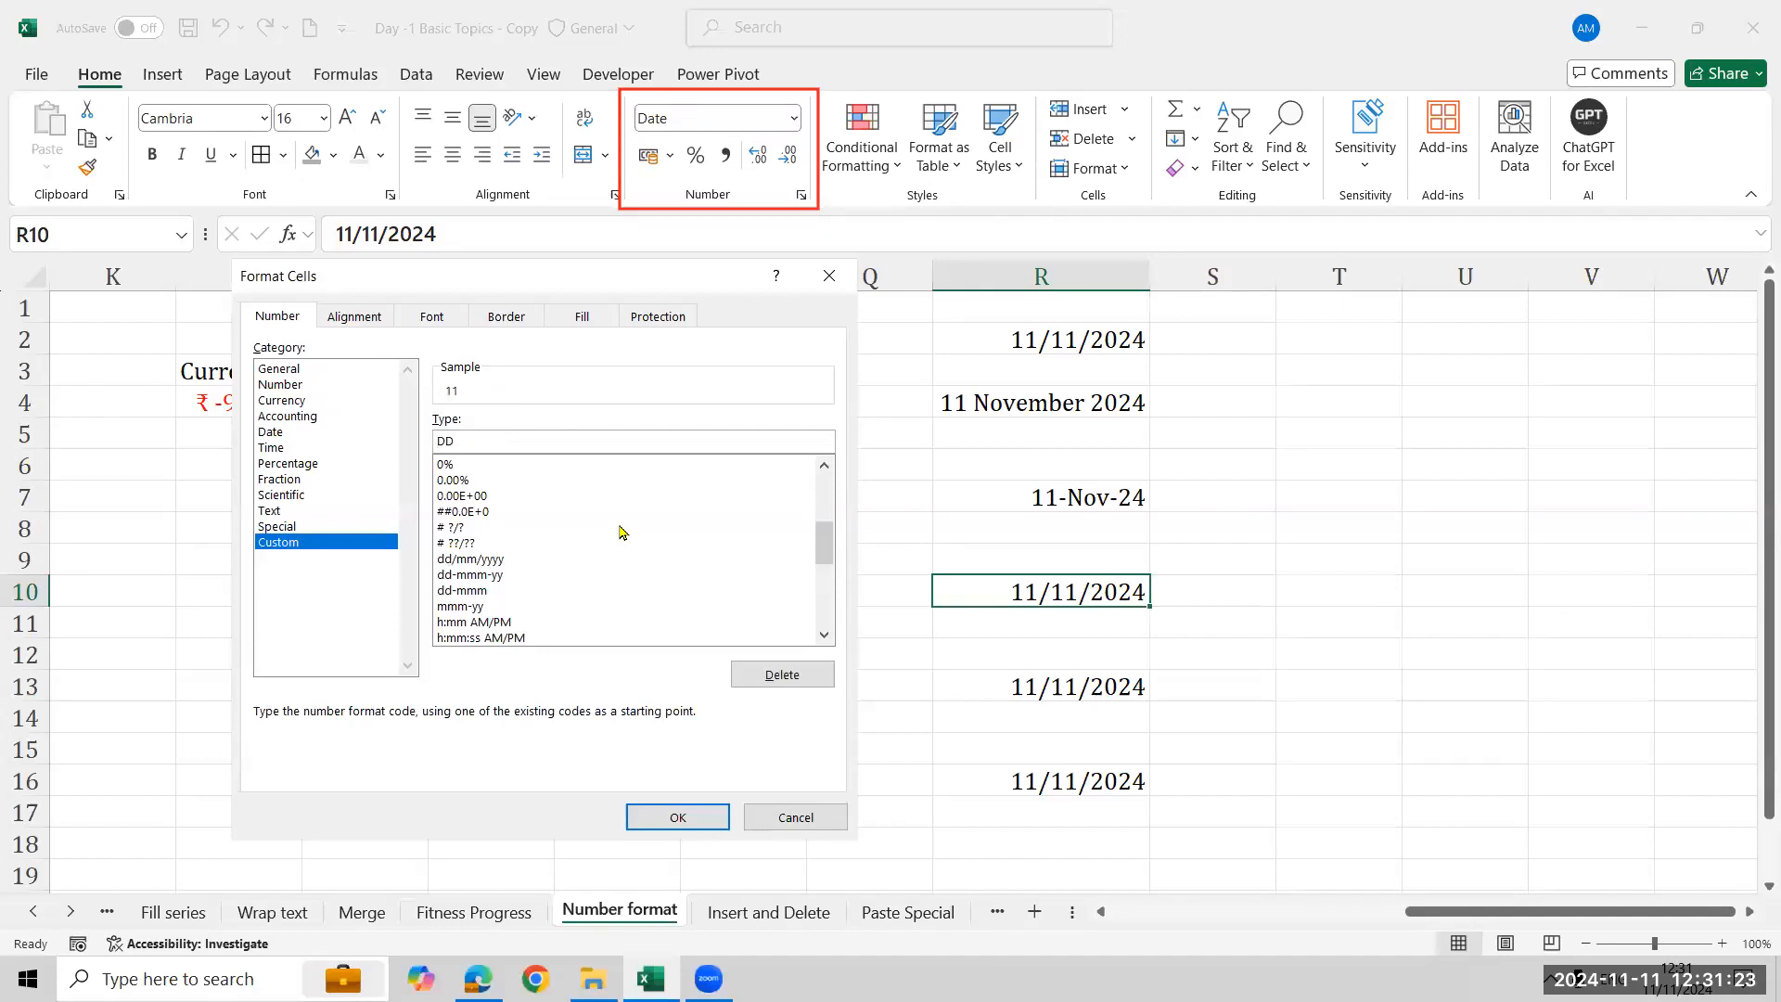
type("-MMM-YYYY")
left_click(677, 817)
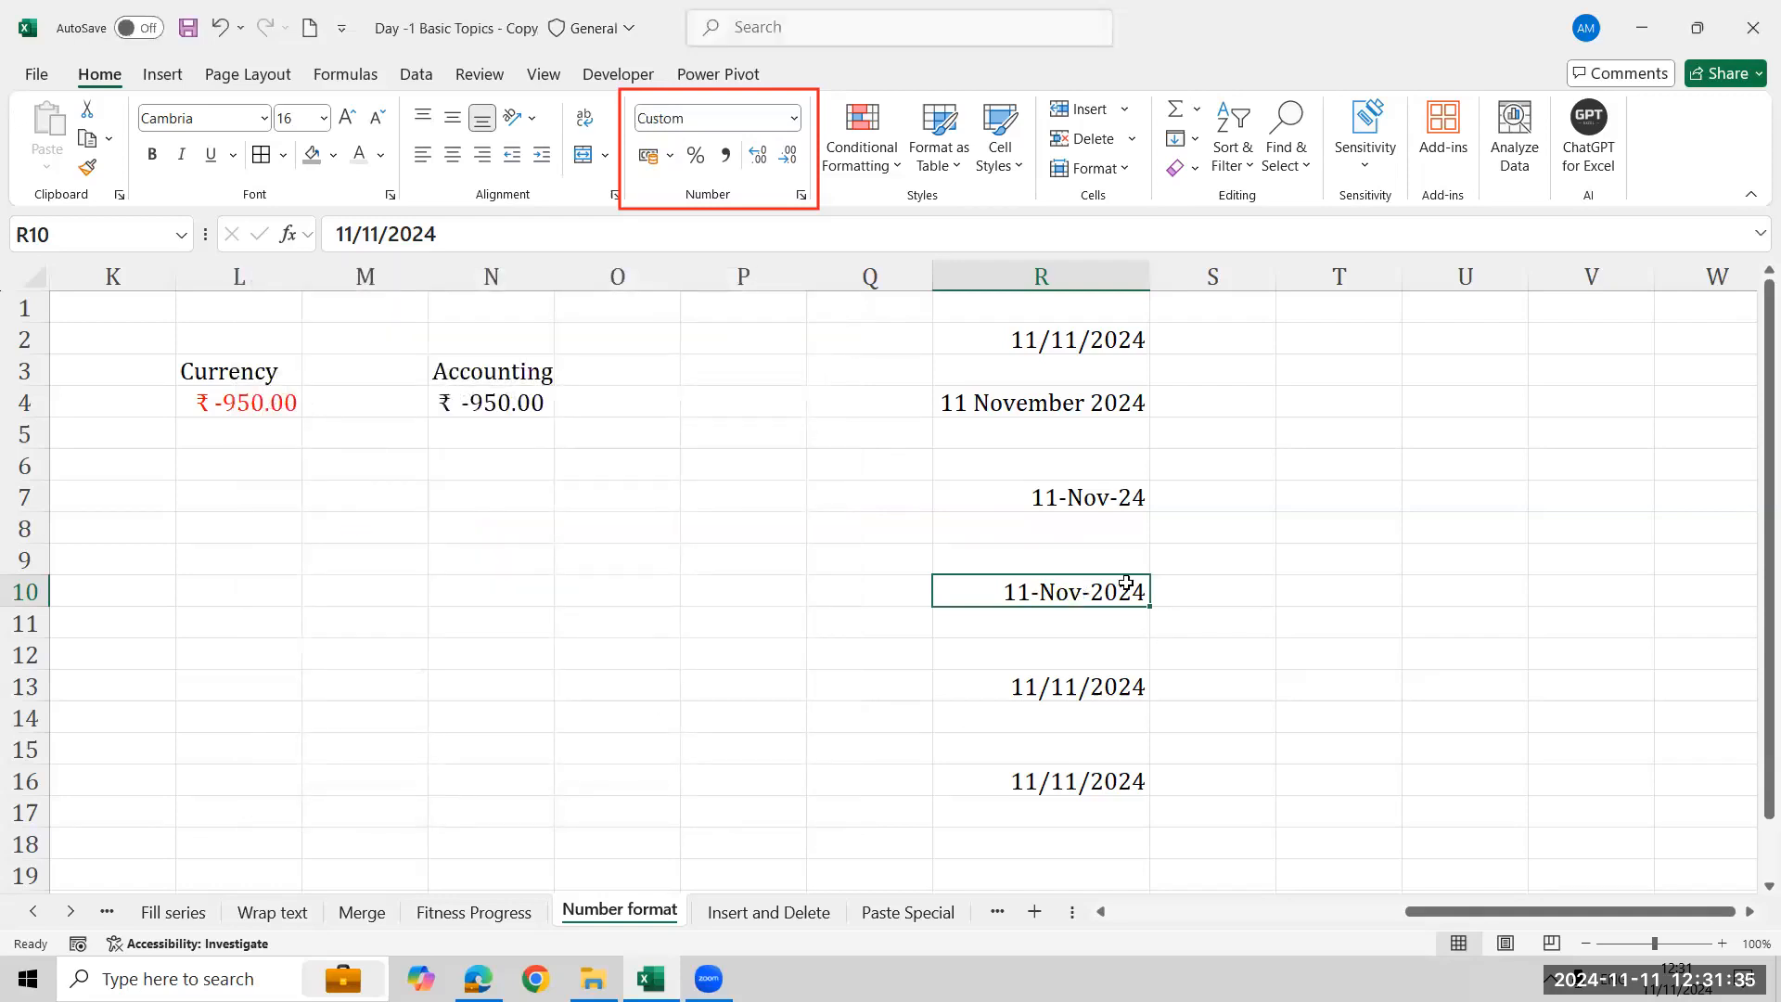
key("Up")
key("Up")
key("Up")
key("Down")
key("Down")
key("Down")
- Format R13 with a typed custom code MMM-YY in Format Cells
left_click(1019, 683)
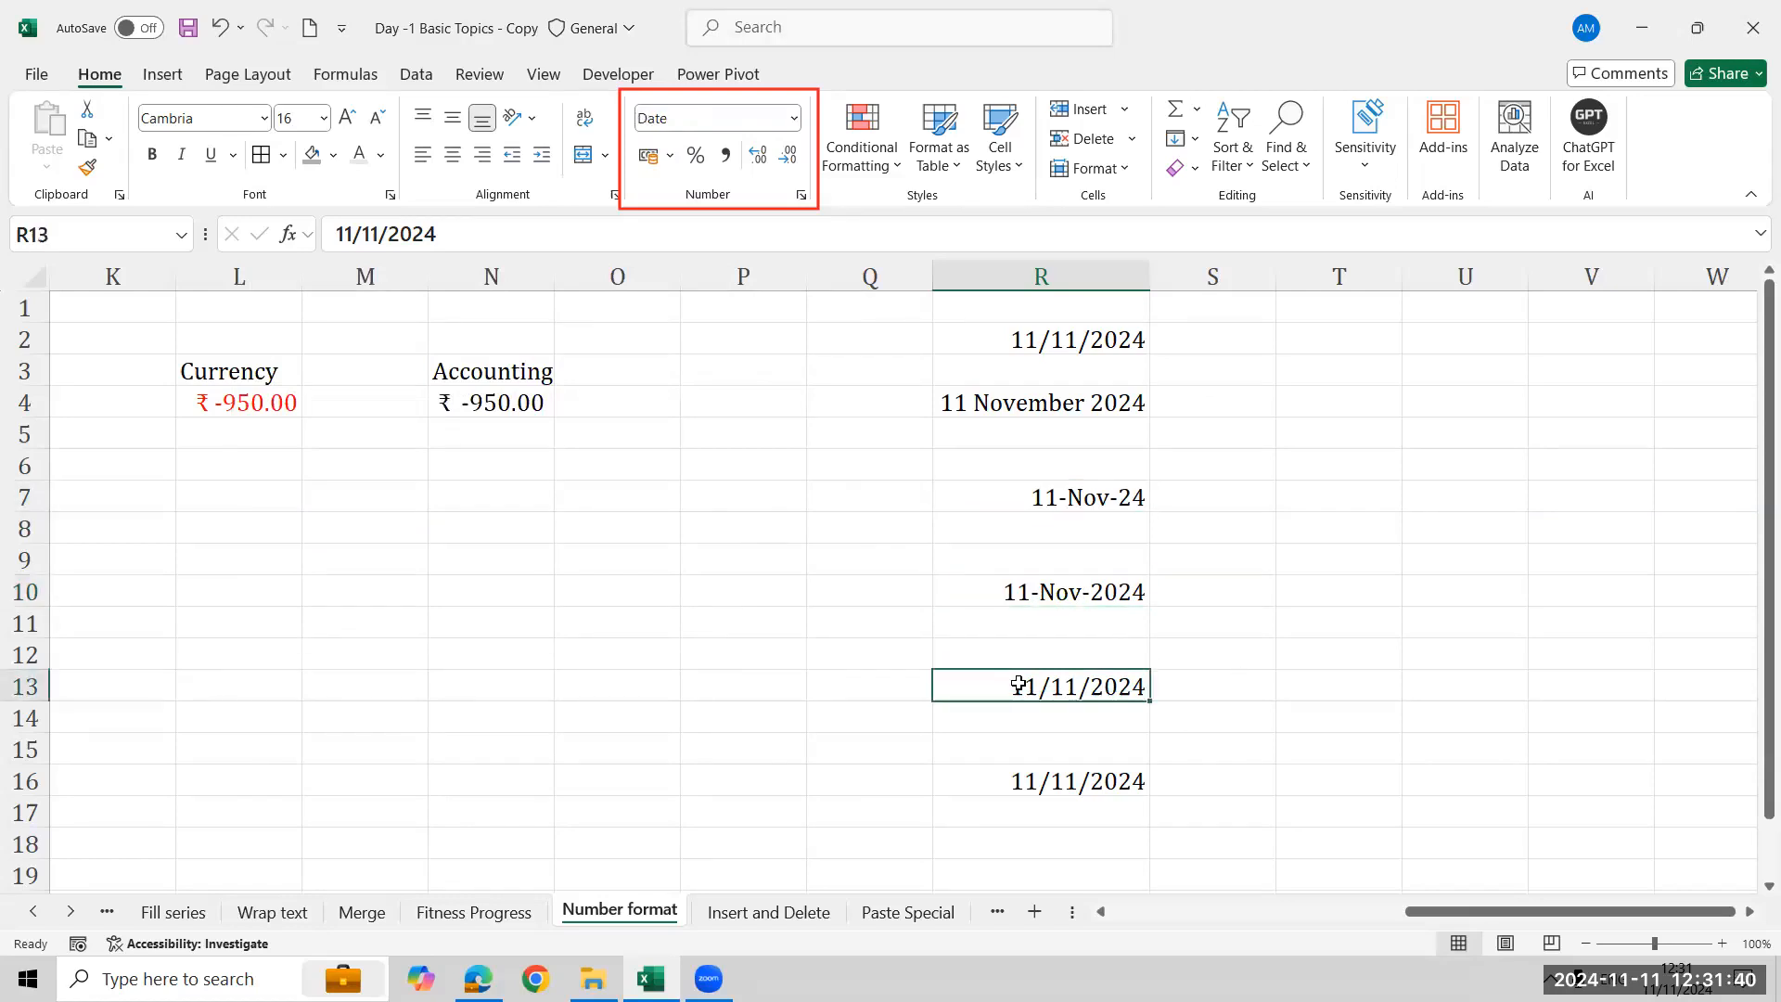
left_click(1120, 167)
left_click(1174, 712)
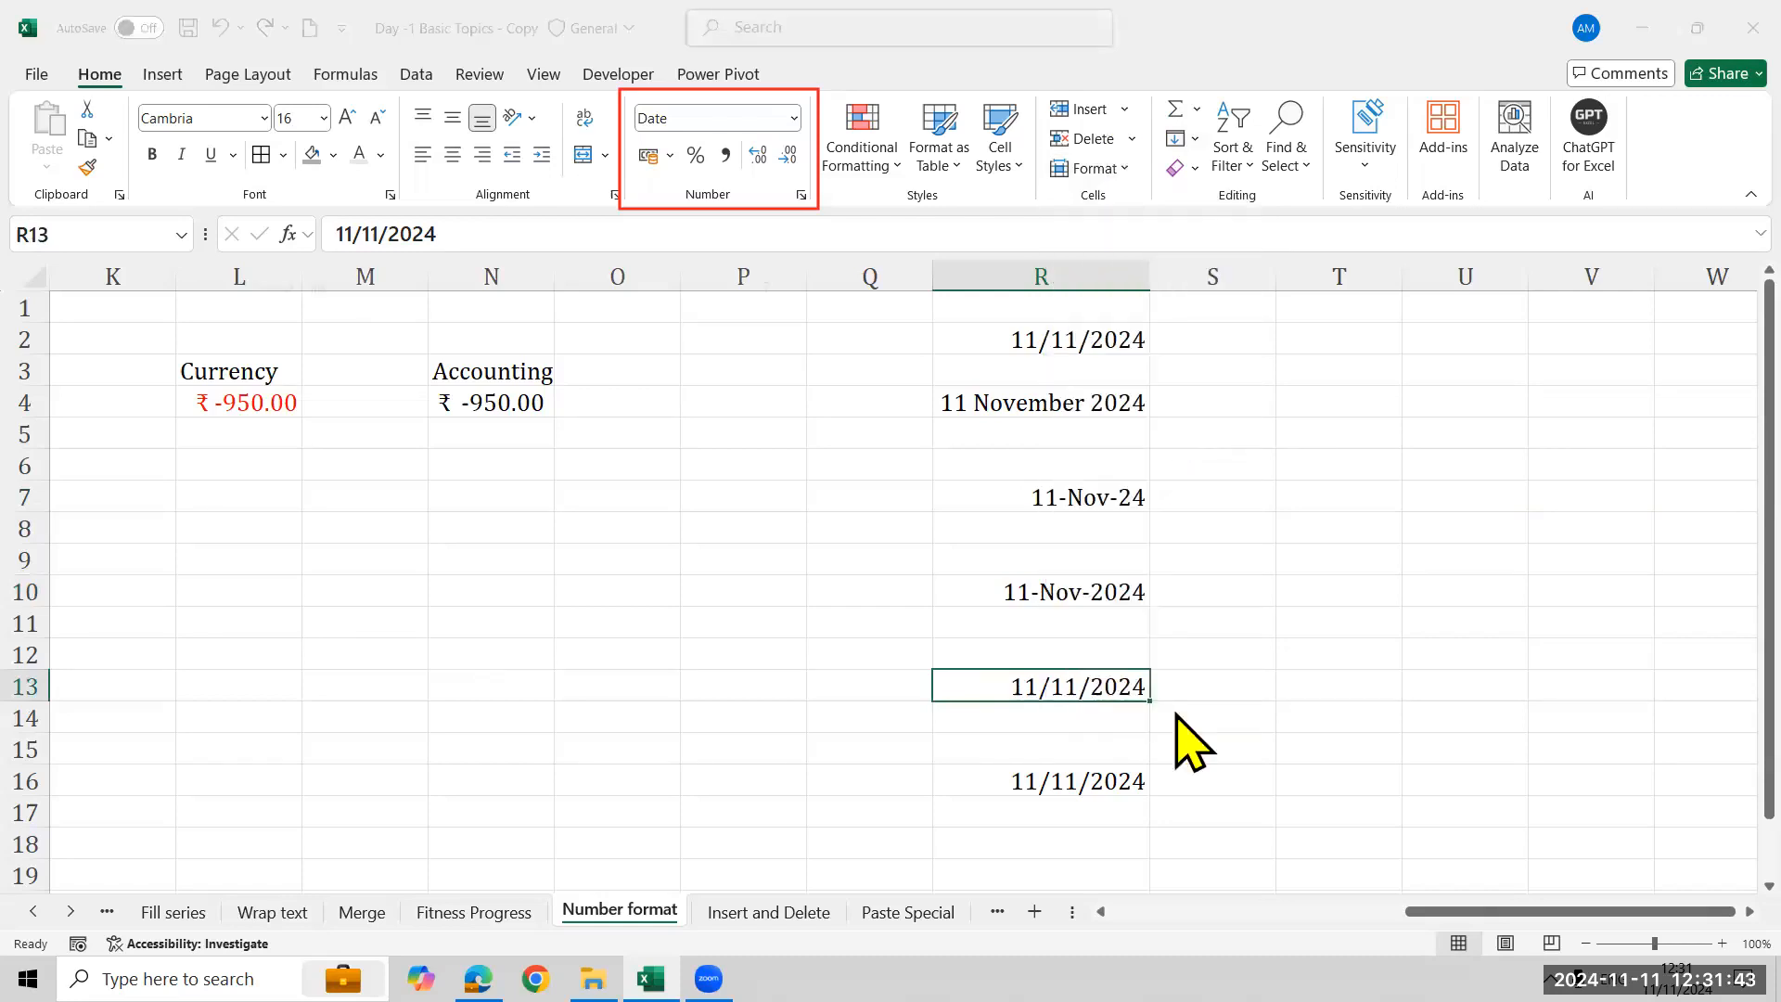
left_click(290, 545)
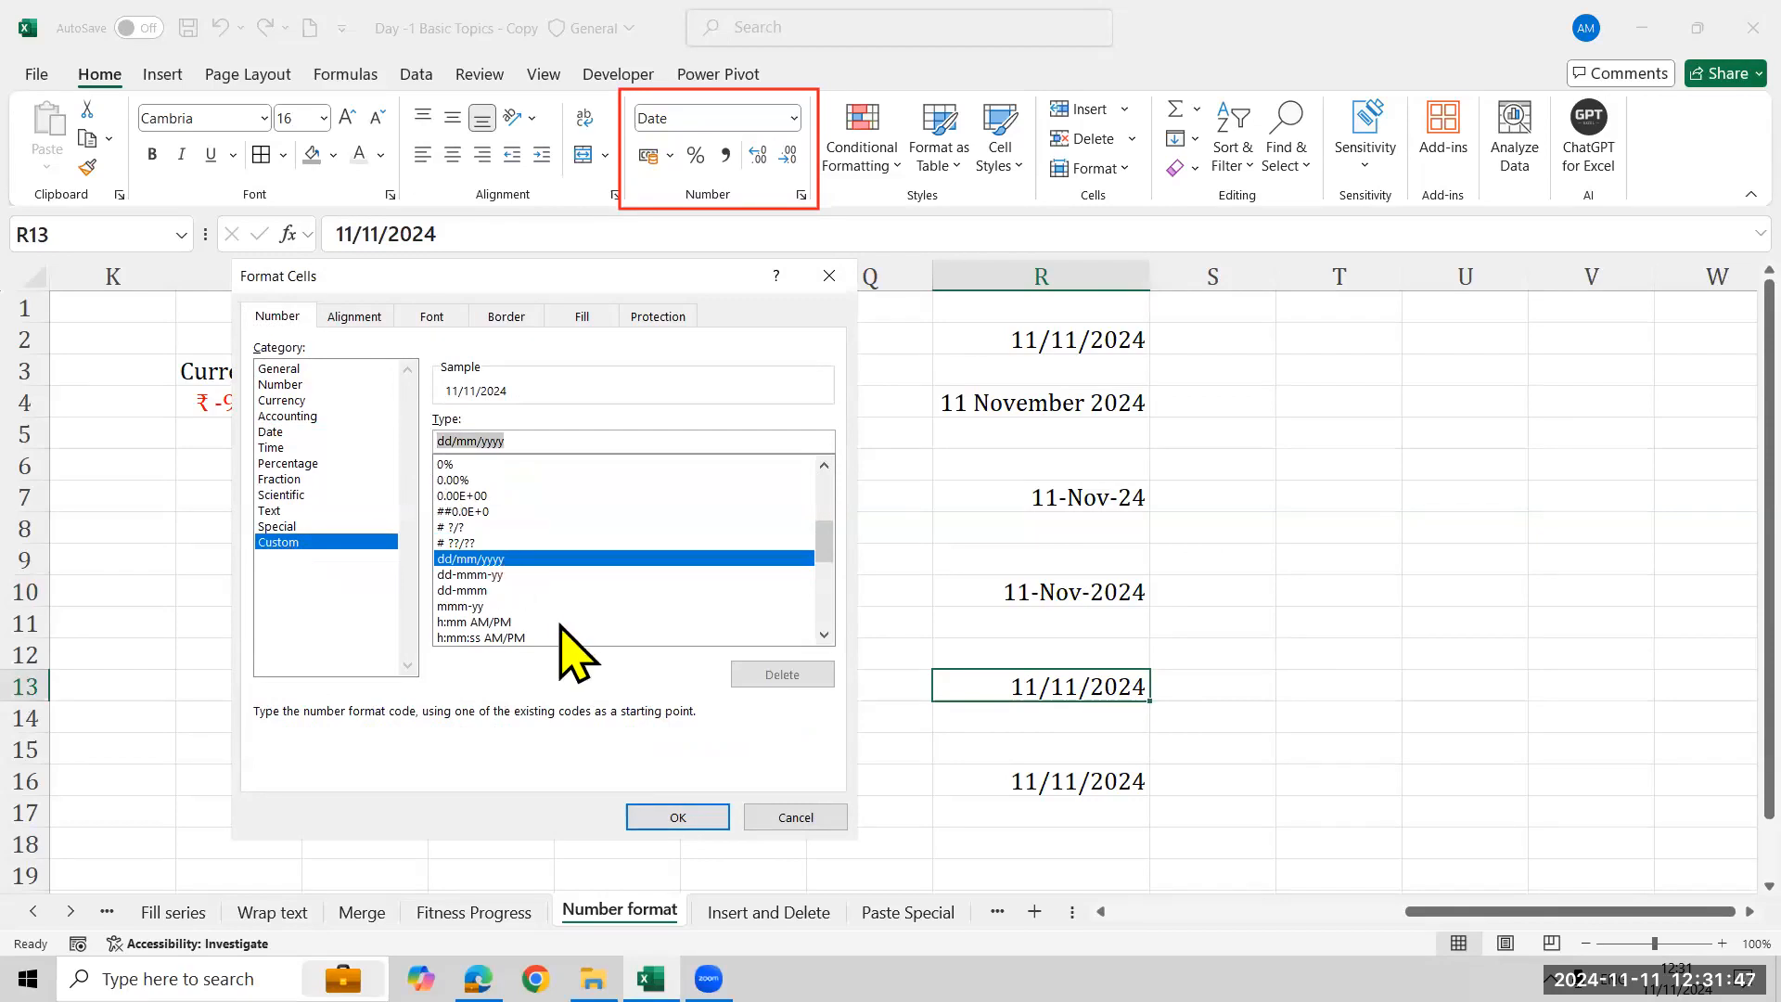
type("MM")
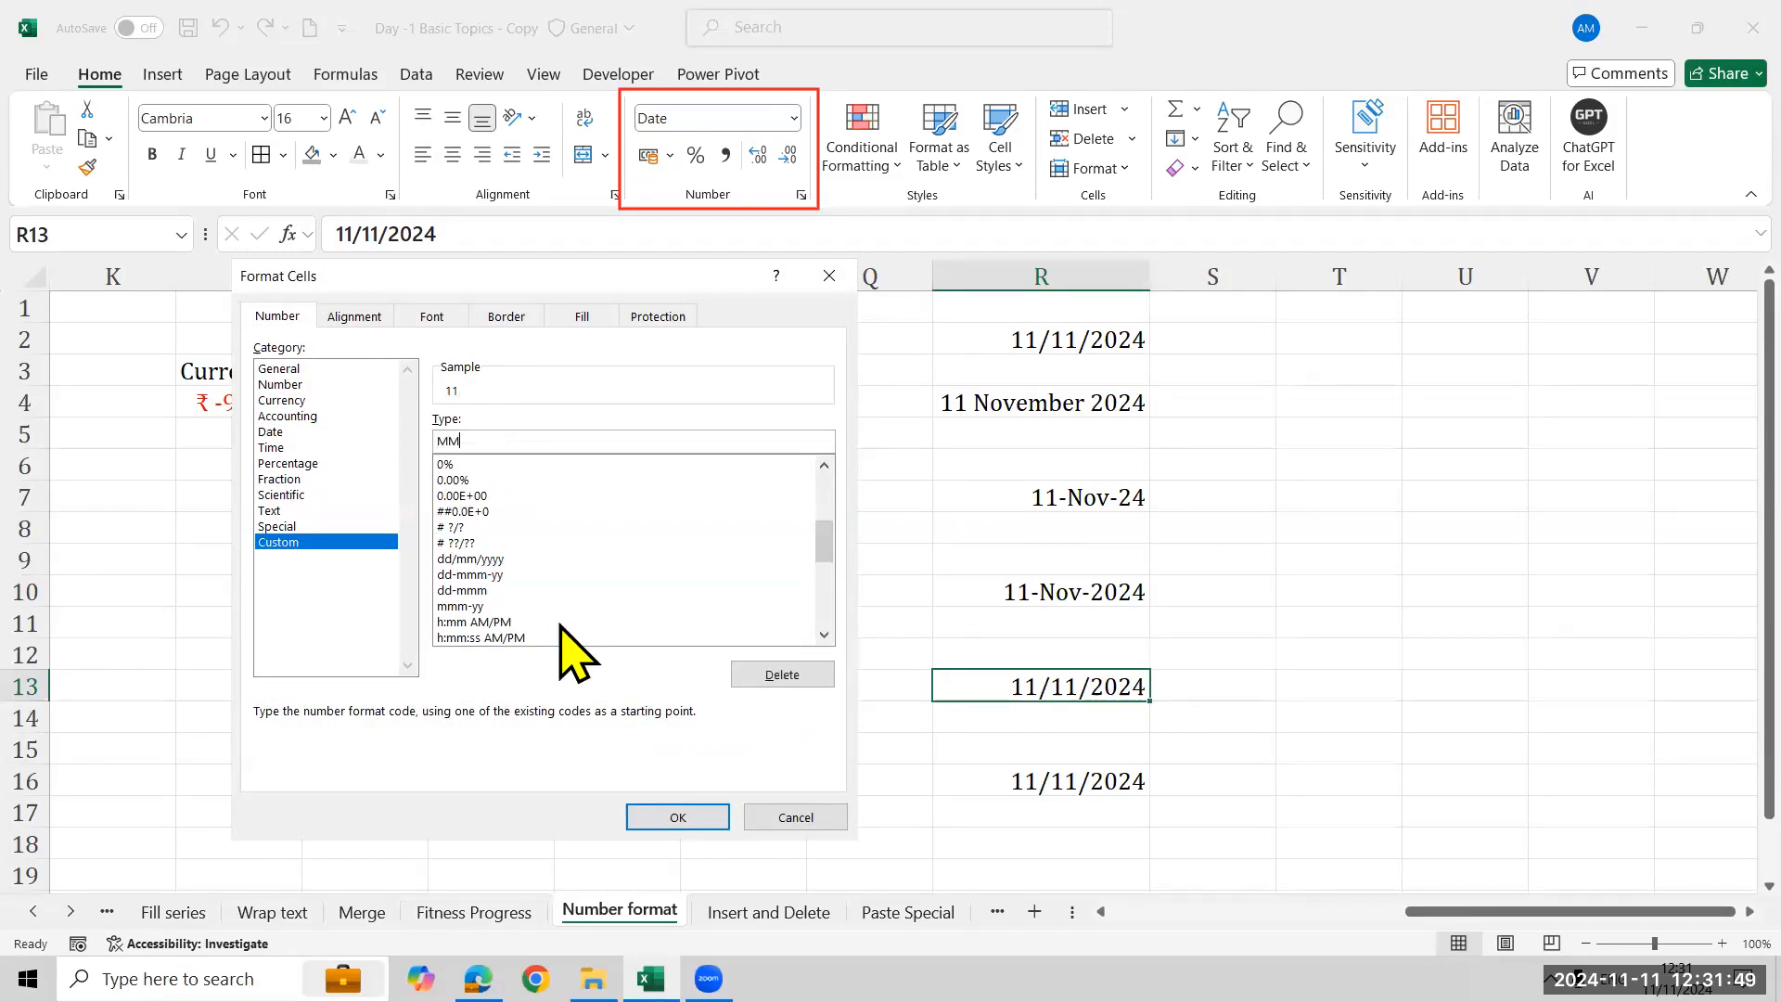
type("M-YY")
left_click(699, 818)
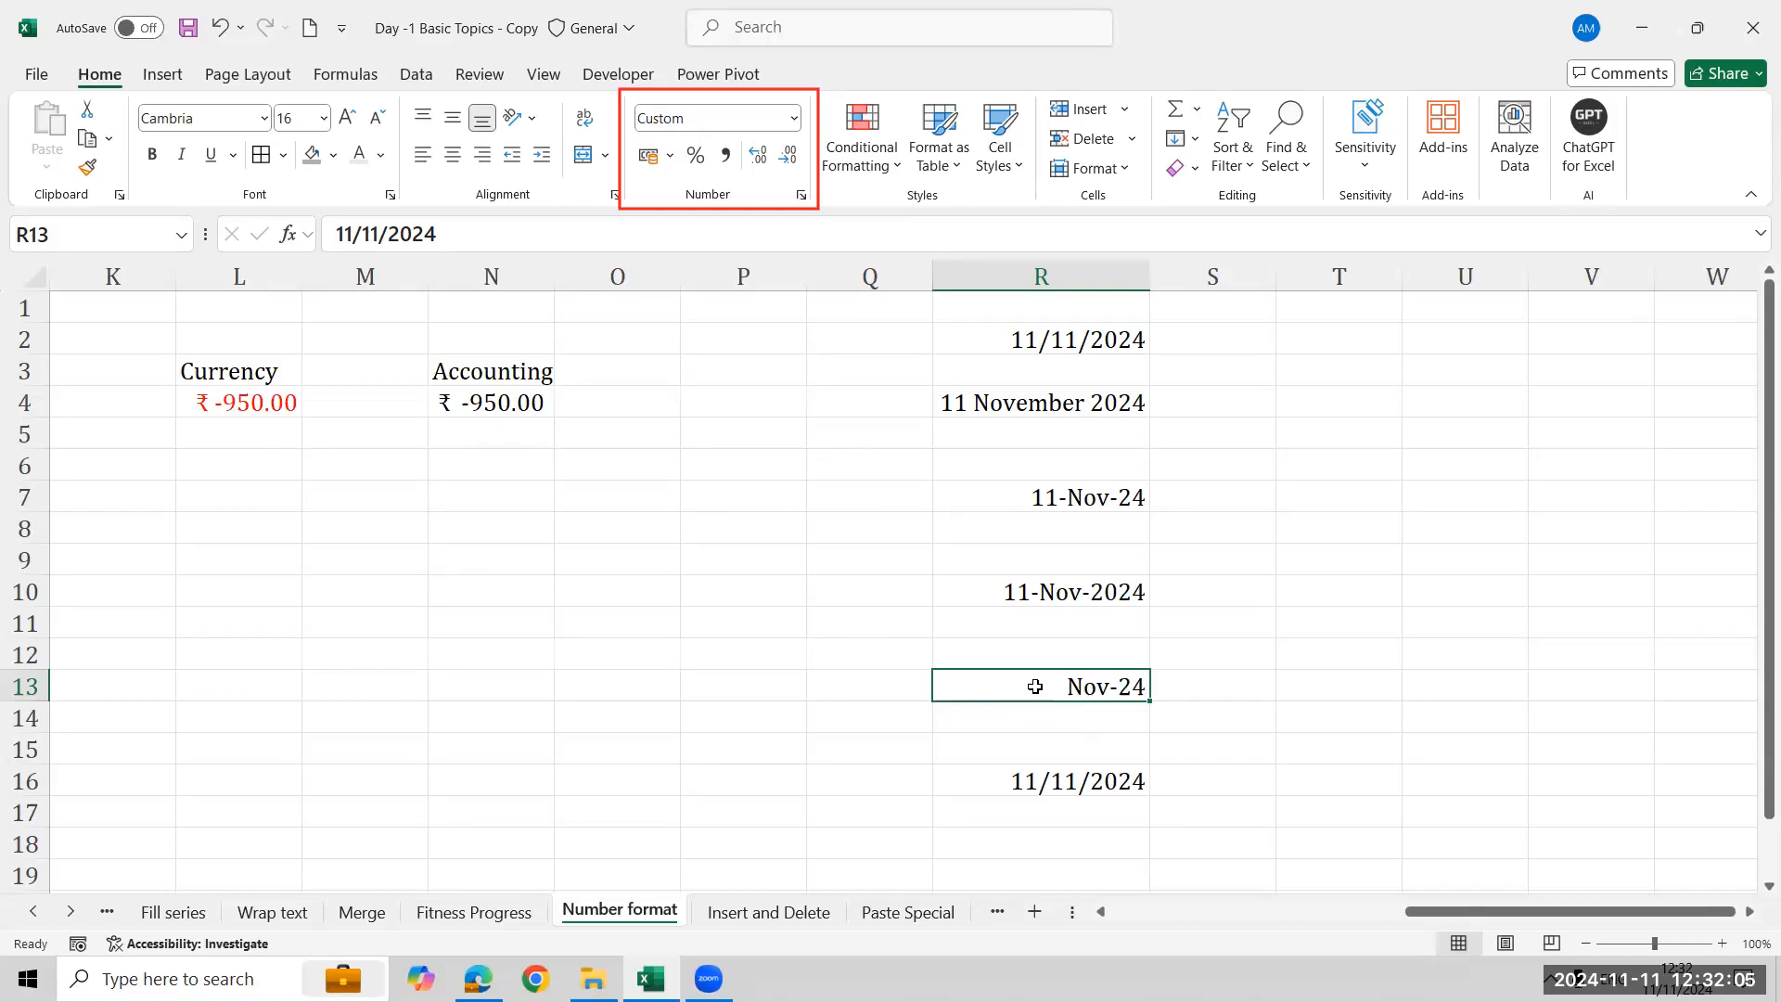
- Reopen Format Cells for R13 to review its custom type code, then close the dialog
left_click(1103, 183)
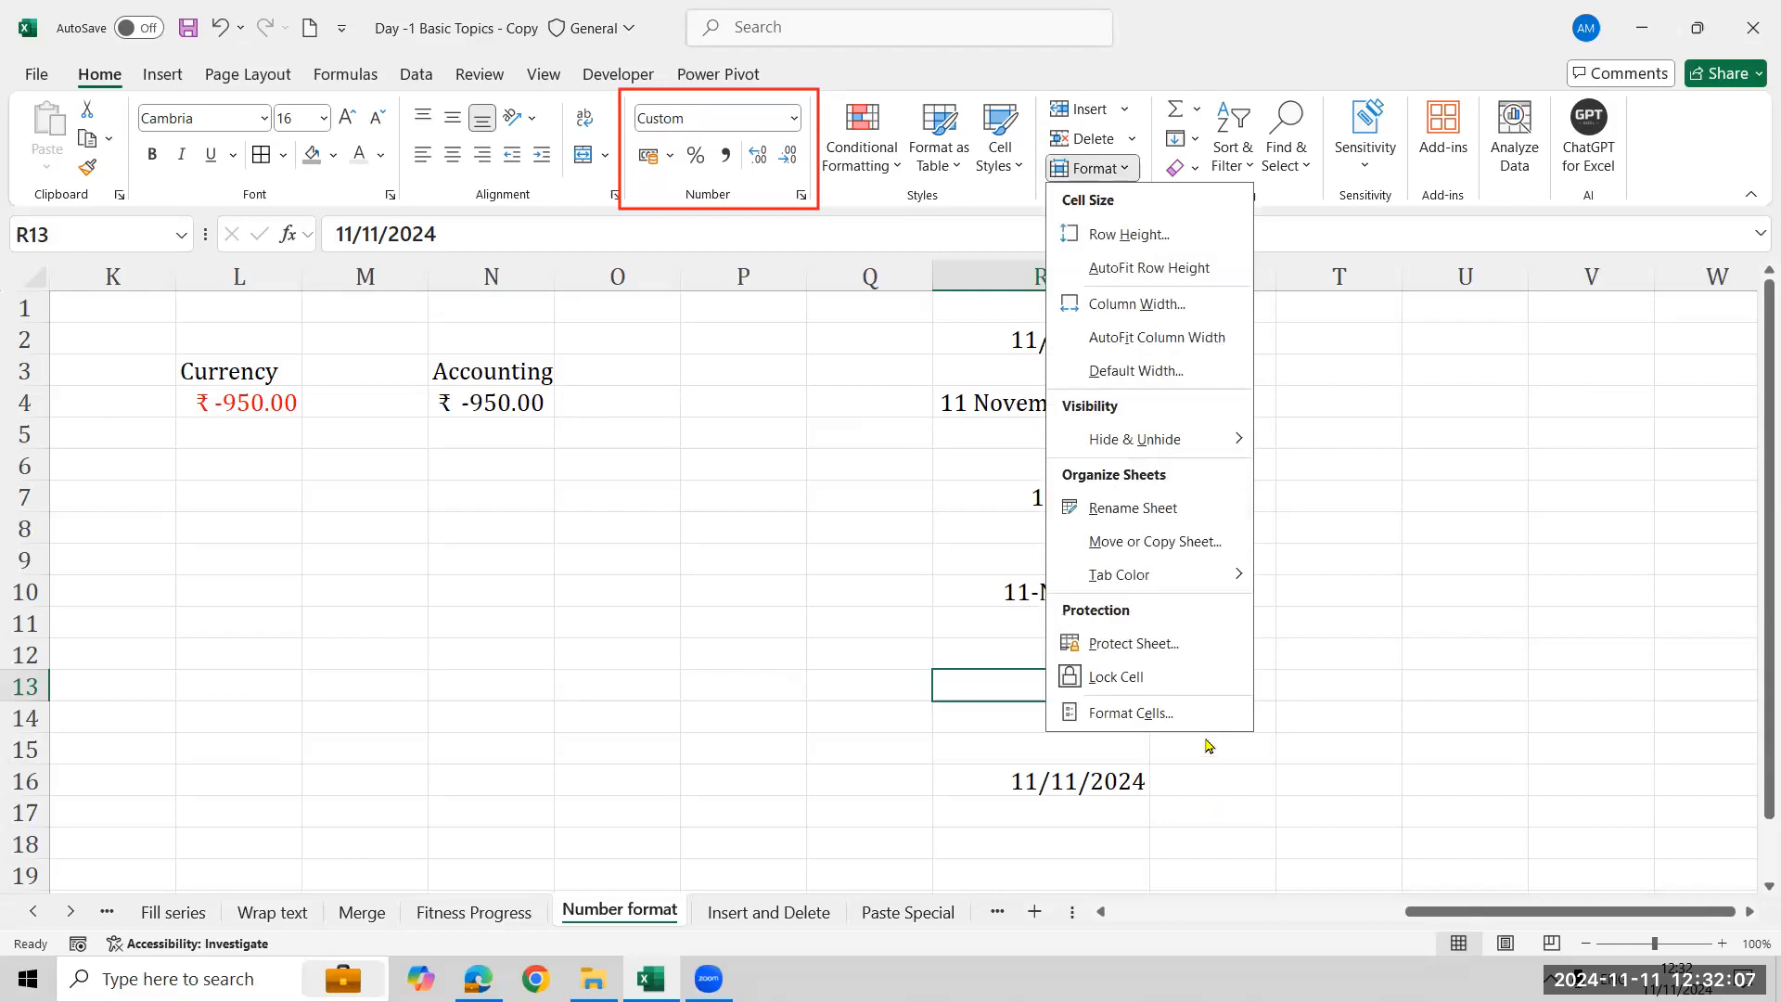
left_click(1176, 756)
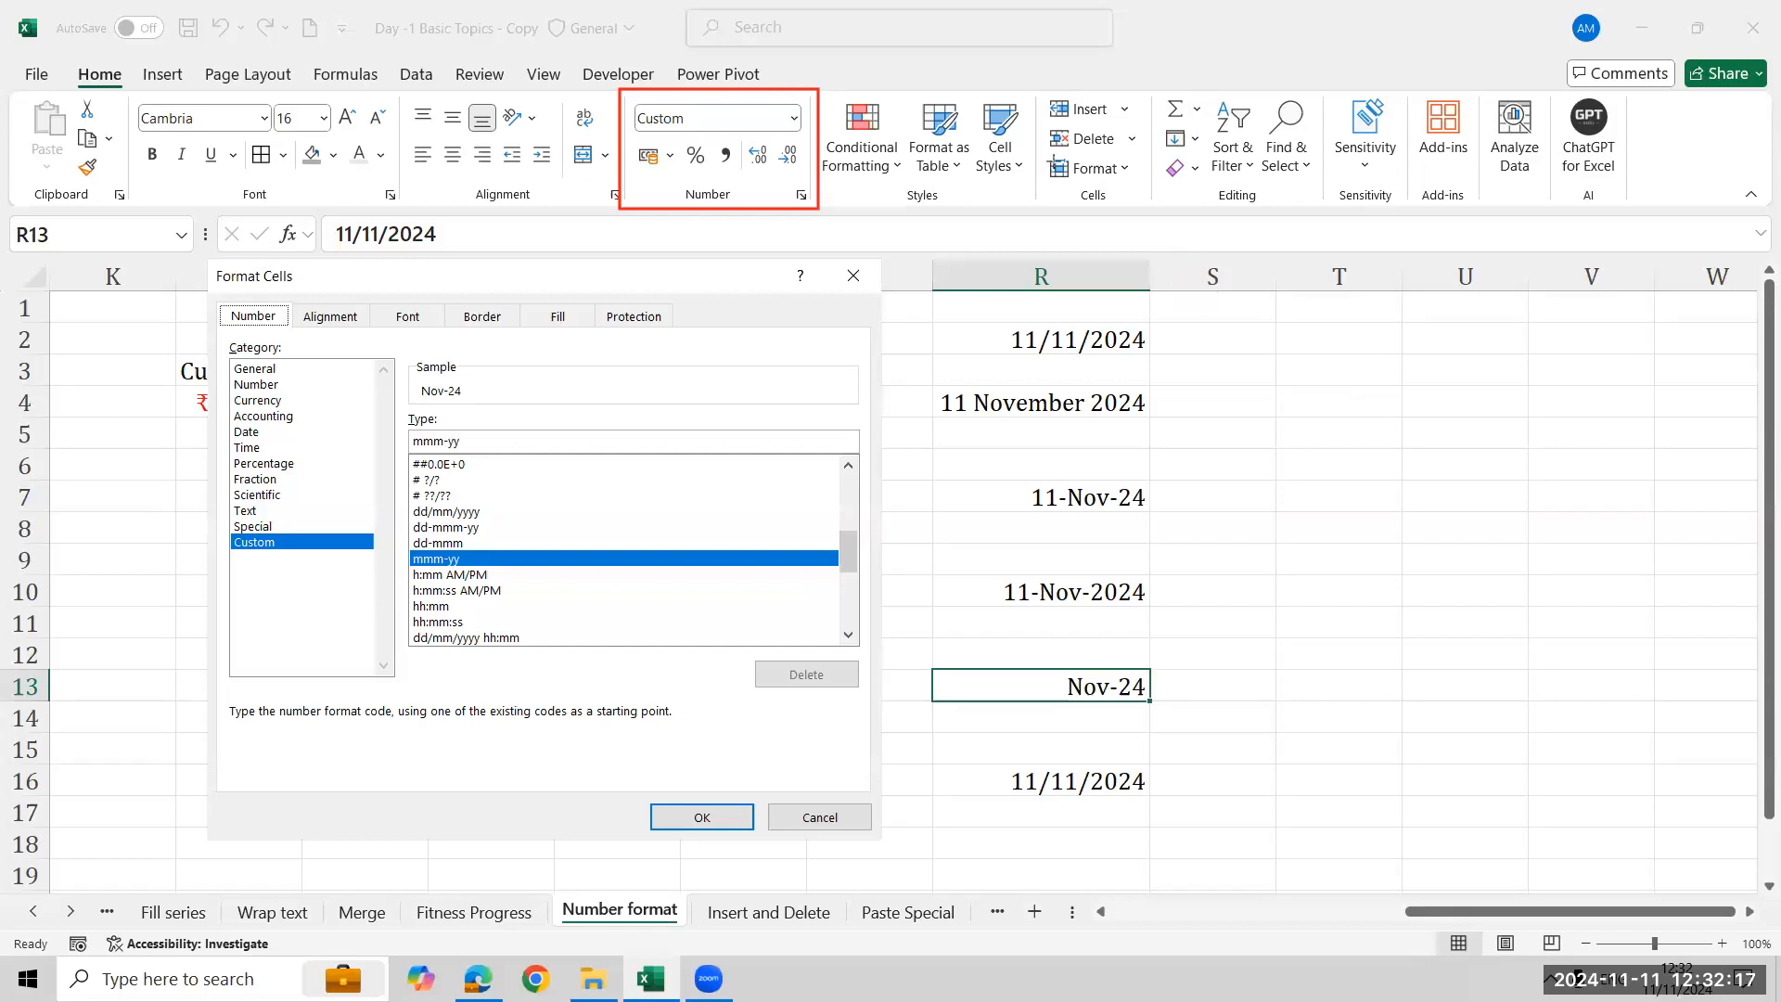
left_click_drag(1044, 151, 1136, 186)
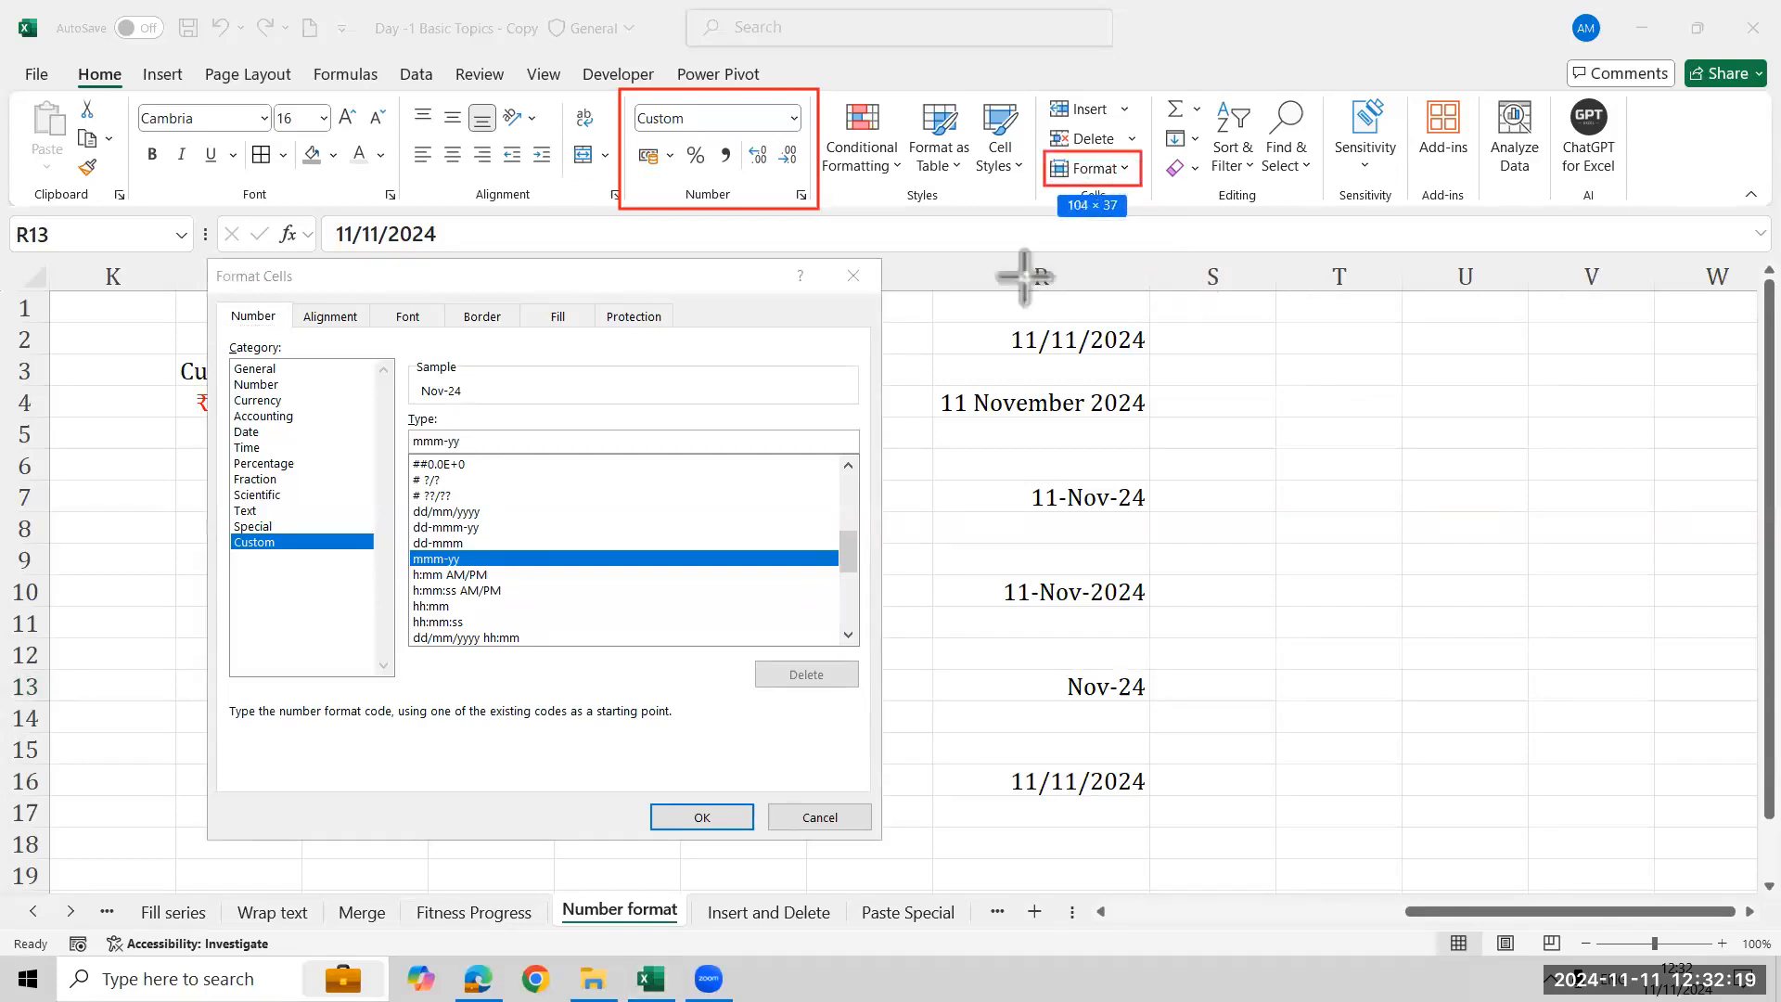
left_click_drag(229, 533, 311, 561)
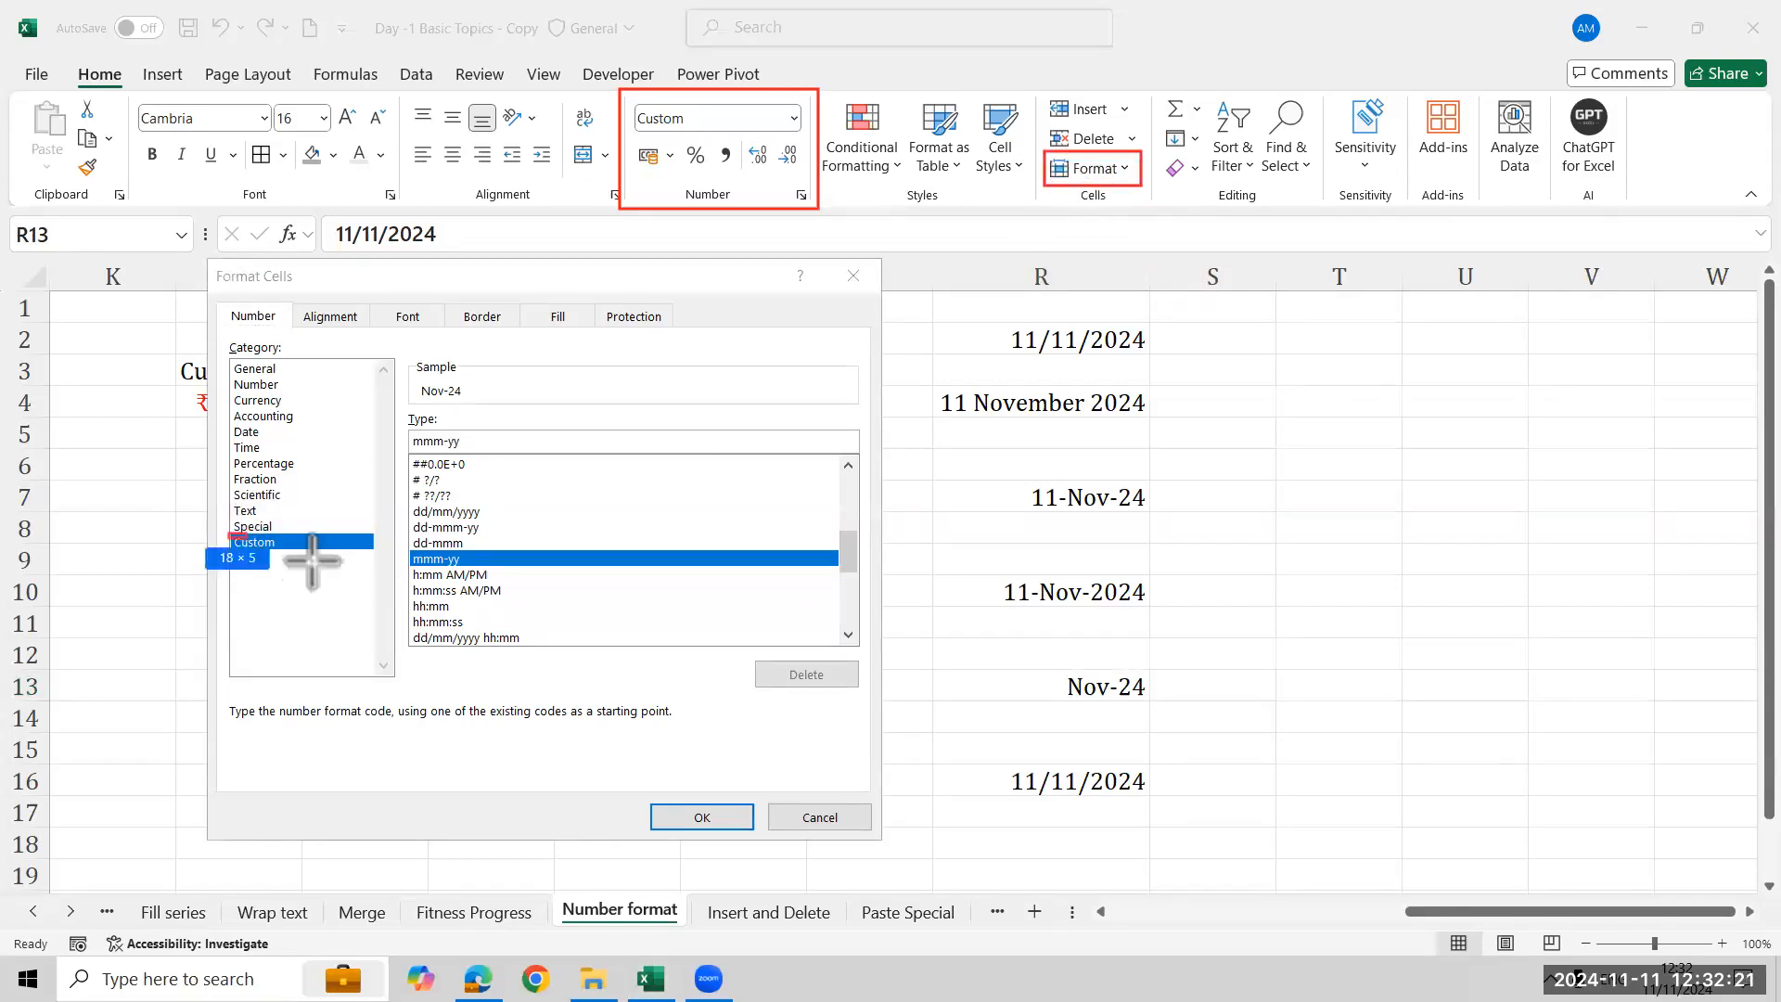
left_click_drag(406, 405, 525, 456)
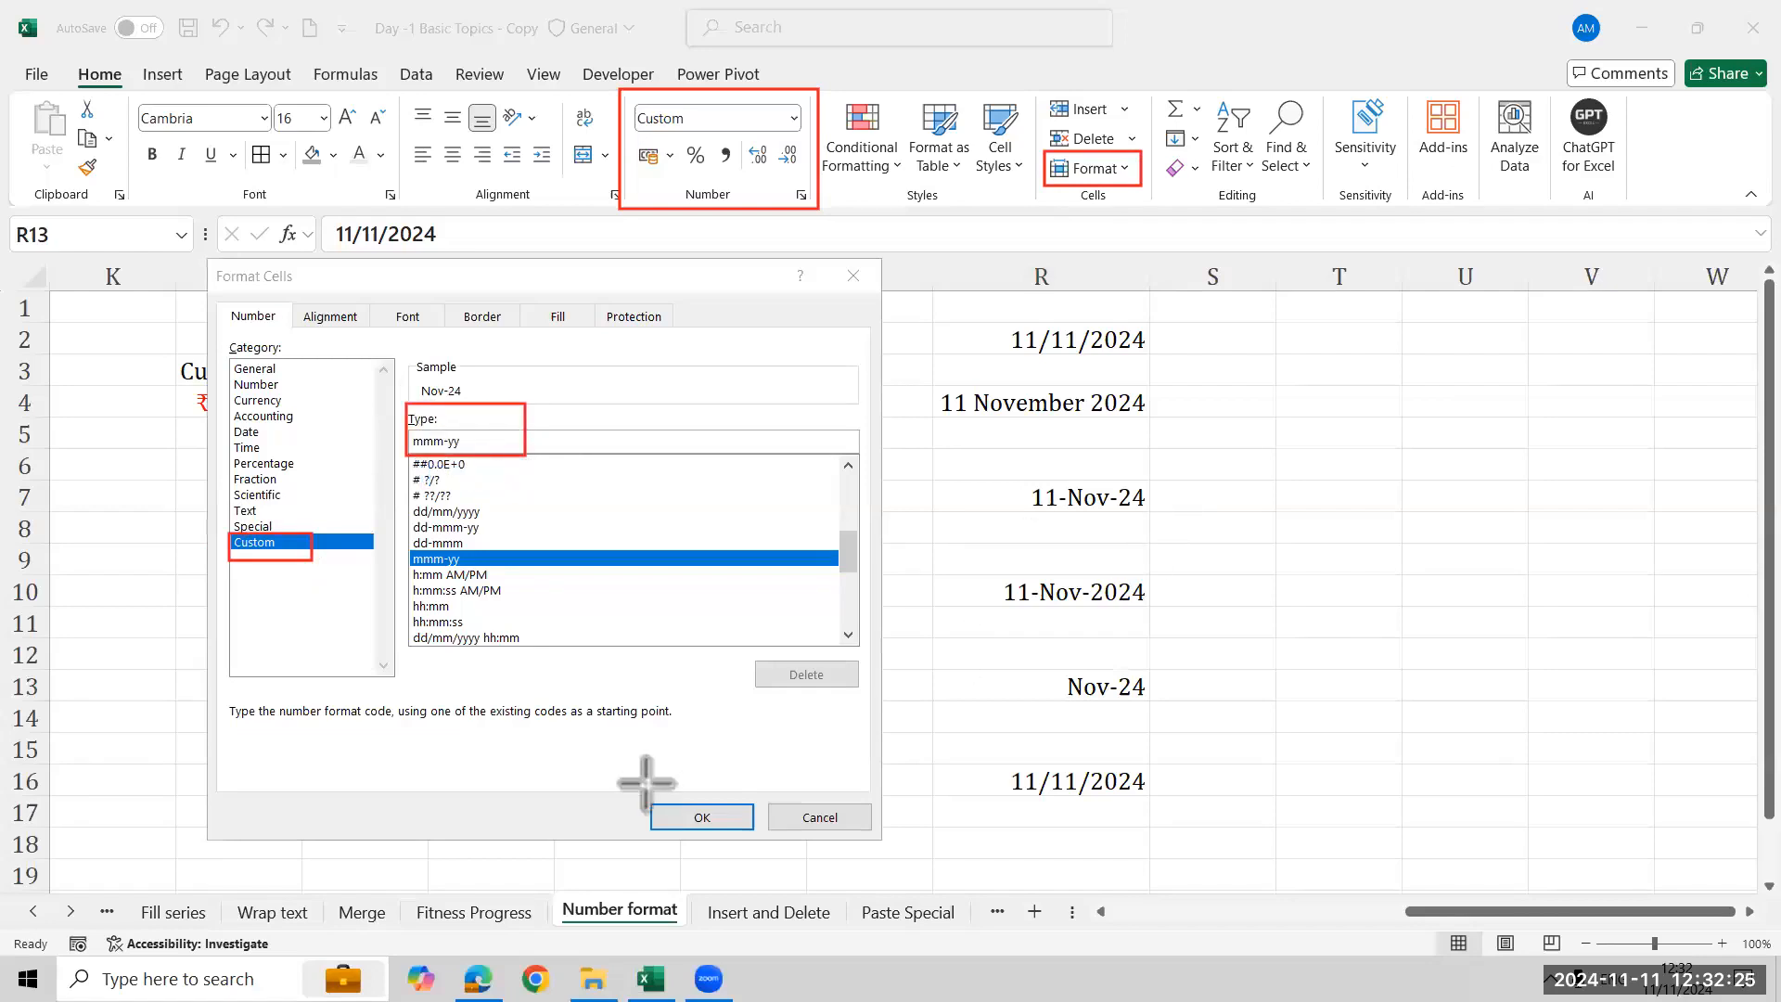
left_click_drag(626, 788, 765, 832)
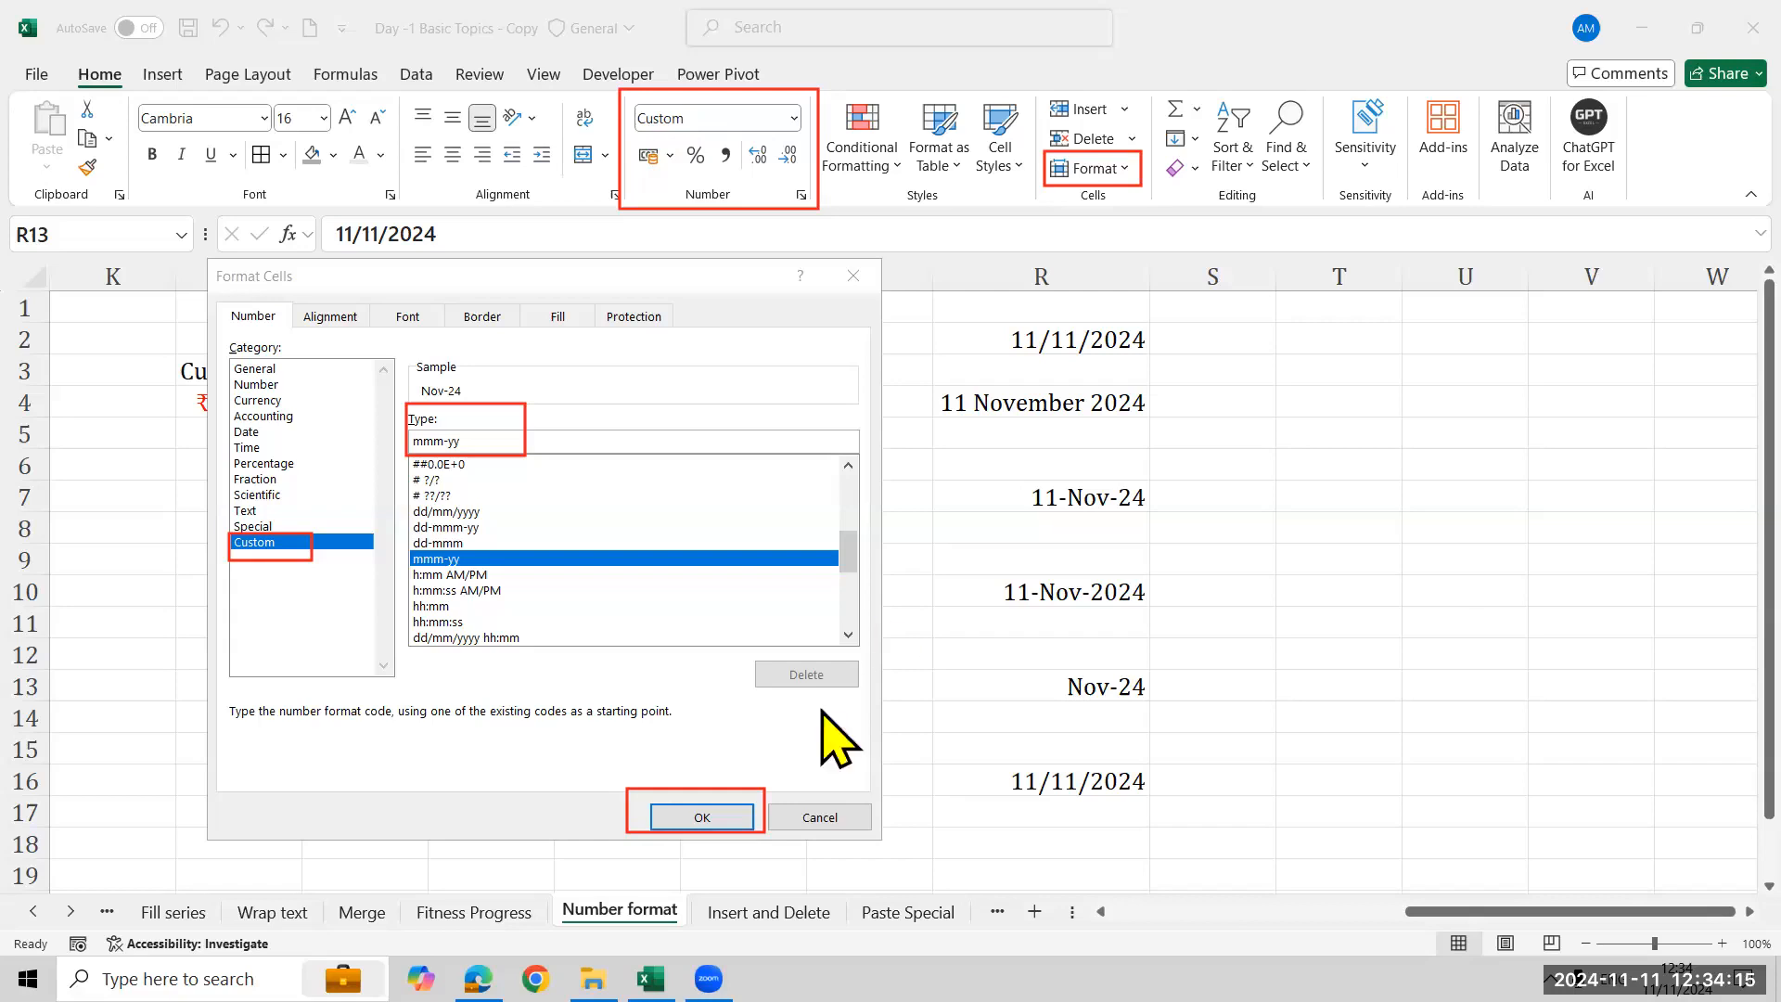
left_click(819, 817)
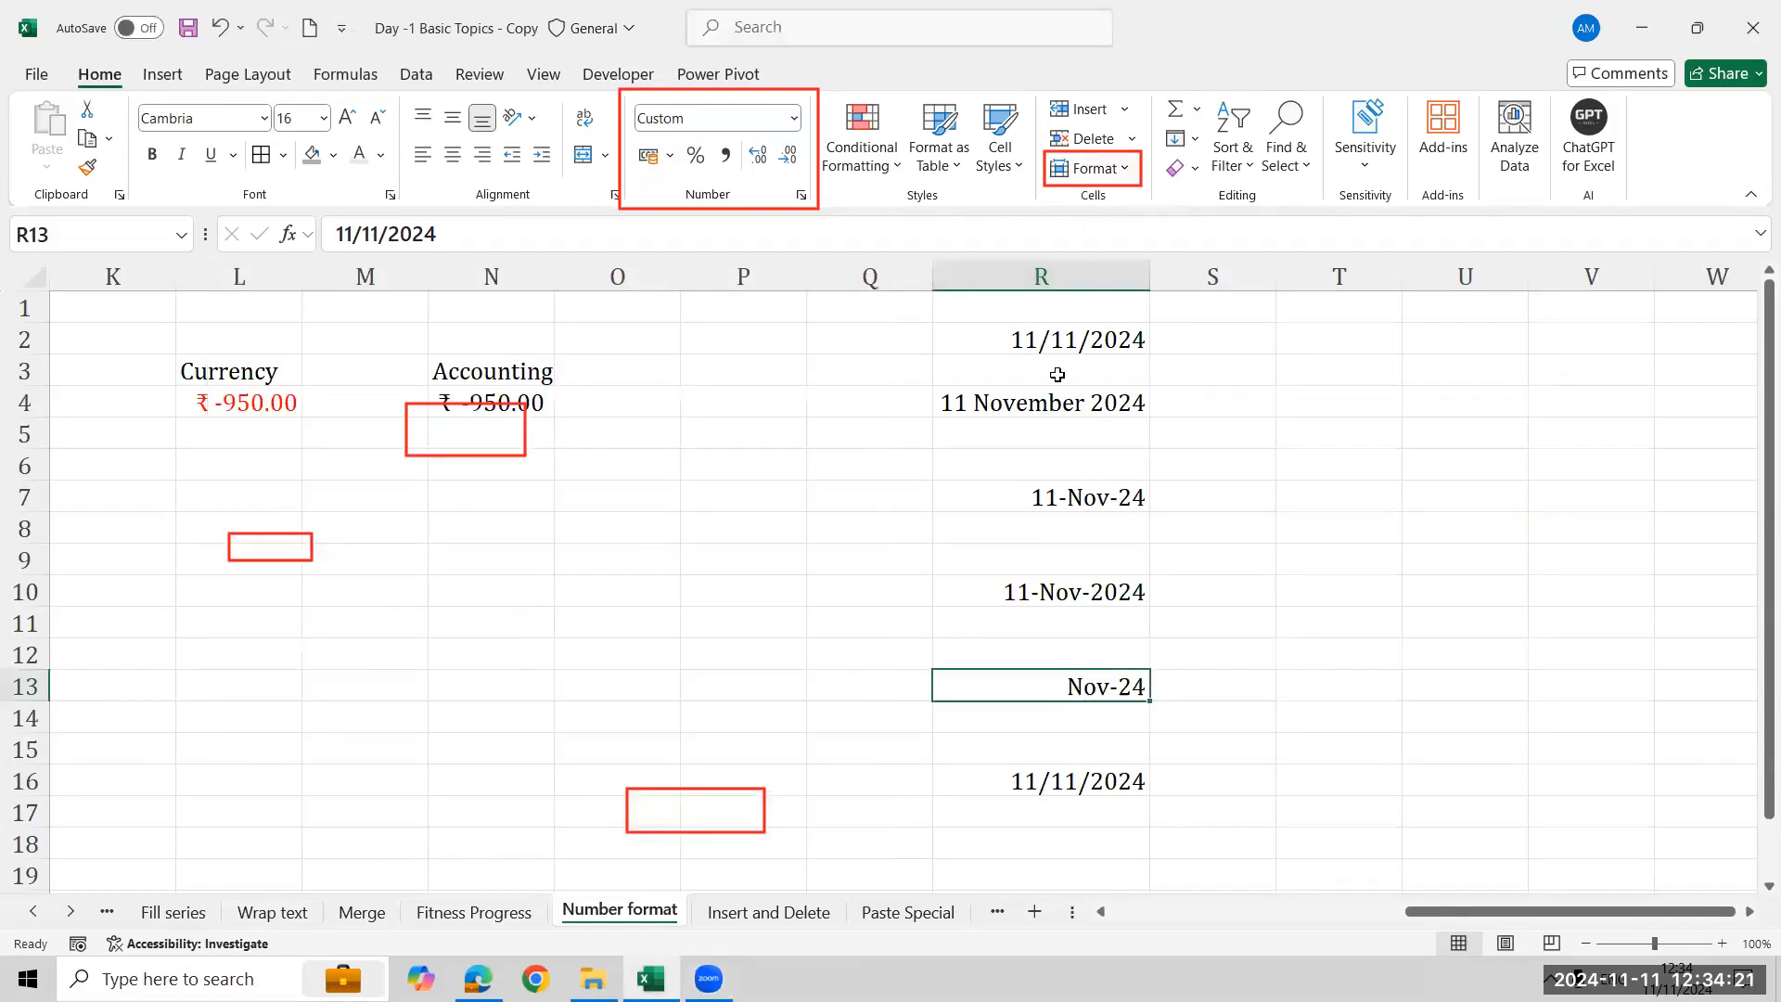
- Narrow column R until the dates overflow, then widen it back to fit
left_click(1062, 342)
mouse_move(1678, 979)
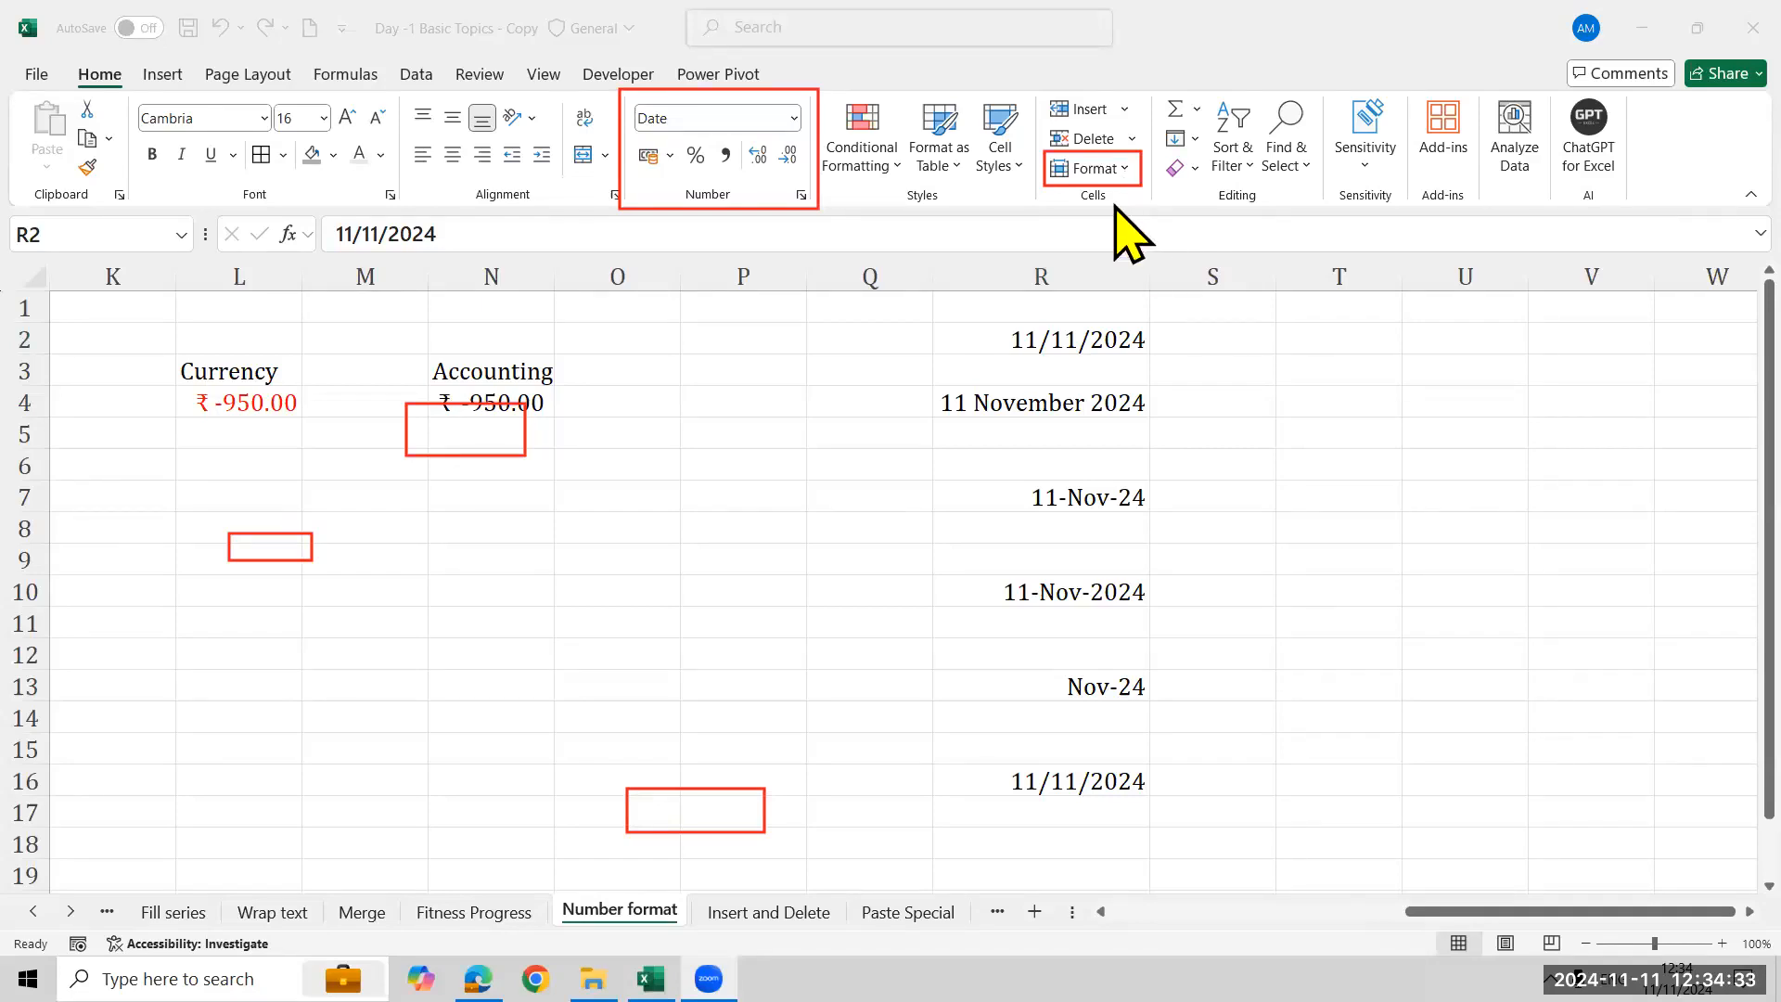
left_click_drag(1149, 274, 1106, 272)
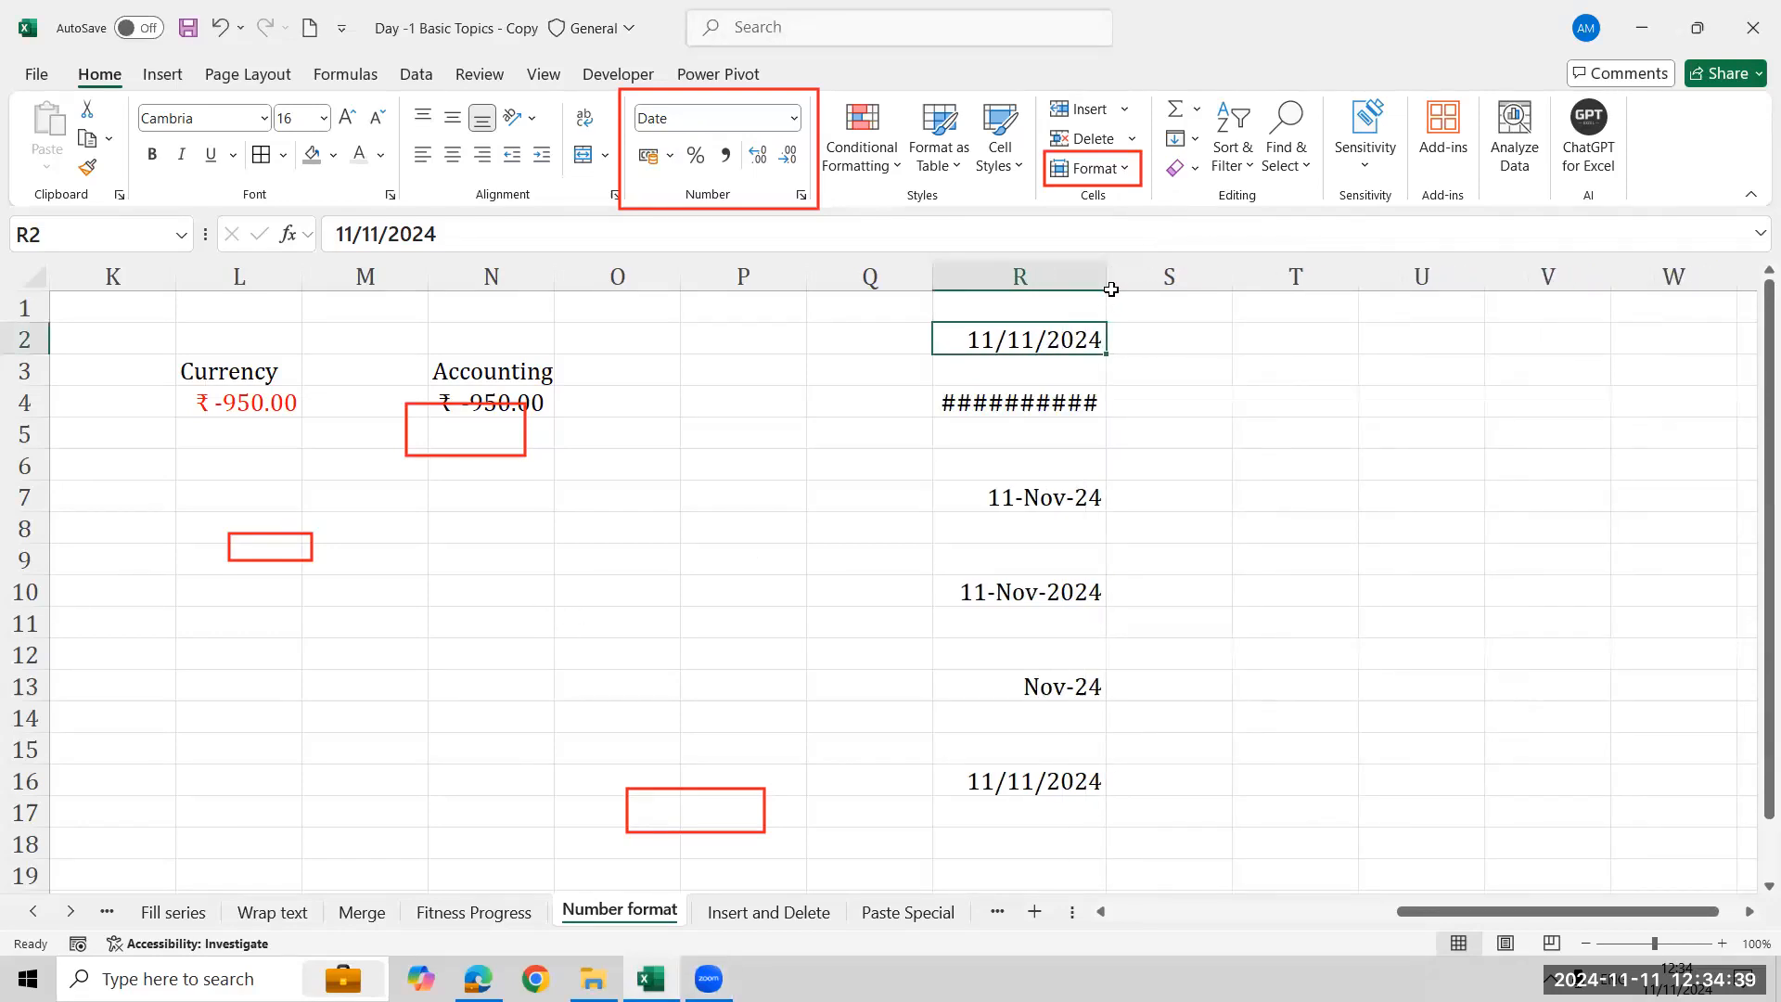
left_click_drag(1111, 290, 1150, 282)
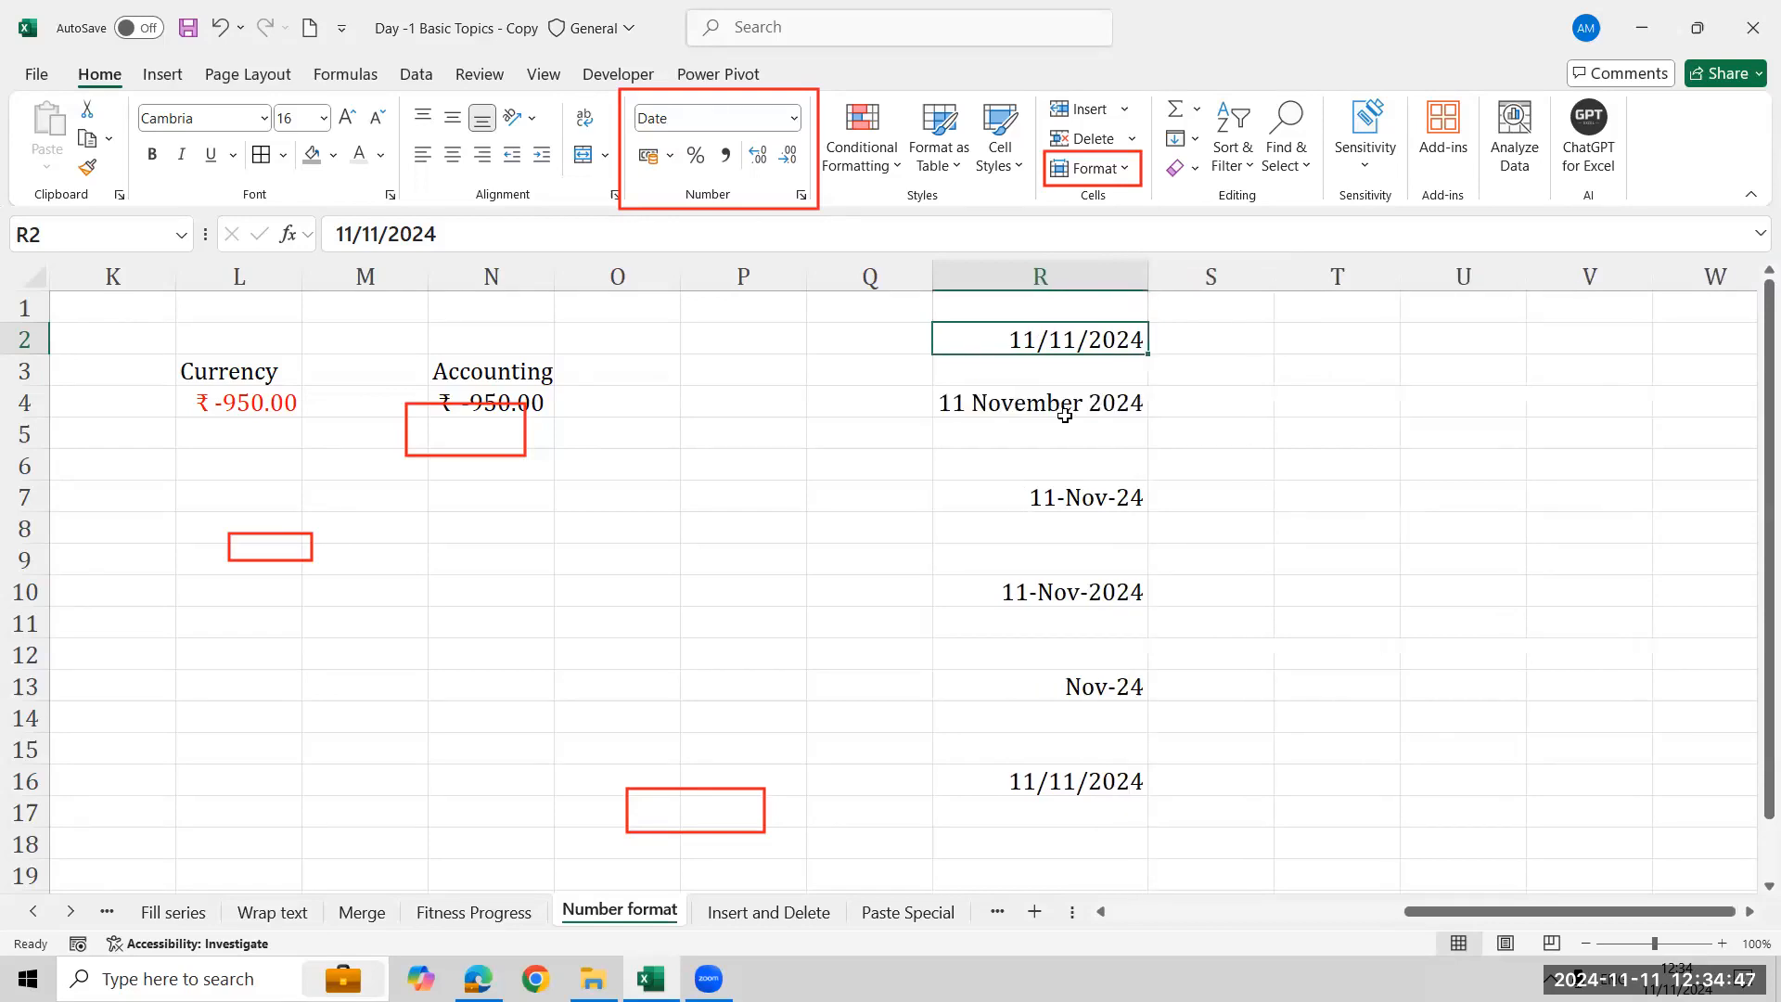
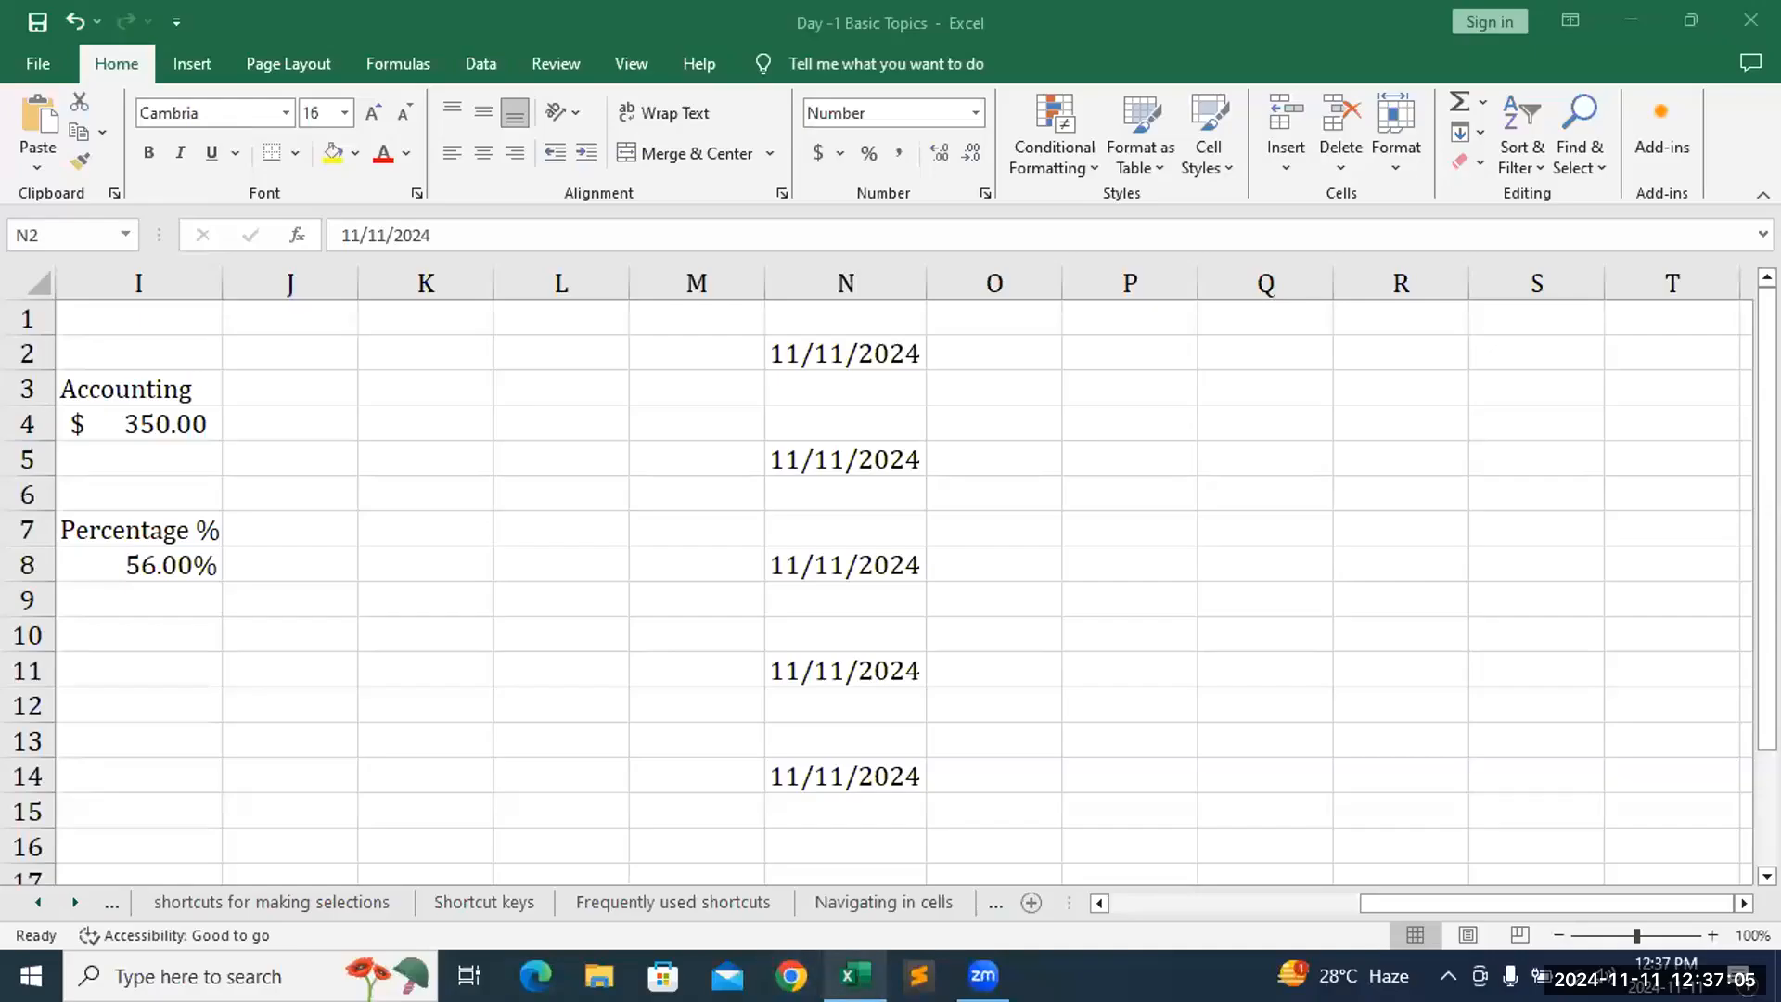
left_click(834, 976)
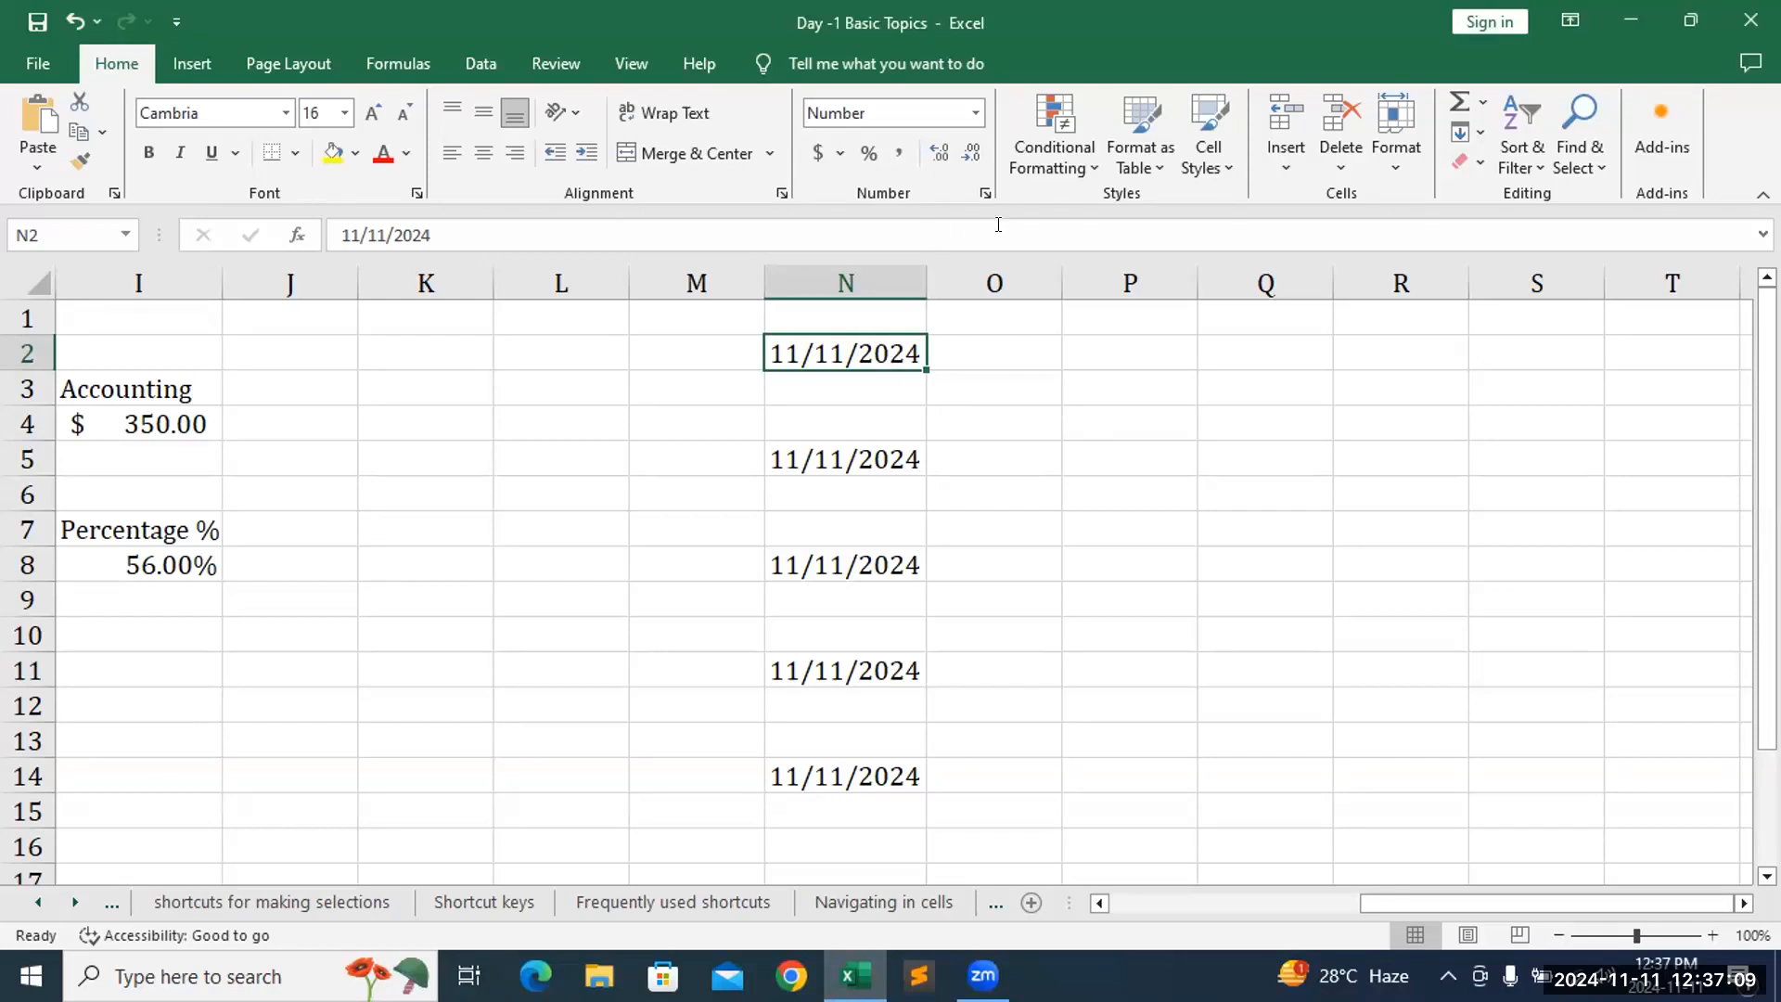
left_click(1035, 150)
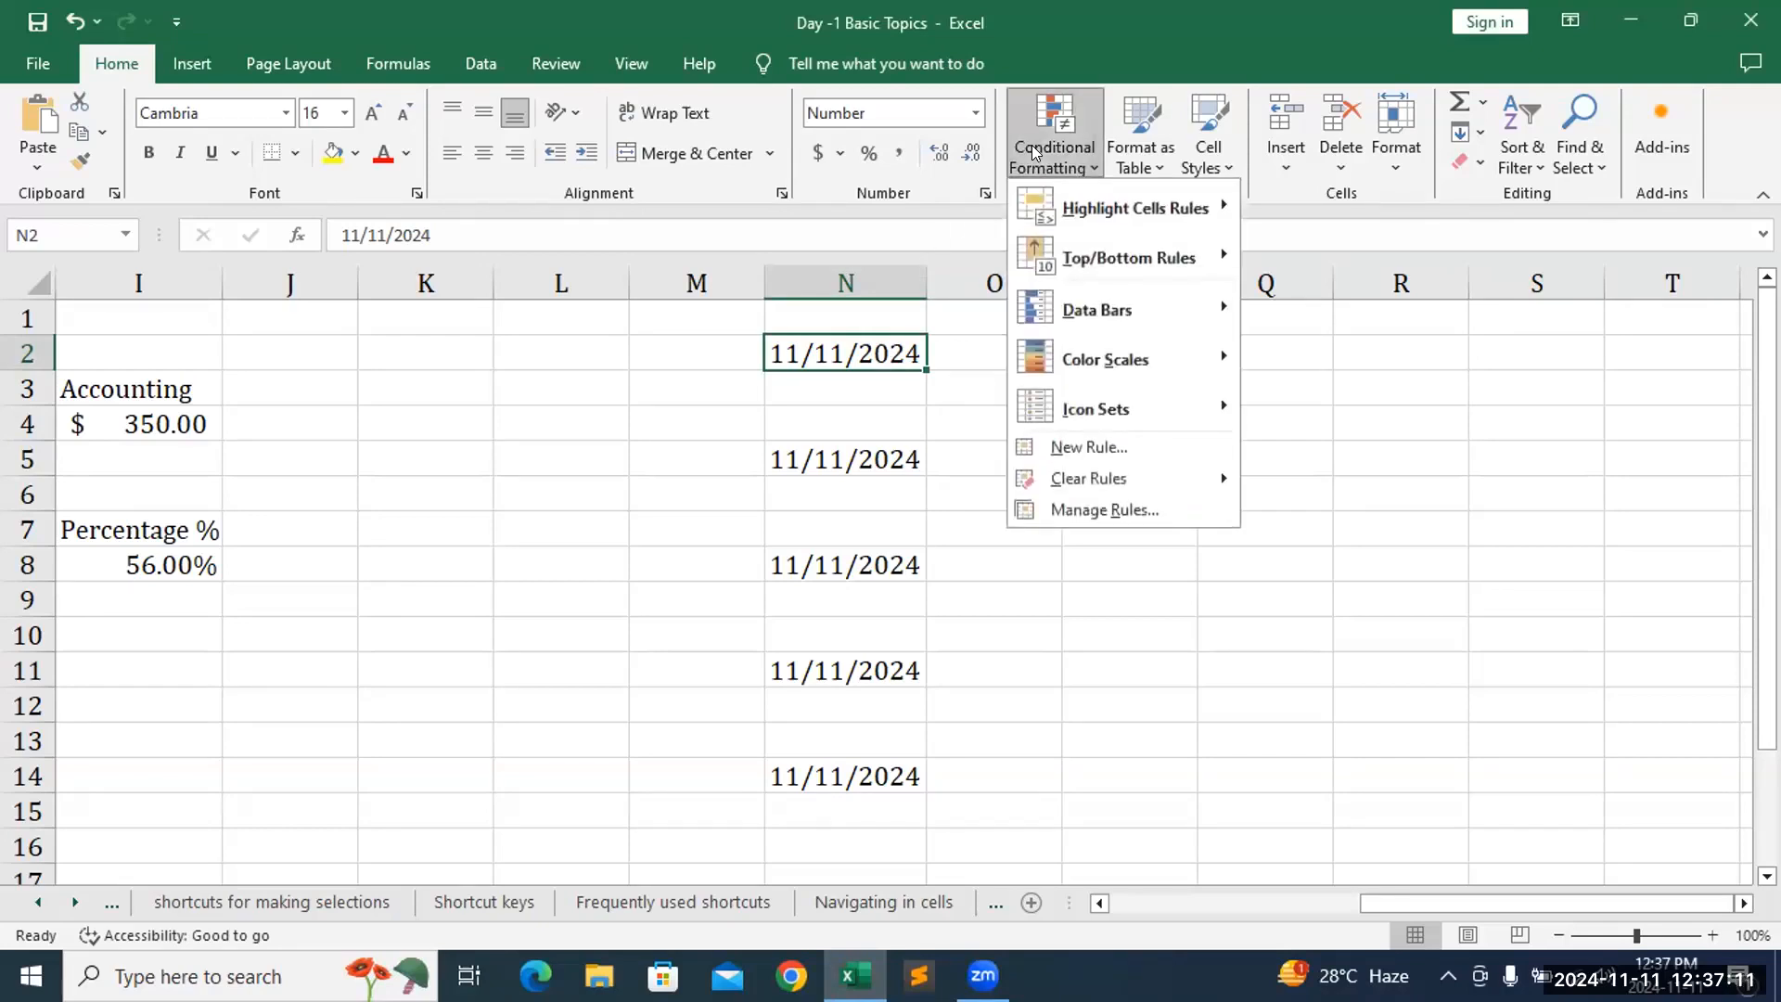
left_click(986, 476)
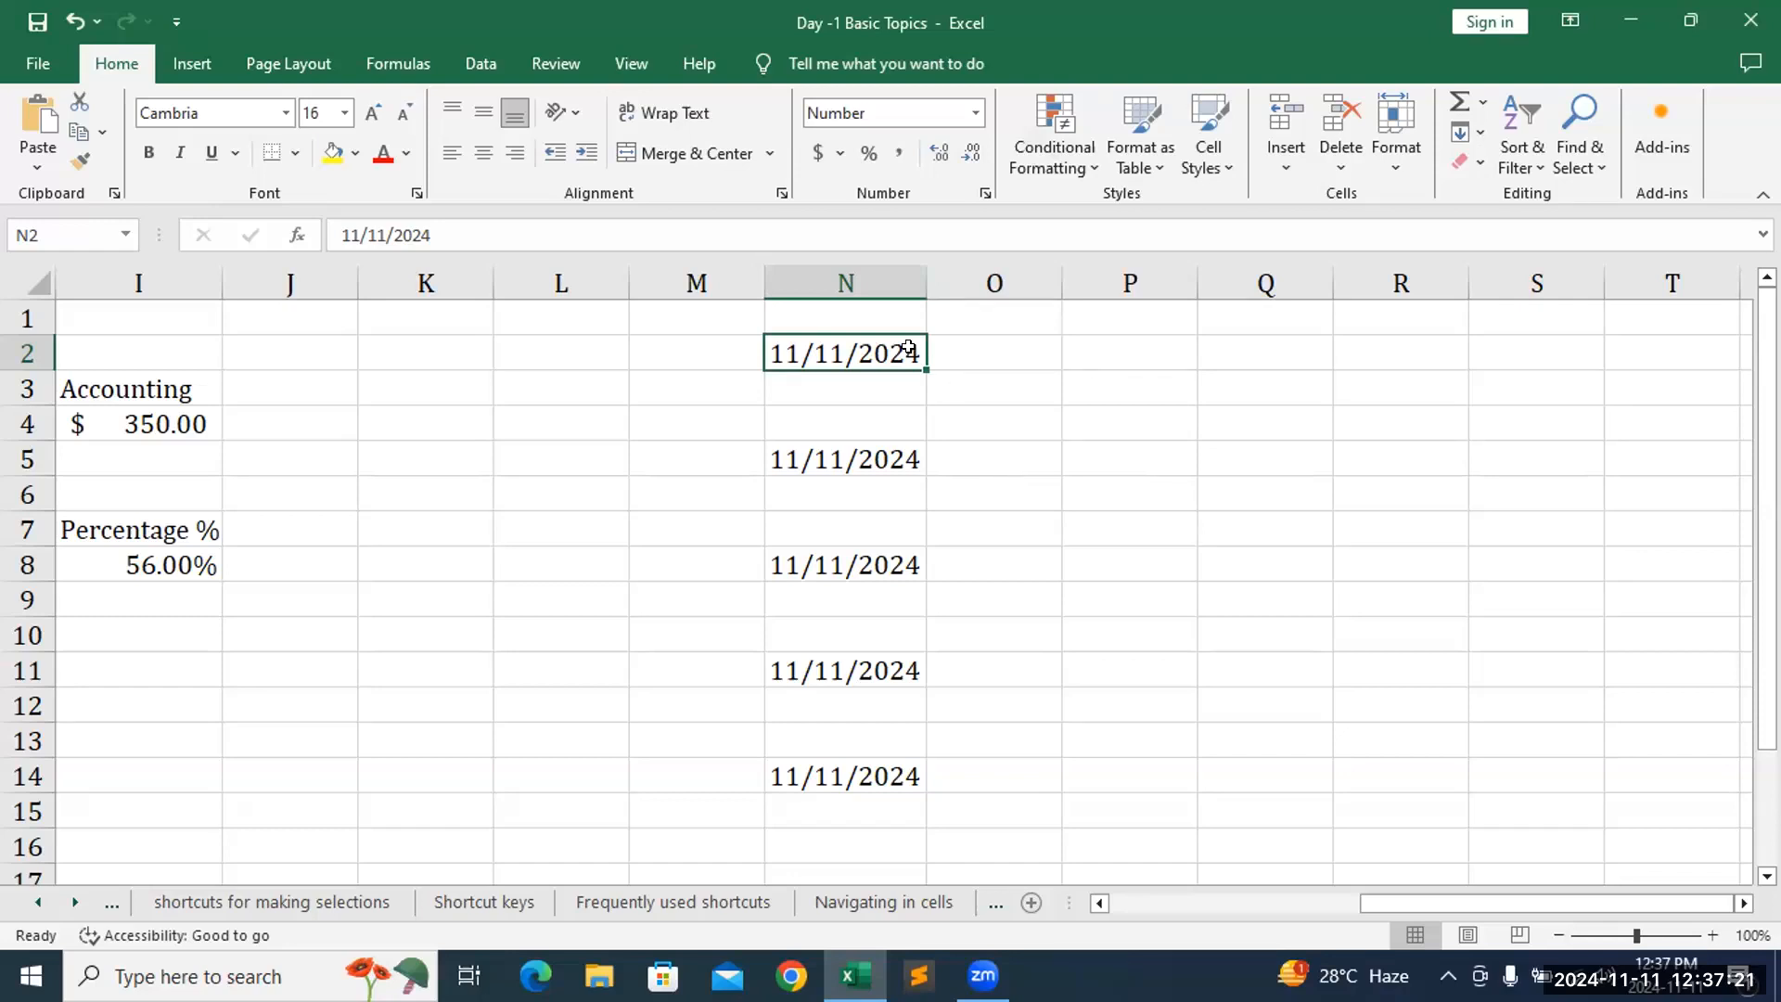
- Enter the date 2024-11-11 in cell N2
type("20")
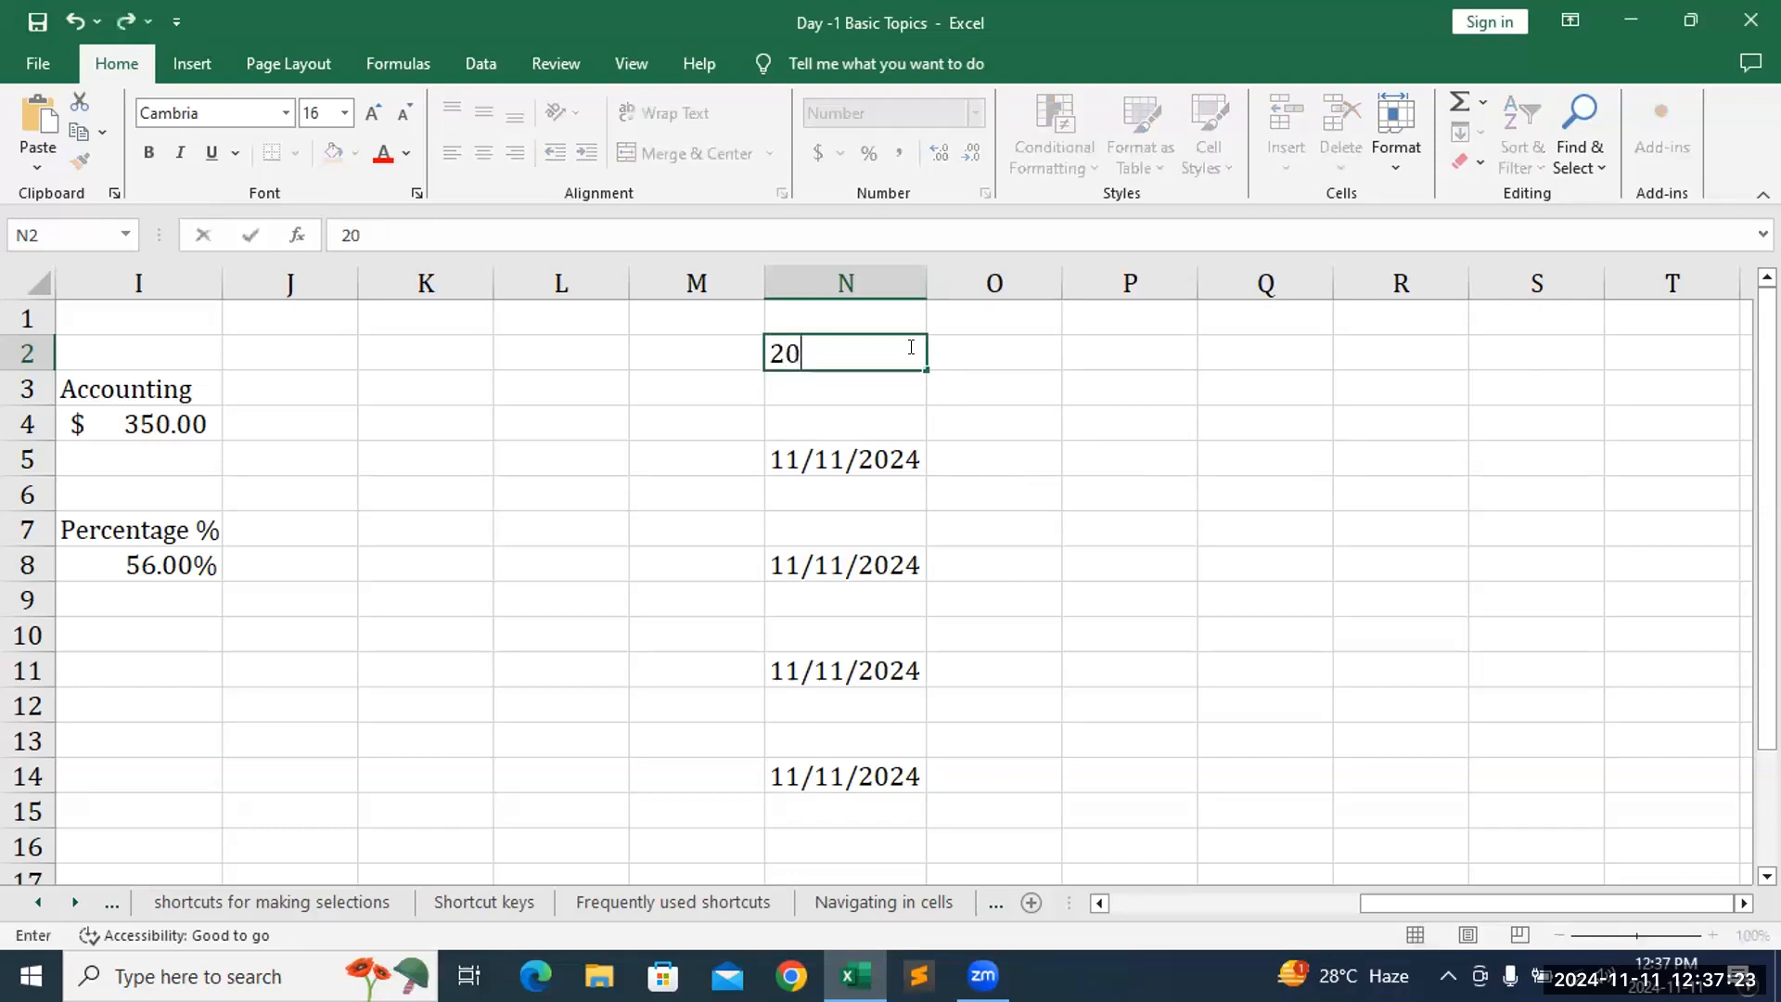
type("24/11/")
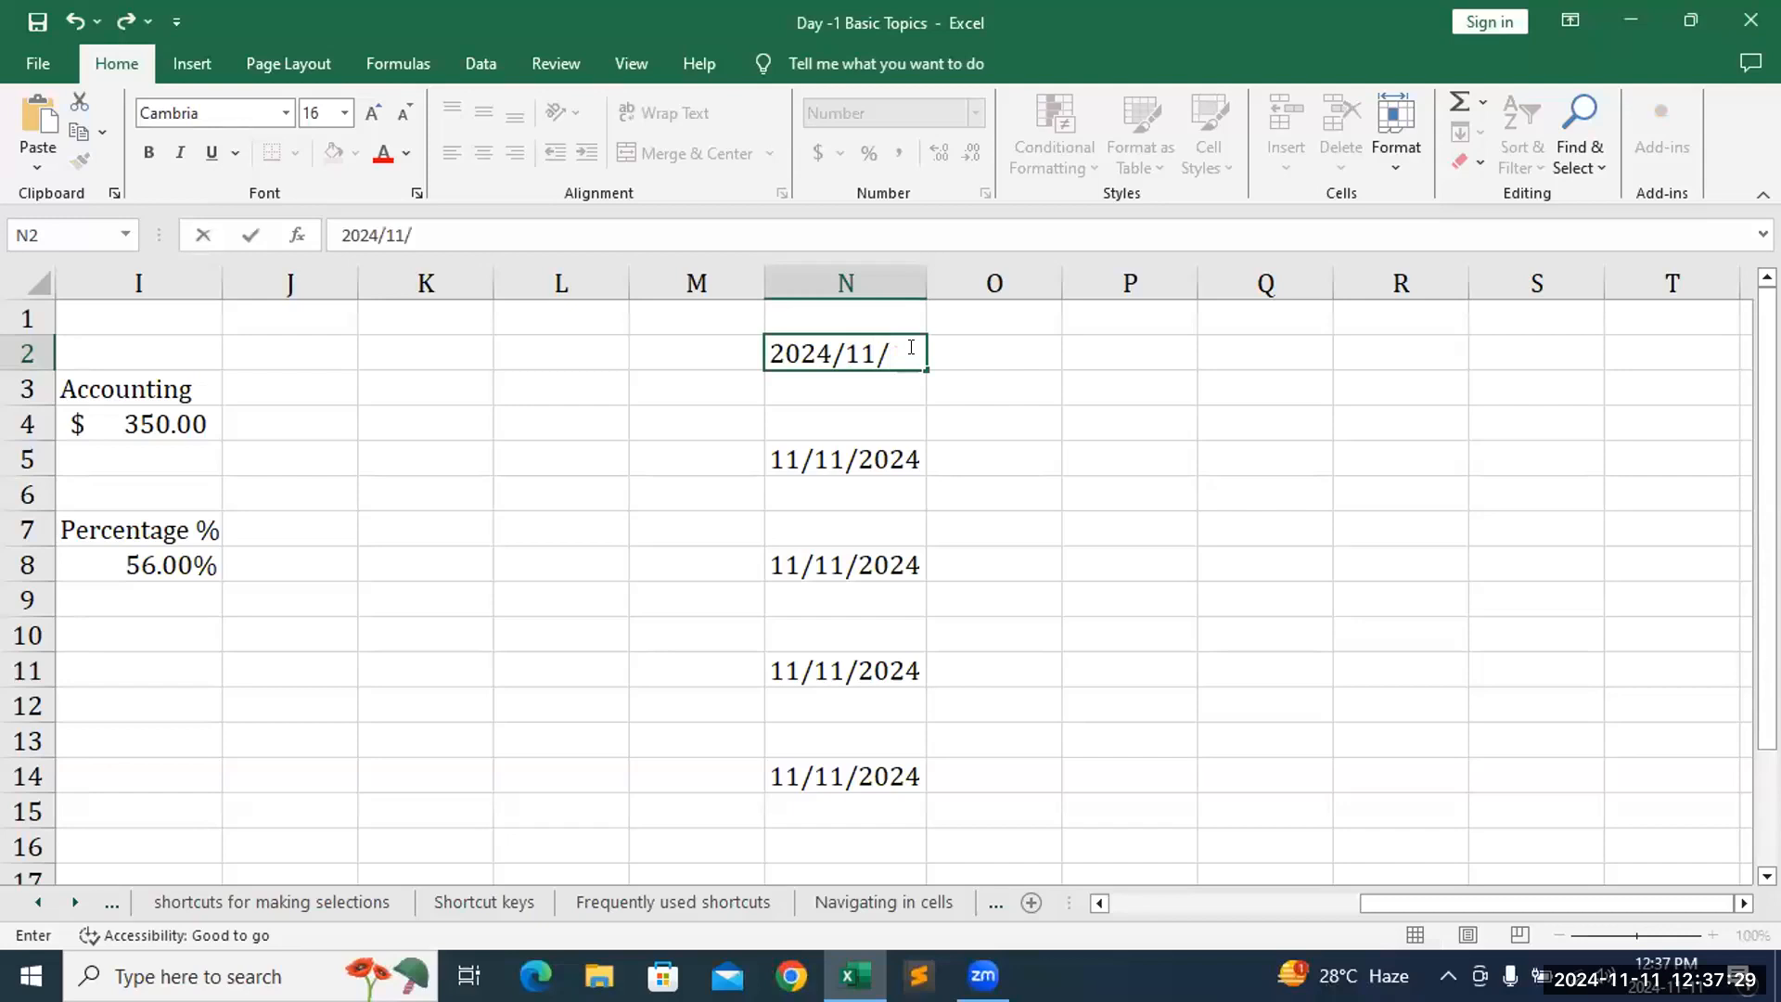
key("BackSpace")
key("BackSpace")
key("BackSpace")
key("BackSpace")
type("-11-11")
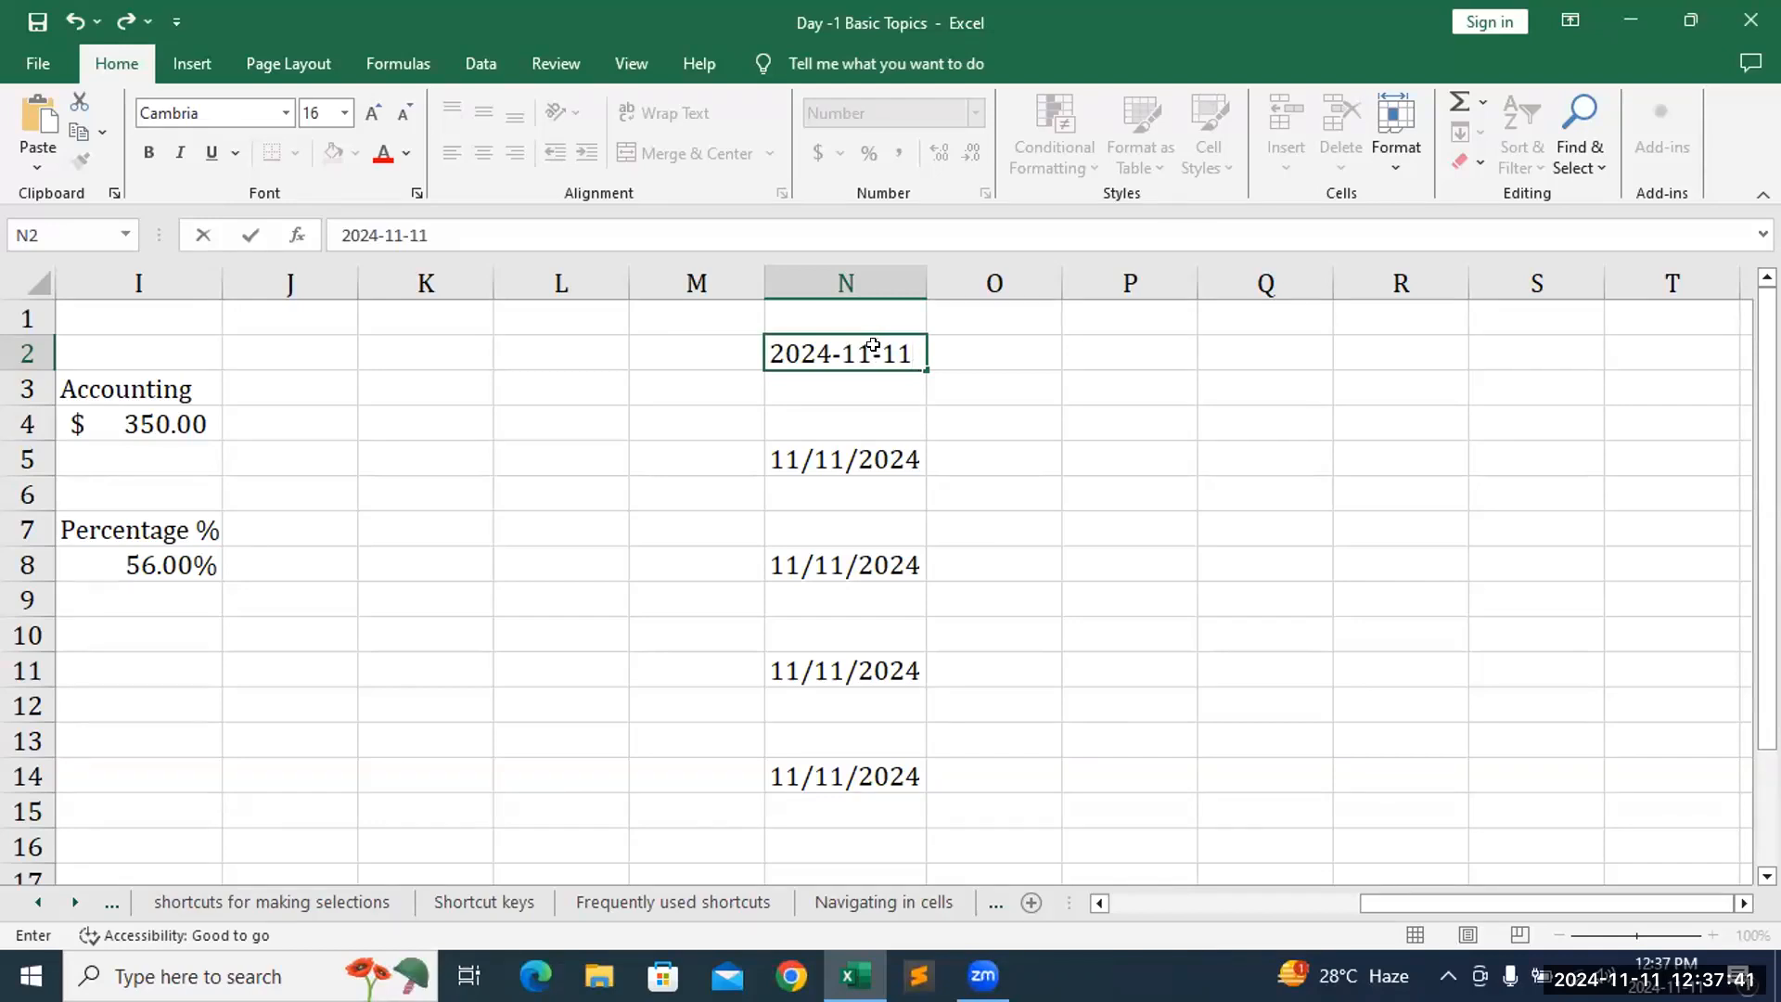
key("Return")
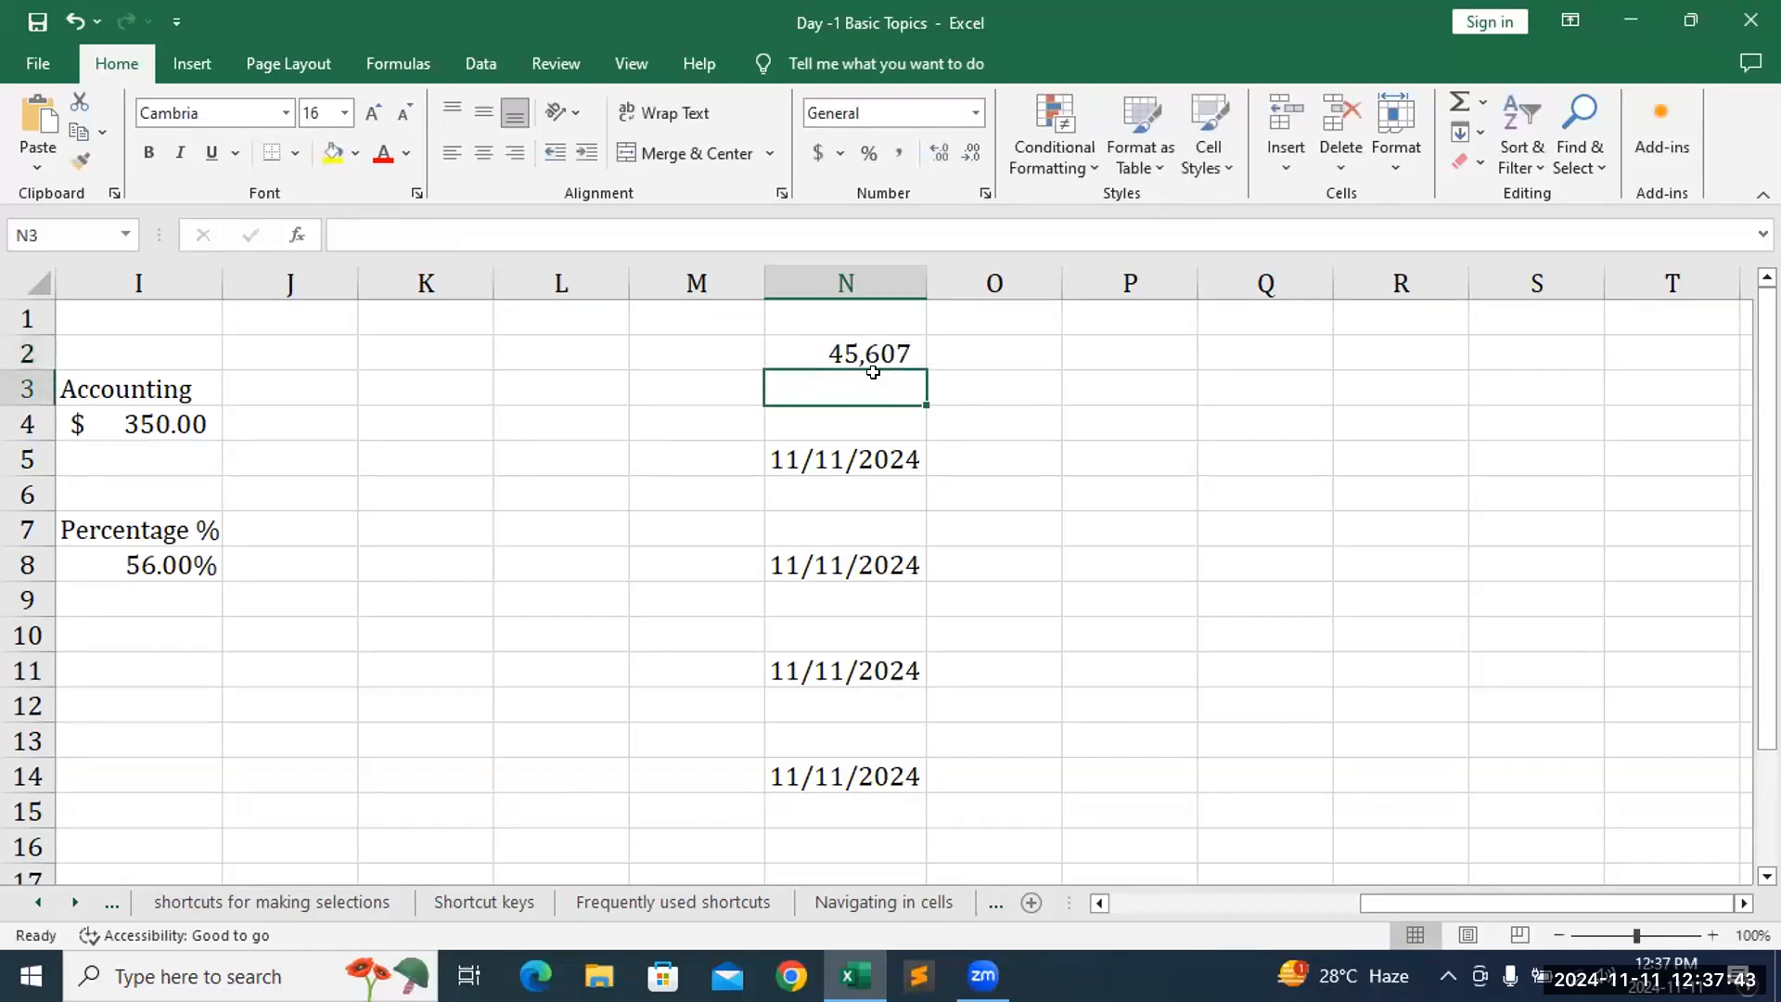
- Apply the Short Date number format to N2
left_click(873, 347)
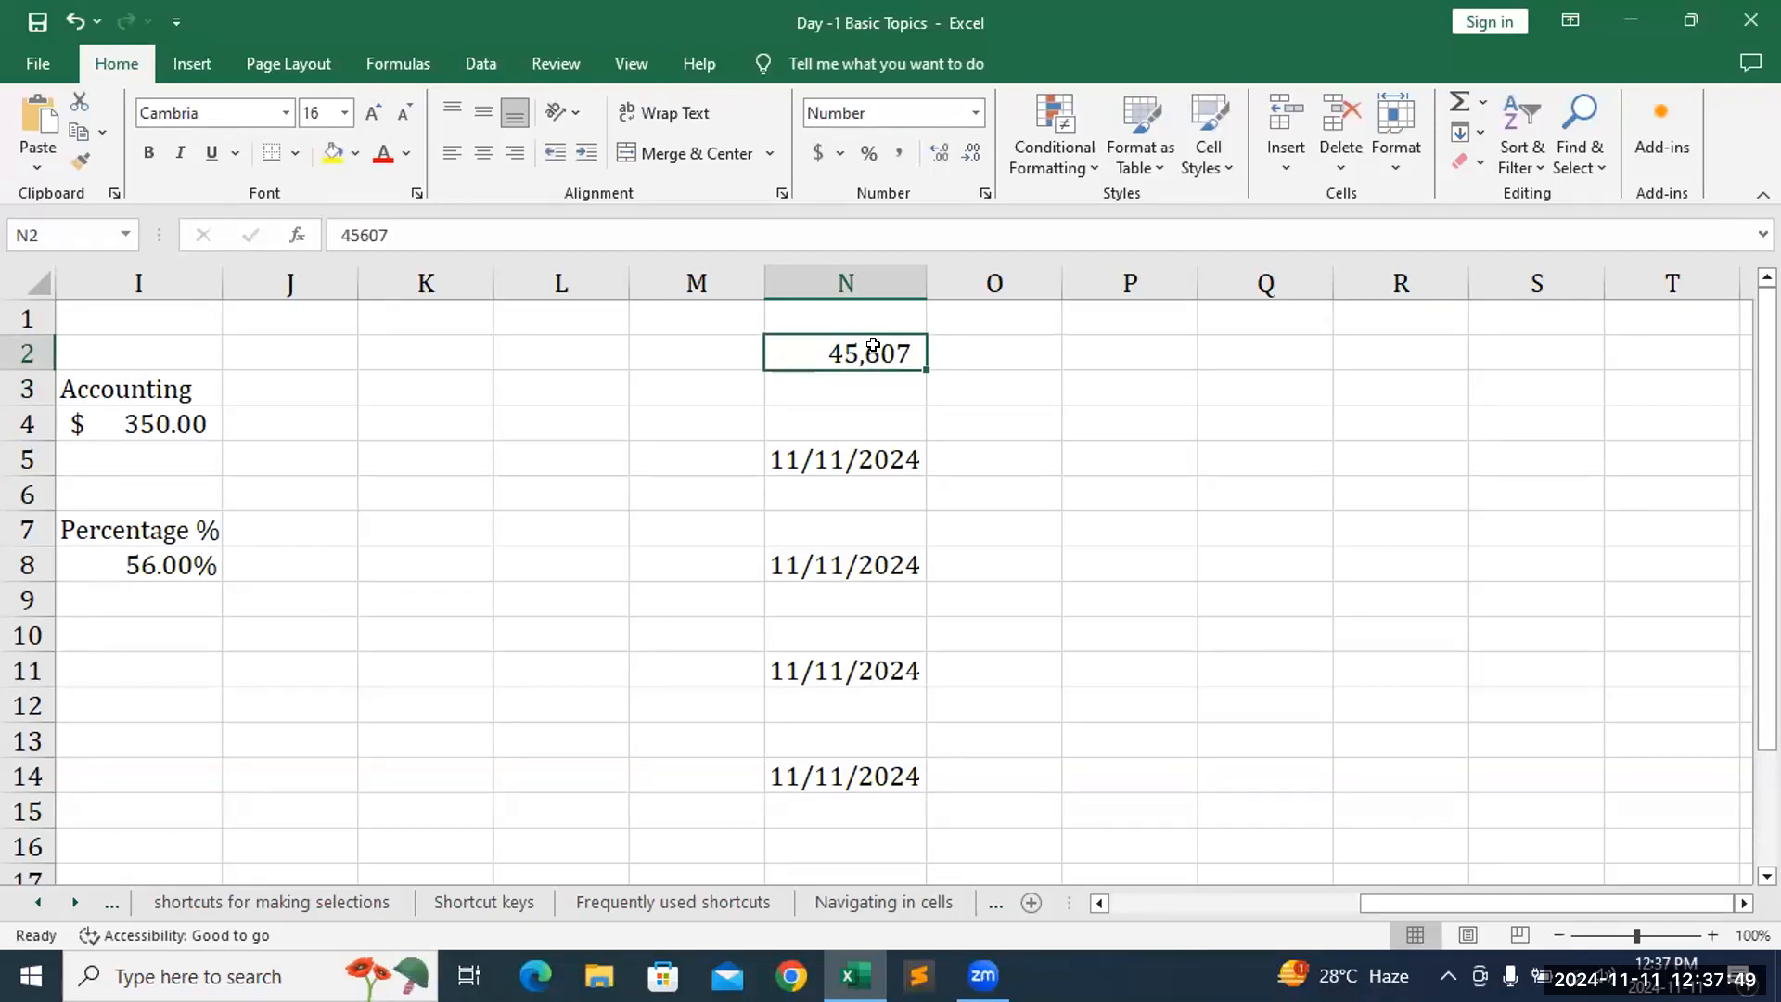
left_click(974, 114)
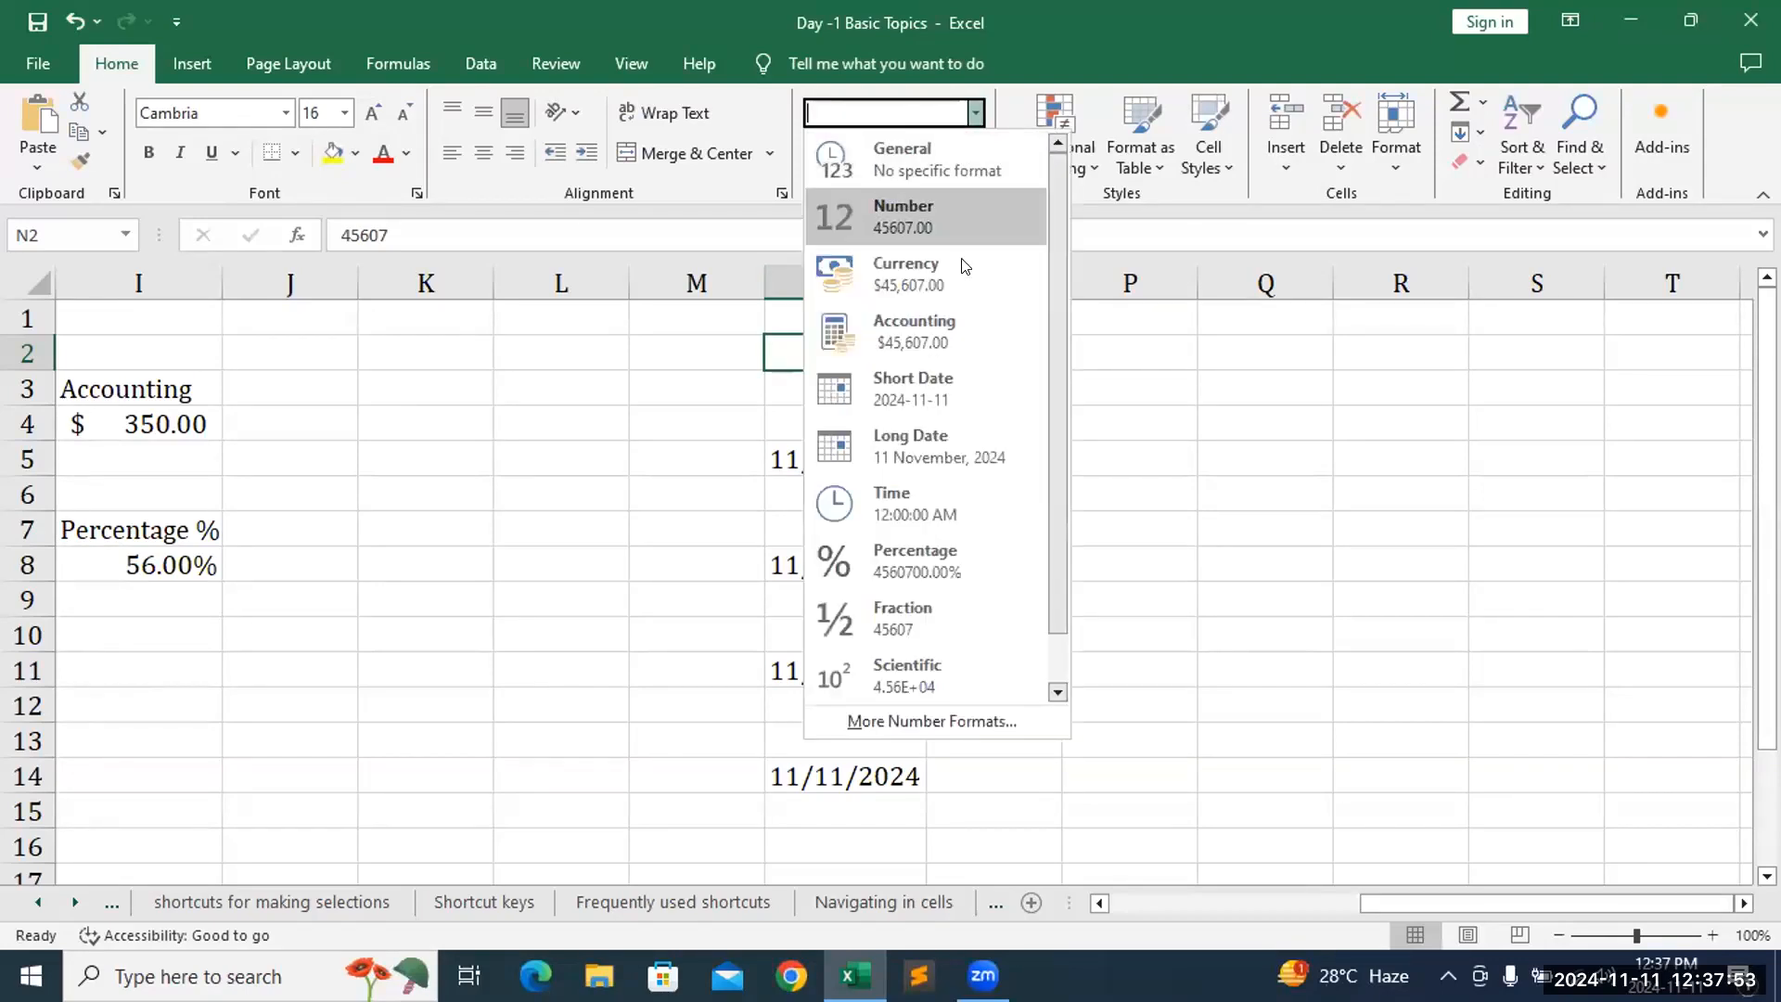
left_click(922, 382)
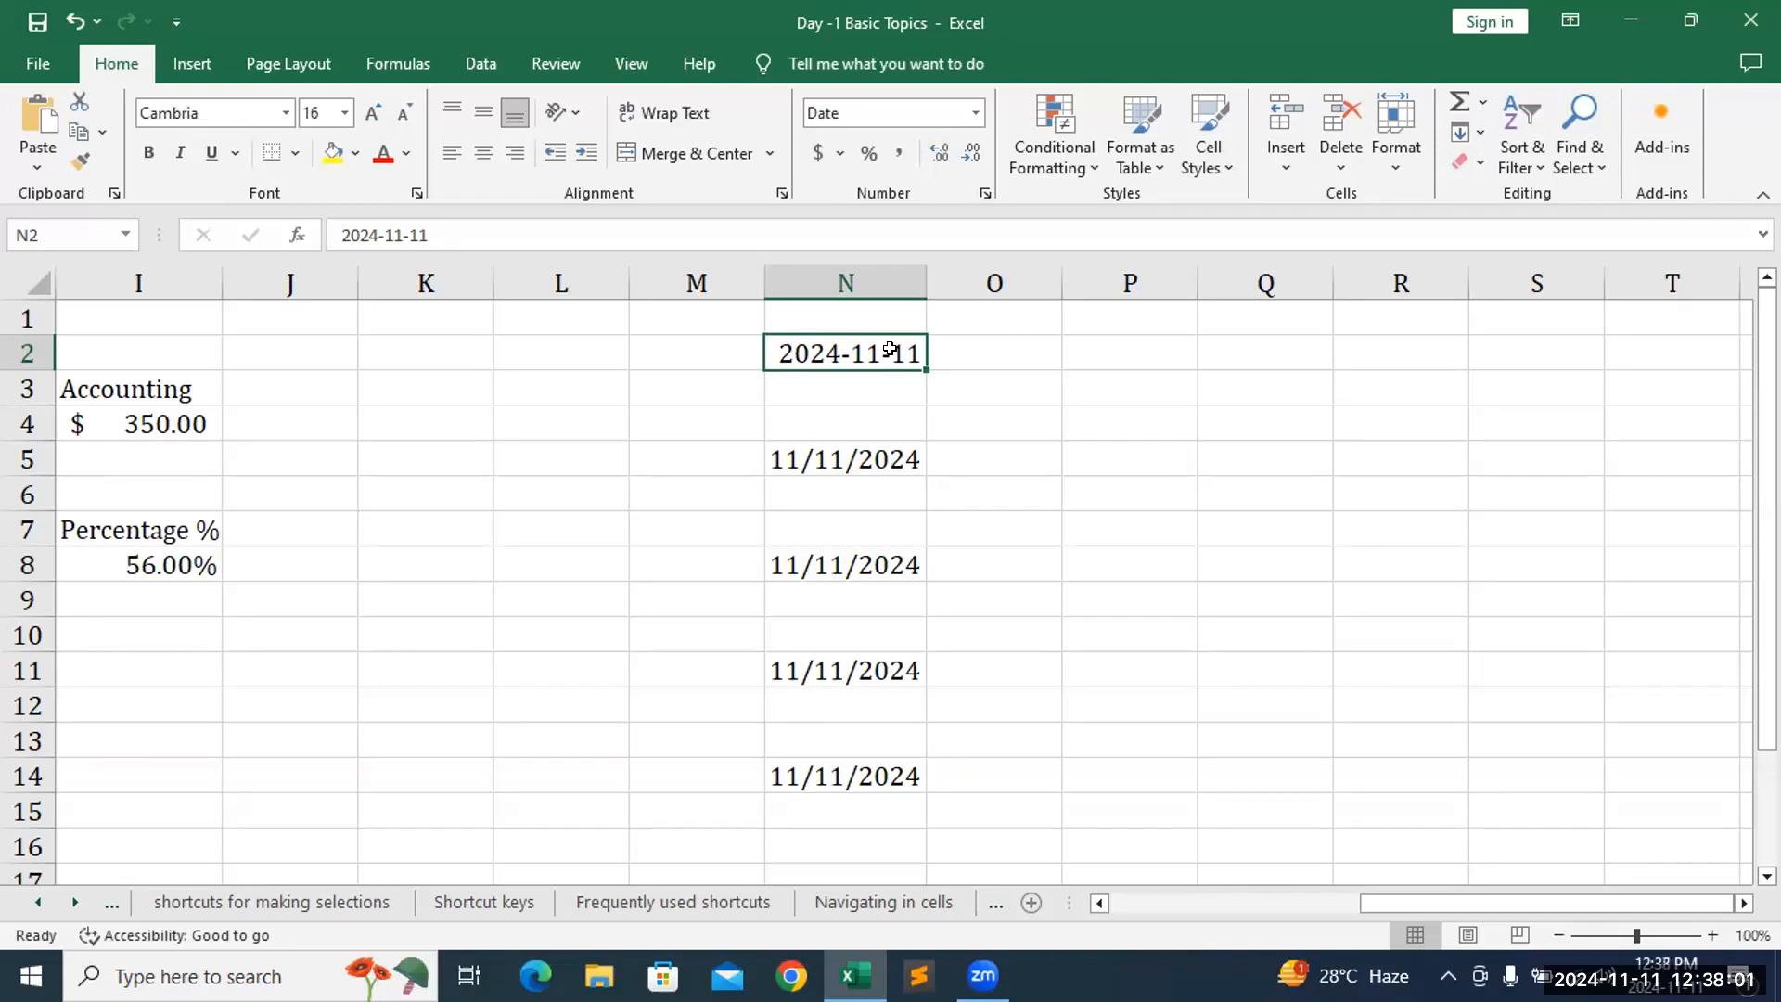
- Copy N2 and paste it into N5, N14, N8 and N11
key("ctrl+c")
left_click(872, 455)
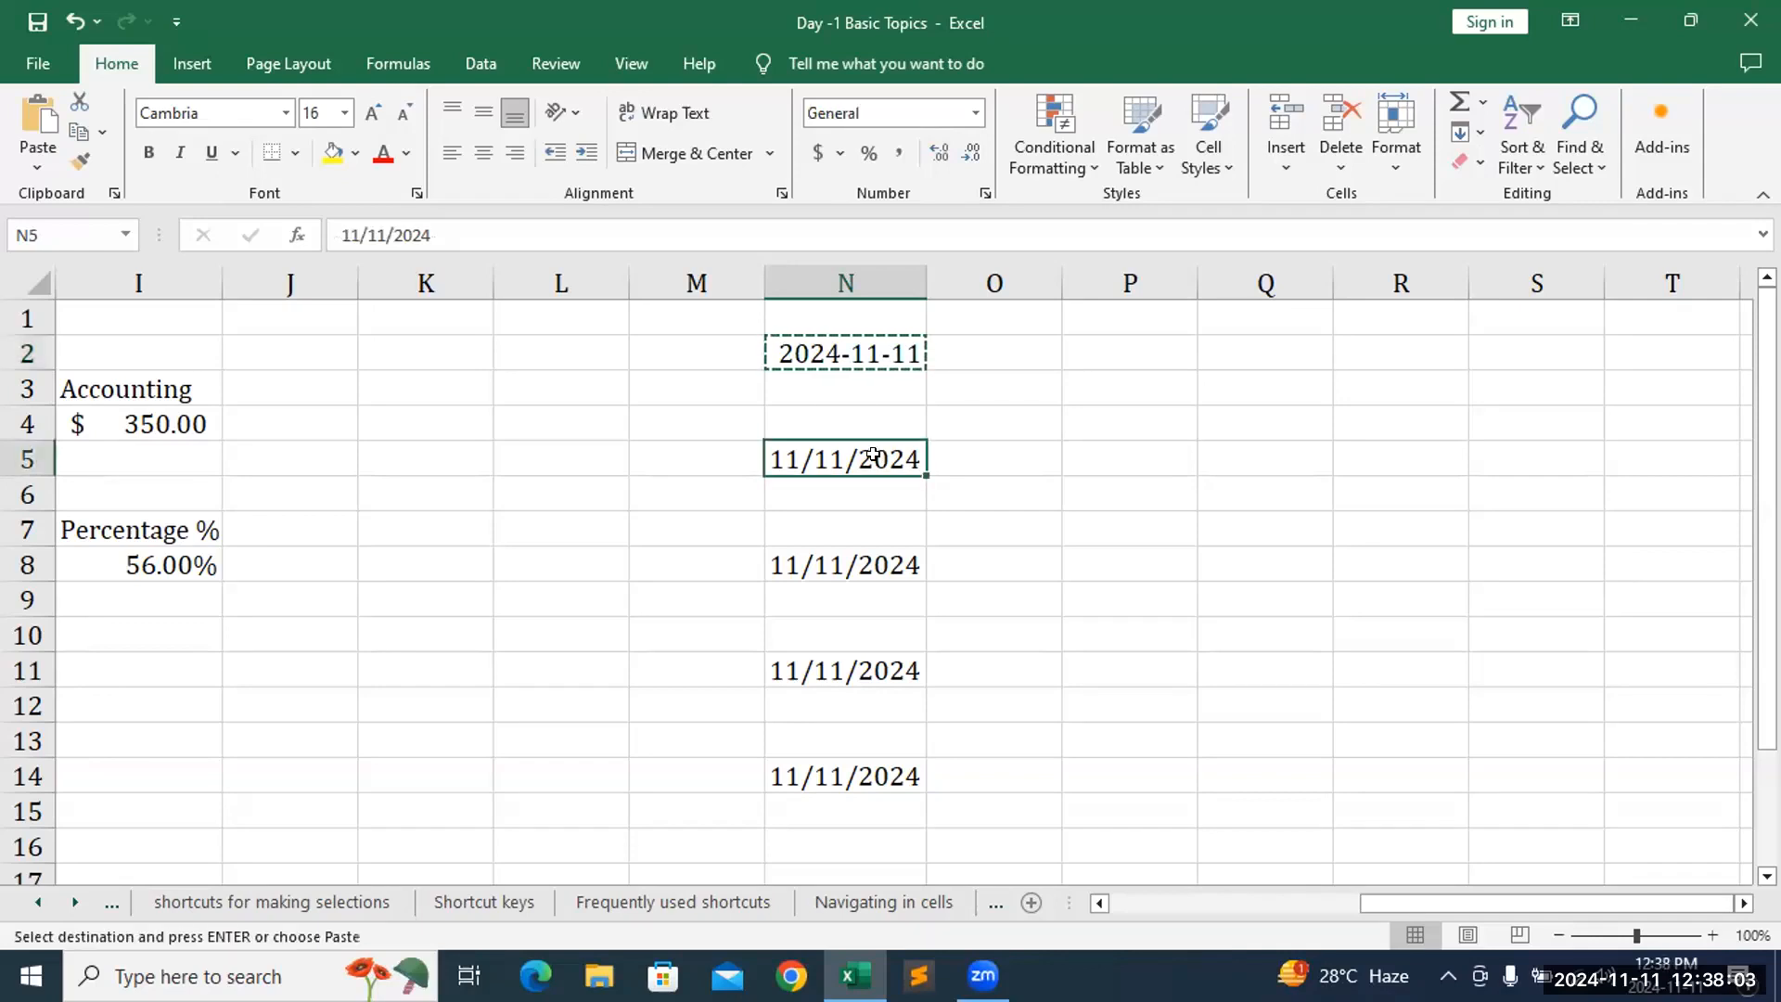
key("ctrl+v")
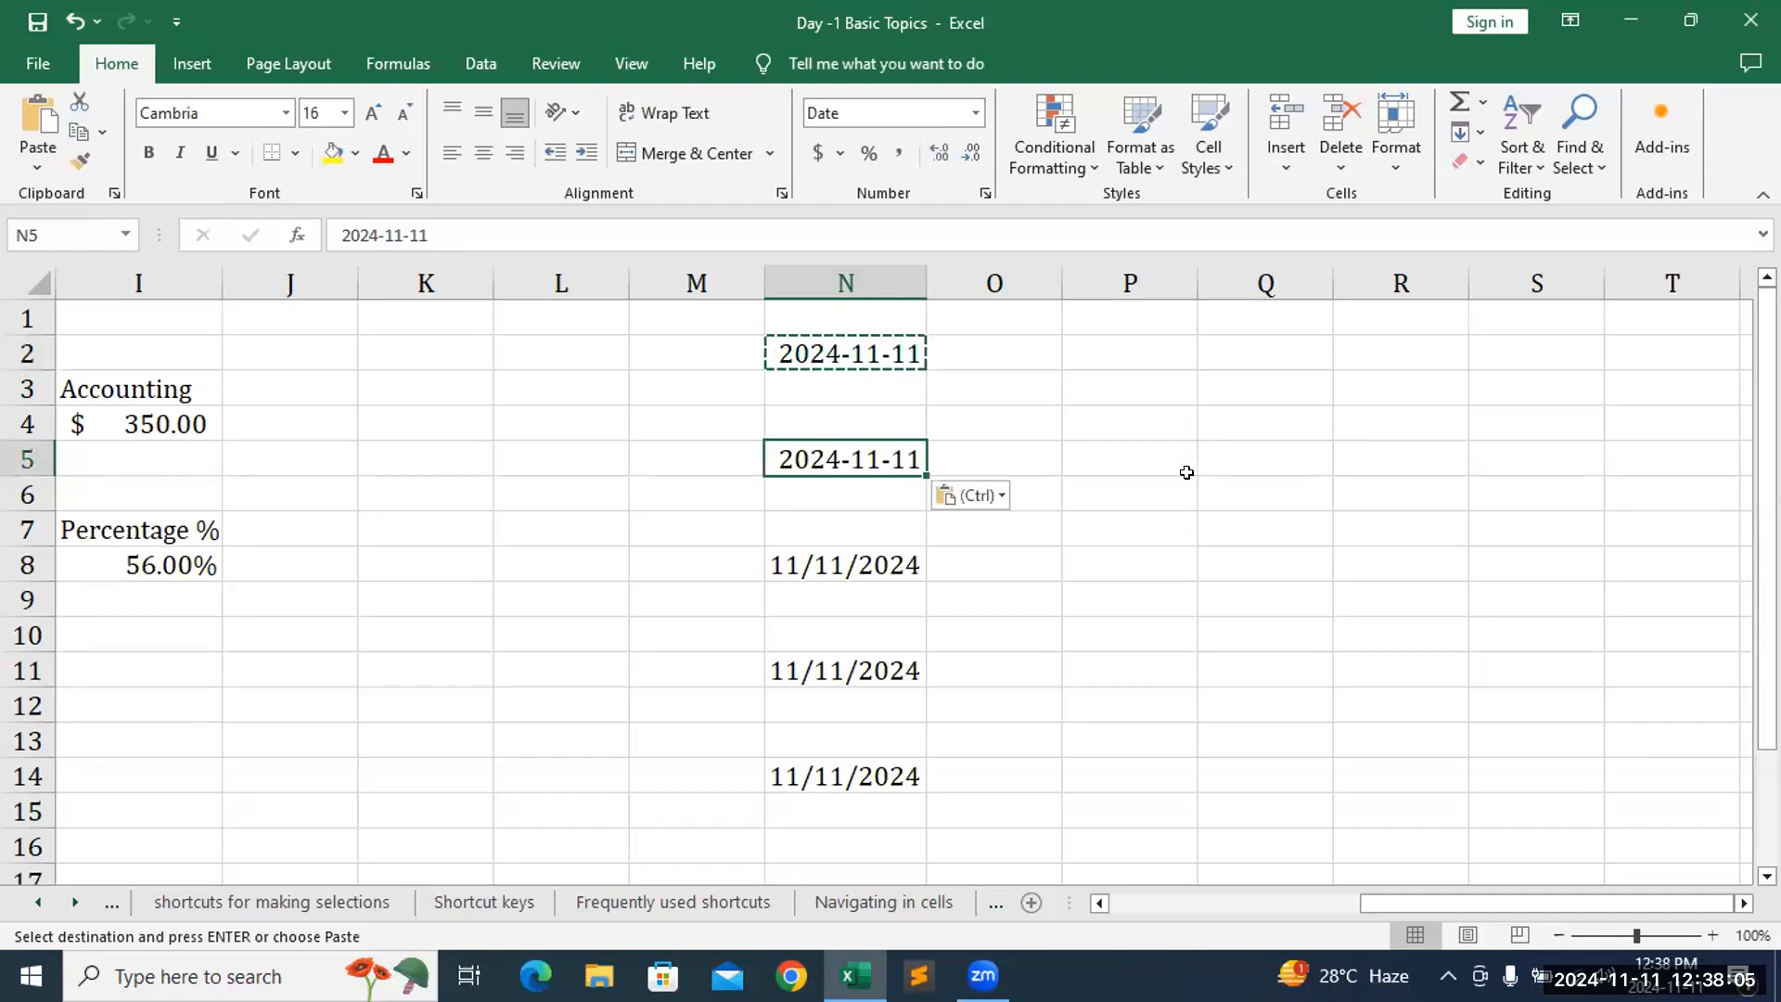
left_click(842, 778)
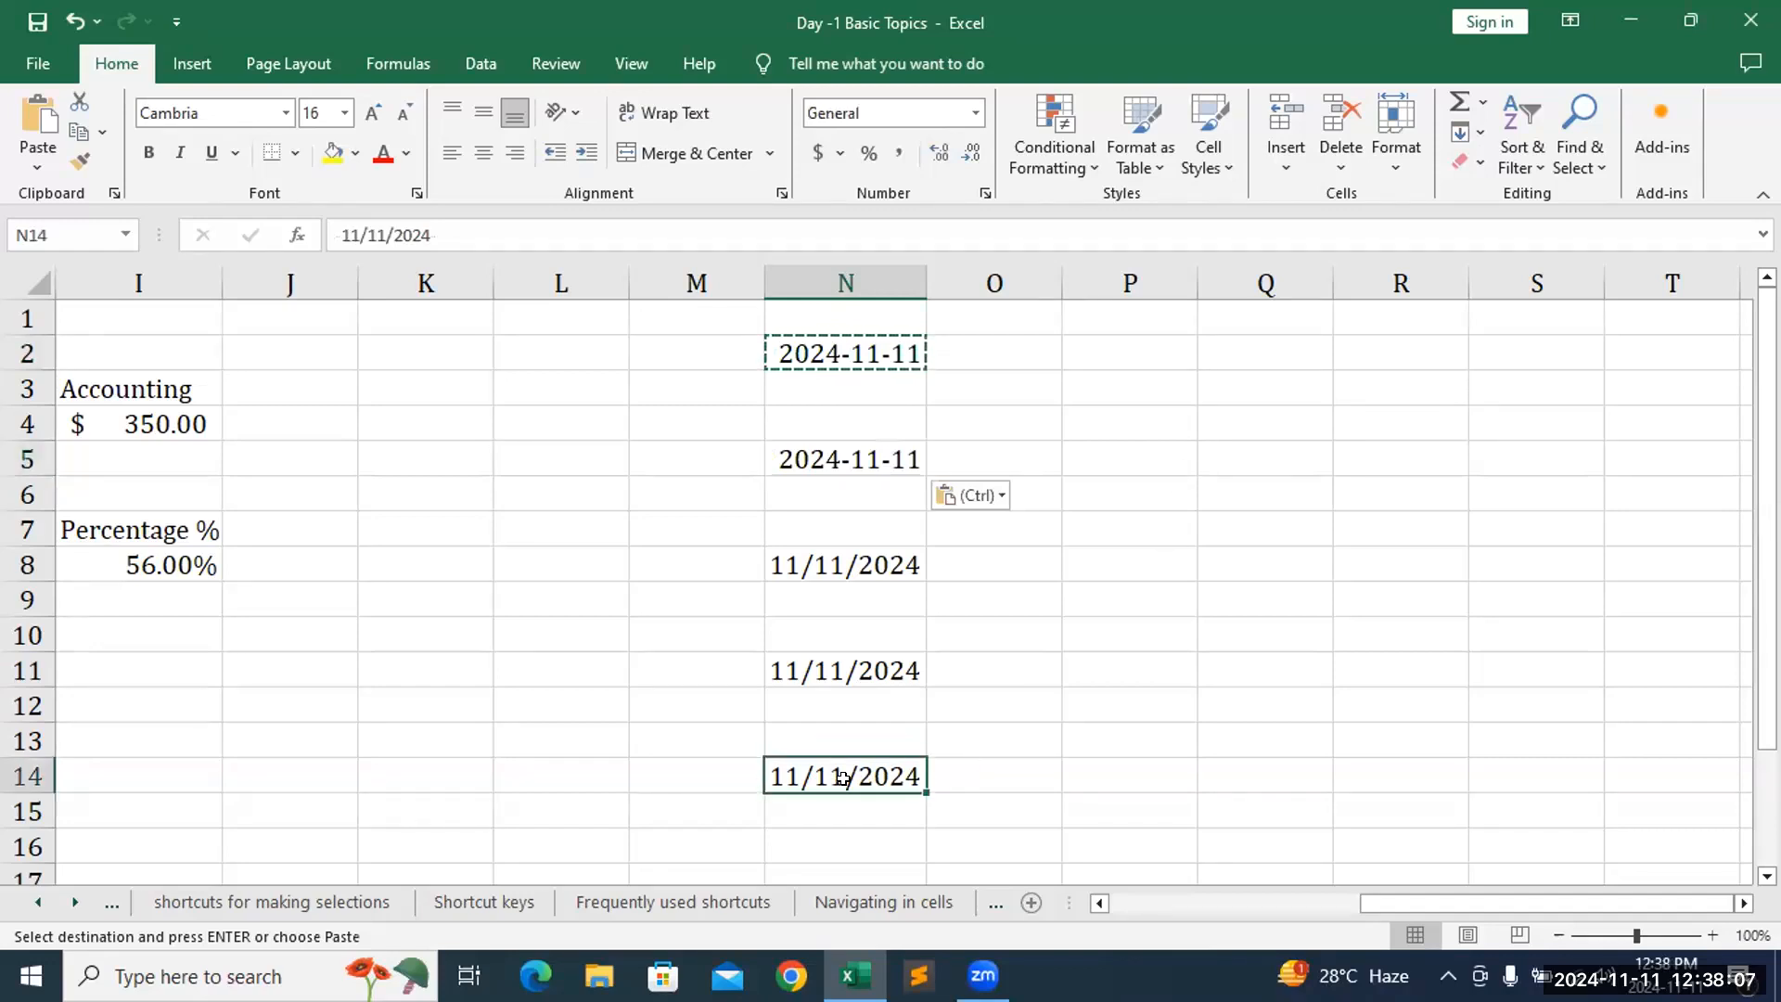
key("ctrl+v")
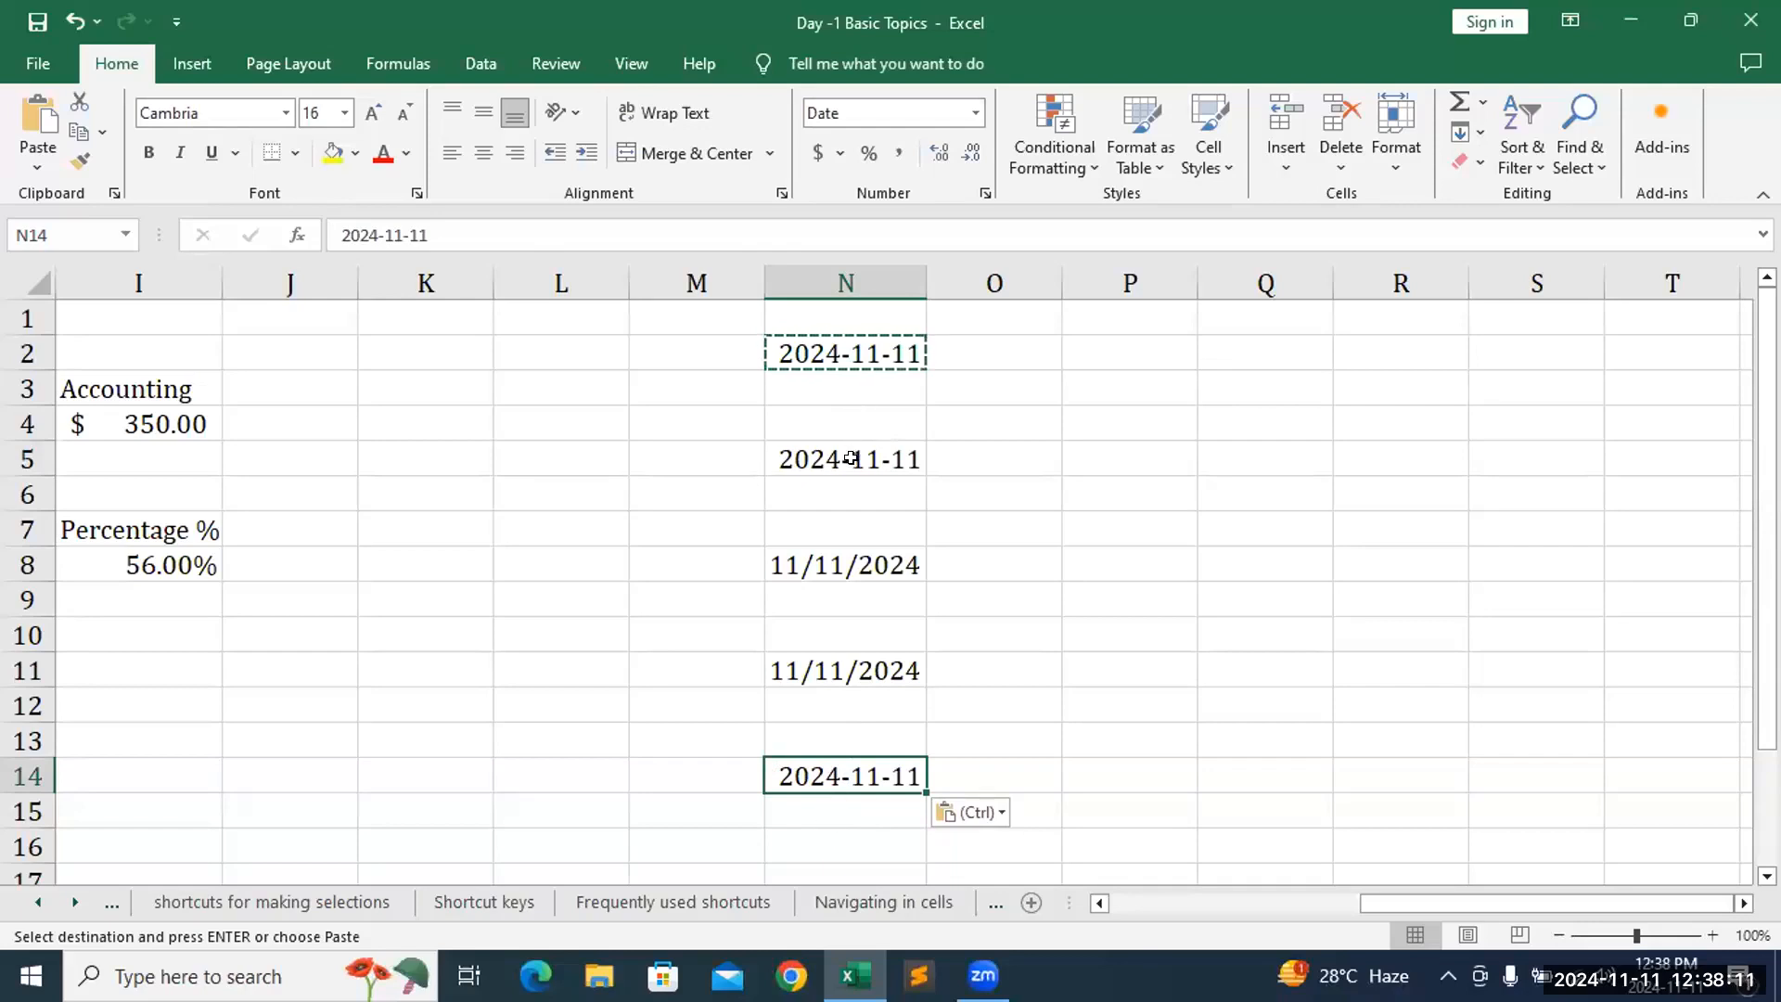
key("alt+Tab")
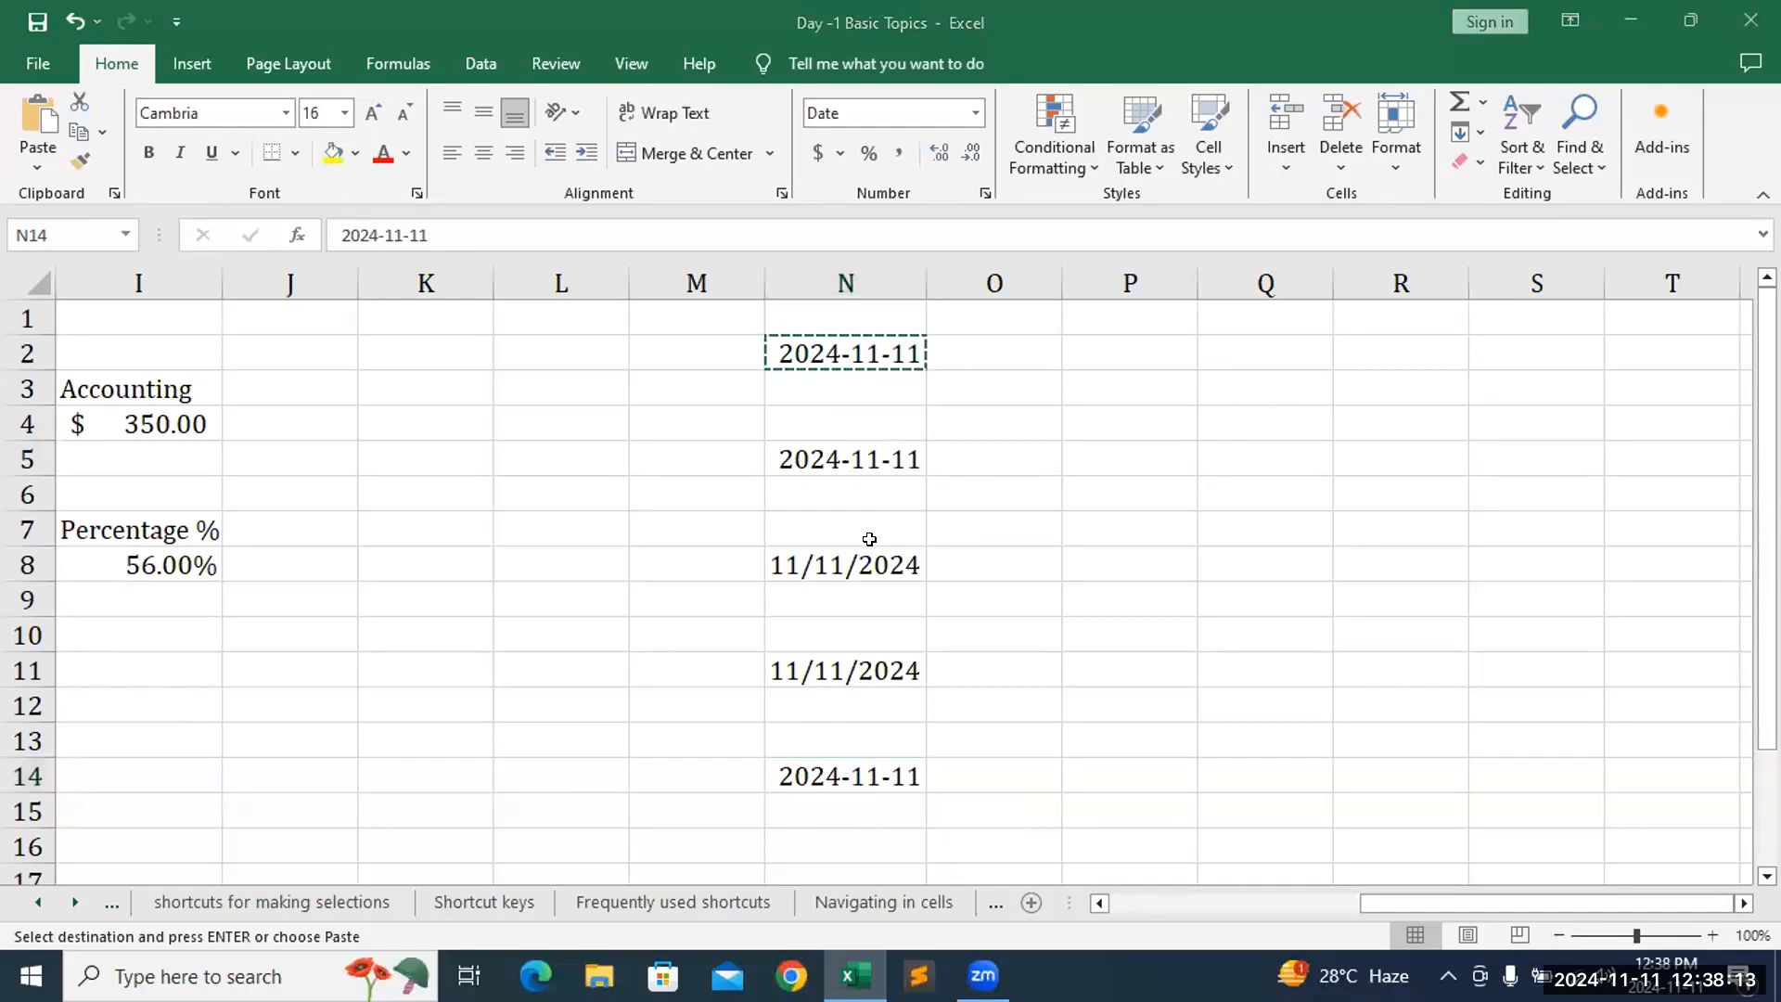
key("alt+Tab")
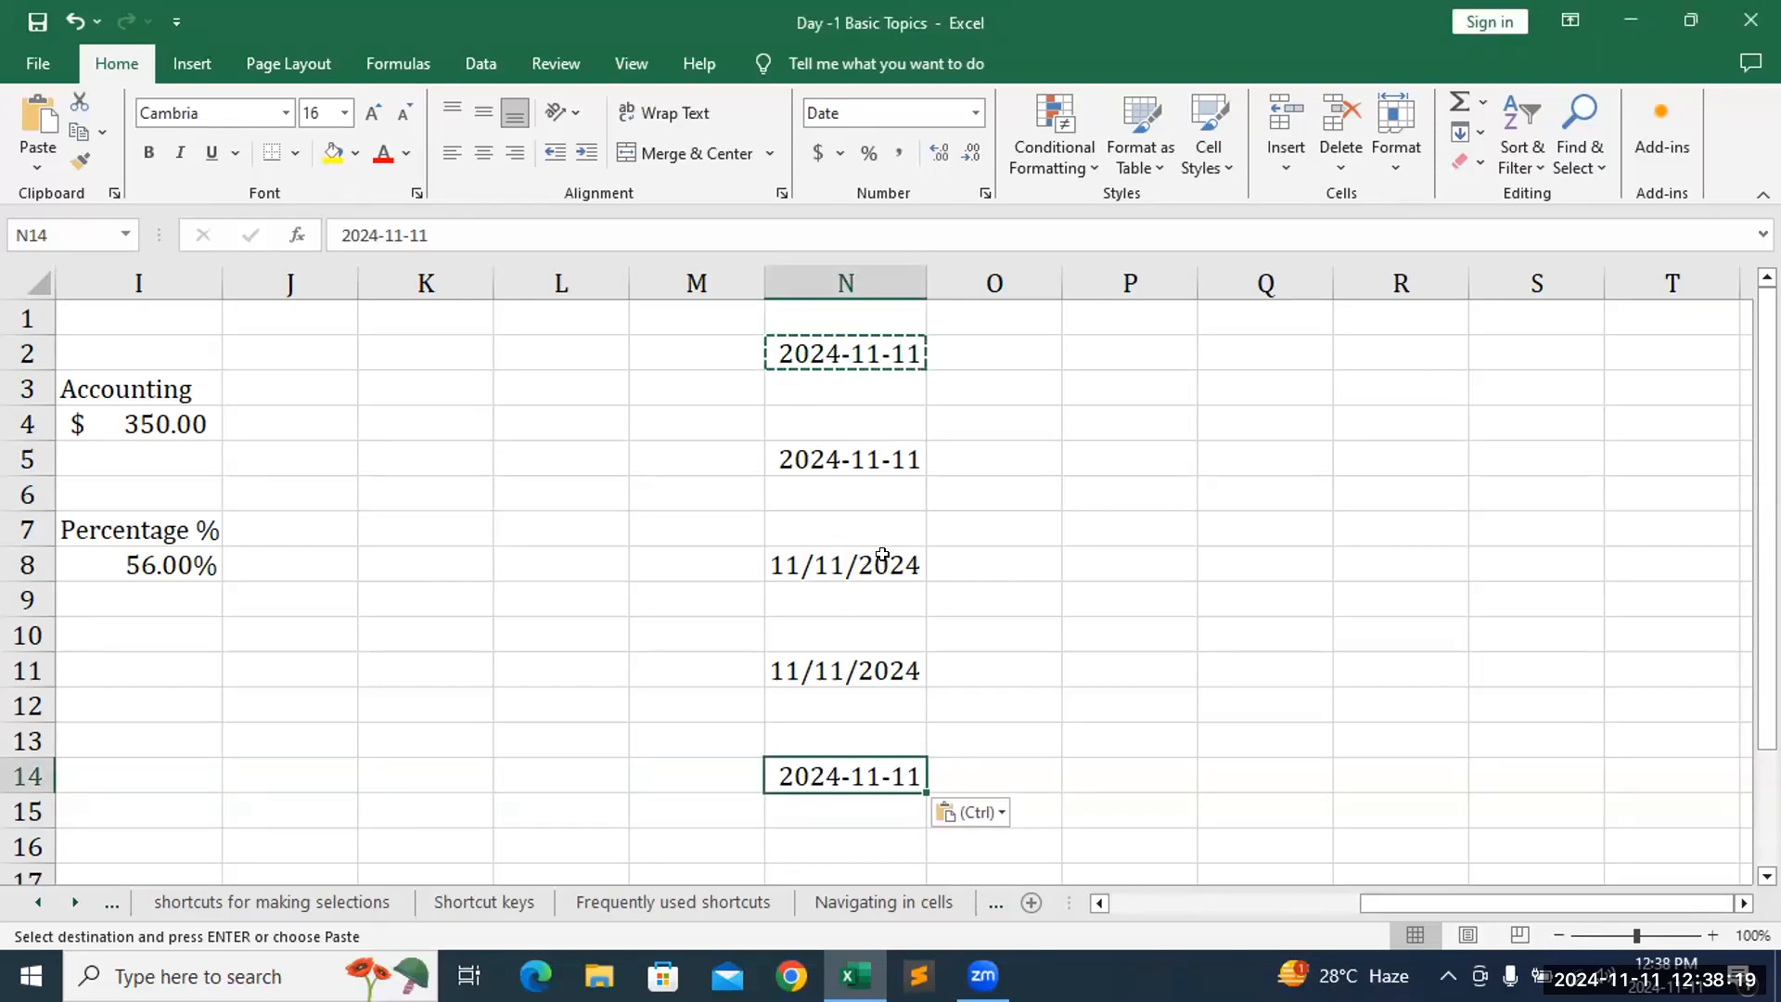
left_click(882, 555)
key("ctrl+v")
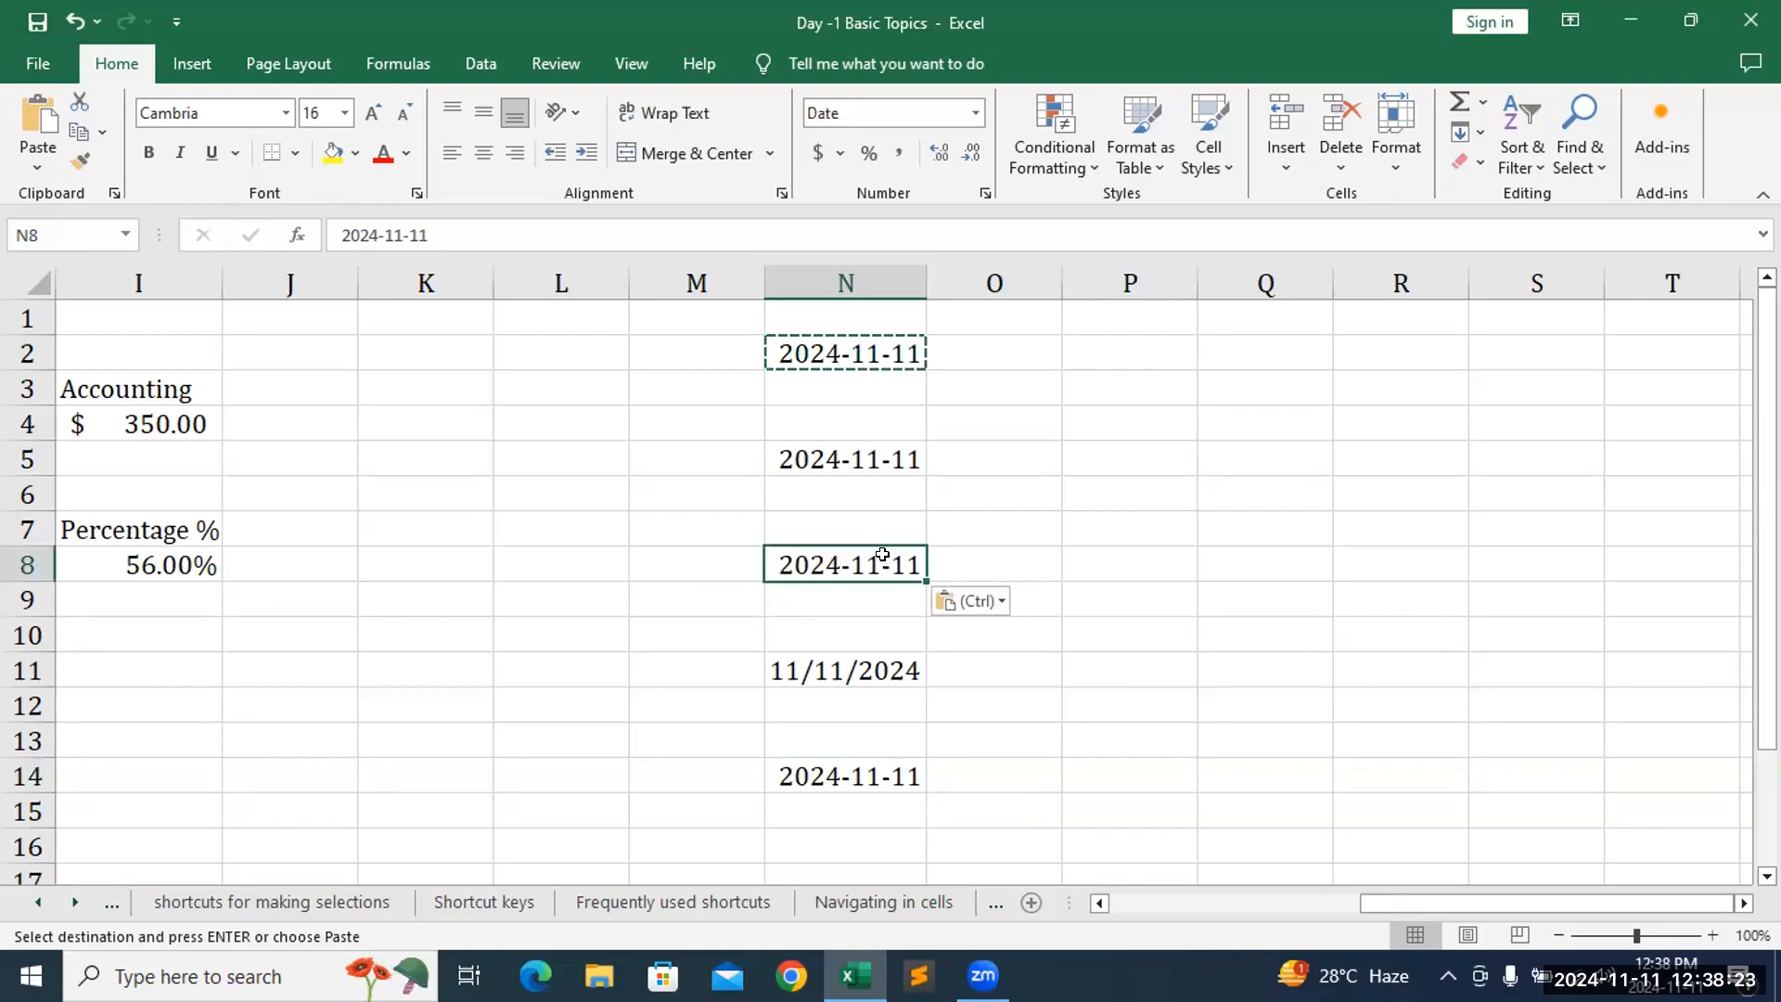
left_click(832, 662)
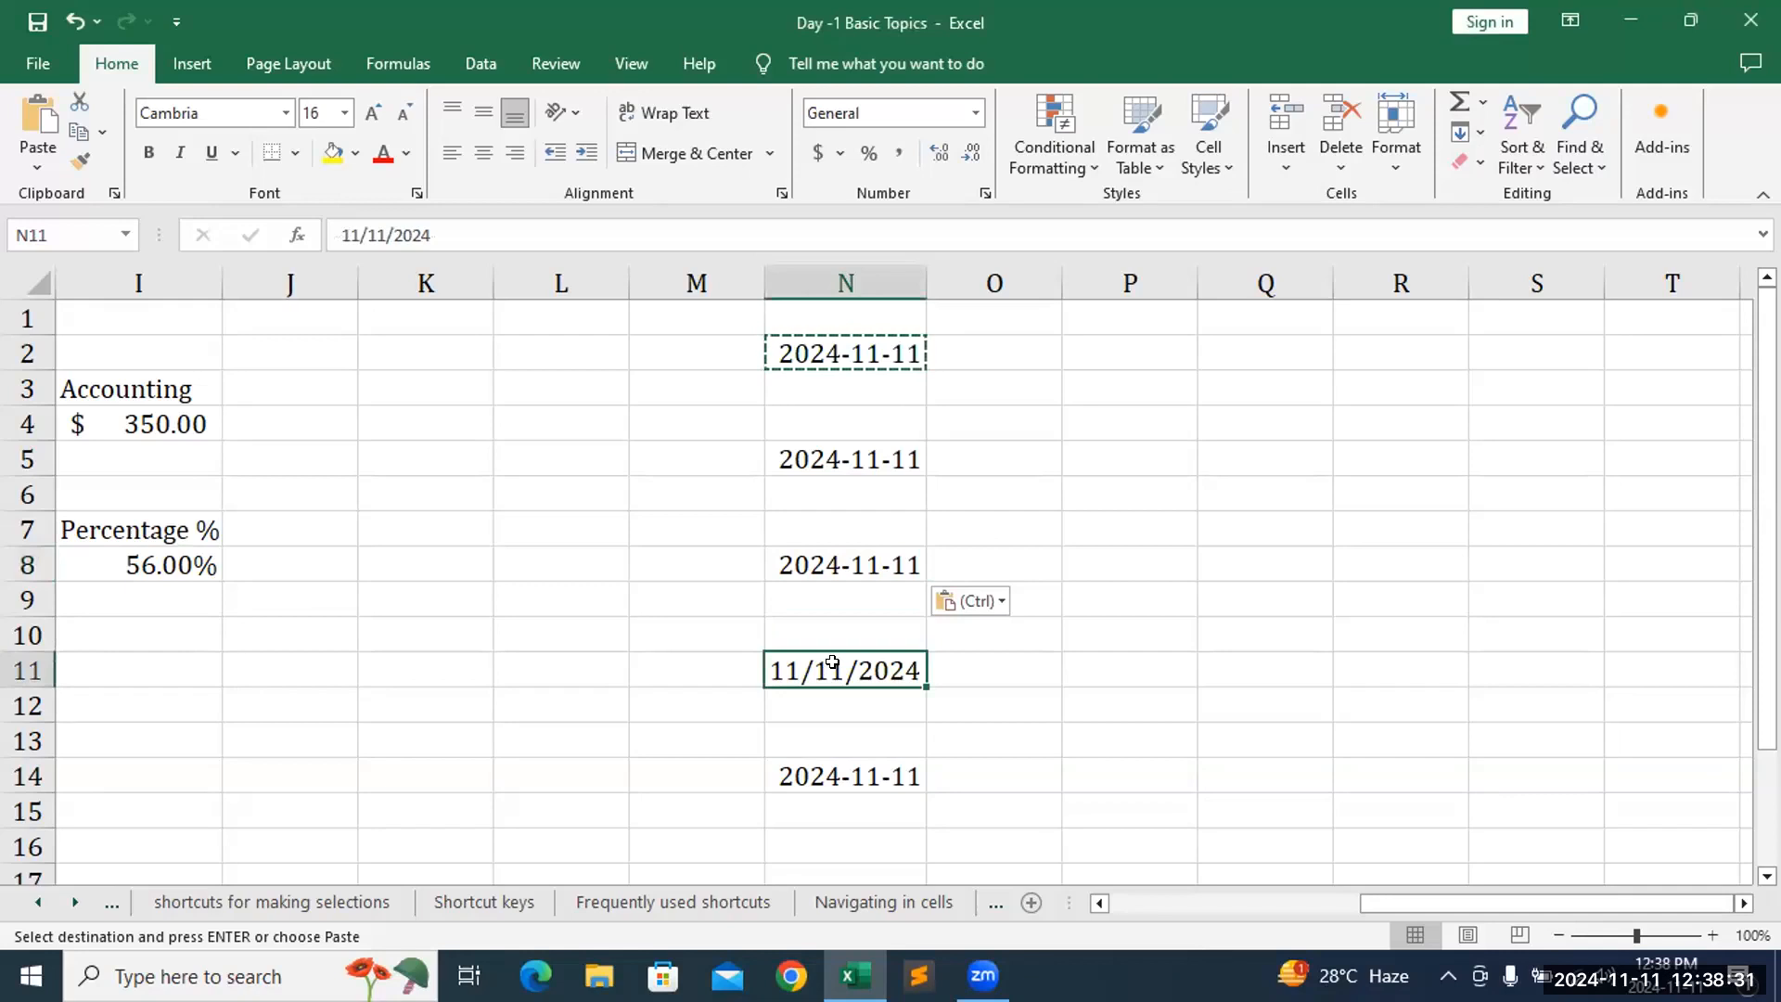
key("ctrl+v")
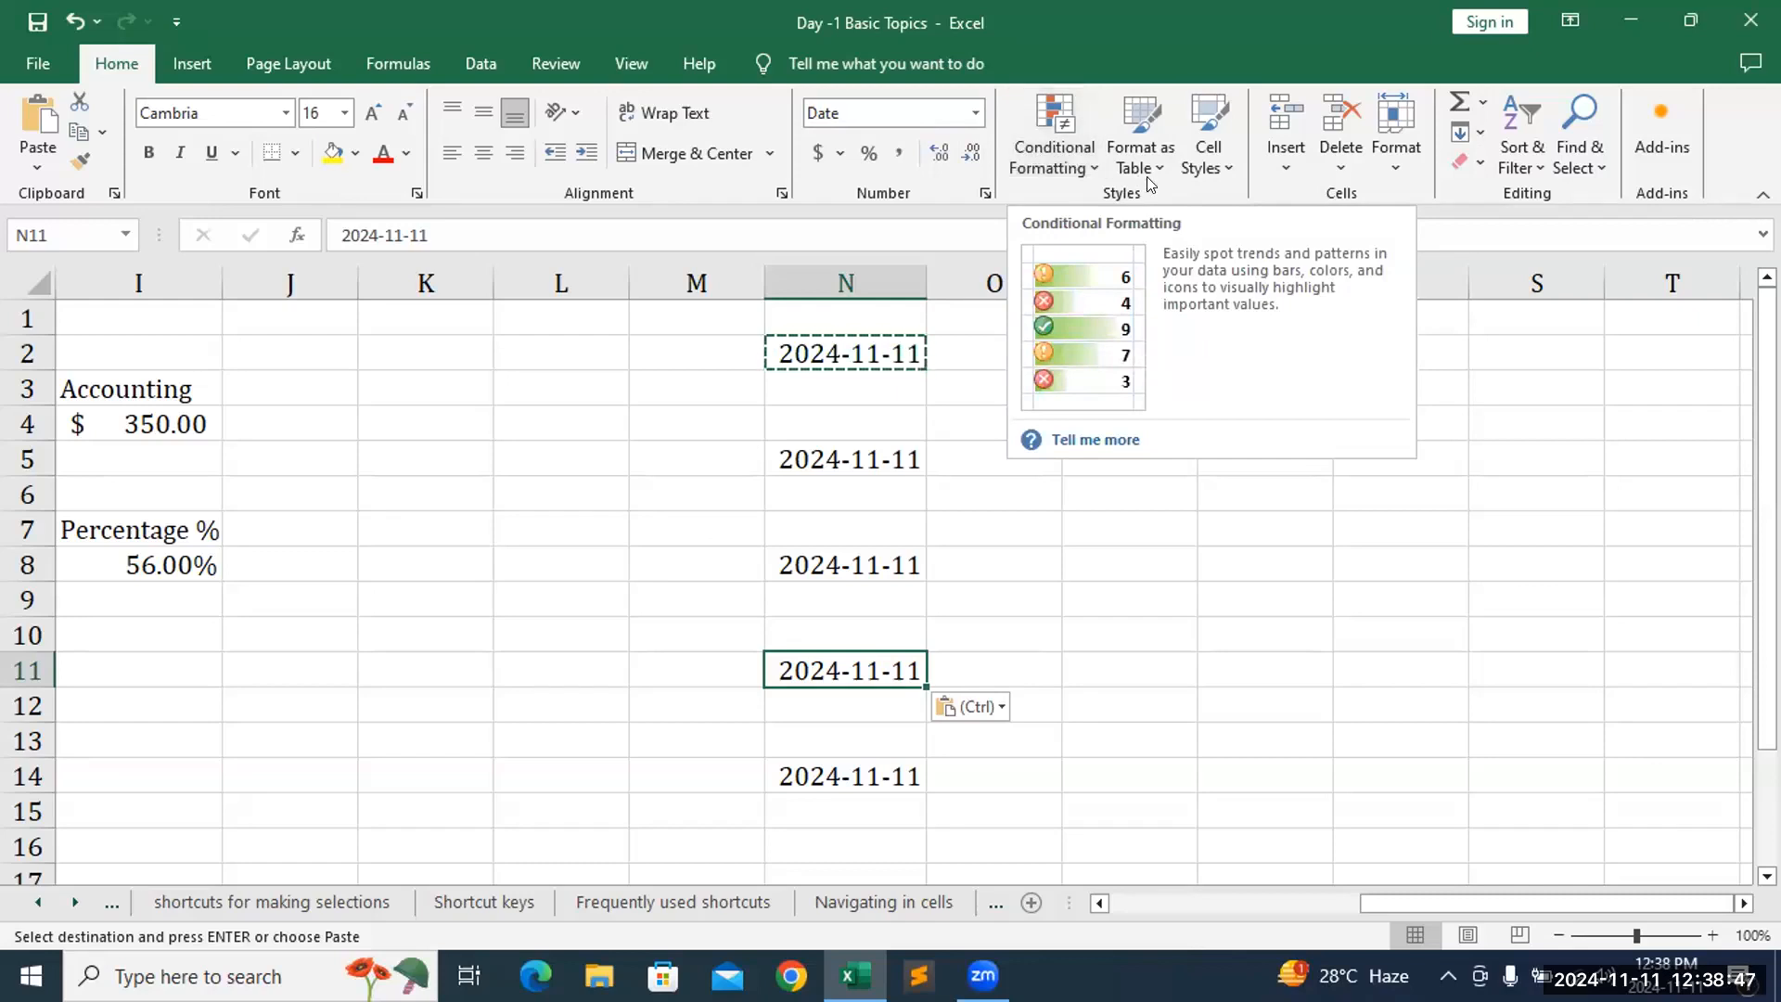
- Format N11 with the custom date type dd-mmm-yy in Format Cells
left_click(1399, 141)
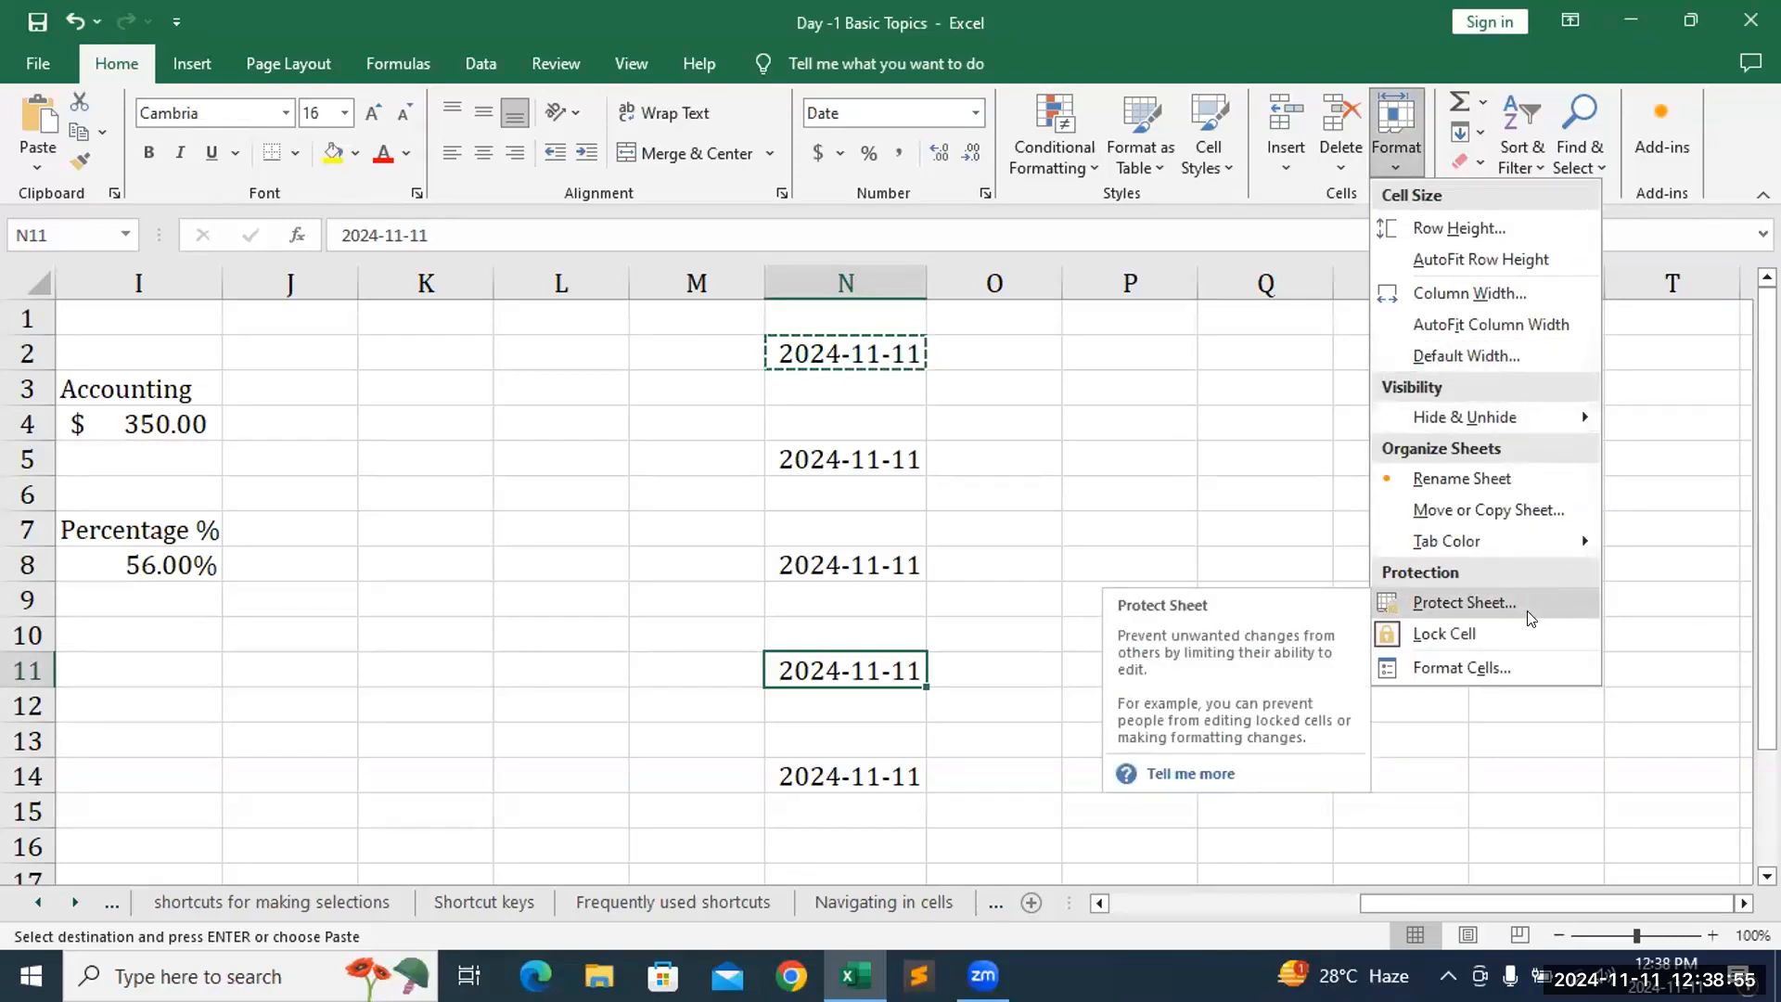
left_click(1512, 659)
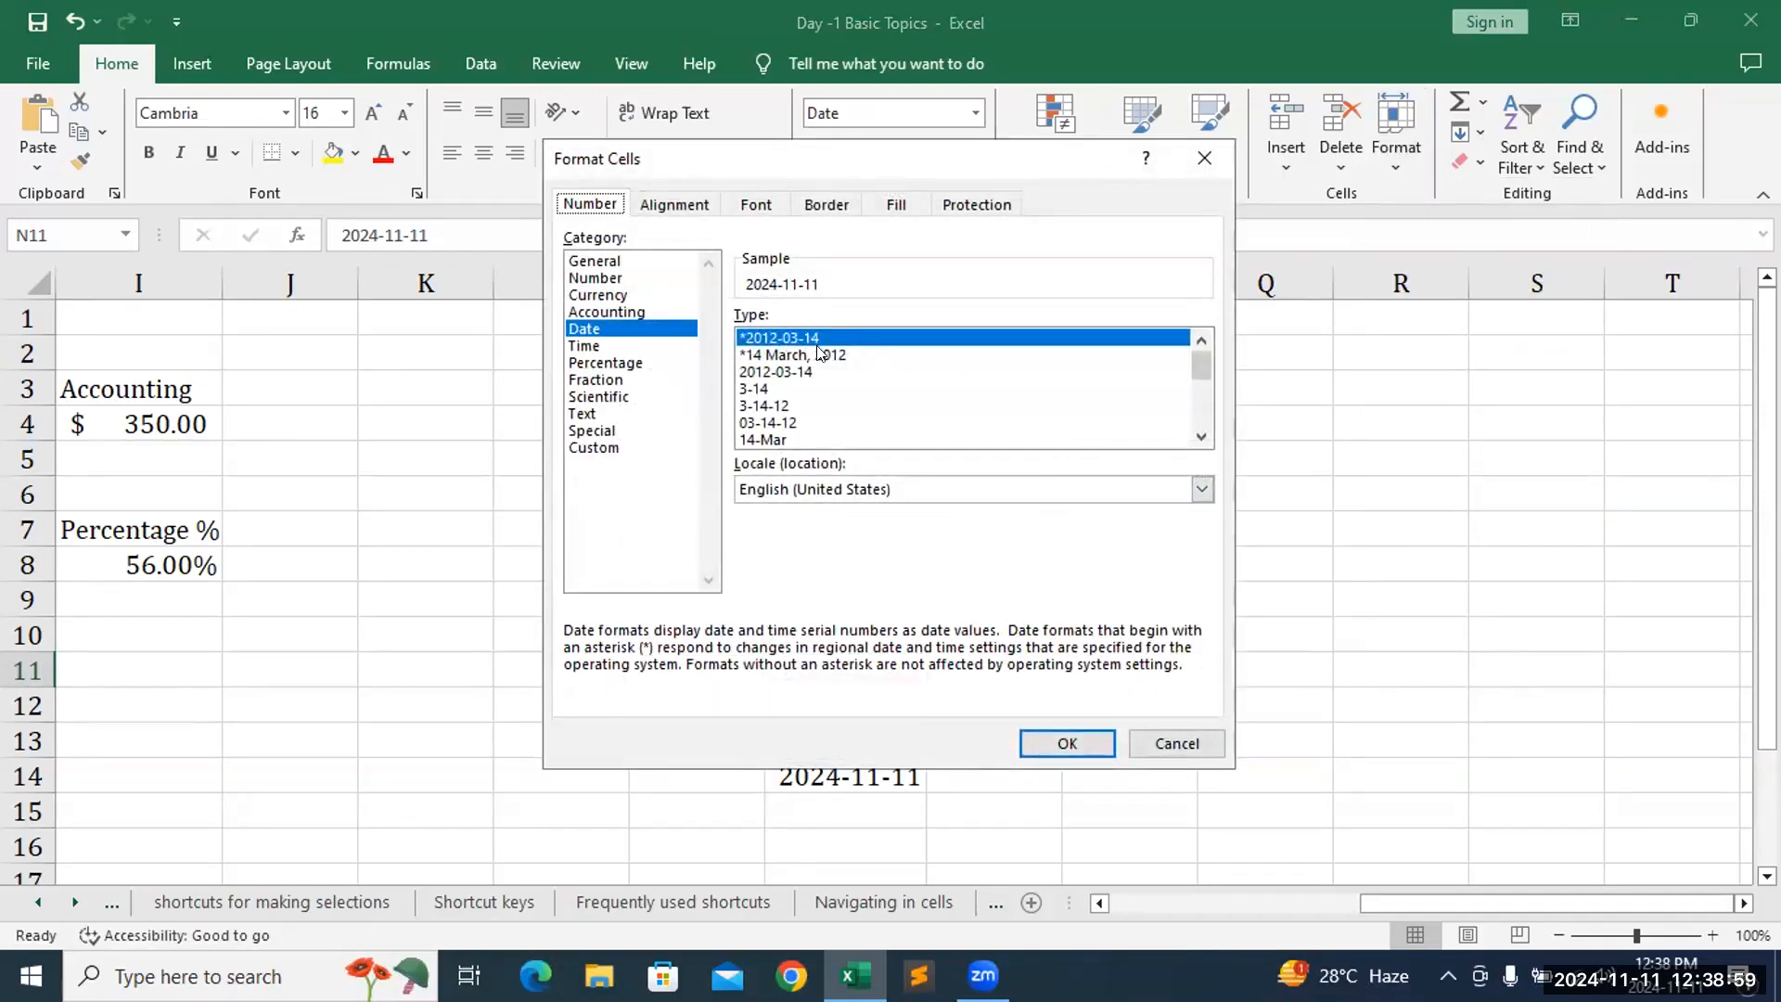
left_click(572, 448)
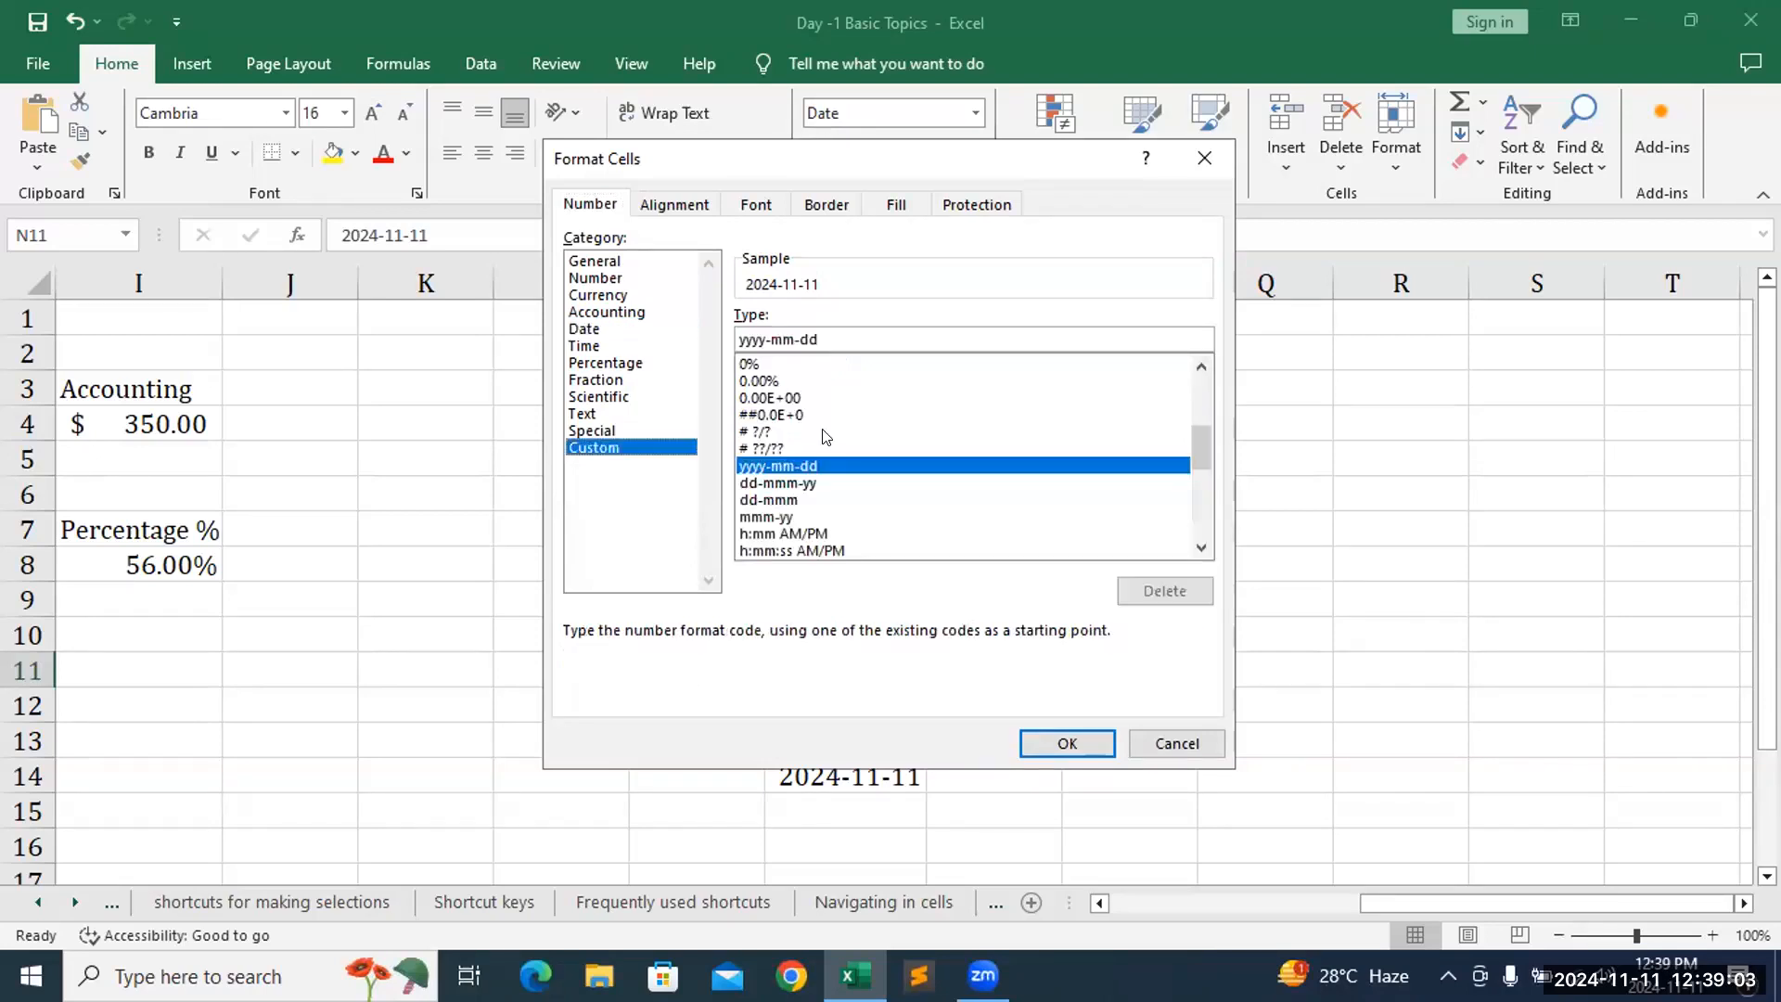
left_click(801, 483)
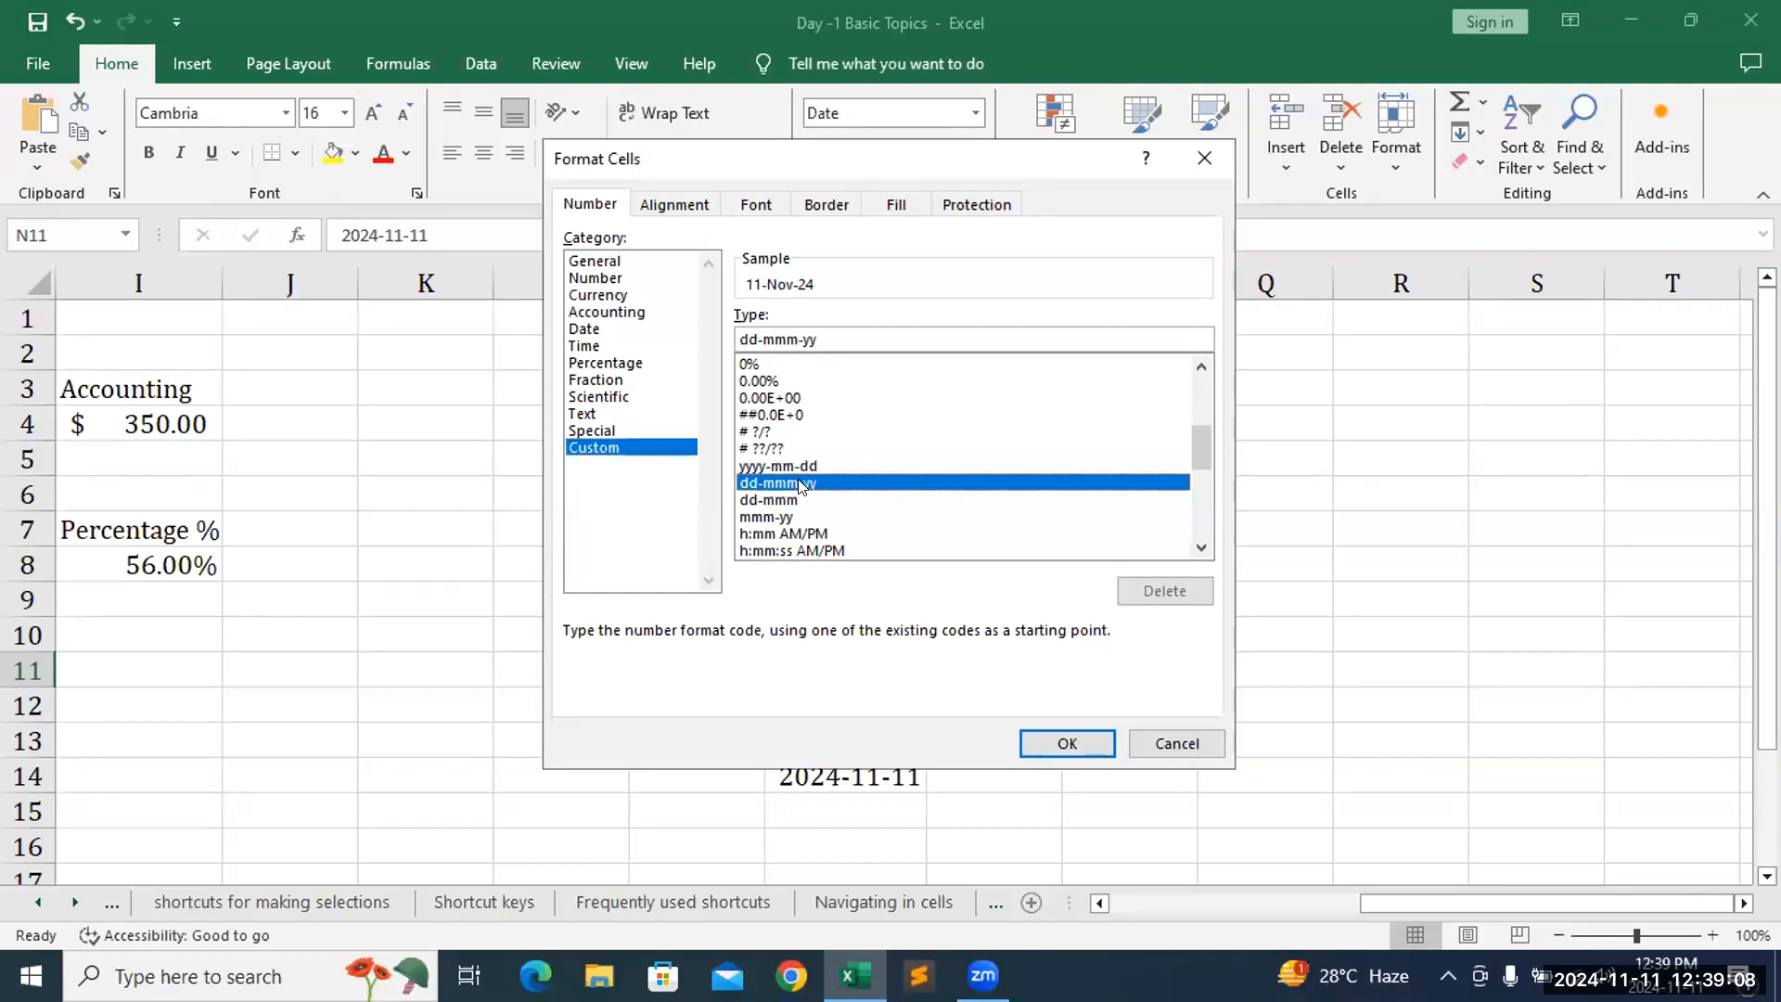
left_click(1070, 742)
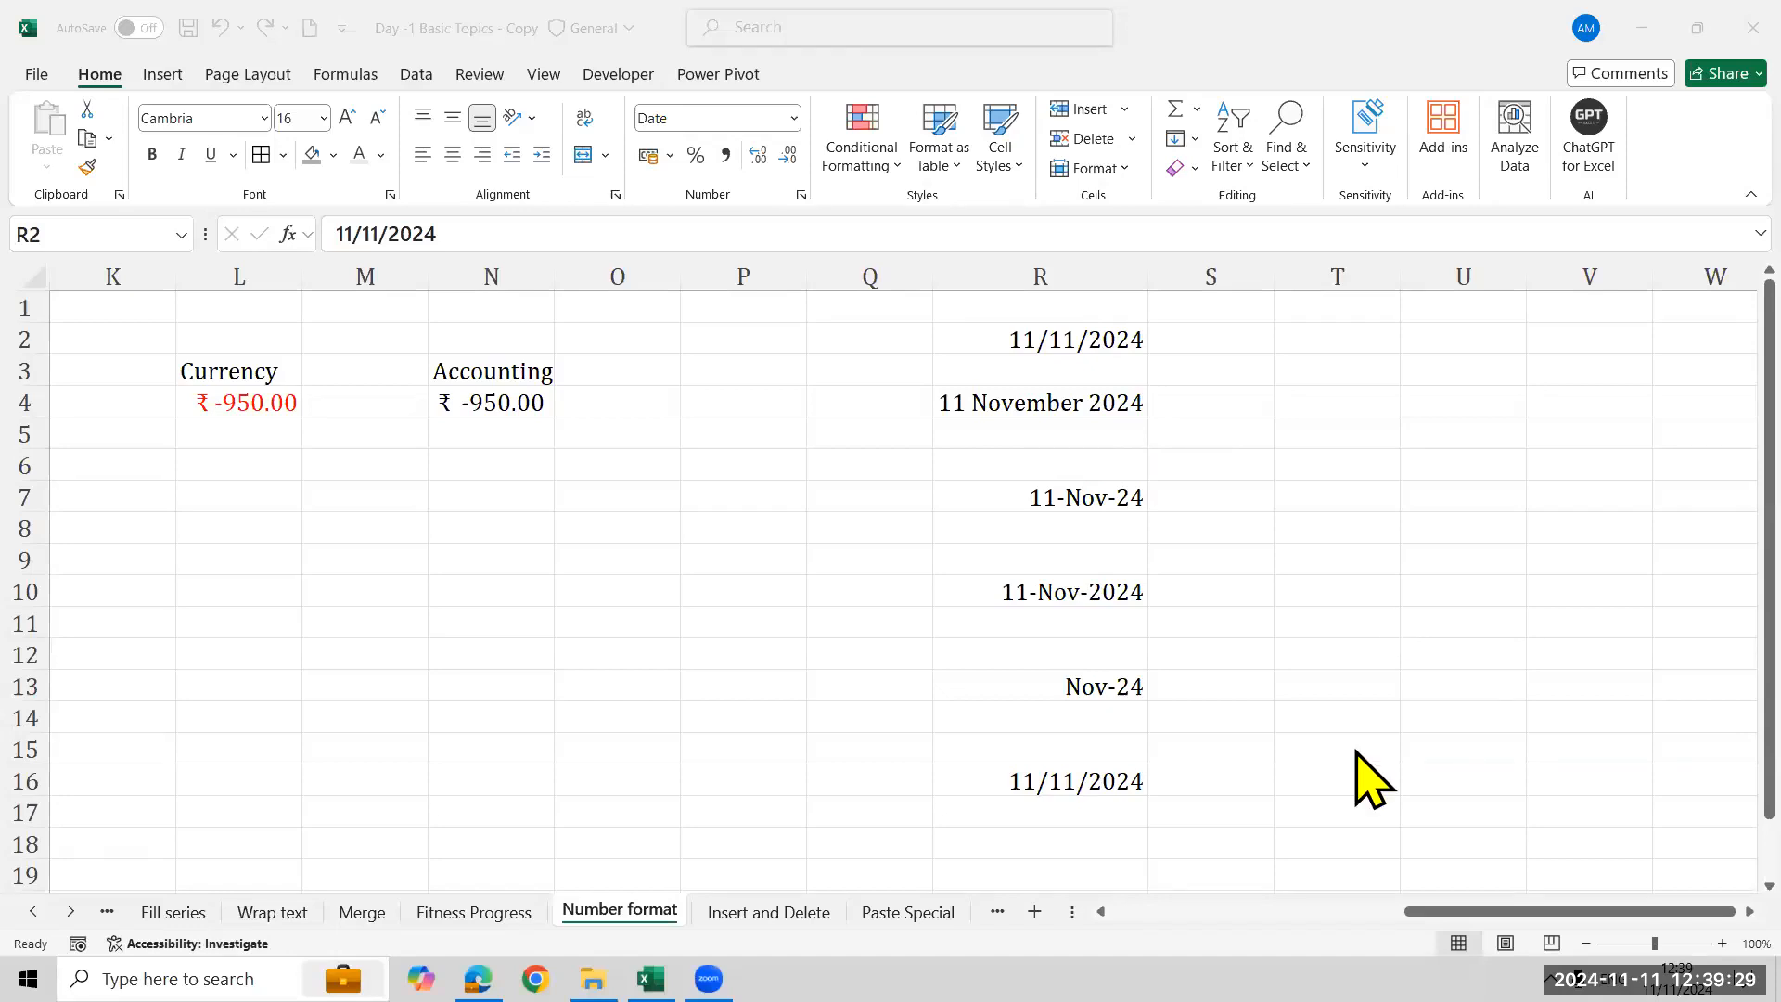
- Open the Insert and Delete sheet briefly, then return to the Number format sheet
left_click(769, 913)
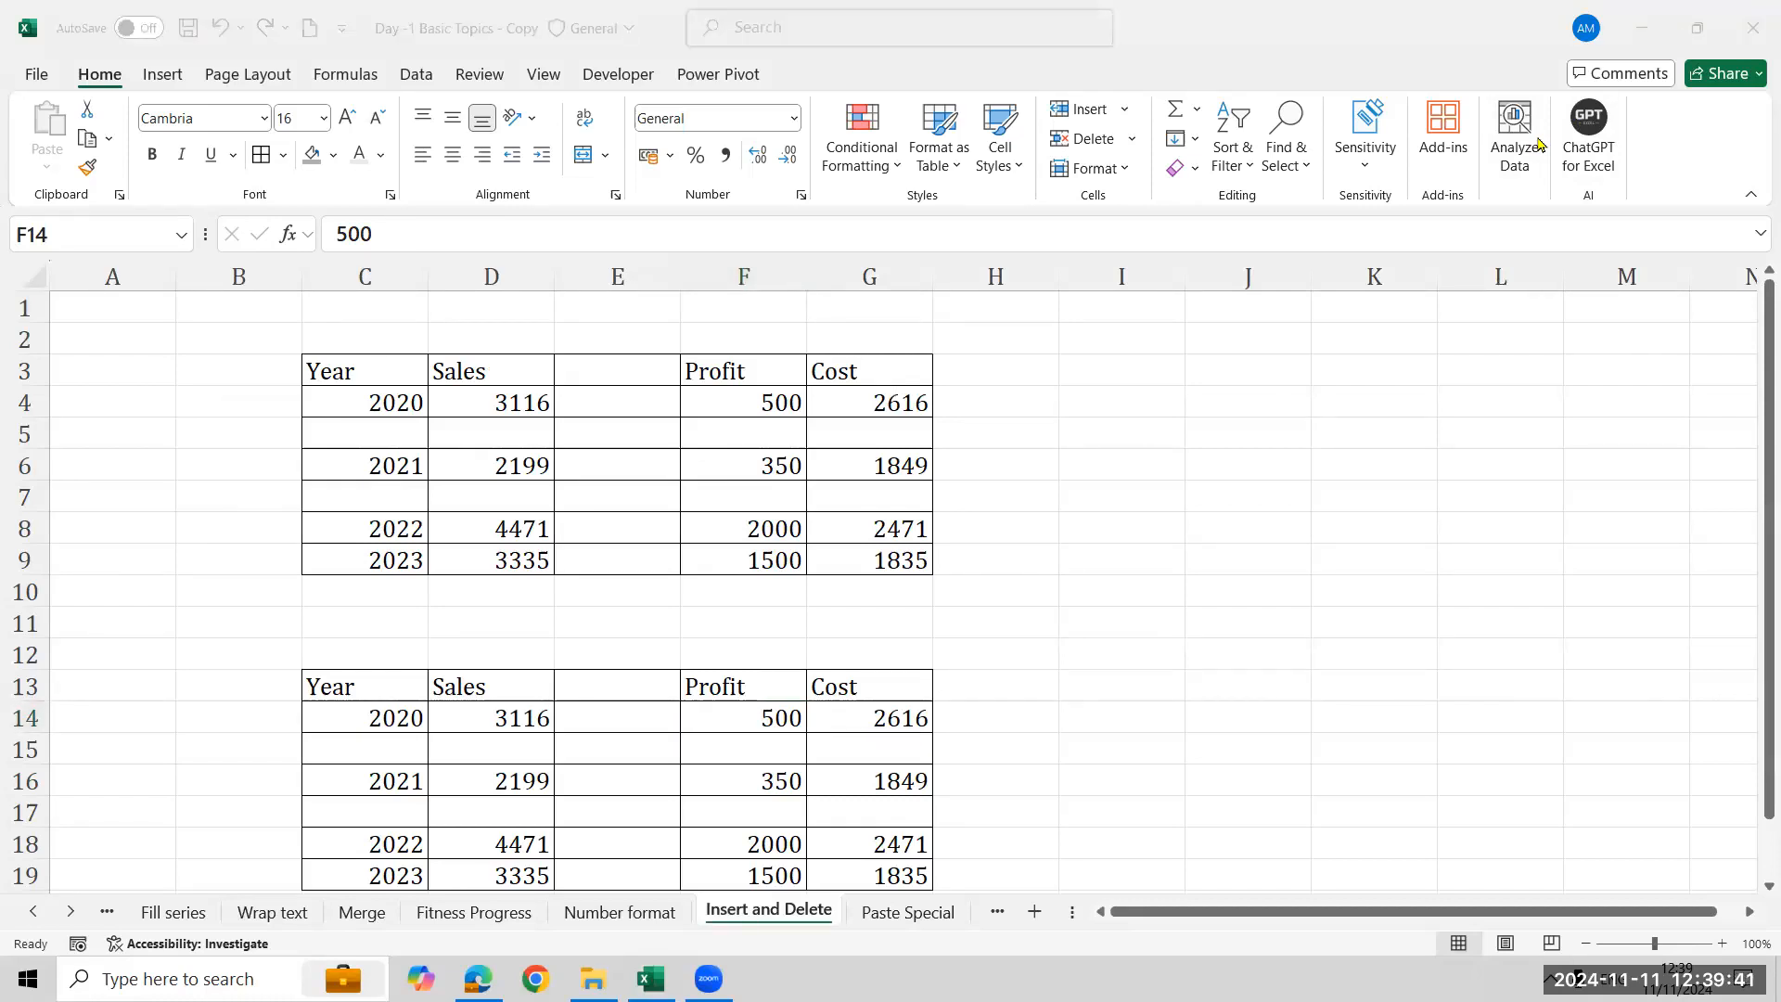
mouse_move(1034, 83)
left_mouse_down()
mouse_move(1111, 158)
mouse_move(1151, 154)
left_mouse_up()
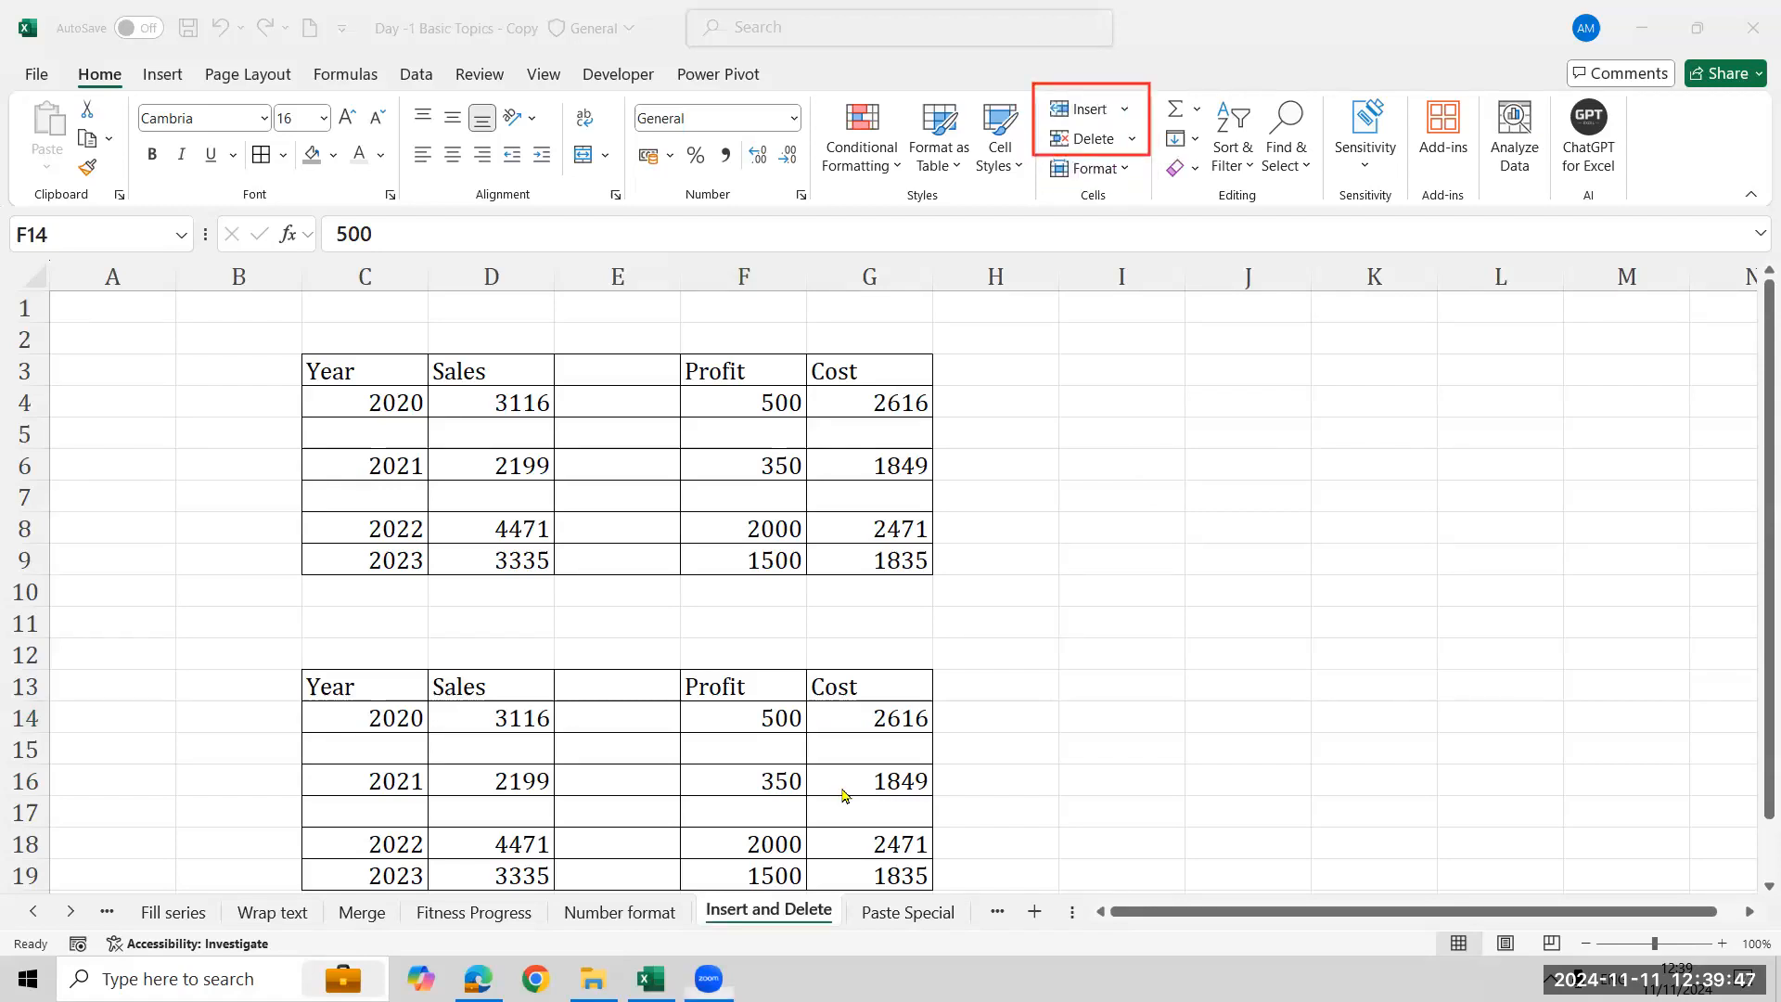
key("ctrl+Page_Up")
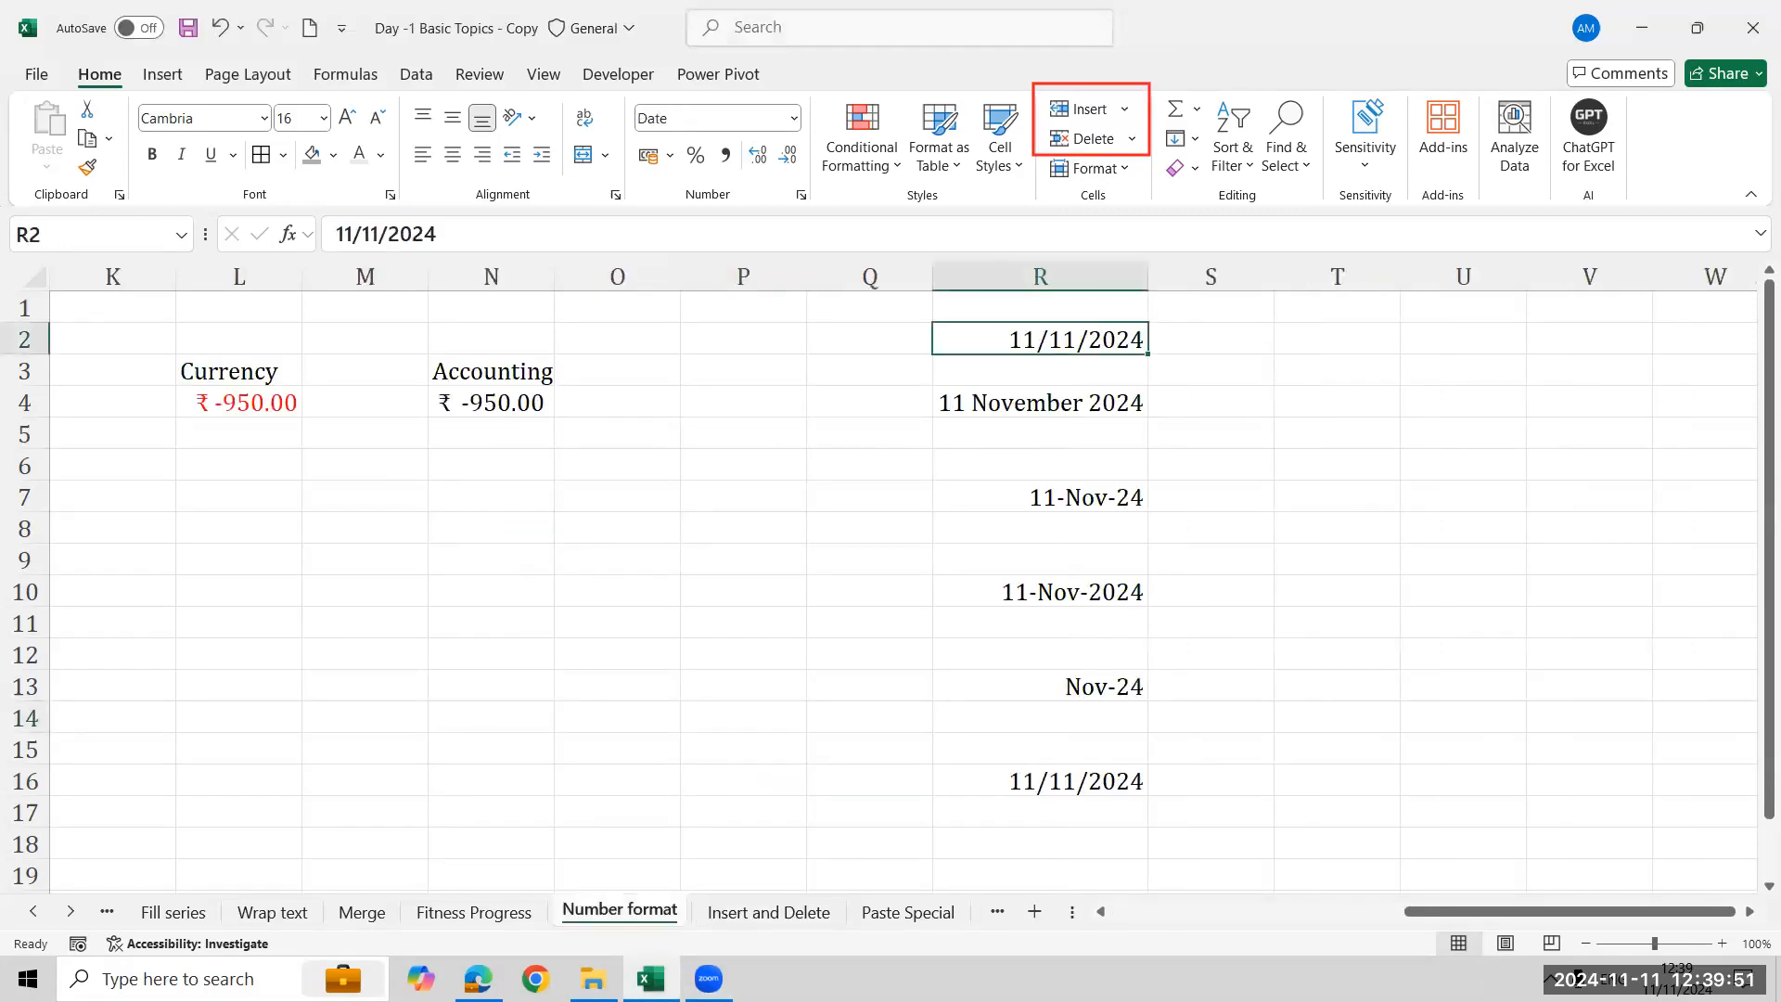
left_click(1384, 609)
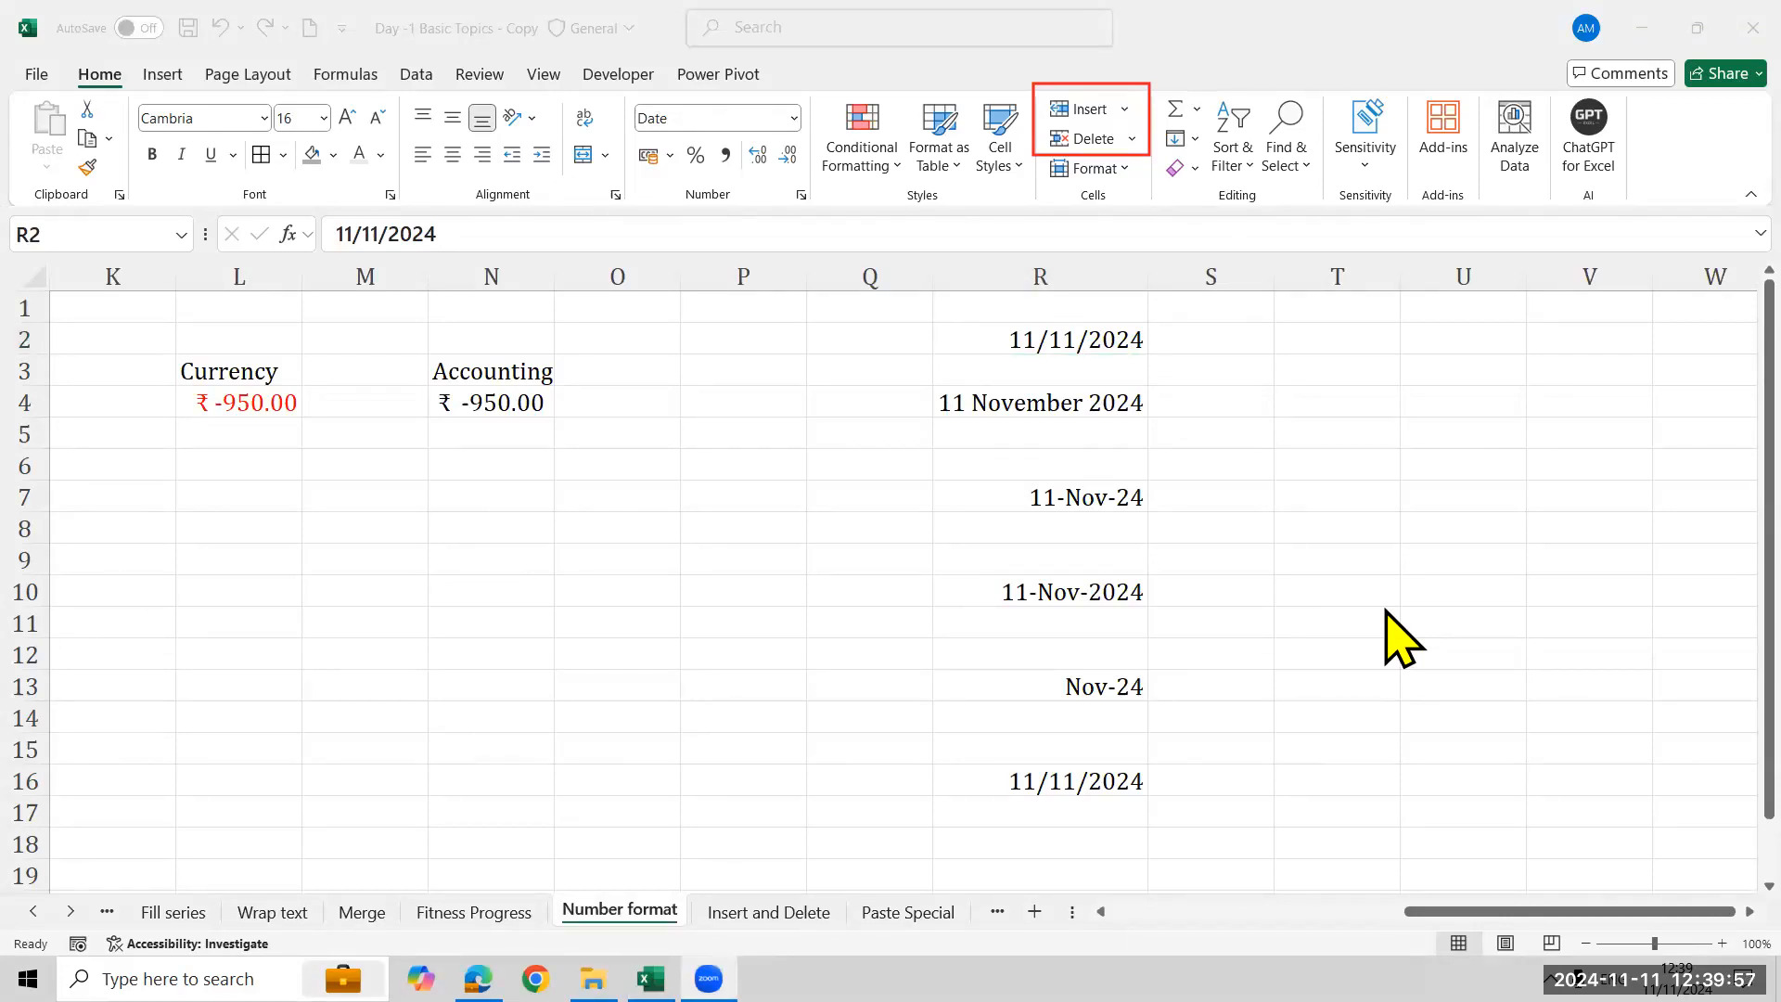
- Browse the number format list for R2 without applying a format
left_click(791, 118)
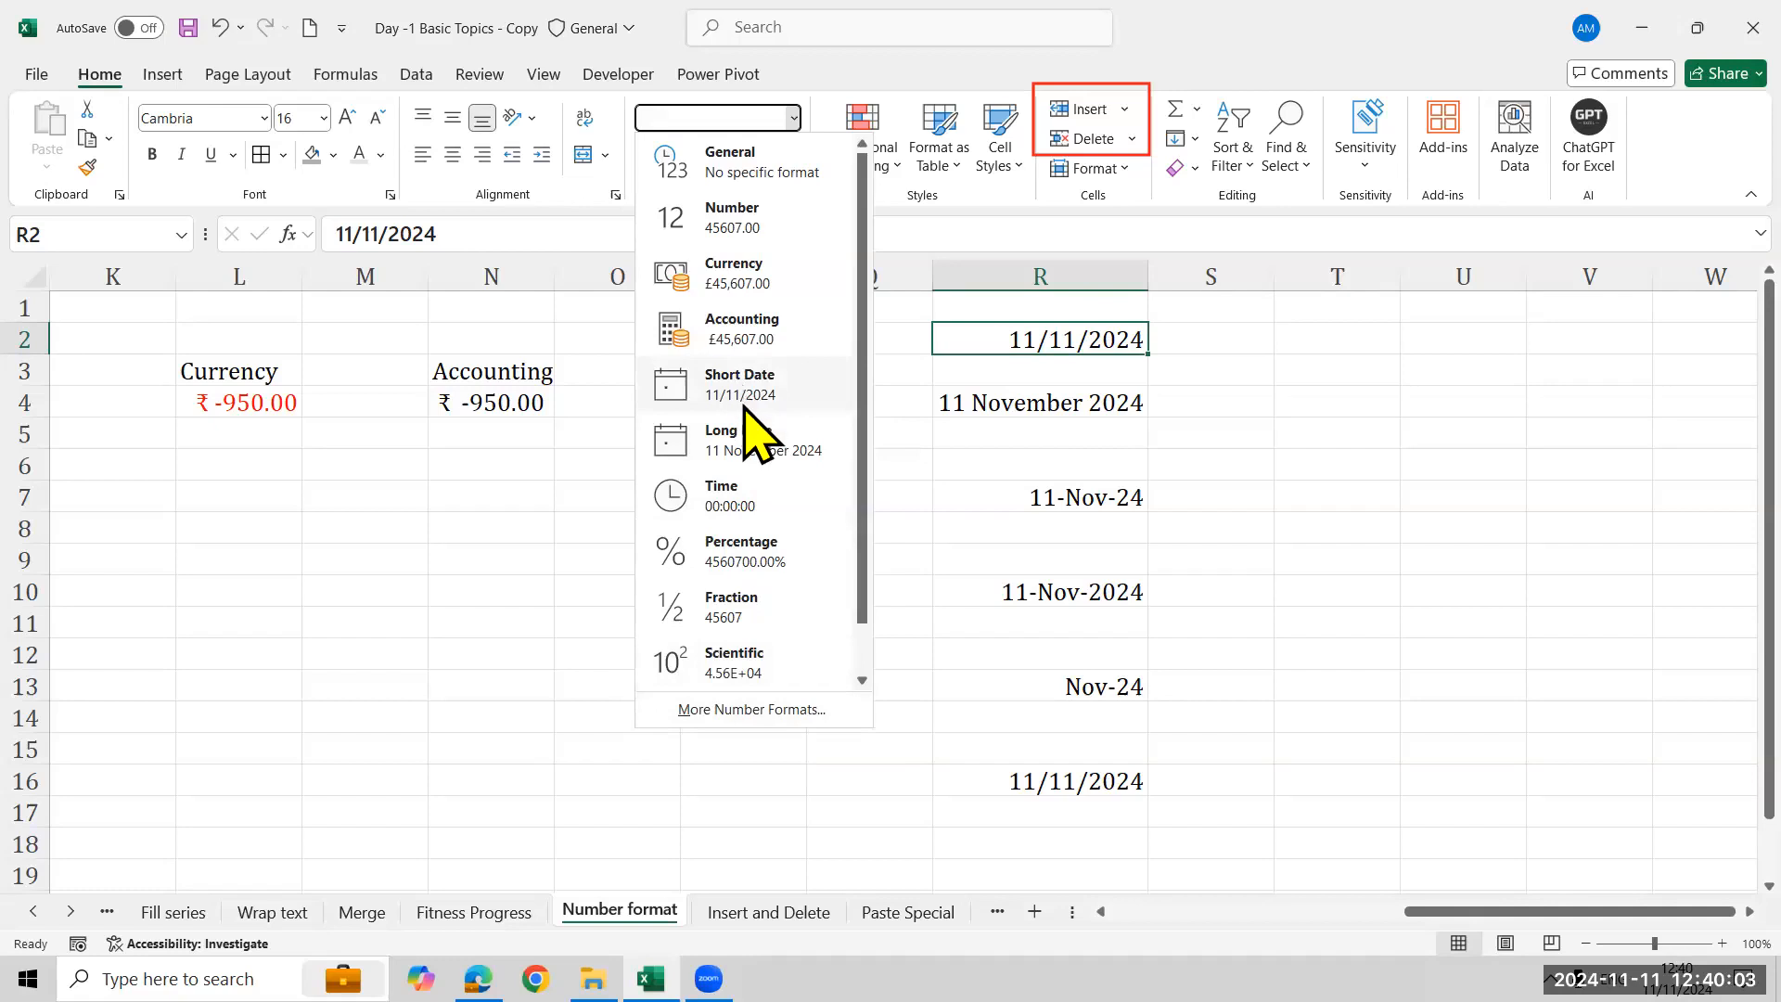
scroll(747, 408, "down", 1)
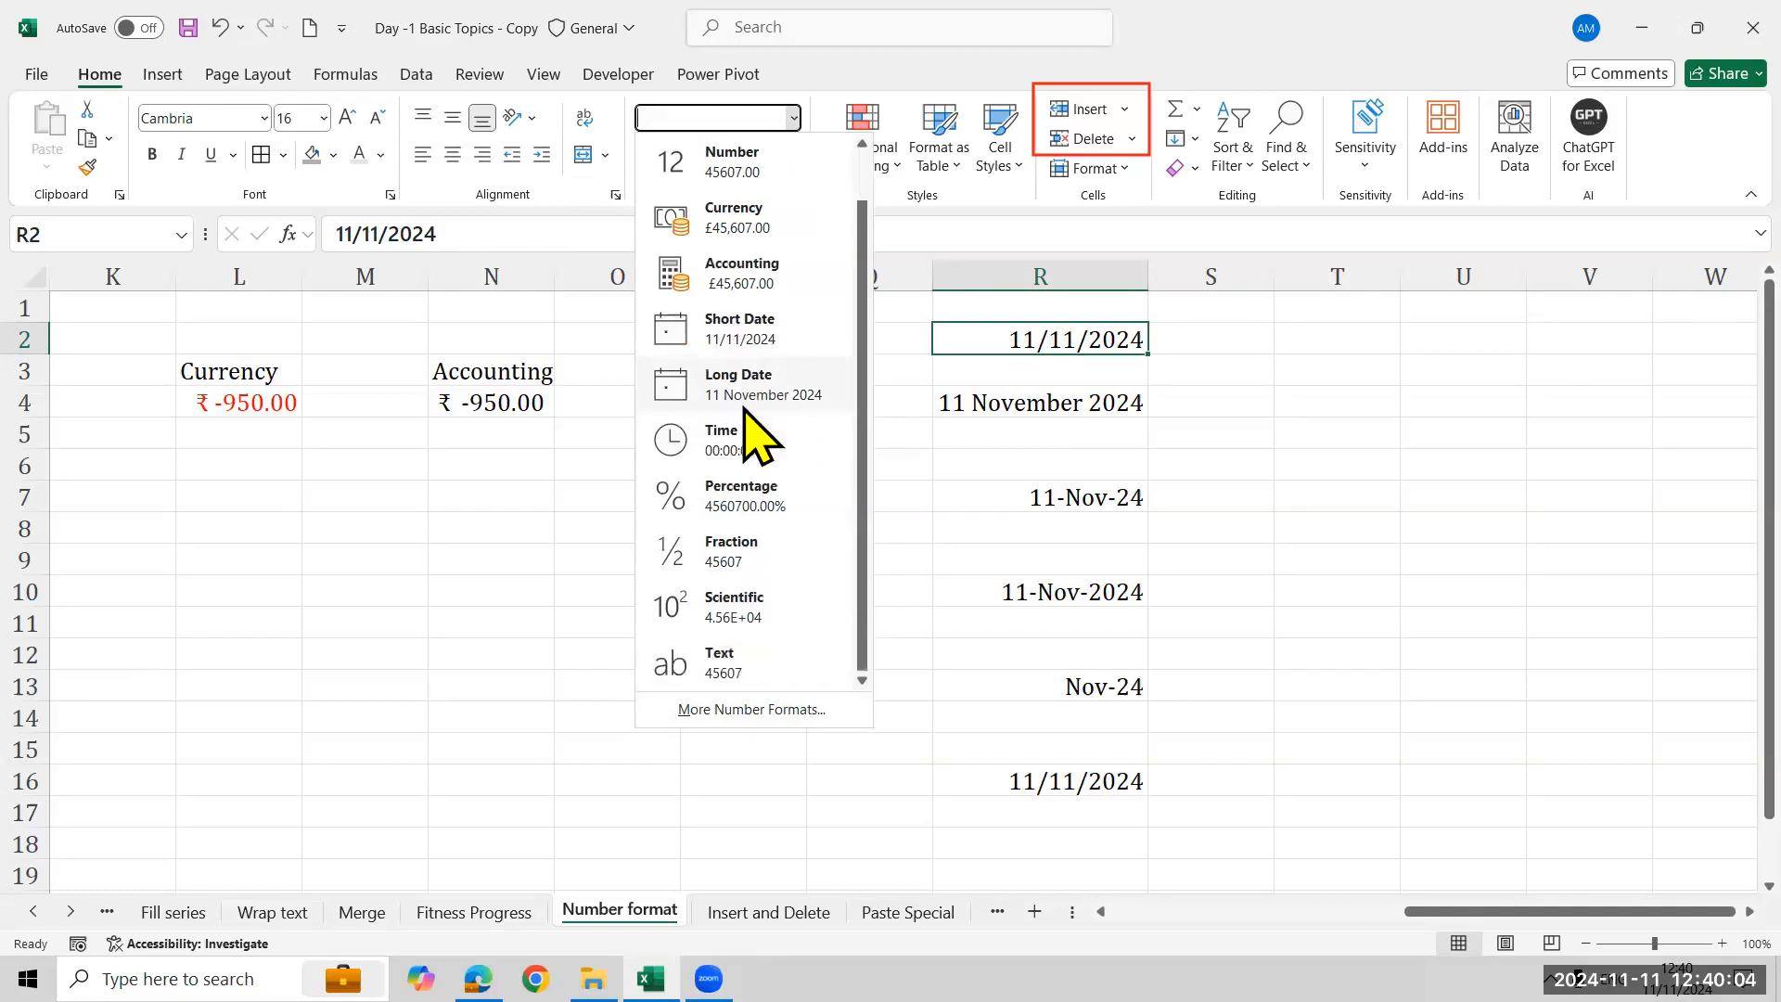
left_click(549, 597)
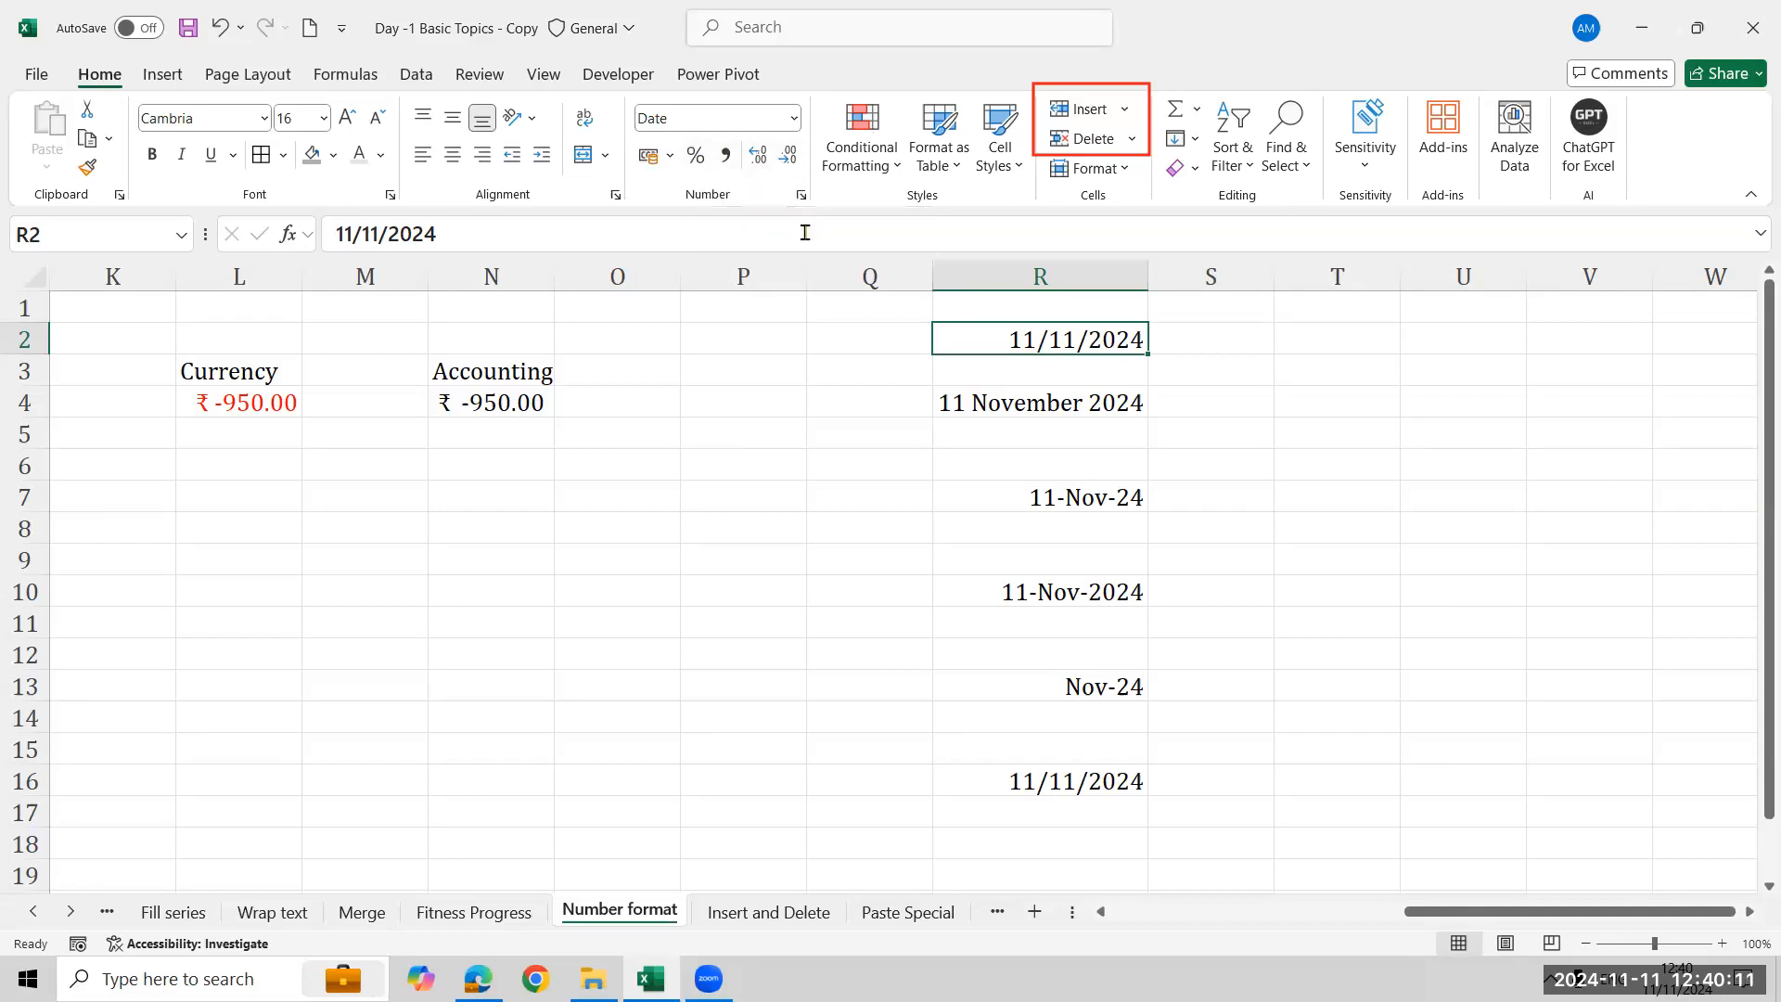
- Select R7 and review the available number format options without changing them
left_click(1033, 419)
left_click(1067, 505)
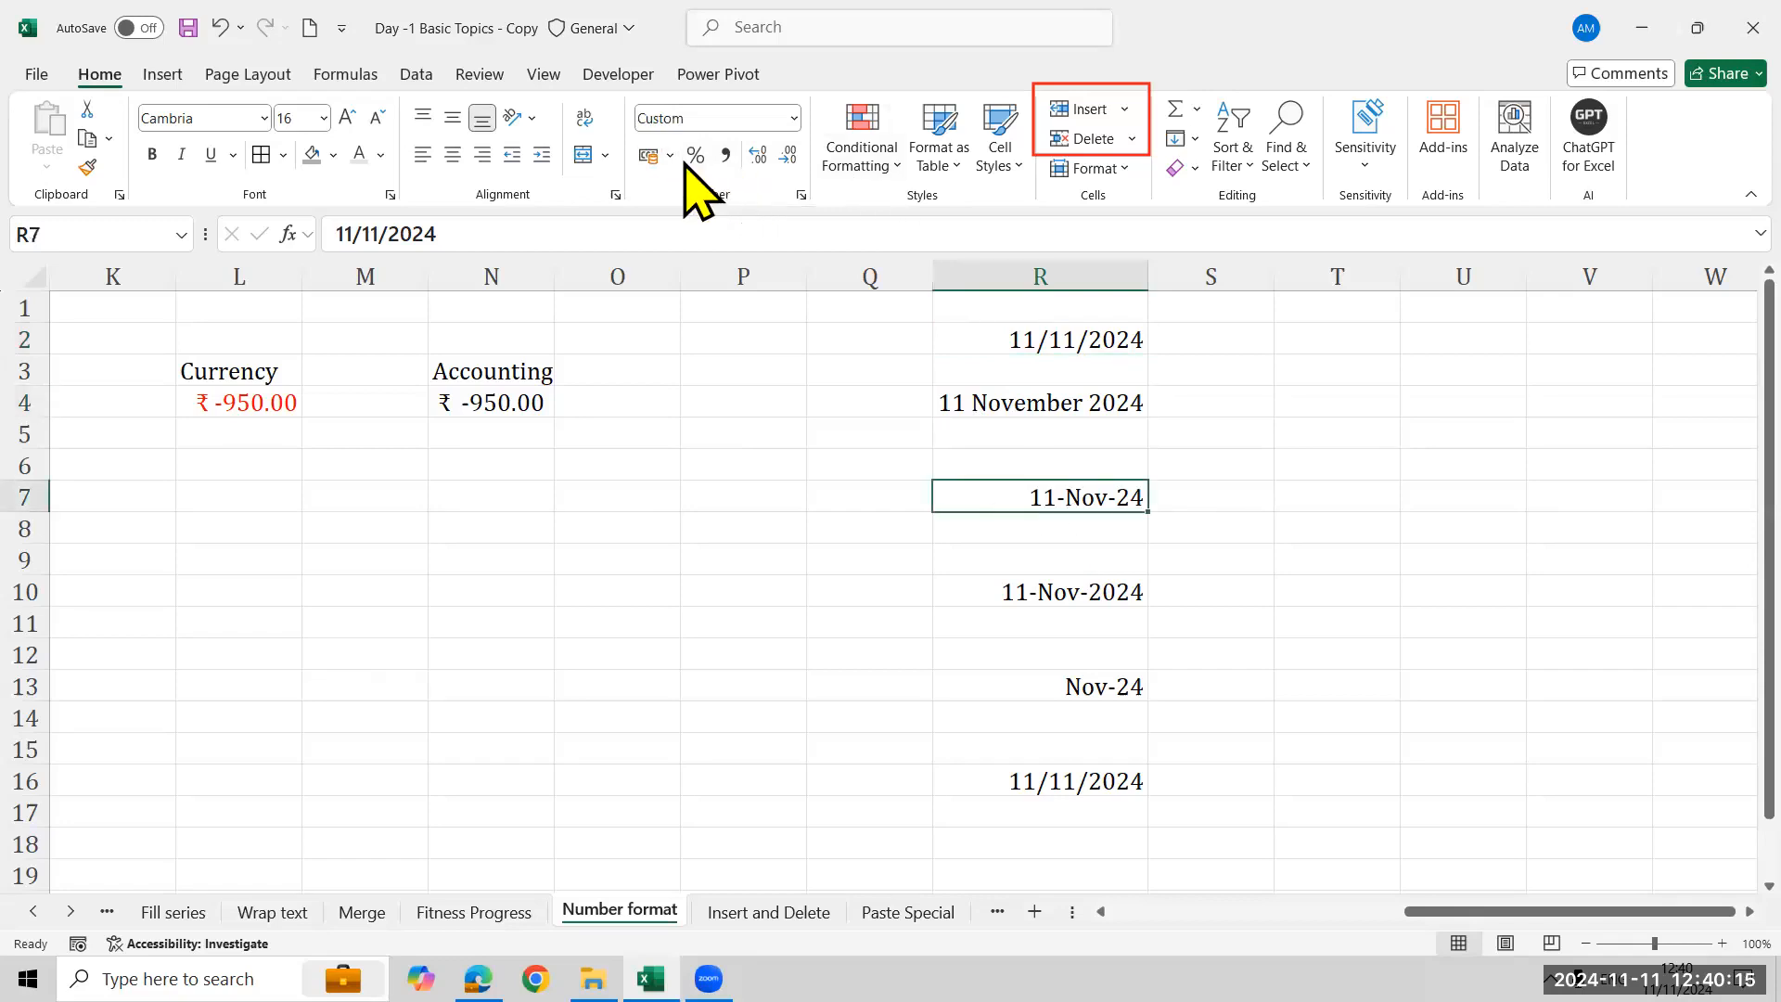
left_click(794, 118)
left_click(591, 416)
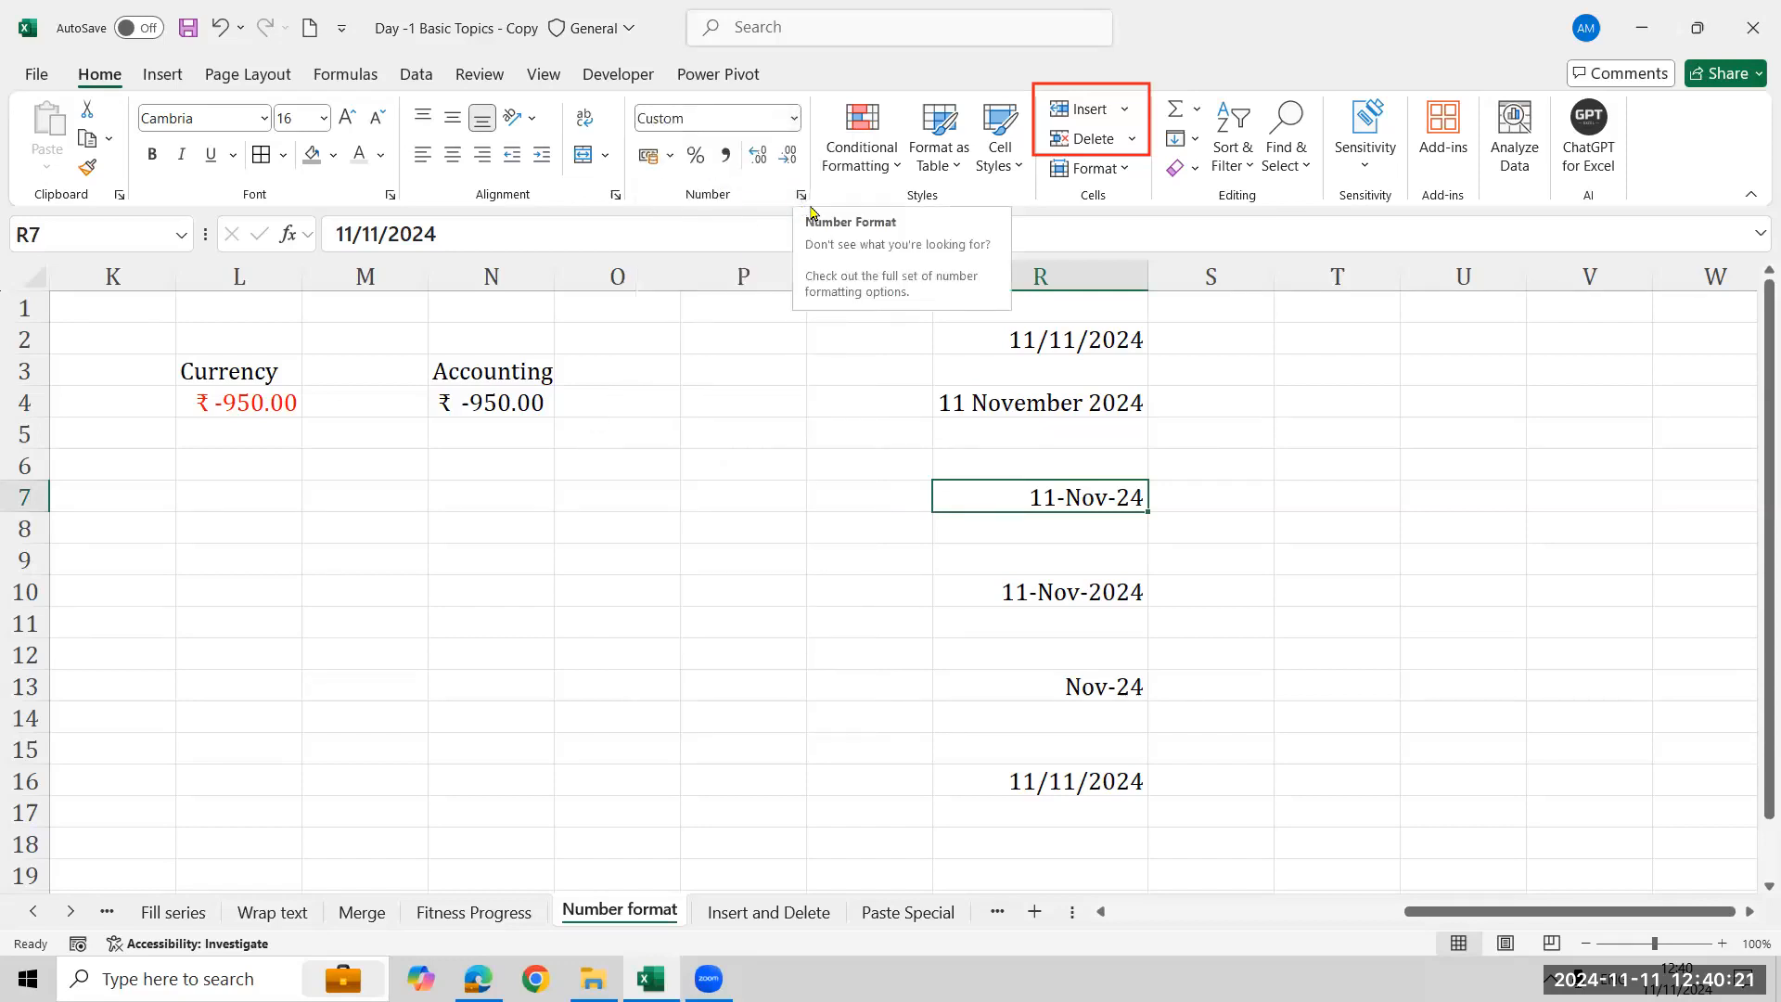
left_click(802, 197)
left_click(794, 118)
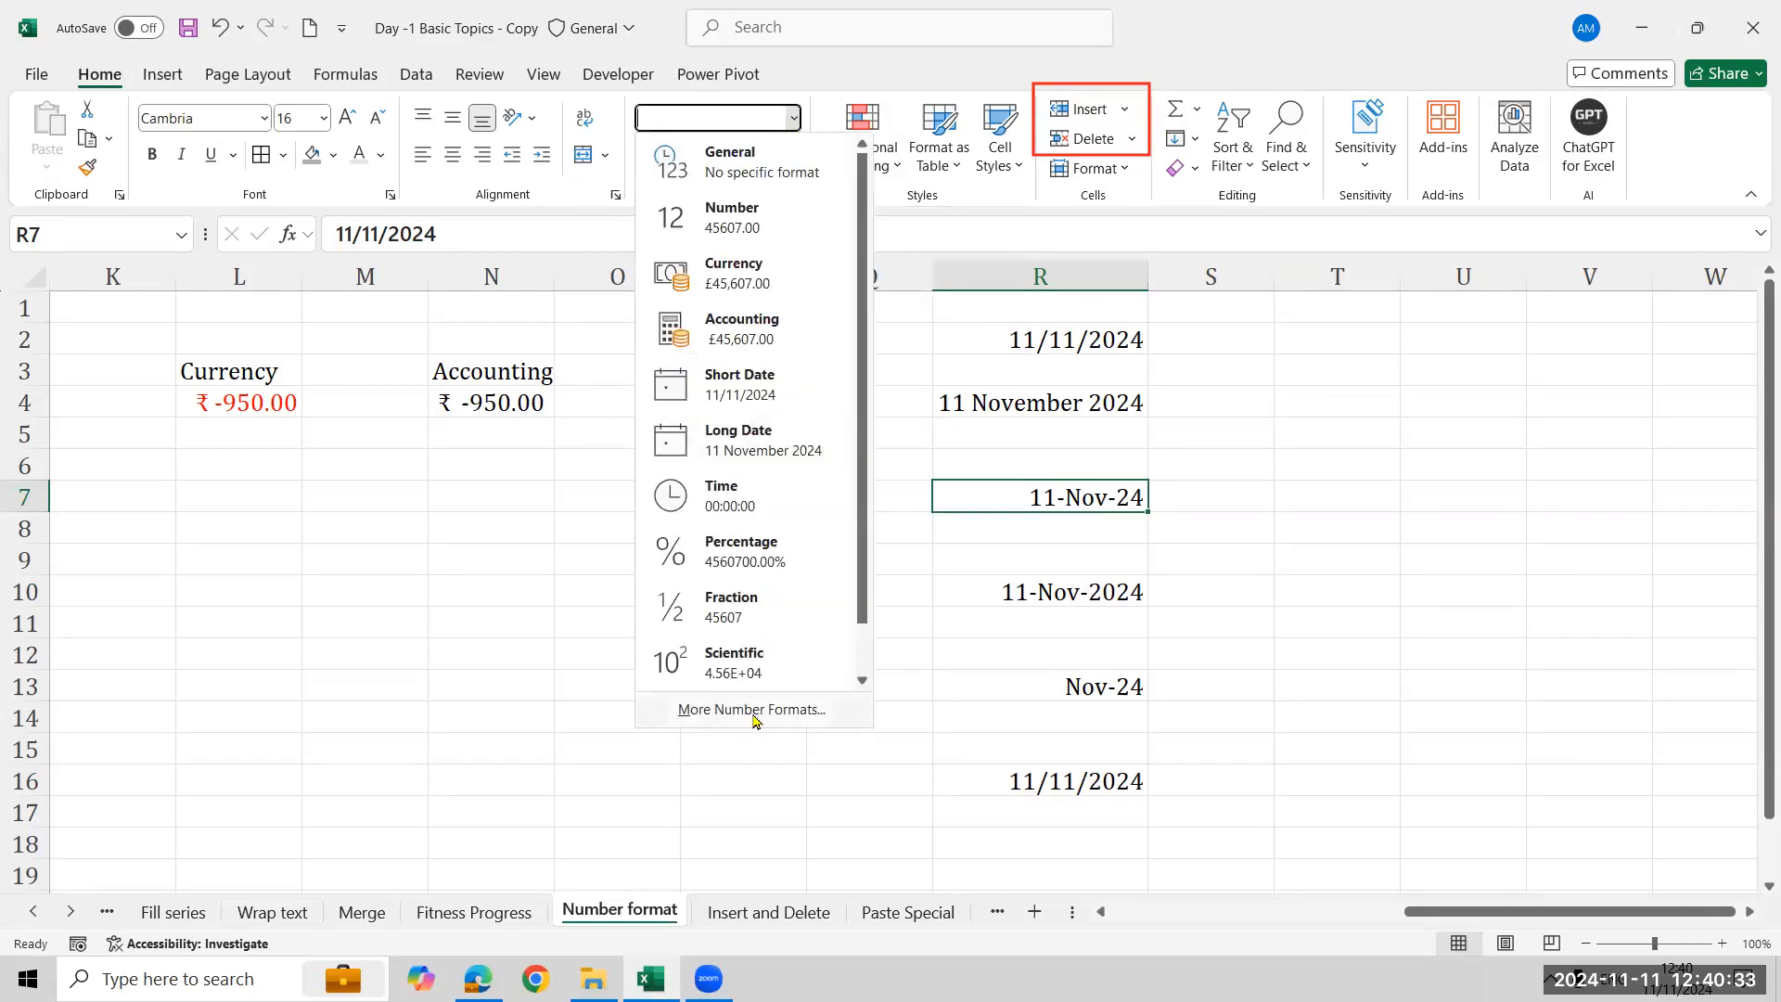
left_click(1121, 170)
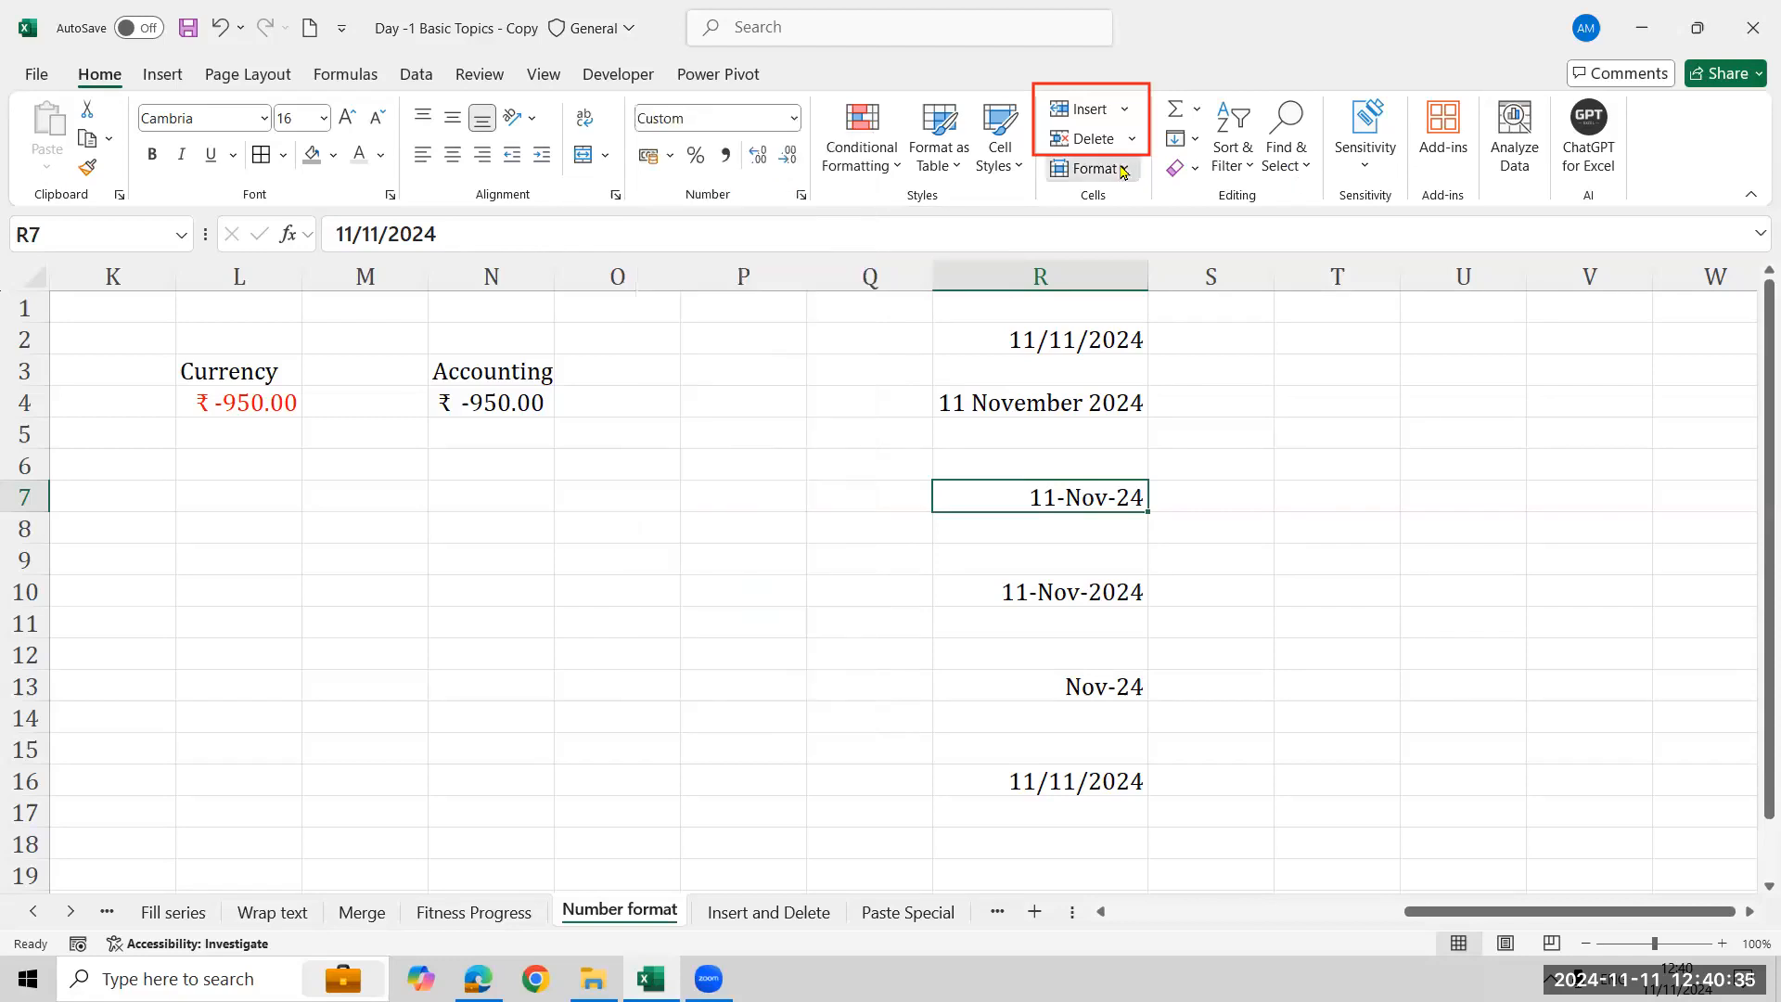
- Open Format Cells for R7 from the Format menu and cancel without applying changes
left_click(1123, 169)
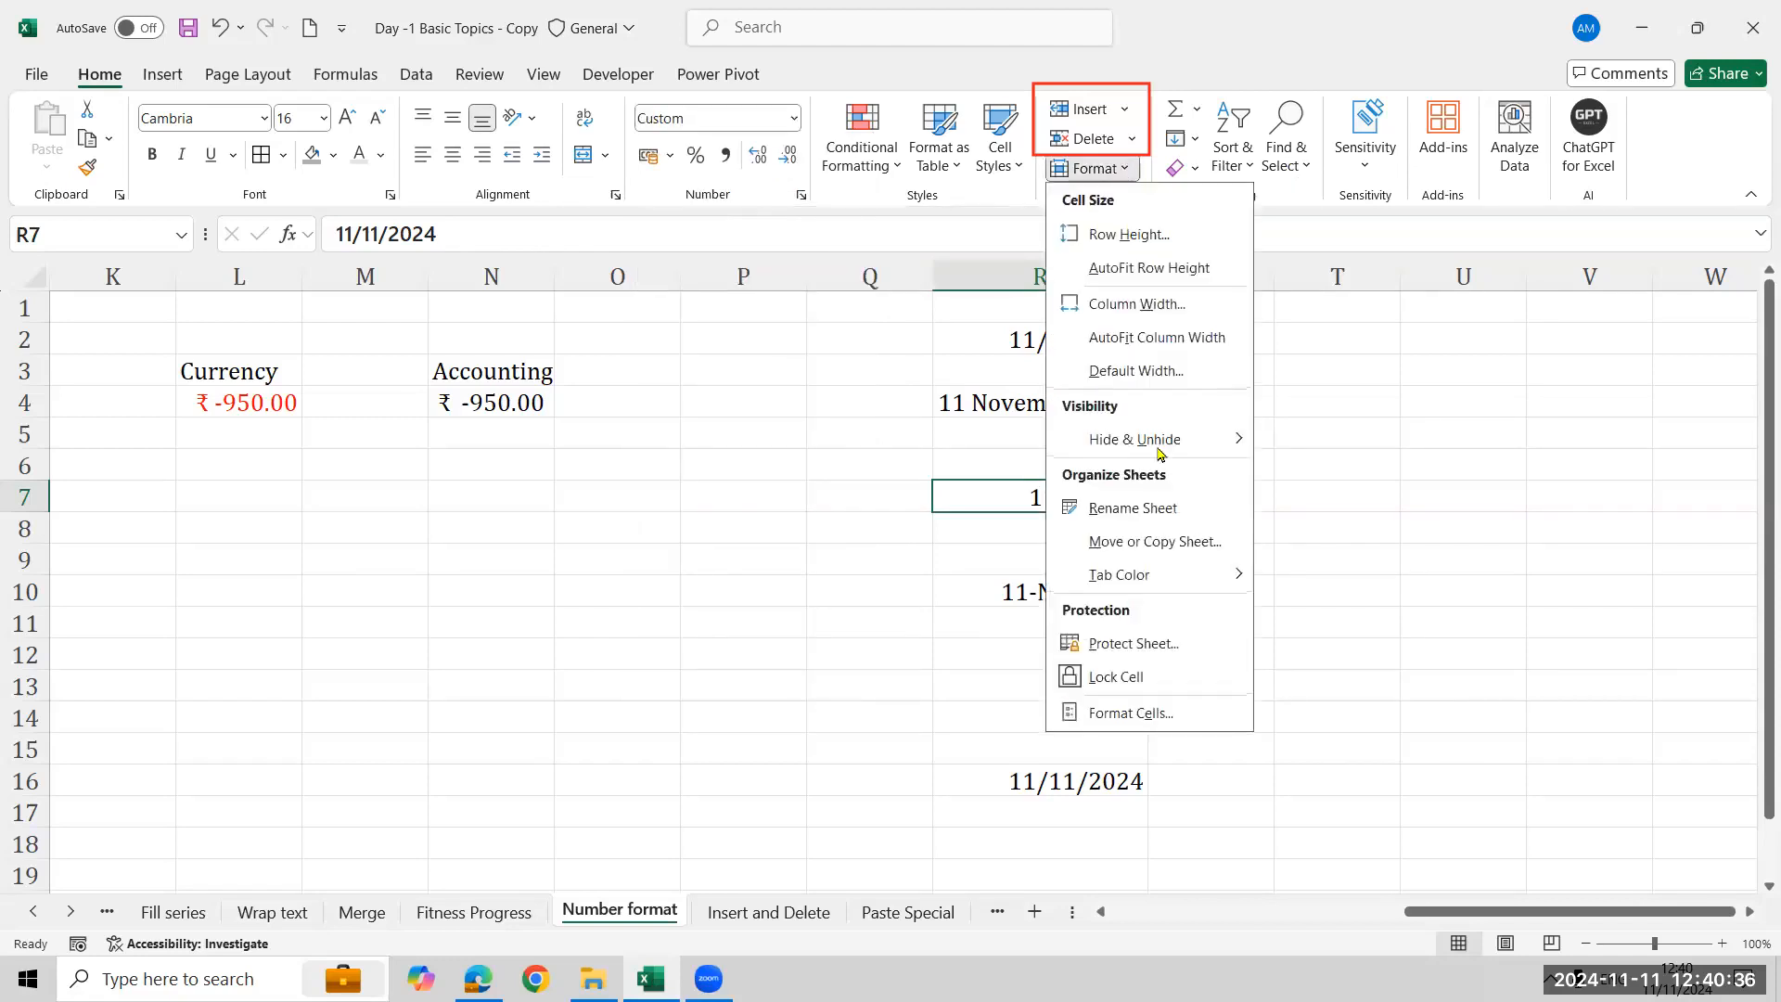
left_click(1188, 721)
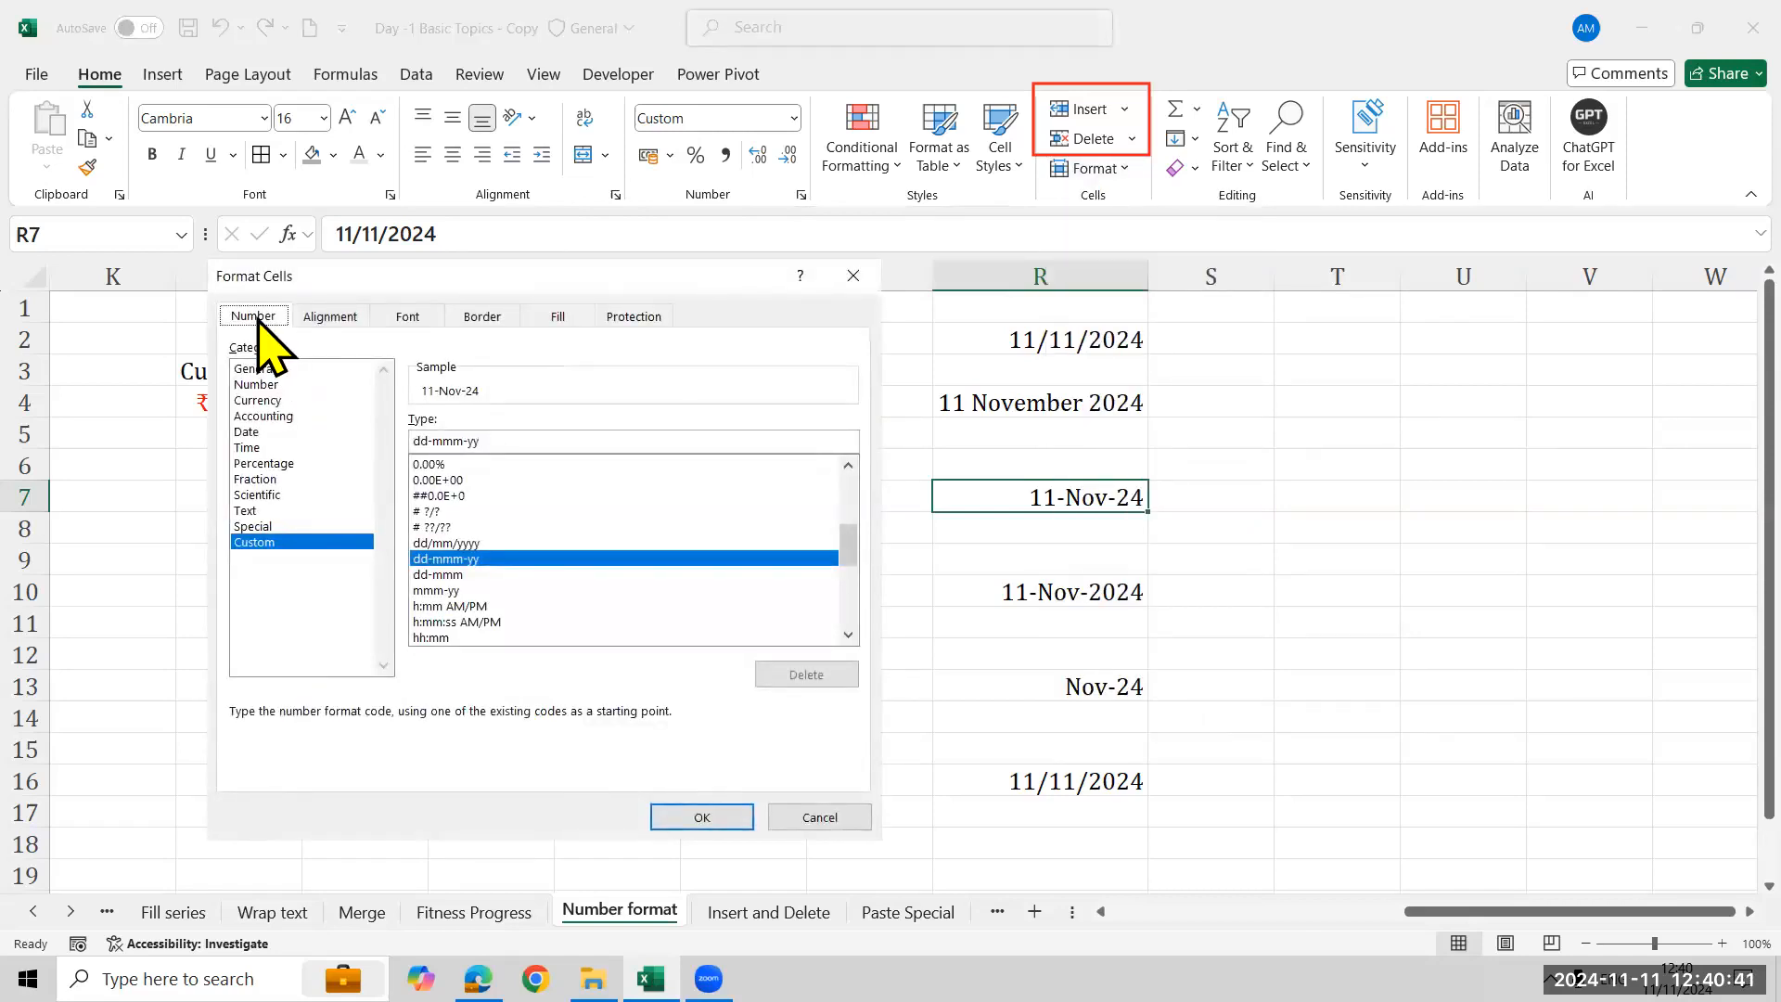
left_click(819, 817)
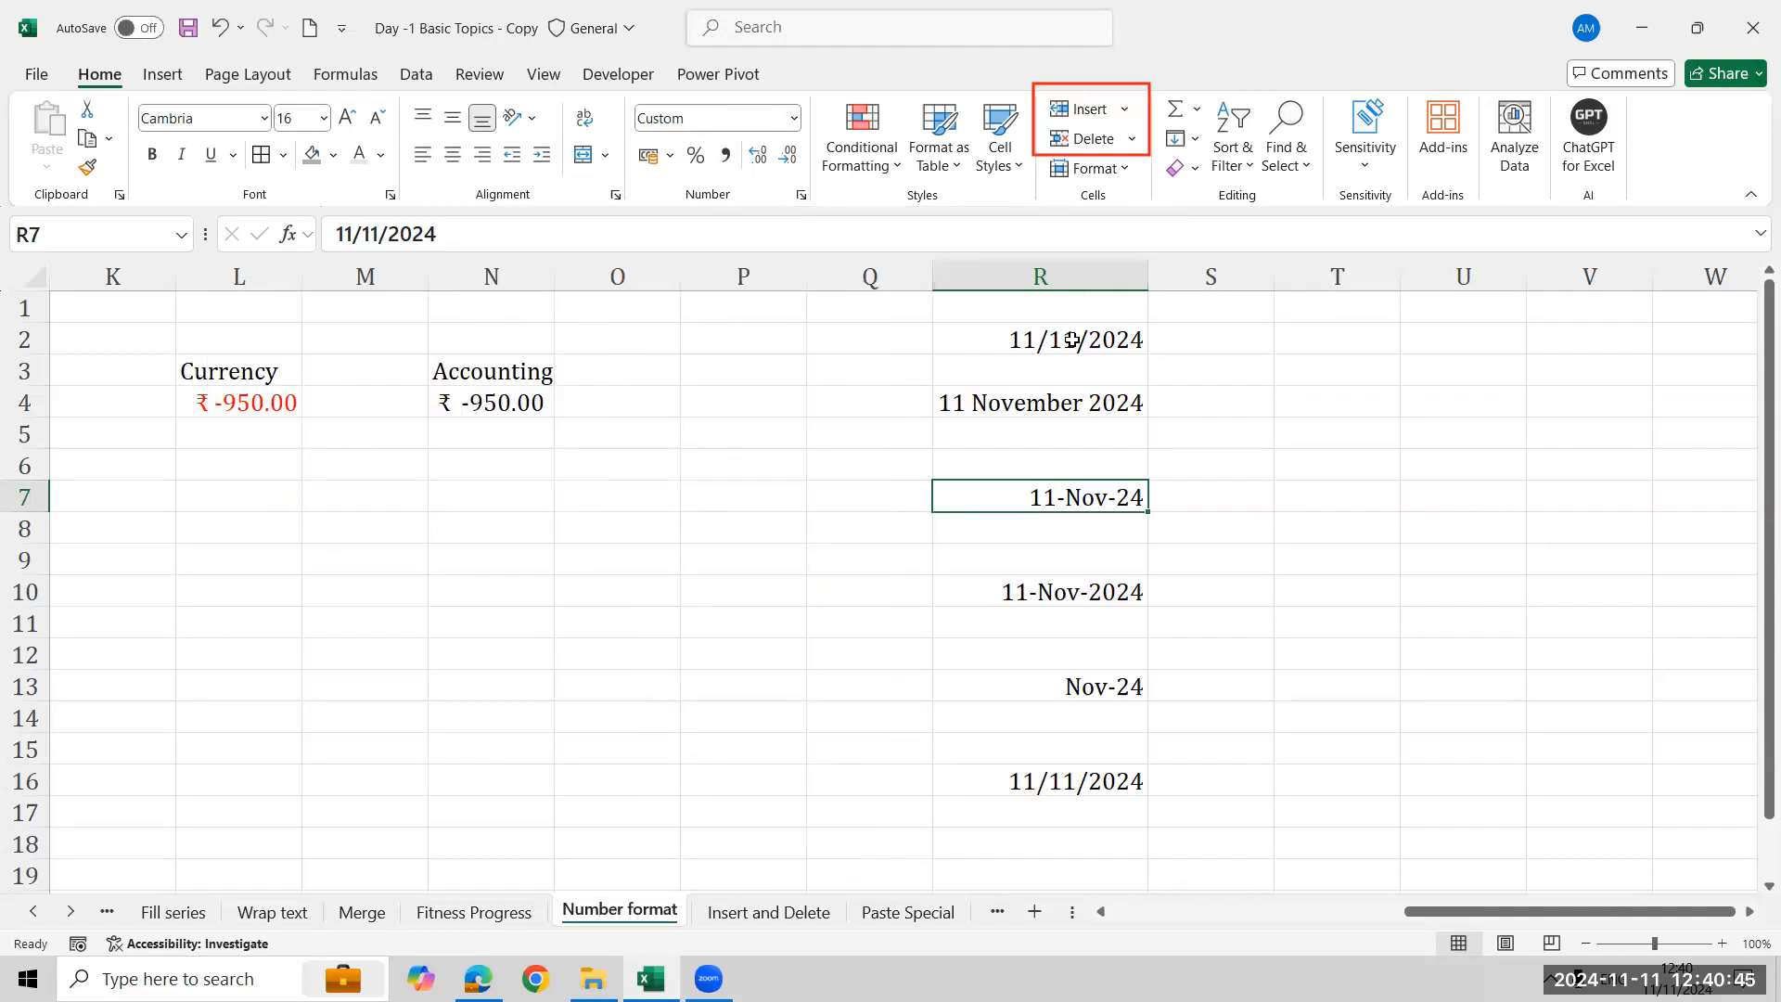
left_click(1124, 171)
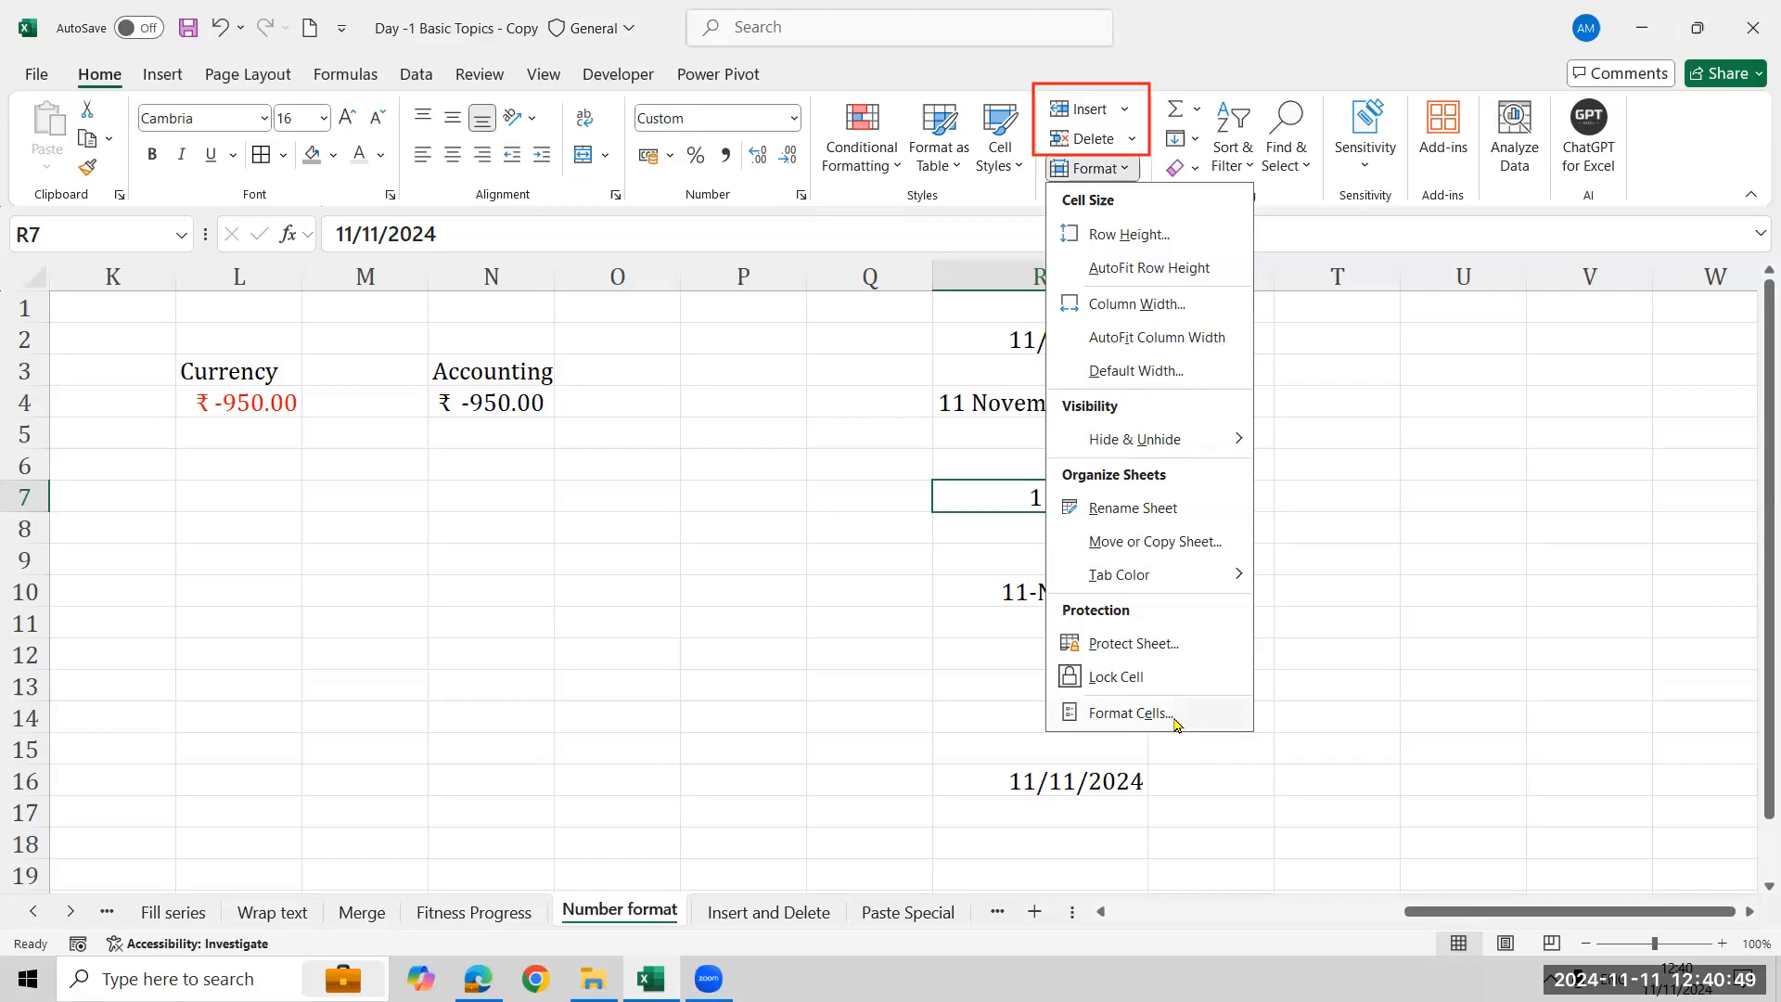
left_click(794, 491)
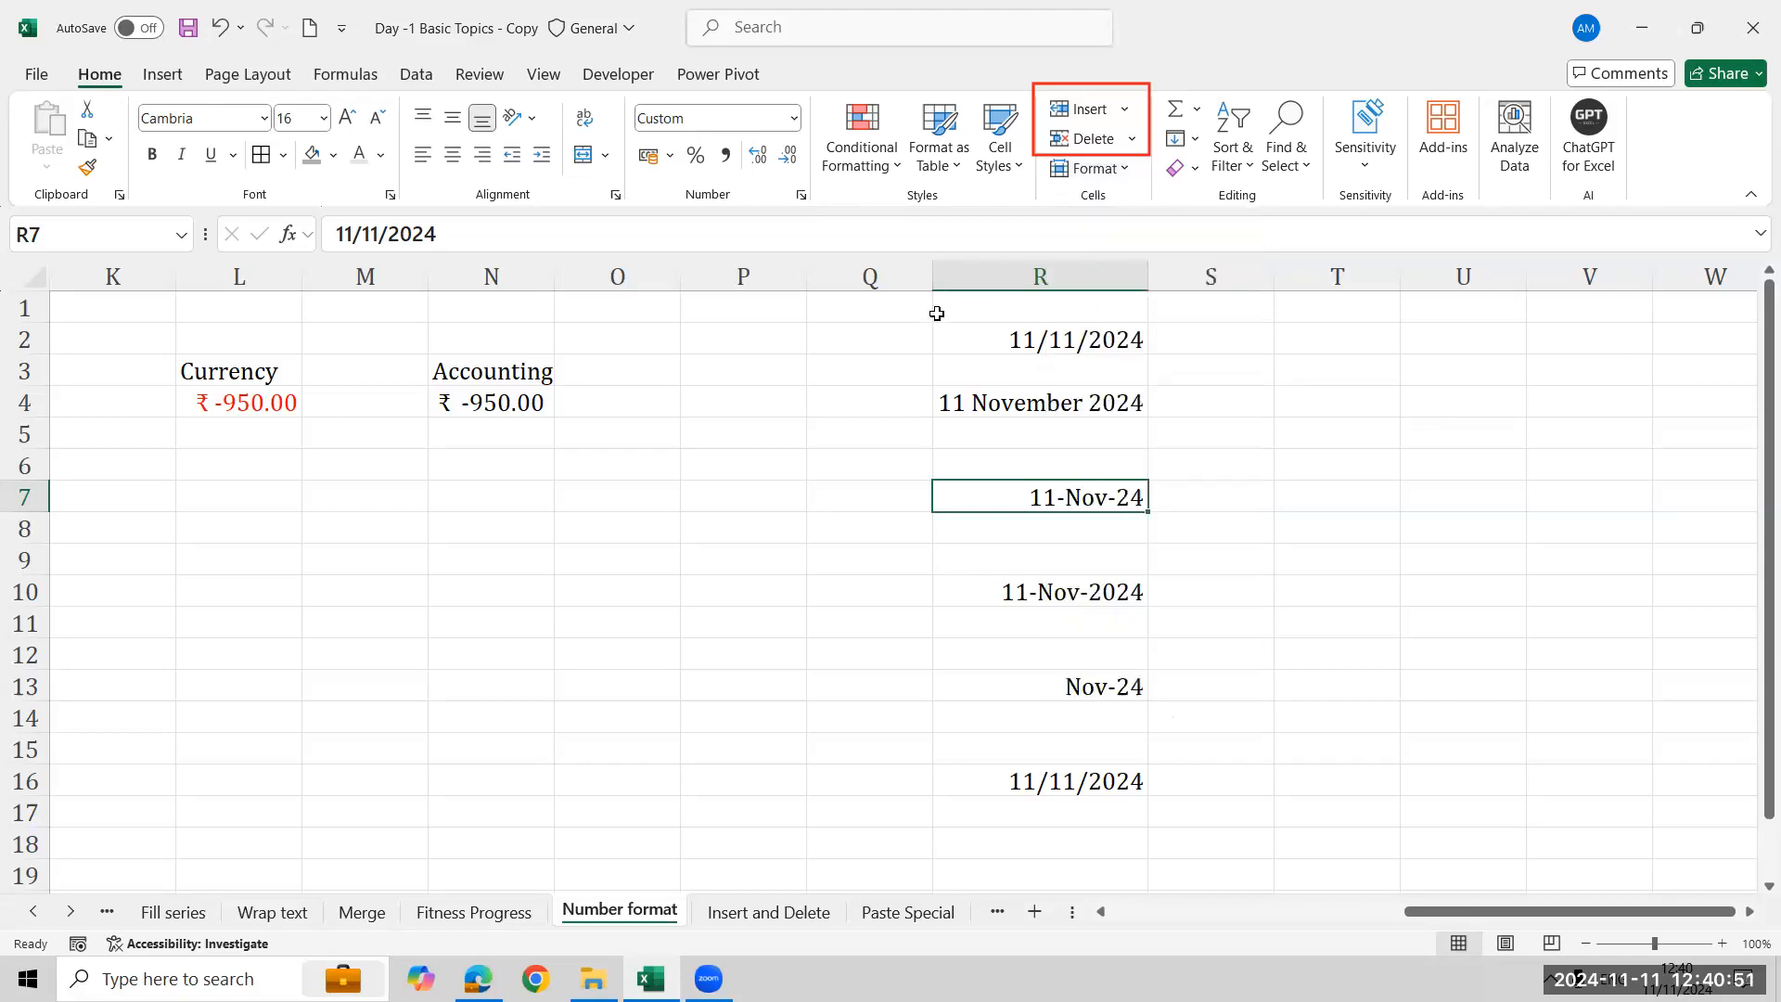
- Enter CONTROL 1 in cell S1
left_click(1217, 306)
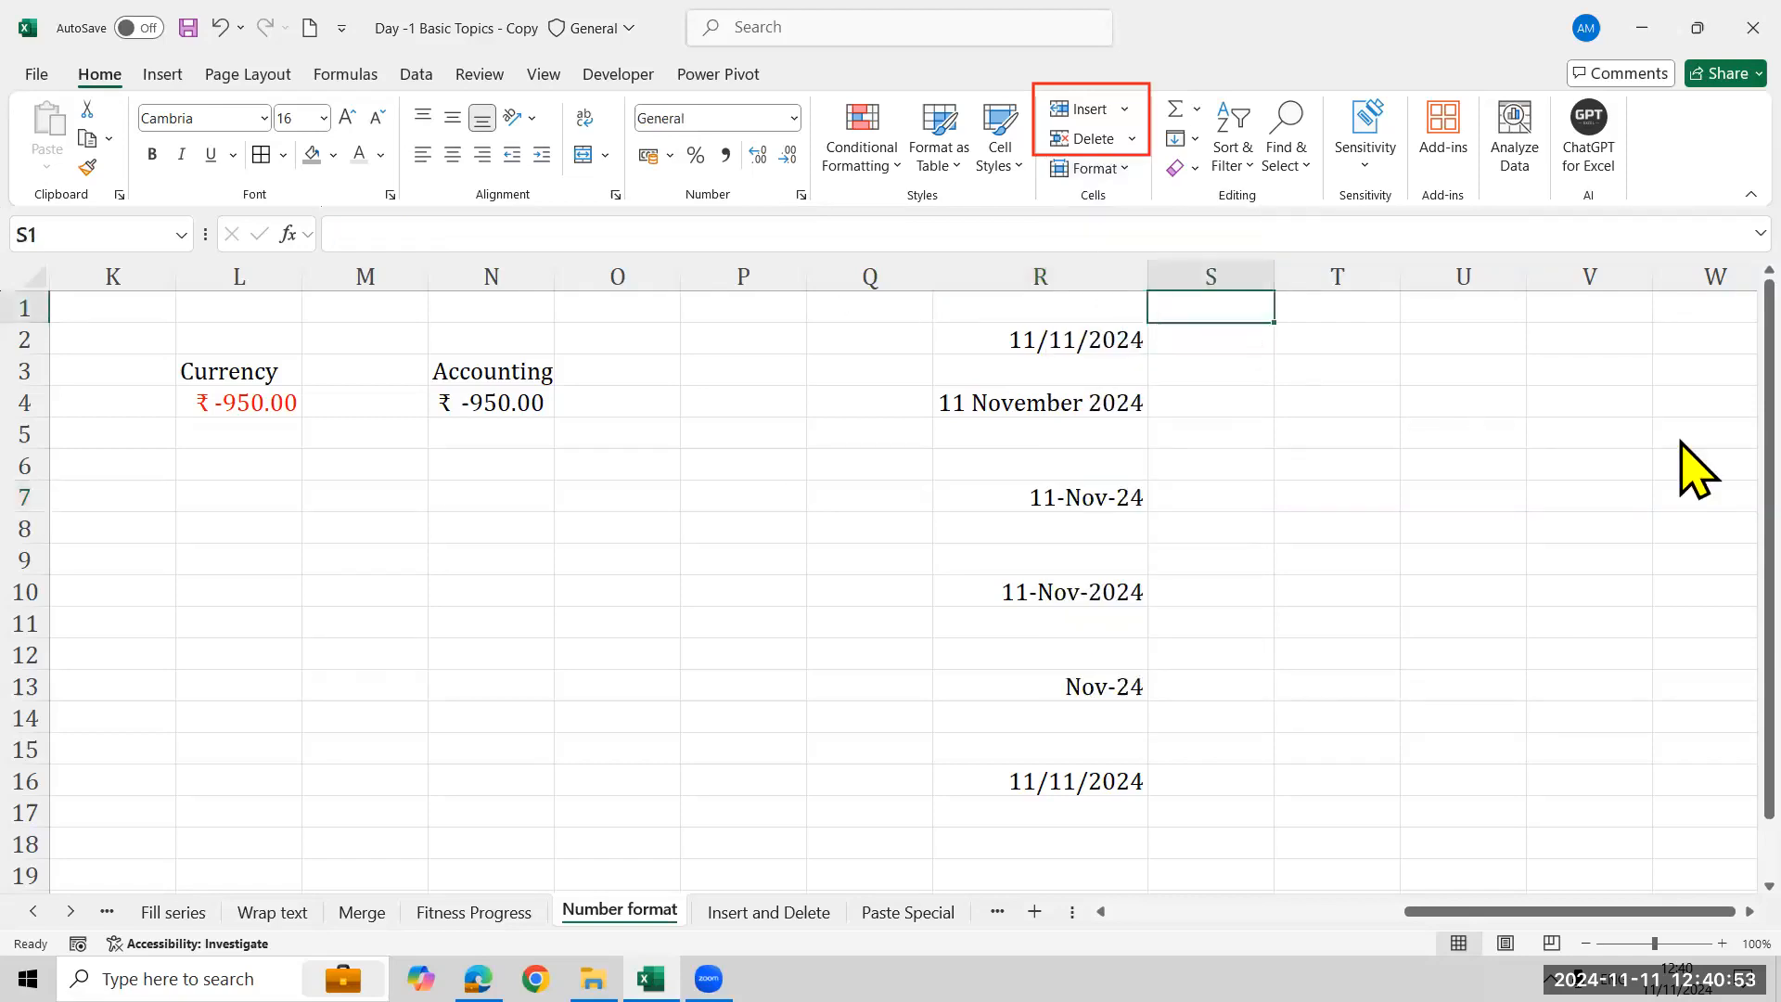
type("CONTROL 1")
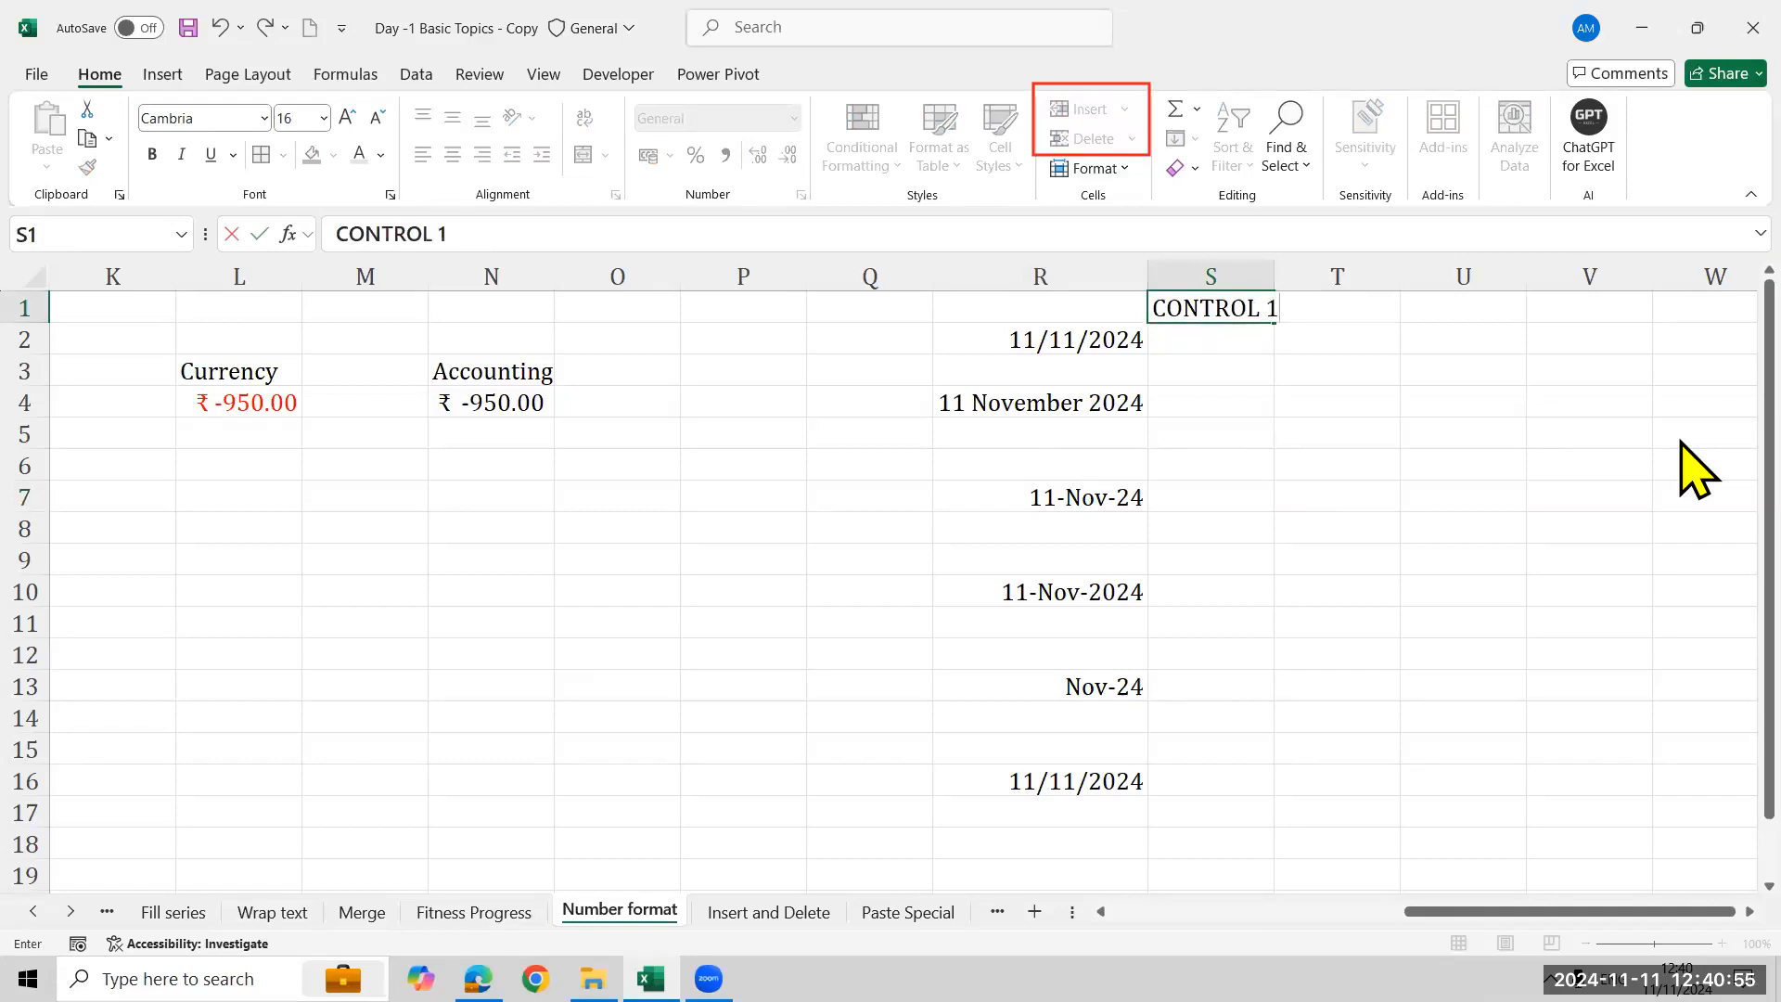
key("Return")
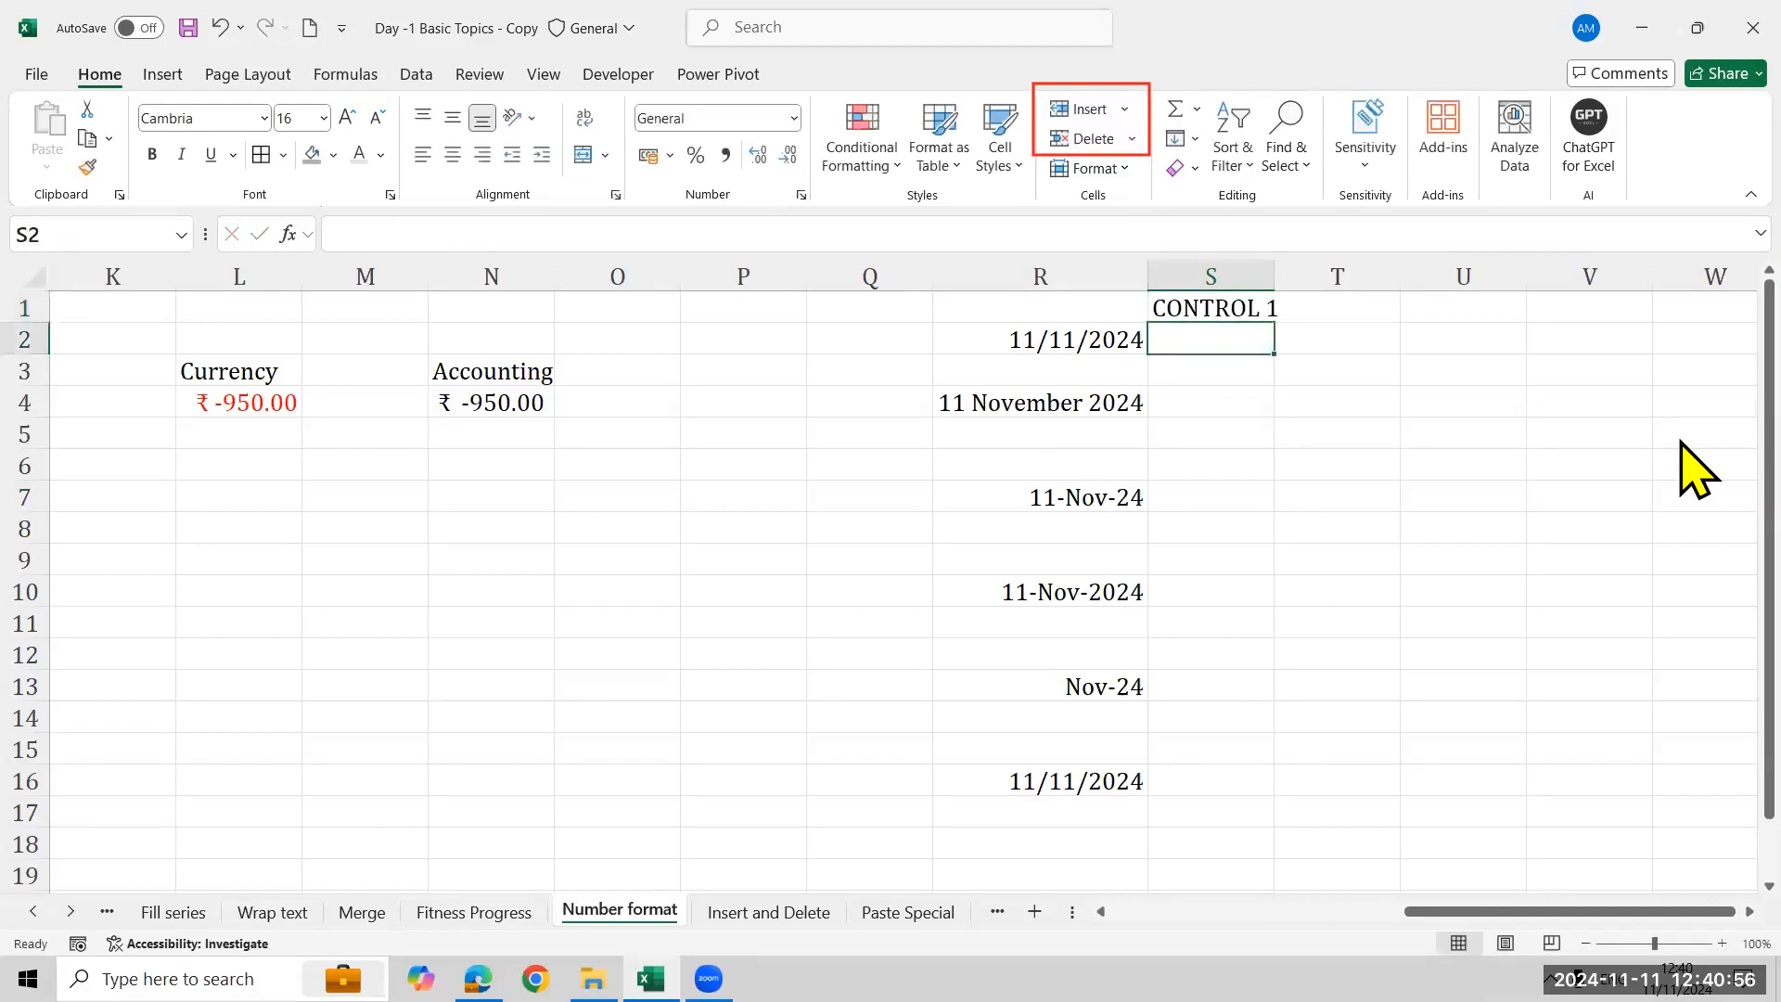
- Open Format Cells for R2 with the keyboard shortcut and cancel it
left_click(1051, 344)
key("ctrl+1")
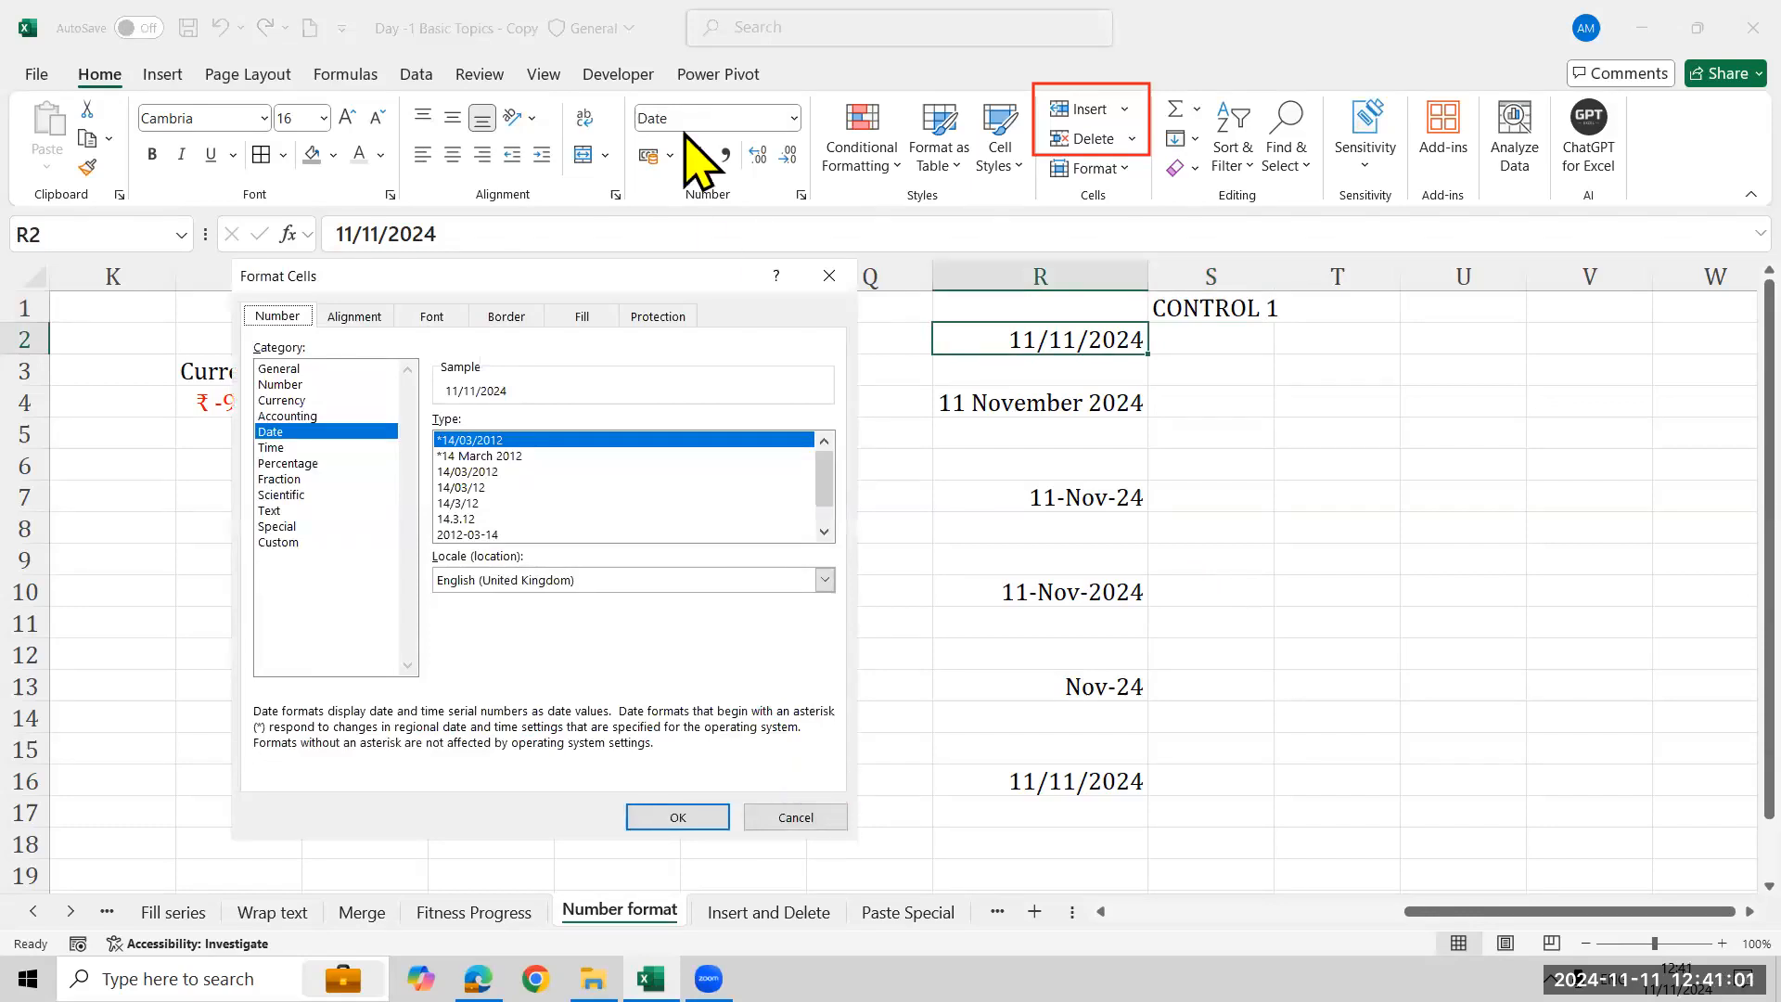
left_click(806, 821)
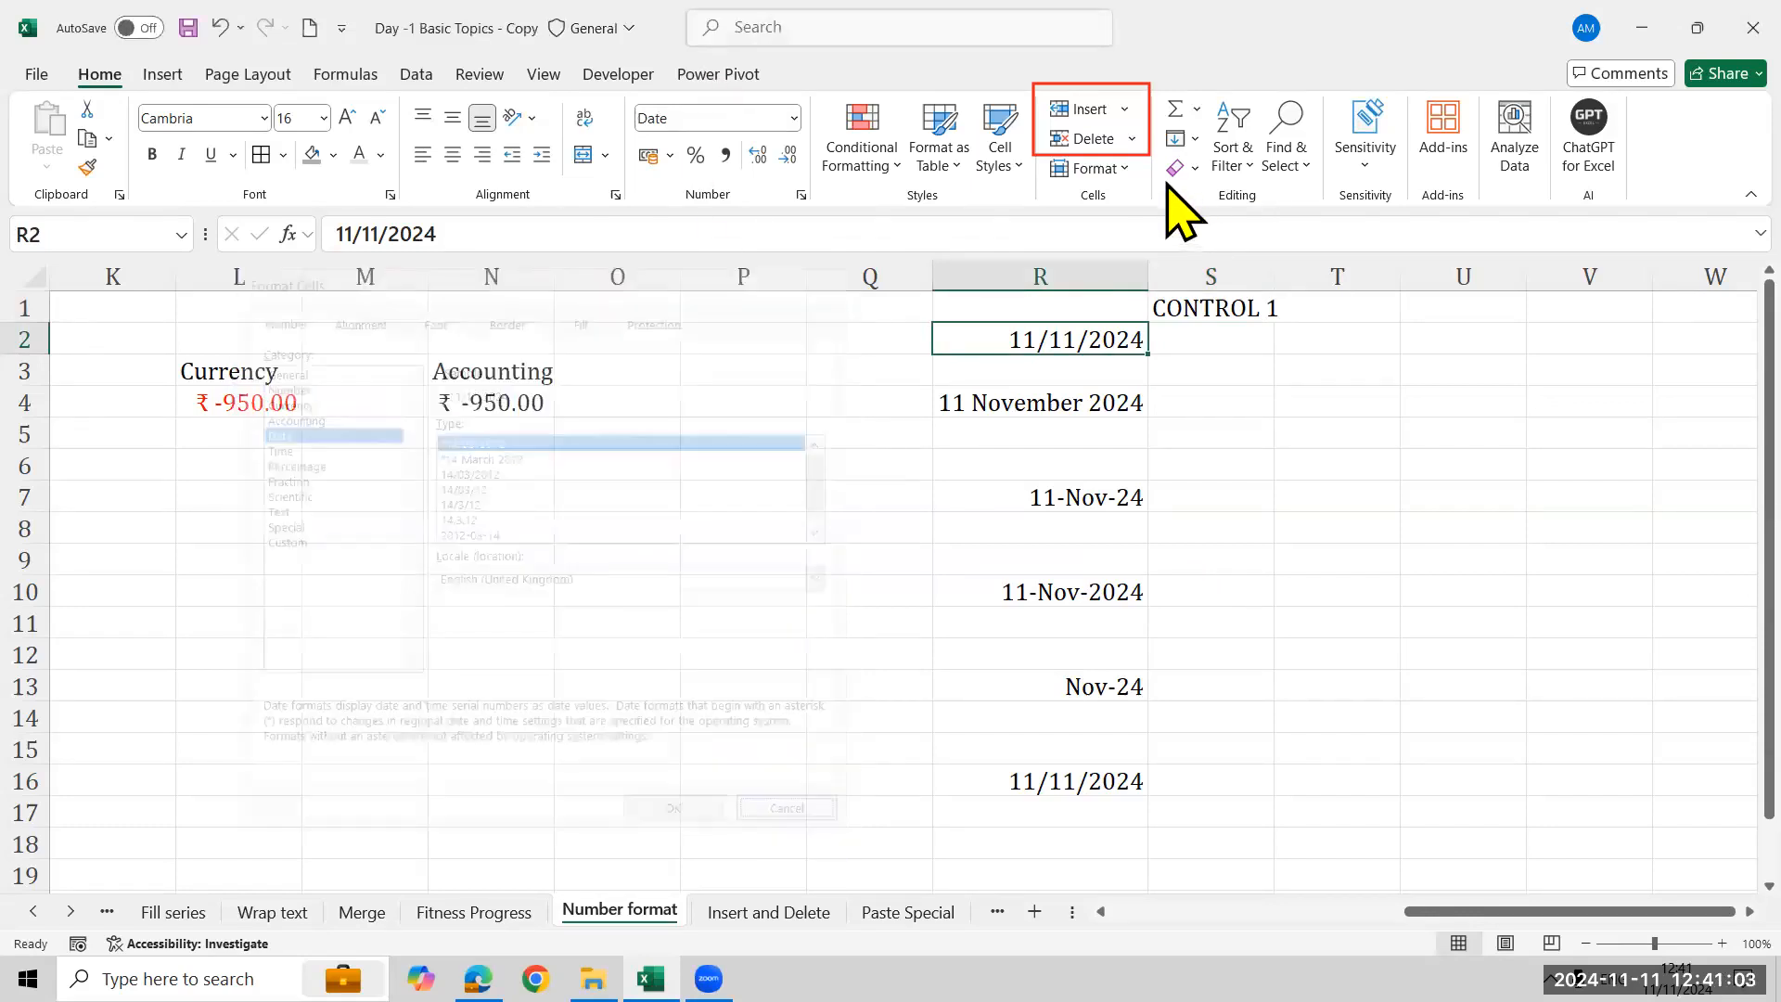
- Reopen Format Cells for R2, browse its Alignment, Border and Fill tabs, and close without changes
left_click(1120, 169)
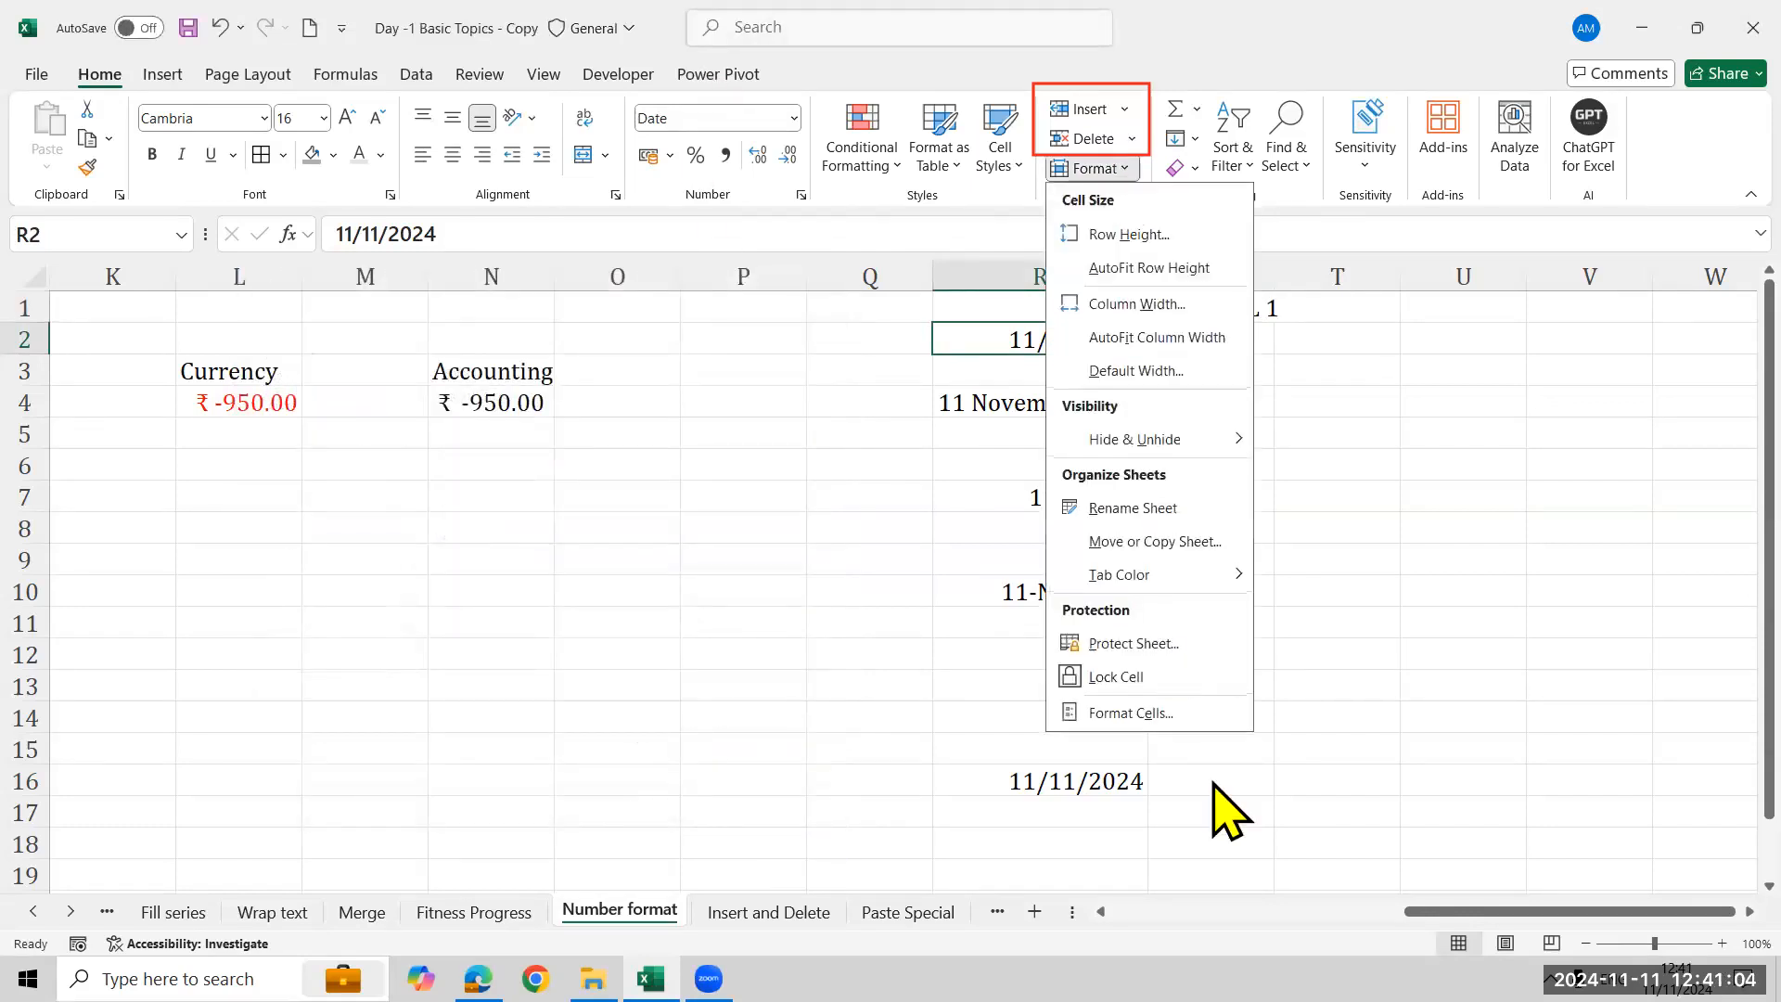
left_click(1143, 713)
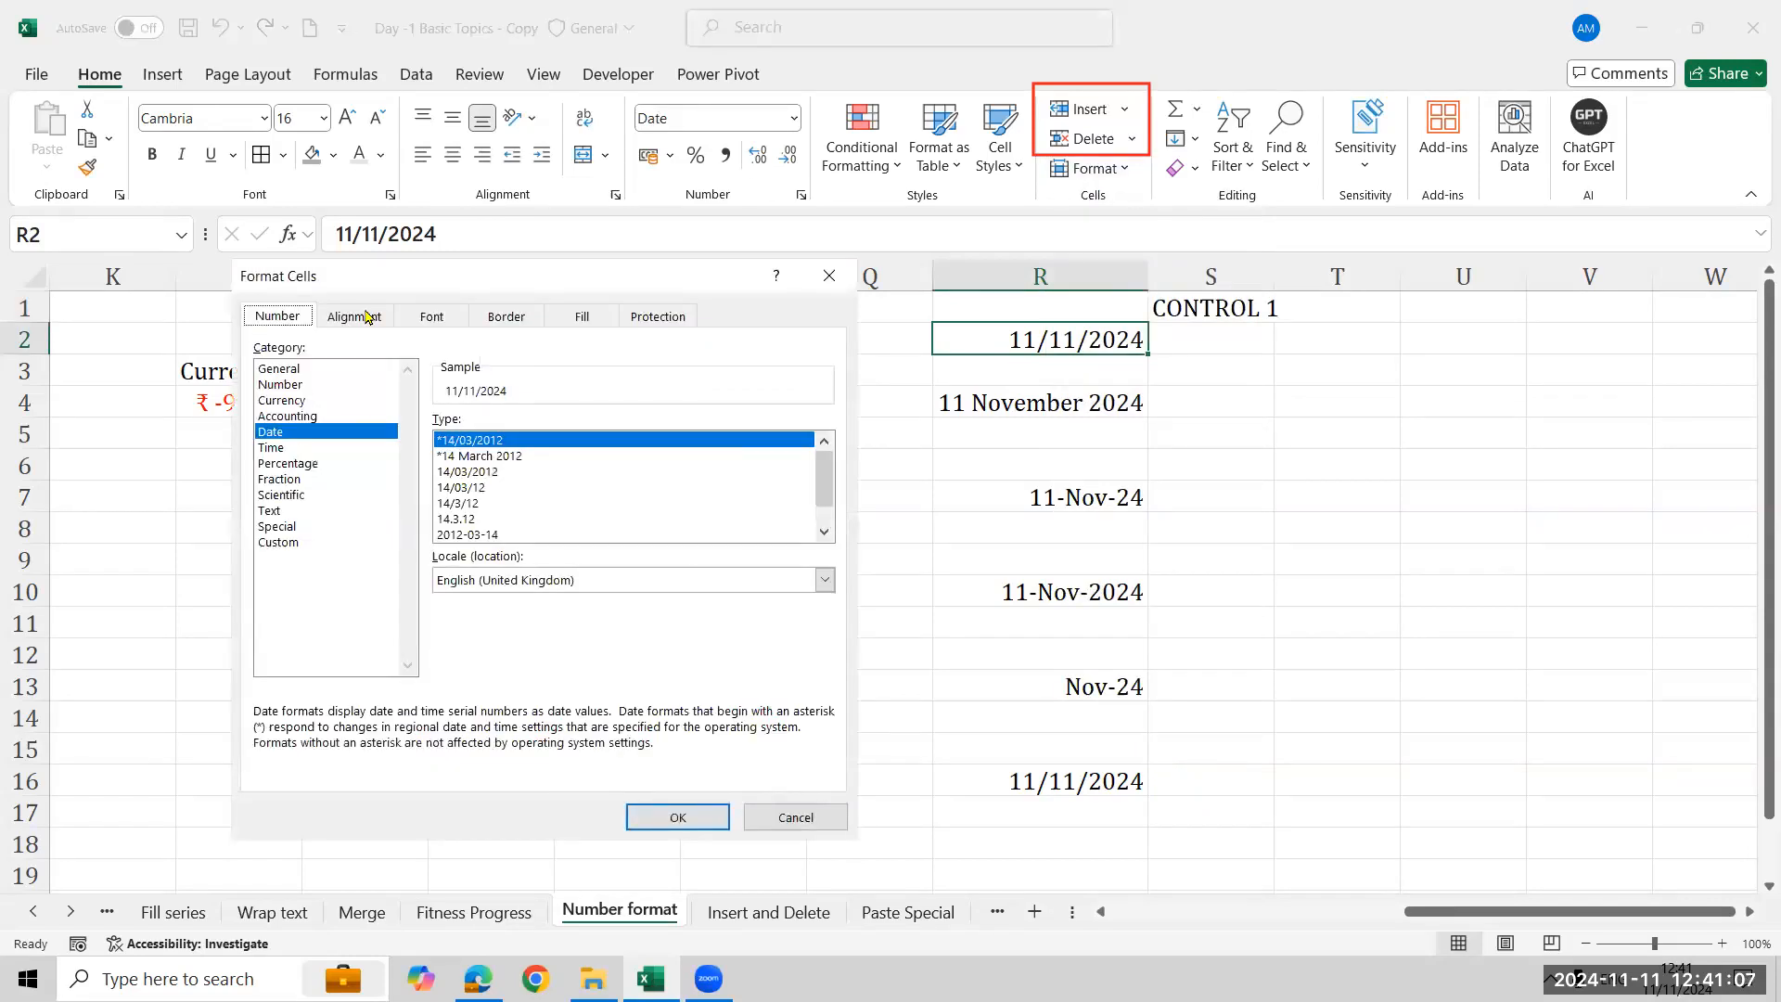
left_click(356, 316)
left_click(506, 316)
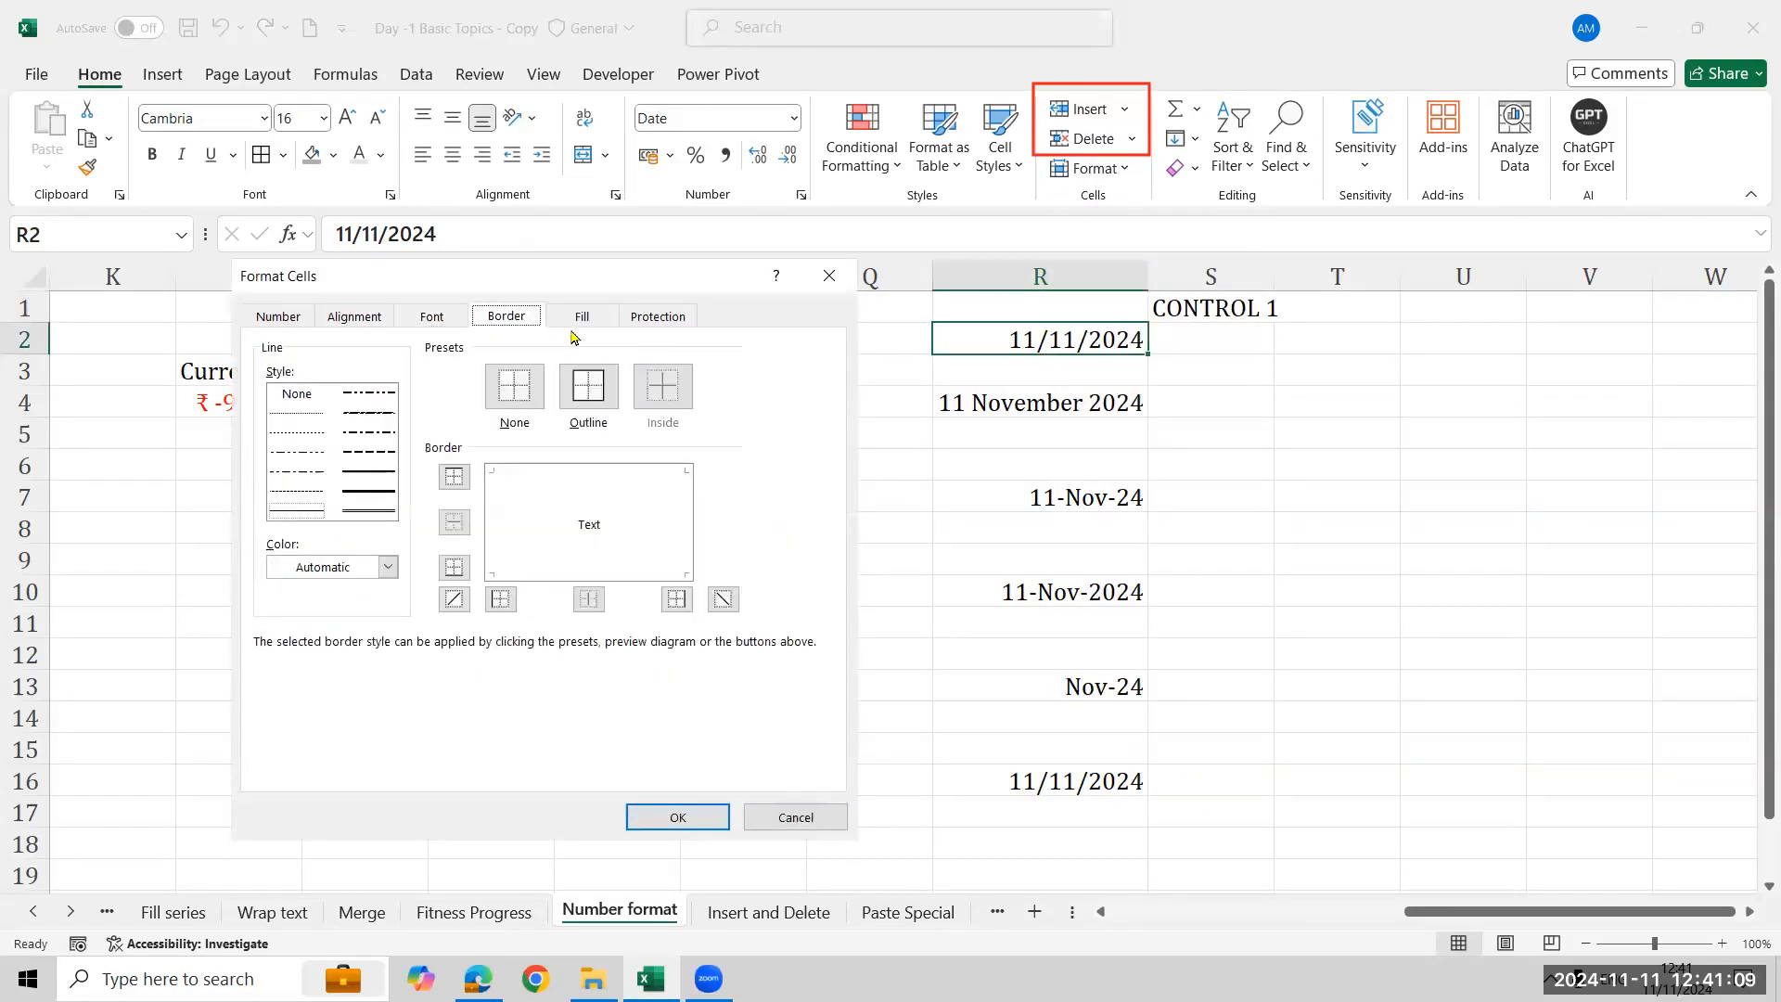
left_click(639, 324)
left_click(588, 318)
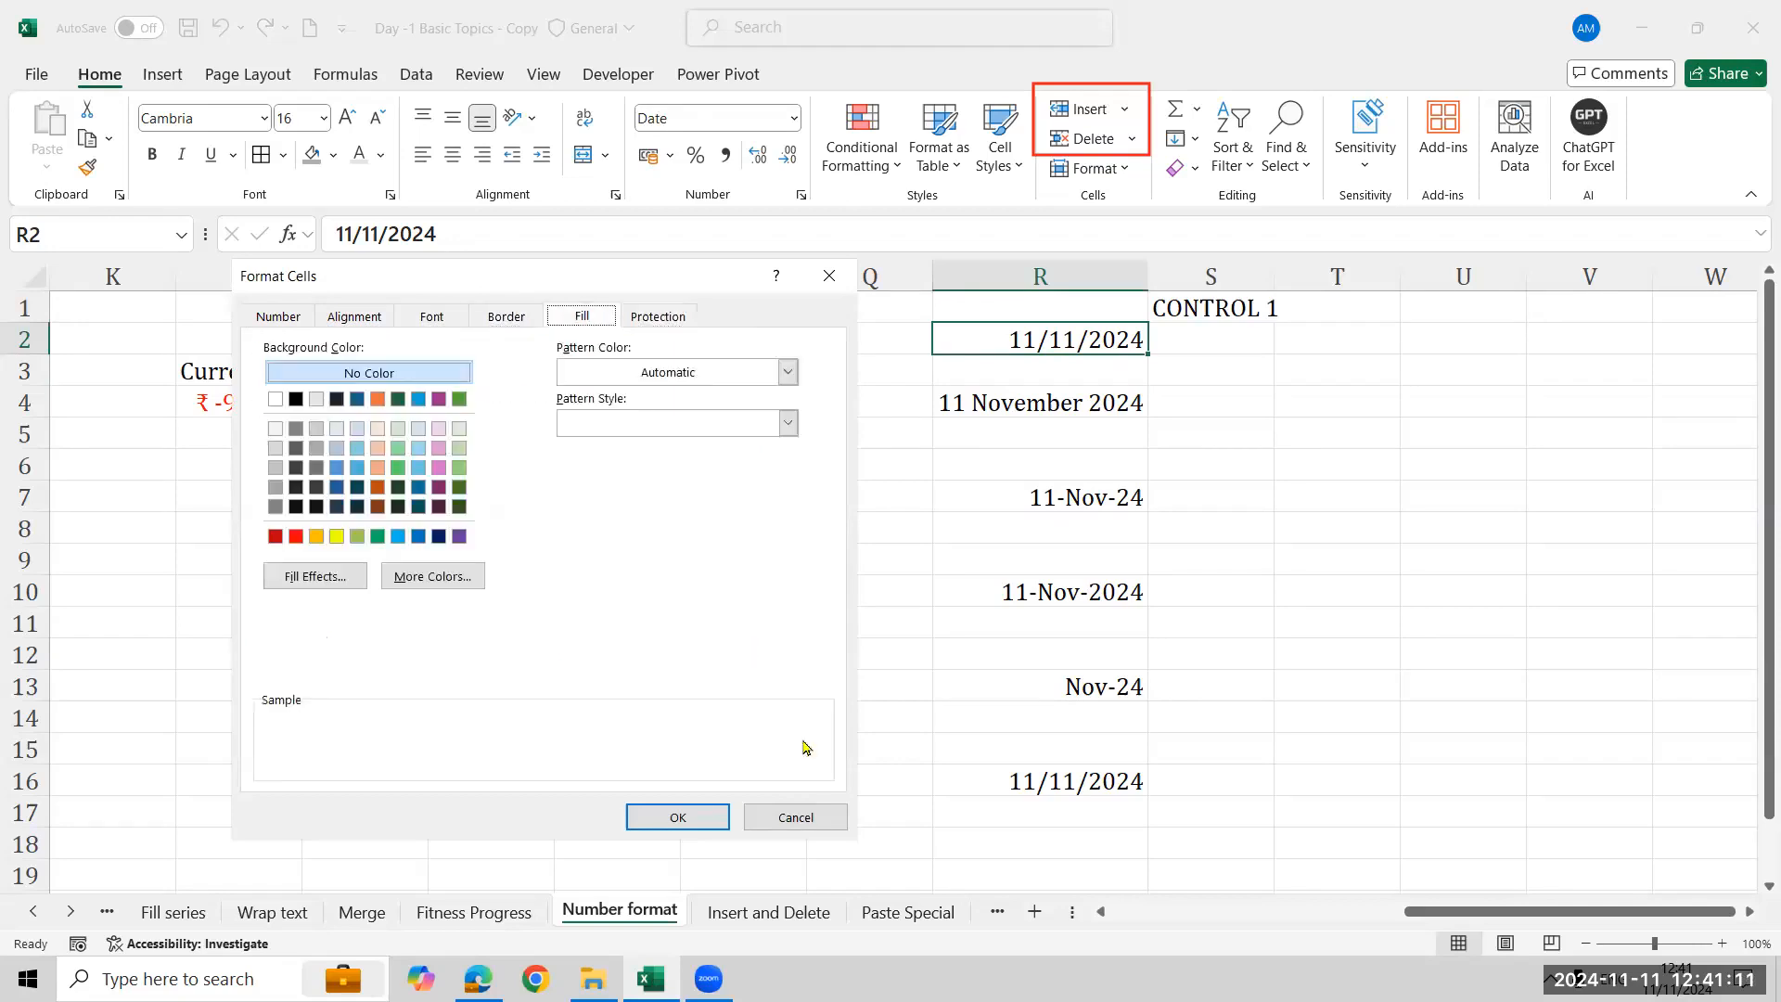
left_click(795, 817)
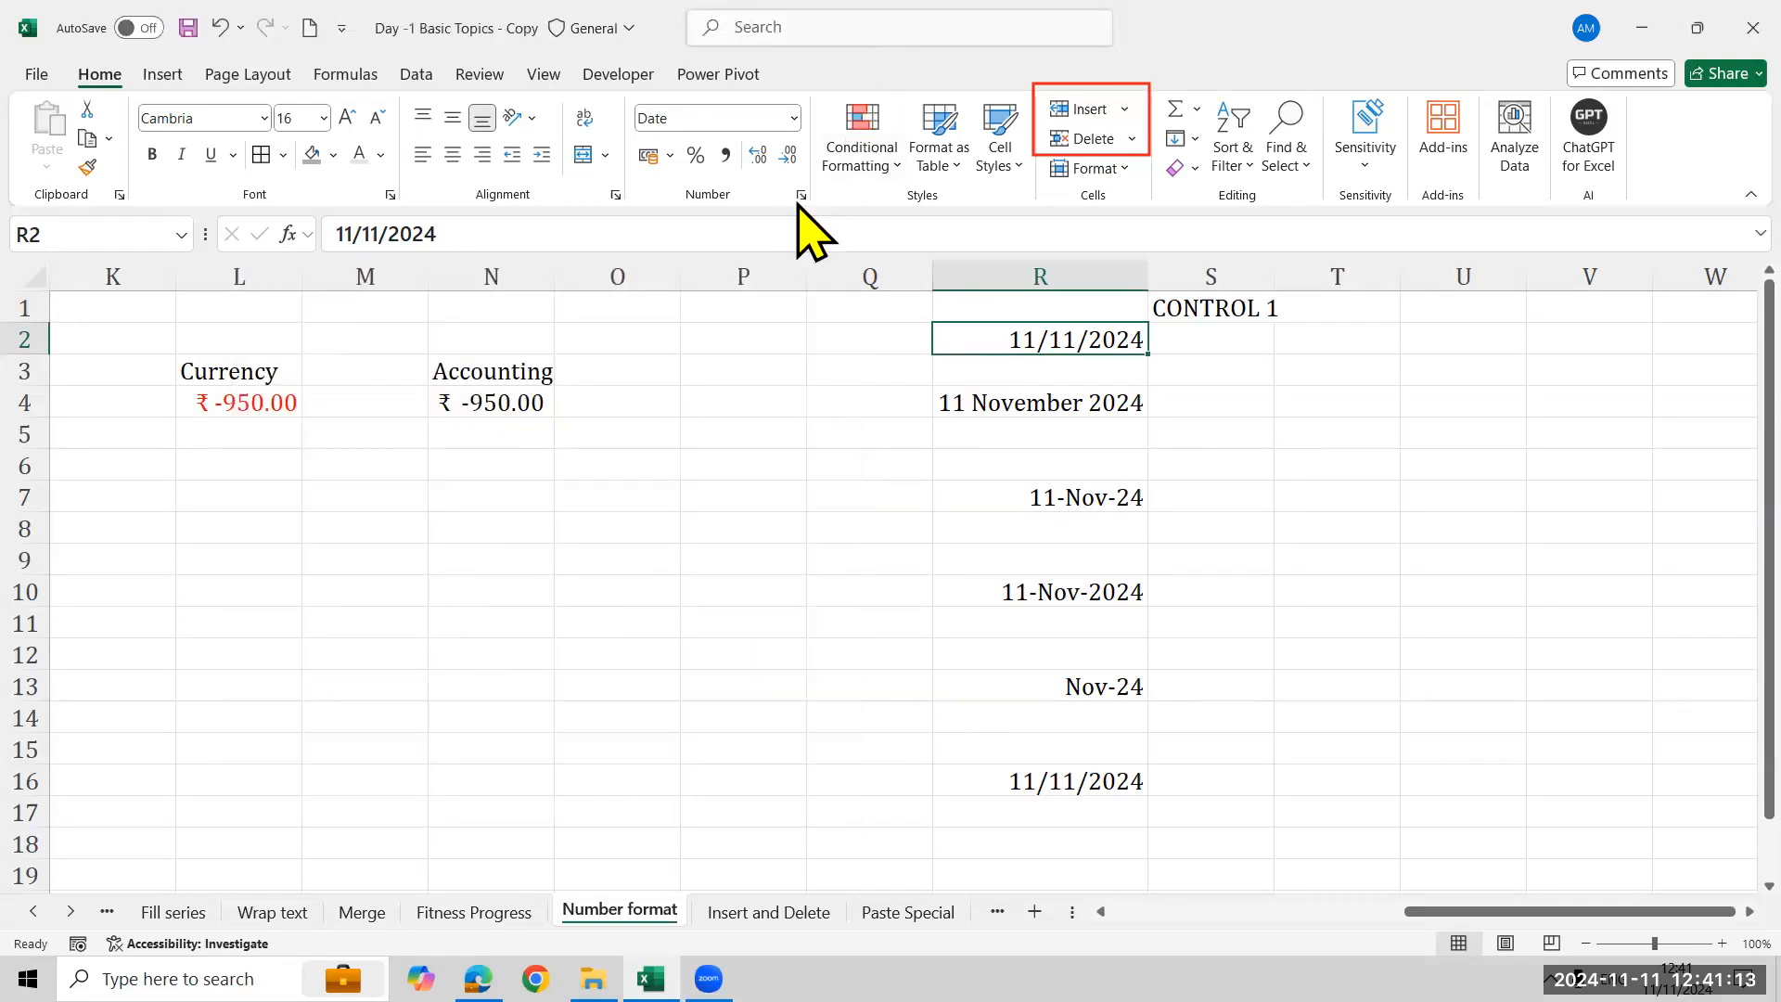
left_click(800, 195)
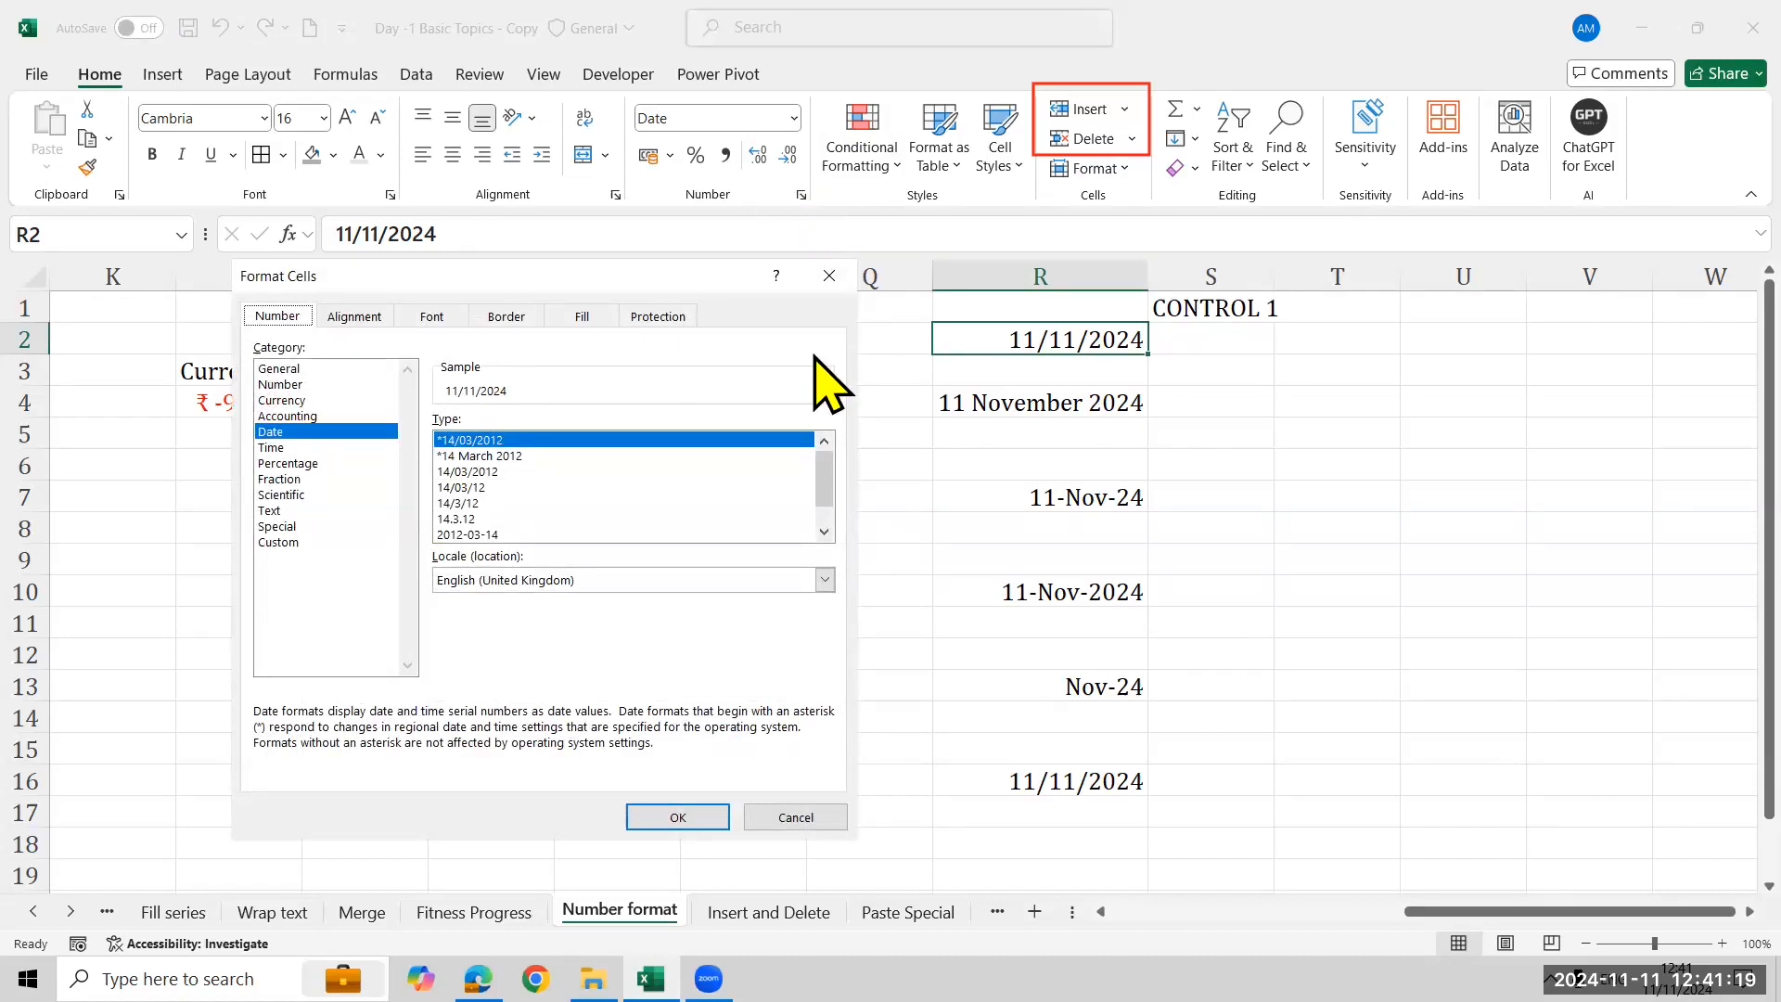
left_click(825, 280)
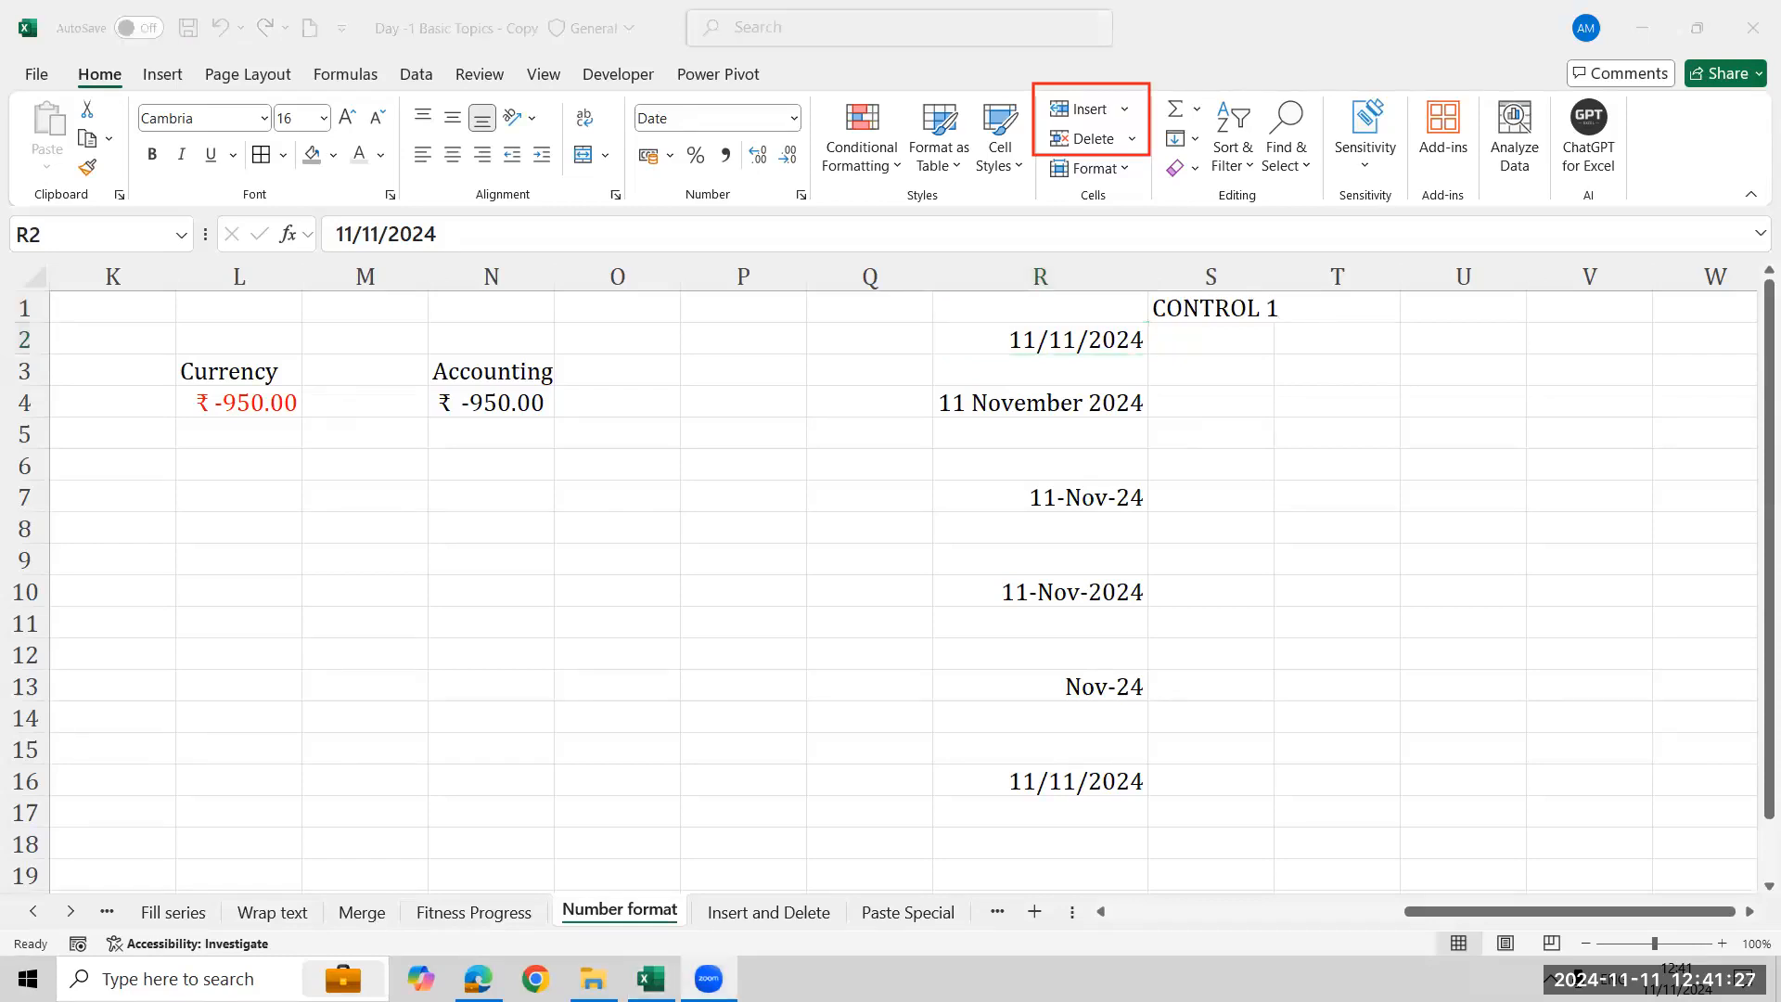
- Switch to the Insert and Delete sheet and select the empty column E
key("ctrl+Page_Down")
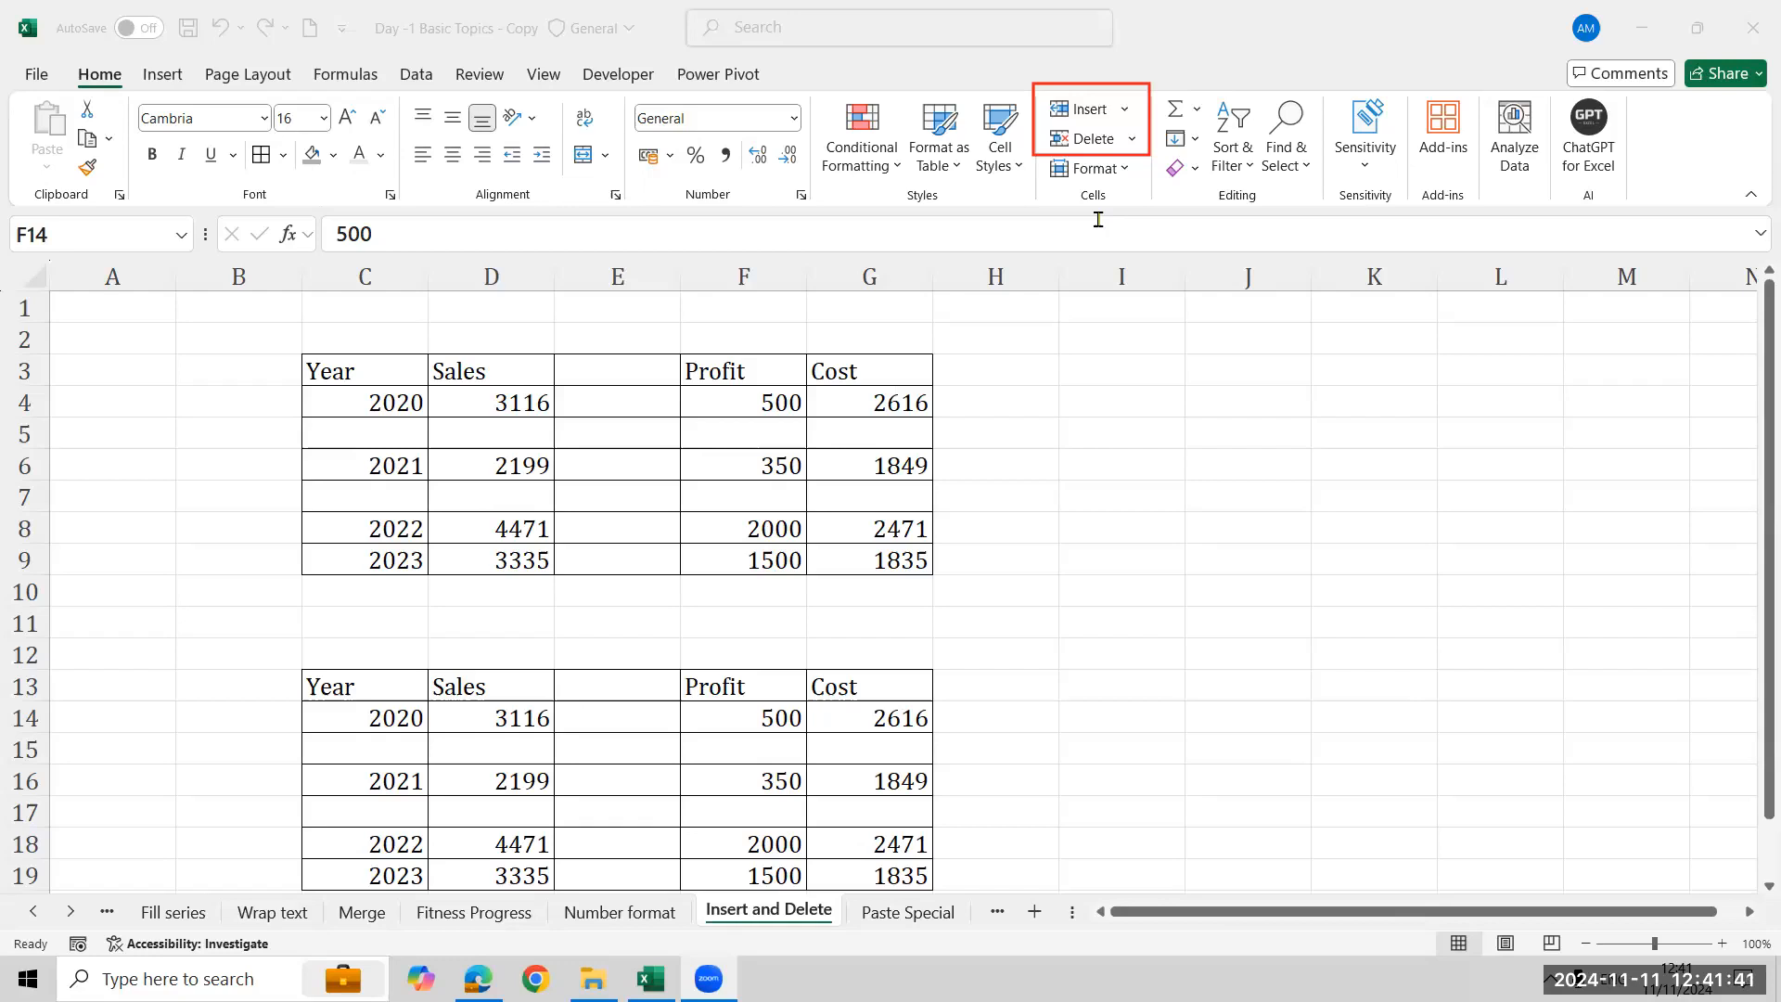
left_click(604, 274)
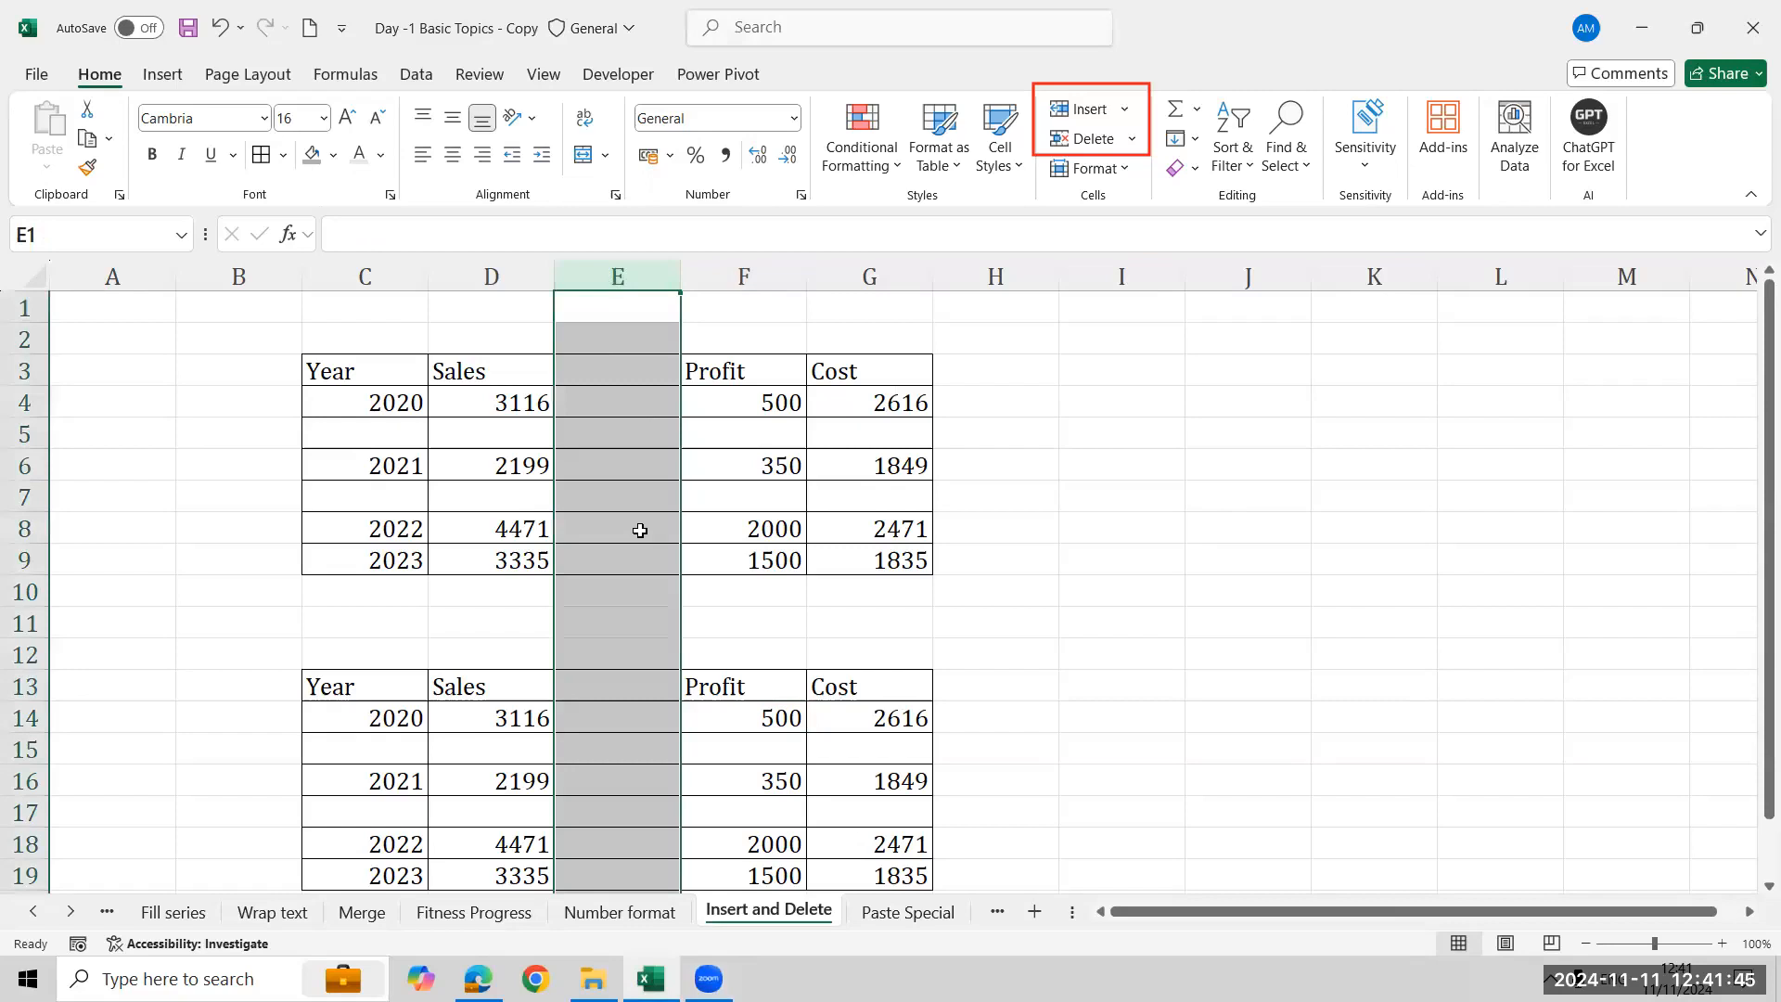
right_click(646, 282)
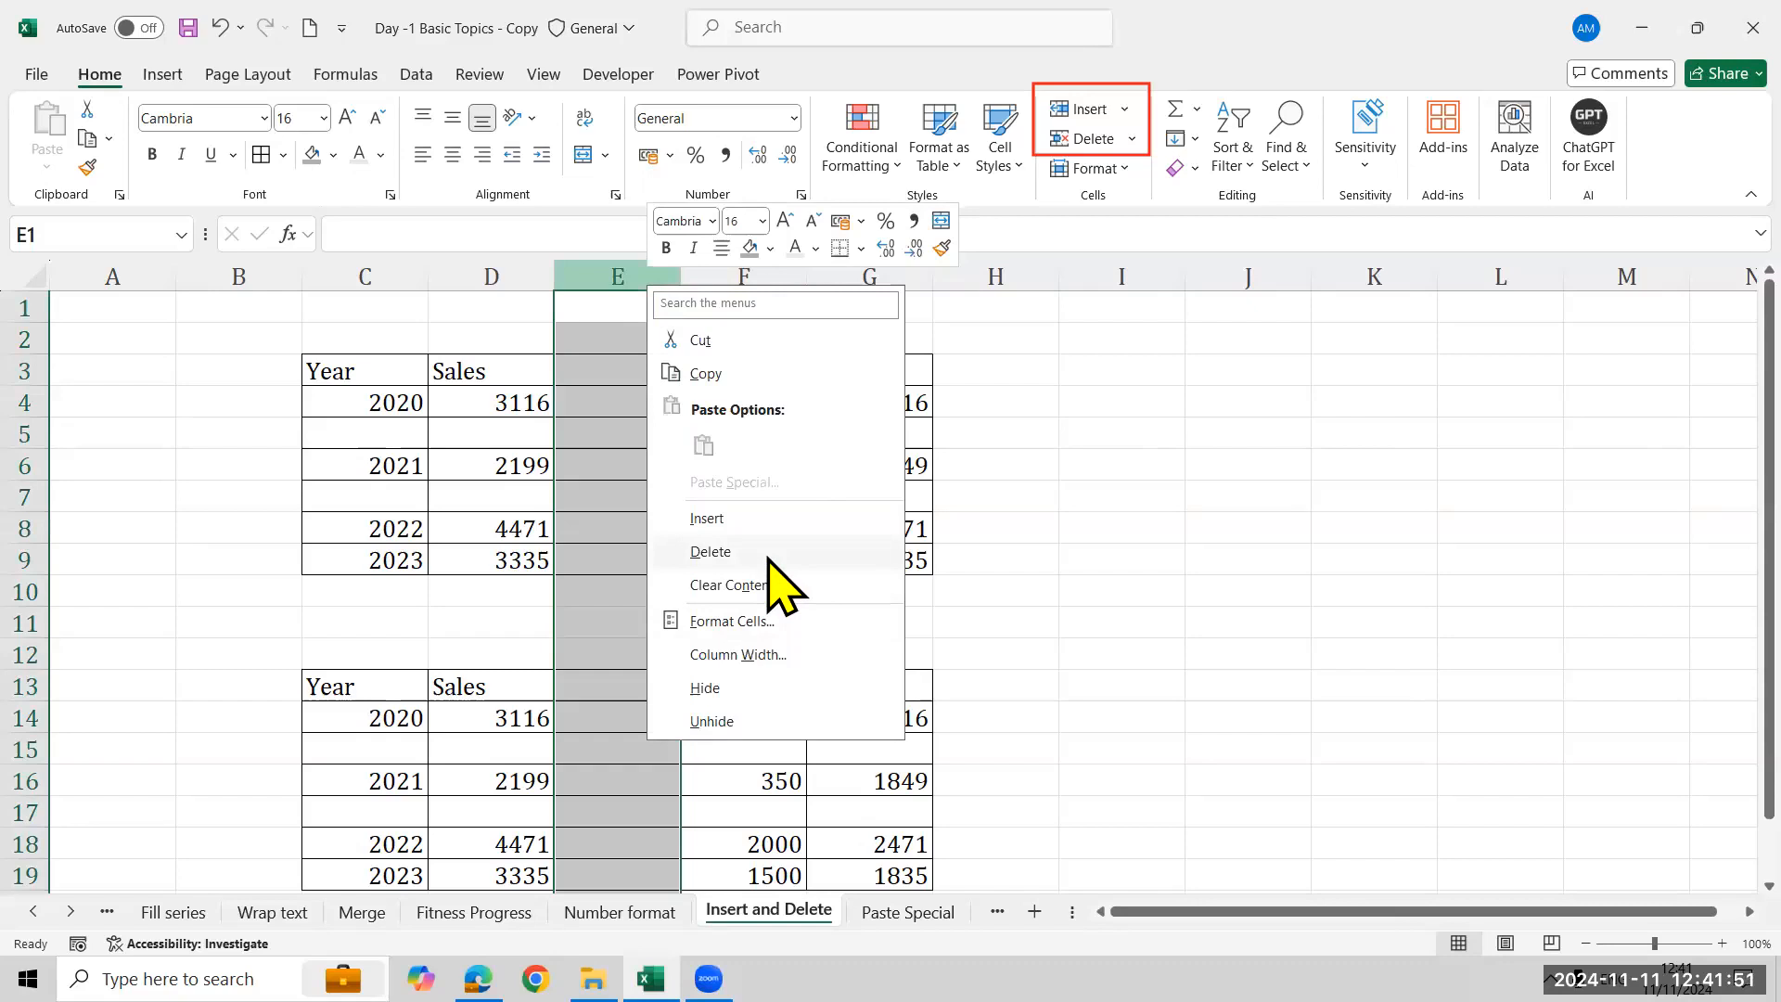
left_click(1132, 139)
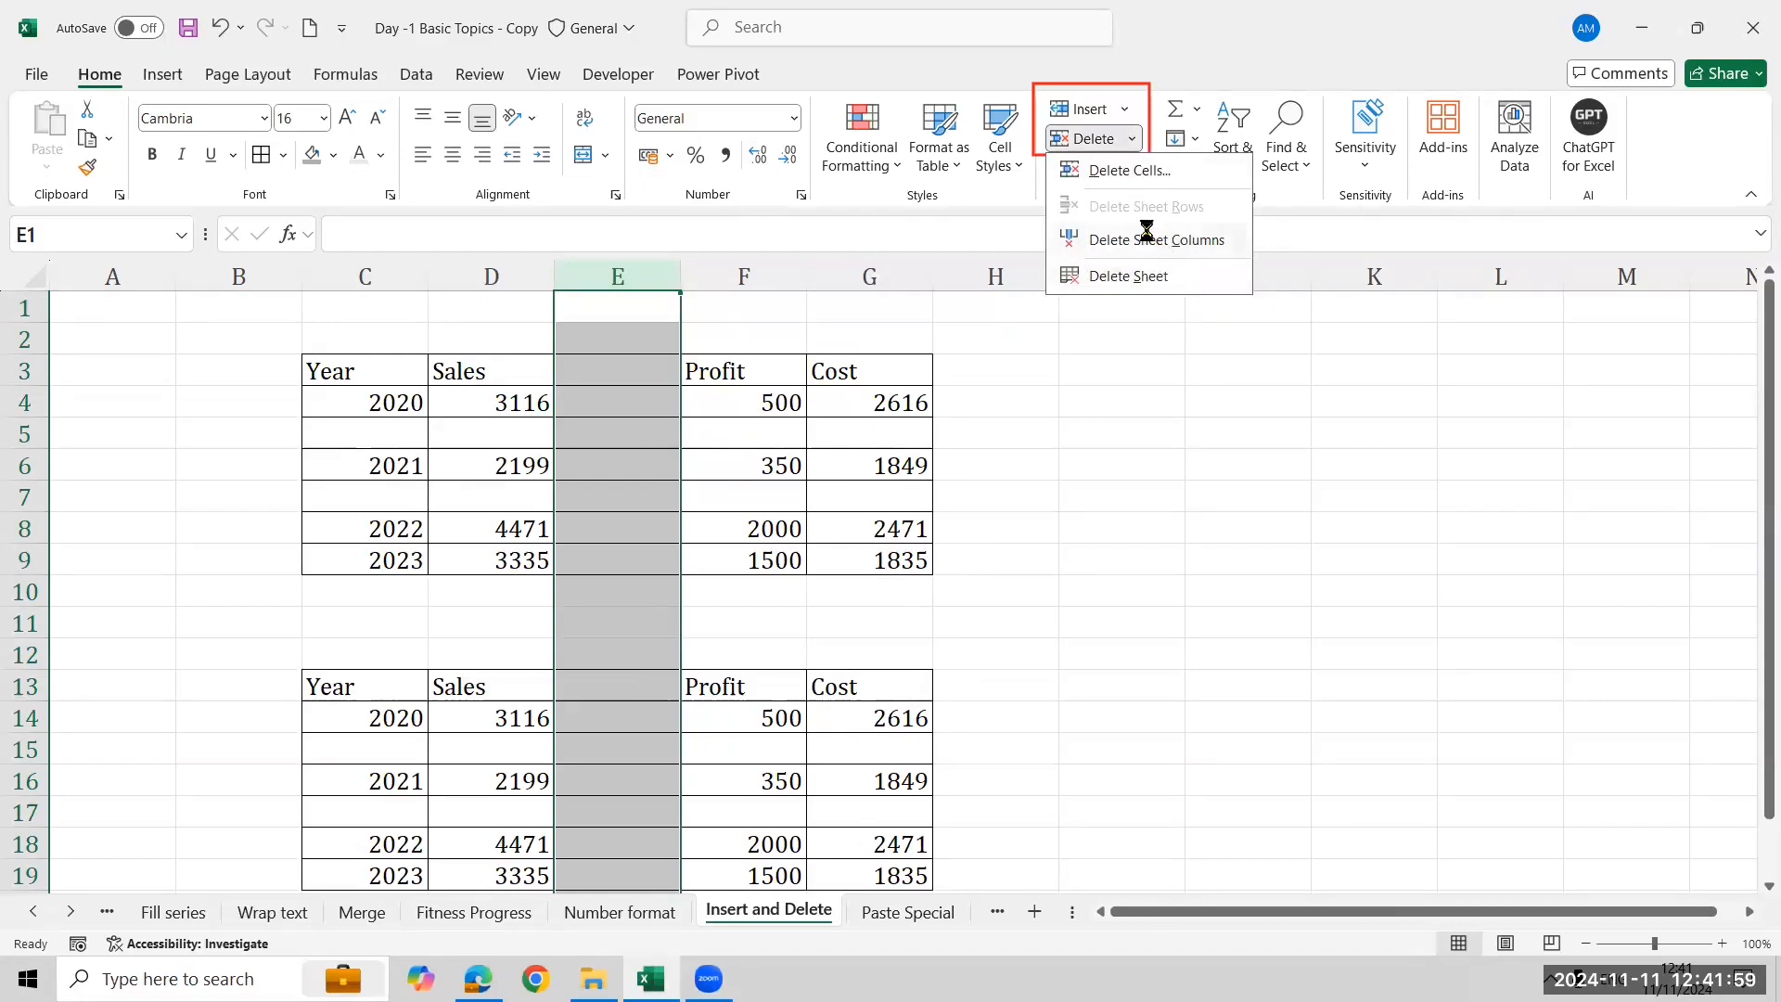
key("Escape")
- Delete the empty column E between Sales and Profit in both tables
key("ctrl+minus")
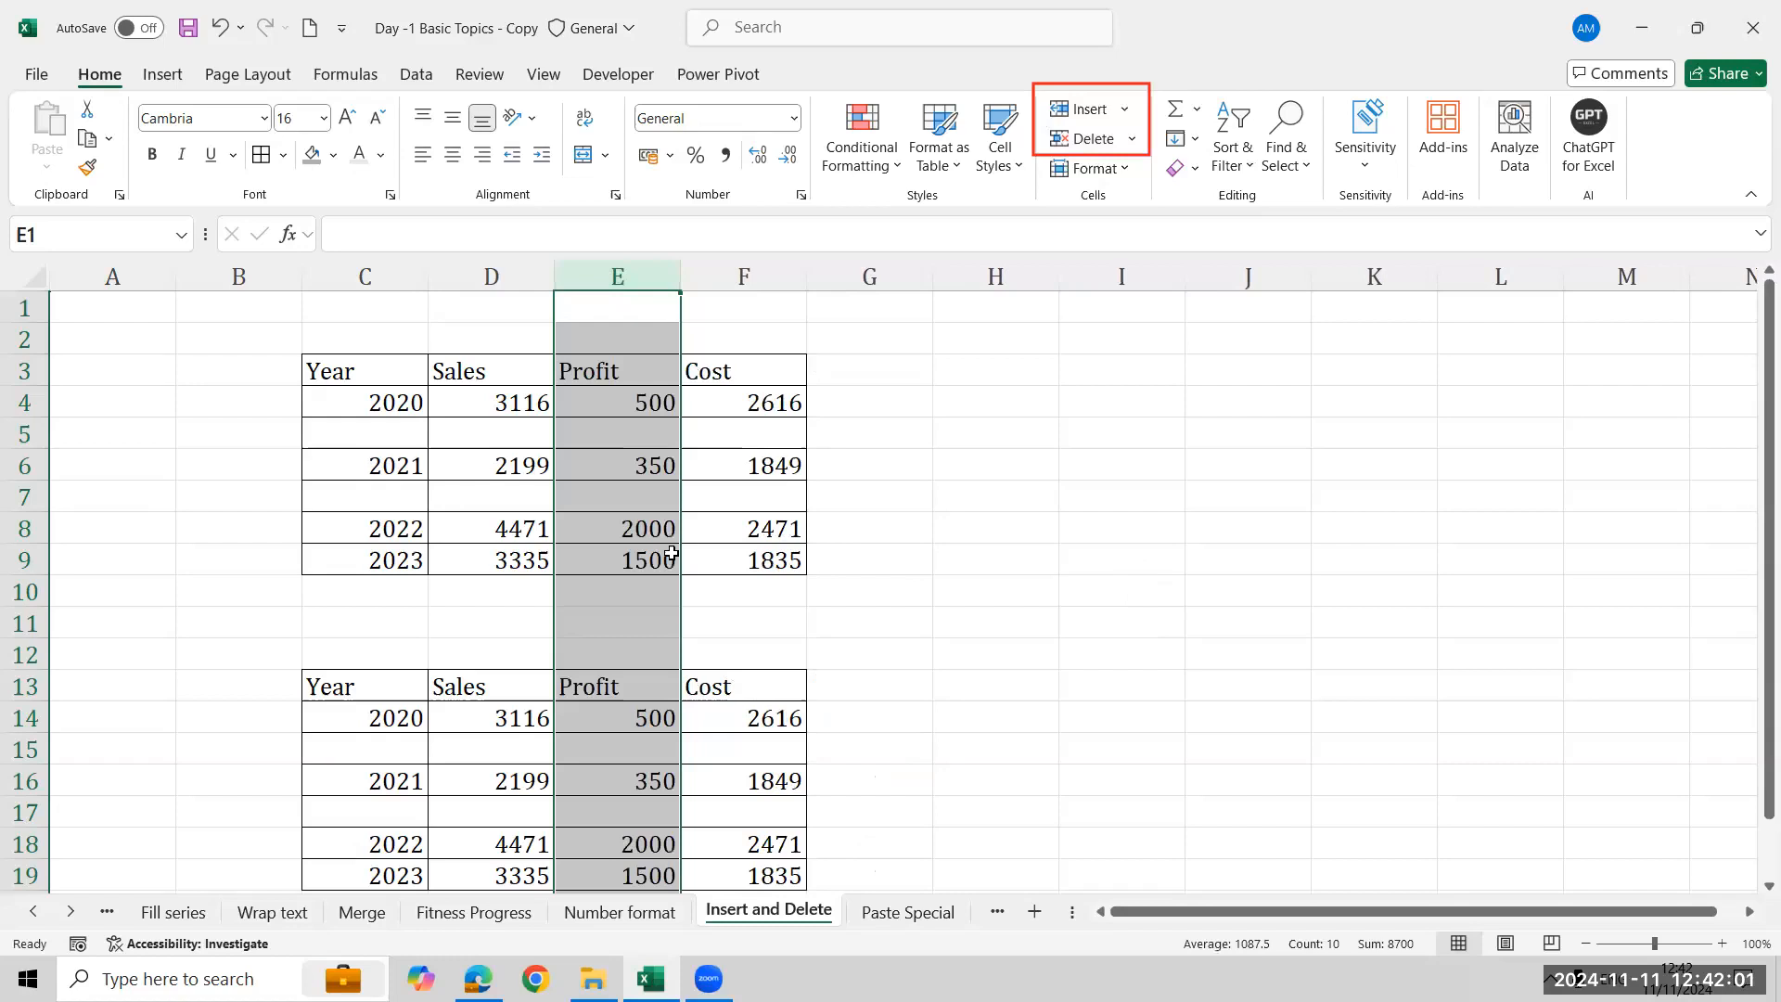
key("ctrl+plus")
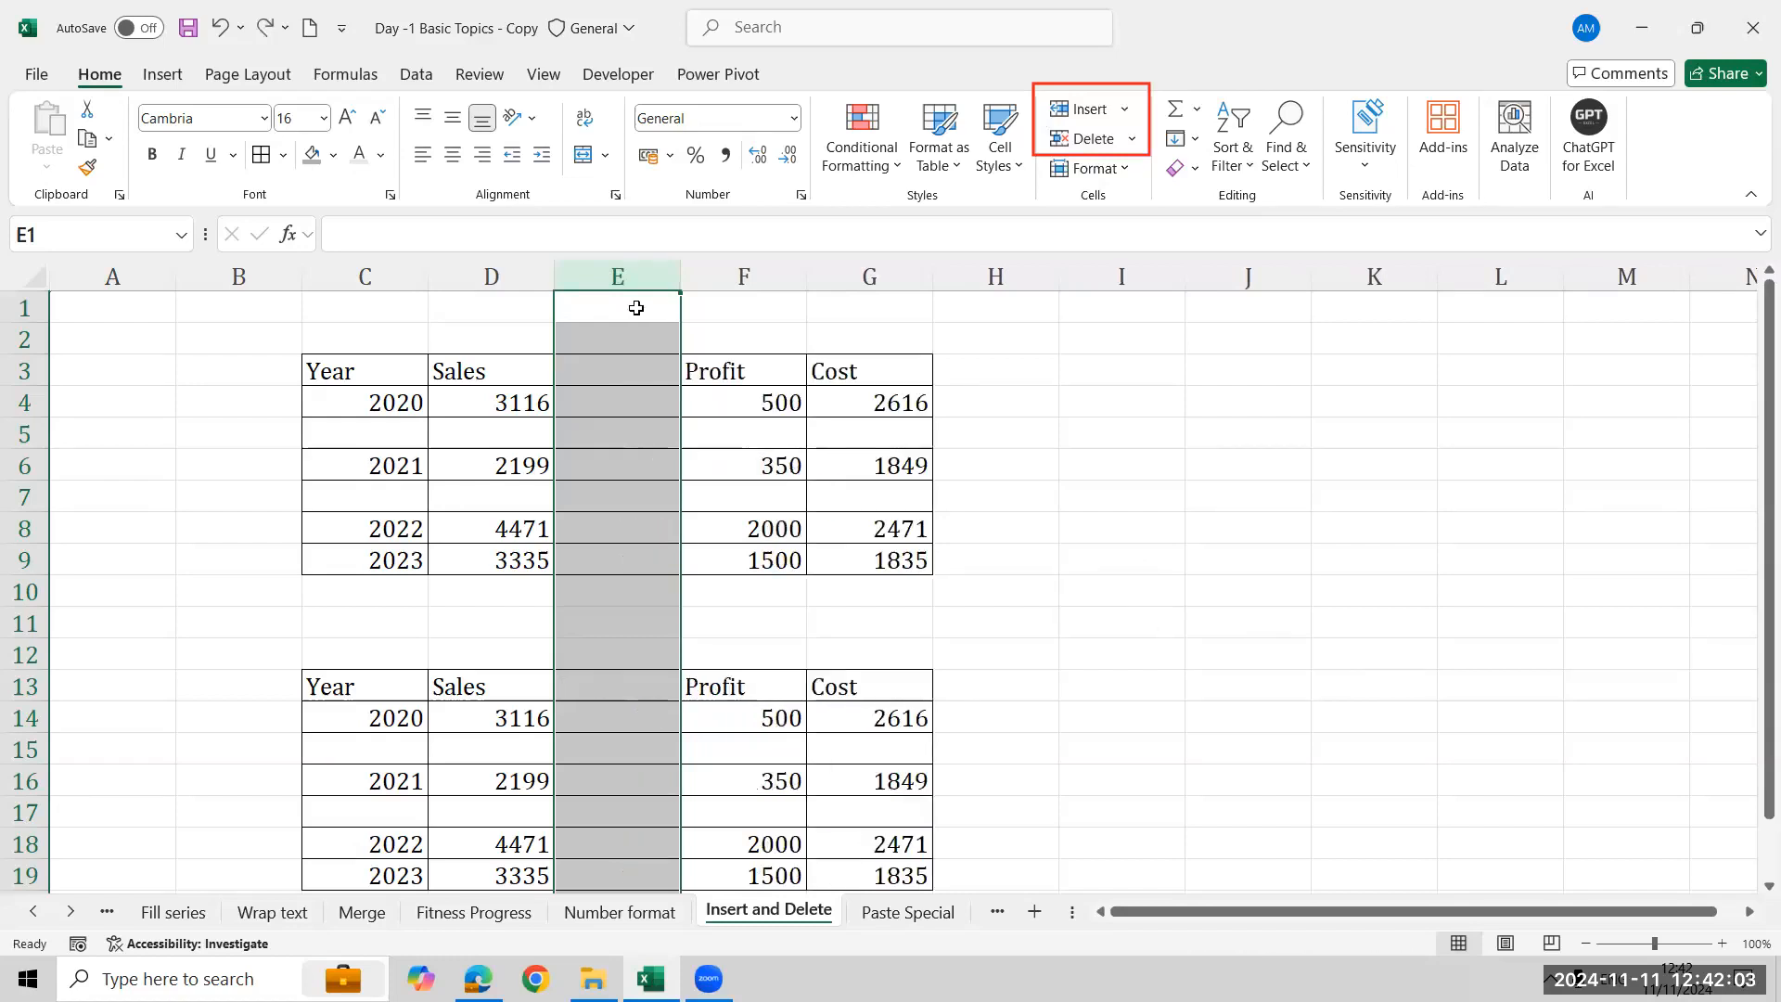
right_click(622, 290)
left_click(739, 554)
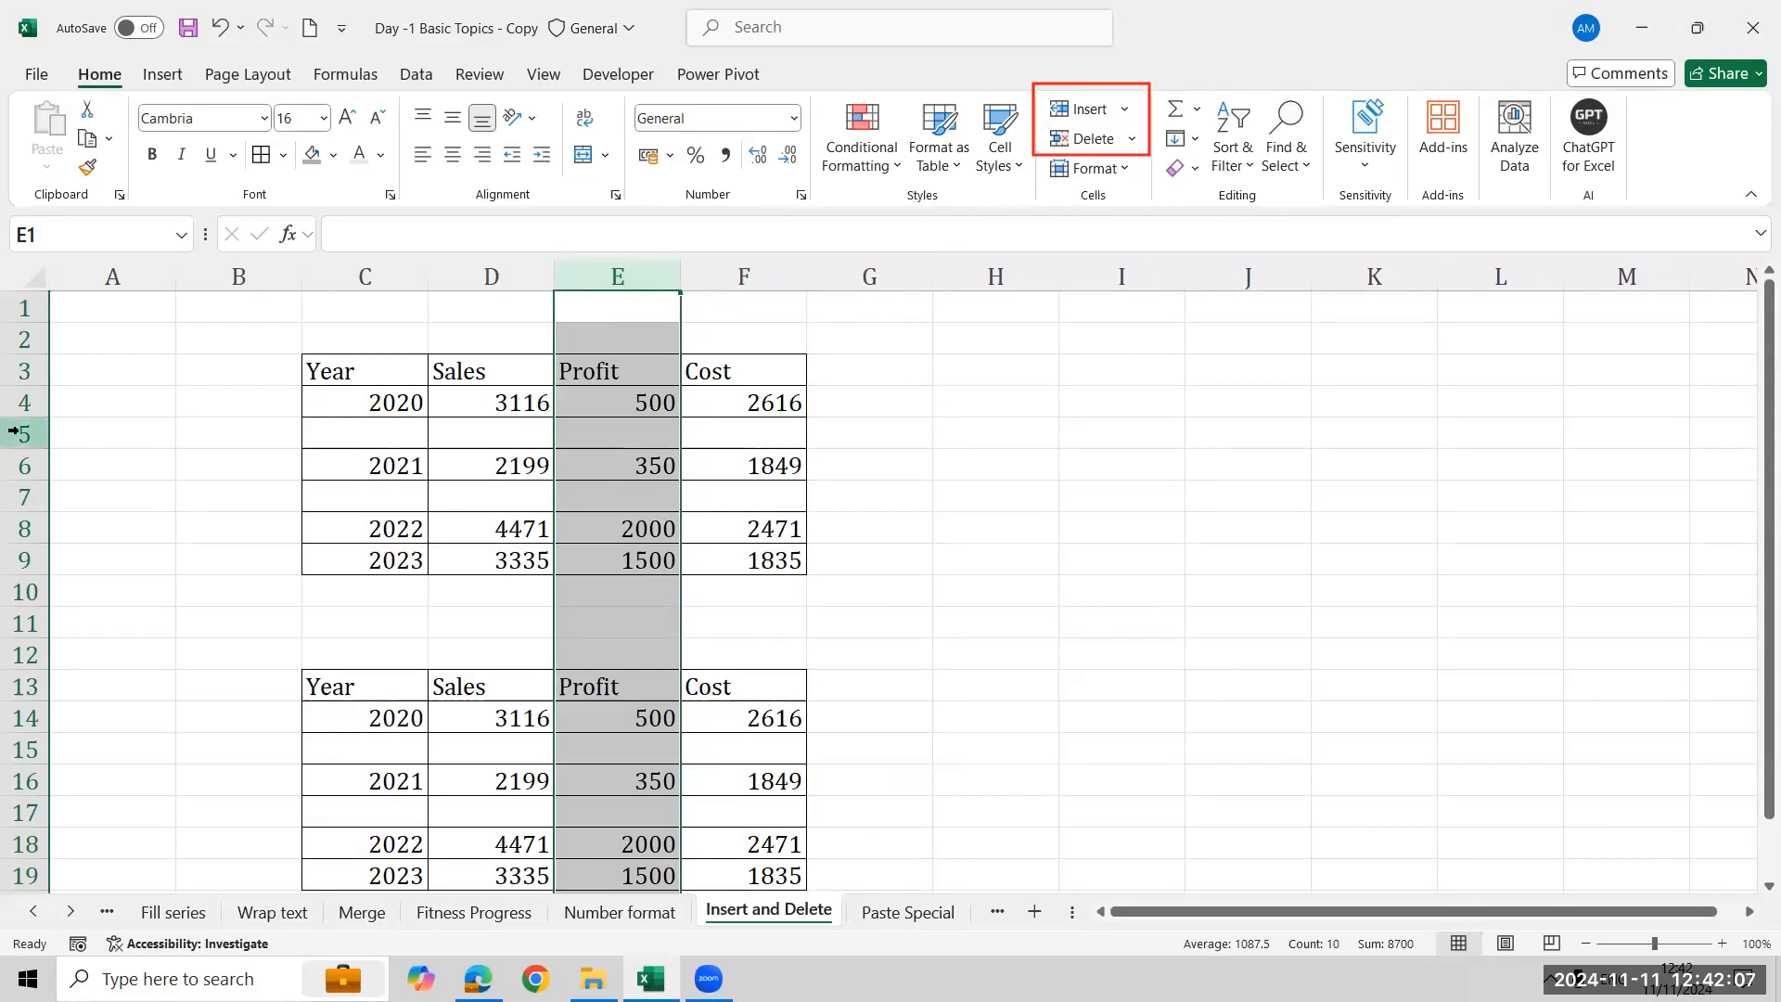
- Delete the empty rows between the yearly entries of the upper table
left_click(18, 432)
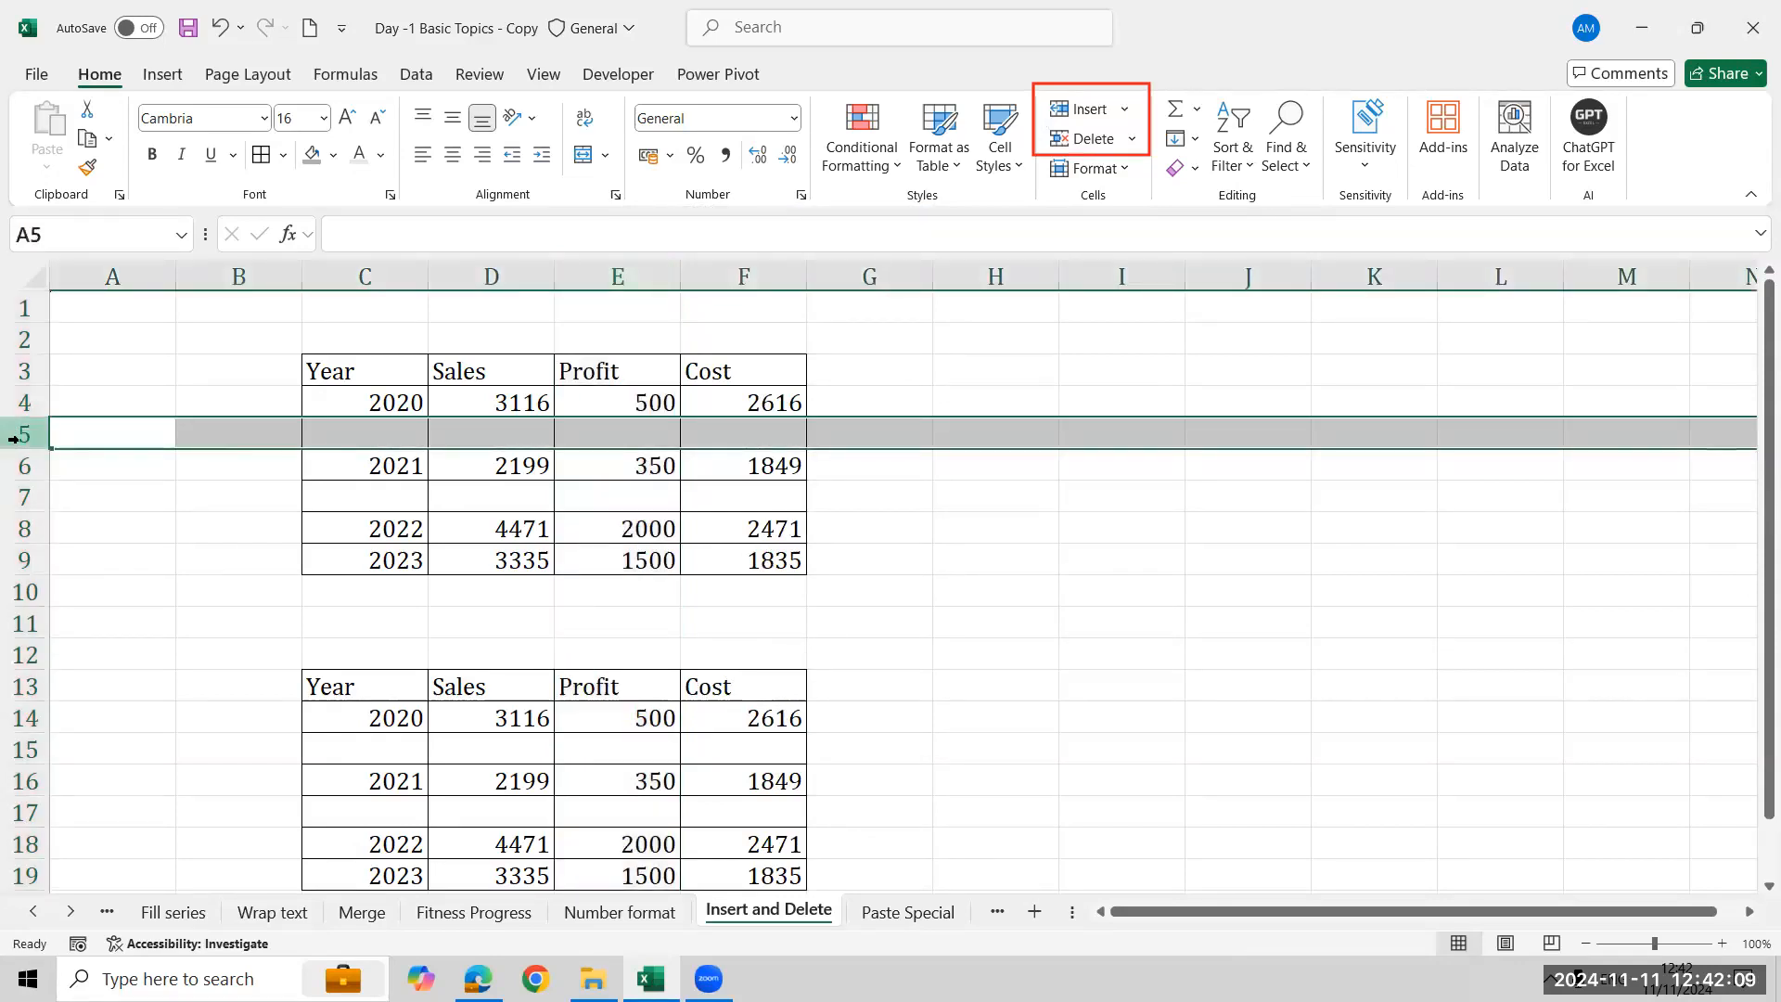
right_click(14, 438)
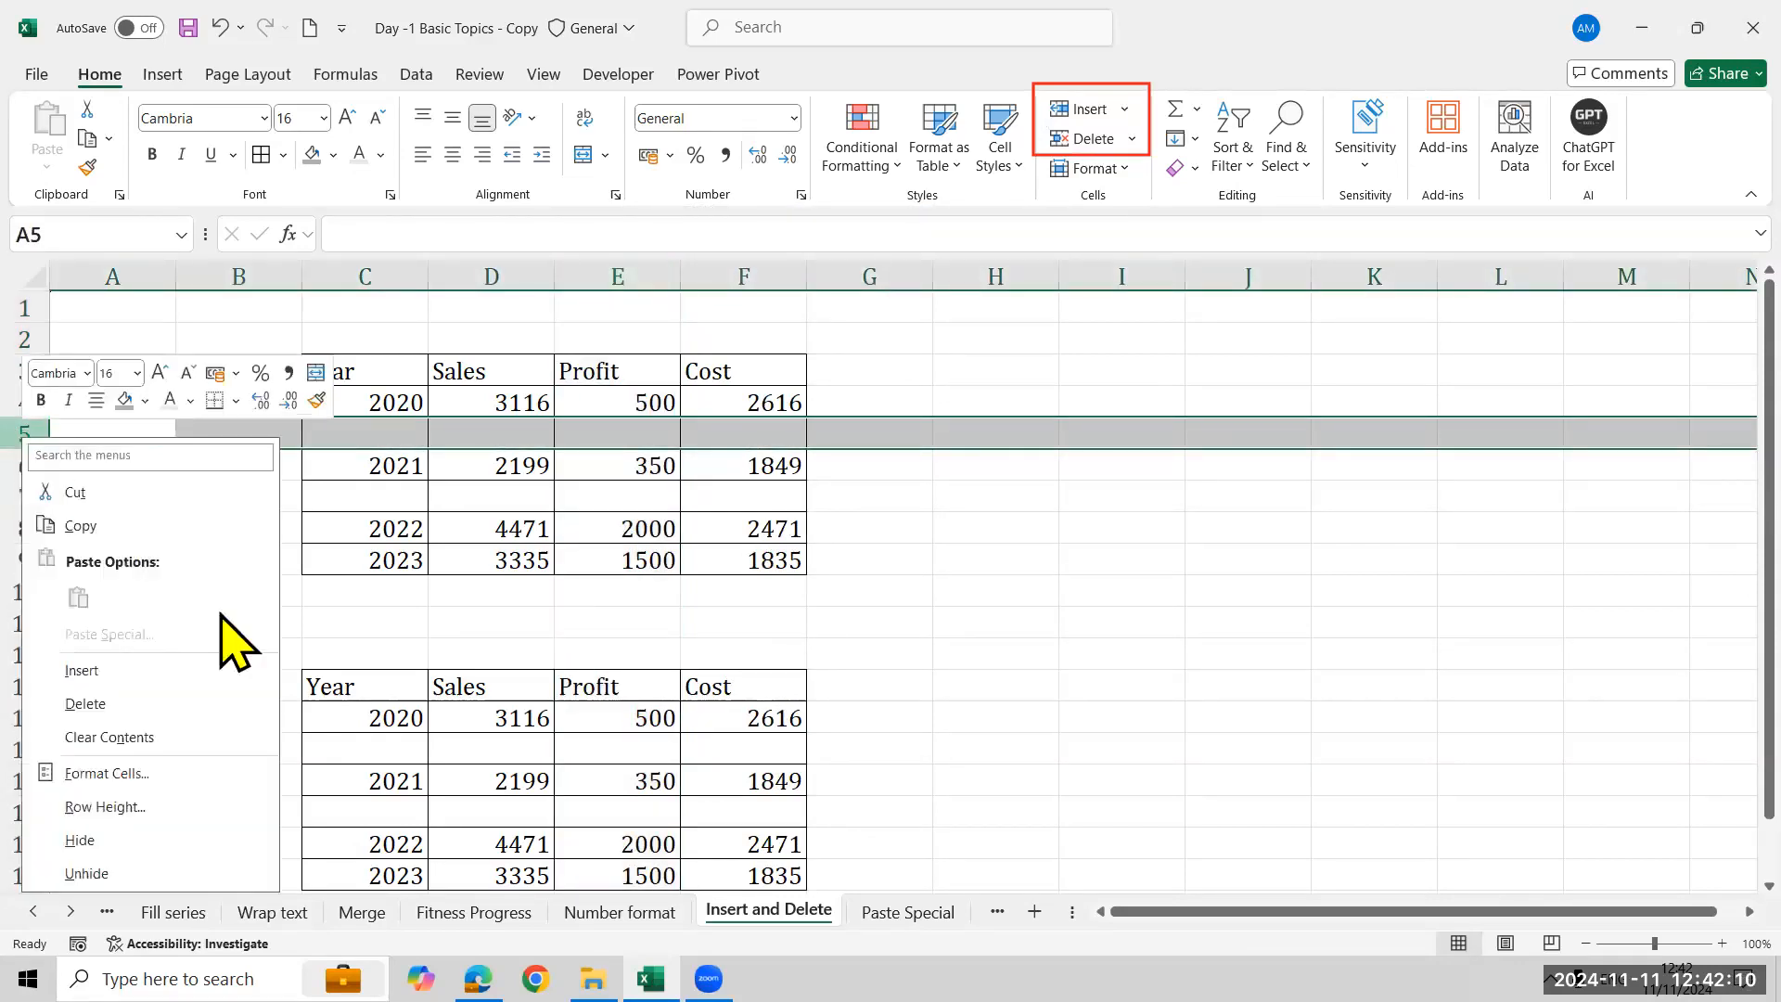
left_click(144, 708)
left_click(25, 468)
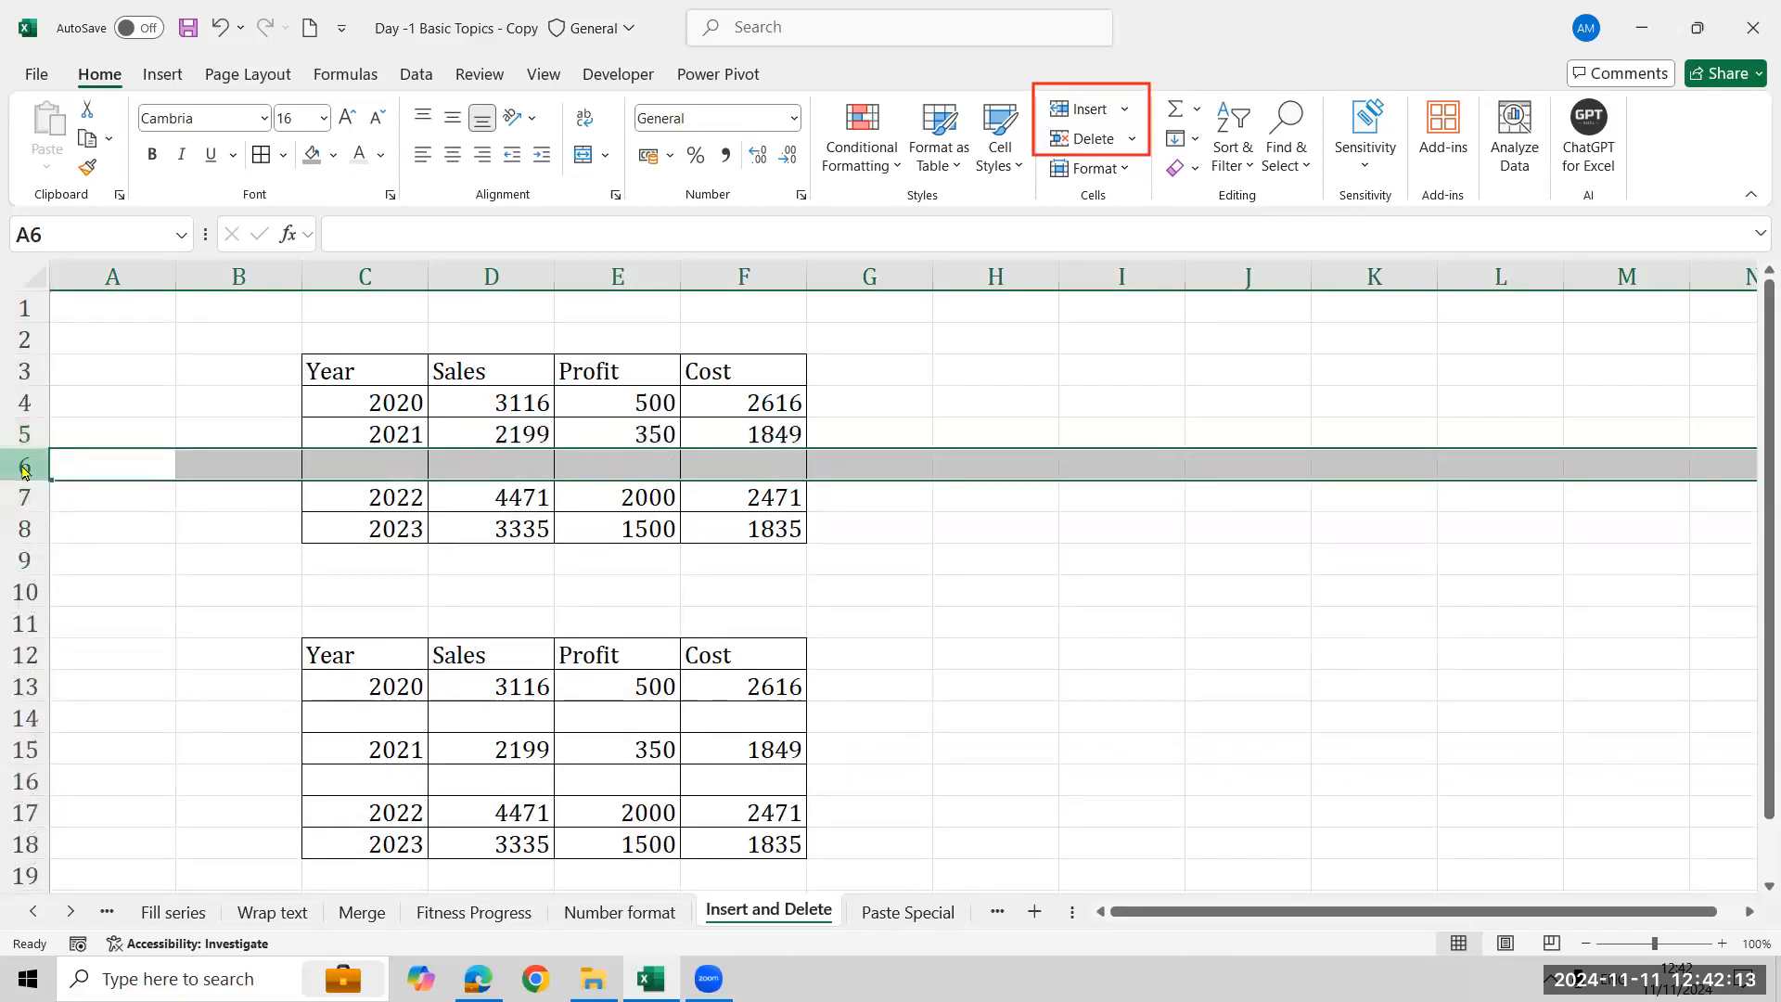
right_click(25, 468)
left_click(167, 729)
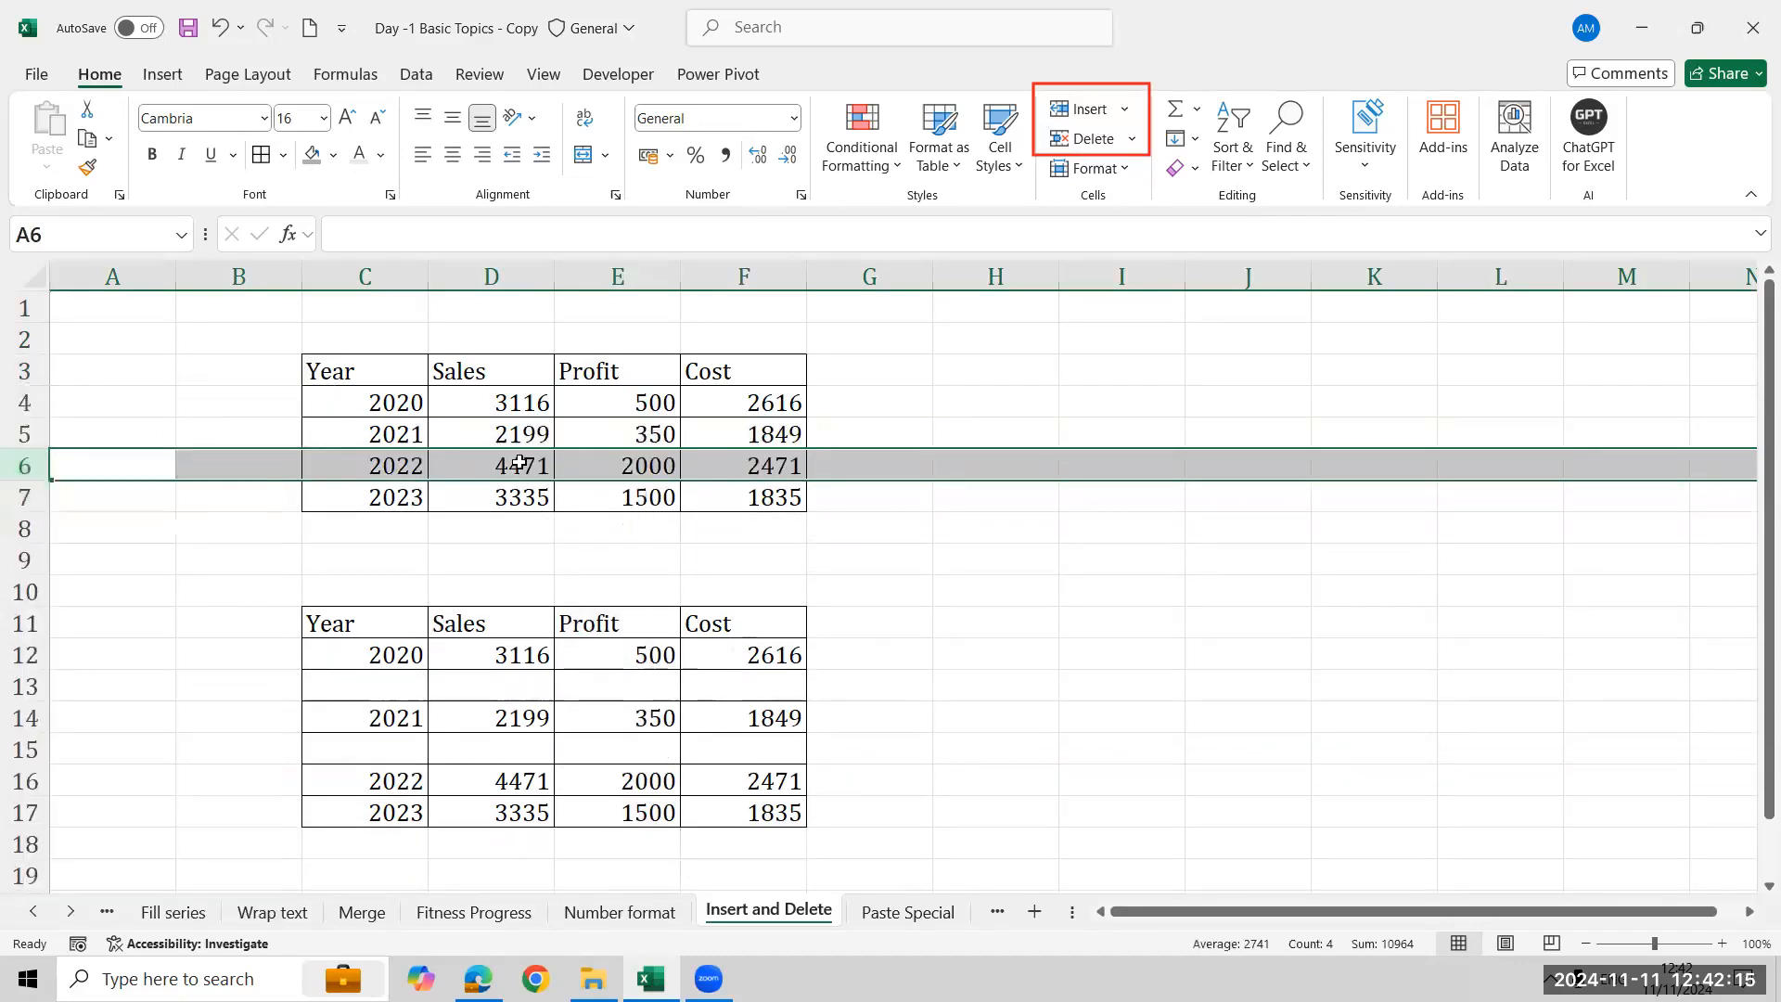
- Insert a blank column before the Profit column
left_click(611, 276)
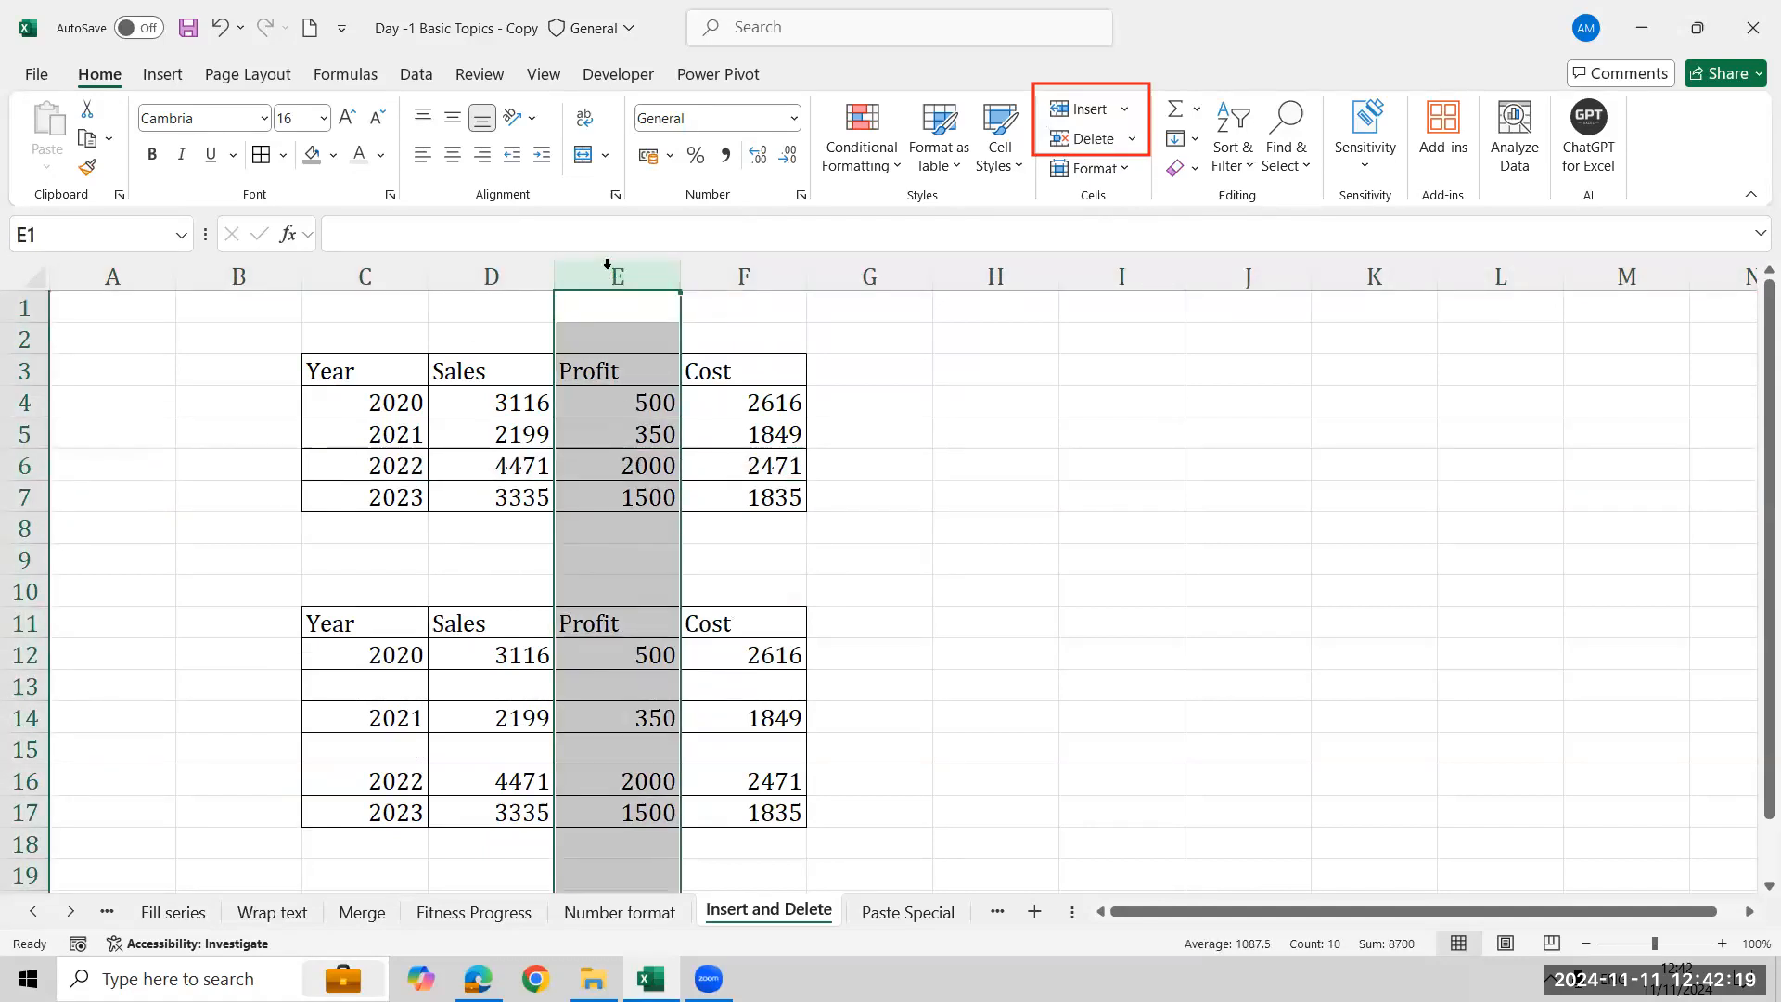
right_click(649, 278)
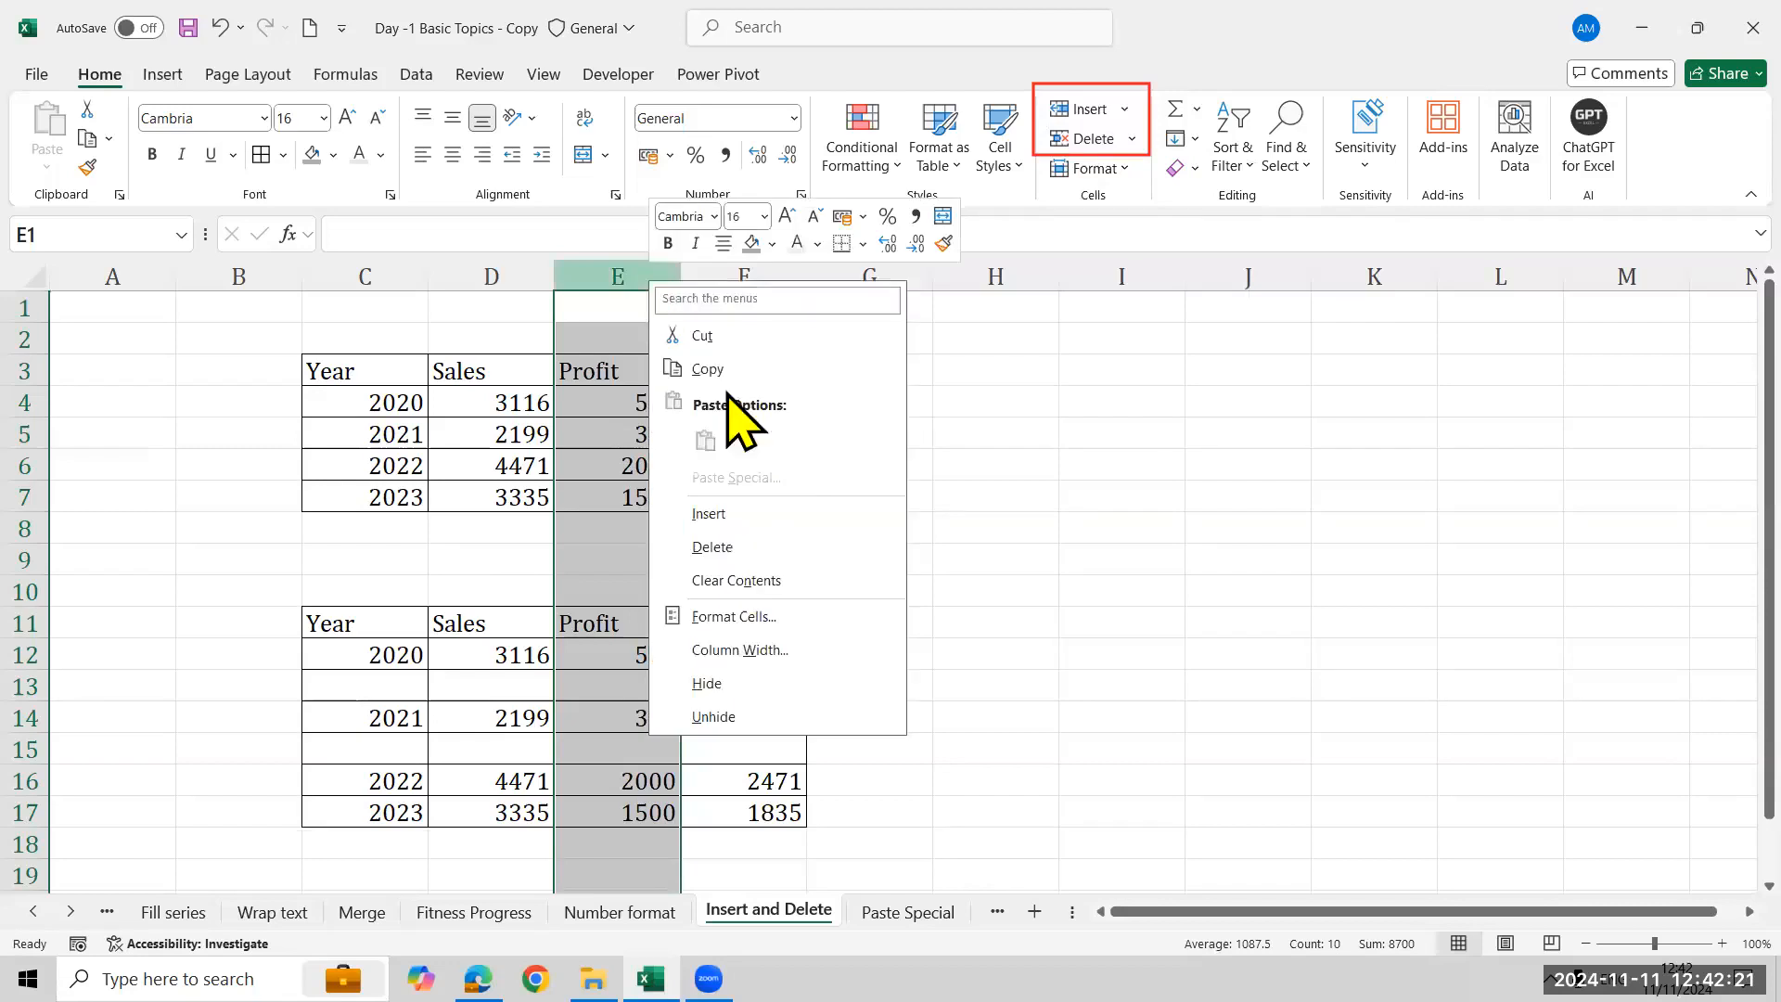
left_click(733, 513)
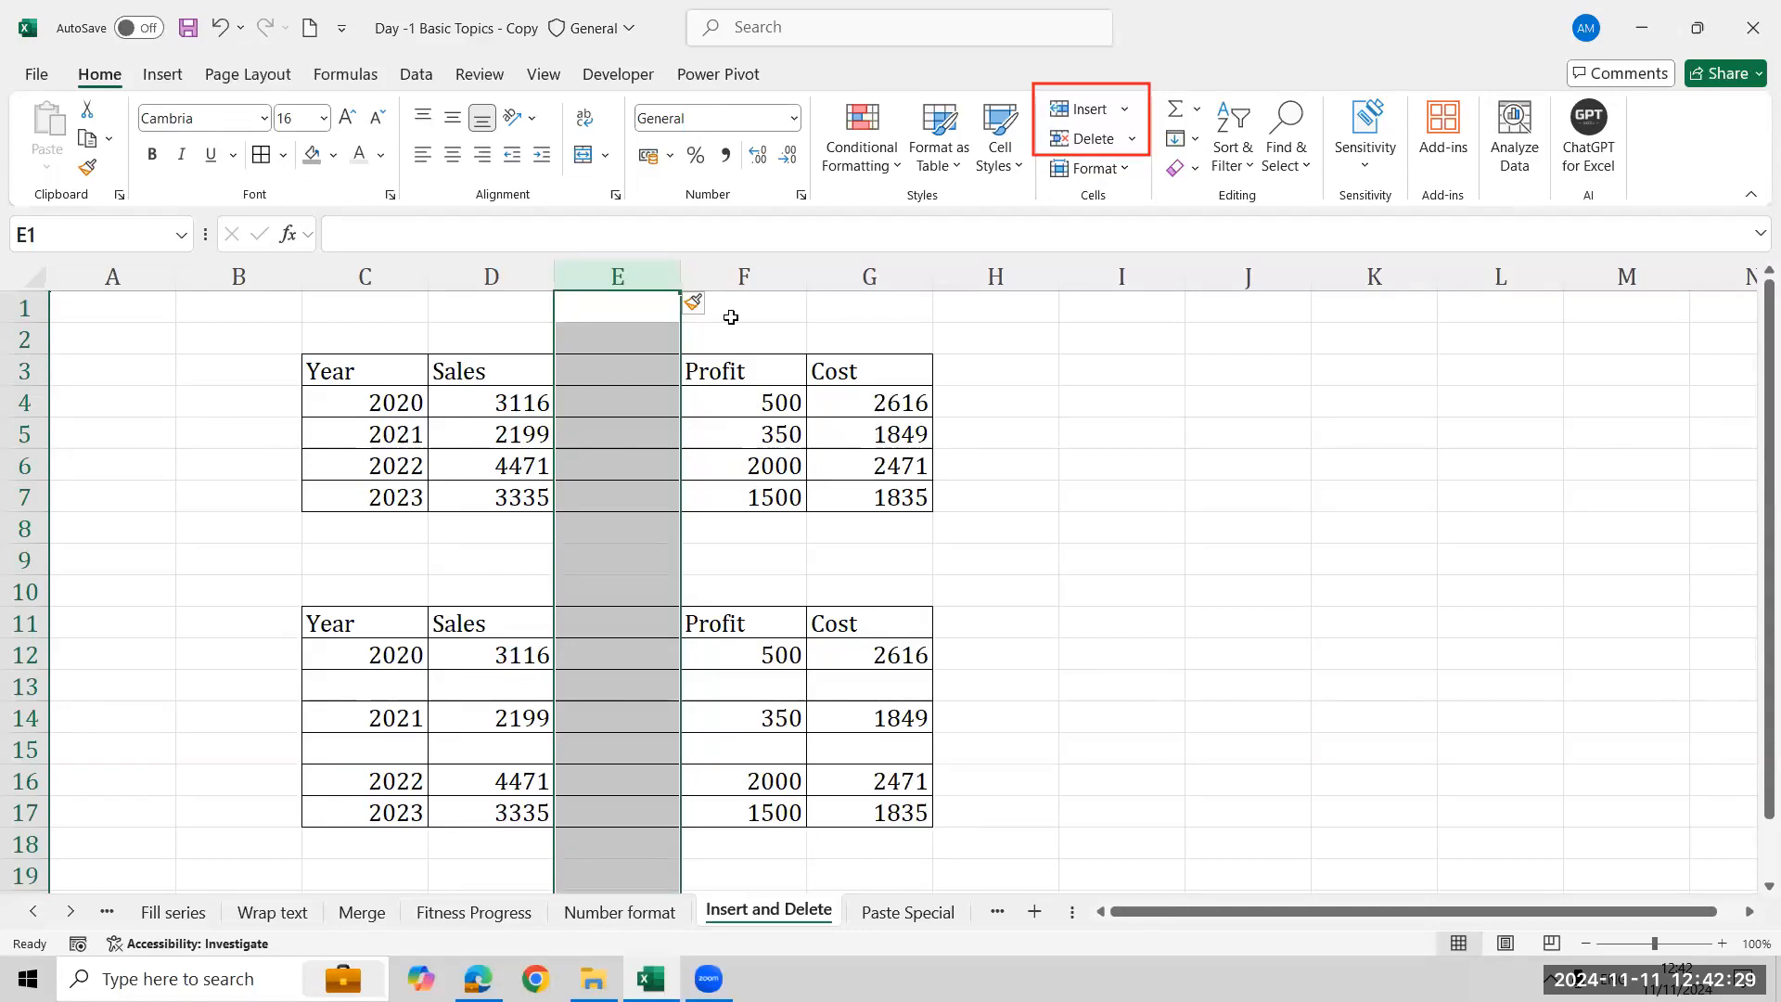
- Insert a blank column before the Cost column
left_click(891, 276)
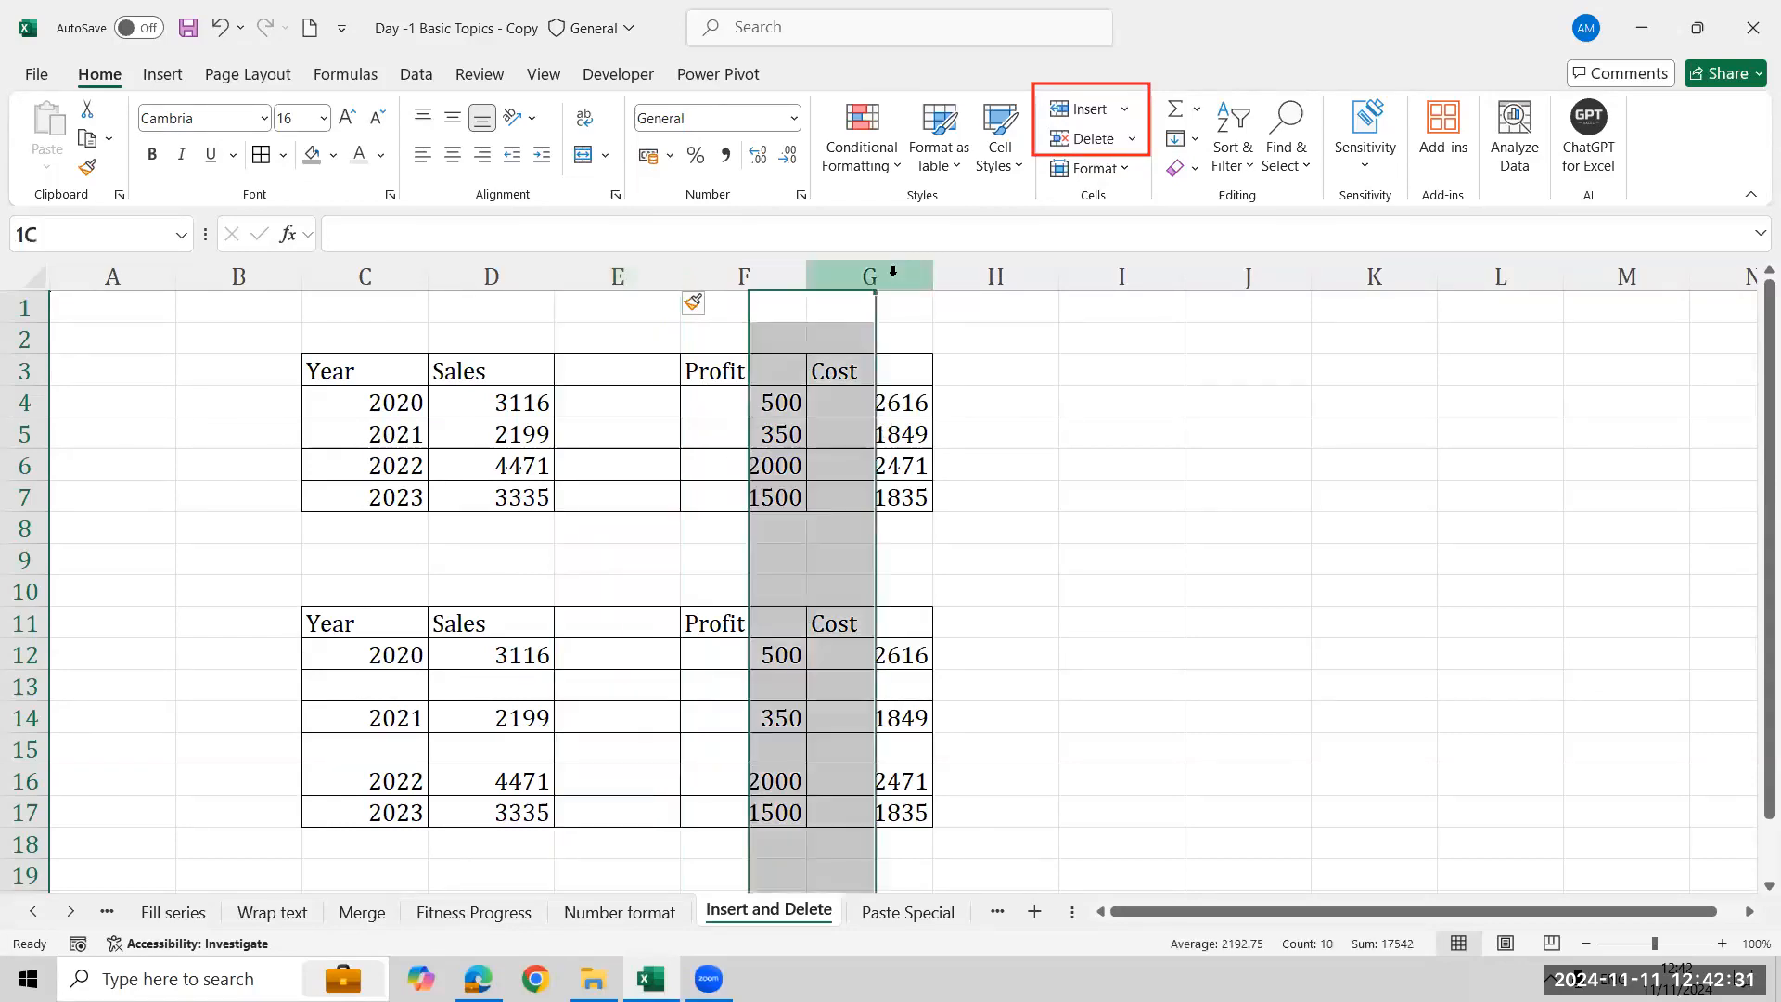
right_click(890, 295)
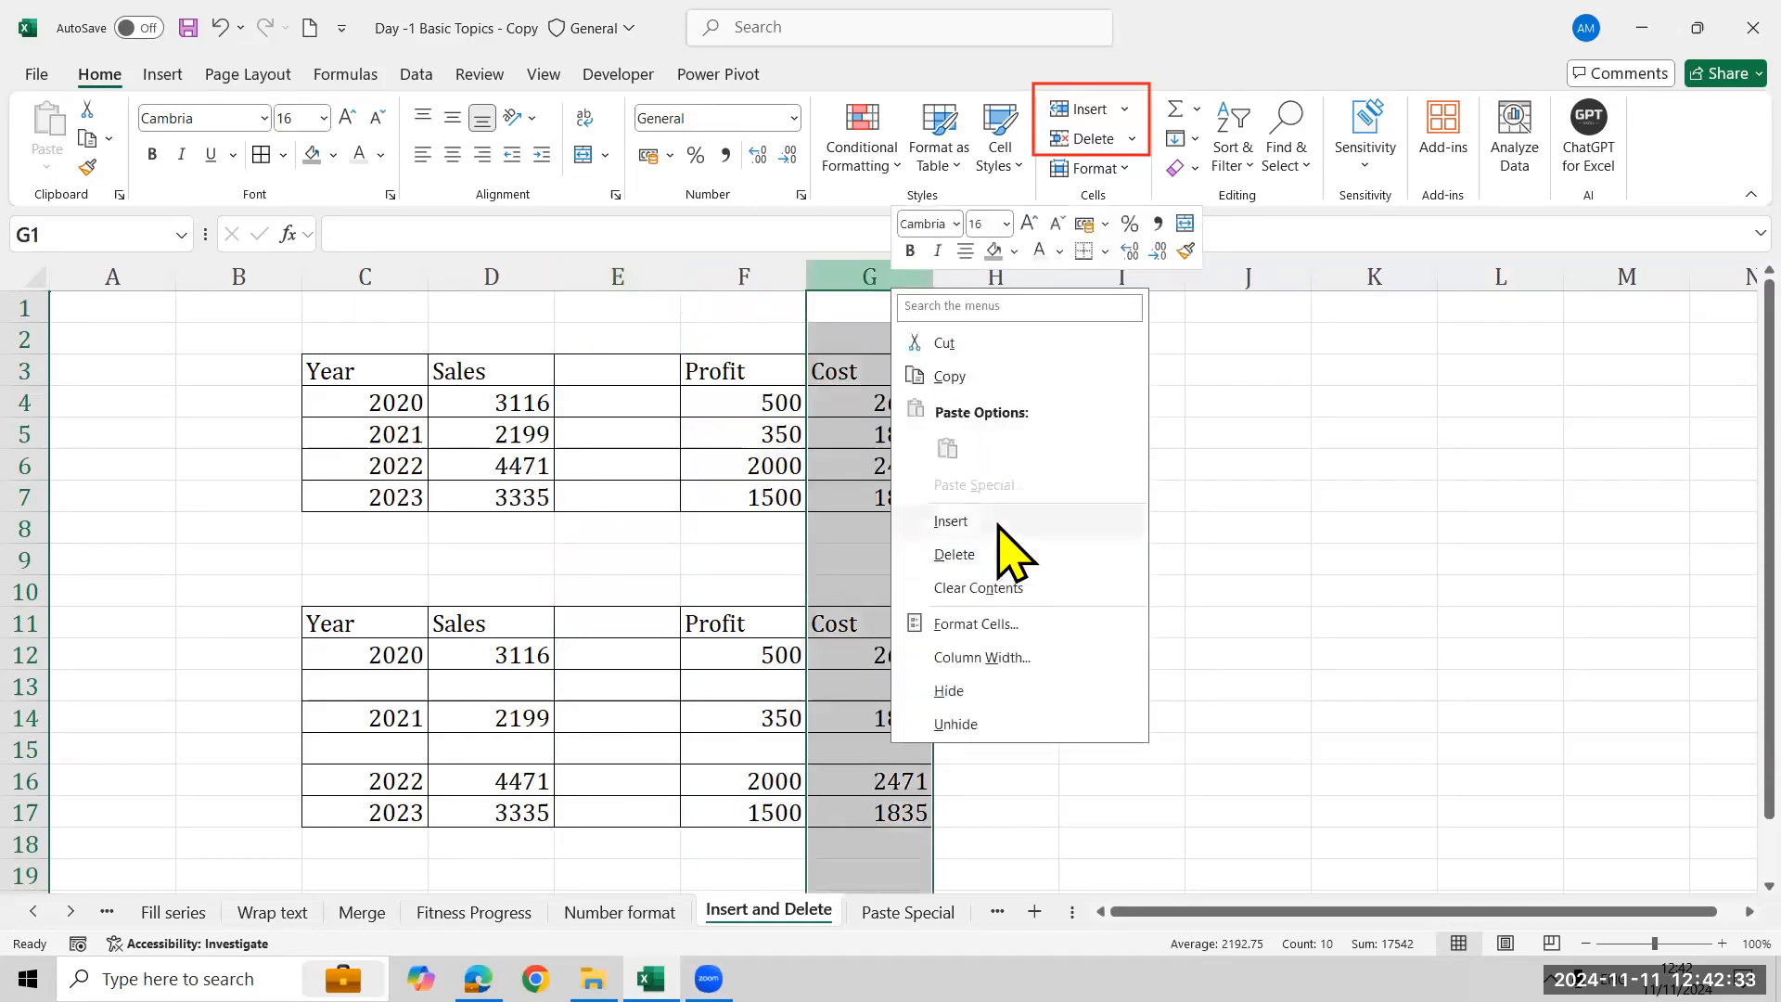
left_click(997, 524)
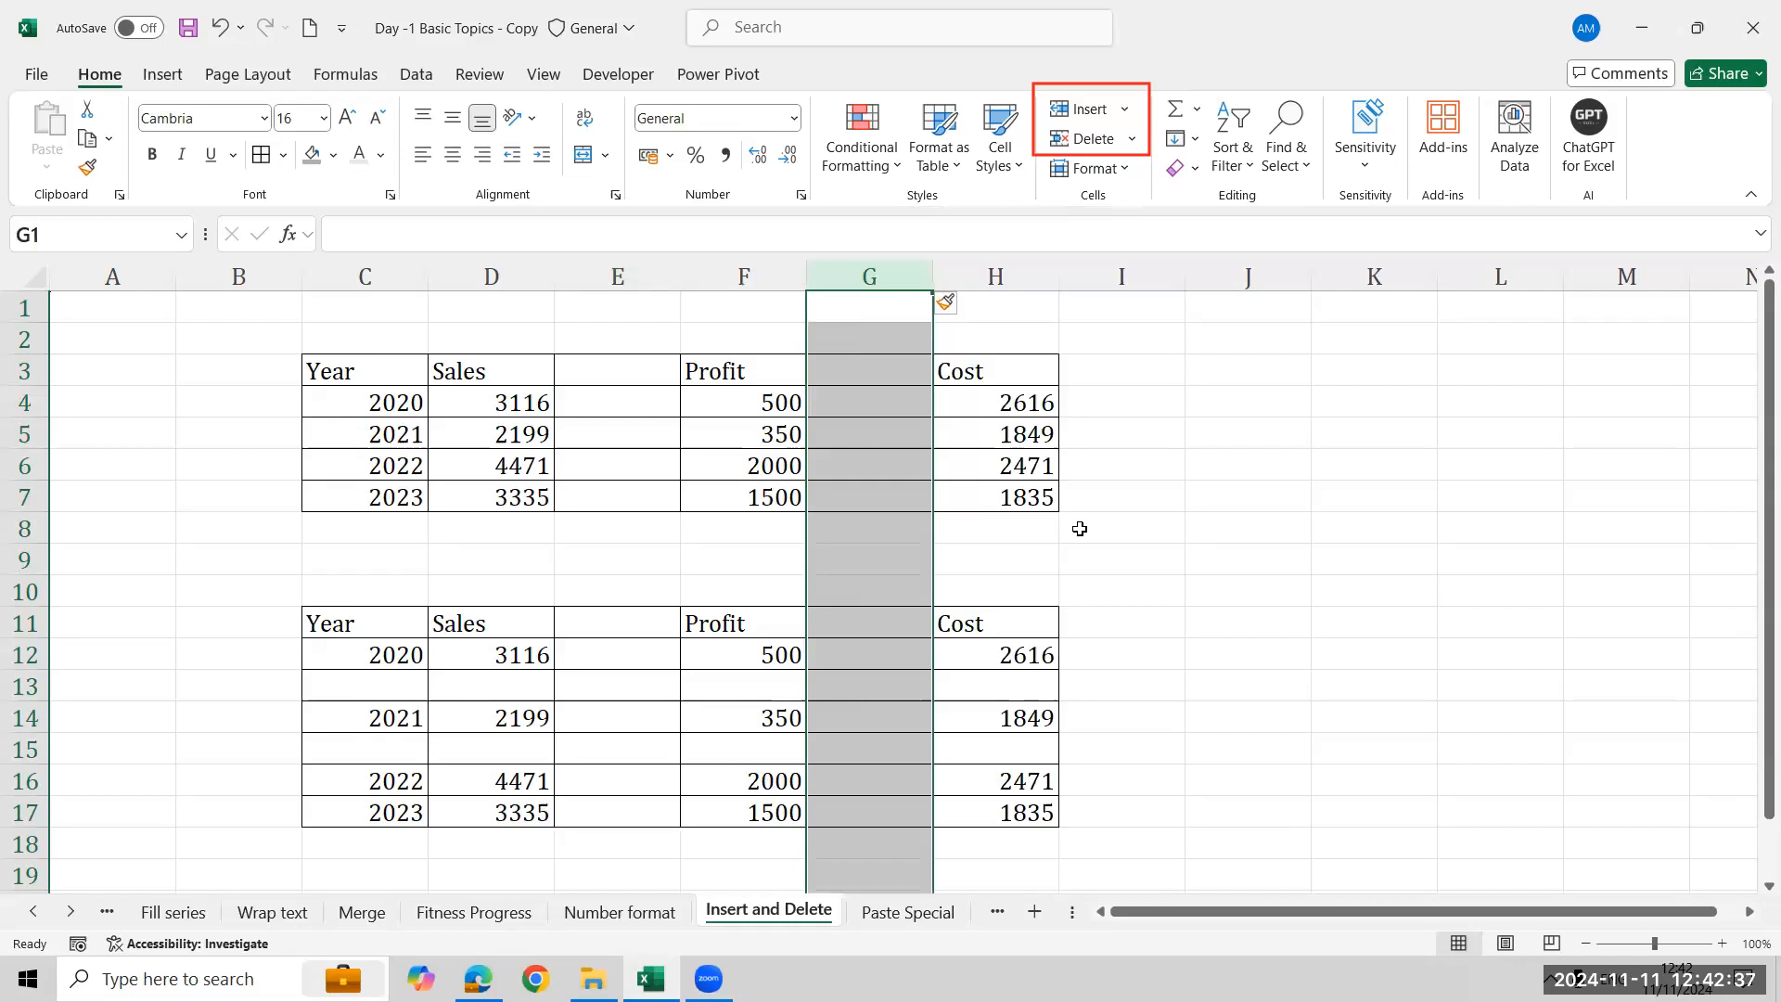
- Insert a blank column before the Sales column
left_click(491, 277)
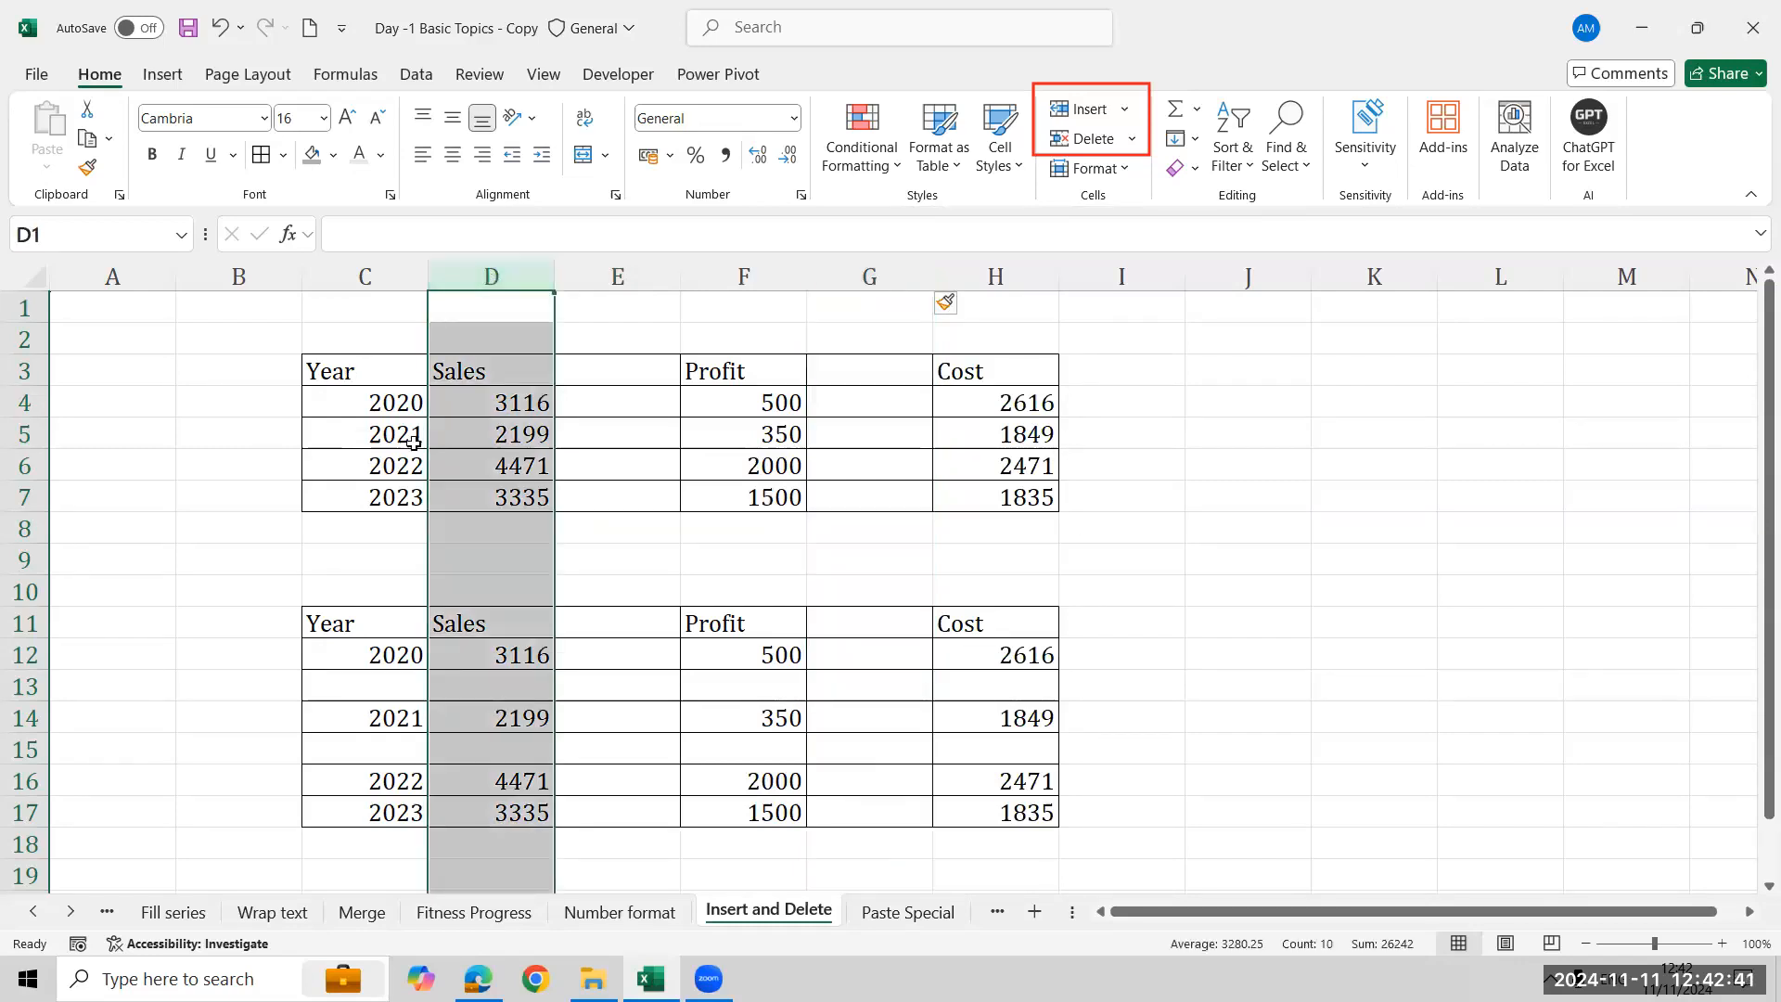
right_click(515, 274)
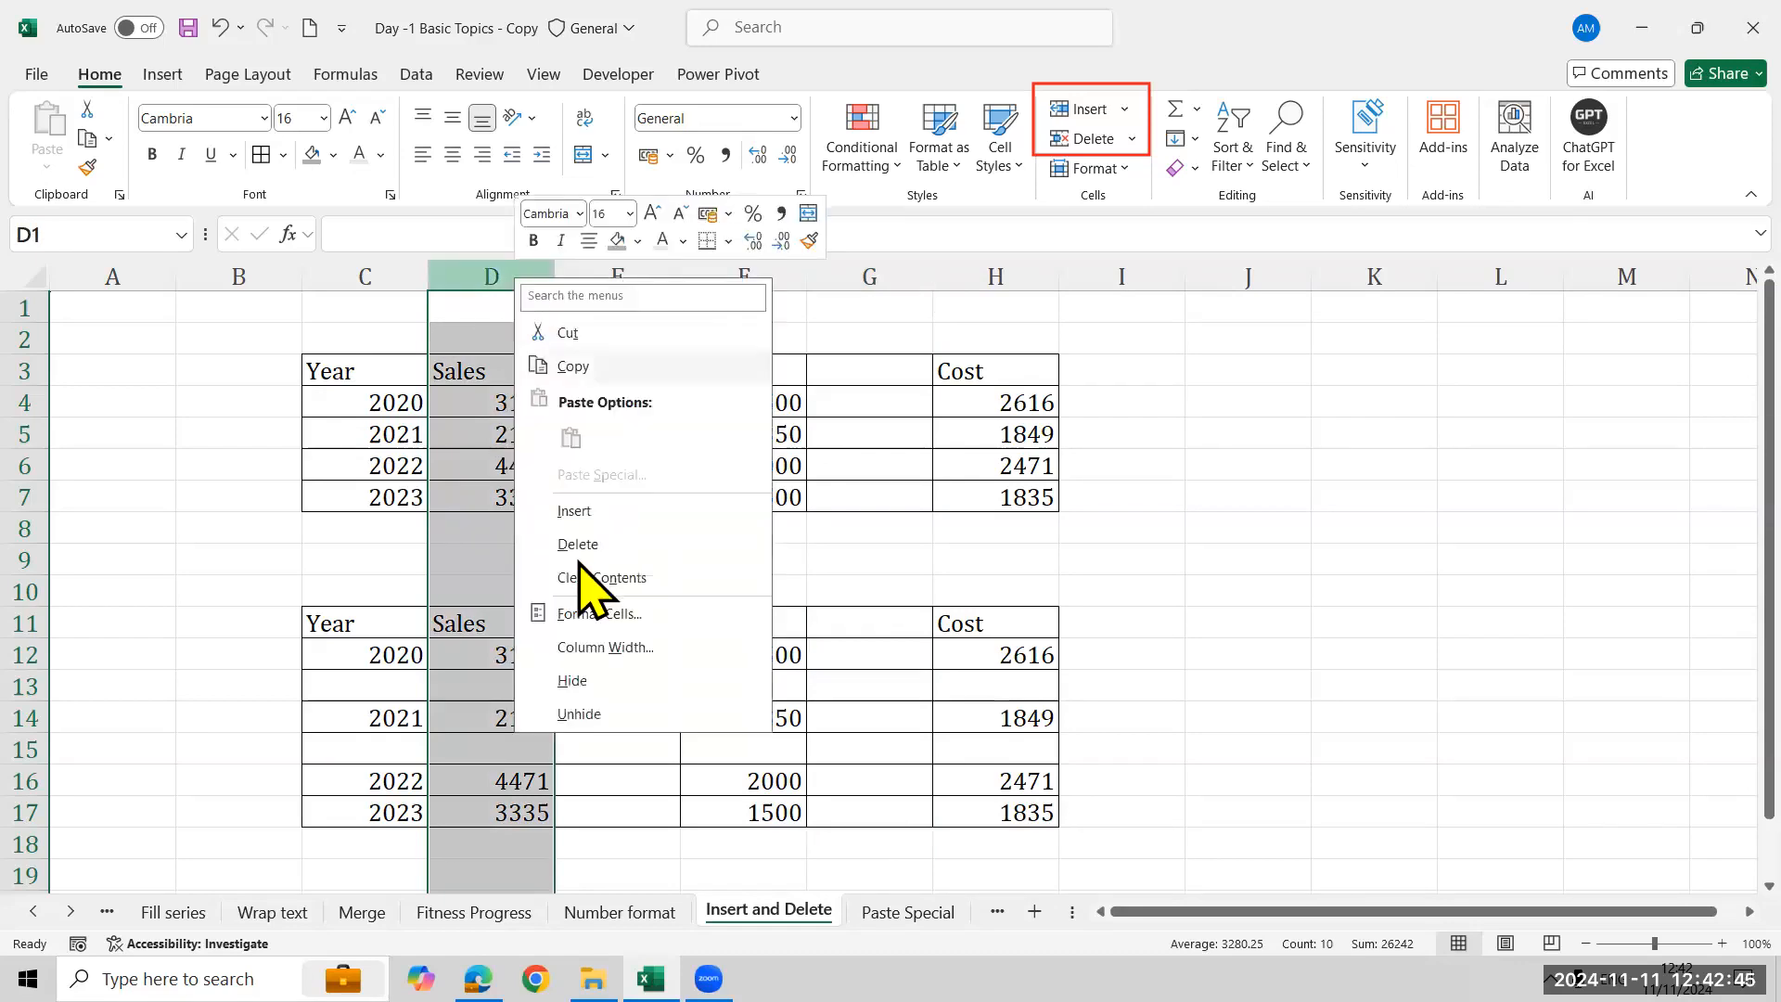
left_click(575, 511)
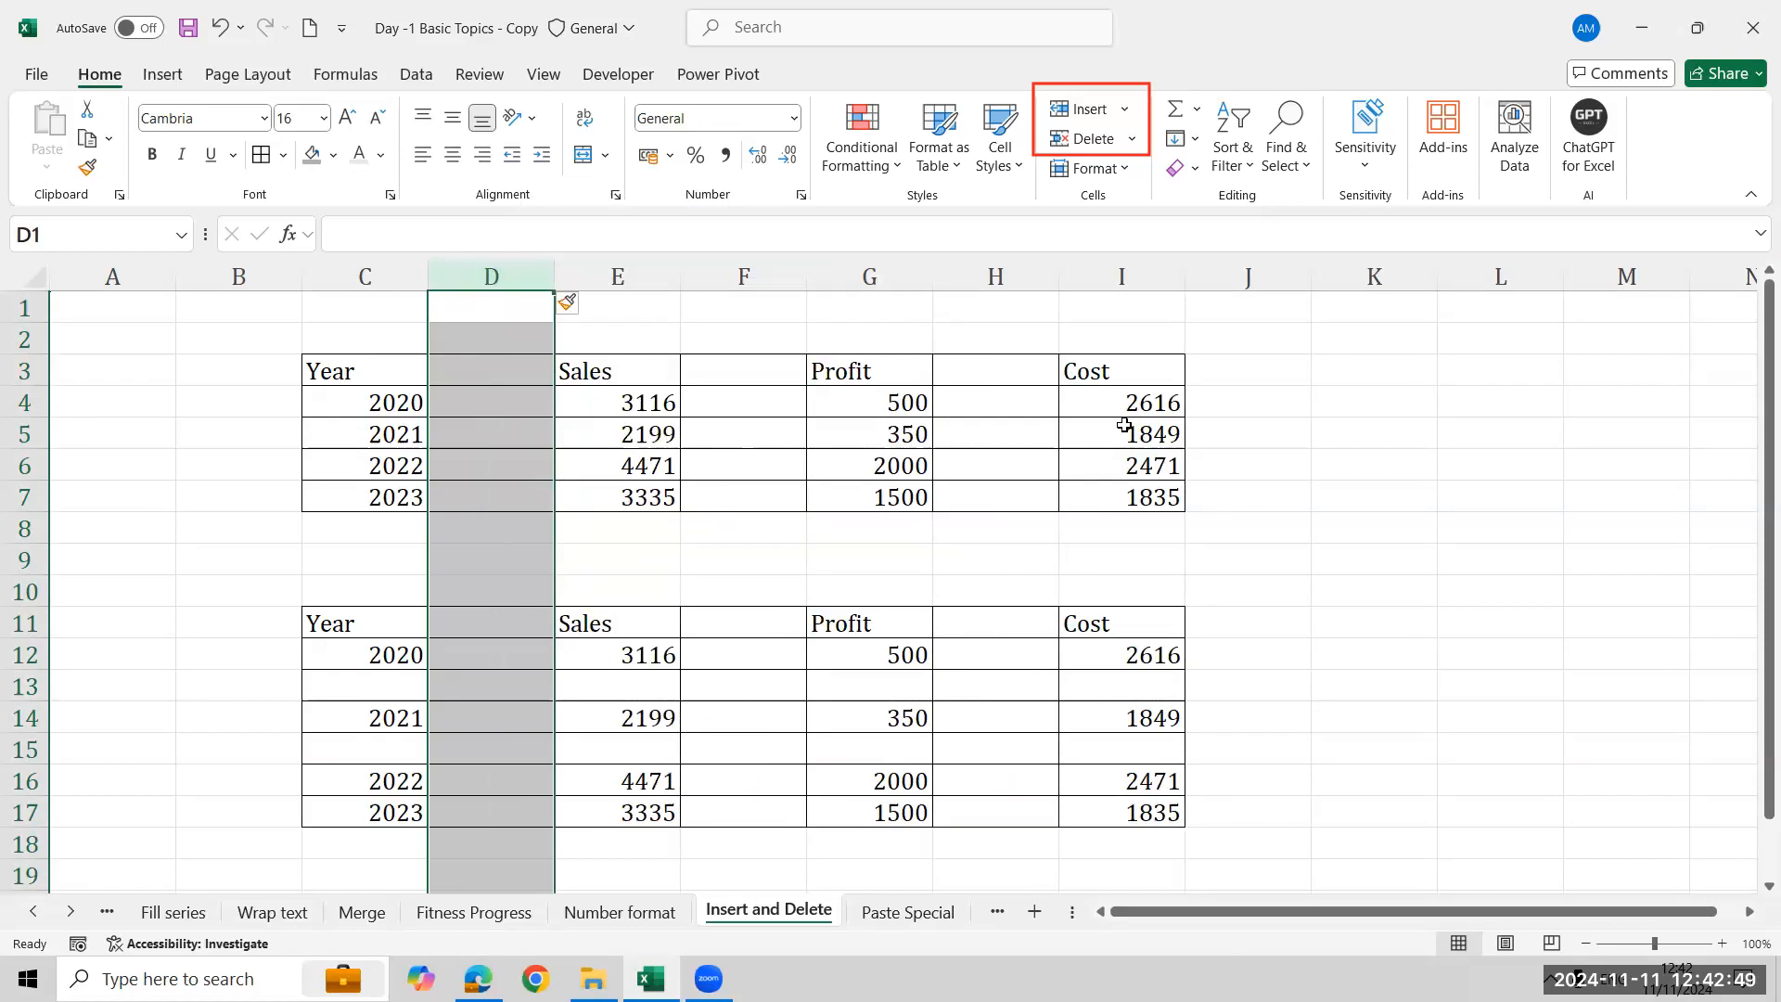
- Delete the three blank columns between Year, Sales, Profit and Cost in both tables
left_click(751, 271, "ctrl")
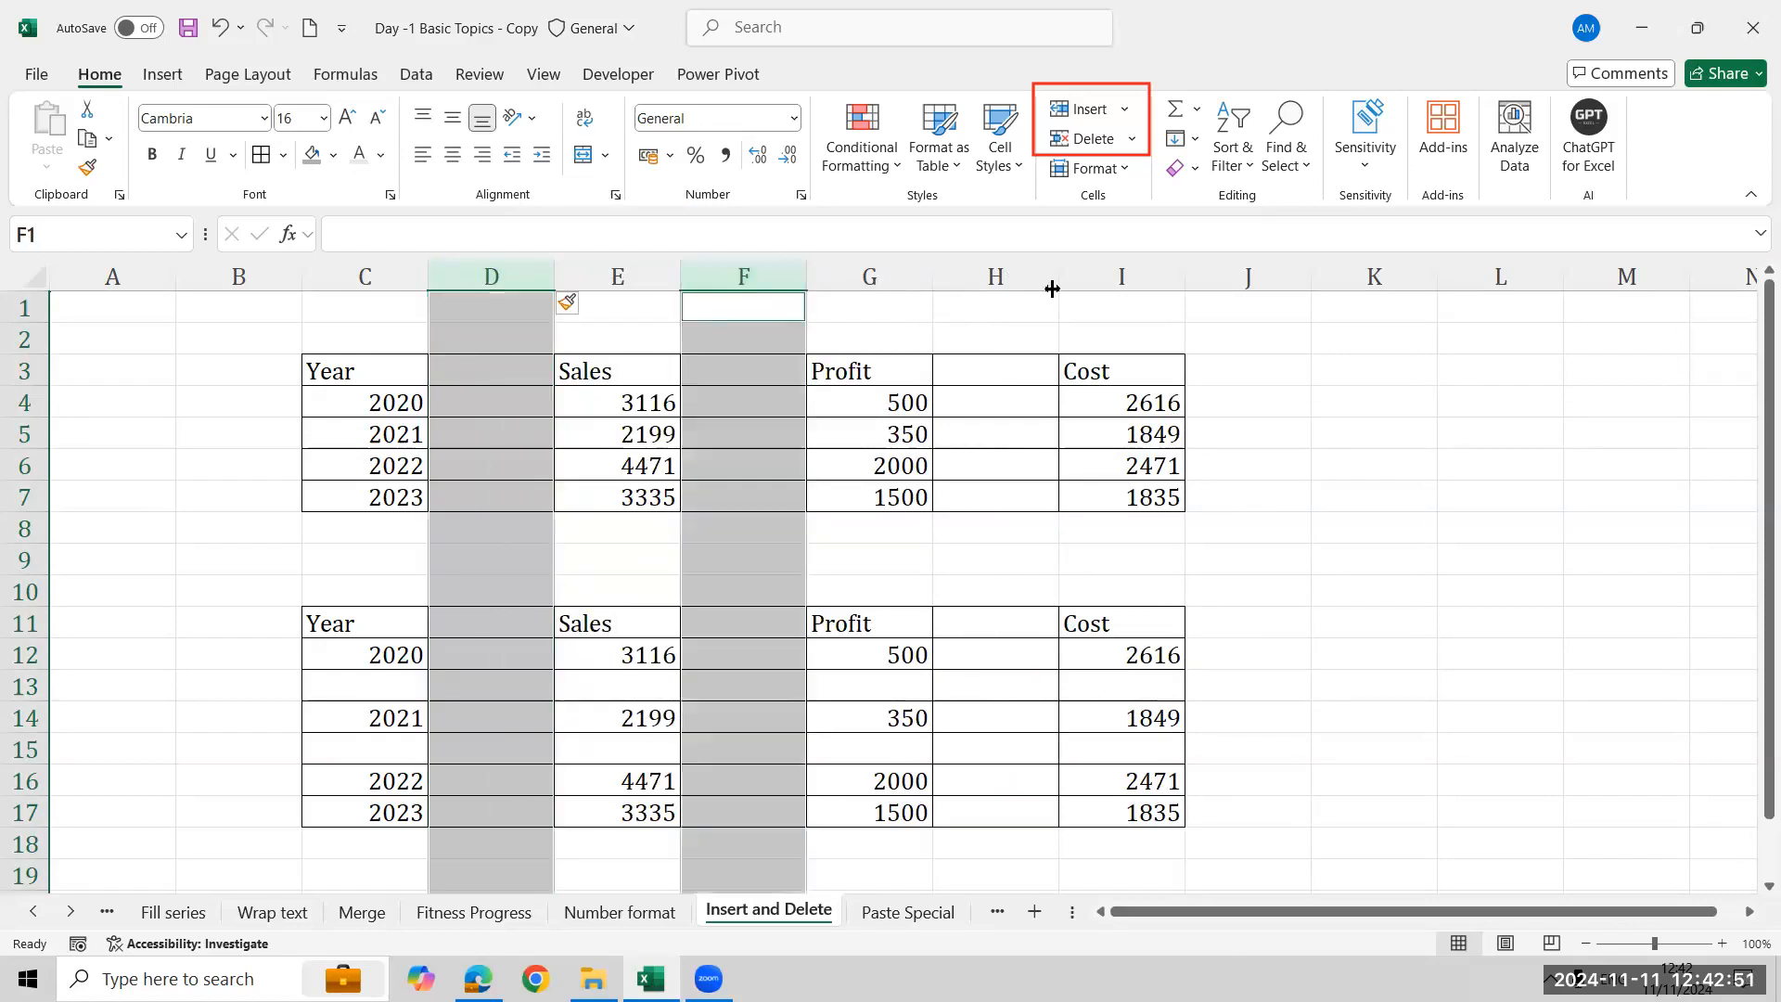
left_click(1032, 275, "ctrl")
right_click(1029, 276)
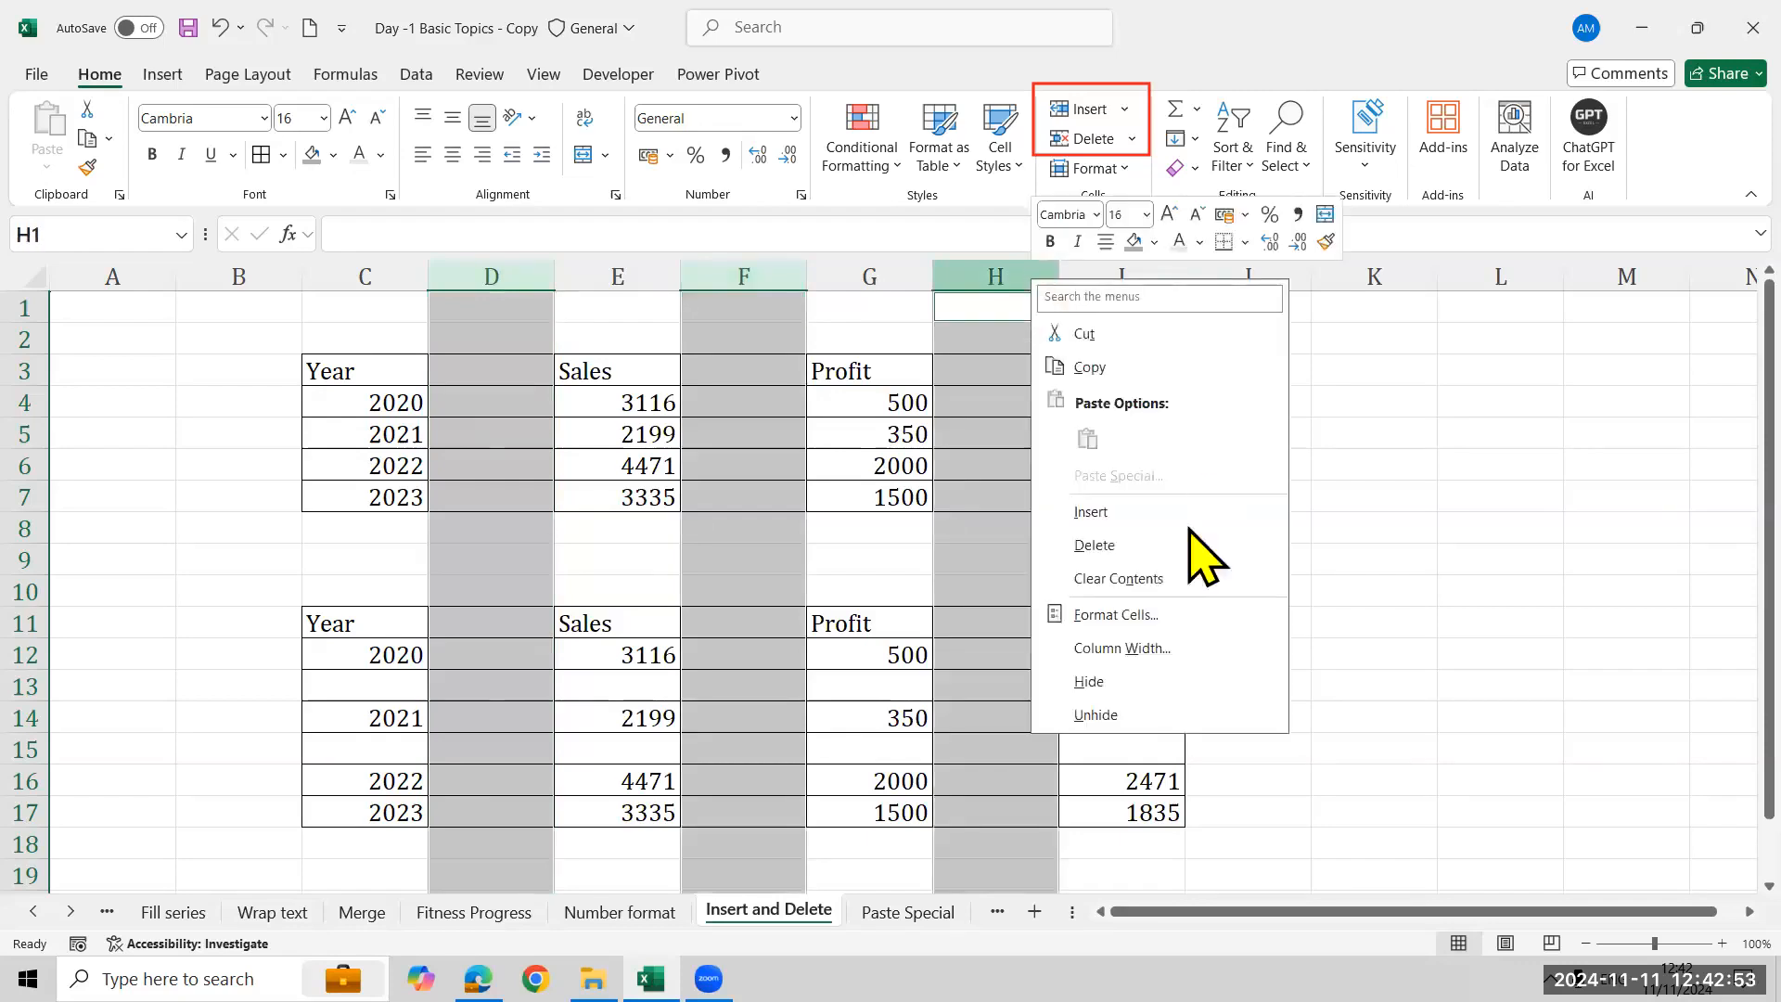
left_click(1148, 546)
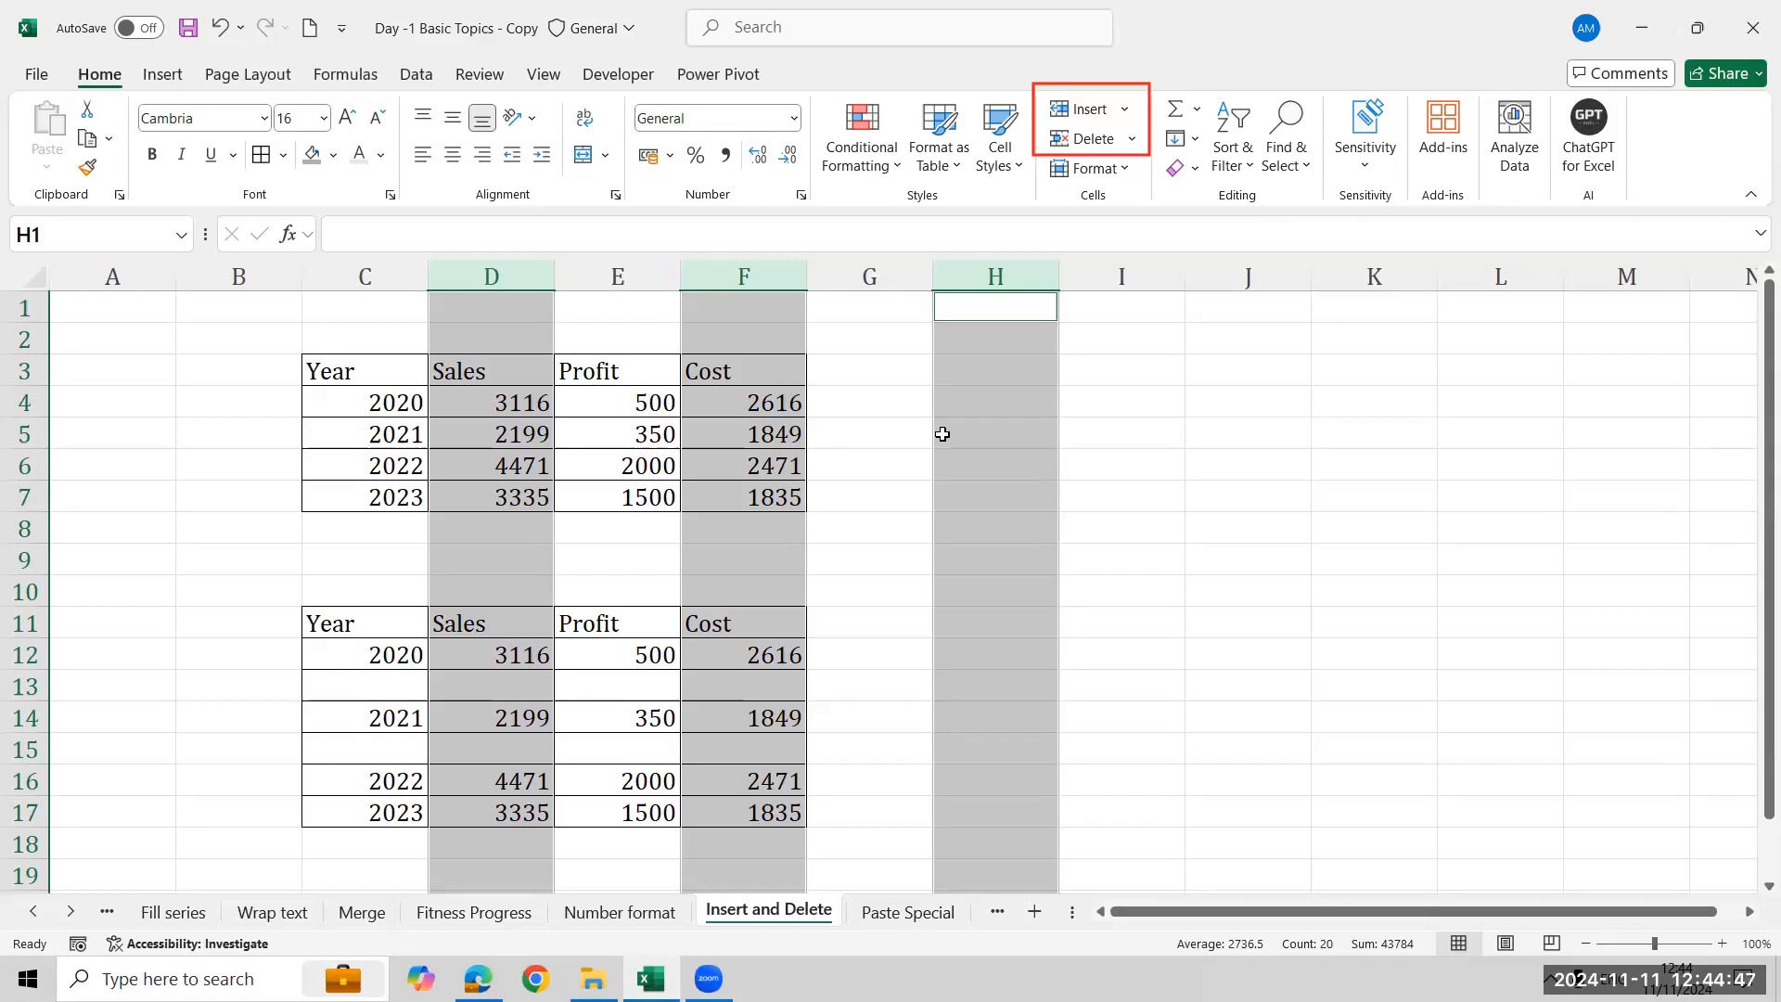
left_click_drag(517, 282, 726, 273)
left_click(1014, 463)
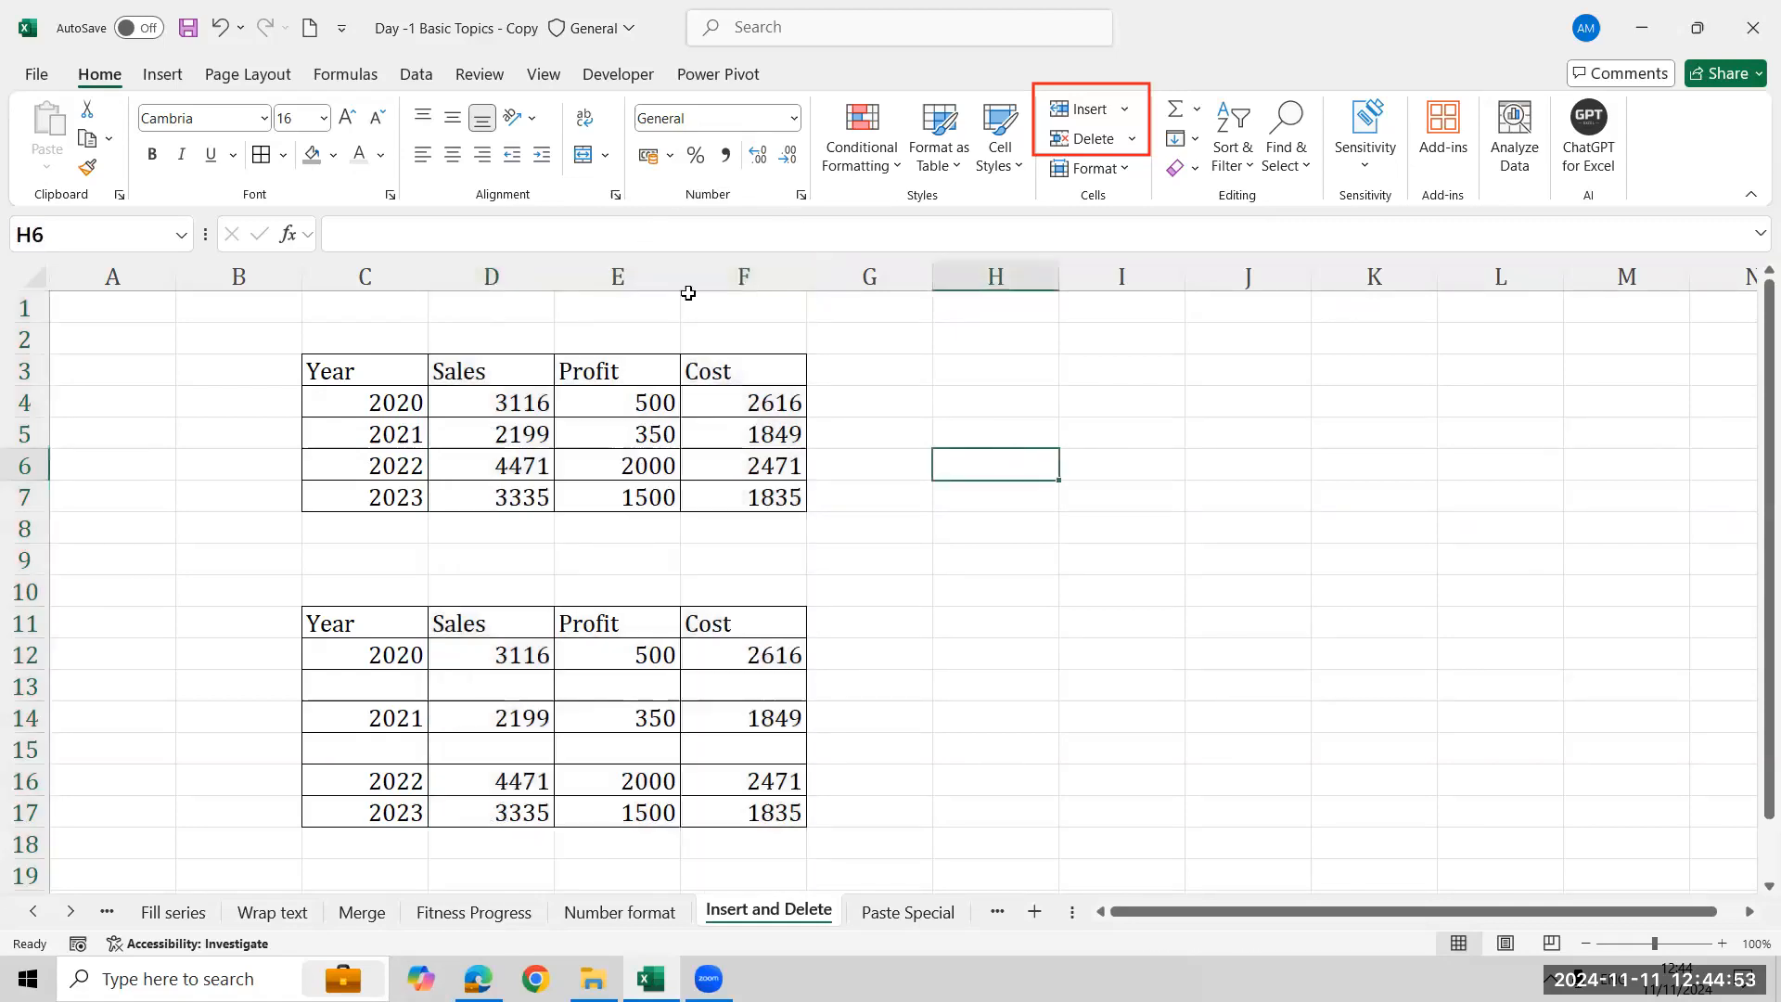
left_click(517, 272)
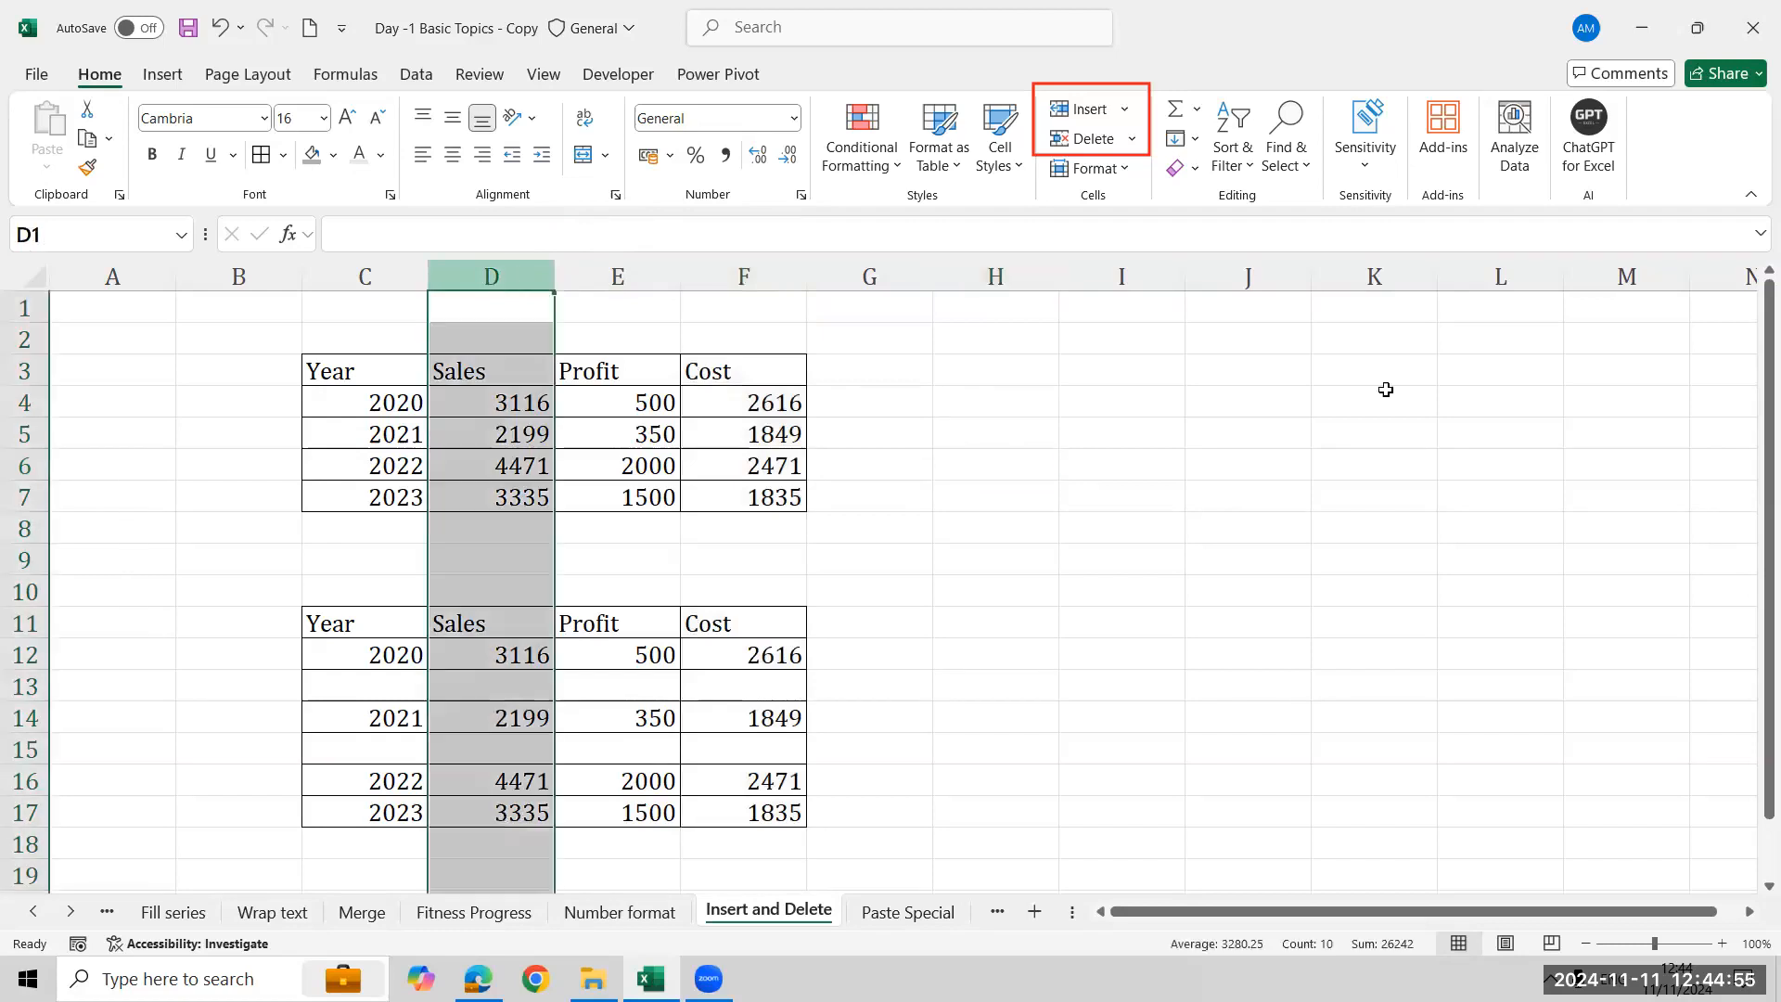
left_click(1002, 276, "ctrl")
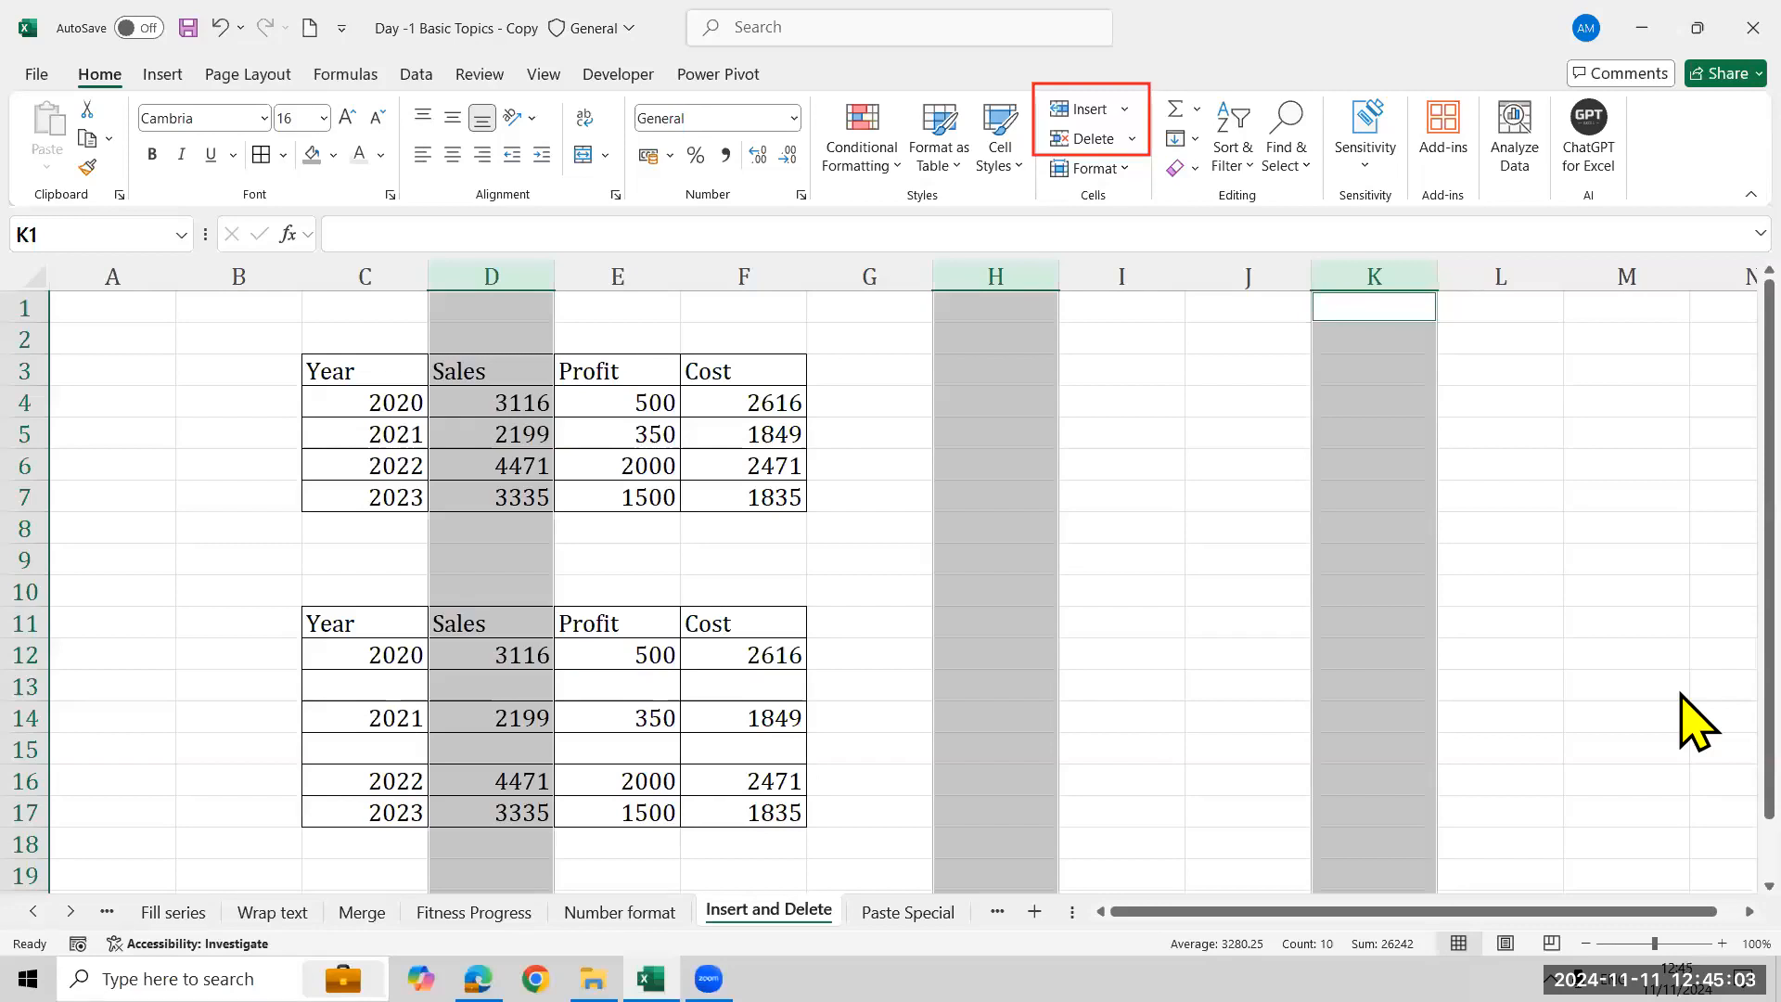
right_click(955, 281)
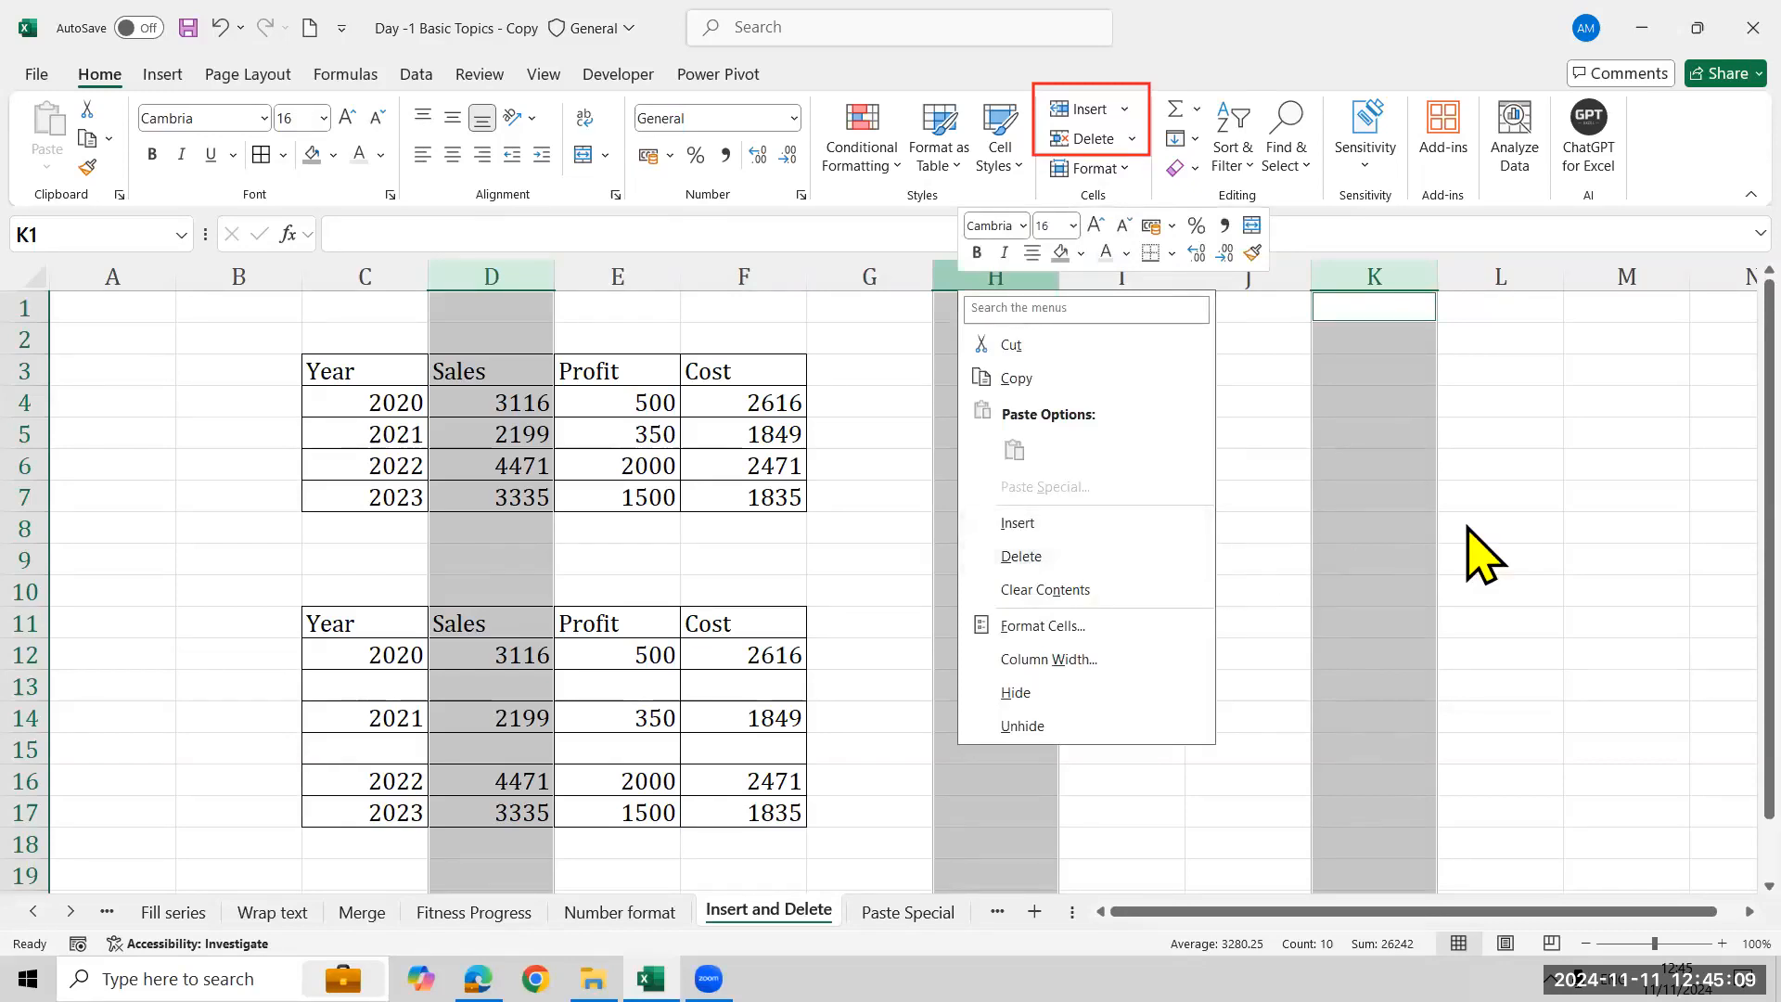
key("Escape")
left_click(1048, 526)
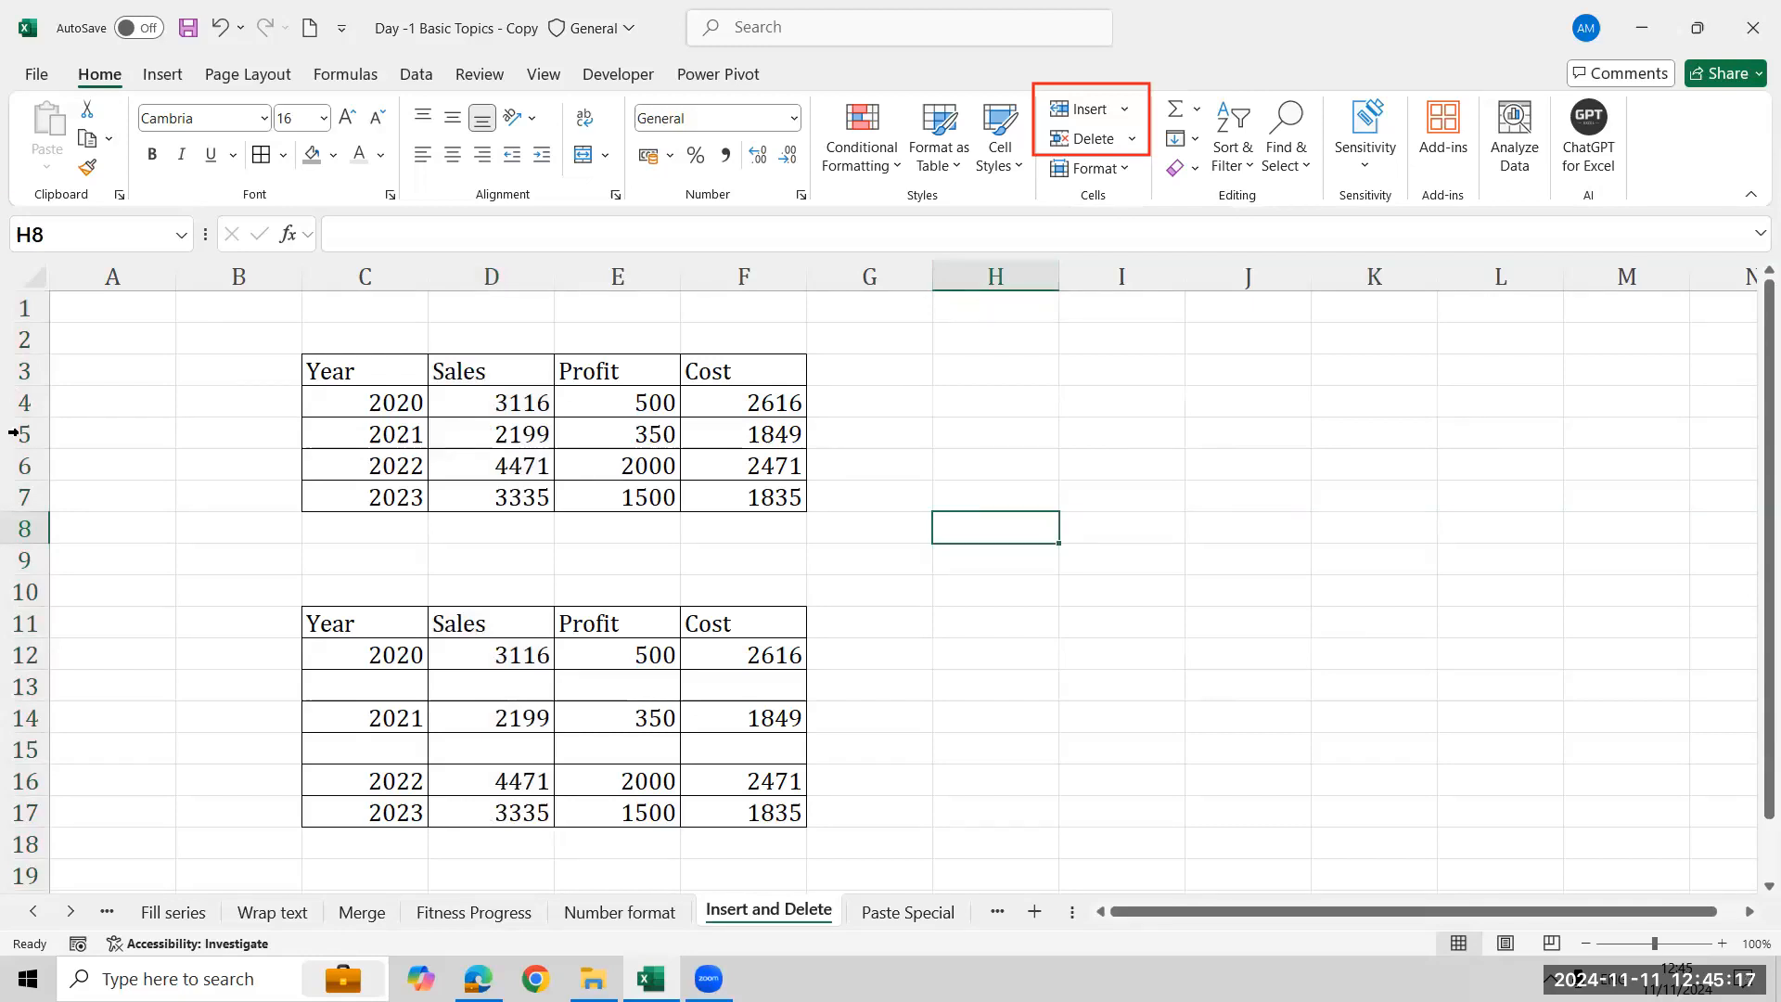
- Try to delete the empty rows 13 and 15 of the lower table
left_click(19, 685)
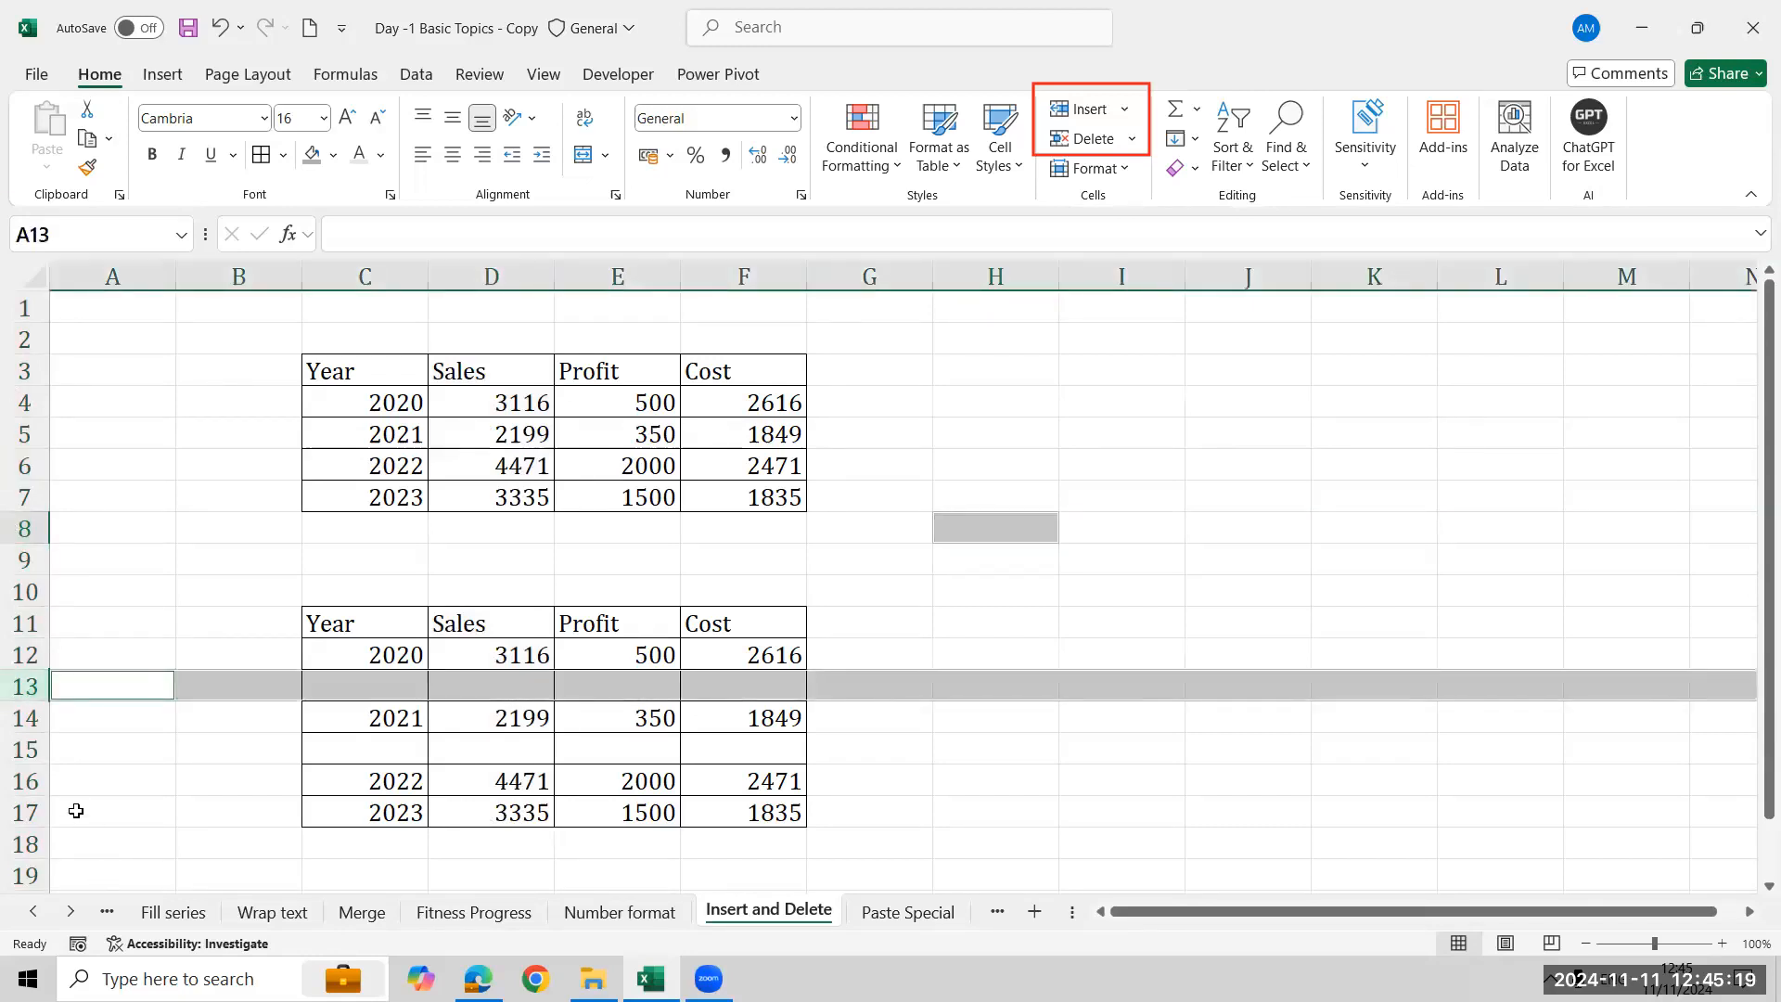
left_click(16, 750, "ctrl")
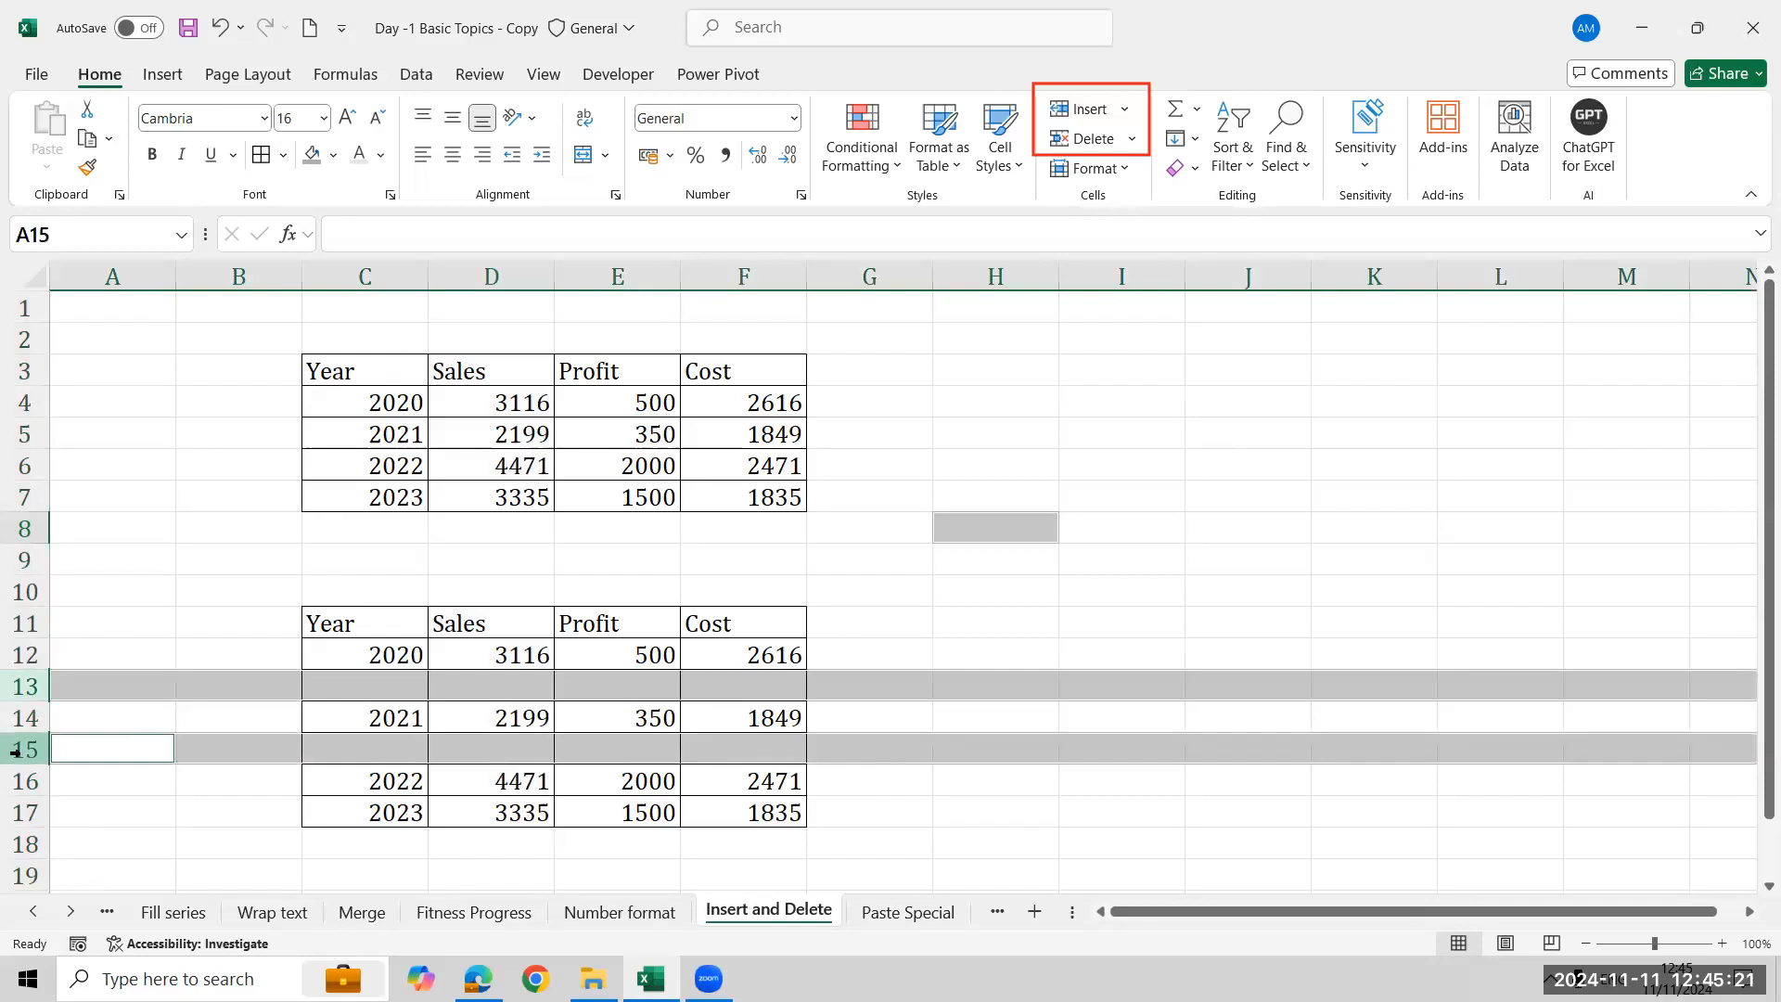
right_click(16, 749)
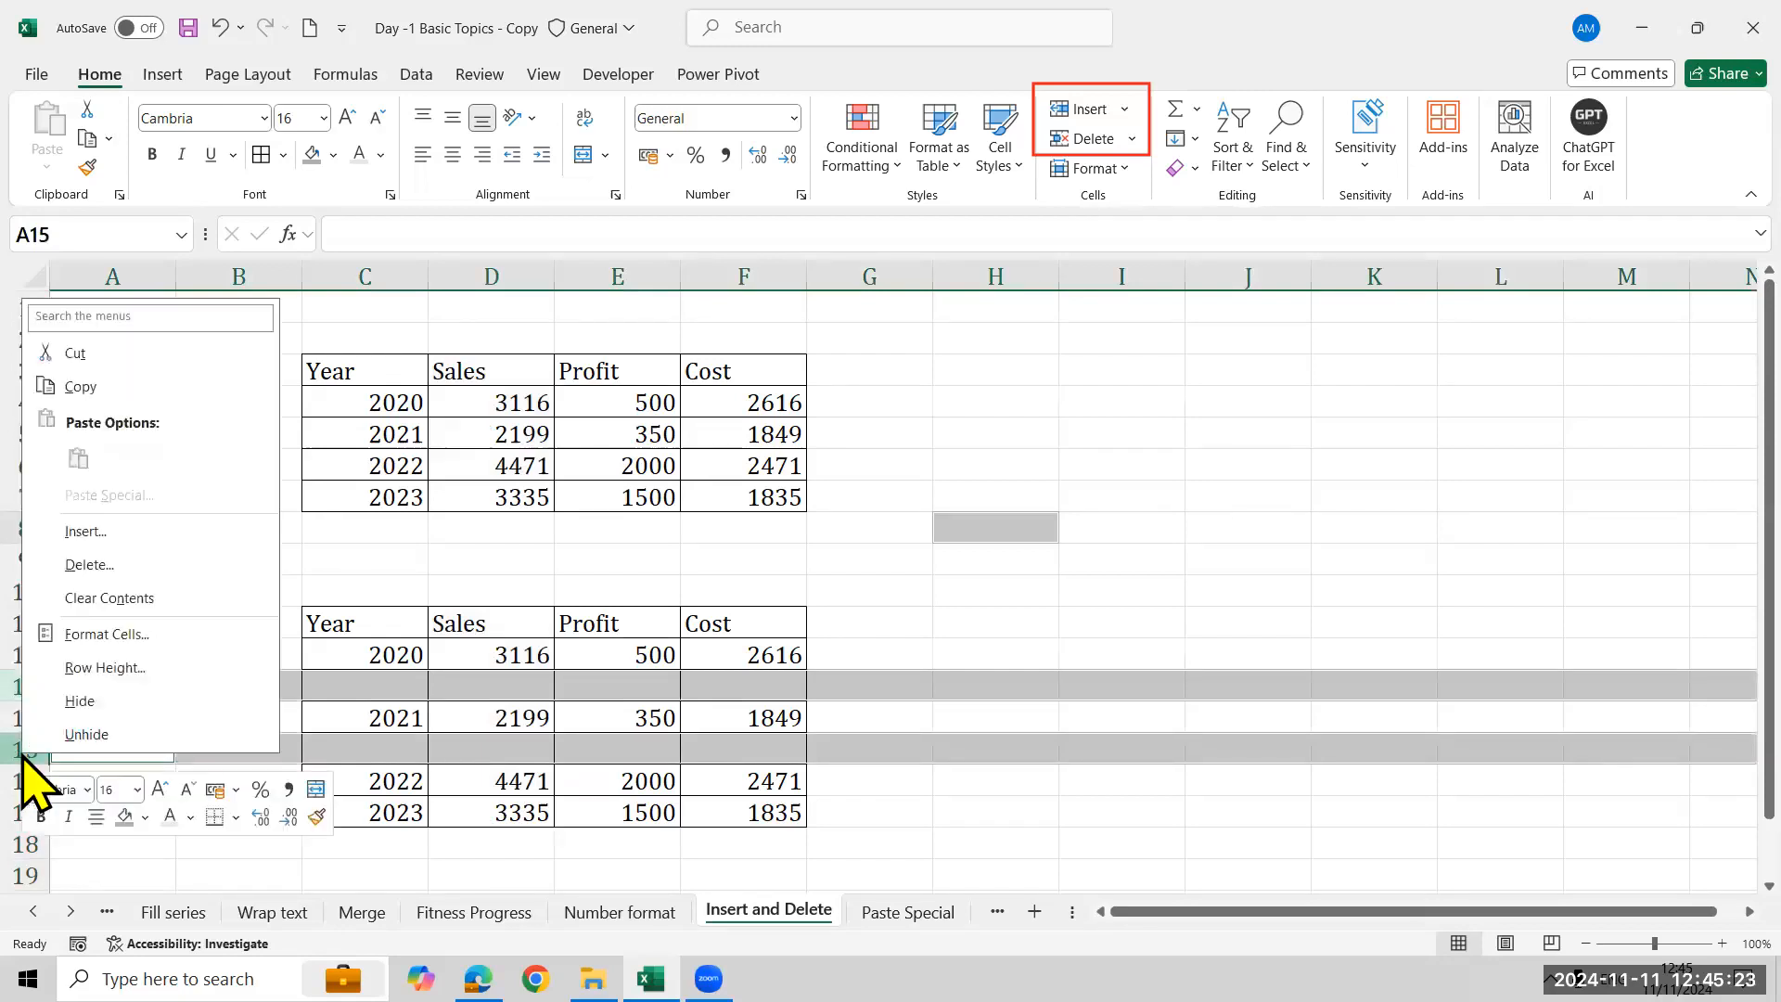
left_click(121, 566)
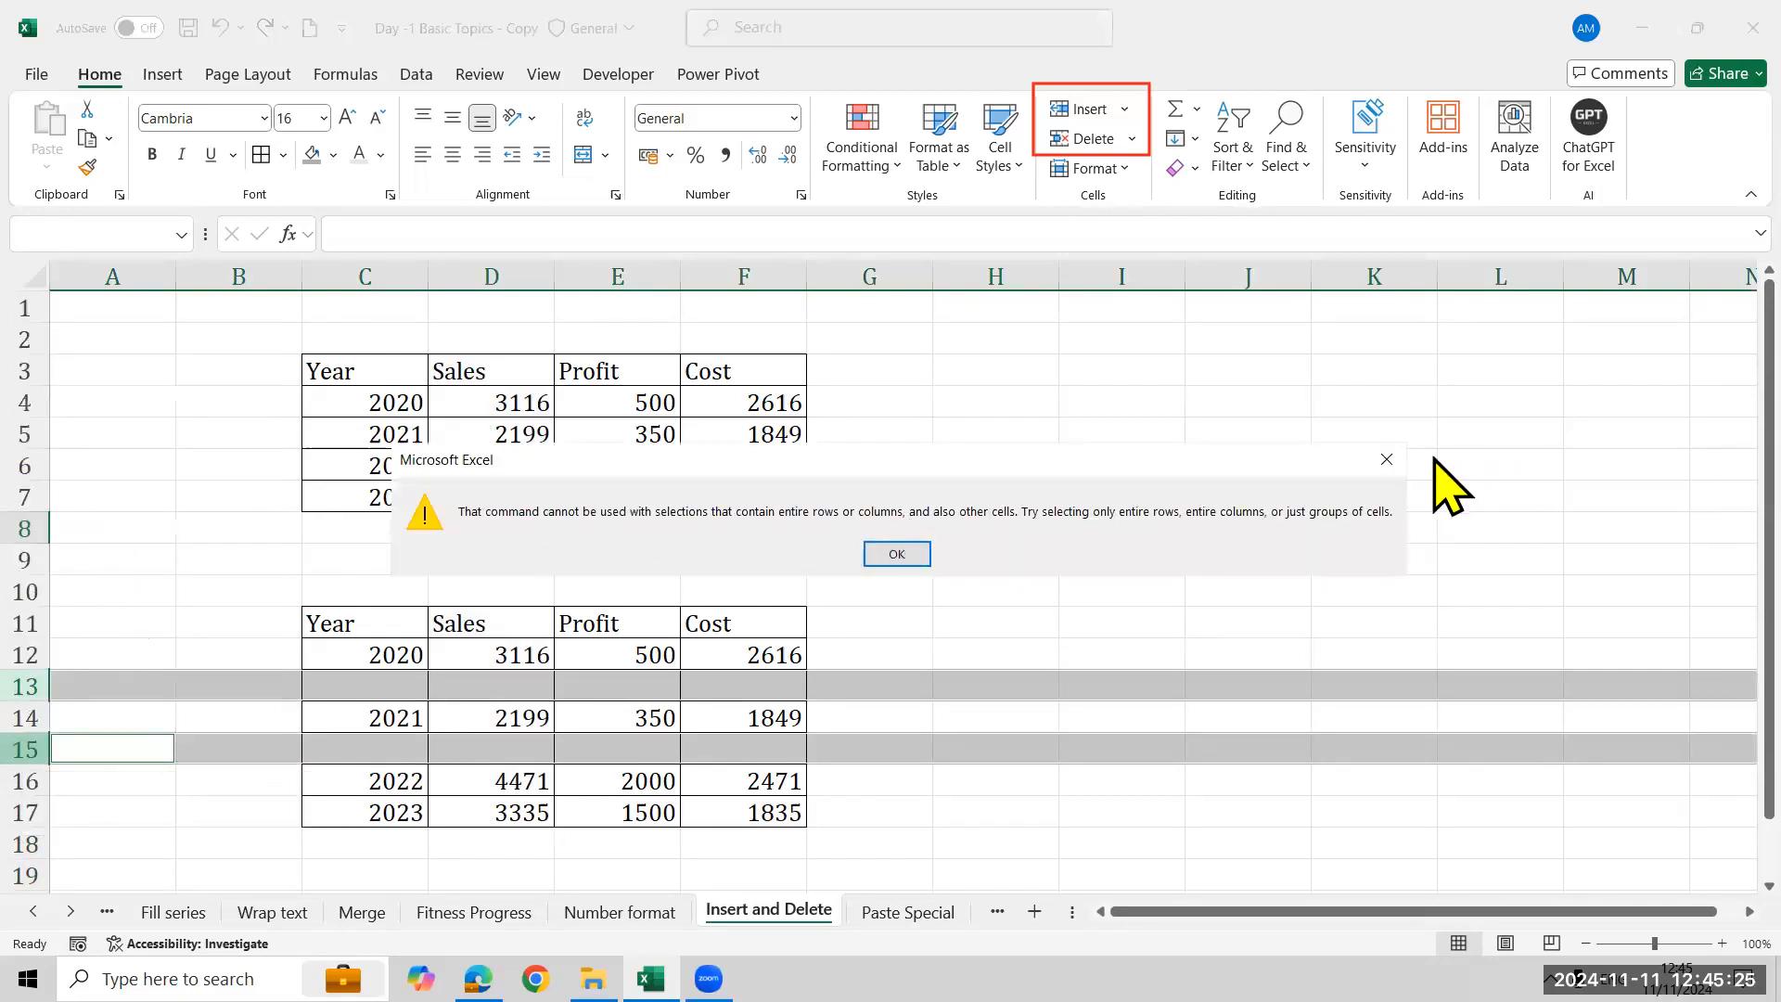
left_click(1371, 461)
left_click(152, 562)
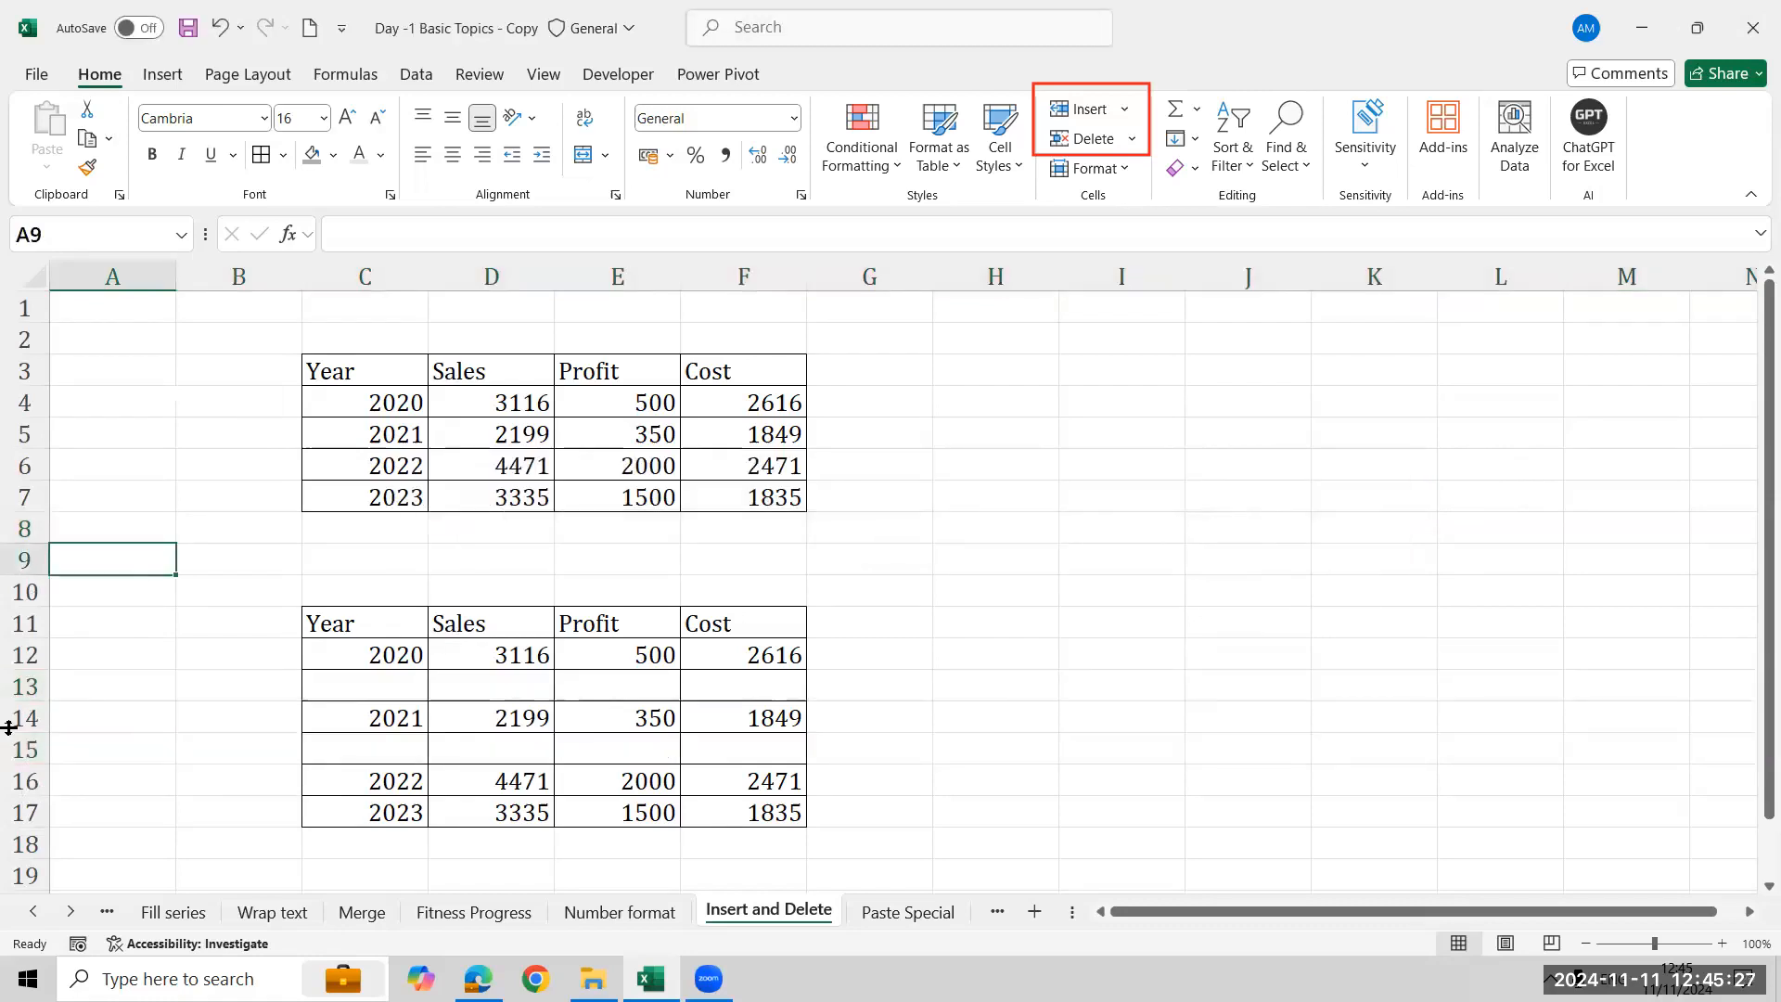
- Delete the empty rows 13 and 15 from the lower table
left_click(18, 686)
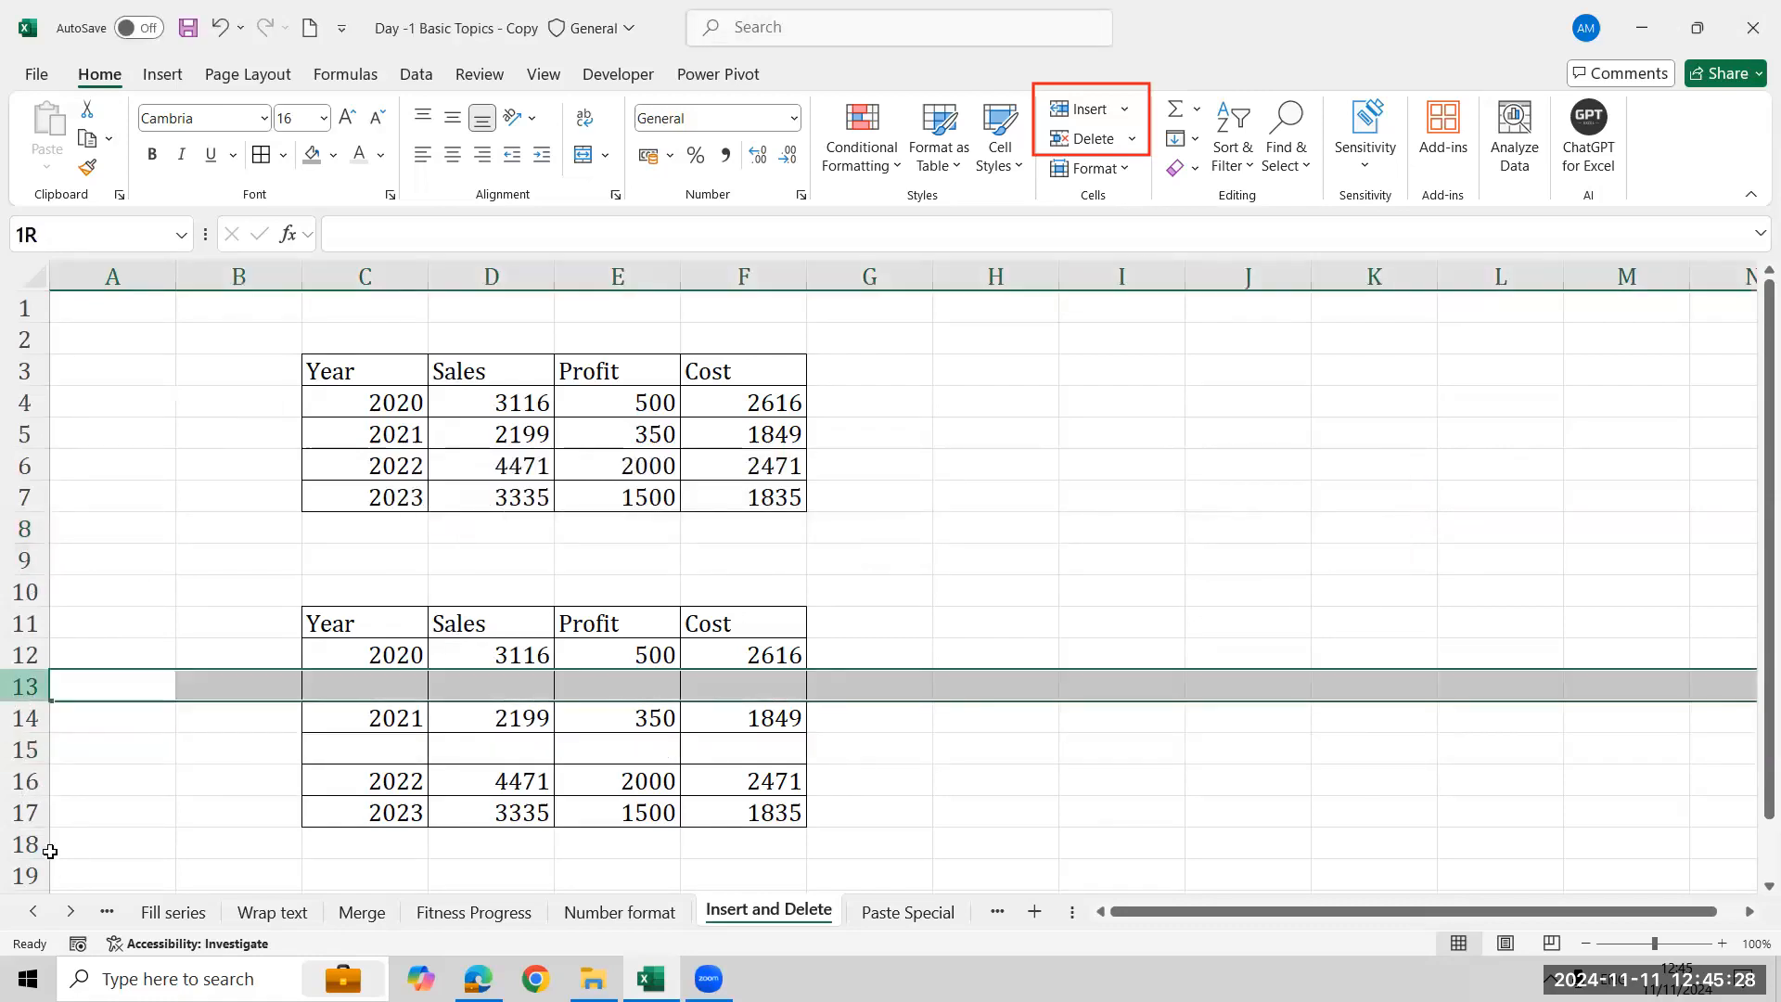
left_click(28, 749, "ctrl")
right_click(30, 756)
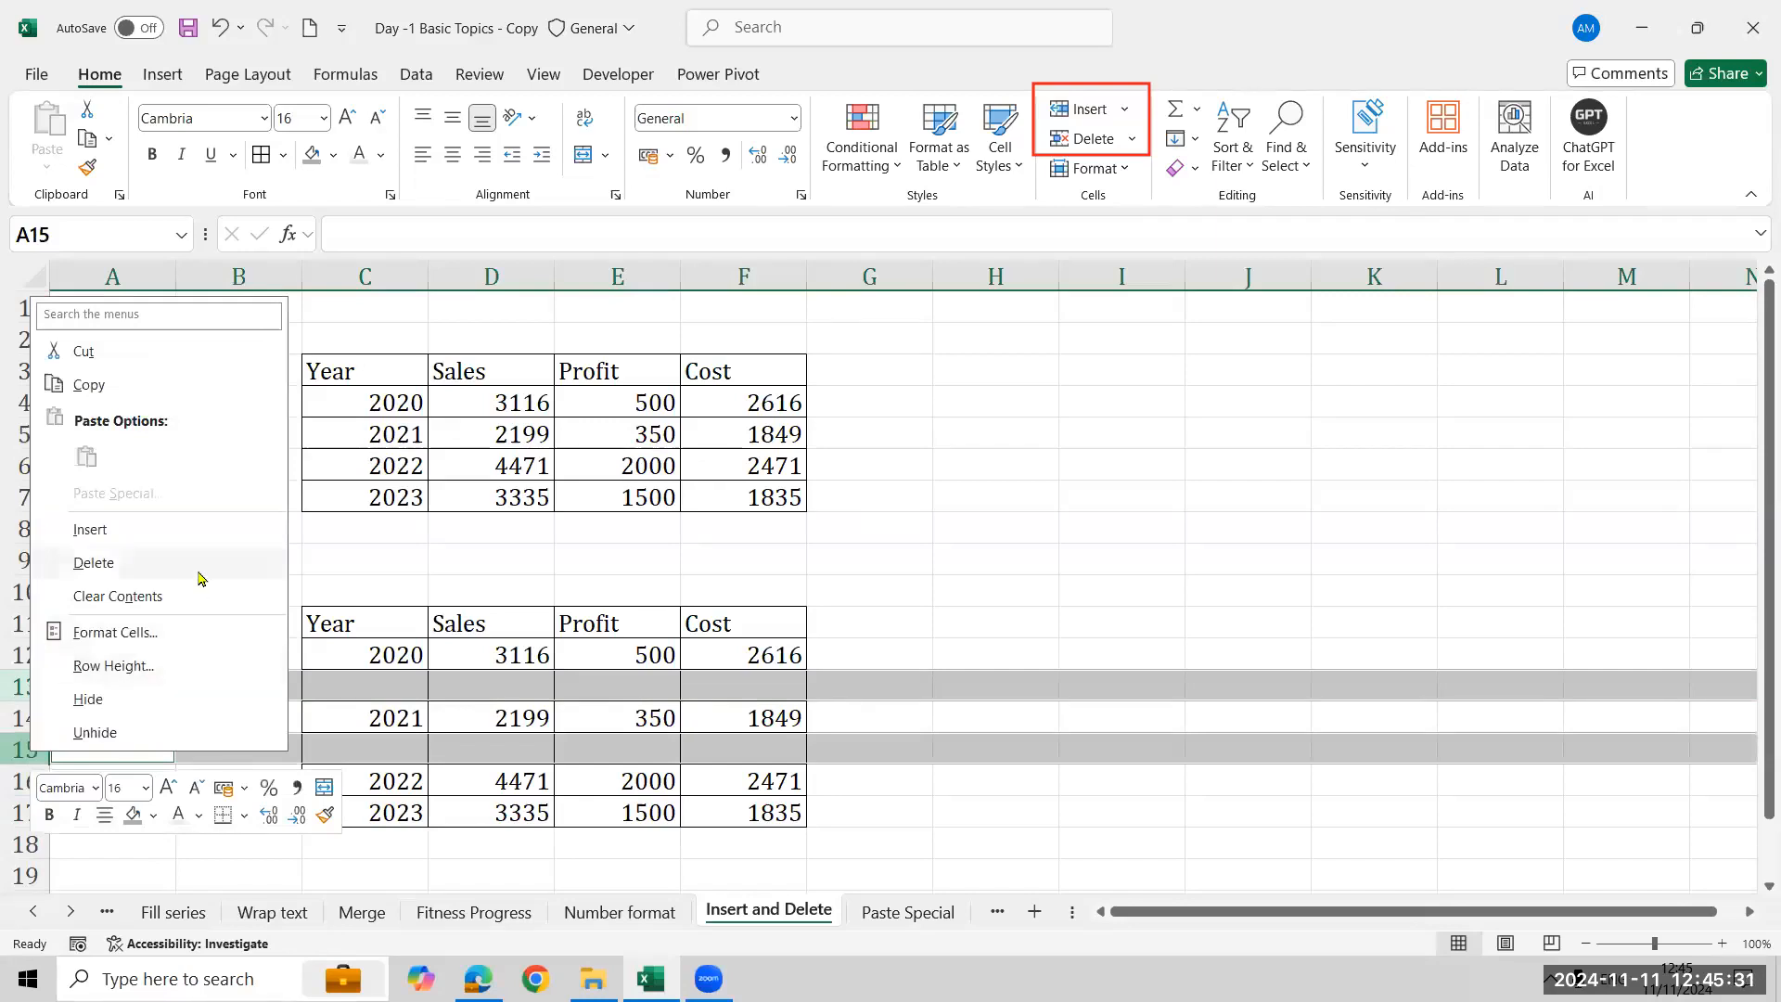
left_click(198, 570)
left_click(863, 529)
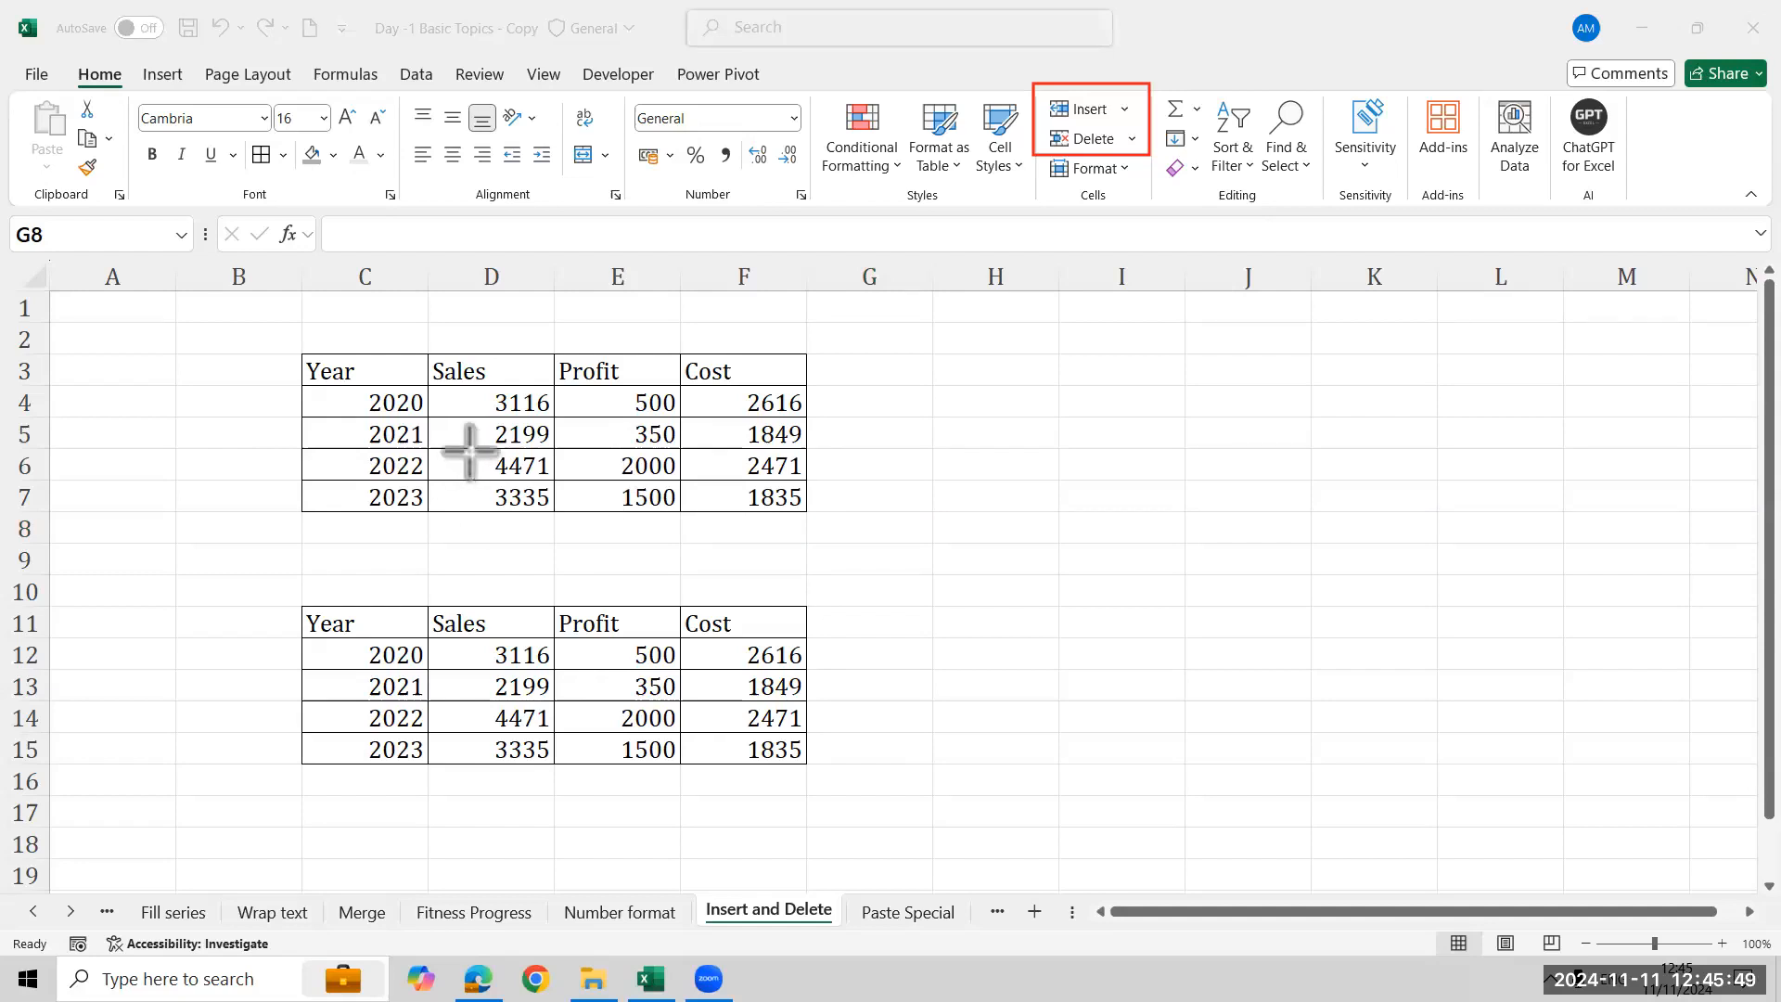
- Insert a single cell at D6, shifting the cells below it down
left_click_drag(469, 452, 557, 482)
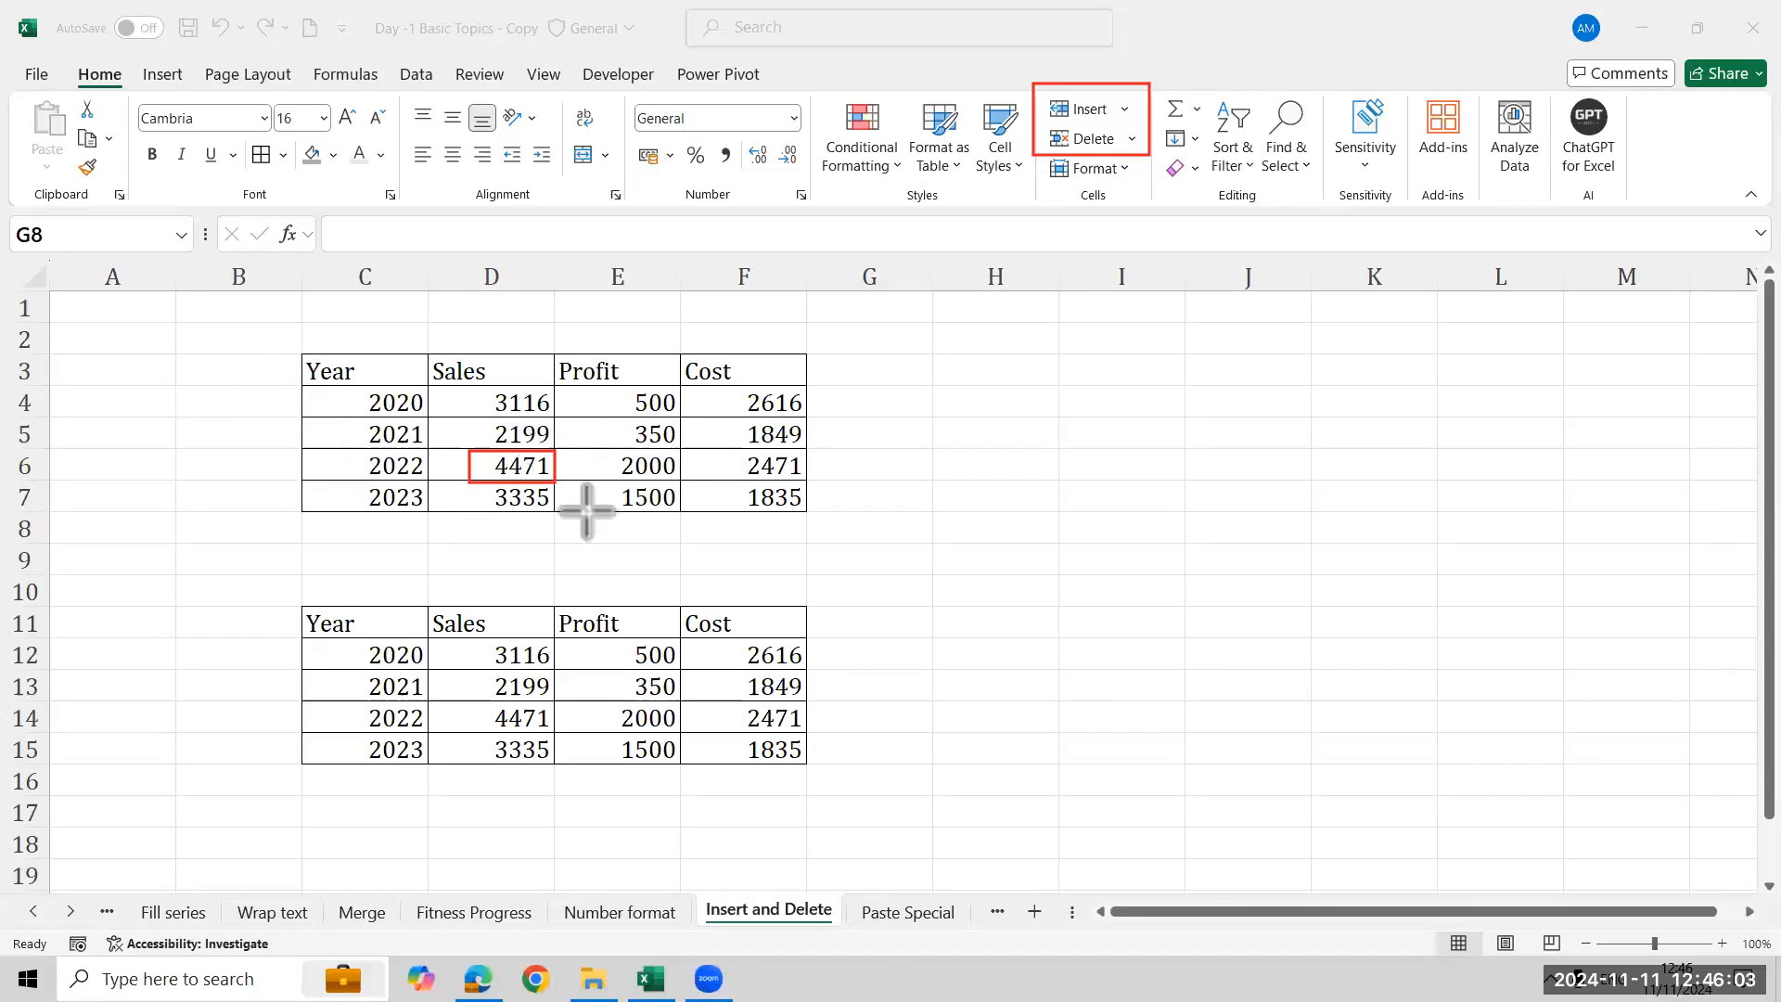
left_click(496, 473)
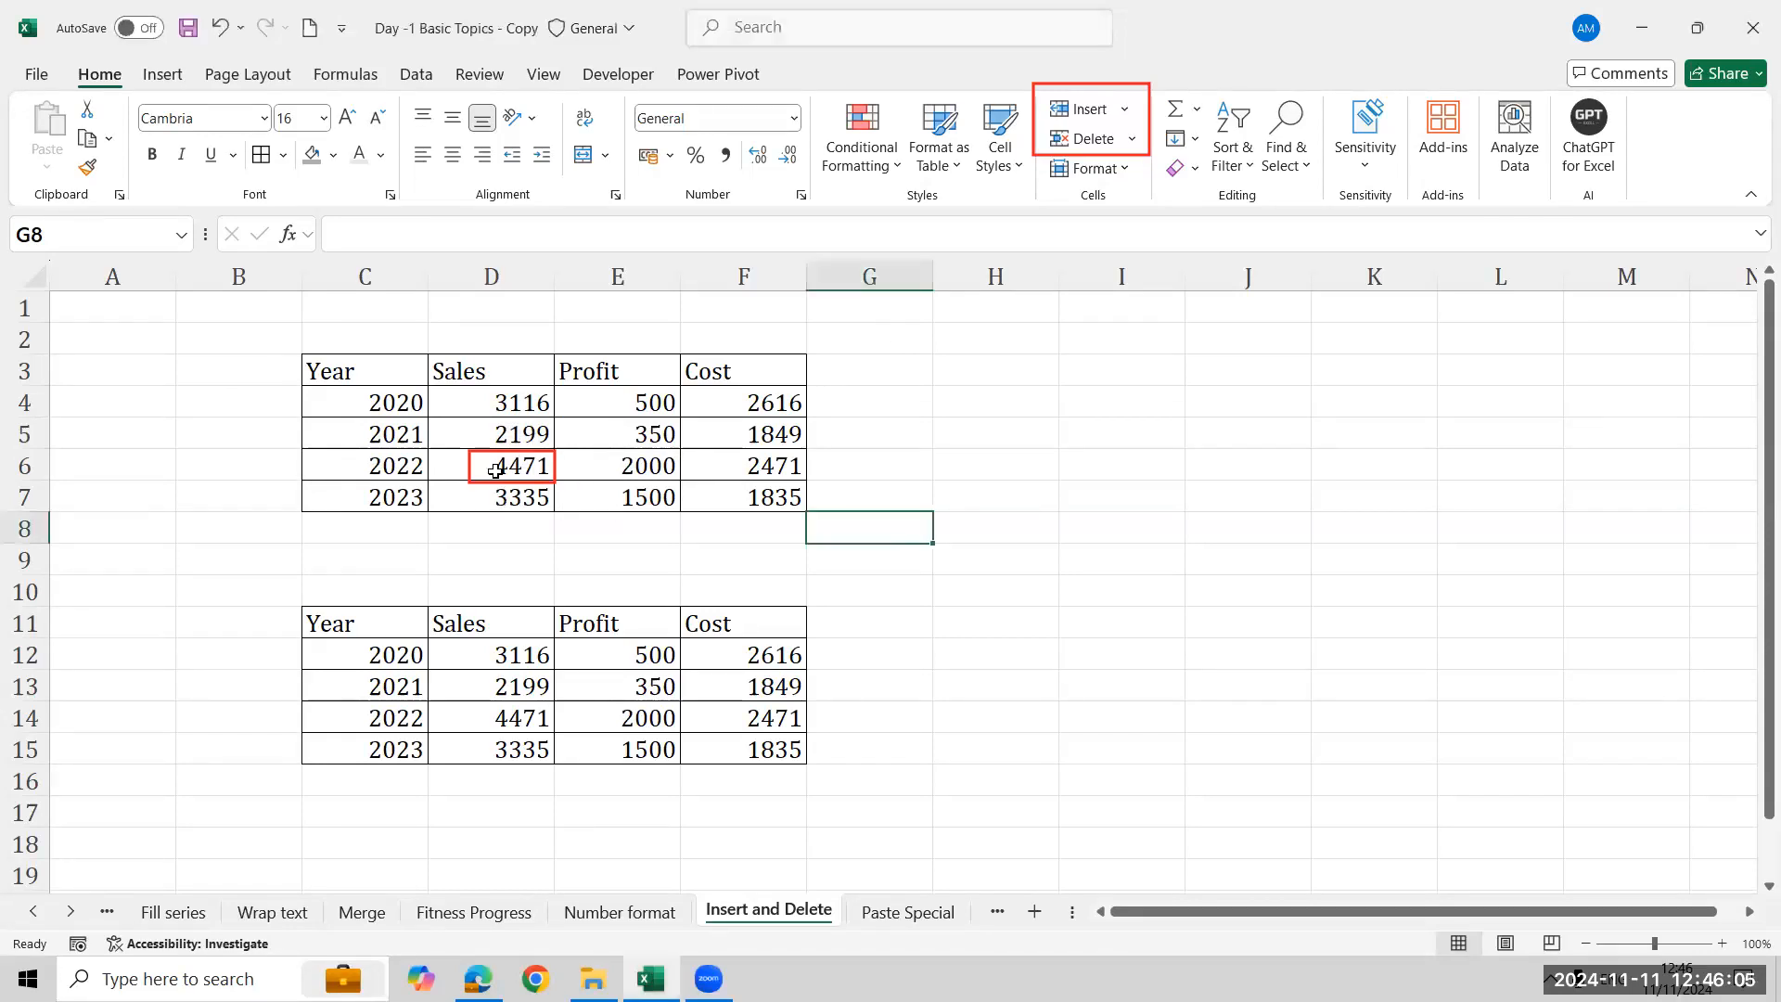
right_click(496, 471)
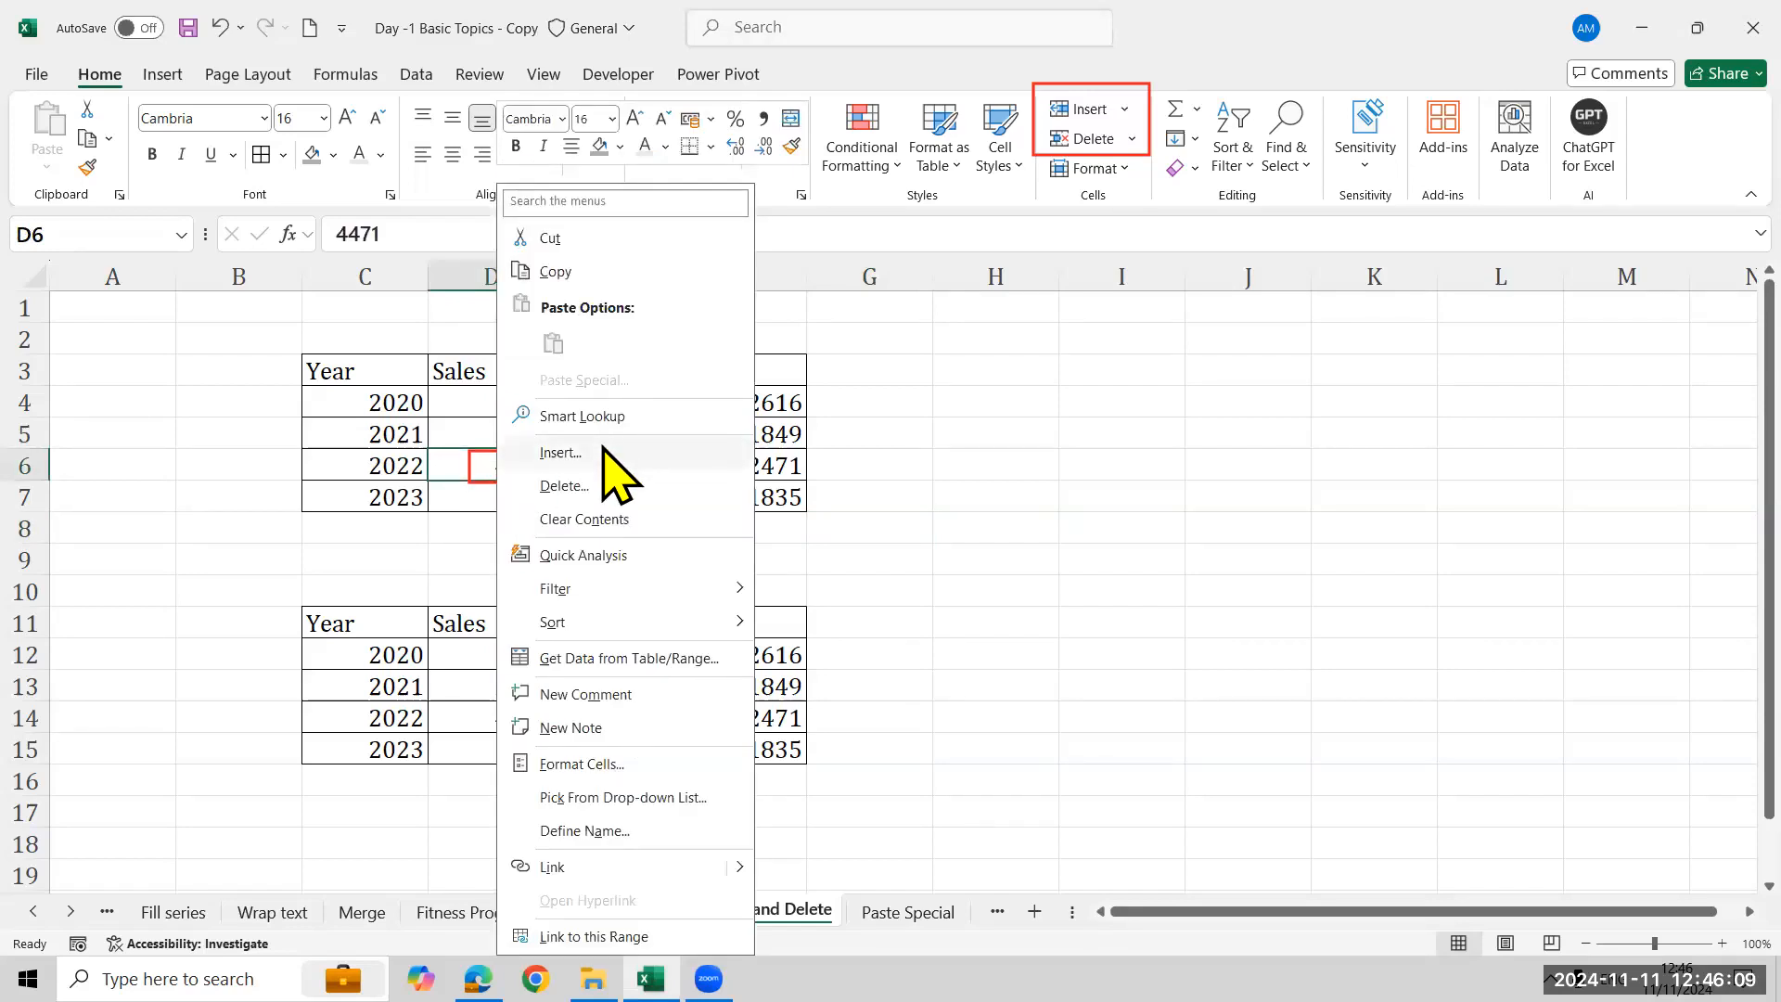
left_click(604, 450)
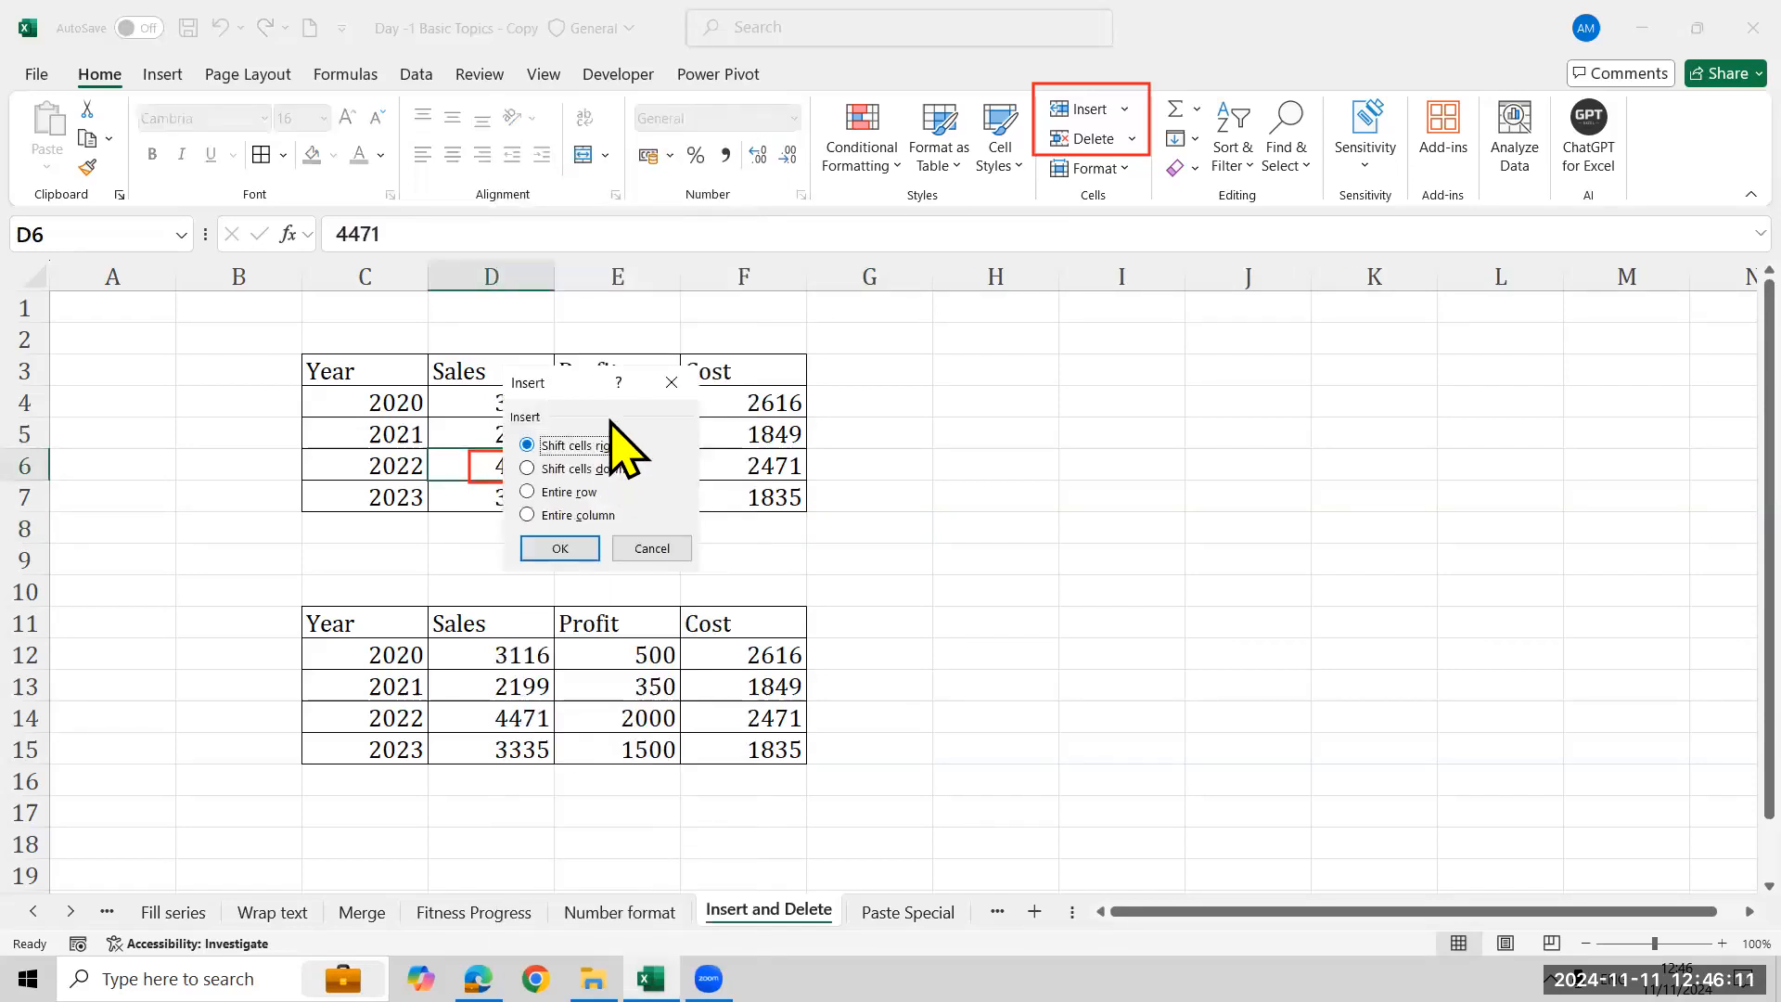
left_click_drag(587, 387, 1074, 274)
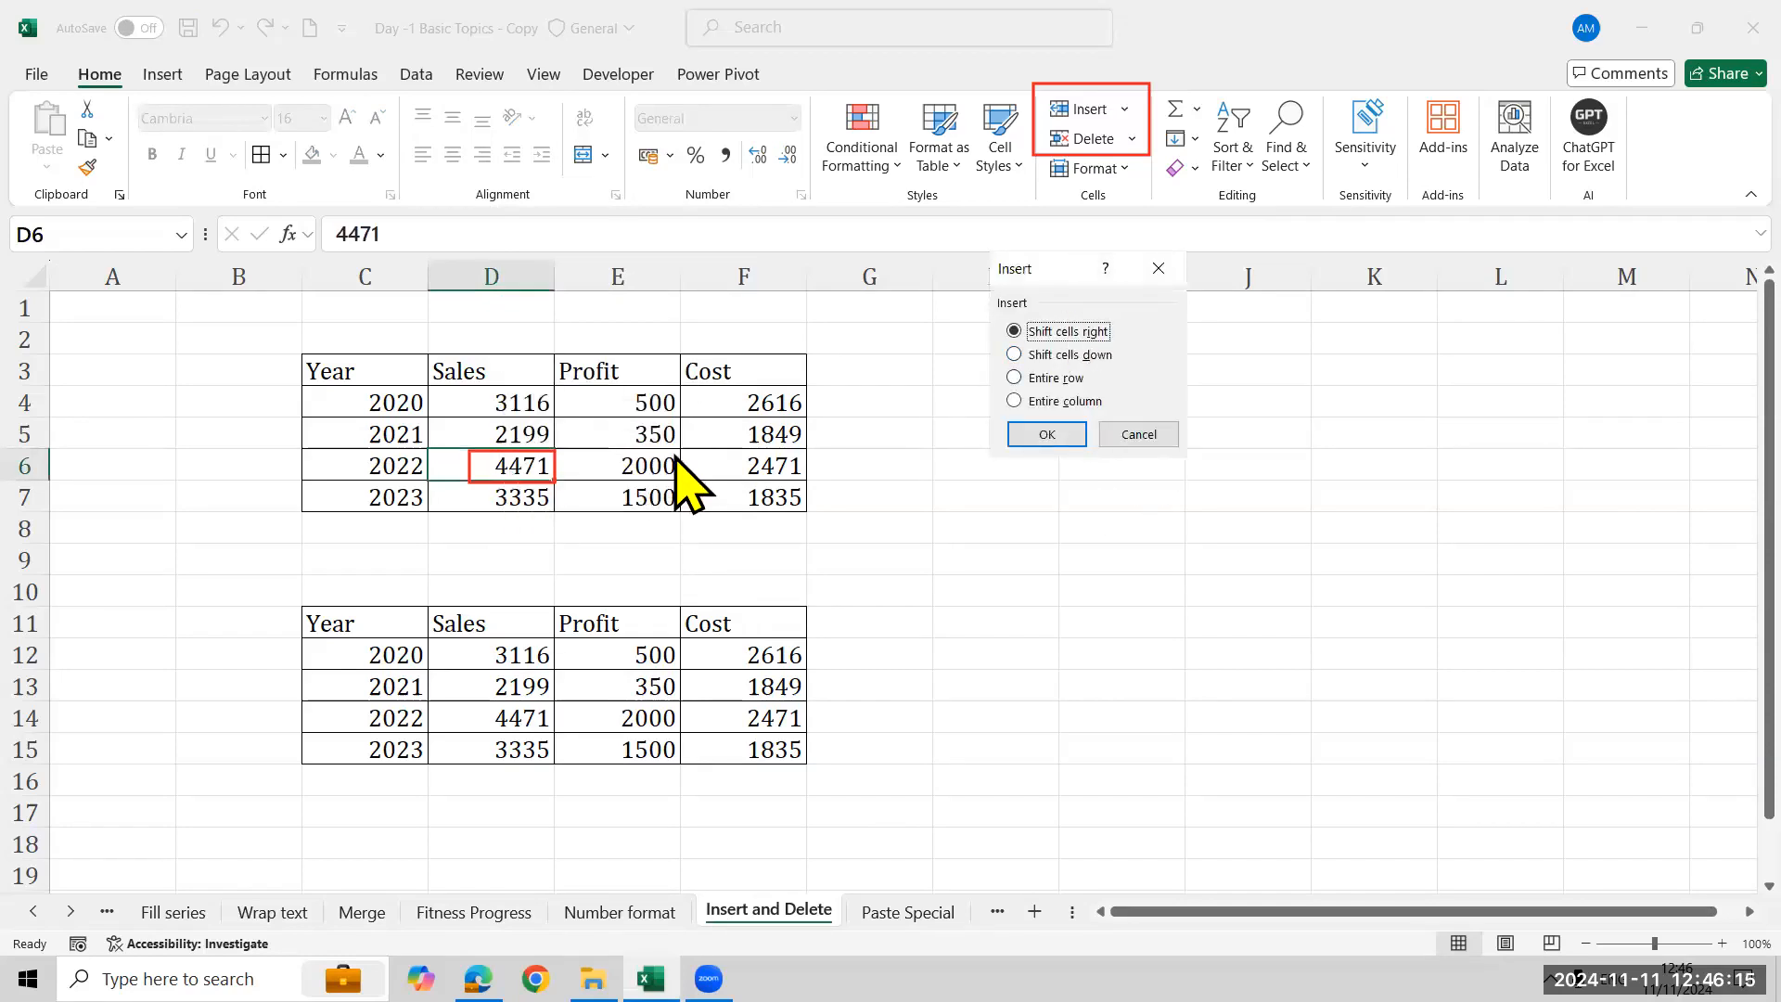
left_click(1105, 360)
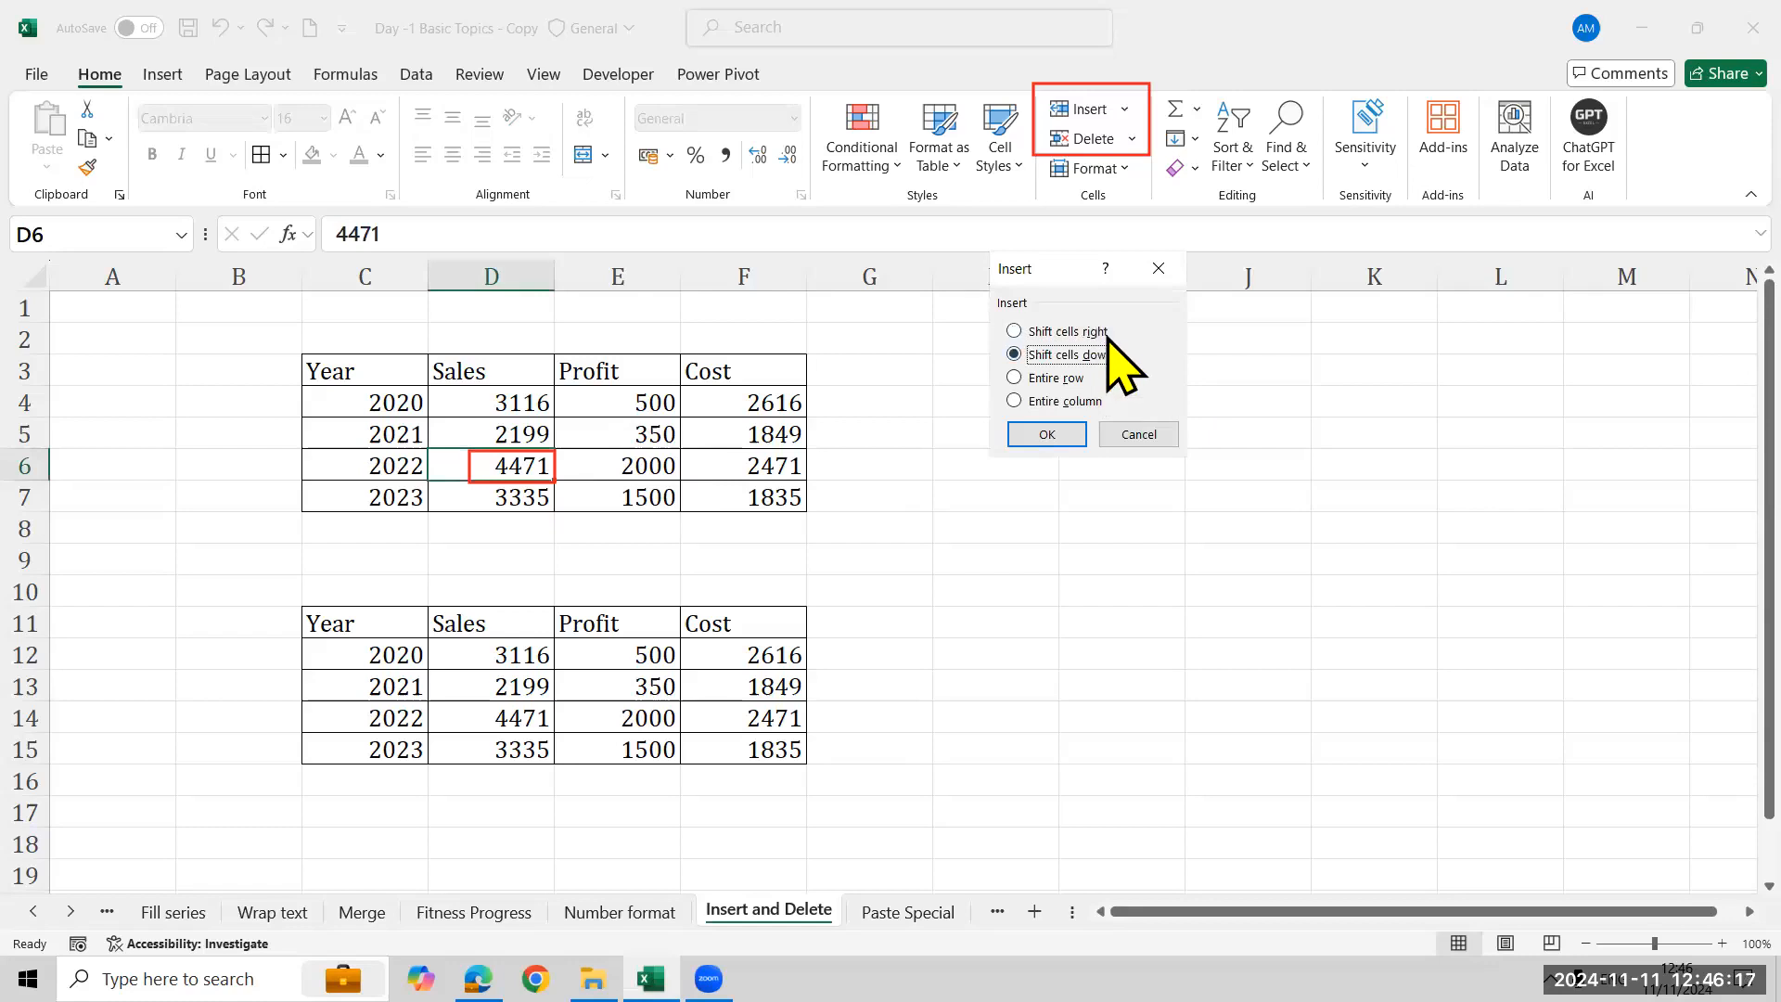
left_click(1057, 440)
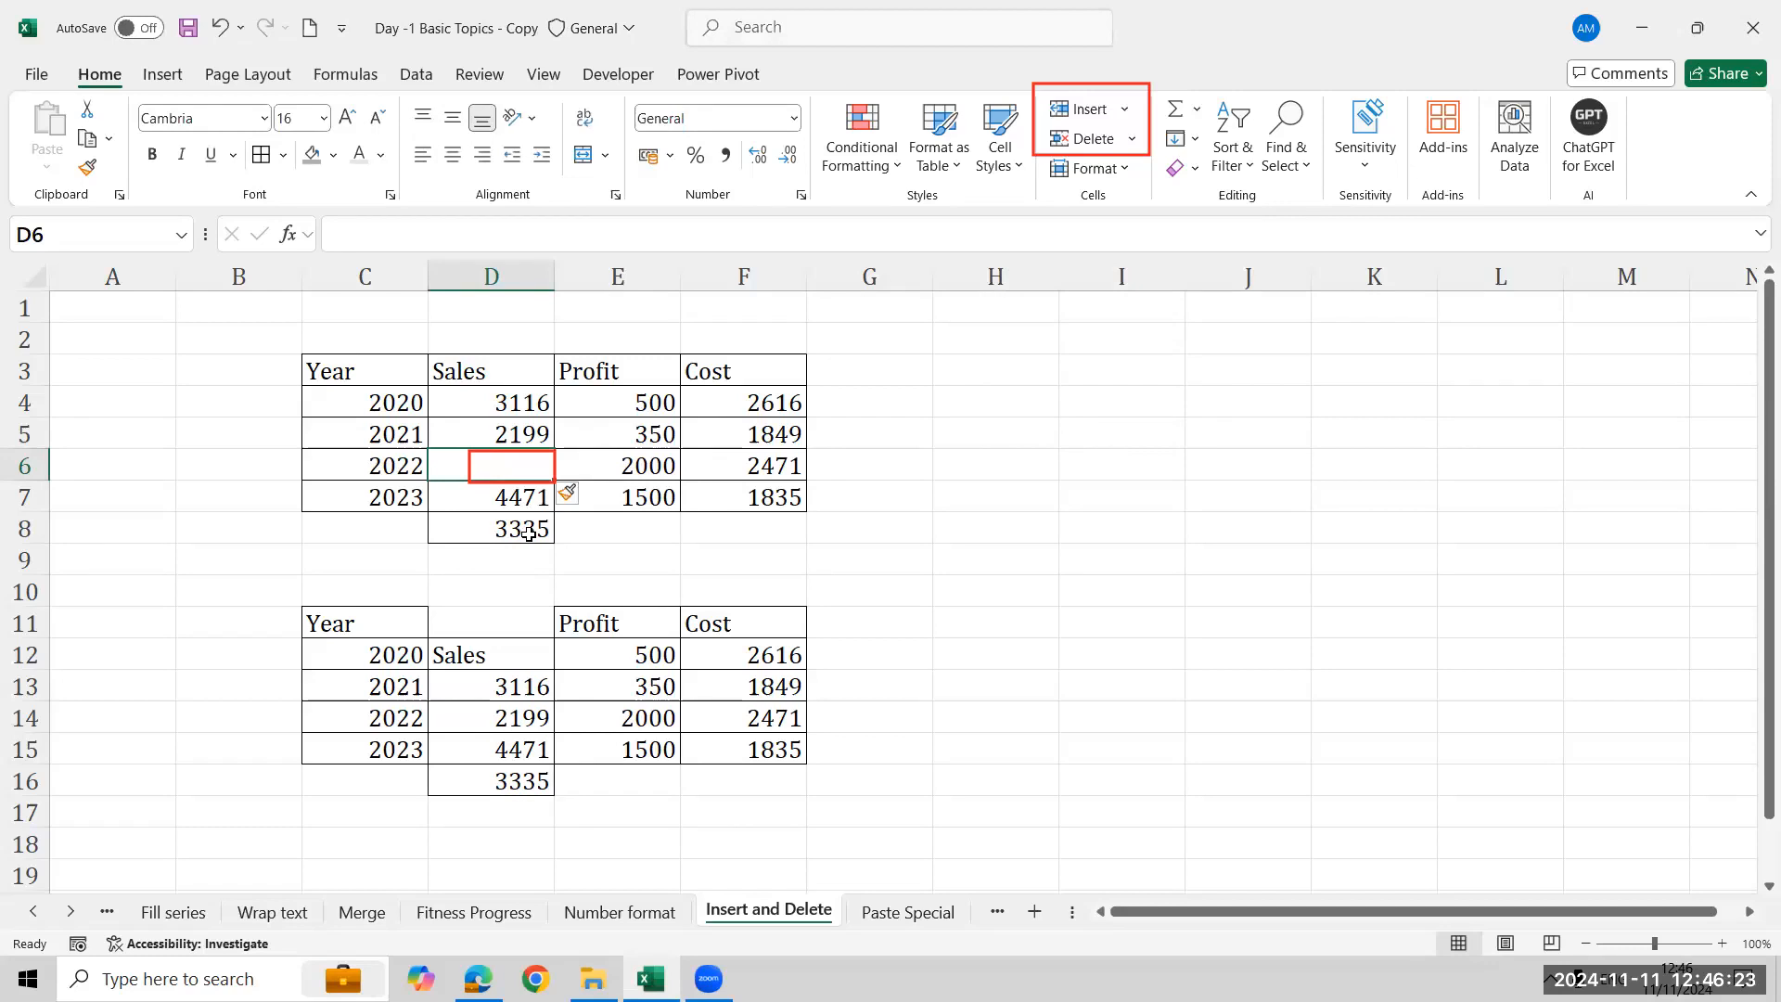
- Delete the empty cell D6, shifting the cells below it up
right_click(529, 466)
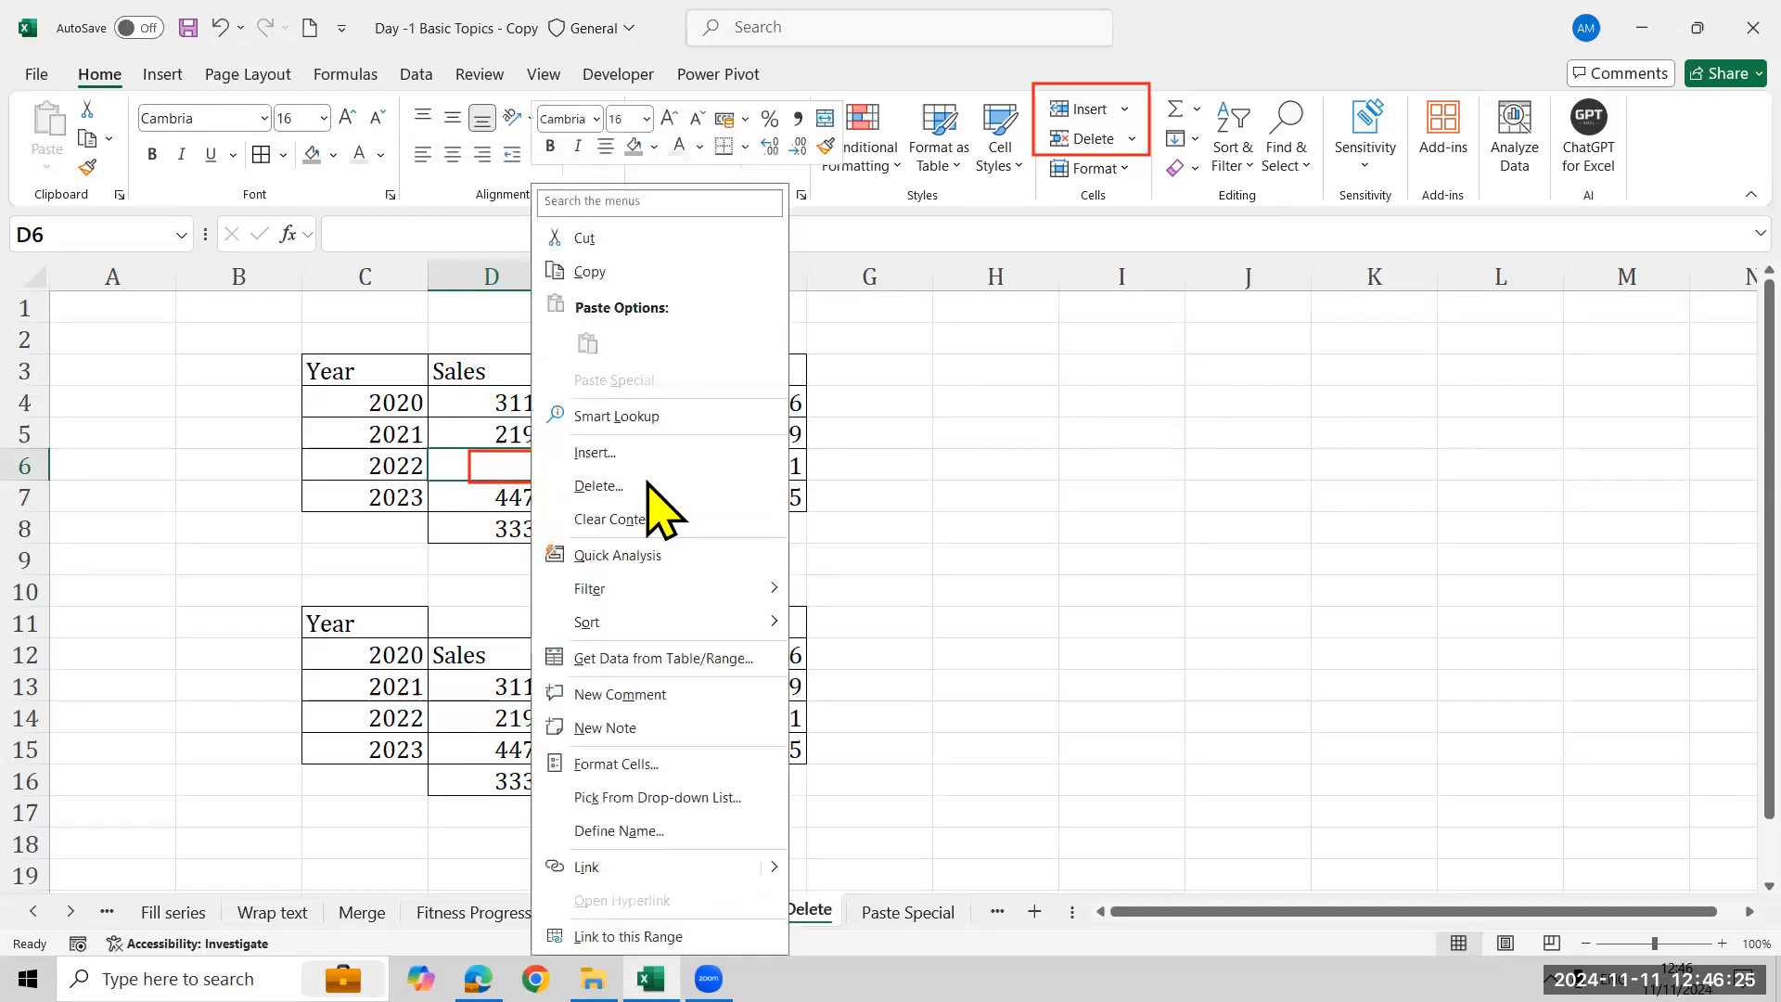
left_click(598, 485)
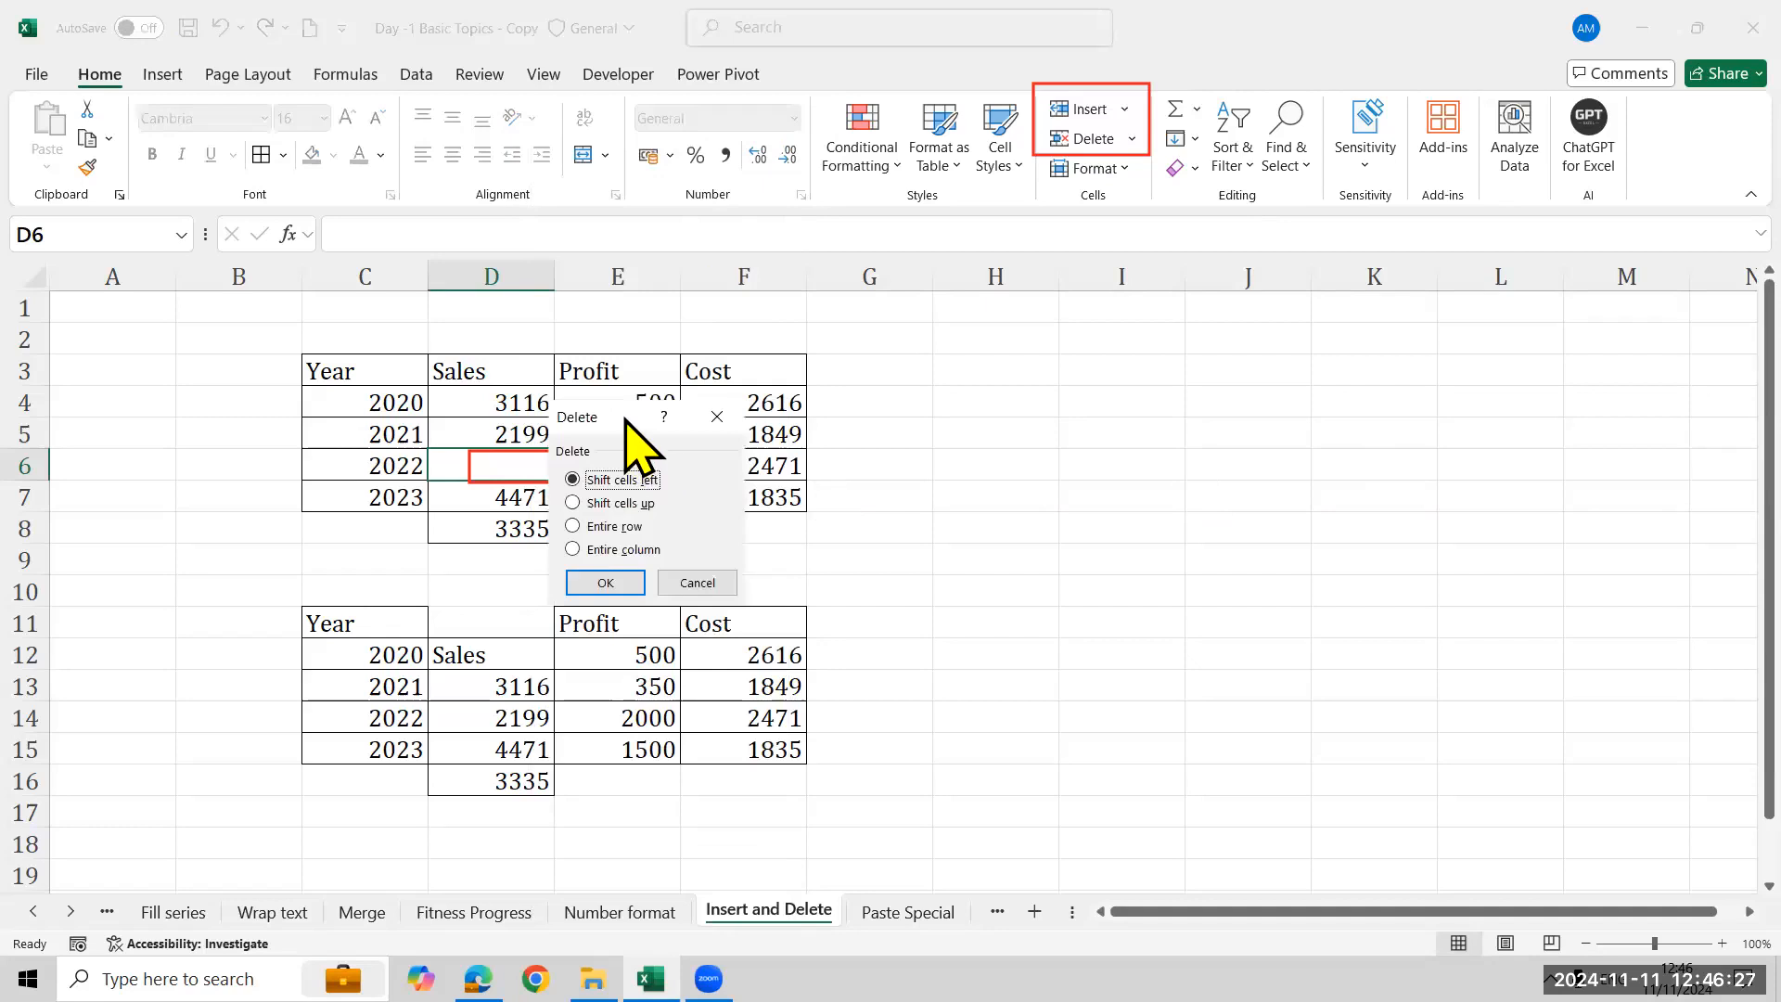
left_click_drag(631, 408, 1122, 304)
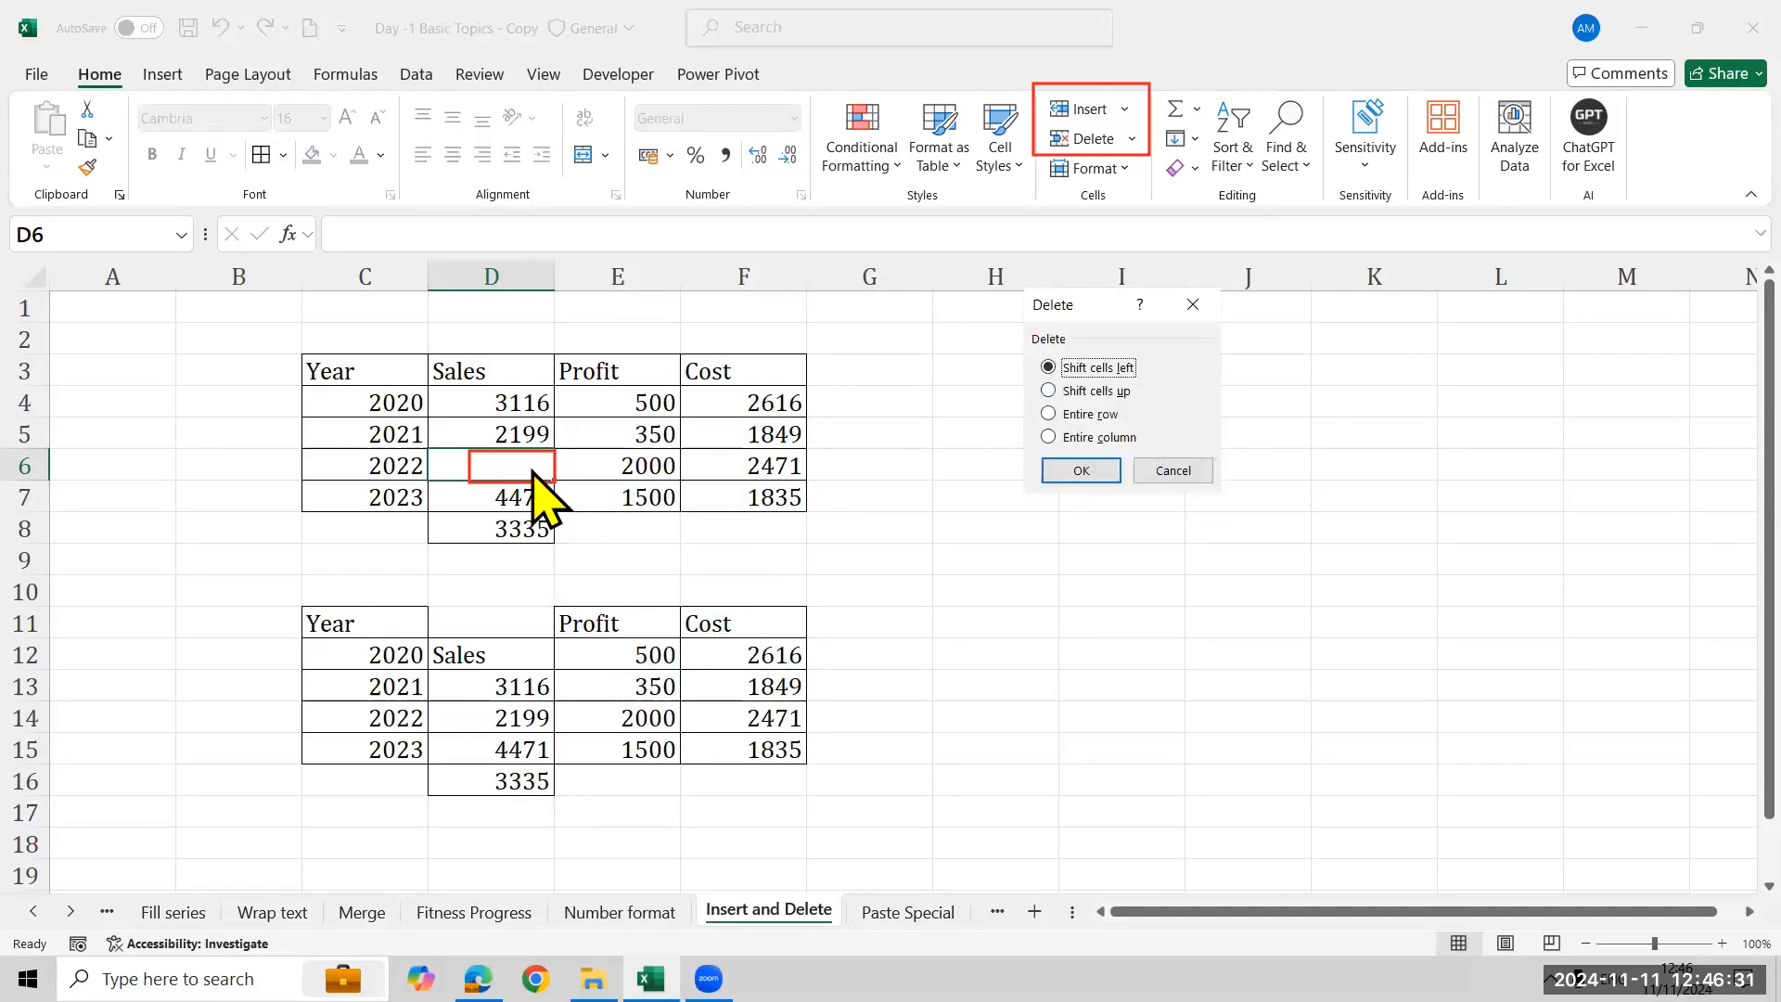
left_click(1093, 391)
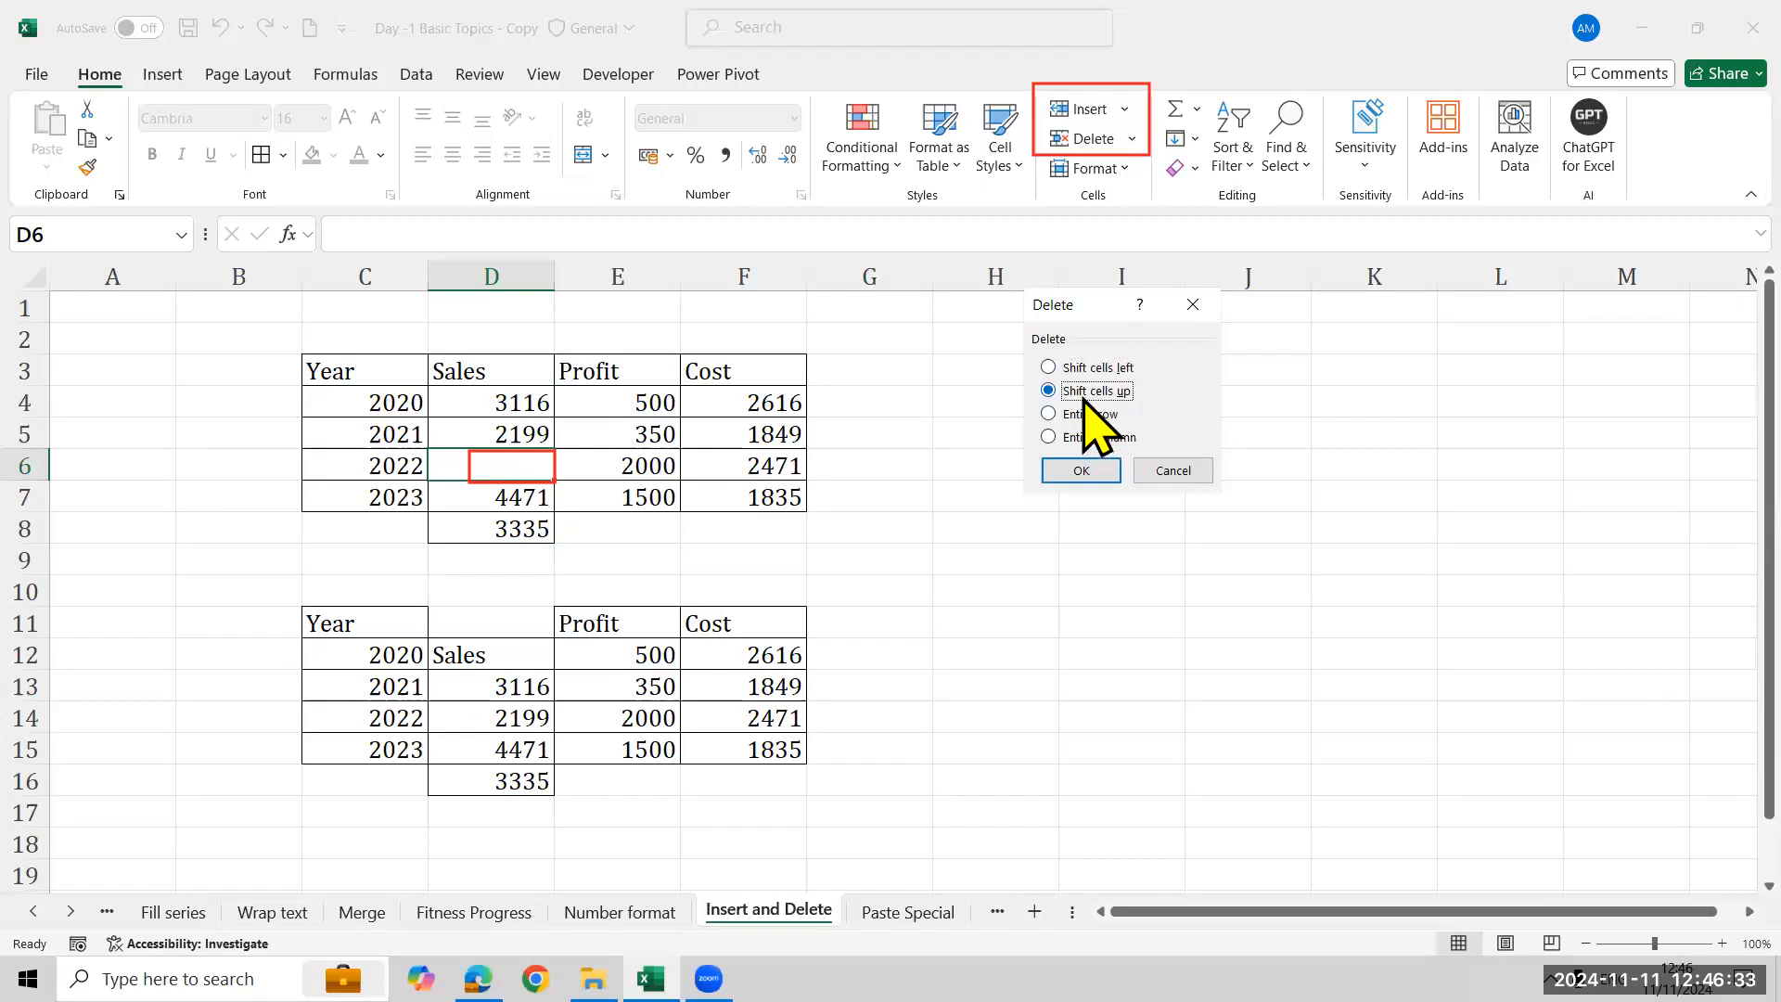
left_click(1081, 470)
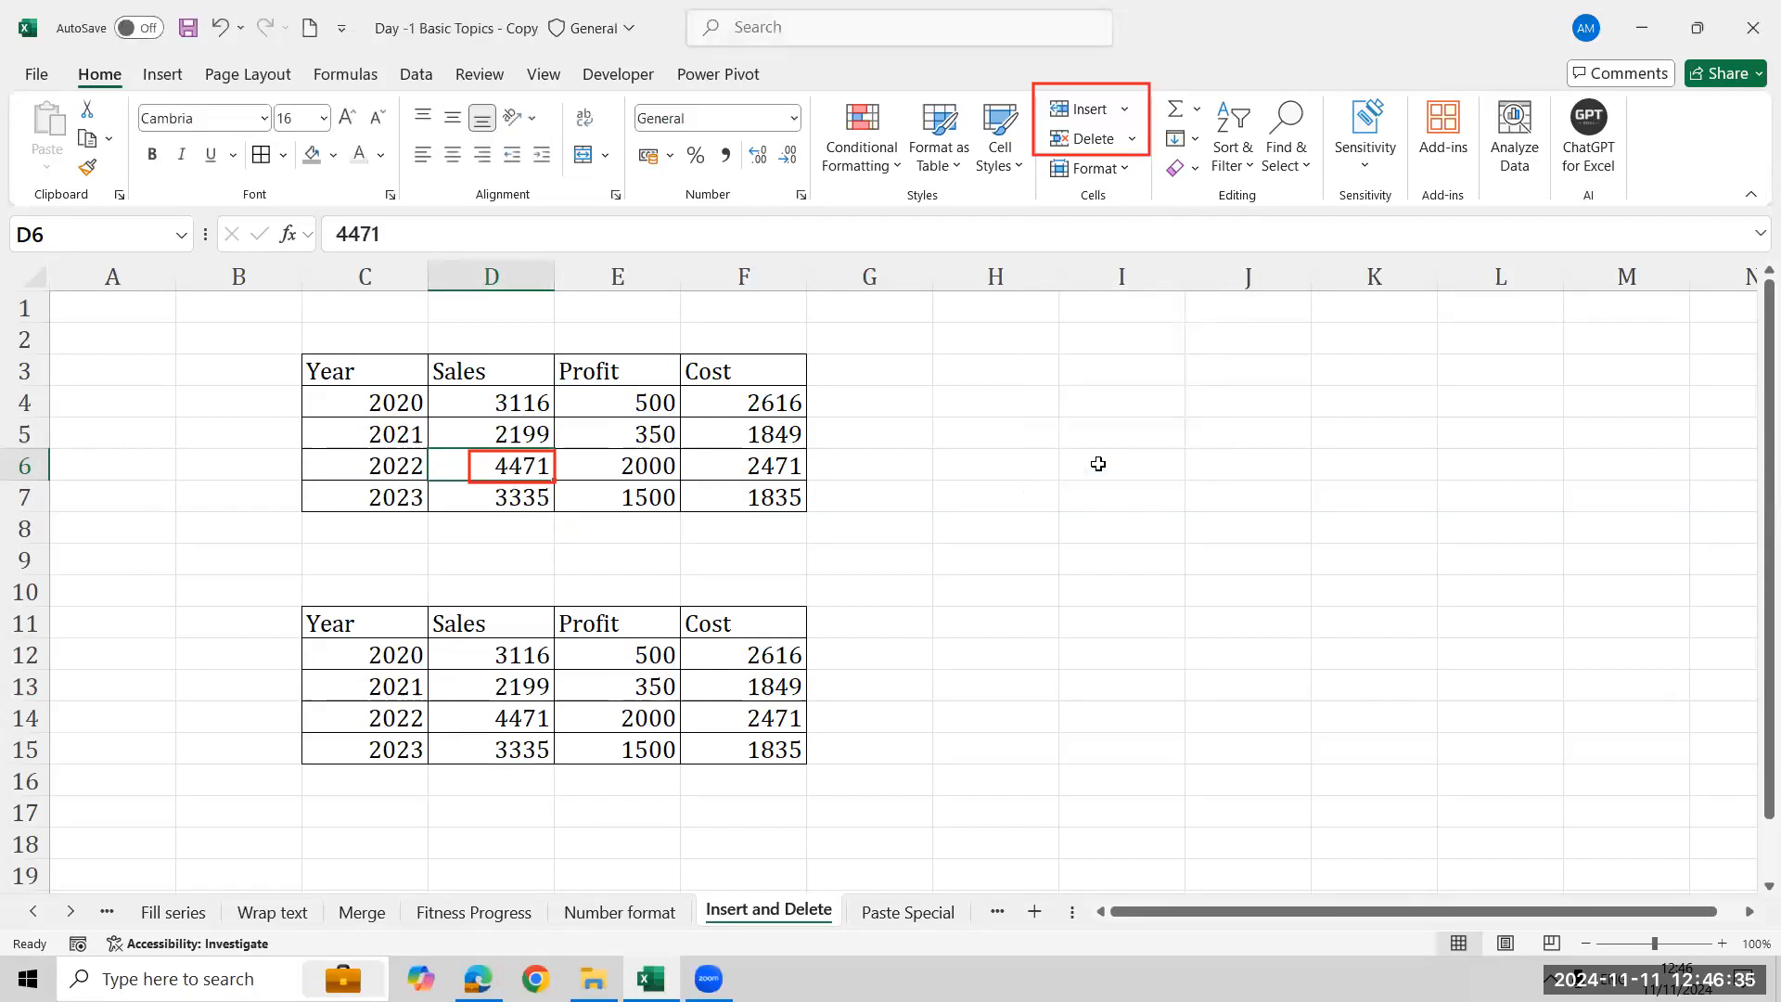
- Insert a cell at D6 with cells shifted right, and undo the insertion
right_click(510, 473)
left_click(647, 462)
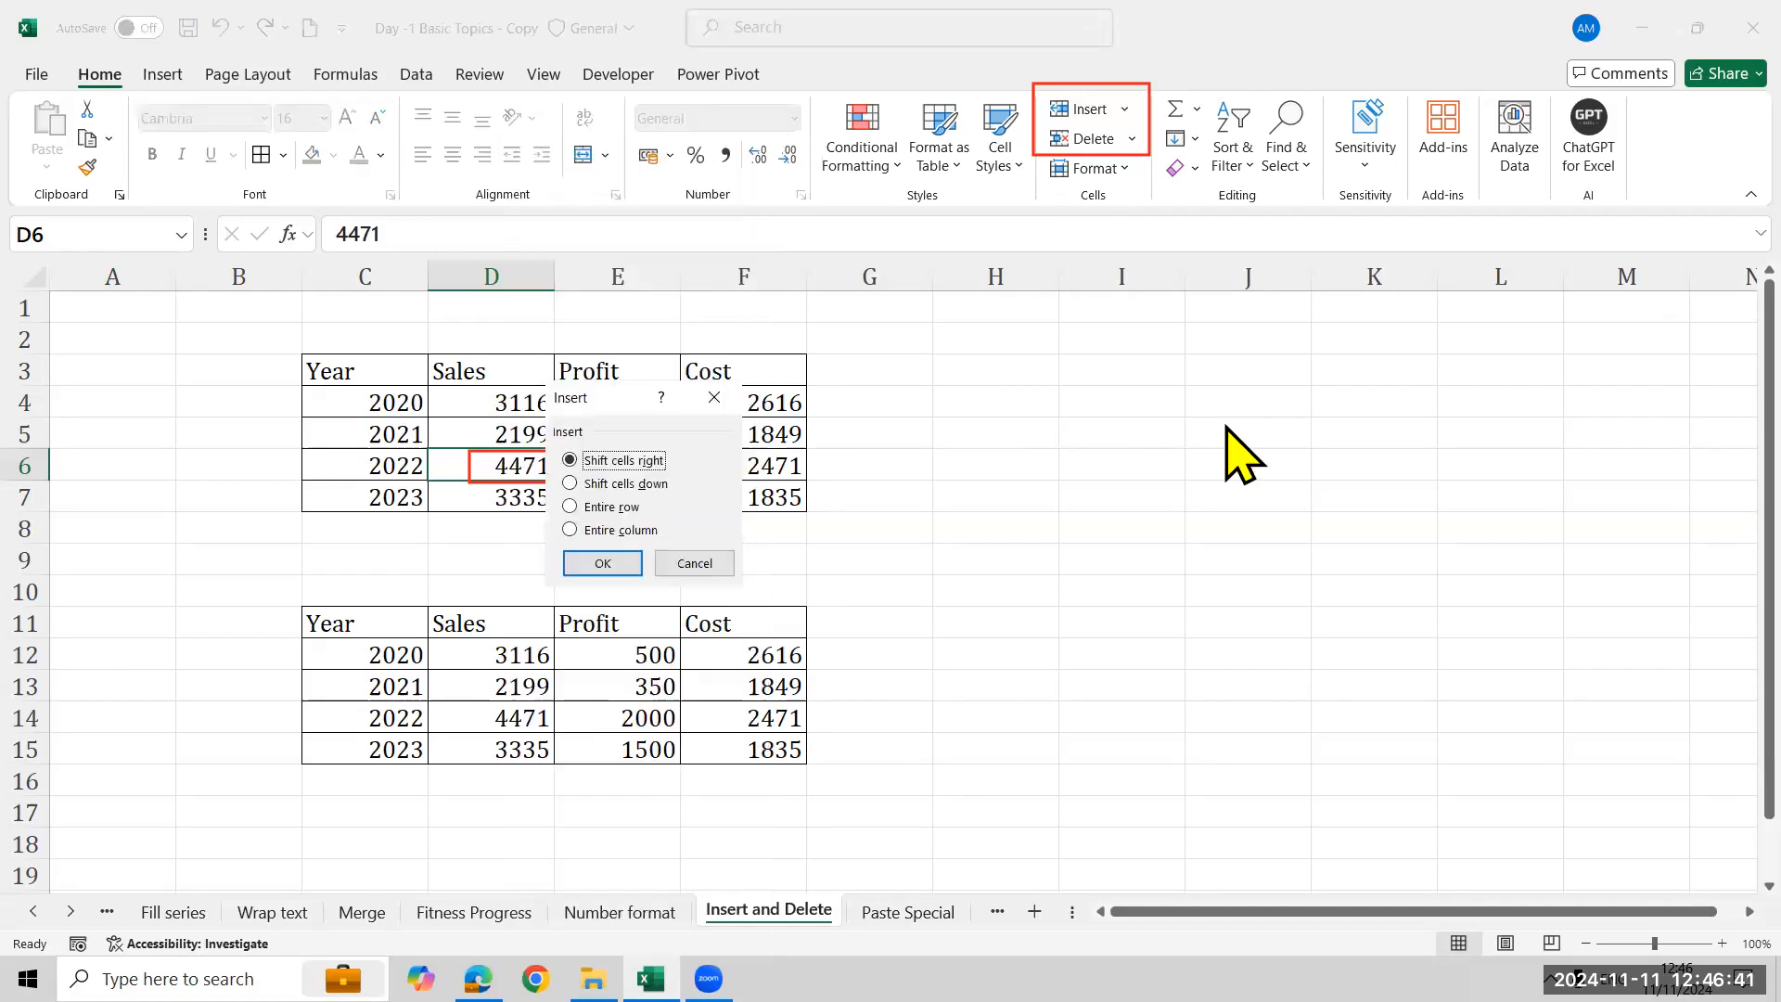
left_click_drag(614, 408, 964, 344)
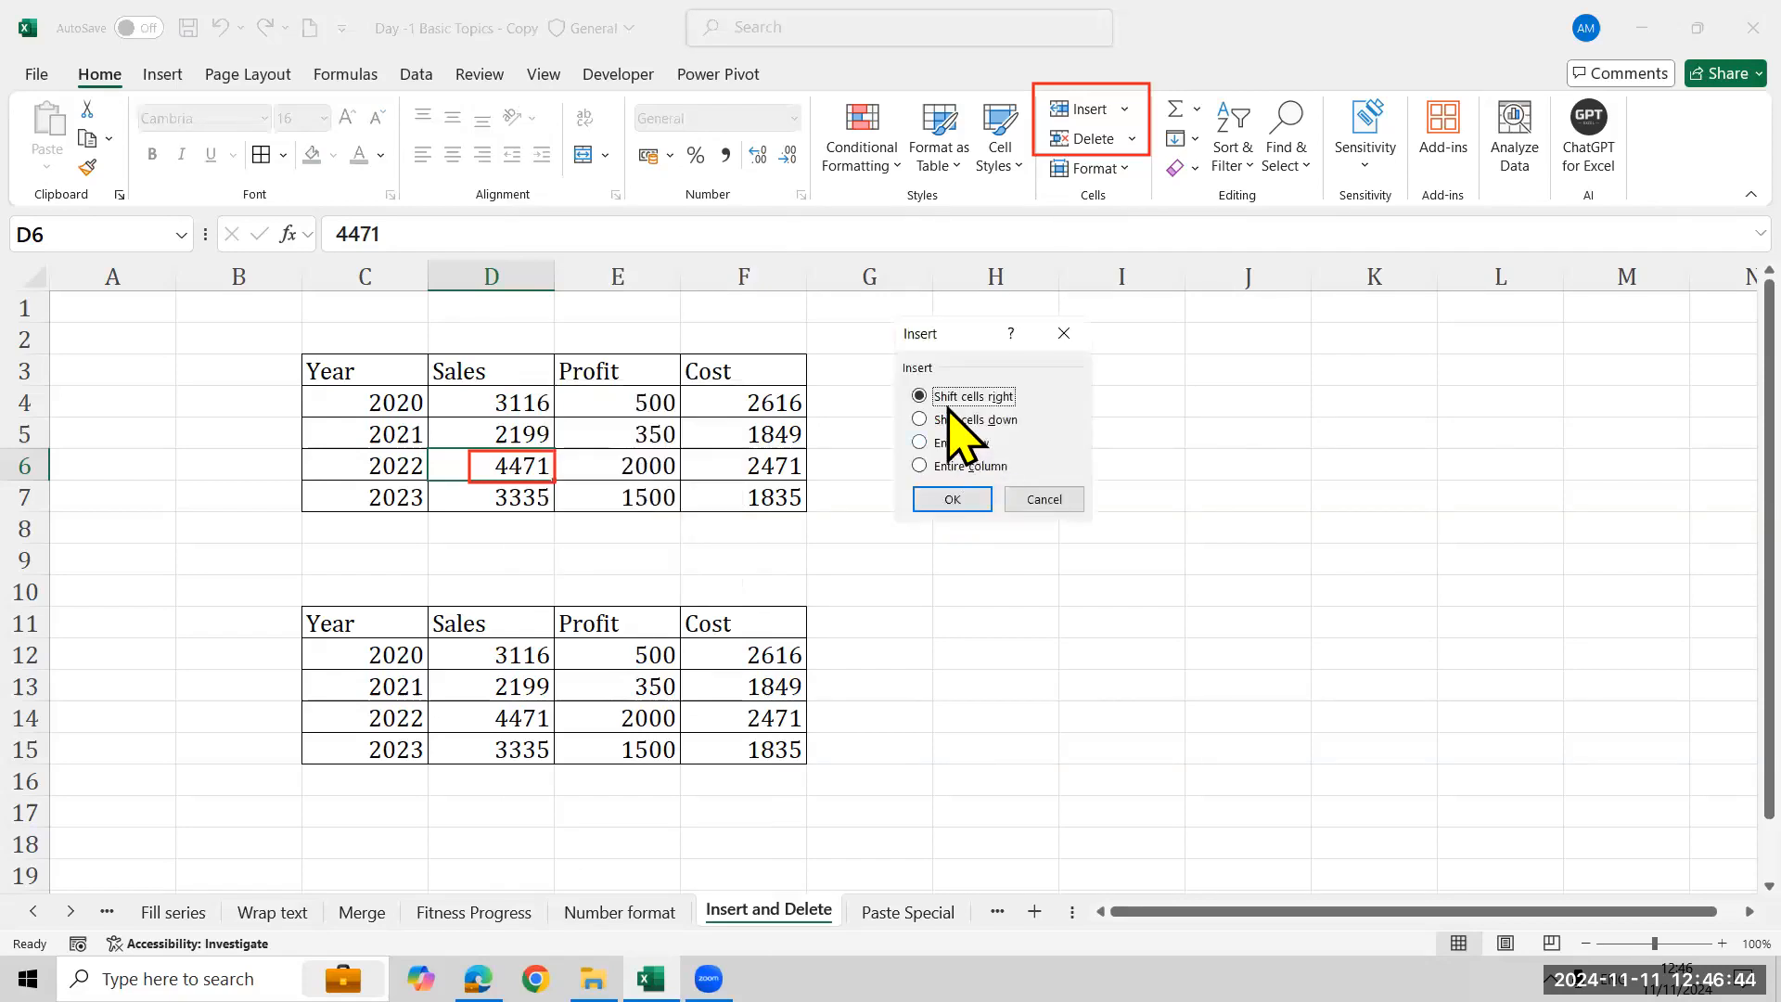
left_click(955, 500)
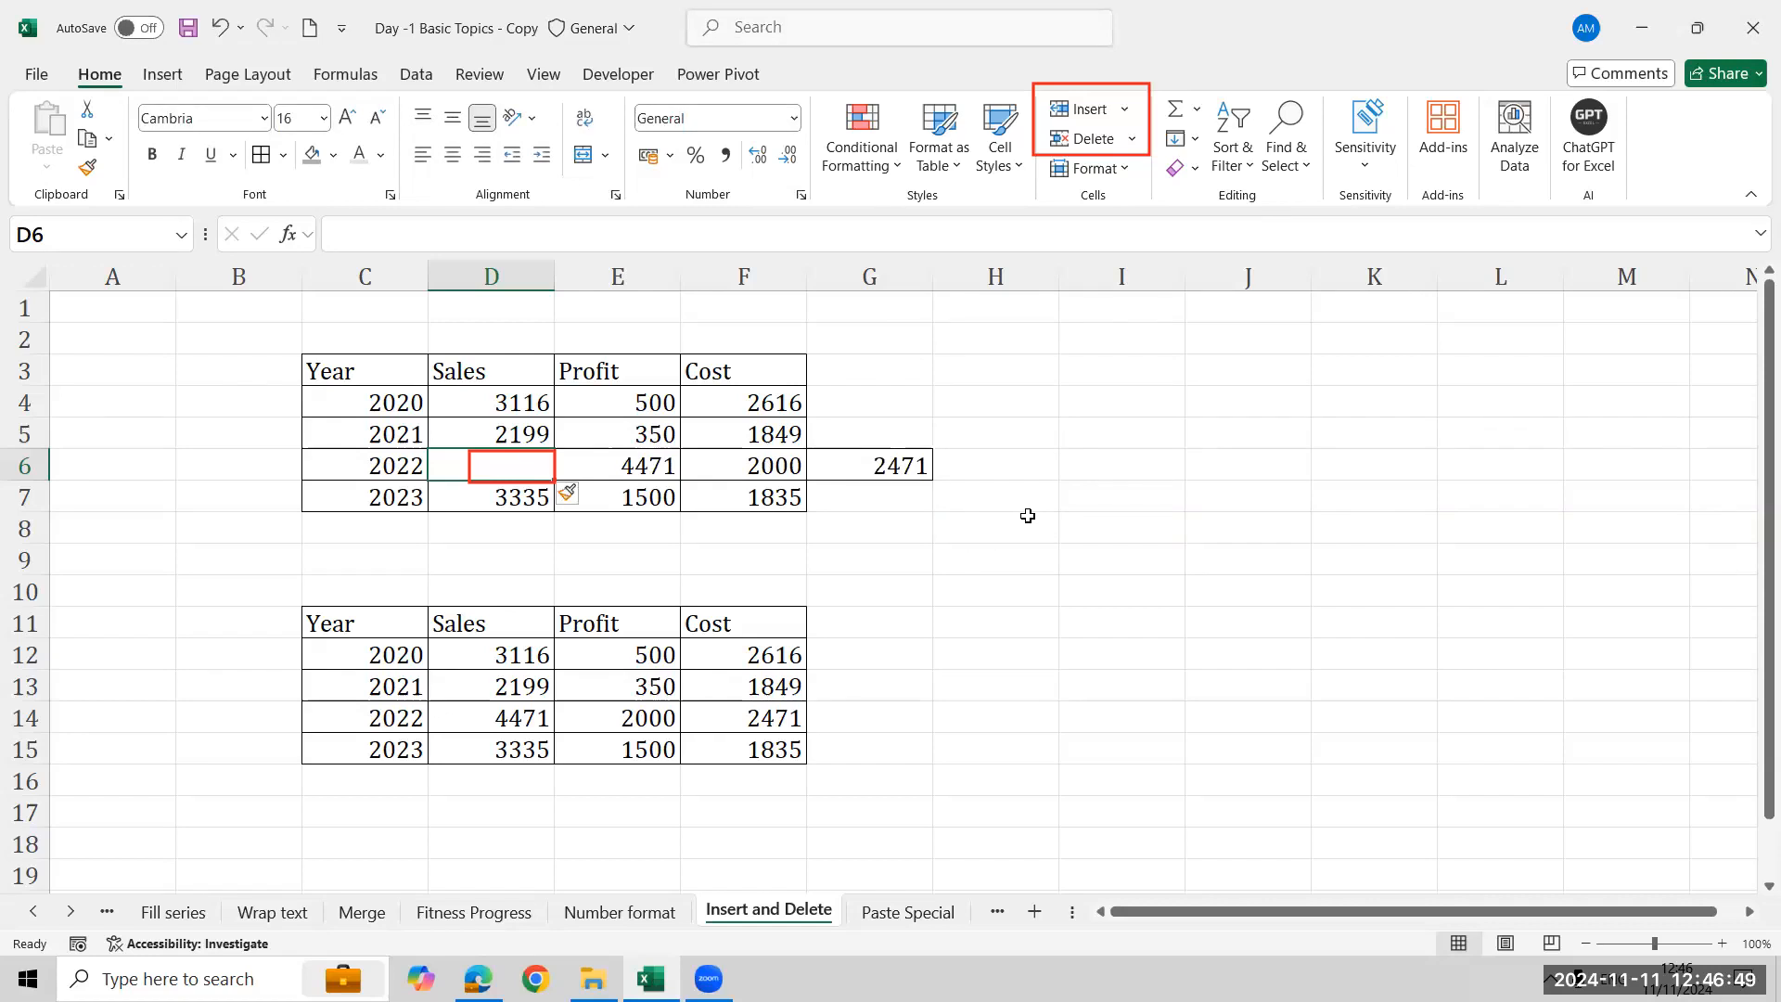
key("ctrl+z")
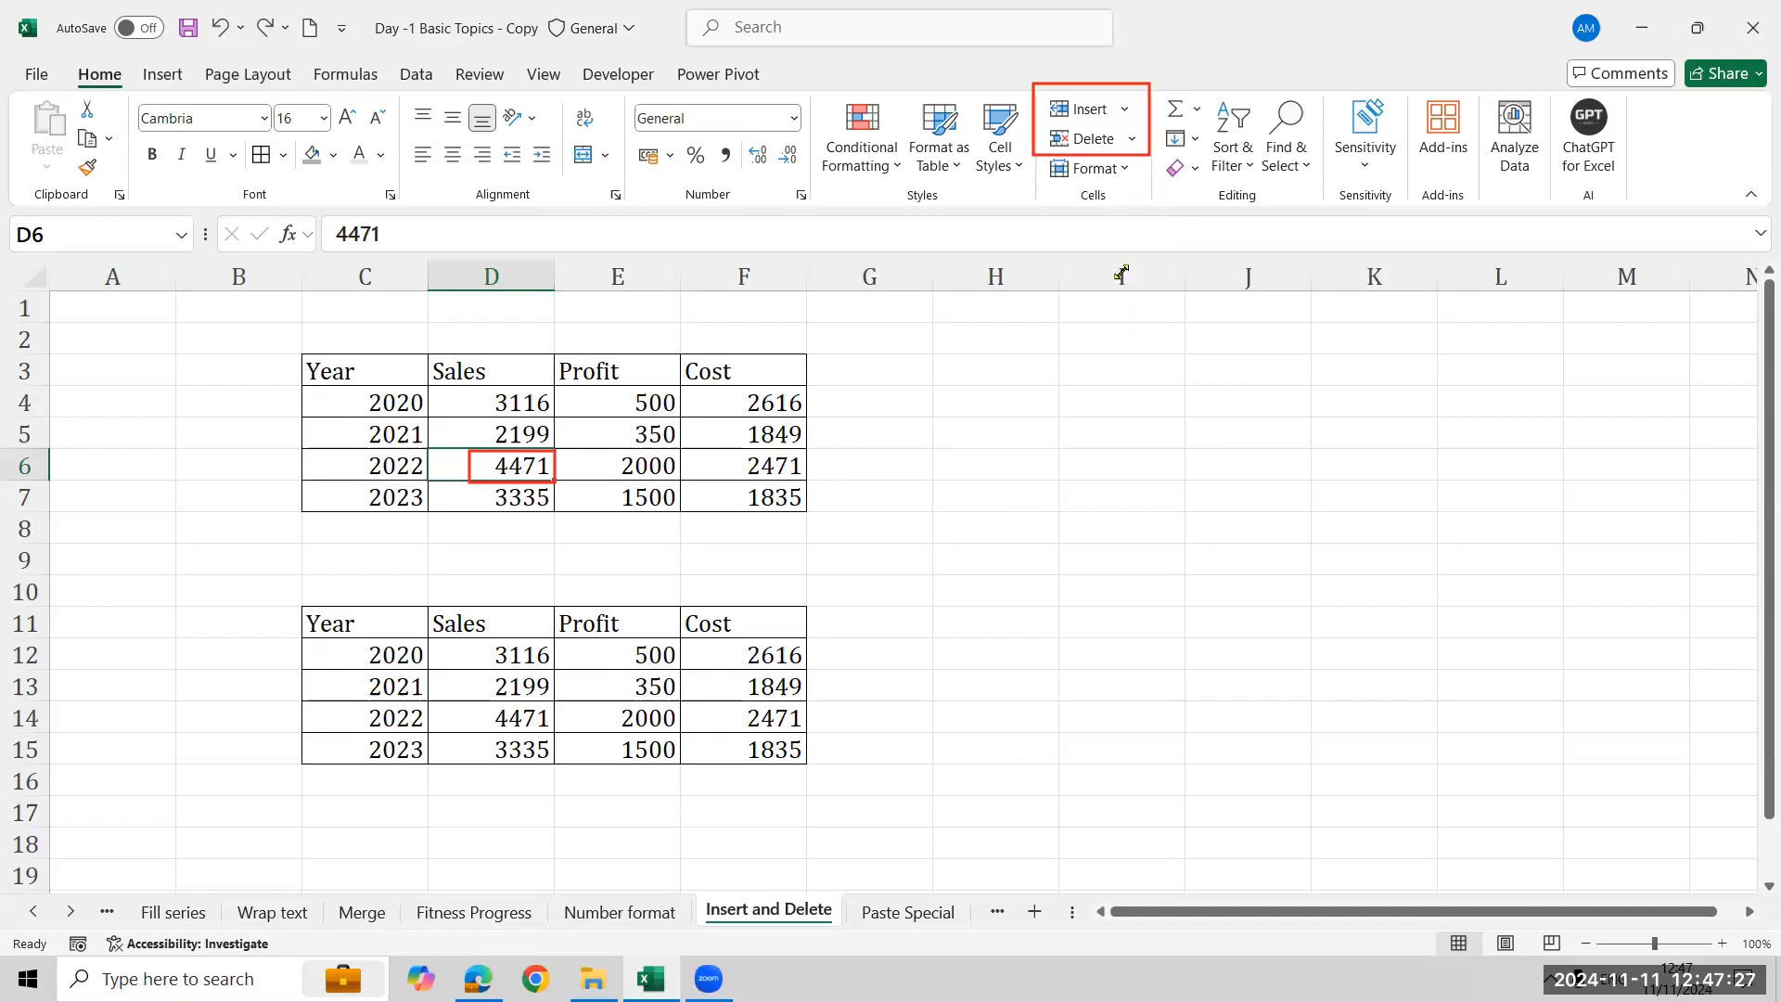
left_click(282, 643)
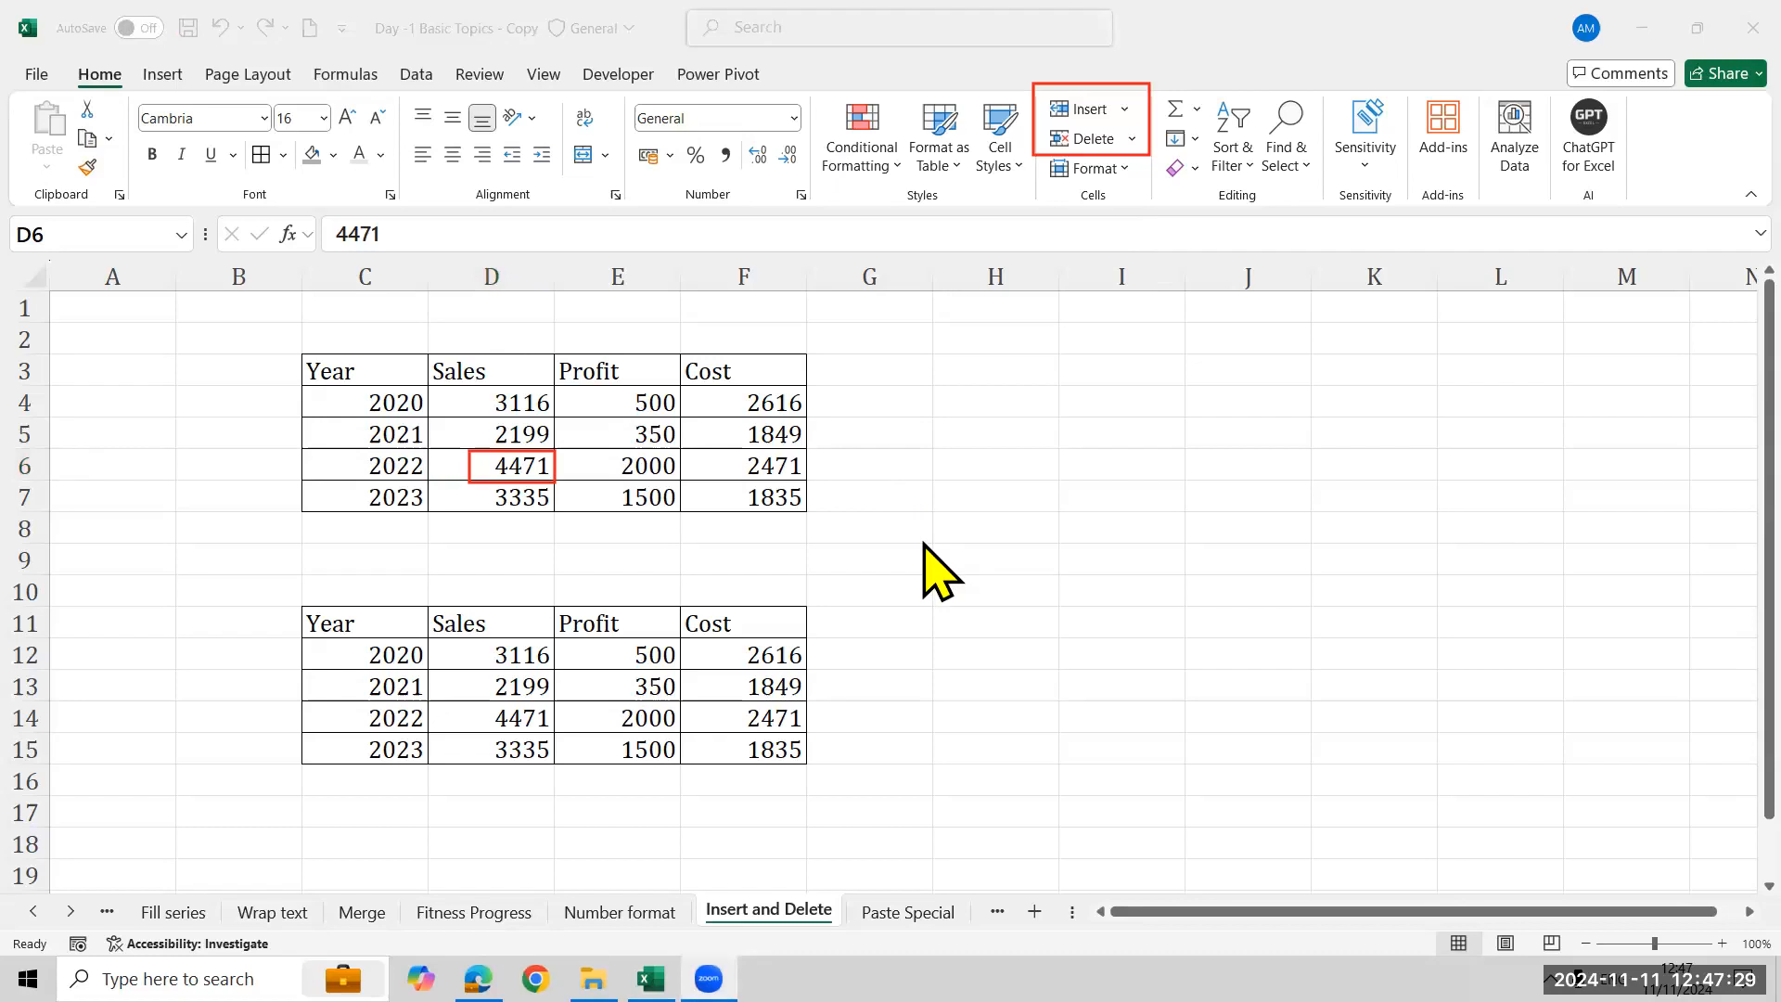
left_click(1200, 485)
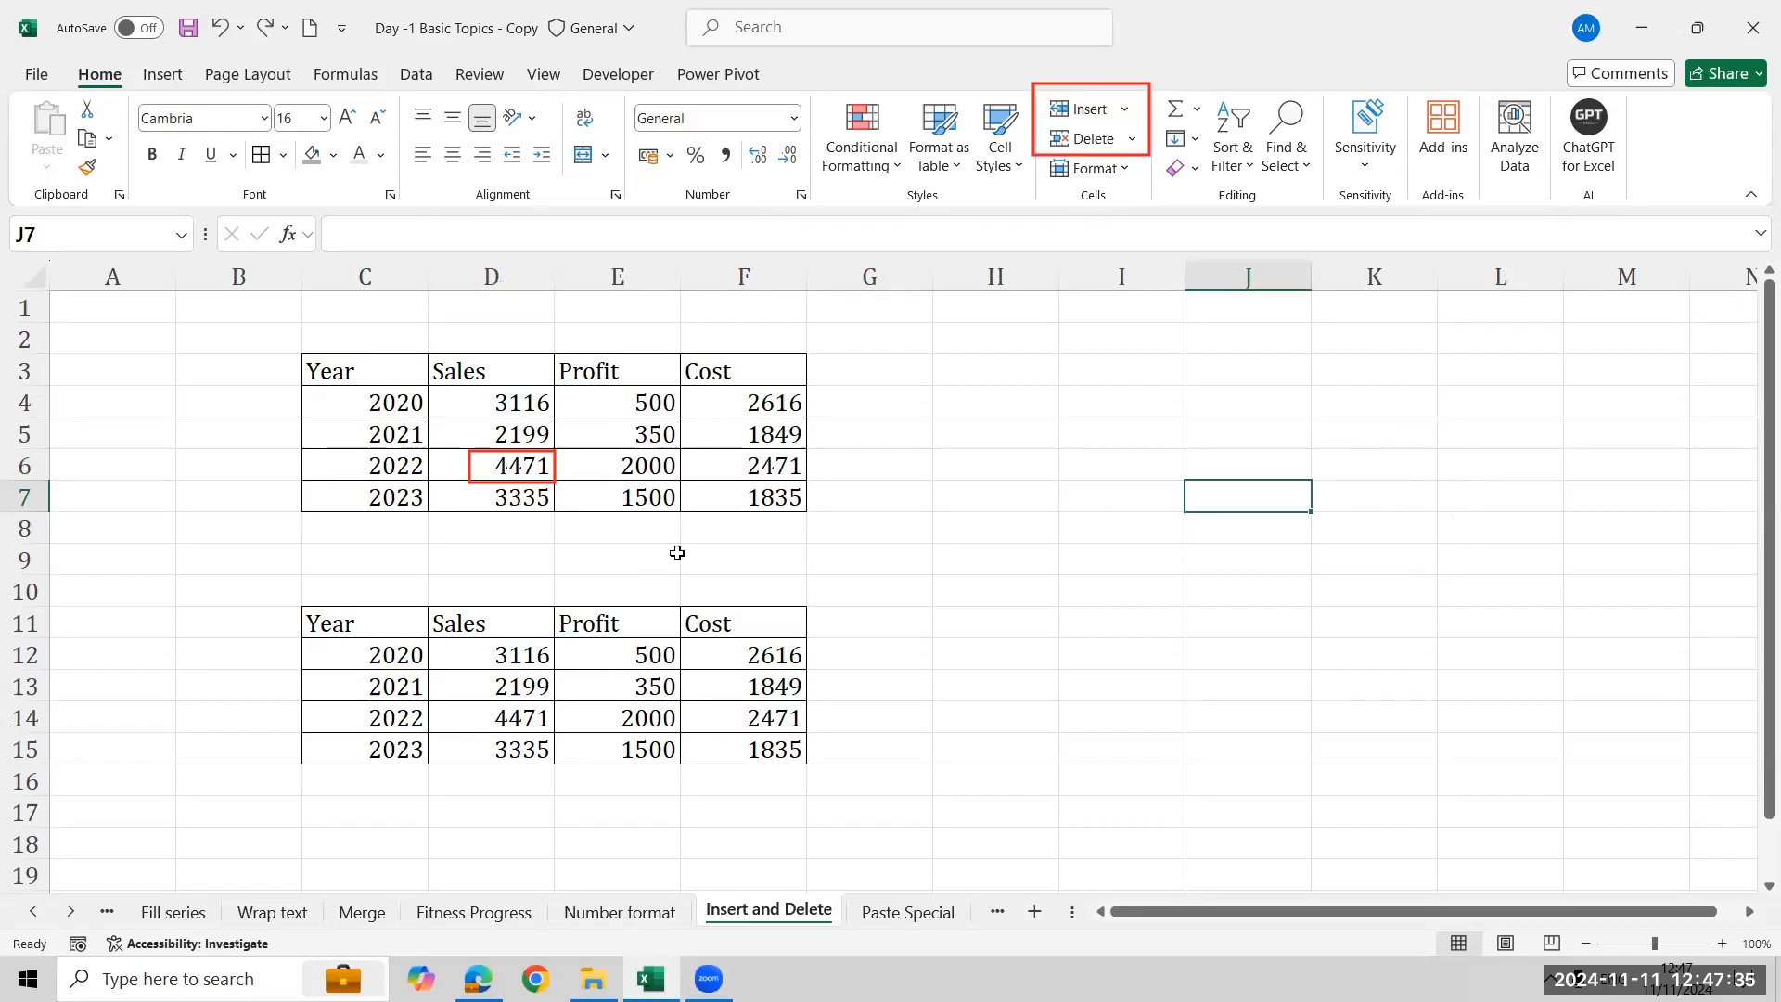
left_click(1164, 528)
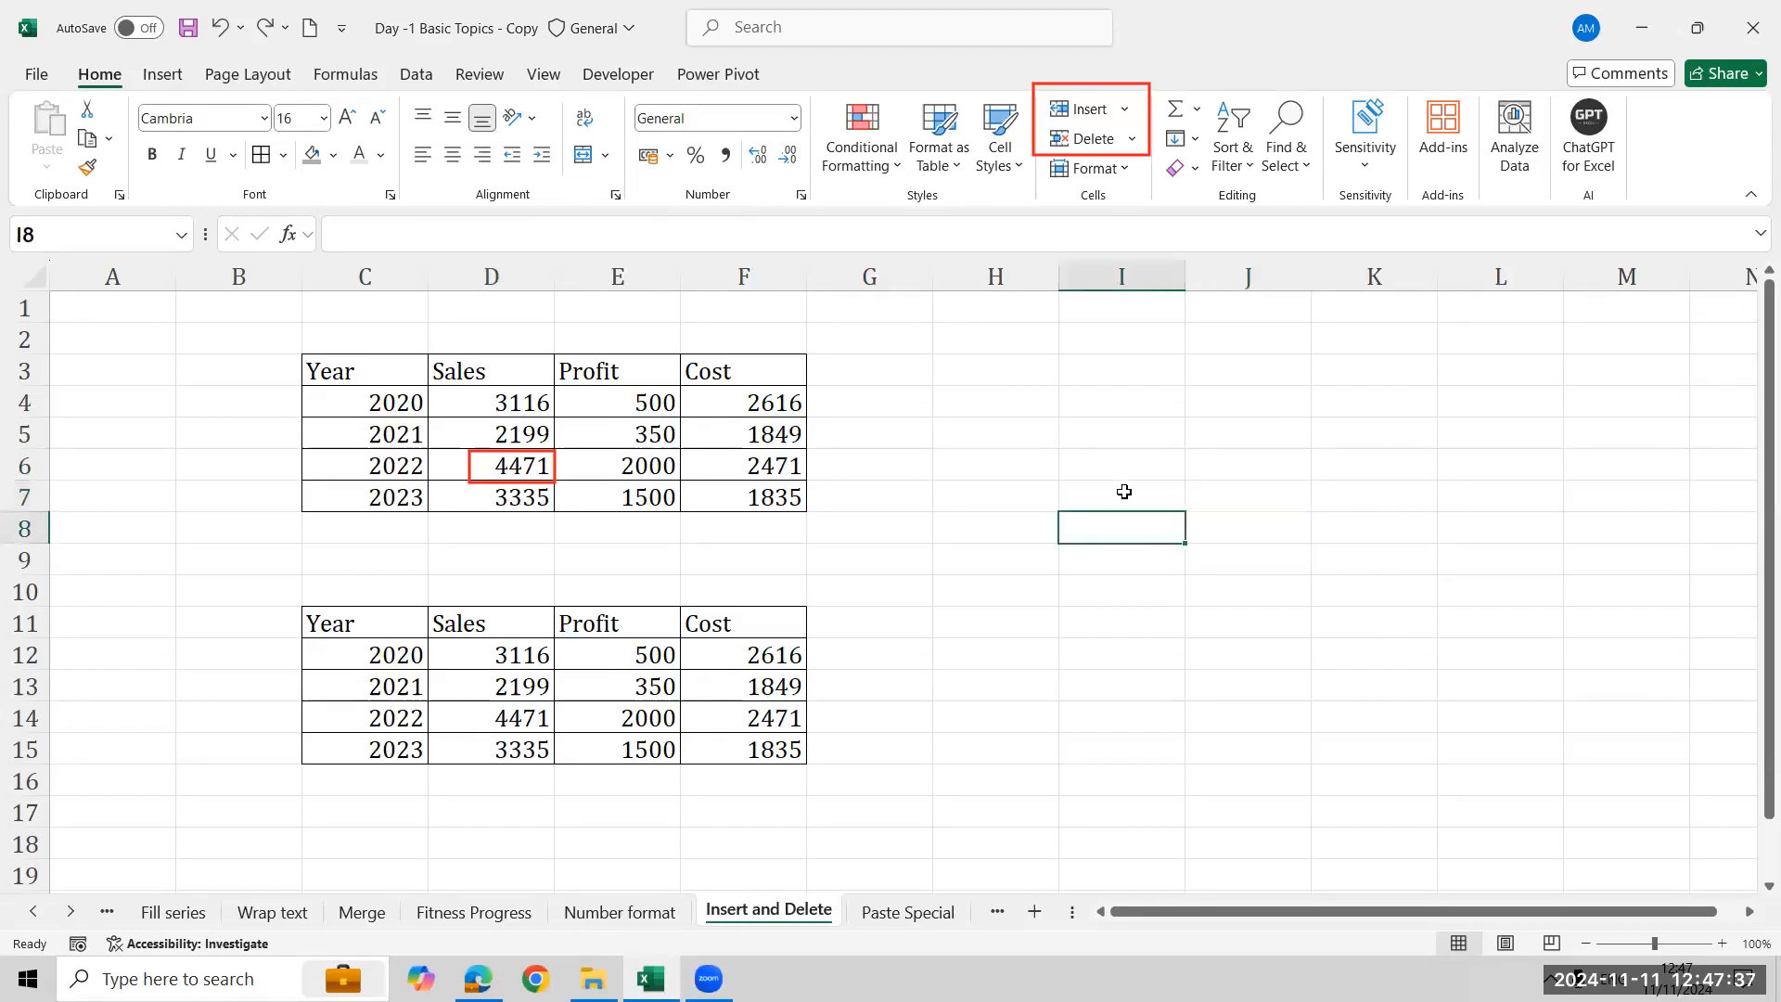
left_click(1122, 437)
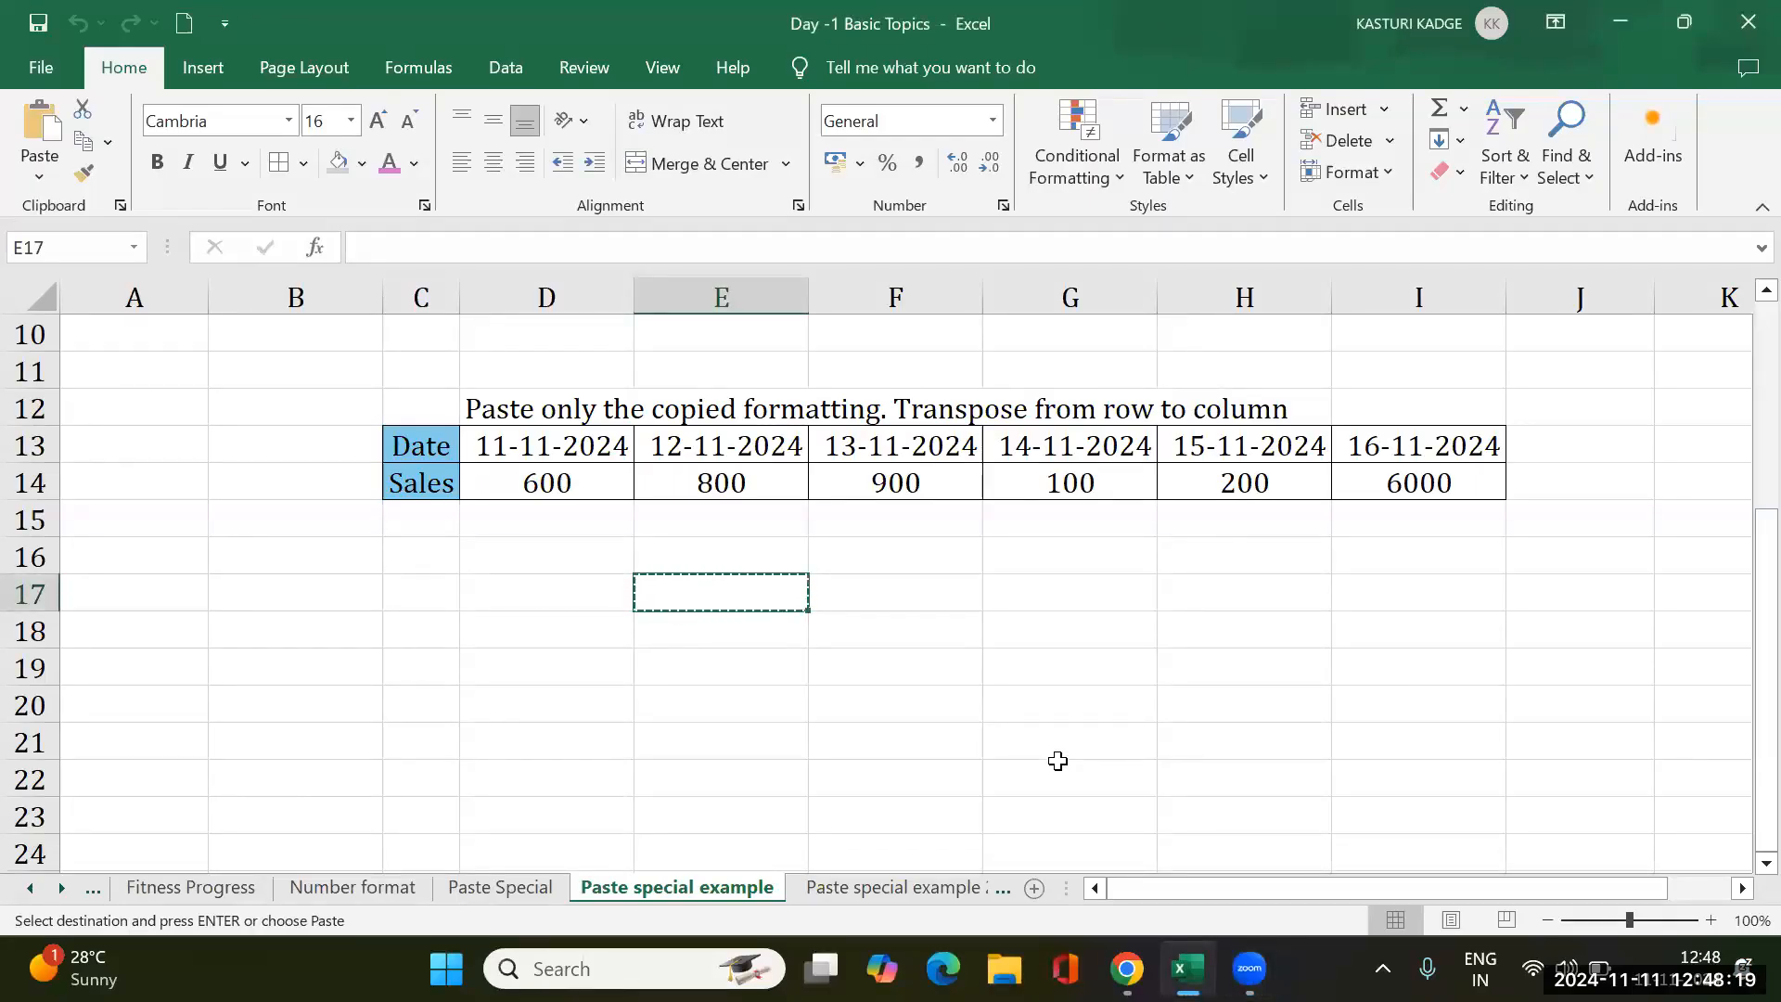
- Close the Day -1 Basic Topics workbook without saving the changes
left_click(543, 888)
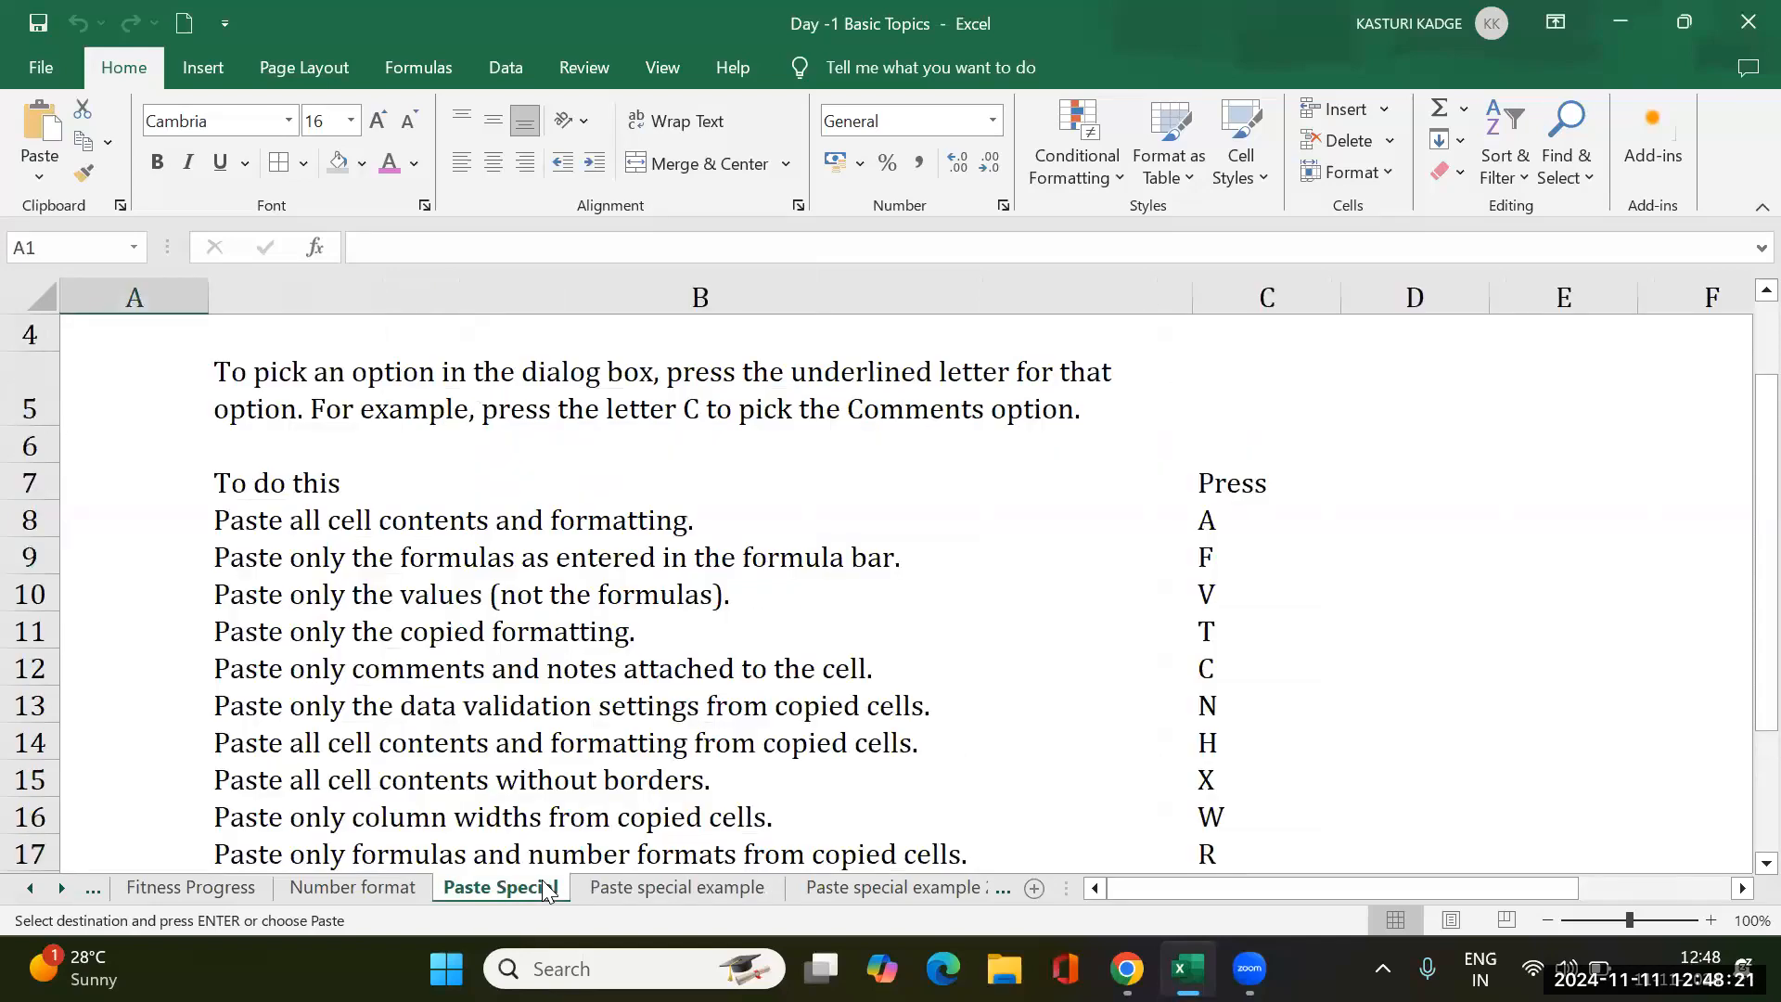
left_click(362, 886)
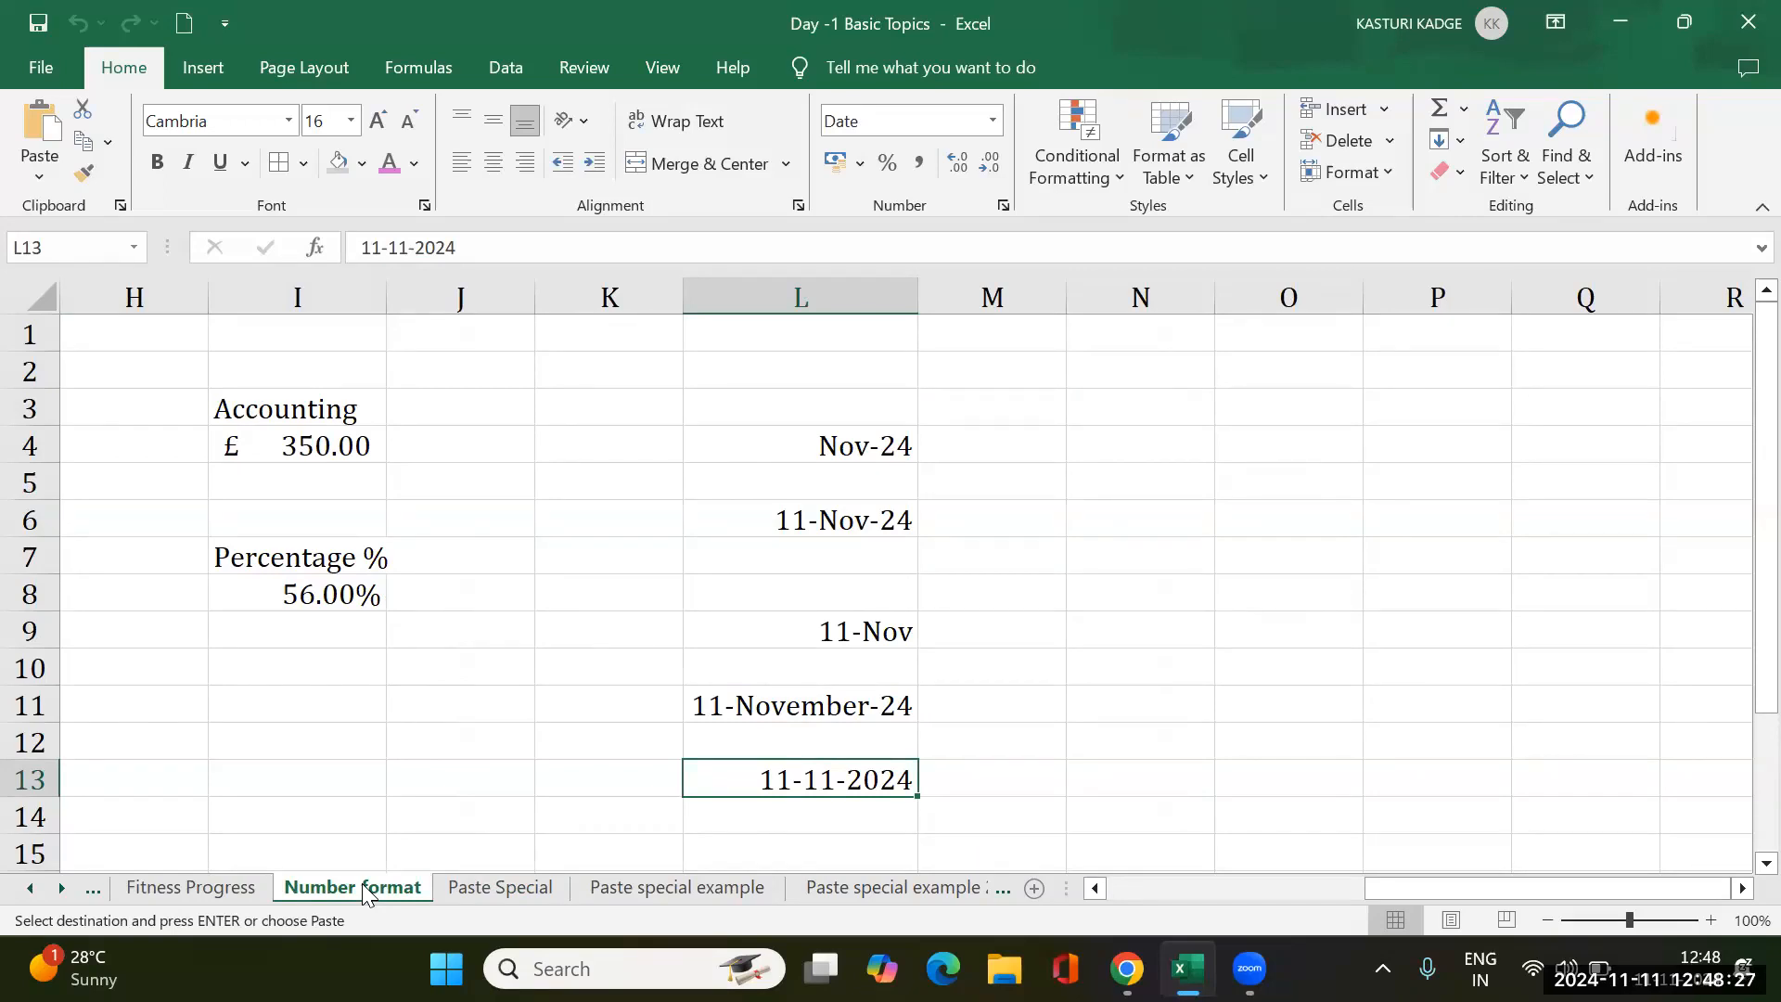
left_click(1747, 24)
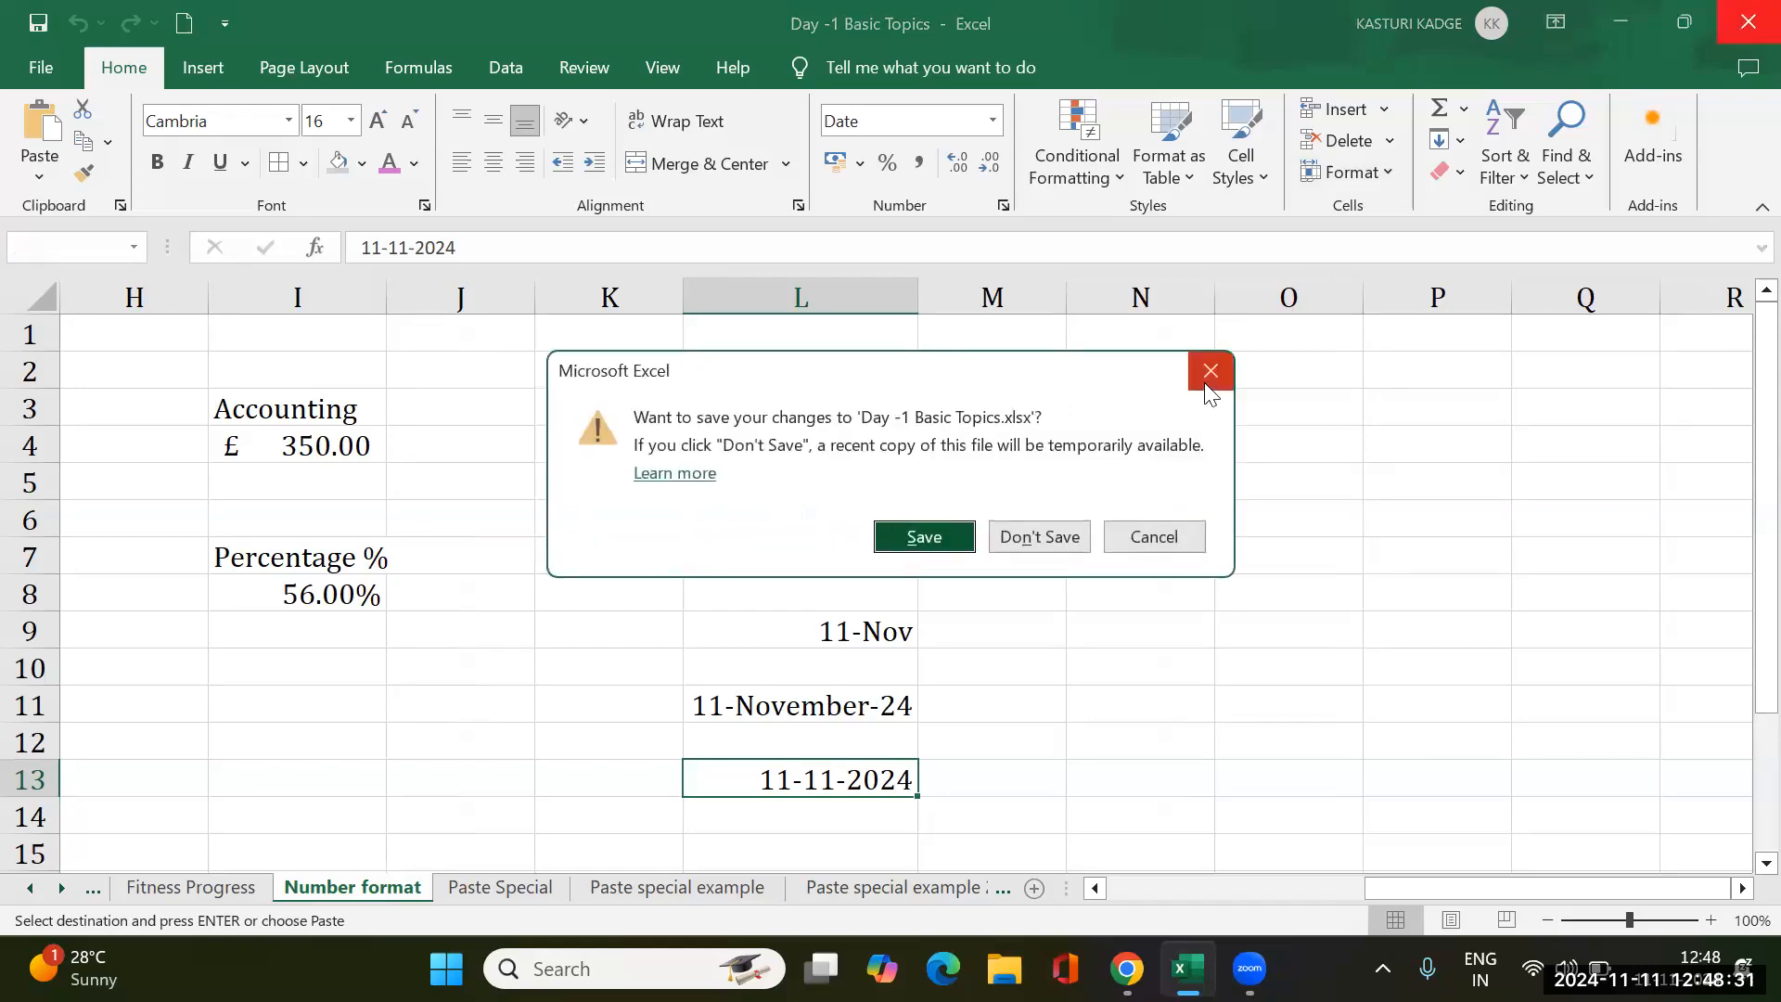
left_click(1037, 542)
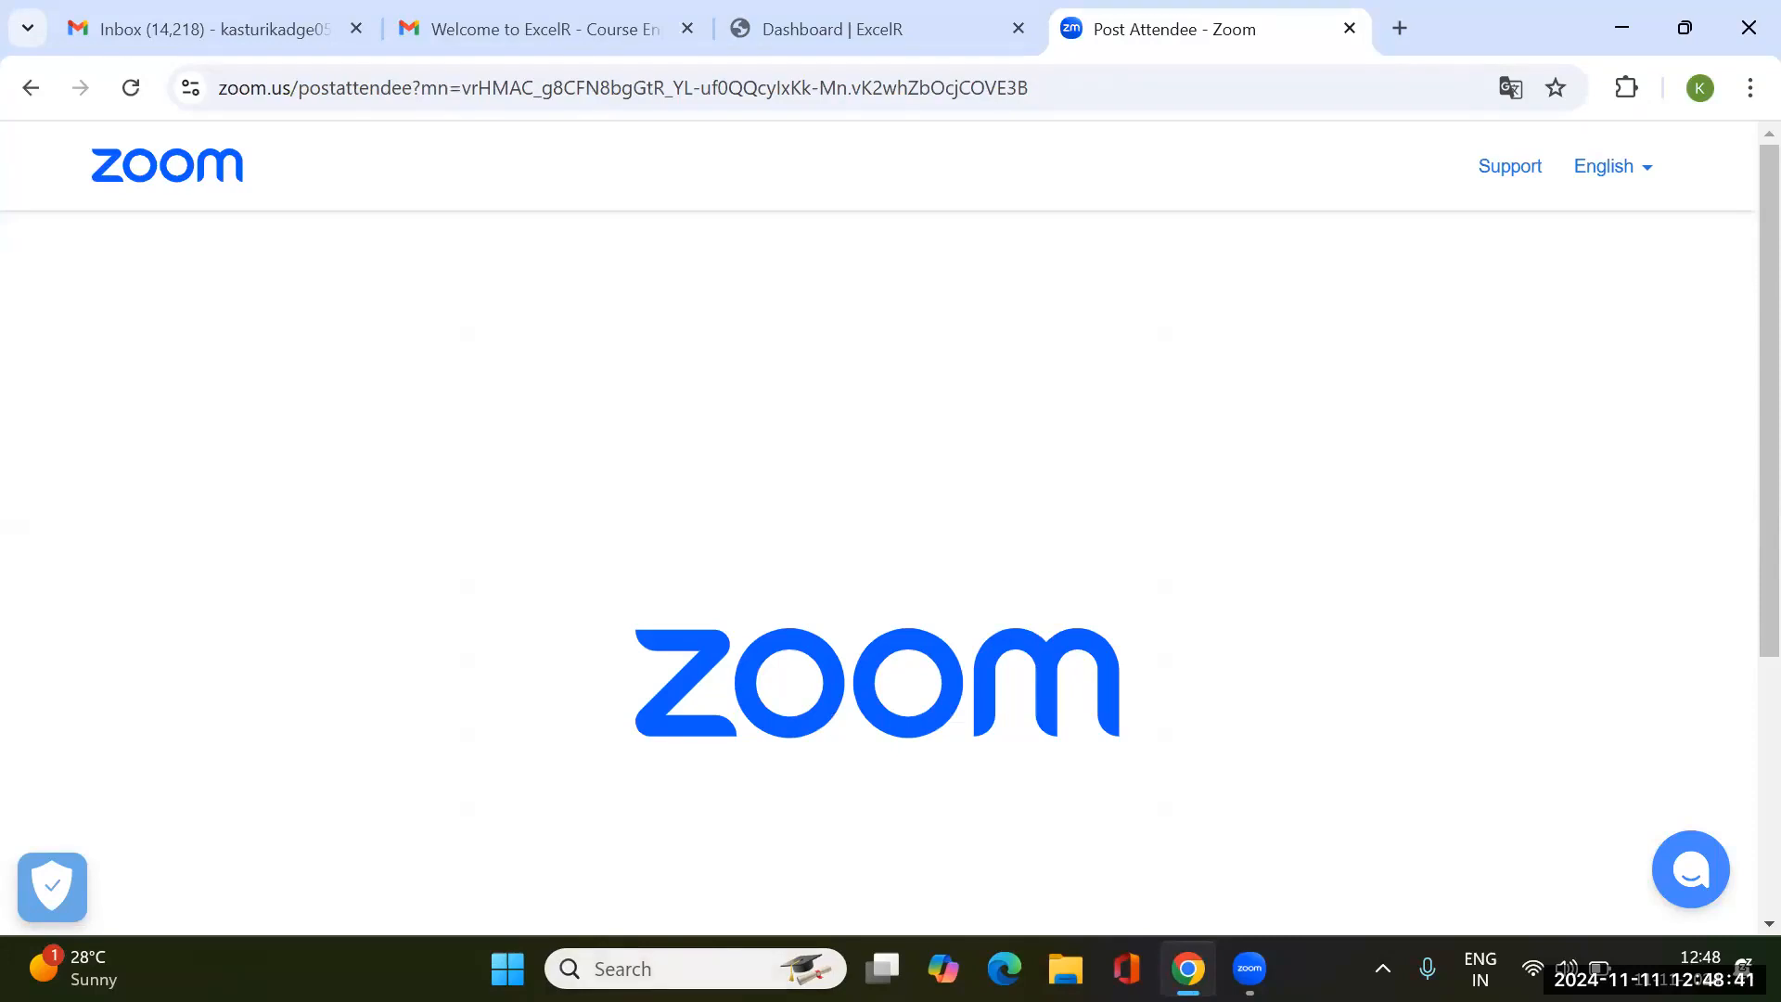
- Reopen the Day -1 Basic Topics workbook from the Start menu and go to the Insert and Delete sheet
left_click(507, 968)
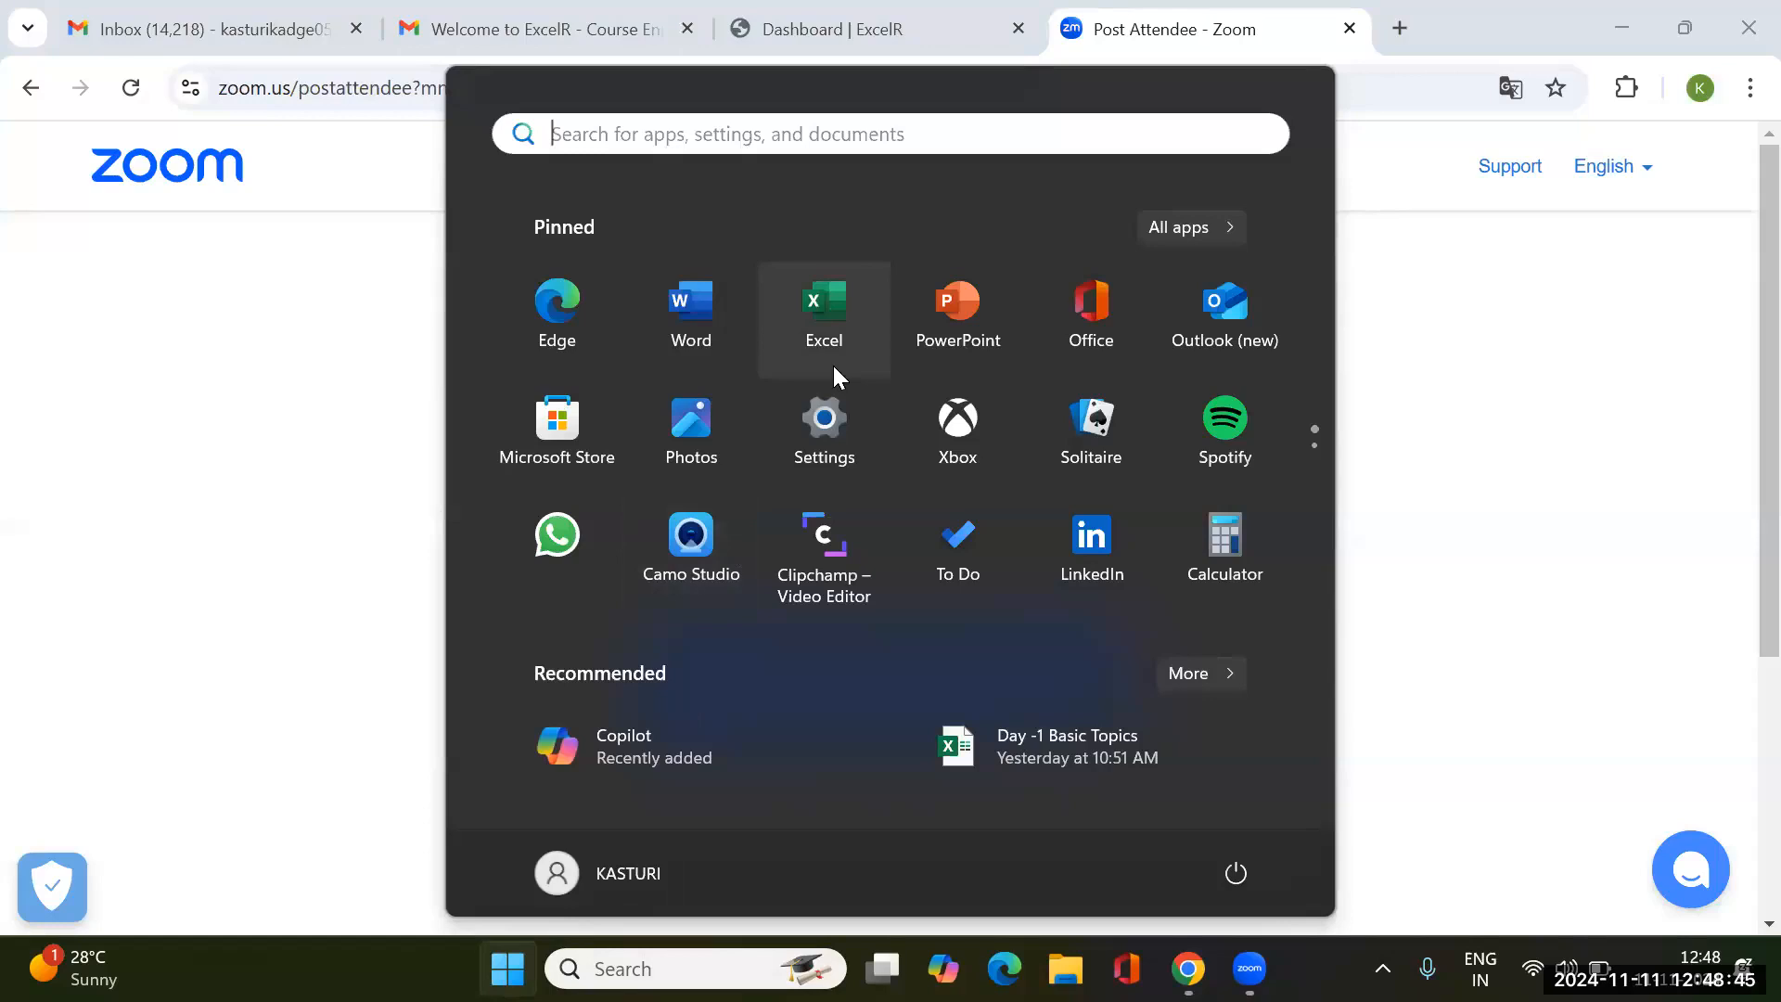
left_click(1035, 752)
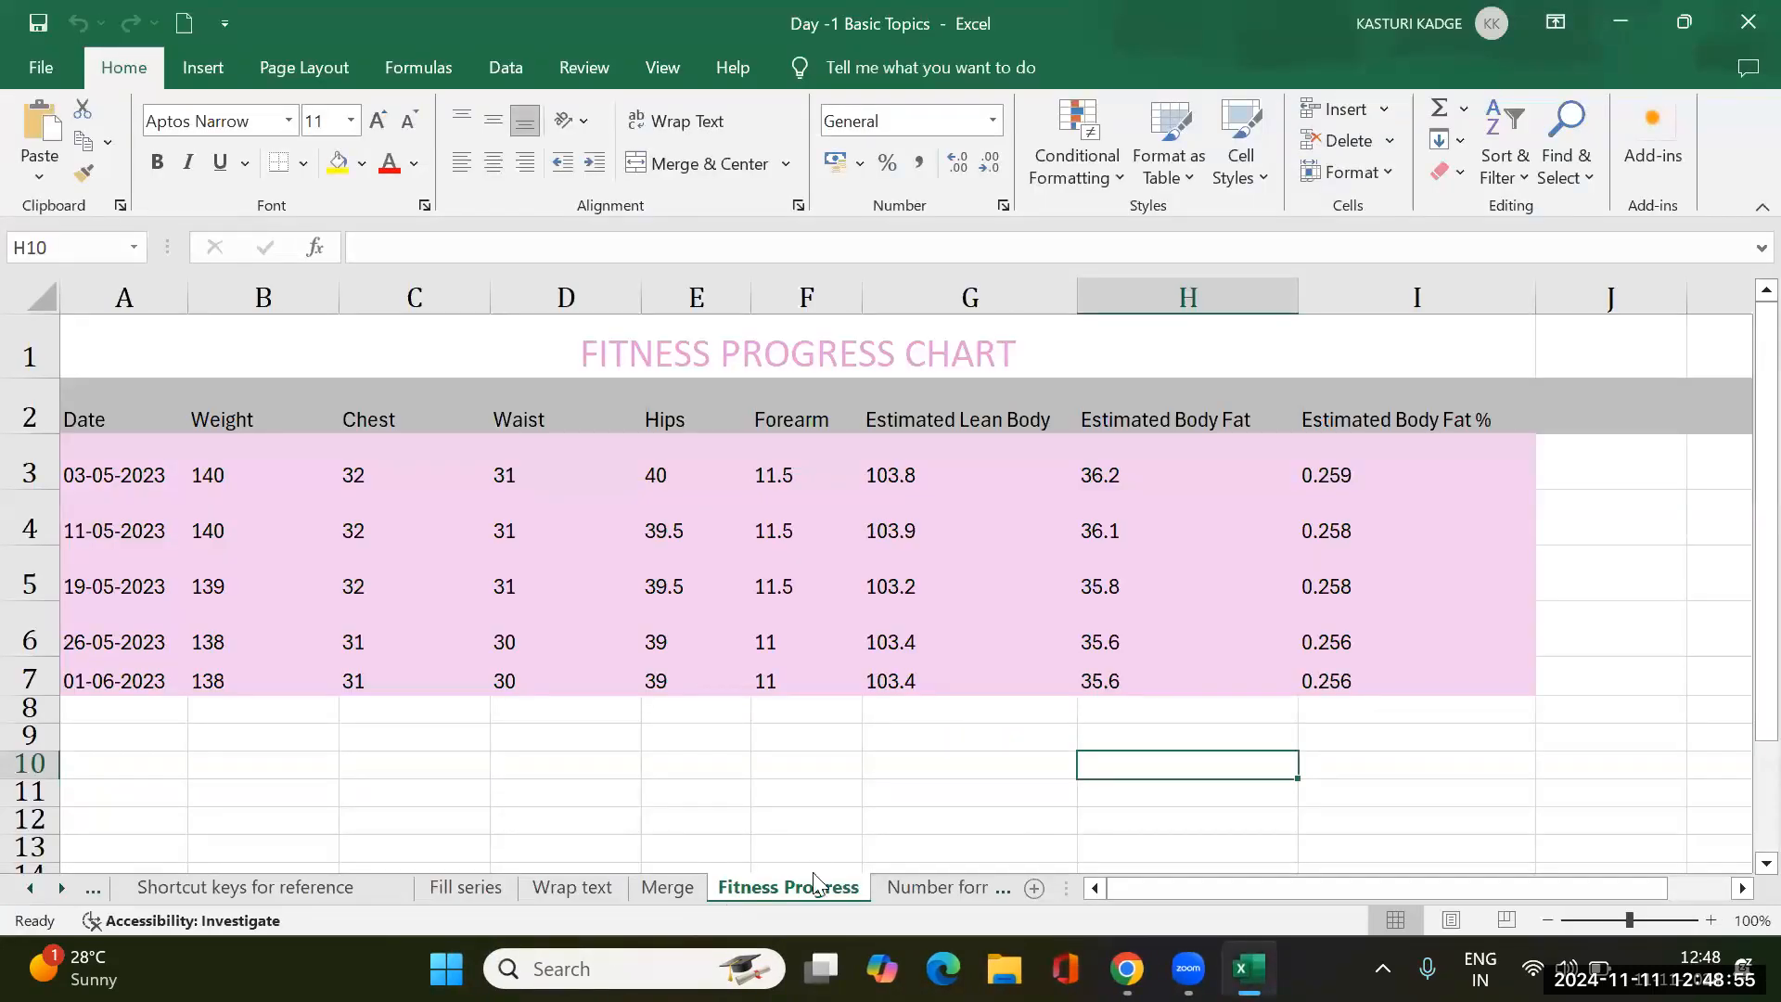
left_click(974, 894)
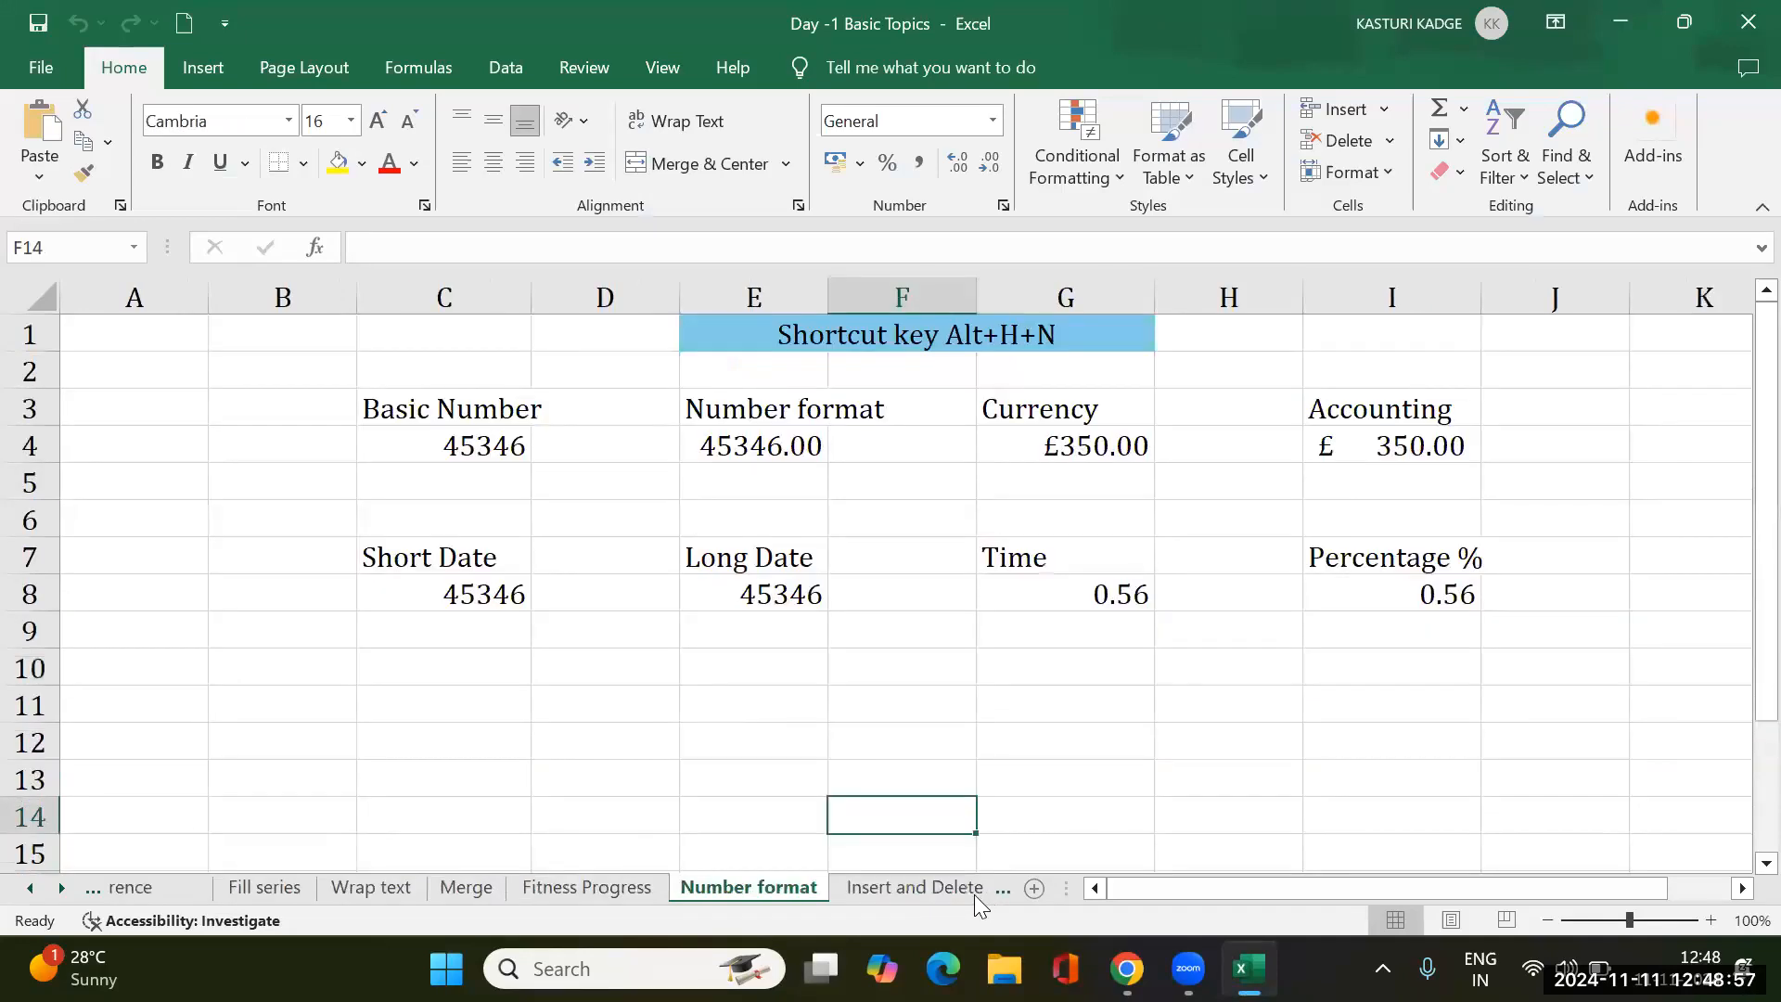
left_click(844, 886)
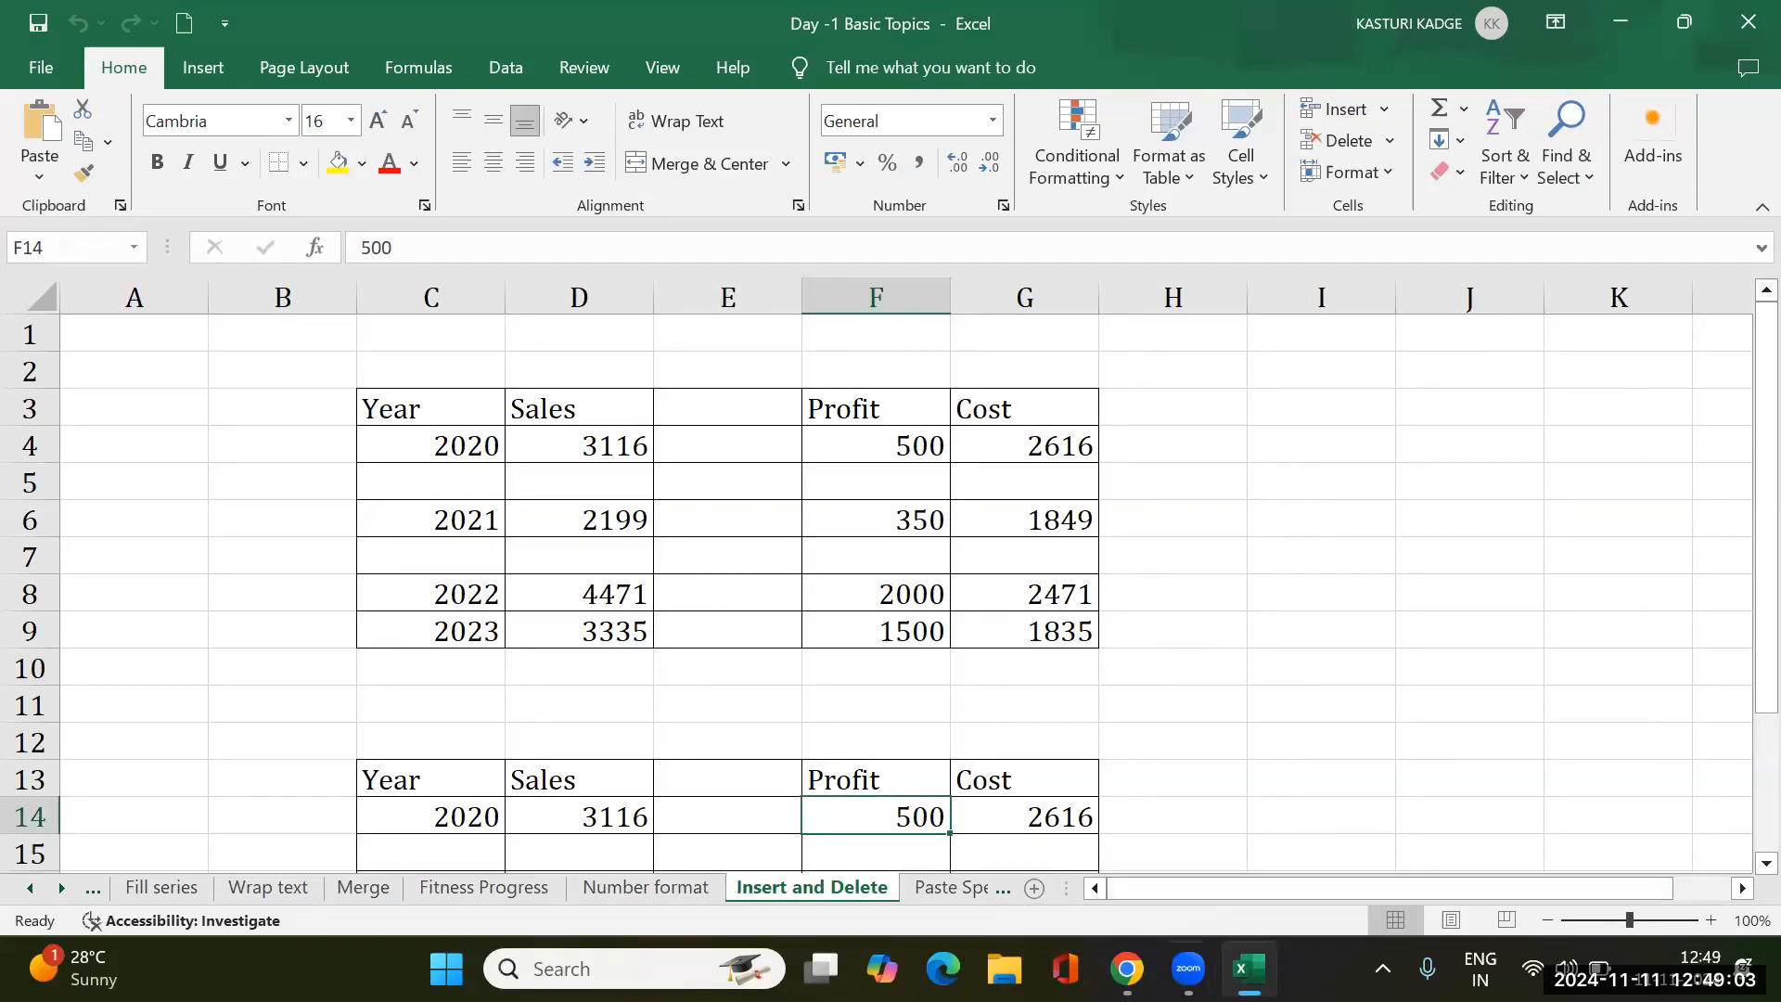
- Switch to the other workbook window and browse the sheet tabs to the Paste special example sheet
left_click(1188, 969)
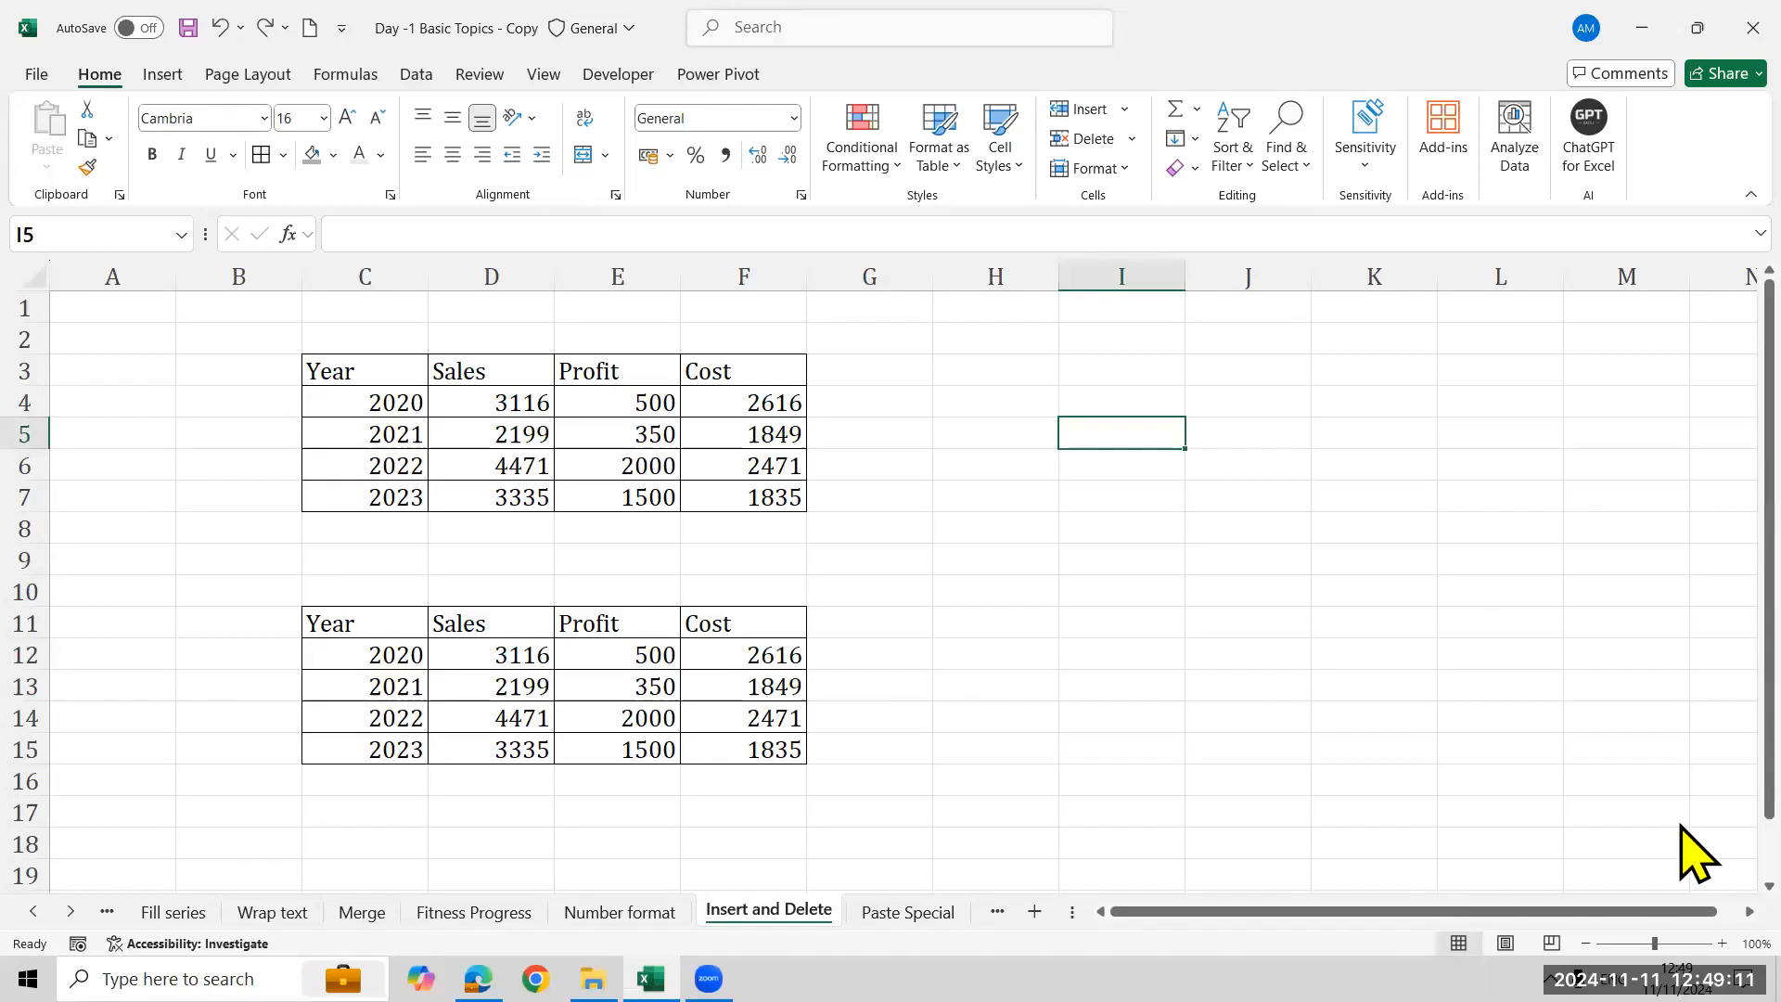
key("ctrl+Page_Down")
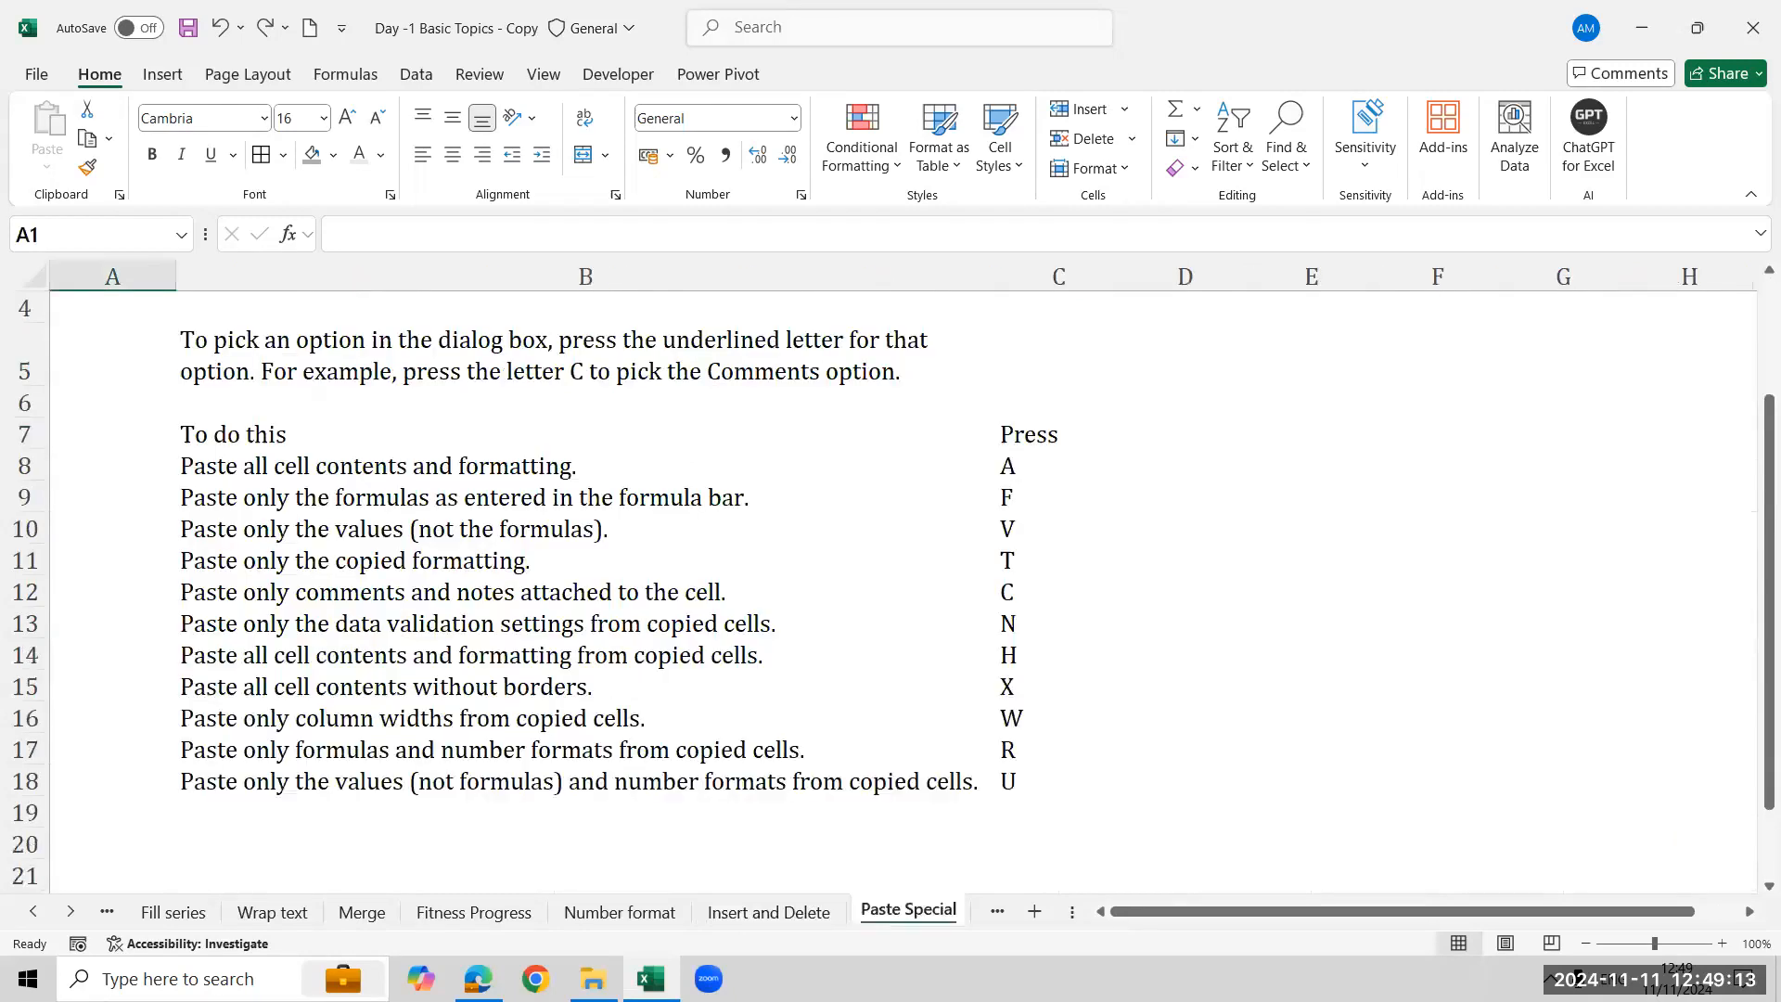
left_click(68, 915)
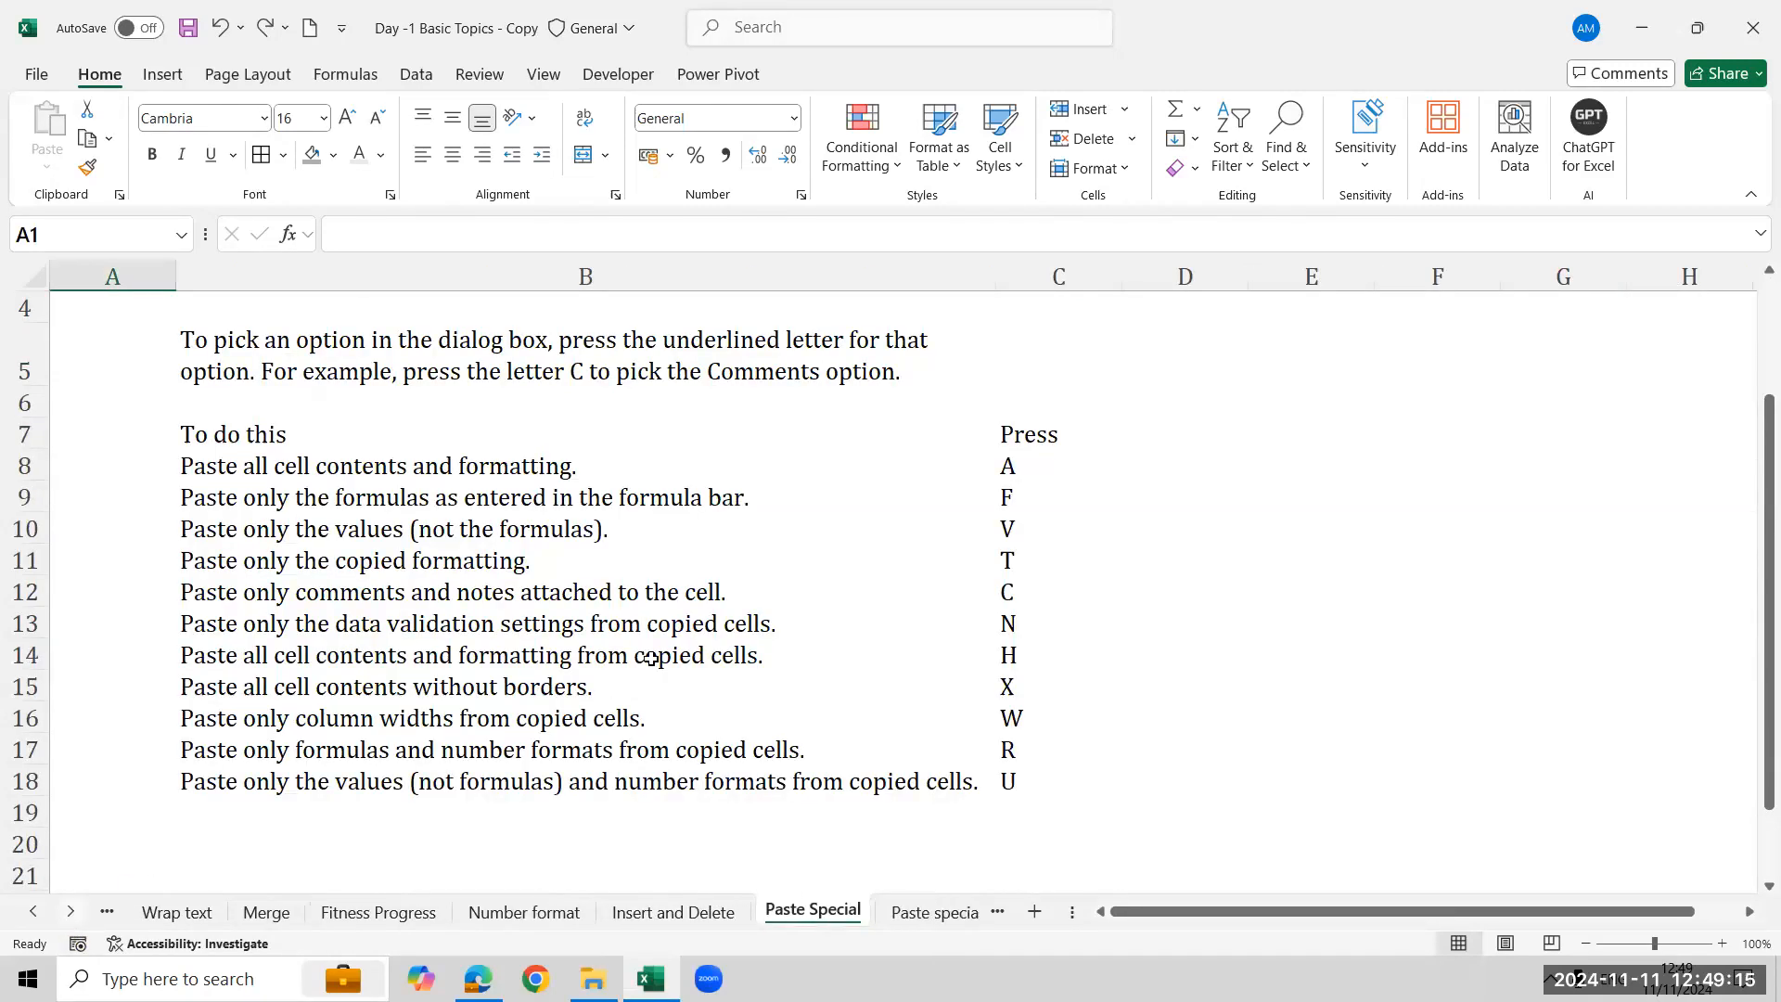
key("ctrl+Page_Down")
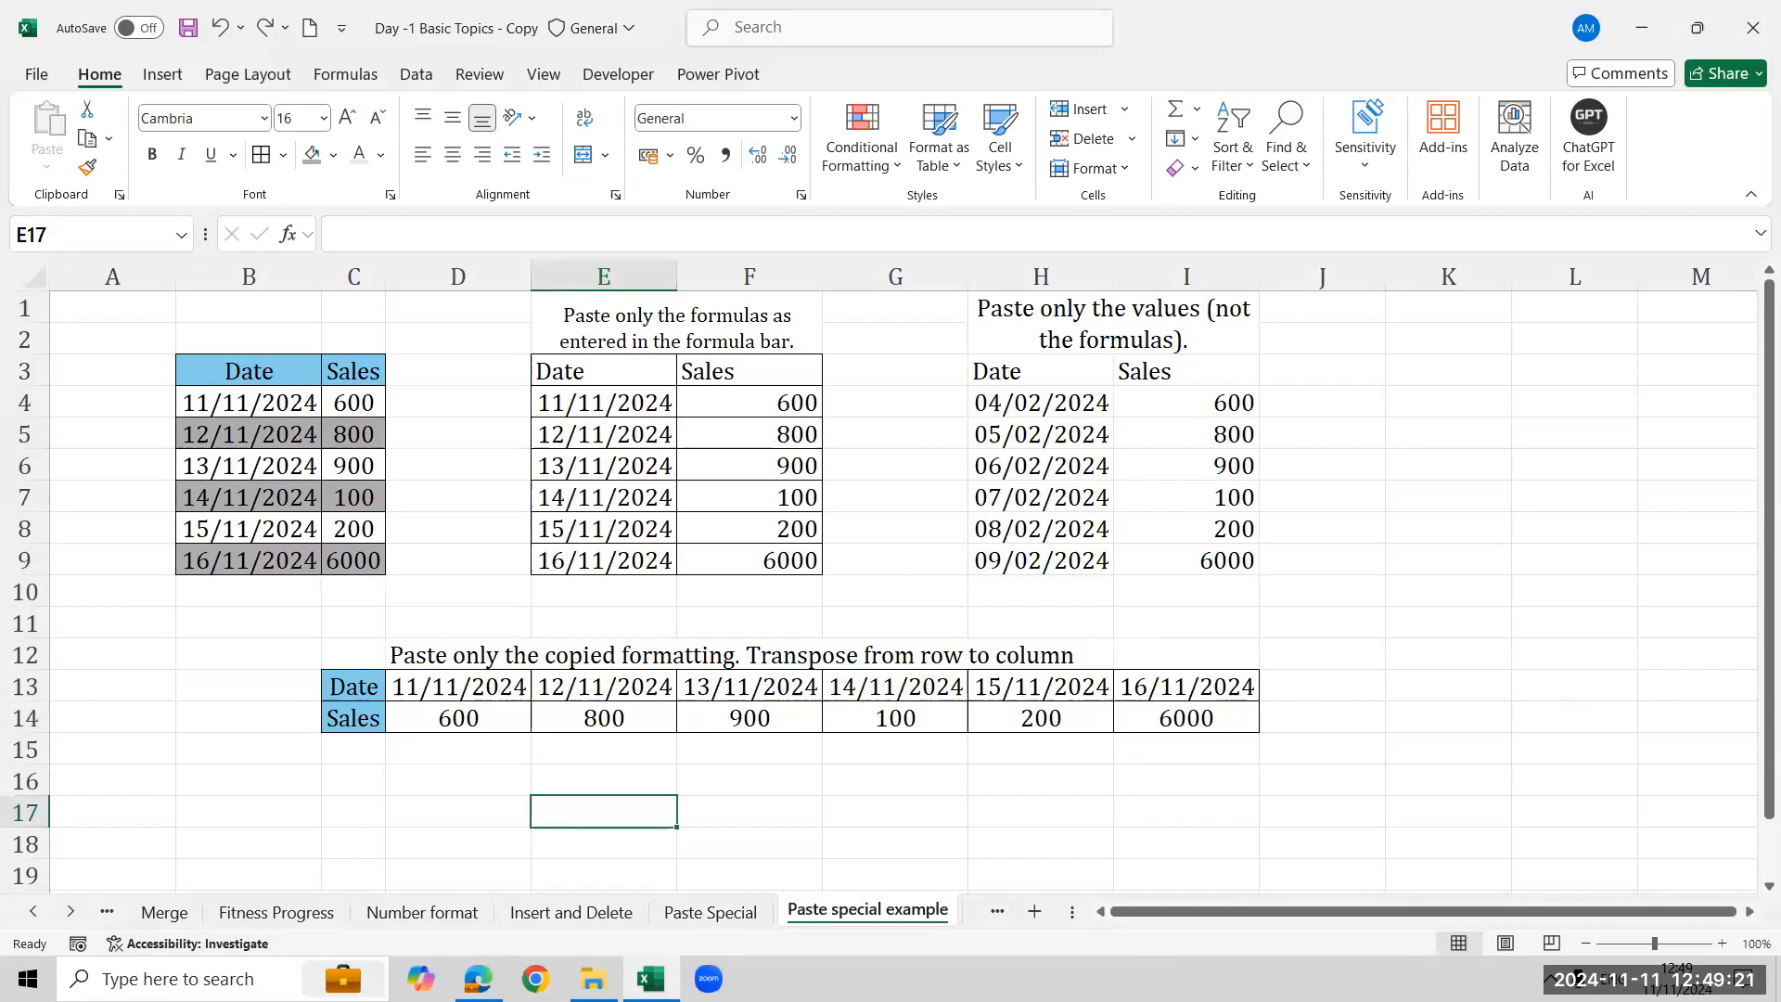
left_click(70, 913)
left_click(70, 913)
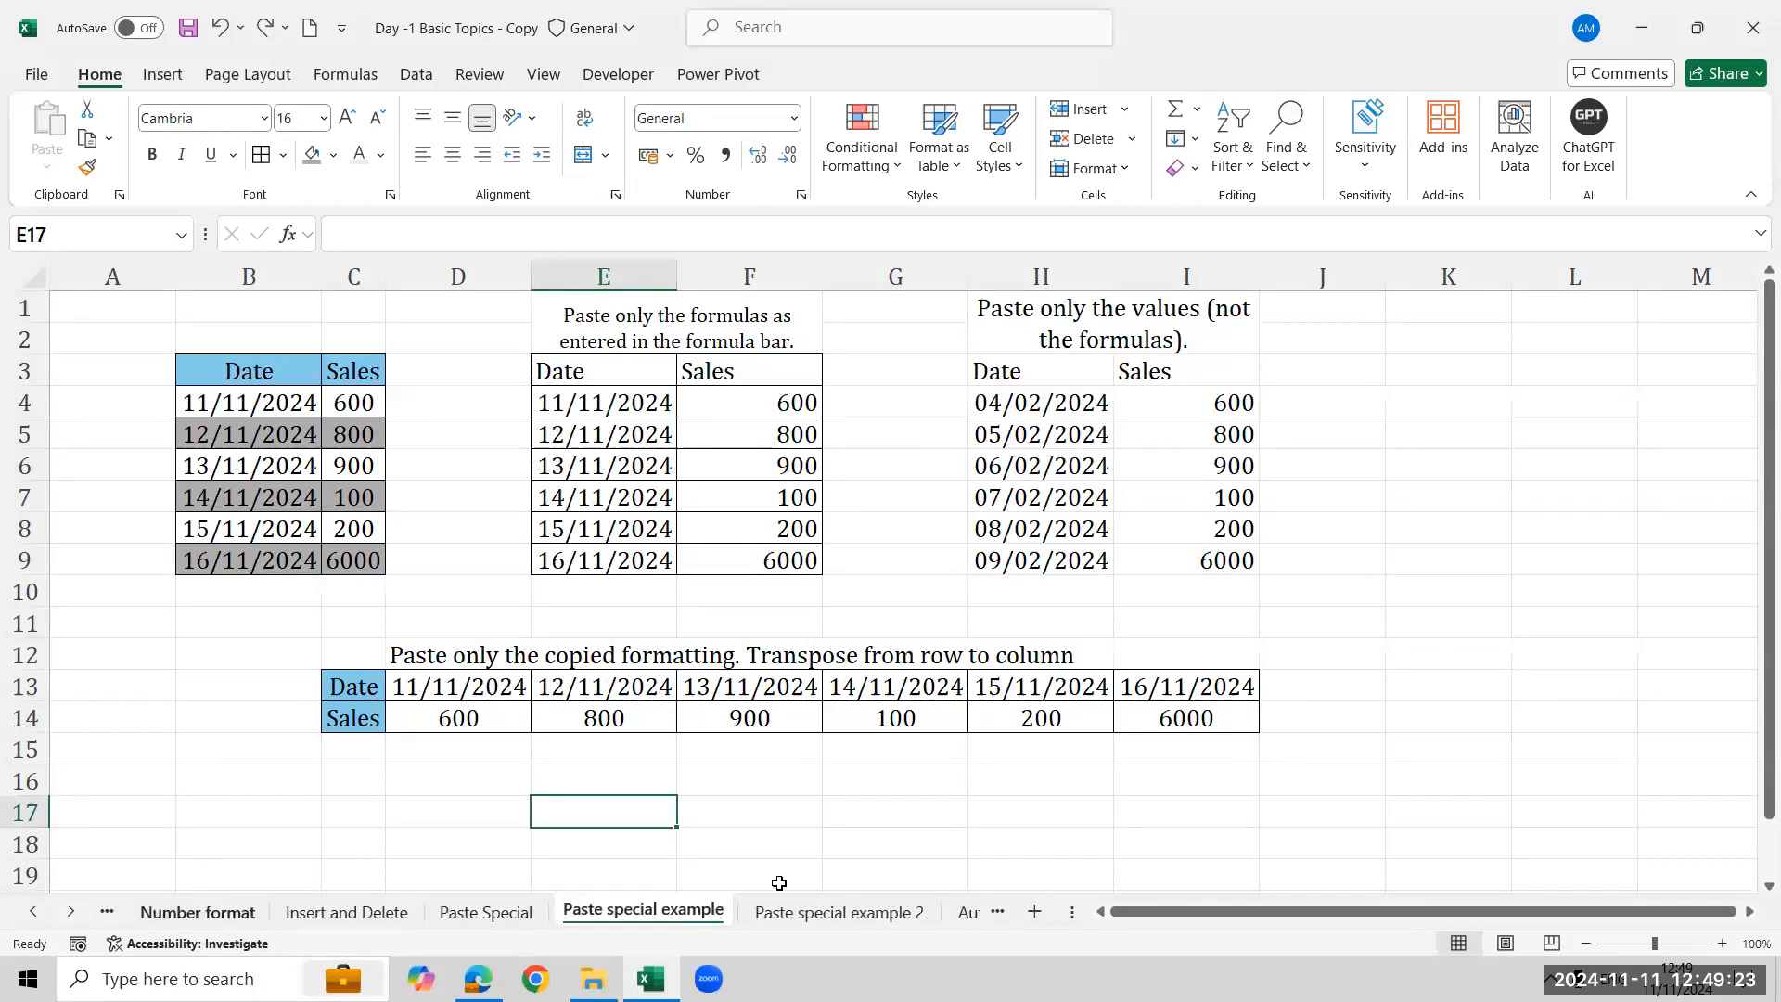
left_click(840, 911)
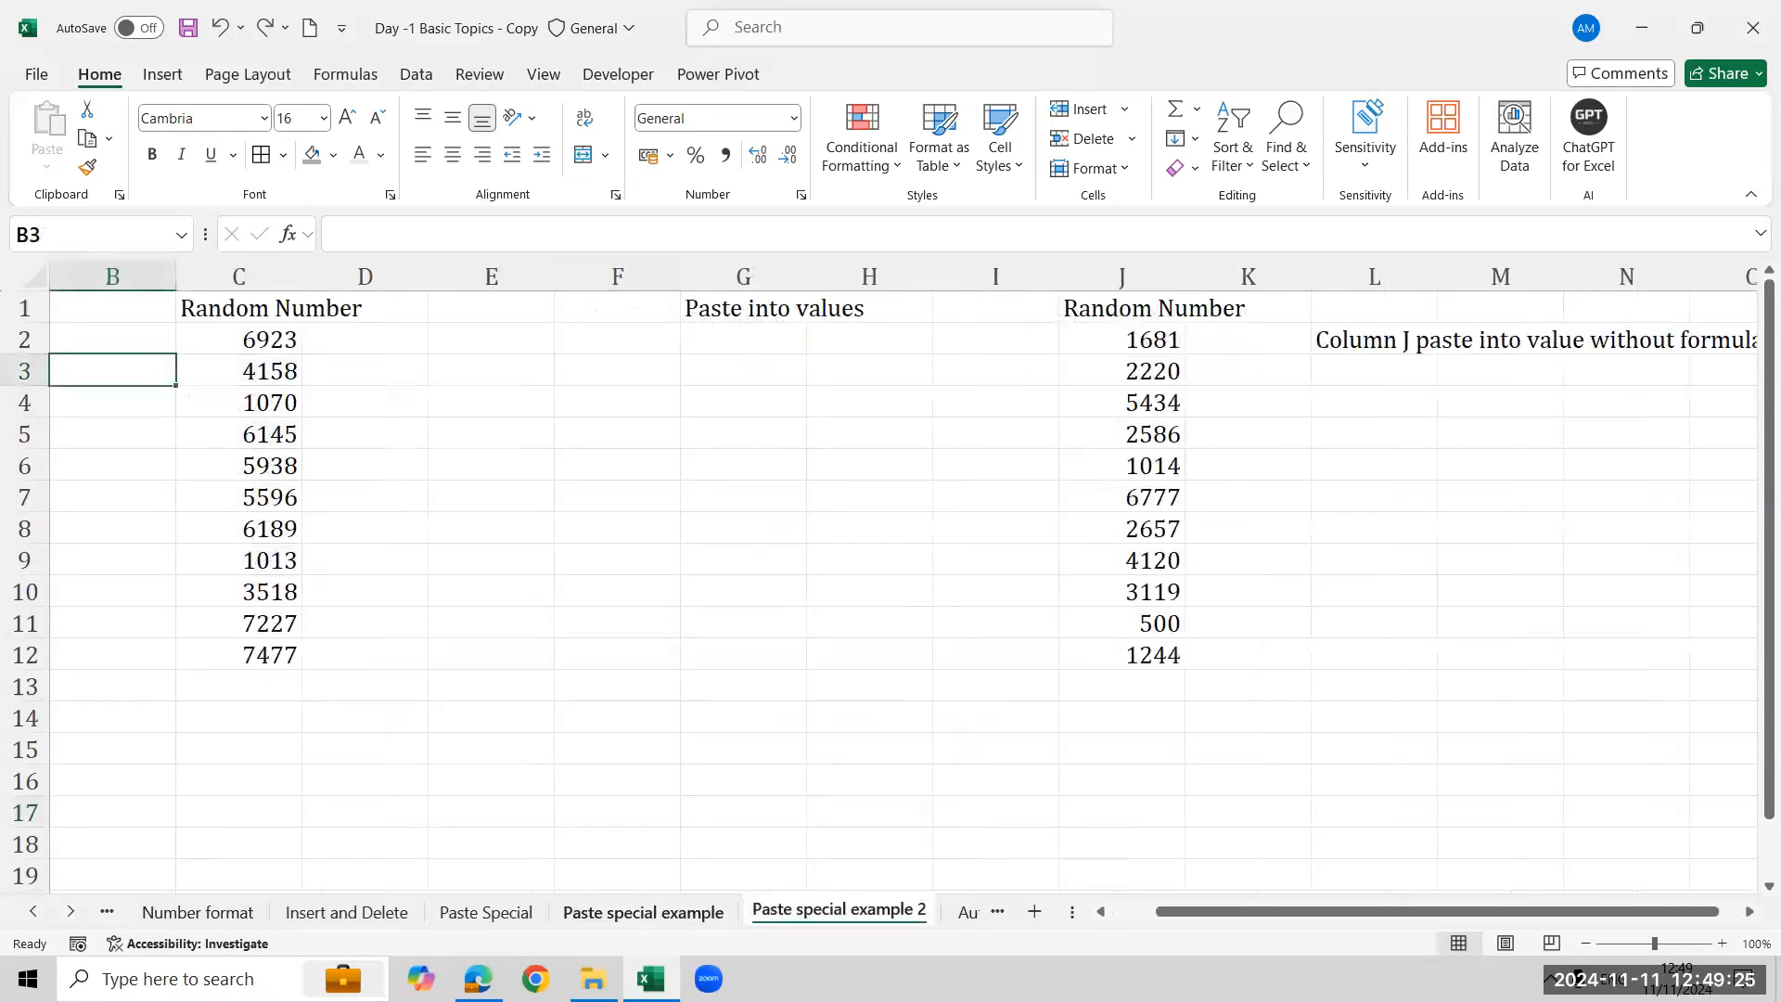
left_click(643, 910)
left_click(276, 390)
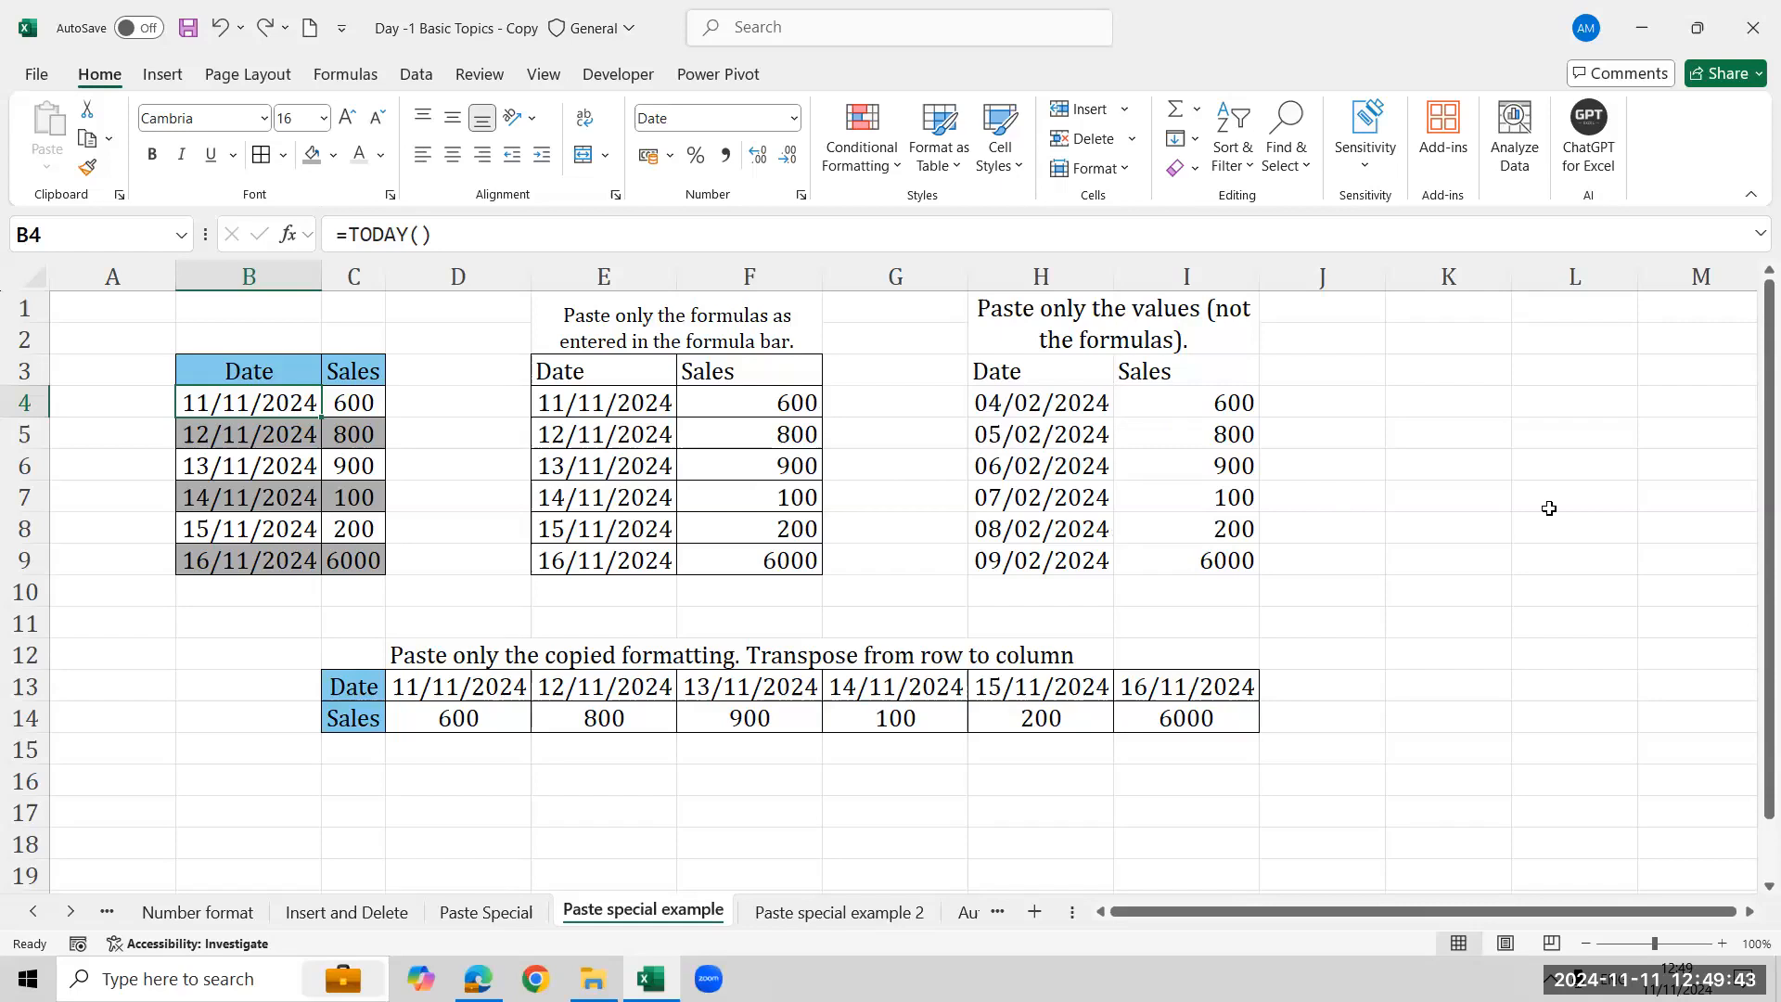
- Inspect the formulas behind the dates in the pasted Date columns of the example tables
left_click(588, 487)
left_click(586, 530)
left_click(566, 409)
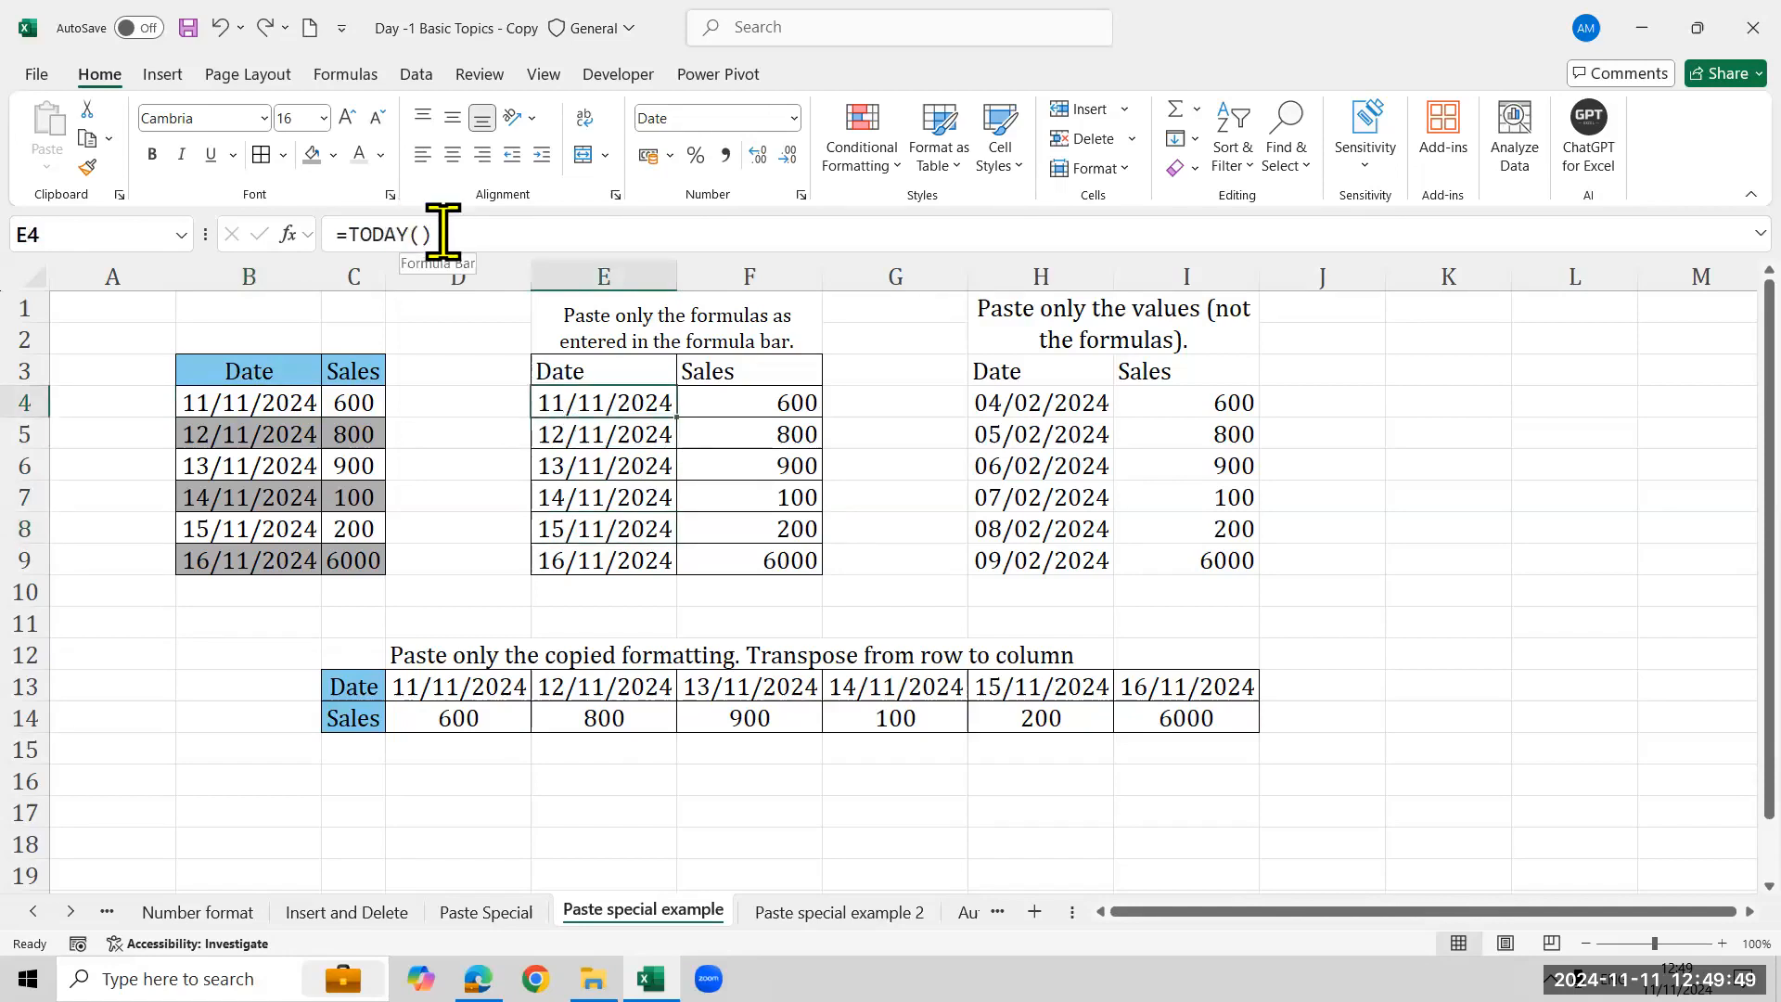
left_click(635, 442)
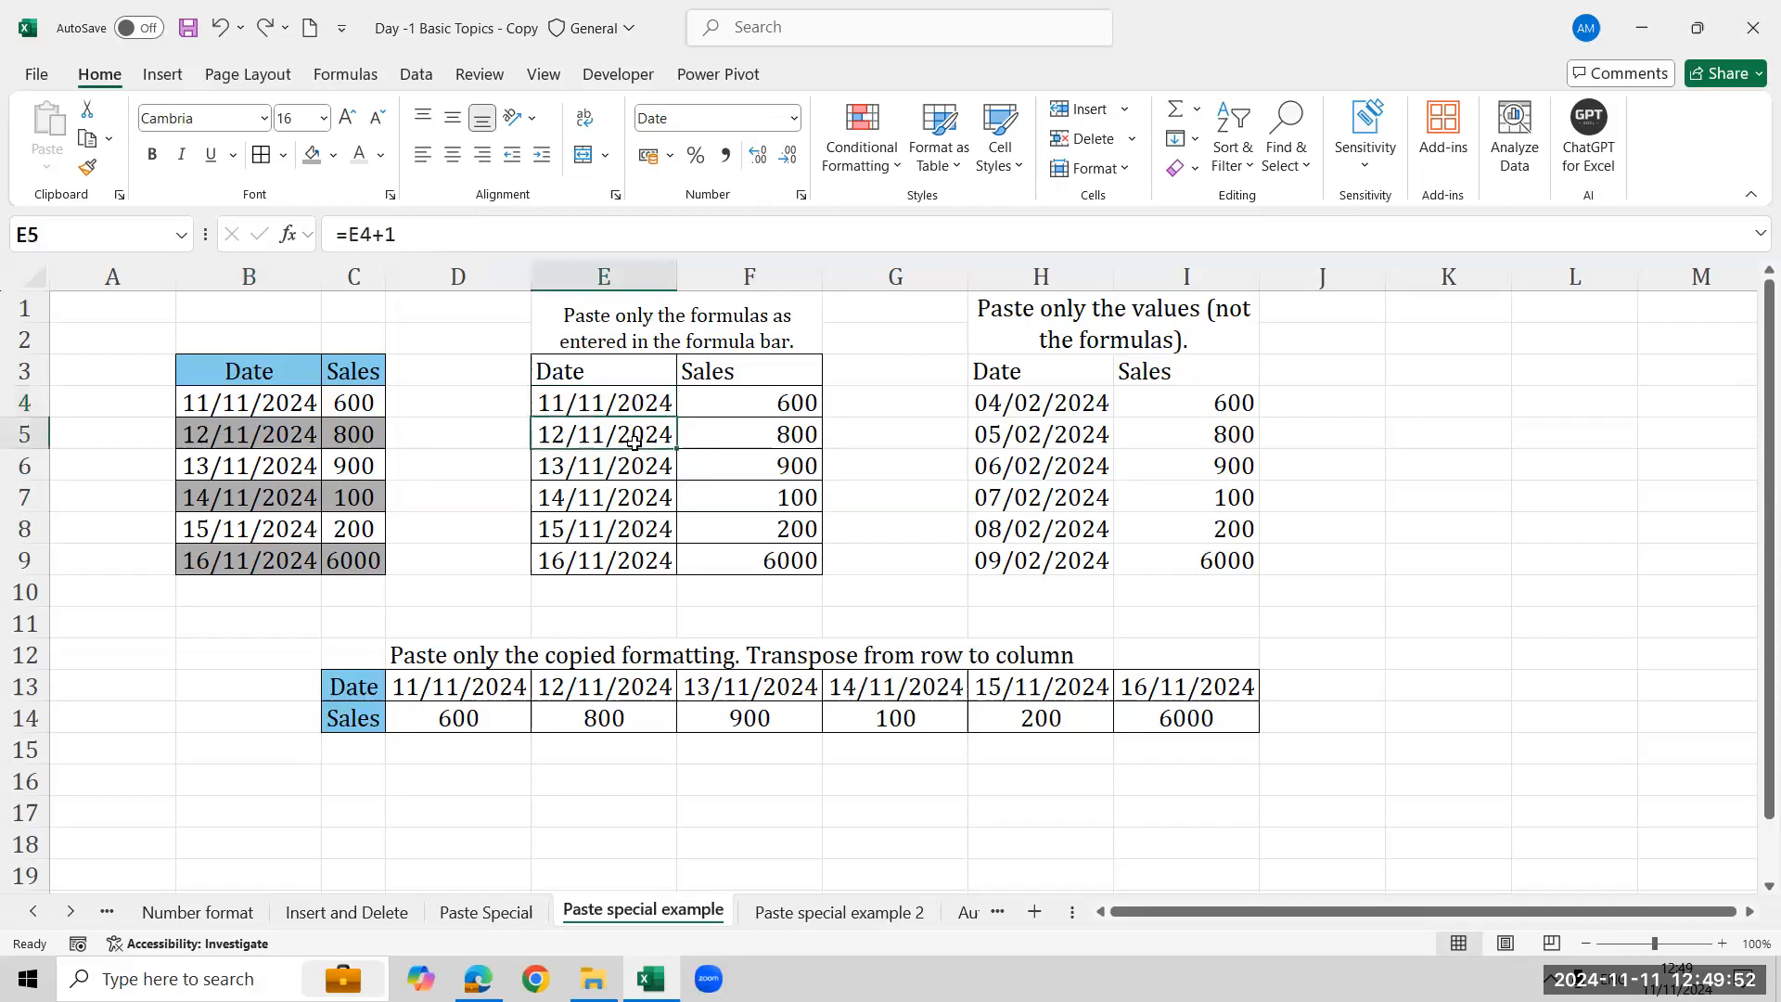
left_click(1093, 415)
left_click(1067, 436)
left_click(1063, 491)
left_click(1068, 533)
left_click(1070, 555)
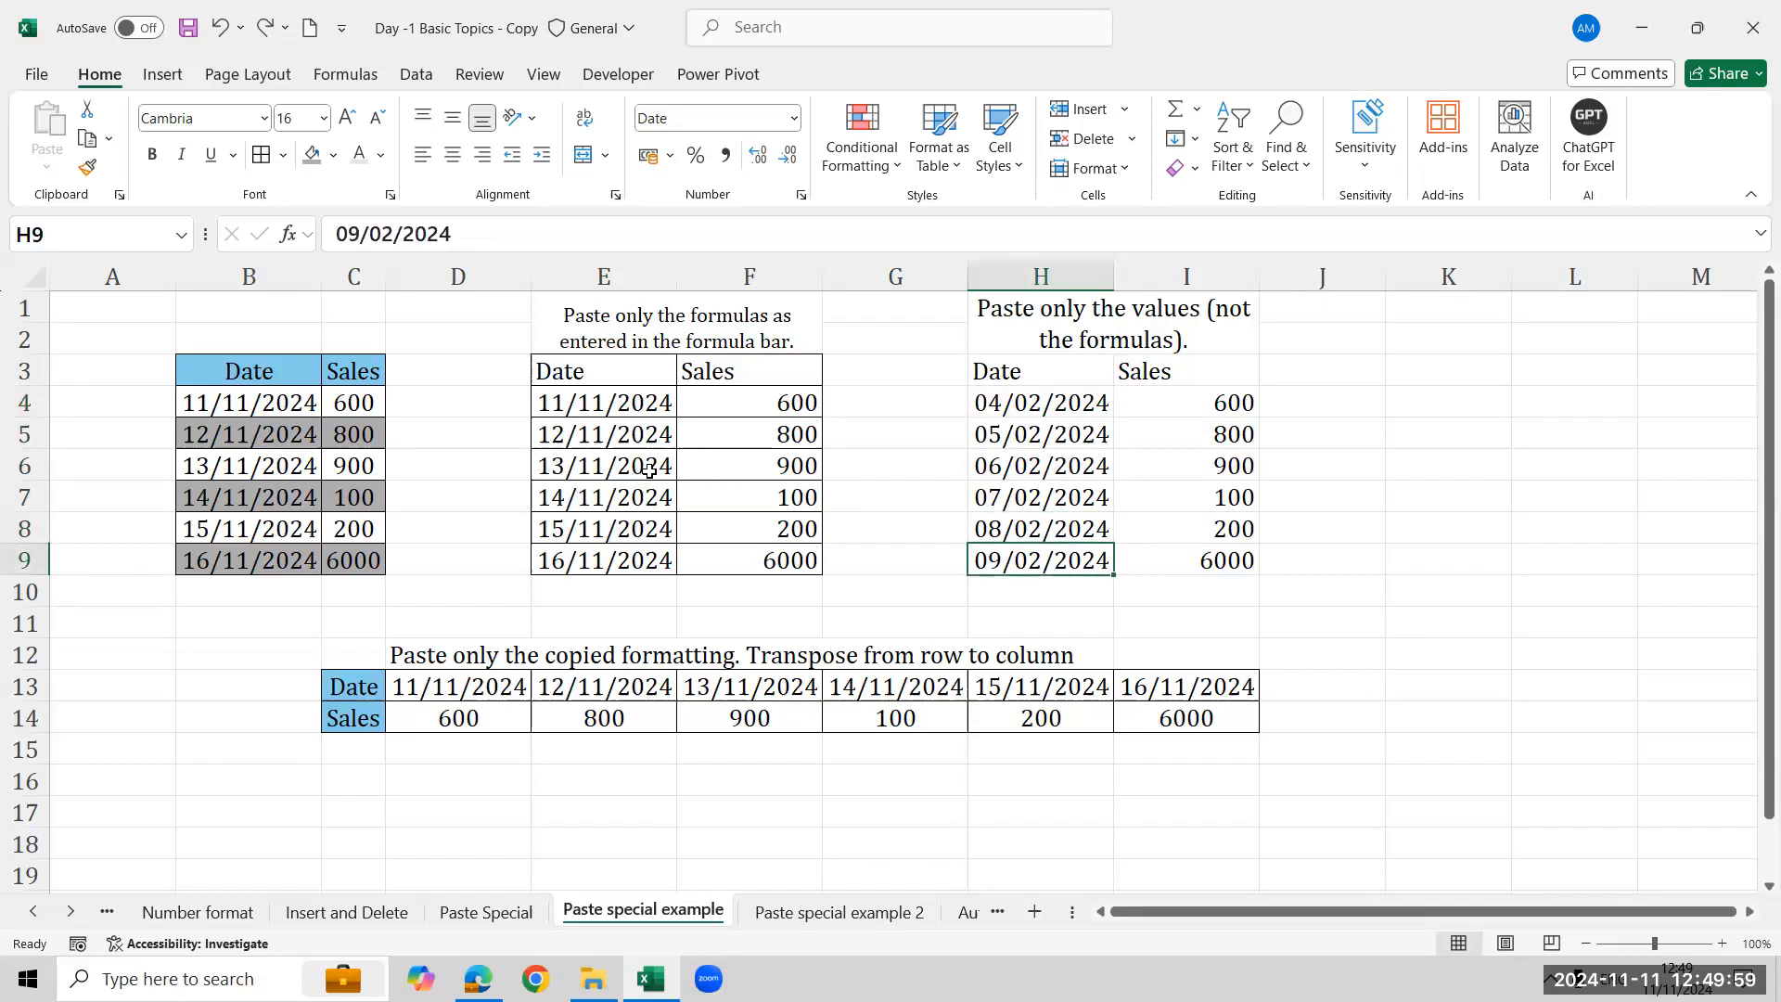
- Clear the two pasted tables in E3:I9 on the Paste special example sheet
left_click(619, 369)
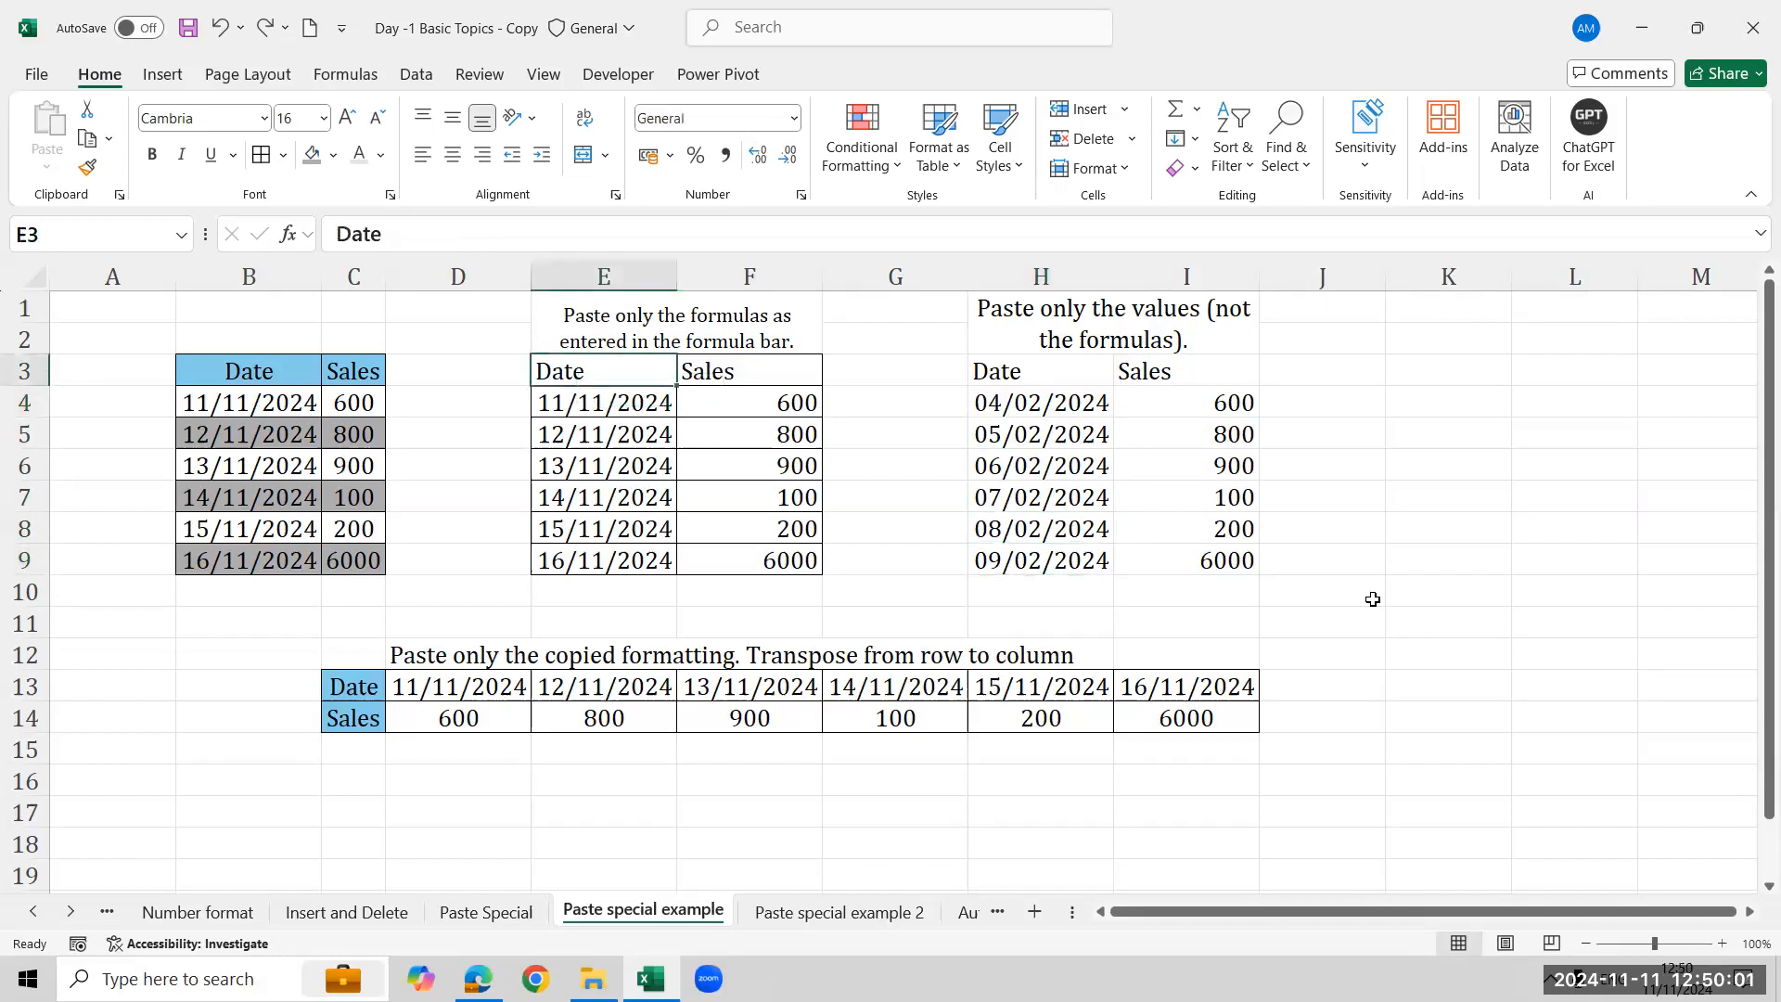
key("shift+Right")
key("shift+Right")
key("shift+Right")
key("shift+Right")
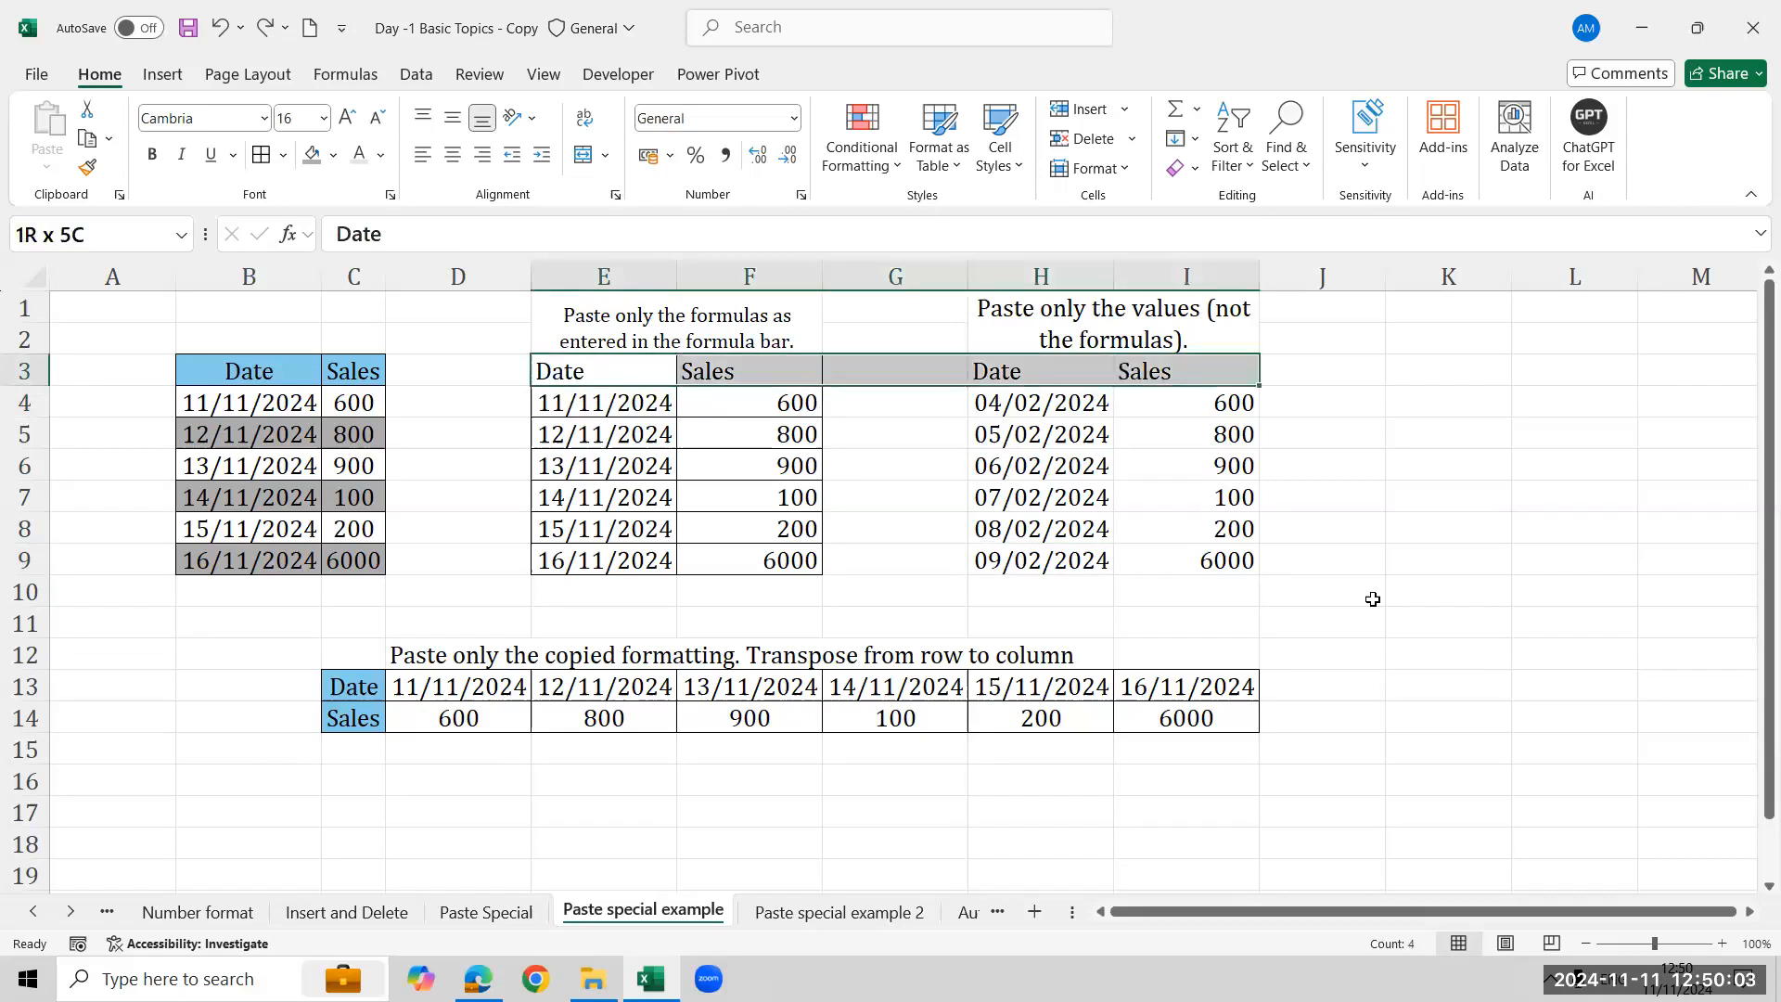
key("ctrl+shift+Down")
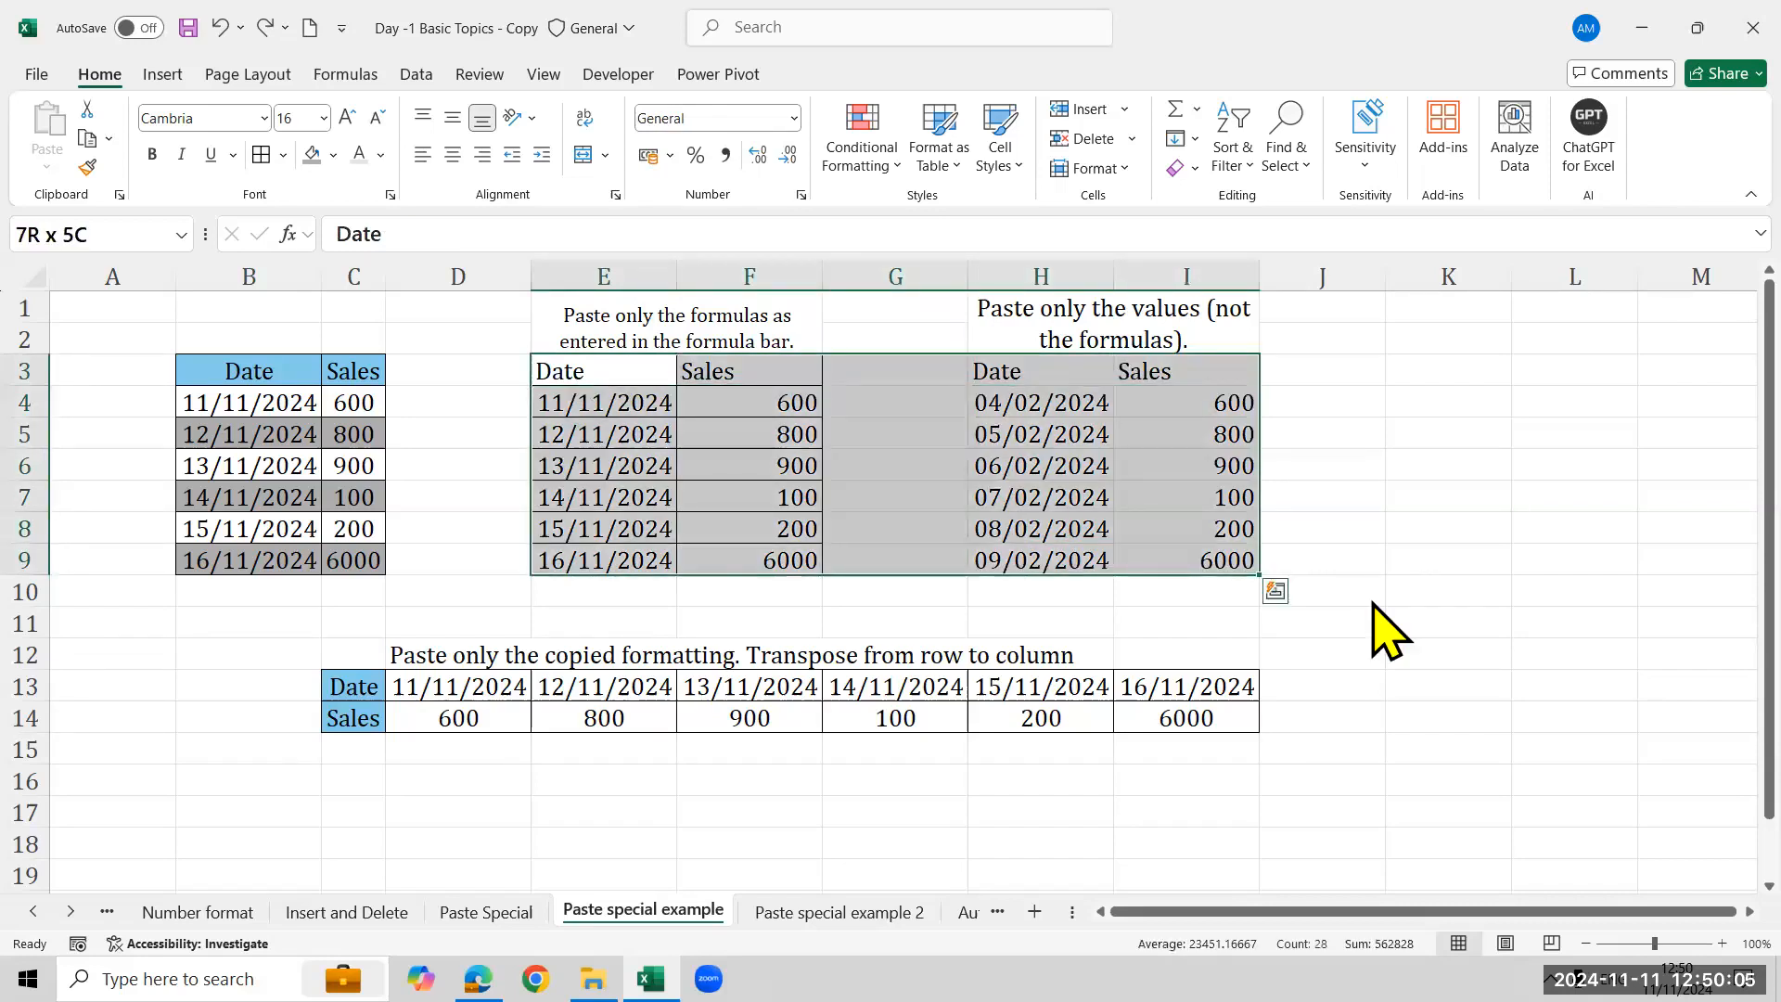
key("Delete")
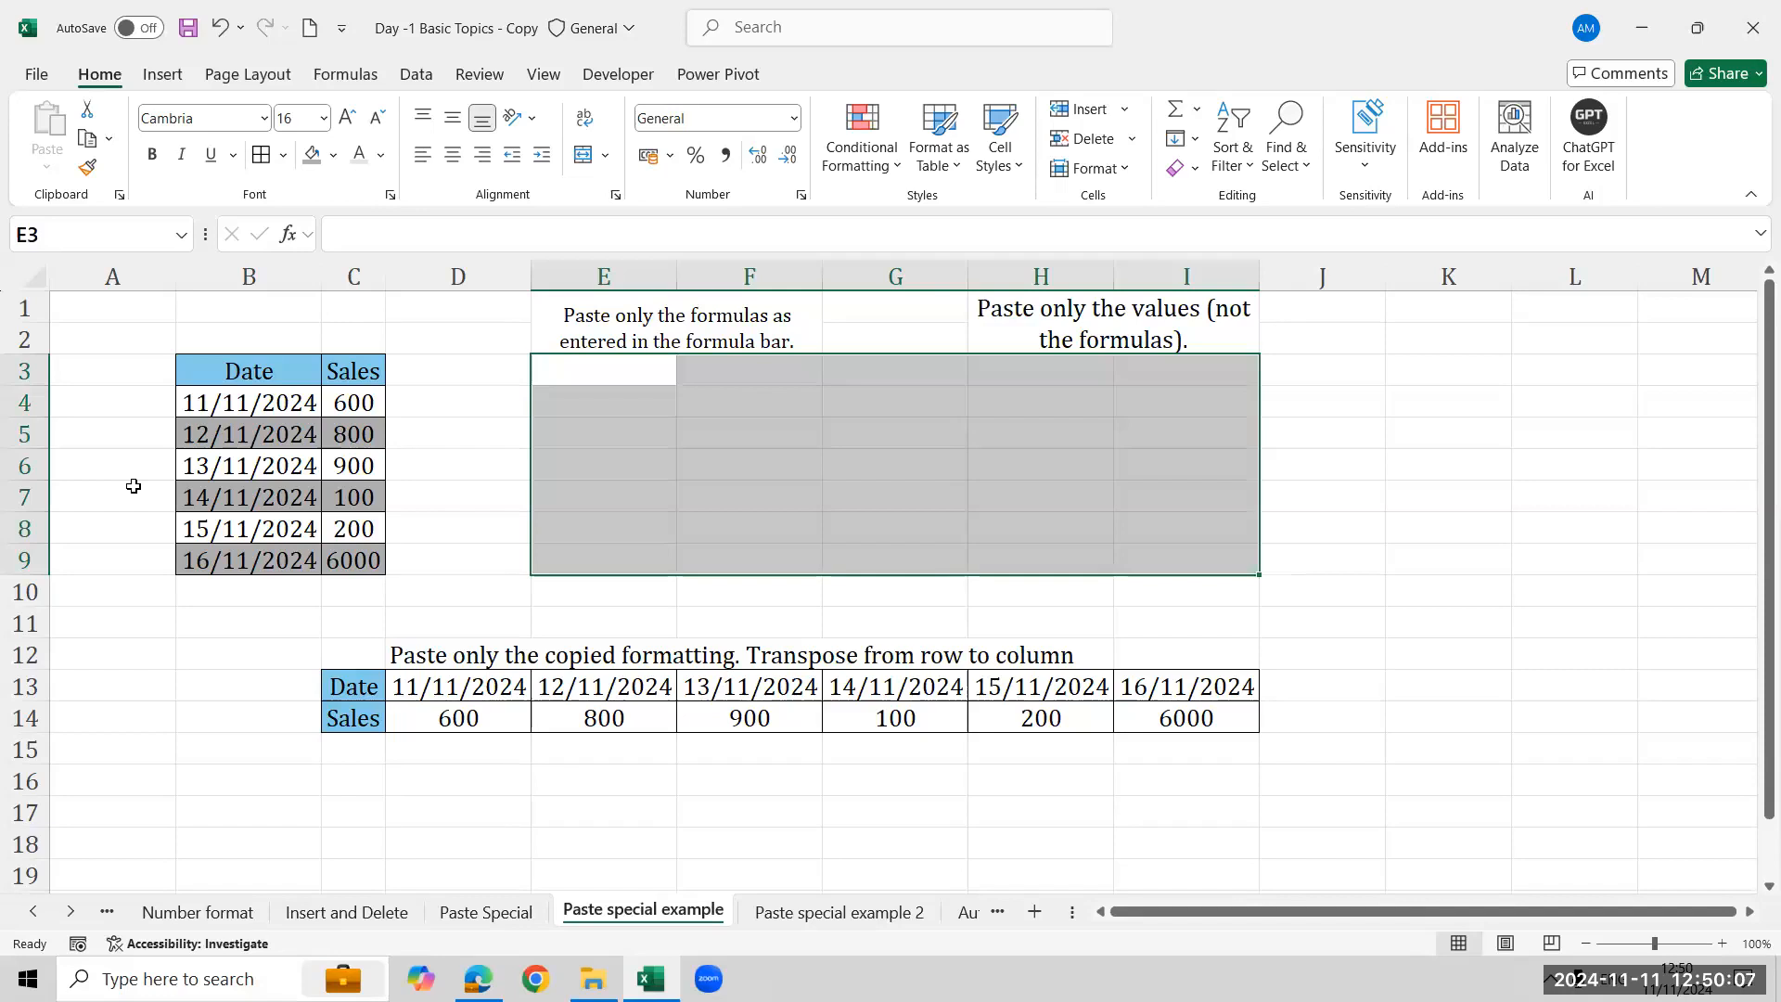
- Copy the original Date and Sales table in B3:C9
left_click(221, 434)
left_click(263, 374)
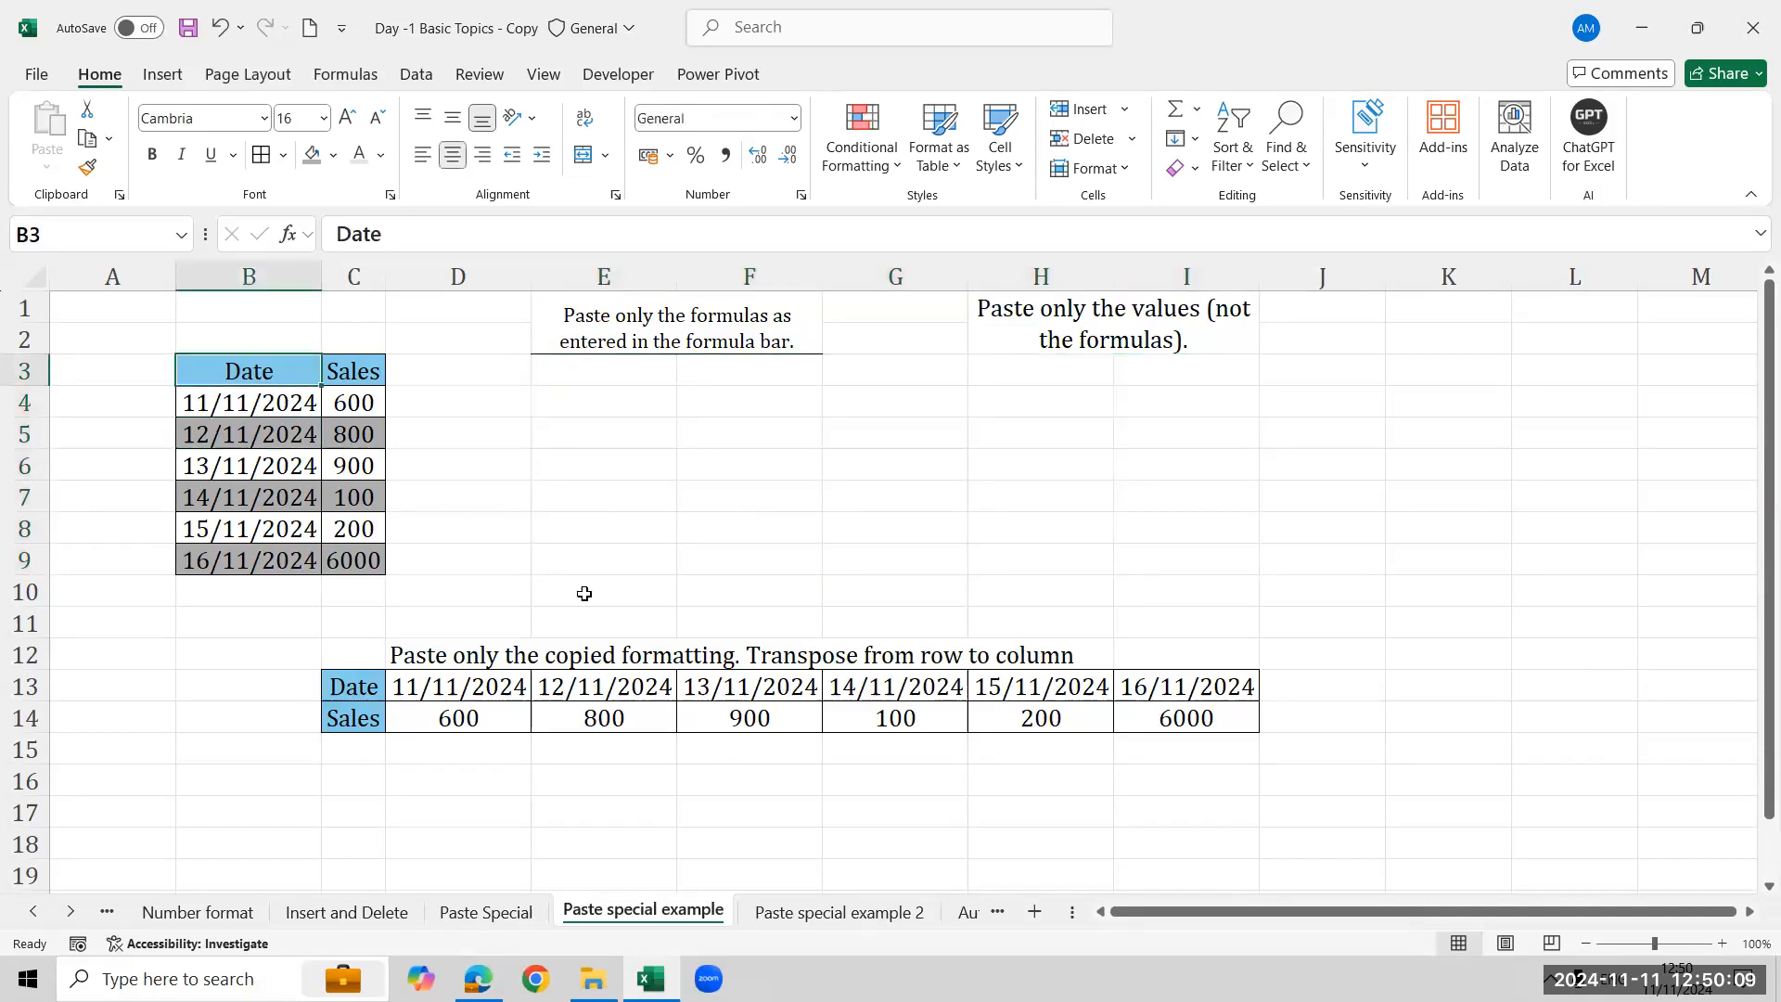
key("shift+Right")
key("ctrl+shift+Down")
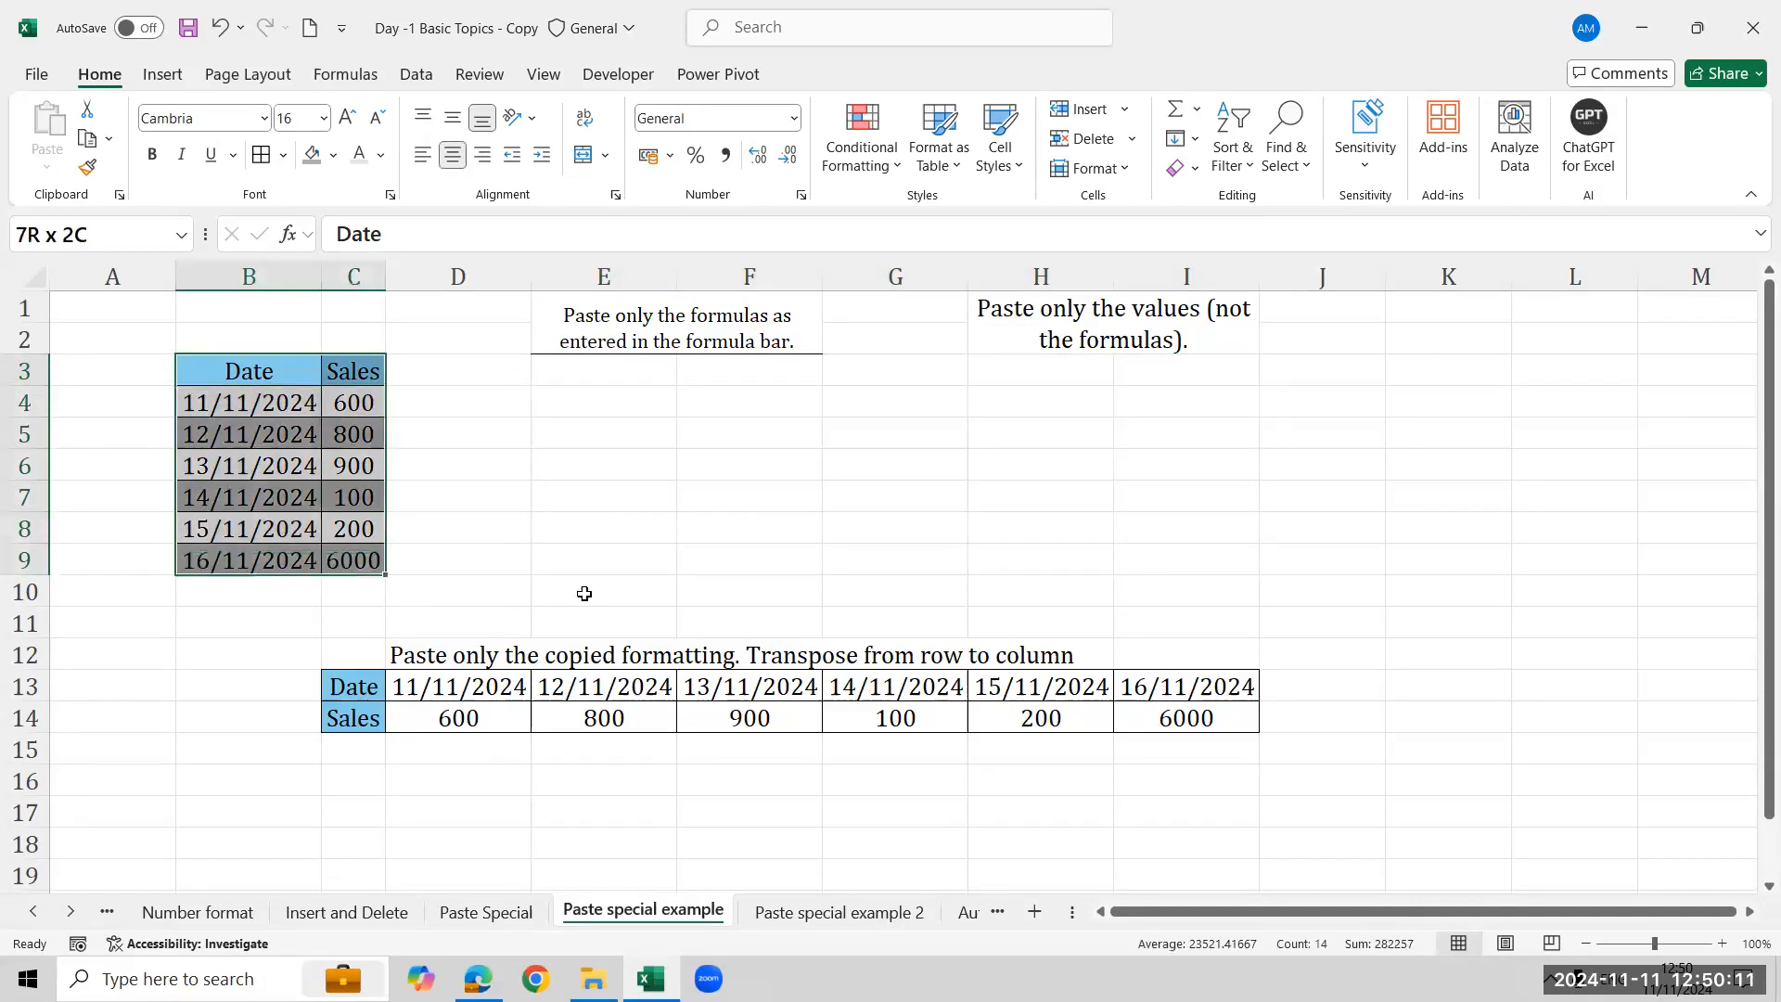
key("ctrl+c")
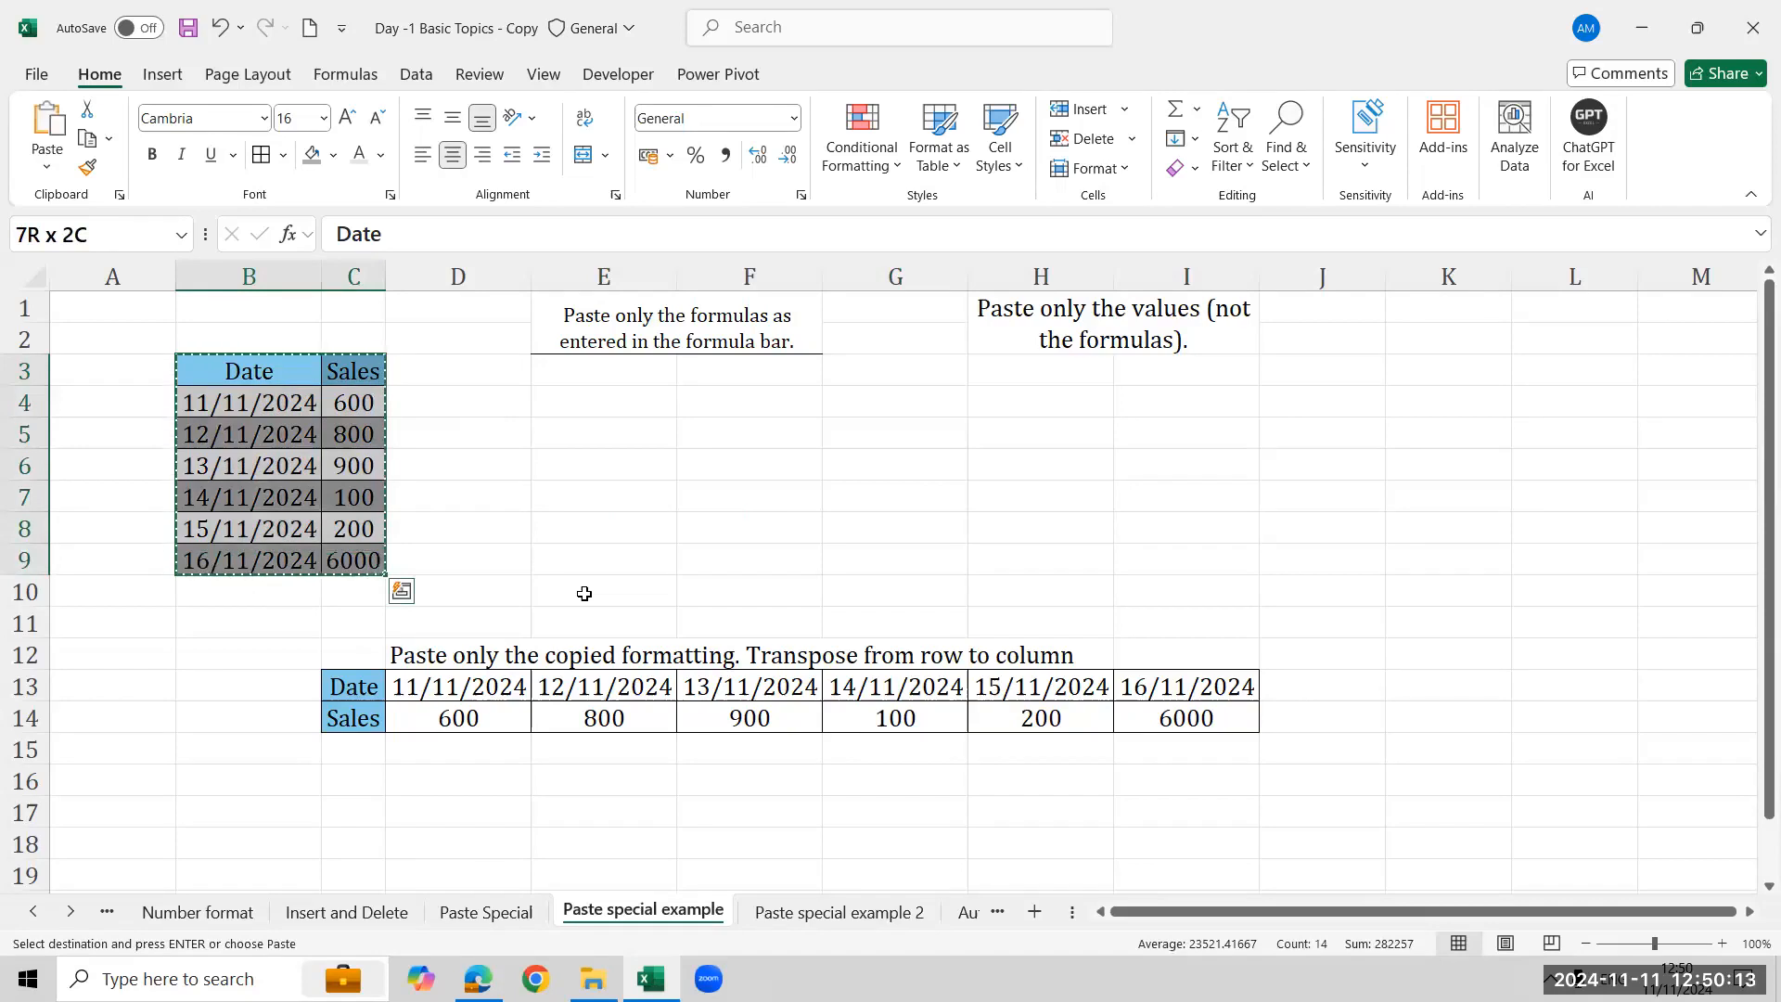
- Enter the label Control A in cell B1
left_click(603, 371)
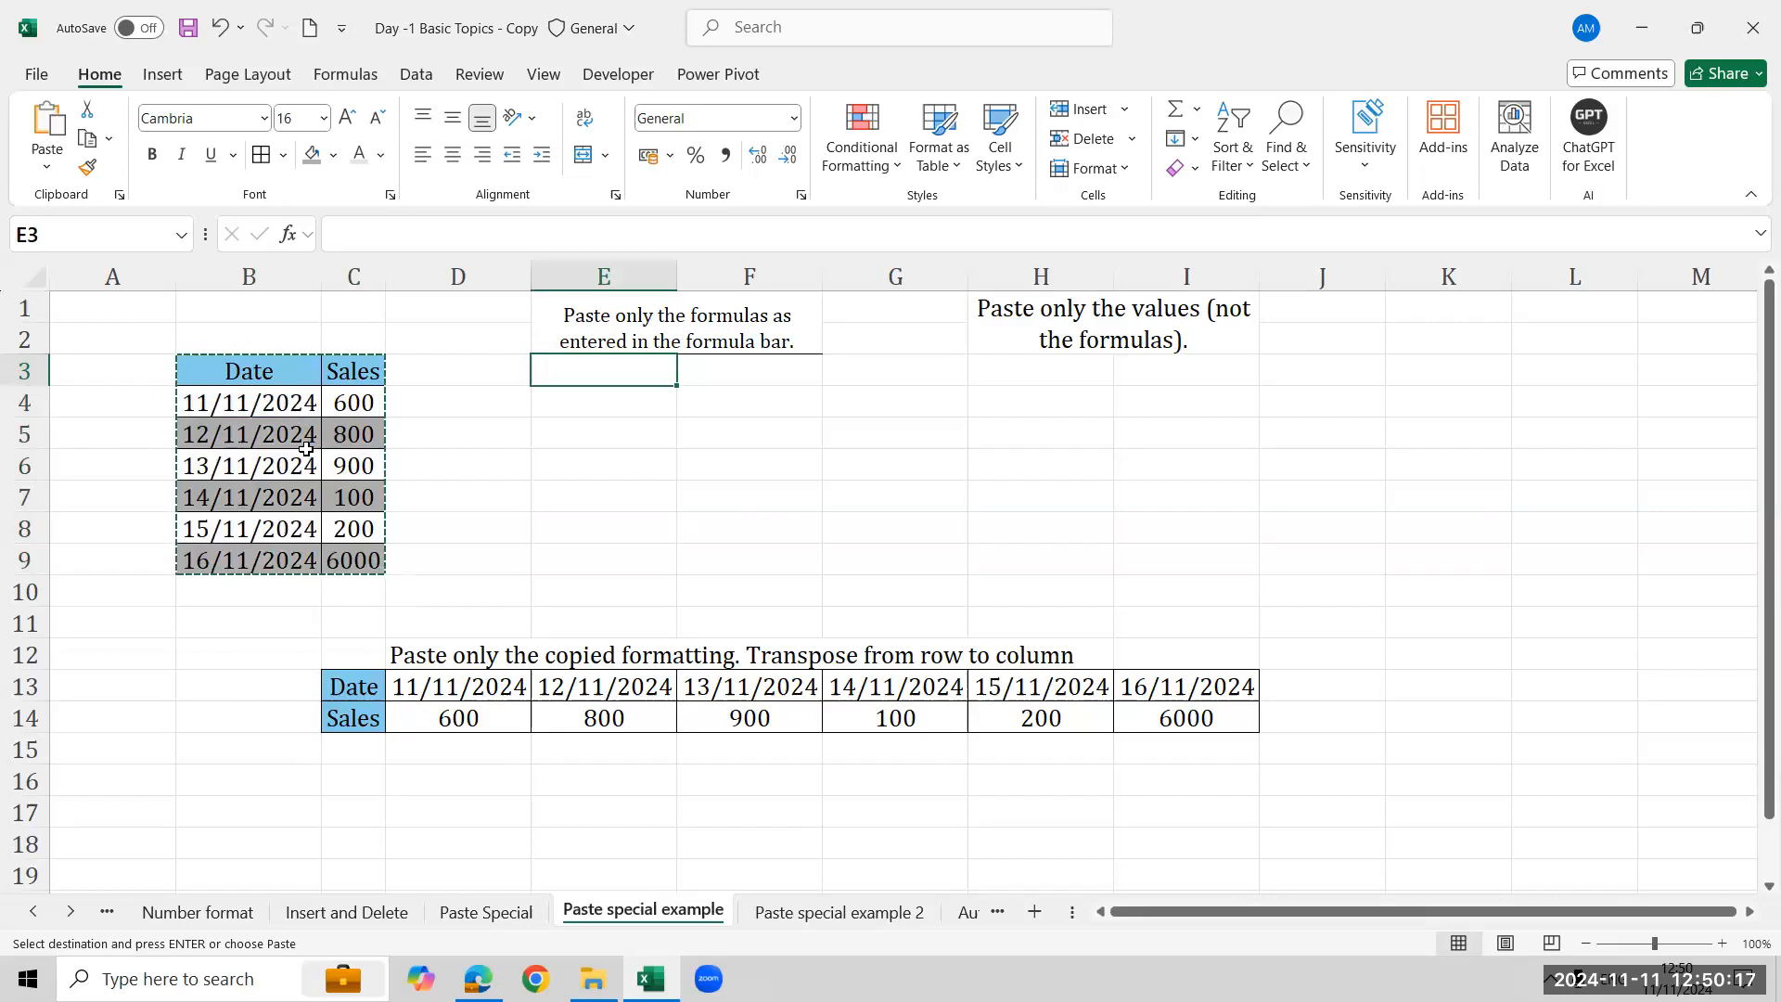
left_click(287, 374)
left_click(262, 297)
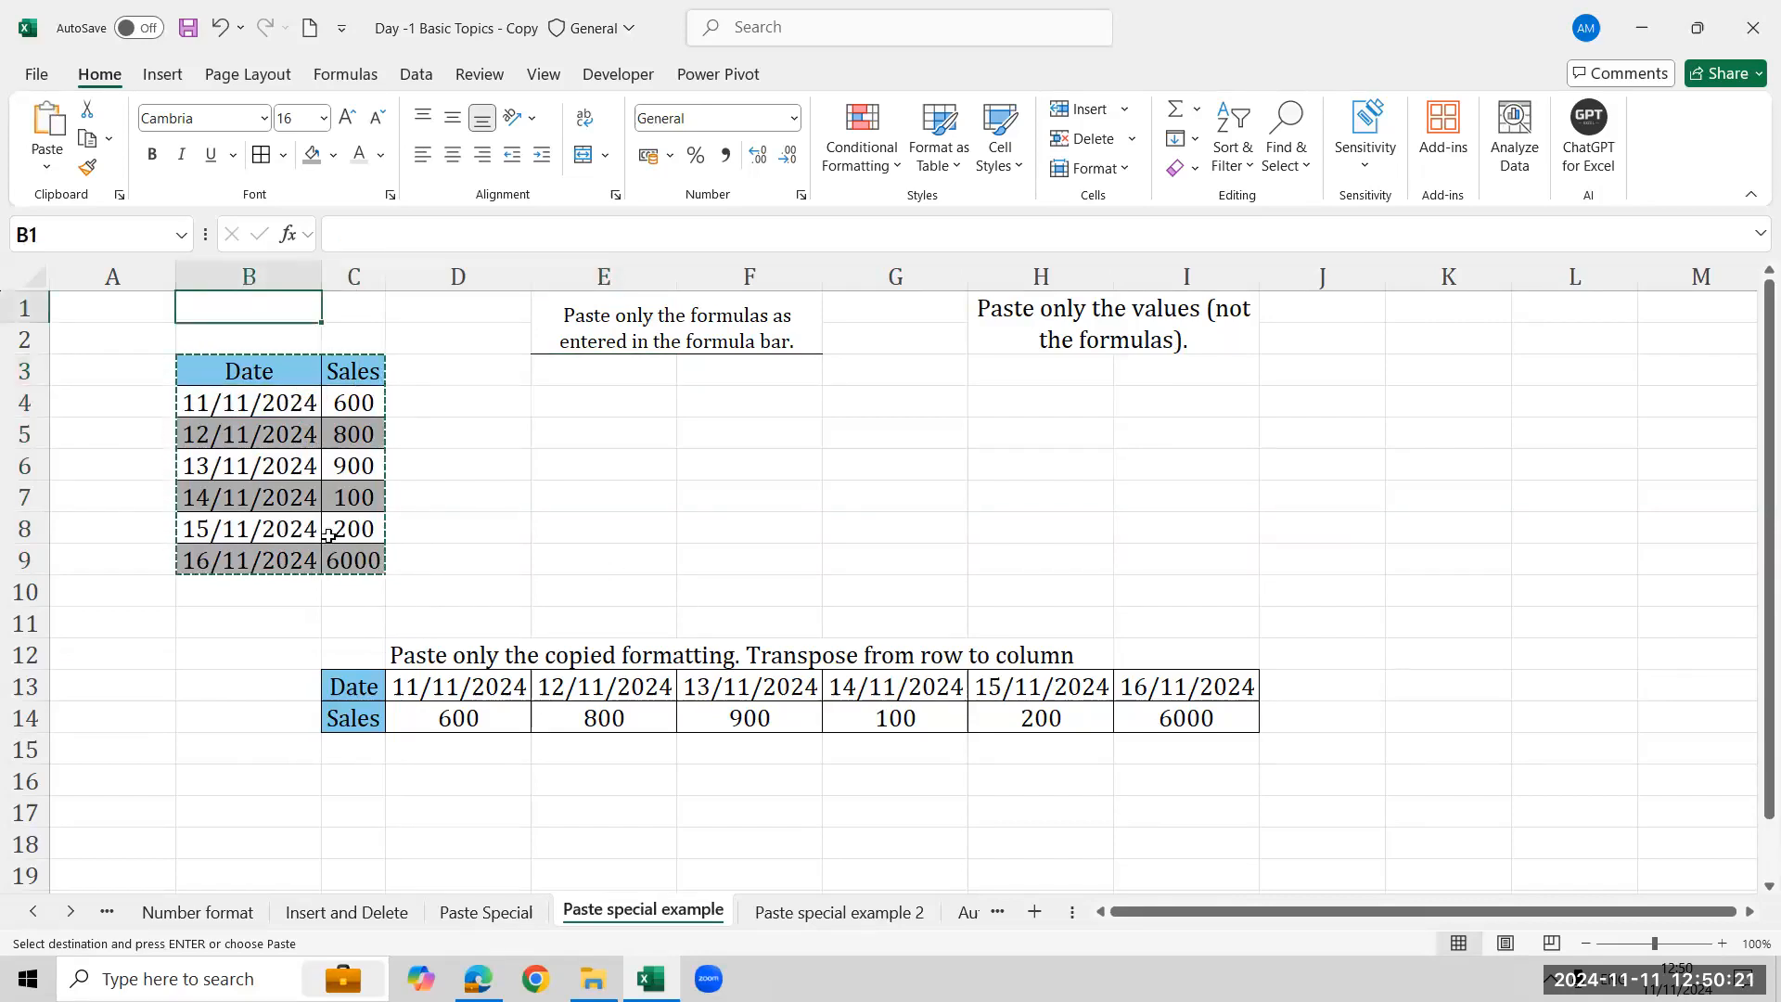
type("Co")
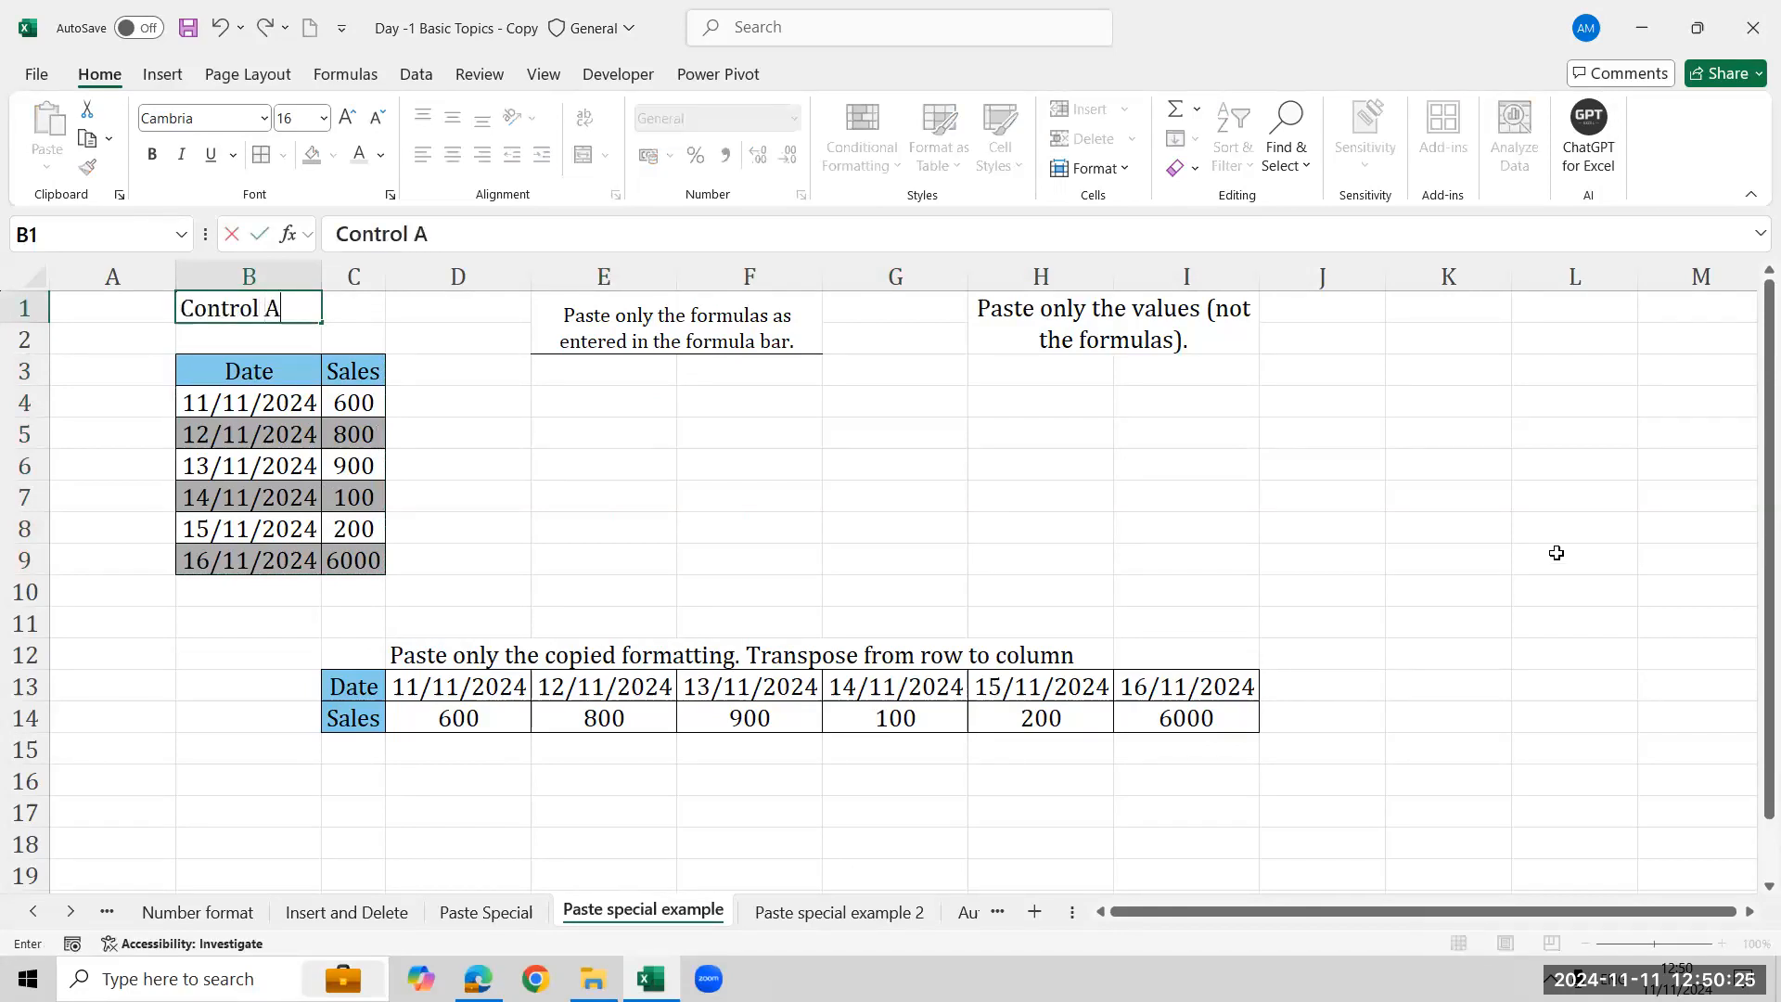
type("ntrol A")
key("Return")
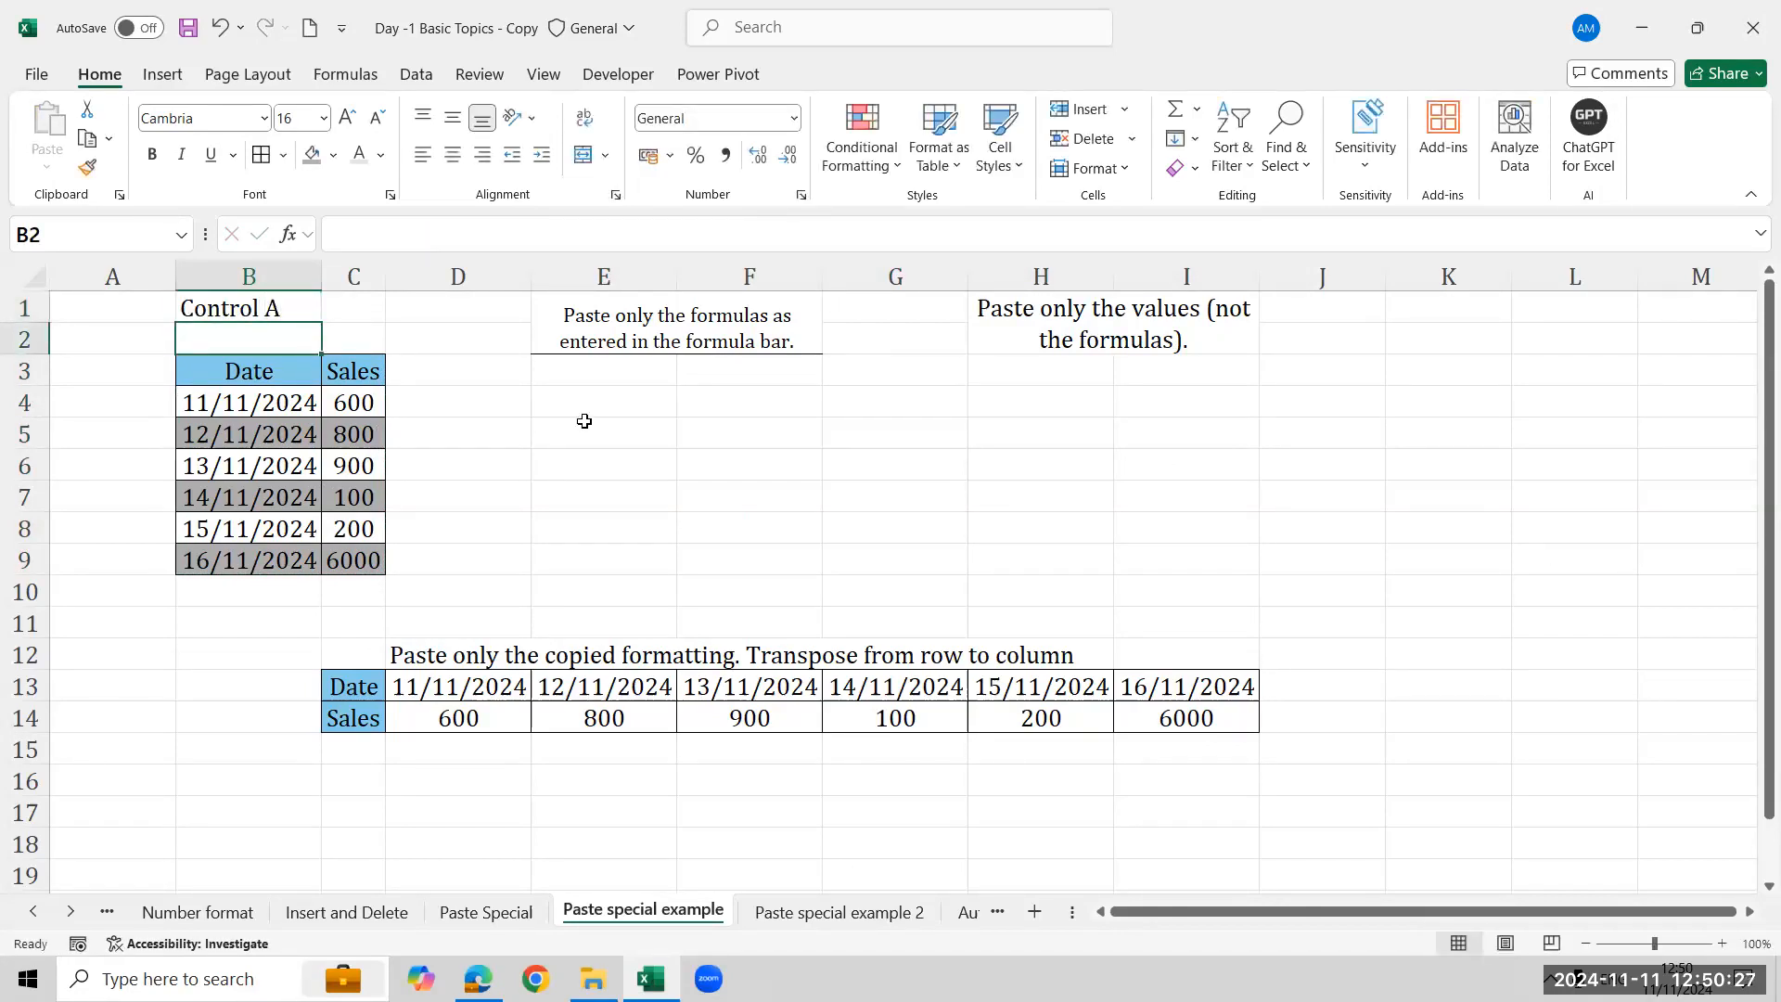
- Select the whole Date and Sales table at once with Select All from a cell inside it
left_click(266, 372)
key("ctrl+a")
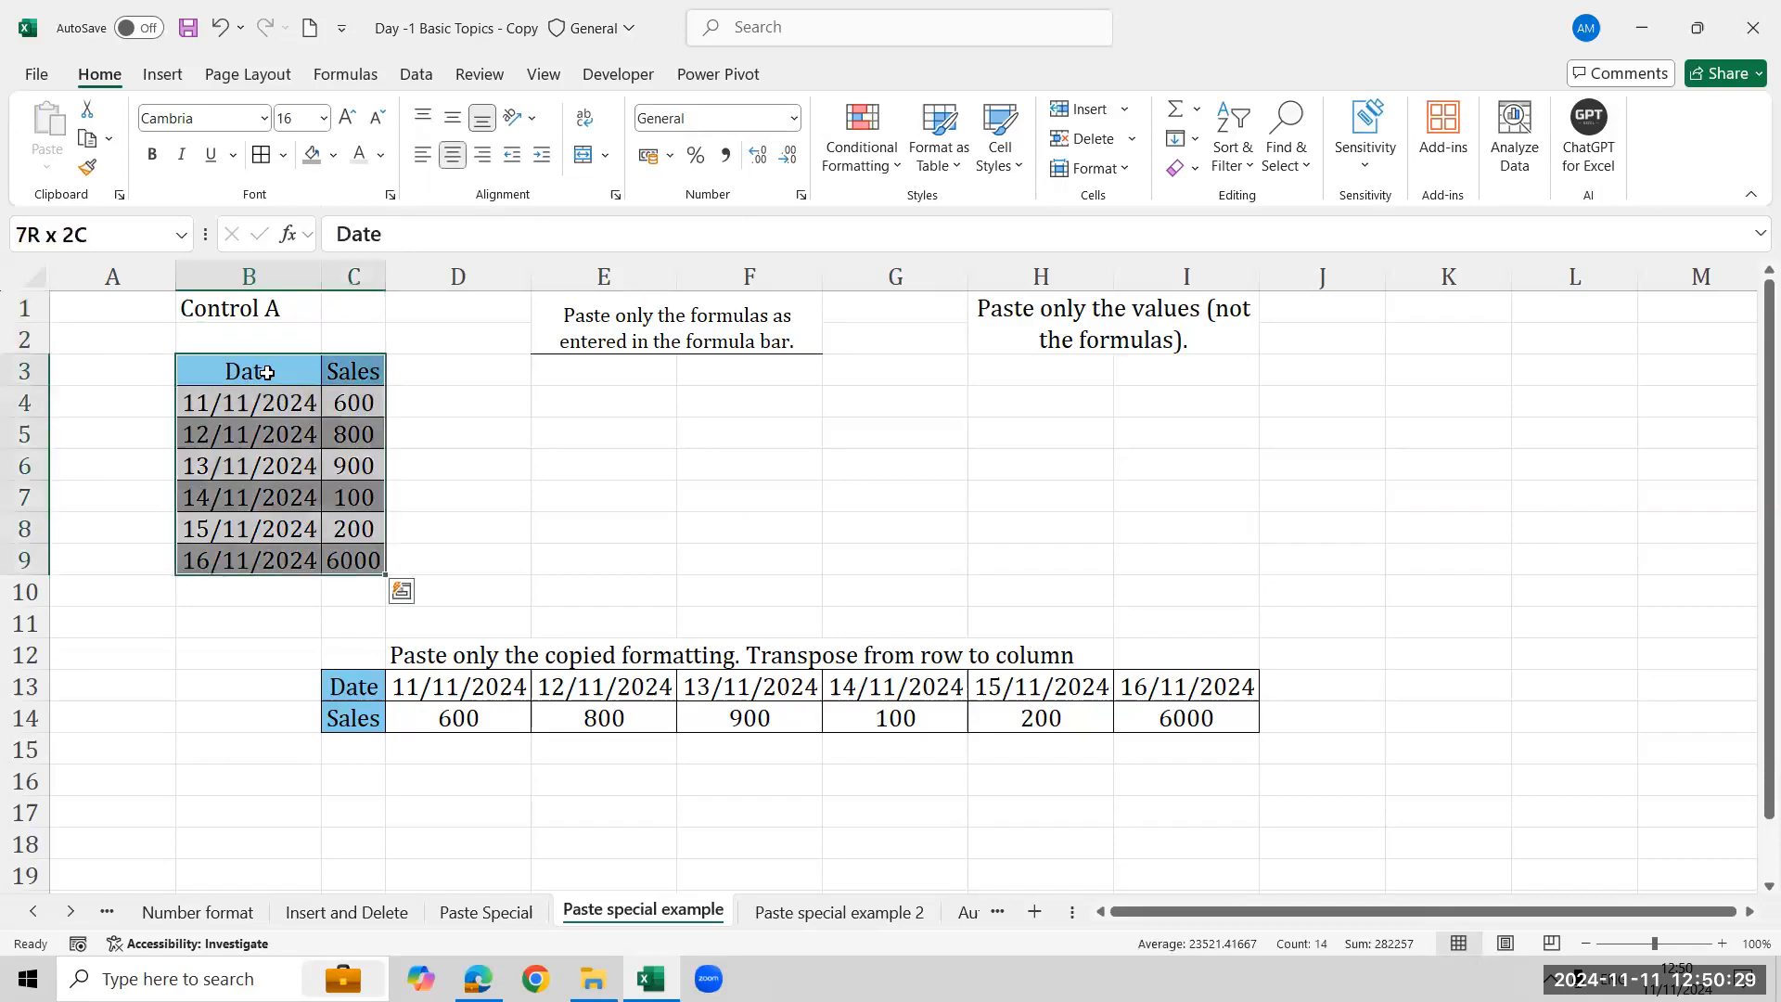
left_click(265, 411)
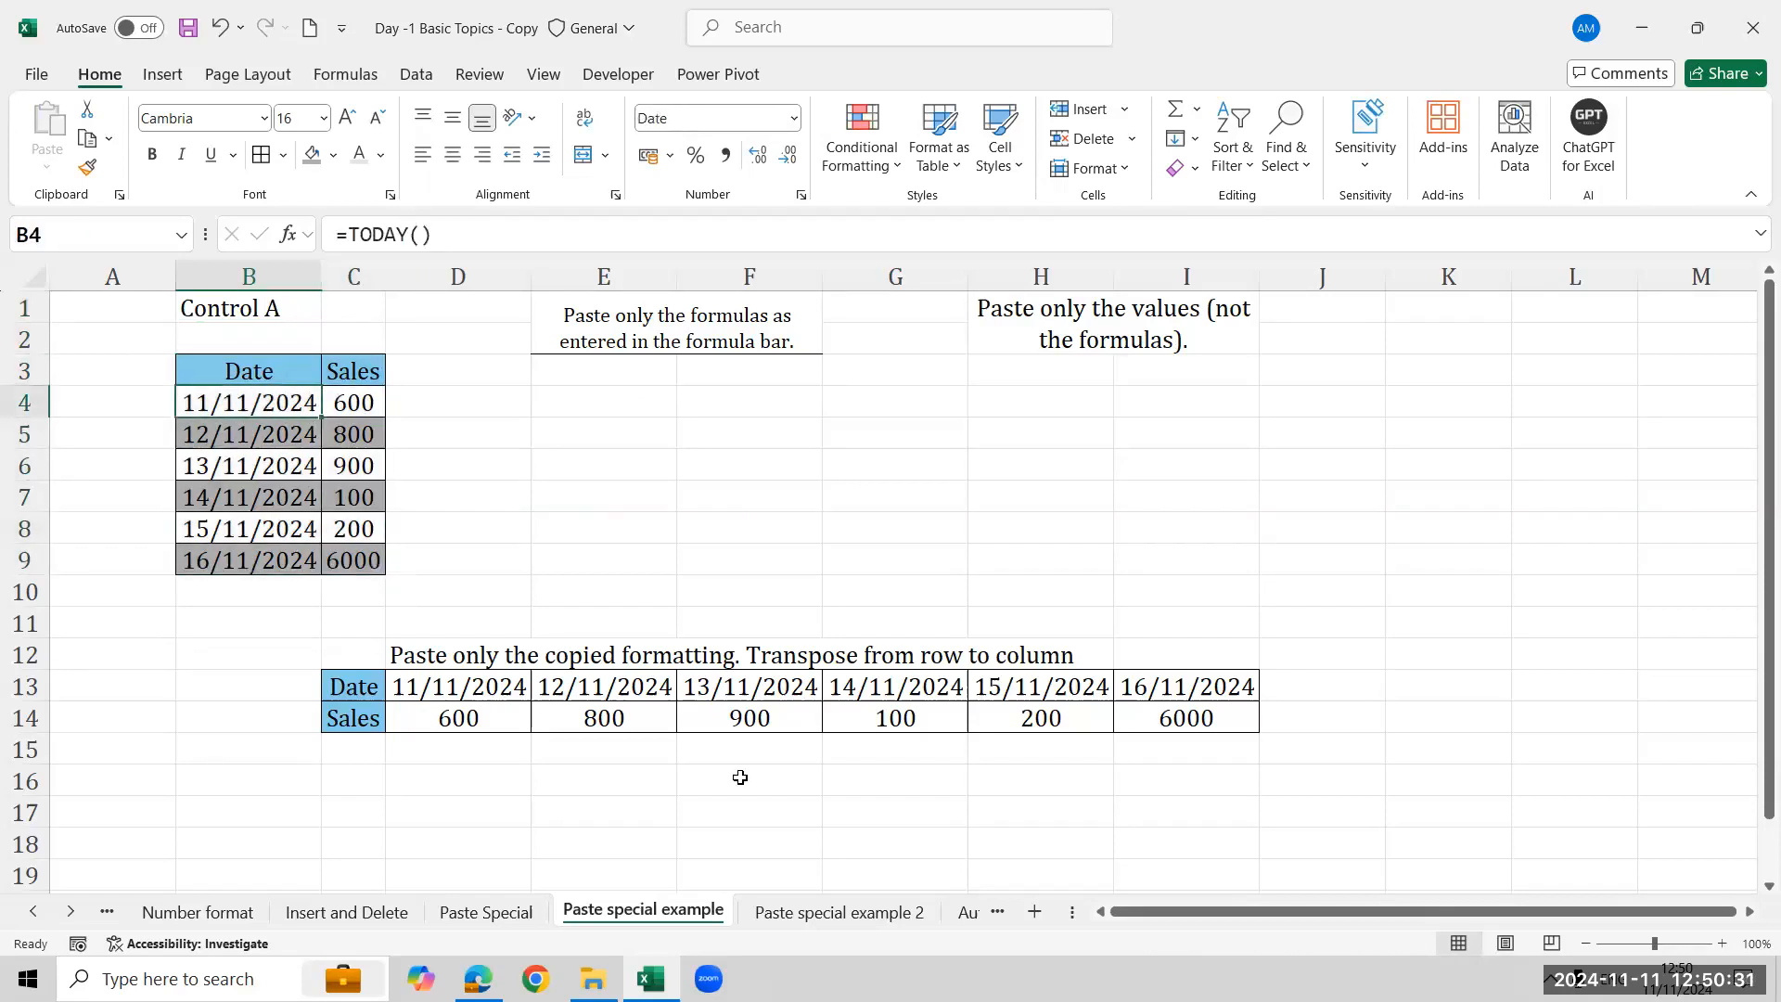
- Paste the copied Date and Sales table into E3 as formulas with number formatting, and inspect the E5 formula
key("ctrl+a")
key("ctrl+c")
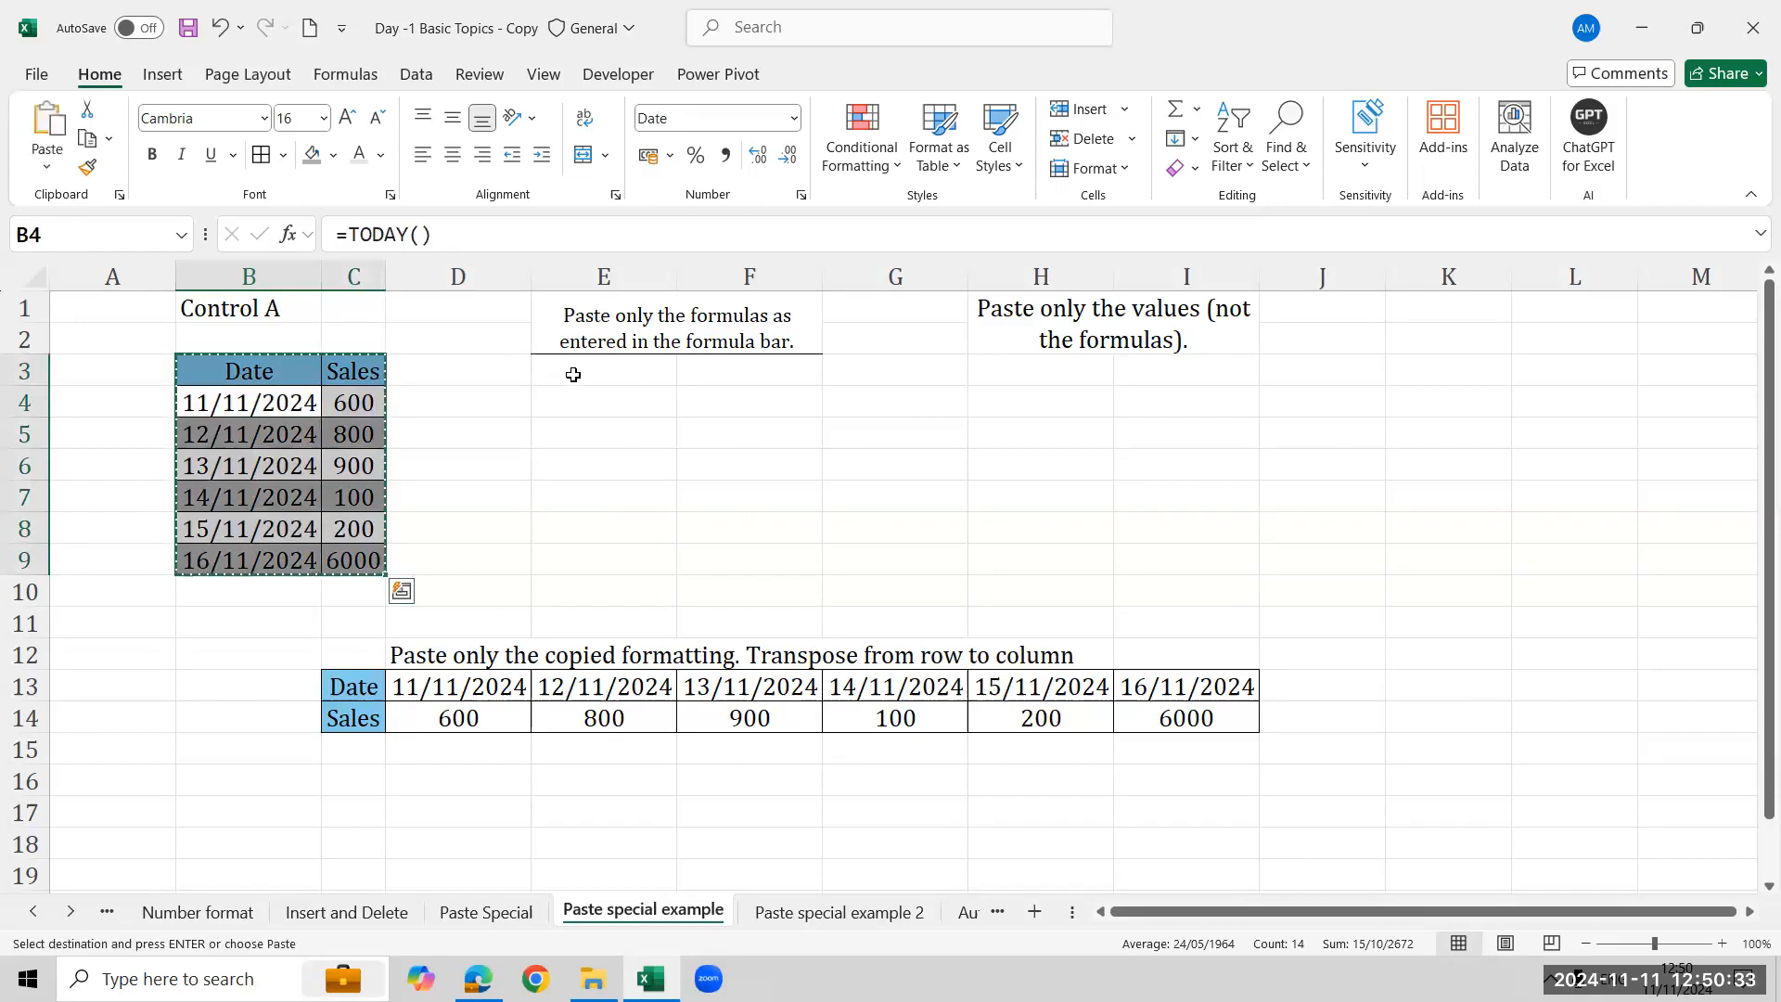
left_click(574, 376)
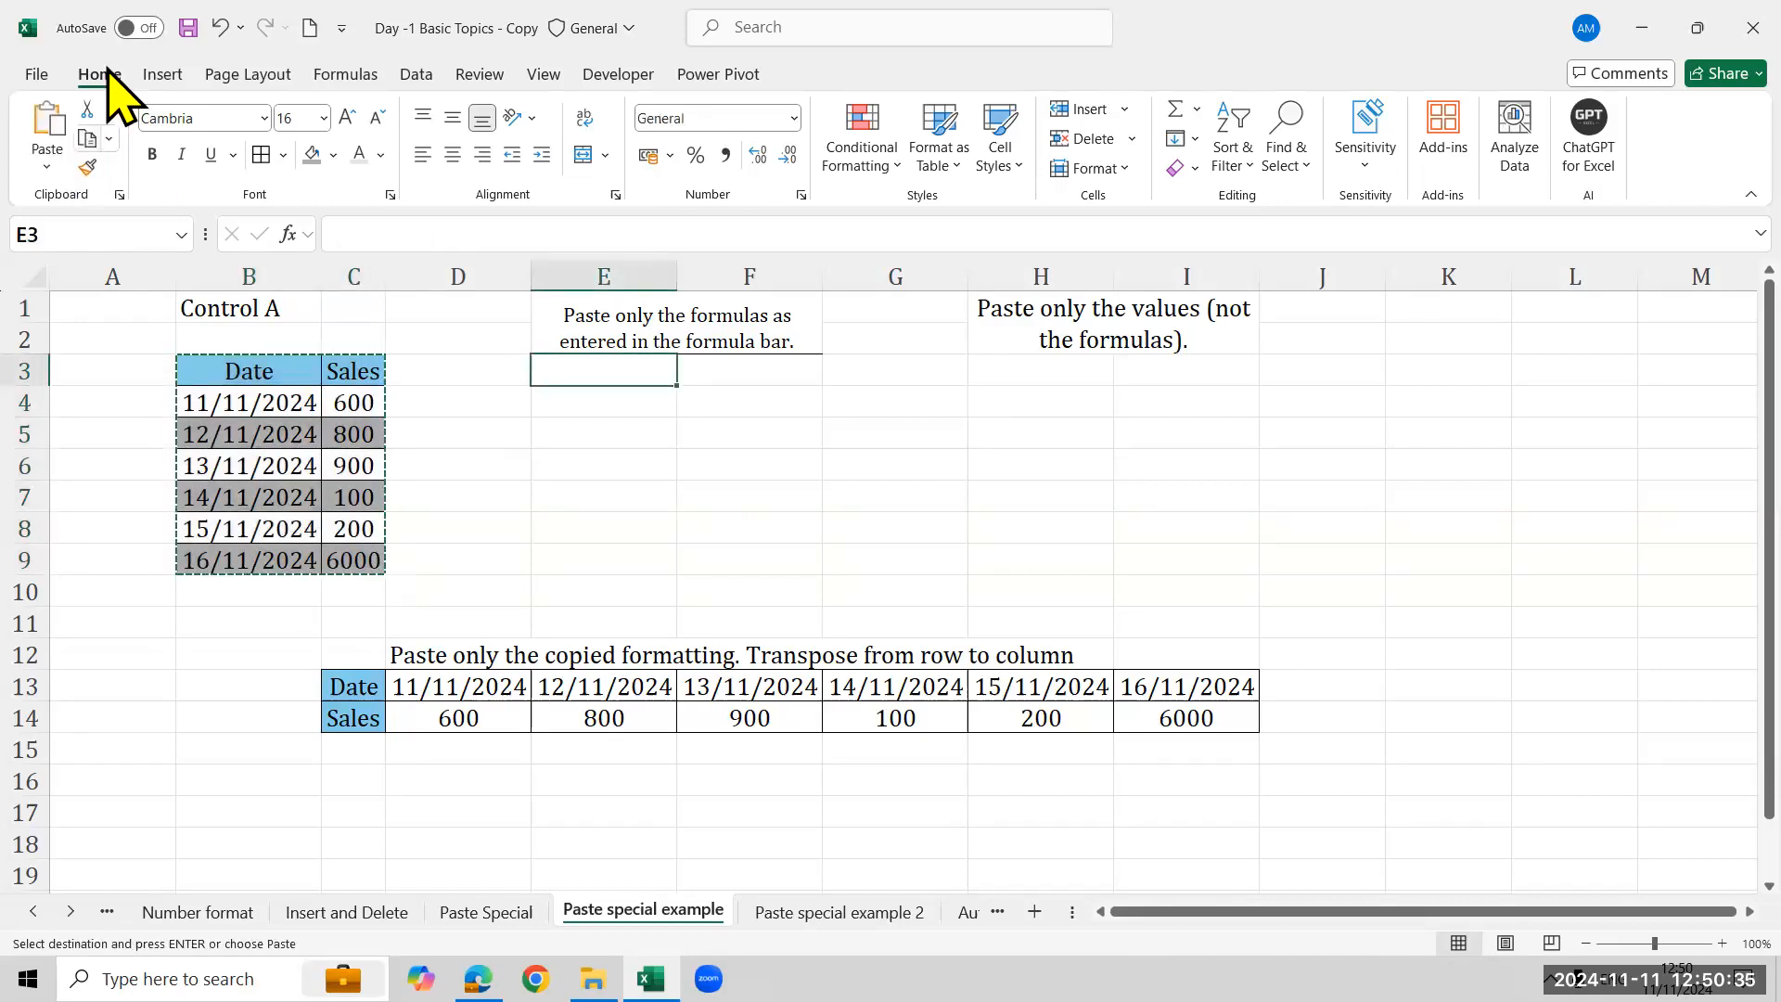
left_click(56, 162)
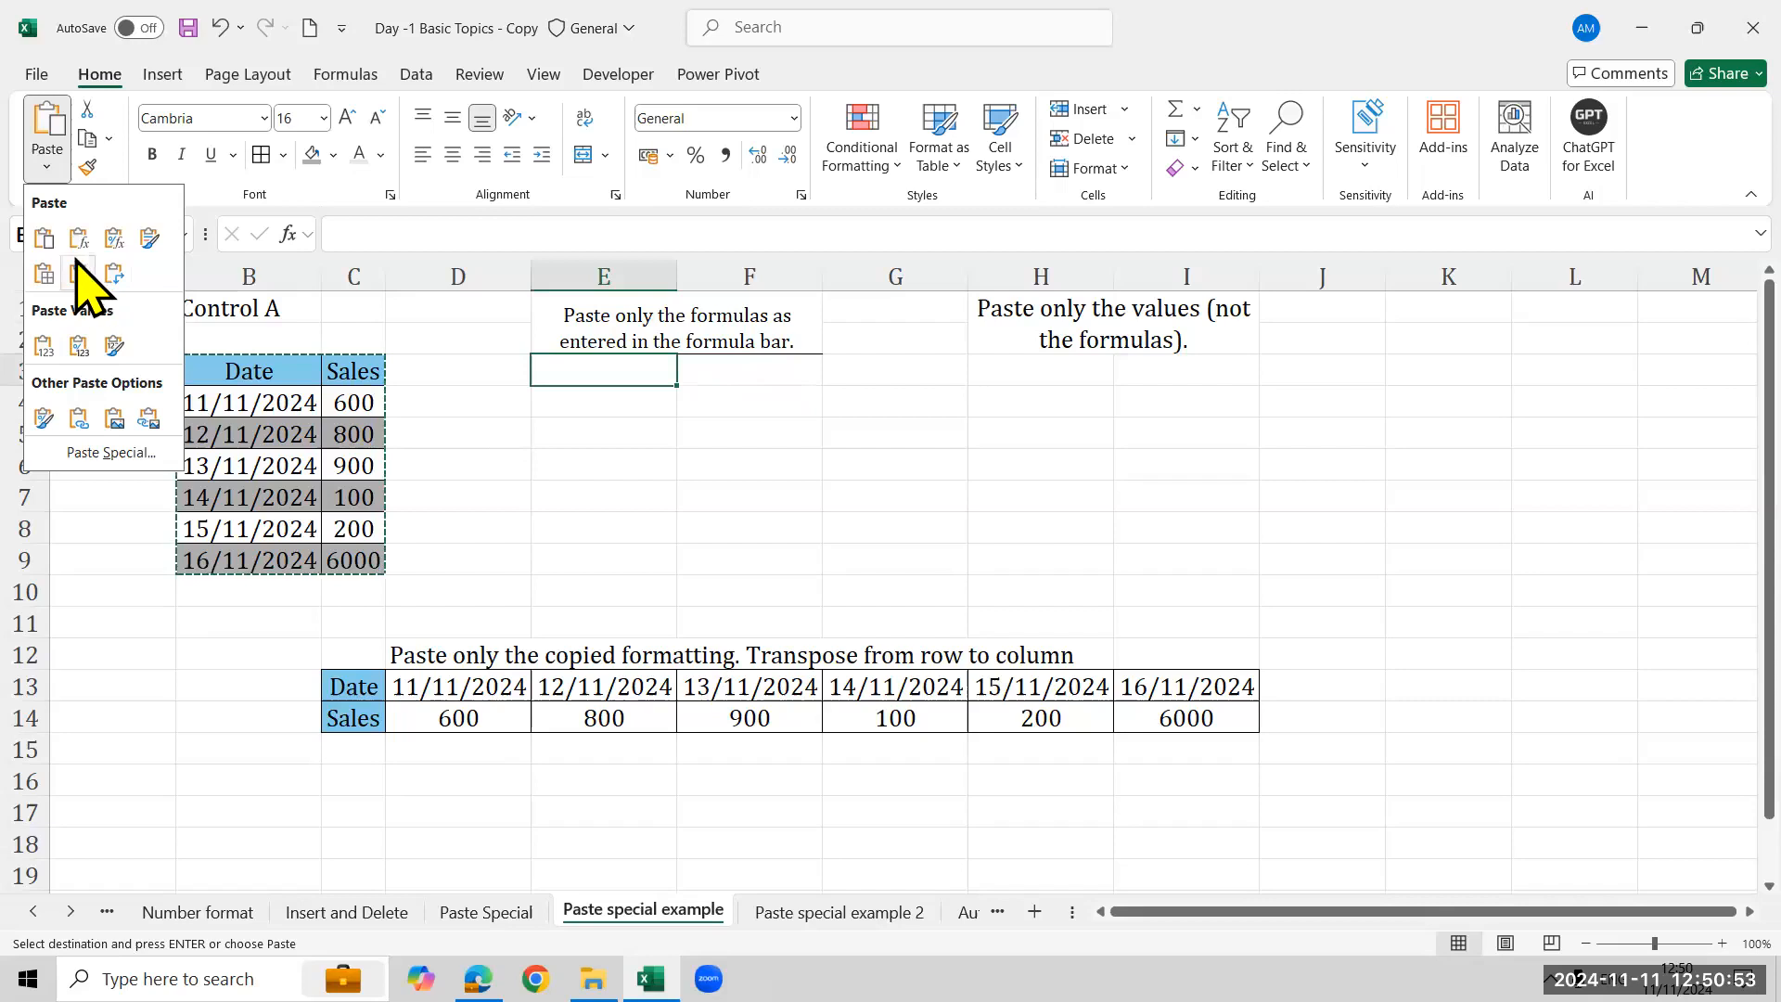
left_click(113, 237)
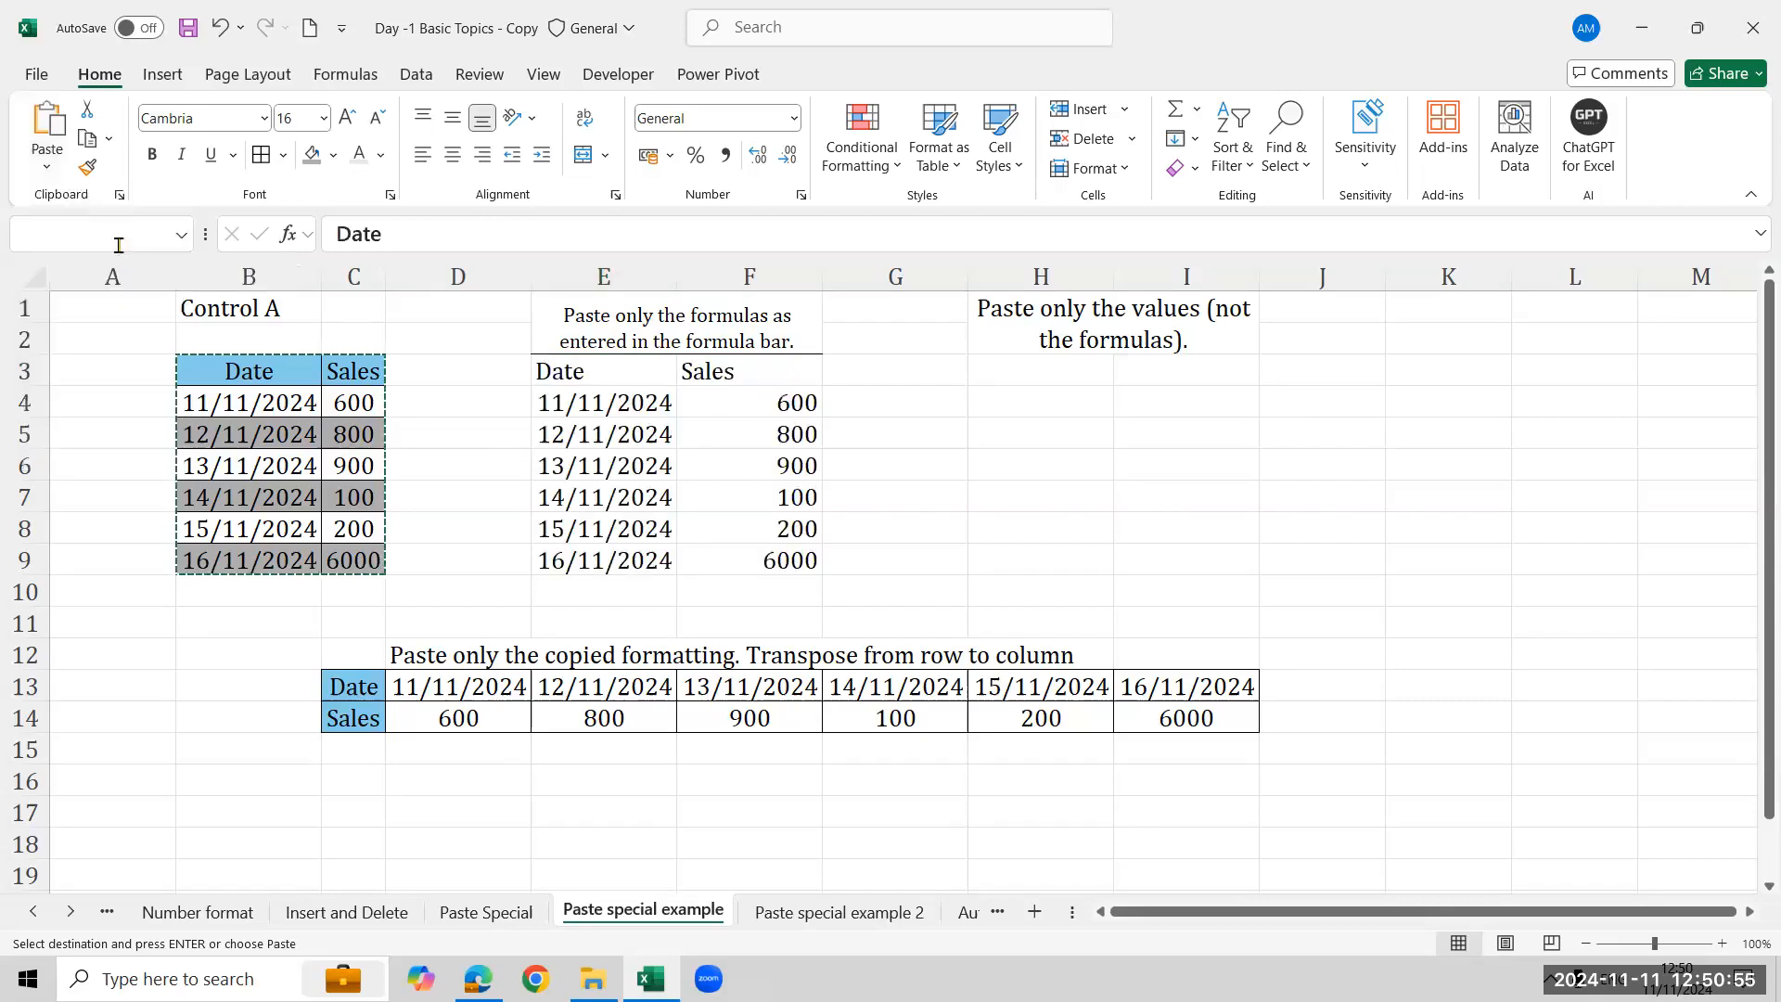
left_click(610, 433)
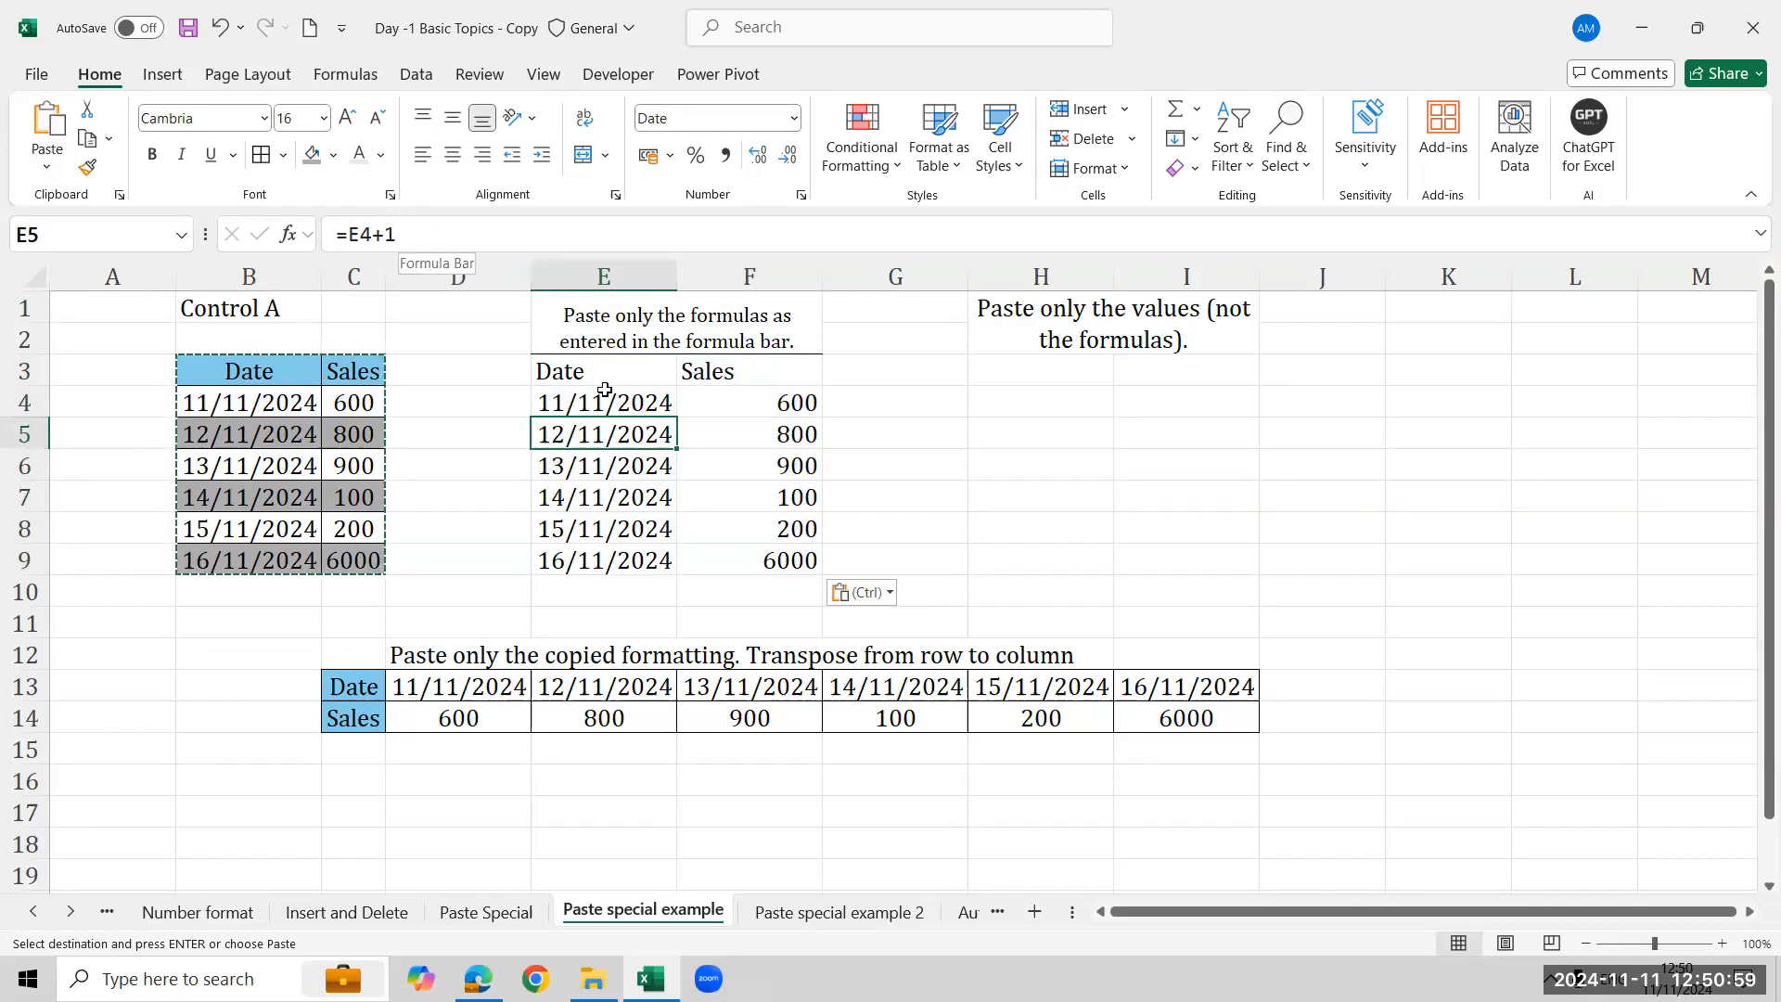
- Paste the copied table into H3 as values with number formatting, and compare H4 with E4's formula
left_click(1052, 369)
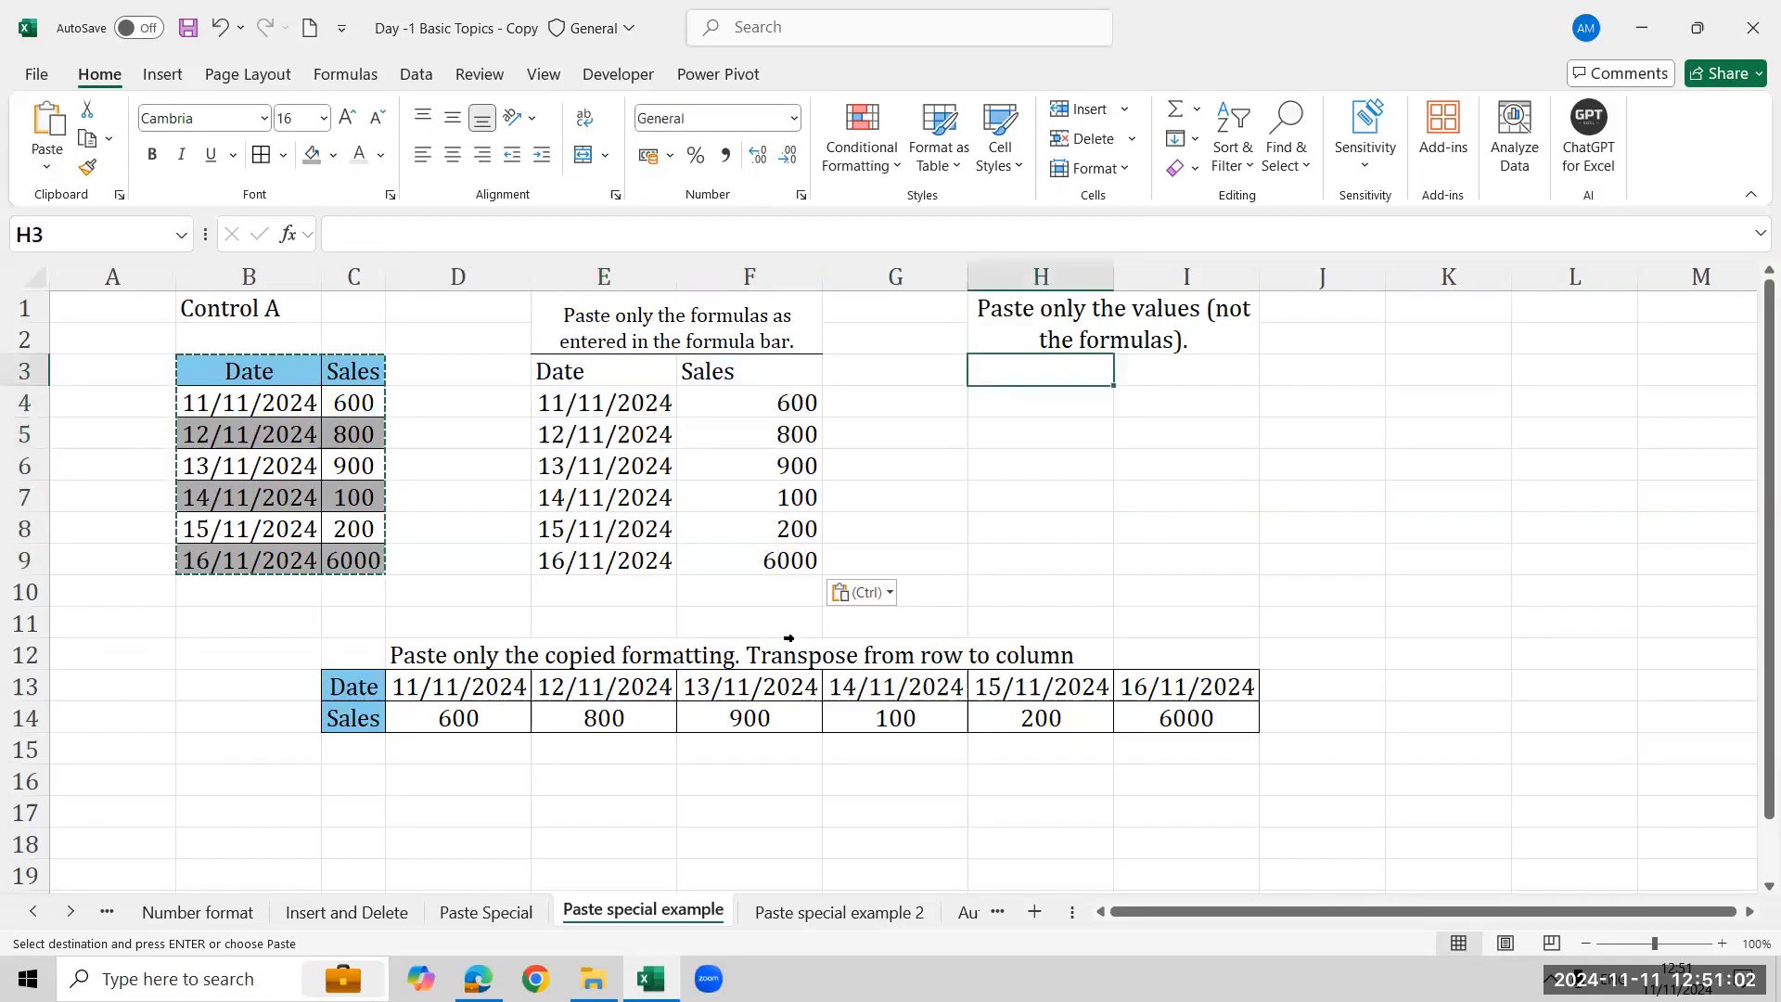
left_click(37, 167)
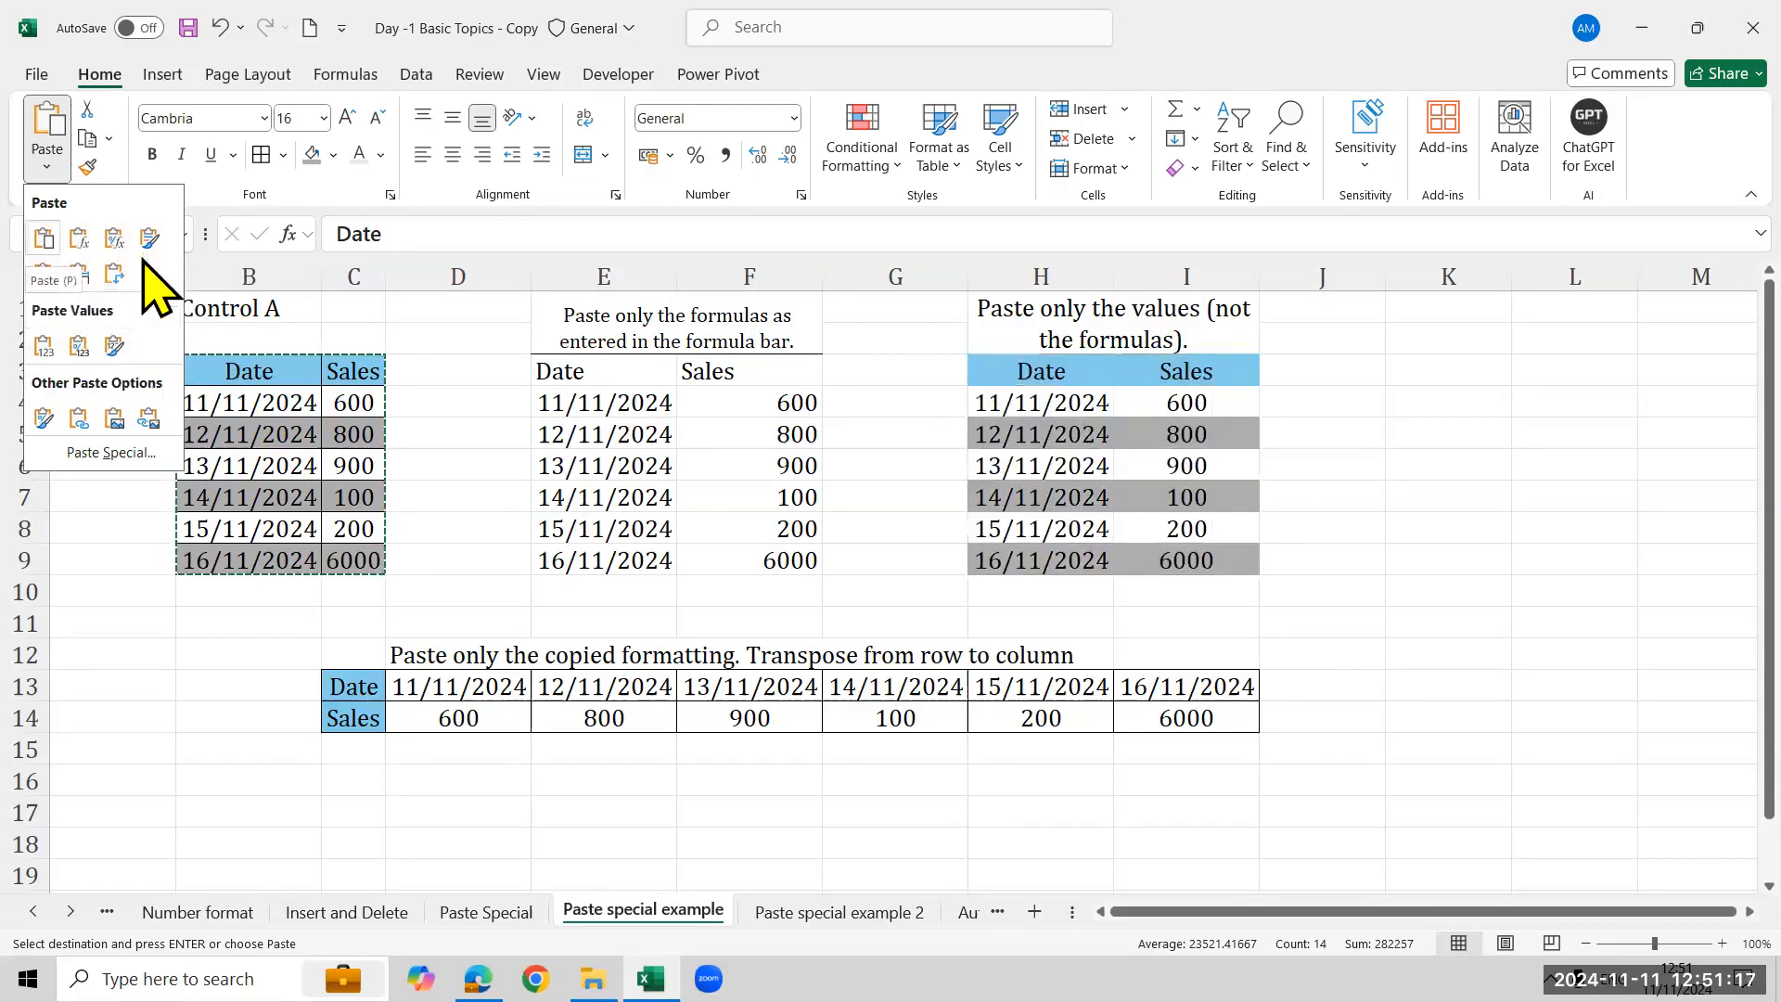
left_click(78, 346)
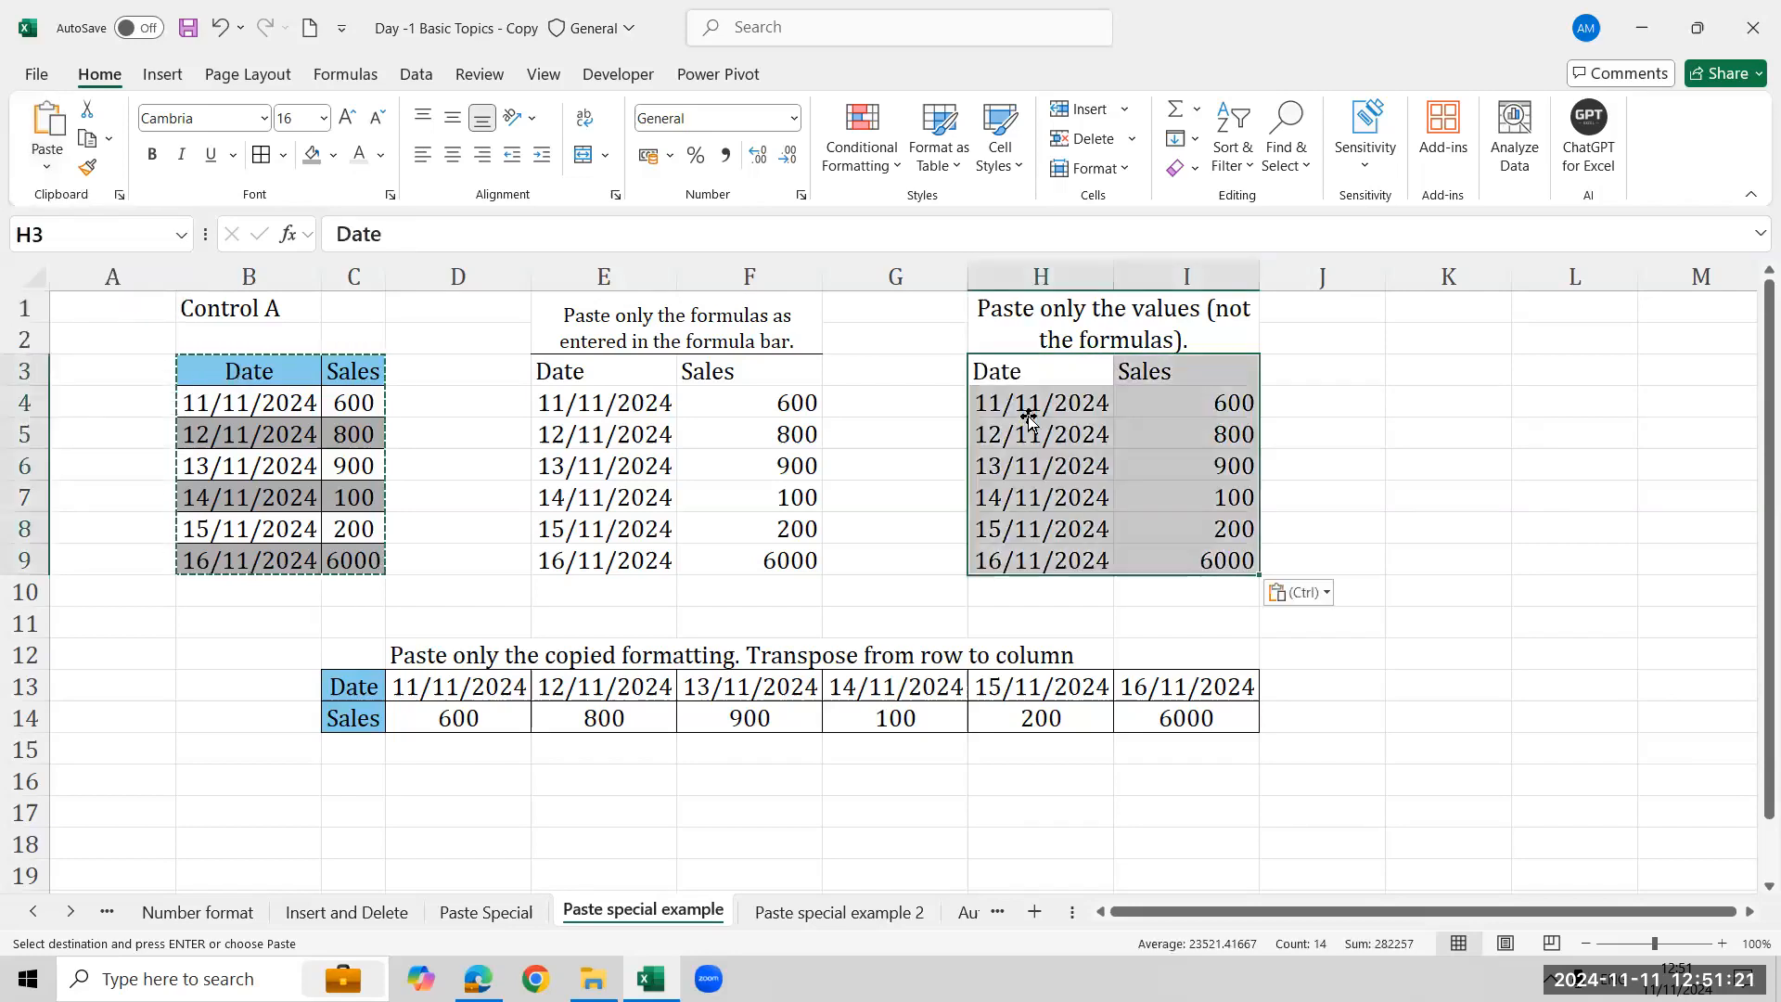
left_click(1028, 417)
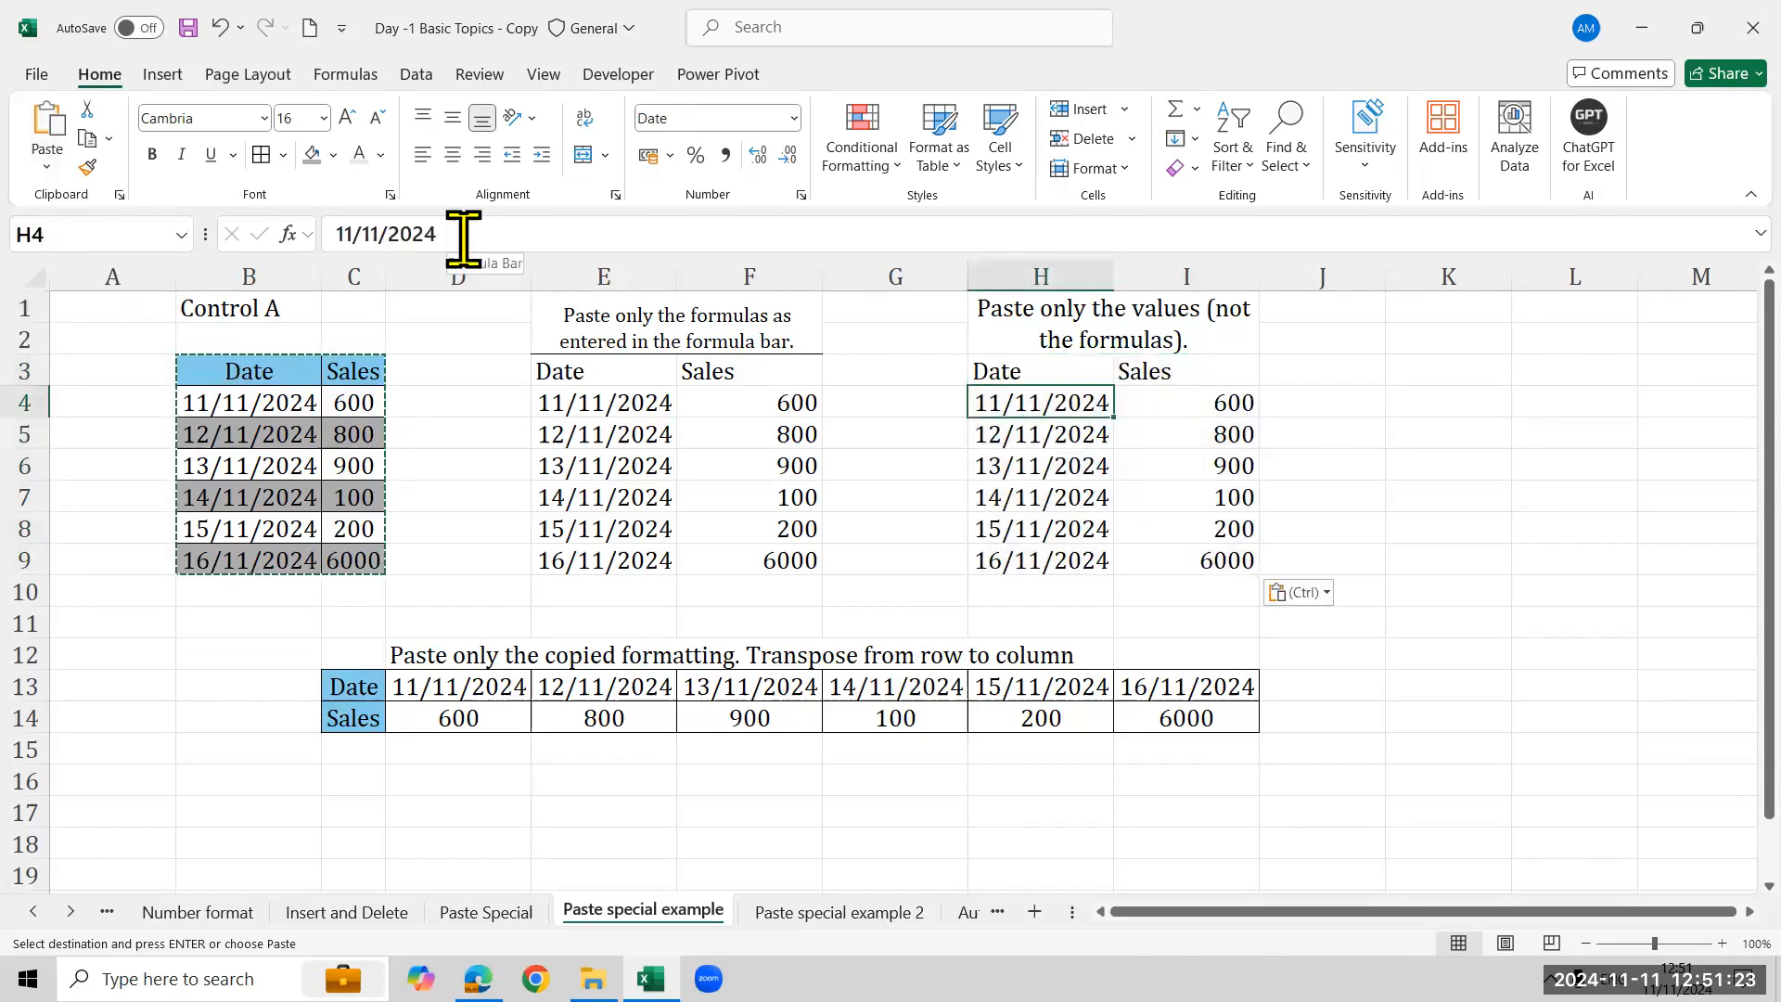
left_click(624, 402)
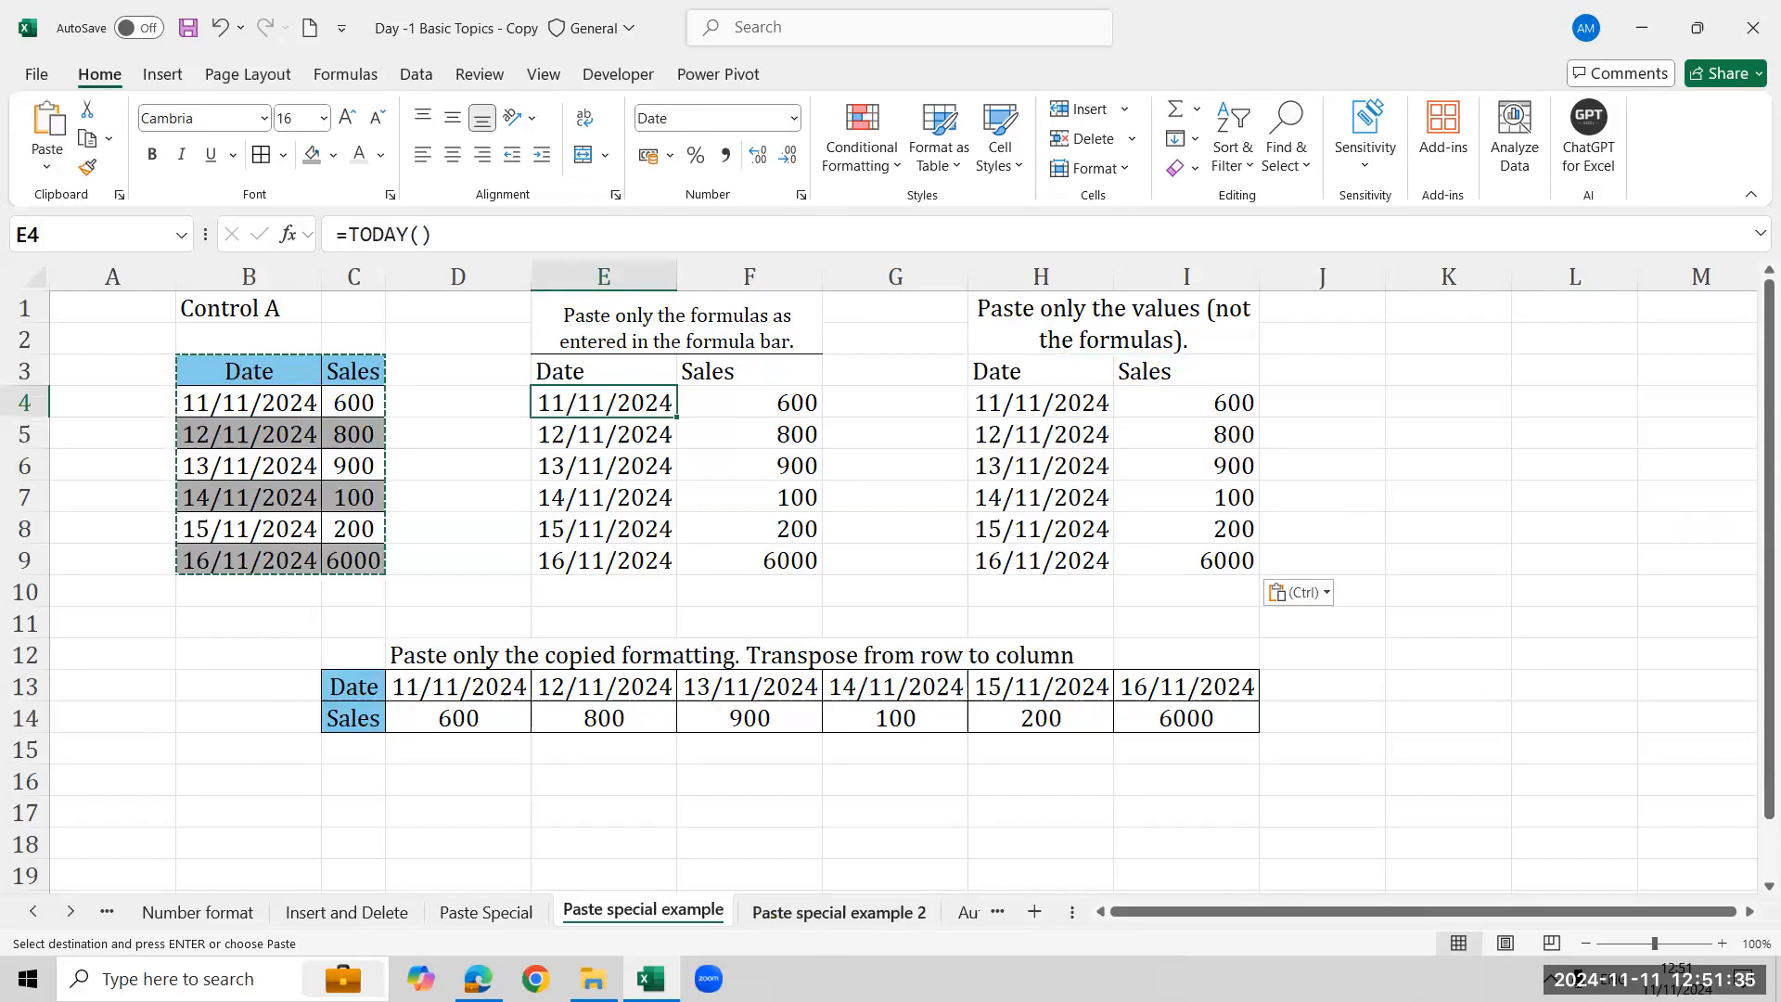
left_click(835, 912)
left_click(643, 912)
left_click(968, 912)
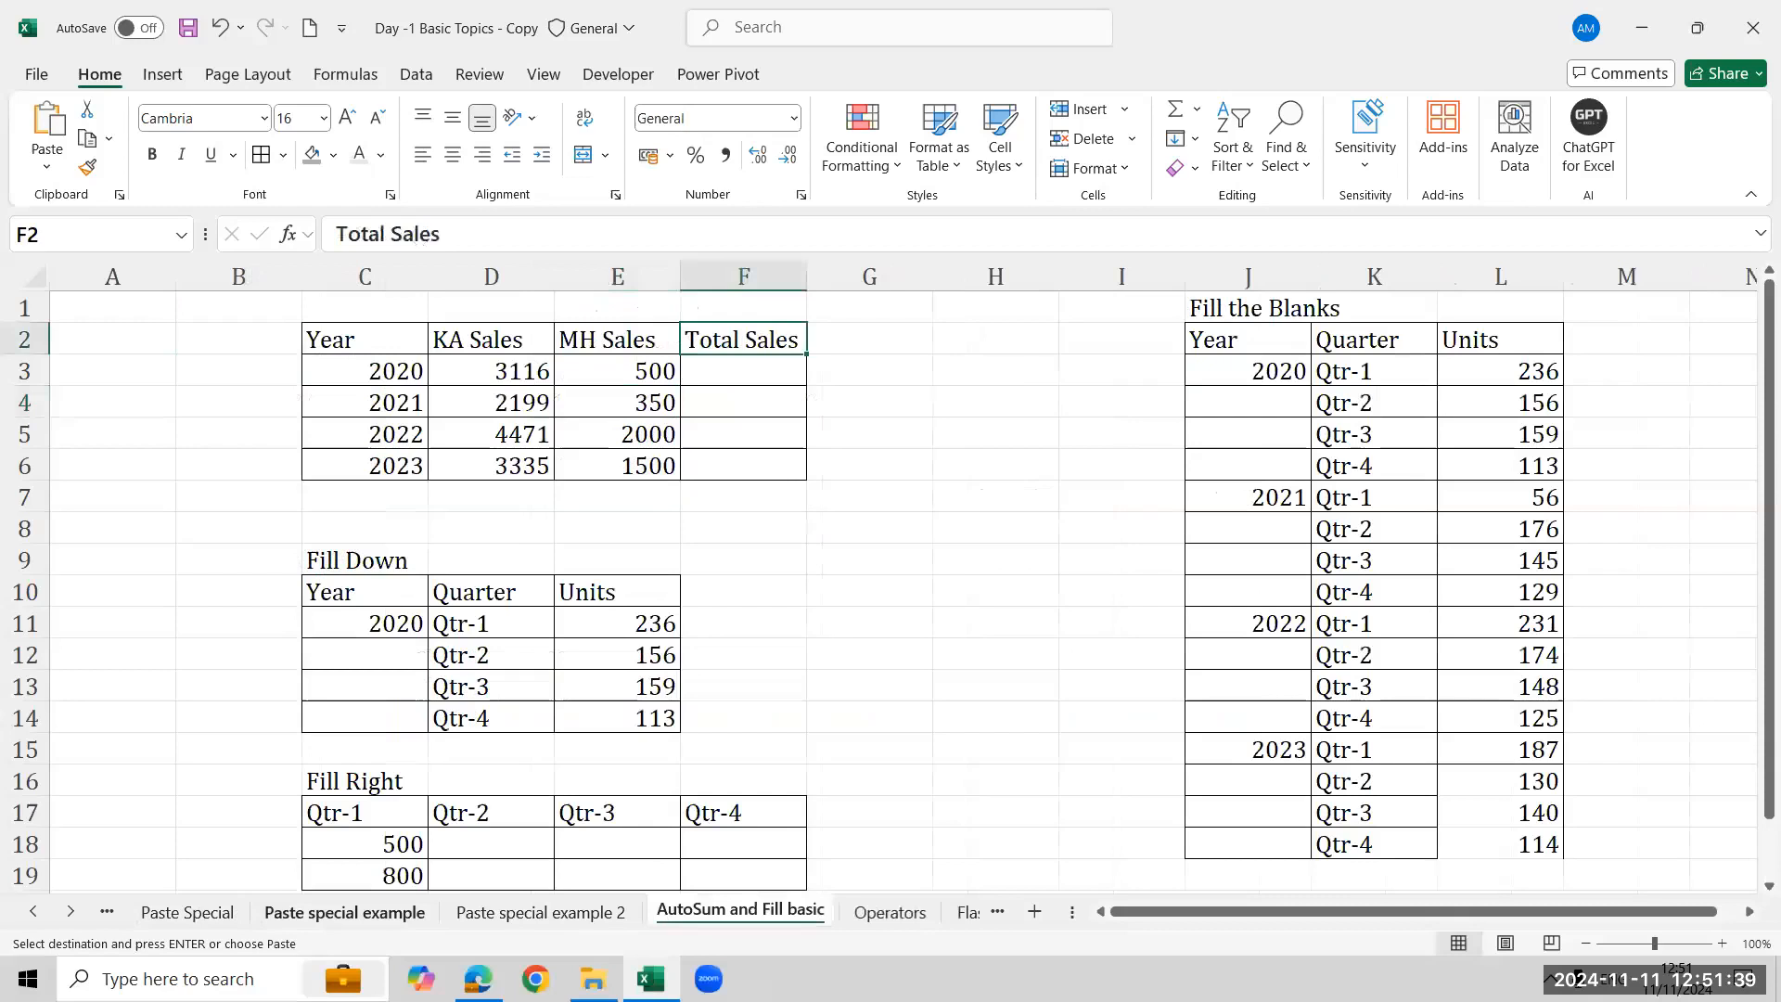
left_click(344, 912)
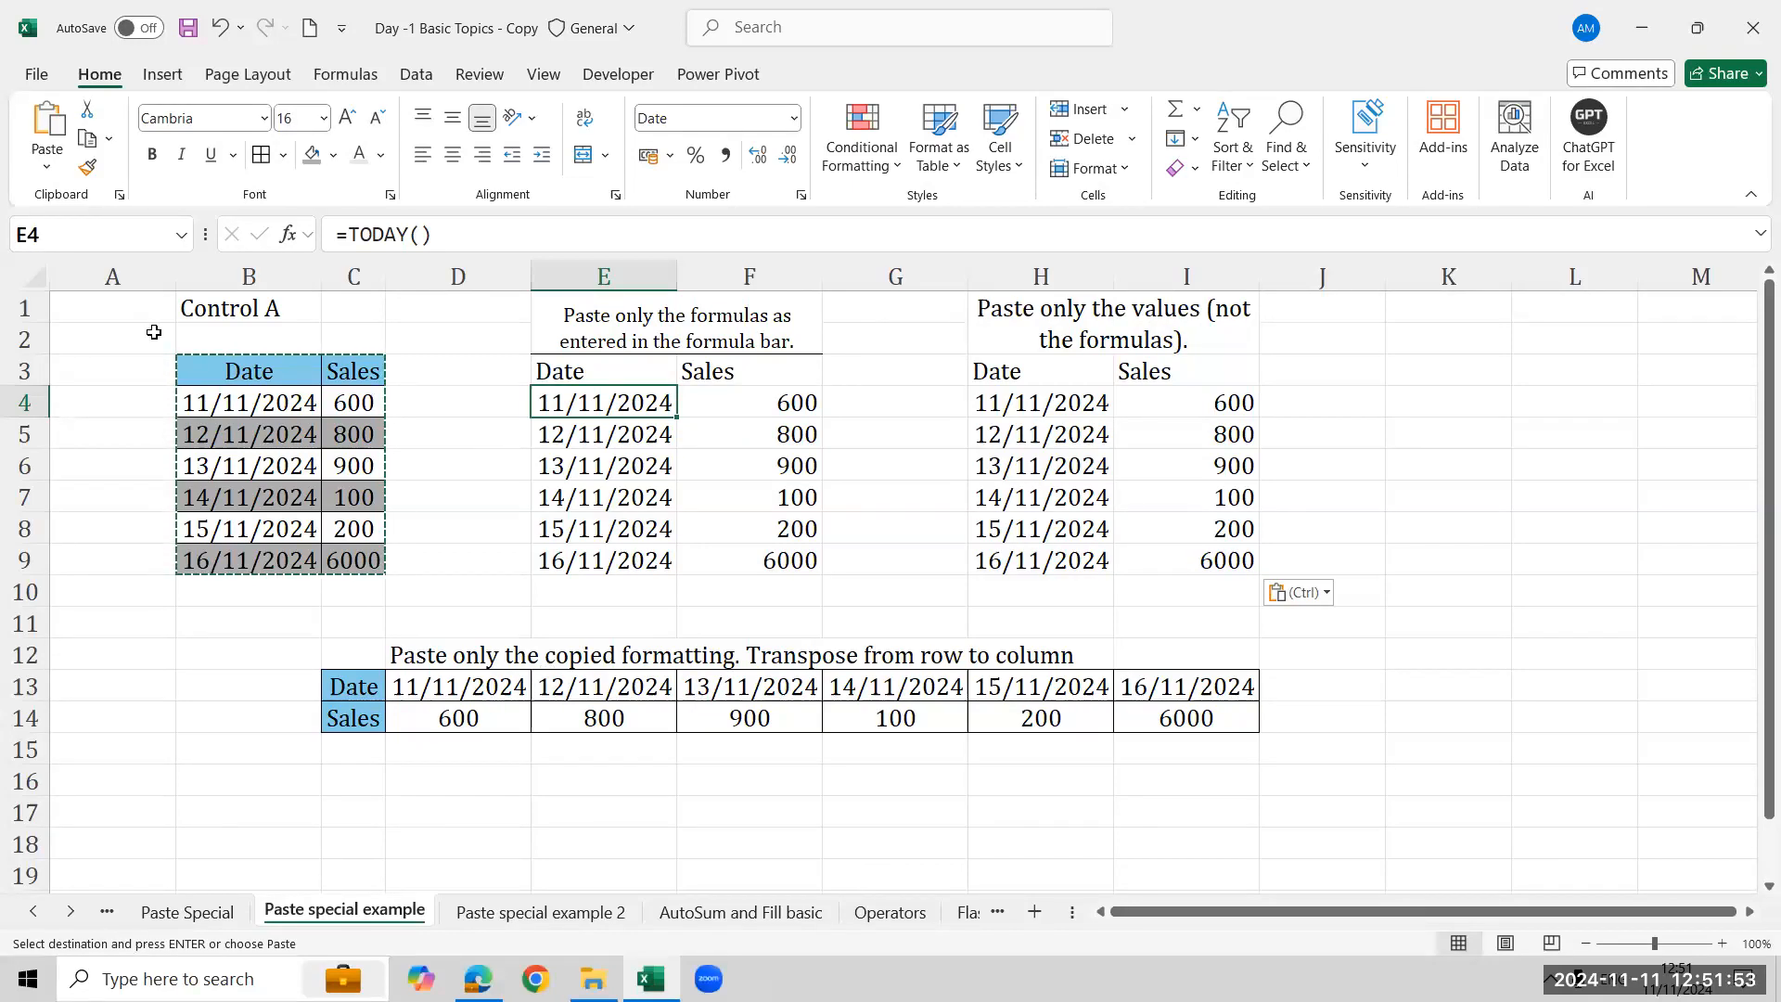
- Copy the whole Date and Sales table from B3 and paste a full copy starting at B18
key("Escape")
left_click(211, 371)
key("ctrl+a")
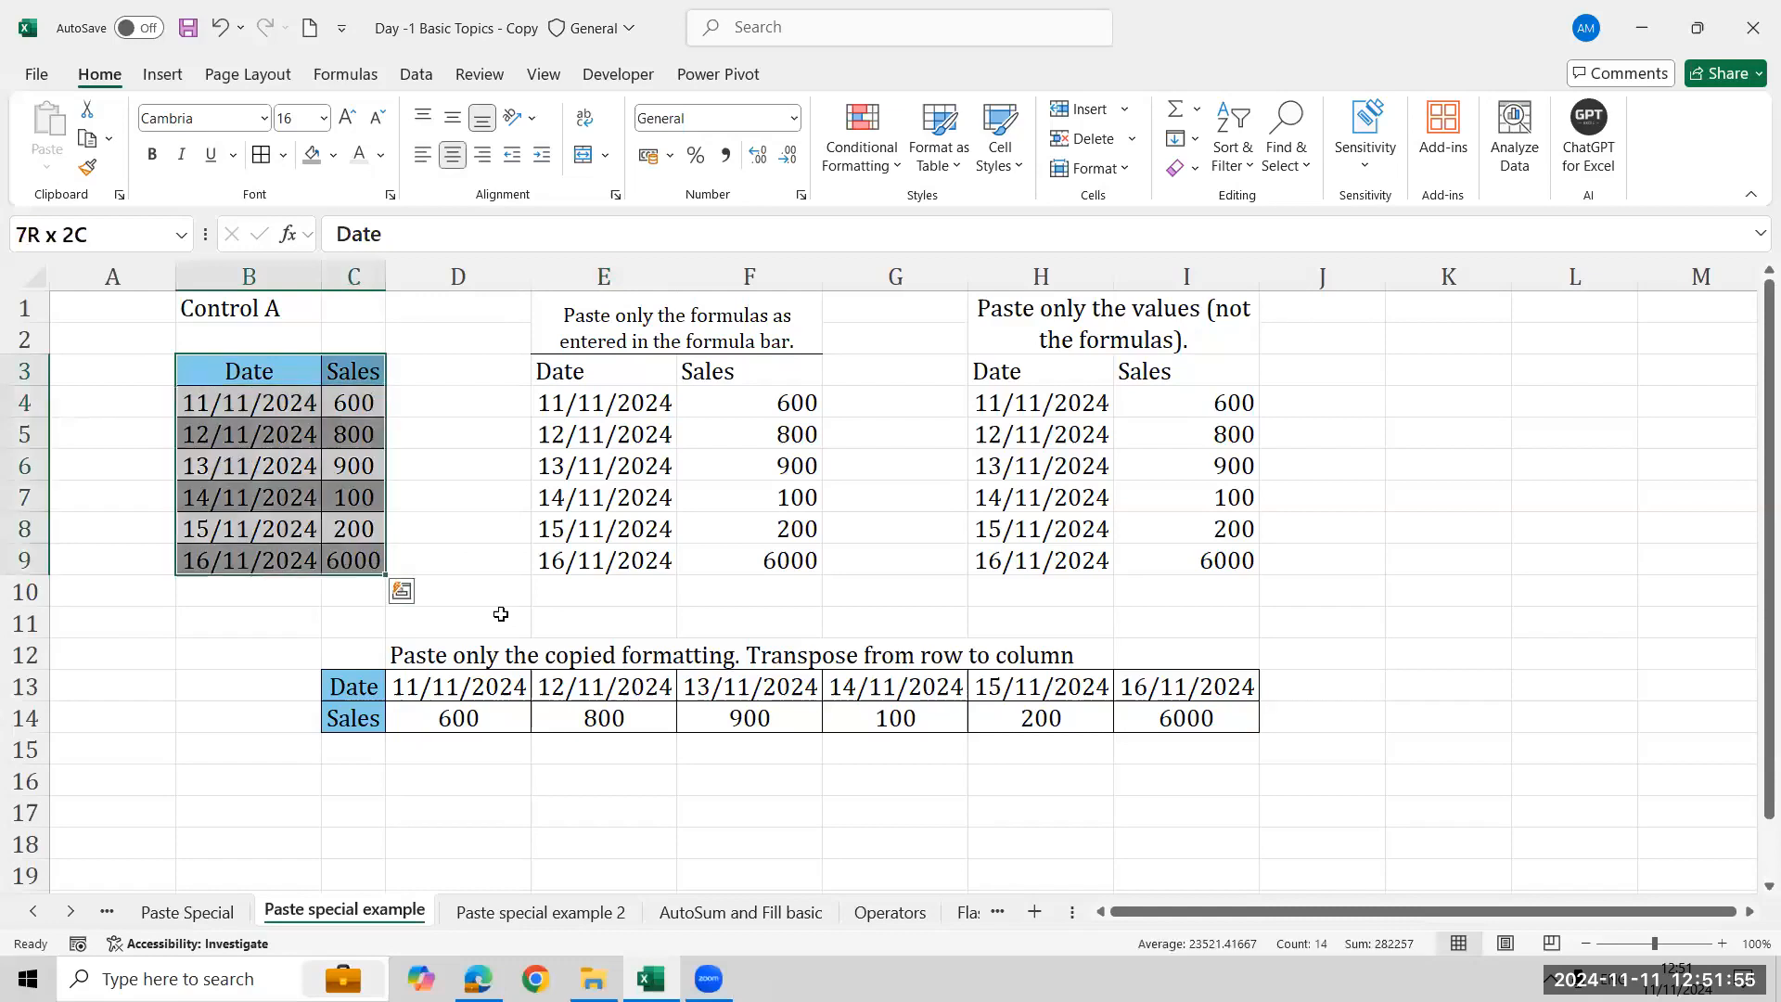
key("ctrl+c")
key("Down")
key("Down")
key("Down")
key("Down")
key("Down")
key("Down")
key("Down")
key("Down")
key("Down")
key("Down")
key("Down")
key("Down")
key("Down")
key("Down")
key("Down")
key("Down")
key("Down")
key("Down")
key("Down")
key("Down")
key("Up")
key("Up")
key("Up")
key("Up")
key("Up")
key("Up")
key("Up")
key("ctrl+v")
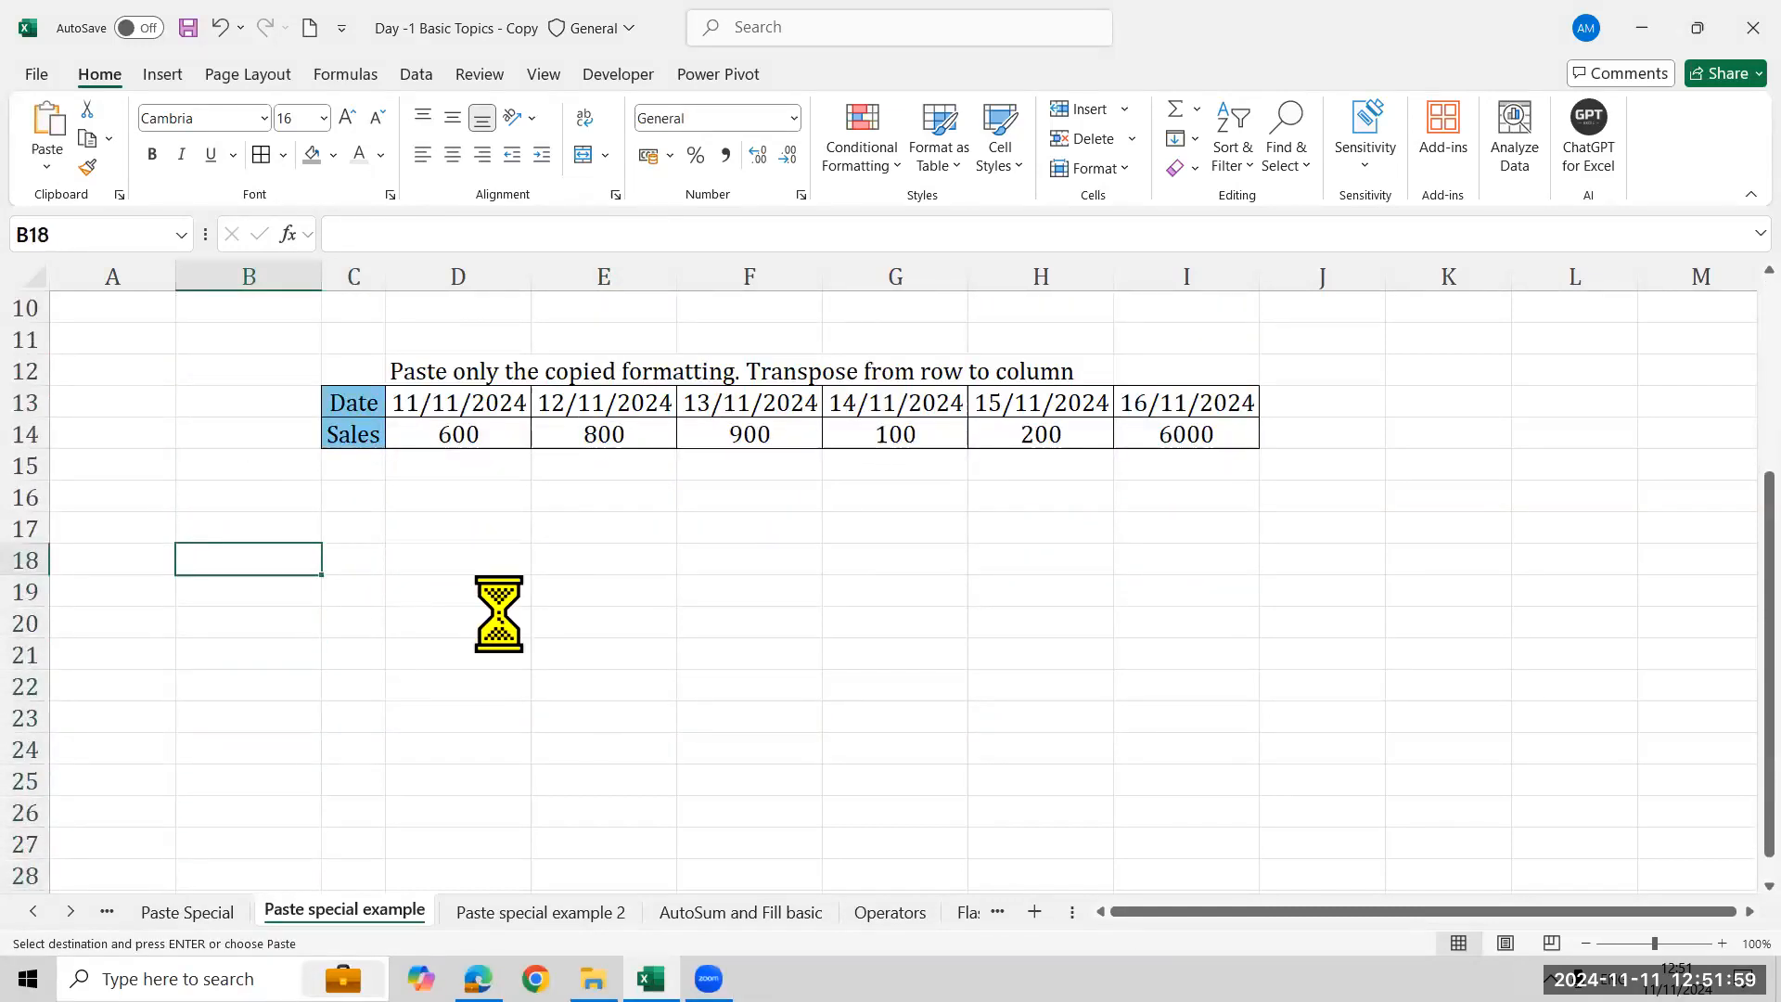
- Inspect the formulas in the pasted copy's Date column at B18 to B24
key("Right")
key("Right")
key("Right")
key("Left")
key("Right")
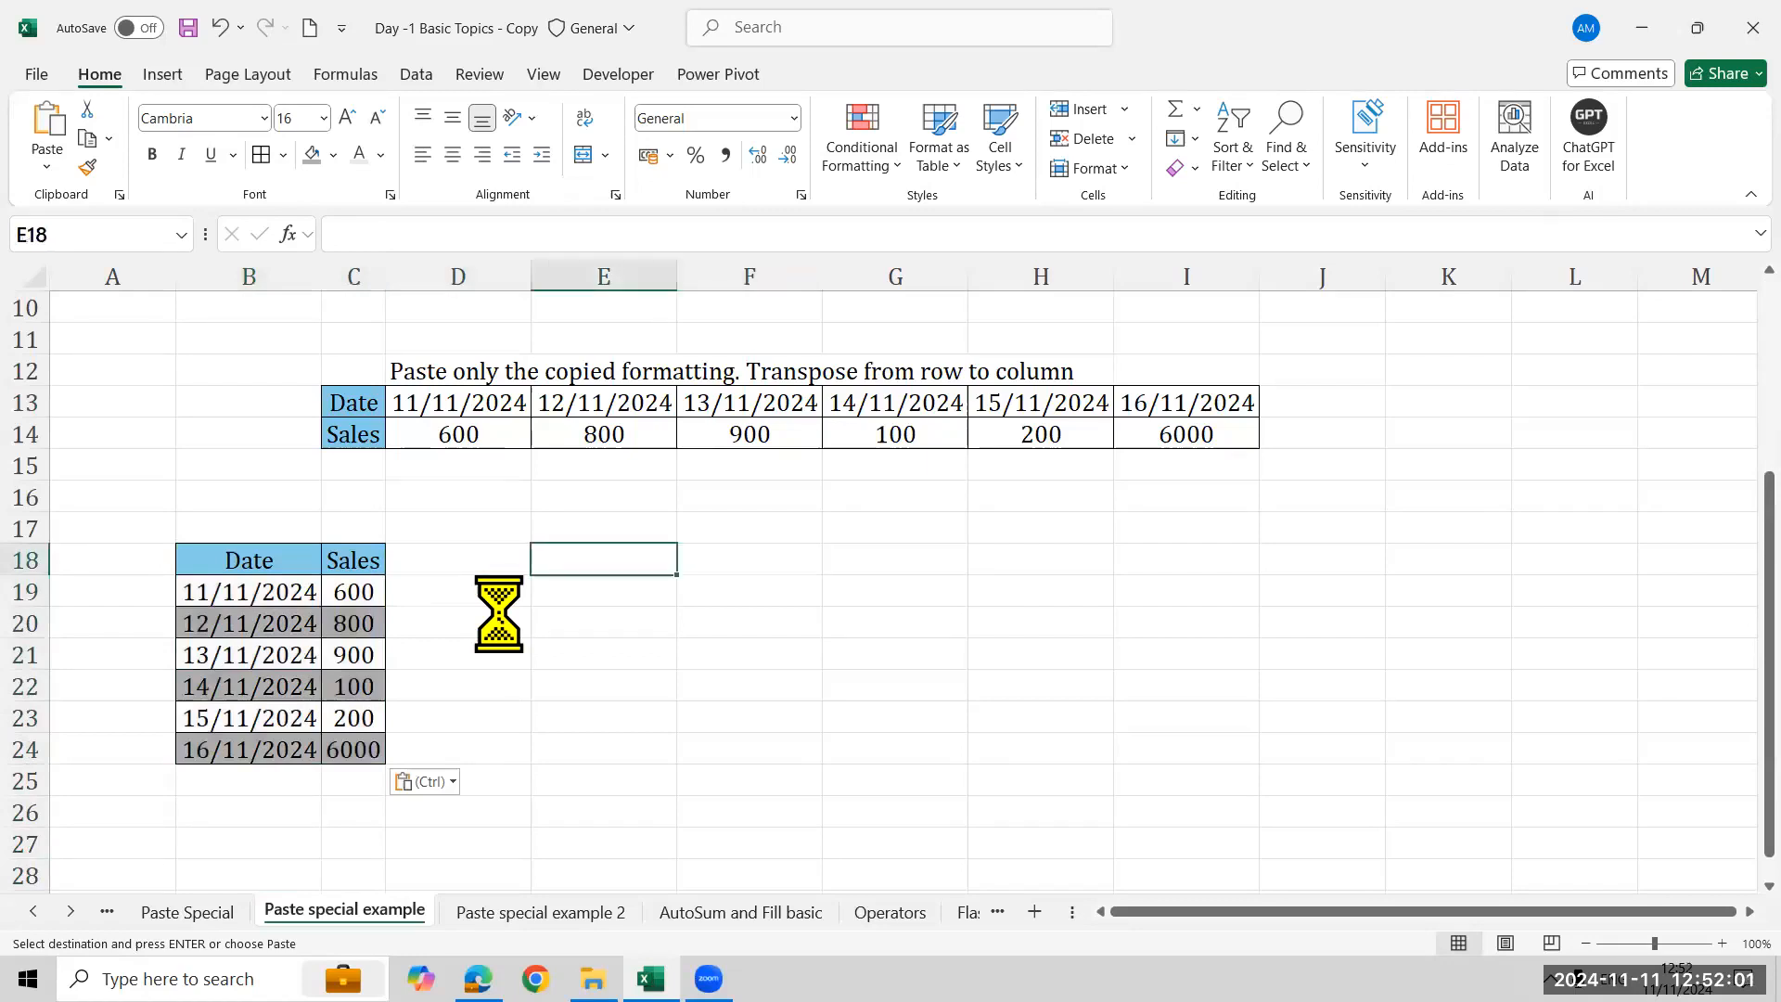
key("Left")
key("Left")
key("Left")
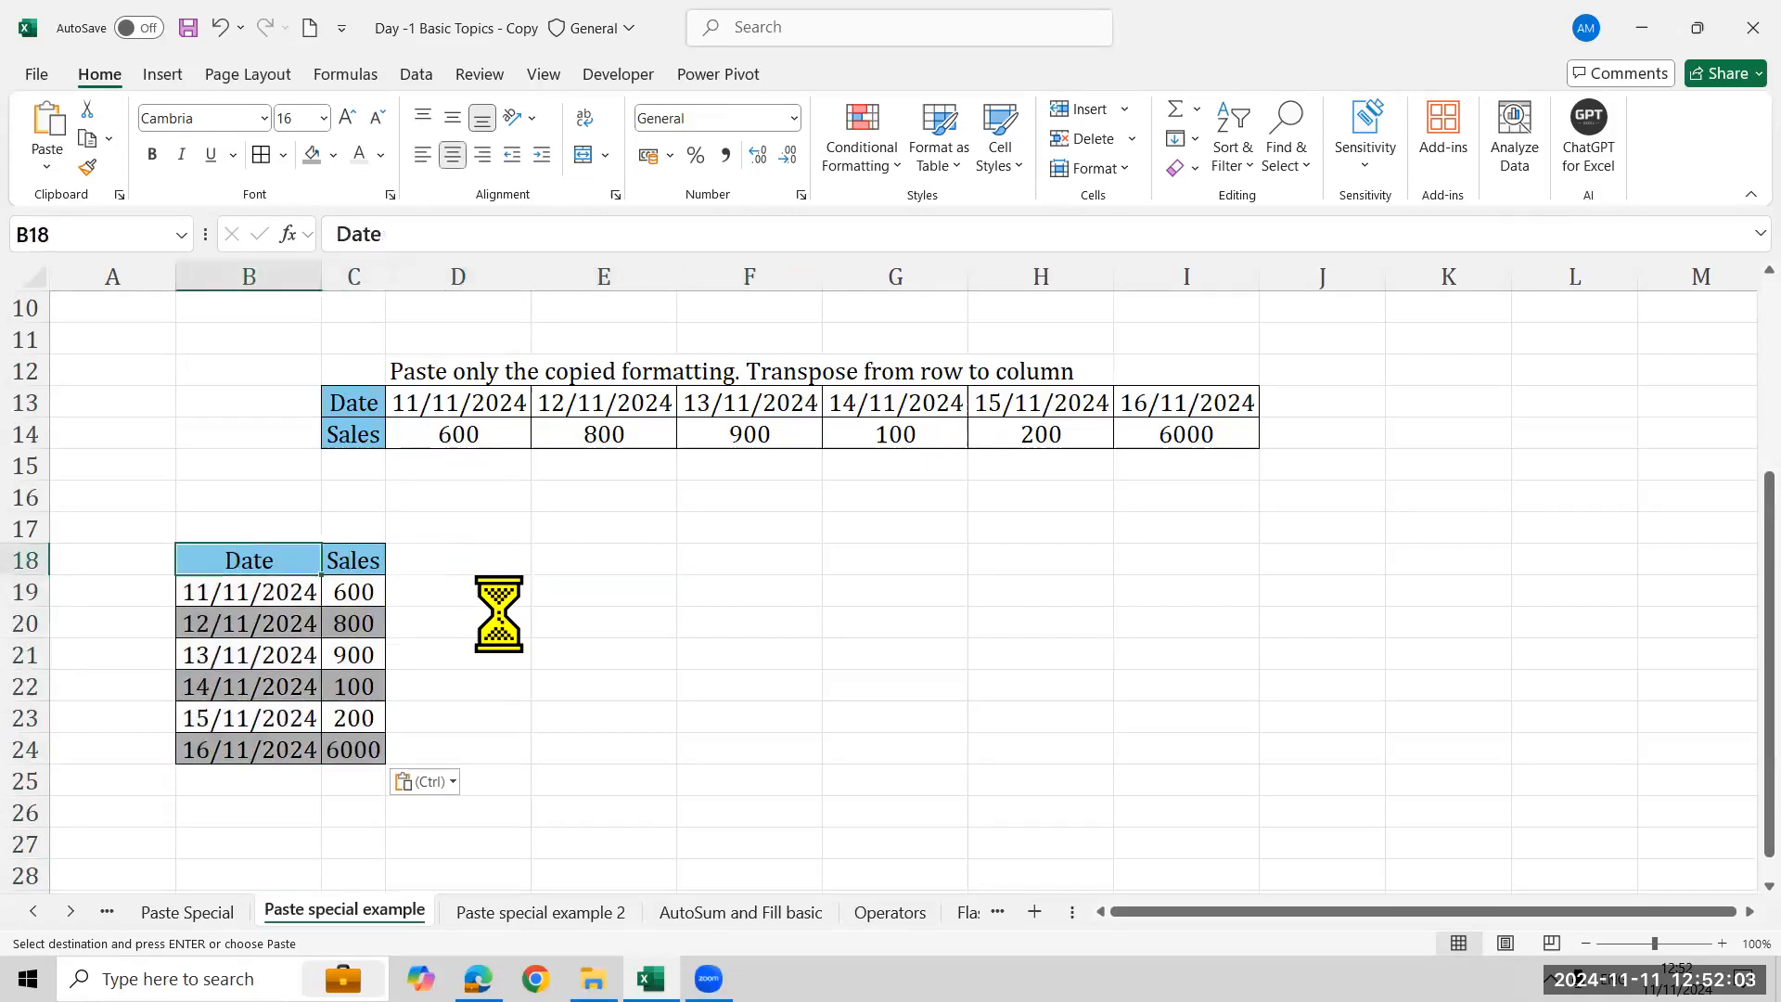
key("shift+Right")
key("shift+Down")
key("shift+Down")
key("shift+Down")
key("shift+Down")
key("Down")
key("Down")
key("Down")
key("Down")
key("Down")
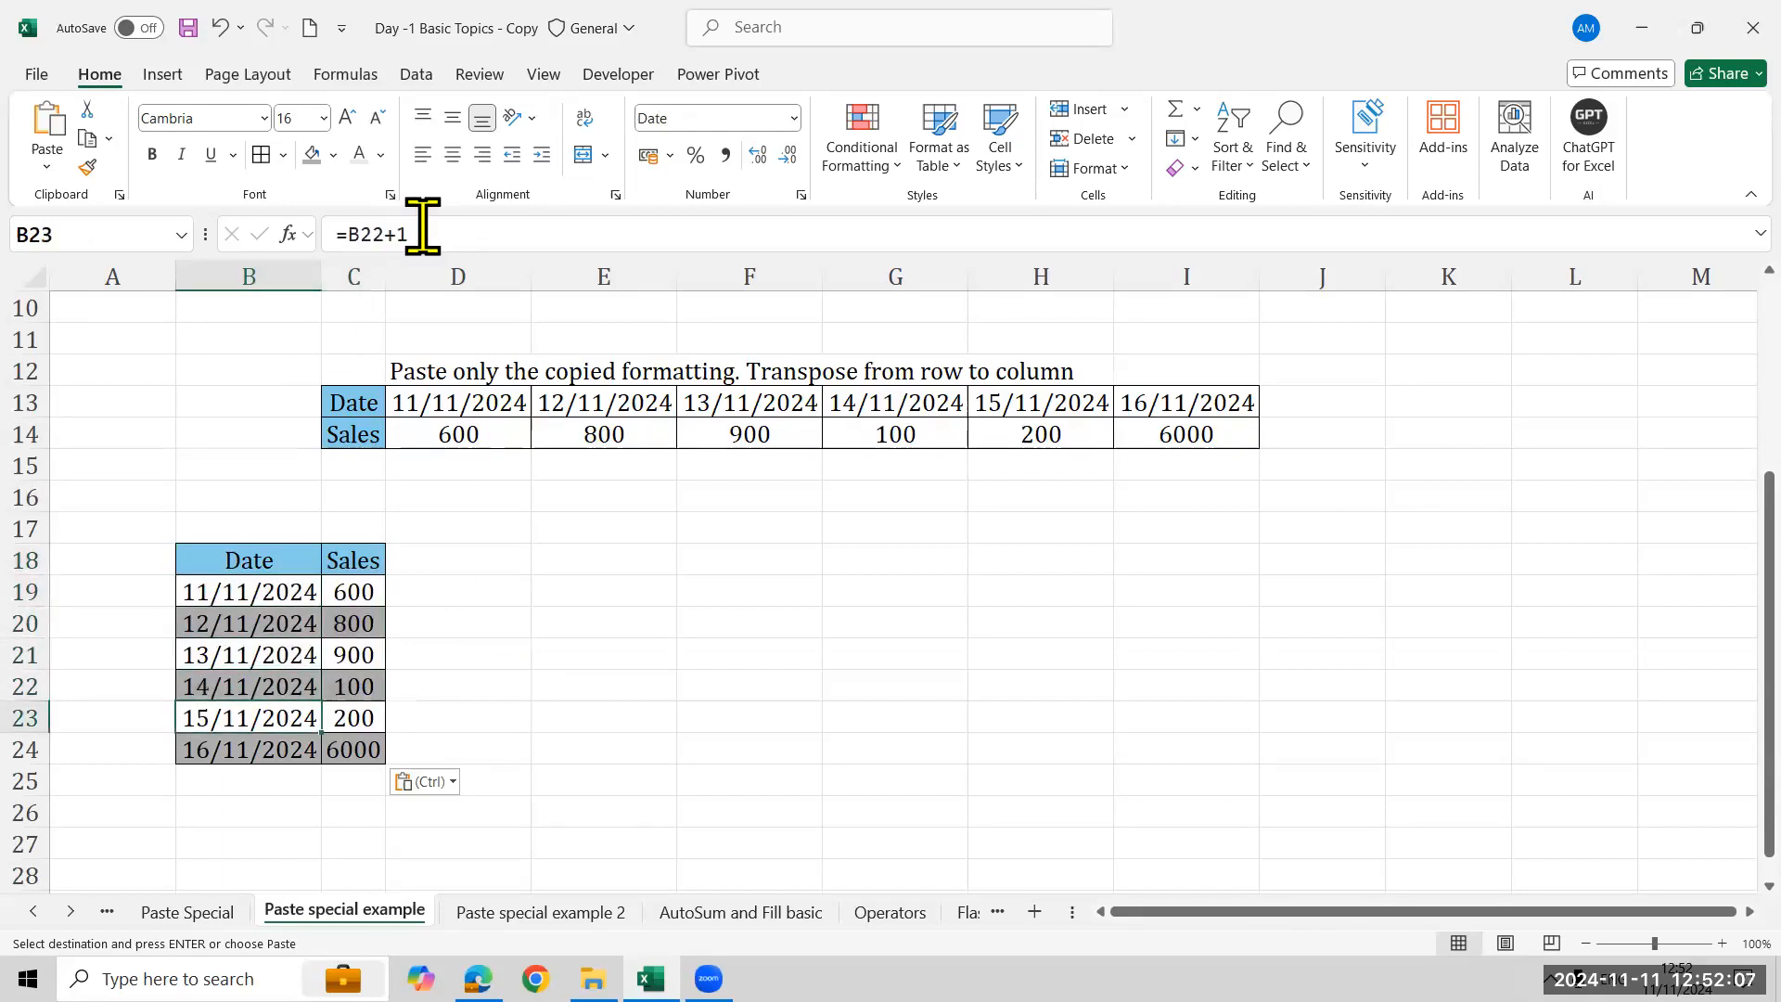
key("Up")
key("Up")
key("Up")
key("Up")
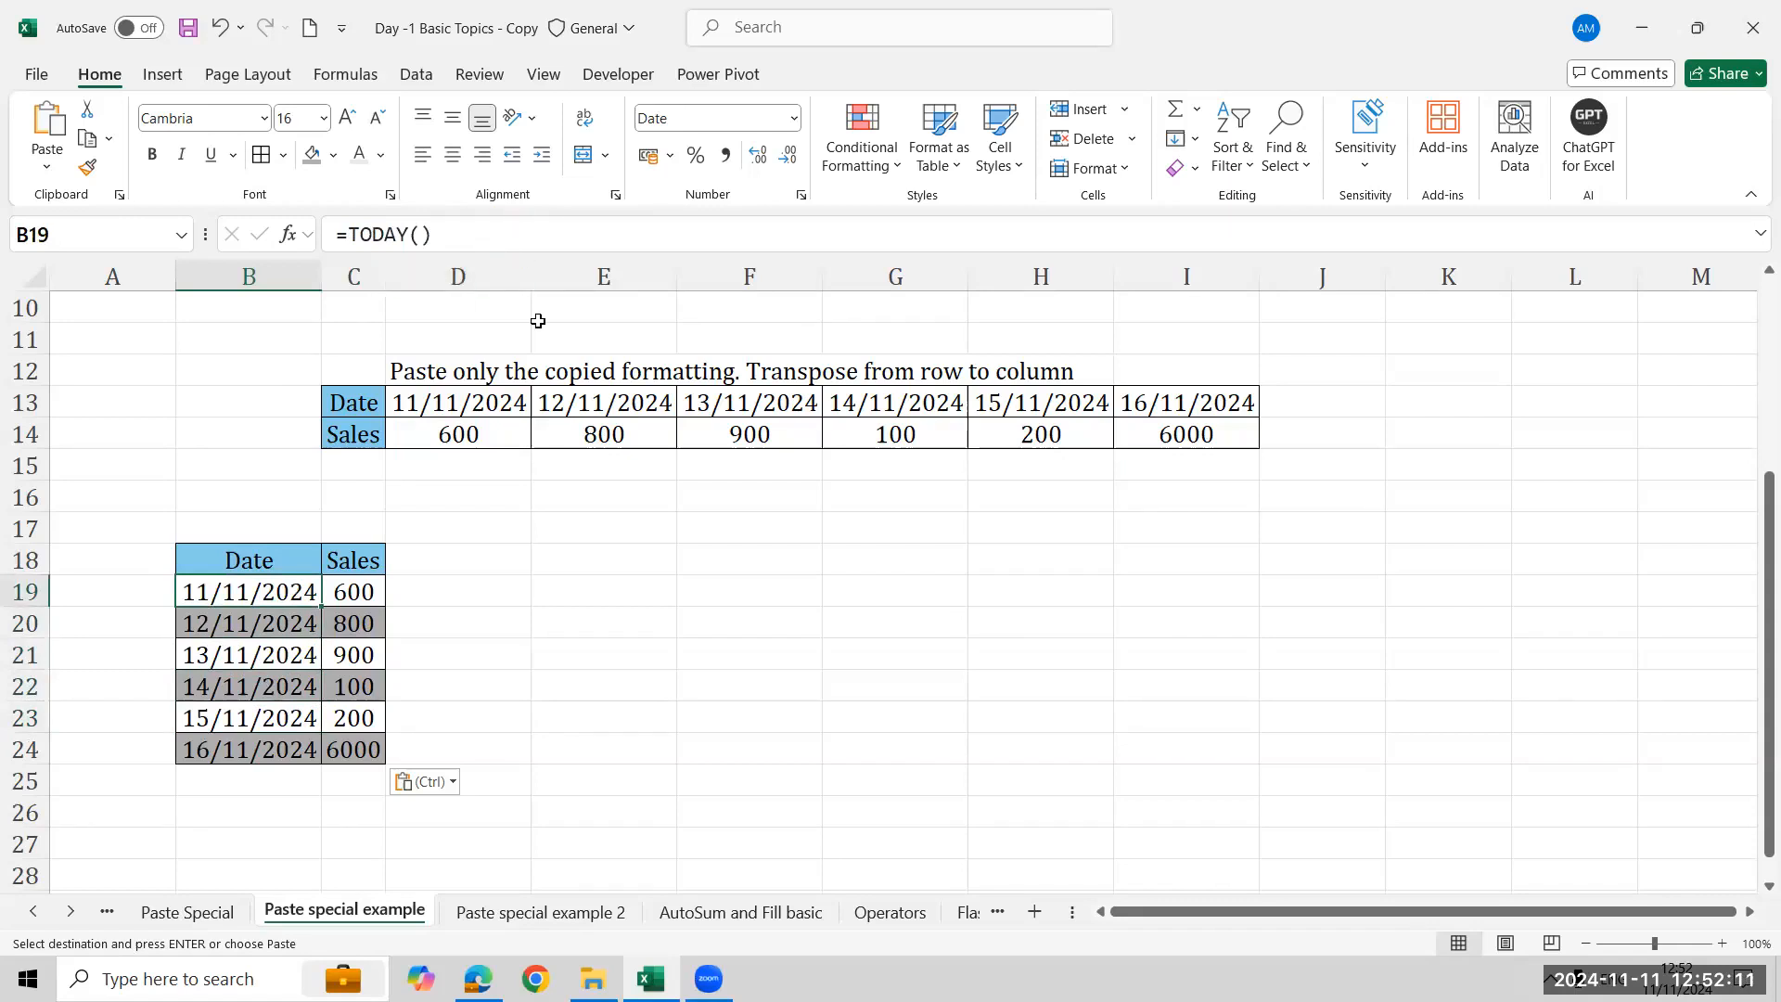
key("Up")
- Copy the B18:C24 table and paste it into E18 as formulas with number formatting, then inspect its date formulas
key("ctrl+shift+Down")
key("ctrl+shift+Right")
key("ctrl+c")
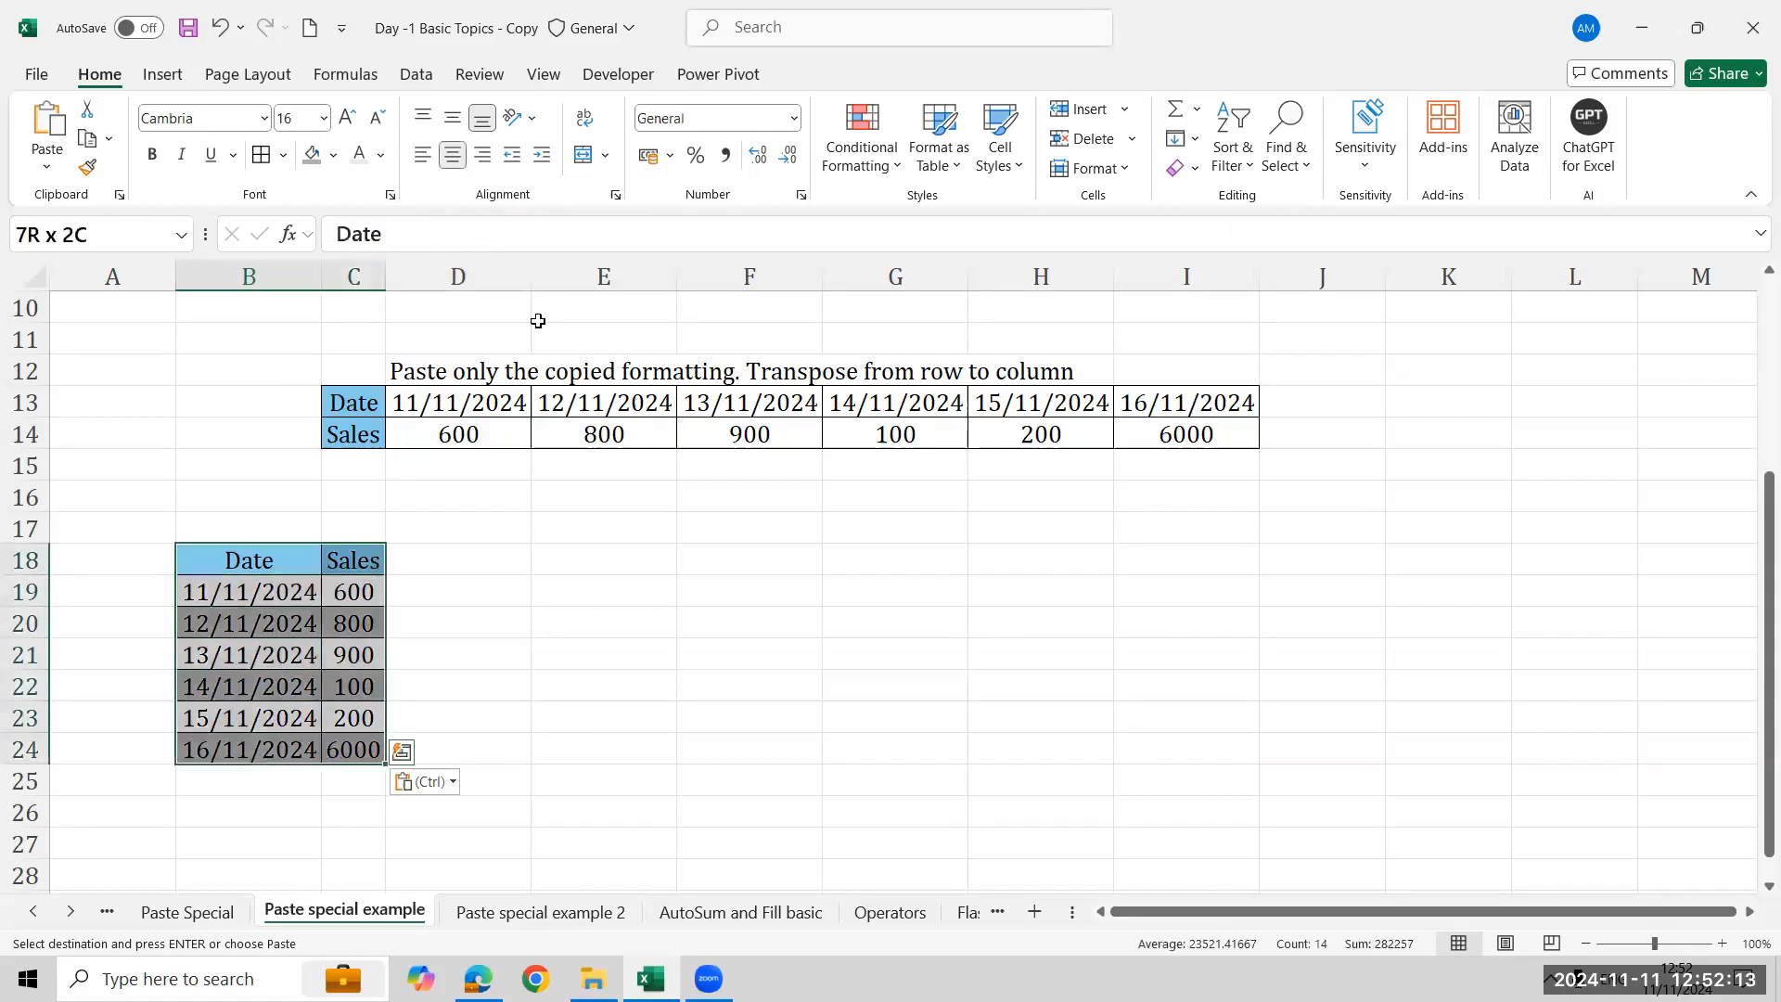
key("Right")
key("Right")
key("Right")
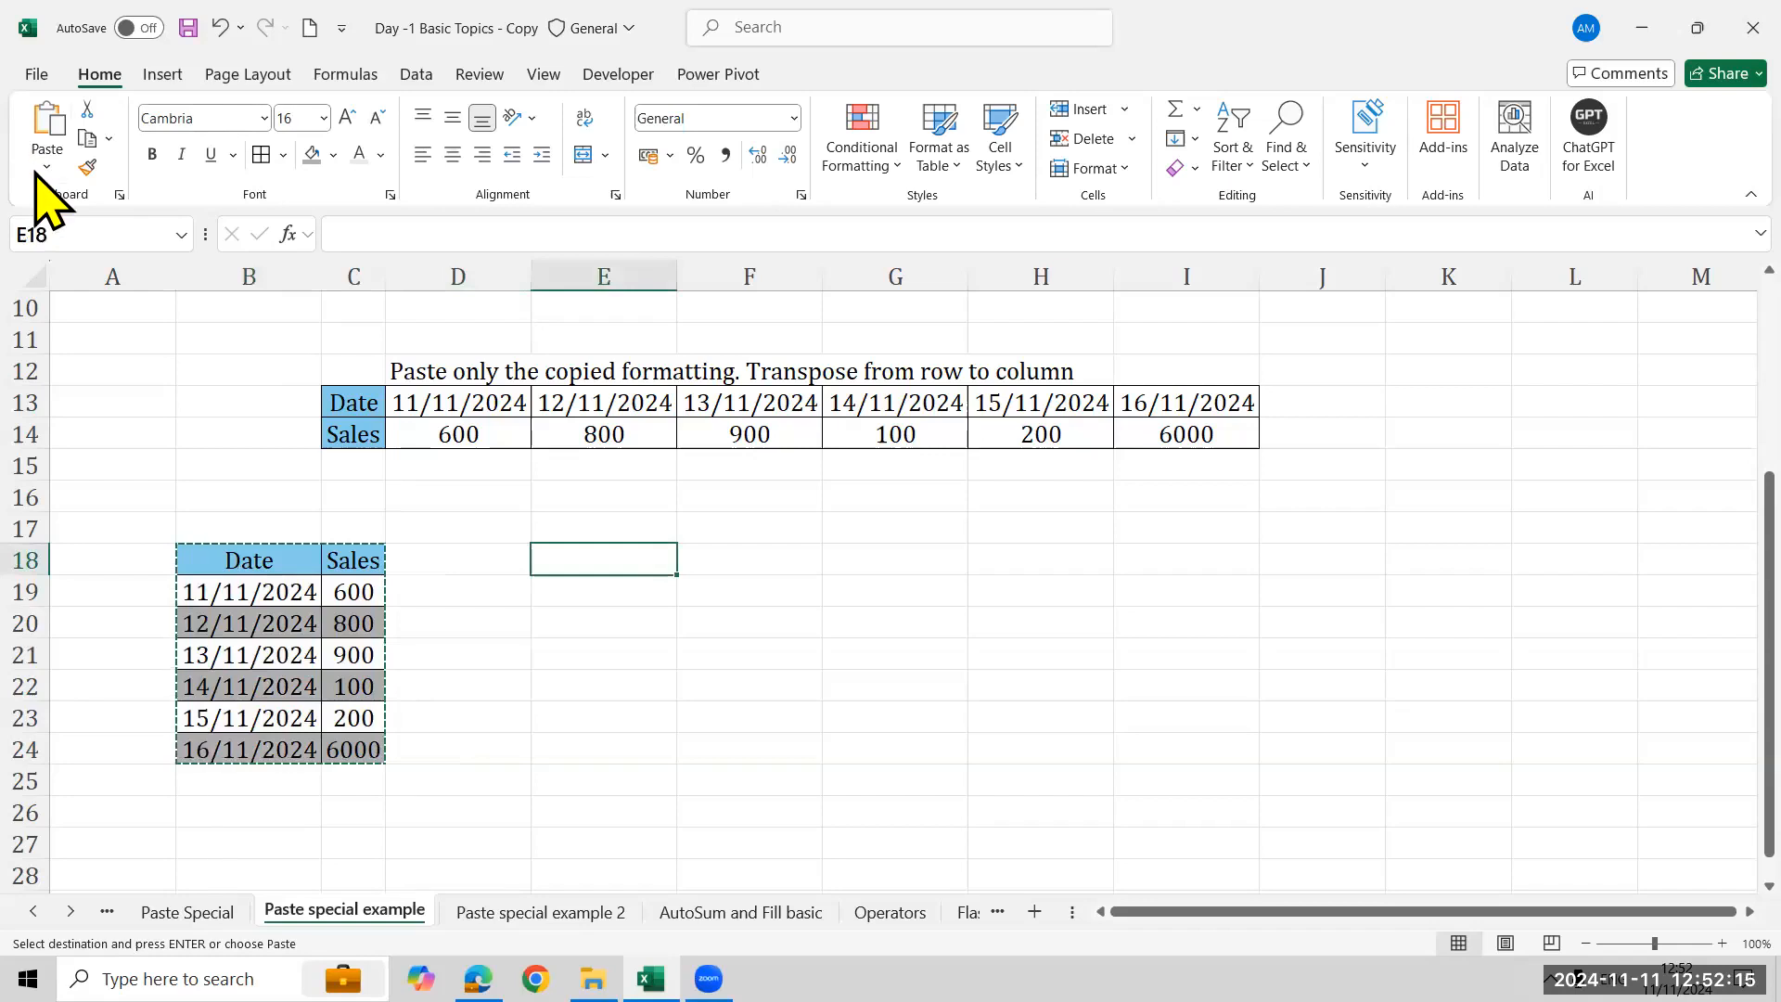
left_click(44, 168)
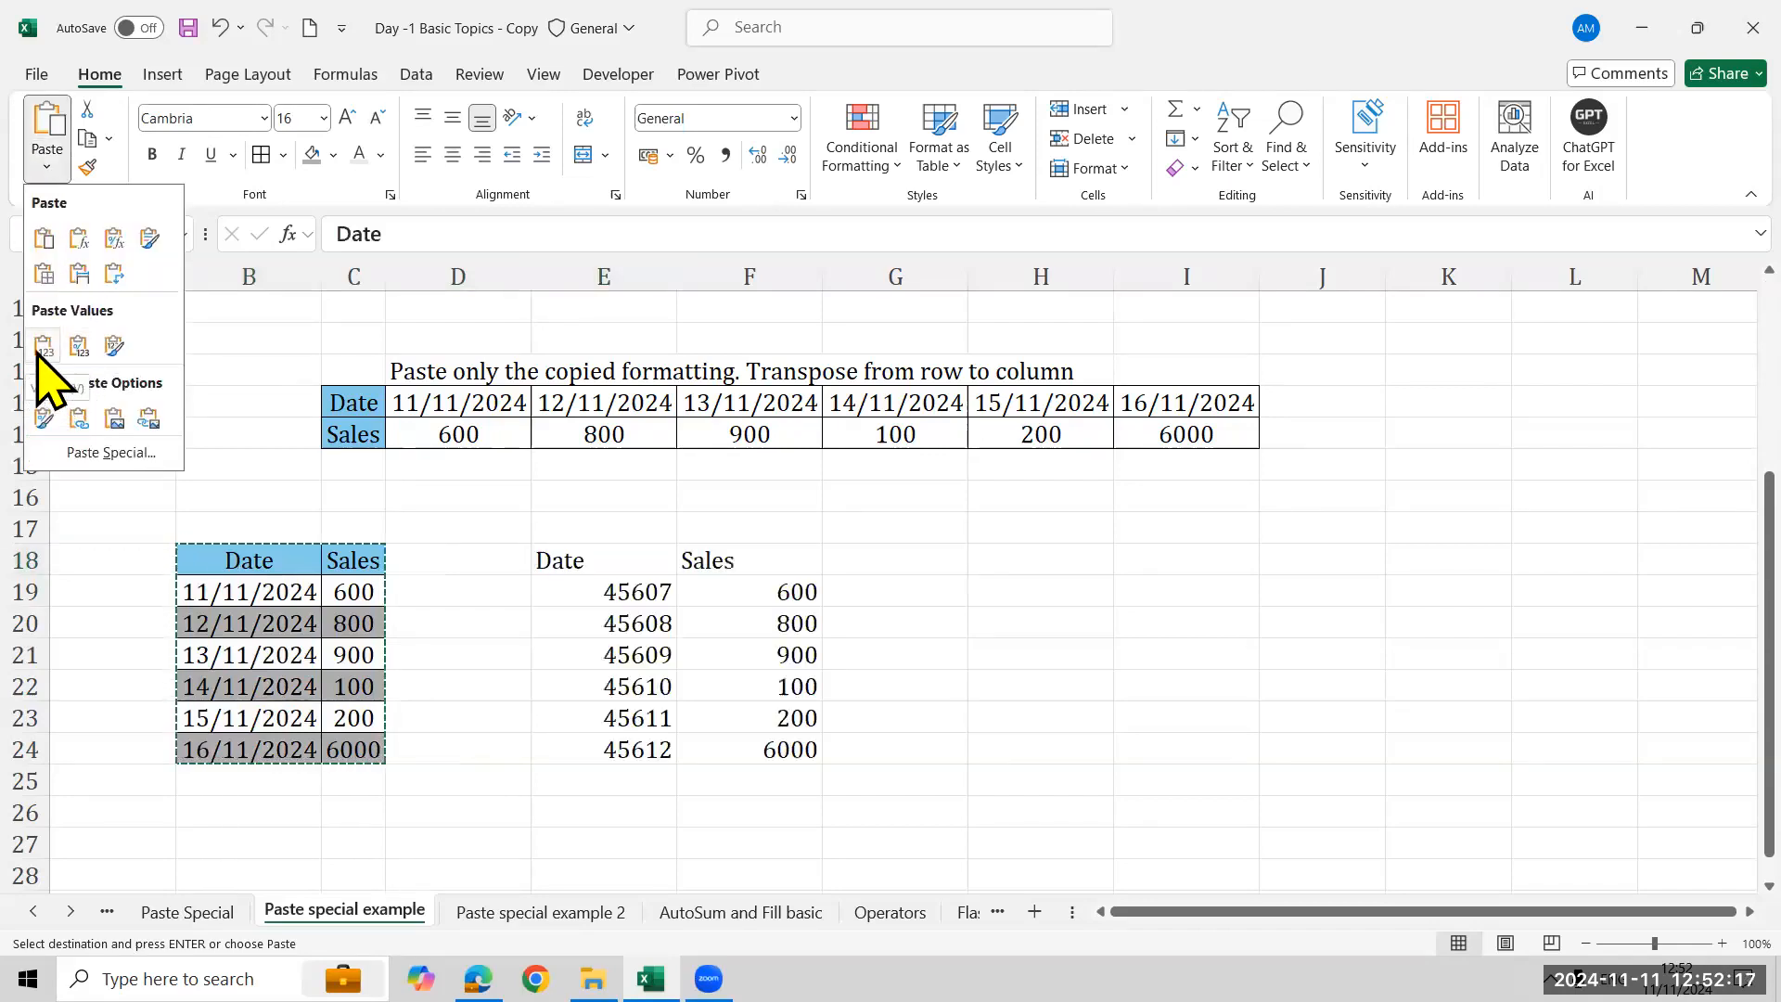
left_click(113, 243)
left_click(594, 617)
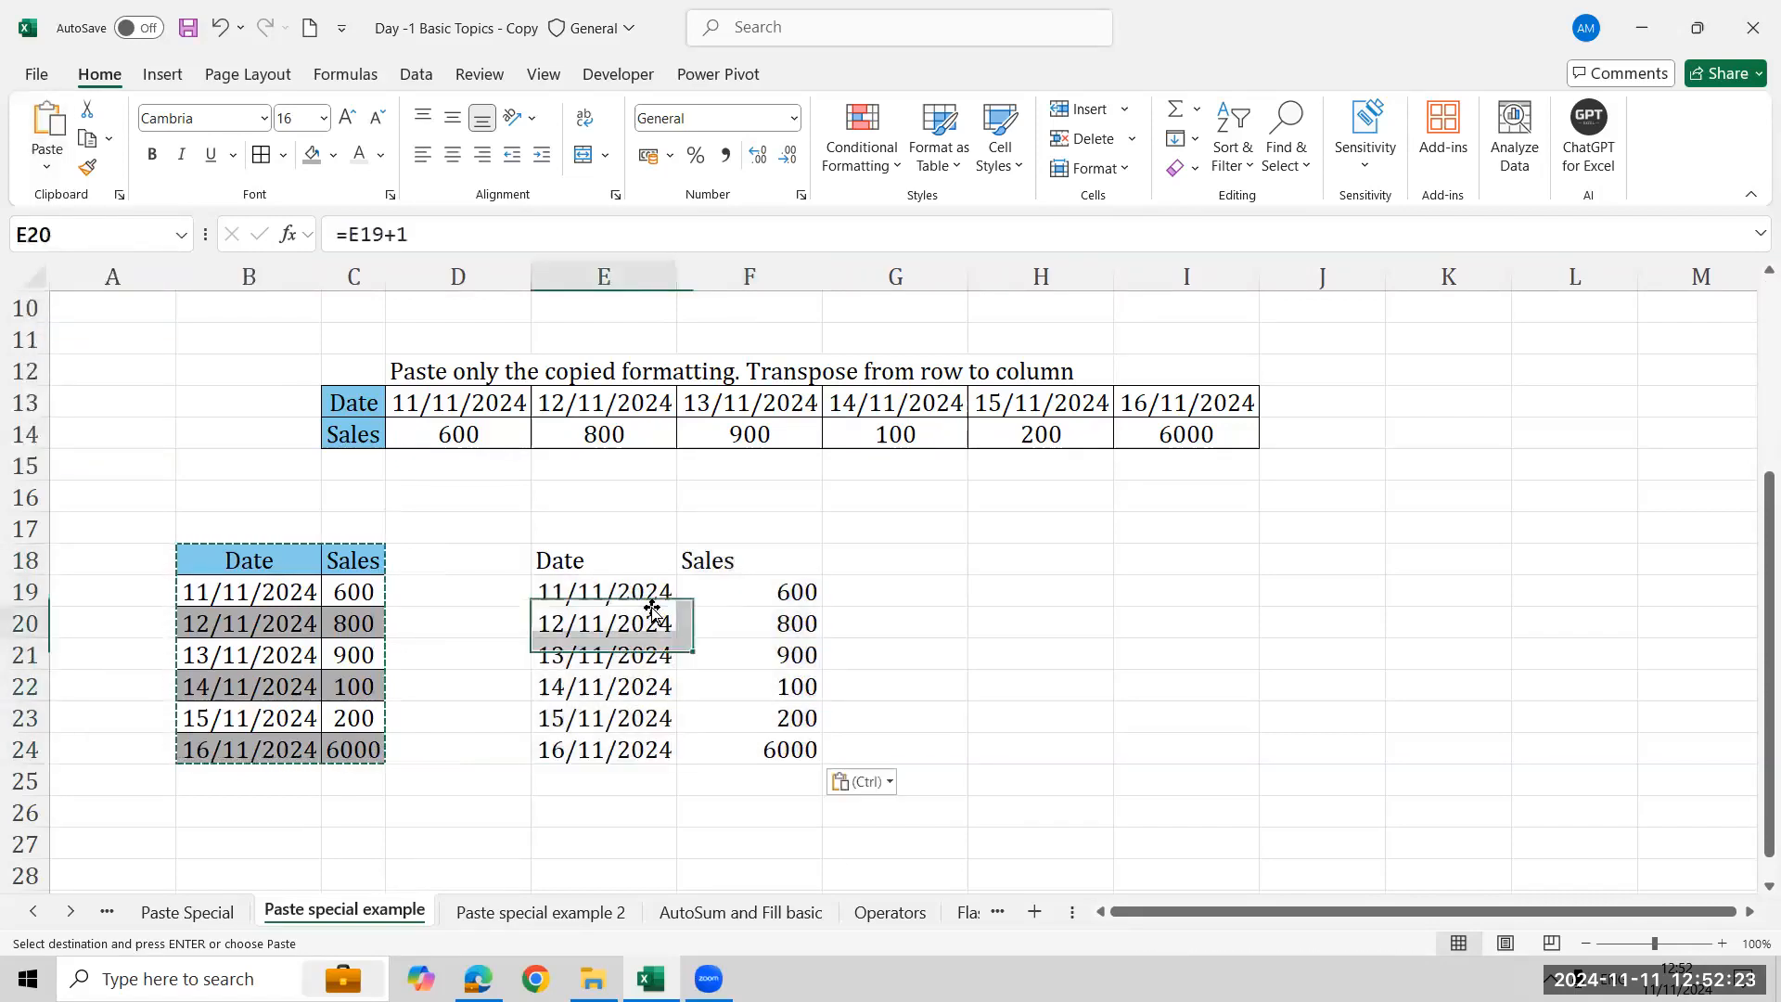
left_click(602, 600)
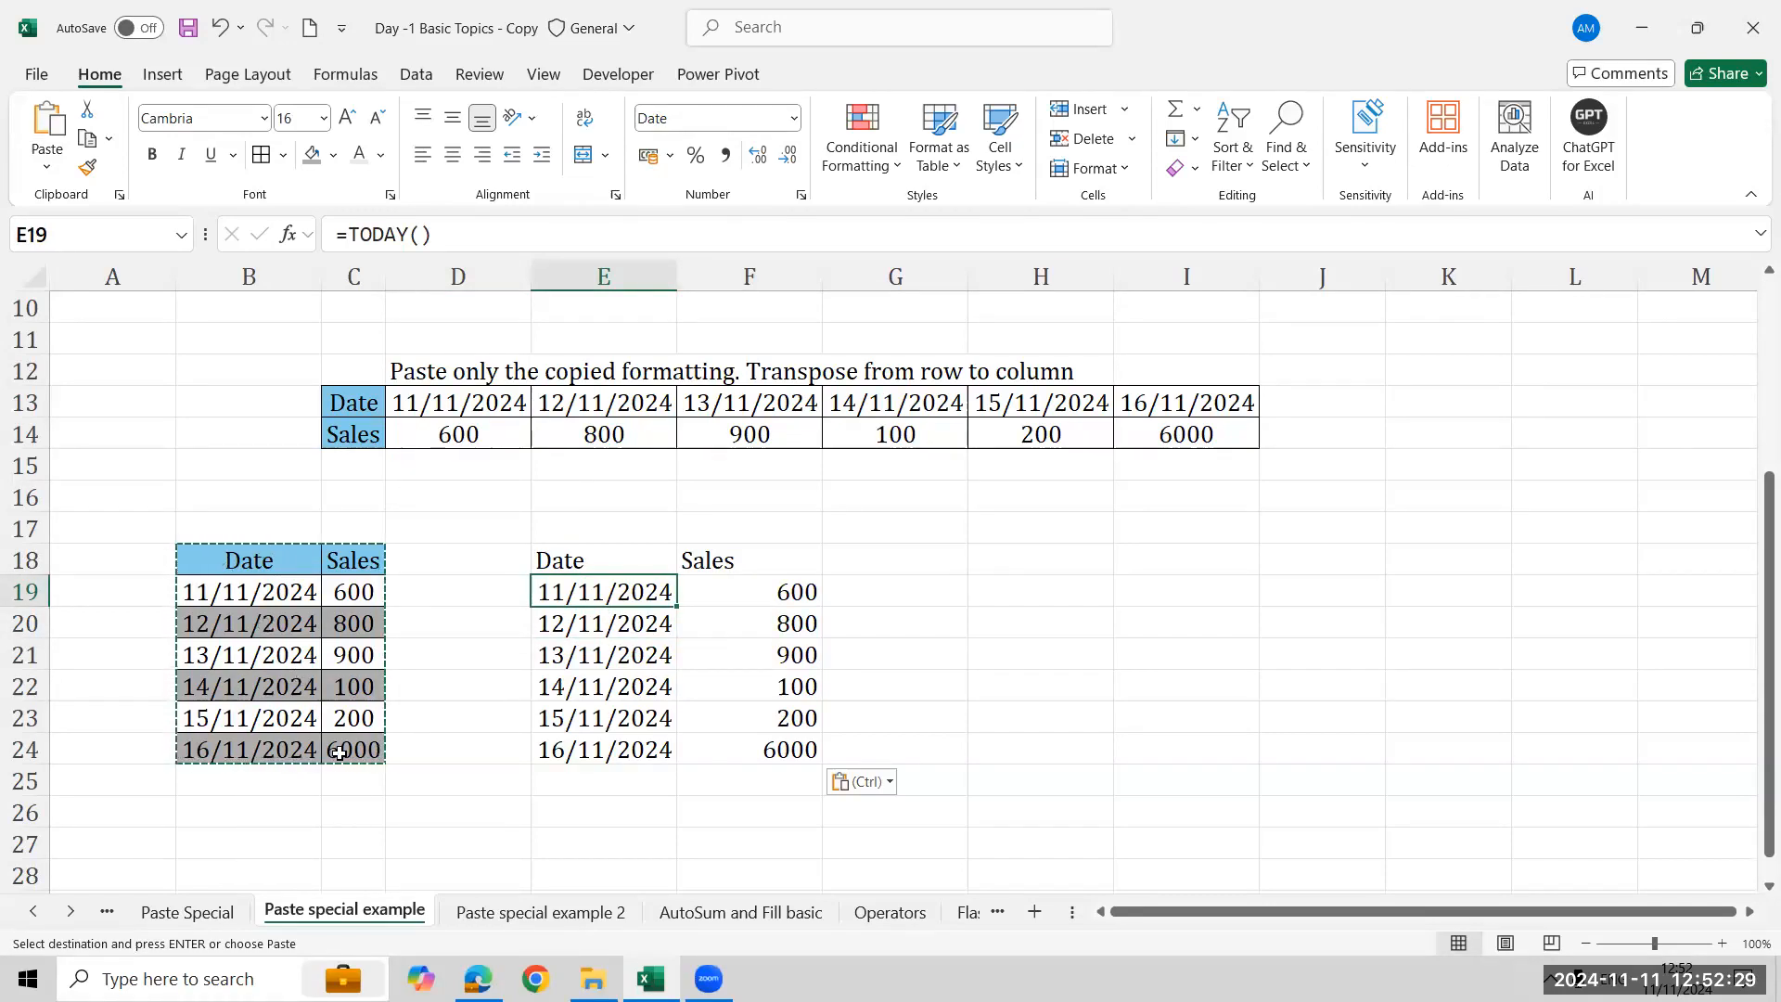
left_click(1053, 561)
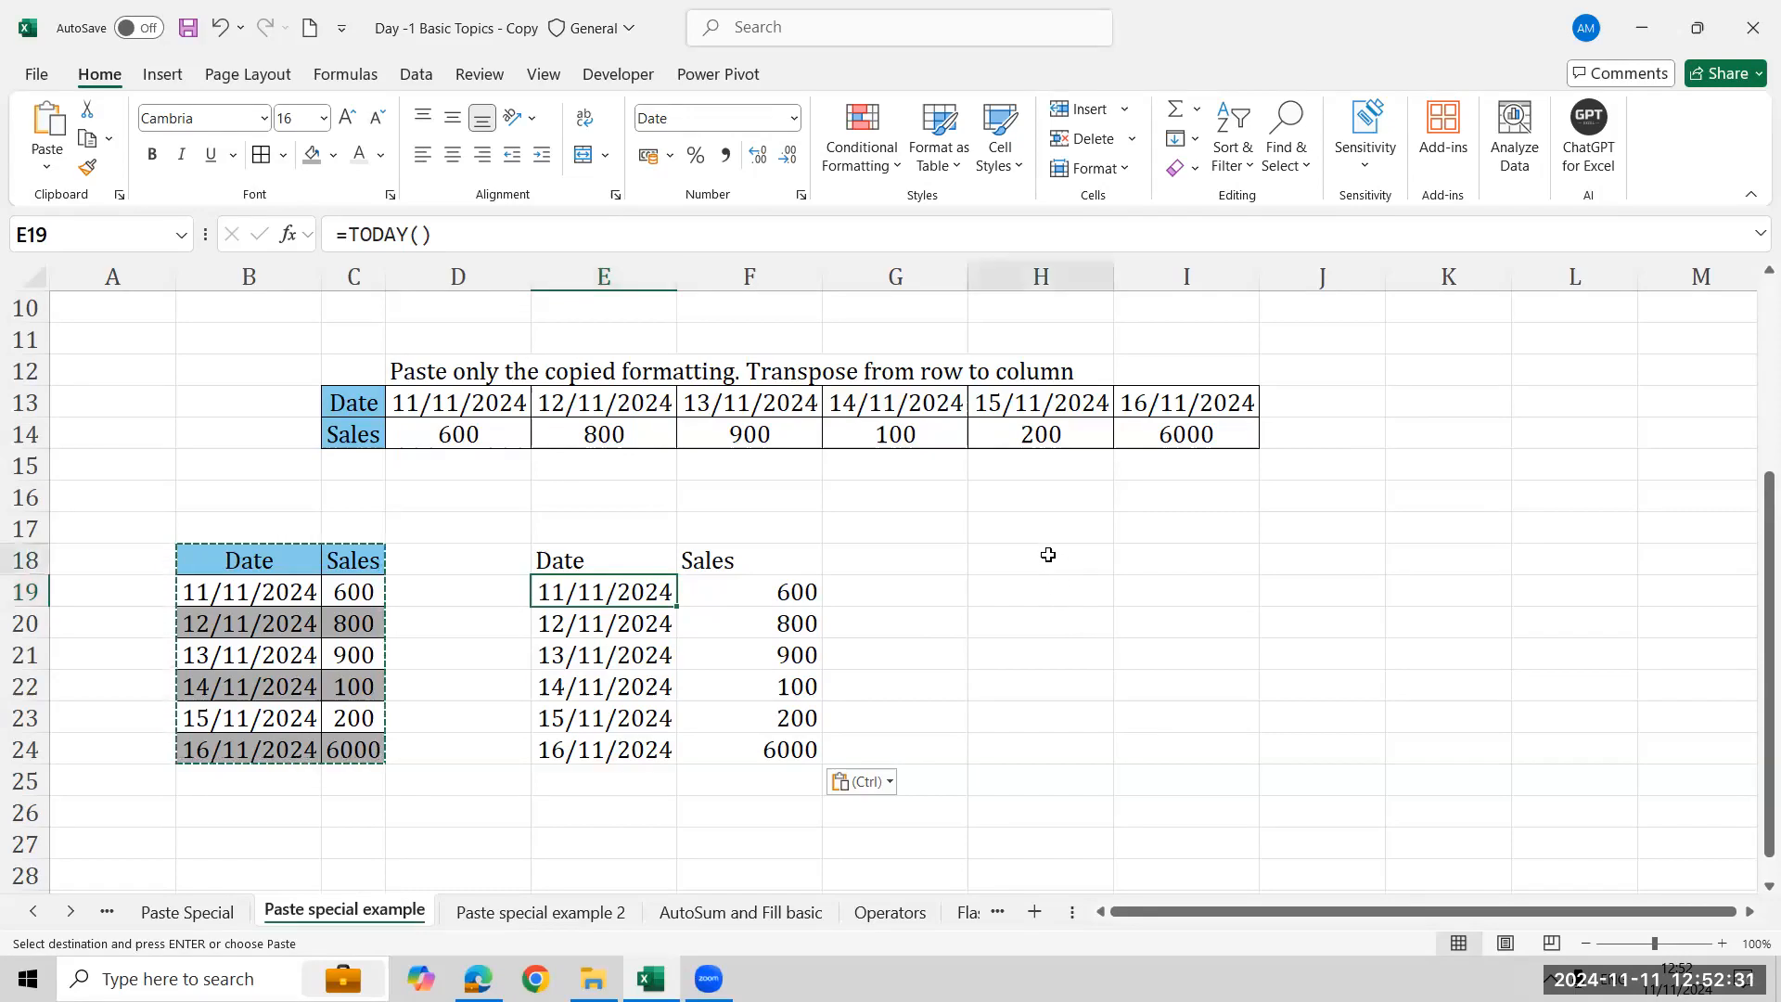
left_click(47, 168)
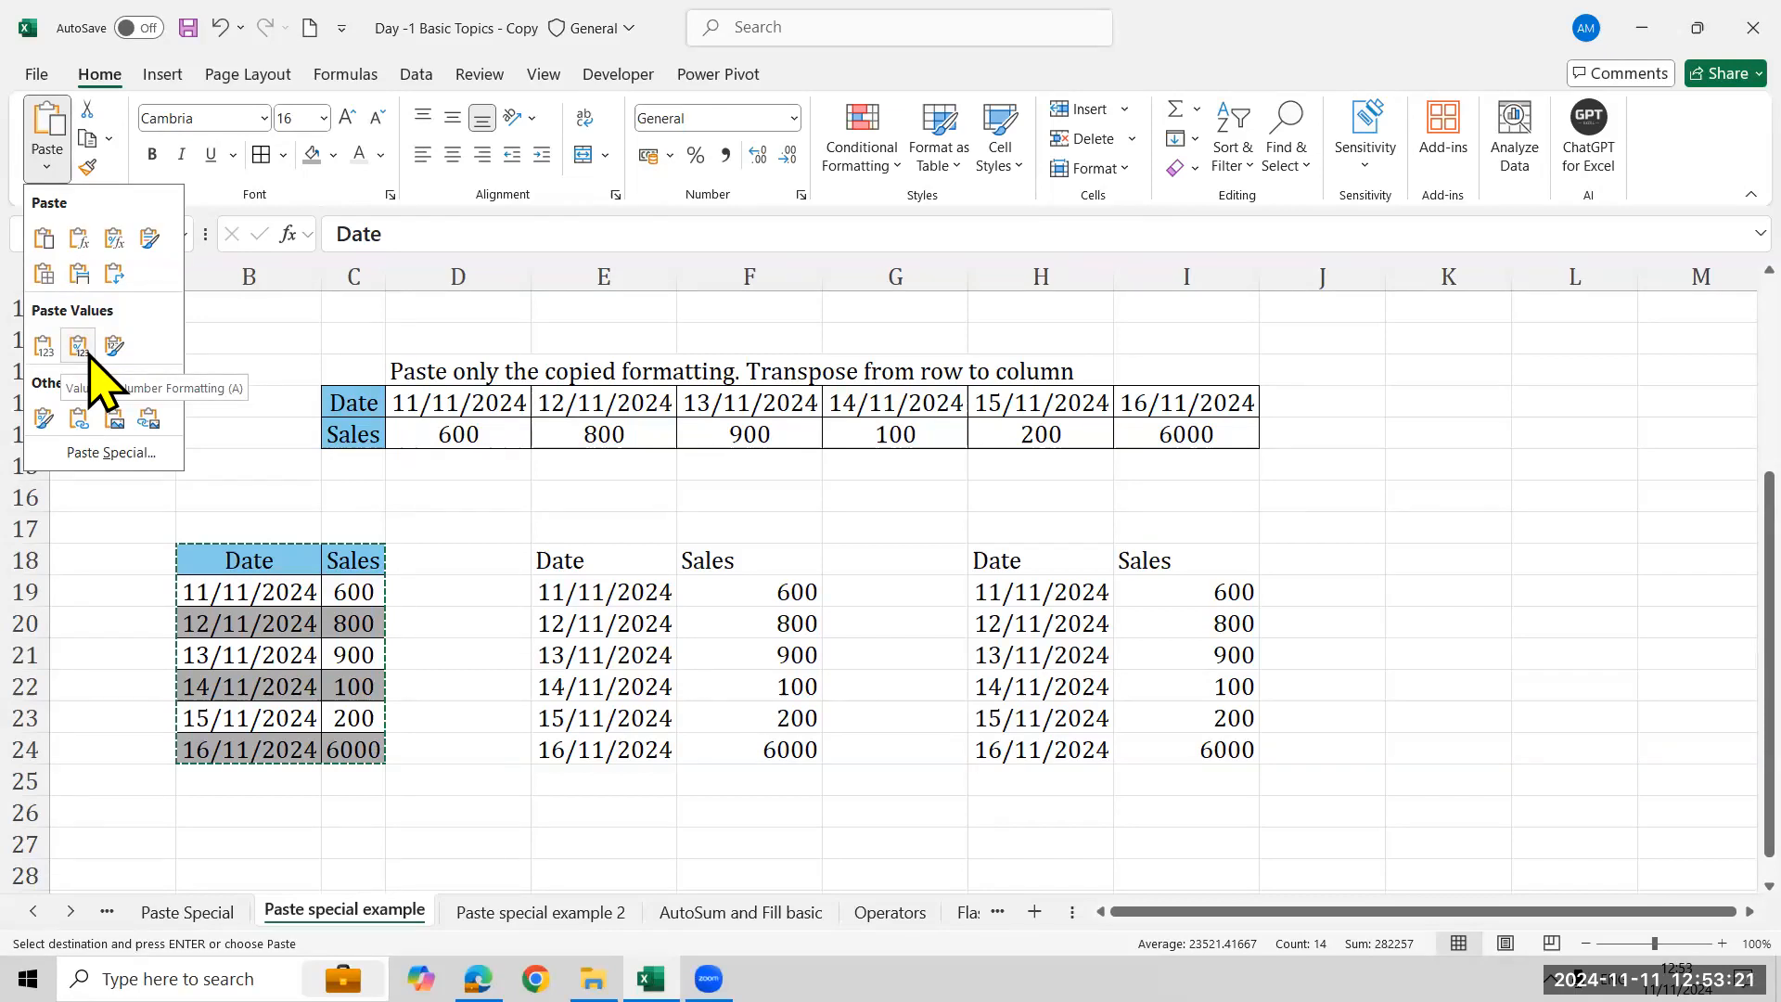
left_click(89, 353)
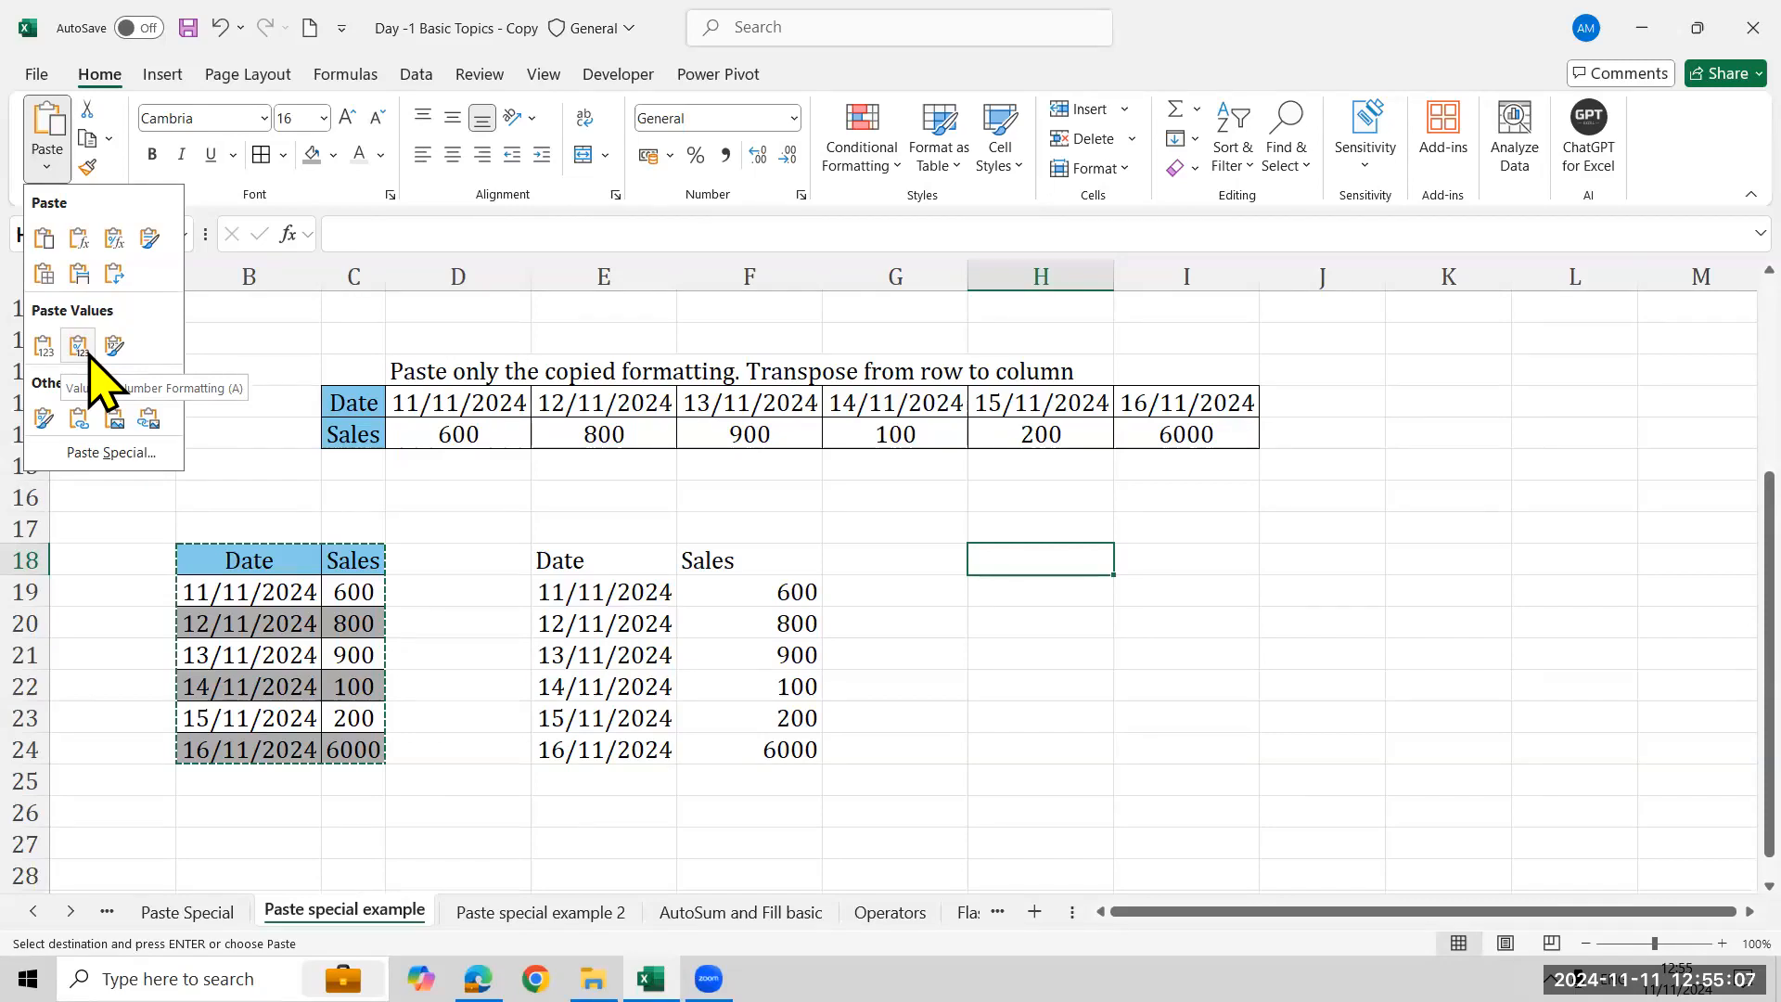
key("Escape")
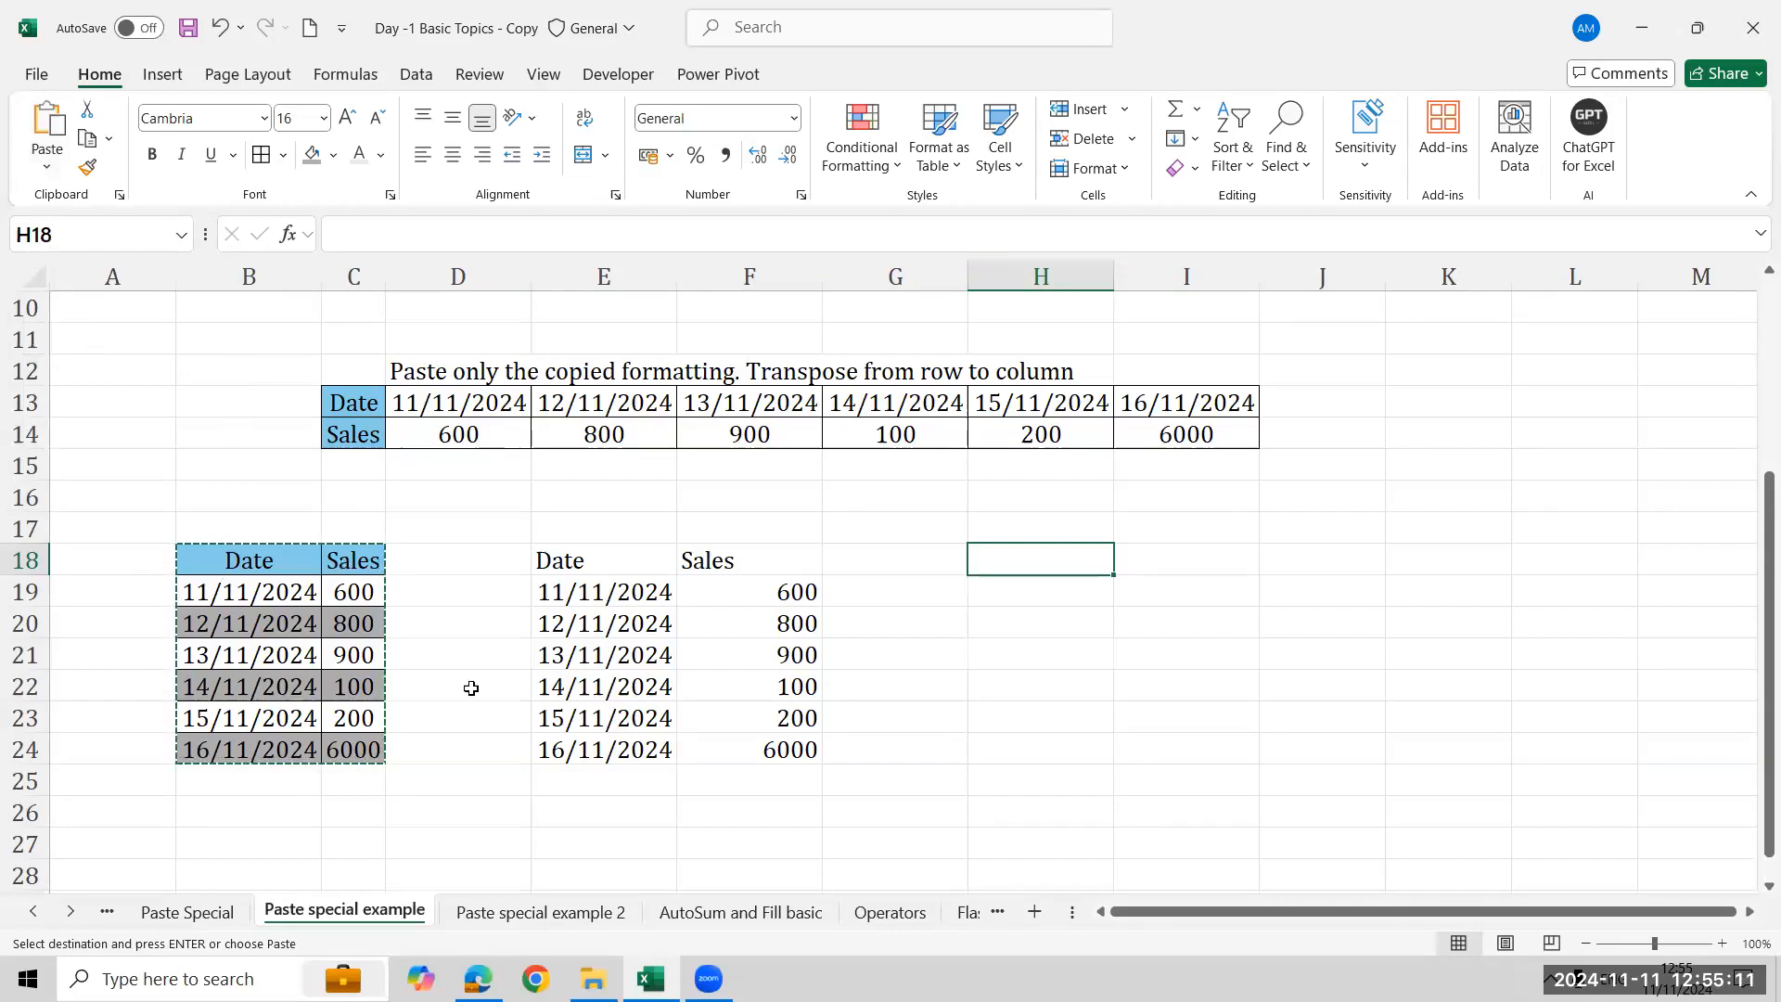
- Clear the pasted table in E18:F24
key("Left")
key("Left")
key("Left")
key("Left")
key("Left")
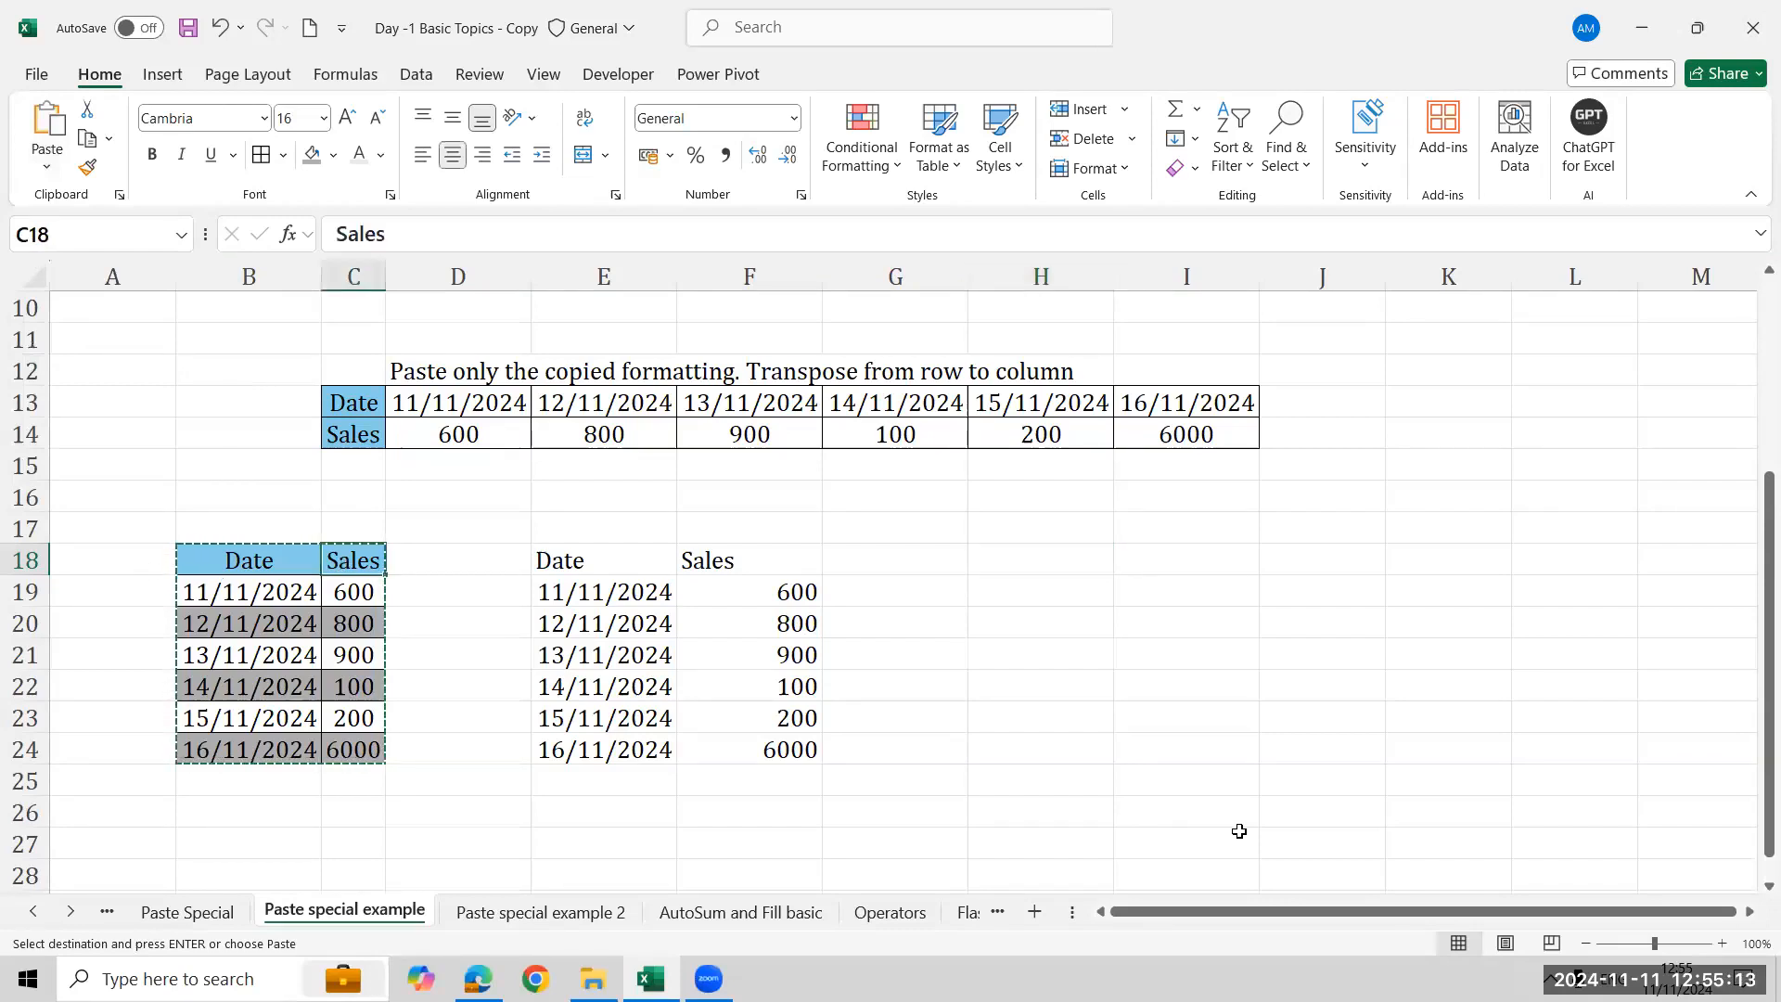
key("alt+Tab")
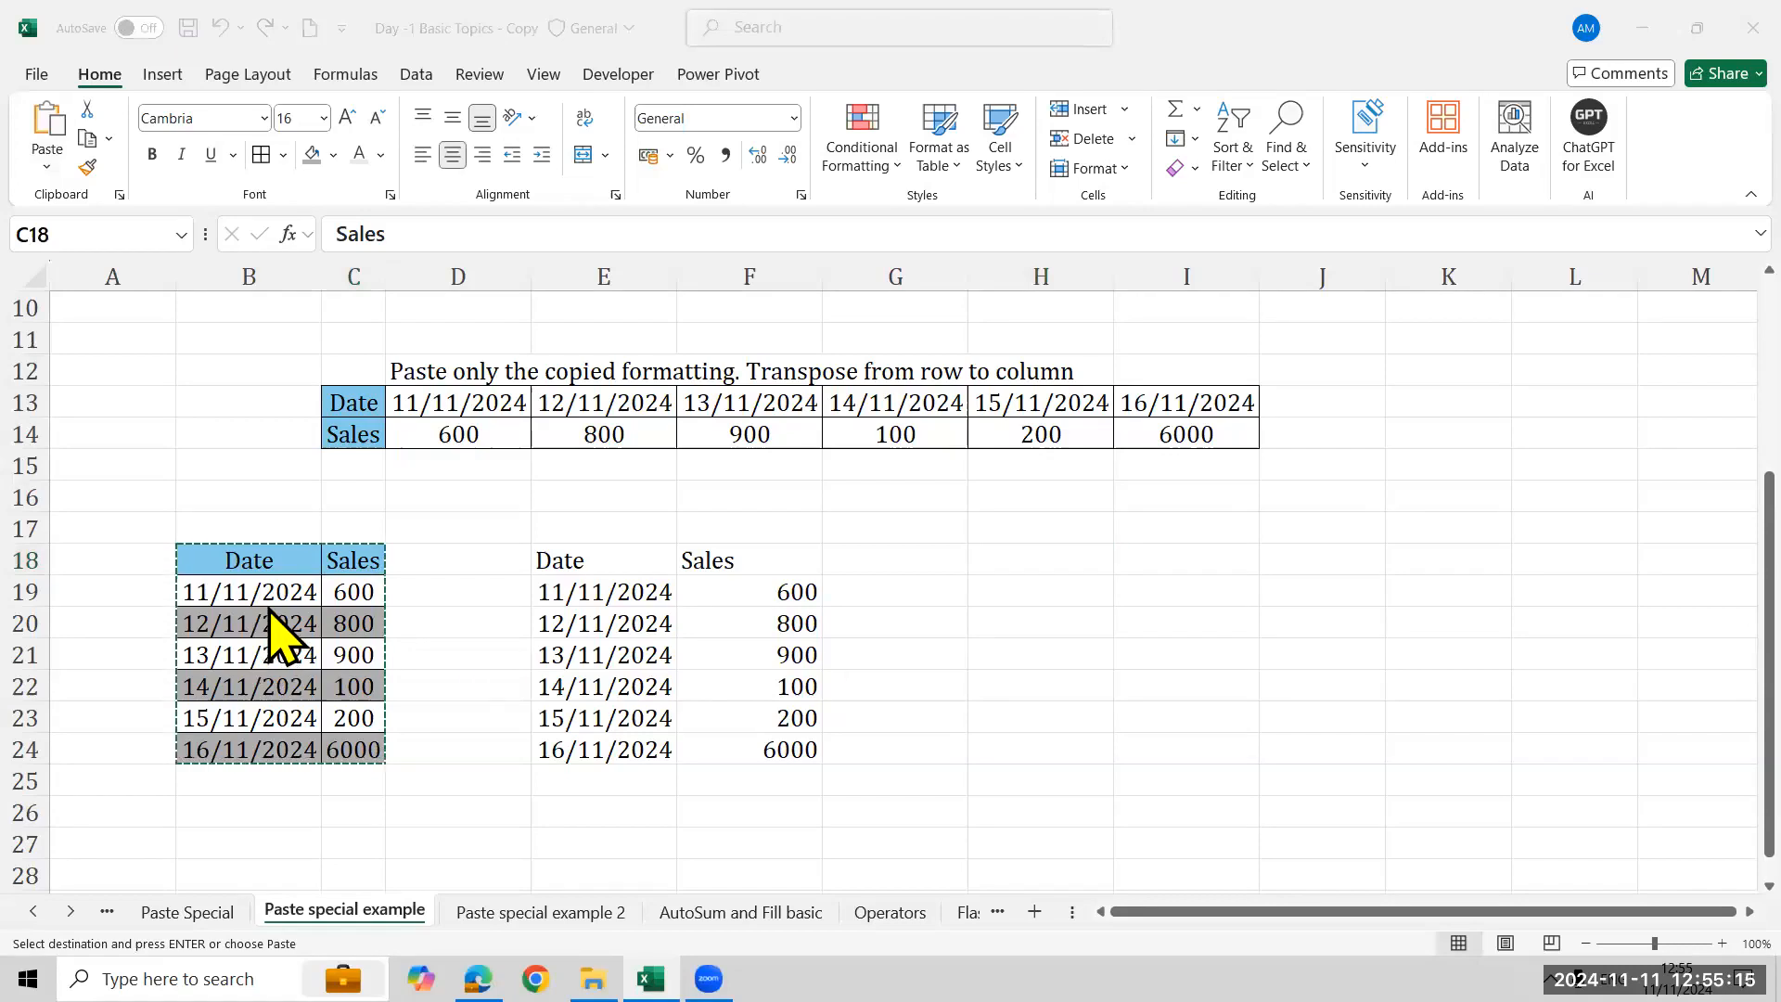
left_click(557, 561)
left_click_drag(805, 670, 839, 732)
key("Delete")
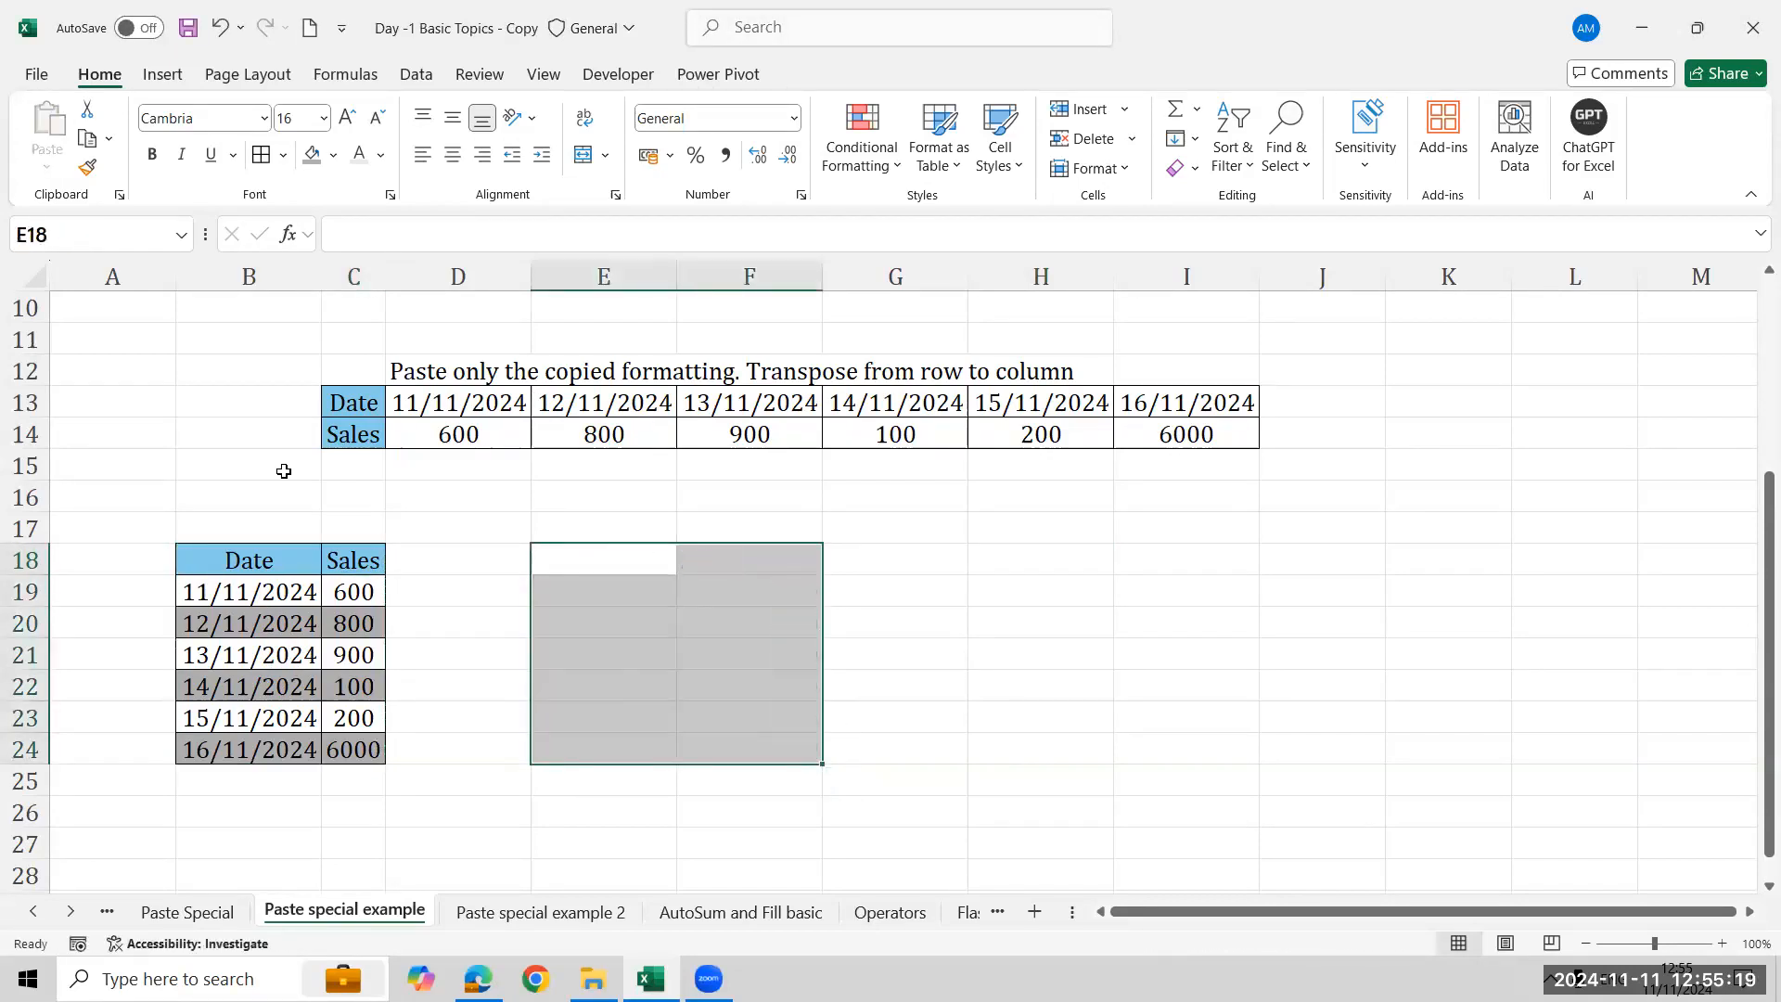
- Paste over and copy the Date and Sales table at B18:C24 again
left_click(249, 560)
key("ctrl+v")
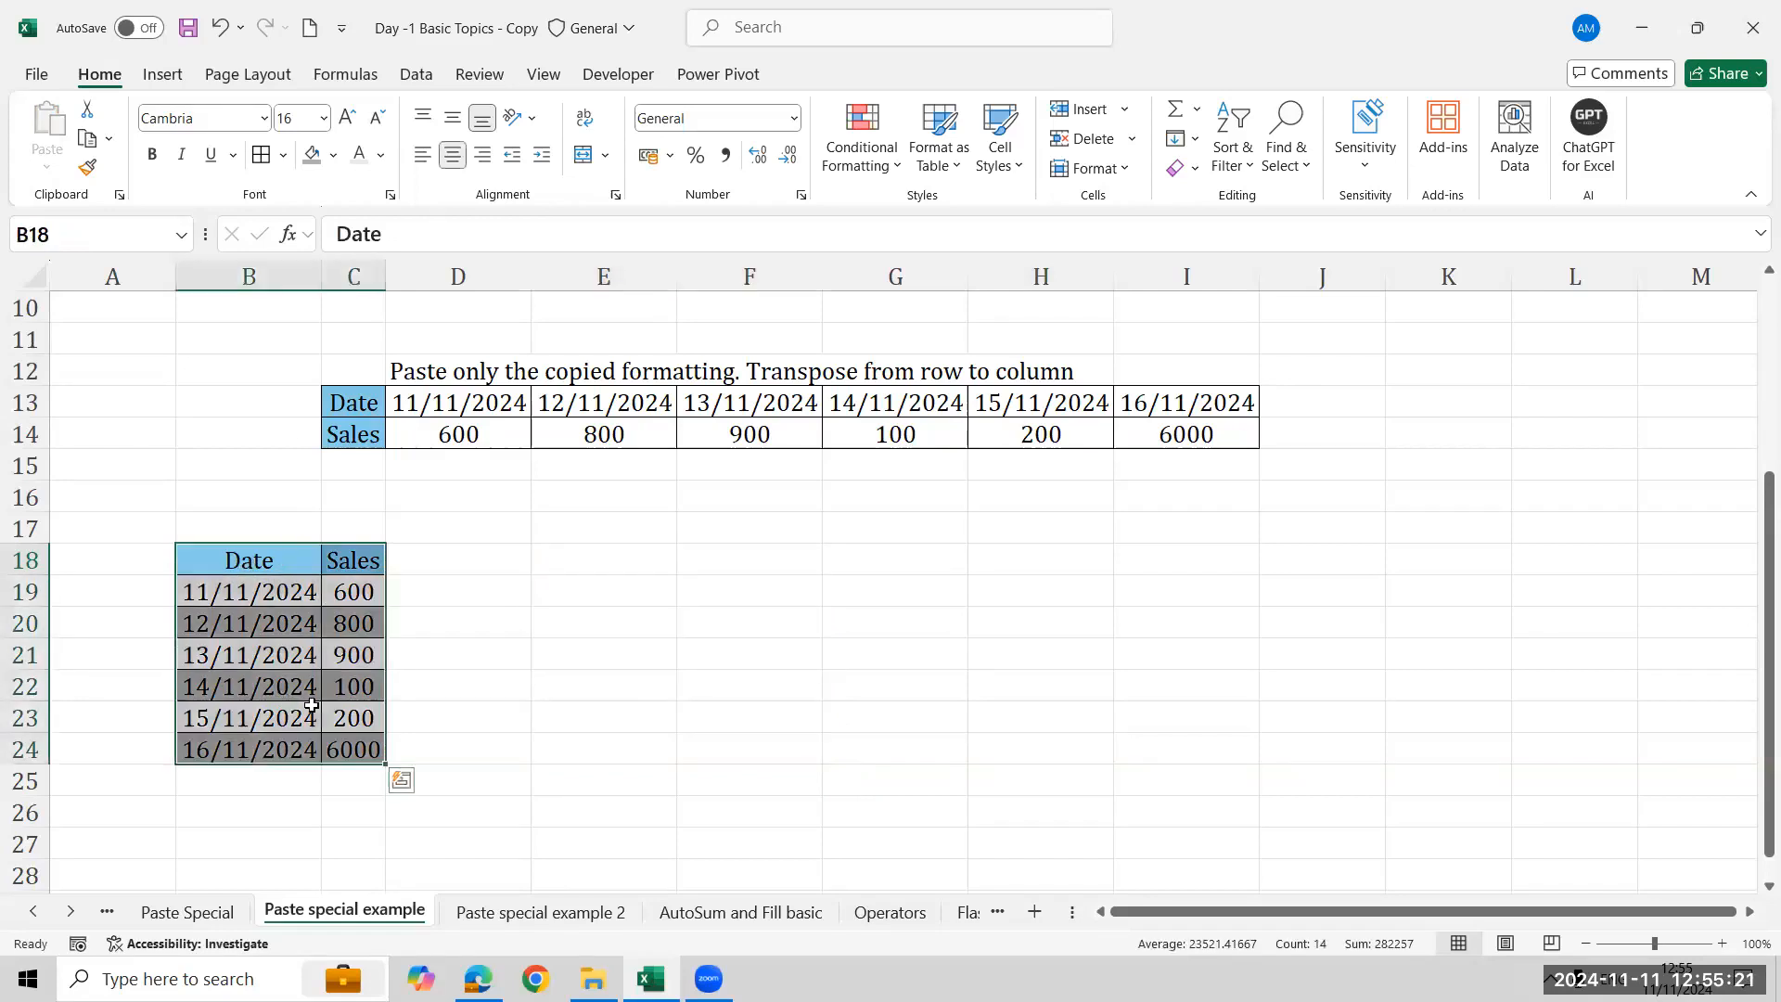
key("ctrl+c")
left_click(633, 553)
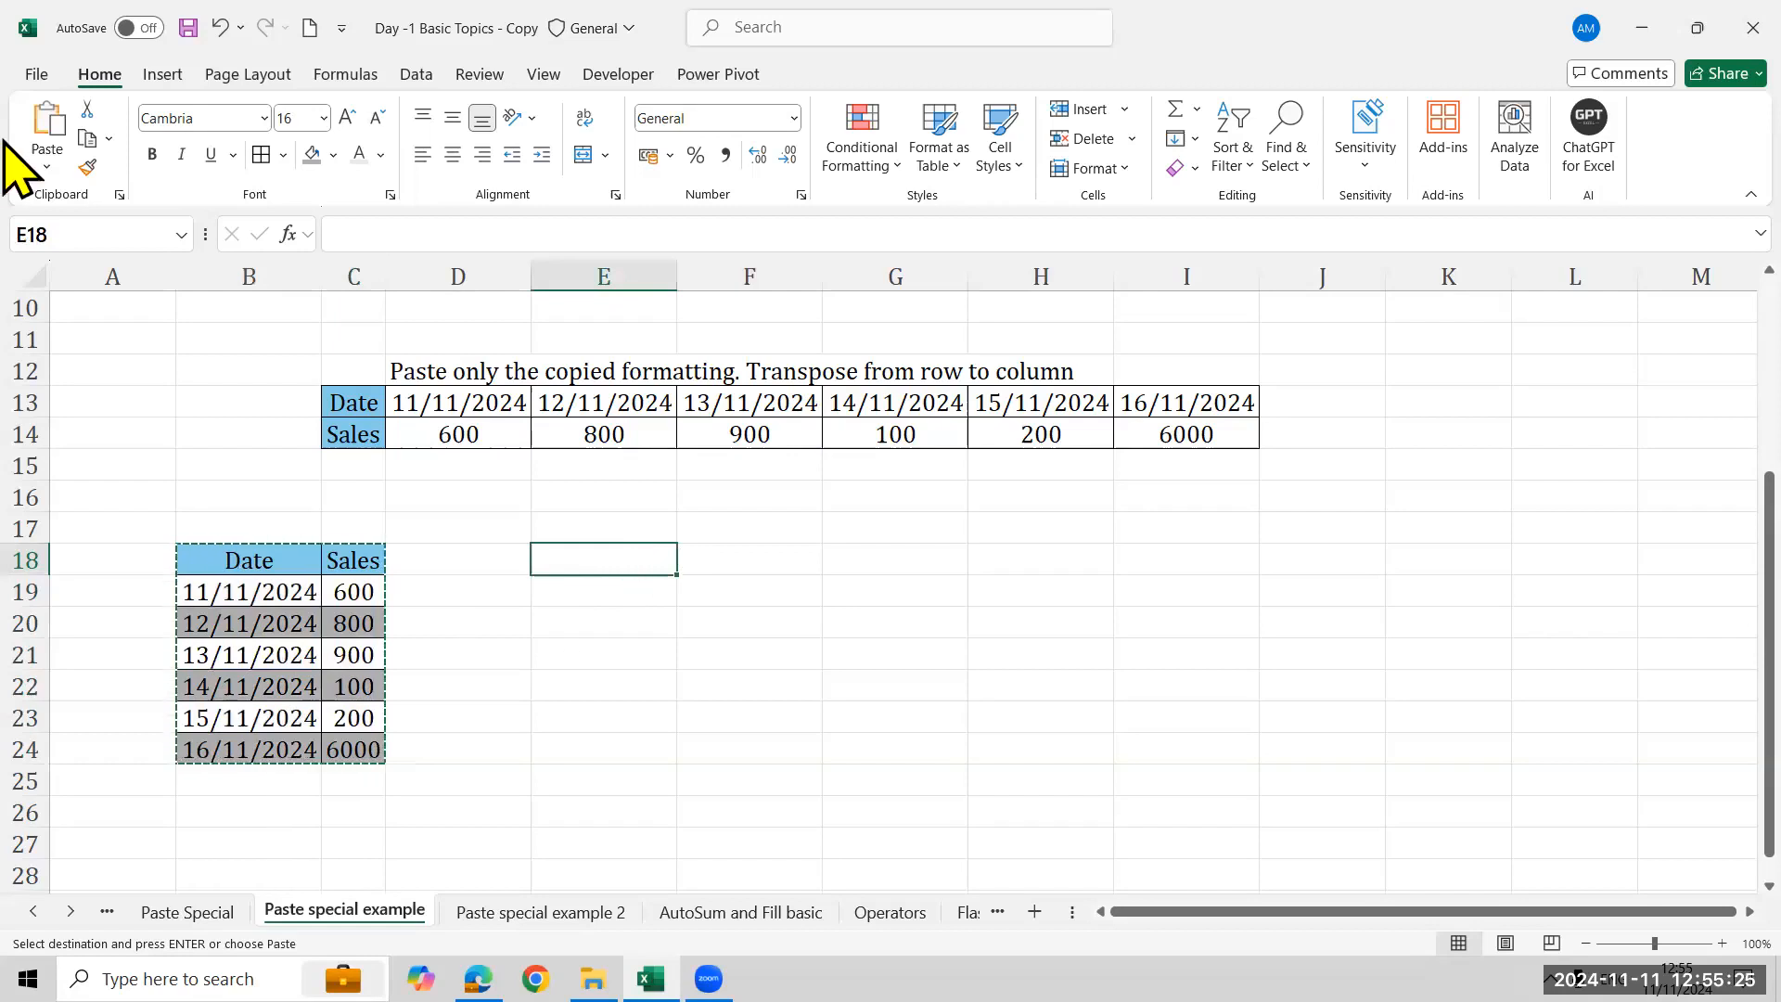
left_click(50, 165)
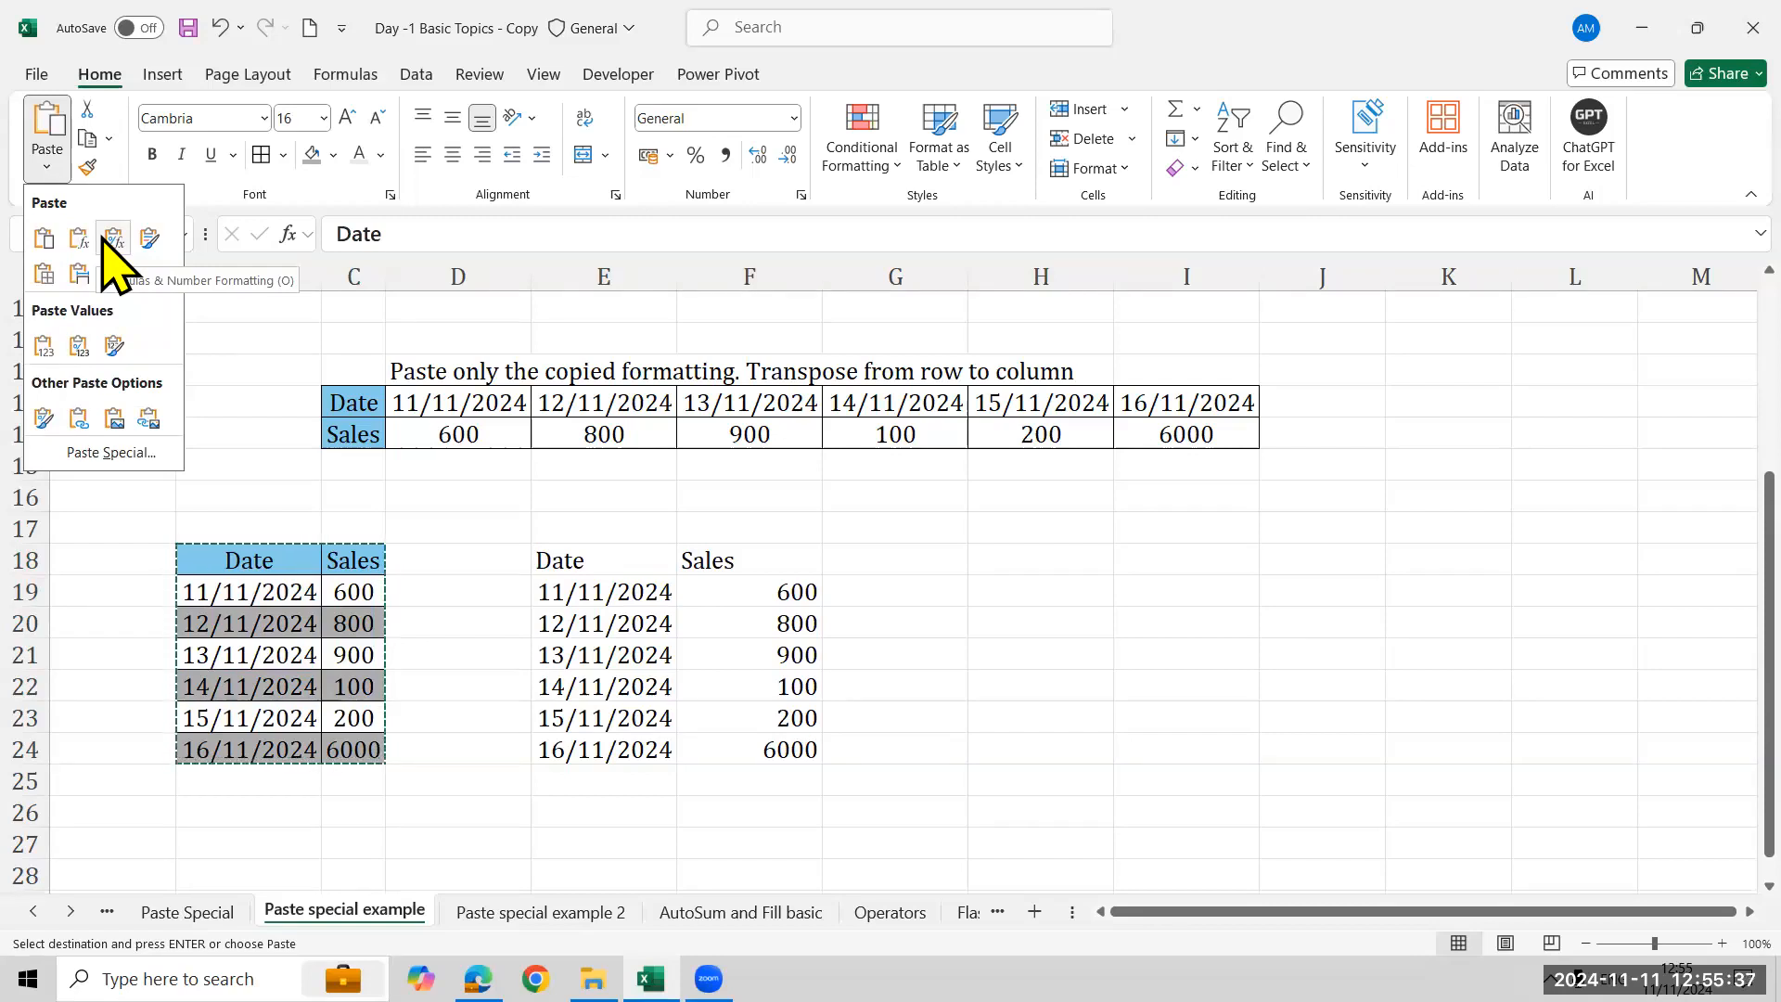
left_click(270, 575)
left_click(270, 573)
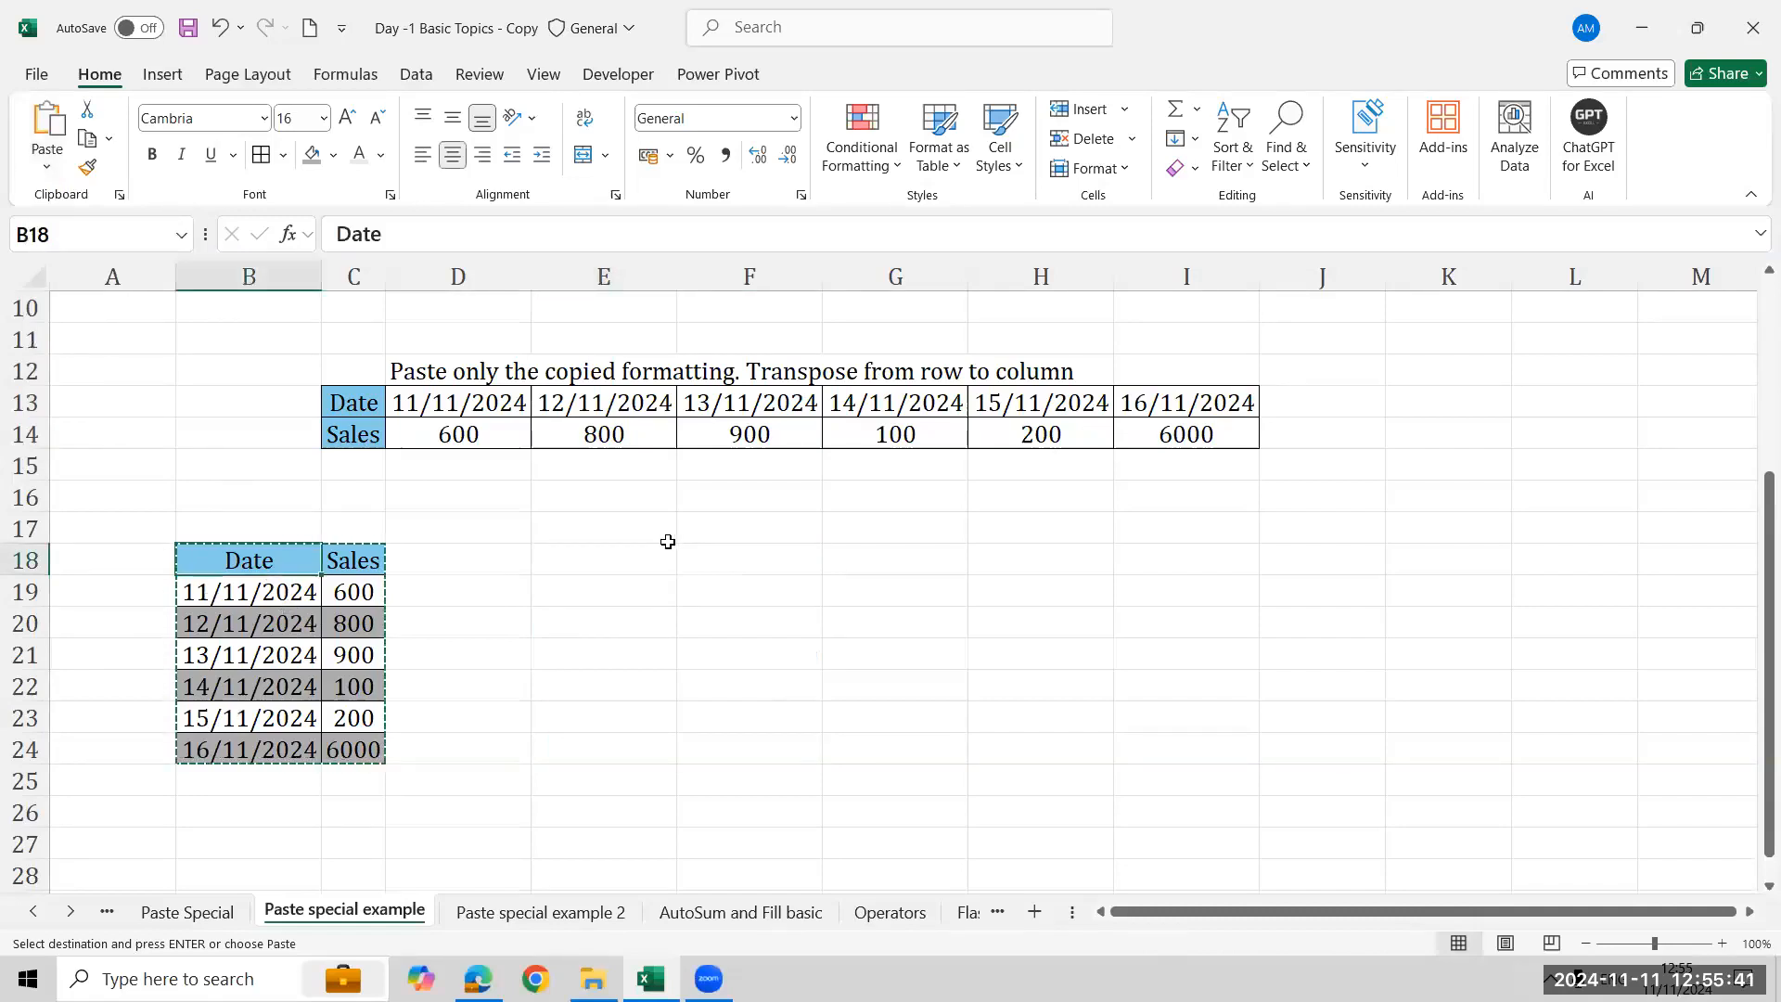
left_click(652, 569)
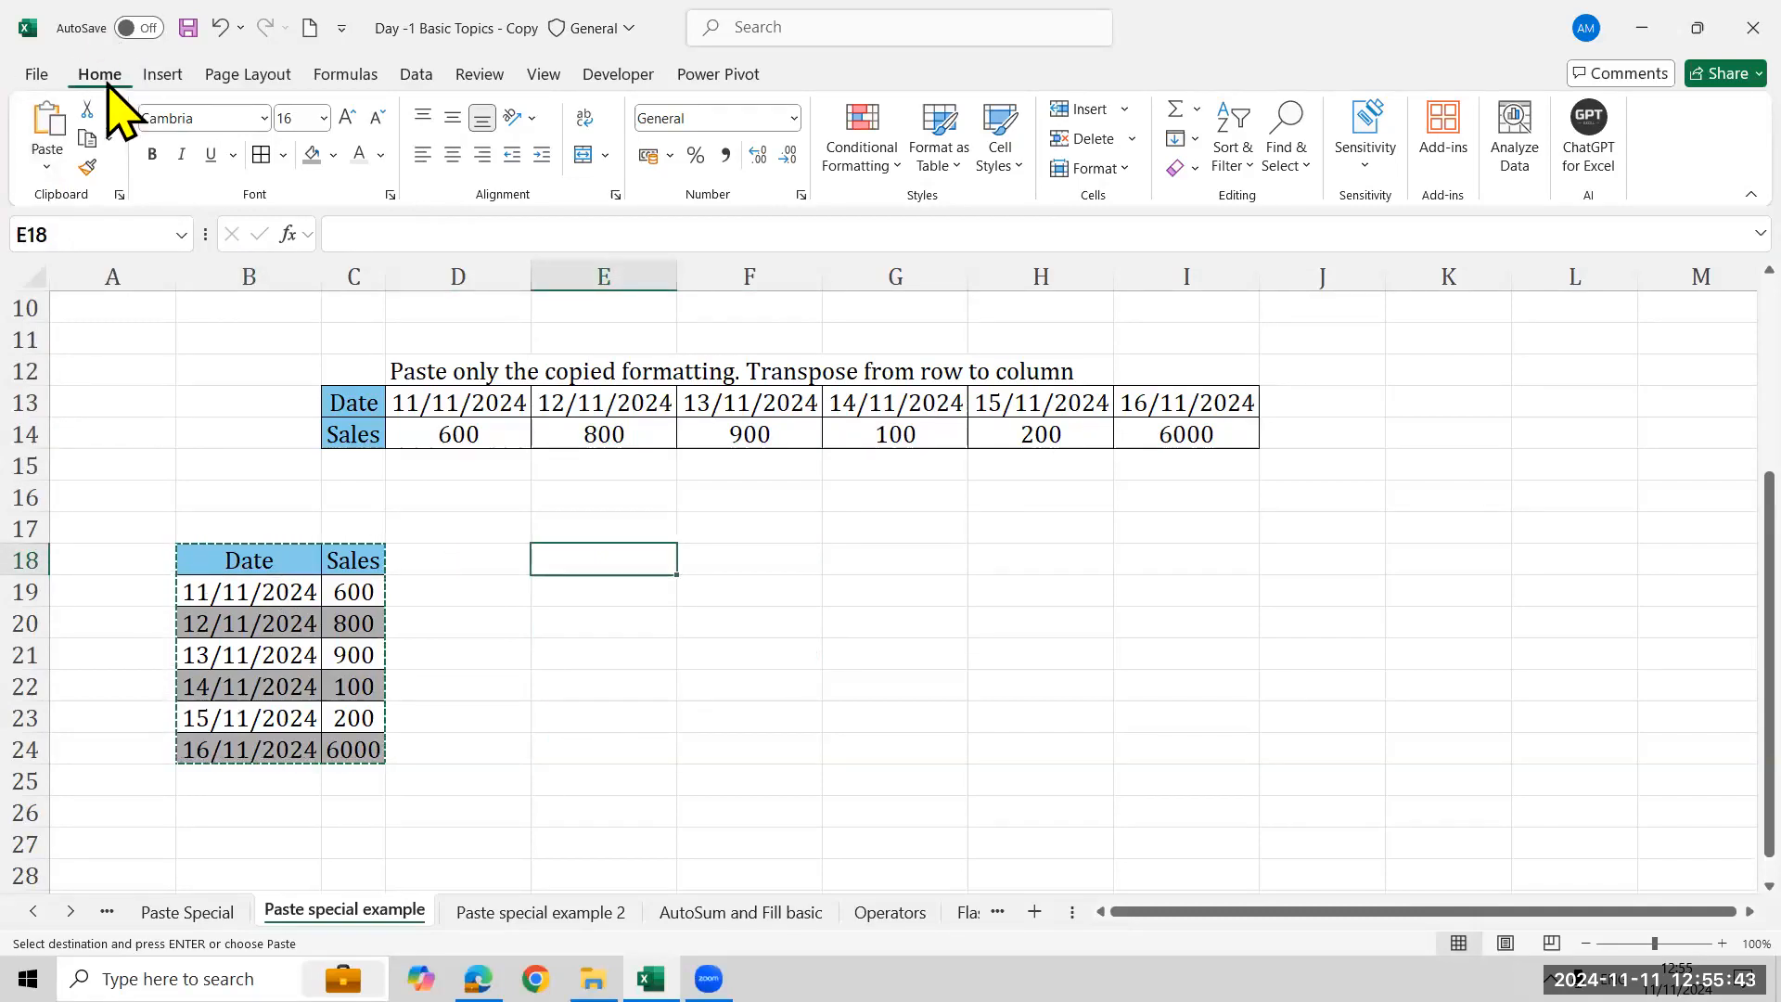
- Paste the copied table into E18 as formulas with number formatting, and inspect the date formula in E19
left_click(45, 169)
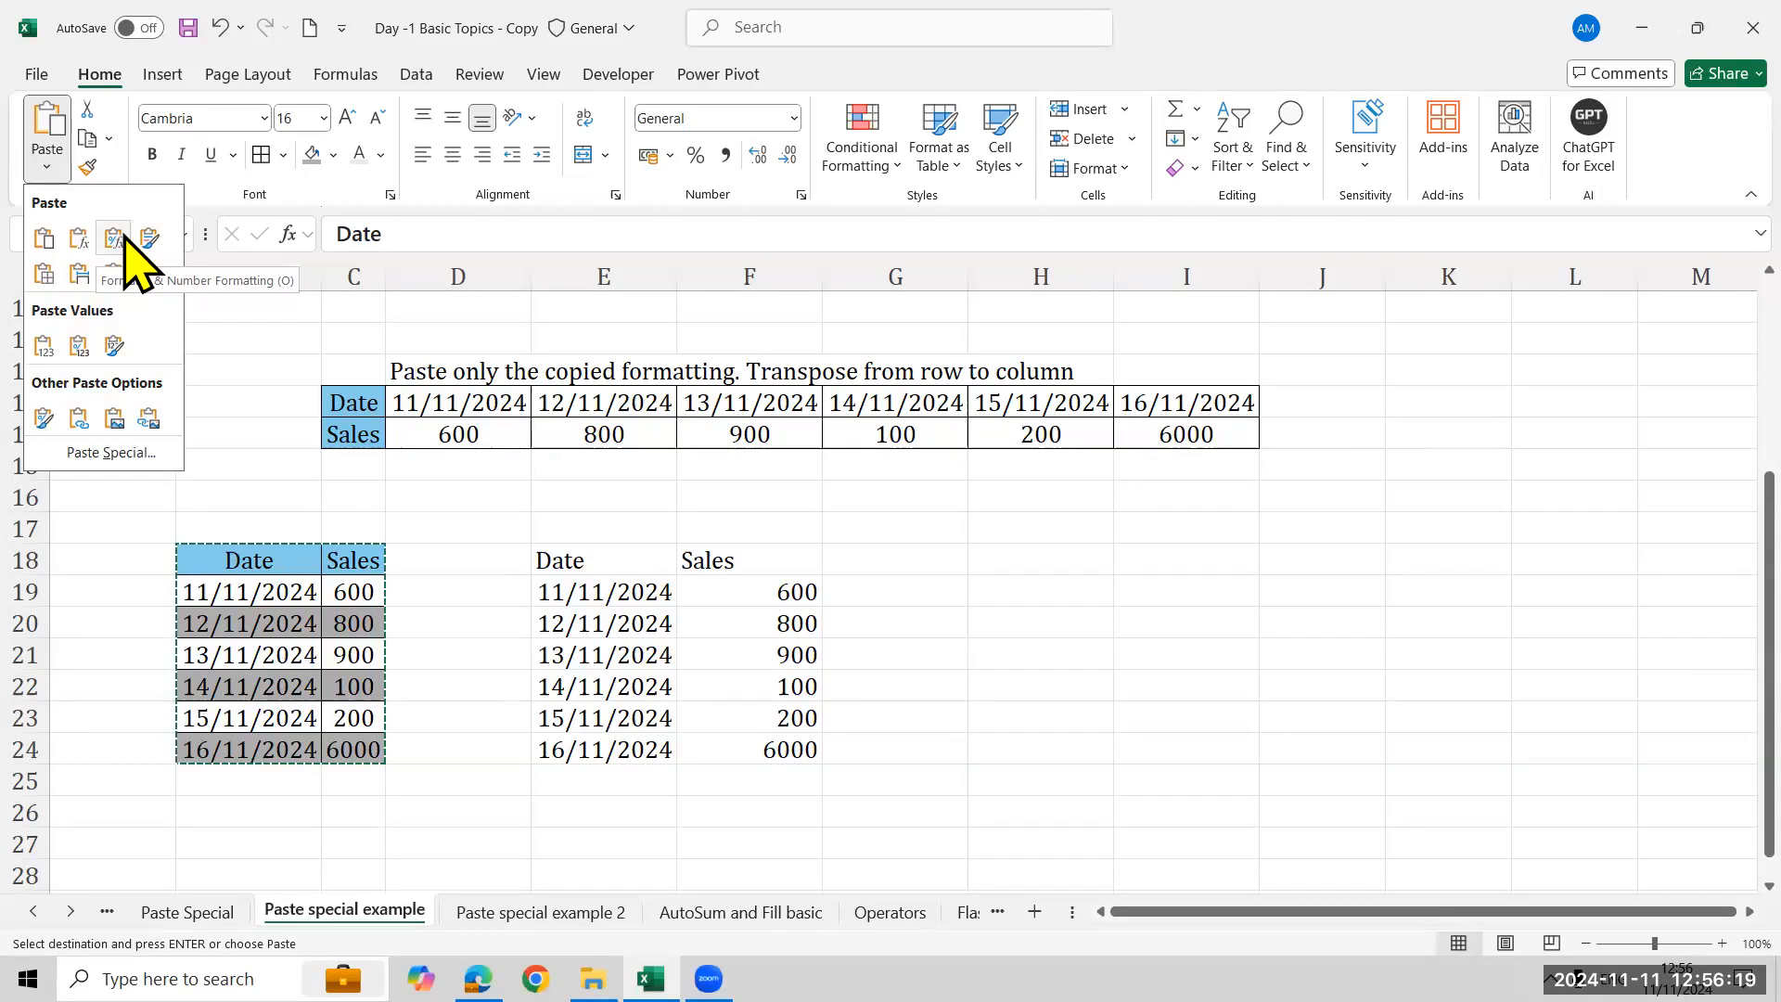
left_click(126, 238)
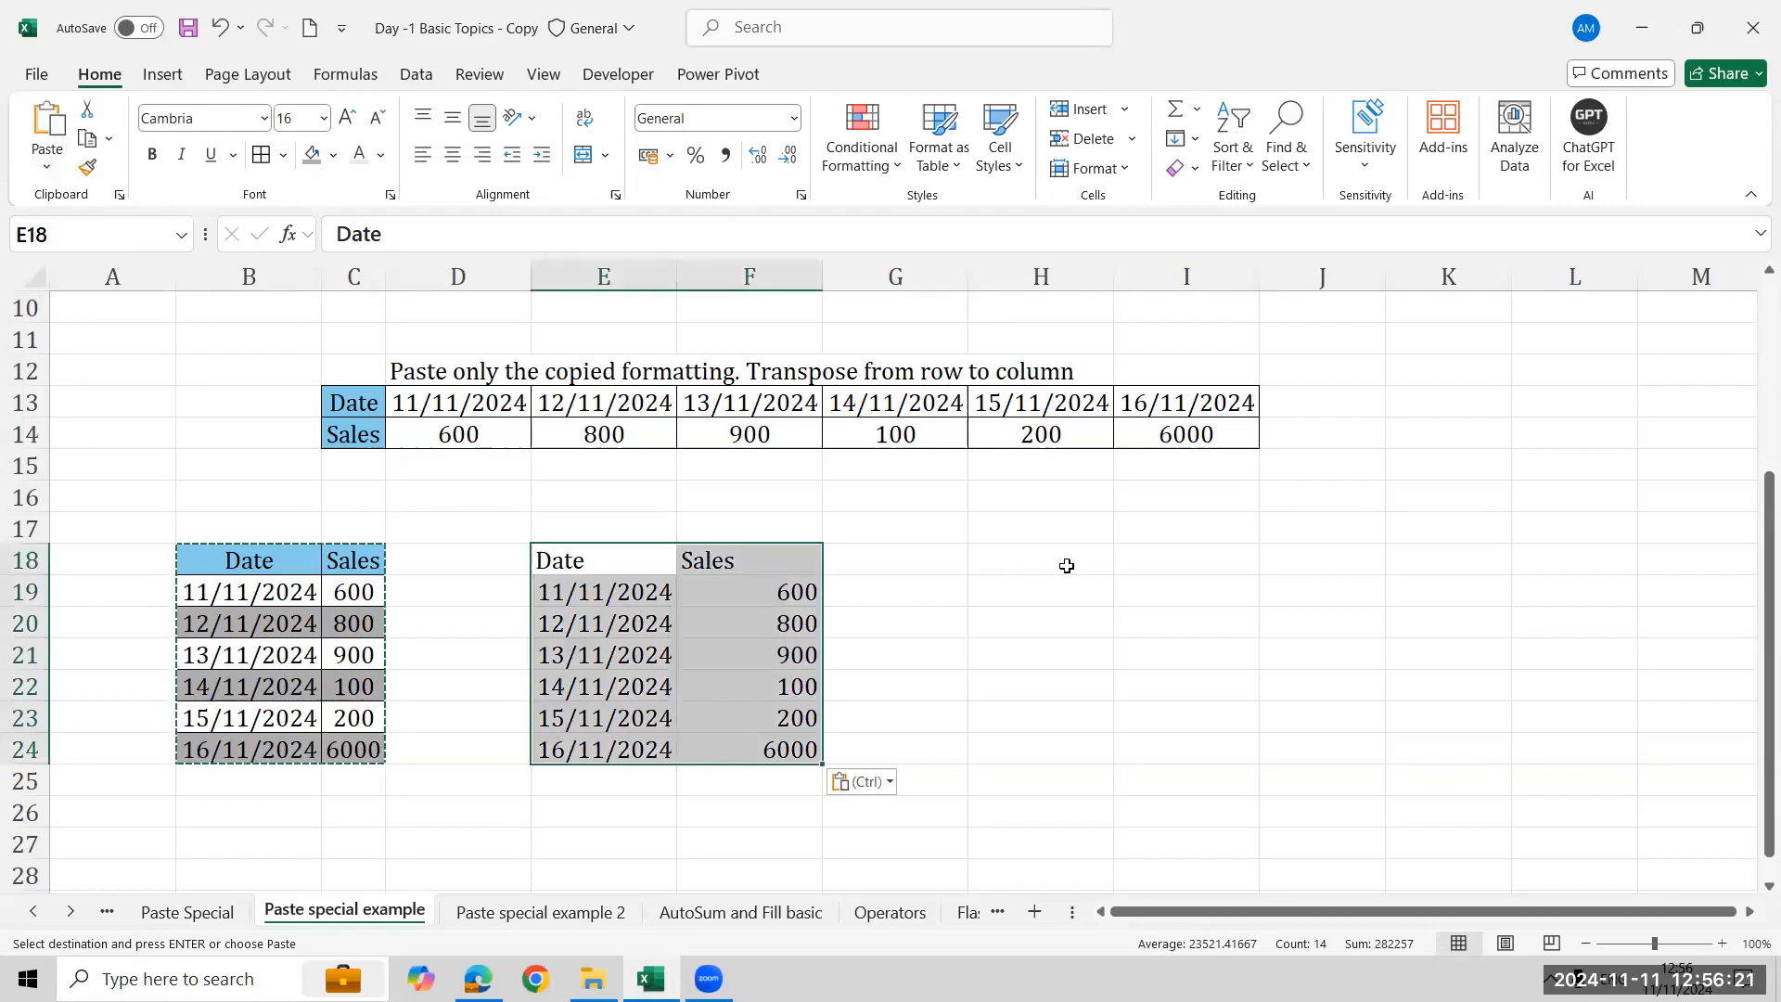
left_click(590, 598)
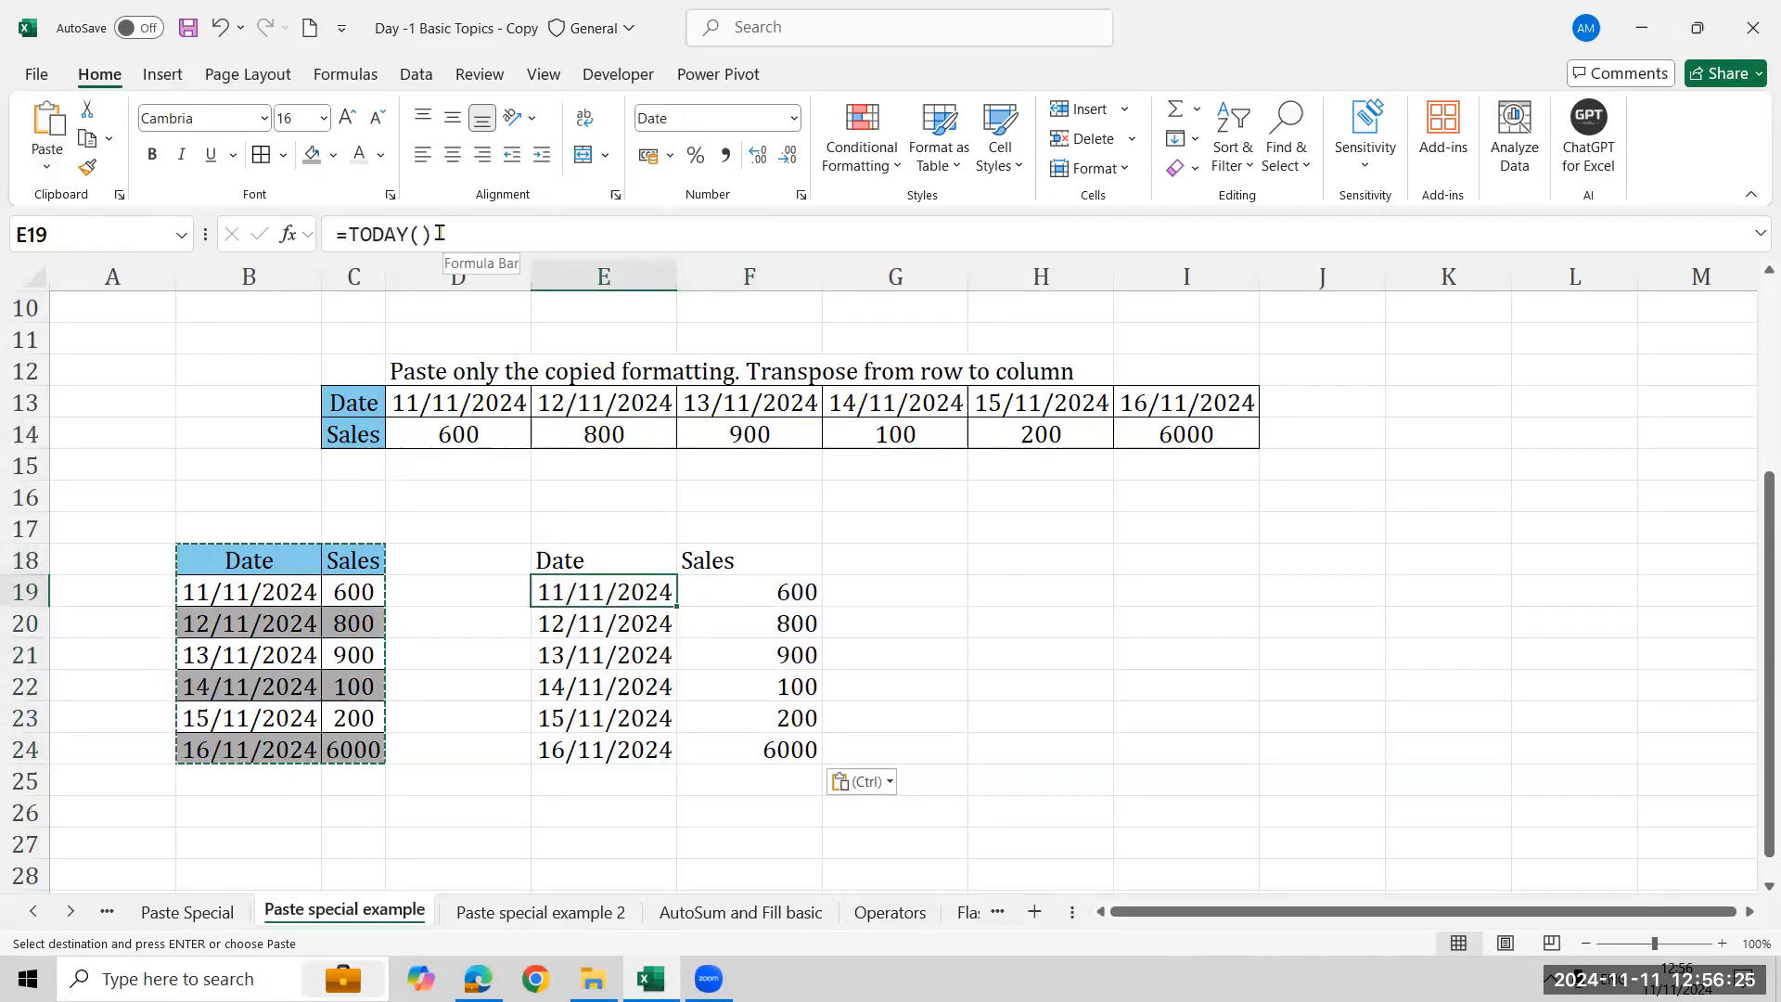
- Paste the copied table into H18 as values with number formatting
left_click(1040, 560)
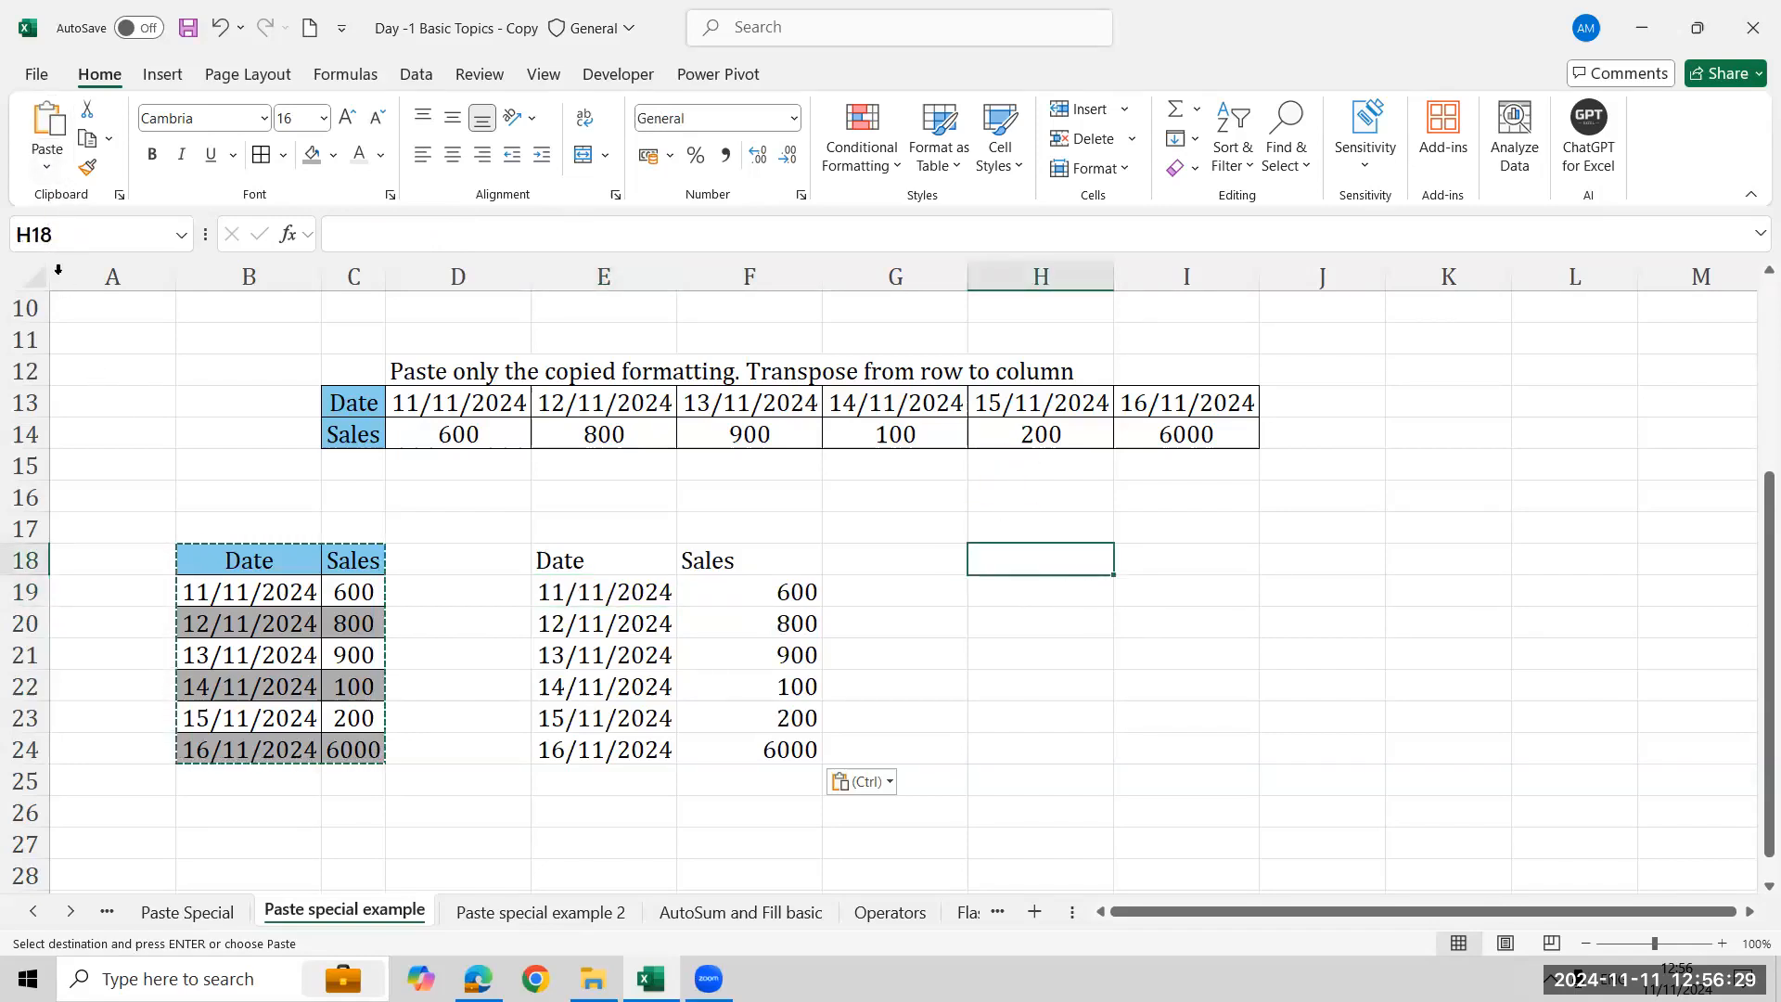
left_click(48, 167)
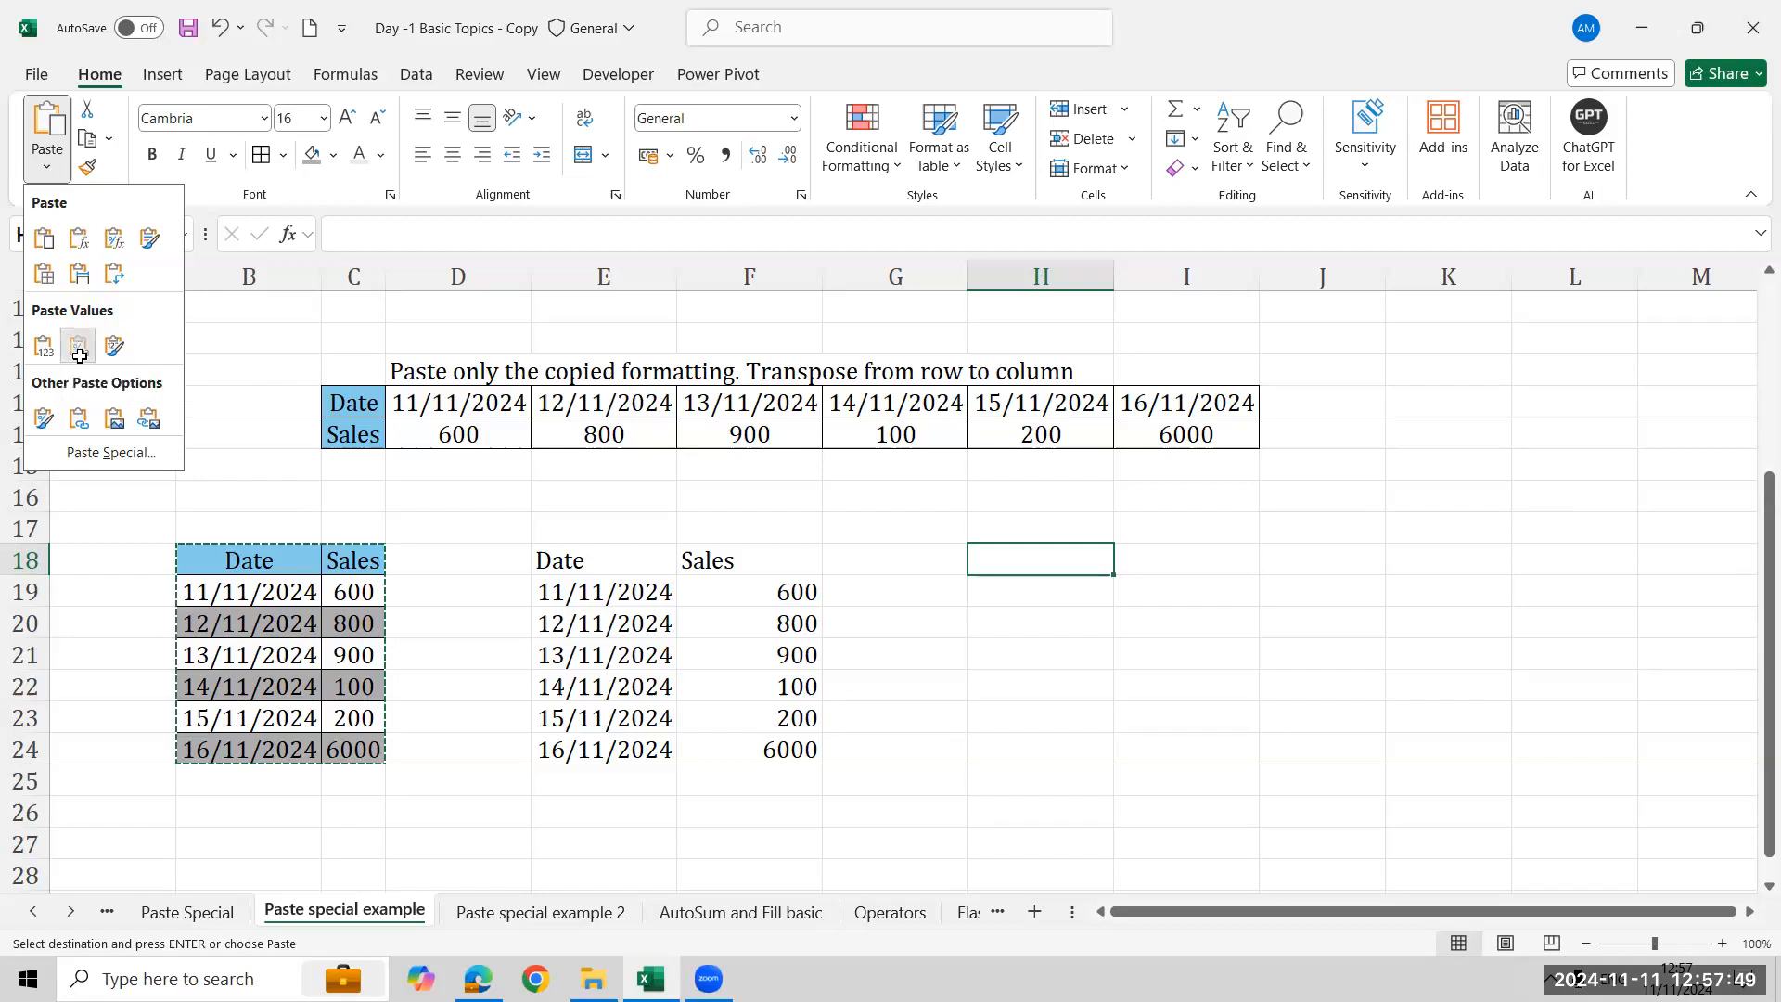
left_click(79, 347)
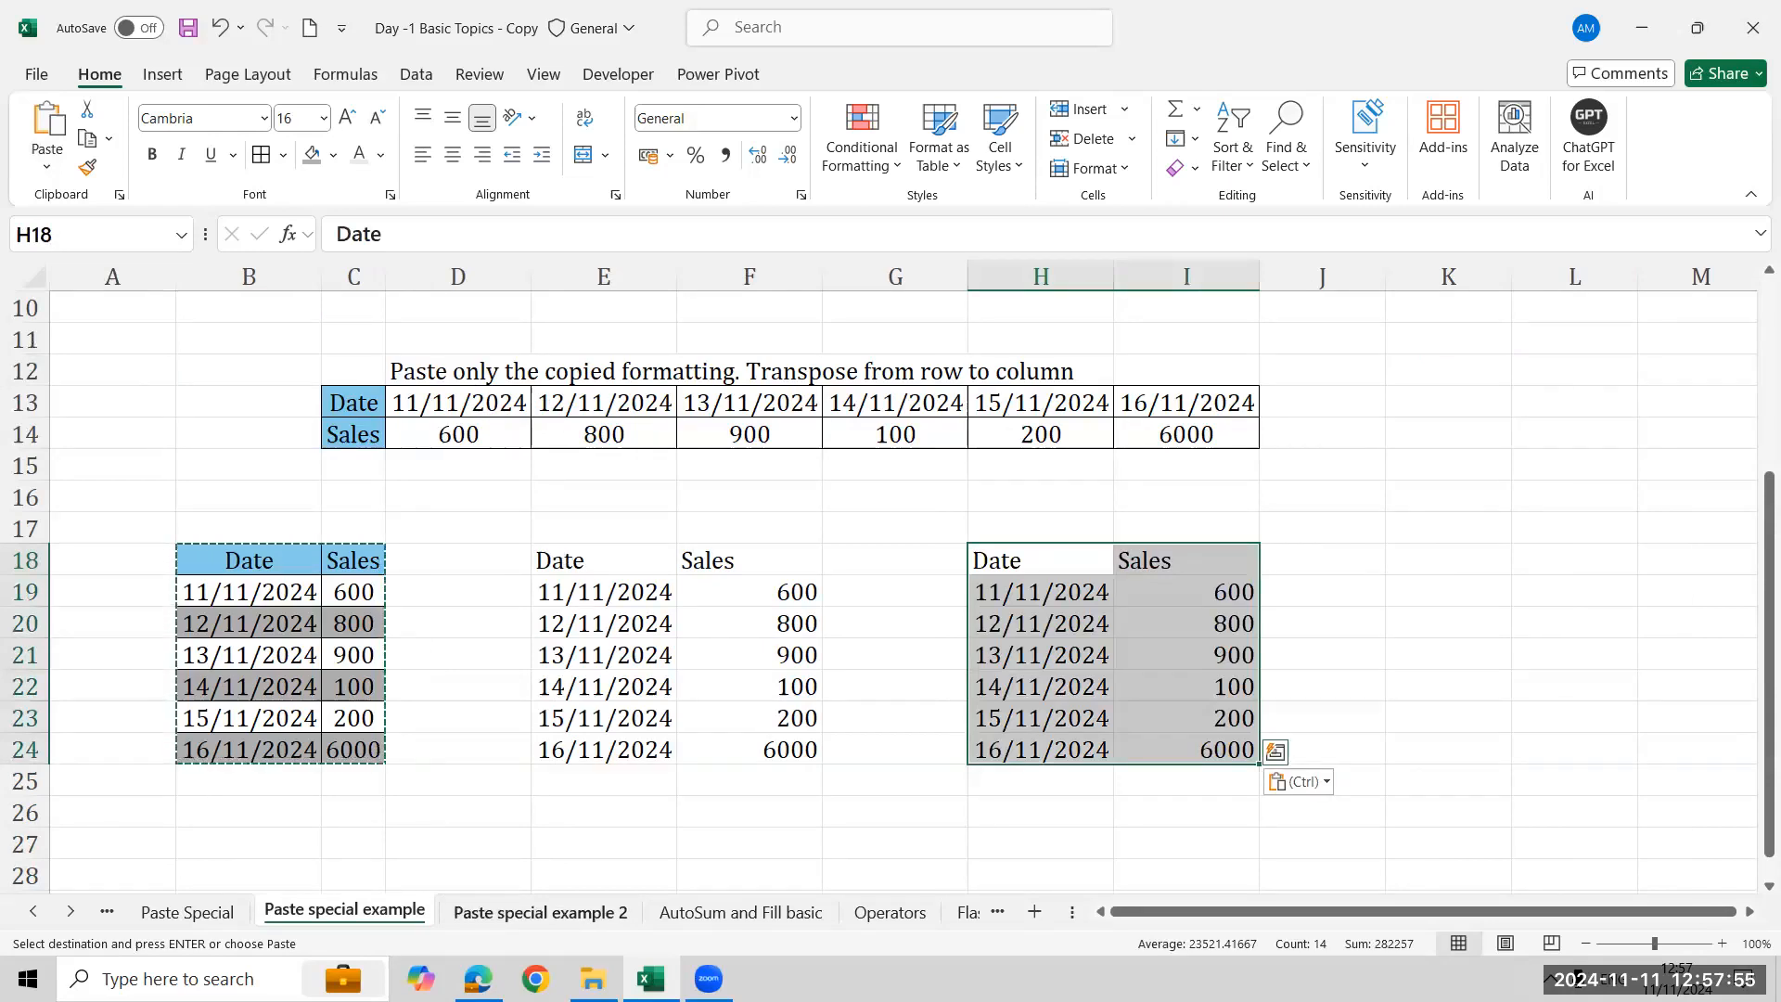
left_click(540, 911)
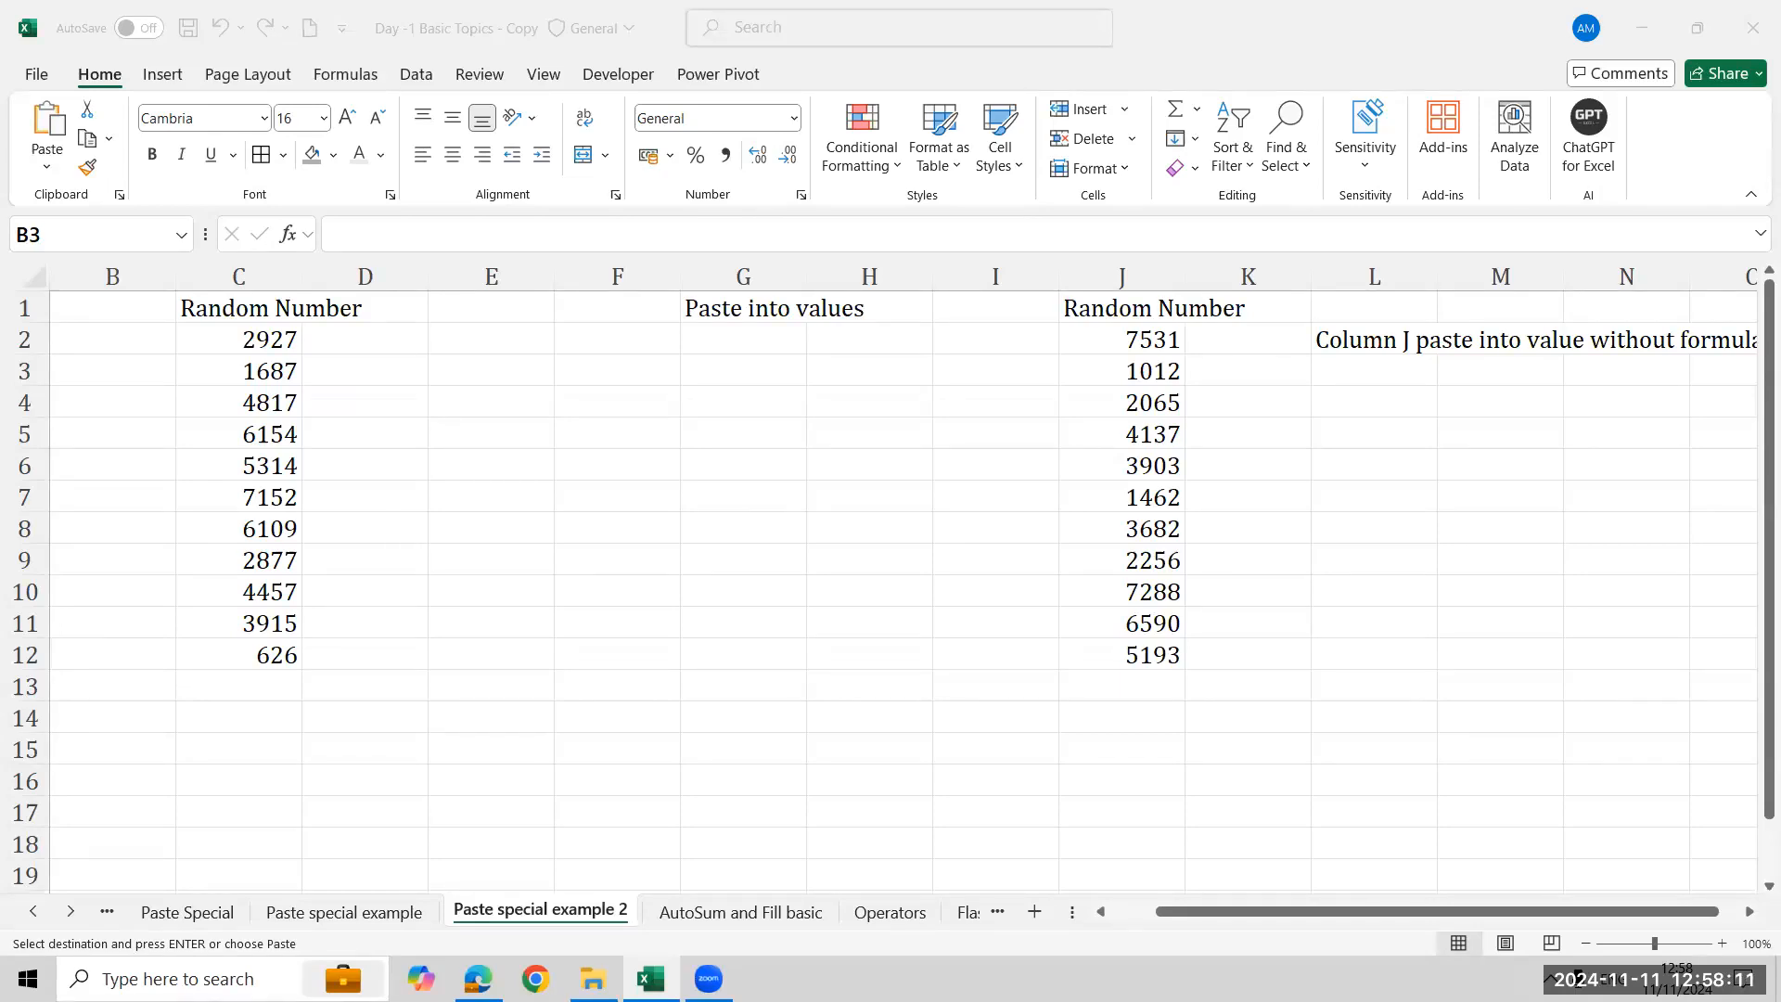
left_click(344, 911)
scroll(597, 395, "up", 3)
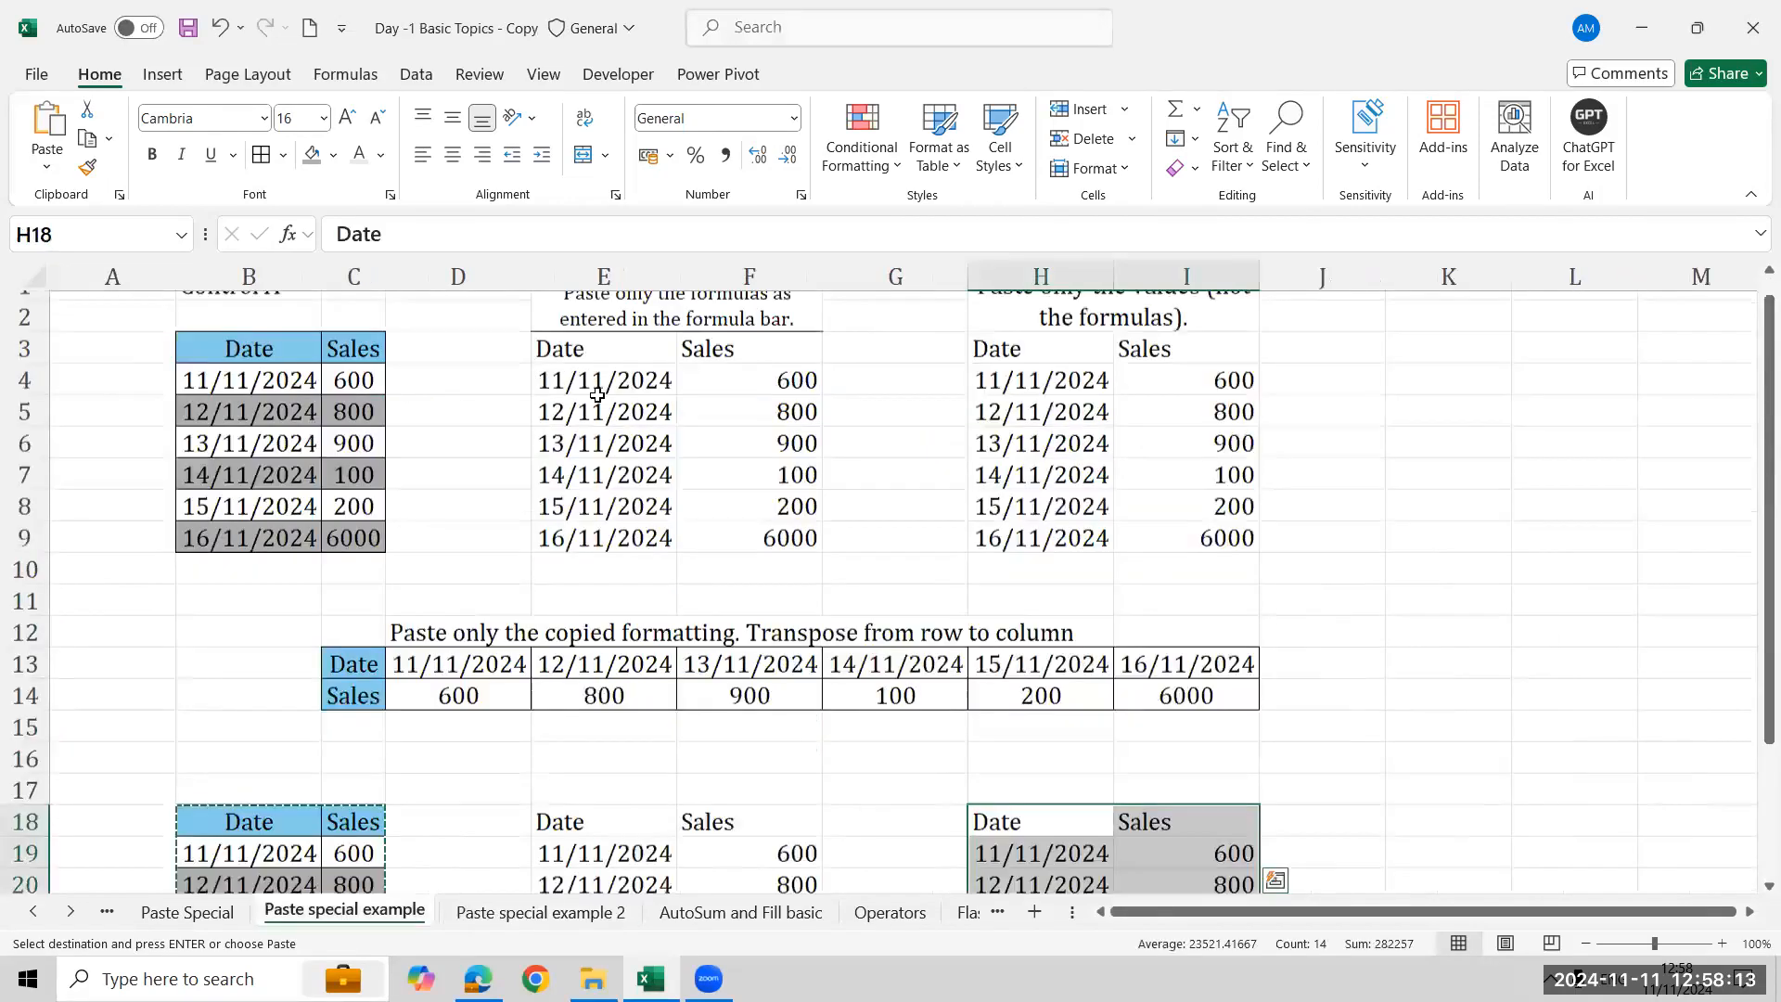
scroll(597, 394, "up", 1)
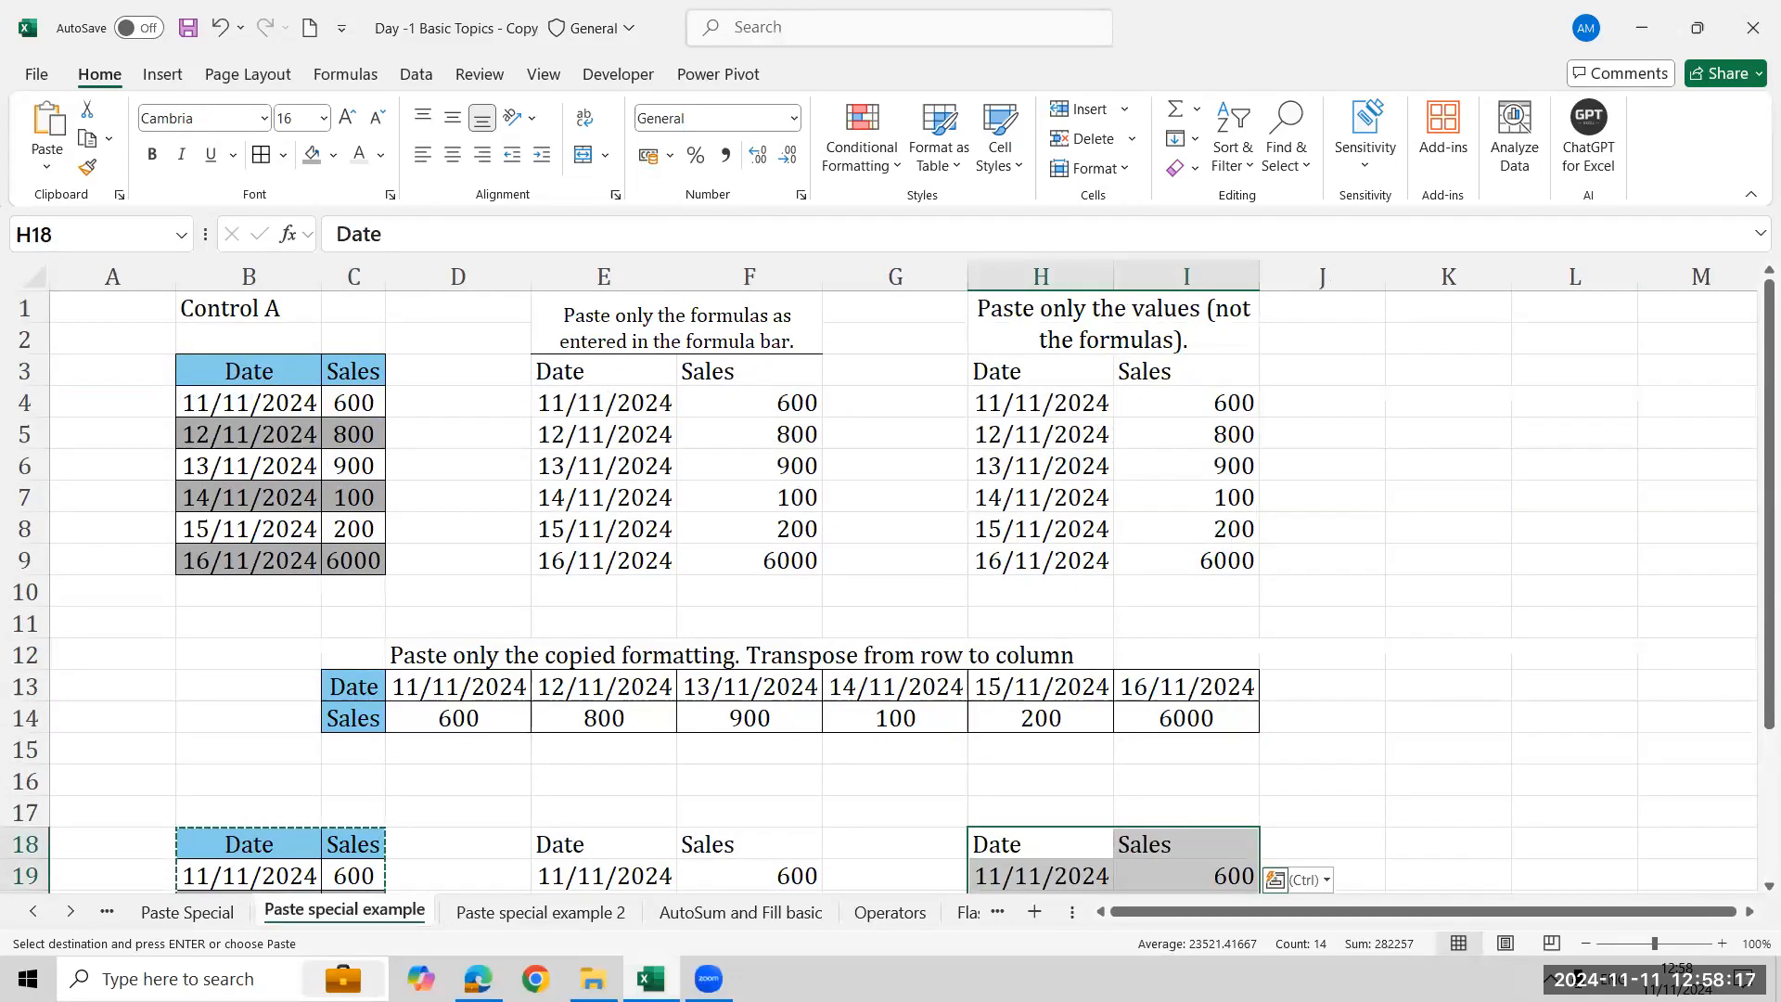
left_click(541, 912)
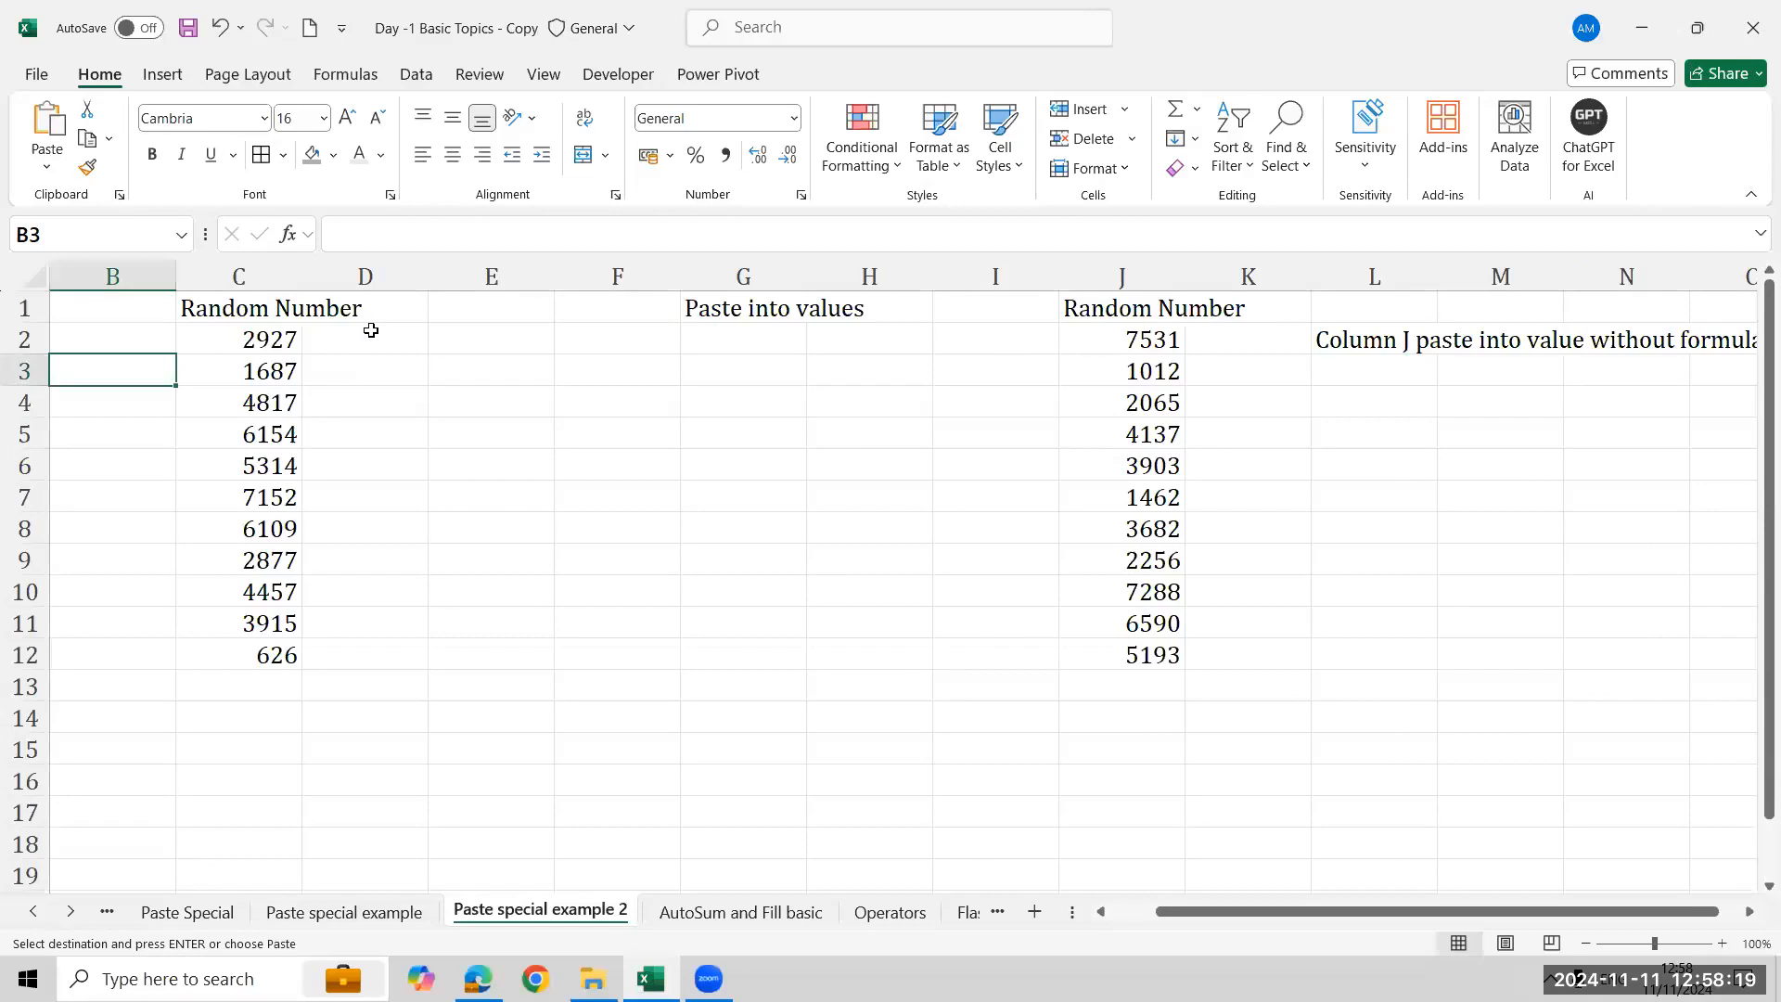
left_click(392, 914)
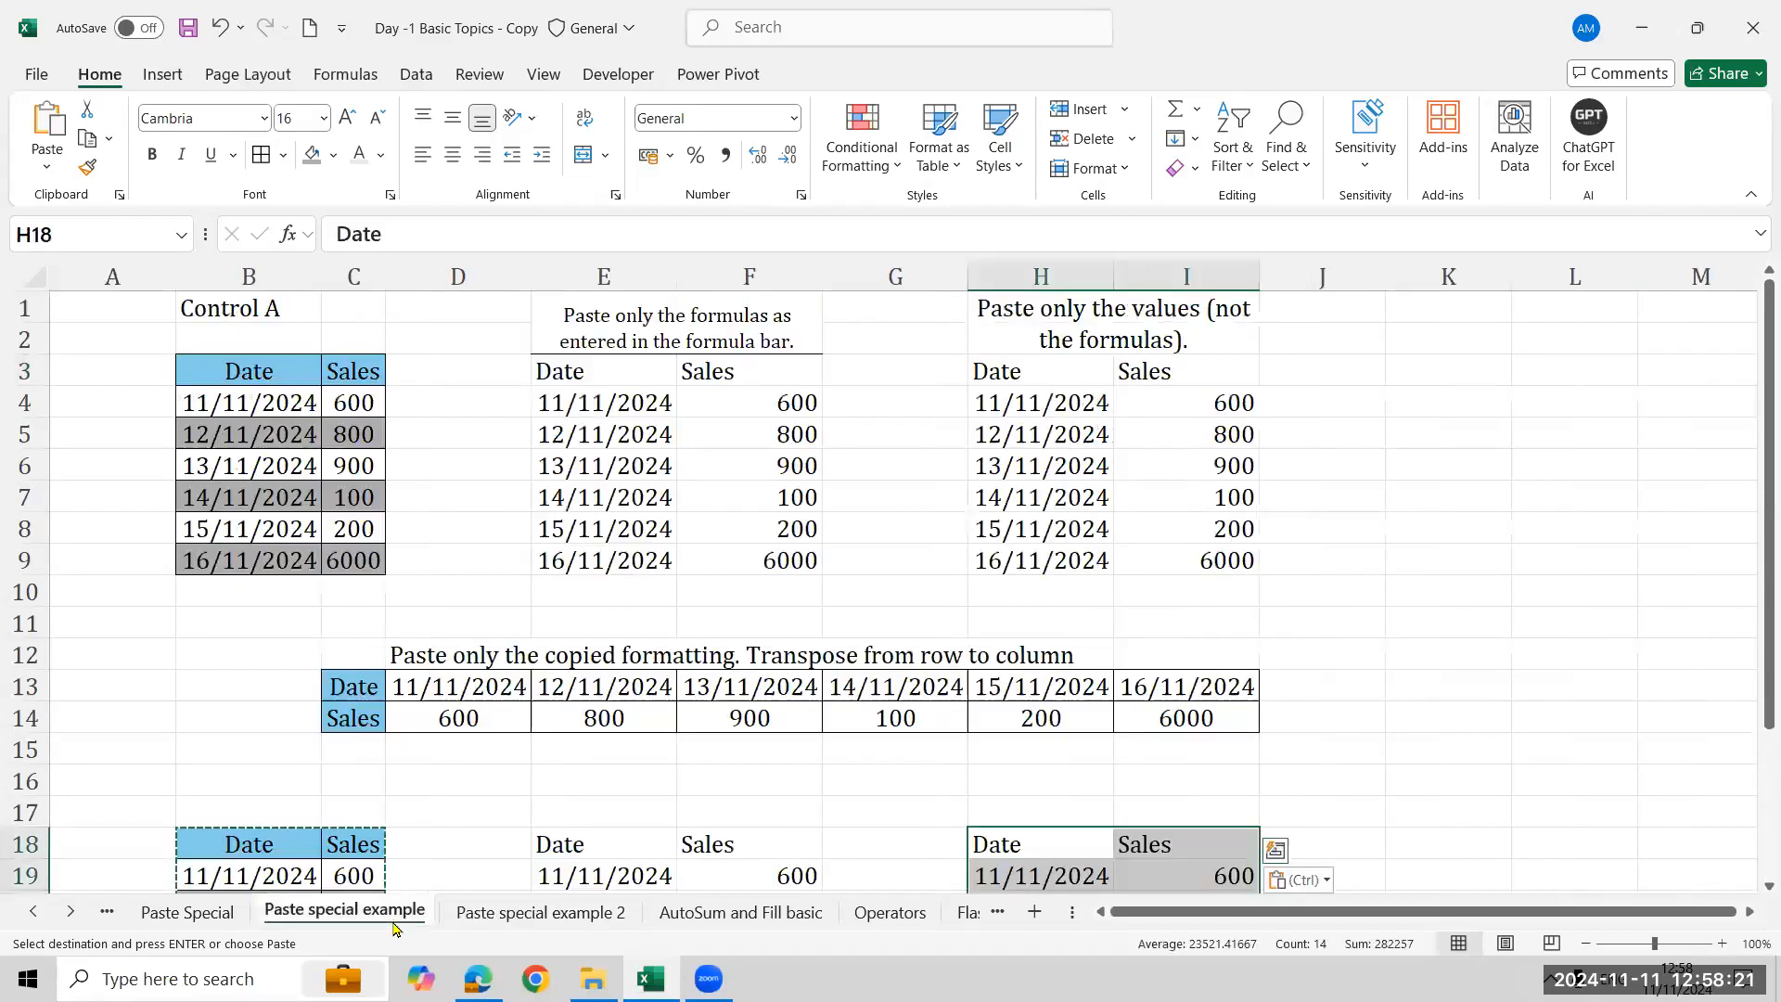
- Select the formulas-only table at E3:F9 and clear its contents
left_click(631, 374)
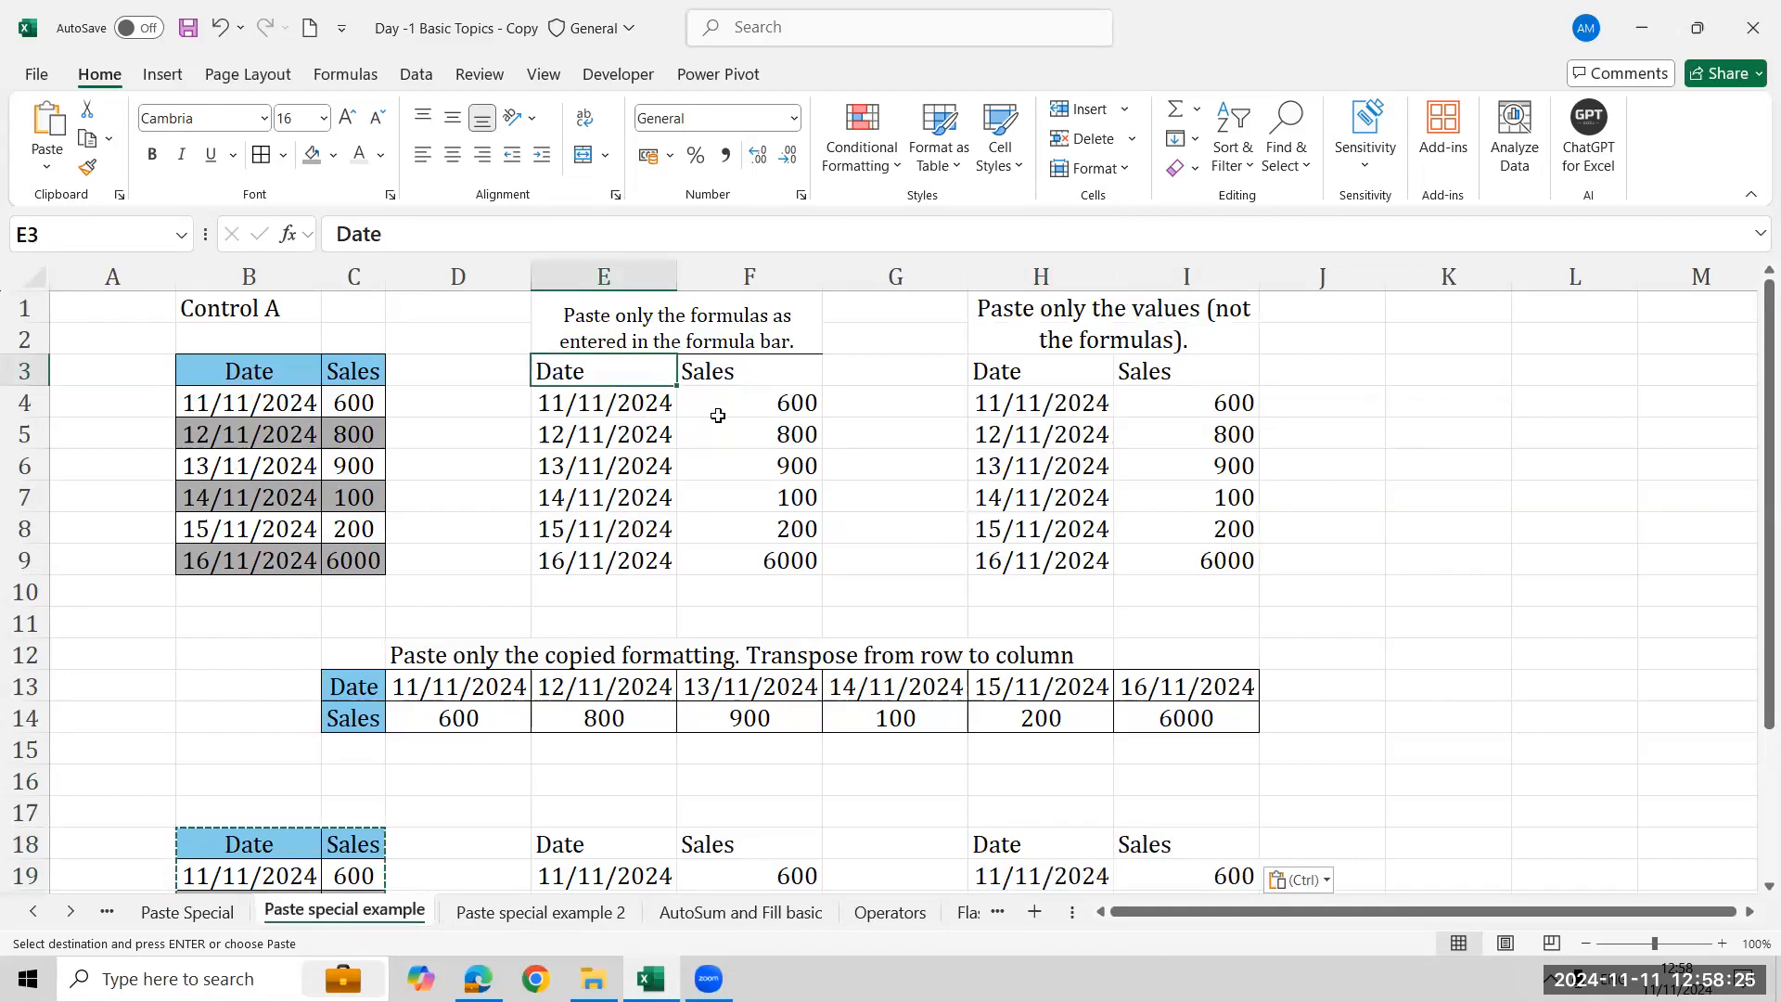
key("ctrl+a")
key("Left")
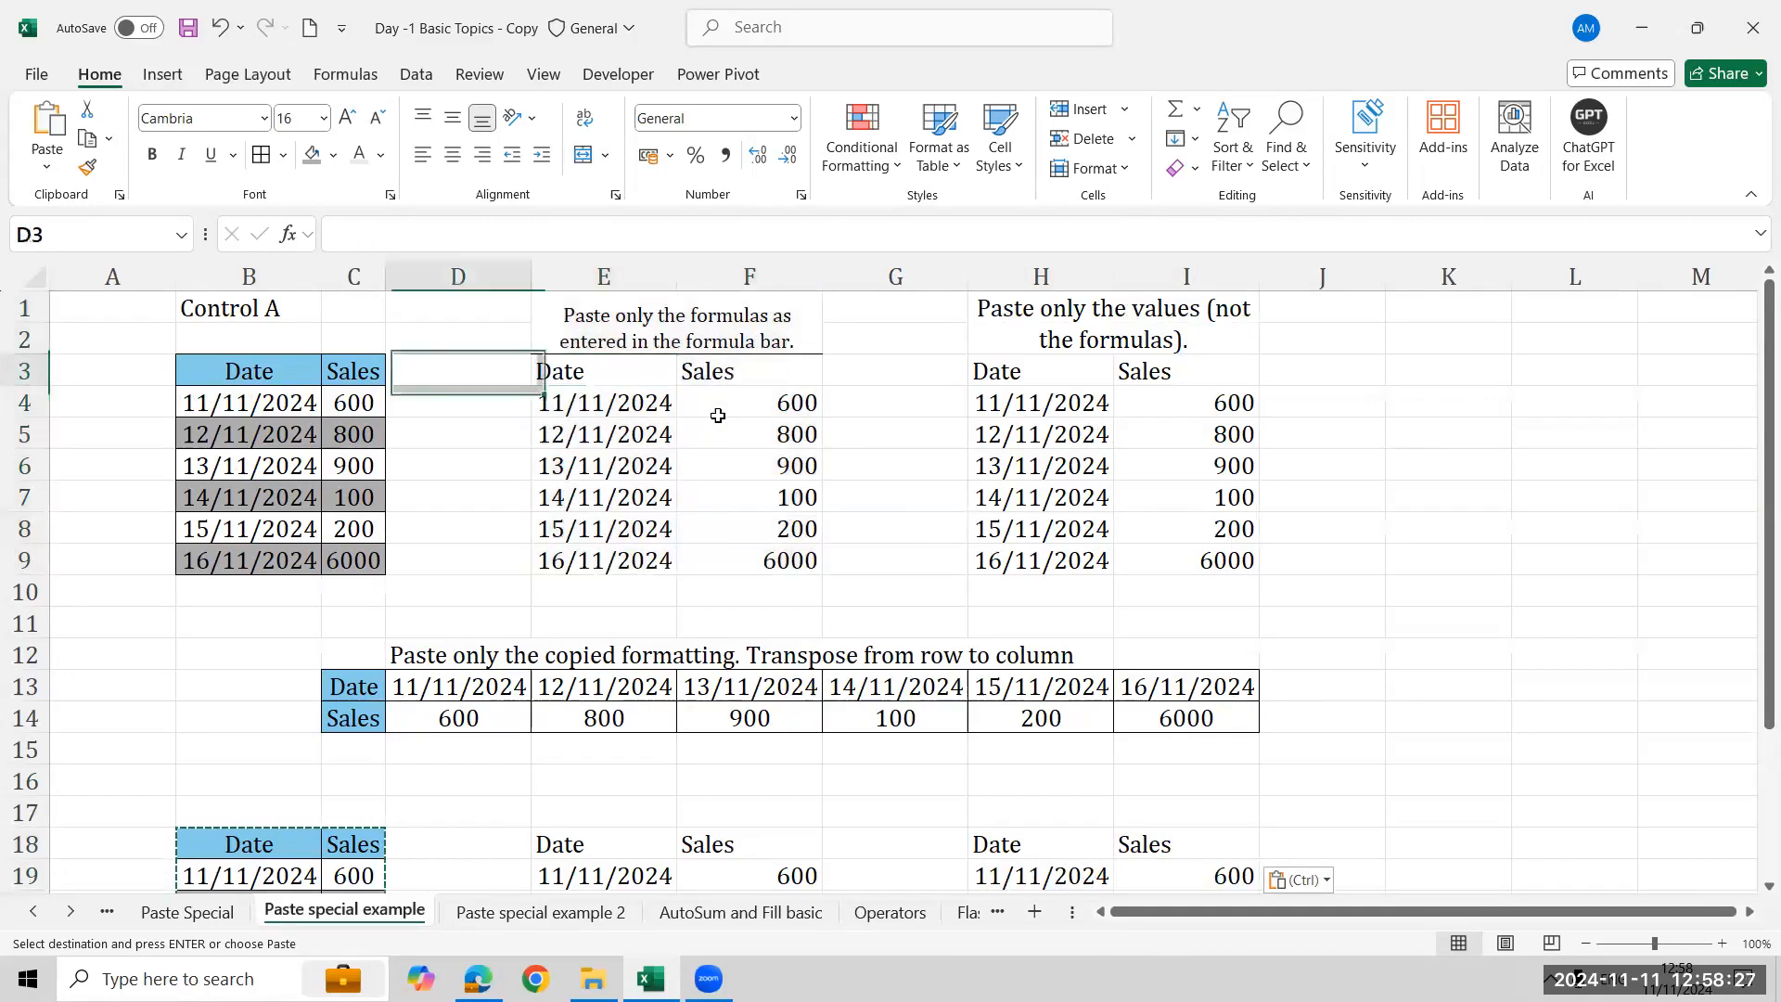
key("Left")
key("Down")
key("Down")
key("Down")
key("Up")
key("Up")
key("Right")
key("Right")
key("Up")
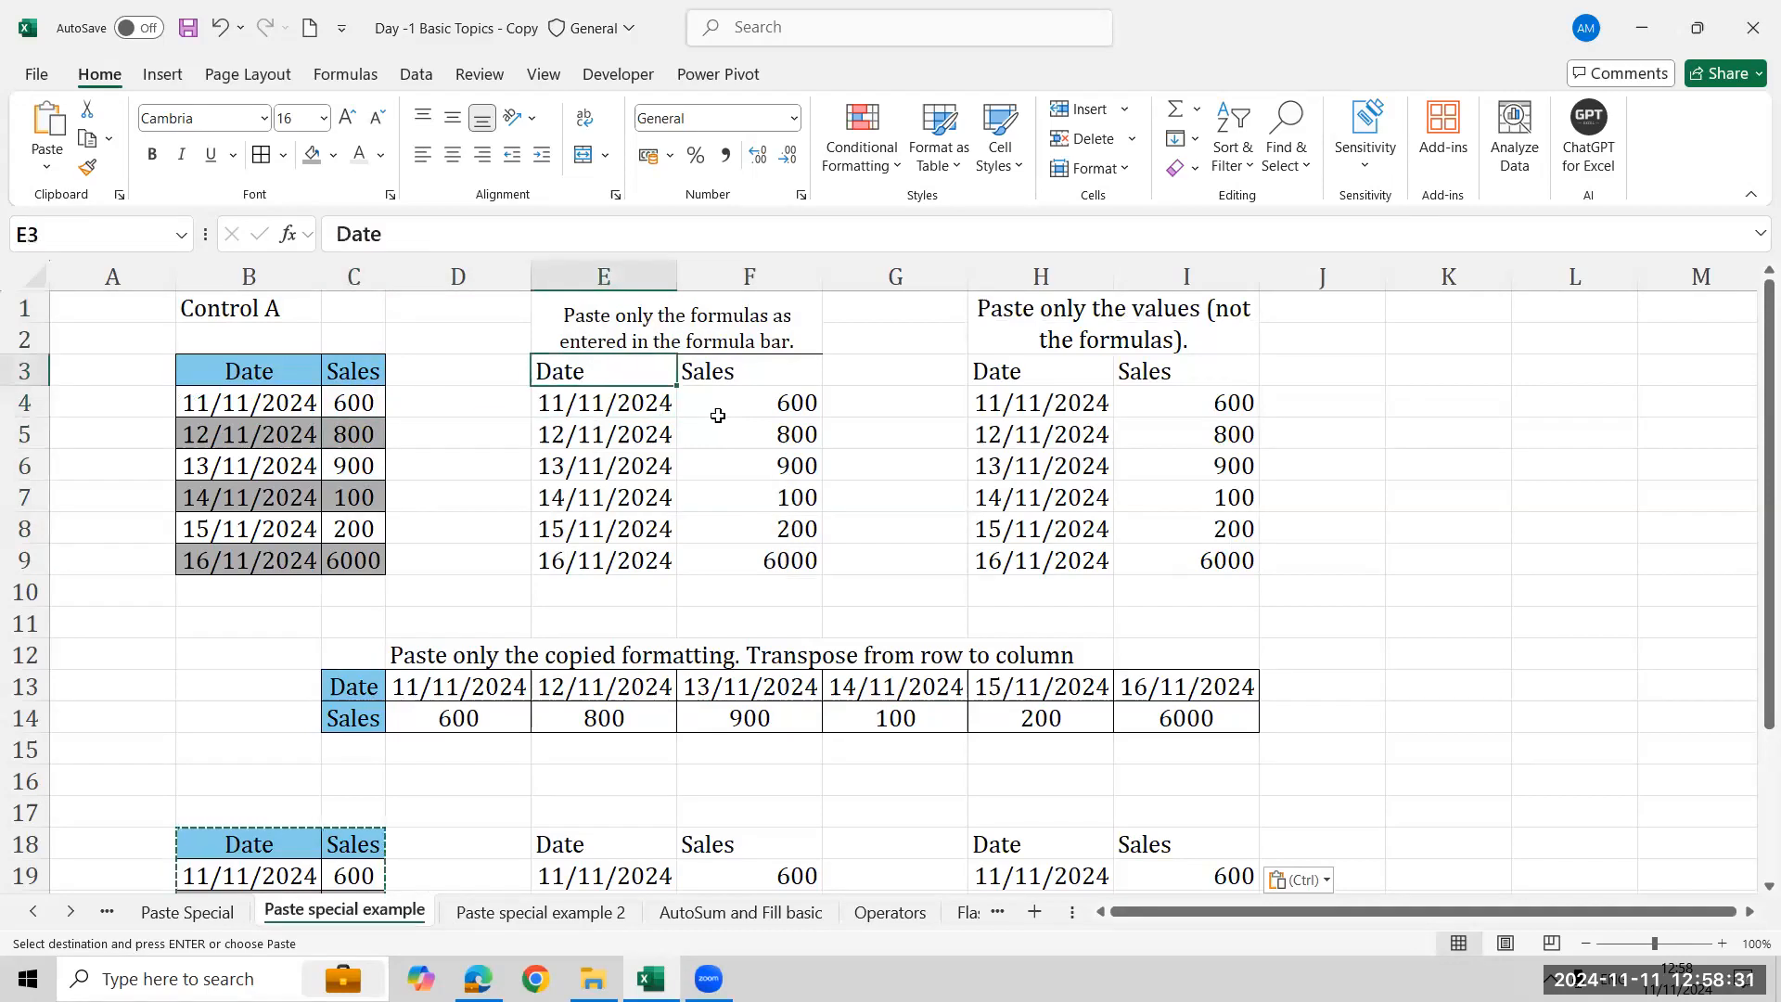
key("shift+Right")
key("shift+Down")
key("shift+Down")
key("shift+Down")
key("shift+Down")
key("shift+Down")
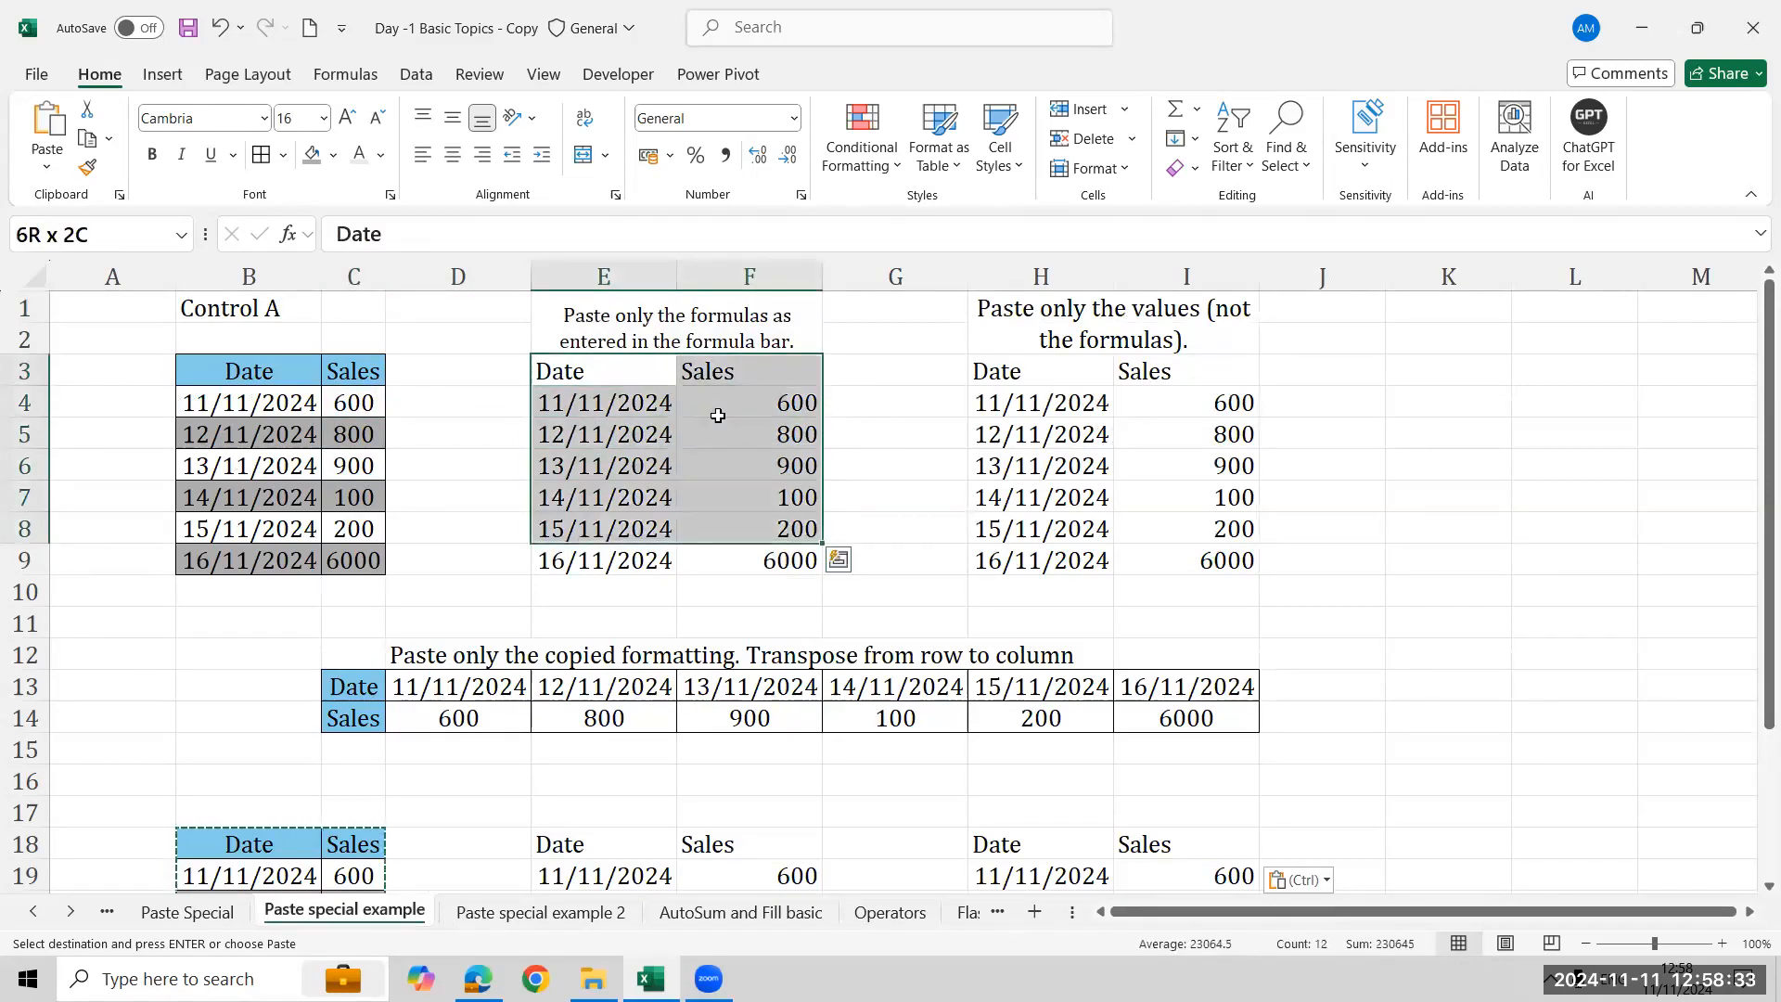
key("shift+Down")
key("ctrl+c")
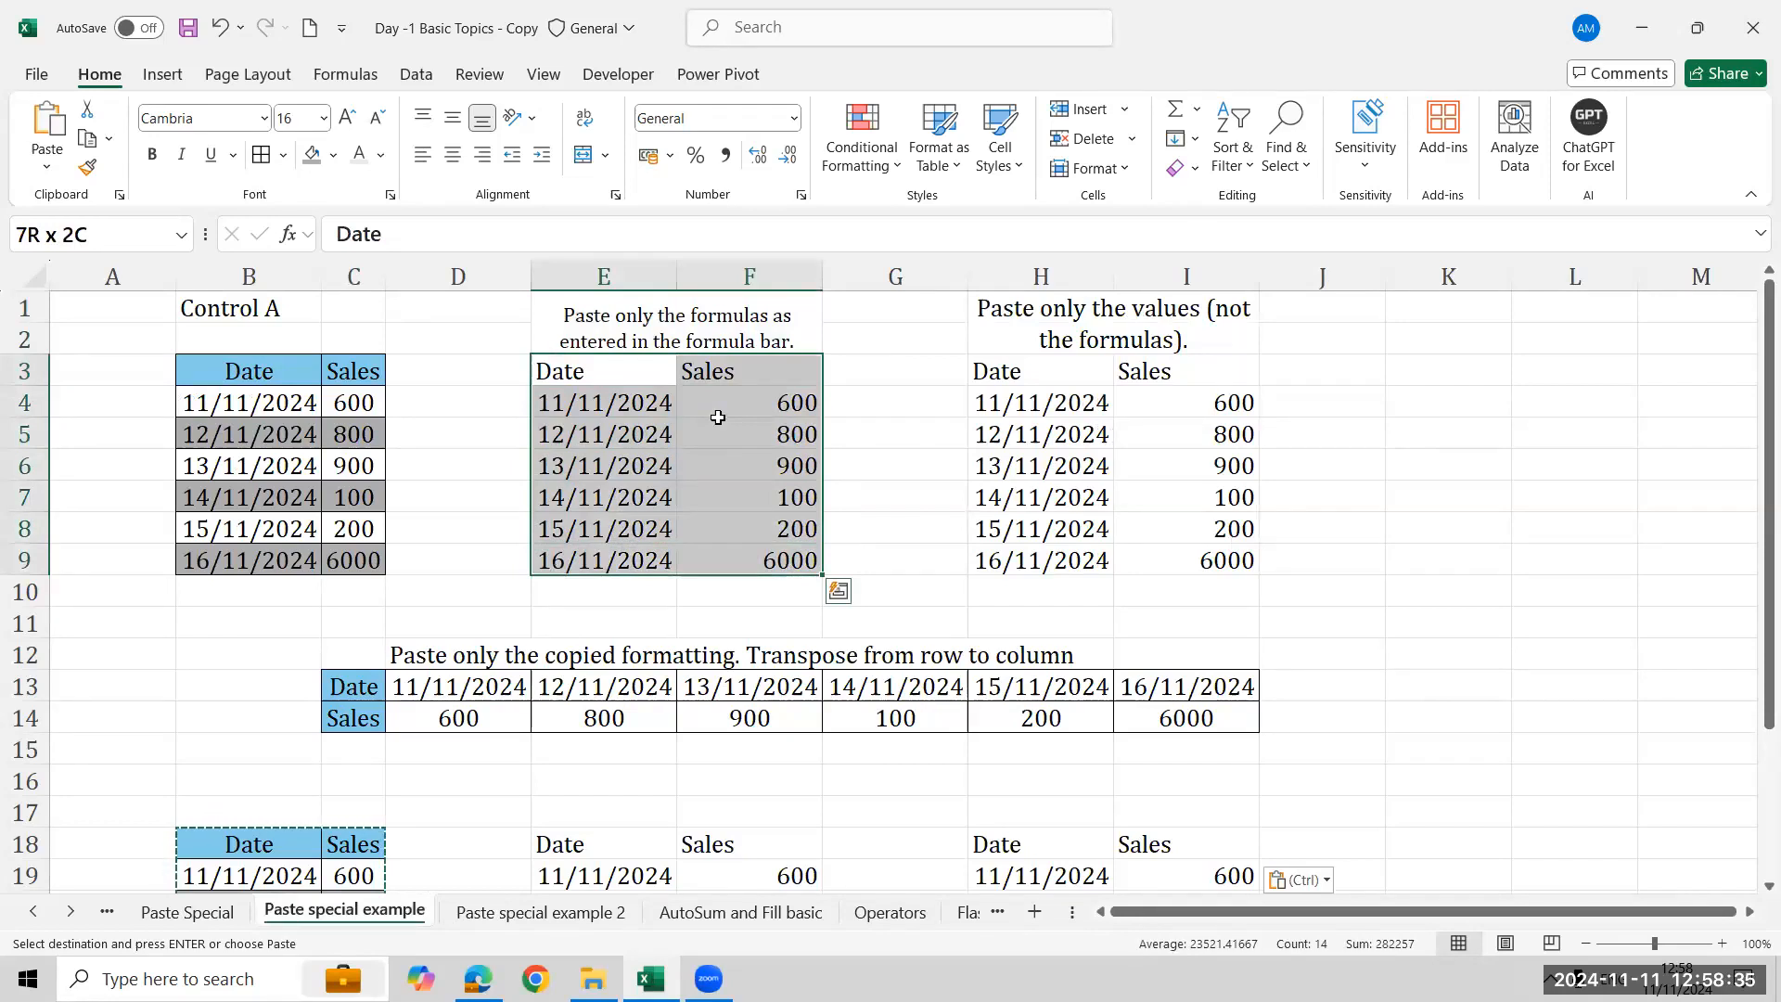
right_click(718, 418)
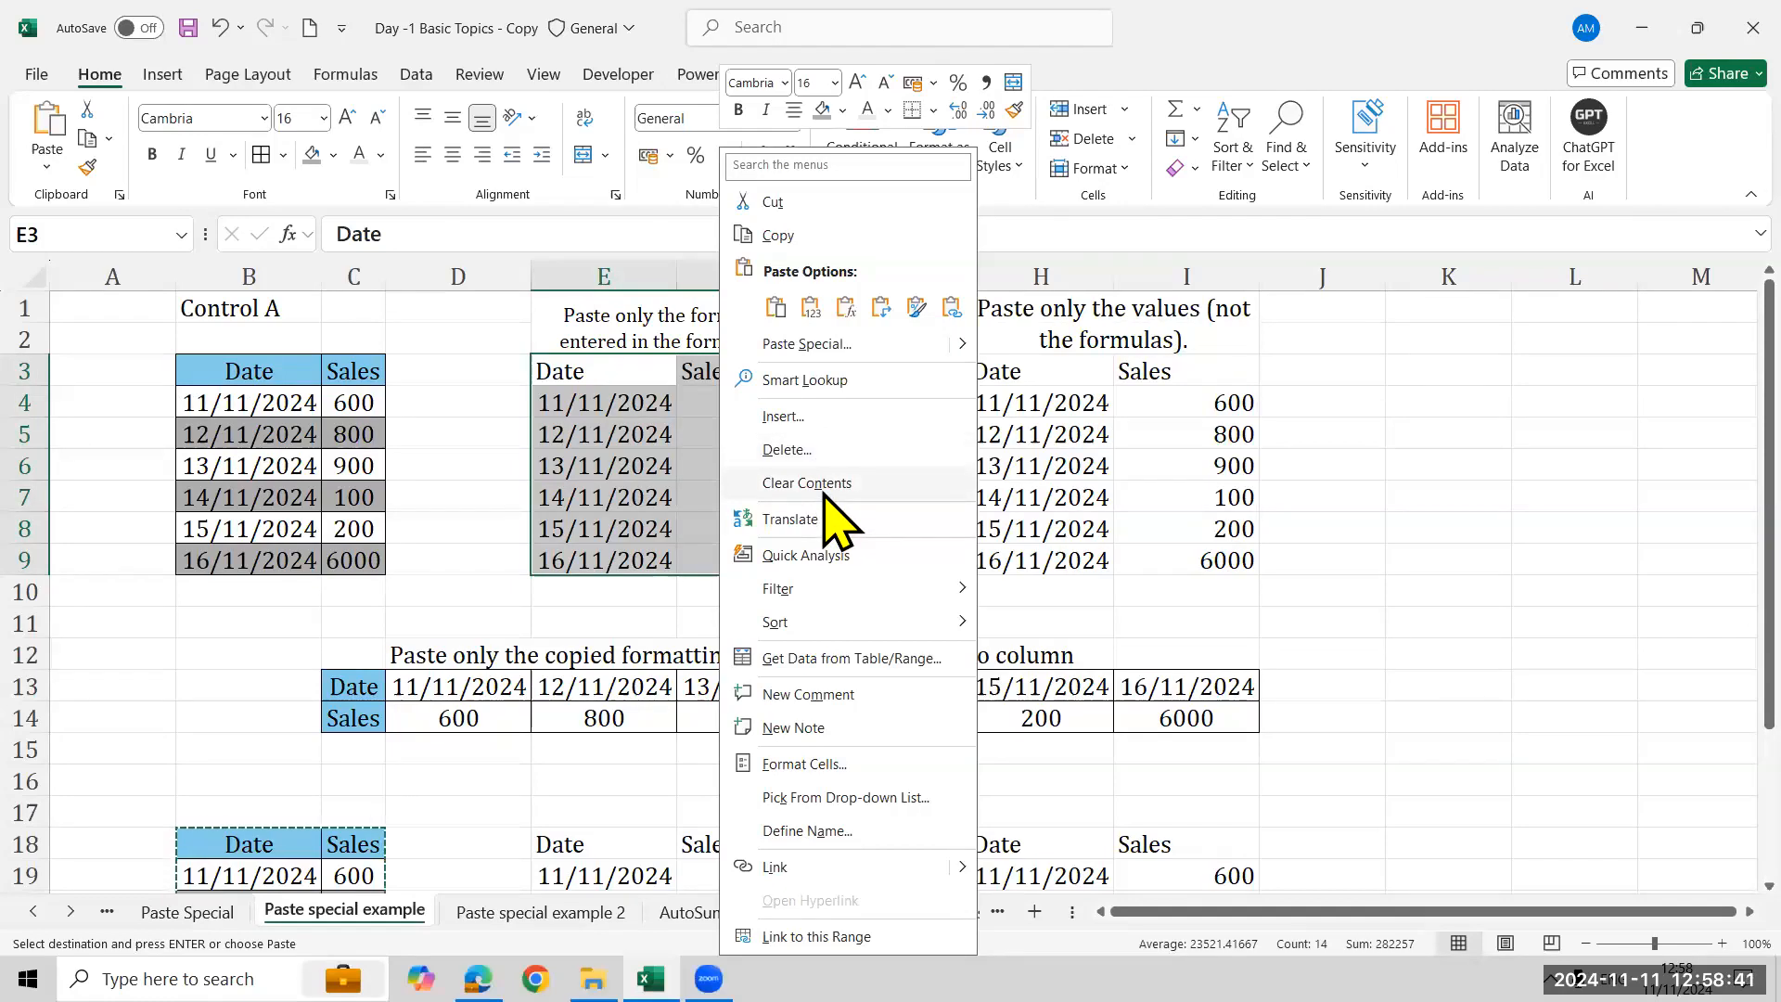
left_click(816, 484)
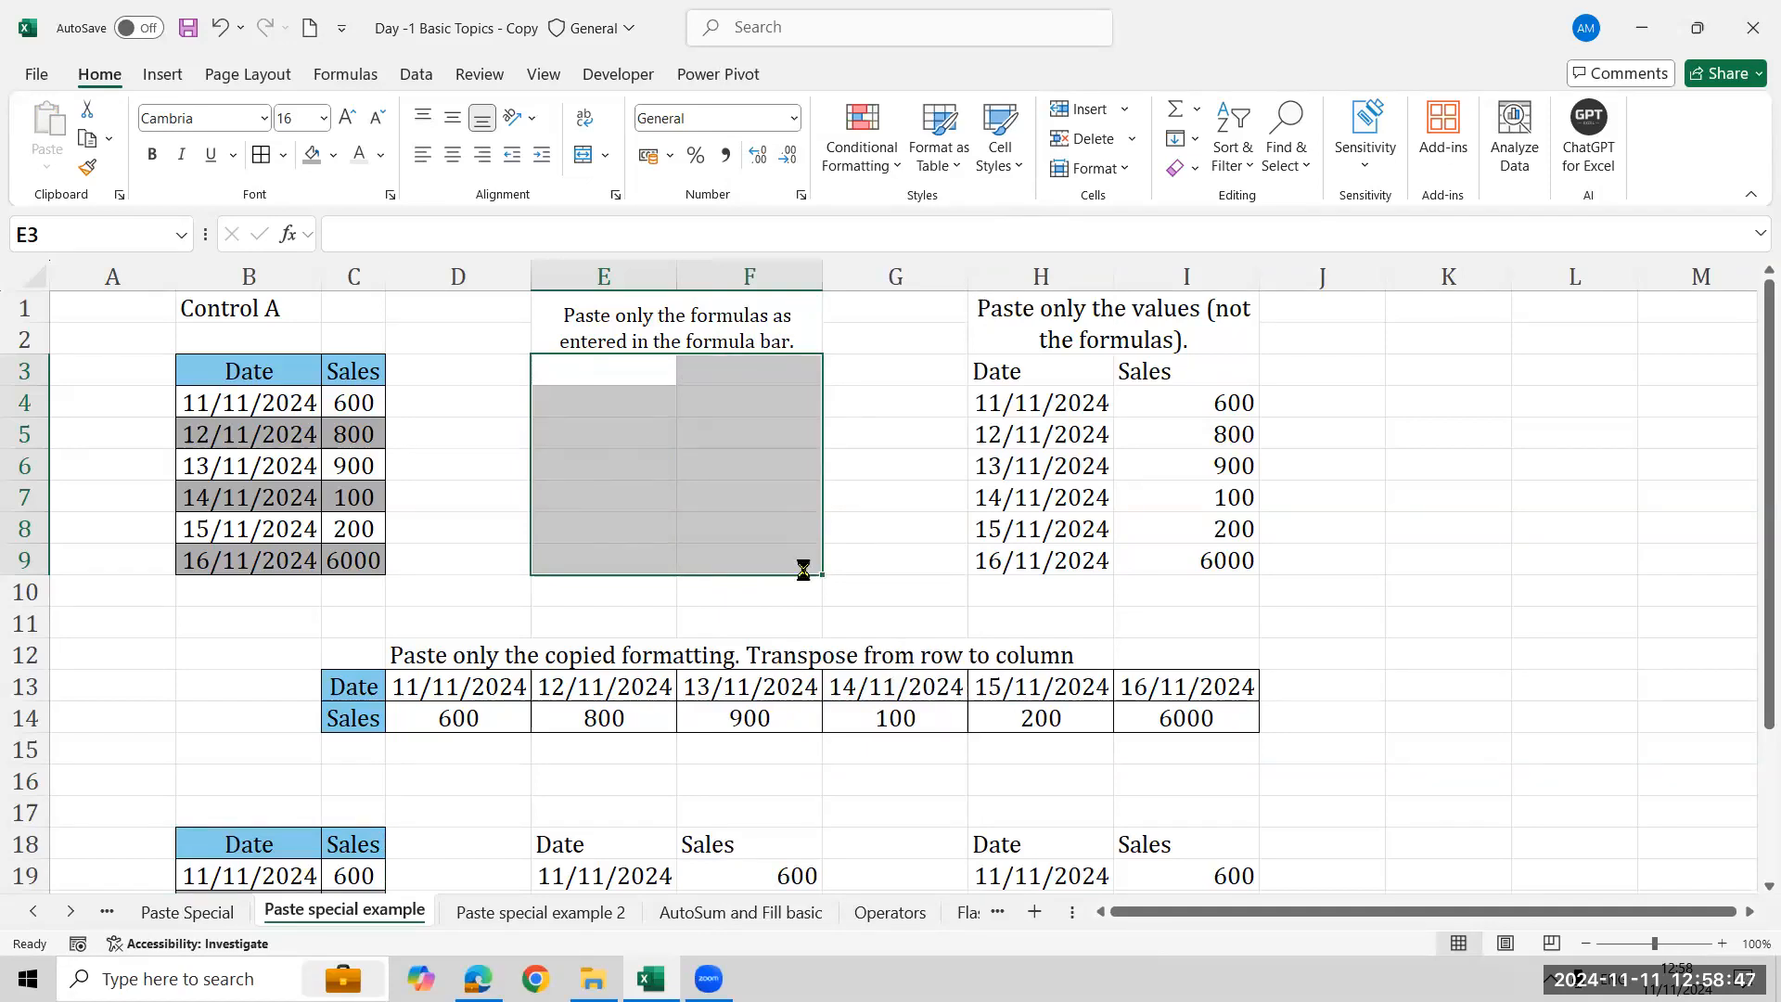
- Inspect the RANDBETWEEN formula in C2 on the Paste special example 2 sheet
key("ctrl+v")
left_click(520, 912)
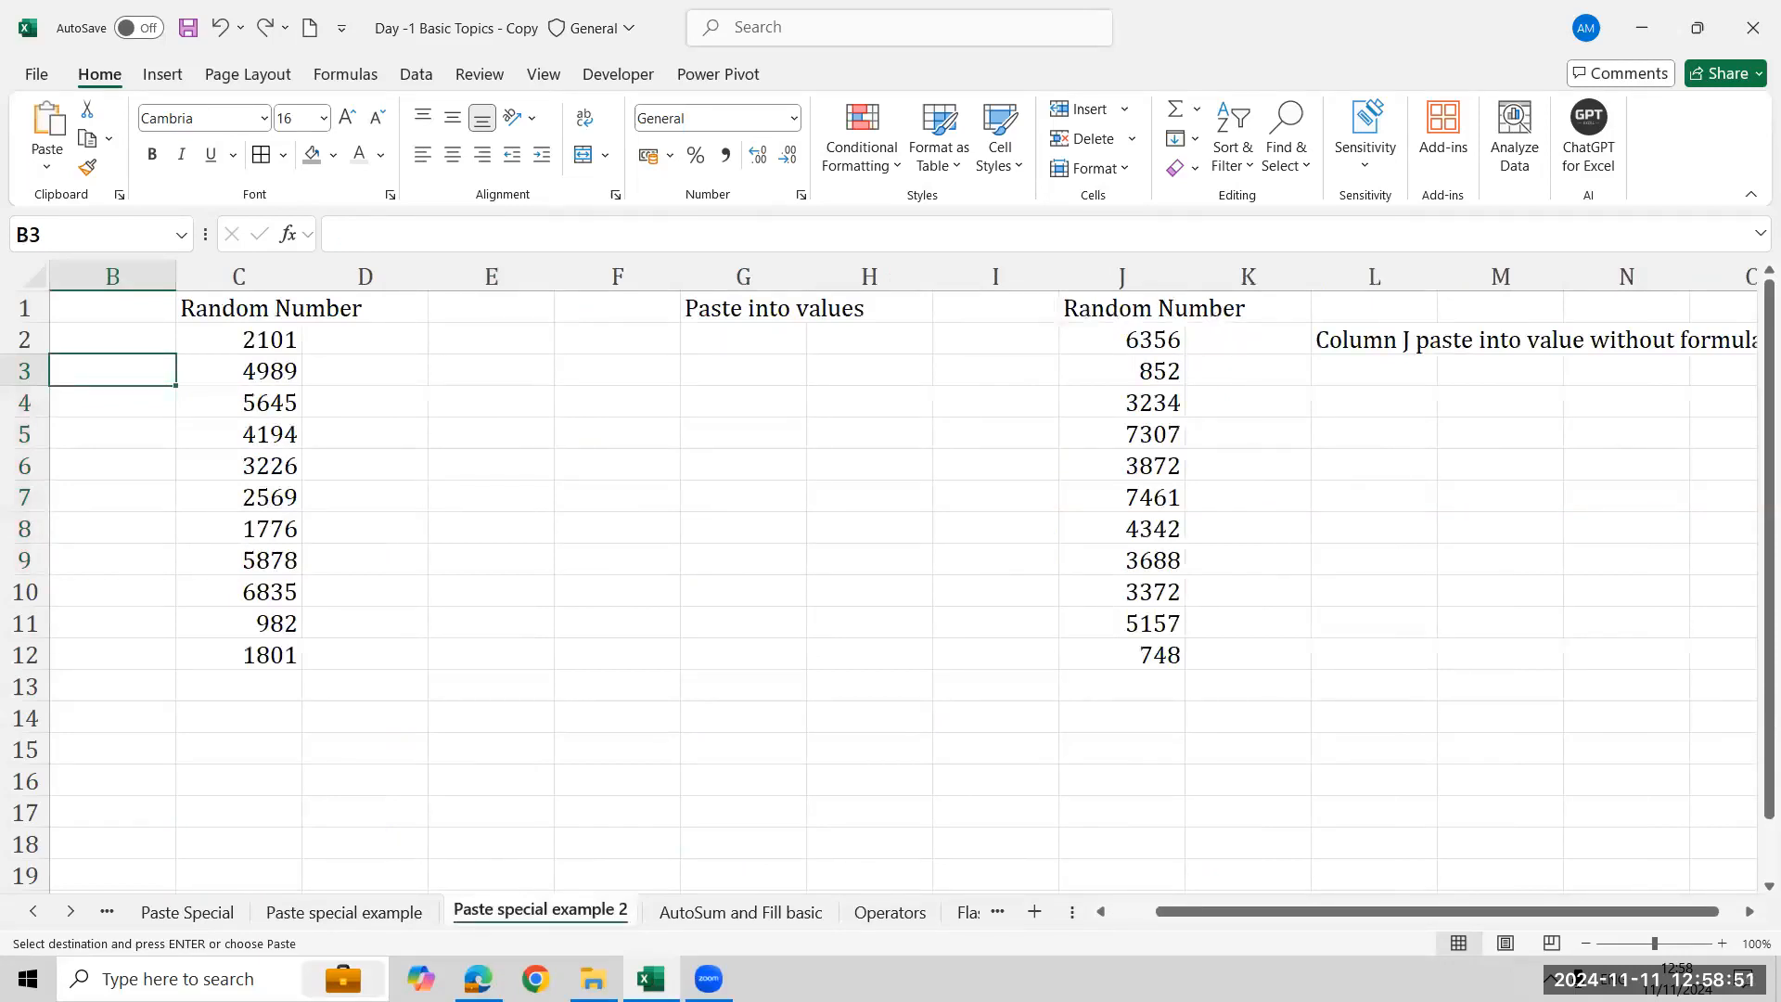
left_click(293, 342)
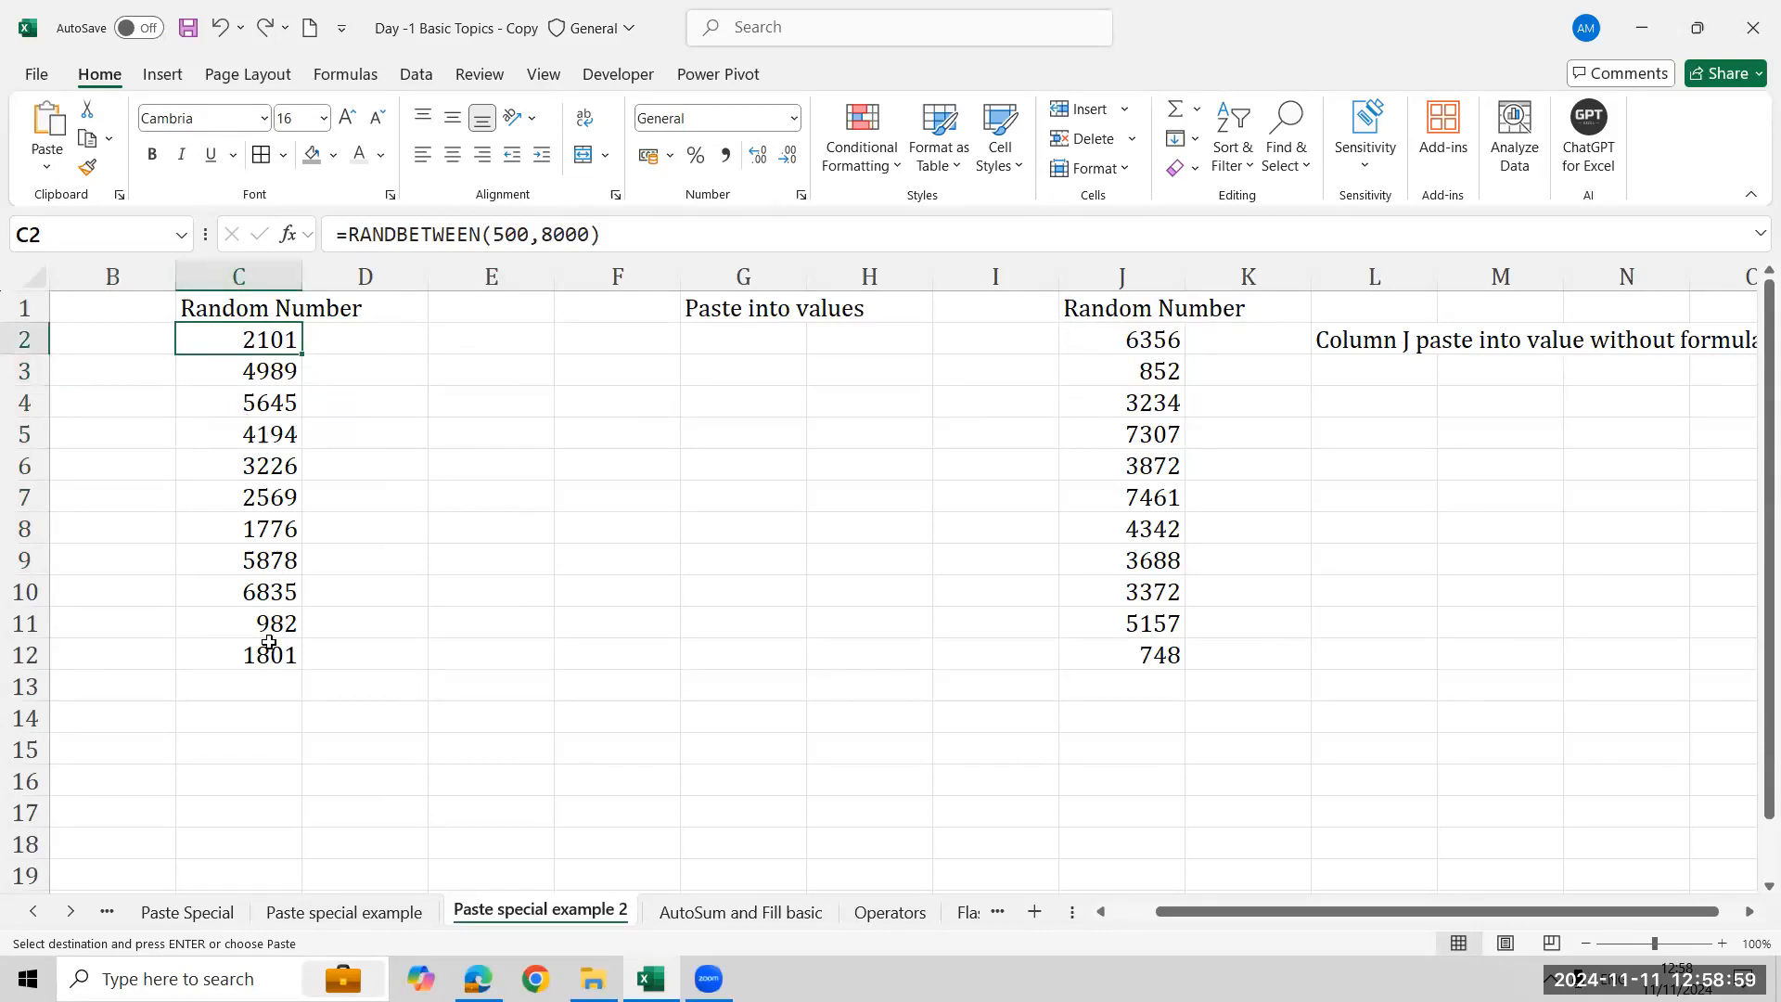
left_click(794, 342)
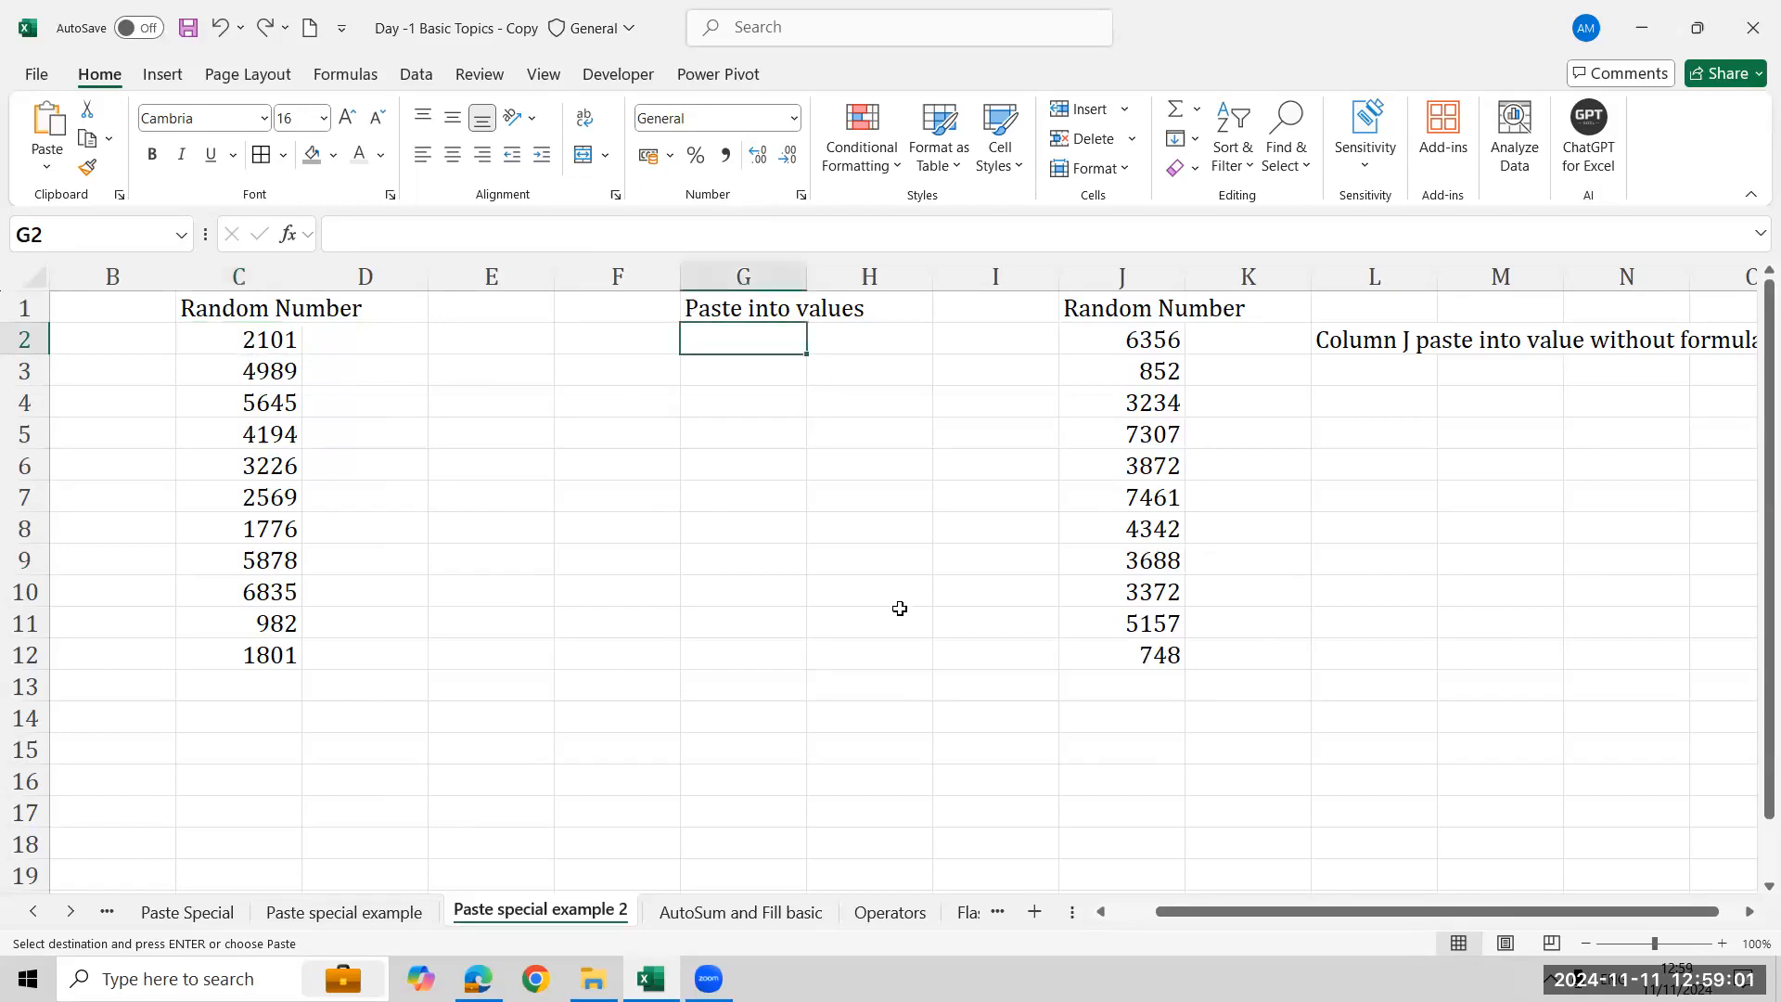
left_click(213, 340)
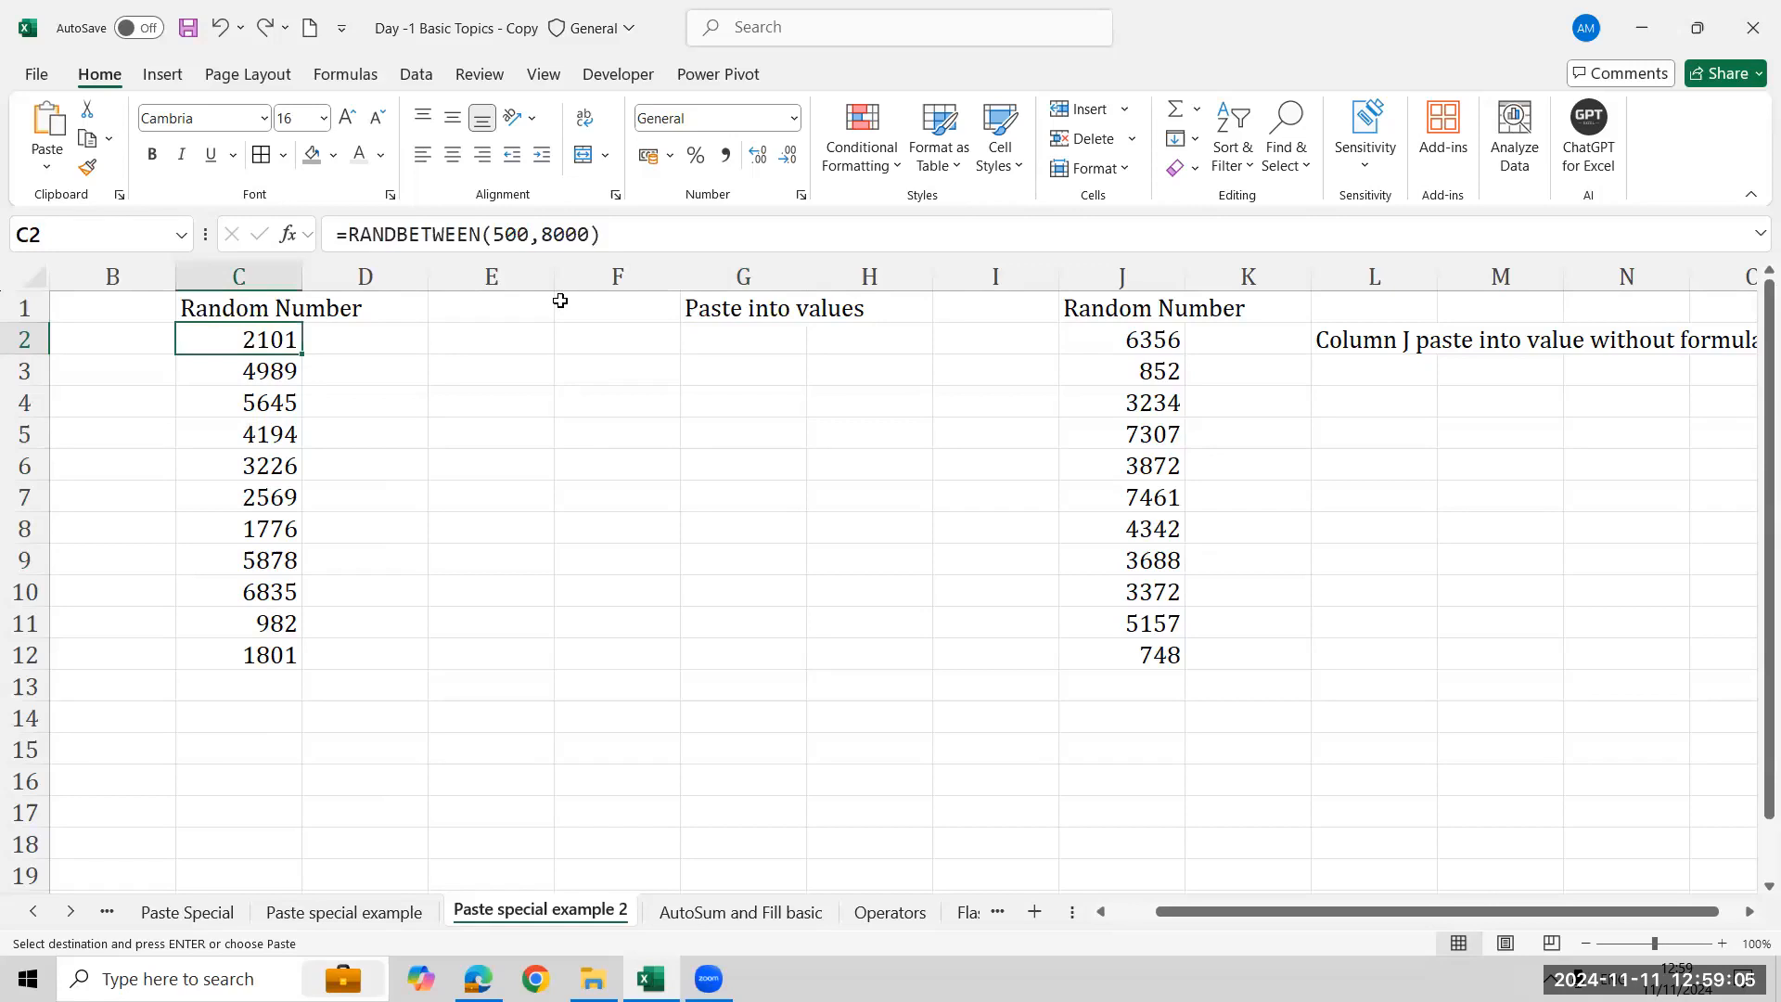
left_click_drag(619, 234, 441, 443)
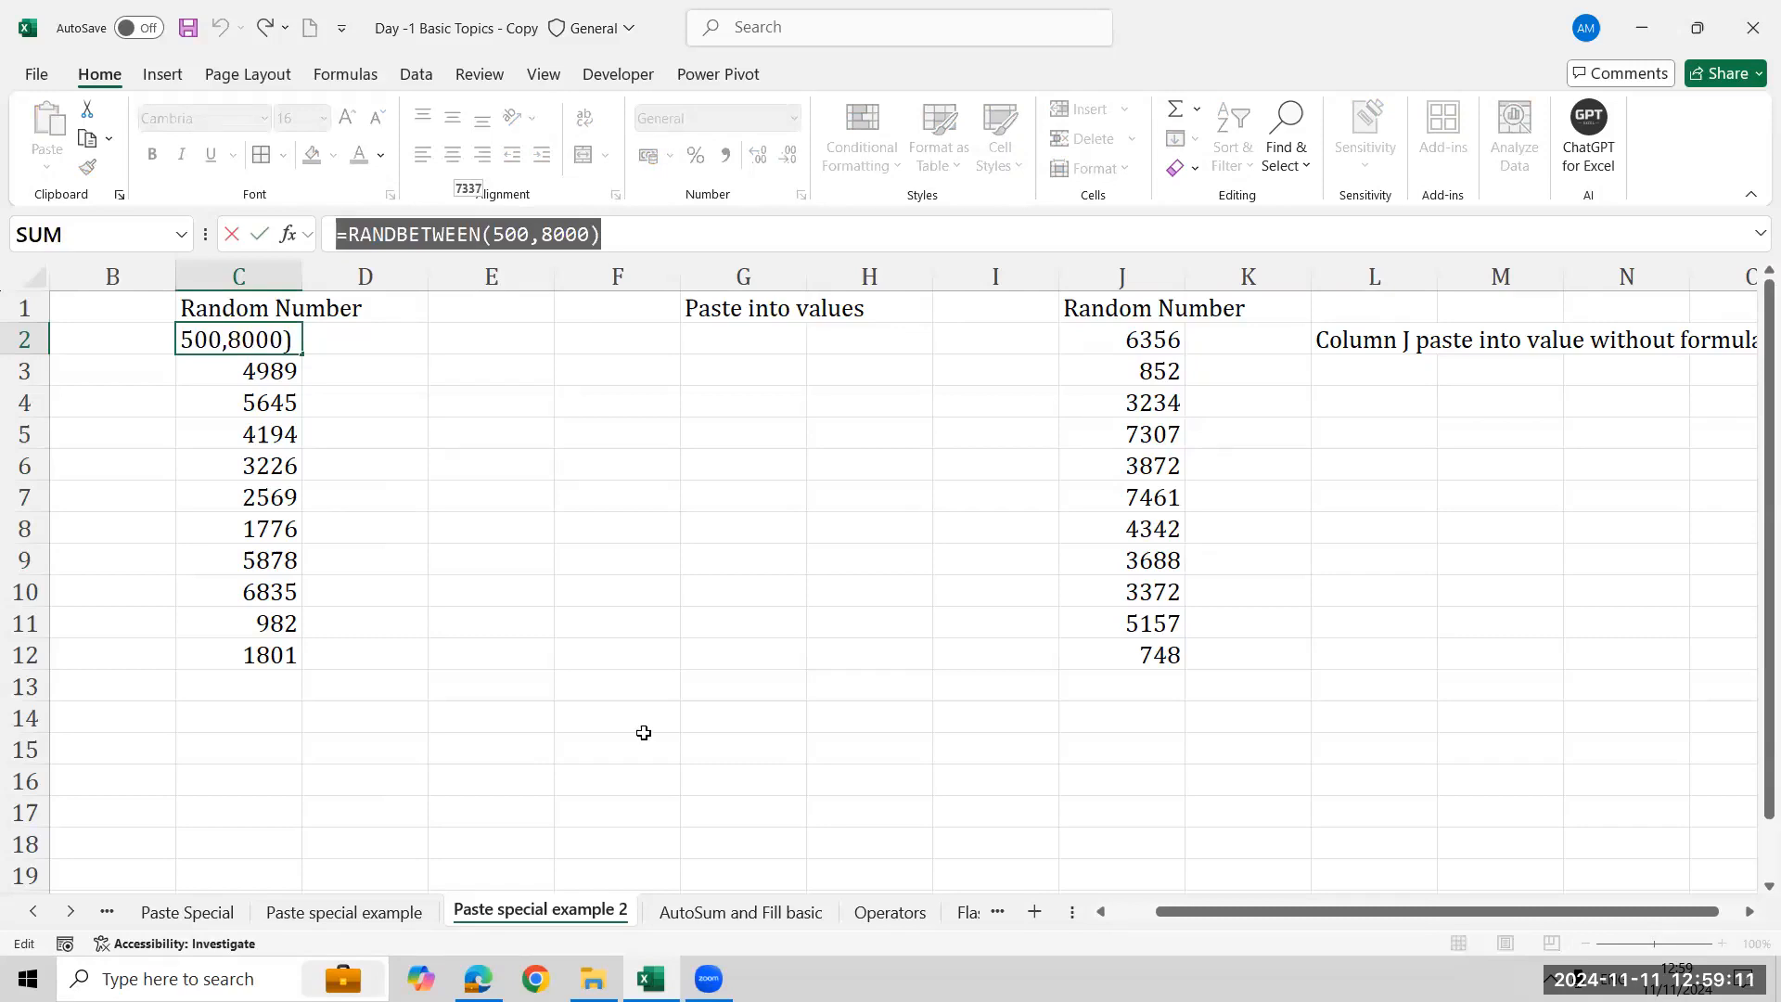
key("Return")
- Copy the random numbers in C2:C12 and paste them into G2 as values only
key("Up")
key("ctrl+shift+Down")
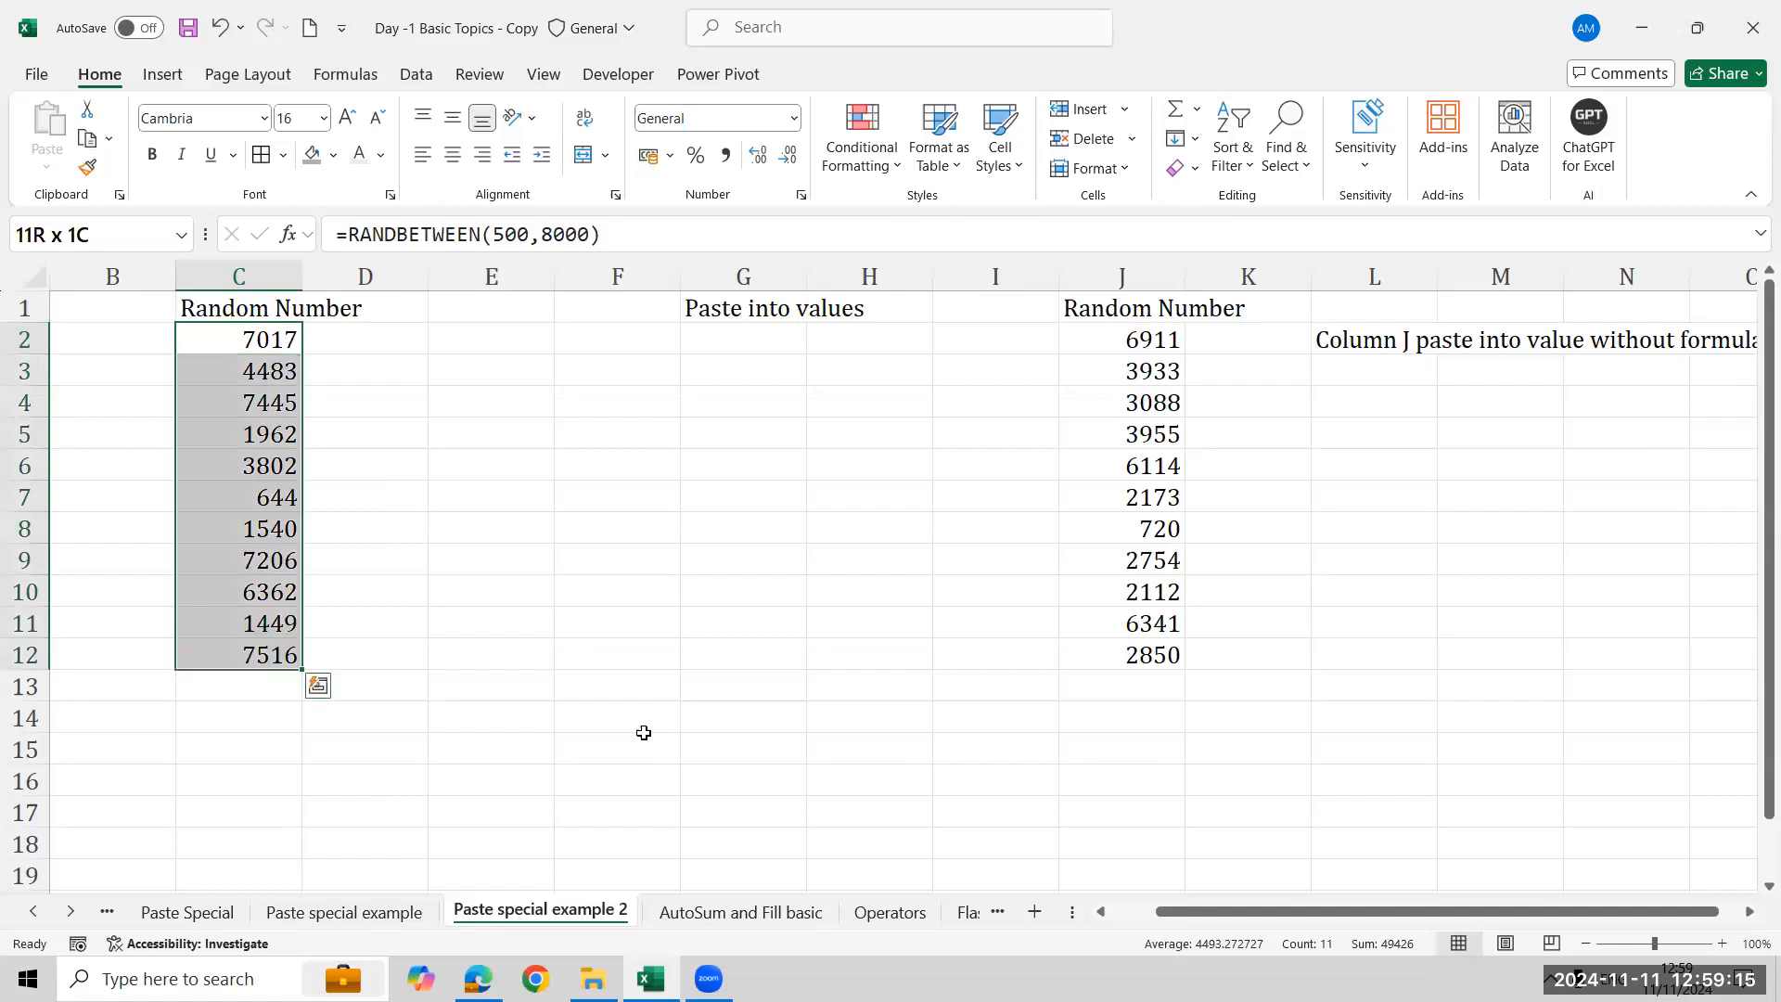
key("ctrl+c")
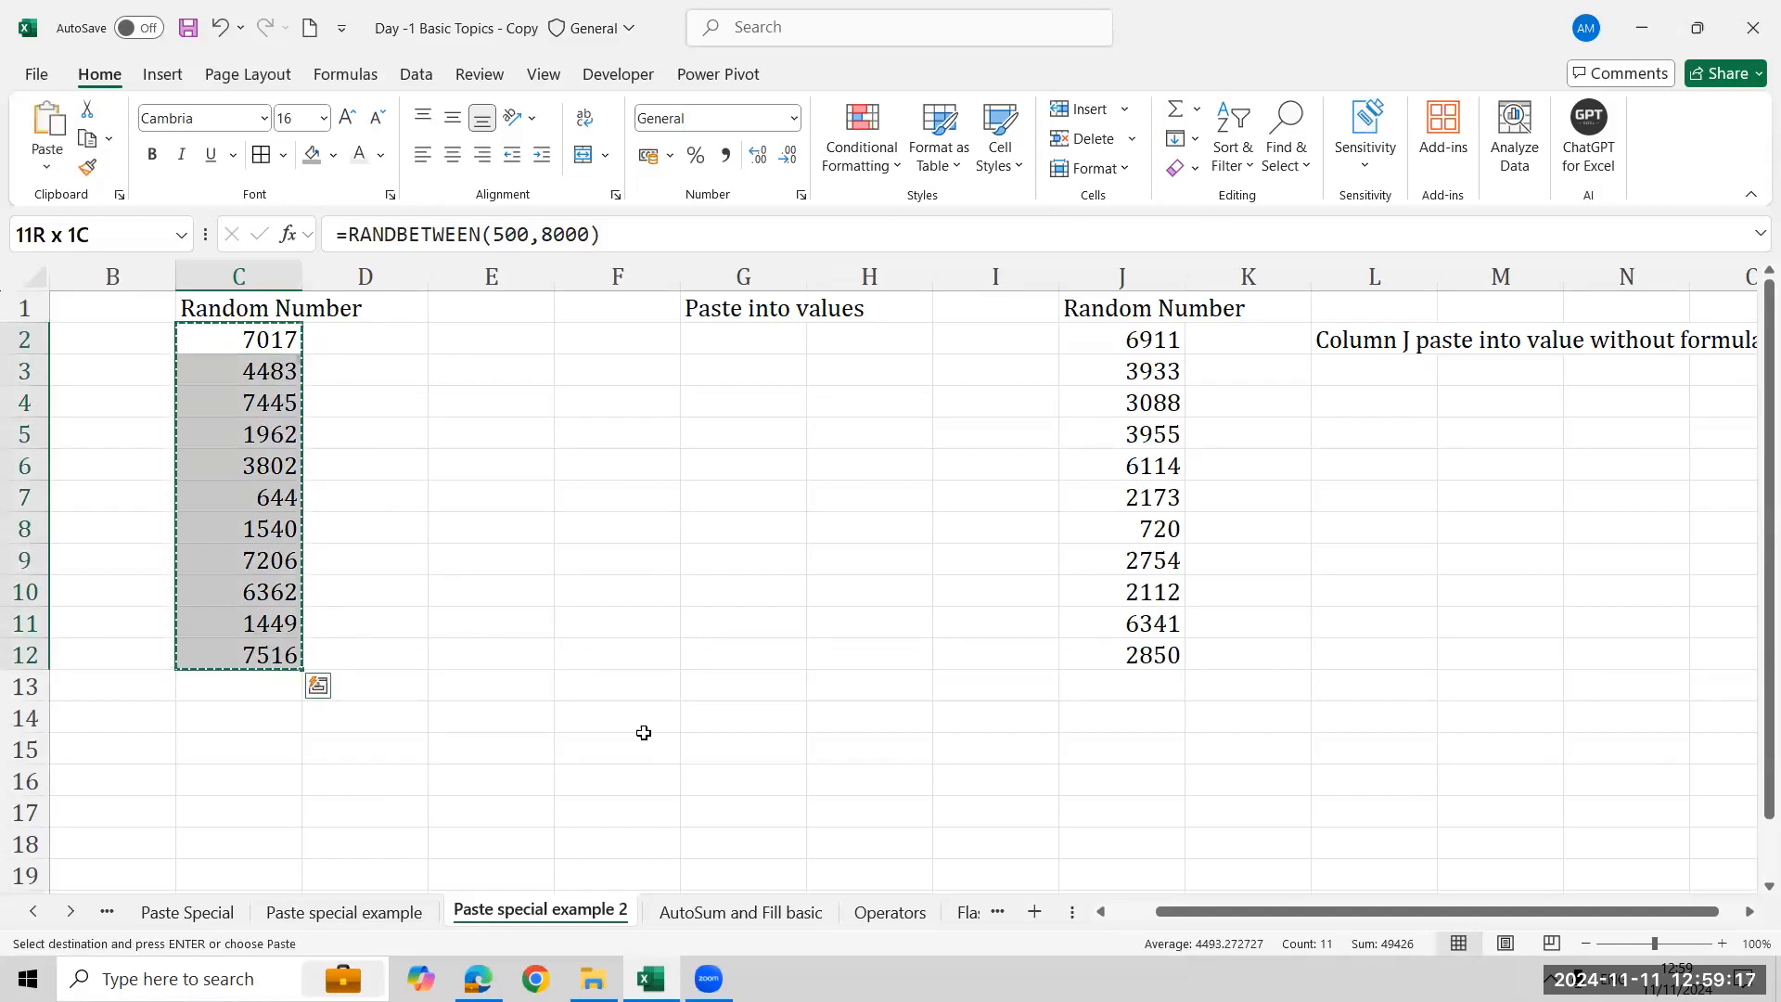
key("Escape")
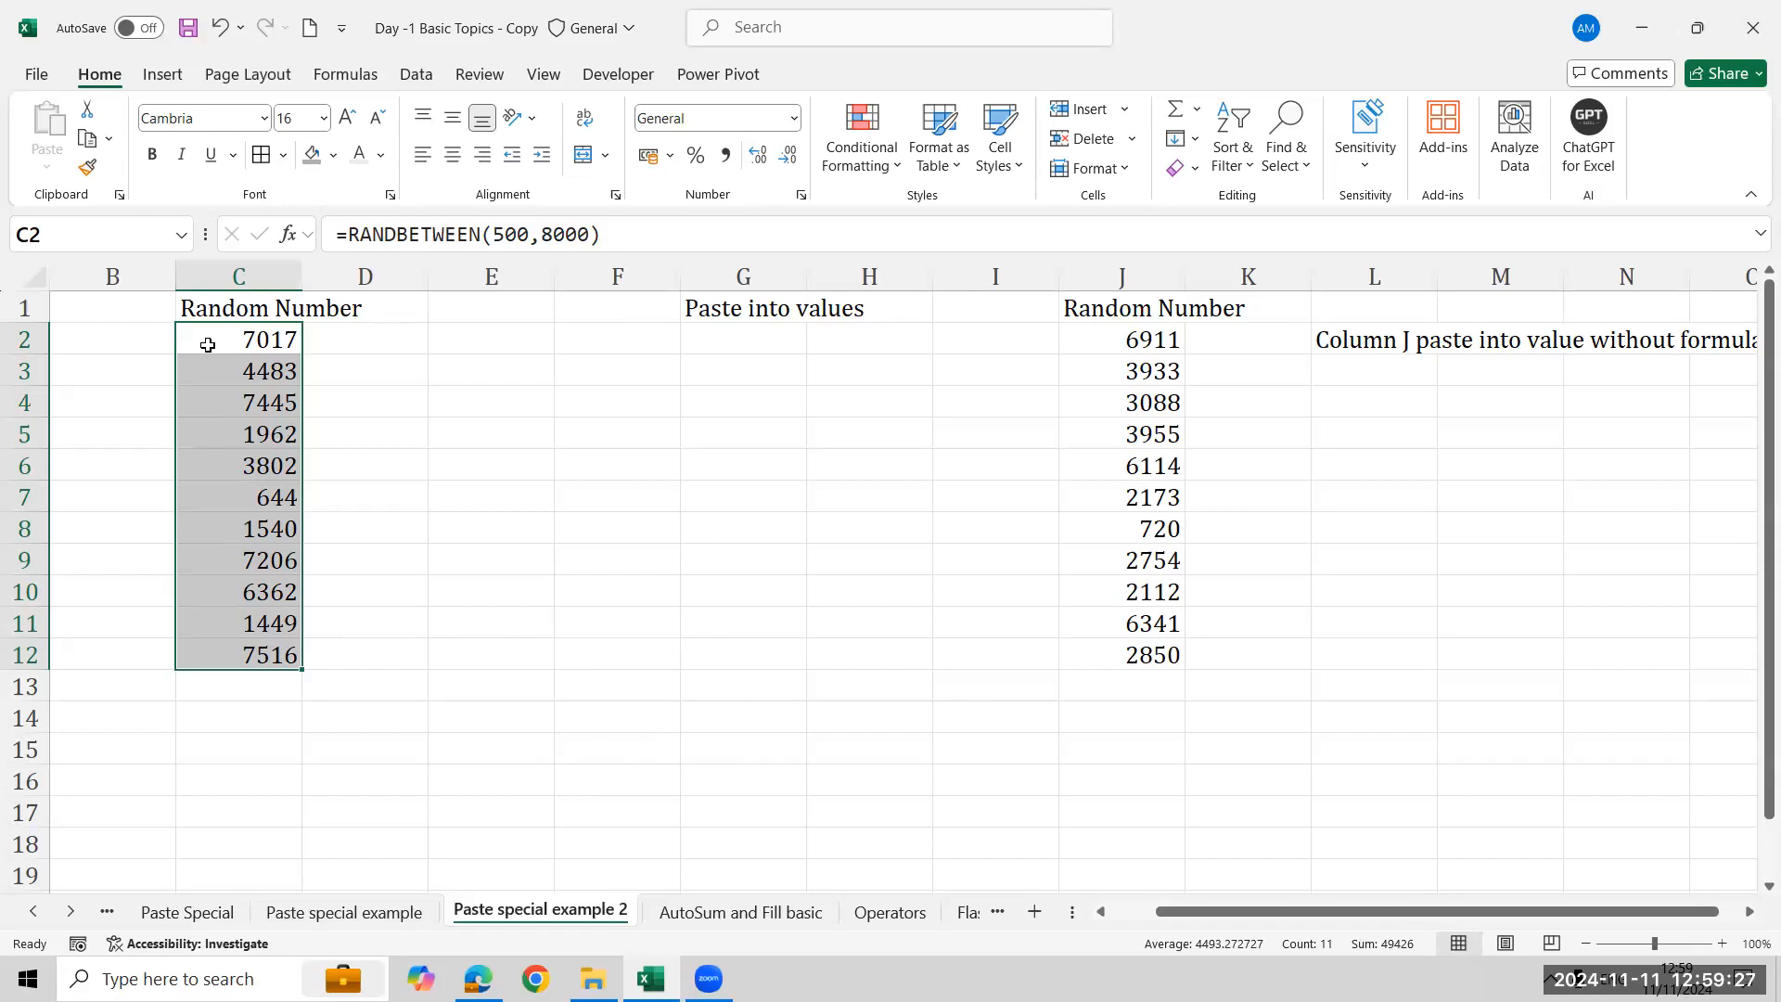
key("ctrl+c")
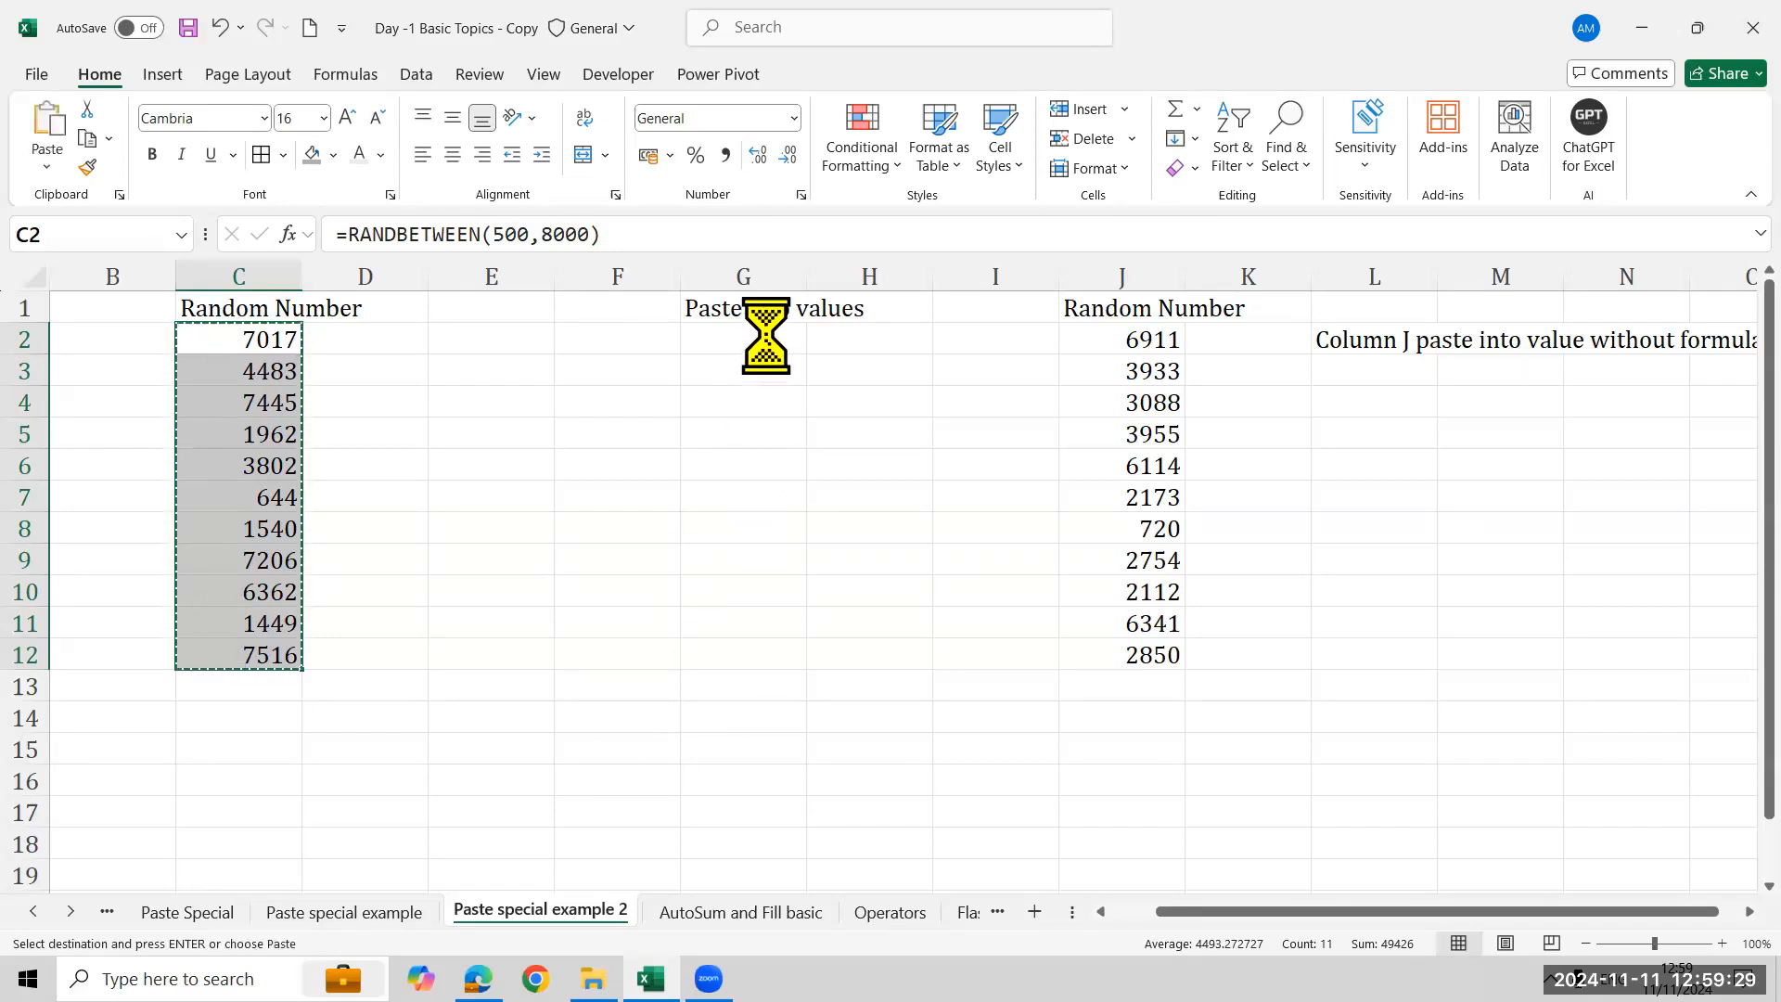
left_click(766, 335)
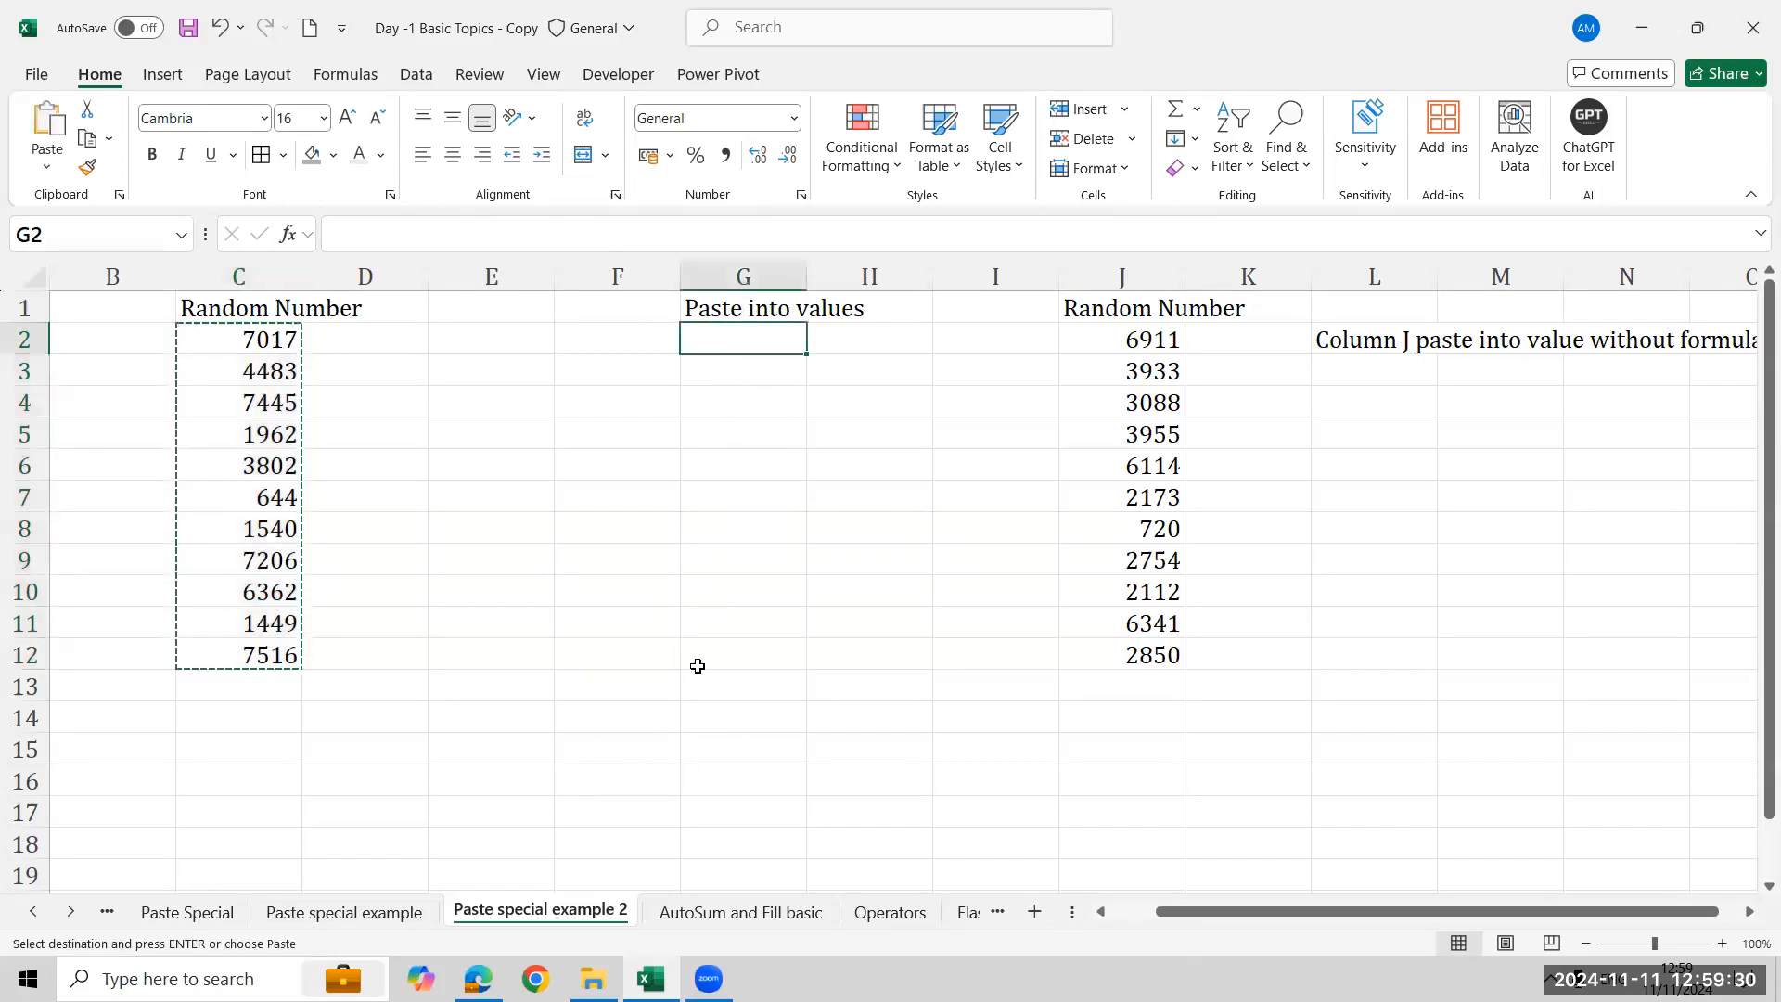
left_click(39, 151)
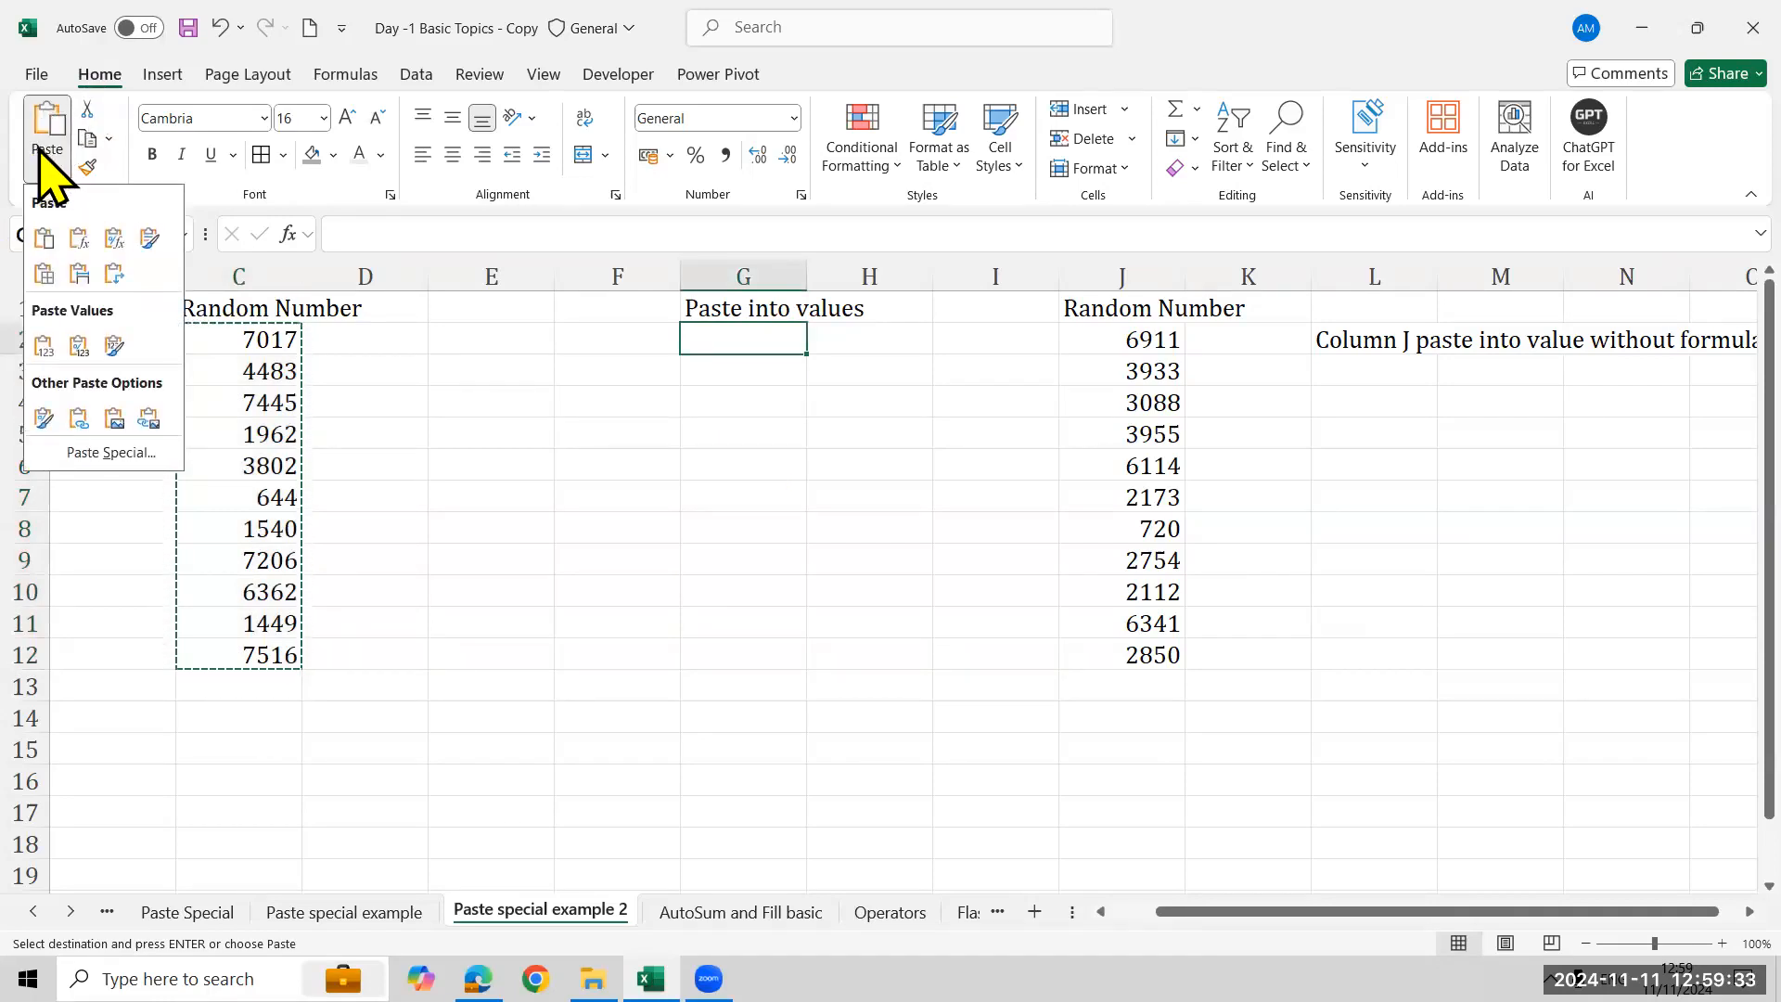
left_click(44, 345)
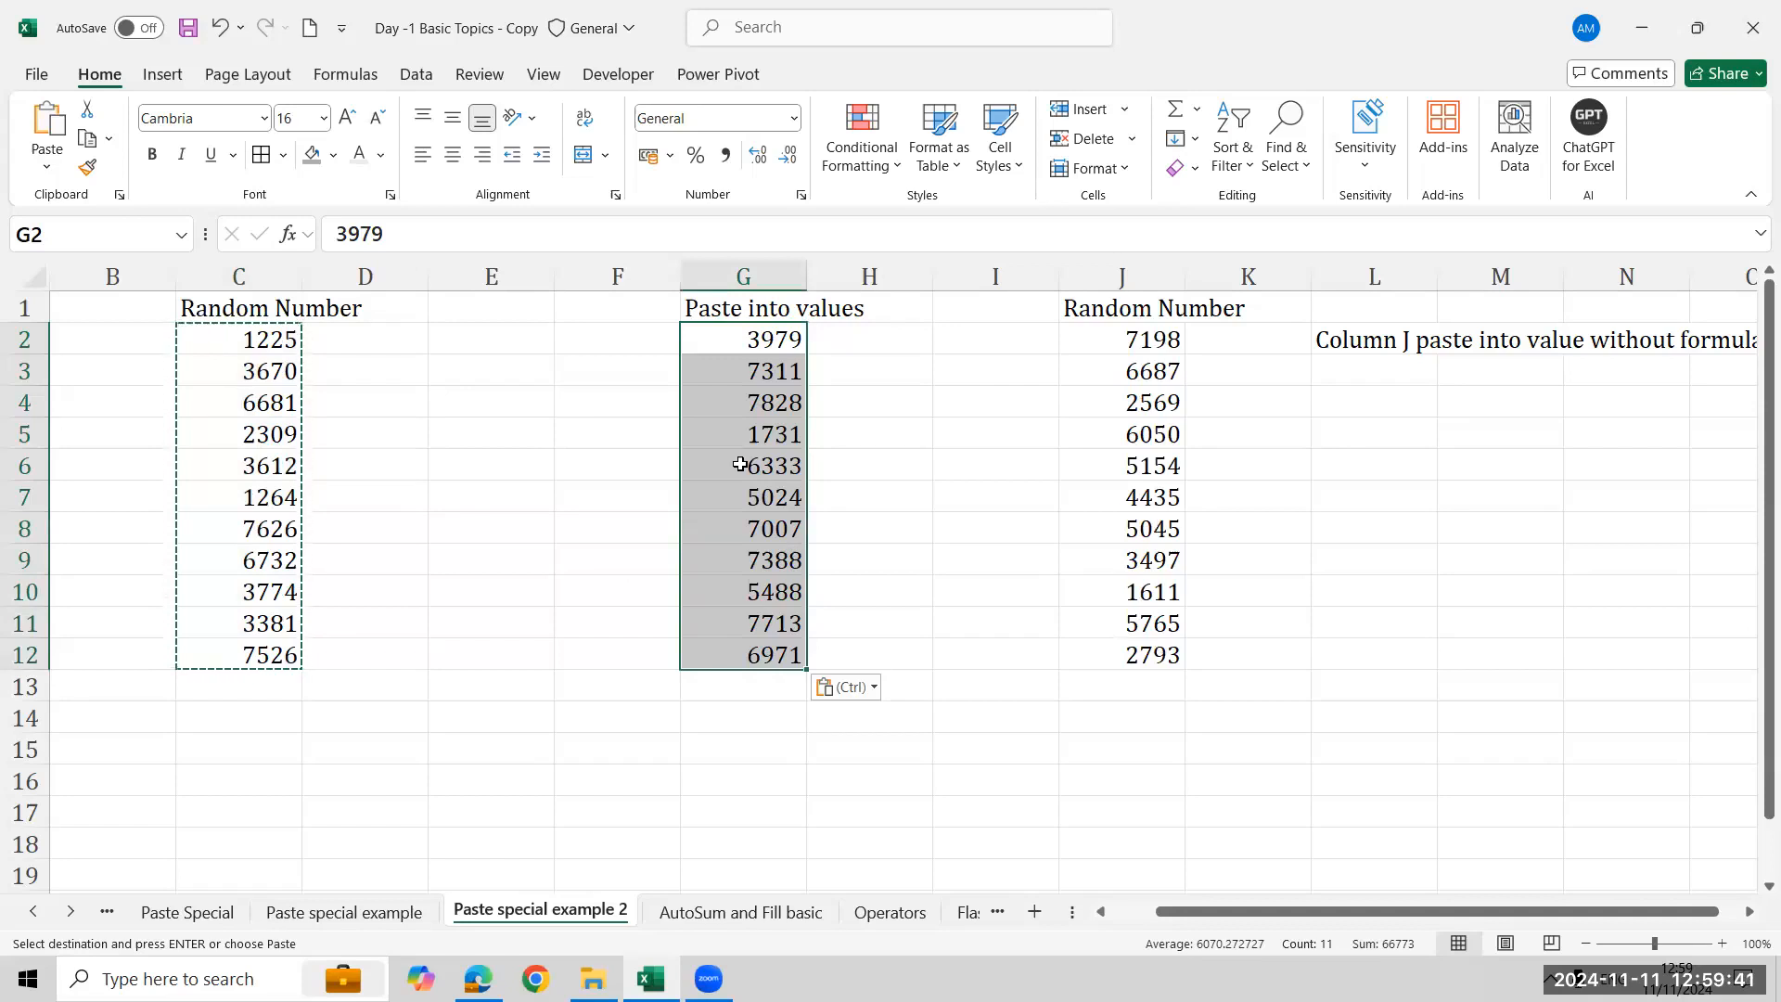
- Compare the formula in C2 with the pasted values in the Paste into values column
left_click(251, 341)
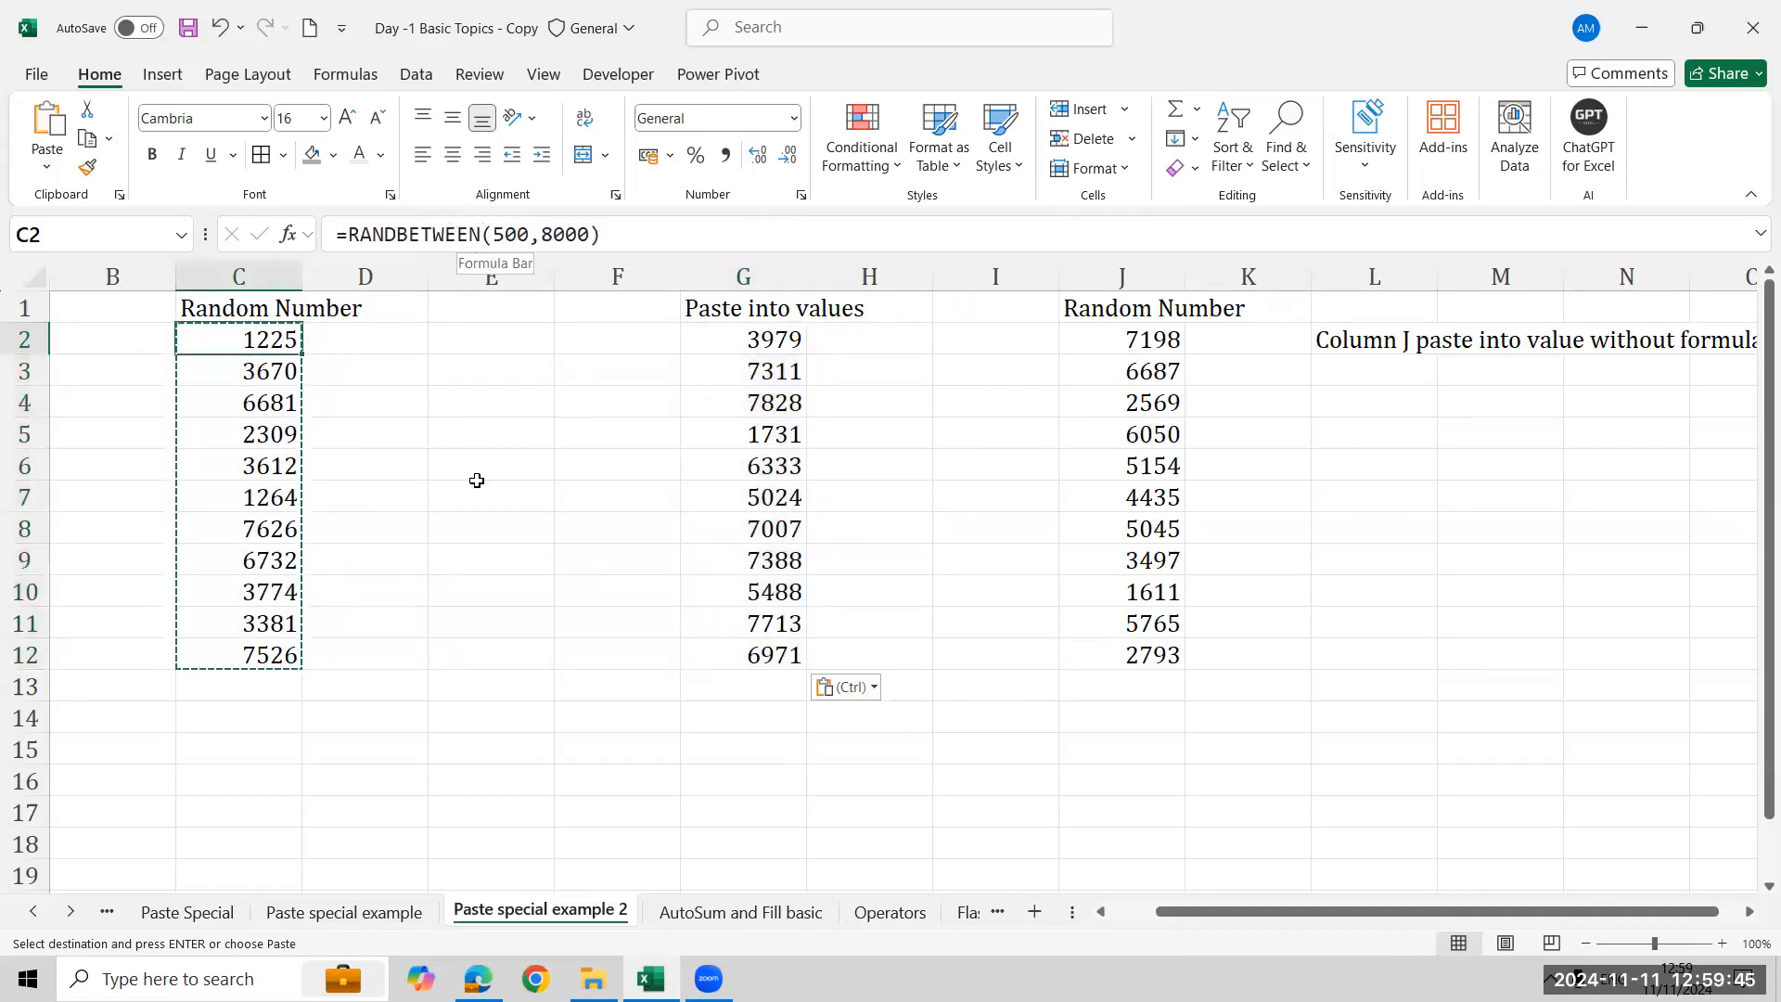
left_click(719, 340)
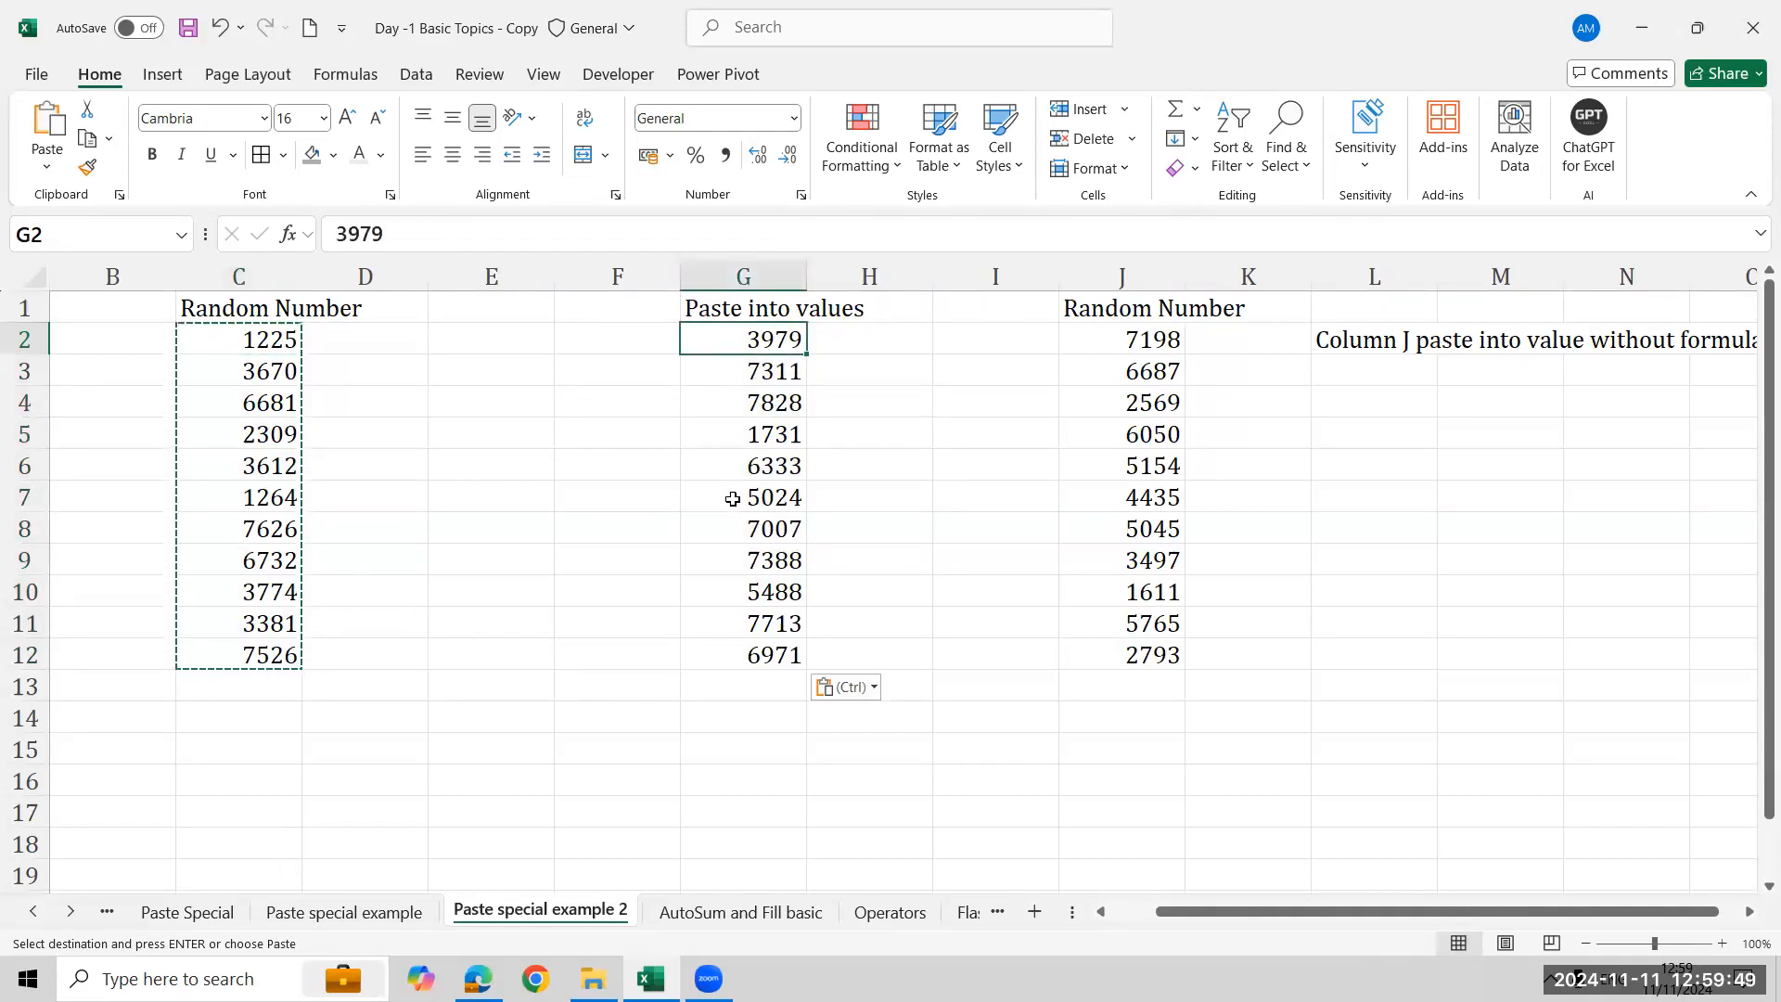
left_click(732, 498)
left_click(732, 362)
left_click(743, 472)
left_click(770, 586)
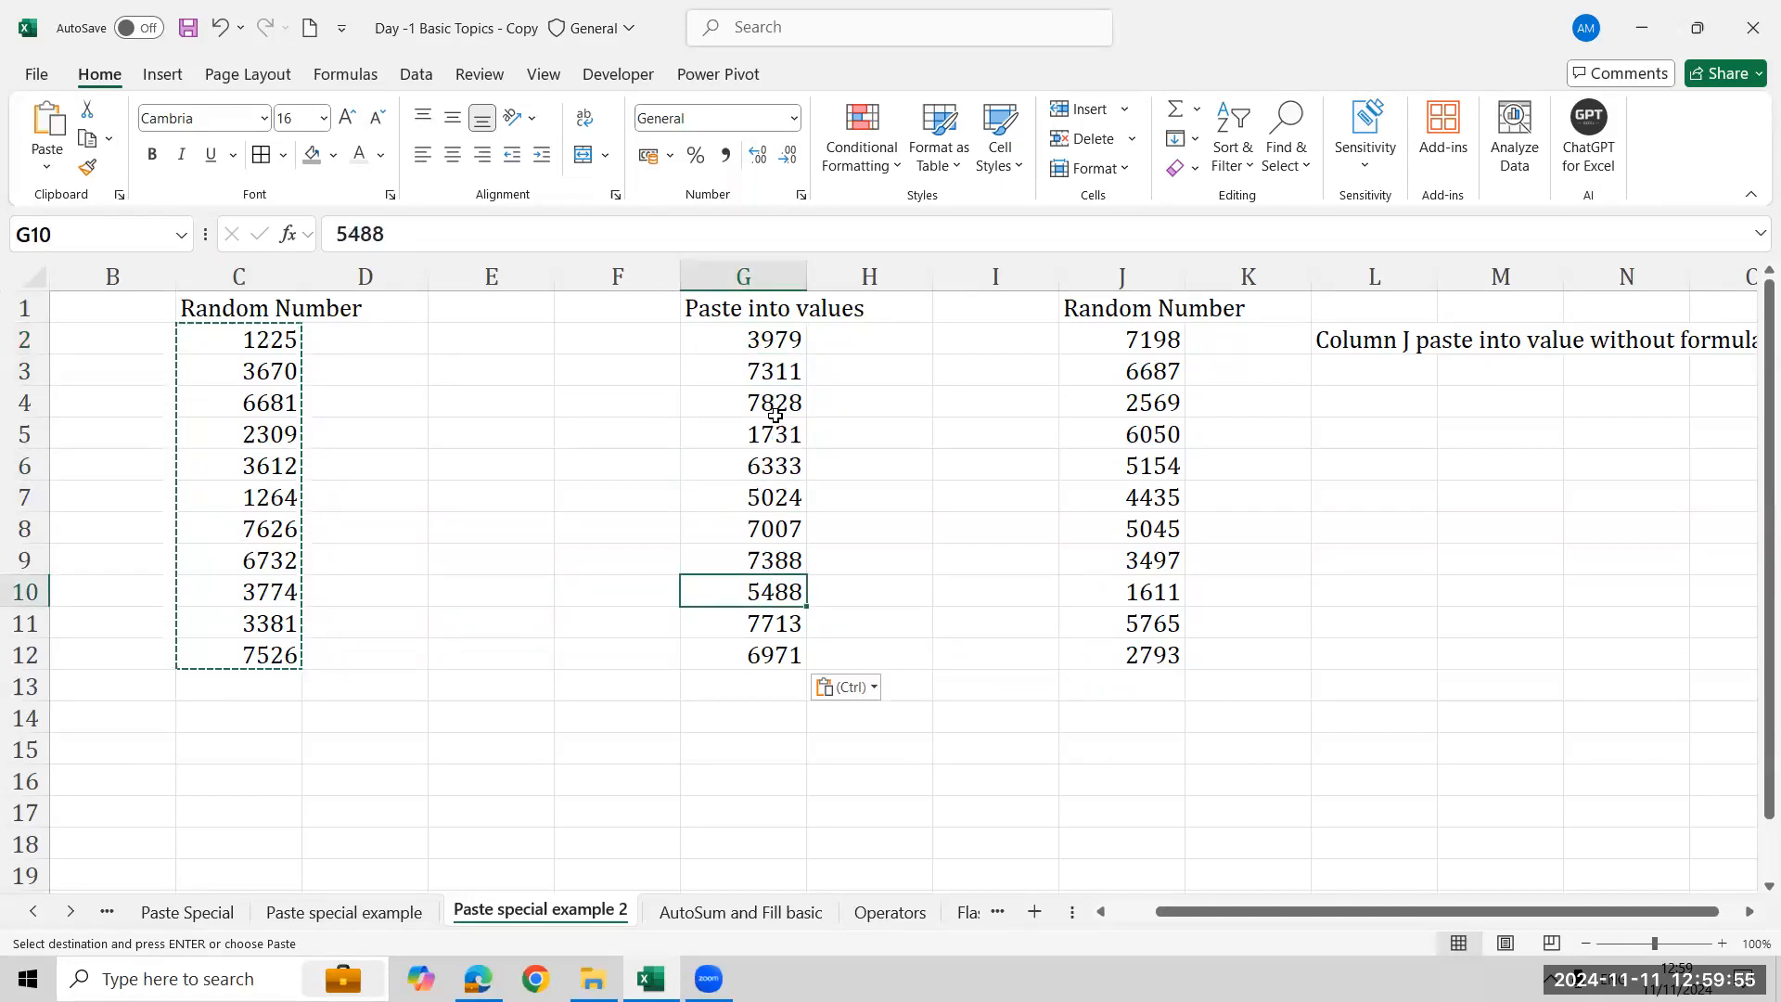
left_click(795, 339)
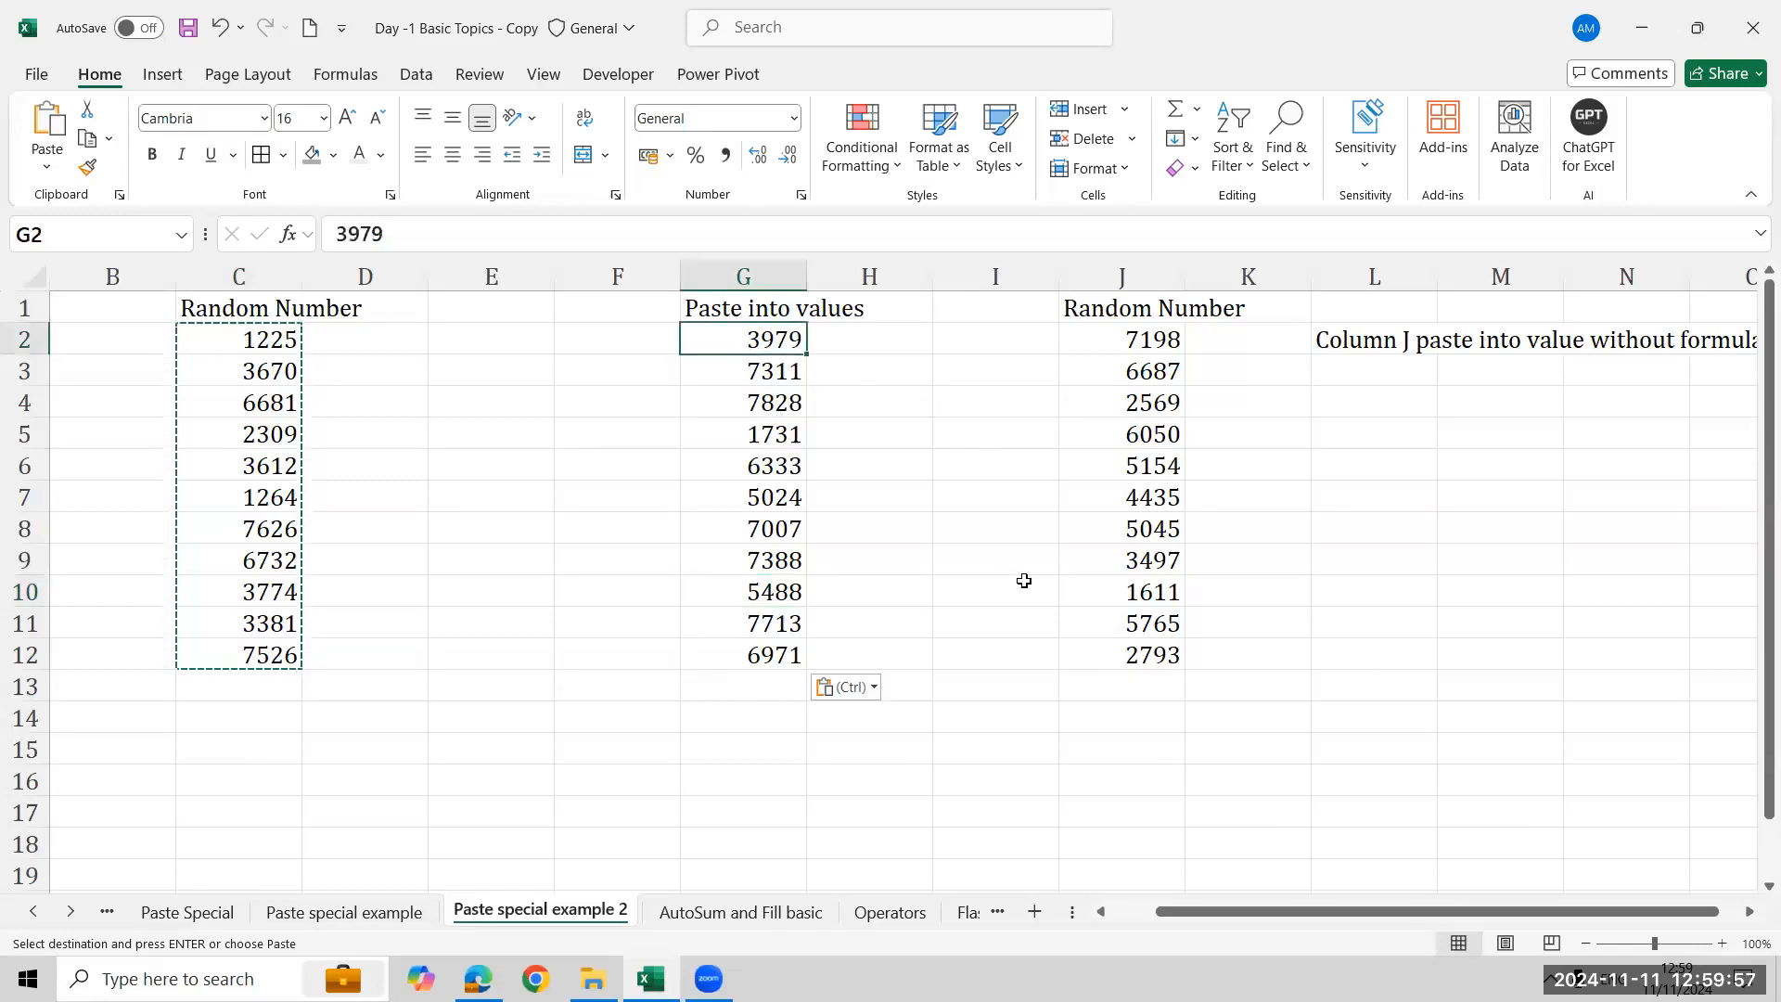
- Clear the pasted values from G2:G12
key("Escape")
key("ctrl+shift+Down")
key("Delete")
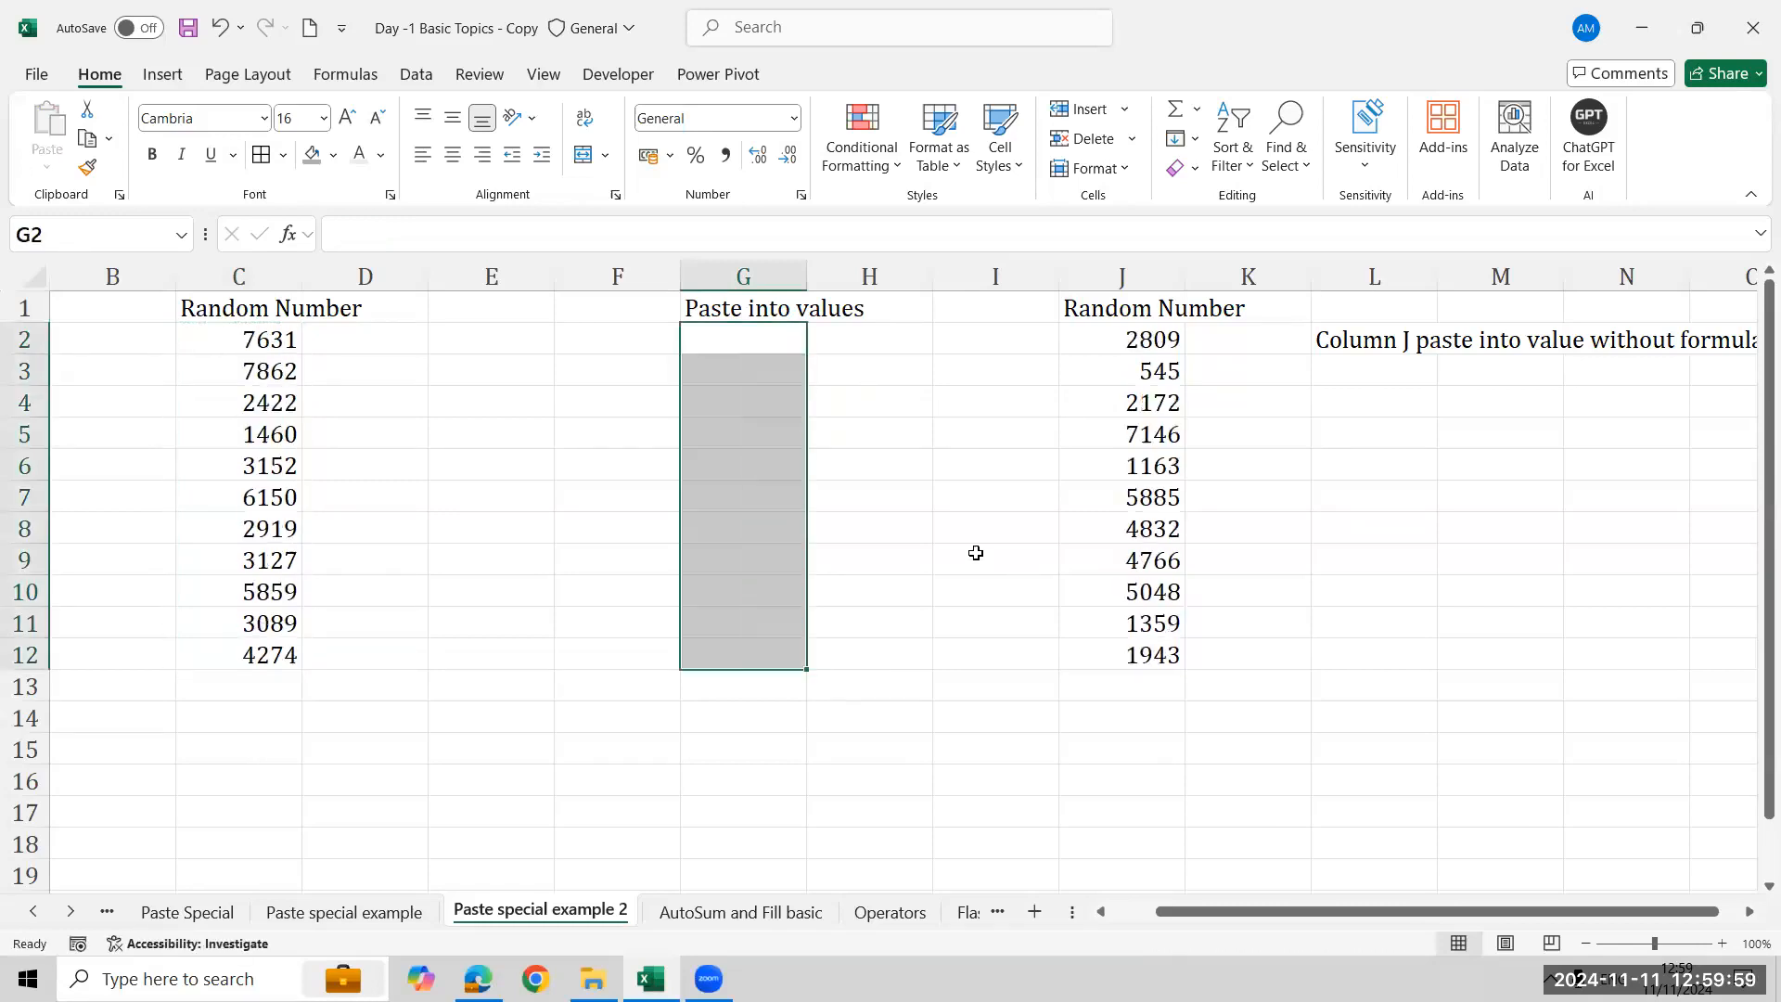
- Try to paste the random numbers from C2:C12 into G2 as values only, then cancel the copy
left_click(288, 339)
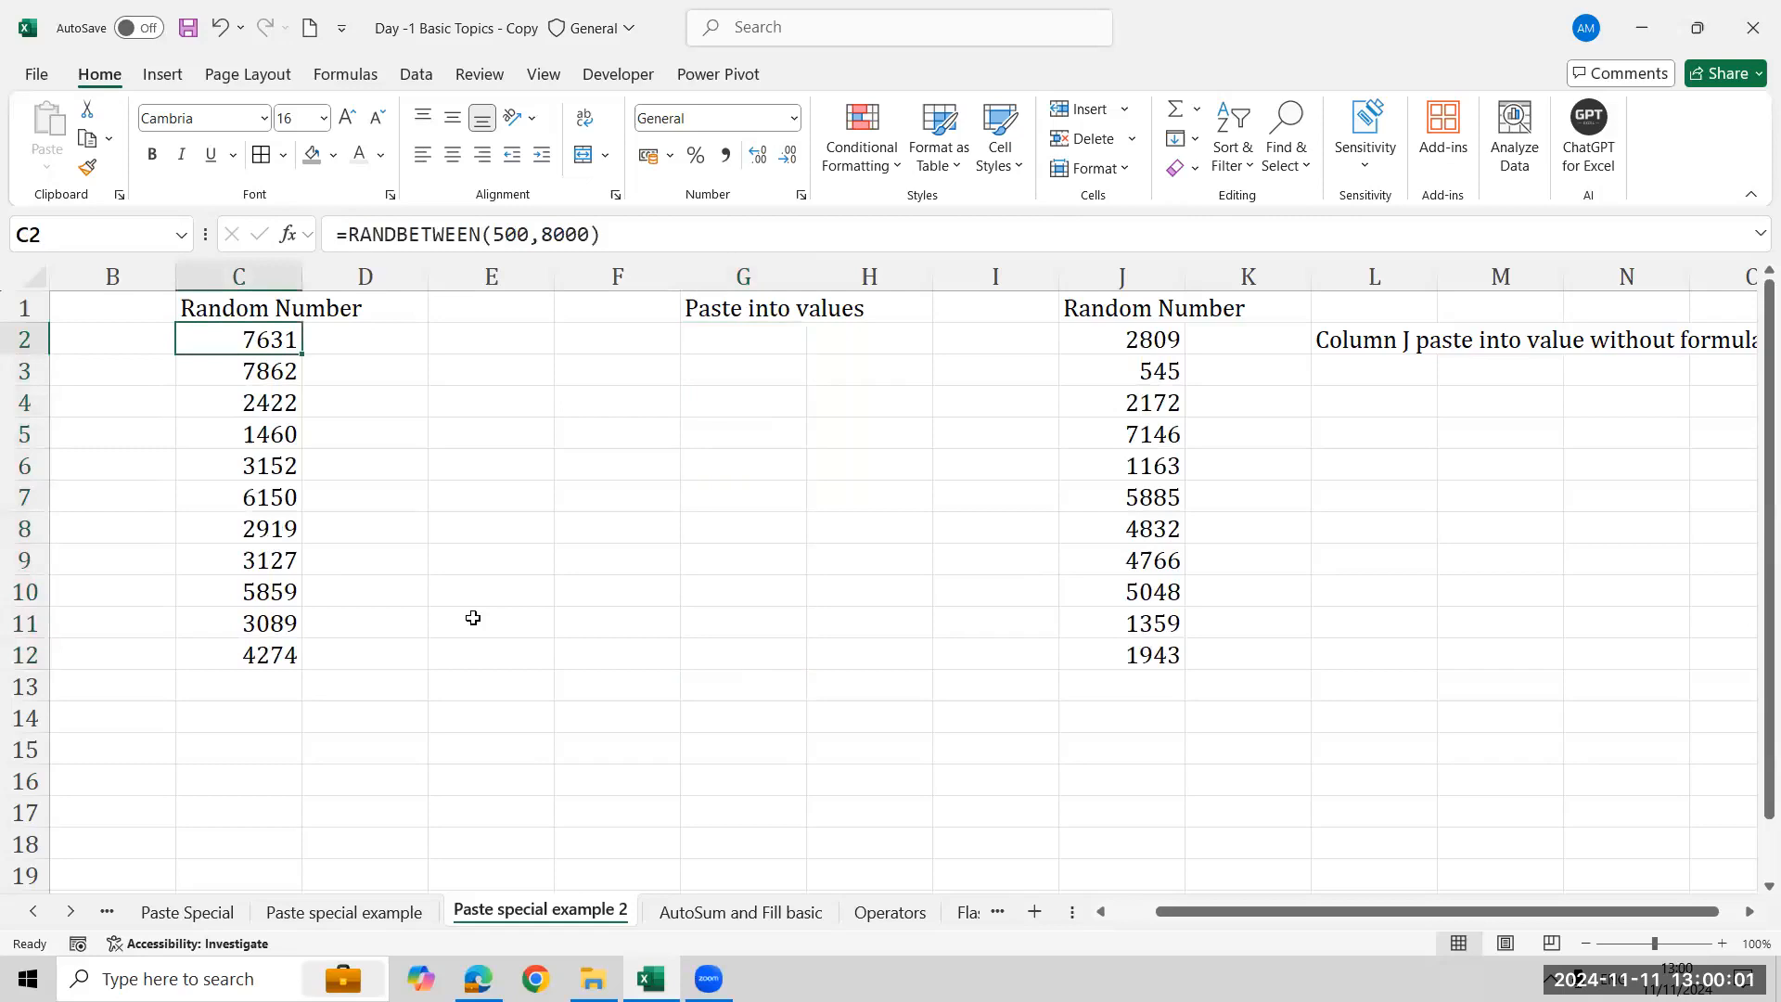
key("ctrl+shift+Down")
key("ctrl+c")
left_click(777, 346)
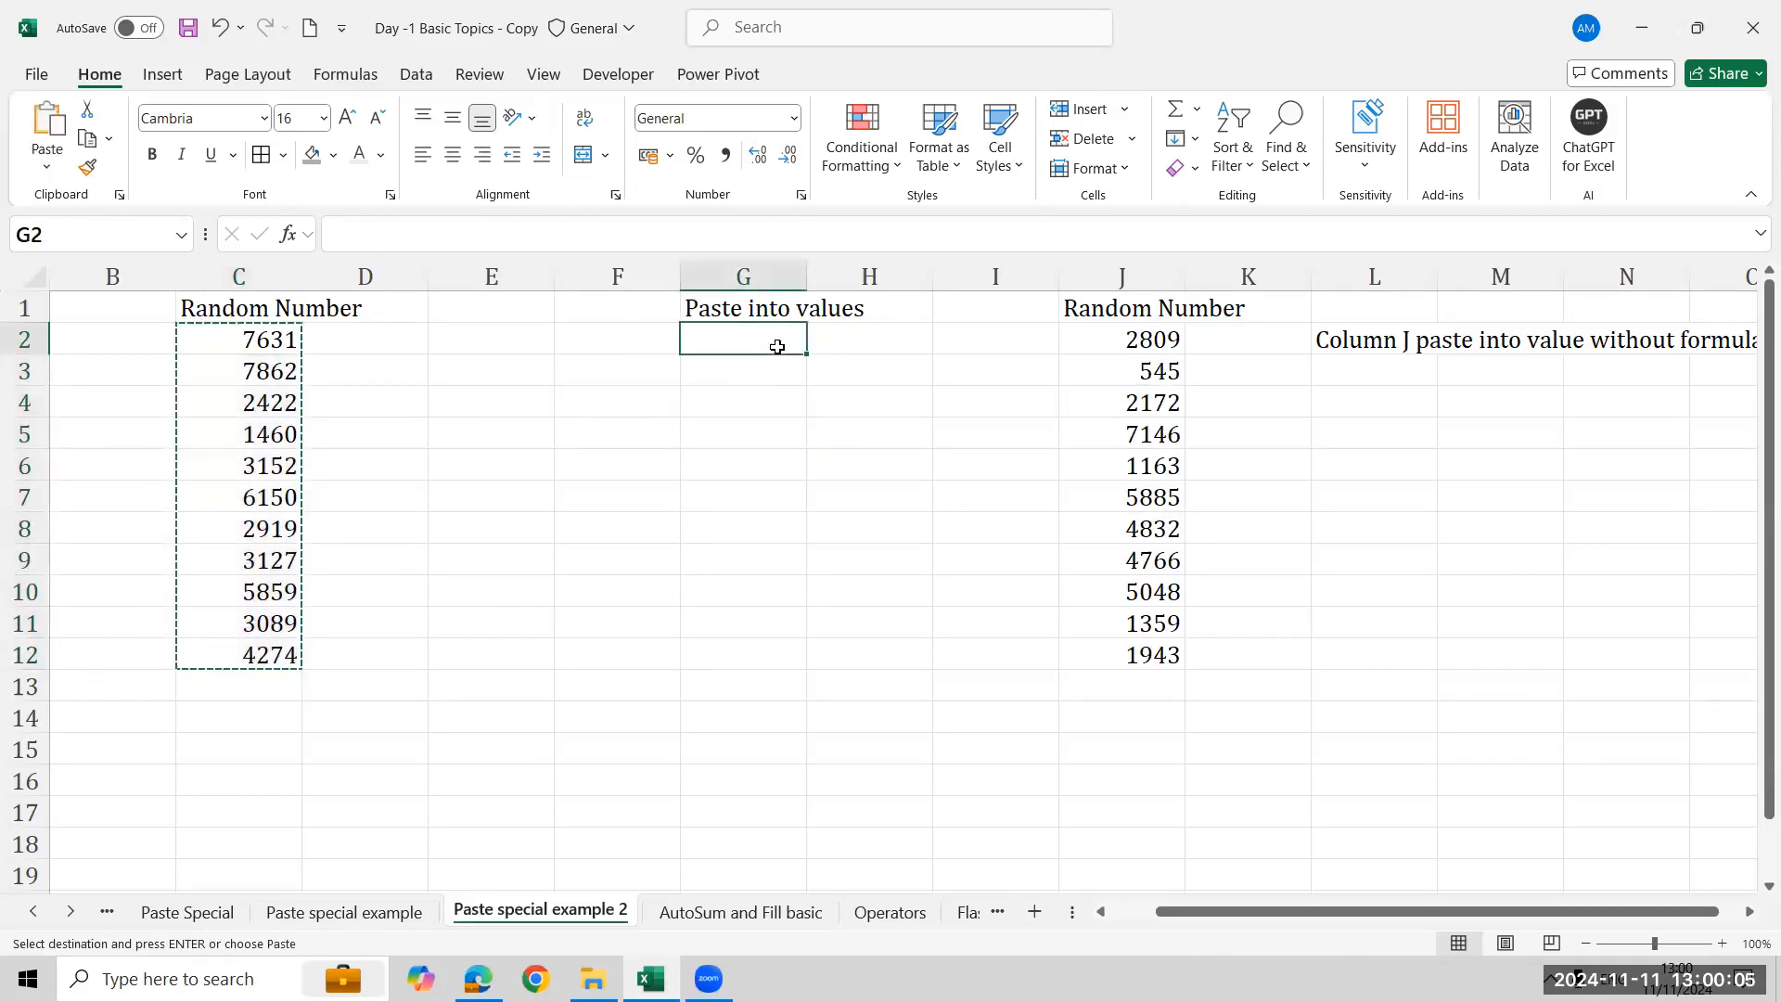
left_click(46, 166)
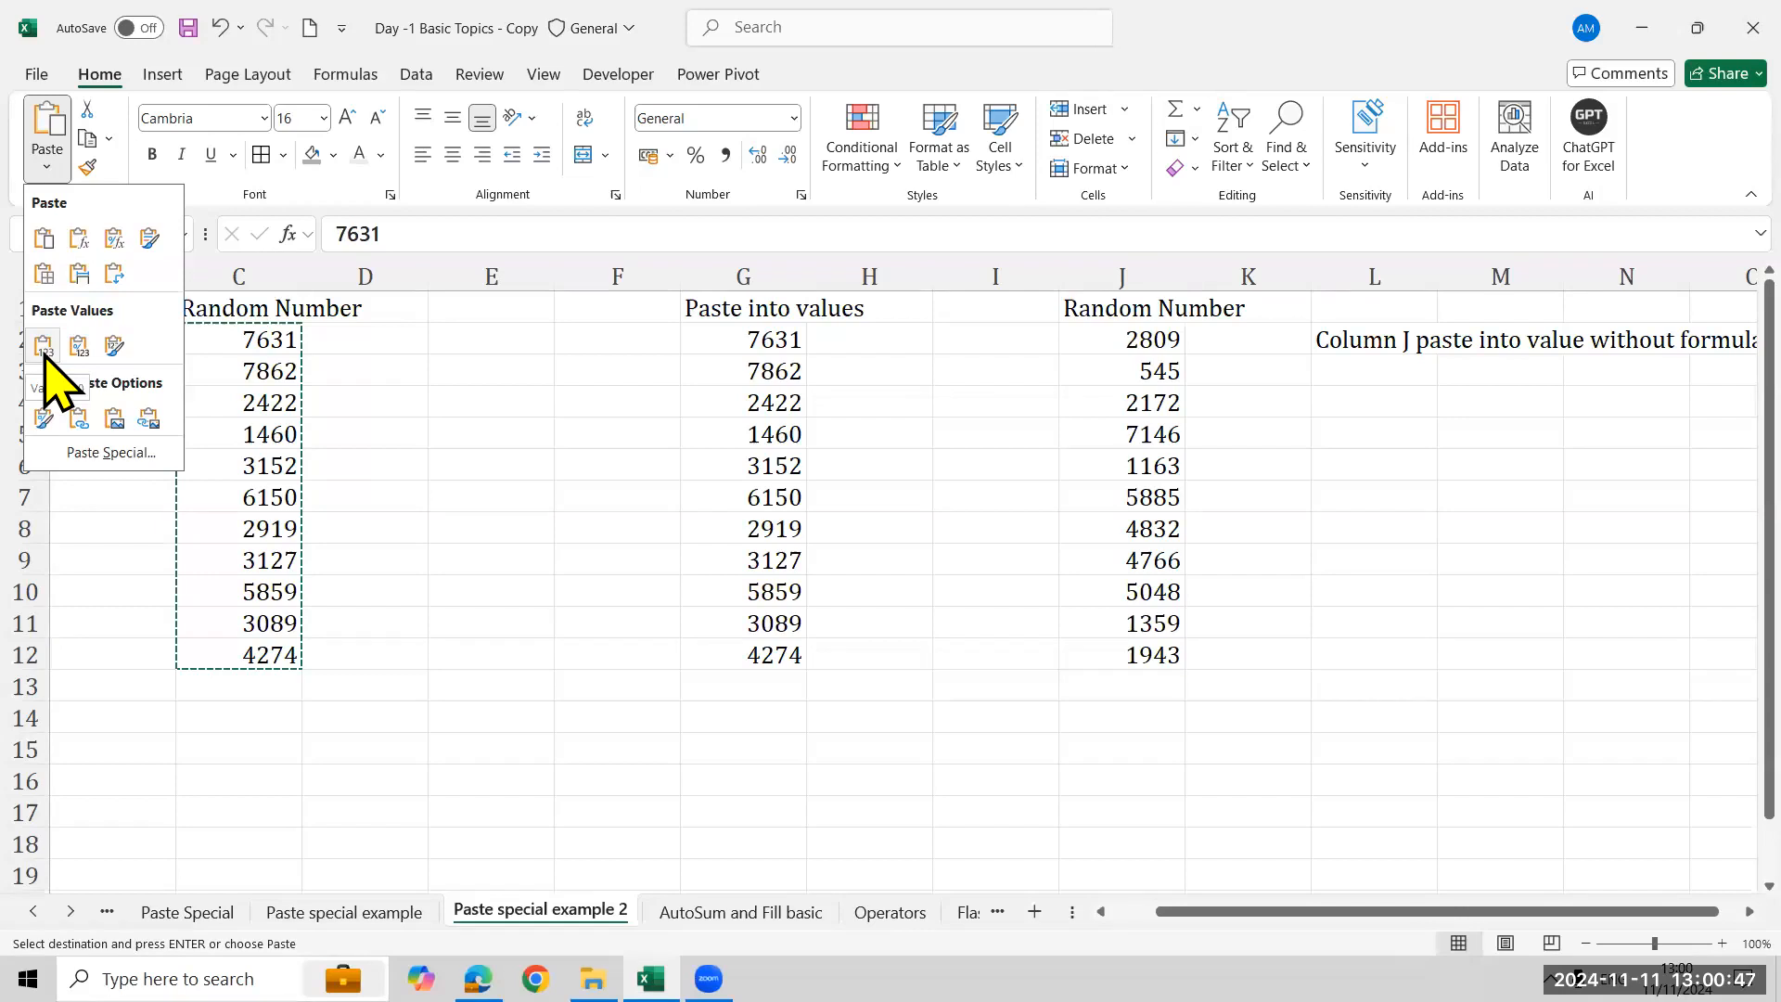
left_click(43, 354)
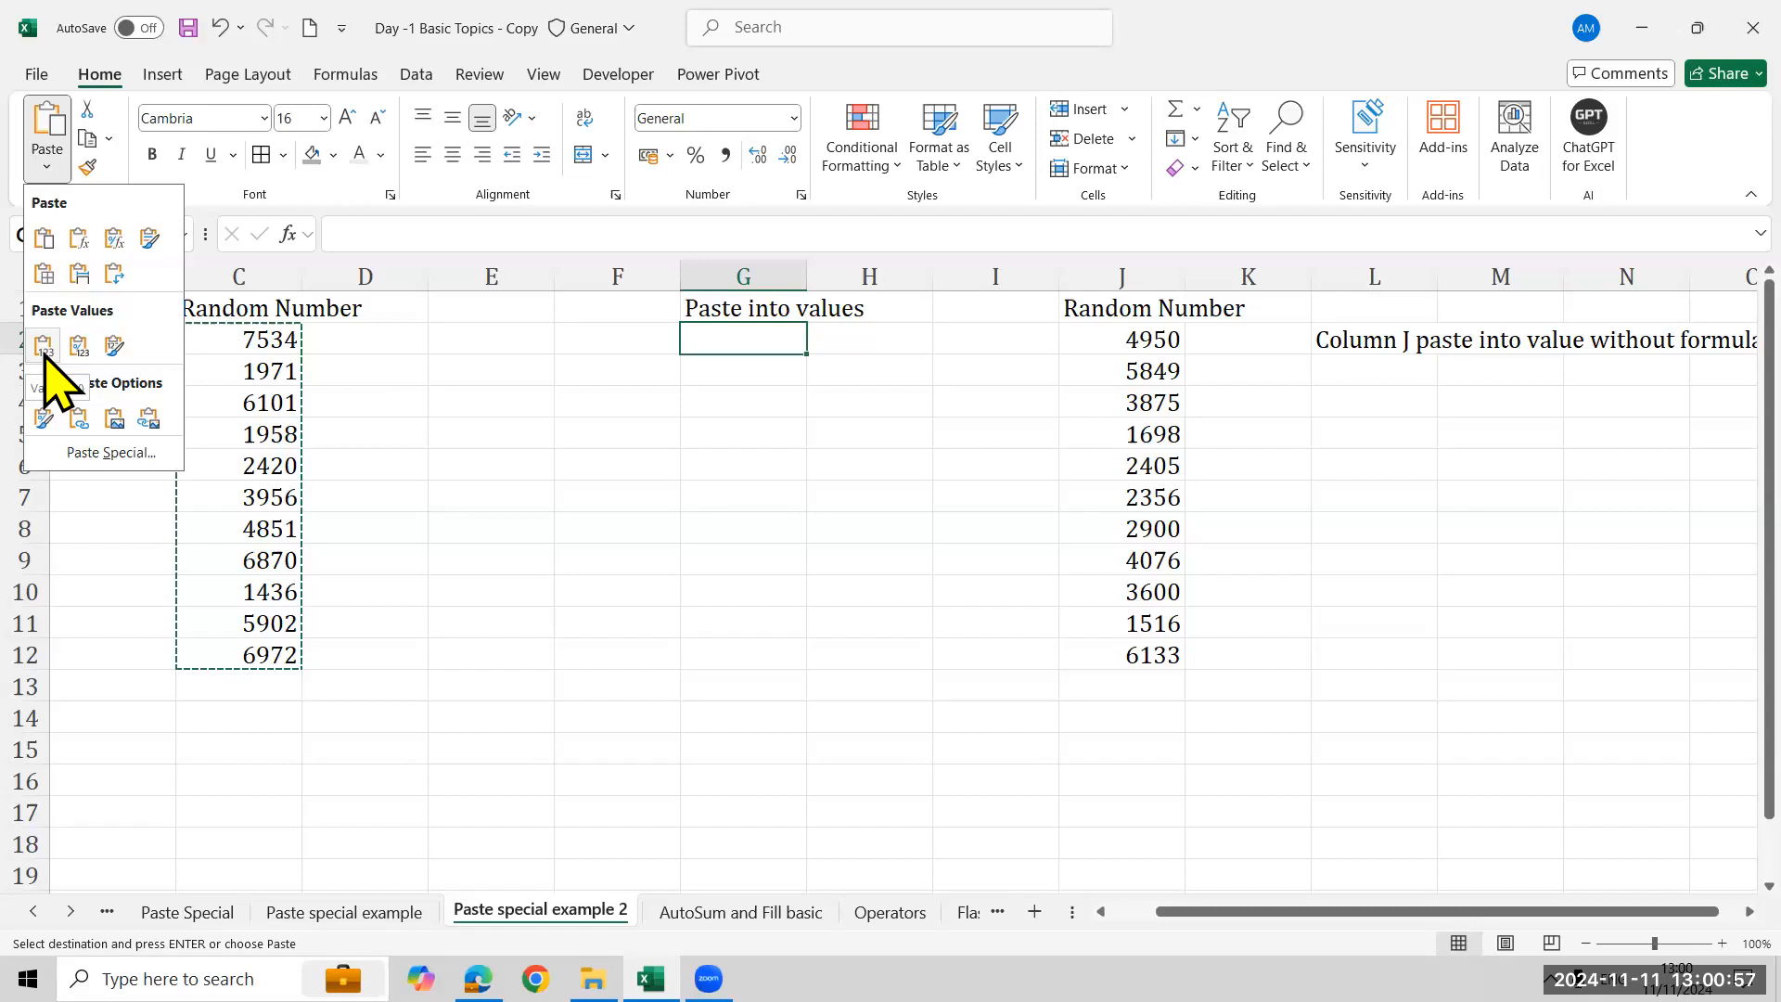
left_click(1109, 668)
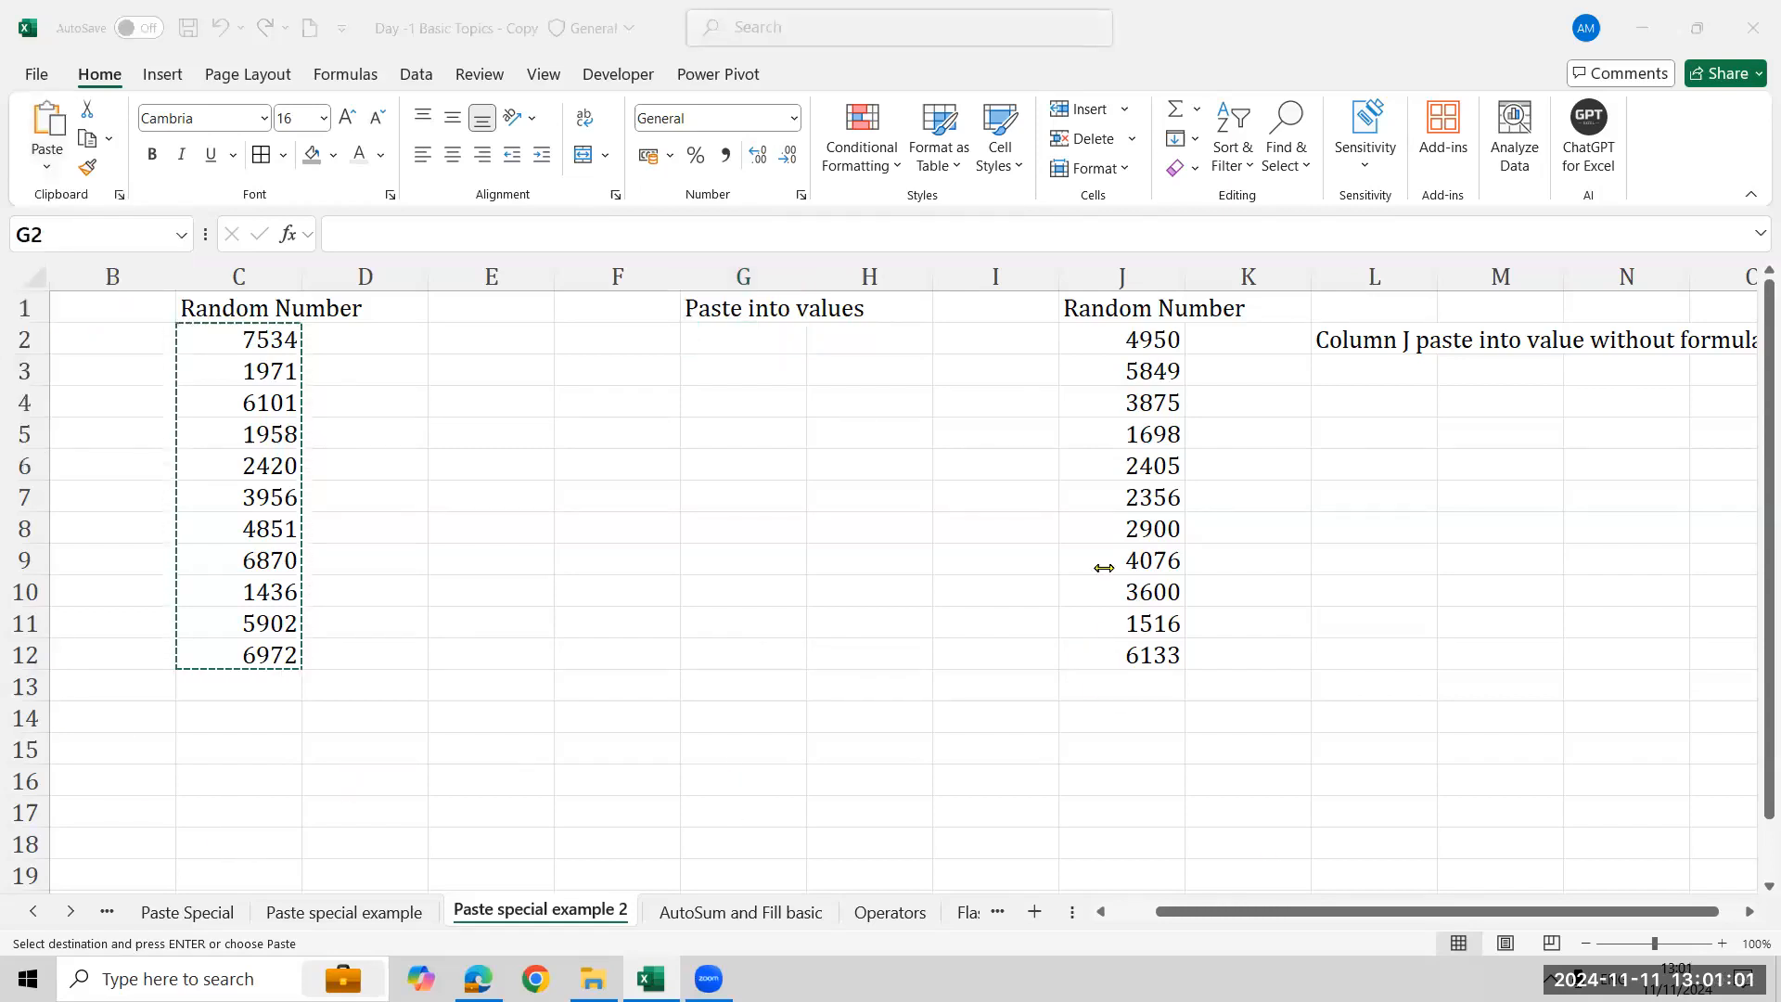
key("Escape")
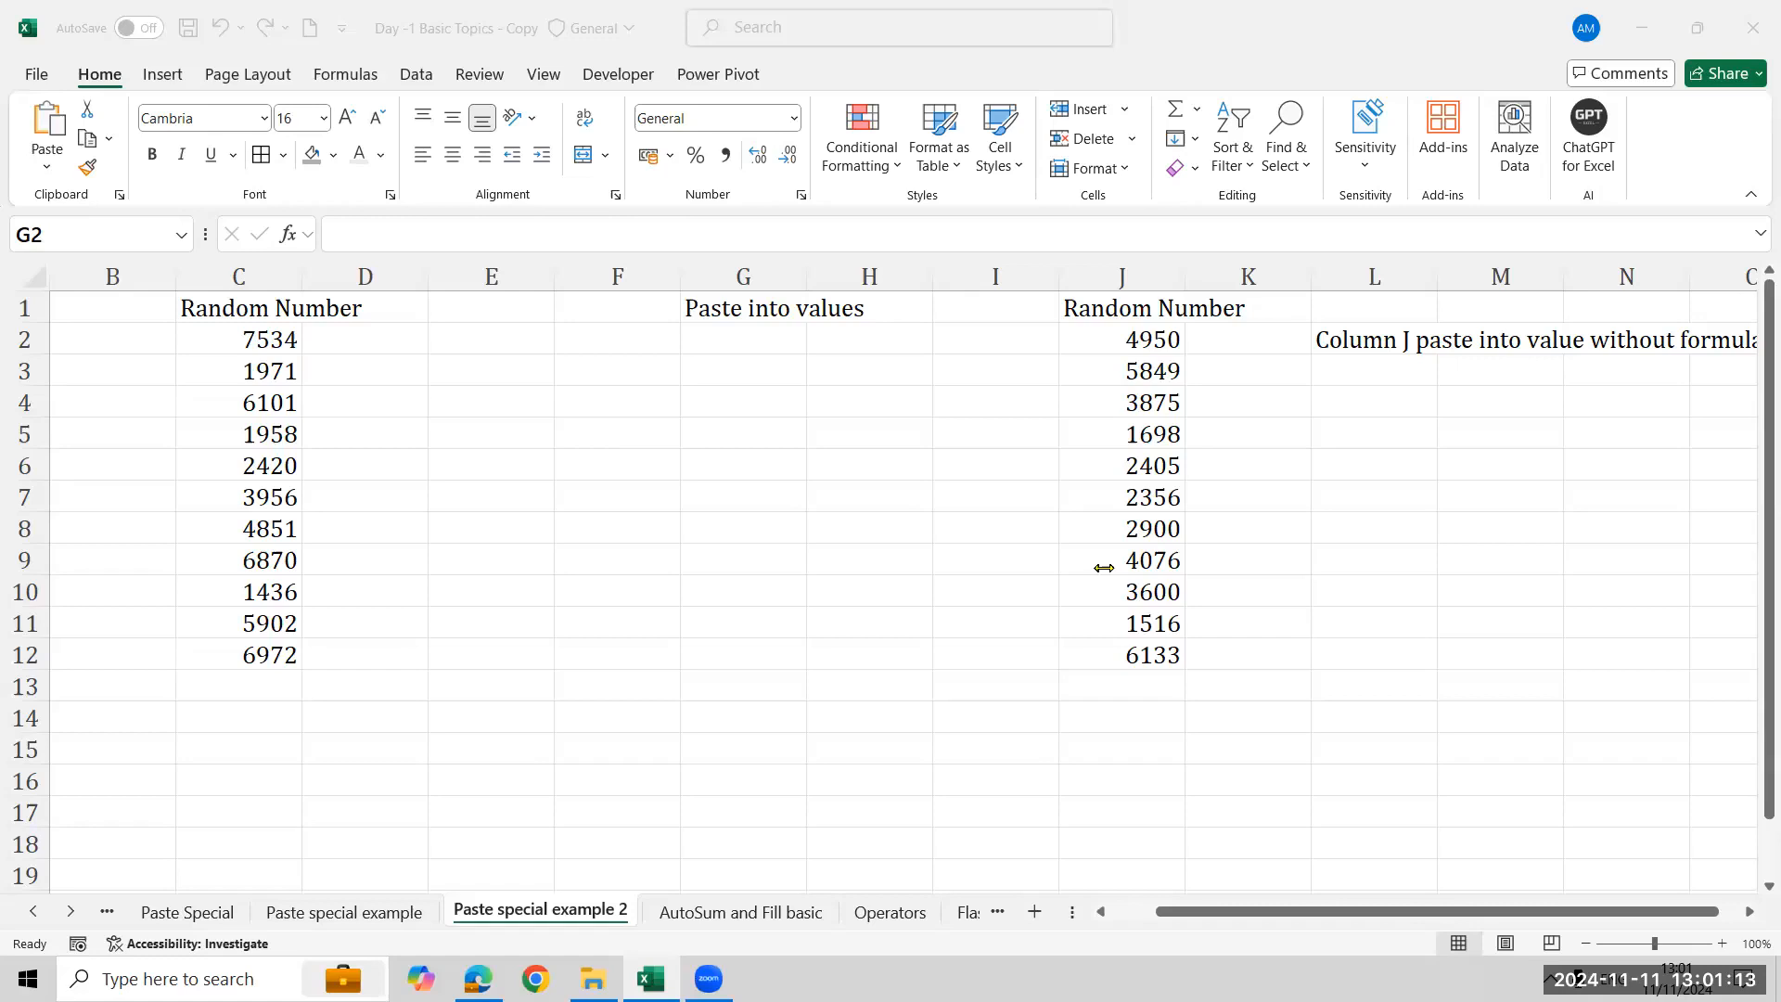
- Copy the random numbers in C2:C12 again for pasting into G2, and inspect the formula in J2
left_click(325, 430)
left_click(262, 336)
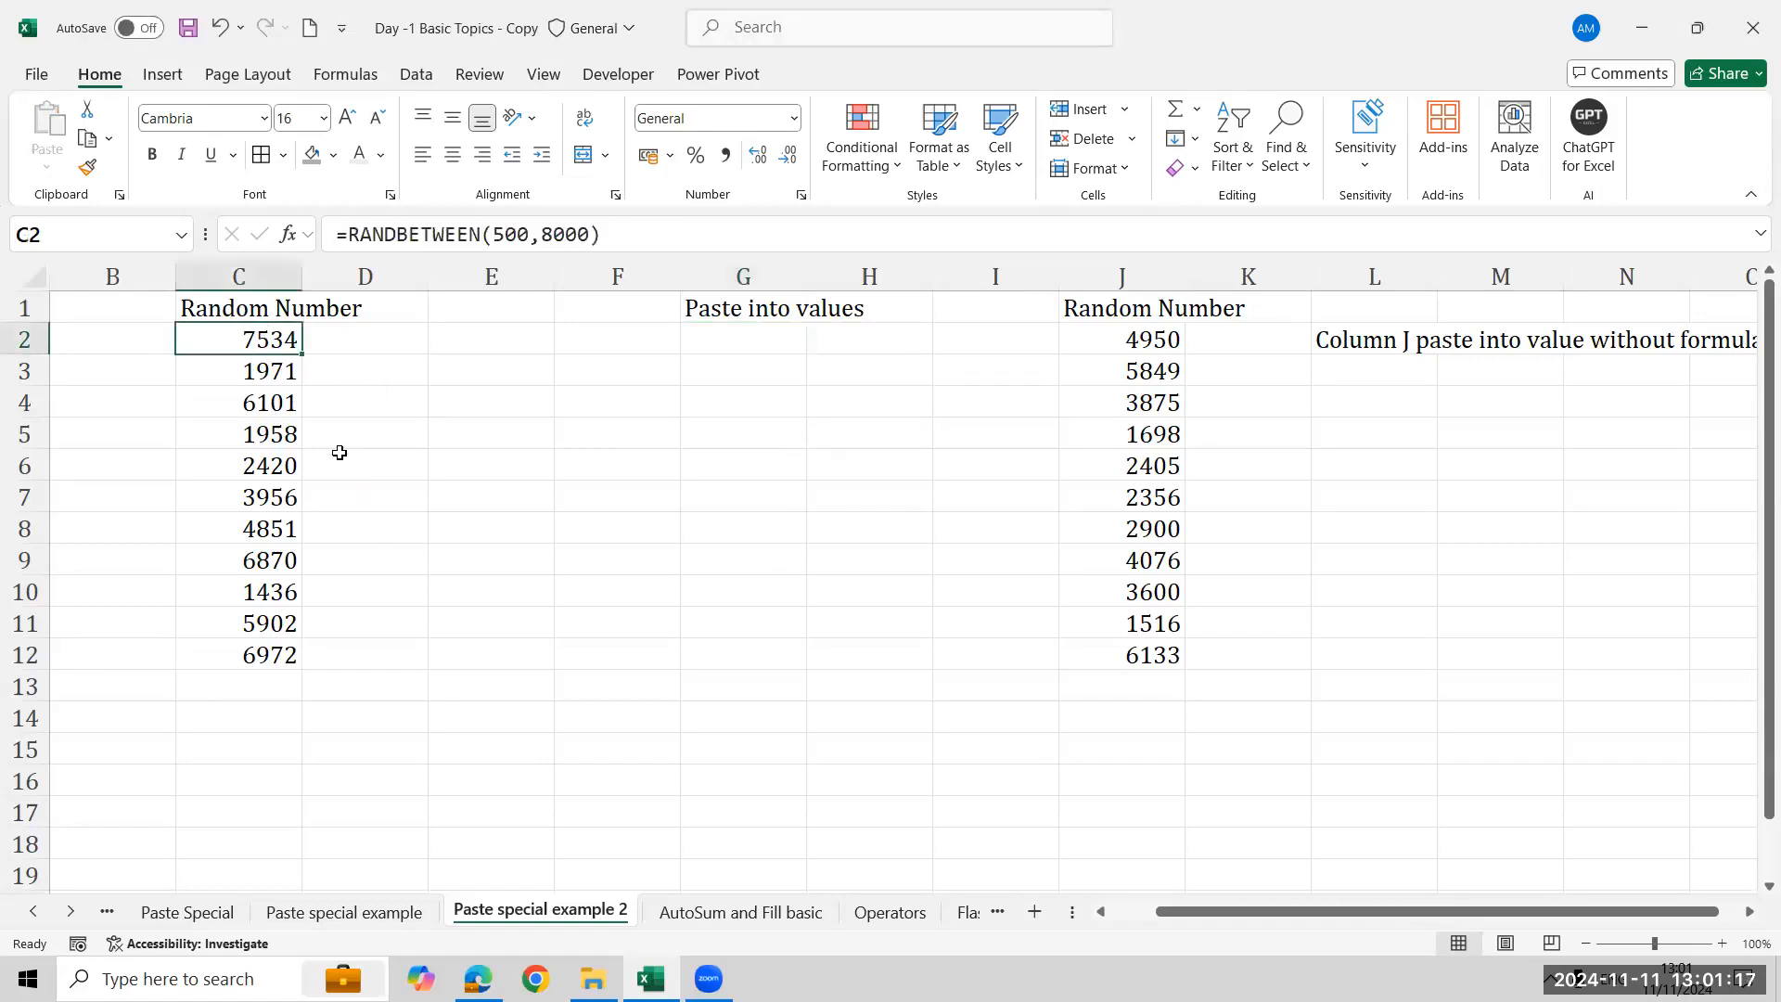
key("ctrl+shift+Down")
key("ctrl+c")
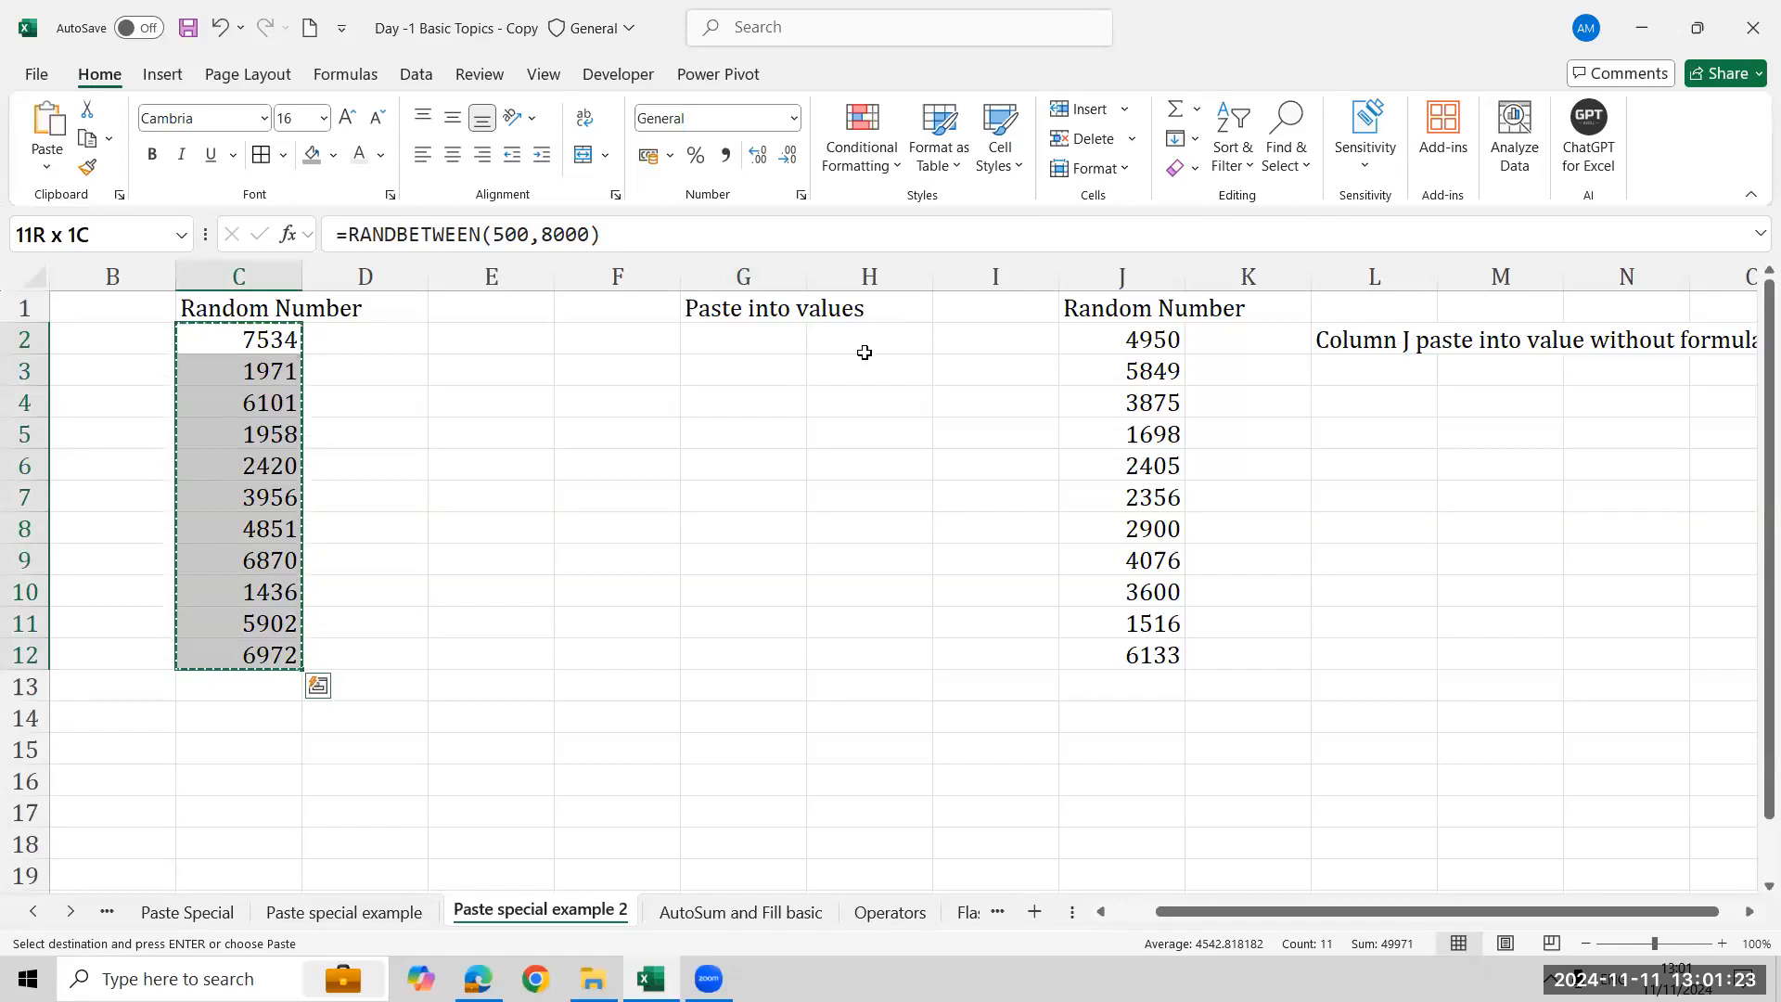
left_click(735, 342)
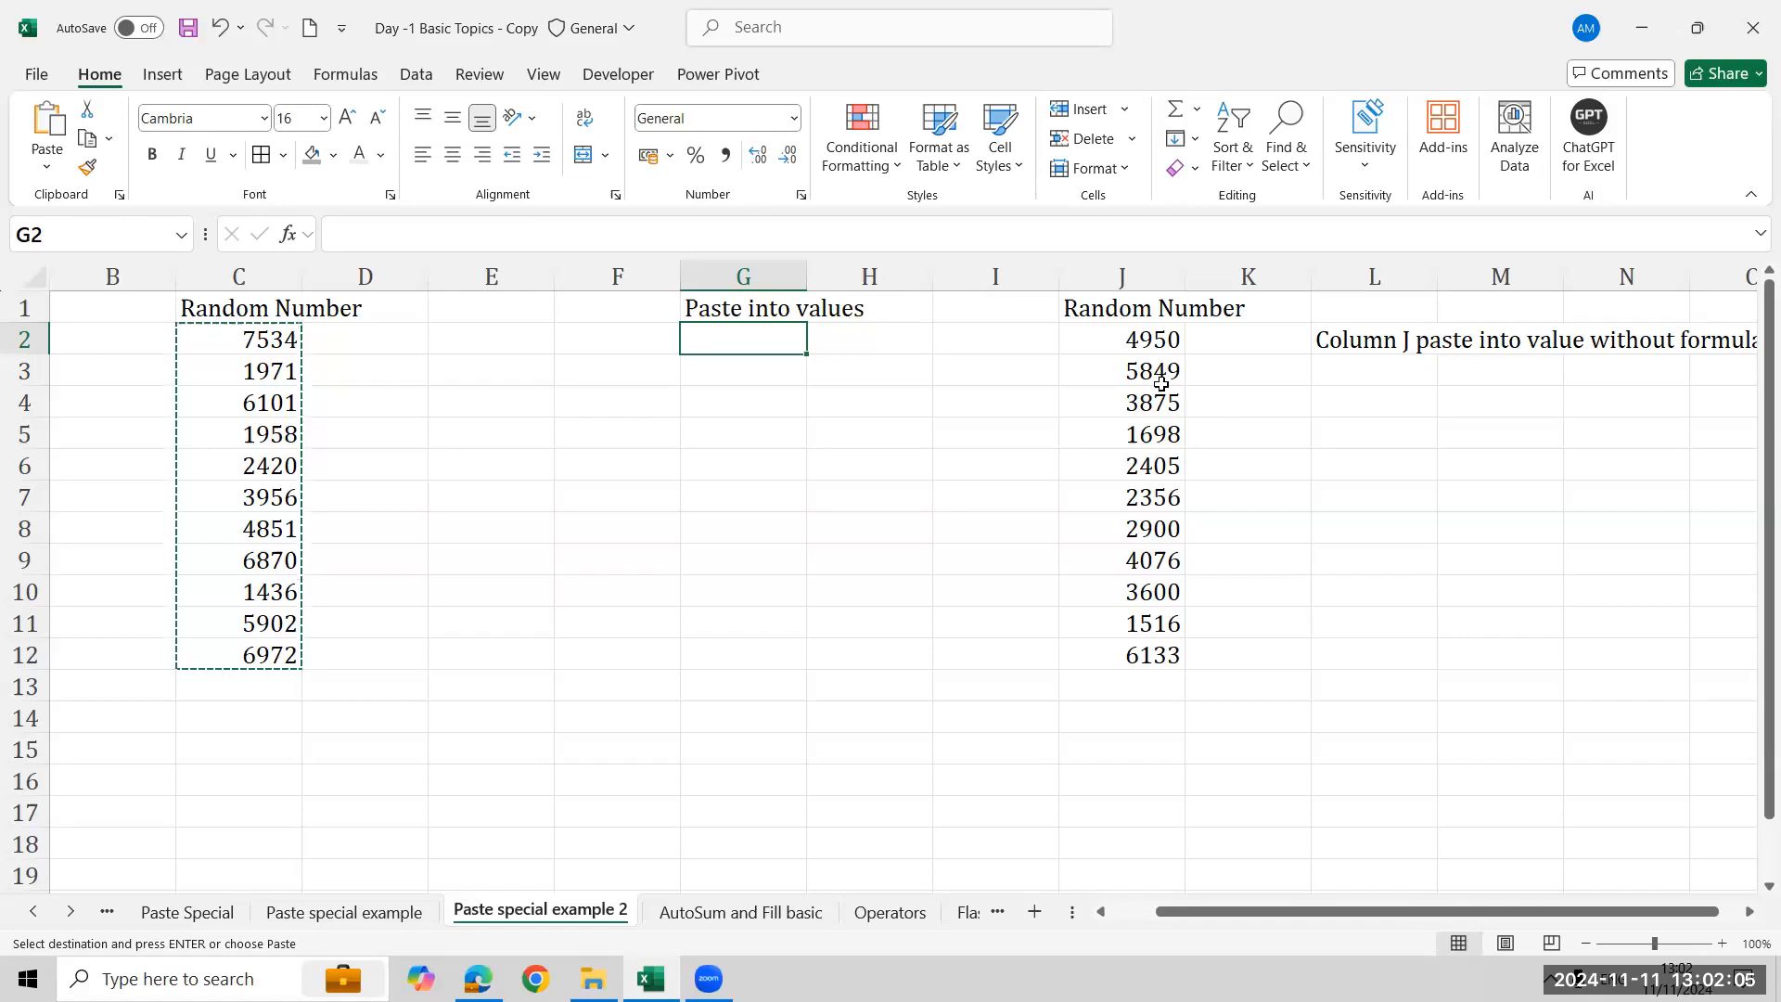
left_click(1133, 340)
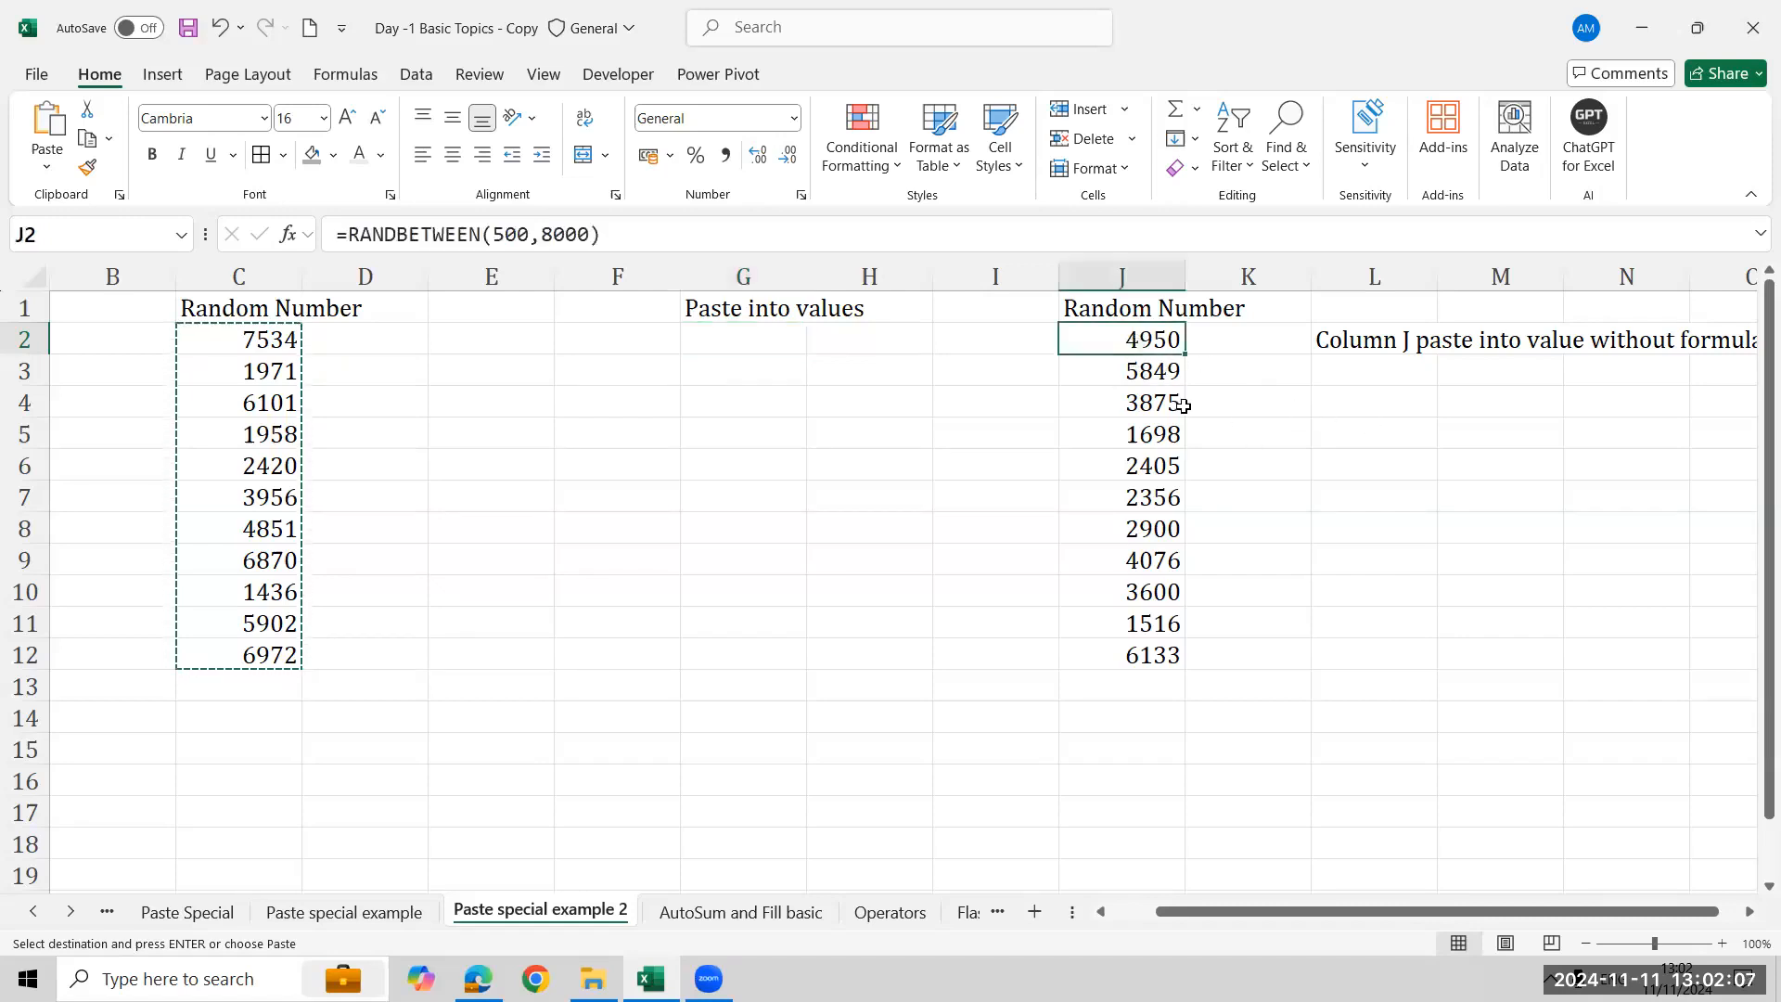
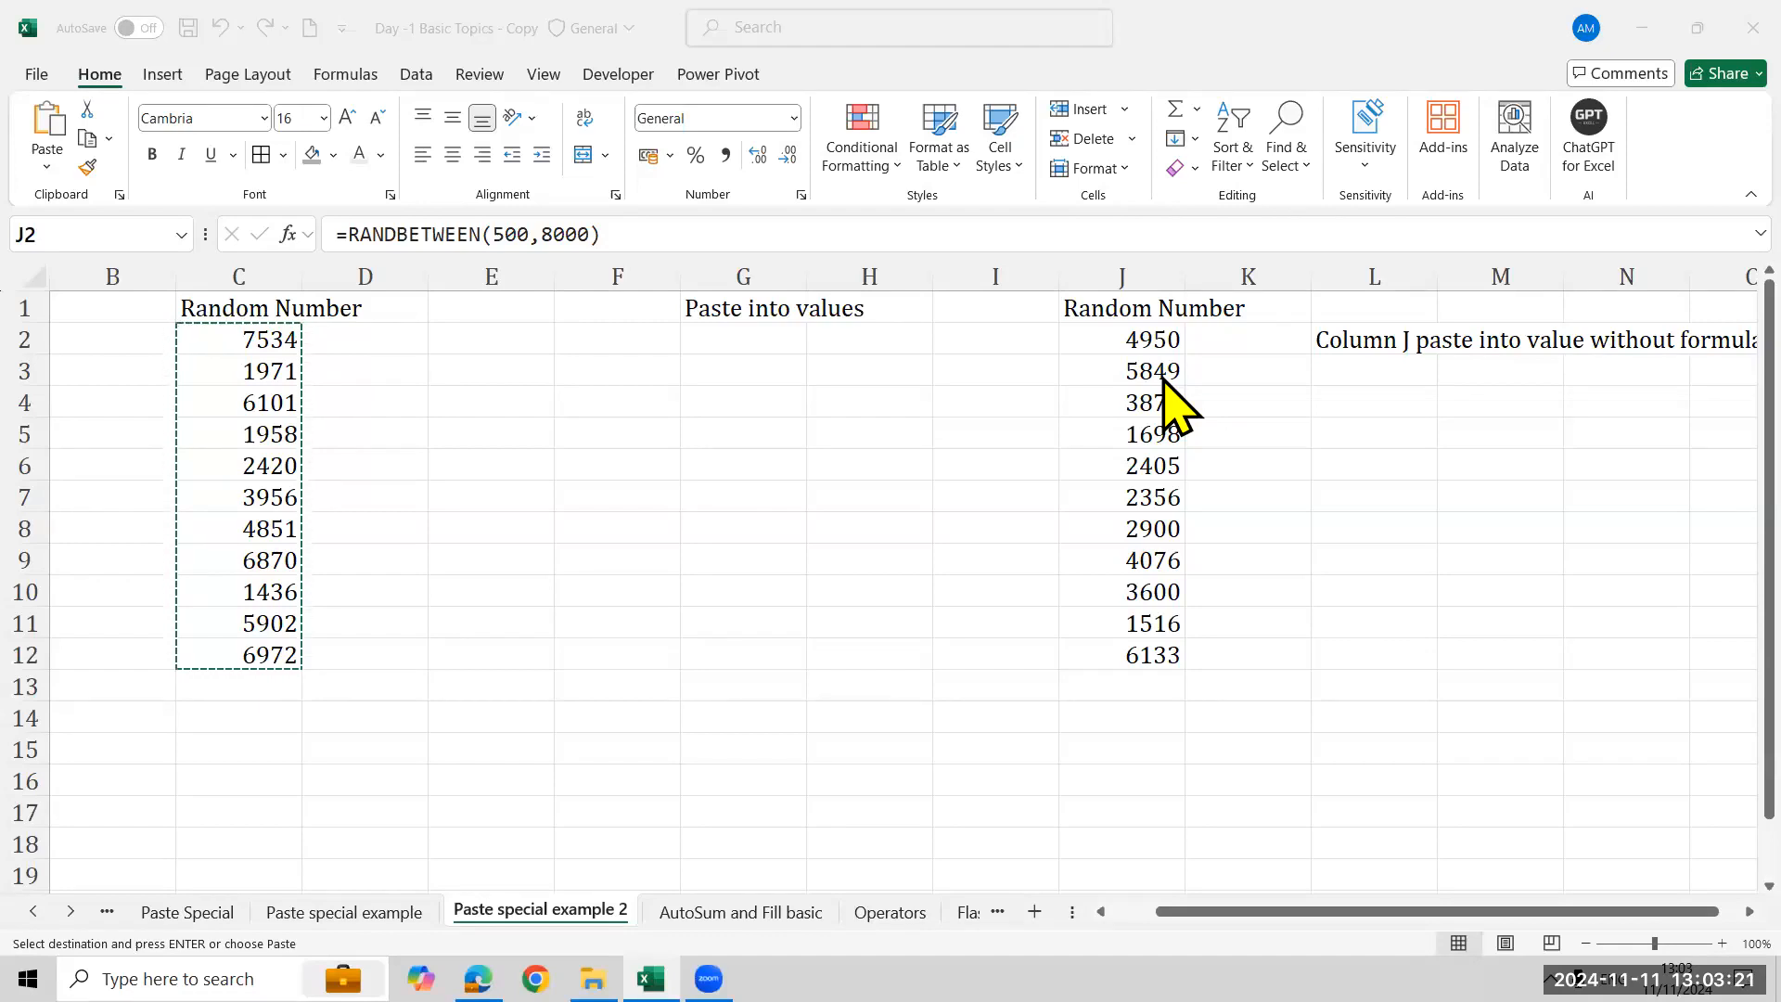
- Try converting the random-number formulas in J2:J12 to values by pasting them over themselves as values
left_click(1144, 340)
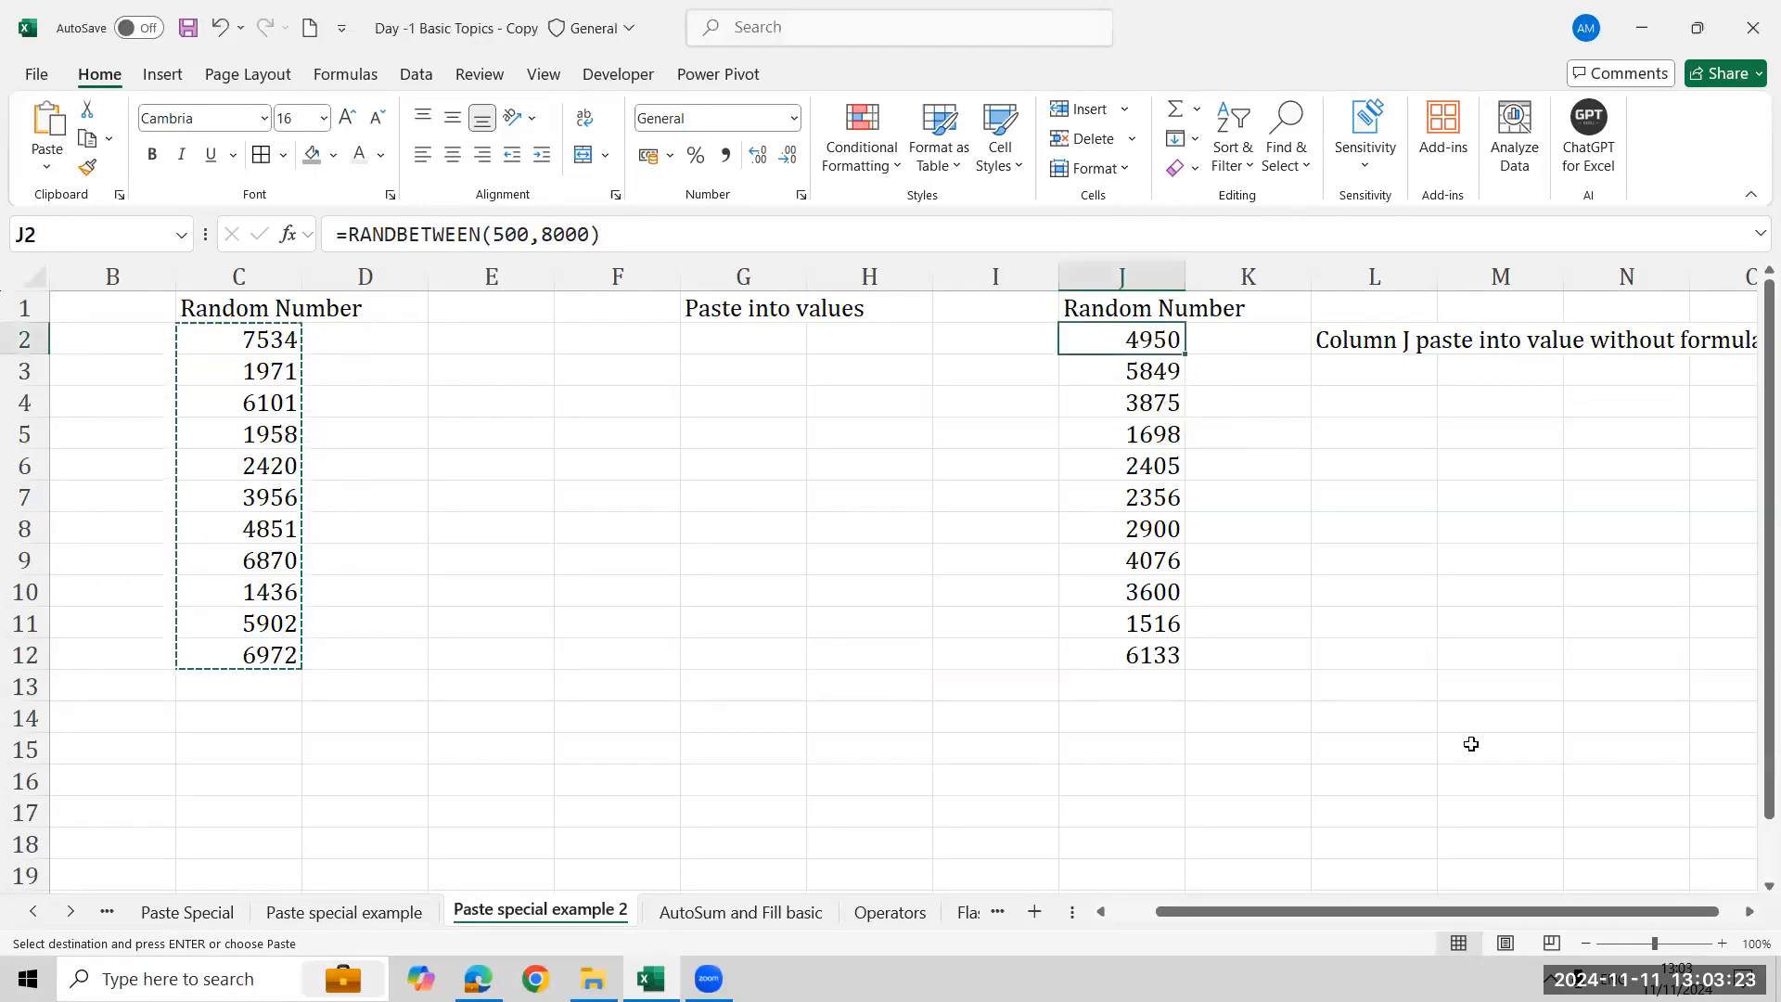
key("ctrl+shift+Down")
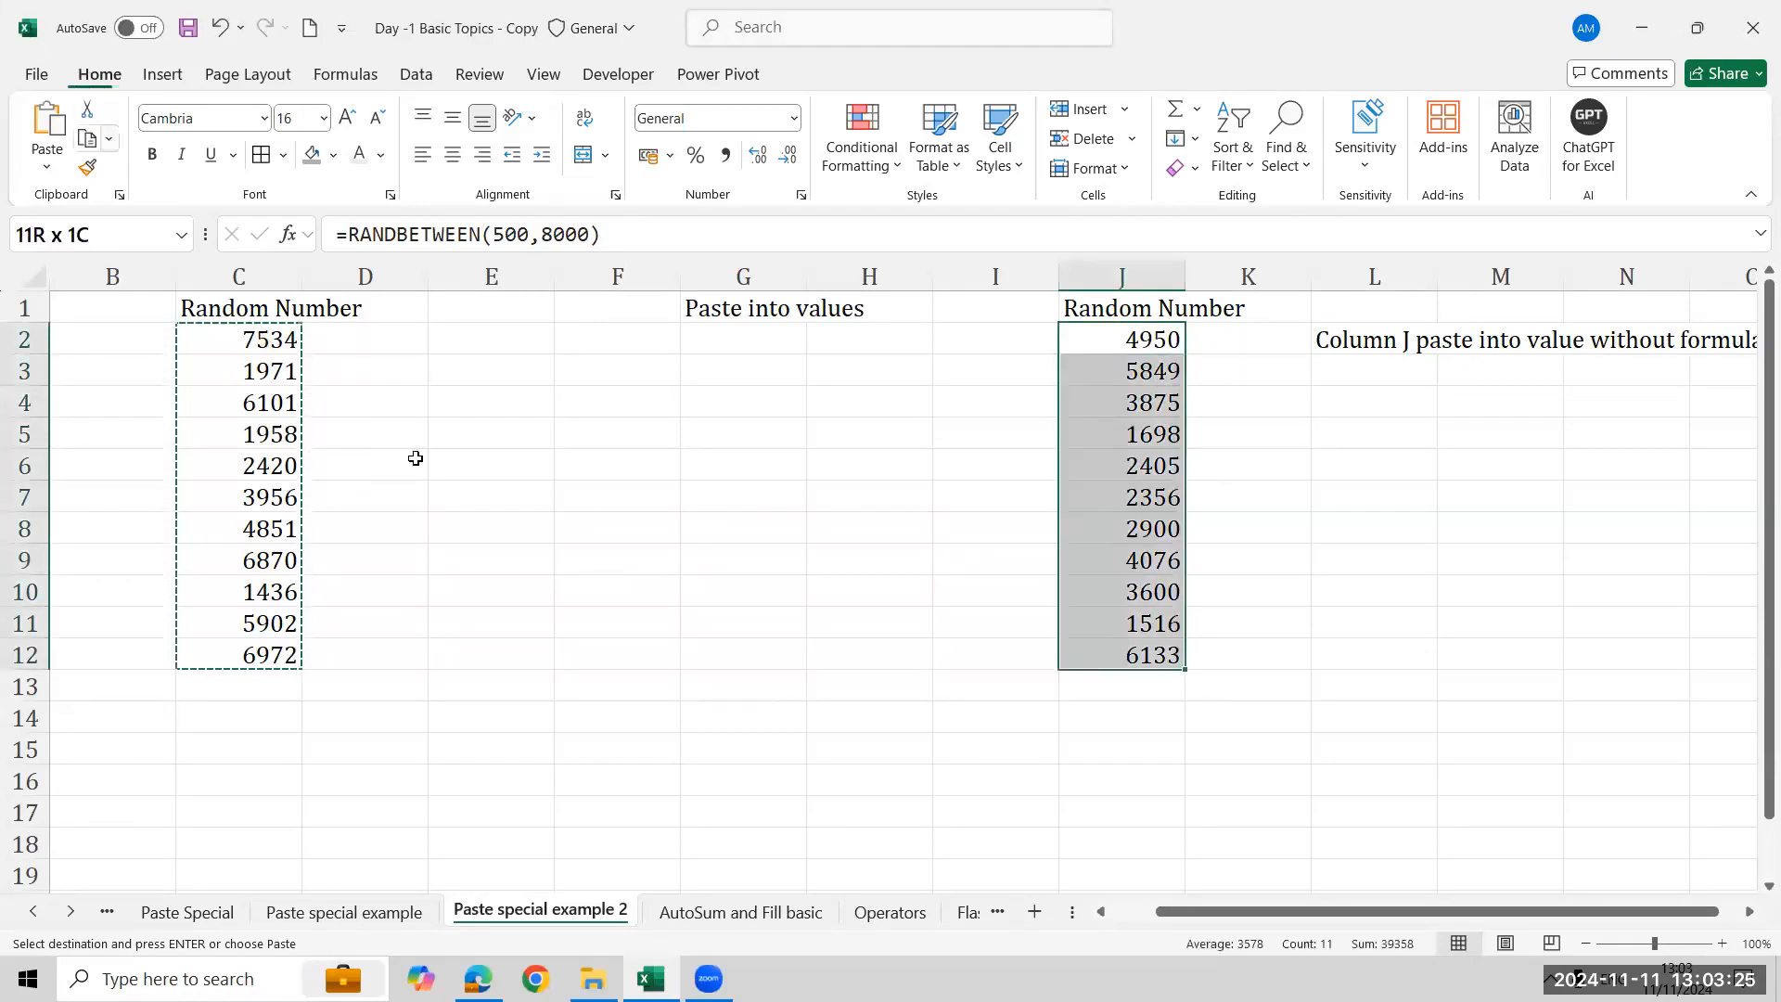
key("ctrl+c")
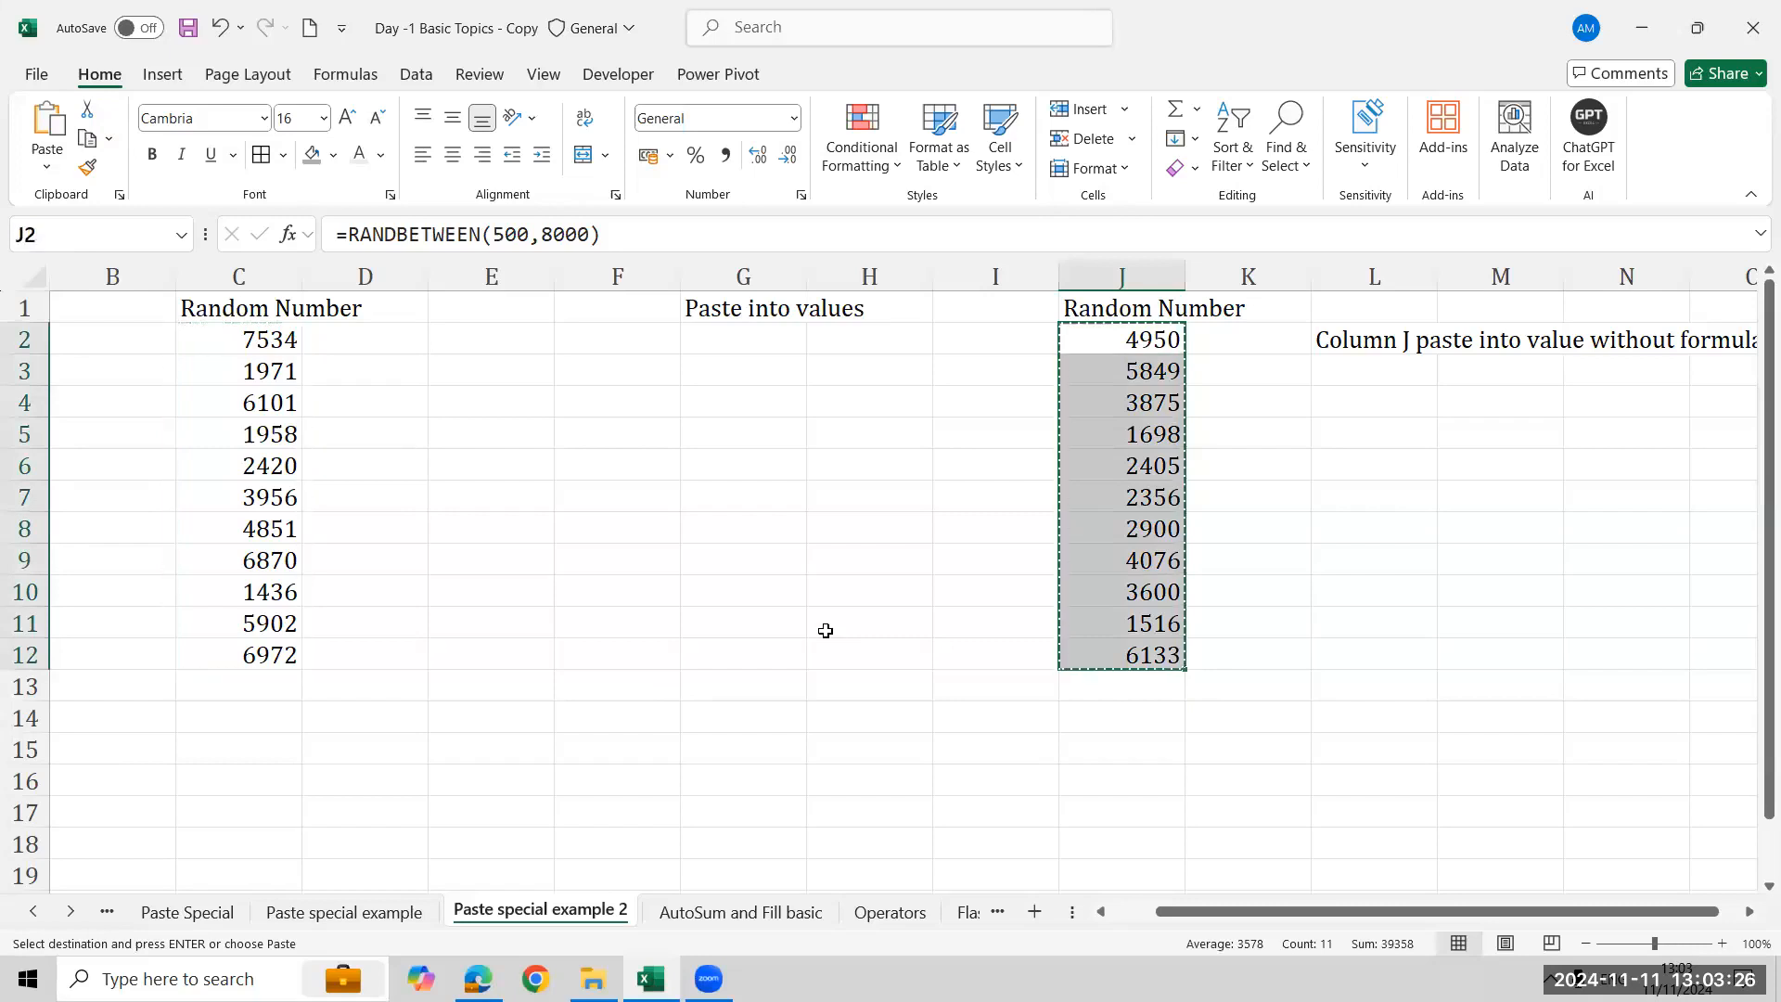
left_click(44, 169)
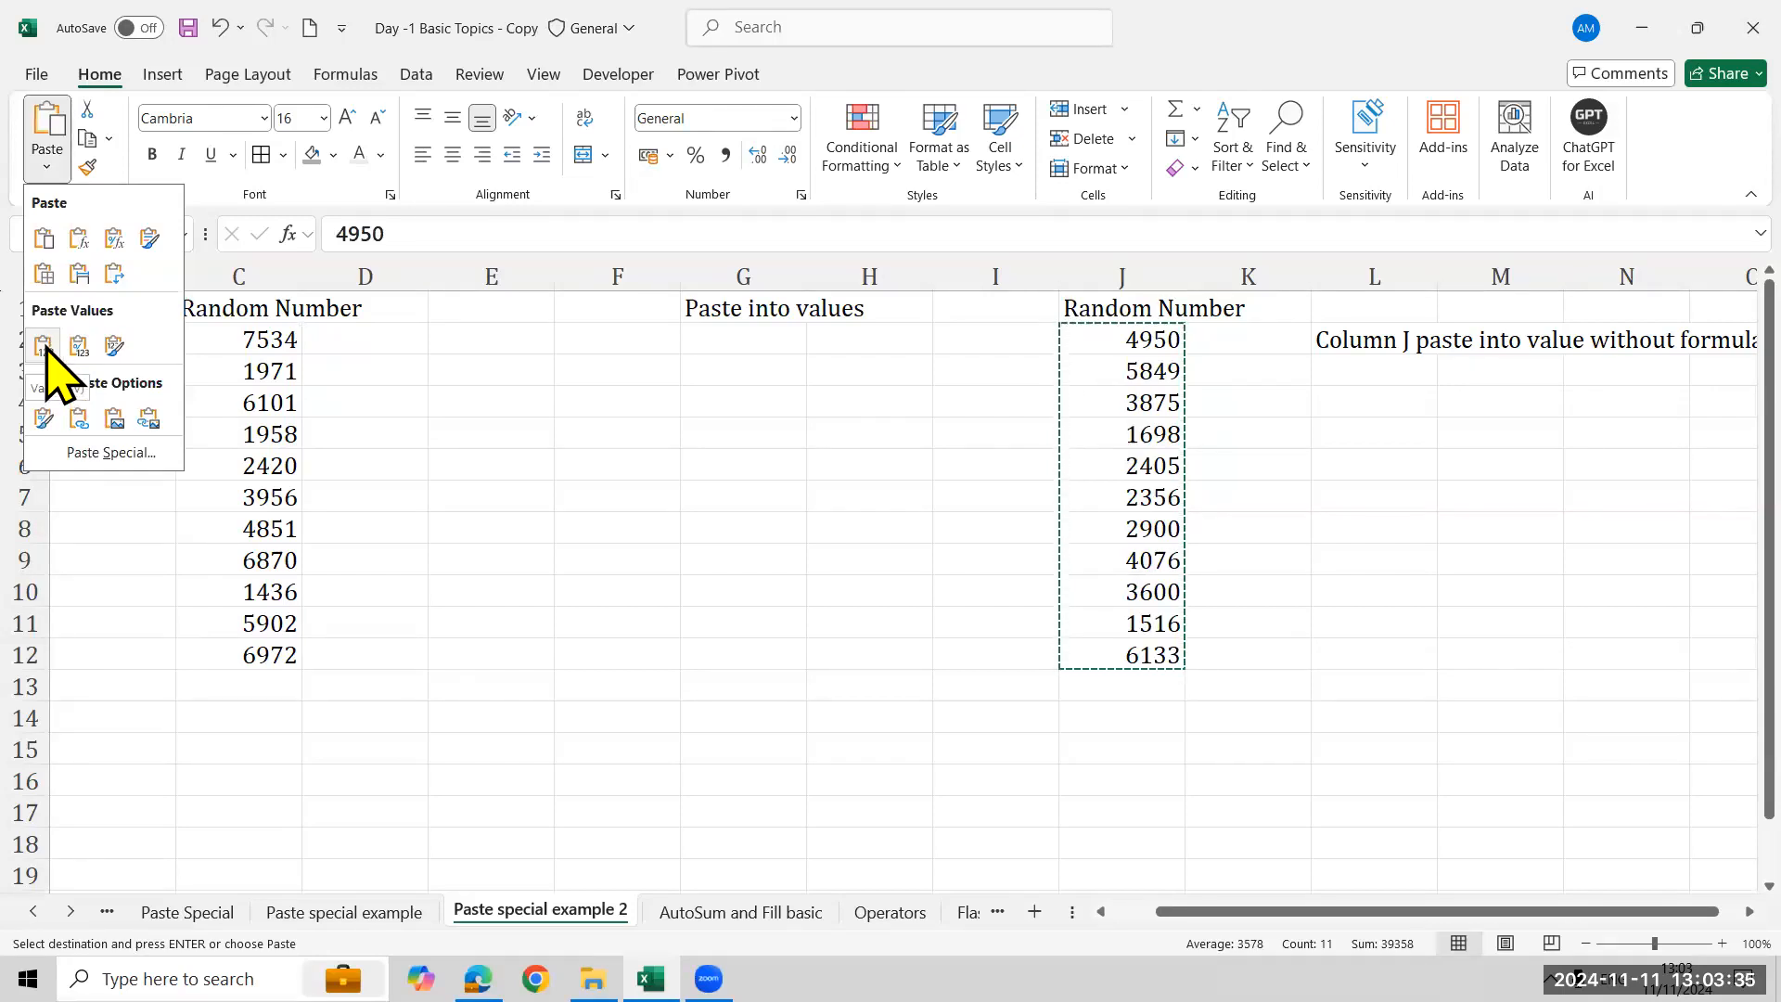
left_click(44, 345)
key("Down")
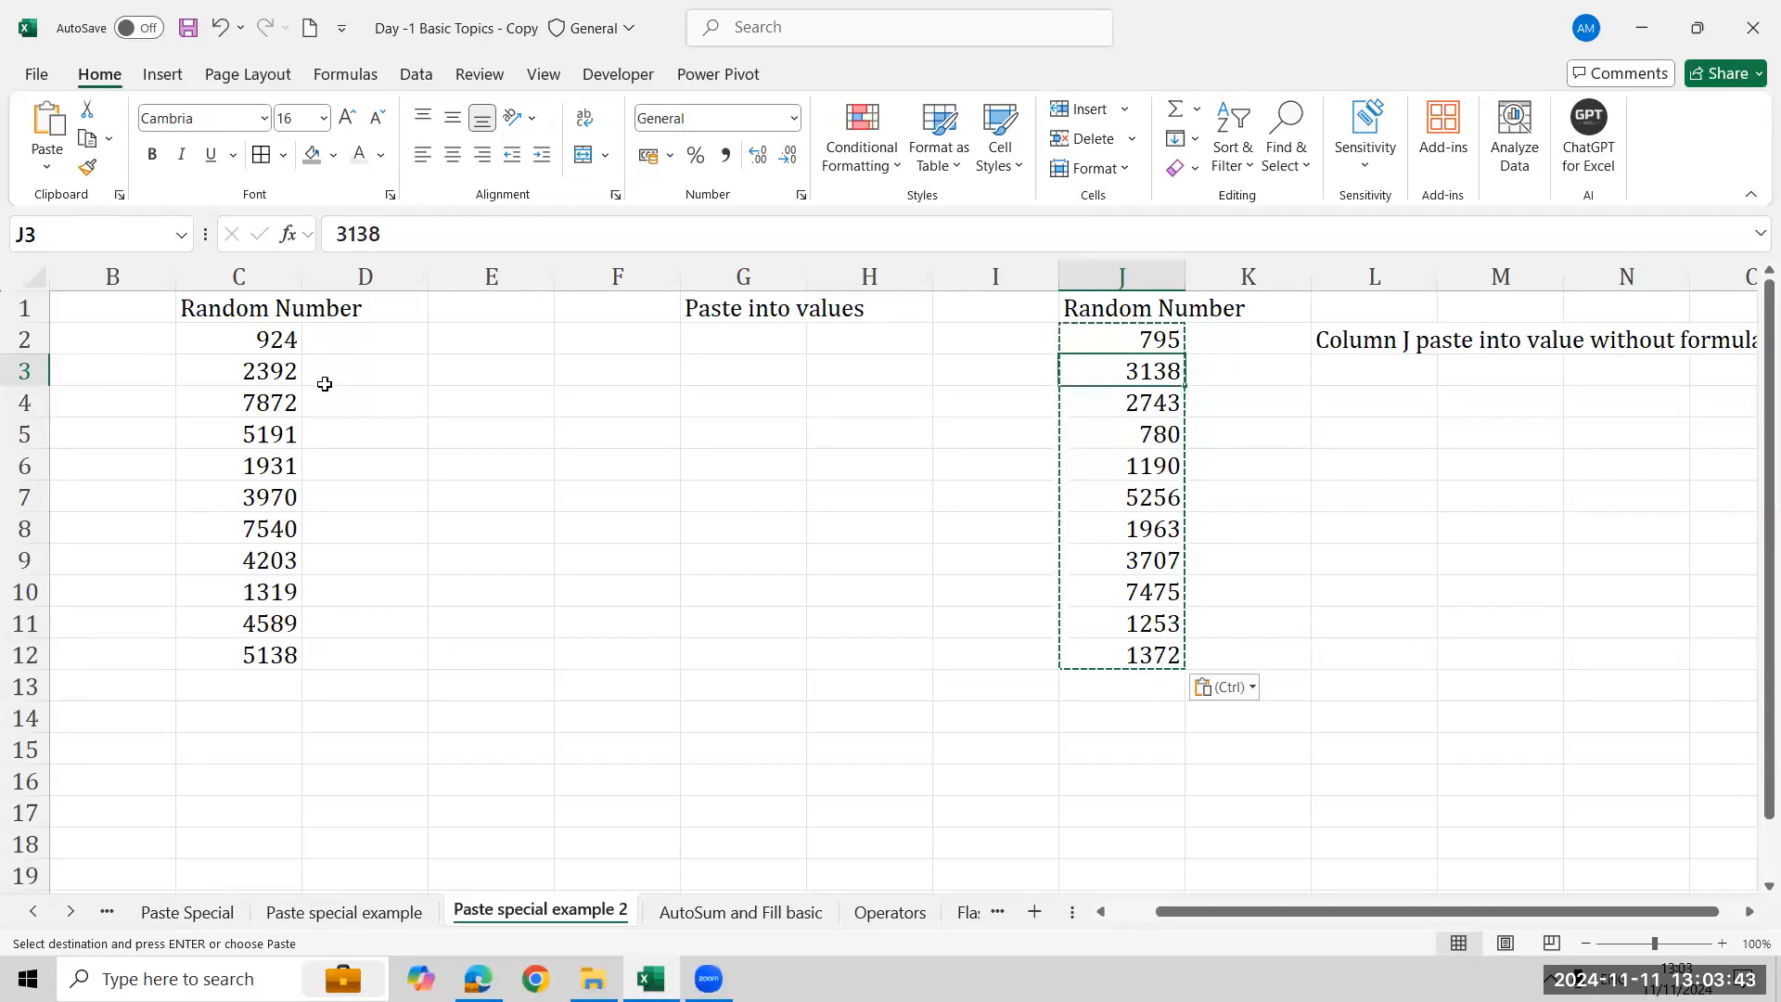
left_click(1087, 339)
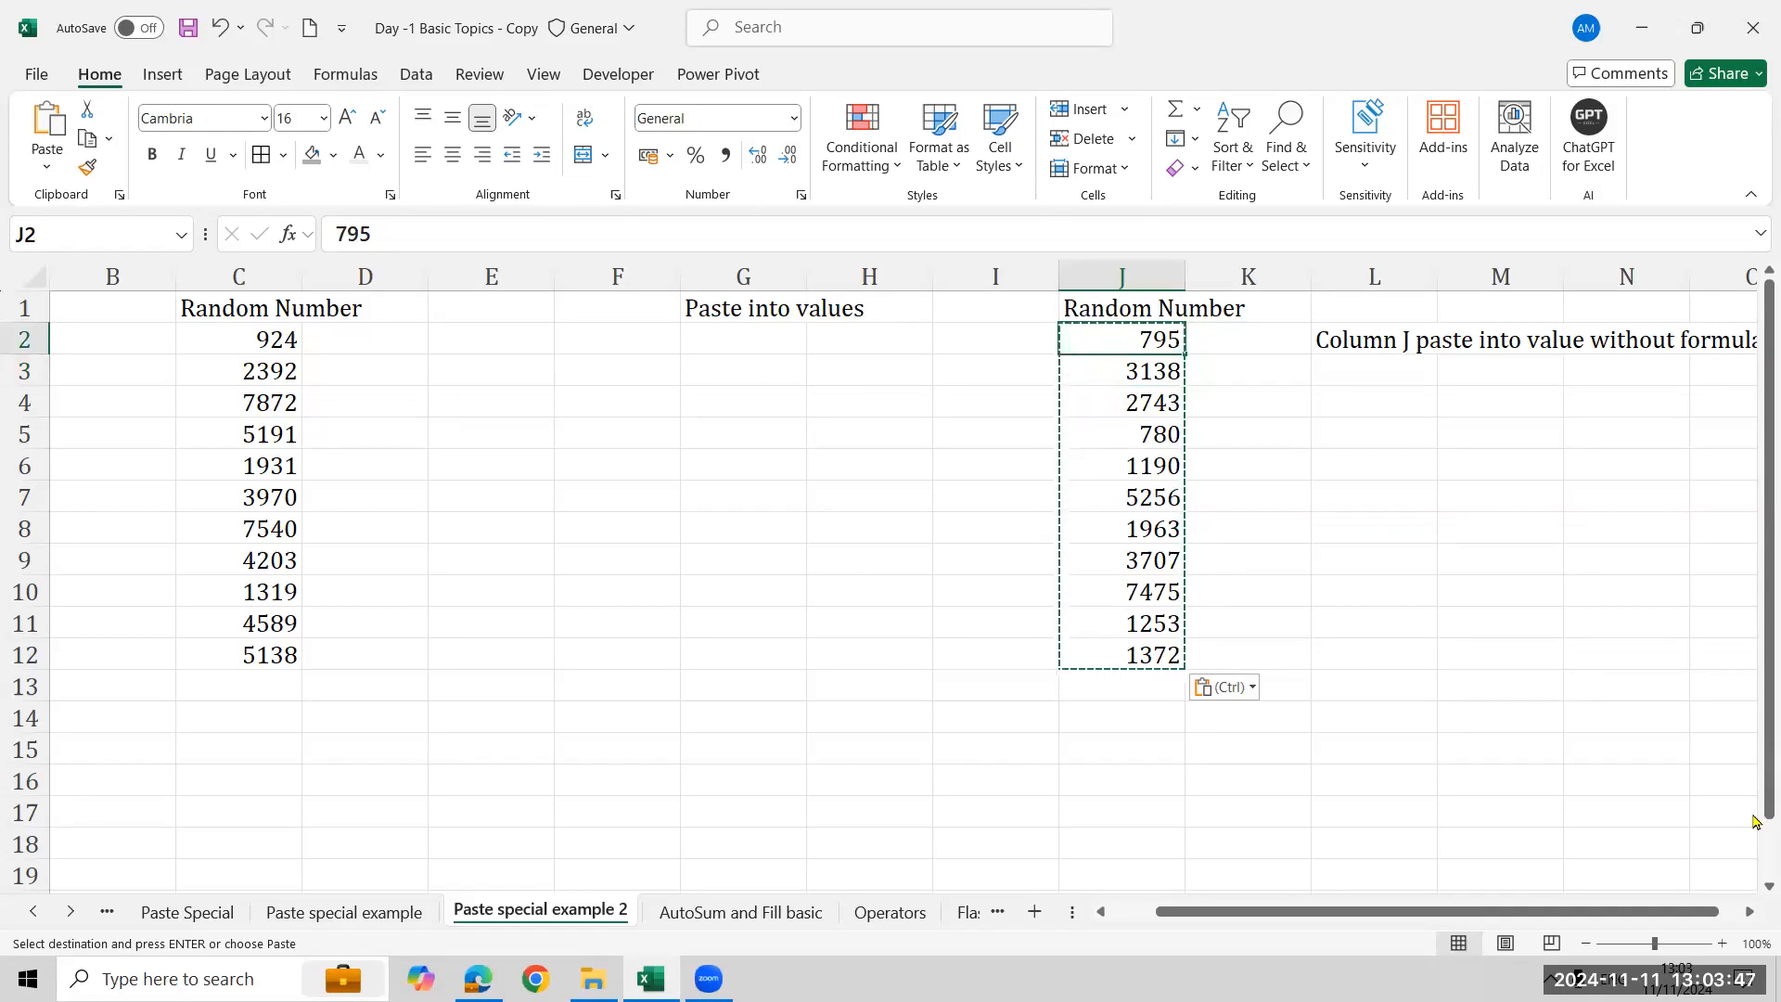
key("Return")
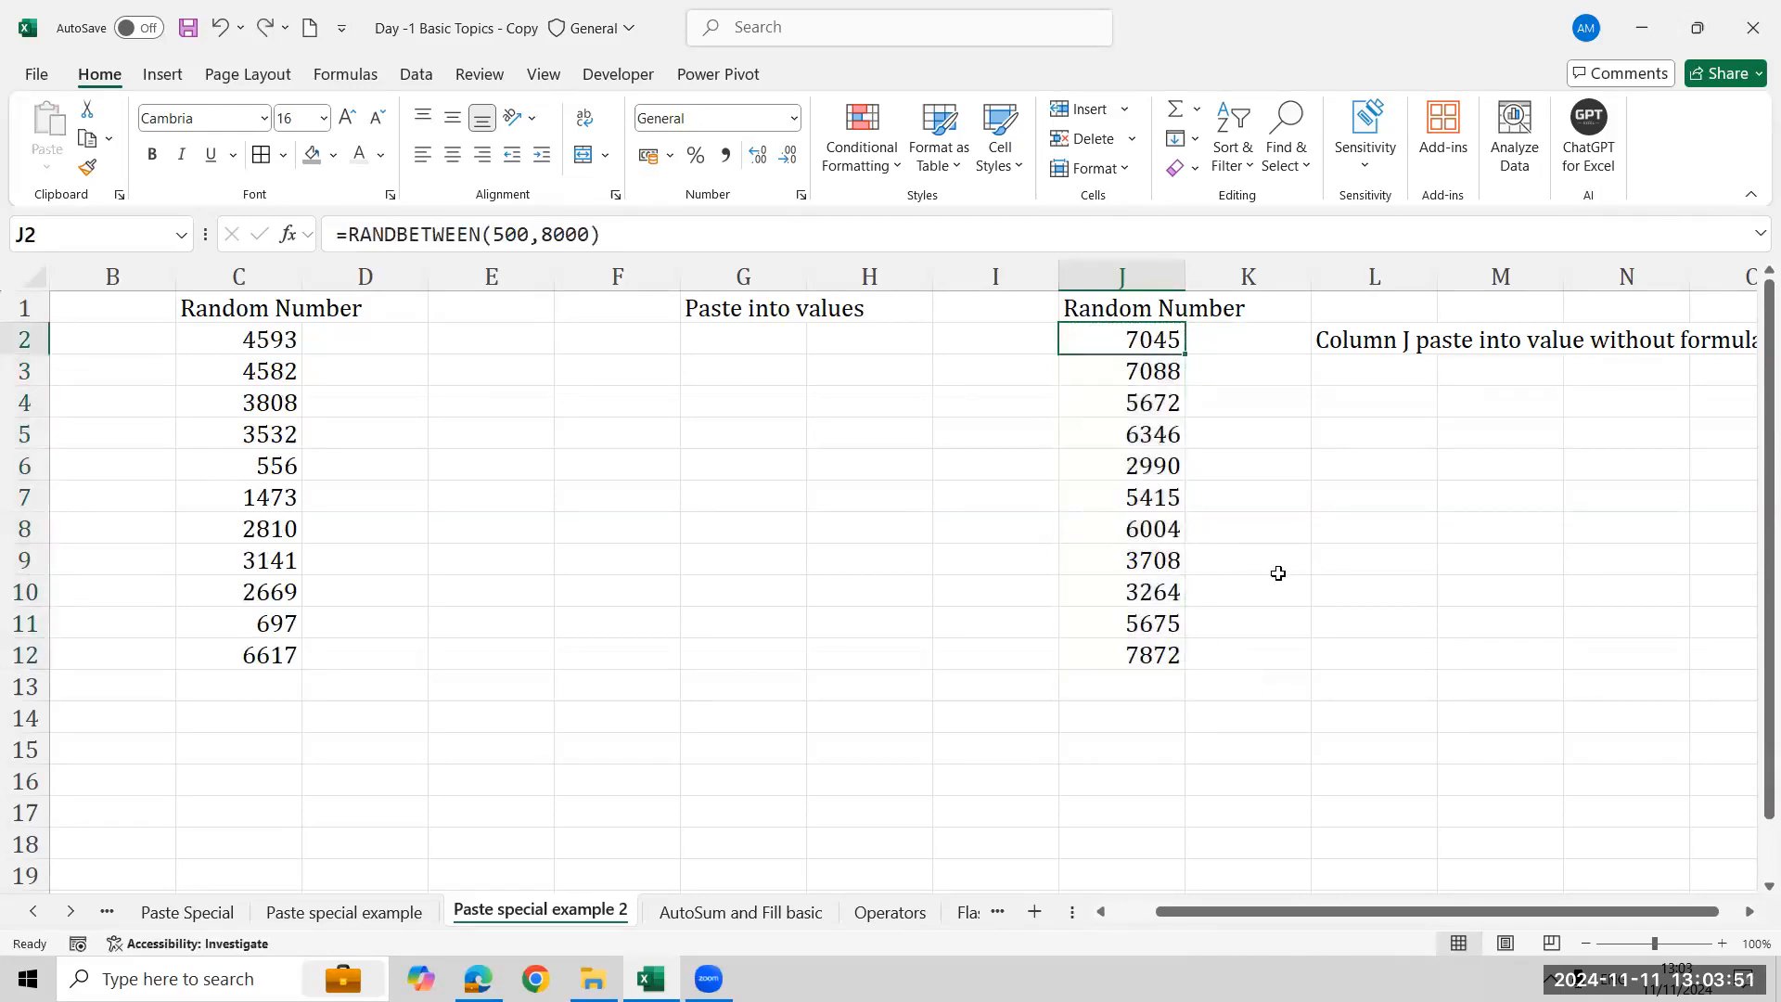
- Copy J2:J12 and paste it back onto itself as values only, replacing the formulas
key("ctrl+shift+Down")
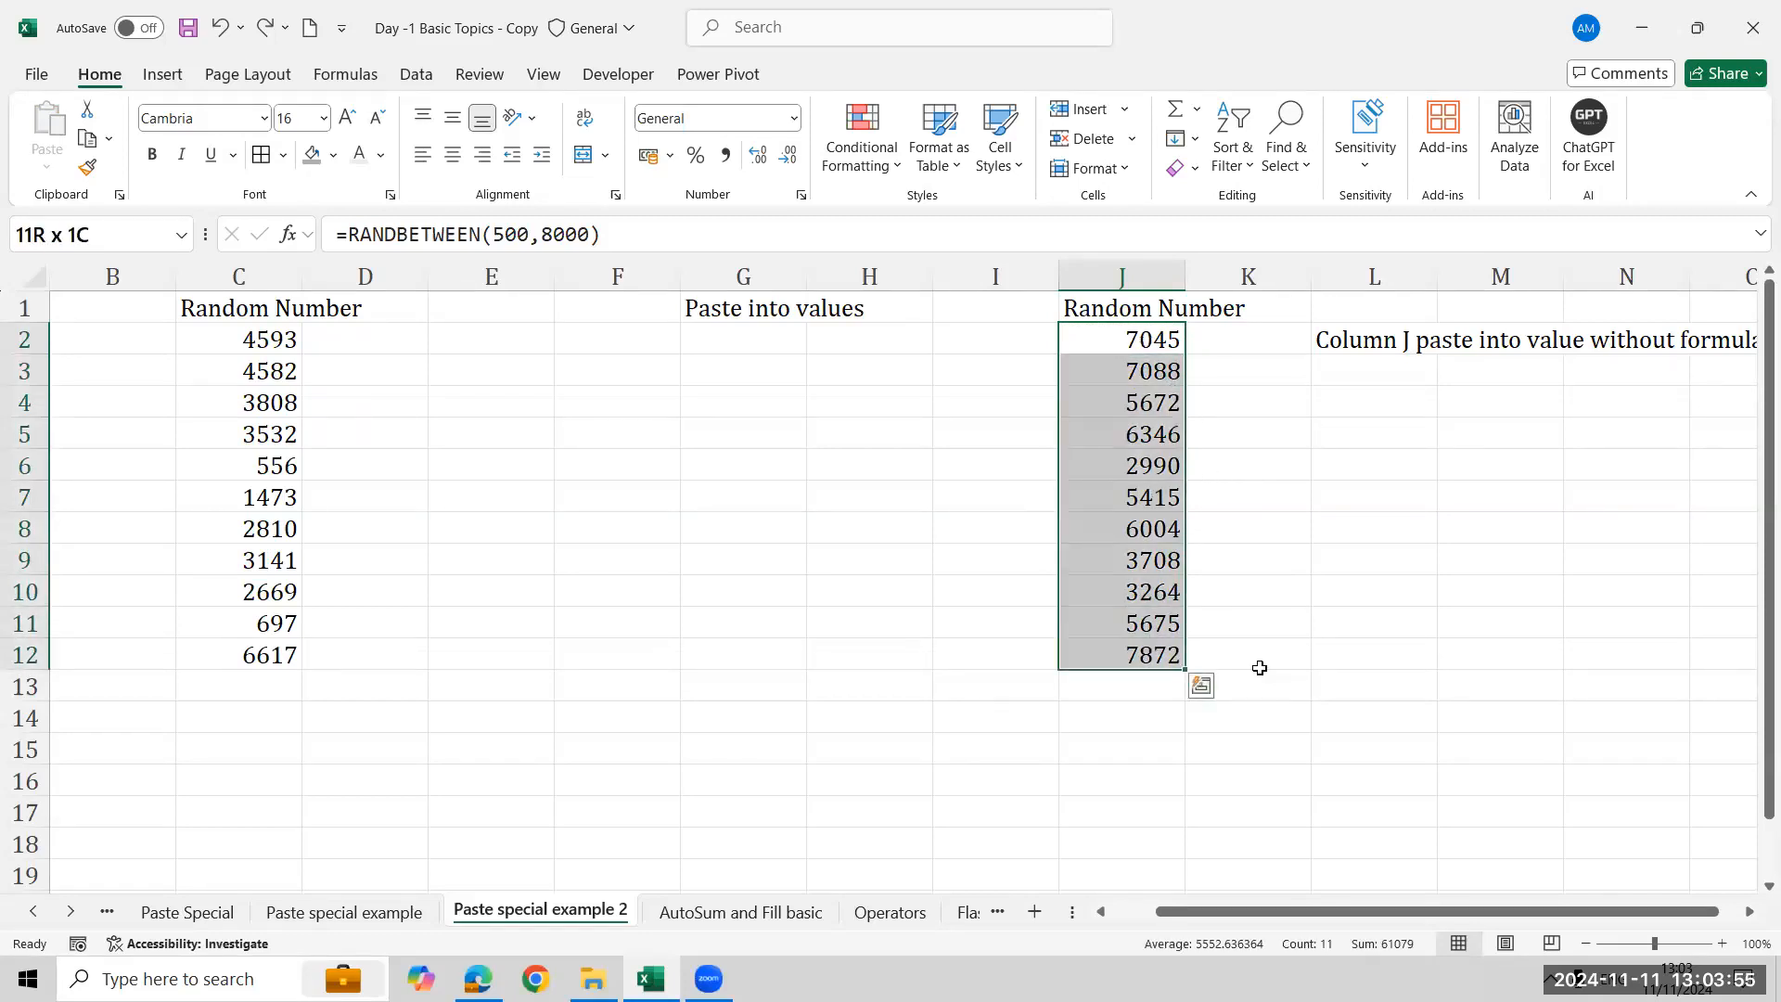
key("ctrl+c")
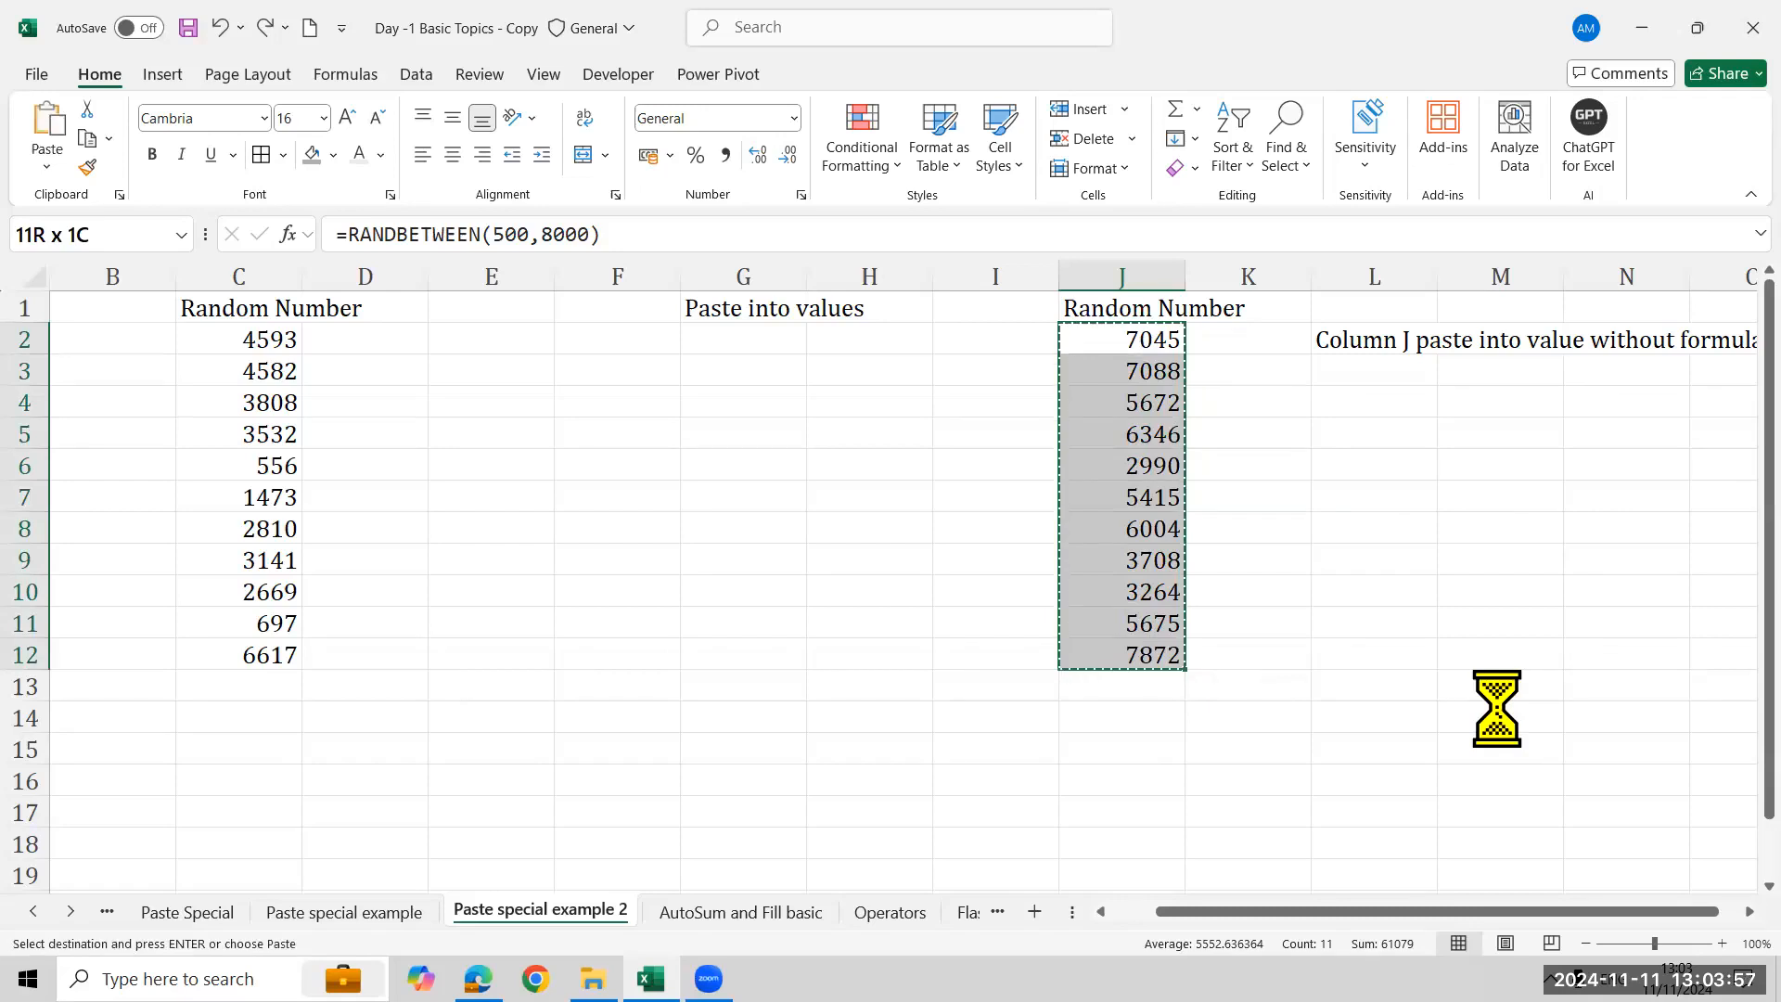
left_click(46, 165)
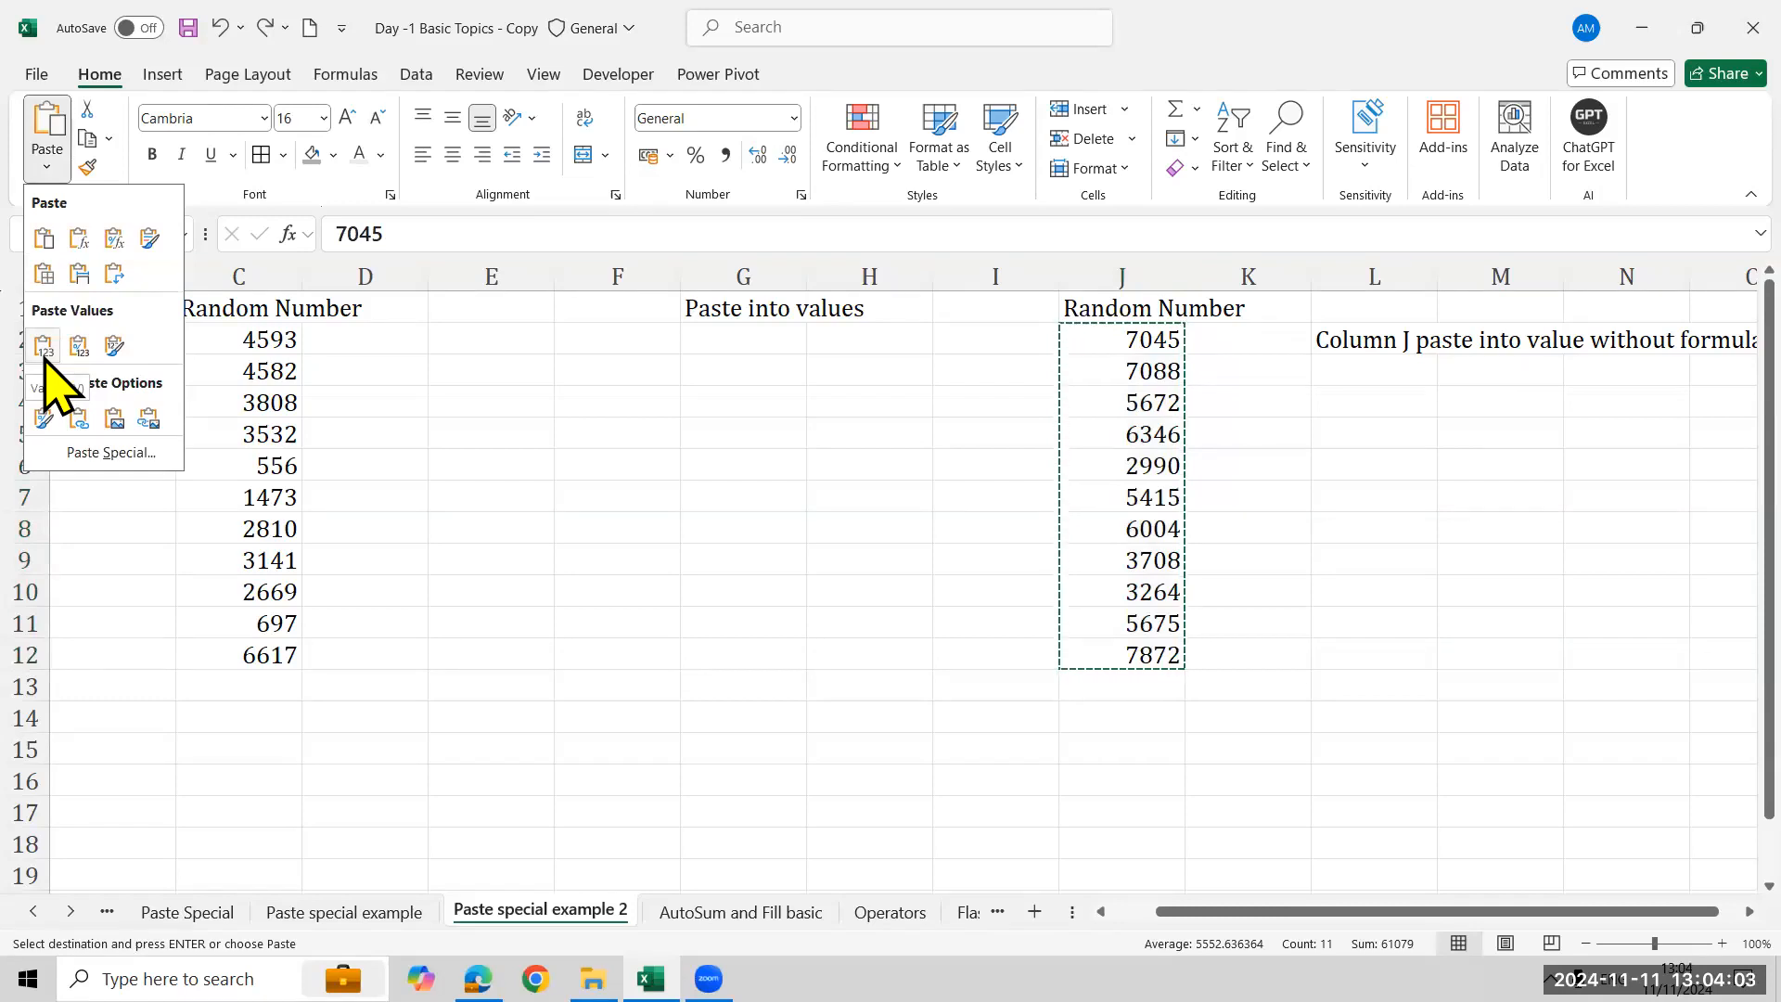
left_click(44, 345)
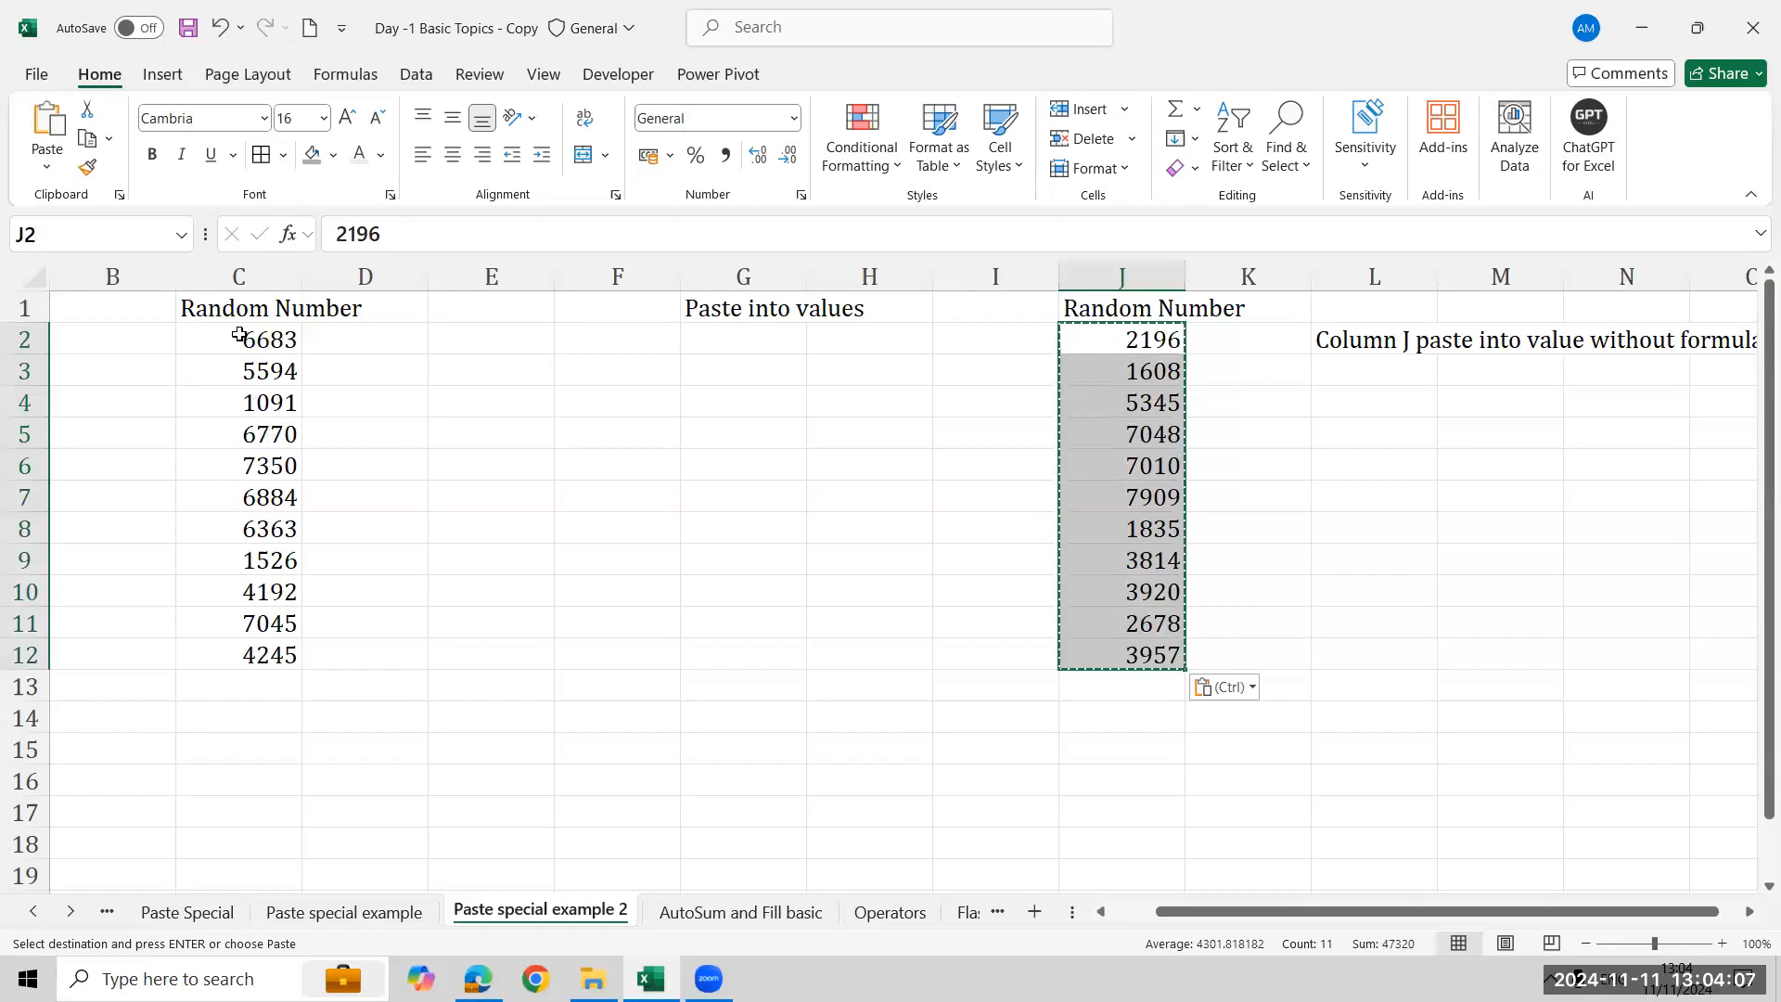
- Switch to the AutoSum and Fill basic sheet and open the AutoSum function list
left_click(740, 911)
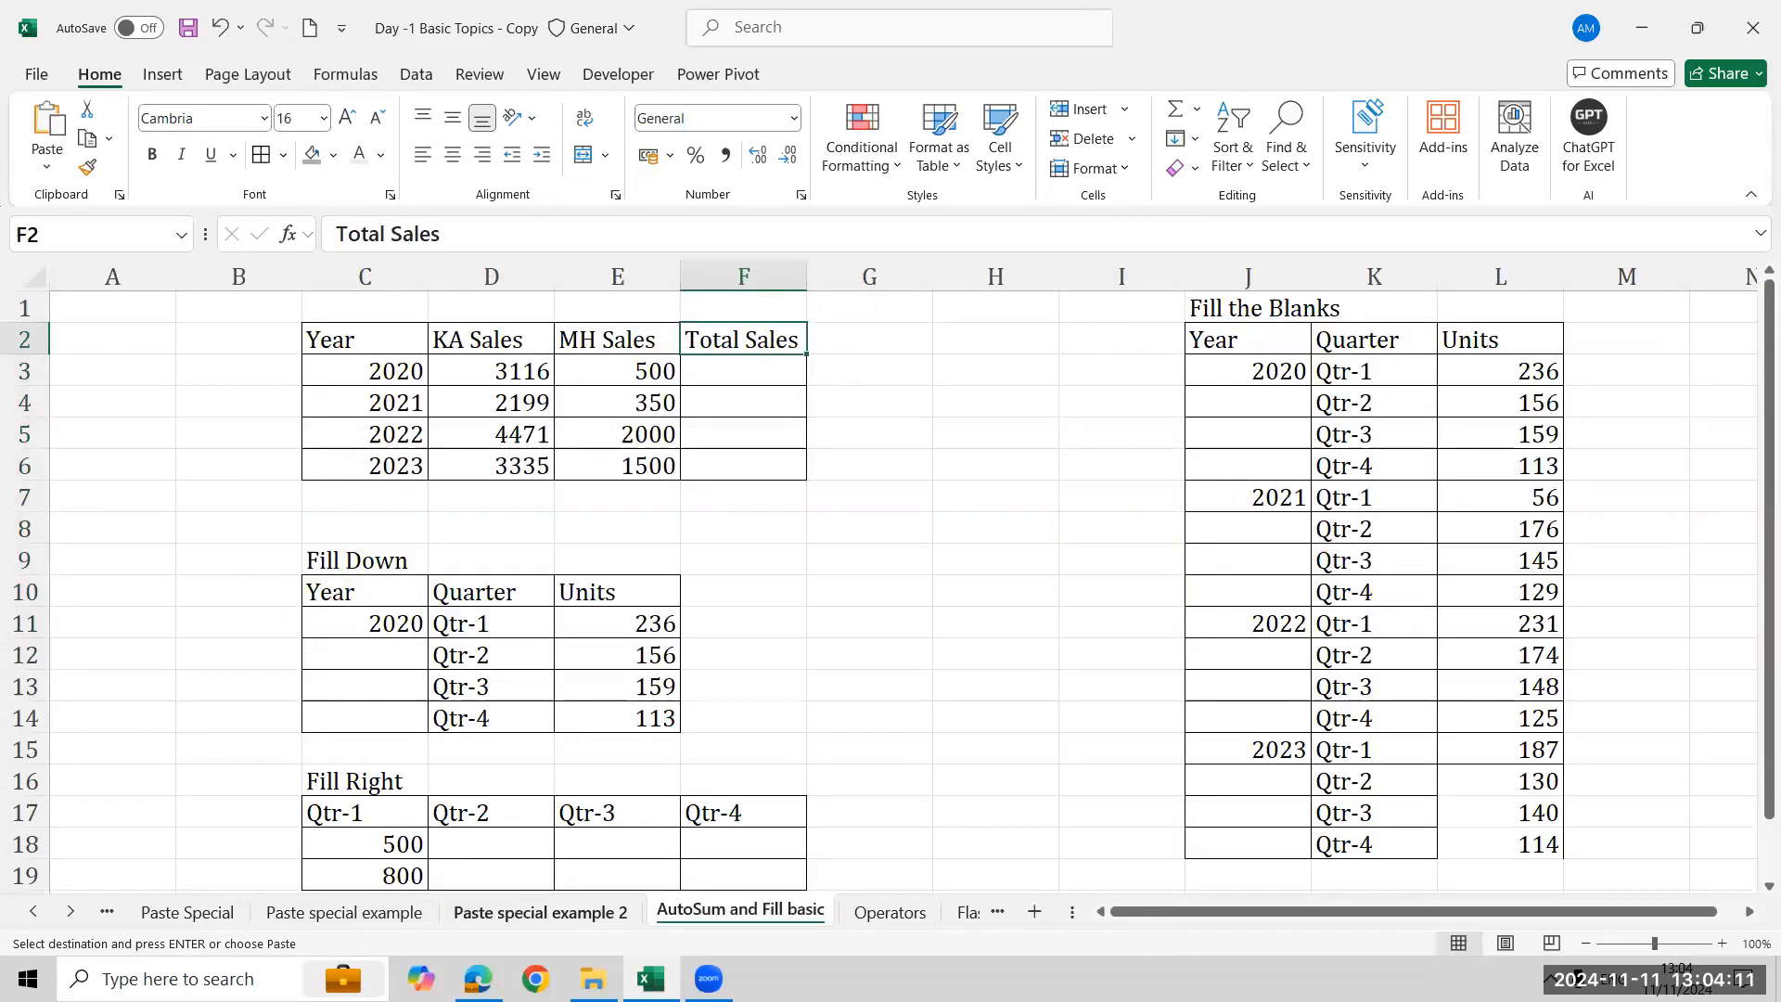
left_click(541, 913)
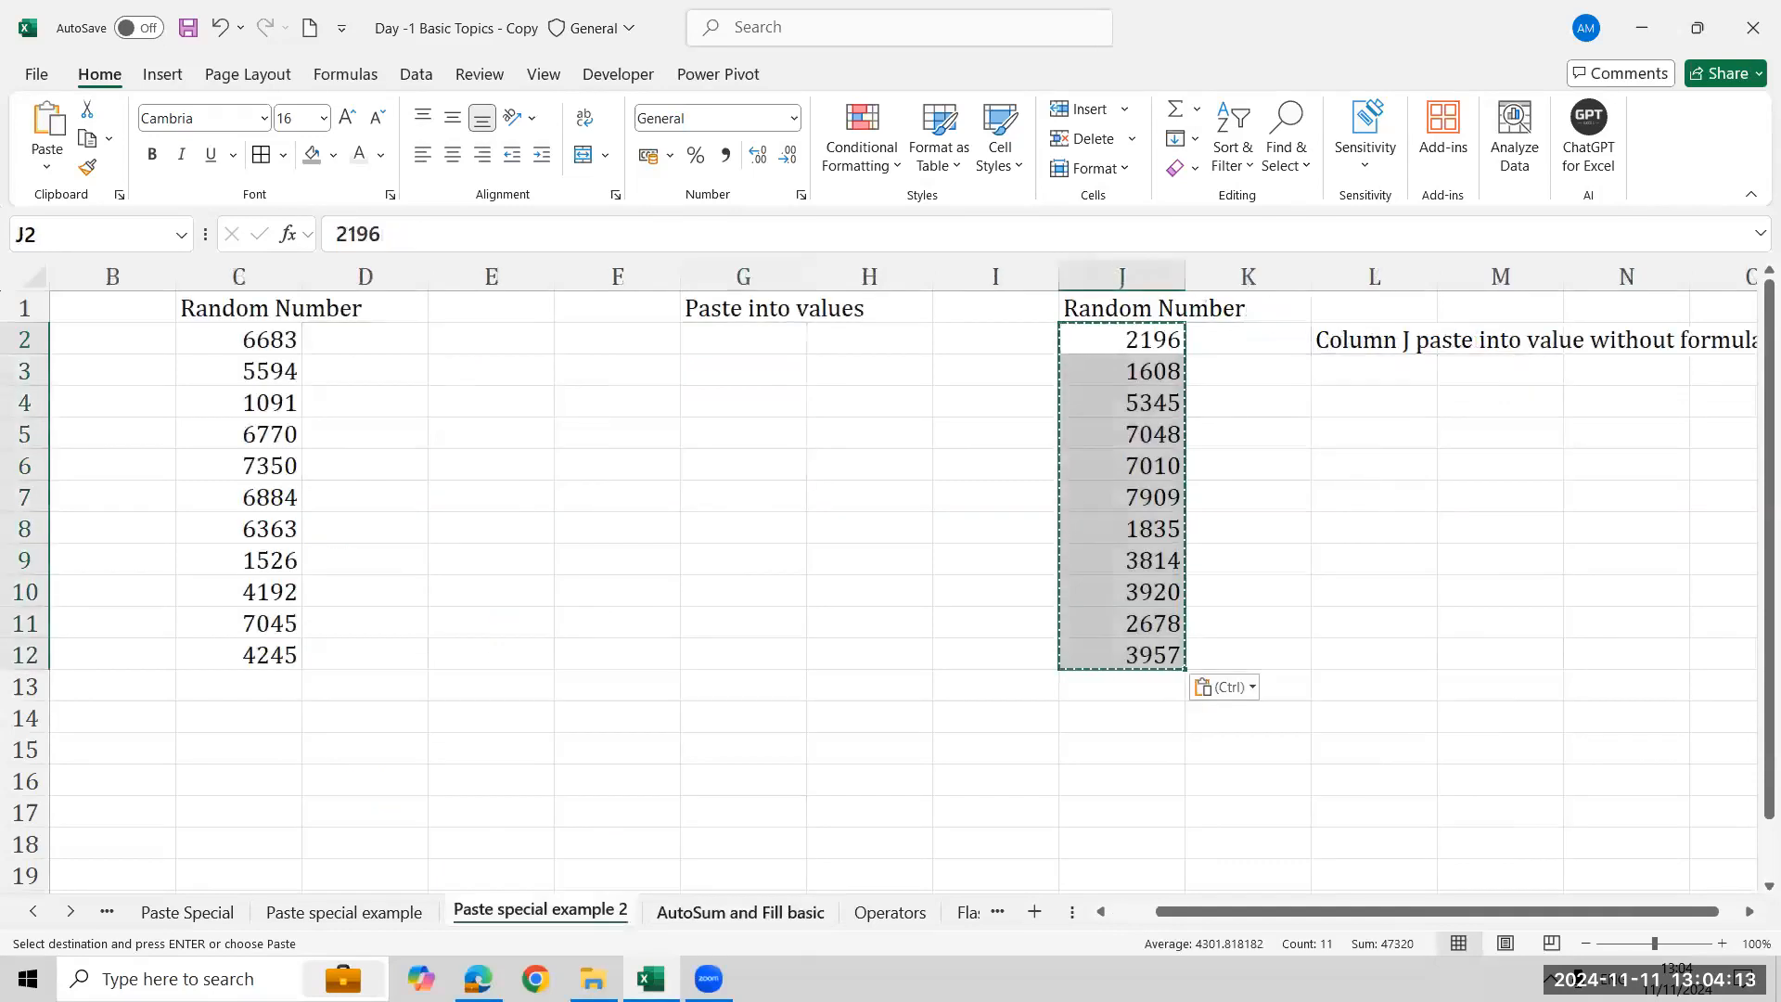
left_click(740, 912)
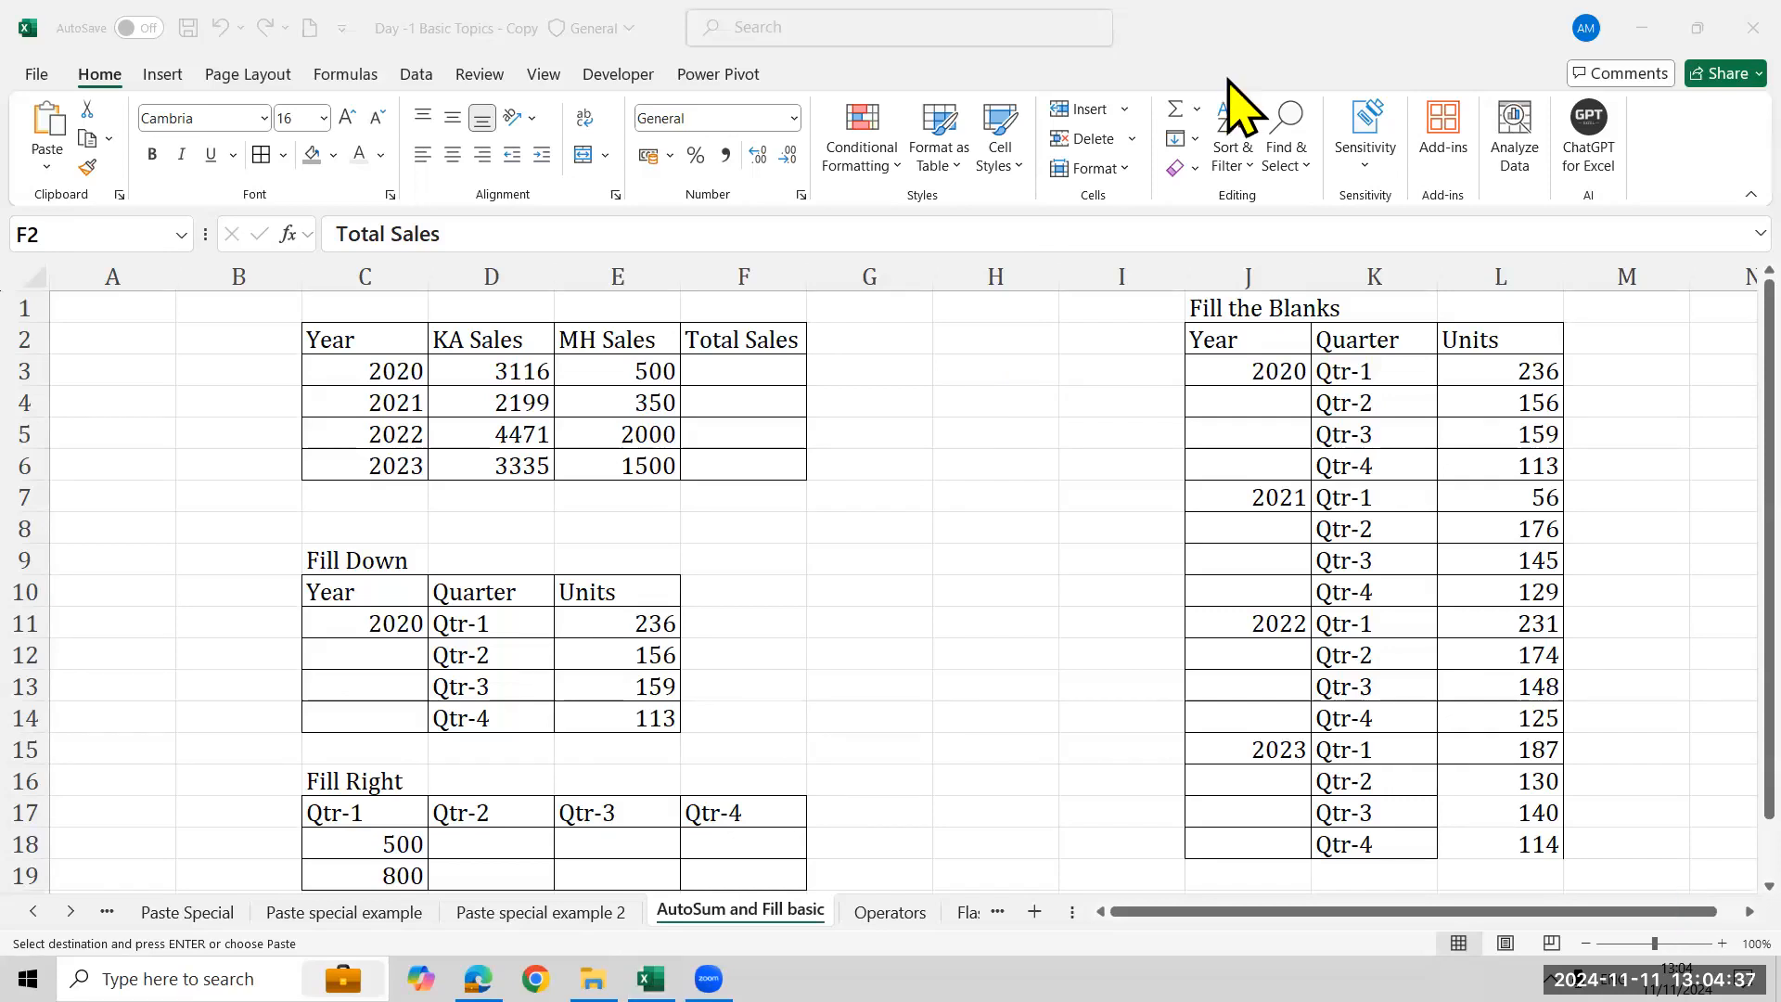
left_click_drag(1156, 88, 1214, 126)
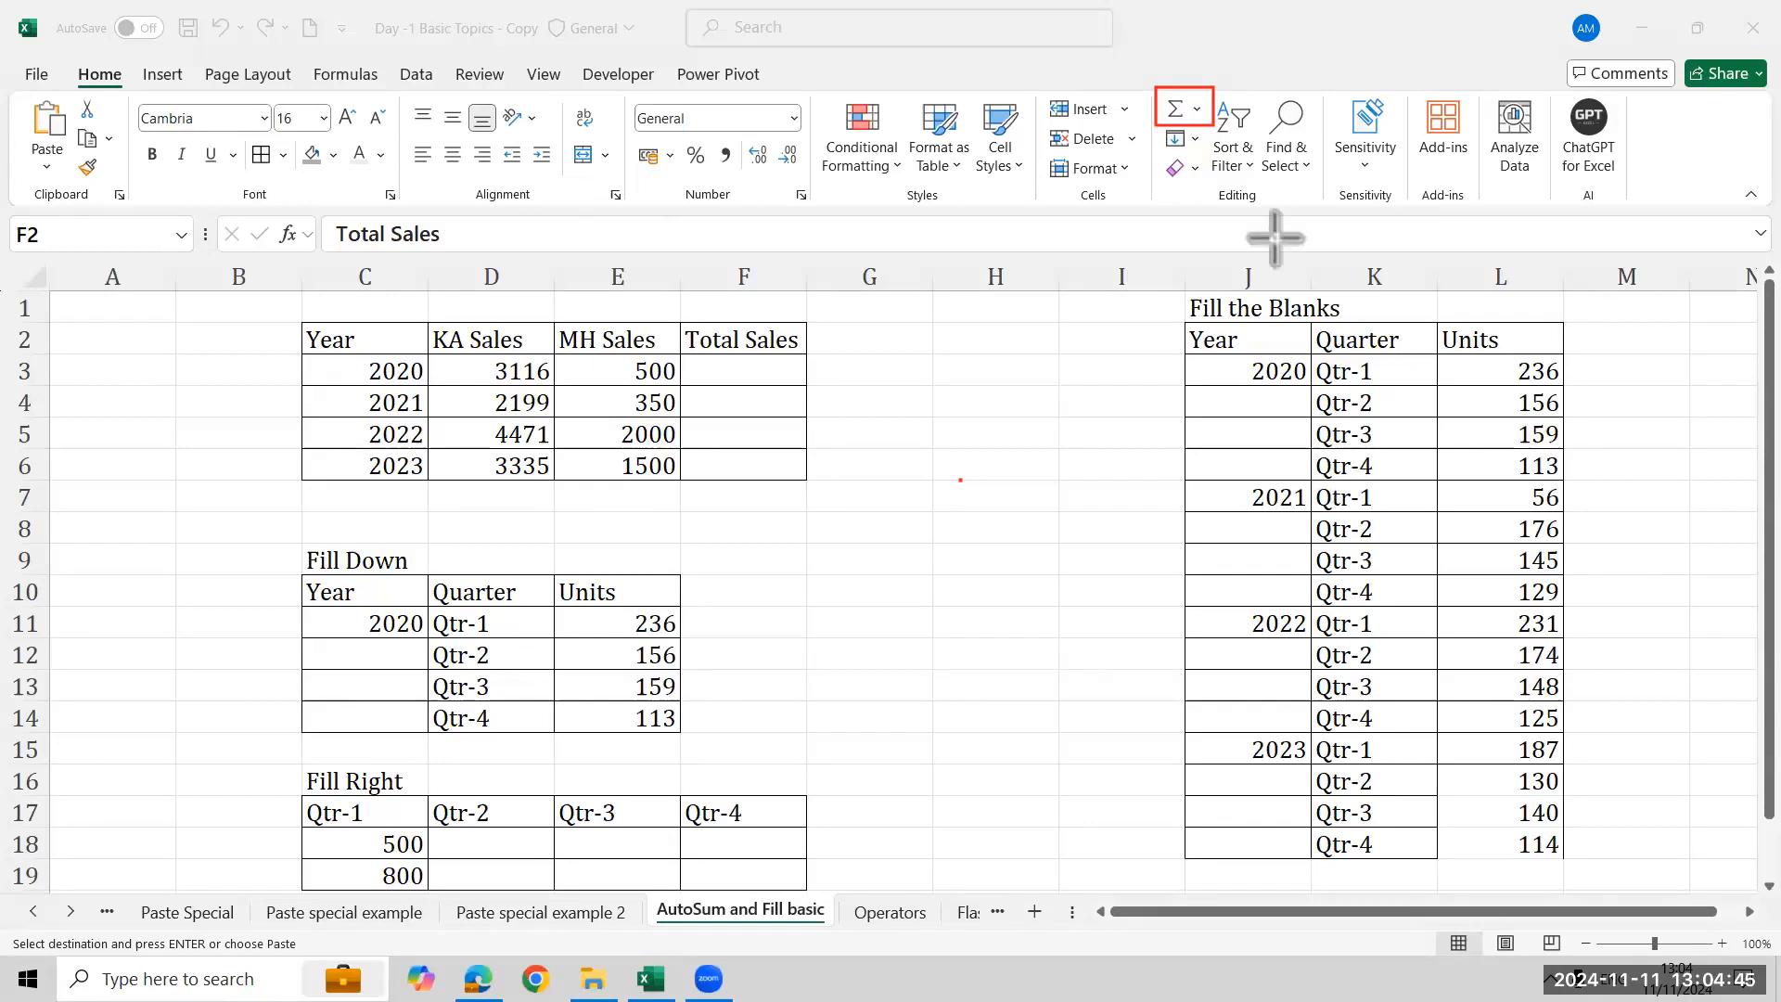
left_click(1193, 113)
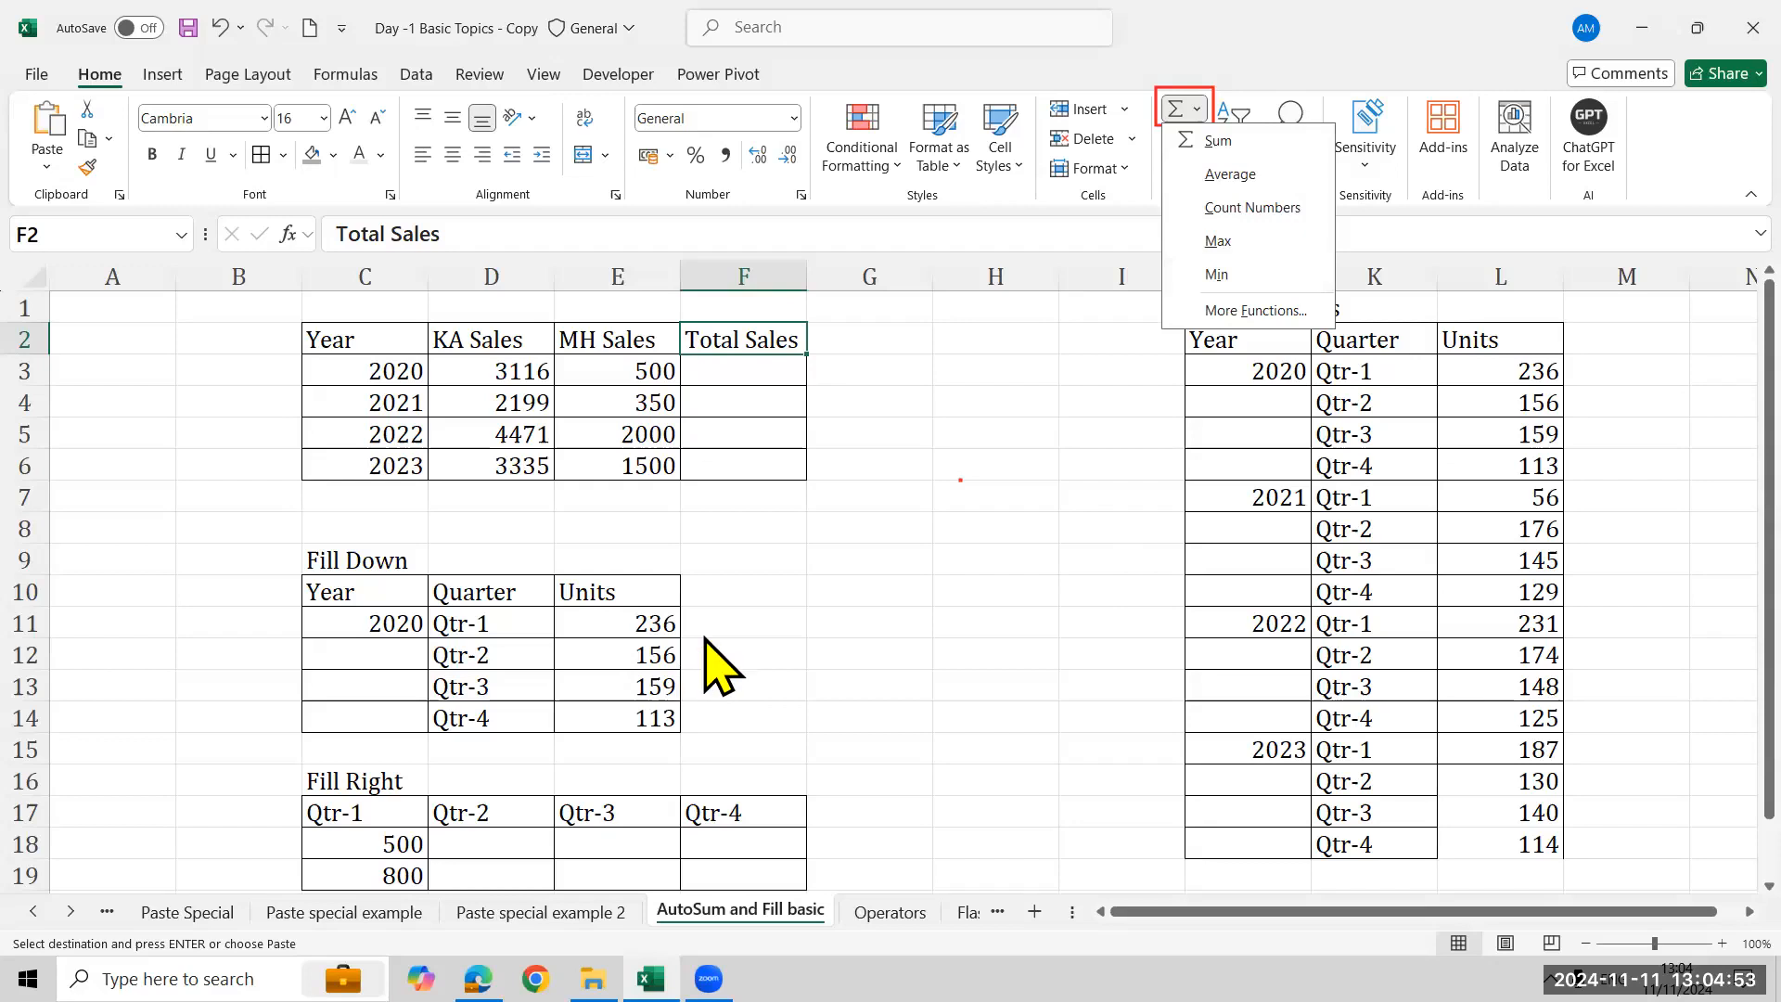
left_click(772, 587)
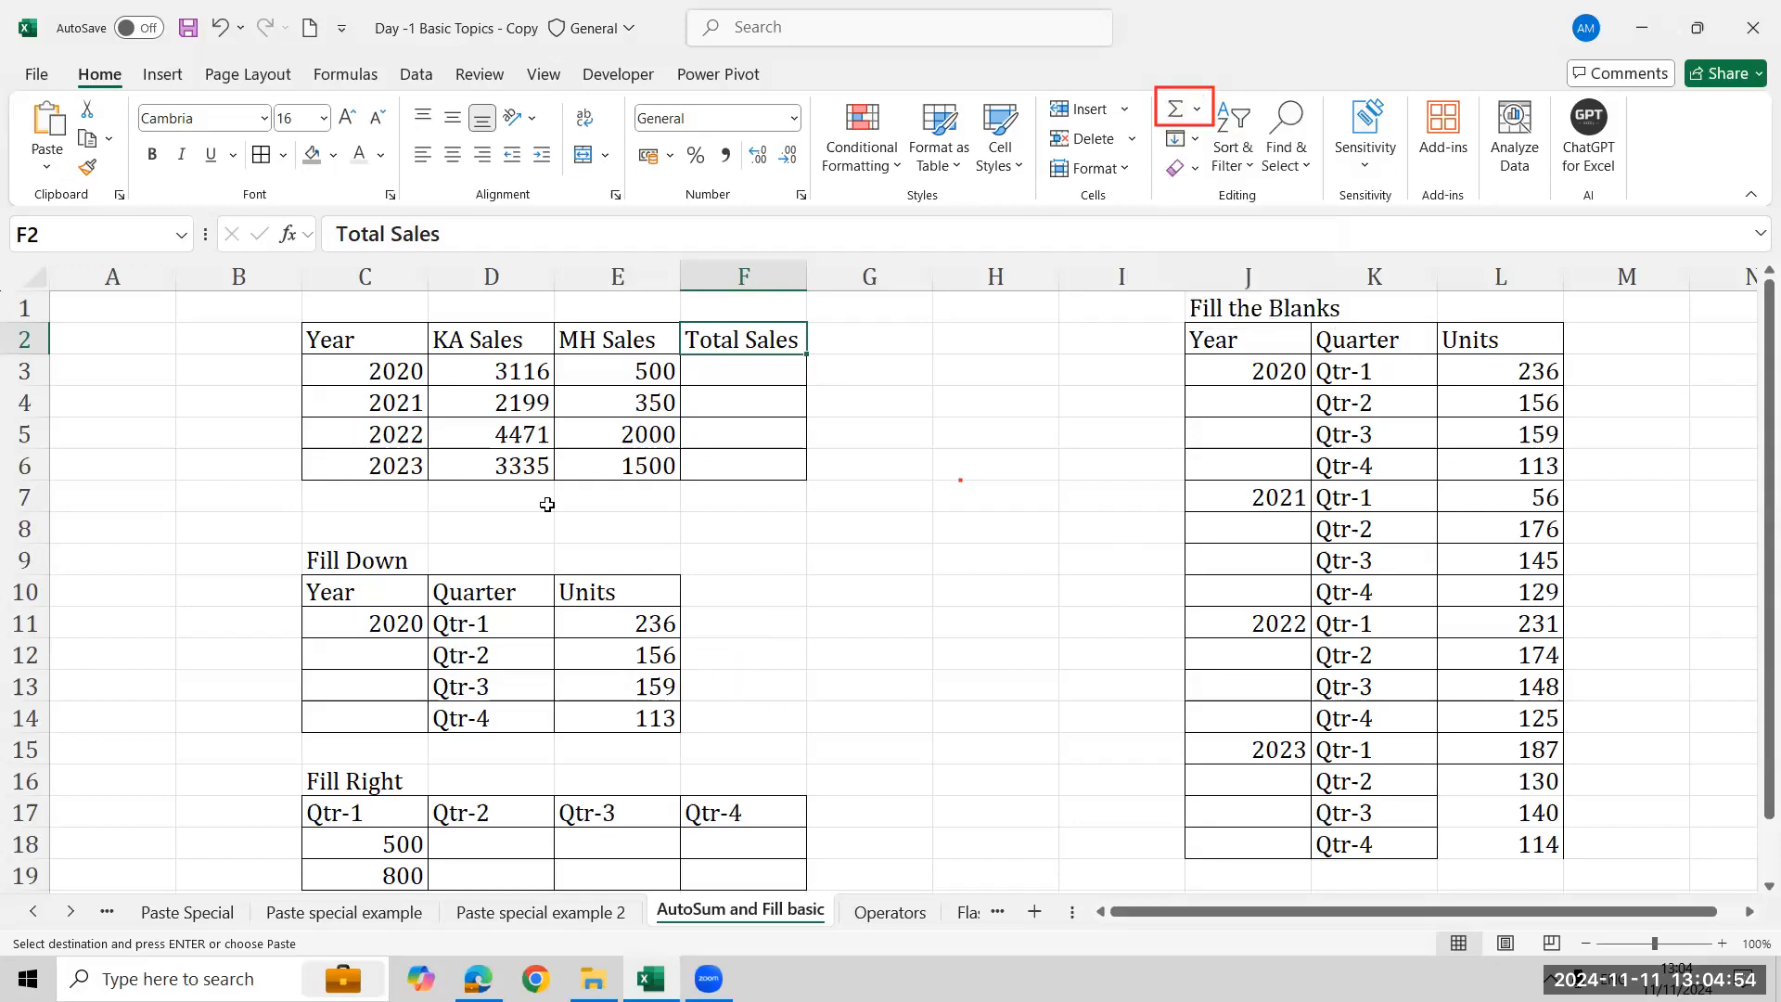
- Select D3:F6 and apply AutoSum to total the KA and MH sales in the Total Sales column
left_click(465, 364)
left_click(570, 374)
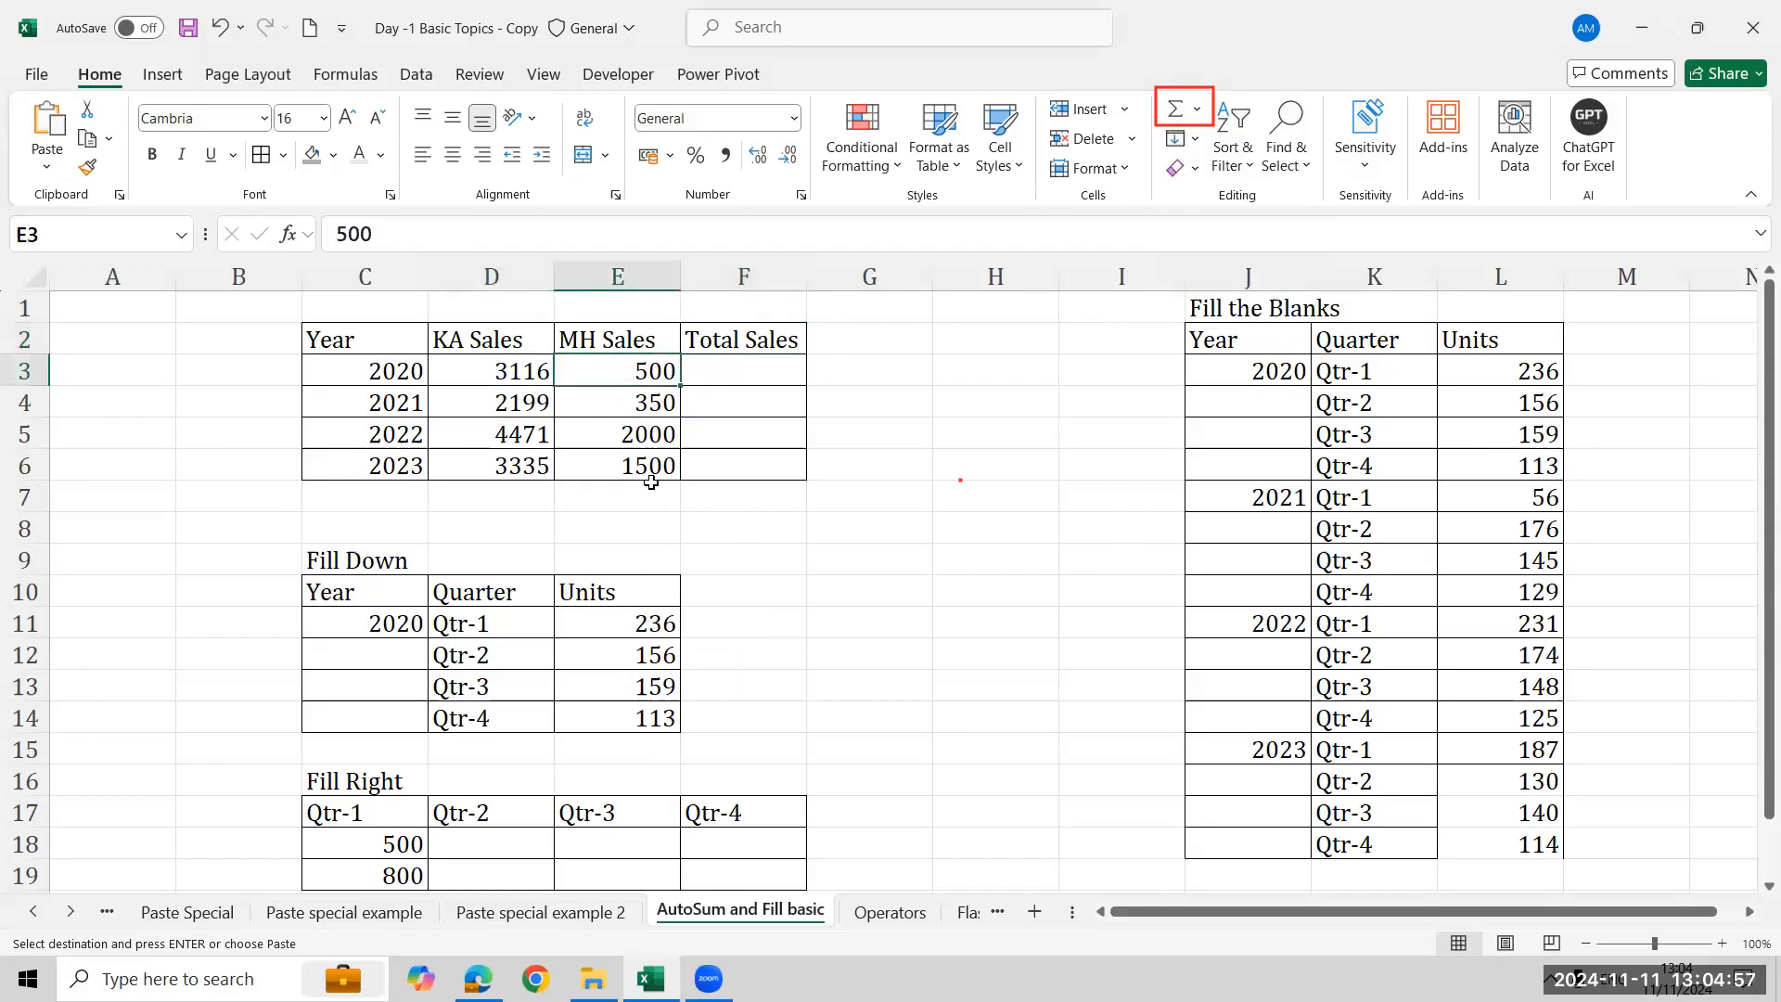
left_click(782, 376)
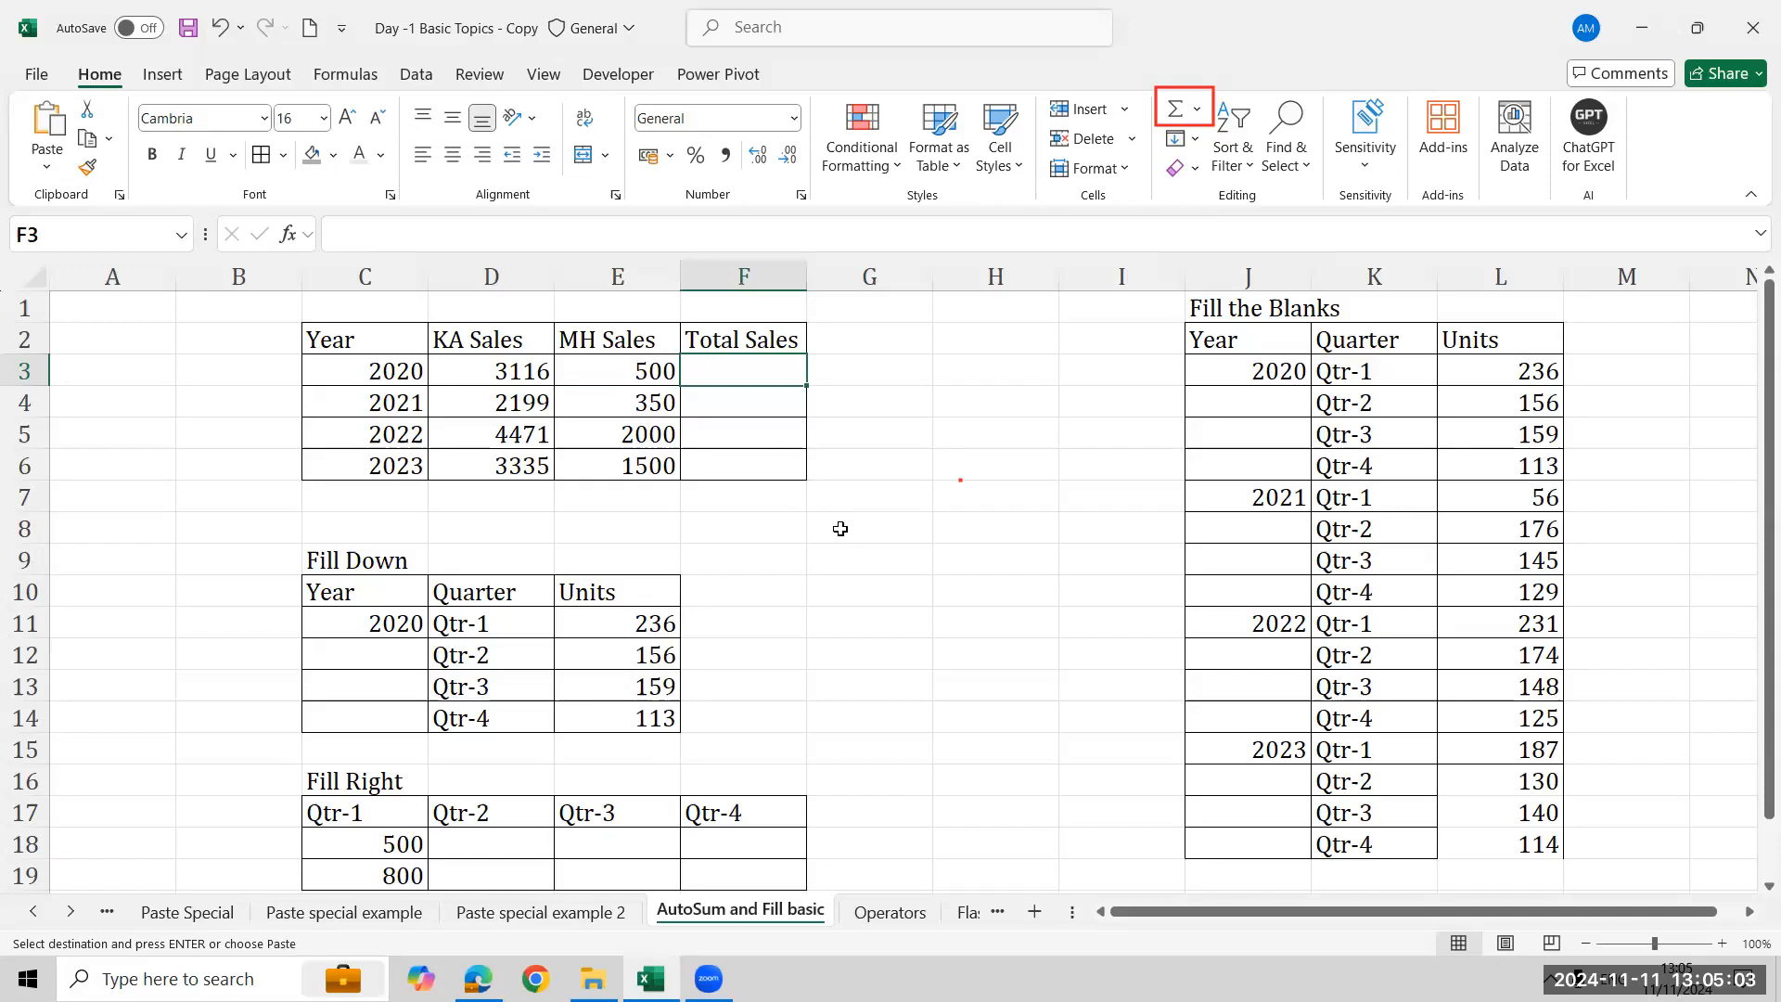
left_click(495, 370)
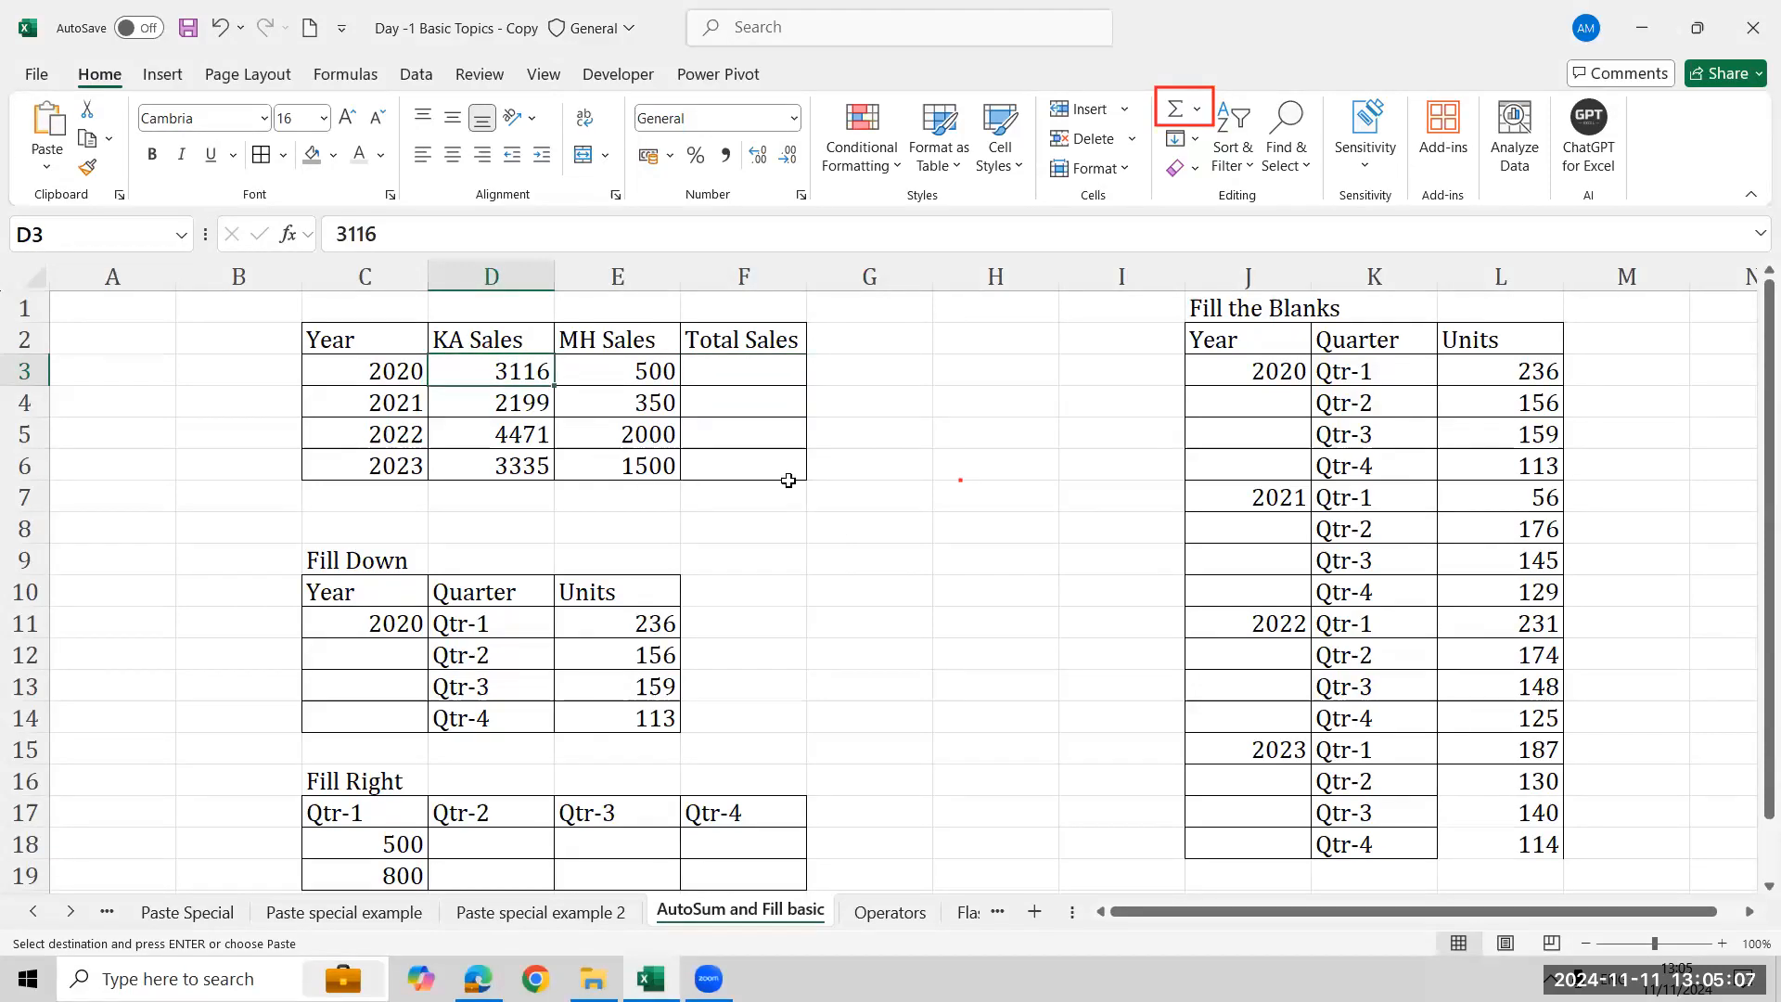
key("shift+Right")
key("shift+Right")
key("ctrl+shift+Down")
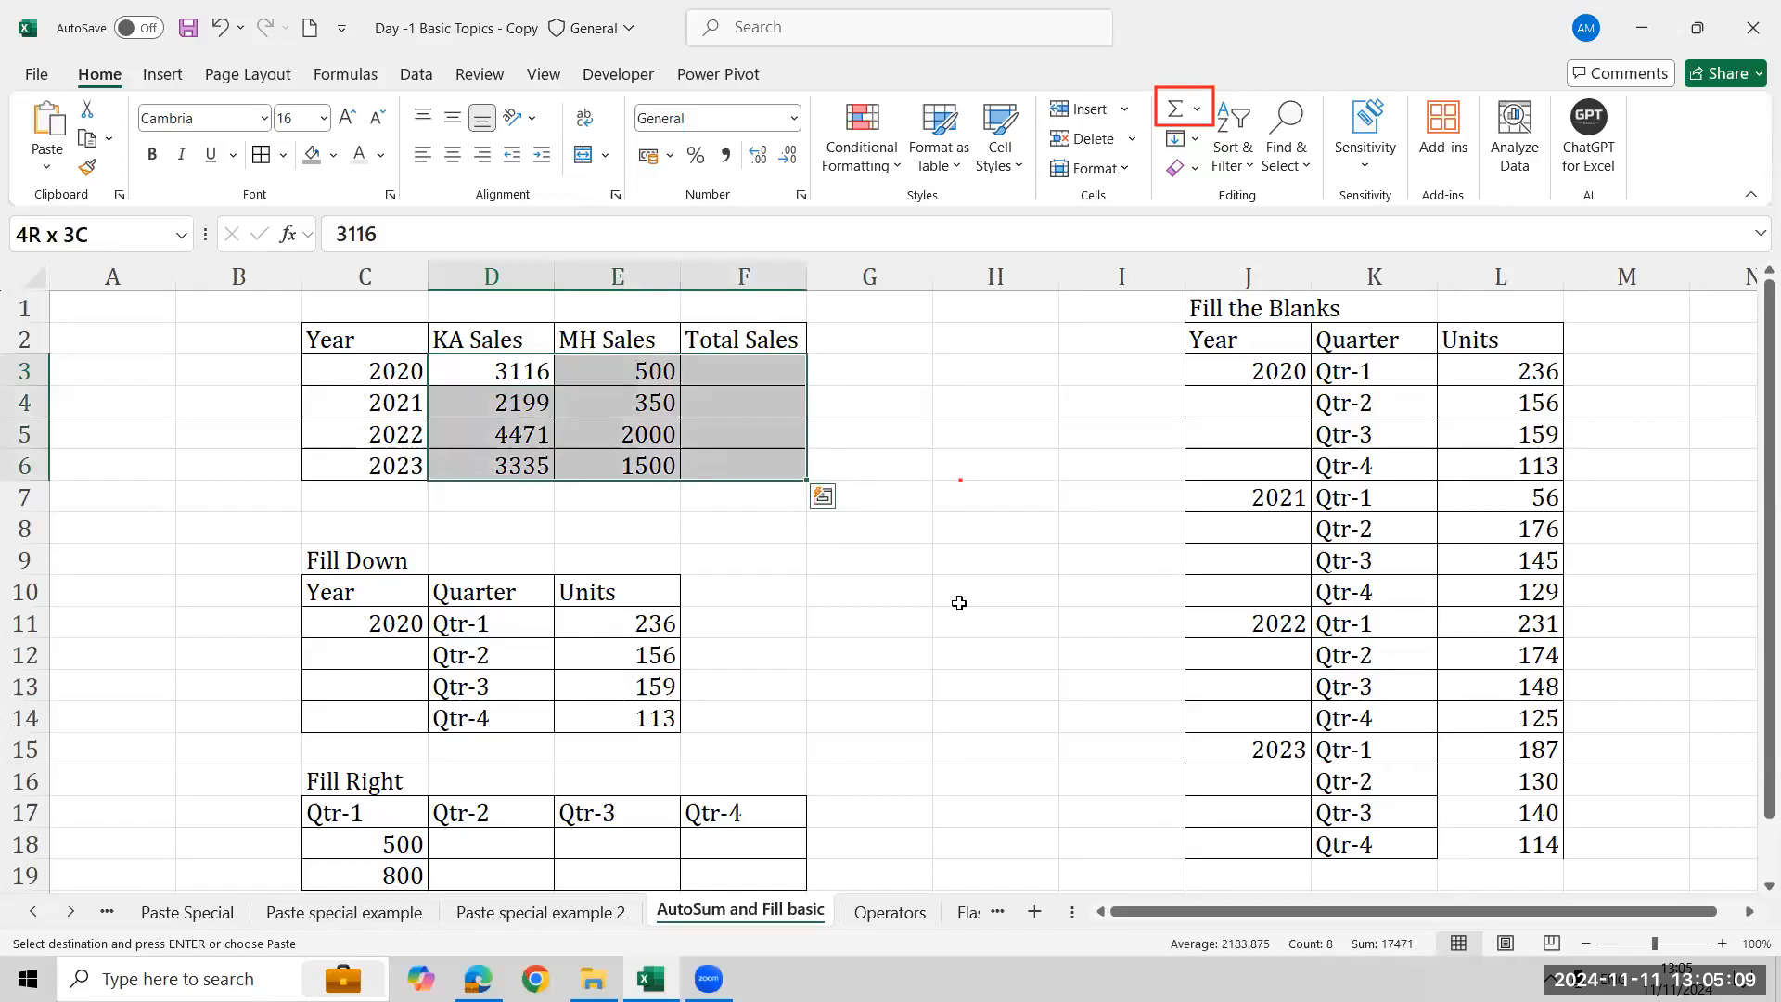
left_click(959, 603)
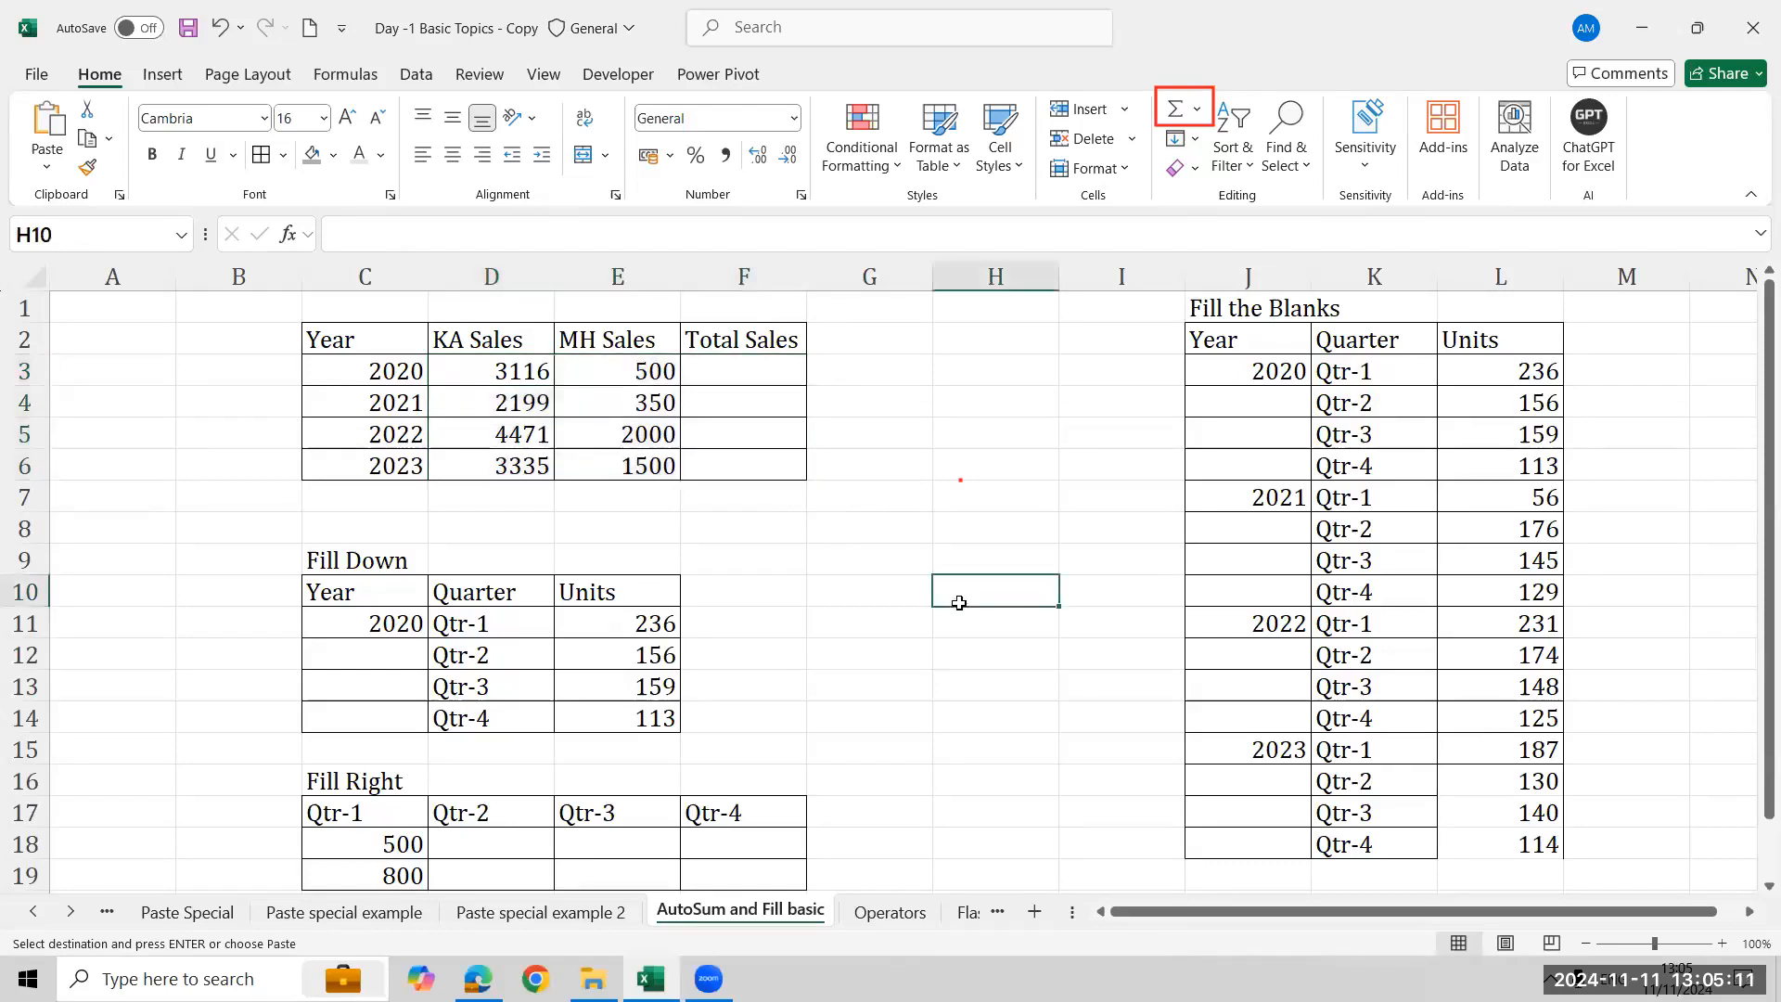
left_click(453, 373)
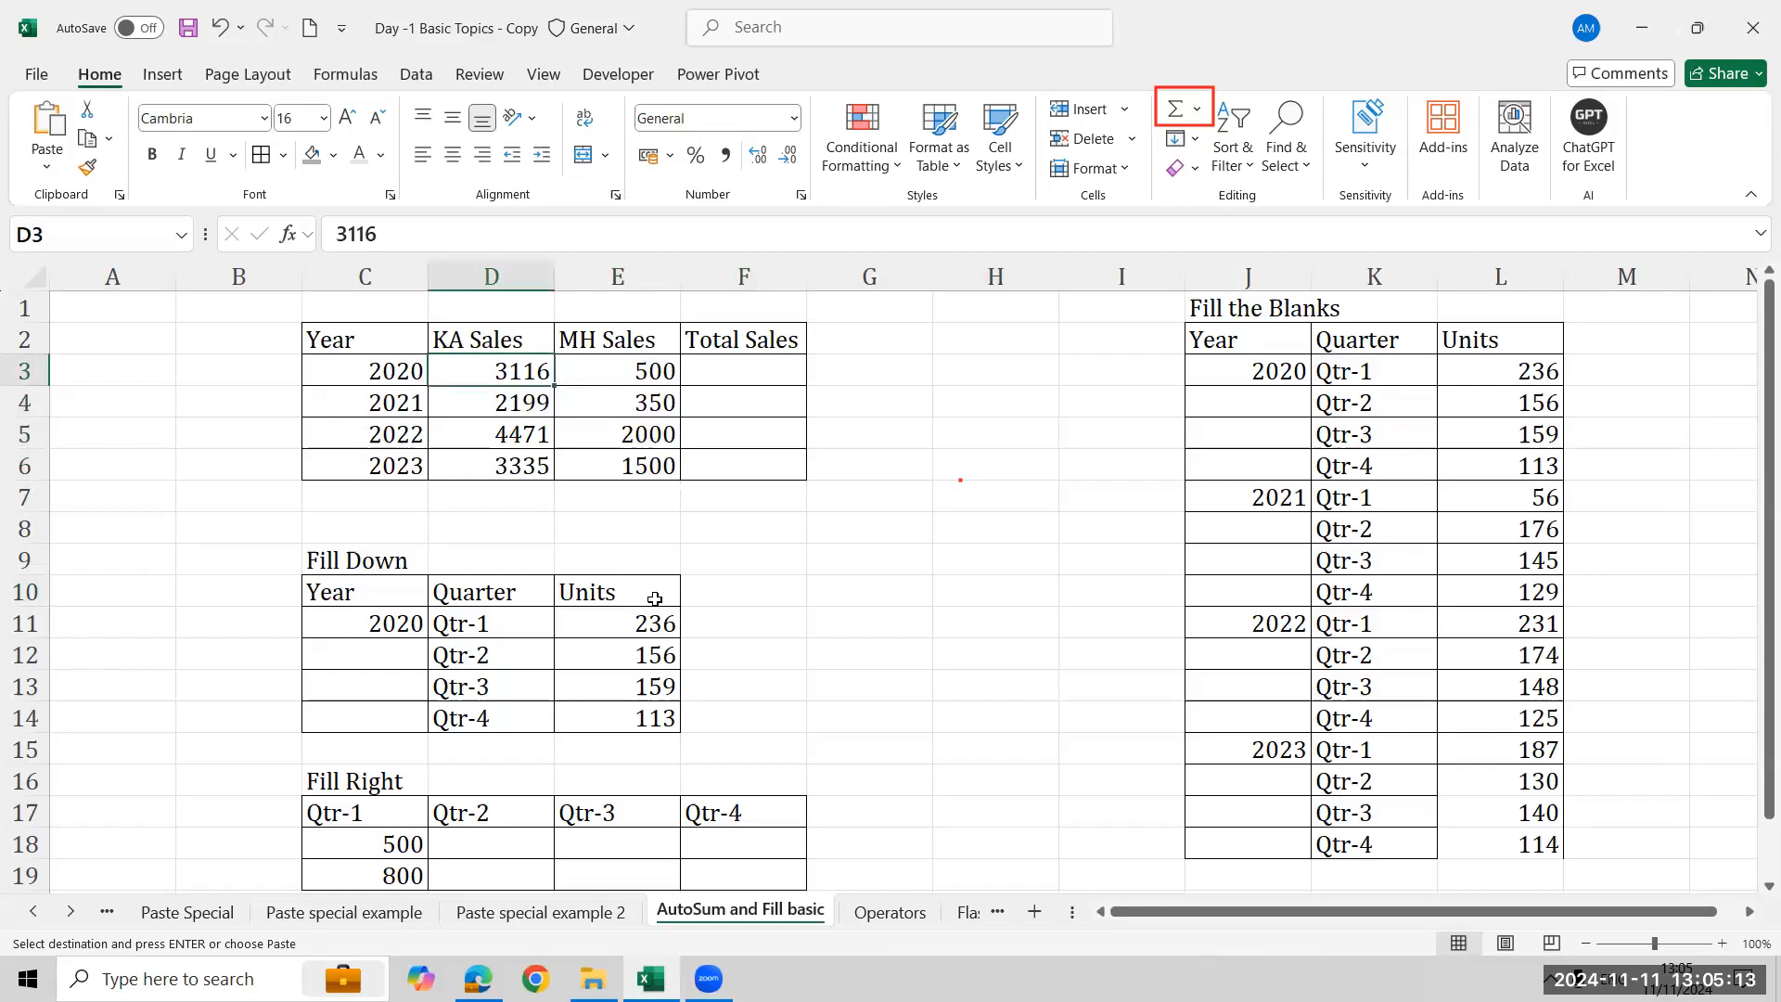
left_click(727, 469, "shift")
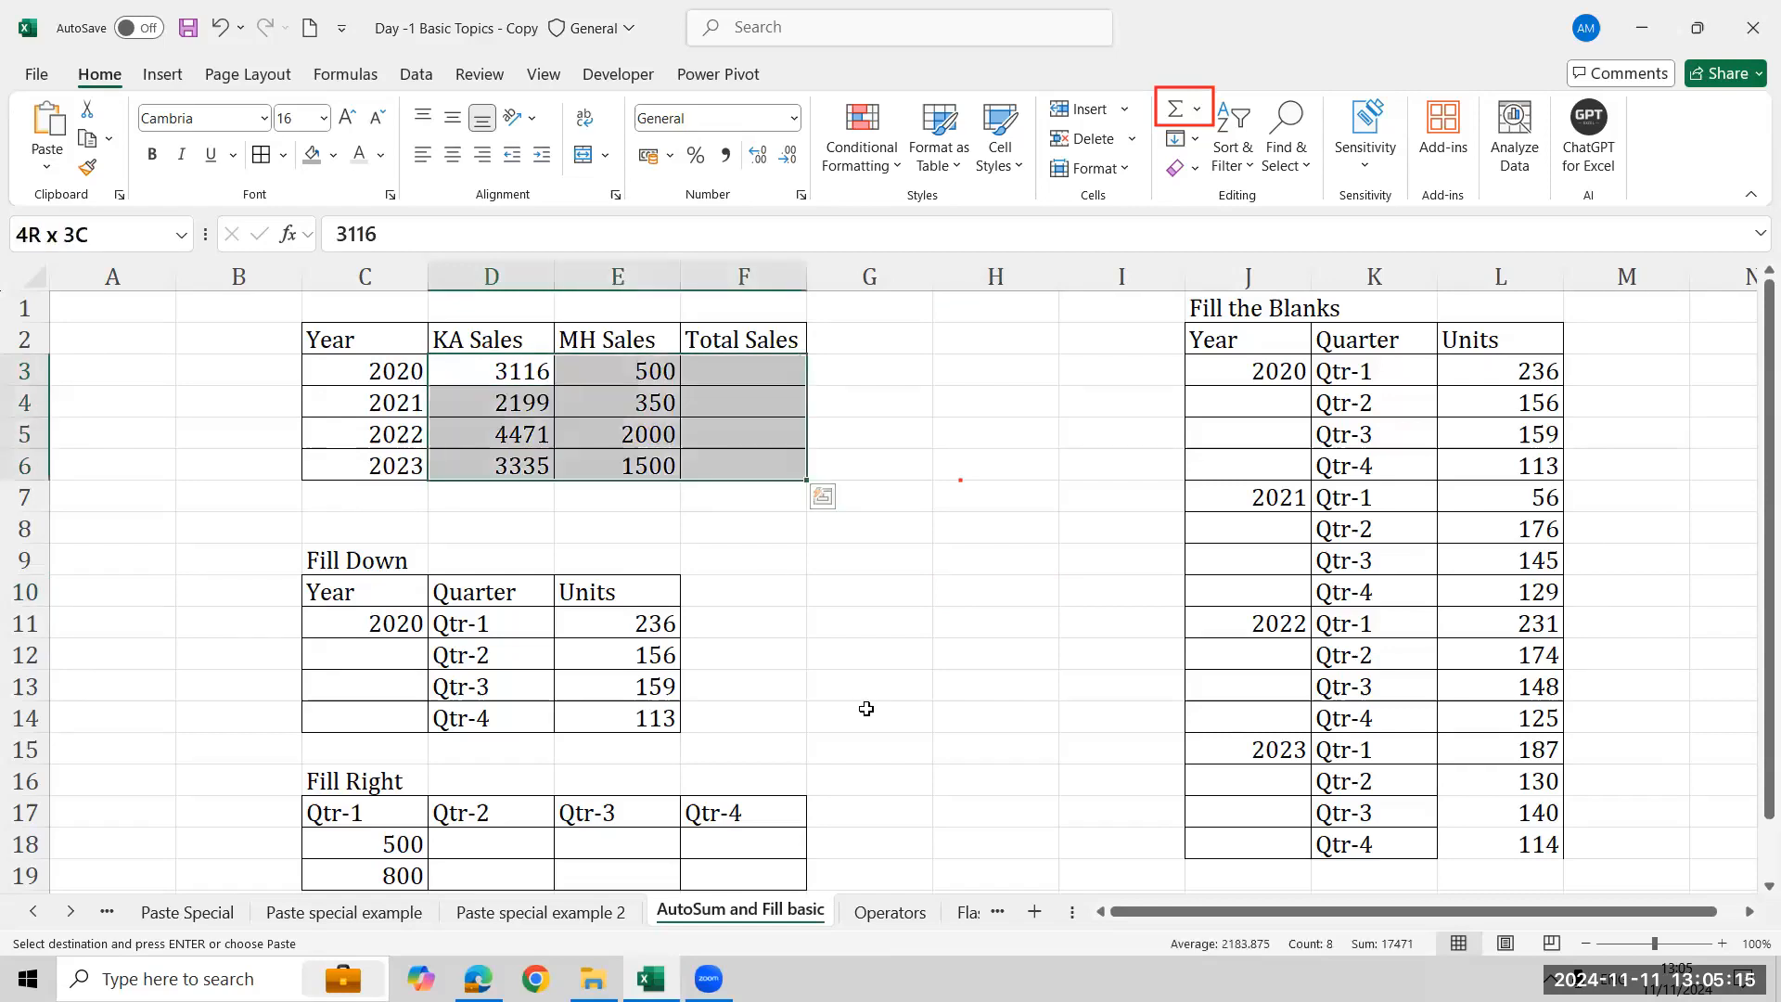
left_click(1177, 111)
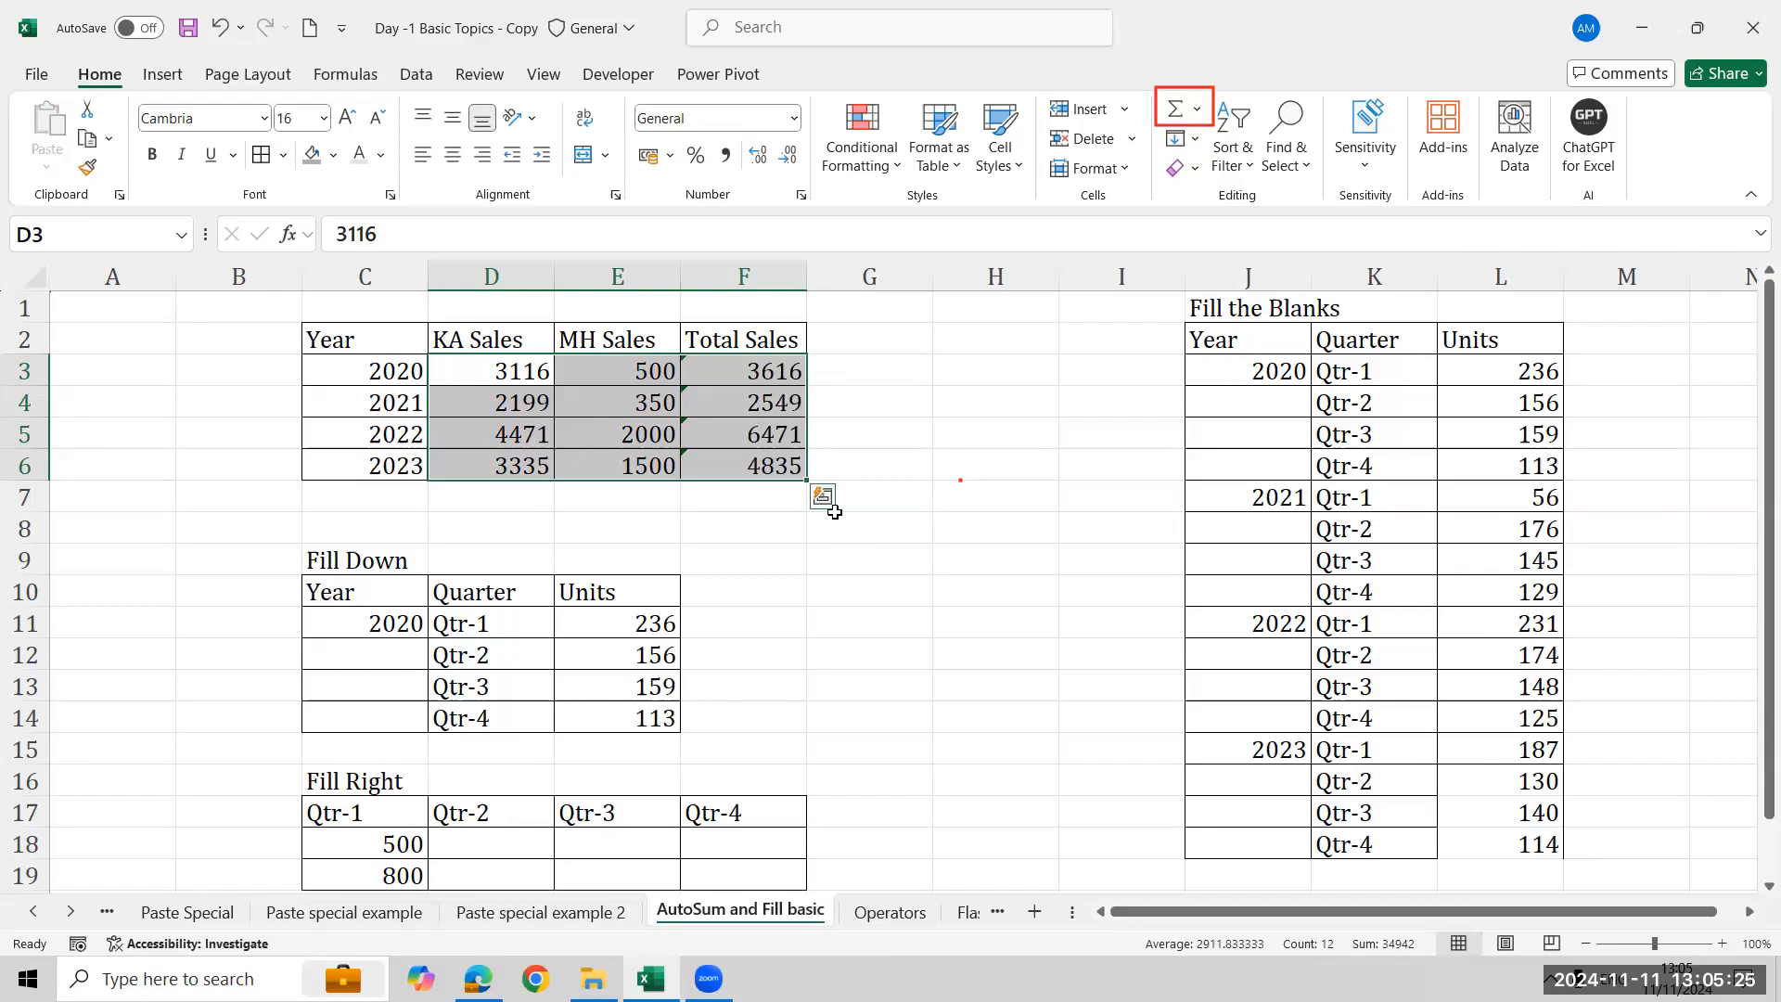
- Clear the totals from F3:F6
key("Right")
key("Right")
key("shift+Down")
key("shift+Down")
key("shift+Down")
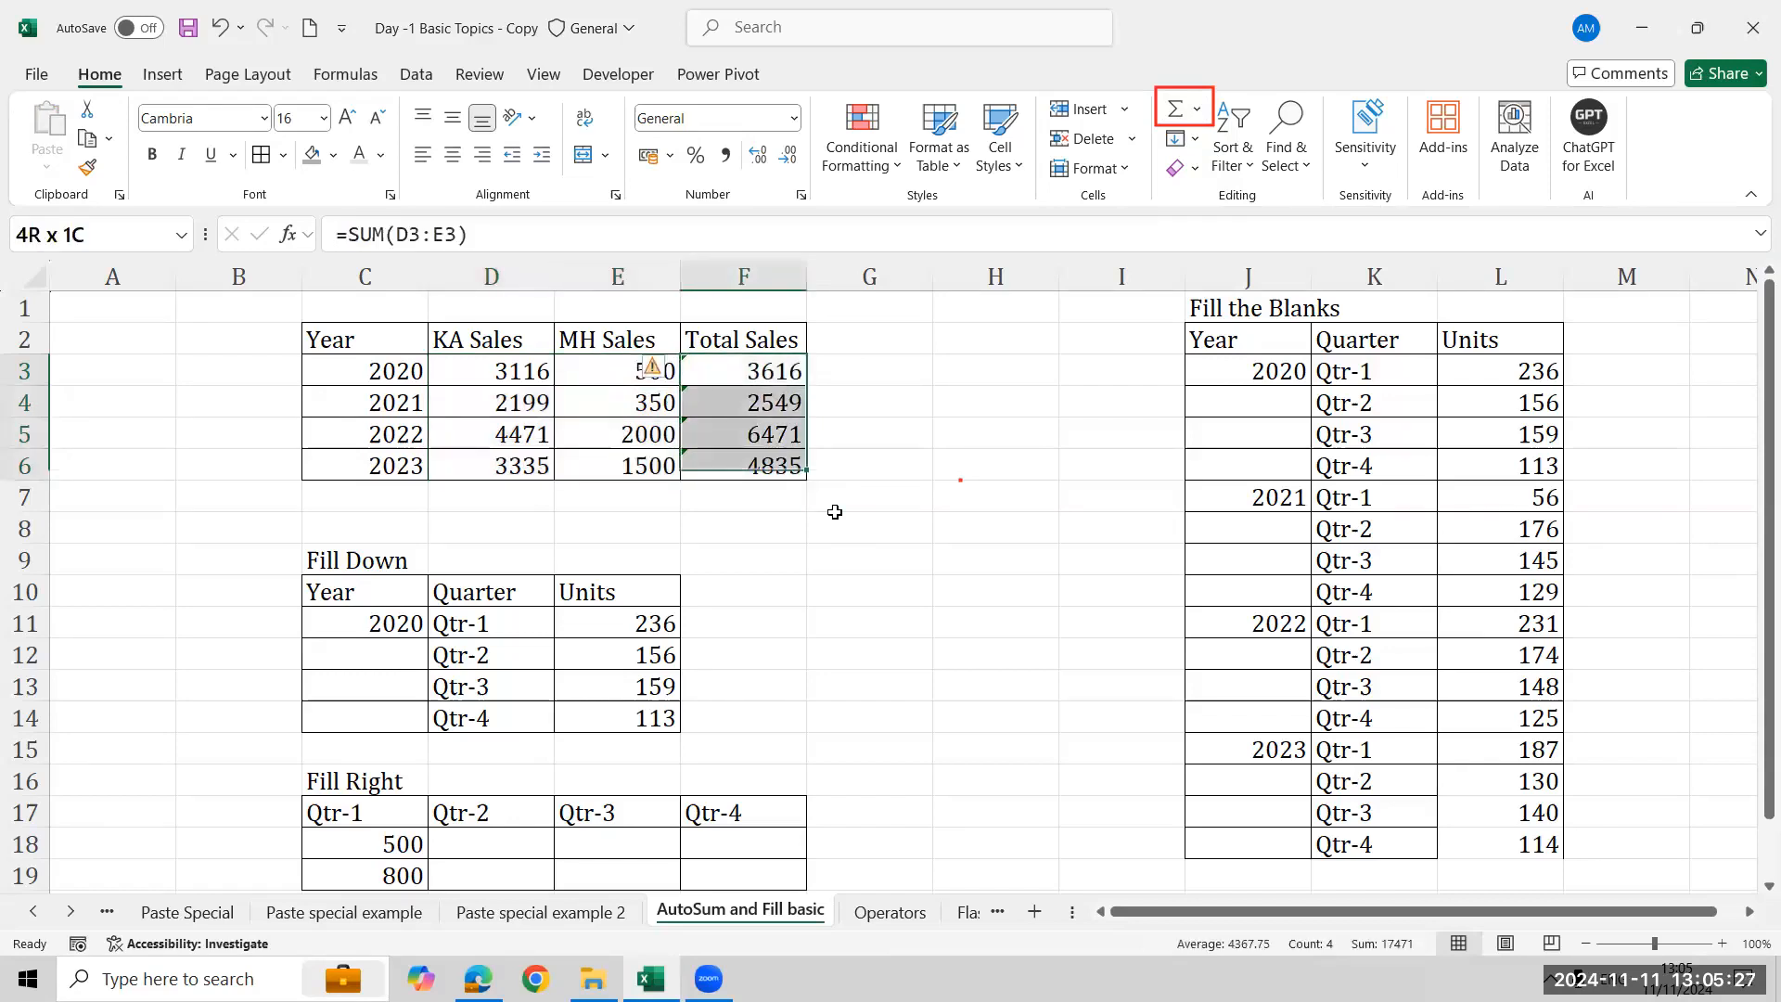
key("Delete")
- Reselect D3:F6 and apply AutoSum again to fill the Total Sales column
key("Left")
key("Left")
key("shift+Right")
key("shift+Right")
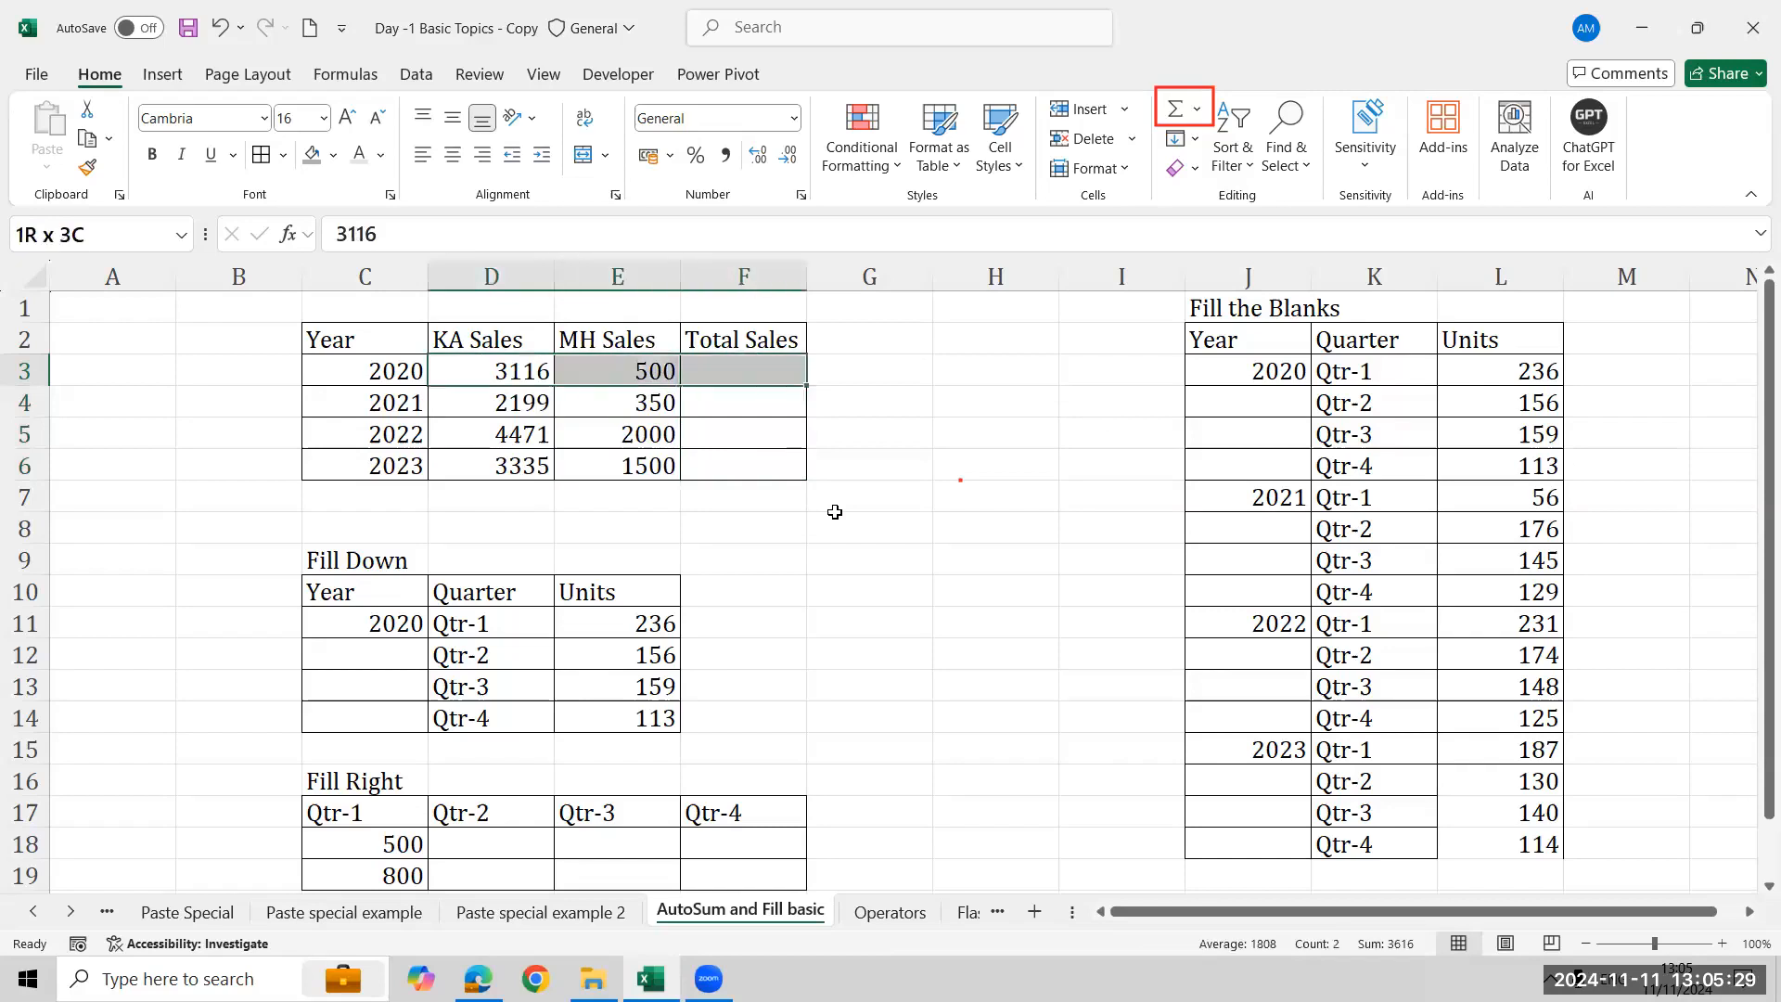
key("shift+Down")
key("shift+Down")
key("shift+Down")
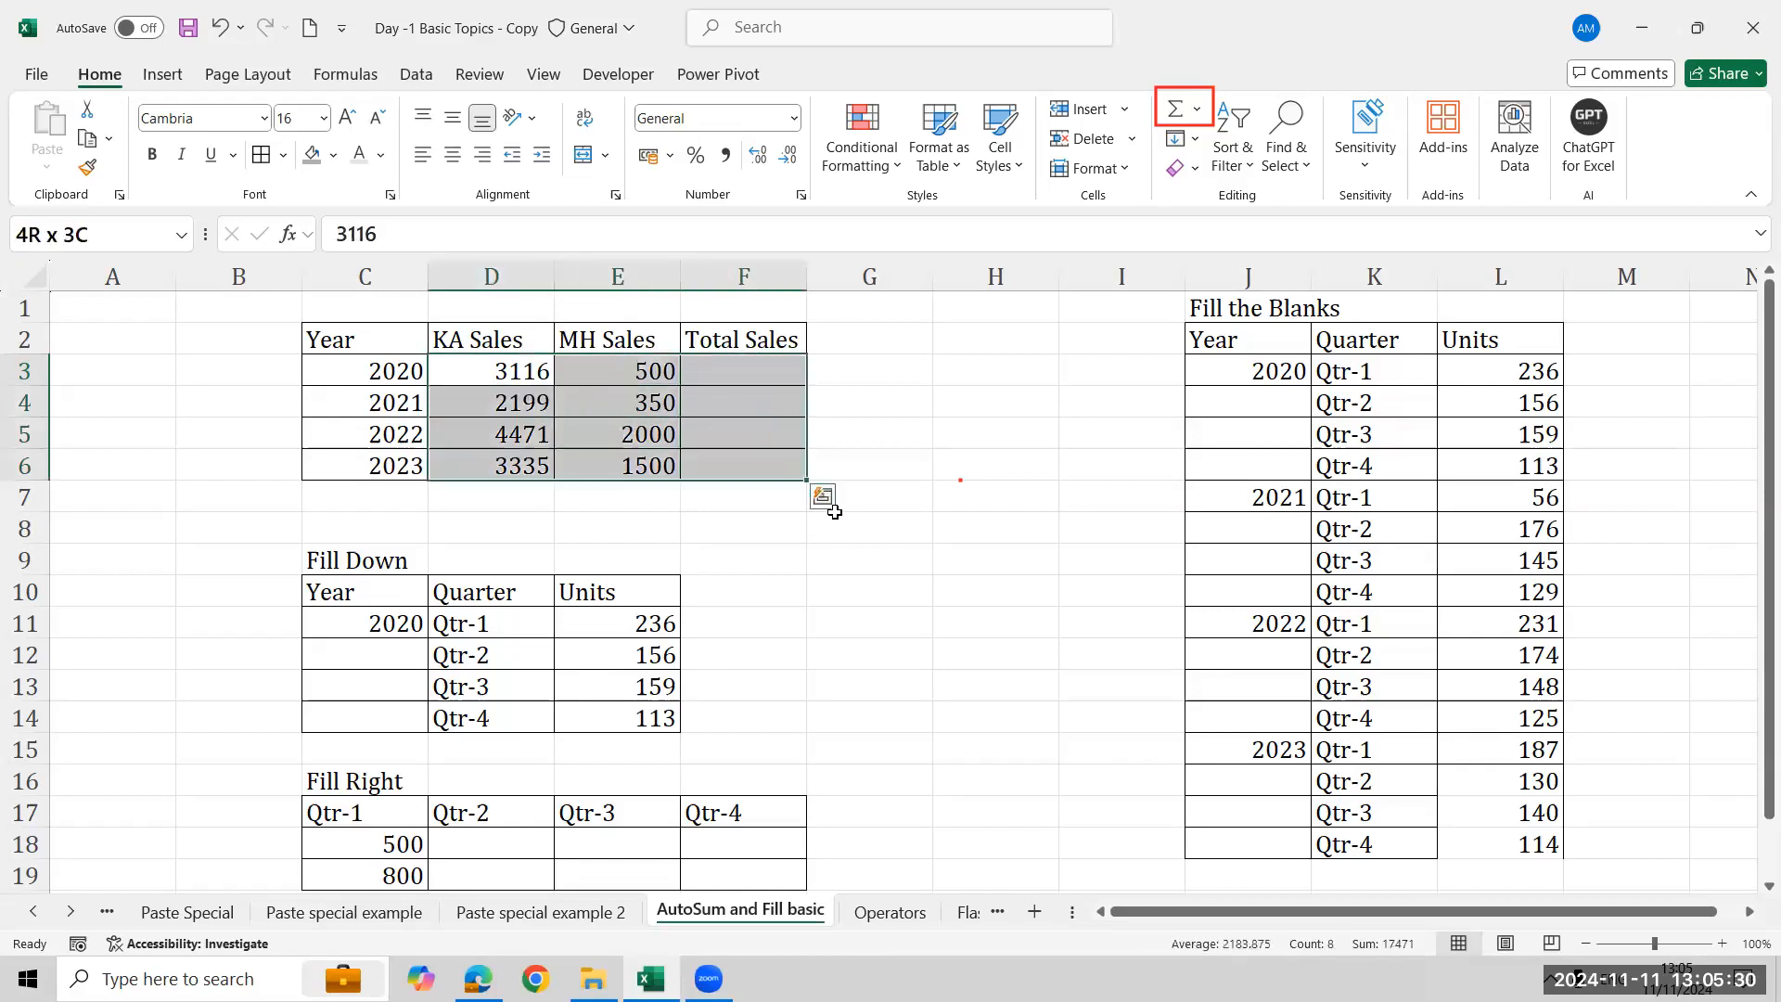
left_click(1176, 109)
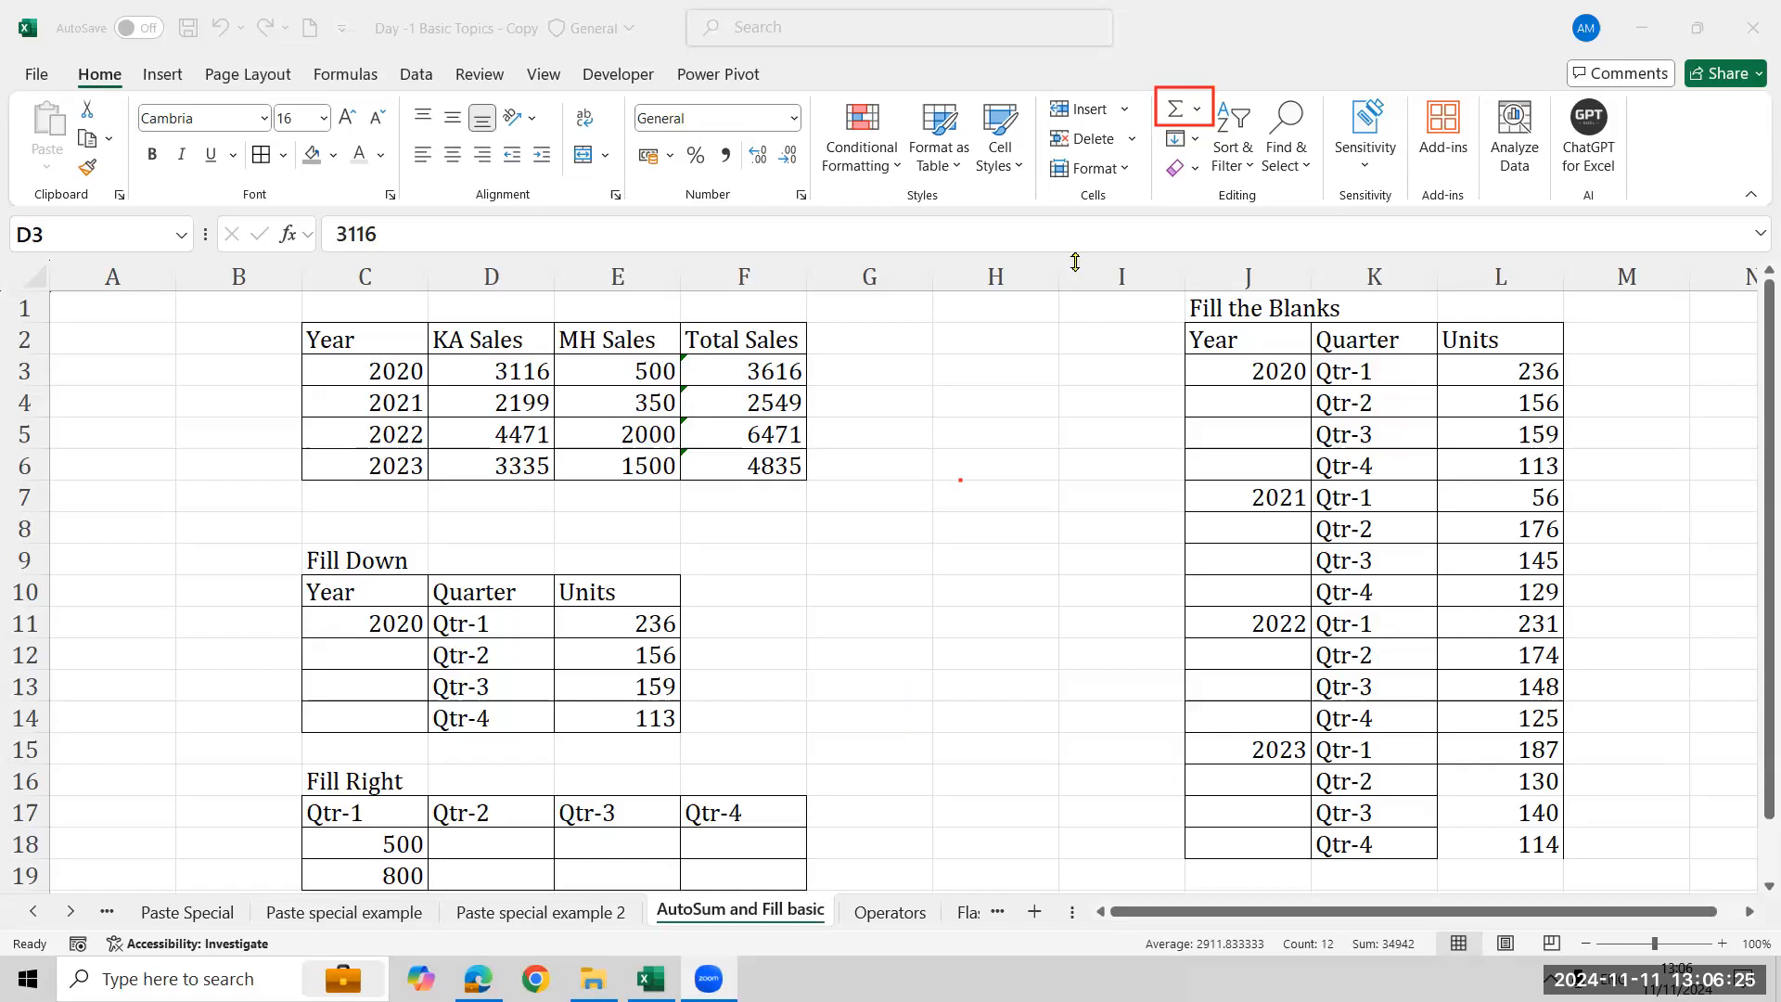
- Fill the year 2020 from C11 down through C14 in the Fill Down table
left_click(395, 652)
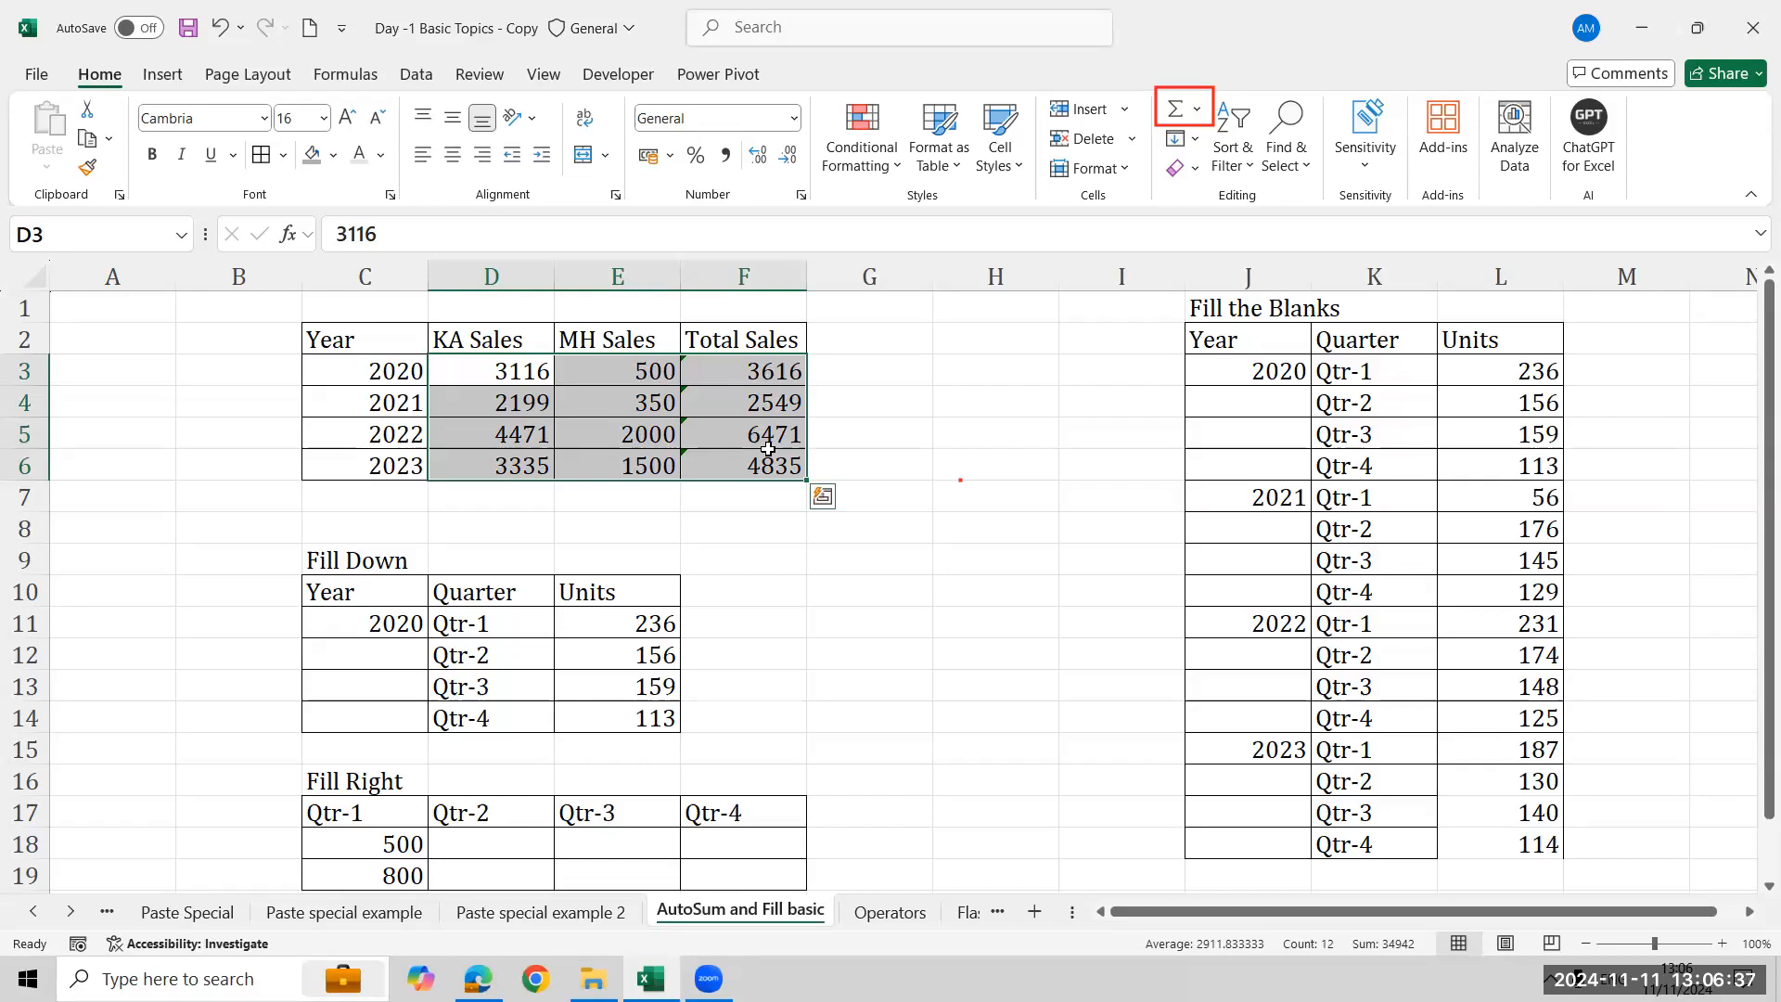
left_click(362, 675)
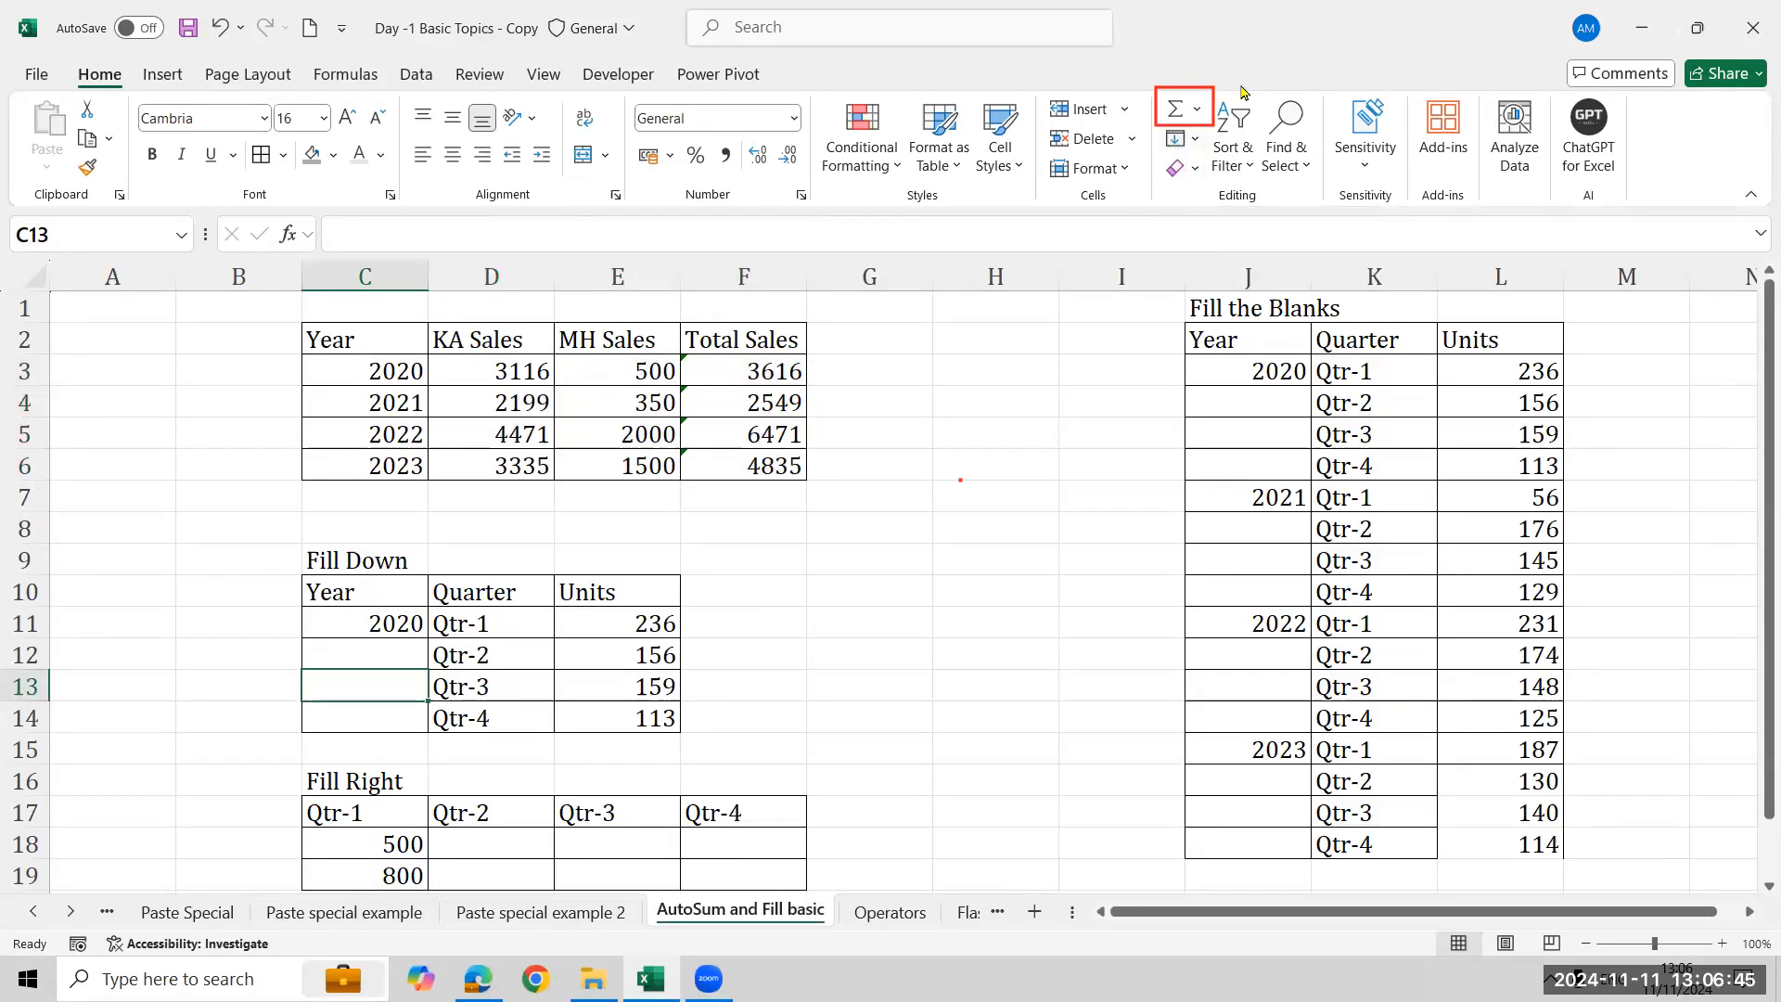
left_click(1164, 91)
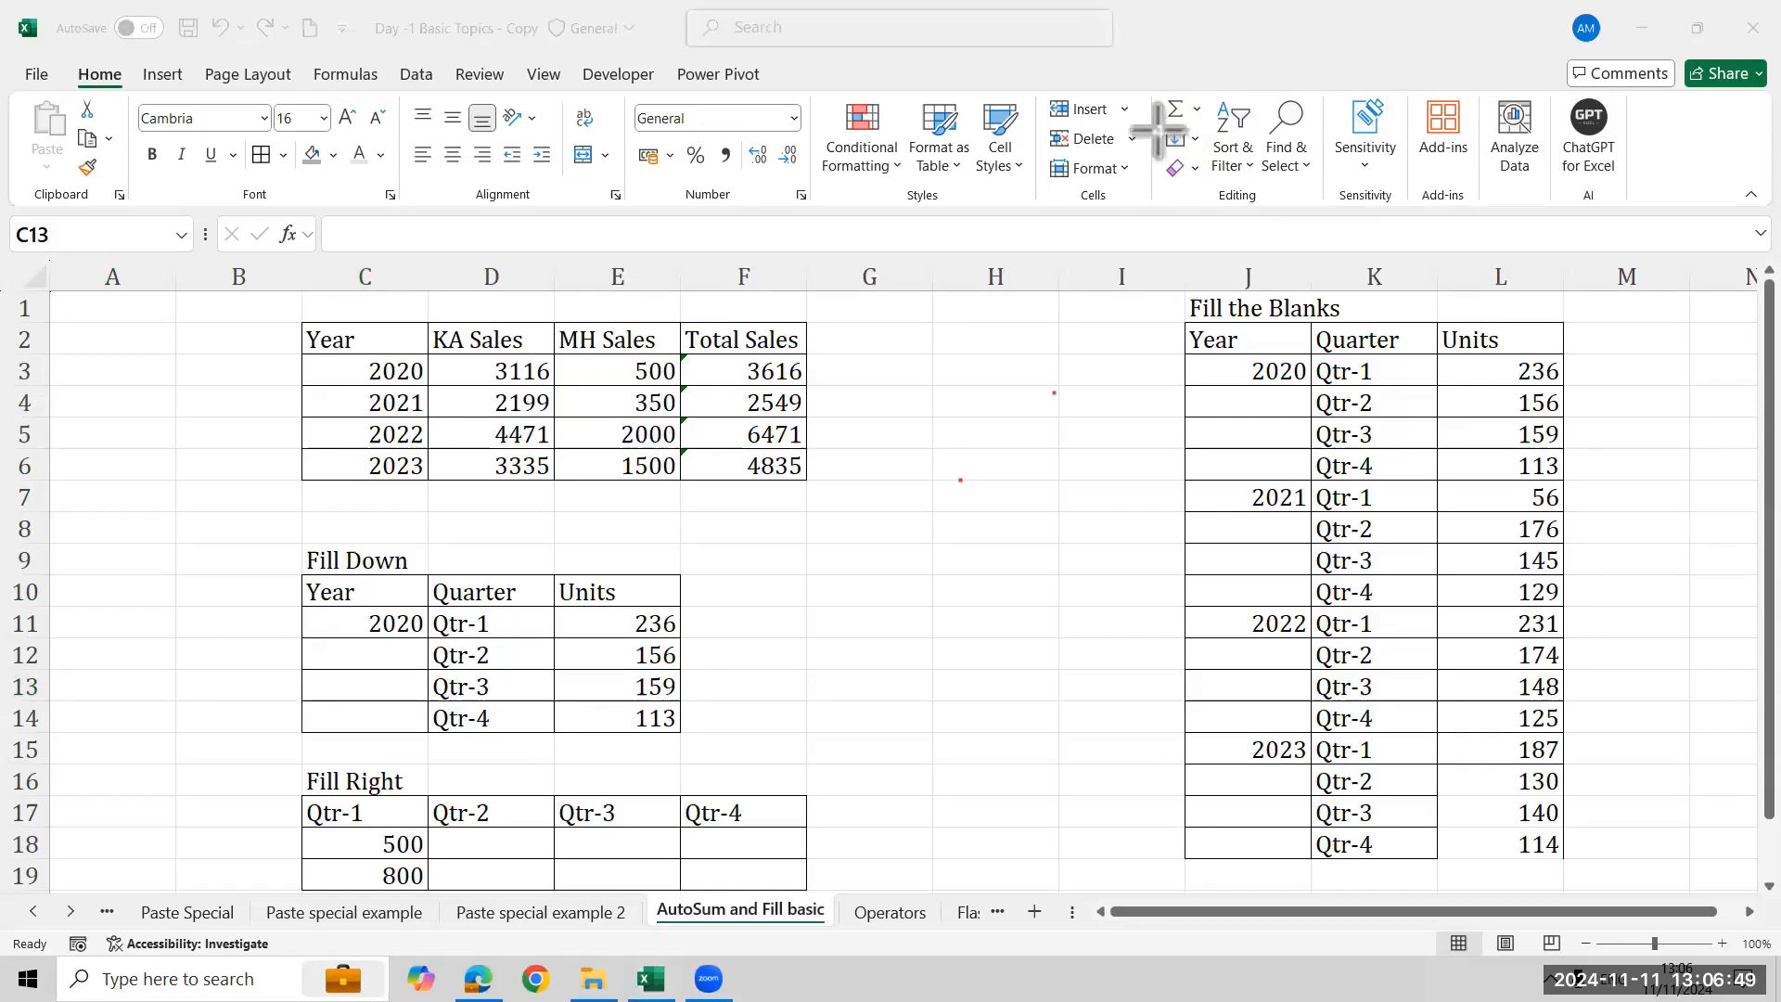
left_click_drag(1151, 127, 1209, 146)
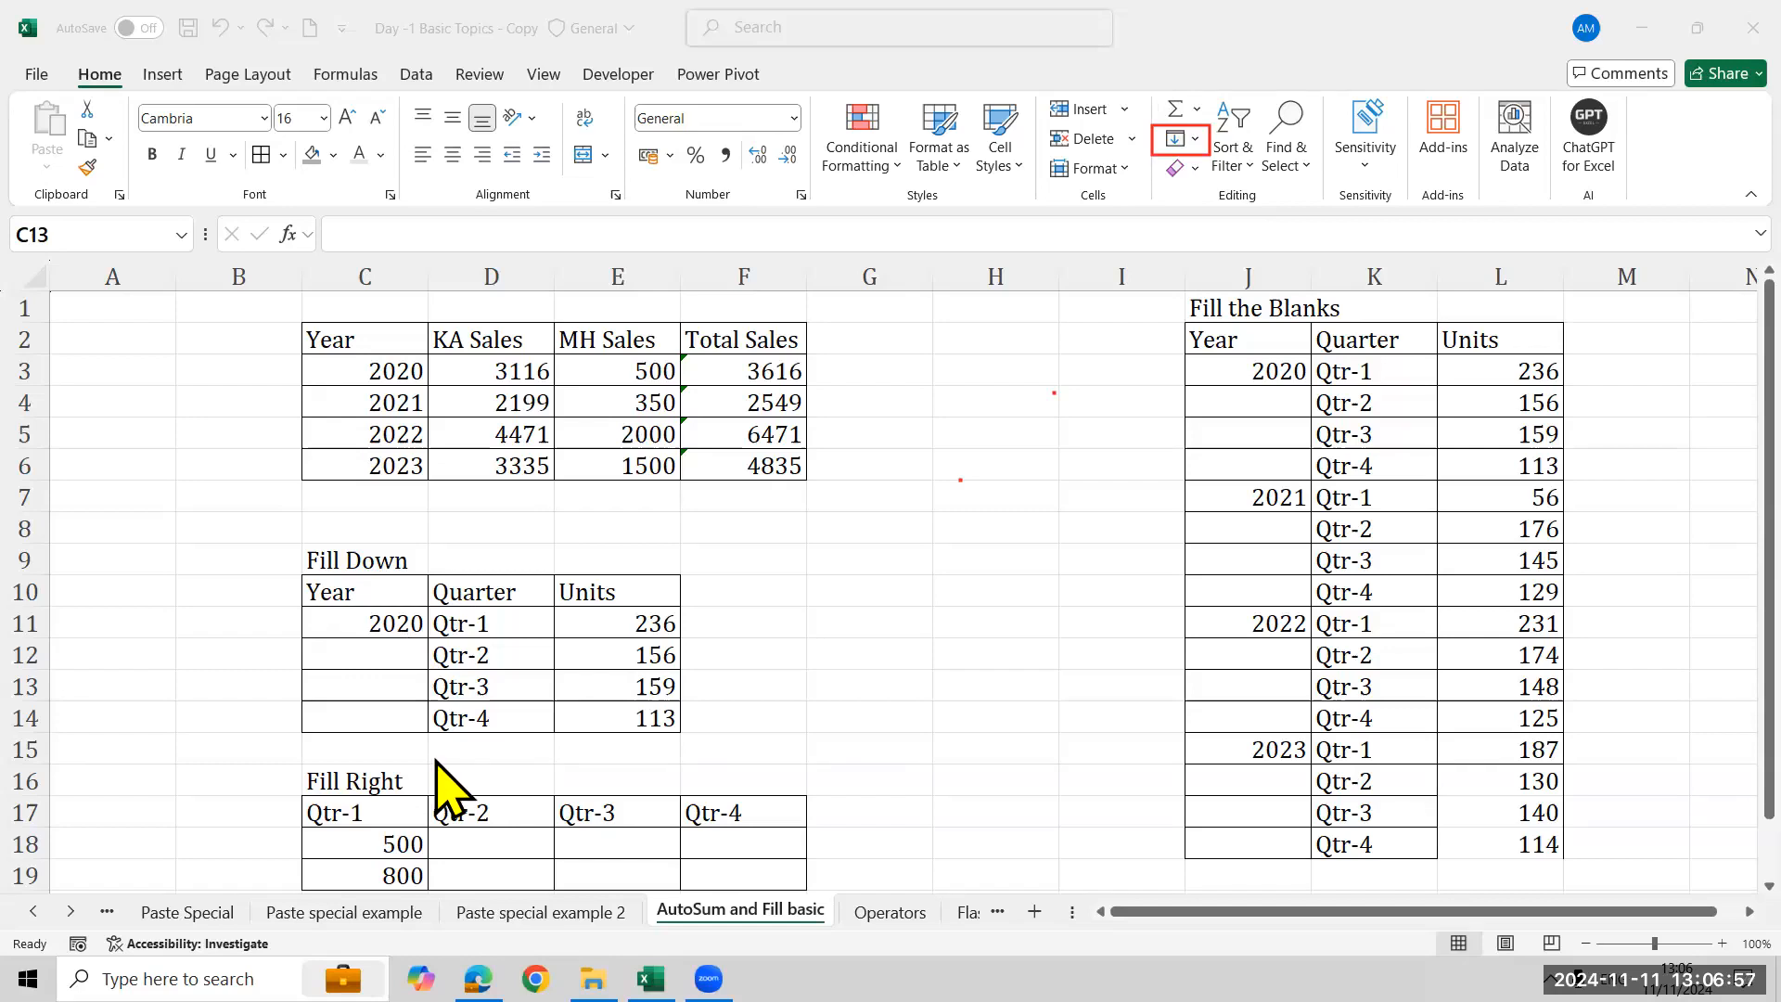
left_click(387, 629)
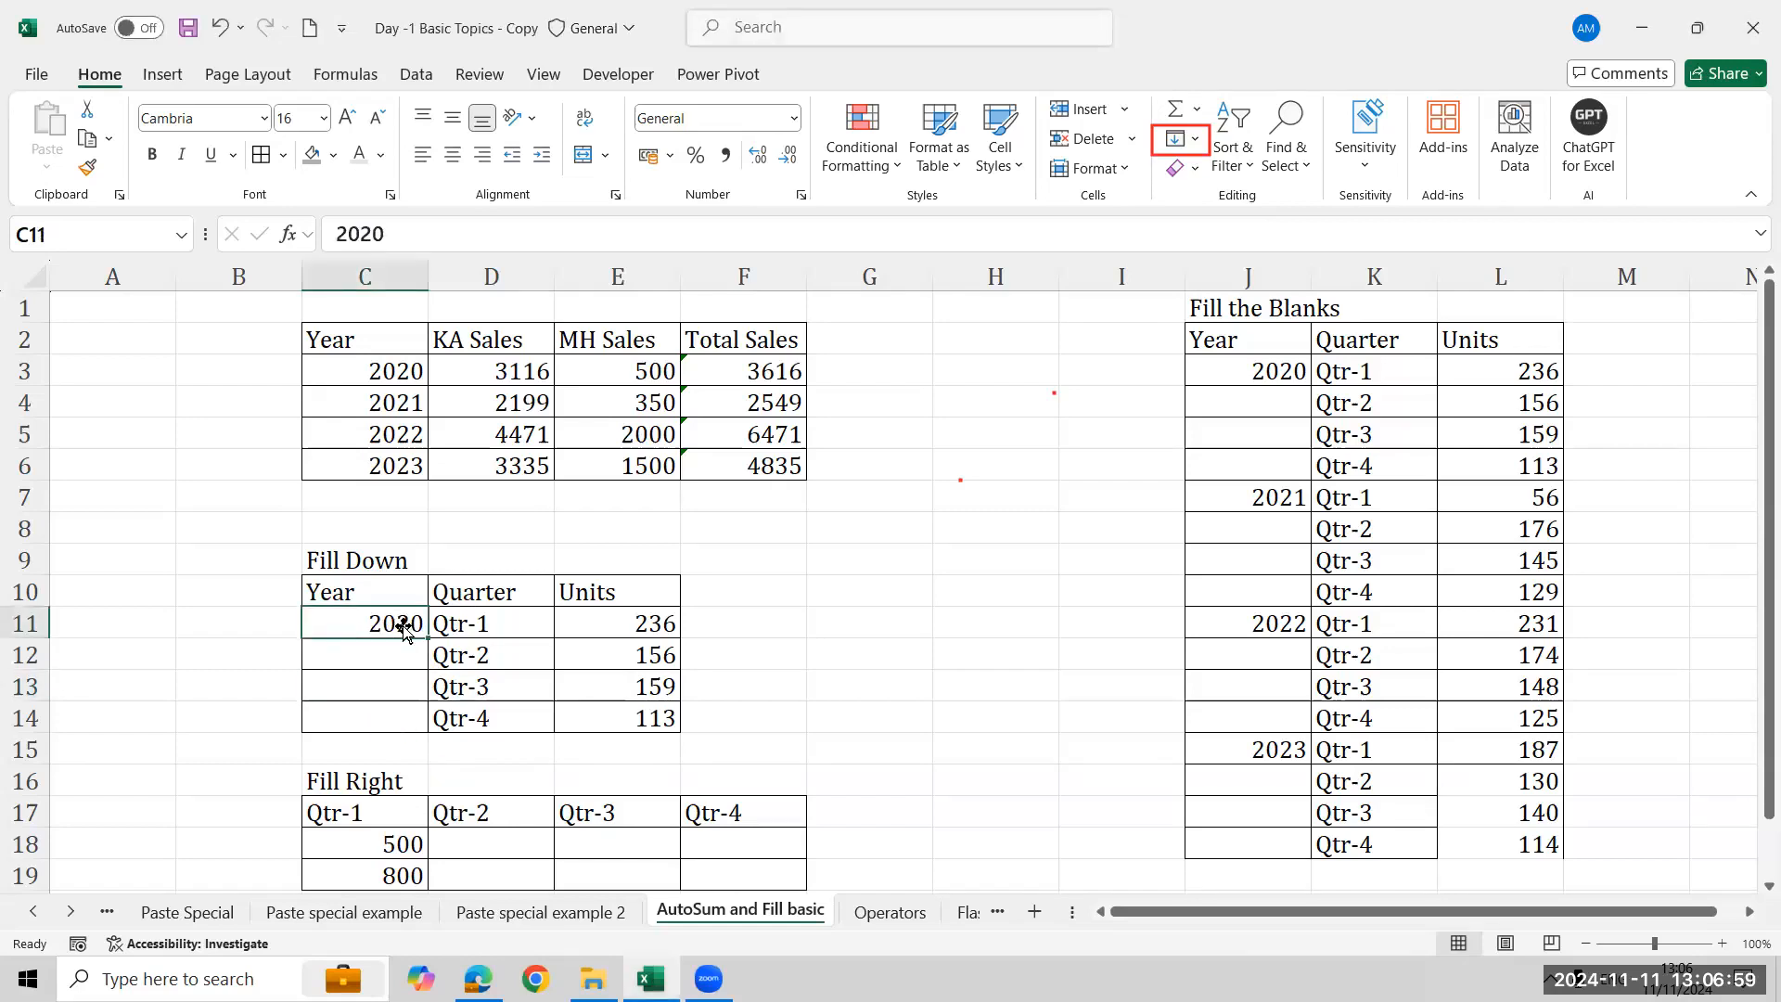
left_click_drag(428, 640, 427, 735)
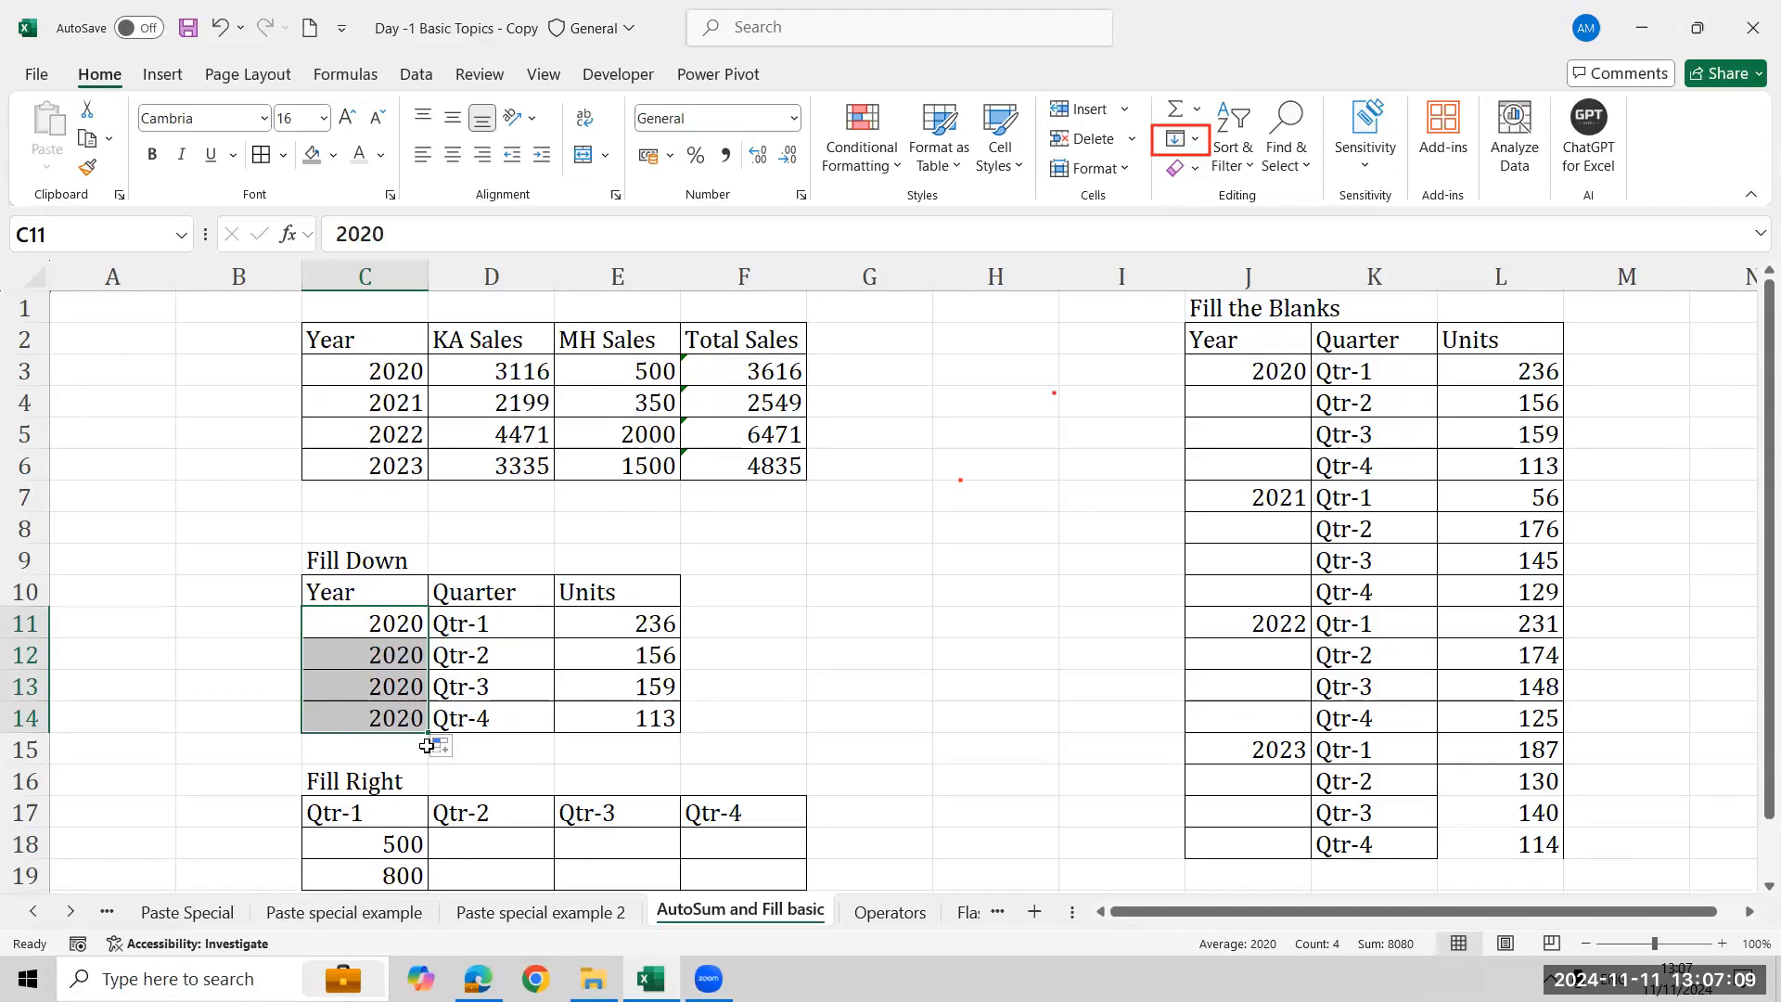
- Undo the fill, then refill C11:C14 with 2020 using the Fill Down command
key("ctrl+z")
key("Down")
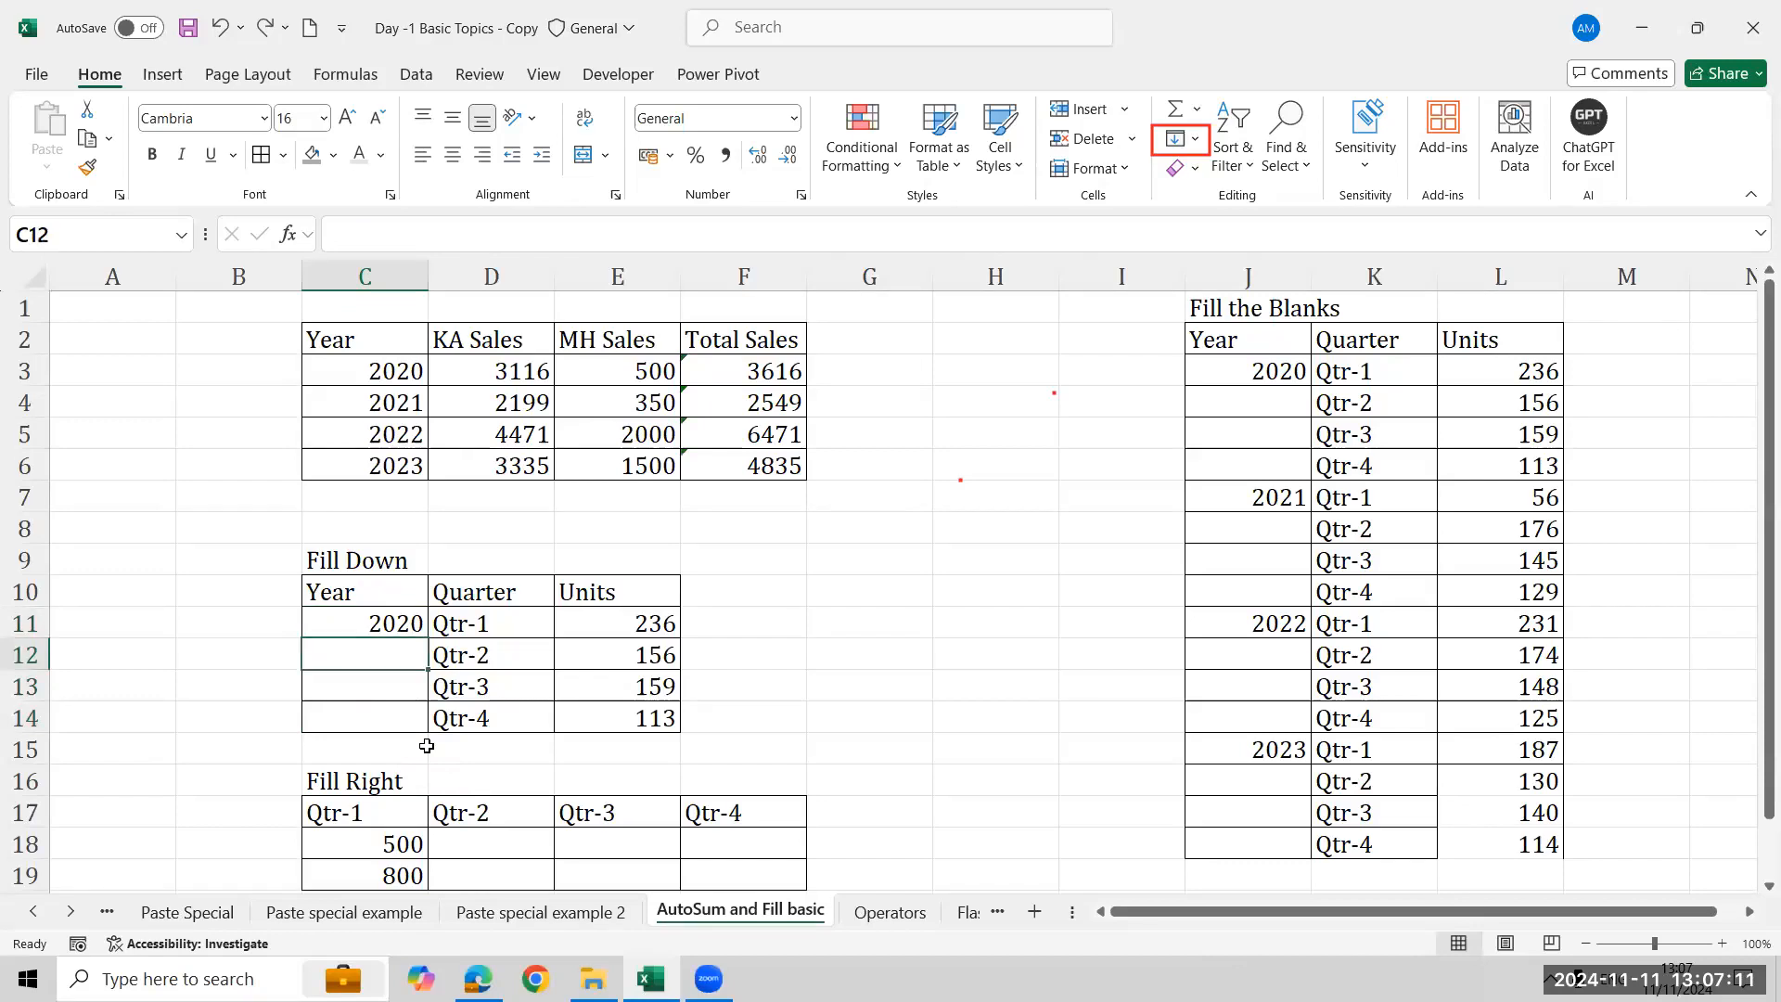
key("shift+Down")
key("shift+Down")
key("Up")
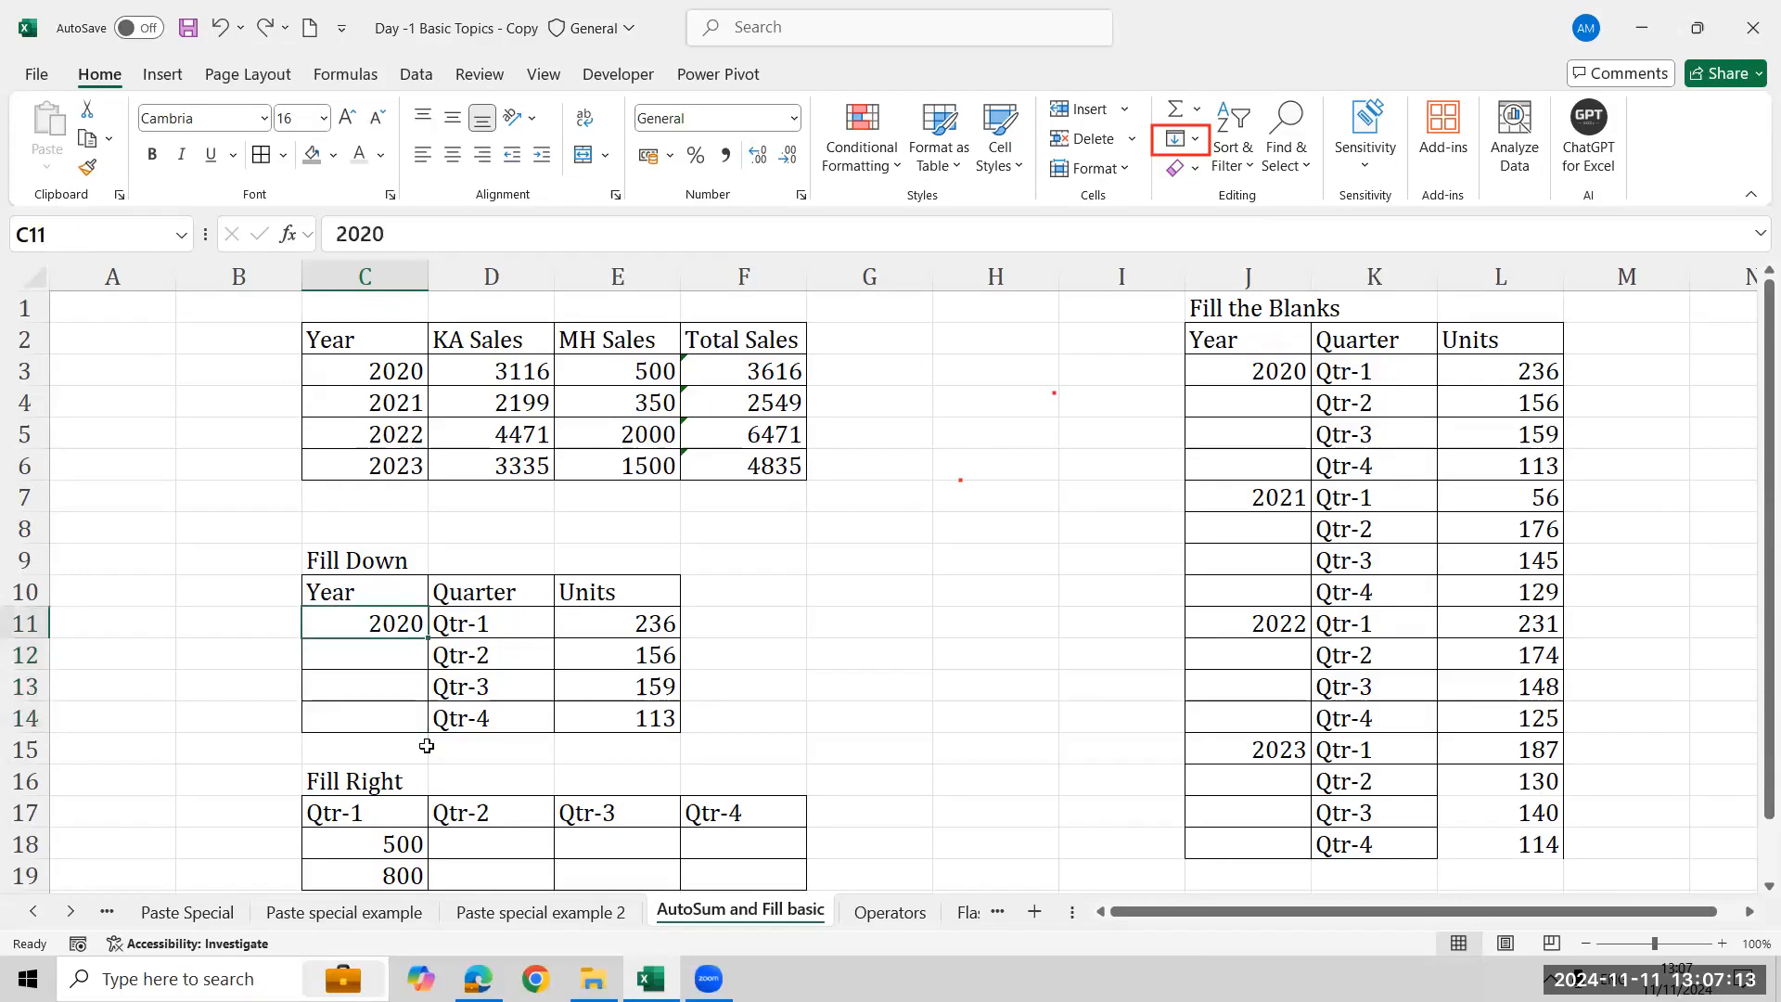
key("shift+Down")
key("shift+Down")
key("shift+Down")
key("shift+Up")
key("shift+Up")
key("shift+Up")
key("shift+Down")
key("shift+Down")
key("shift+Down")
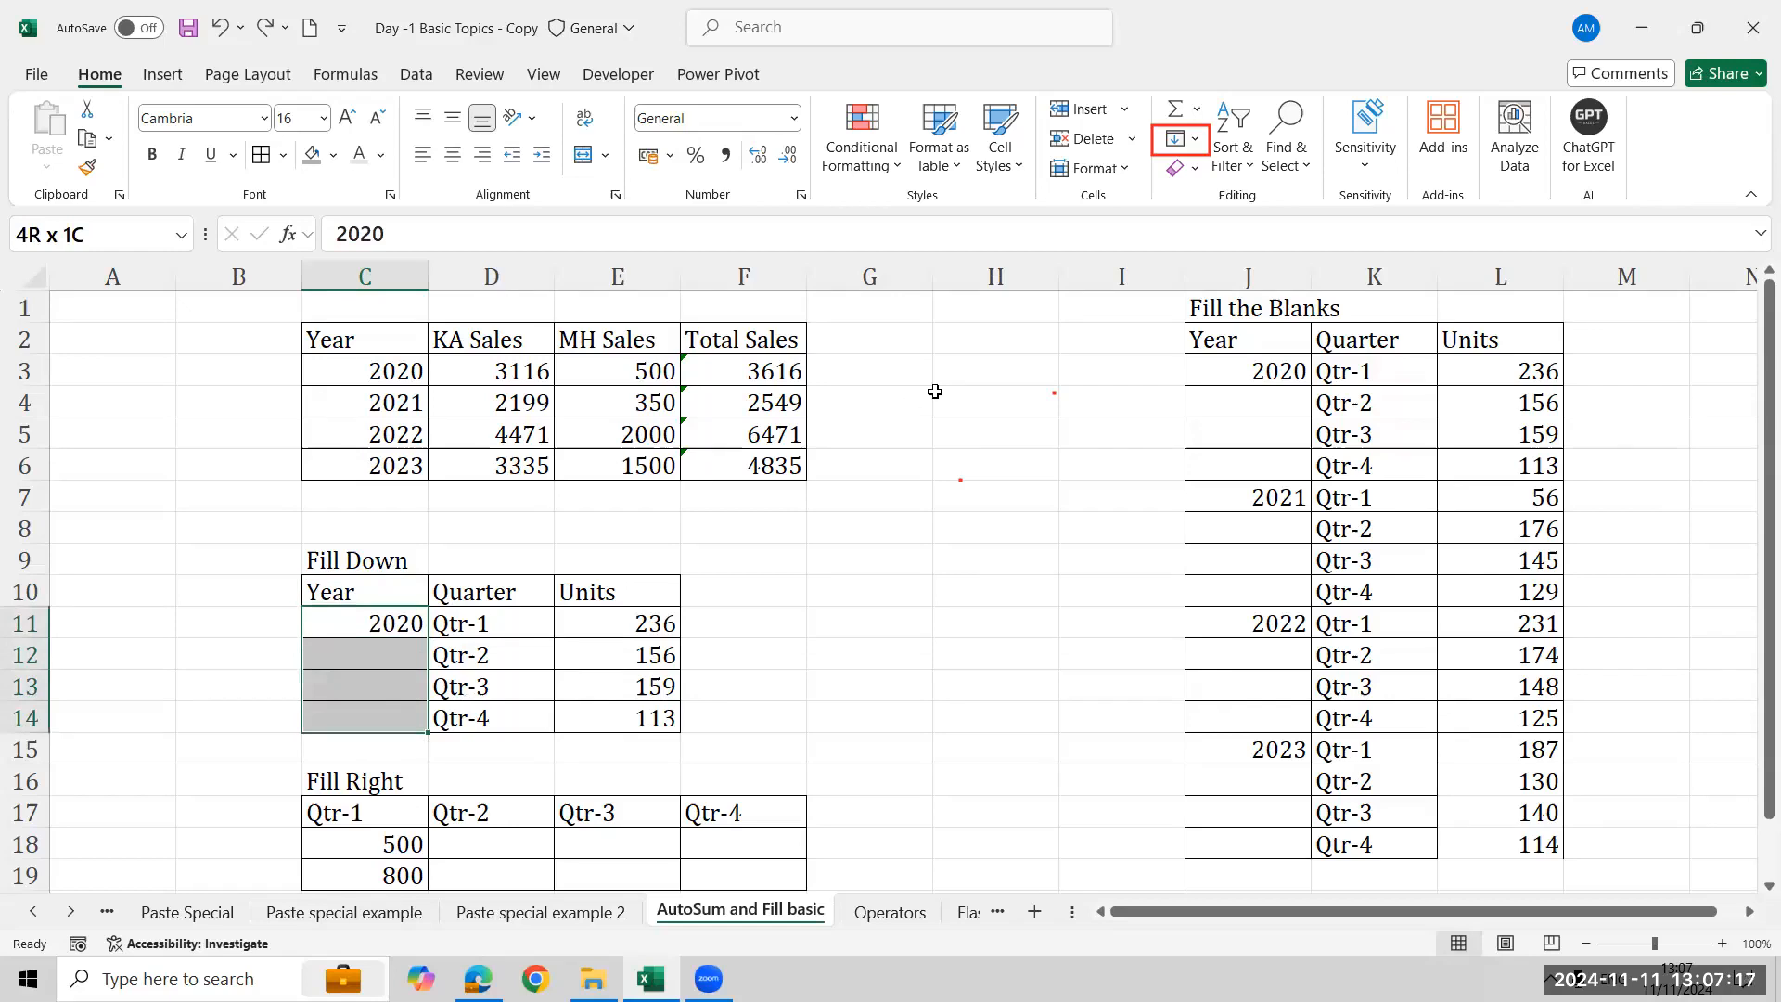
left_click(1197, 138)
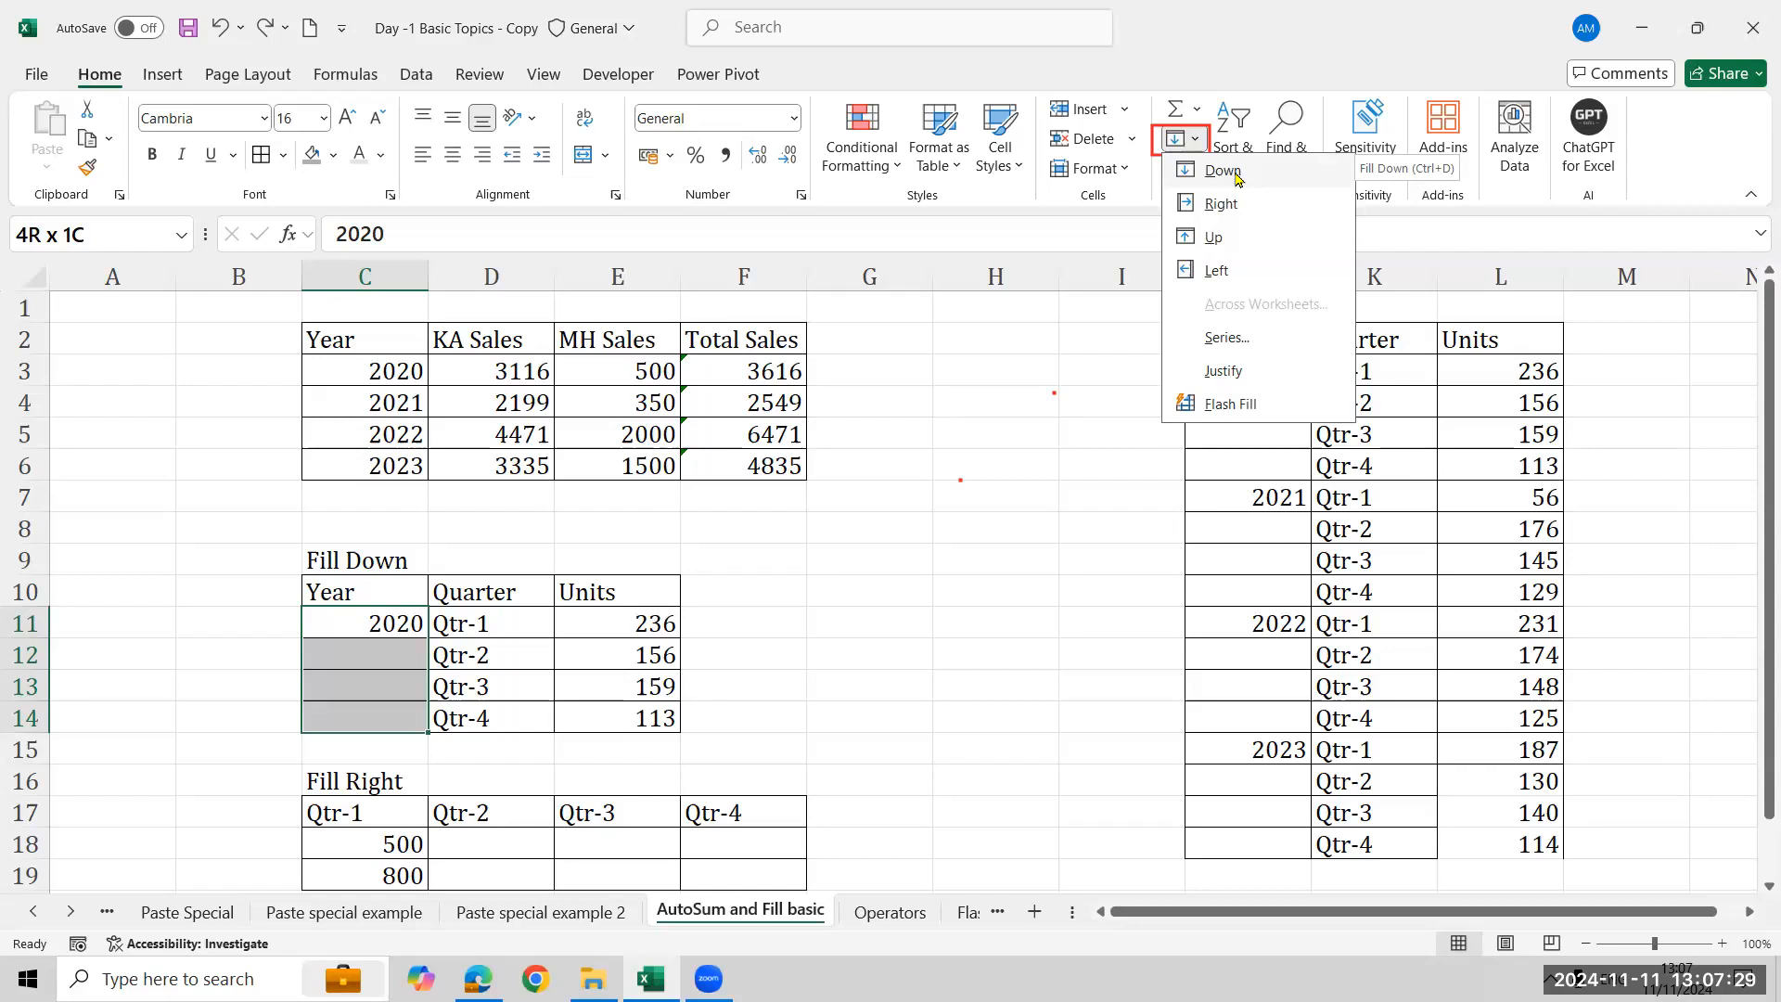
left_click(1222, 171)
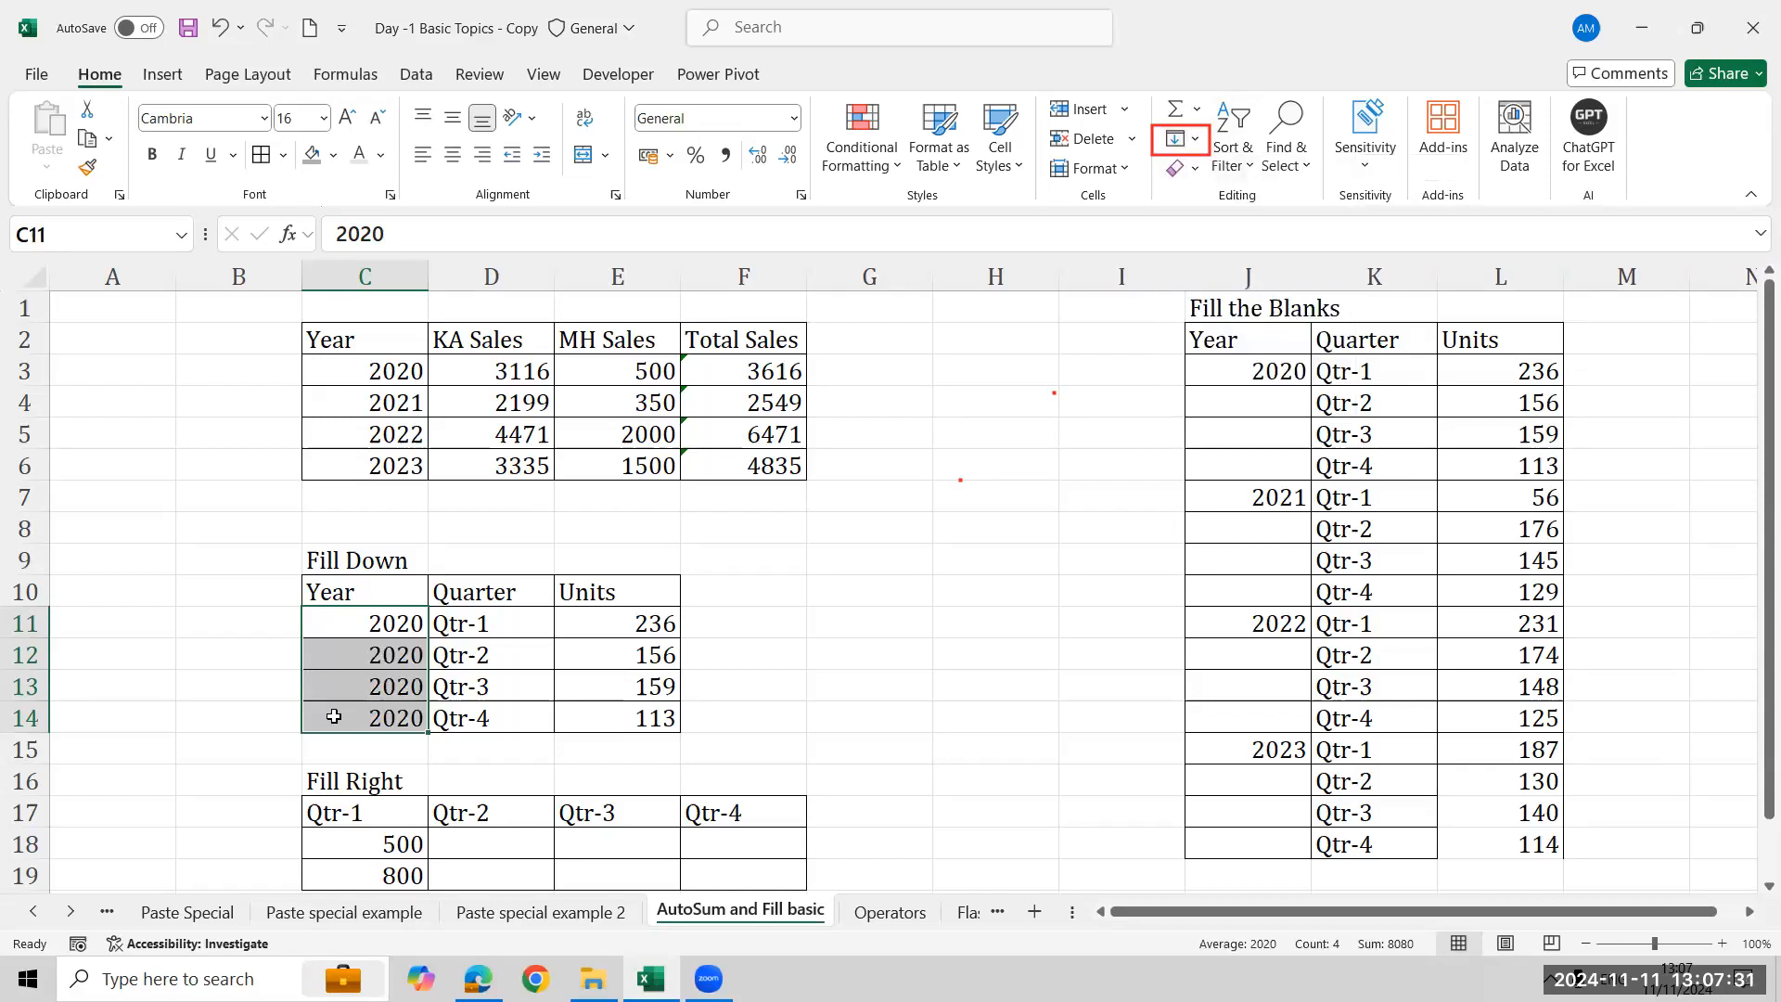
- Label cell D9 as Control D
left_click(506, 565)
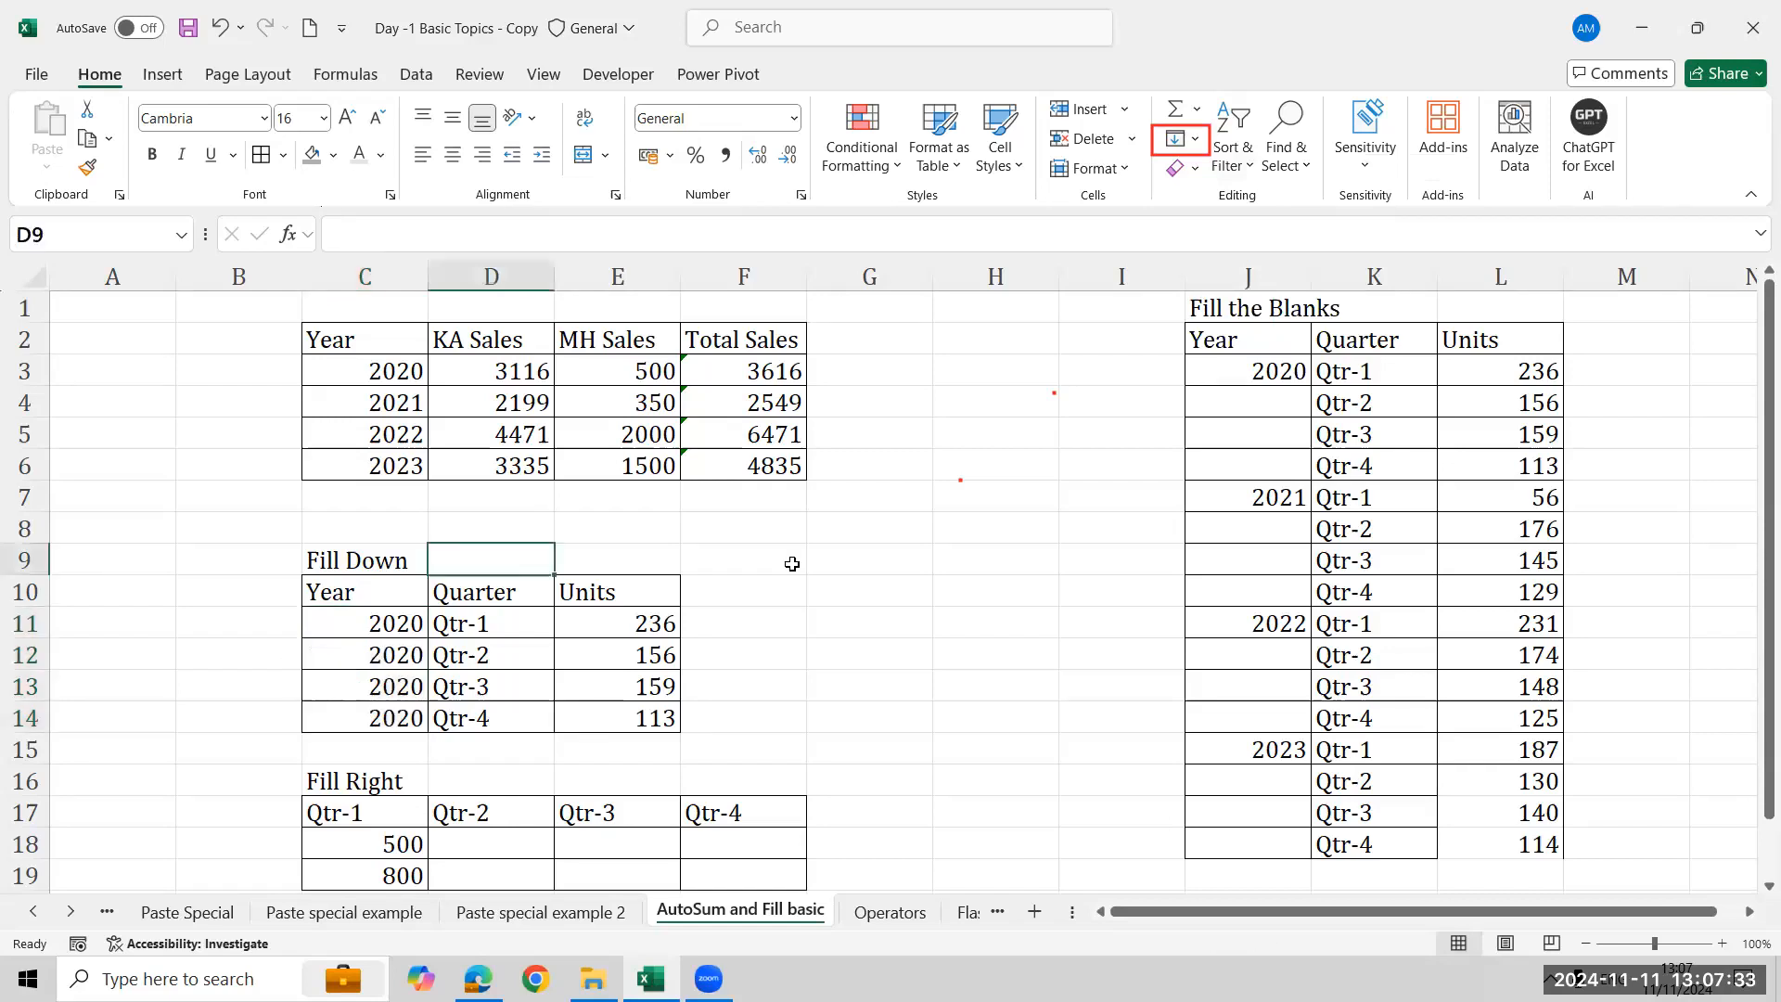
type("Control D")
key("Return")
key("Return")
- Fill the 500 and 800 values right across C18:F19 using the Fill Right command
key("Down")
key("Down")
key("Down")
key("Down")
key("Down")
key("Down")
key("Down")
key("Down")
key("Down")
key("Down")
key("Up")
key("Up")
key("Up")
key("Left")
key("shift+Down")
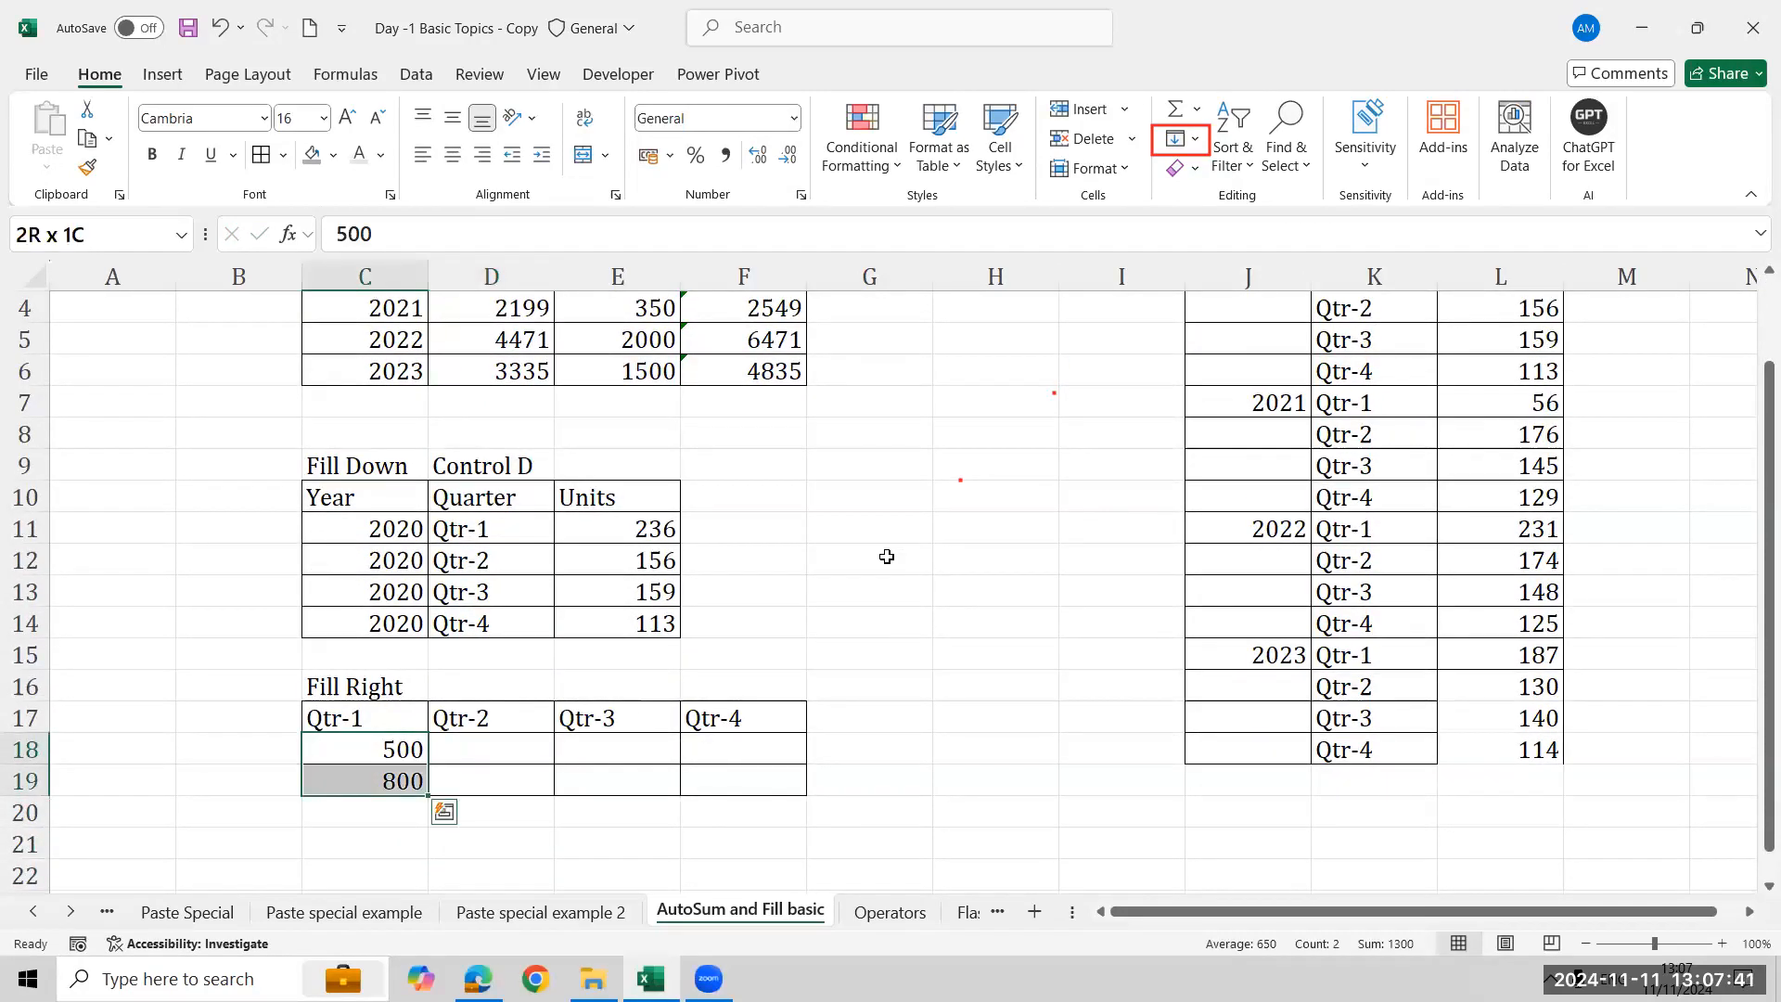
key("shift+Right")
key("shift+Right")
key("shift+Right")
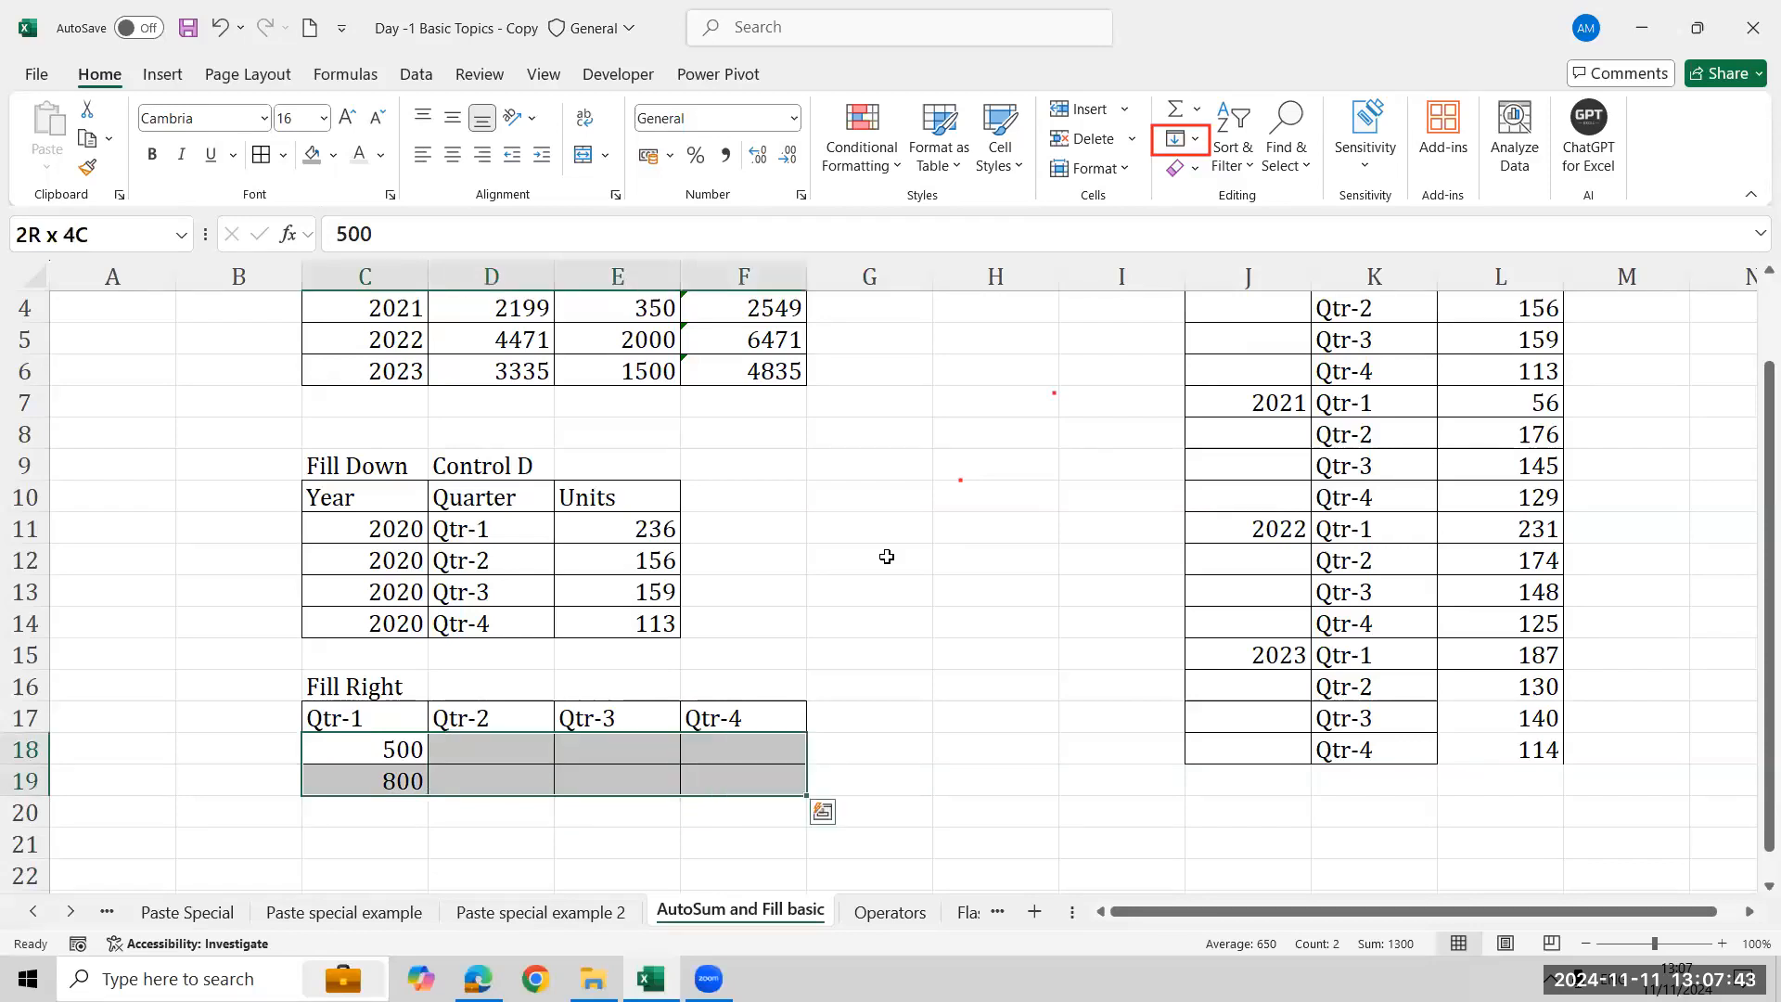
left_click(1186, 140)
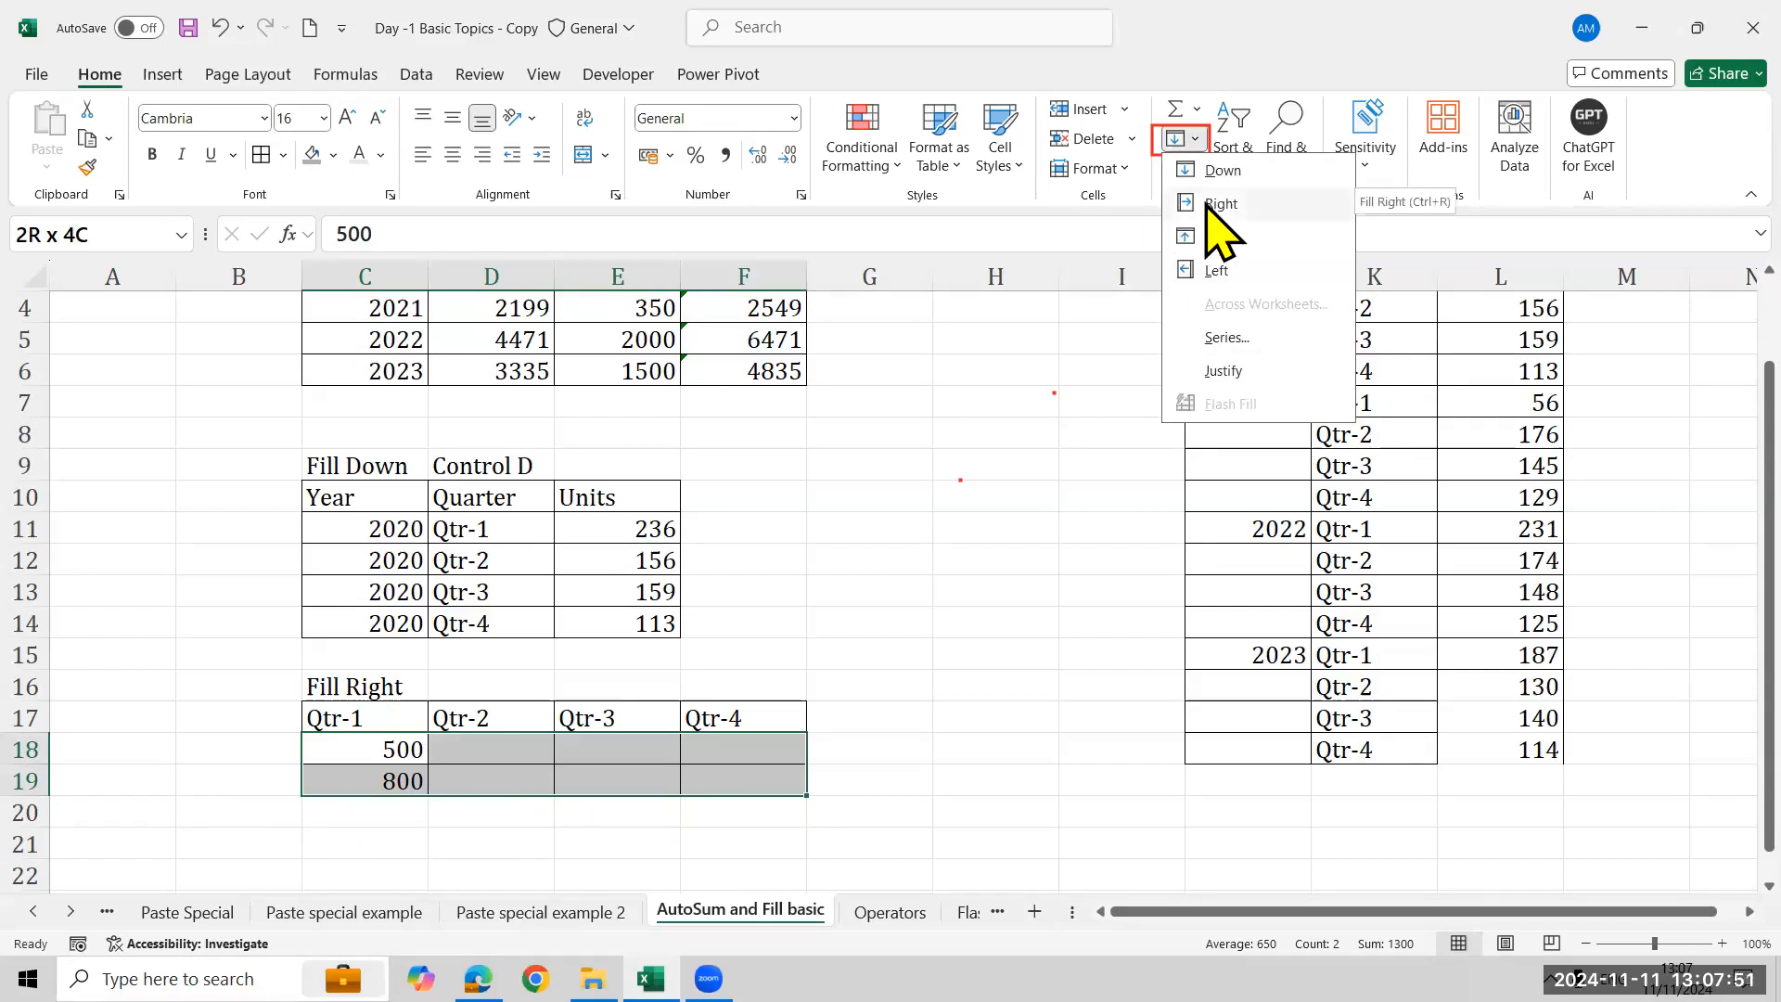
left_click(1297, 195)
- Label cell D16 as Control R
left_click(518, 676)
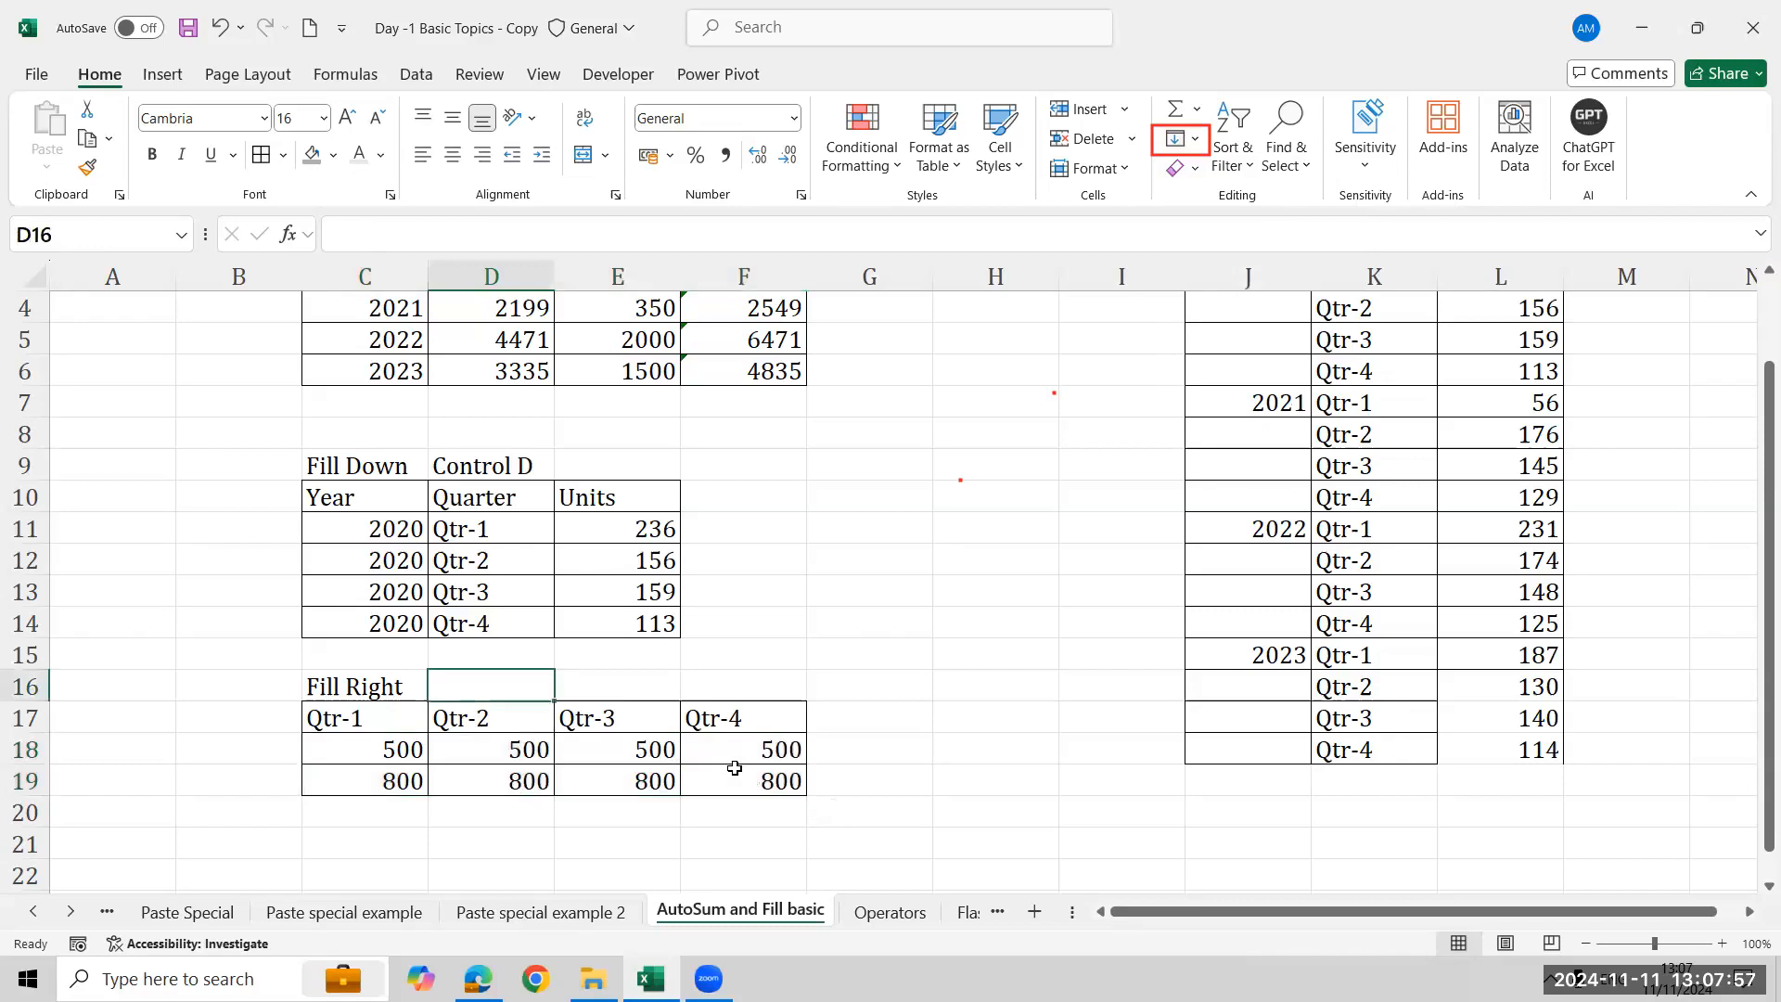
type("Control R")
key("Return")
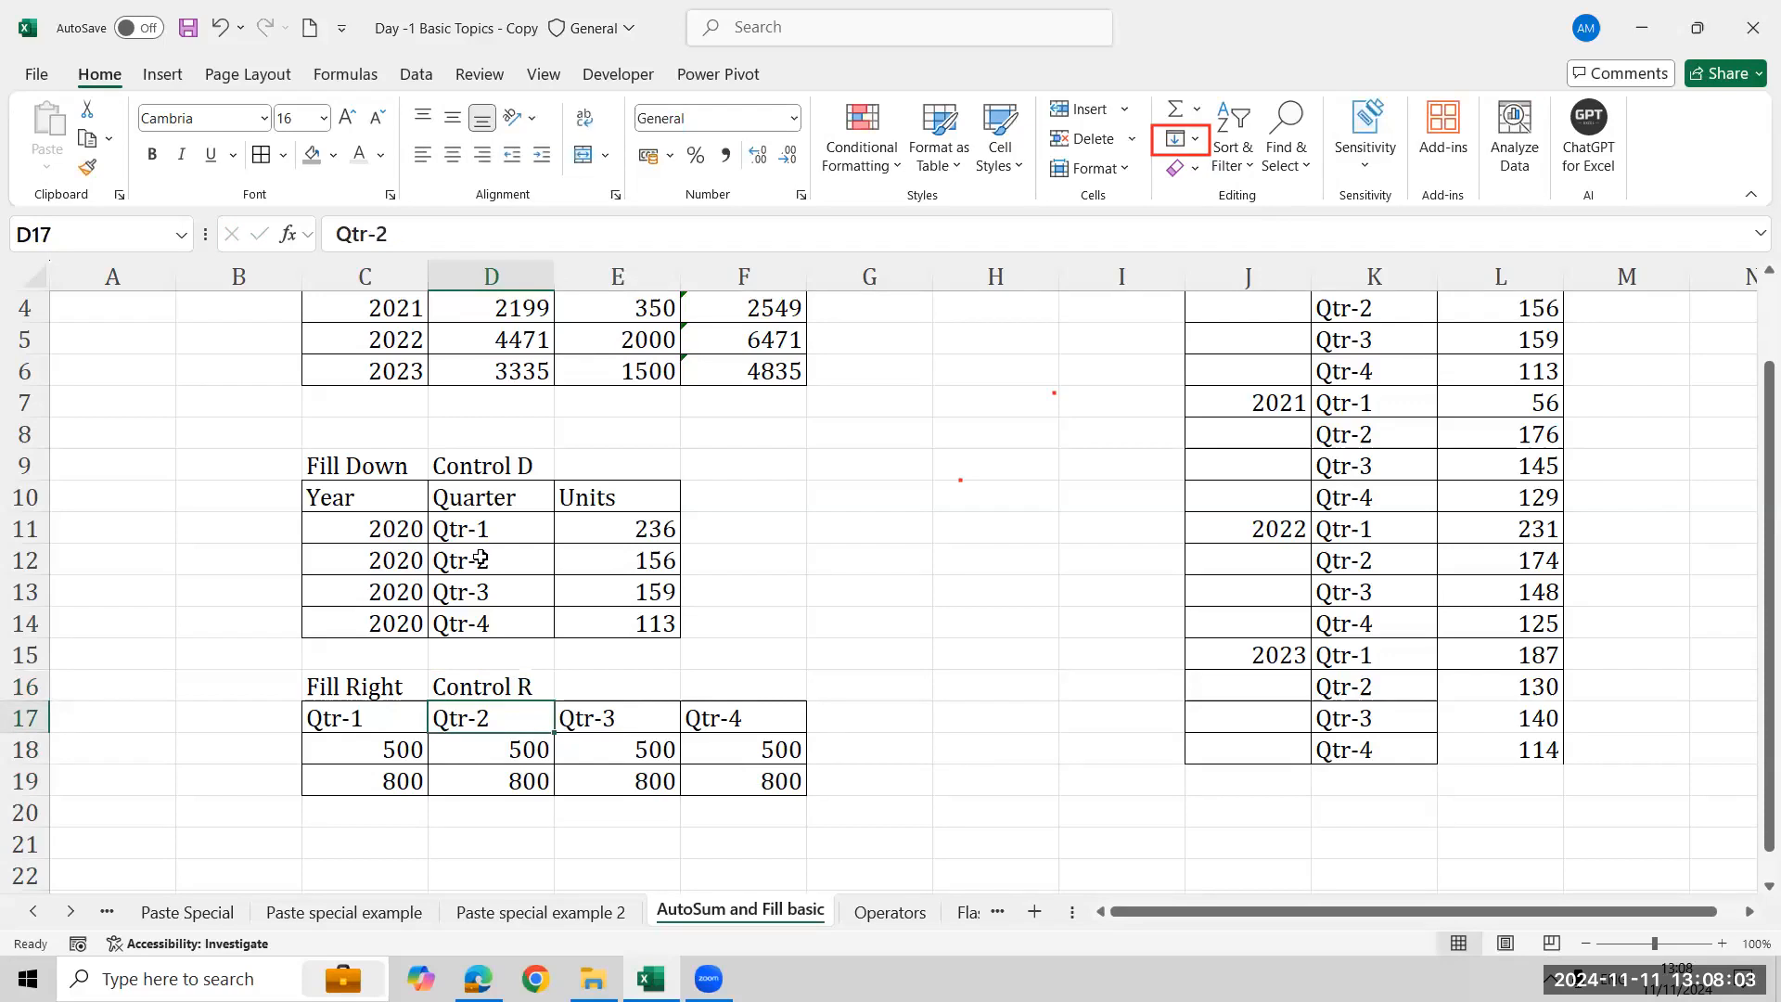
- Reselect the Fill Down and Fill Right ranges to review the Fill menu options
left_click(411, 531)
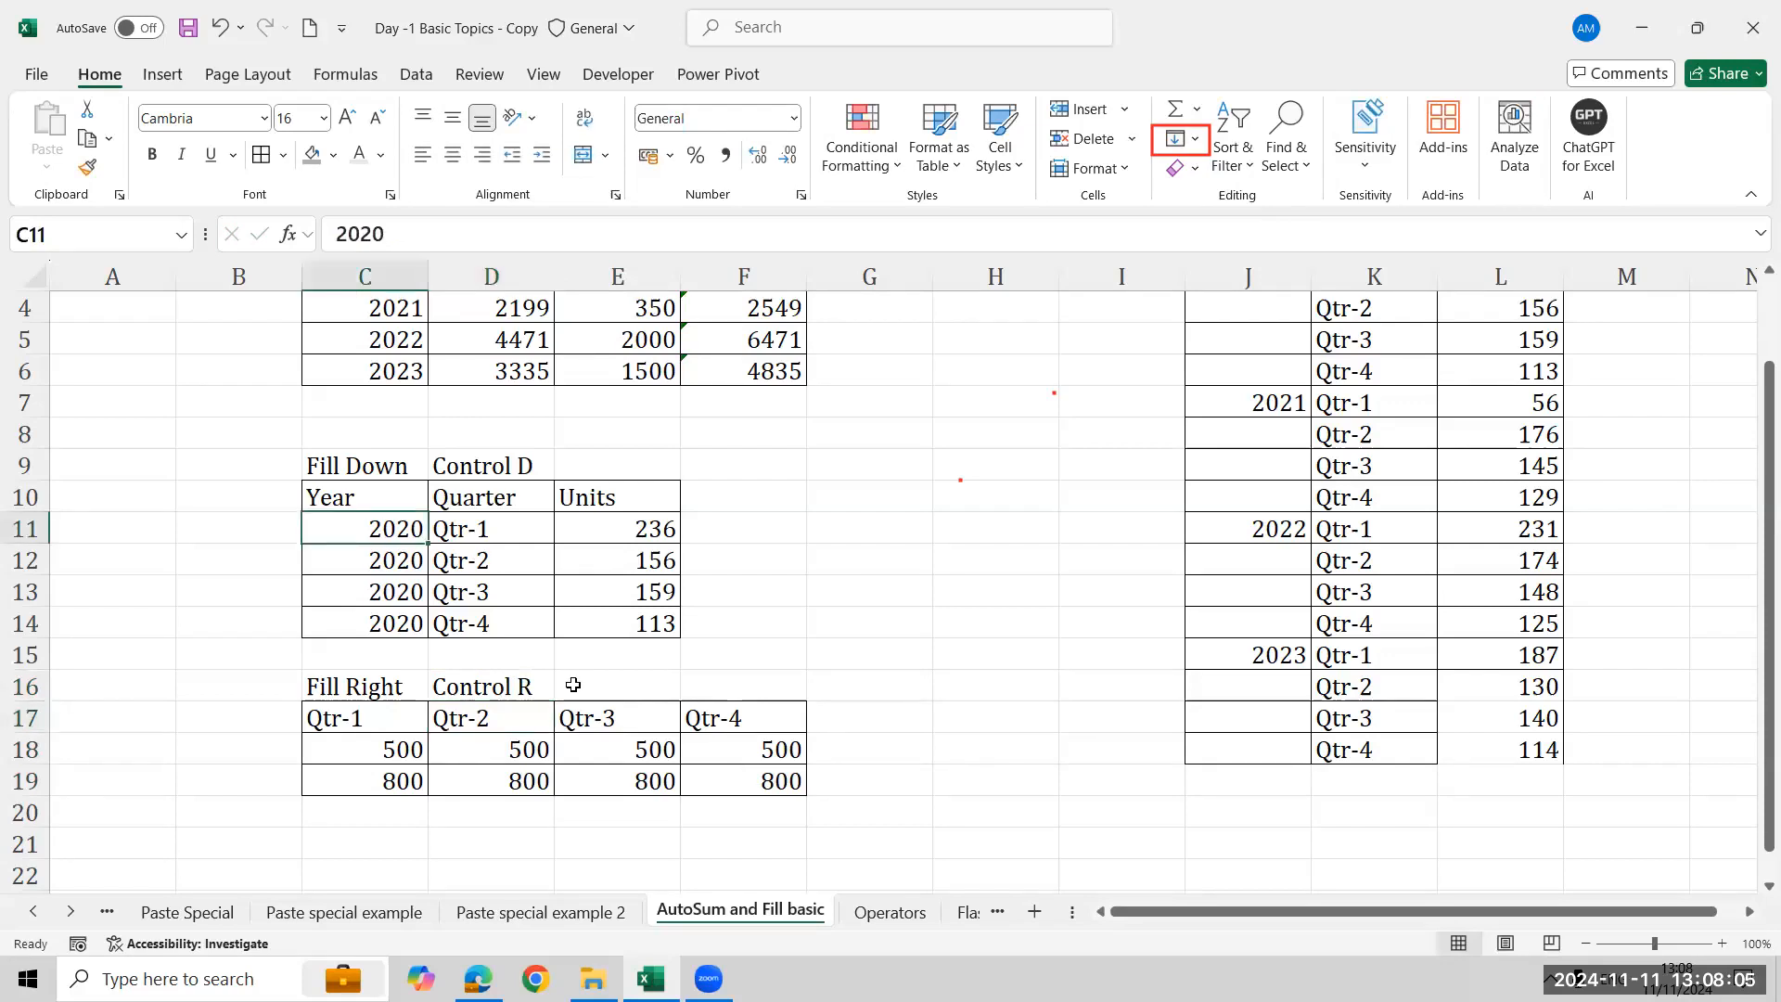
key("shift+Down")
key("shift+Down")
key("shift+Down")
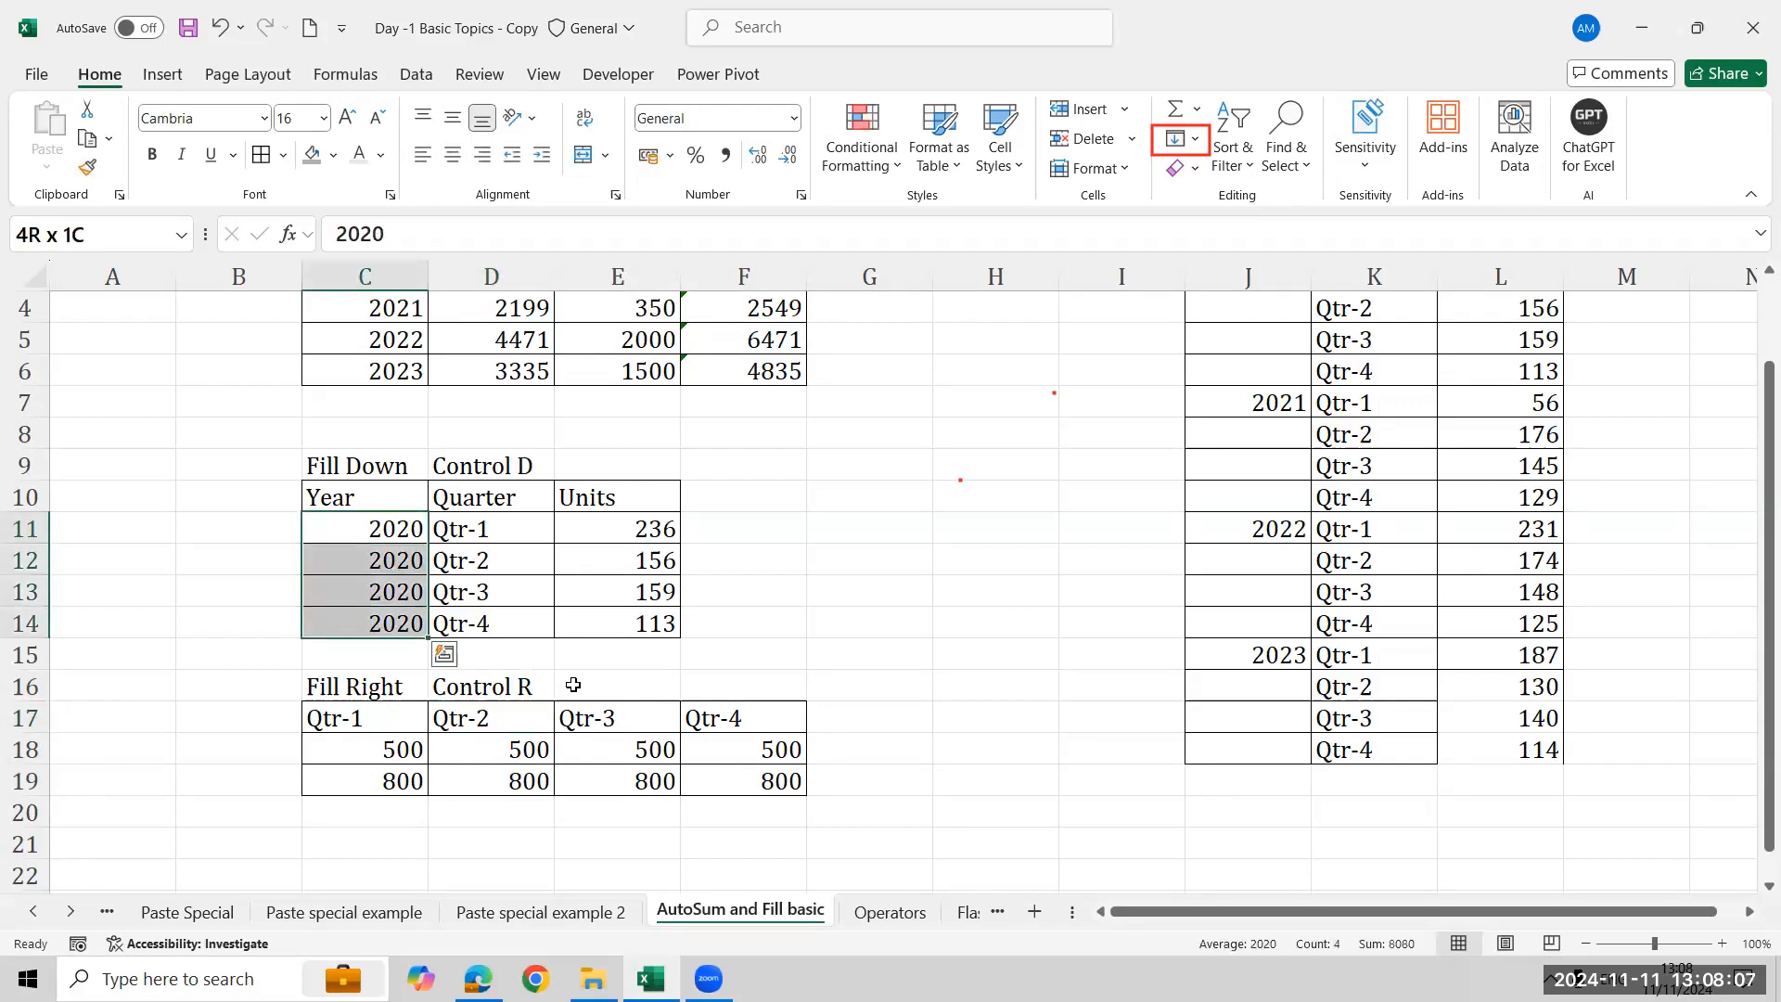
left_click(1192, 139)
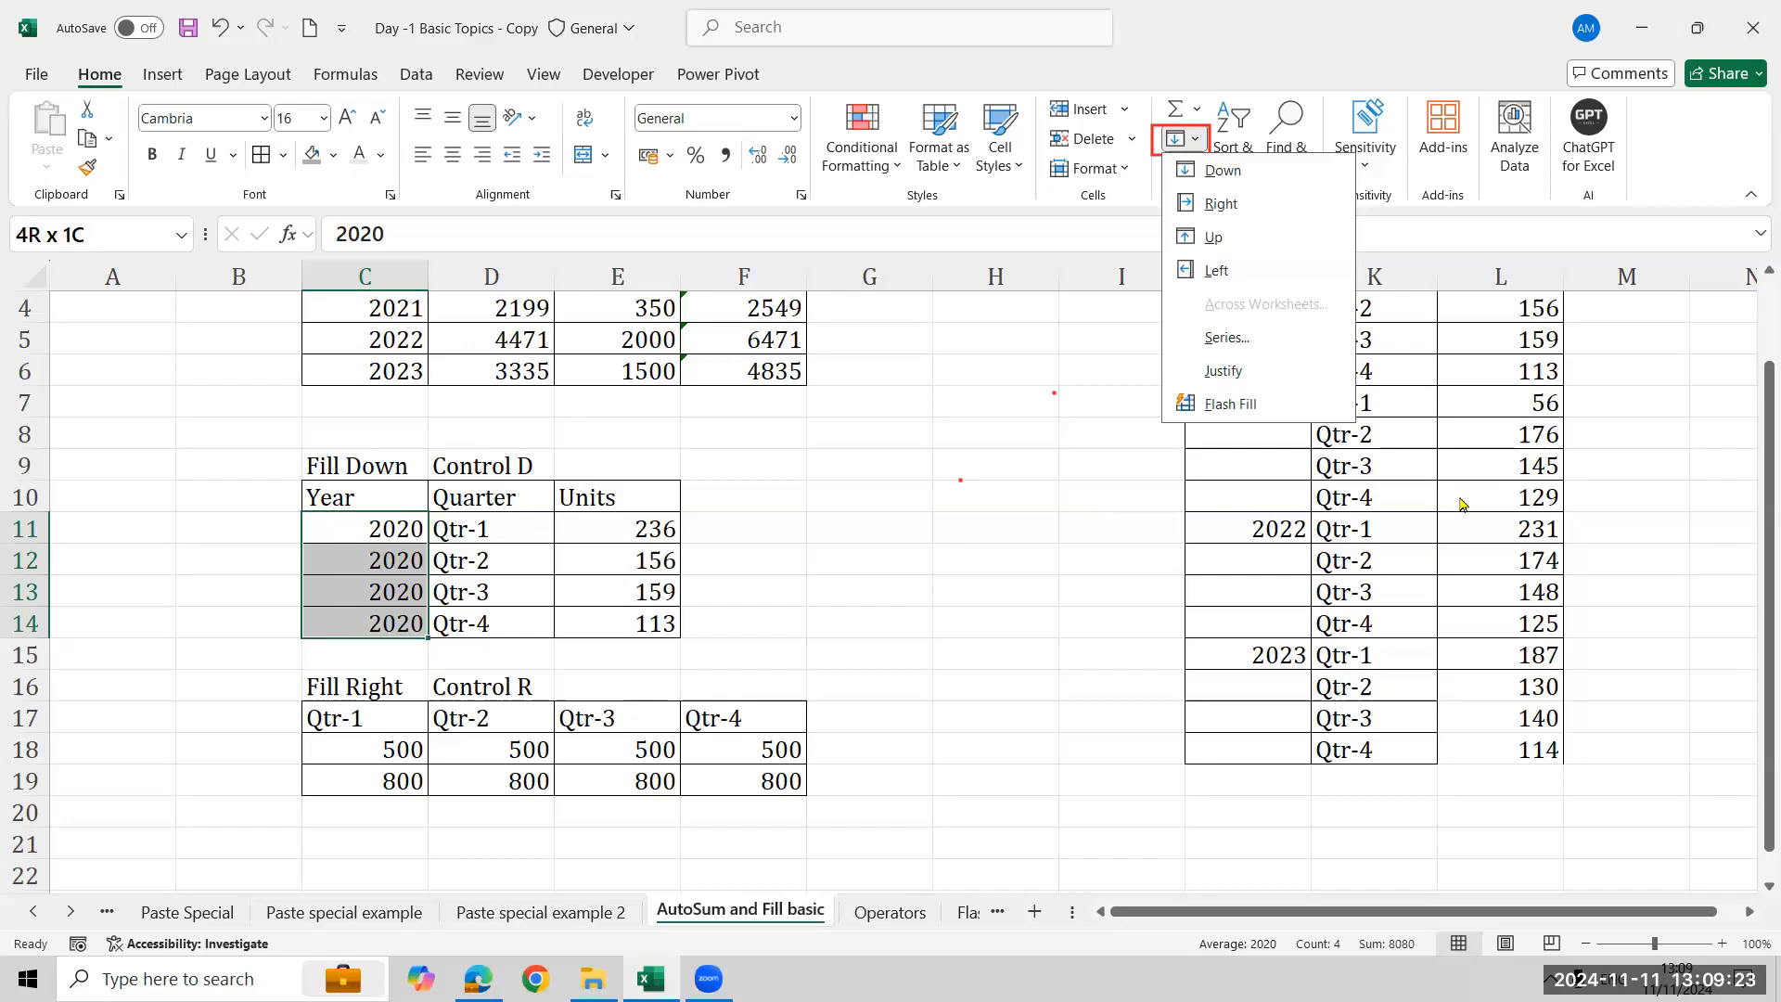
left_click(390, 769)
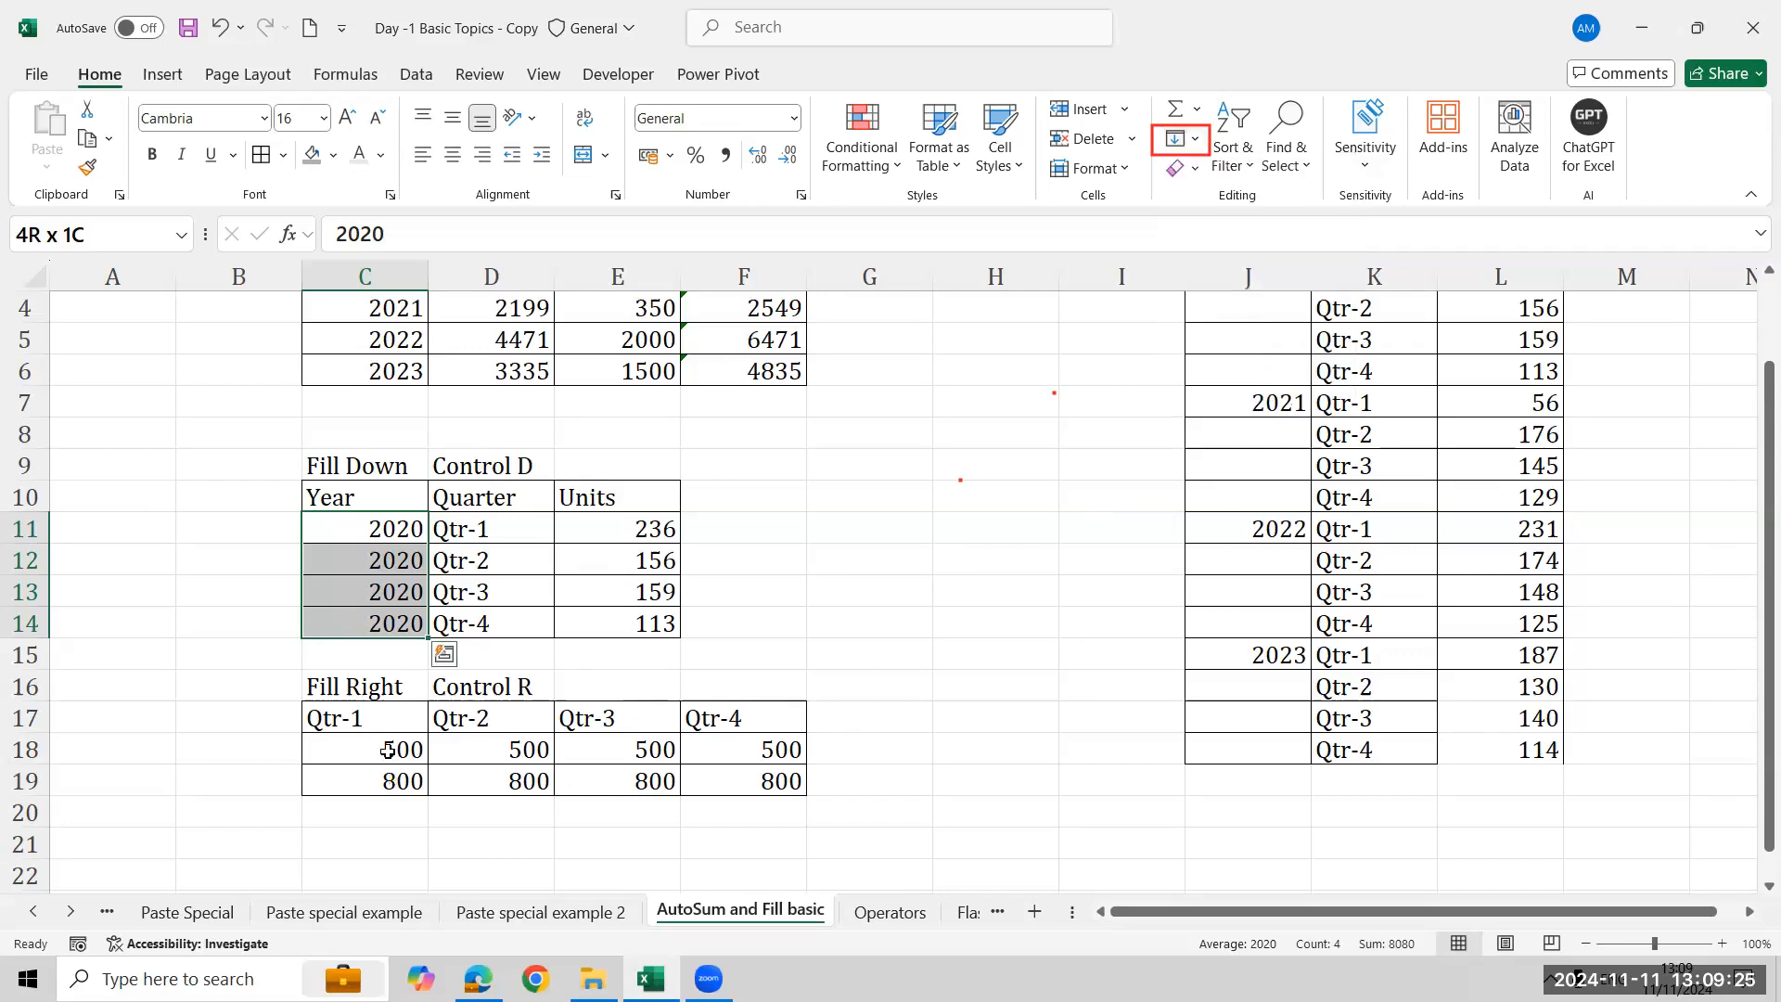
left_click(389, 751)
mouse_move(651, 979)
left_click_drag(389, 751, 756, 781)
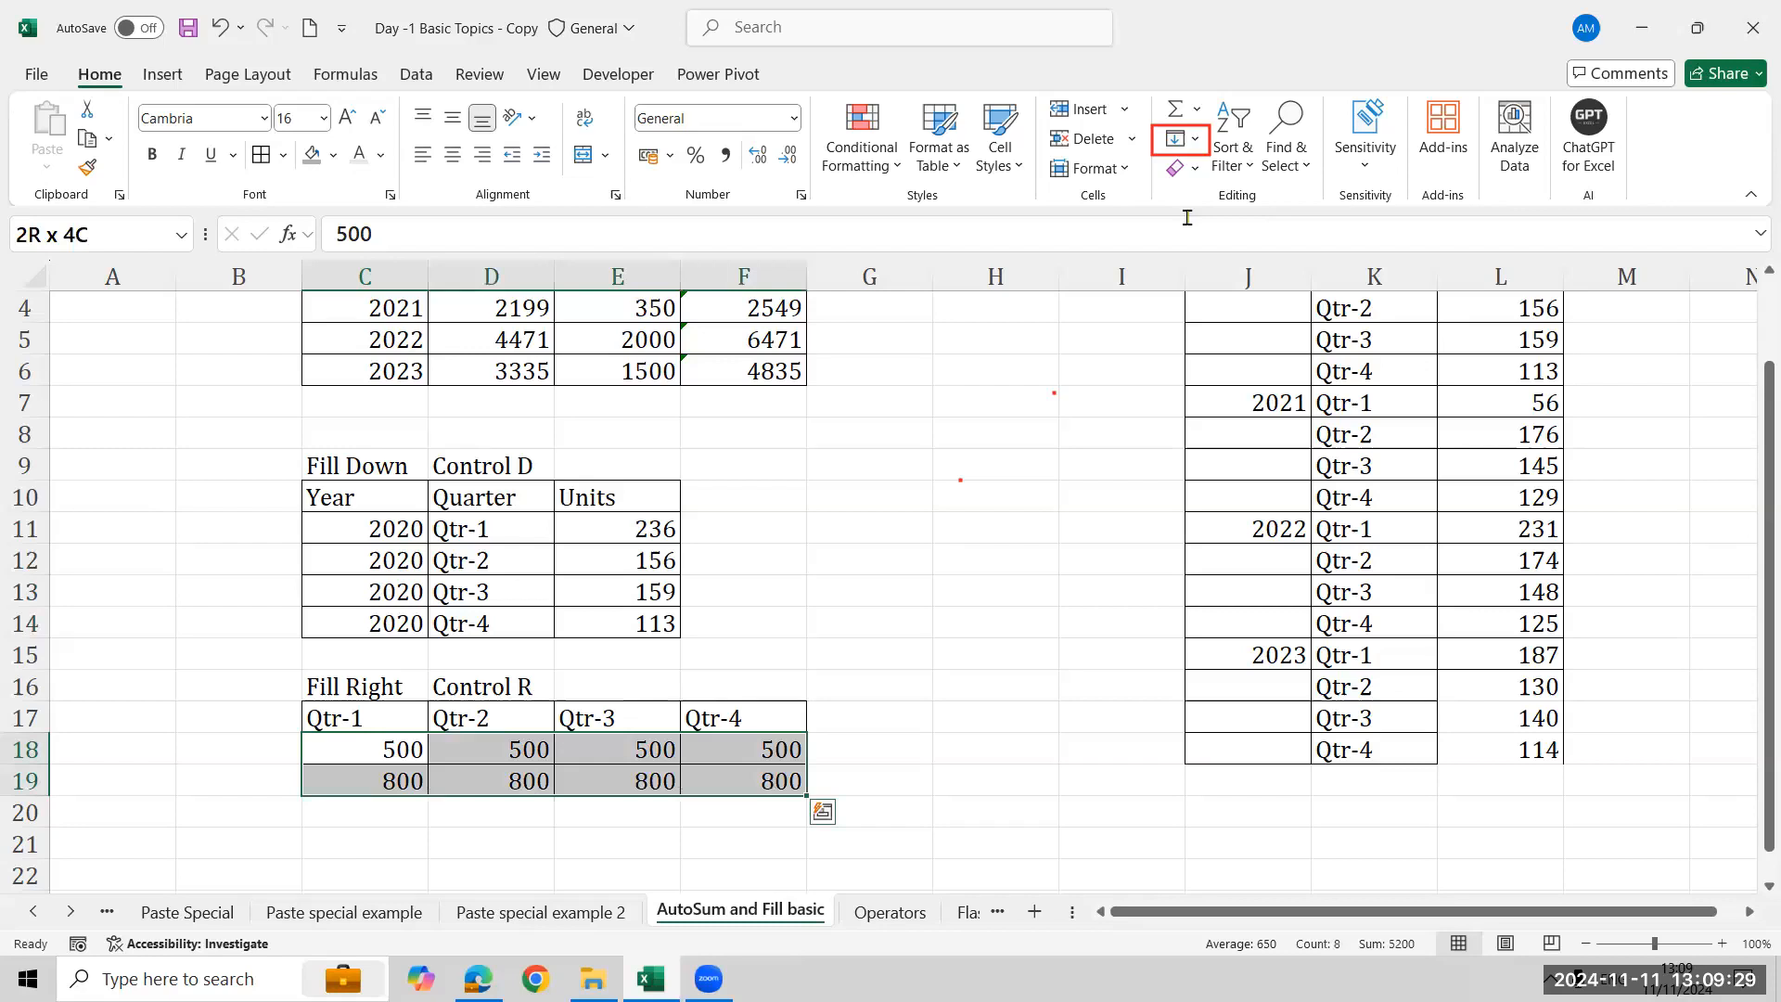
left_click(1193, 141)
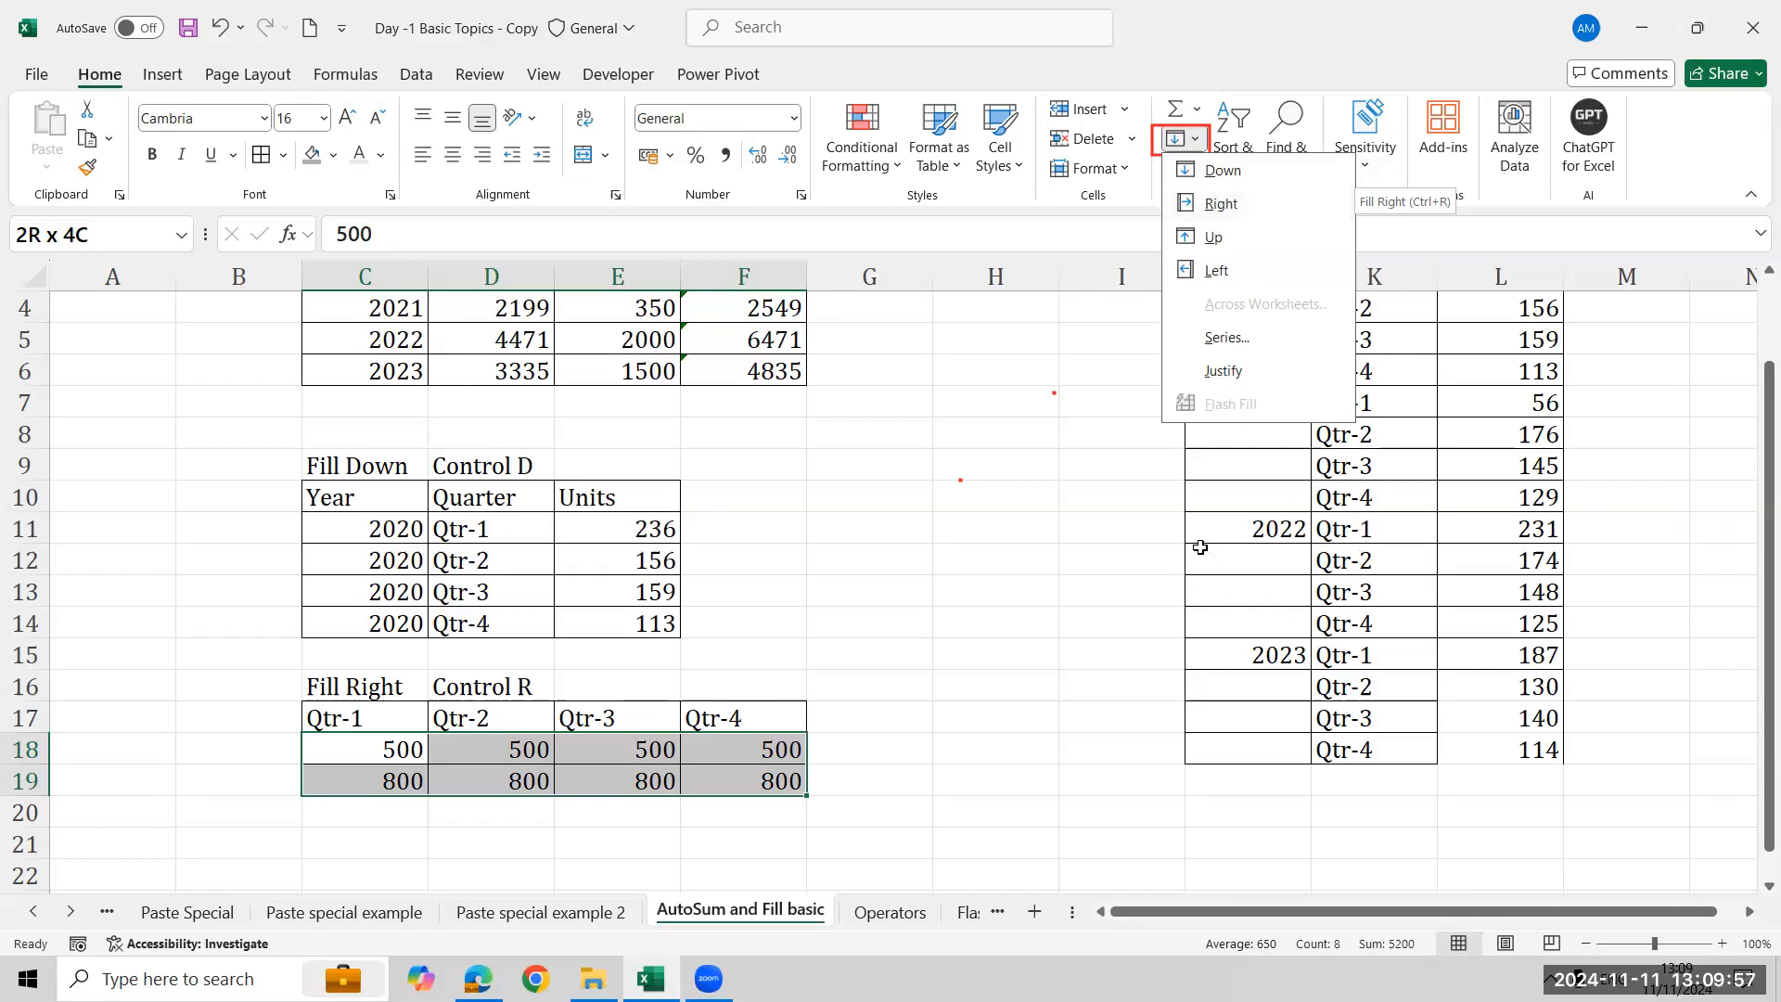
left_click(1681, 475)
scroll(1689, 440, "up", 1)
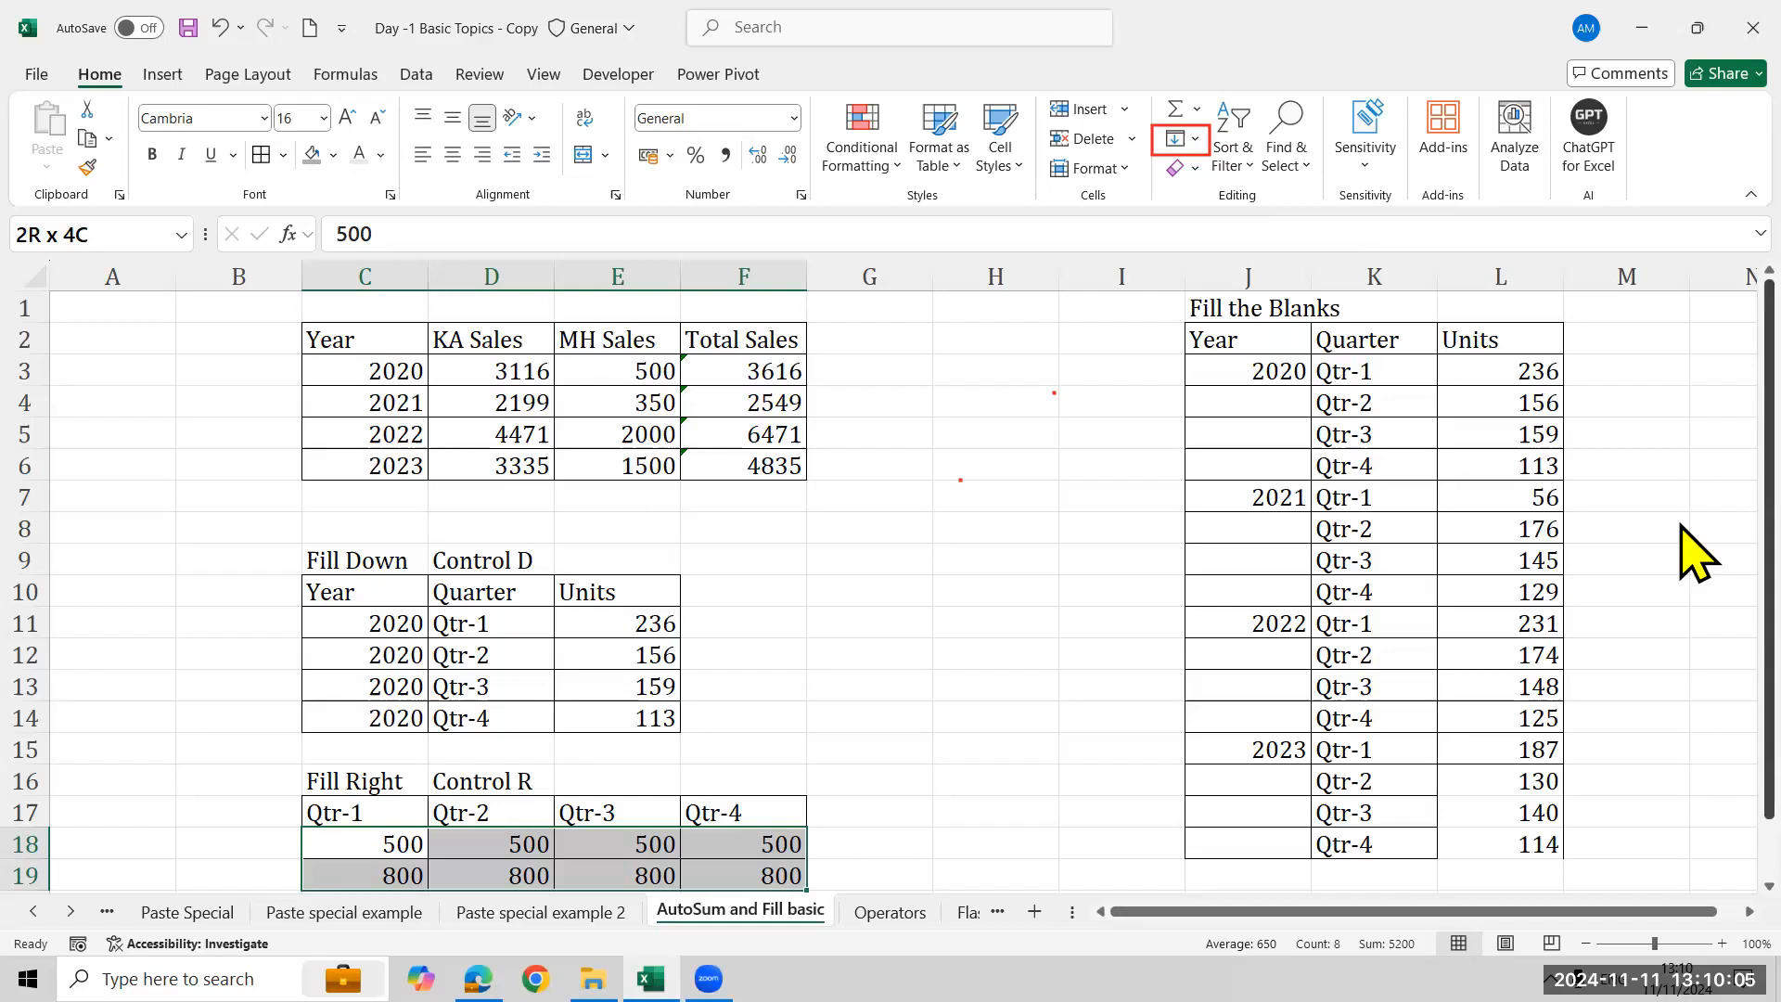
scroll(1693, 557, "down", 1)
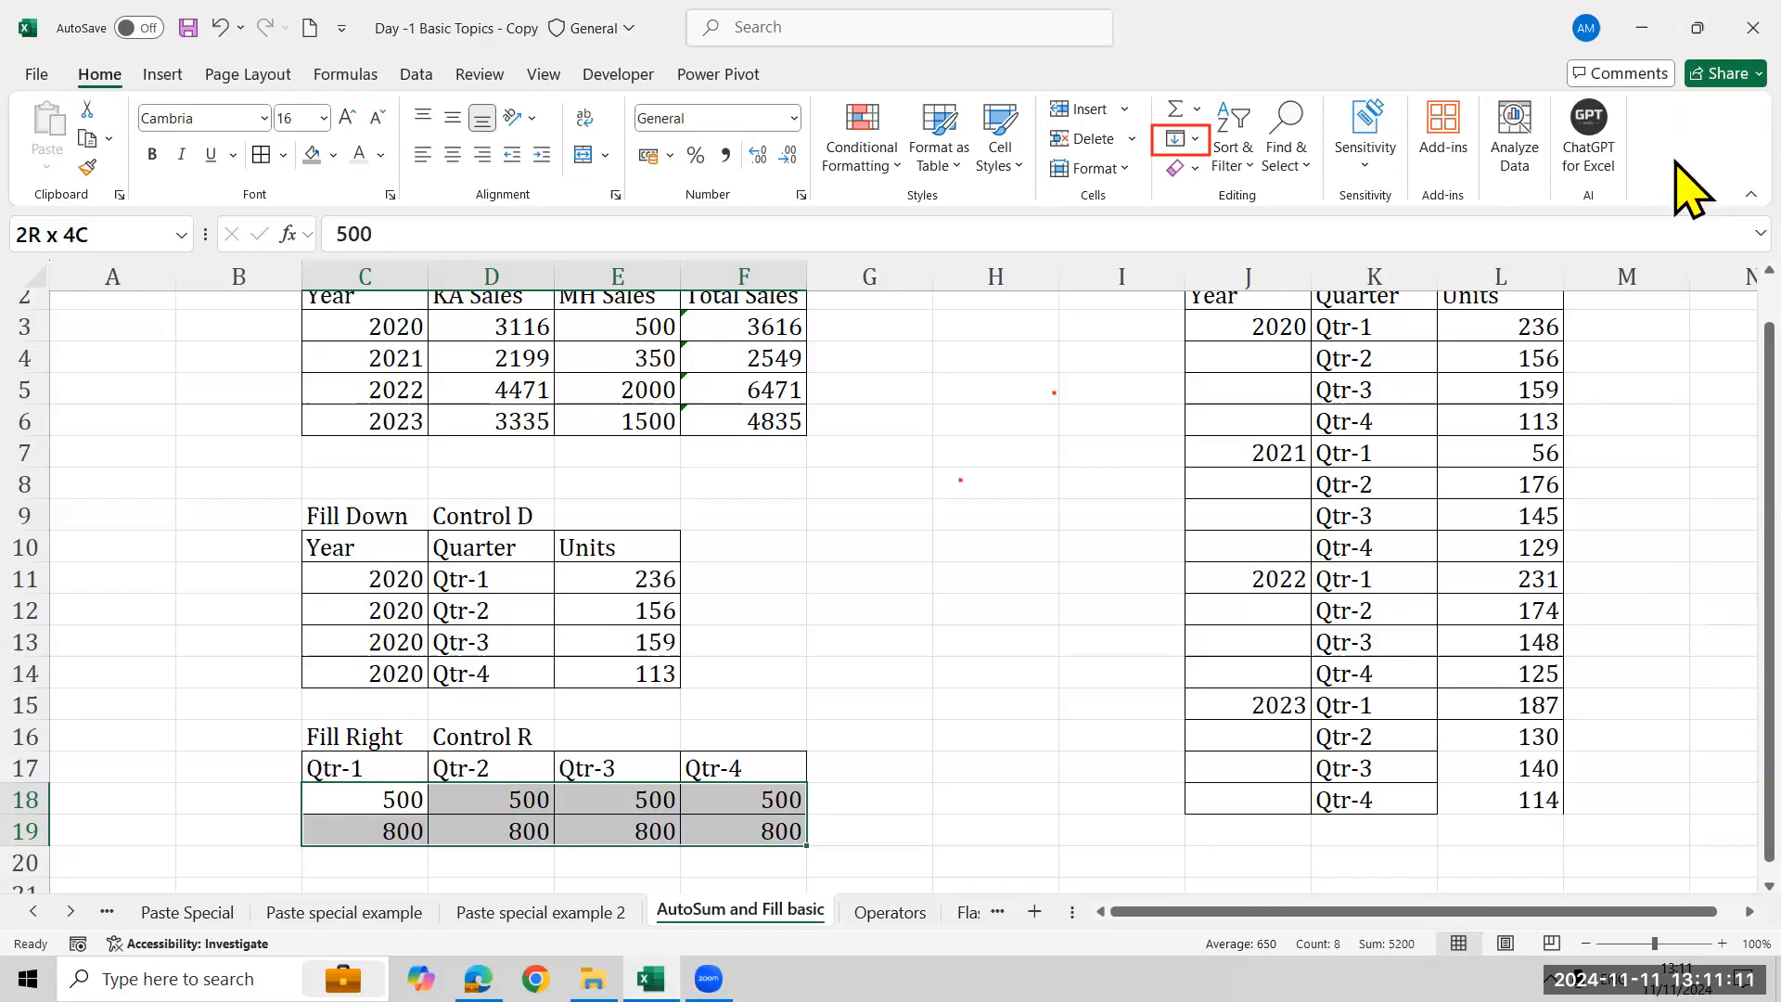
- Switch to the original Day -1 Basic Topics workbook window and browse the Fill the Blanks year column
left_click(1277, 360)
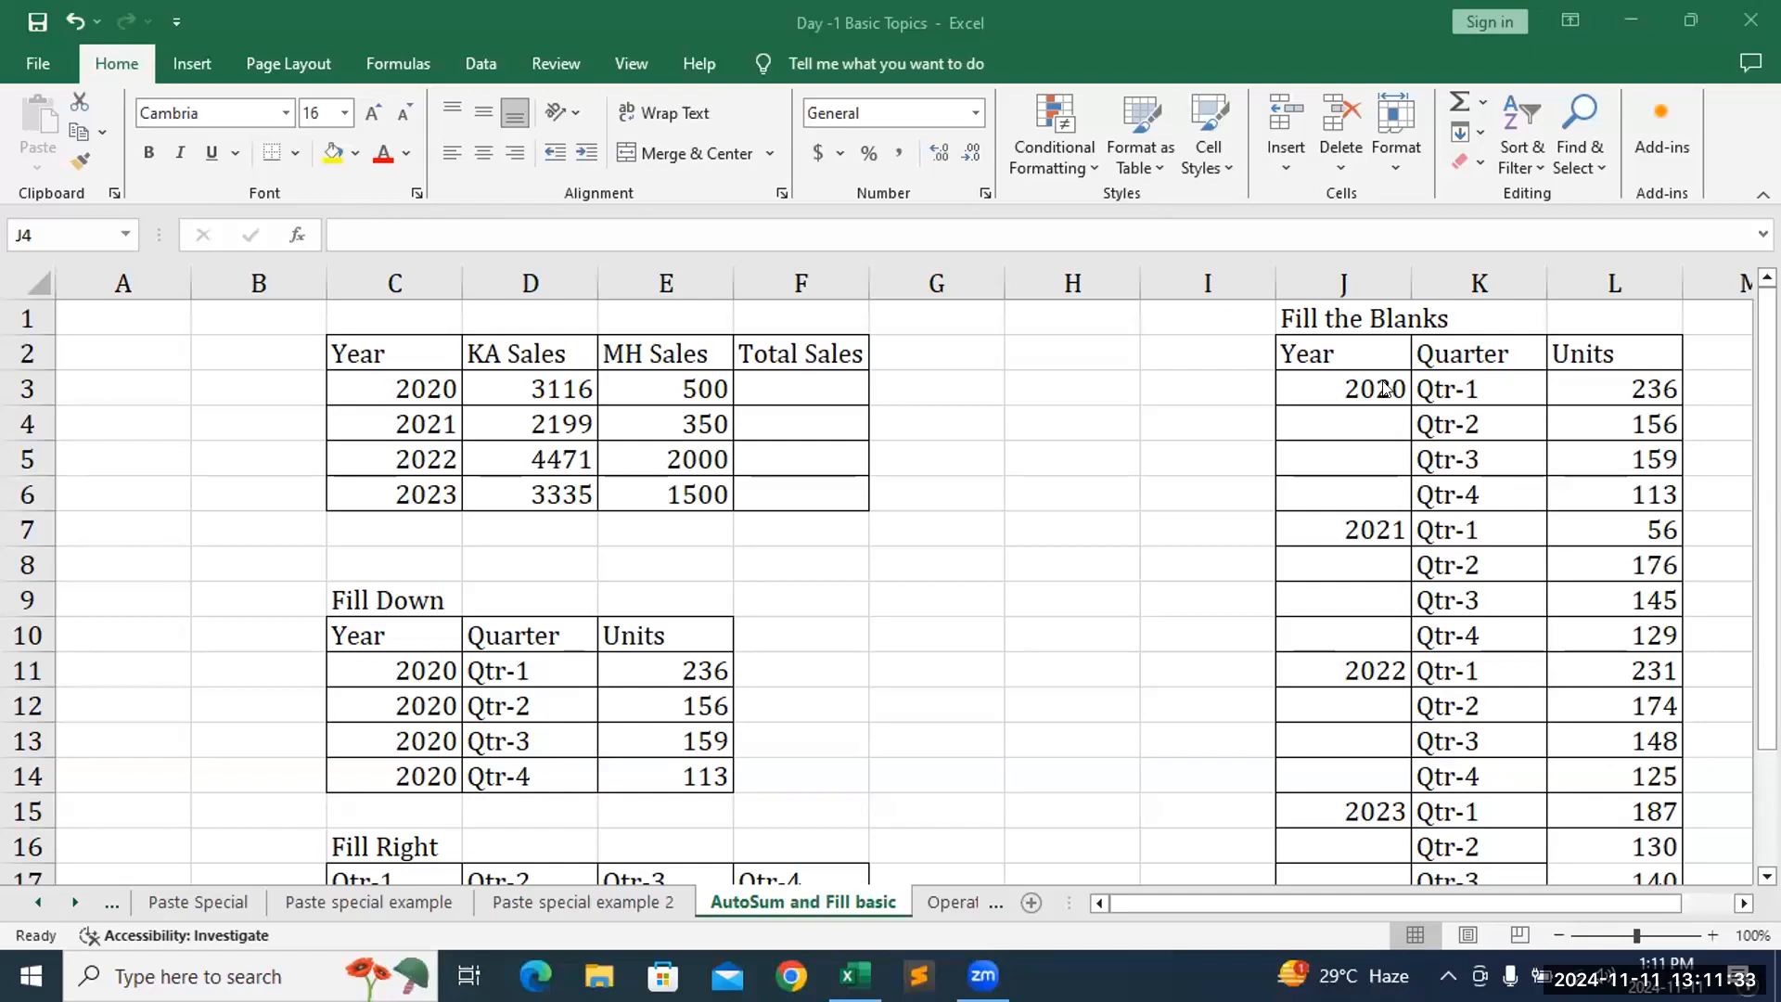
key("shift+Down")
key("shift+Down")
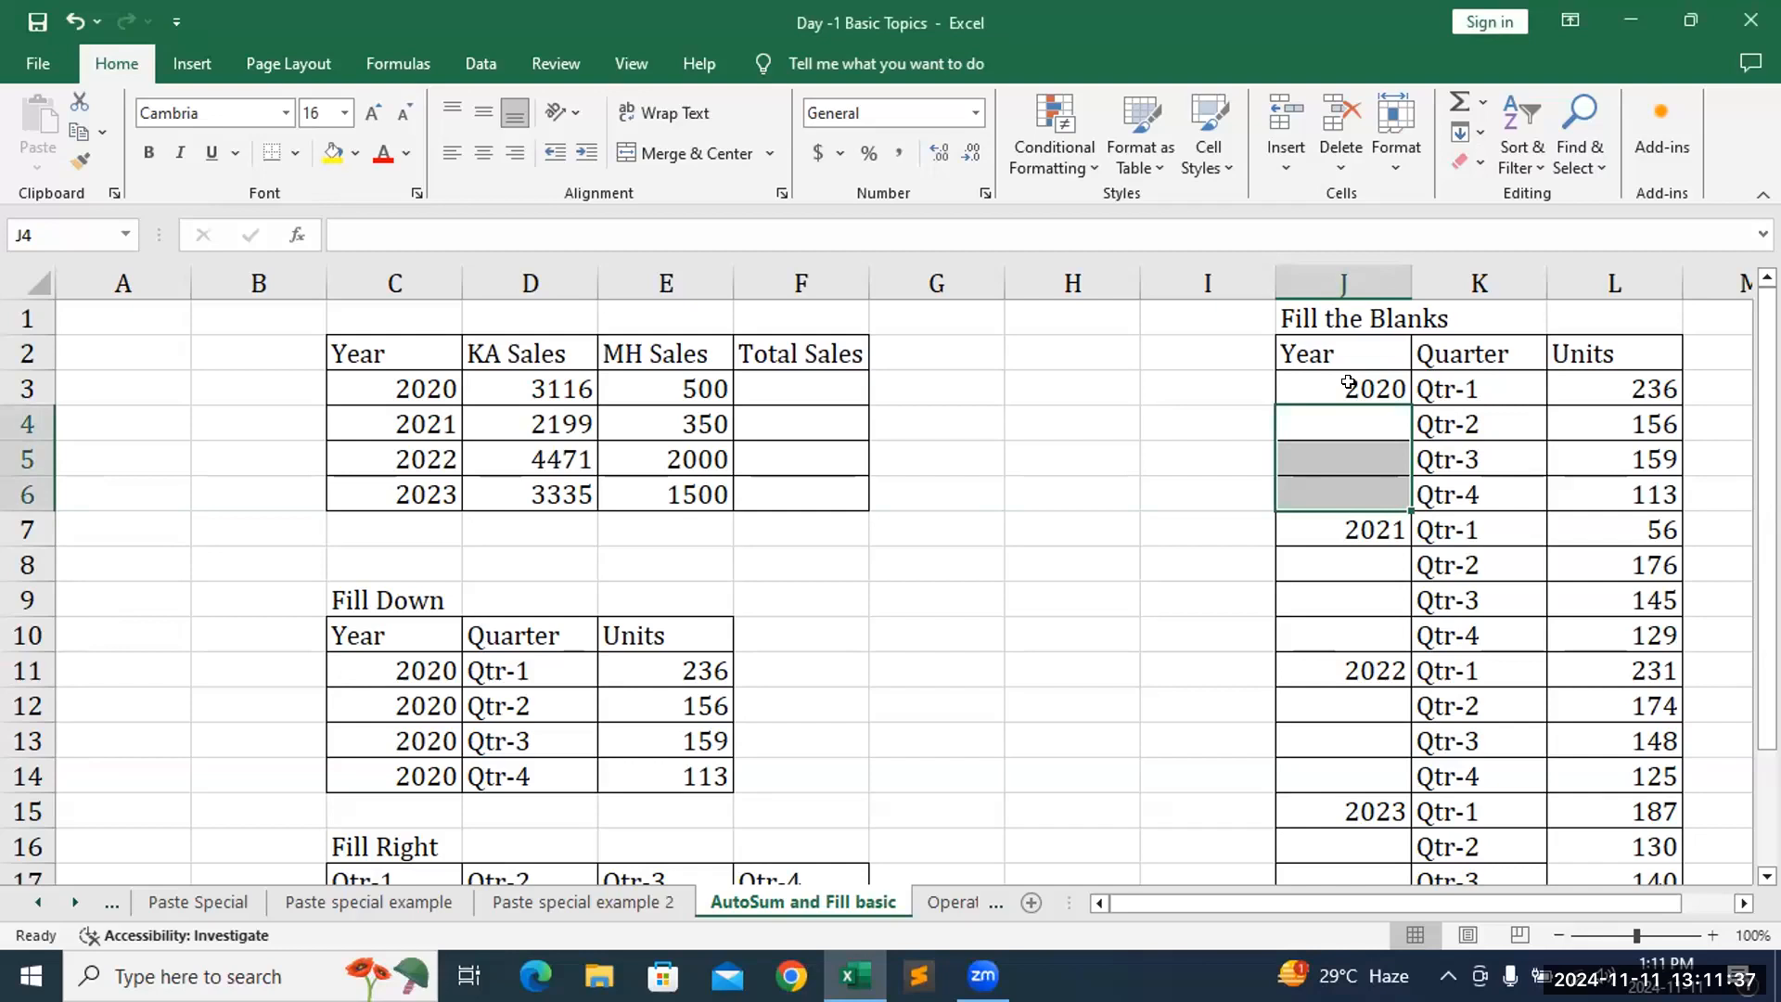
left_click(1348, 383)
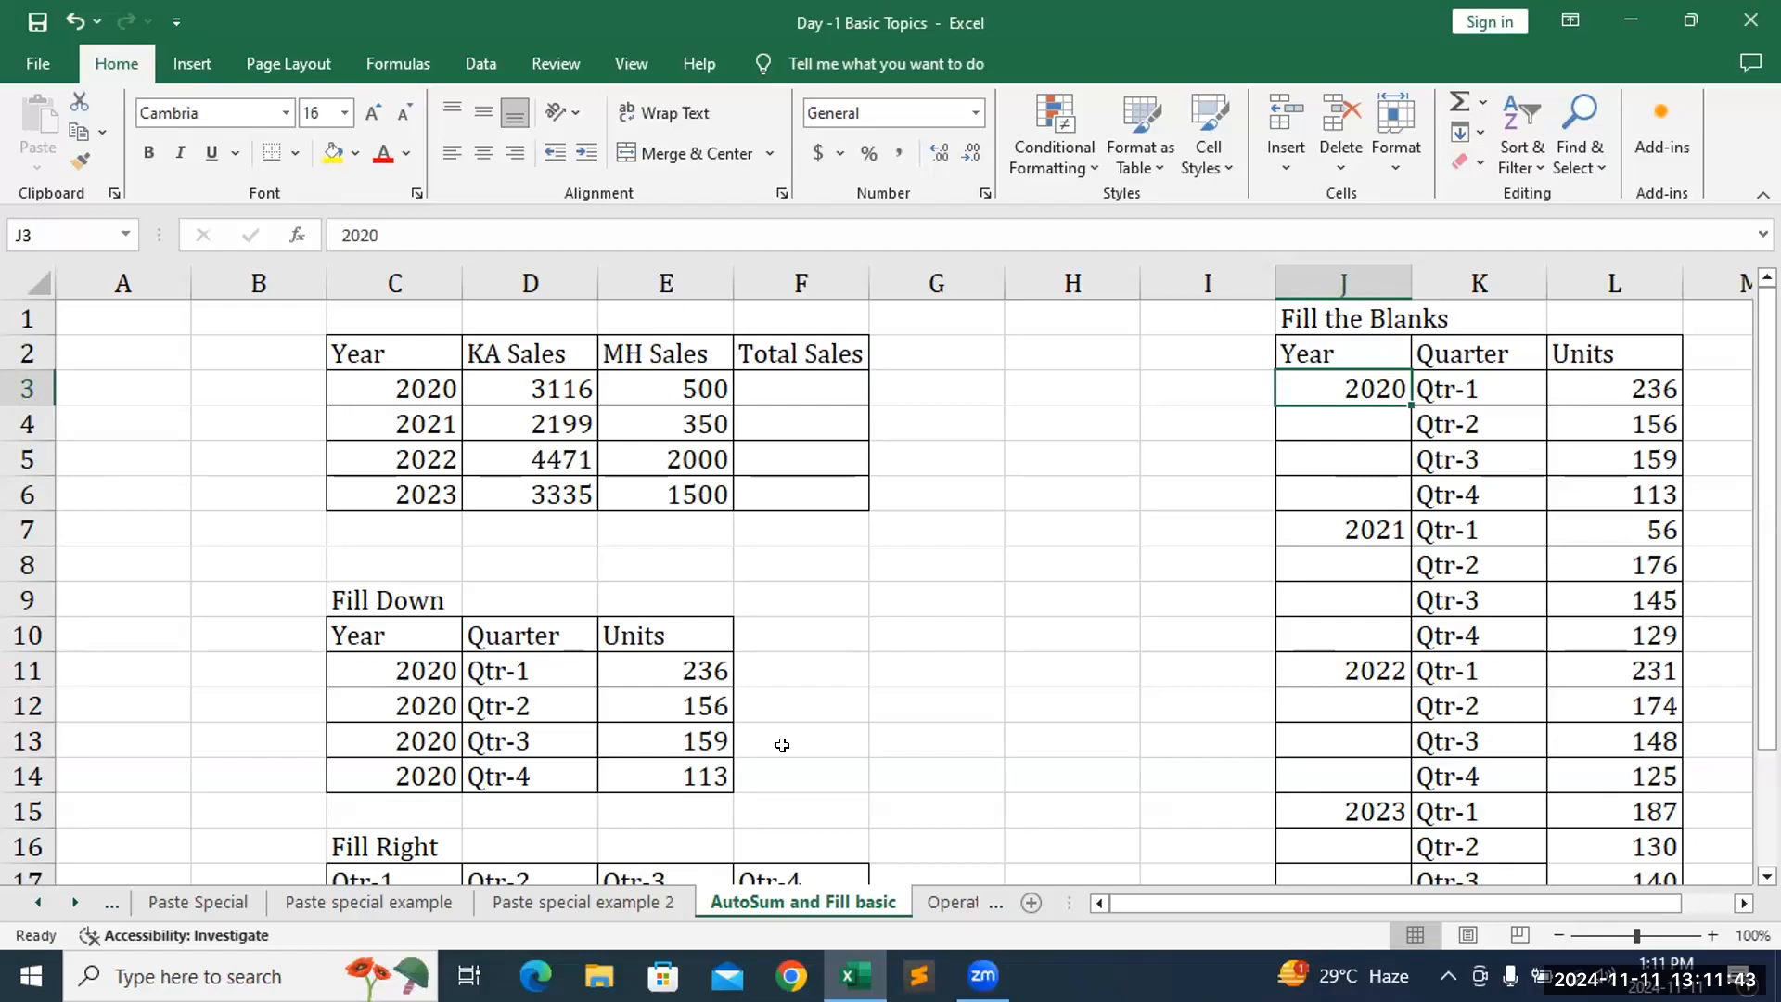
key("Down")
key("Down")
key("Down")
key("Down")
key("Down")
key("Down")
key("Down")
key("Down")
key("Down")
key("Down")
key("Down")
key("Down")
key("Down")
key("Down")
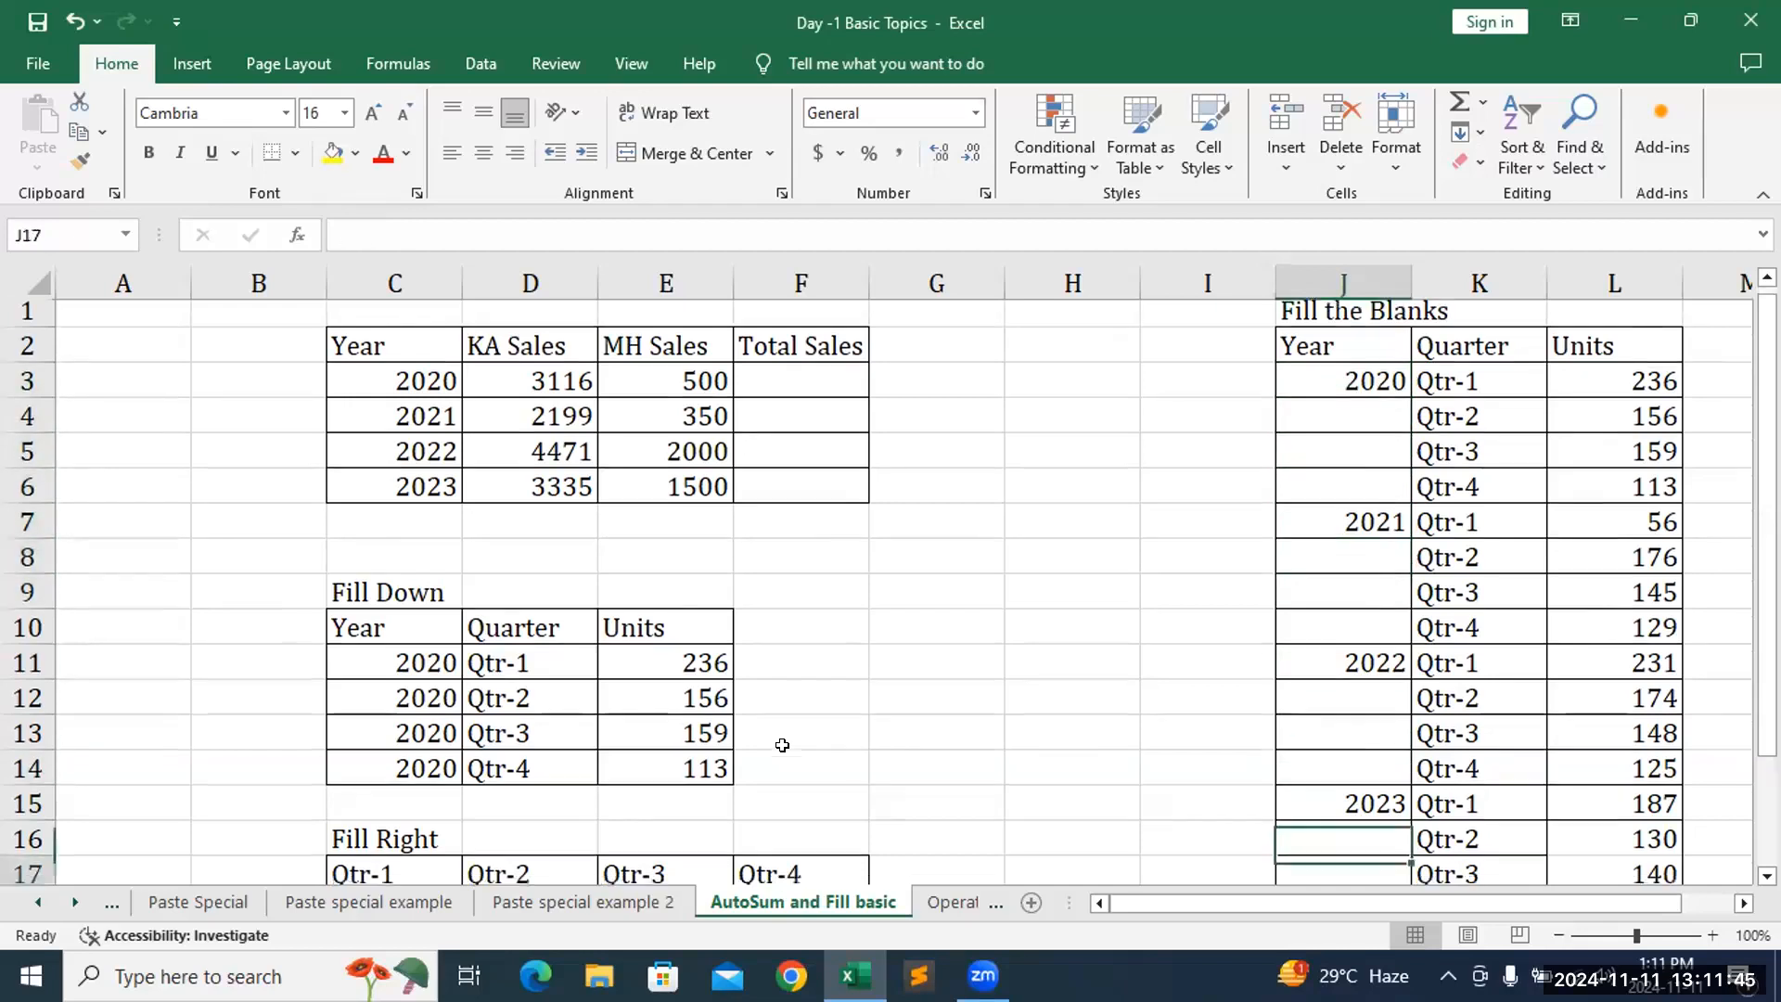
key("Down")
key("Down")
key("Down")
key("Down")
key("Down")
key("Down")
key("Down")
key("Down")
key("Down")
key("Down")
key("Down")
key("Down")
key("Down")
key("Up")
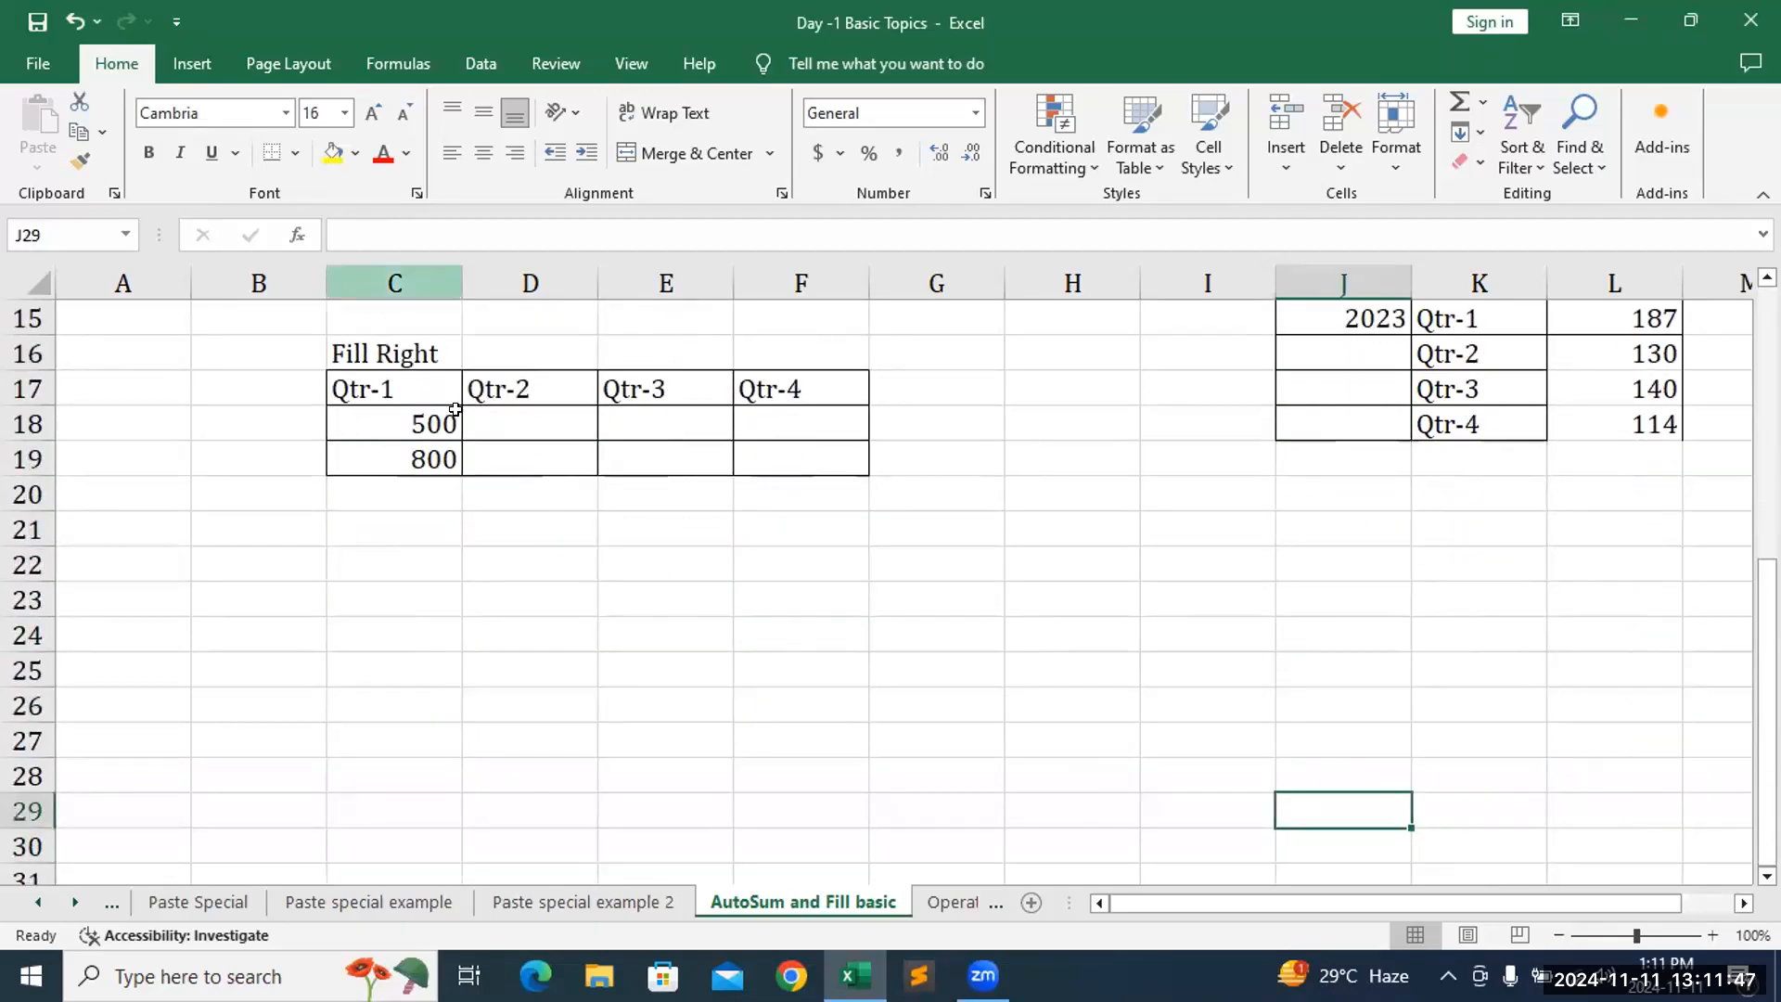
- Copy C18, then select C18:F19 and apply Fill Right in the original workbook
left_click(414, 417)
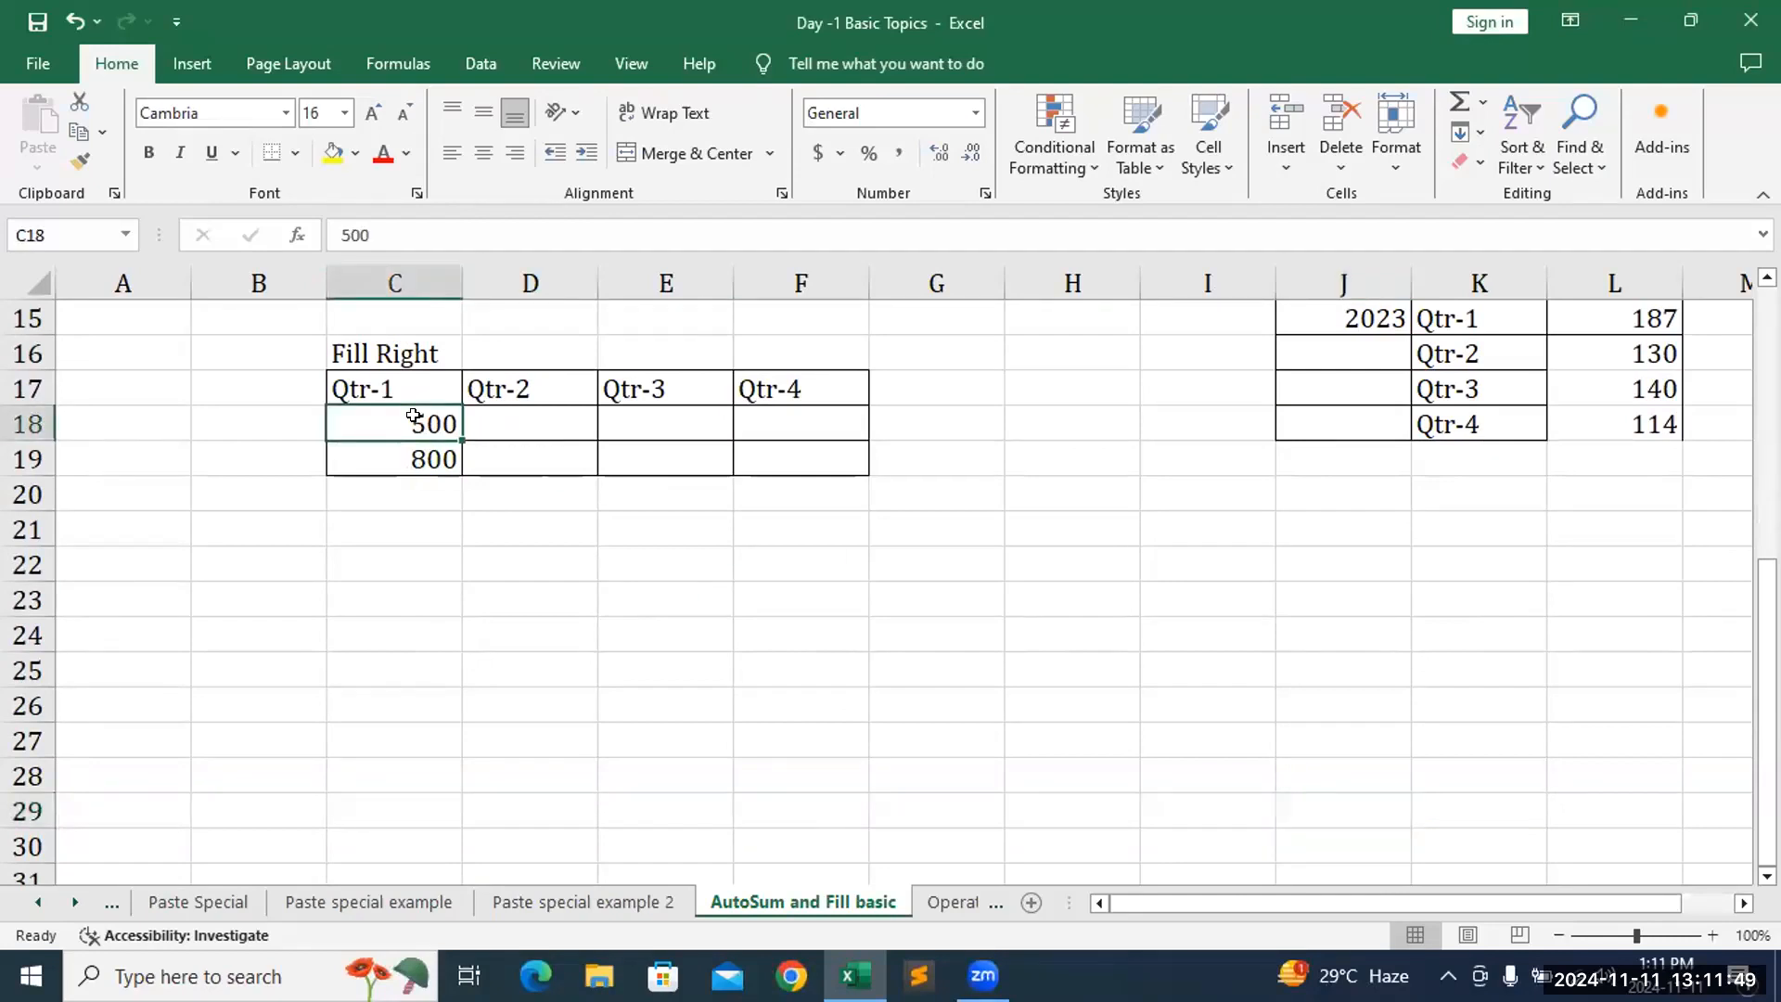
key("ctrl+c")
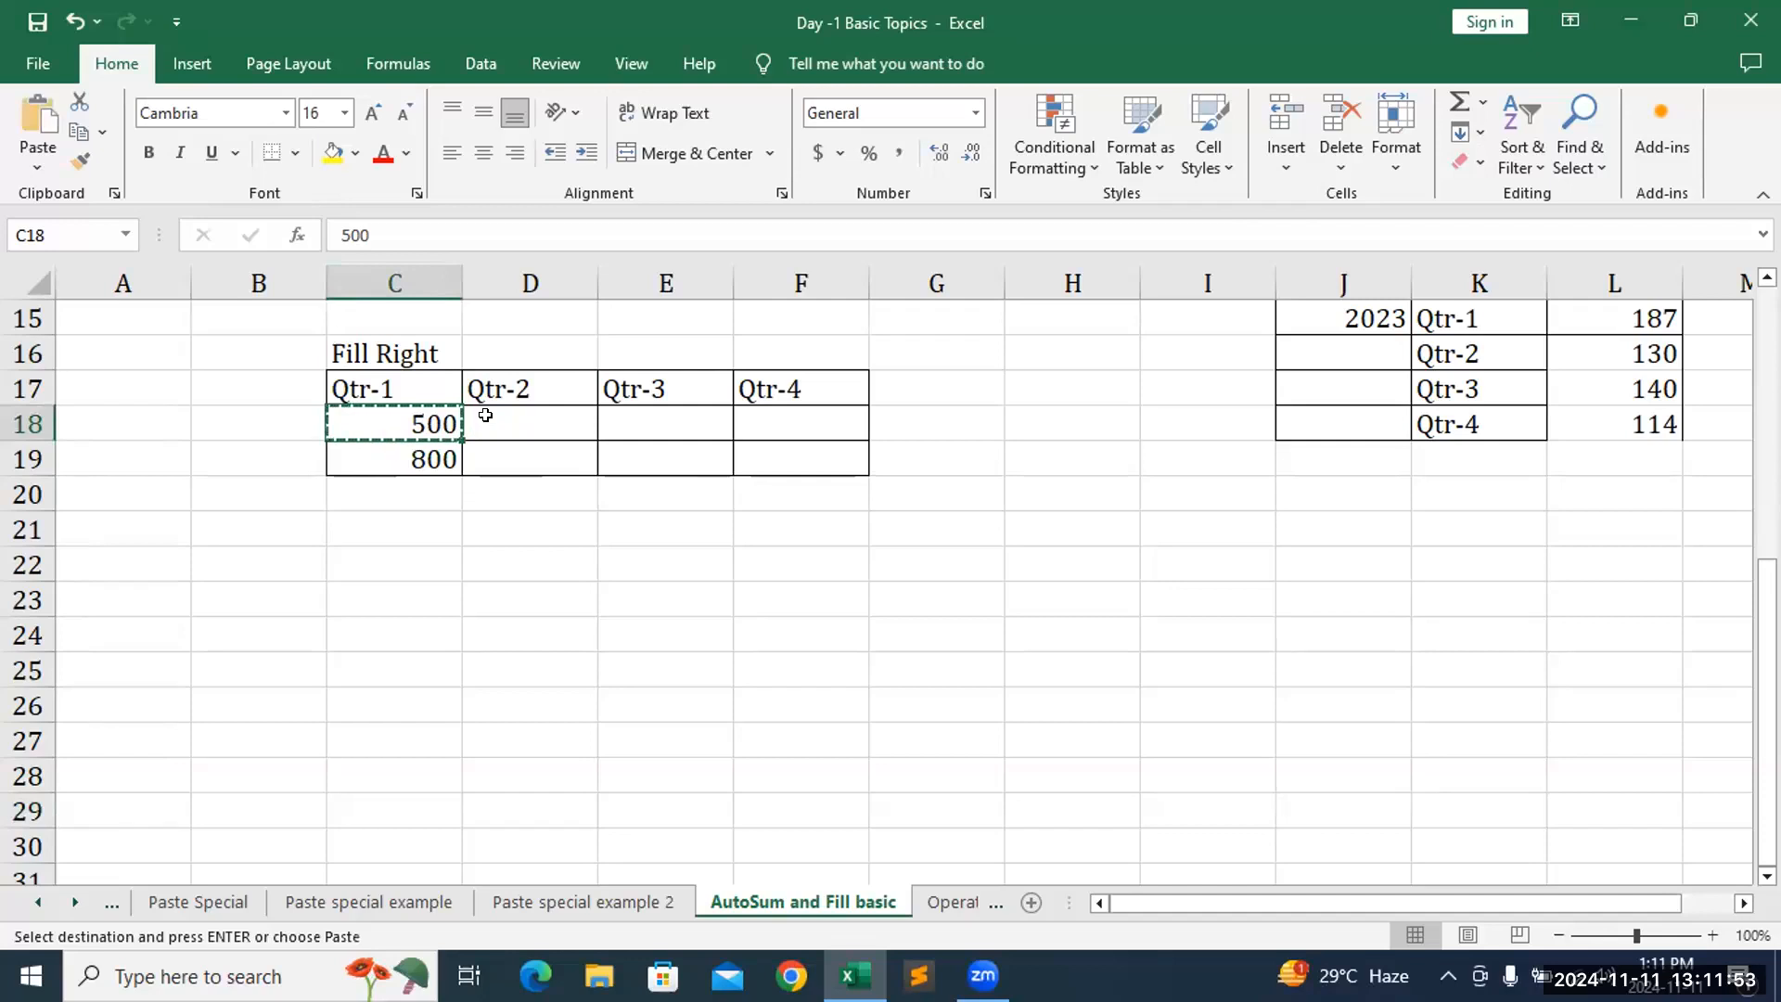
key("Up")
key("Up")
key("Up")
key("Up")
key("Up")
key("Up")
scroll(485, 415, "up", 1)
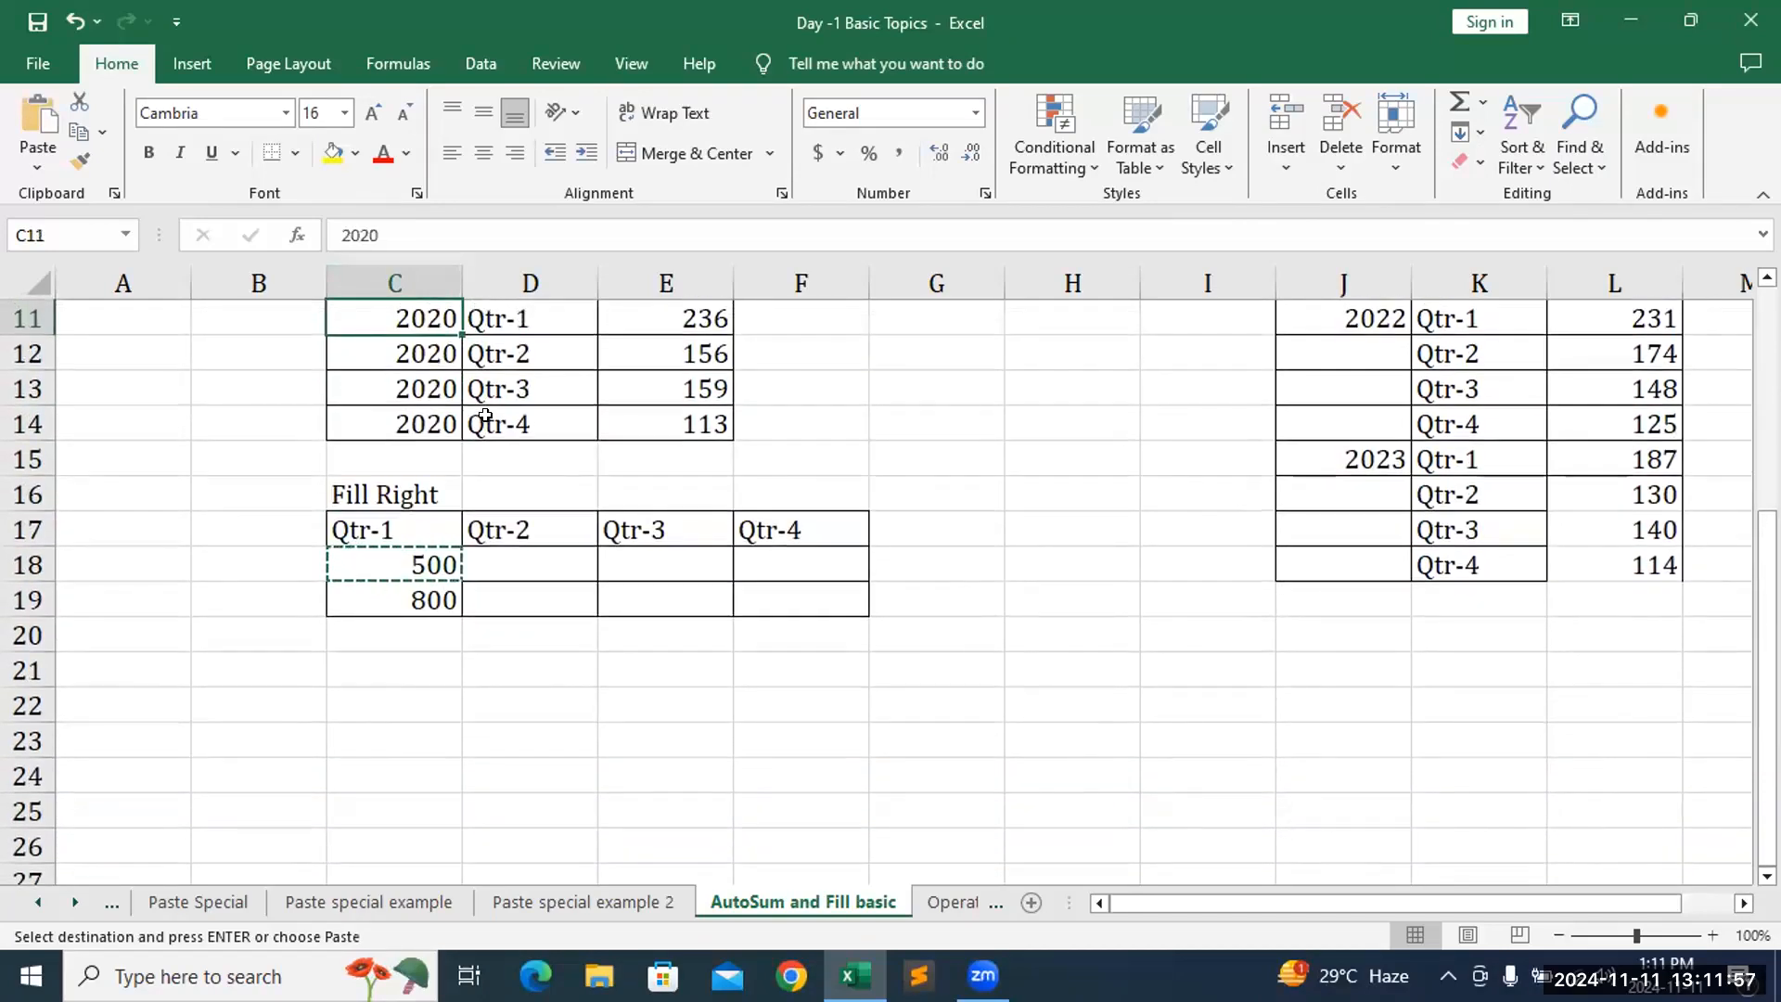
key("Down")
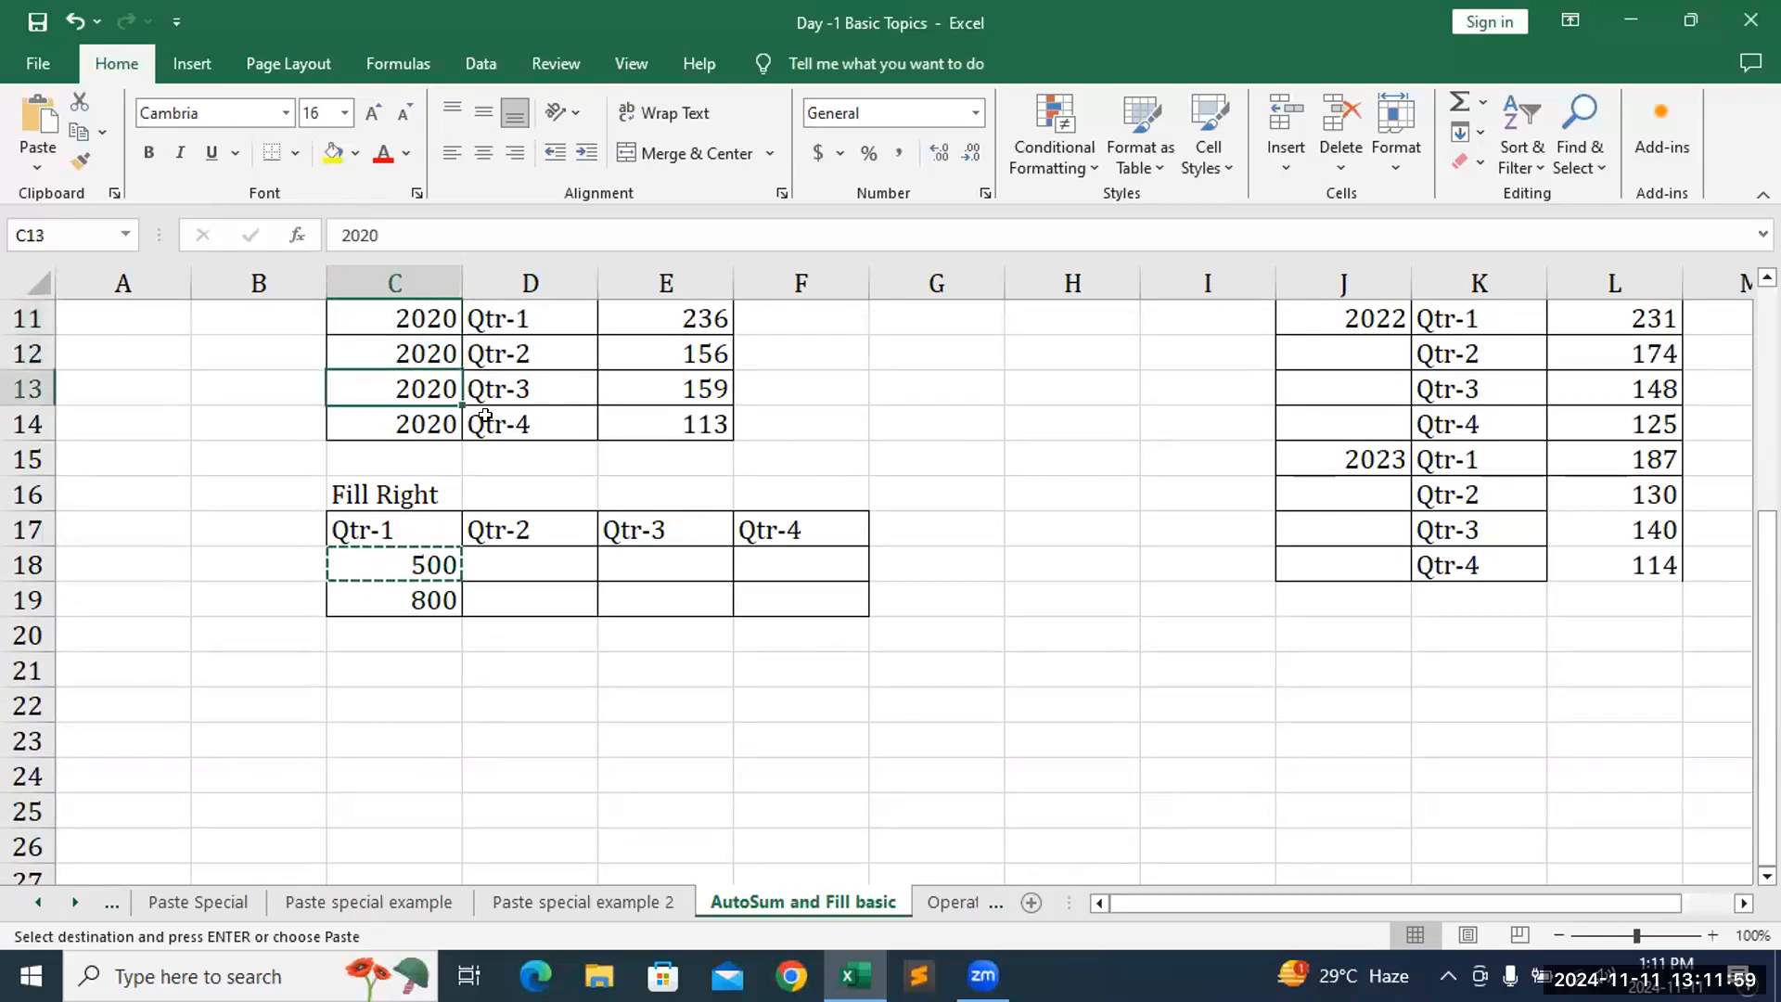
left_click(411, 569)
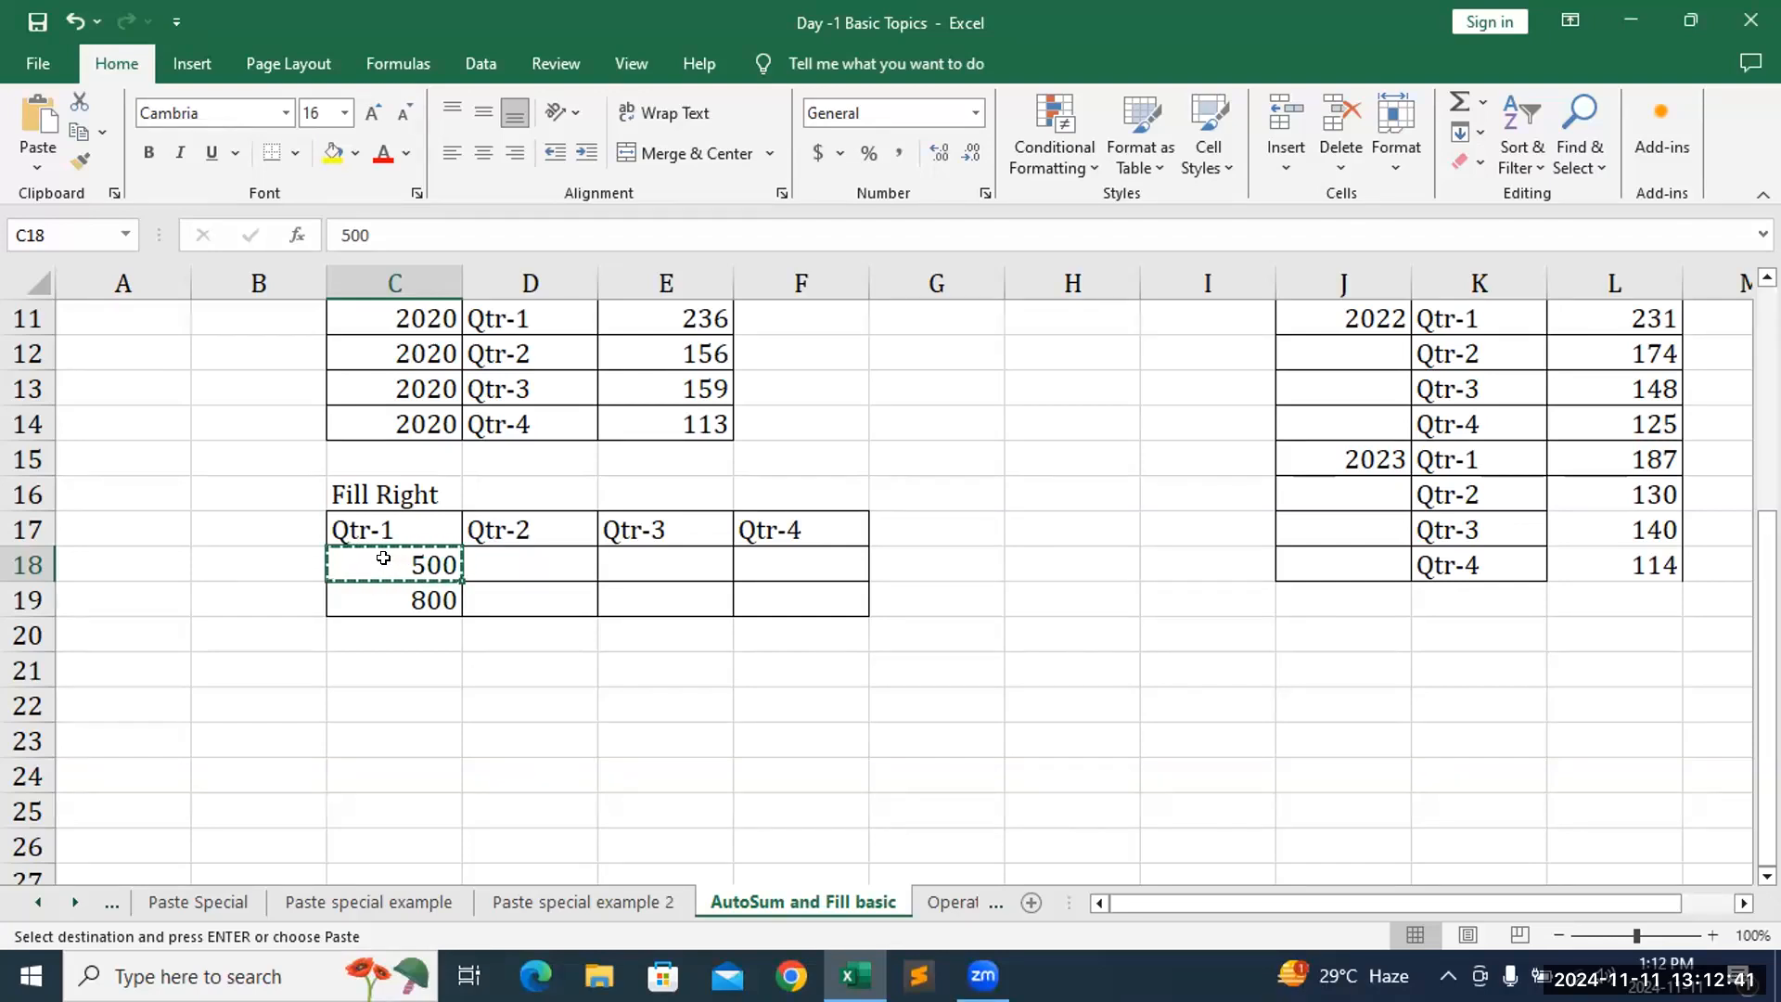
key("shift+Down")
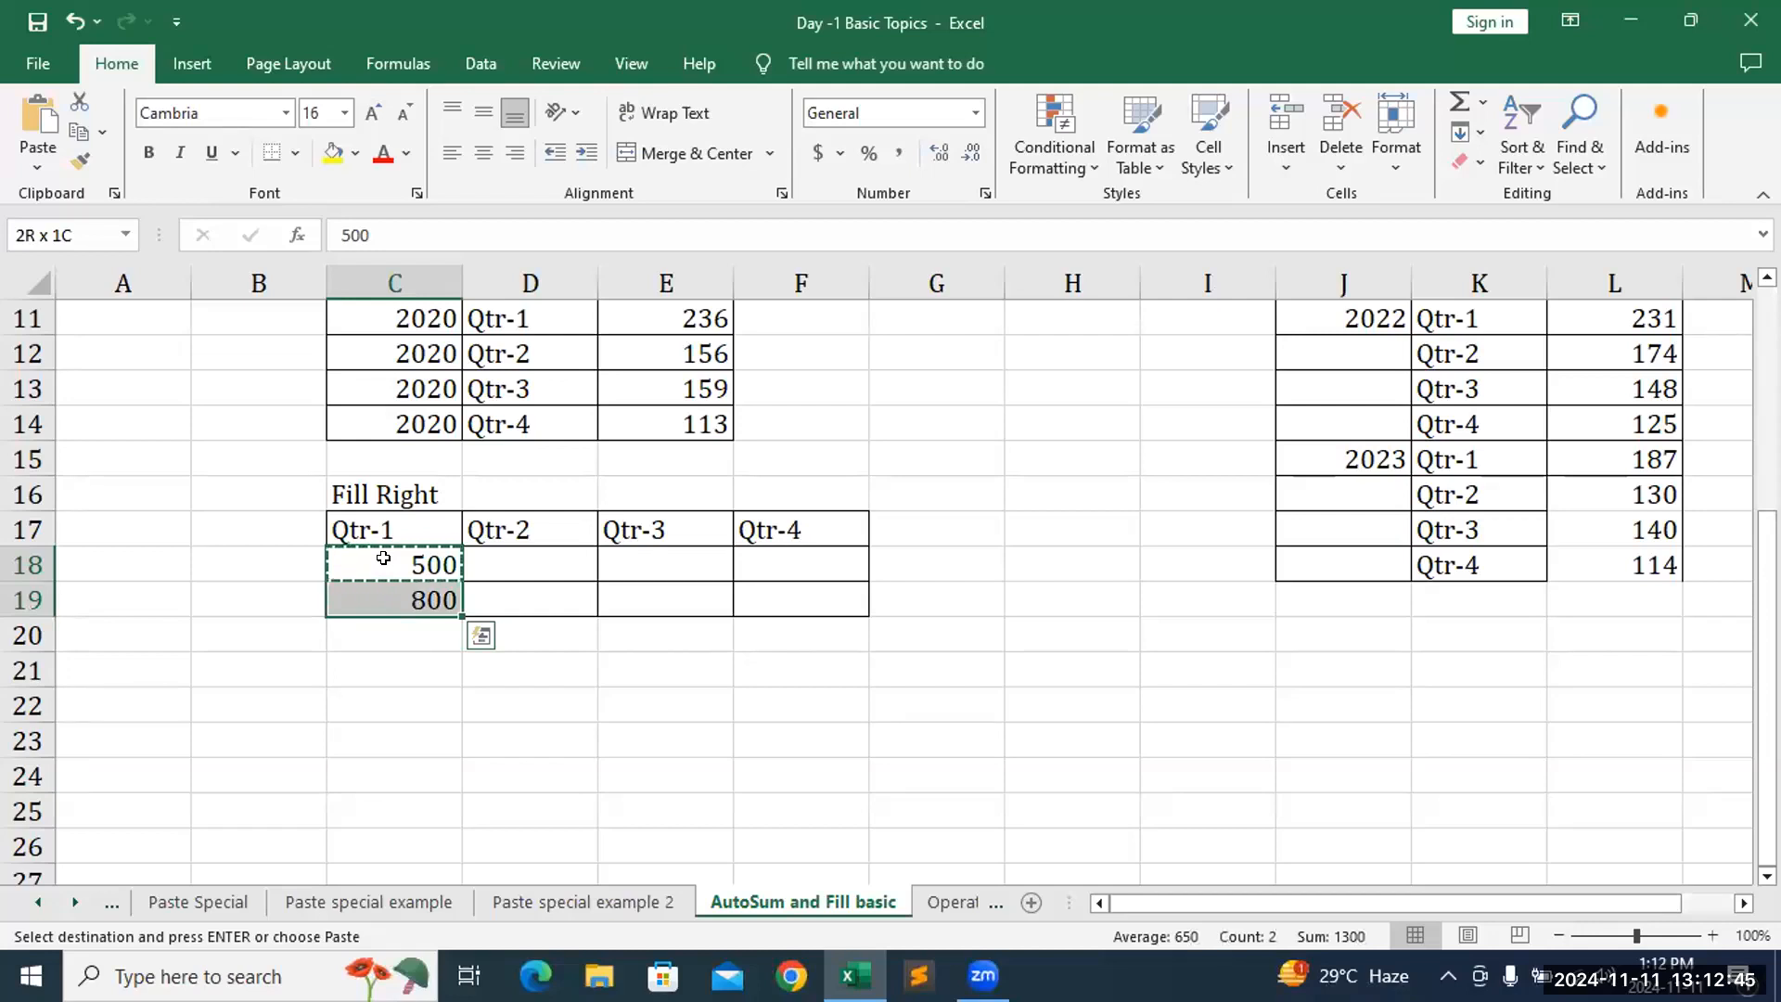
key("shift+Right")
key("shift+Right")
key("shift+Right")
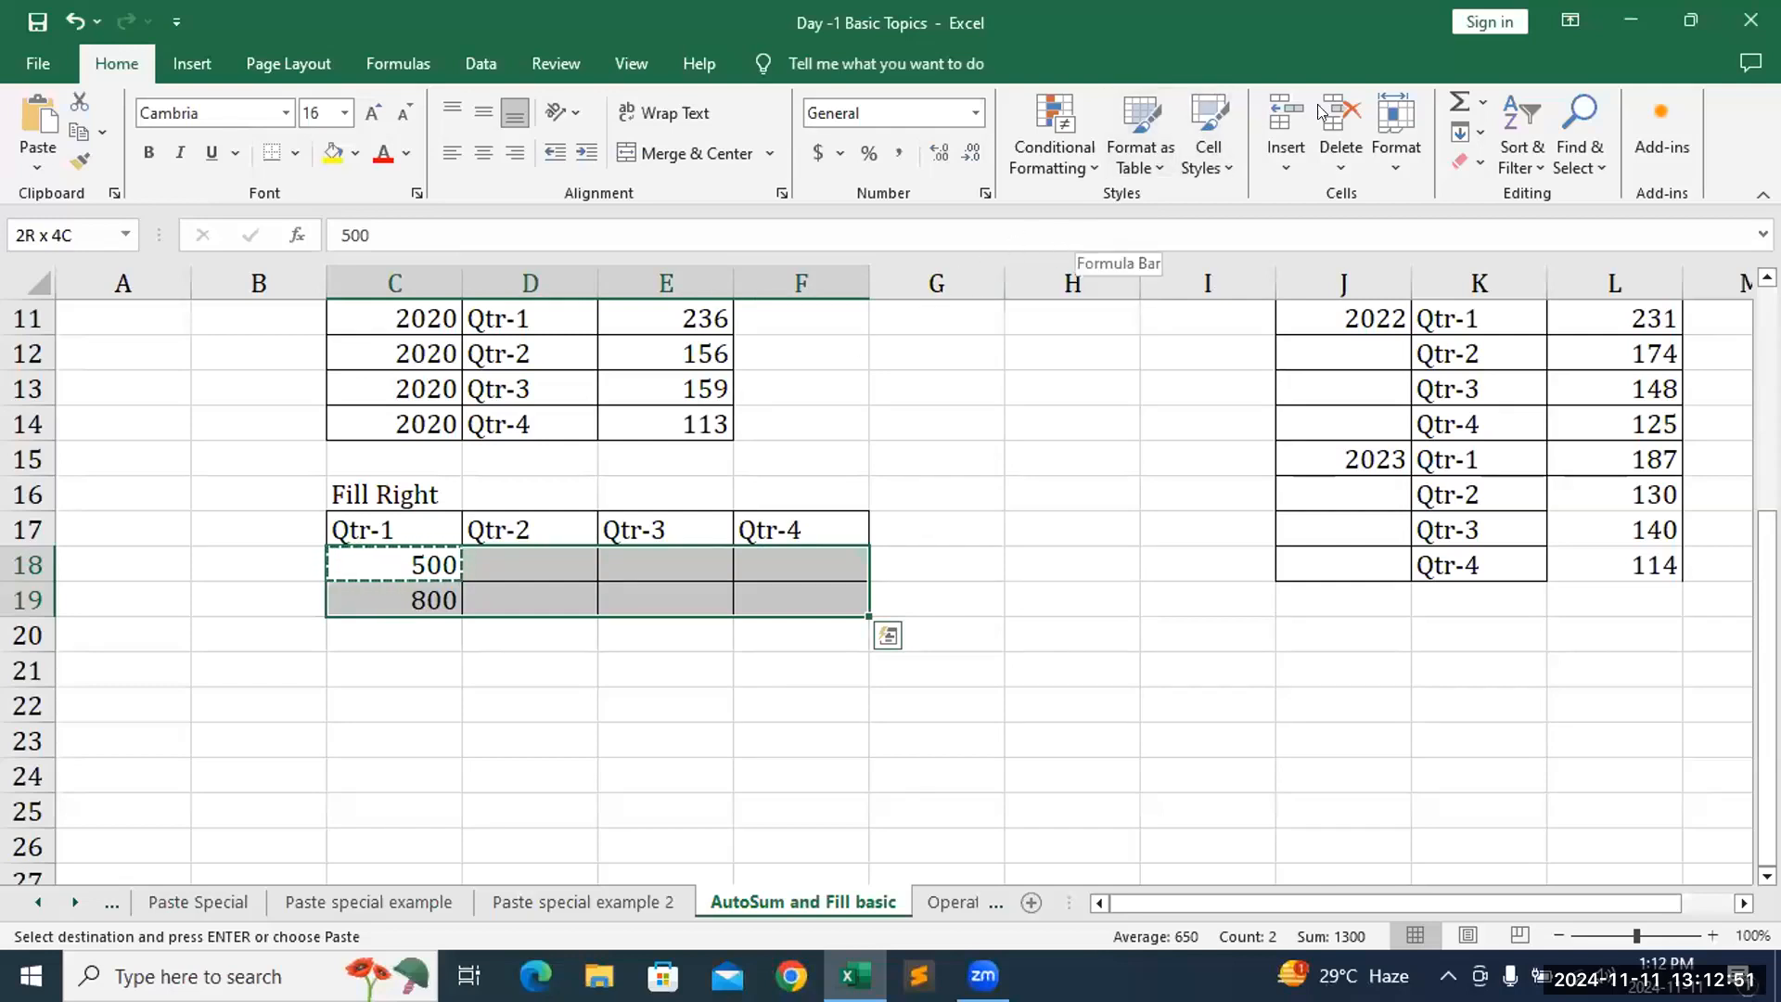
left_click(1481, 135)
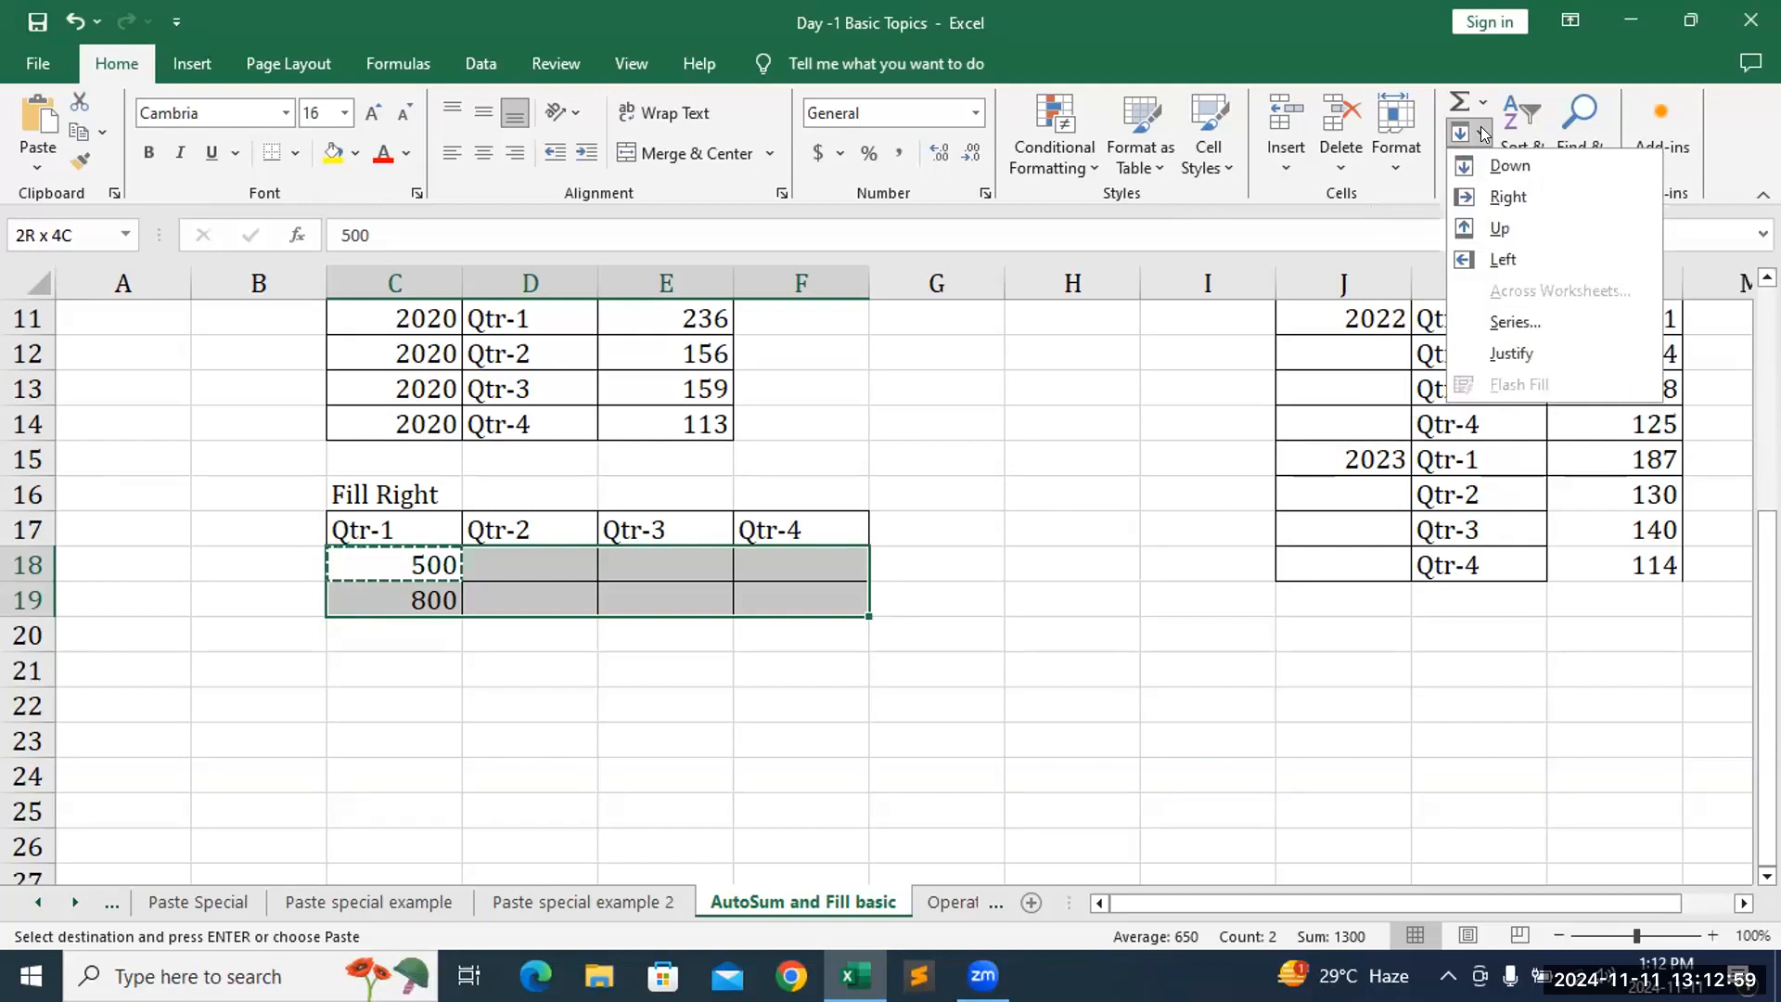
left_click(1482, 197)
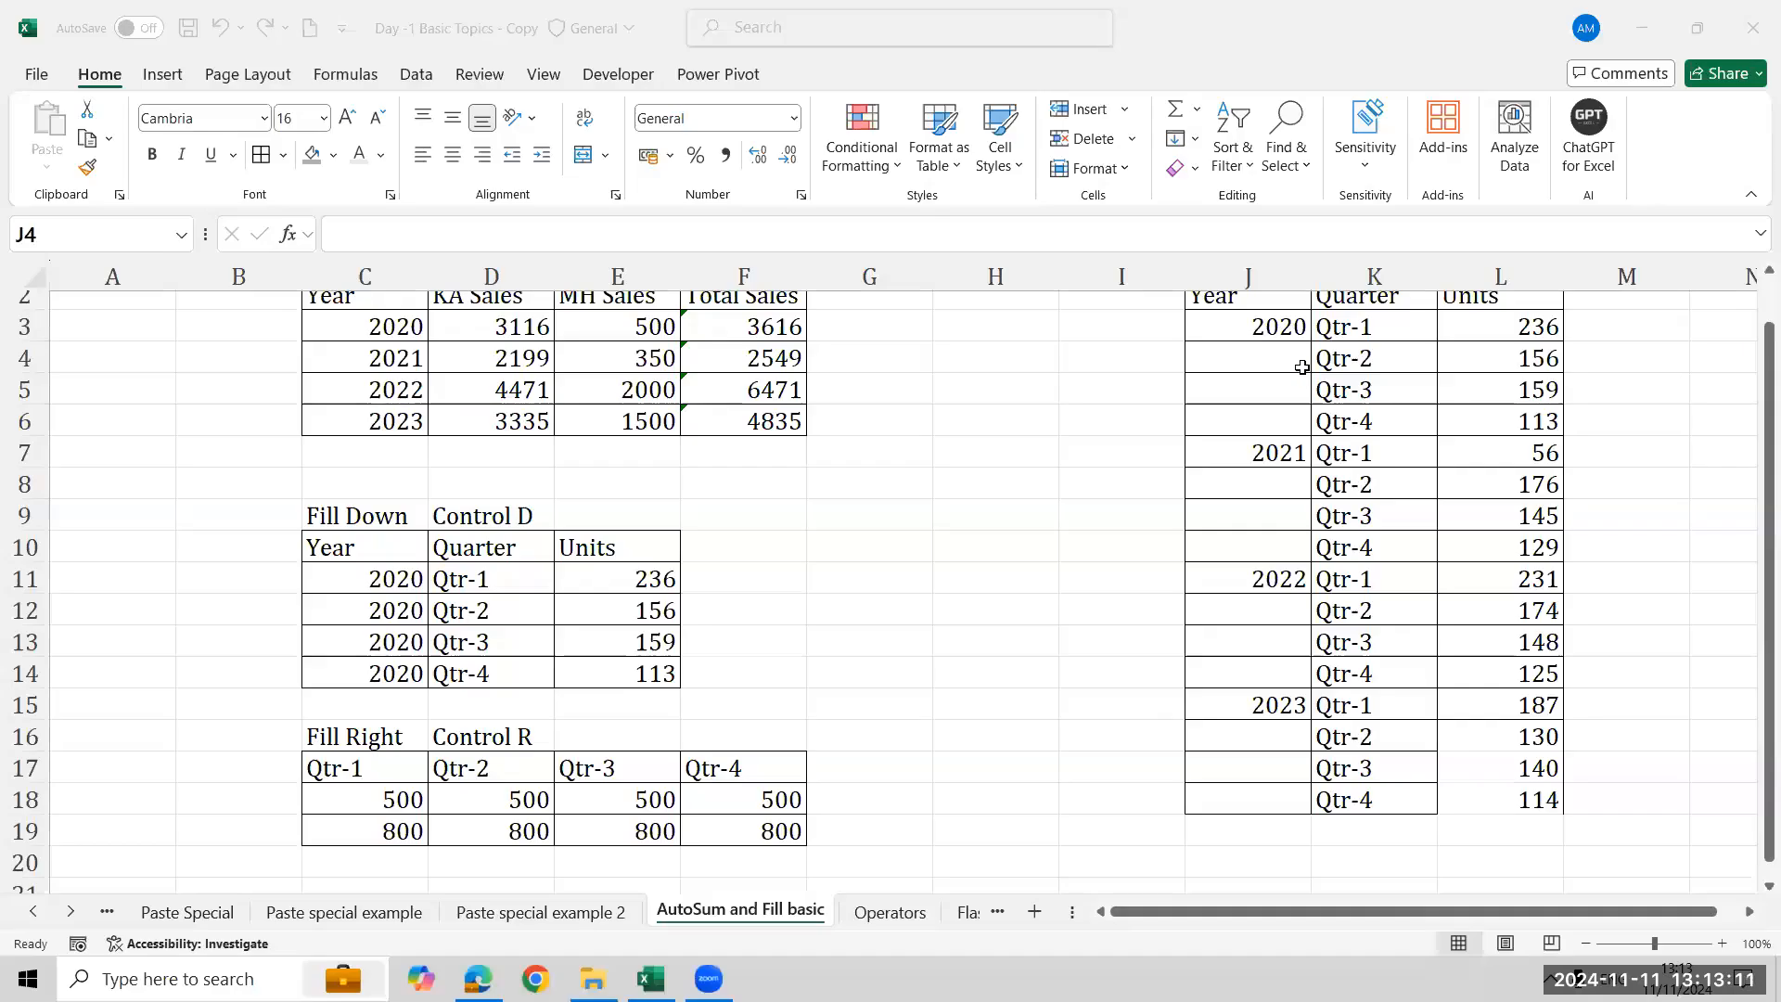
- Examine the Fill the Blanks table's Year, Quarter and Units columns in the copy workbook
left_click(1244, 358)
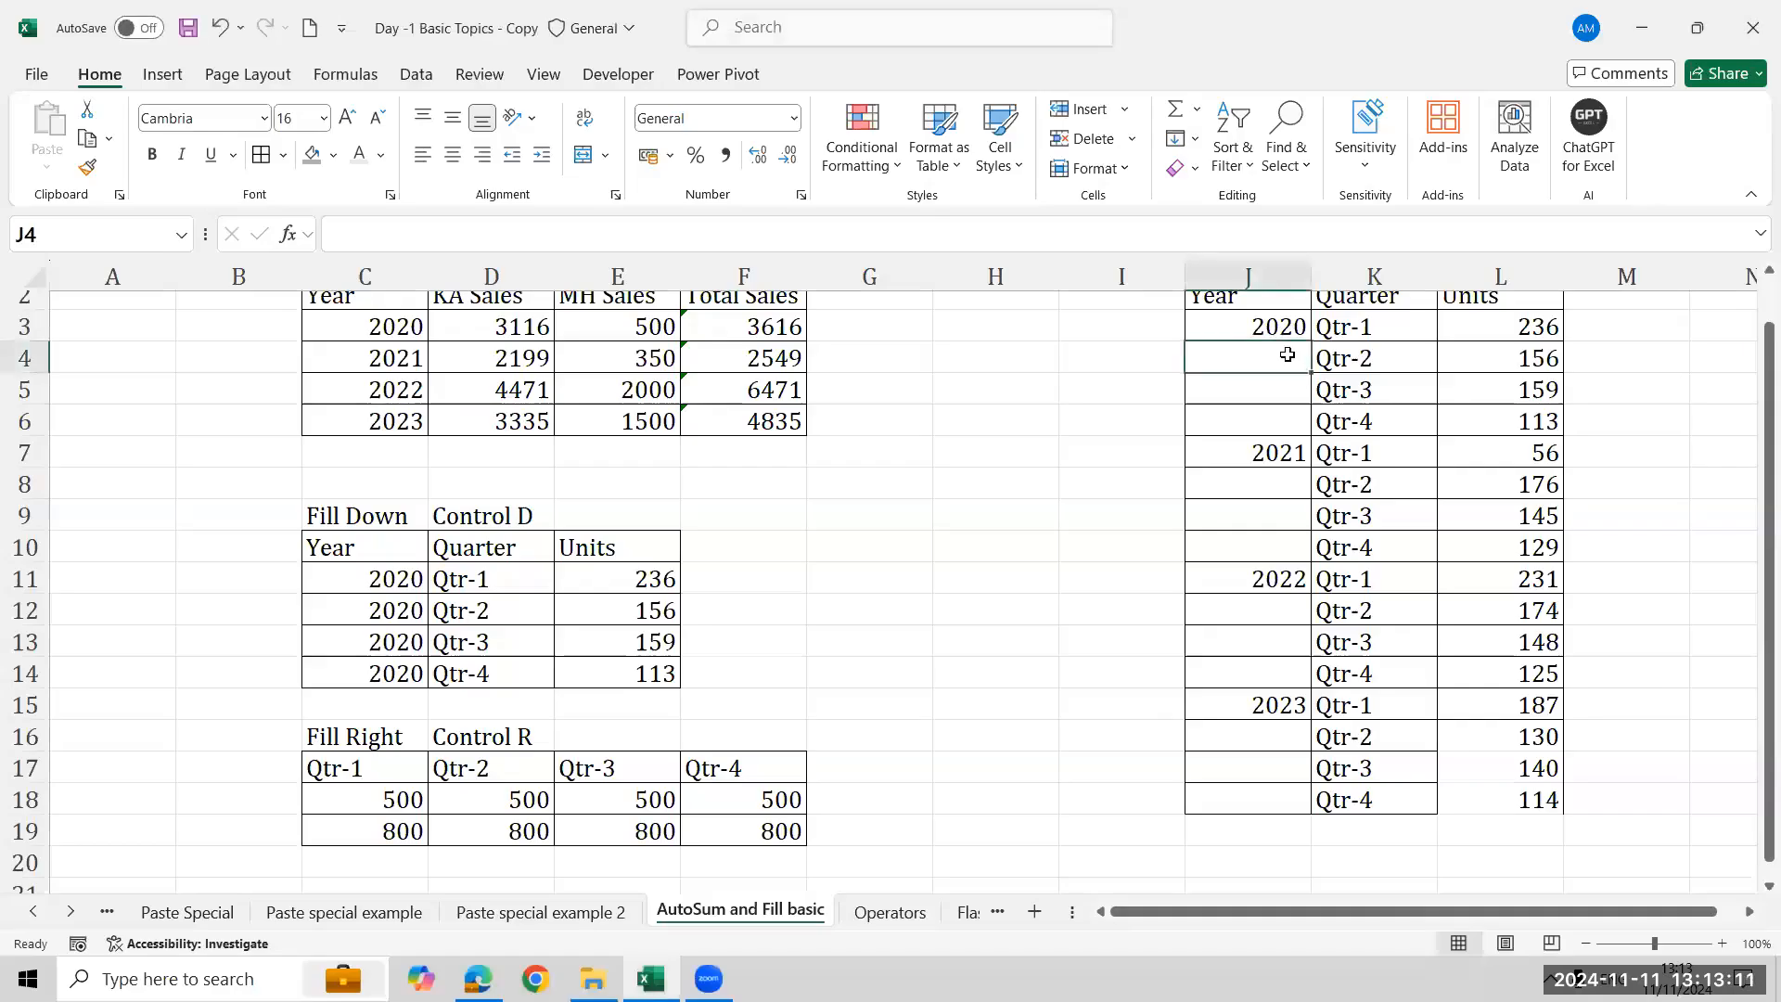
key("Up")
key("shift+Down")
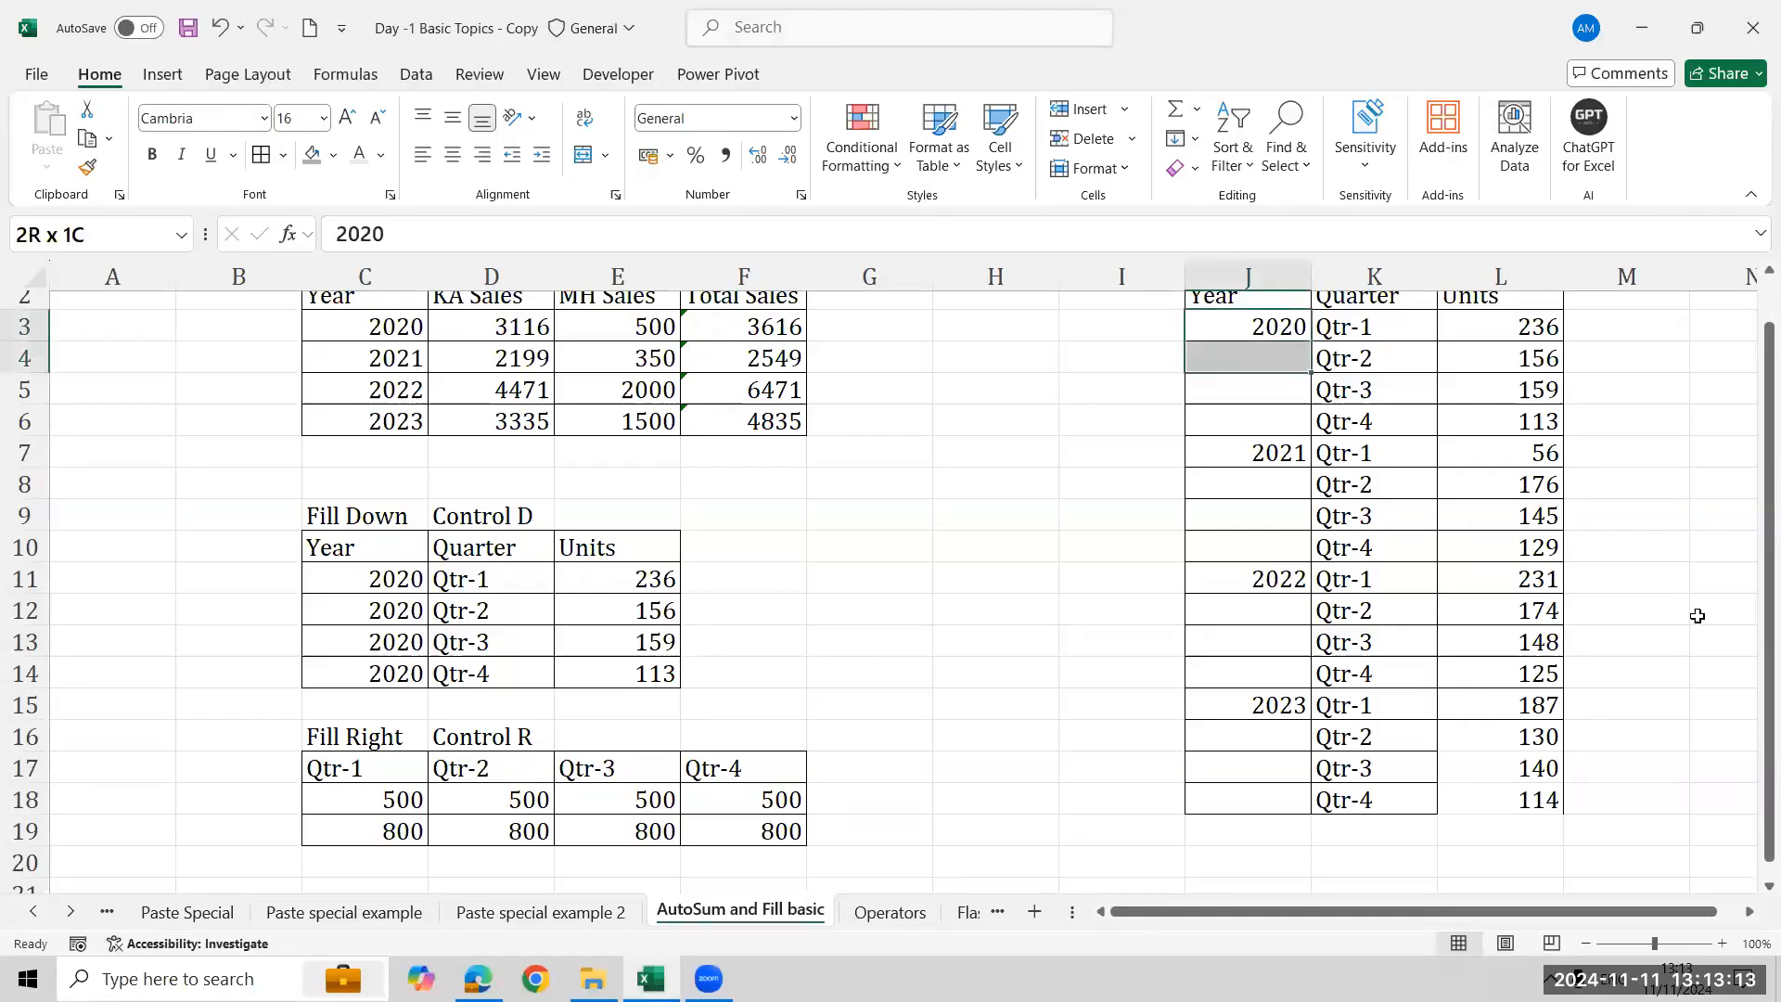
key("shift+Down")
key("shift+Down")
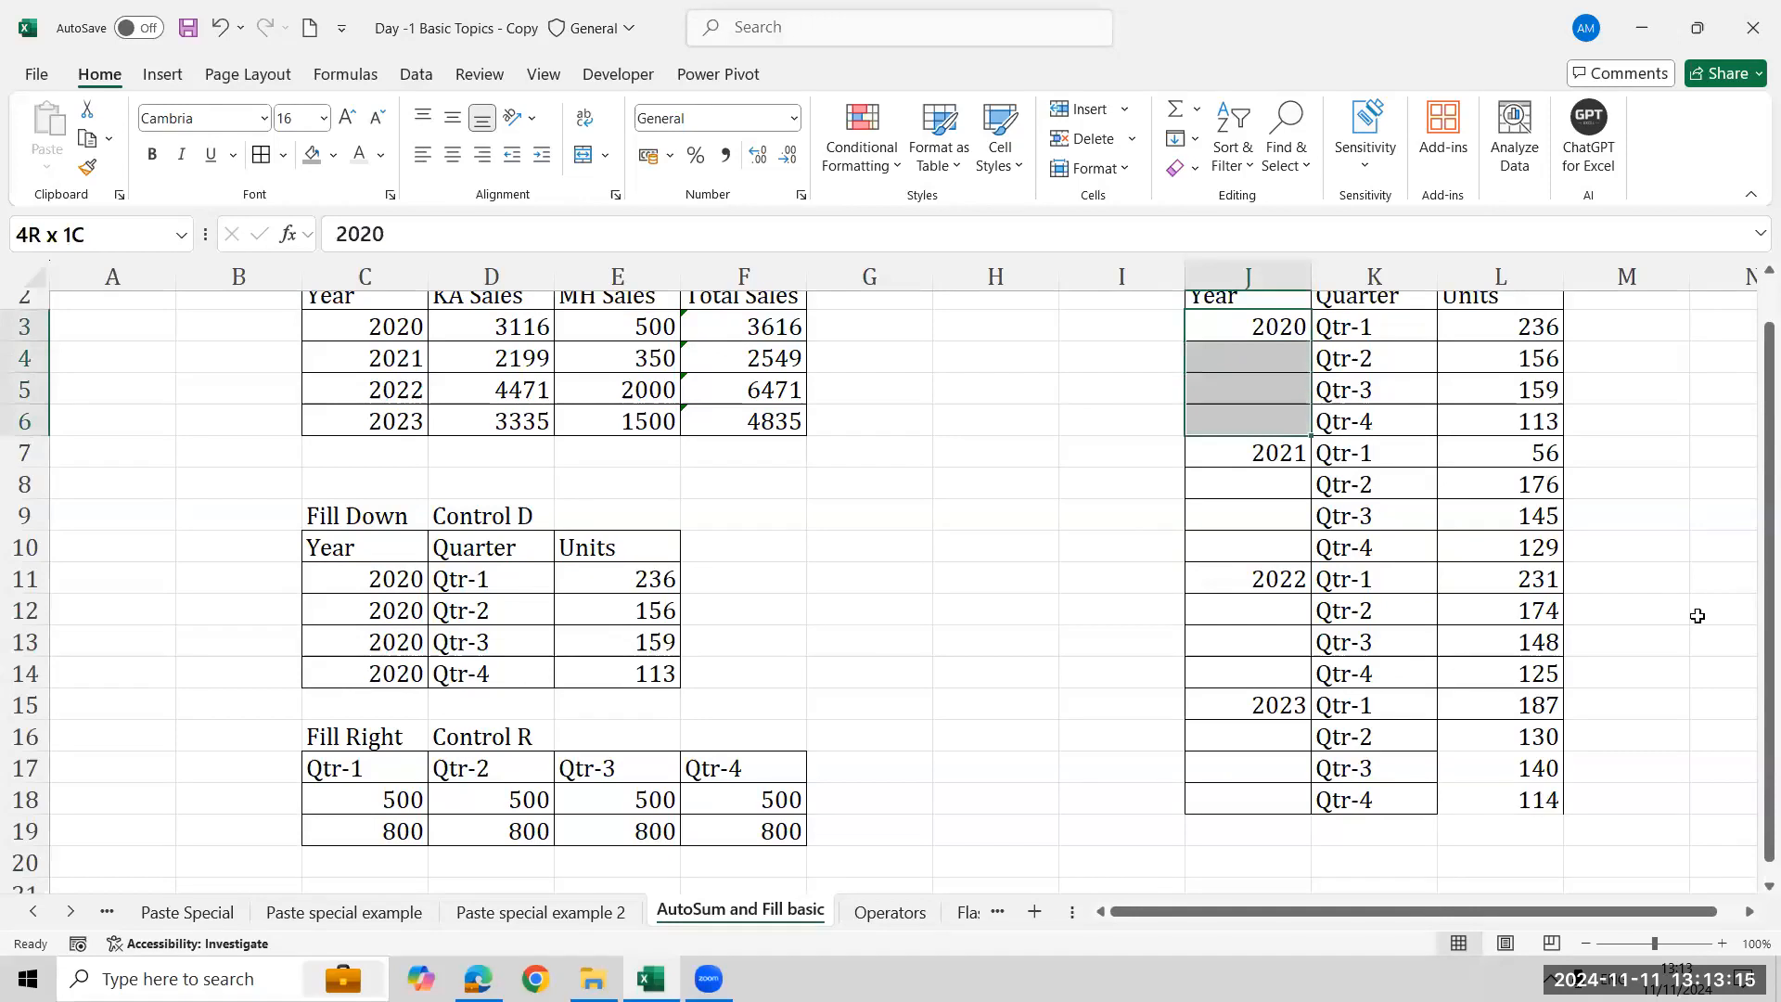
key("Up")
key("Down")
key("Down")
key("Down")
key("Down")
key("Up")
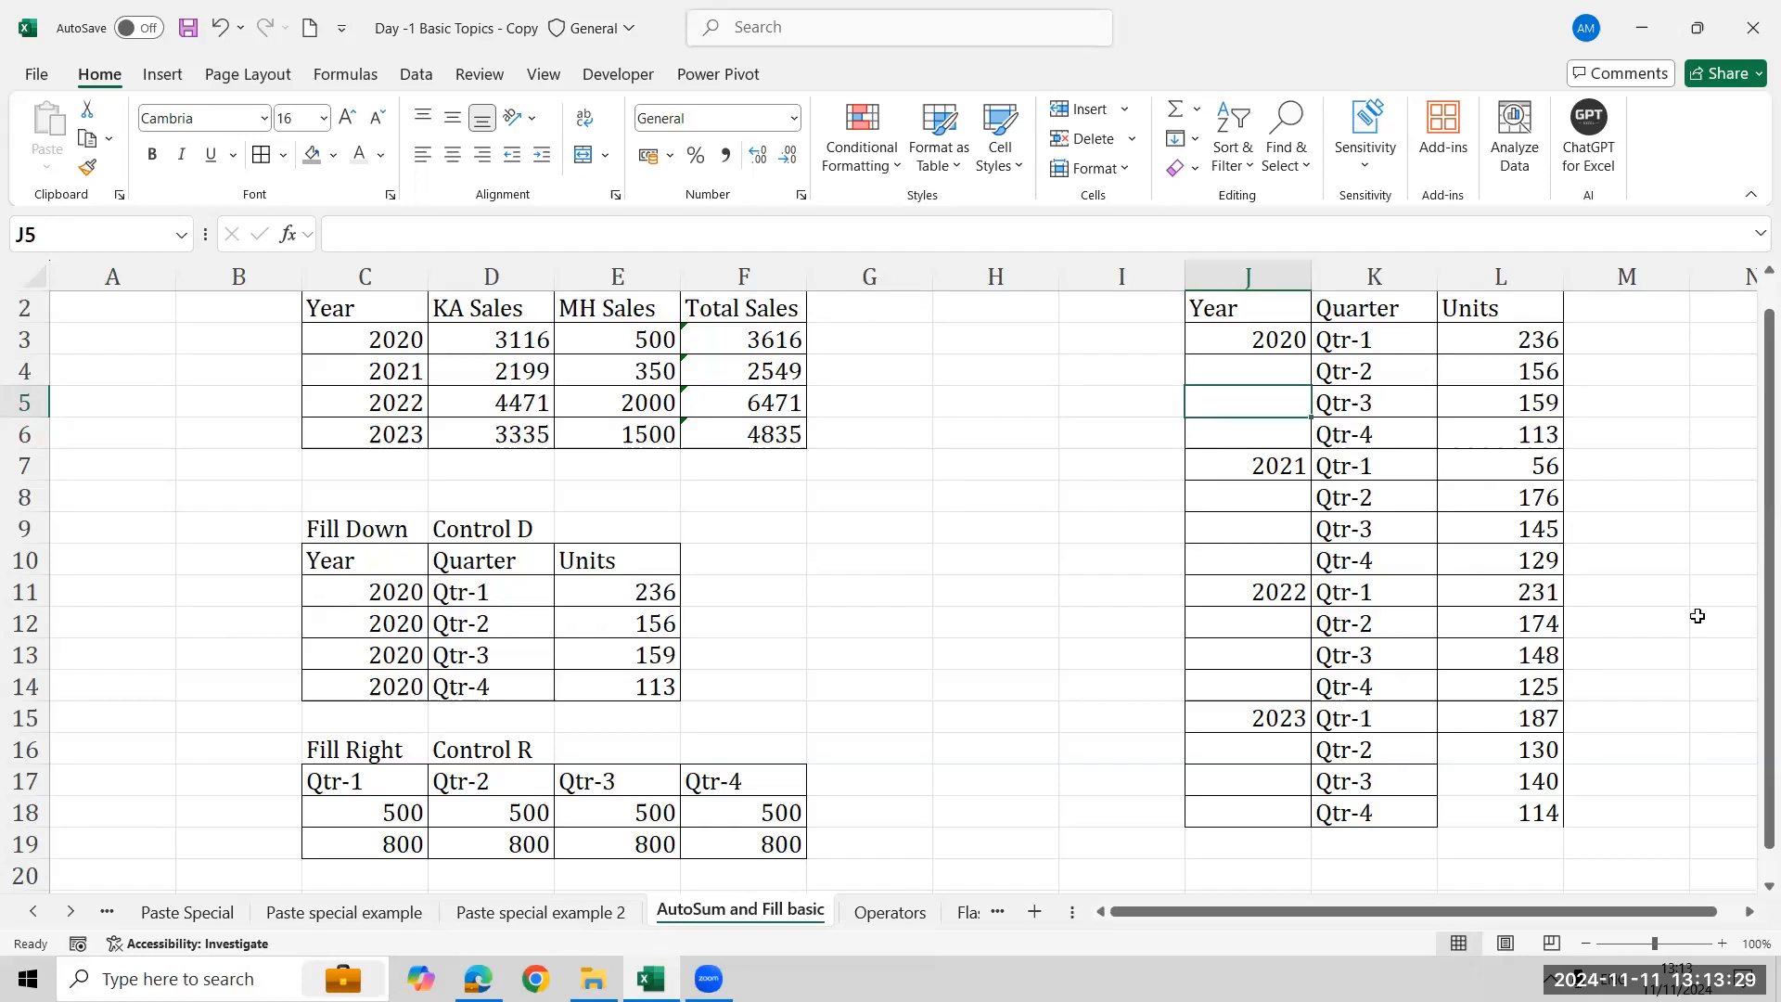
key("Up")
key("Up")
key("Up")
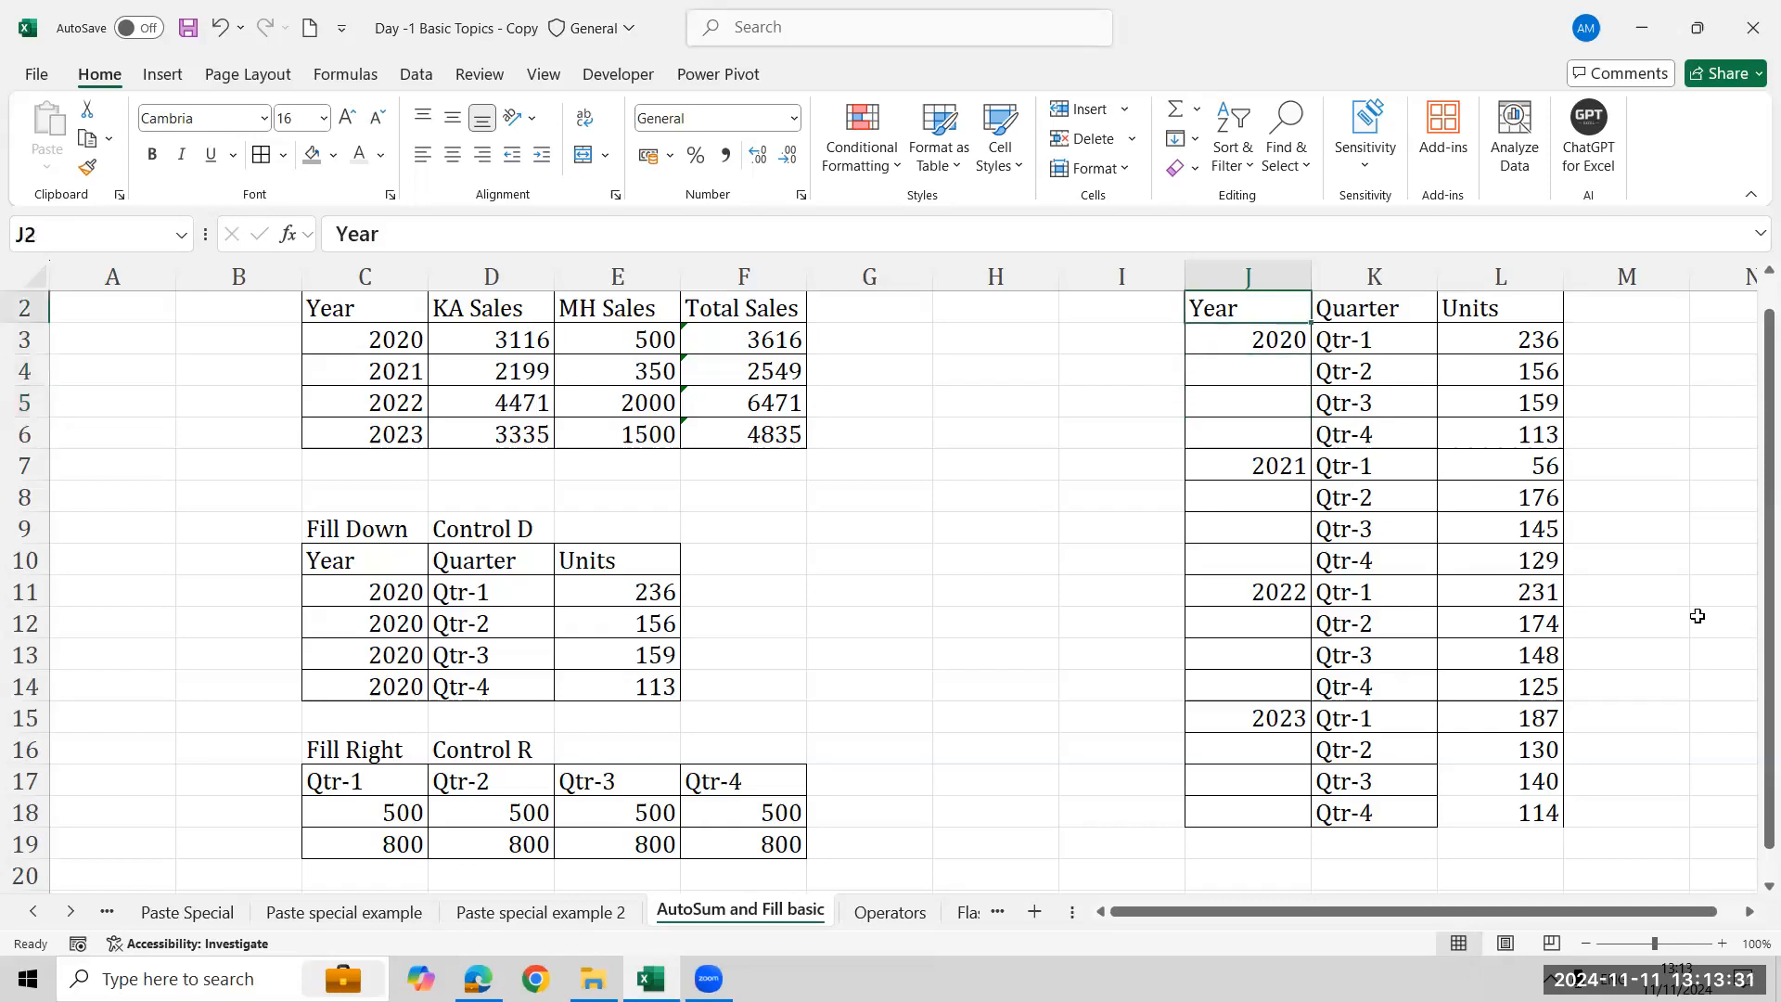
key("Right")
key("Right")
key("Up")
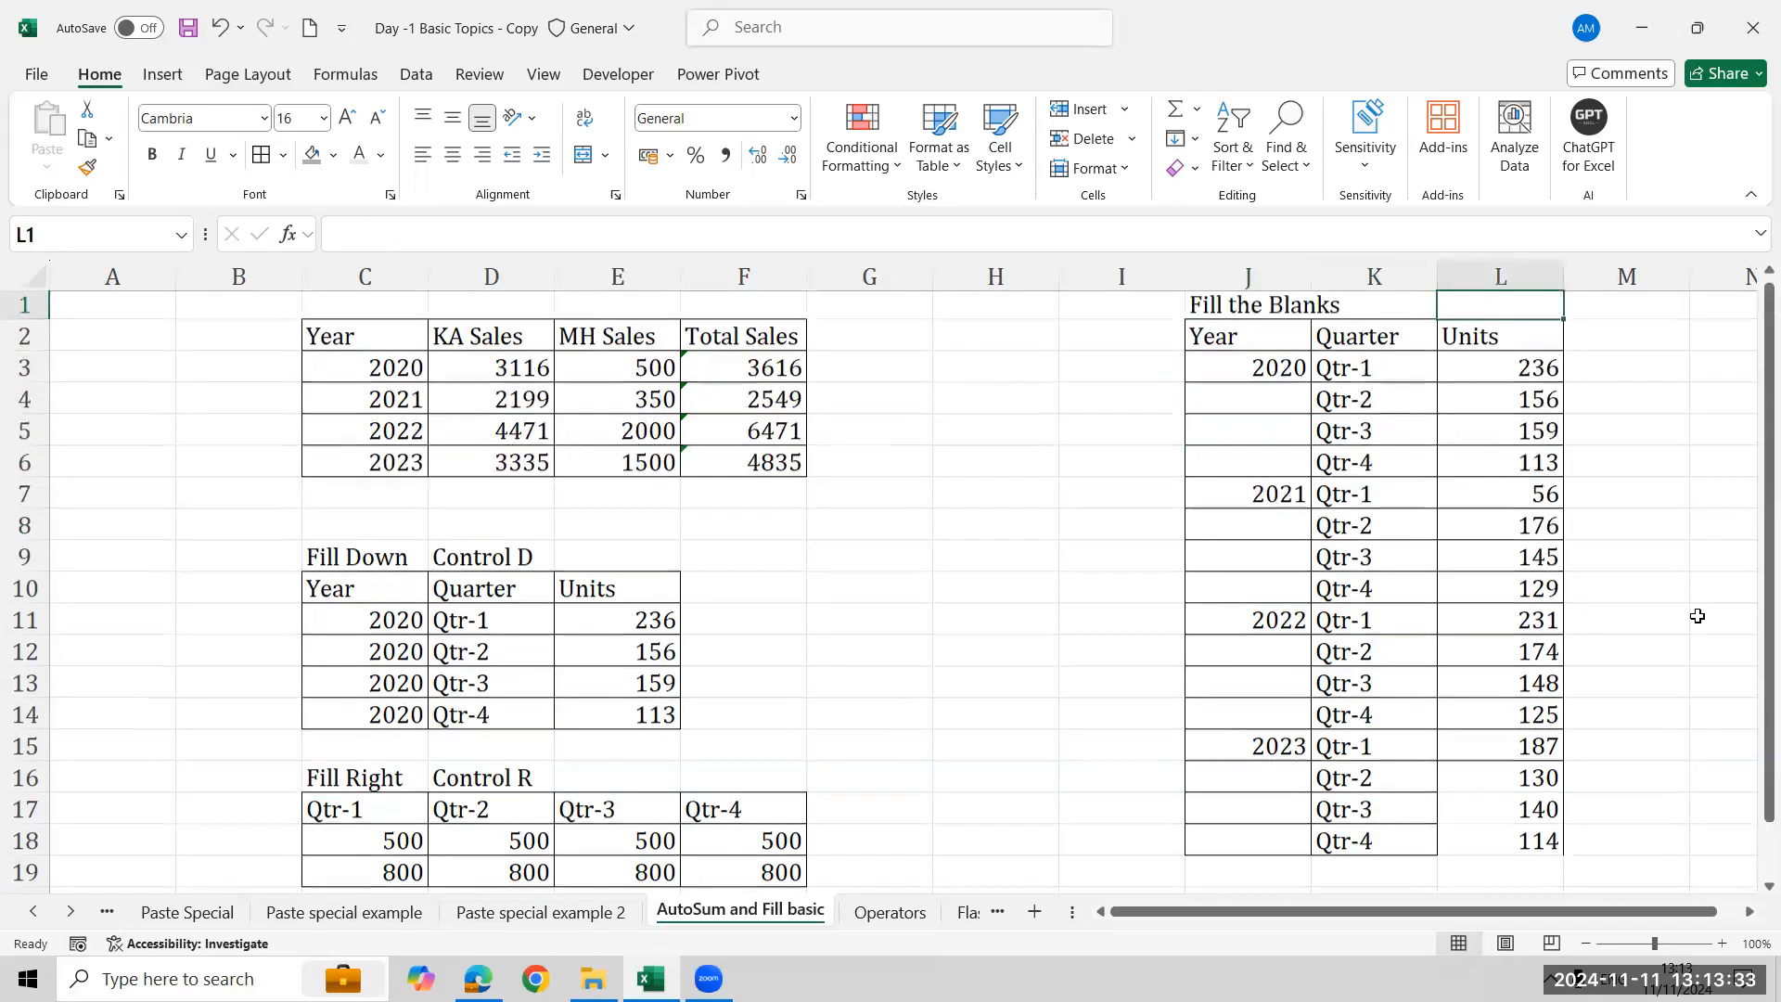
key("Right")
key("Right")
key("Right")
key("Right")
key("Right")
key("Left")
key("Left")
key("Left")
key("Left")
key("Left")
key("Left")
key("Left")
key("Down")
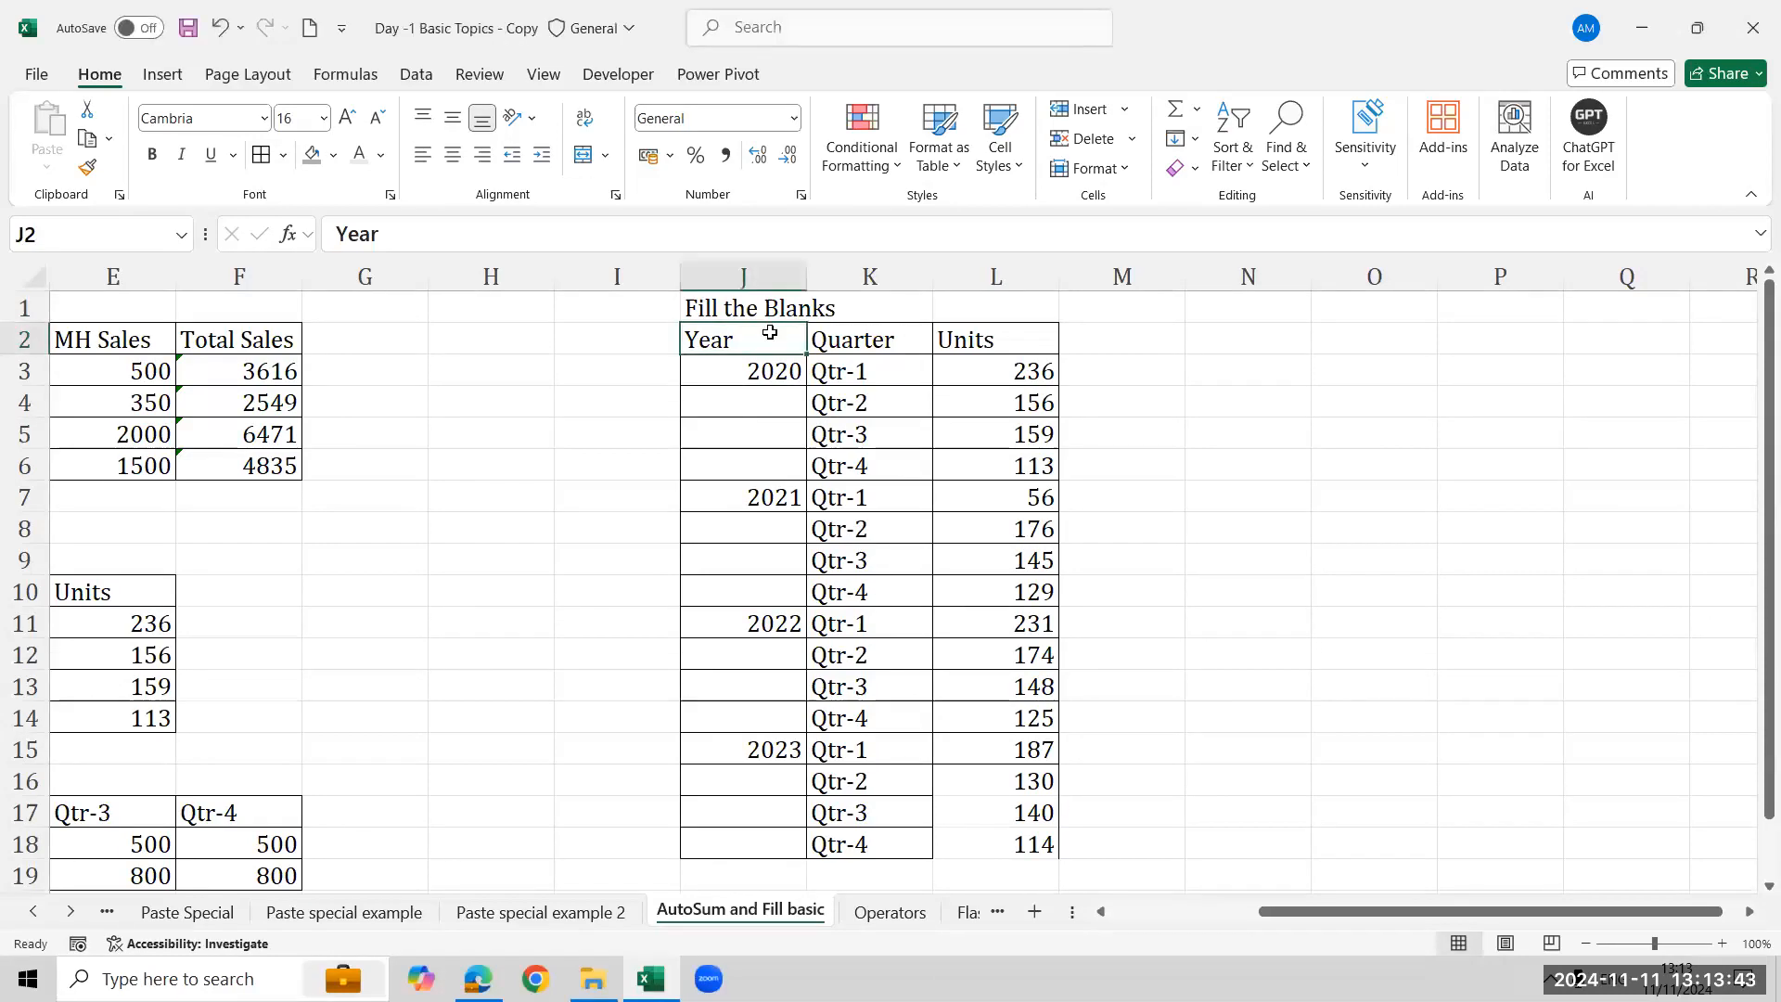
- Fill the blank Year cells of J2:L18 with =J3 using Go To Special Blanks, then undo the fill
left_click(1055, 842, "shift")
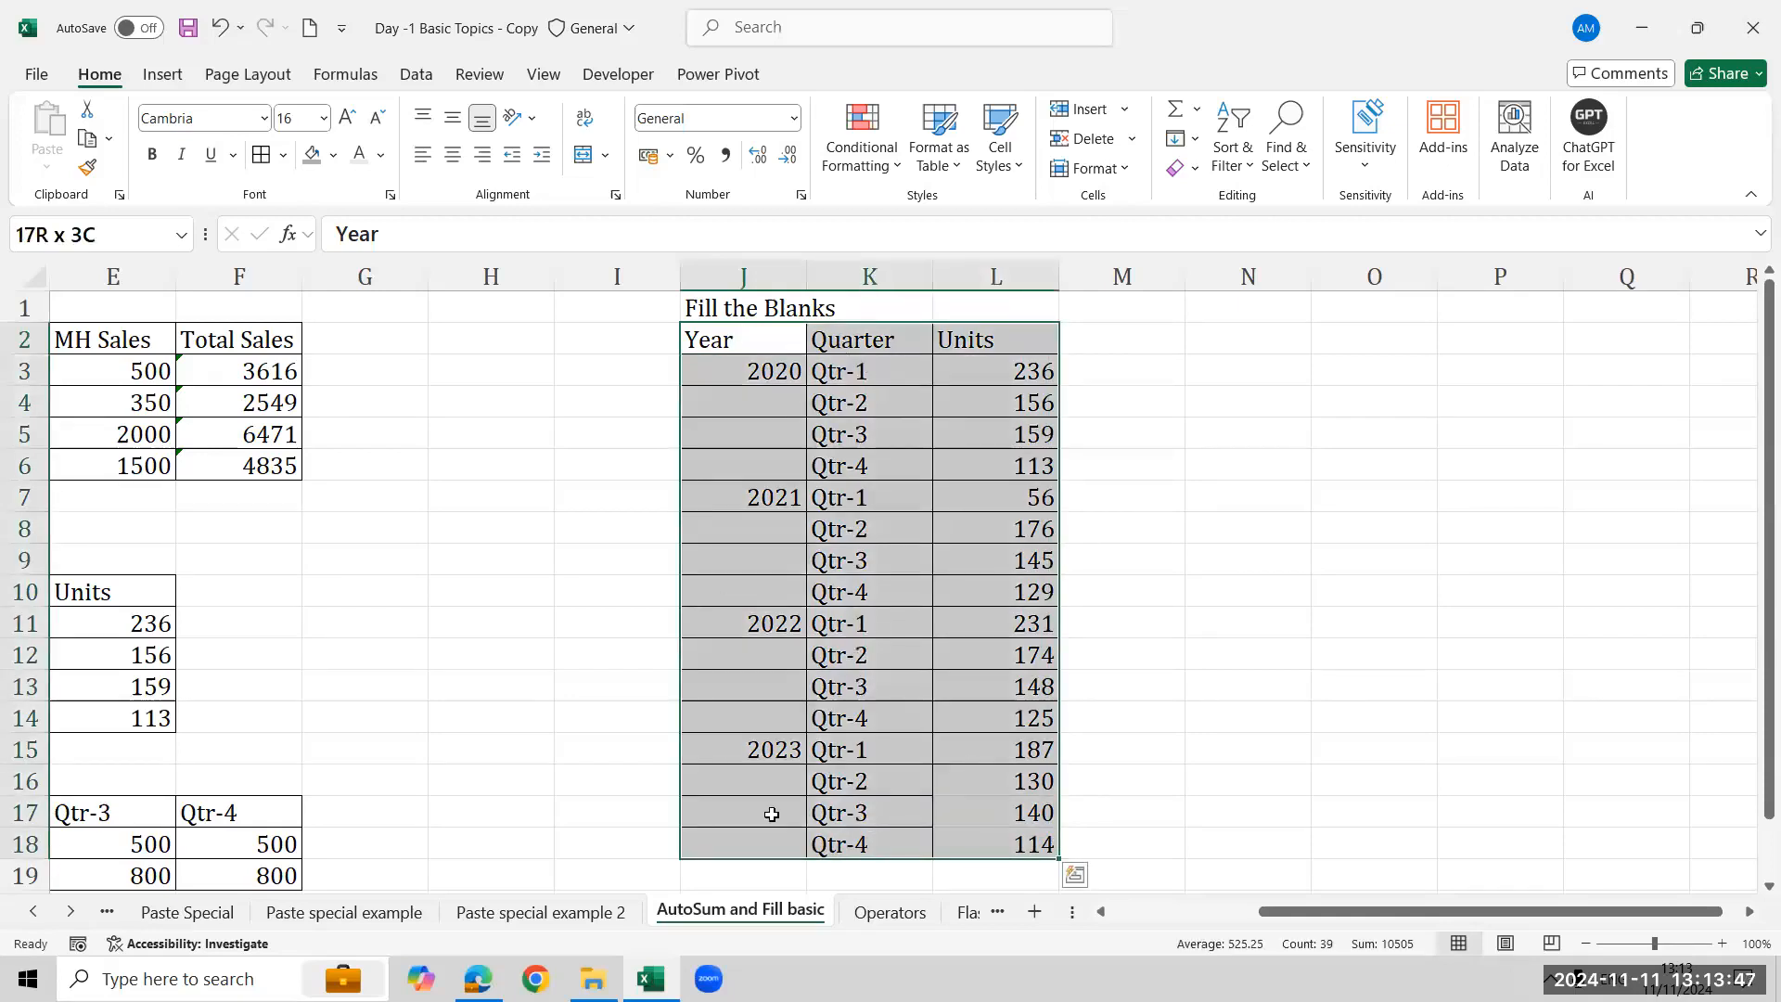
left_click(787, 345)
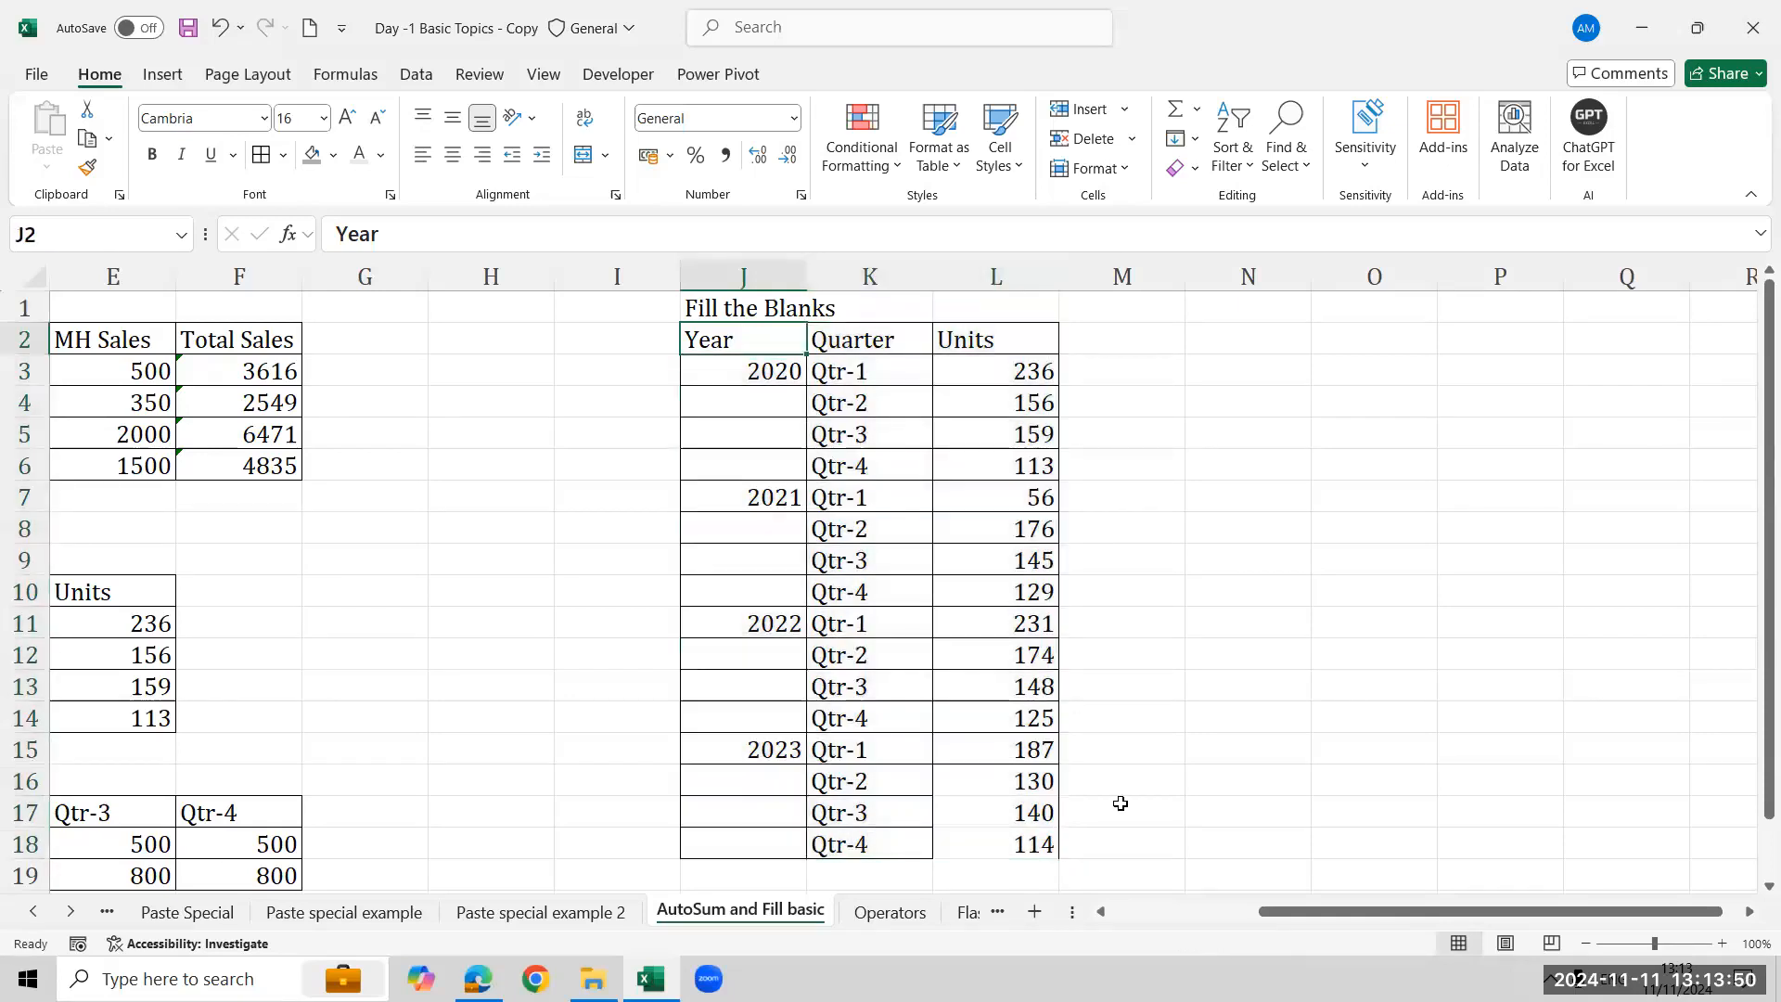
left_click(1045, 845, "shift")
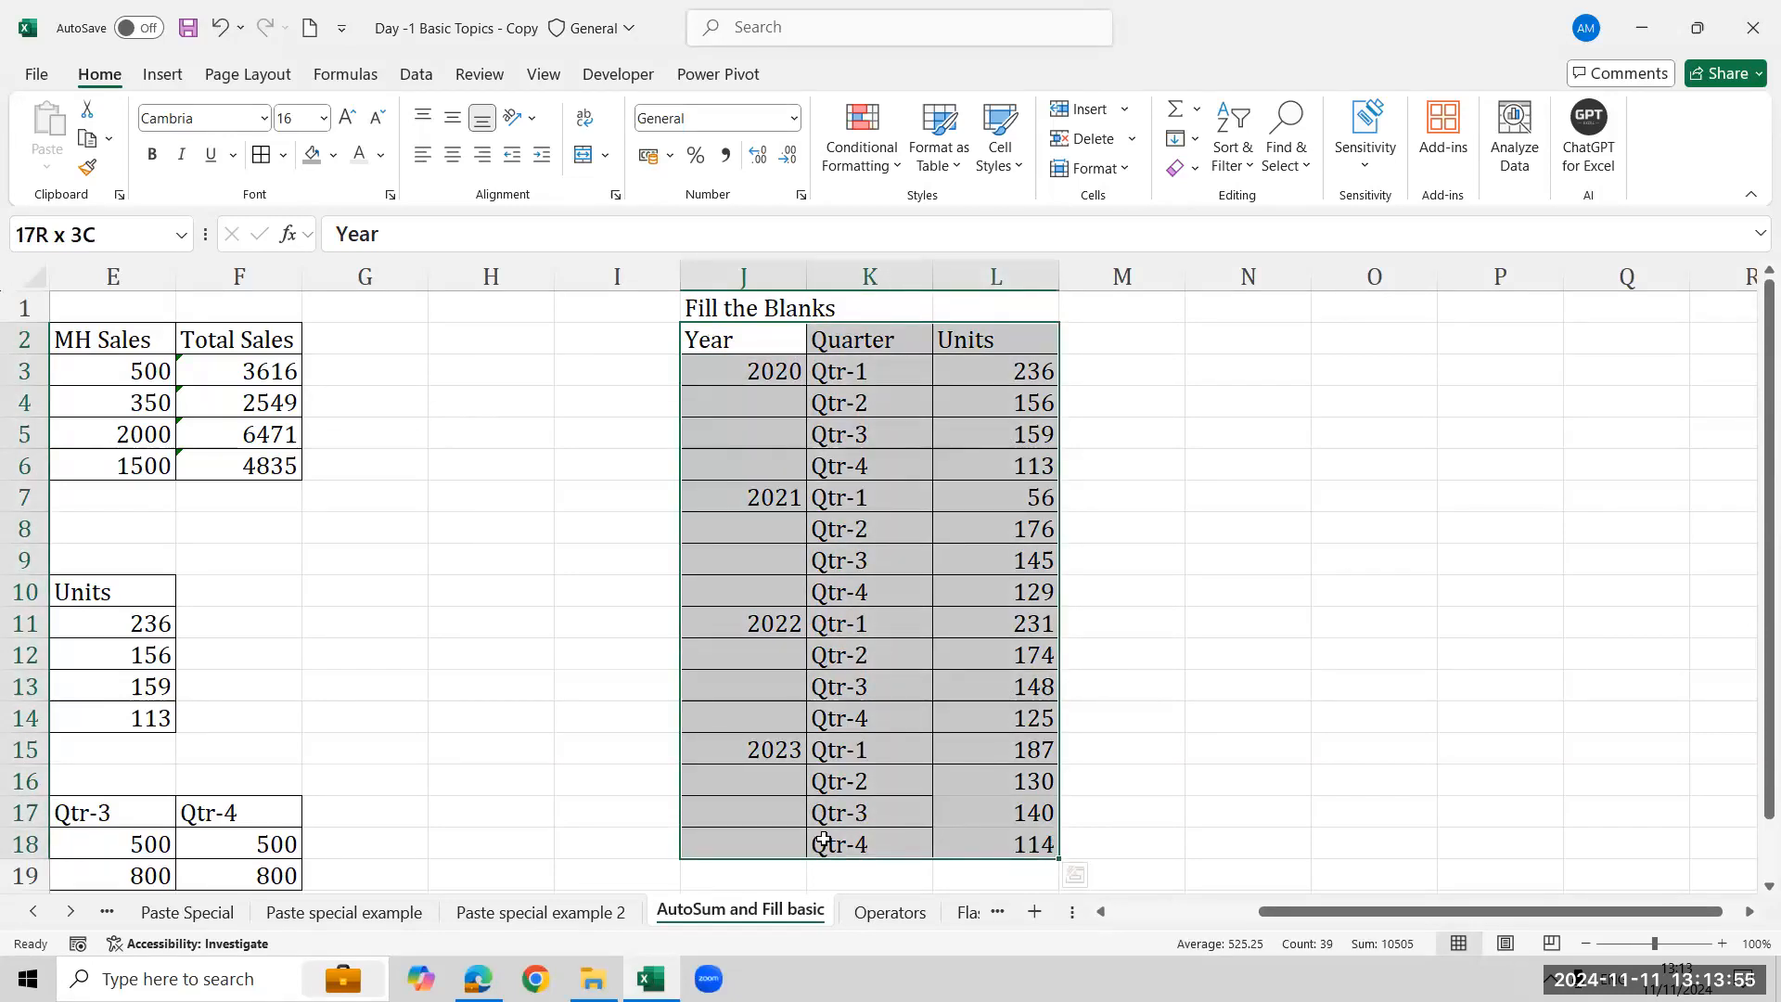
left_click(1202, 144)
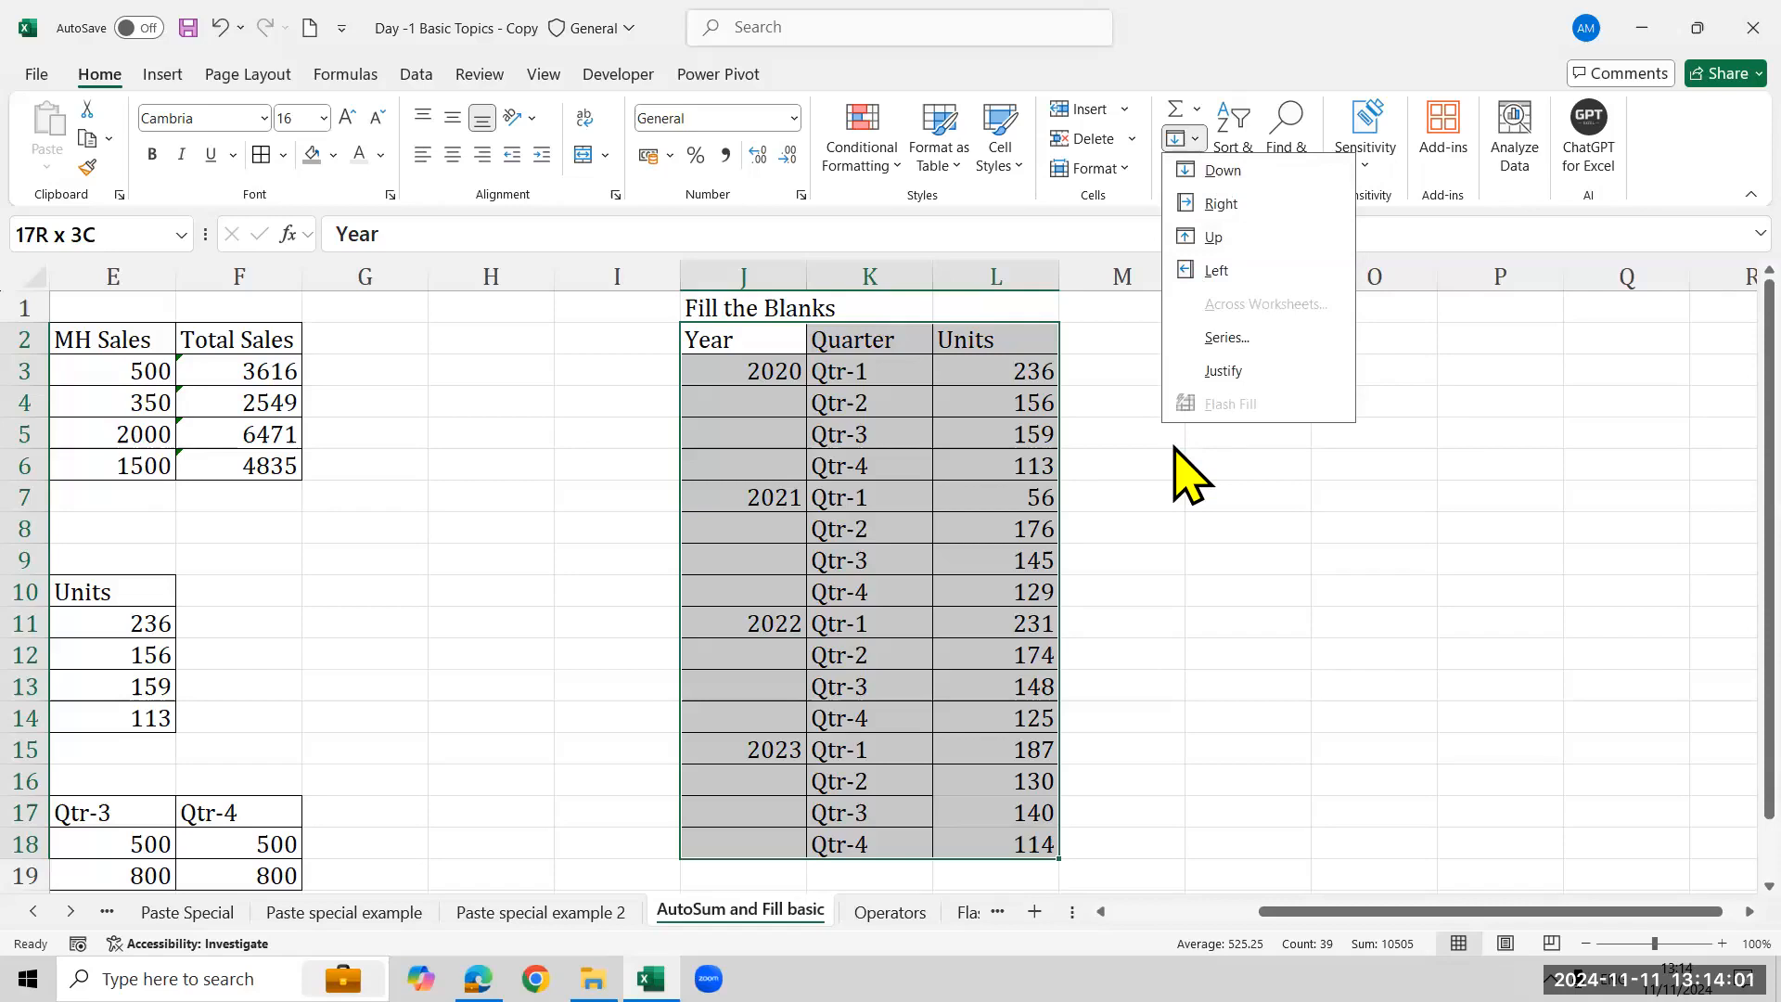
left_click(749, 648)
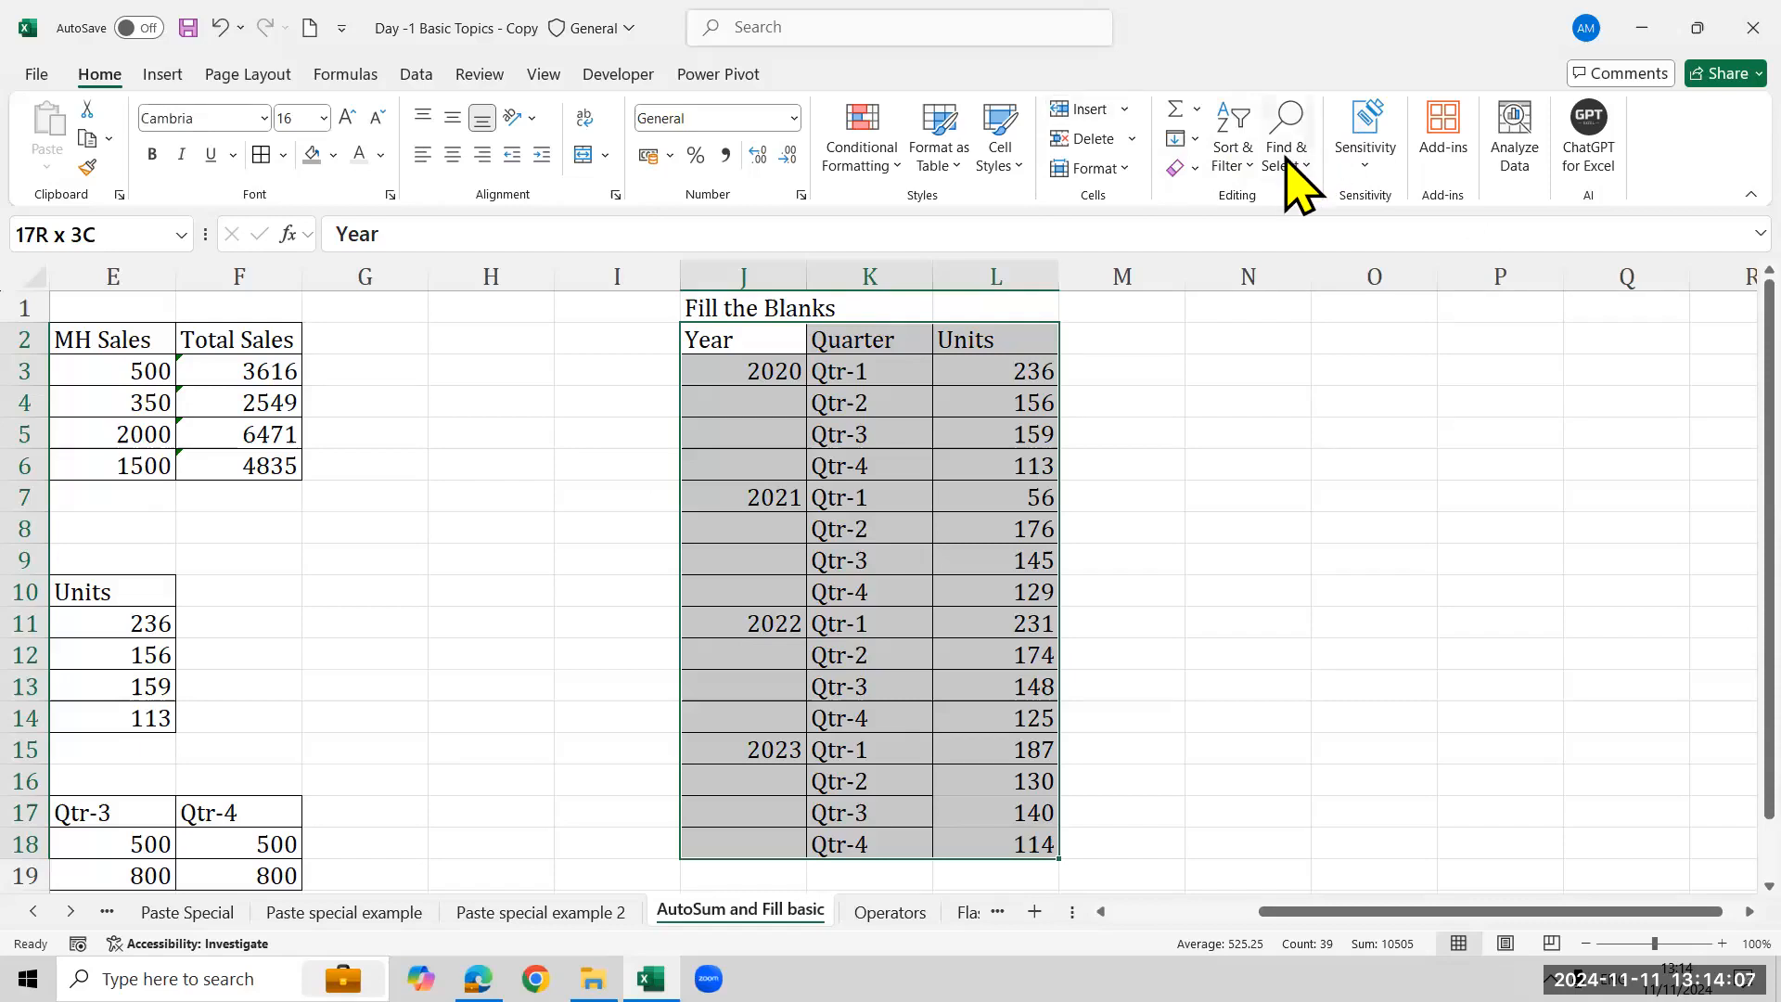
left_click(1294, 181)
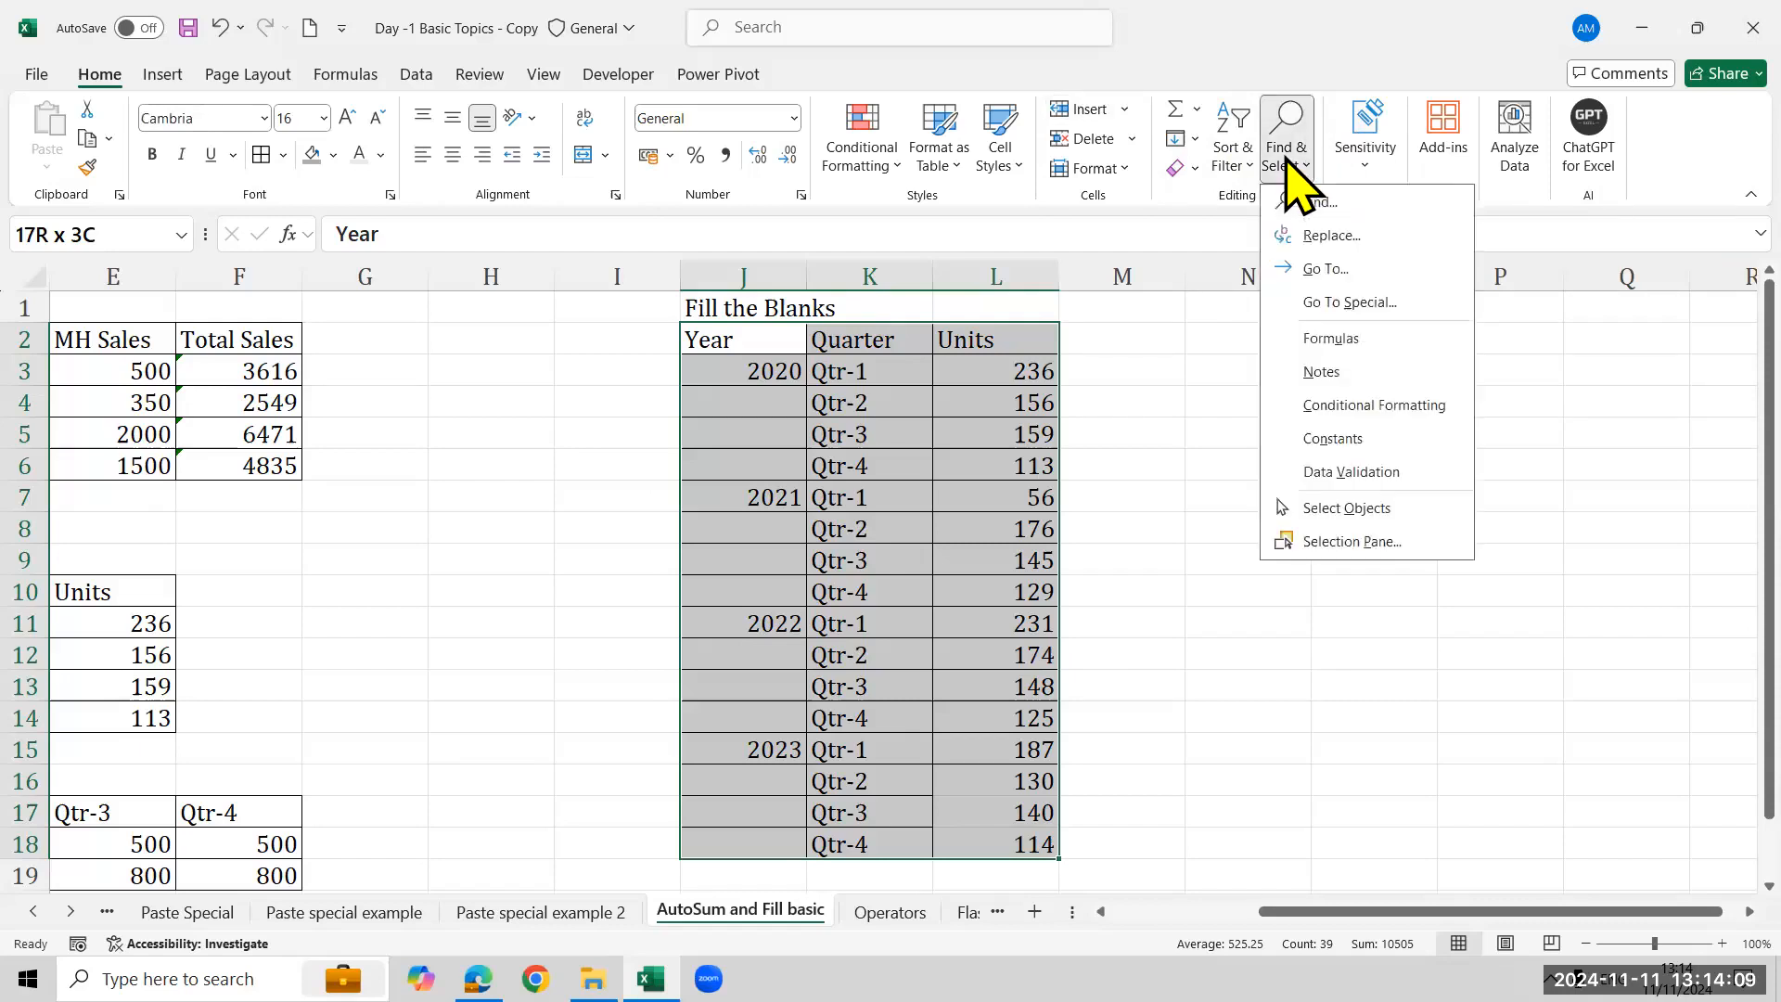
left_click(1388, 278)
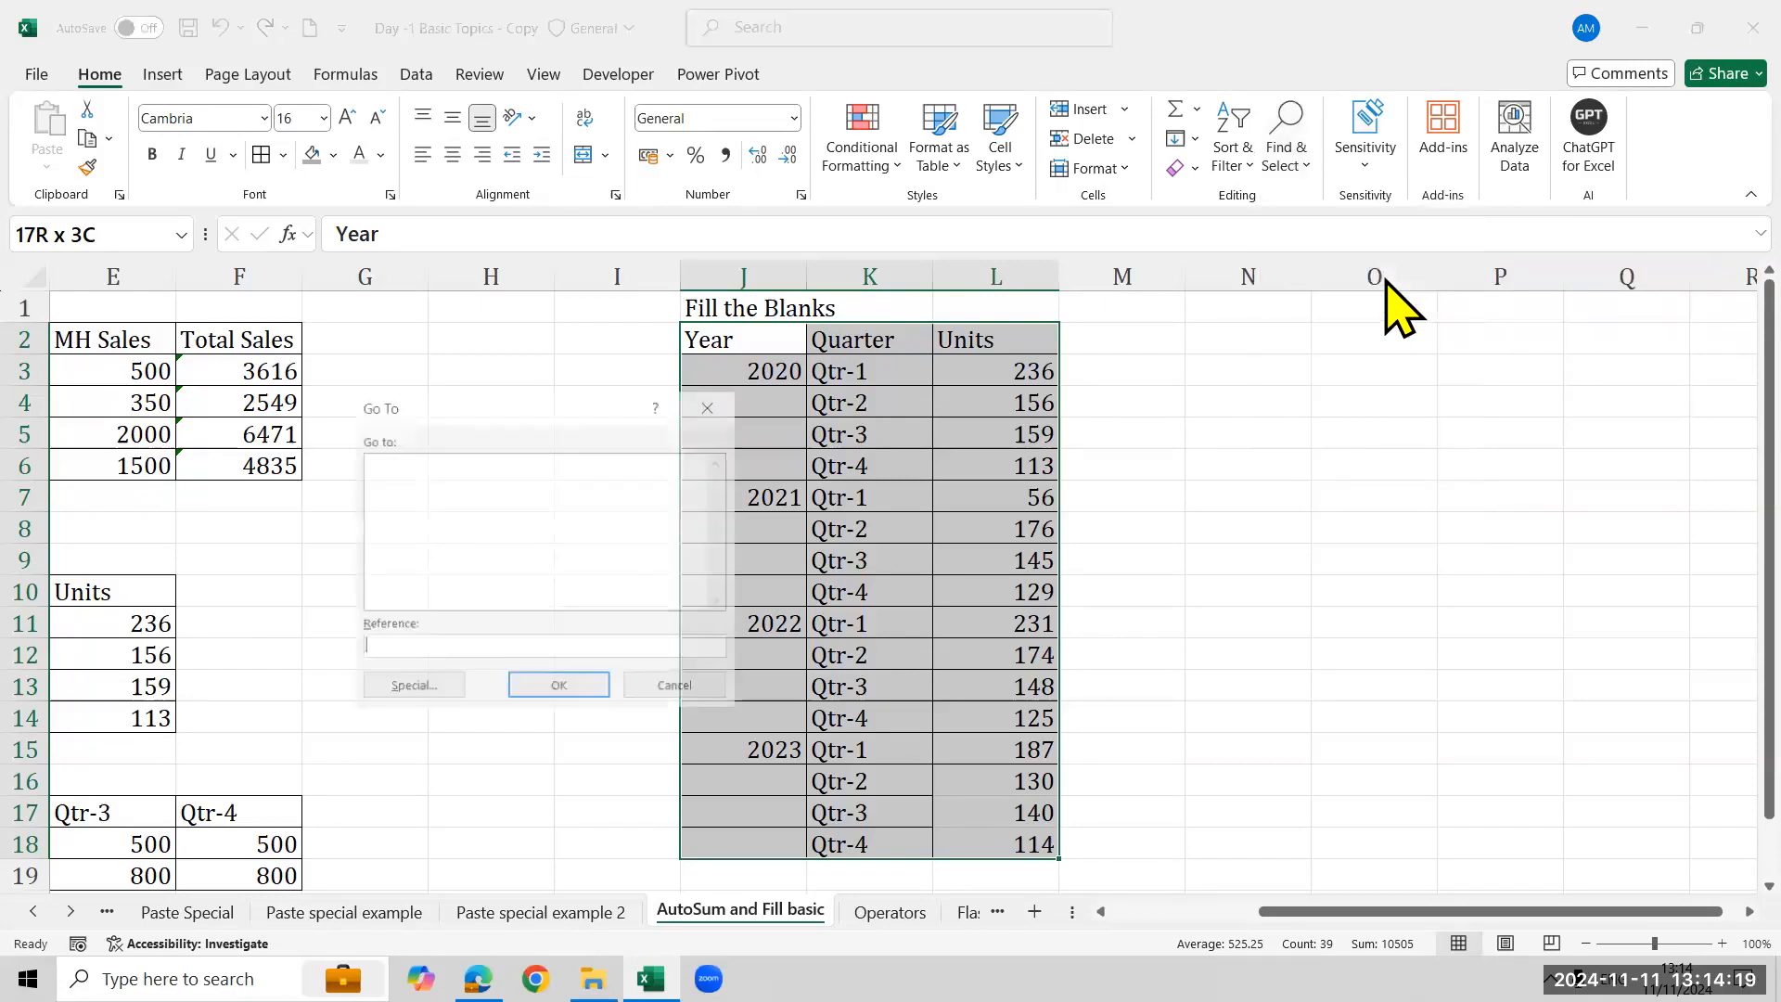
left_click(442, 691)
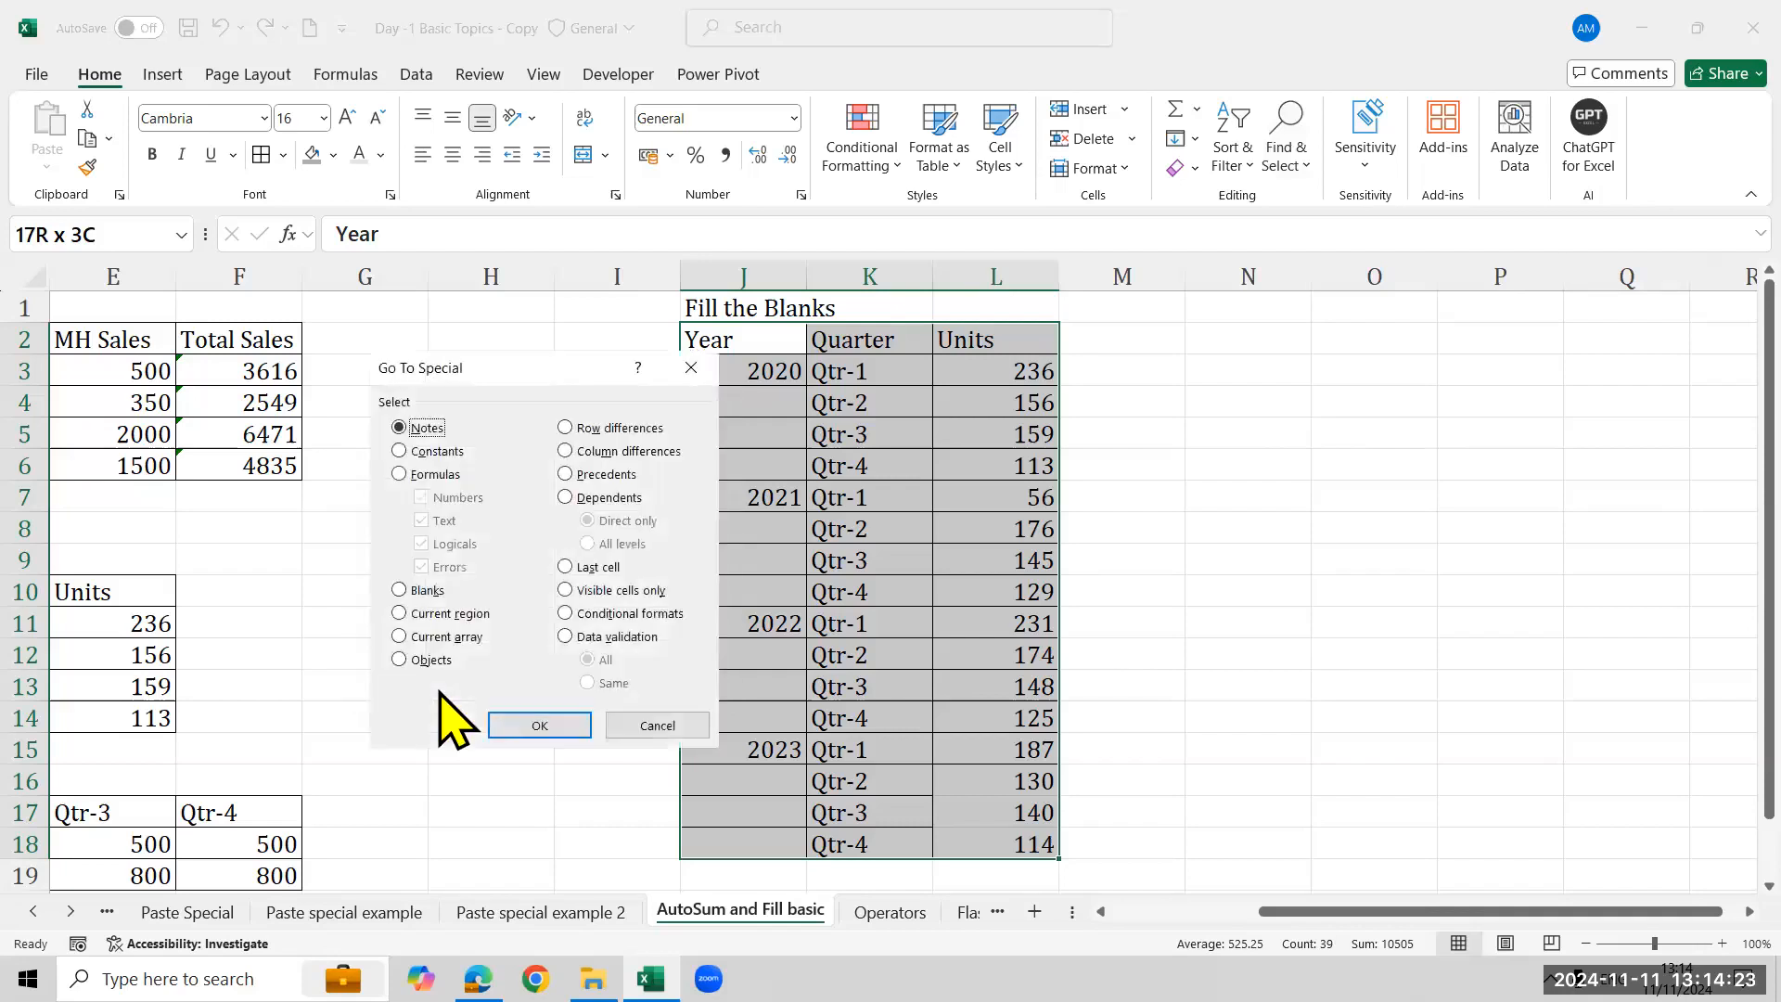
left_click_drag(427, 362, 281, 317)
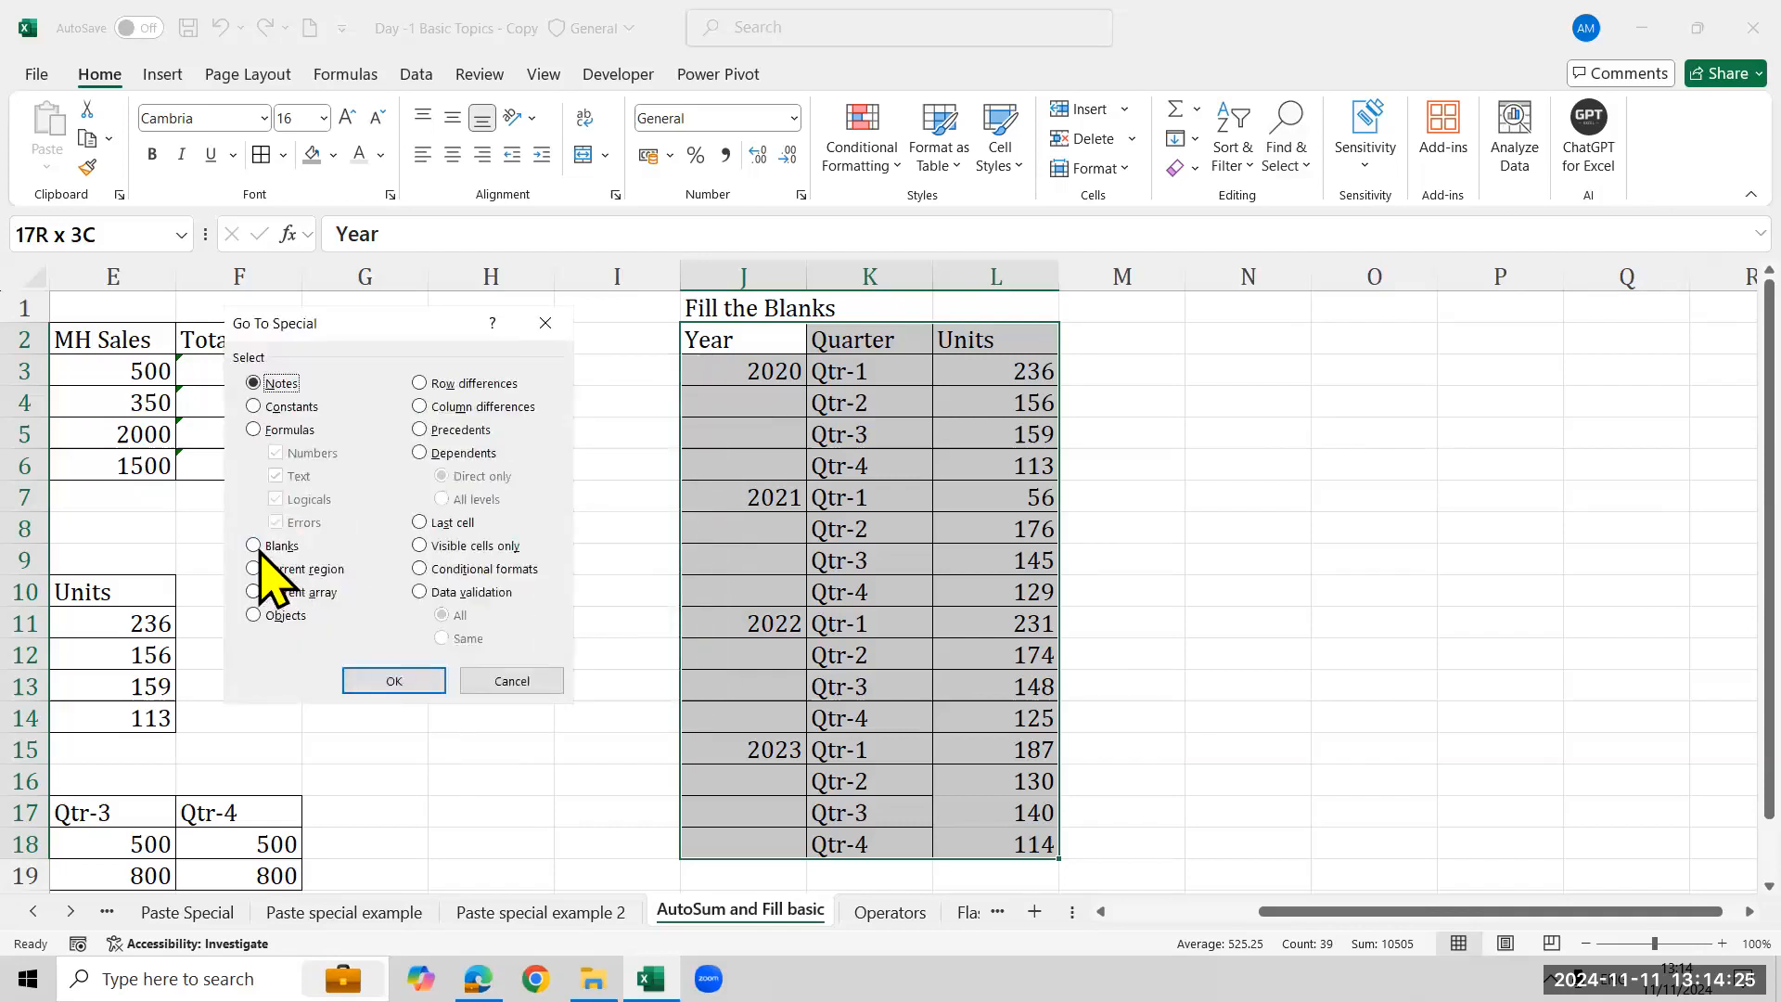
left_click(258, 547)
left_click(401, 683)
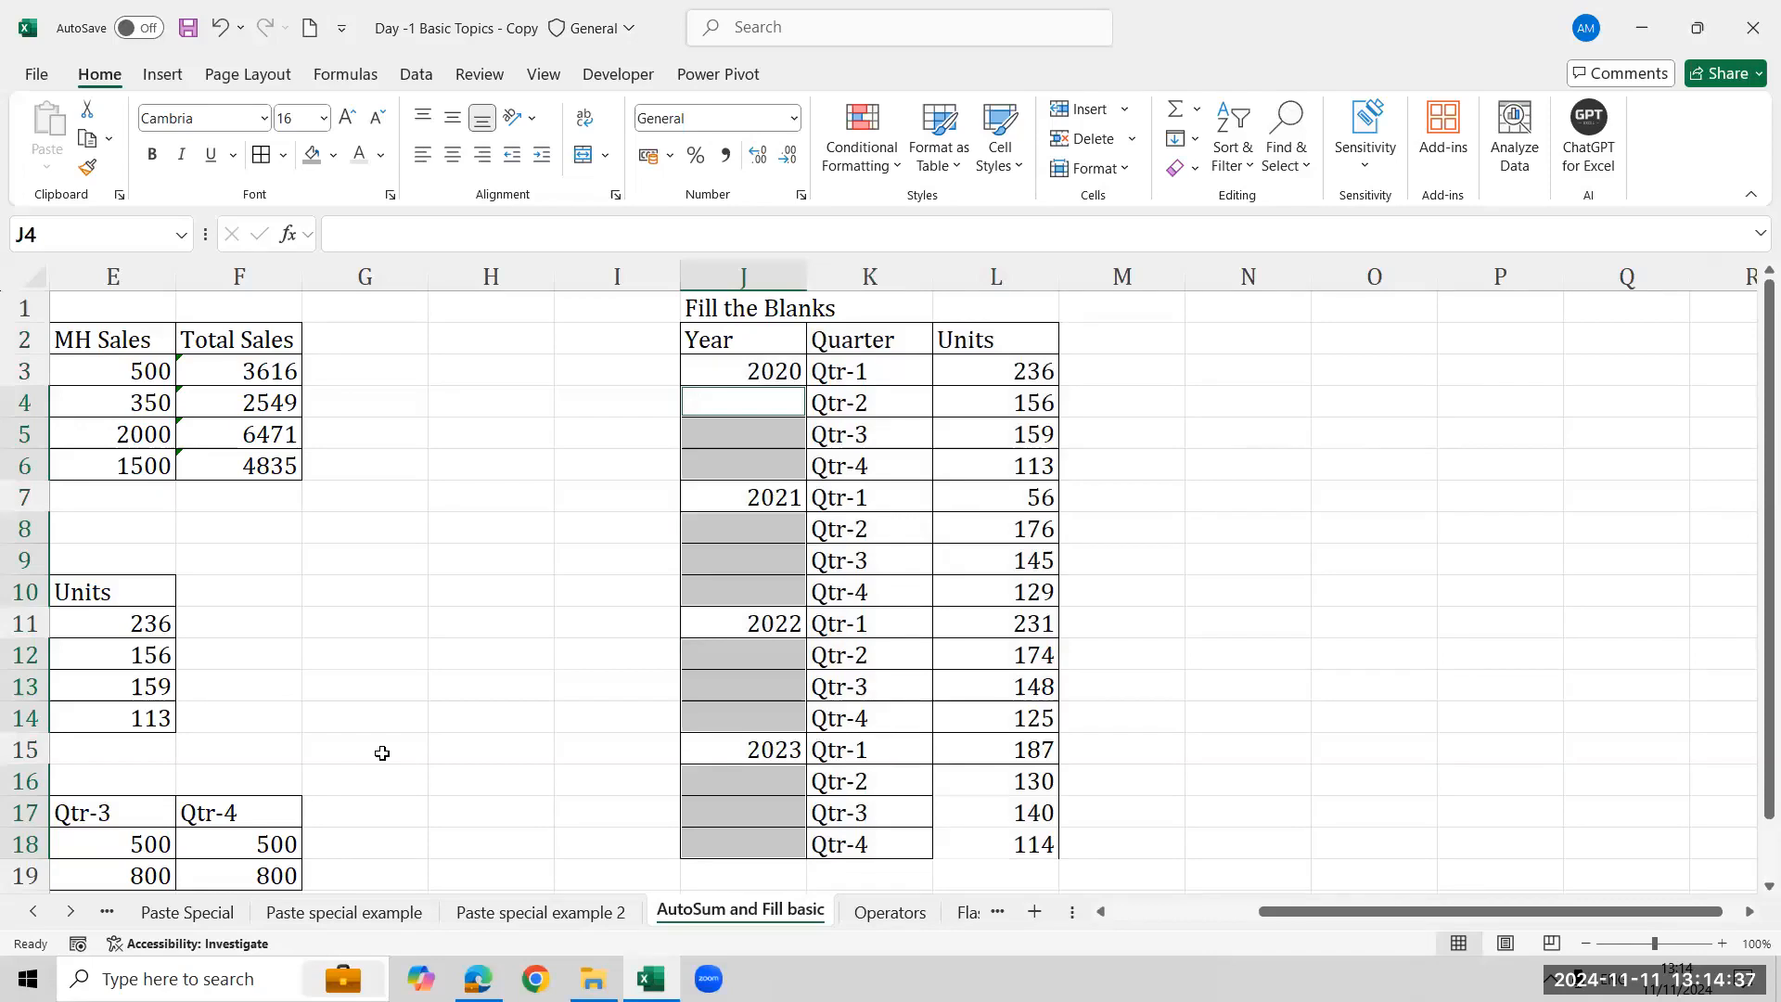
type("=")
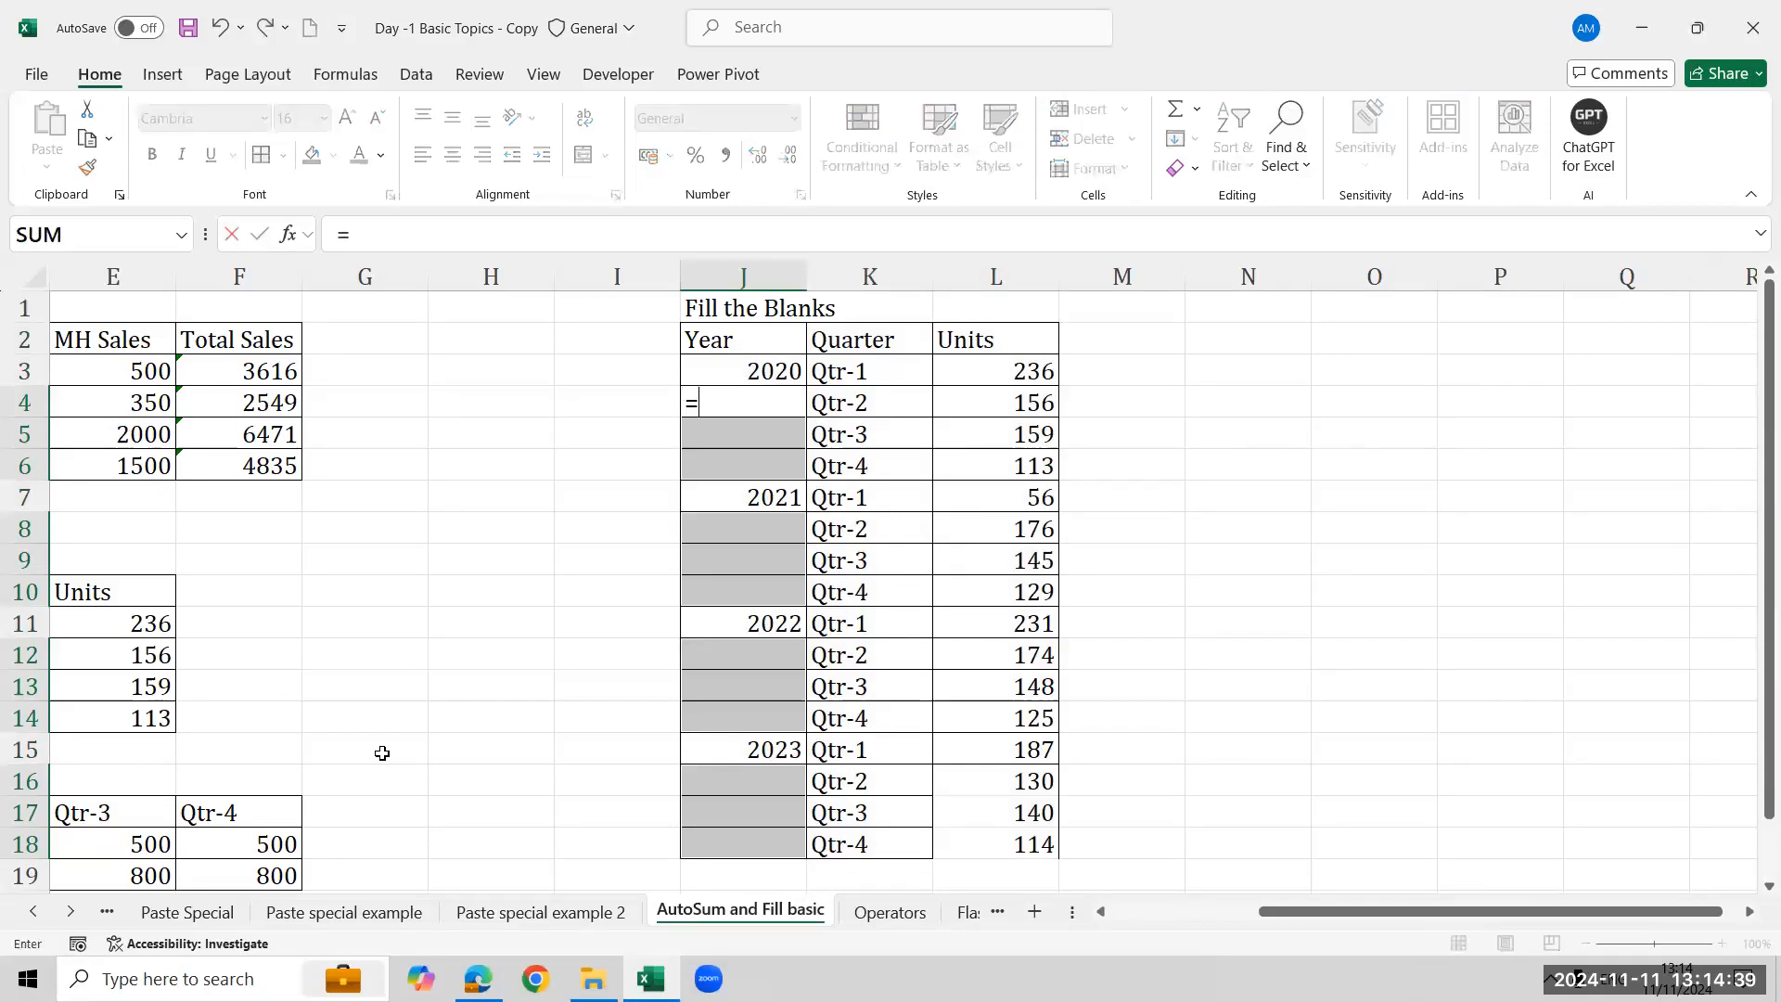
left_click(685, 368)
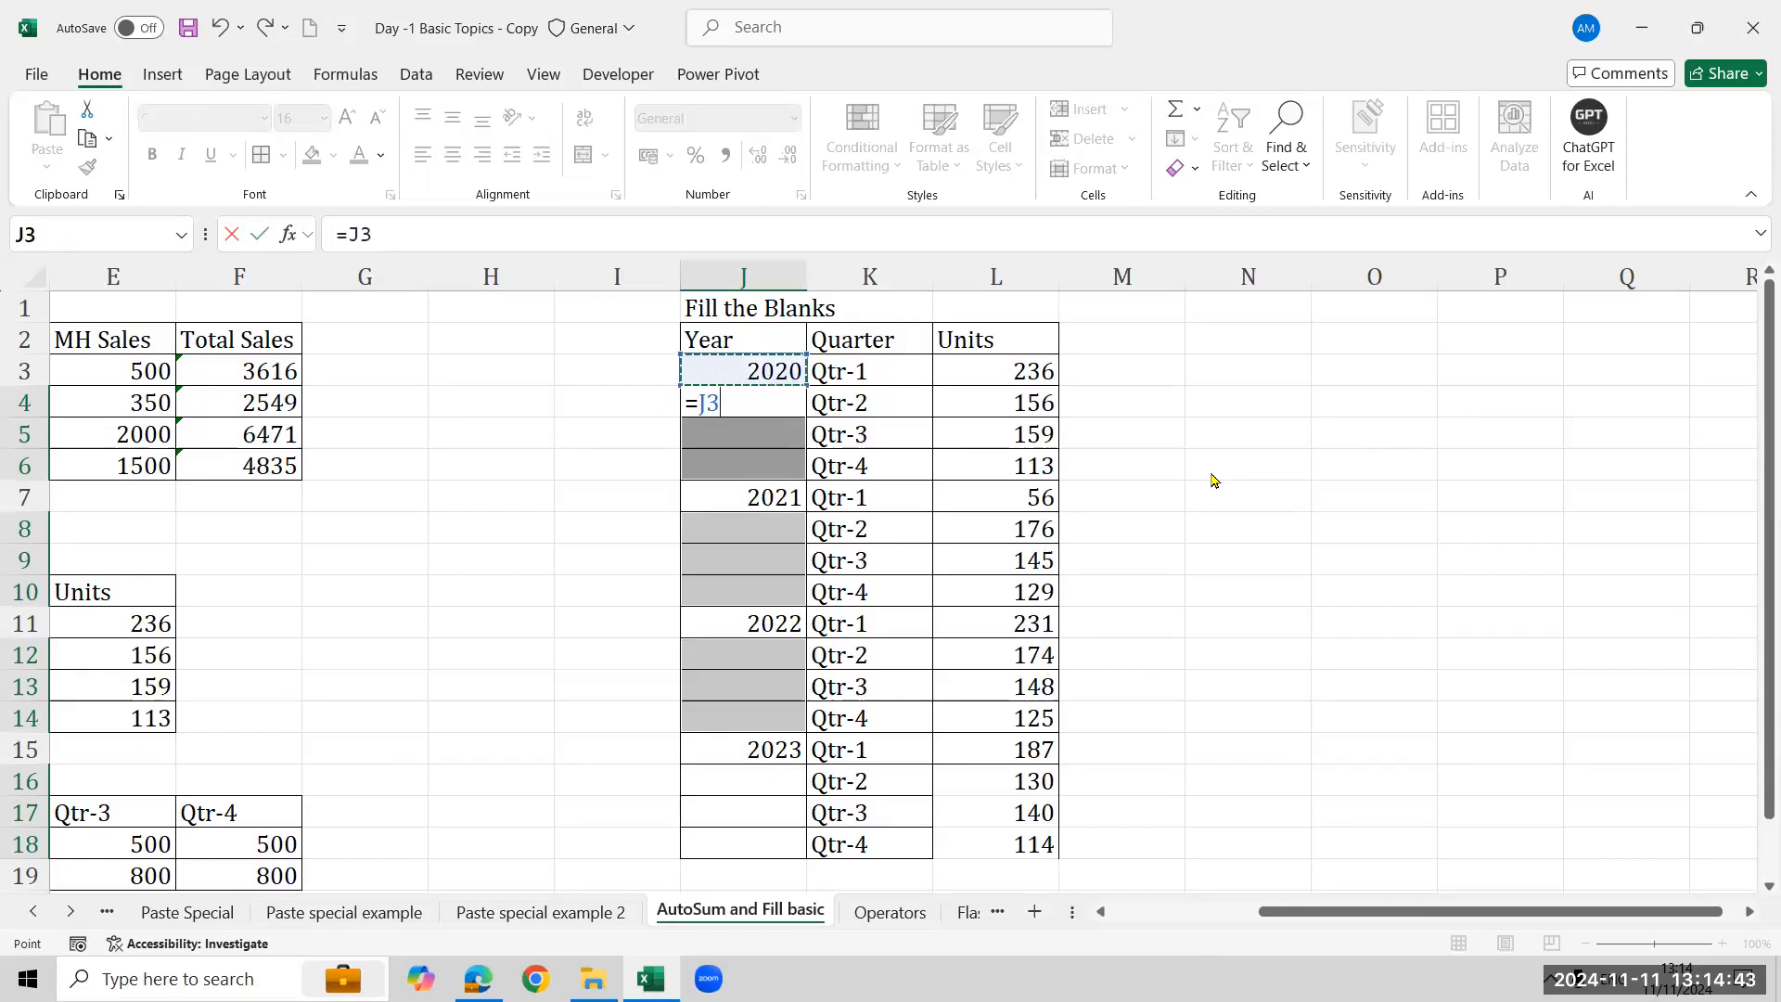
key("ctrl+Return")
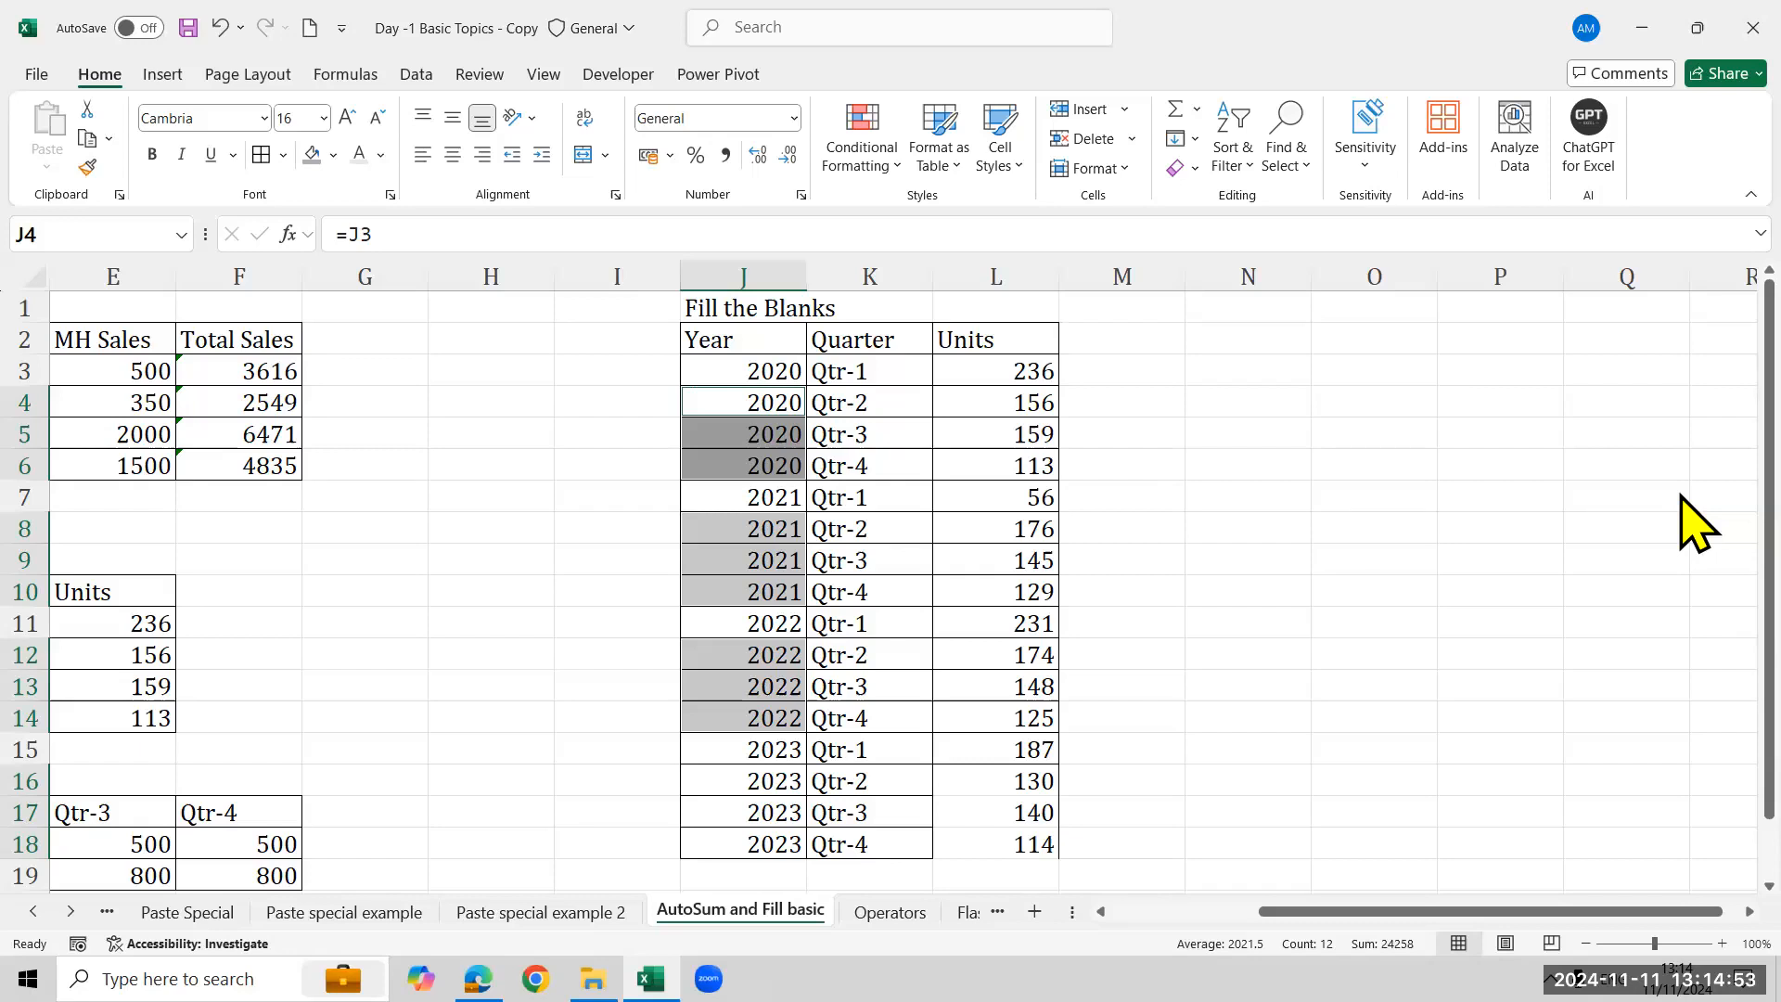
key("ctrl+z")
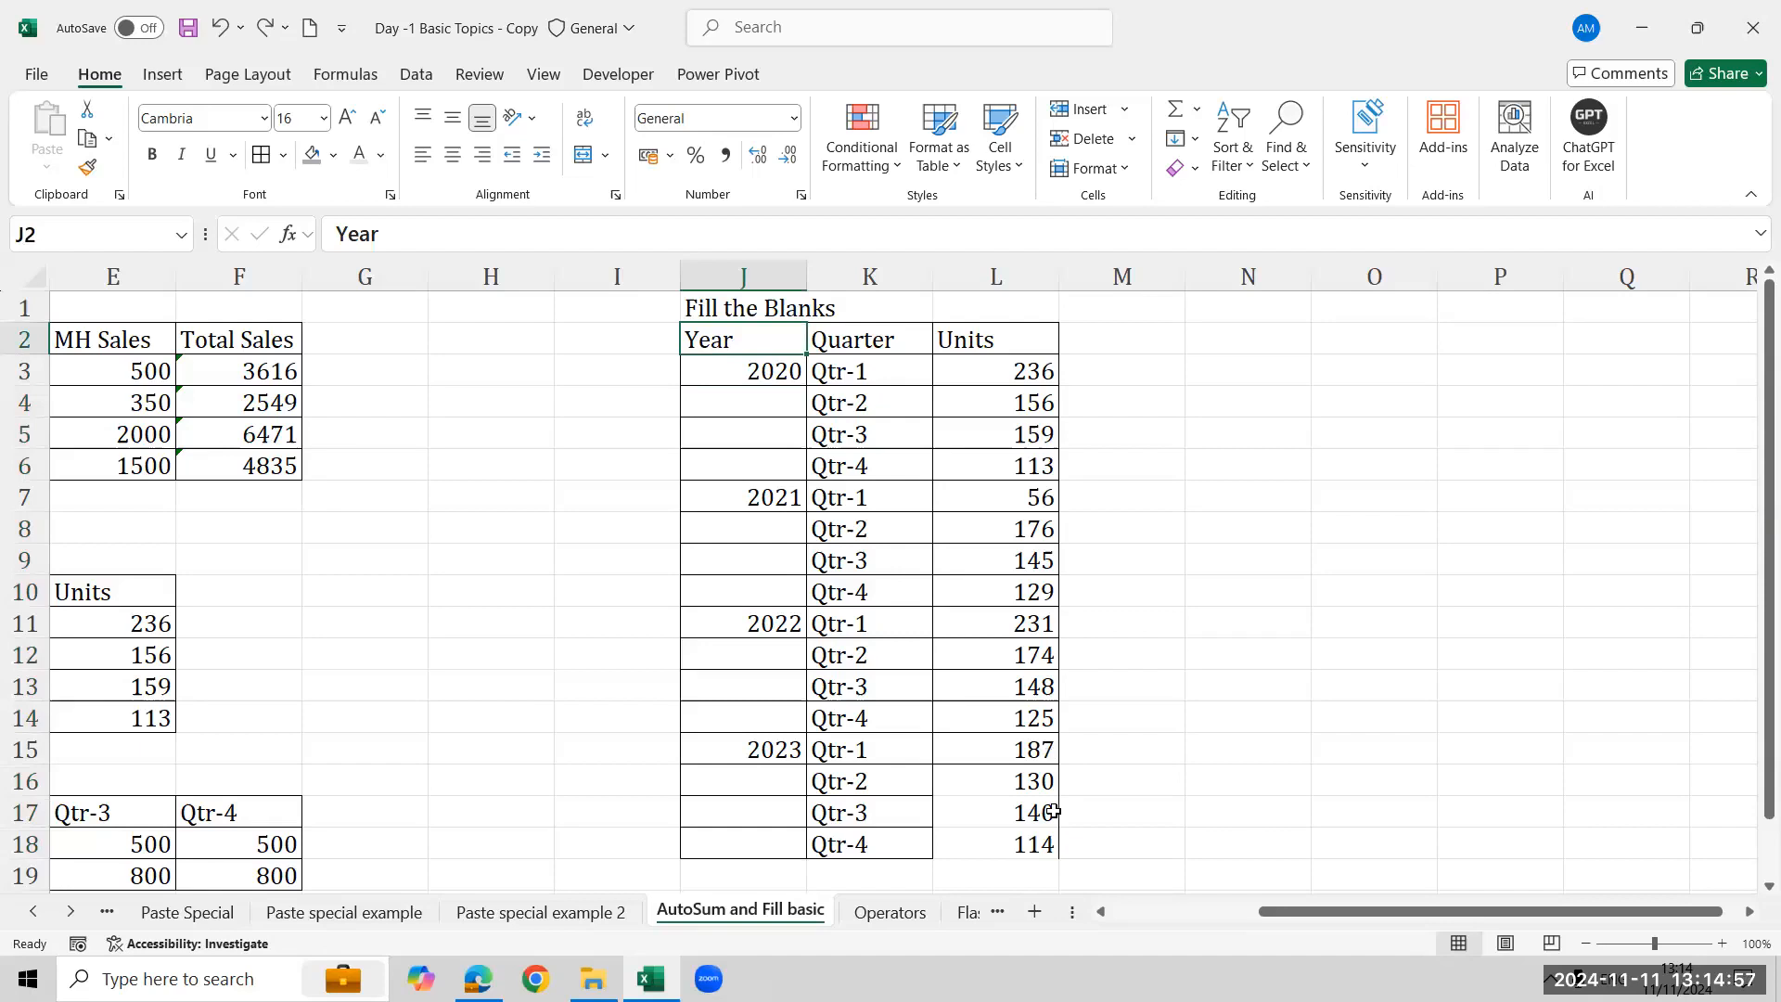
- Select the blank cells of J2:L18 again with Go To Special Blanks and fill them all with =J3
key("ctrl+shift+Right")
key("ctrl+shift+Down")
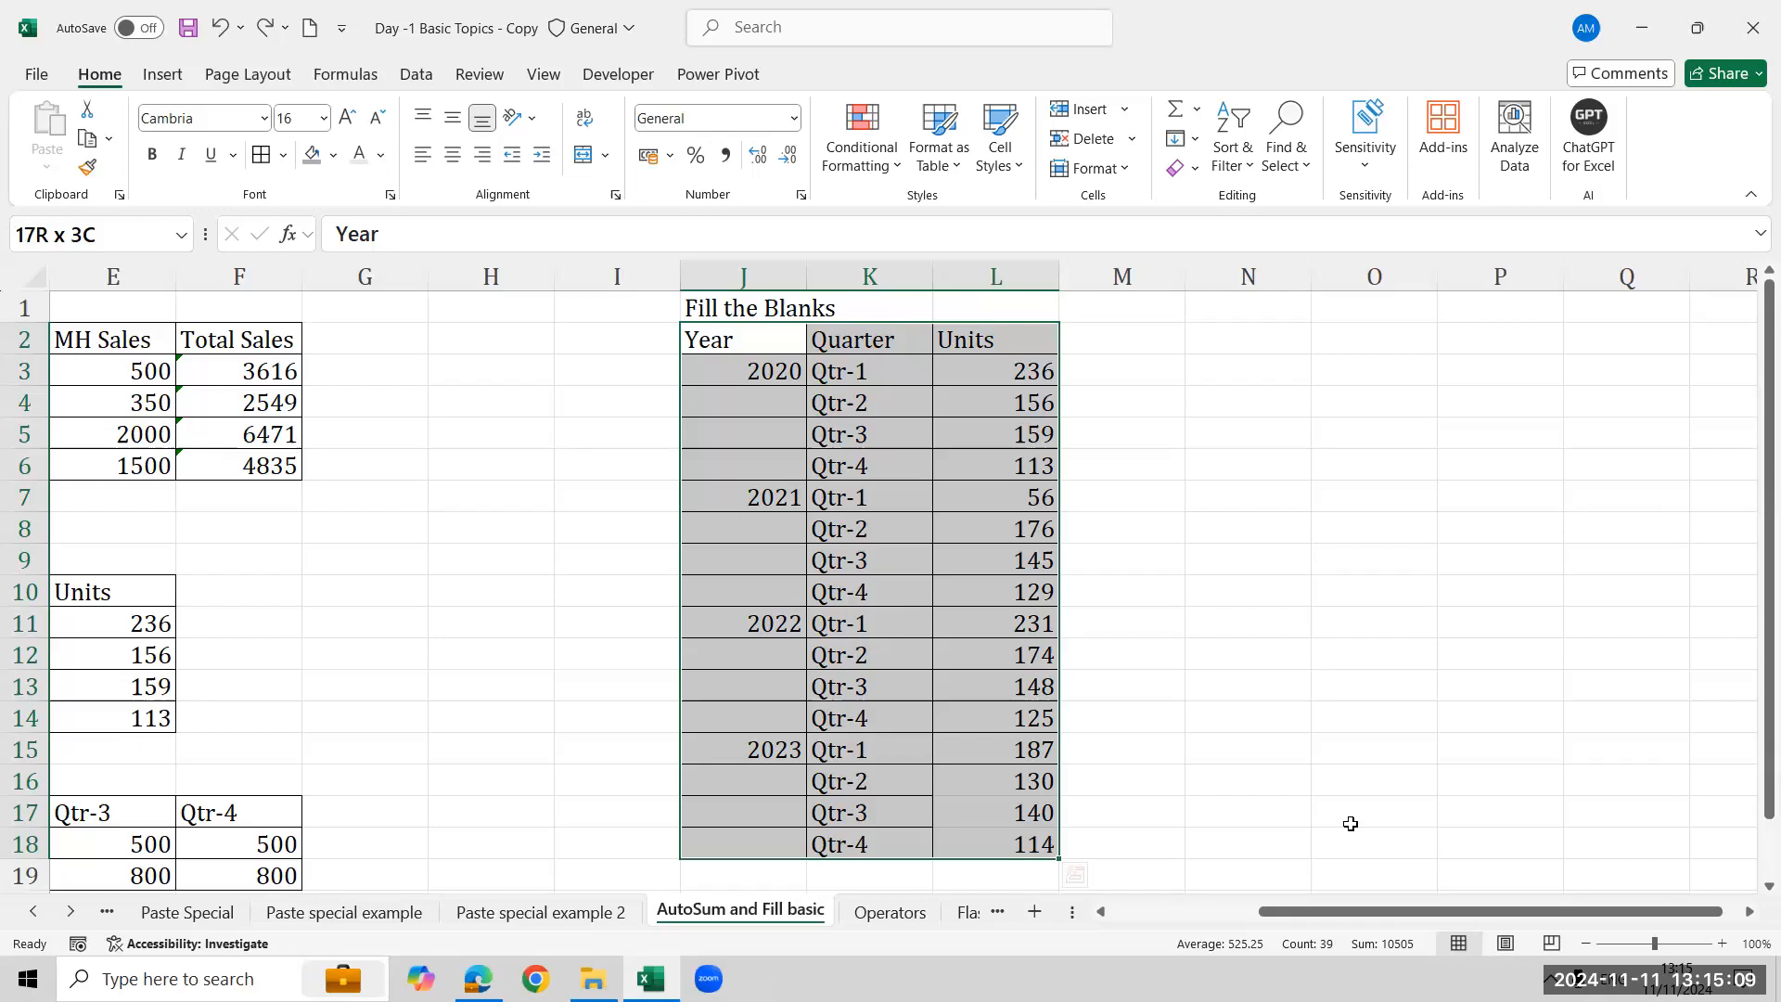
left_click(1304, 151)
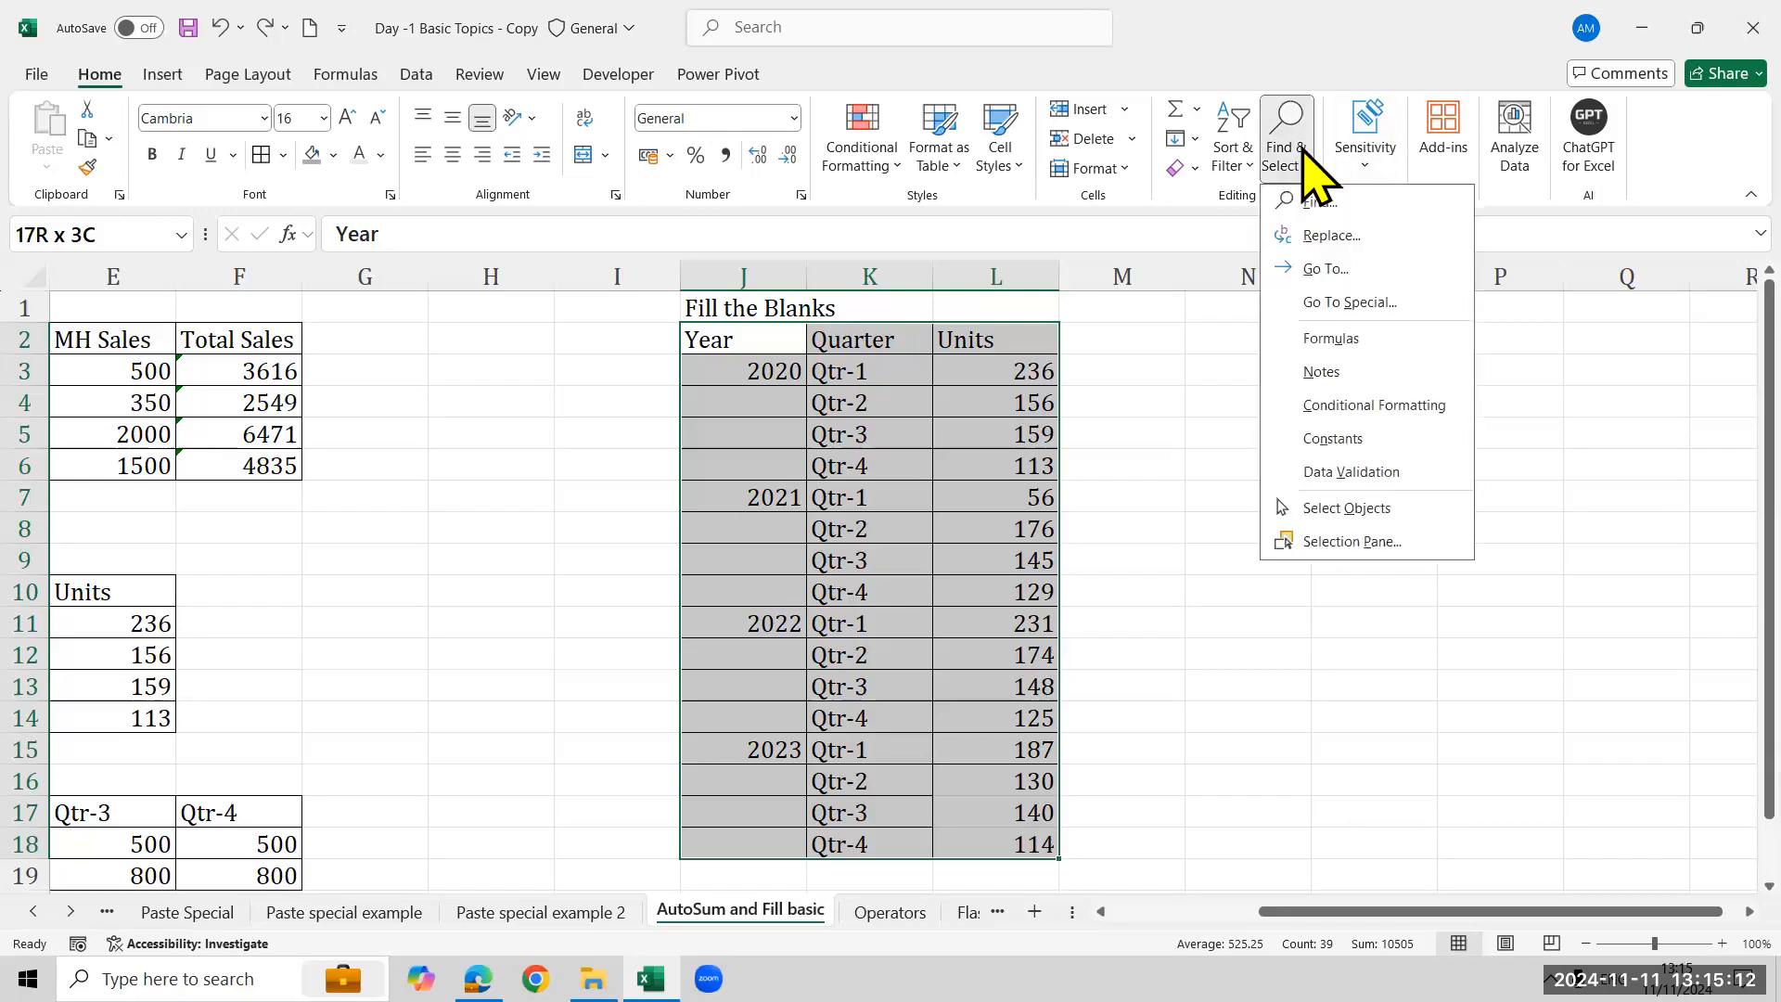
left_click(1366, 268)
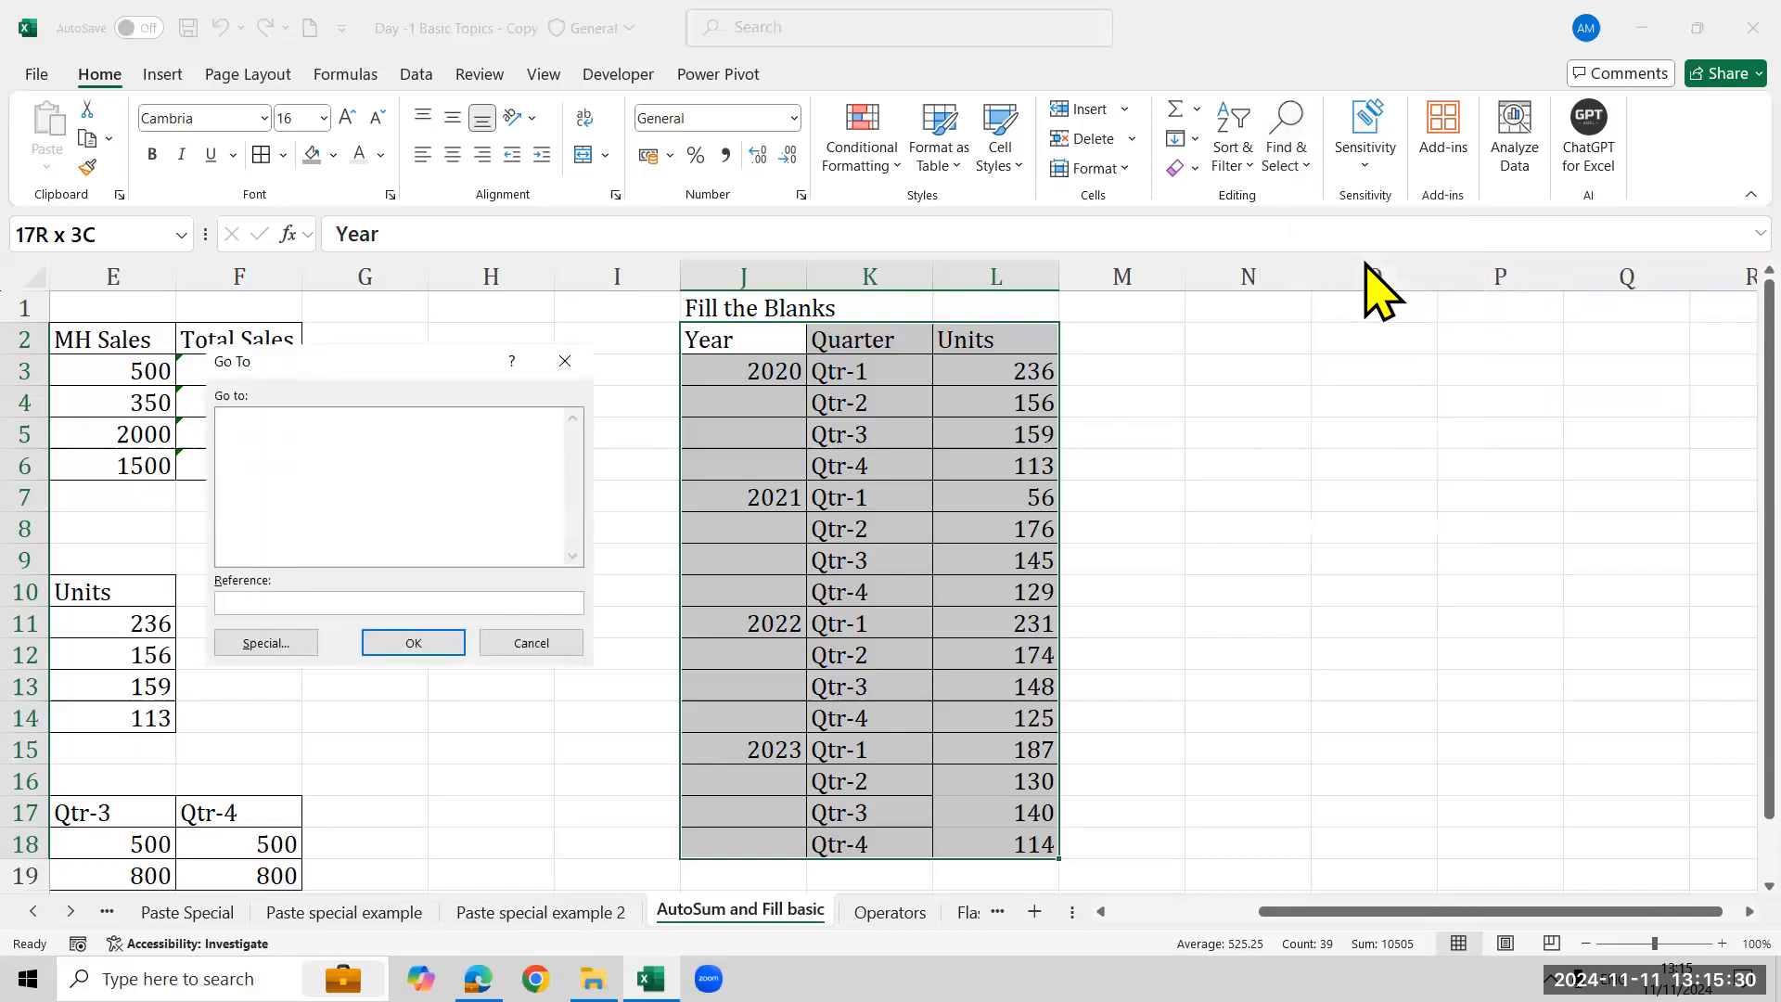
left_click(299, 642)
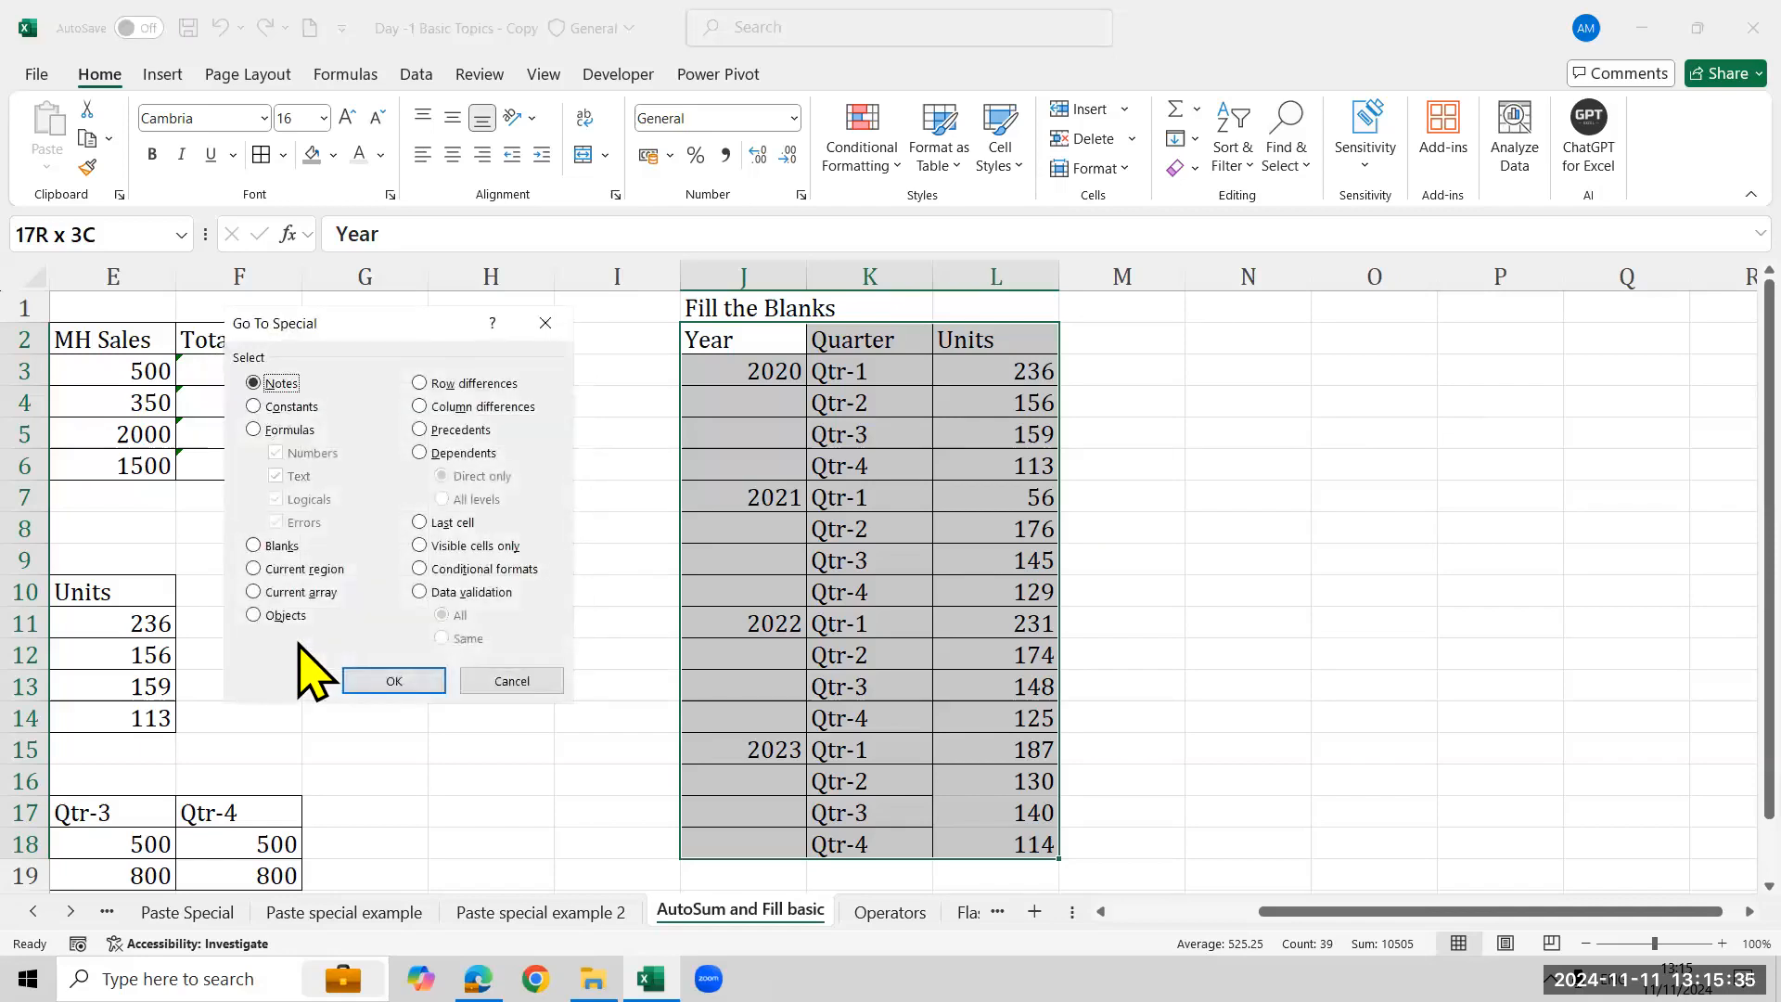
left_click(282, 547)
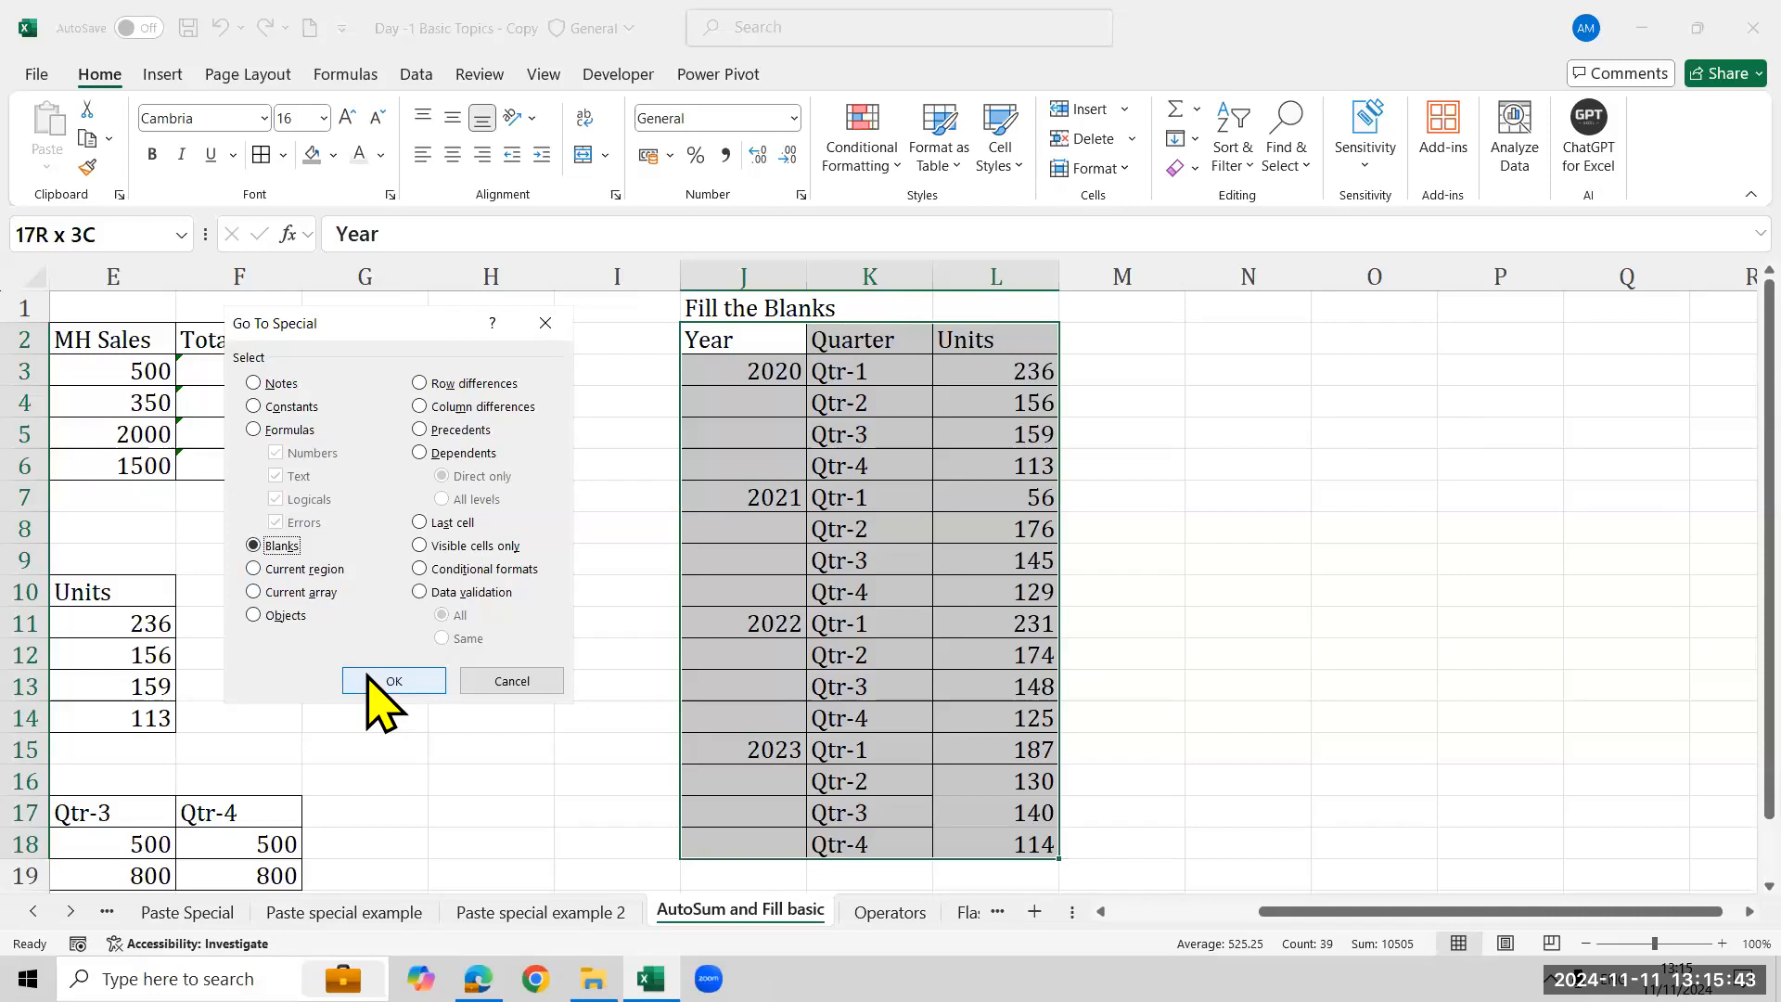
left_click(375, 669)
left_click(375, 674)
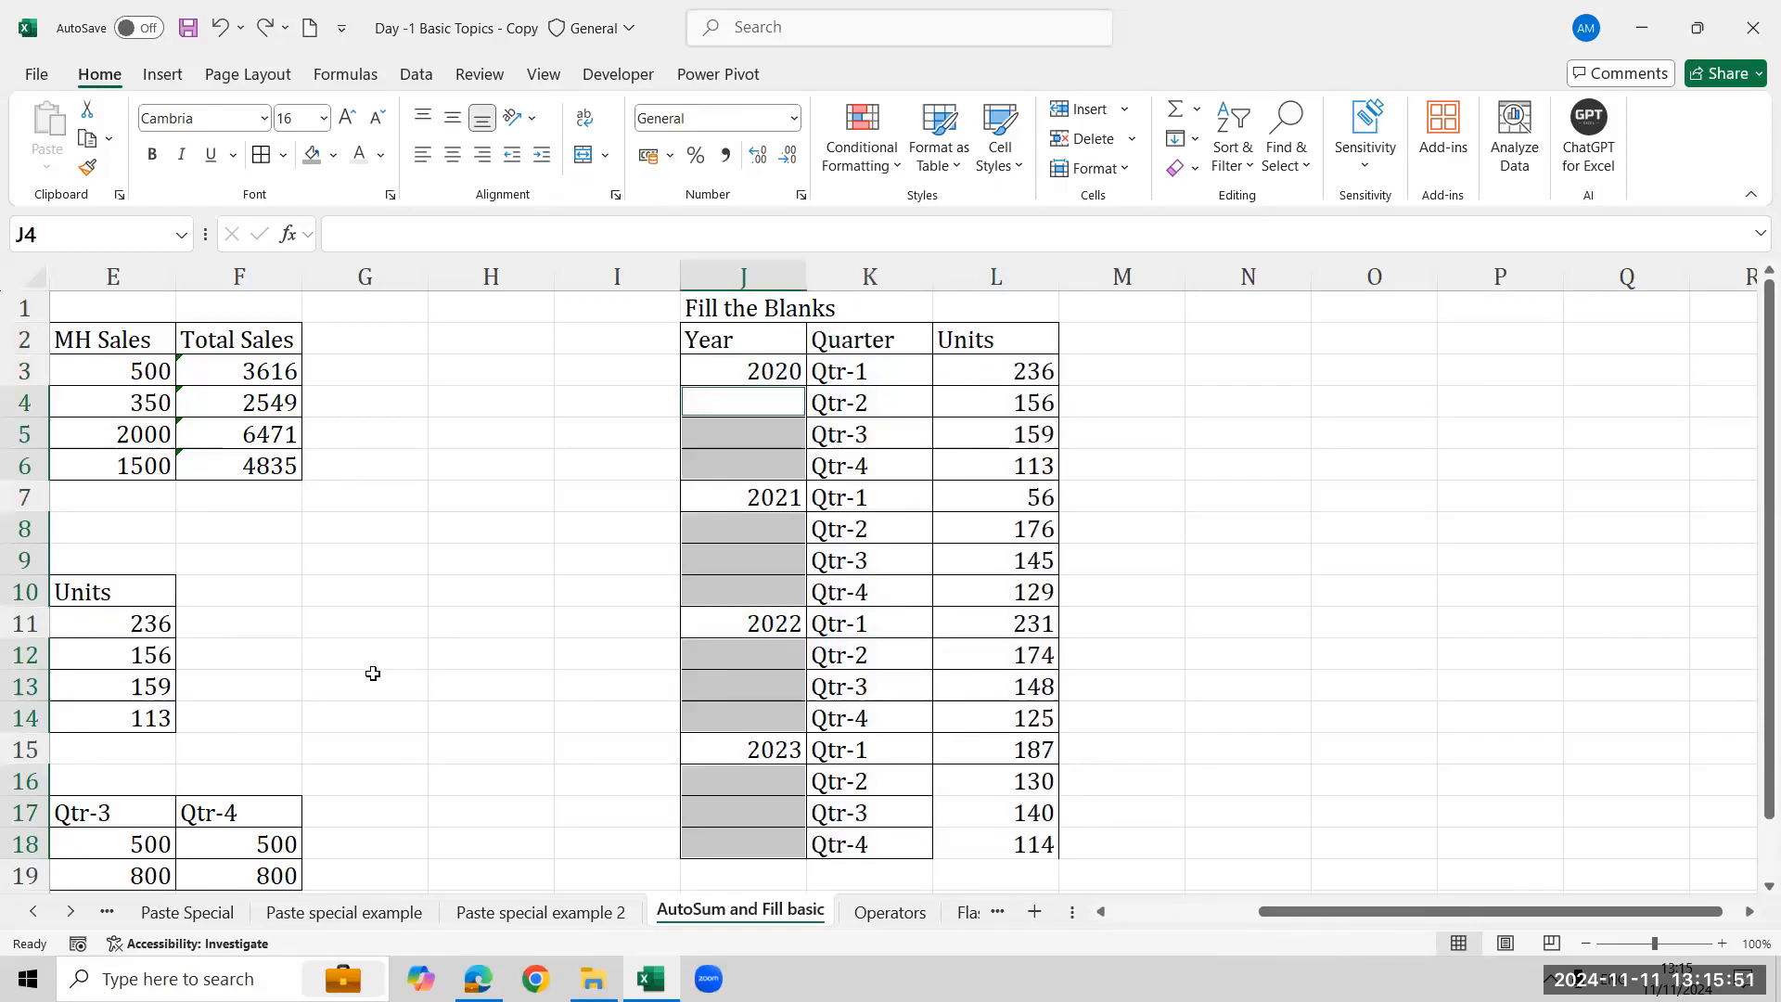
type("=")
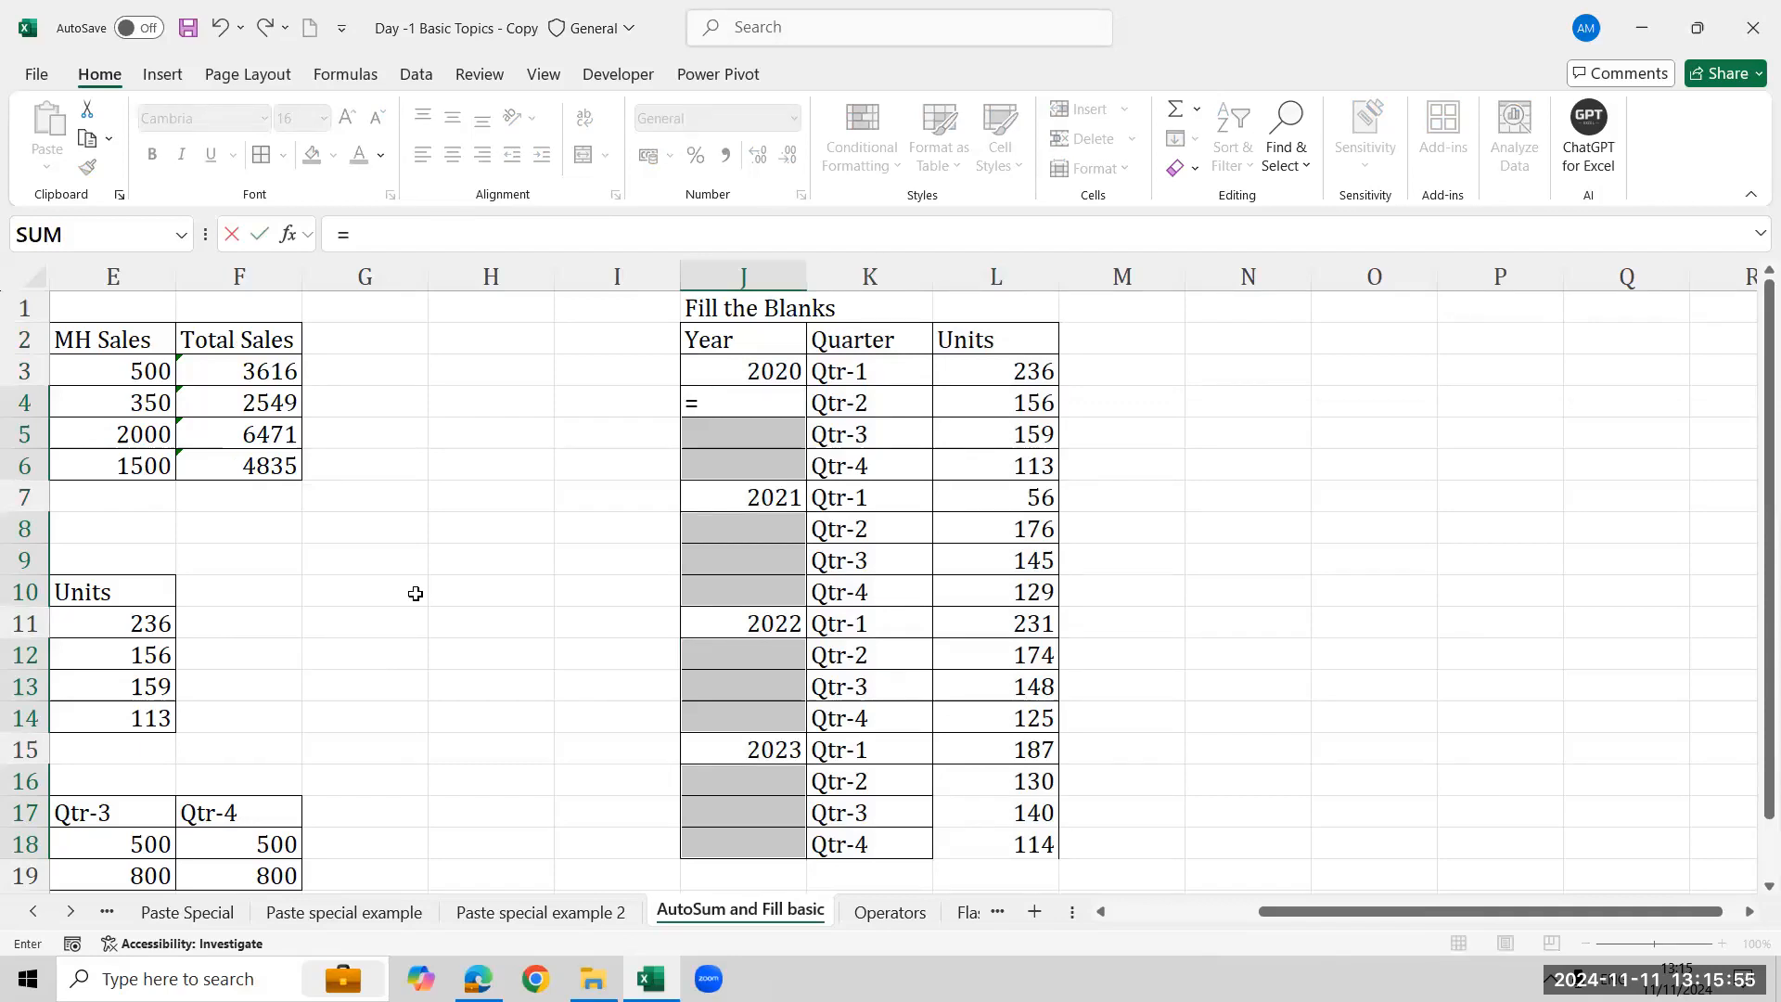
left_click(733, 362)
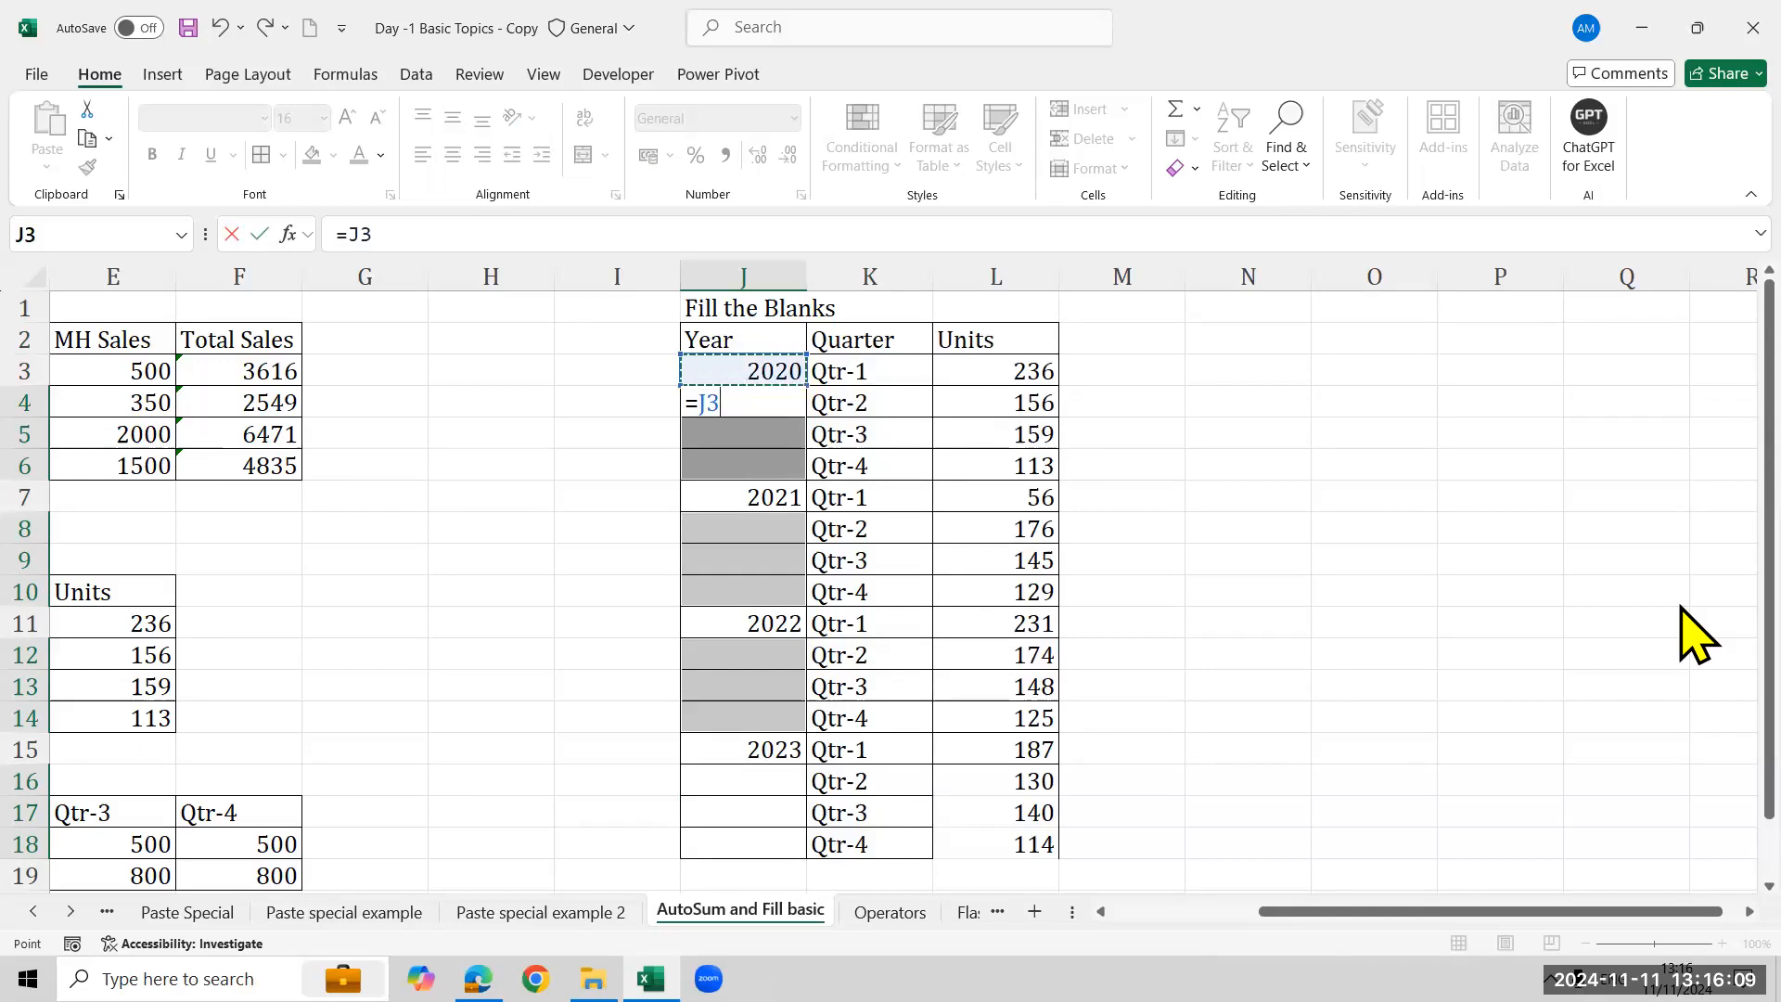
key("ctrl+Return")
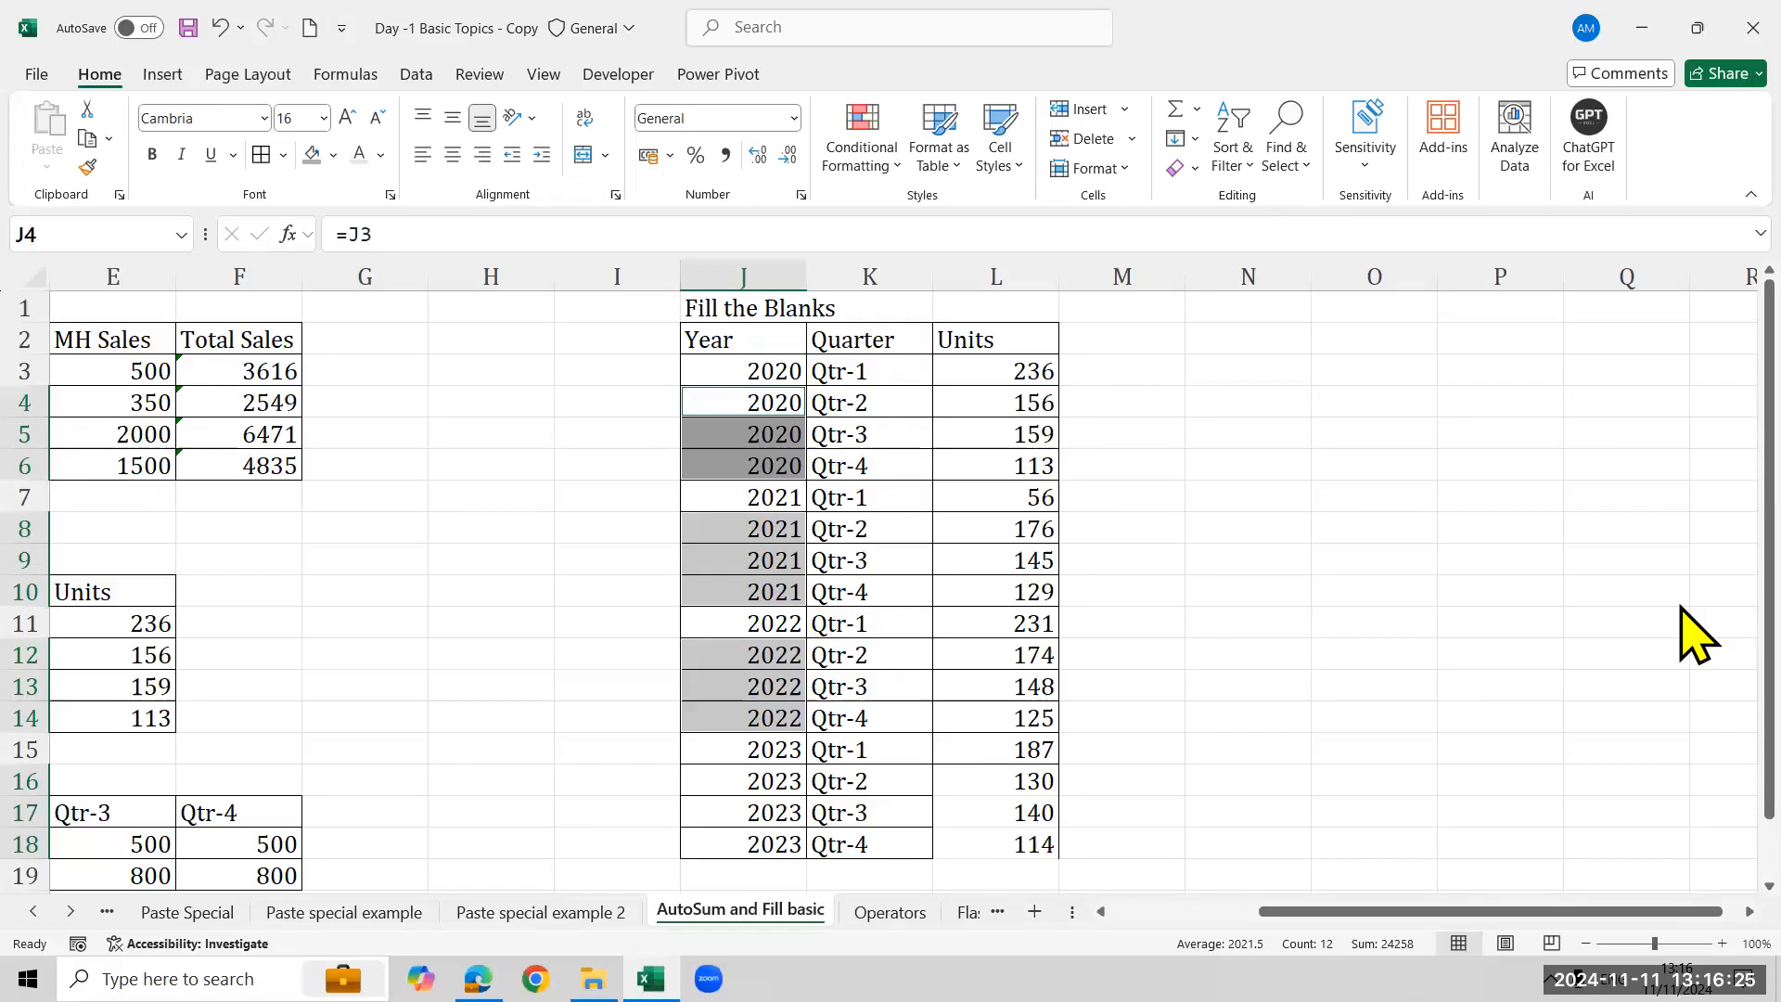
- Label cell N2 as Control Enter
key("Up")
key("Up")
key("Up")
key("Left")
key("Left")
key("Right")
key("Right")
key("Right")
key("Right")
key("Right")
key("Right")
key("Down")
type("Control Enter")
key("Return")
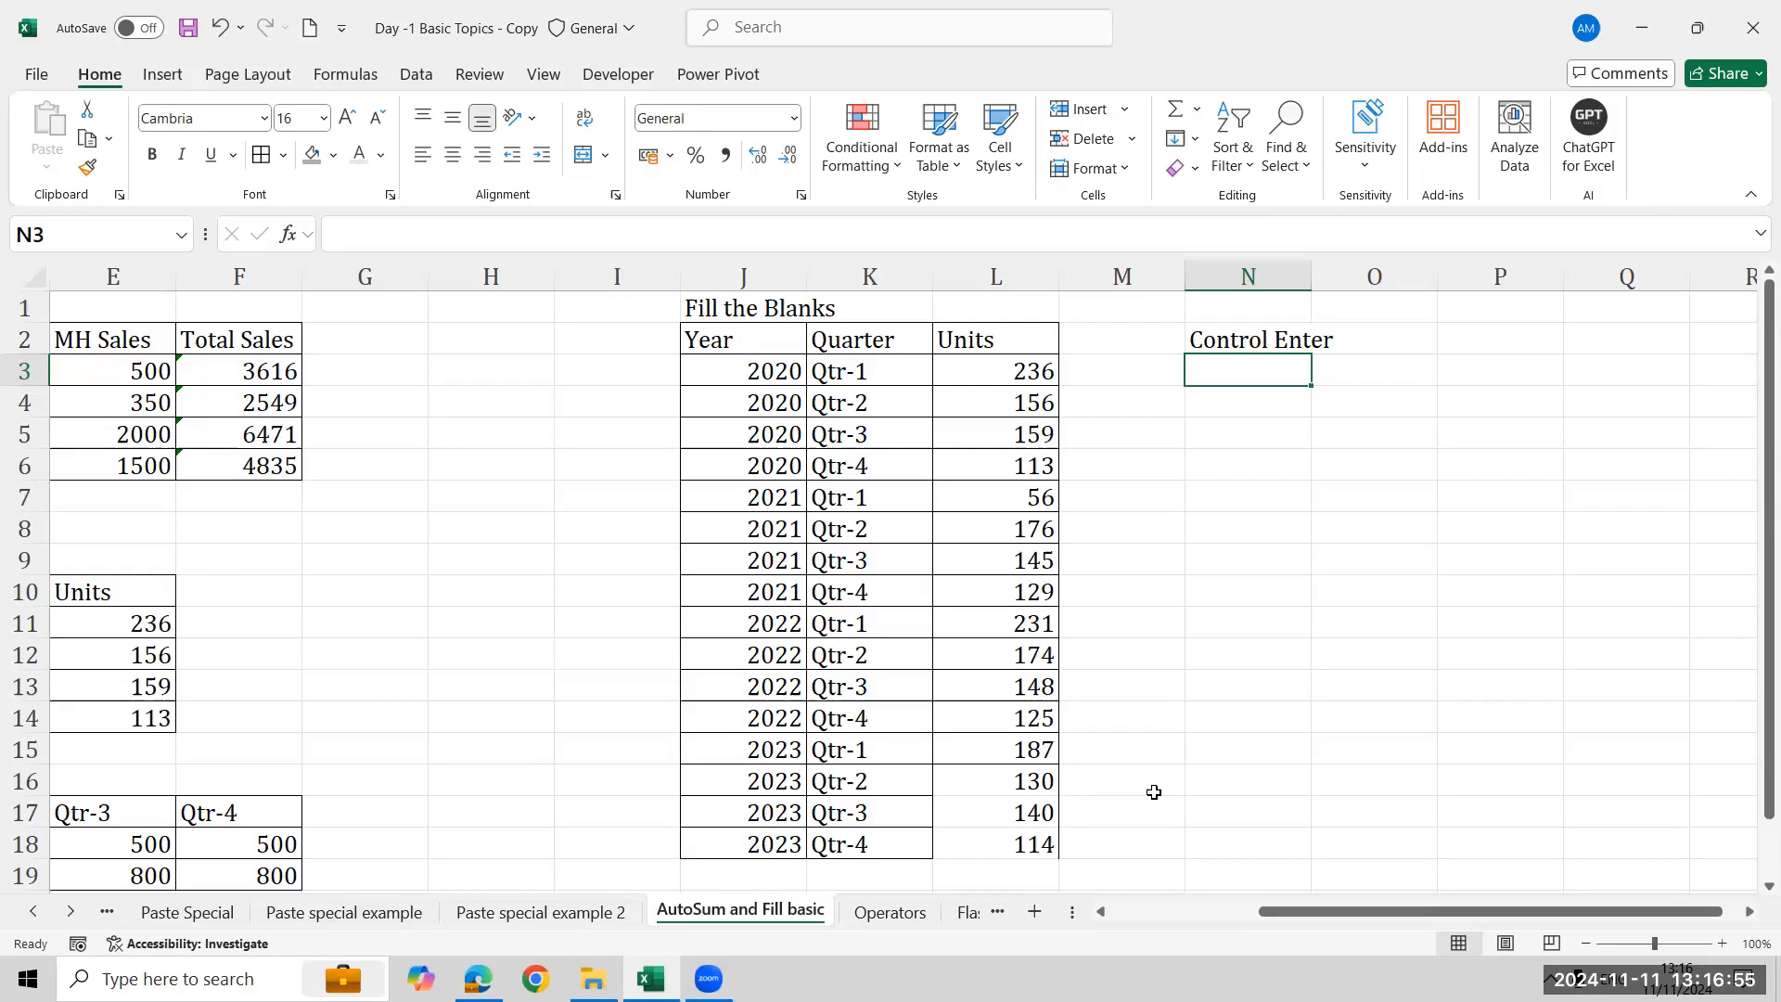
- Undo the Control Enter label and the blank-year fill in the table
left_click(1680, 833)
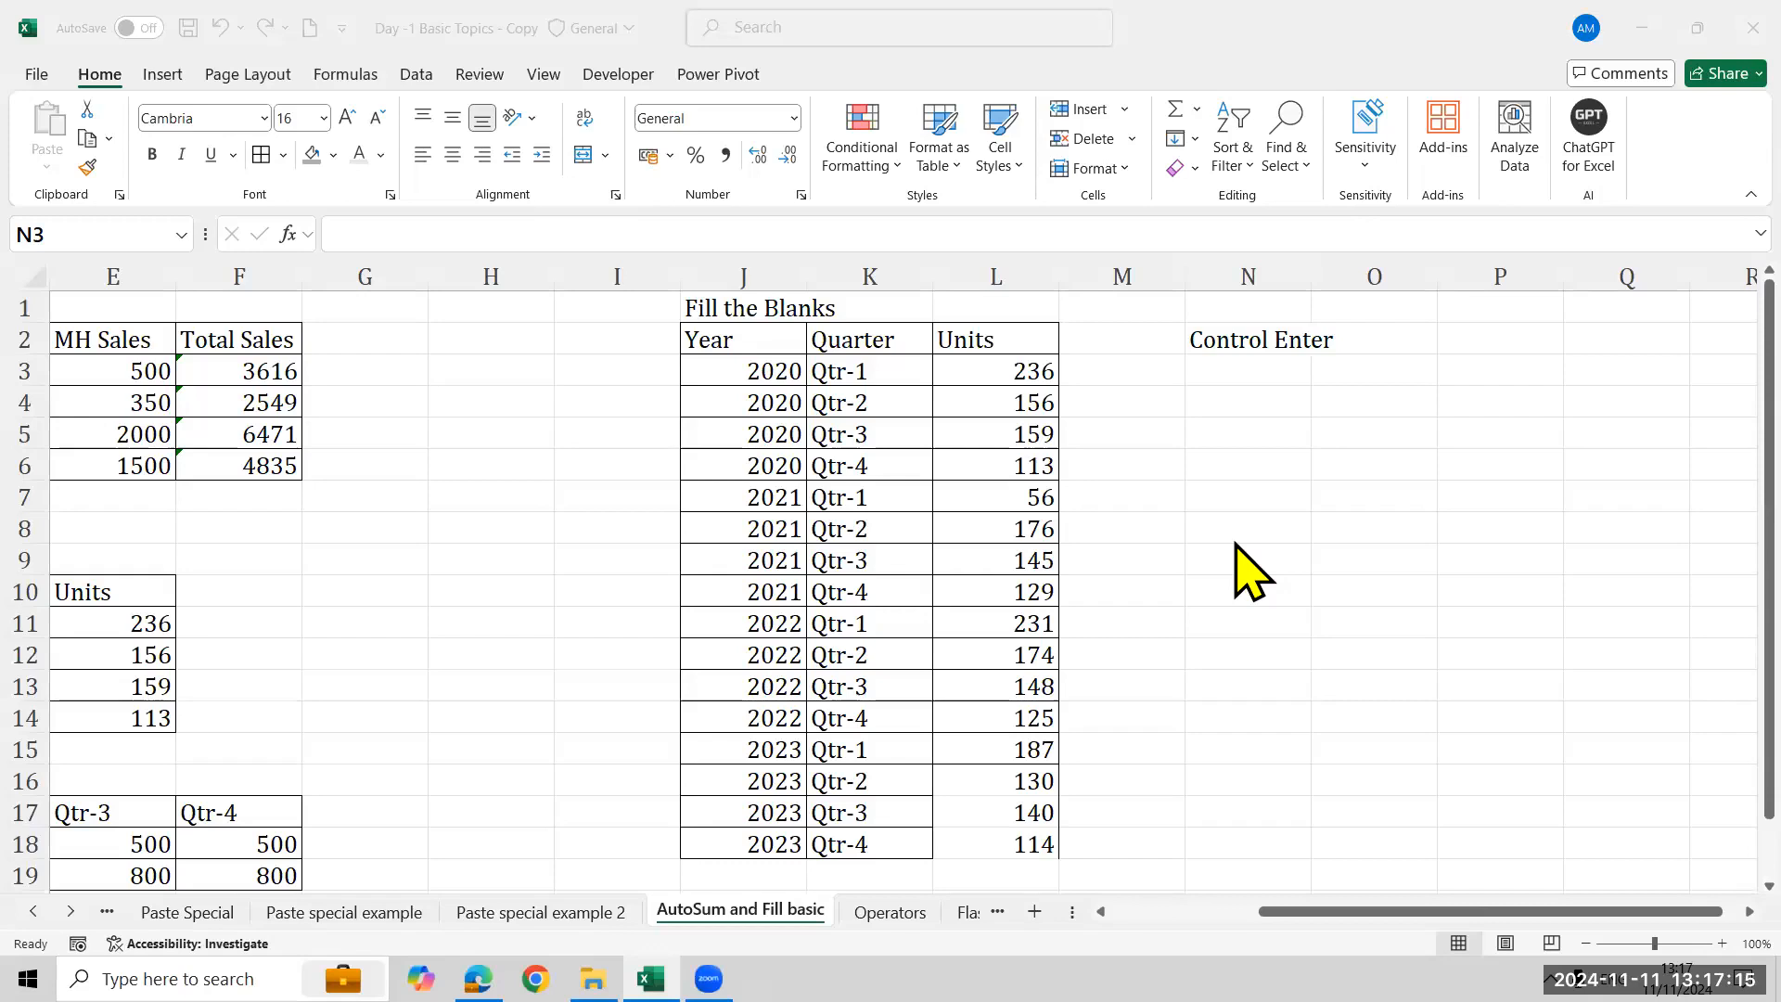
left_click(697, 345)
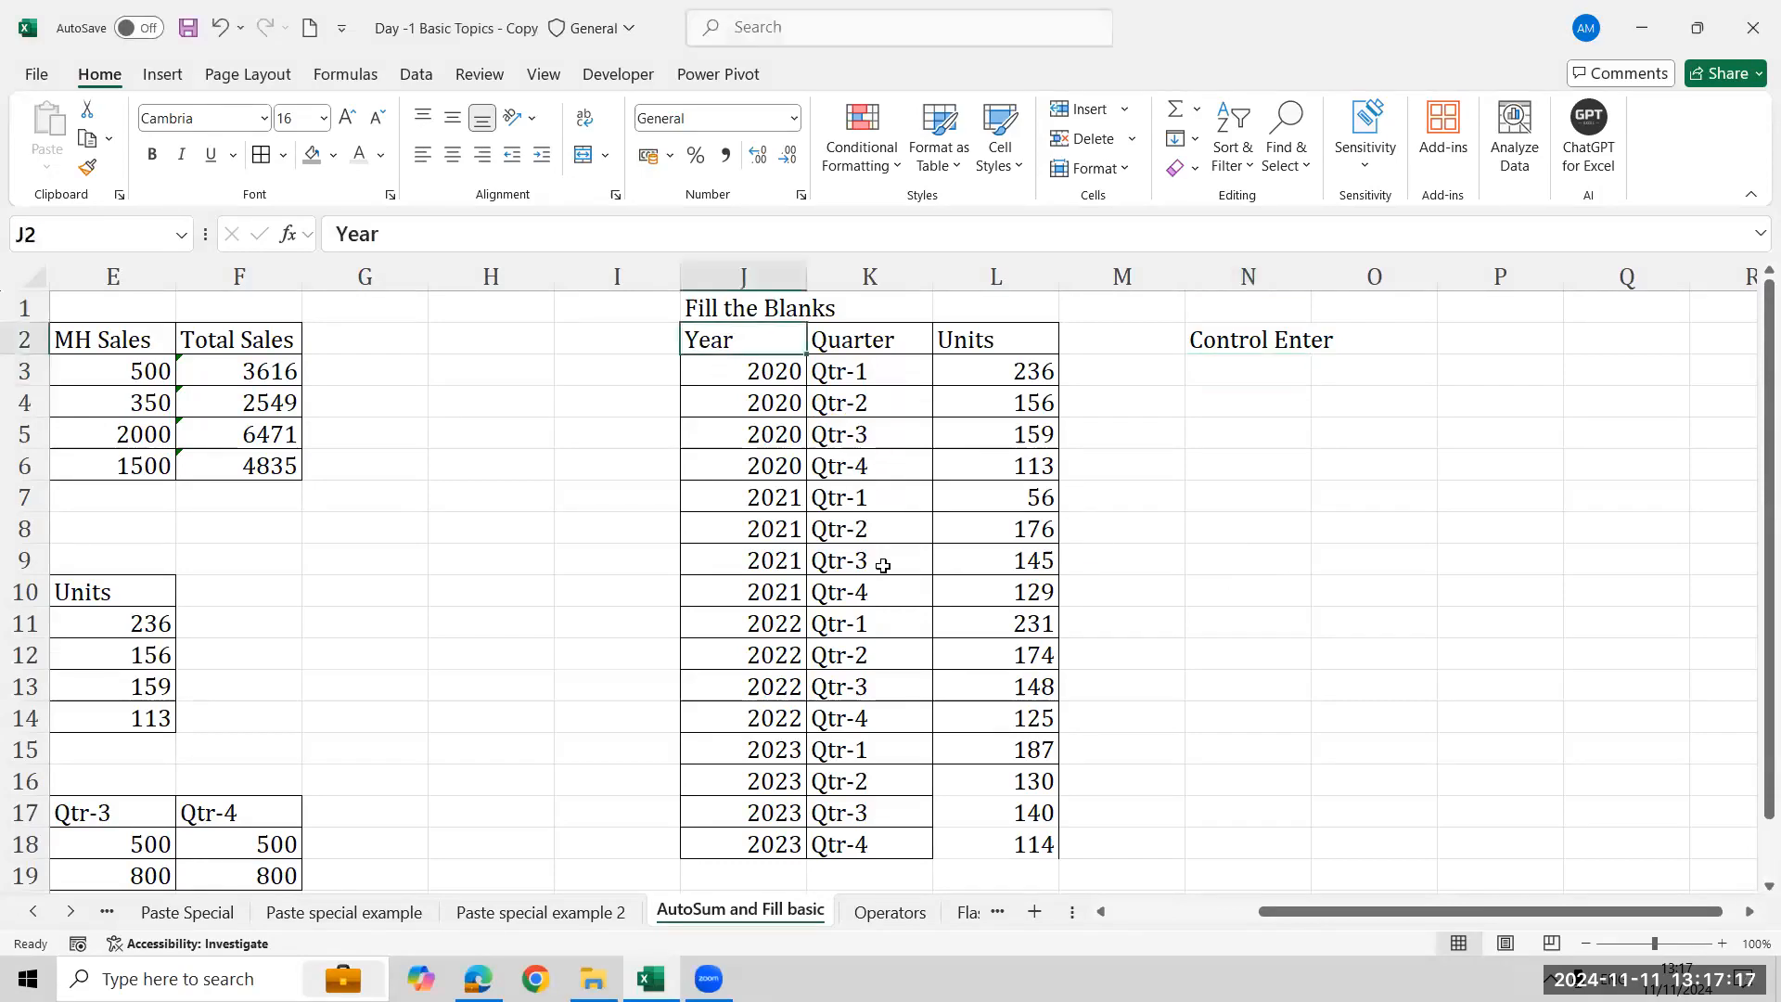
key("ctrl+z")
key("ctrl+z")
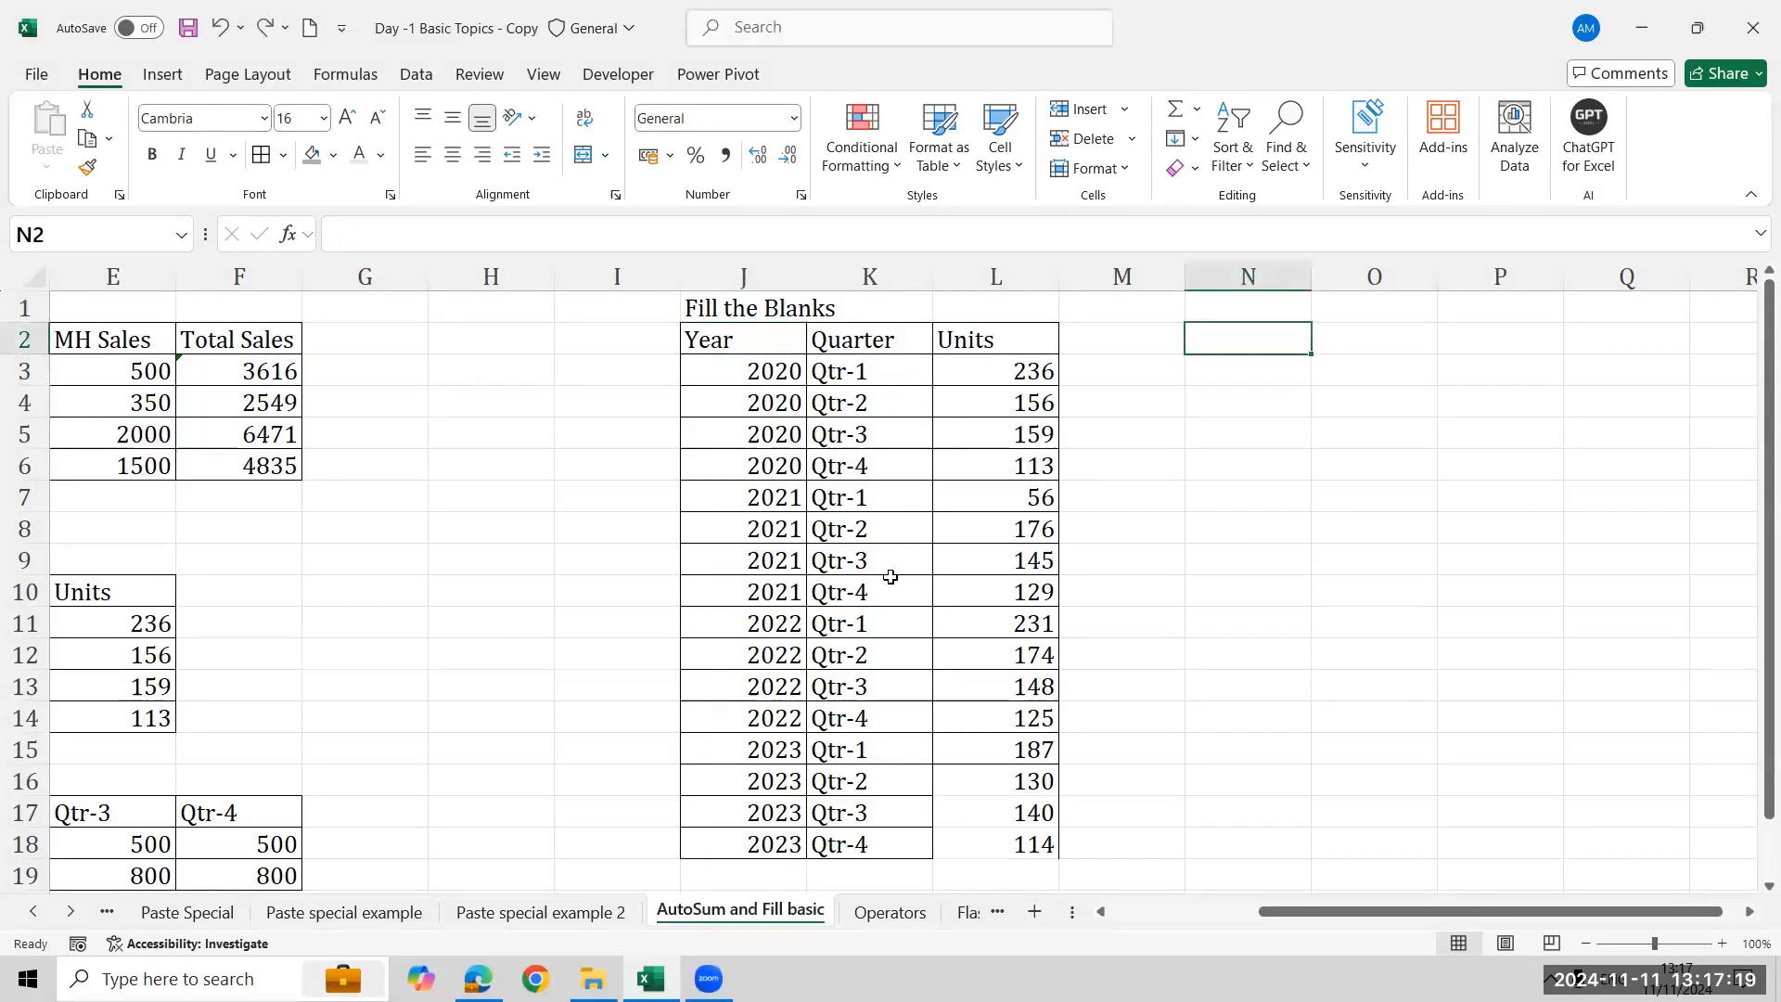
key("Up")
key("Up")
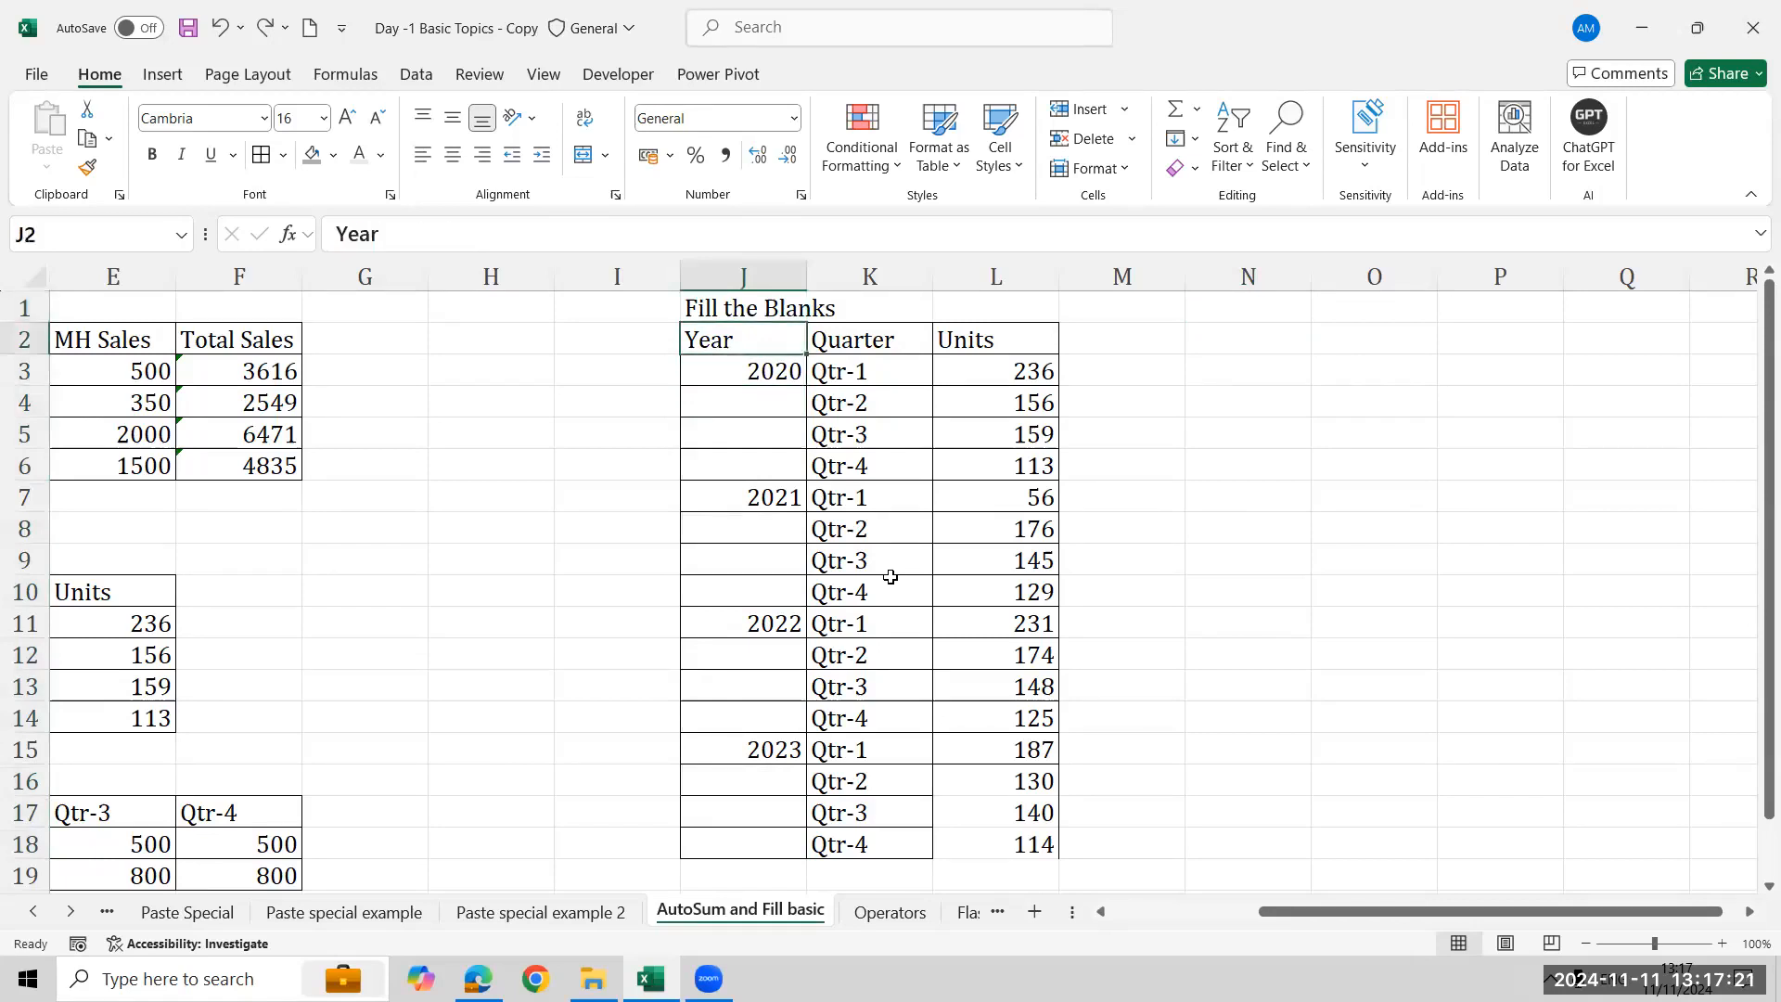
- Select J2:L18, pick its blank cells with Go To Special Blanks, and fill them all at once with =J3
key("ctrl+shift+Right")
key("ctrl+shift+Down")
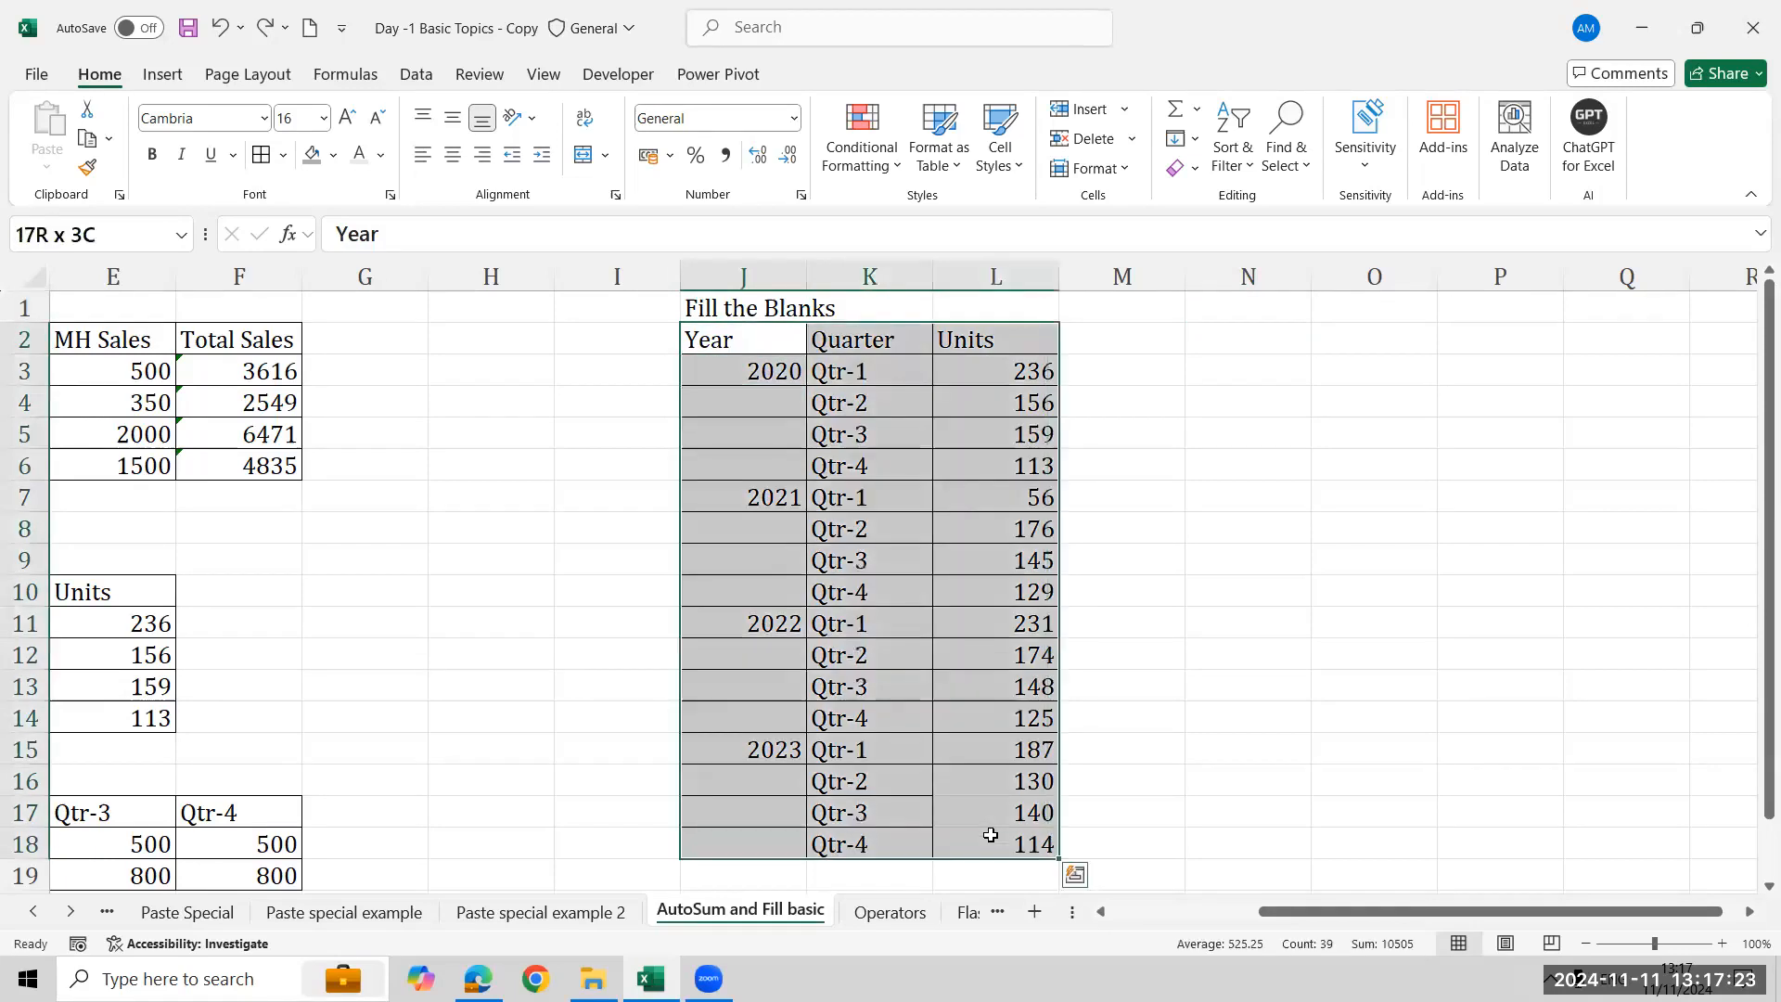
left_click(1299, 153)
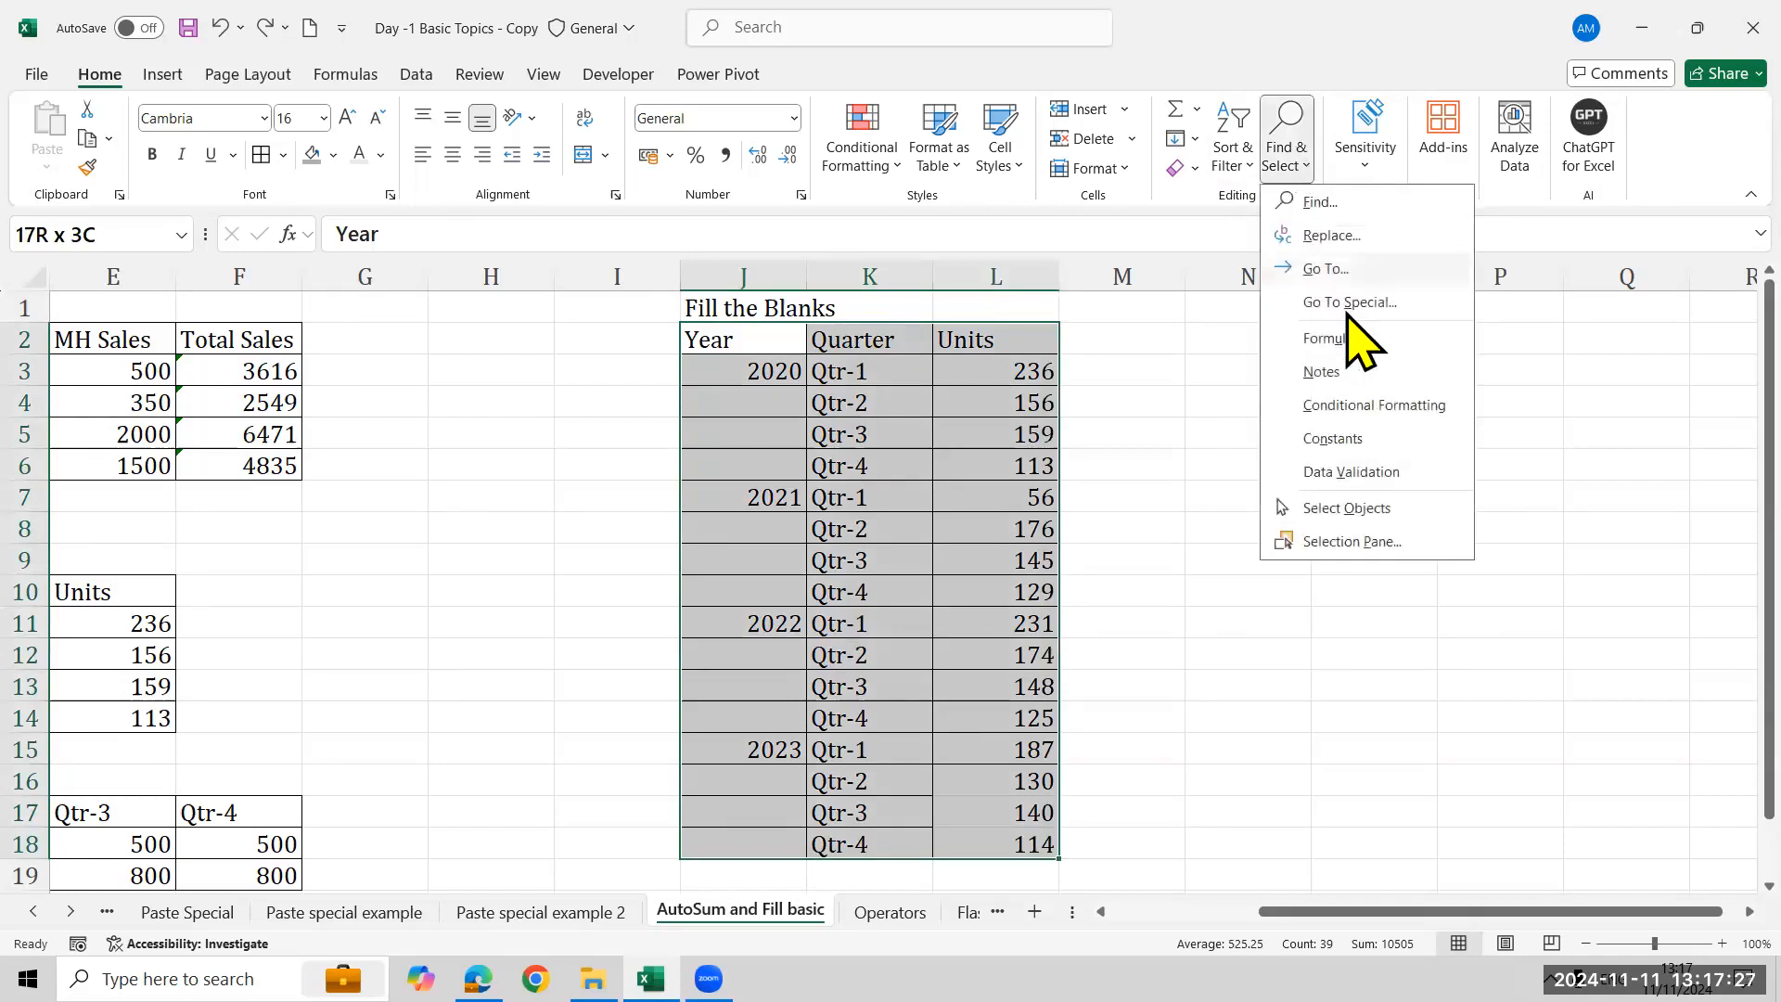
left_click(1325, 269)
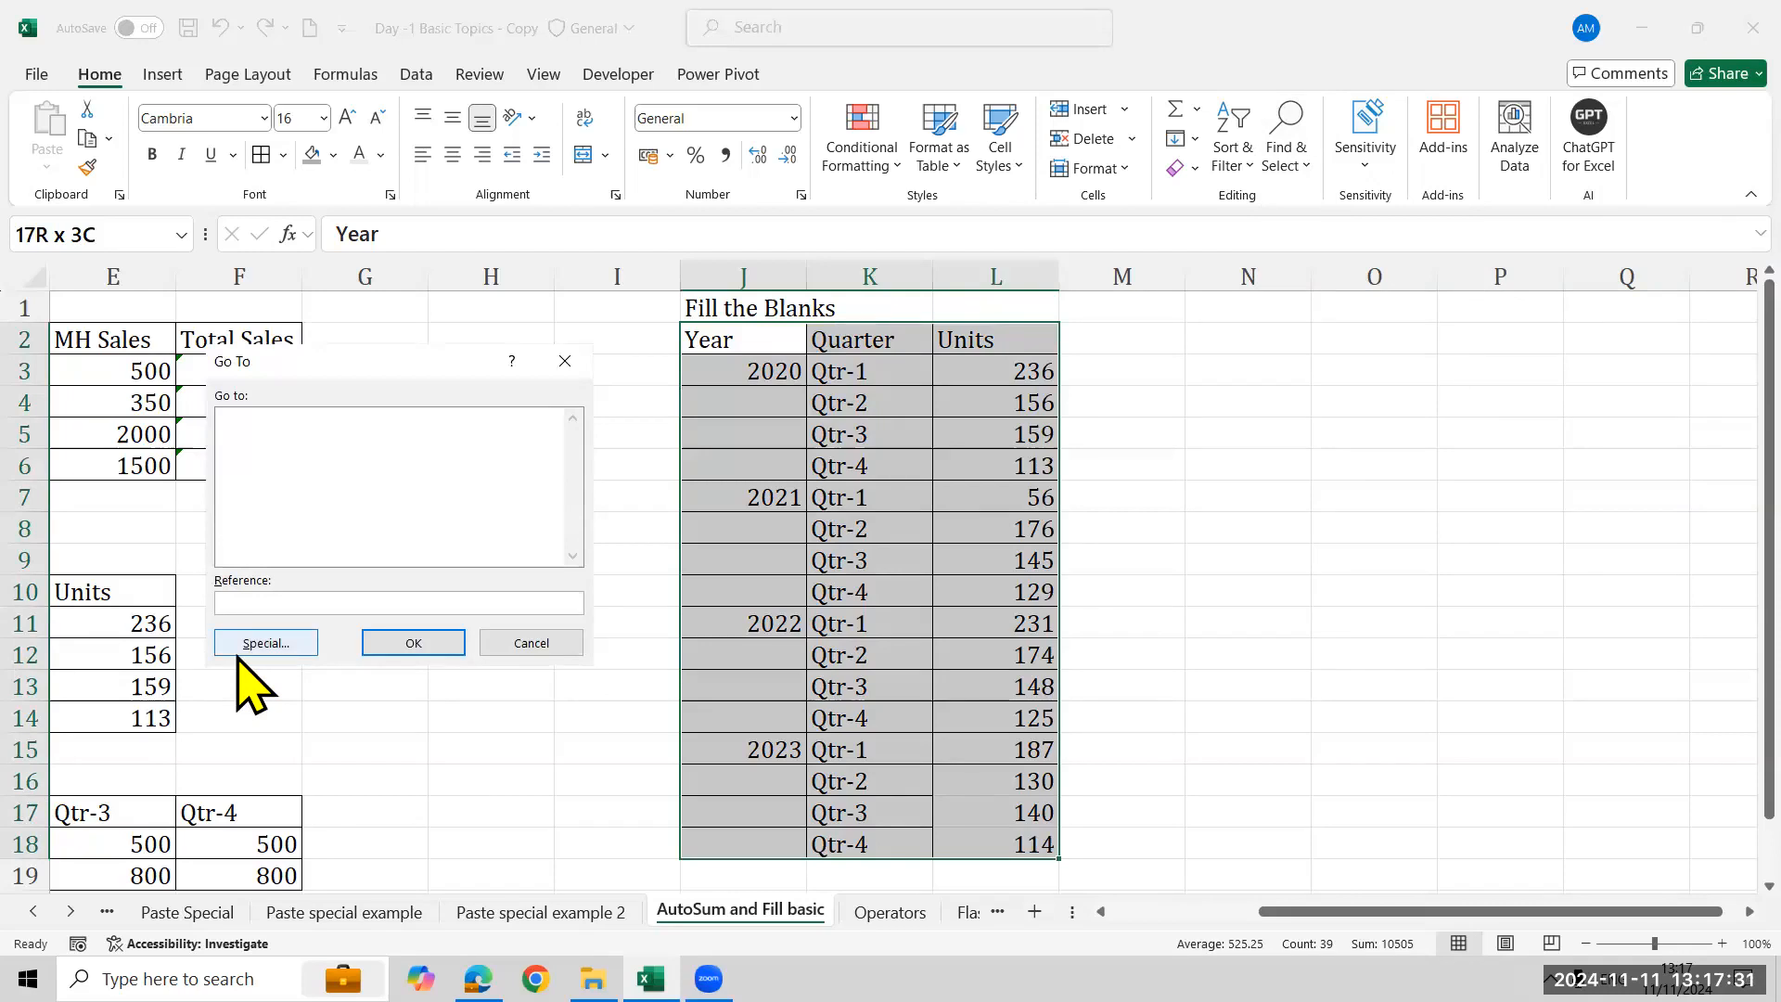
left_click(243, 650)
left_click(278, 545)
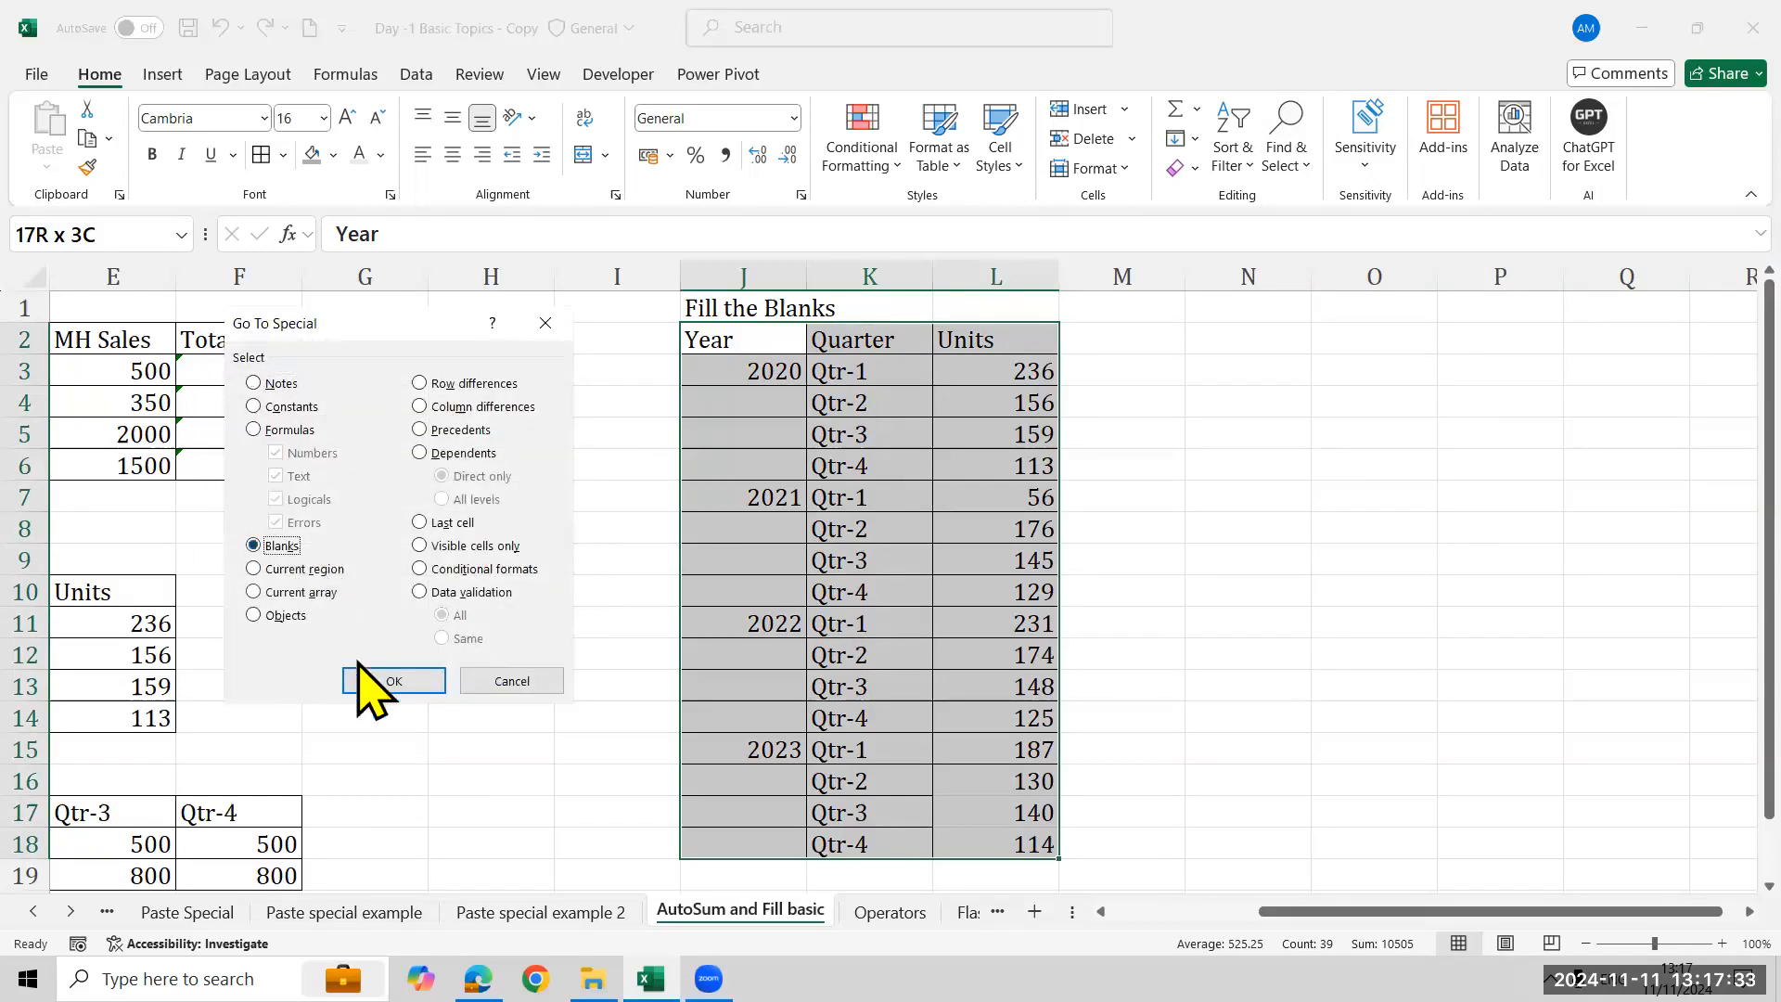
left_click(380, 682)
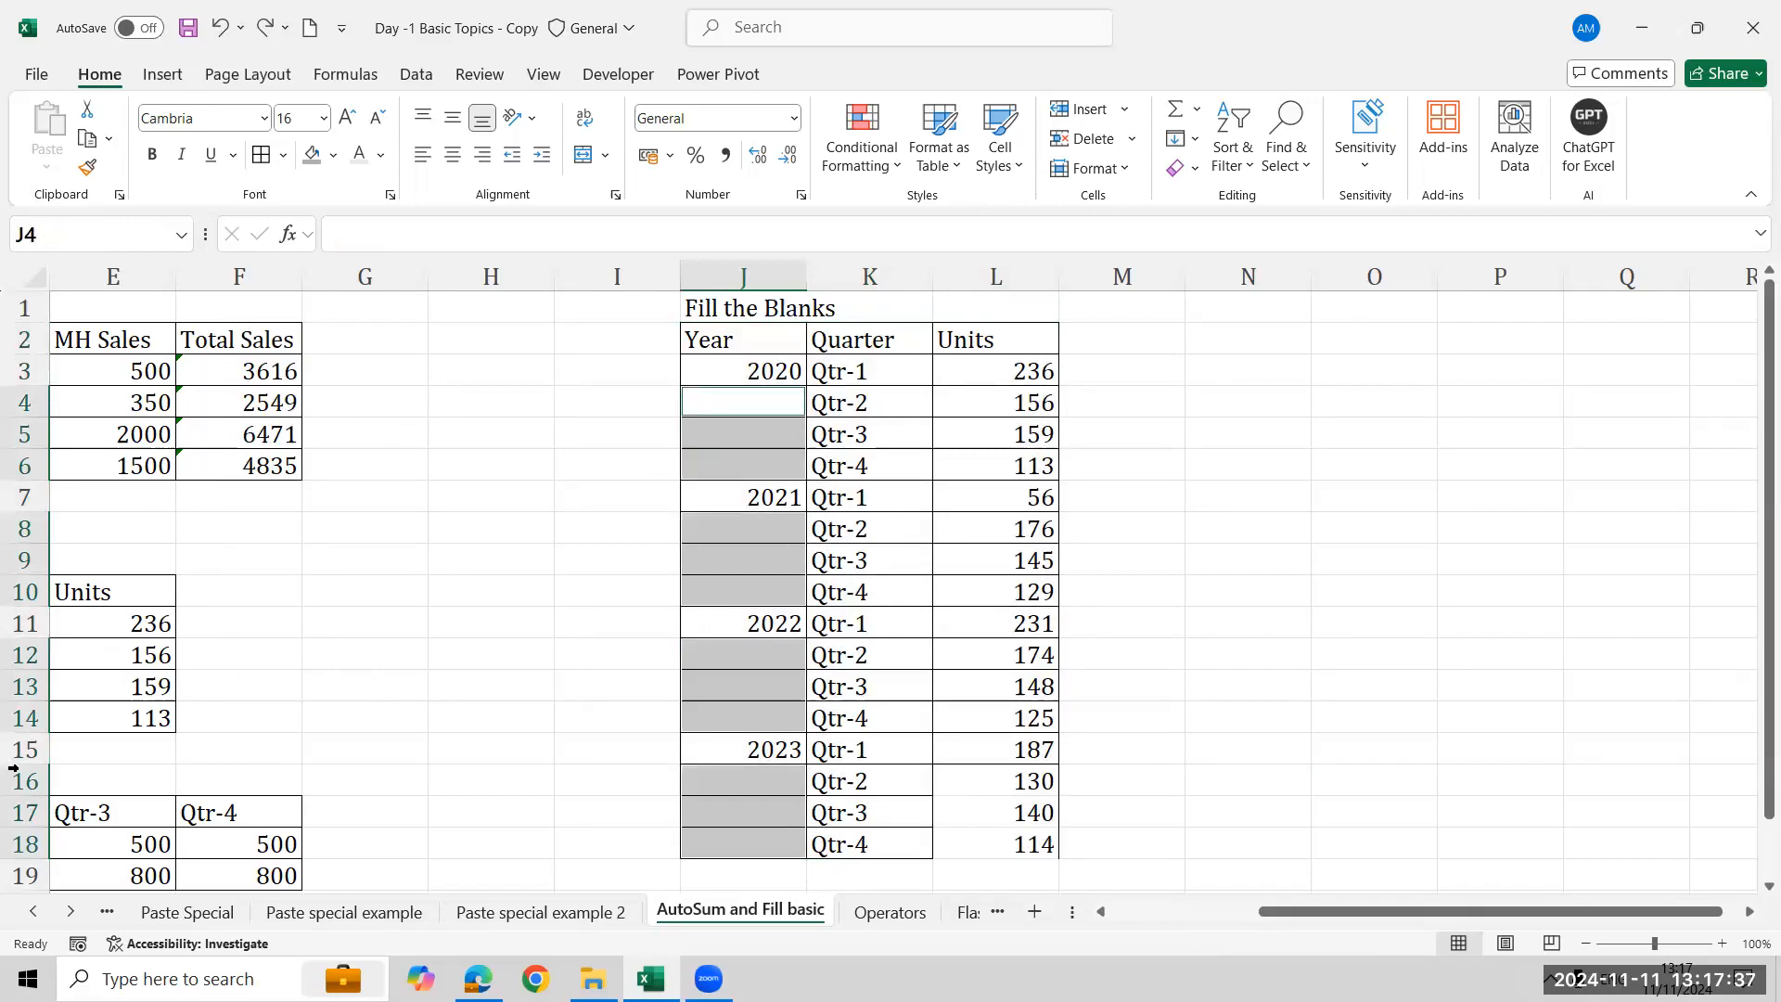
type("=")
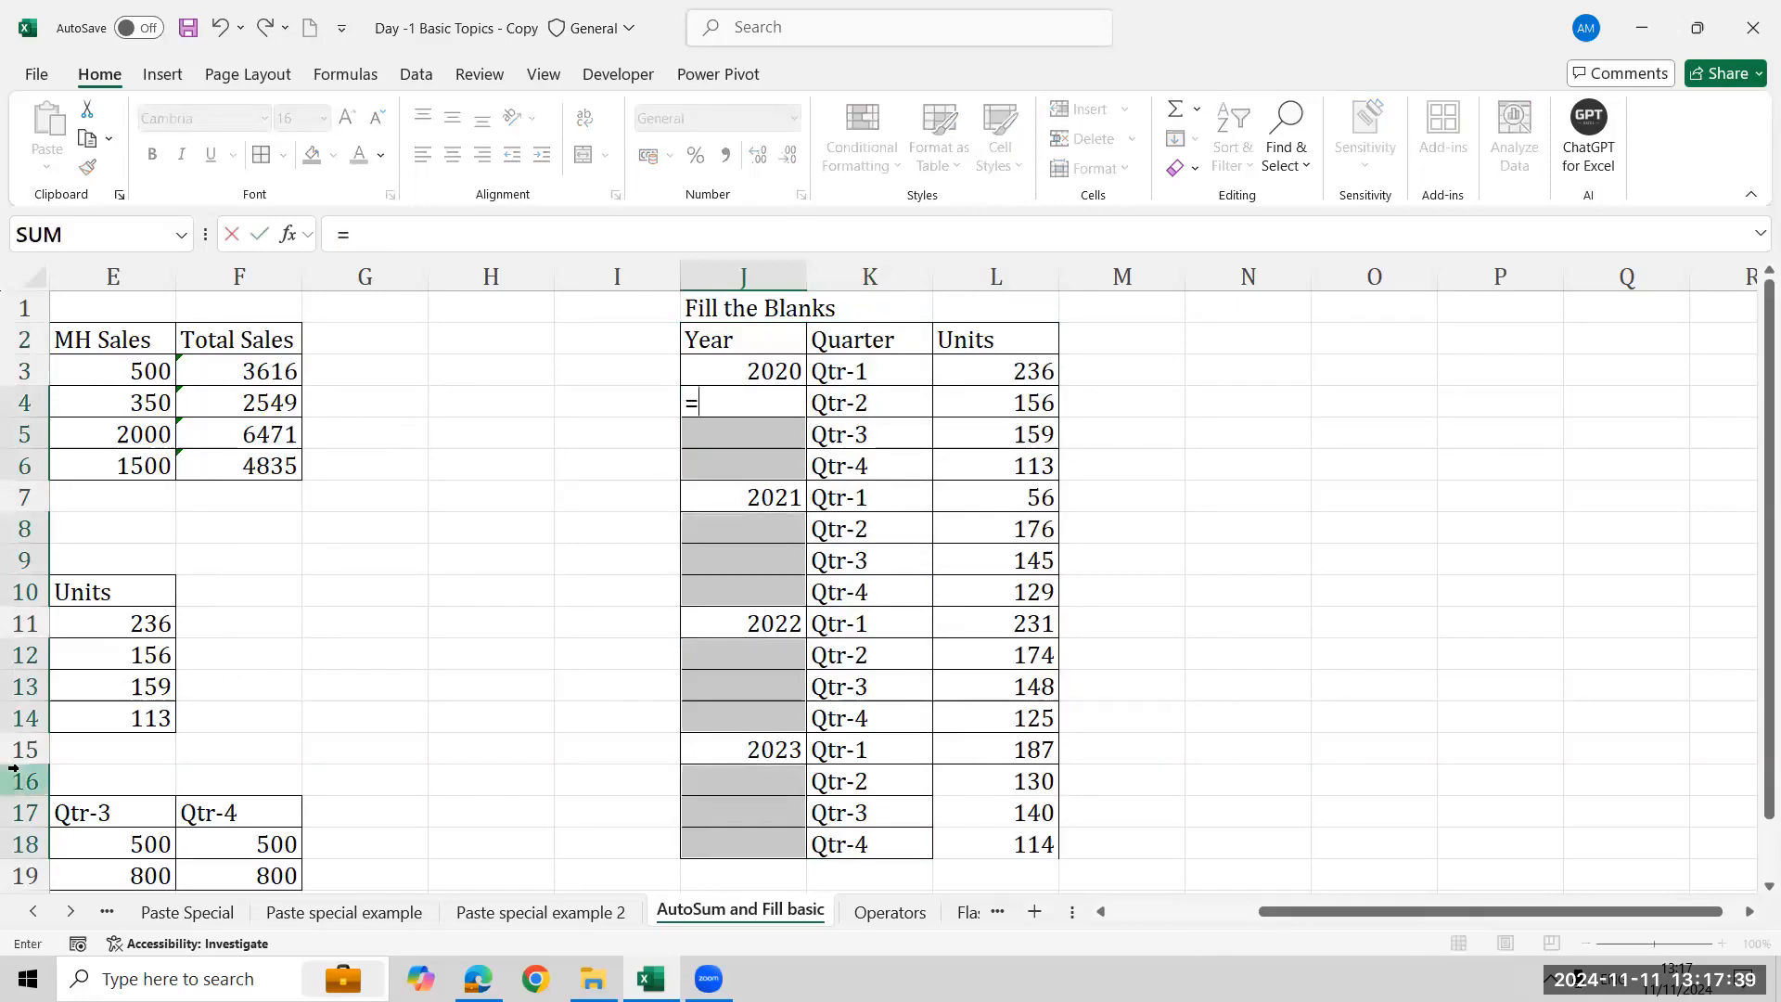
left_click(750, 373)
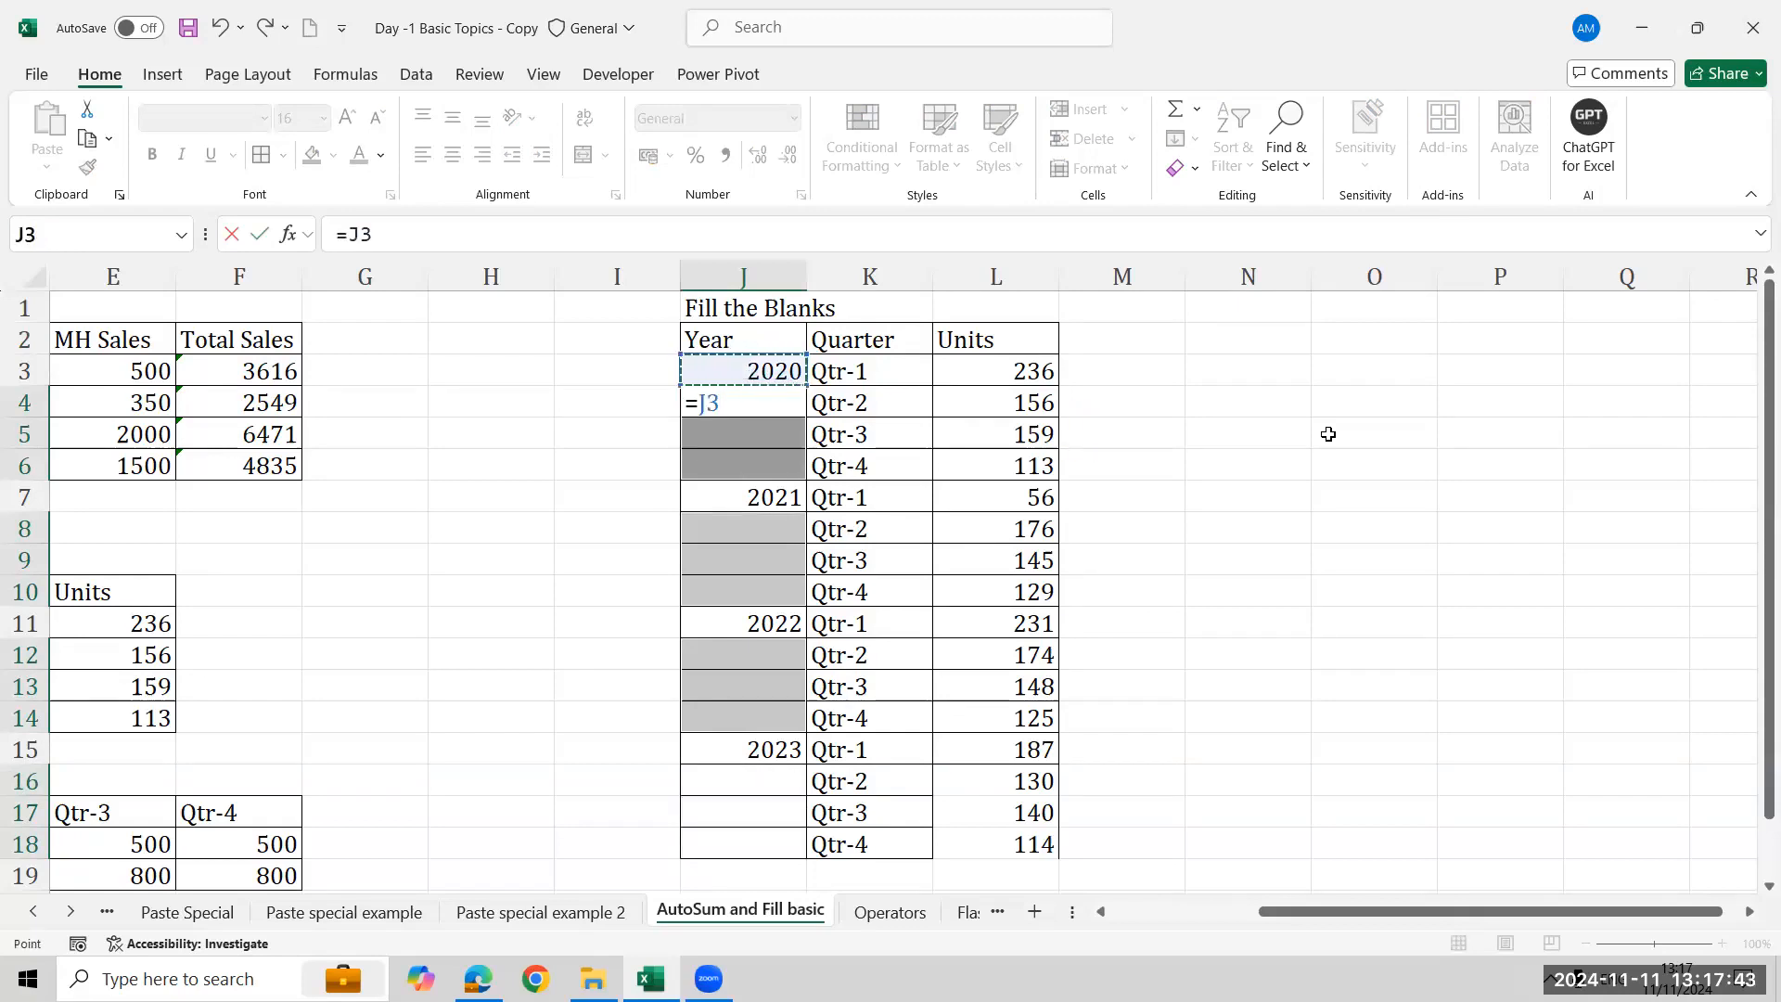
key("ctrl+Return")
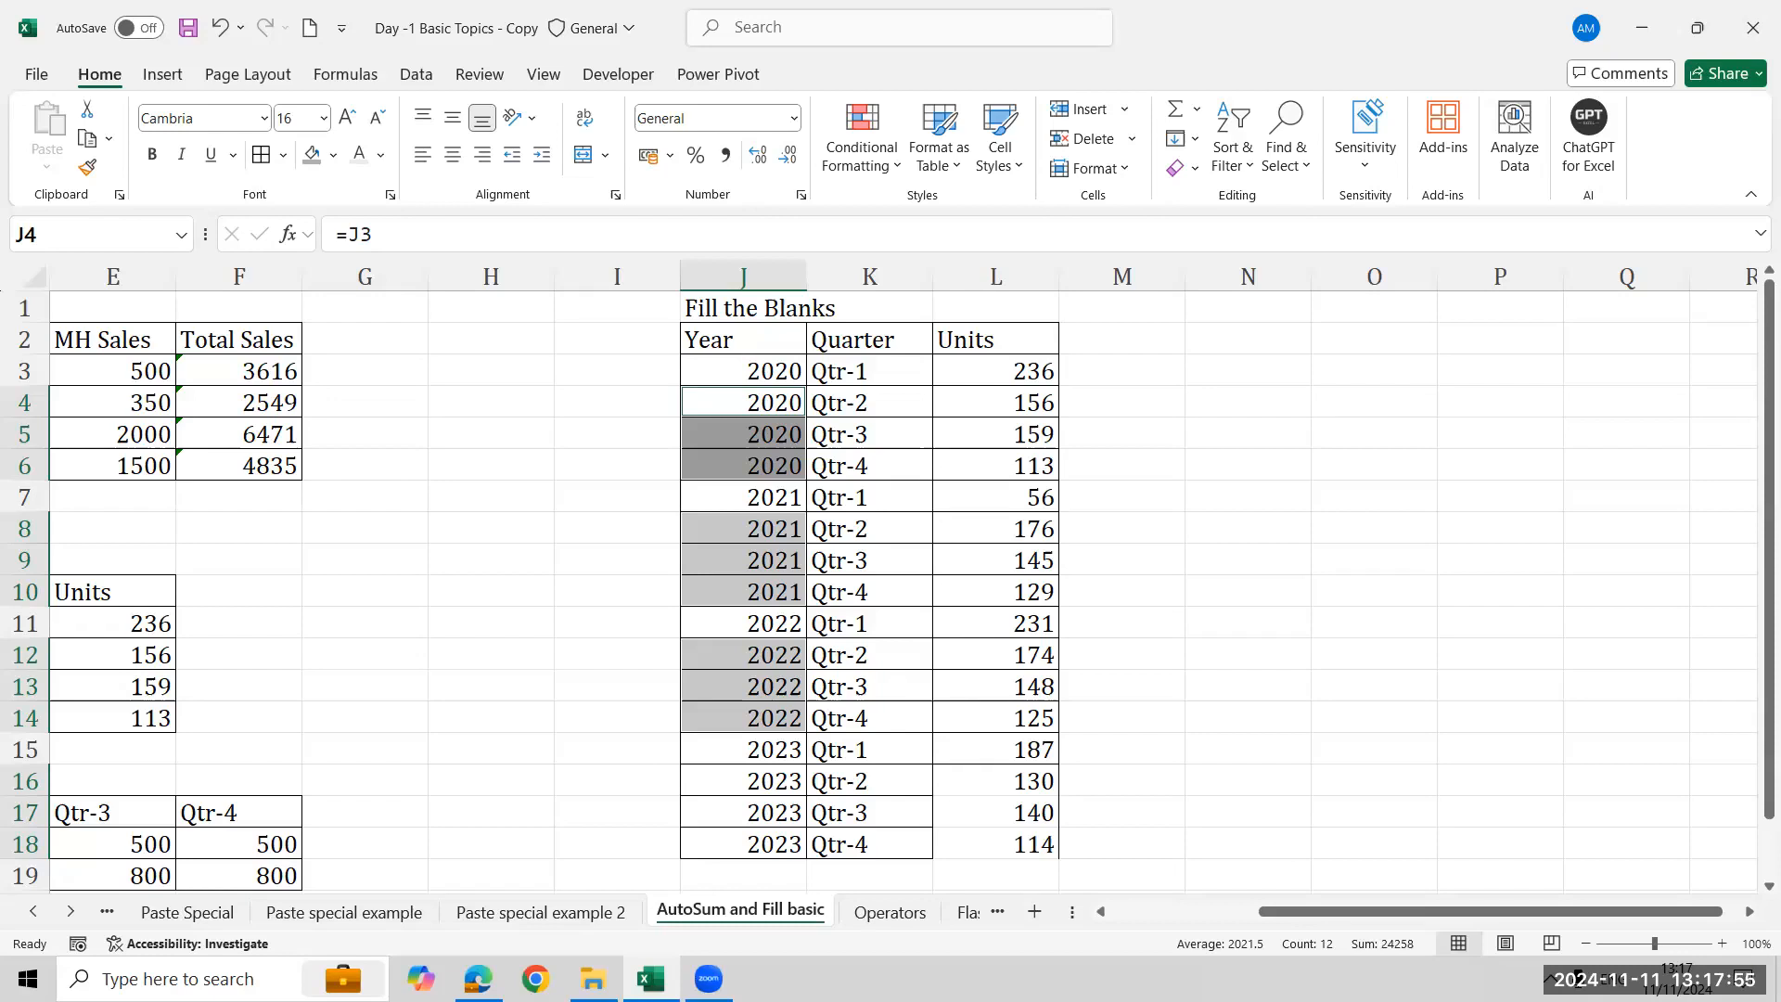
left_click(1680, 795)
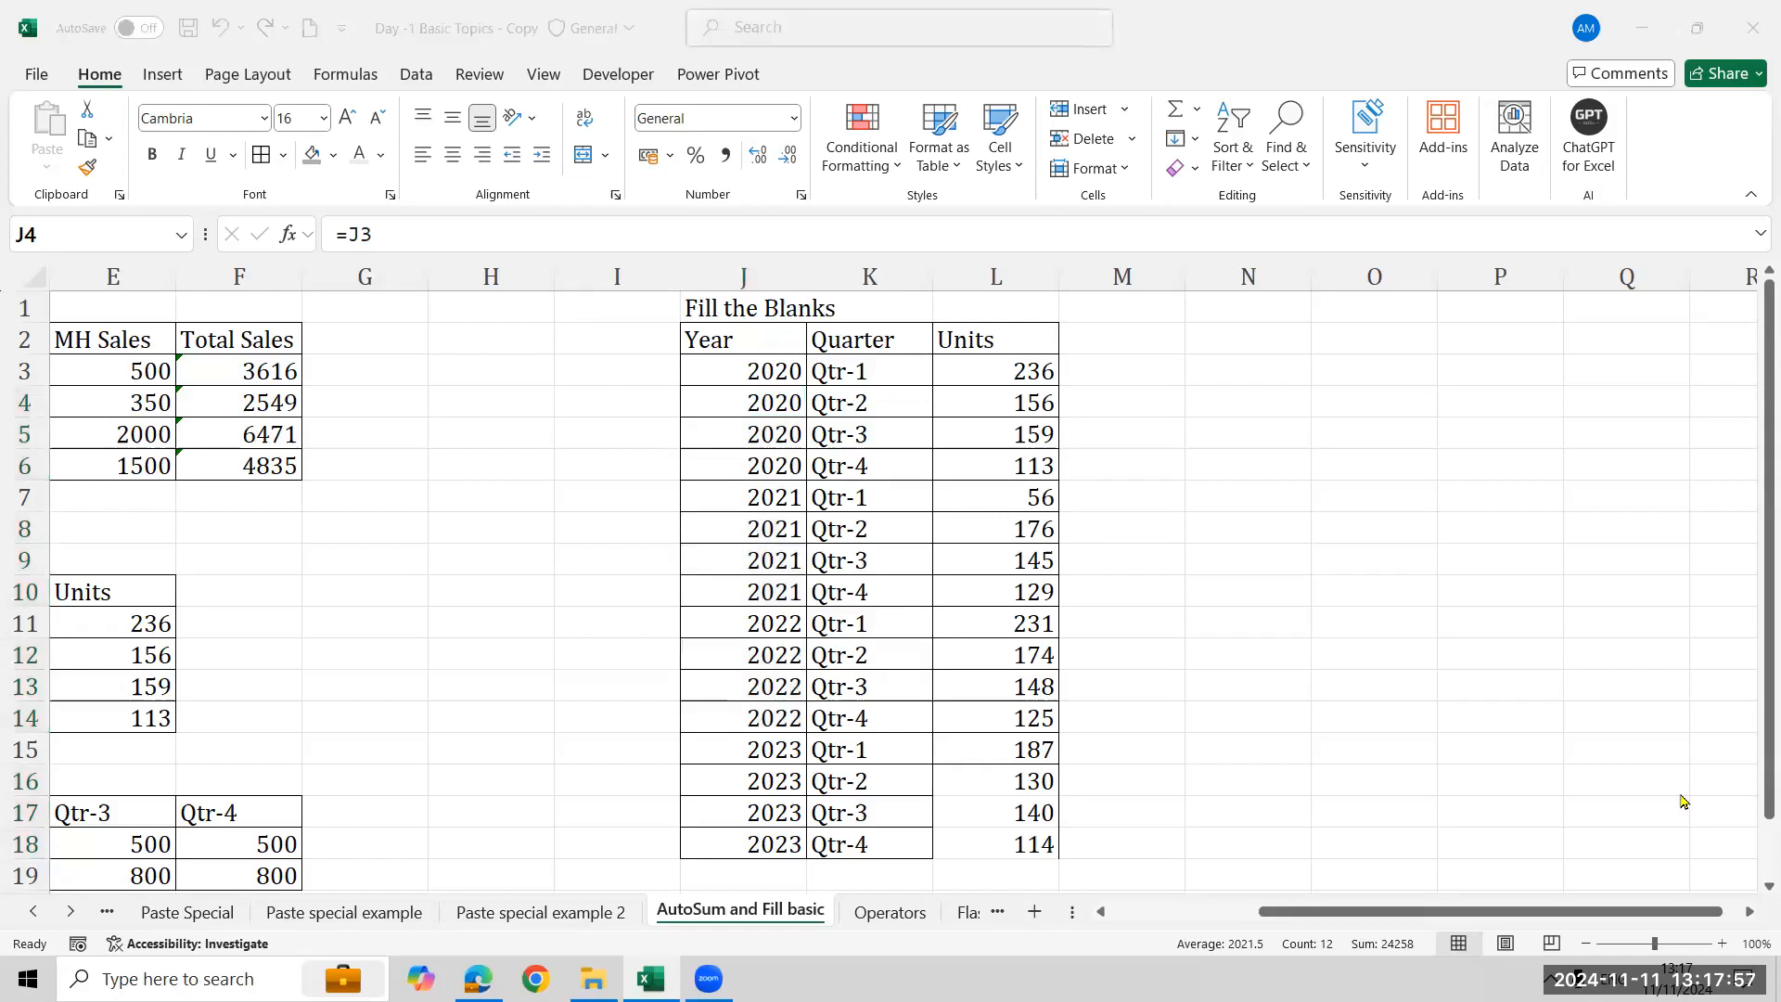
- Browse through the workbook's other sheets and return to the AutoSum and Fill basic sheet
left_click(889, 912)
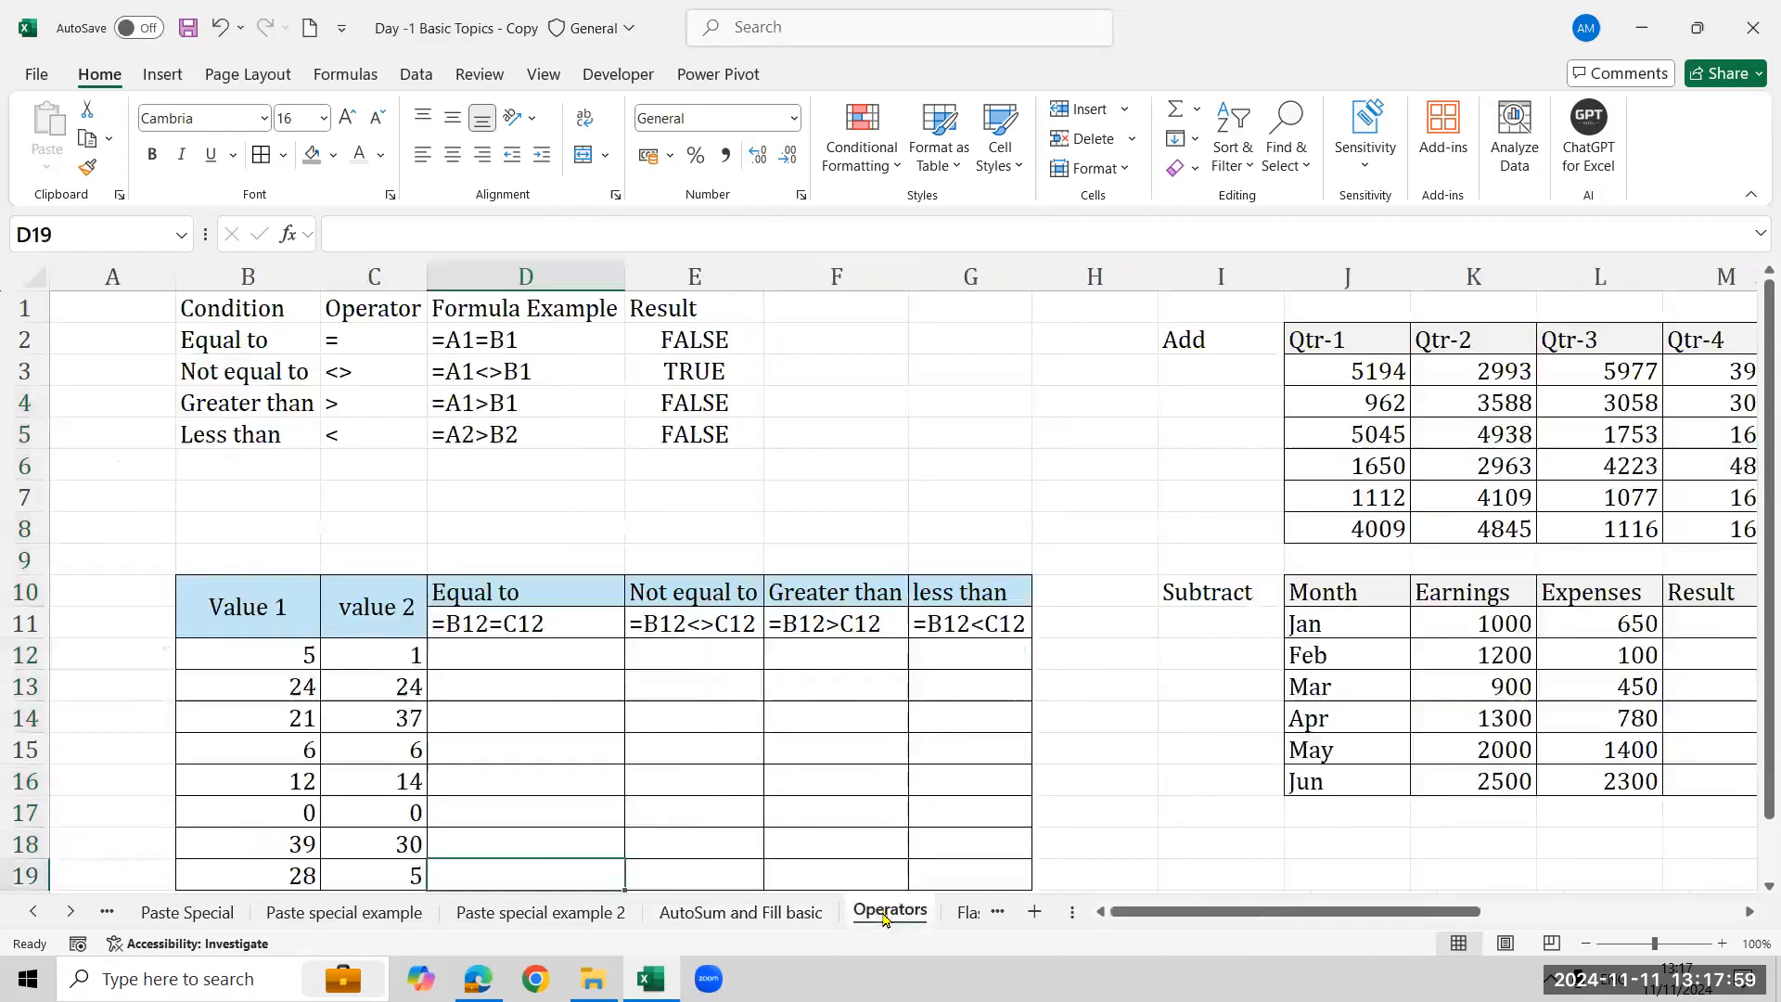
left_click(816, 913)
left_click(889, 913)
left_click(964, 913)
left_click(766, 914)
left_click(626, 914)
left_click(33, 912)
left_click(33, 911)
left_click(34, 912)
left_click(33, 912)
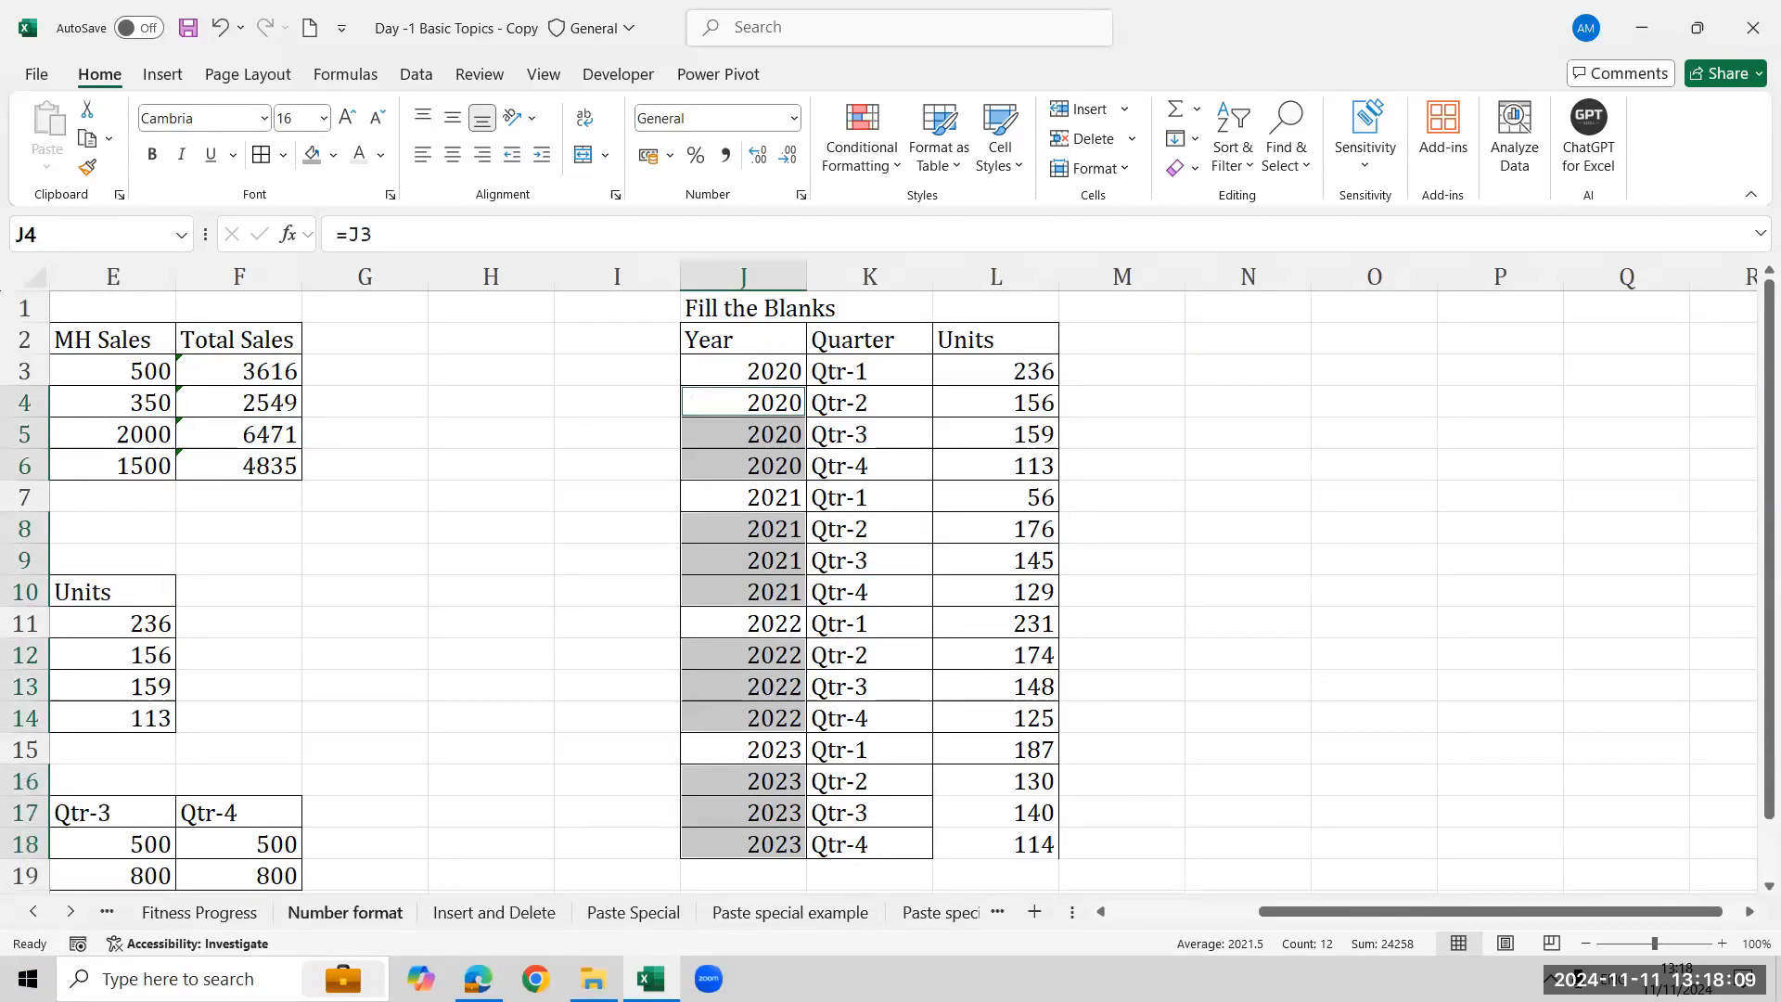
left_click(345, 912)
left_click(199, 912)
left_click(34, 912)
left_click(33, 912)
left_click(176, 912)
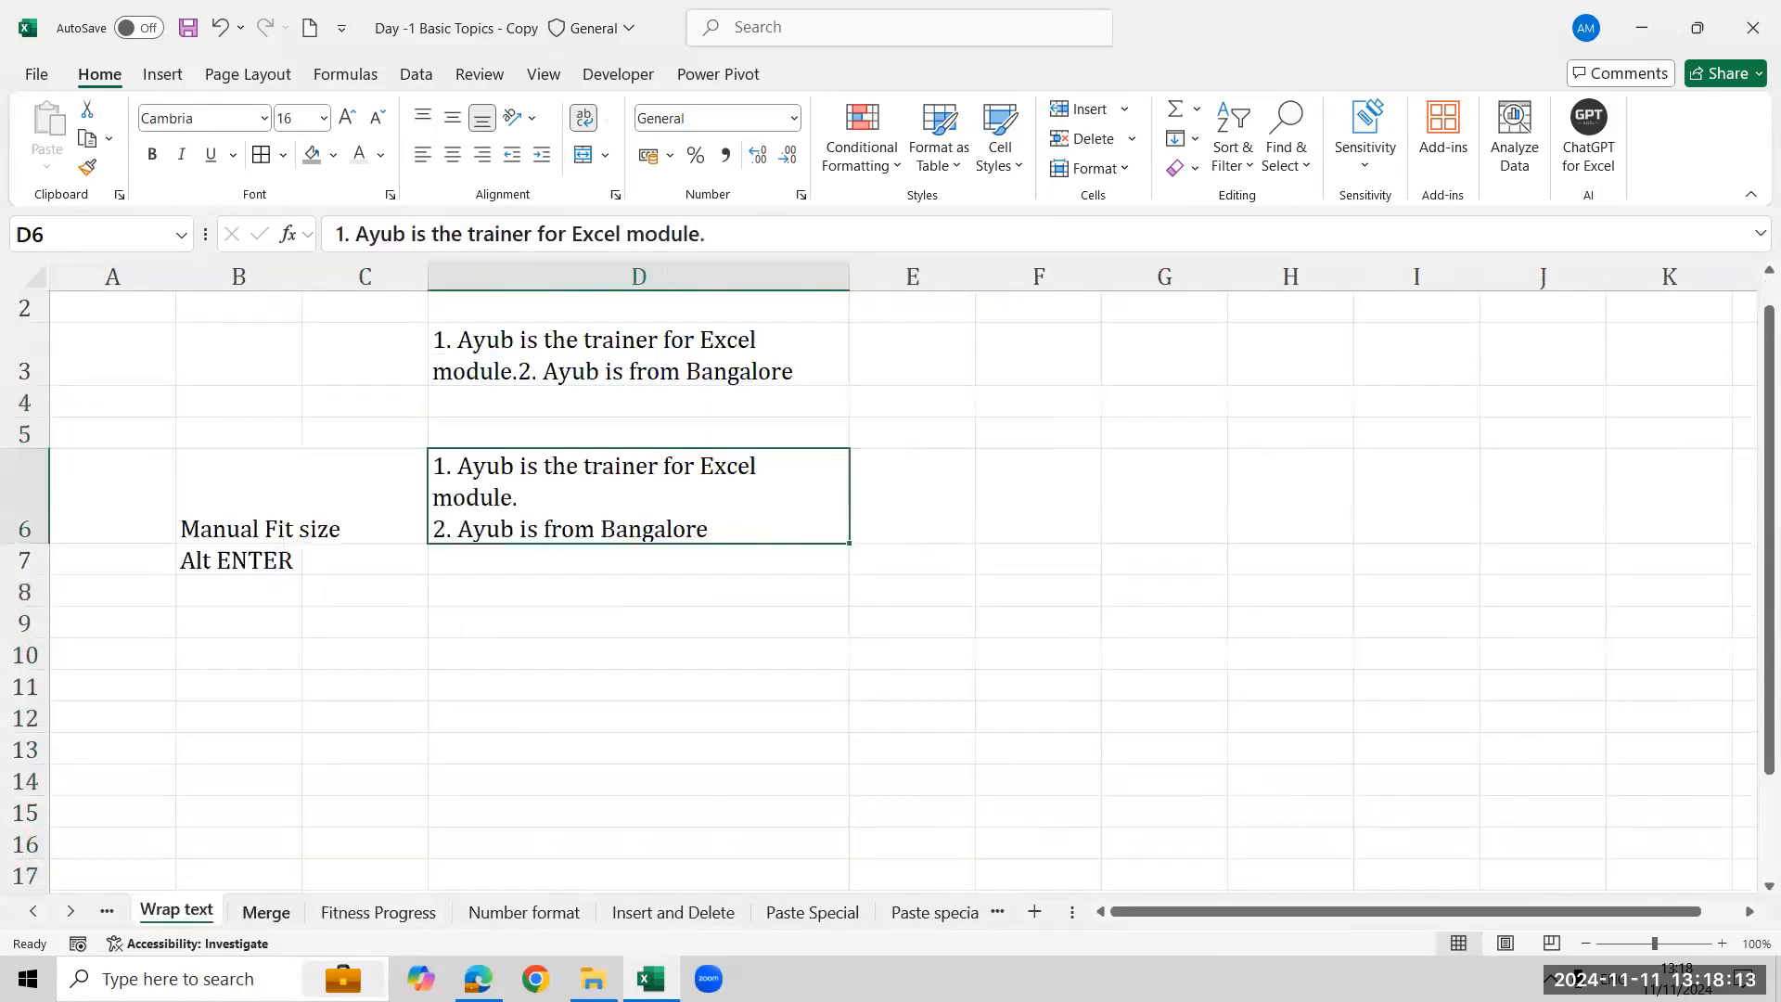
left_click(266, 912)
left_click(33, 912)
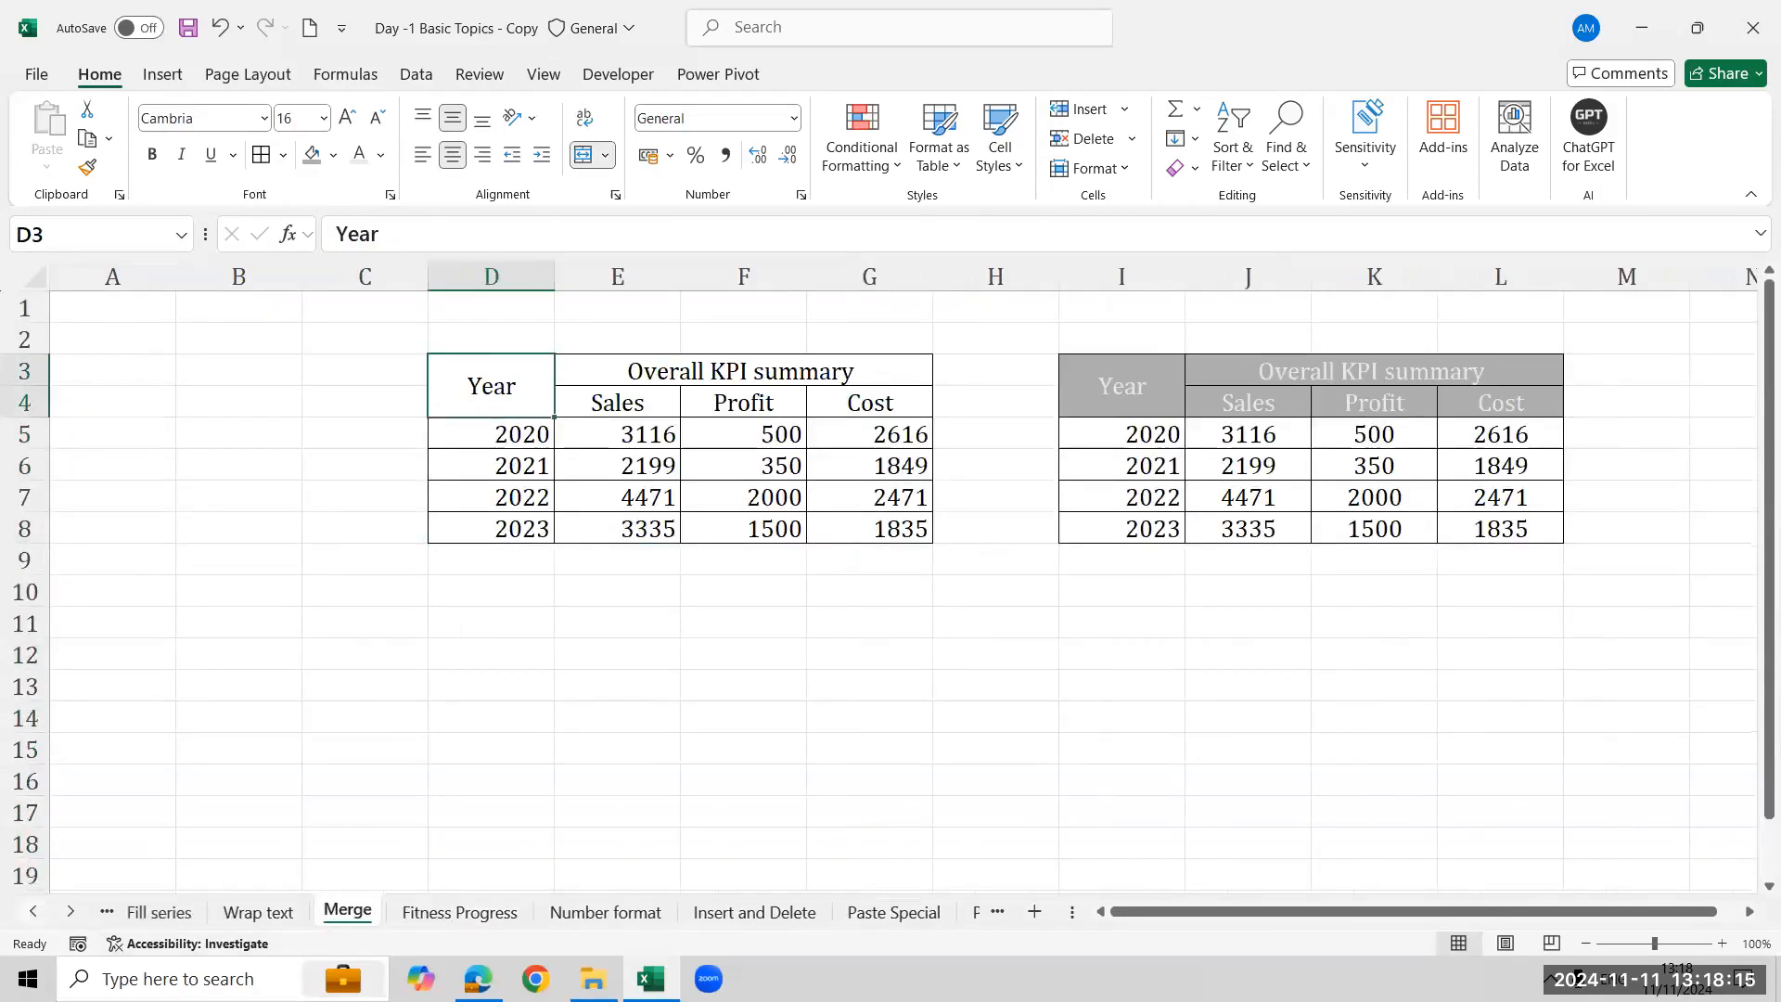
left_click(70, 912)
left_click(70, 912)
left_click(70, 912)
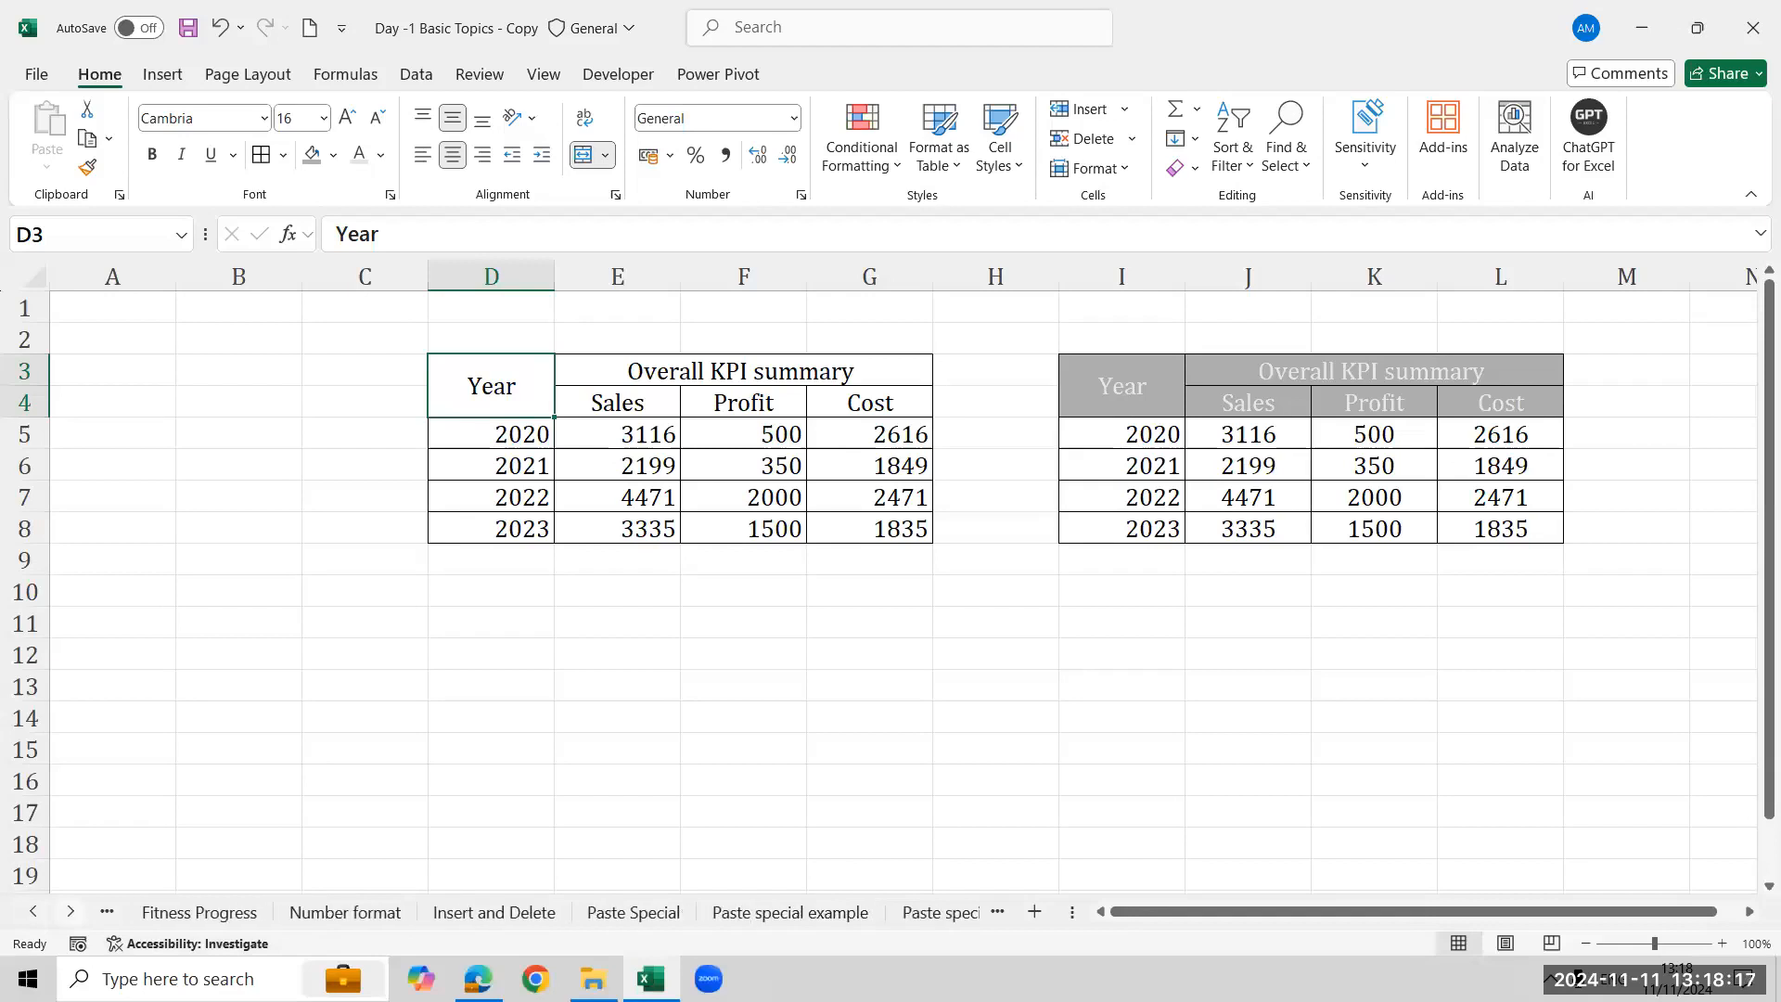
left_click(70, 912)
left_click(70, 911)
left_click(70, 912)
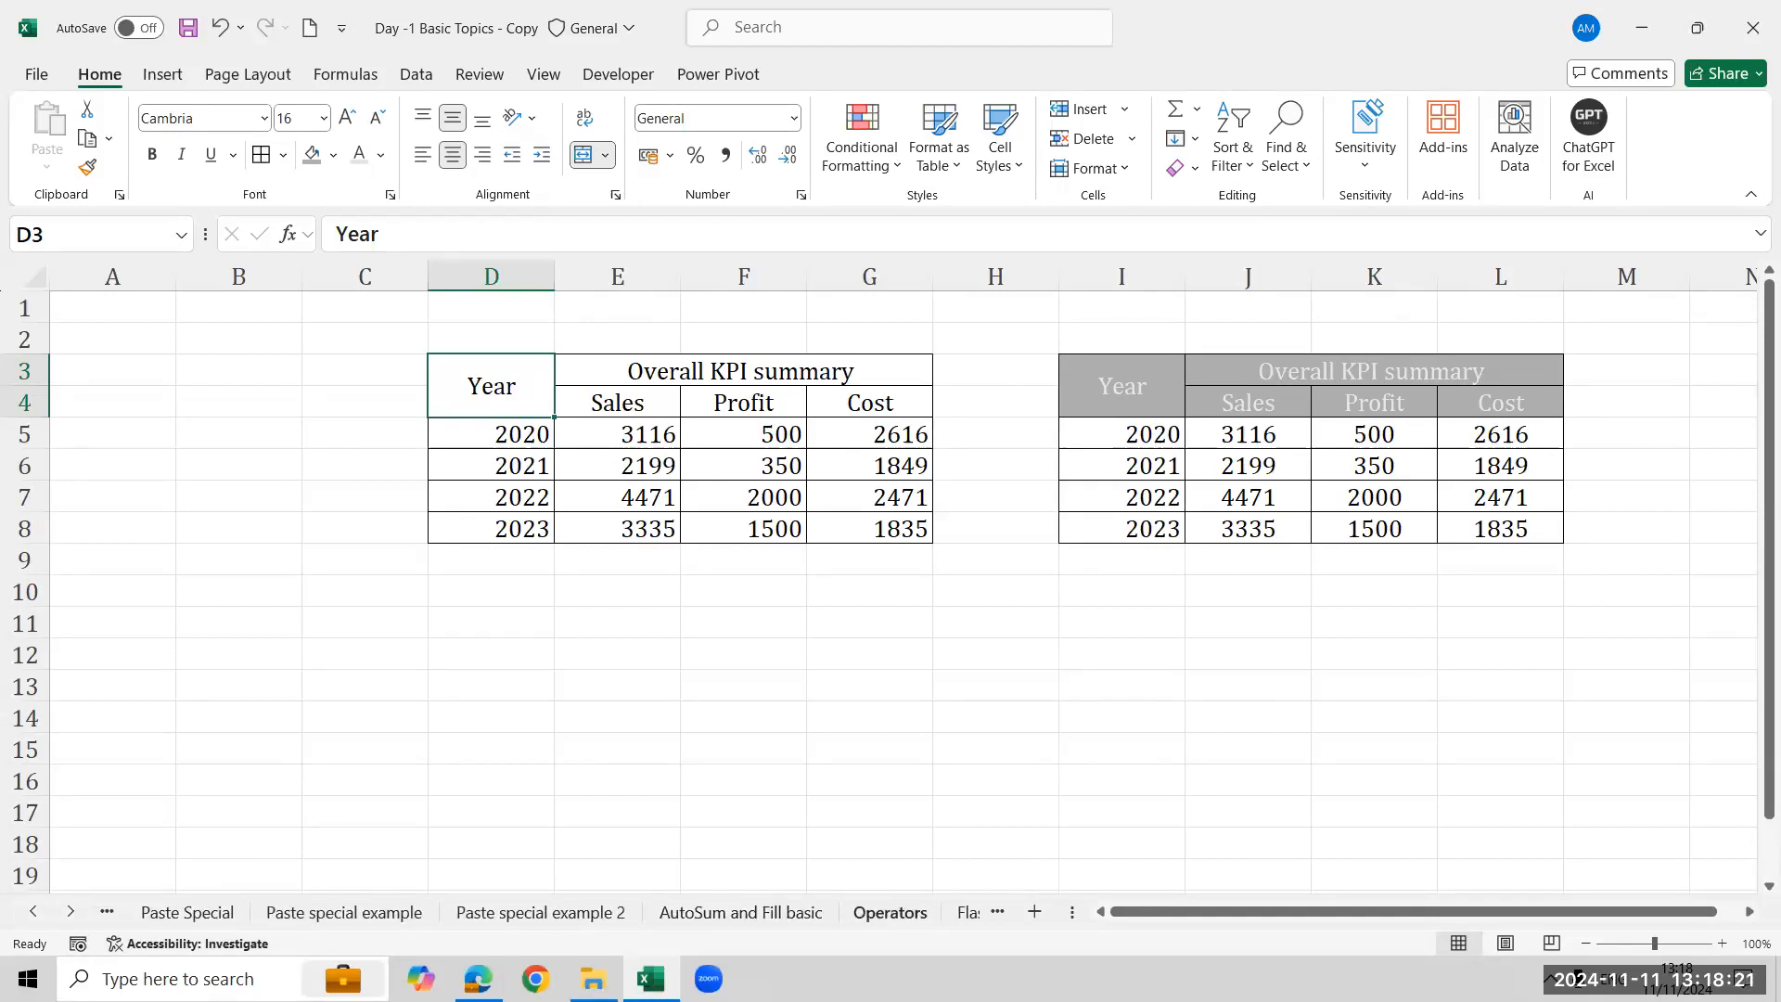
left_click(890, 912)
left_click(740, 912)
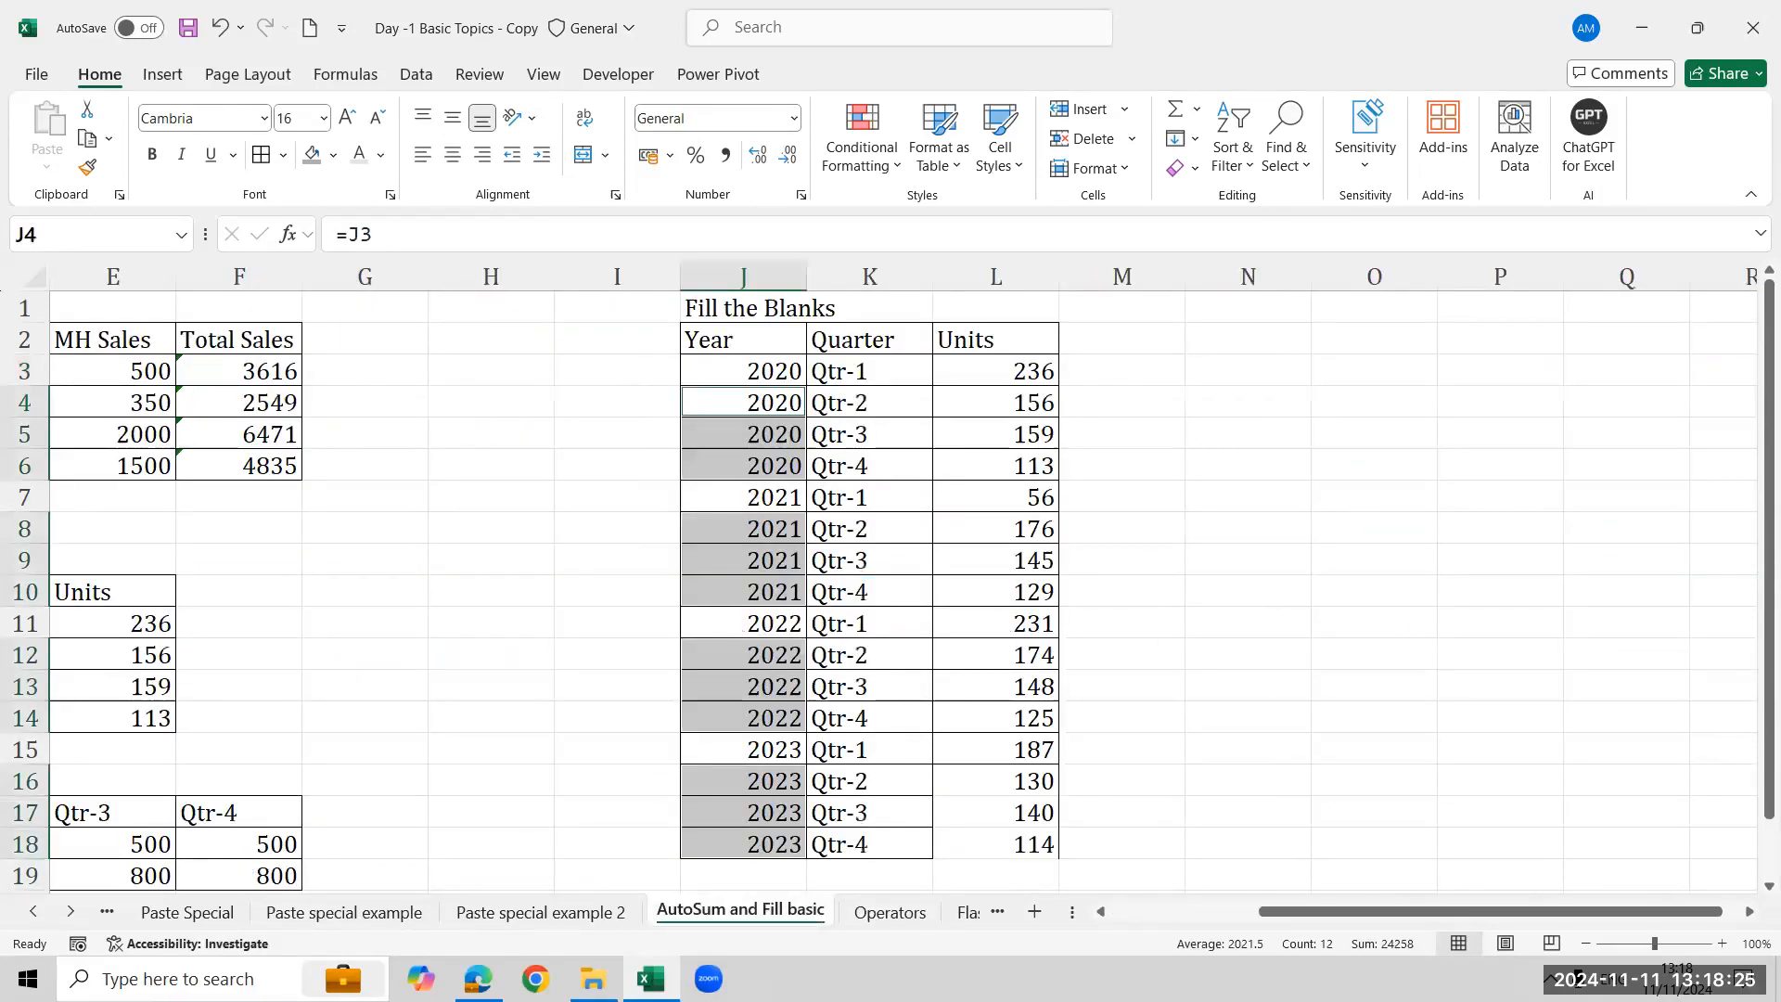
- Switch to the Fill series sheet through the list of all sheets
left_click(30, 910)
left_click(28, 909)
left_click(28, 908)
left_click(28, 908)
left_click(28, 908)
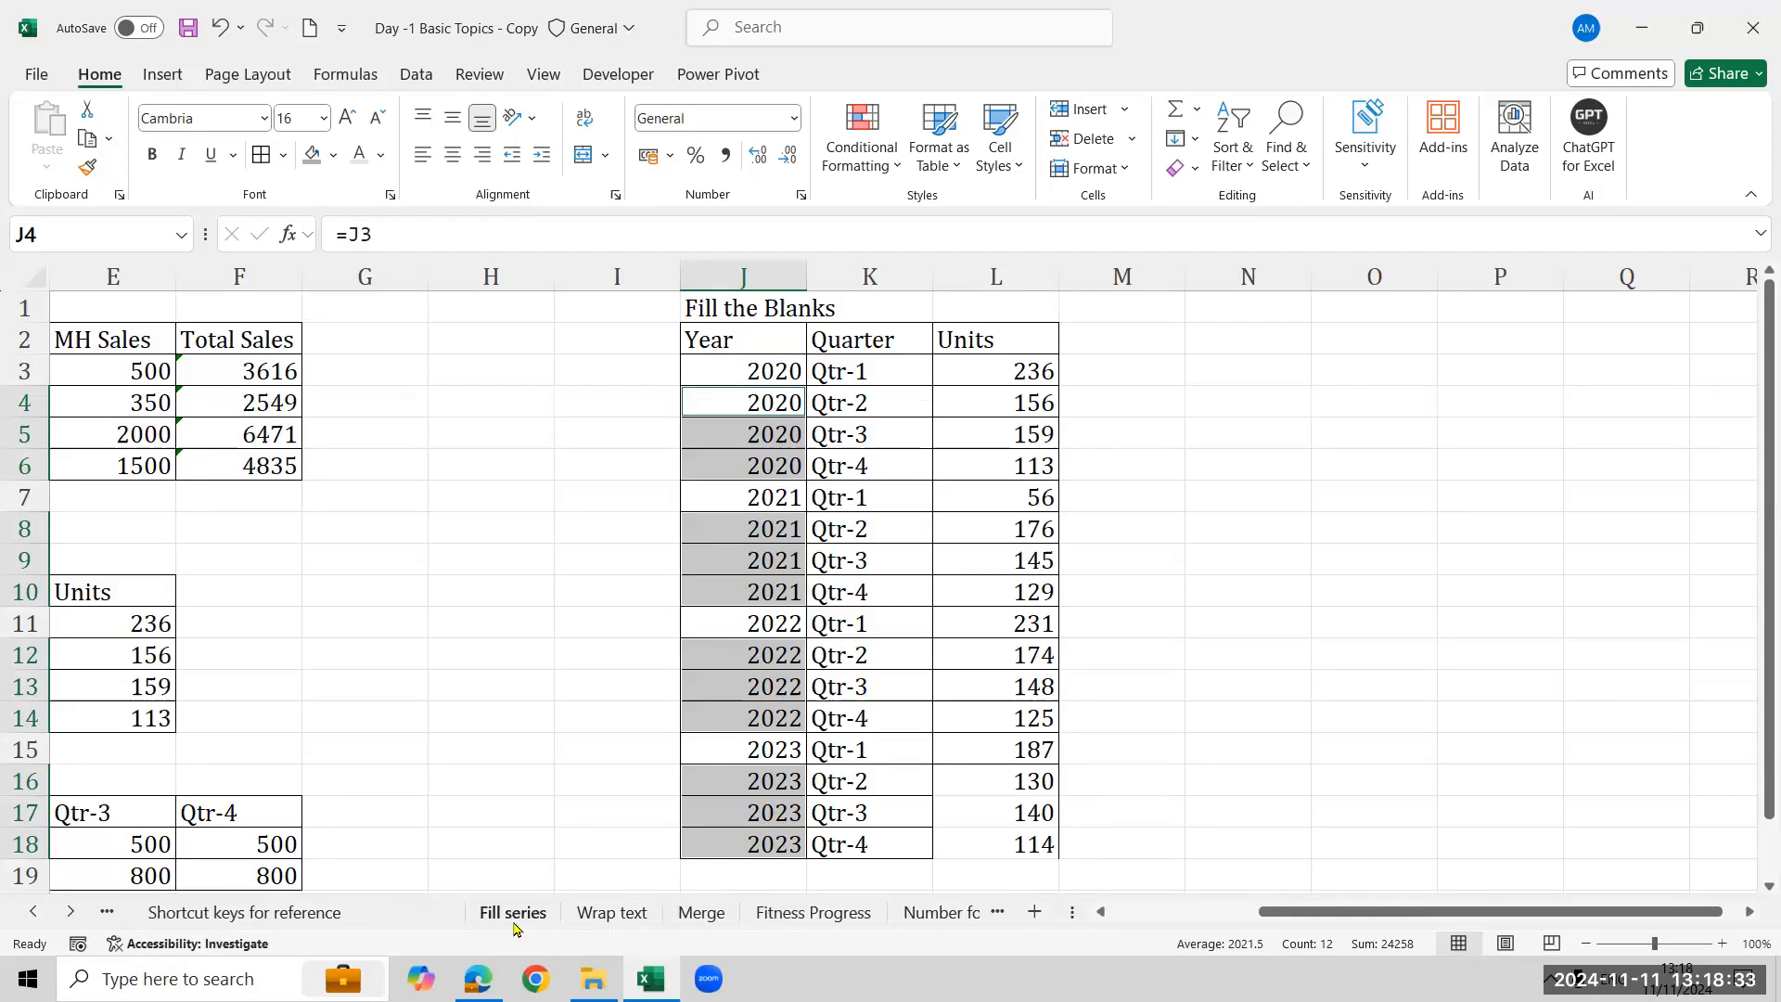
right_click(78, 919)
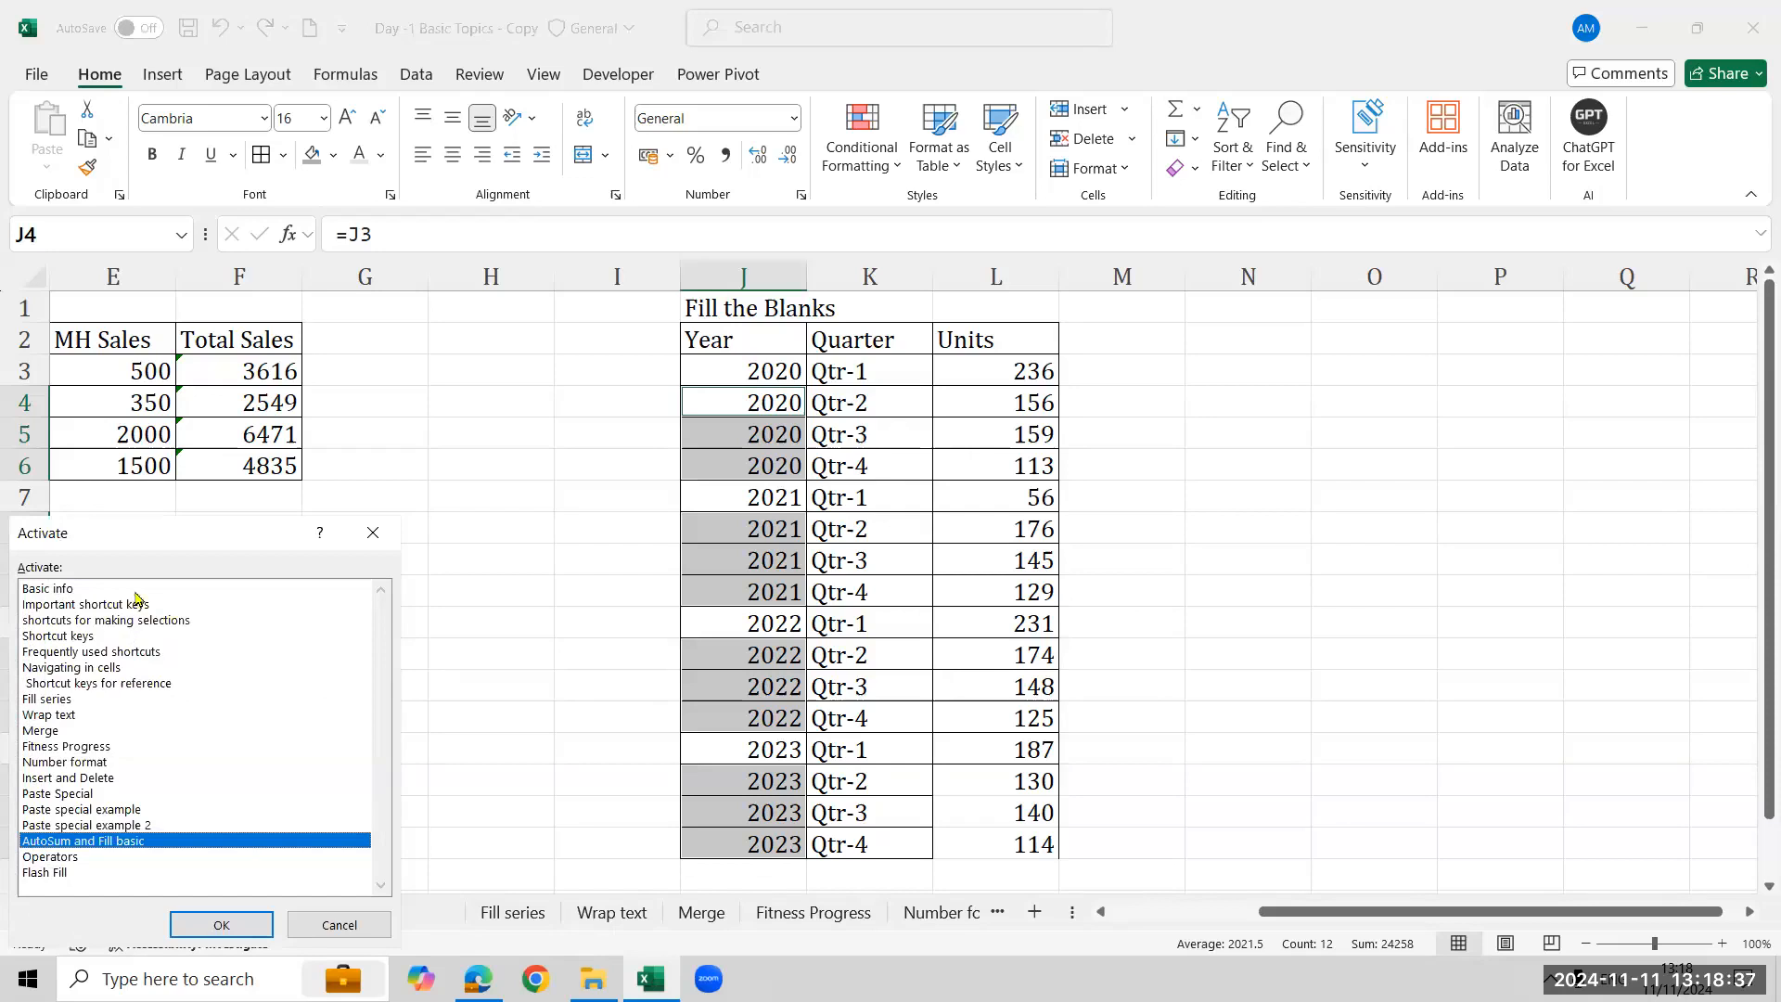
left_click(141, 700)
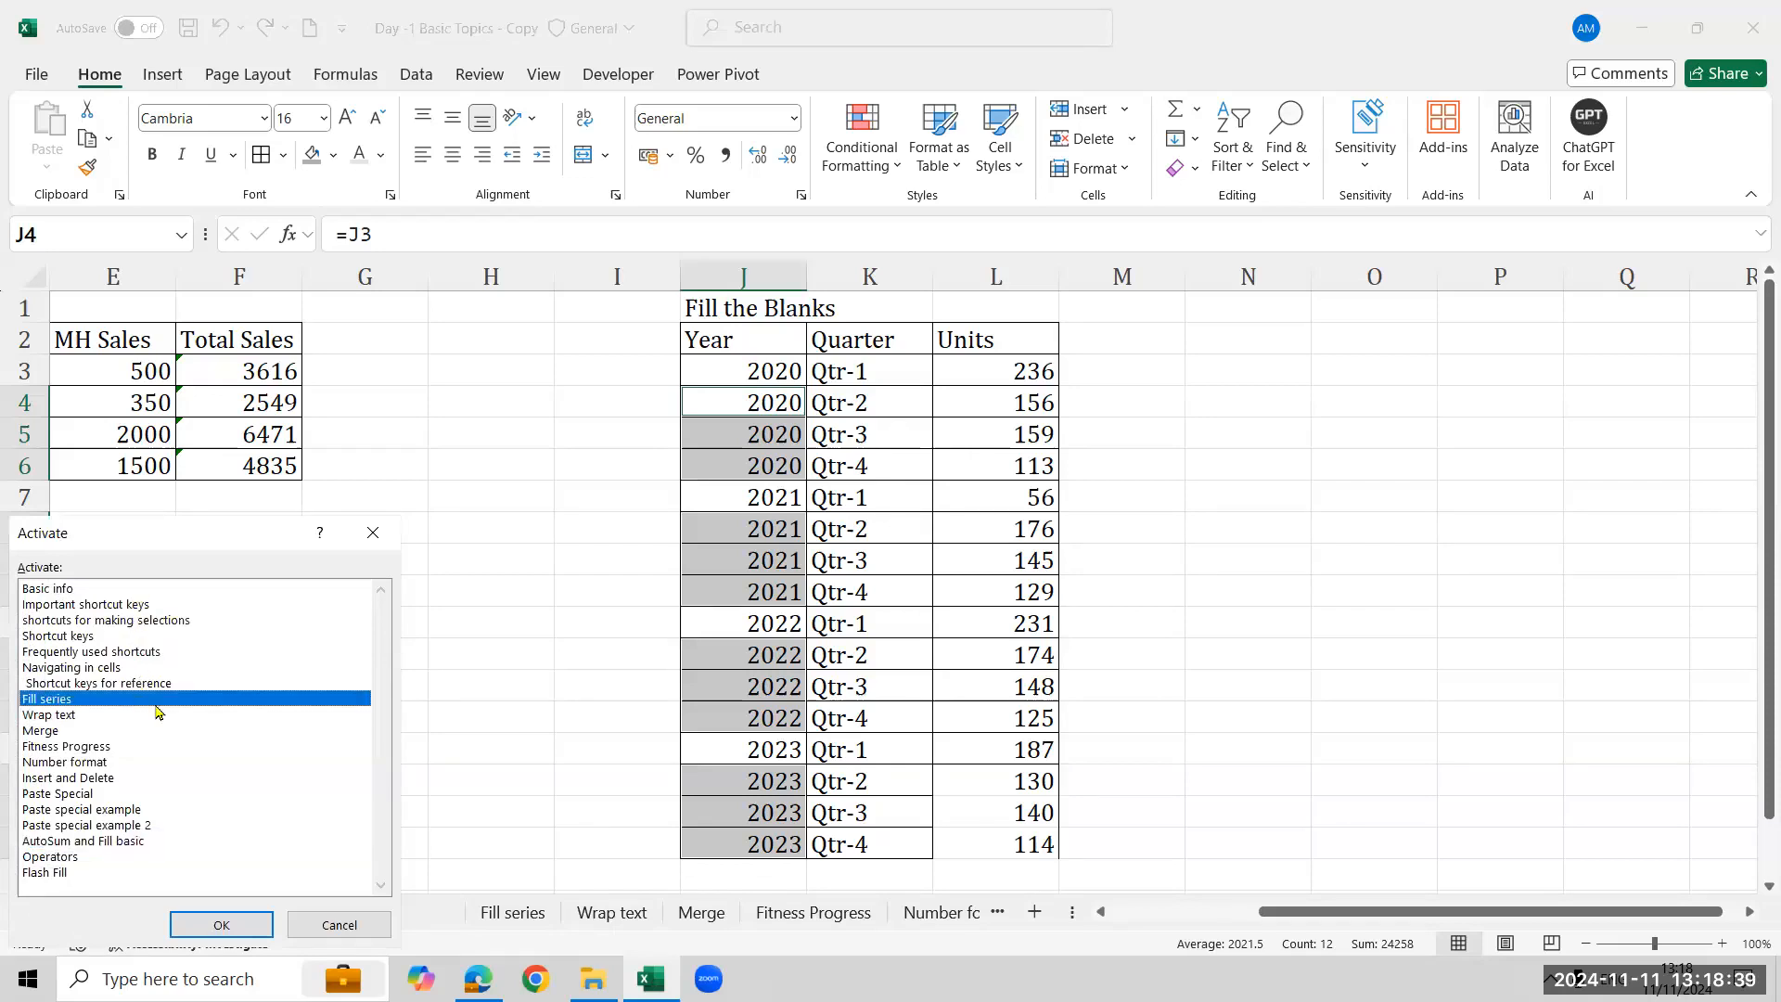
left_click(221, 924)
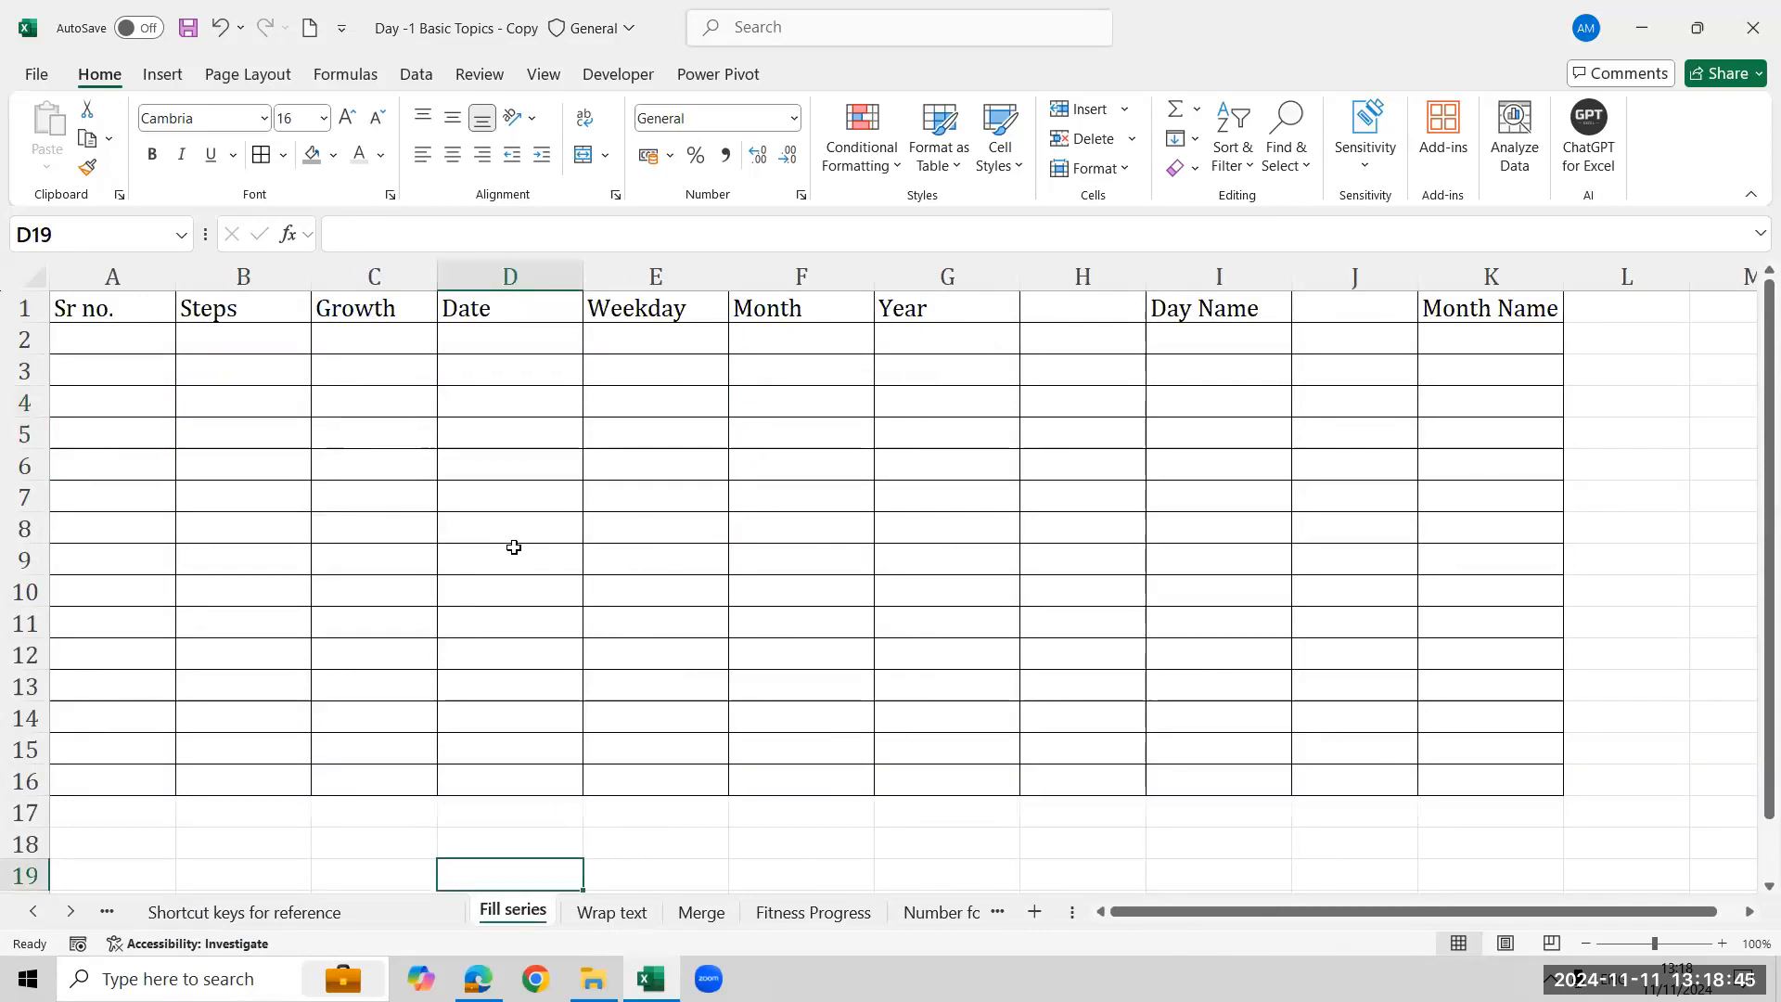
- Open the Fill options menu, close it, and select cell A2
left_click(1191, 139)
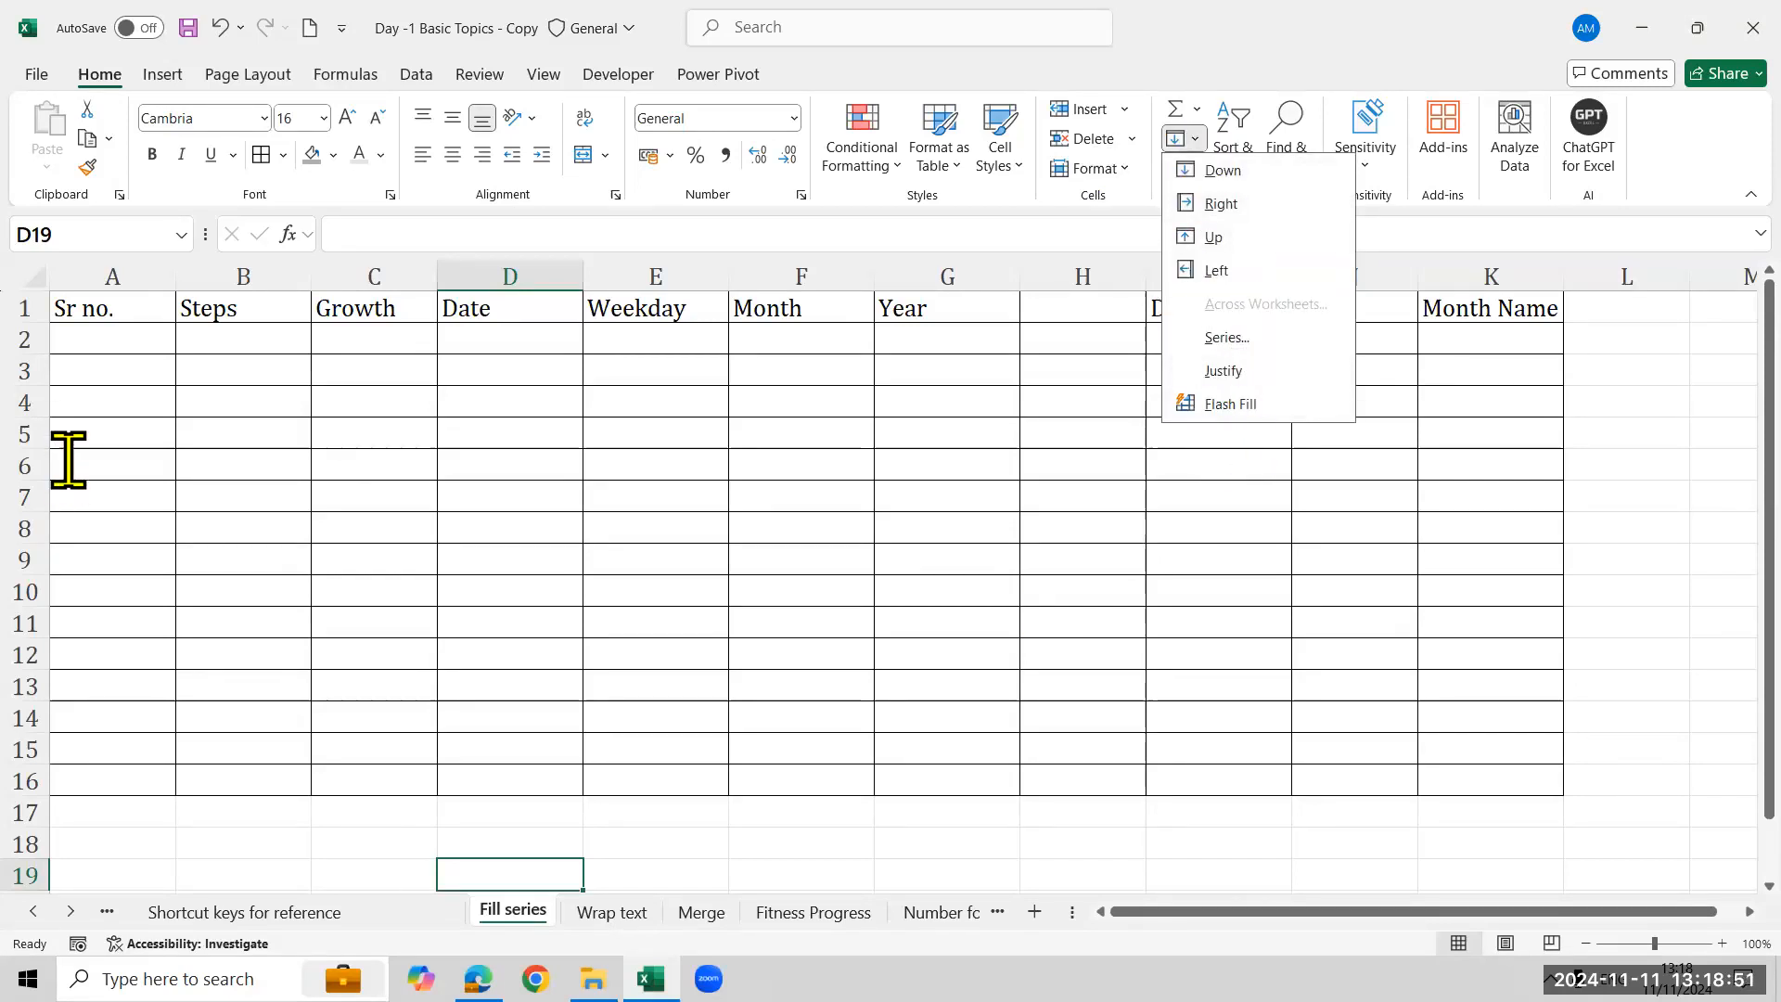
left_click(68, 460)
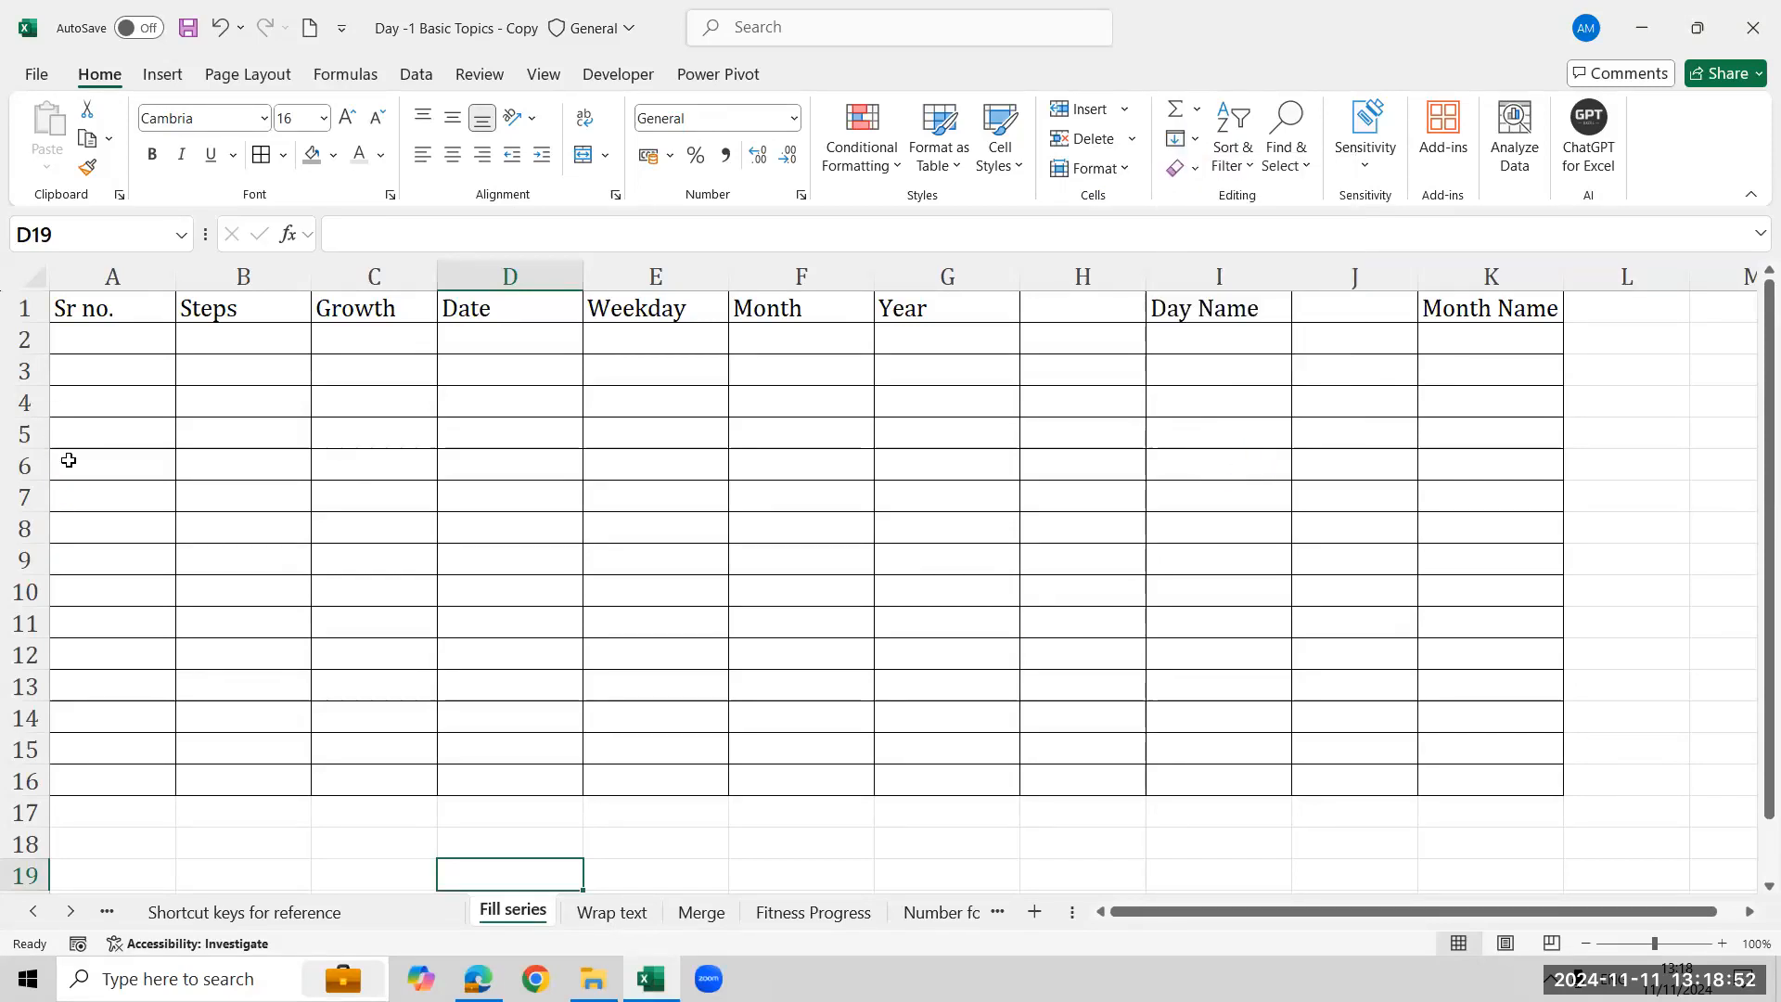
left_click(151, 330)
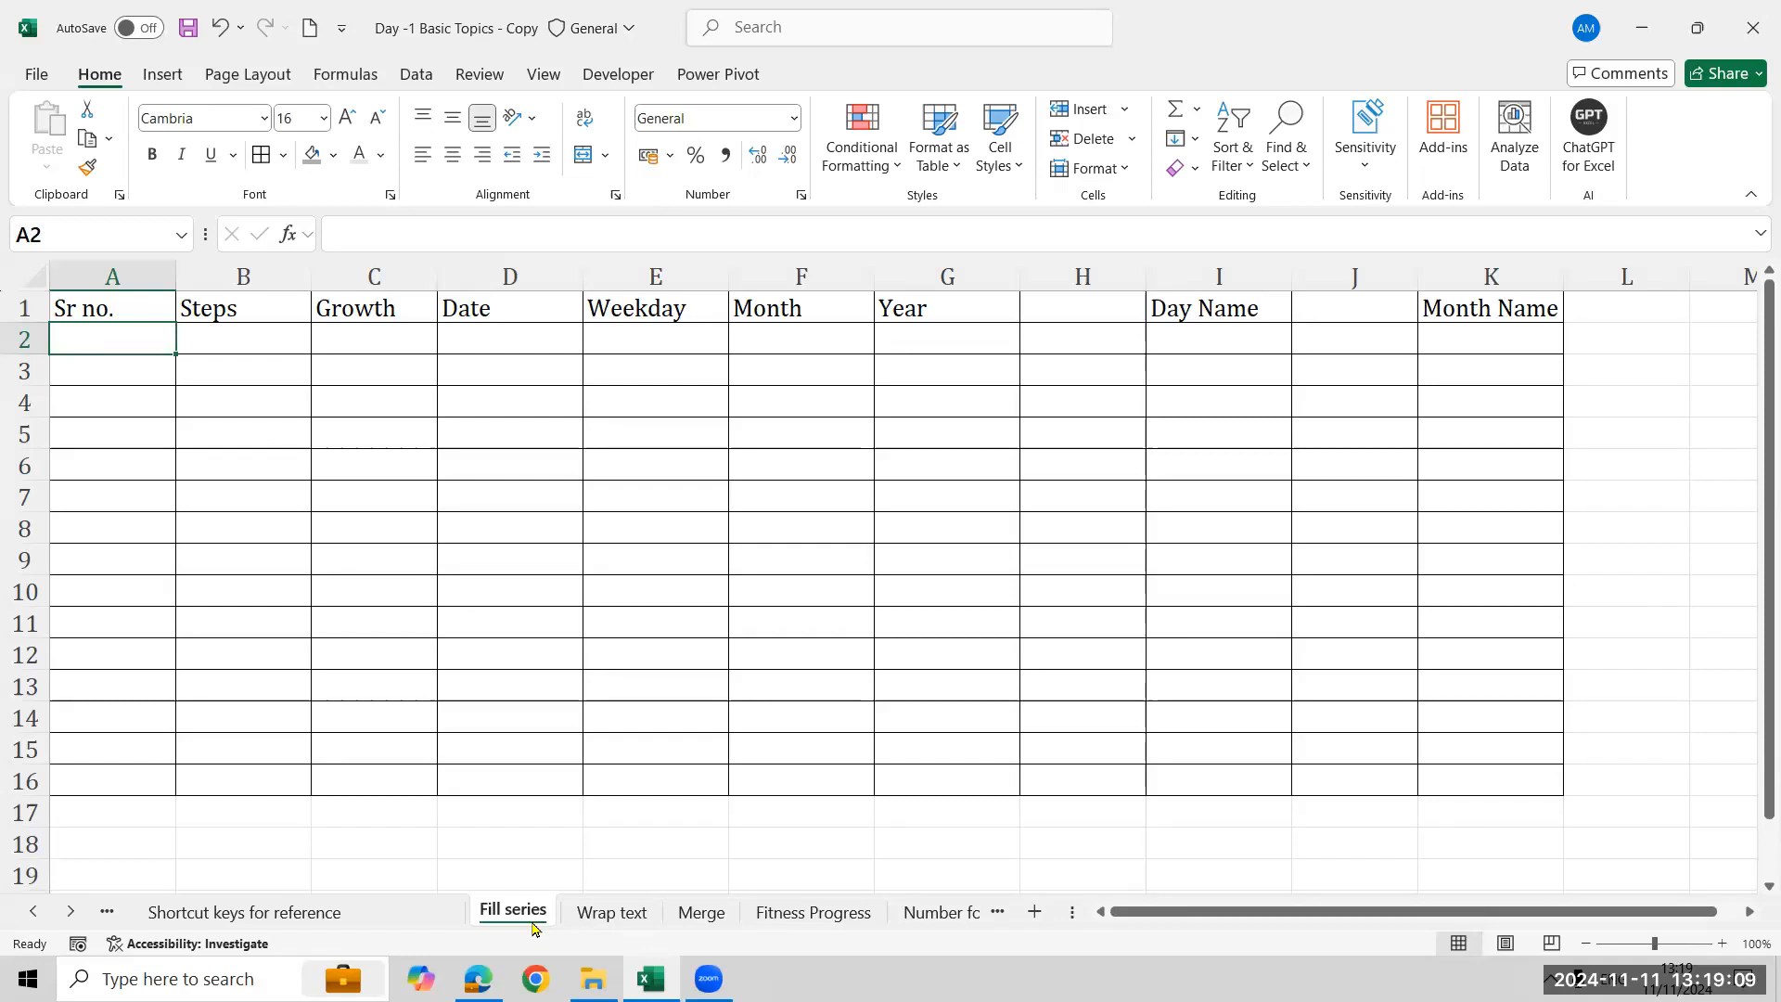
left_click(801, 703)
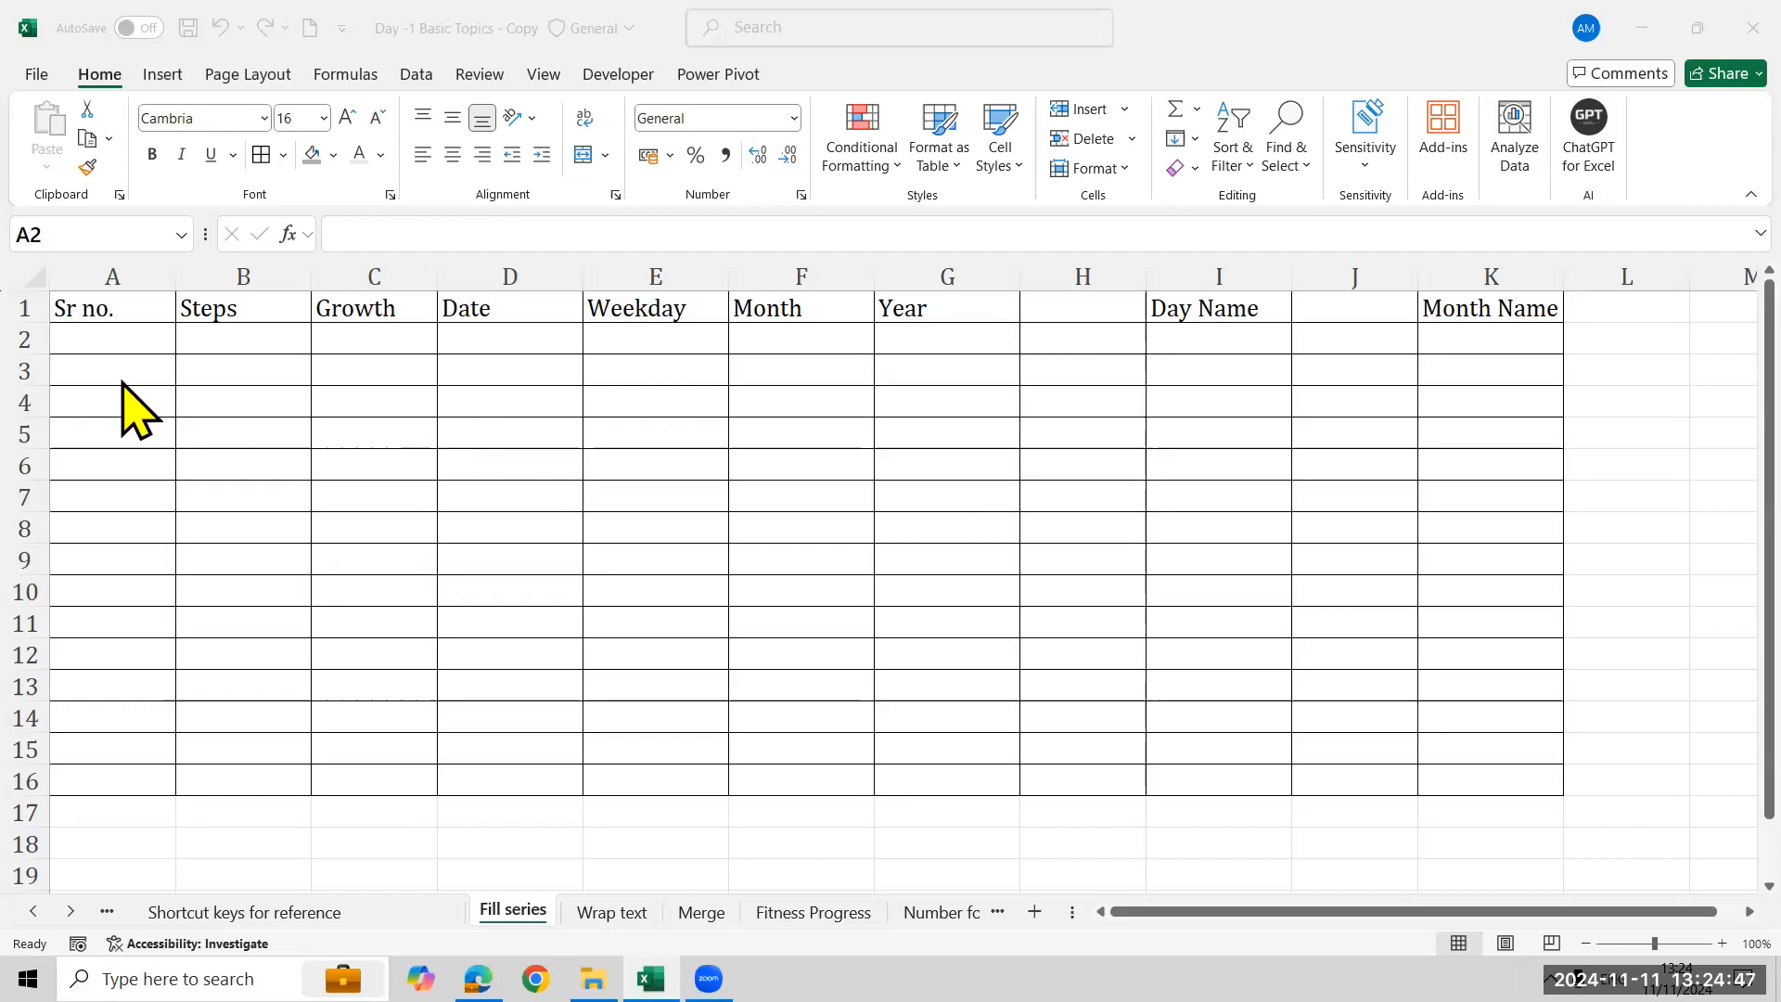
- Enter 1 in A2 and drag its fill handle down column A, undoing the copies twice
left_click(117, 347)
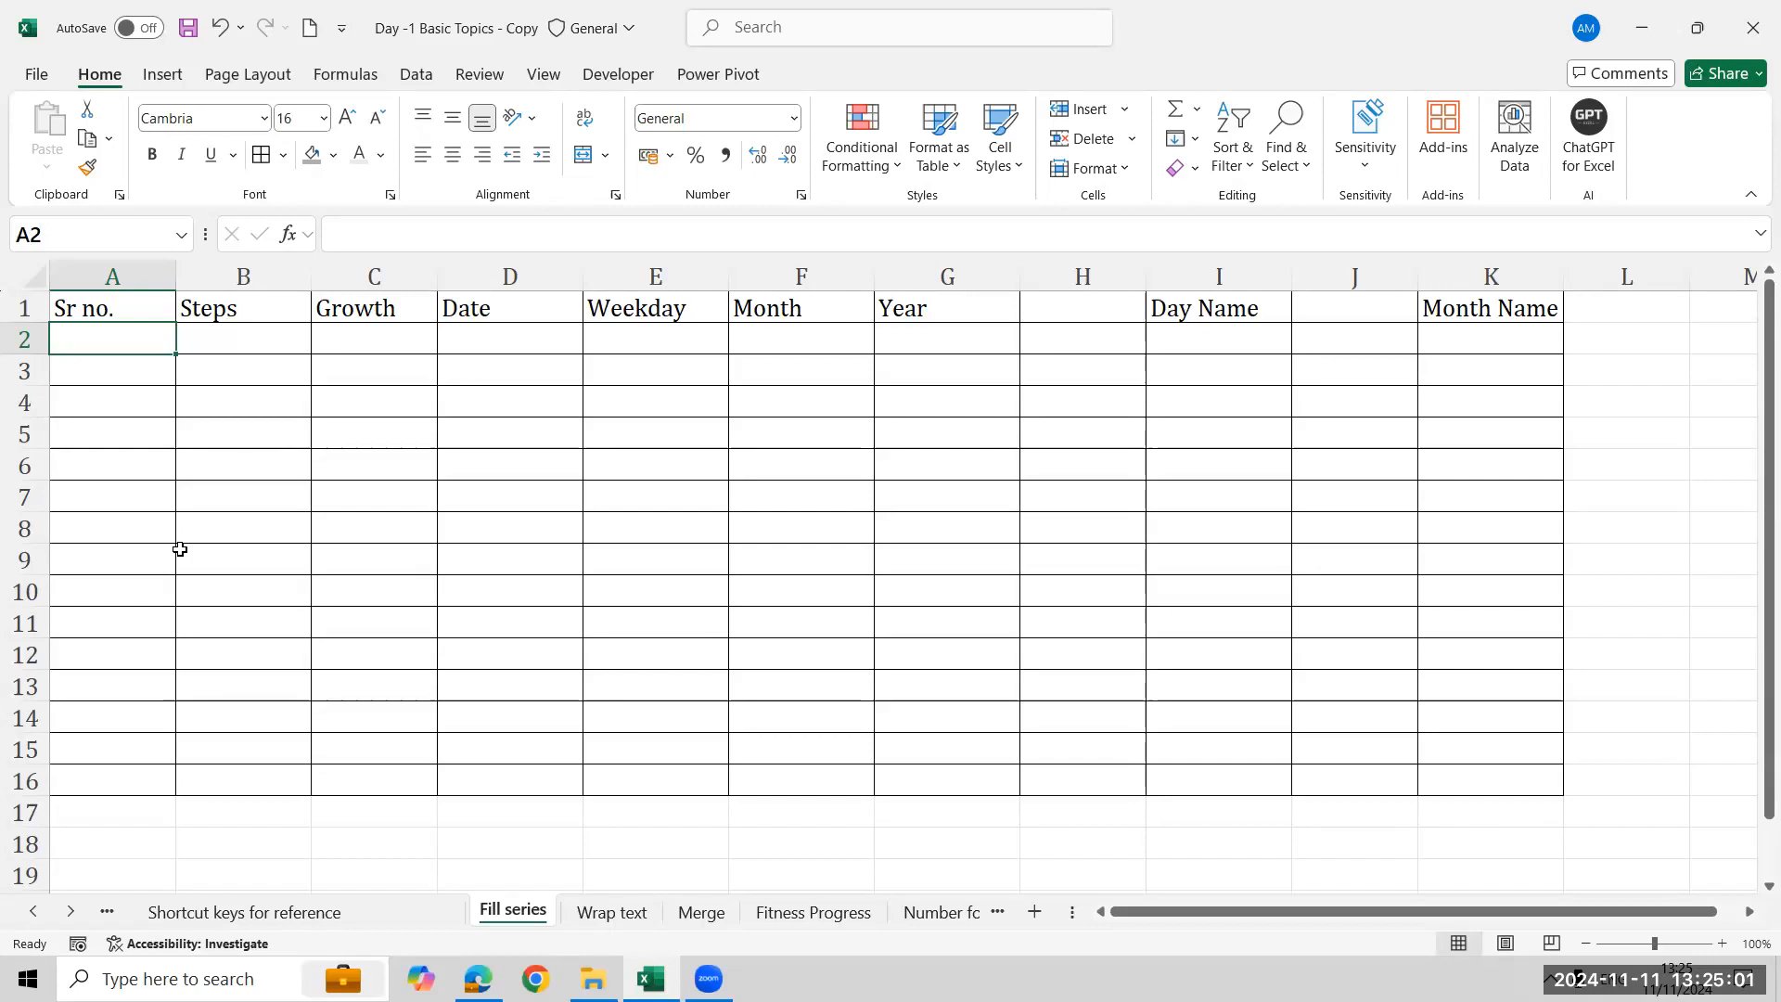
type("1")
key("Return")
key("Up")
left_click_drag(179, 356, 189, 733)
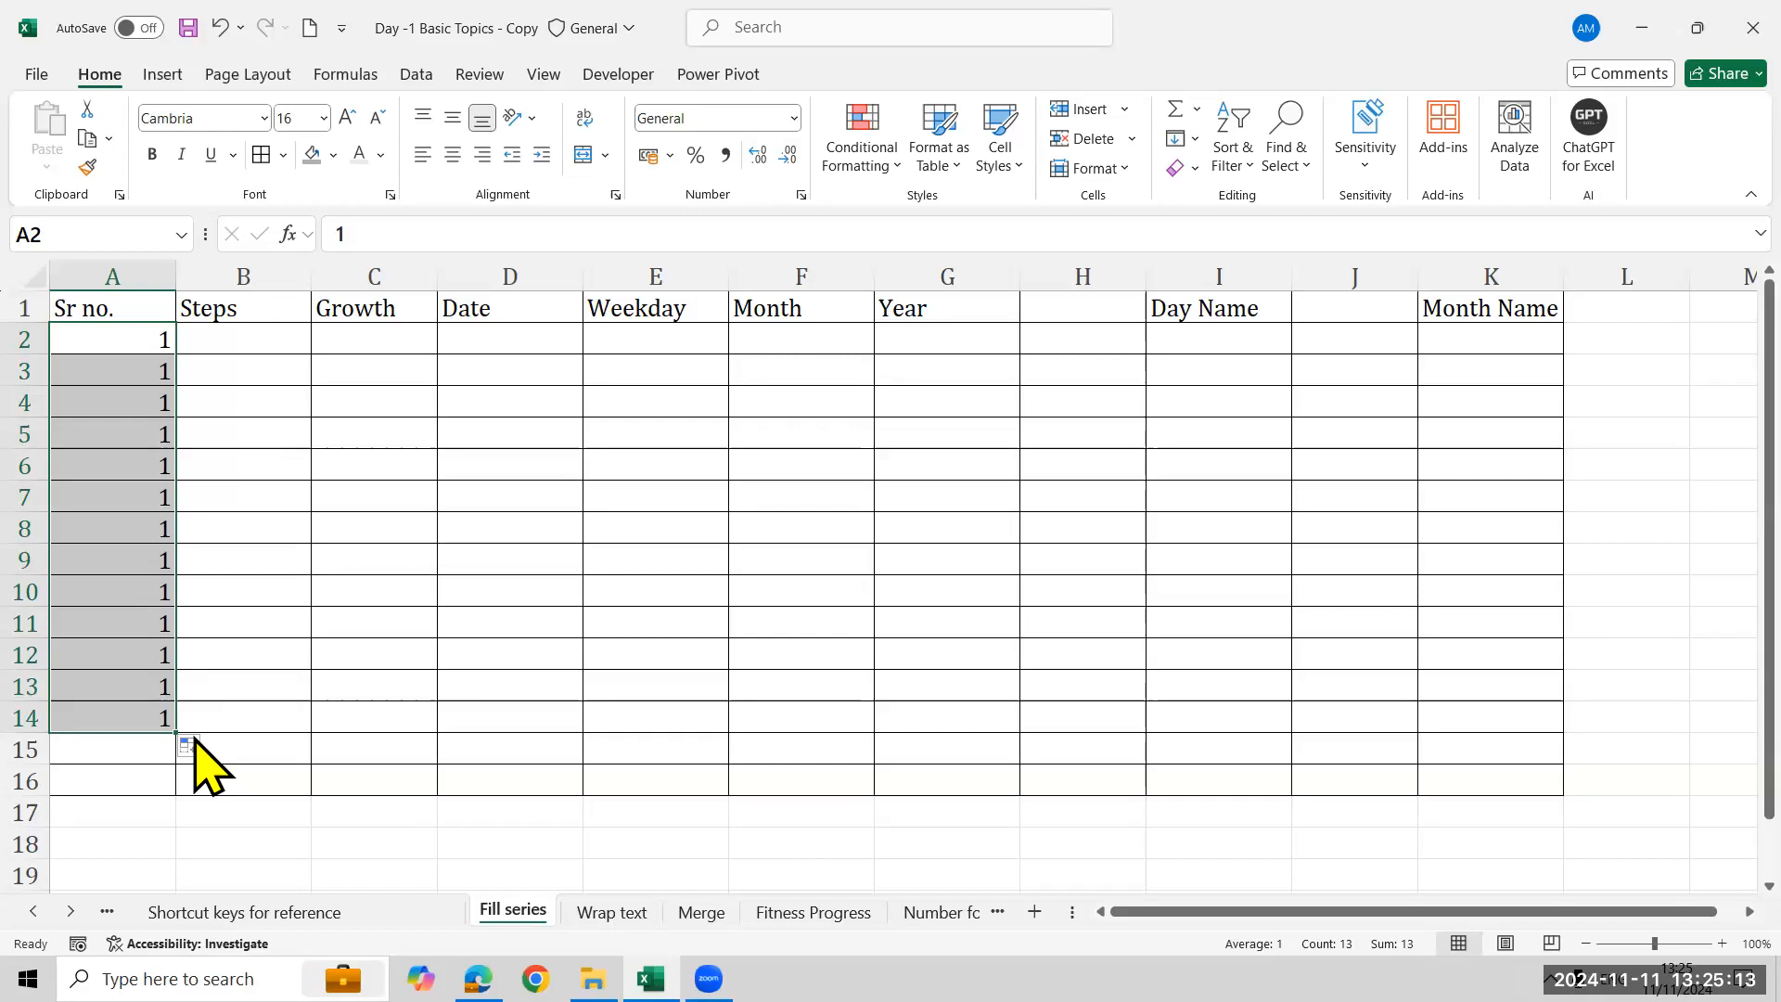
key("ctrl+z")
left_click_drag(174, 350, 197, 871)
key("ctrl+z")
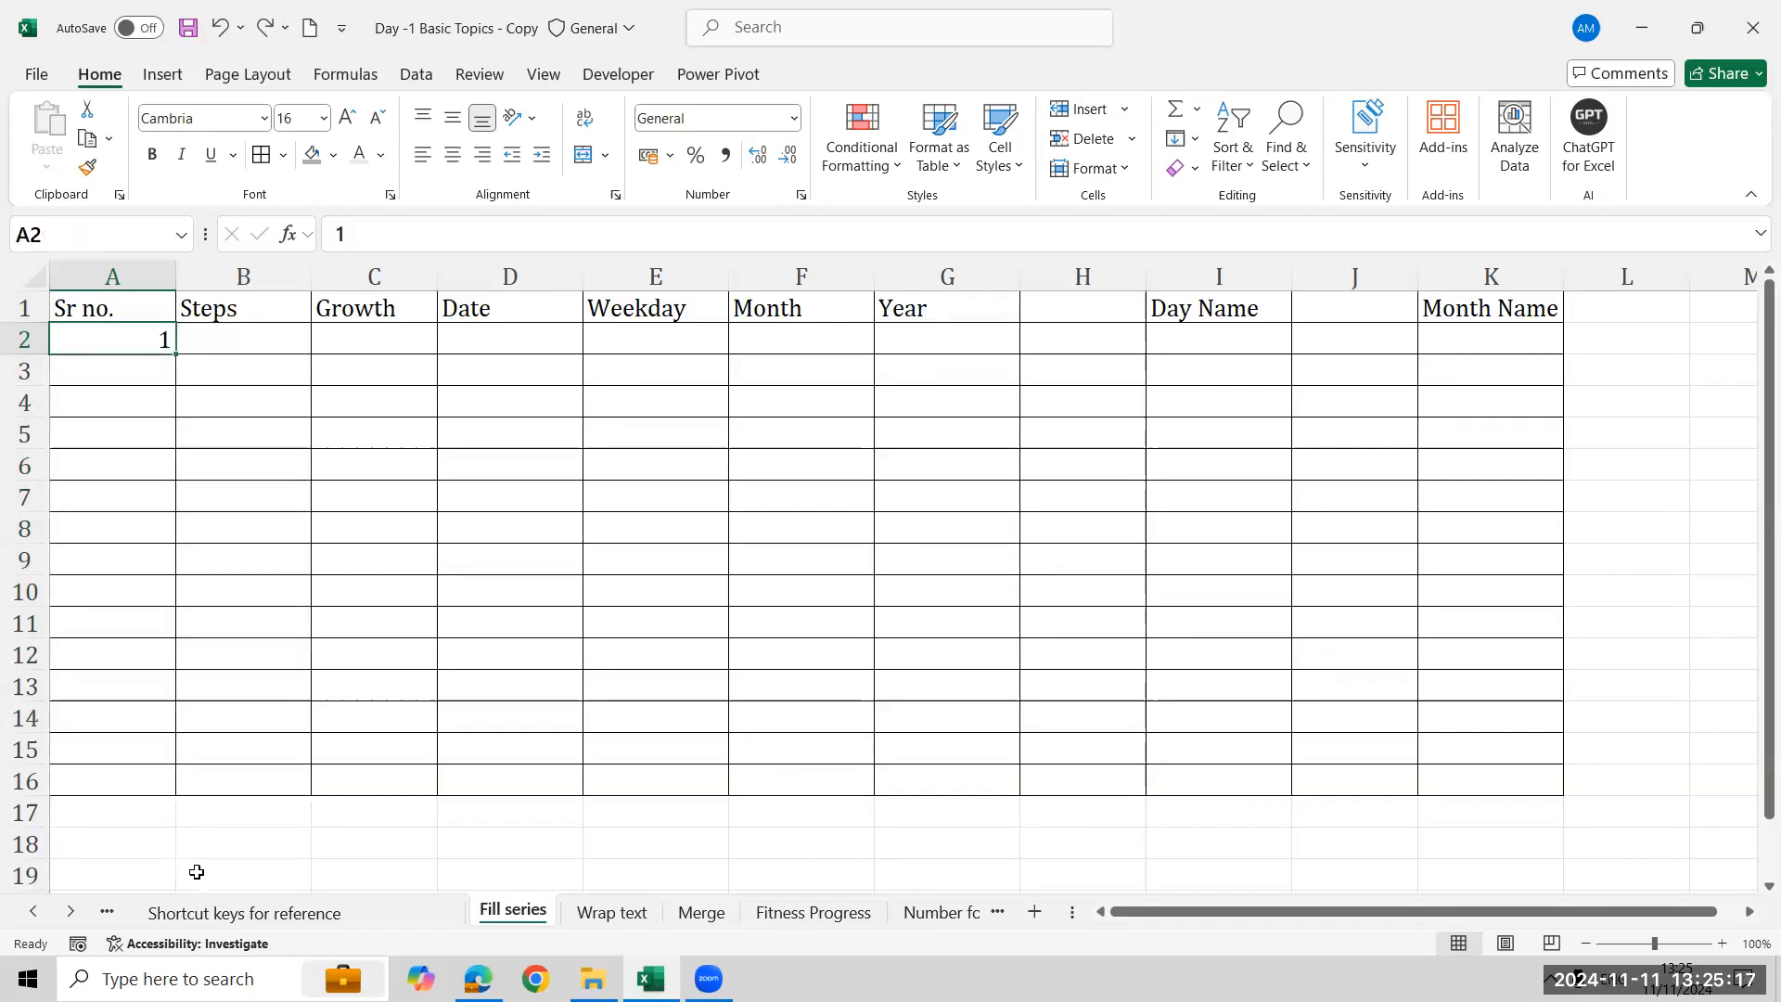
- Drag-fill a numbered series 1 to 11 down A2:A12, then delete it
left_click_drag(177, 352, 175, 680)
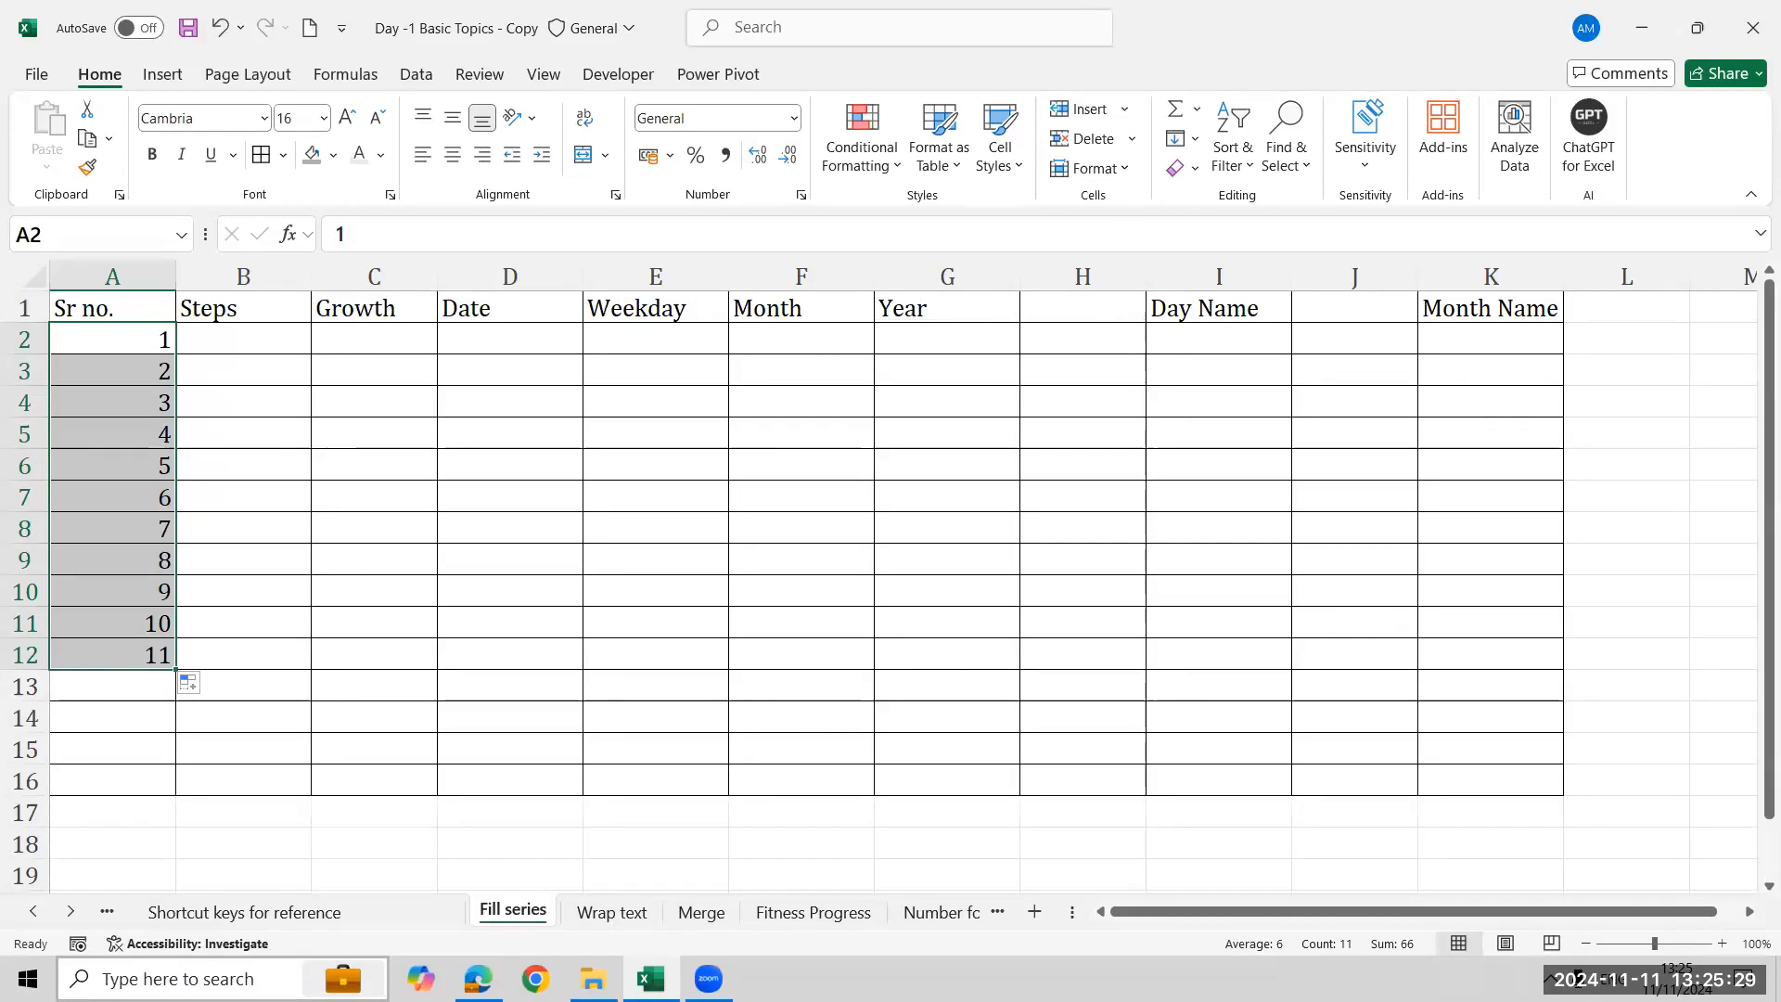
key("Delete")
key("Up")
key("Down")
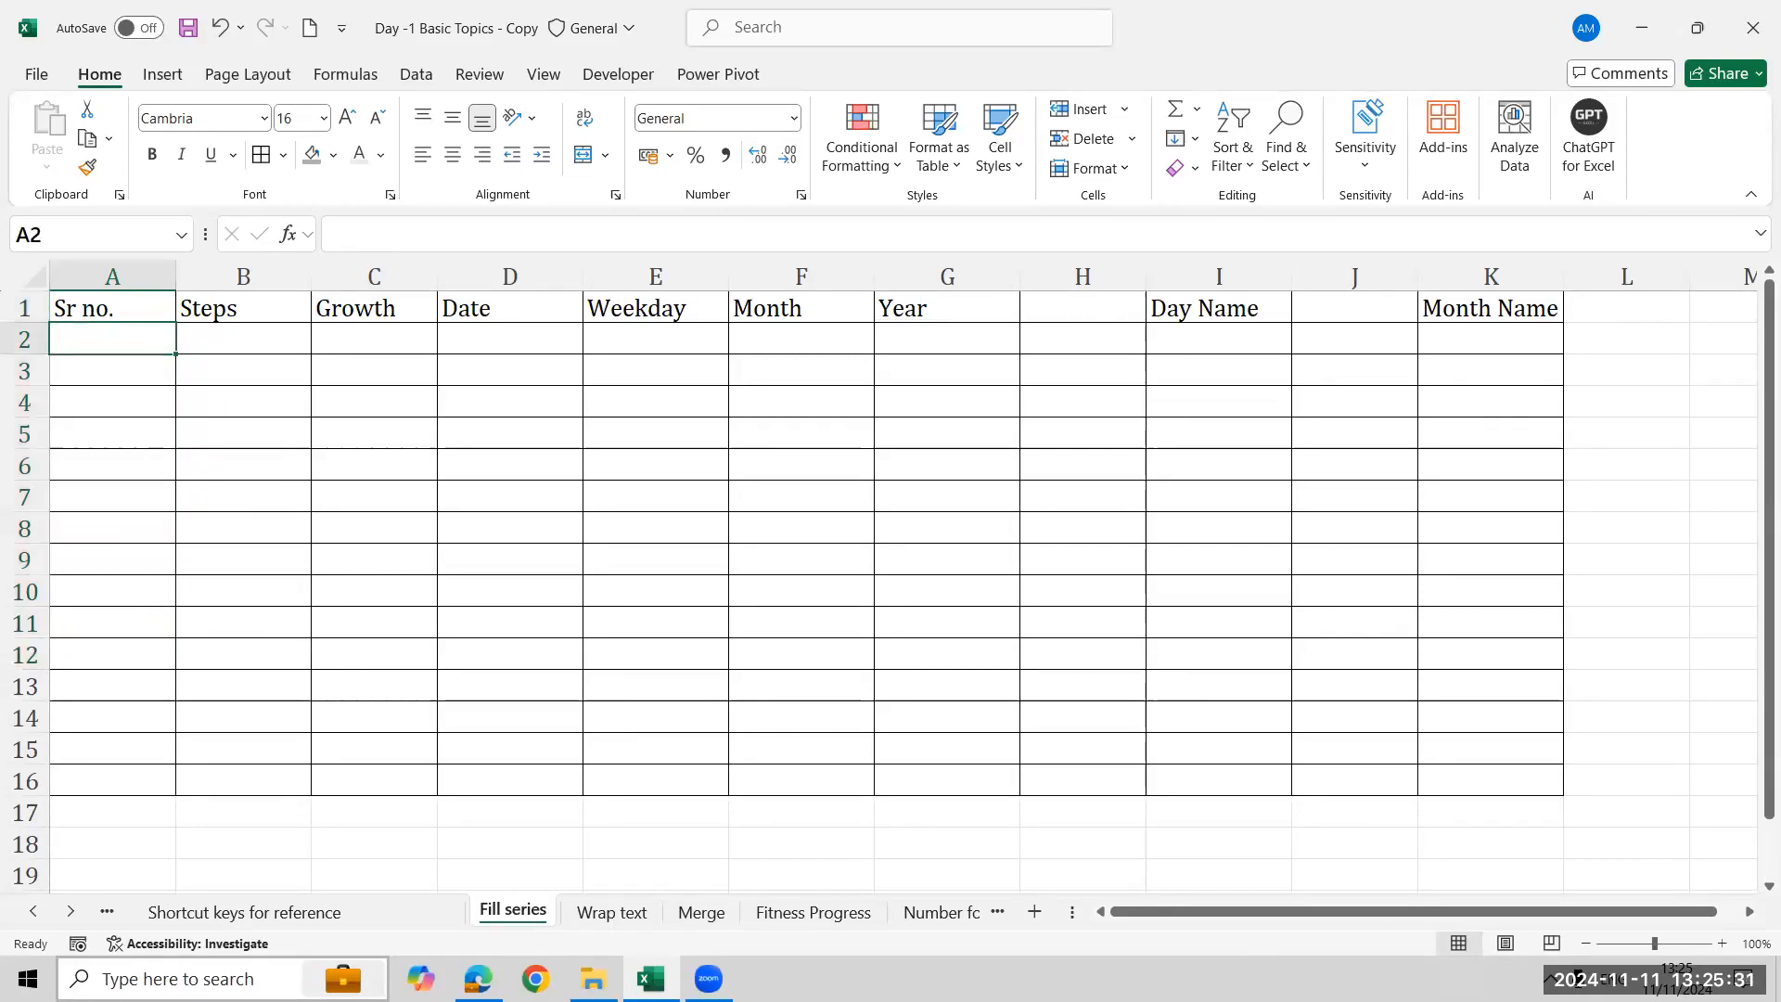
- Enter 1 in A2 and fill a linear series down the column with step 1 and stop value 500
type("1")
key("Return")
key("Up")
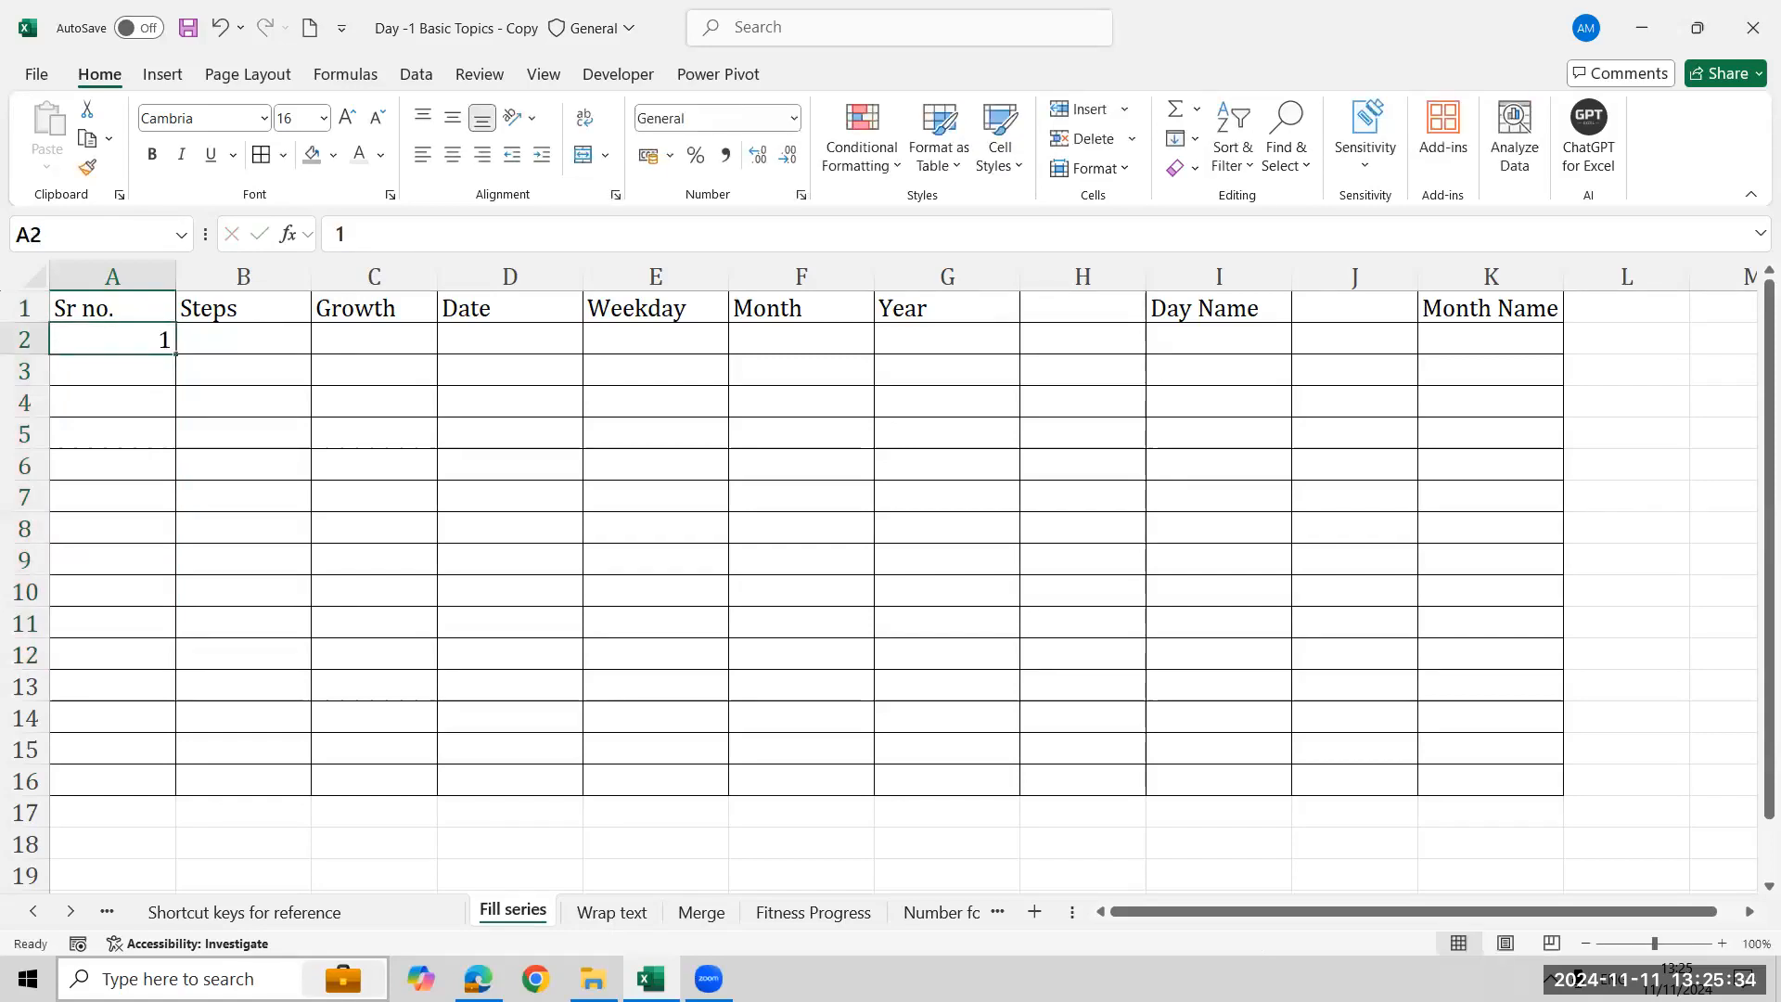
left_click(1194, 139)
left_click(1247, 336)
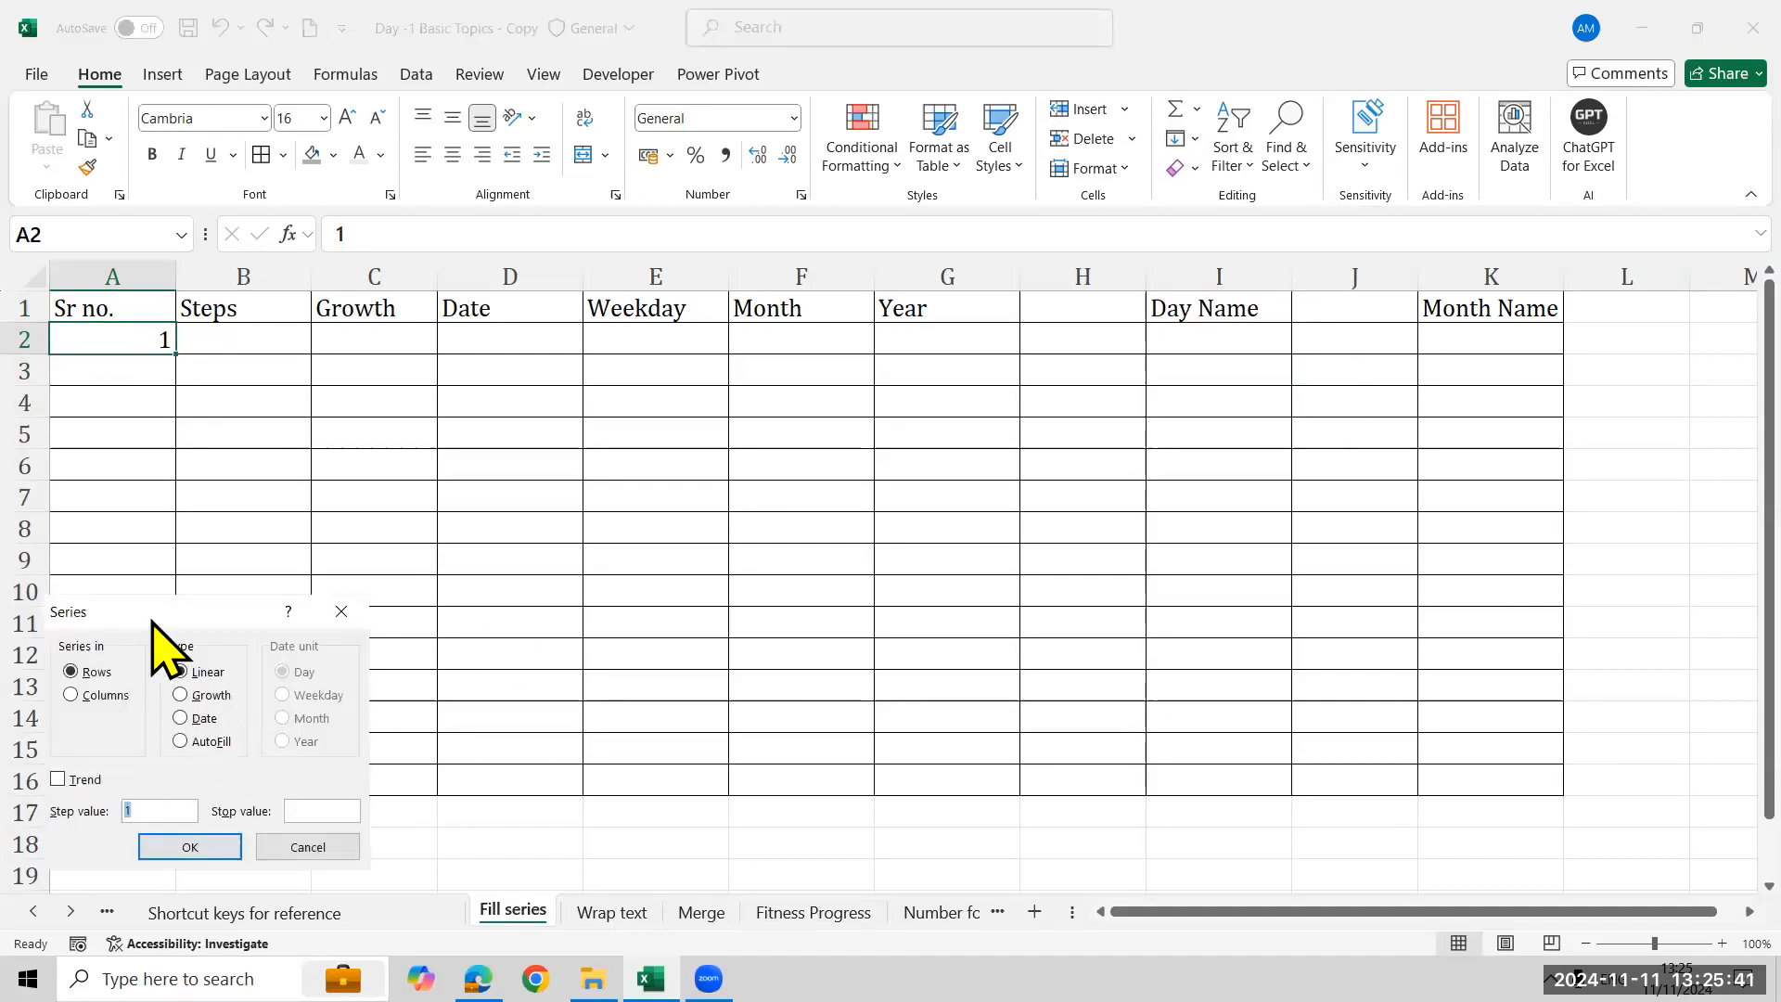
left_click_drag(149, 618, 1095, 105)
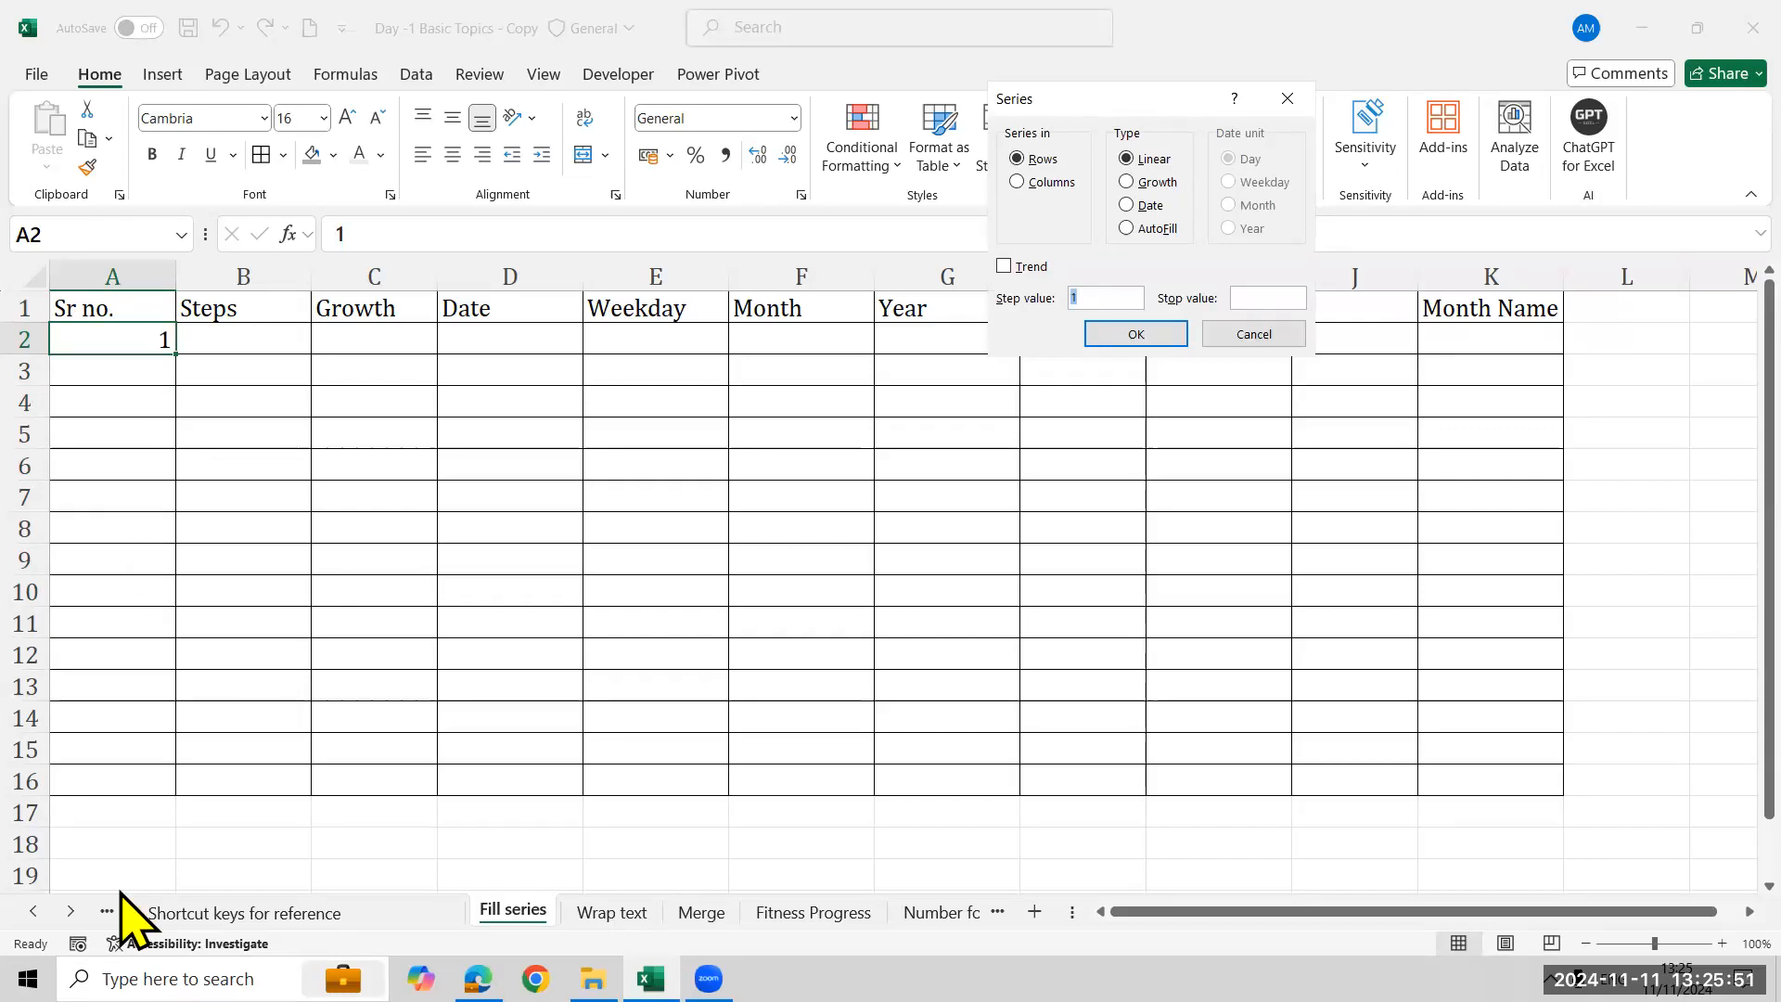
left_click(1017, 182)
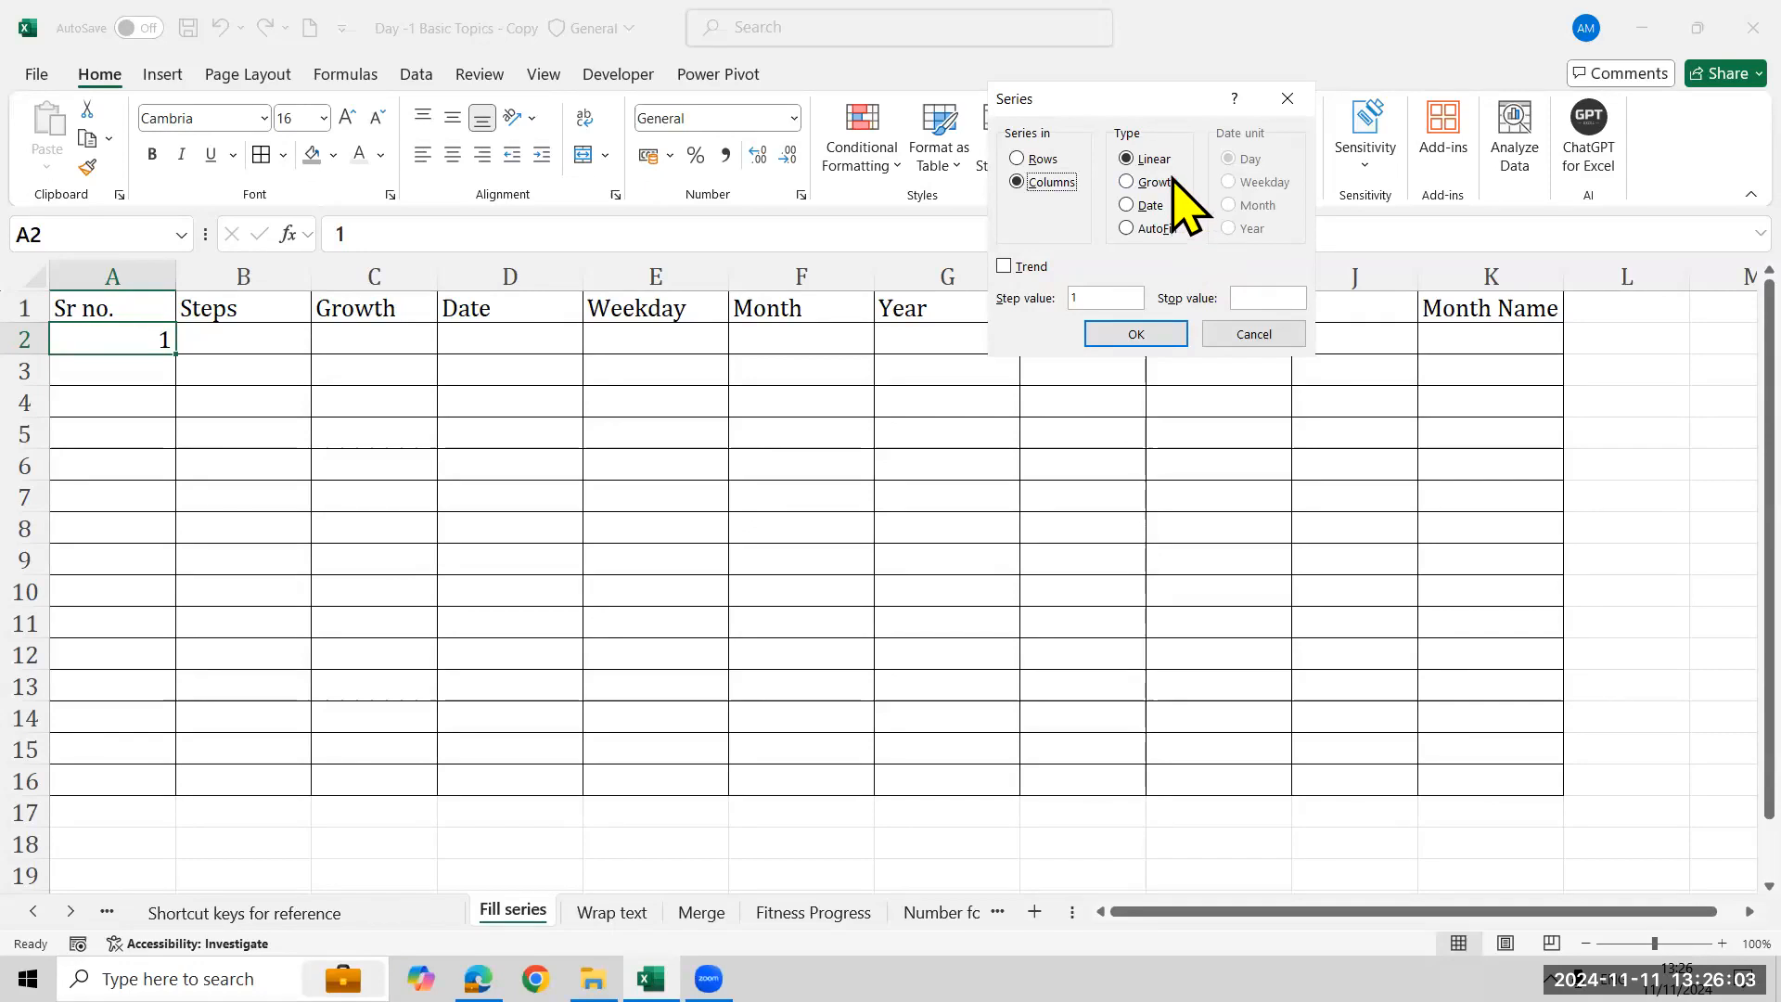
left_click(1242, 296)
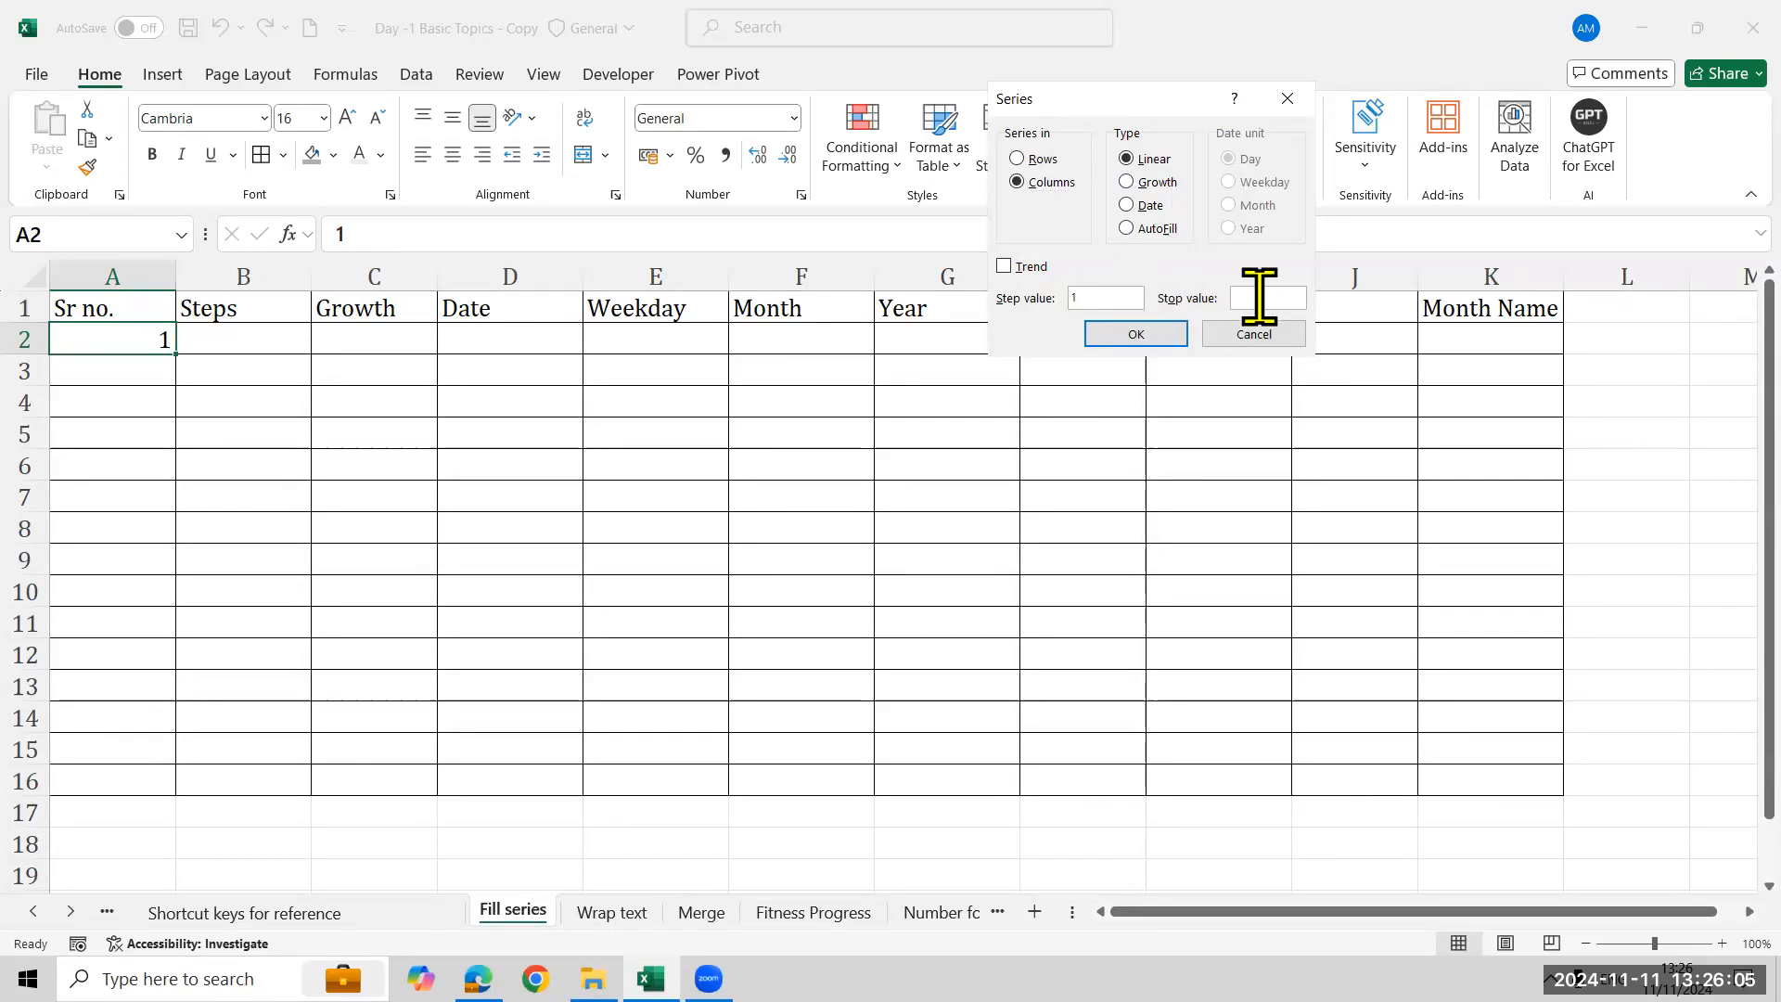
type("500")
left_click(1171, 330)
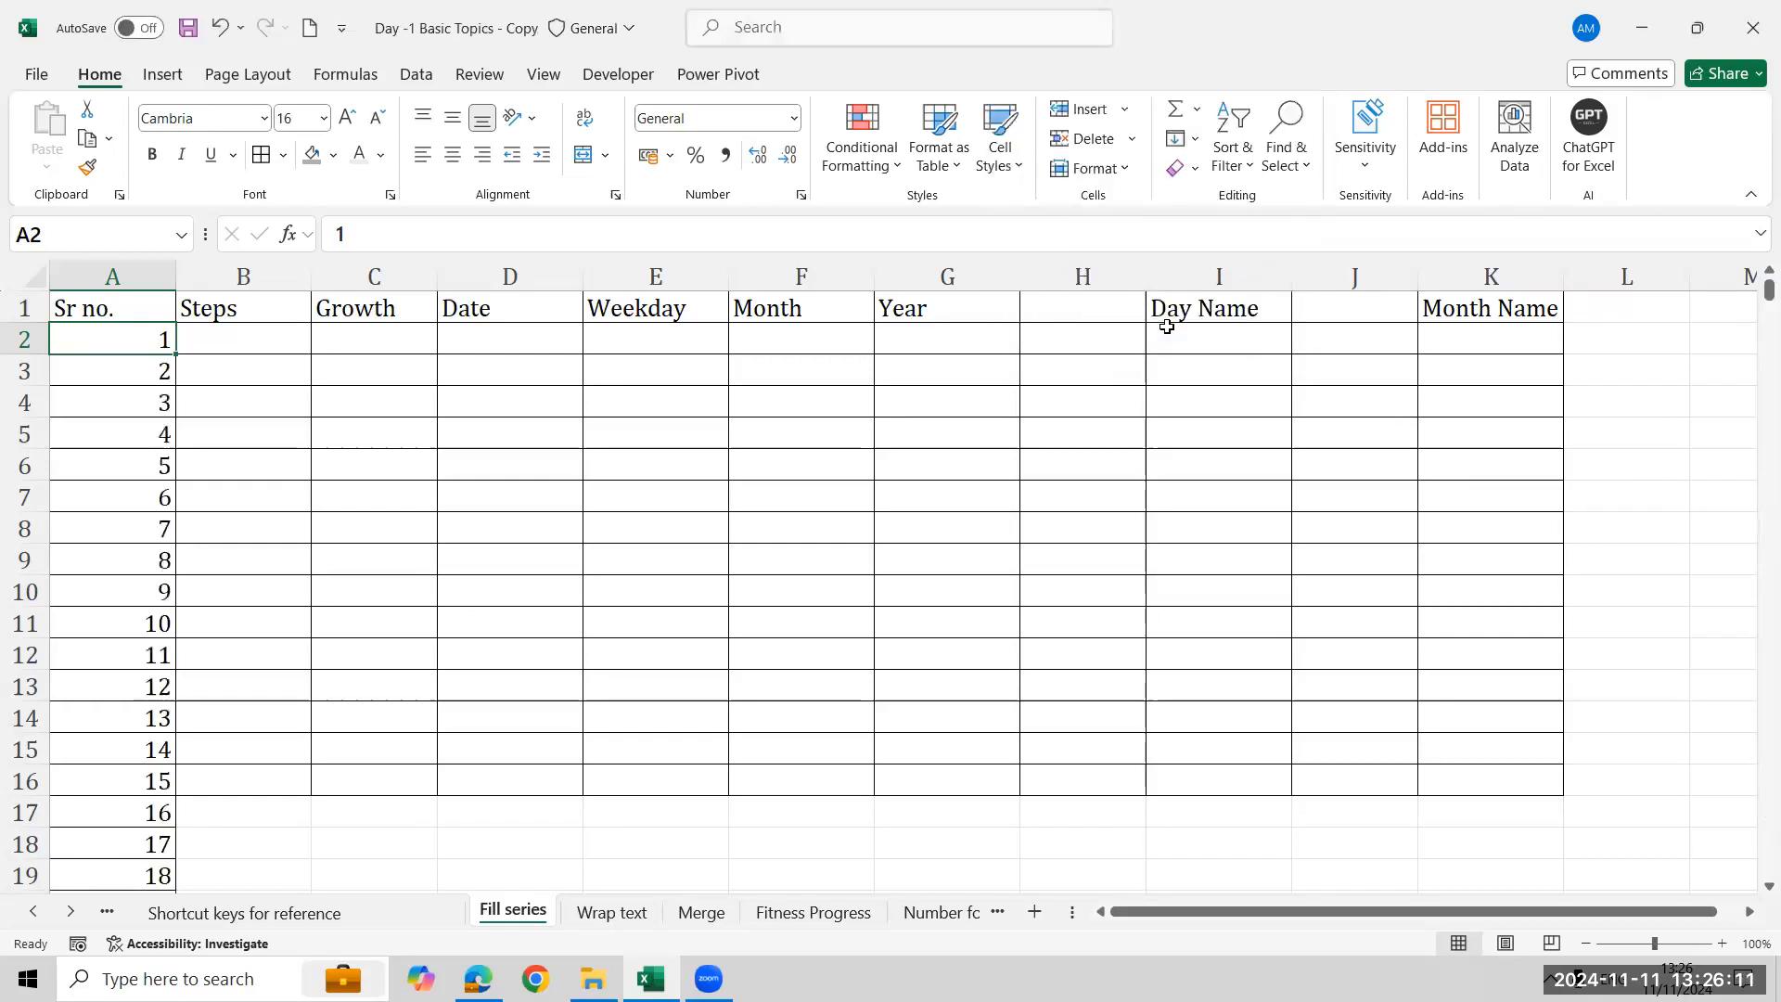
- Jump to the end of the filled series, then clear column A from A3 downward
key("ctrl+Down")
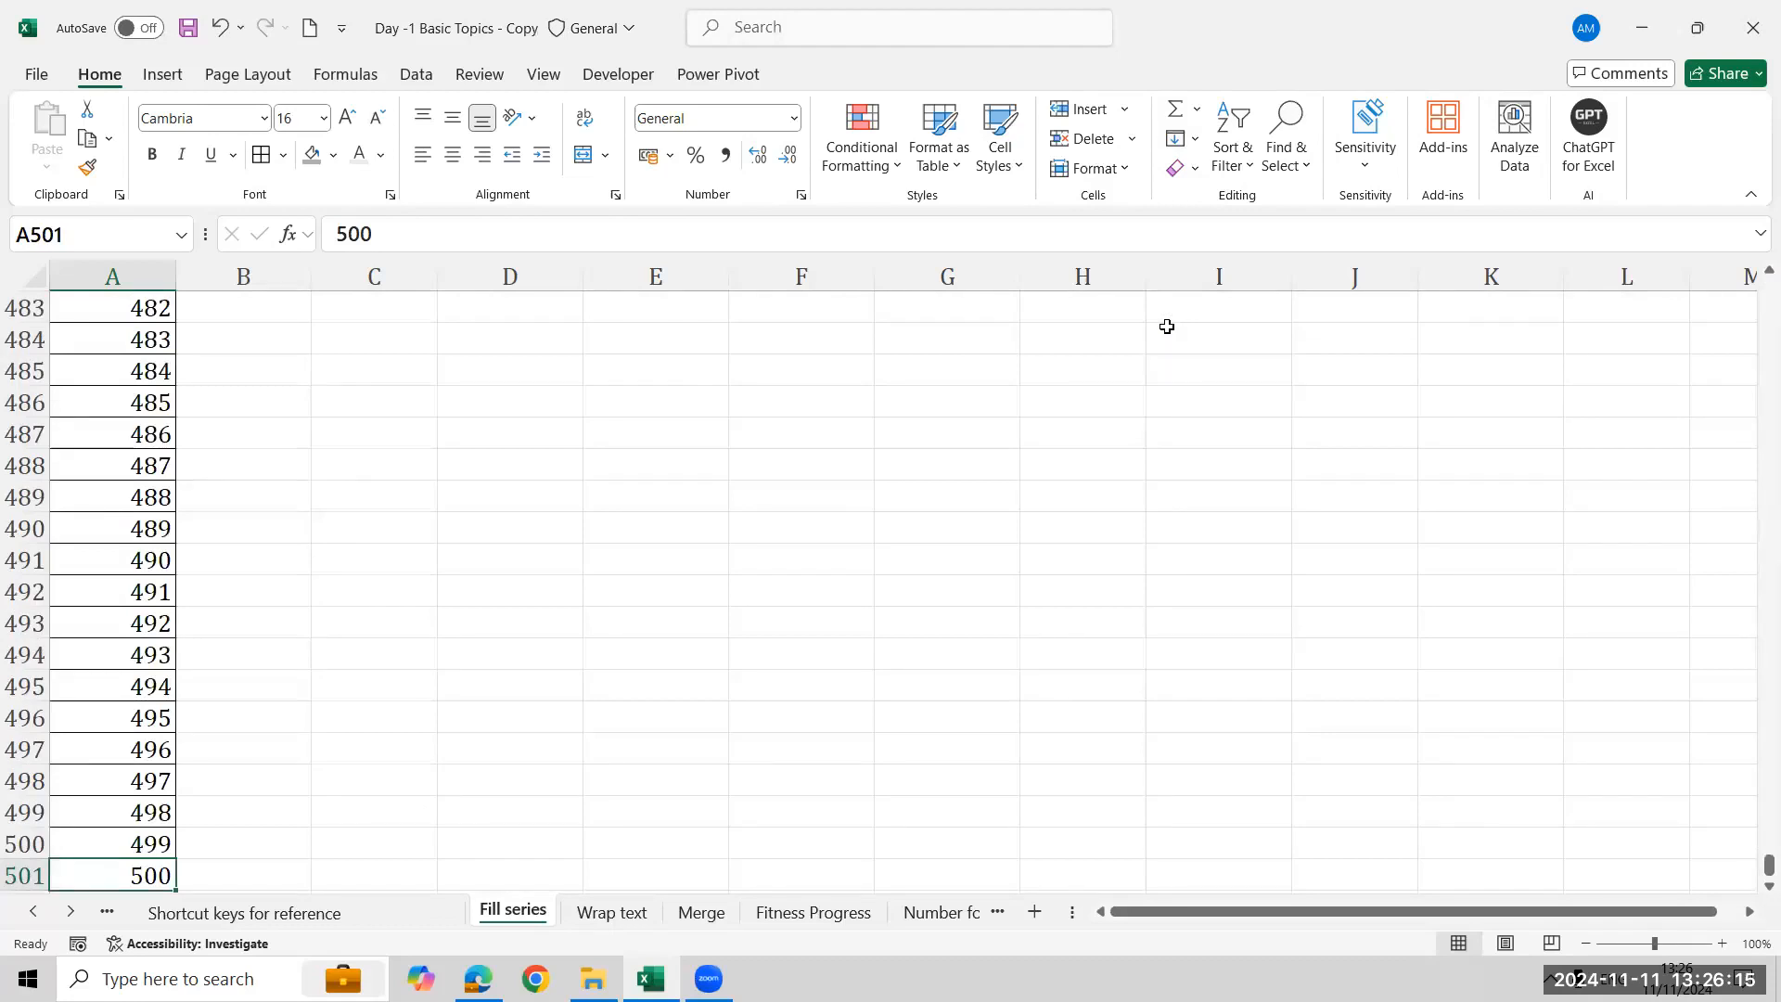
key("ctrl+Up")
key("Down")
key("Down")
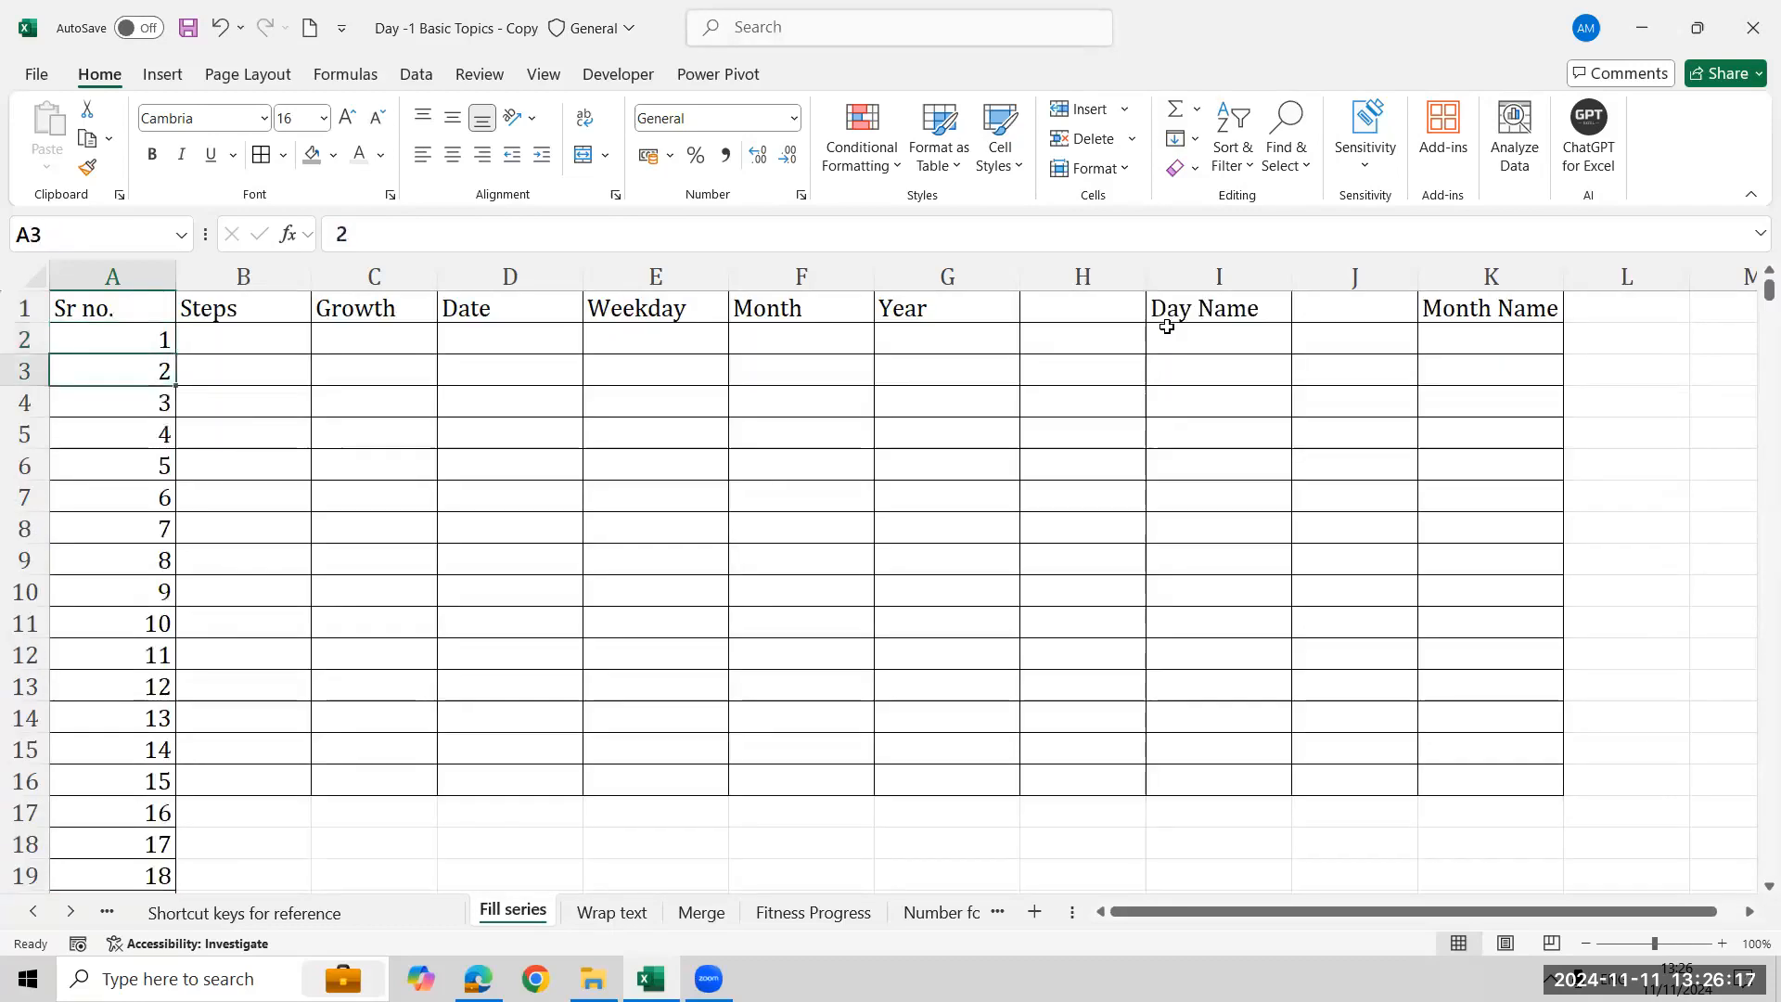
key("ctrl+shift+Down")
key("Delete")
key("ctrl+Up")
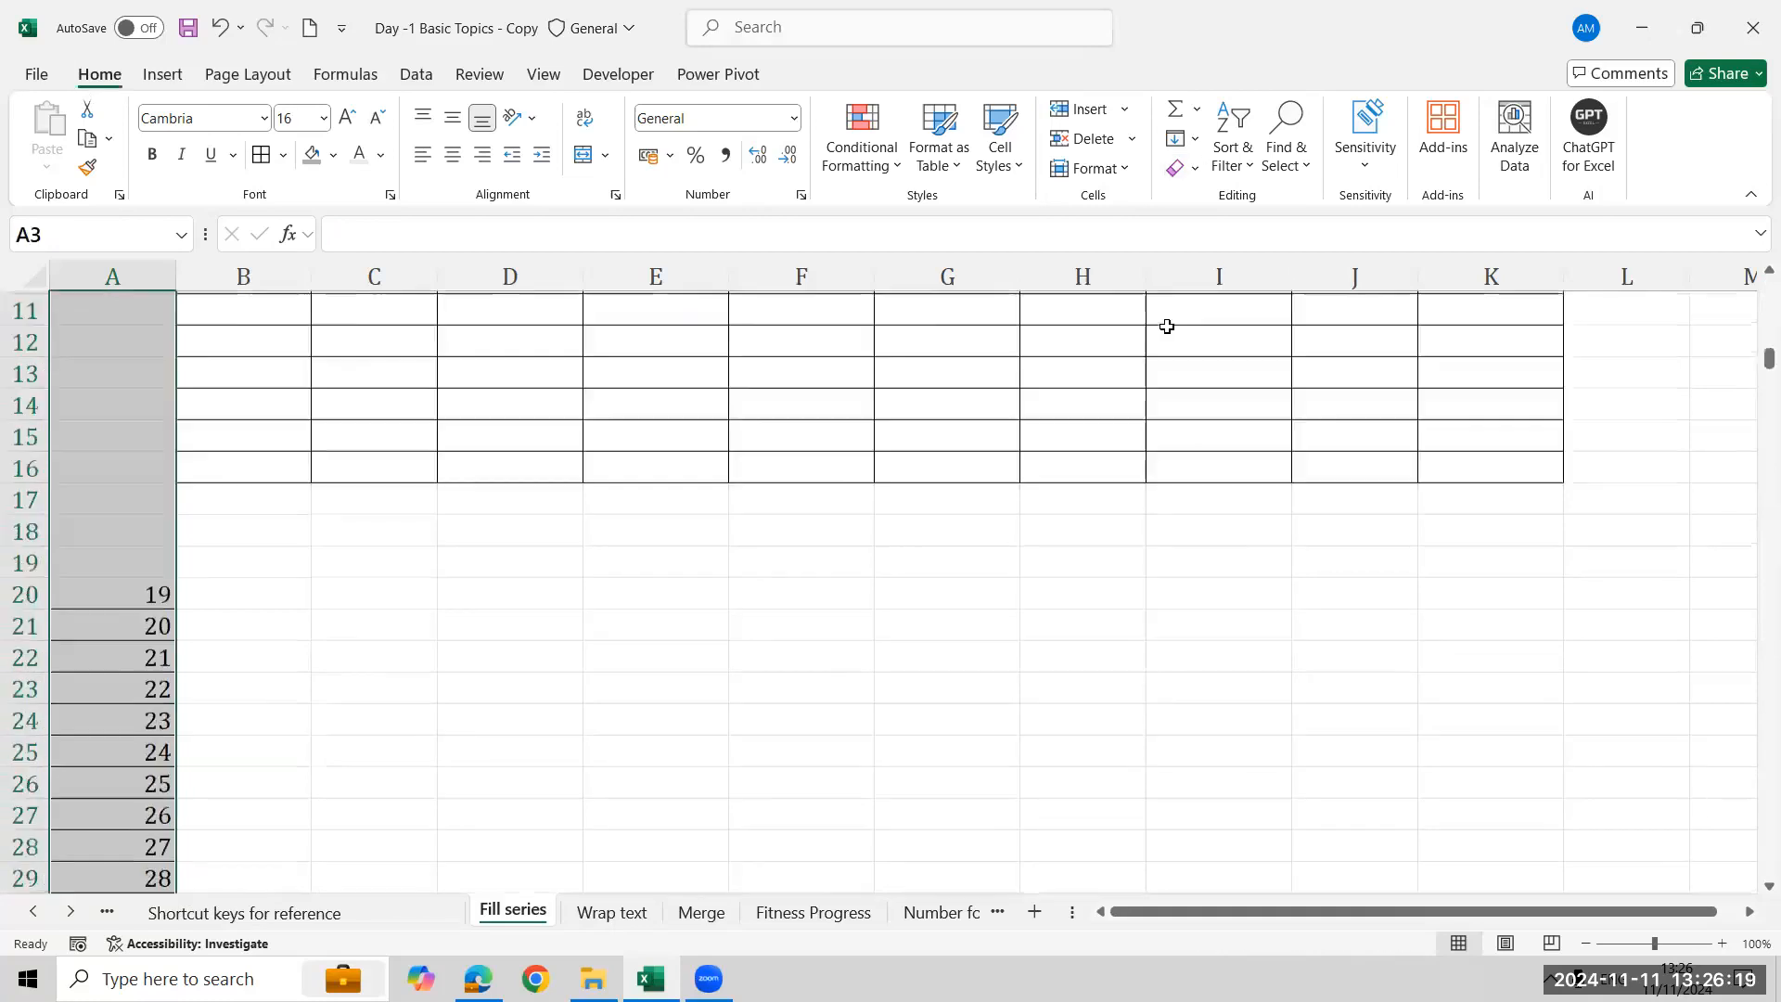
- Select A2:A16, clear cell A2 and enter 1 in it again
key("Right")
key("Left")
key("Down")
key("Down")
key("Down")
key("Down")
key("Down")
key("Down")
key("Down")
key("Down")
key("Down")
key("Down")
key("Down")
key("Down")
key("Down")
key("Down")
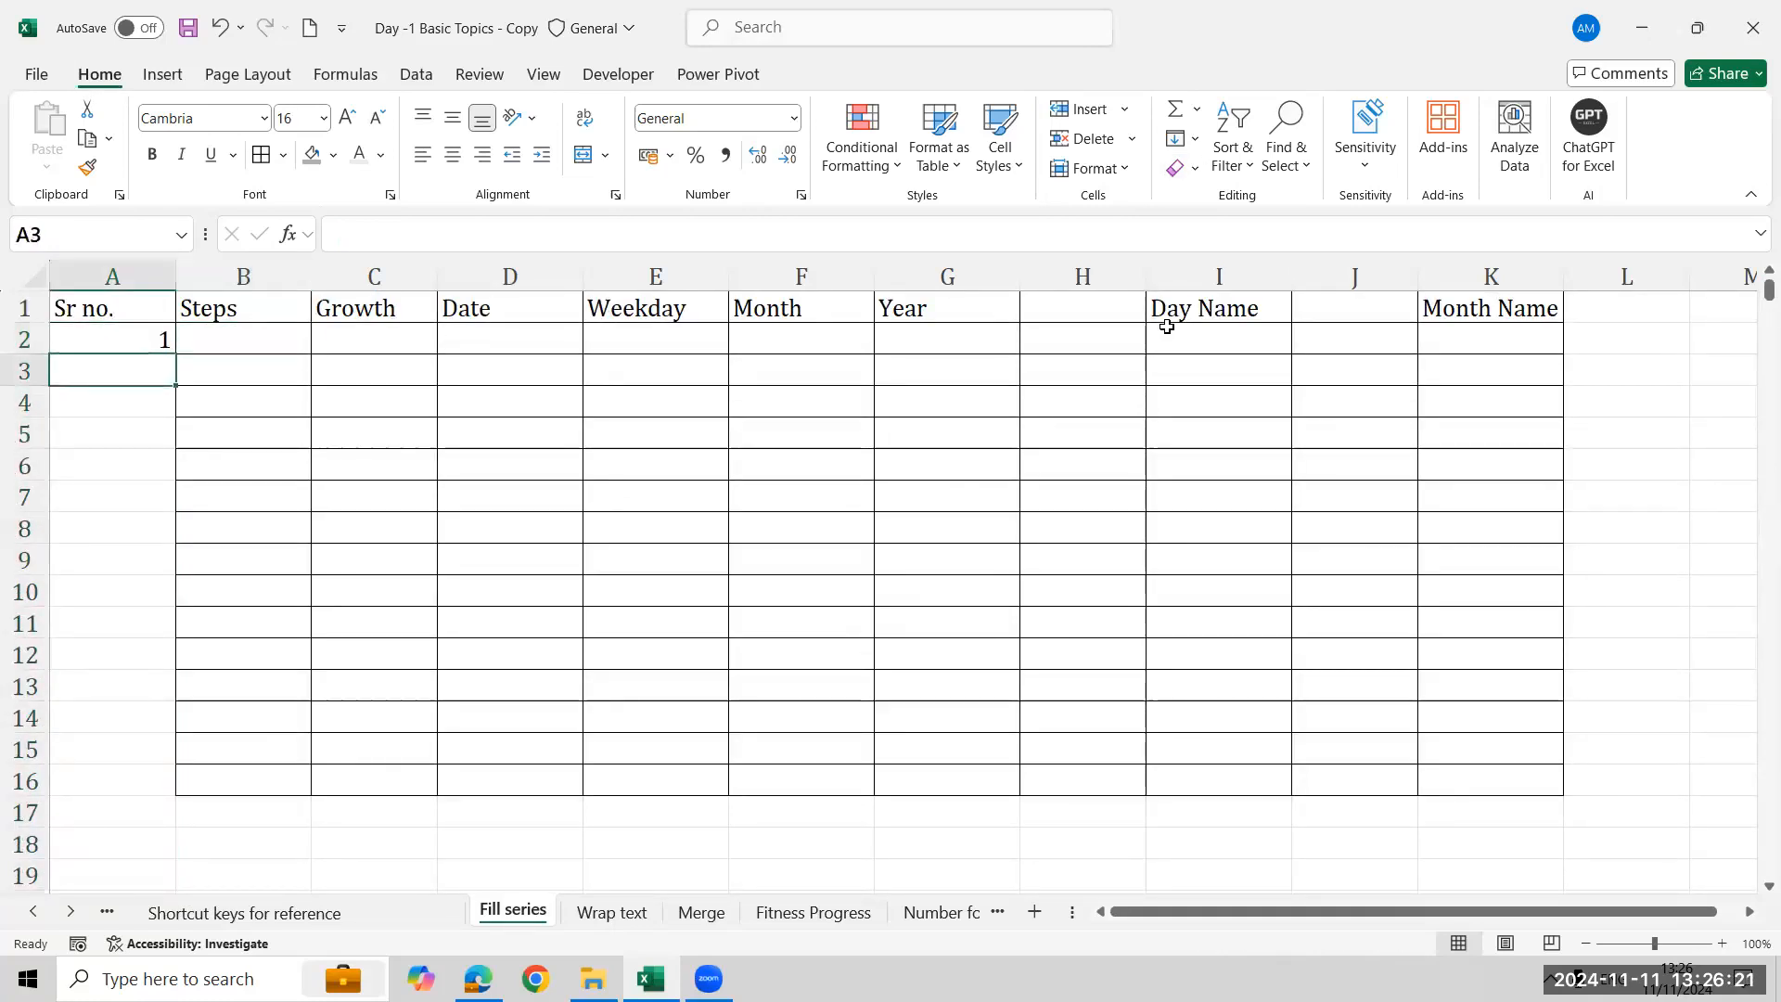
key("ctrl+shift+Up")
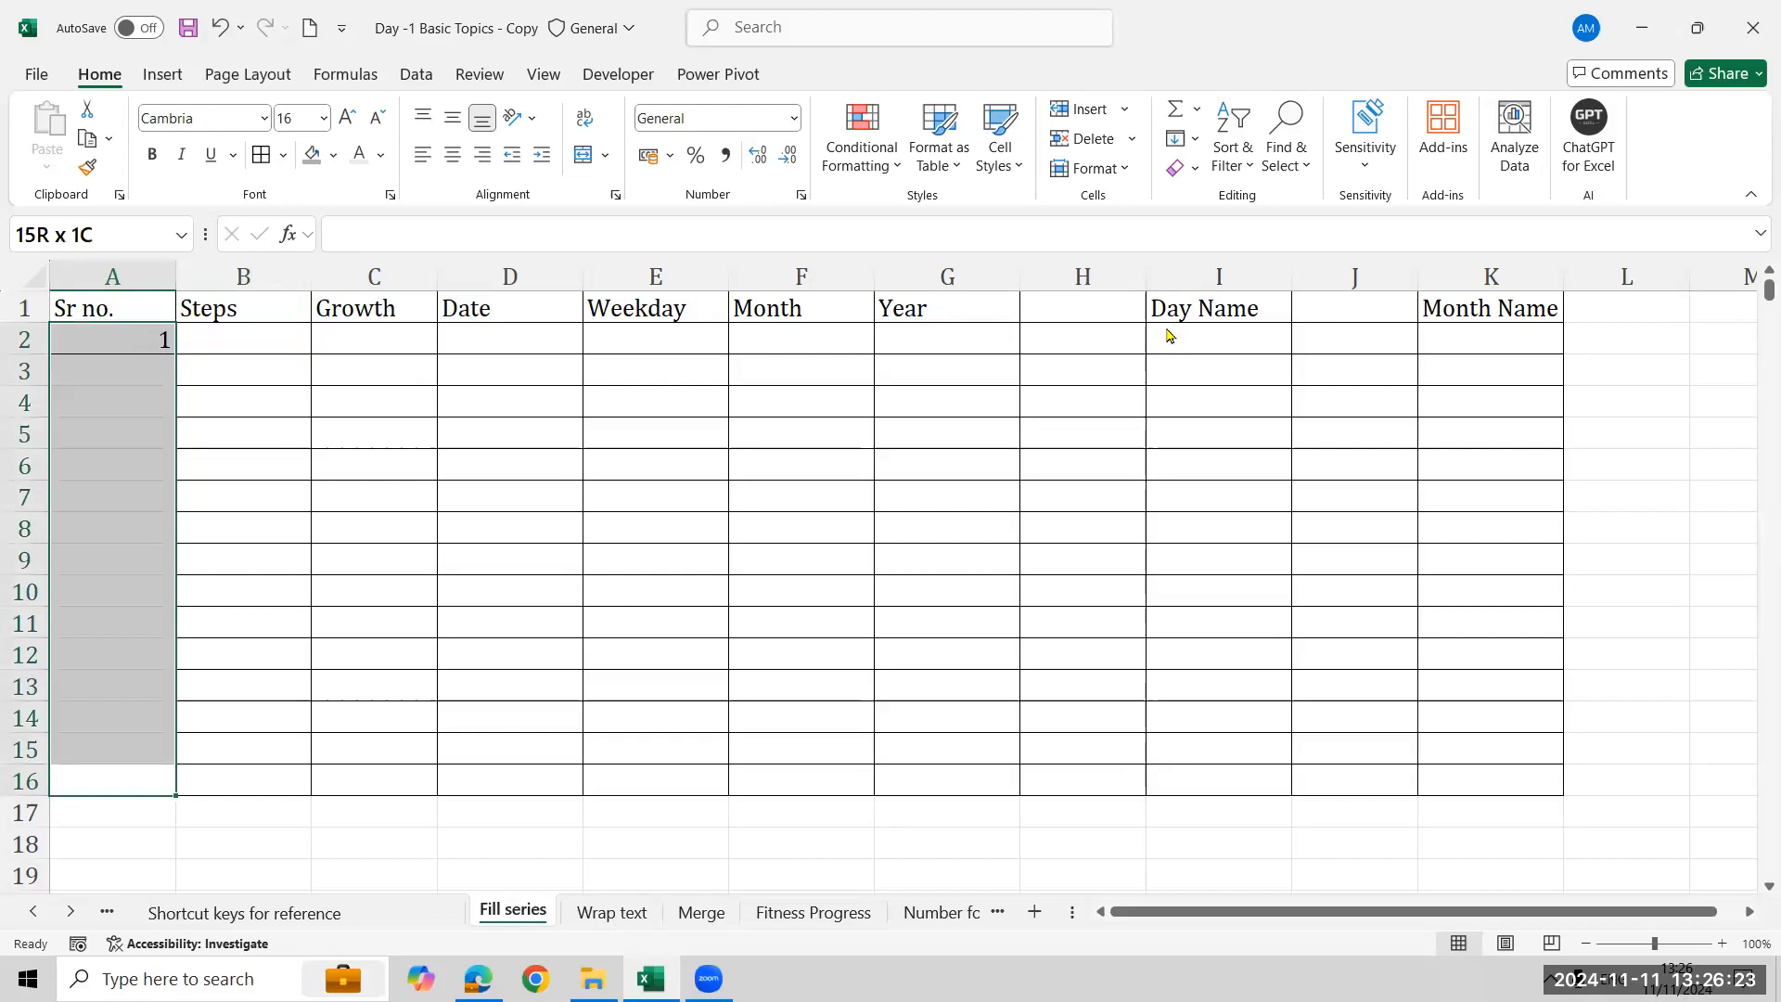
left_click(108, 346)
key("Delete")
type("1")
key("Return")
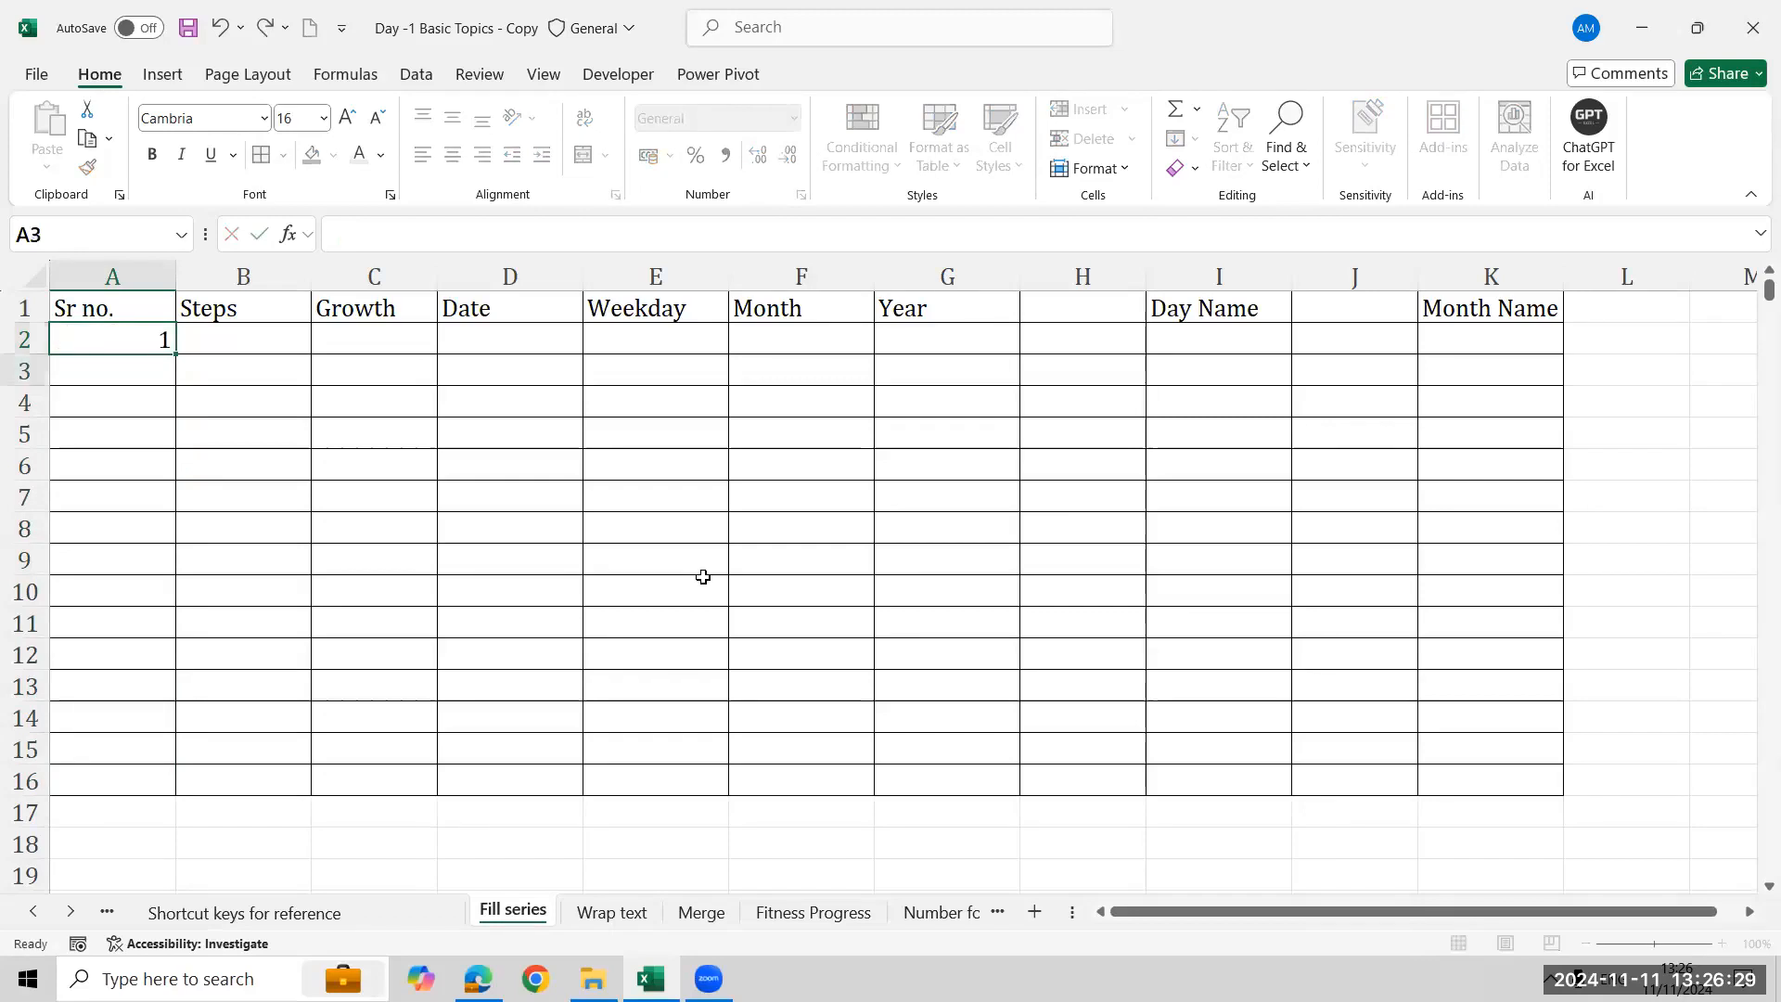
- Select A2, open the Fill Series dialog and set the series to run in Columns
left_click(148, 334)
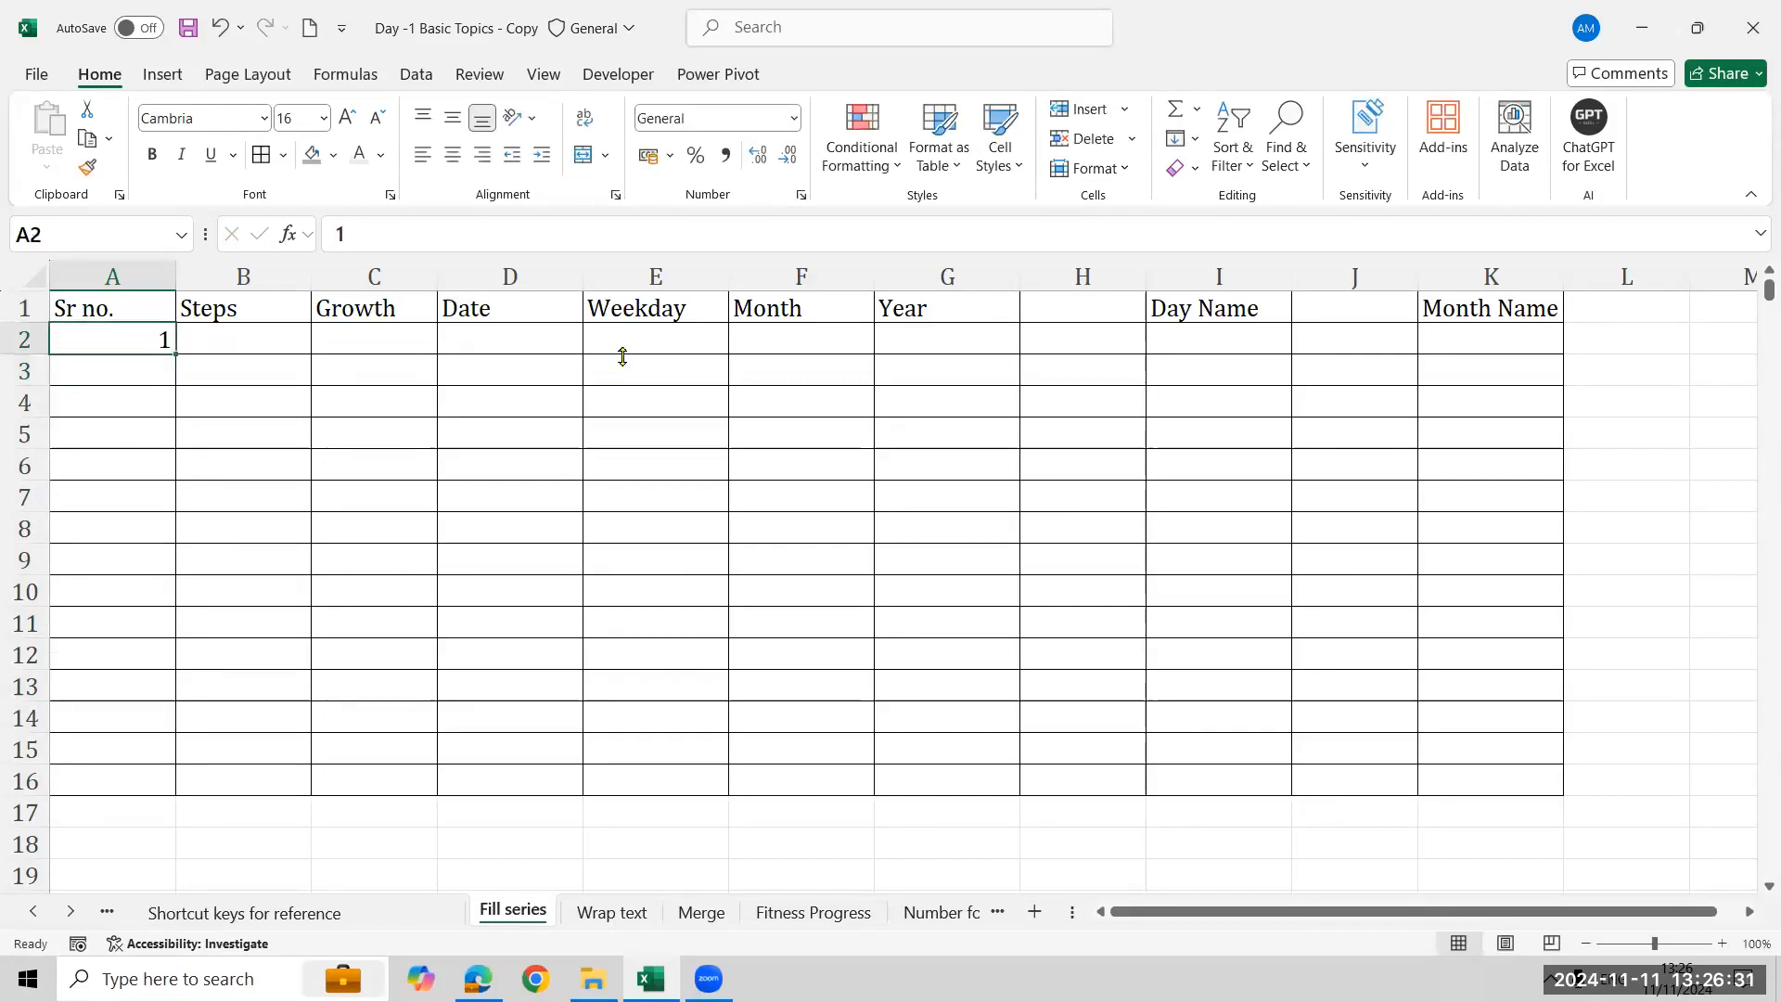
left_click(1195, 139)
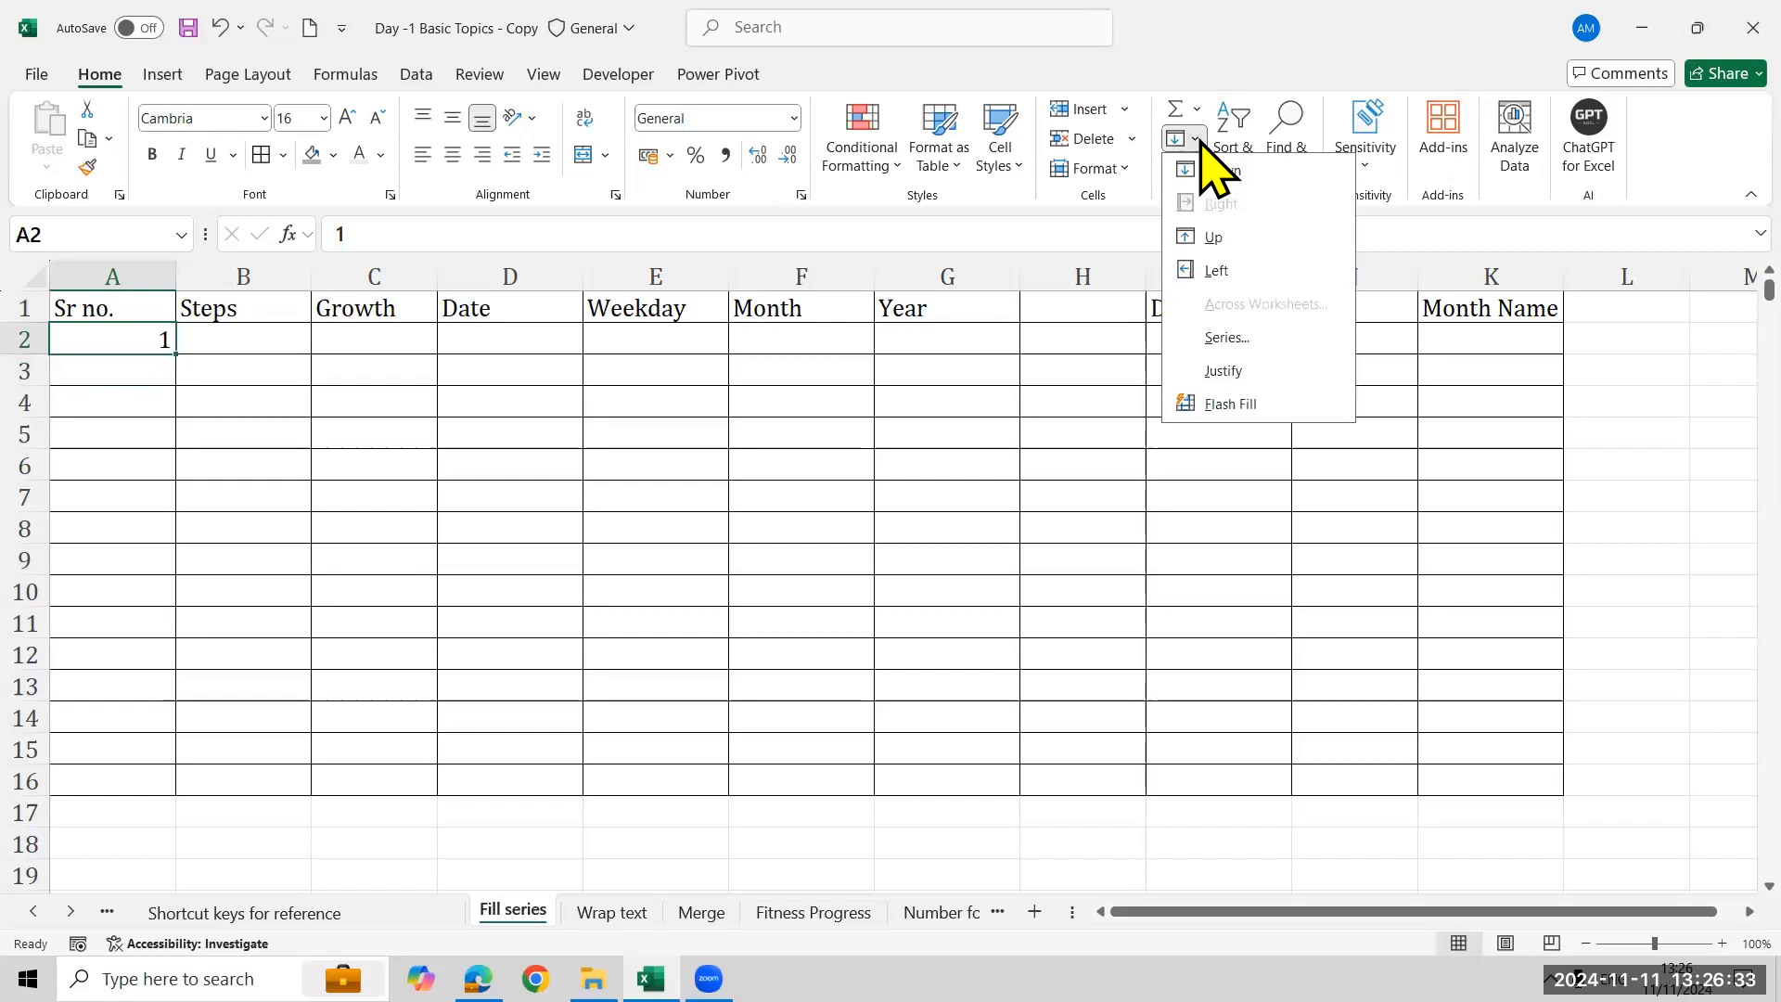
left_click(1228, 338)
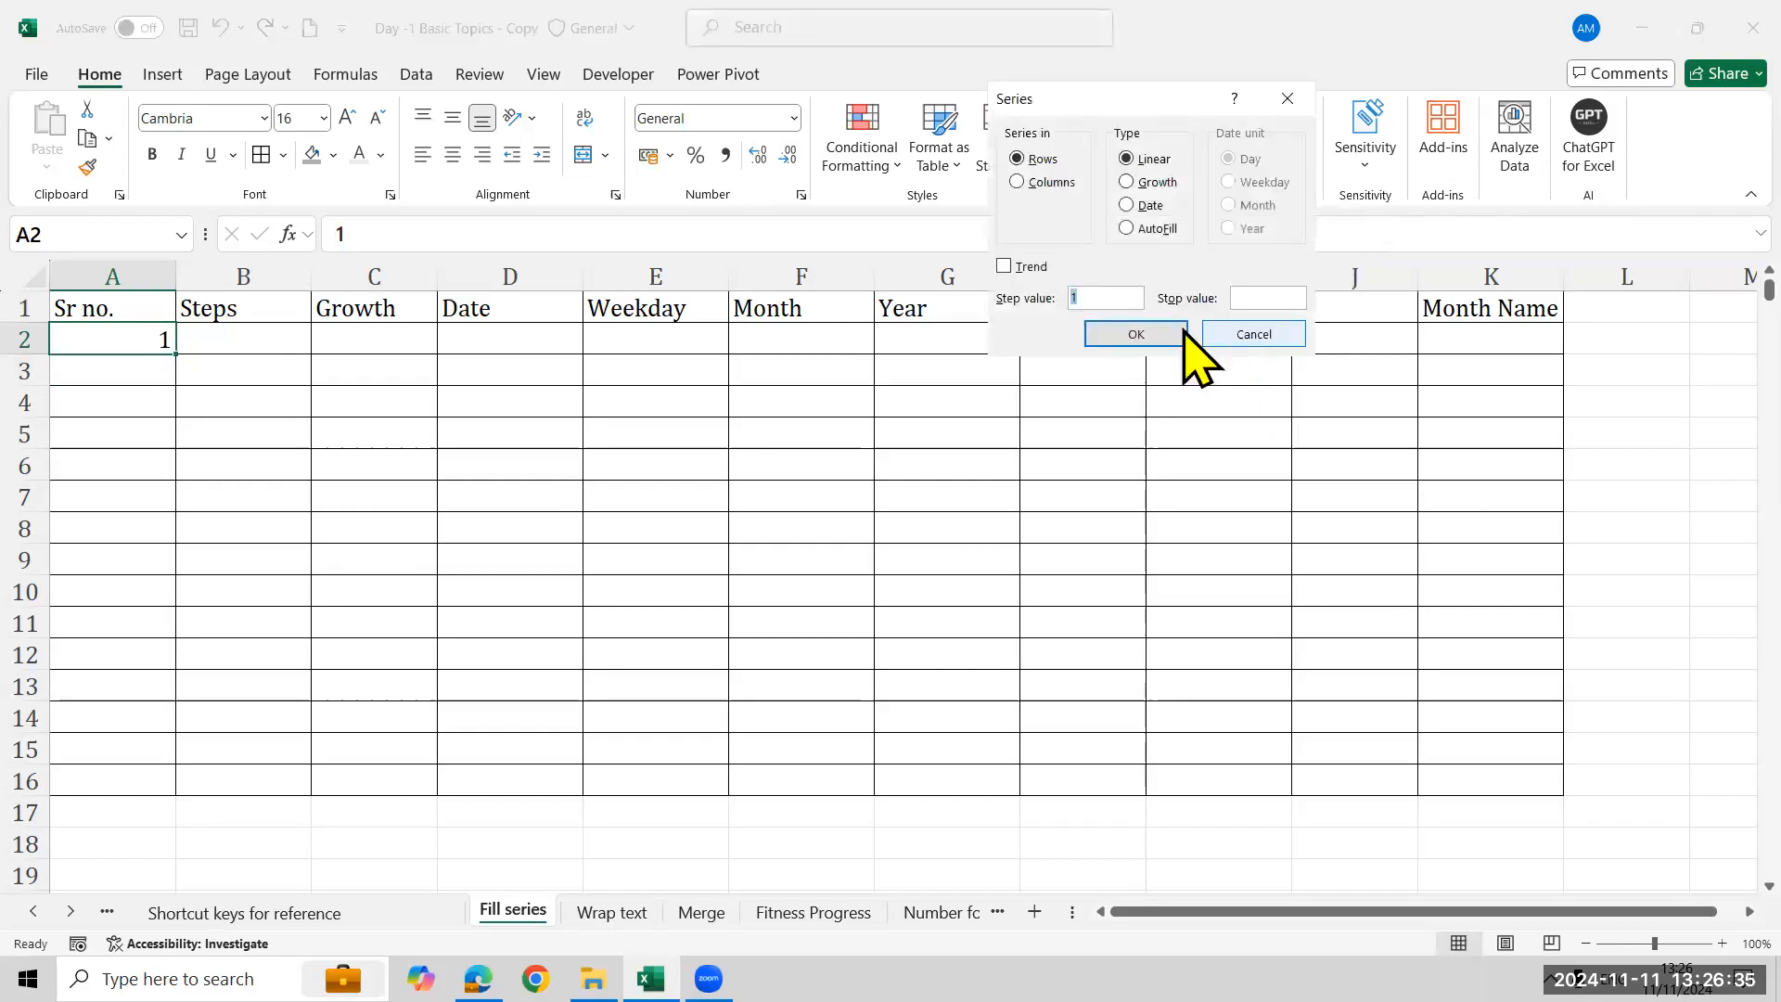
left_click(1044, 182)
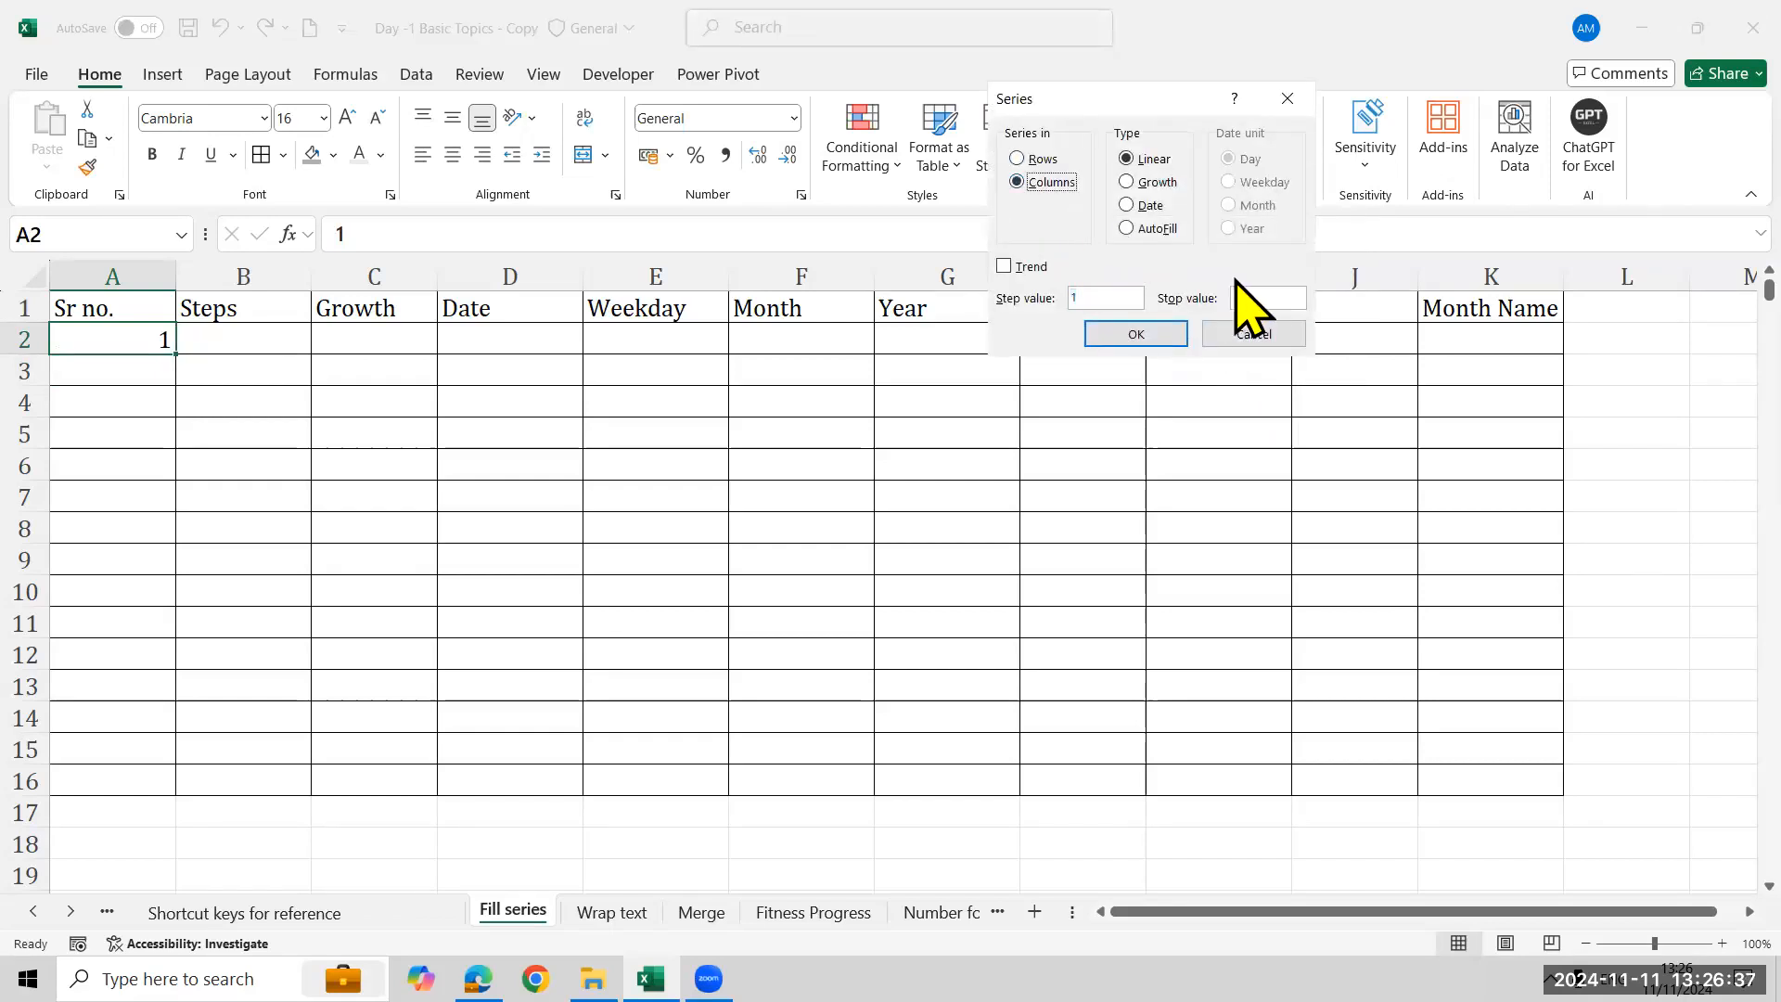
left_click(1272, 294)
left_click_drag(1161, 99, 1208, 298)
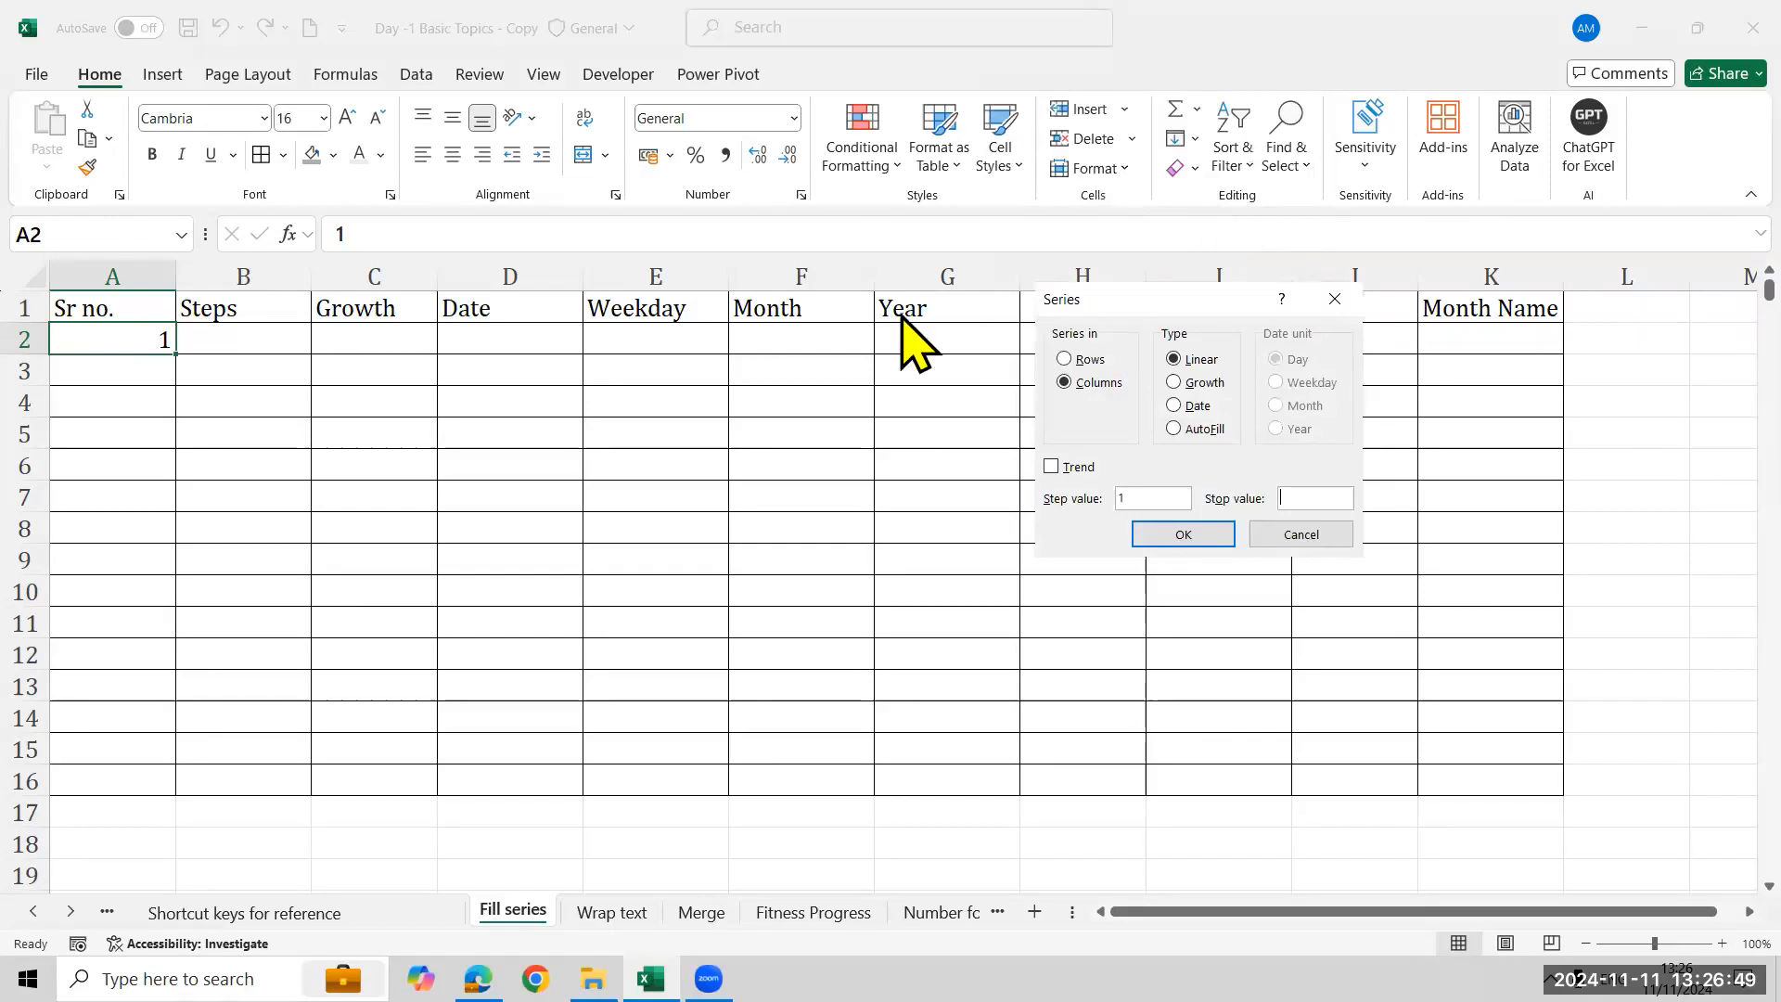
left_click_drag(51, 325, 178, 356)
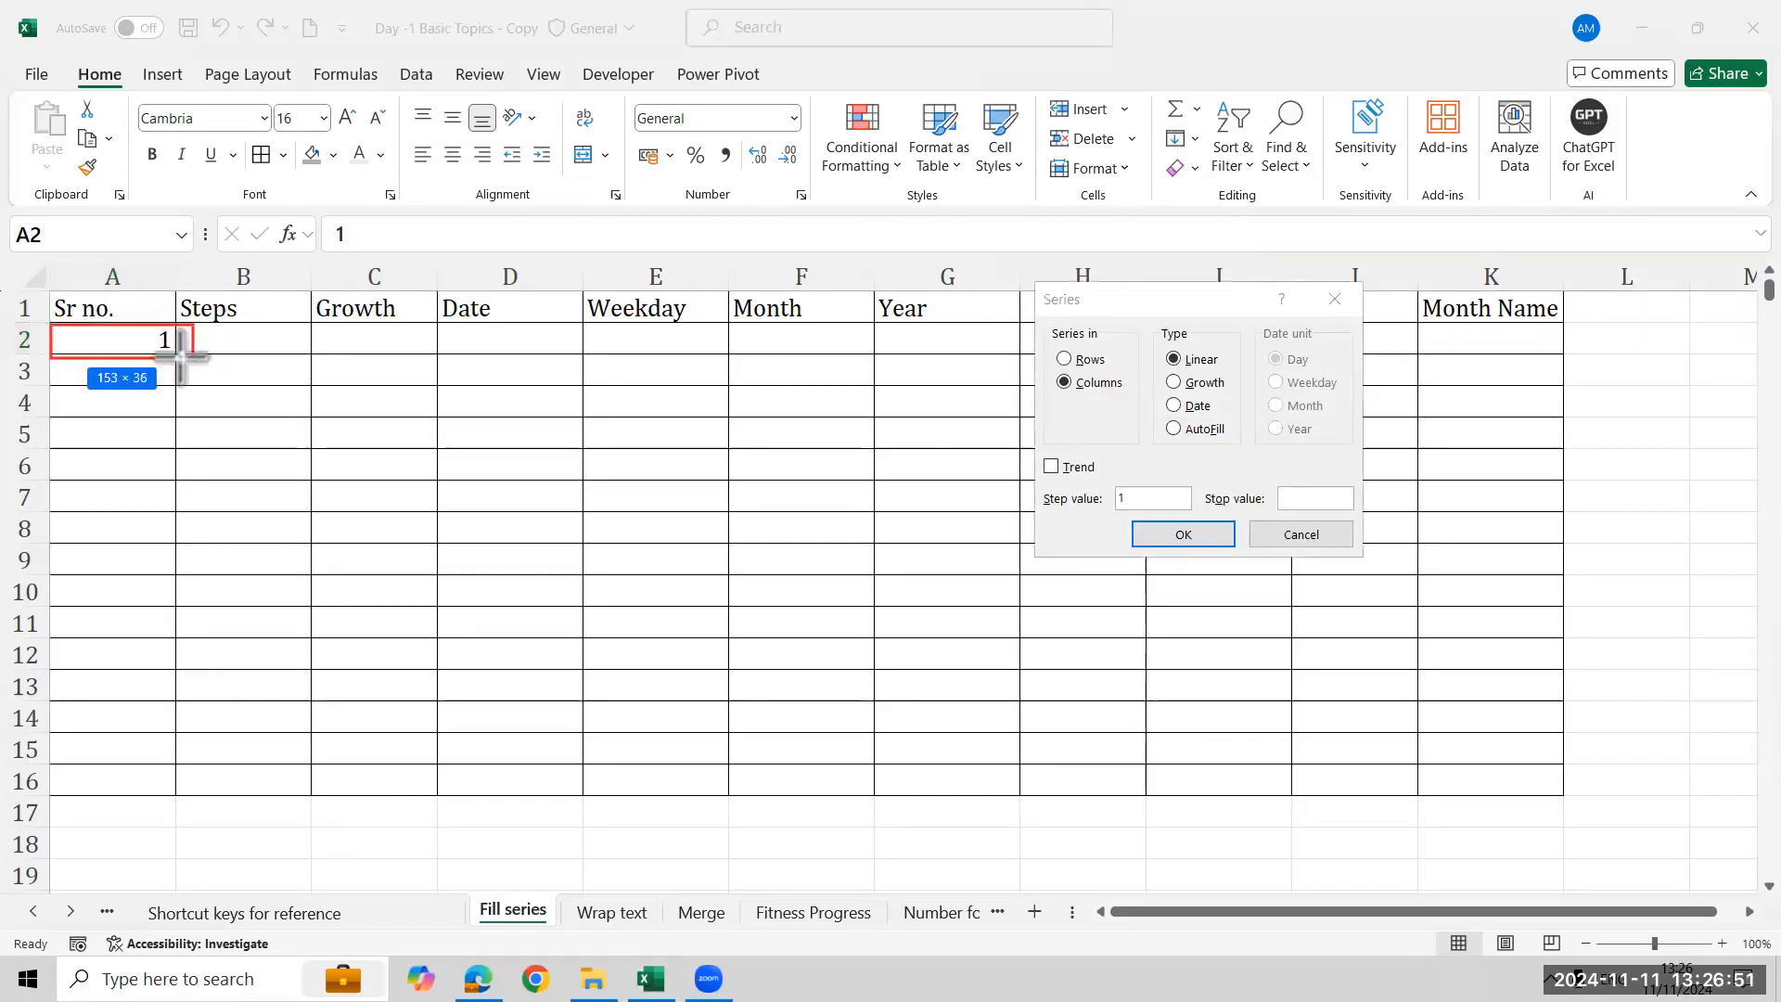
left_click_drag(1043, 371, 1129, 396)
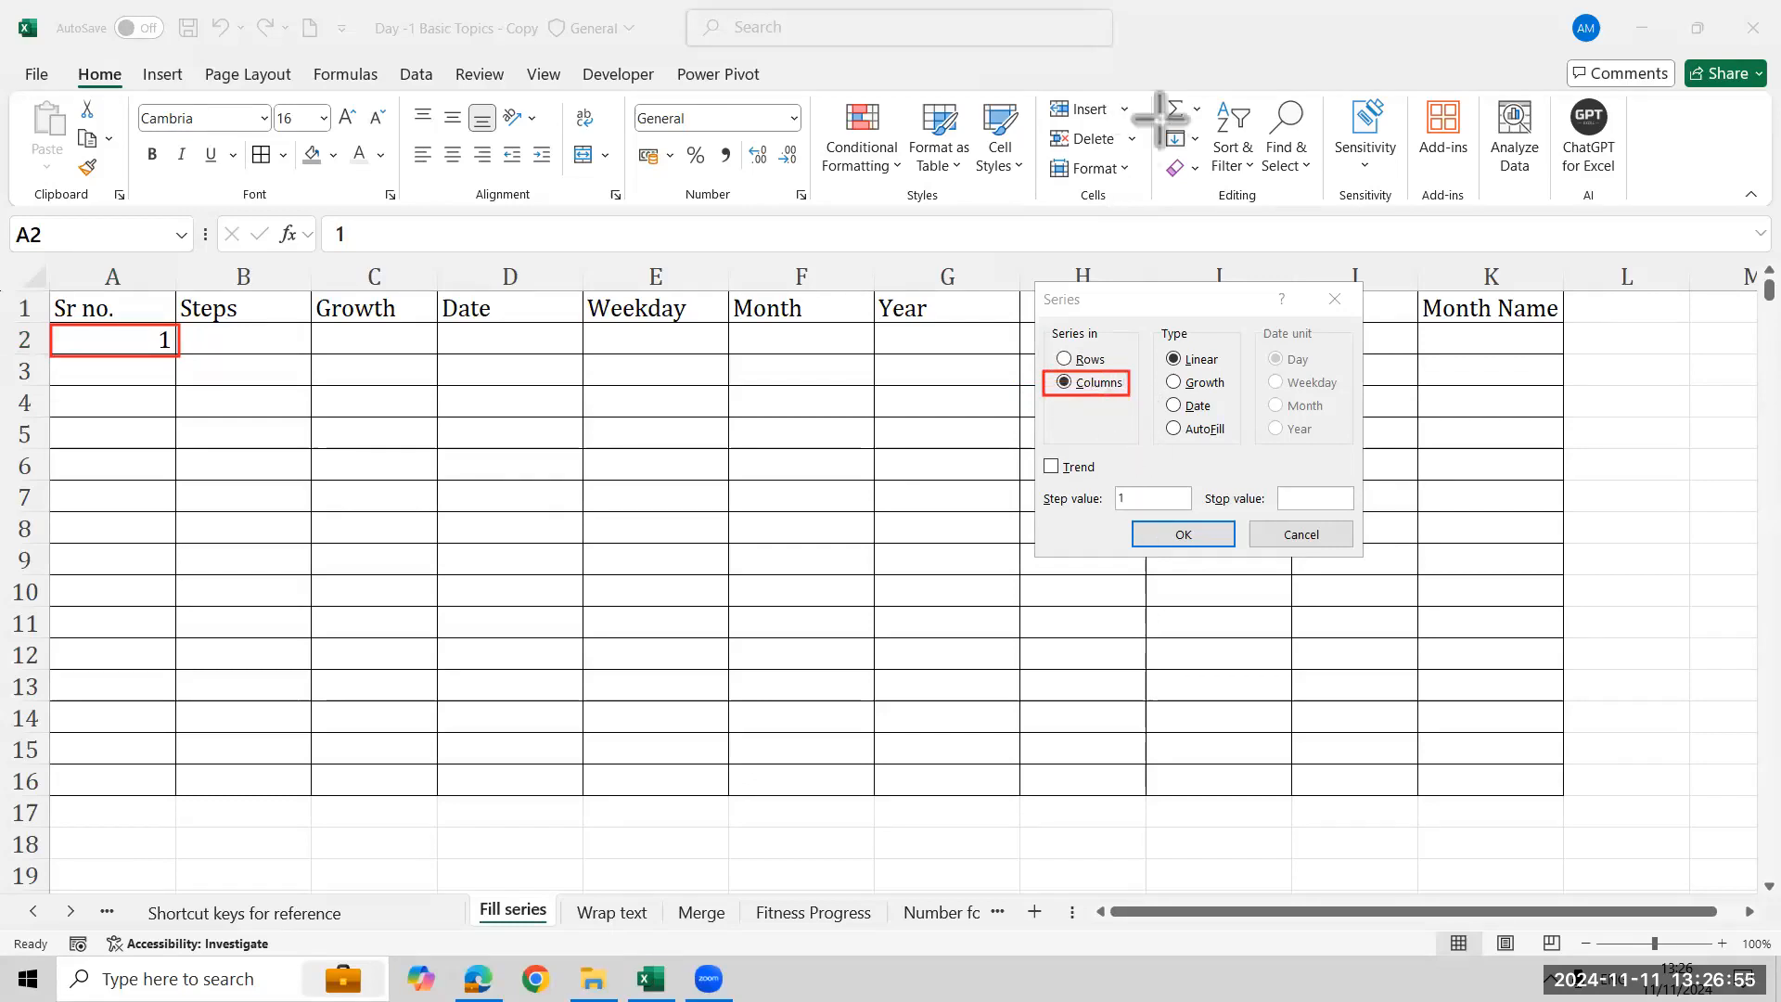
left_click_drag(1155, 123, 1209, 153)
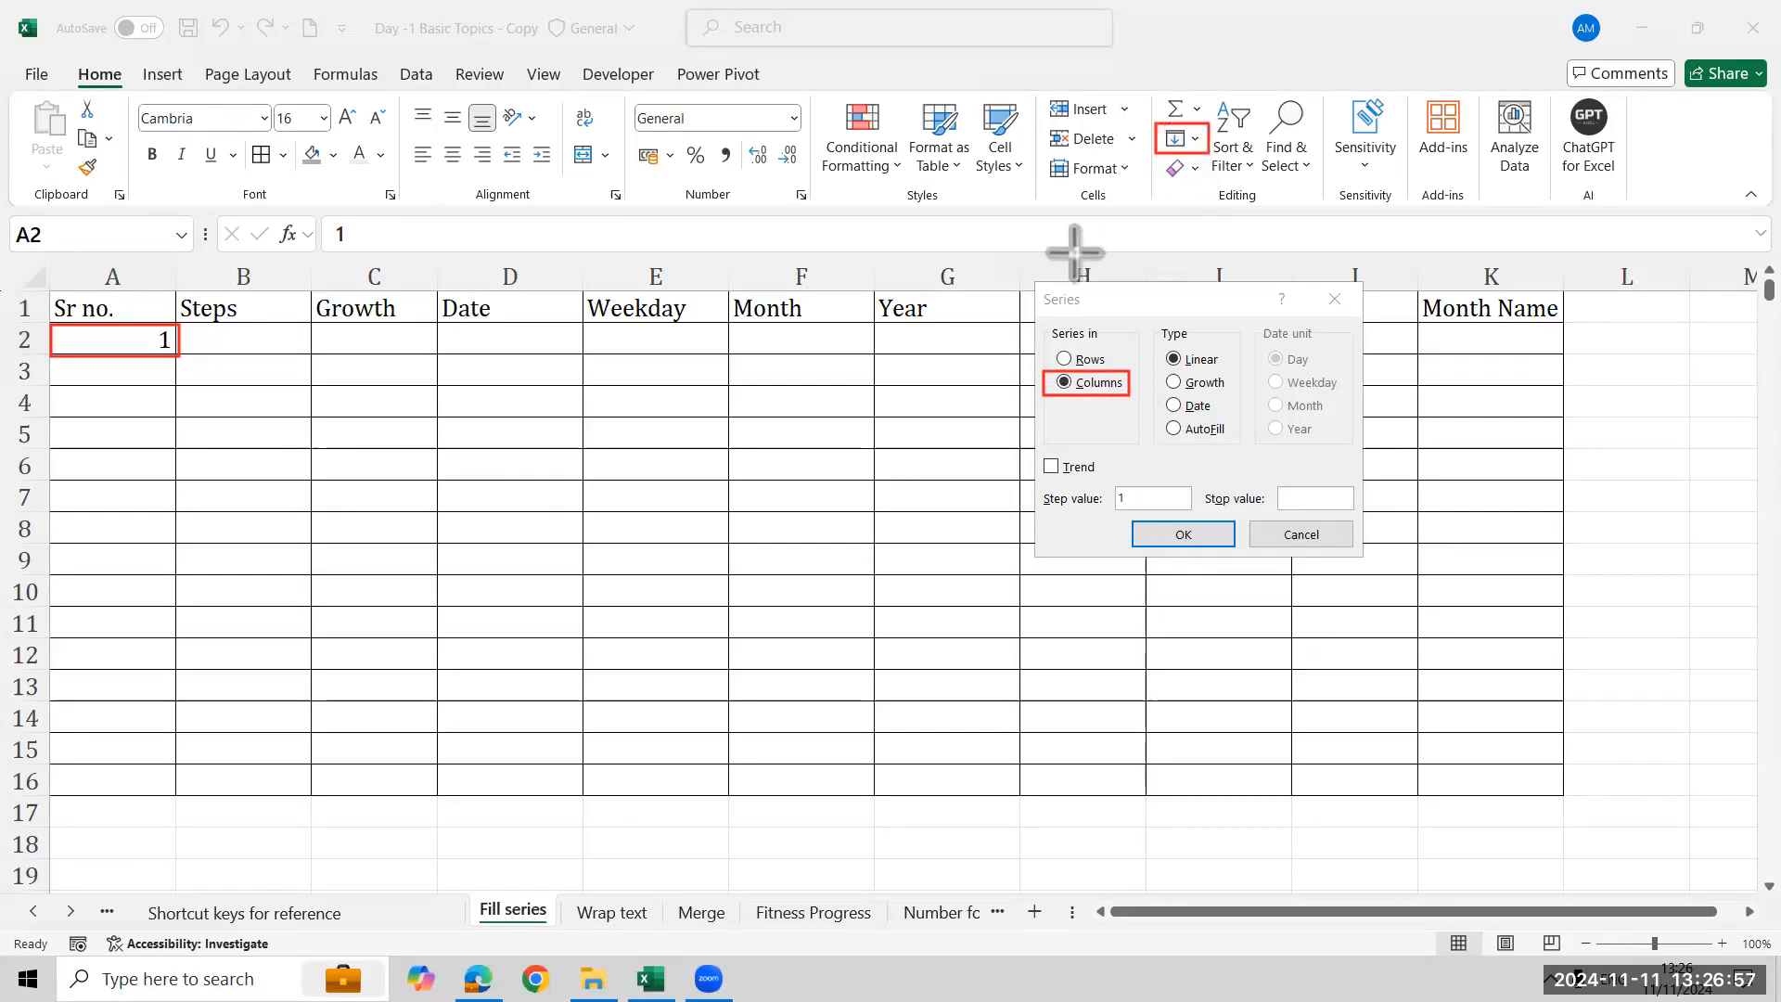
left_click_drag(1029, 285, 1098, 310)
left_click_drag(1268, 480, 1379, 522)
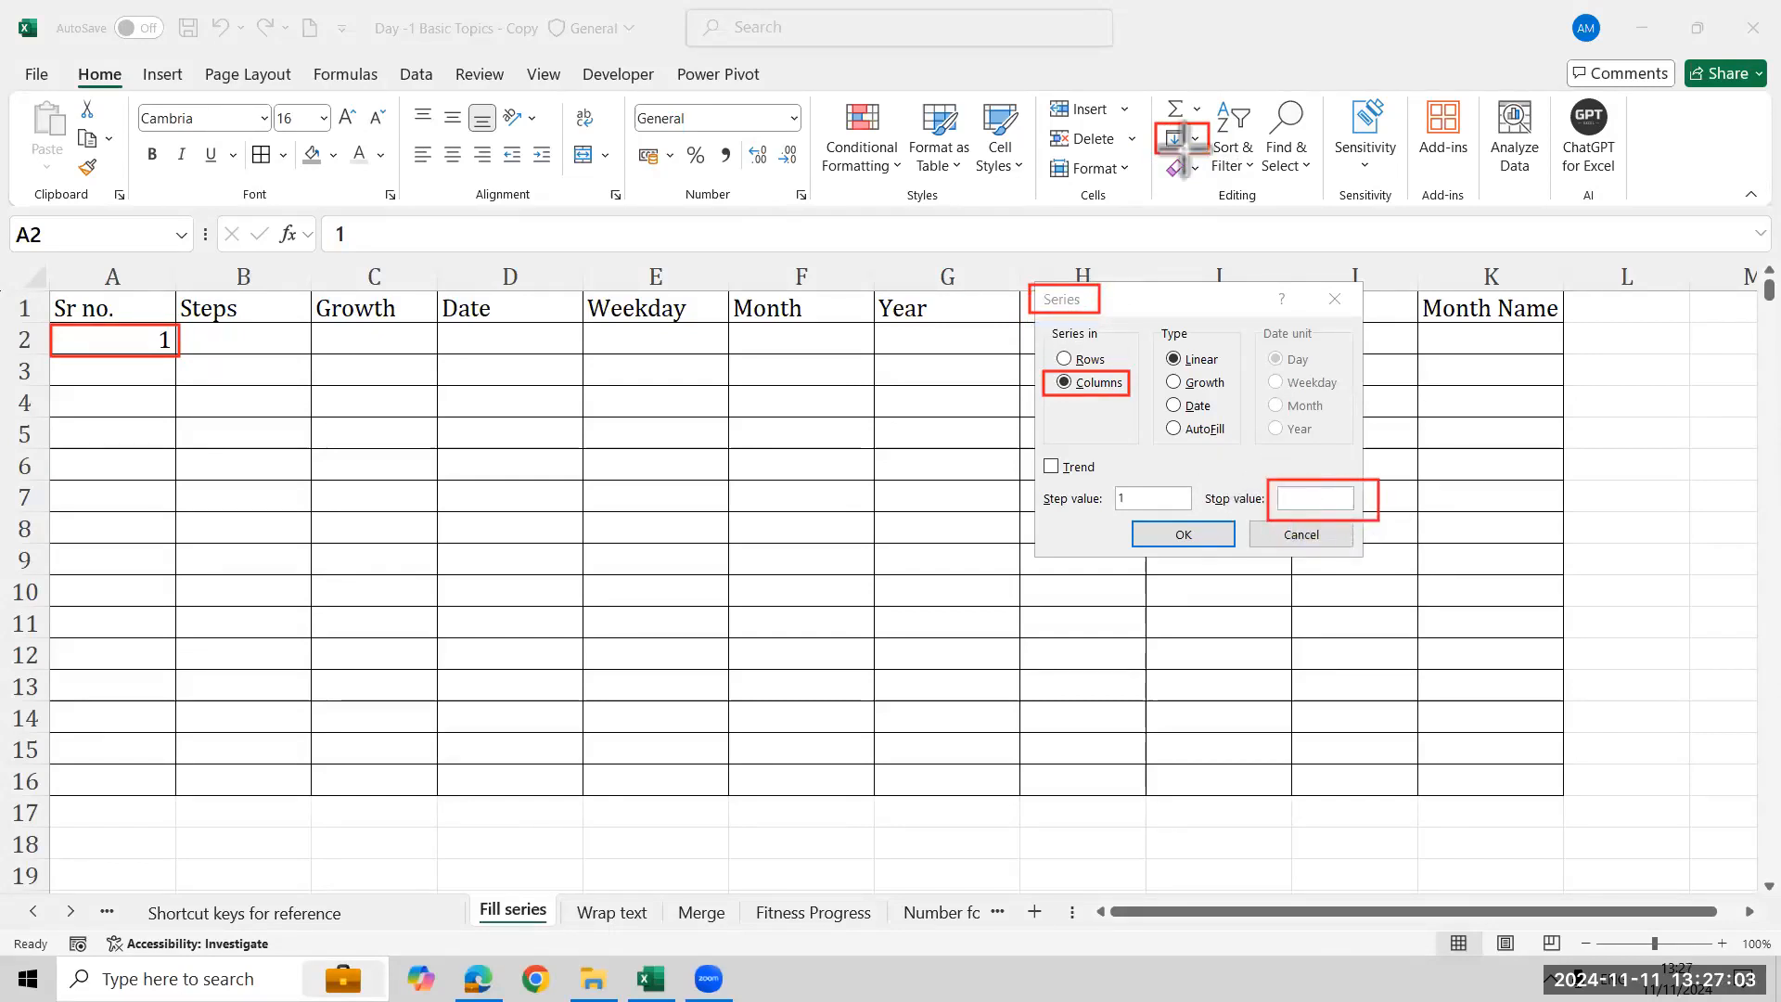
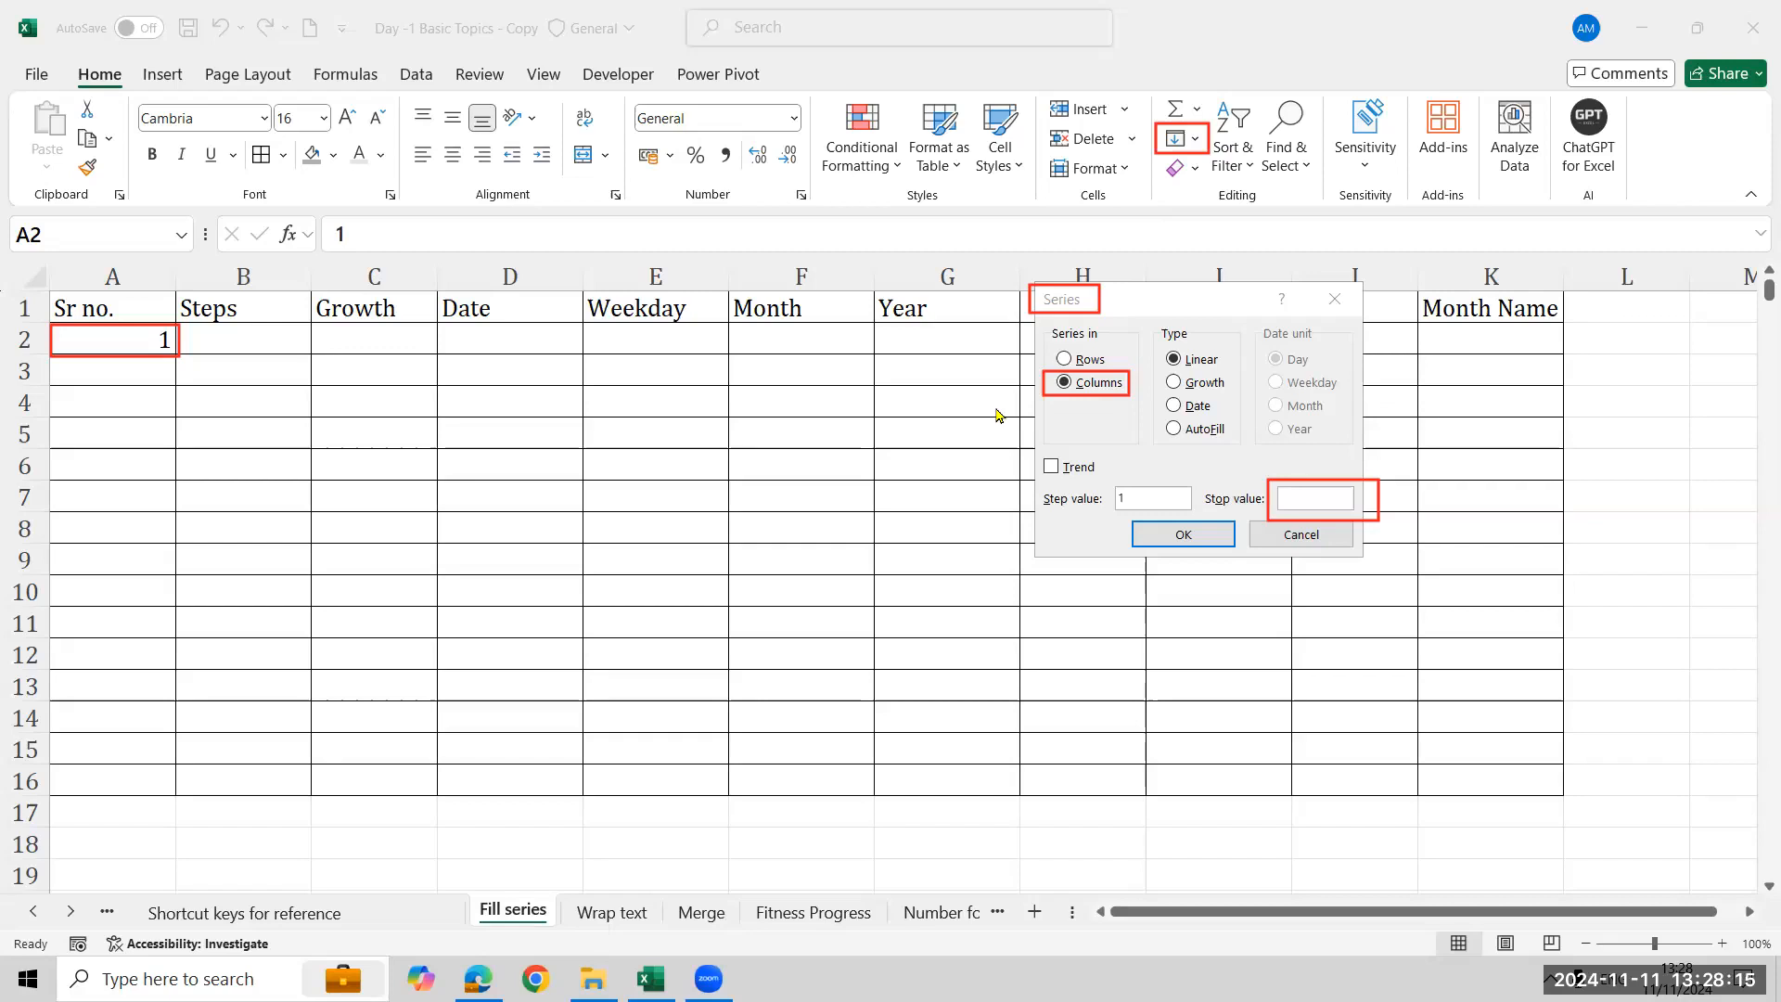
- Set the stop value to 15 to fill the linear series down column A
left_click(1312, 501)
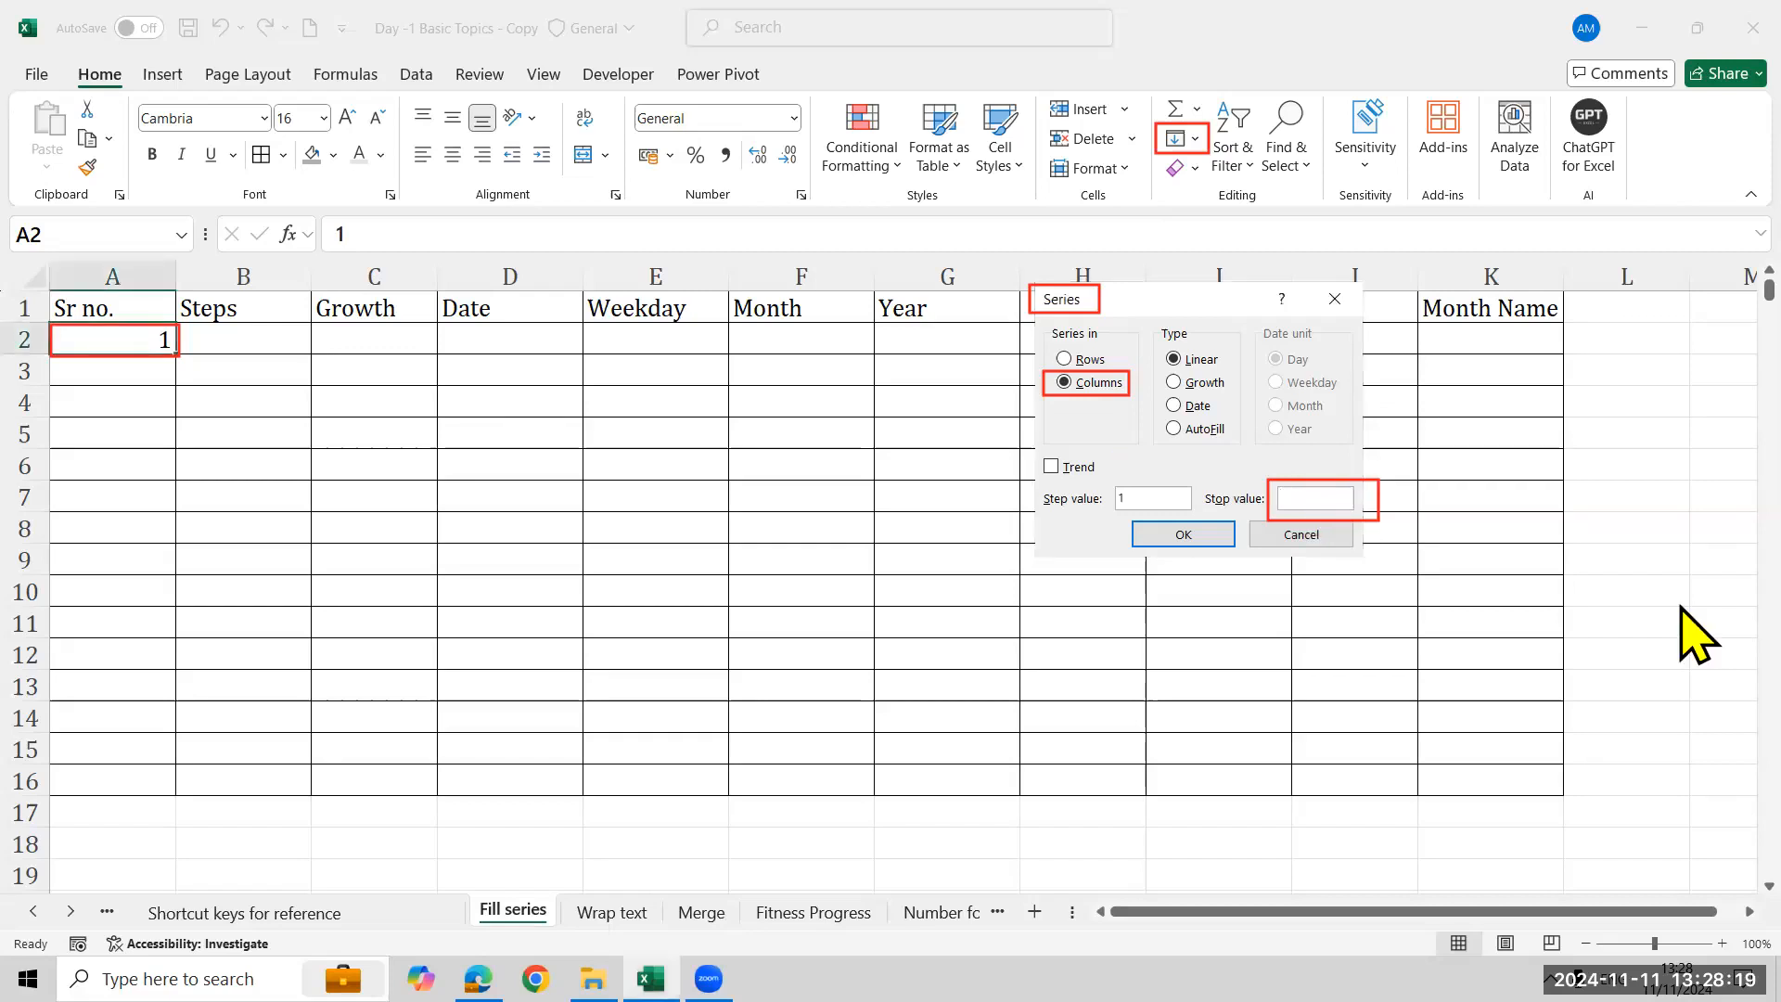
type("15")
key("Return")
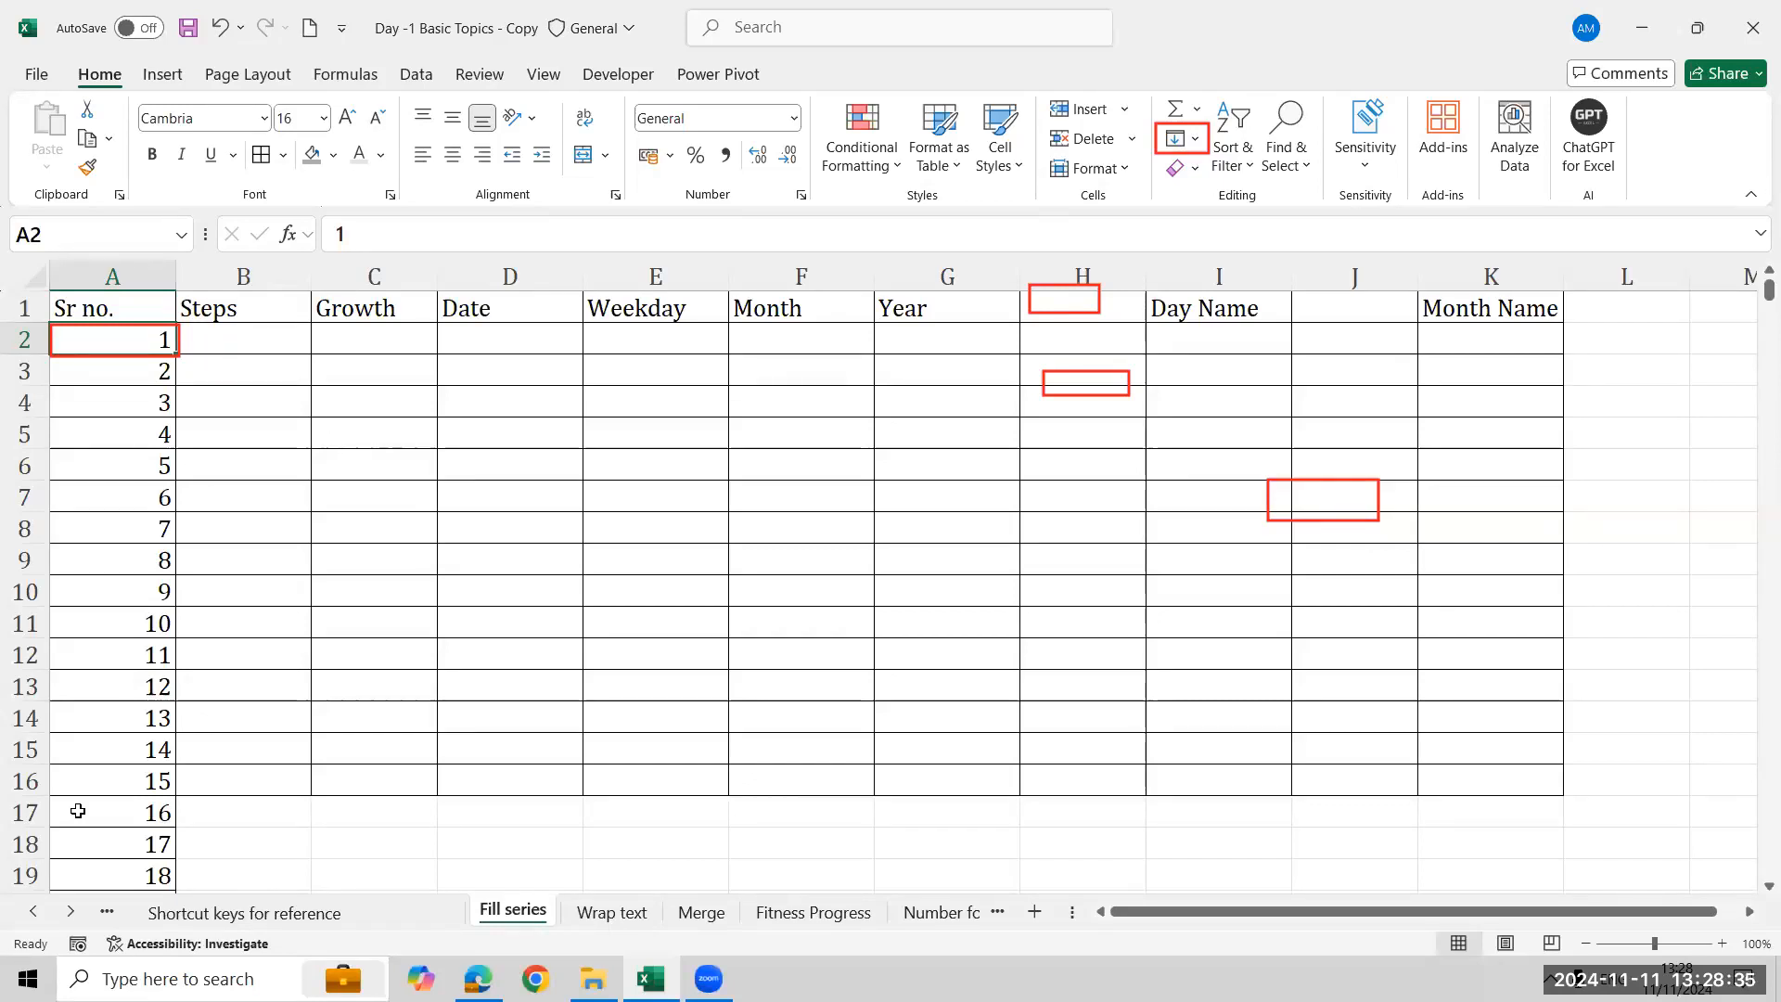
- Enter 5 in cell B2 under Steps
left_click(228, 336)
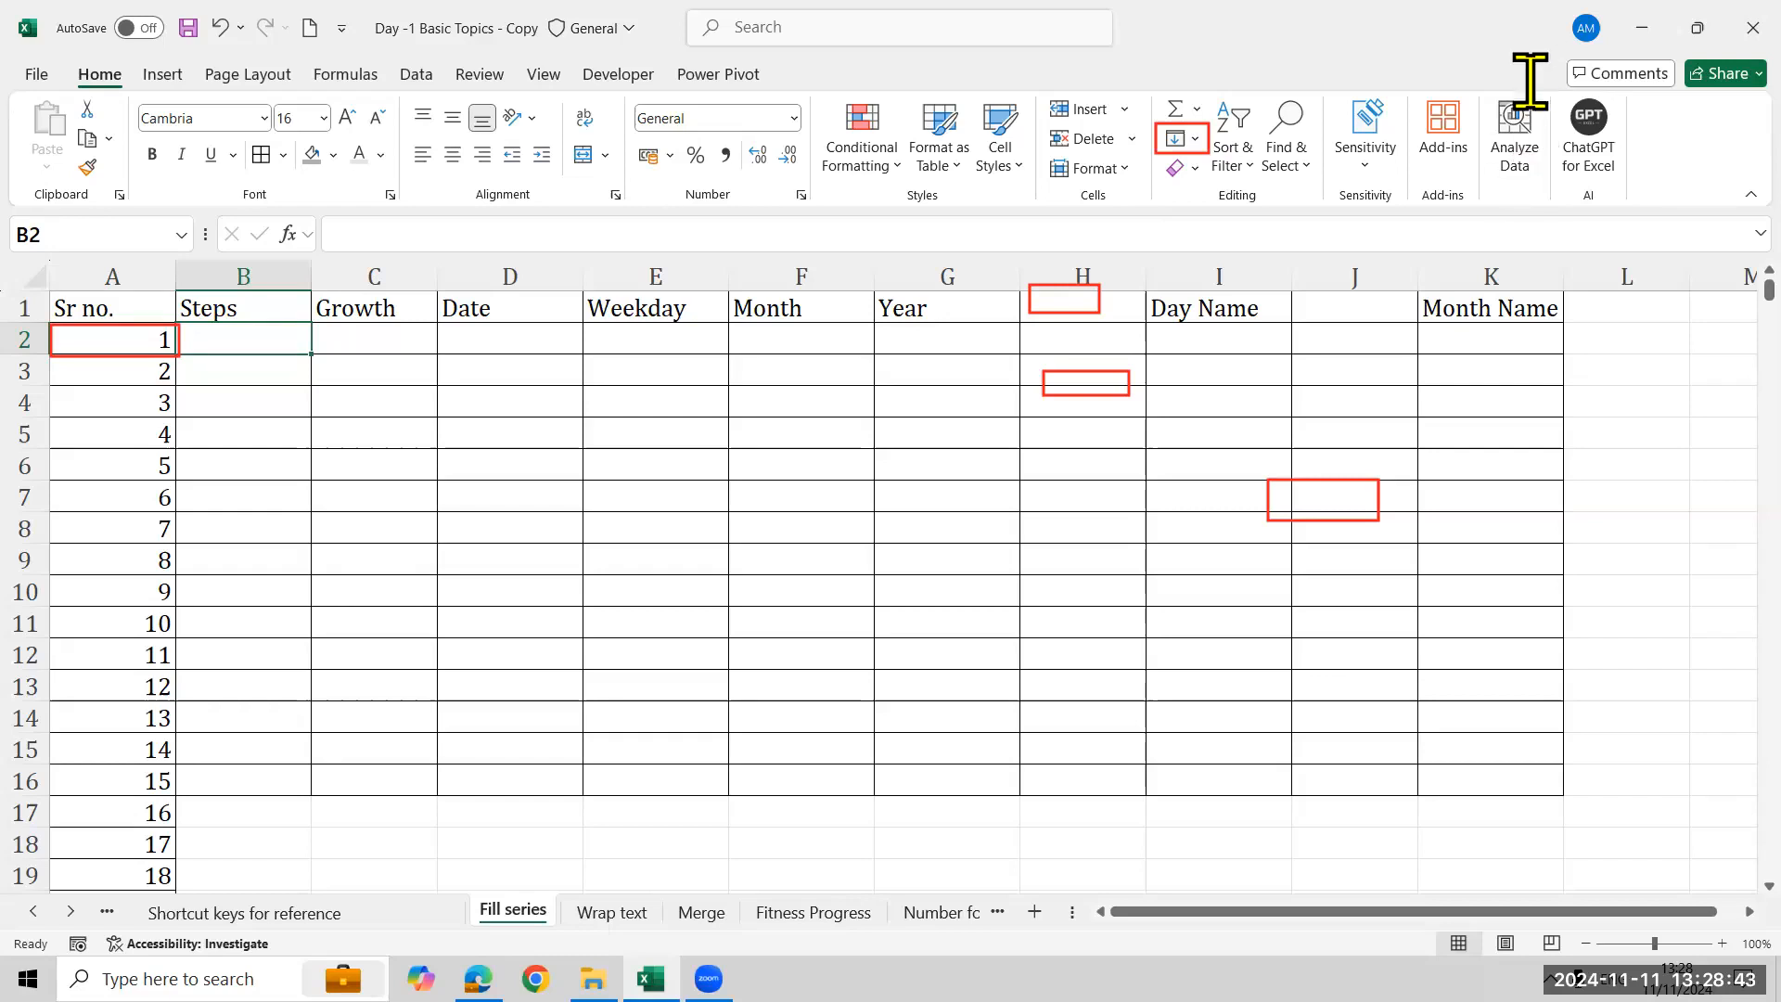
left_click(3, 295)
left_click(300, 326)
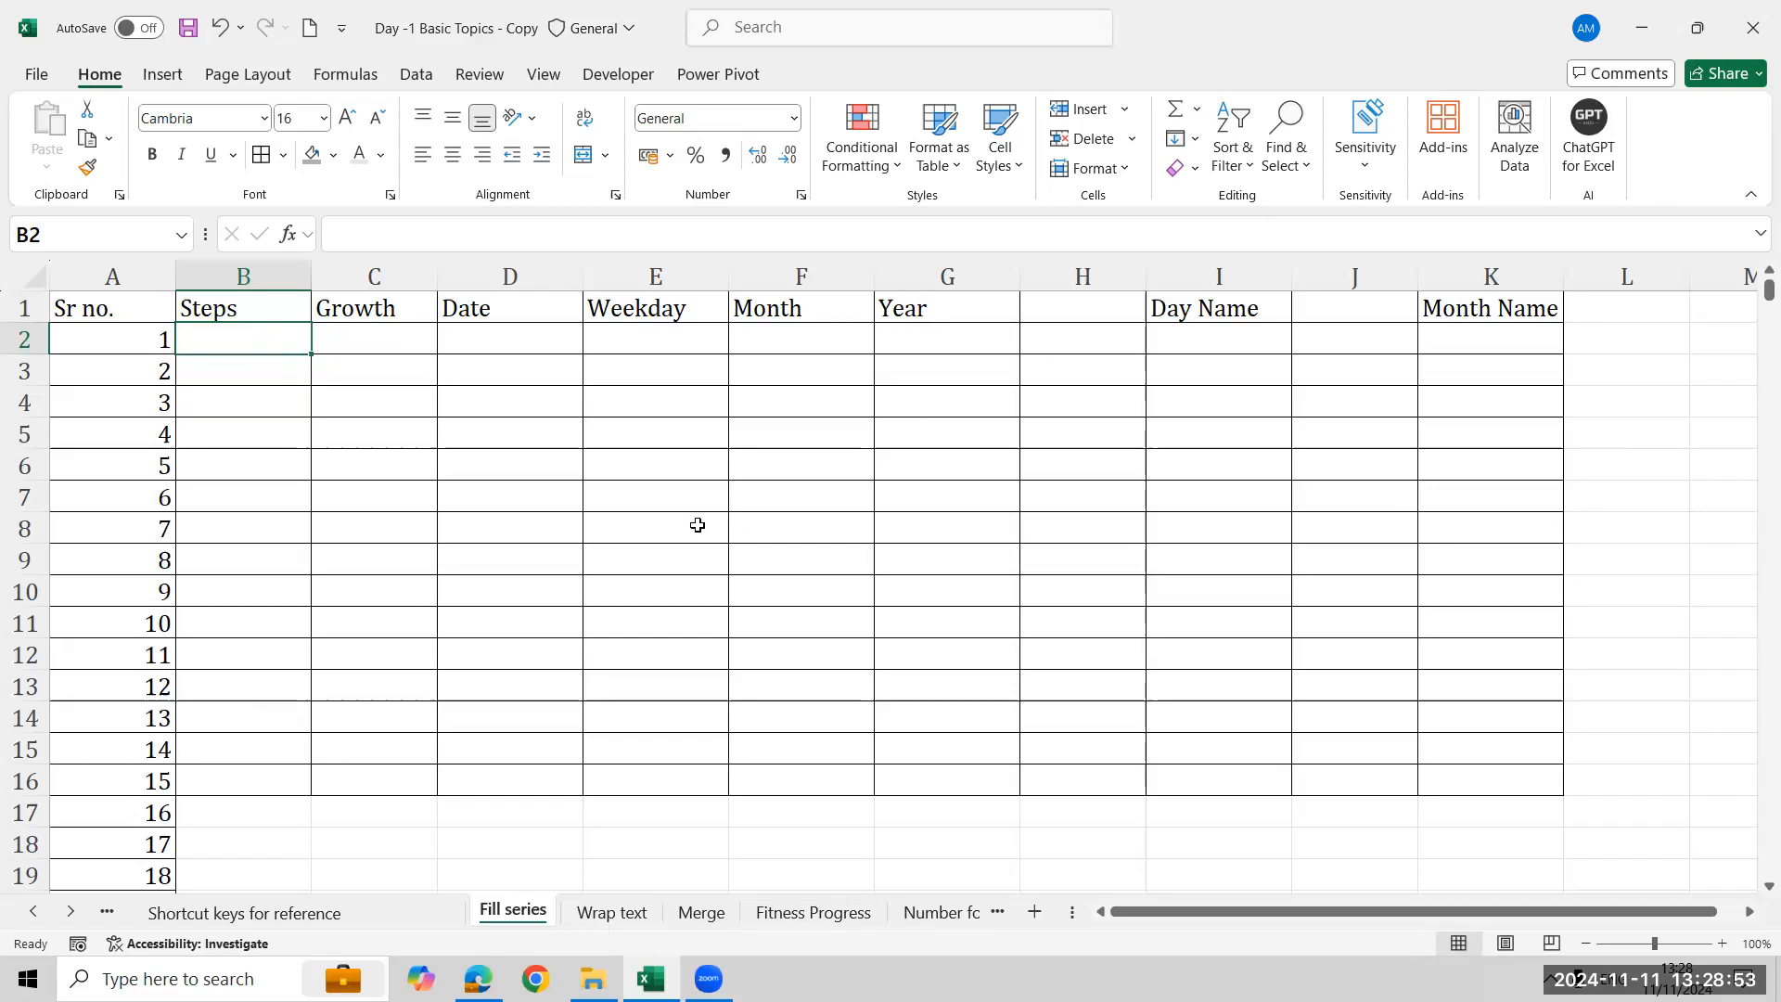
type("5")
key("Return")
- Select B2:B7 and fill a linear series in columns with step value 5
key("Up")
key("shift+Down")
key("shift+Down")
key("shift+Down")
key("shift+Down")
key("shift+Down")
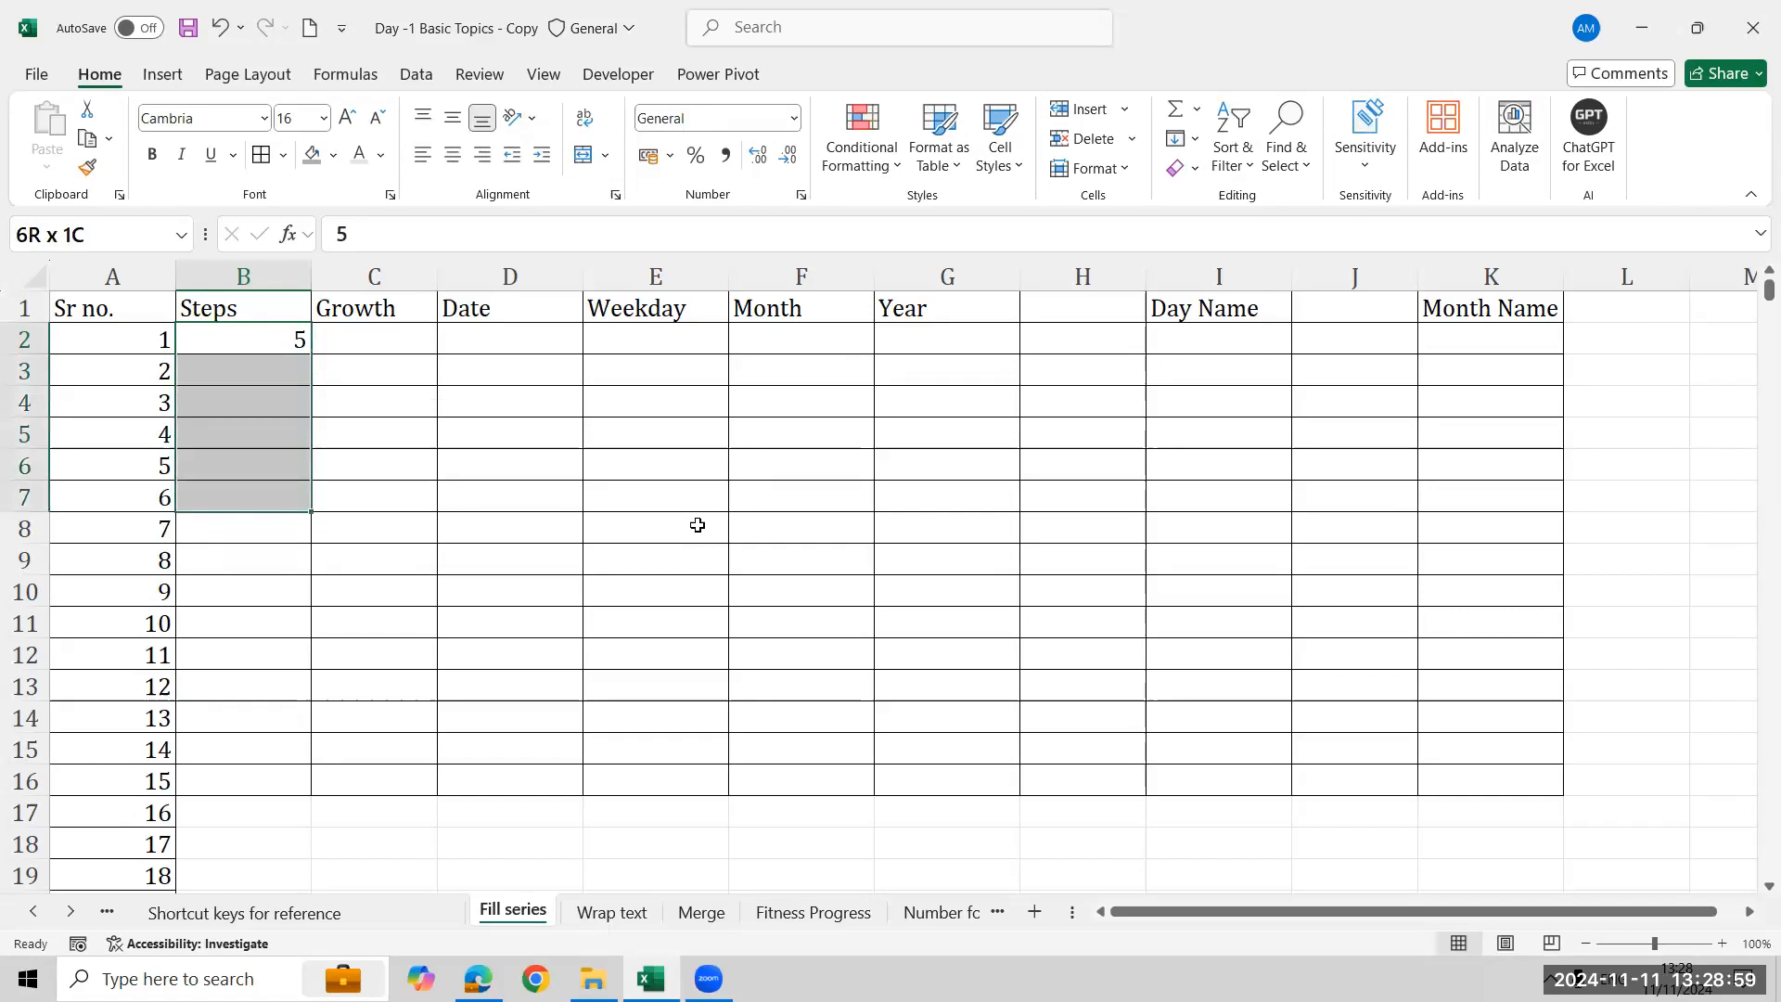
left_click(1203, 137)
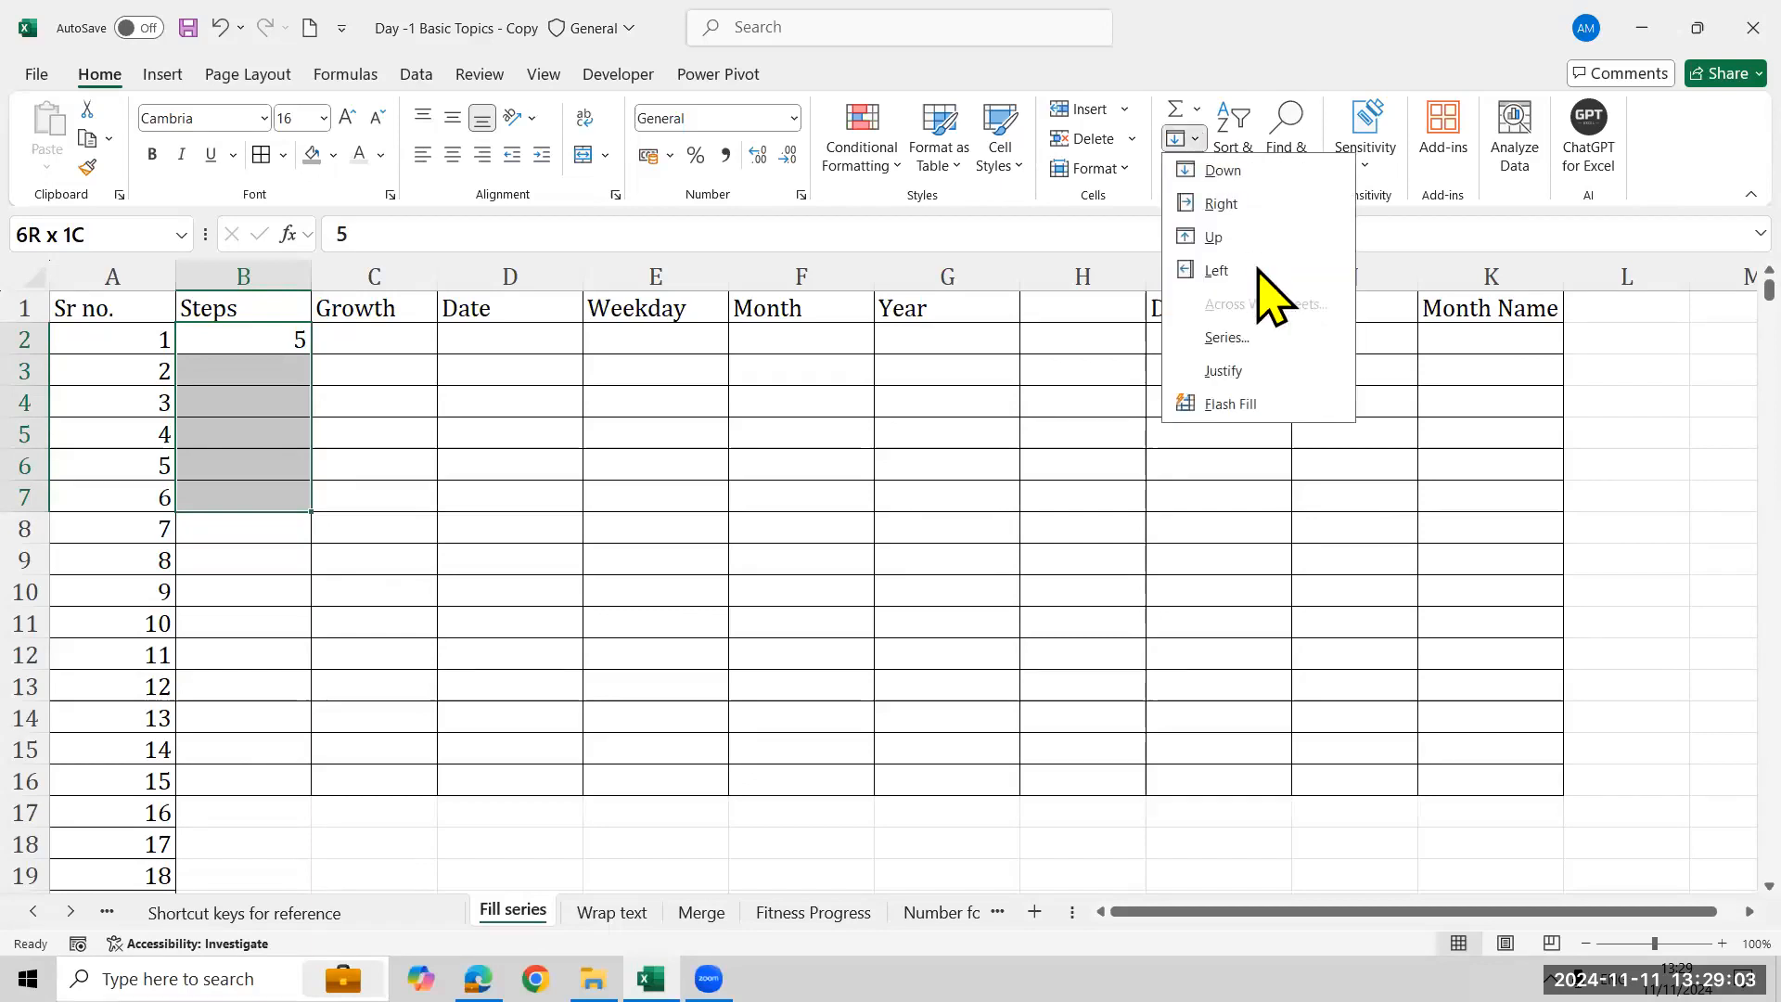
left_click(1262, 345)
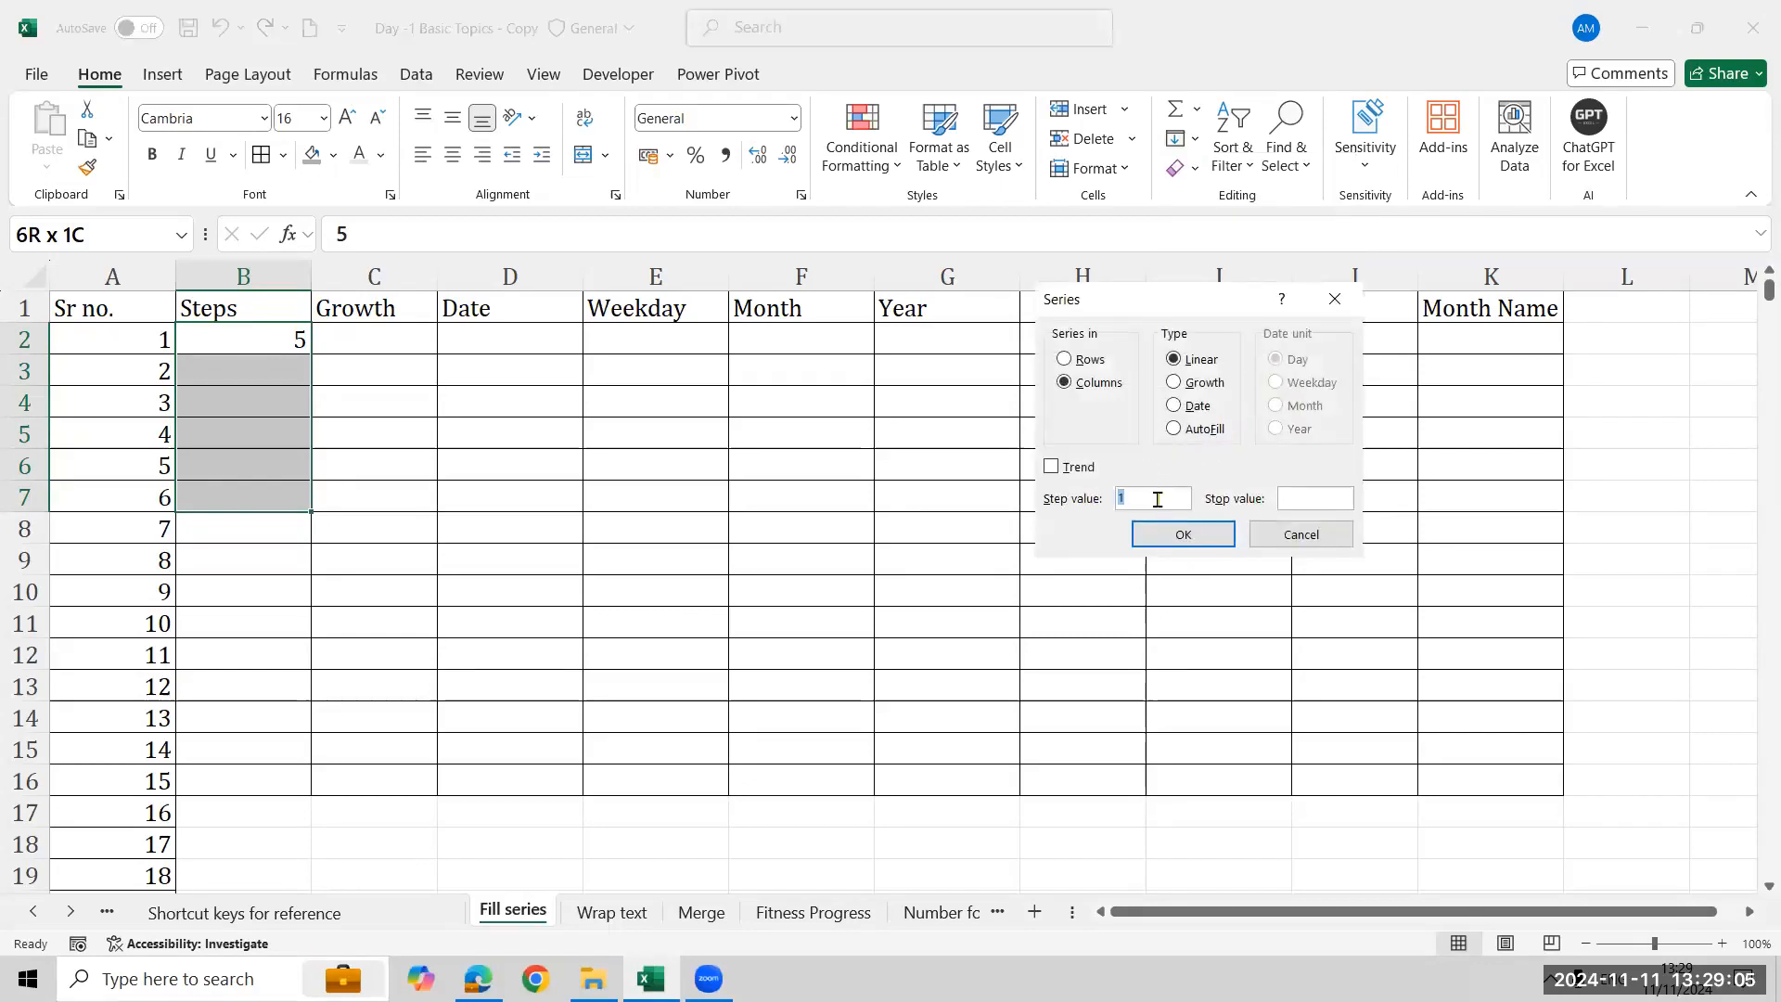
type("5")
left_click(1174, 540)
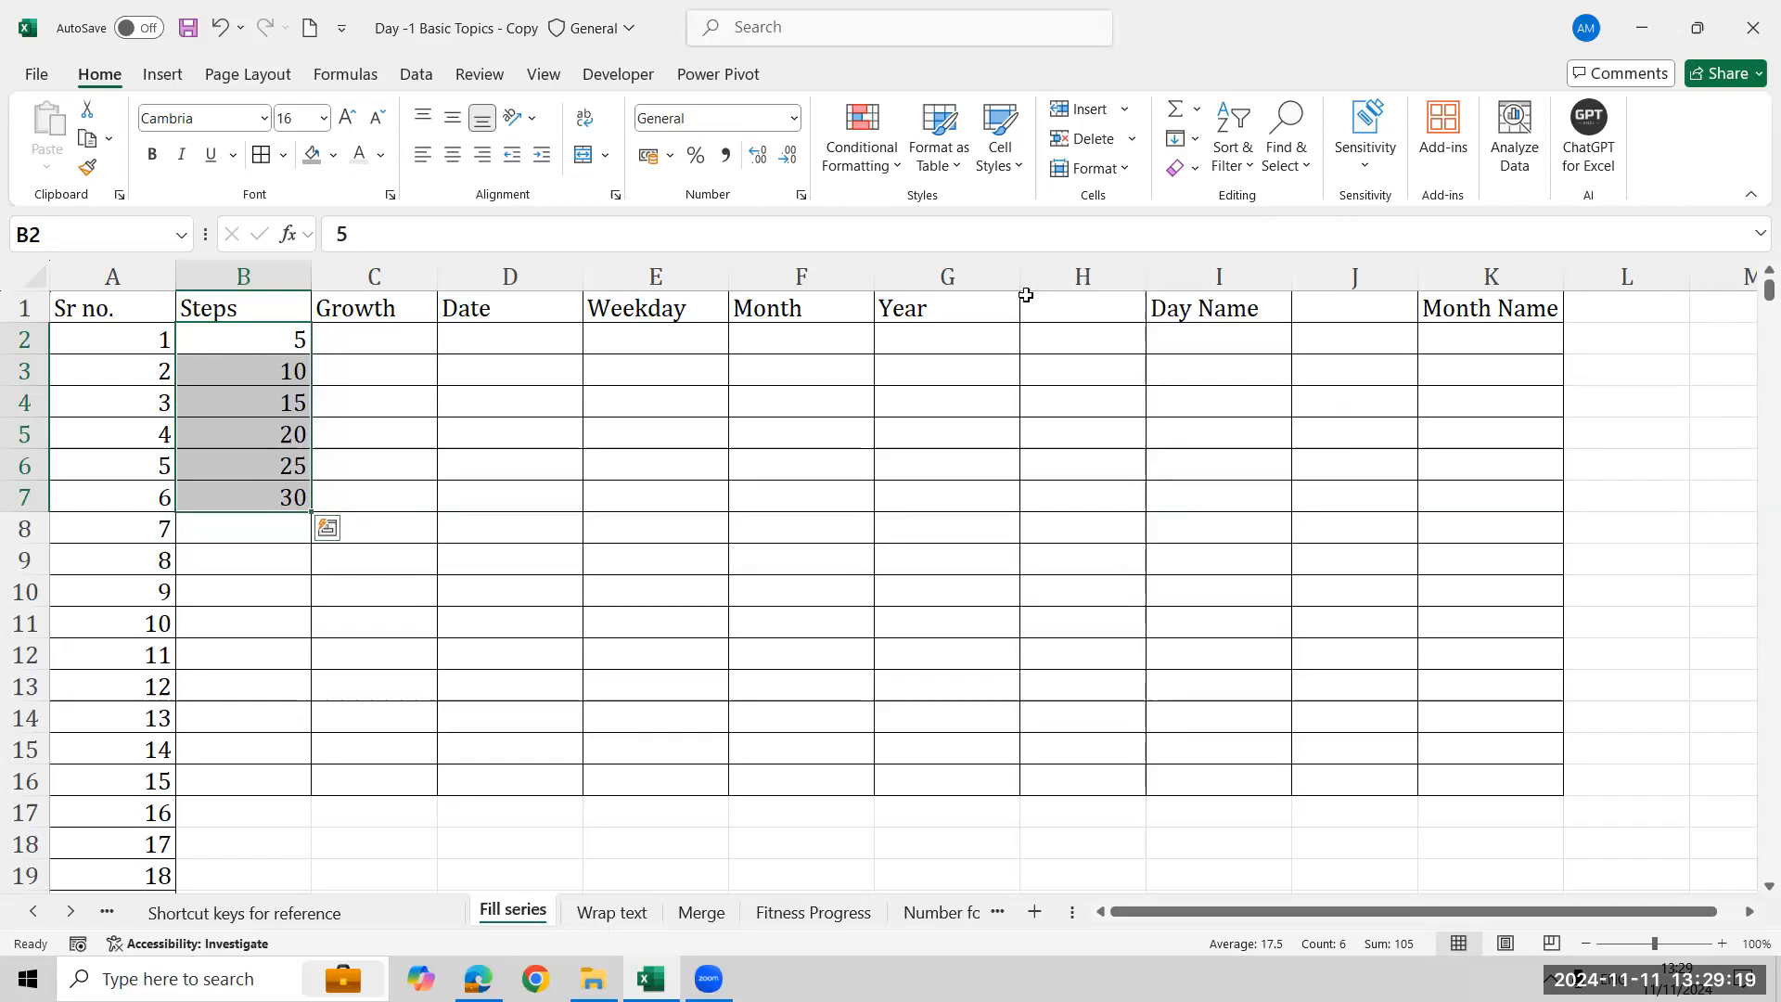
left_click(1196, 142)
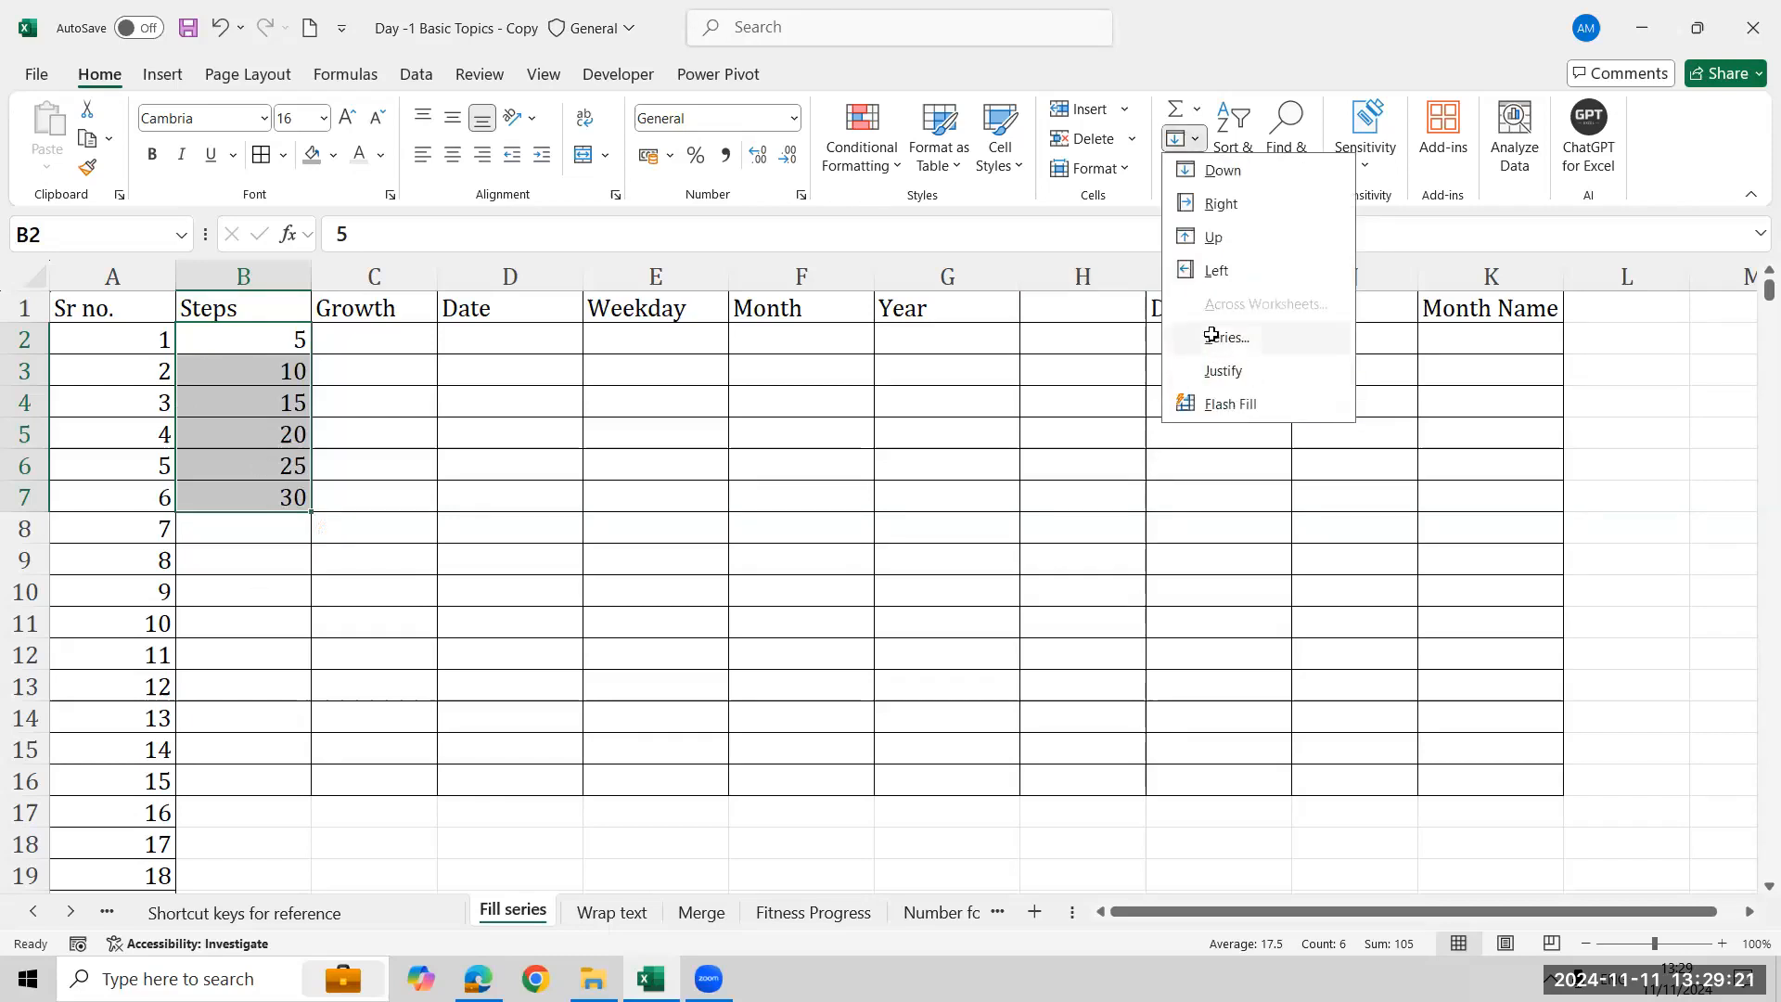
left_click(1213, 337)
left_click(1160, 491)
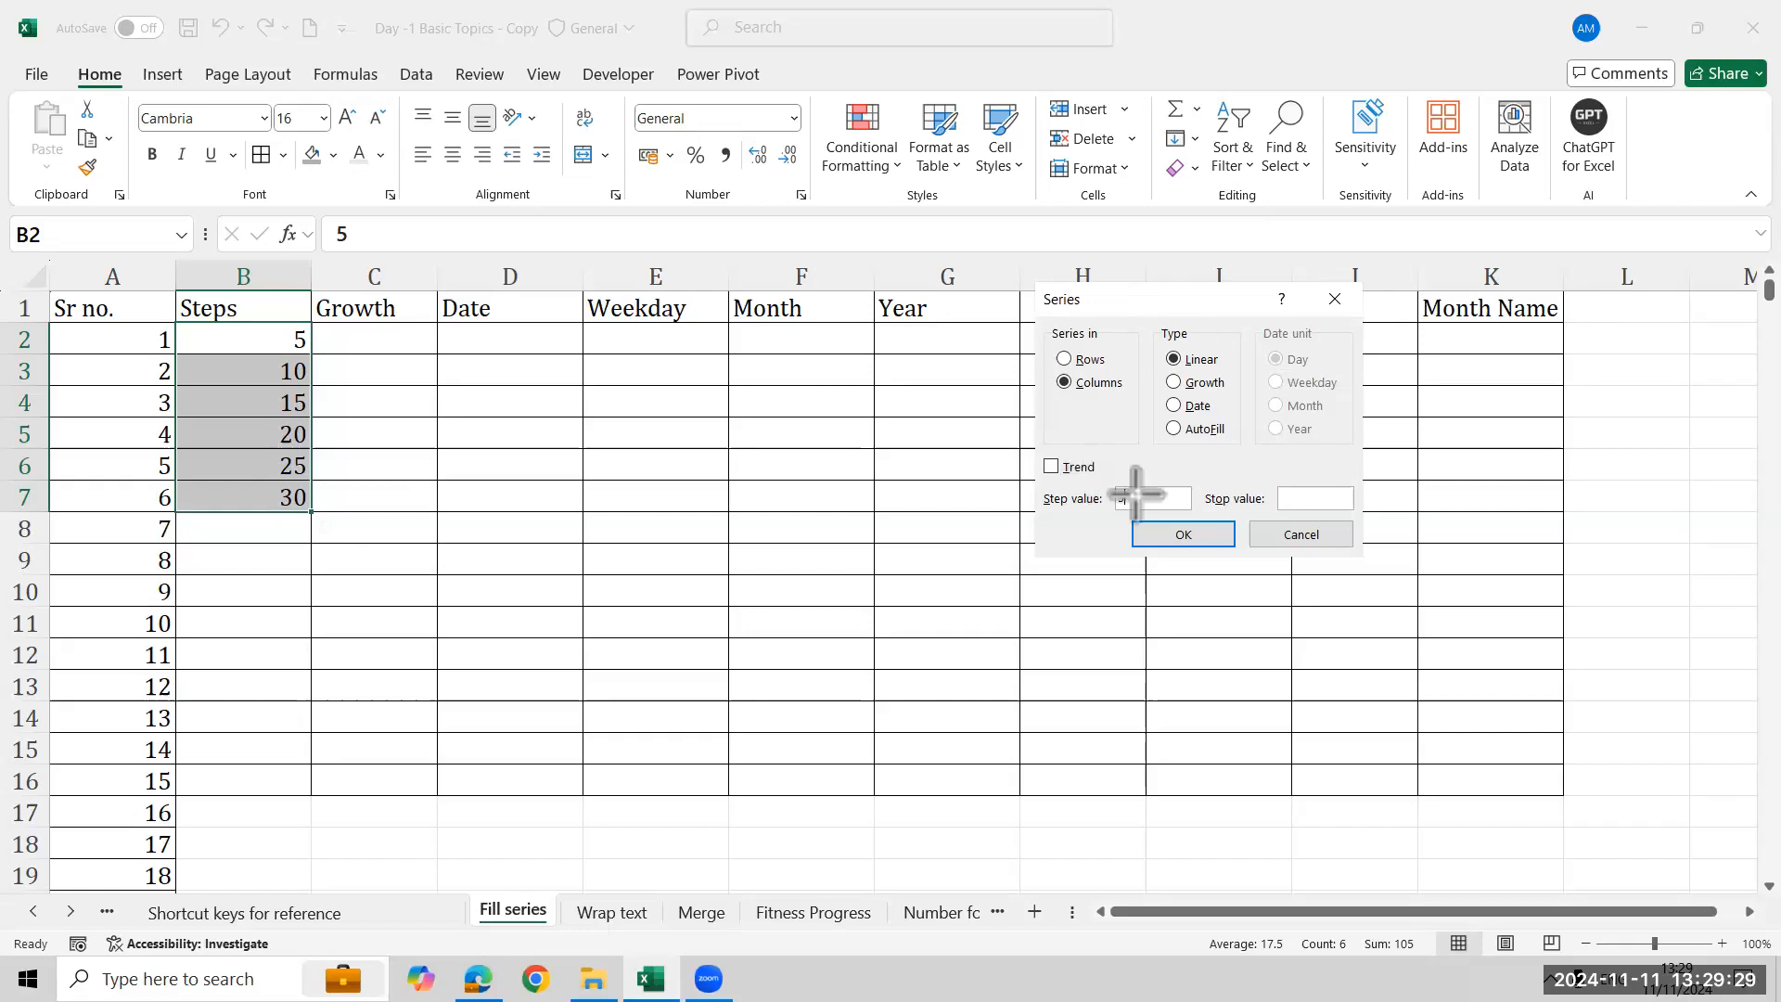
left_click_drag(1113, 479, 1198, 519)
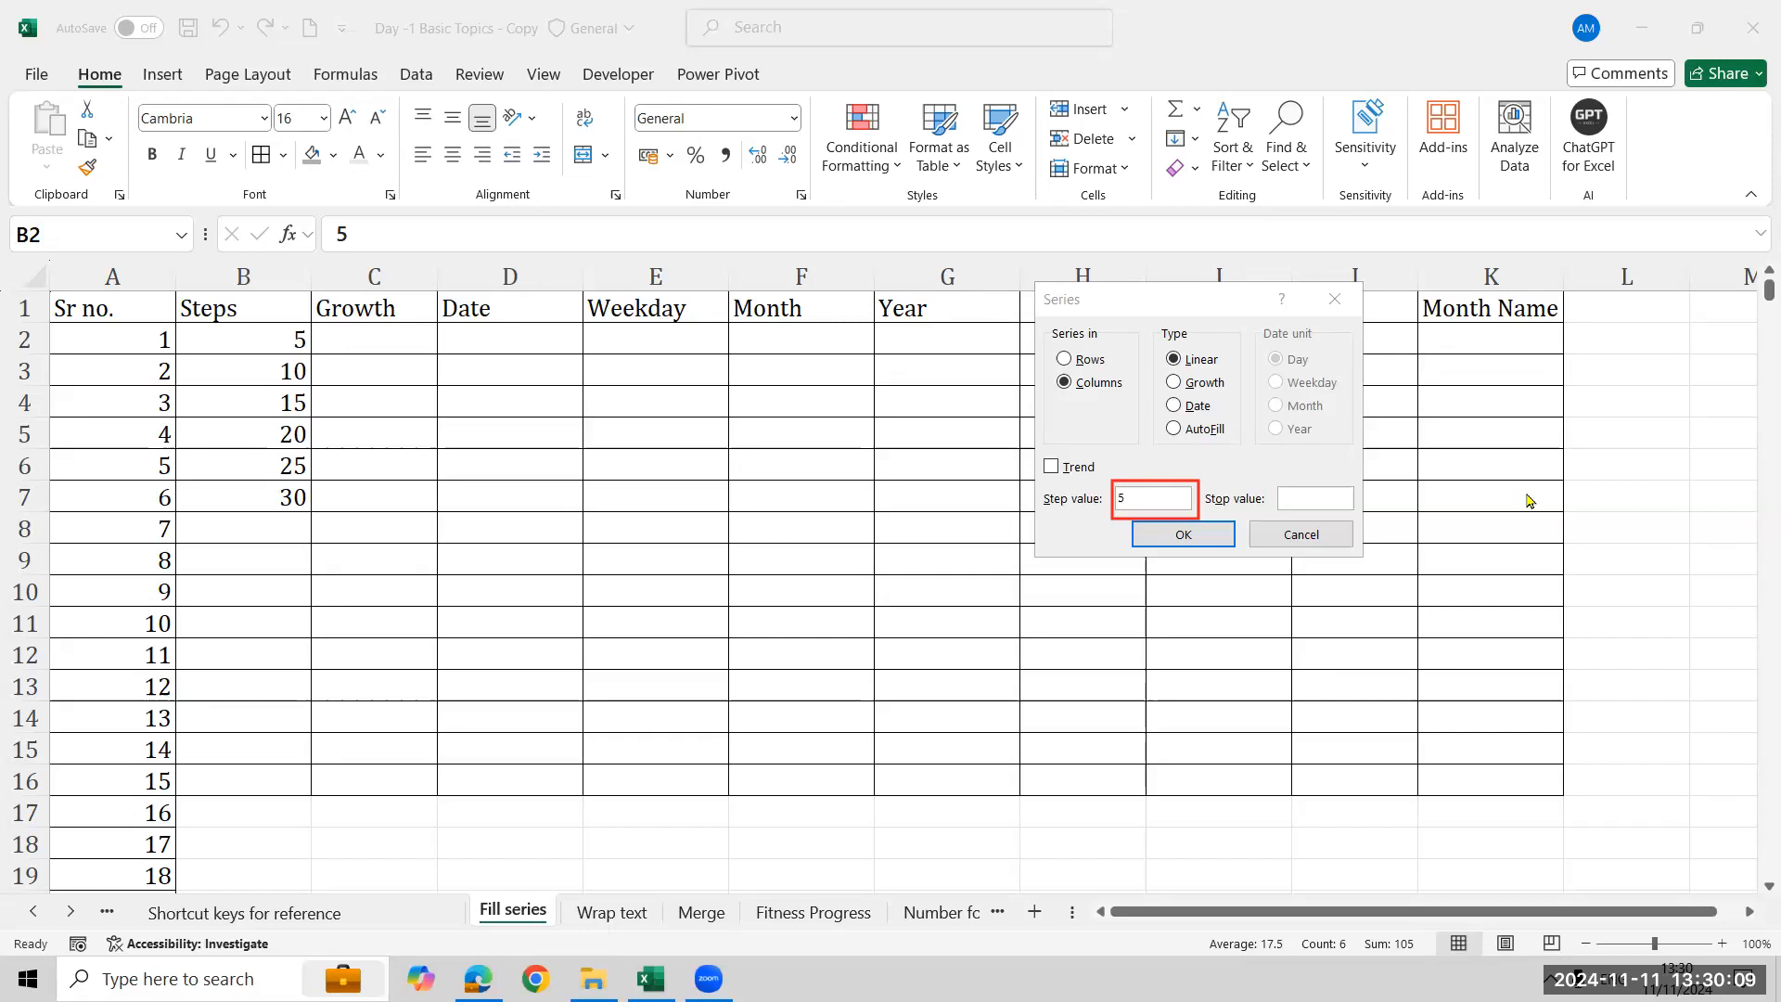
left_click(1302, 533)
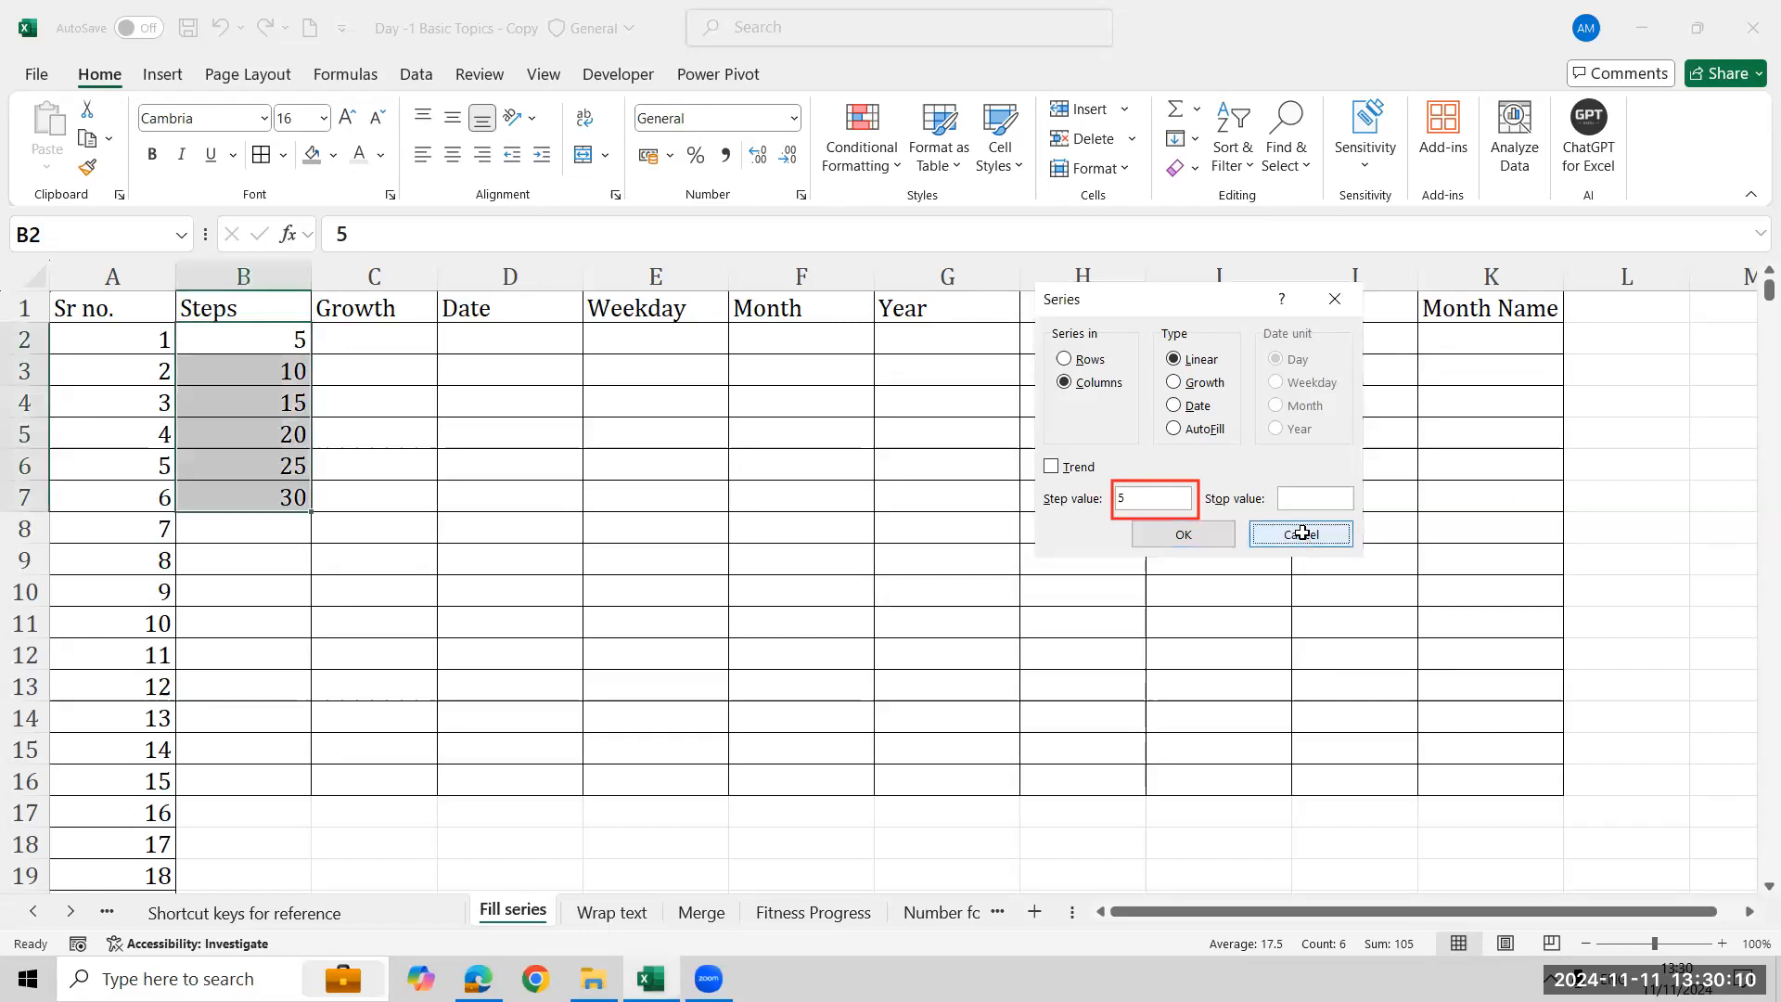
- Enter 1 in cell L2
left_click(122, 345)
left_click(1619, 321)
key("Down")
type("1")
key("Return")
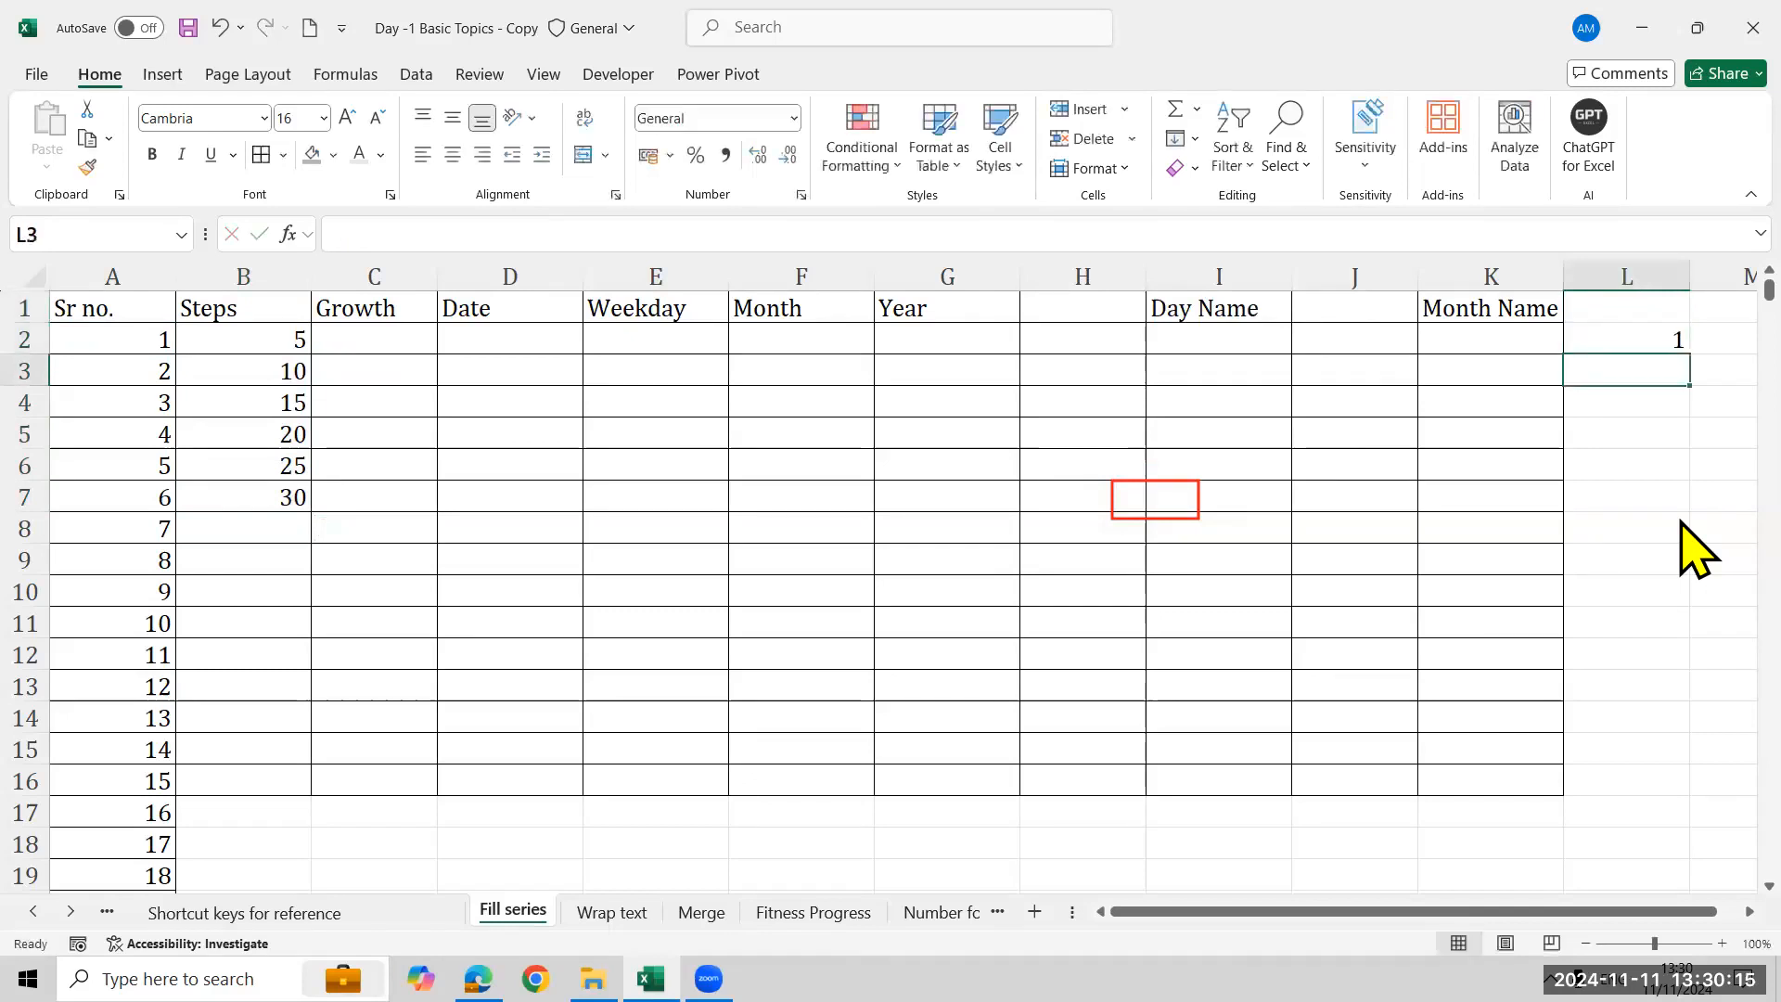
key("Up")
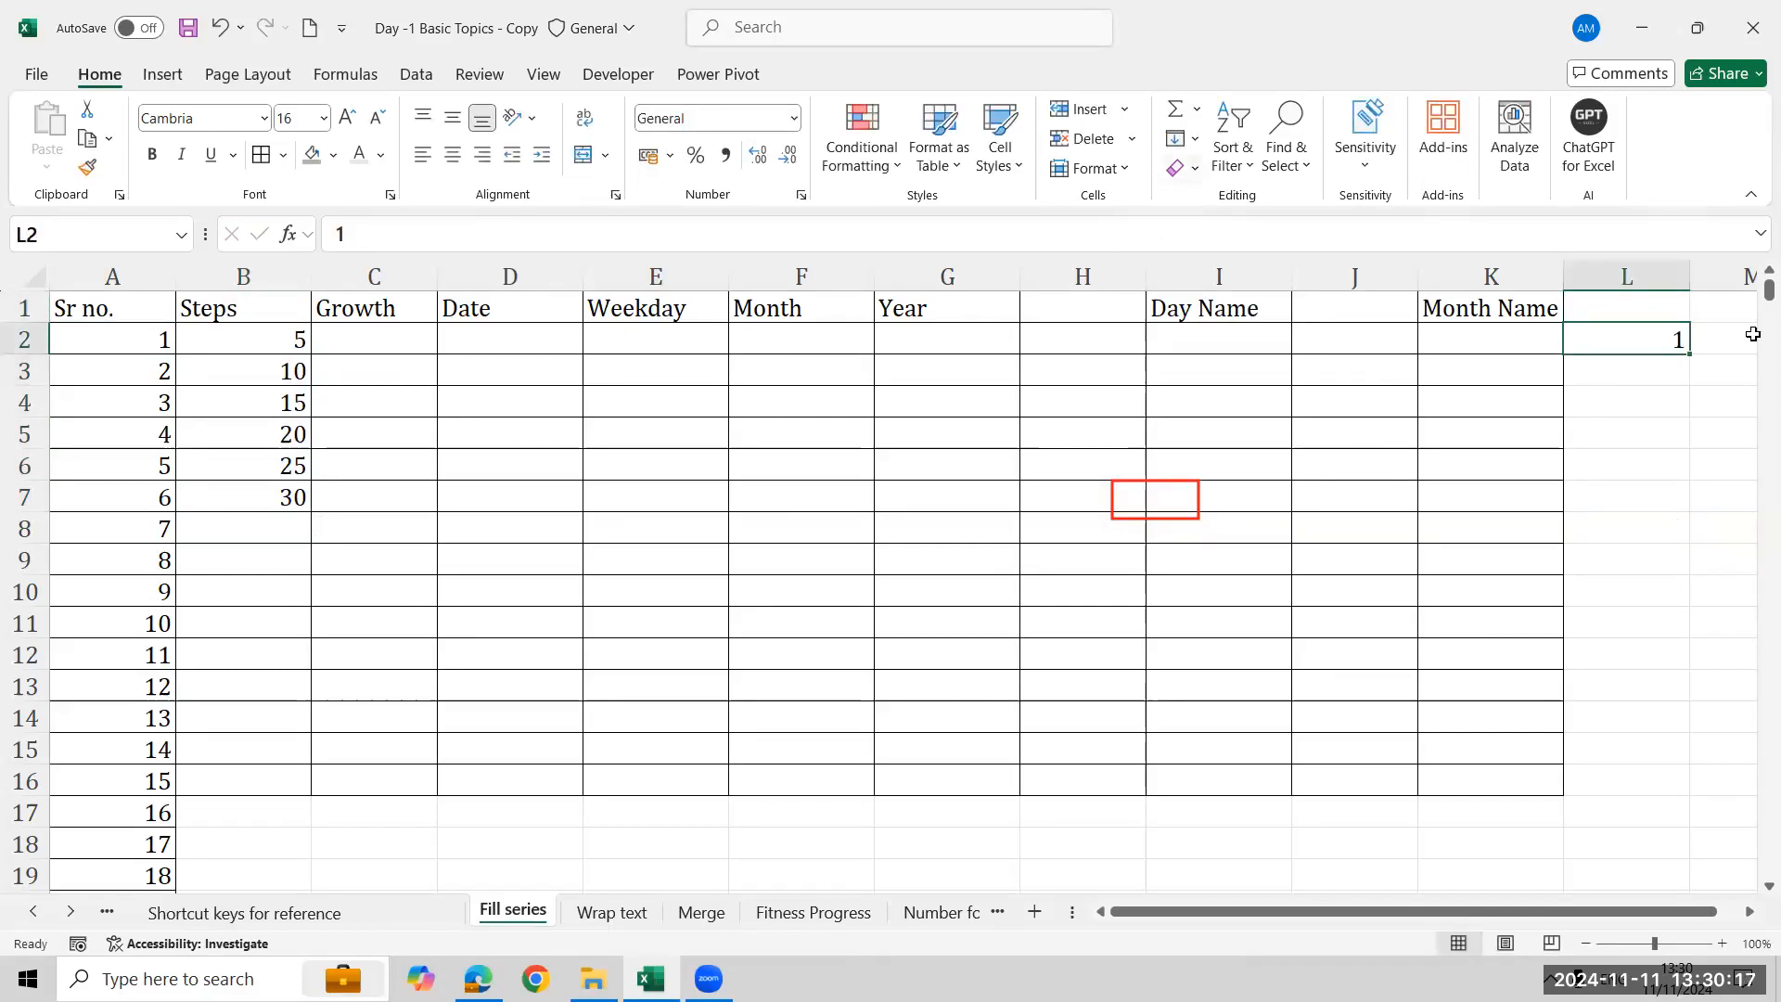
- Fill a linear series down column L from L2 with stop value 20
left_click(1185, 139)
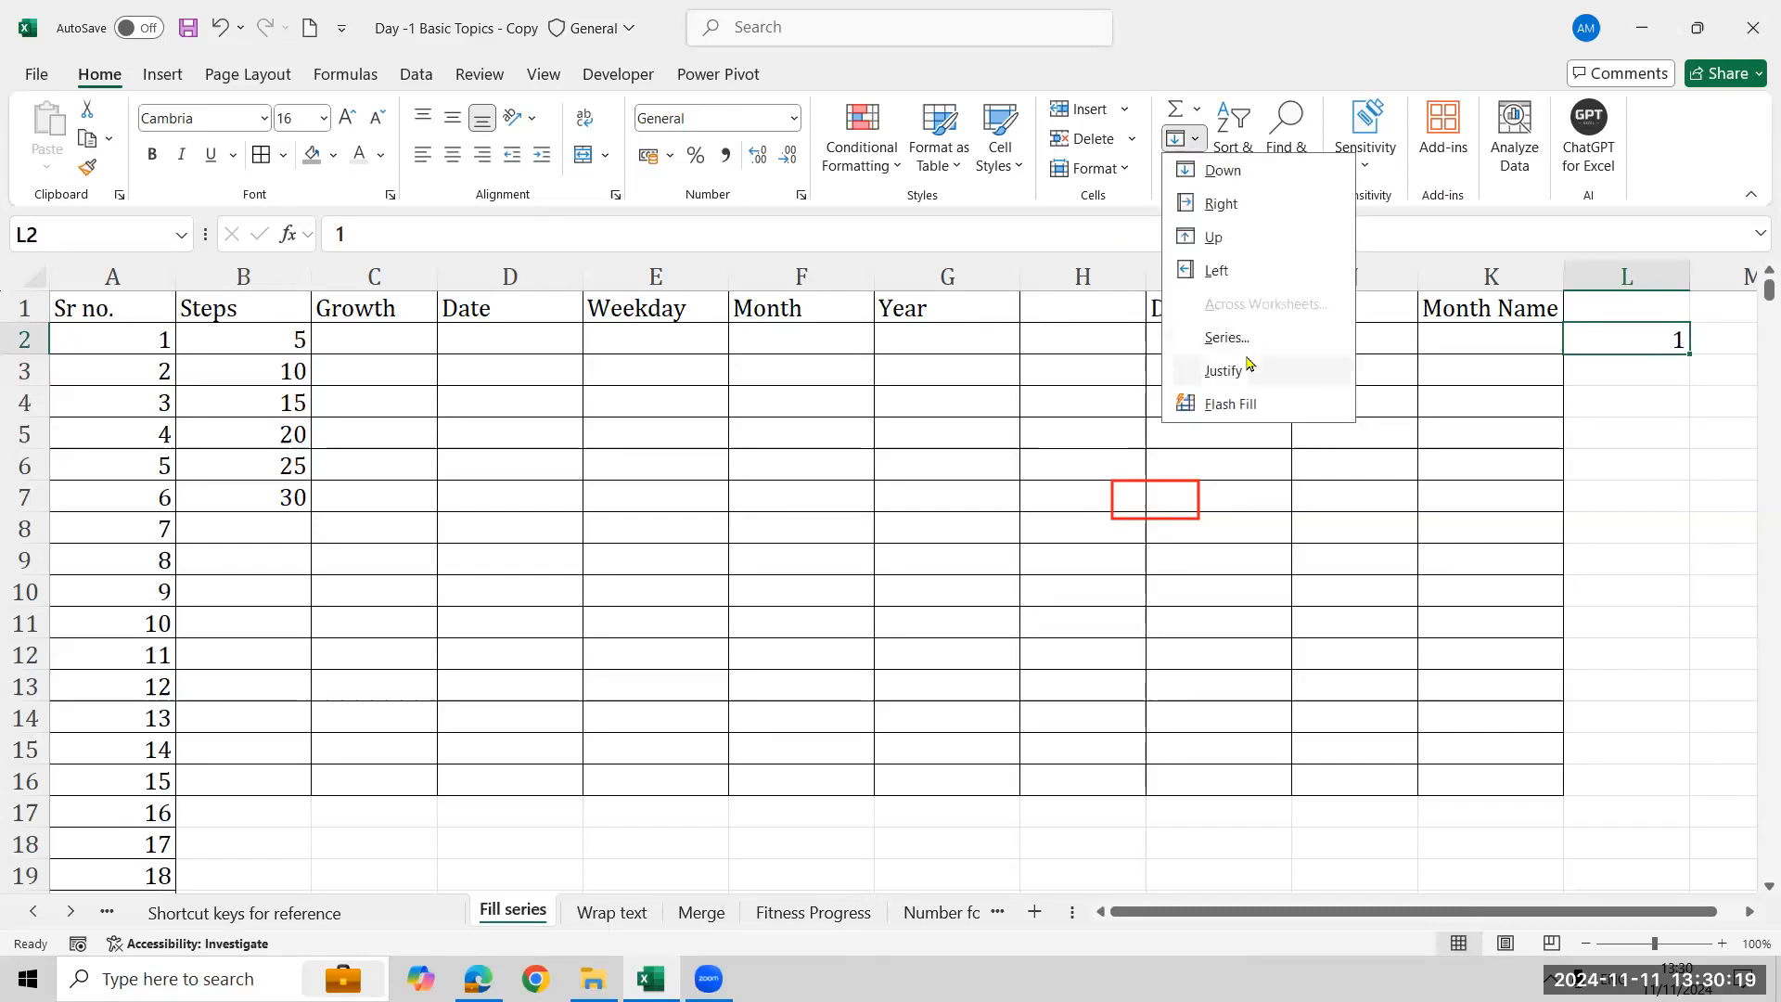
left_click(1226, 337)
left_click(1081, 383)
left_click(1283, 499)
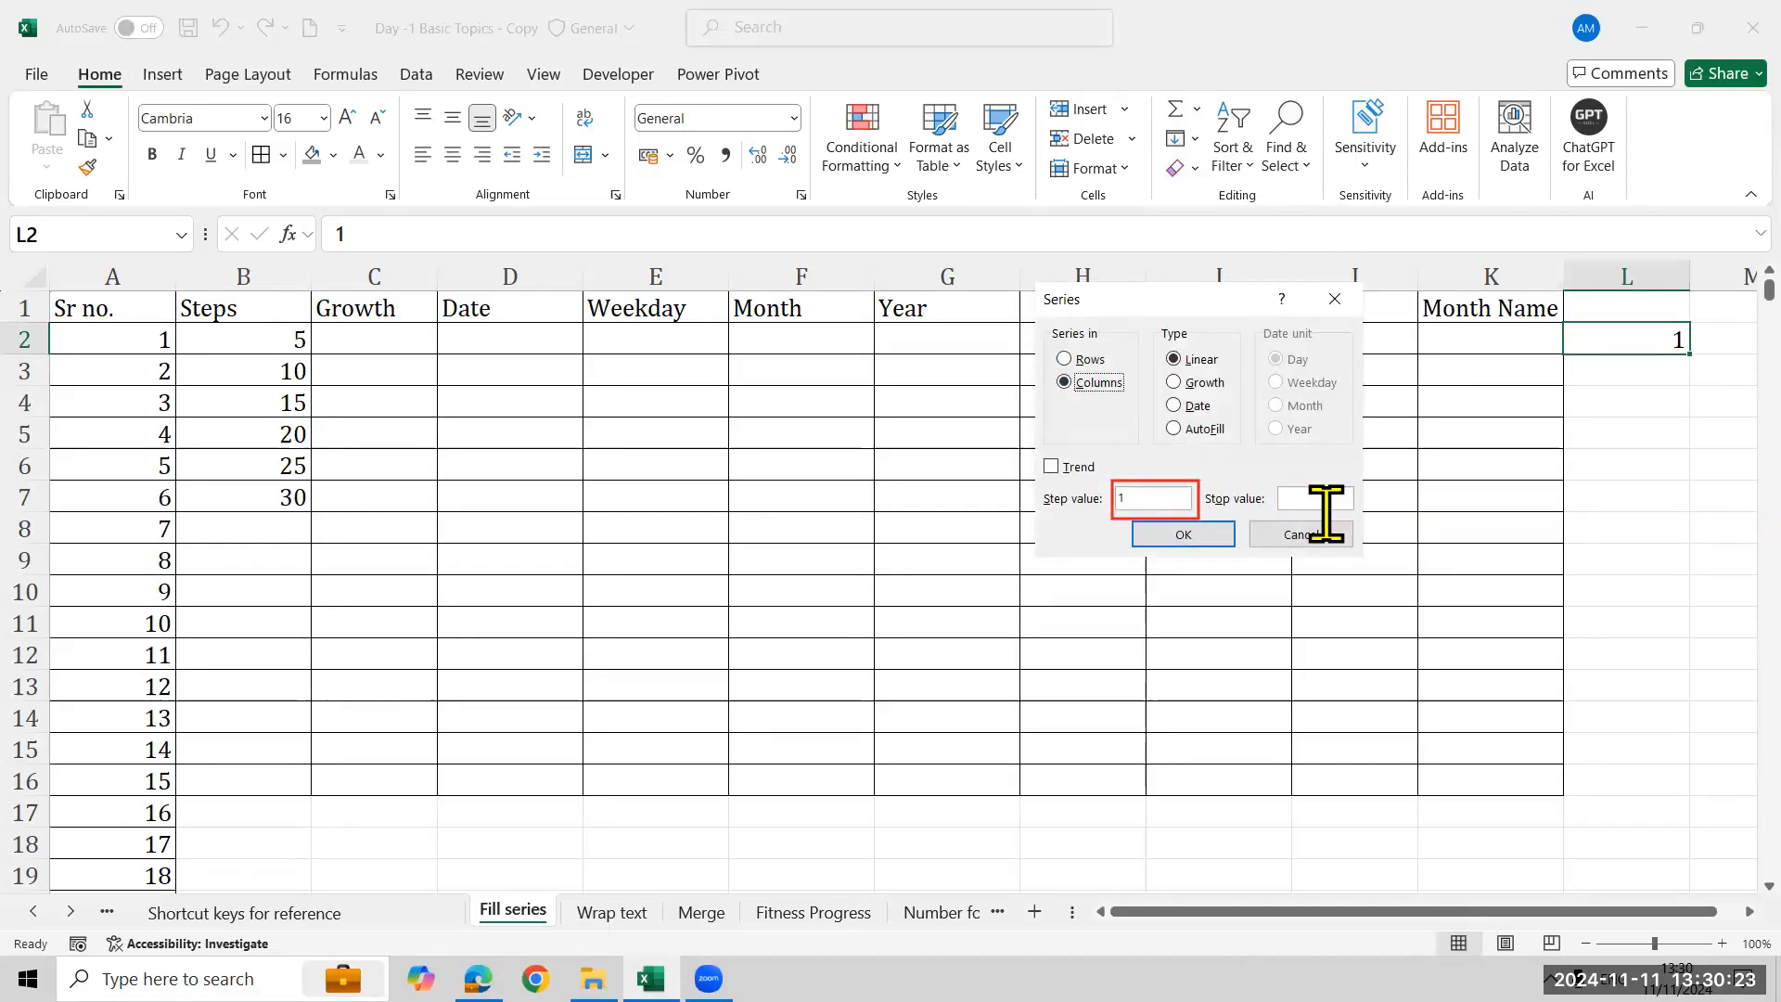
type("20")
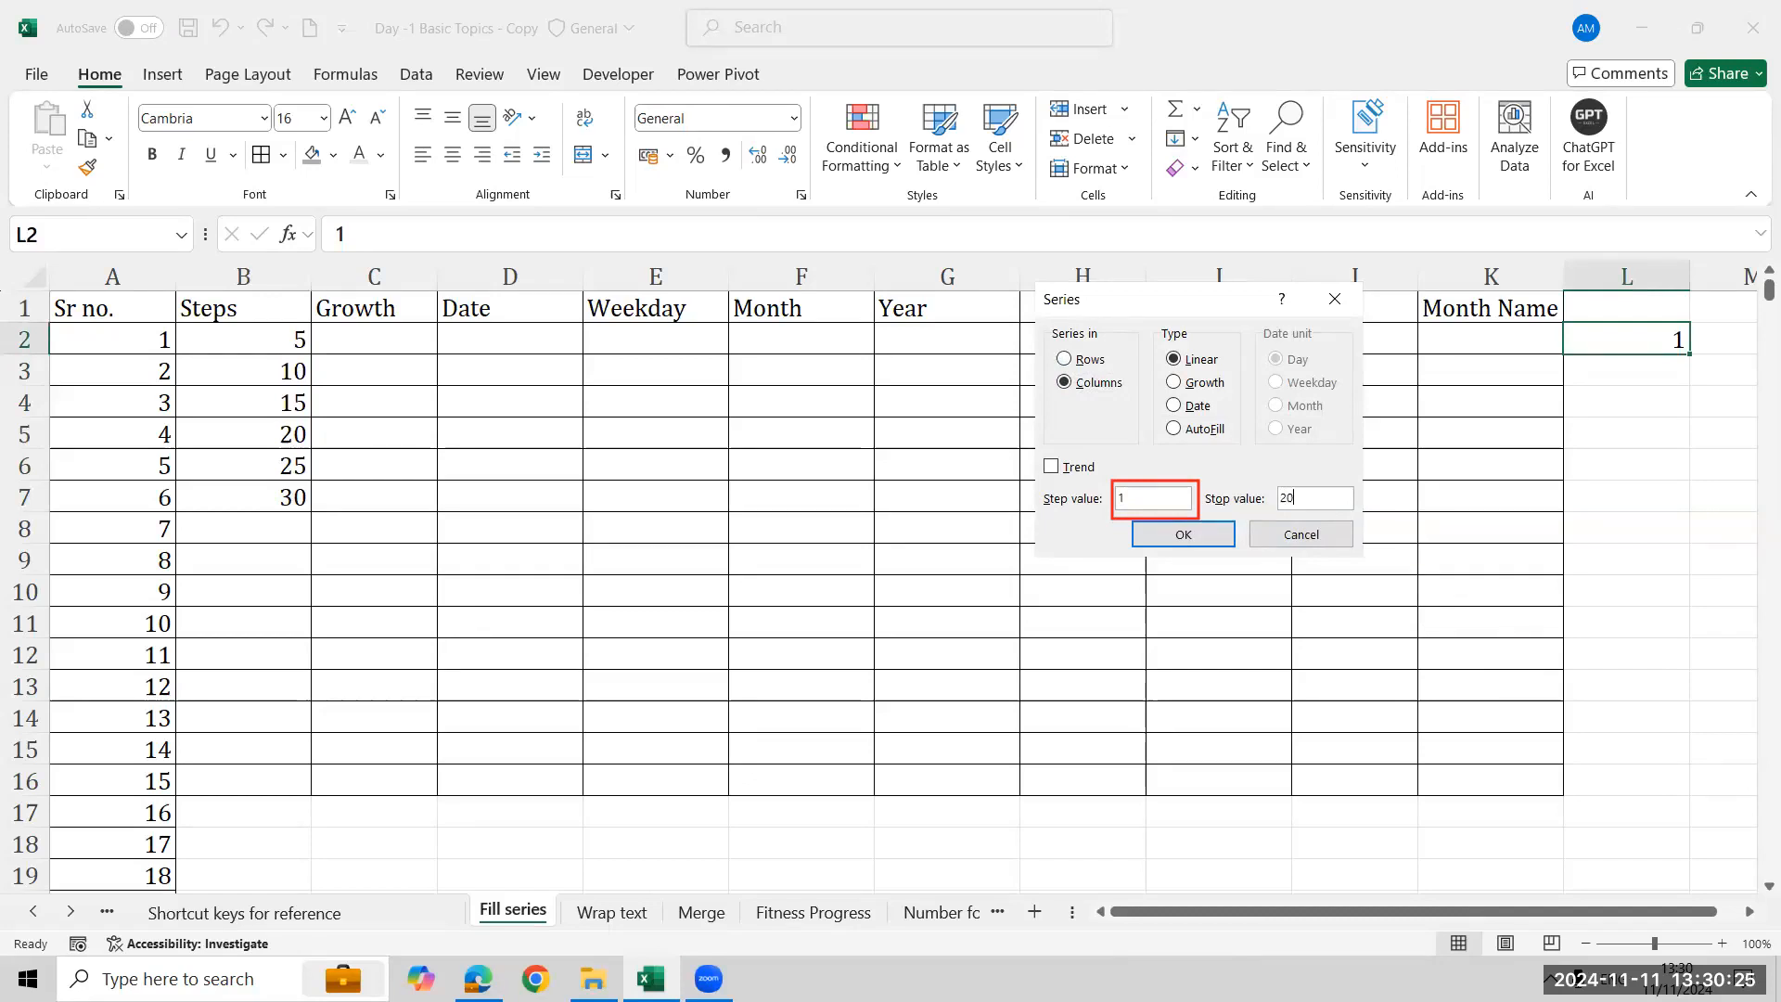
left_click(1215, 525)
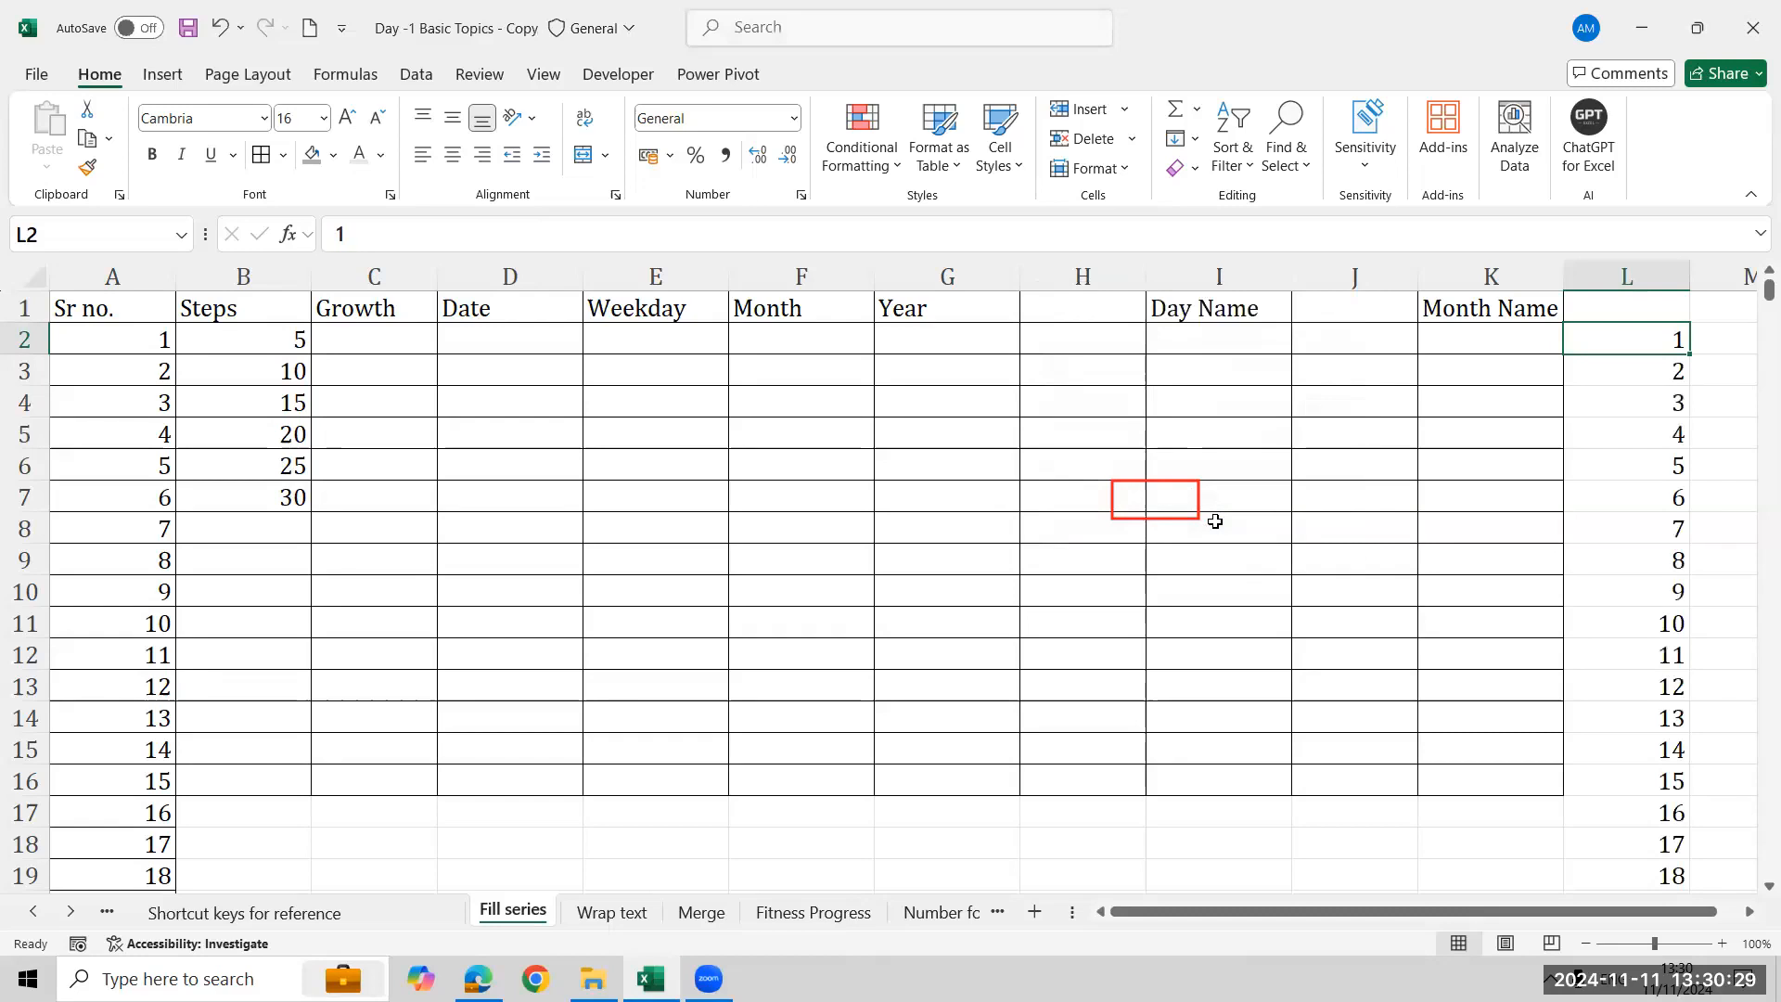
- Clear column L from L2 downward
key("ctrl+shift+Down")
key("Delete")
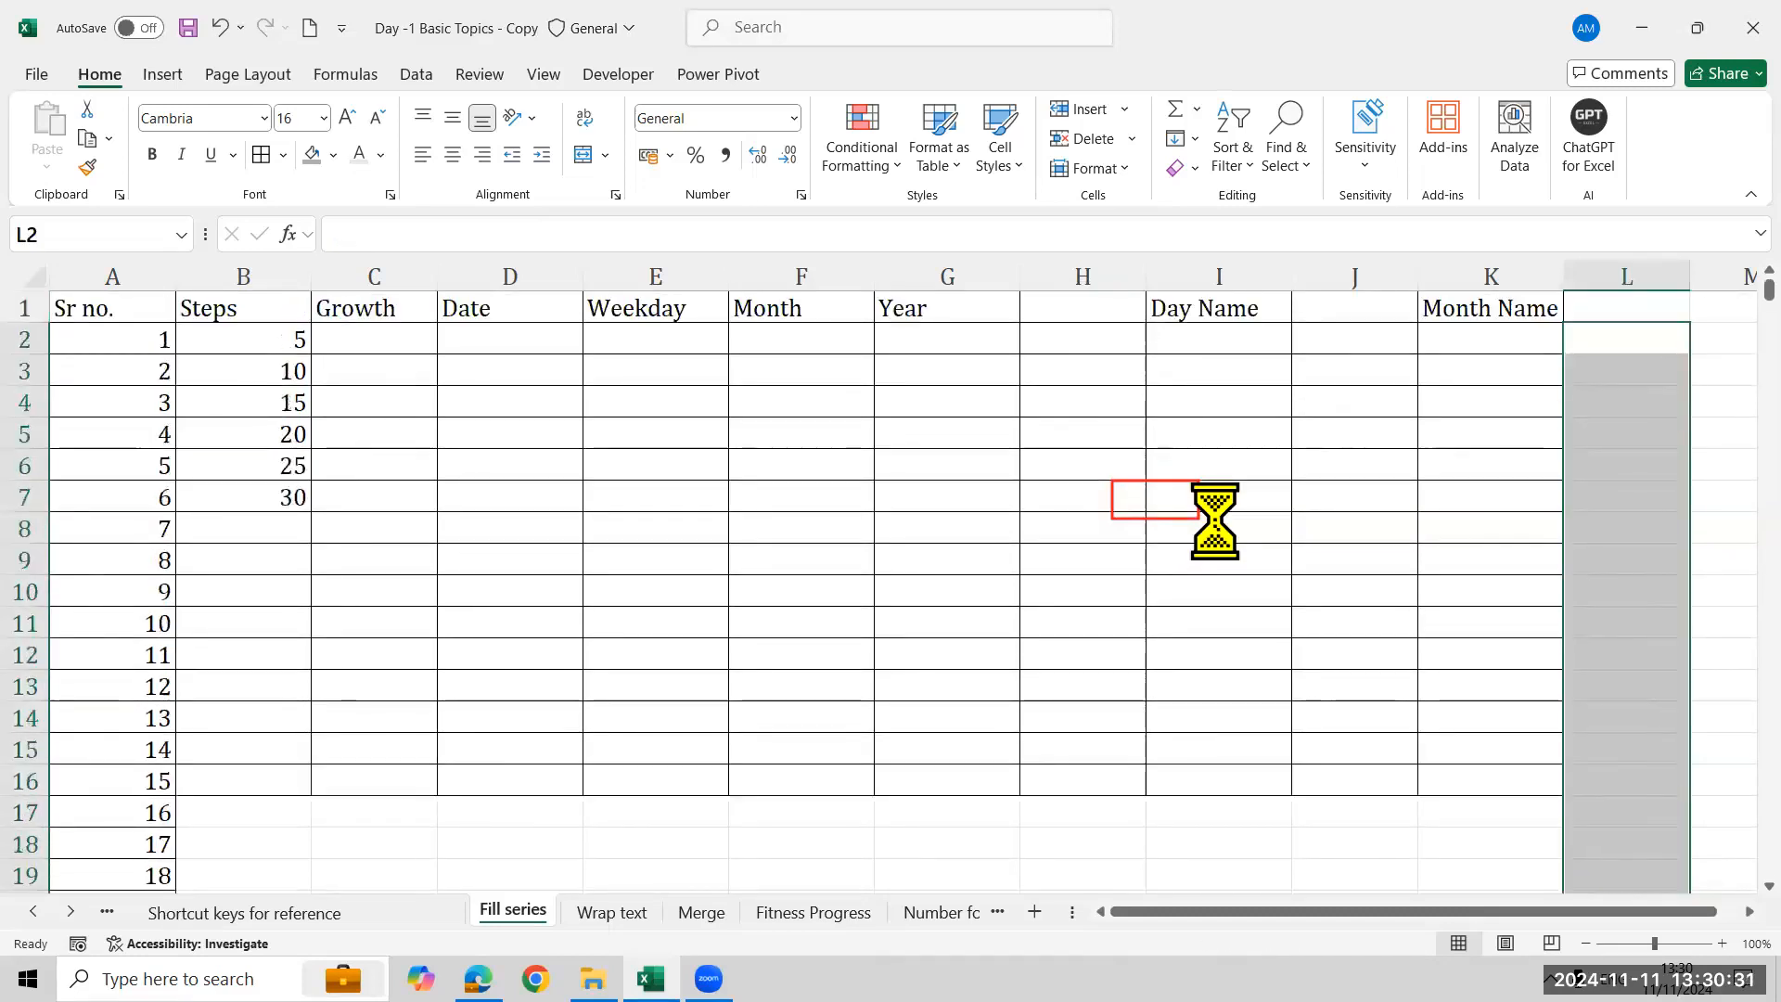
key("Up")
key("Left")
key("Left")
key("Left")
key("Left")
key("Left")
key("Left")
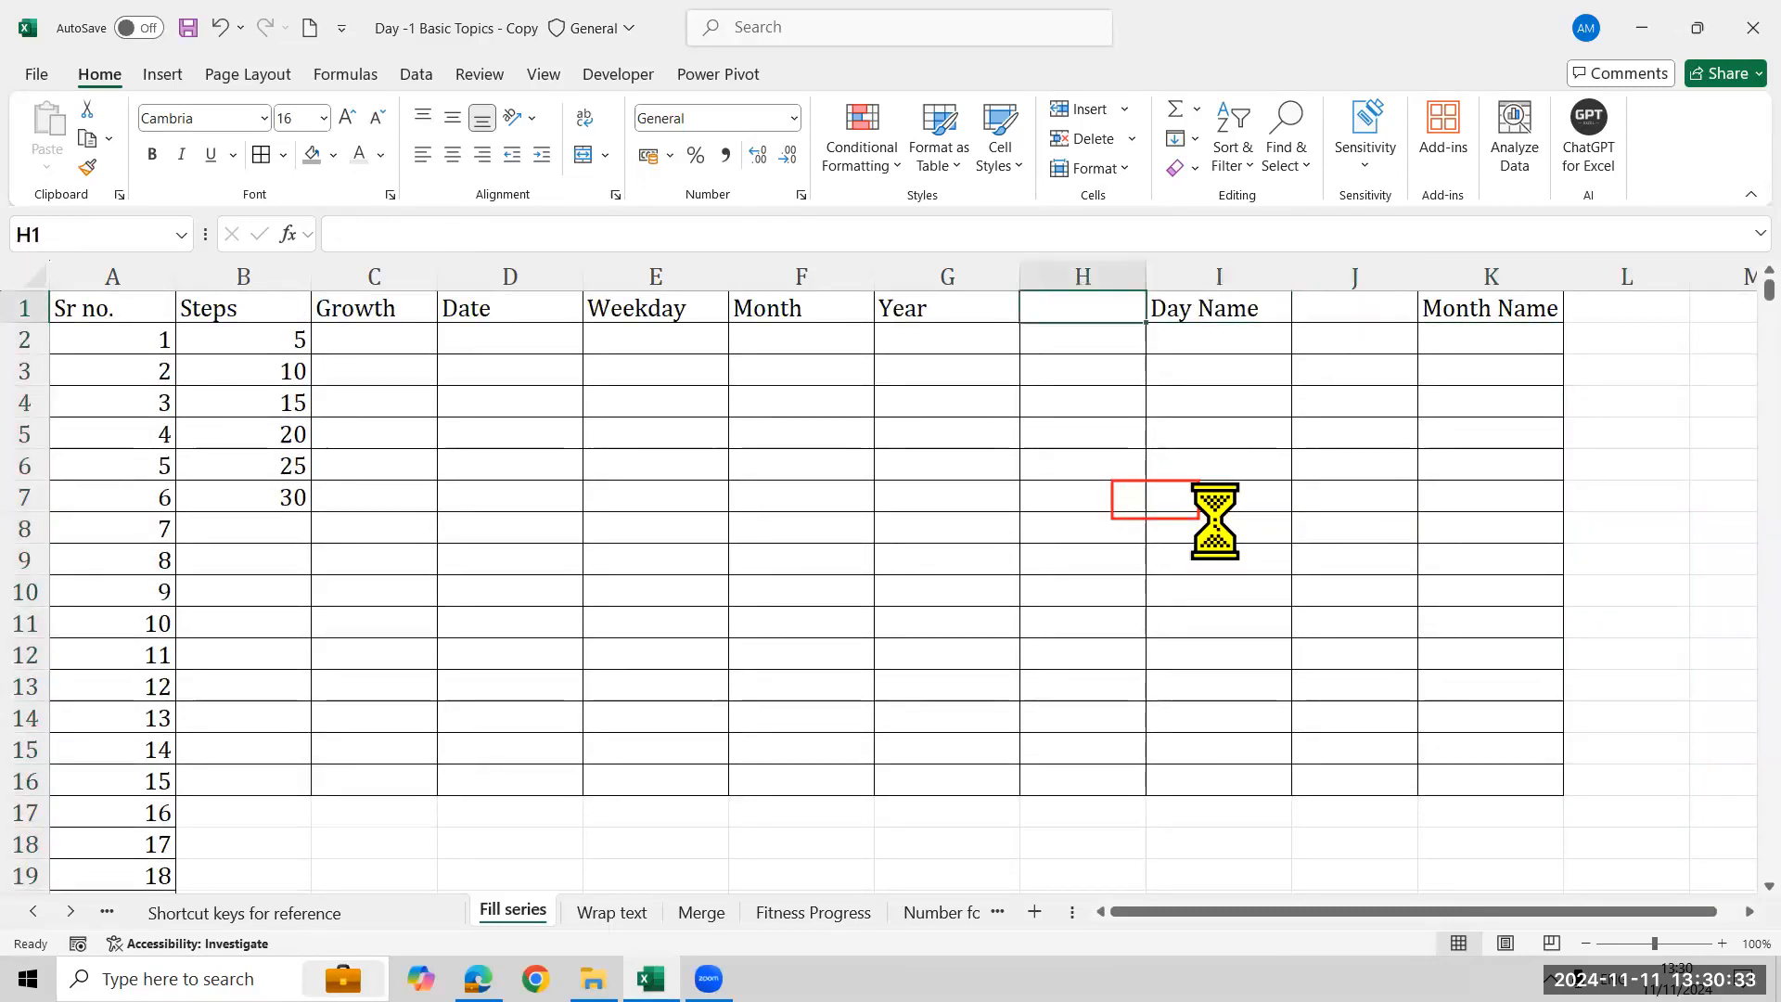
key("Left")
key("Left")
key("Left")
key("Left")
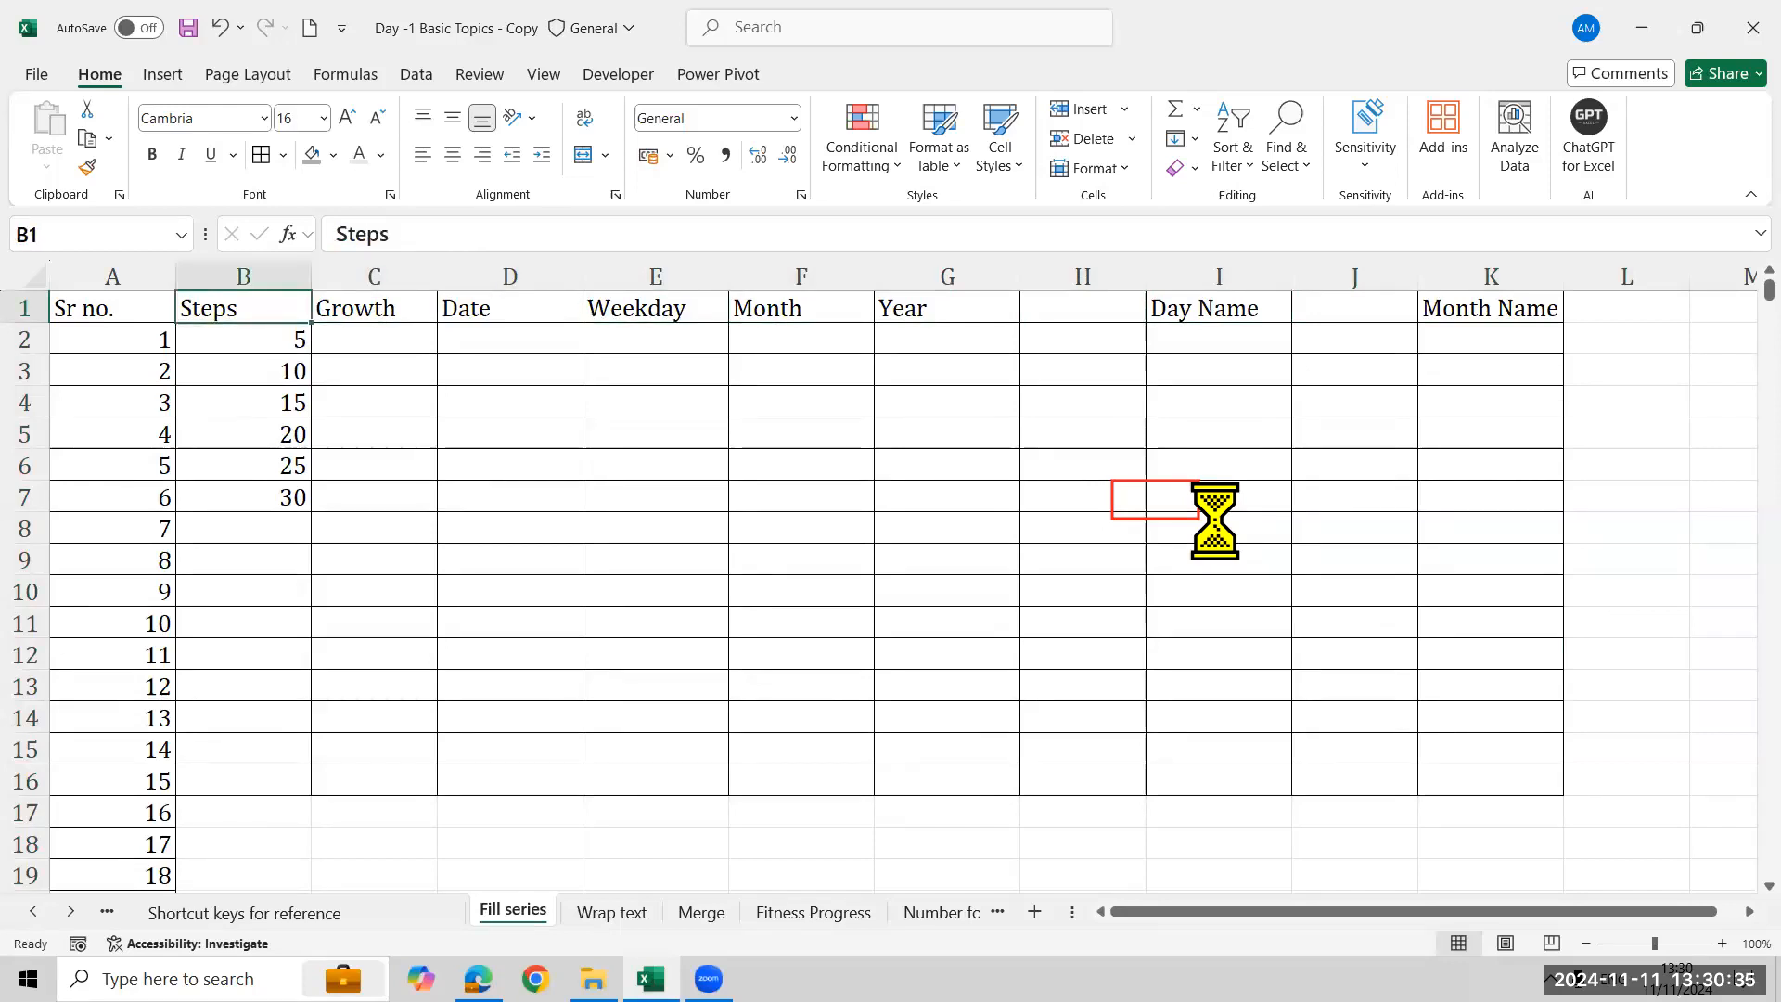
key("Down")
key("Right")
key("Right")
key("Up")
key("Left")
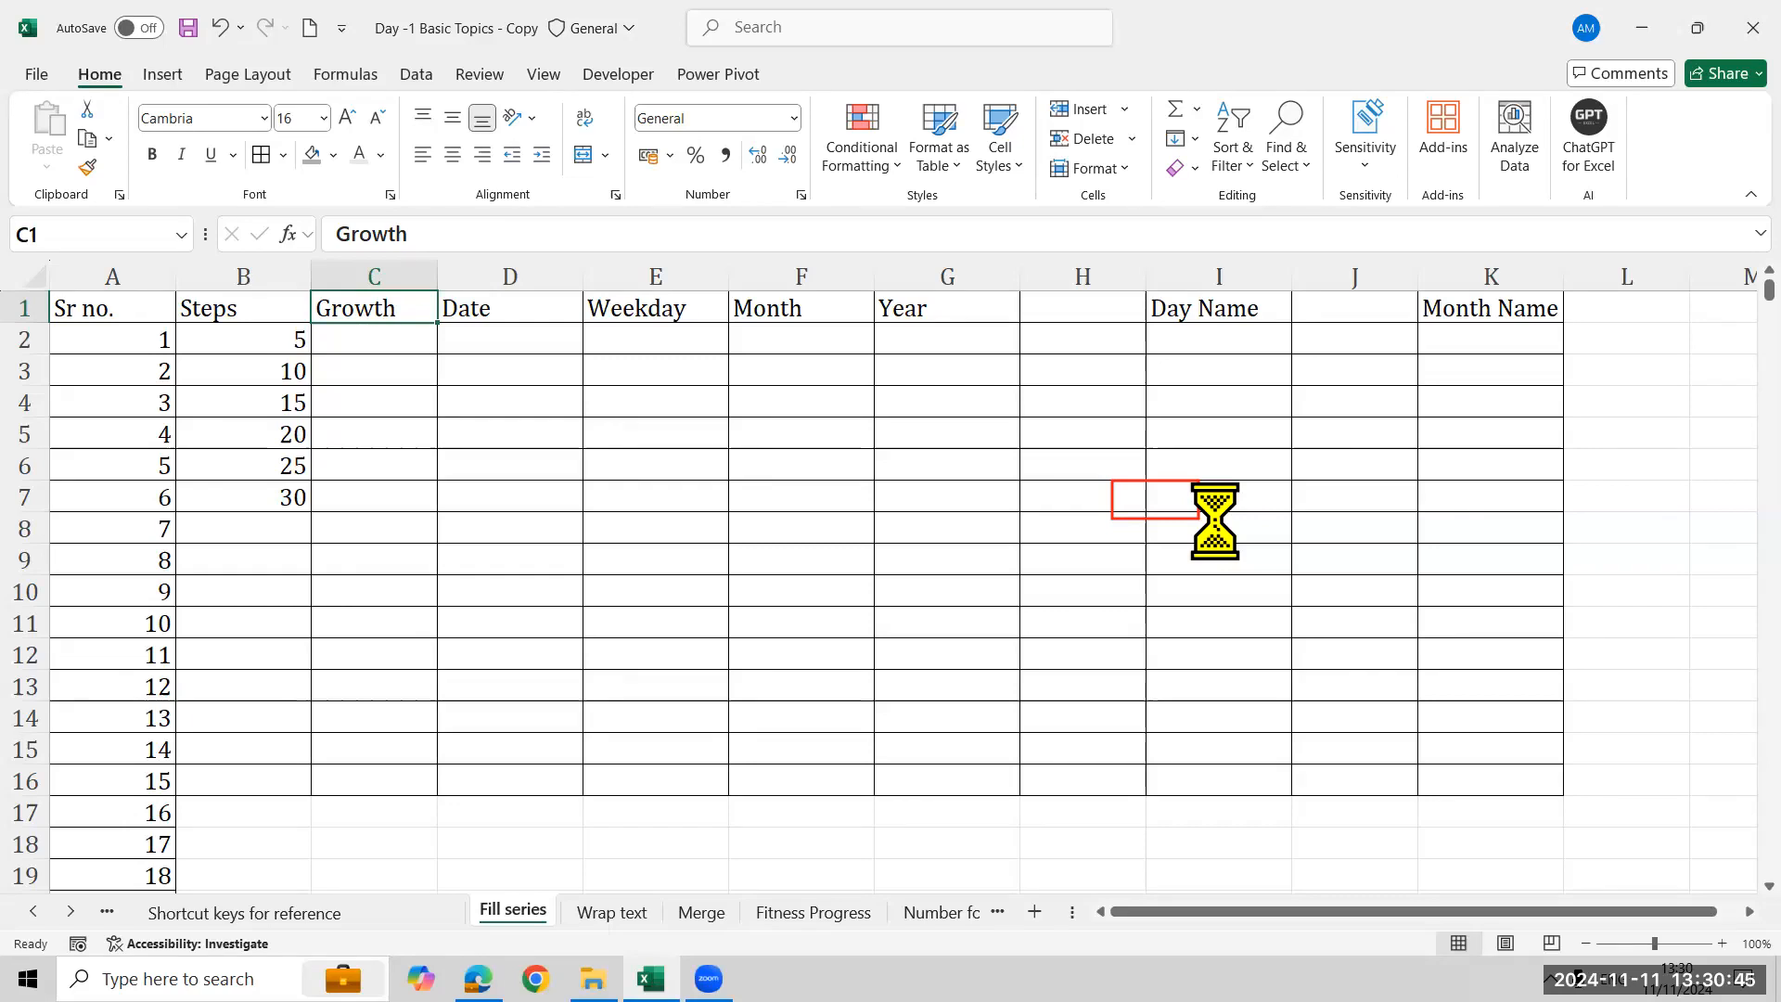
- Enter 3 in cell M2
key("Down")
key("Right")
key("Right")
key("Right")
key("Right")
key("Right")
key("Right")
key("Right")
key("Right")
key("Right")
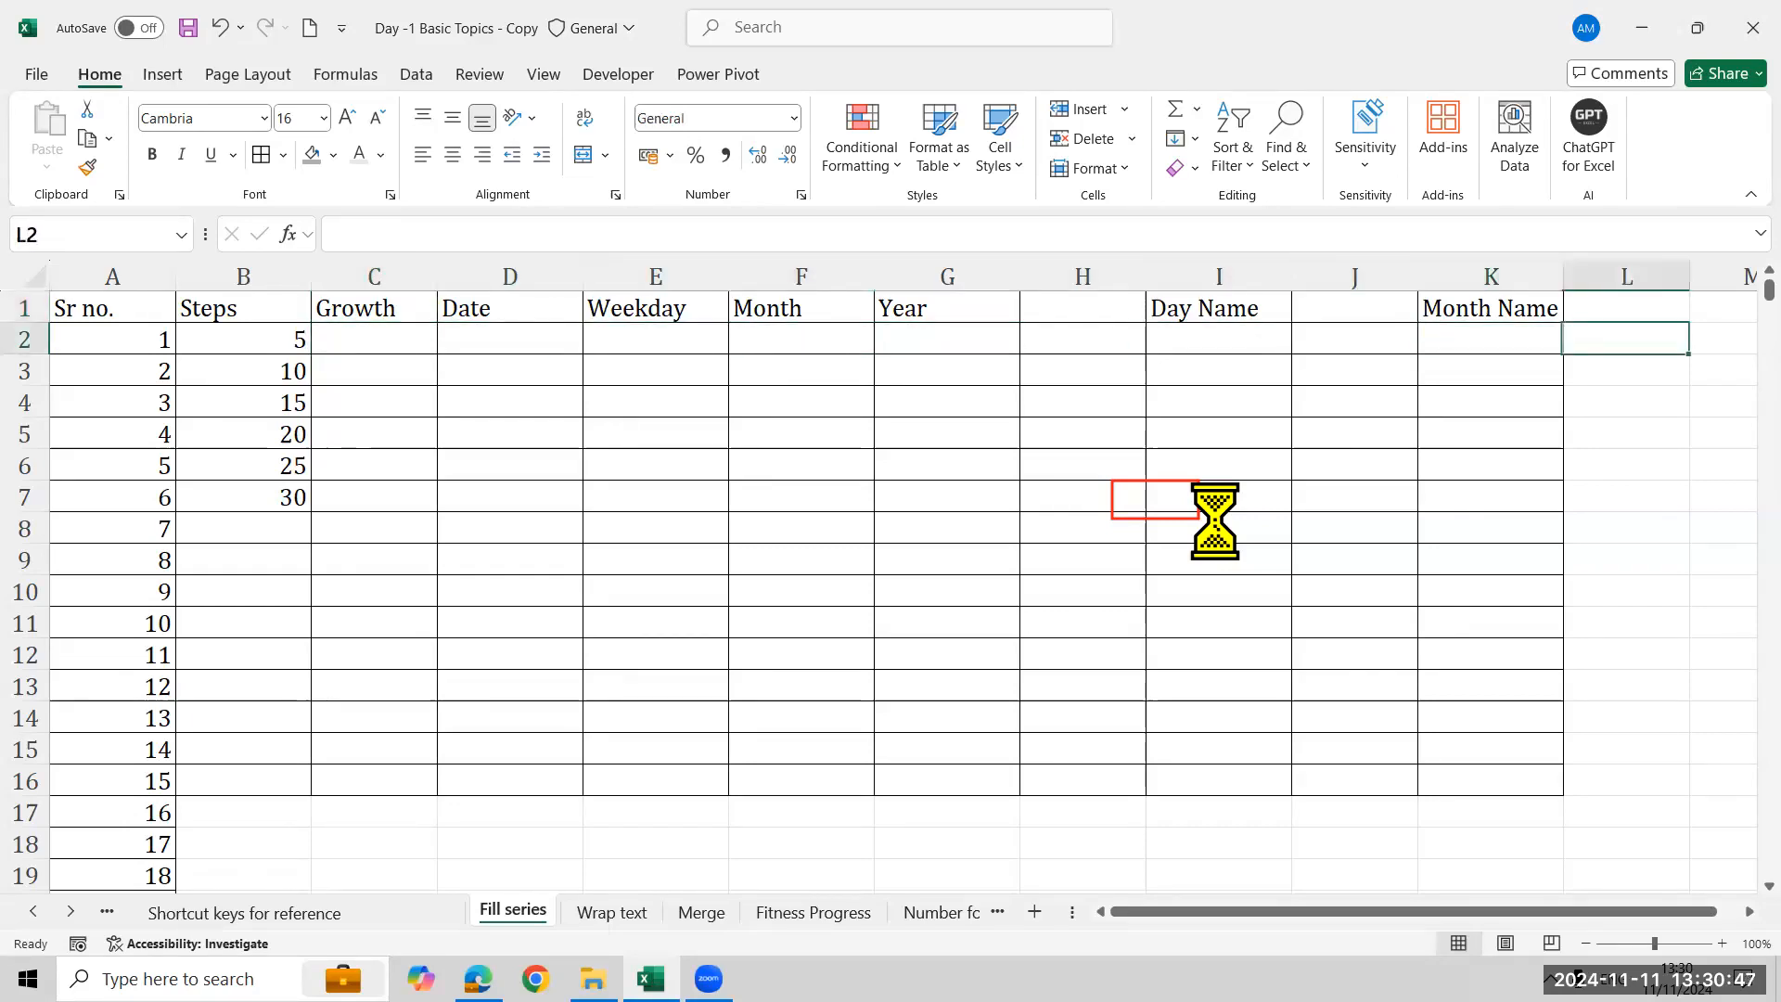
key("Right")
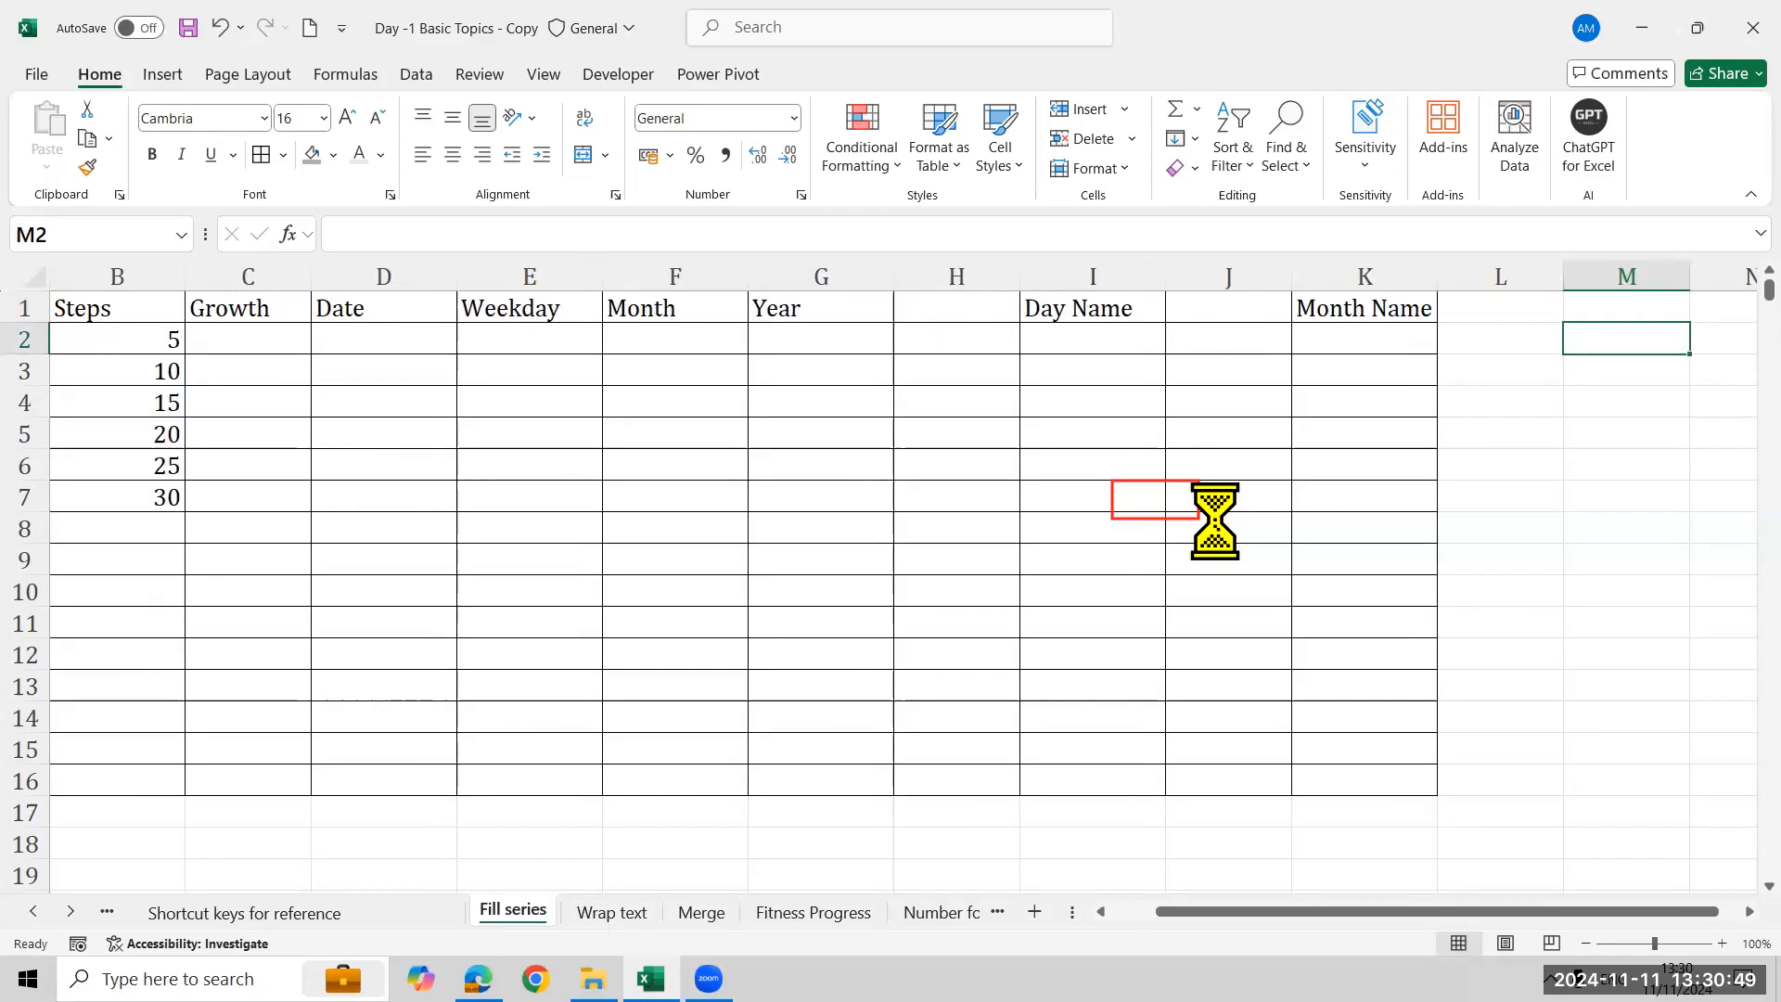
key("F2")
type("3")
key("Return")
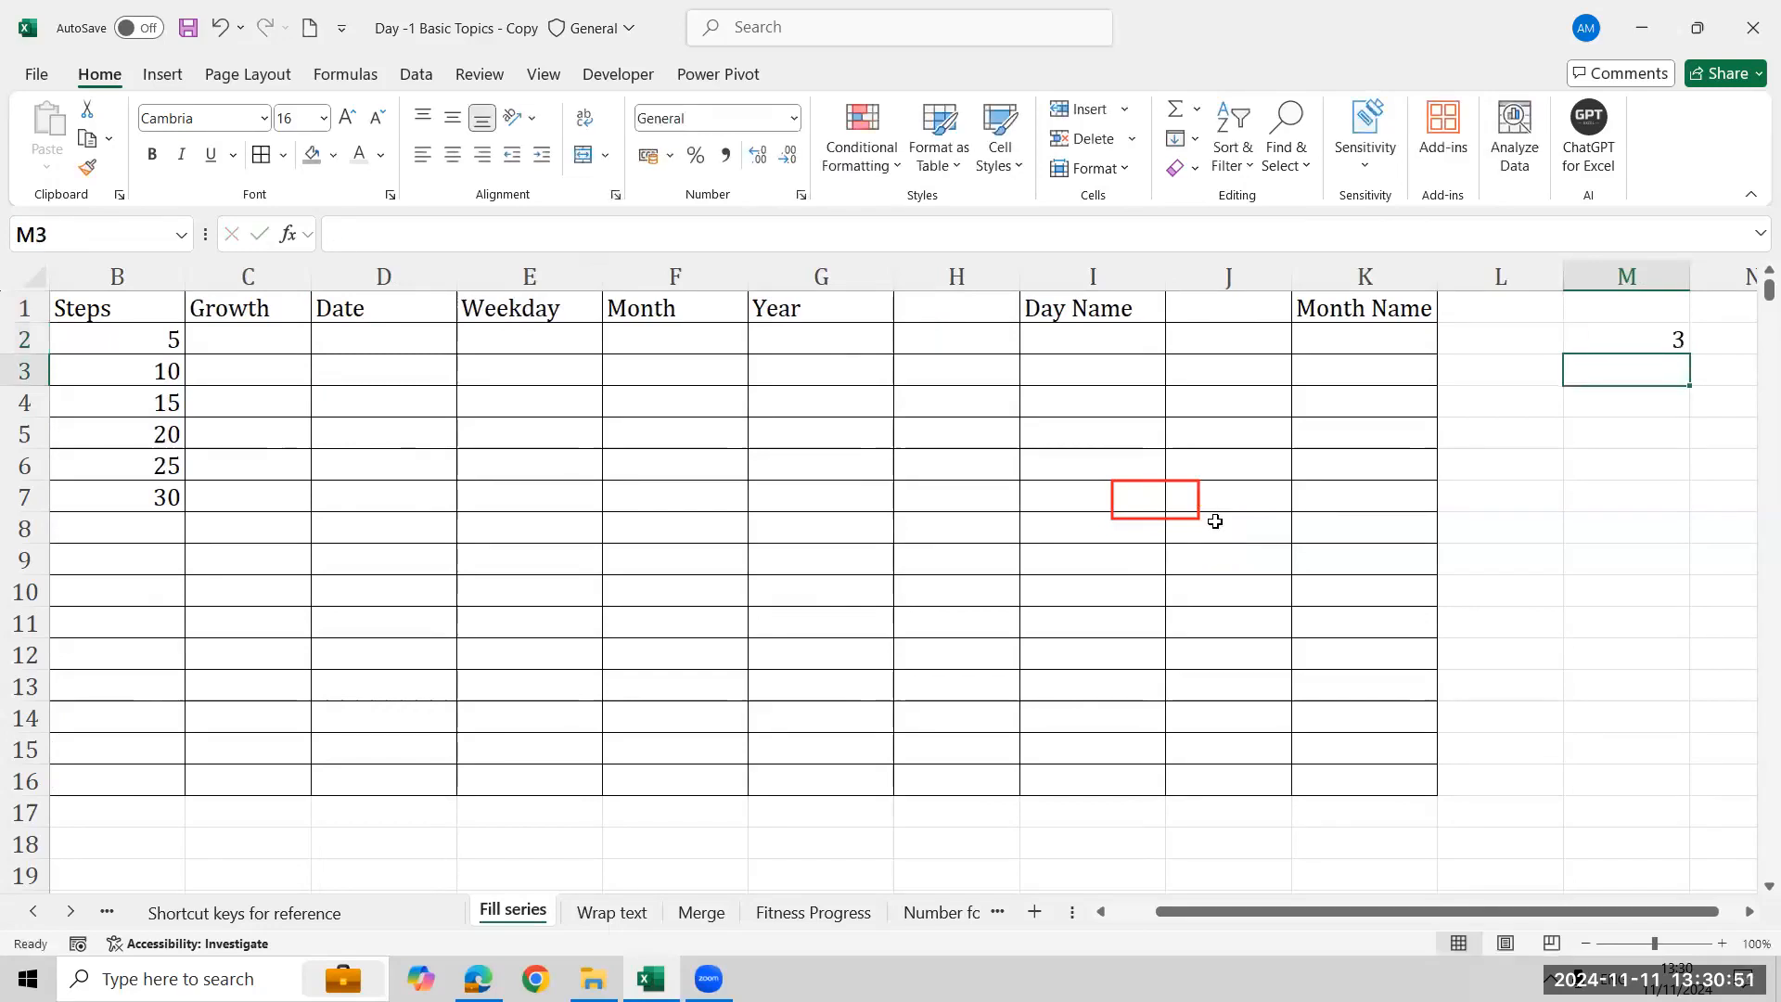
- Enter the formula =M2*3 in cell M3
type("=")
key("Up")
type("*3")
key("Return")
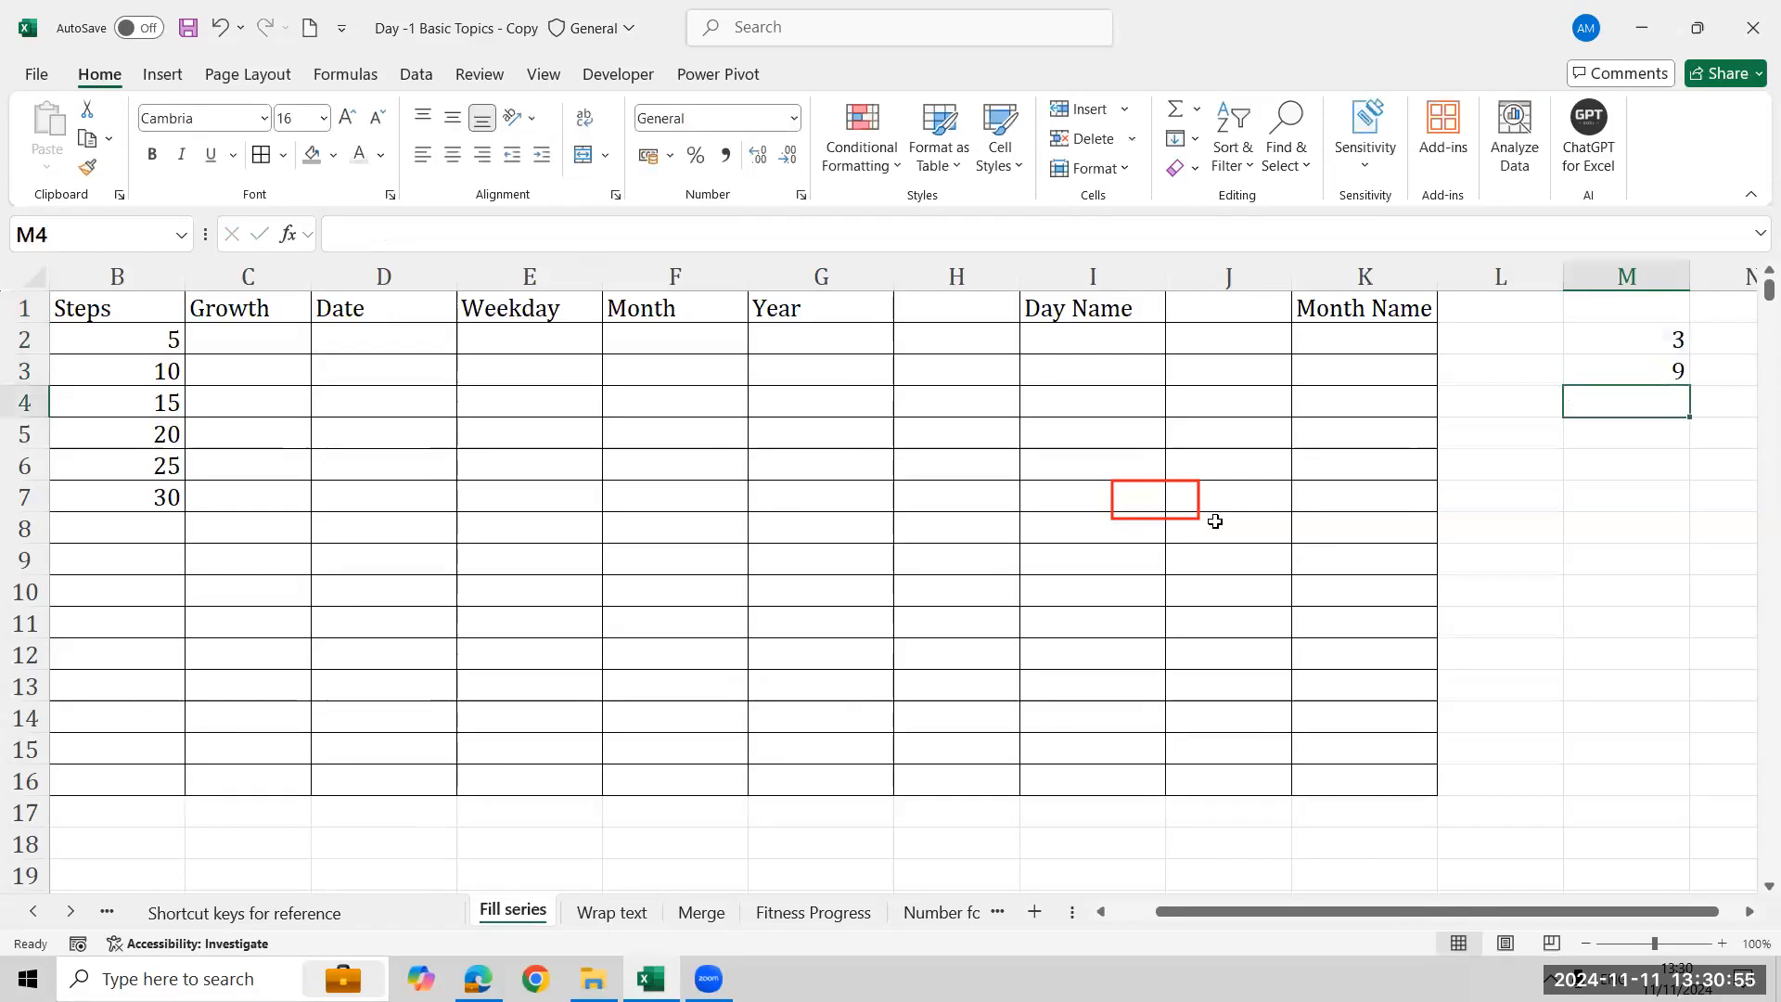
- Fill the multiply-by-3 formula down through M4:M6
key("Up")
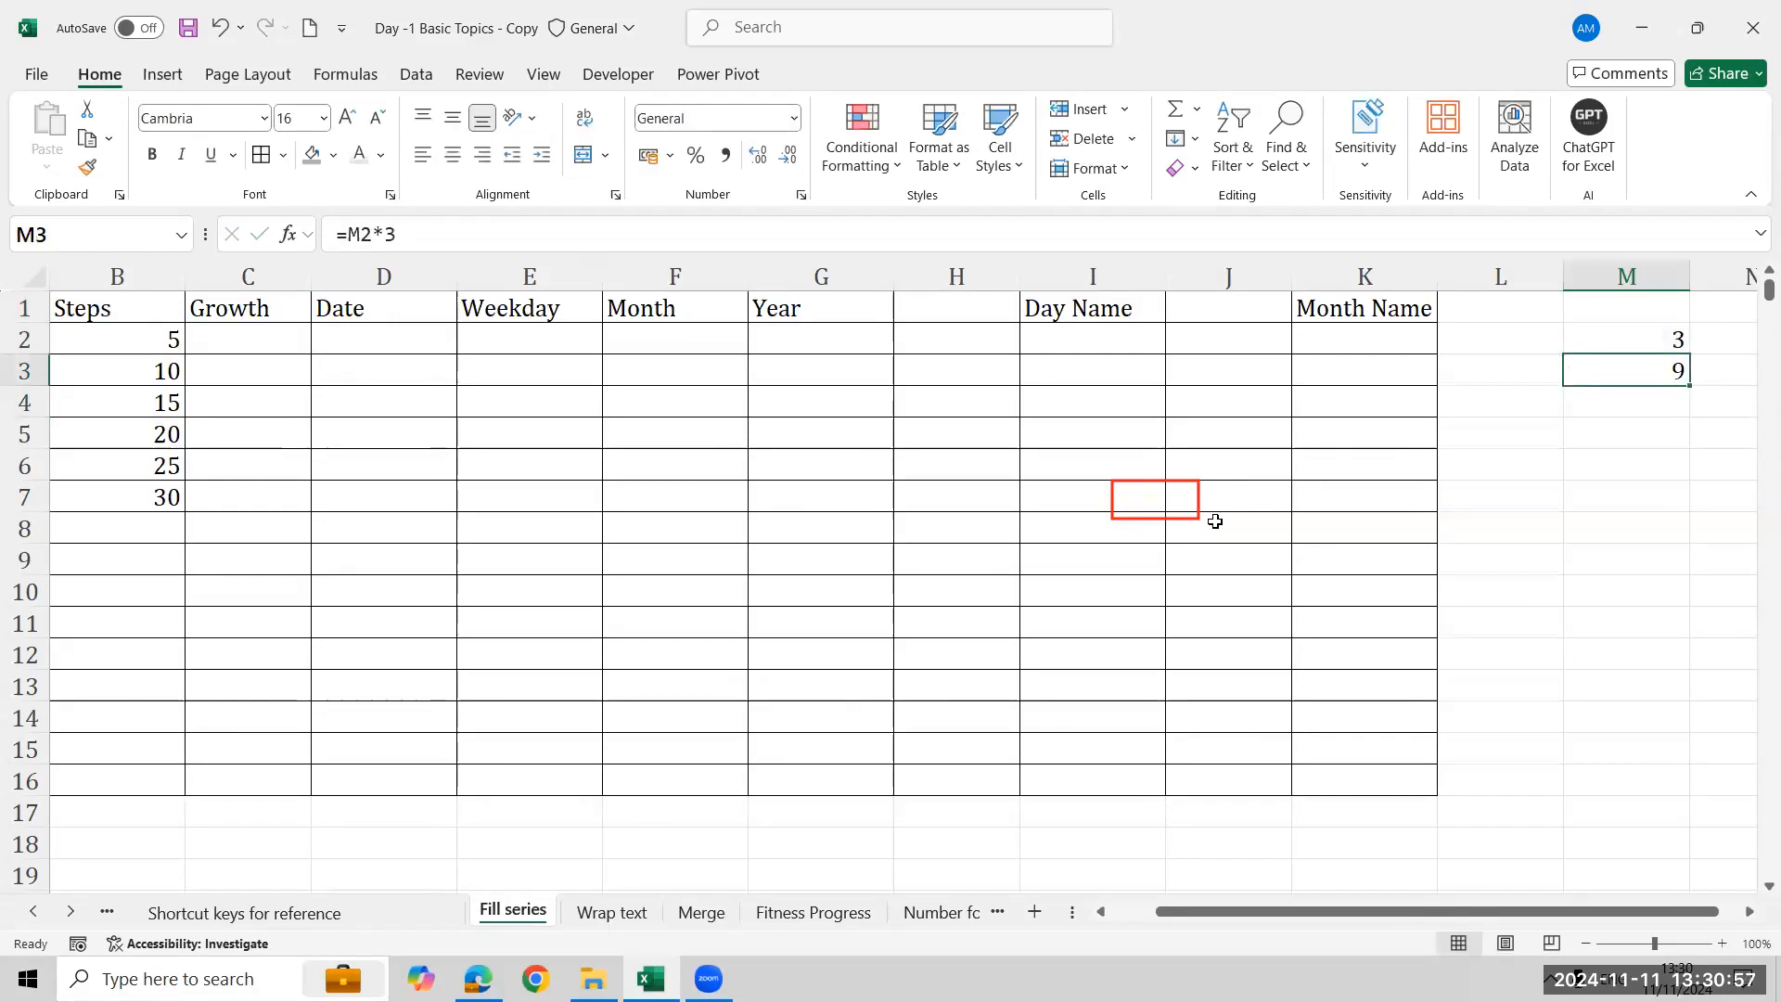
key("shift+Down")
key("Down")
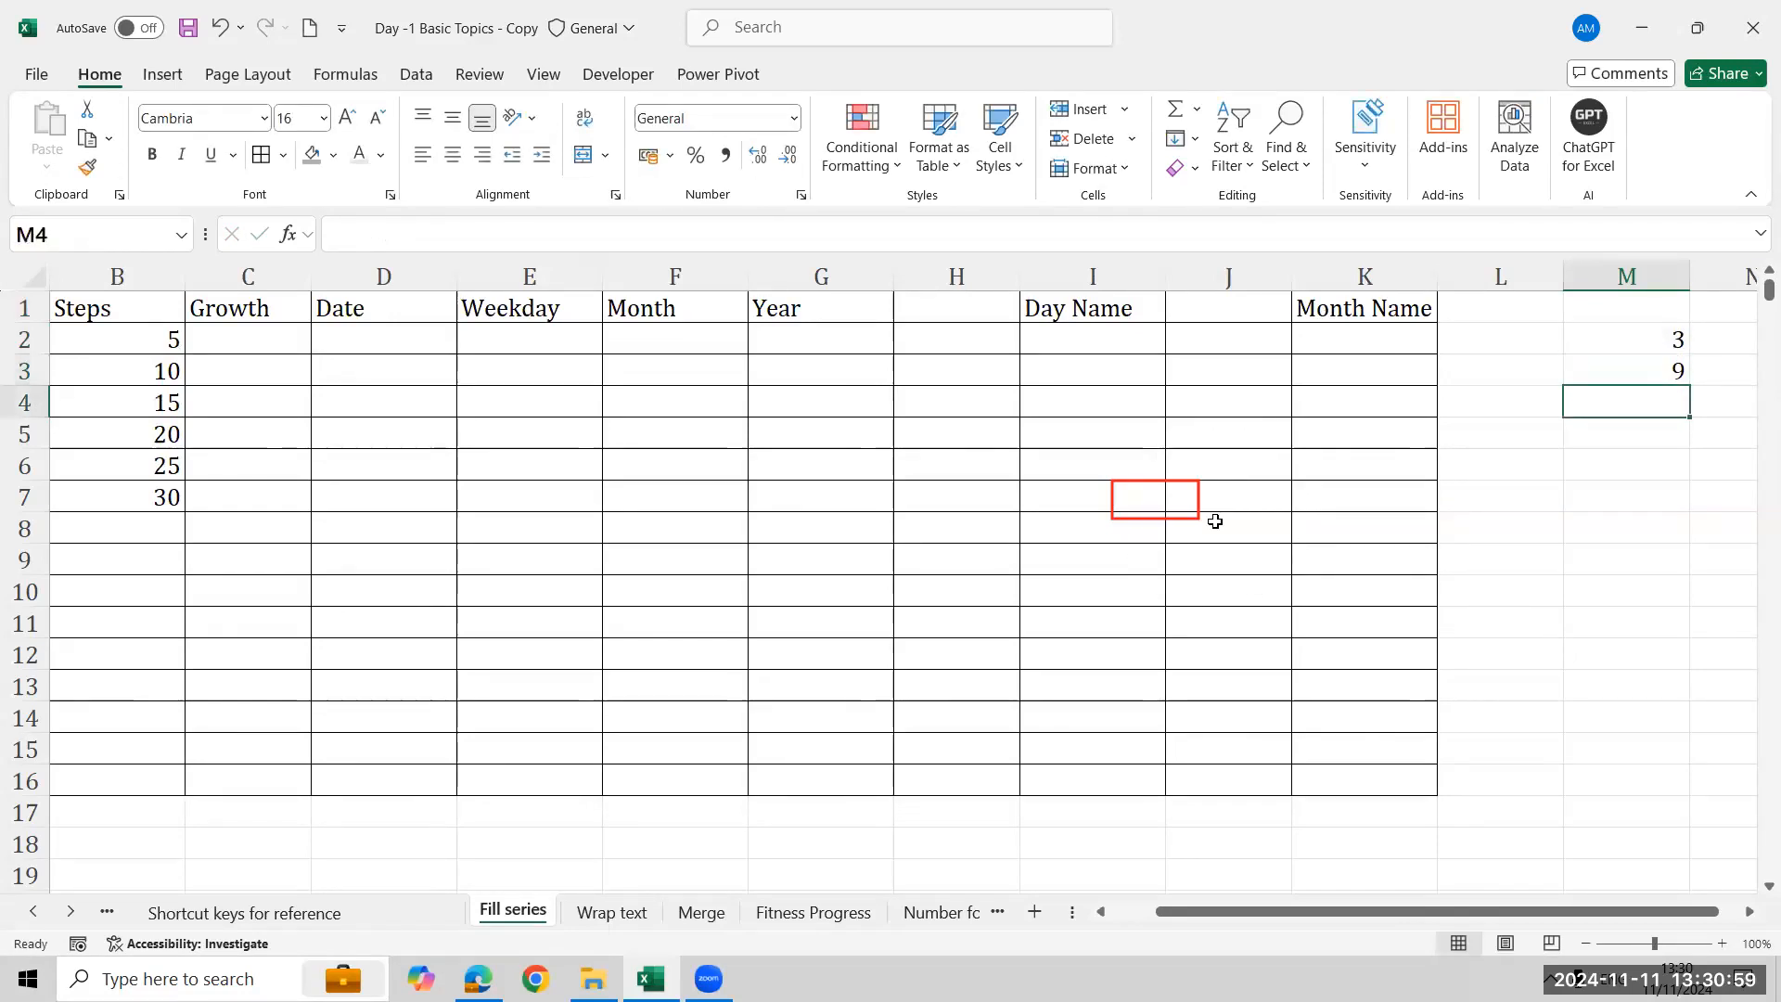
key("Up")
key("shift+Down")
key("ctrl+d")
key("Down")
key("shift+Down")
key("ctrl+d")
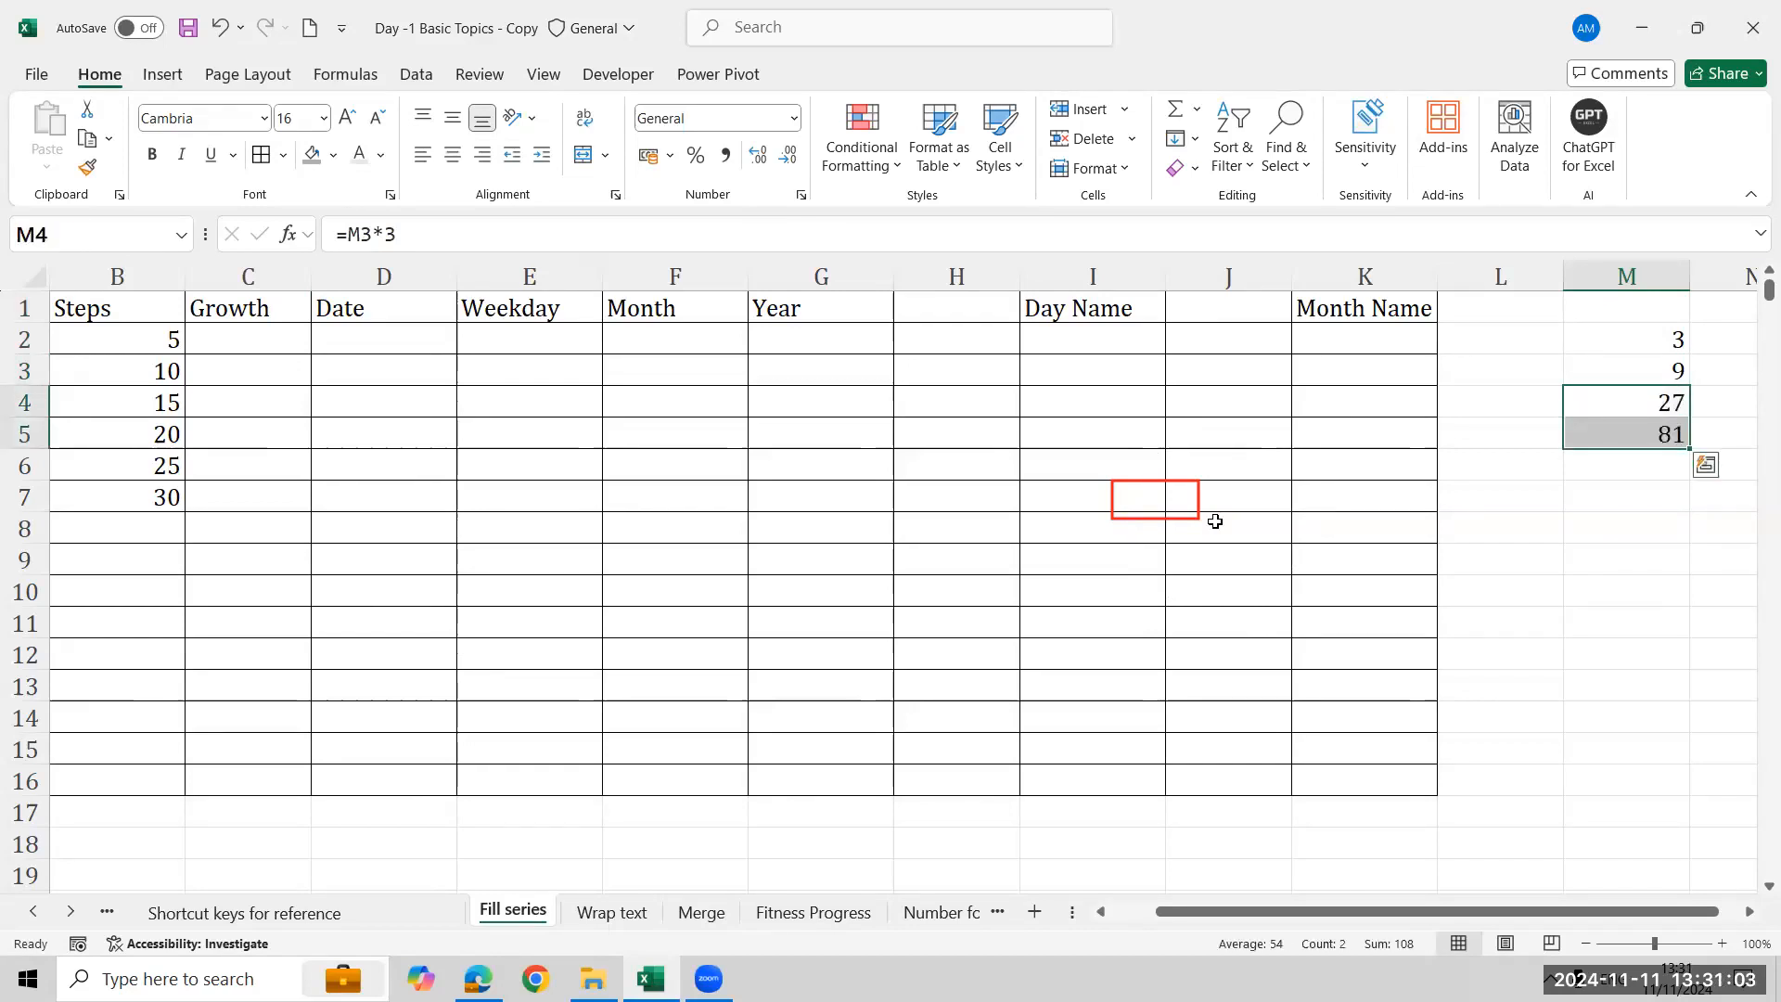
key("Down")
key("shift+Down")
key("ctrl+d")
- Enter 3 in cell C2 under Growth
key("Down")
key("Down")
key("Up")
key("Up")
key("Up")
key("Up")
key("Up")
key("Left")
key("Left")
key("Left")
key("Left")
key("Left")
key("Left")
key("Left")
key("Left")
key("Left")
key("Left")
key("Left")
key("Right")
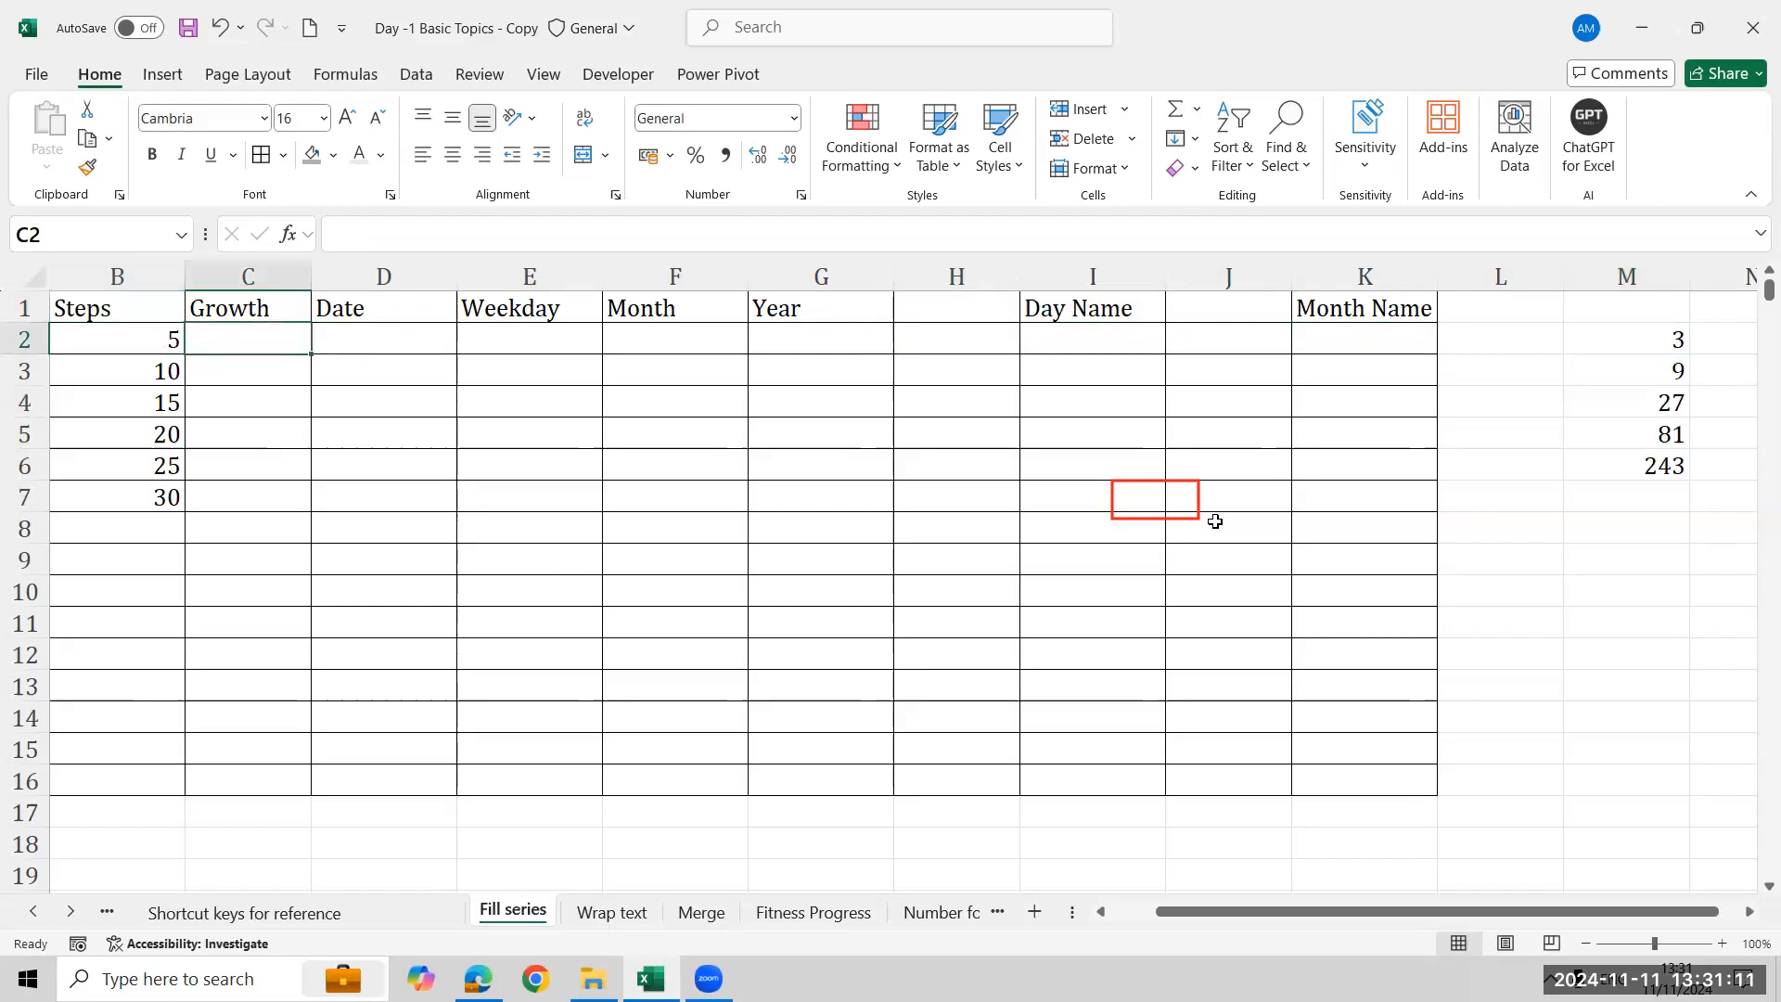
key("Left")
key("Left")
key("Right")
key("Right")
type("3")
key("Return")
key("Right")
key("Right")
key("Right")
key("Right")
key("Right")
key("Right")
key("Right")
key("Right")
key("Right")
key("Right")
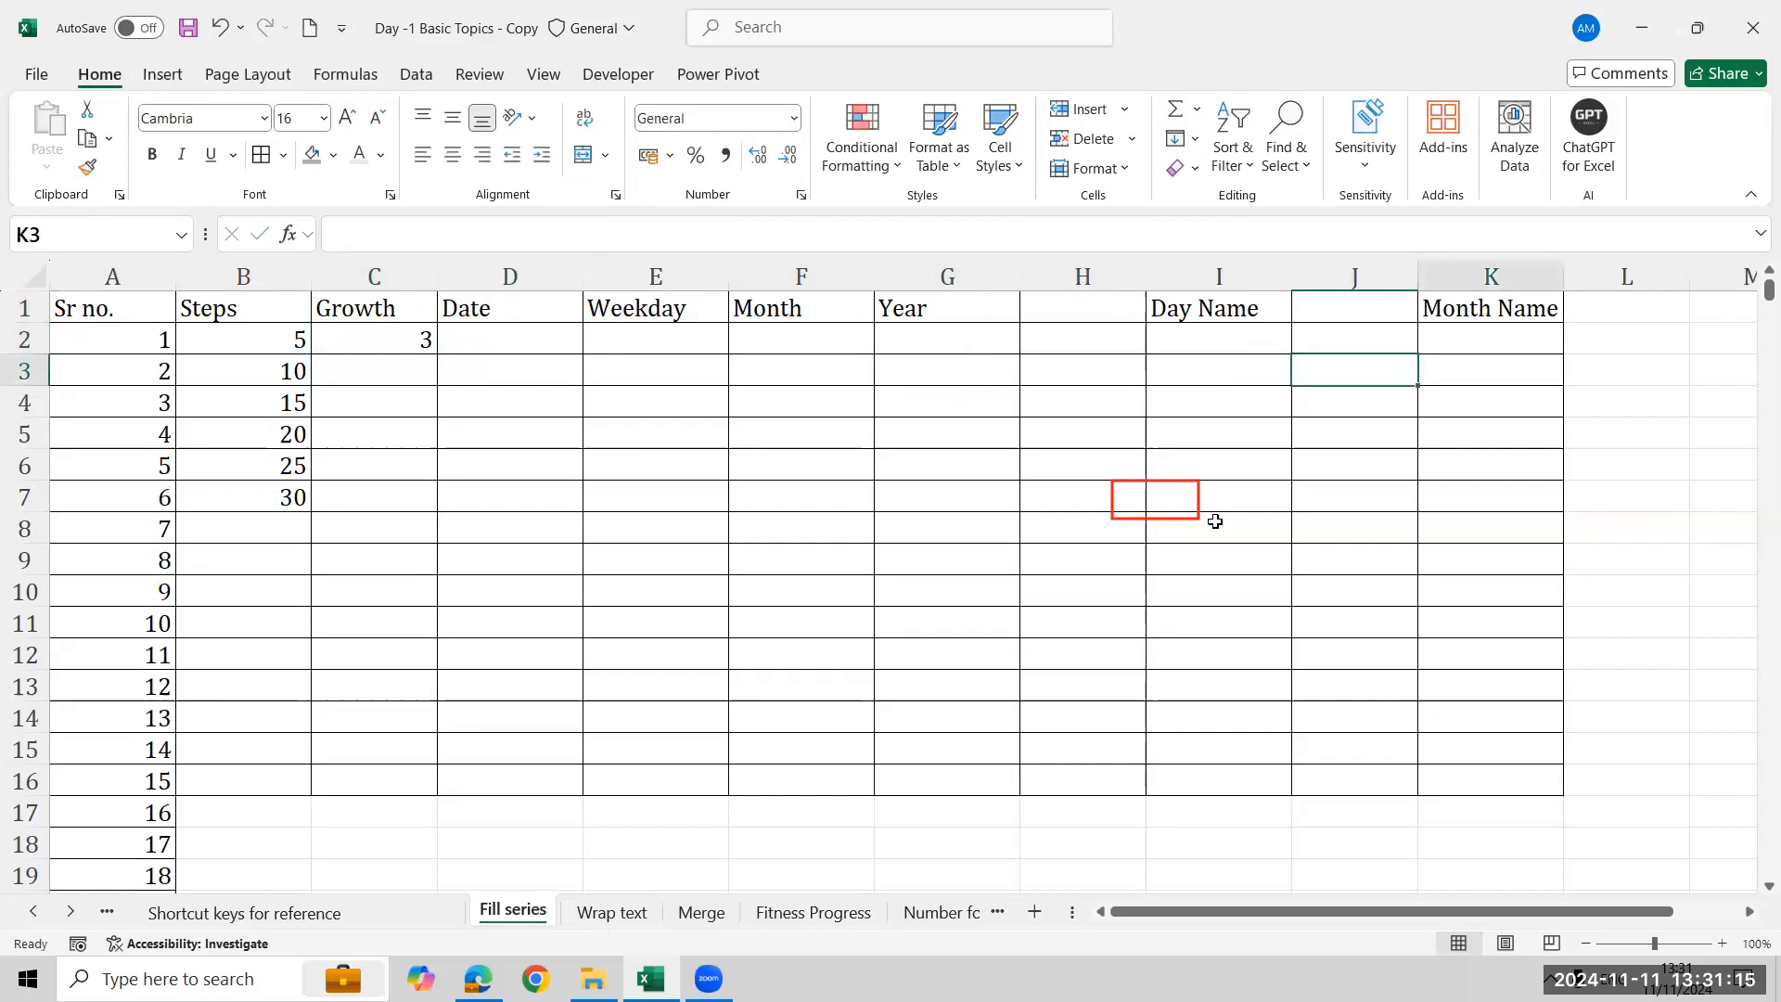
key("Left")
key("Left")
key("Left")
key("Left")
key("Left")
key("Left")
key("Left")
key("Left")
key("Left")
key("Left")
key("Left")
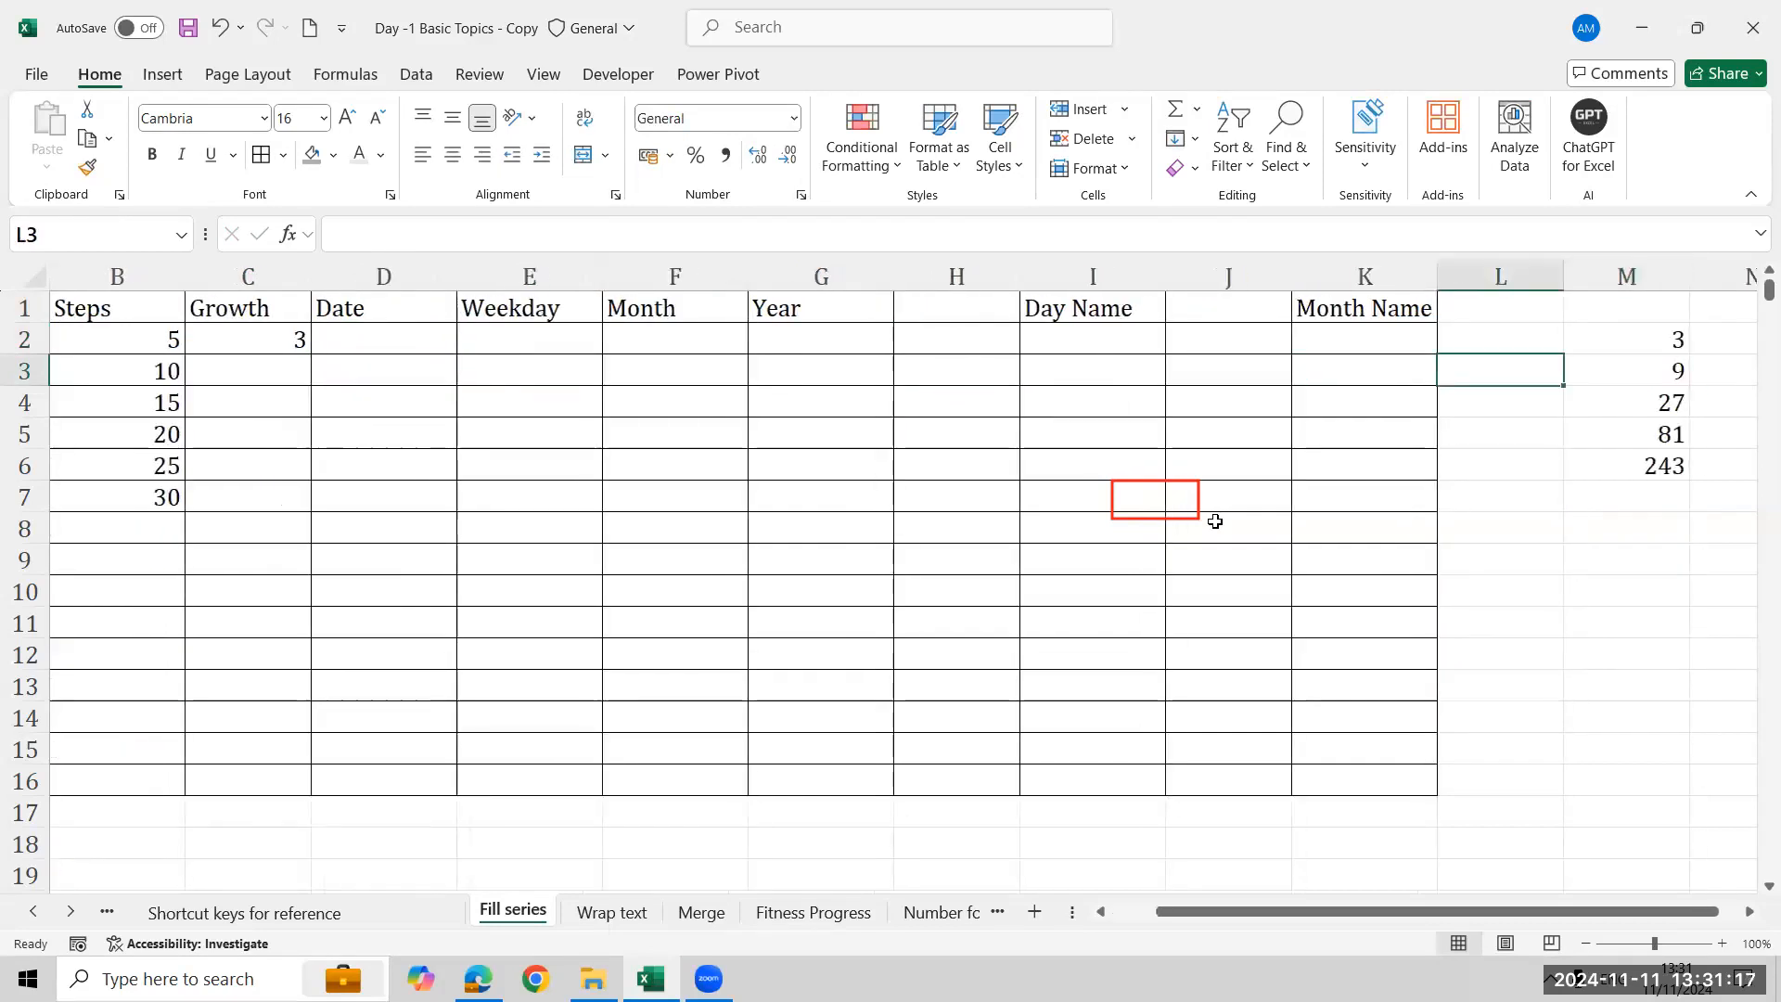
key("Right")
key("Up")
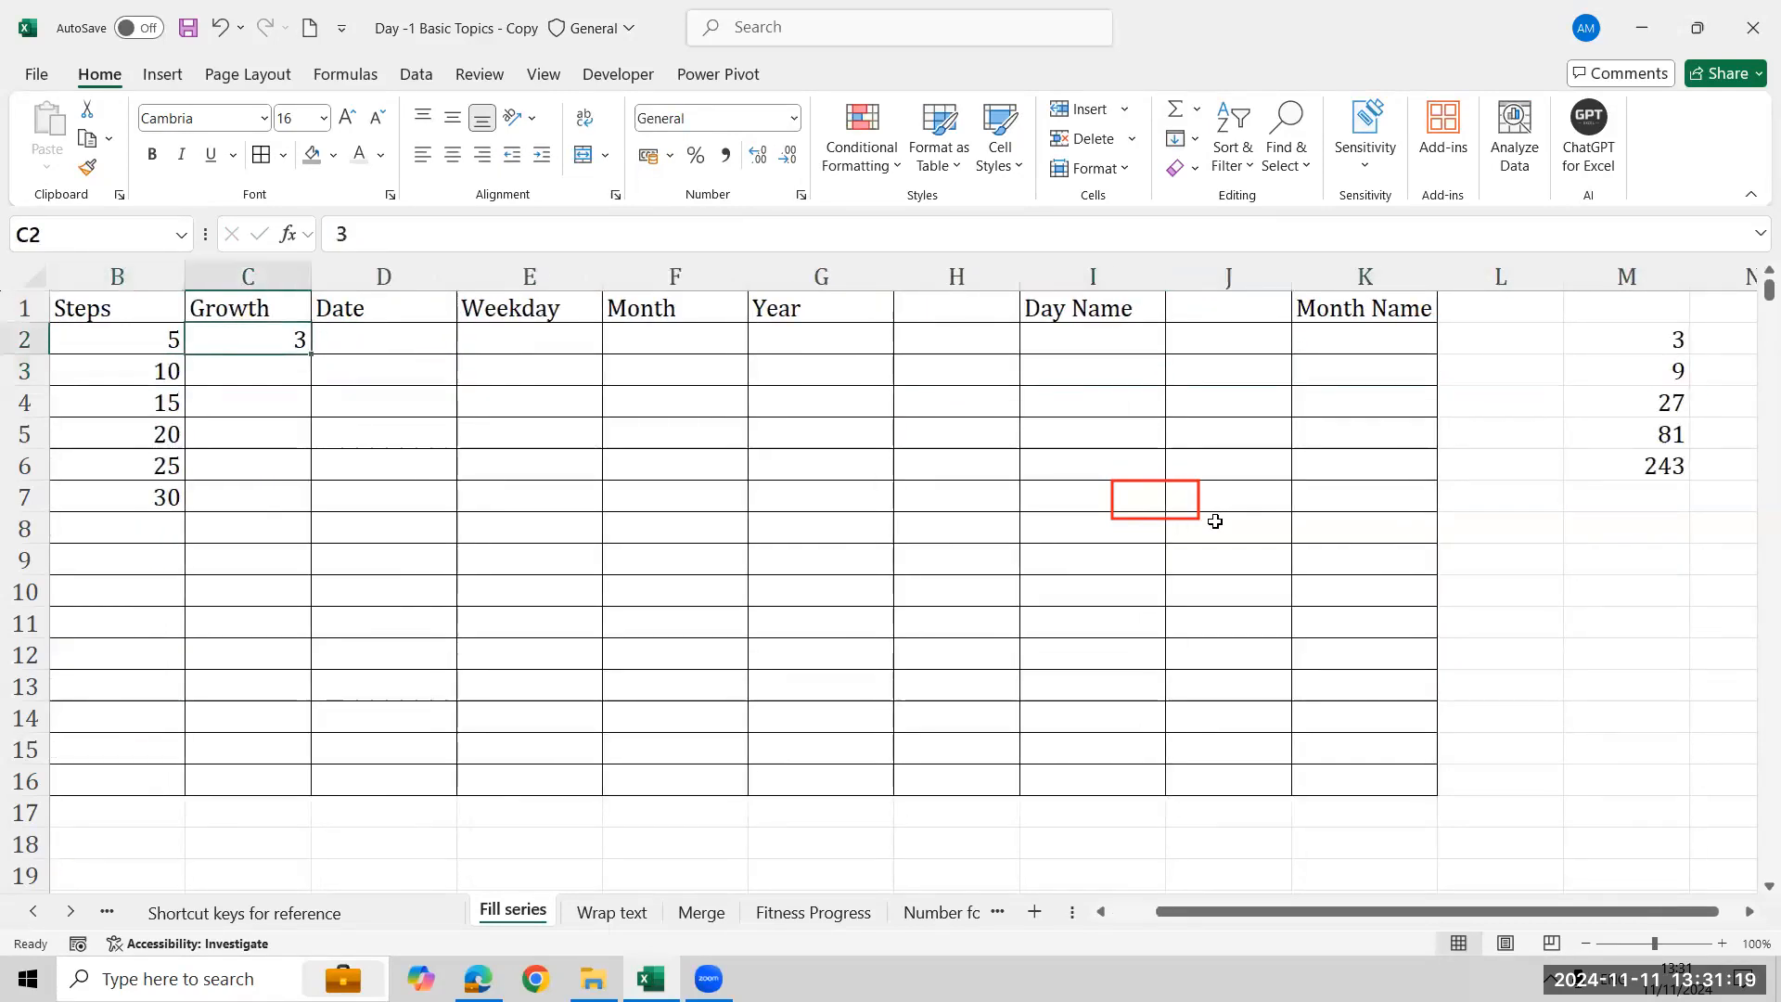
- Fill C2:C7 as a Growth series in columns with a step value of 3
key("shift+Down")
key("shift+Down")
key("shift+Down")
key("shift+Down")
key("shift+Down")
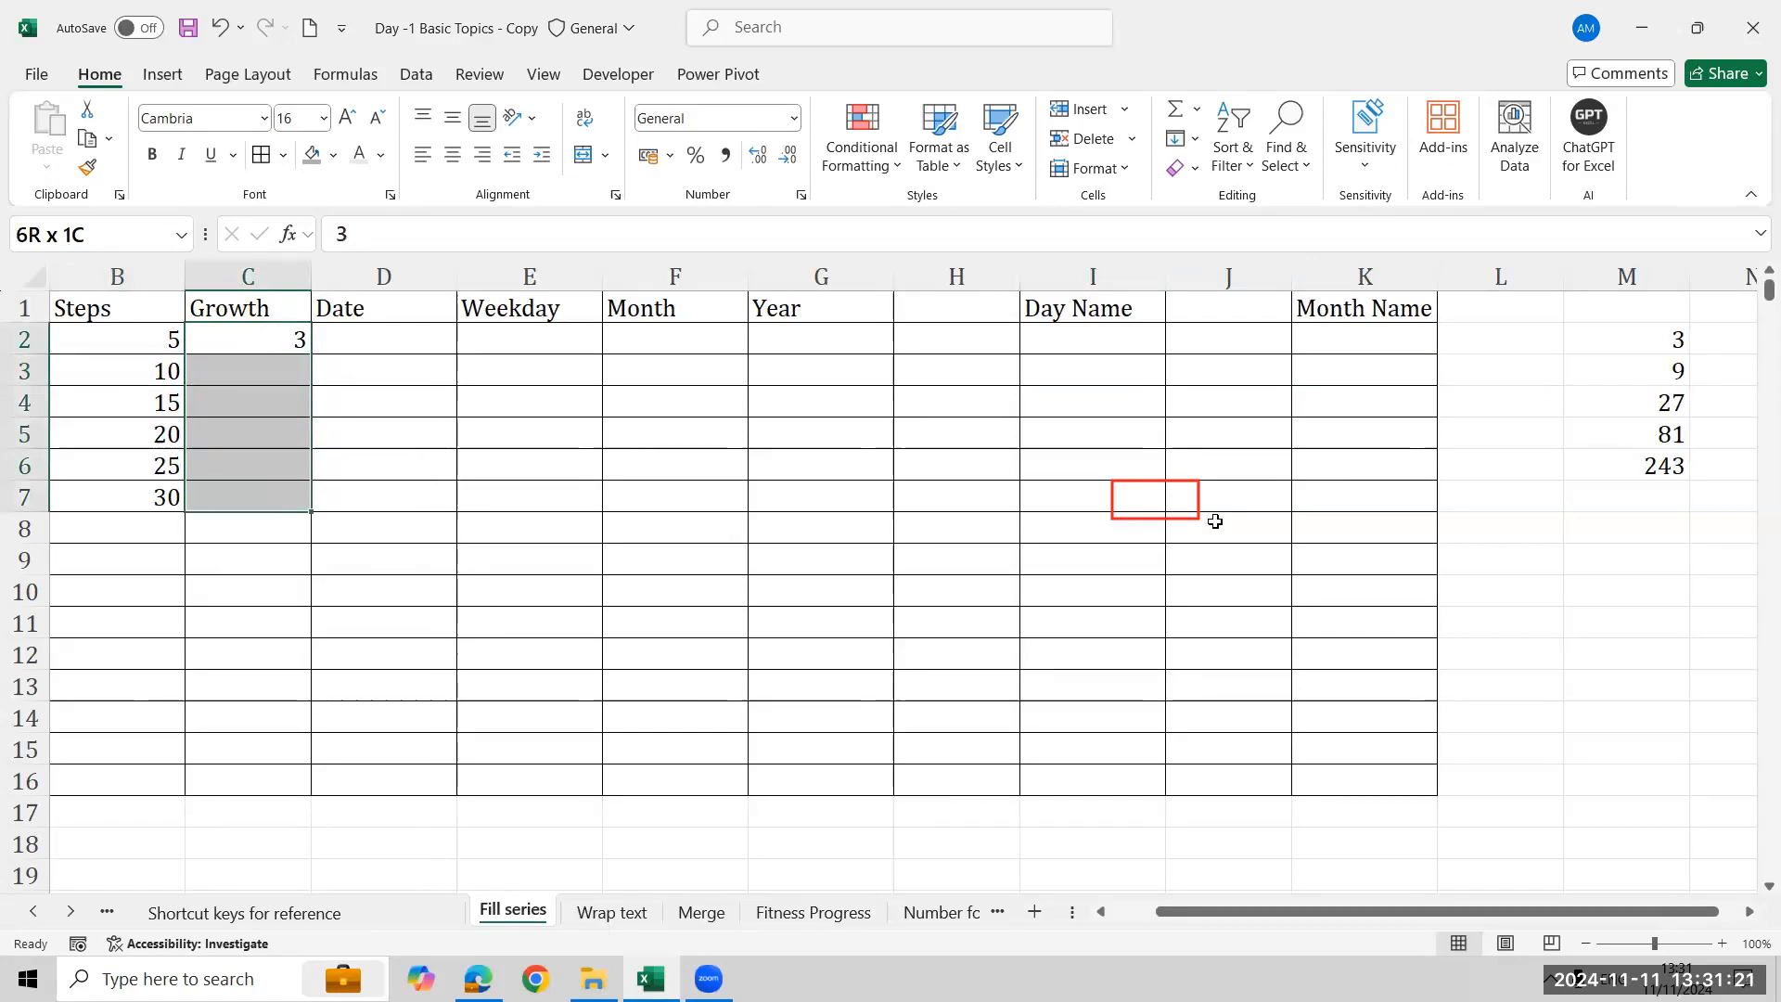
left_click(1194, 138)
left_click(1243, 347)
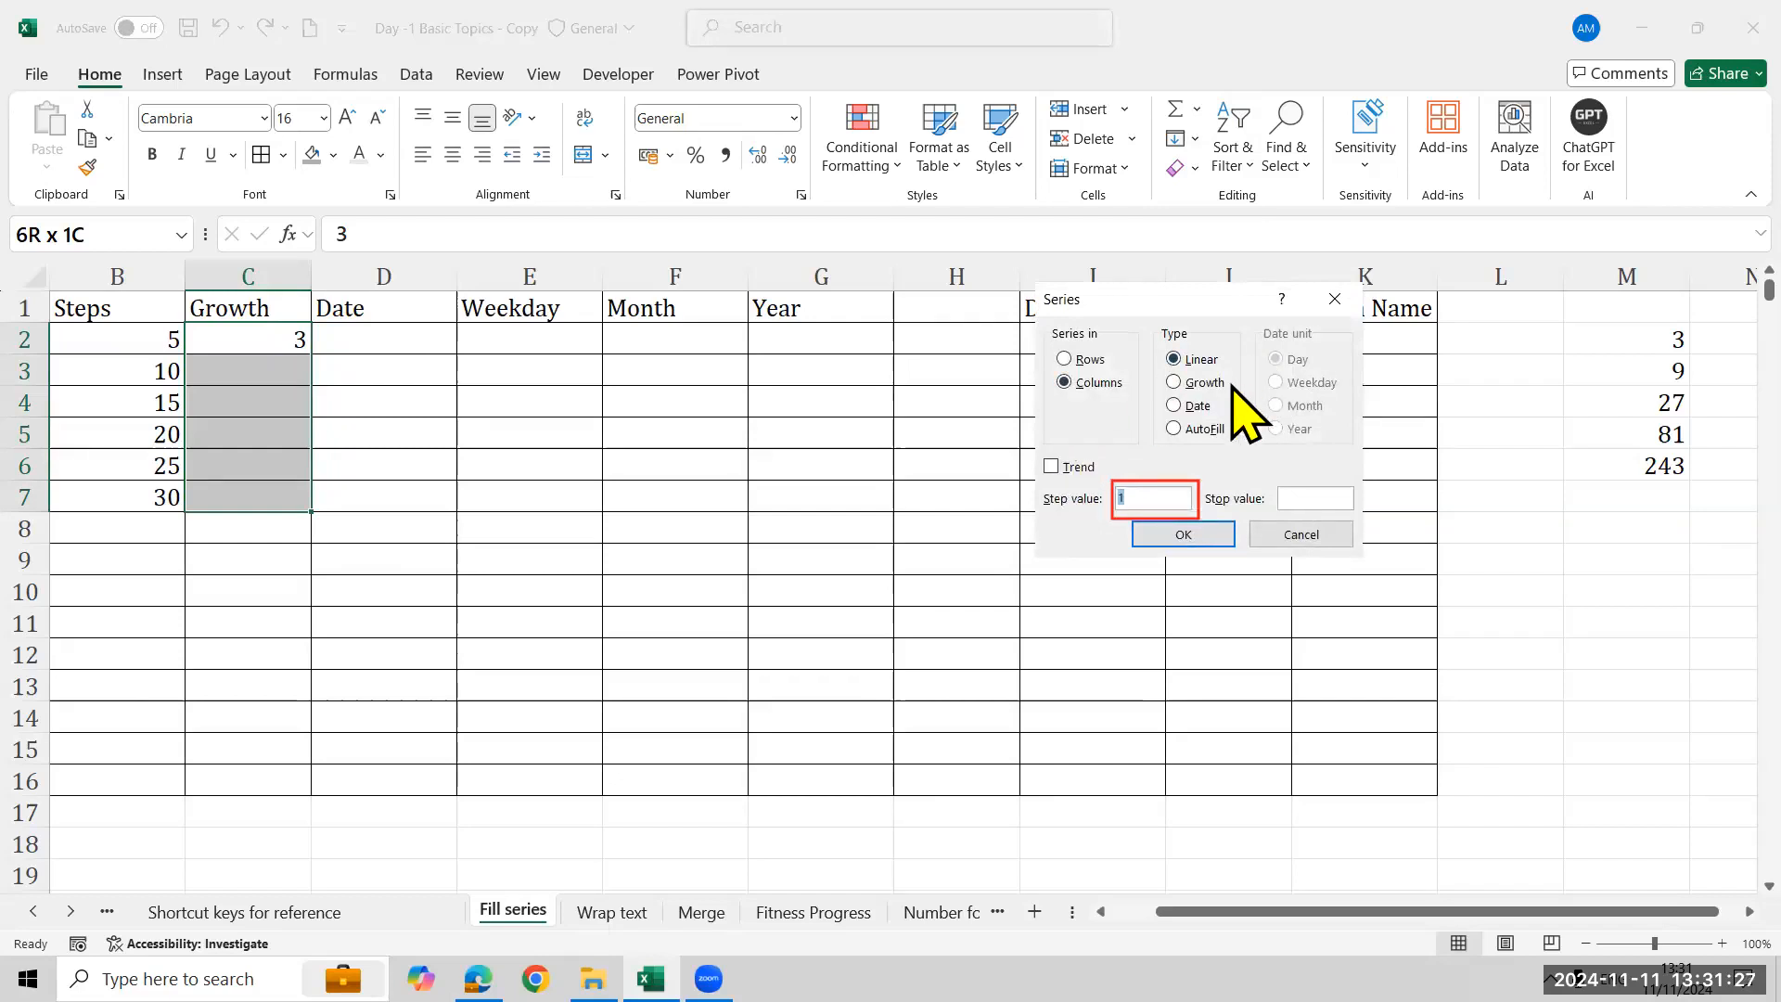
left_click(1205, 382)
left_click(1166, 499)
key("BackSpace")
type("3")
left_click(1166, 538)
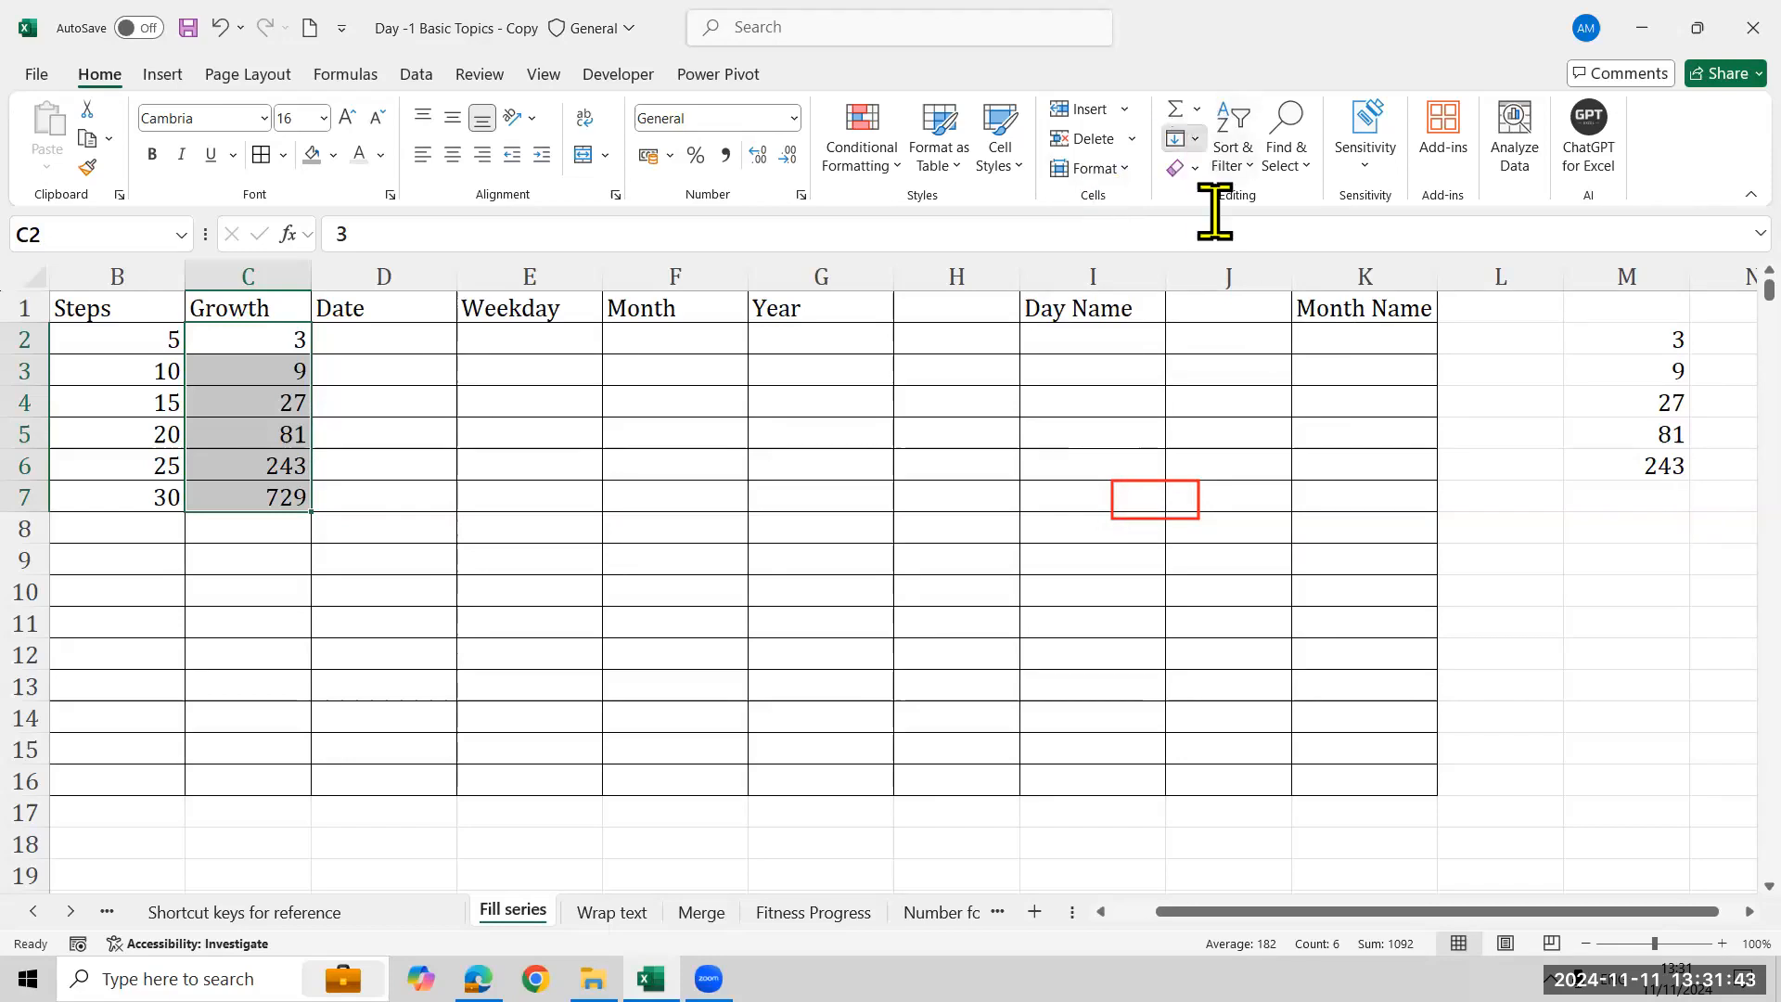
left_click(1183, 138)
left_click(1212, 338)
left_click(1196, 384)
key("BackSpace")
type("3")
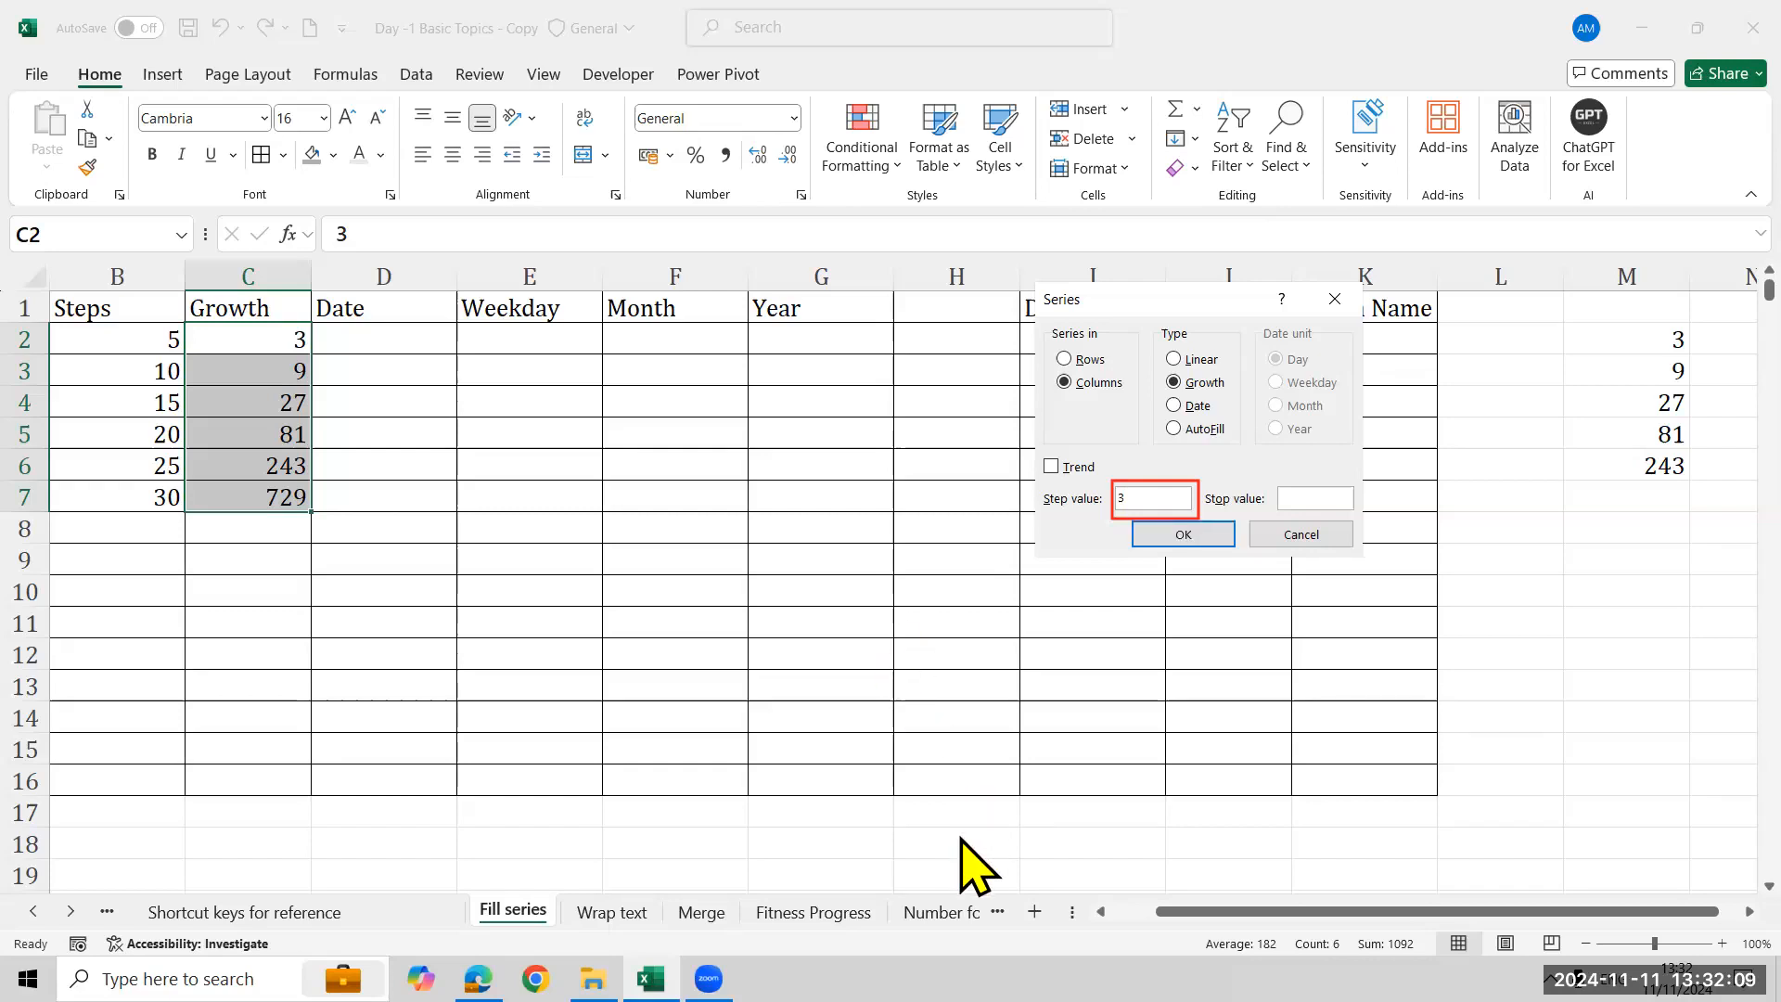
left_click(953, 452)
left_click(1337, 531)
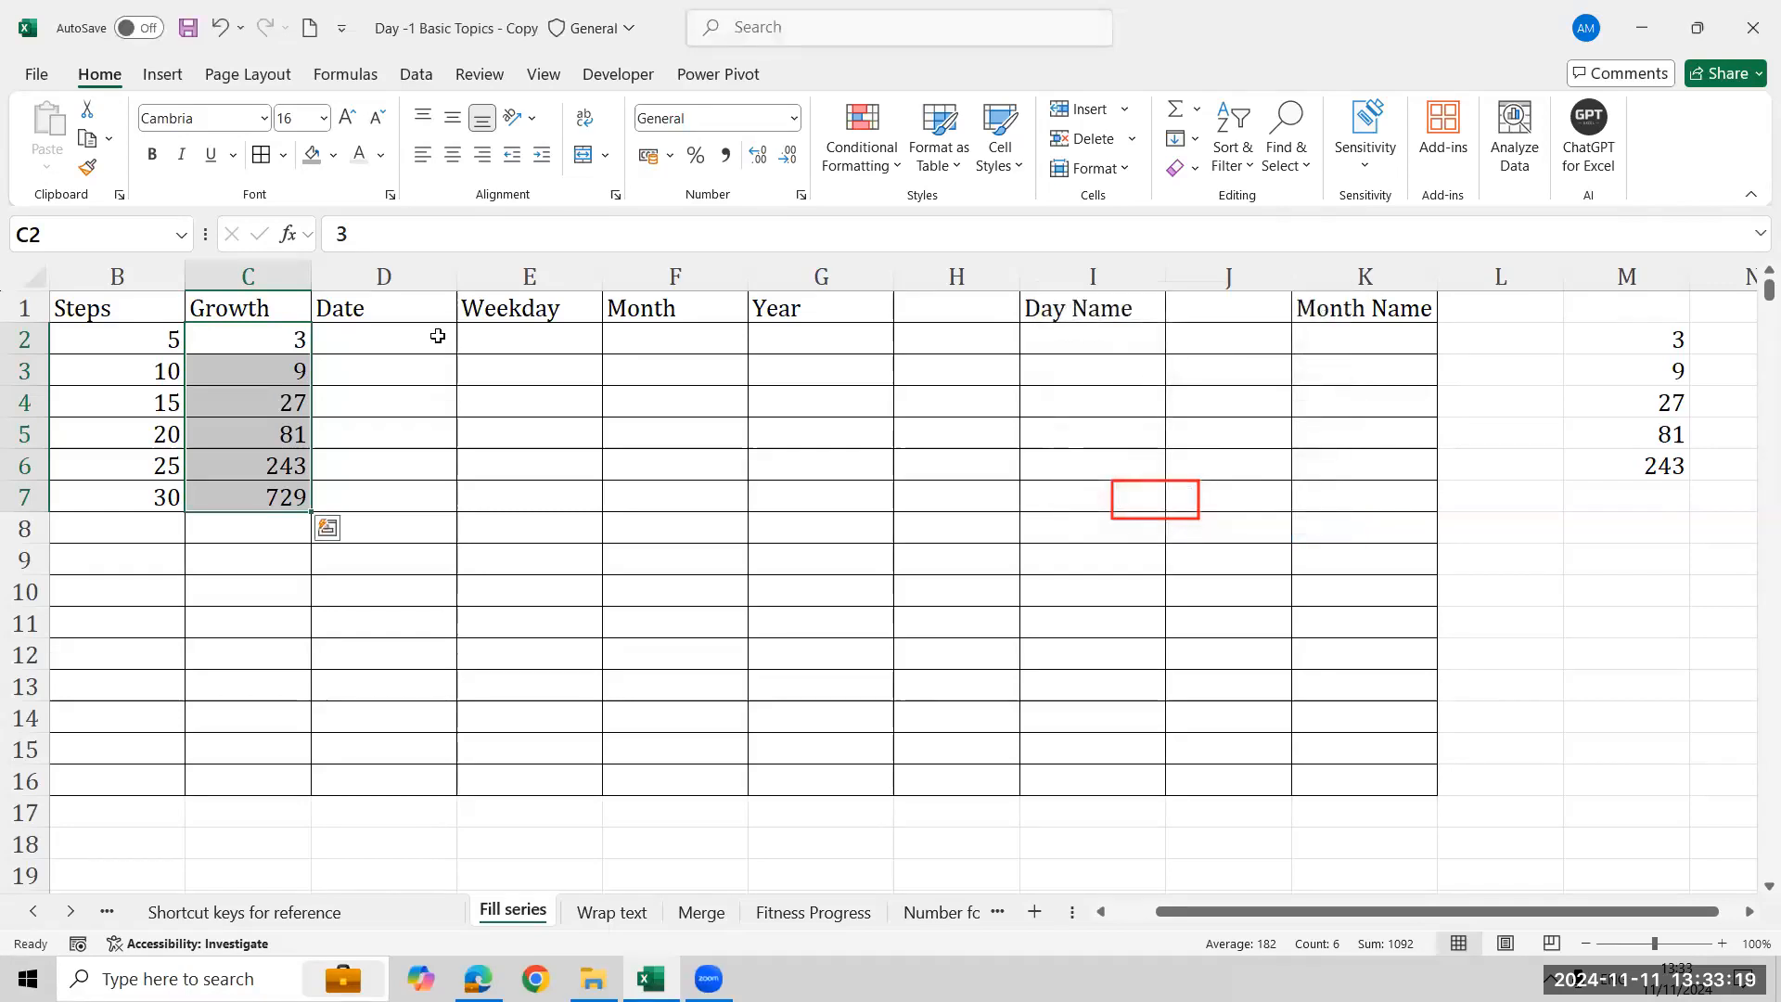
- Enter the date 01/01/2024 in cell D2 under Date
key("Right")
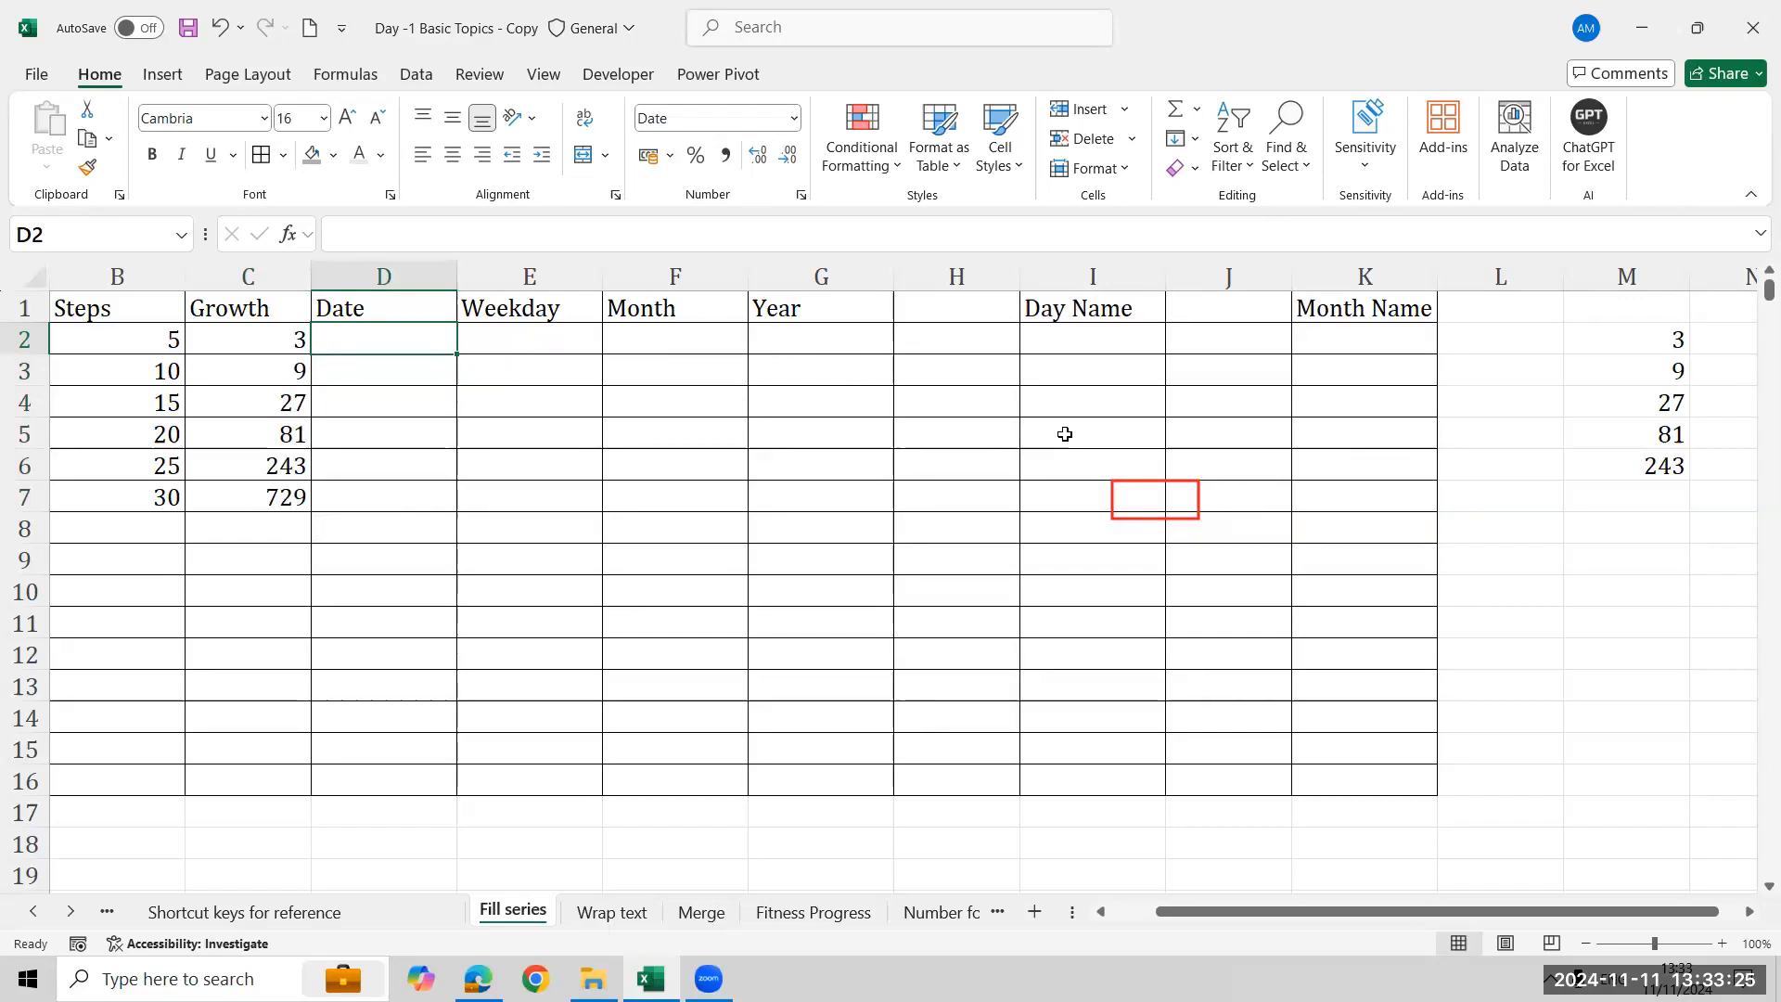
type("0")
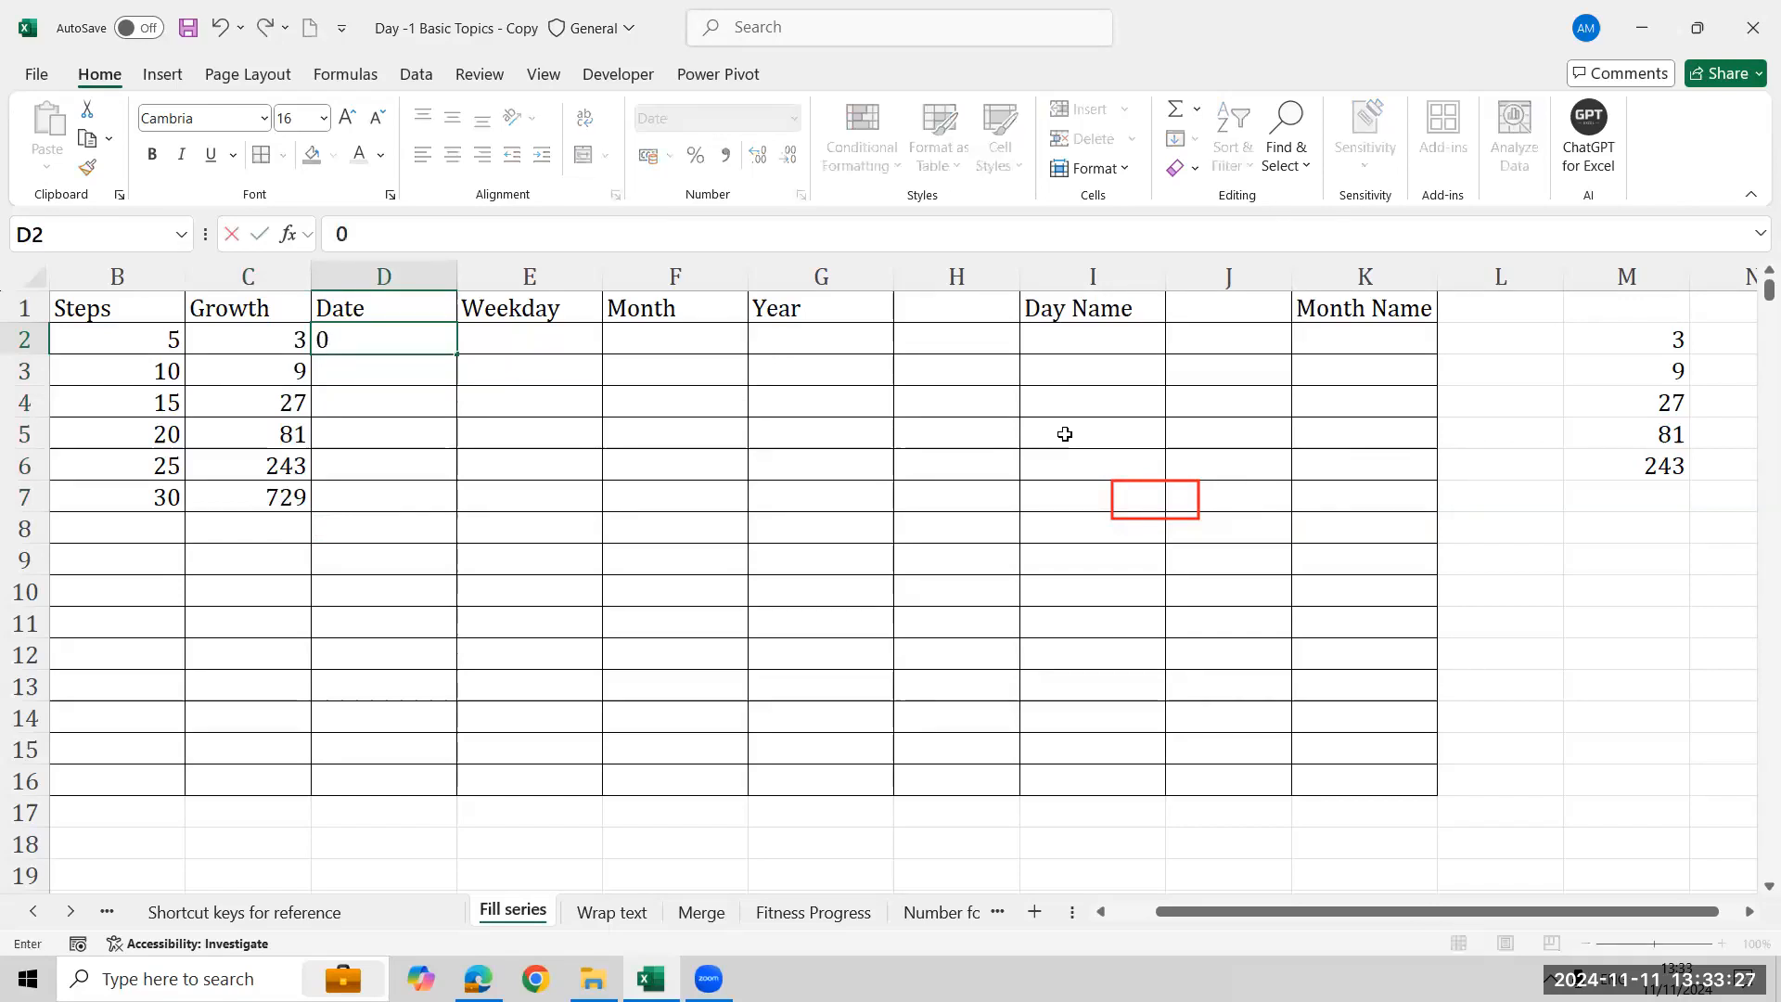
type("1/01/2024")
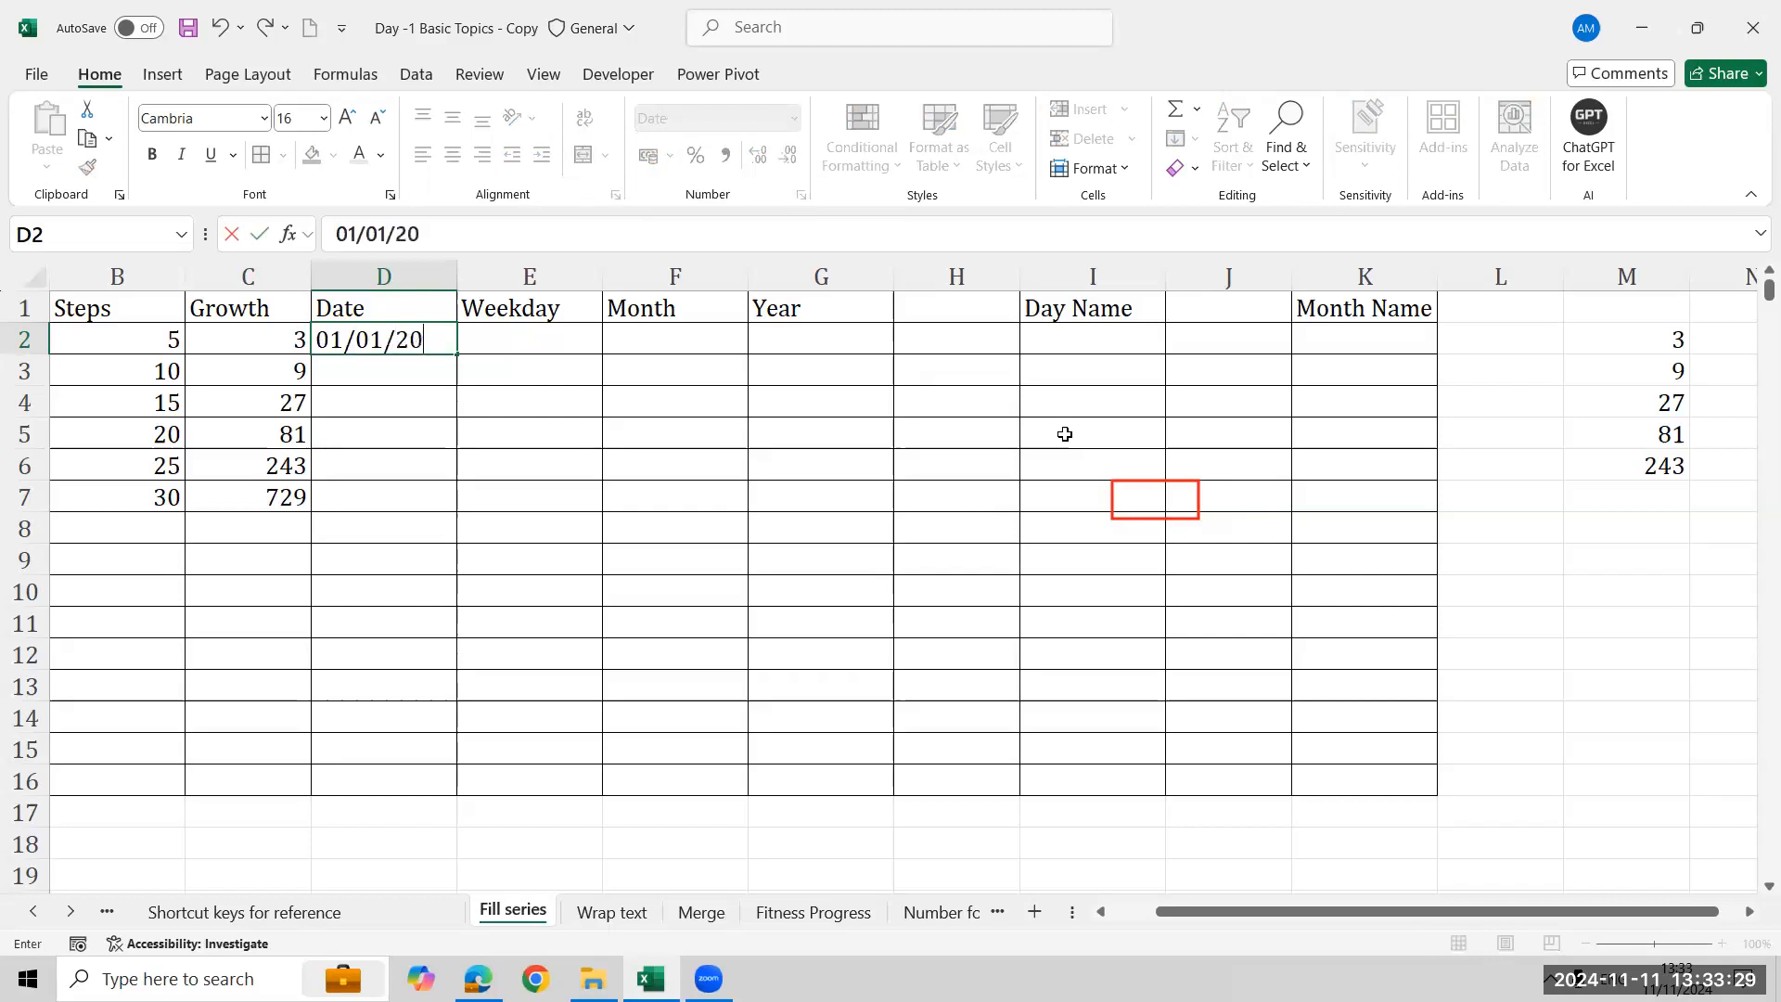
key("Return")
key("Up")
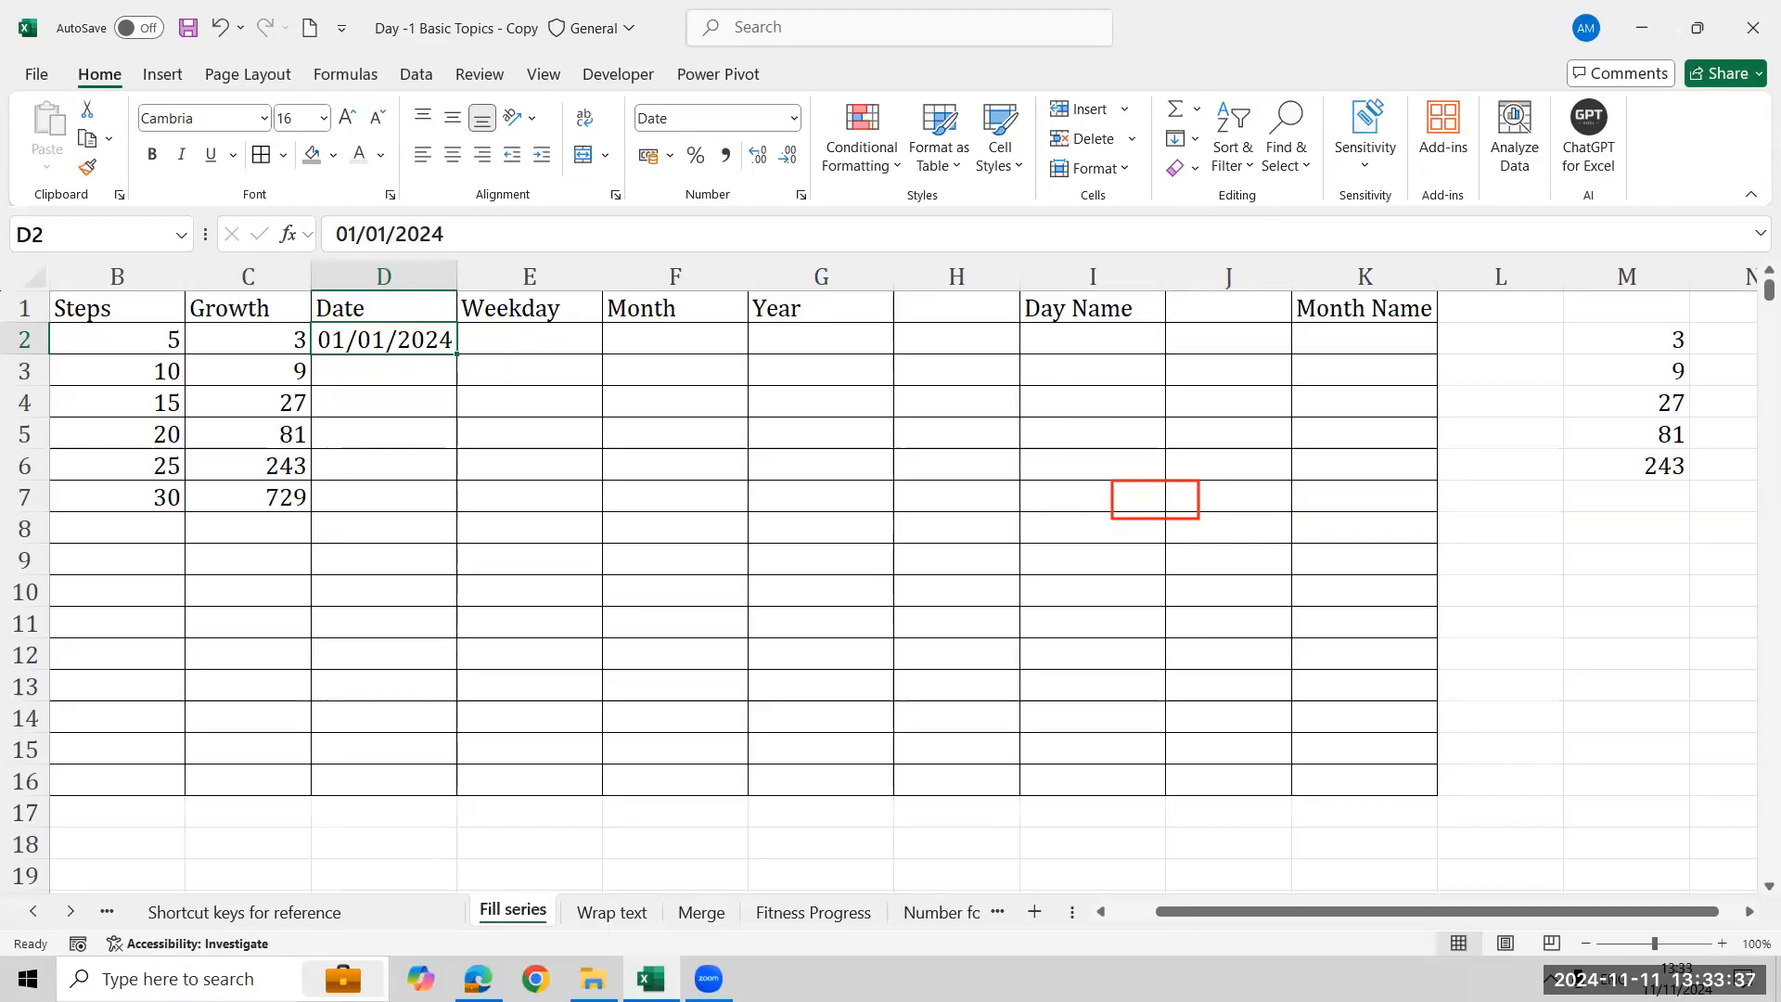
- Enter 01/01/2024 in cells E2 under Weekday and F2 under Month
left_click(1677, 978)
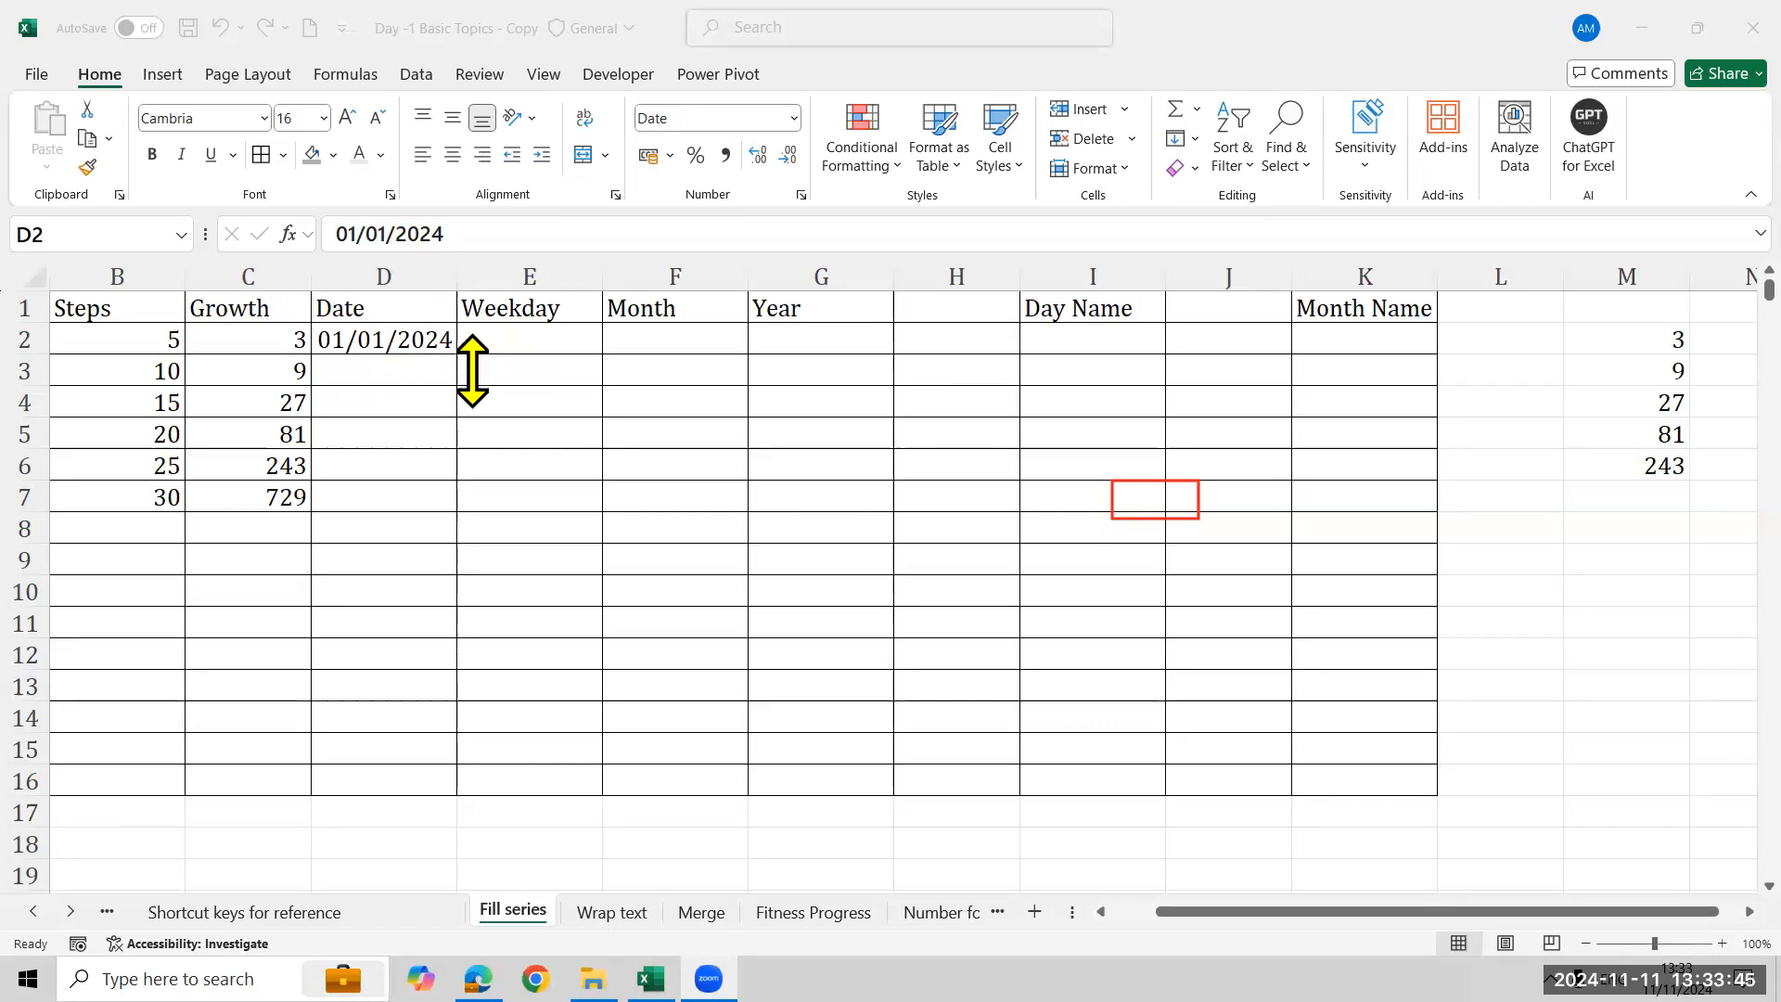
left_click(524, 335)
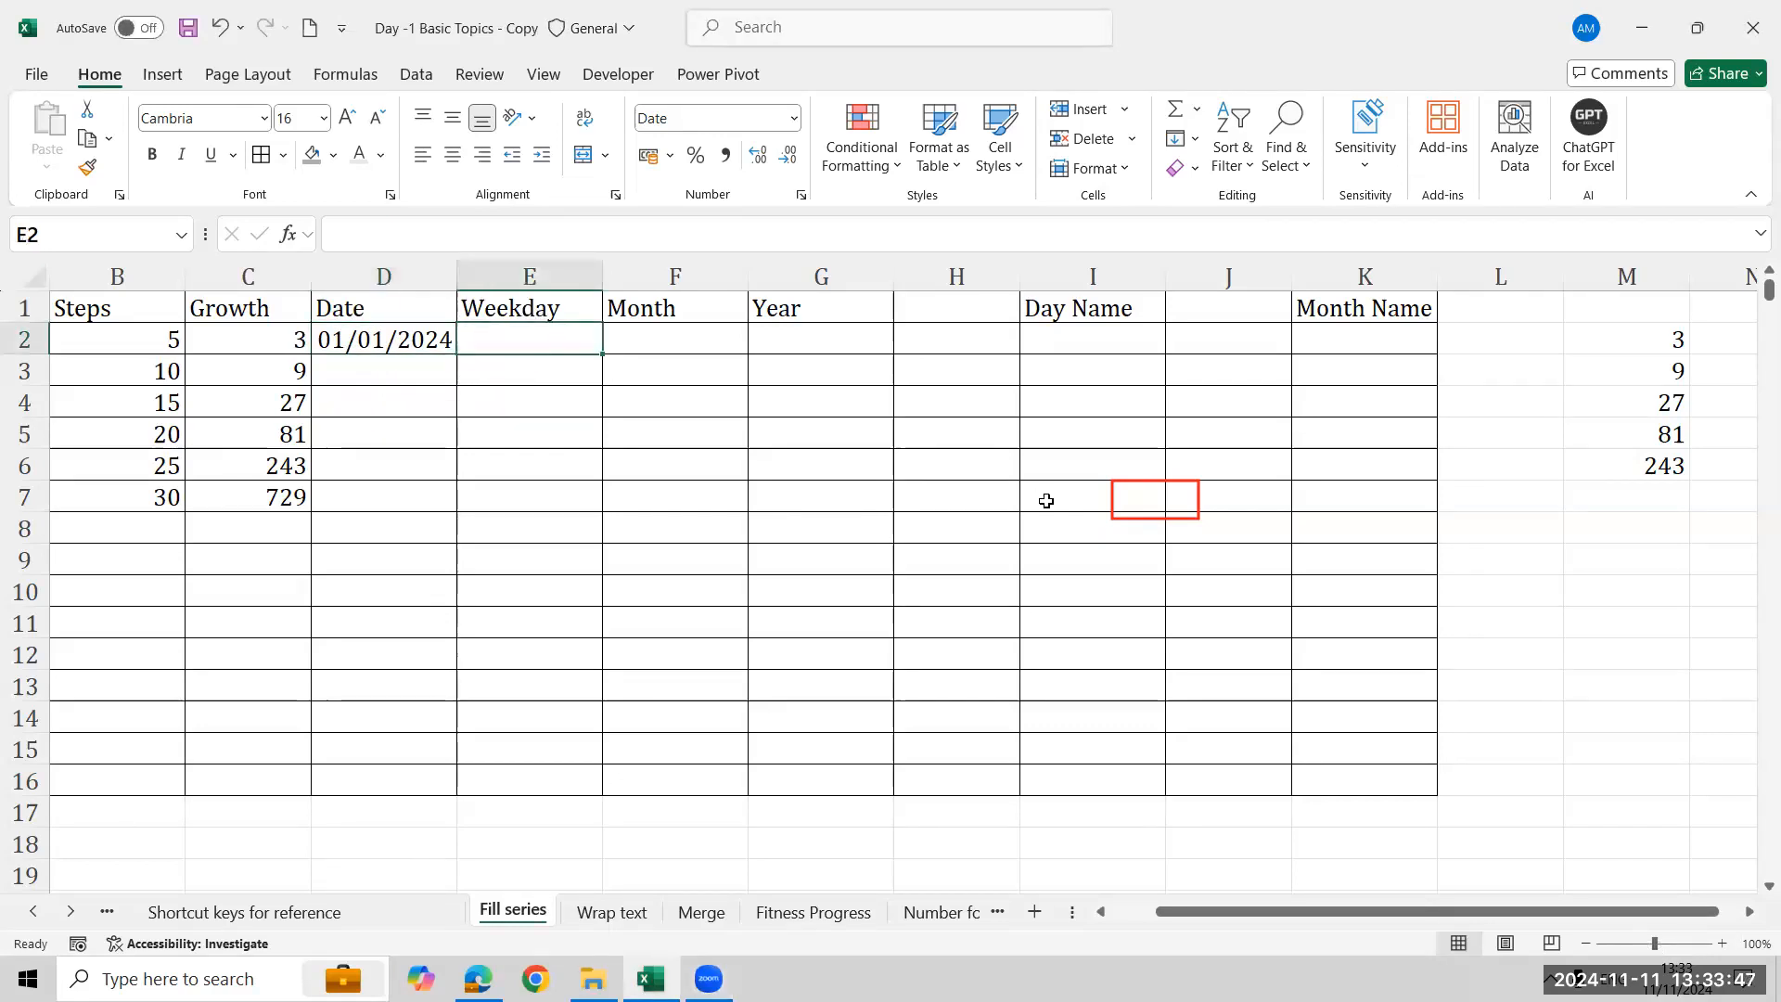
type("01/01/2024")
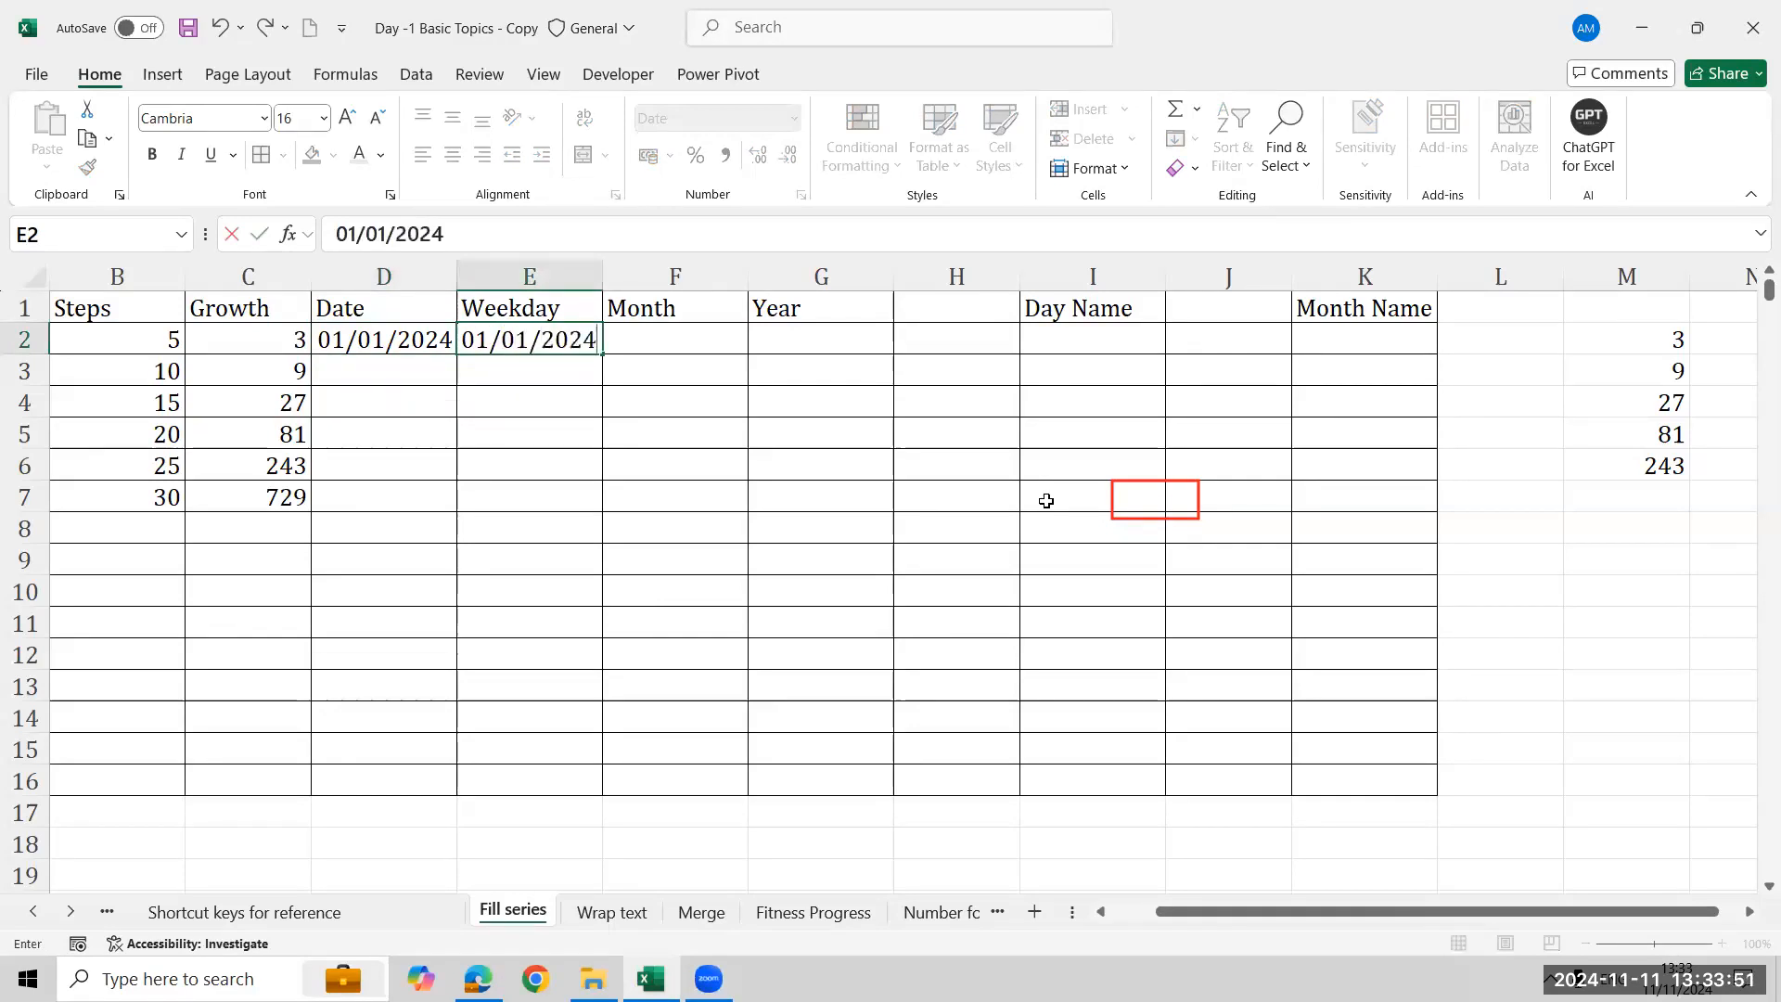
key("Tab")
type("01")
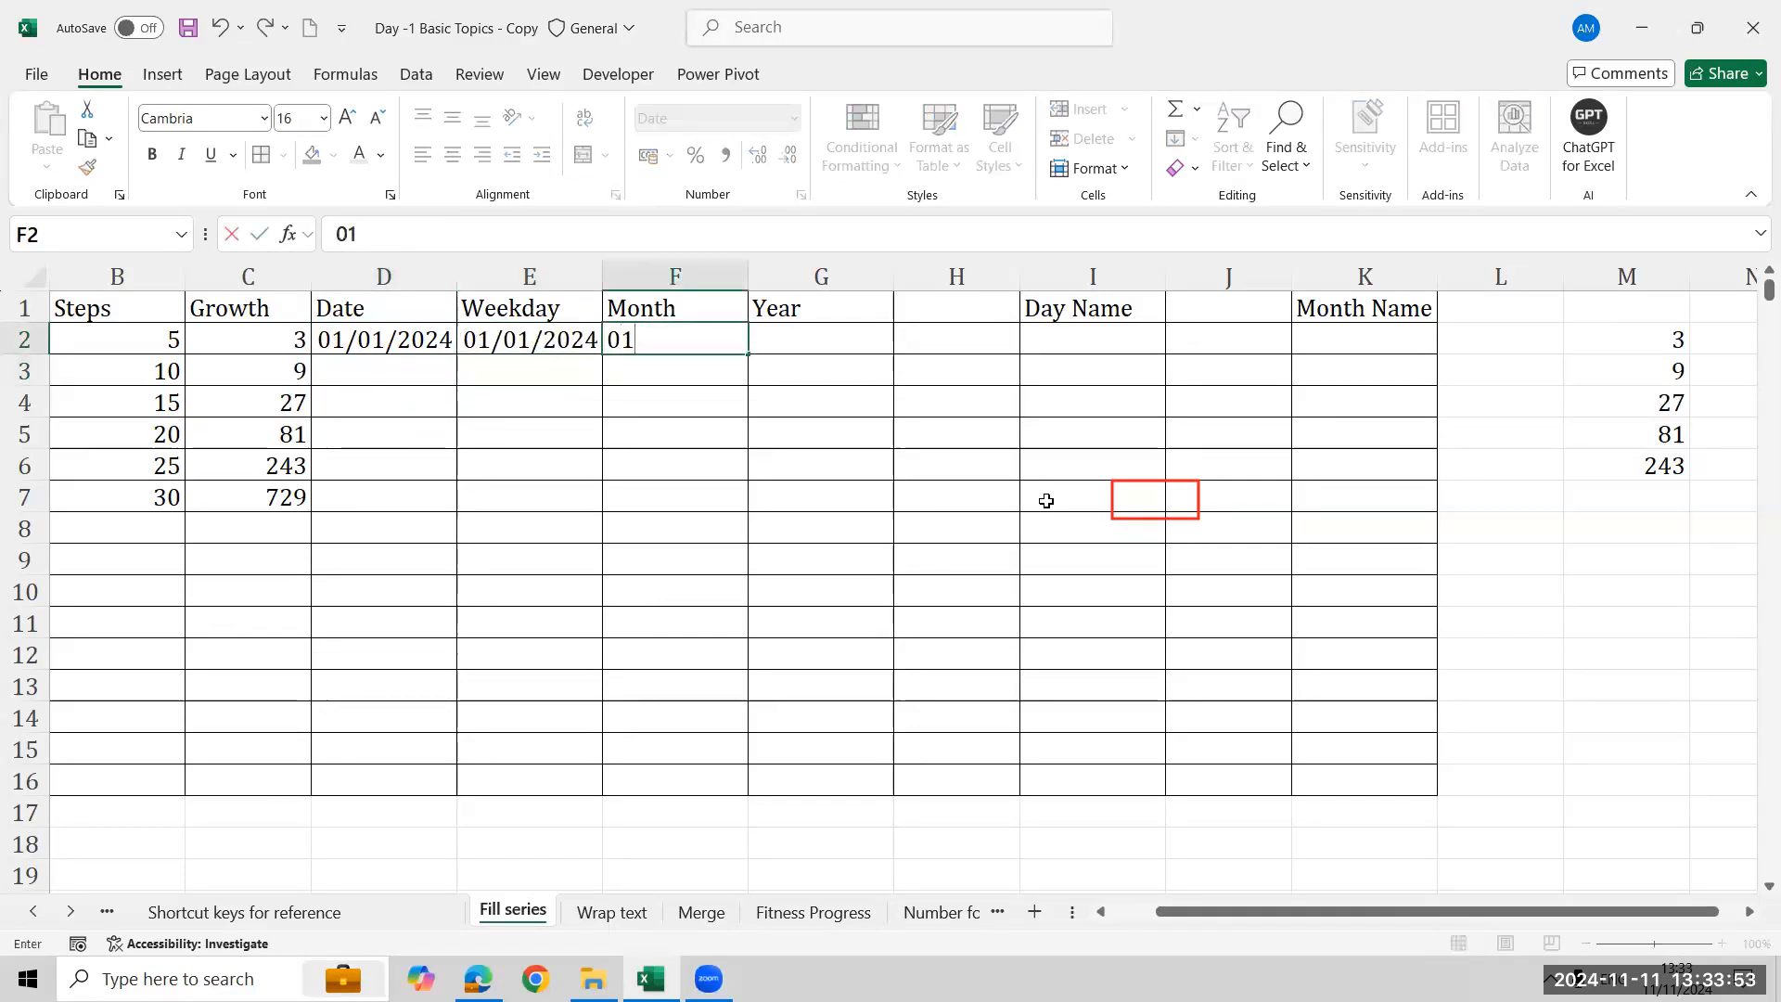
type("/01/2024")
key("Return")
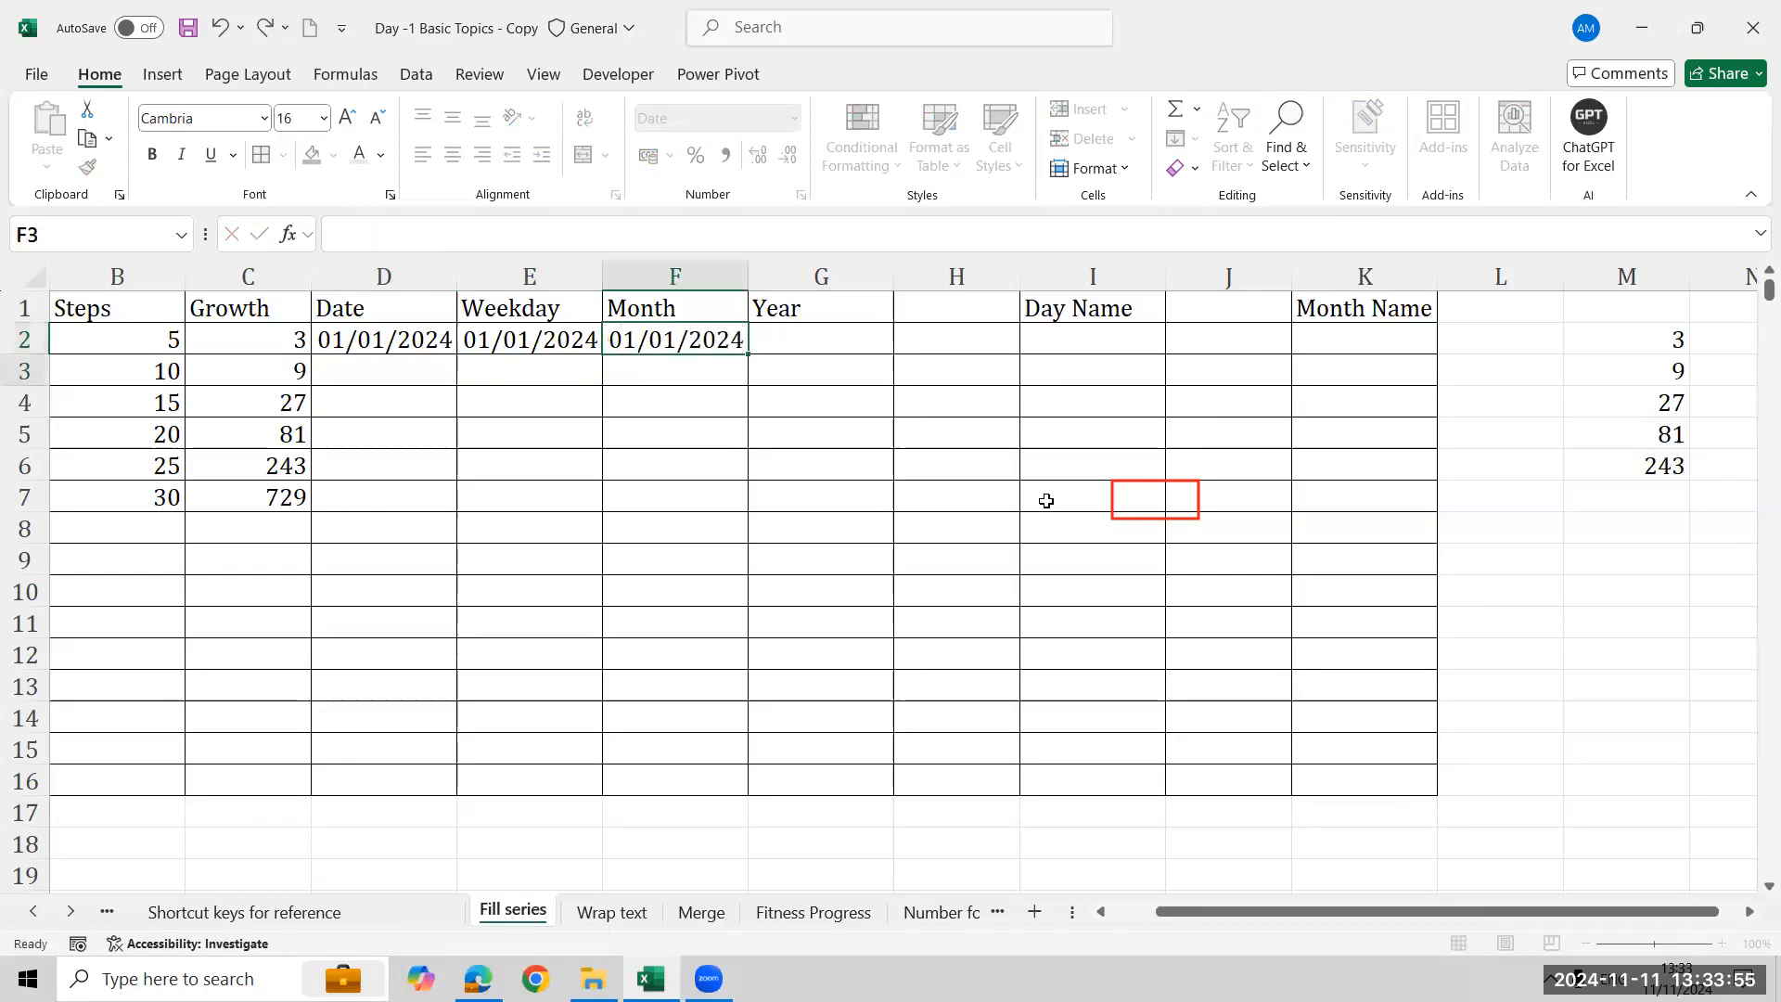
- Enter 01/01/2024 in cell G2 under Year
key("Up")
key("Right")
type("01/")
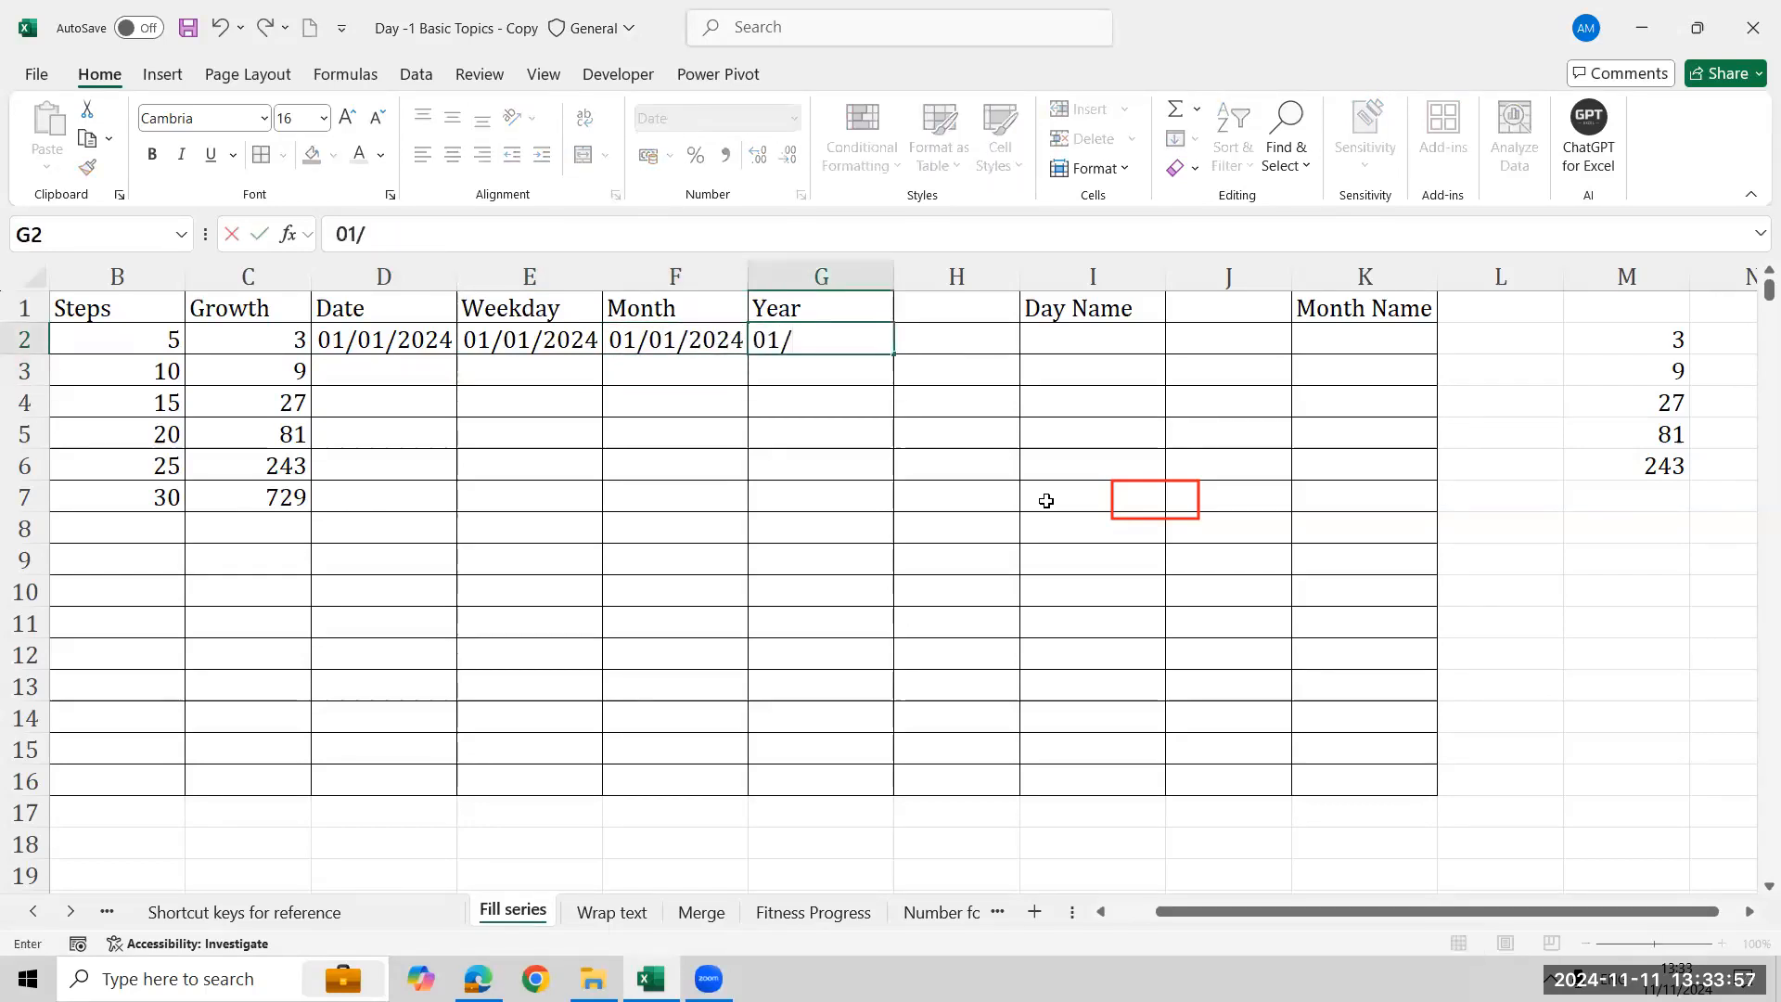
type("01/2024")
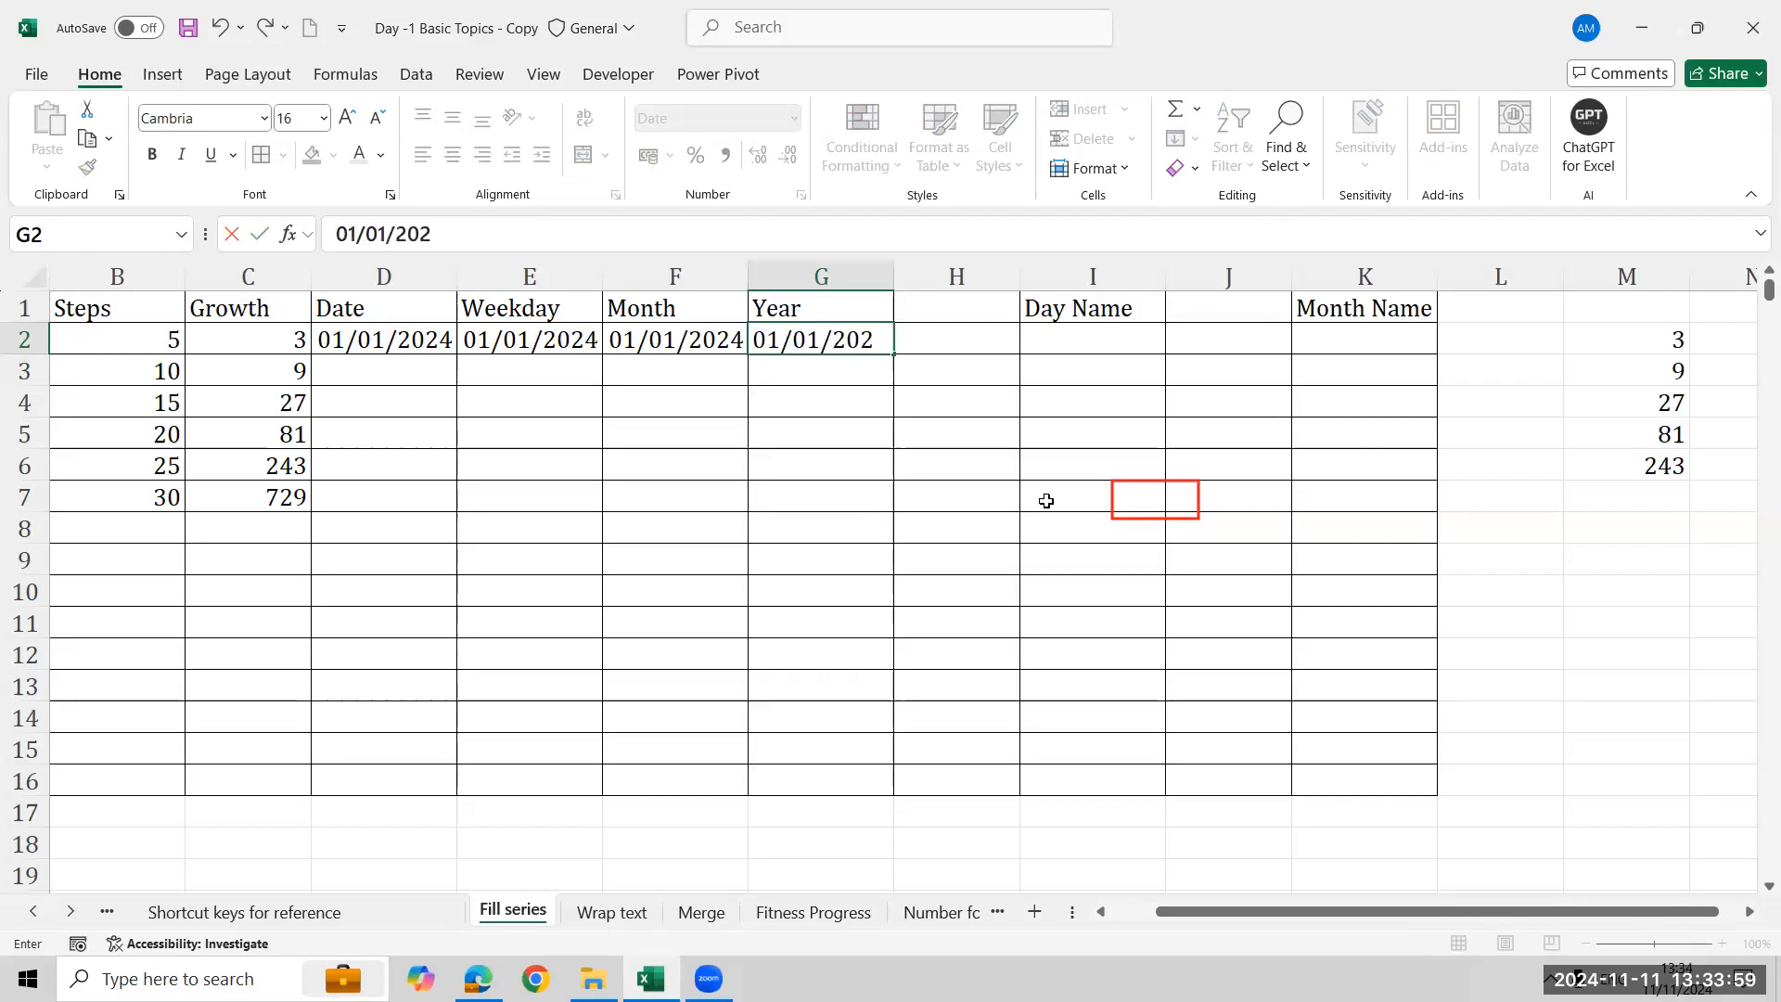
key("Return")
key("Up")
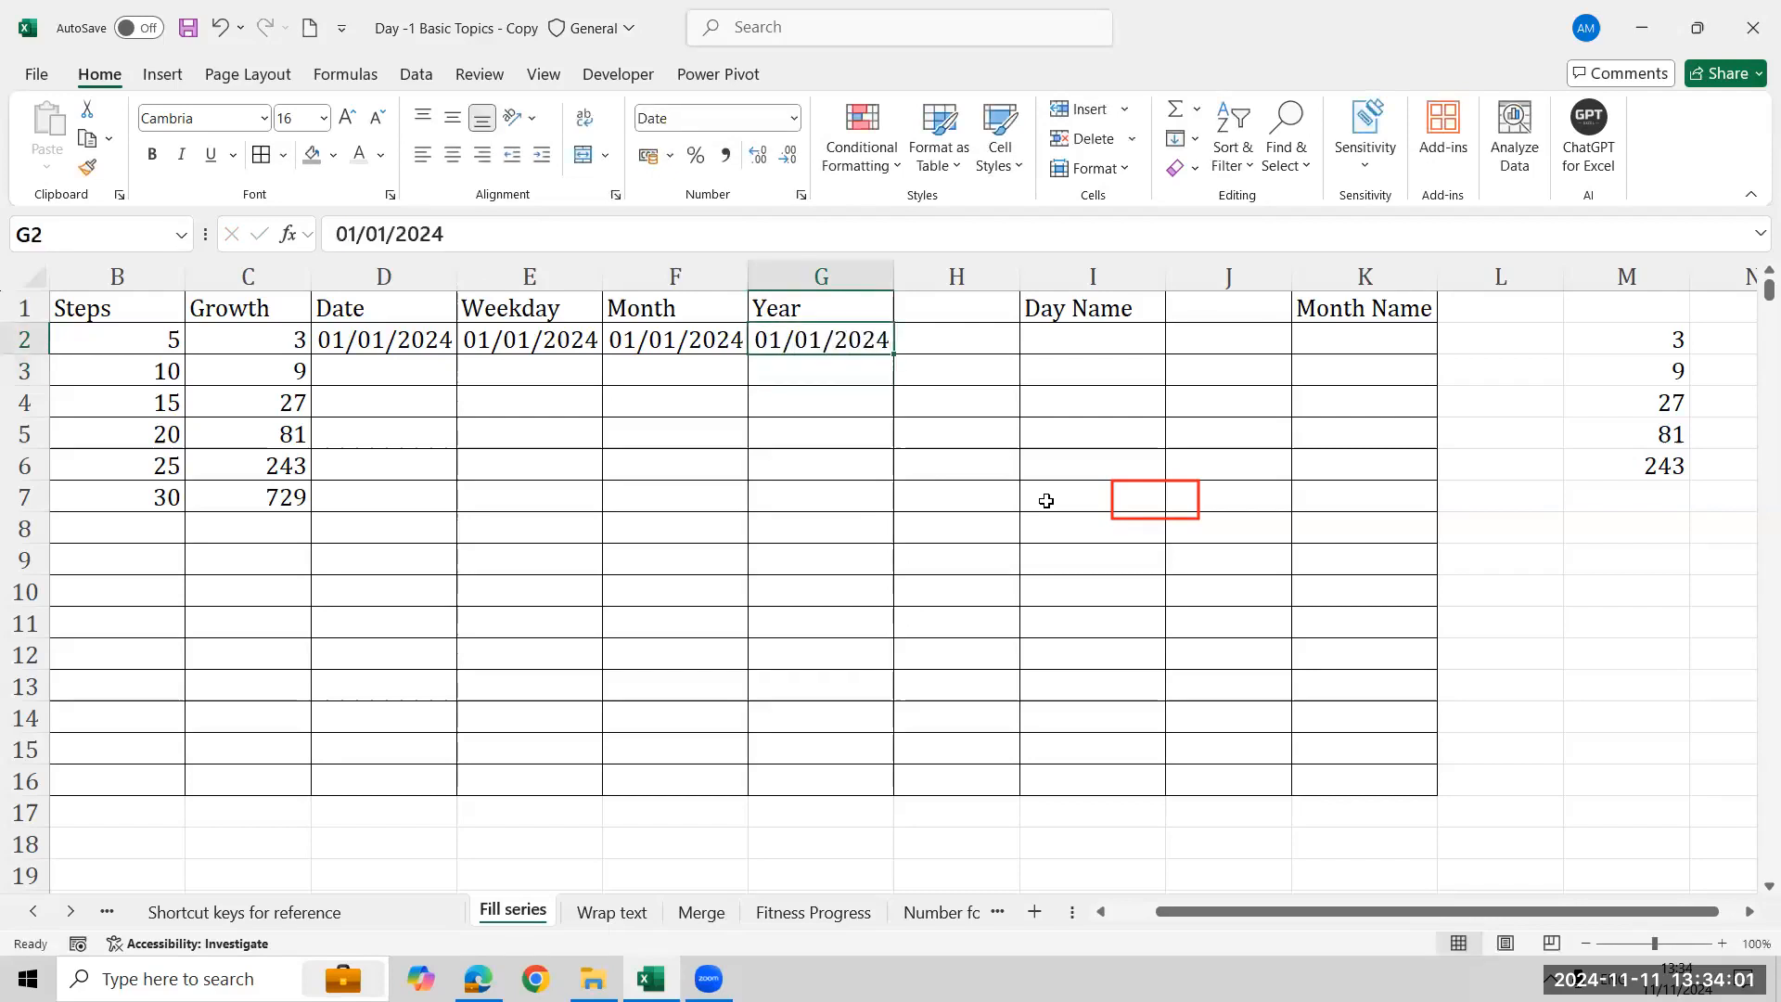
- Fill a Date series down the column from D2 by Day, step value 1, stop value 31/12/2024
key("Left")
key("Left")
key("Left")
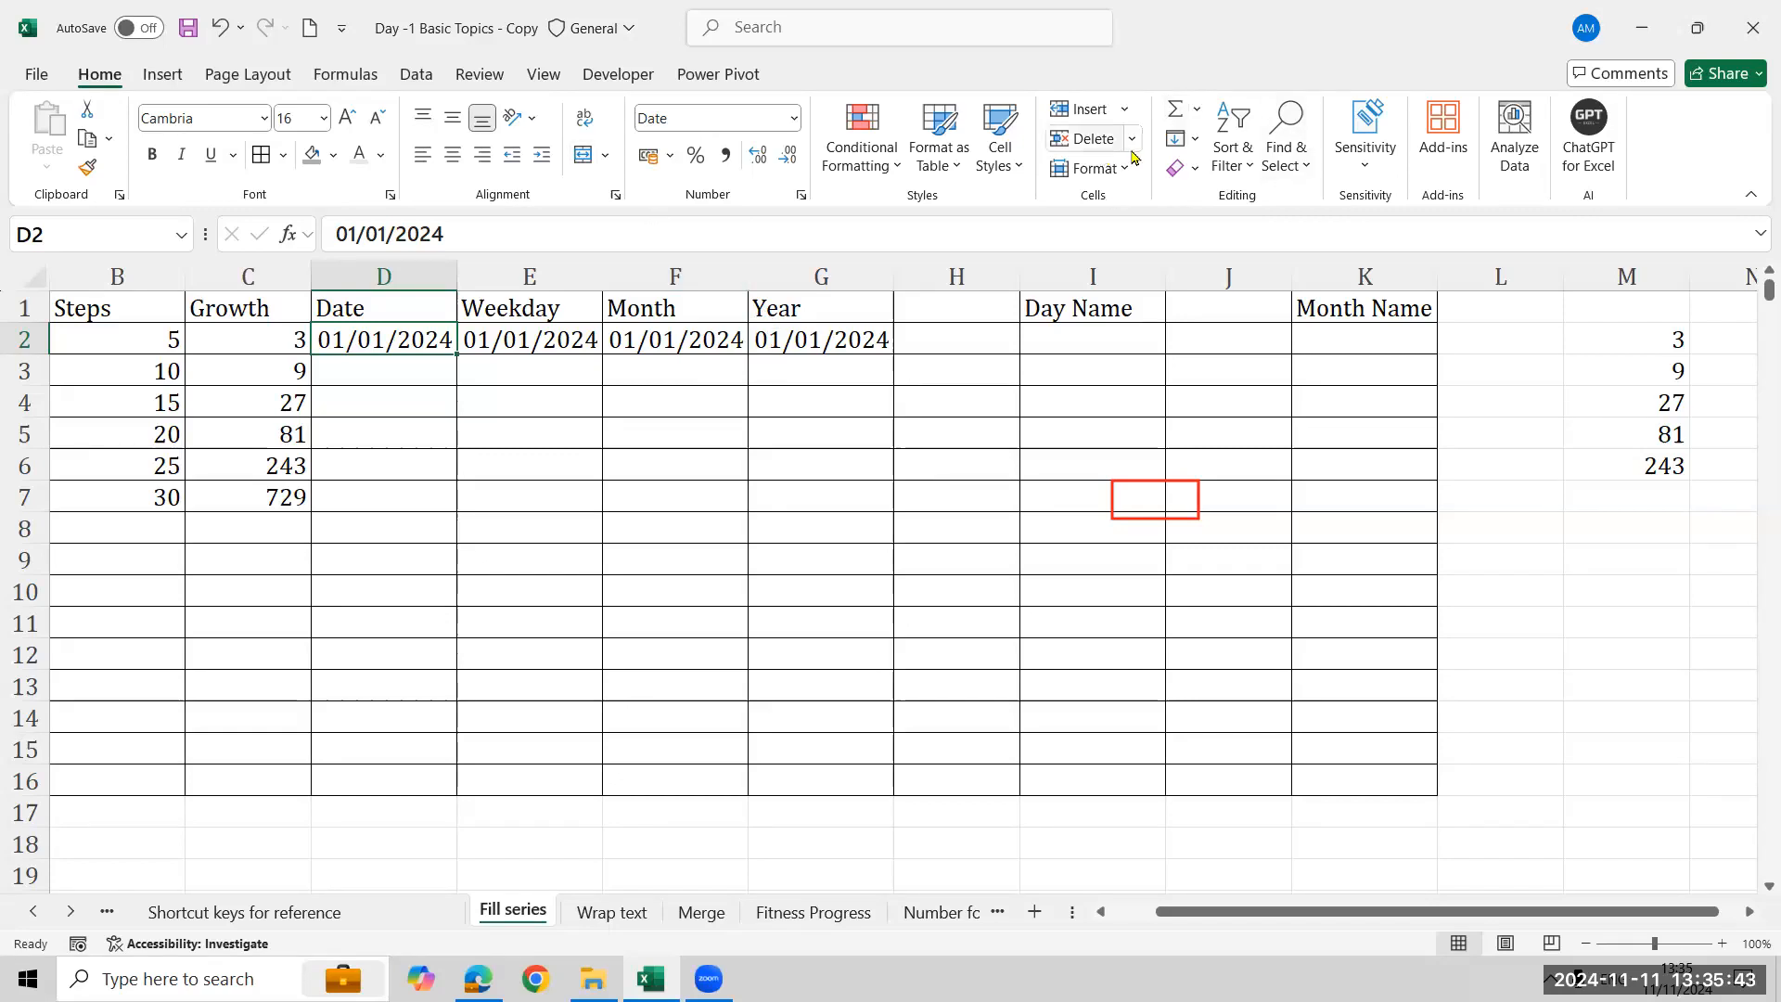
left_click(1189, 151)
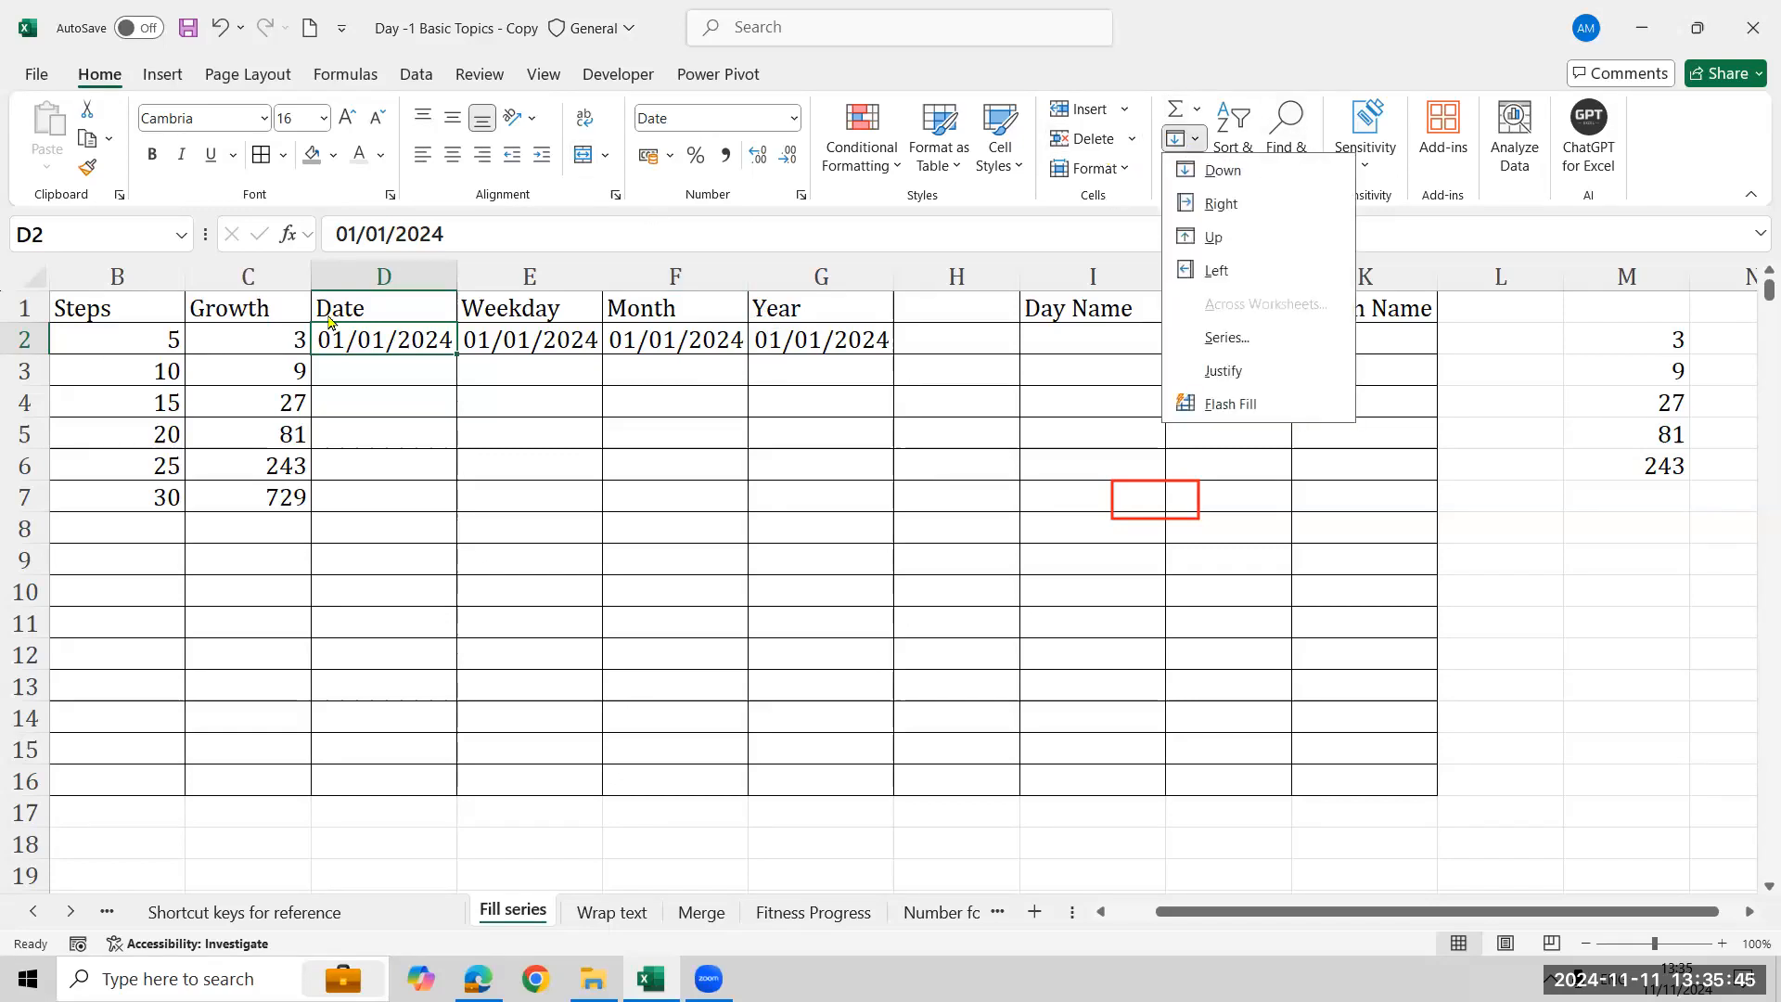
left_click(367, 348)
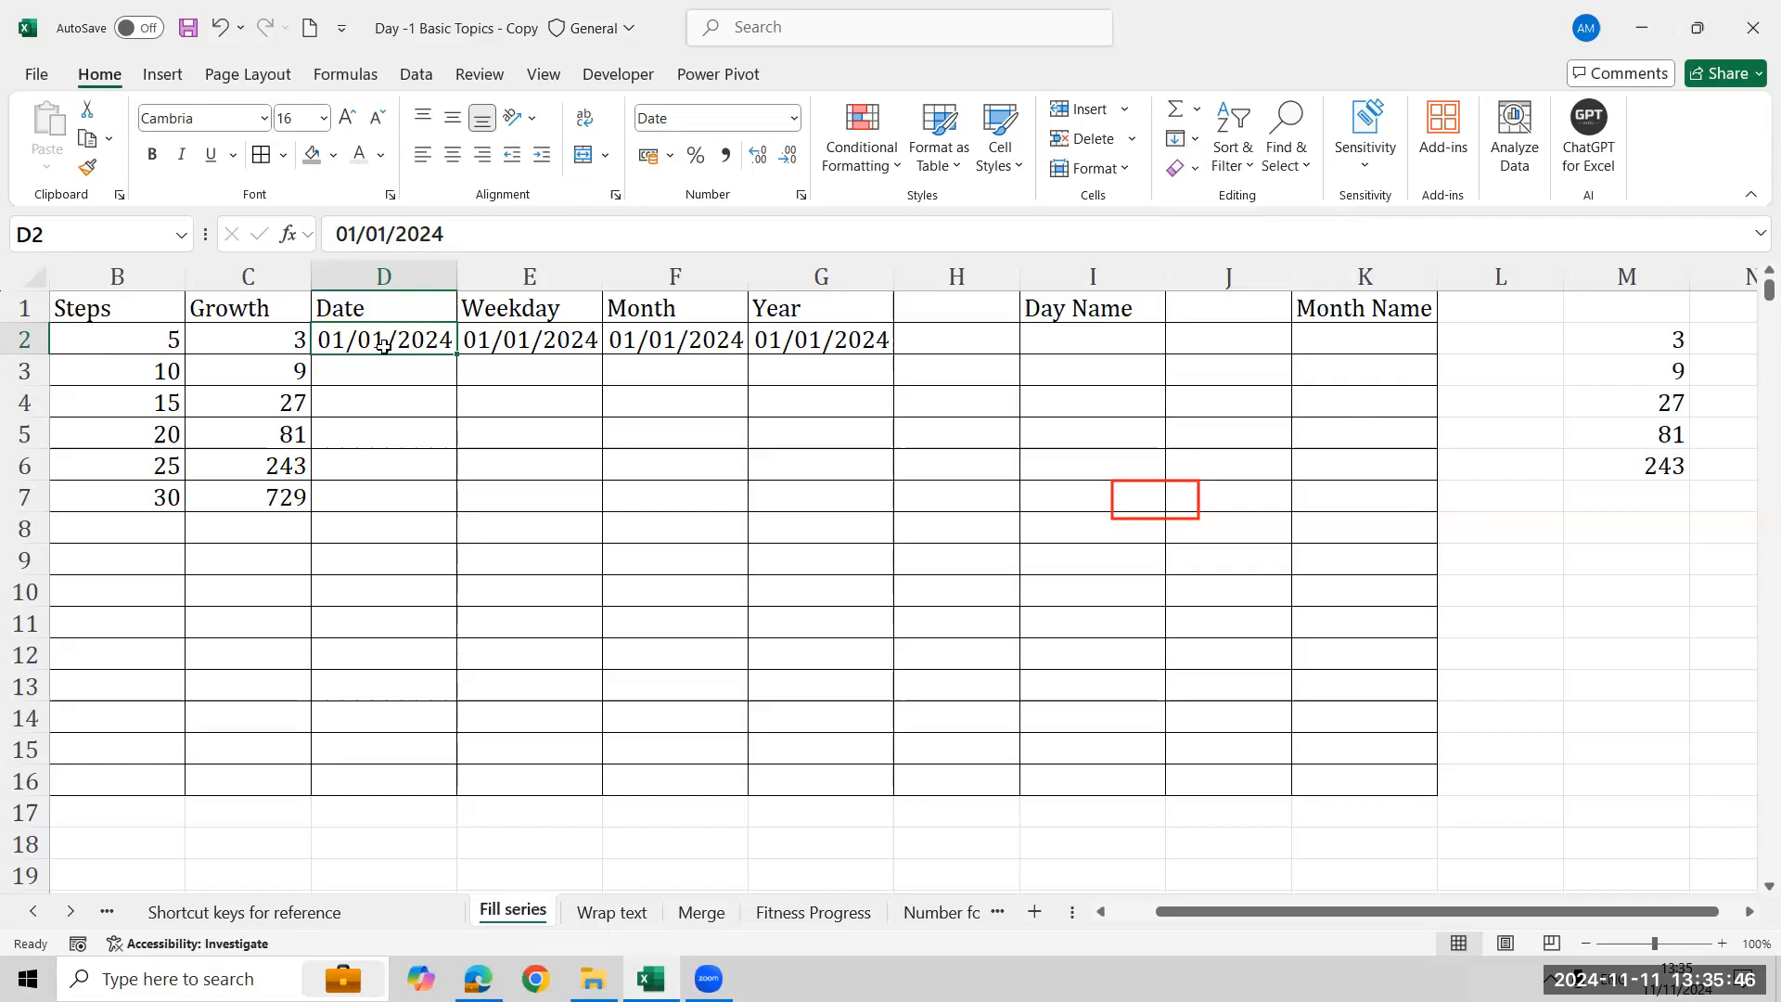
left_click(1187, 139)
left_click(1272, 338)
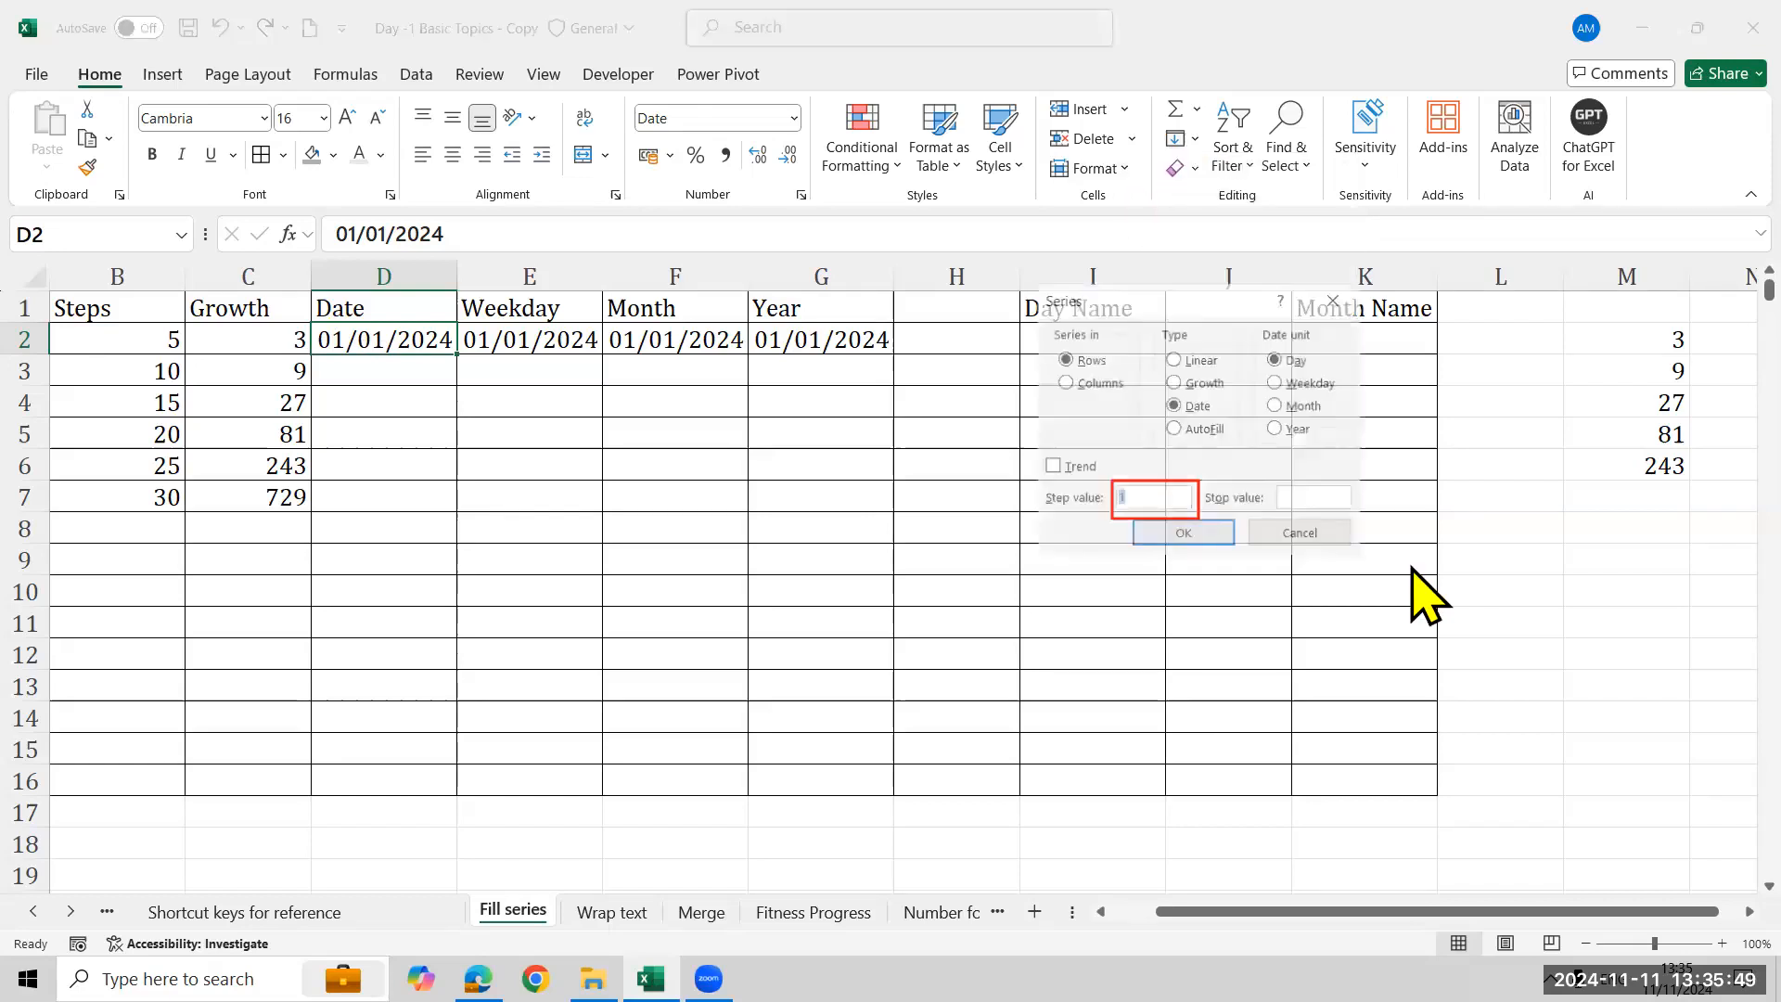
left_click_drag(1200, 295, 893, 350)
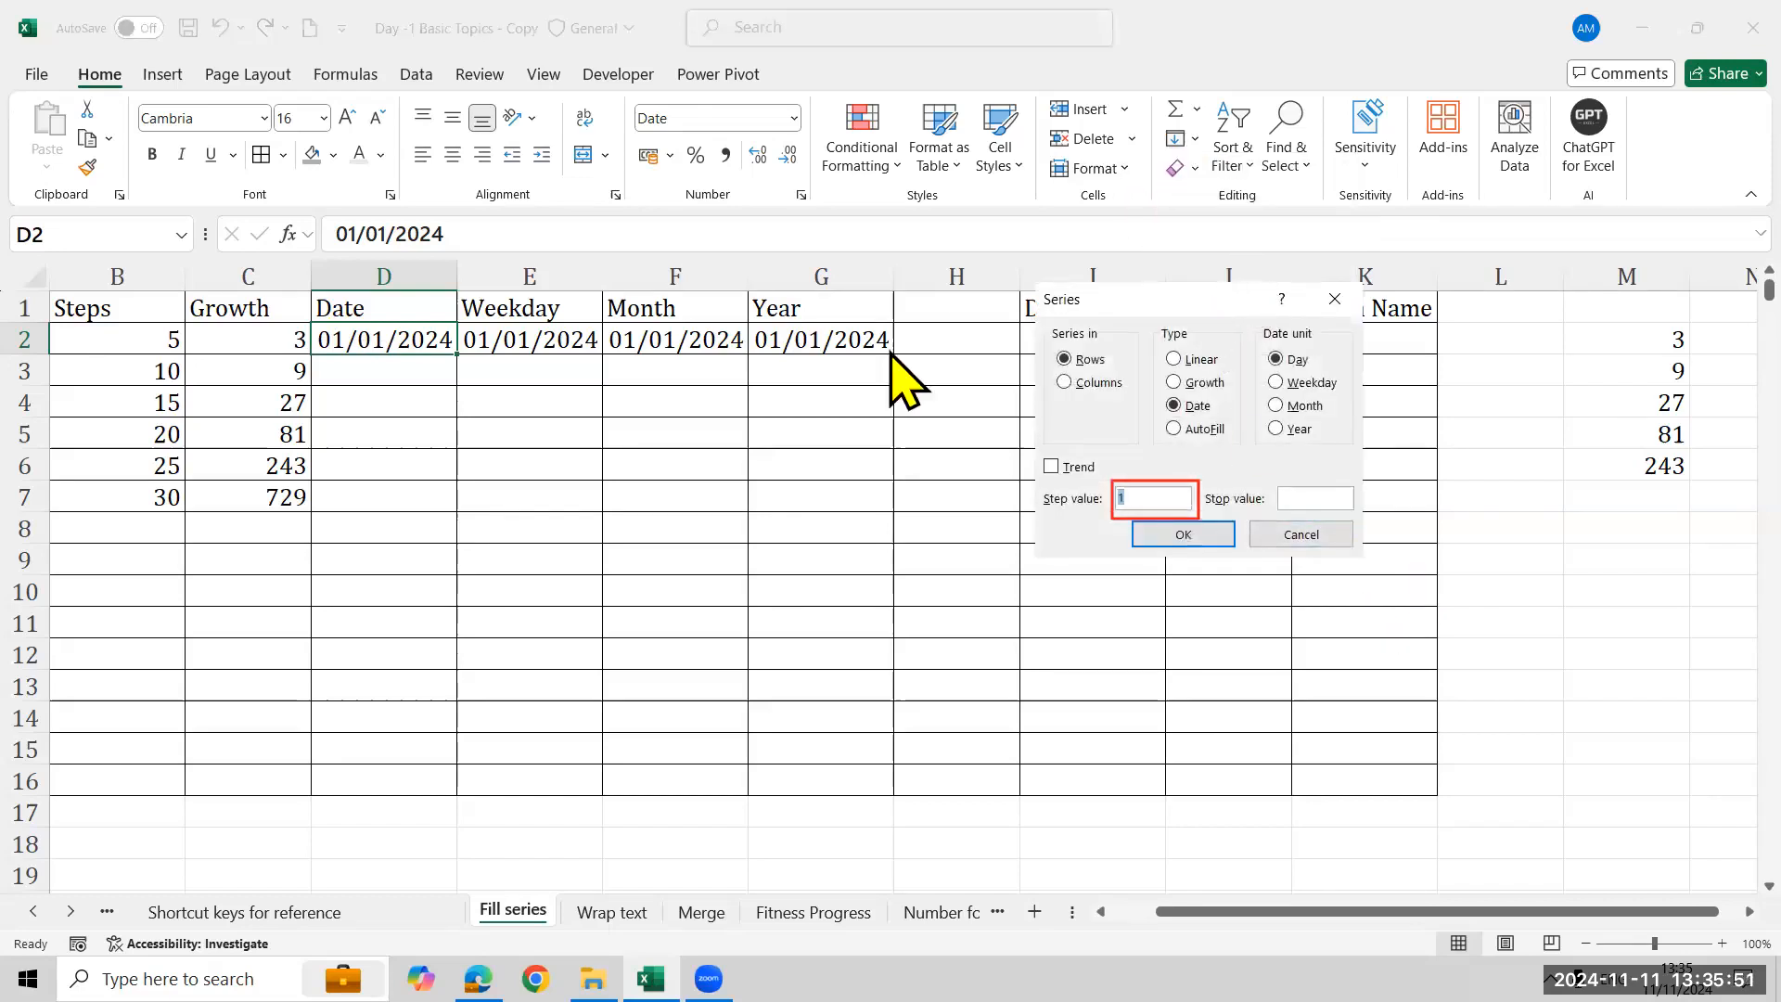
left_click(791, 441)
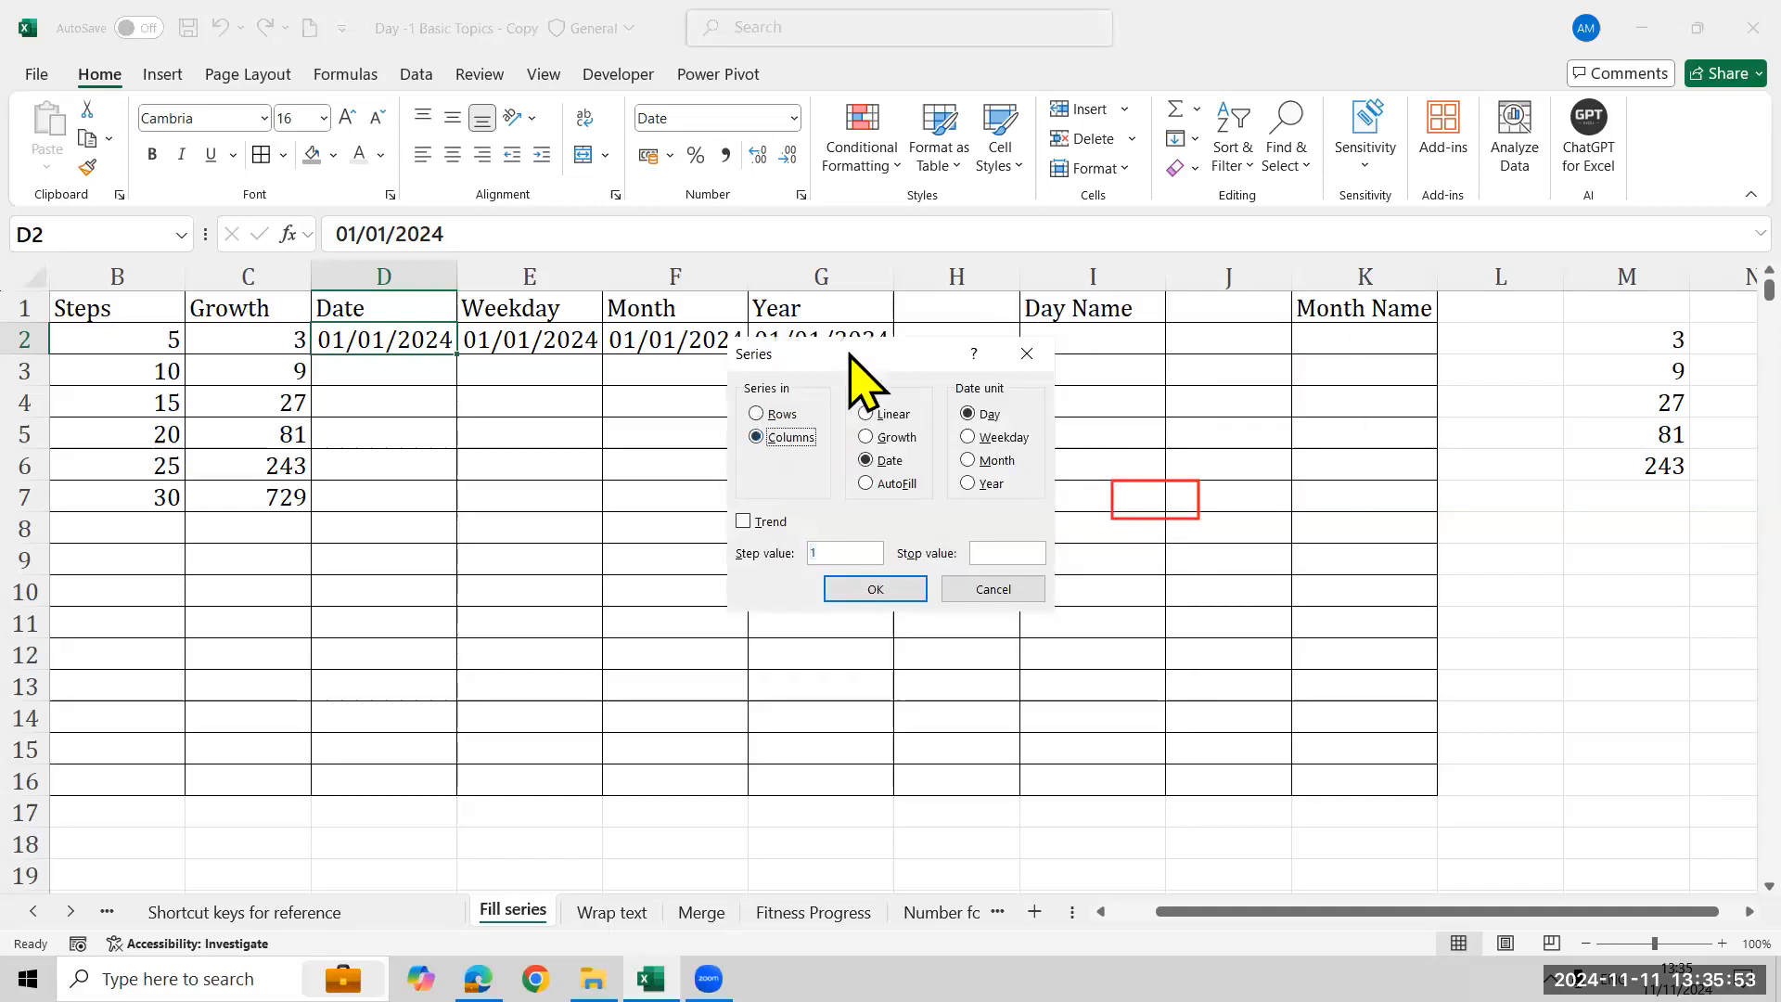
left_click_drag(847, 352, 895, 387)
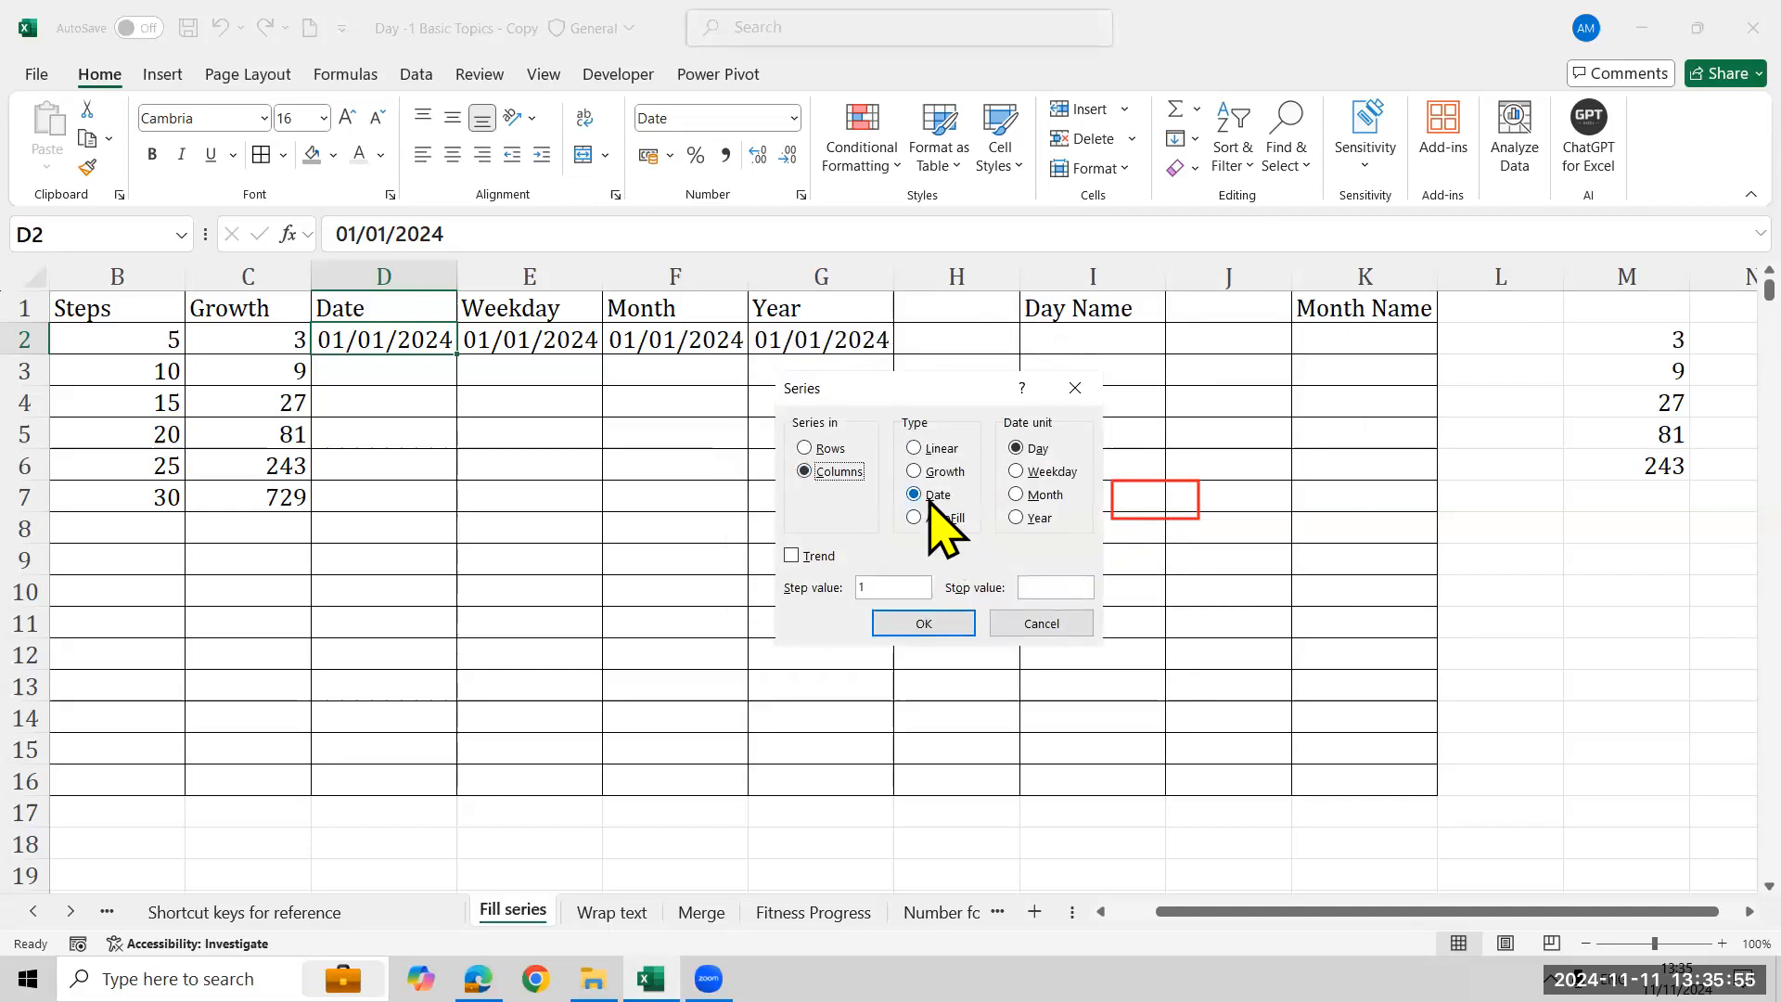
left_click(1034, 586)
type("31/12/20")
type("24")
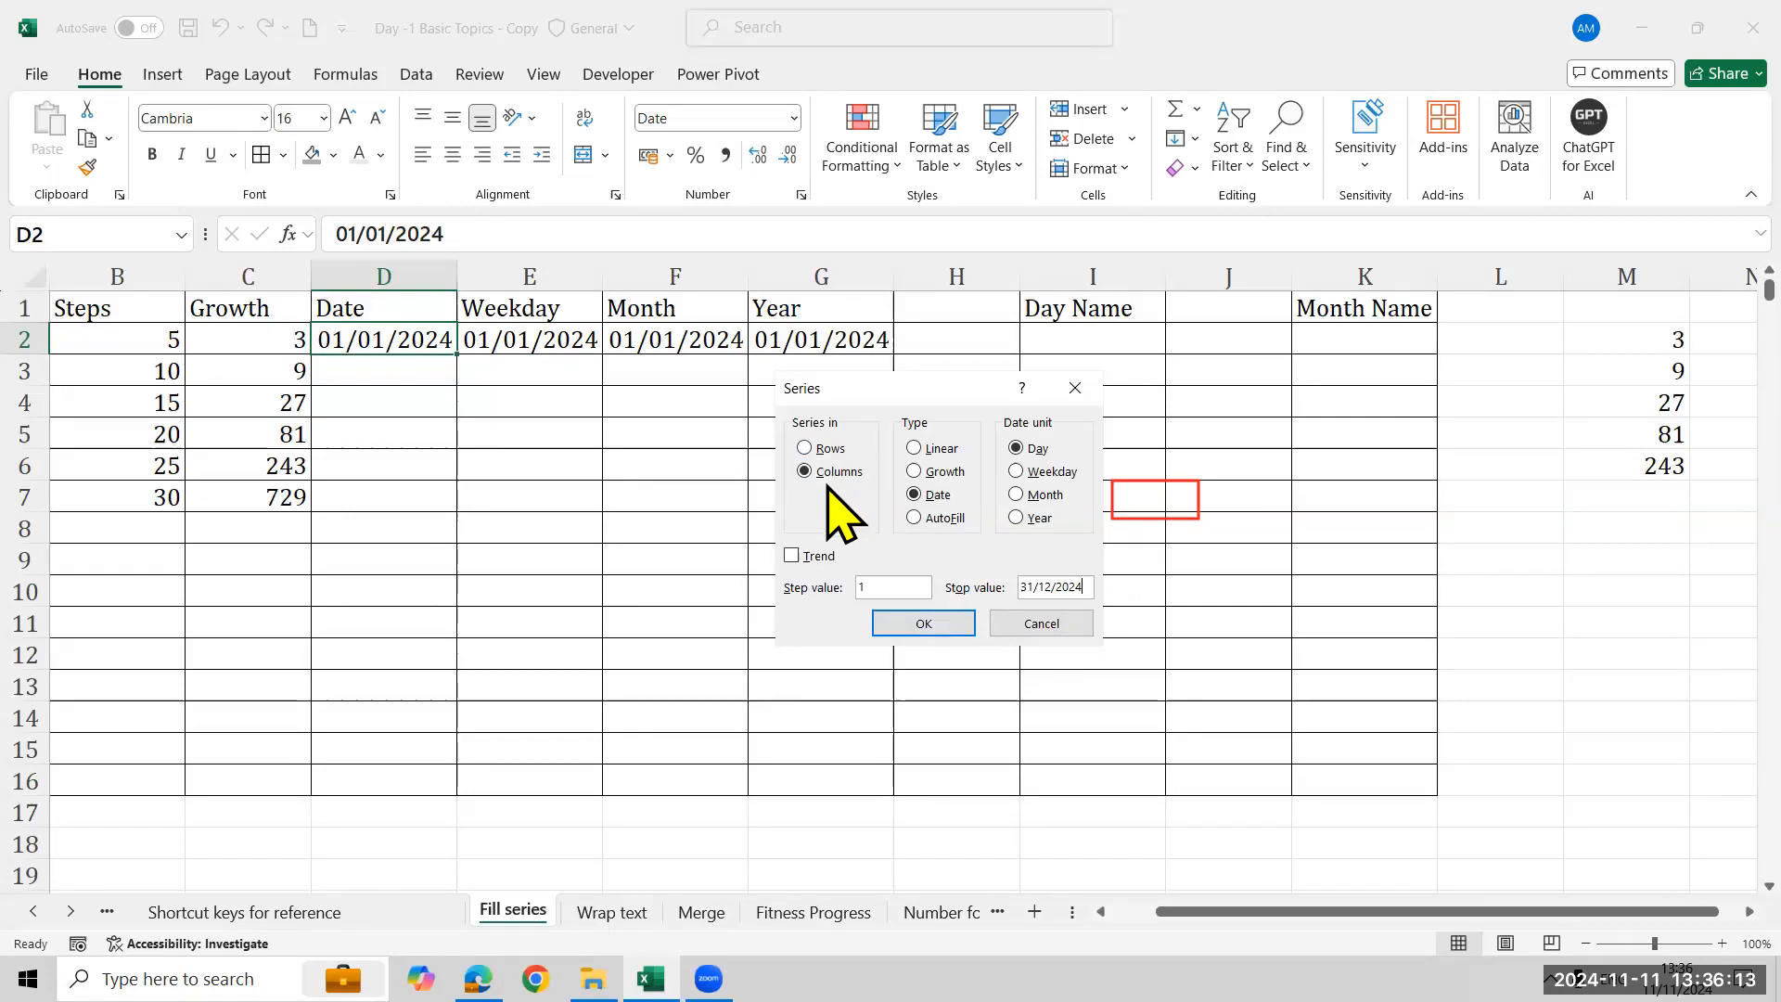
left_click(923, 625)
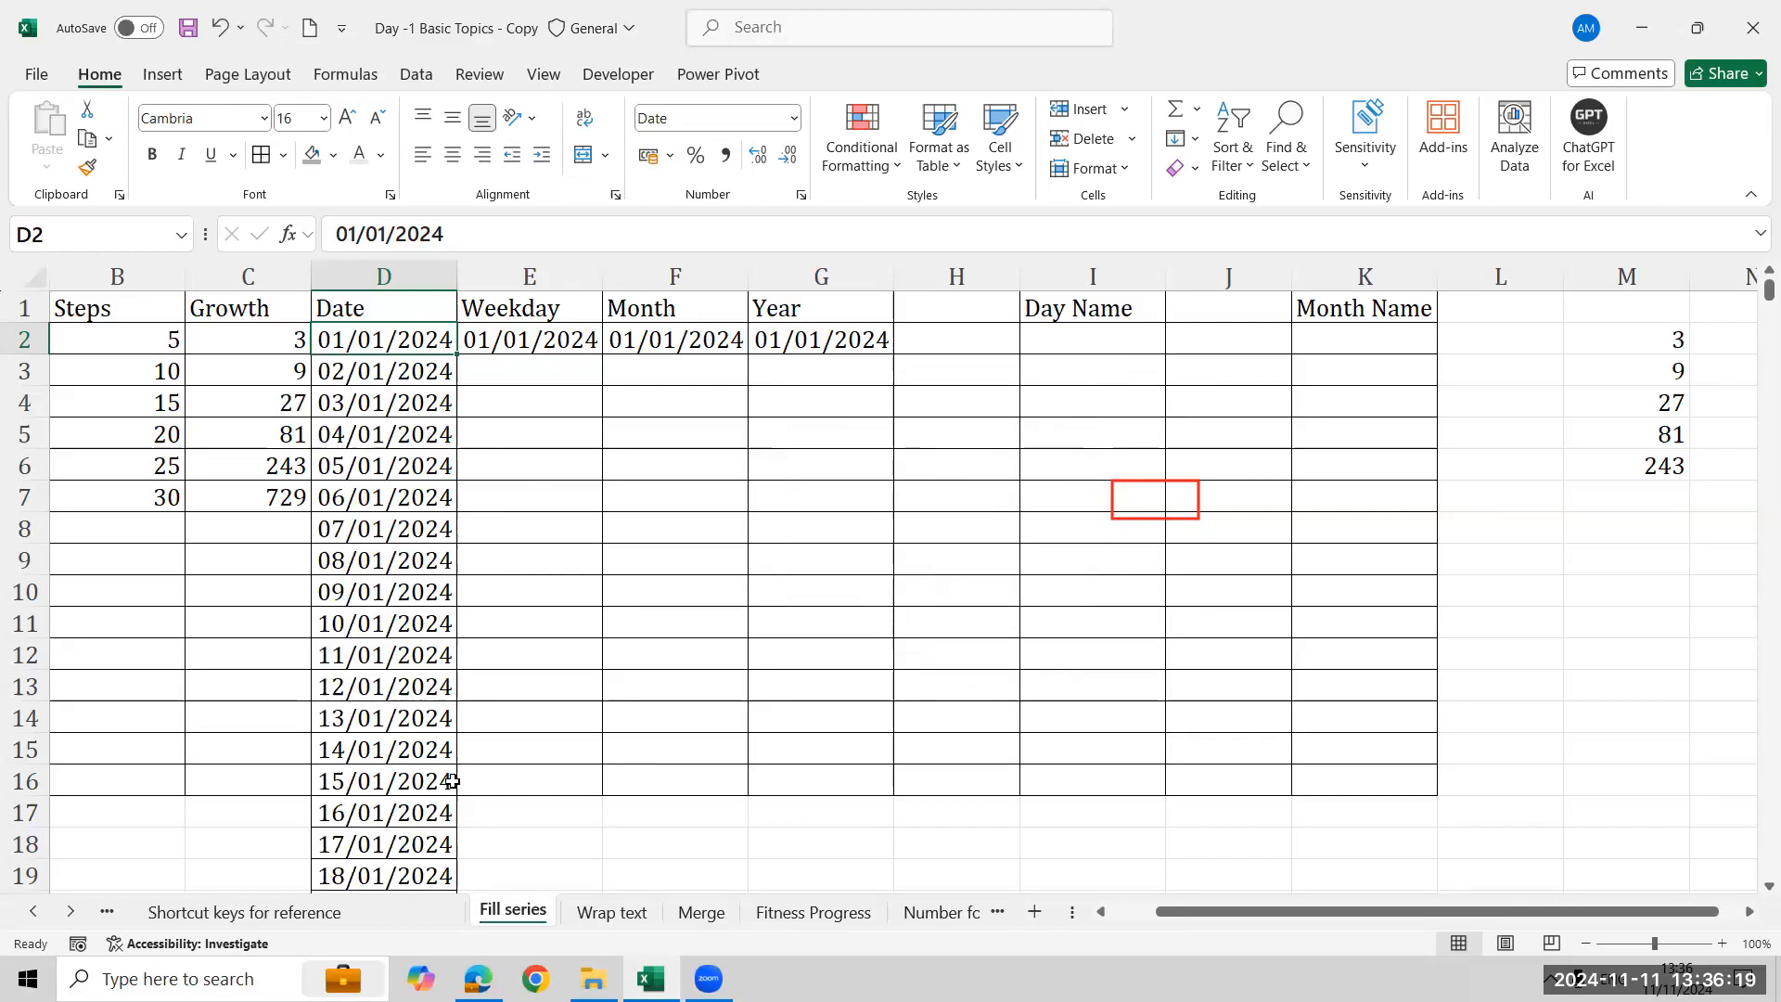
- Jump to the end of the date series in column D and back to the top
key("ctrl+Down")
key("Down")
key("Down")
key("Up")
key("Up")
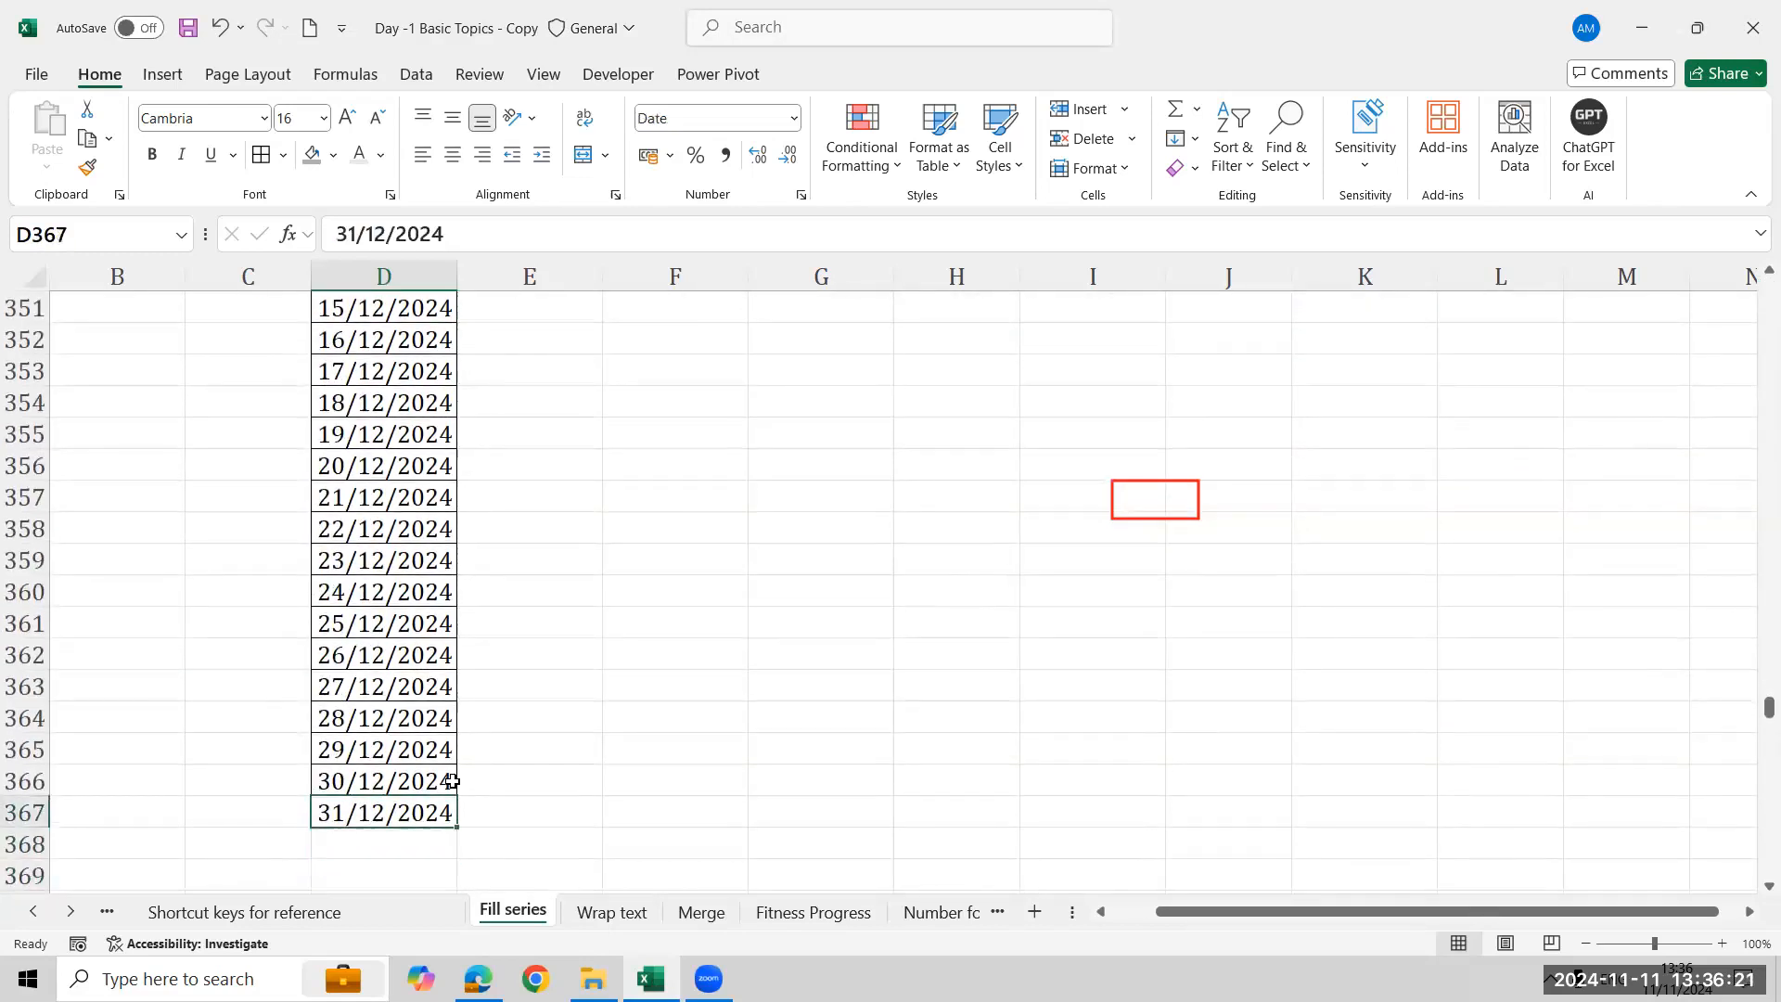
key("ctrl+Up")
key("Down")
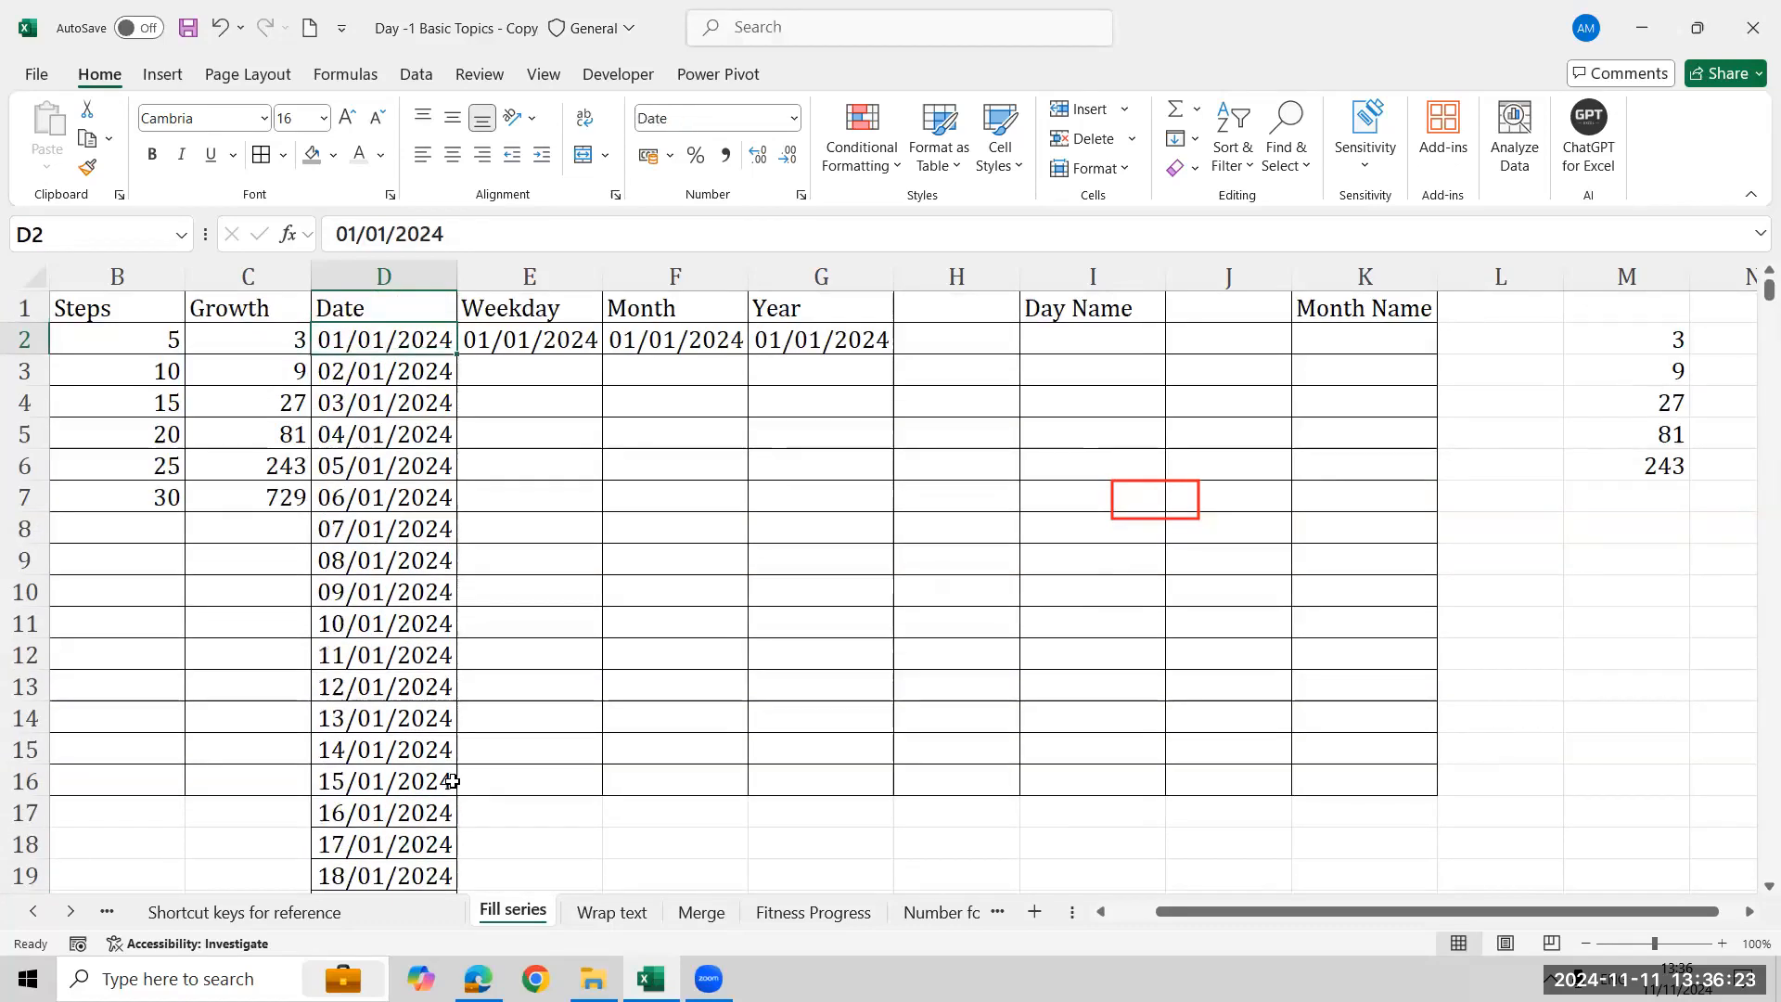
- Delete the dates below D2, then undo the deletion and the date series fill
key("ctrl+shift+Down")
key("ctrl+Up")
key("Down")
key("Down")
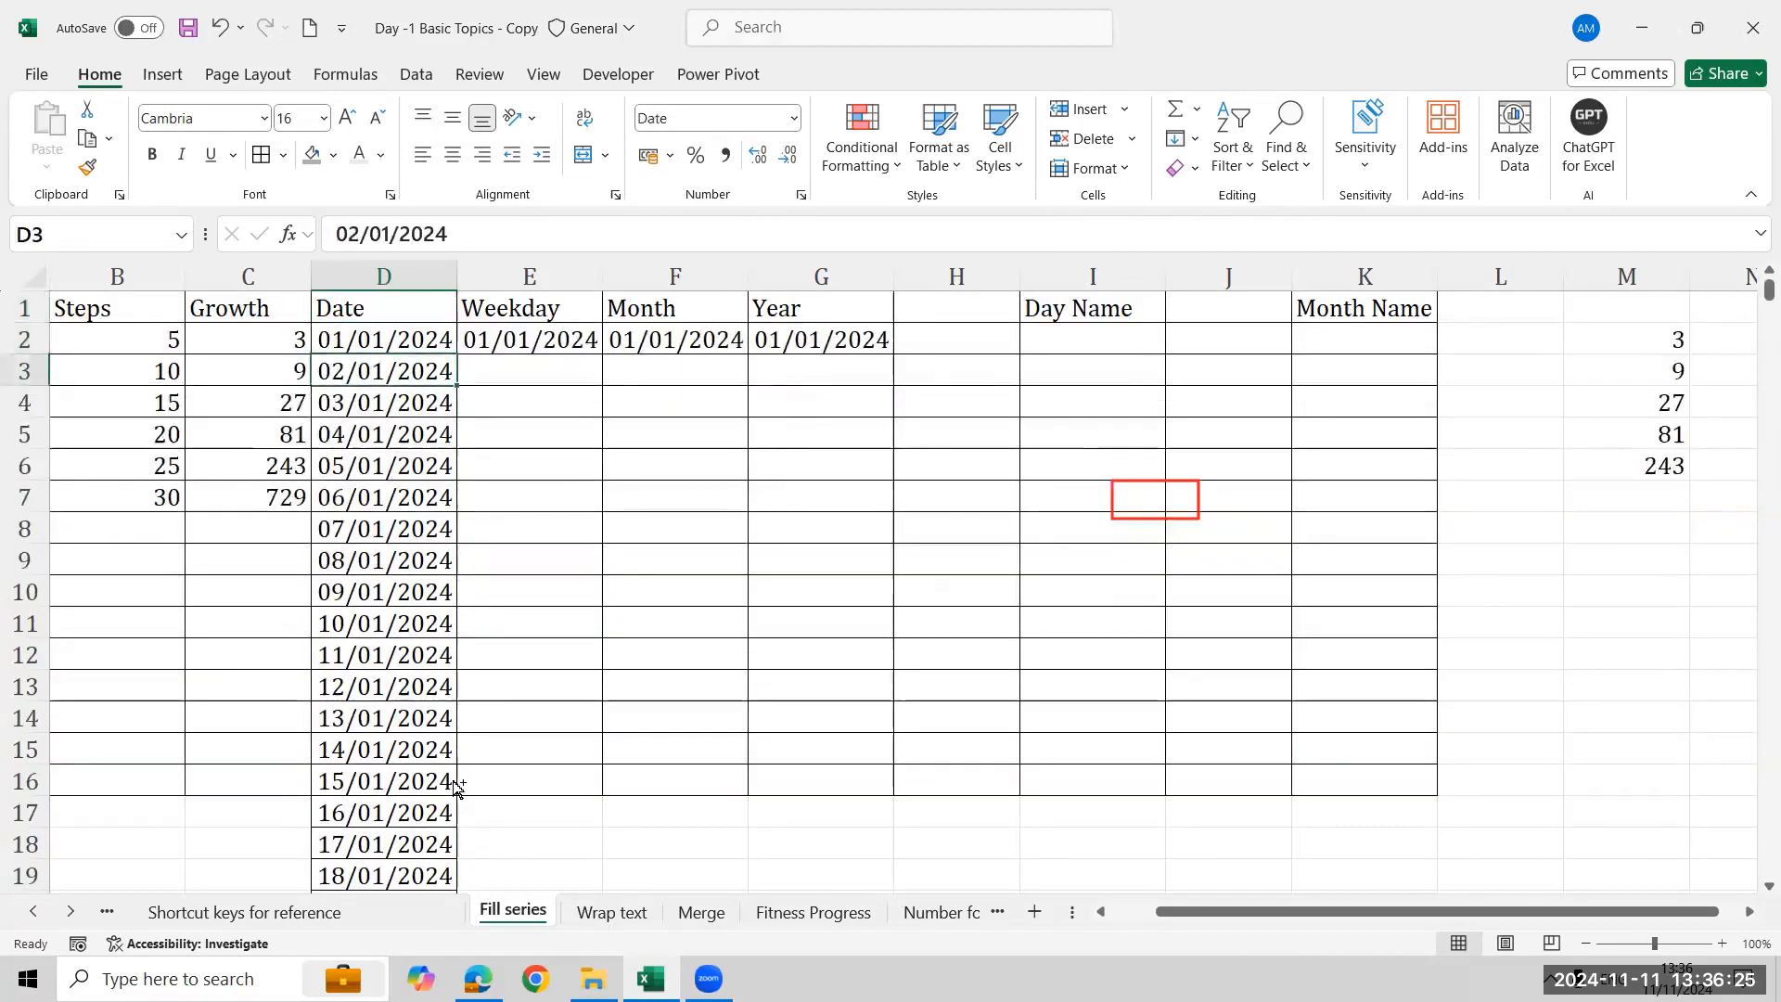
key("ctrl+shift+Down")
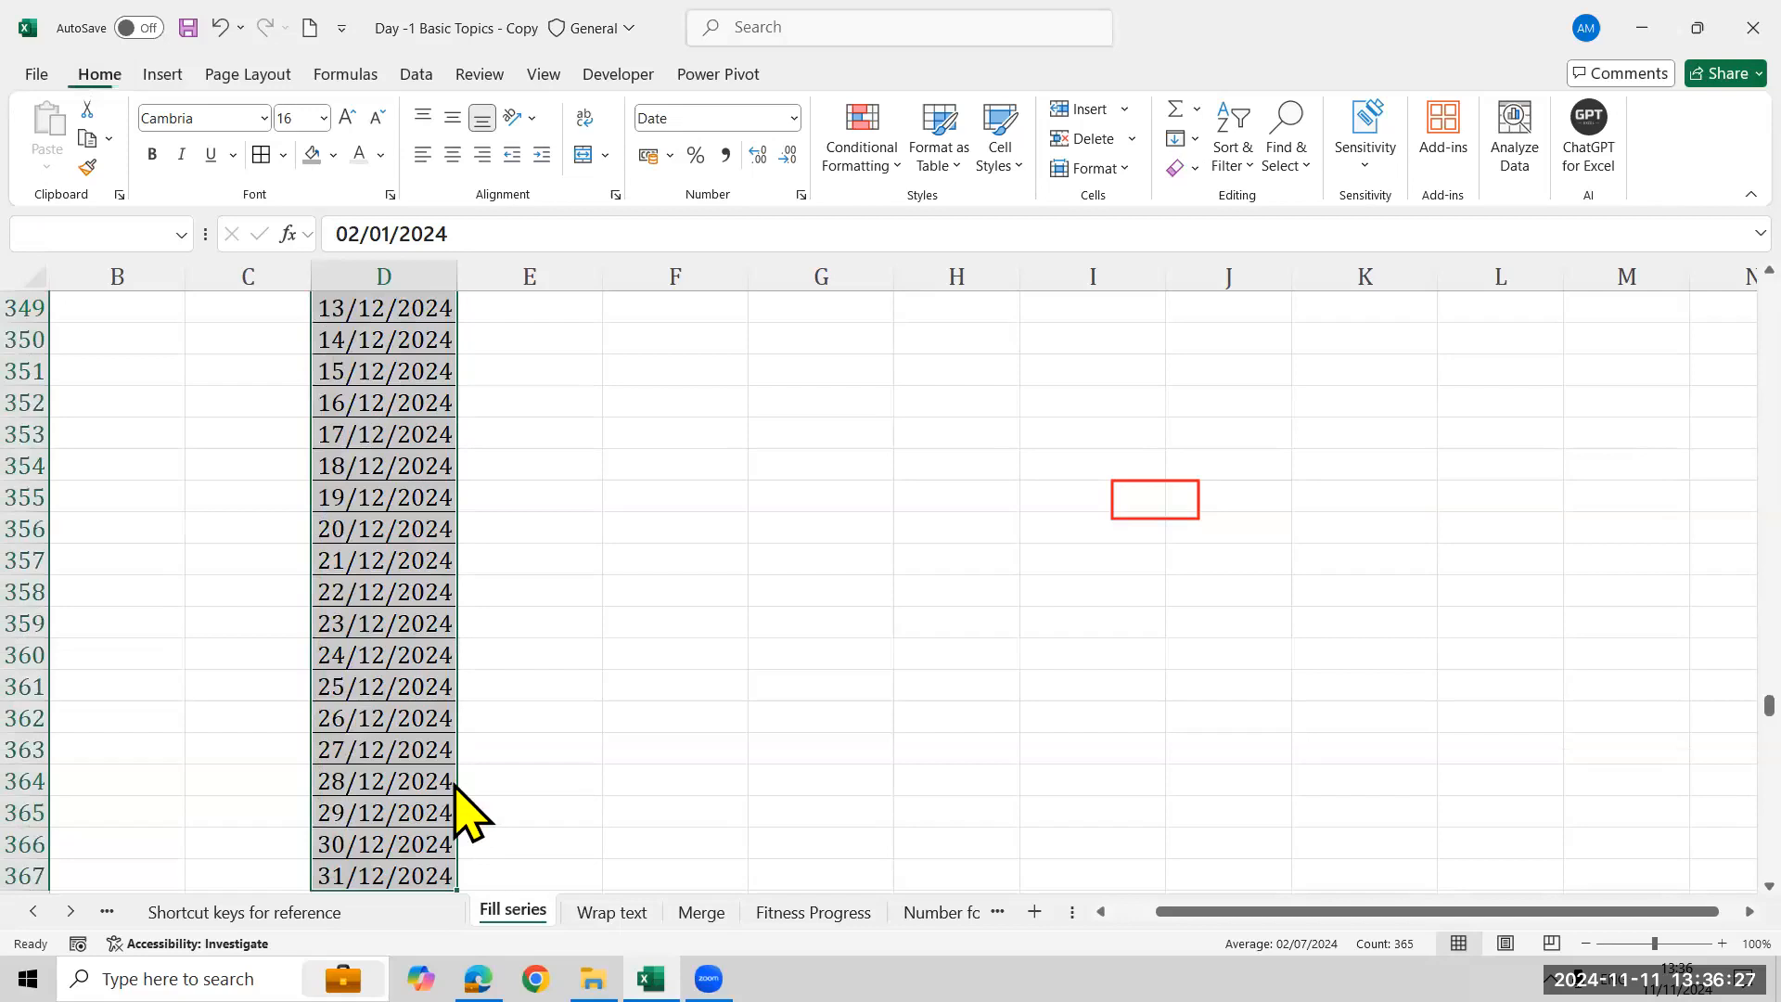
key("Delete")
key("ctrl+z")
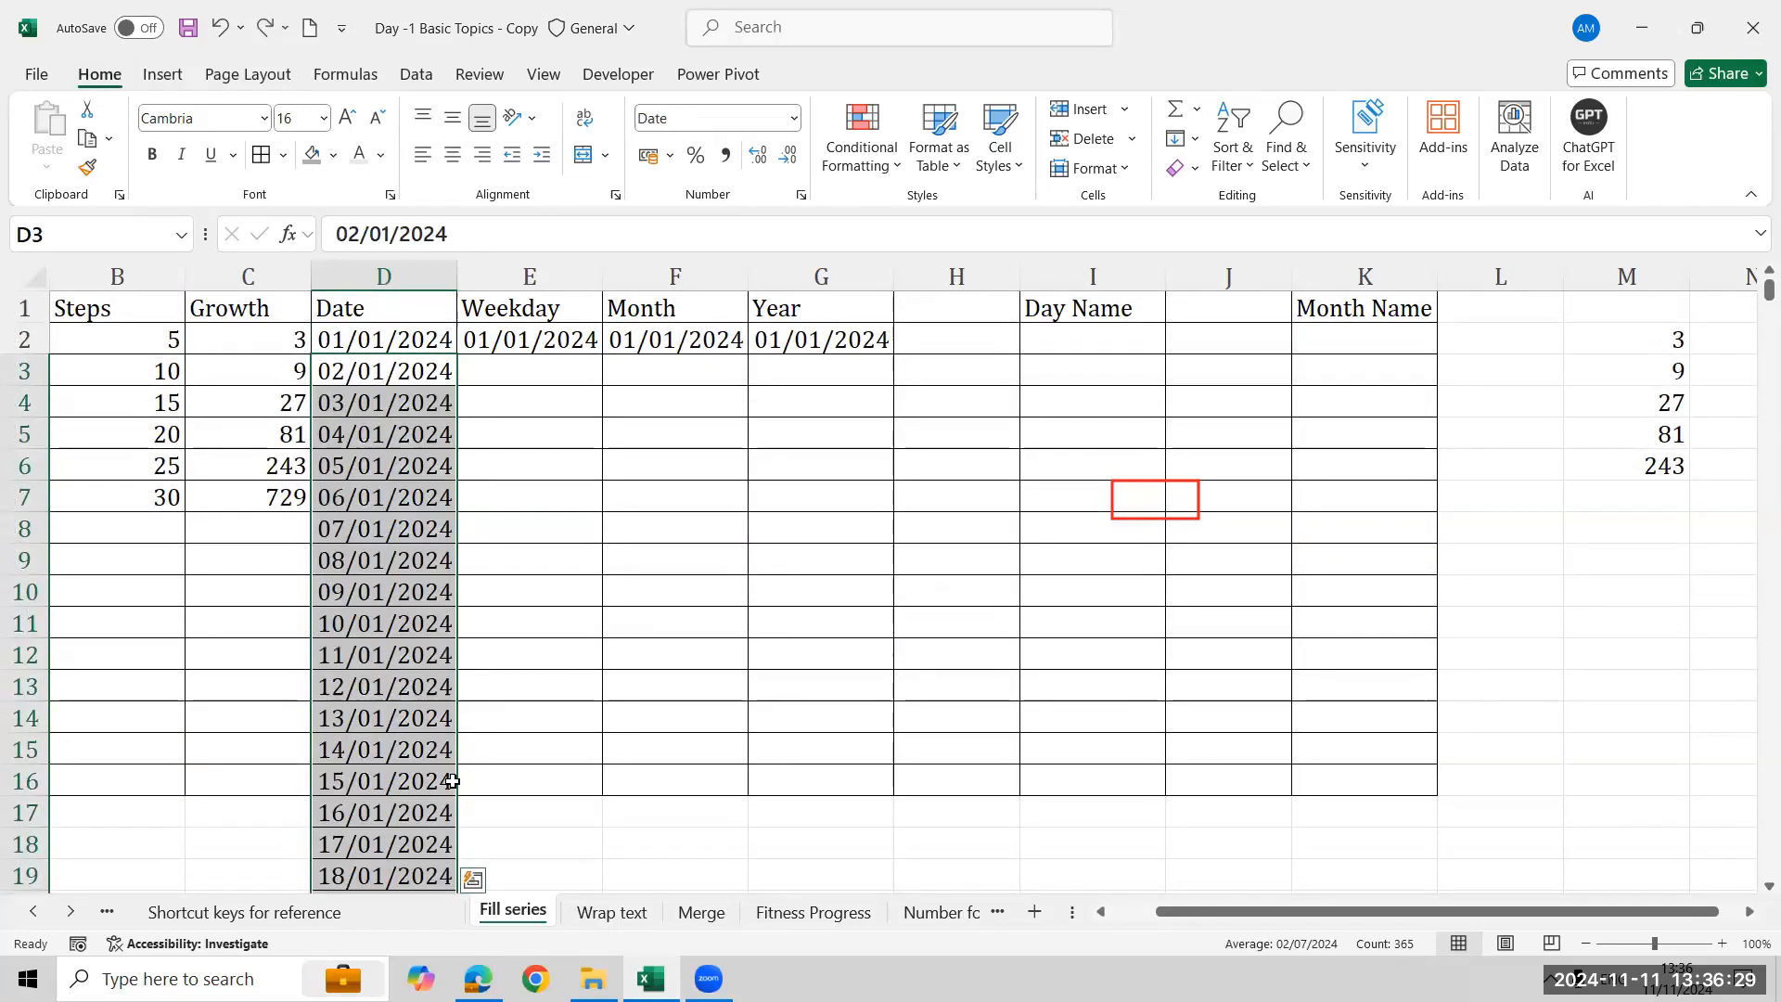
key("ctrl+z")
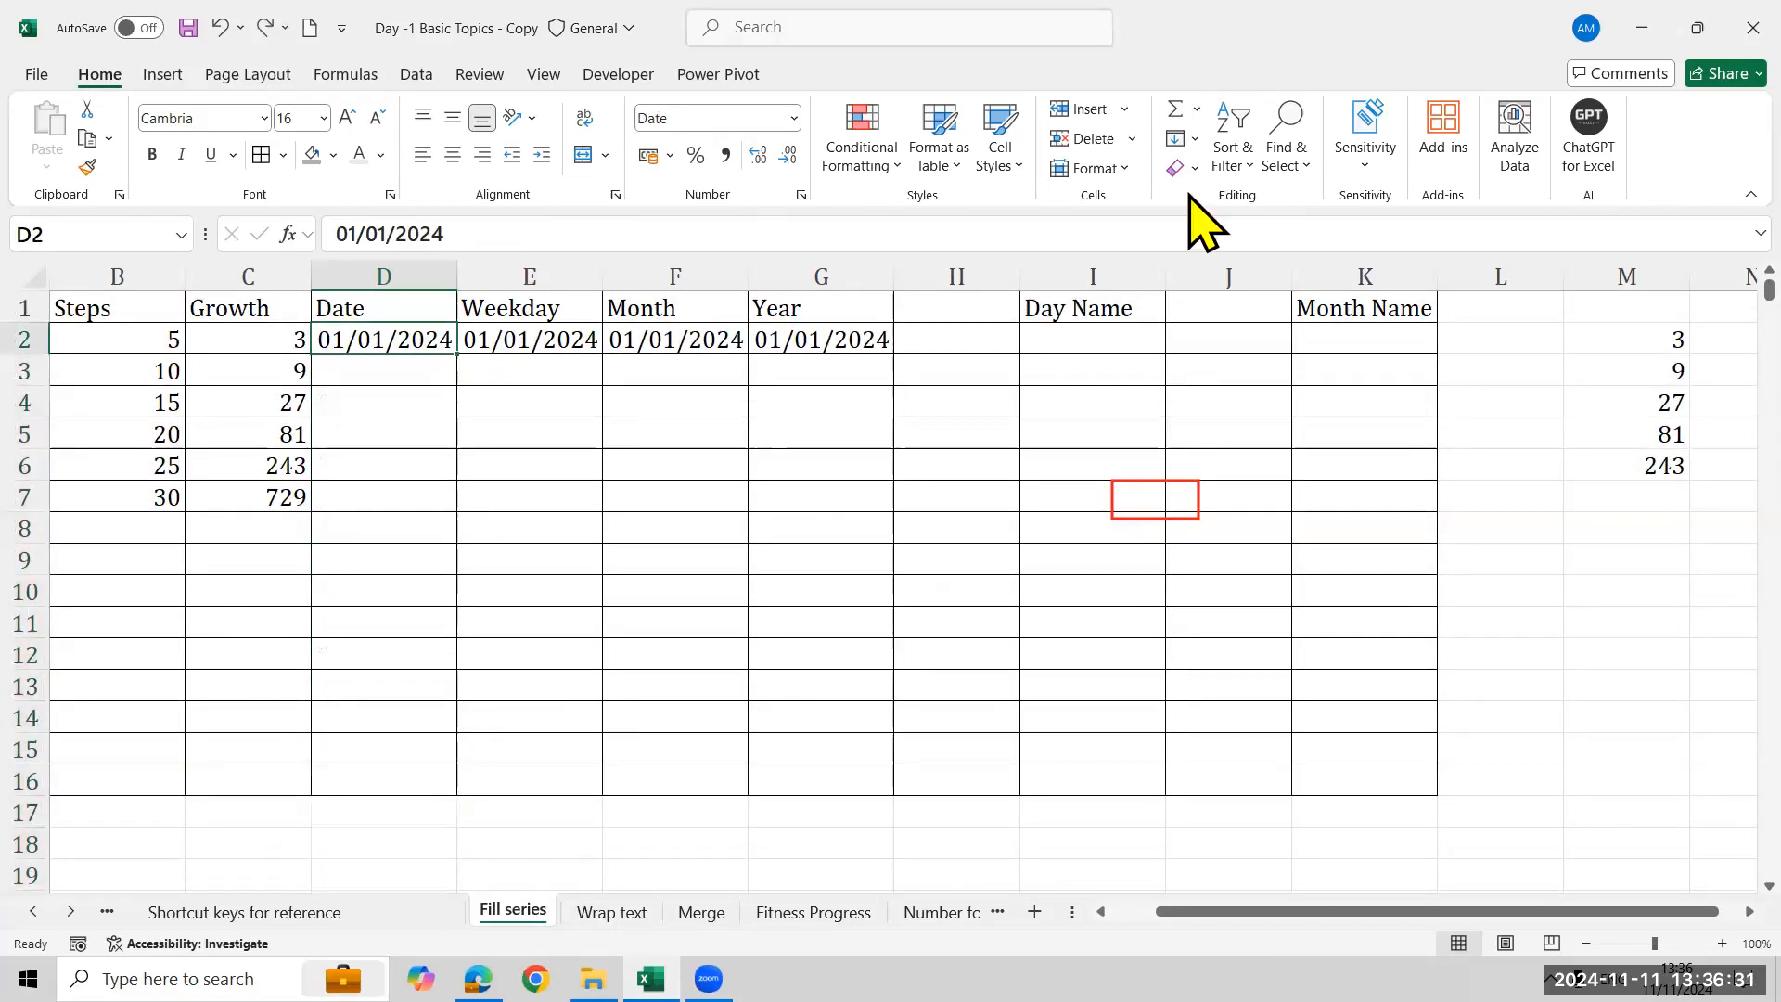
- Try to fill a Date series down column D from D2 by Day with stop value 31/12/204
left_click(1191, 149)
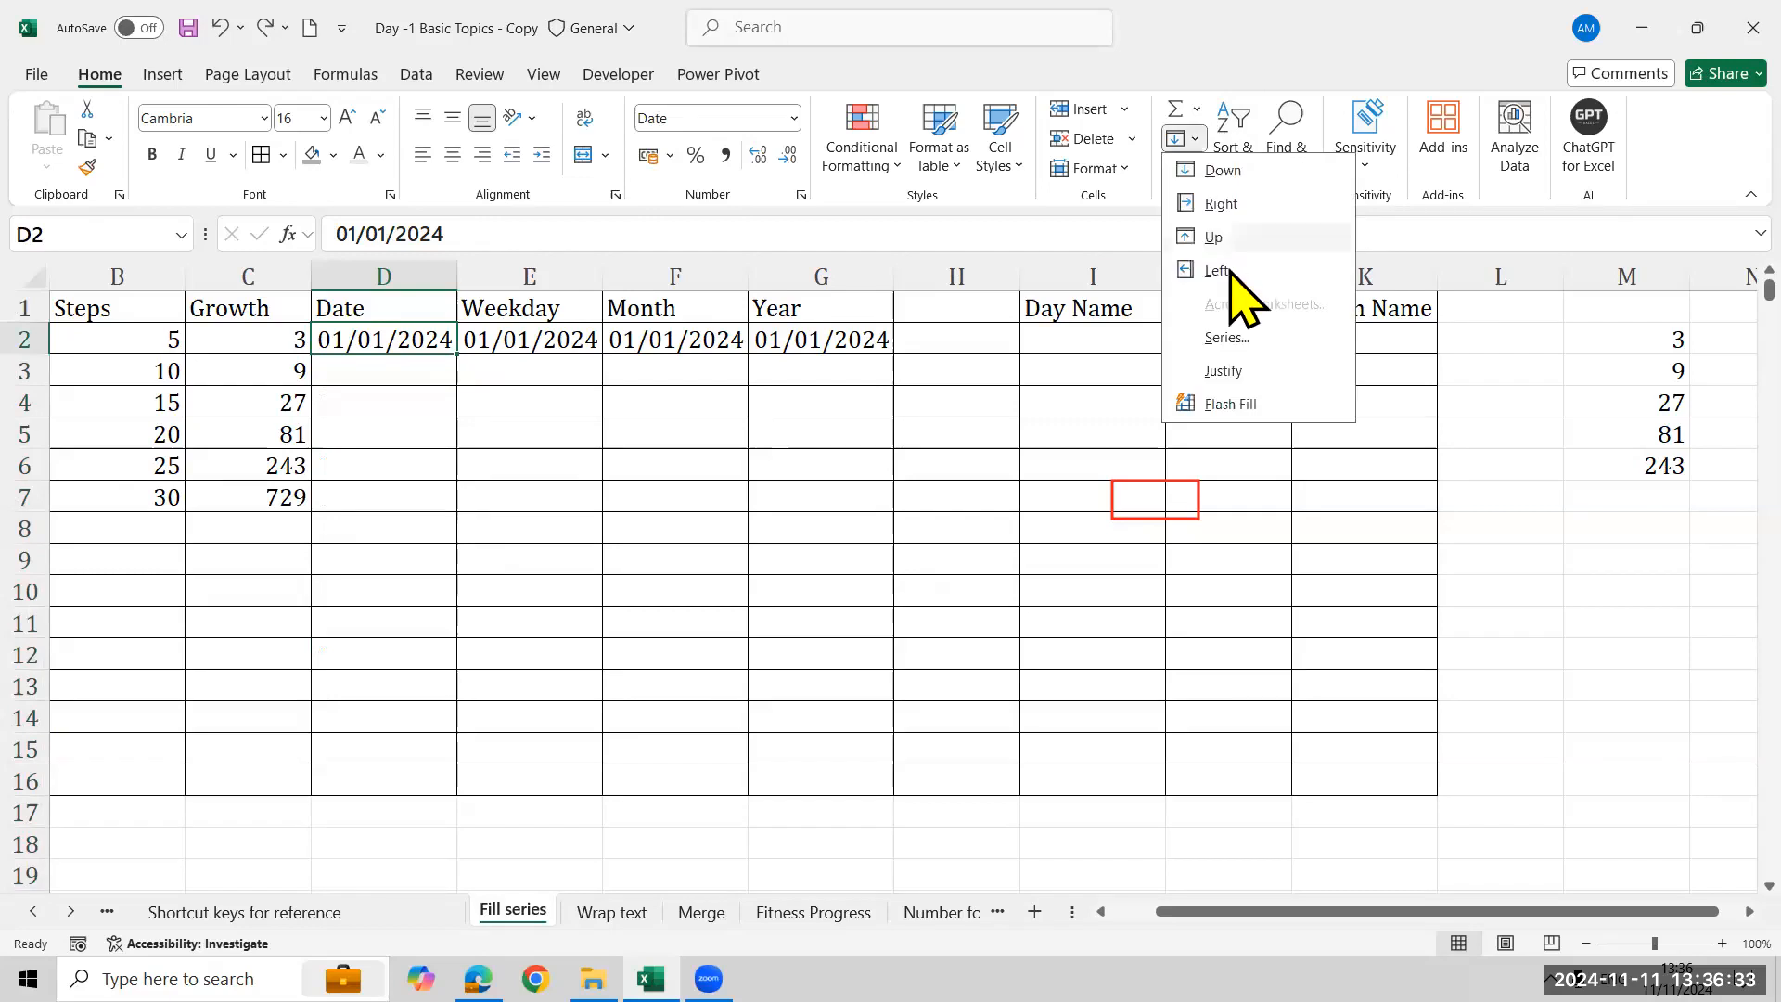
left_click(1272, 339)
left_click(828, 471)
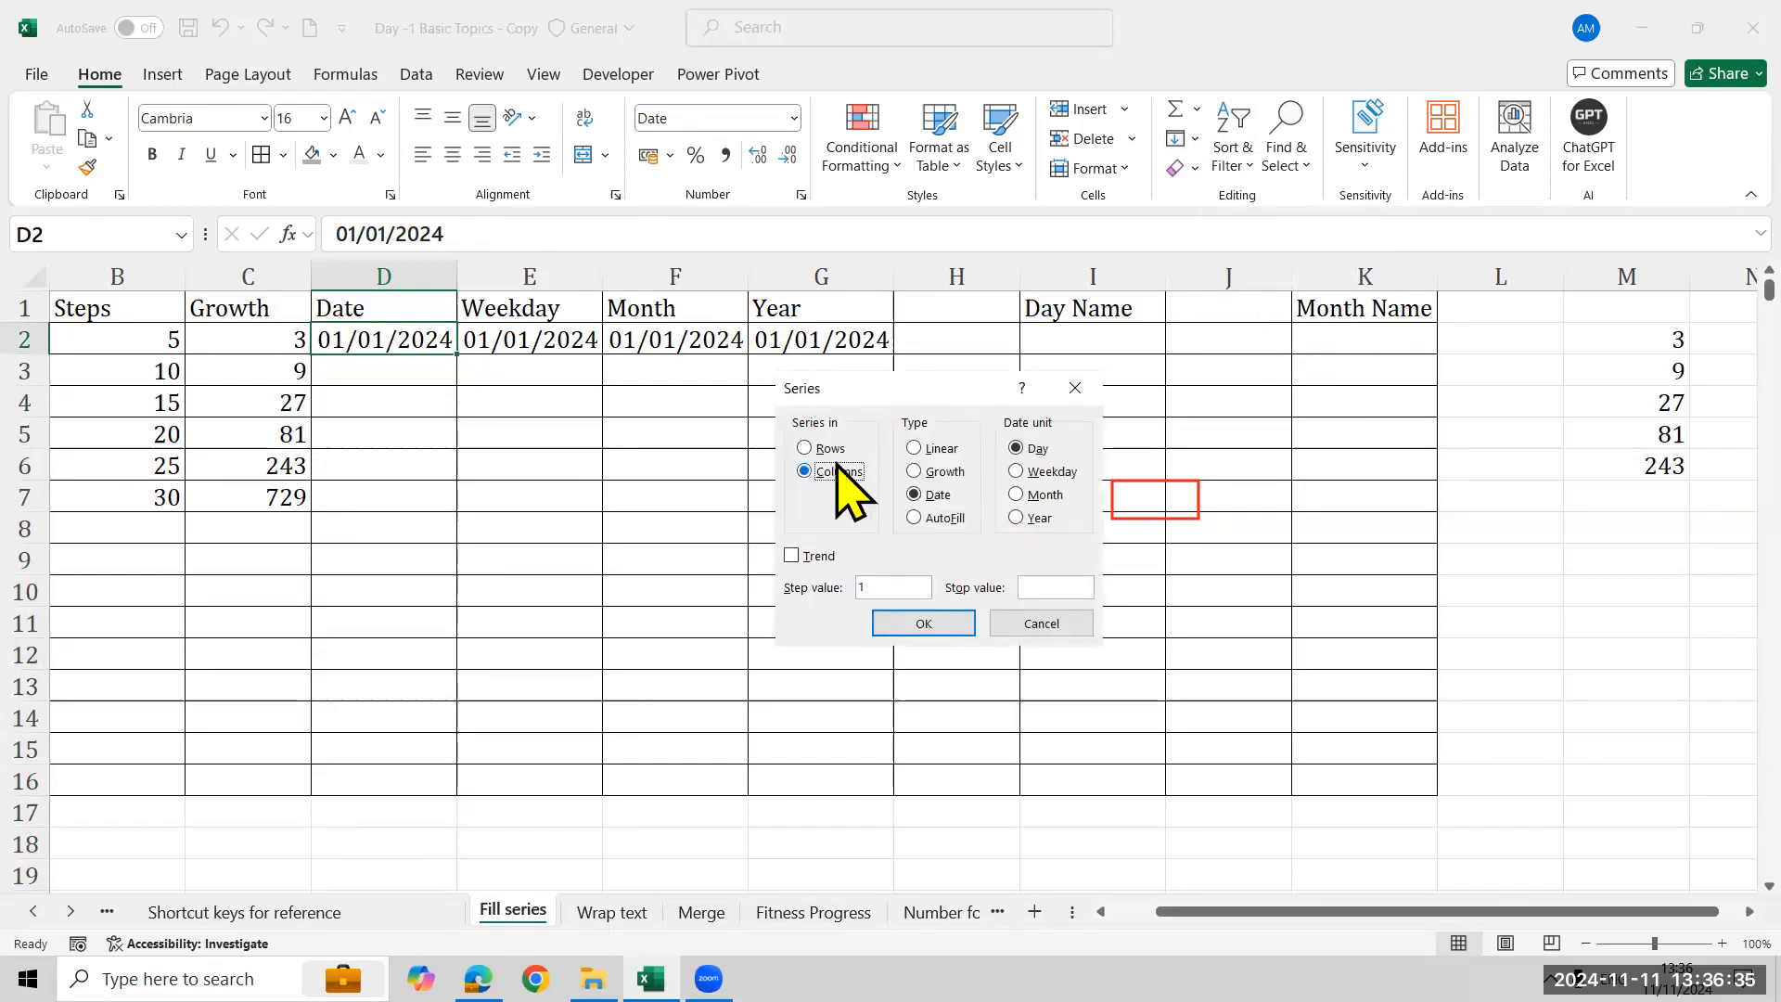
left_click(1032, 586)
type("31/12/204")
left_click_drag(786, 461, 876, 486)
left_click_drag(988, 557, 1106, 603)
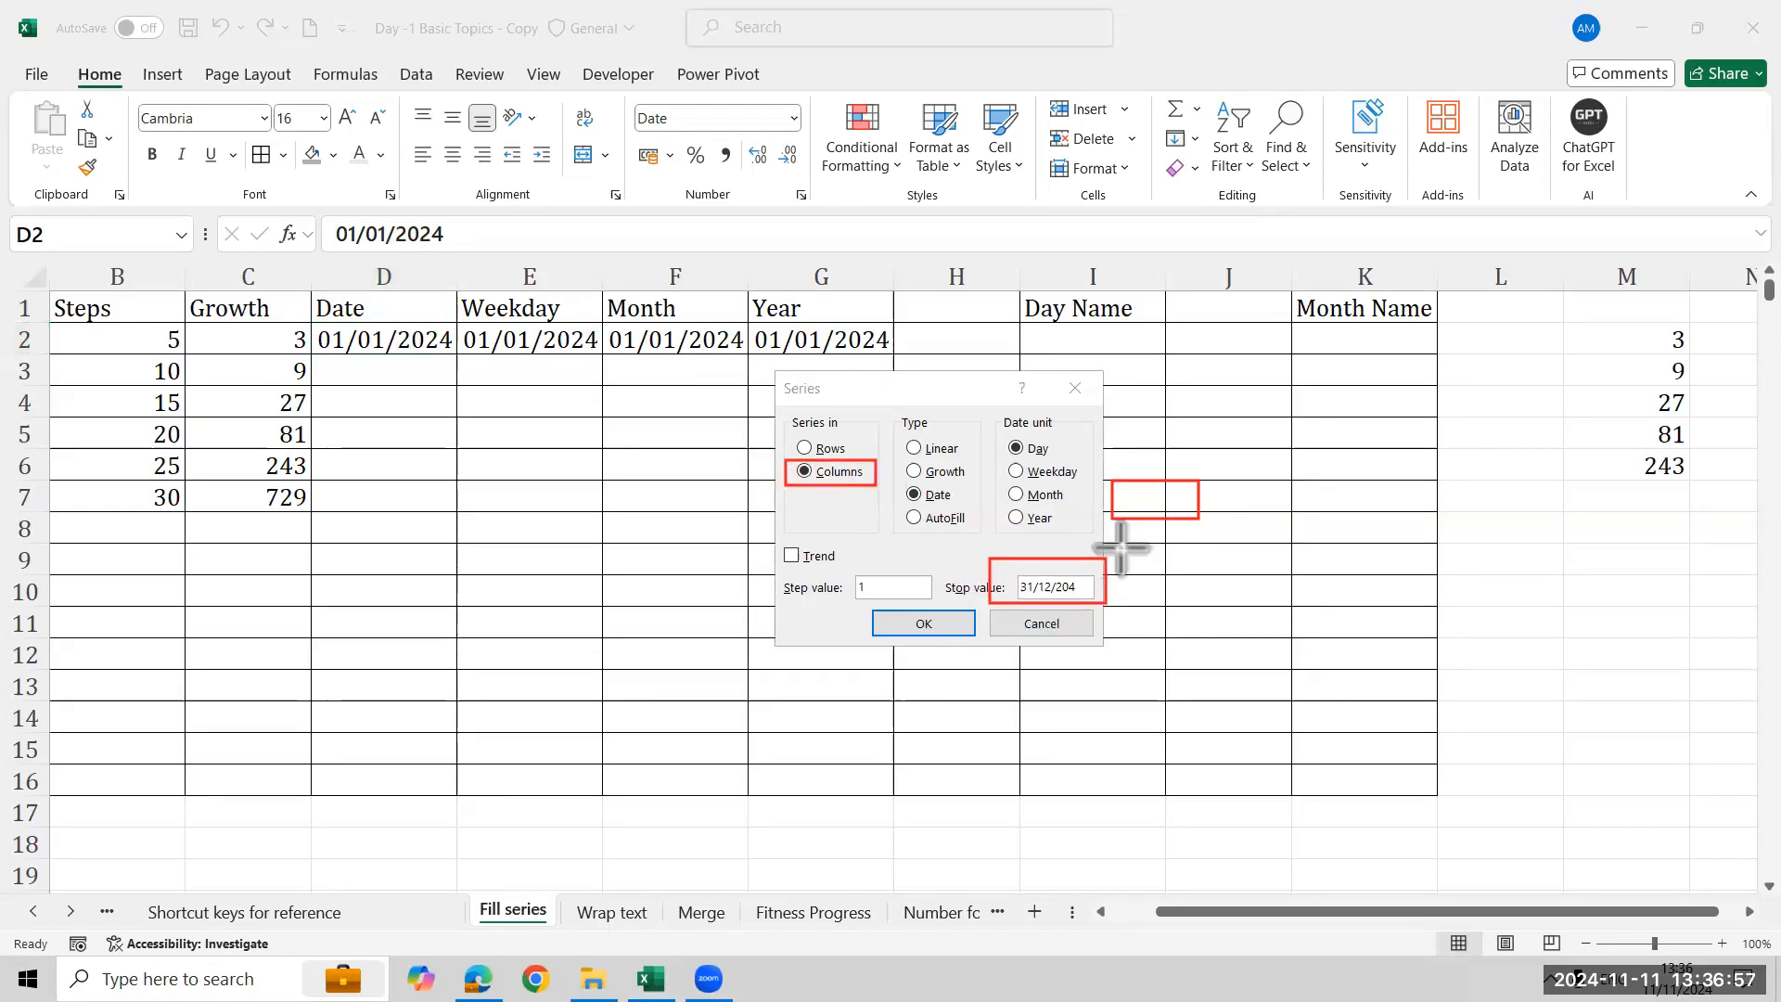
left_click(1189, 507)
left_click(1140, 484)
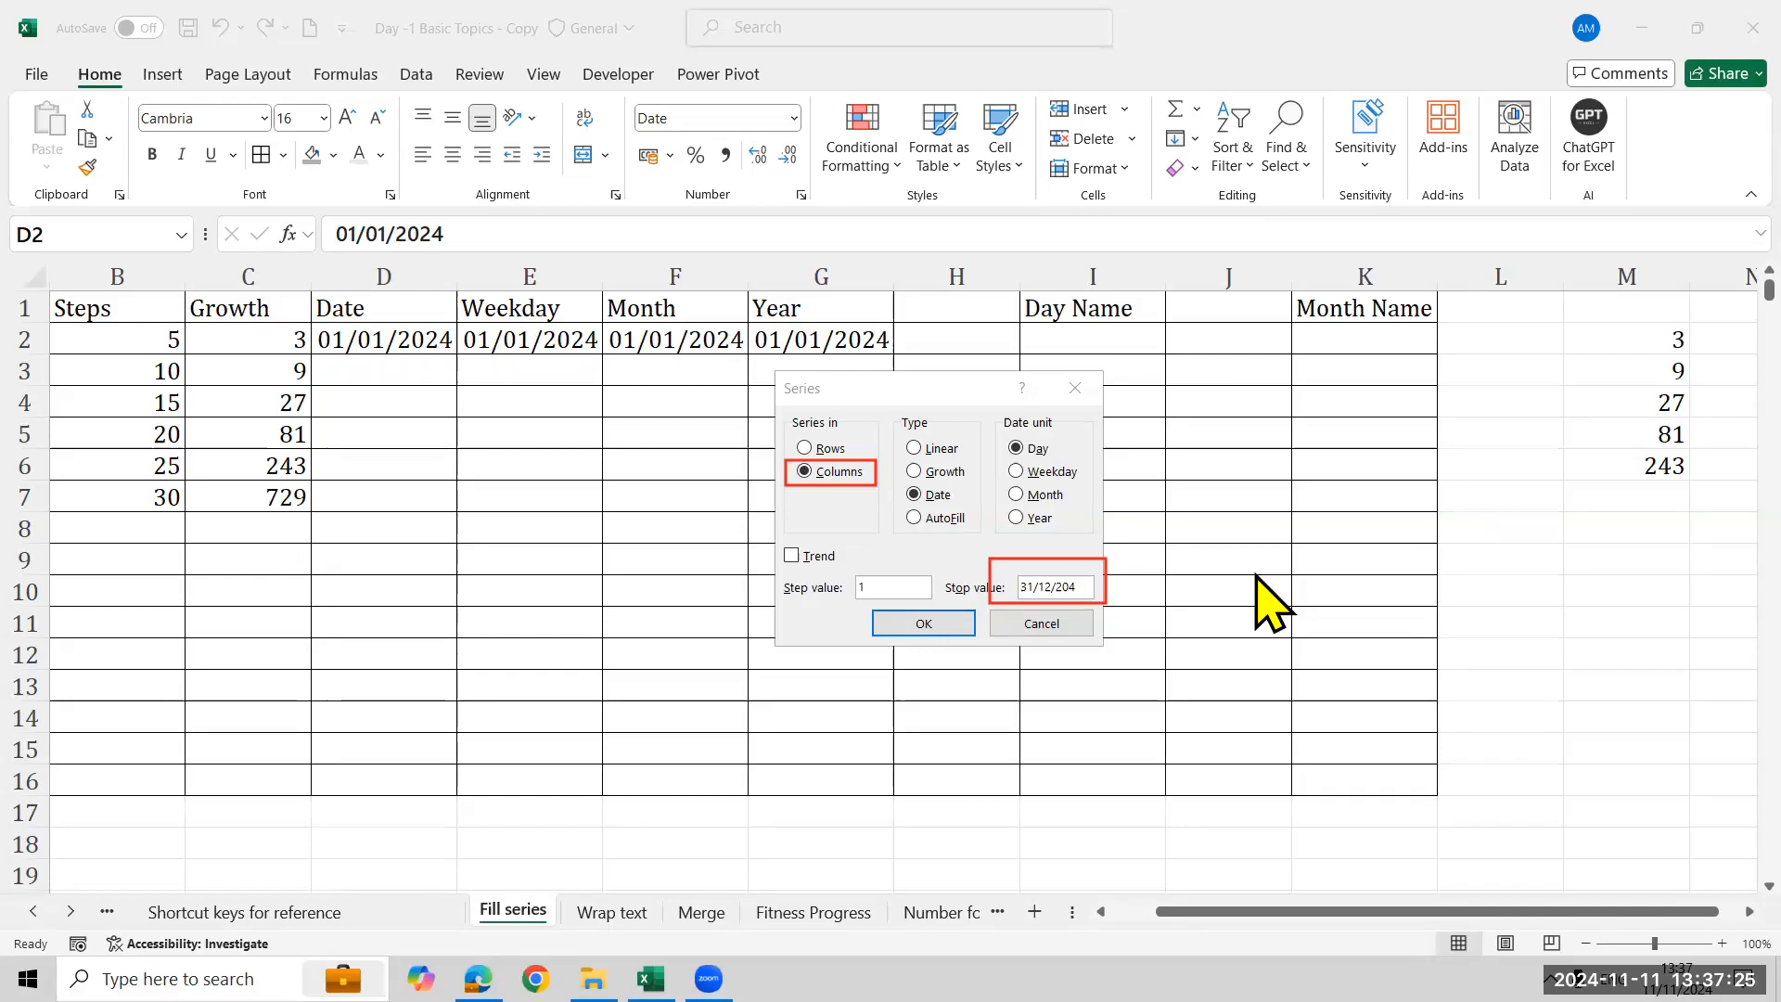
left_click(940, 474)
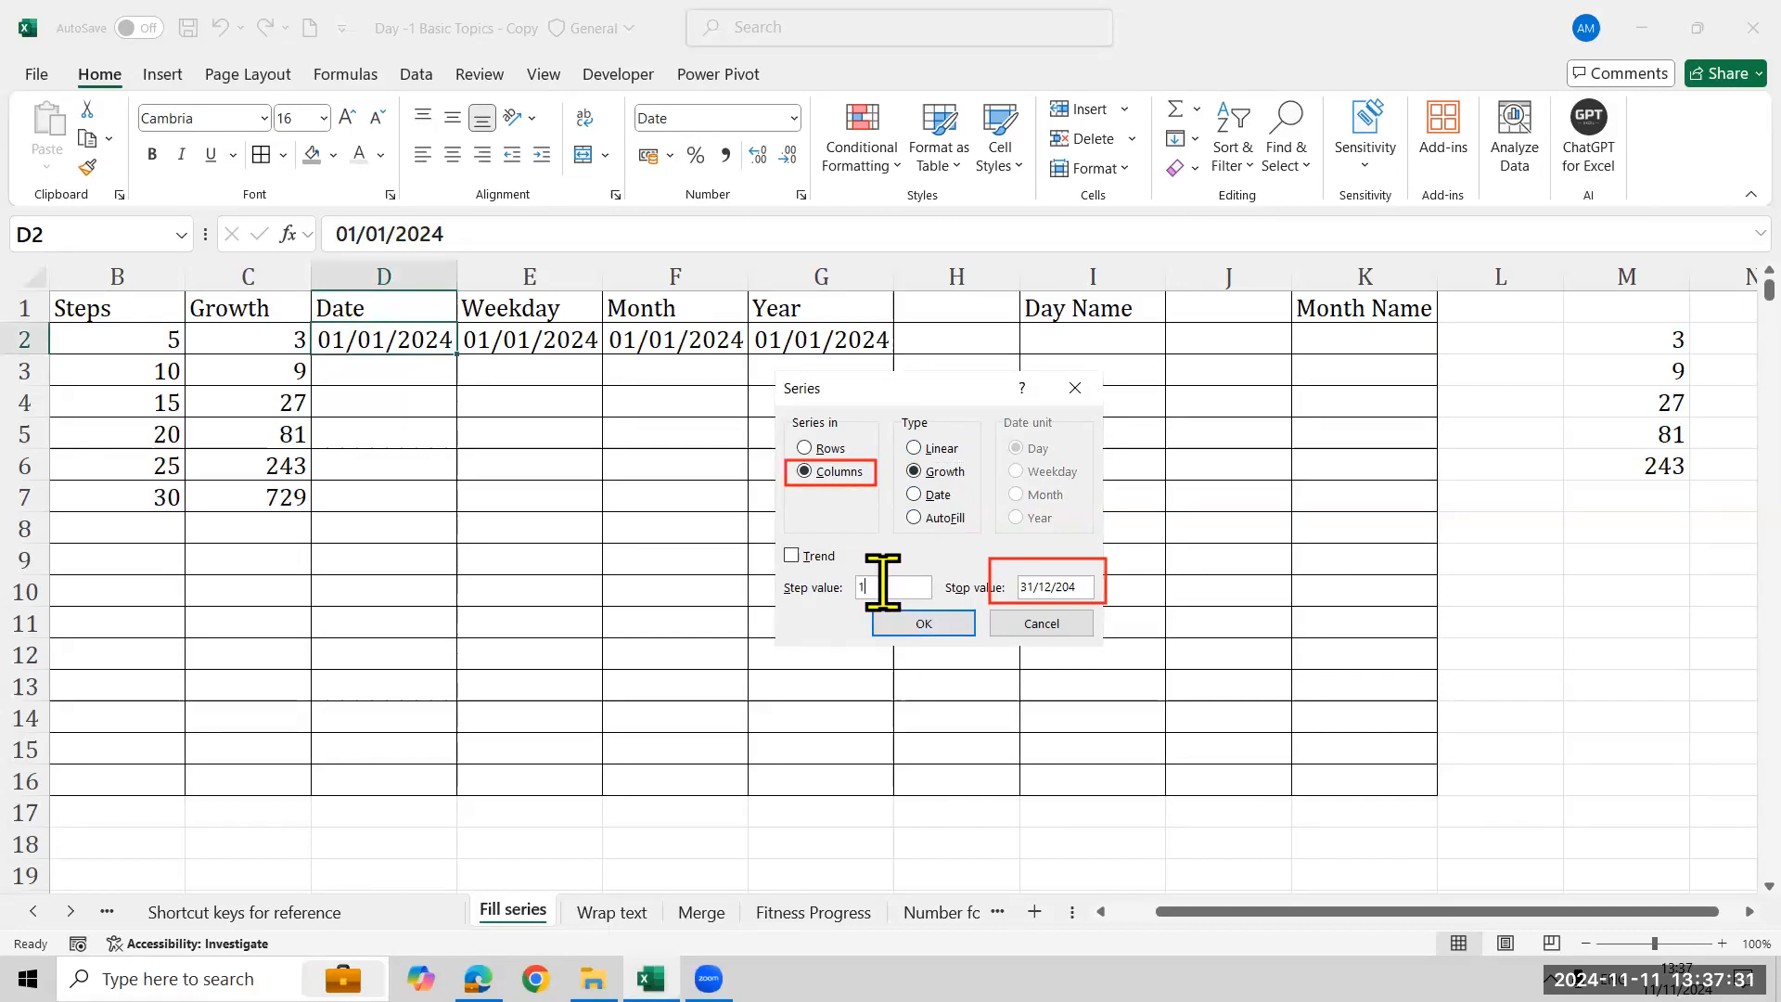
left_click(941, 497)
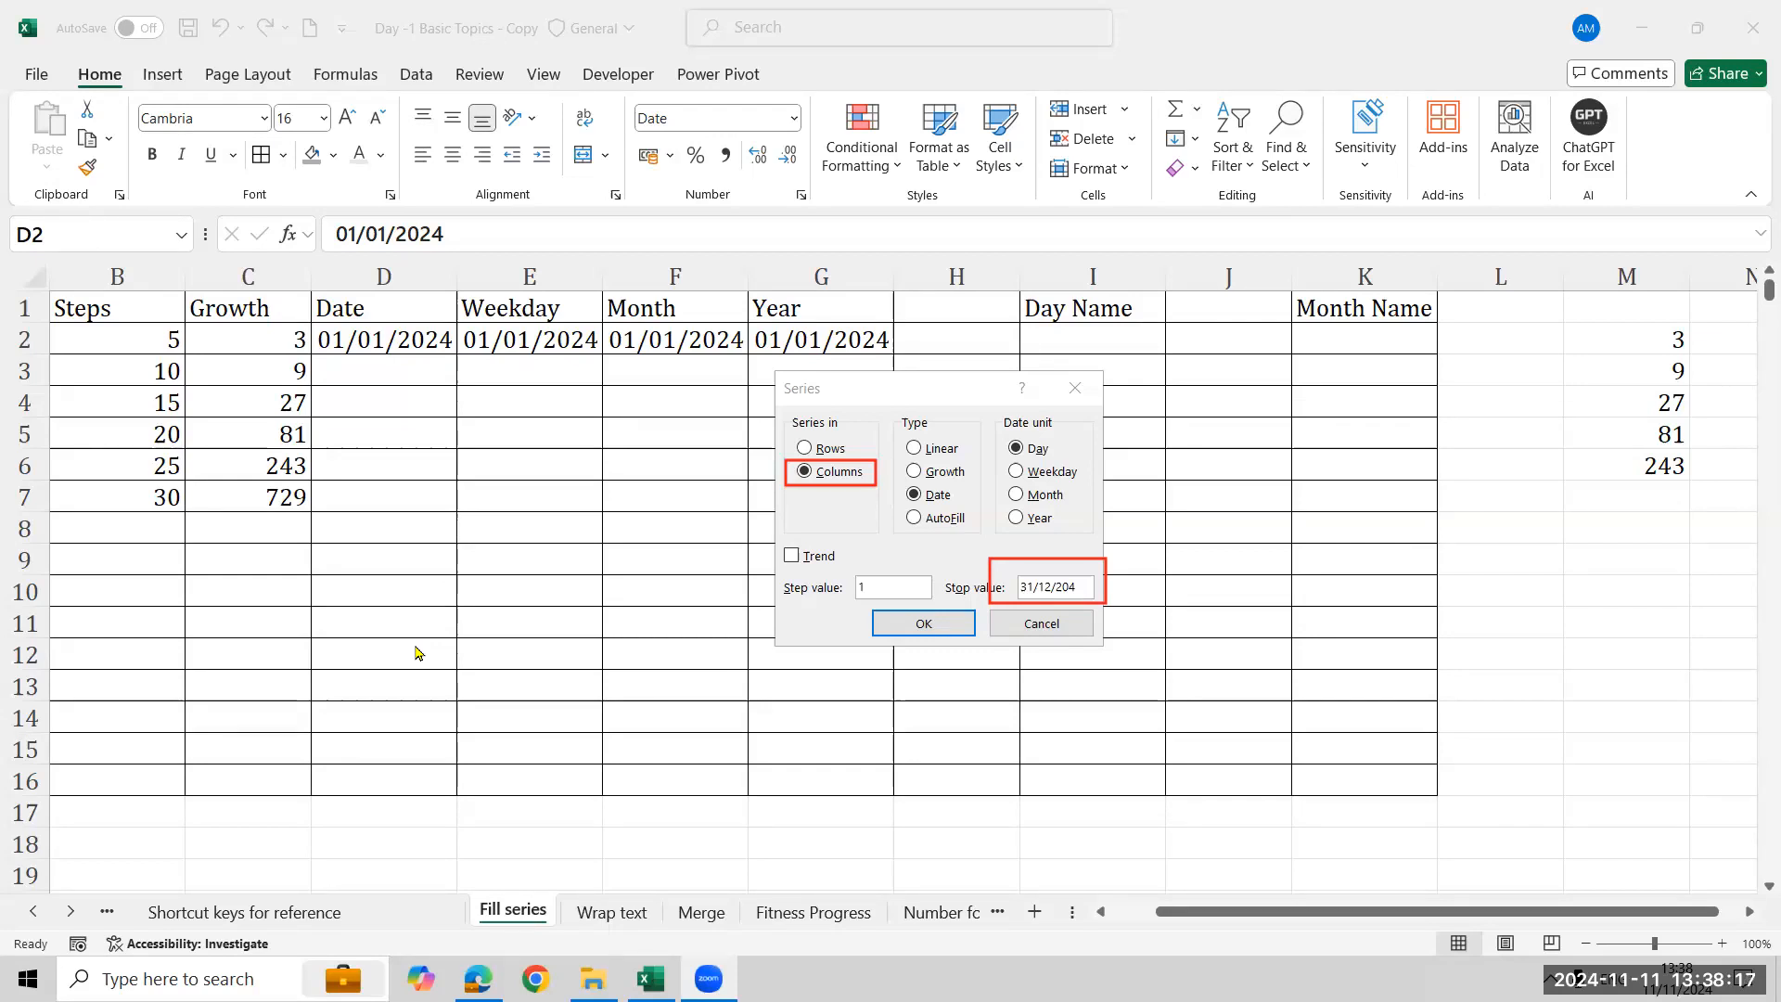
left_click(946, 627)
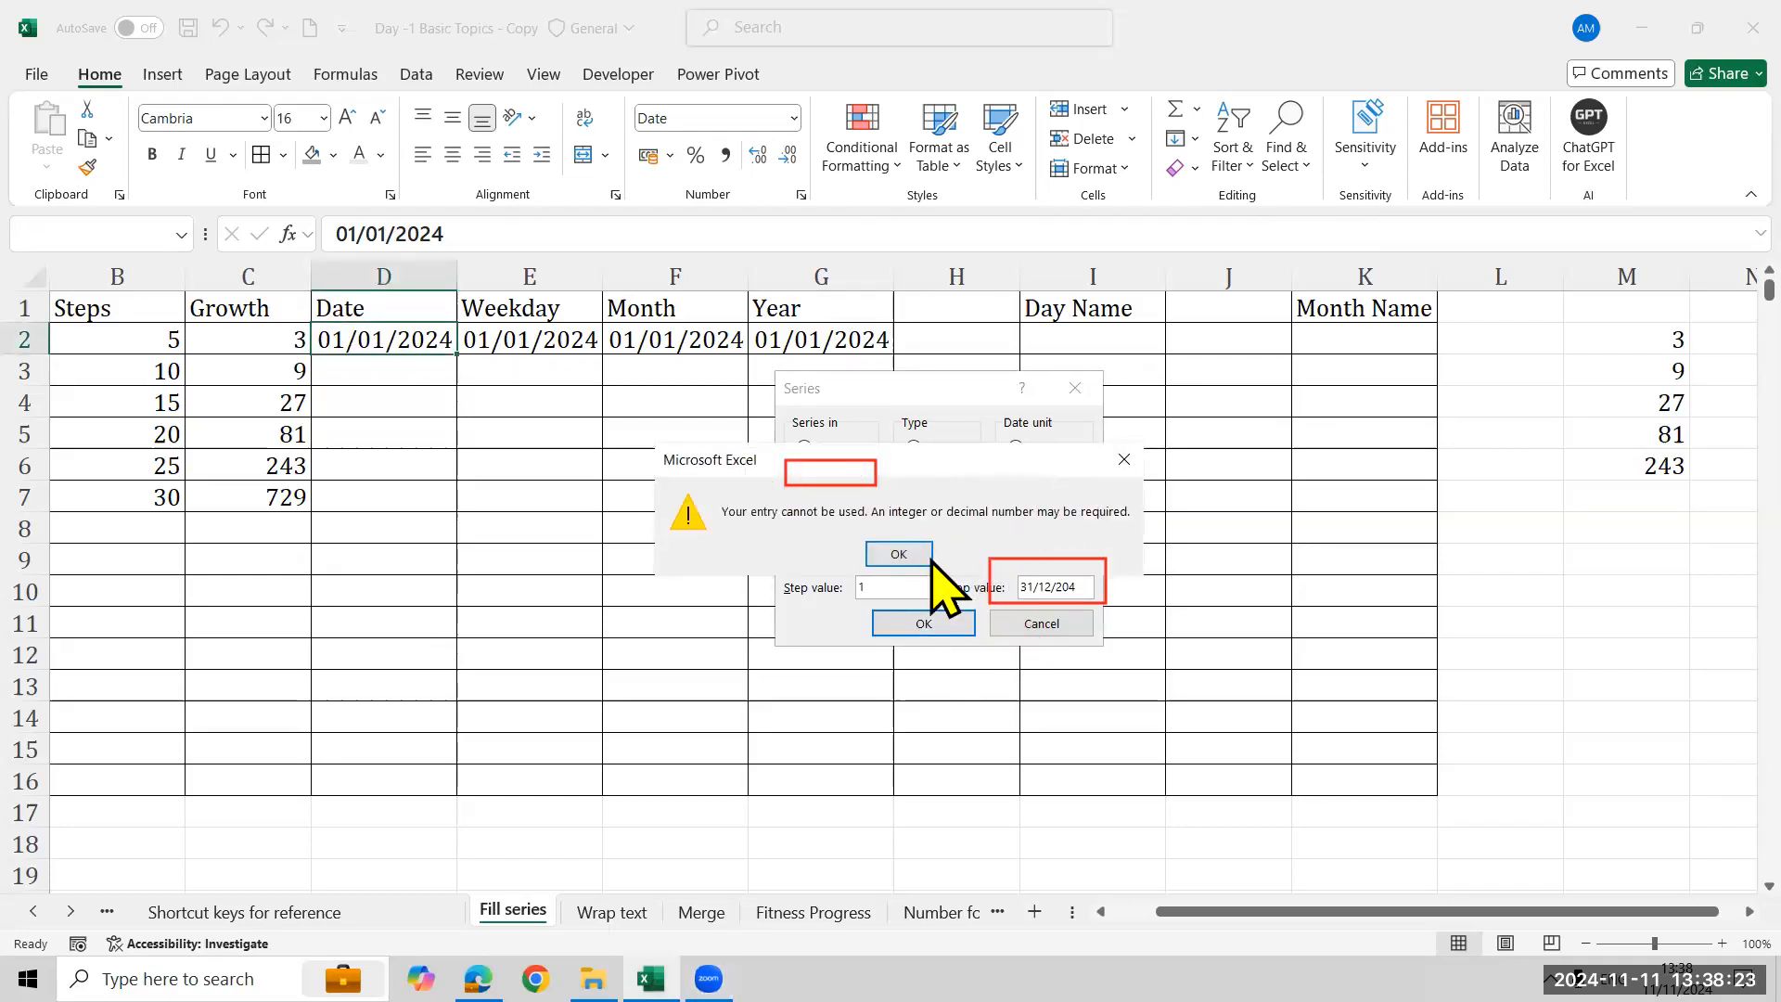
left_click(899, 554)
- Correct the stop value to 31/12/2024, then cancel the Series dialog without filling
left_click(1087, 581)
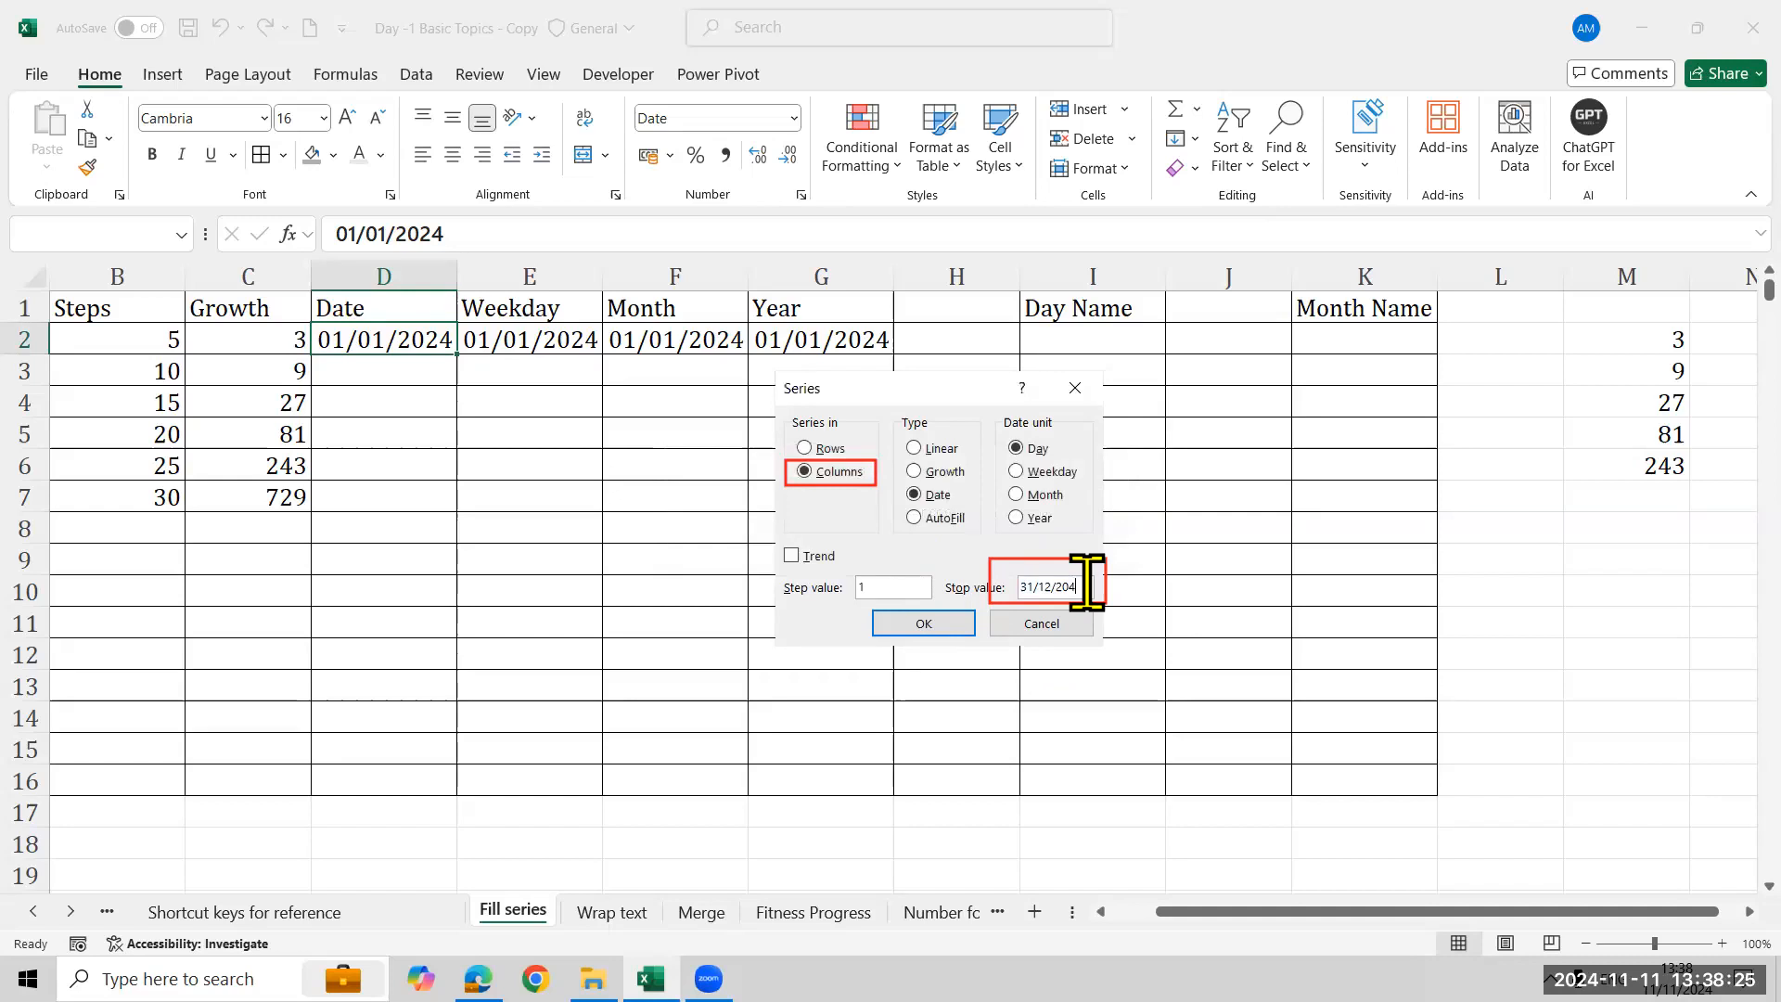
key("BackSpace")
type("24")
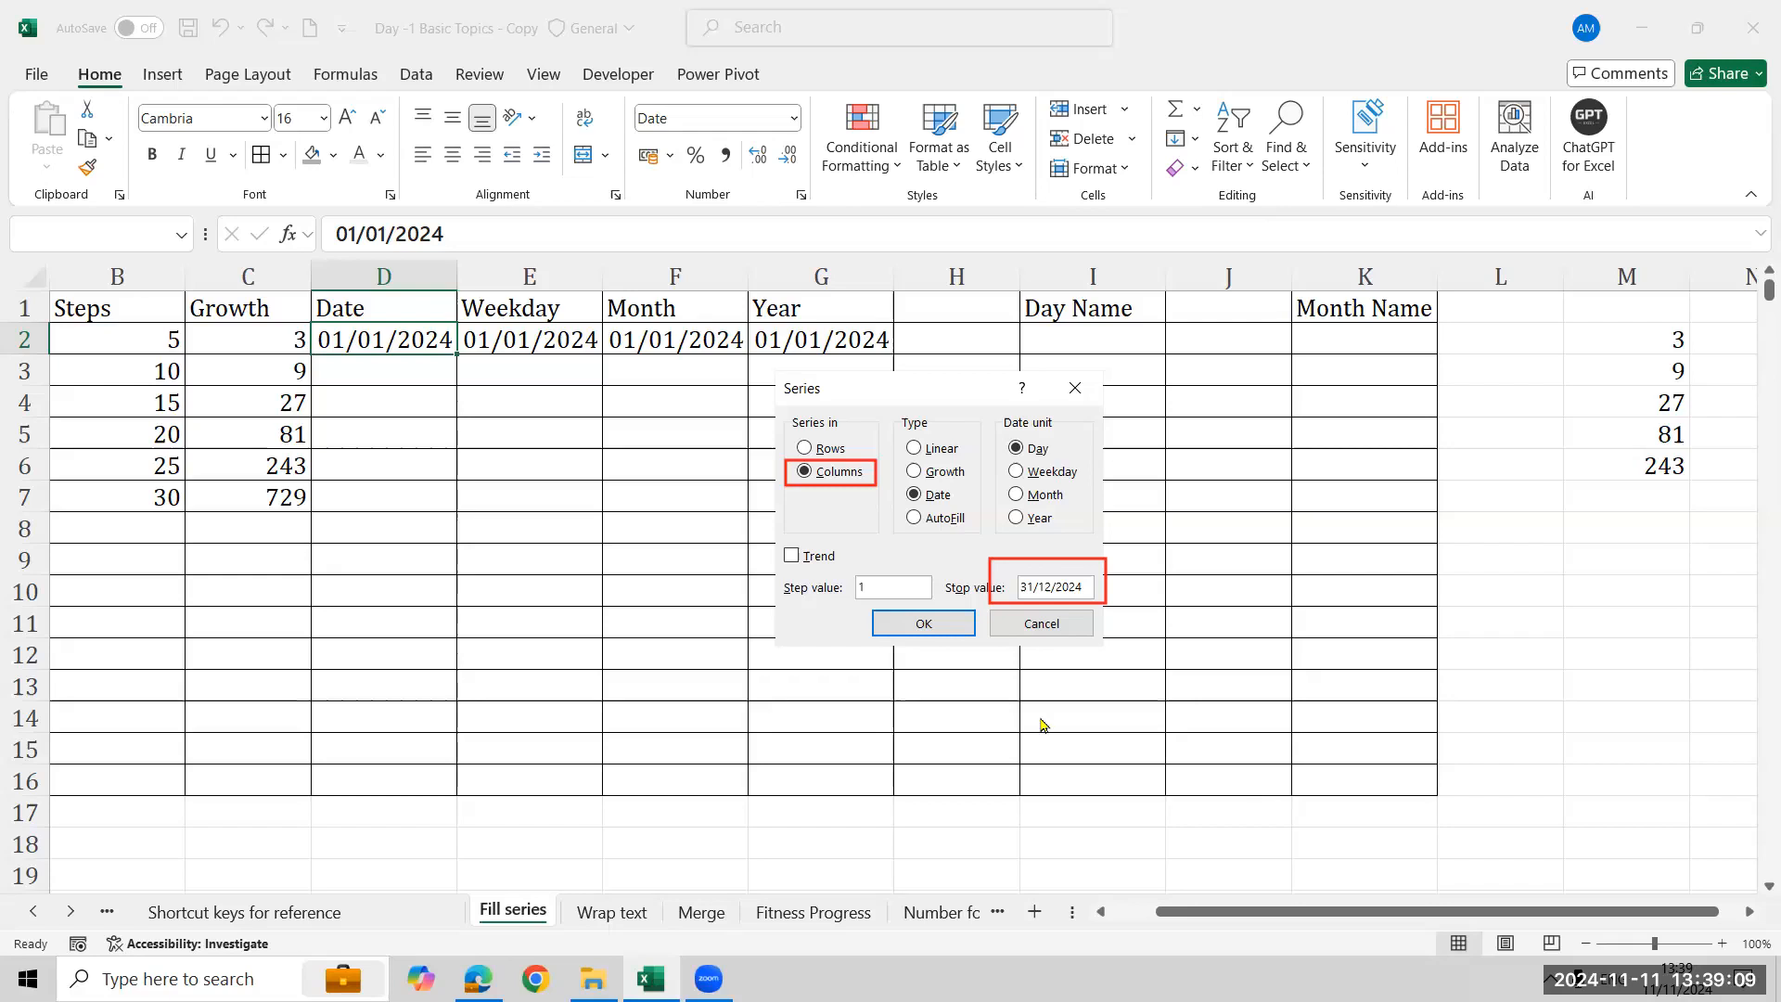
left_click(1061, 625)
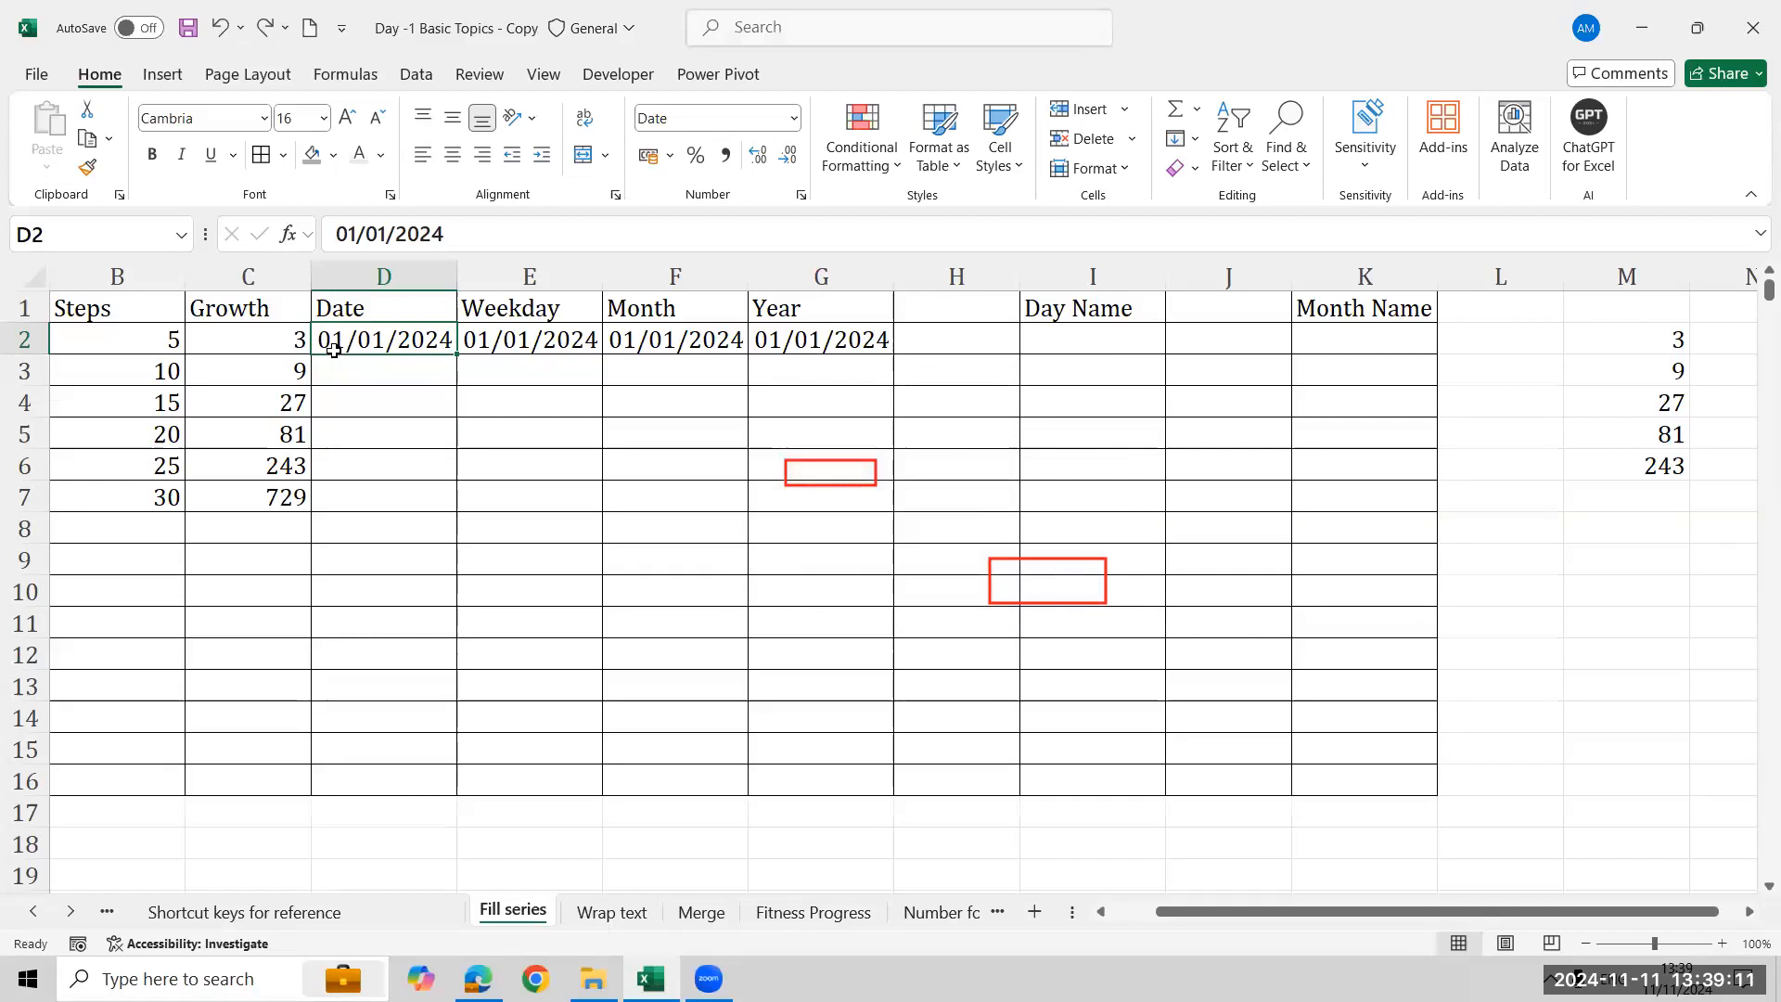
- Clear the Growth values below C2 in column C
left_click(288, 334)
key("Down")
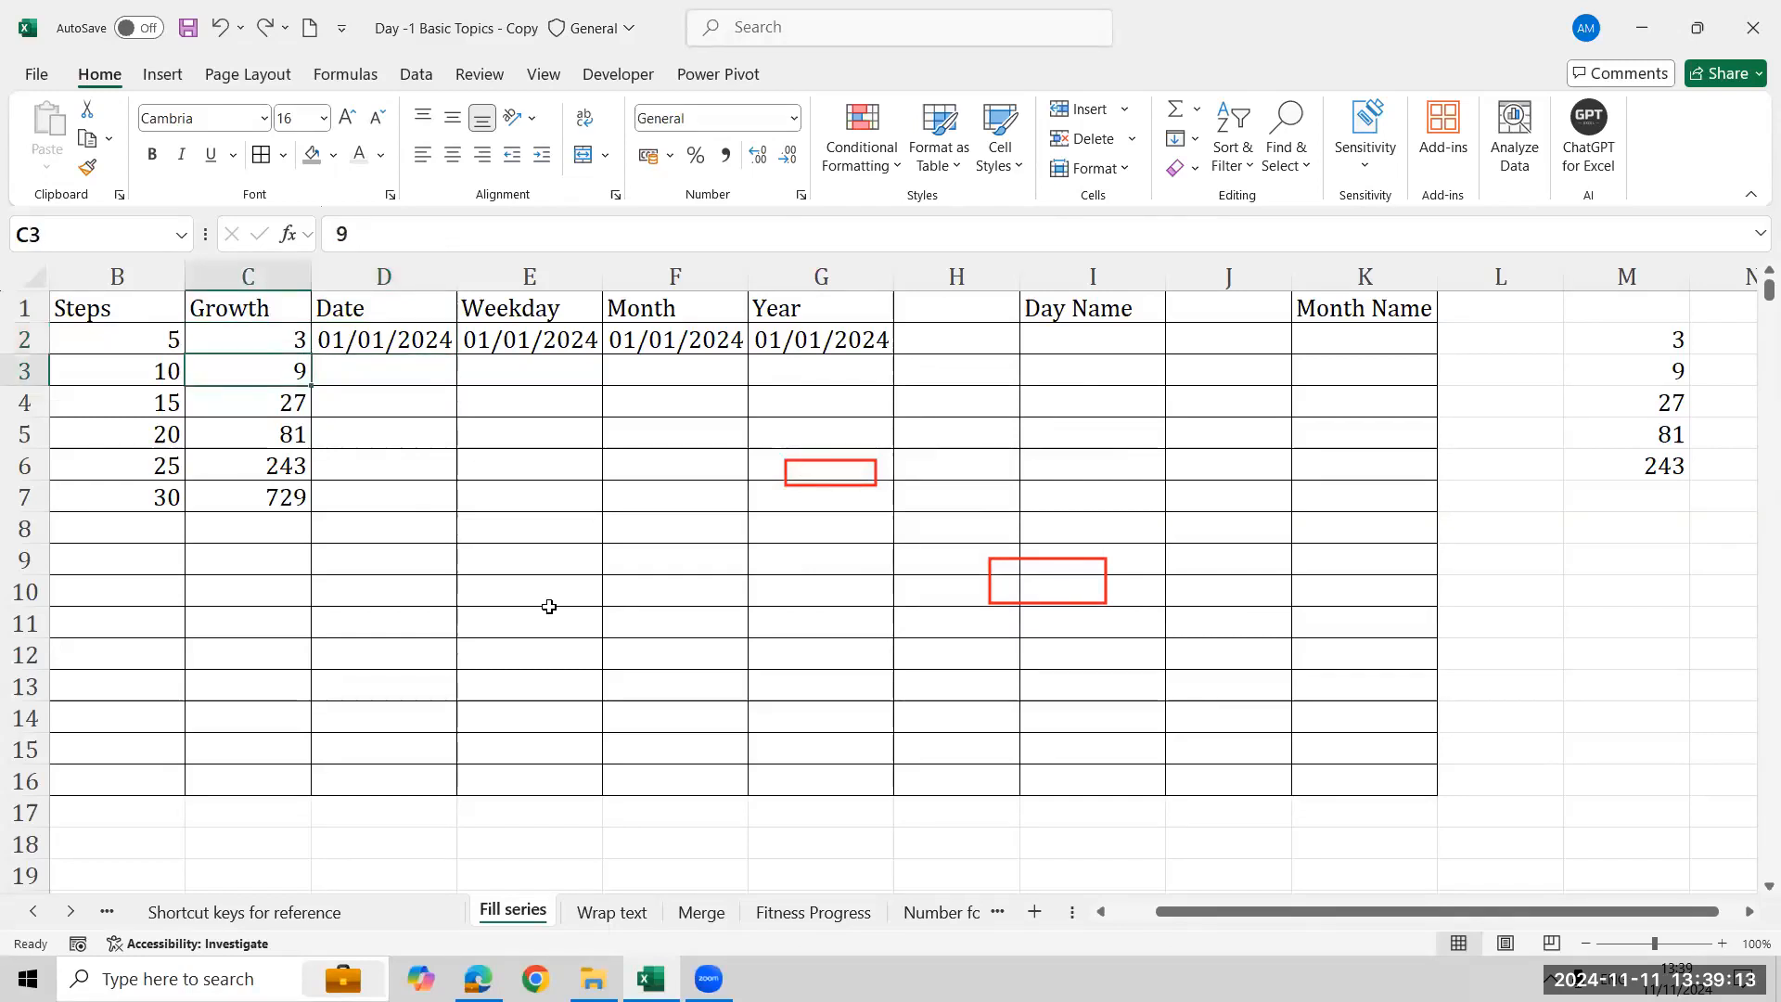
key("shift+Down")
key("shift+Down")
key("shift+Down")
- Fill a Growth series down C2:C7 with step value 3
key("shift+Down")
key("shift+Down")
key("Delete")
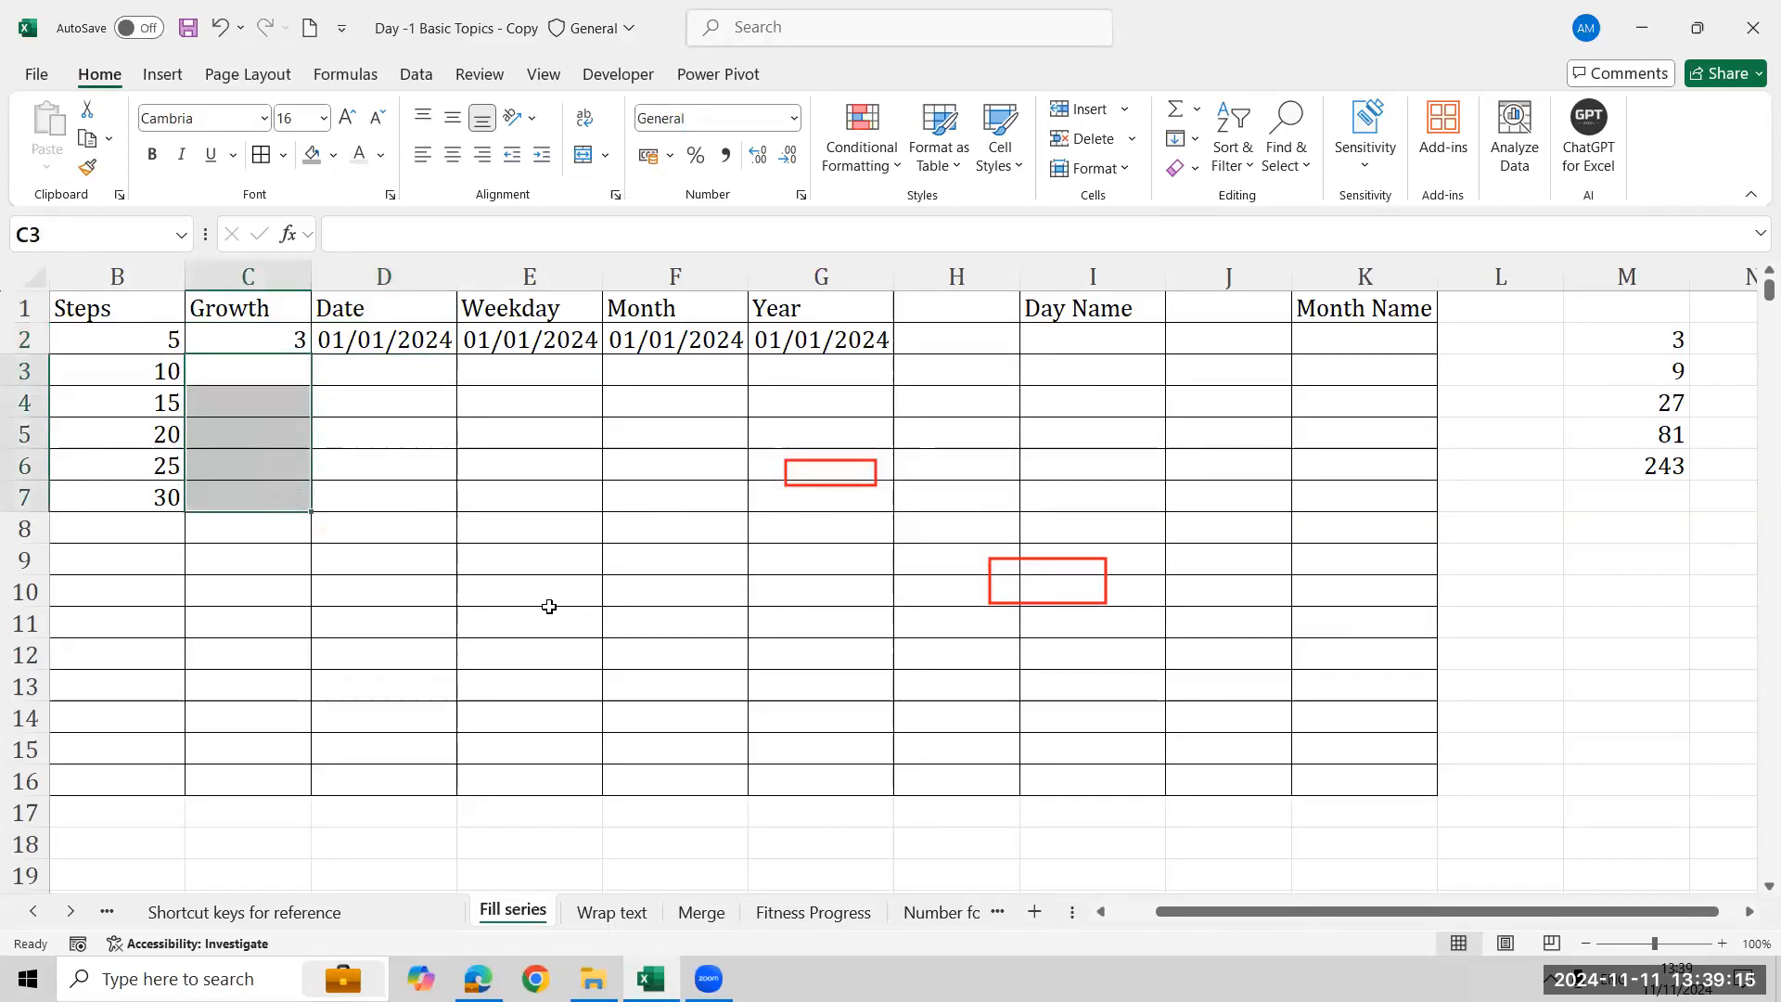
key("Up")
key("shift+Down")
key("shift+Down")
key("shift+Down")
key("shift+Down")
key("shift+Down")
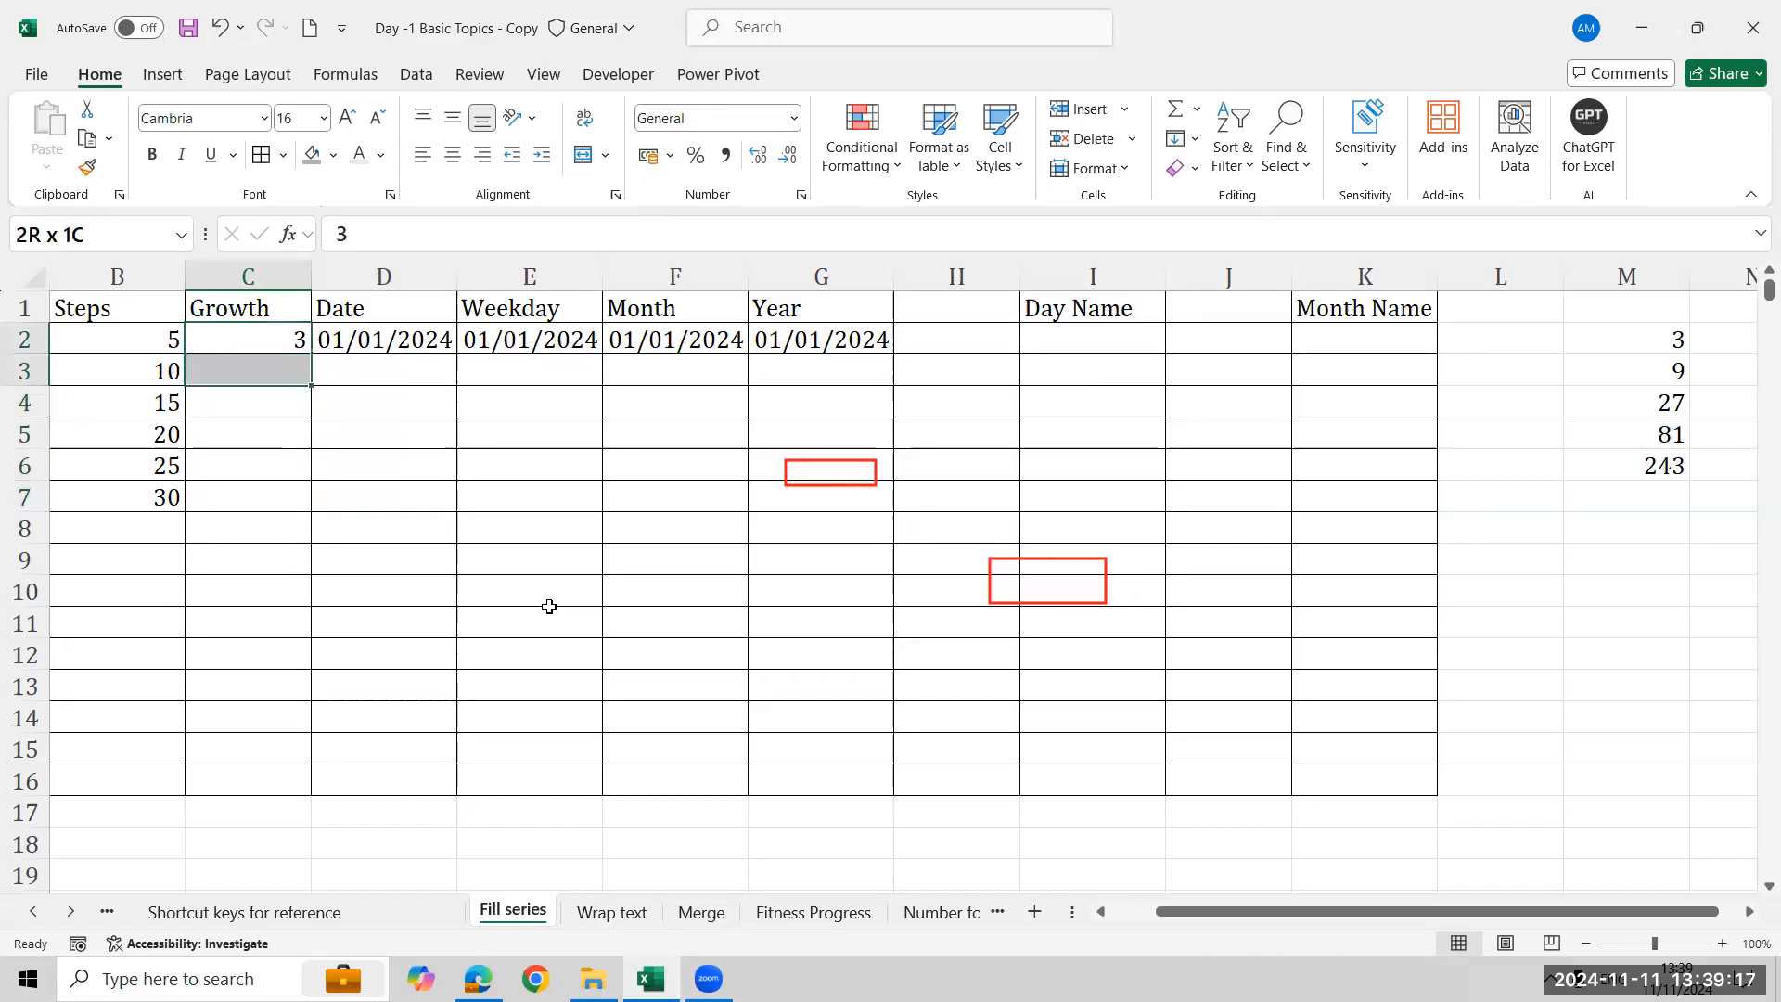
left_click(1183, 139)
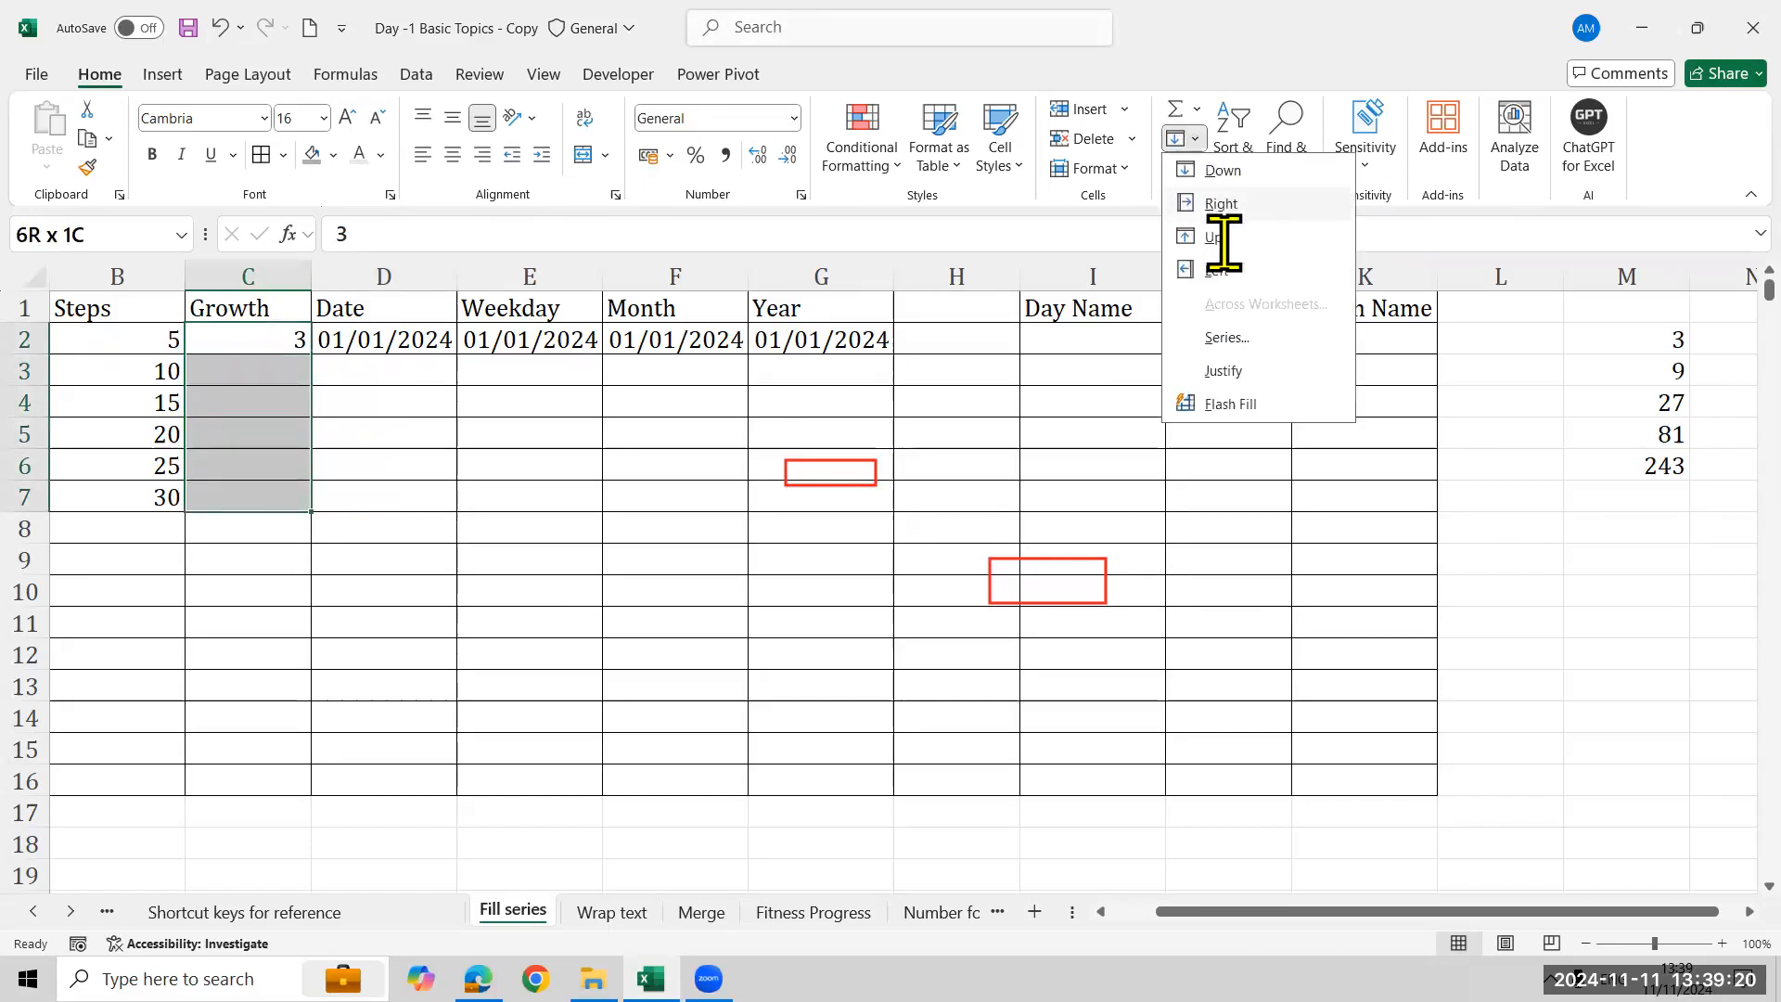
left_click(1226, 336)
left_click(948, 470)
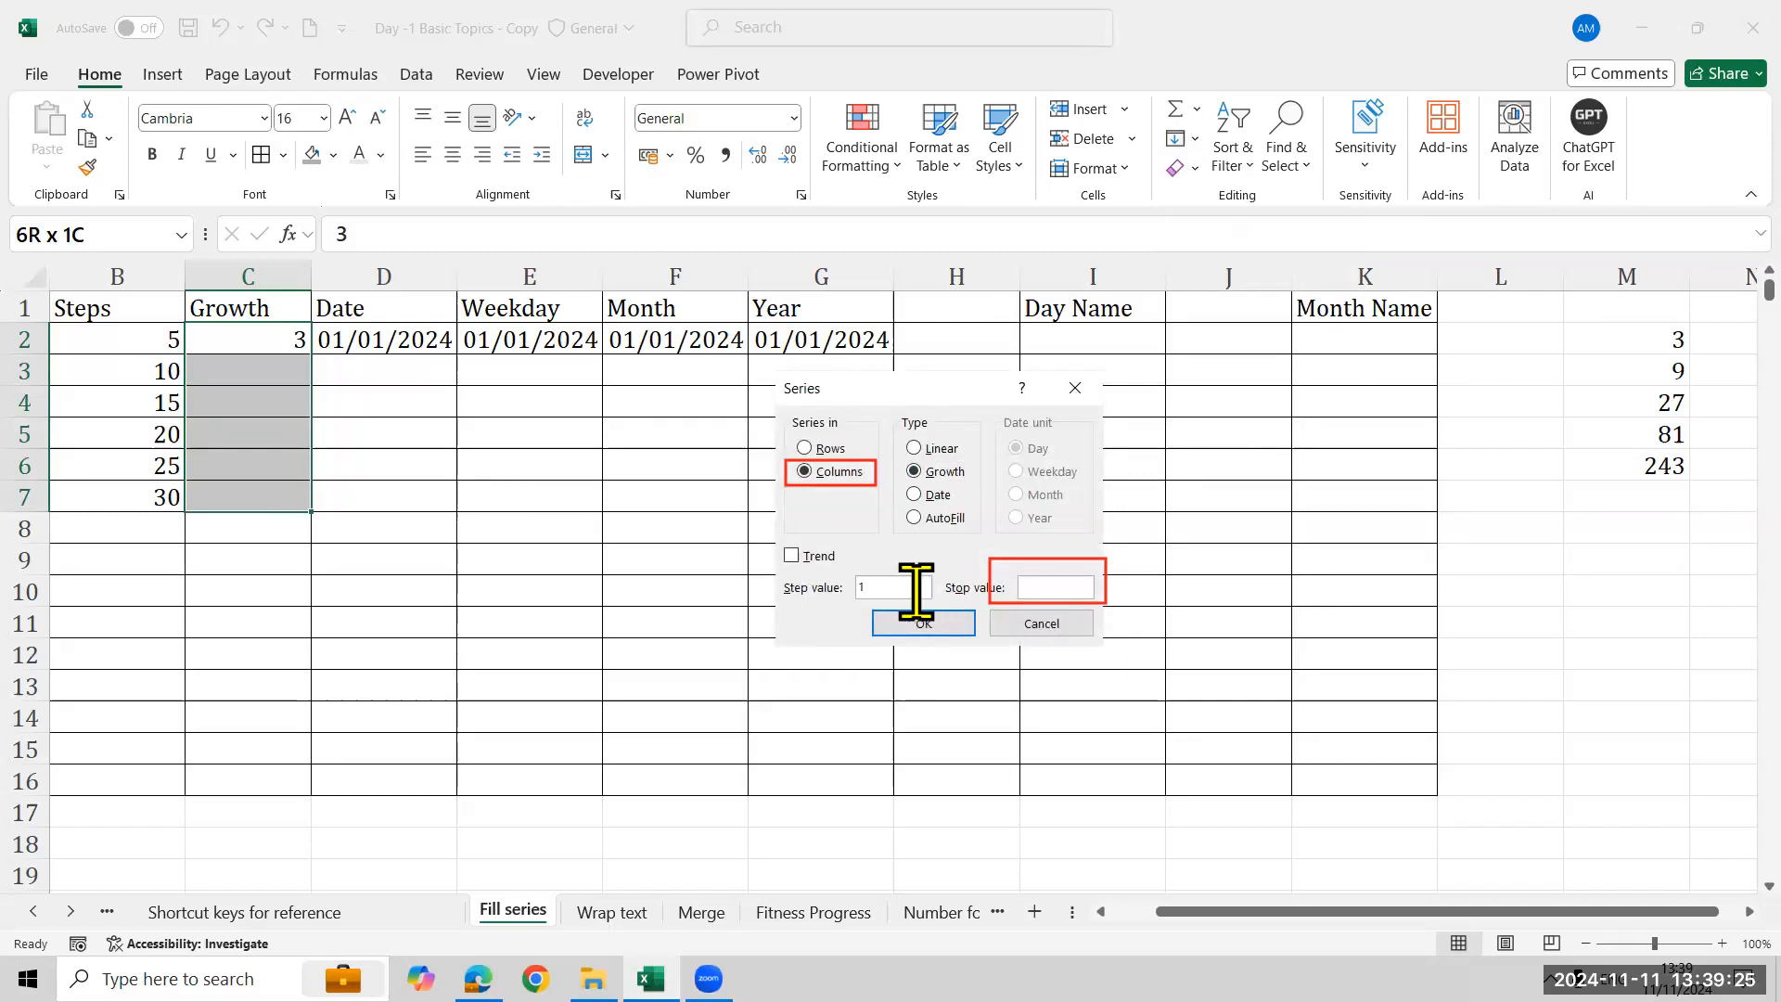
key("BackSpace")
type("3")
left_click(906, 618)
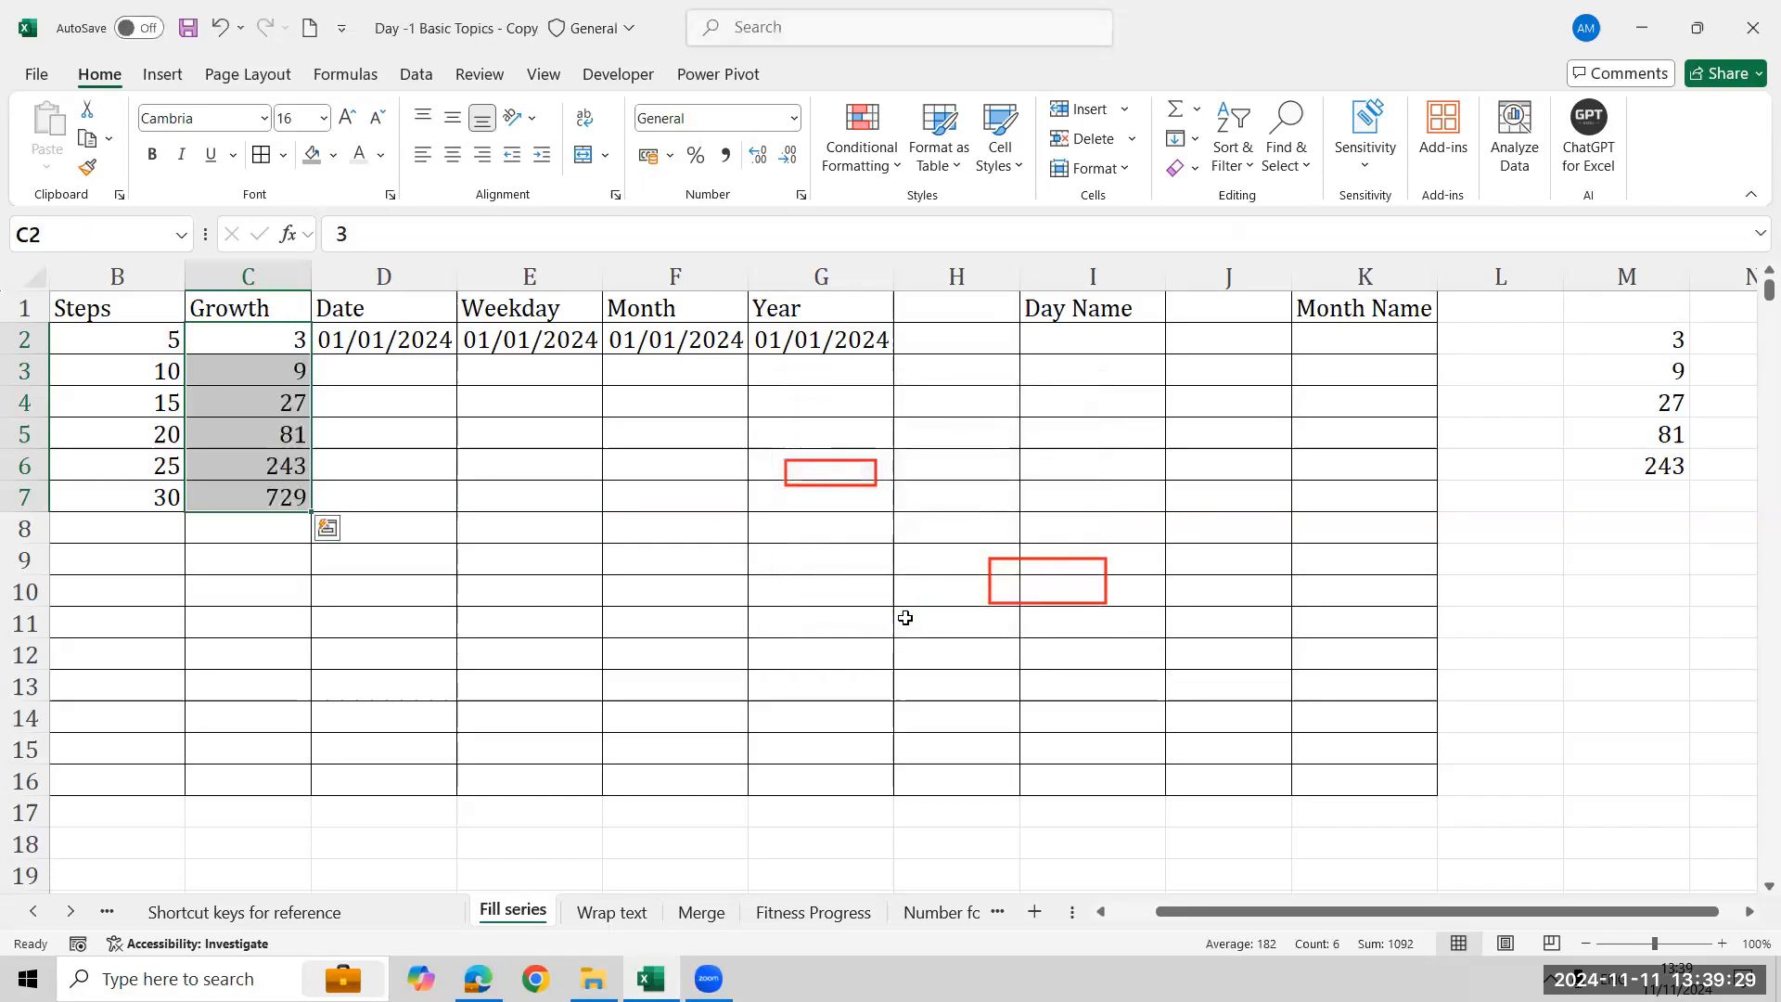
- Fill a Date series down column D from D2 by Day with stop value 31/12/2024
left_click(375, 341)
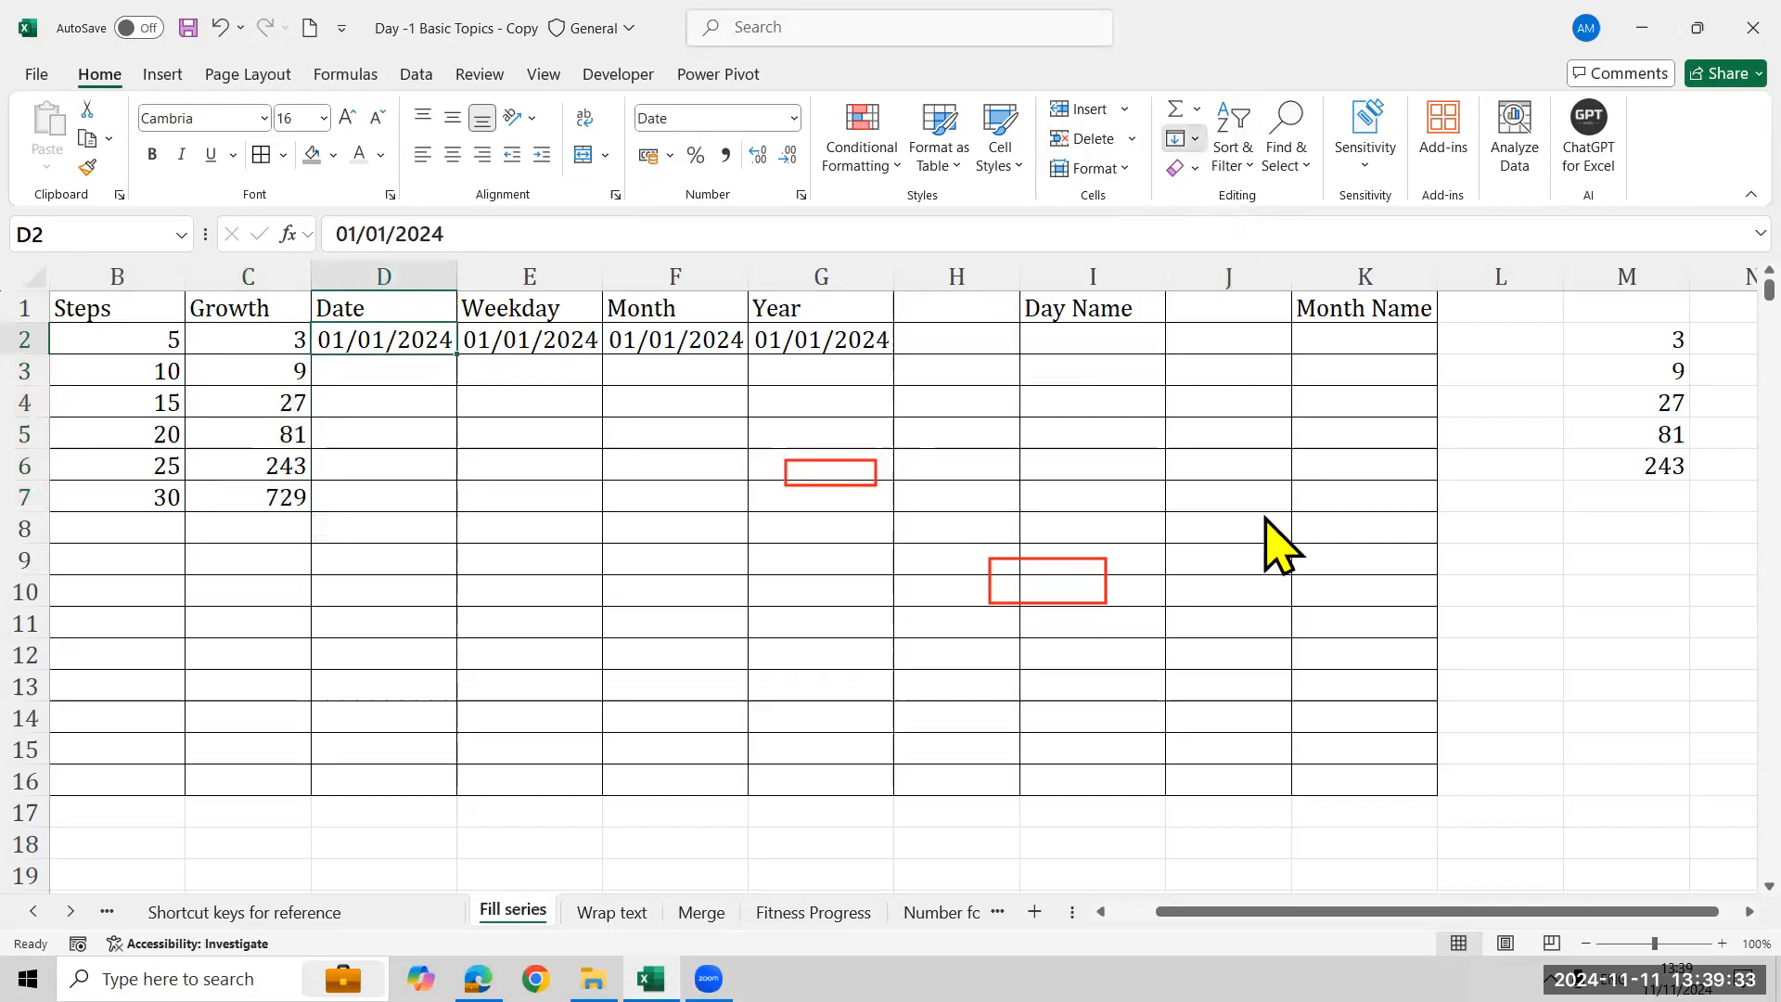
left_click(1178, 138)
left_click(1238, 339)
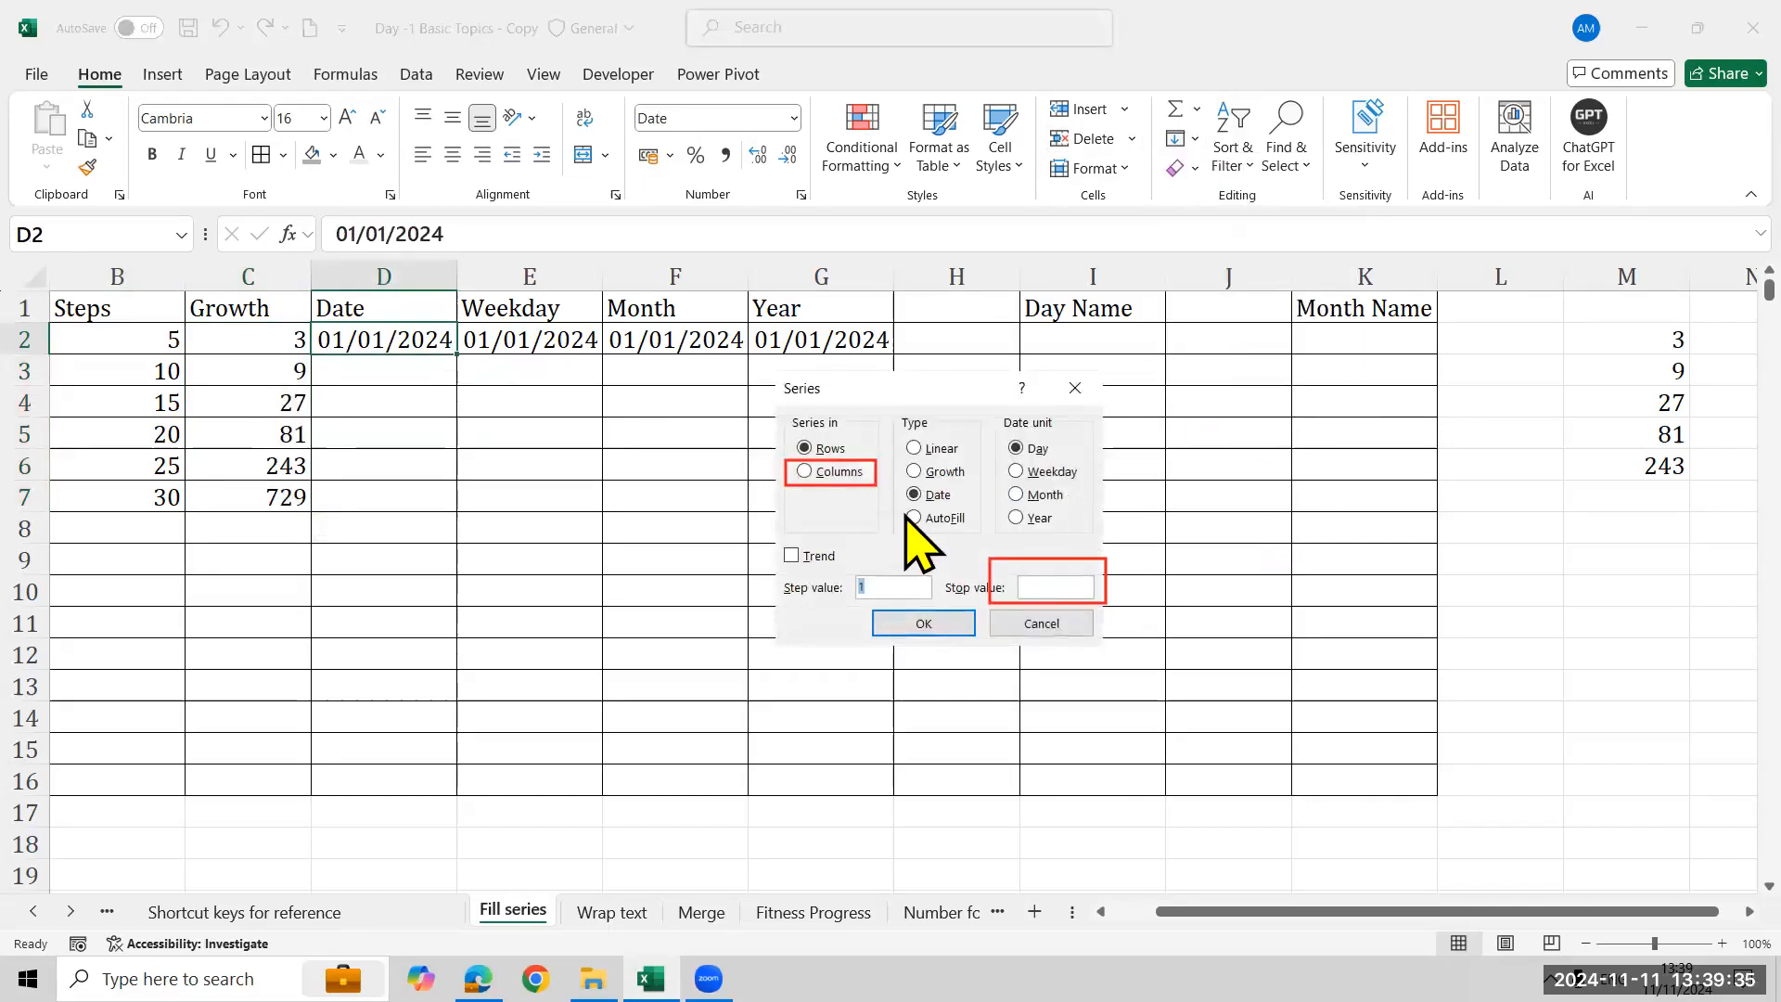
left_click(824, 471)
left_click(1043, 584)
type("31/12/2024")
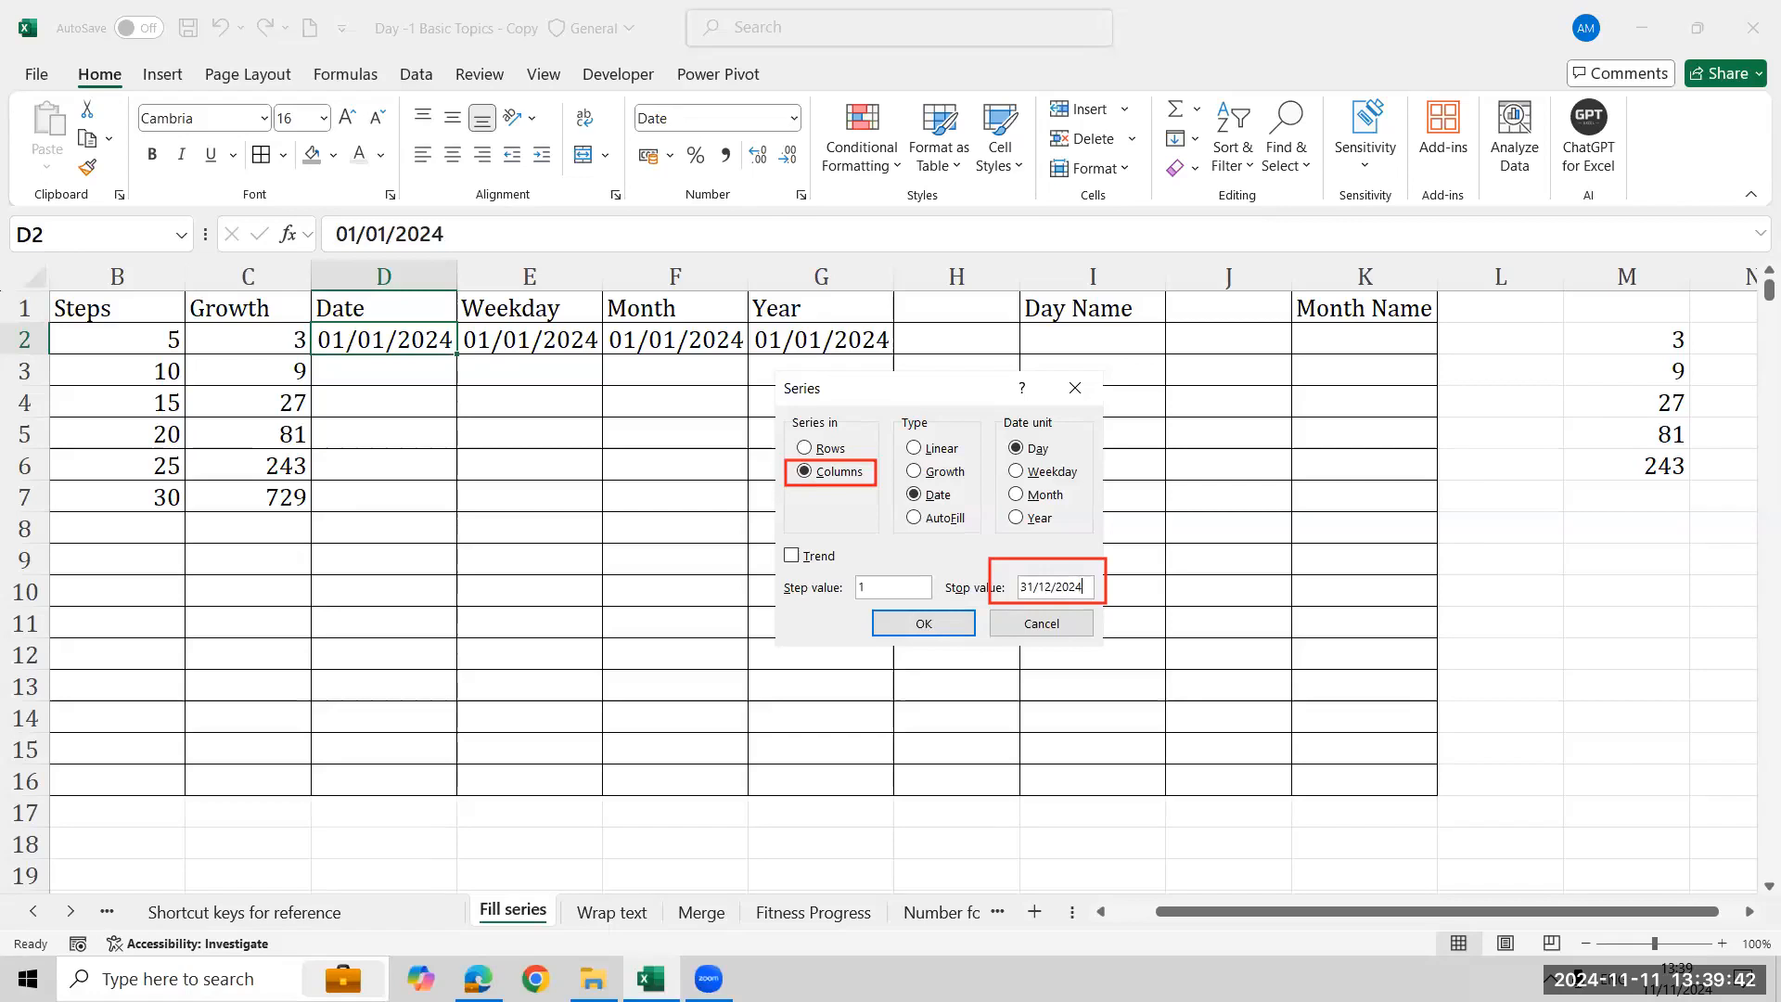
left_click(916, 625)
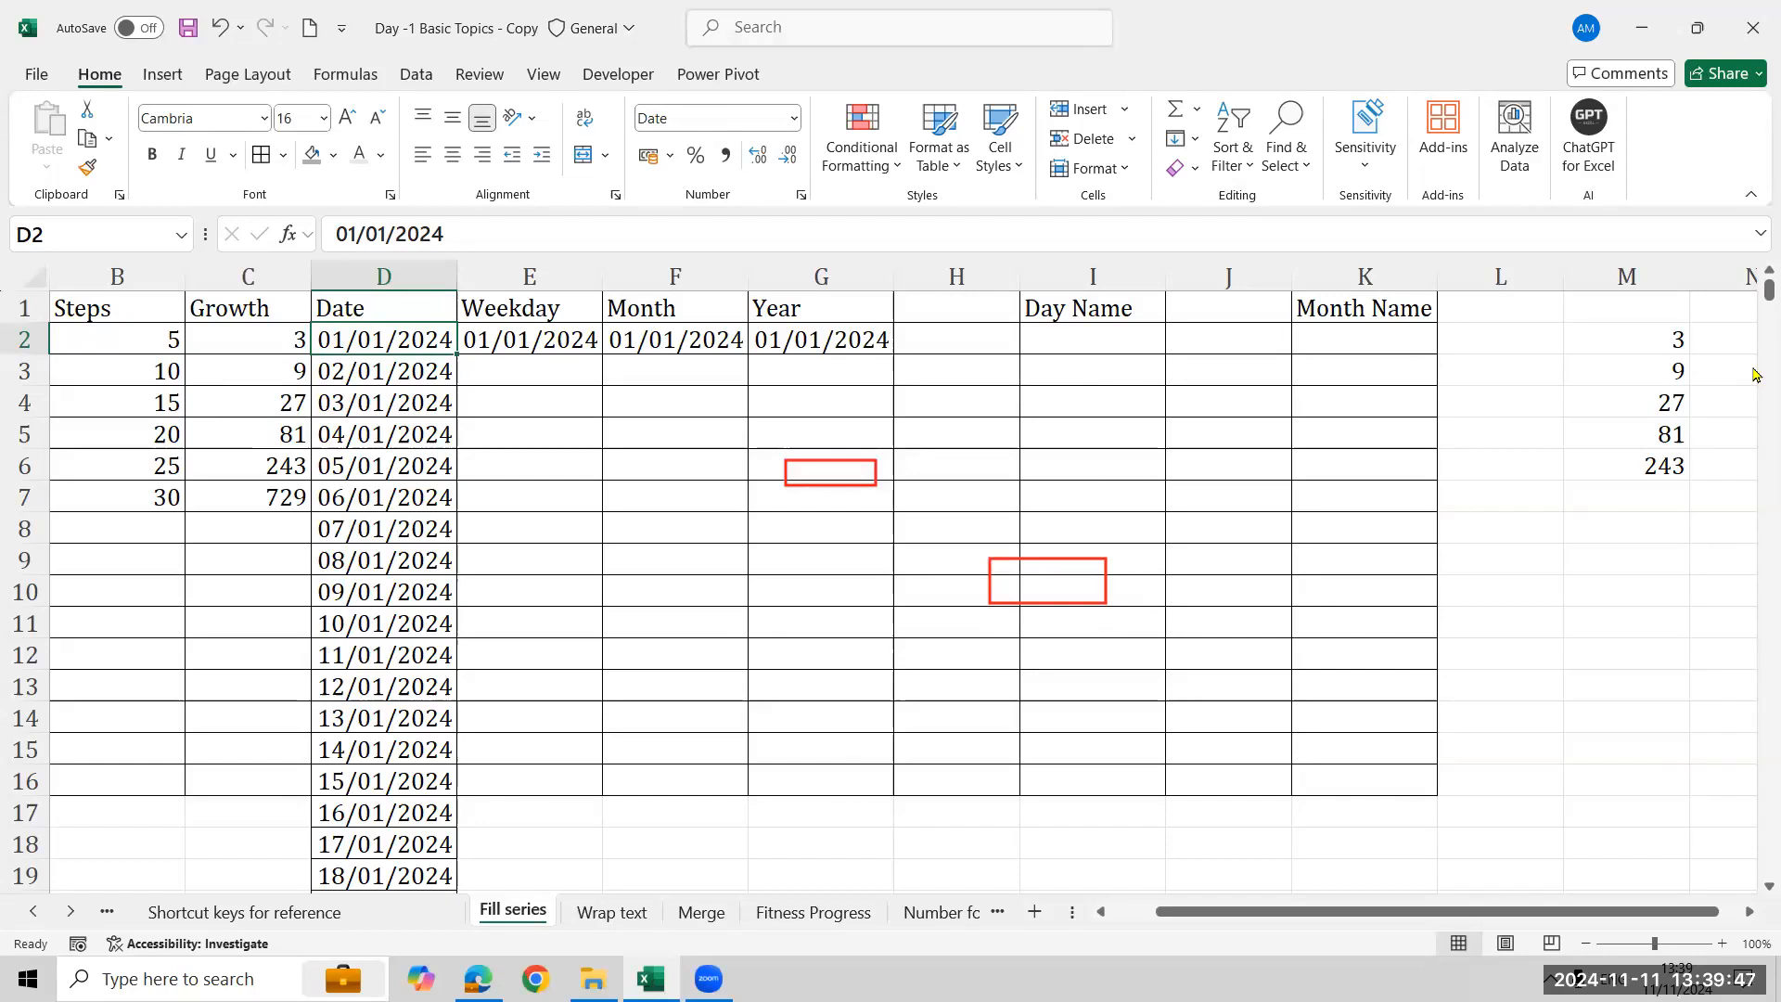
- Fill a Date series down column E from E2 by Weekday with stop value 31/12/2024
left_click(559, 349)
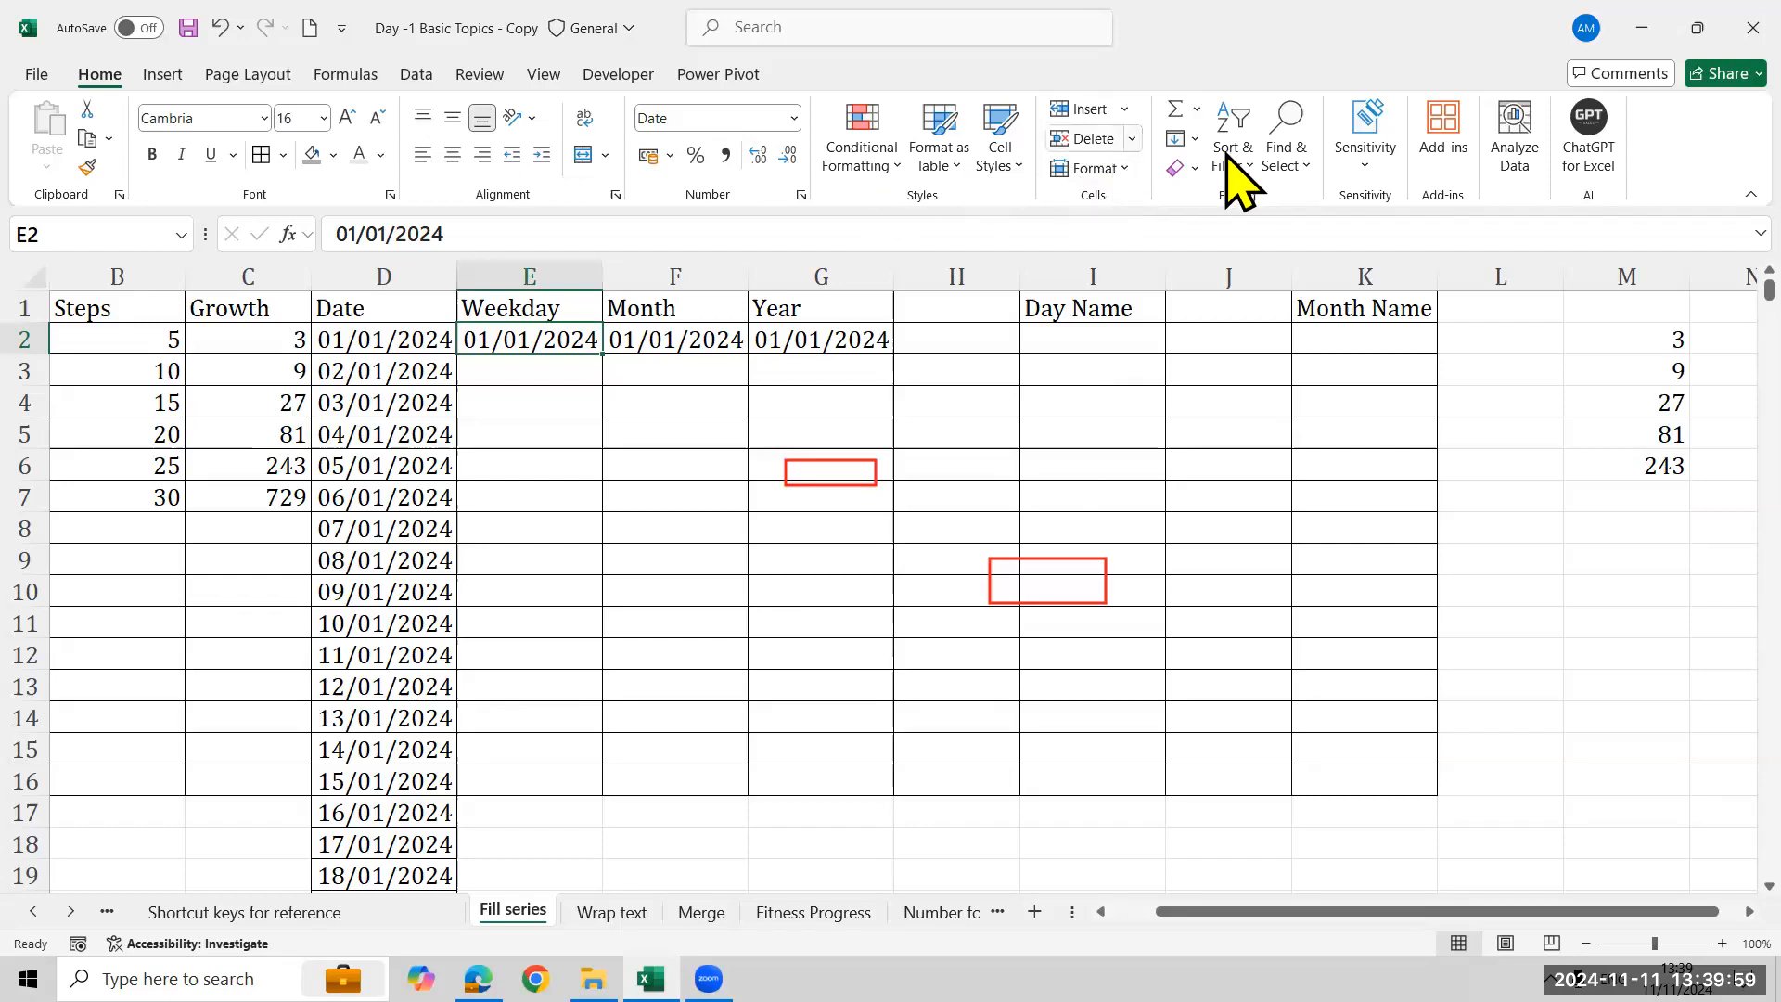
left_click(1202, 140)
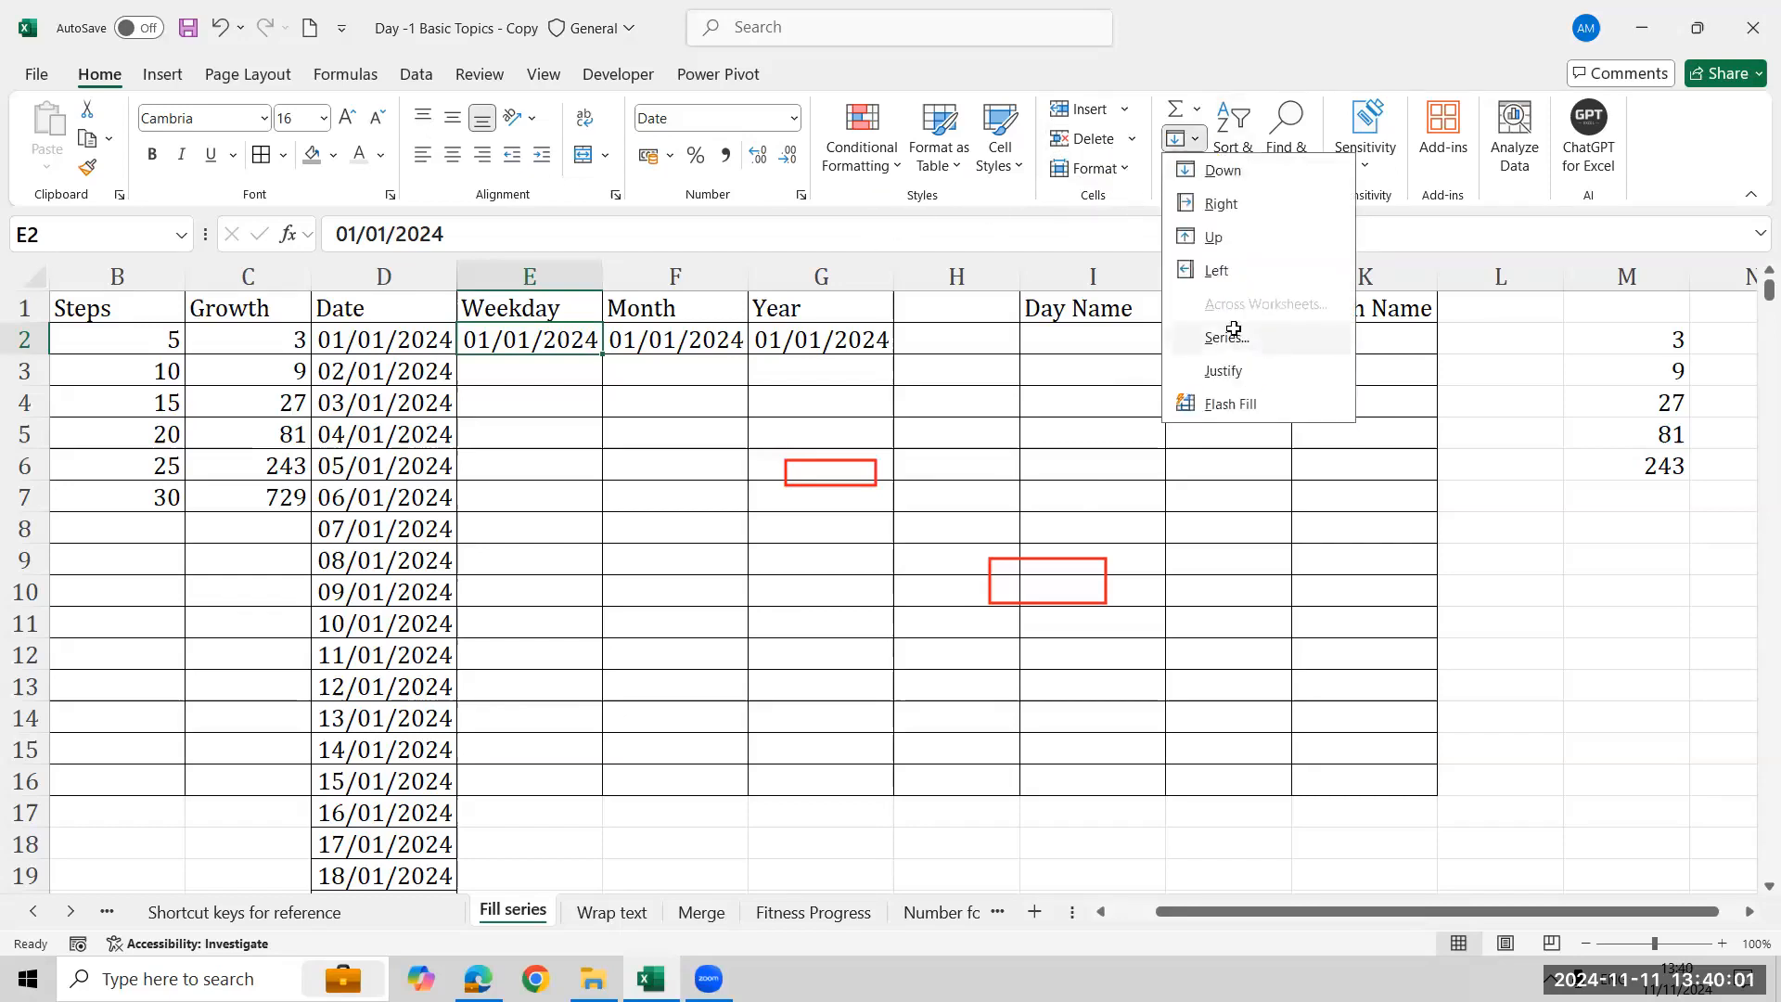
left_click(1232, 334)
left_click(832, 477)
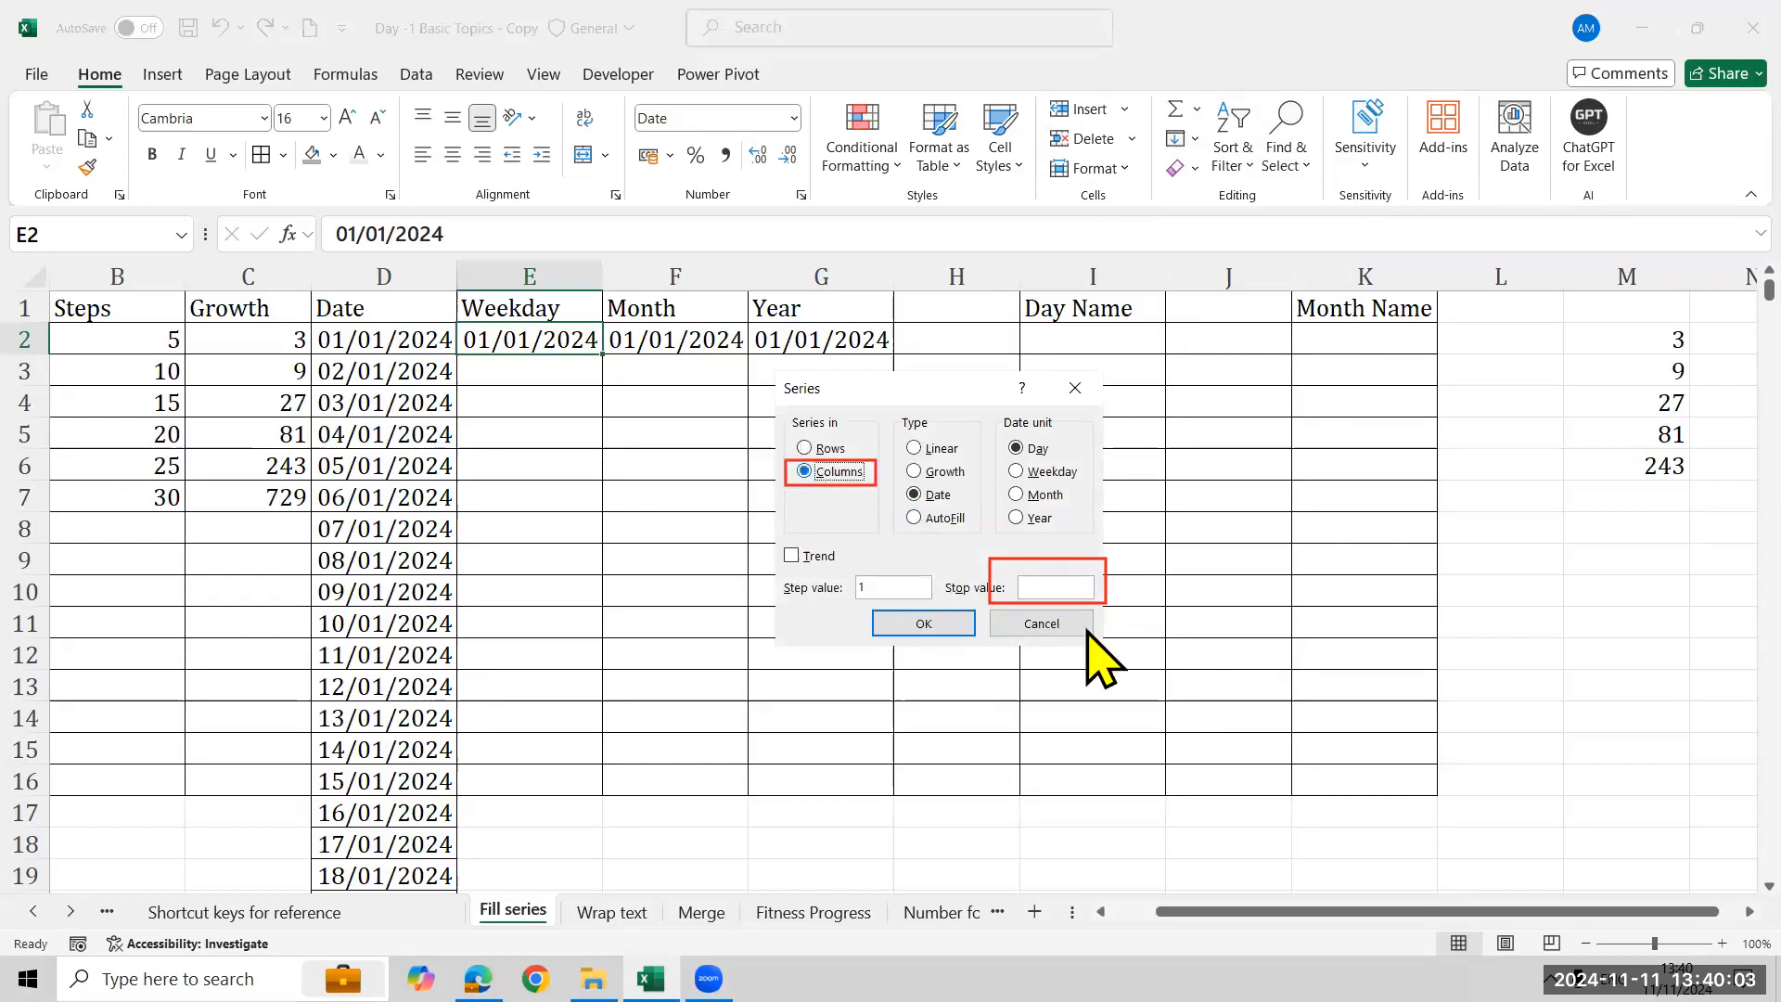
left_click(1047, 471)
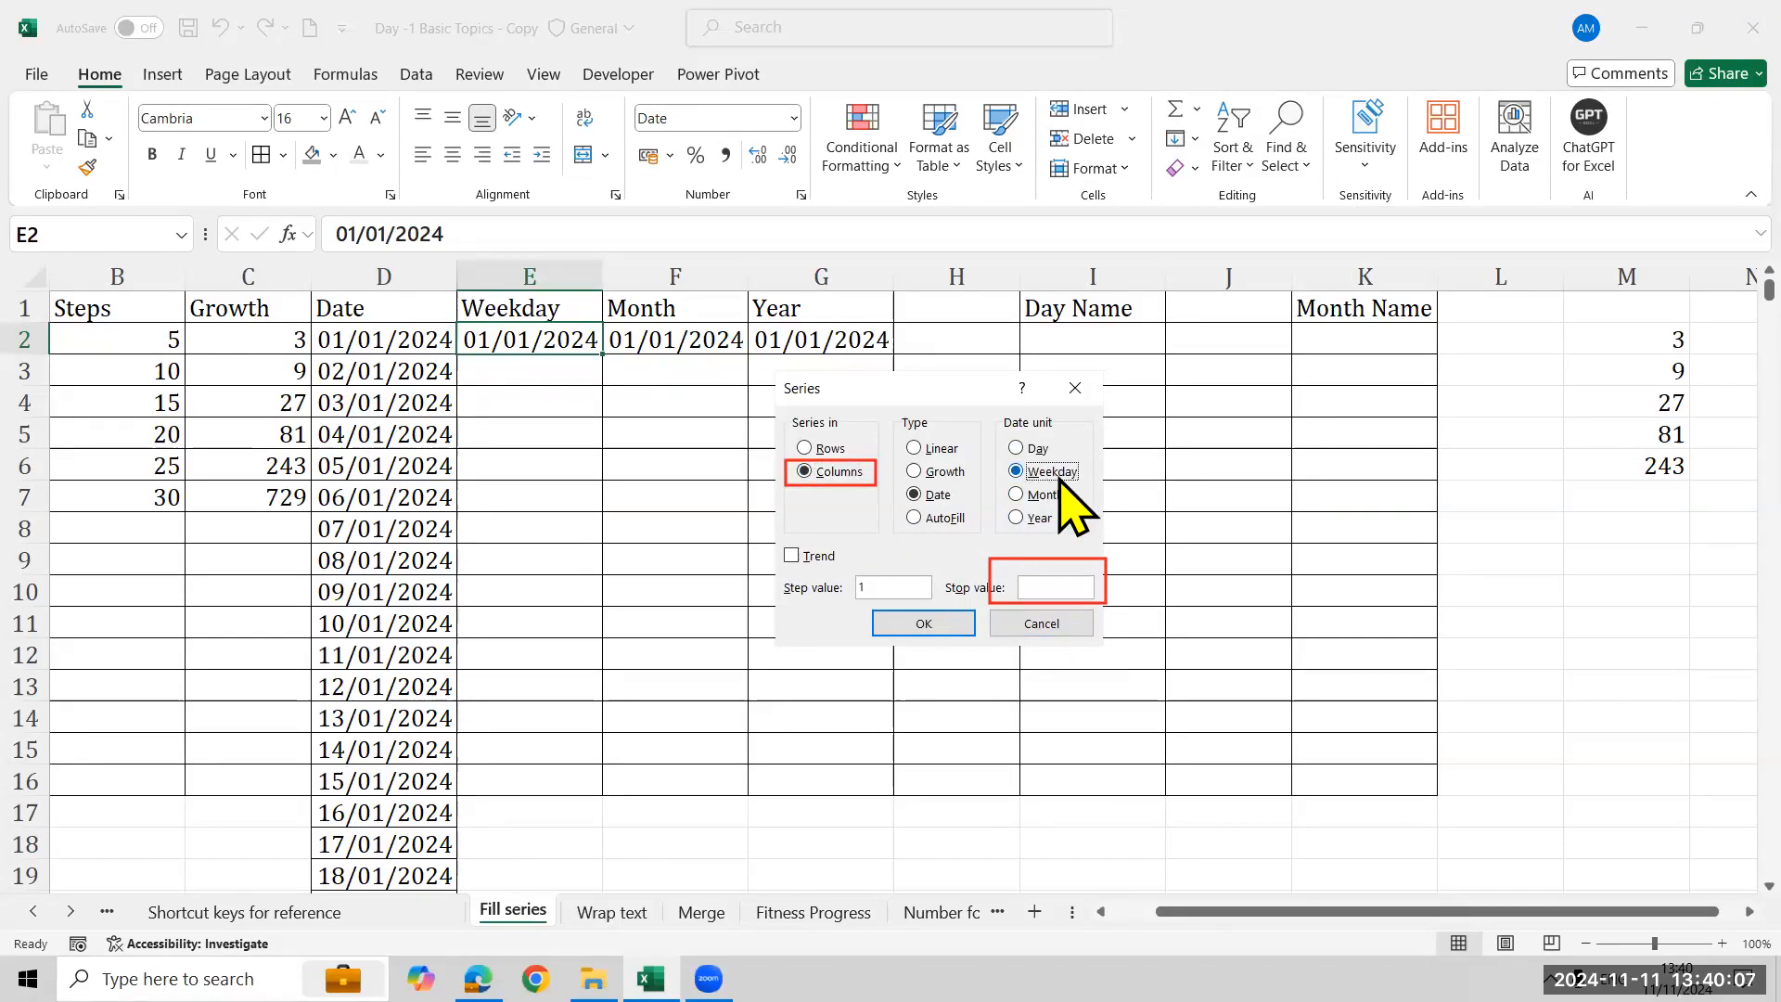
left_click(1067, 588)
type("31/12/2024")
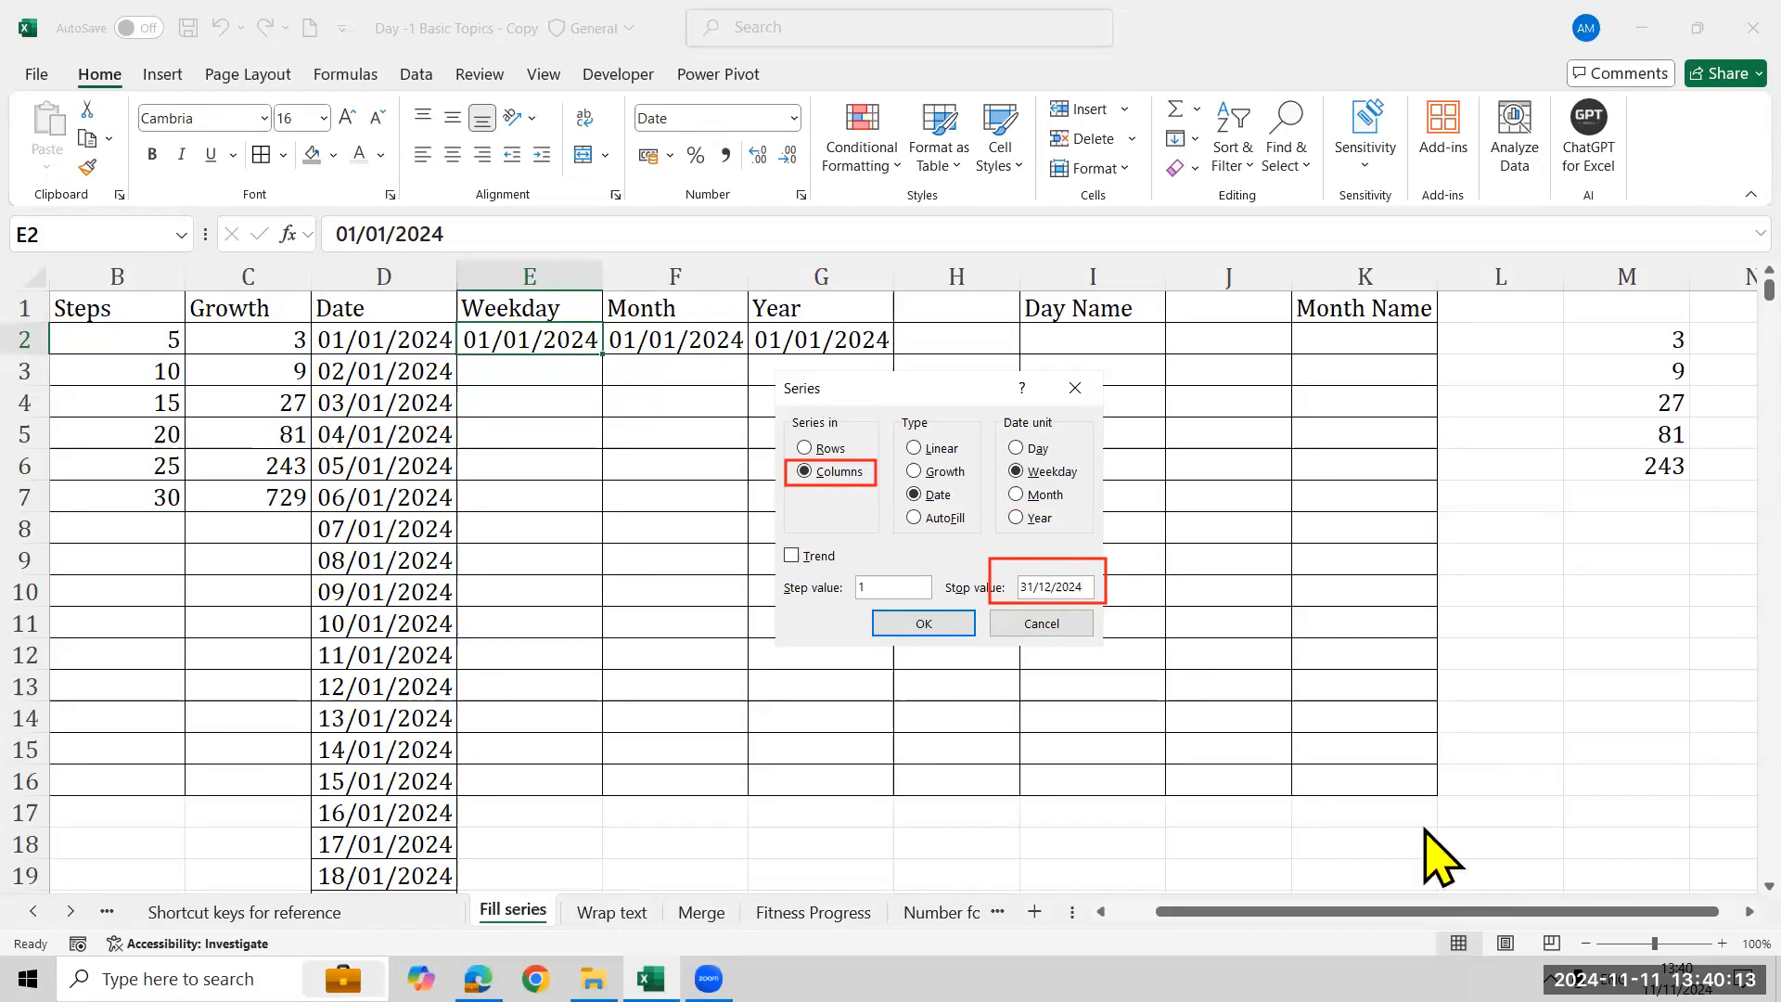
left_click(948, 624)
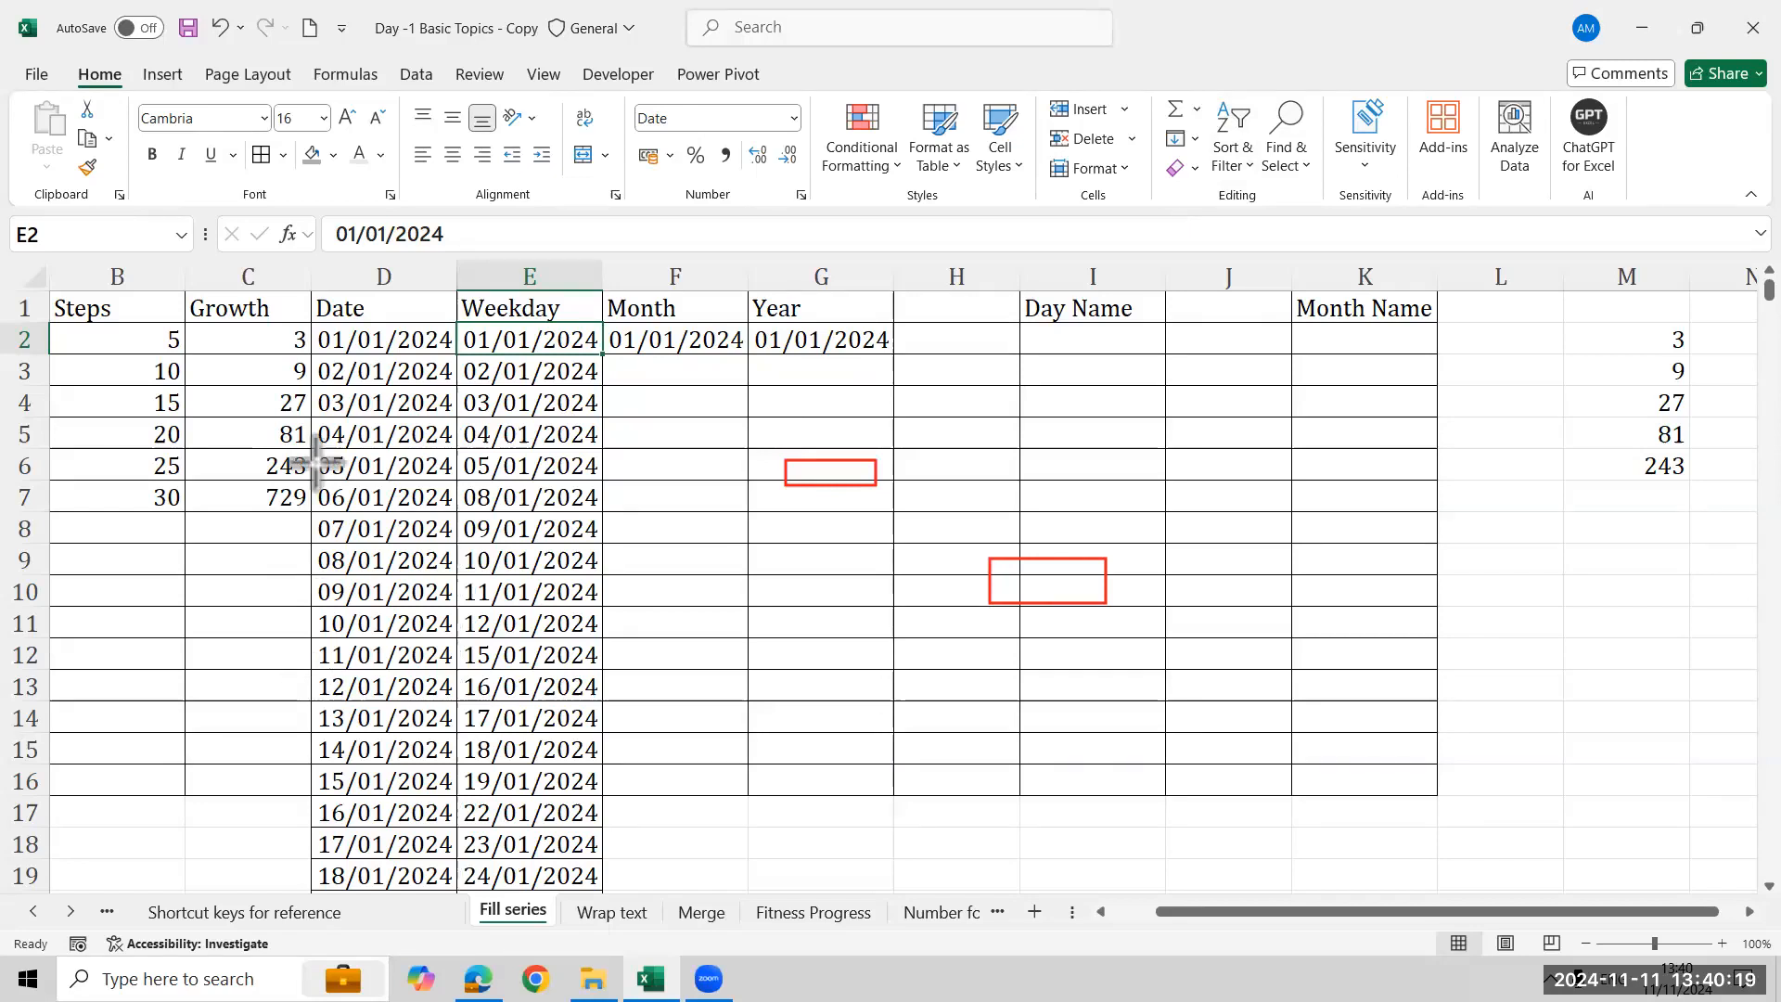
- Compare the Date and Weekday columns against the January 2024 month in the system calendar
left_click_drag(313, 449, 448, 515)
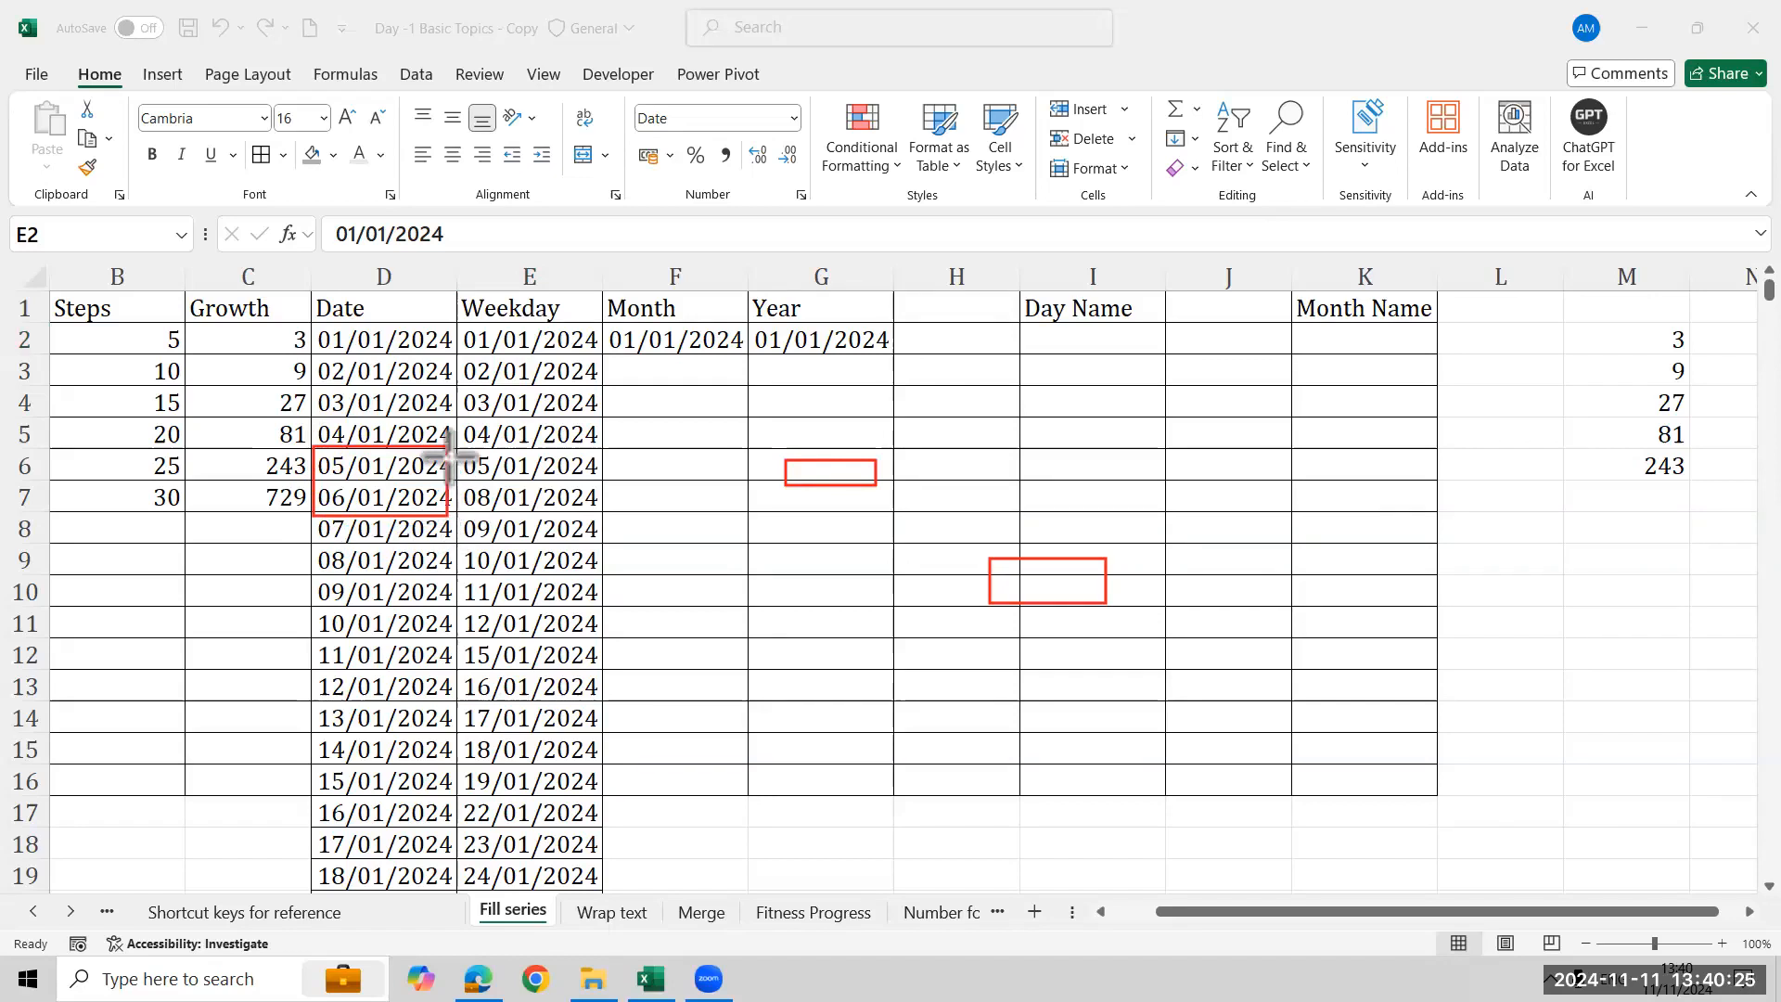
left_click_drag(450, 453, 601, 515)
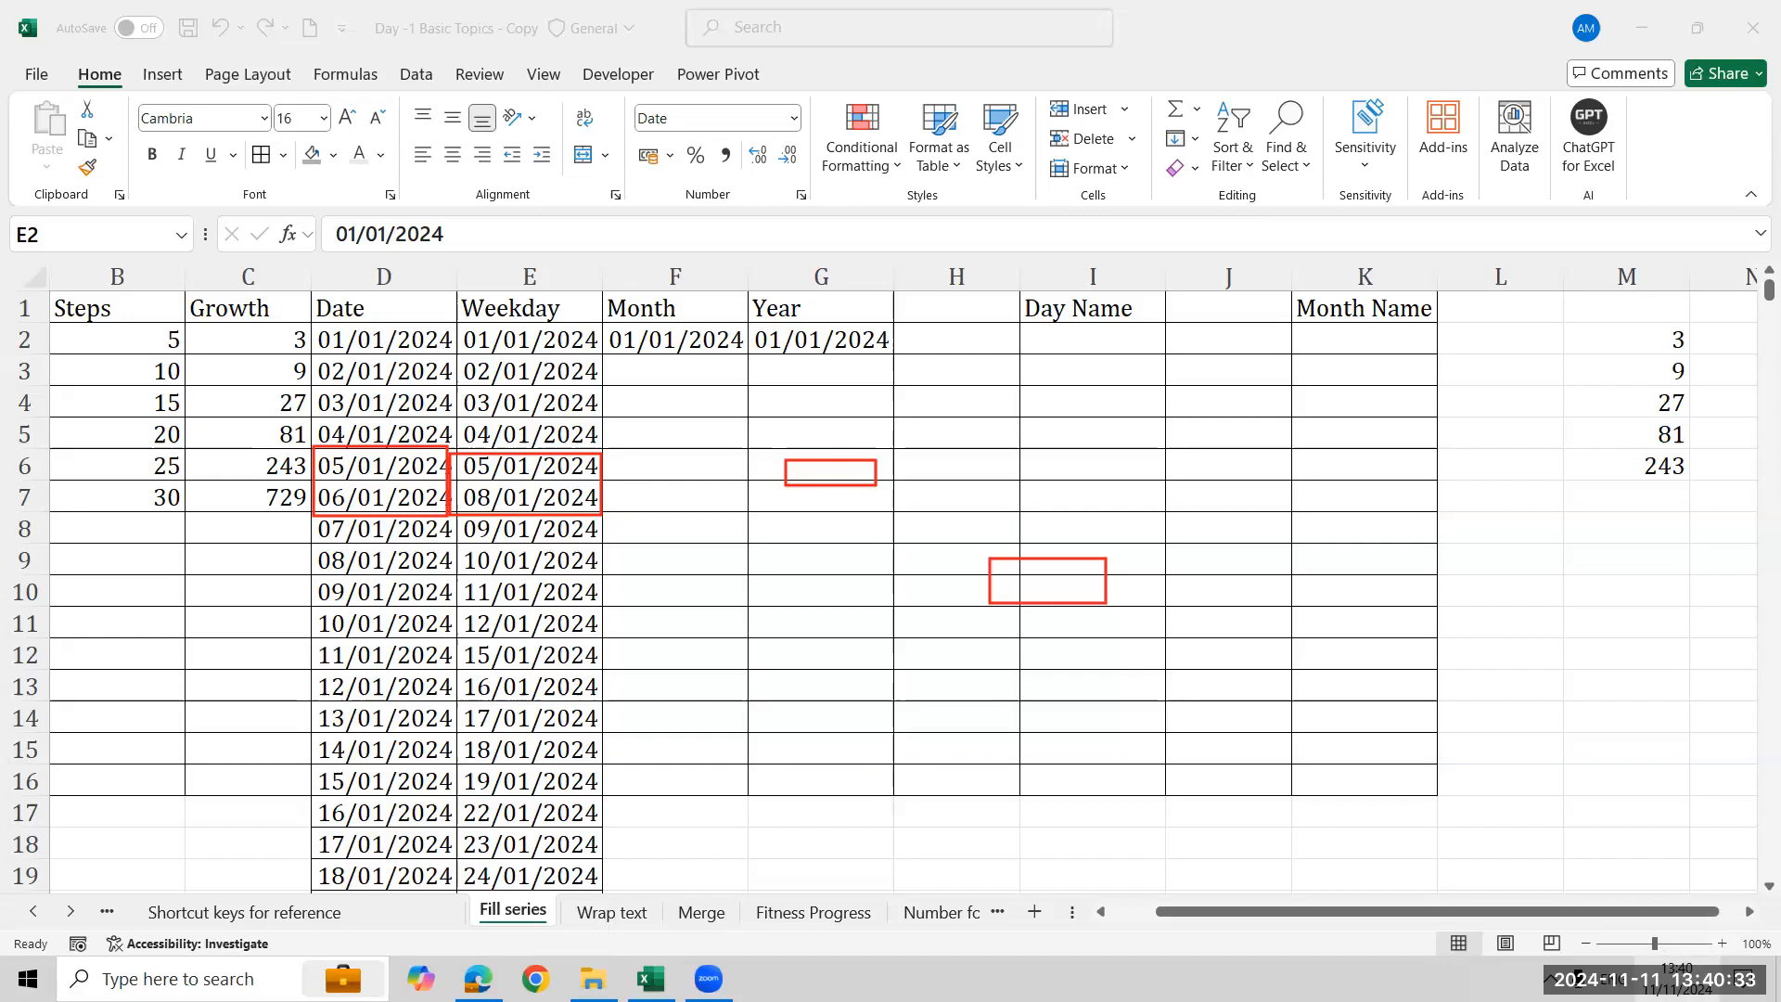
left_click(1677, 979)
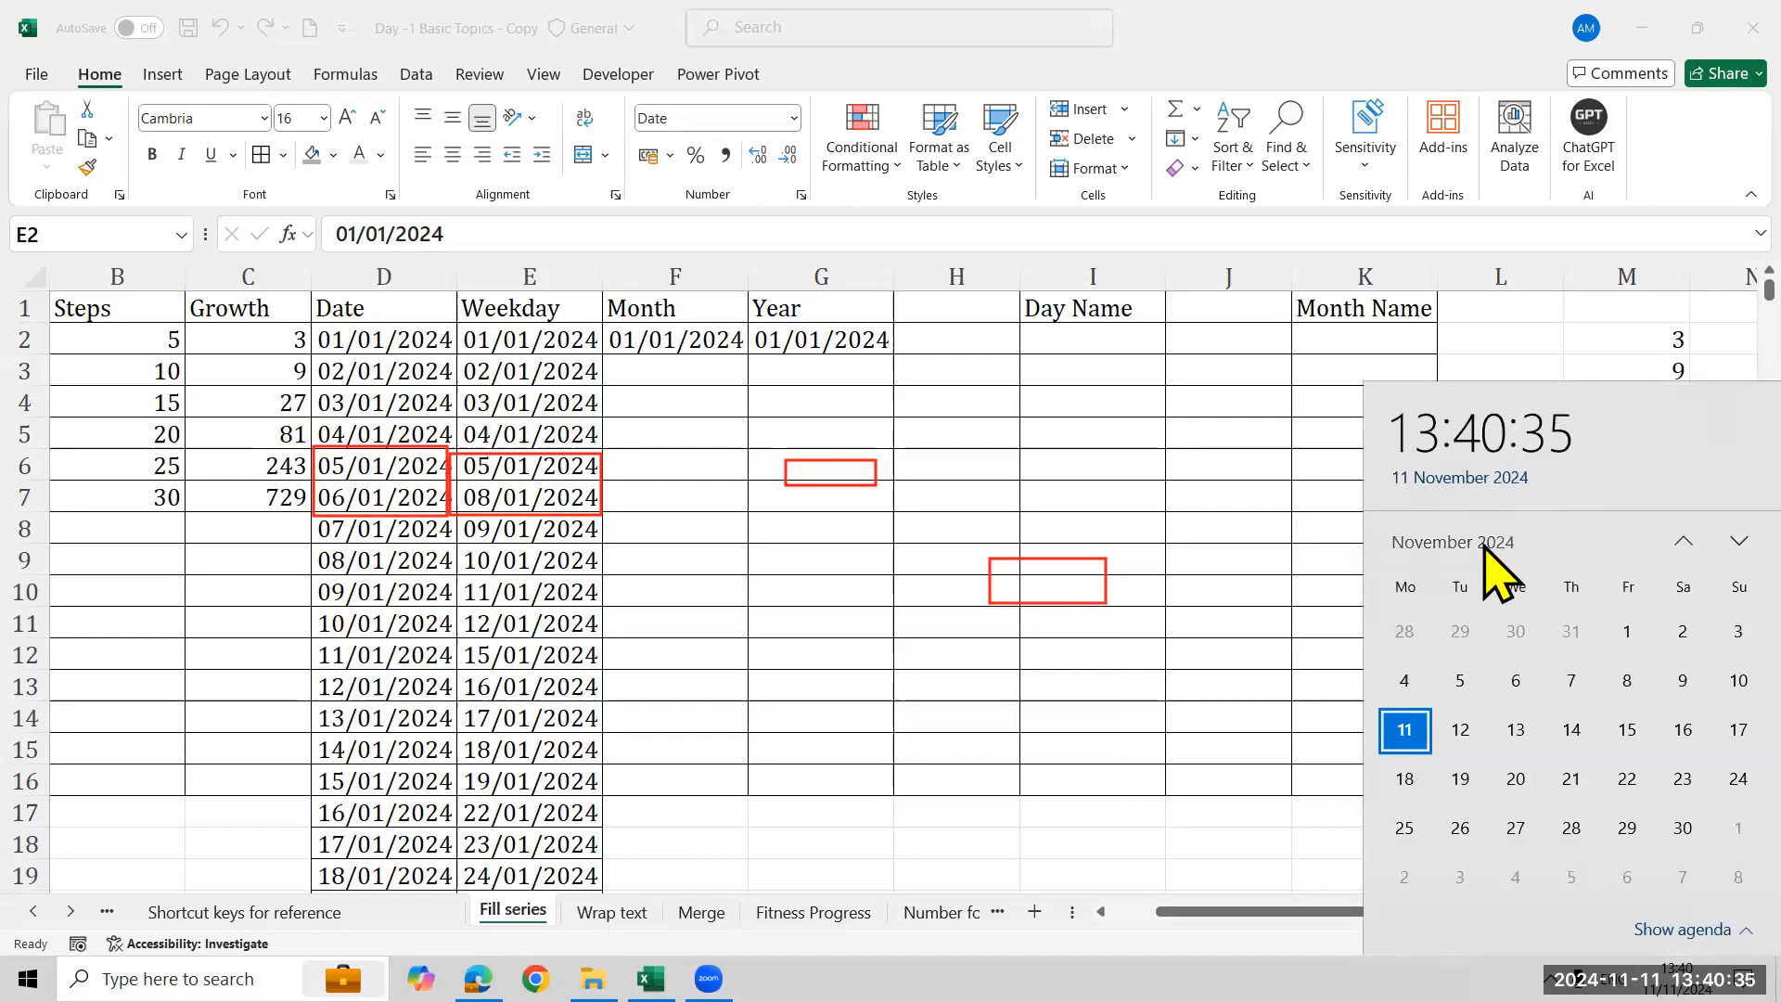
left_click(1484, 547)
left_click(1434, 603)
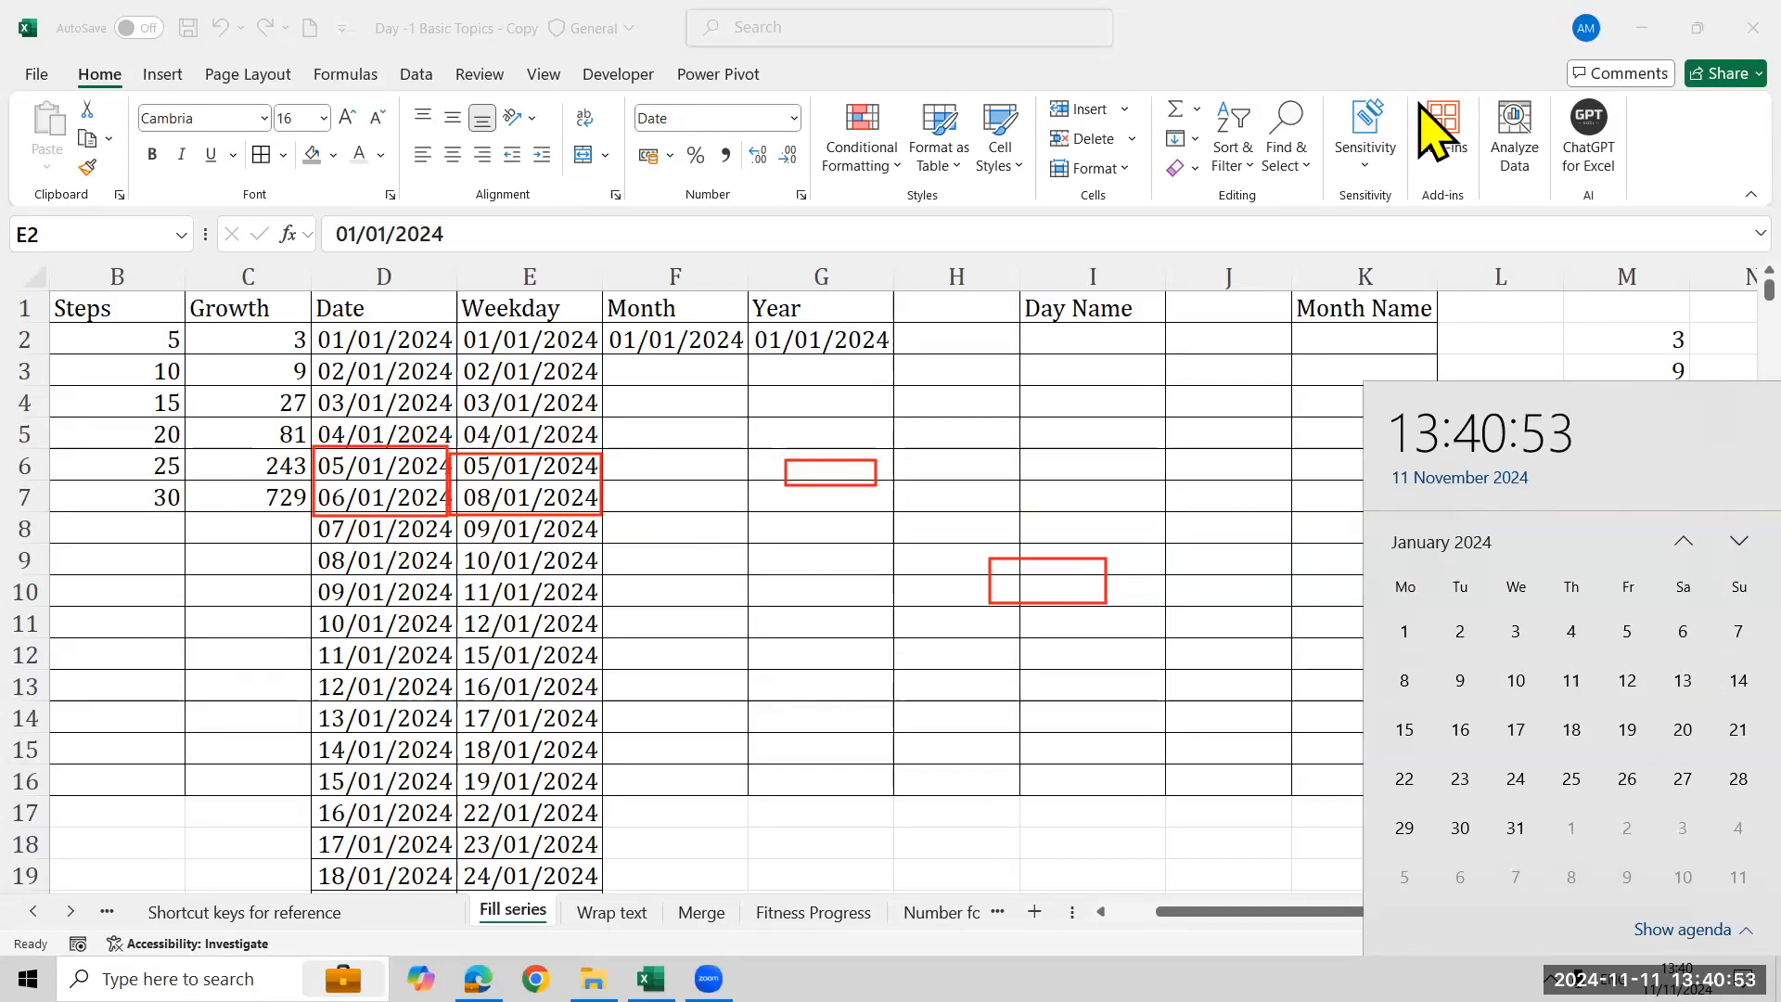
left_click(1526, 74)
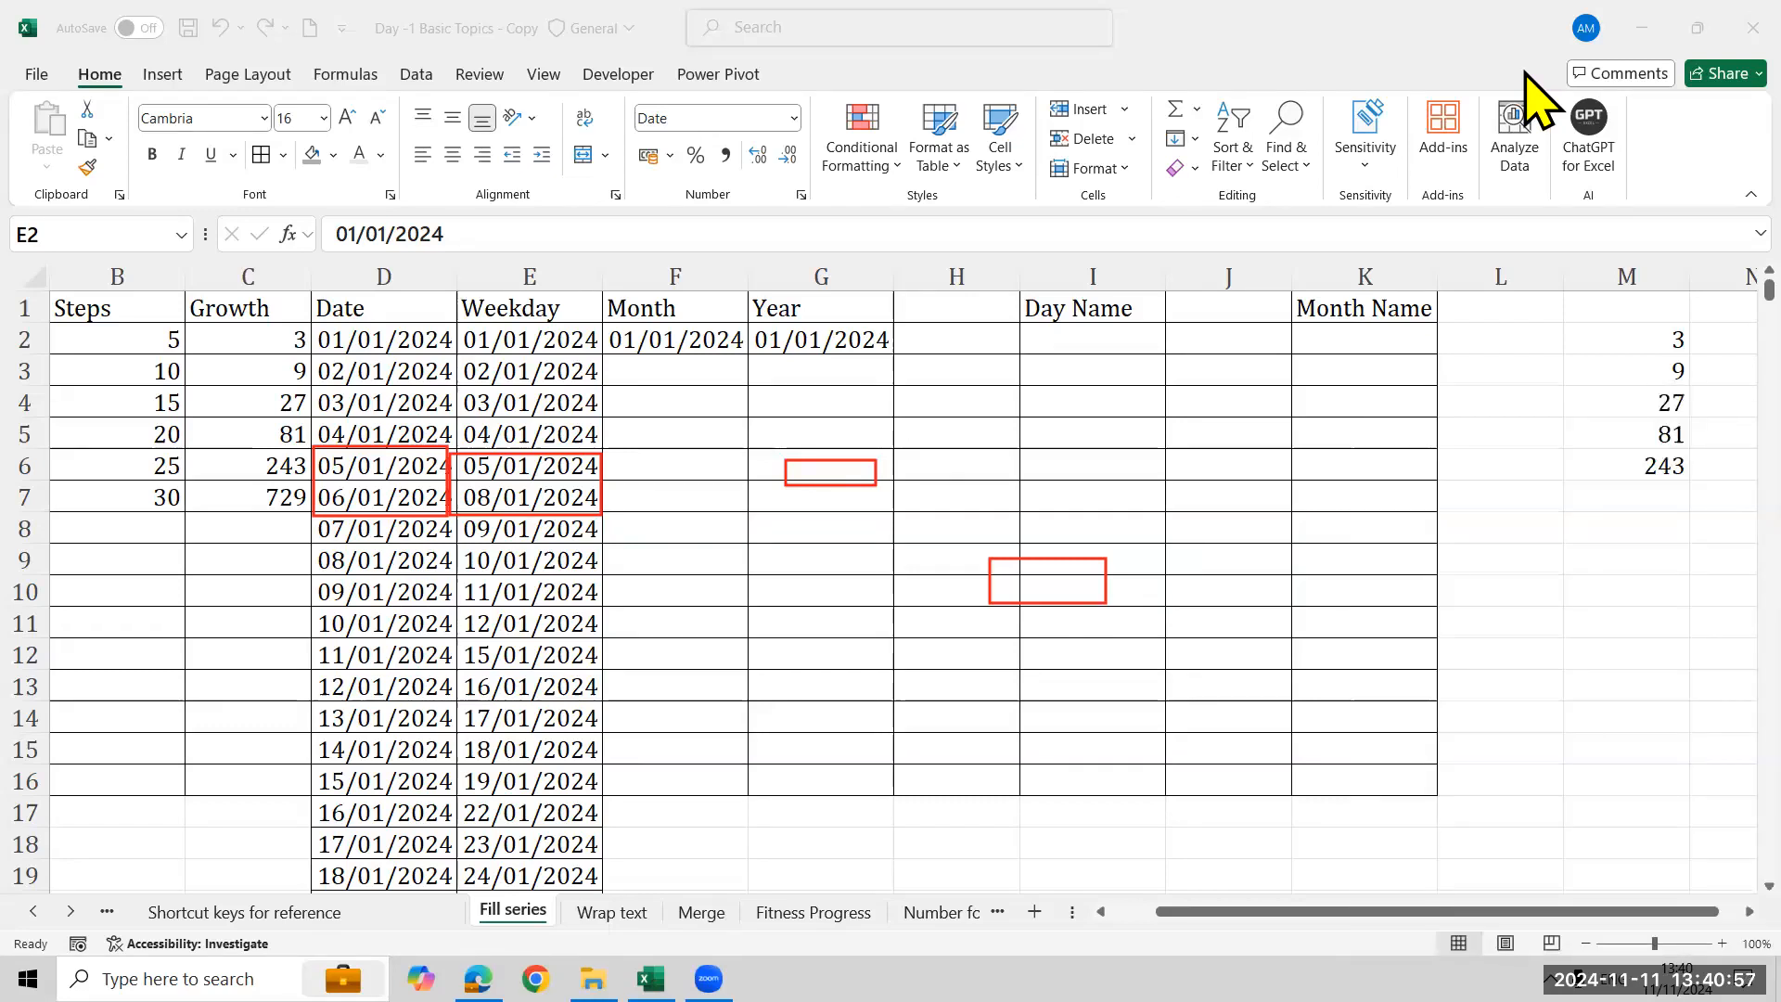
left_click(450, 436)
left_click(517, 453)
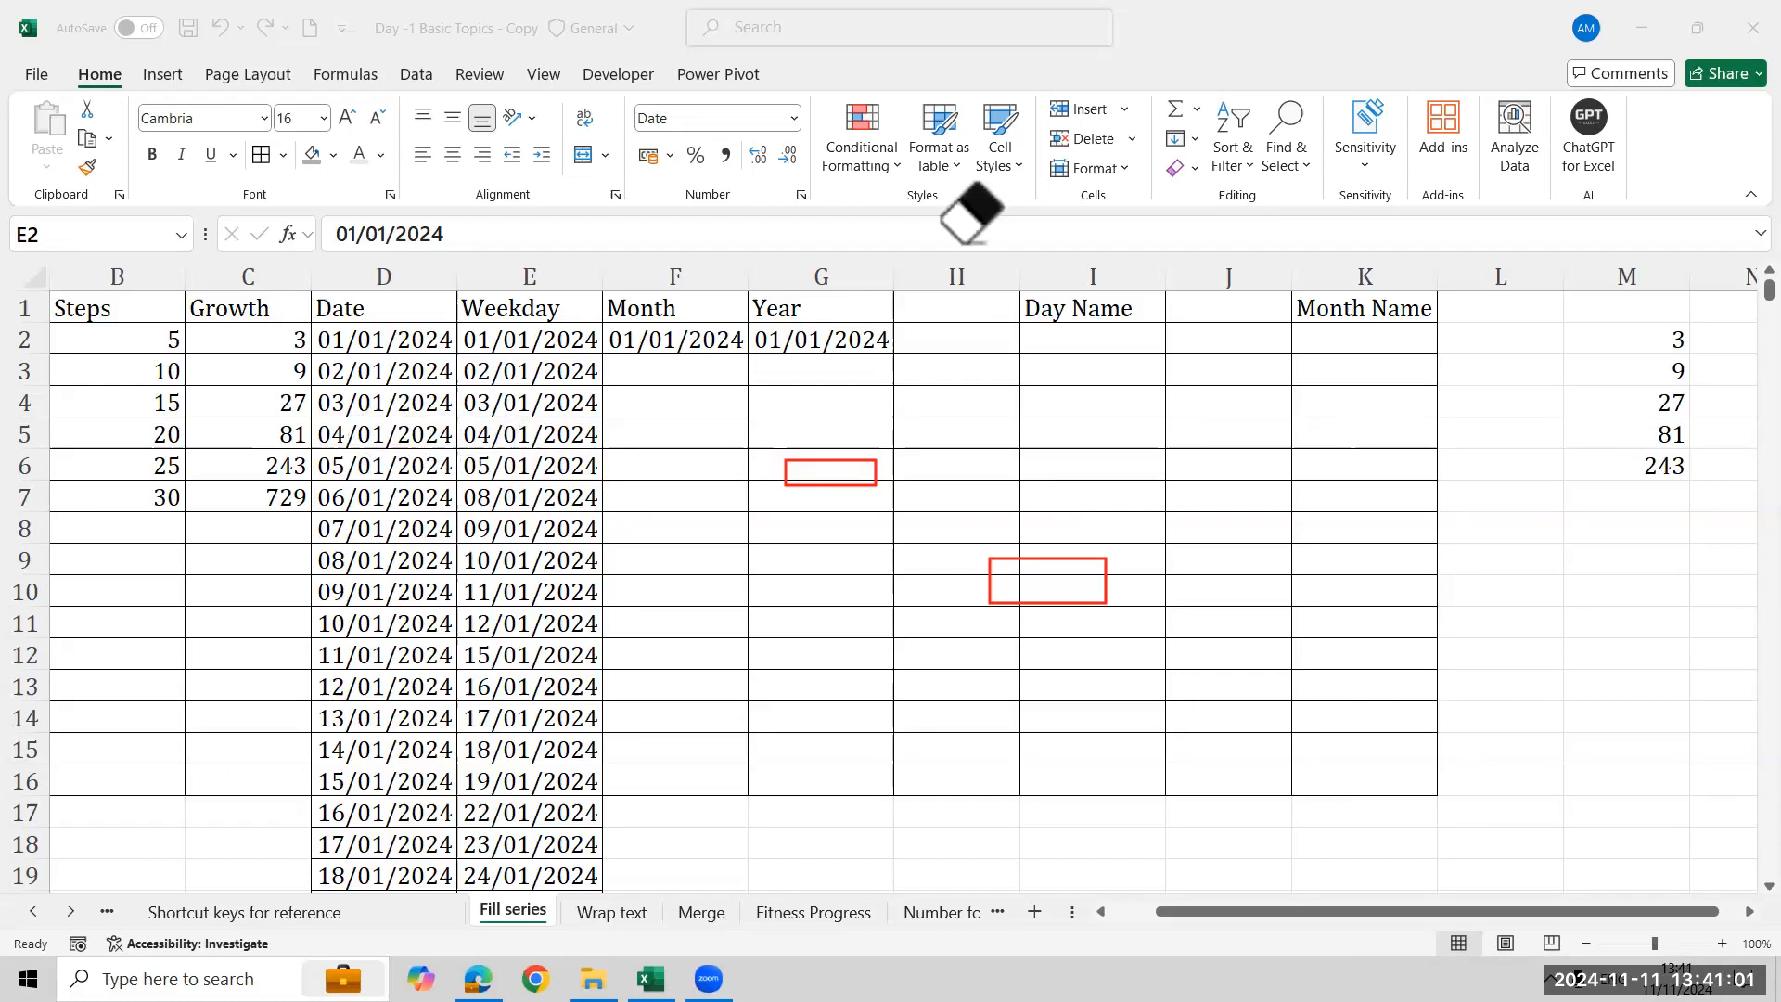
left_click(512, 336)
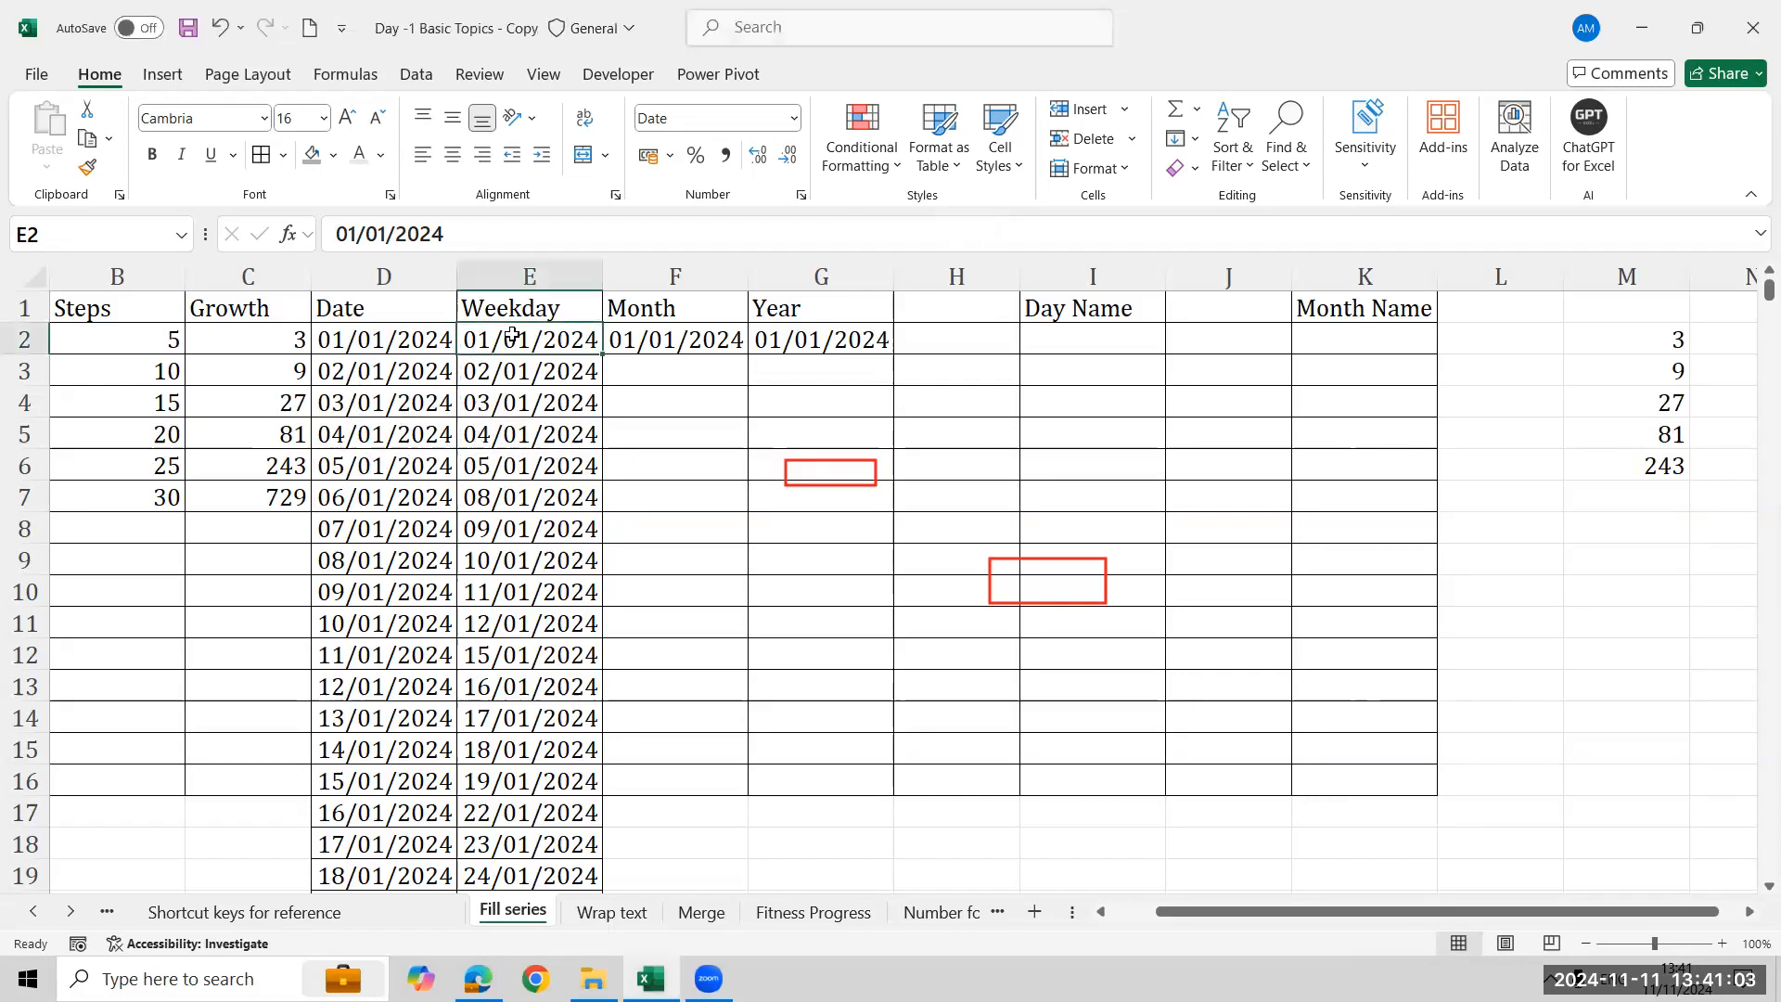
left_click(1193, 141)
left_click(1226, 338)
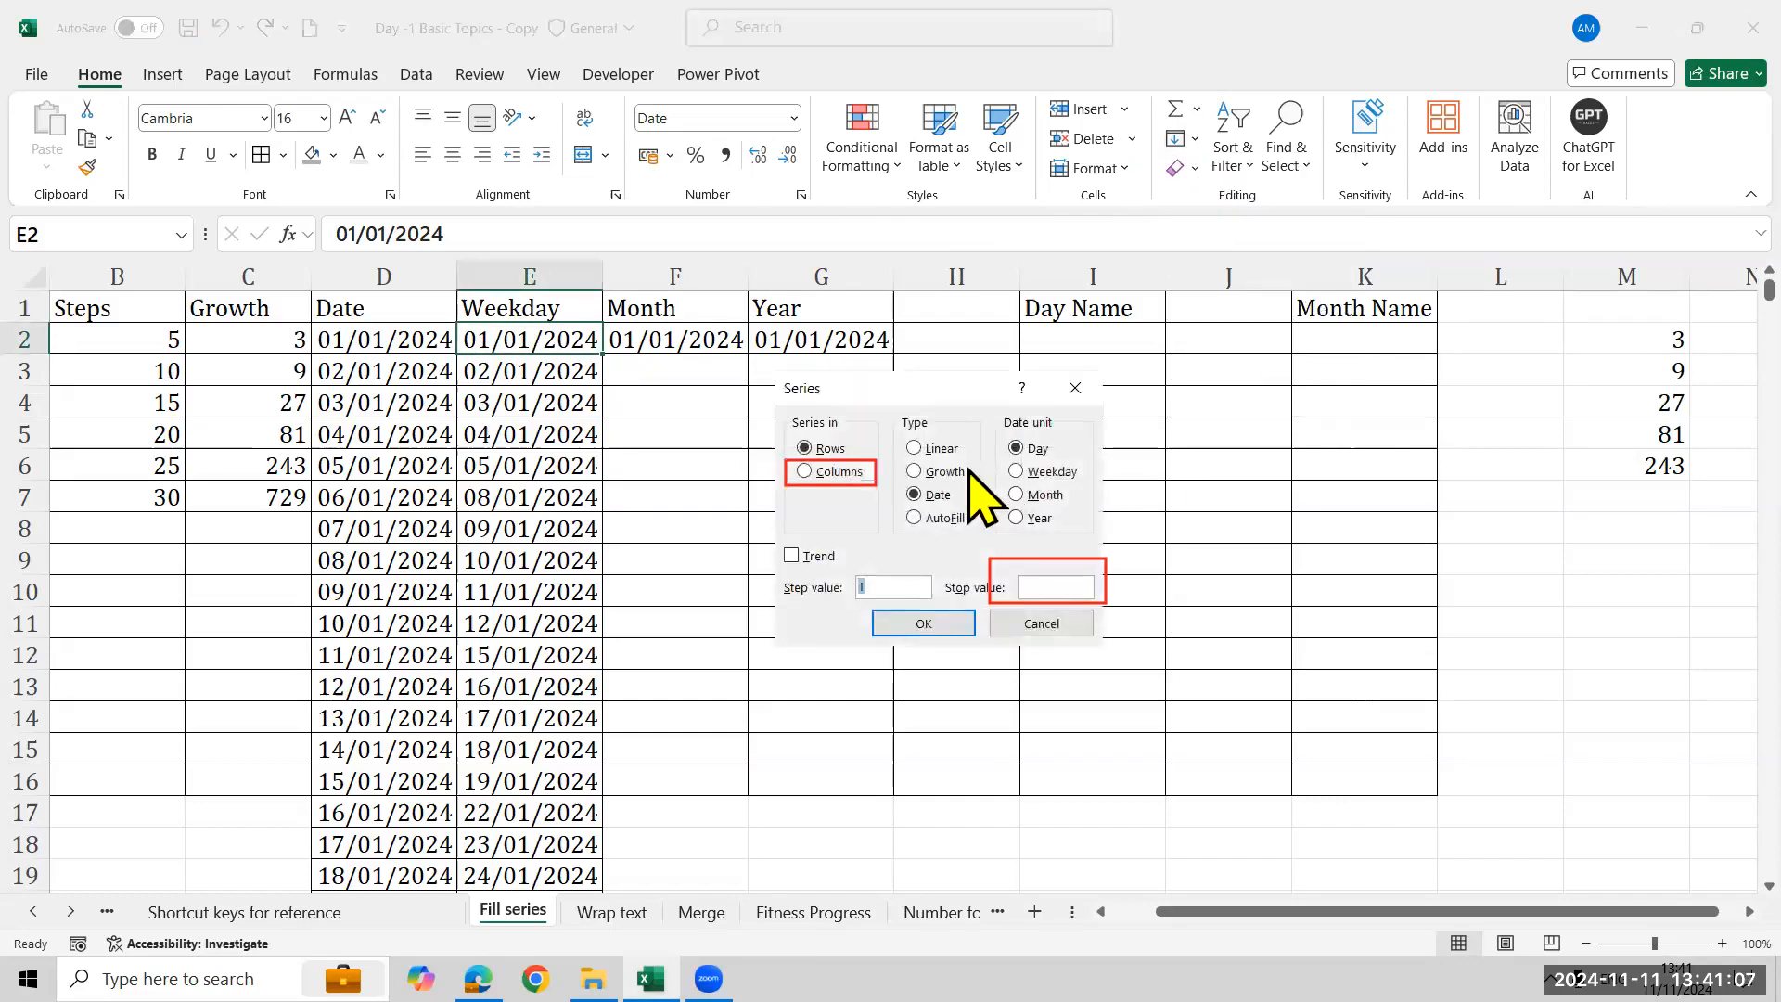
left_click(840, 473)
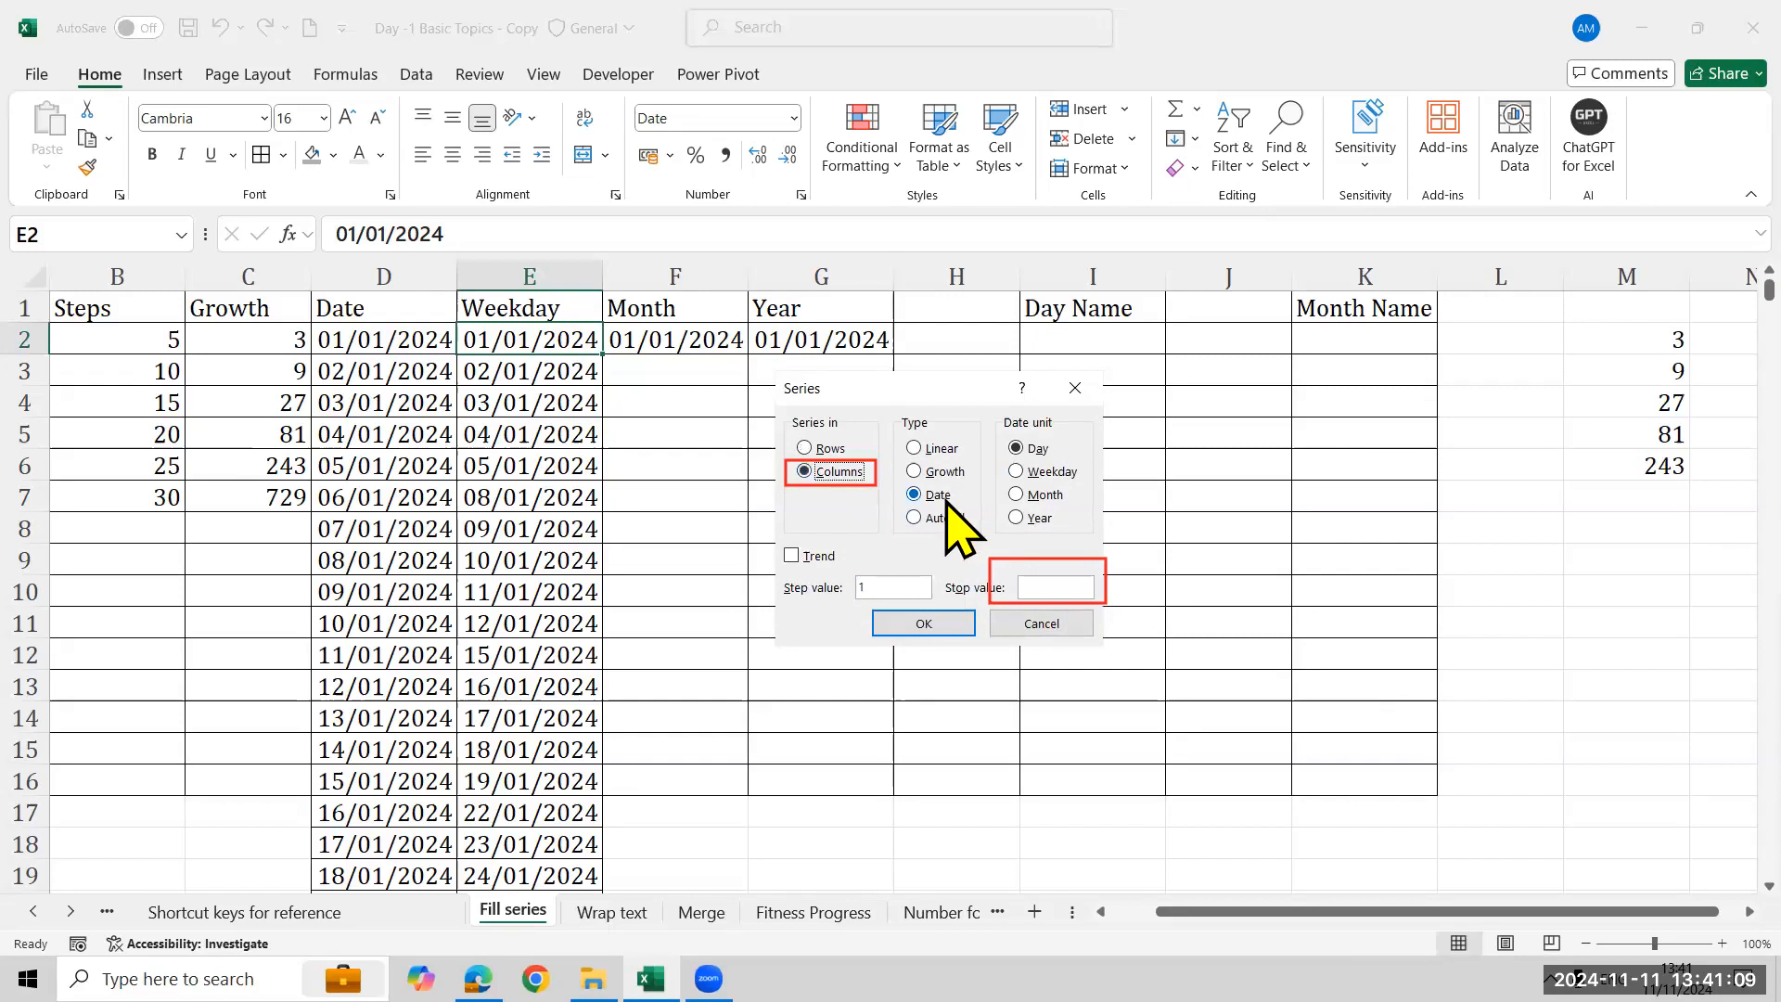
left_click(1069, 475)
left_click(1084, 586)
type("31/12/2")
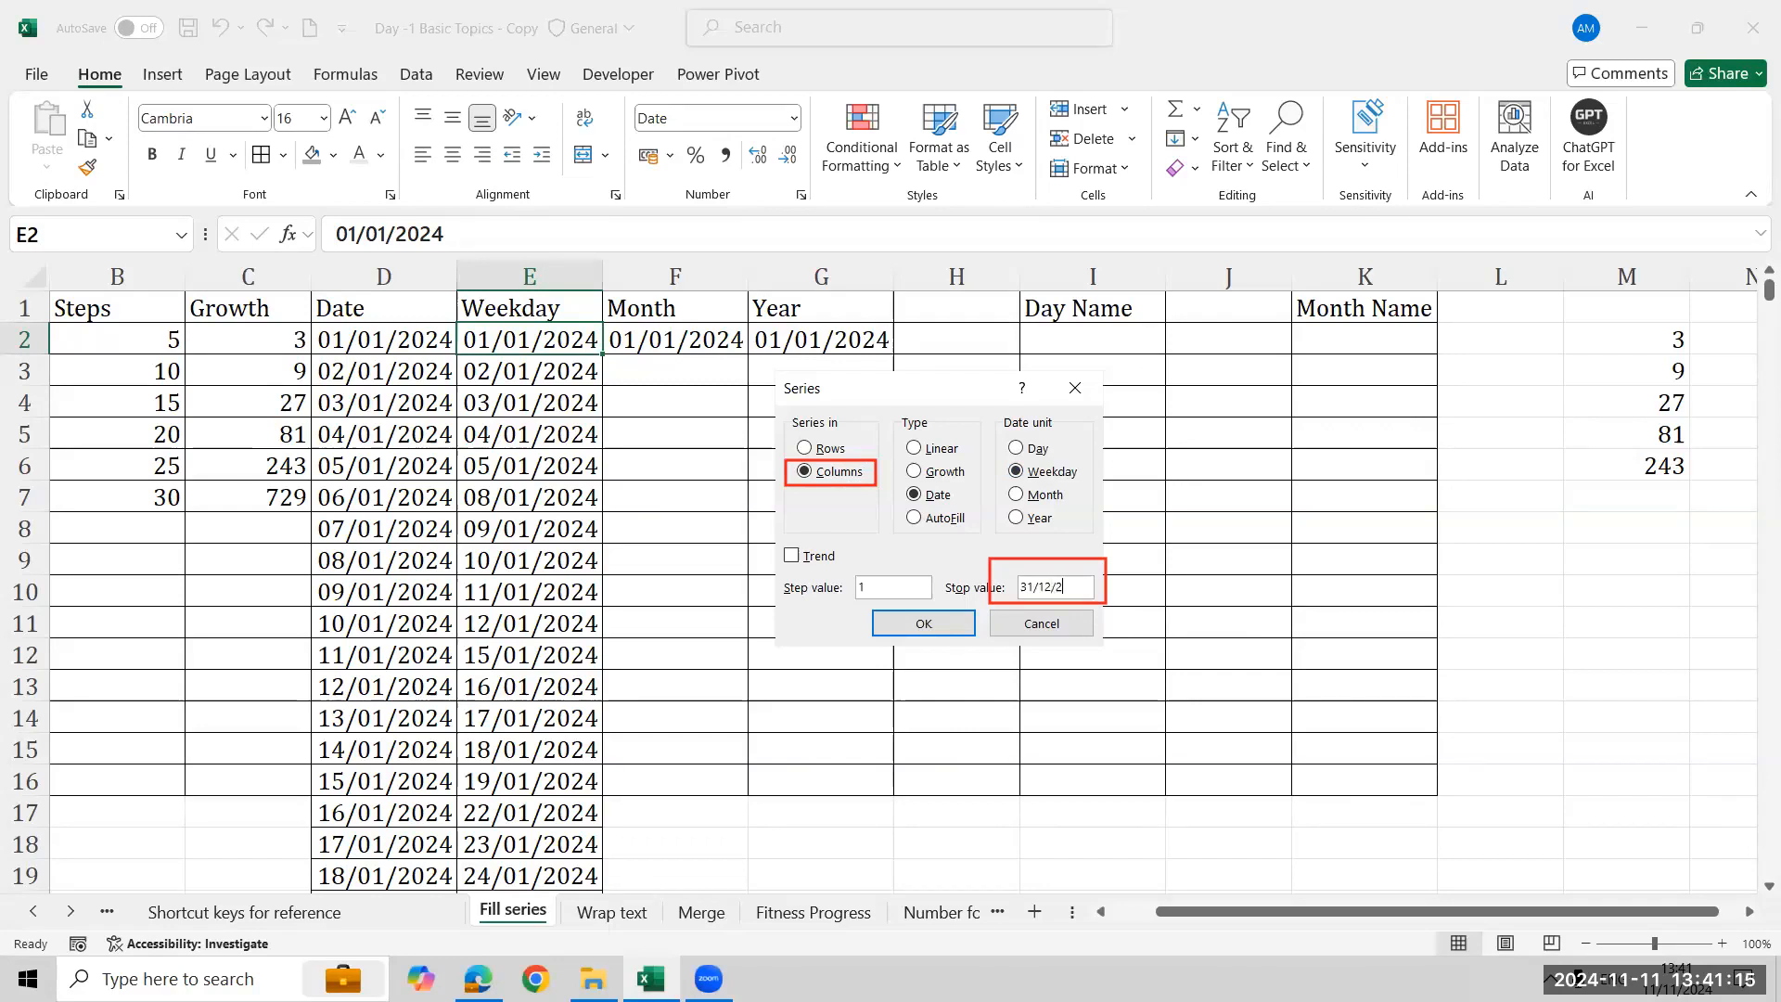
type("024")
left_click(1056, 619)
- Fill a Date series down column F from F2 by Month with stop value 01/12/2024
left_click(692, 350)
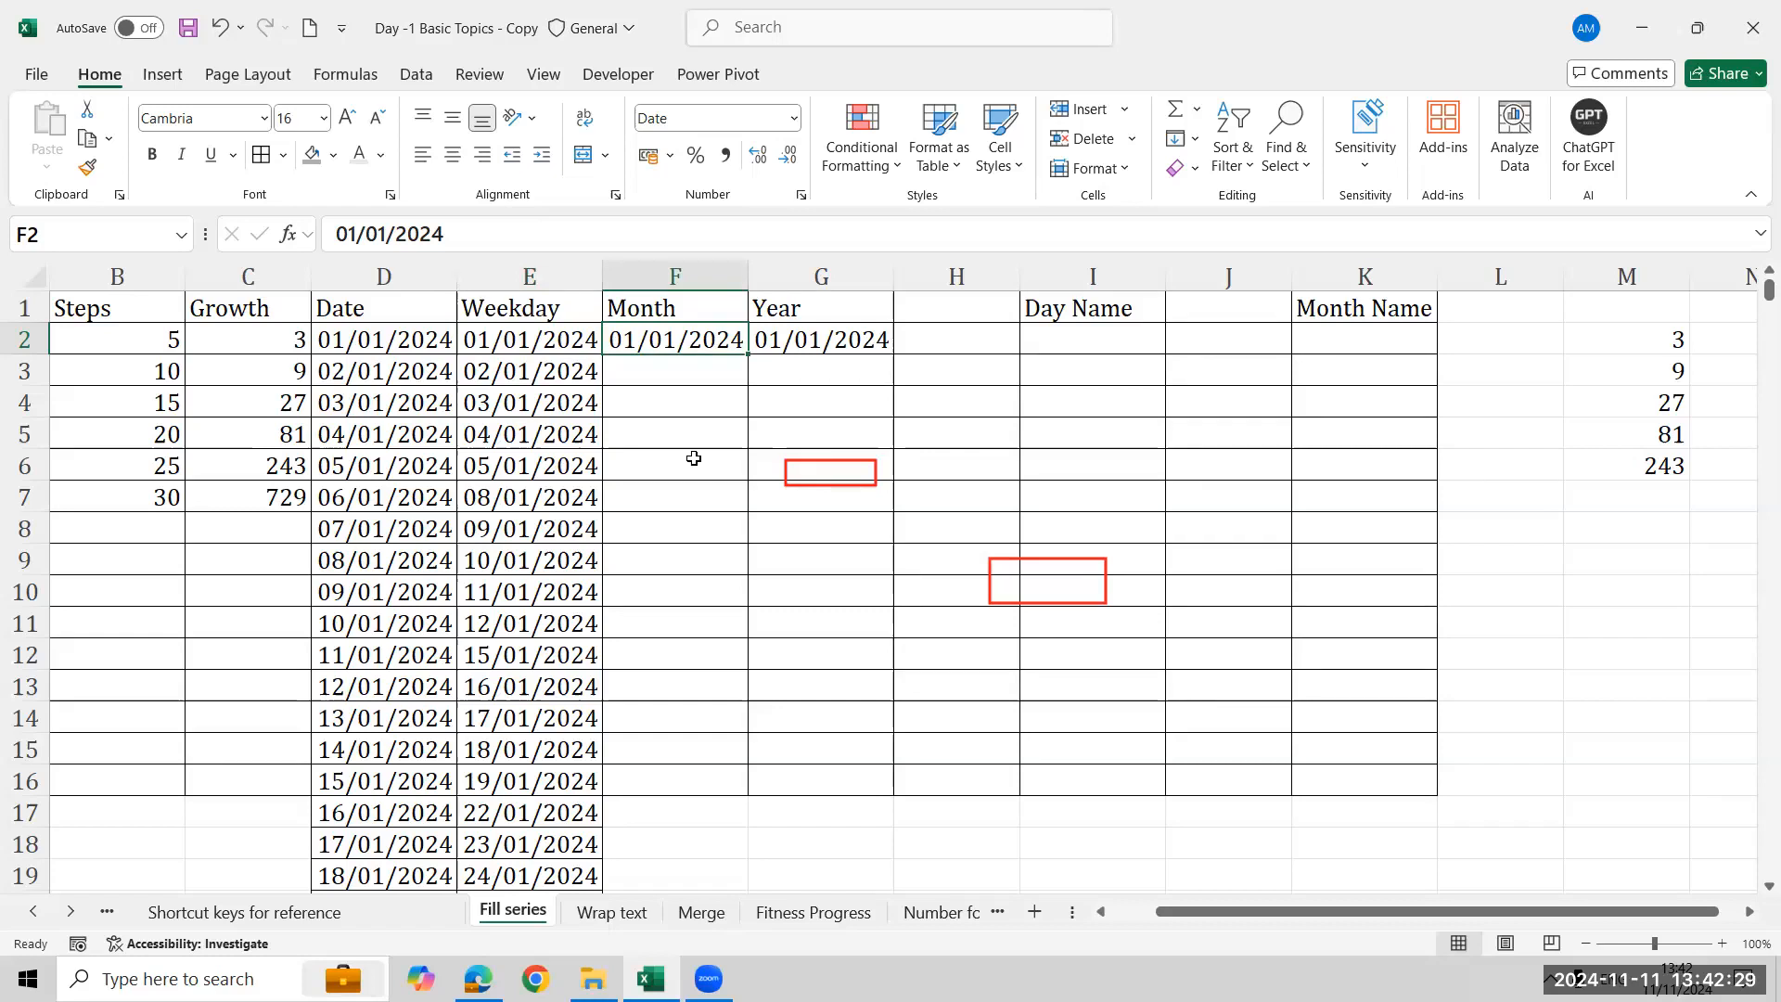
left_click(696, 377)
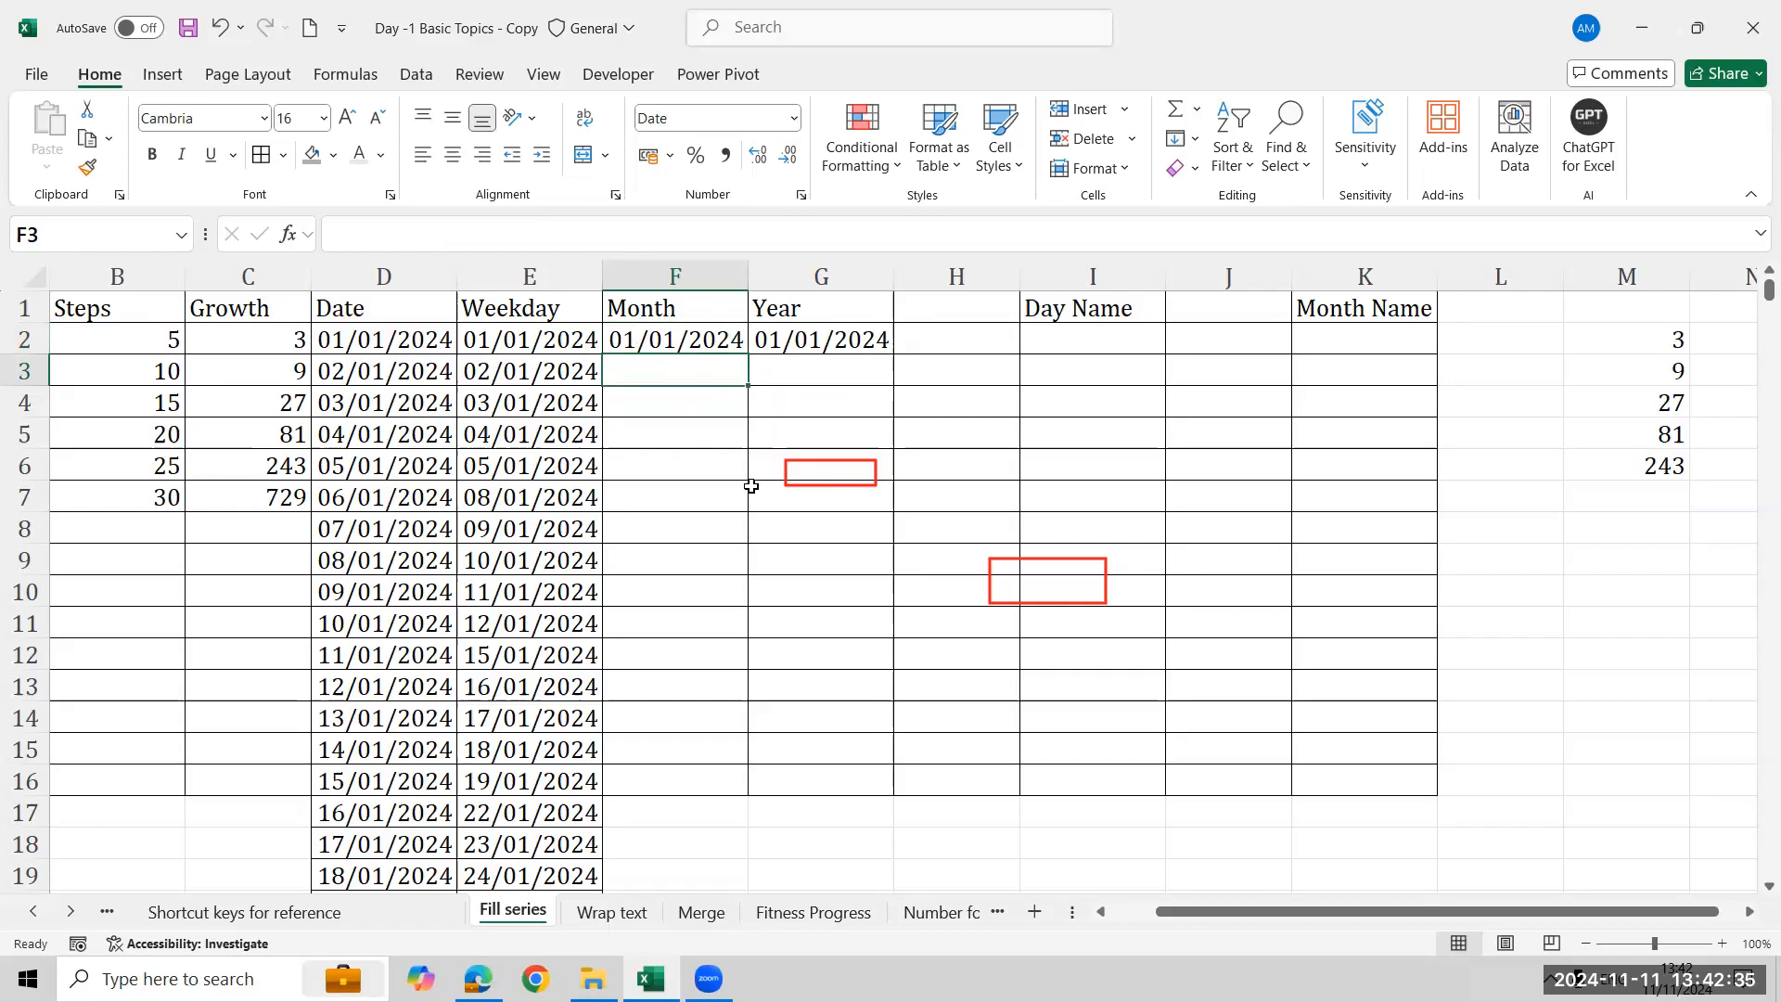
left_click(738, 345)
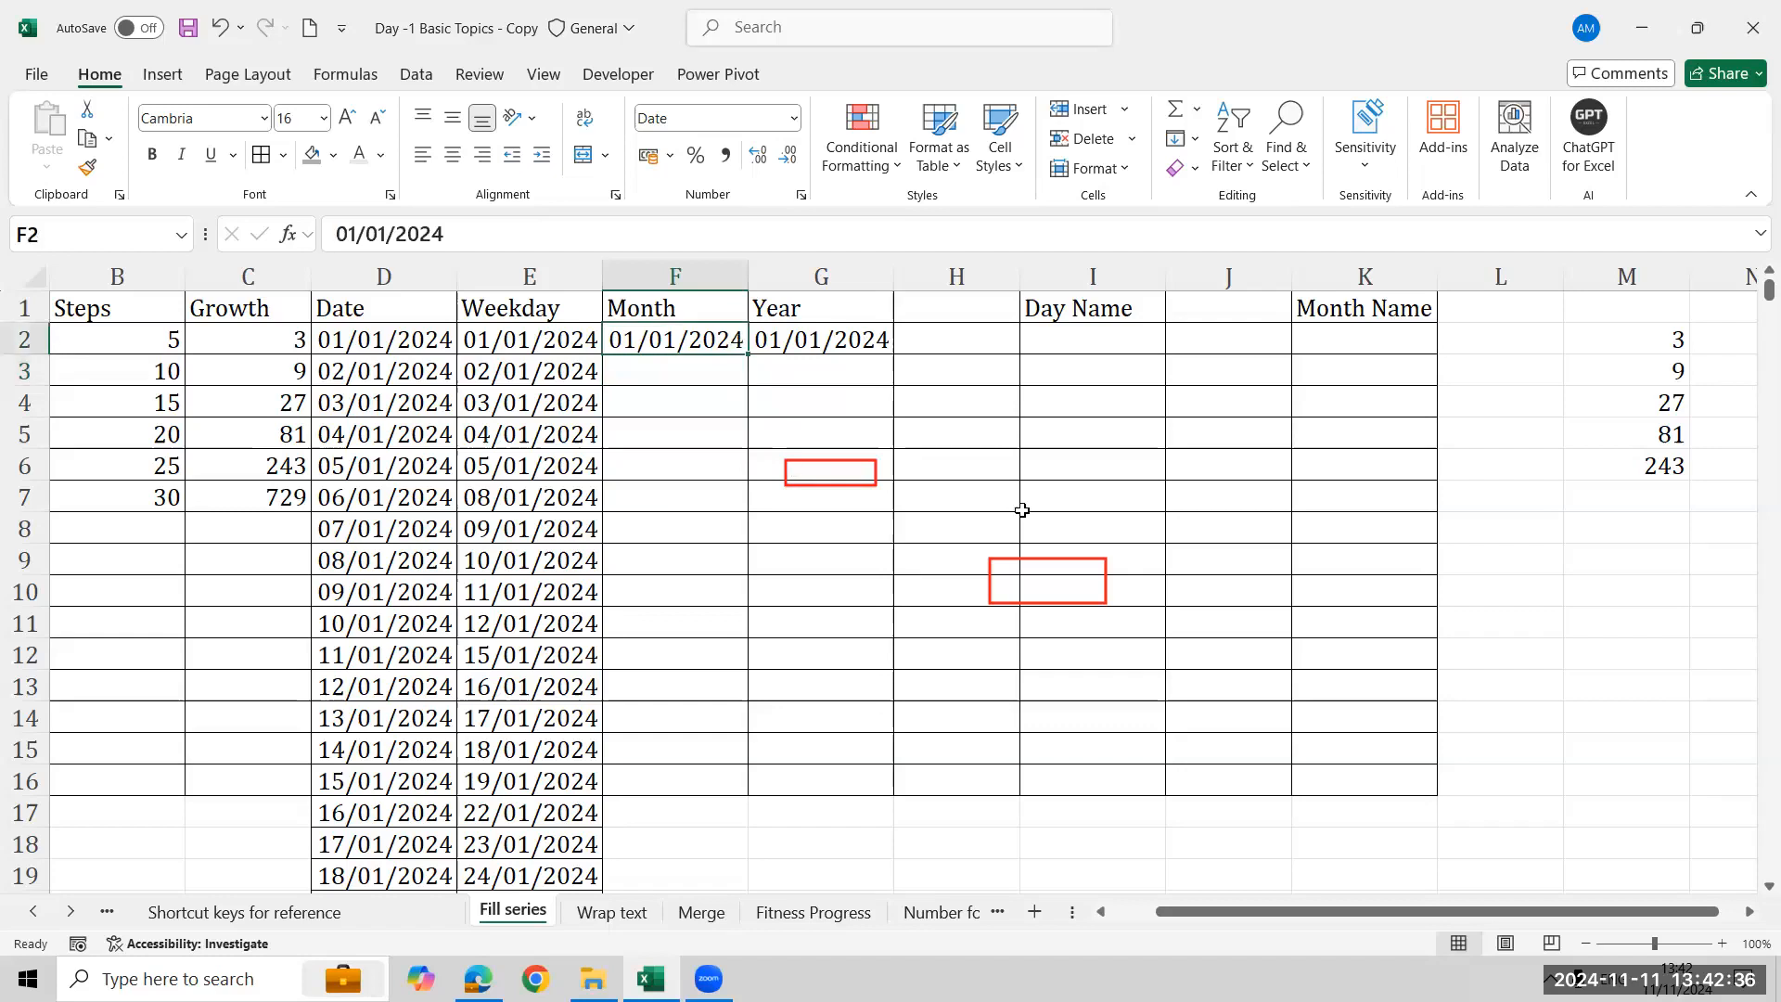
left_click(1184, 138)
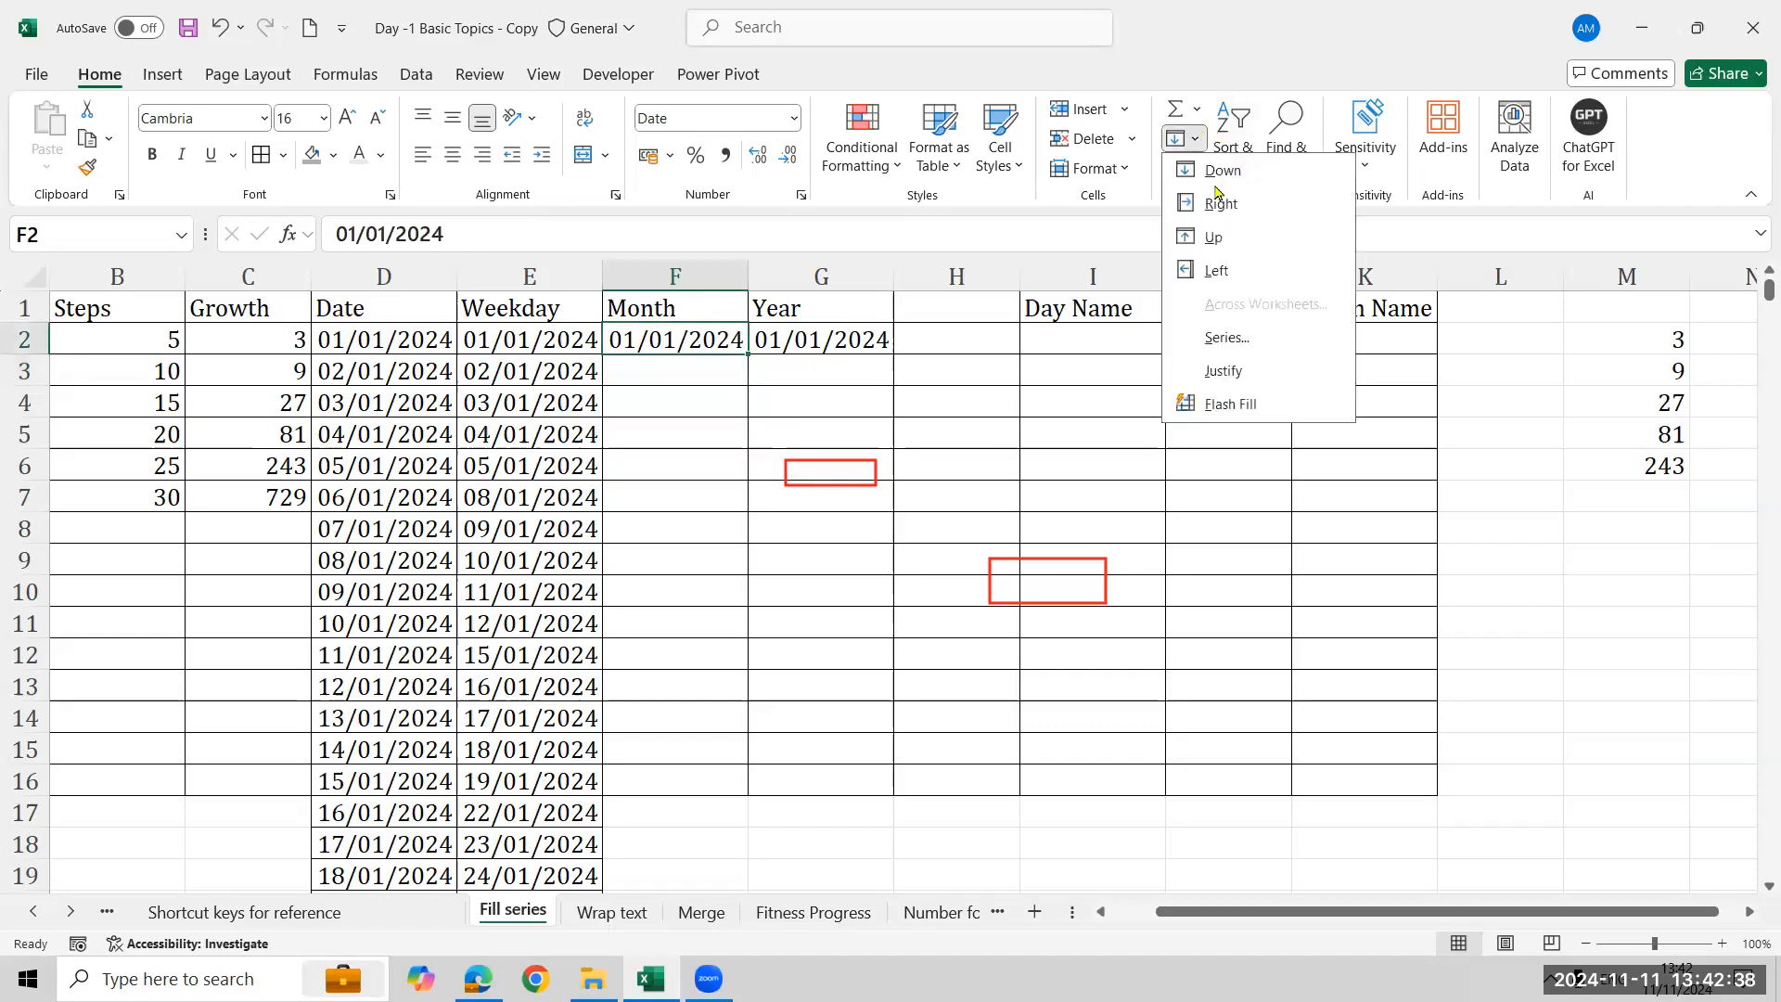
left_click(1260, 350)
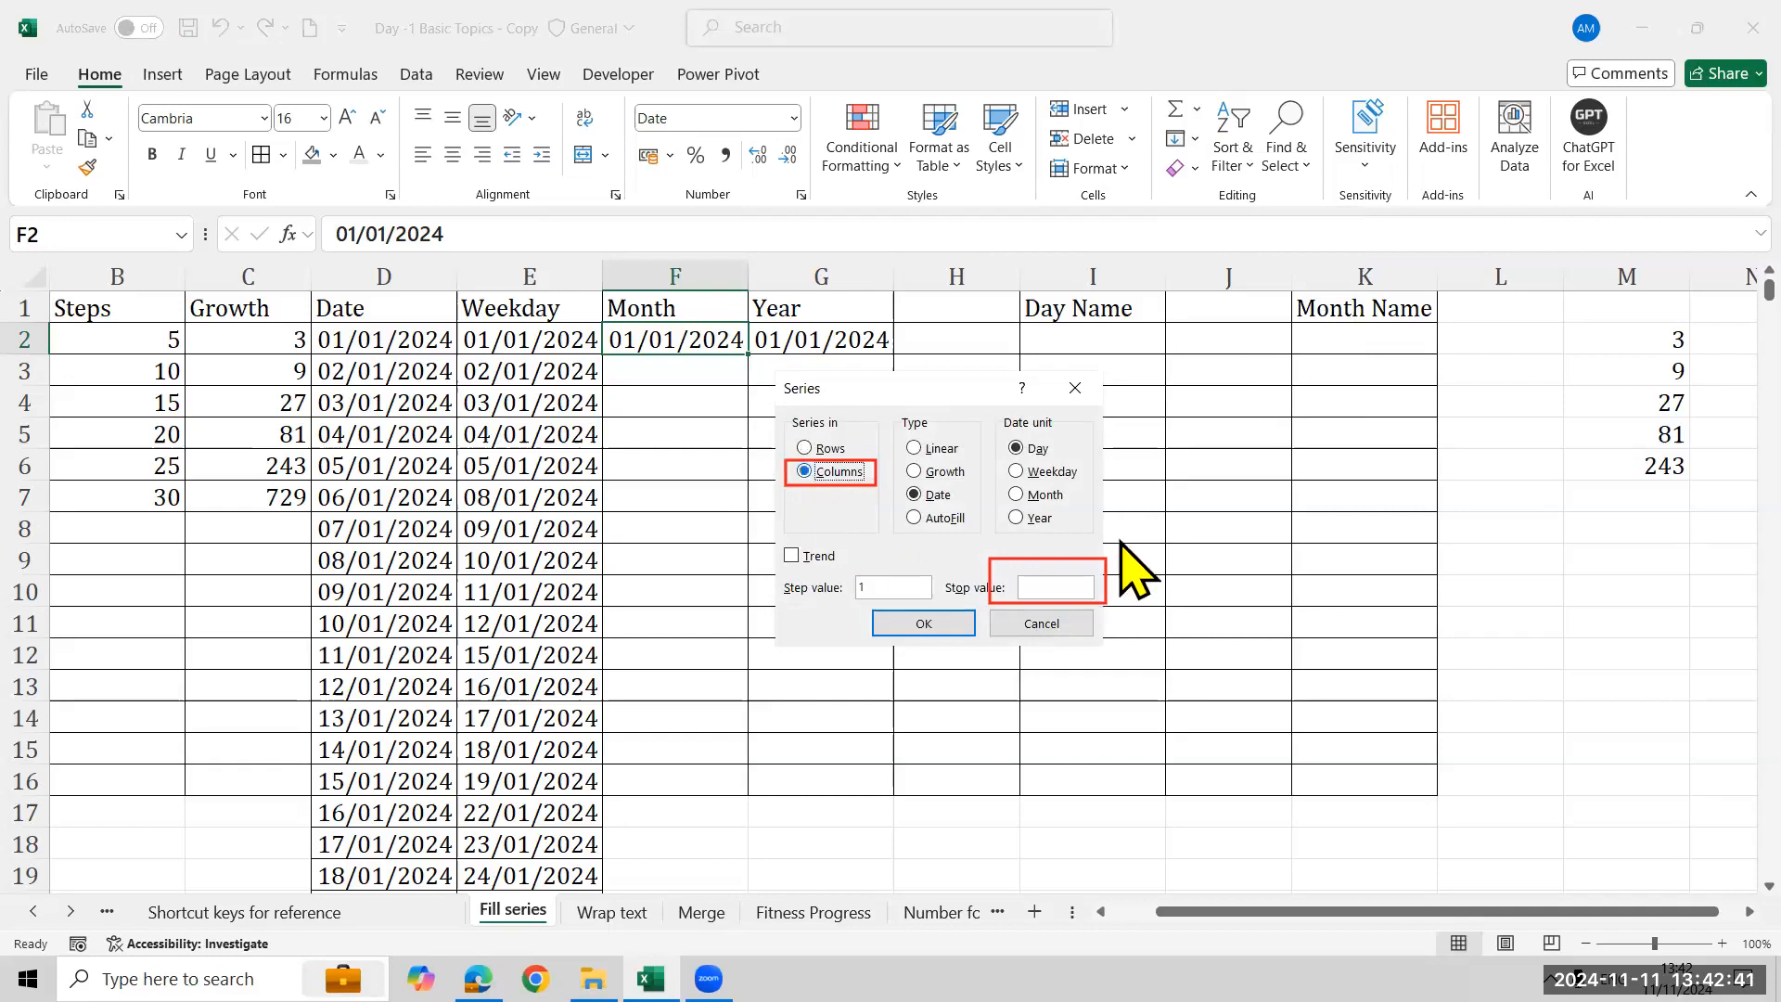
left_click(1043, 494)
left_click(1074, 585)
type("01/12/2024")
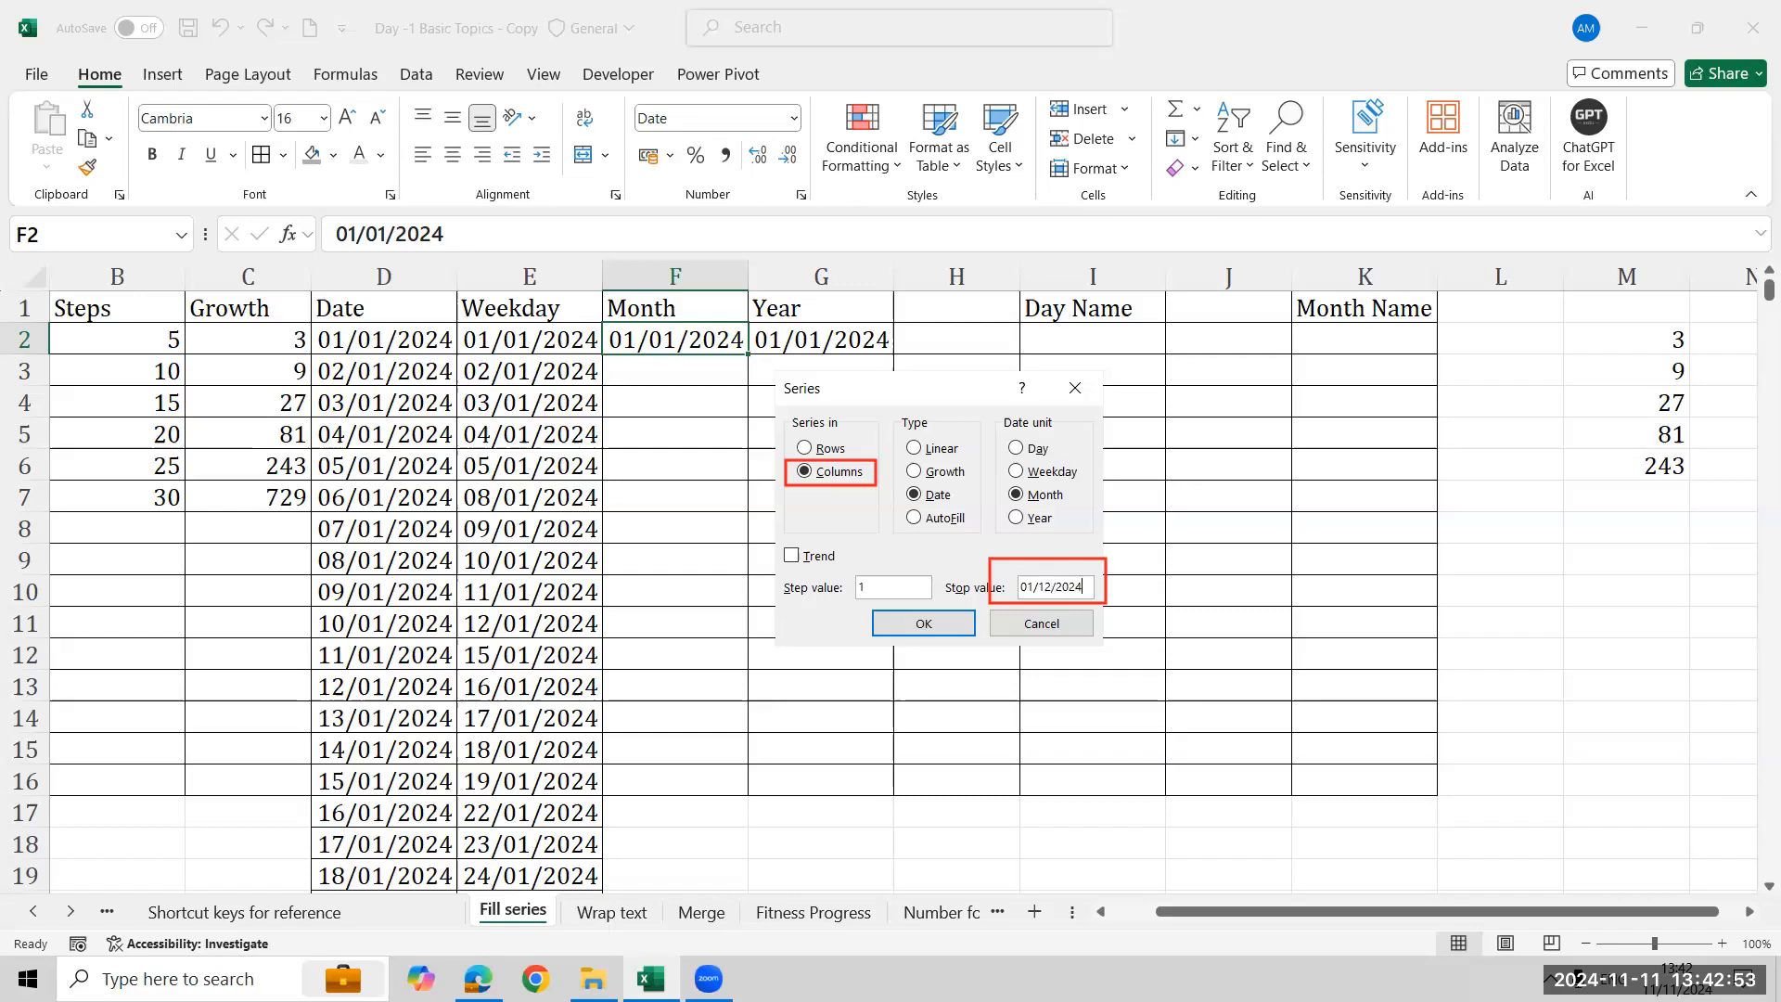
left_click(941, 616)
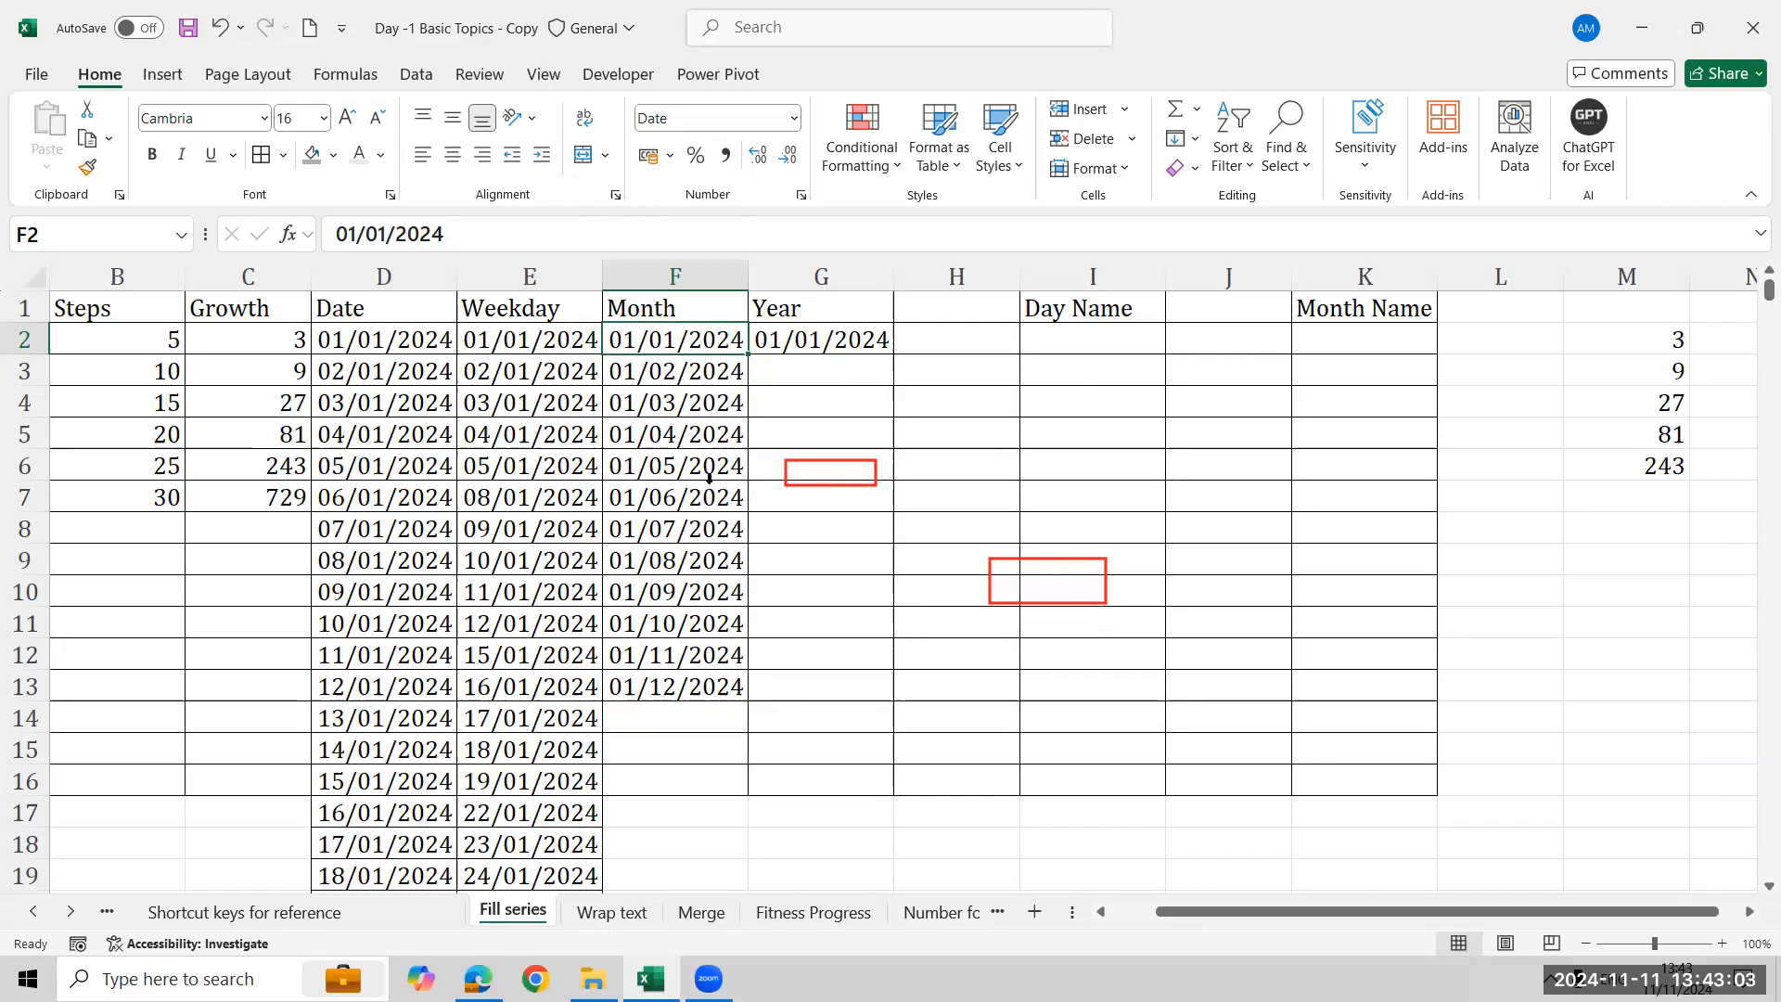
left_click(1213, 162)
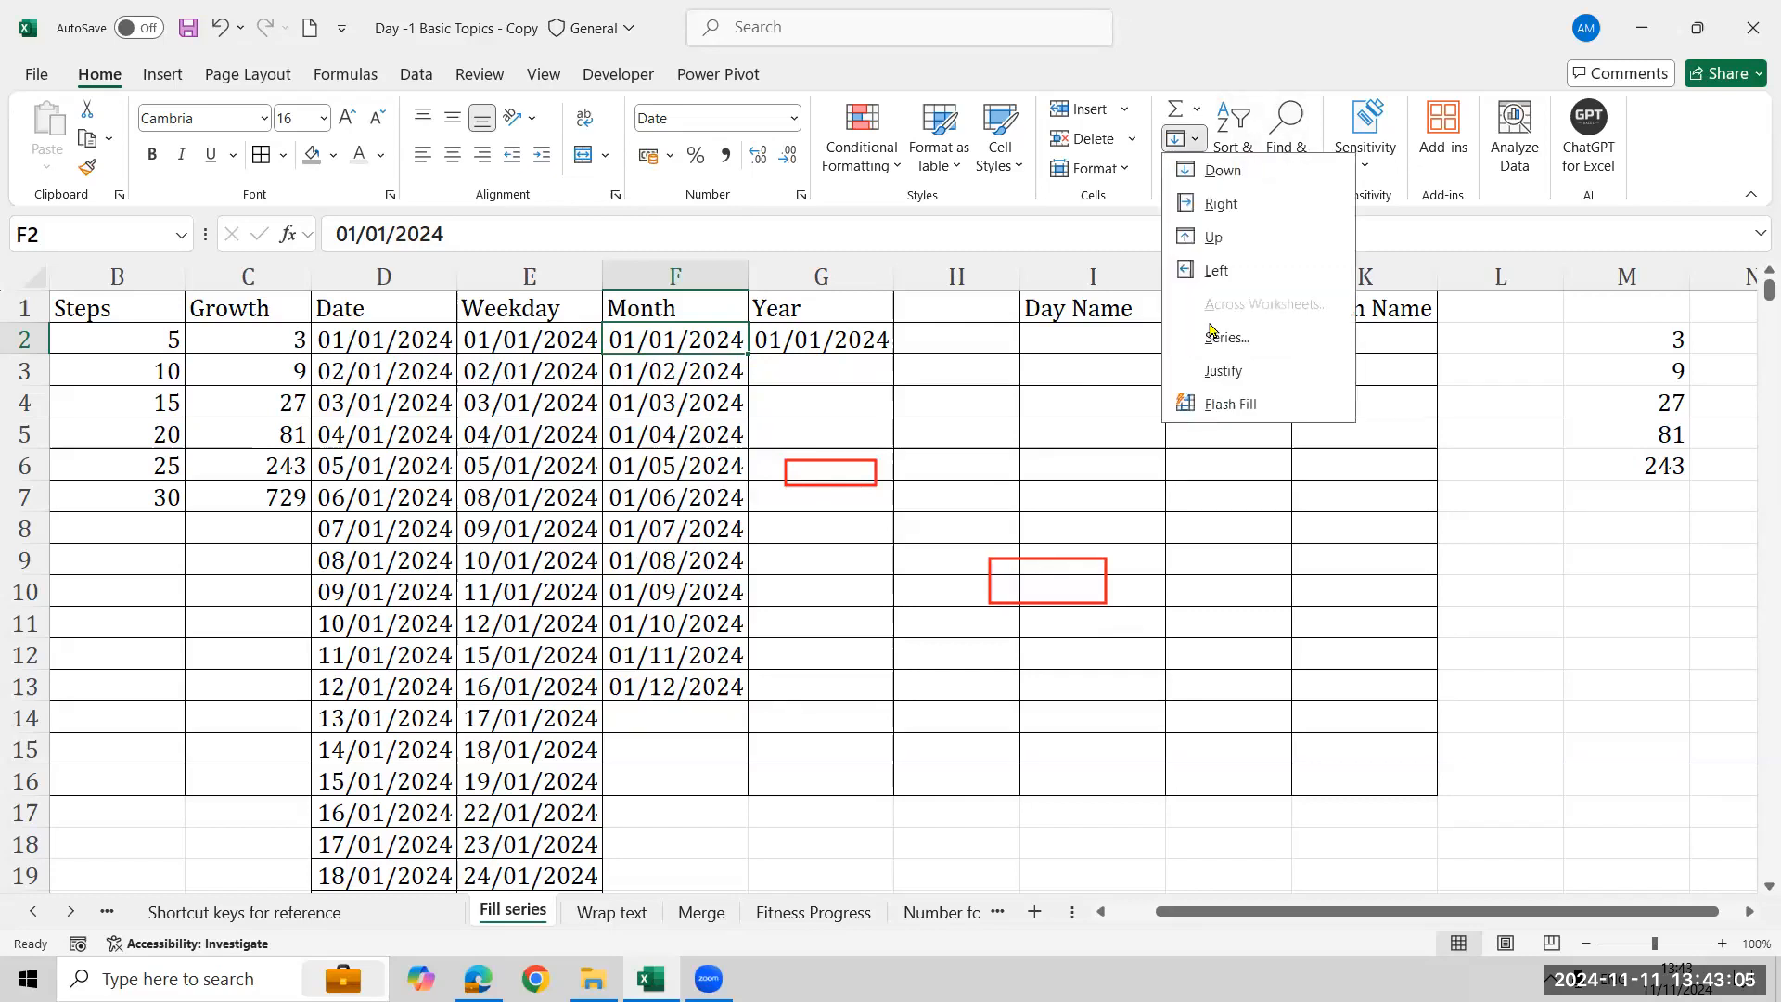
left_click(1230, 345)
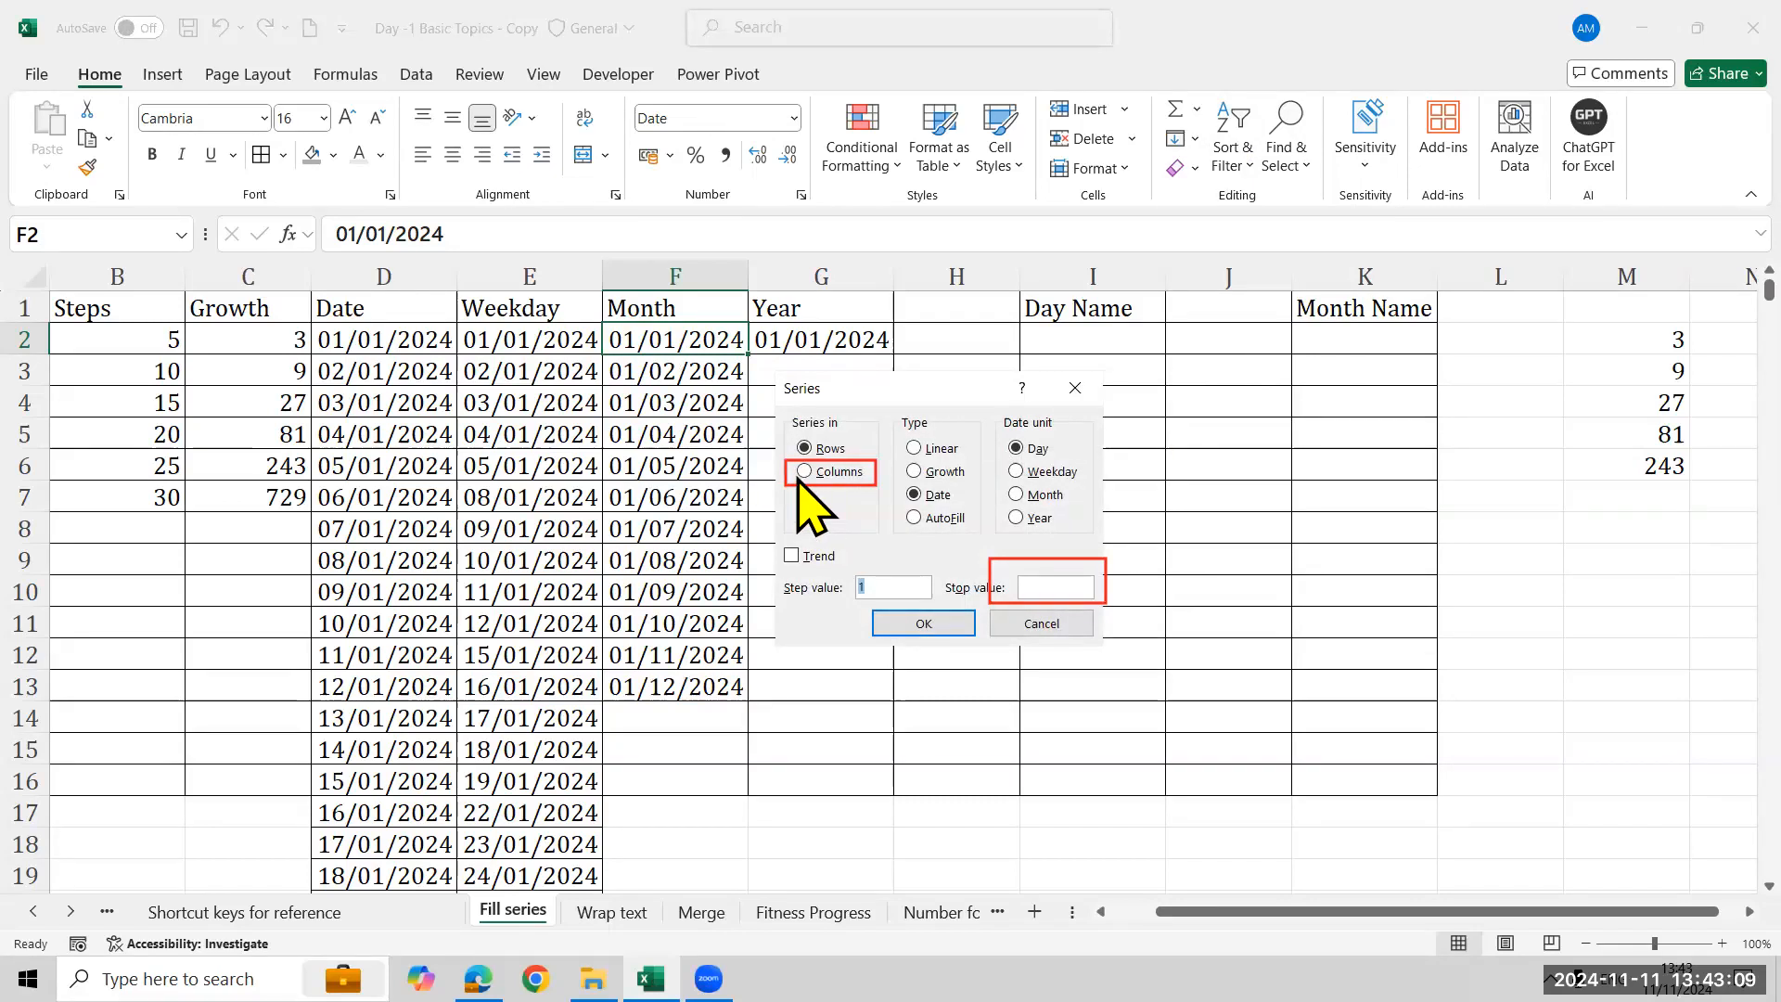
left_click(803, 472)
left_click(1024, 494)
left_click(1069, 587)
type("01/0")
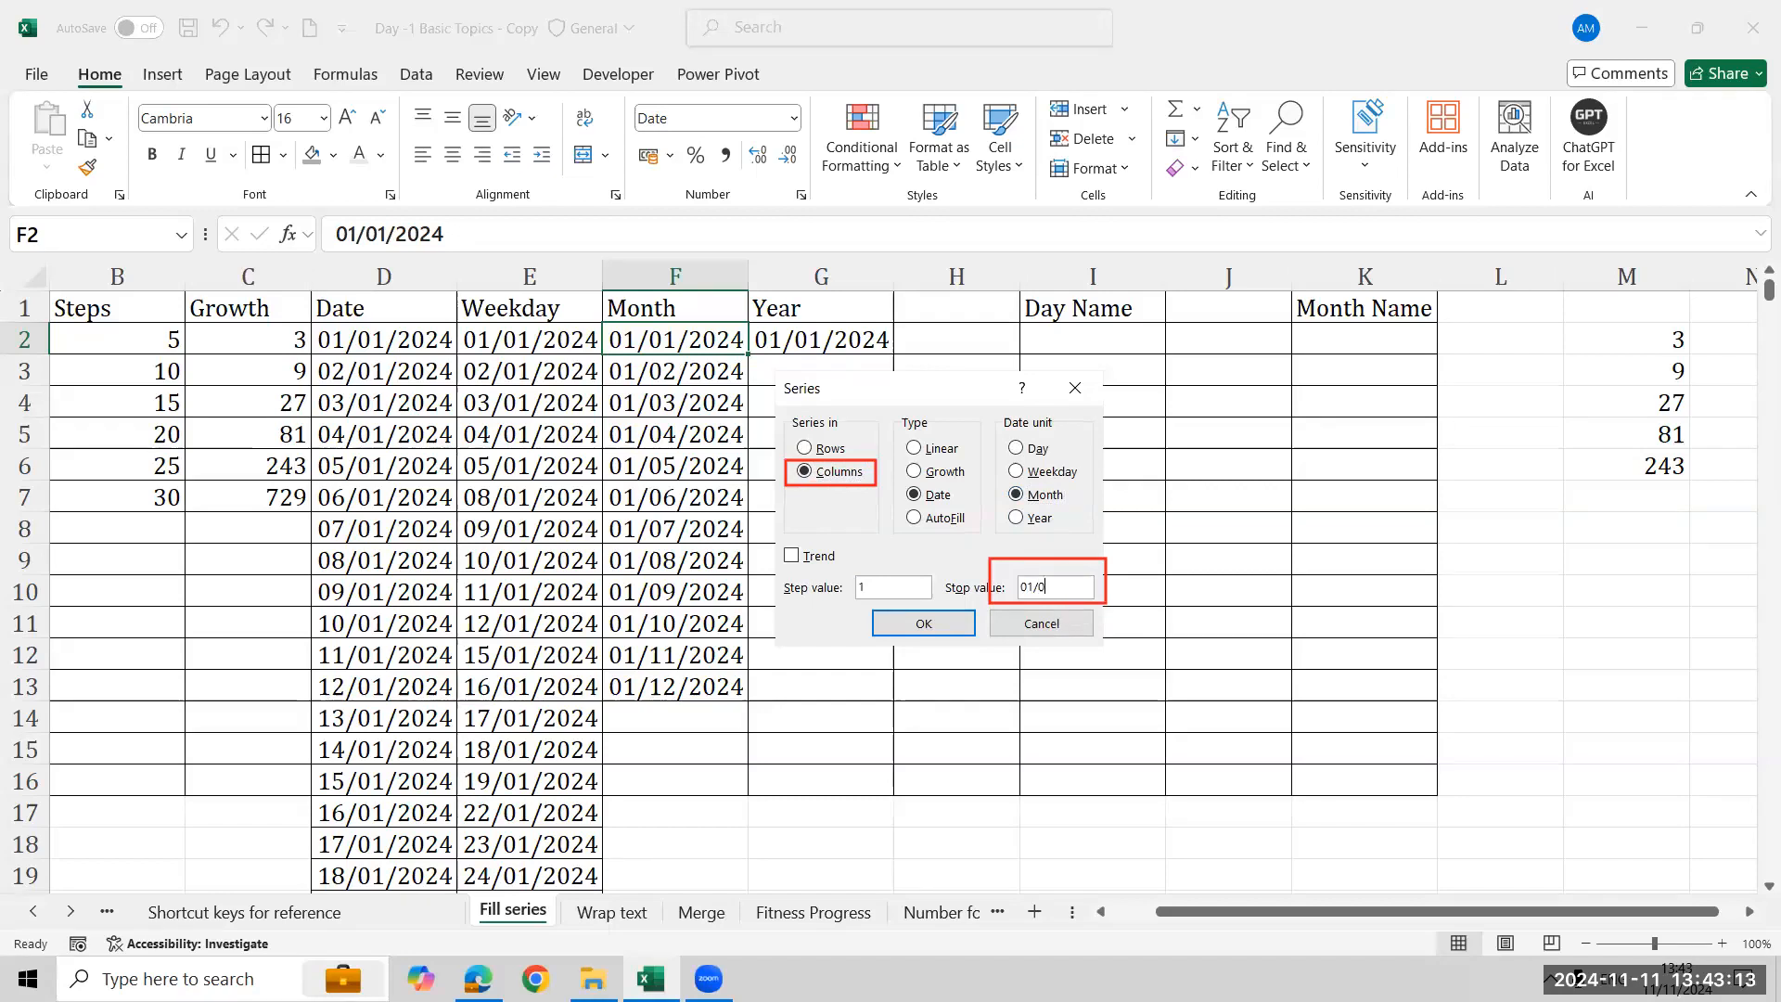
type("1/12/2024")
left_click(1078, 622)
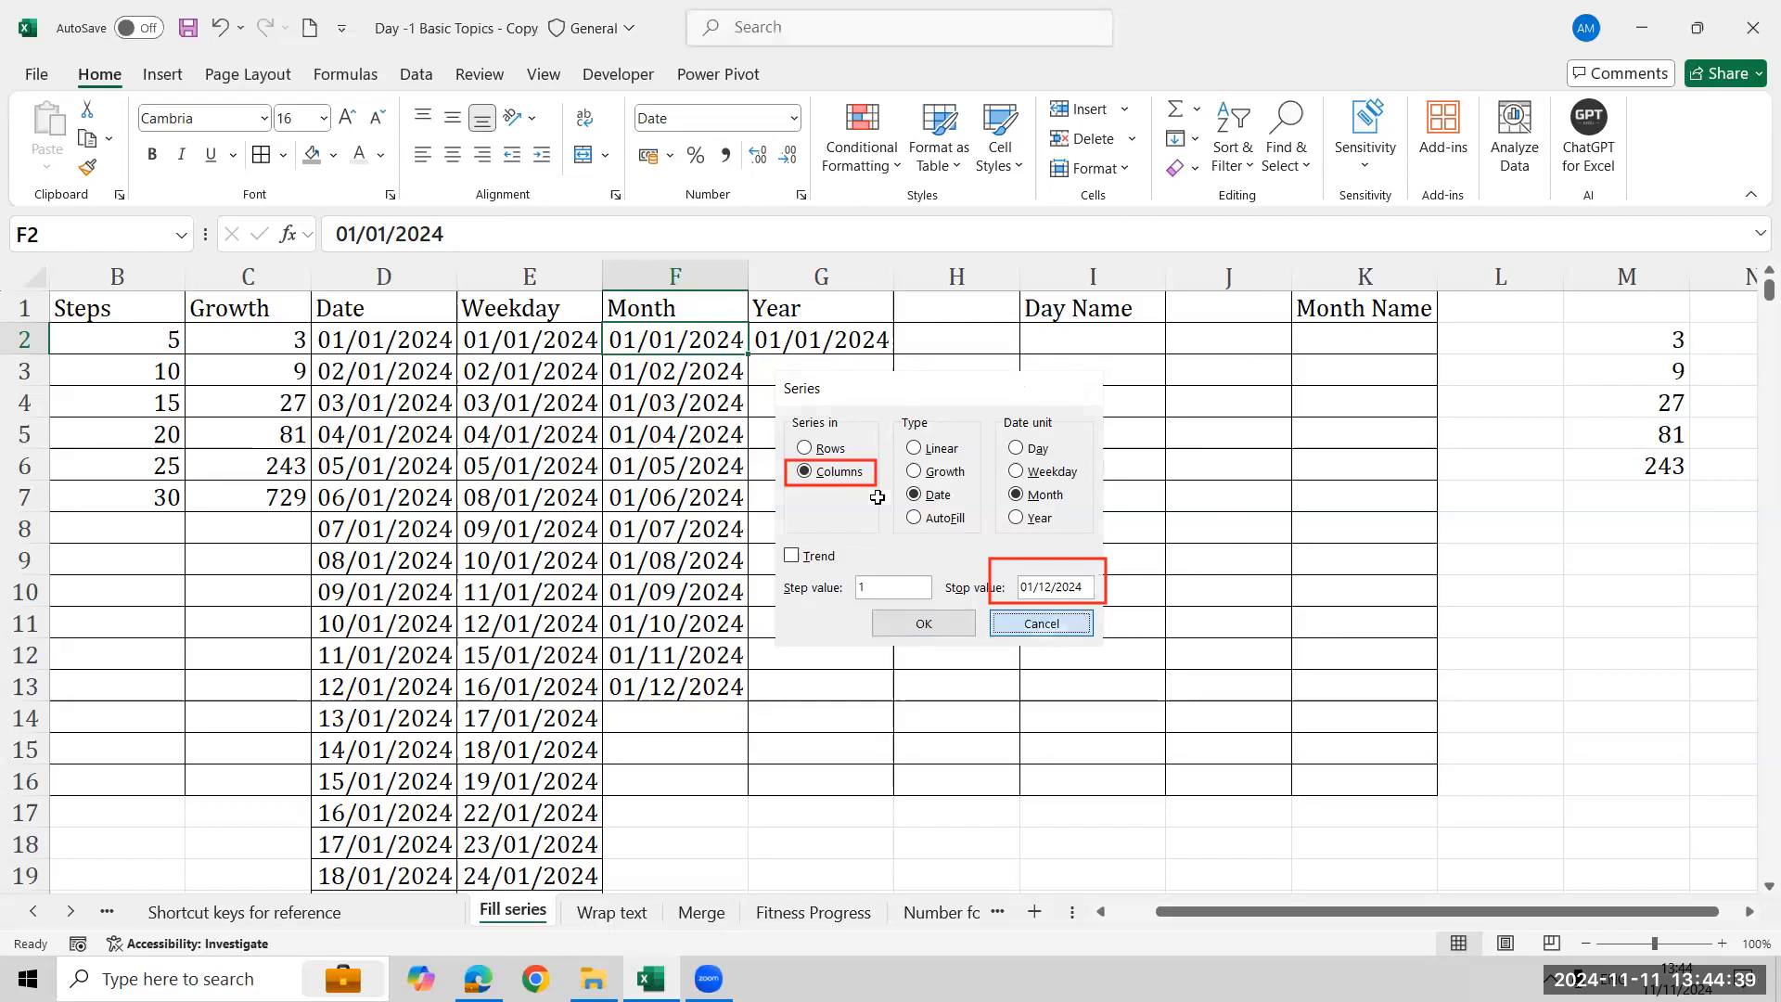
- Fill a Date series down column G from G2 by Year with stop value 01/01/2050
left_click(838, 345)
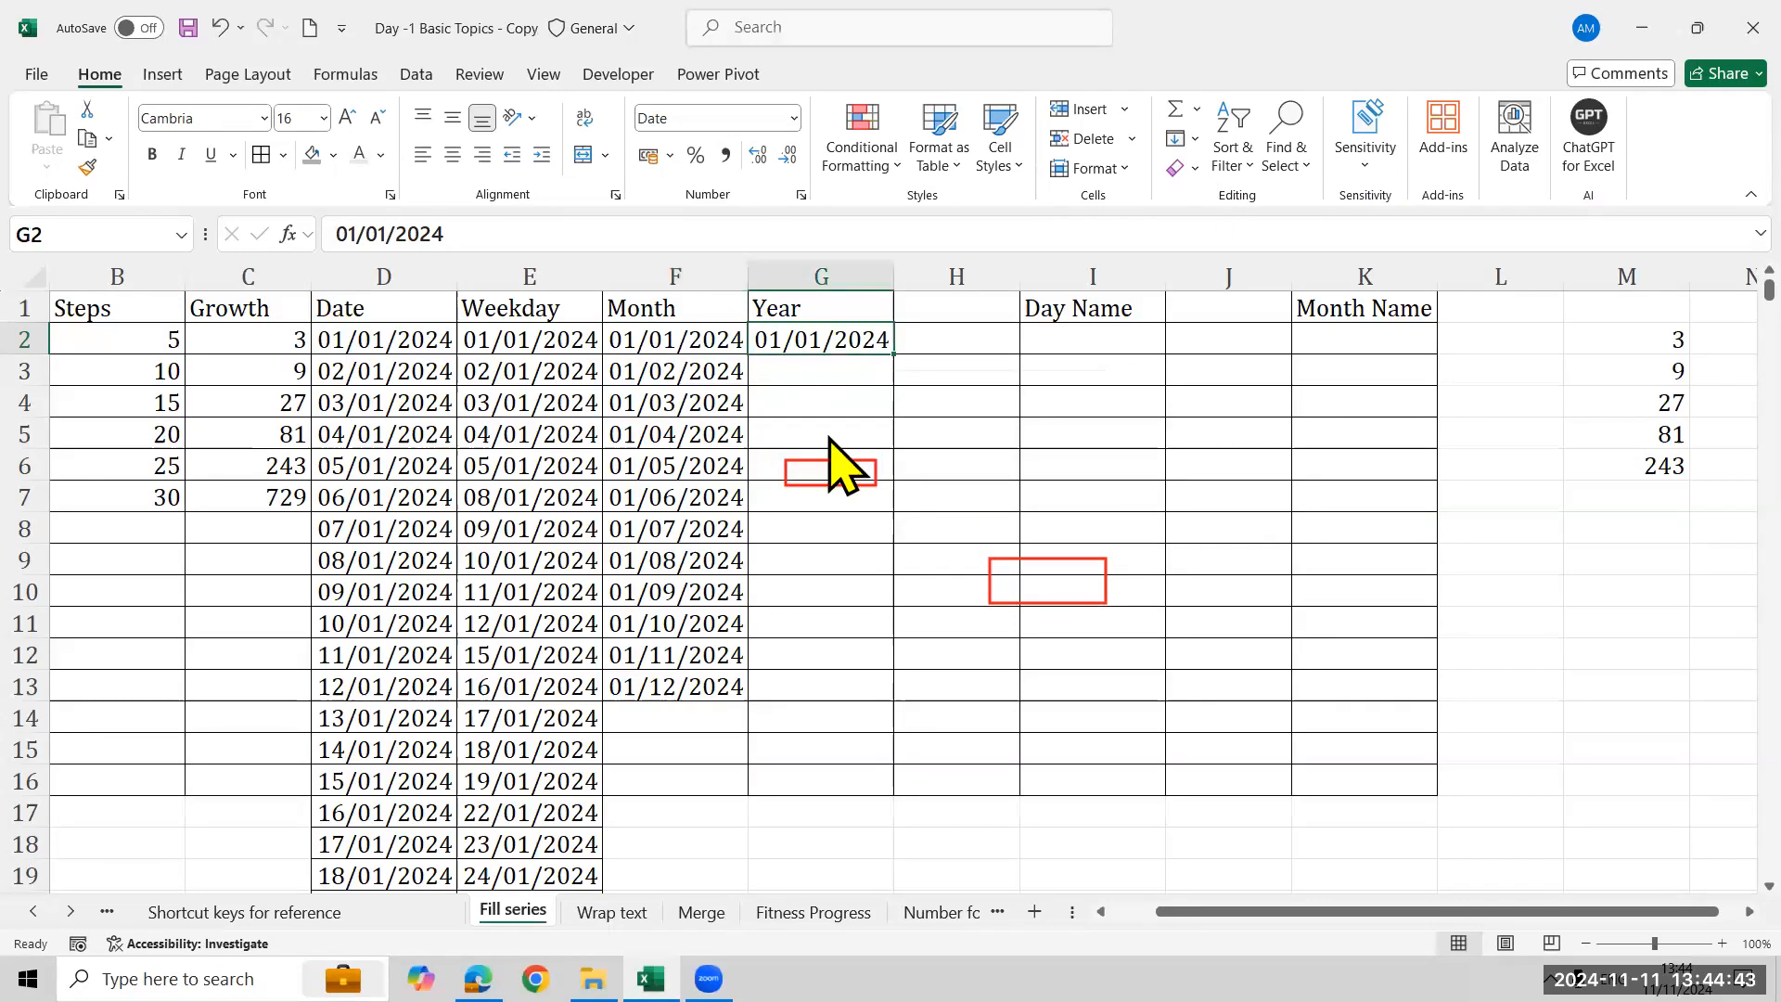
left_click(838, 348)
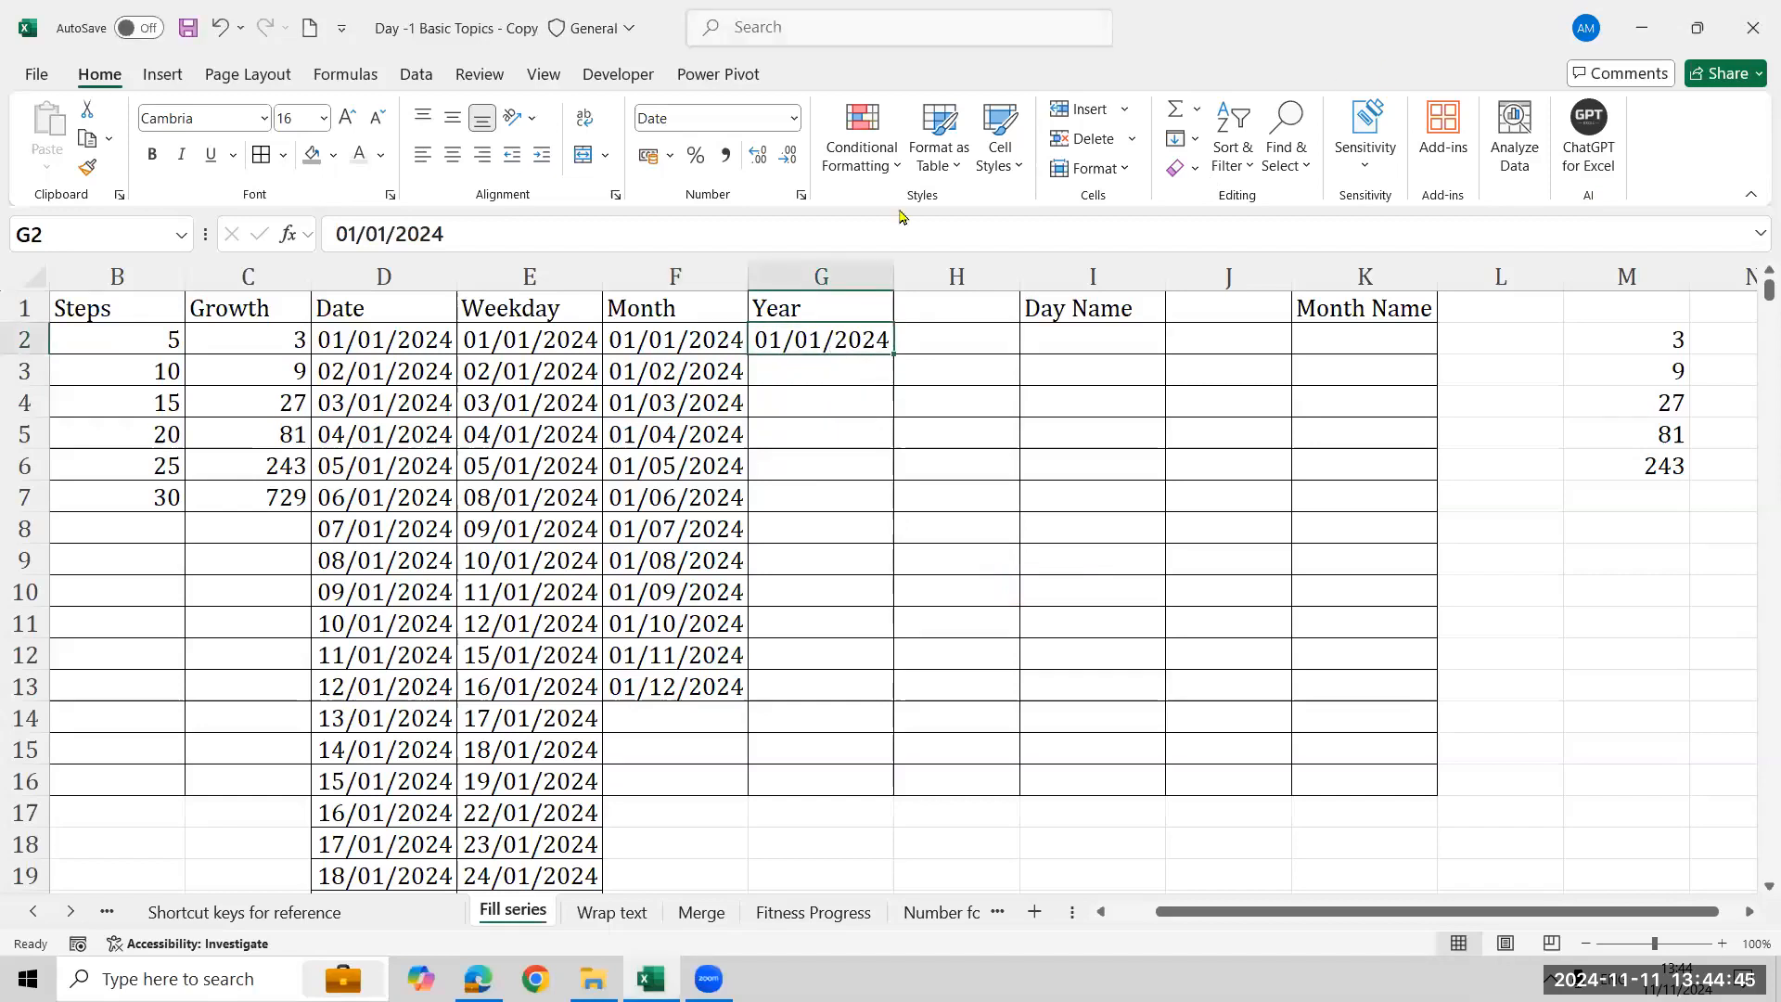
left_click(1184, 138)
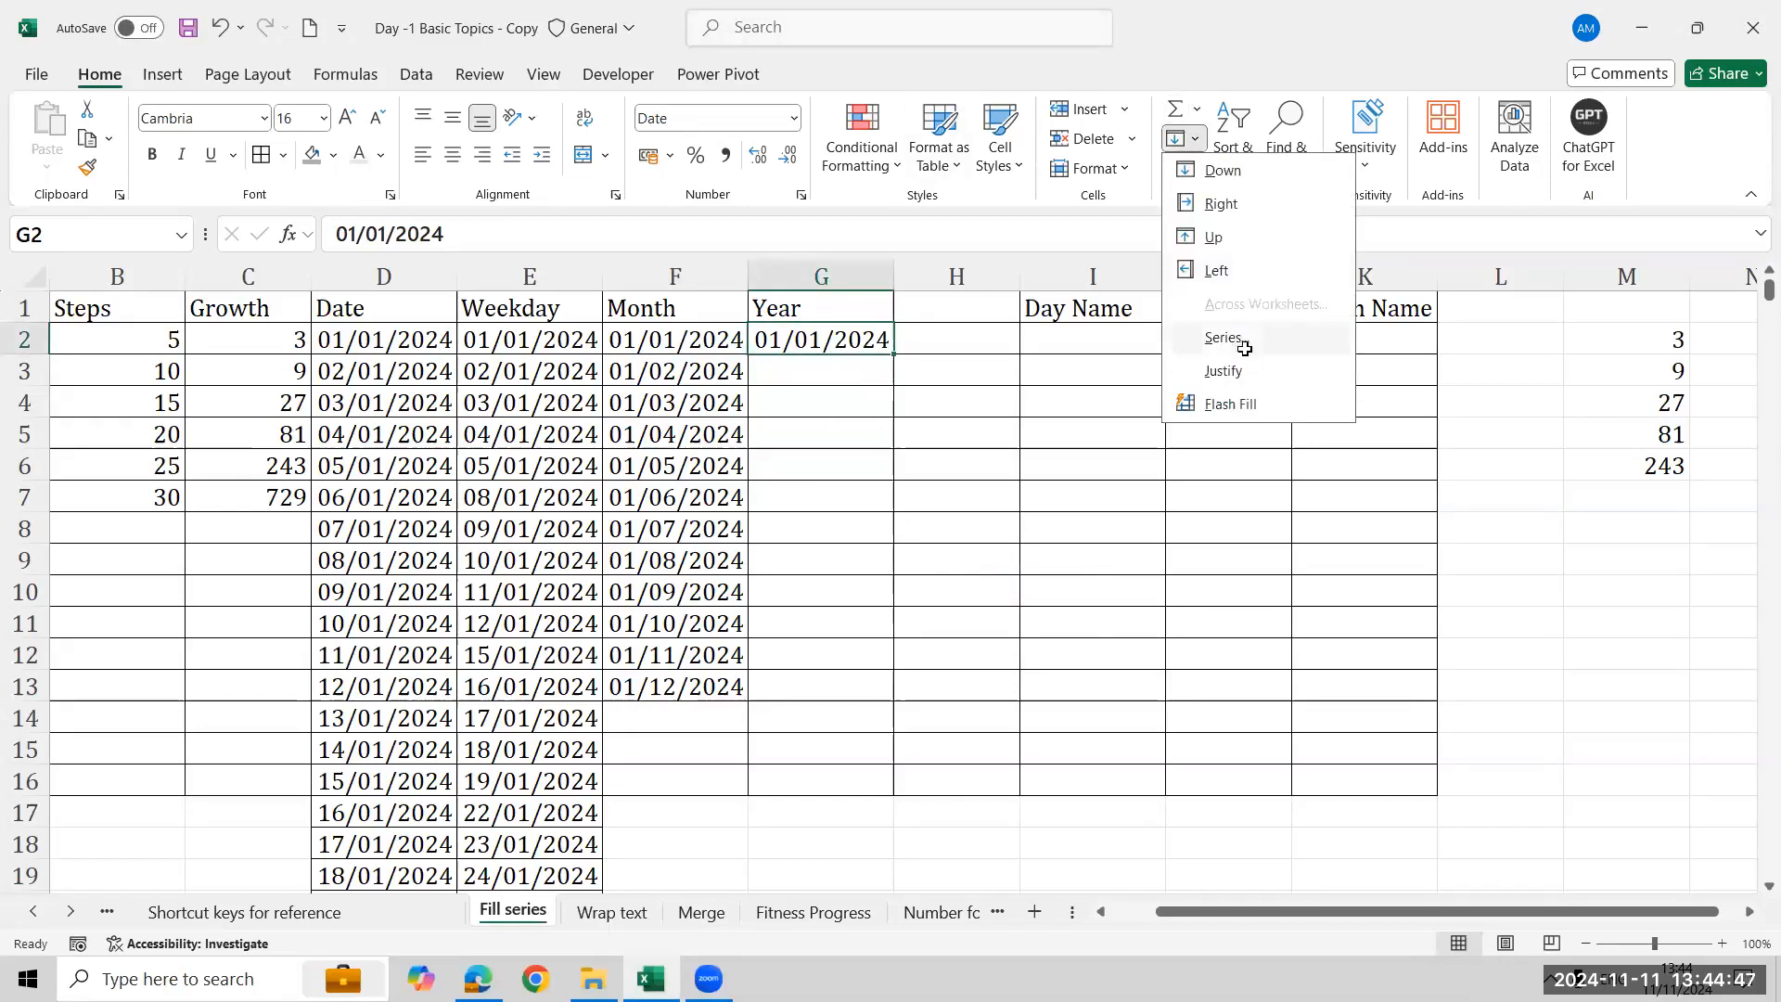
left_click(1244, 346)
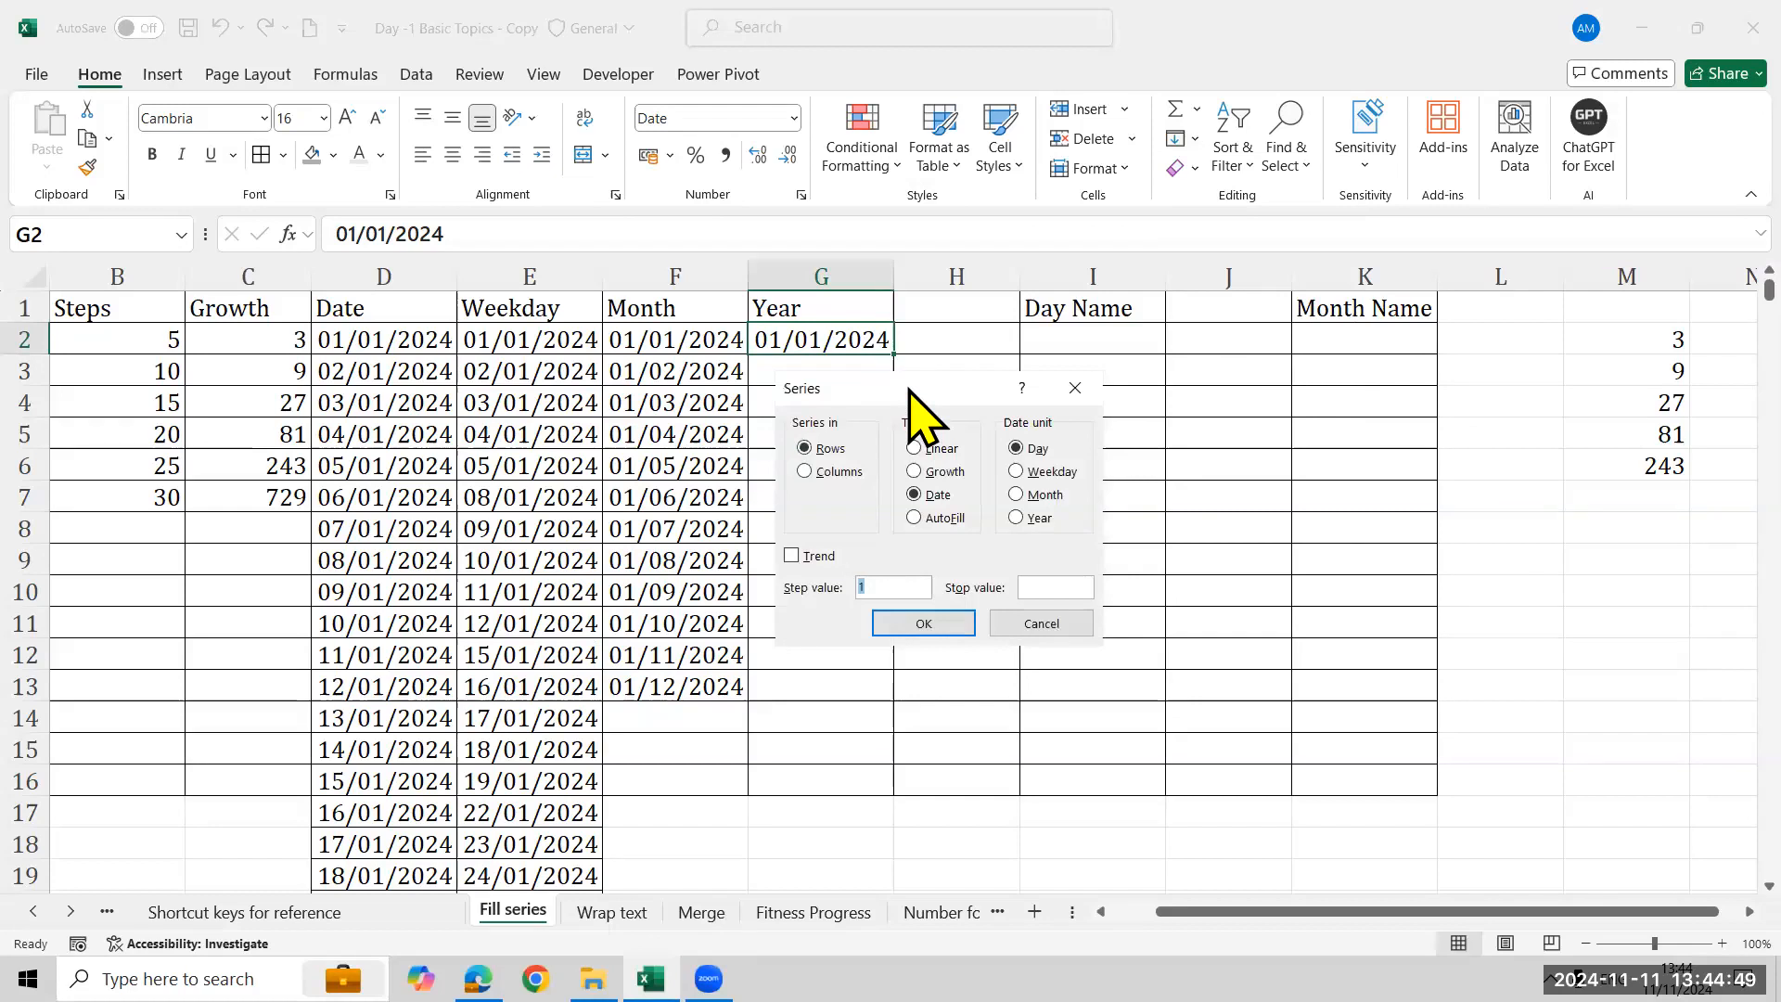
left_click_drag(910, 388, 1392, 320)
left_click(1315, 403)
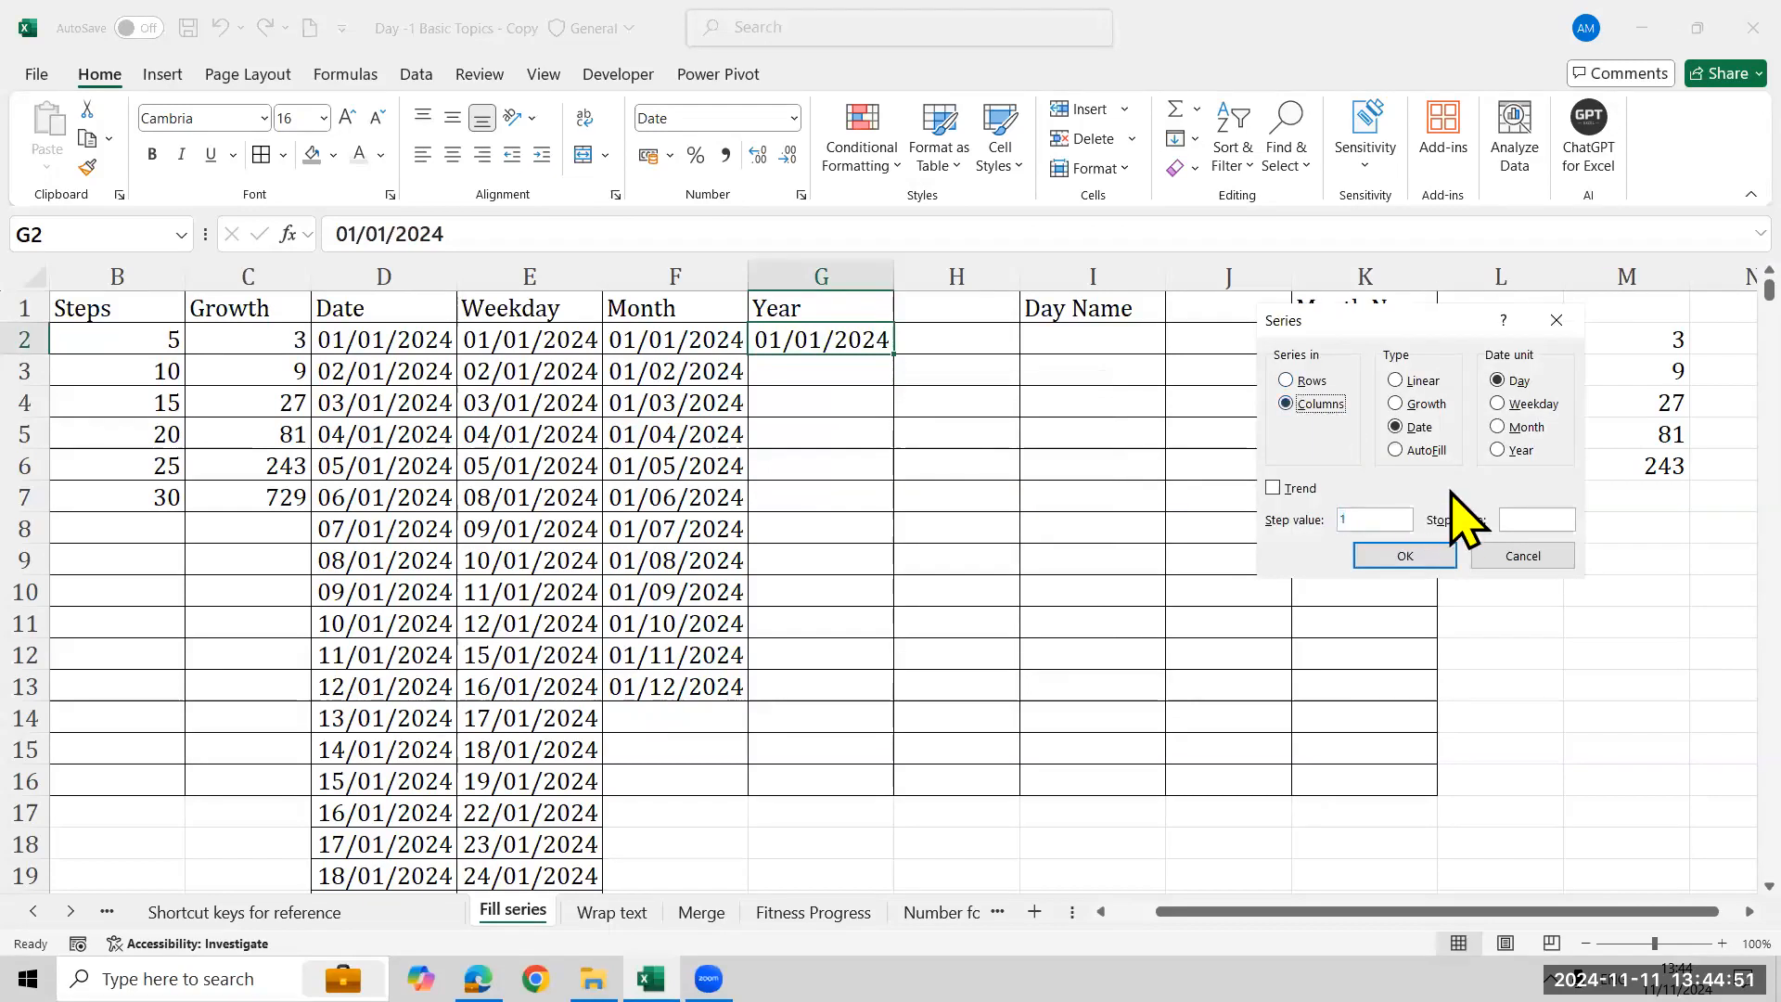
left_click(1515, 451)
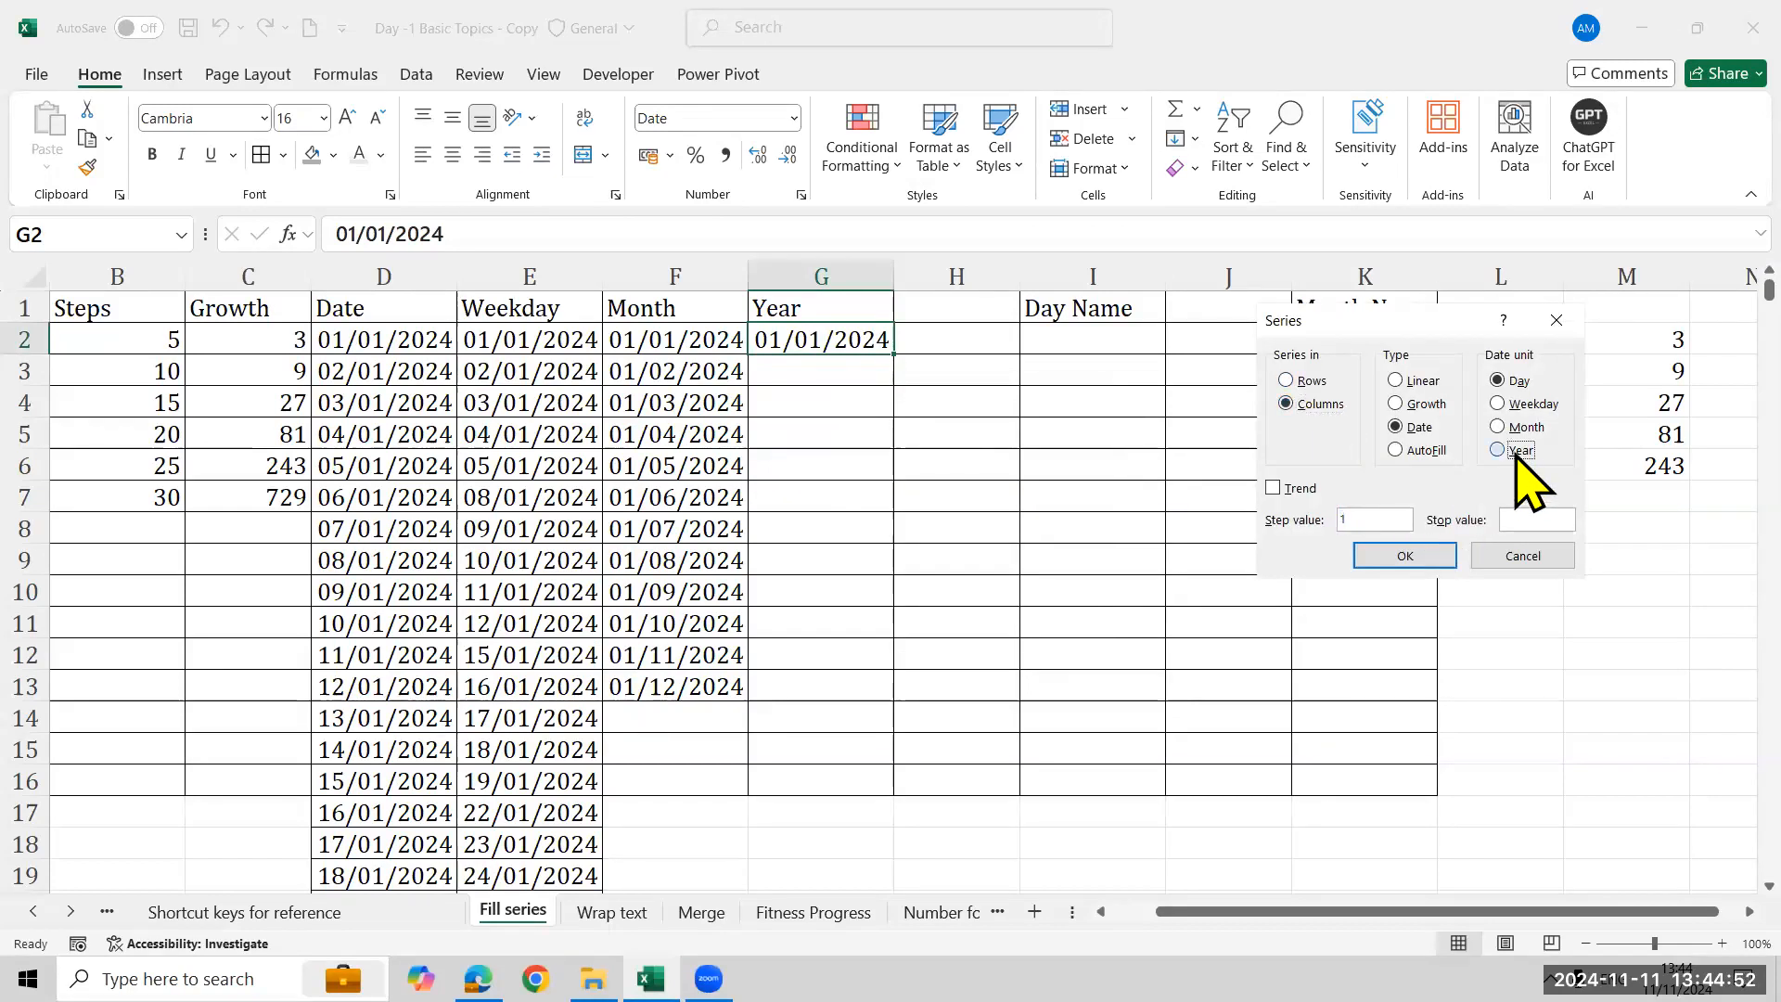
left_click(1537, 519)
type("01/01/2050")
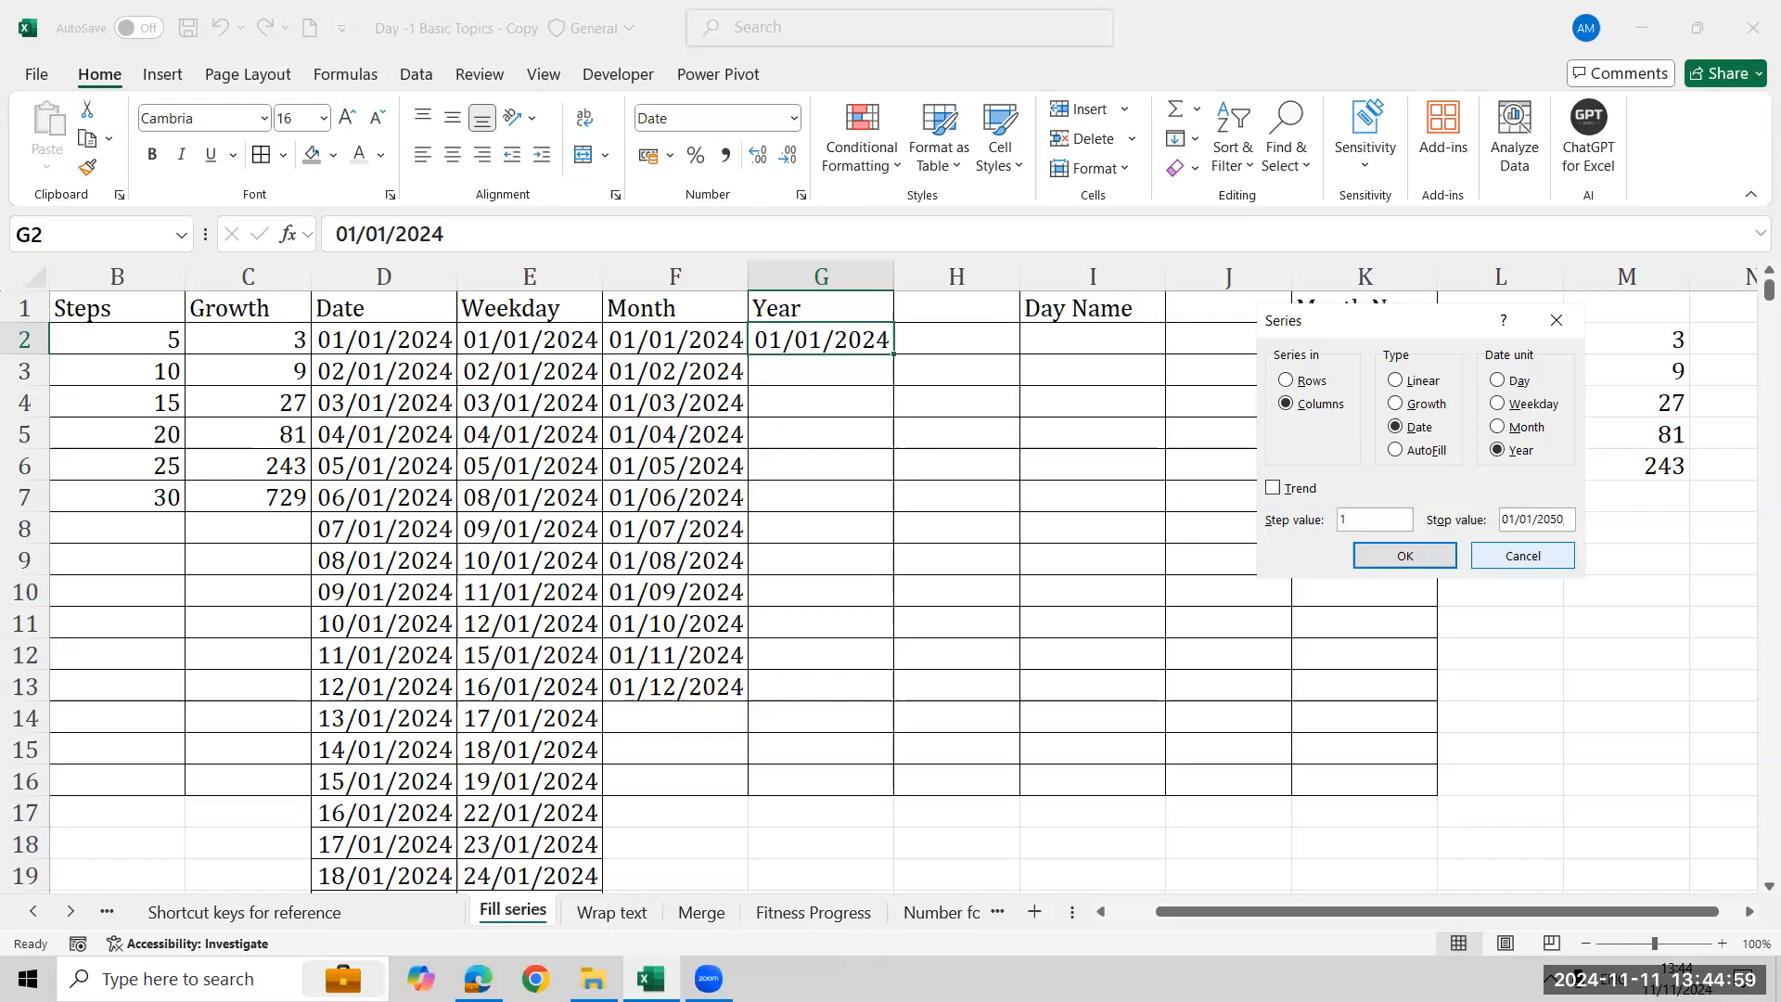
left_click(1398, 558)
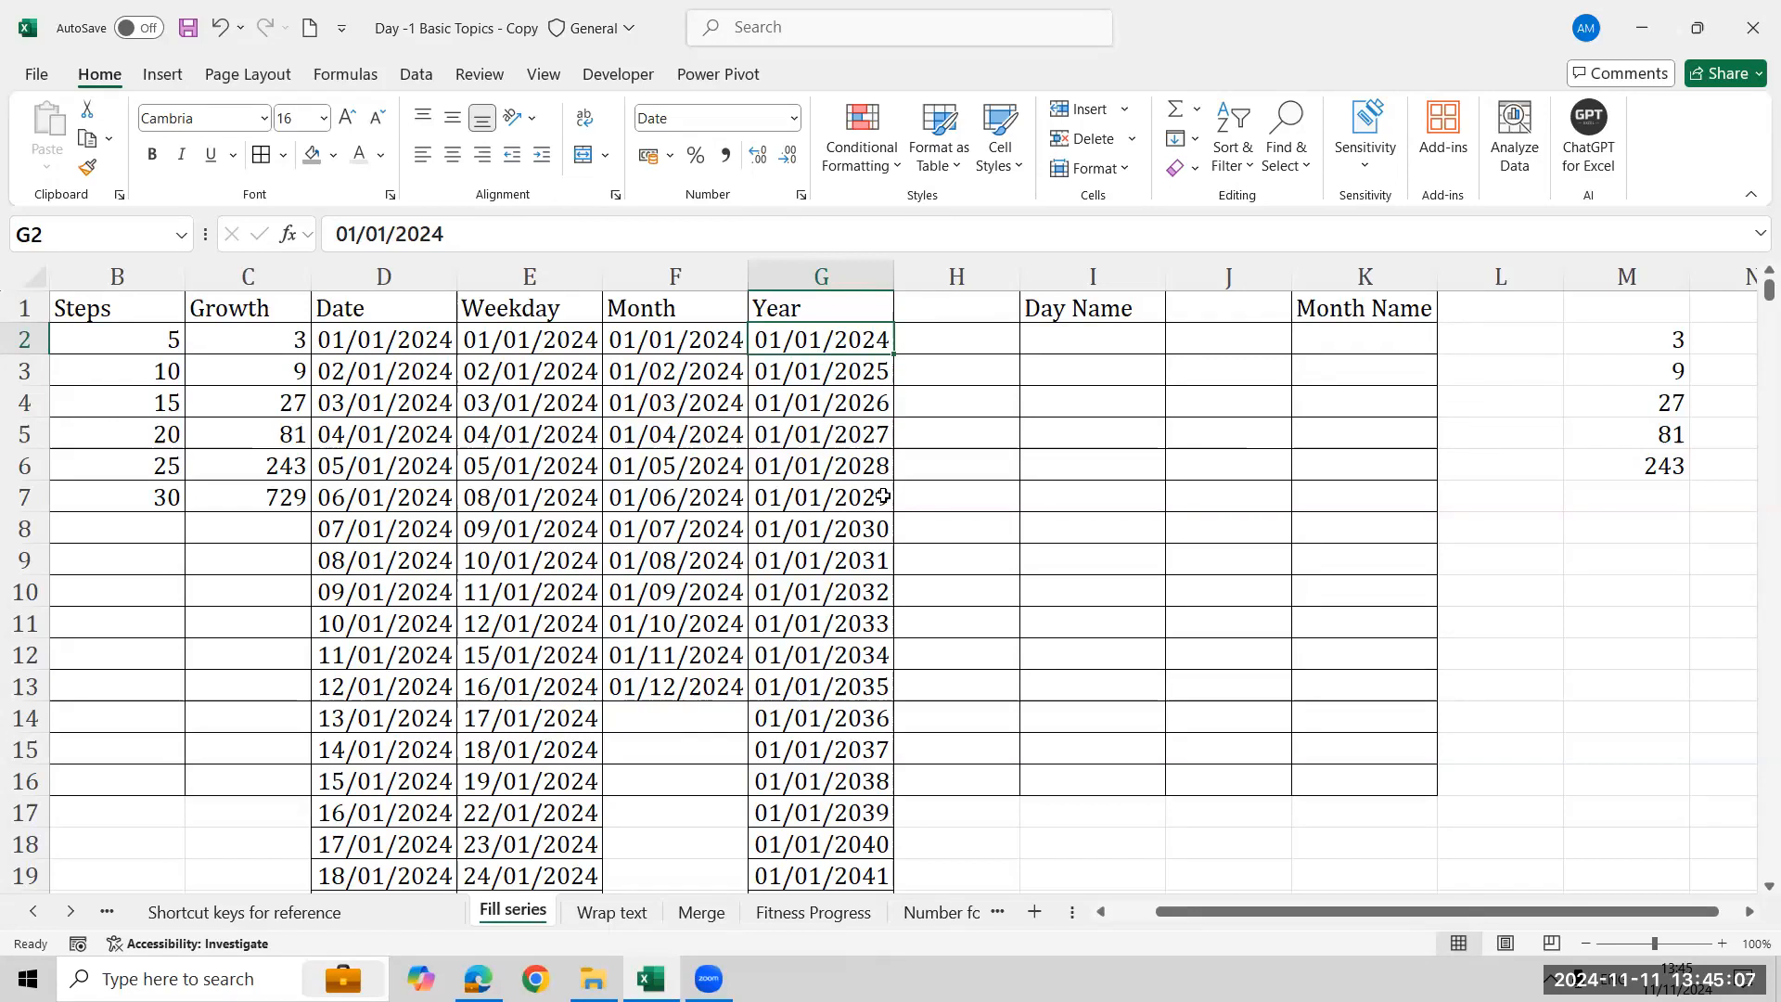
left_click(1176, 138)
left_click(1227, 337)
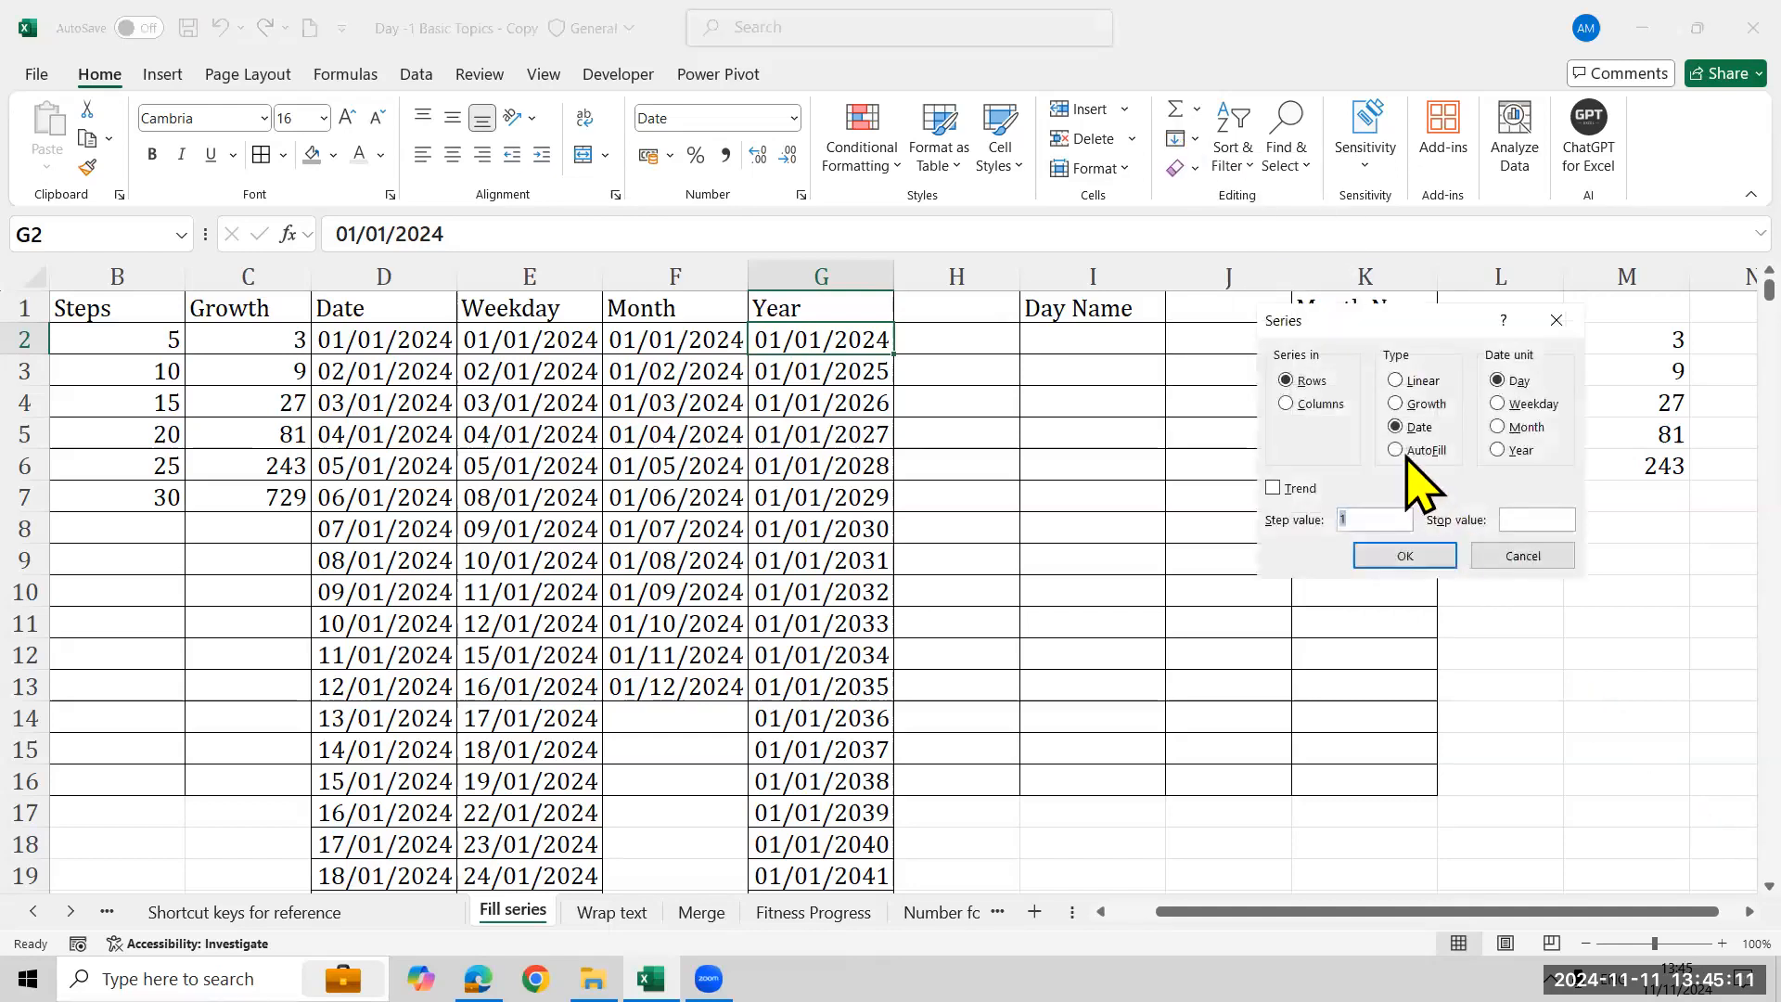
left_click(1339, 406)
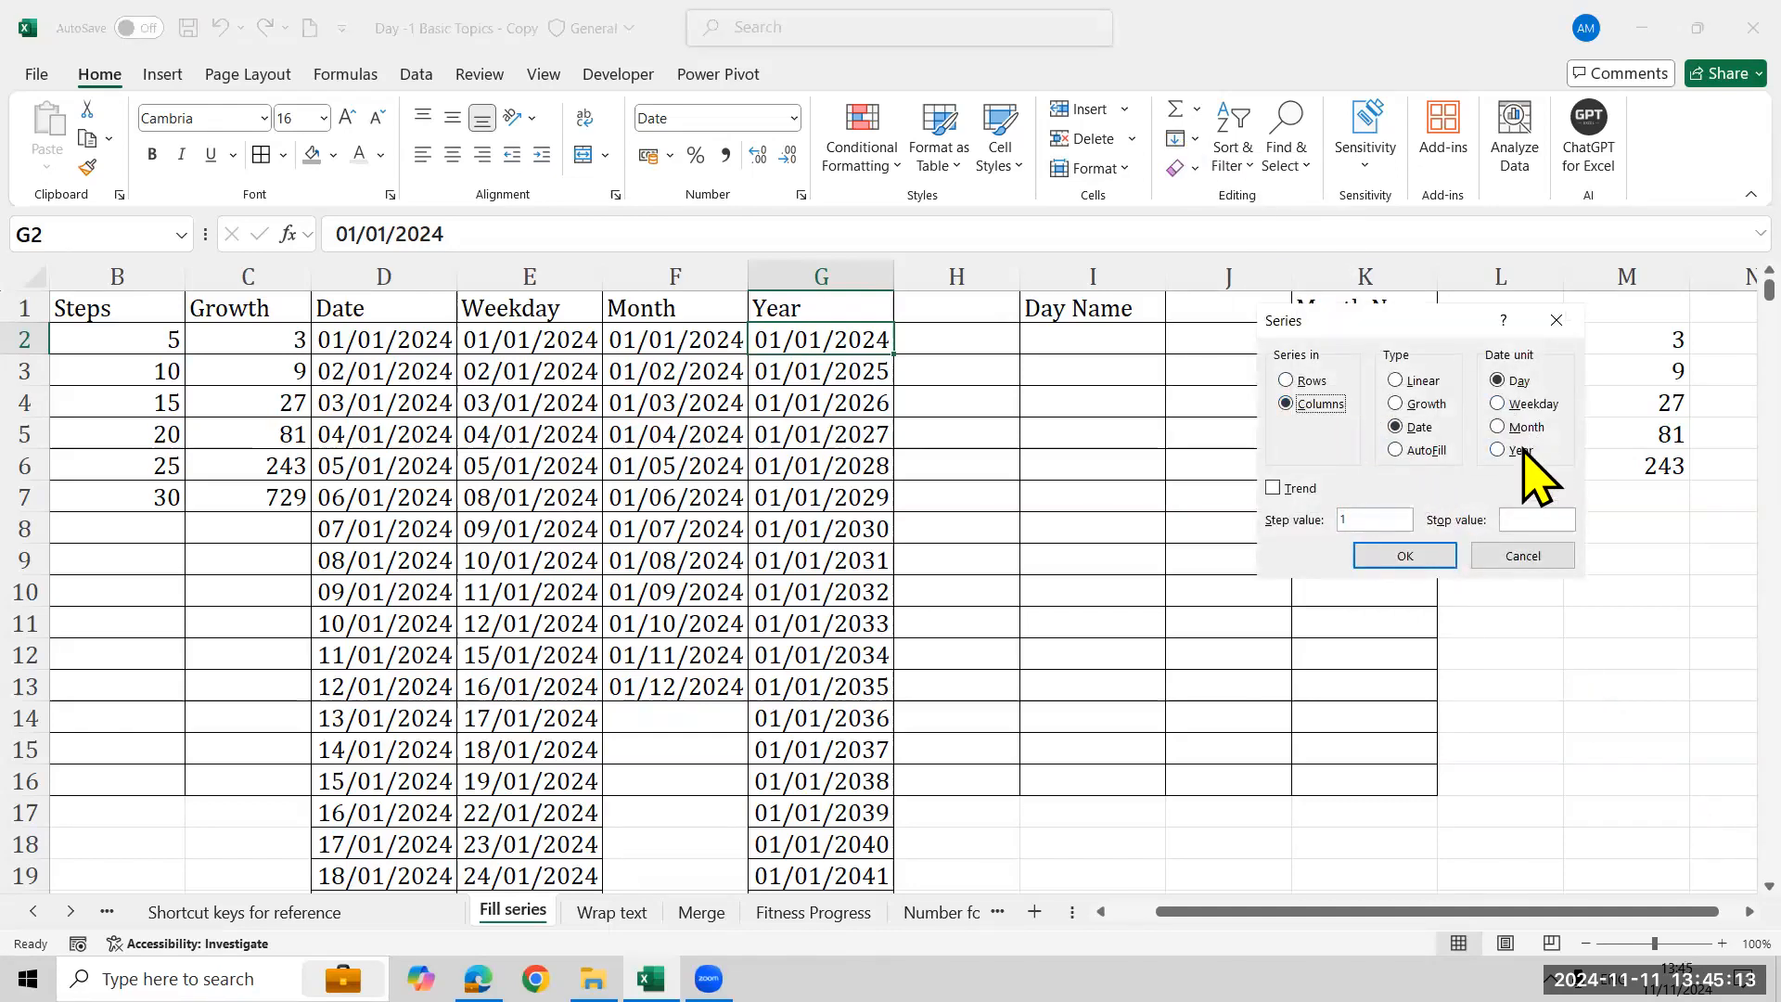
left_click(1517, 451)
left_click(1537, 516)
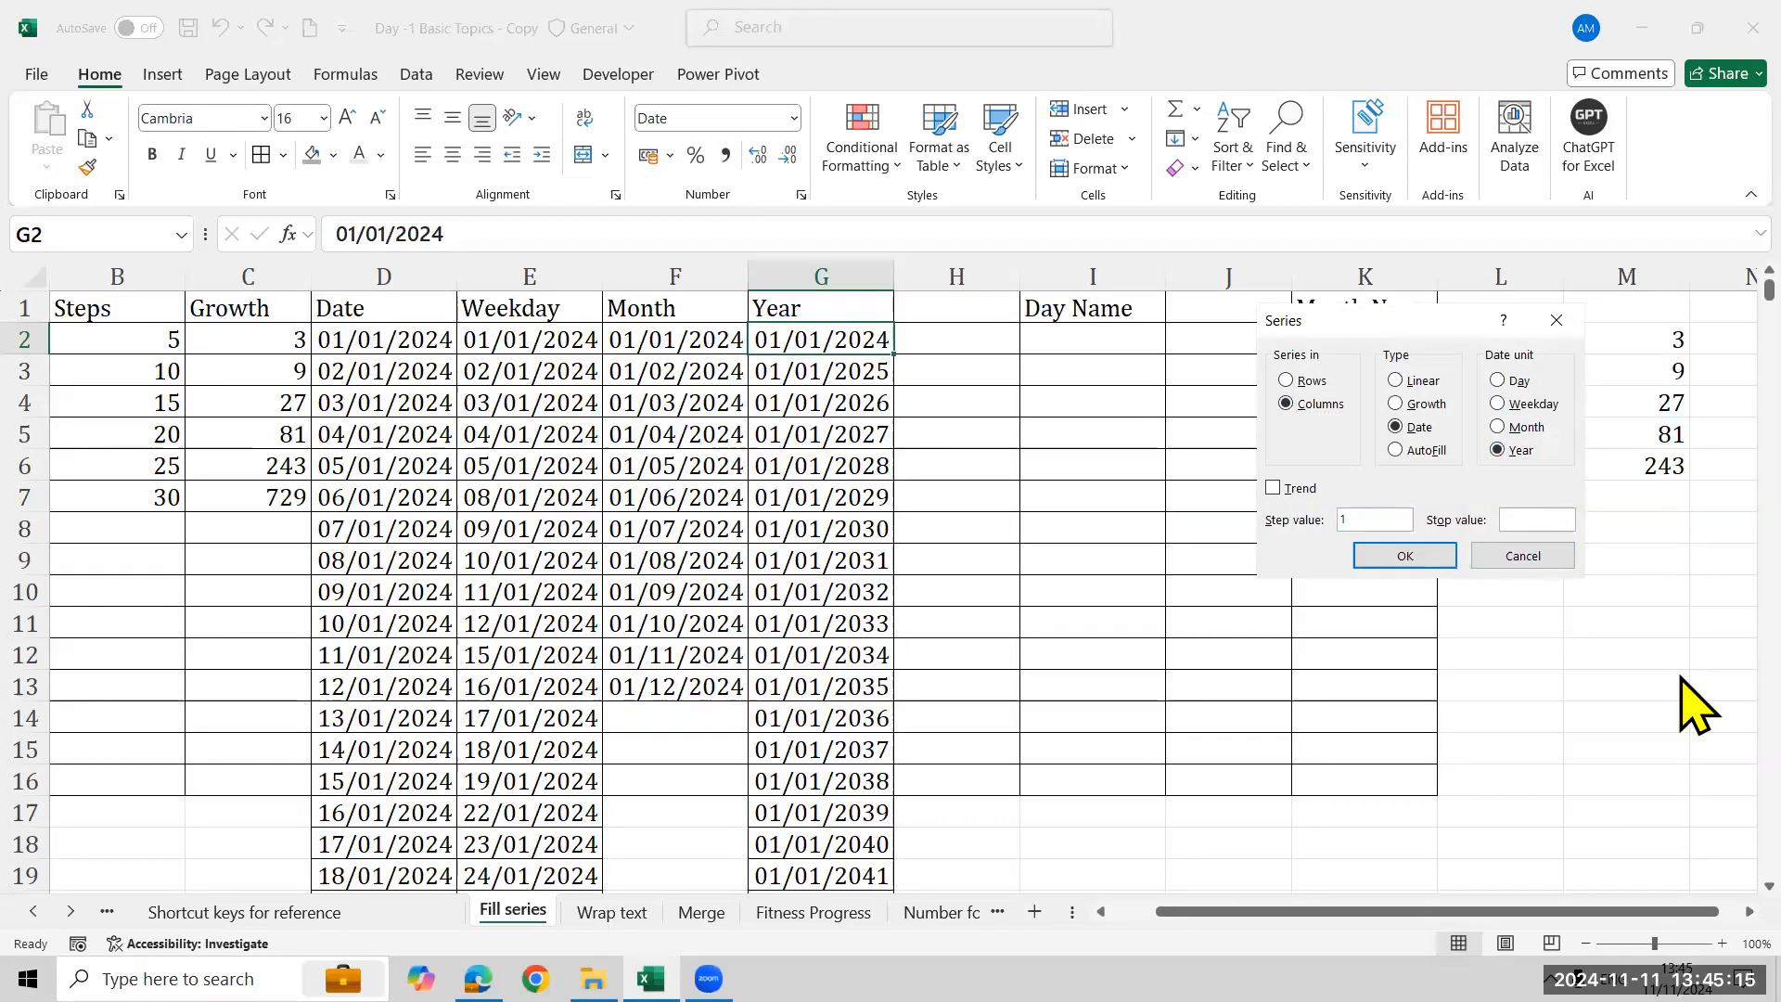
type("20")
key("BackSpace")
key("BackSpace")
type("01/01/202")
key("BackSpace")
type("50")
left_click(1532, 562)
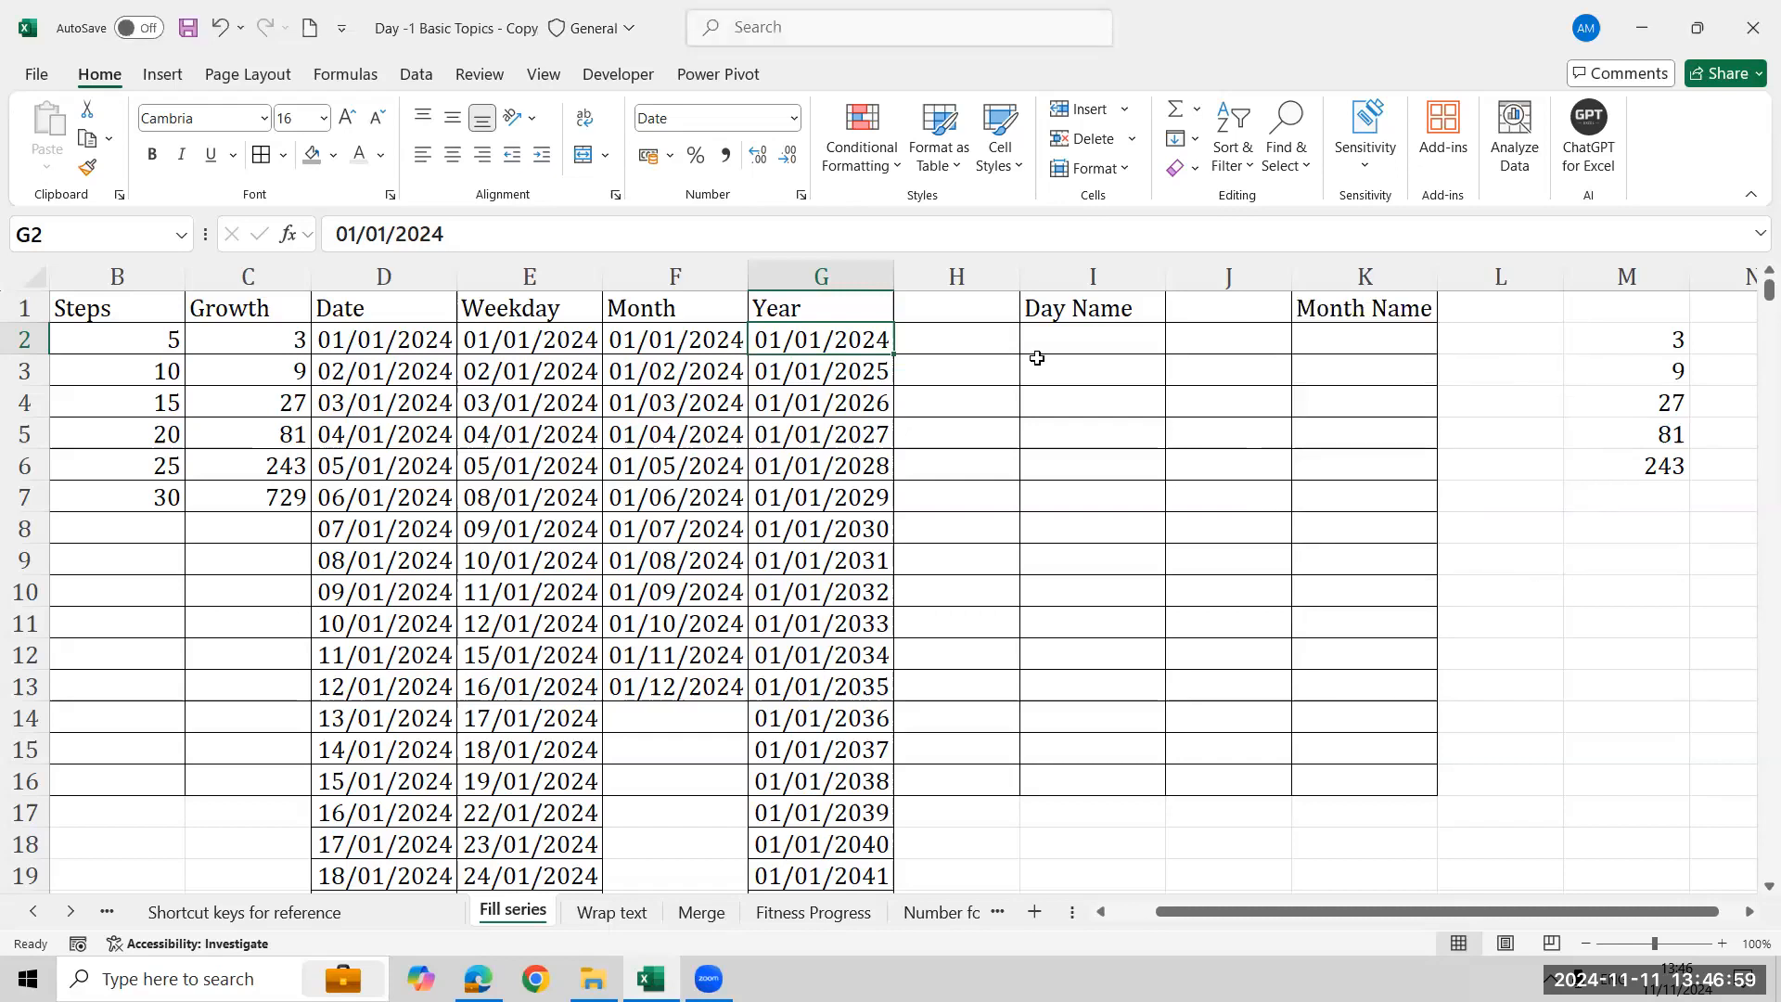
- Clear the numbers in column M from M2 down to M7
left_click(1089, 335)
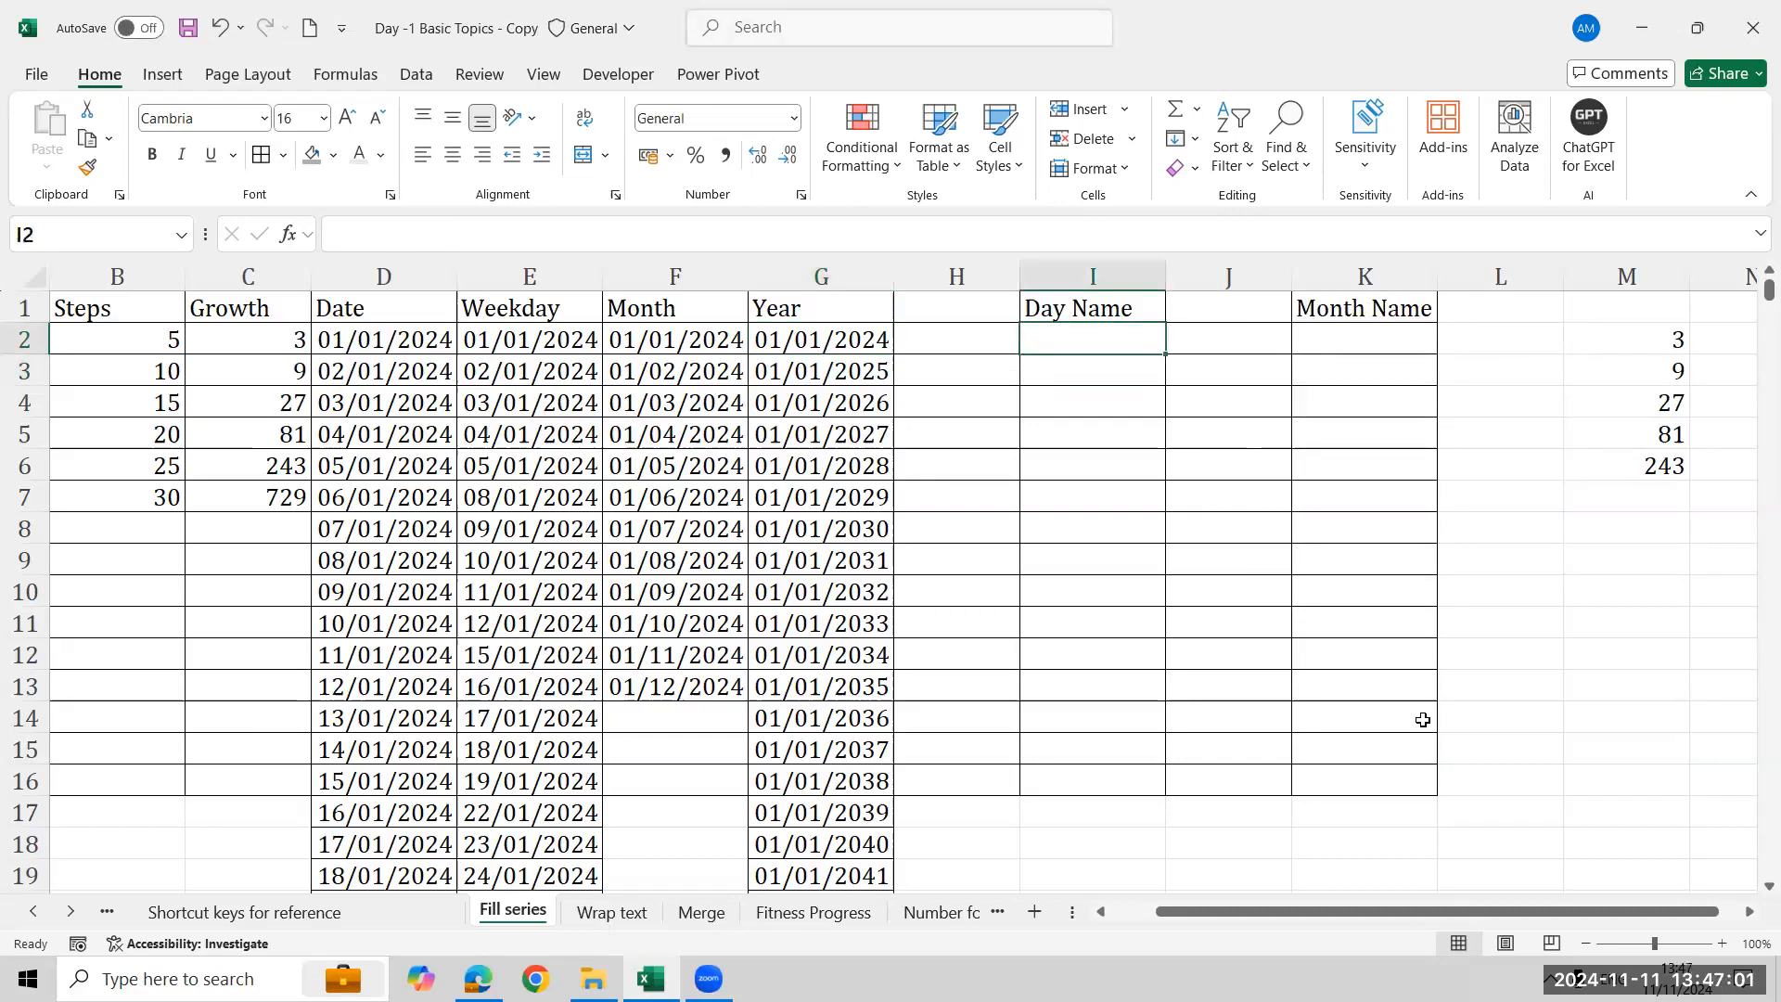
left_click(1661, 340)
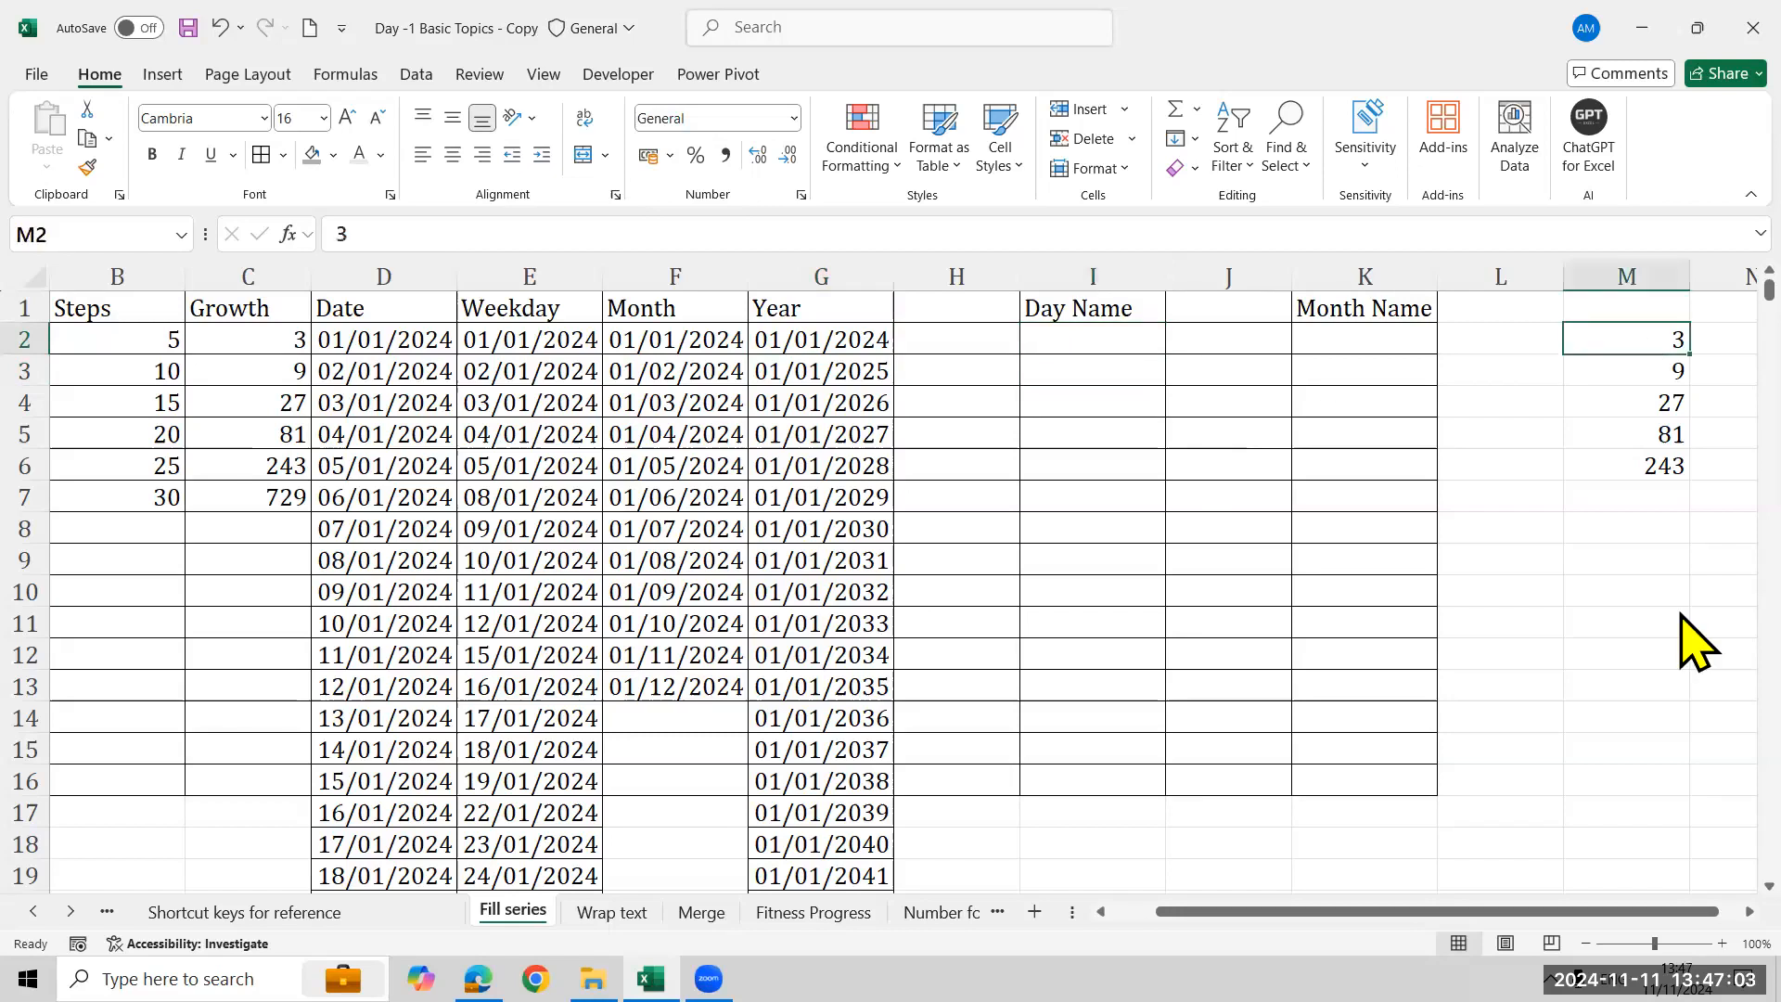
key("shift+Down")
key("shift+Down")
key("shift+Down")
key("shift+Down")
key("shift+Down")
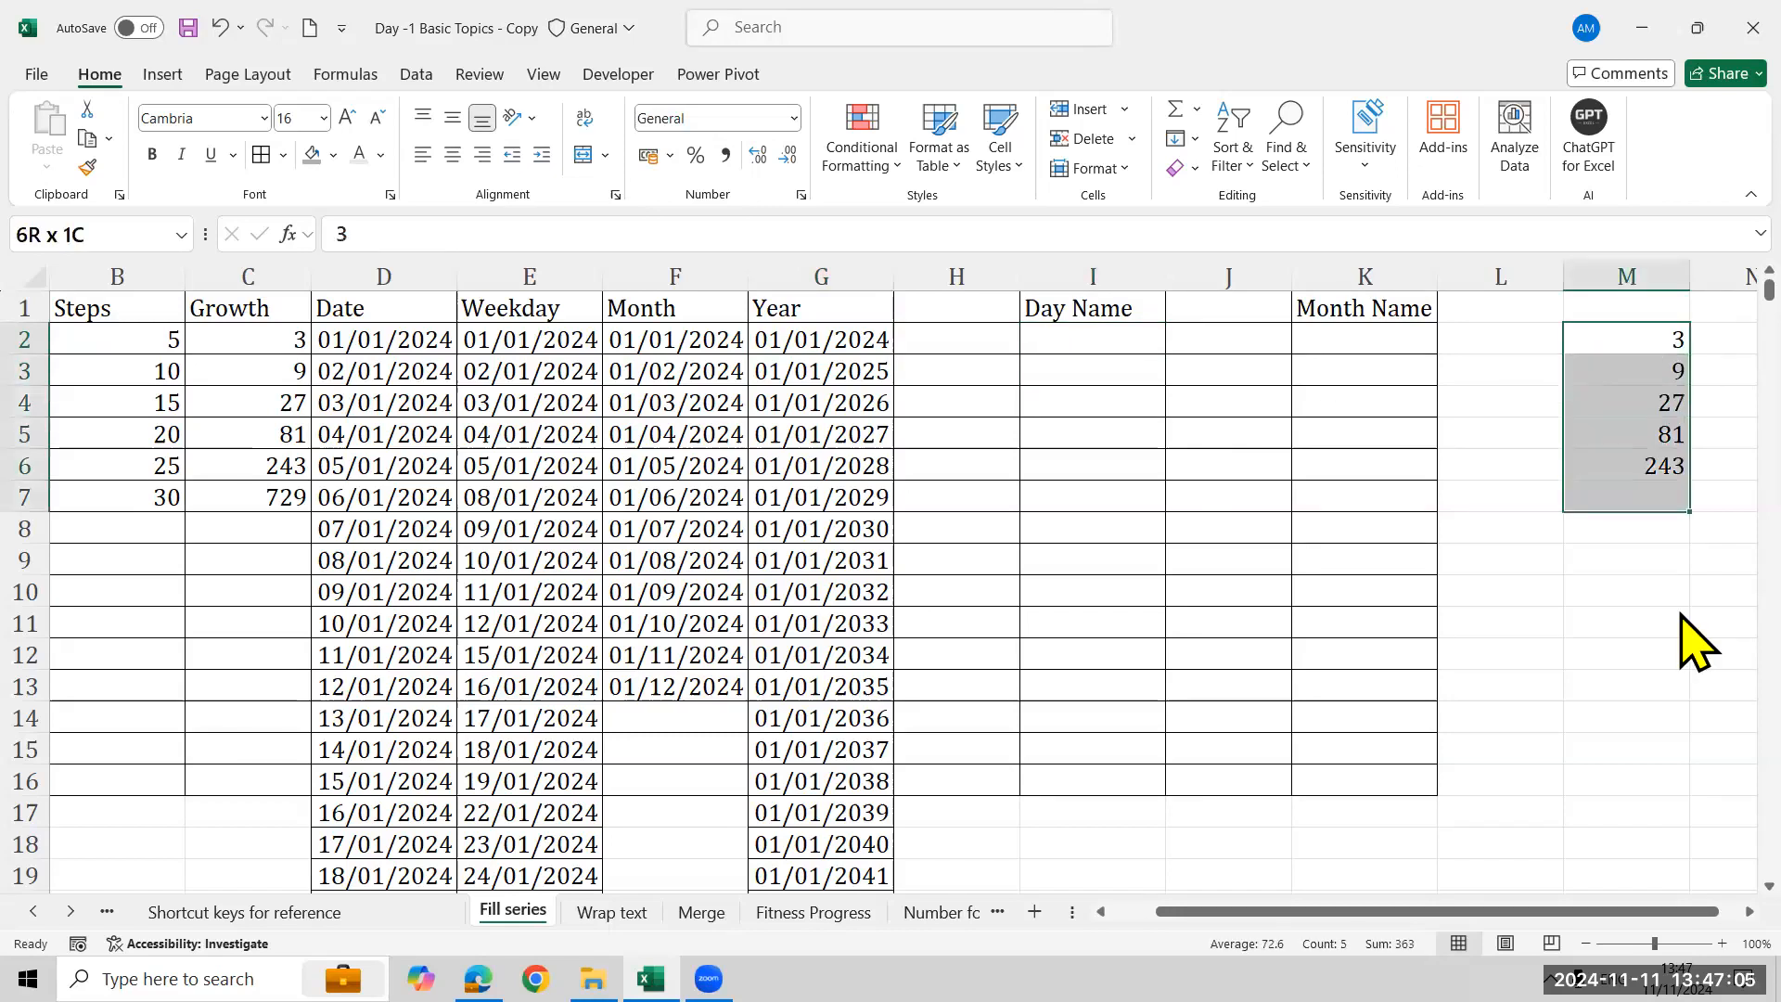
key("Delete")
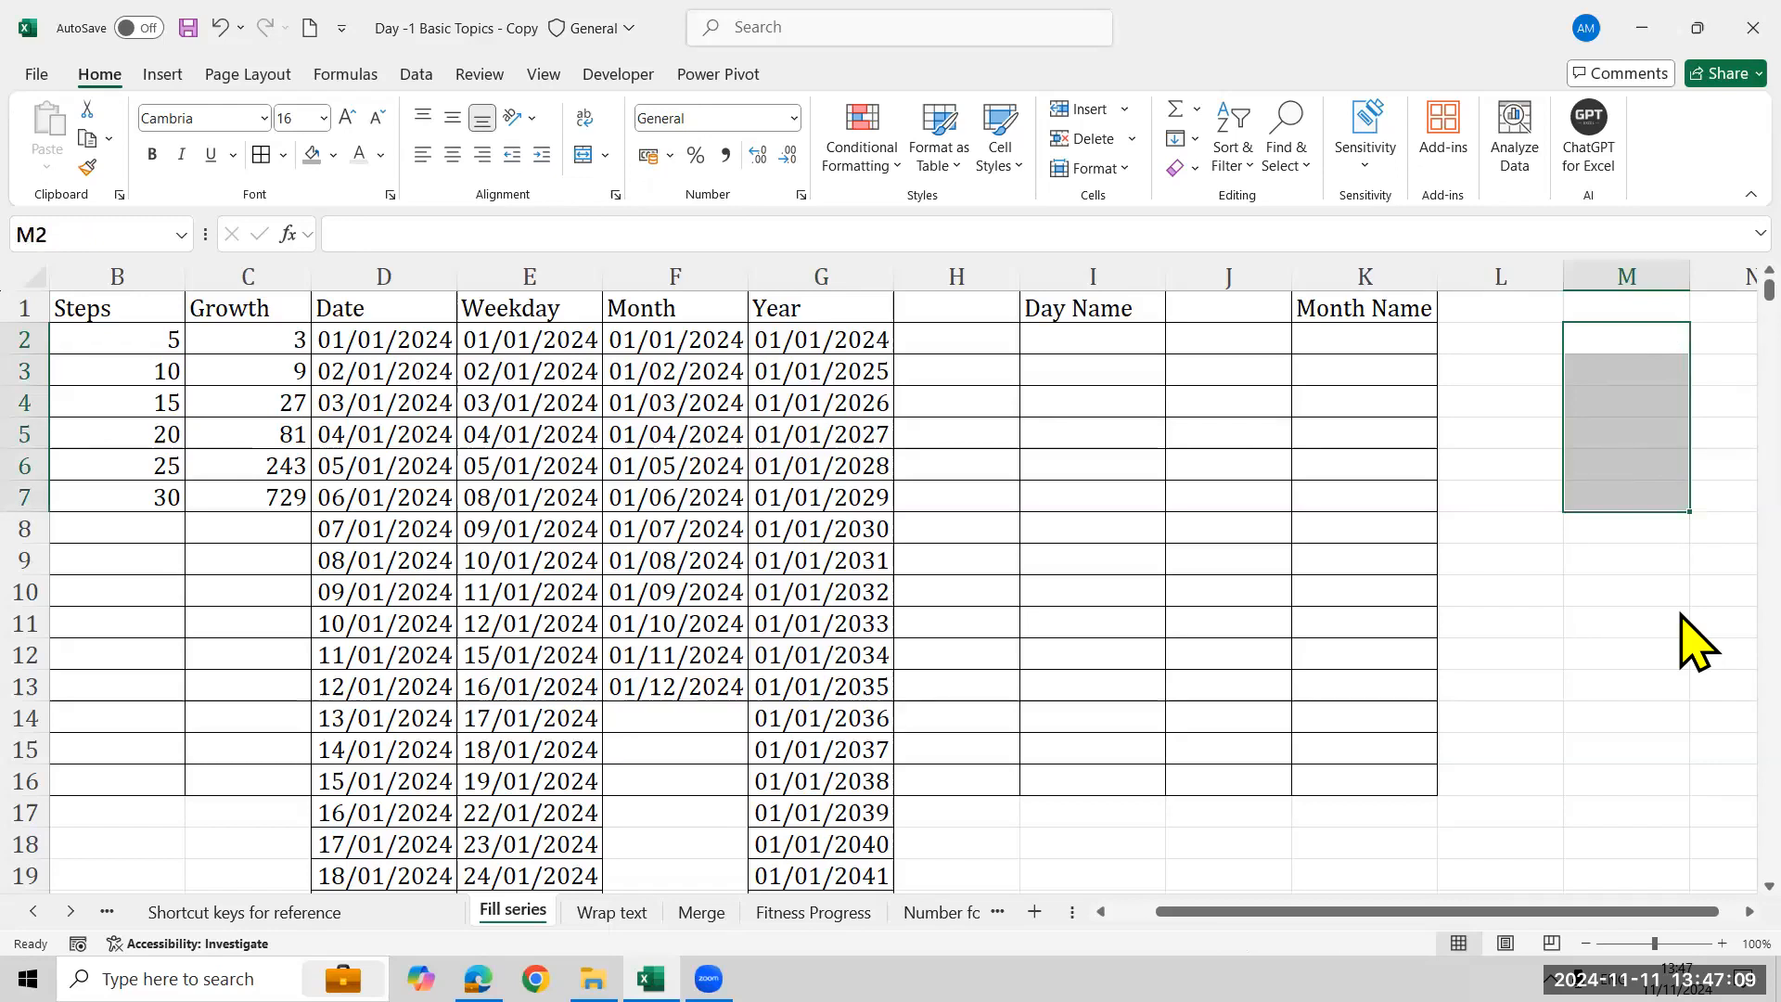
- Enter Monday in I2 under the Day Name heading and reselect that cell
left_click(1105, 356)
type("Monday")
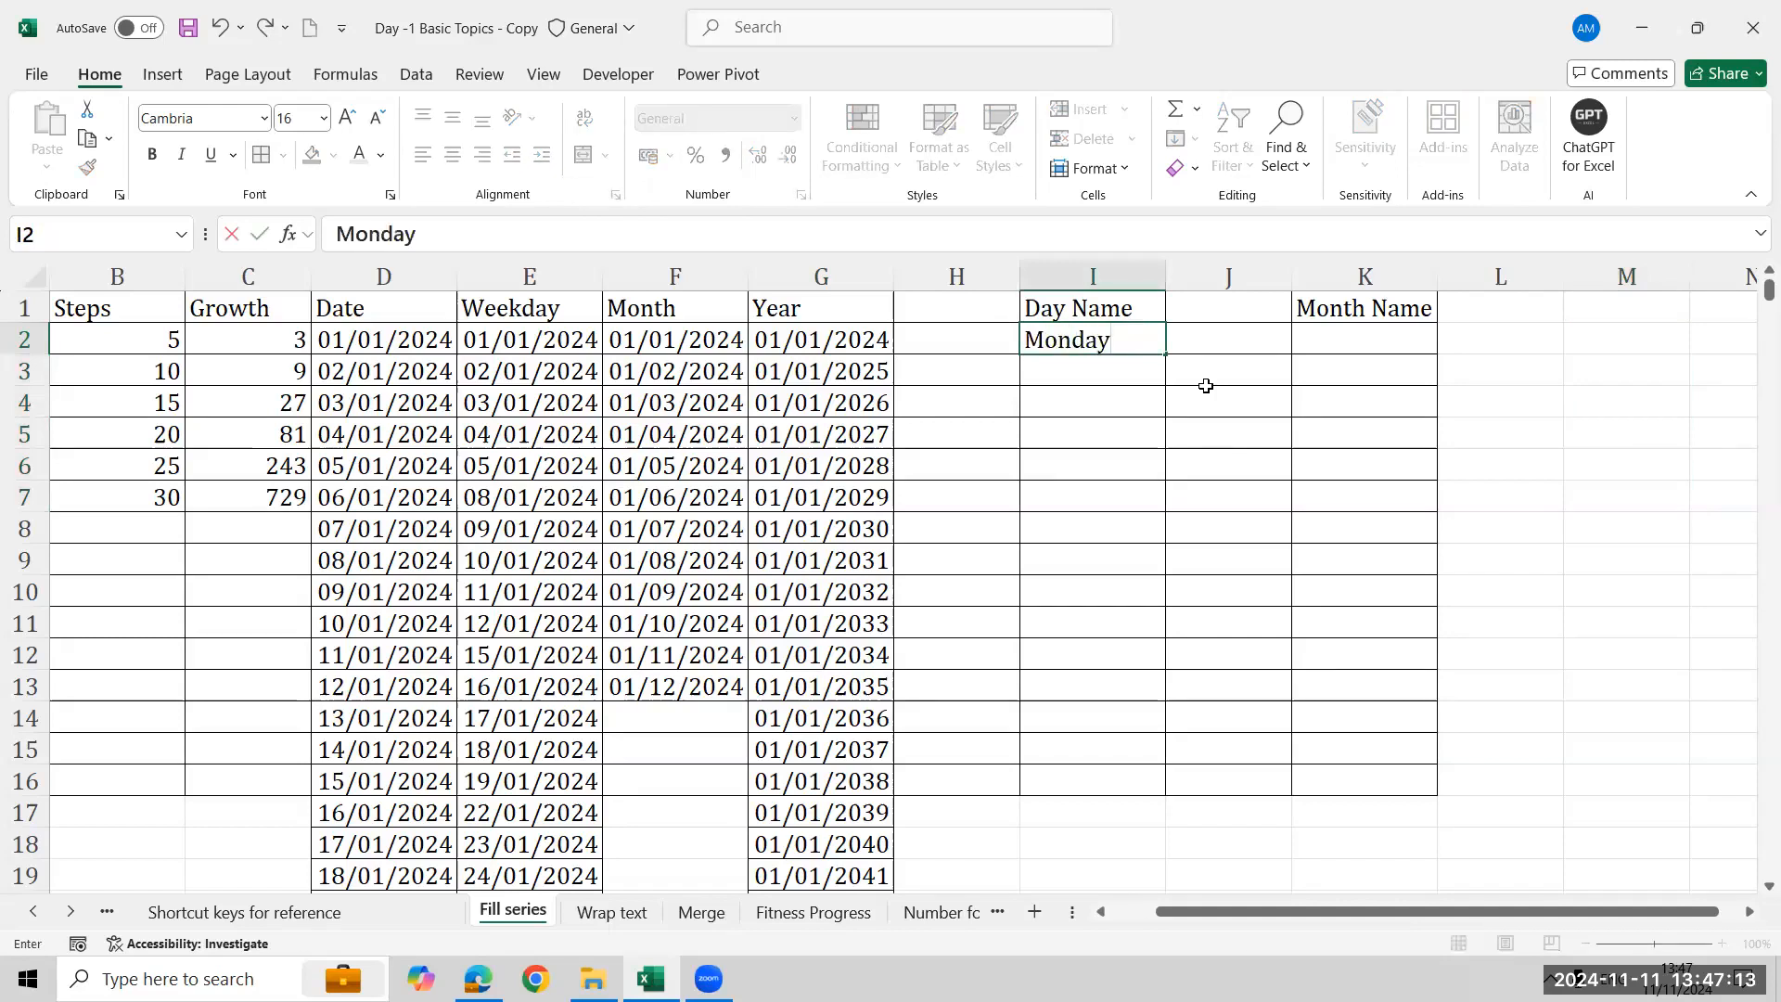
key("Return")
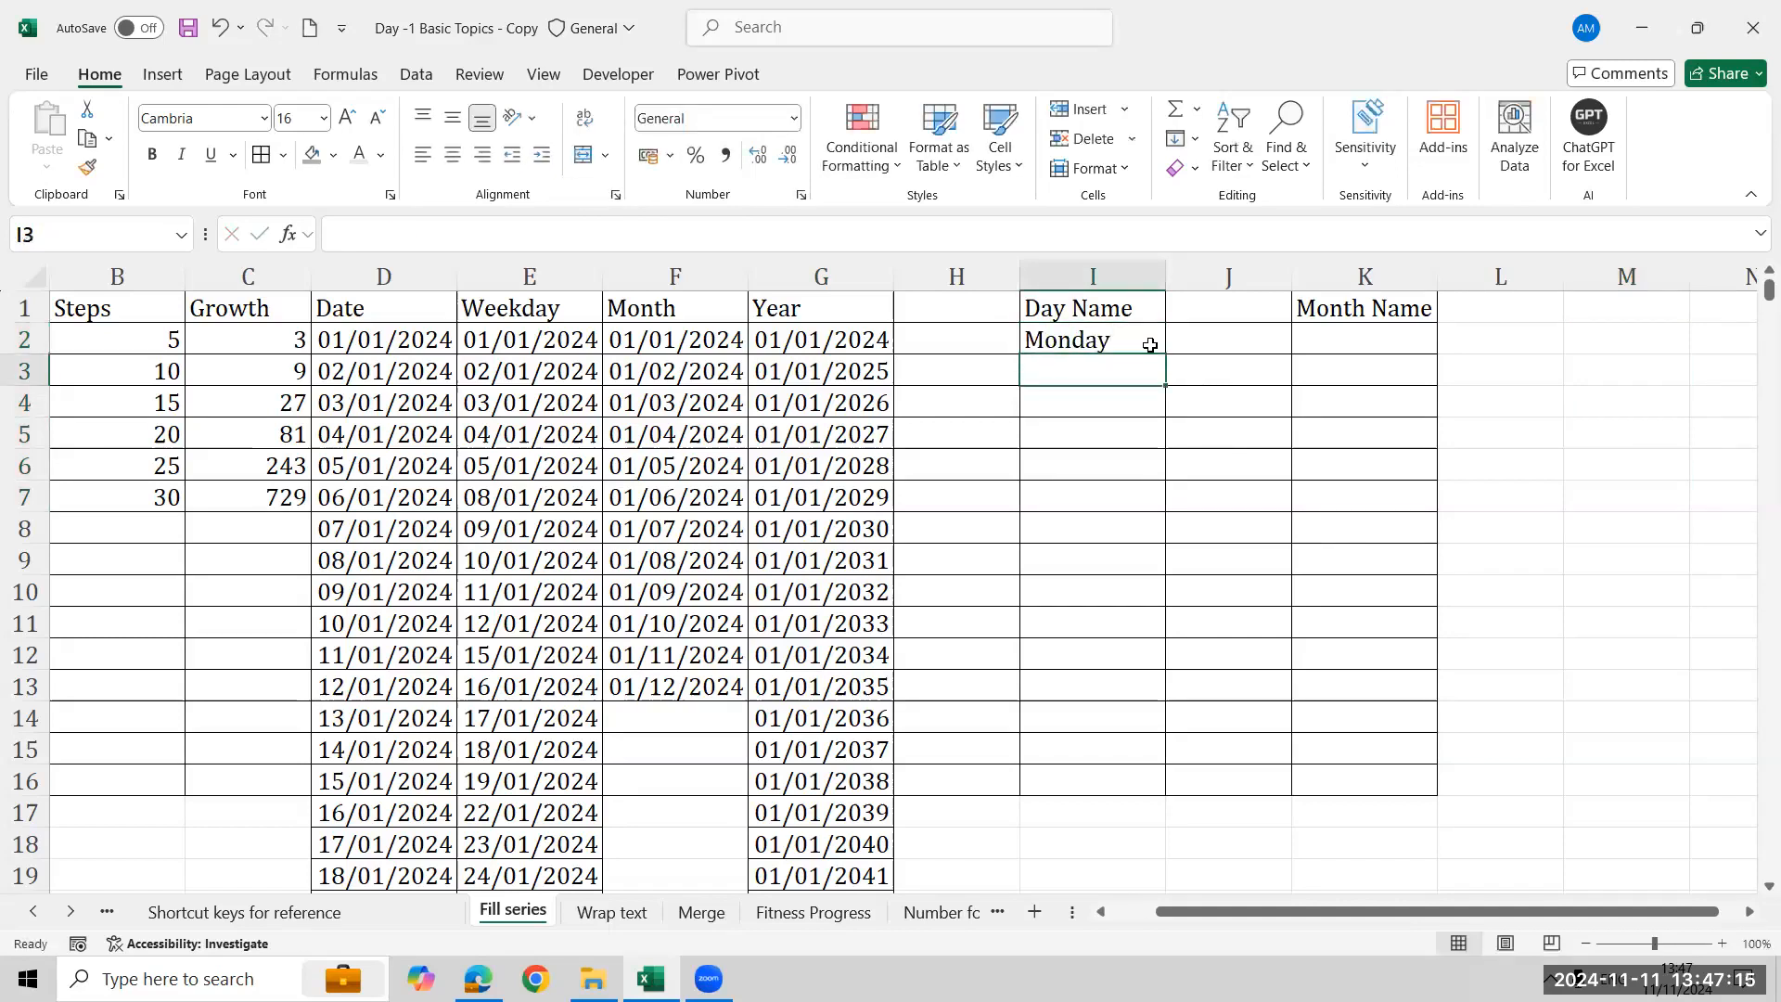
left_click(1150, 345)
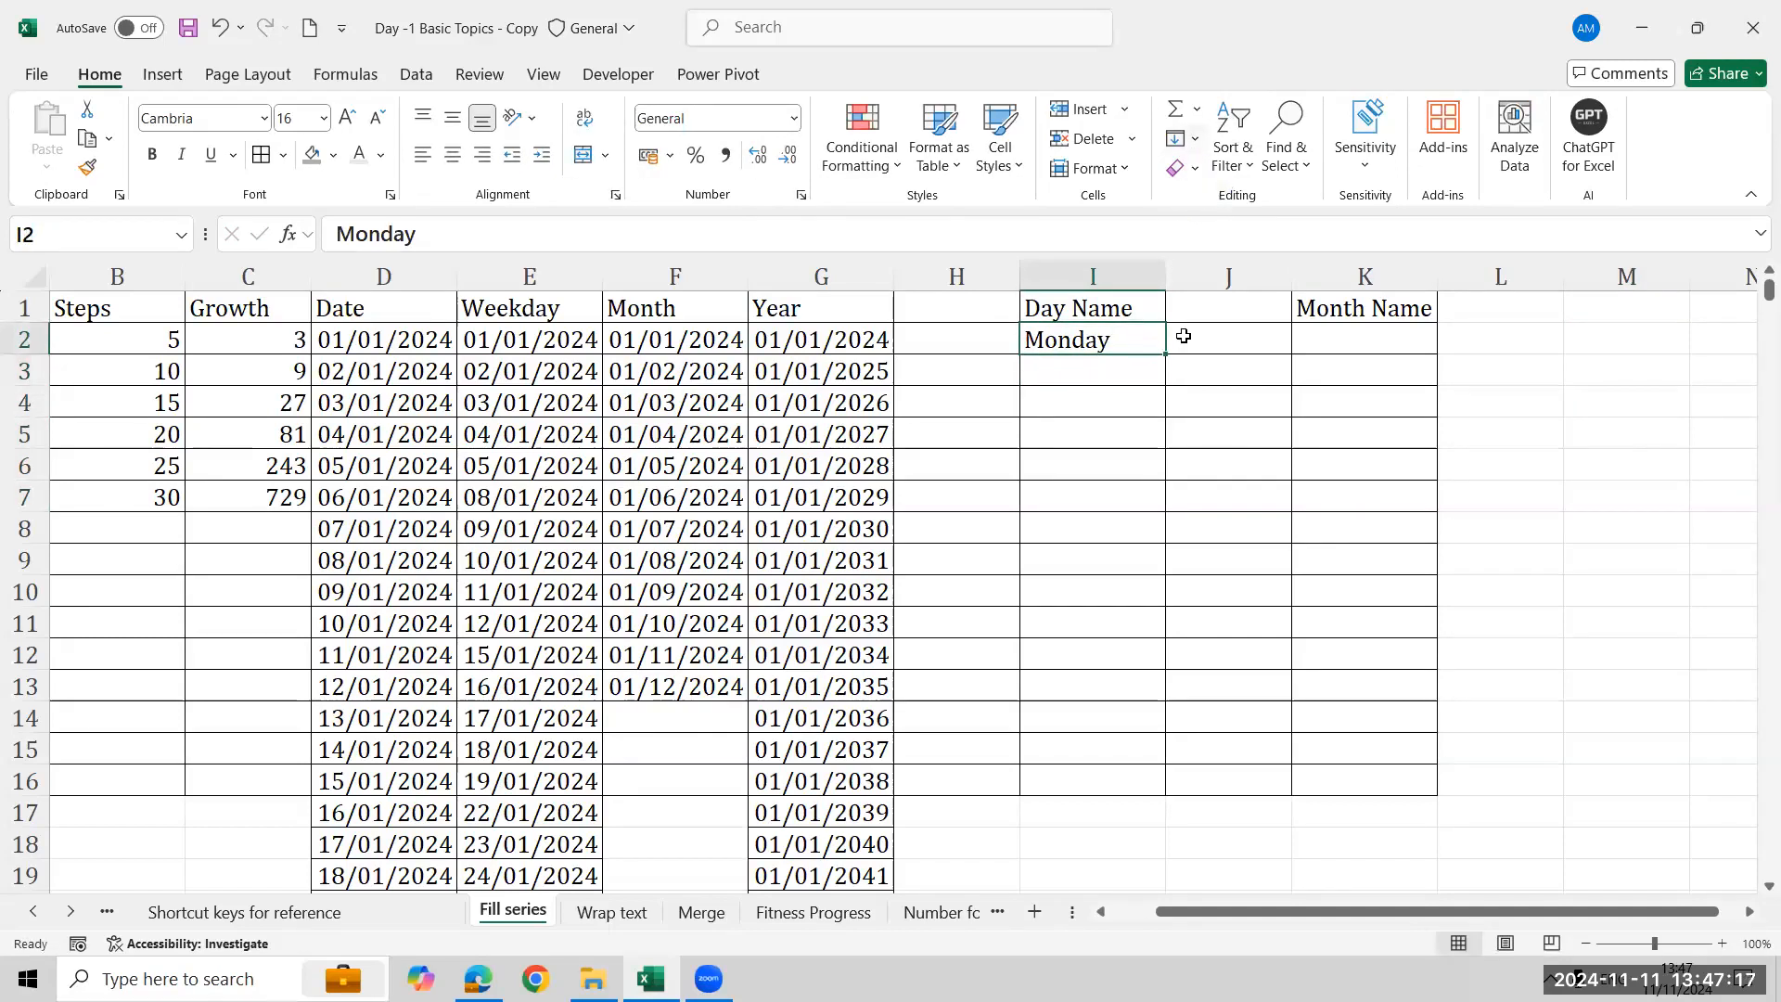
- Drag-fill day names down column I to row 12, then clear I2:I12
left_click_drag(1165, 353, 1283, 774)
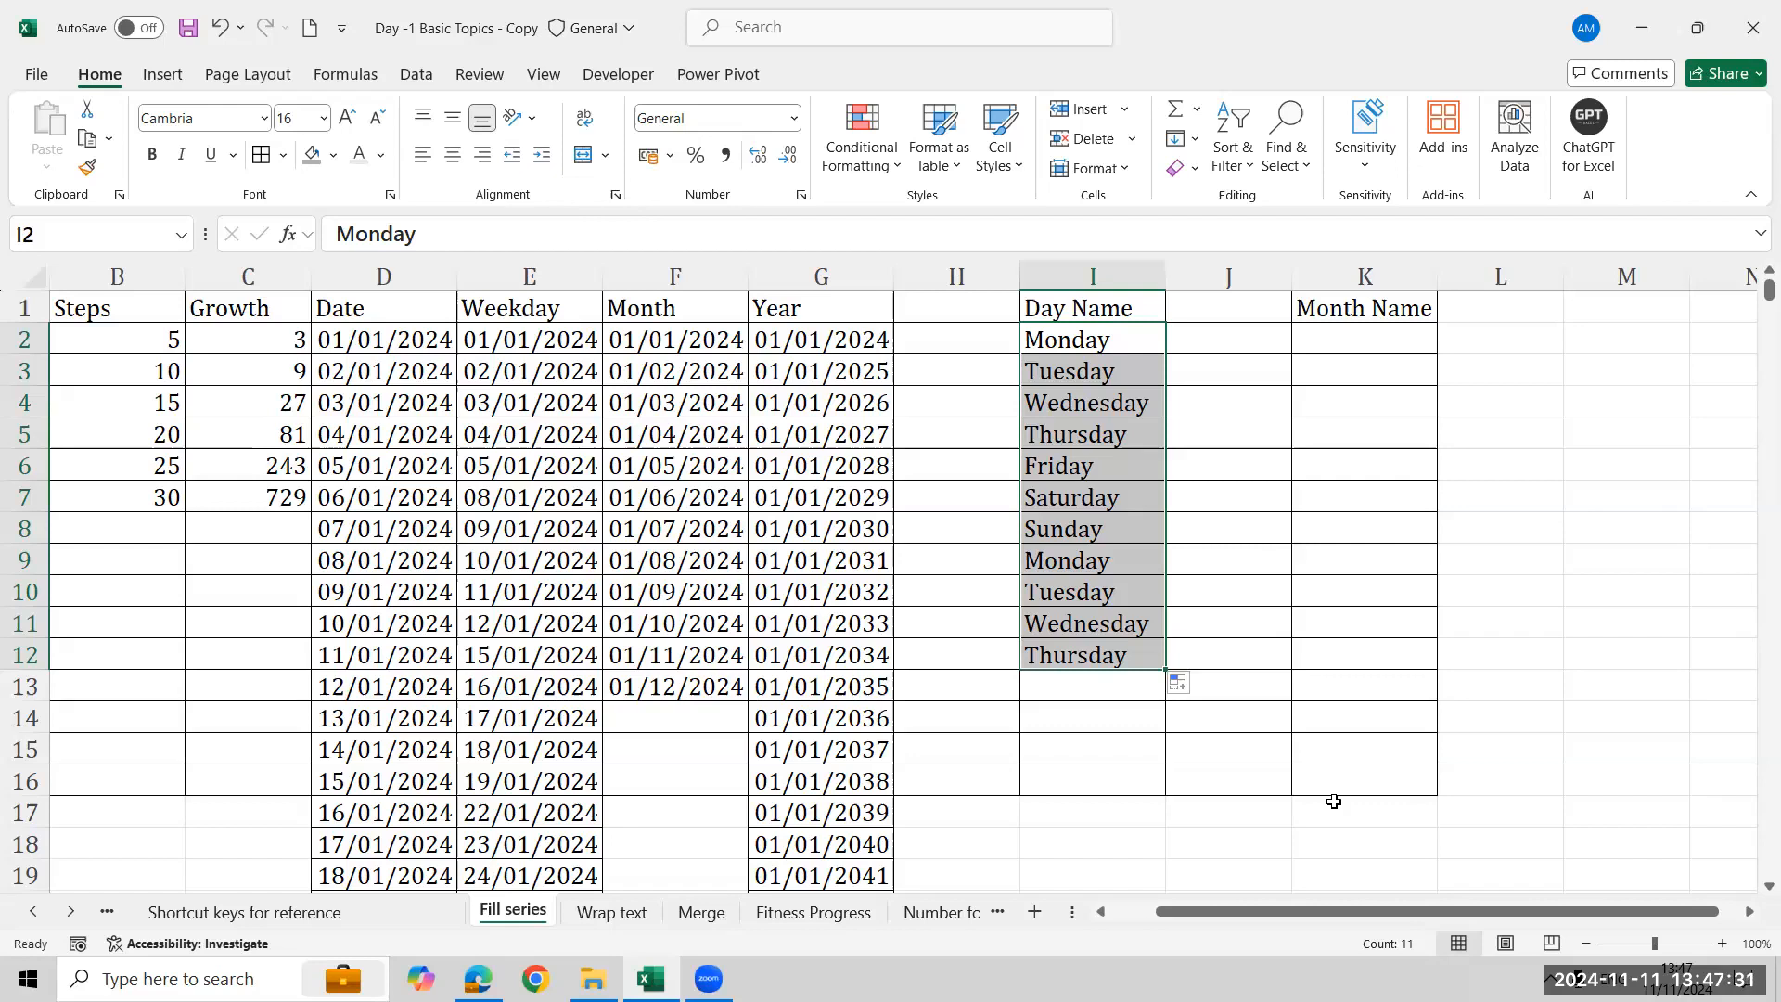
key("Delete")
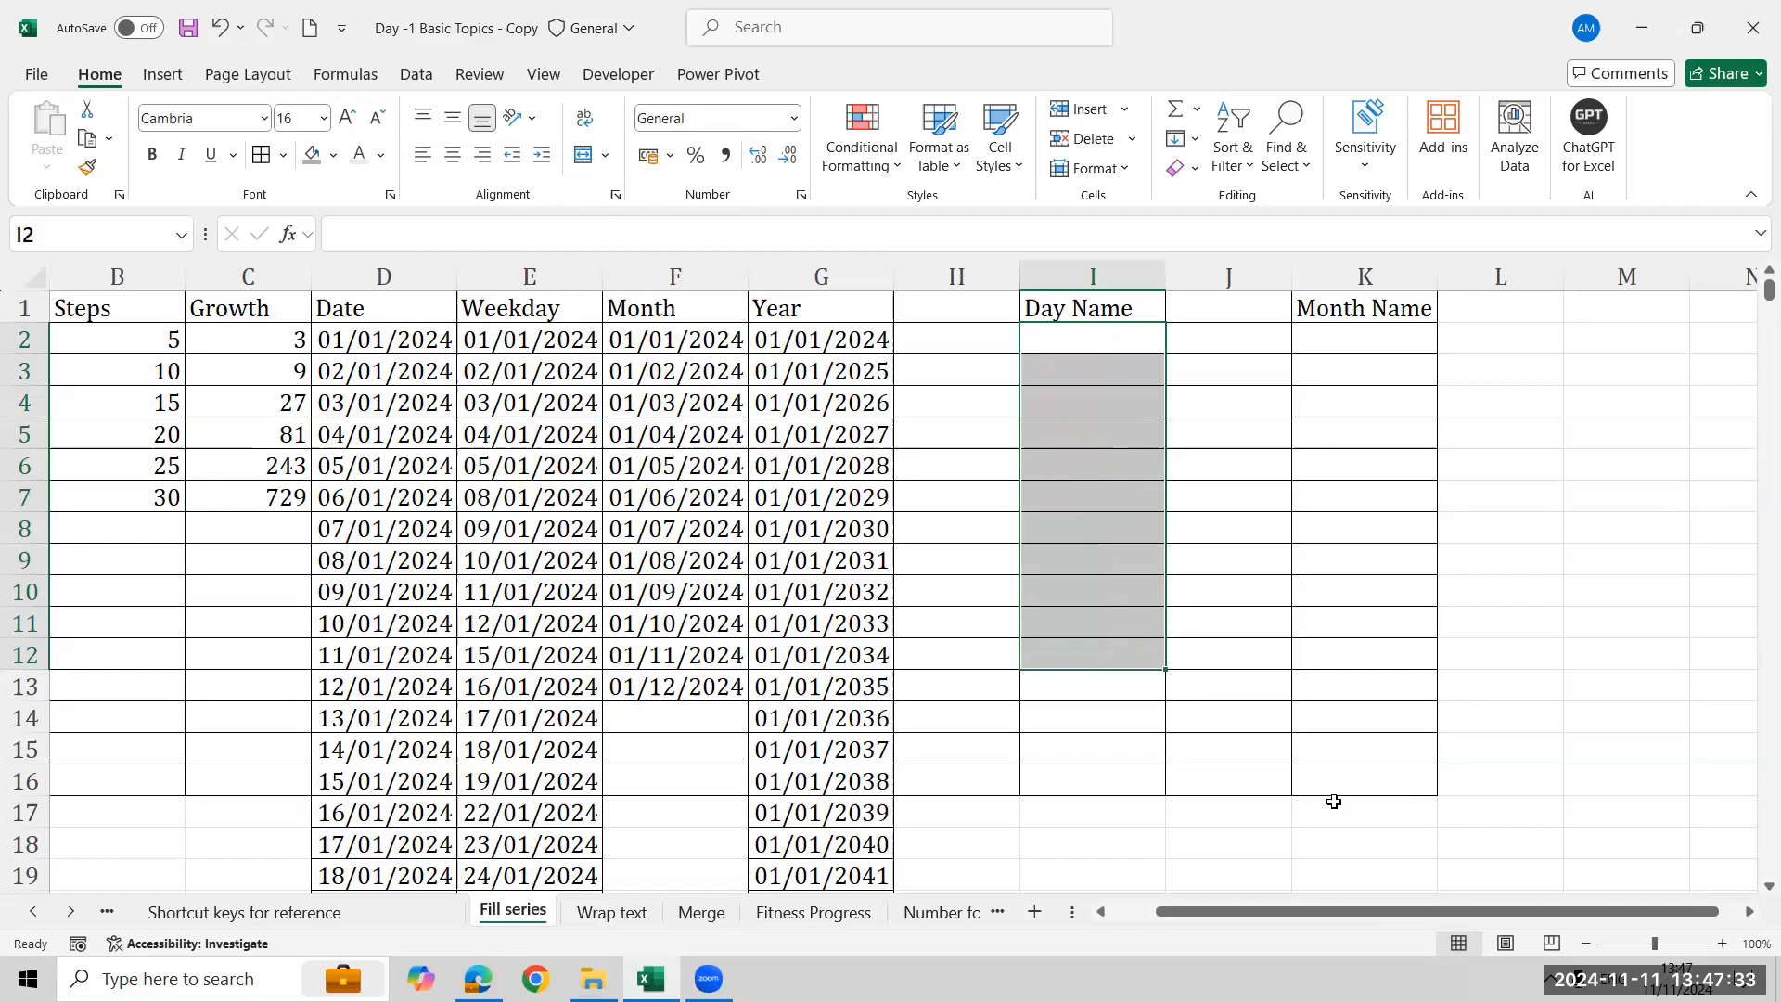
- Enter Monday in I2 and AutoFill day names down to I8 with the Series dialog
type("Monday")
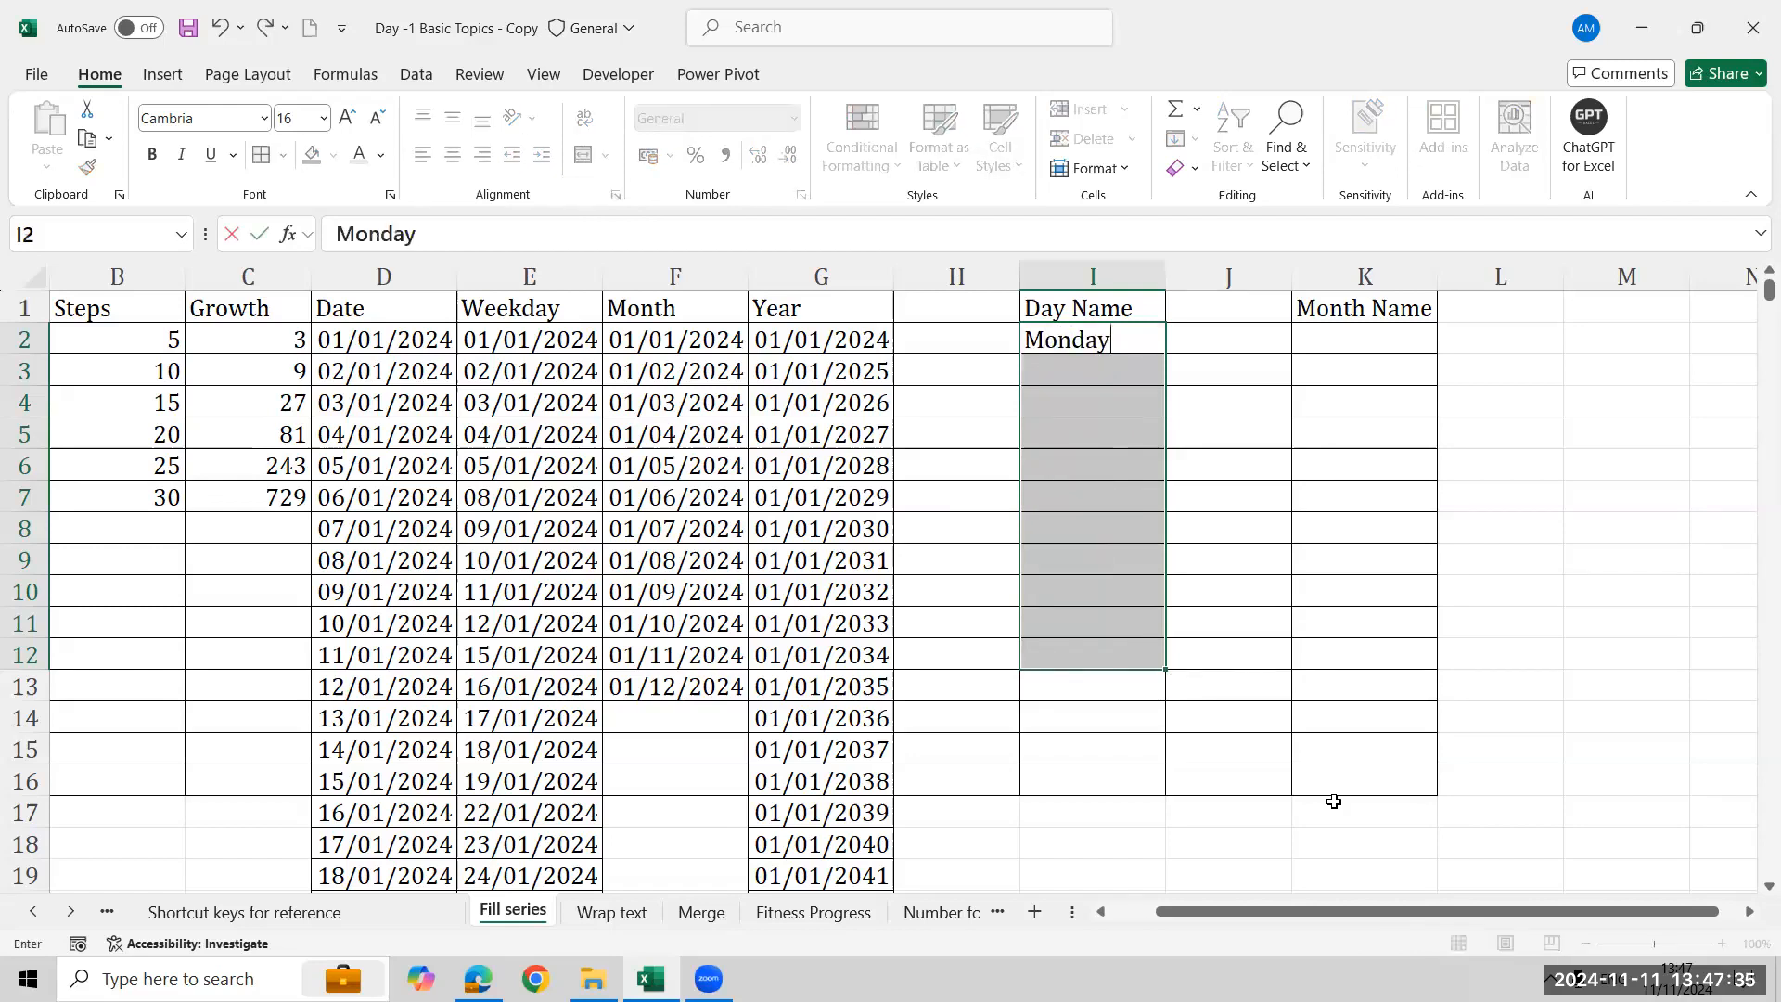
key("shift+Down")
key("shift+Down")
key("shift+Down")
key("shift+Down")
key("shift+Down")
key("shift+Down")
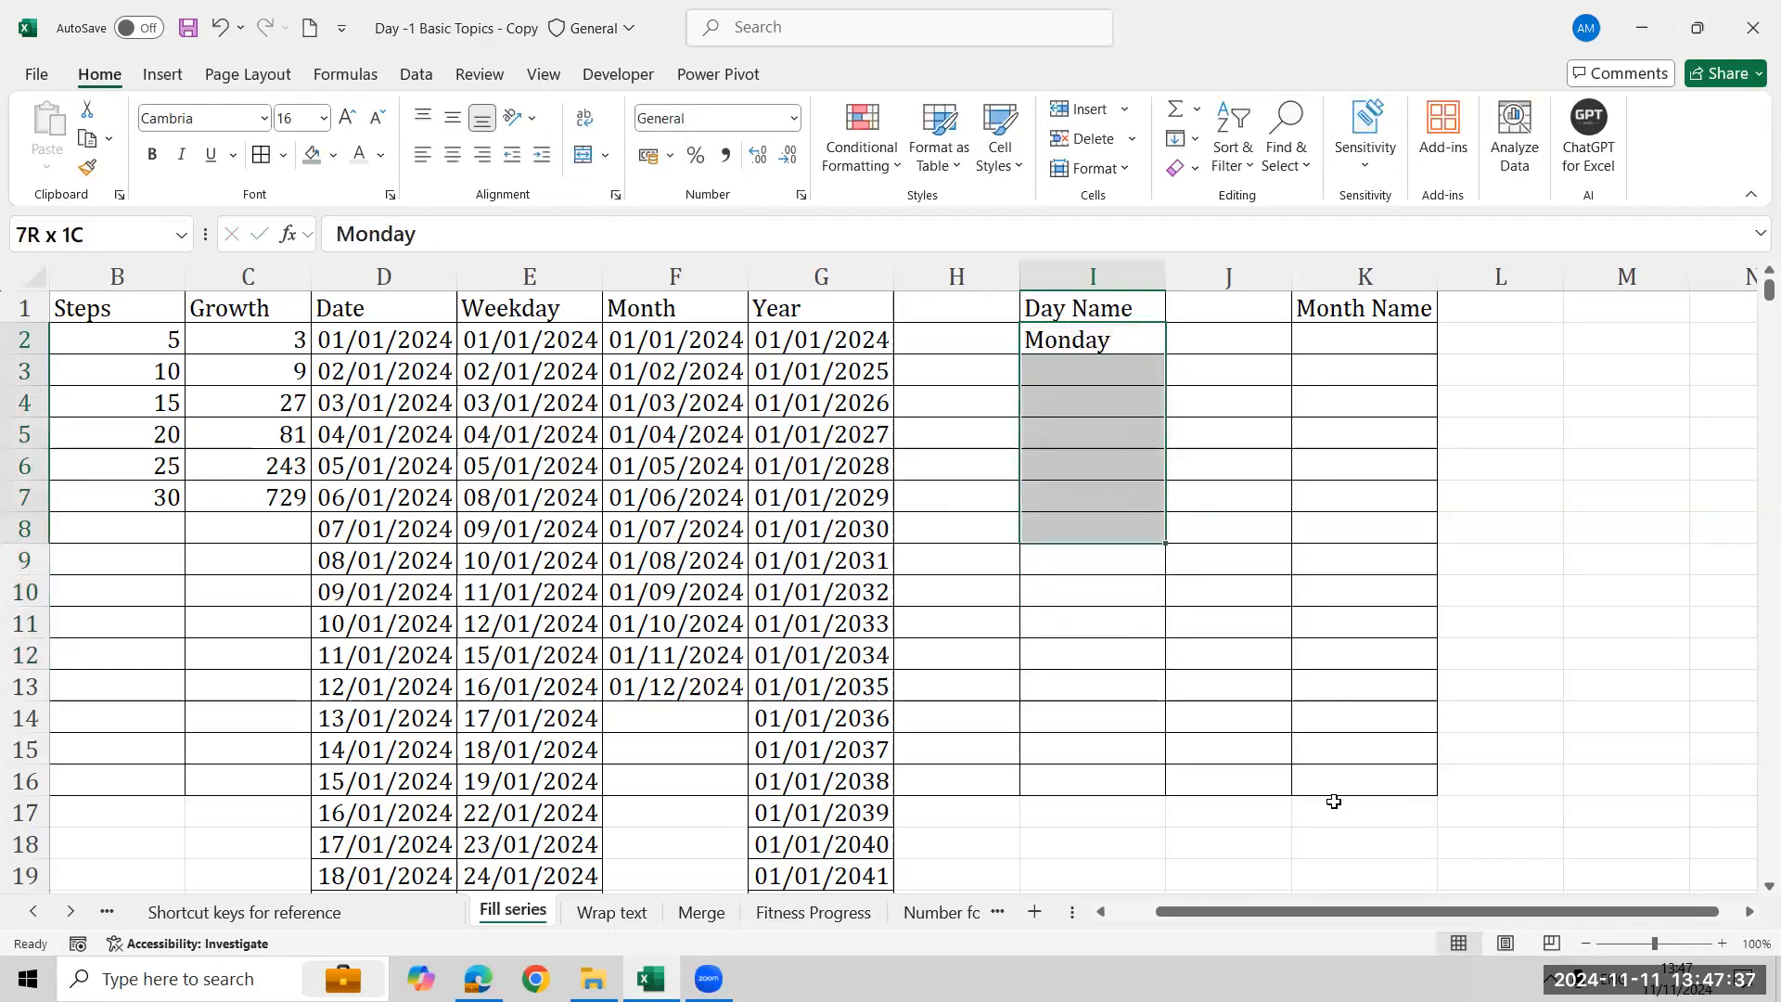
left_click(1186, 139)
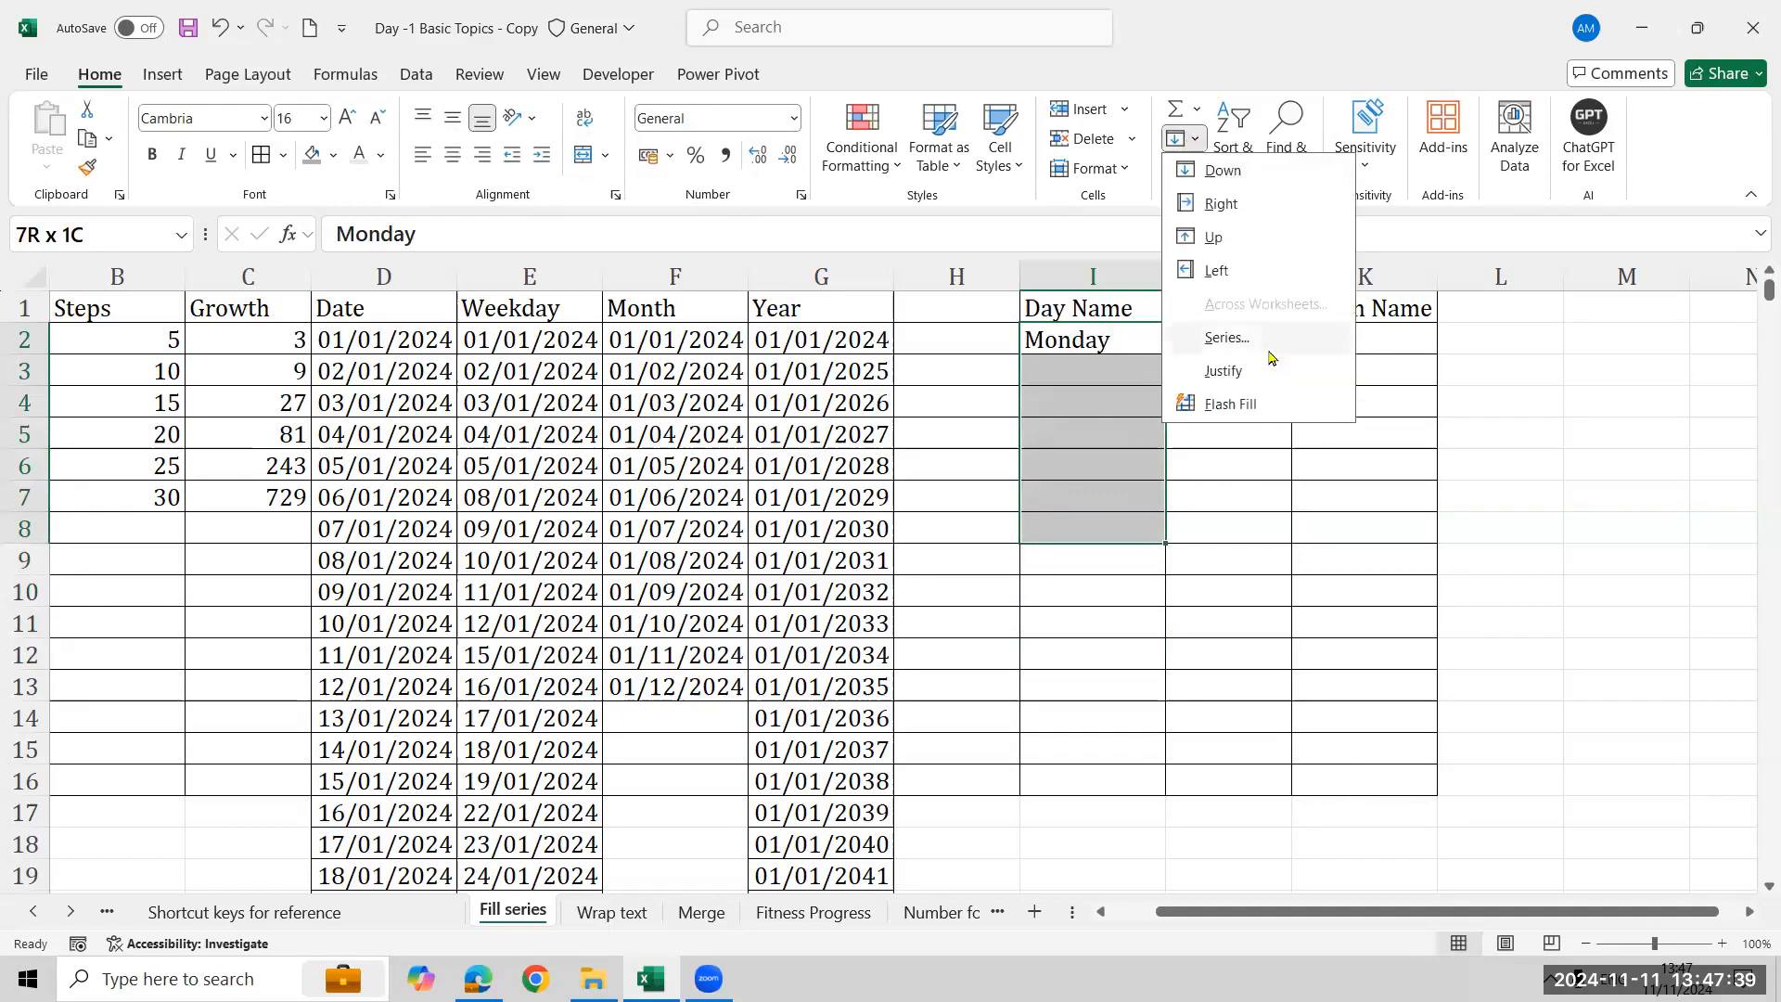
left_click(1268, 352)
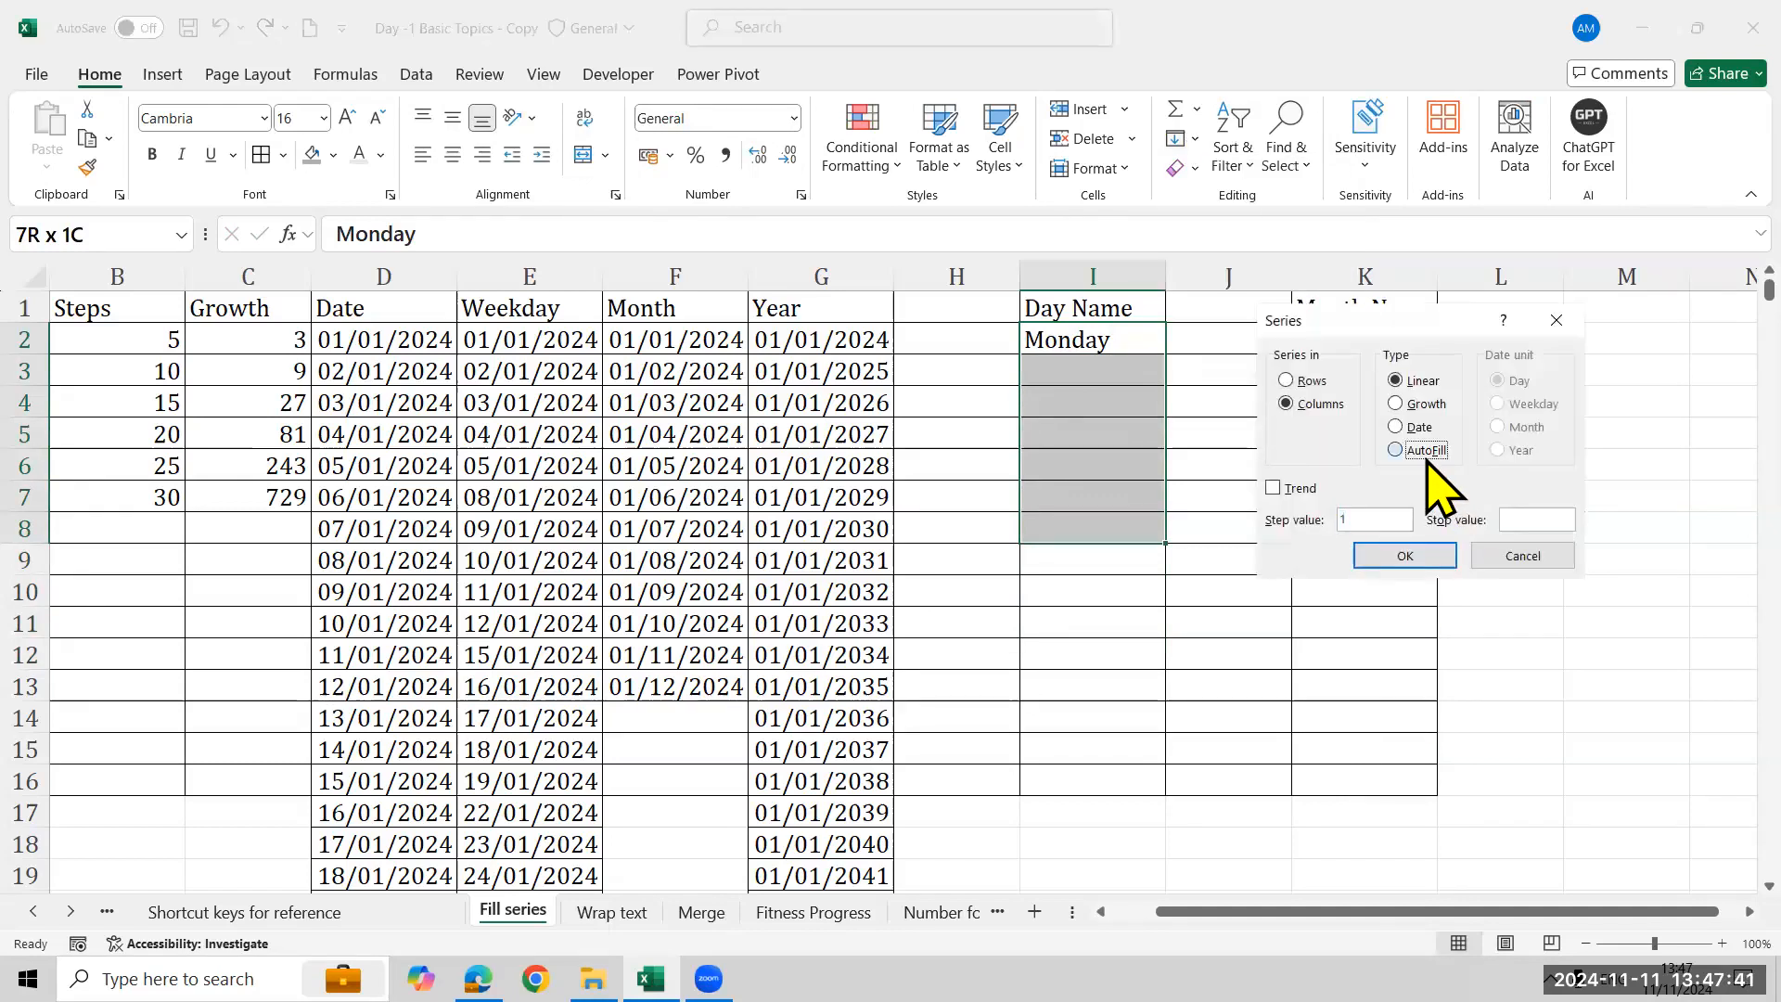
left_click(1427, 451)
left_click(1421, 554)
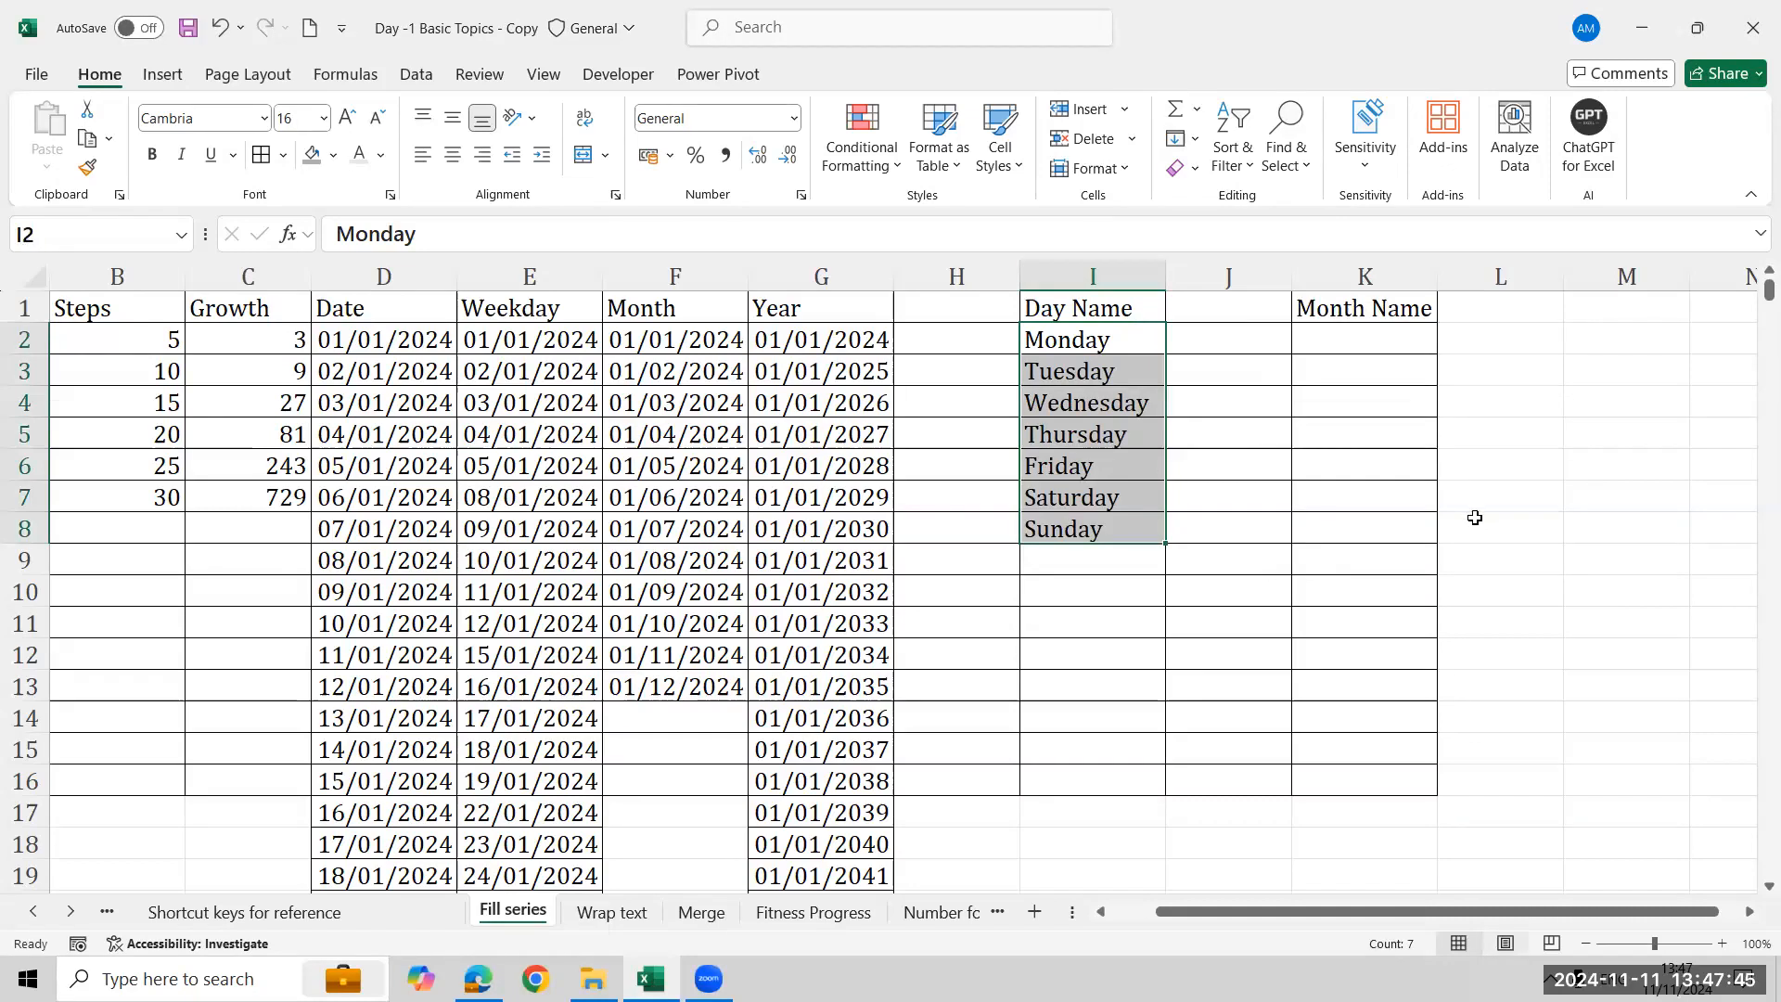
- Enter January in K2 under the Month Name heading
left_click(1371, 349)
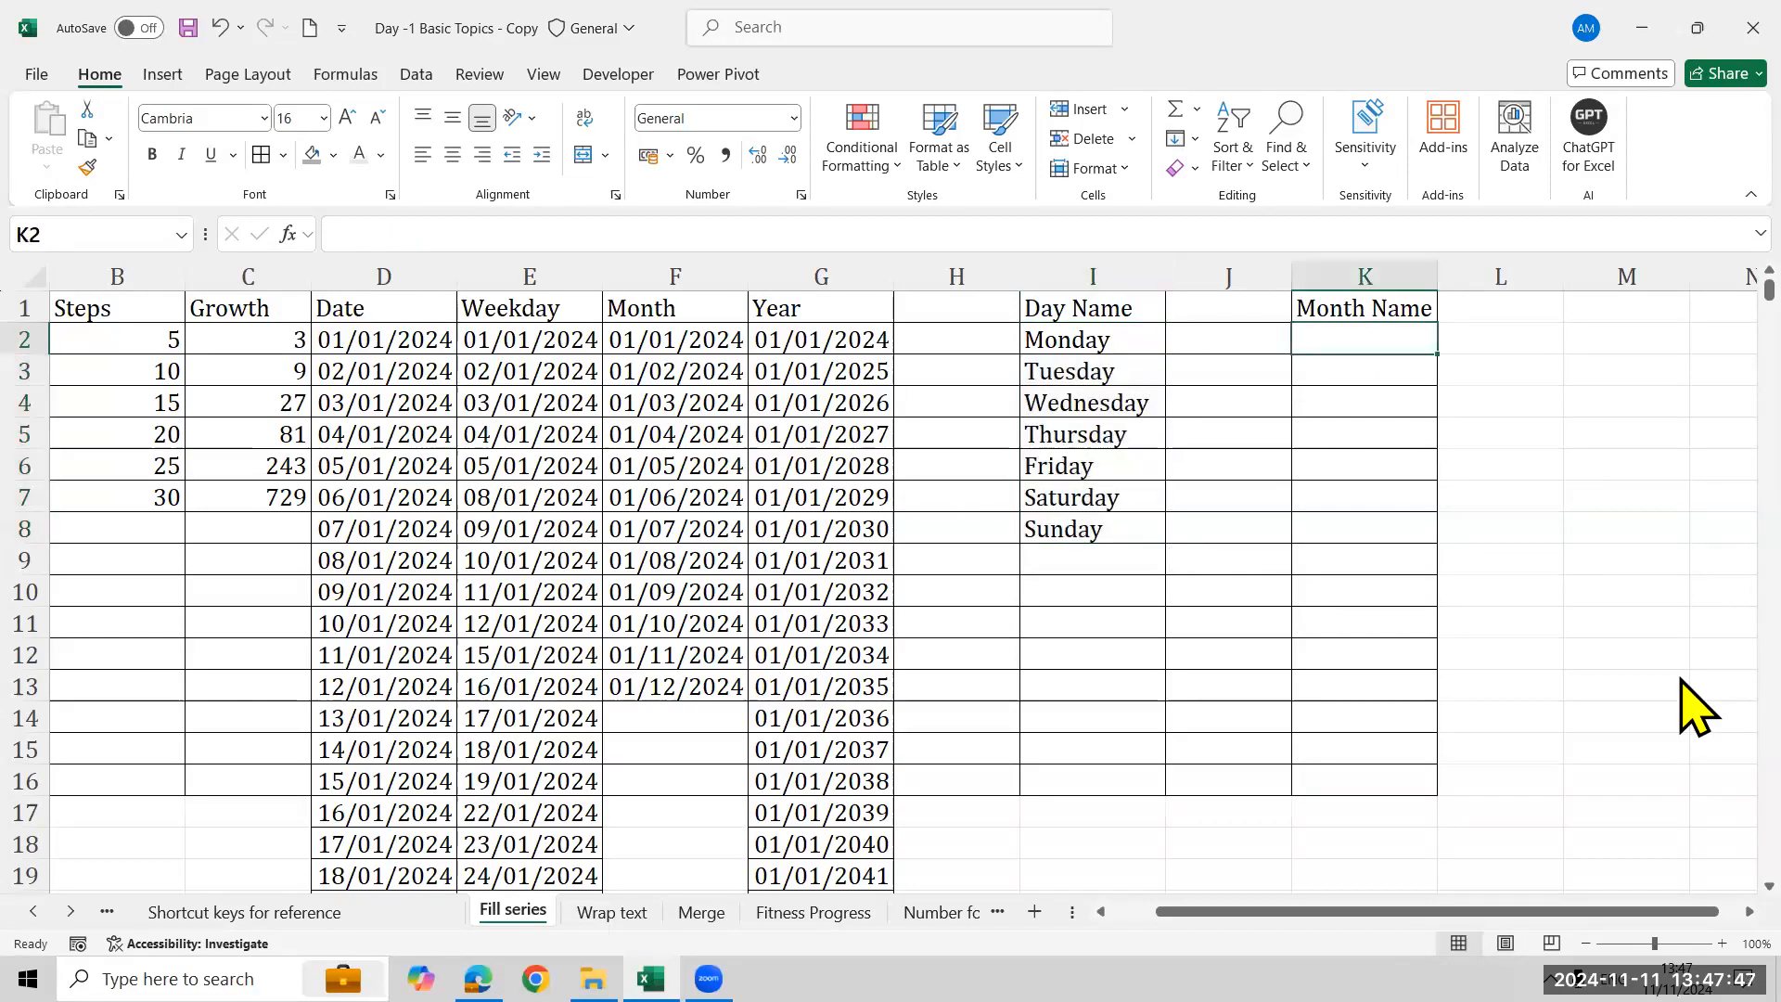
type("Januart")
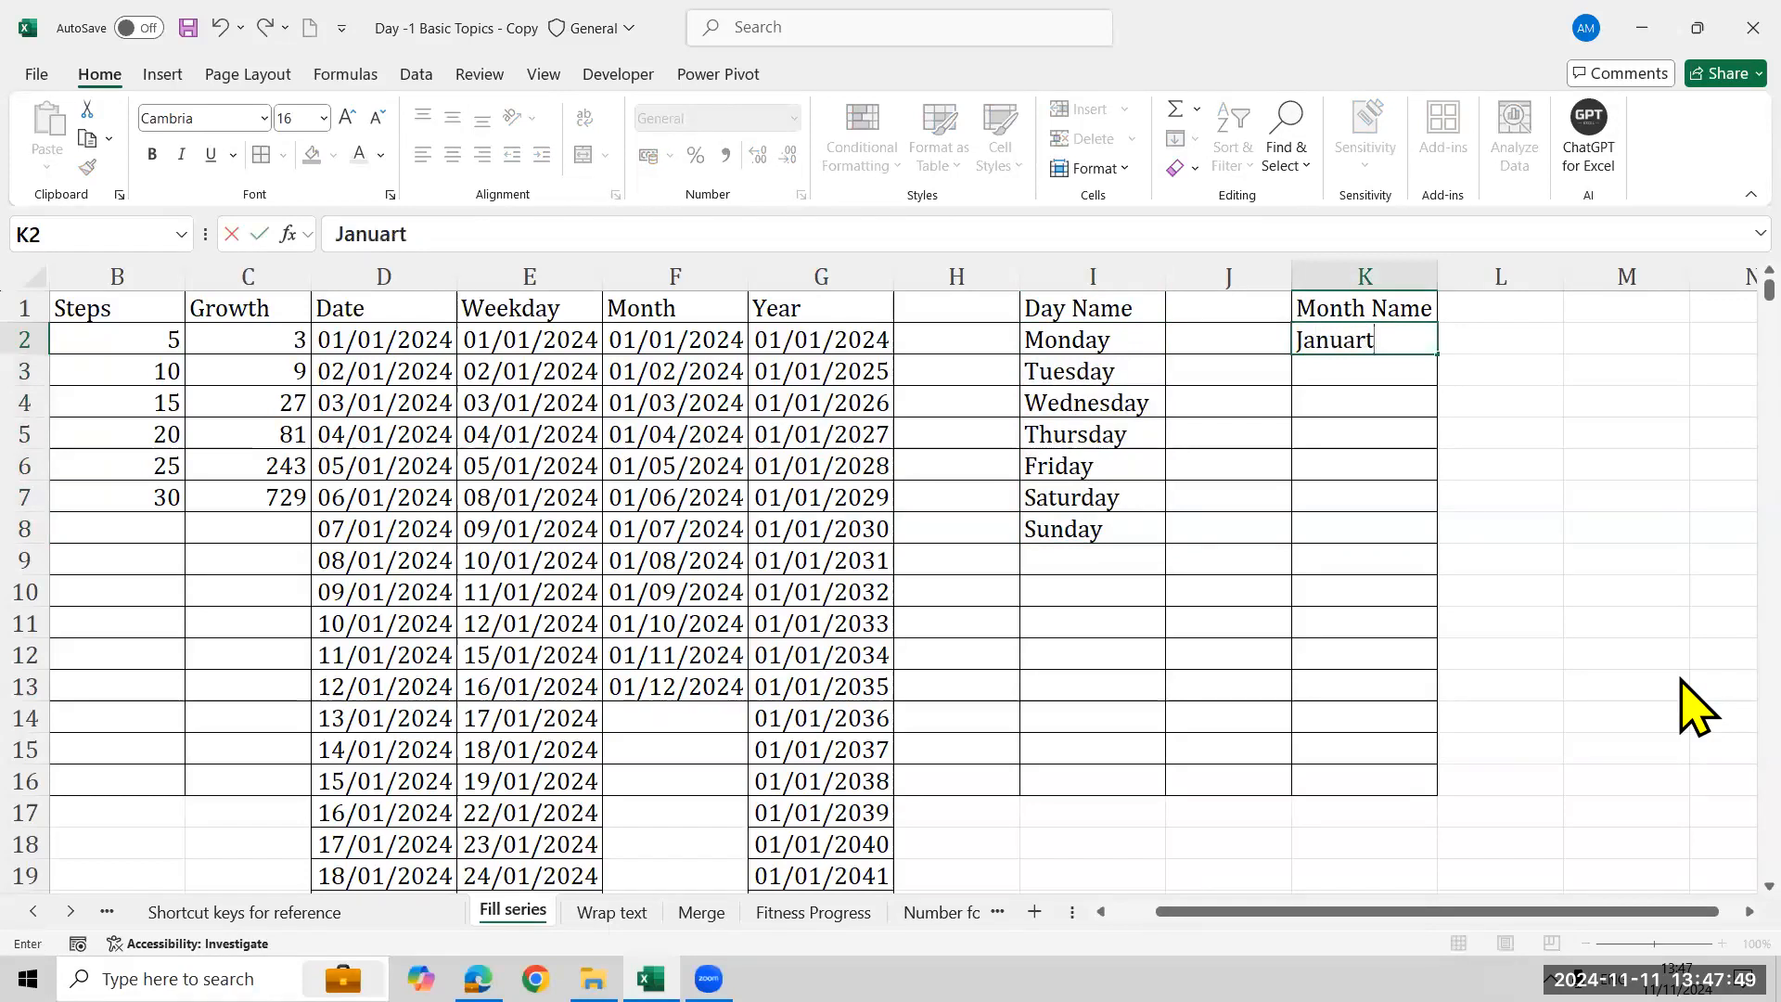
key("BackSpace")
type("y")
key("ctrl+Return")
- Try to AutoFill a column series from K2 alone with the Series dialog
left_click(1176, 139)
left_click(1232, 337)
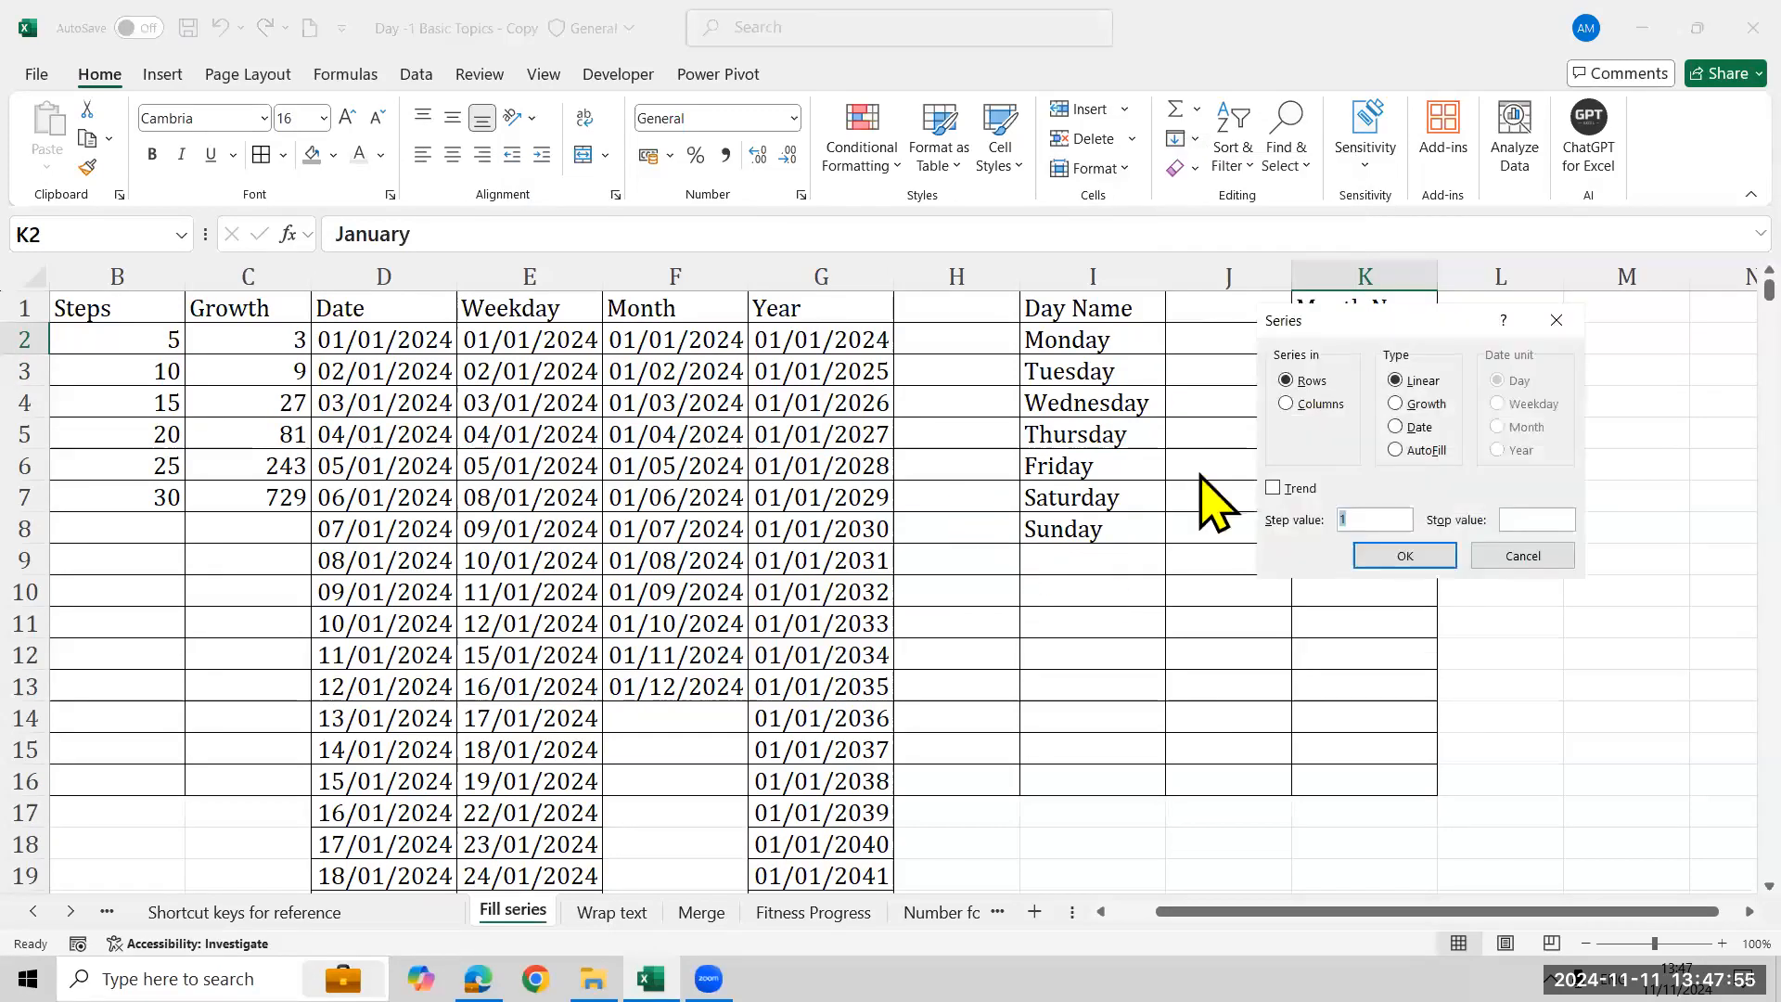
left_click(1313, 404)
left_click_drag(1372, 320, 826, 304)
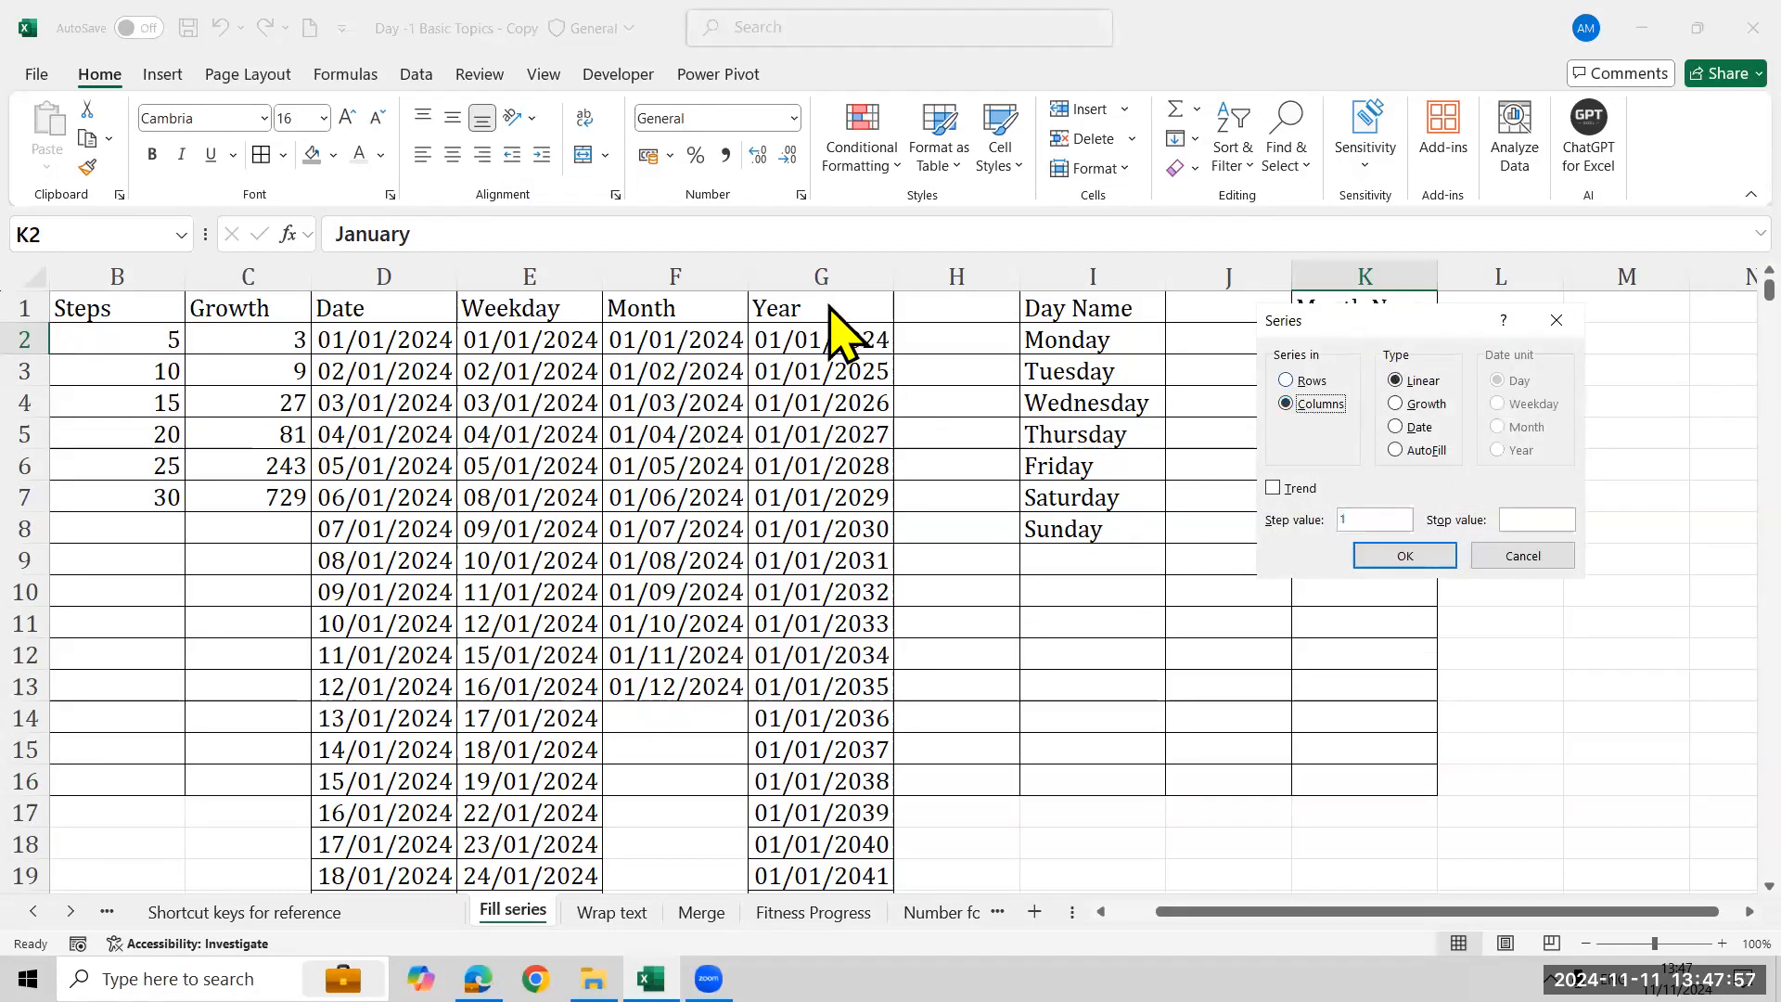
left_click(888, 434)
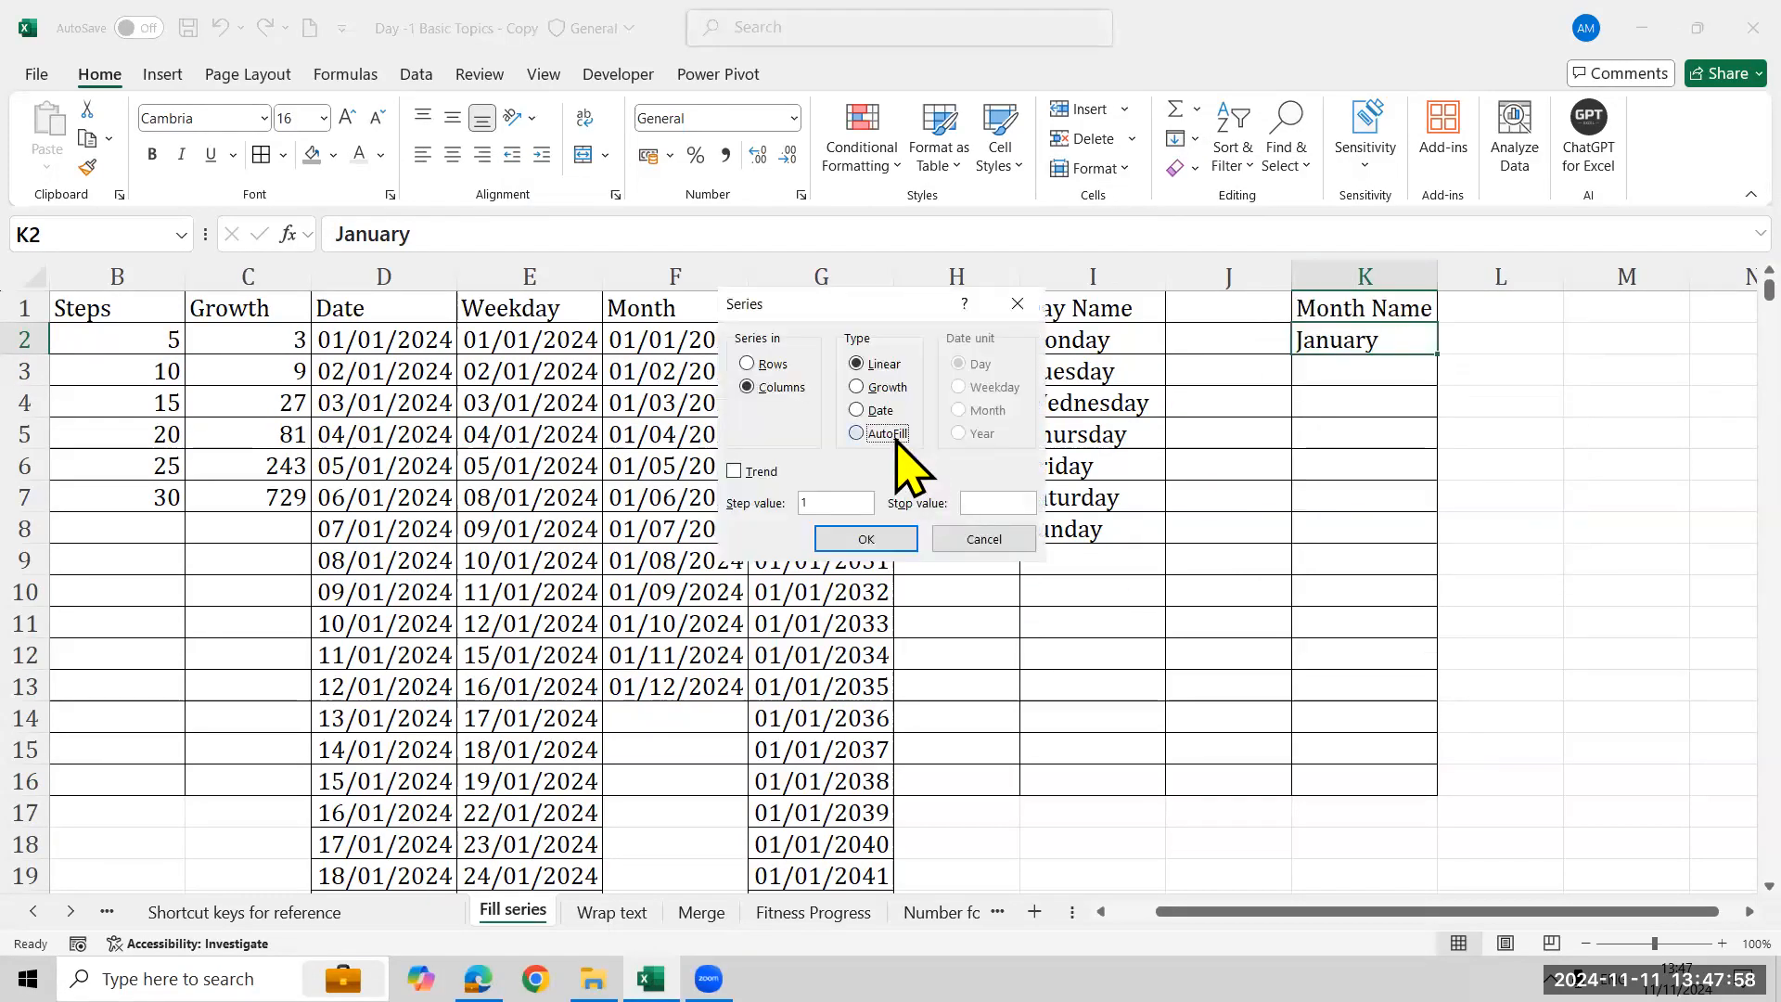
left_click(890, 543)
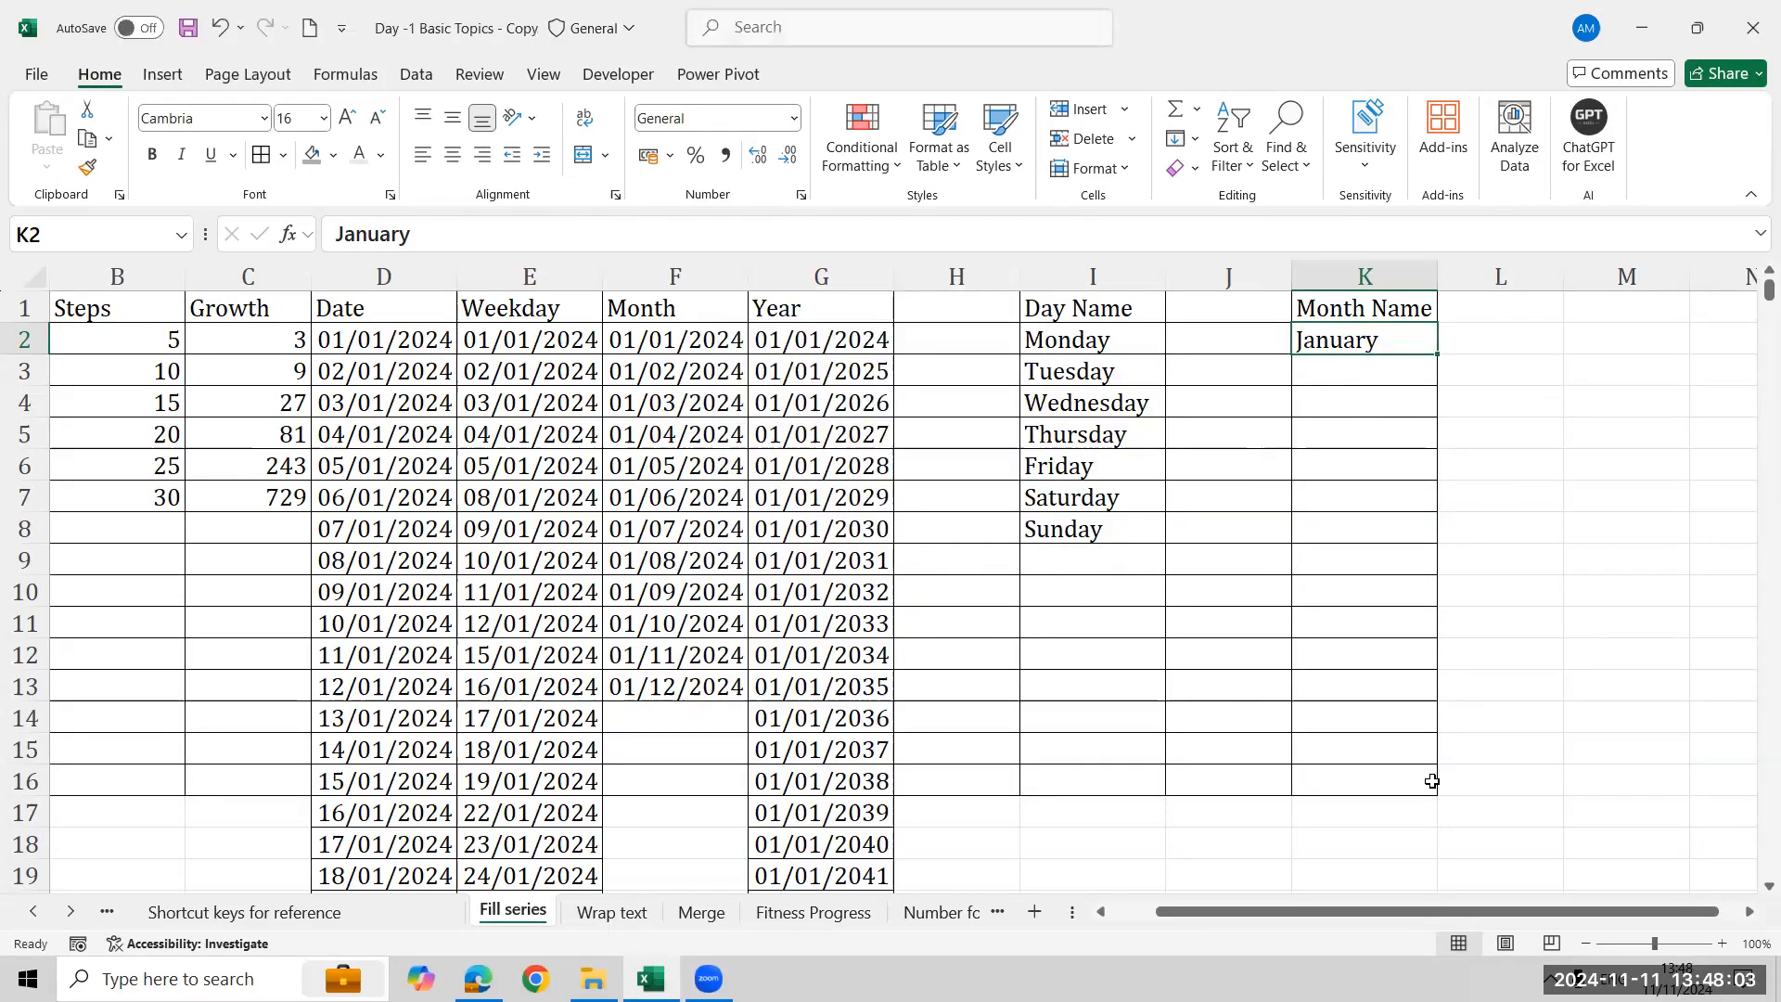
- Select K2:K13 and AutoFill month names January through December with the Series dialog
key("shift+Down")
key("shift+Down")
key("shift+Down")
key("shift+Down")
key("shift+Down")
key("shift+Down")
key("shift+Down")
key("shift+Down")
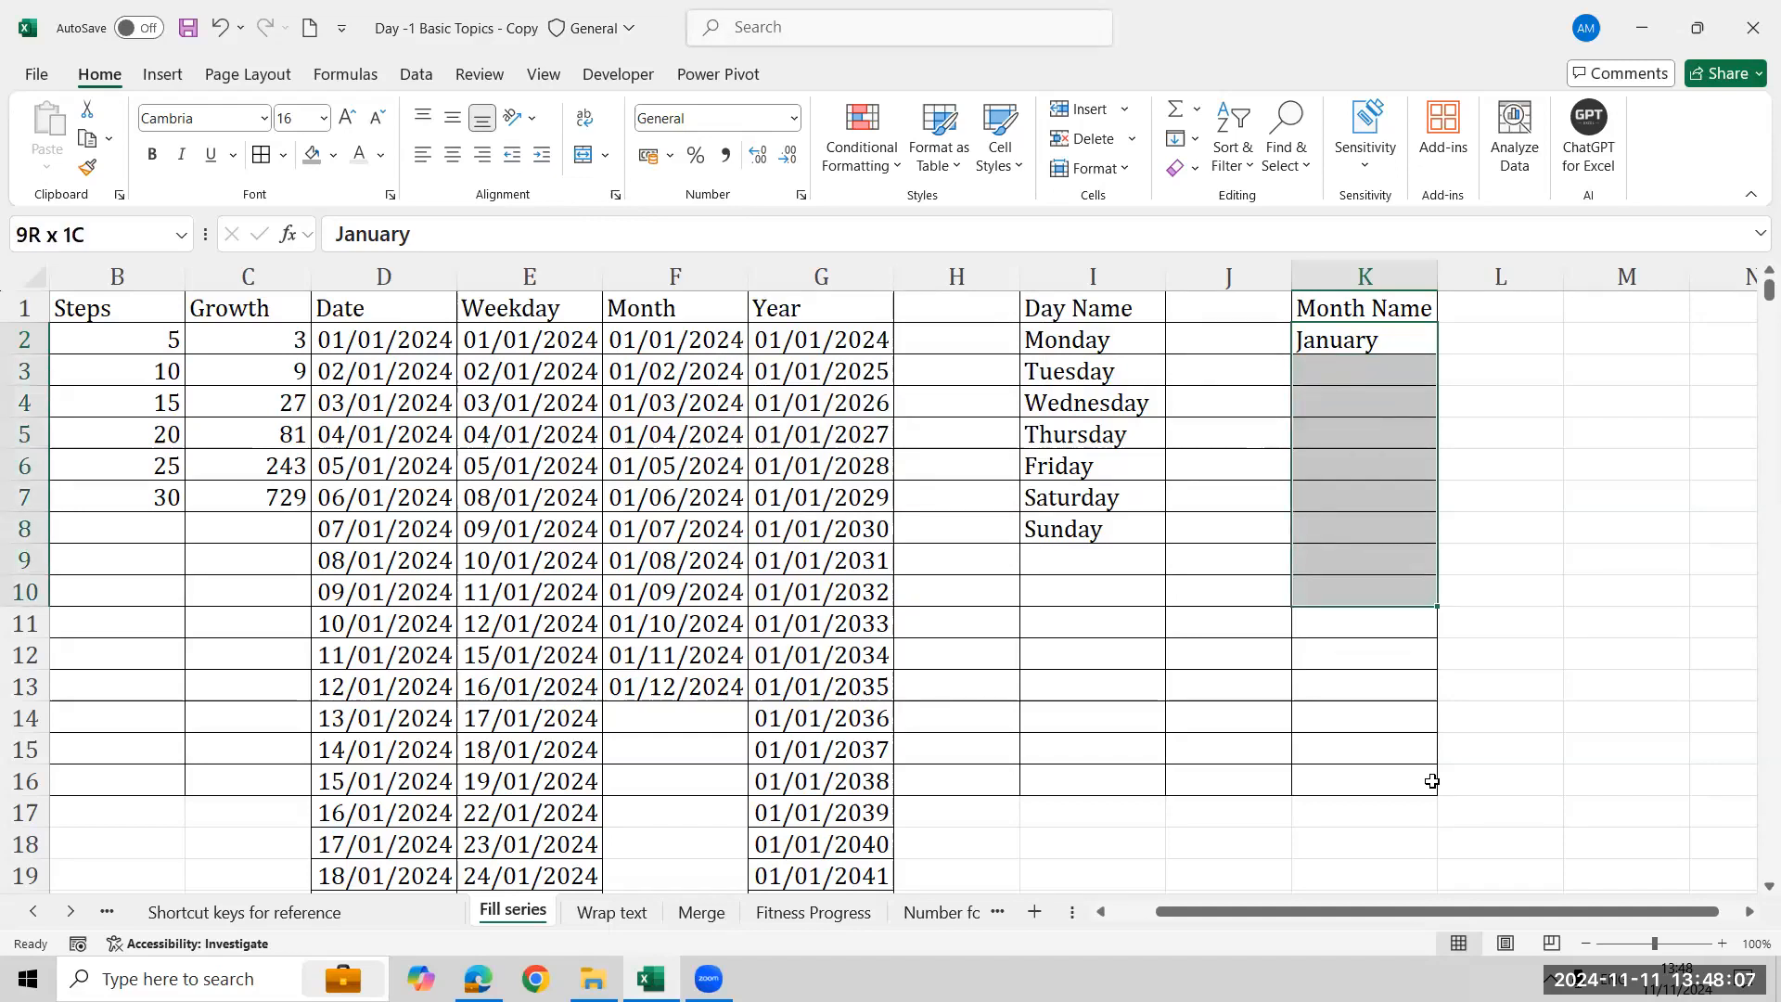
key("shift+Down")
key("shift+Down")
key("shift+Down")
key("shift+Down")
key("shift+Up")
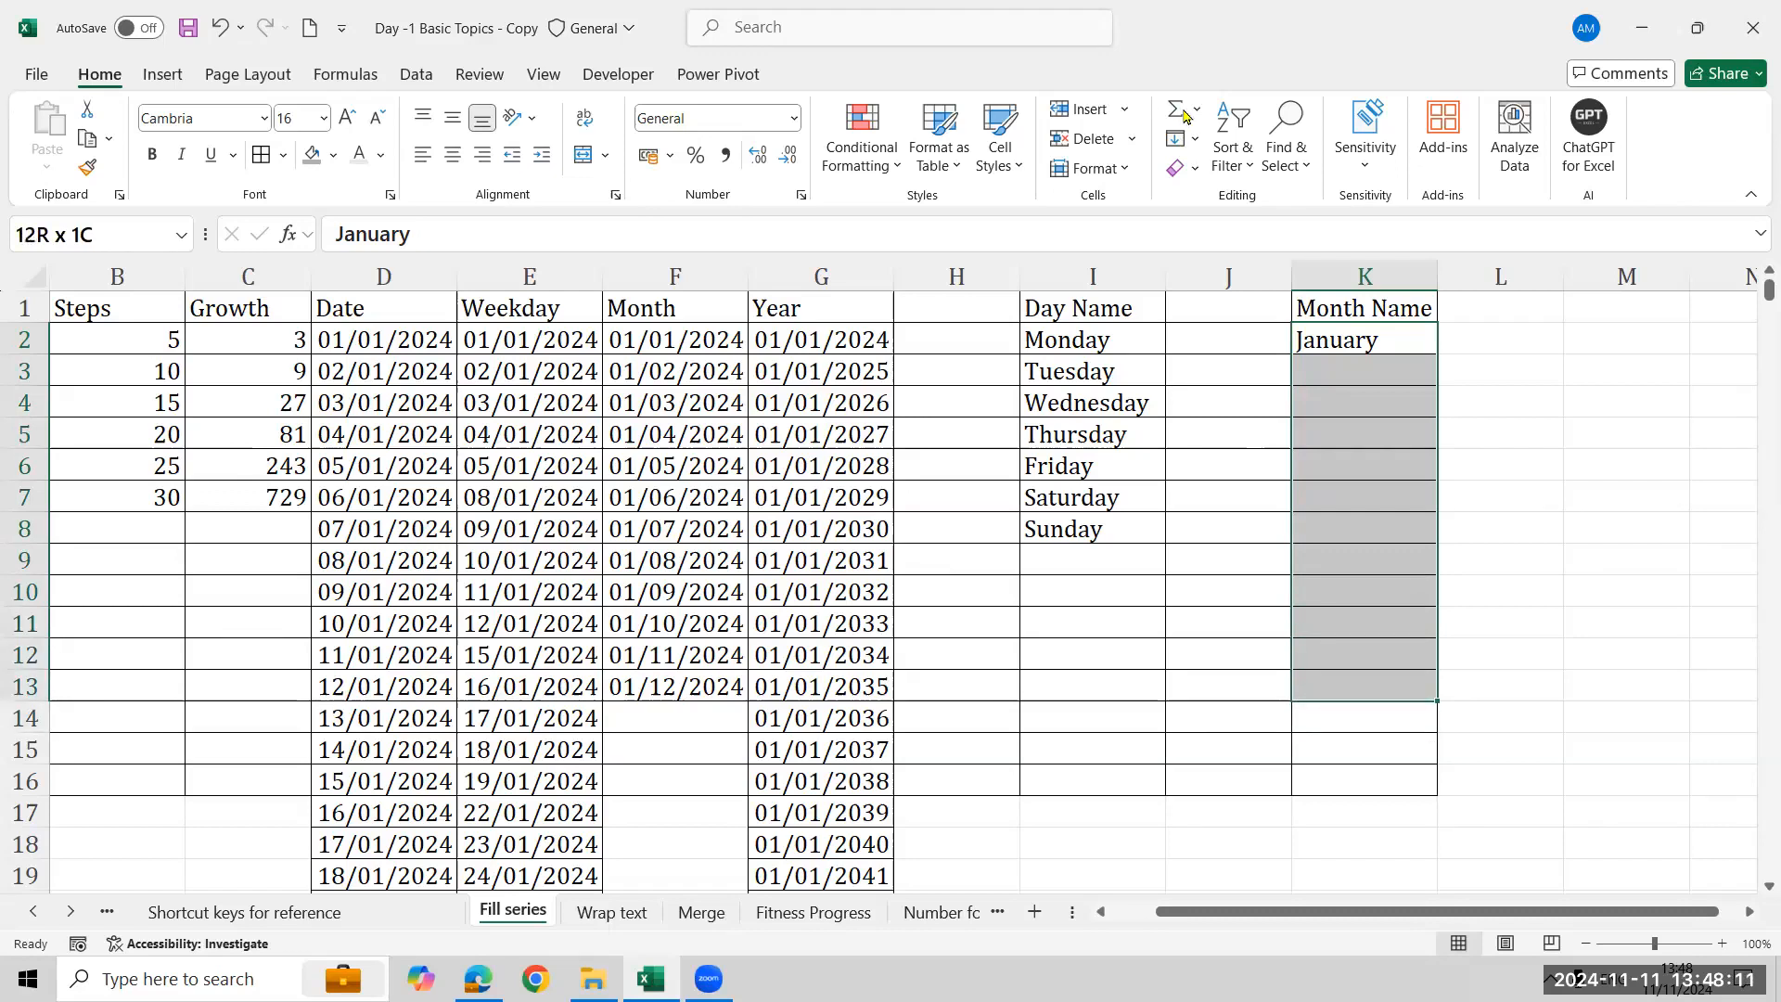
left_click(1193, 141)
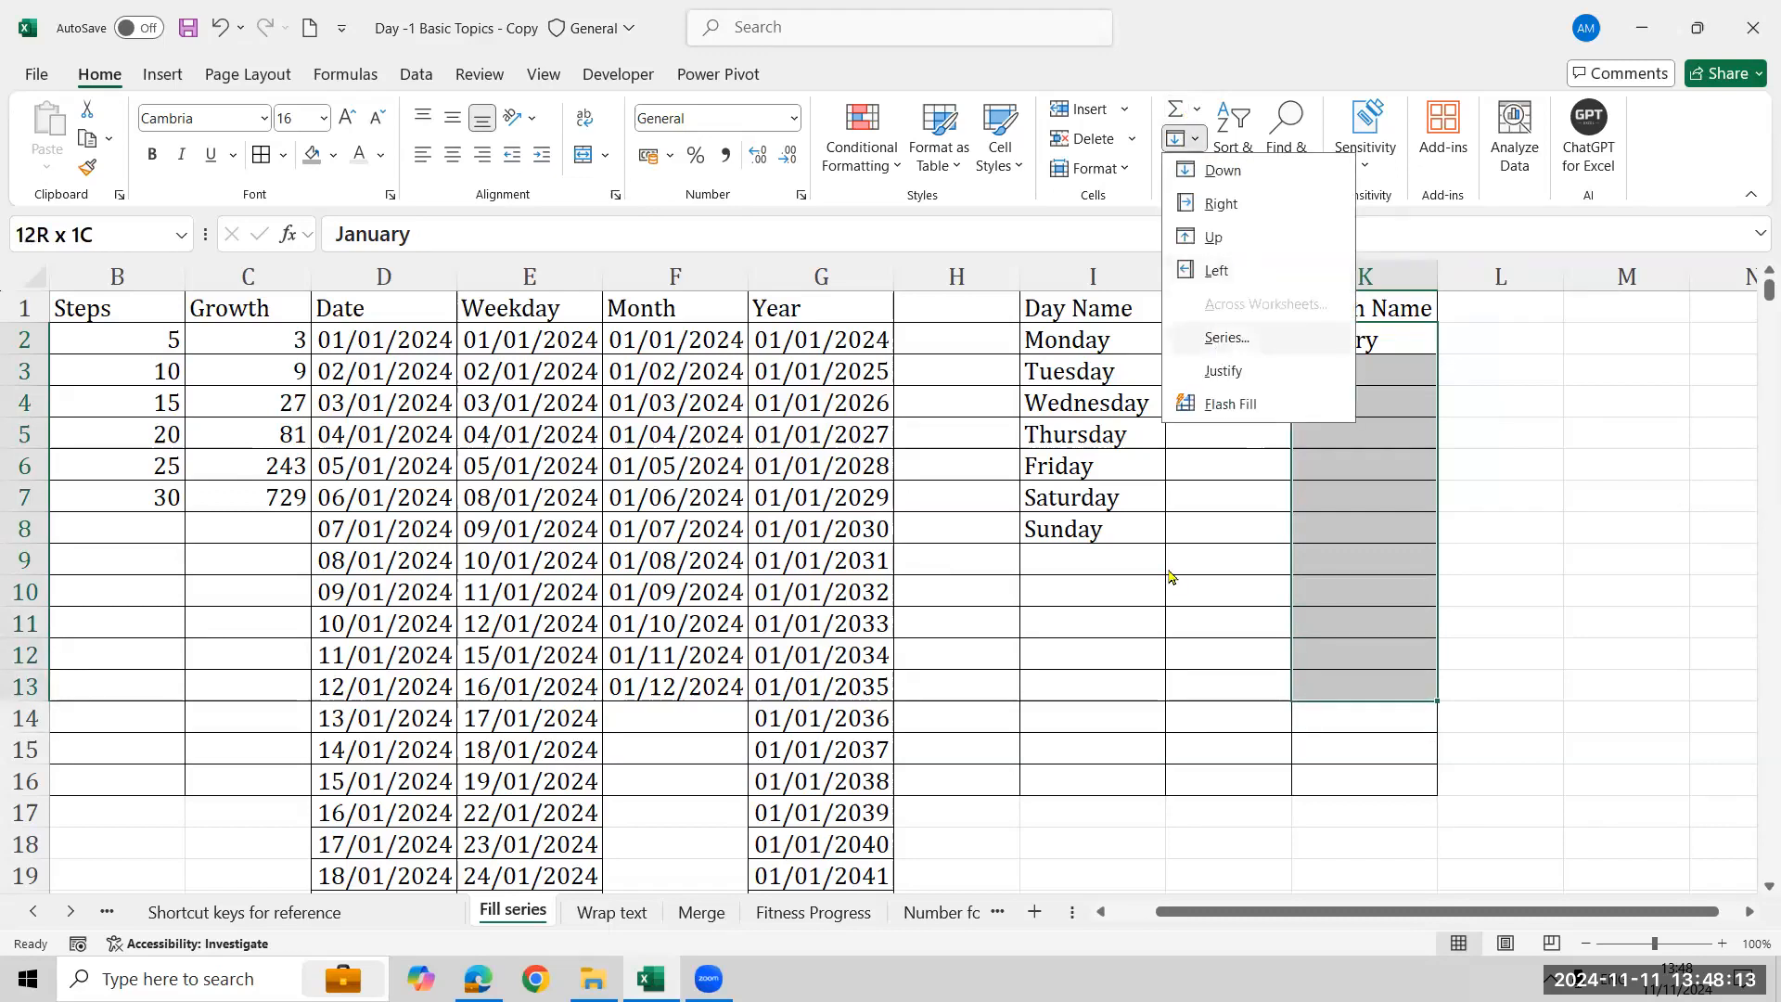
left_click(1215, 337)
left_click(856, 433)
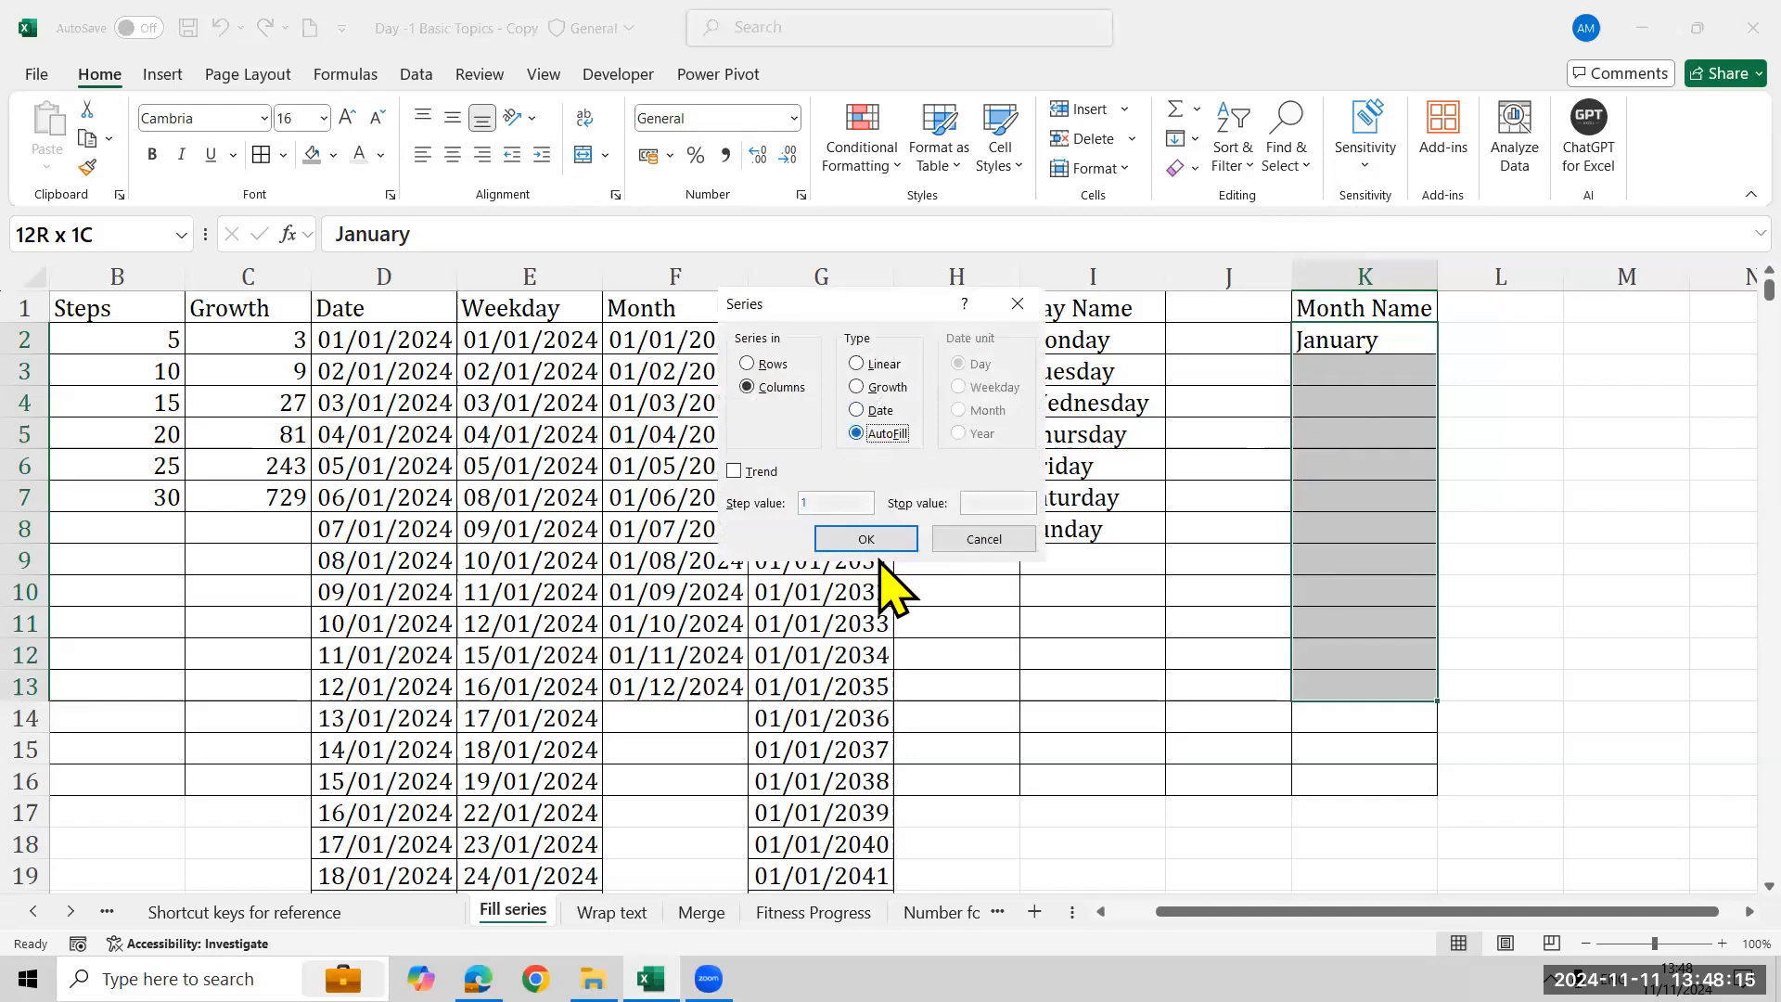
left_click(872, 538)
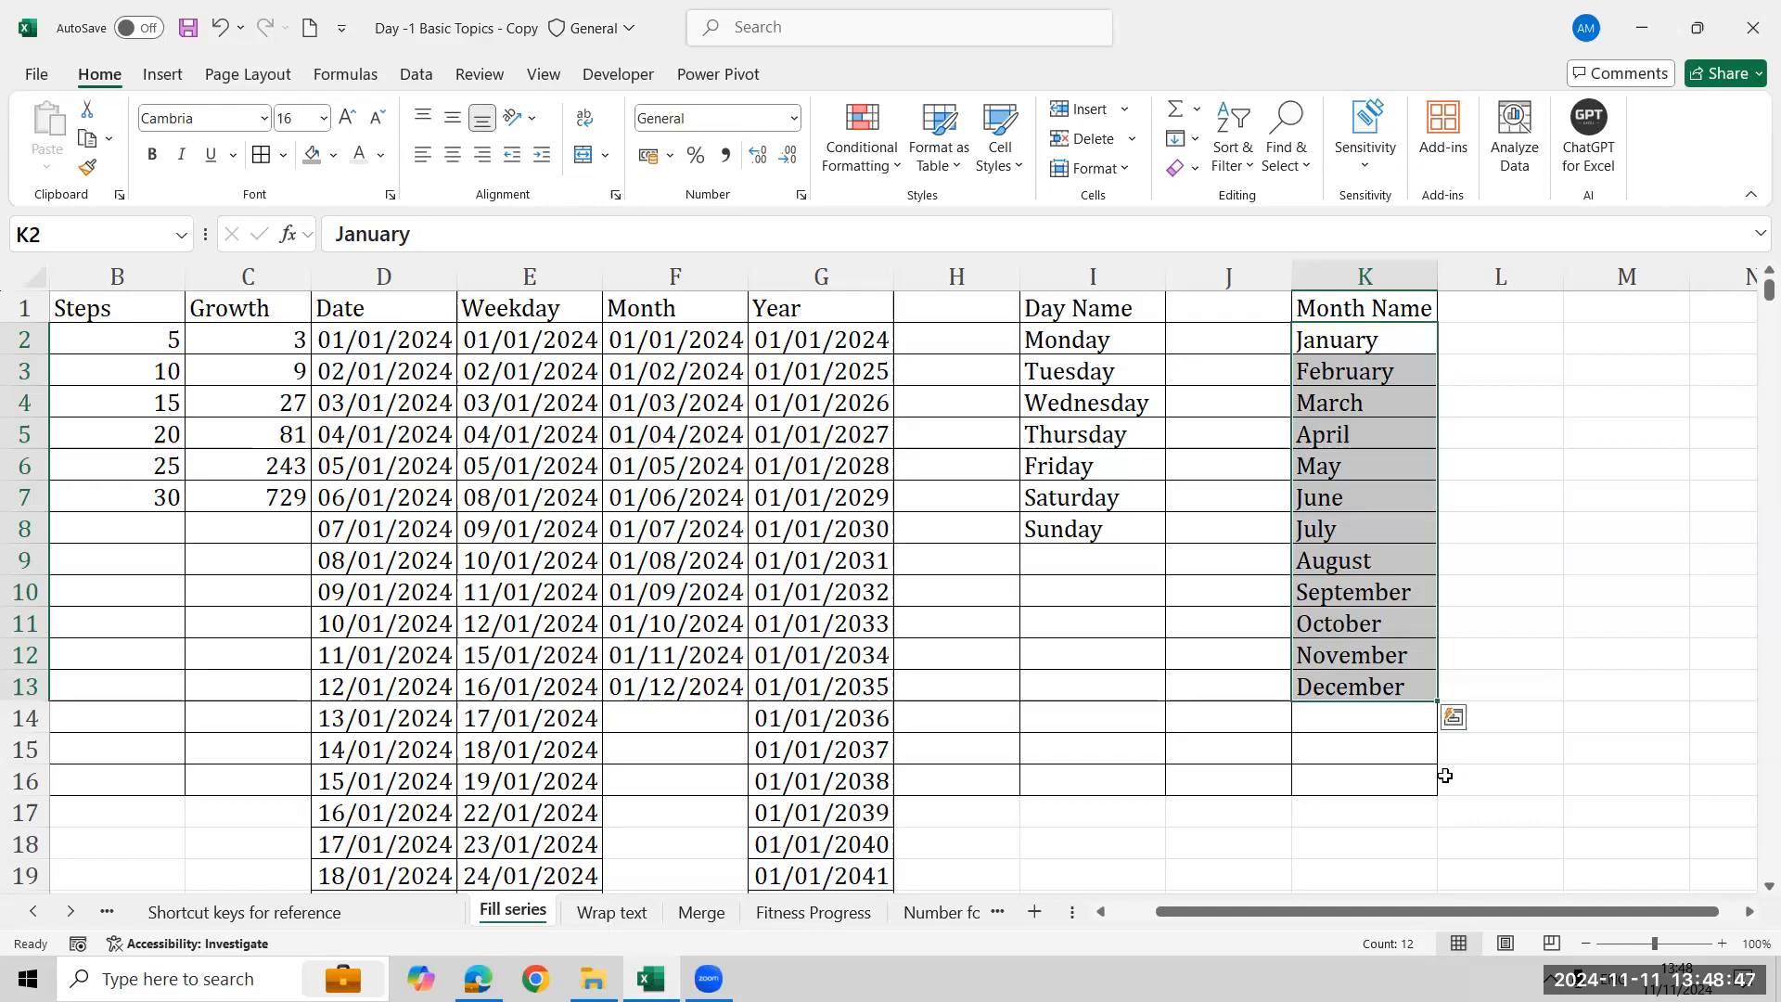
- Enter Monday in M2
key("Up")
key("Right")
key("Right")
key("Down")
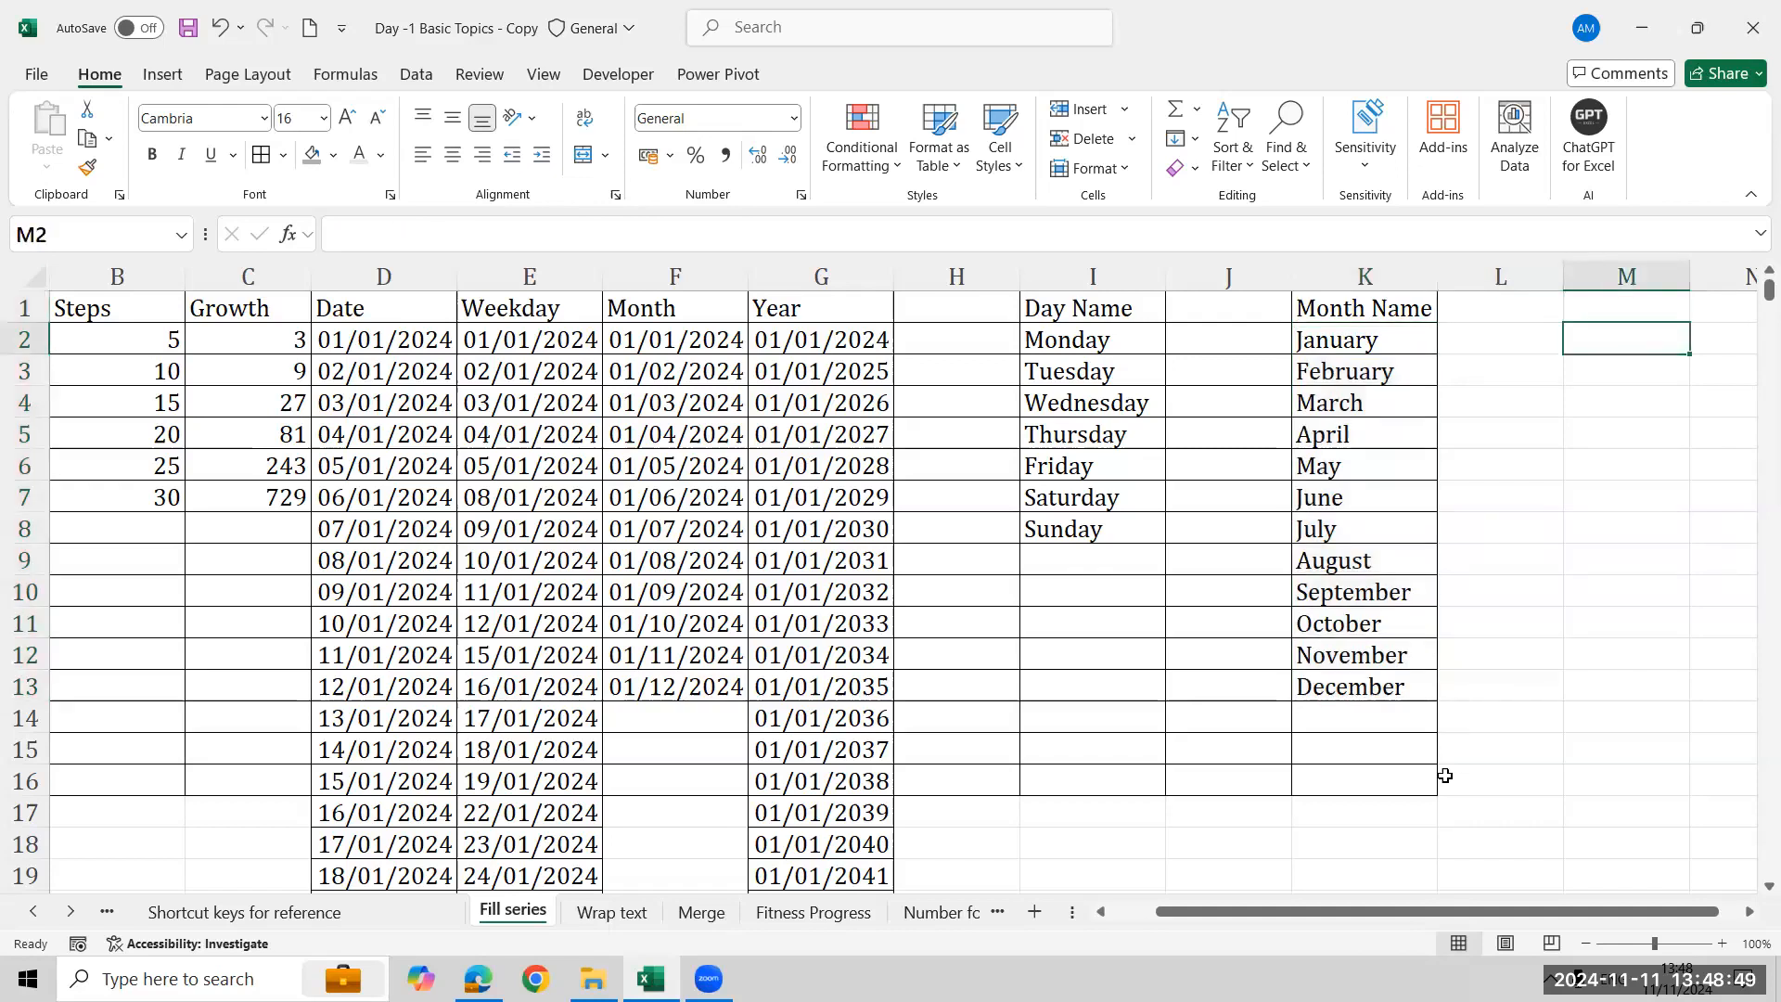
type("Monday")
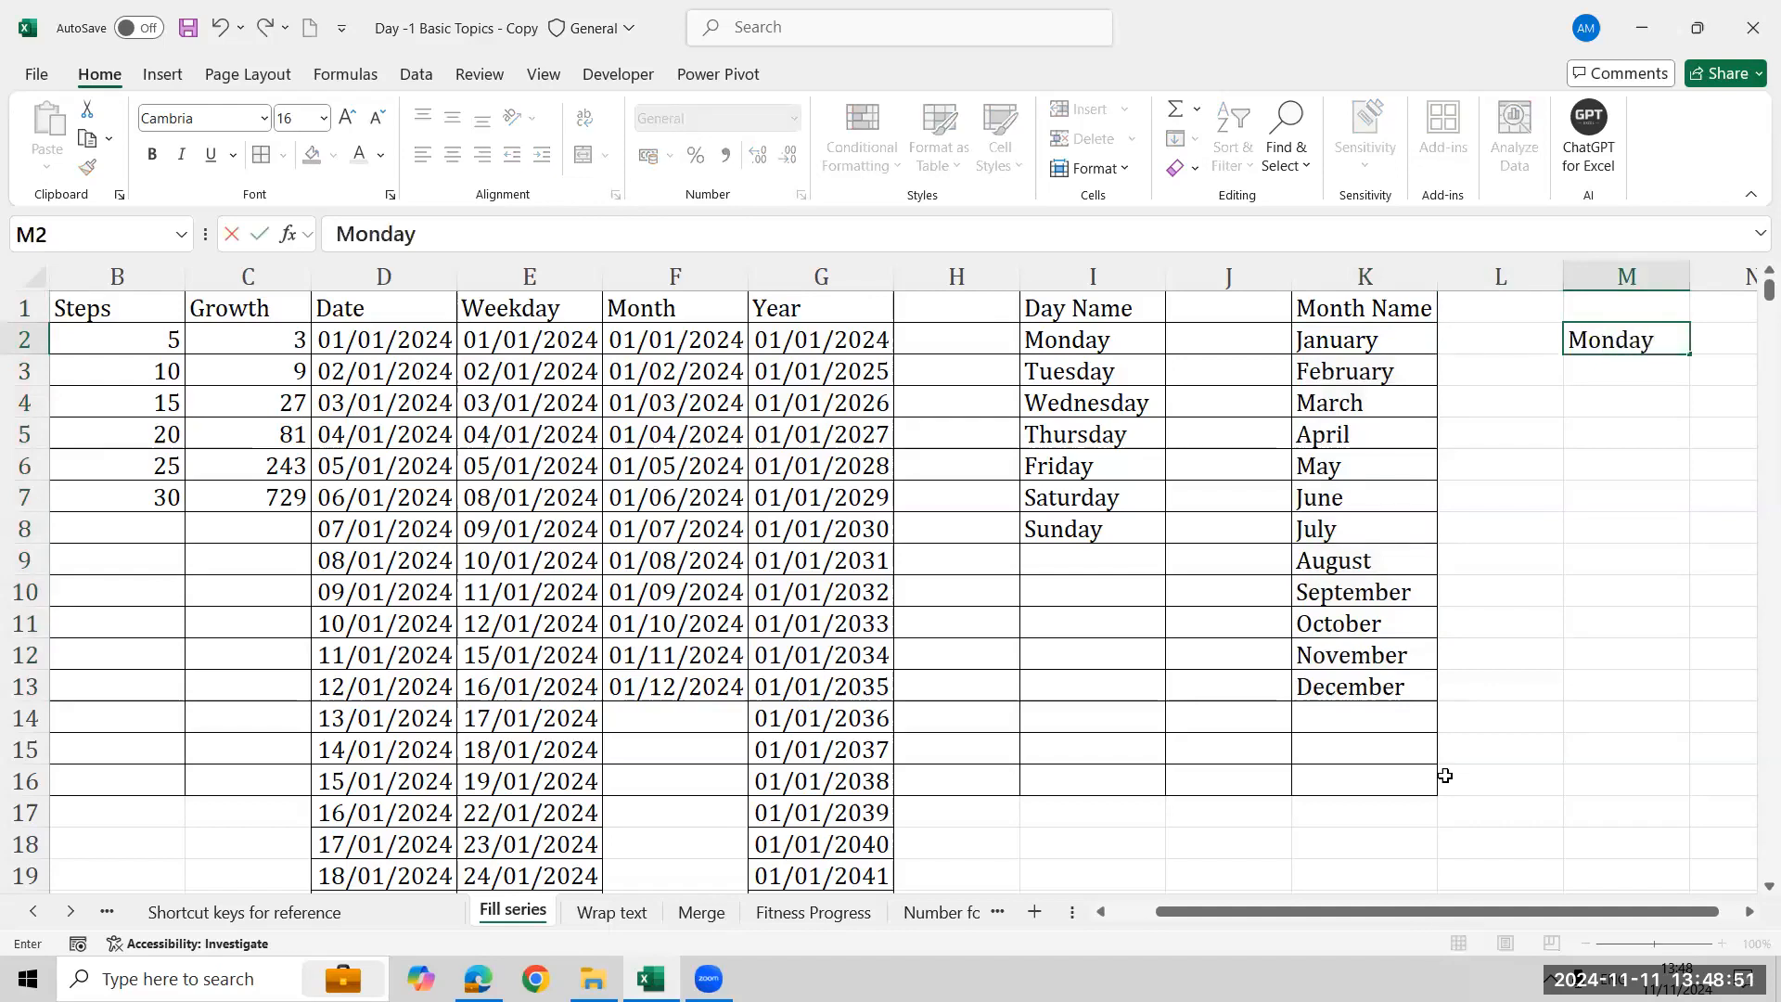
key("Return")
- Select M2:M8, open the Series AutoFill dialog and cancel it, then clear the cells
key("Up")
key("shift+Down")
key("shift+Down")
key("shift+Down")
key("shift+Down")
key("shift+Down")
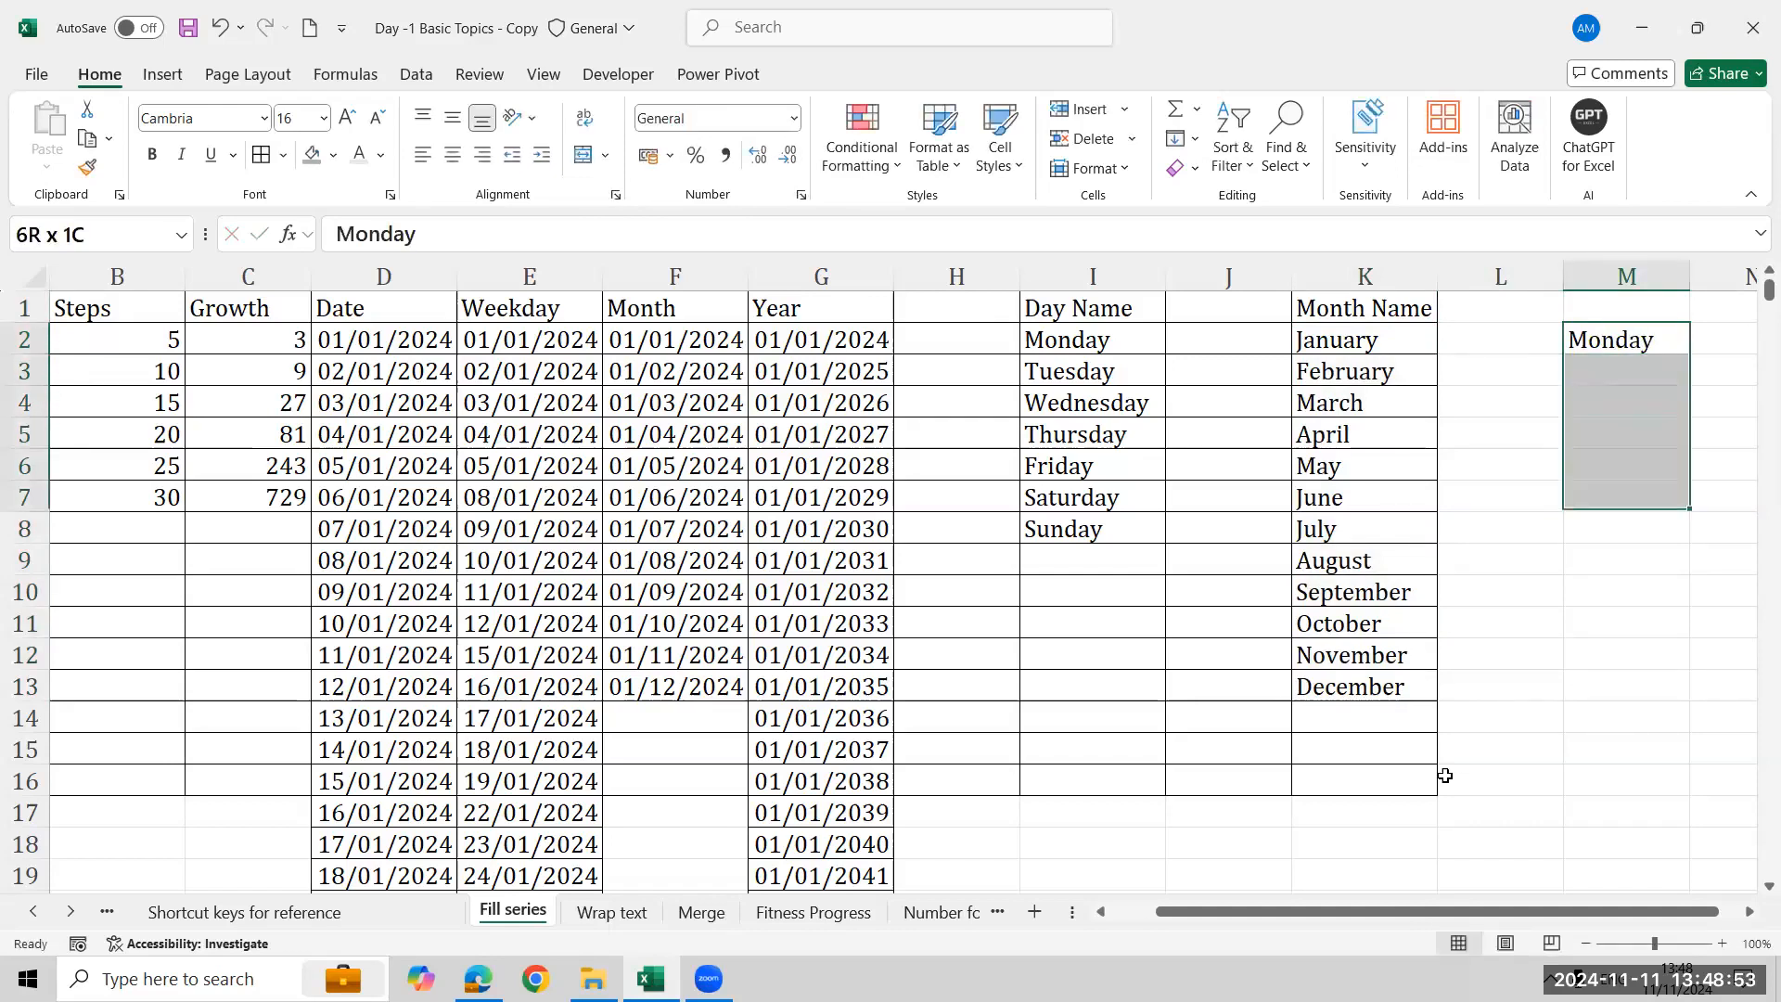
key("shift+Down")
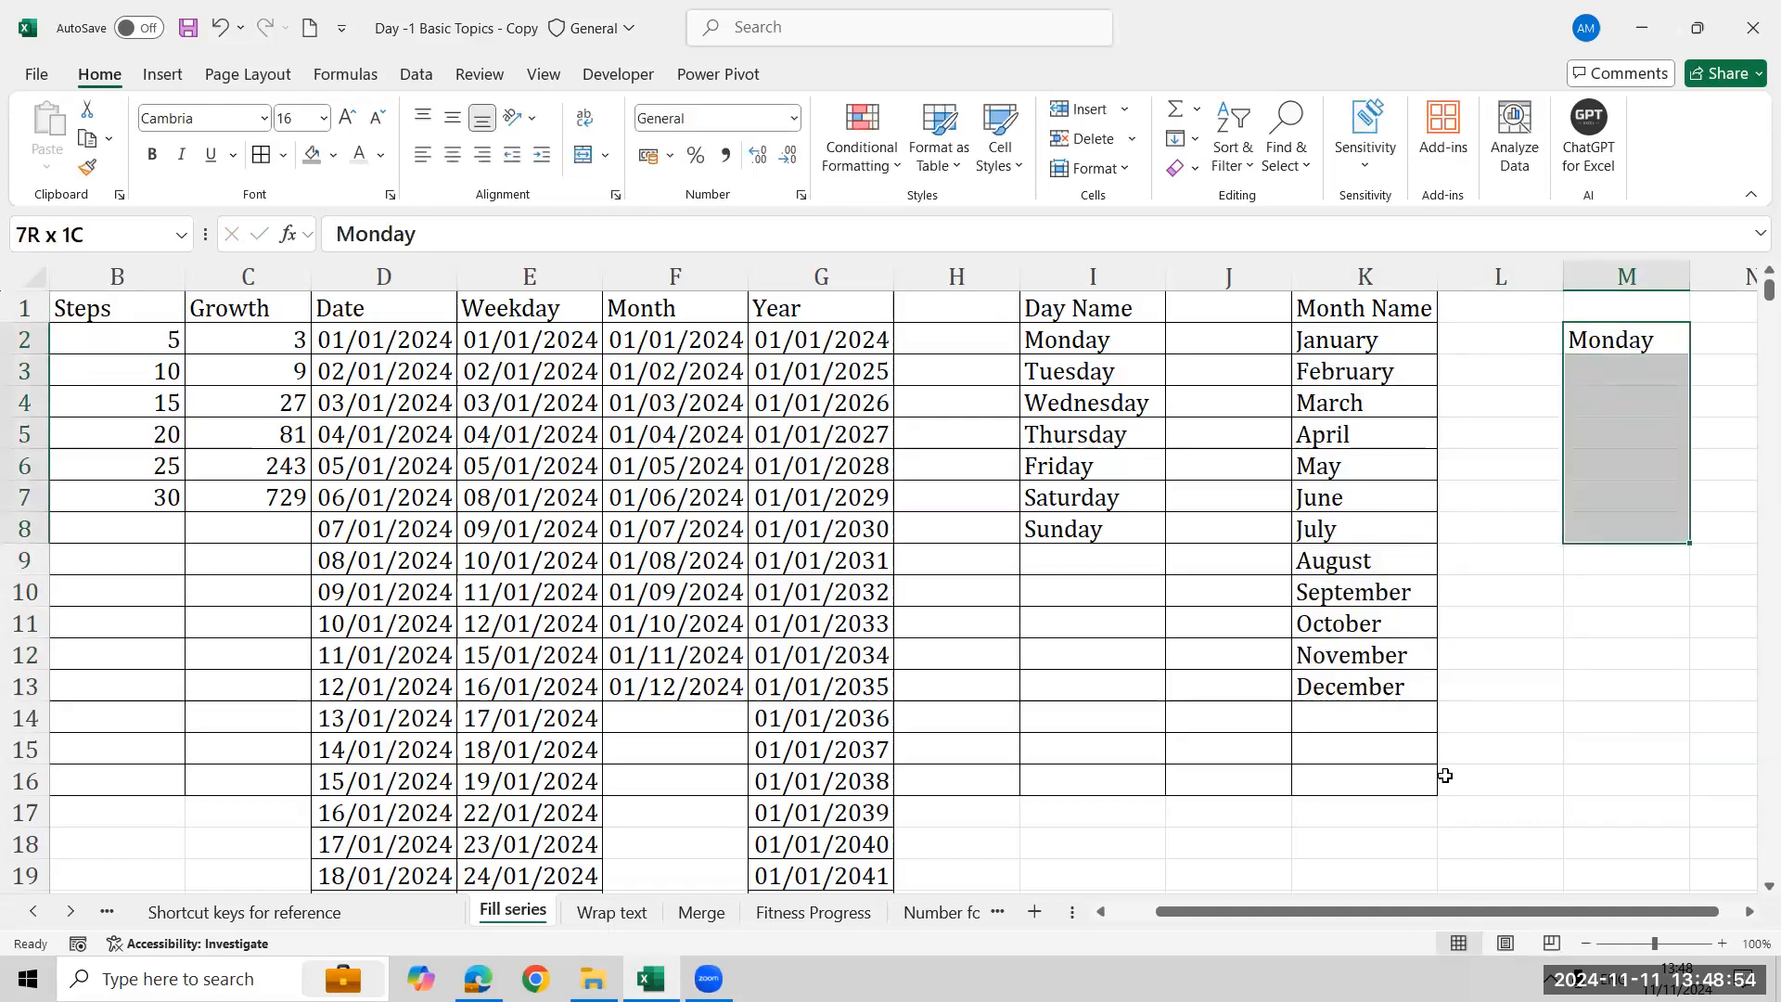
left_click(1196, 139)
left_click(1261, 342)
left_click(893, 434)
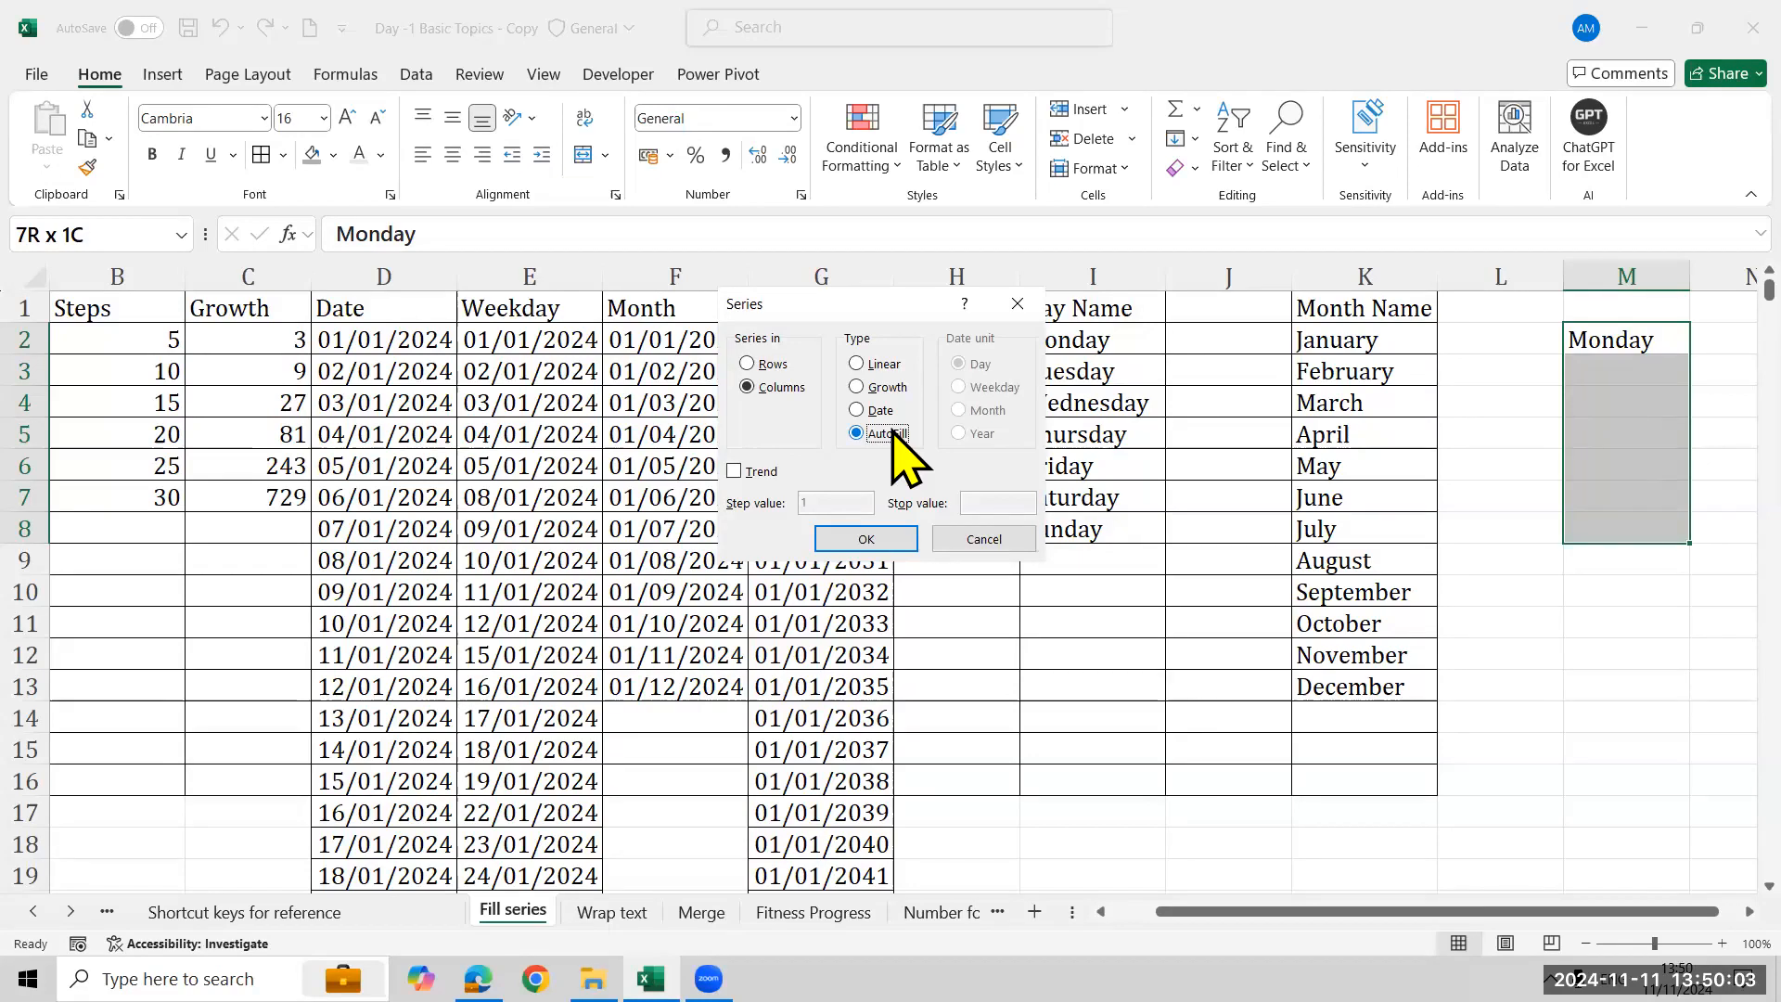
left_click(979, 541)
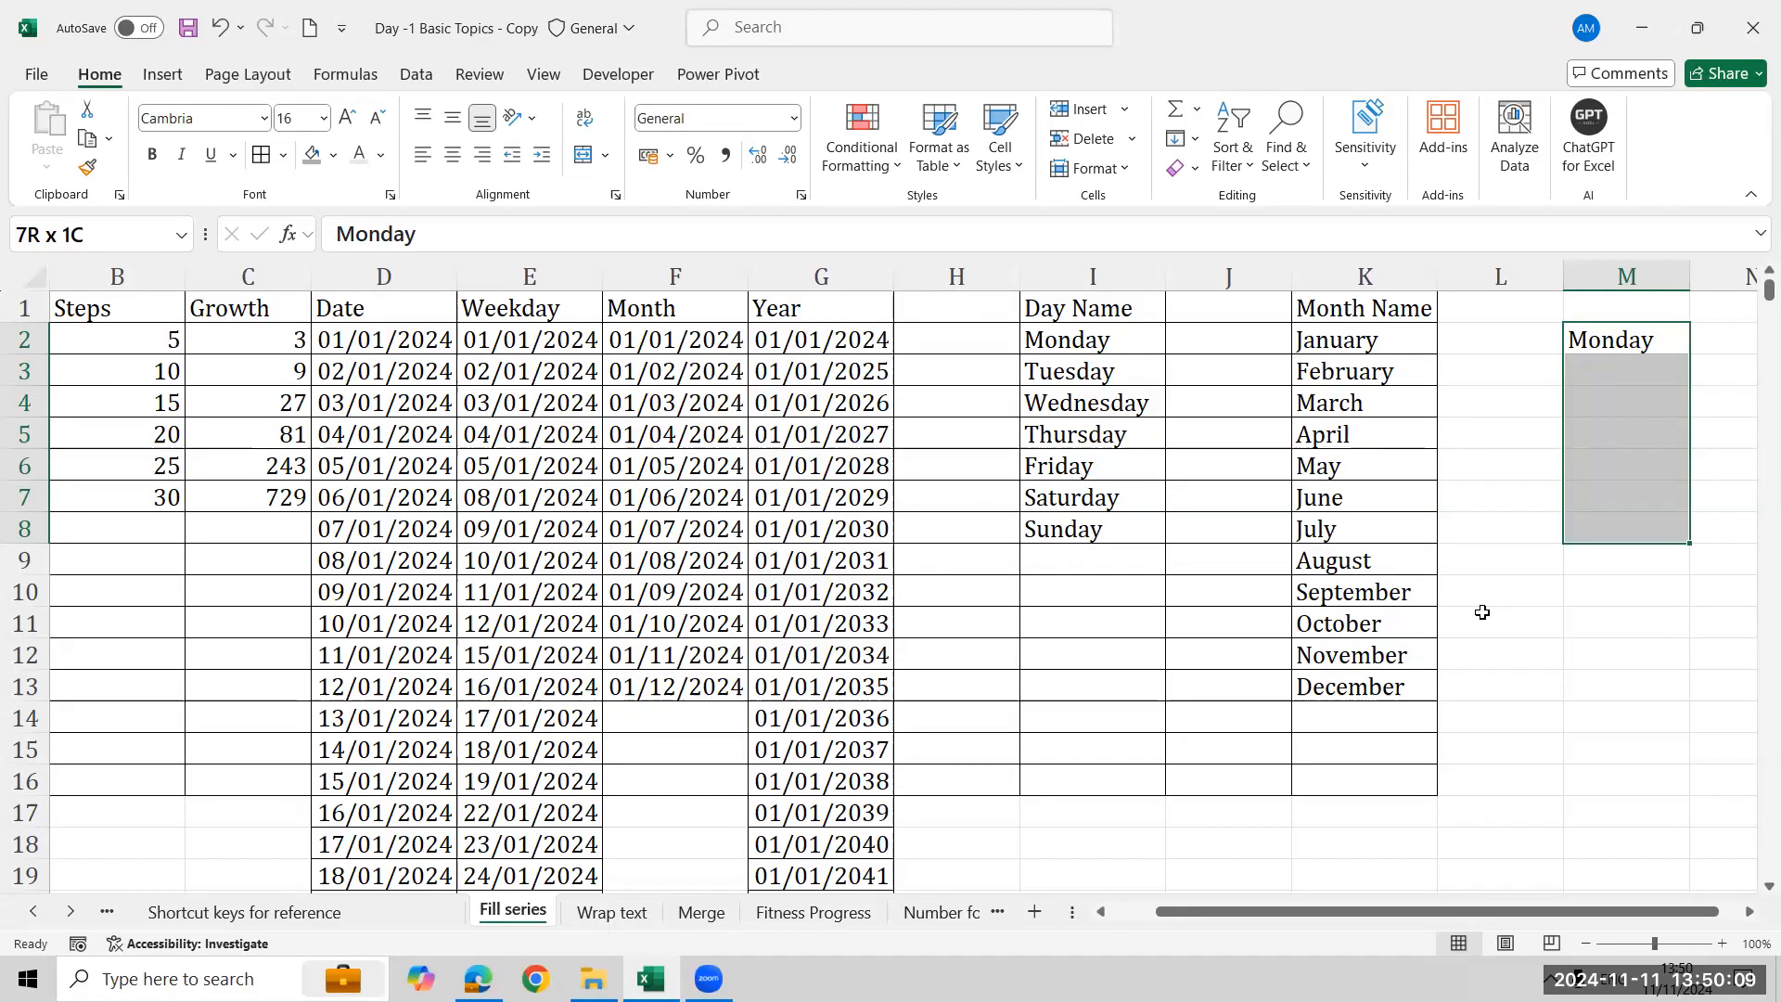
key("Delete")
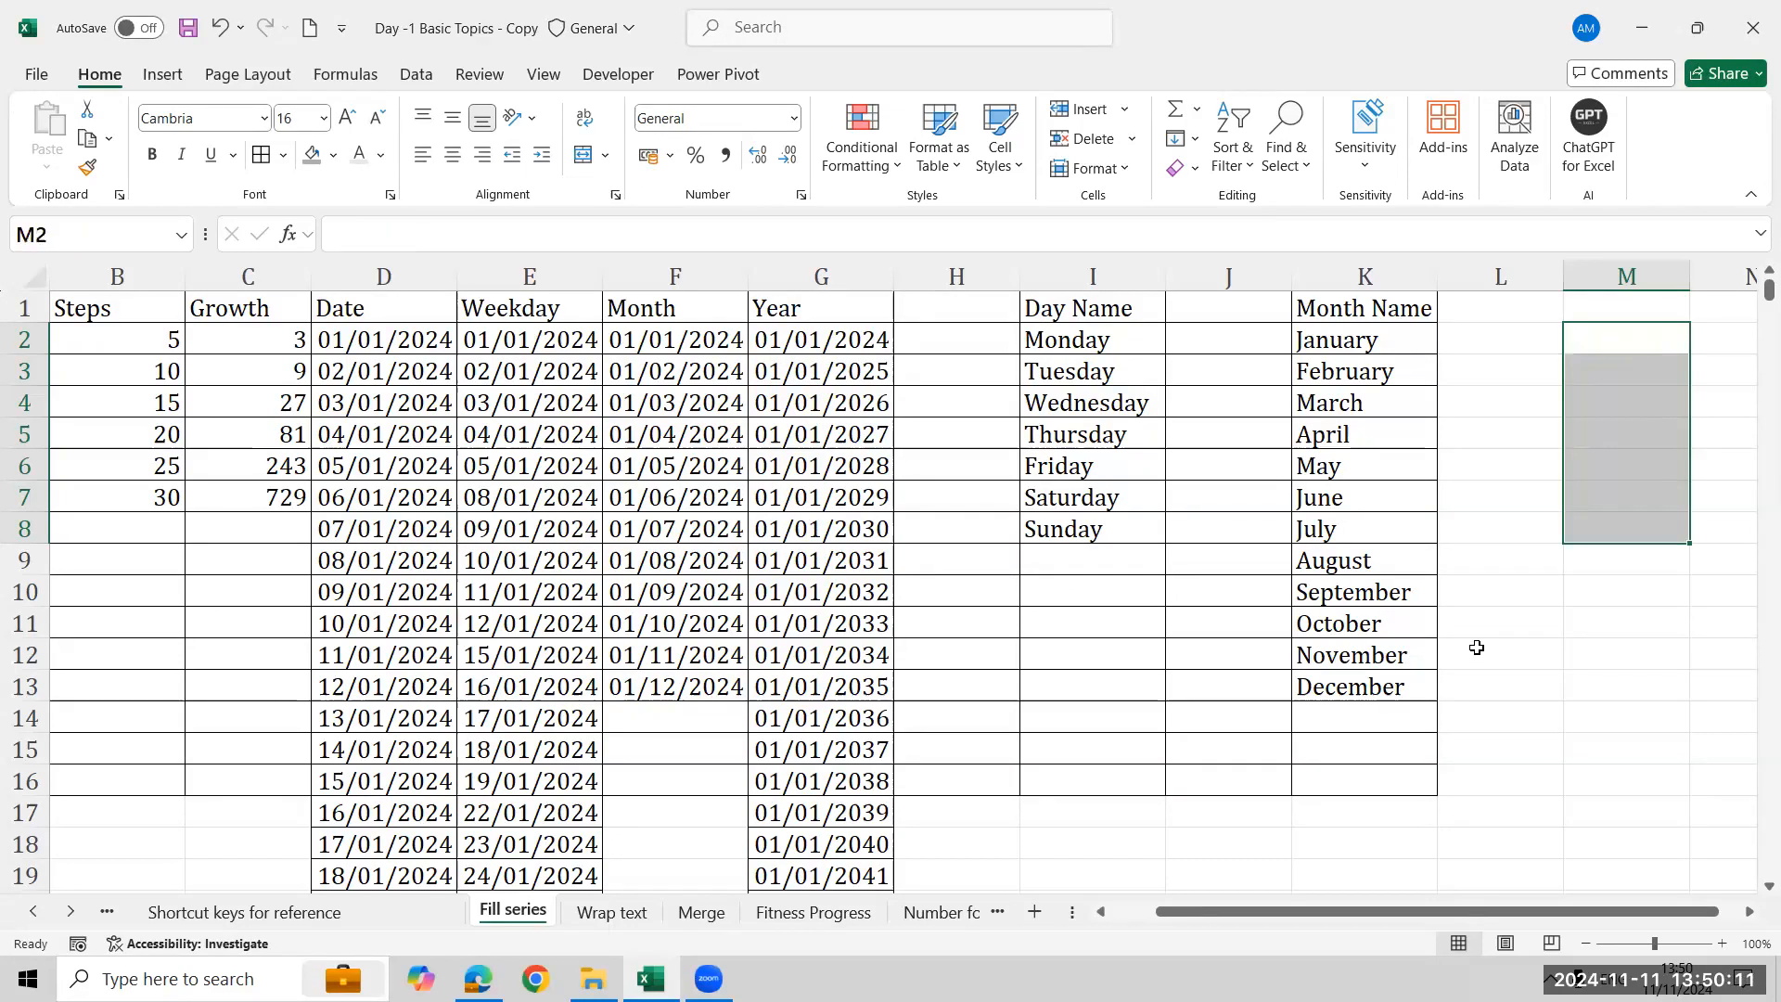
- Switch to the Operators worksheet
key("alt+Tab")
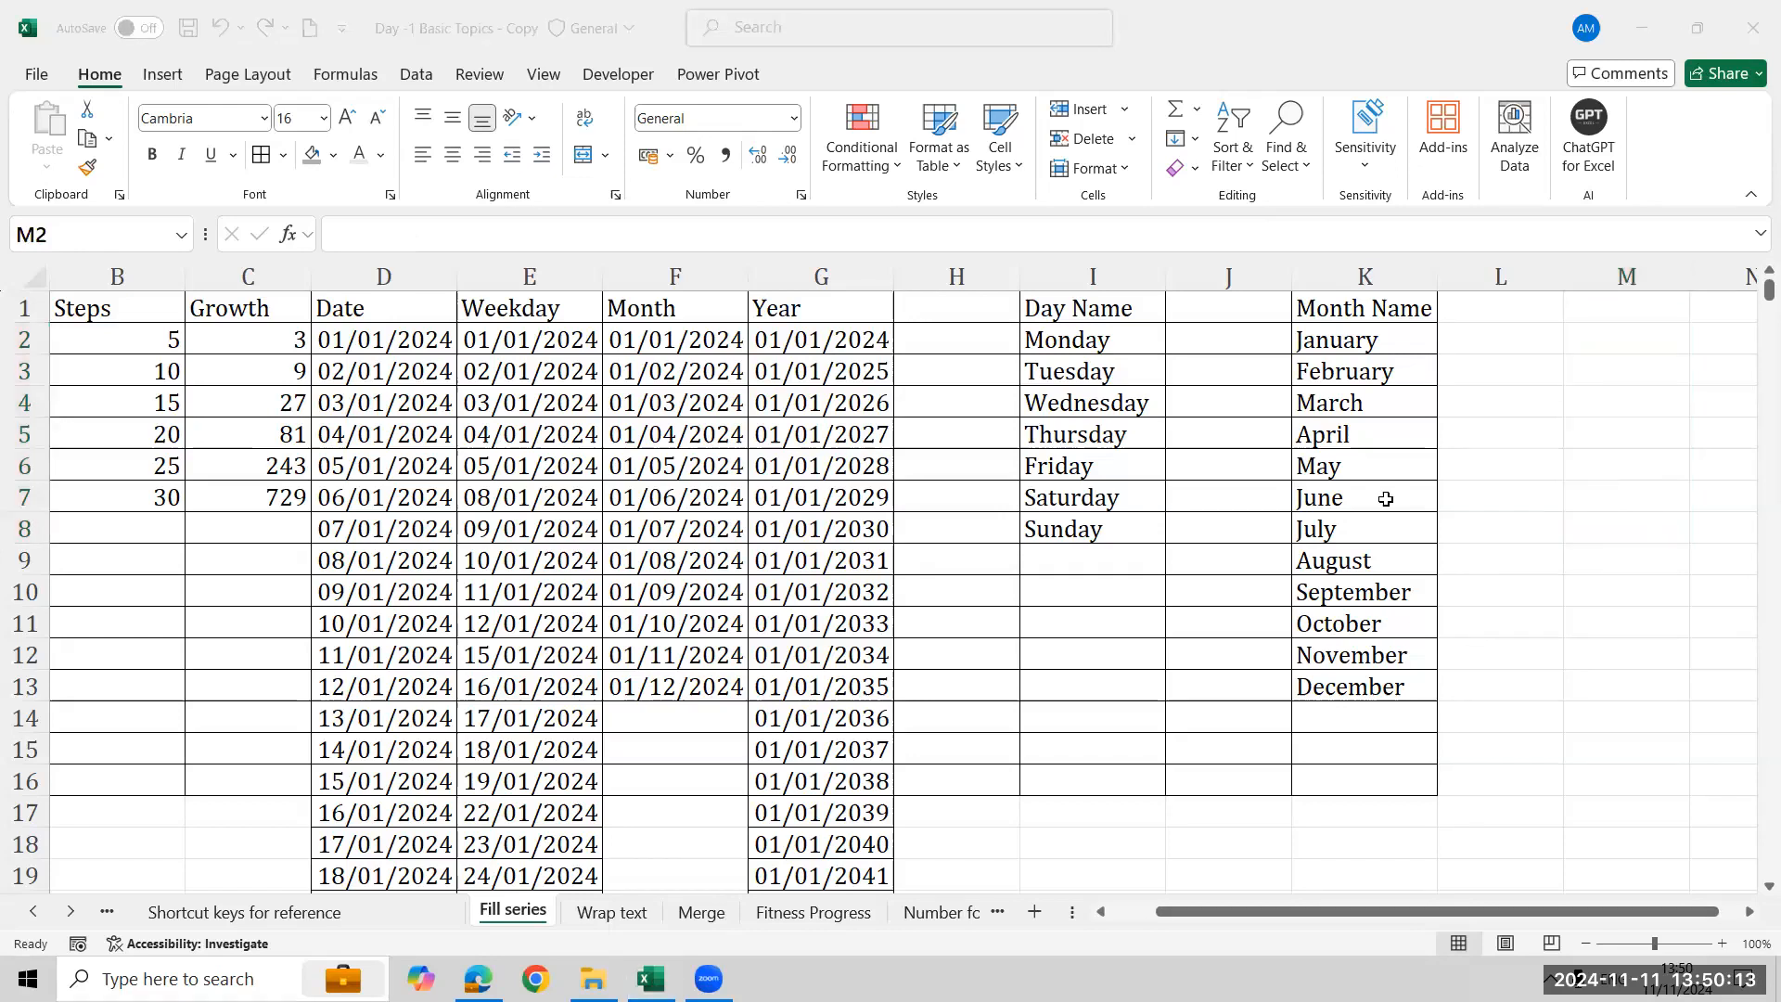
left_click(69, 914)
left_click(69, 914)
left_click(70, 914)
left_click(70, 914)
left_click(70, 914)
left_click(69, 914)
left_click(70, 914)
left_click(69, 914)
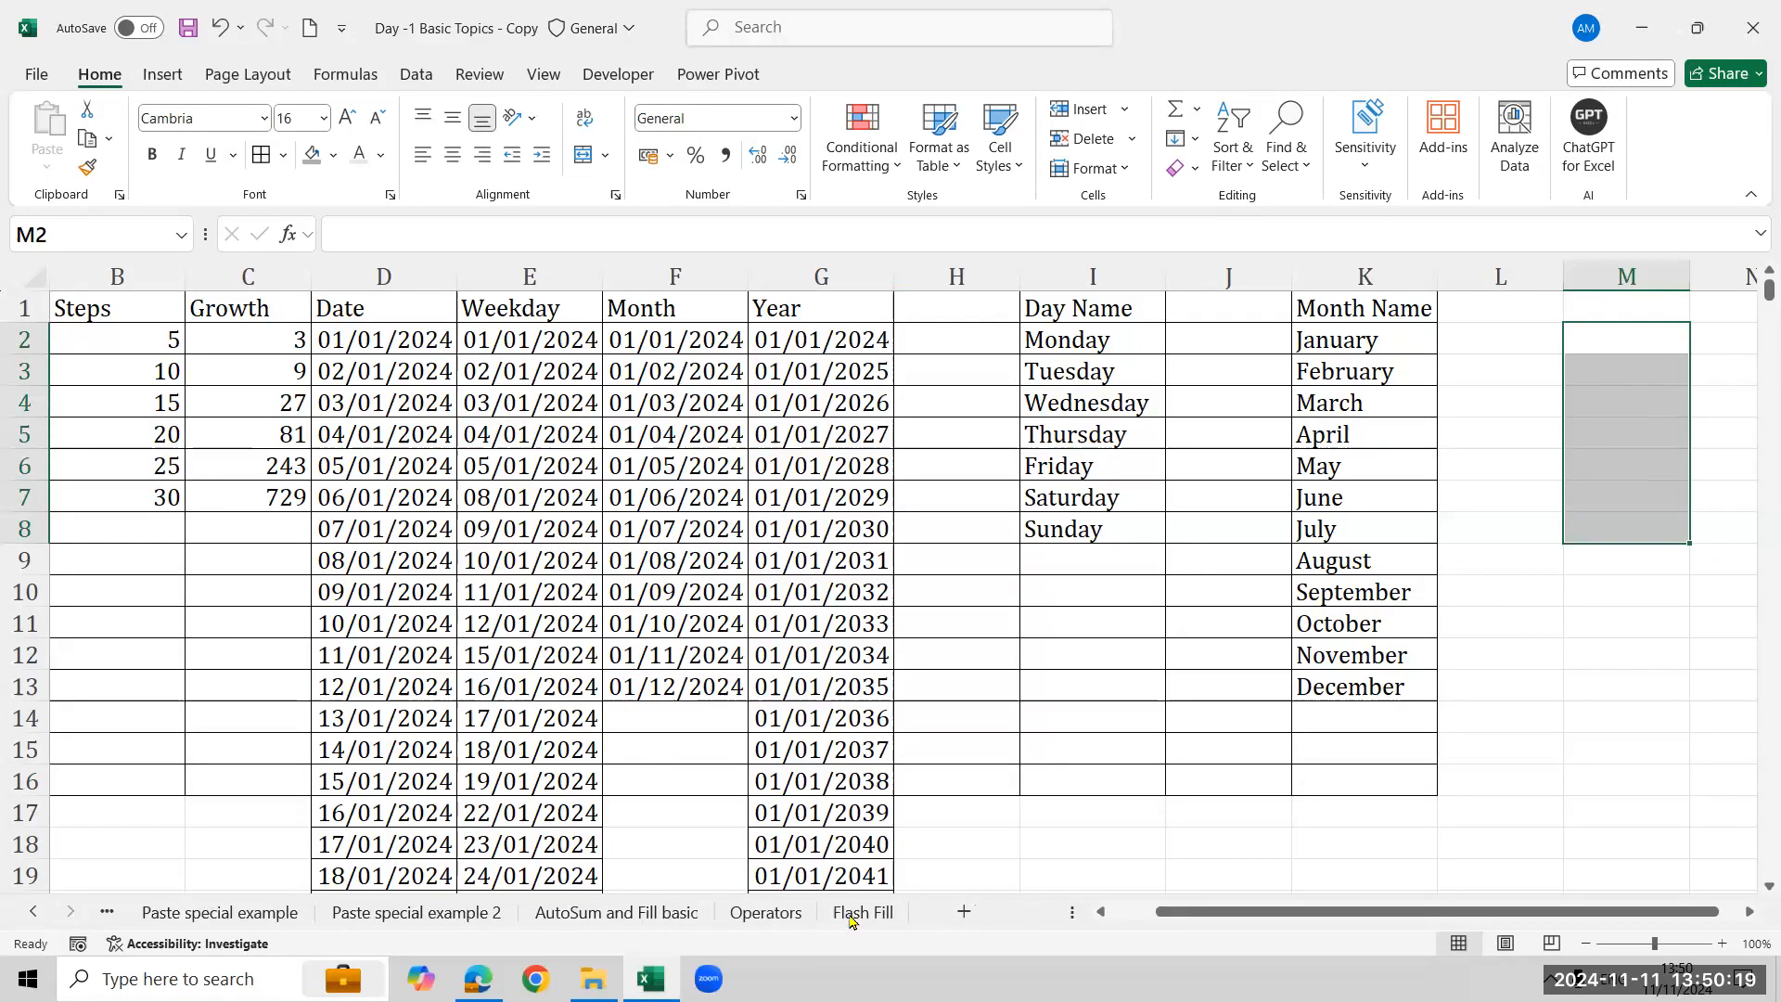
left_click(766, 912)
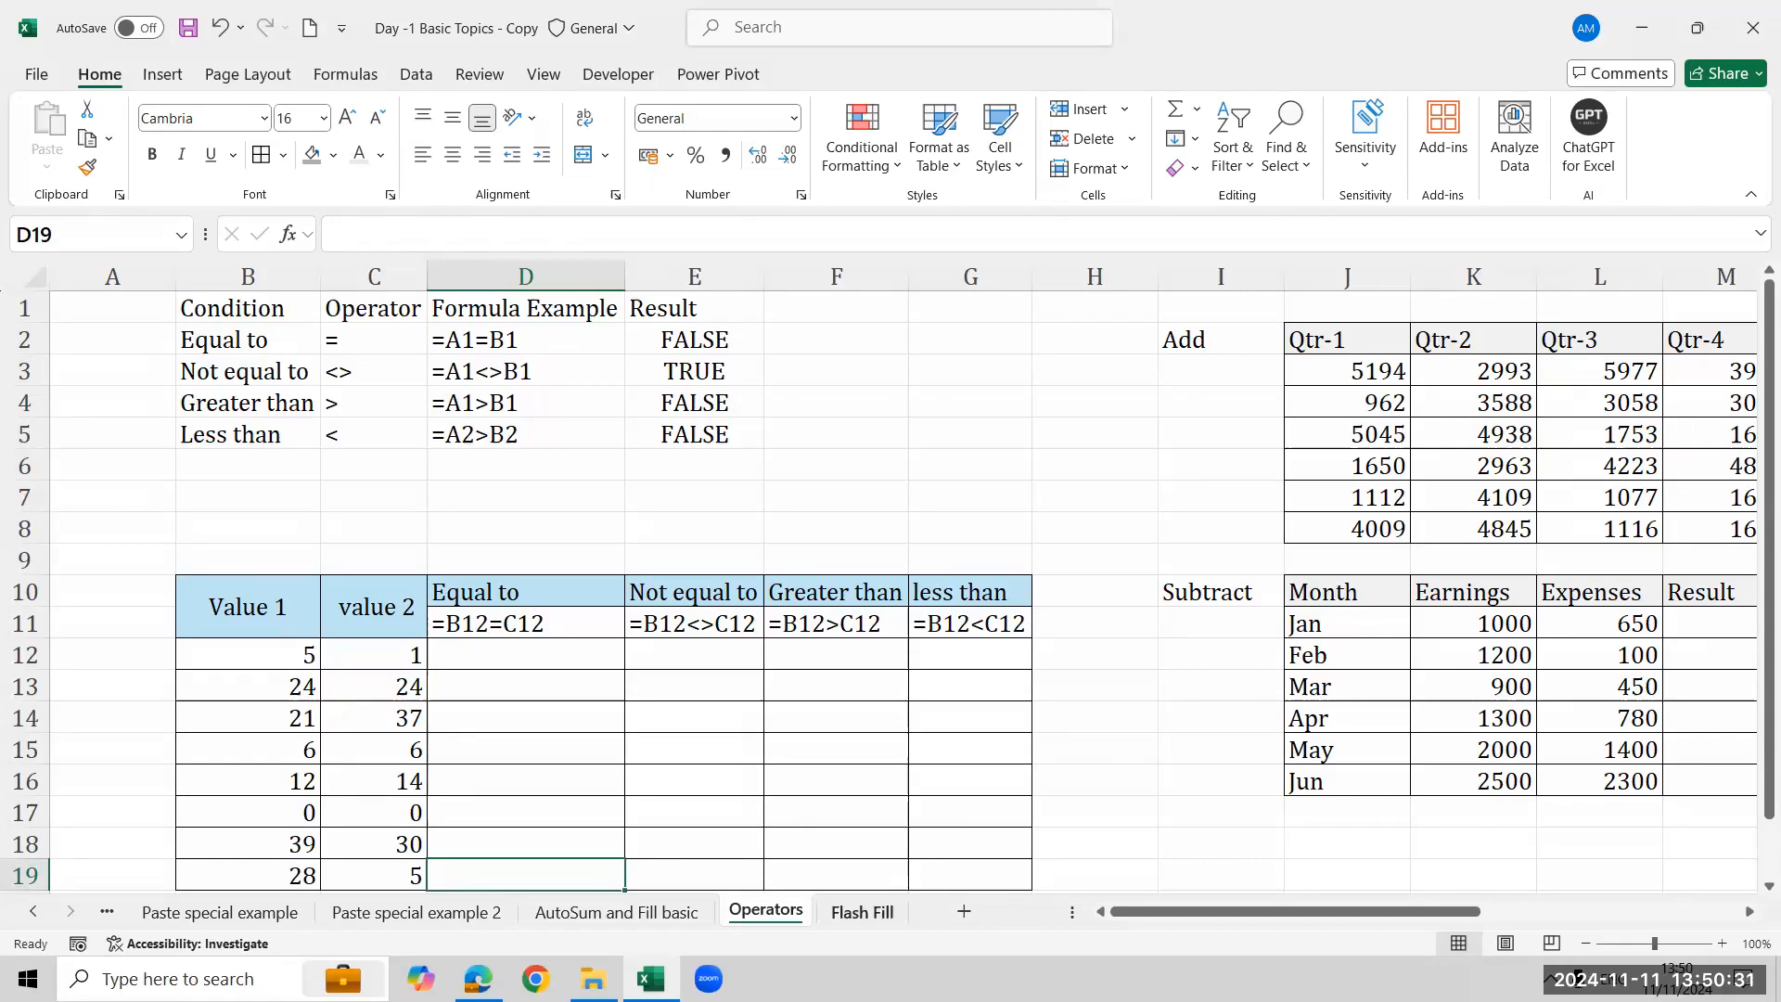
key("ctrl+Page_Down")
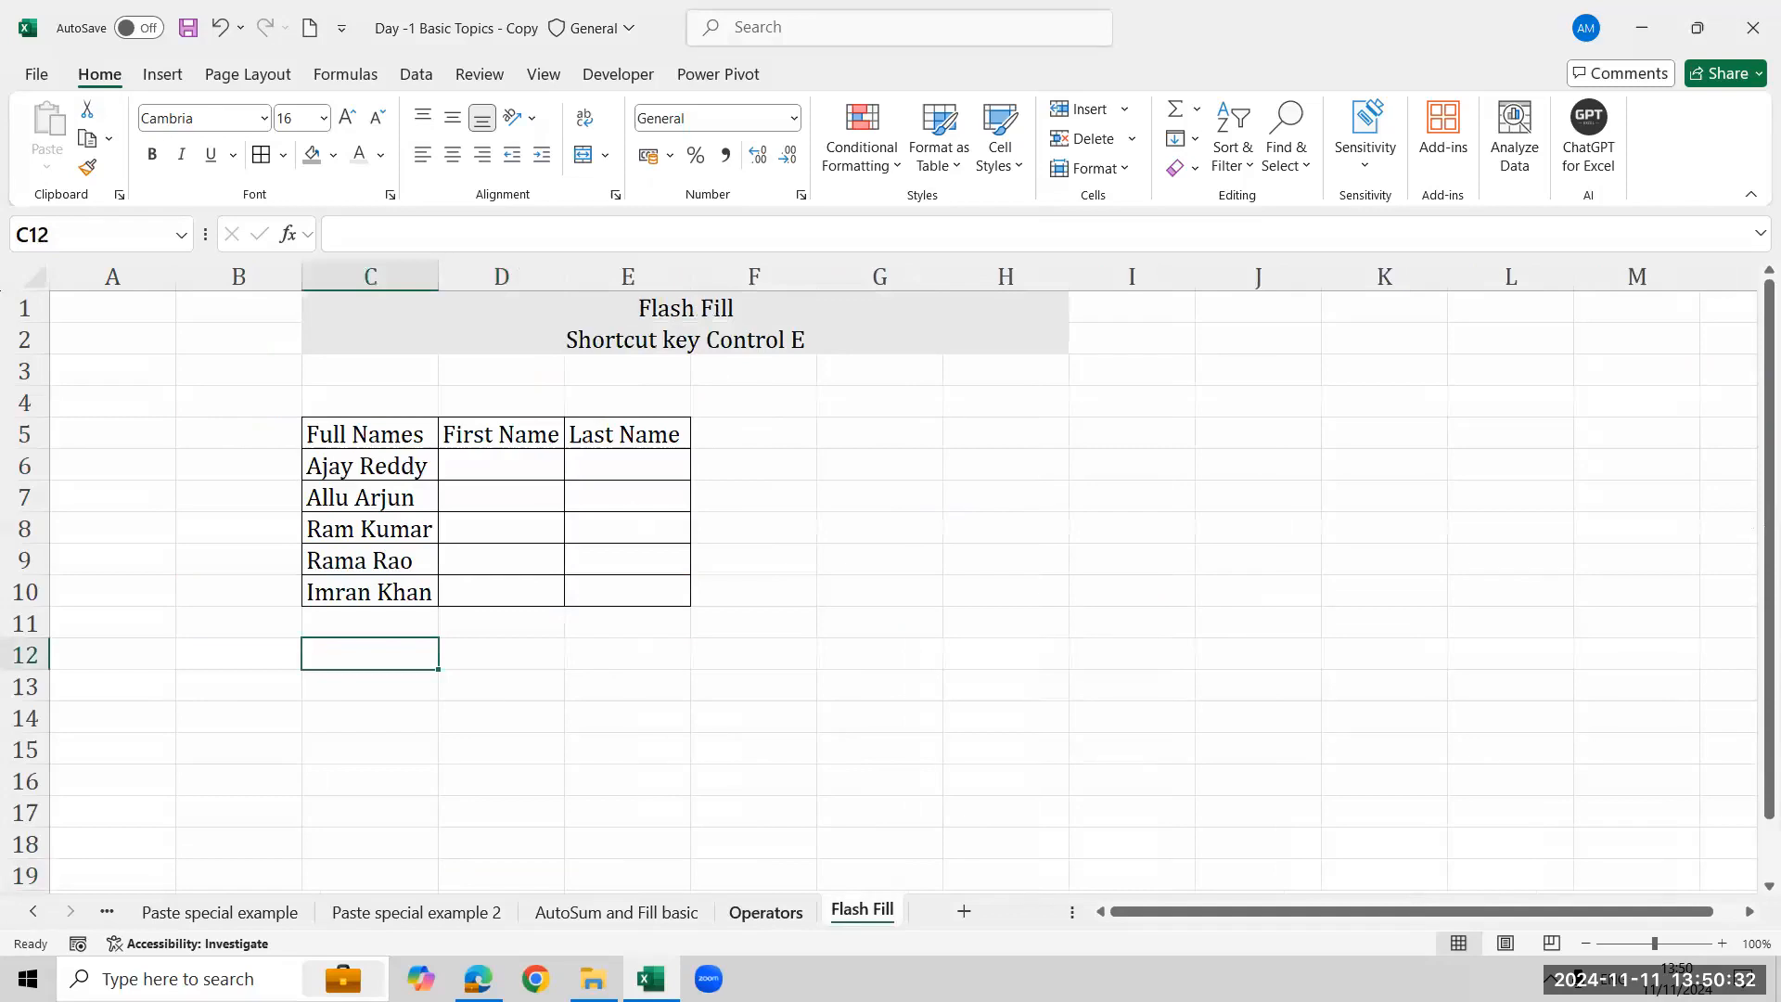
left_click(770, 914)
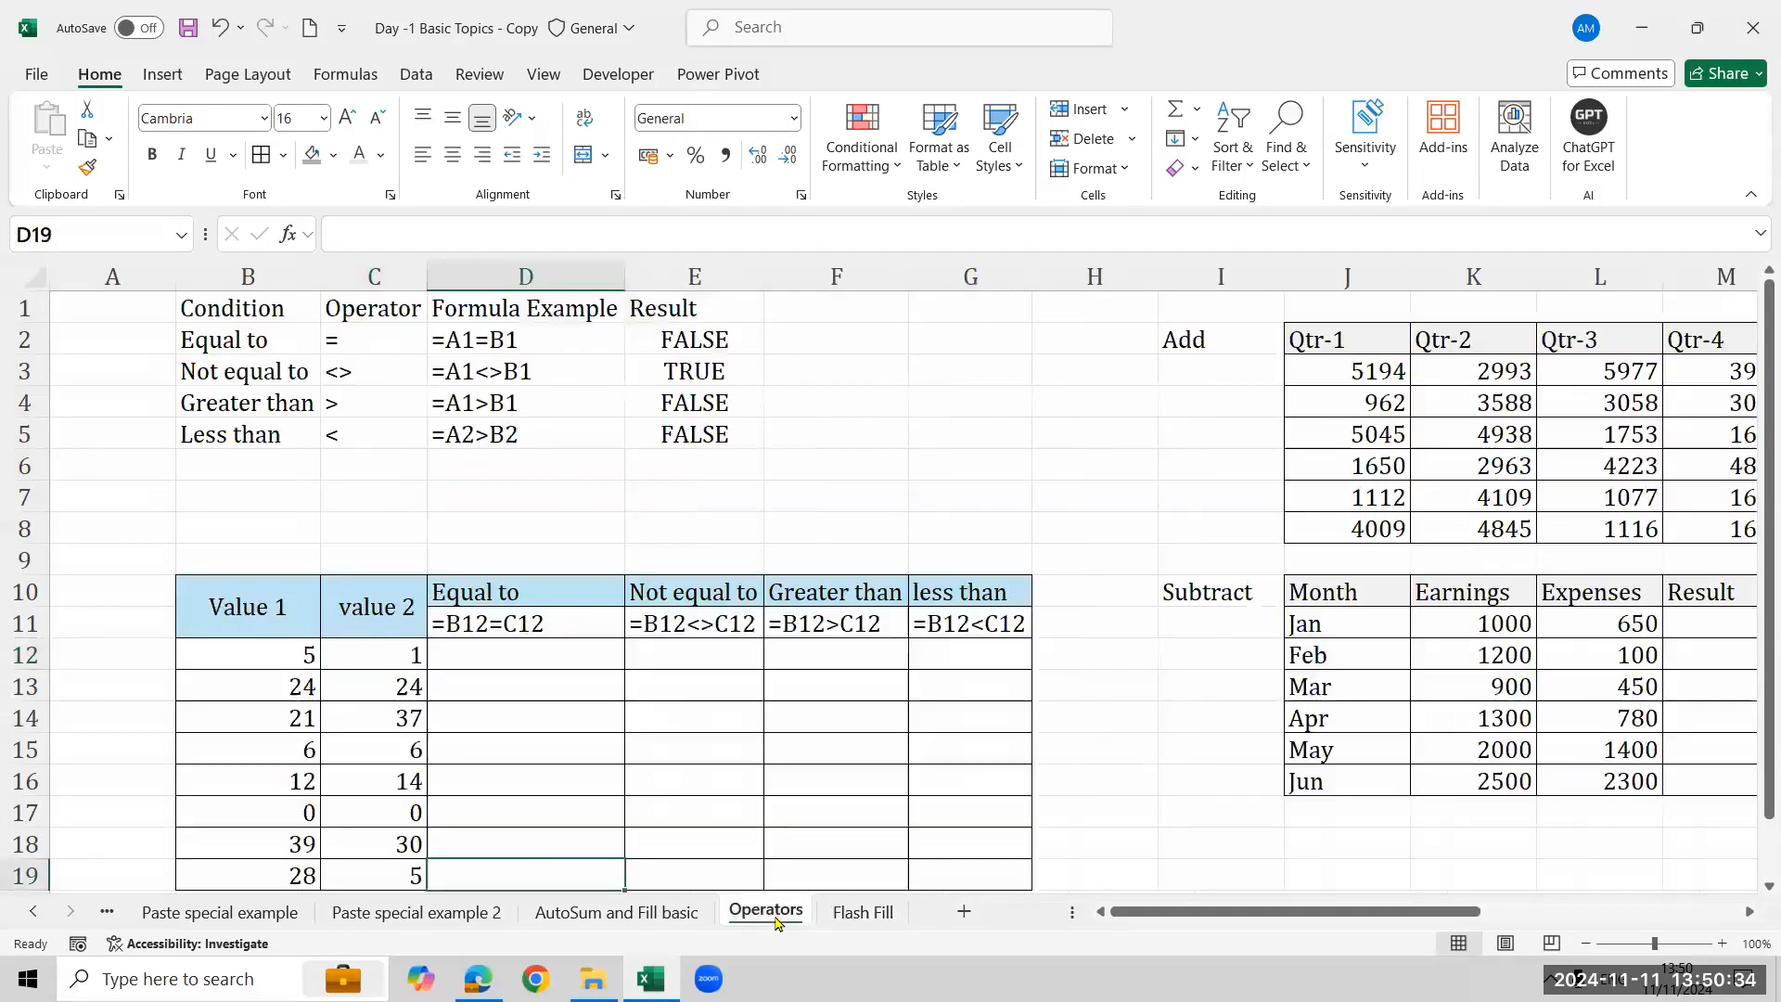
left_click(857, 913)
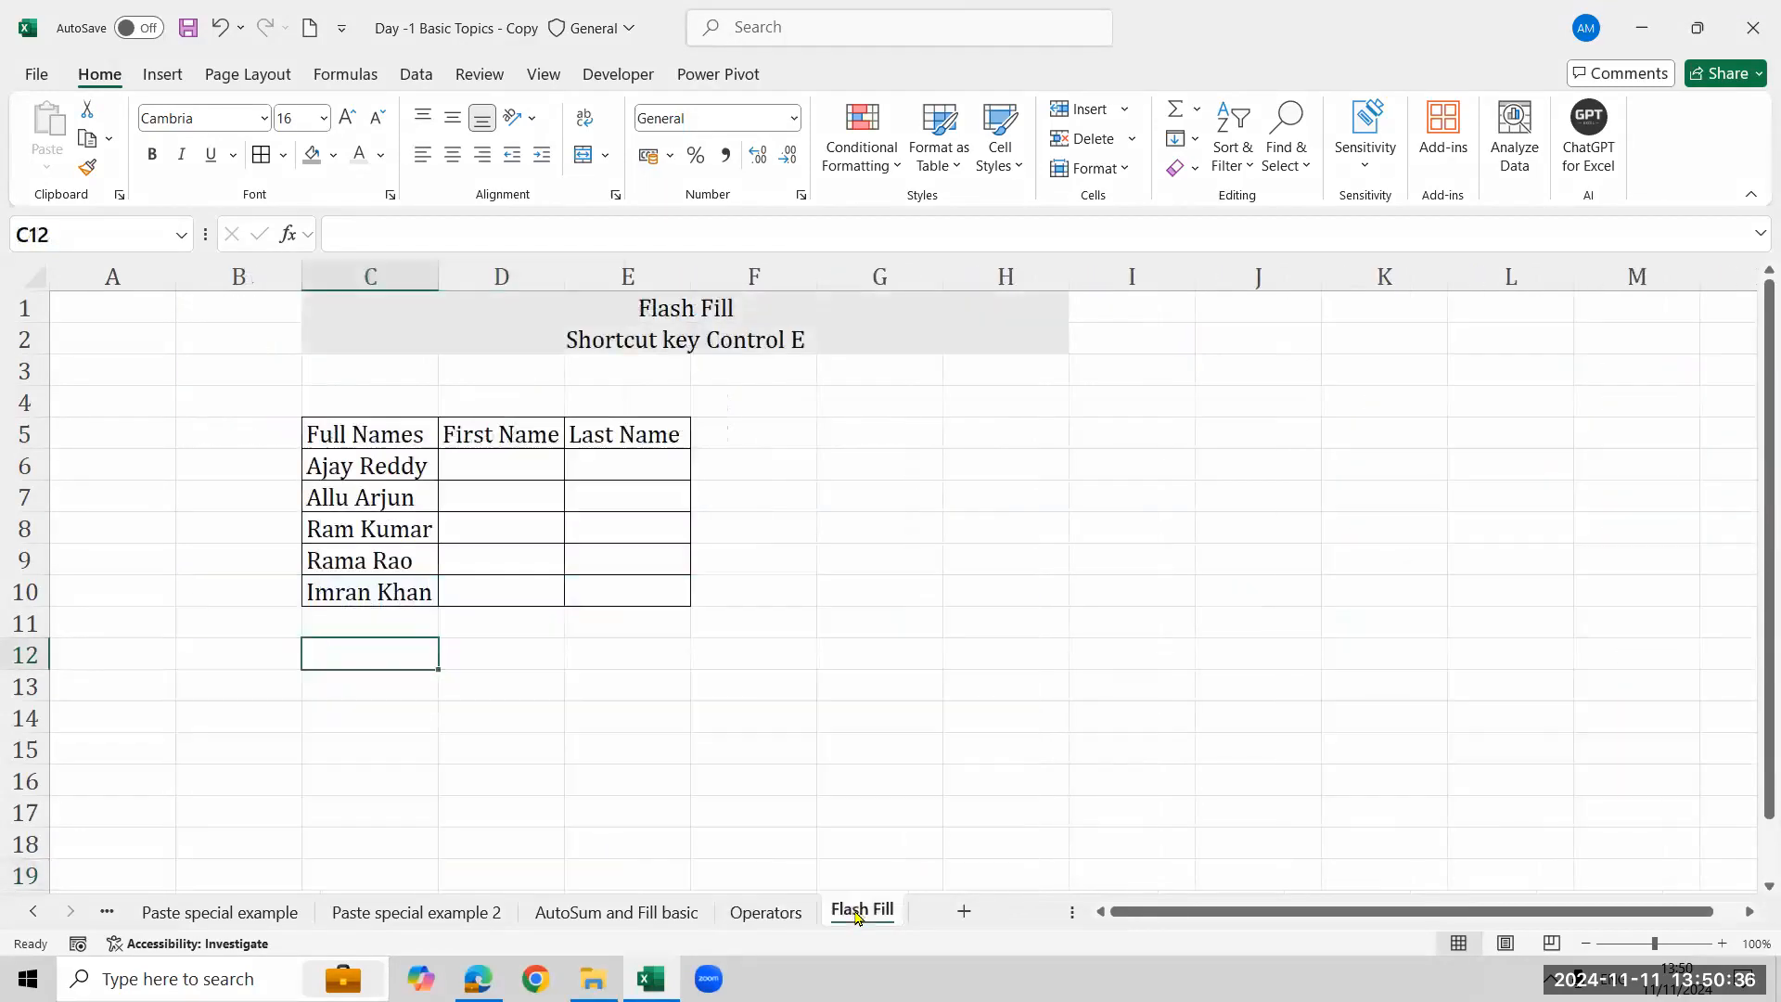
left_click(779, 912)
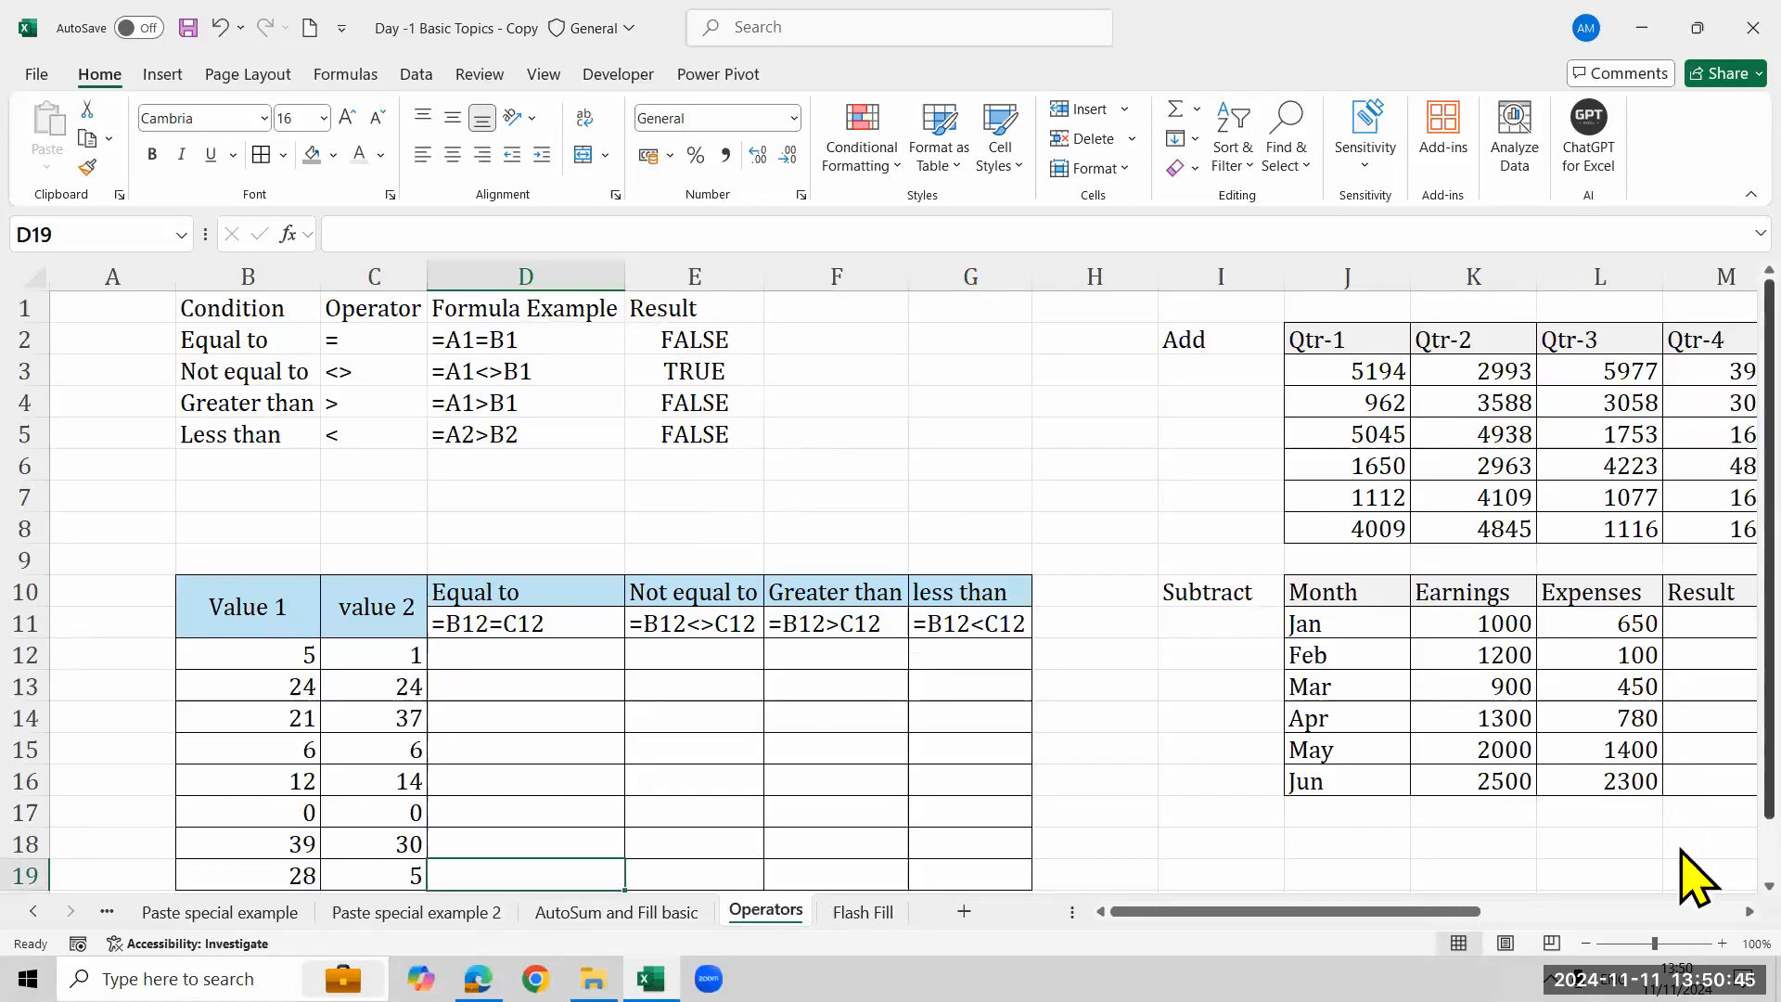
- Select cell C2 holding the equal-to operator on the Operators sheet
scroll(1682, 849, "down", 1)
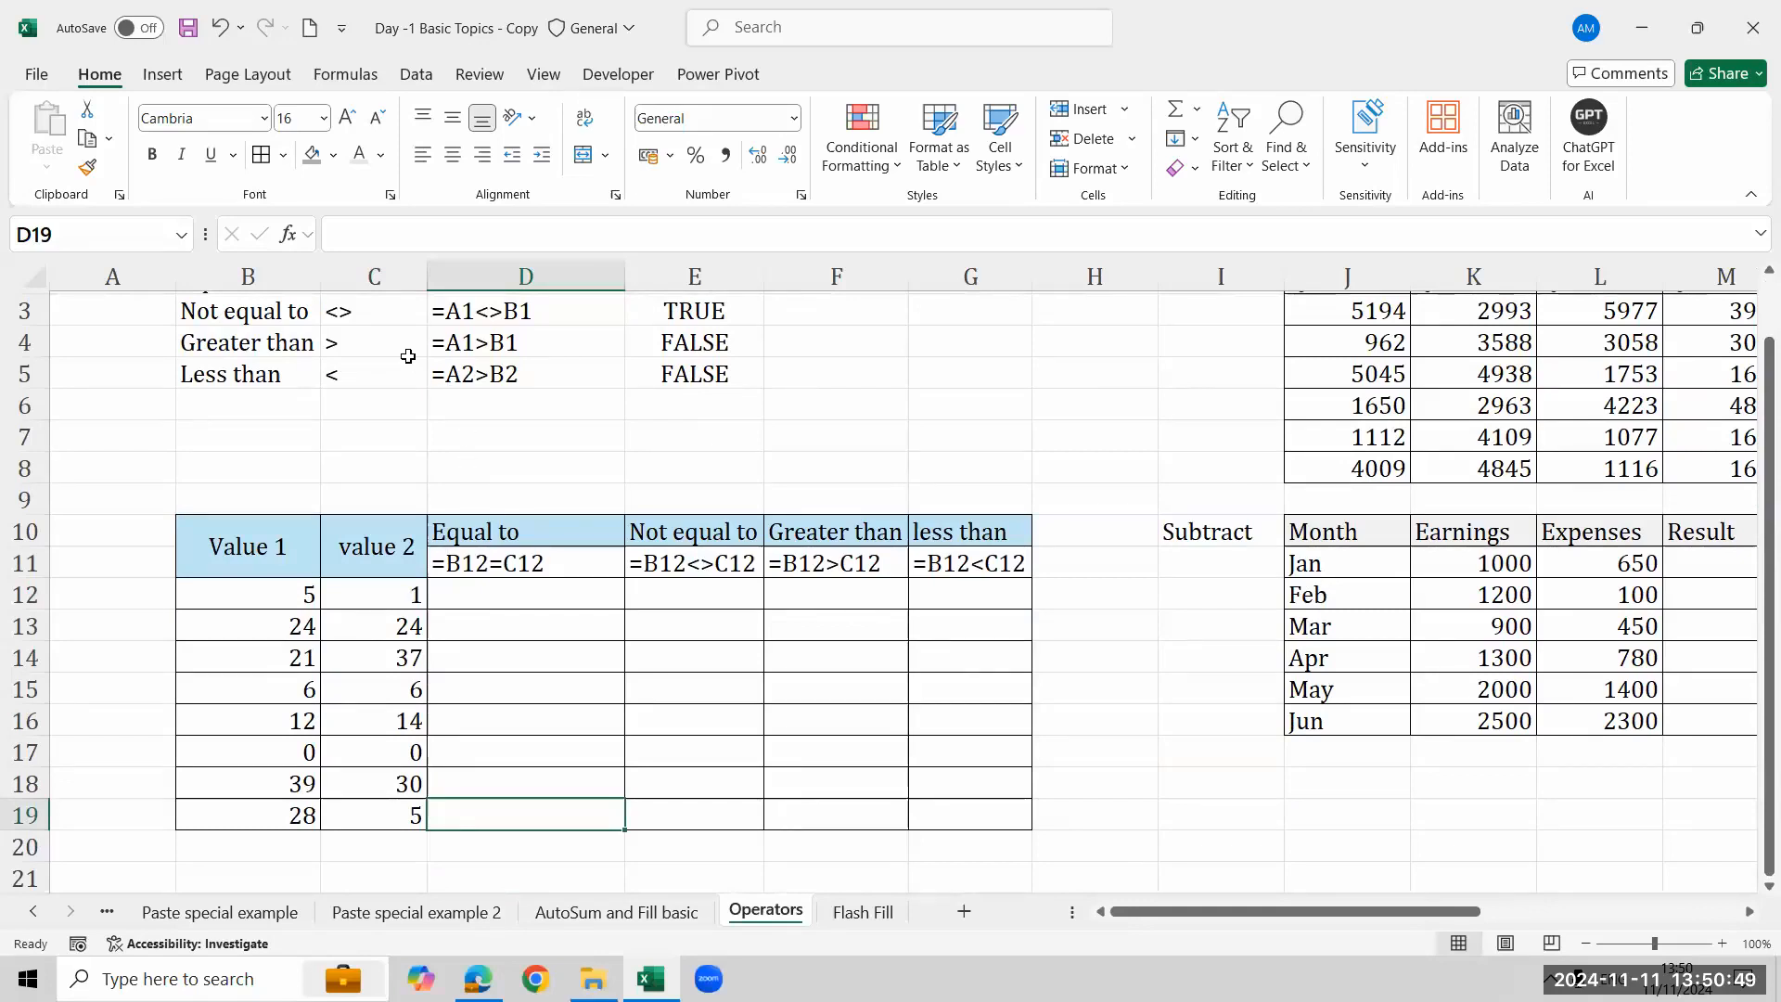
scroll(1688, 279, "up", 1)
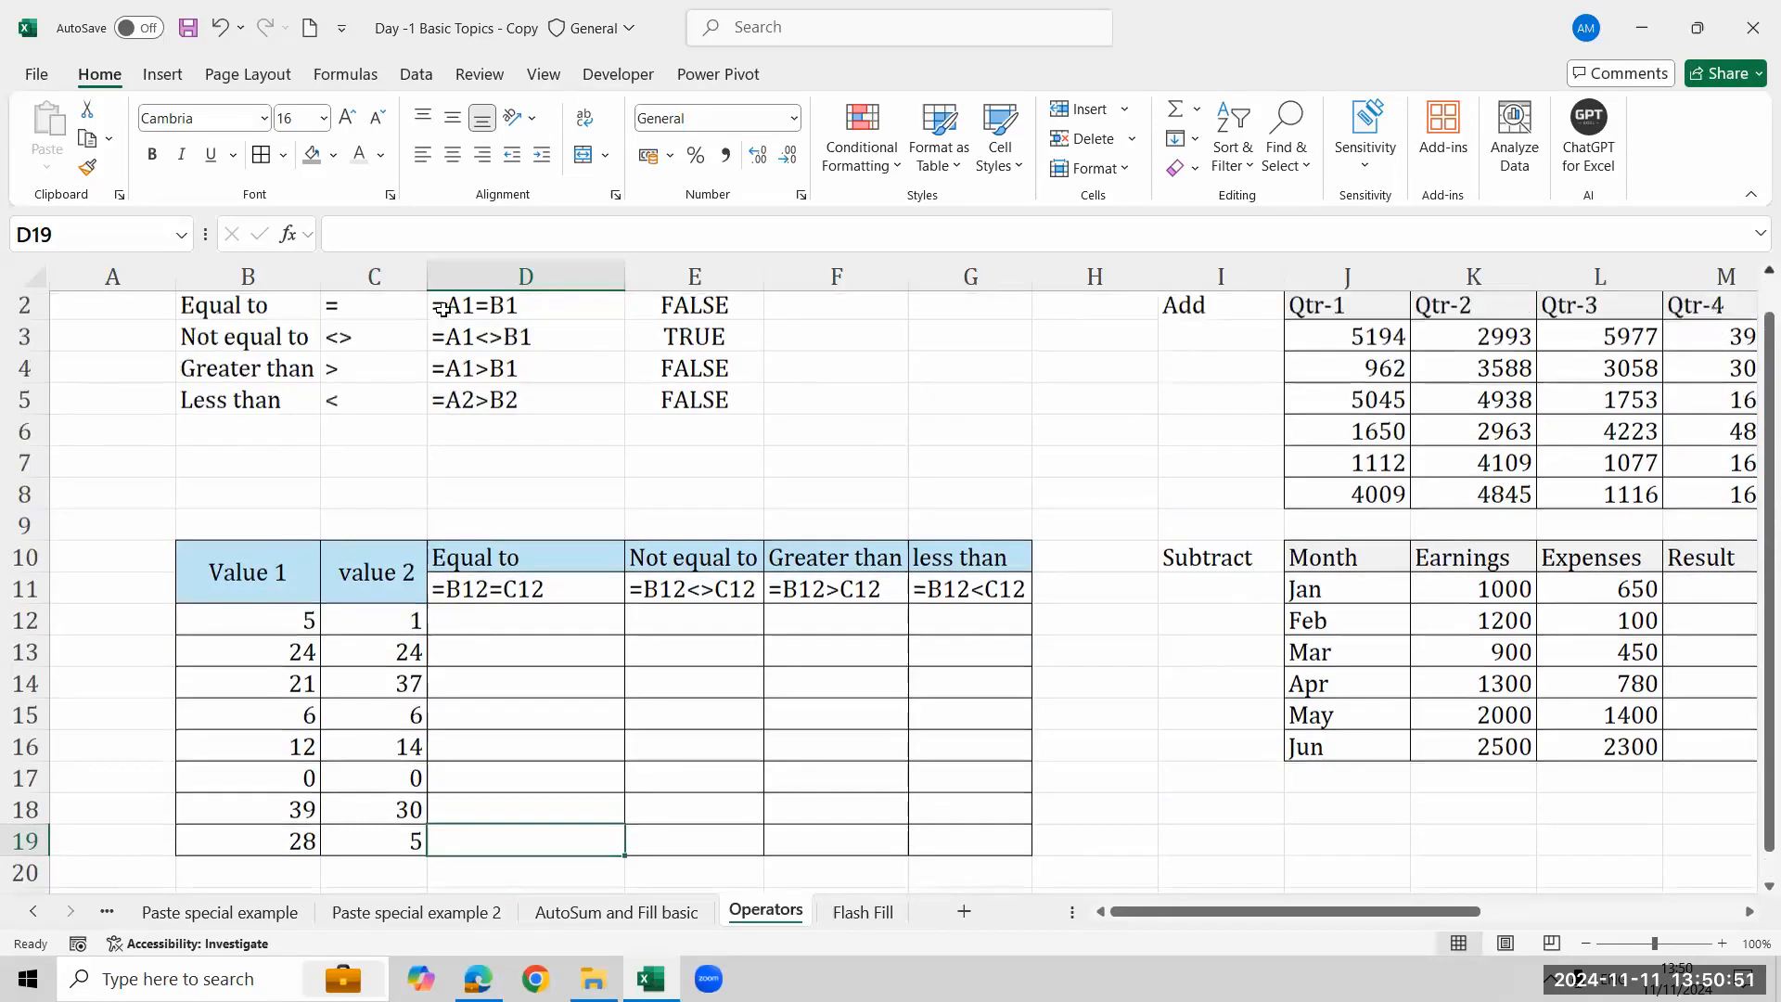
scroll(442, 309, "up", 1)
left_click(354, 341)
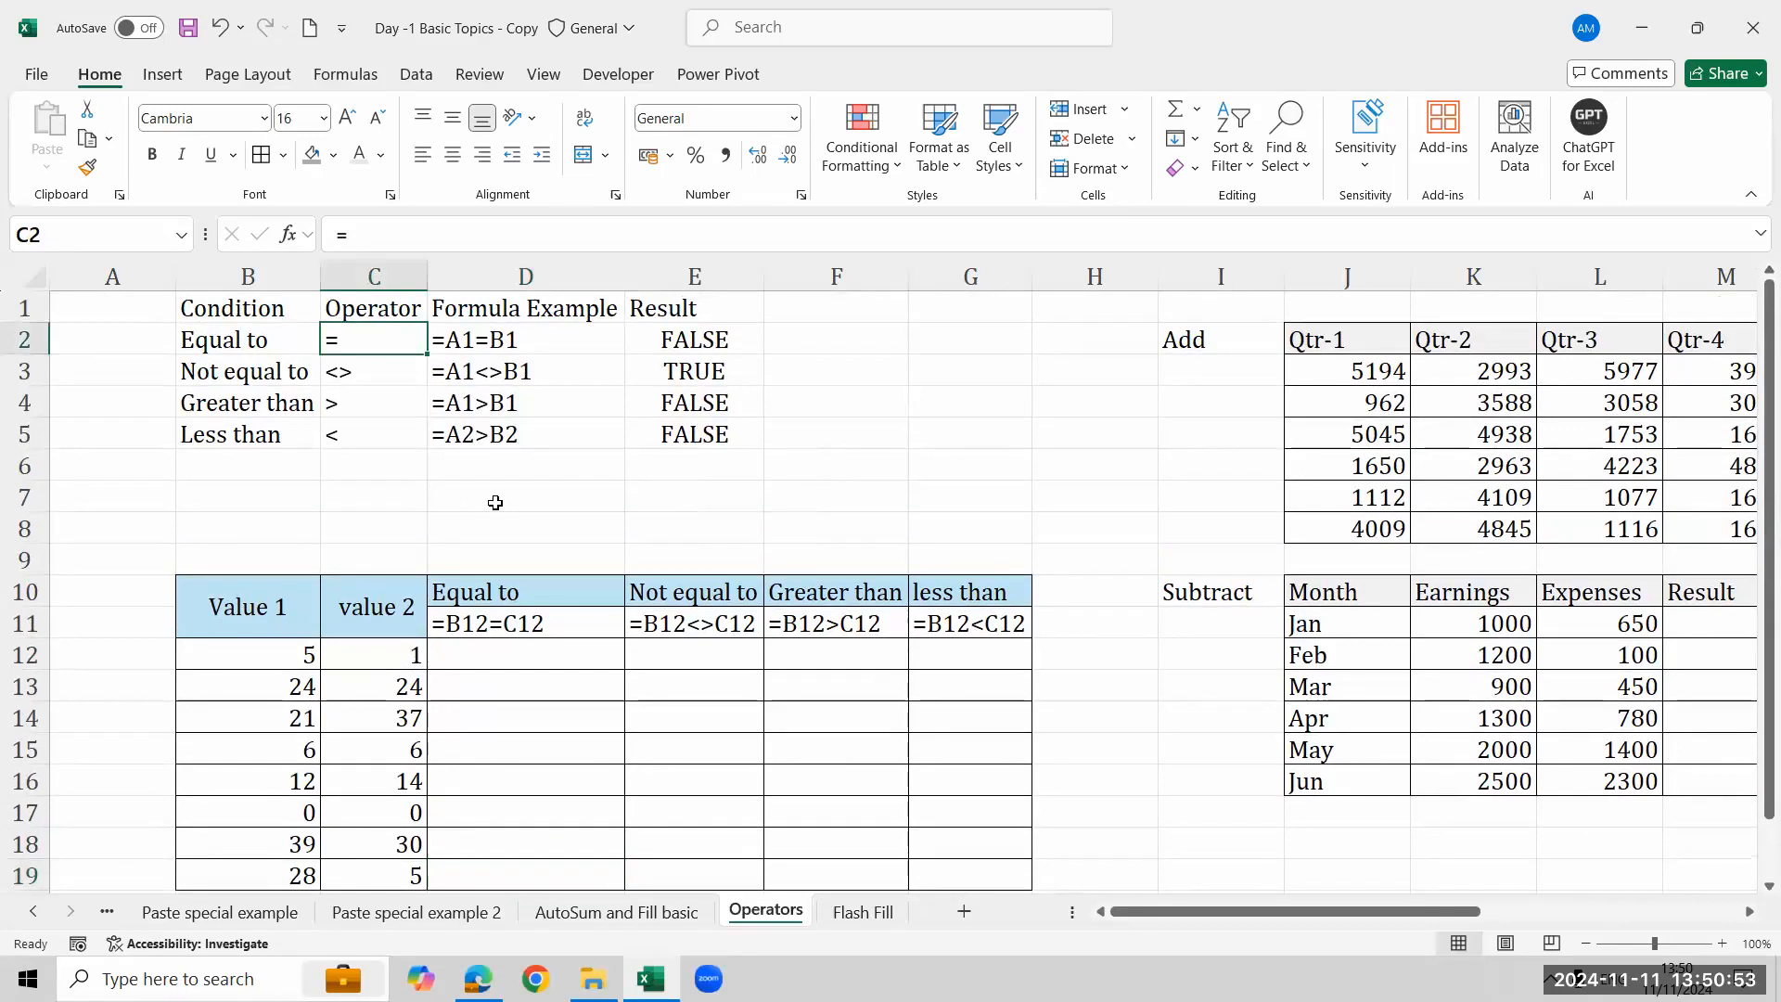
- Enter the text != in cell F3 beside the not-equal-to operator
left_click(370, 377)
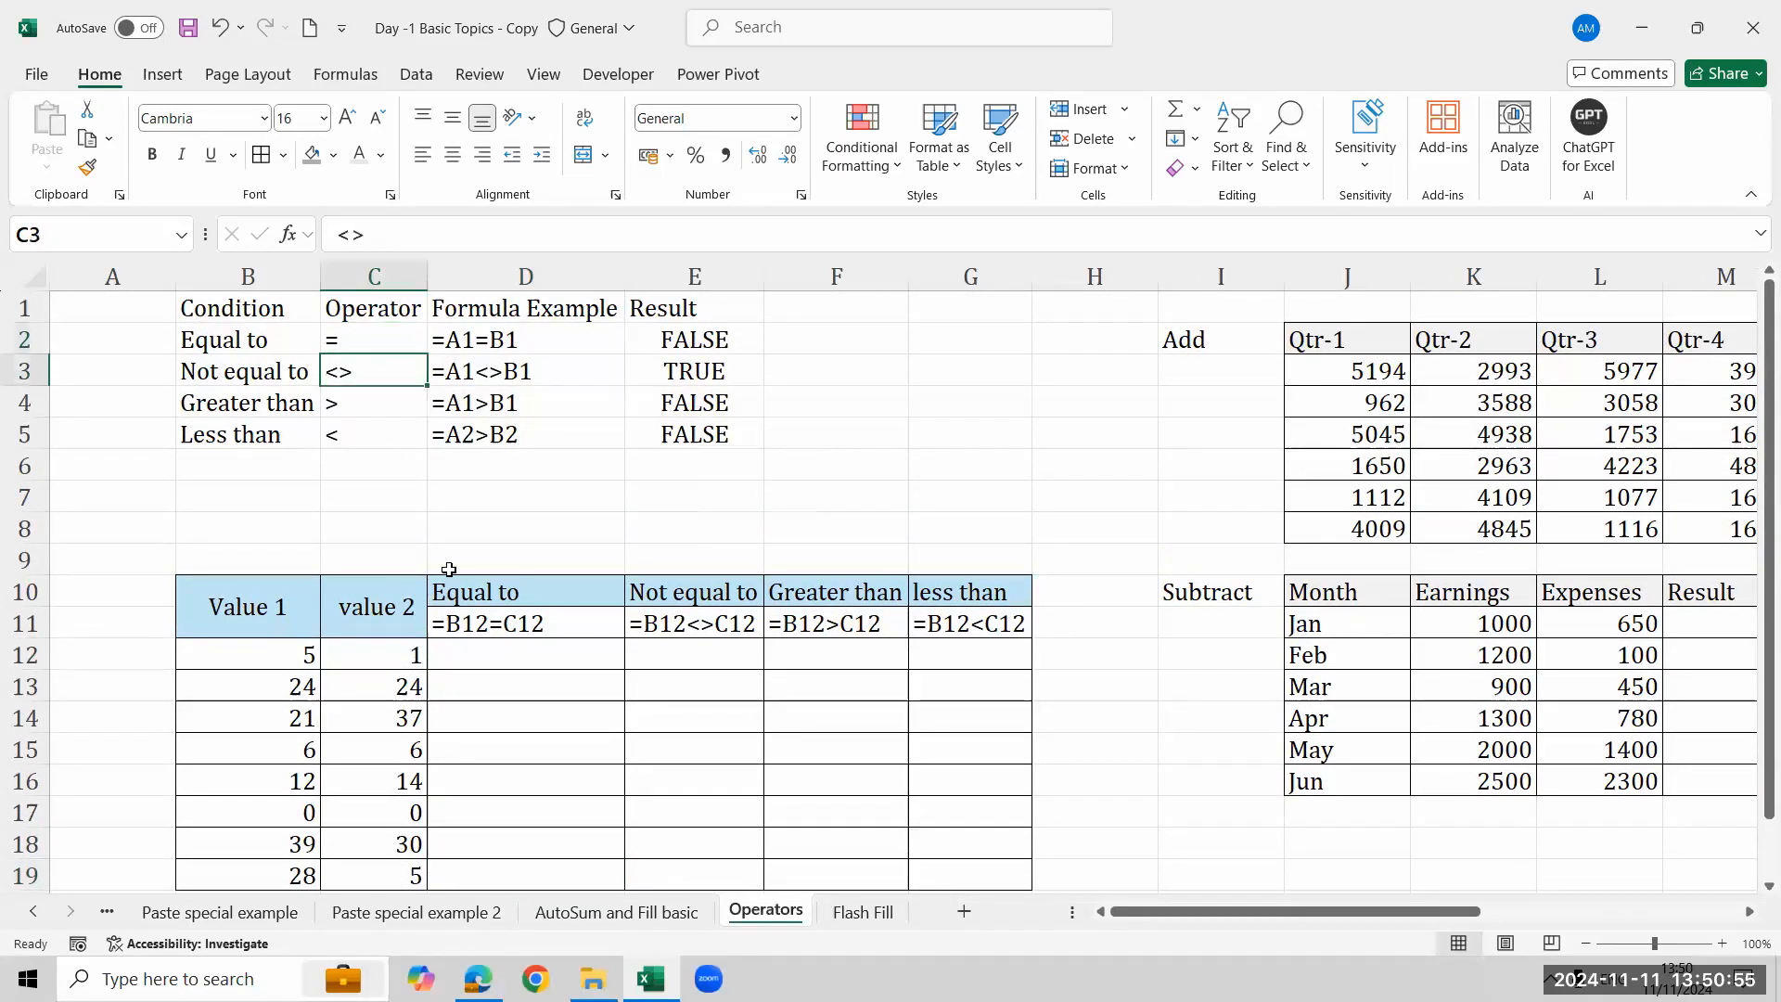
left_click(852, 369)
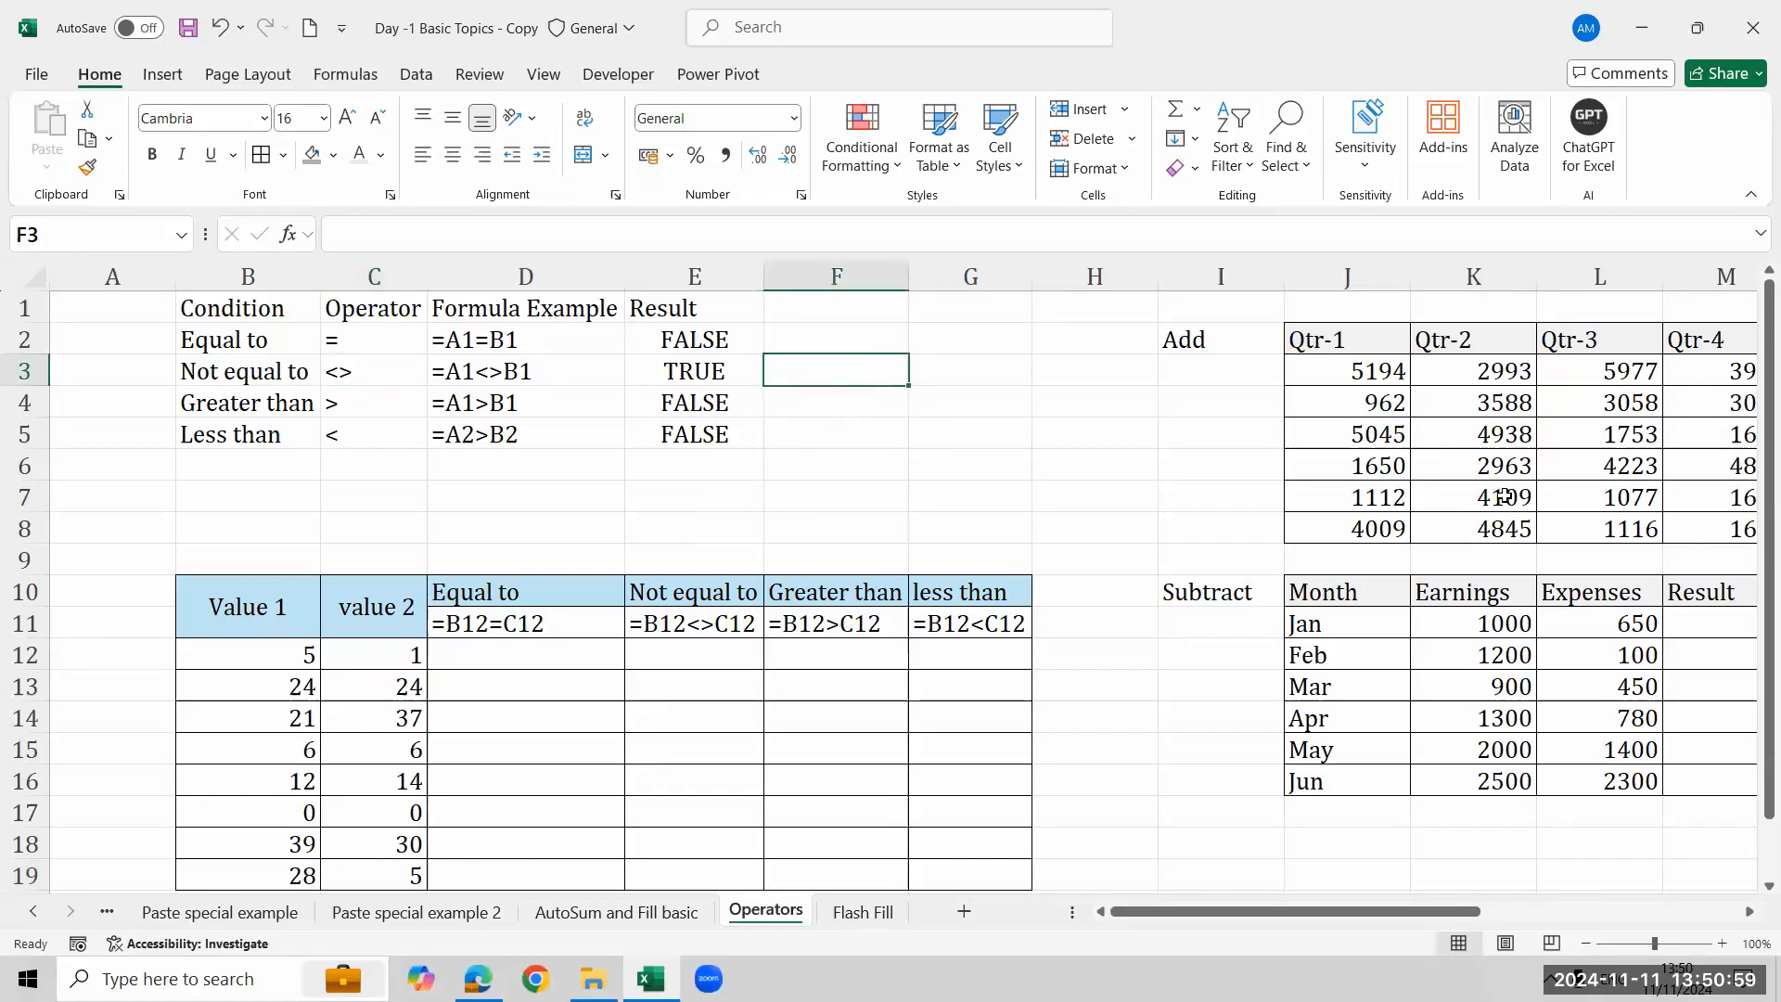
type("!=")
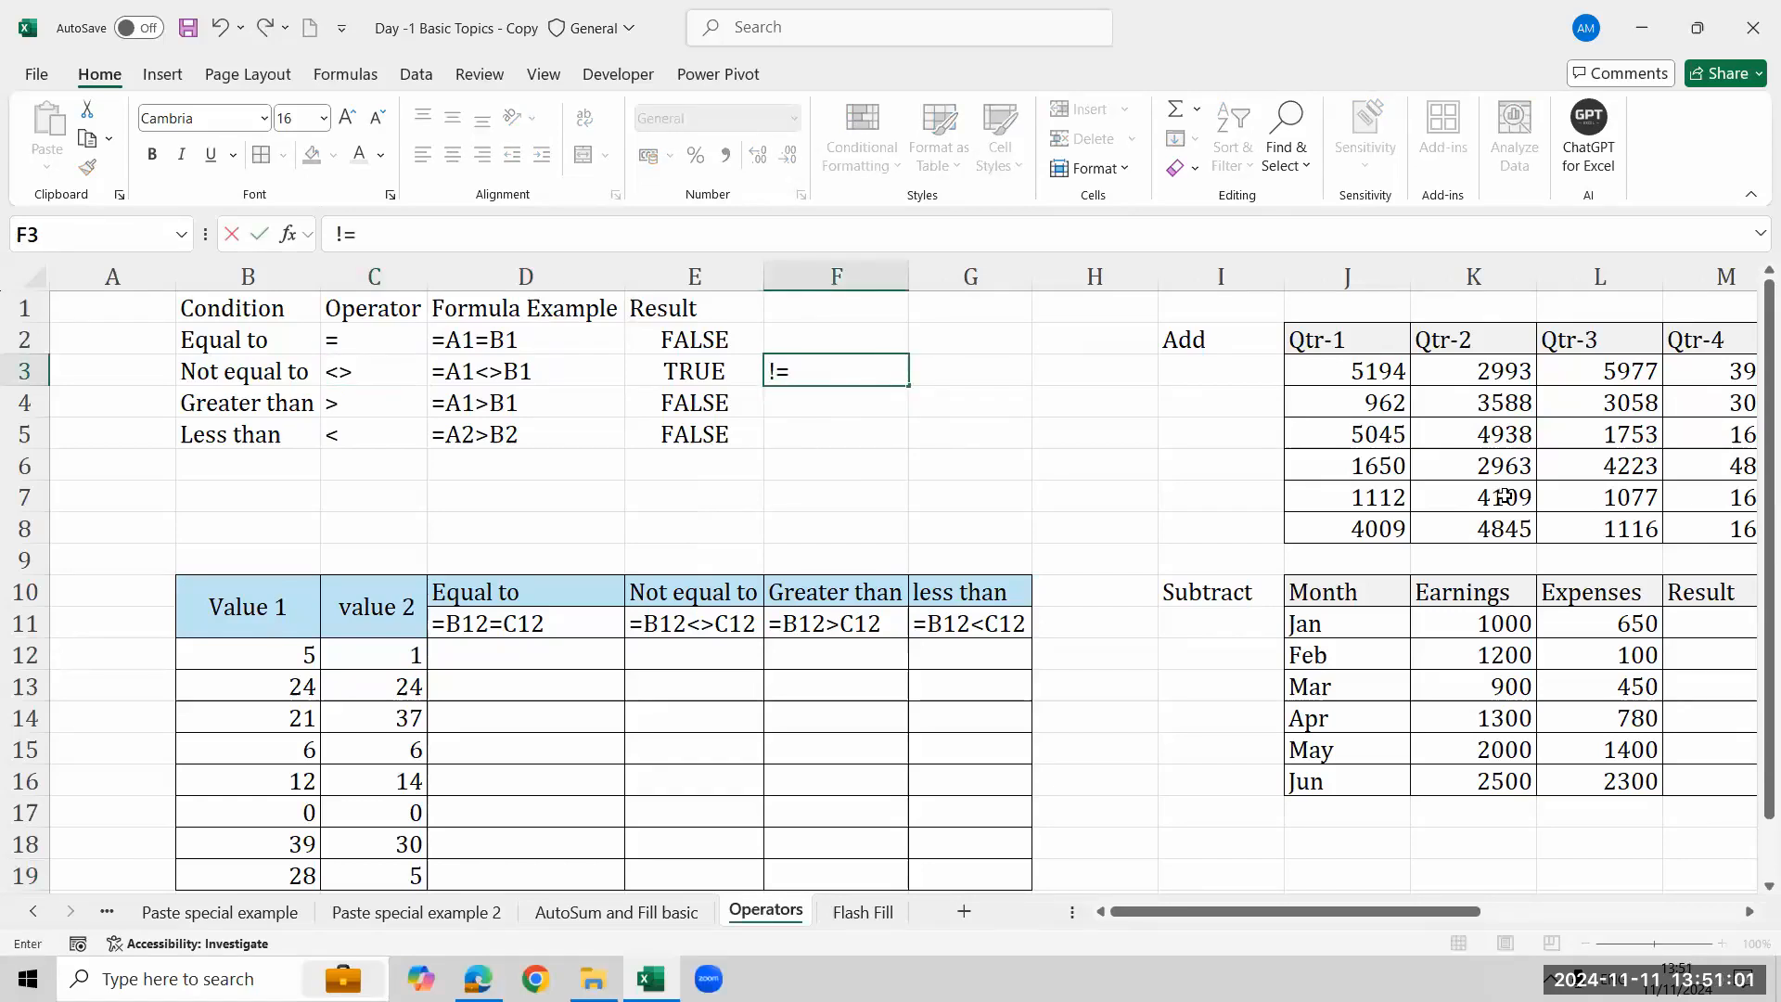
key("ctrl+Return")
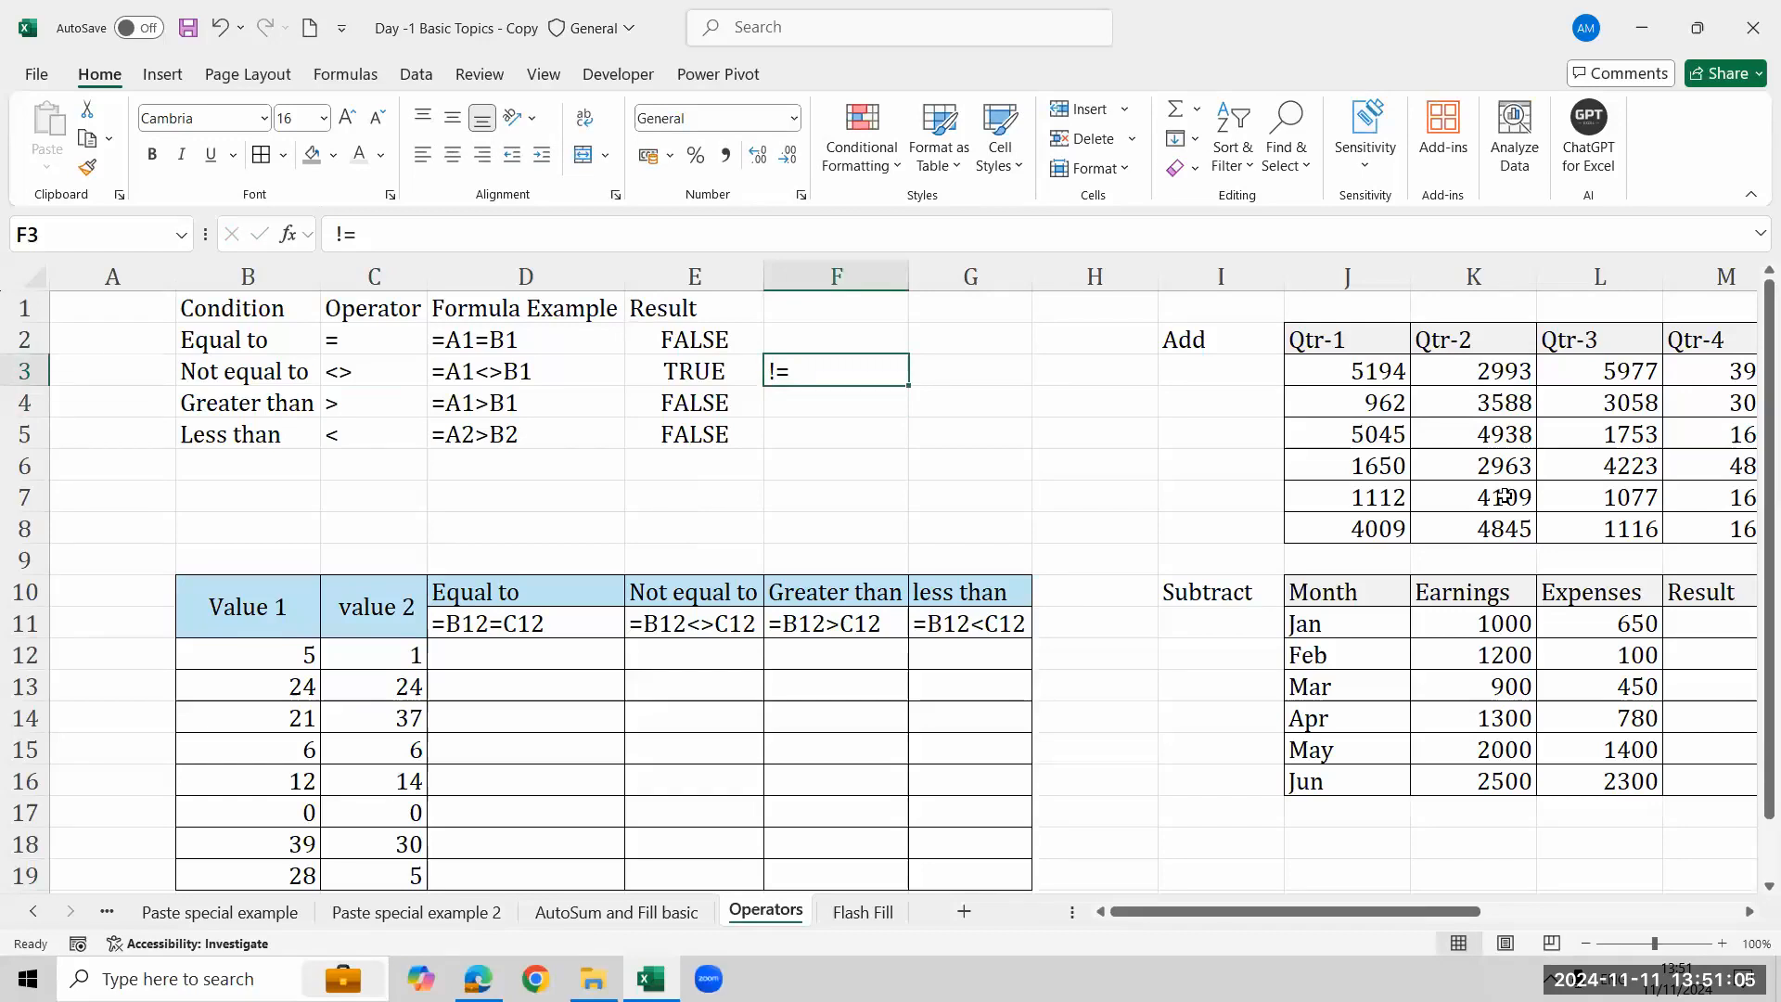
- Add the >= and <= operators in cells C6 and C7 below the operator list
left_click(343, 408)
left_click(357, 436)
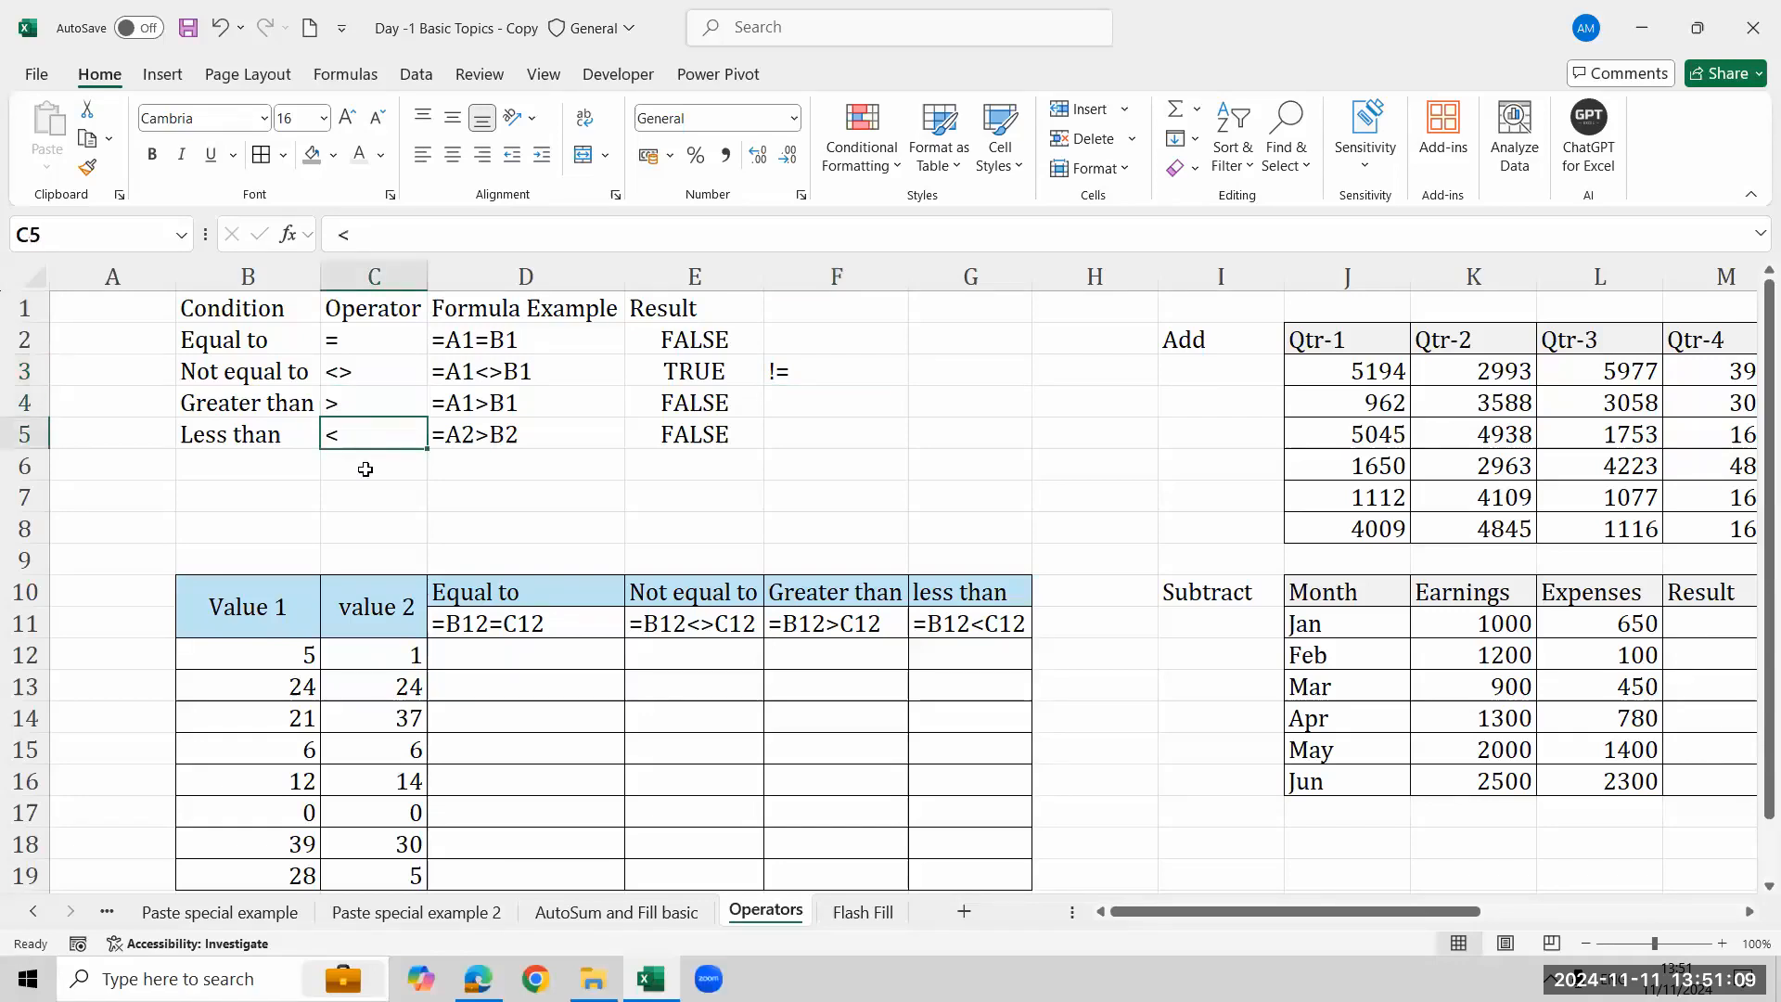
left_click(399, 378)
left_click(419, 395)
key("shift+Down")
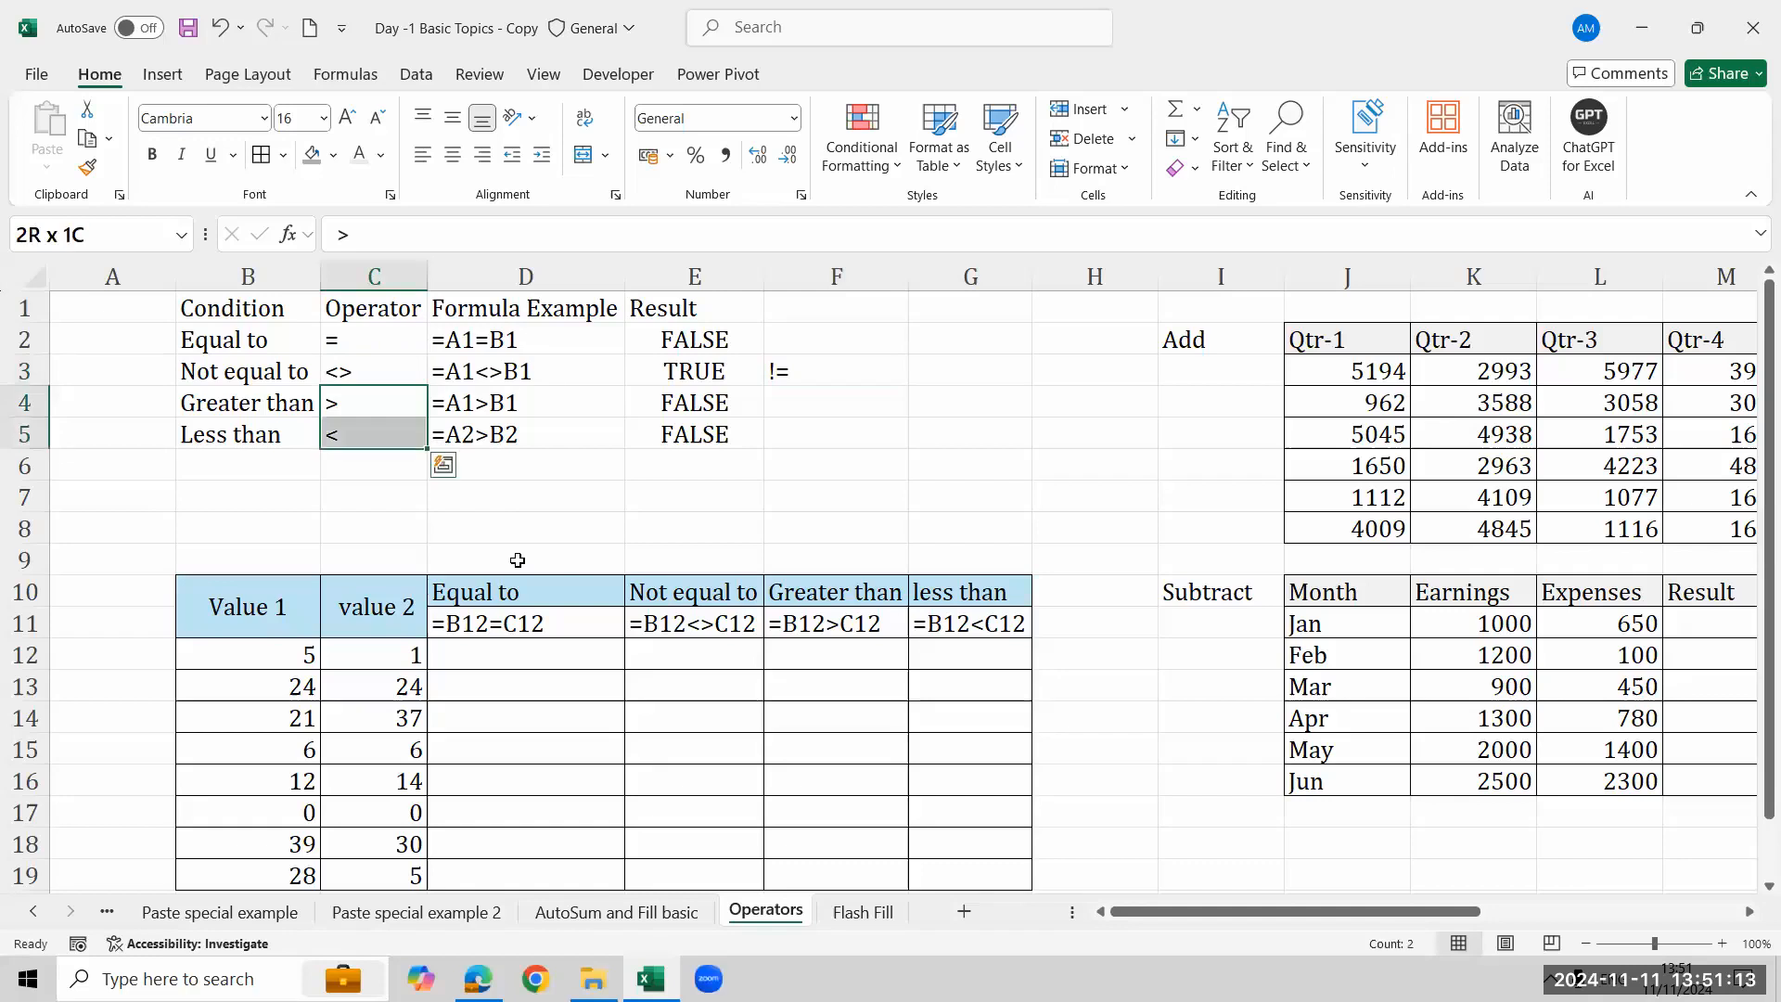
key("Up")
key("Up")
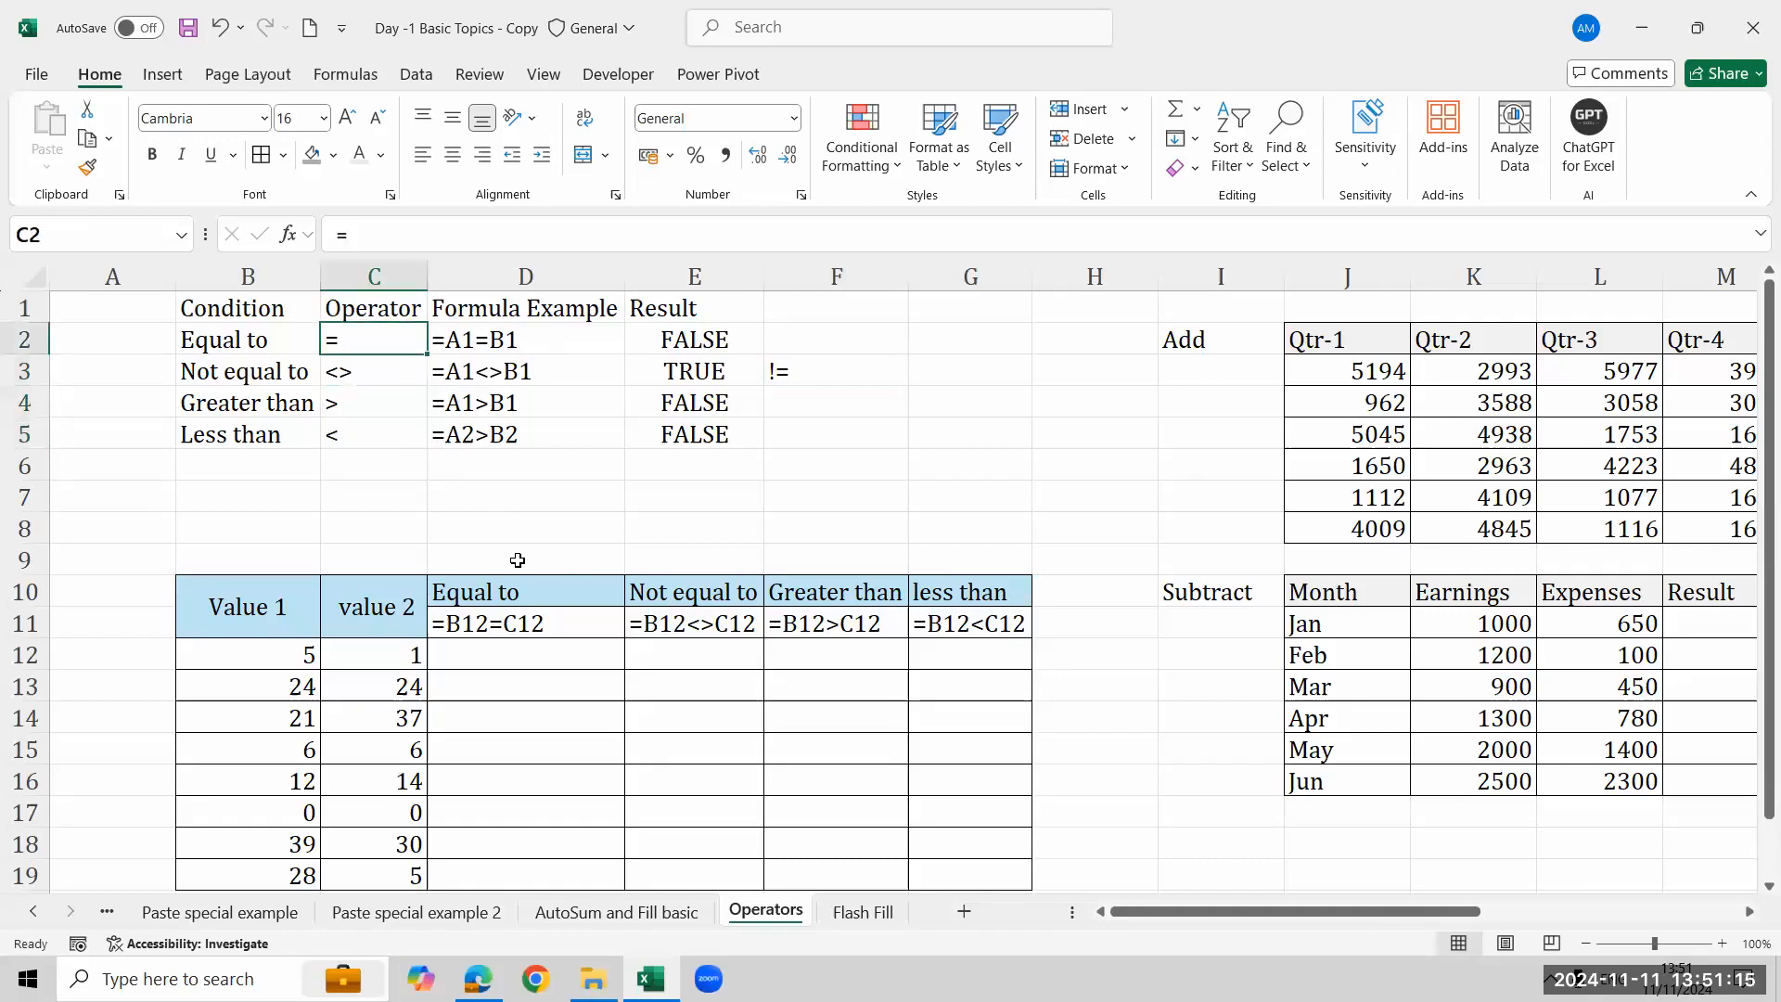
key("Down")
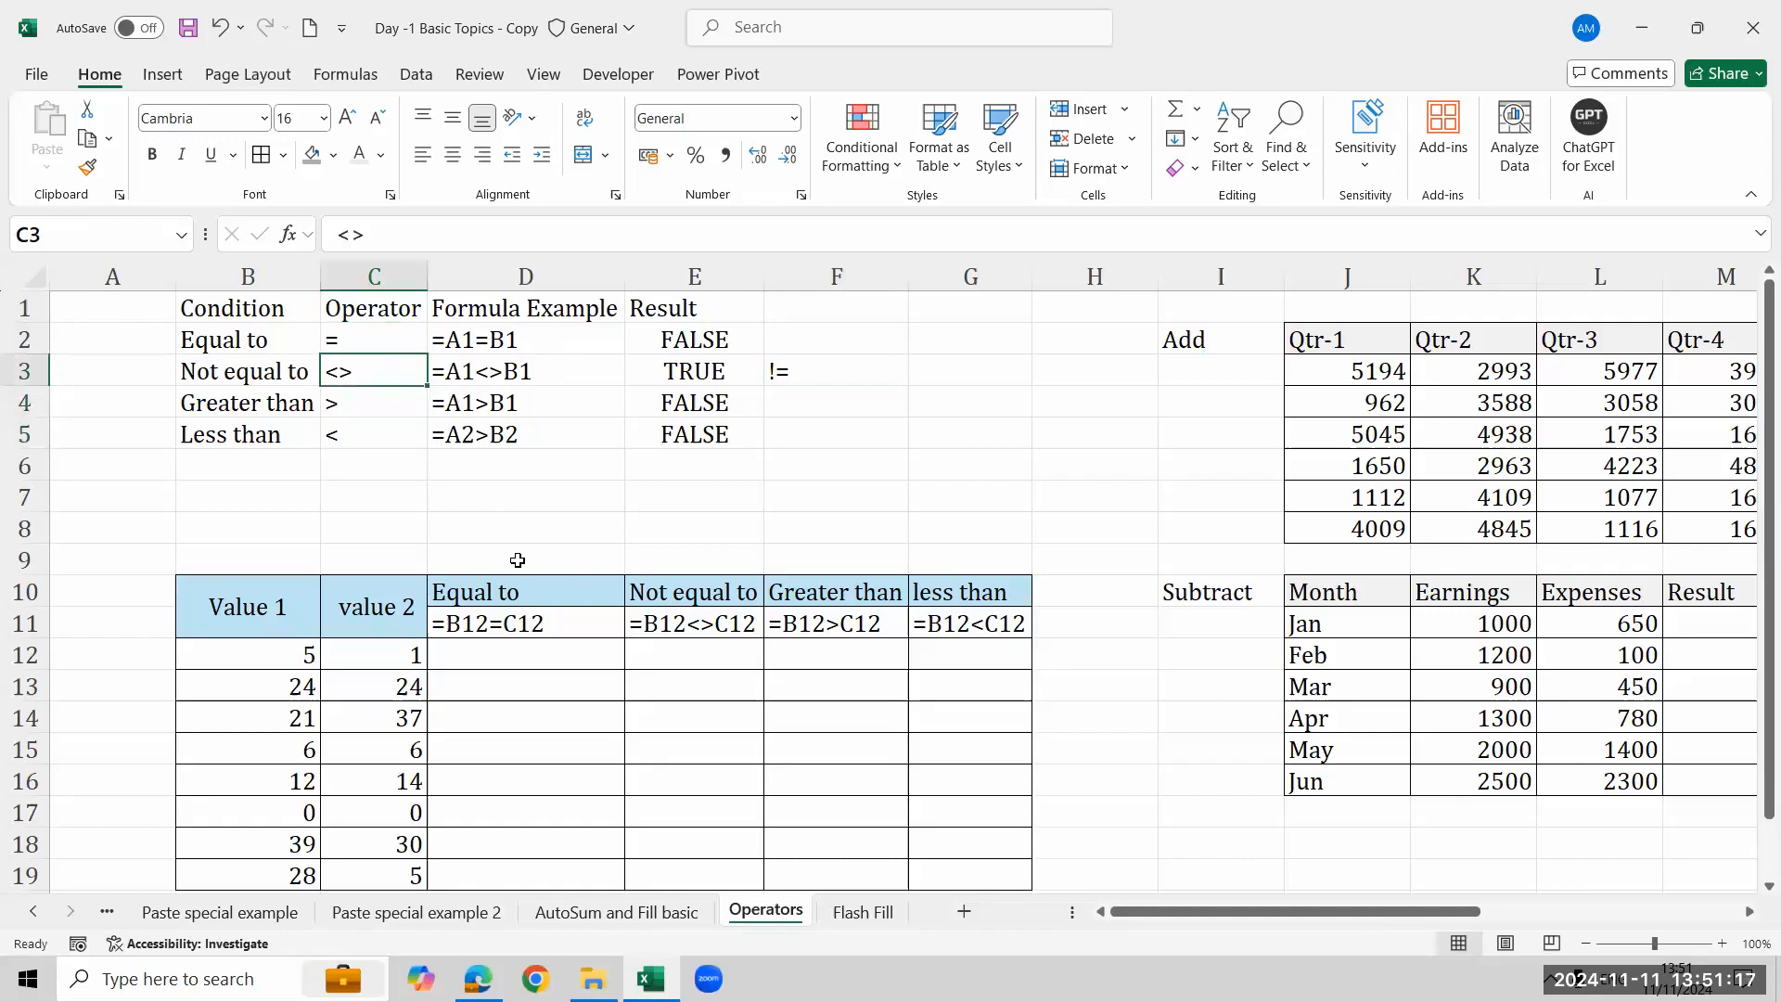
key("Down")
key("Down")
key("Down")
type(">=")
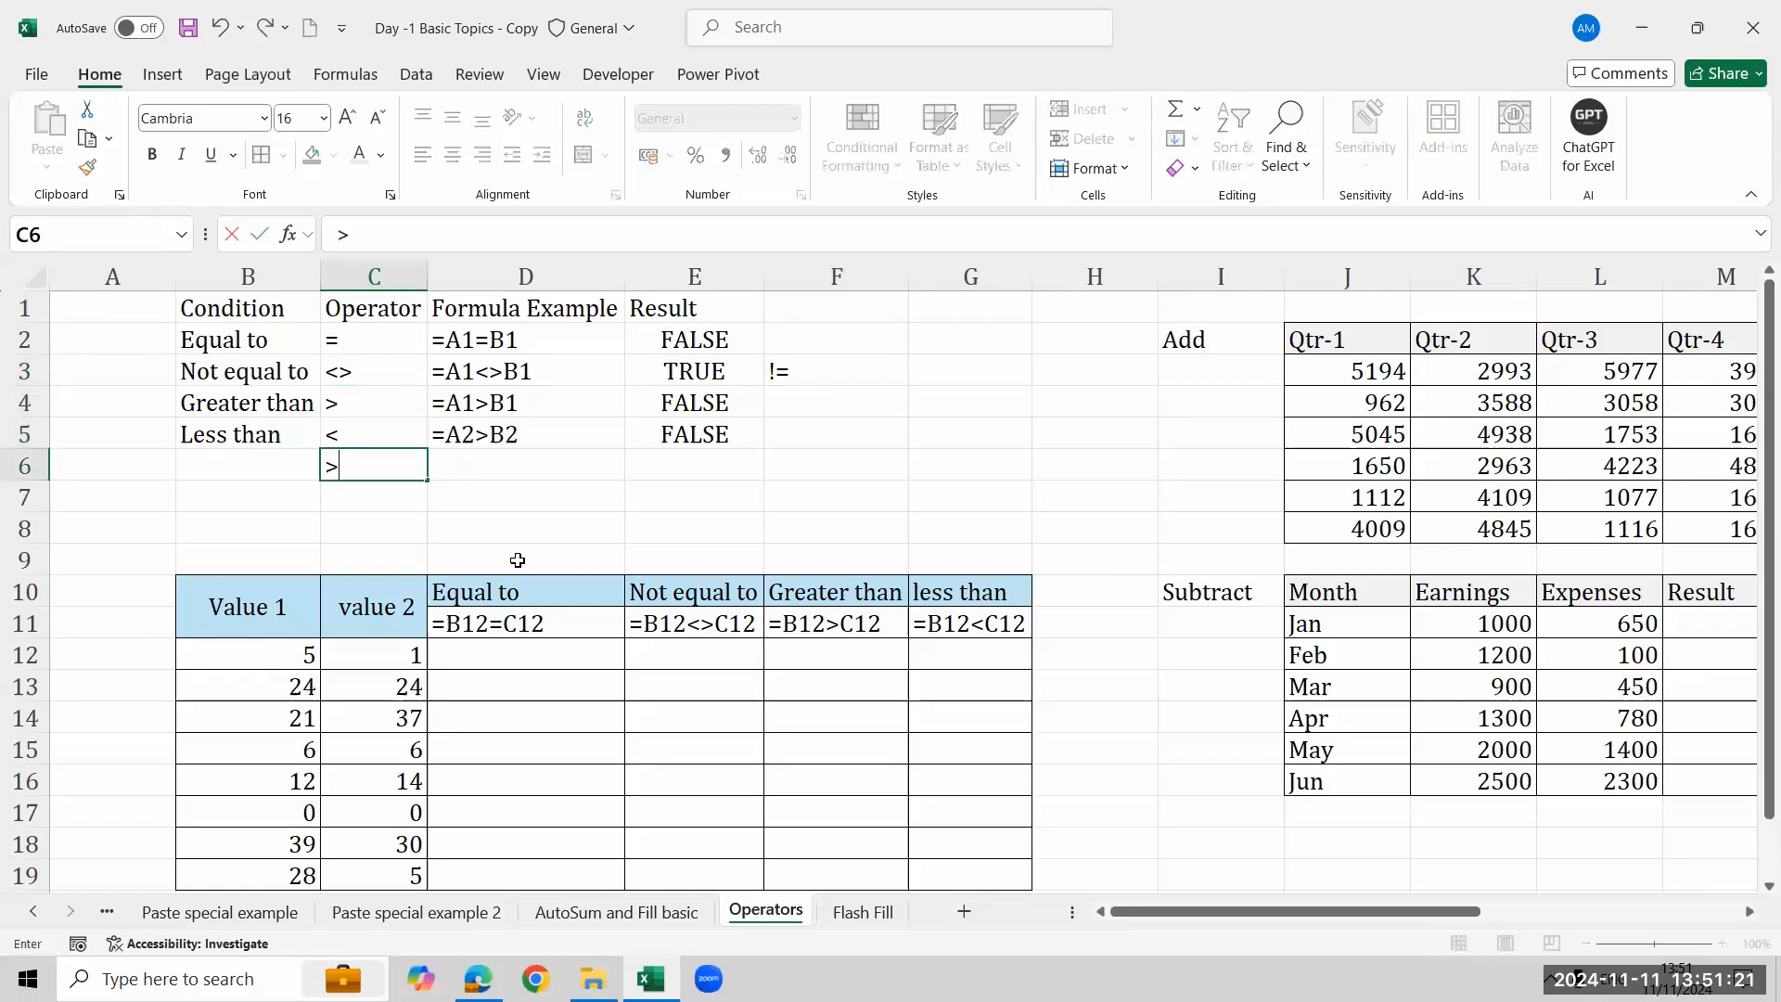
key("Return")
type("<=")
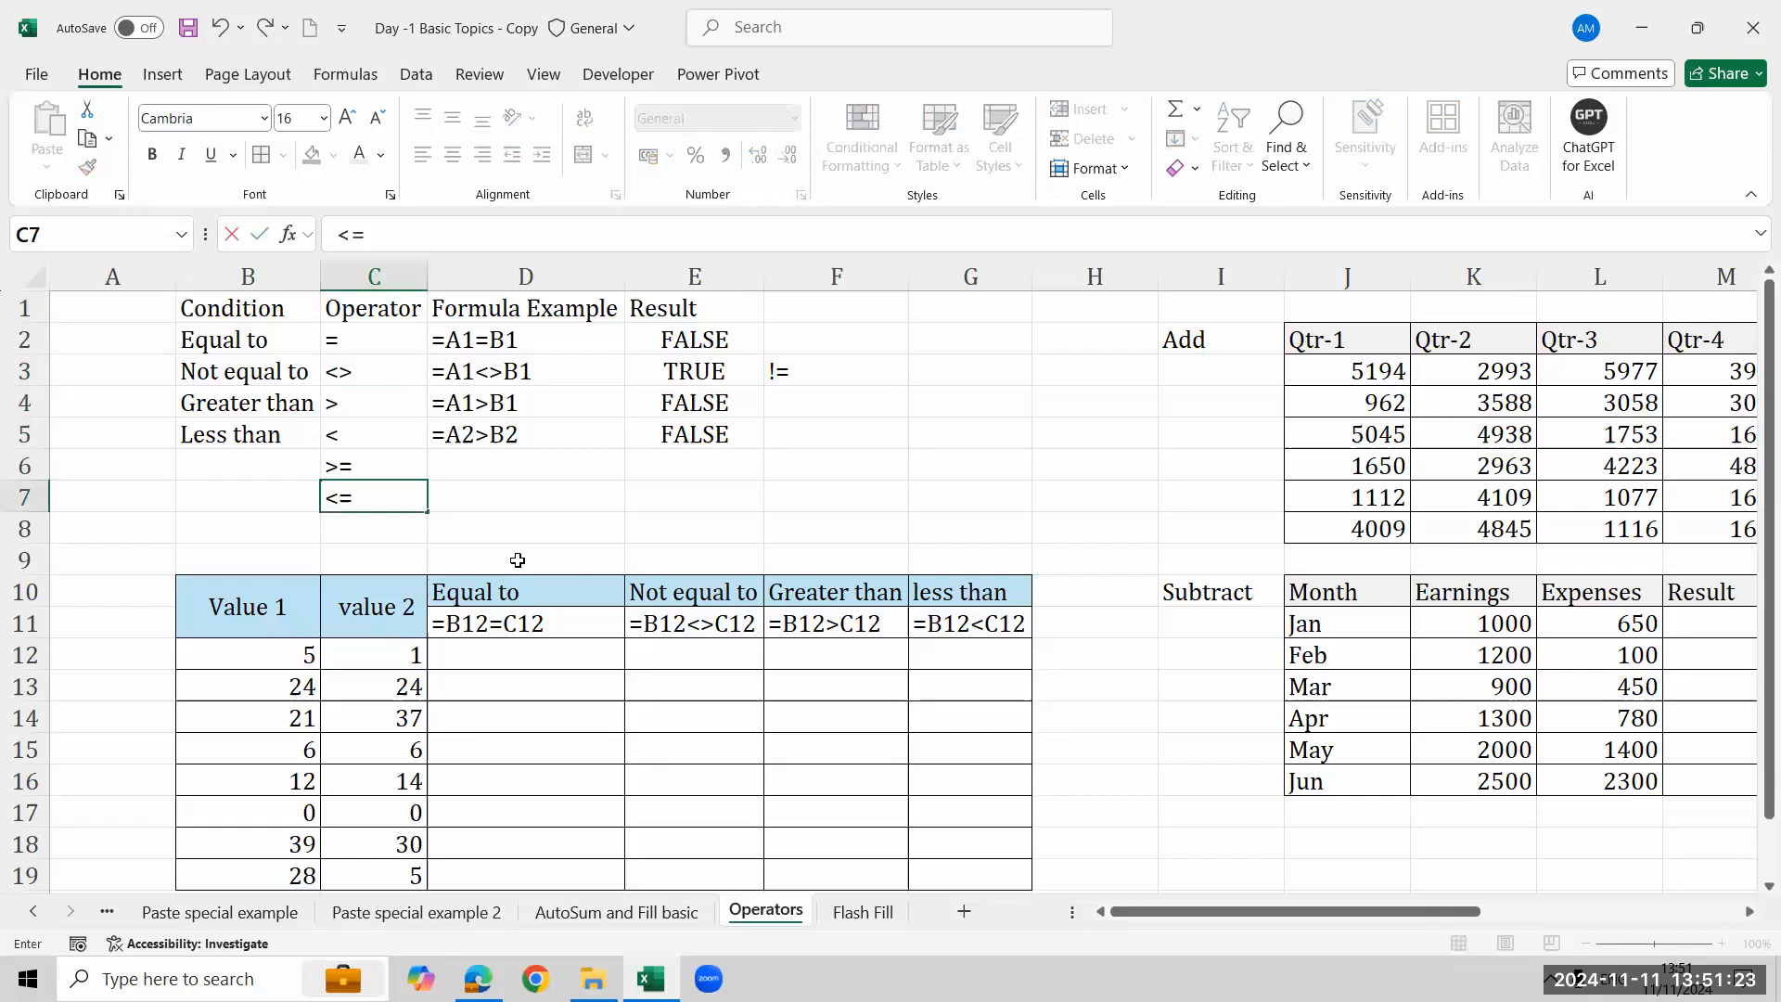
key("Return")
- Browse the operator list and the Value 1 / value 2 table below it
key("Up")
key("Up")
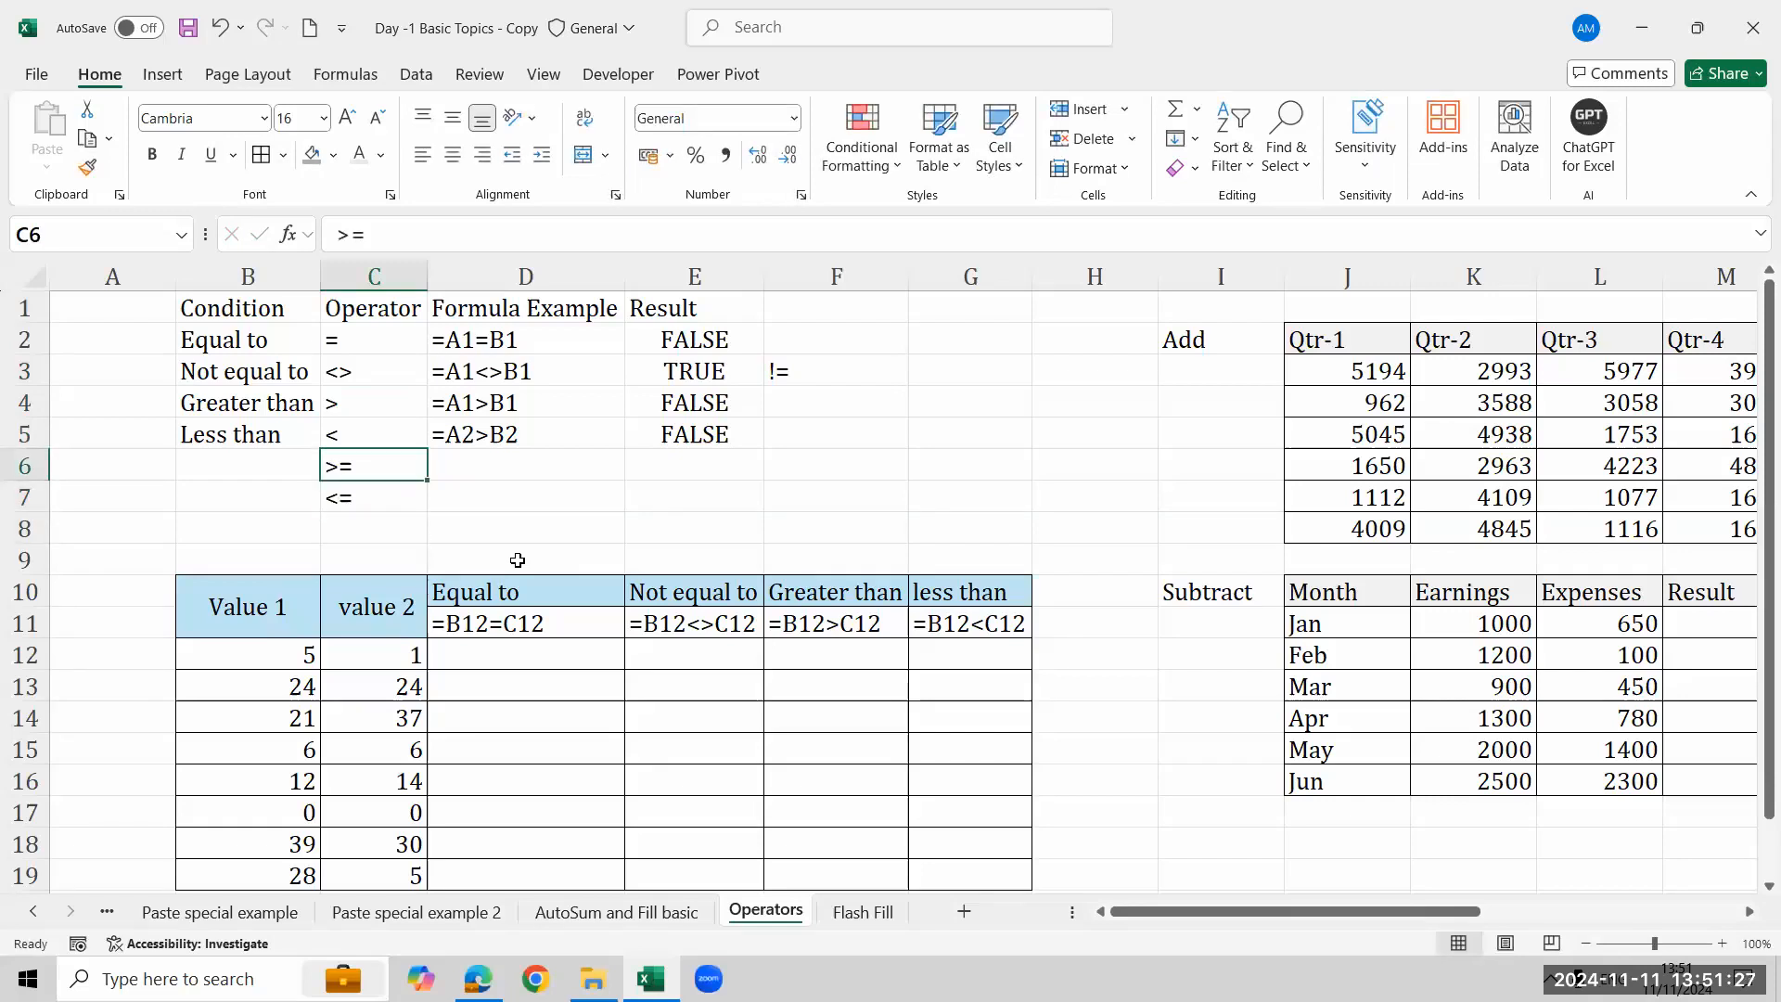
key("Down")
key("Down")
key("Down")
key("Down")
key("Down")
key("Down")
key("Down")
key("Down")
key("Down")
key("Down")
key("Down")
key("Down")
key("Down")
key("Down")
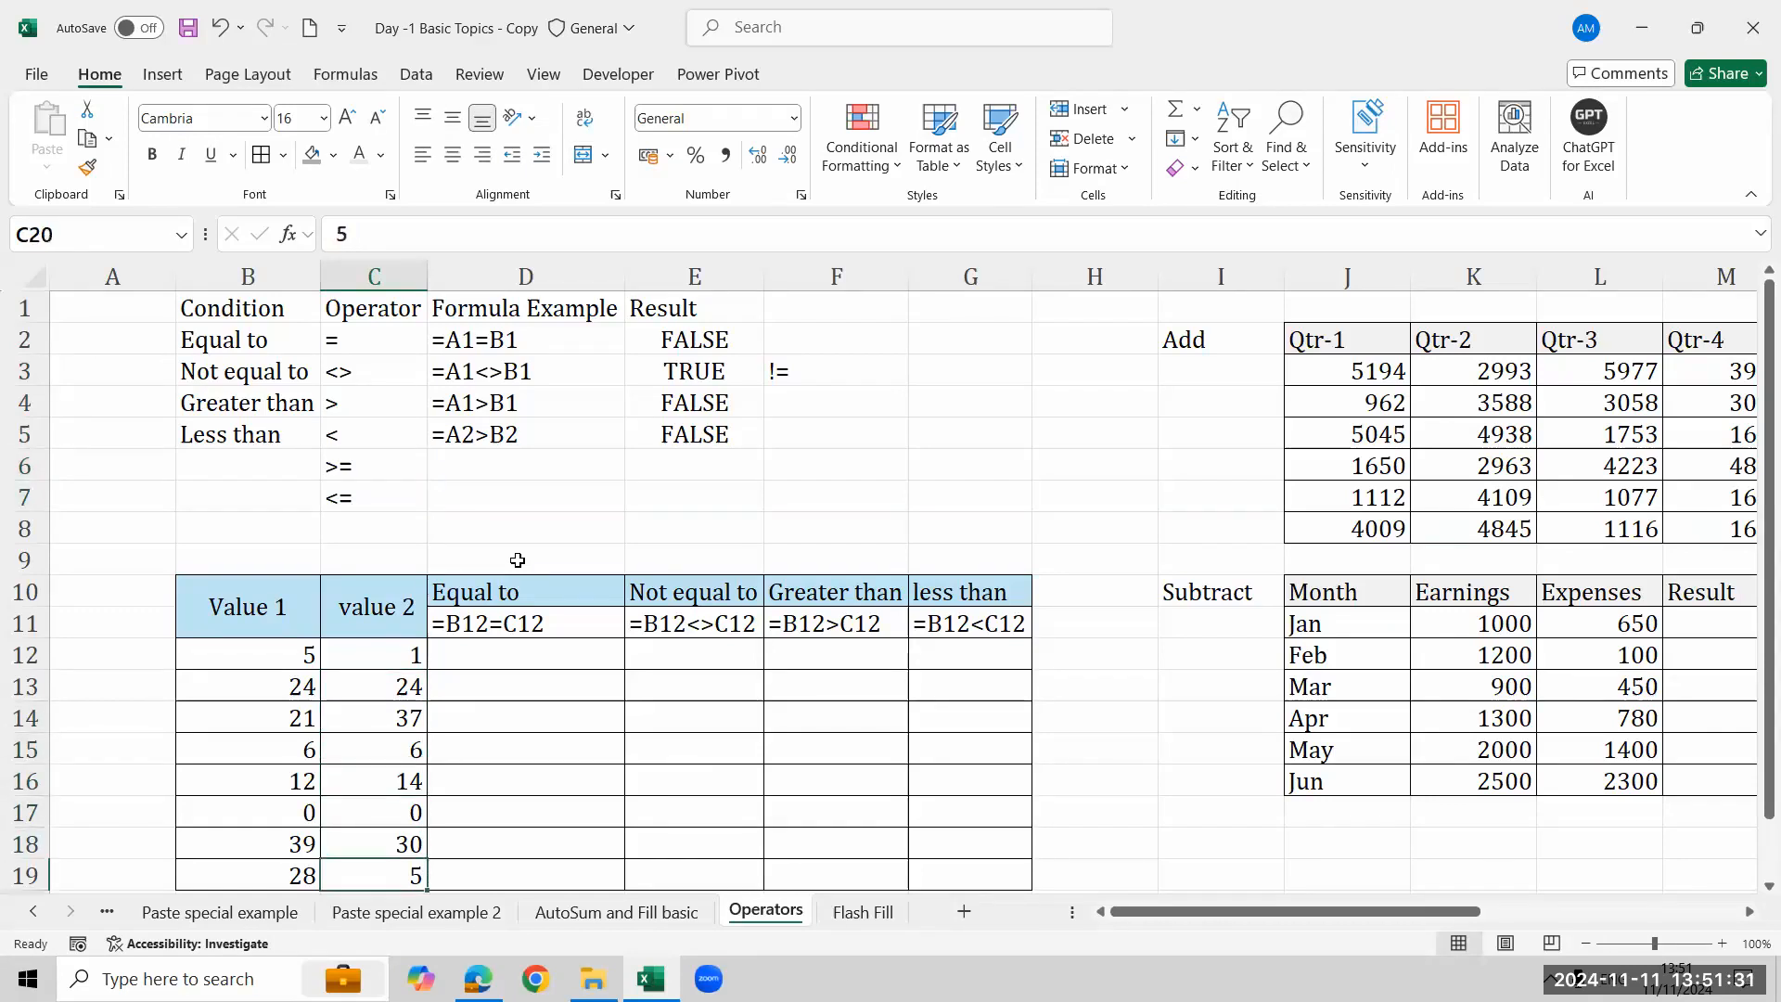
key("Down")
key("Down")
key("Up")
- Enter the formula =B12=C12 in D12 under Equal to
left_click(518, 560)
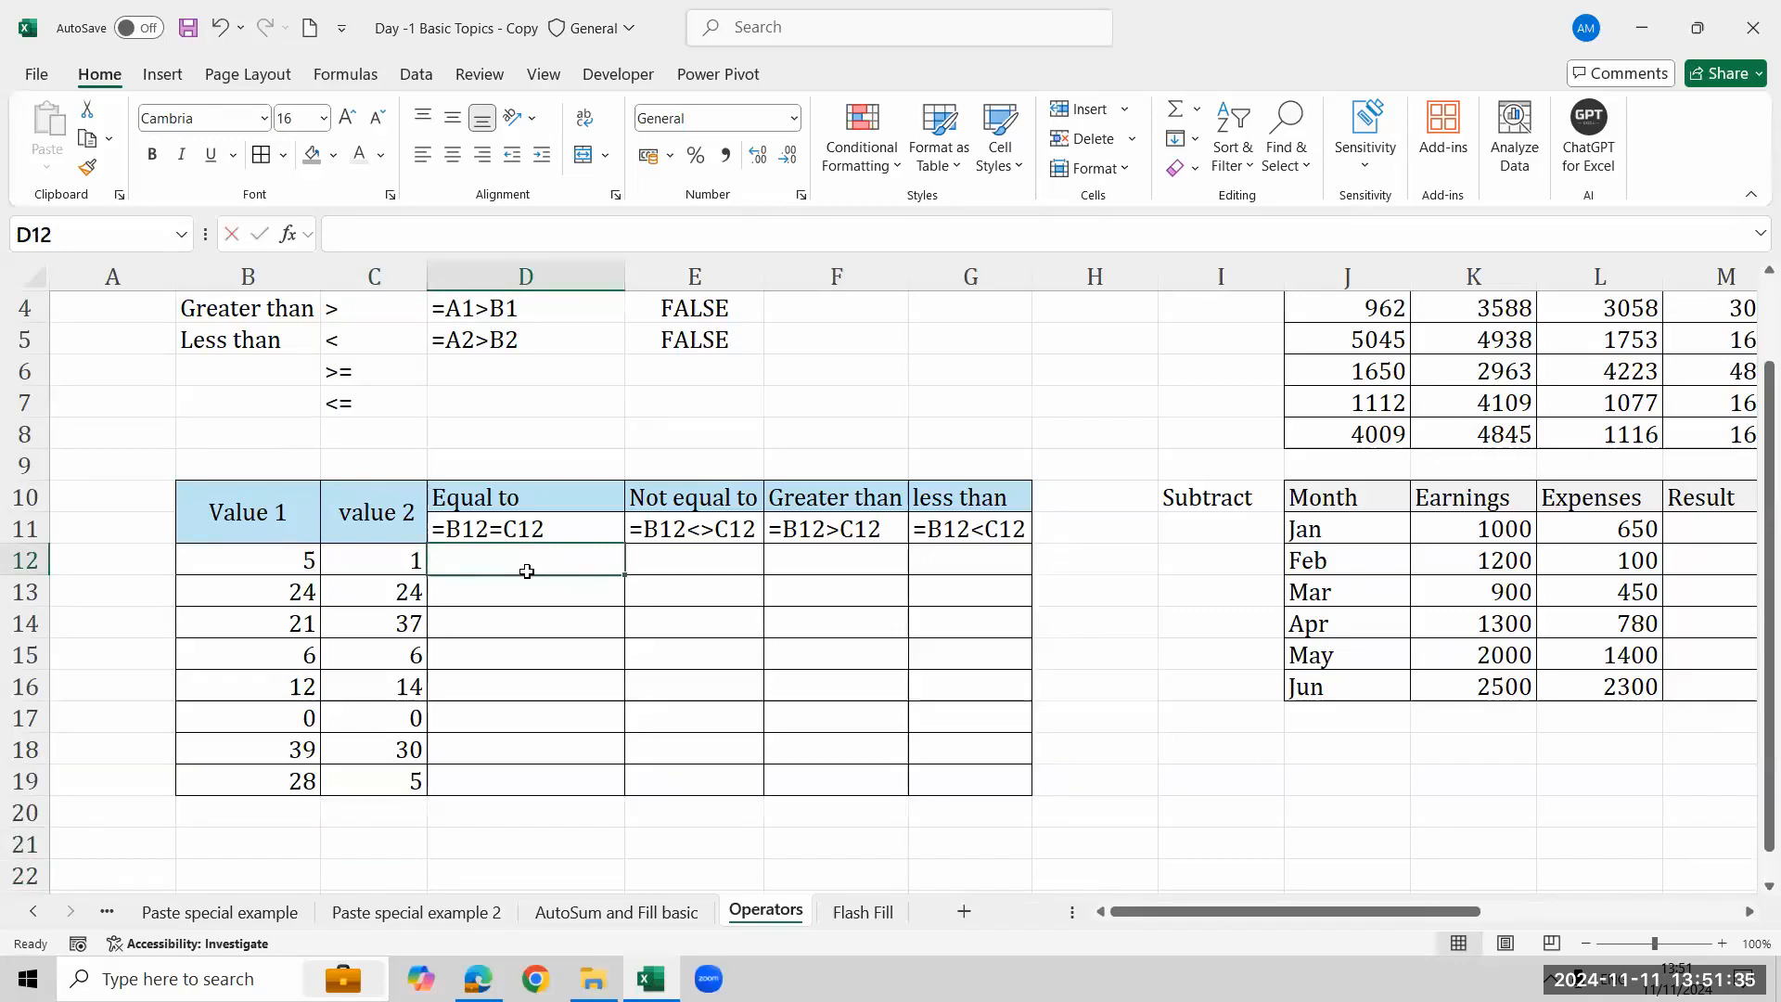
type("=")
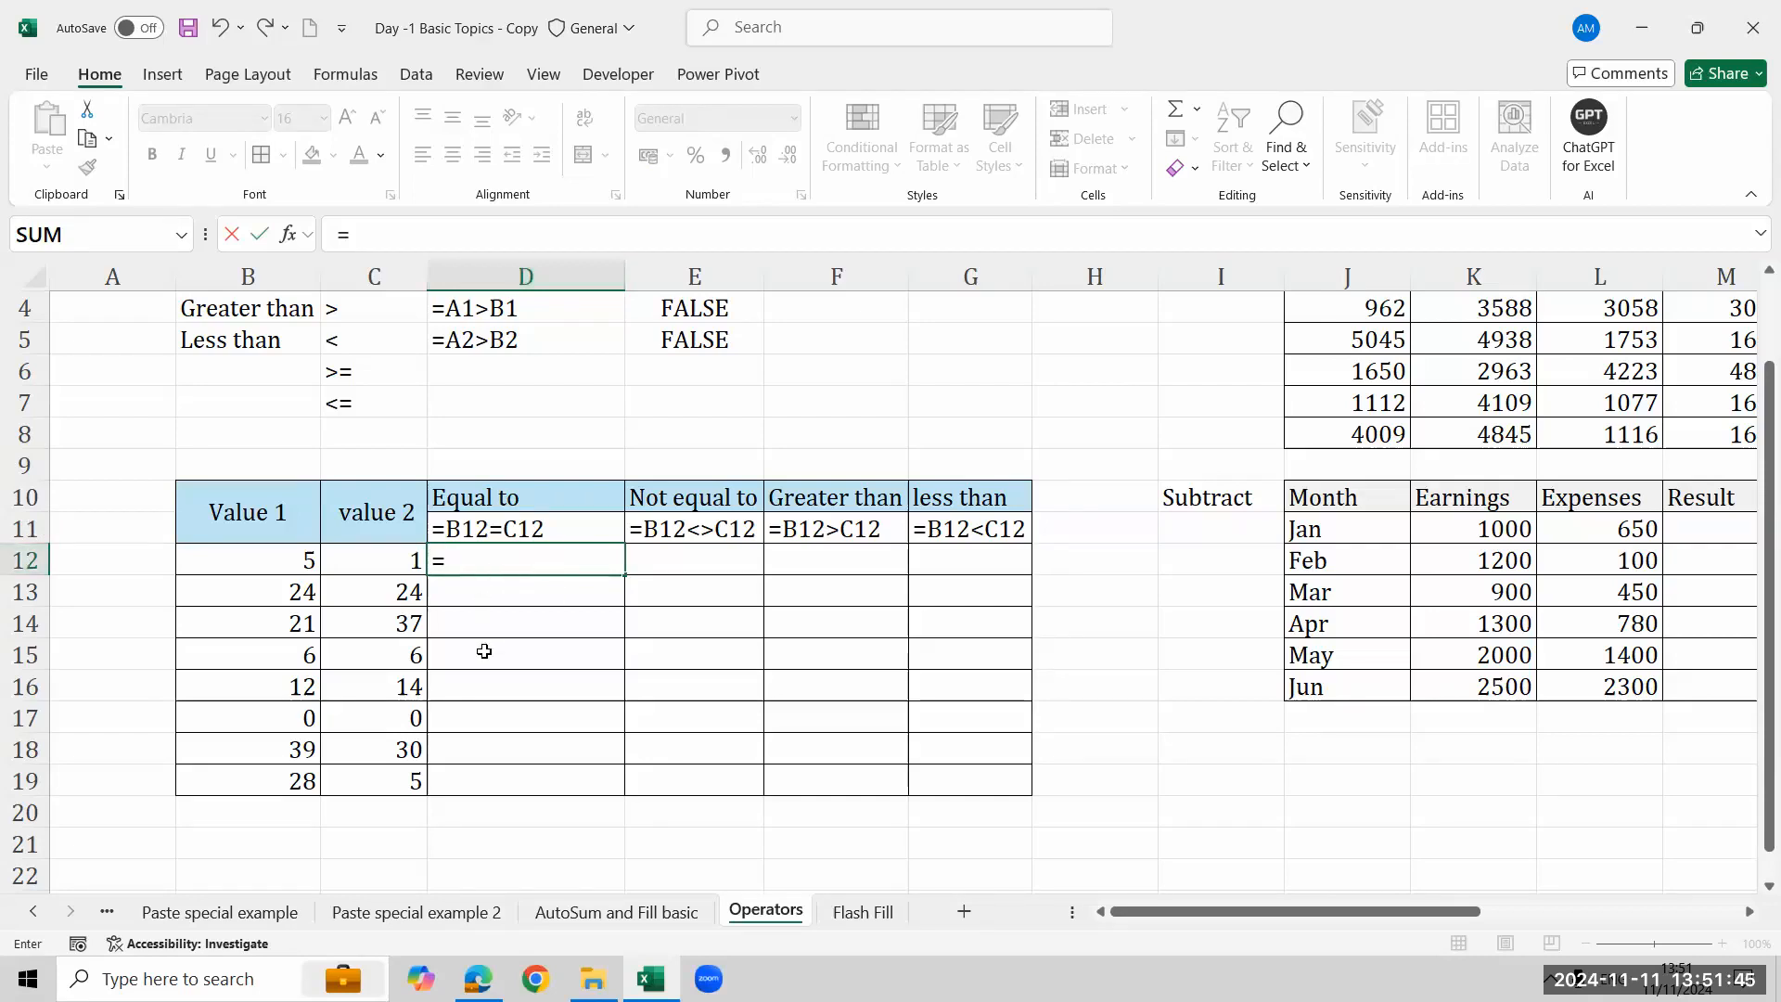
left_click(250, 564)
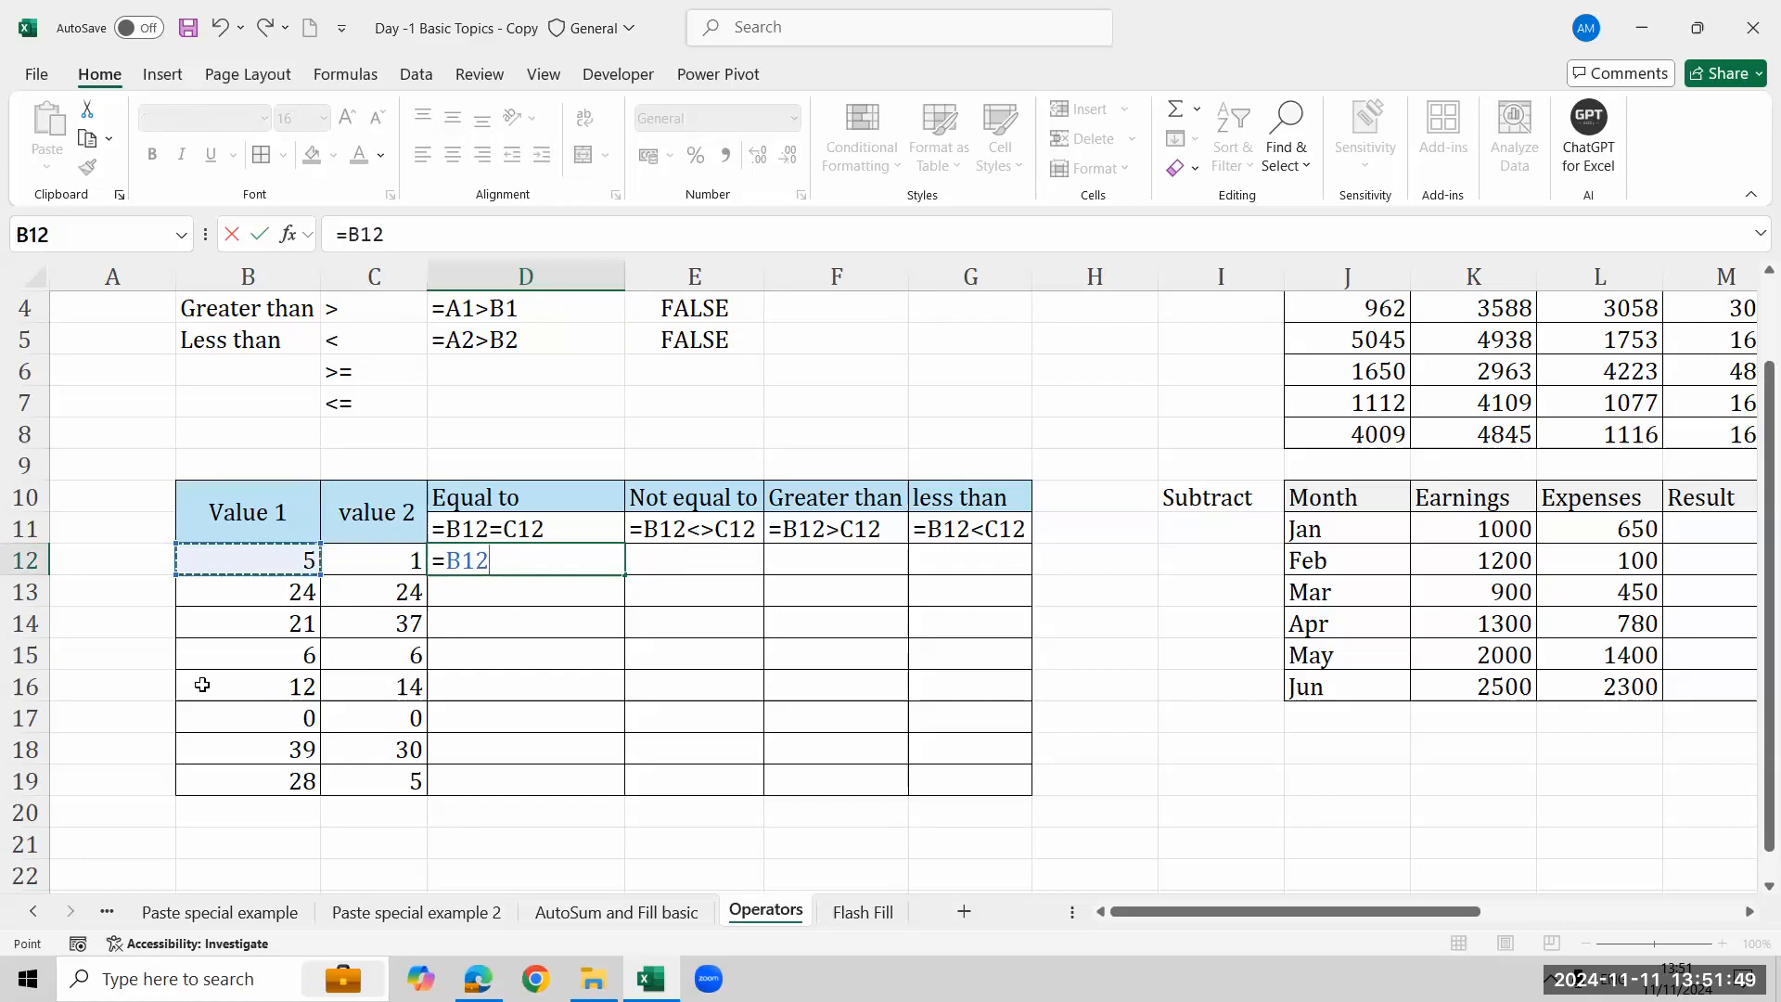
type("=")
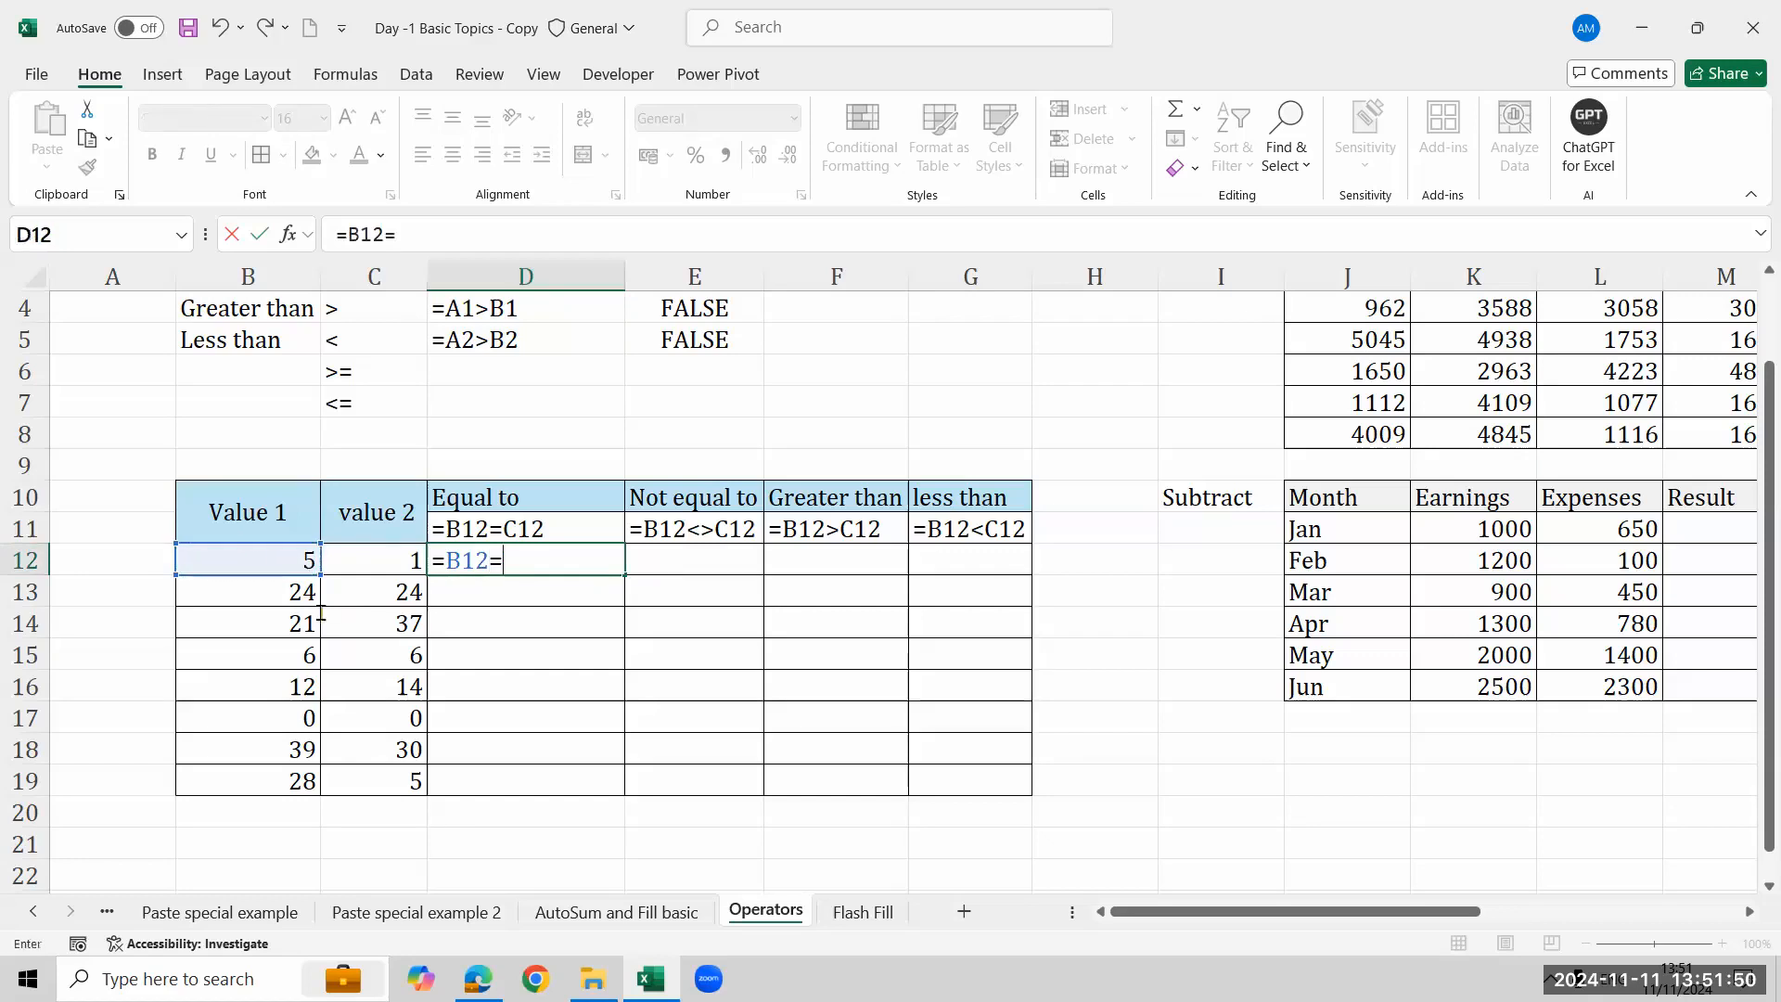
left_click(395, 560)
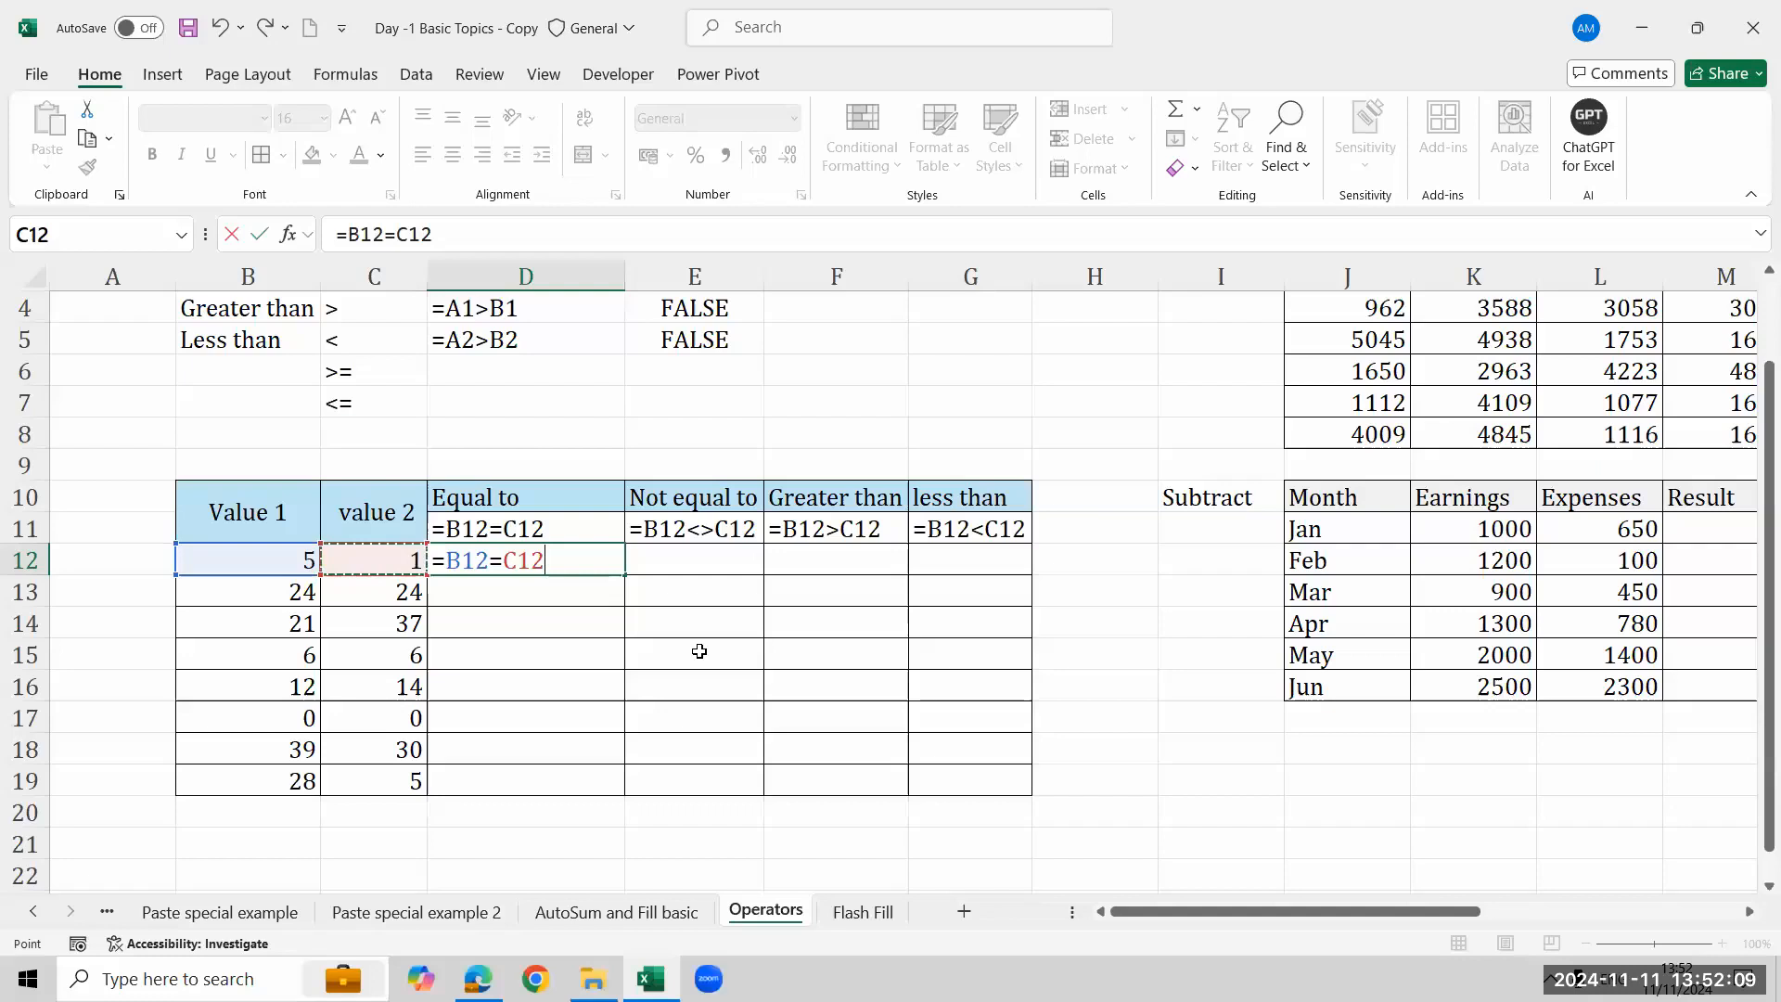
key("Return")
key("Up")
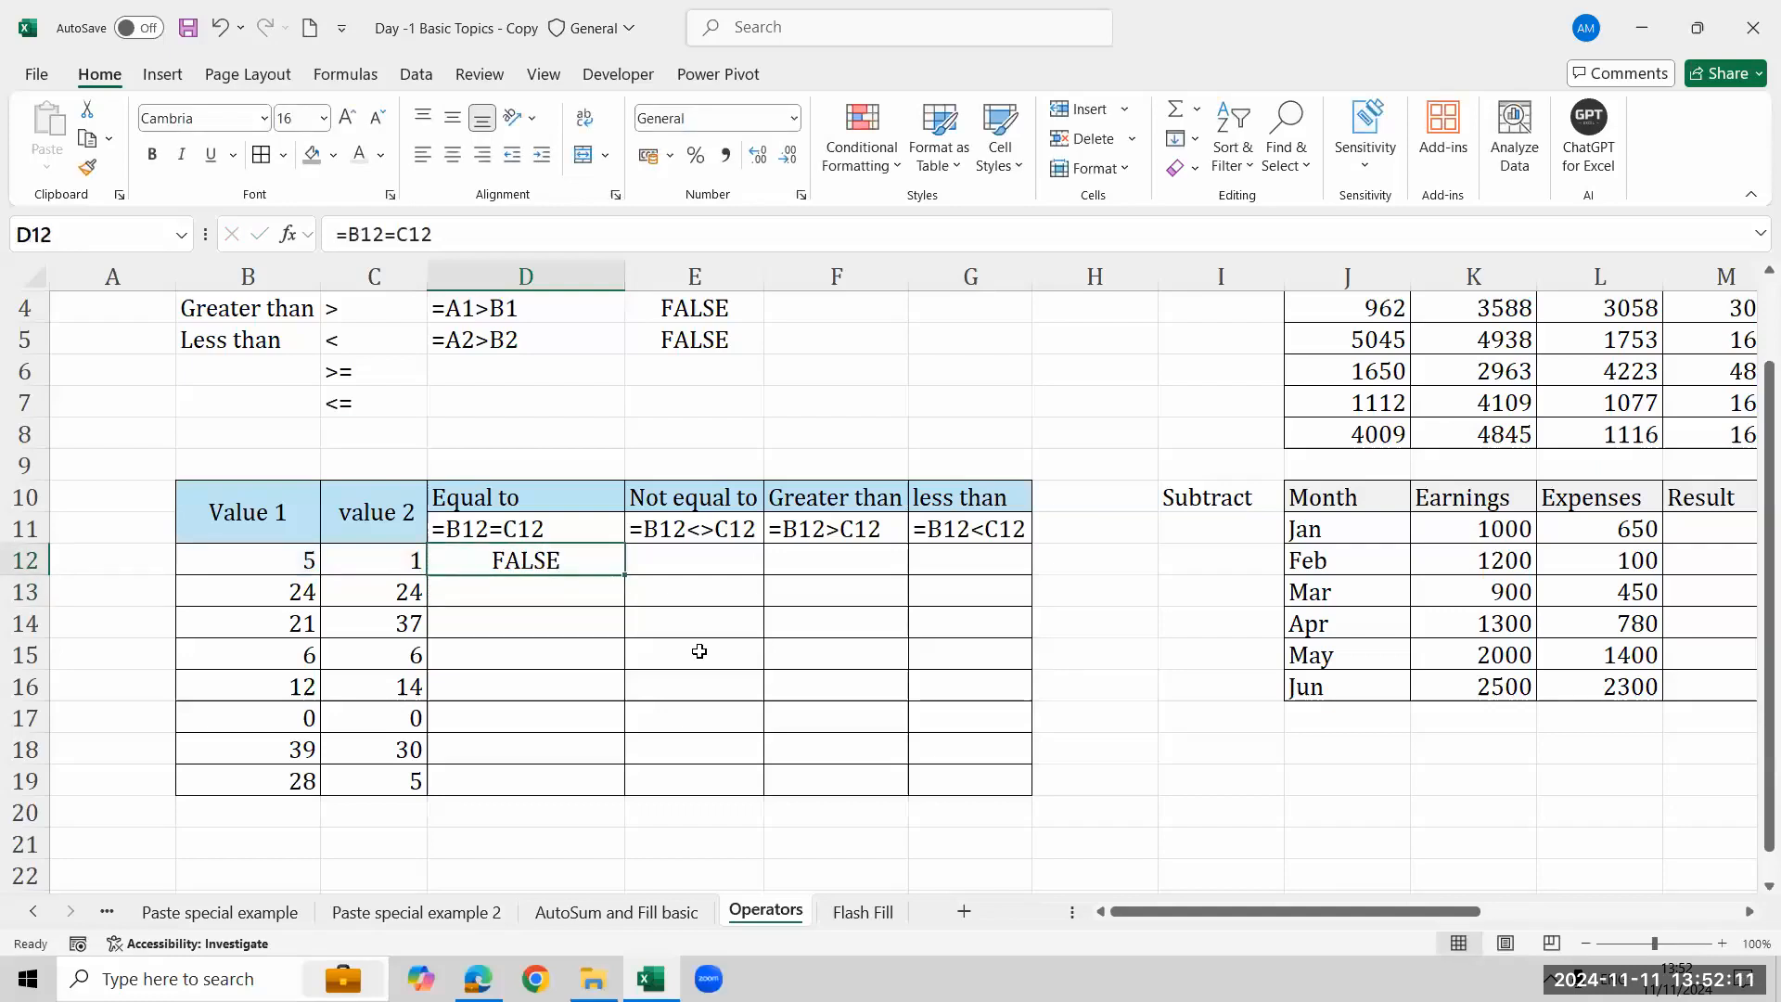
key("Down")
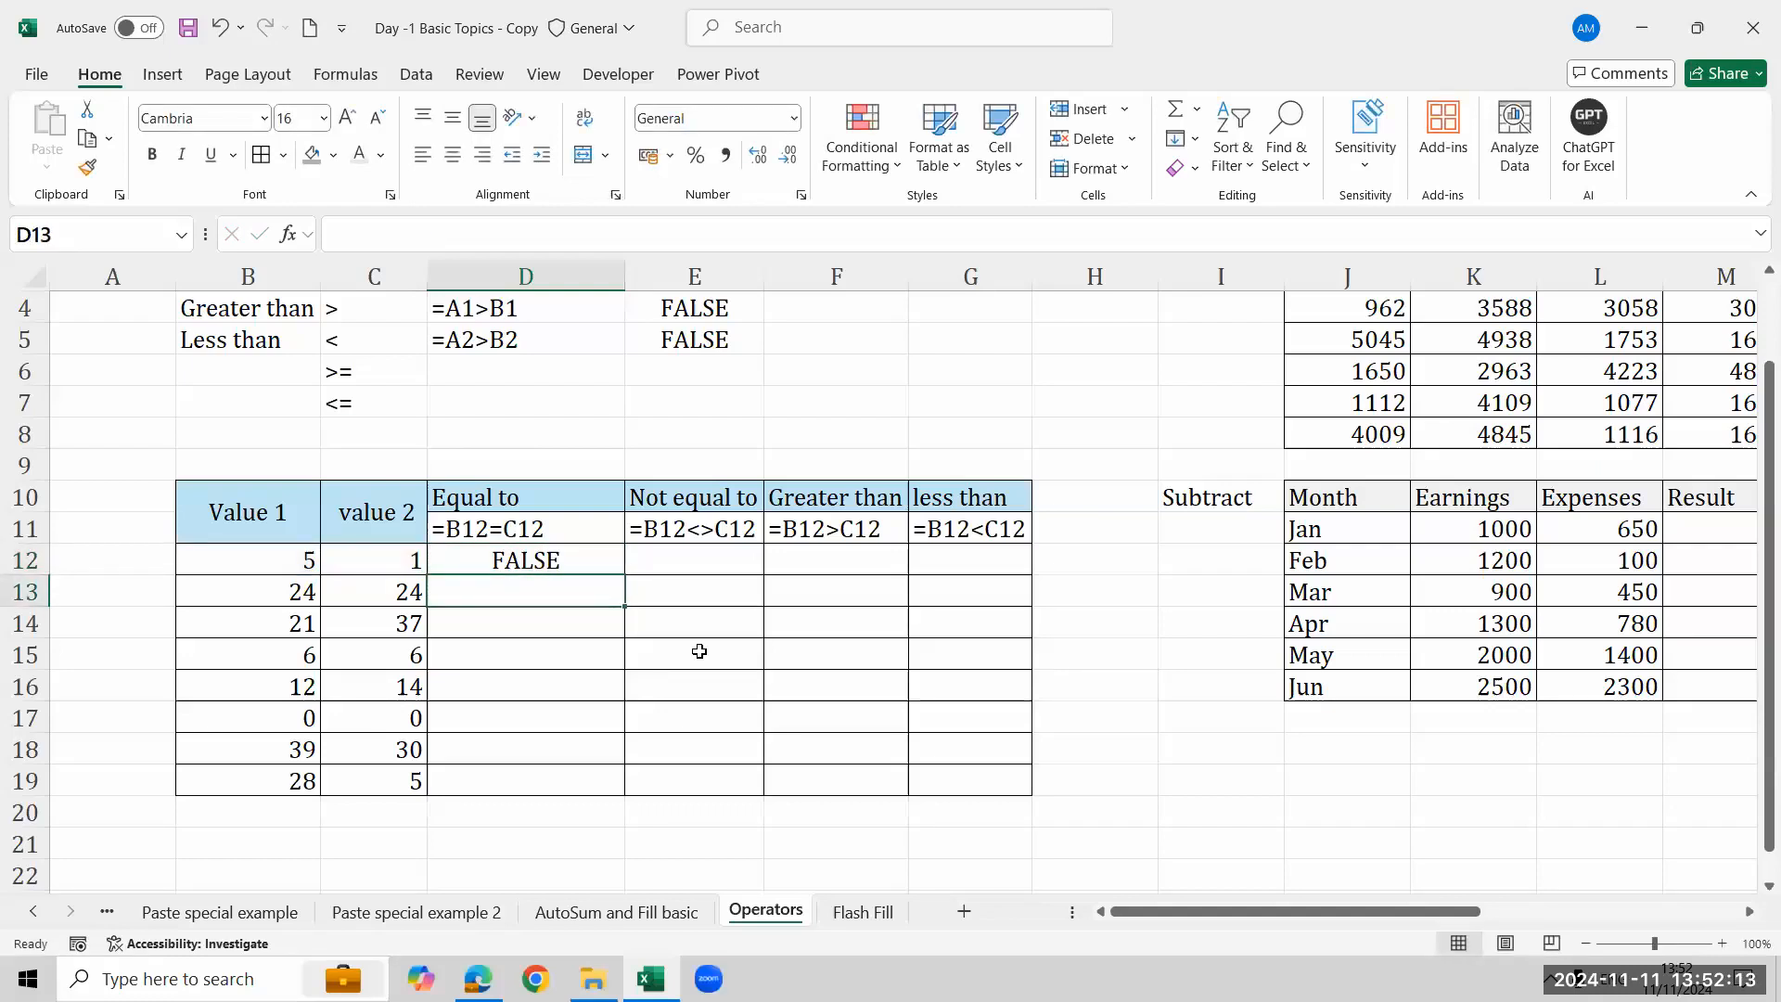
- Enter the formula =B13=C13 in D13
type("=")
key("Left")
key("Left")
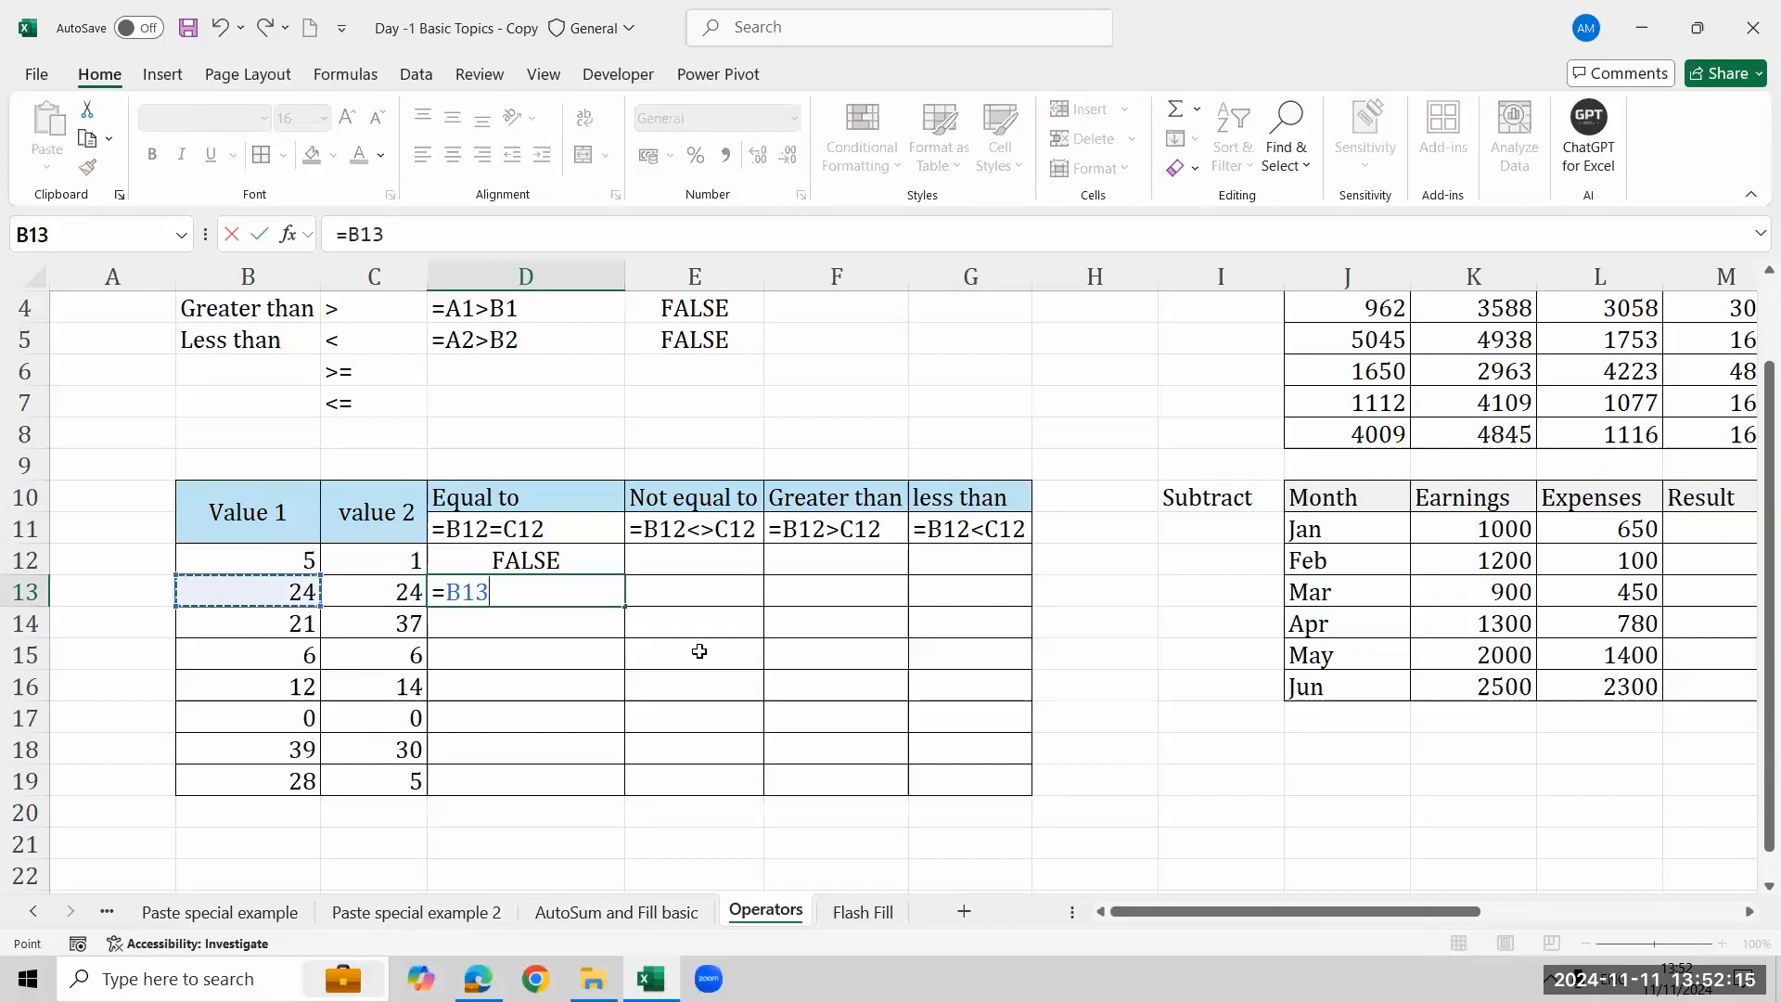
type("=")
key("Left")
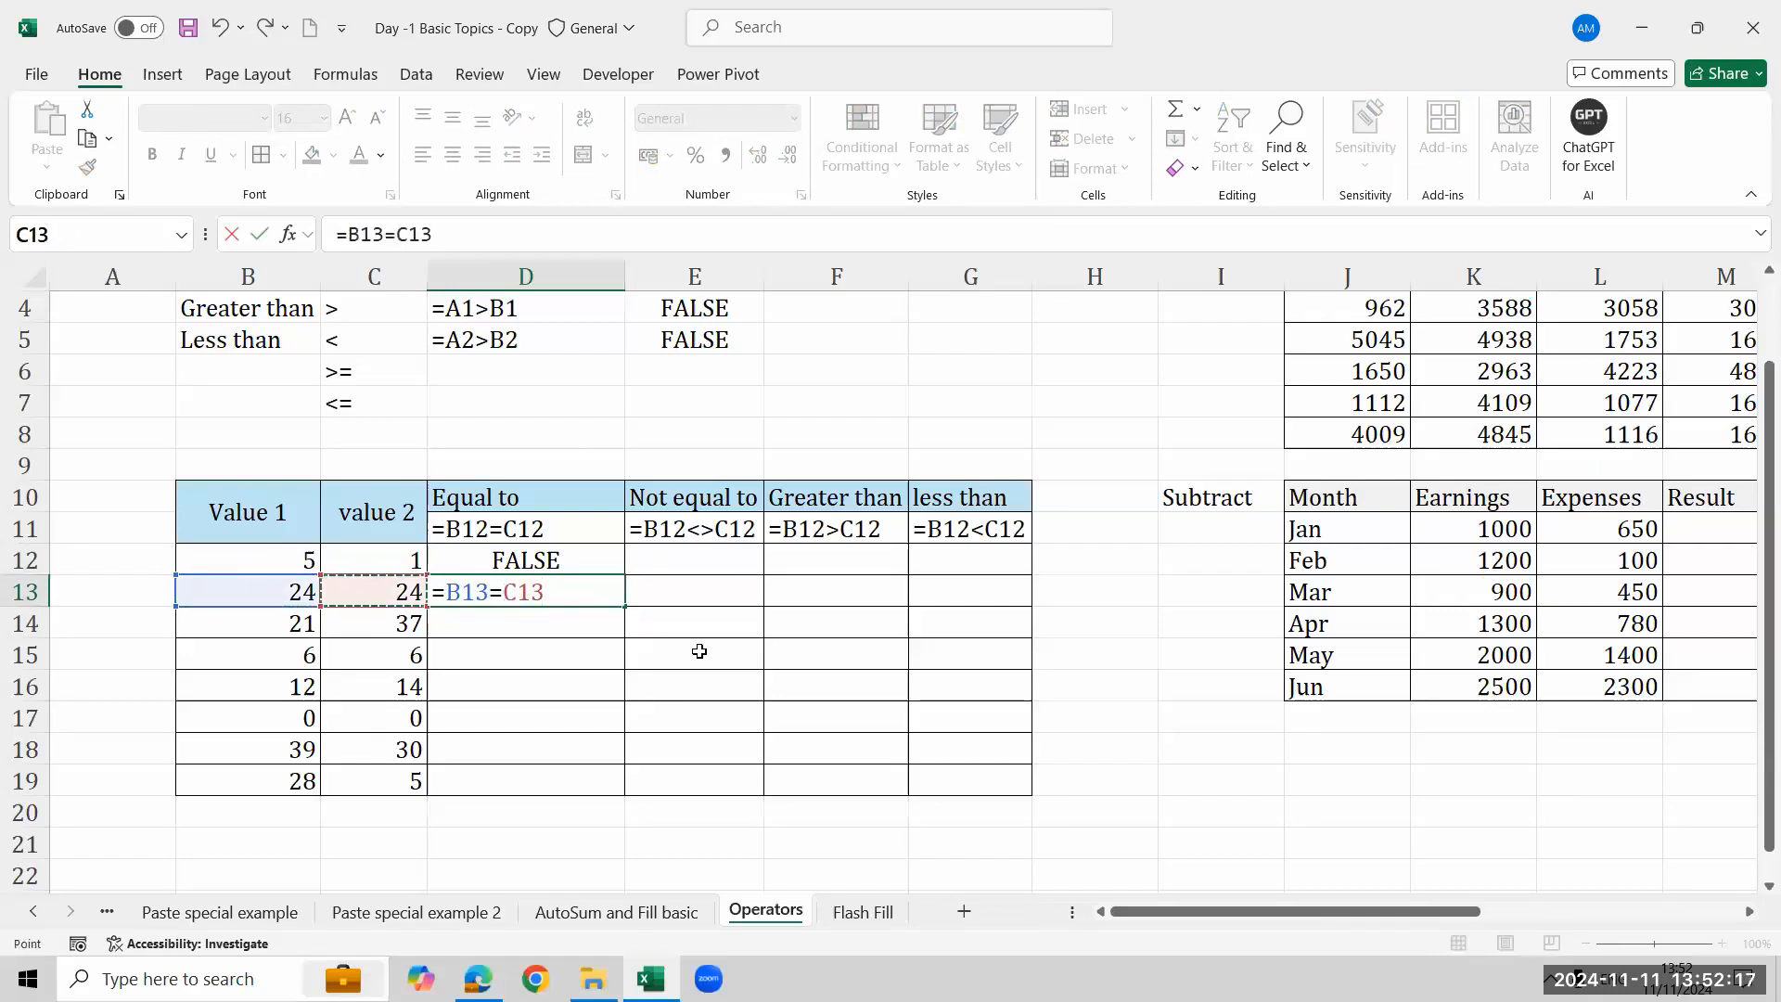
key("Return")
key("Up")
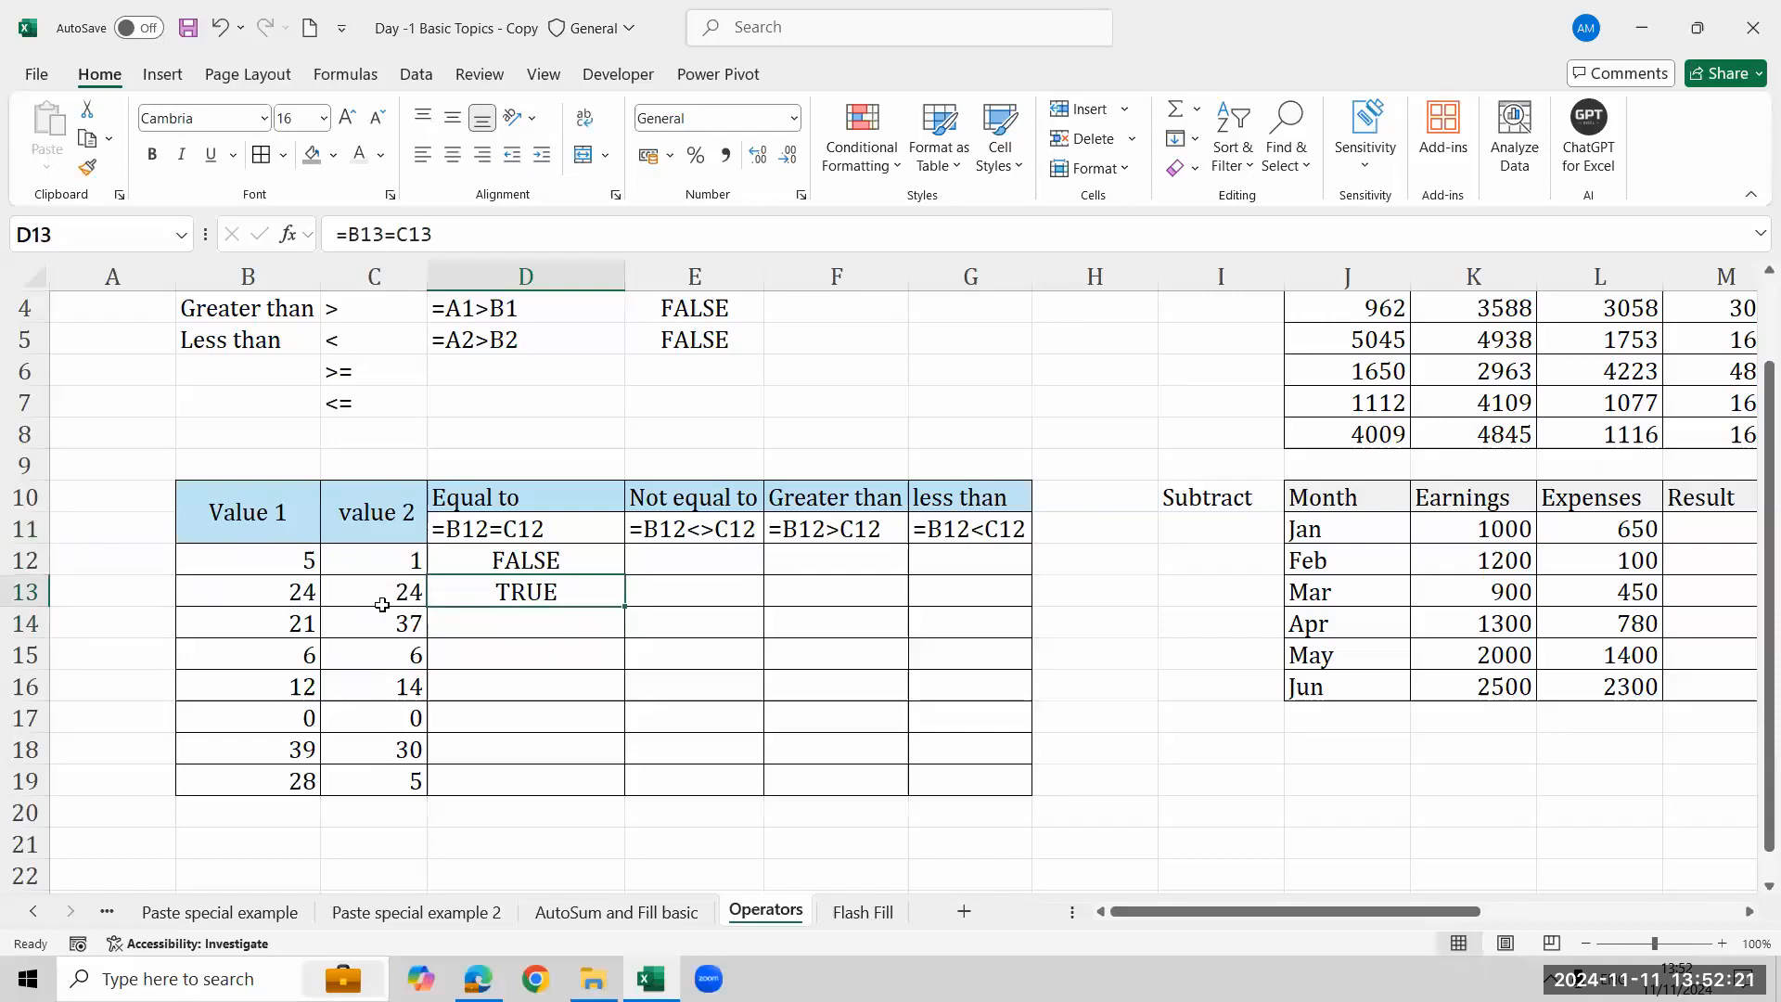
- Enter the formula =B14=C14 in D14
left_click(468, 623)
type("=")
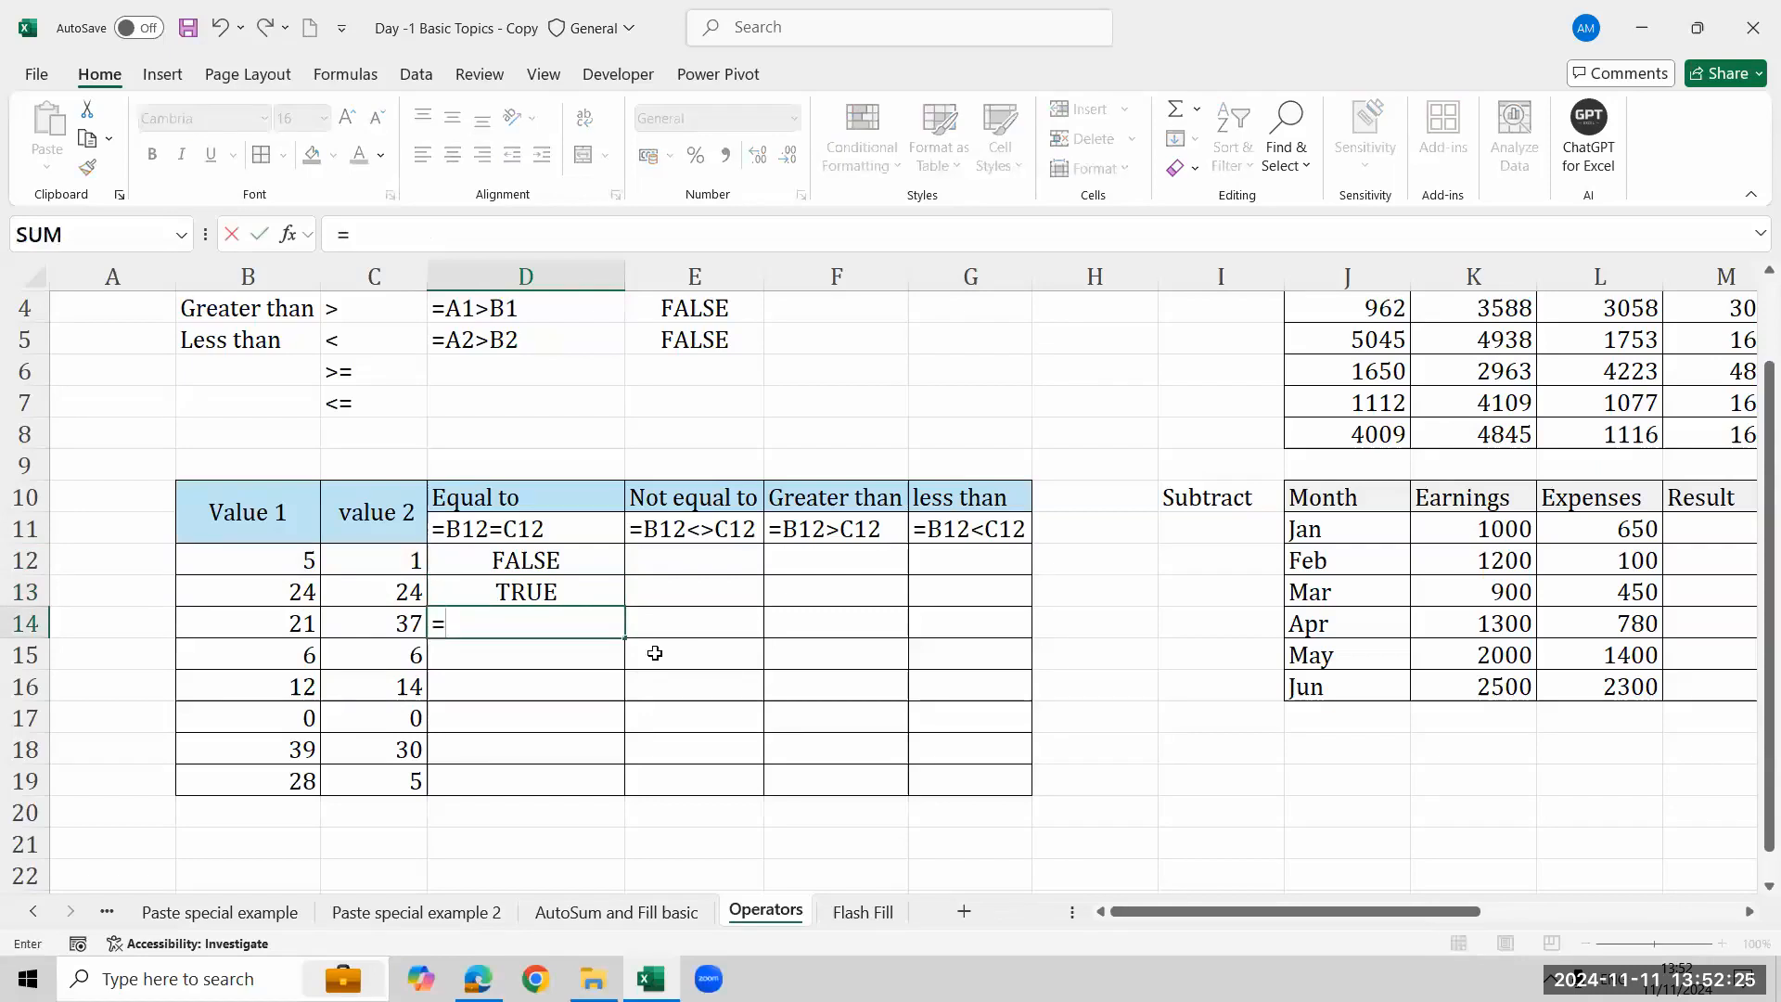
left_click(307, 630)
type("=")
left_click(390, 617)
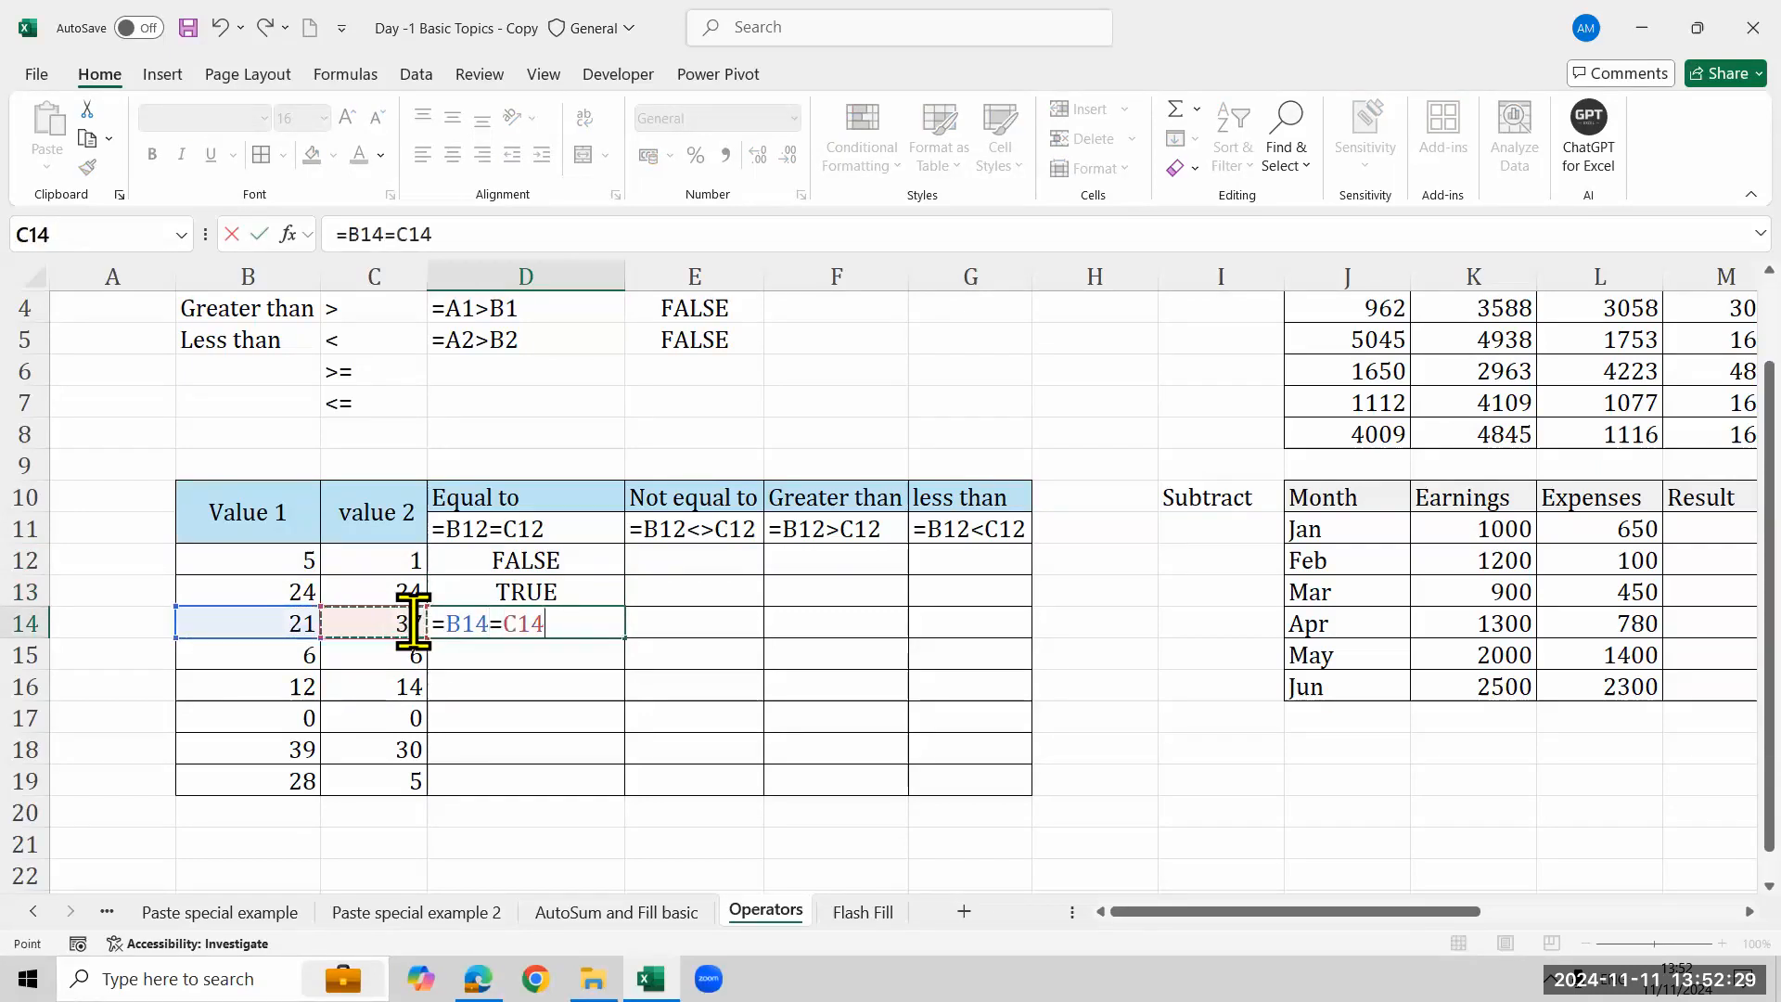
key("ctrl+Return")
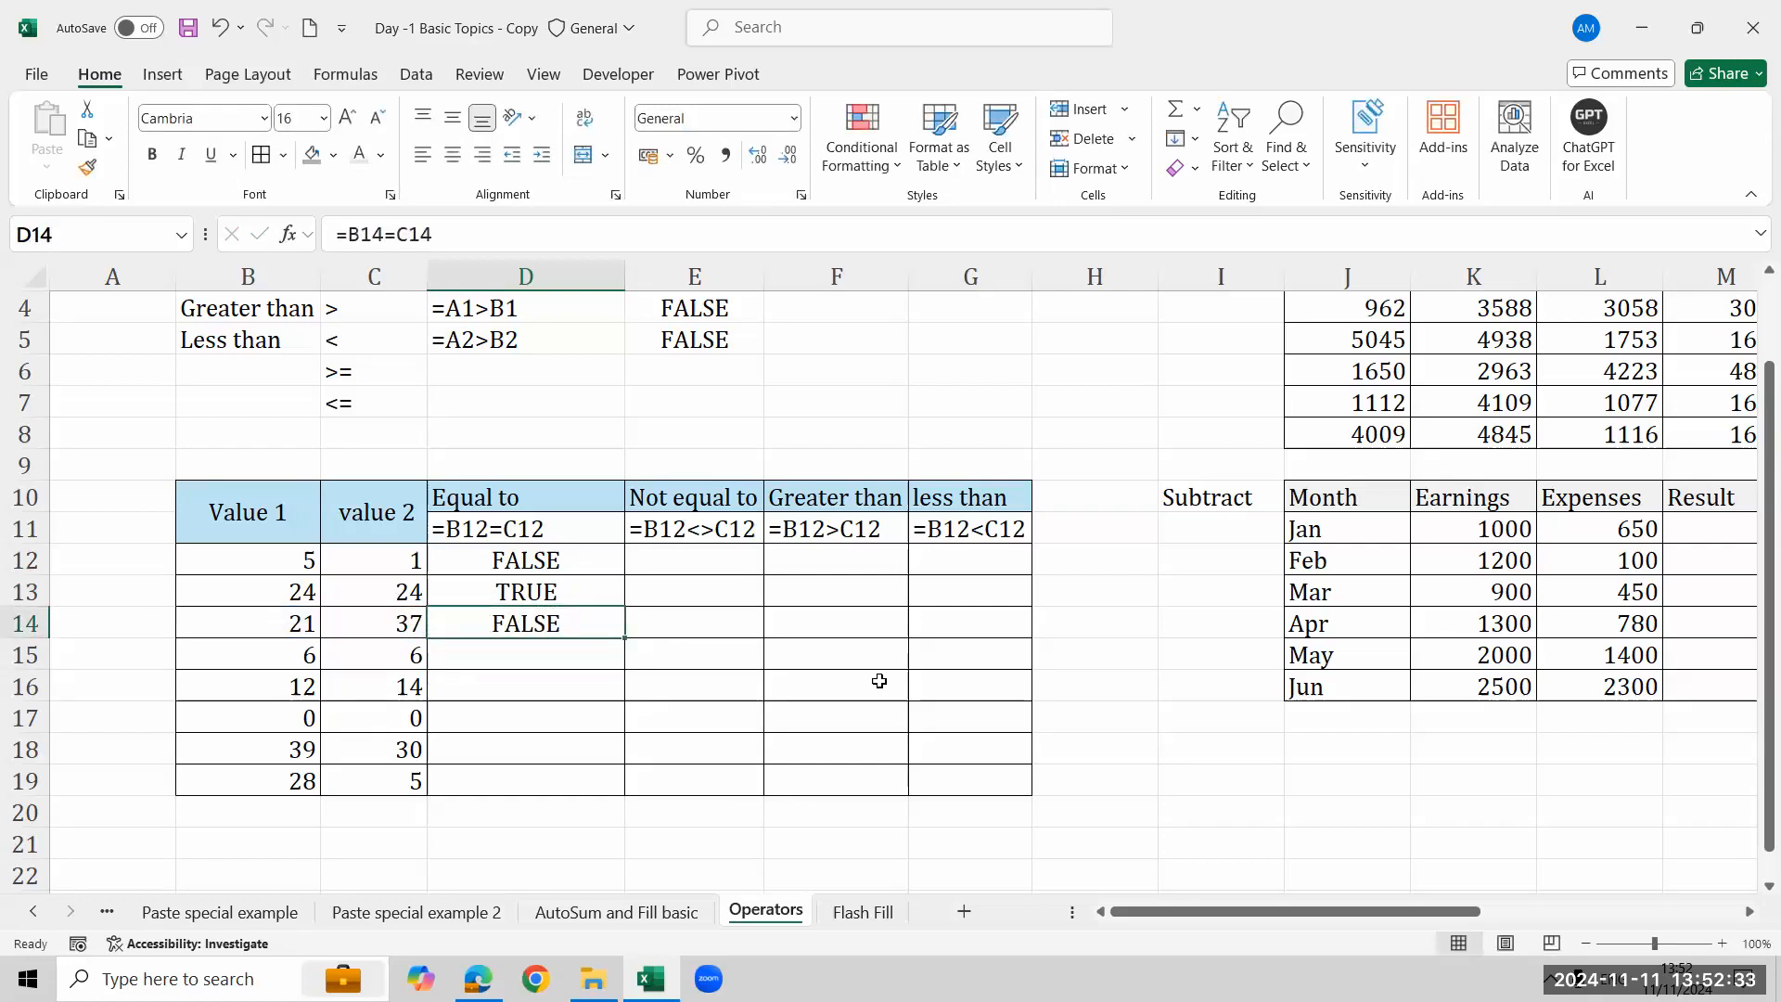
- Enter the formula =B12<>C12 in E12 under Not equal to
left_click(711, 568)
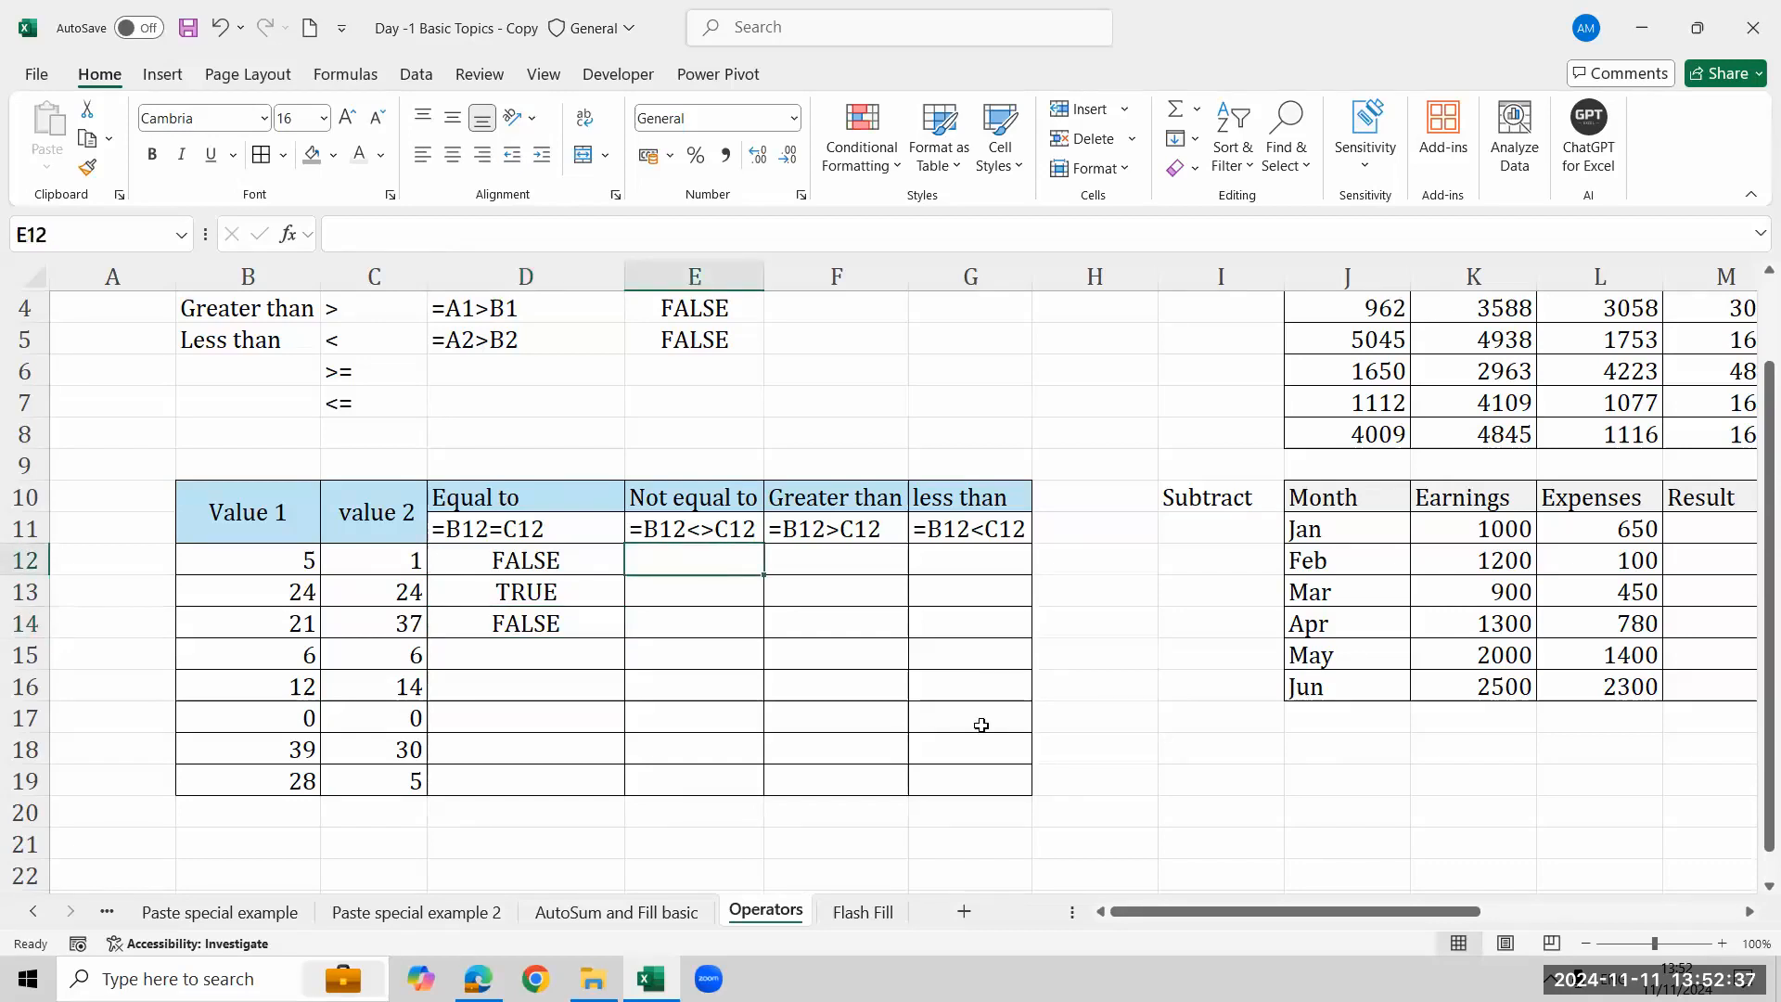
type("=")
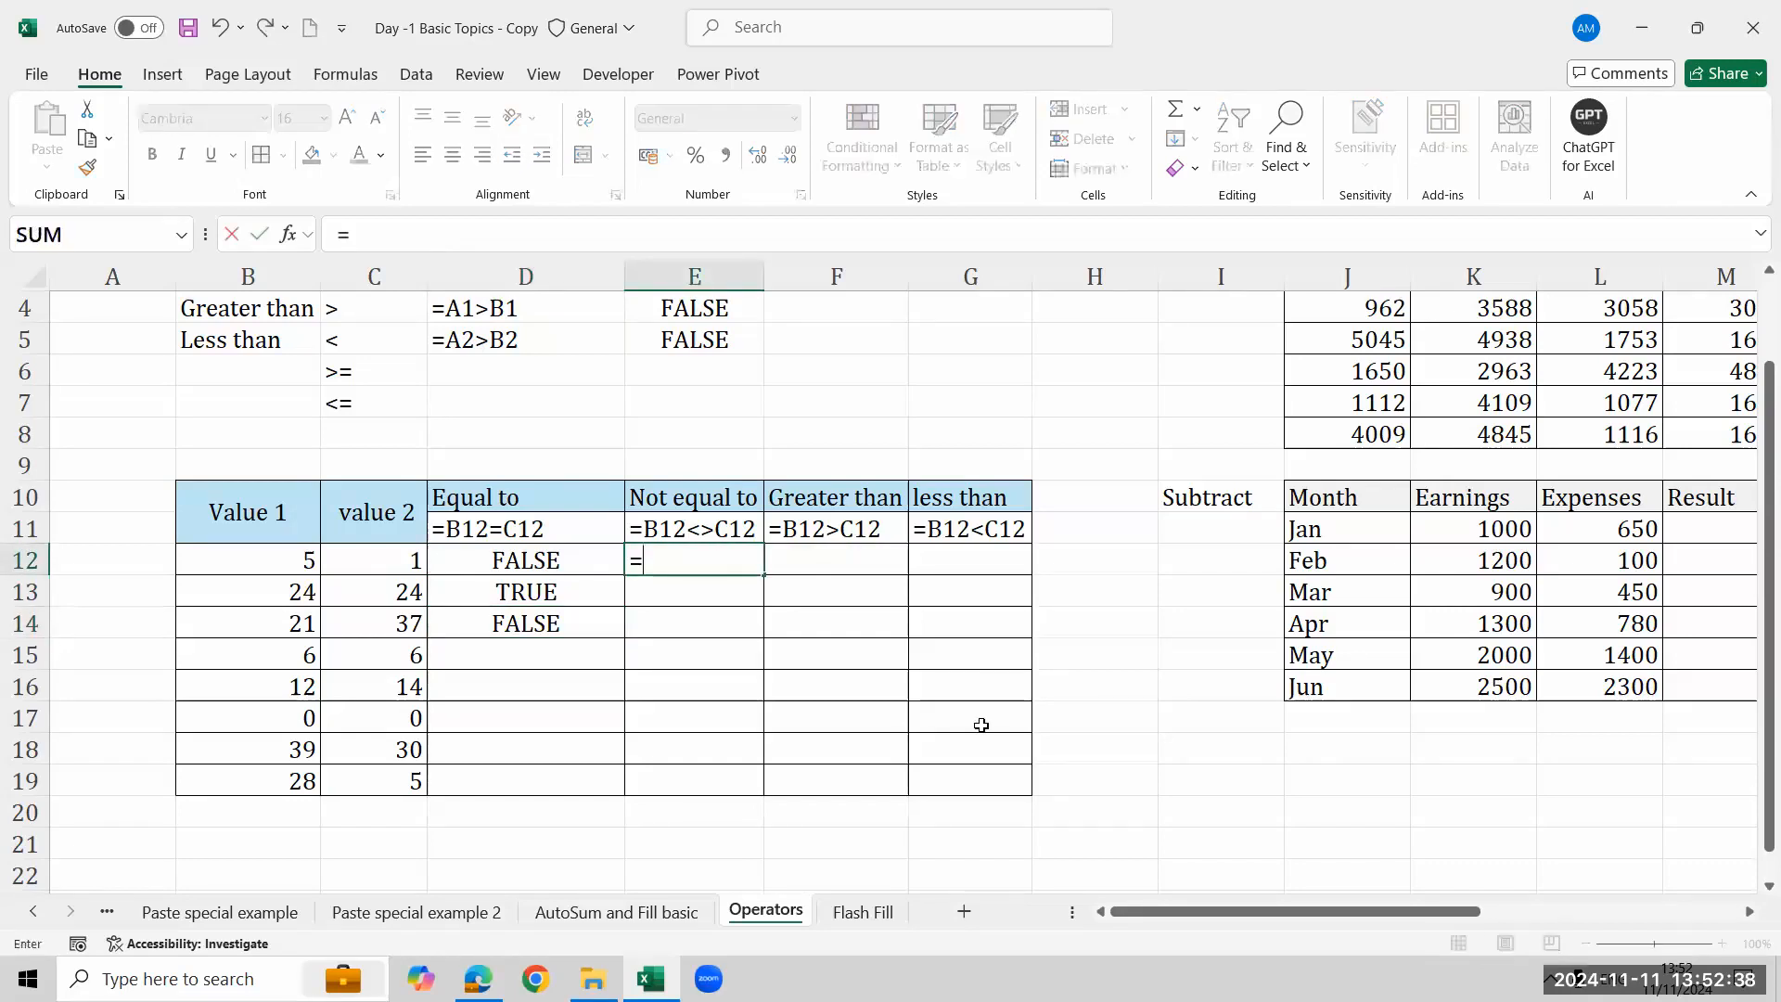
left_click(287, 555)
type("<")
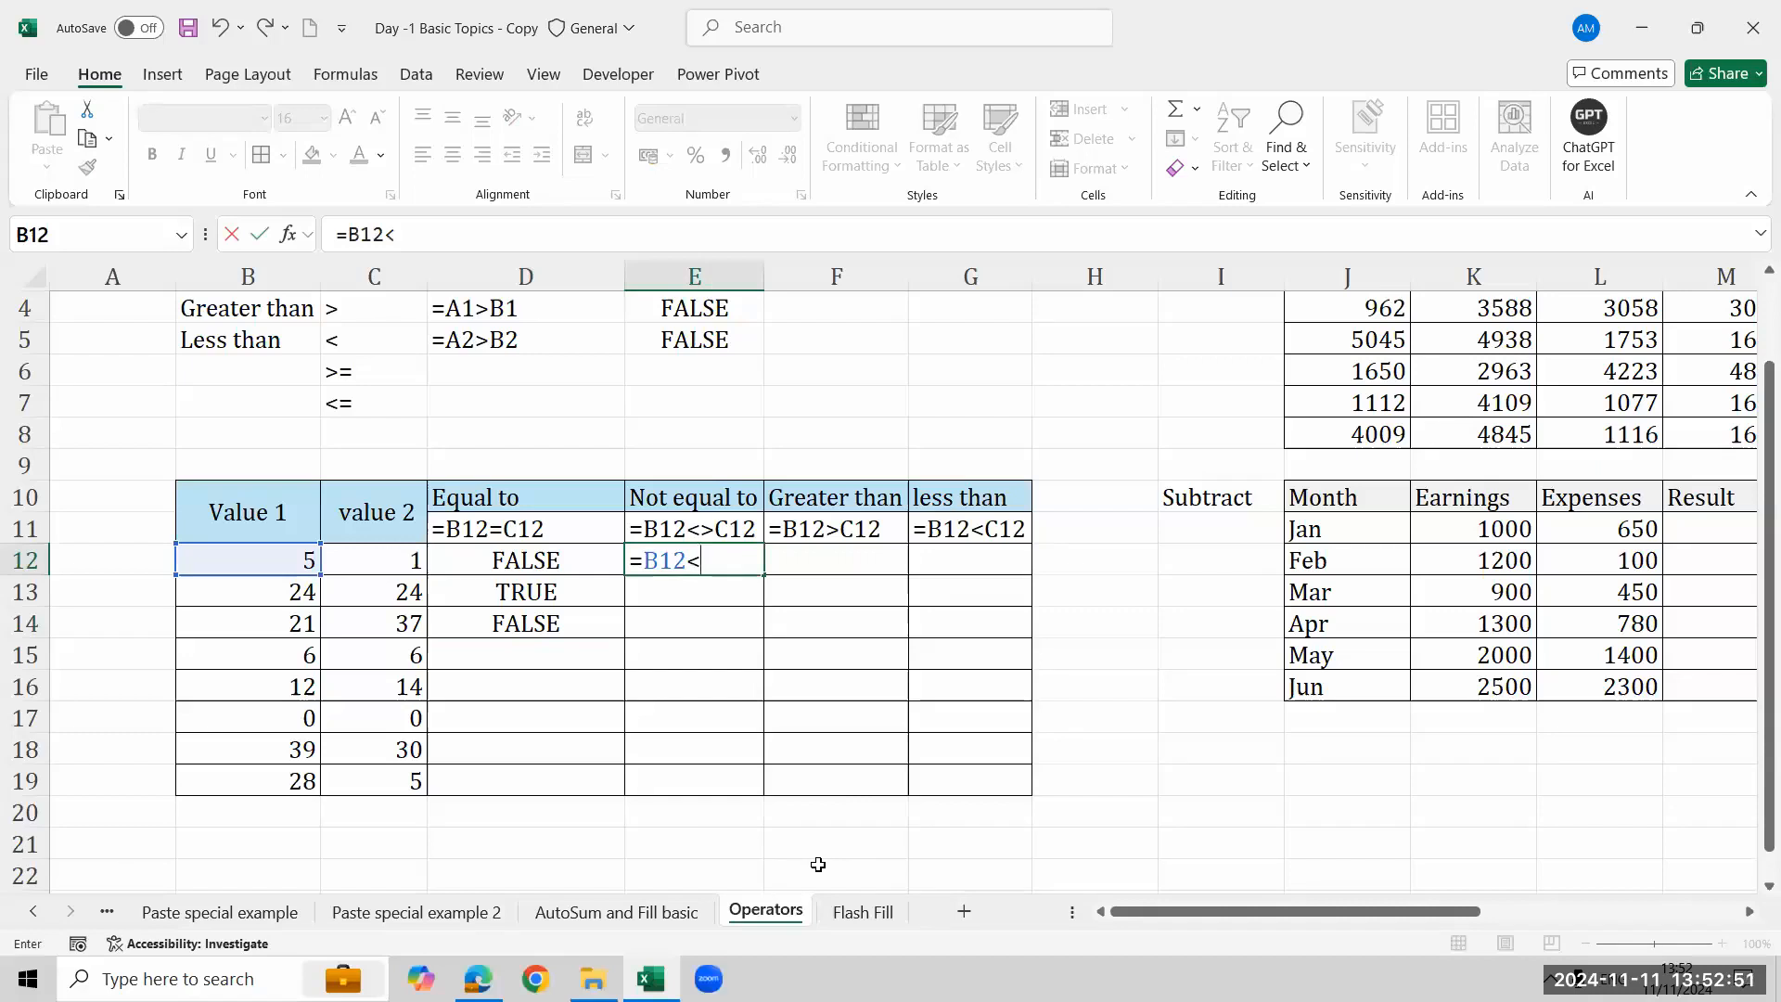
type(">")
key("Left")
key("Left")
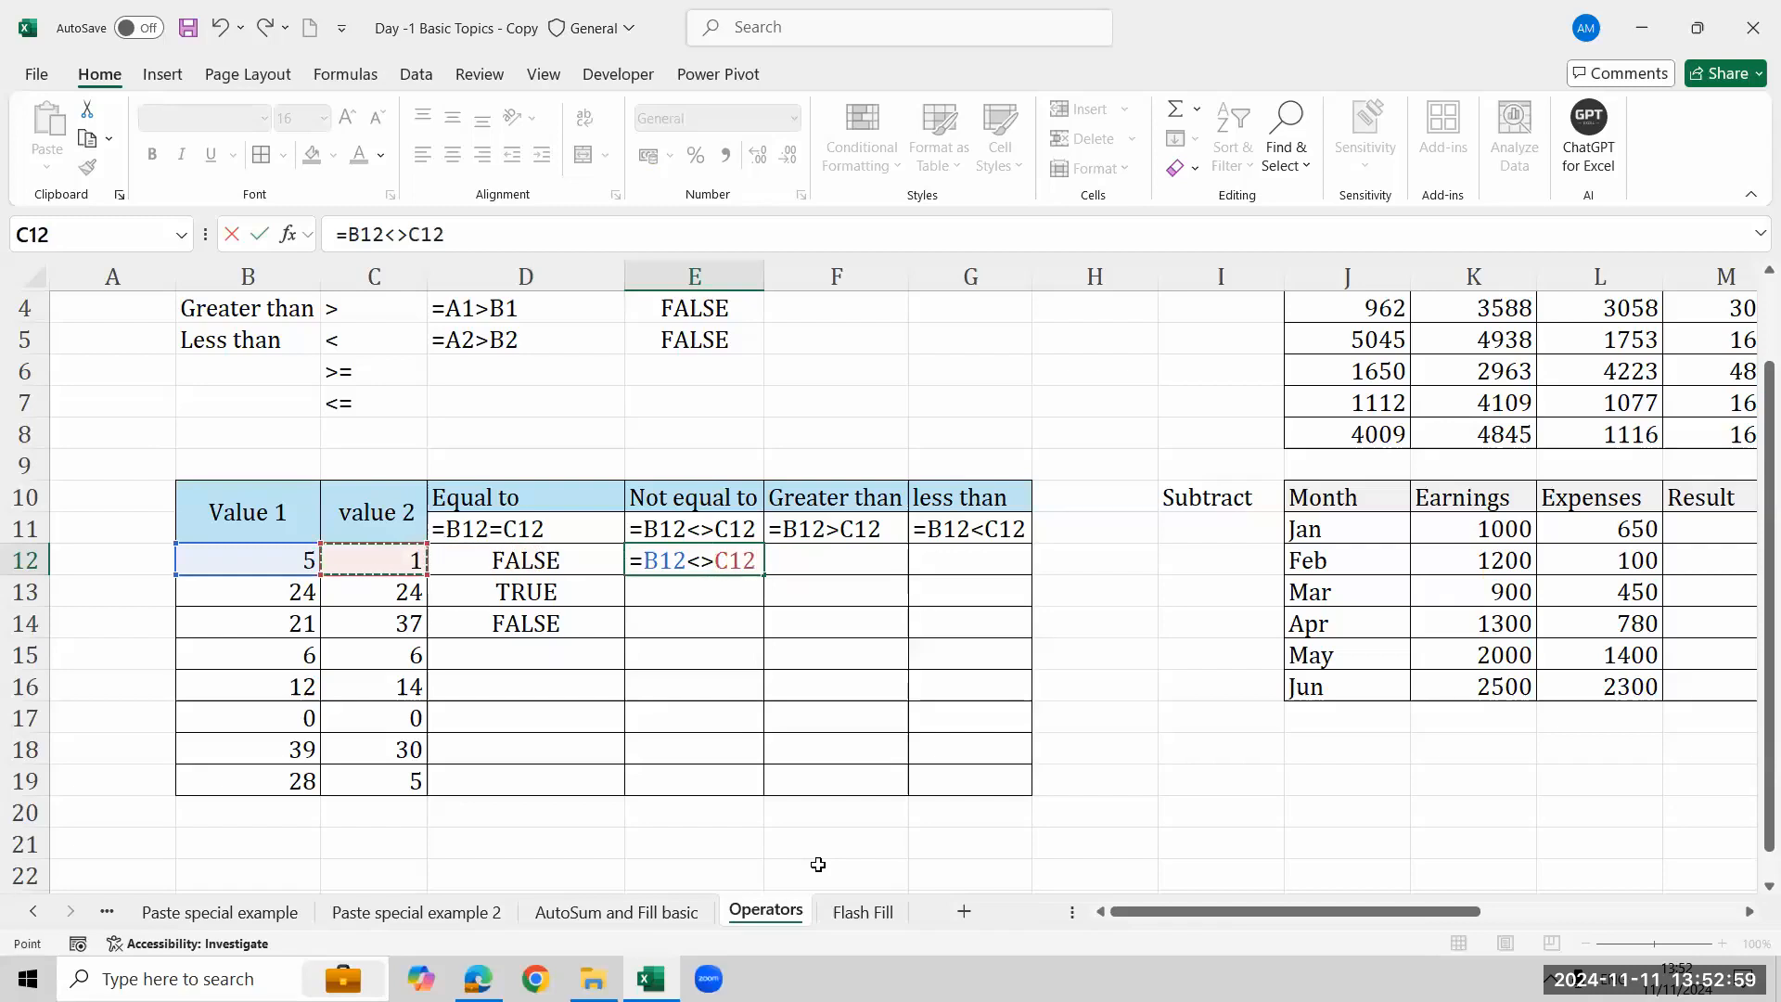
key("Return")
key("Up")
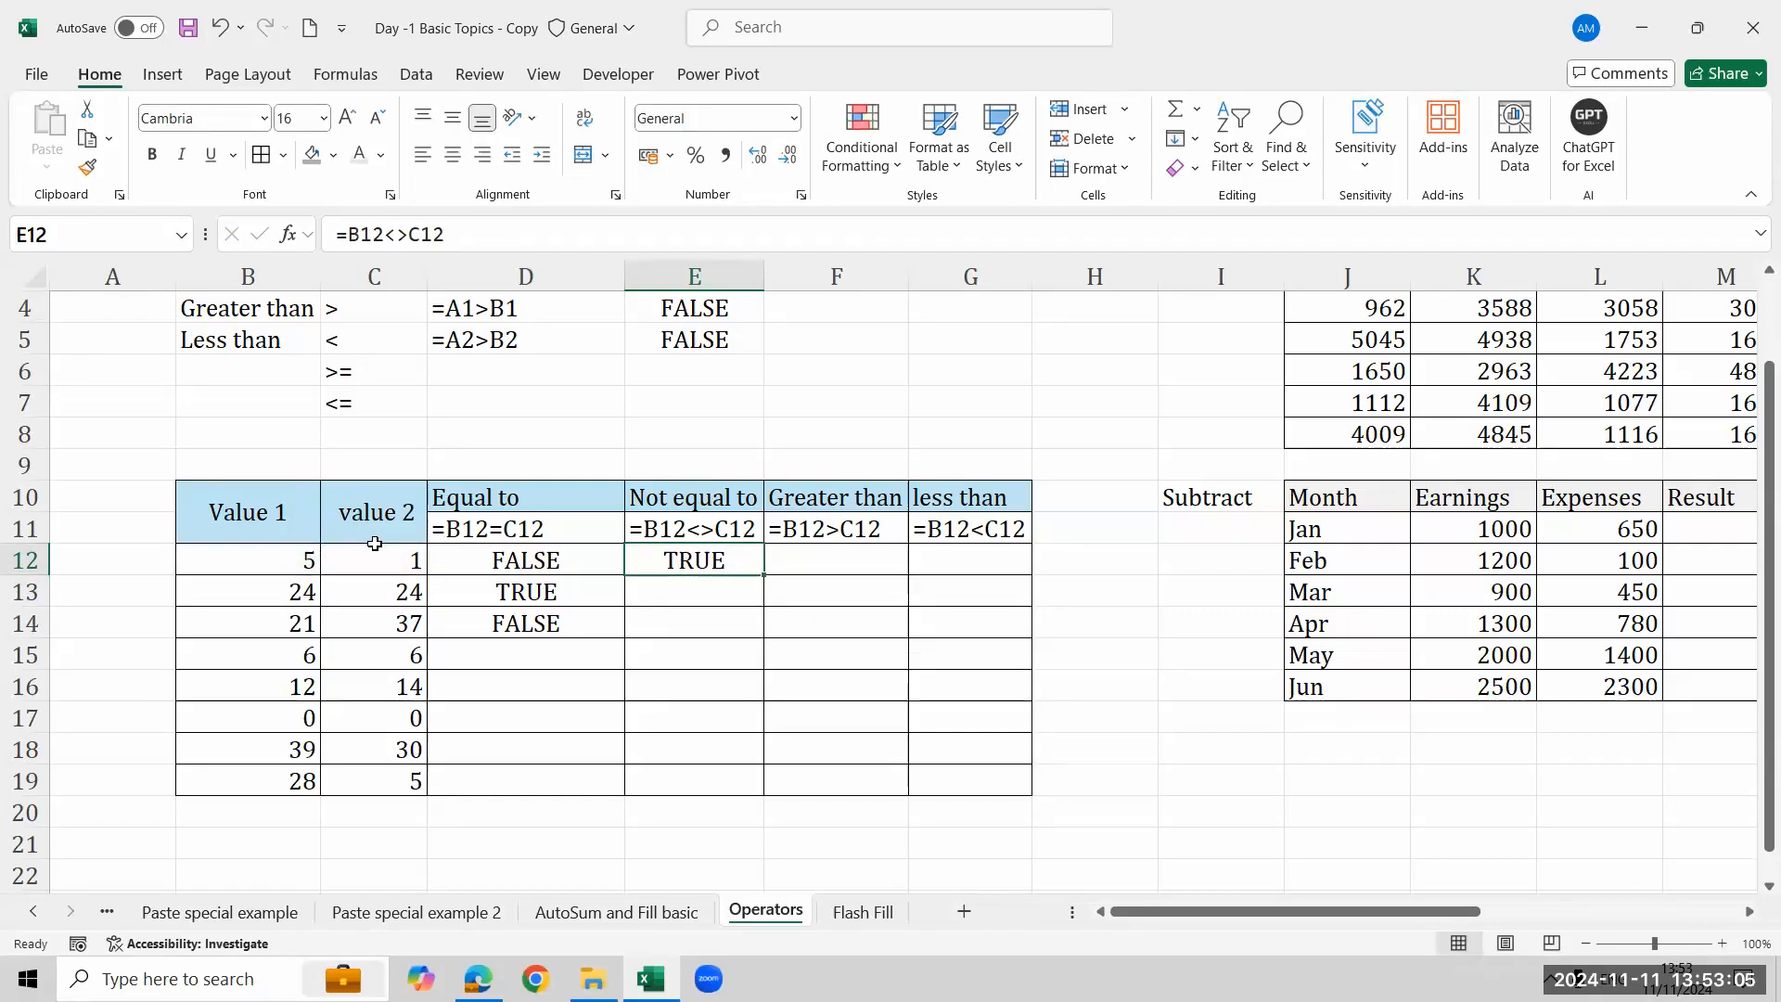
- Enter the formula =B13<>C13 in E13
left_click(670, 584)
type("=")
key("Left")
key("Left")
key("Left")
type("<>")
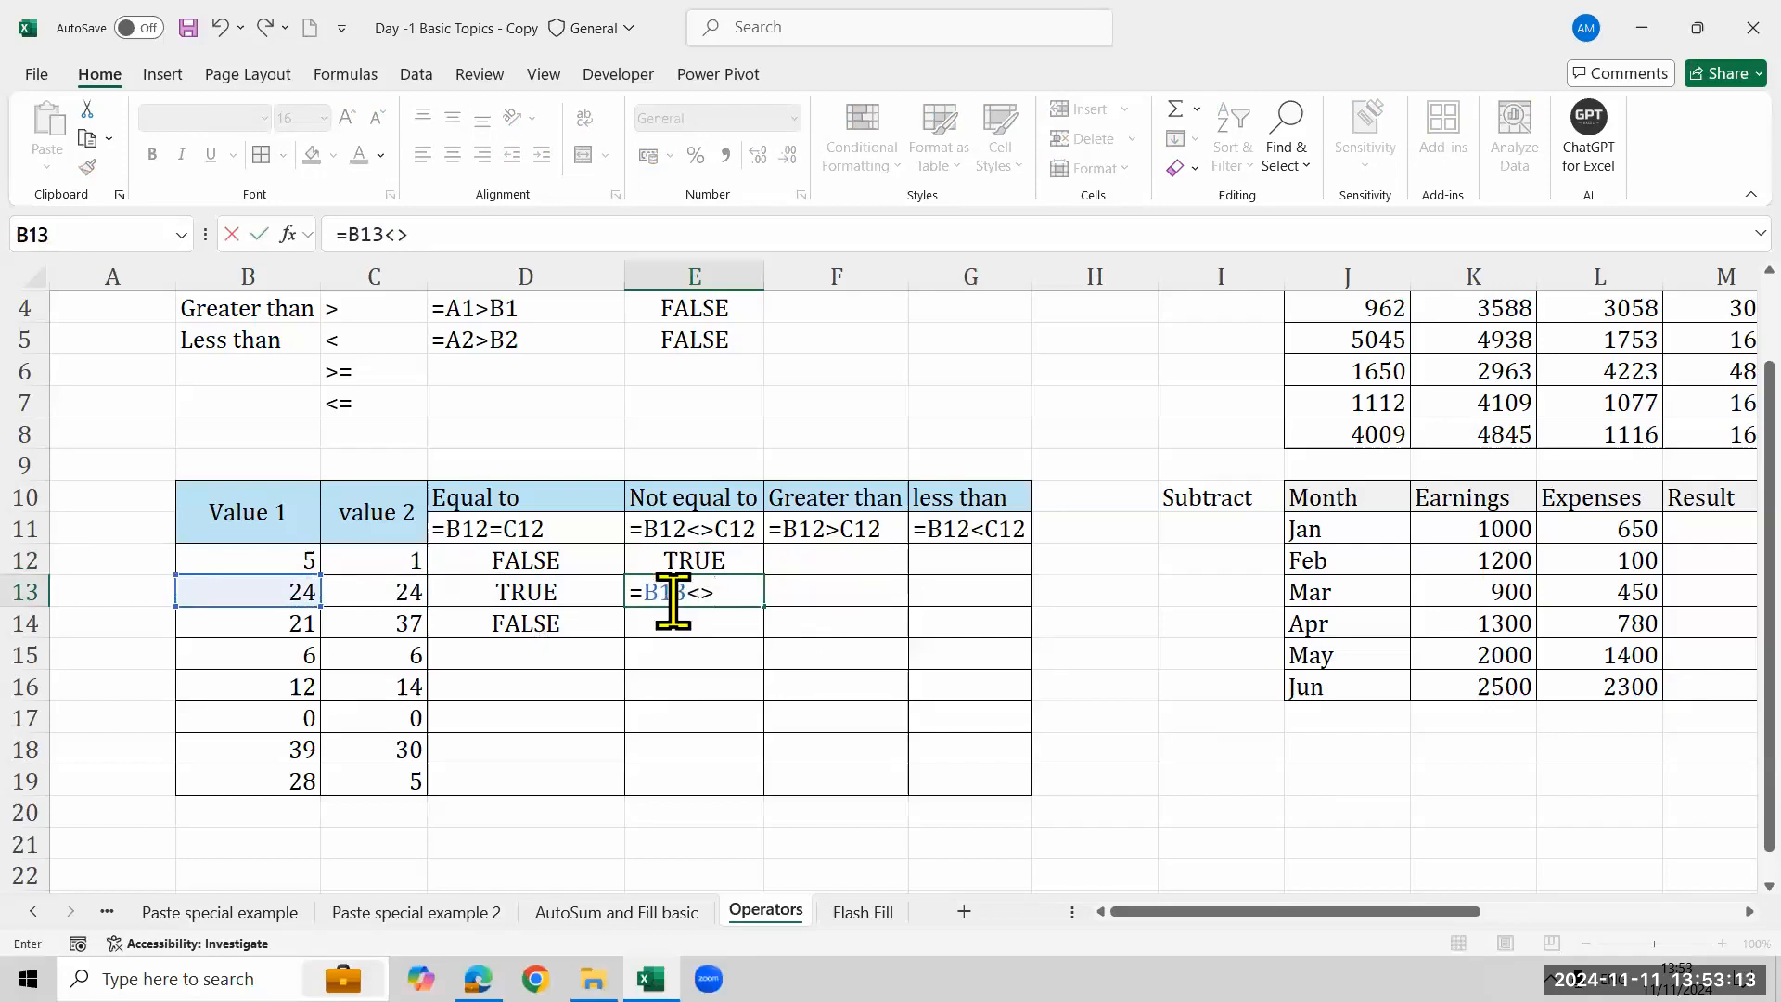
left_click(390, 598)
key("Return")
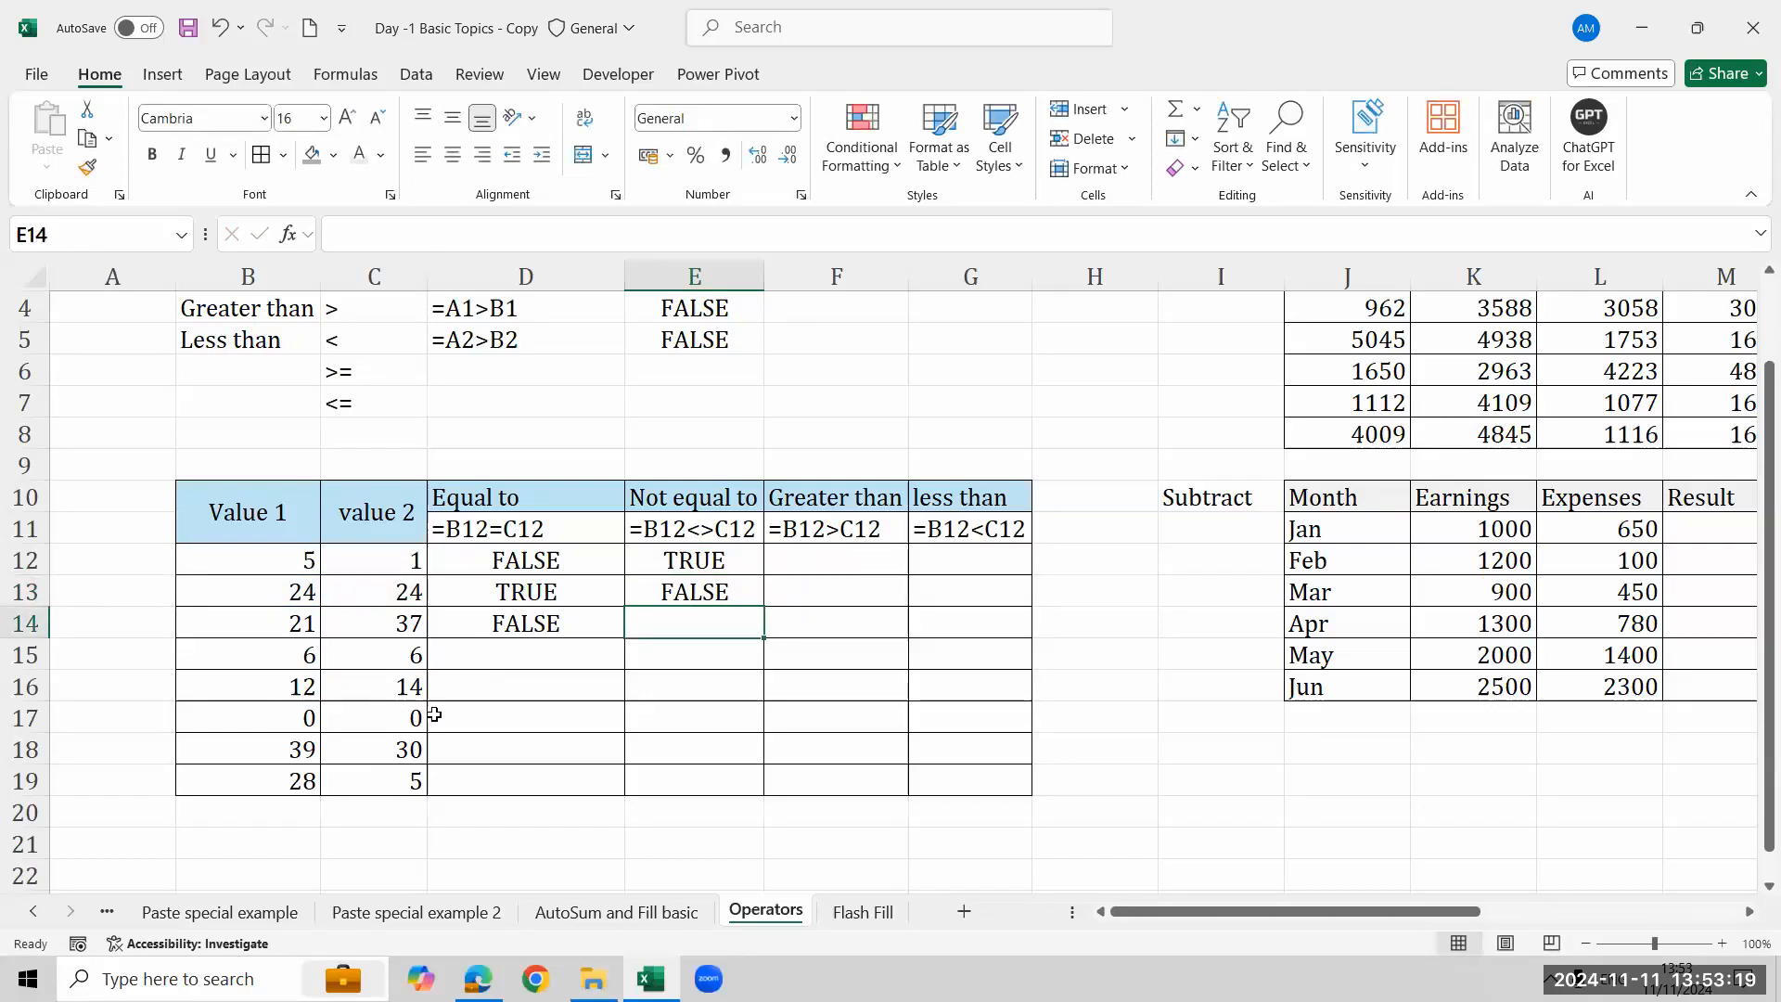
key("Up")
key("Up")
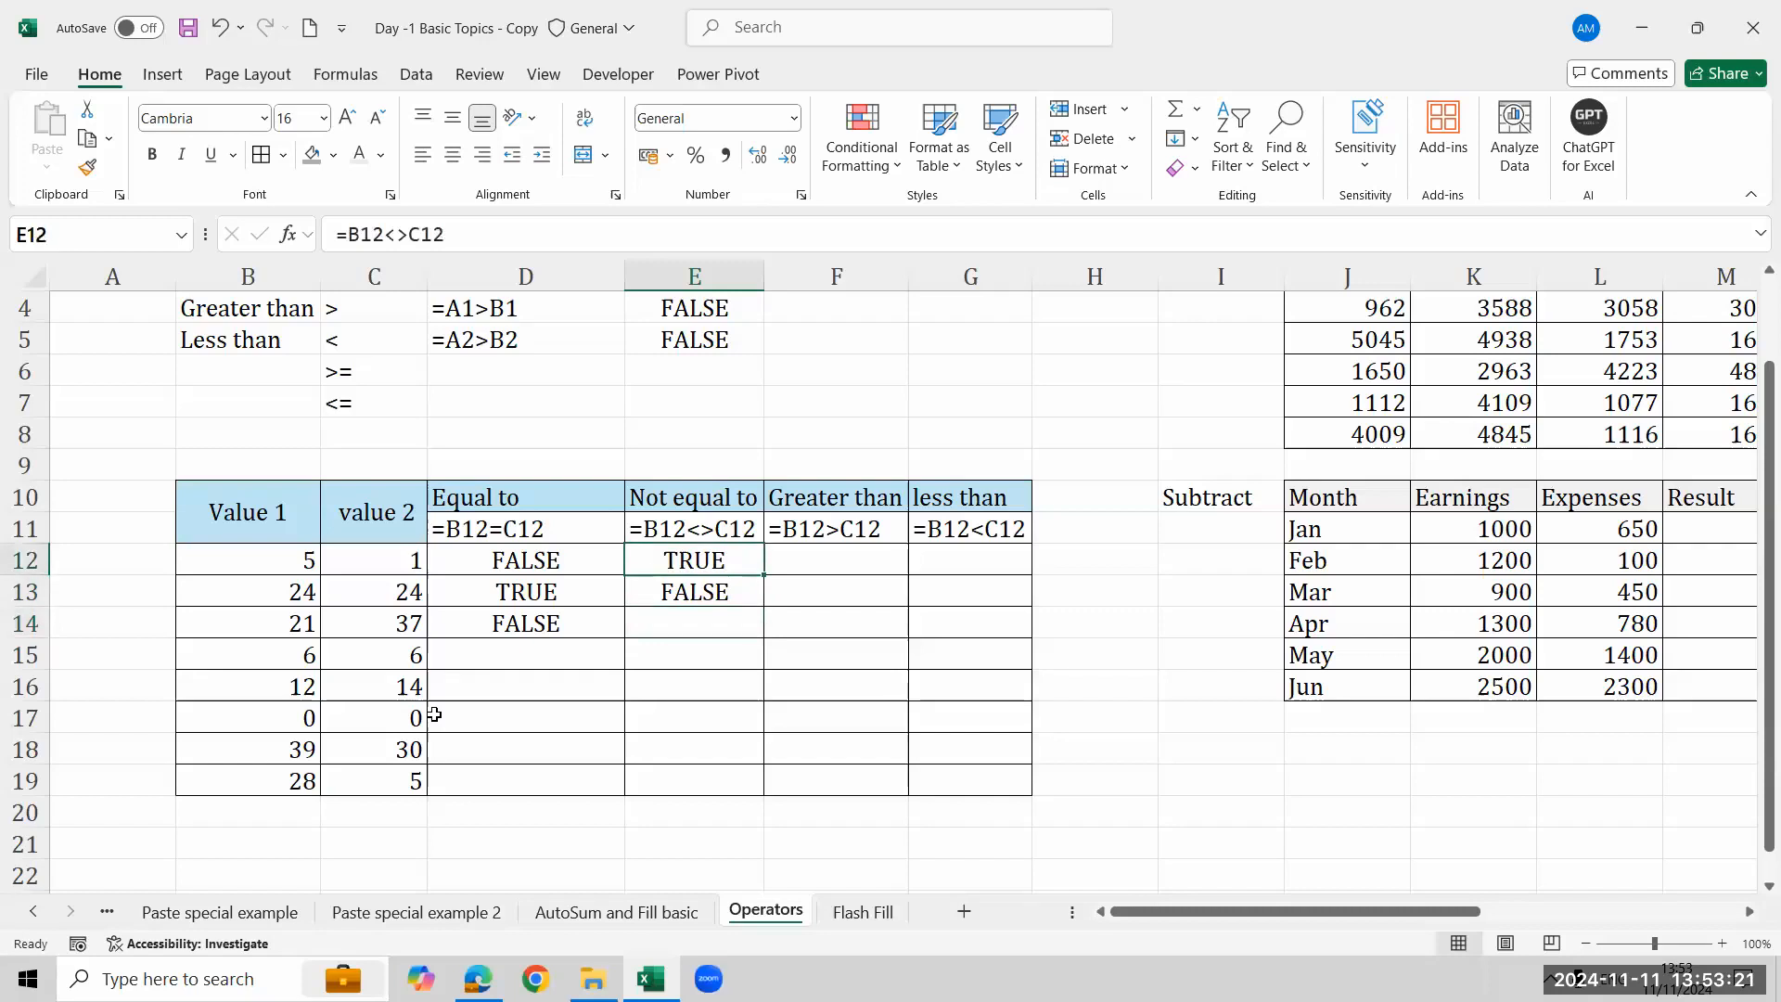
- Enter the formula =B12>C12 in F12 under Greater than
key("Right")
type("=")
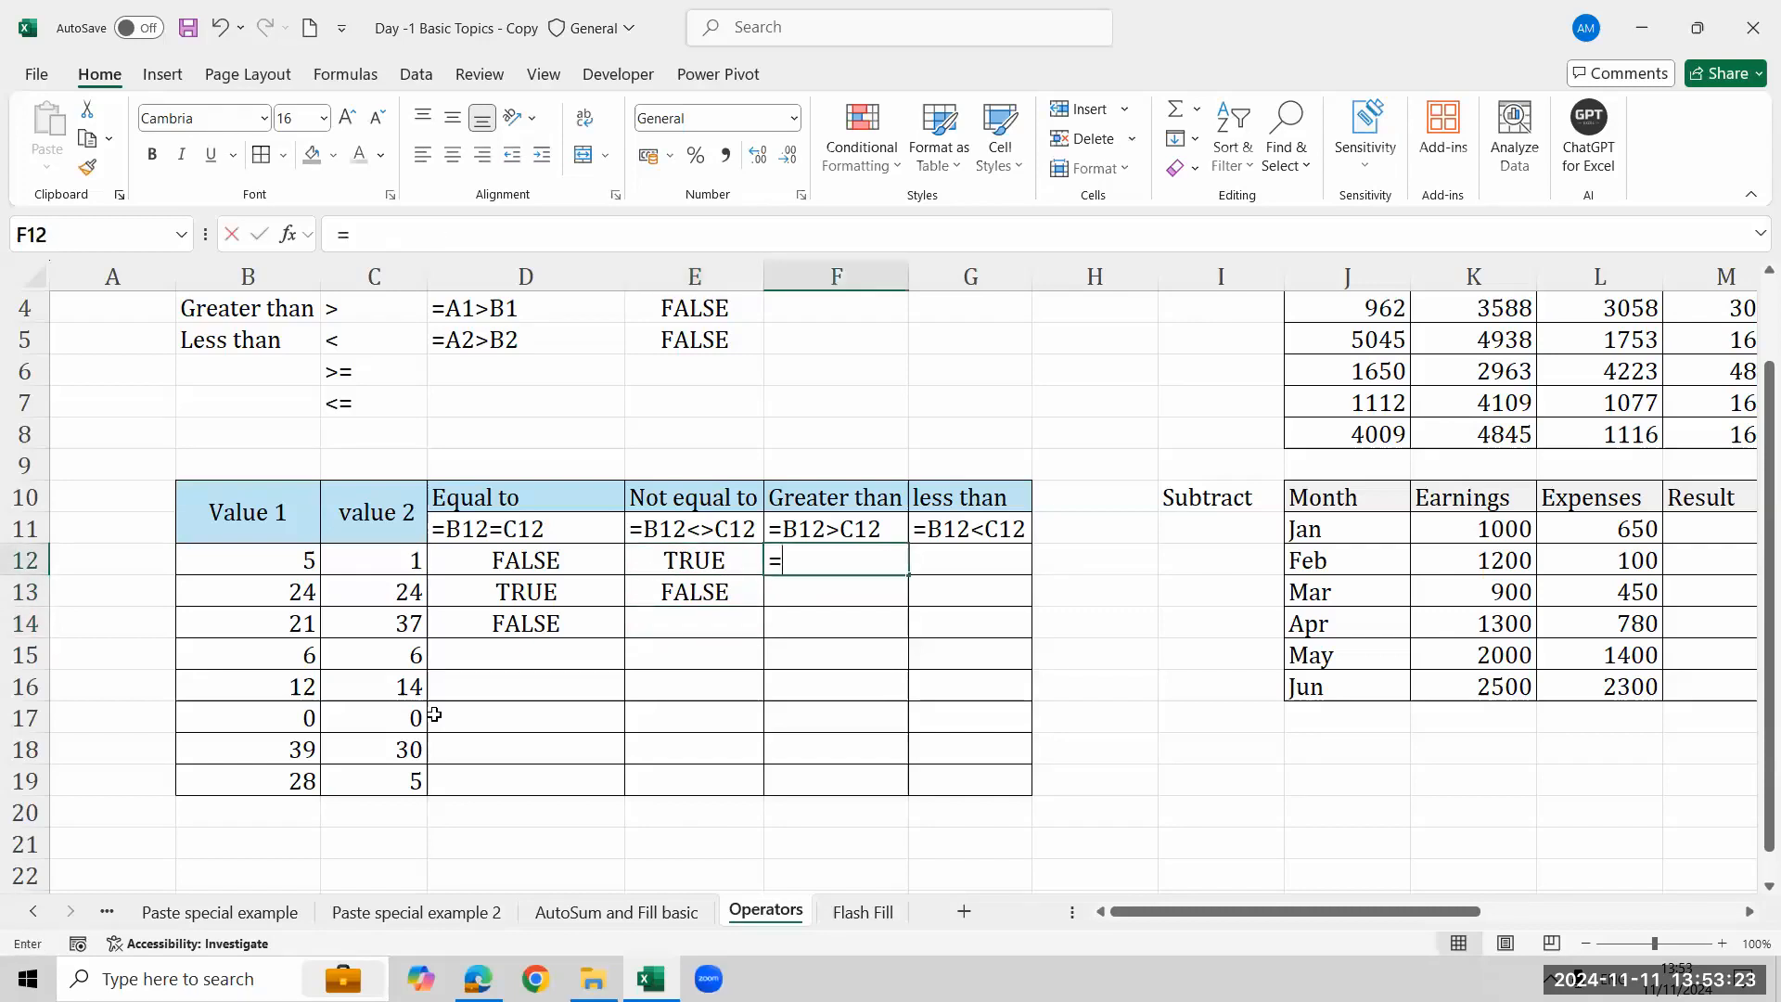
left_click(217, 565)
type(">")
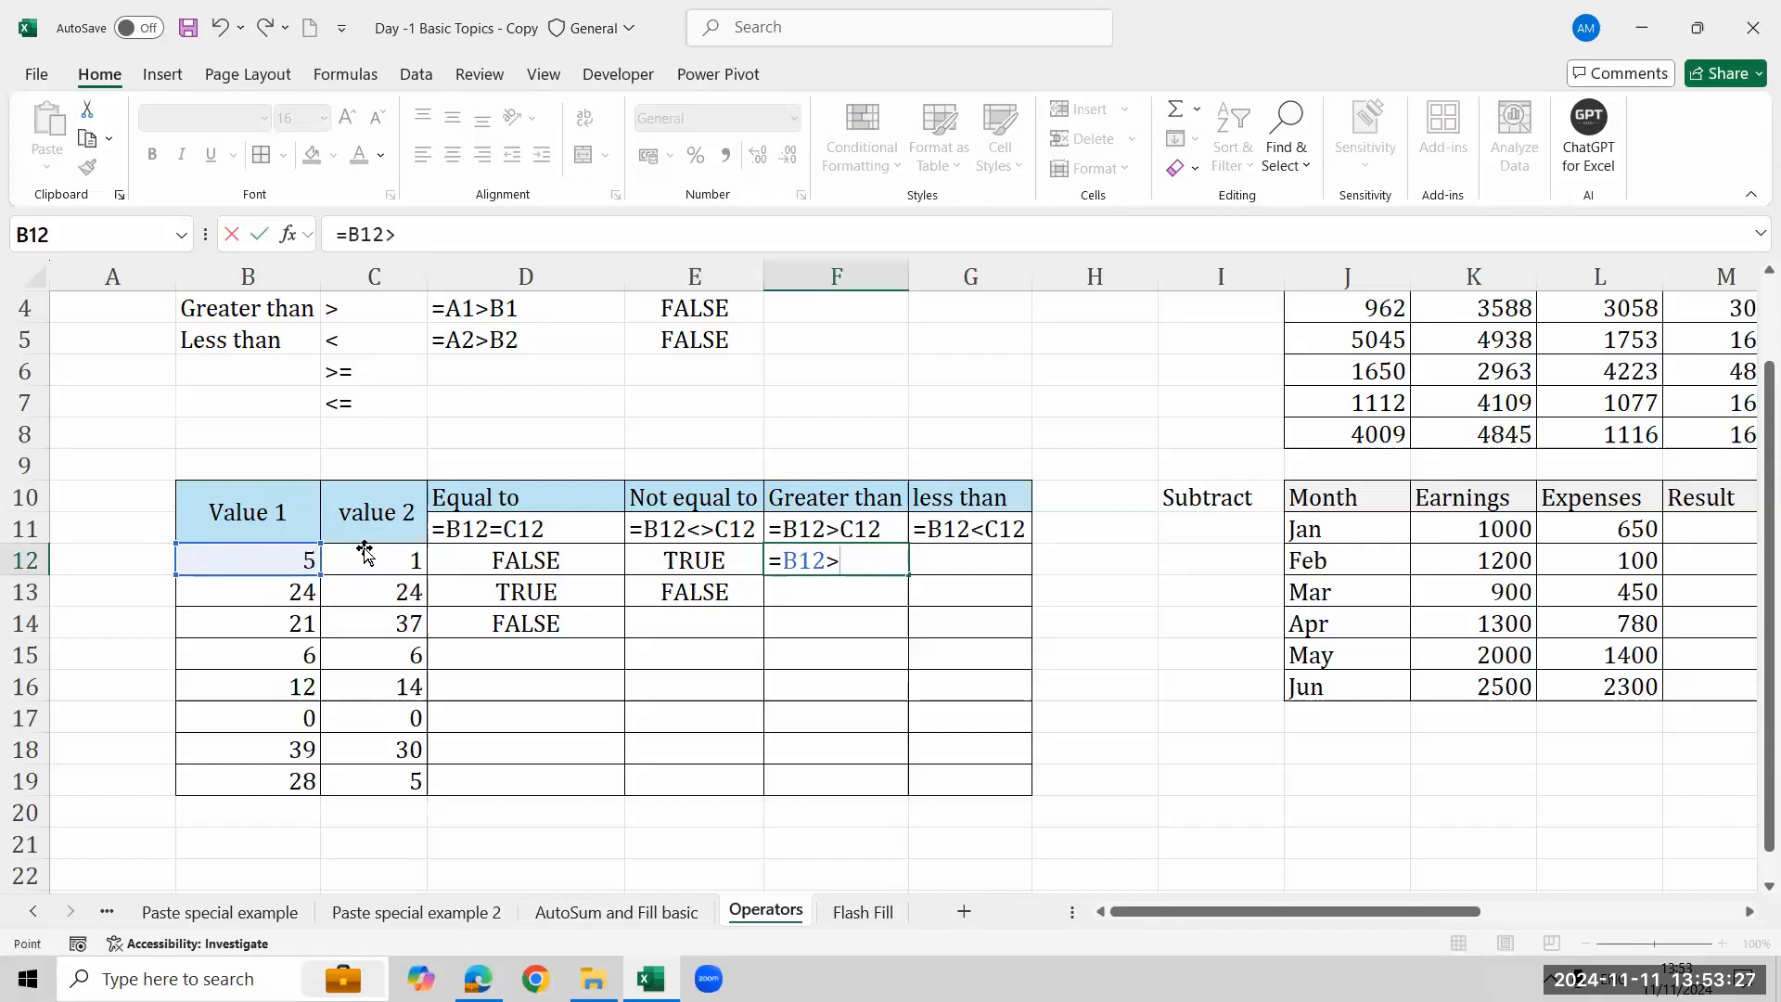
left_click(363, 552)
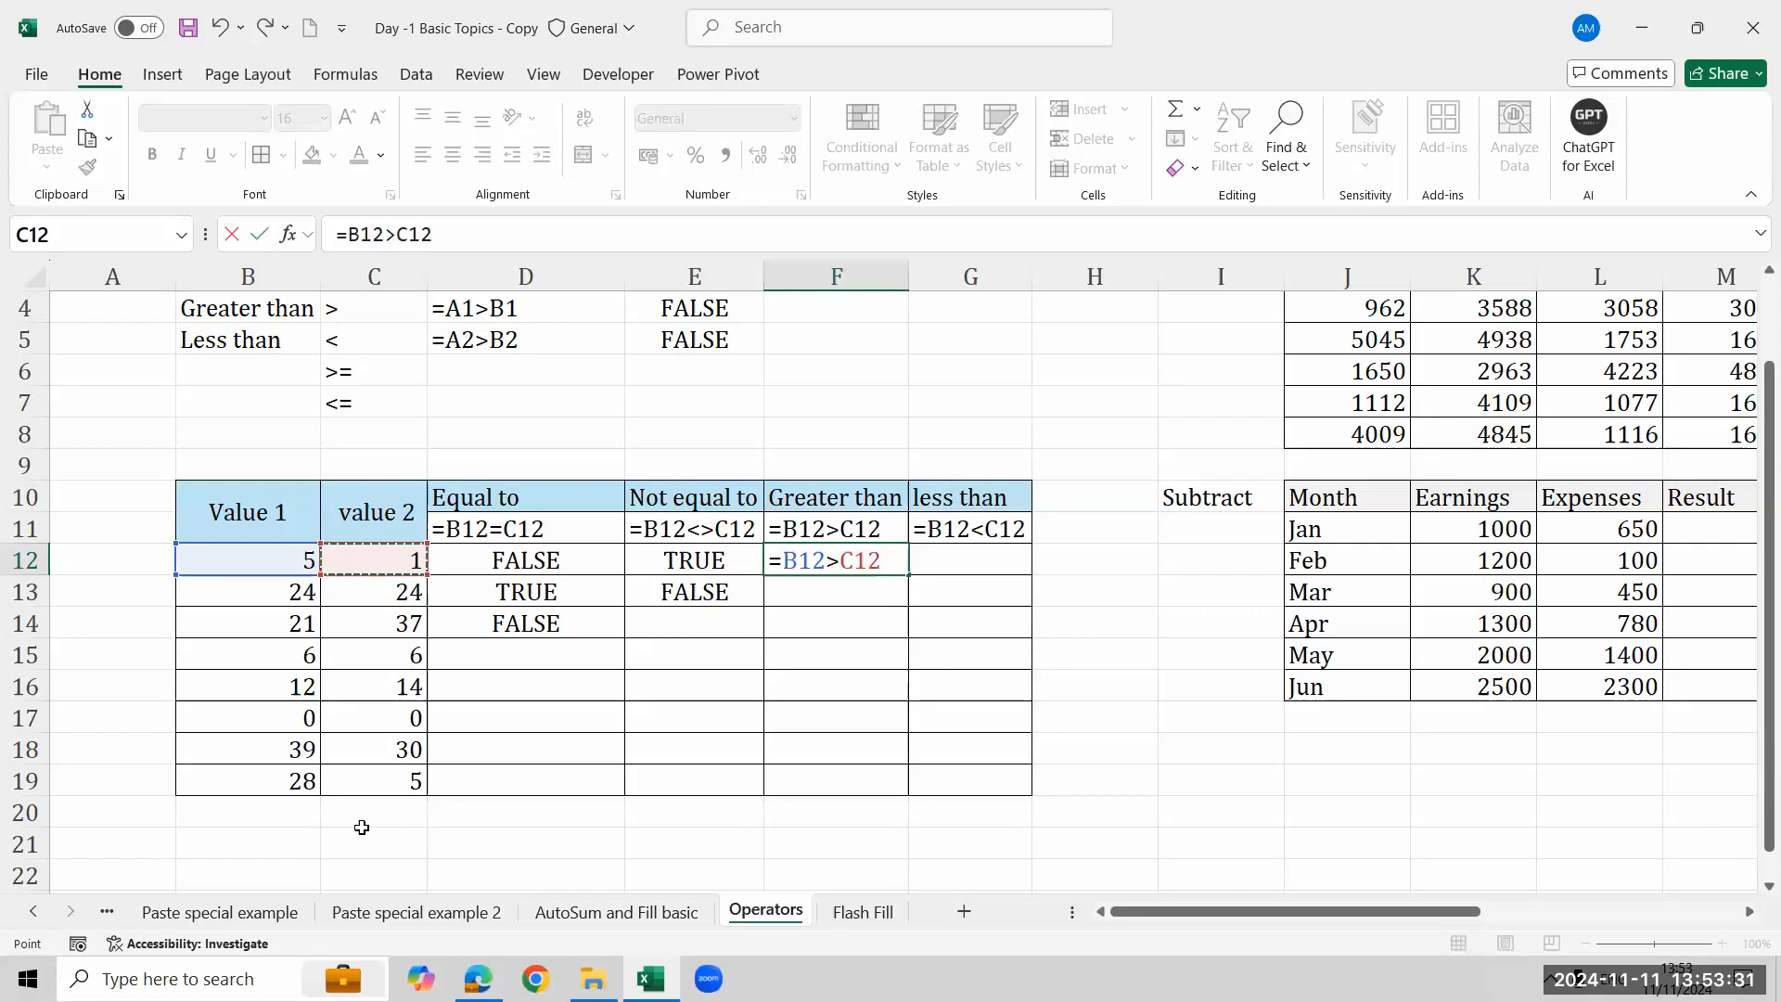
key("Return")
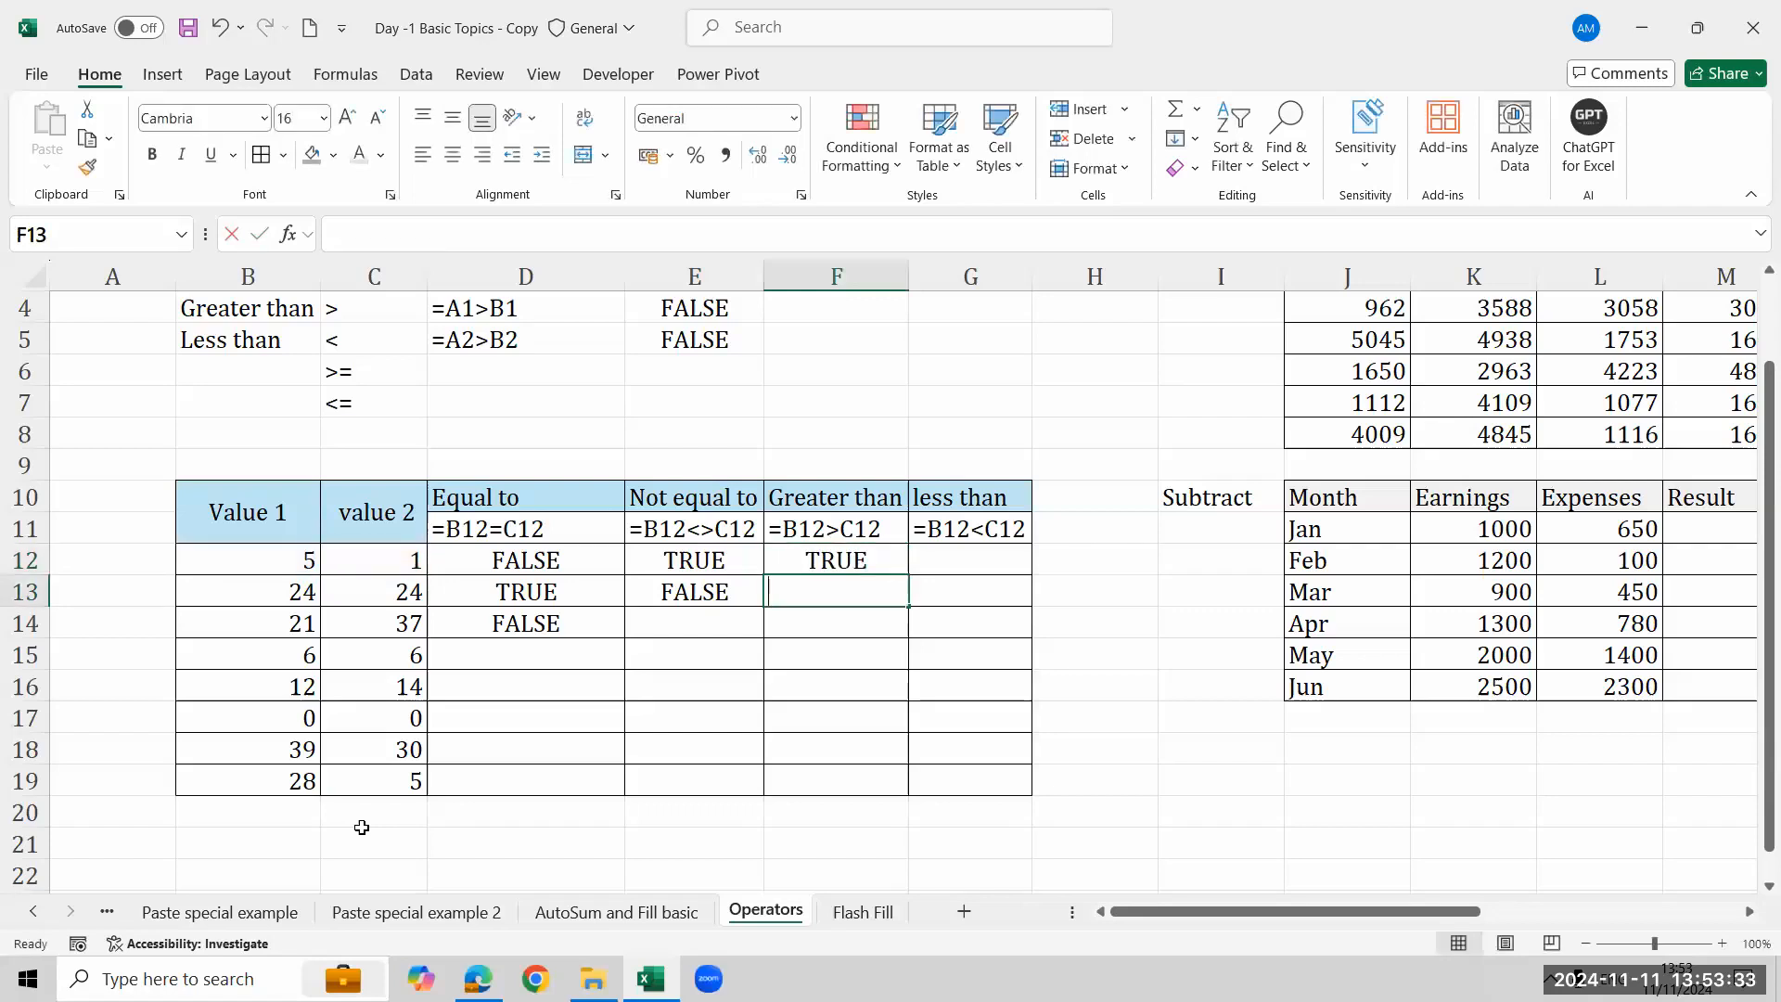
- Enter the formula =B13>C13 in F13
type("=")
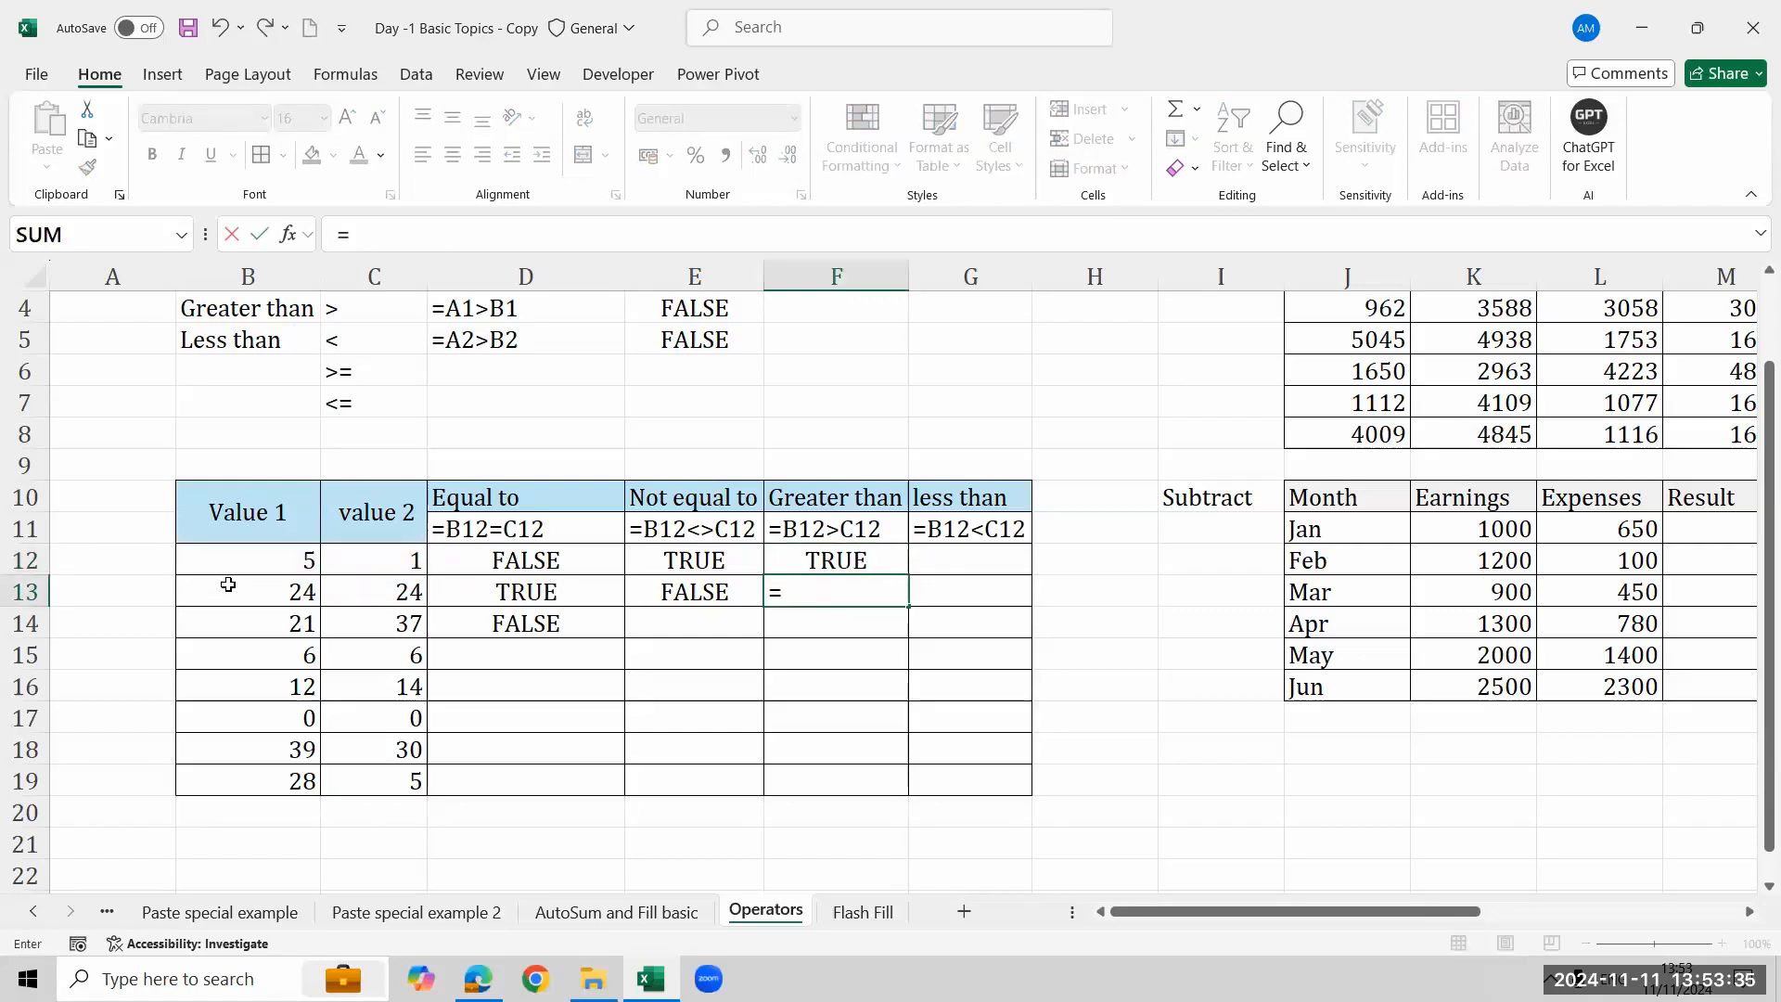
left_click(228, 584)
type(">")
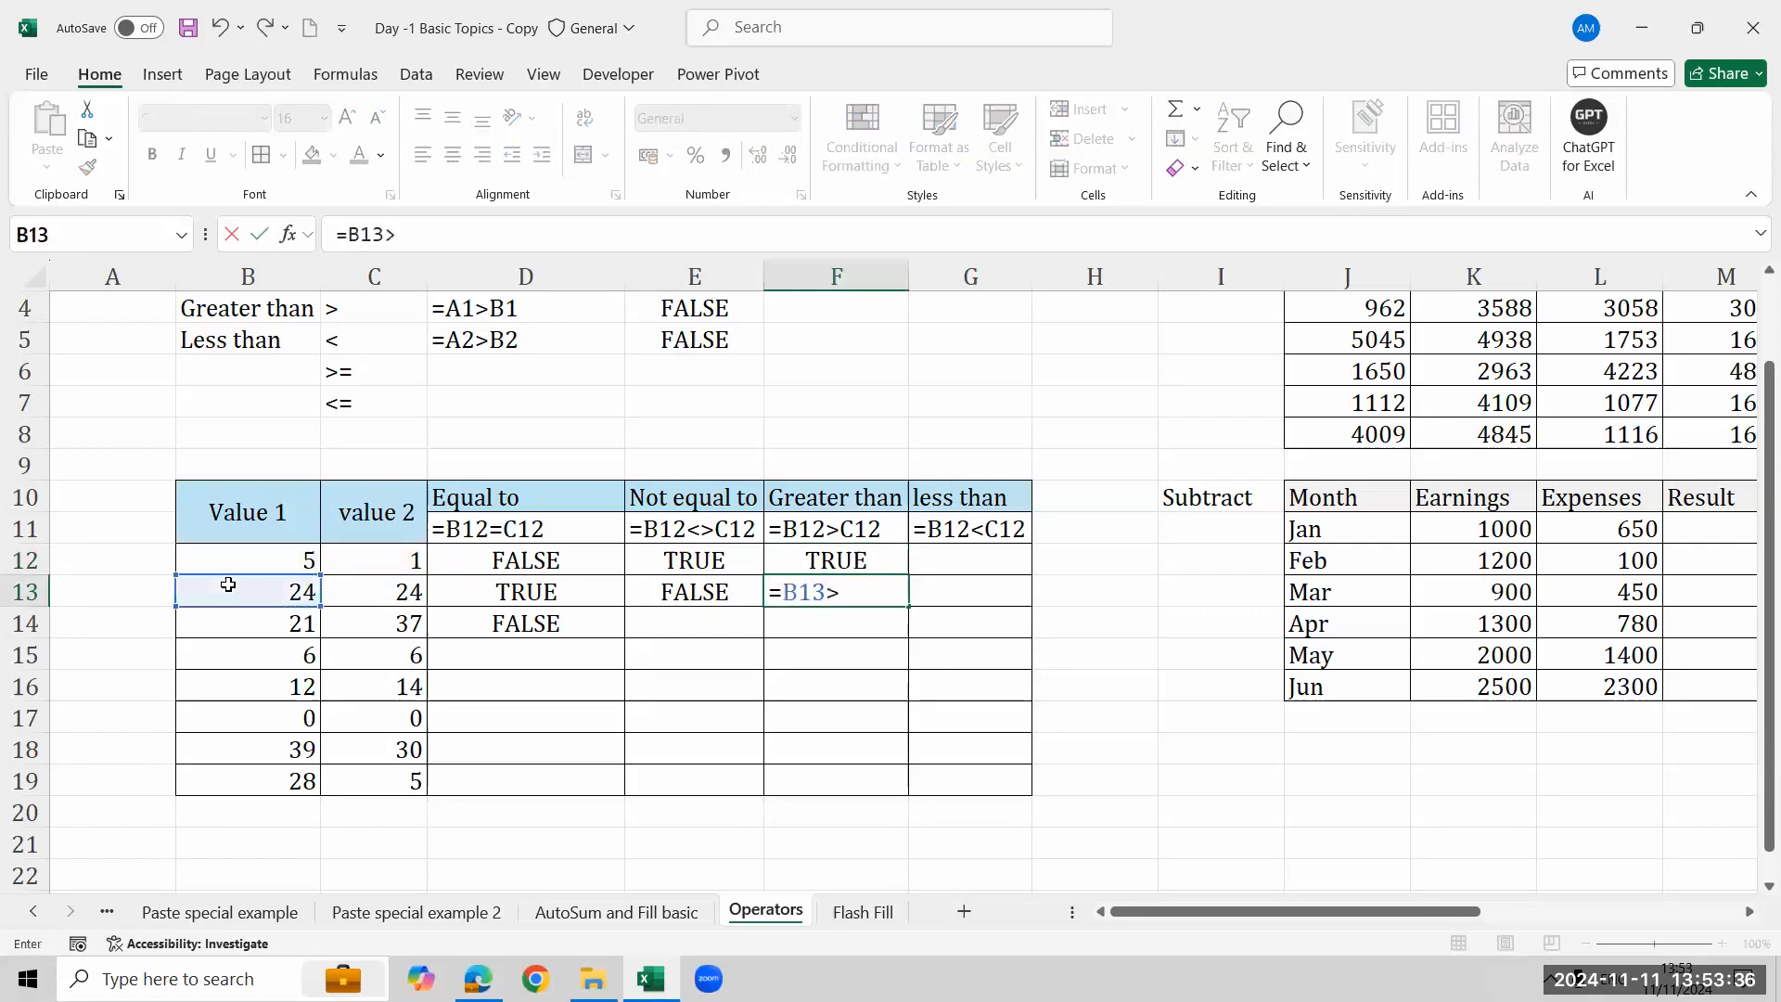
left_click(344, 589)
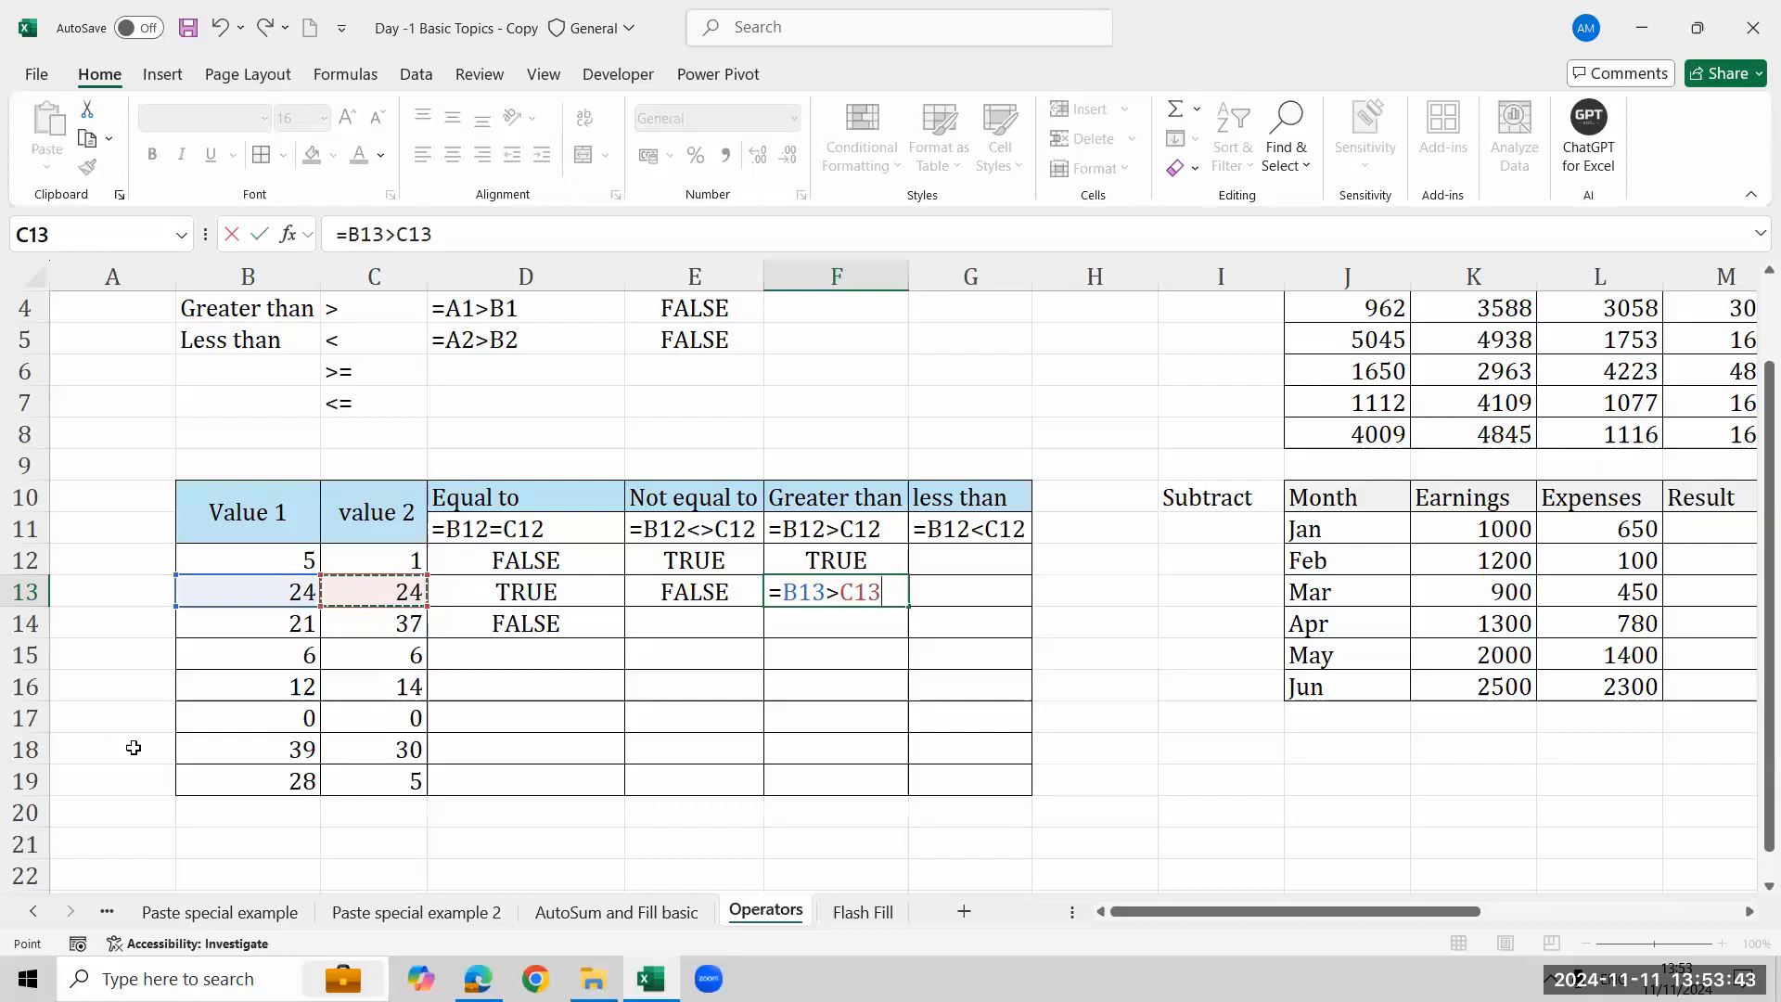
key("Return")
- Enter the formula =B12<C12 in G12 under less than
key("Up")
key("Up")
key("Right")
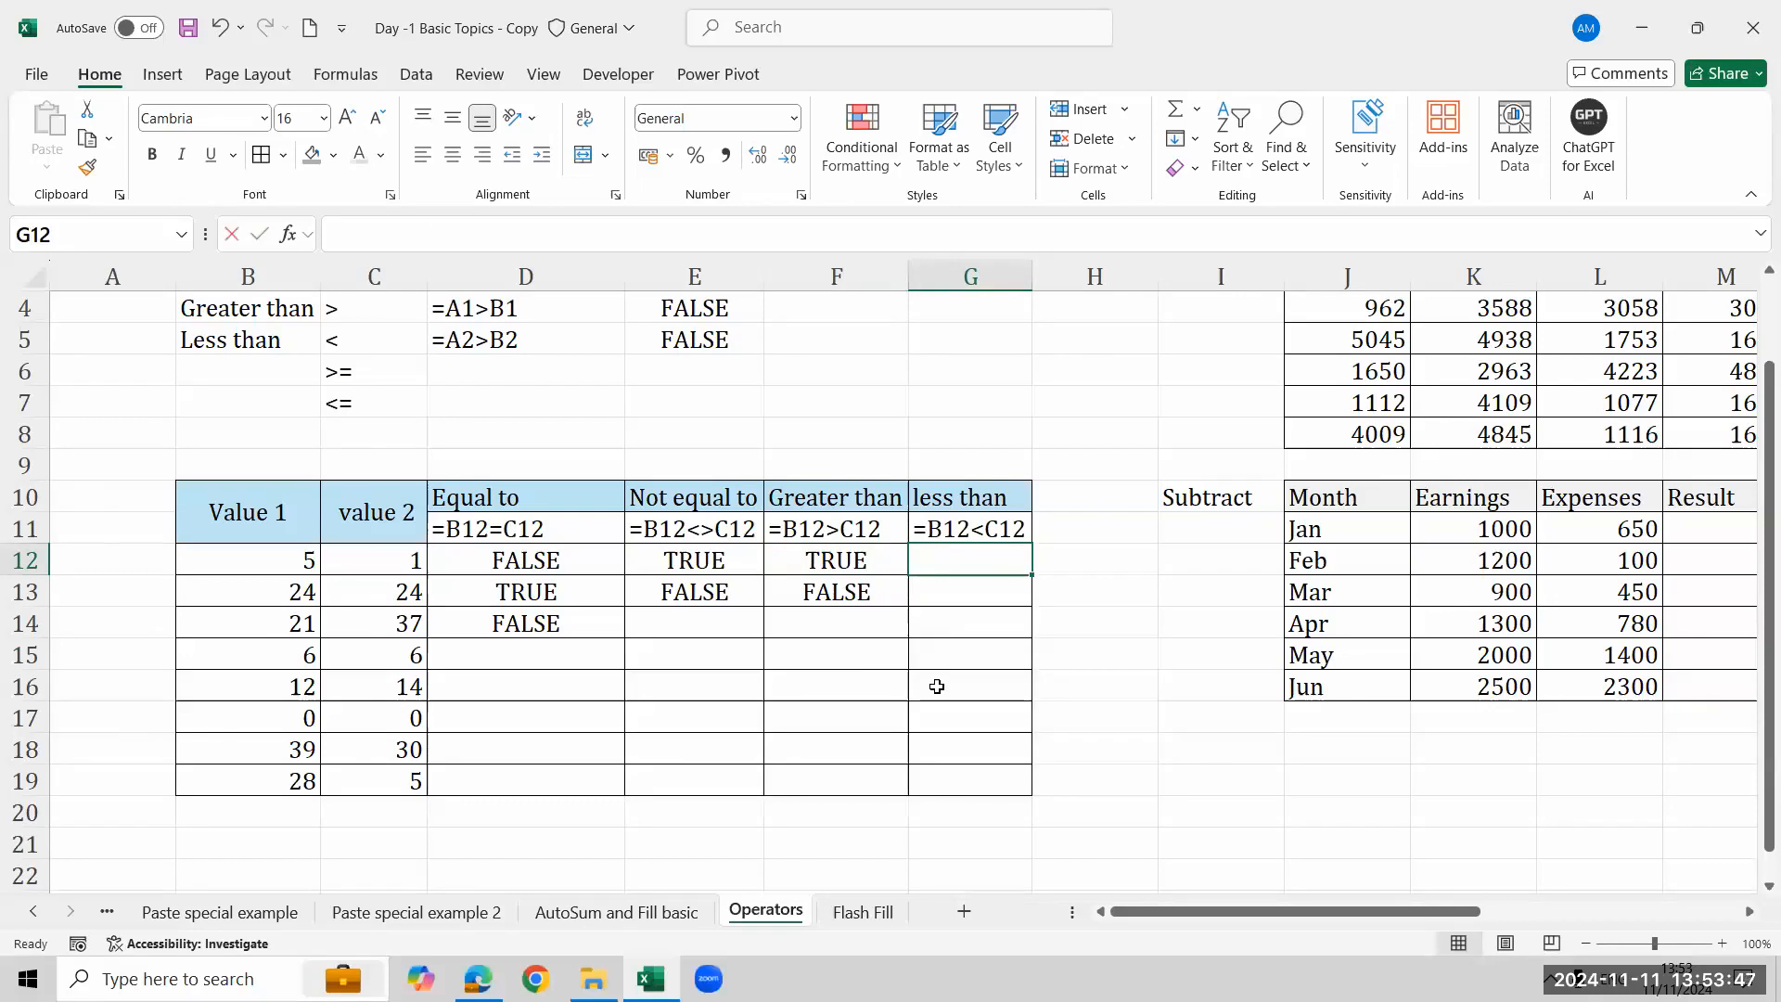
type("=")
left_click(270, 557)
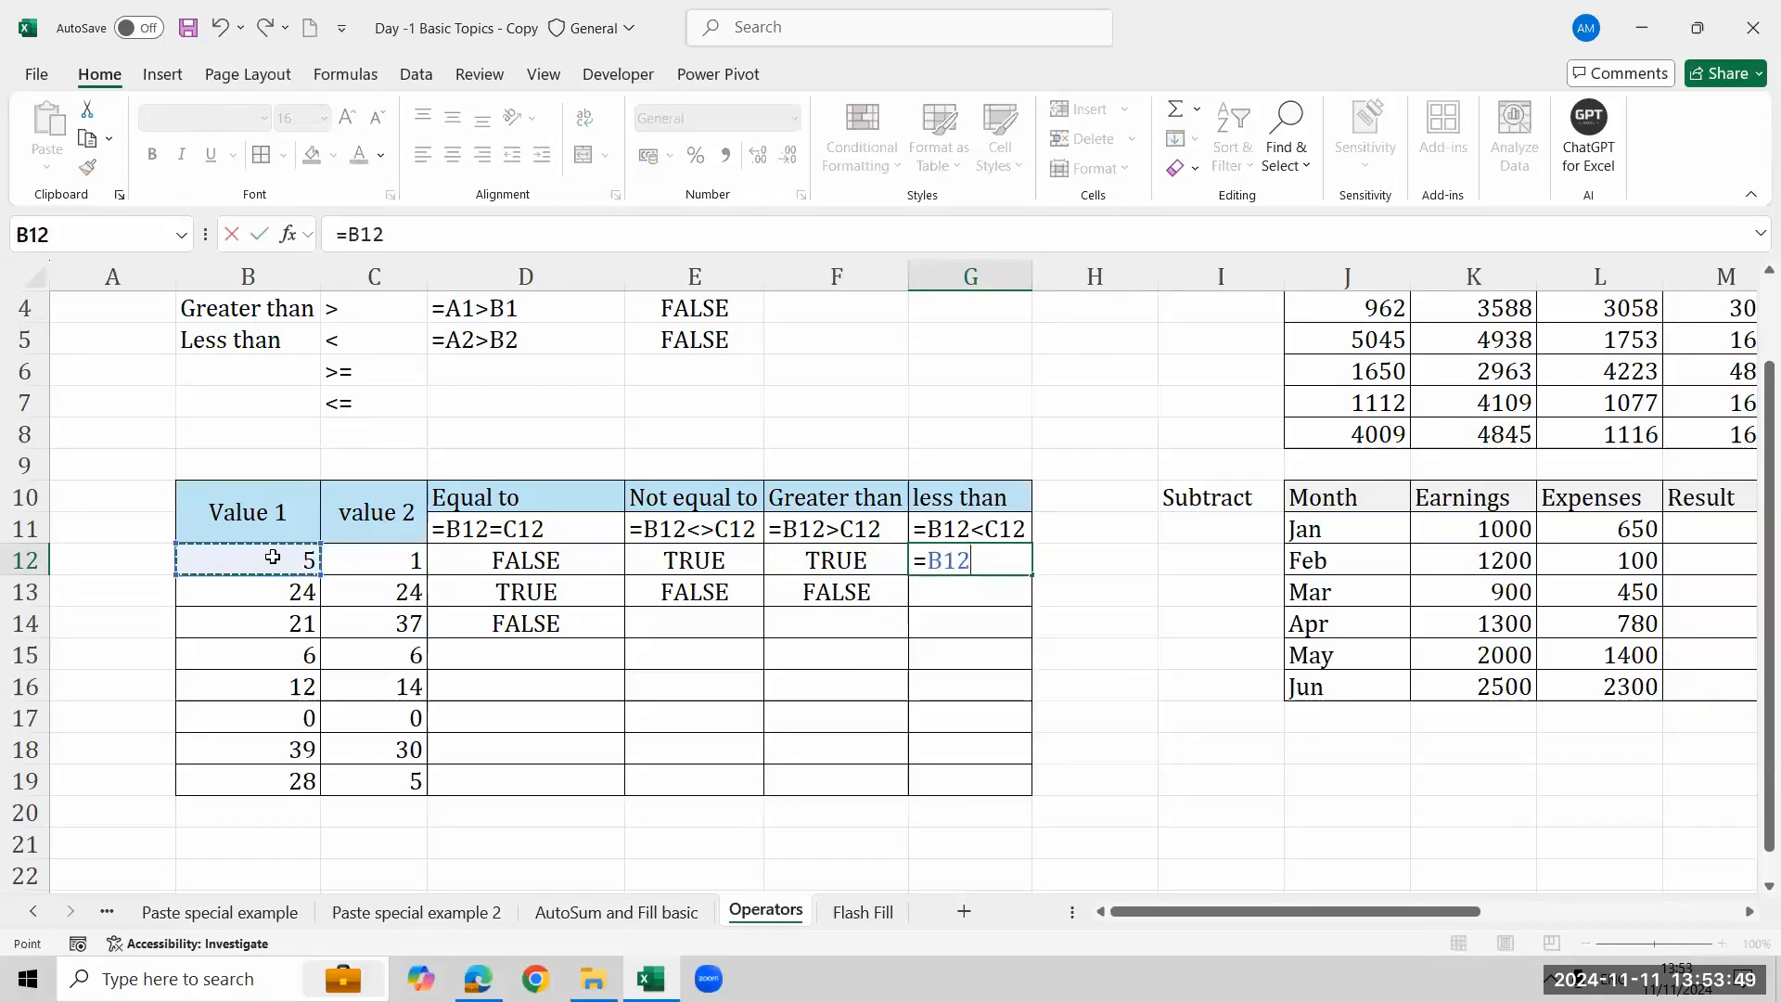
type("<")
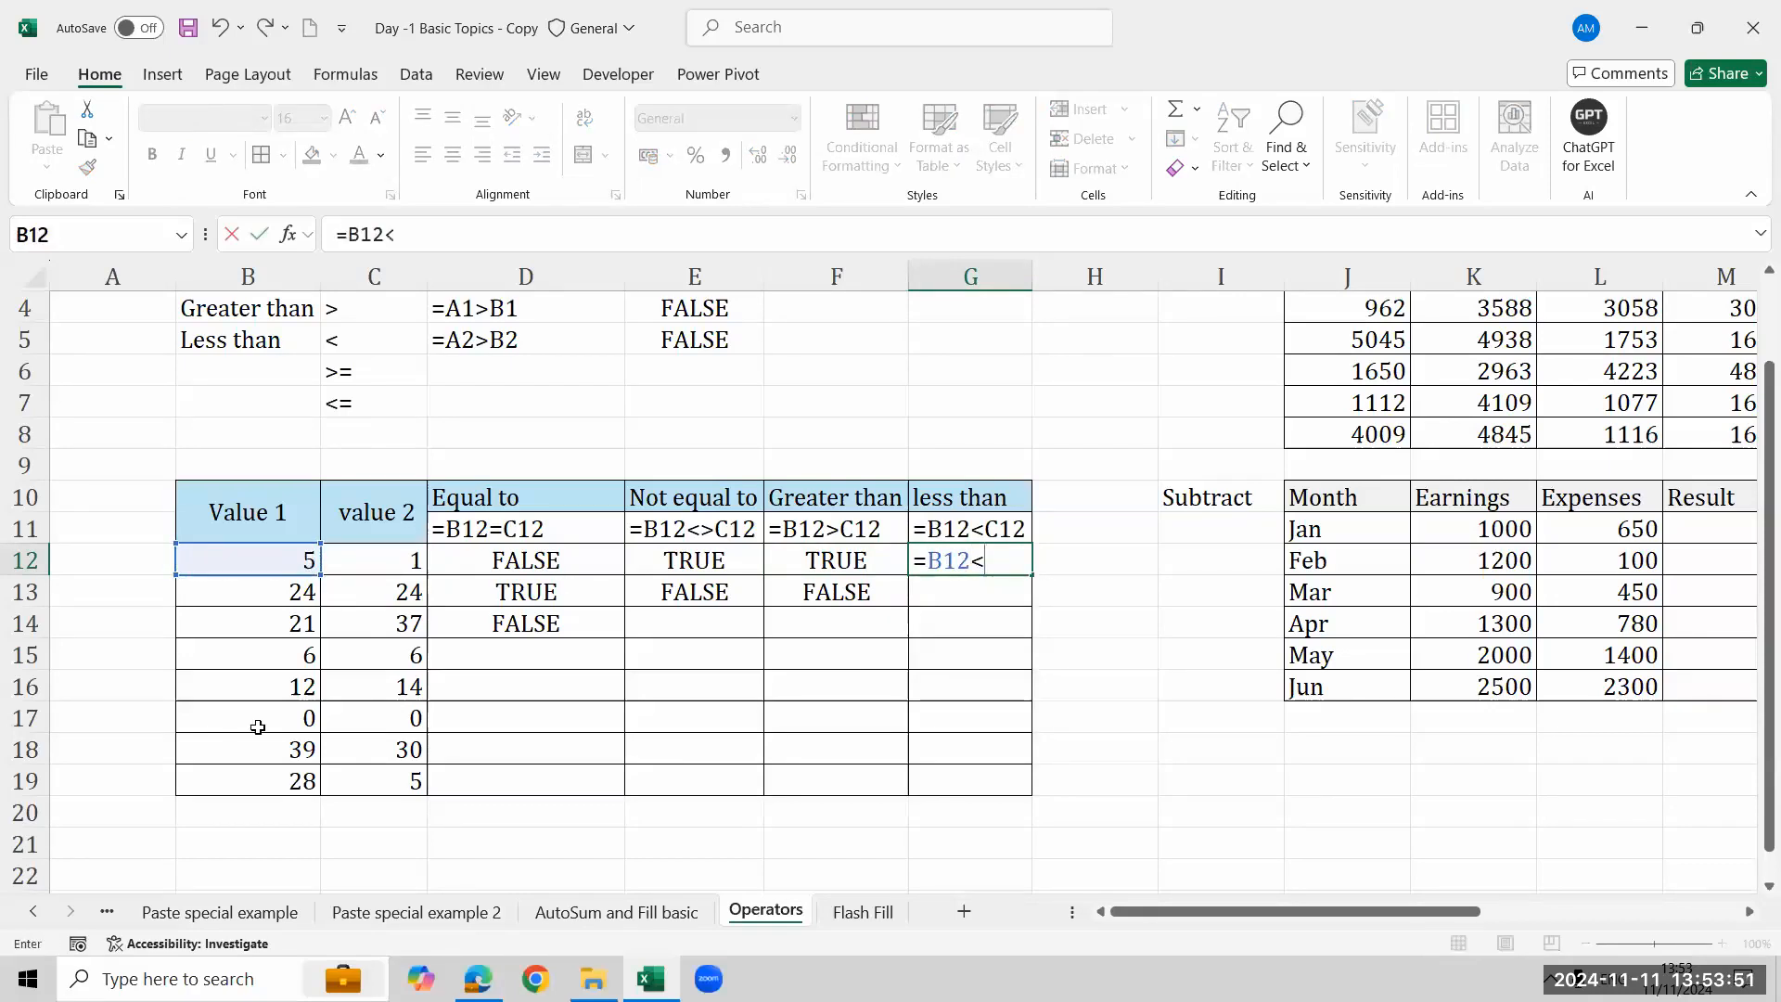
left_click(395, 560)
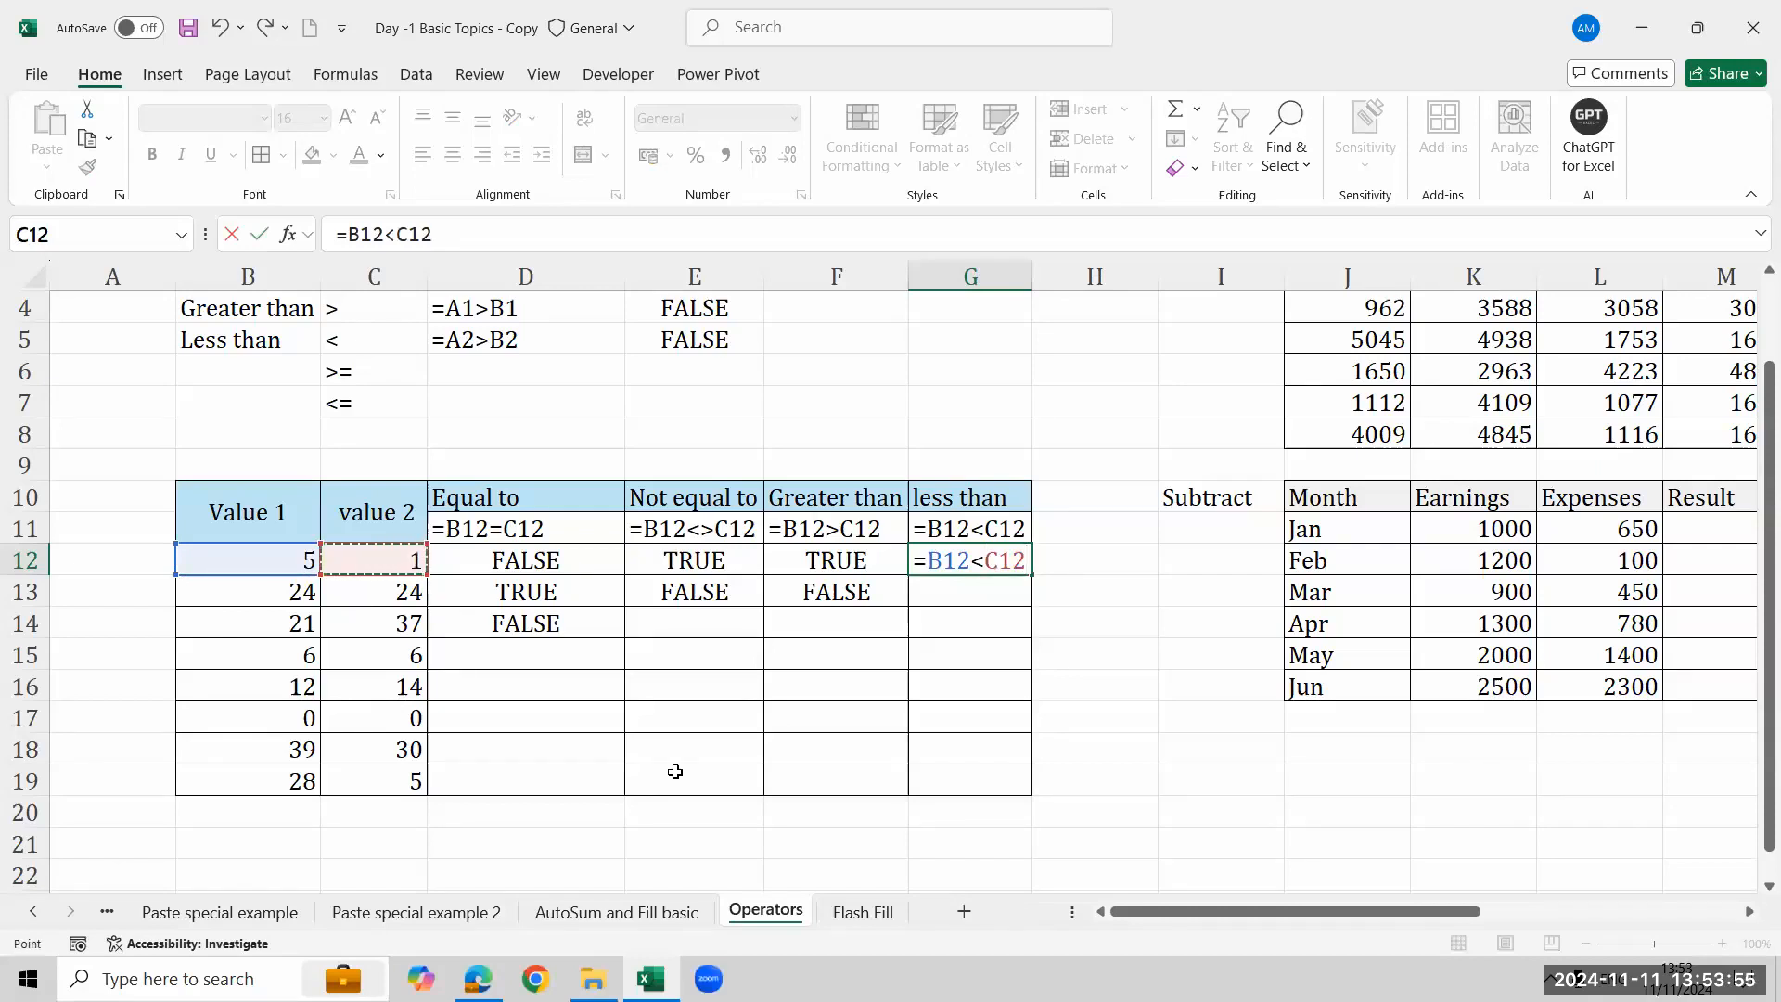
key("Return")
key("Return")
- Enter the formula =B13<C13 in G13
key("Up")
type("=")
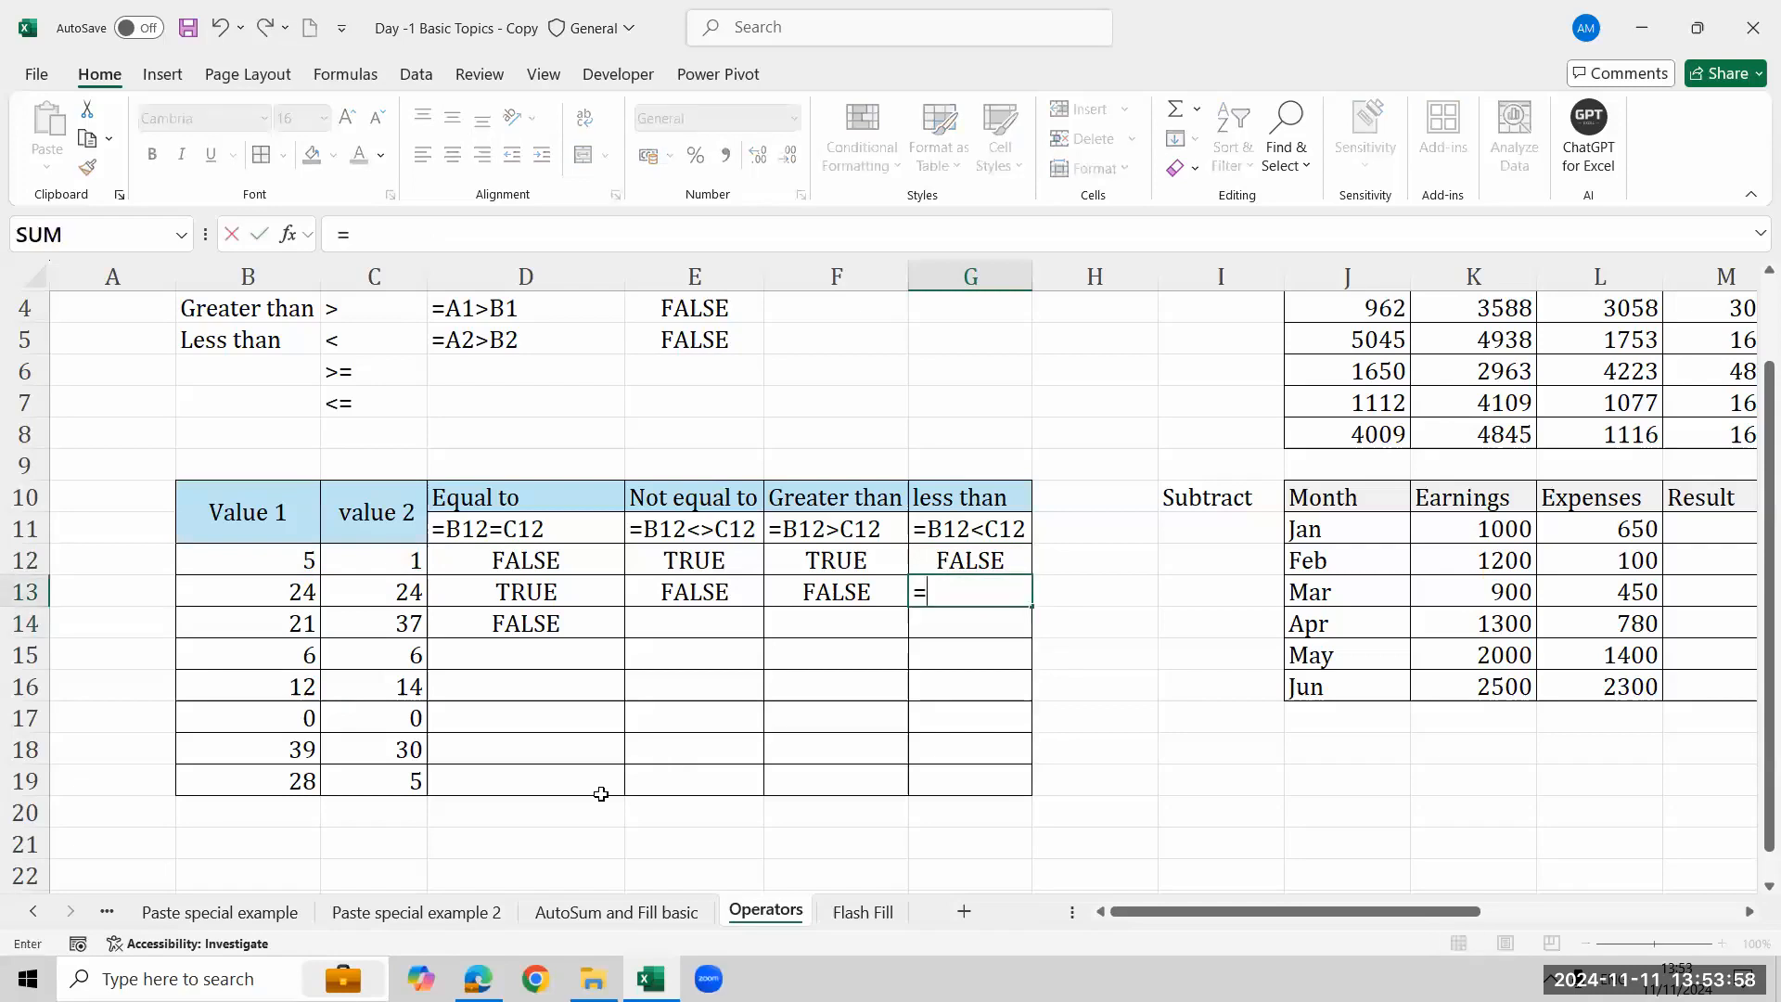
left_click(298, 590)
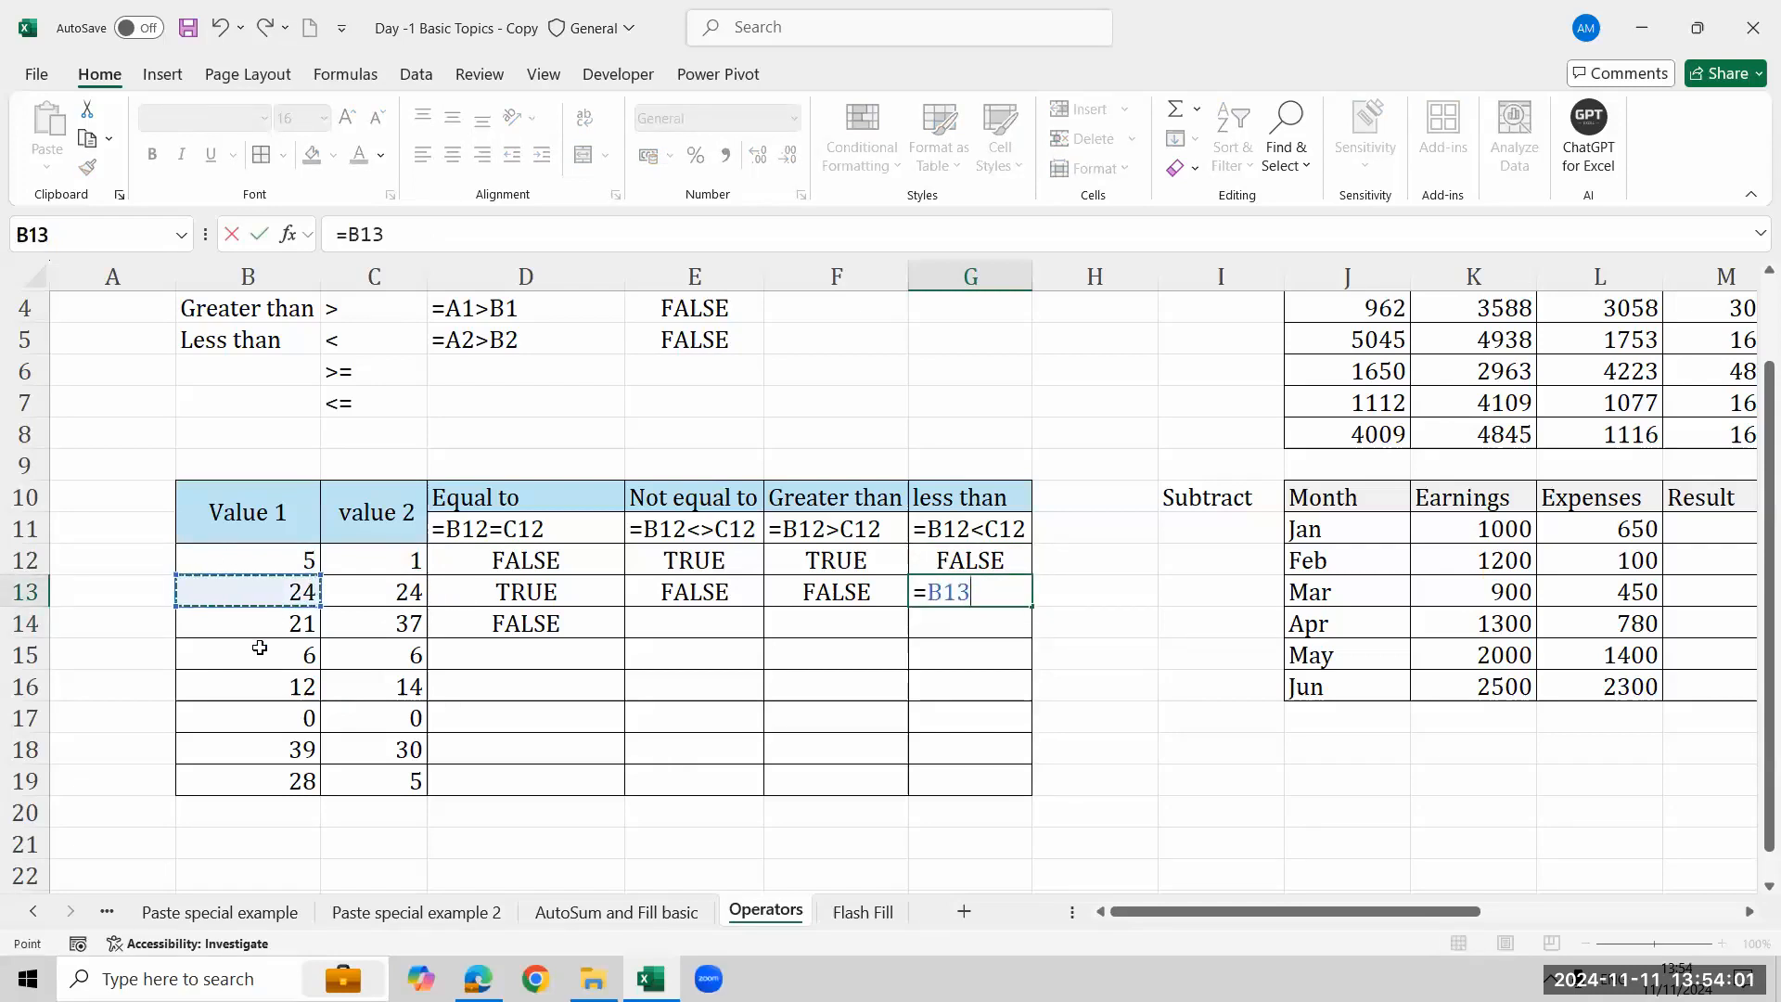
type("<")
left_click(386, 591)
key("Return")
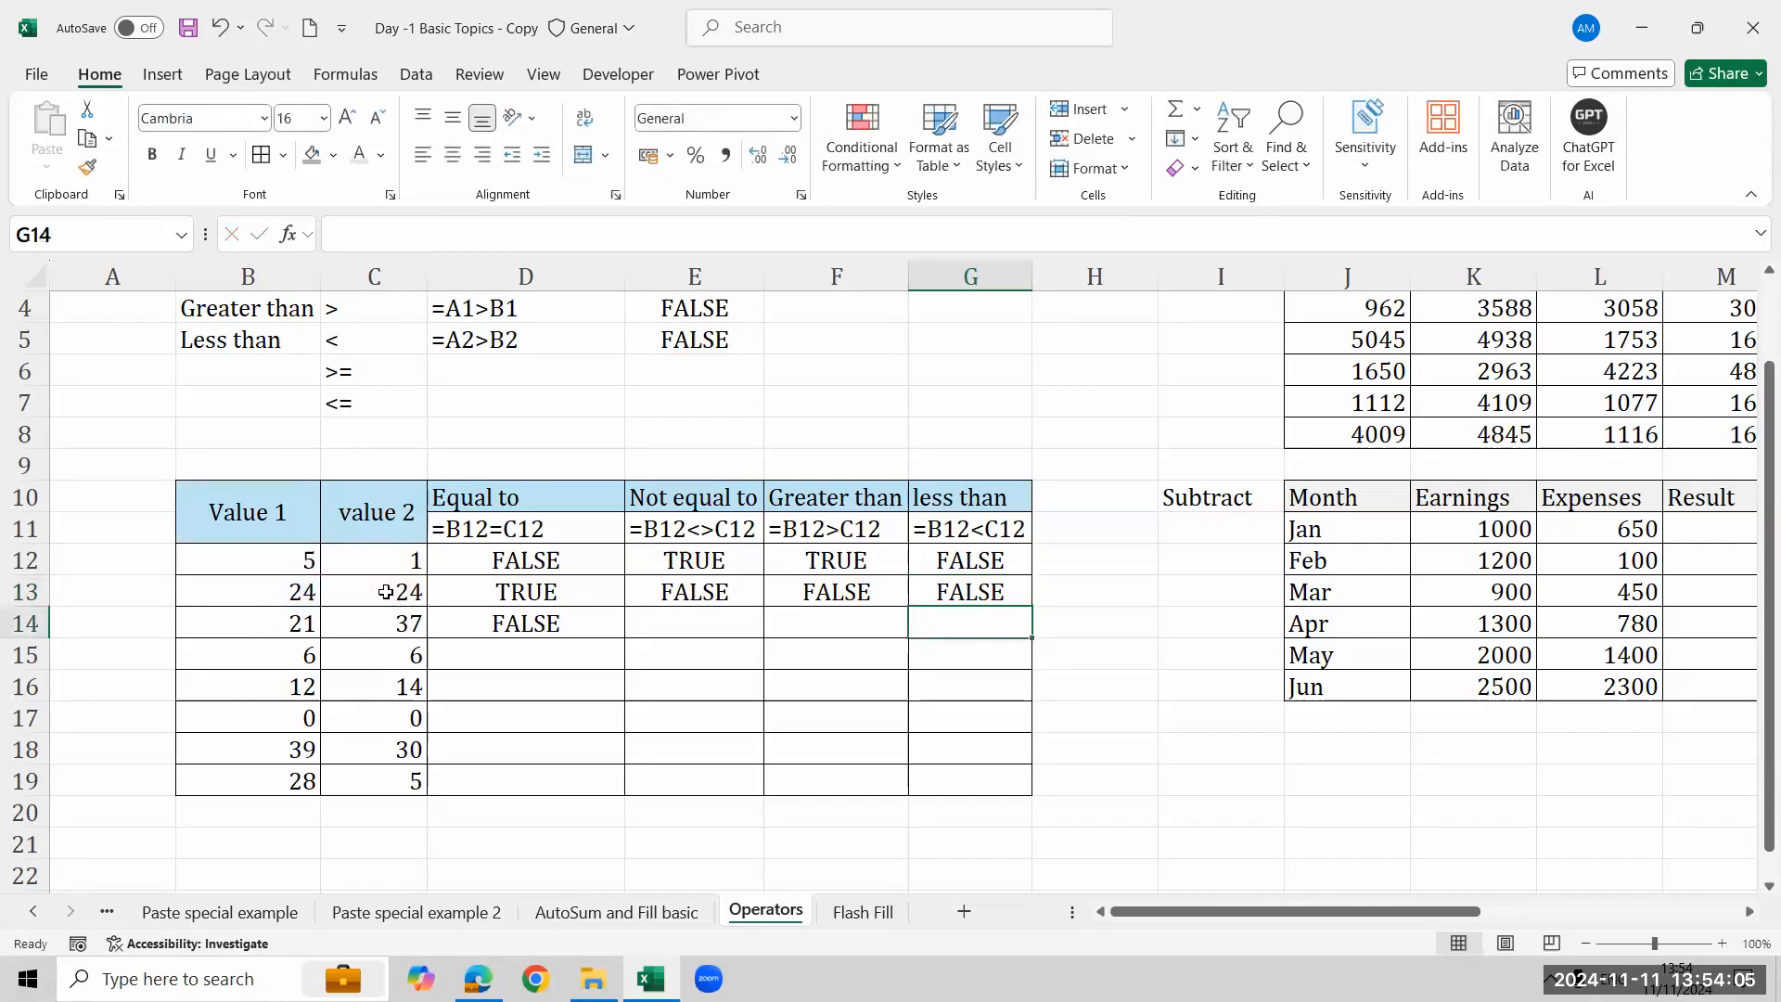
- Enter the formula =B14<C14 in G14
type("=")
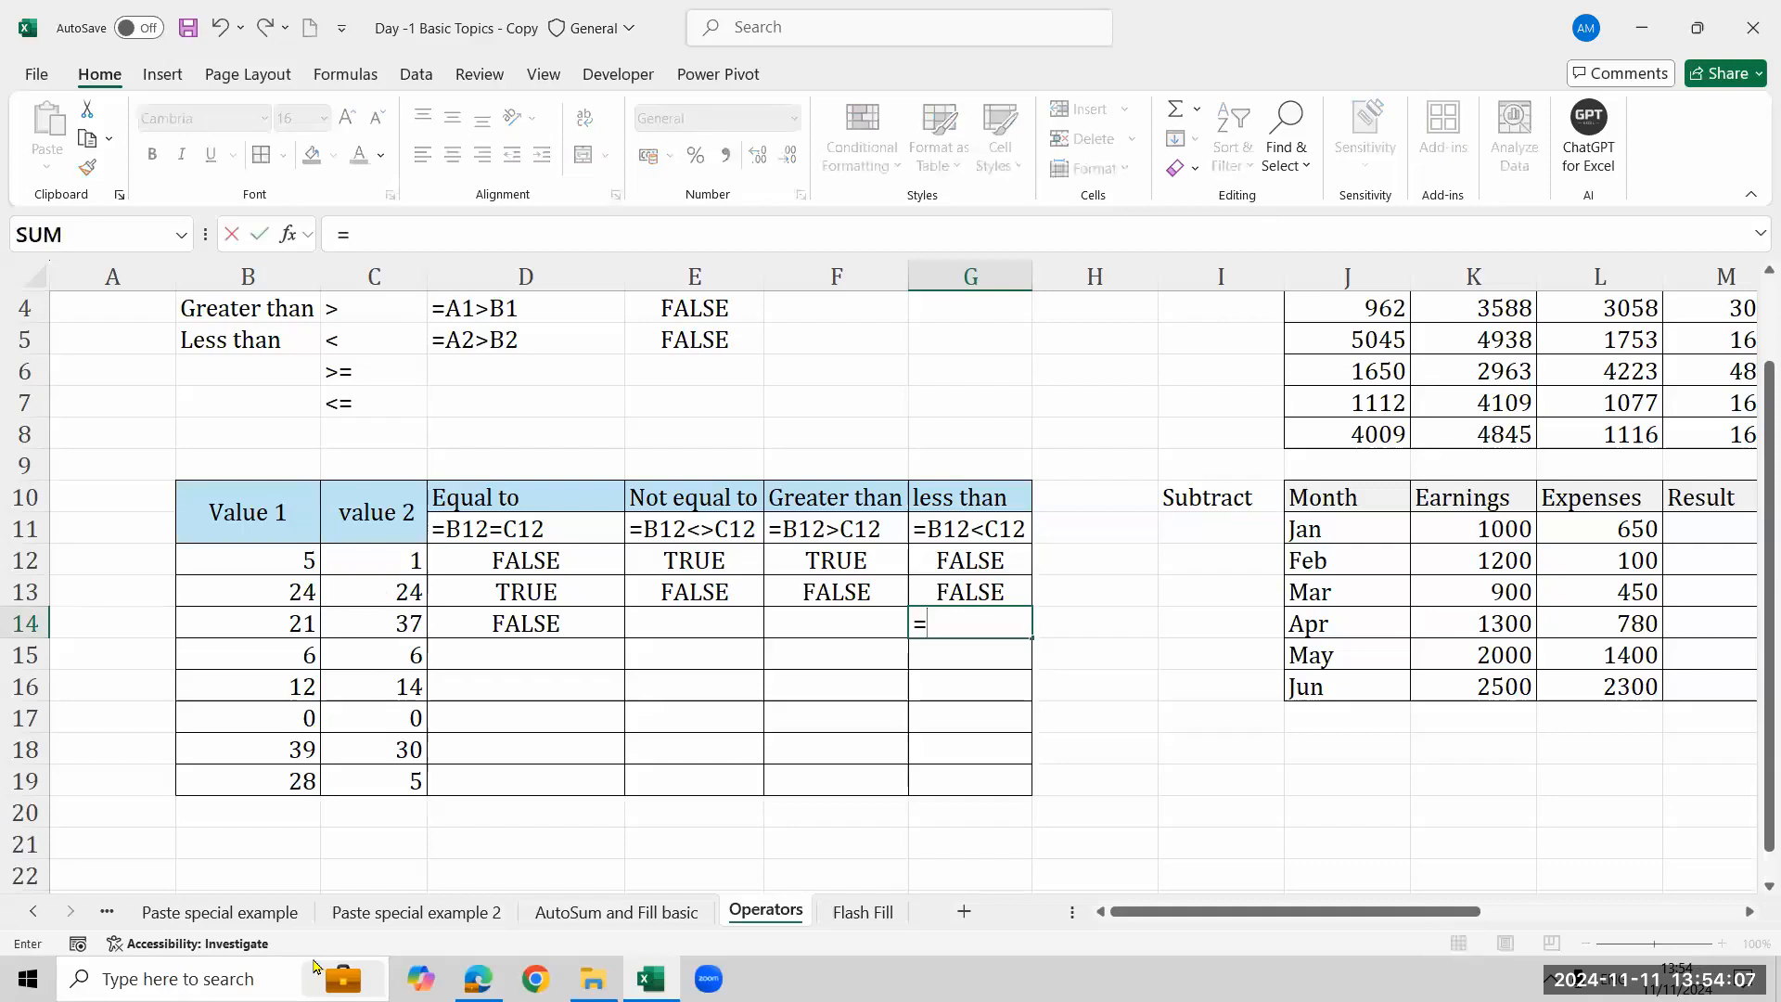
left_click(206, 623)
type("<")
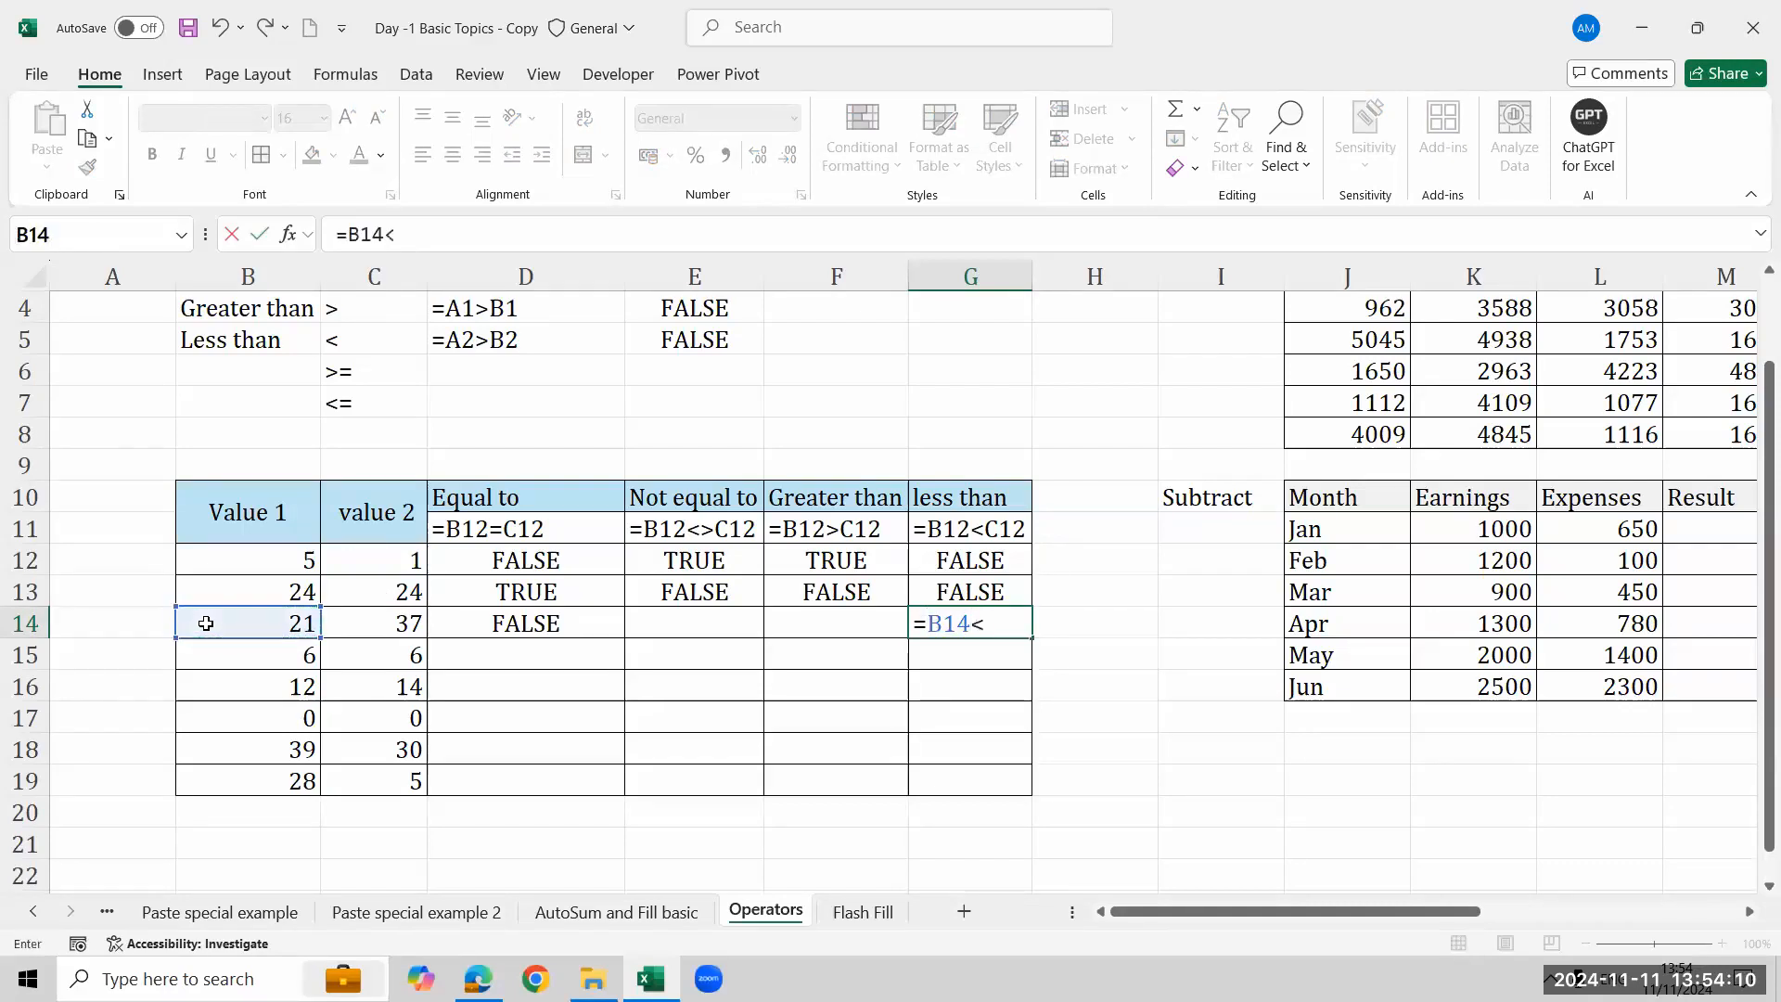
left_click(345, 620)
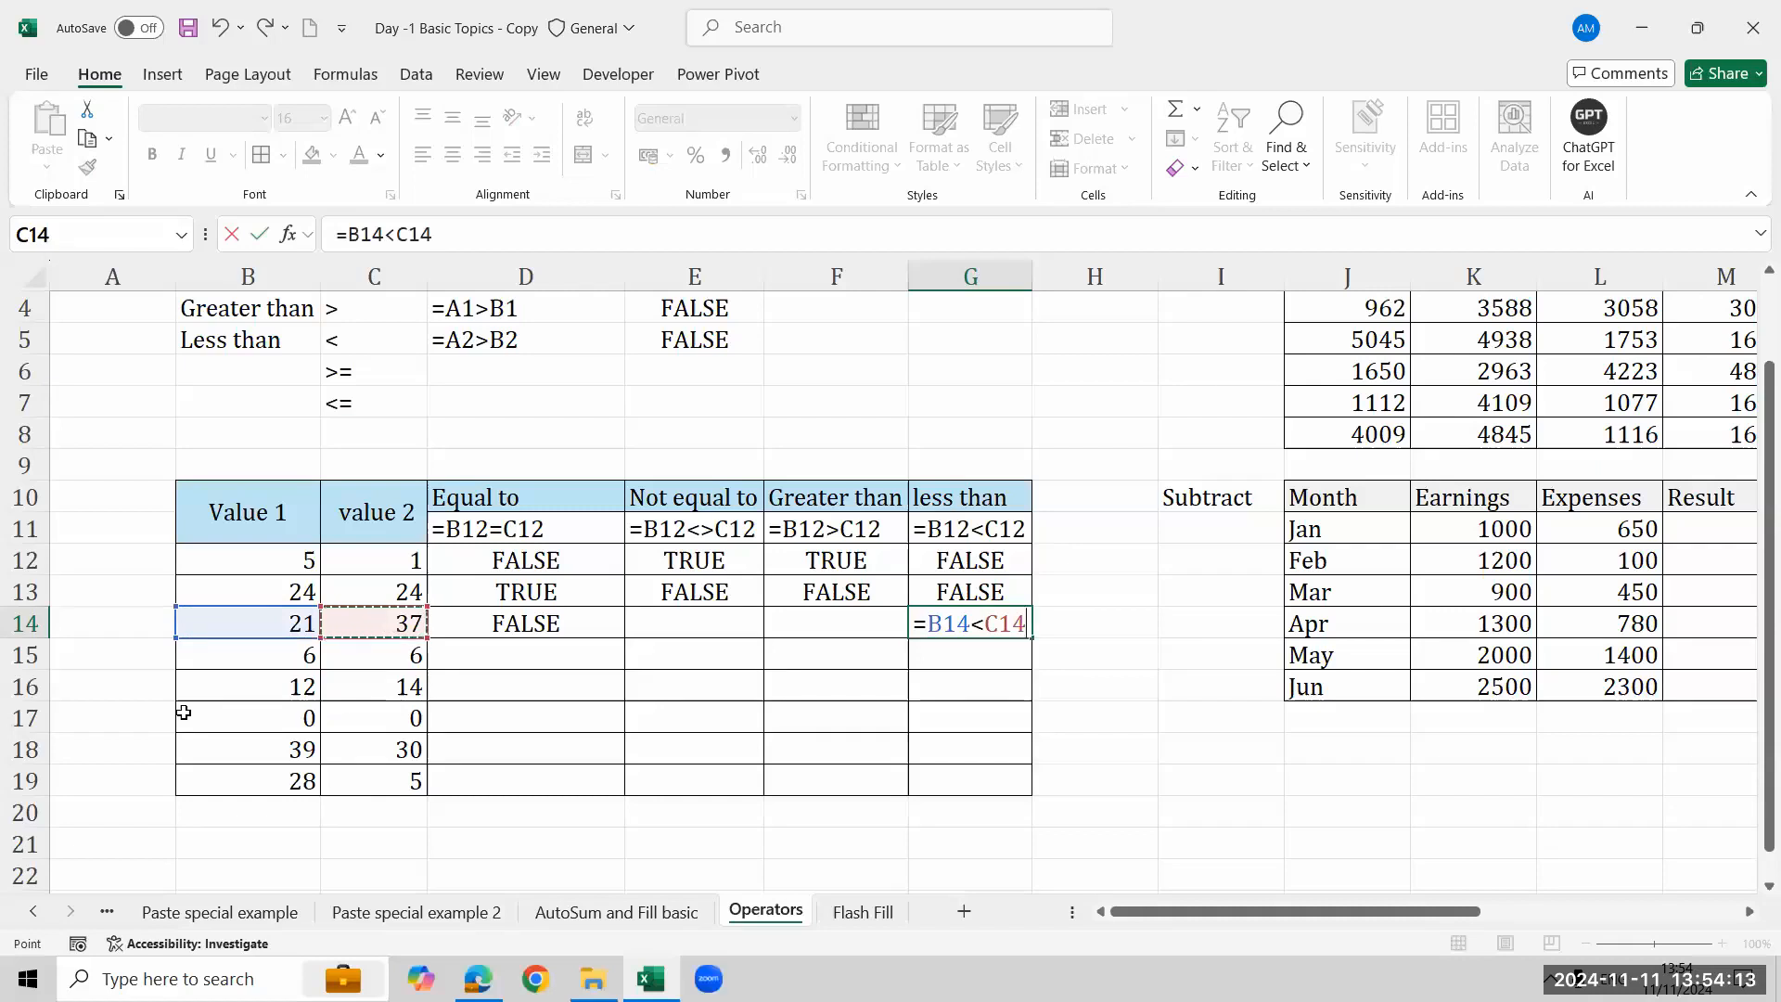
key("Return")
- Fill the four comparison formulas down from row 13 through row 19 across columns D to G
key("Up")
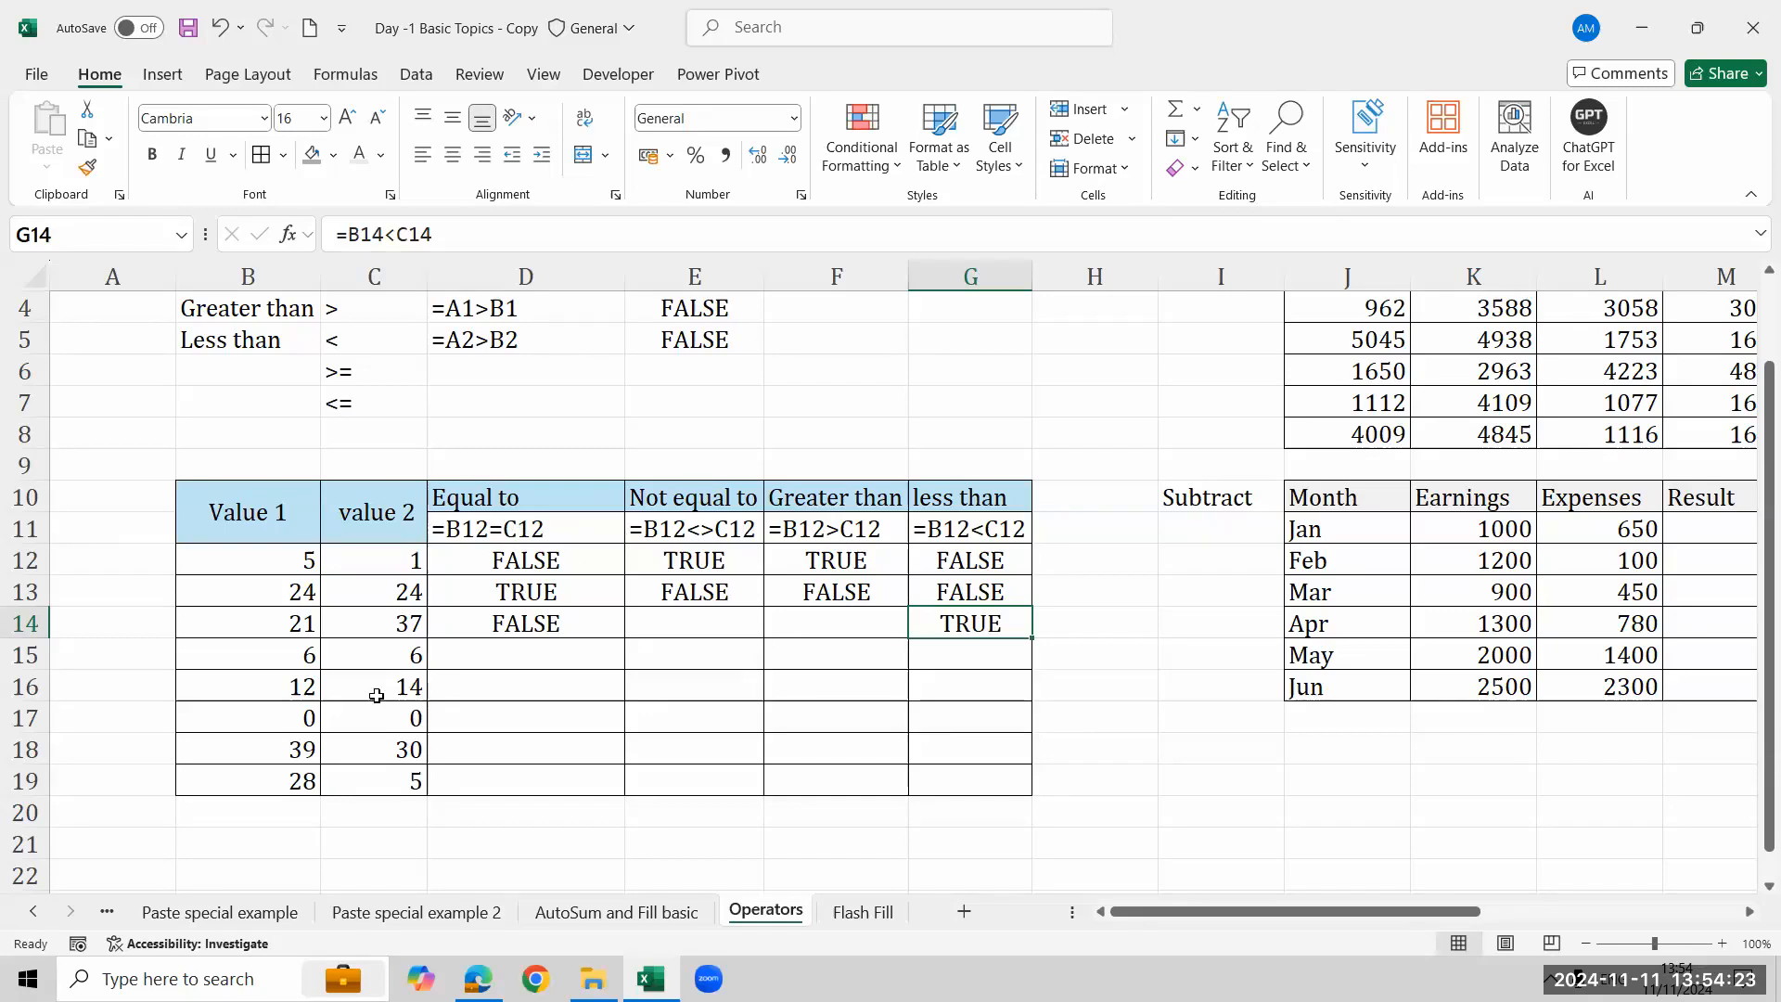
key("Left")
key("Left")
key("Left")
key("Left")
key("Left")
key("Right")
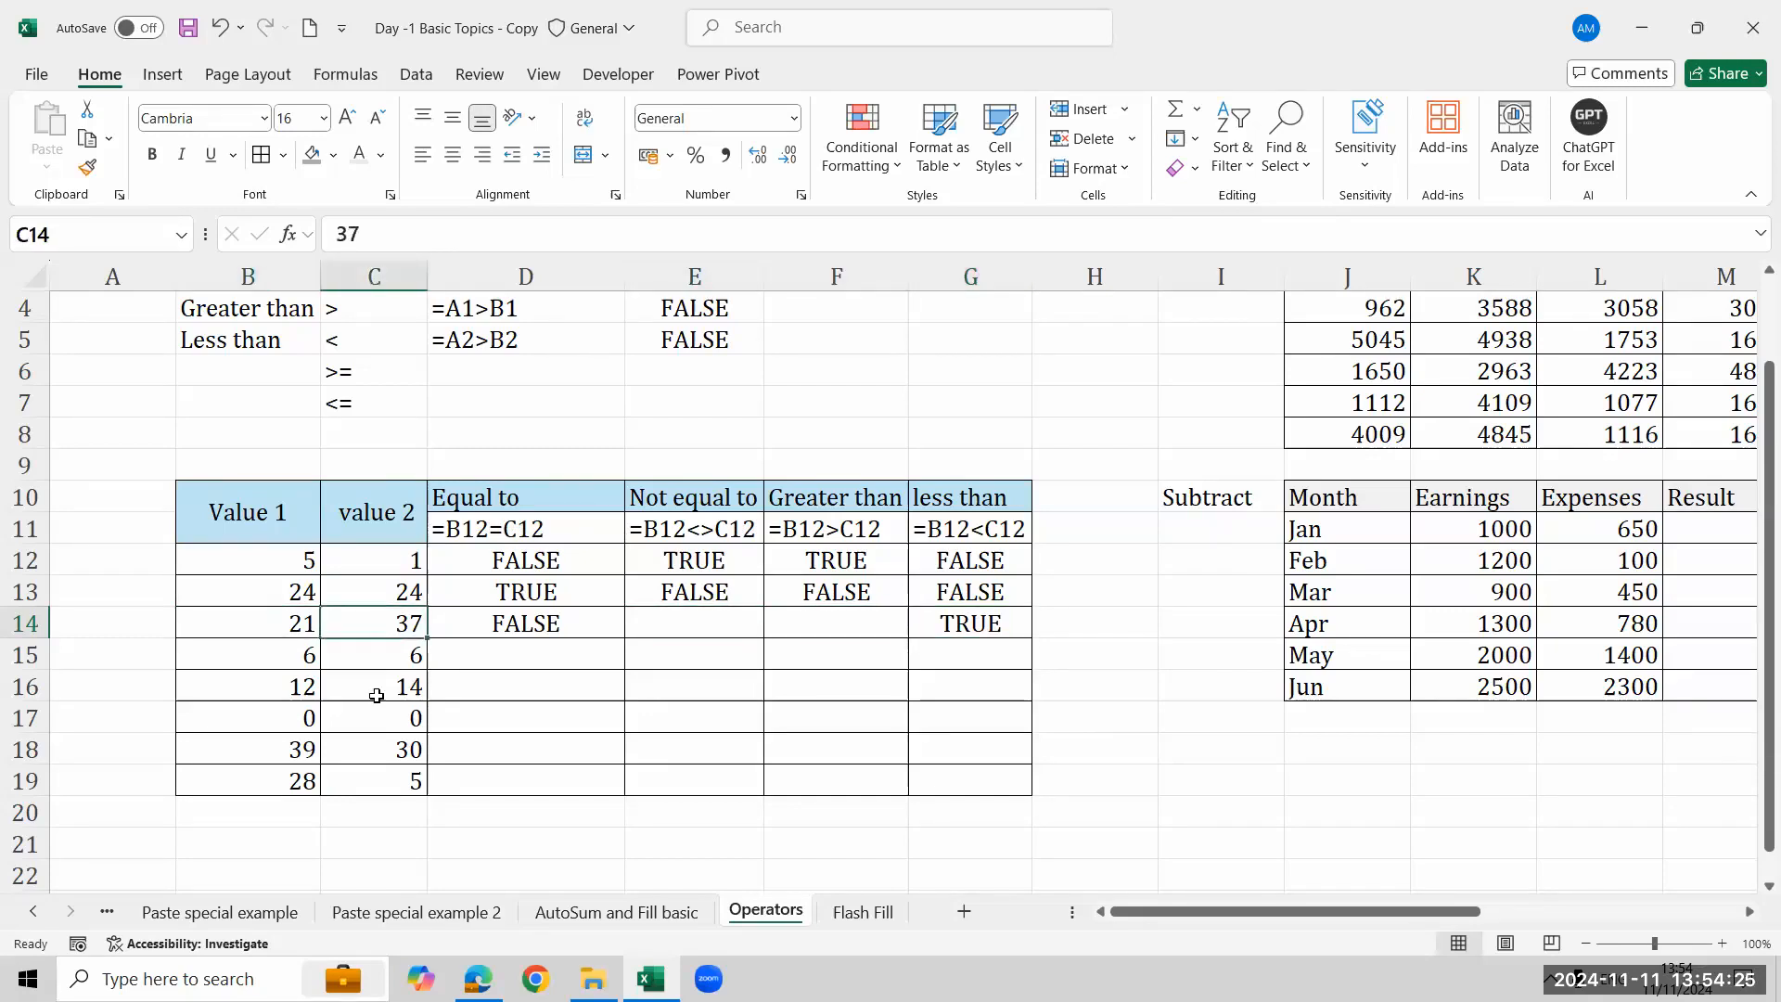
key("ctrl+Down")
key("Right")
key("shift+Up")
key("shift+Up")
key("shift+Up")
key("shift+Up")
key("shift+Up")
key("shift+Up")
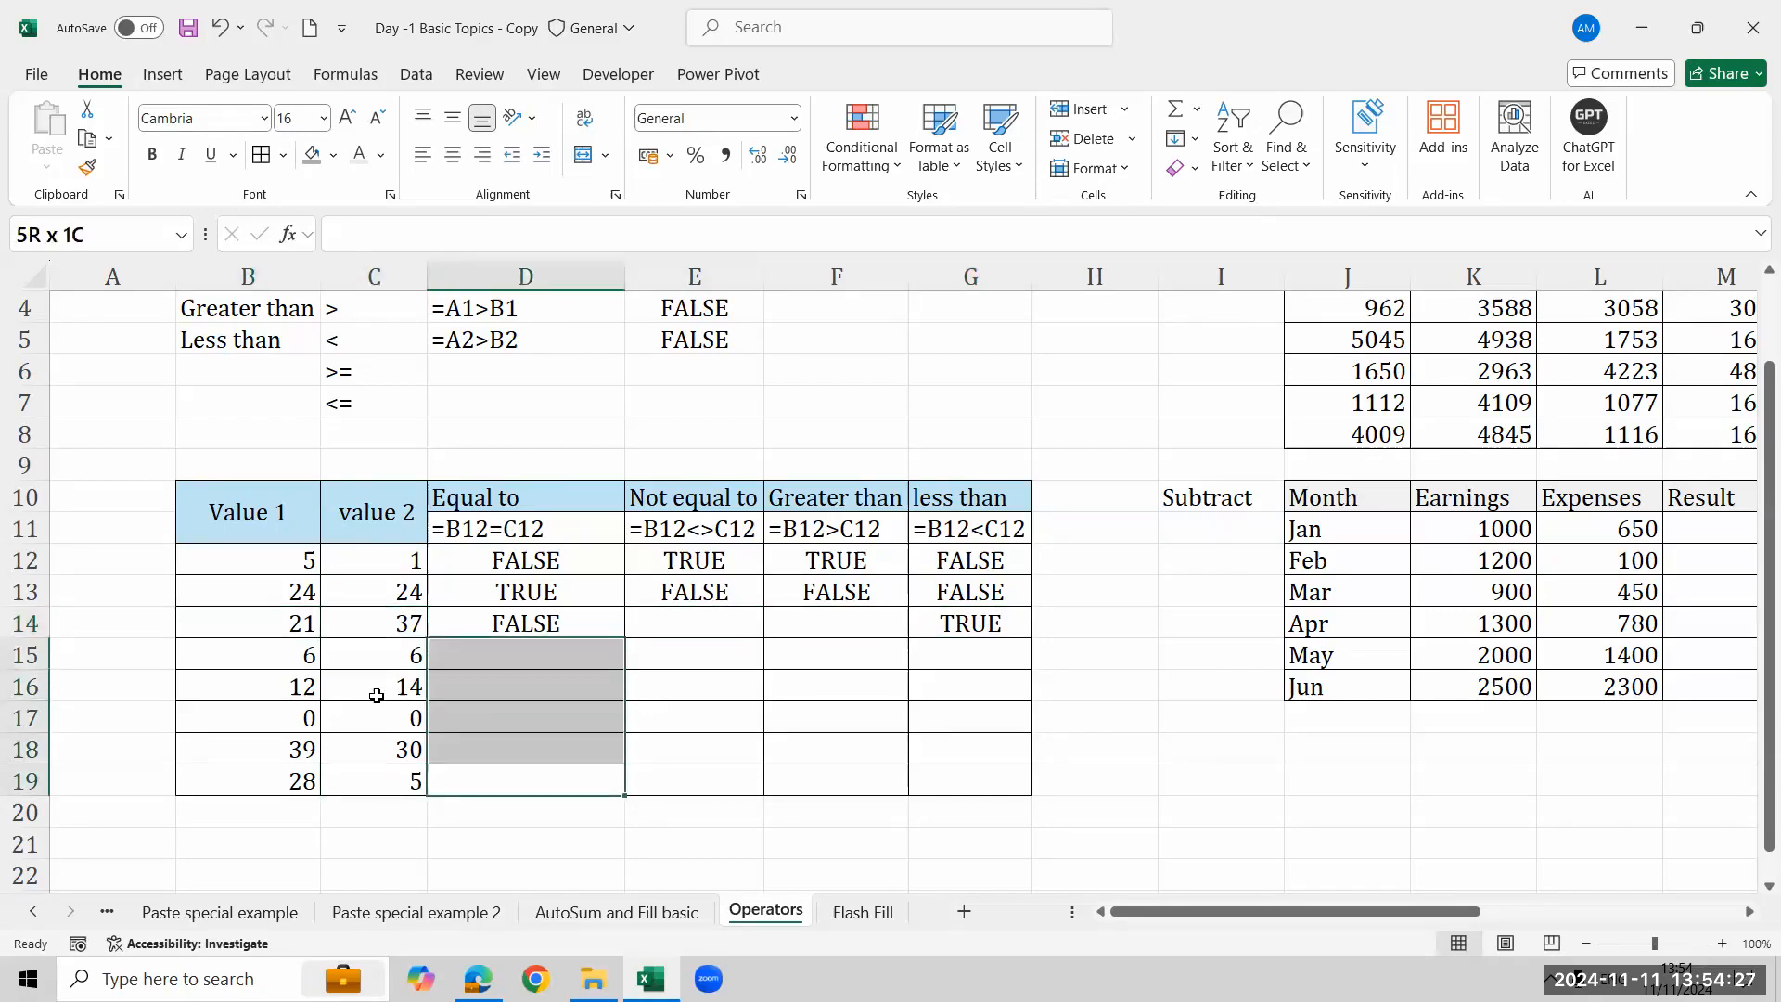
key("shift+Right")
key("shift+Right")
key("shift+Right")
key("ctrl+d")
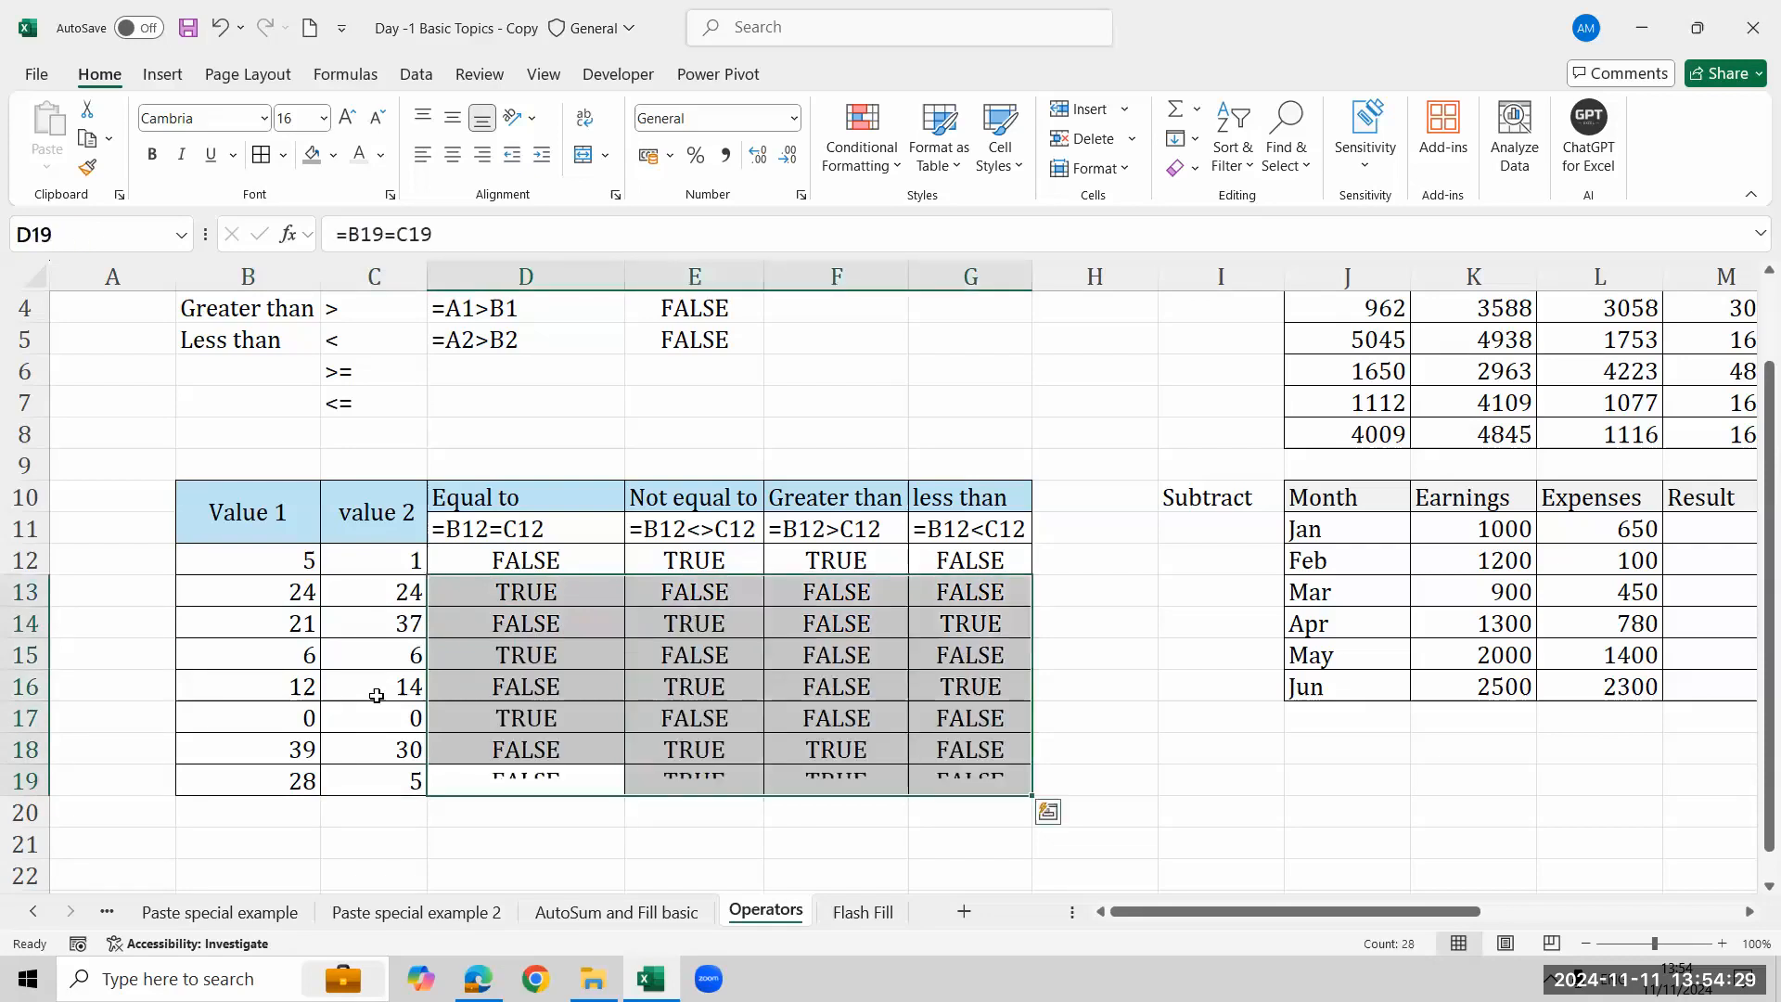
key("Up")
key("Up")
key("Up")
key("Up")
key("Up")
key("Up")
key("Up")
key("Up")
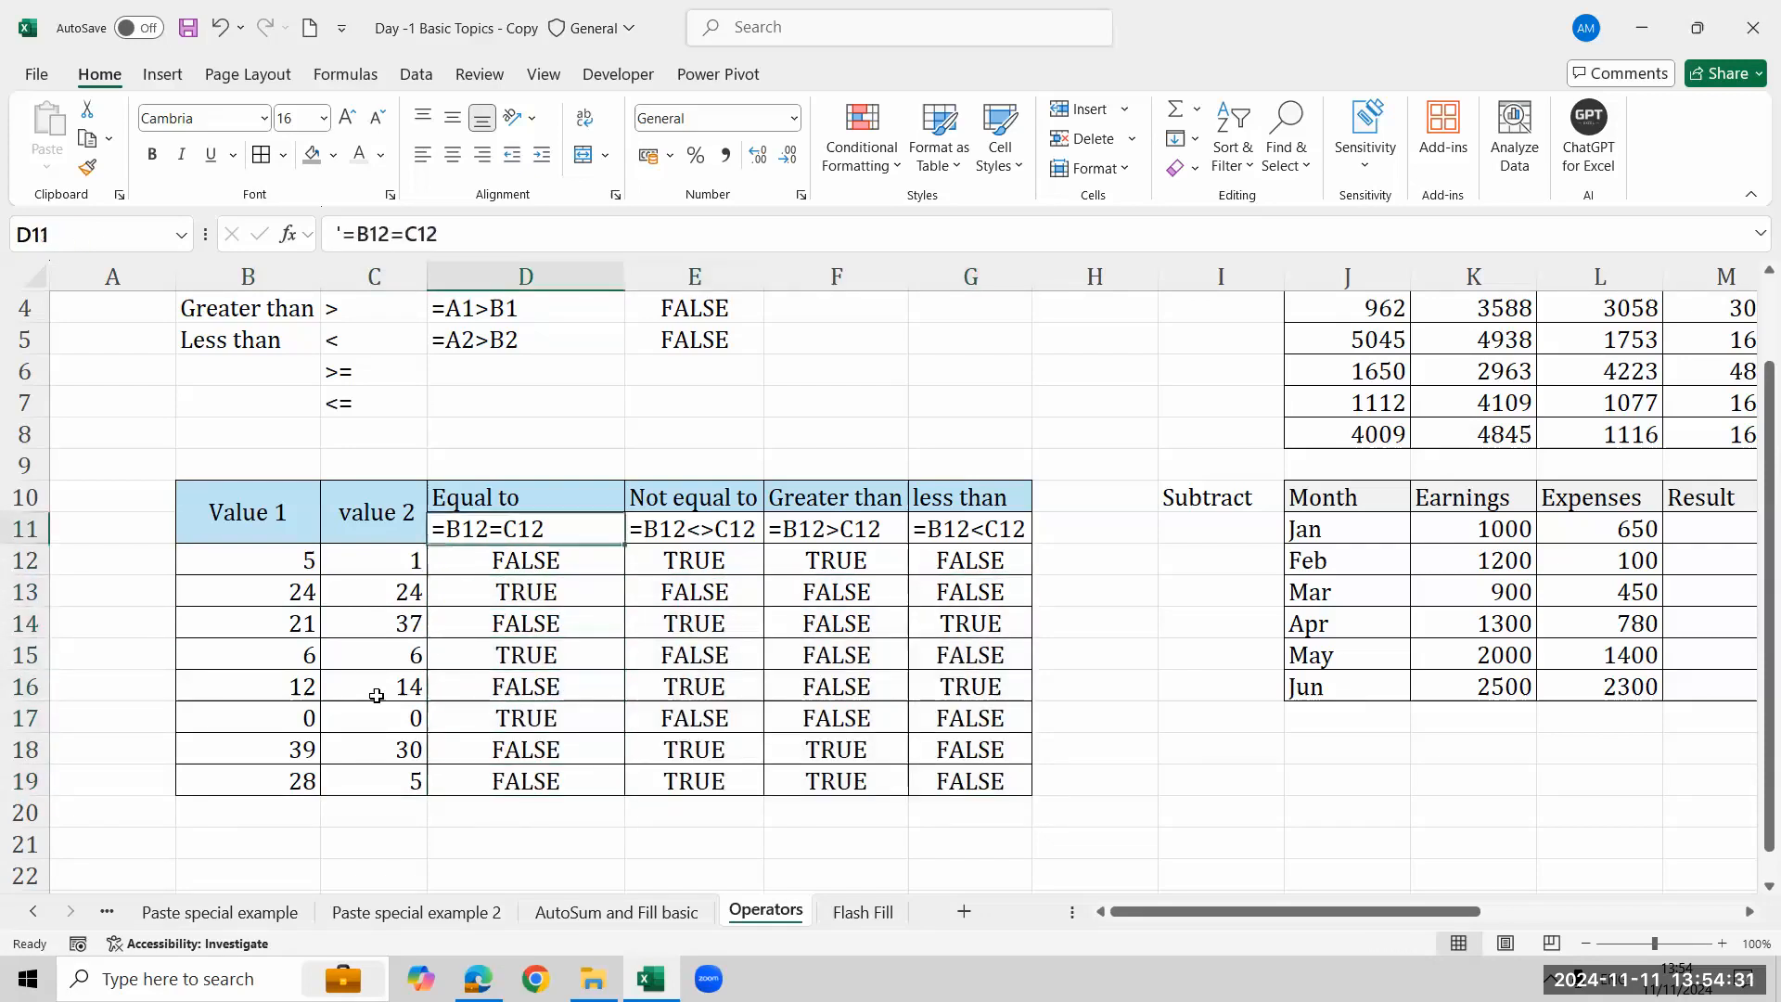
key("Up")
key("Up")
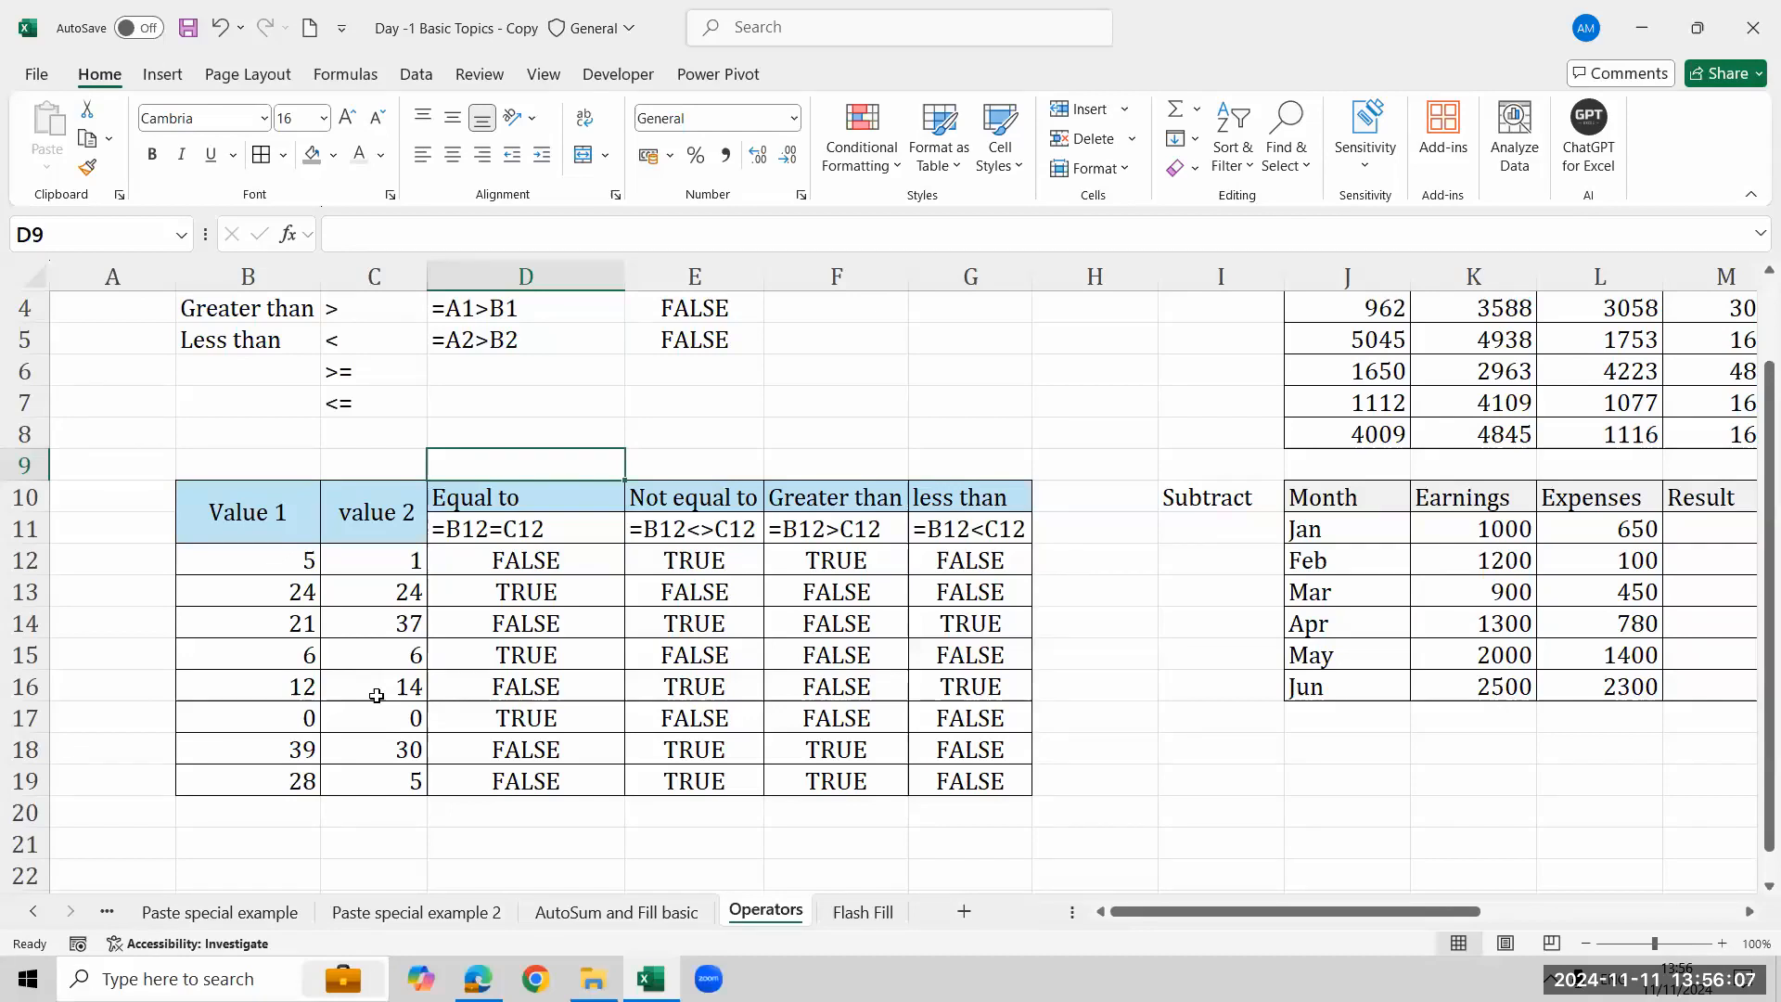
left_click(515, 563)
left_click(1014, 781, "shift")
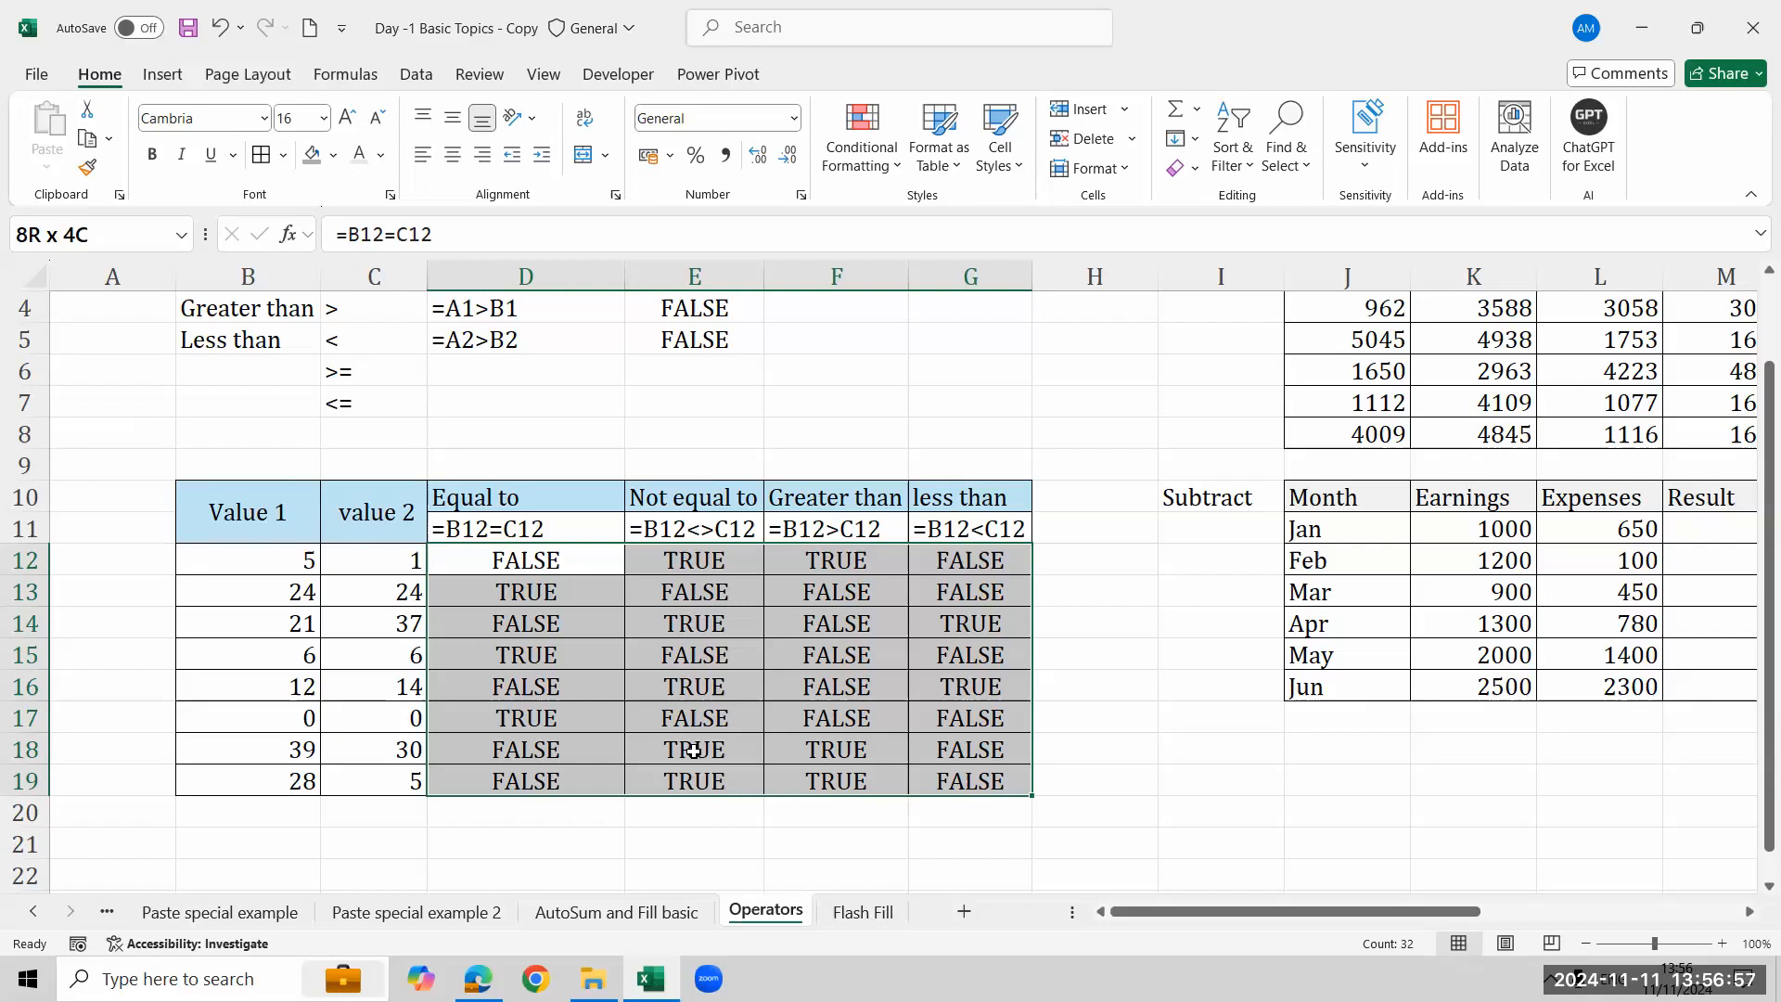
key("Up")
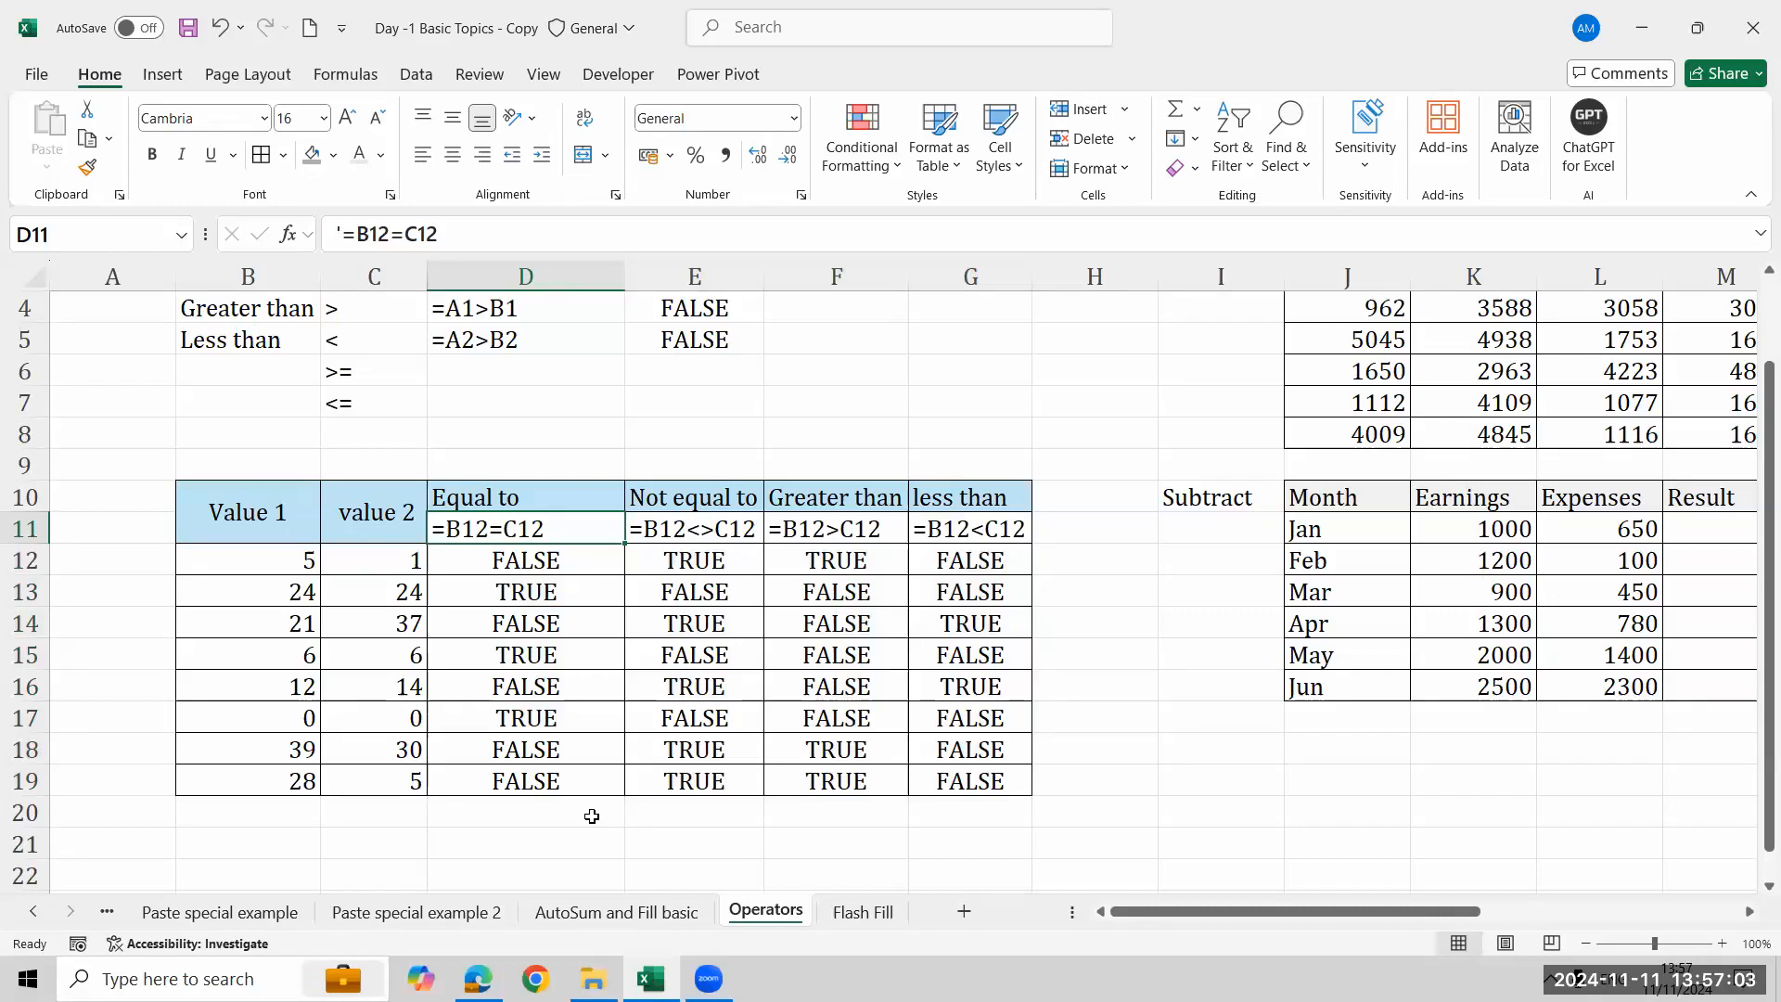
left_click(1496, 429)
key("ctrl+Up")
key("Up")
key("Right")
key("Right")
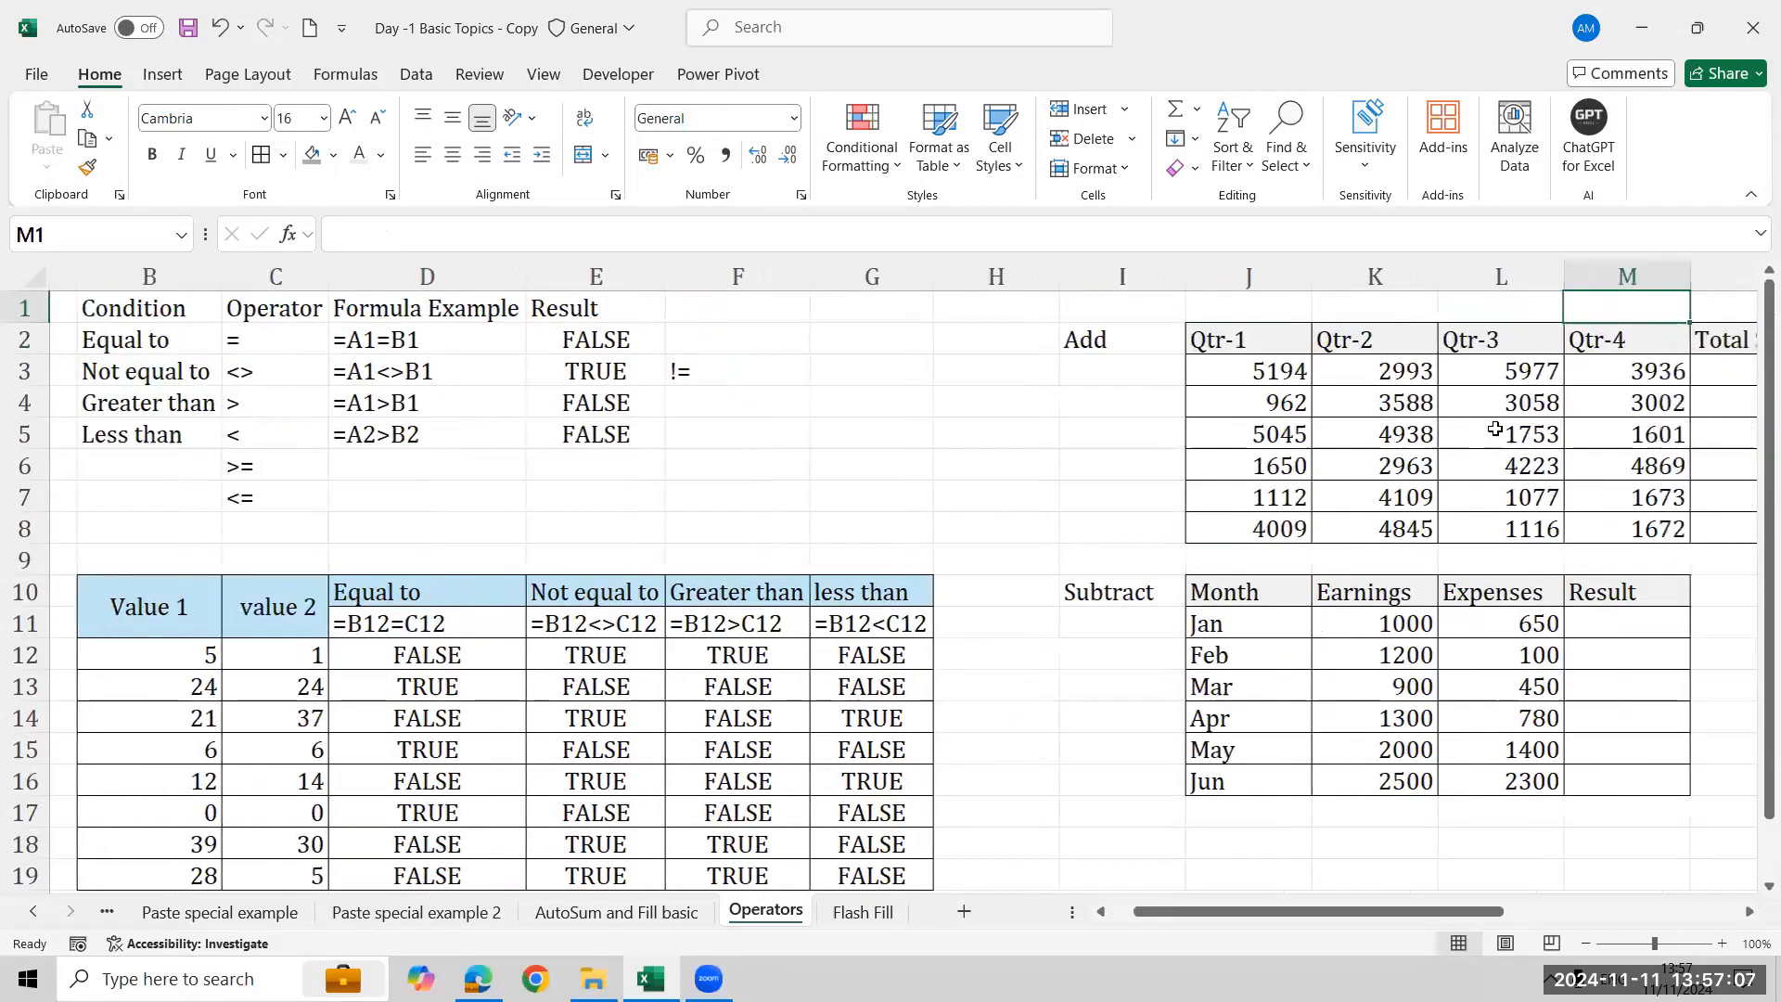
key("Right")
key("Right")
key("Right")
key("Left")
key("Left")
key("Down")
key("Down")
key("Left")
key("Left")
key("Left")
key("Left")
key("Left")
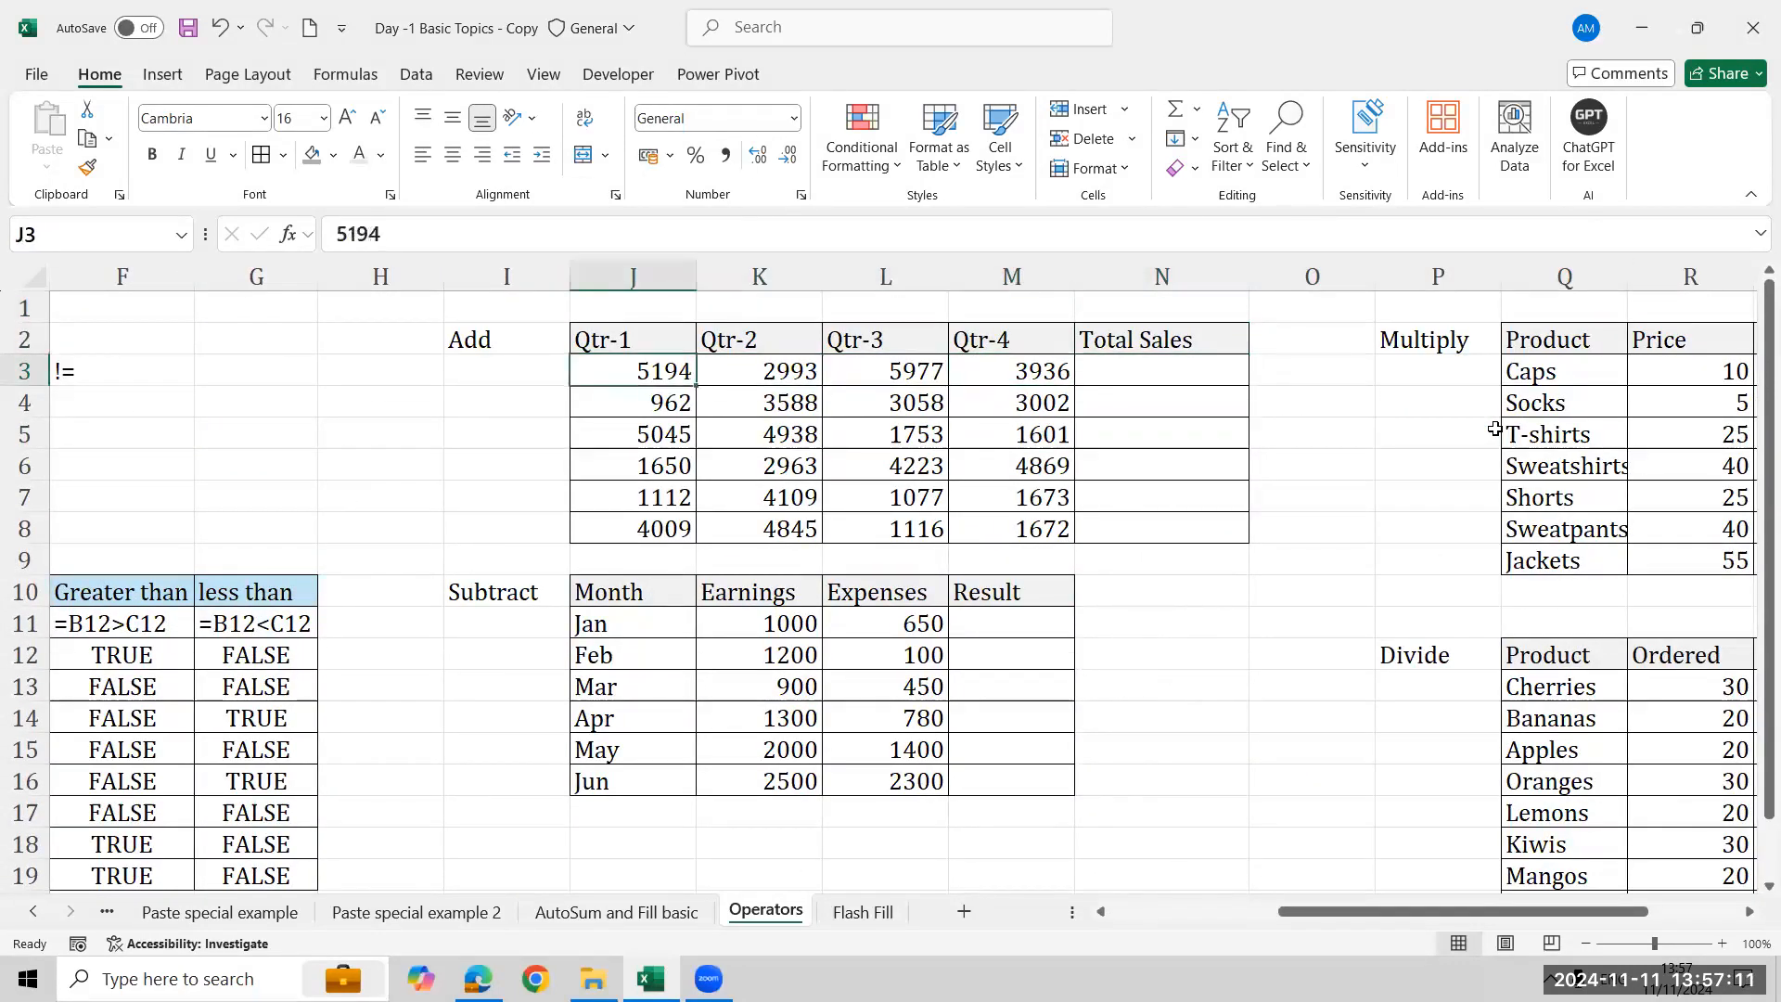
type("+")
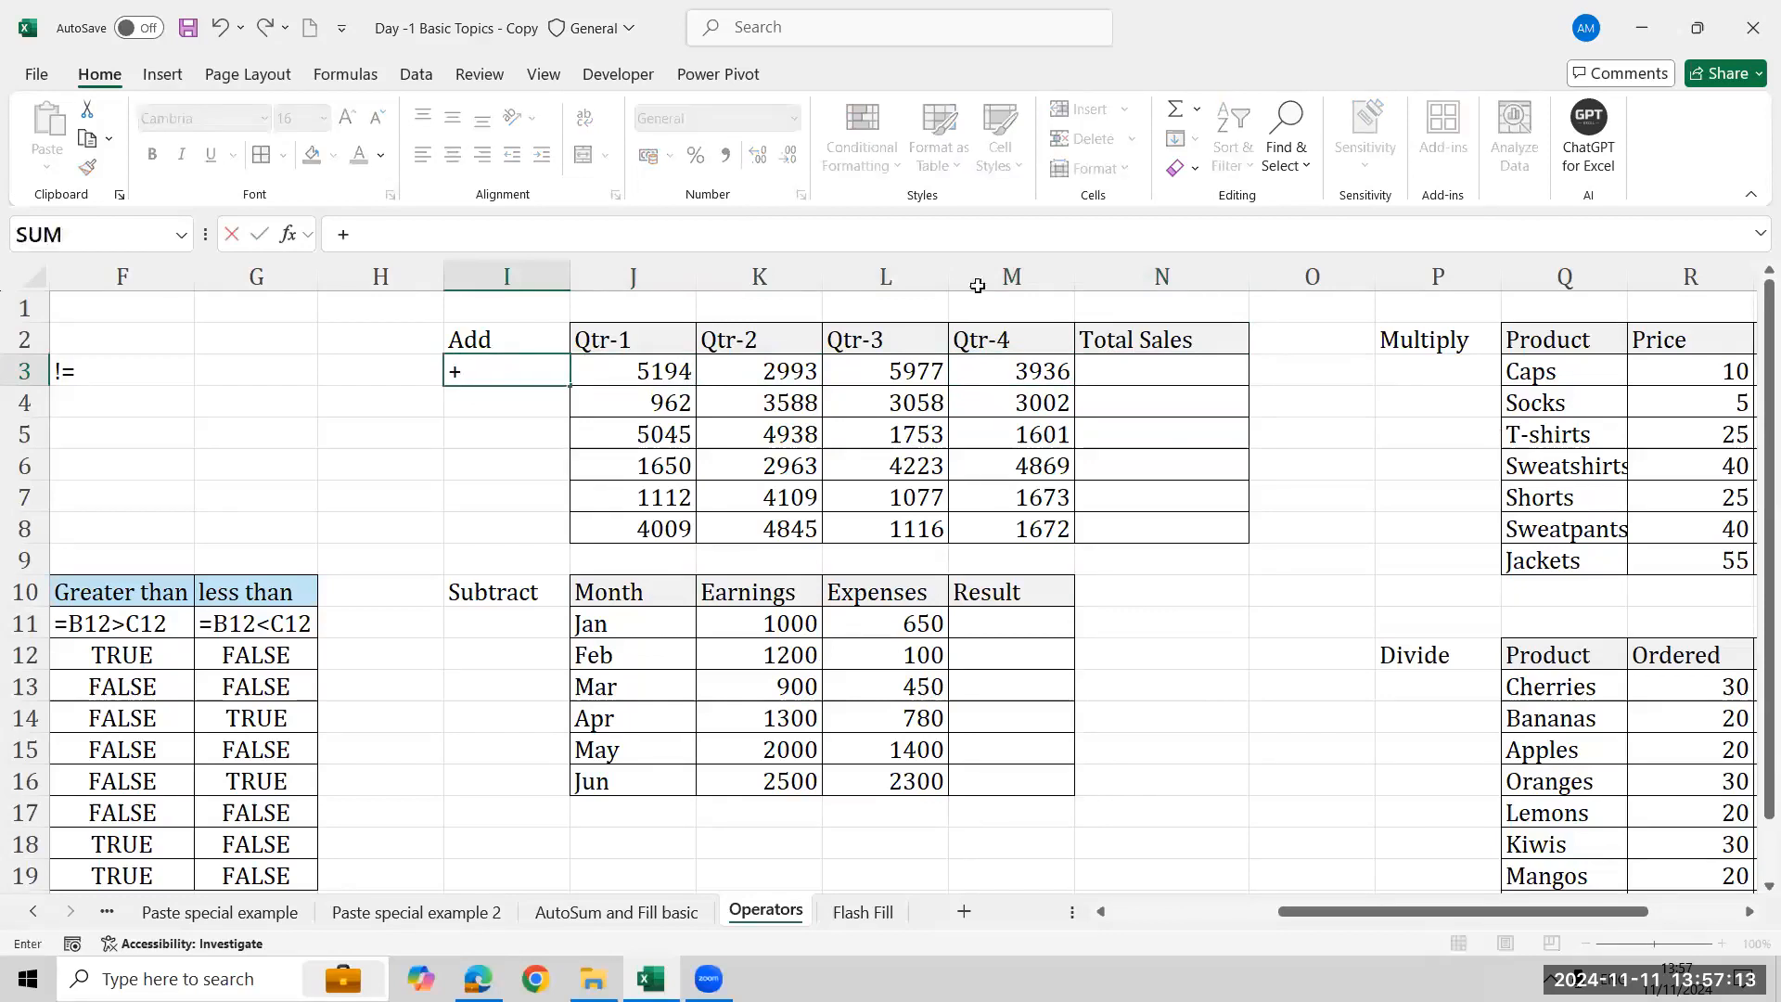
left_click(465, 614)
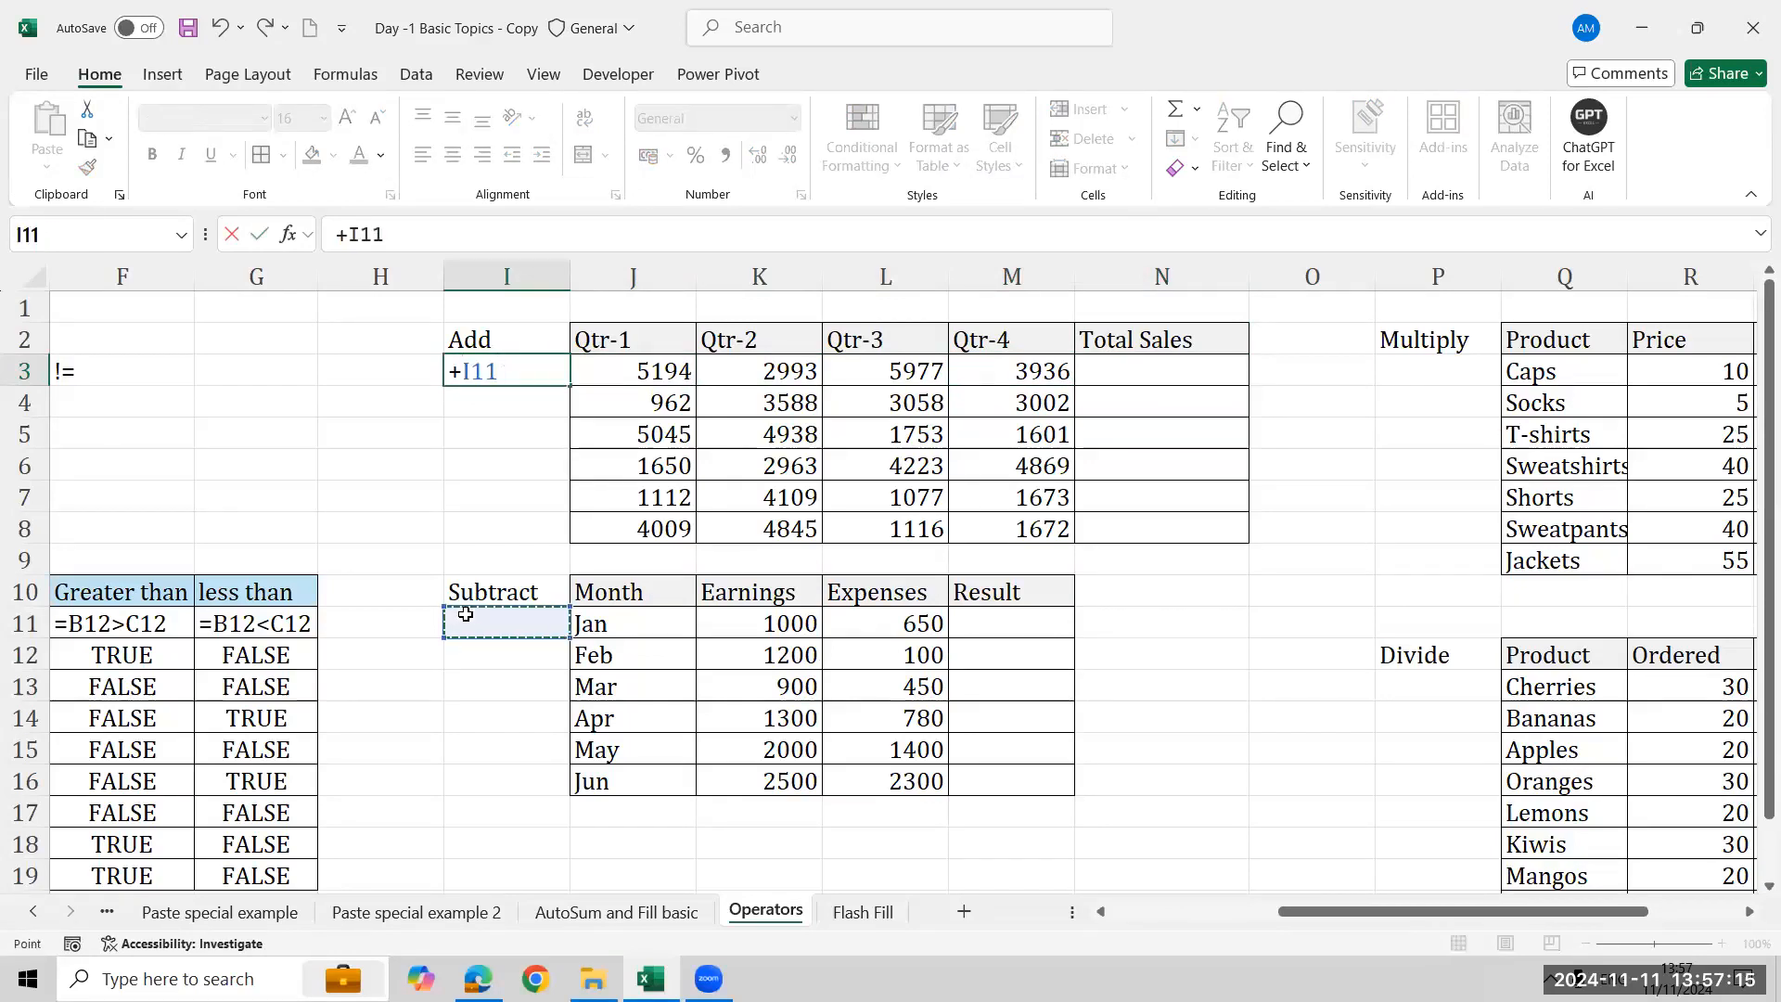
key("Escape")
- Enter the + and - operator symbols under the Add and Subtract labels
type("+")
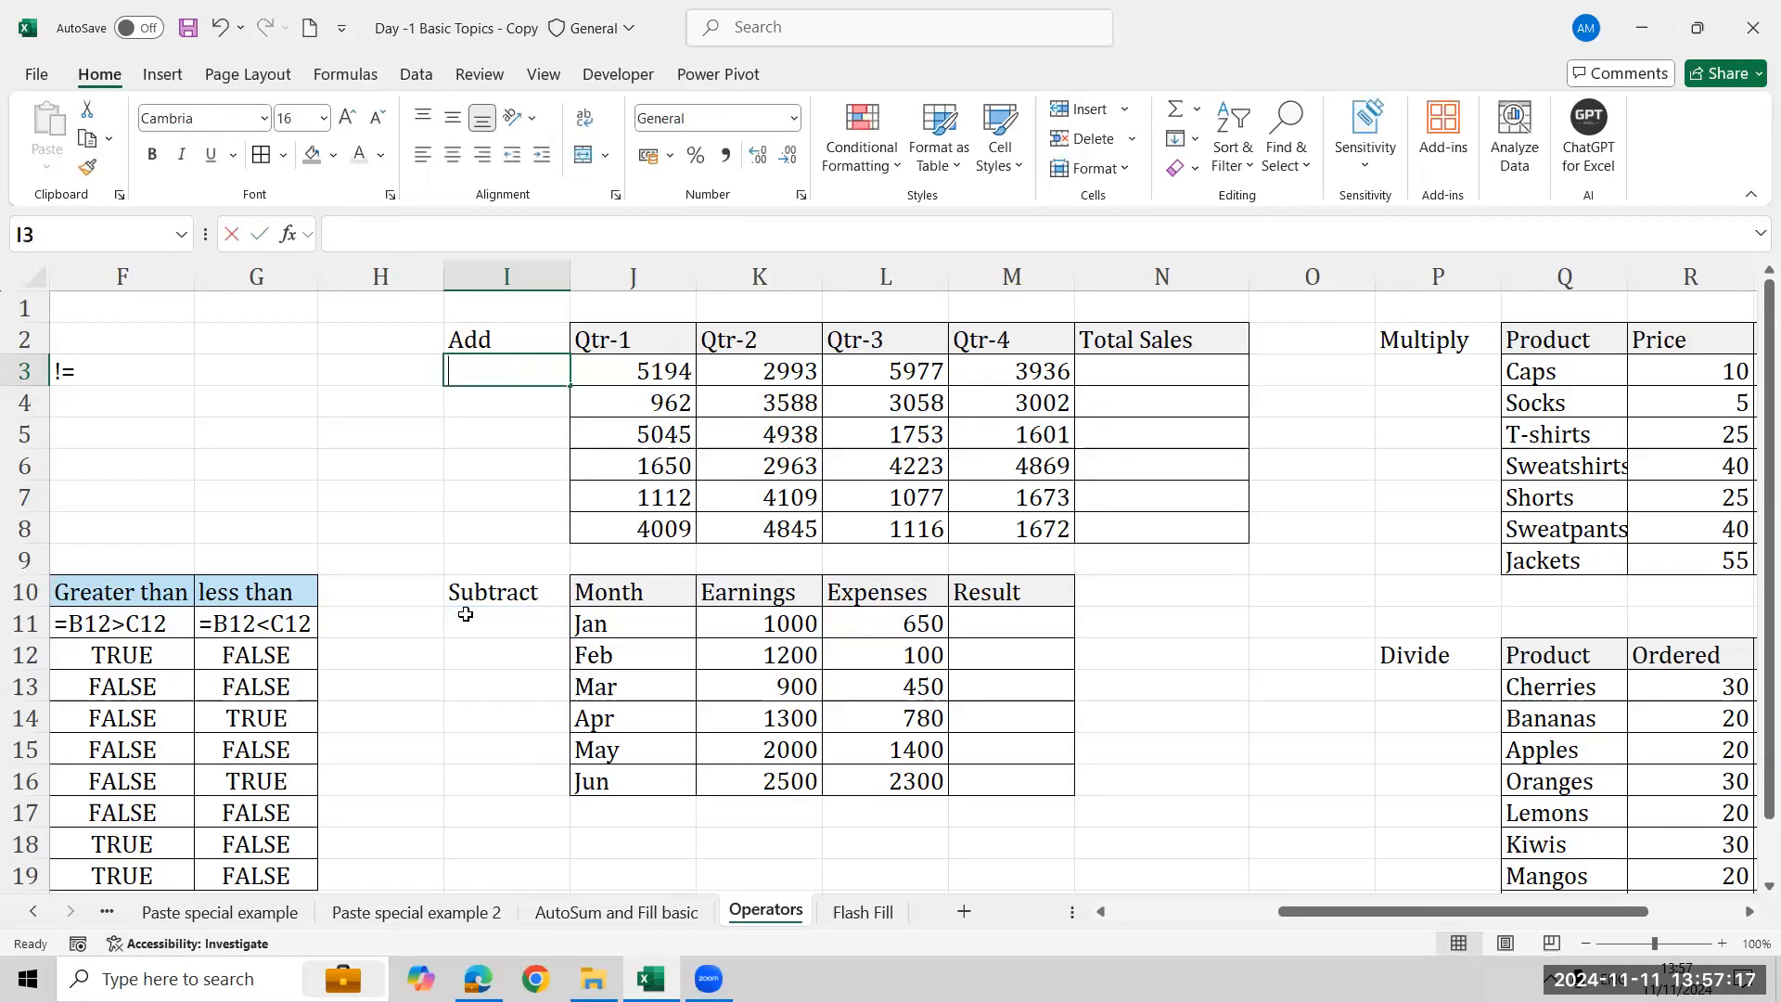
key("Return")
left_click(499, 631)
type("-")
key("Return")
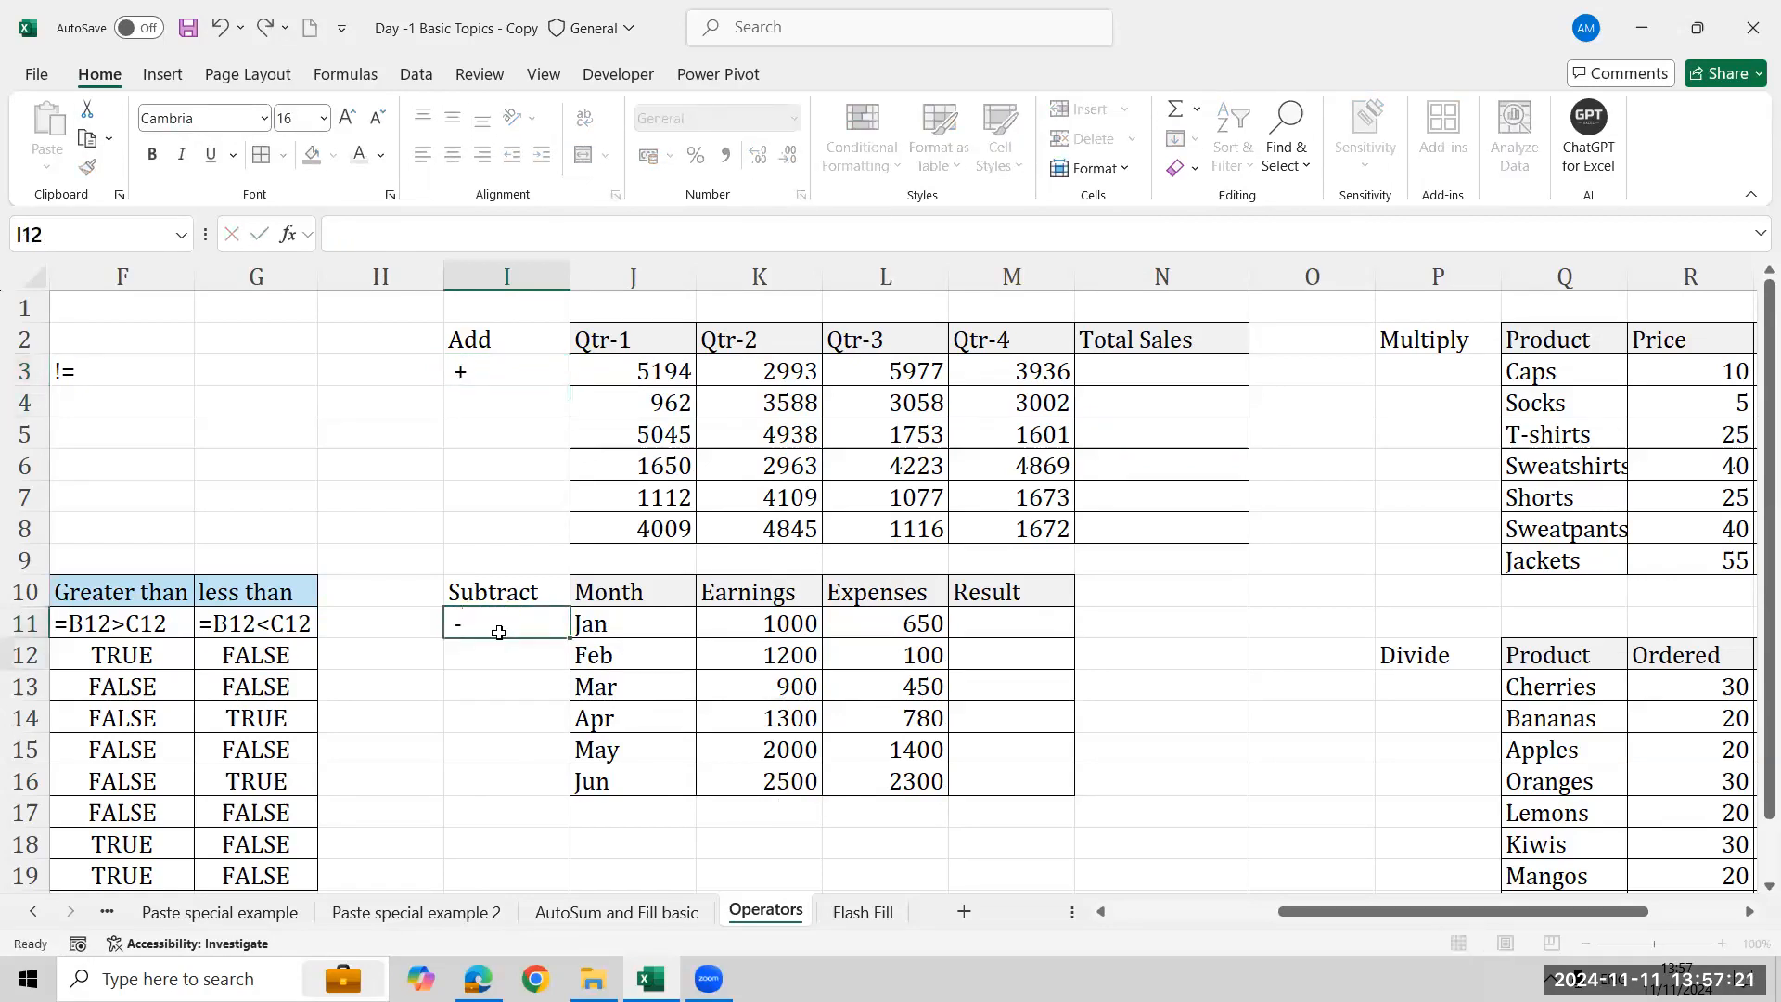
- Enter the * and / operator symbols under the Multiply and Divide labels
left_click(1441, 379)
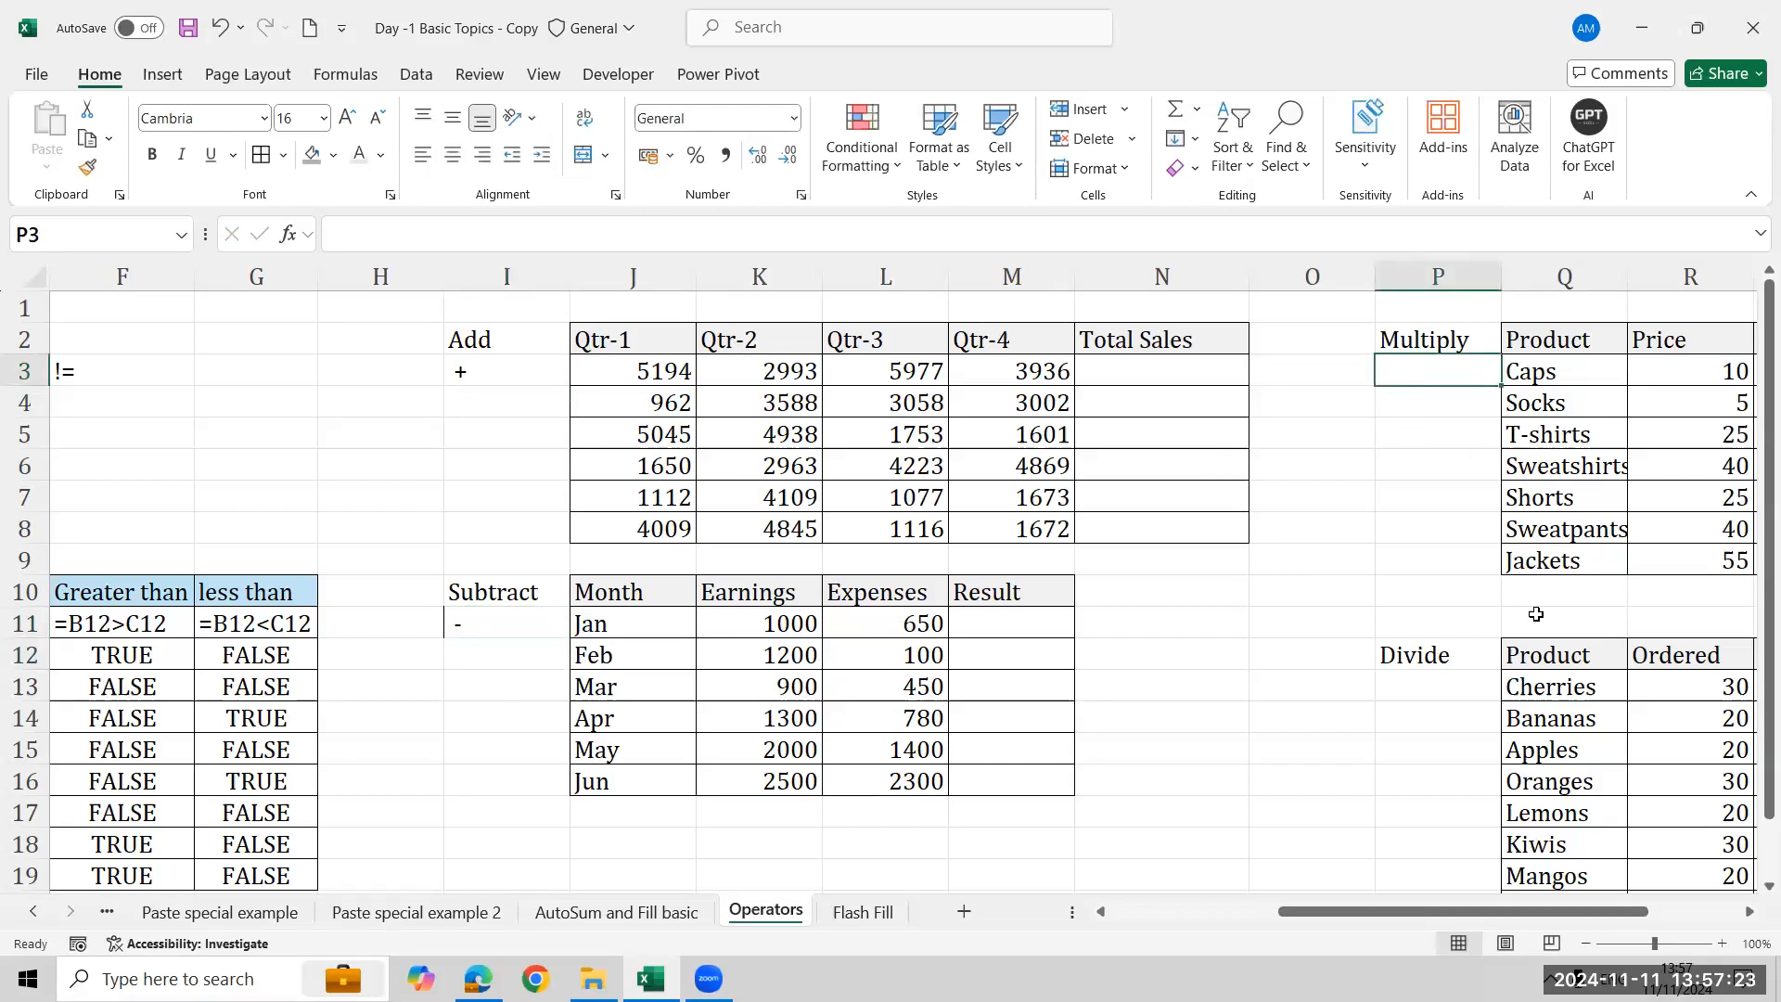
type("*")
key("Return")
left_click(1460, 685)
type("/")
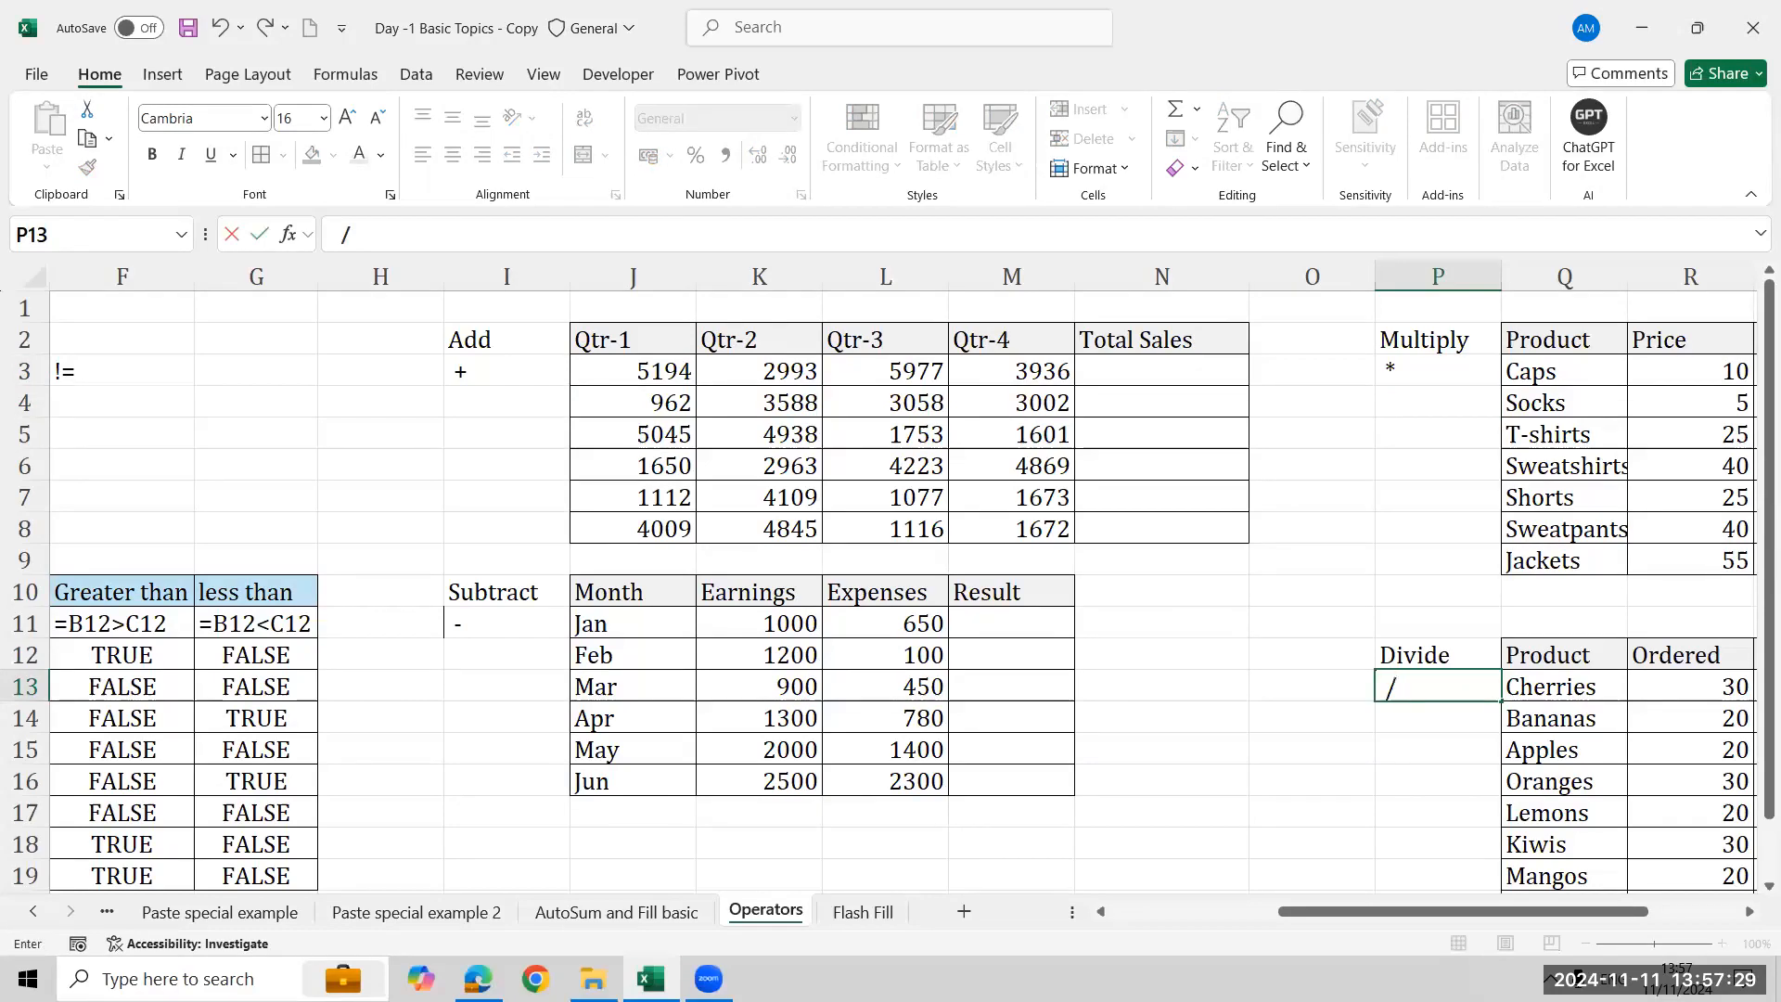
key("Return")
- Build a sum of the four quarter values in the first Total Sales cell, then clear that cell
left_click(1179, 374)
type("=")
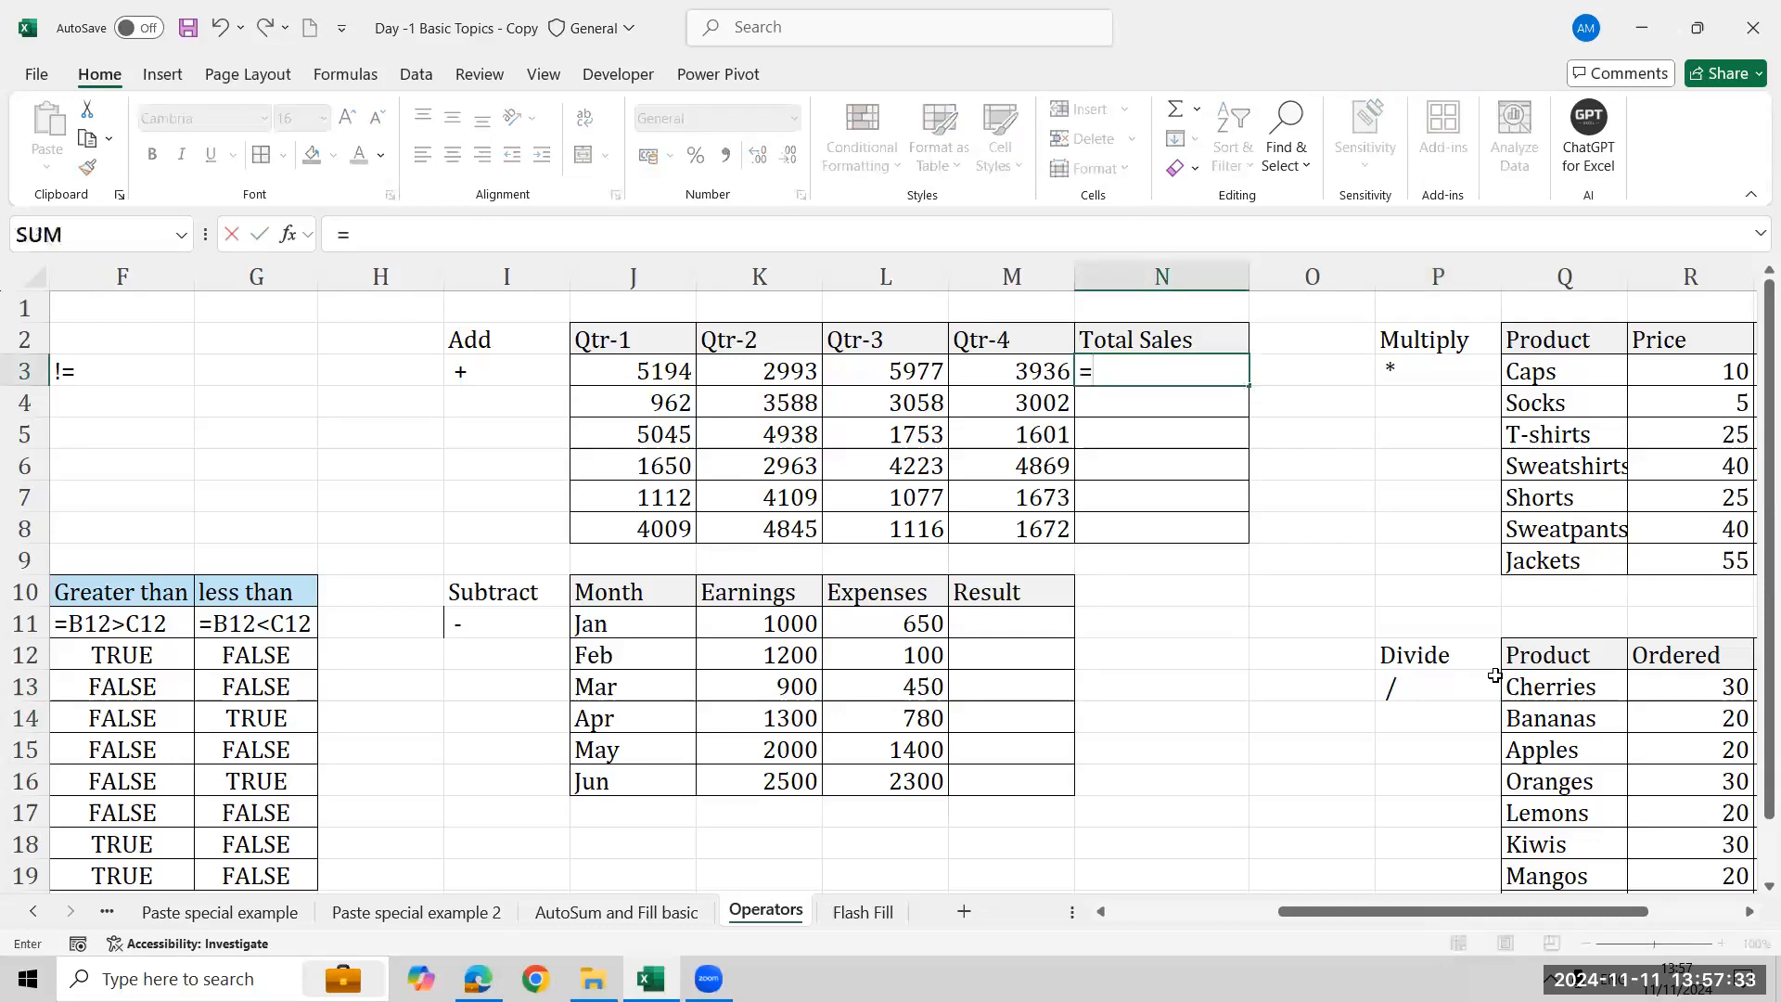
key("Left")
key("Left")
key("Left")
key("Left")
type("+")
key("Left")
key("Left")
key("Left")
type("+")
key("Left")
key("Left")
key("Left")
key("Right")
type("+")
key("Left")
key("Return")
key("Up")
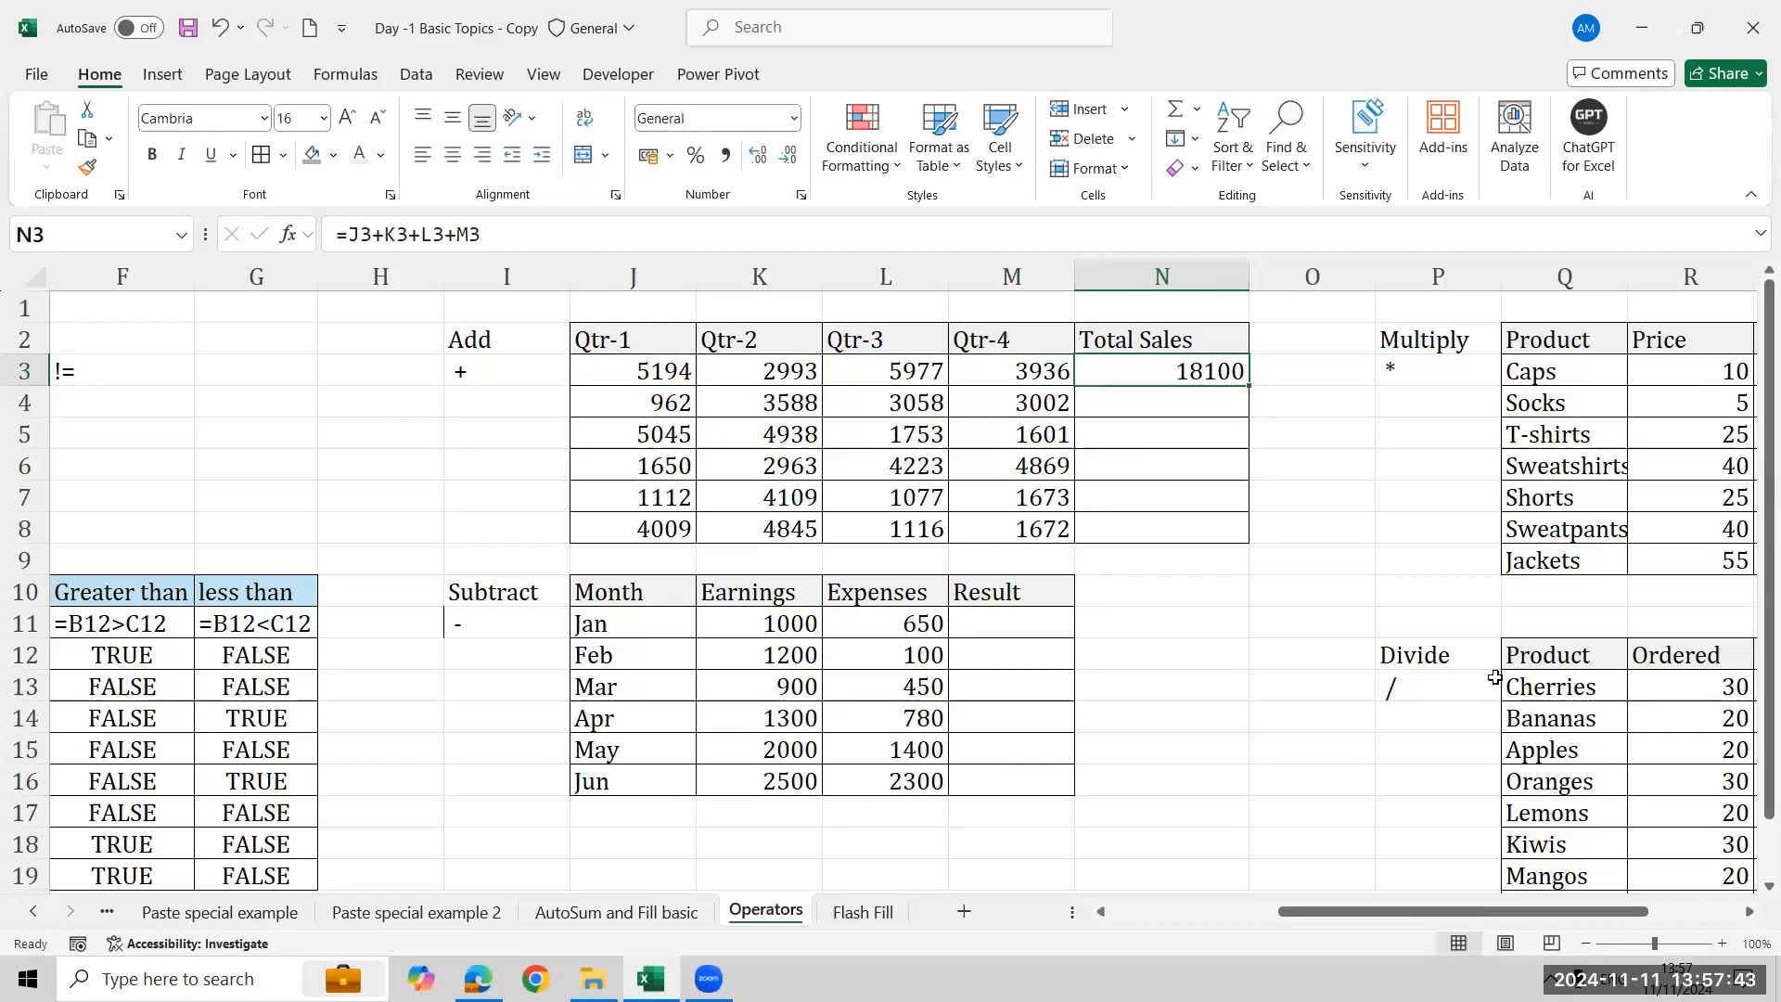
key("Delete")
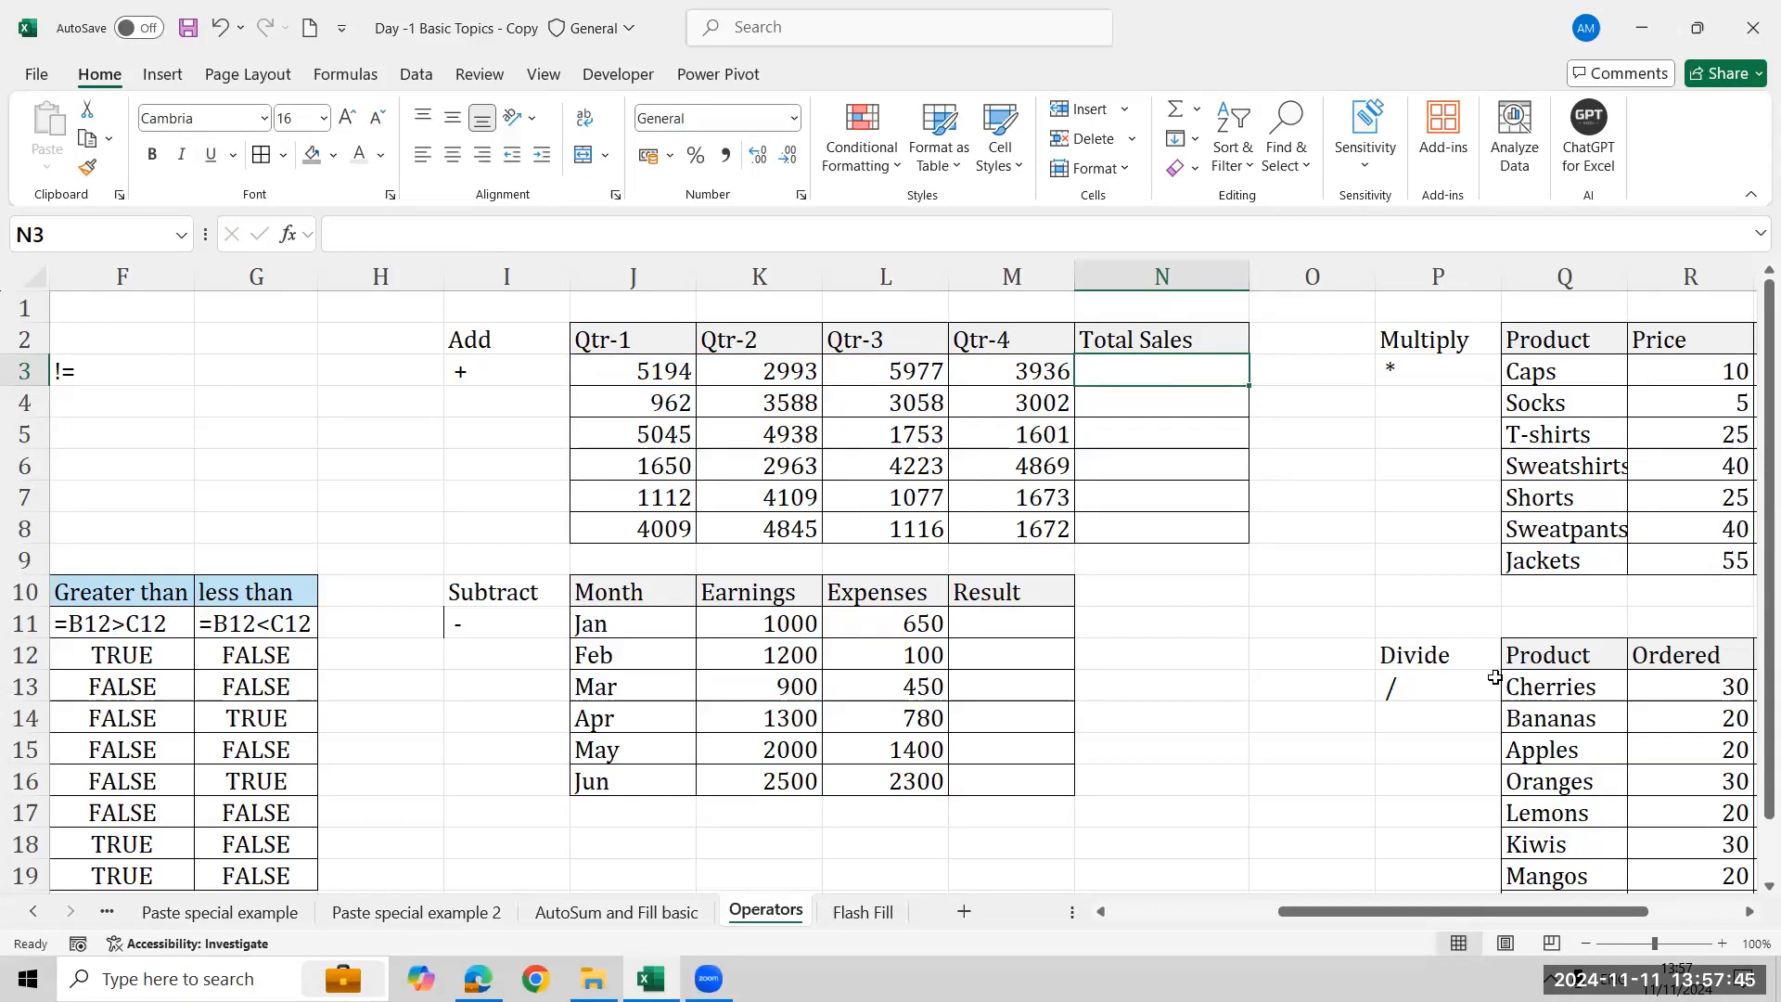
- Enter =J3+K3+L3+M3 in the first Total Sales cell and fill it down to the table's last row
type("=")
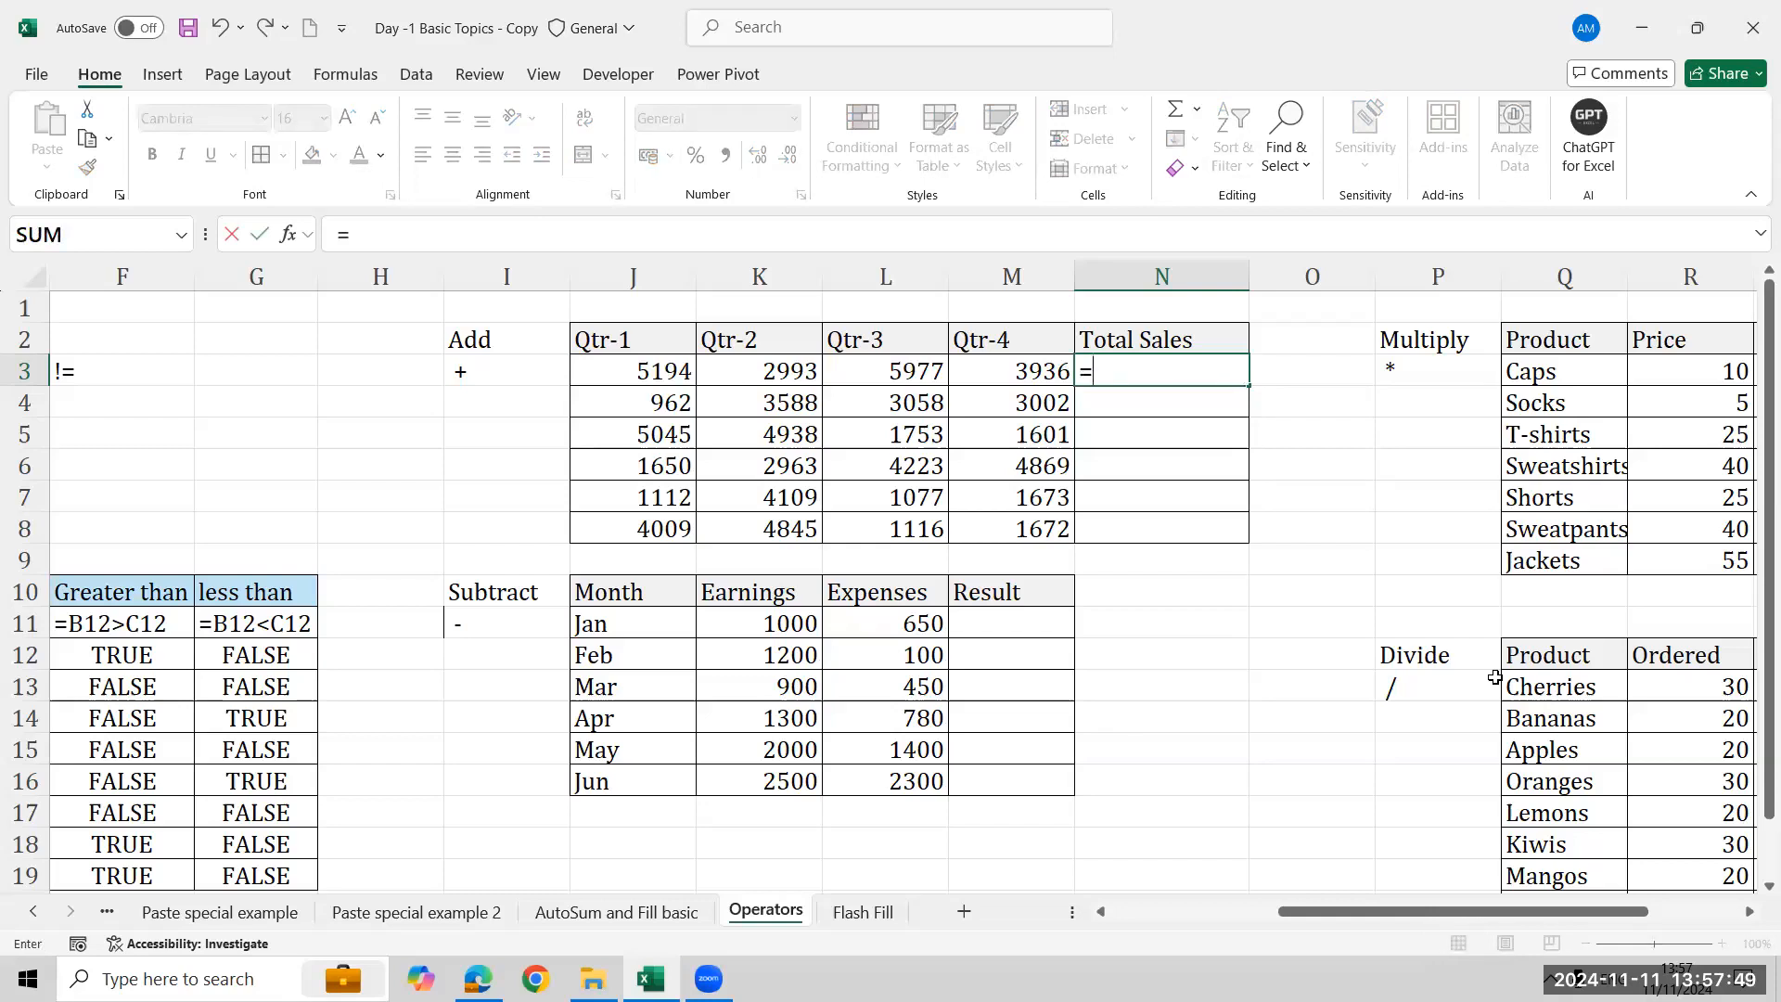
left_click(629, 371)
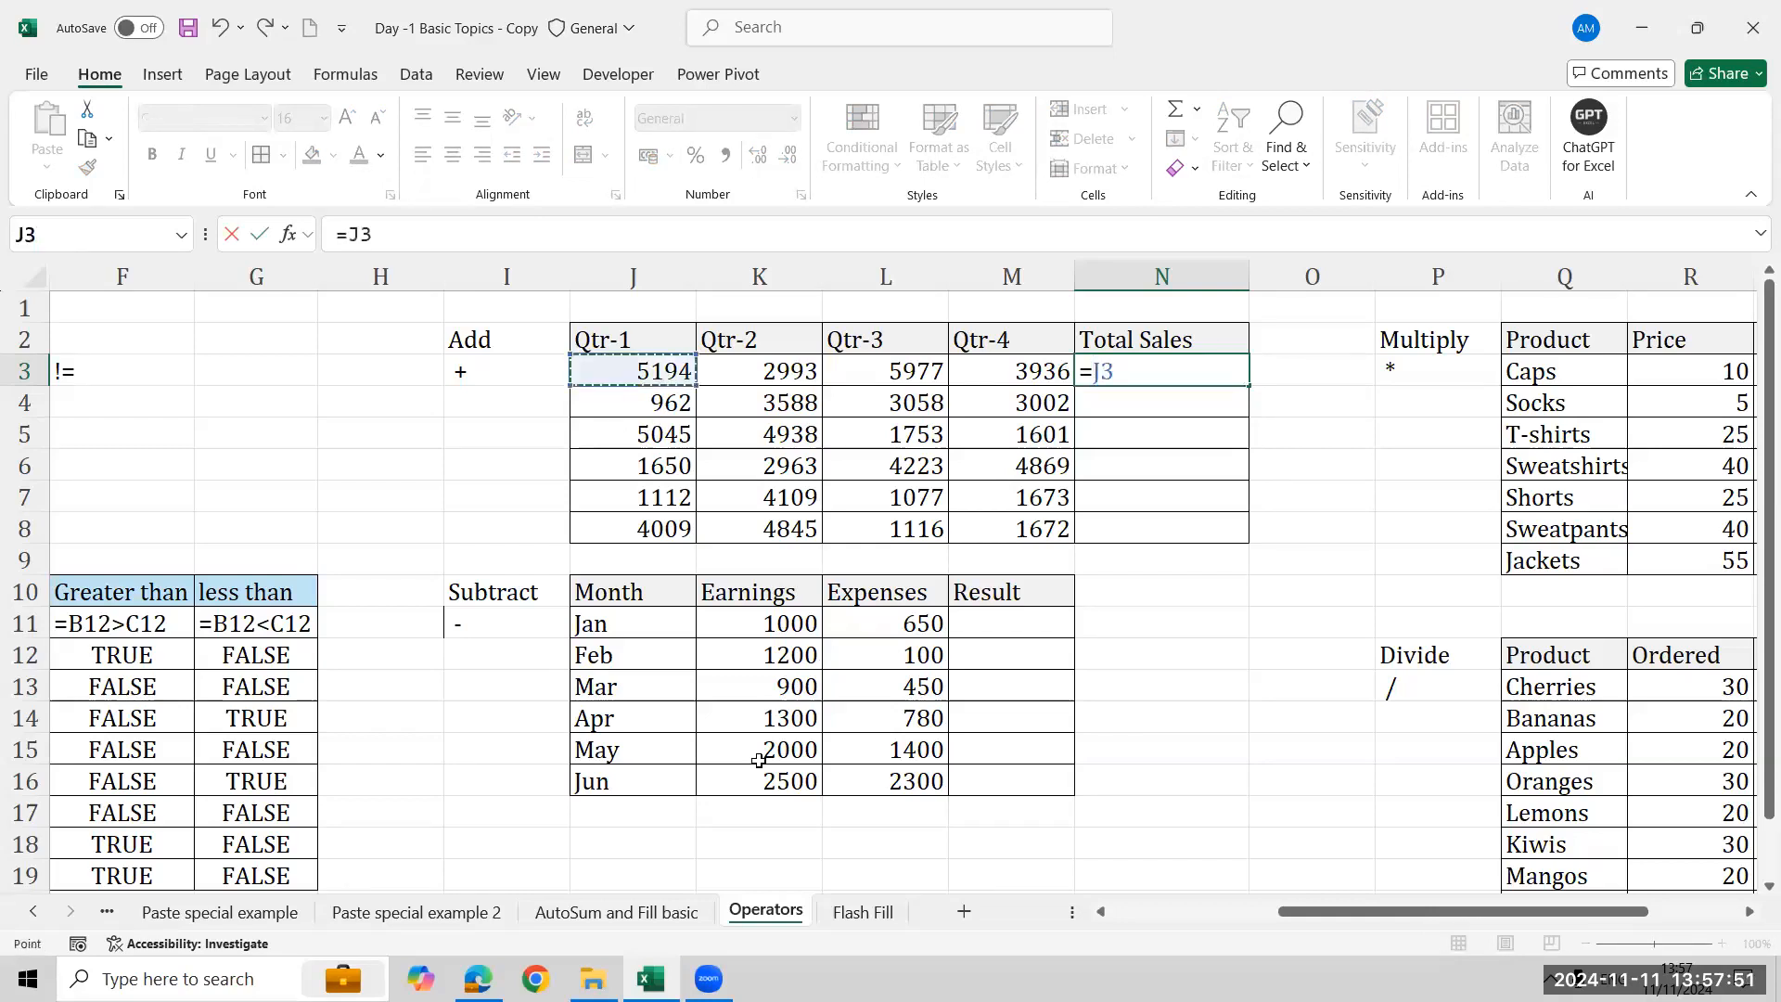
type("+")
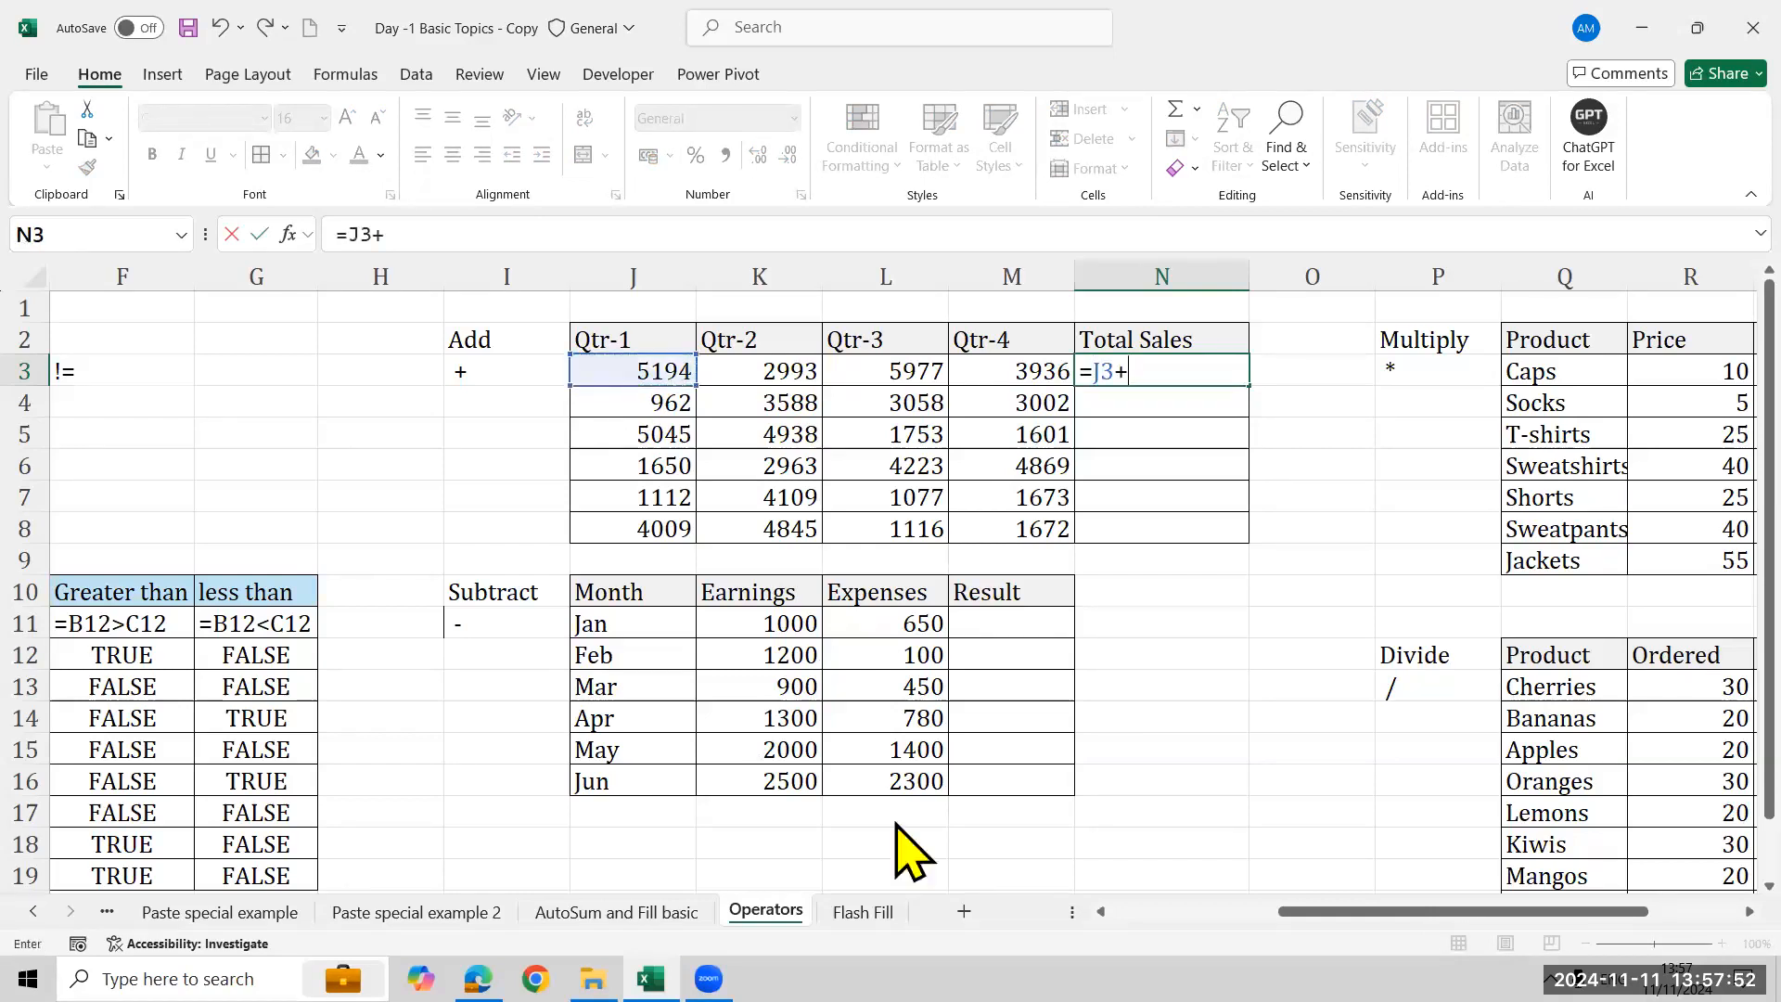
left_click(780, 381)
type("+")
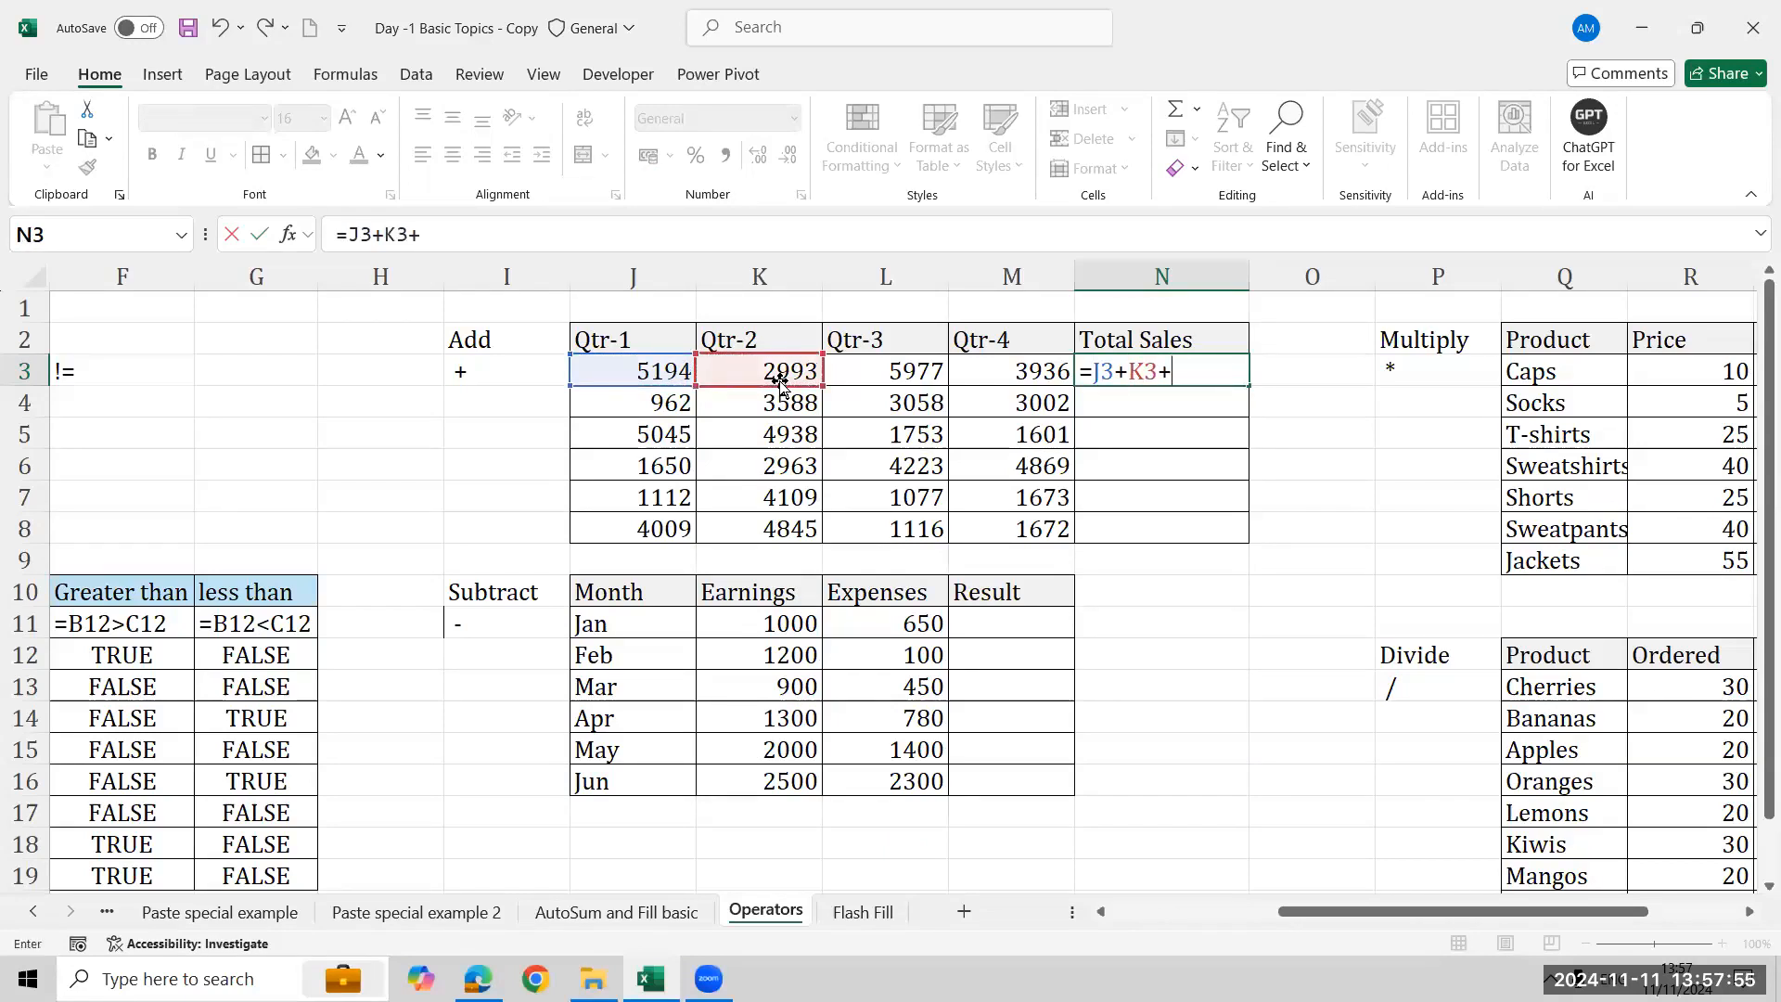
key("Left")
key("Left")
type("+")
key("Left")
key("Return")
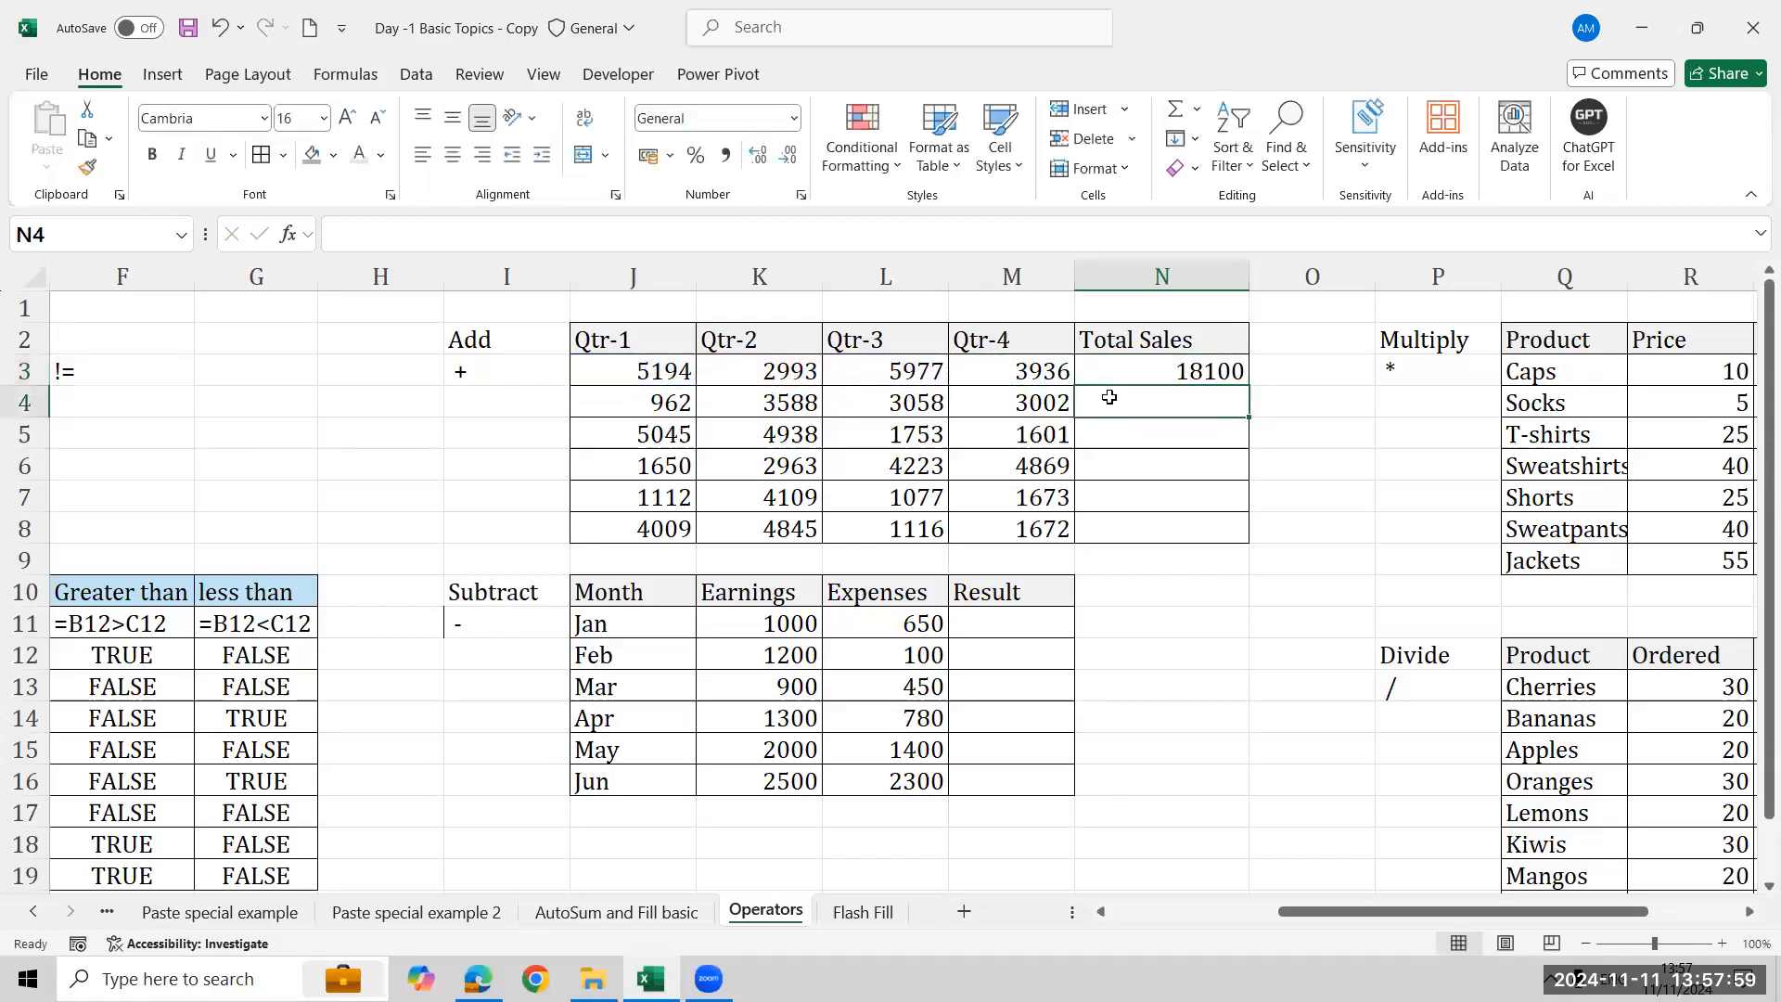
left_click(1234, 372)
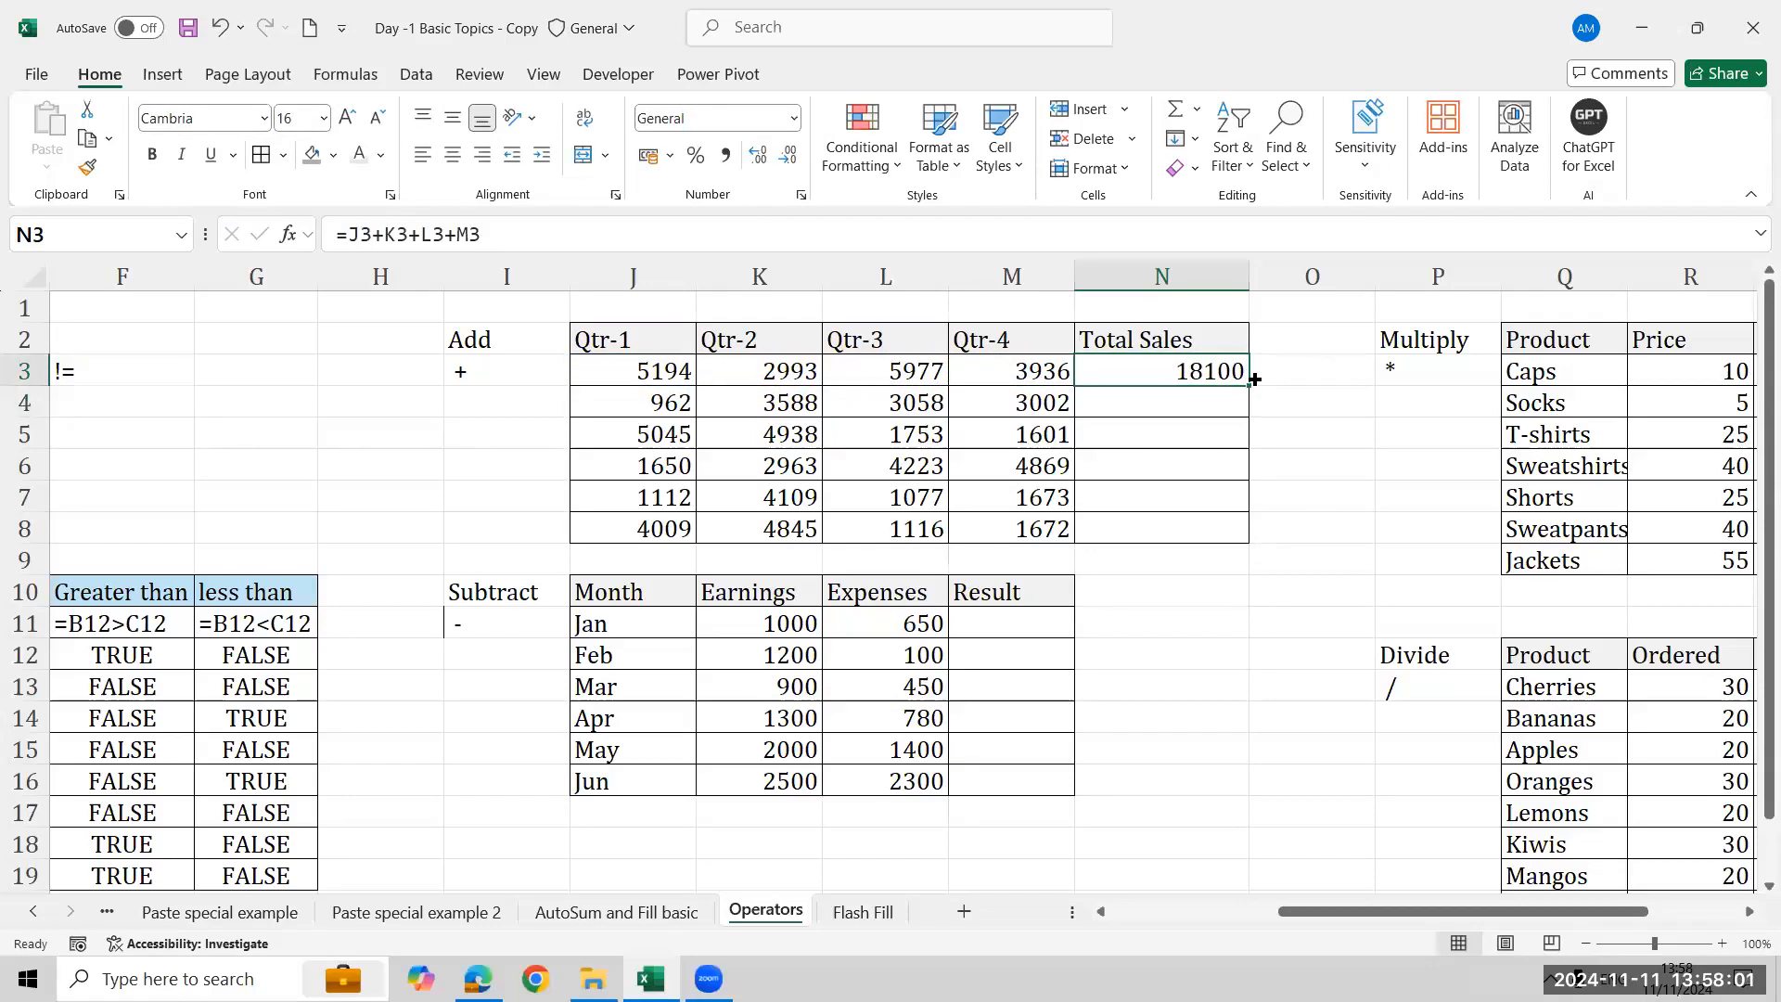
double_click(1254, 378)
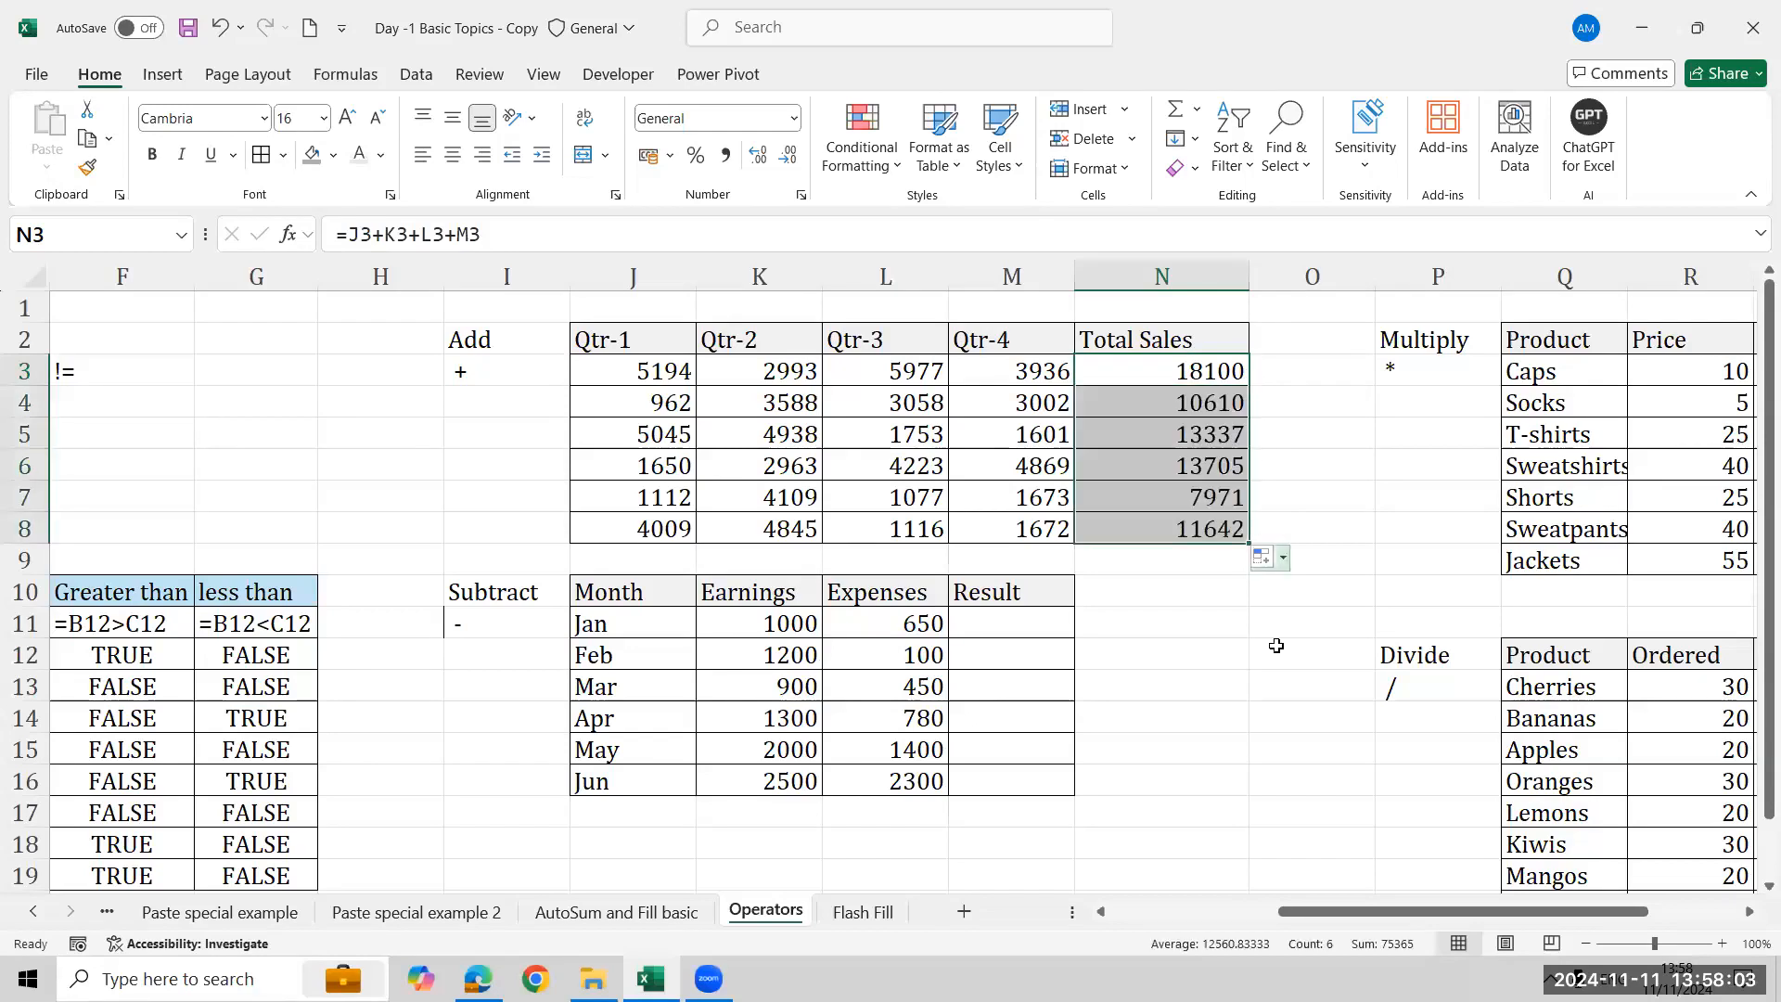
- Show the first Total Sales formula as text in the cell above the table using FORMULATEXT
left_click(1197, 307)
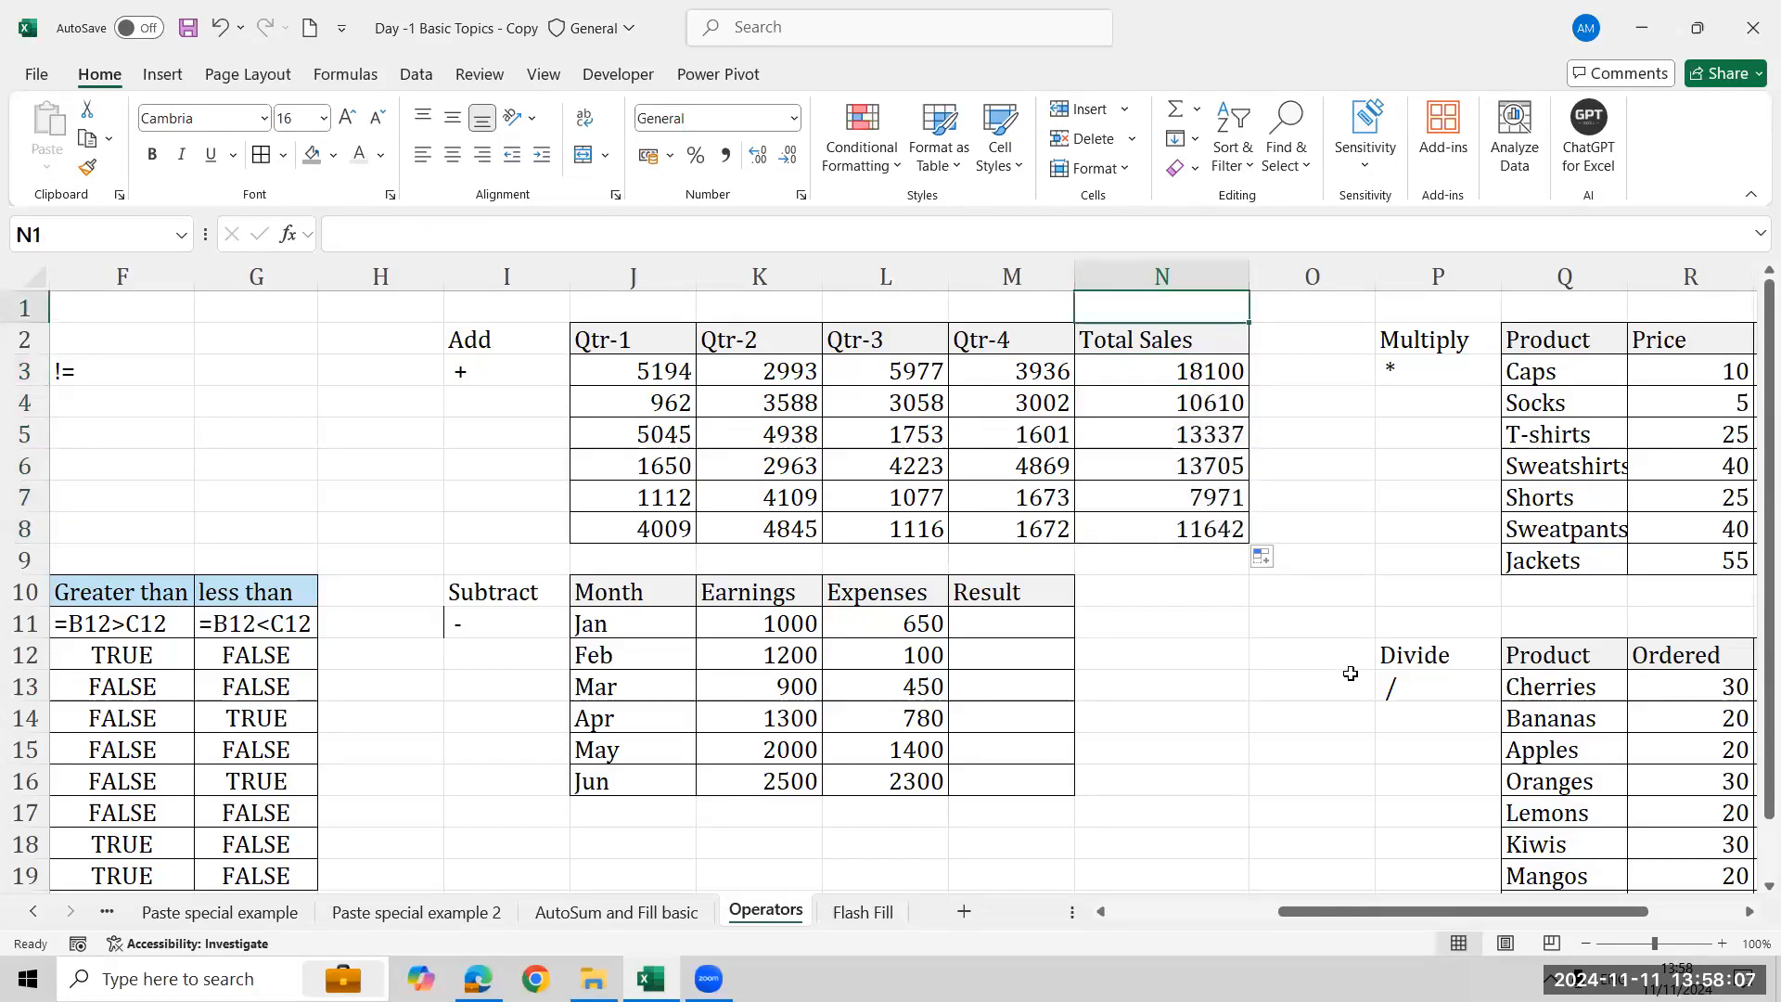
type("=form")
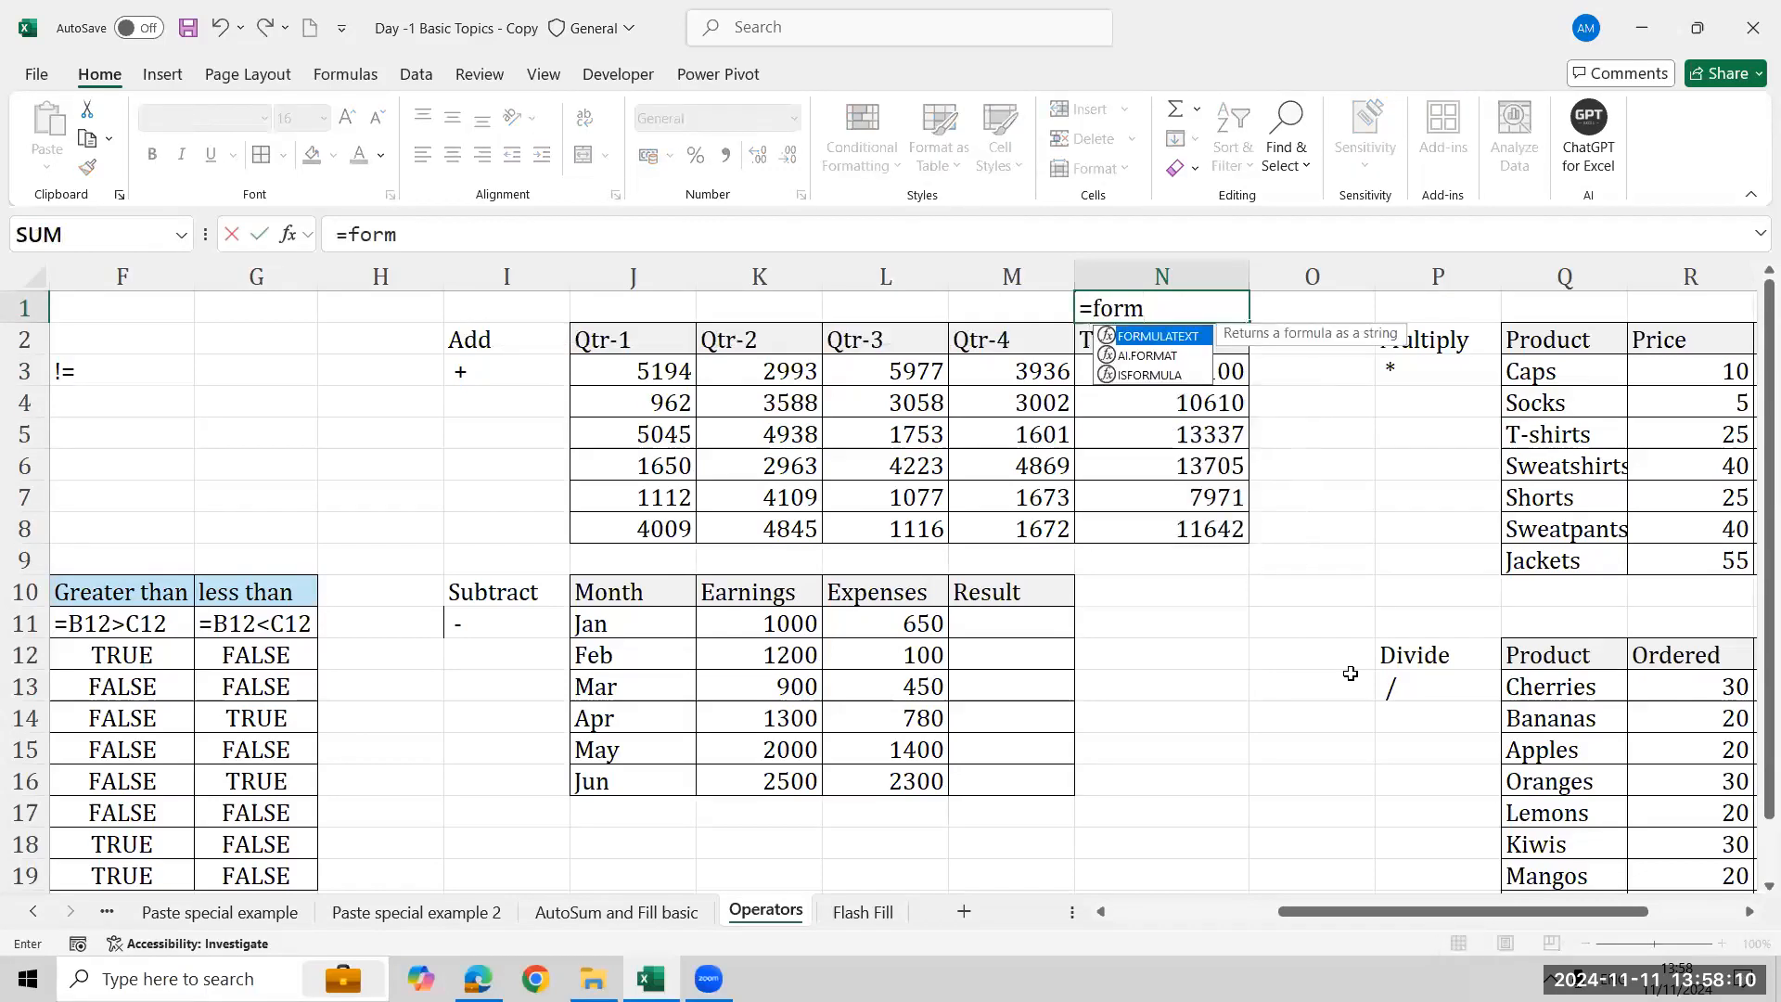
key("Tab")
key("Down")
key("Down")
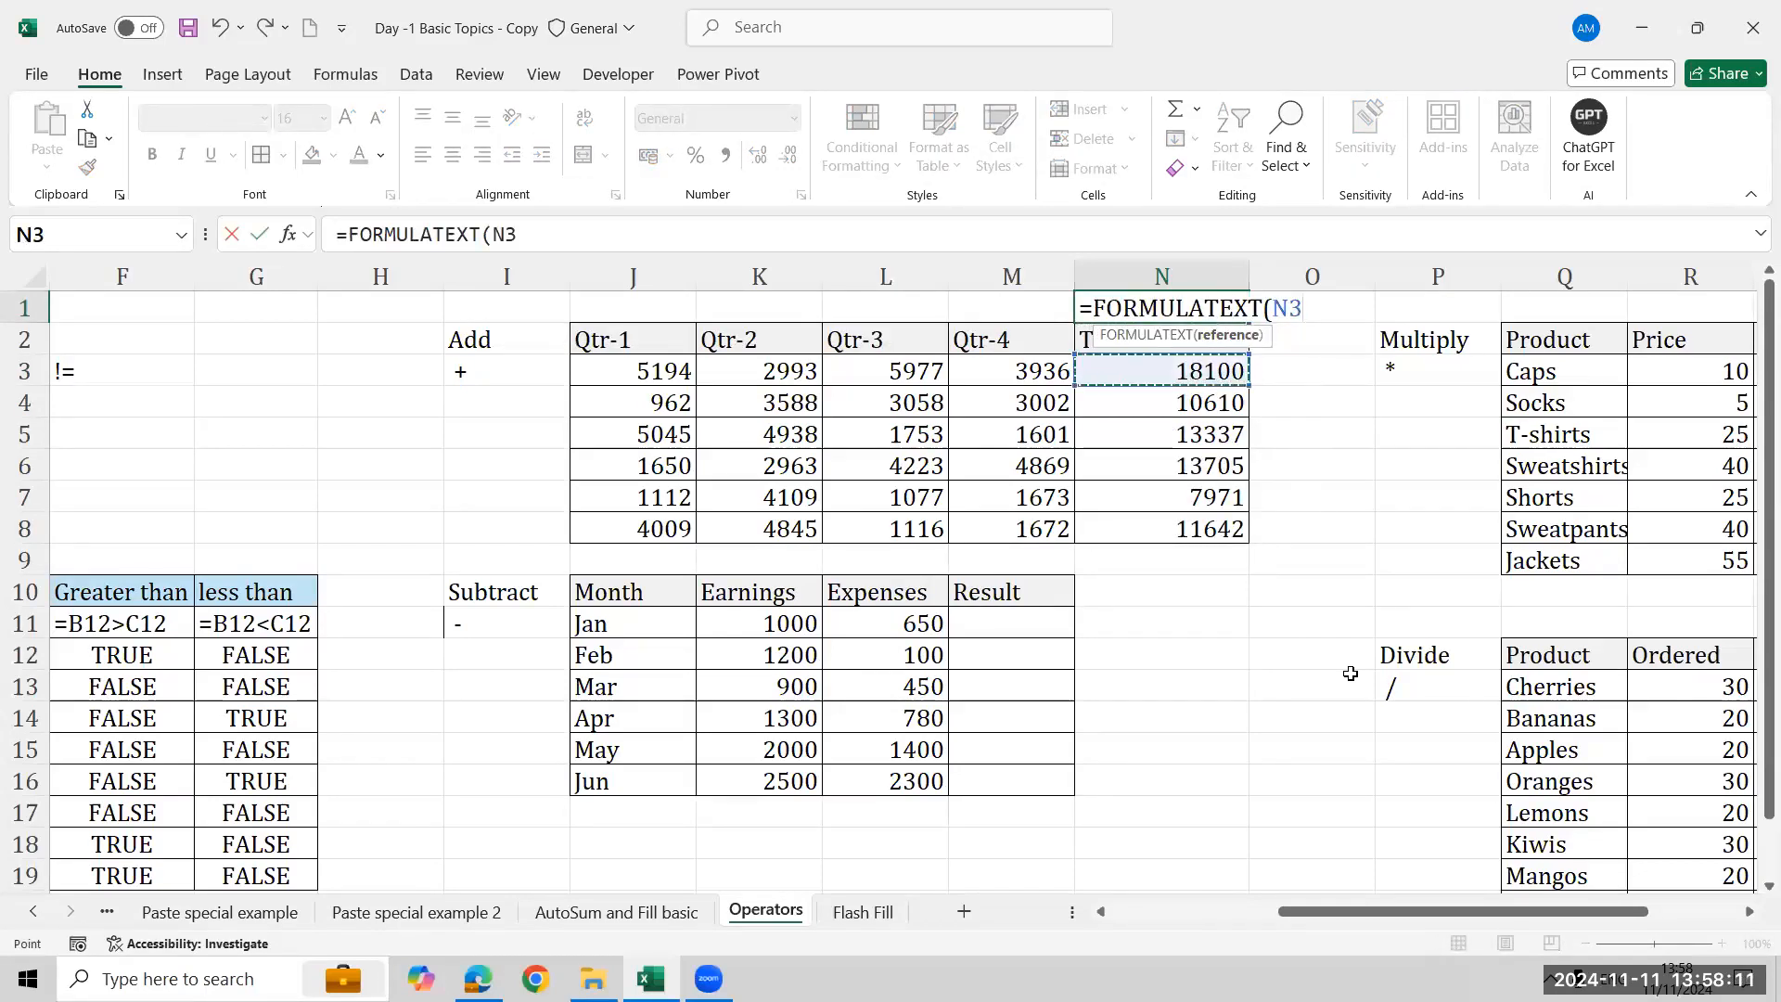
key("Return")
- Enter =K11-L11 in the first Result cell of the Subtract table
key("Down")
key("Down")
key("Down")
key("Down")
key("Down")
key("Down")
key("Down")
key("Down")
key("Down")
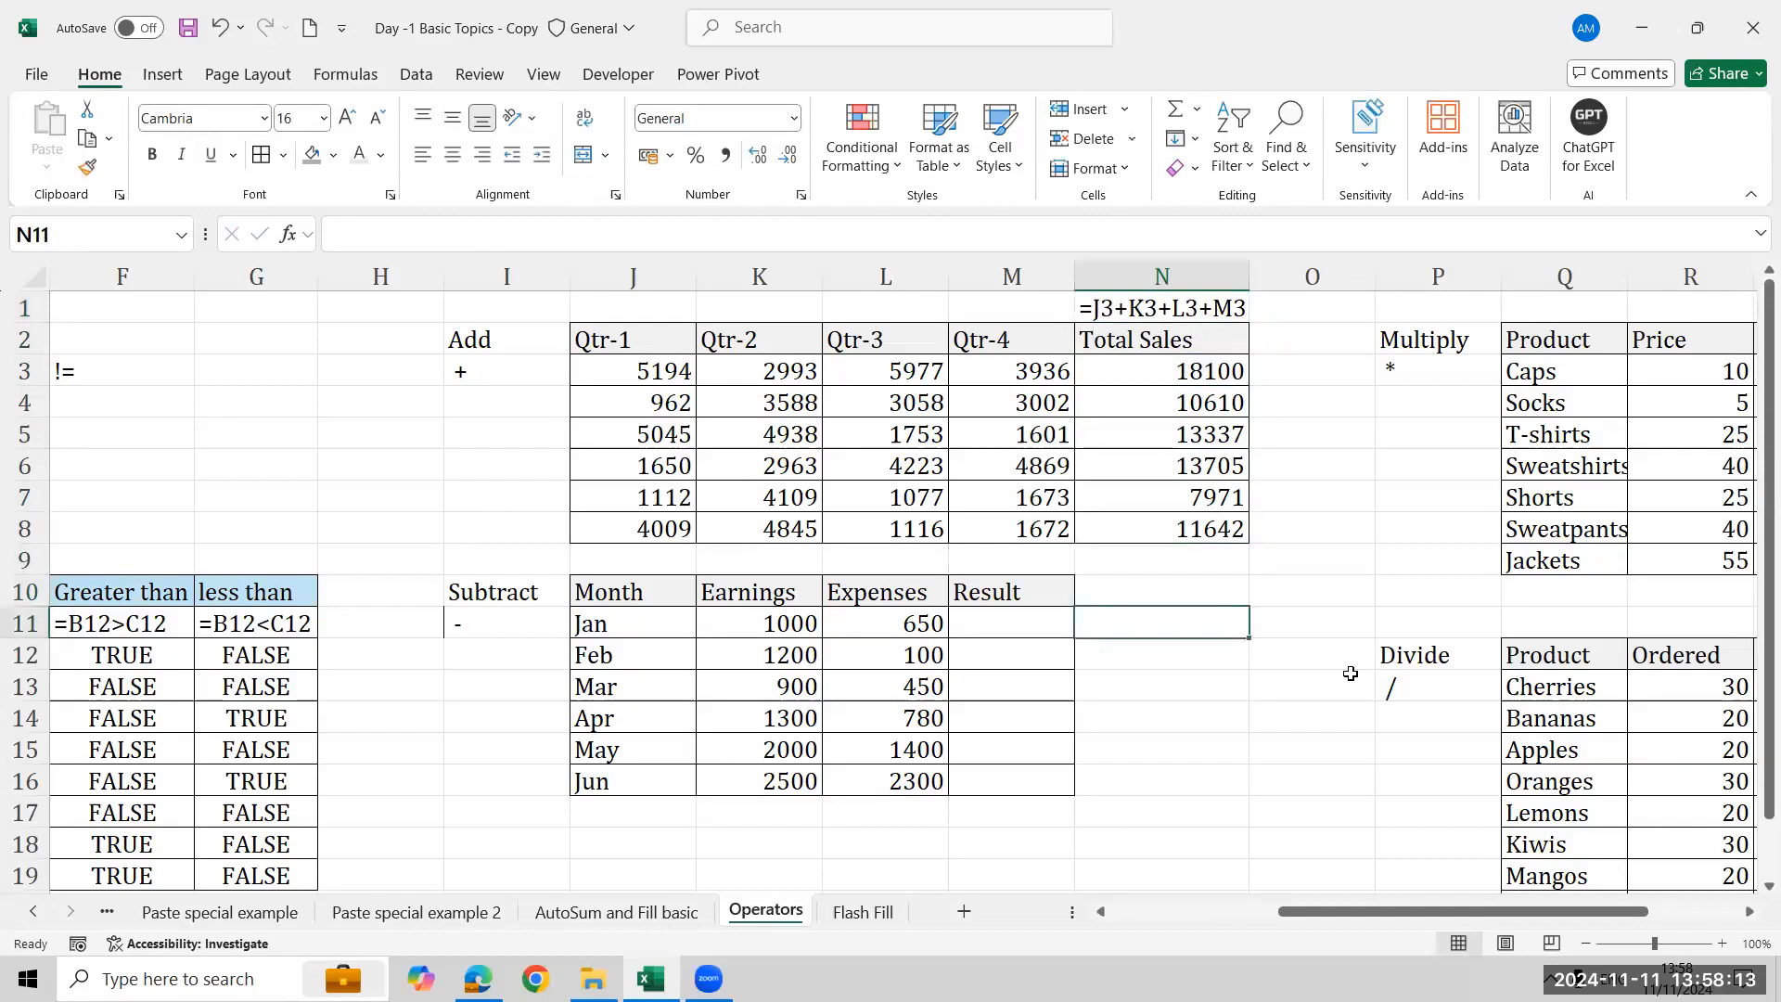
key("Left")
type("=")
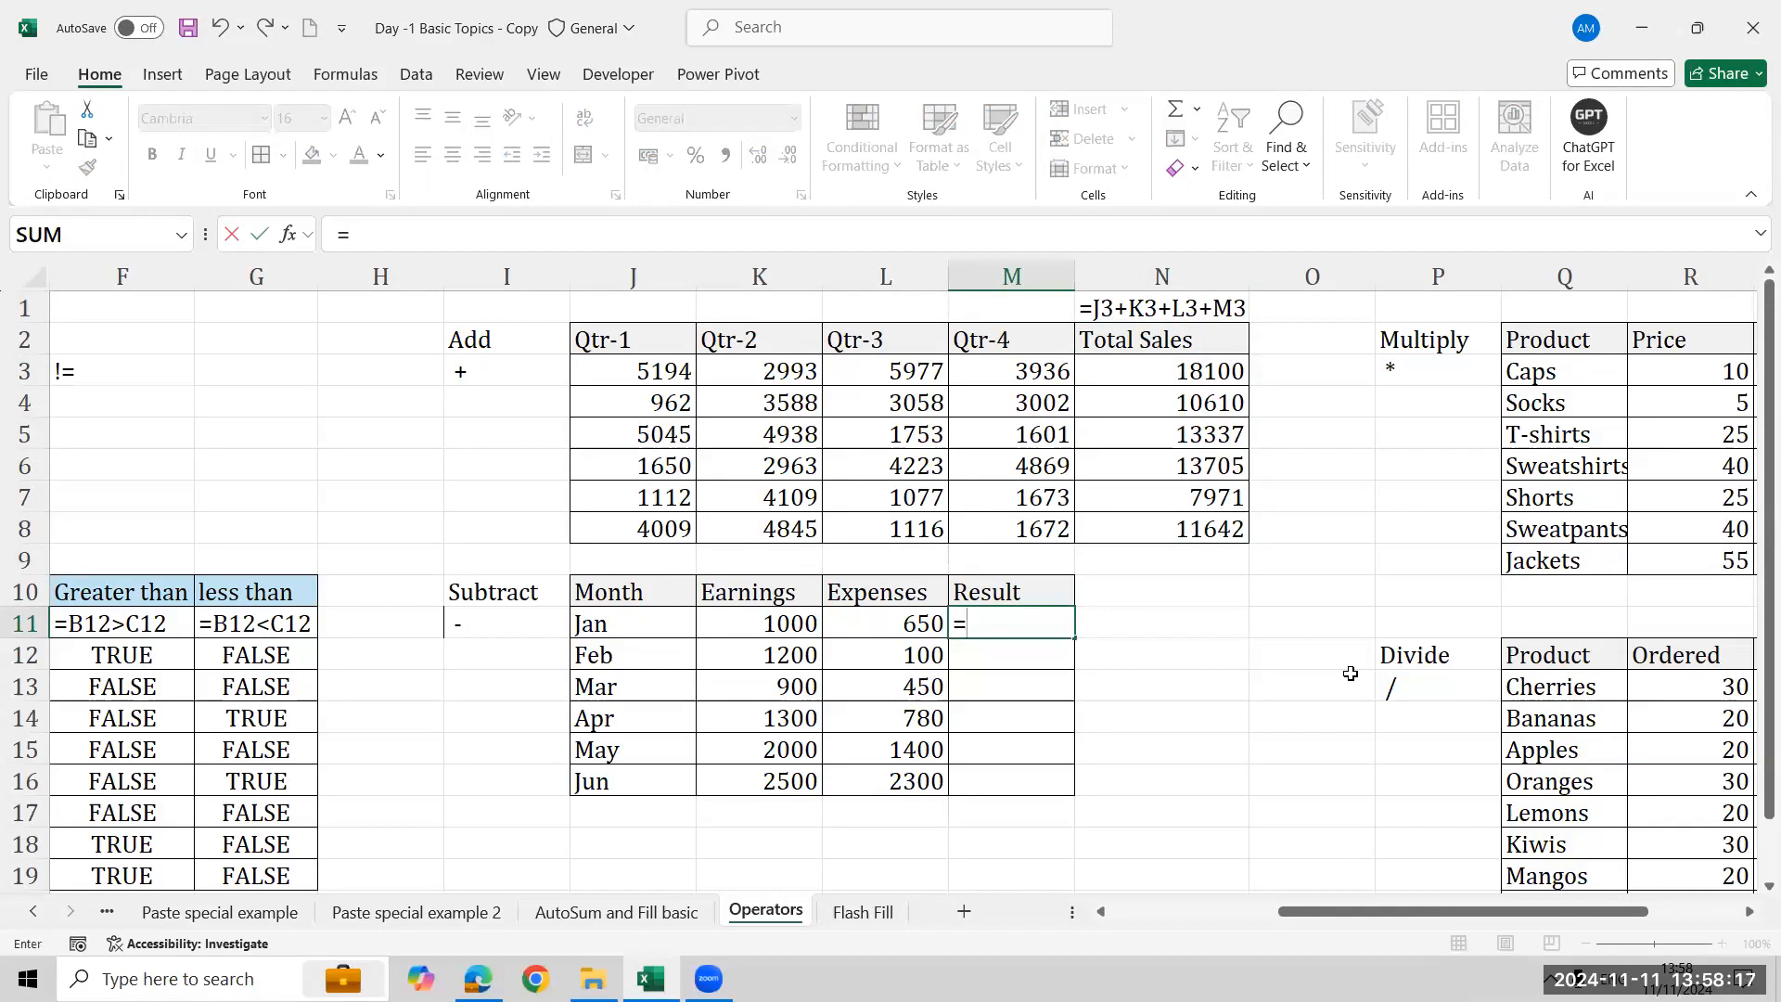
key("Left")
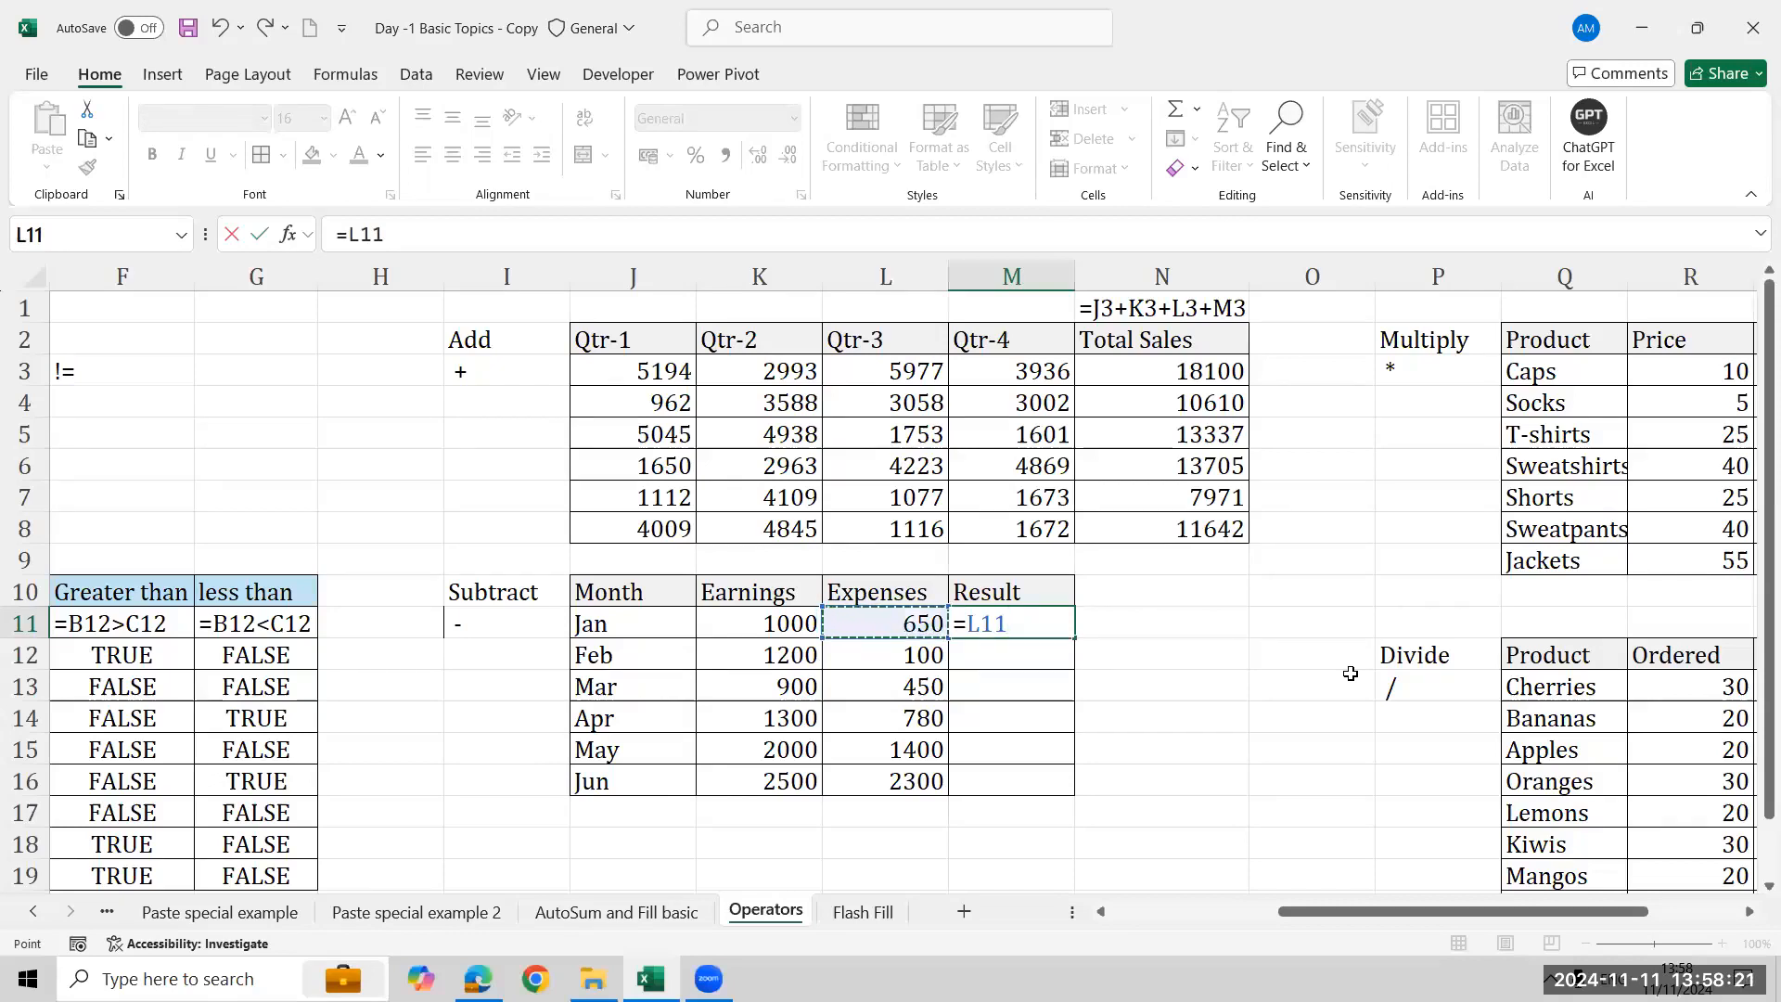
key("Left")
type("-")
key("Left")
key("Return")
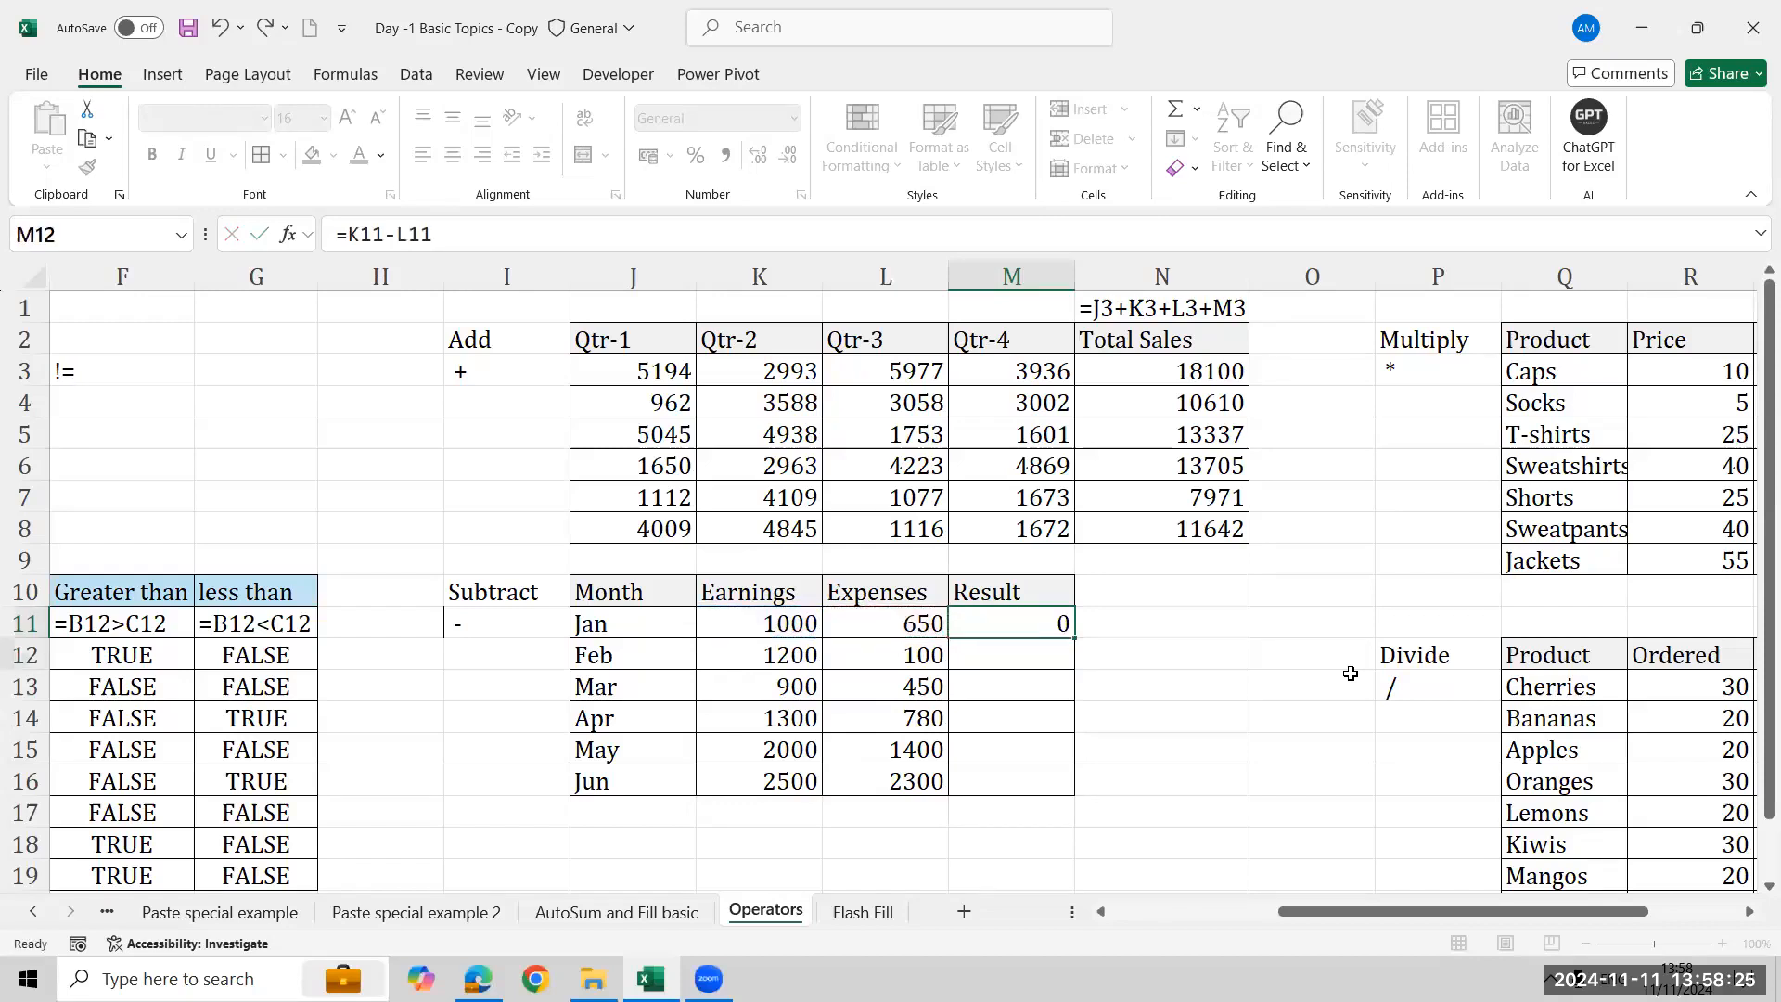
- Fill the subtraction formula down the Result column through the Jun row
key("Up")
key("Left")
key("ctrl+Down")
key("Right")
key("ctrl+shift+Up")
key("ctrl+d")
- Show the first Result formula as text in the cell beside it using FORMULATEXT
key("Up")
key("Up")
key("Up")
key("Up")
key("Right")
key("Up")
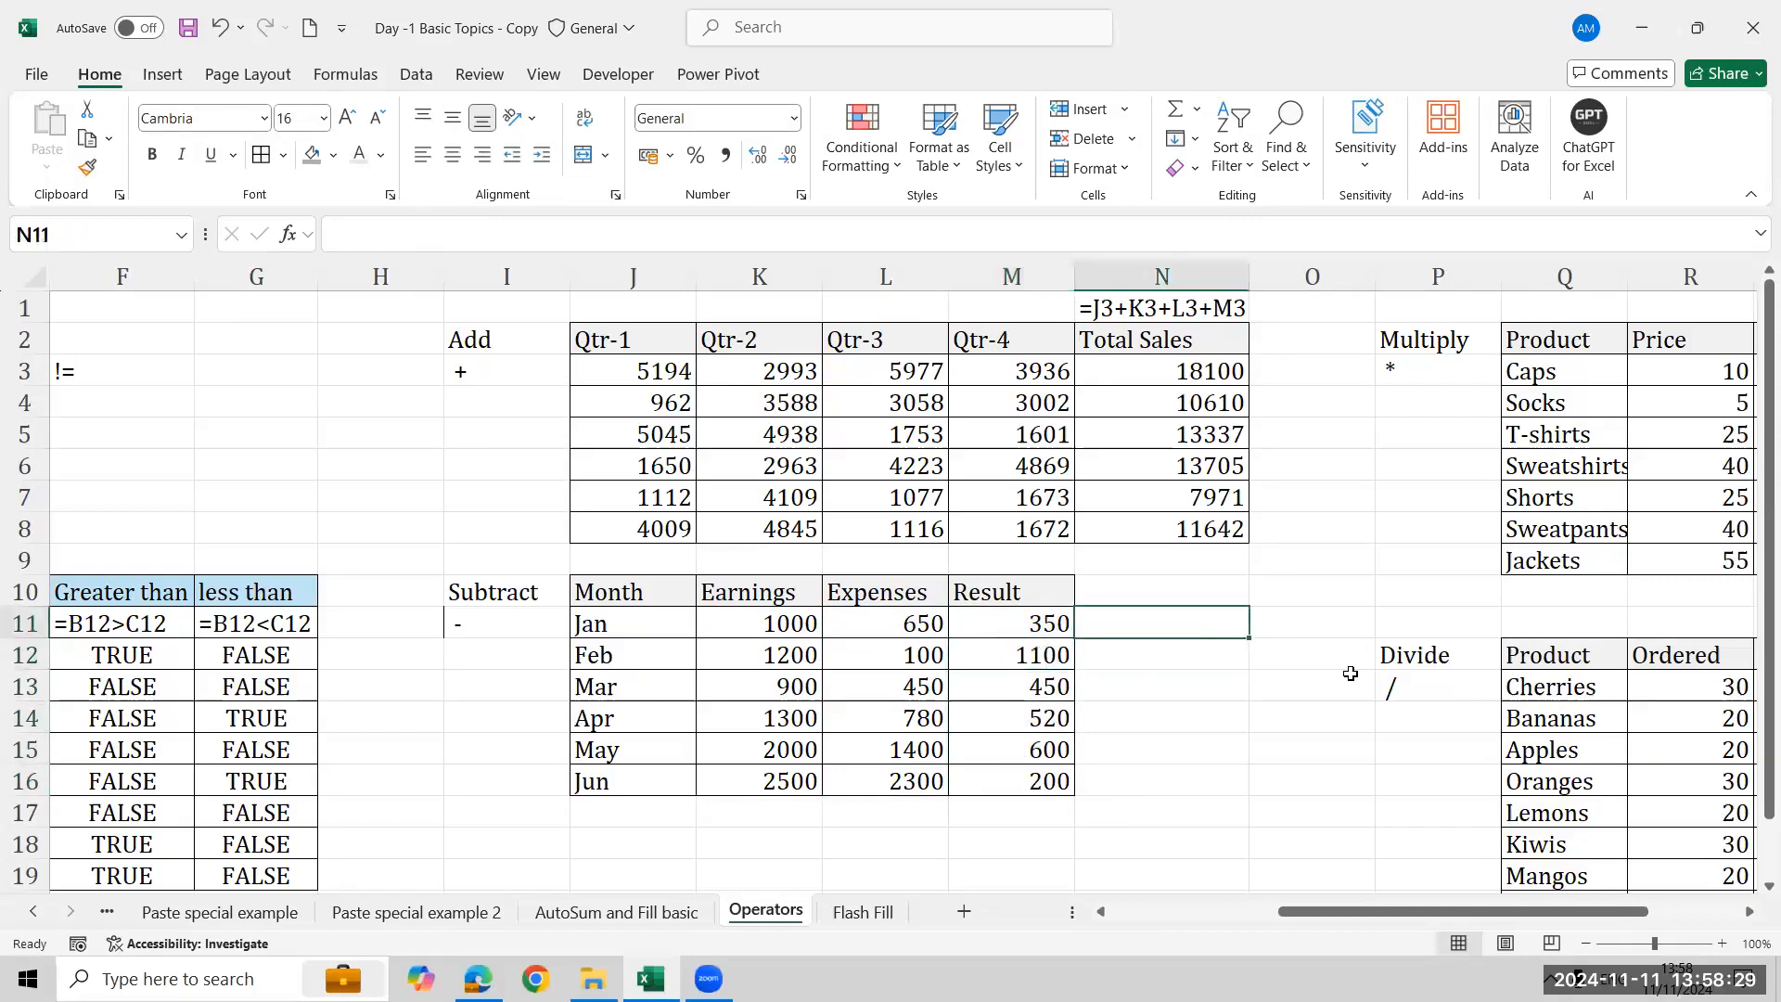
type("=form")
key("Tab")
key("Left")
key("Return")
- Enter =R3*S3 in the first Total Price cell of the Multiply table
key("Right")
key("Right")
key("Right")
key("Right")
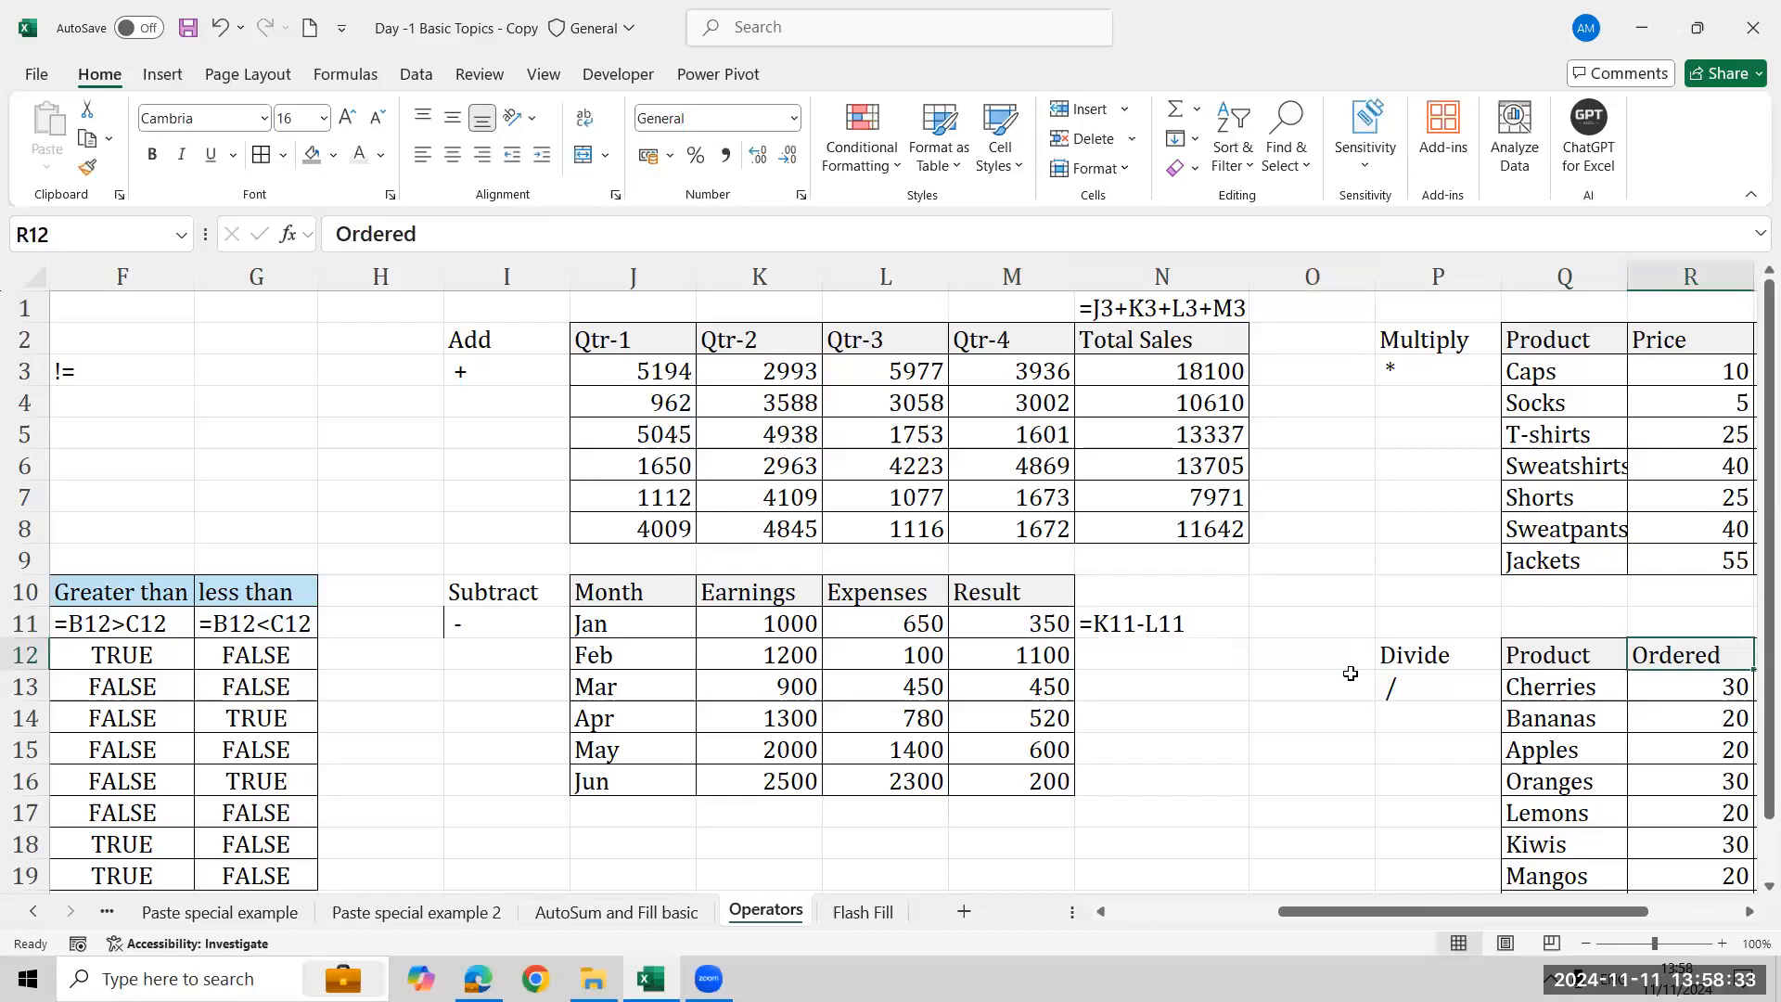
key("Right")
key("Right")
key("ctrl+Up")
key("Down")
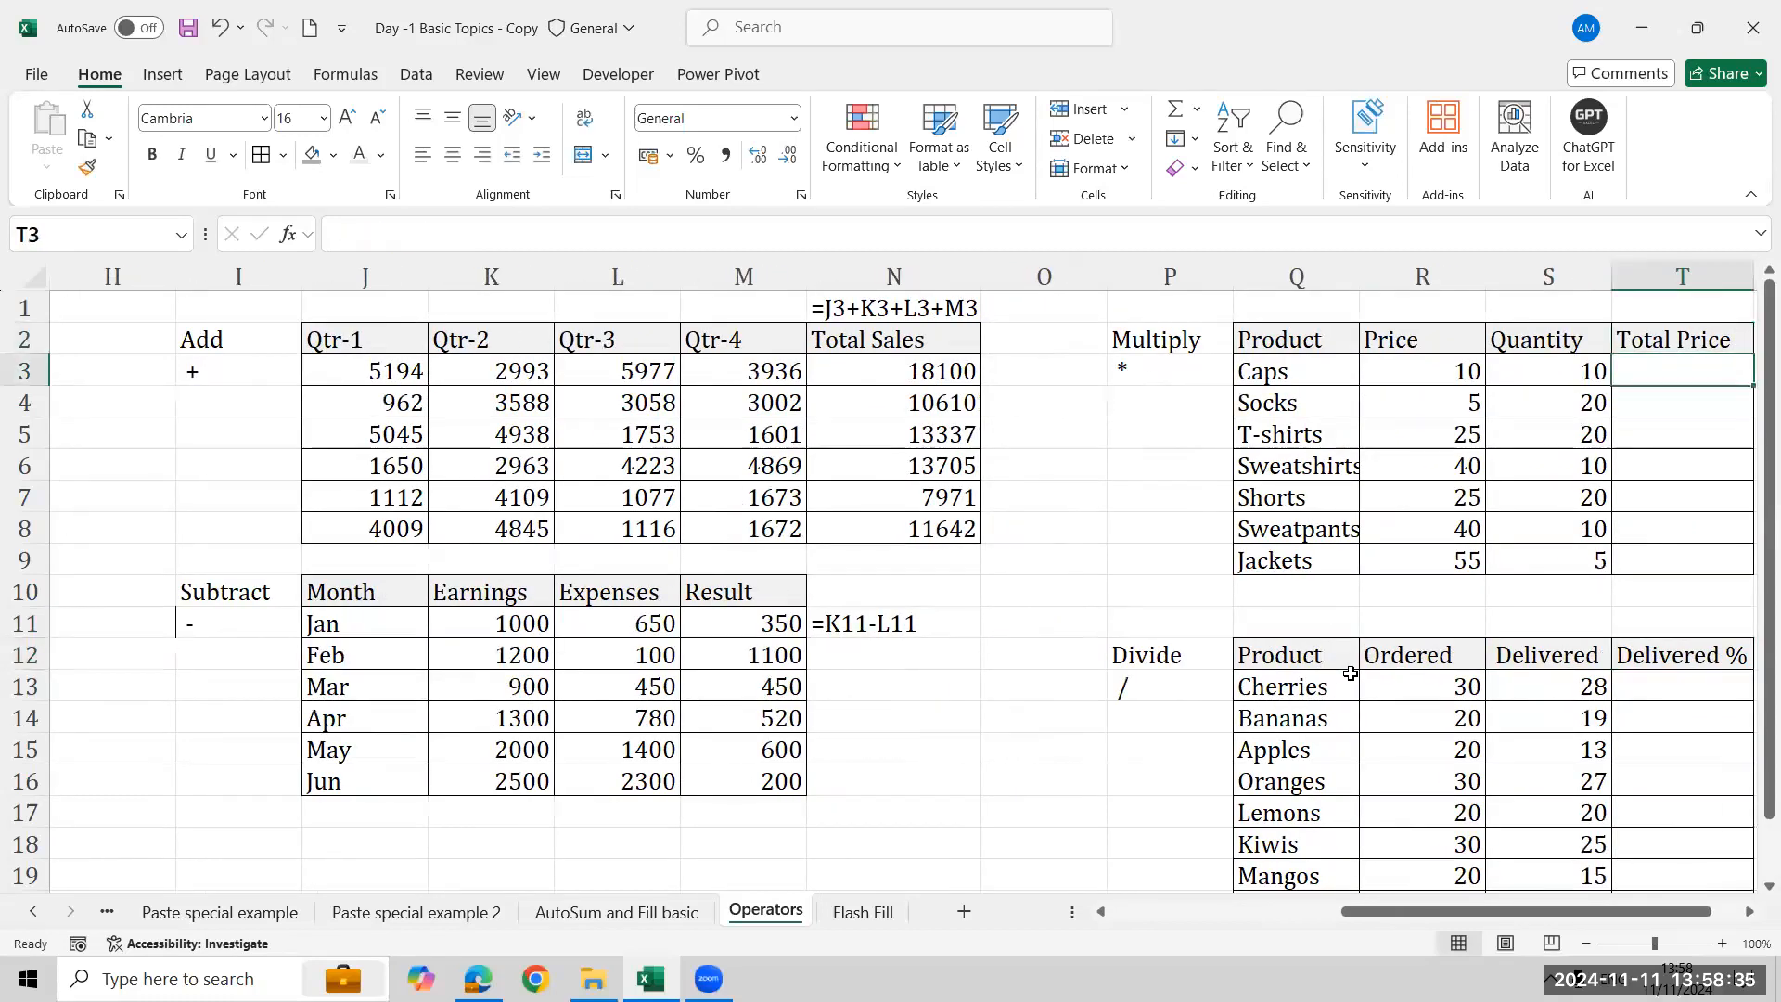
type("=")
key("Left")
key("Left")
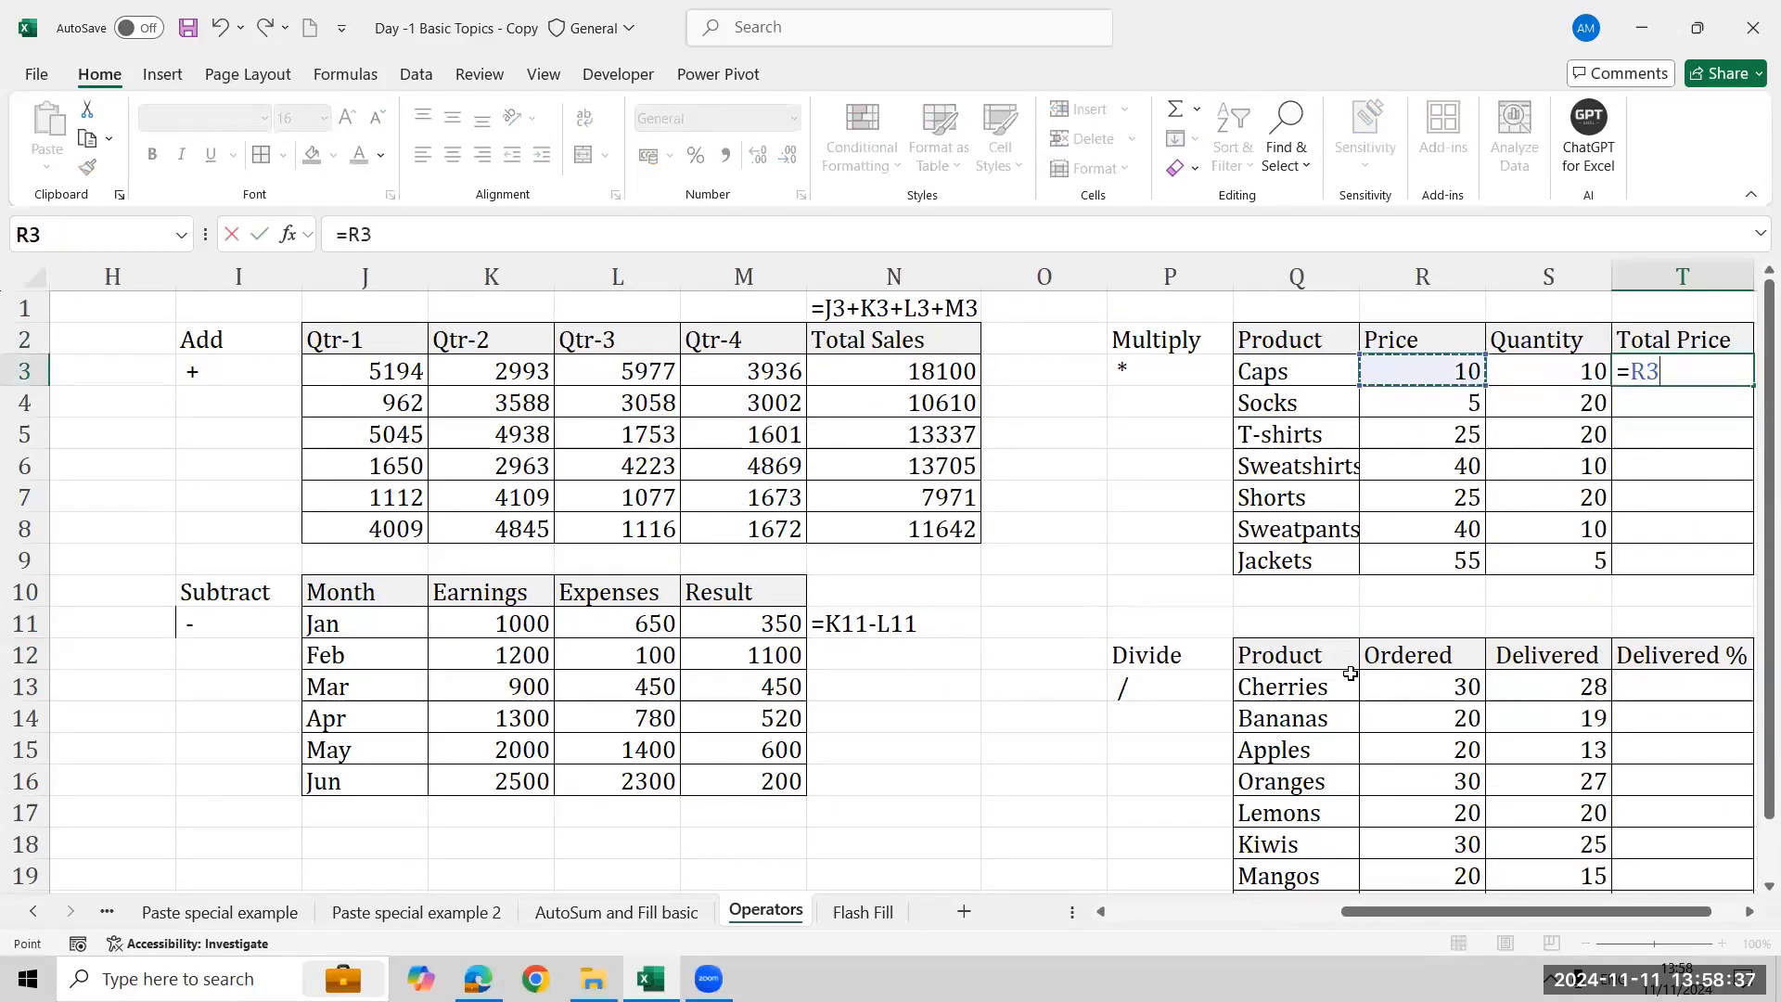
type("*")
key("Left")
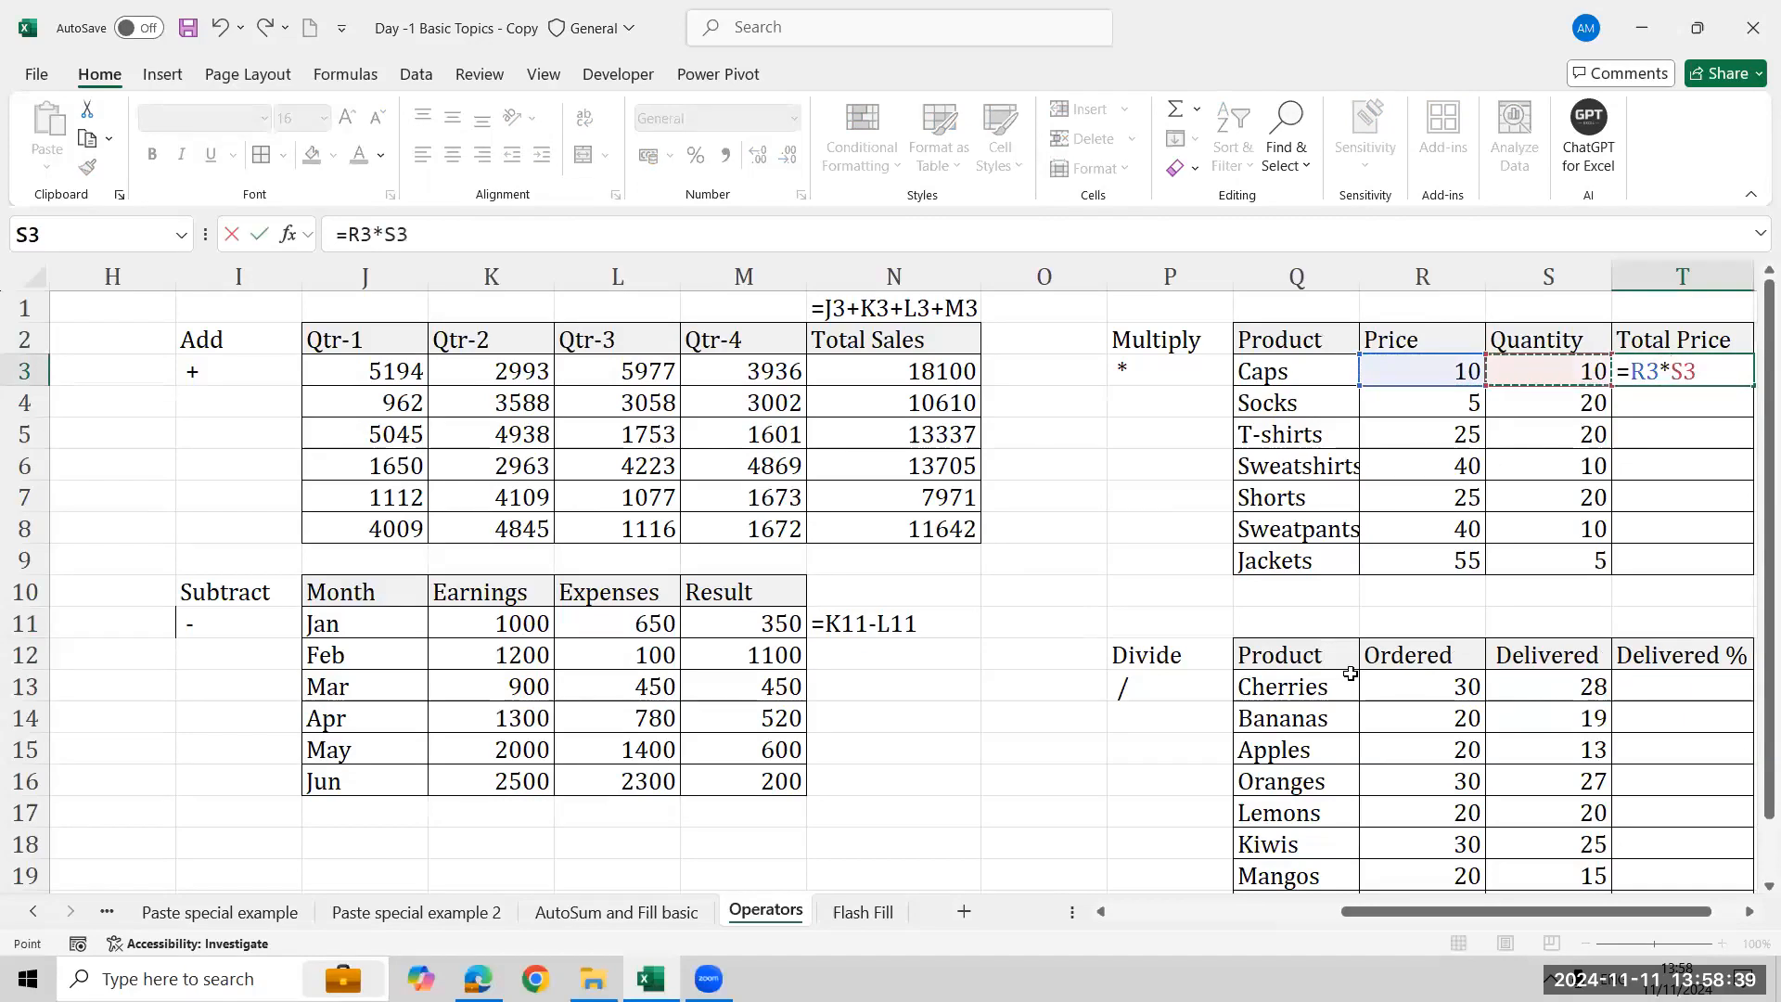
key("Return")
- Fill the multiplication formula down the Total Price column through the Jackets row
key("Left")
key("ctrl+Down")
key("Right")
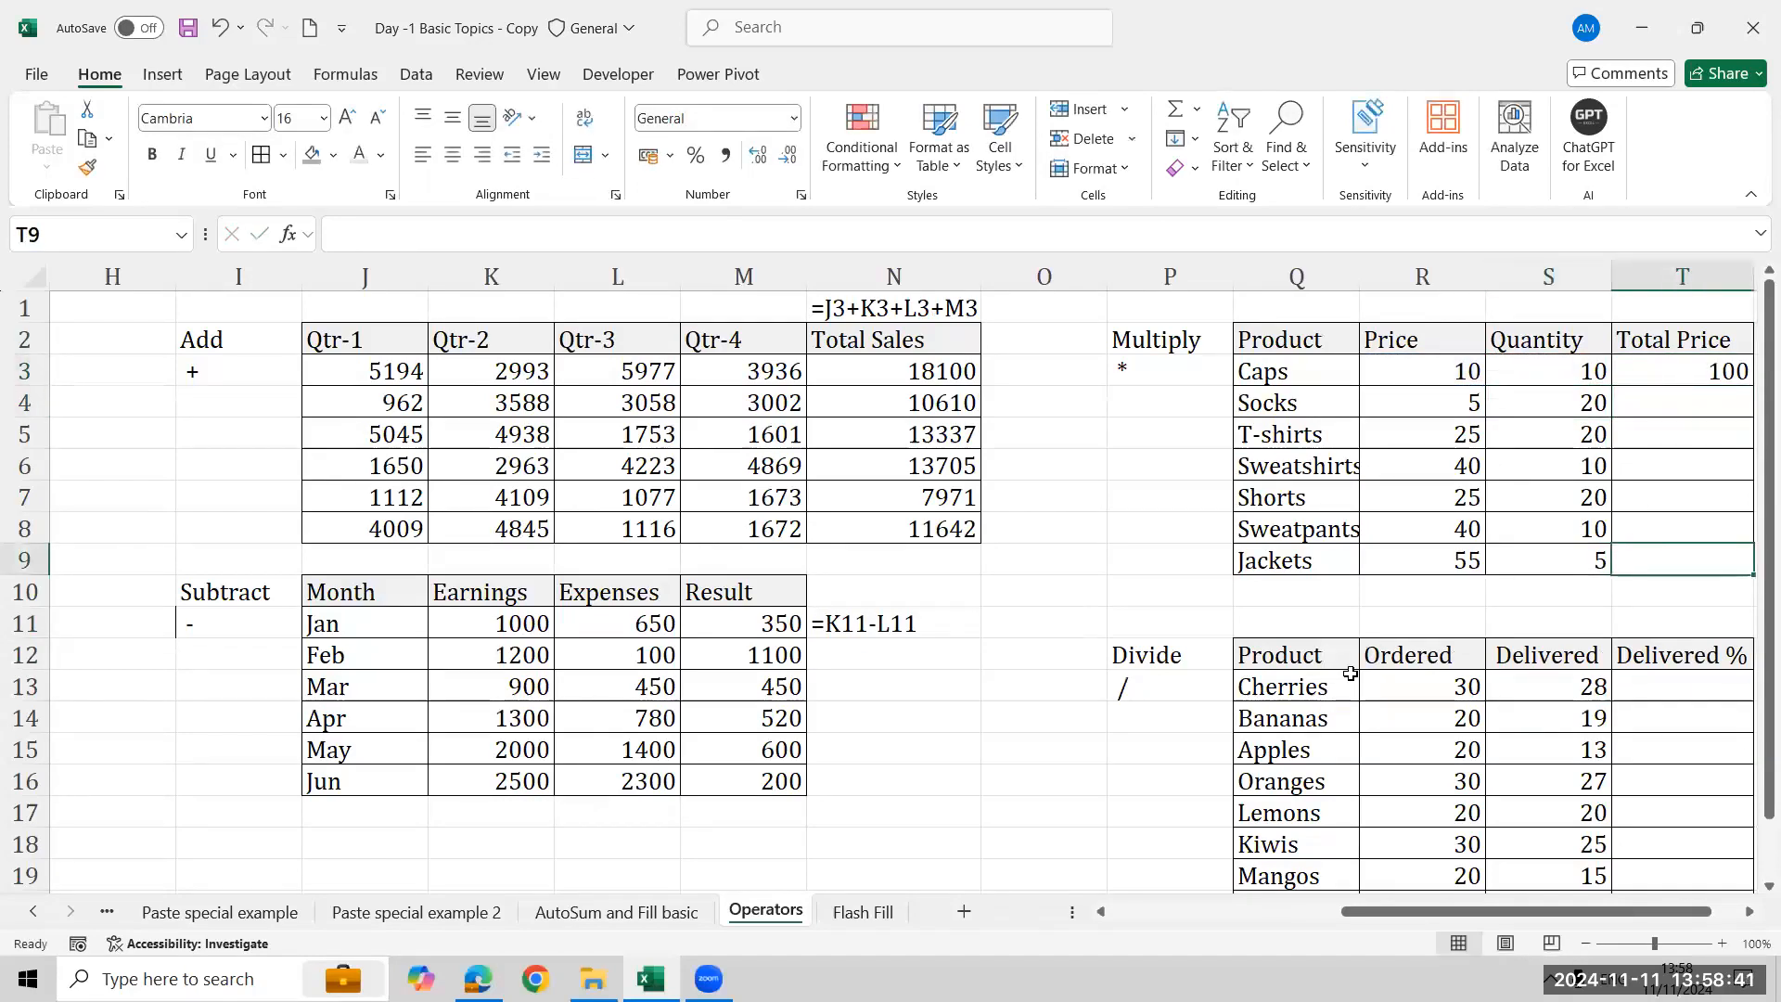
key("ctrl+shift+Up")
key("ctrl+d")
key("Up")
key("Up")
key("Up")
key("Up")
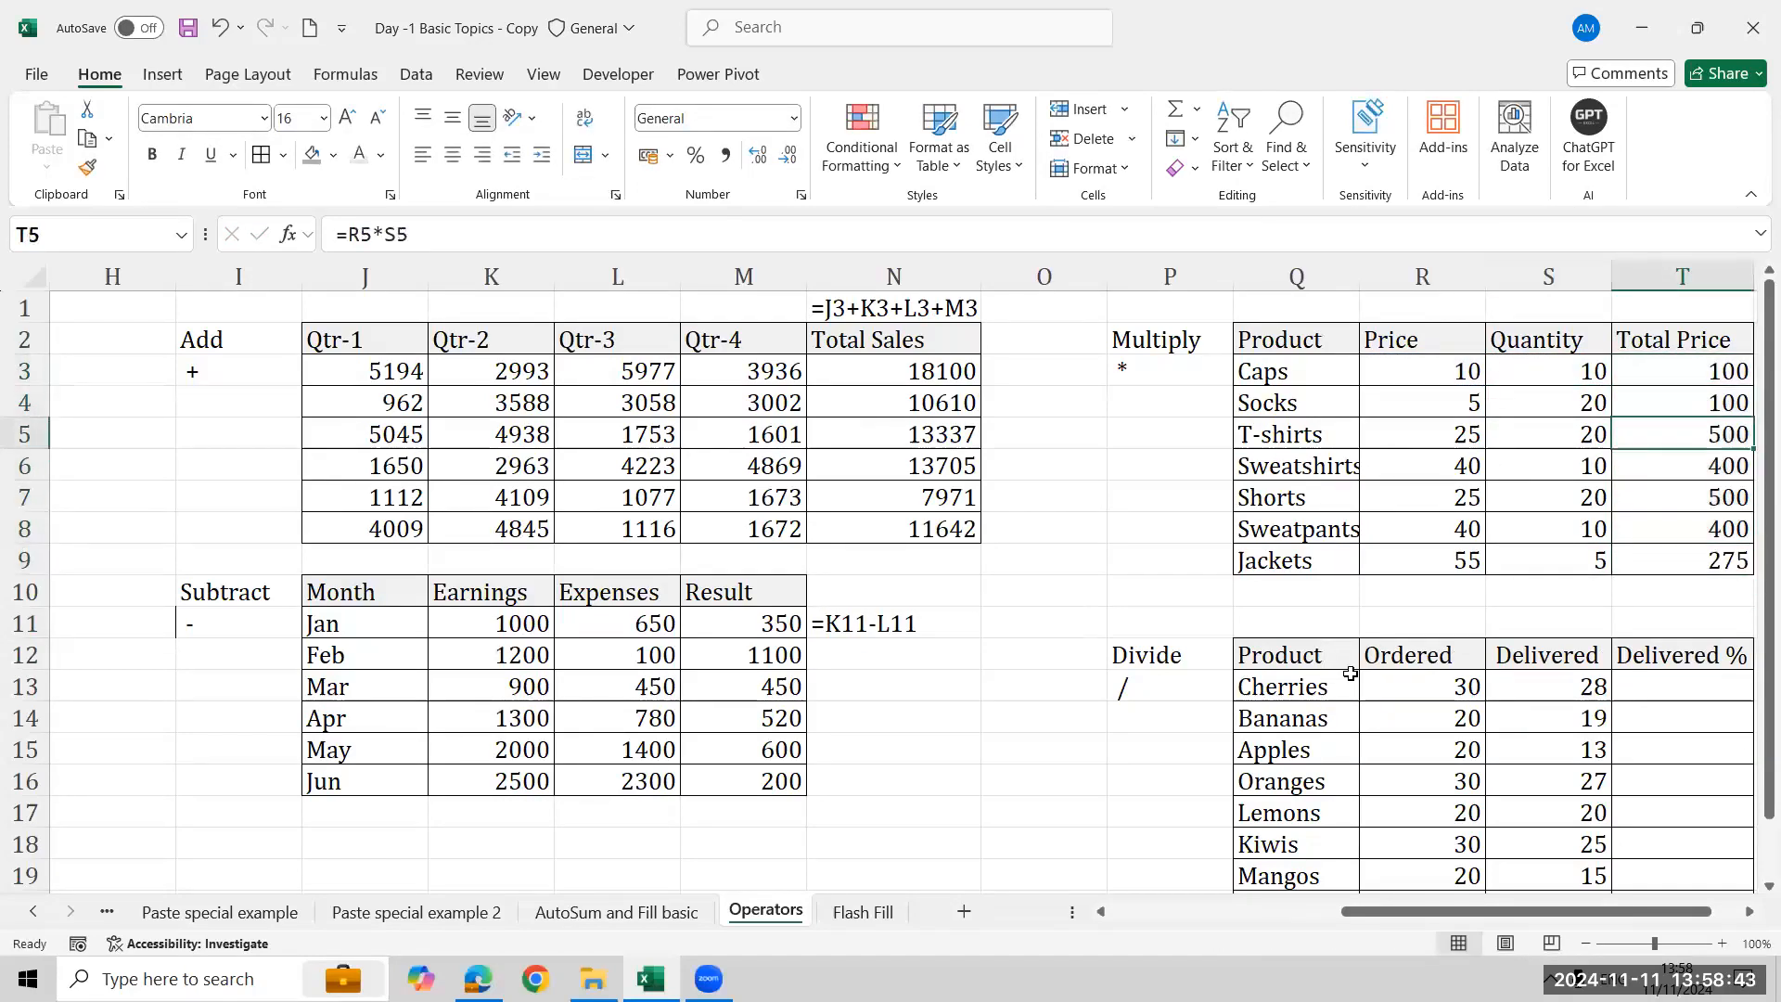
key("Right")
key("Up")
- Show the Total Price formula as text above the Multiply table using FORMULATEXT on T3
key("Up")
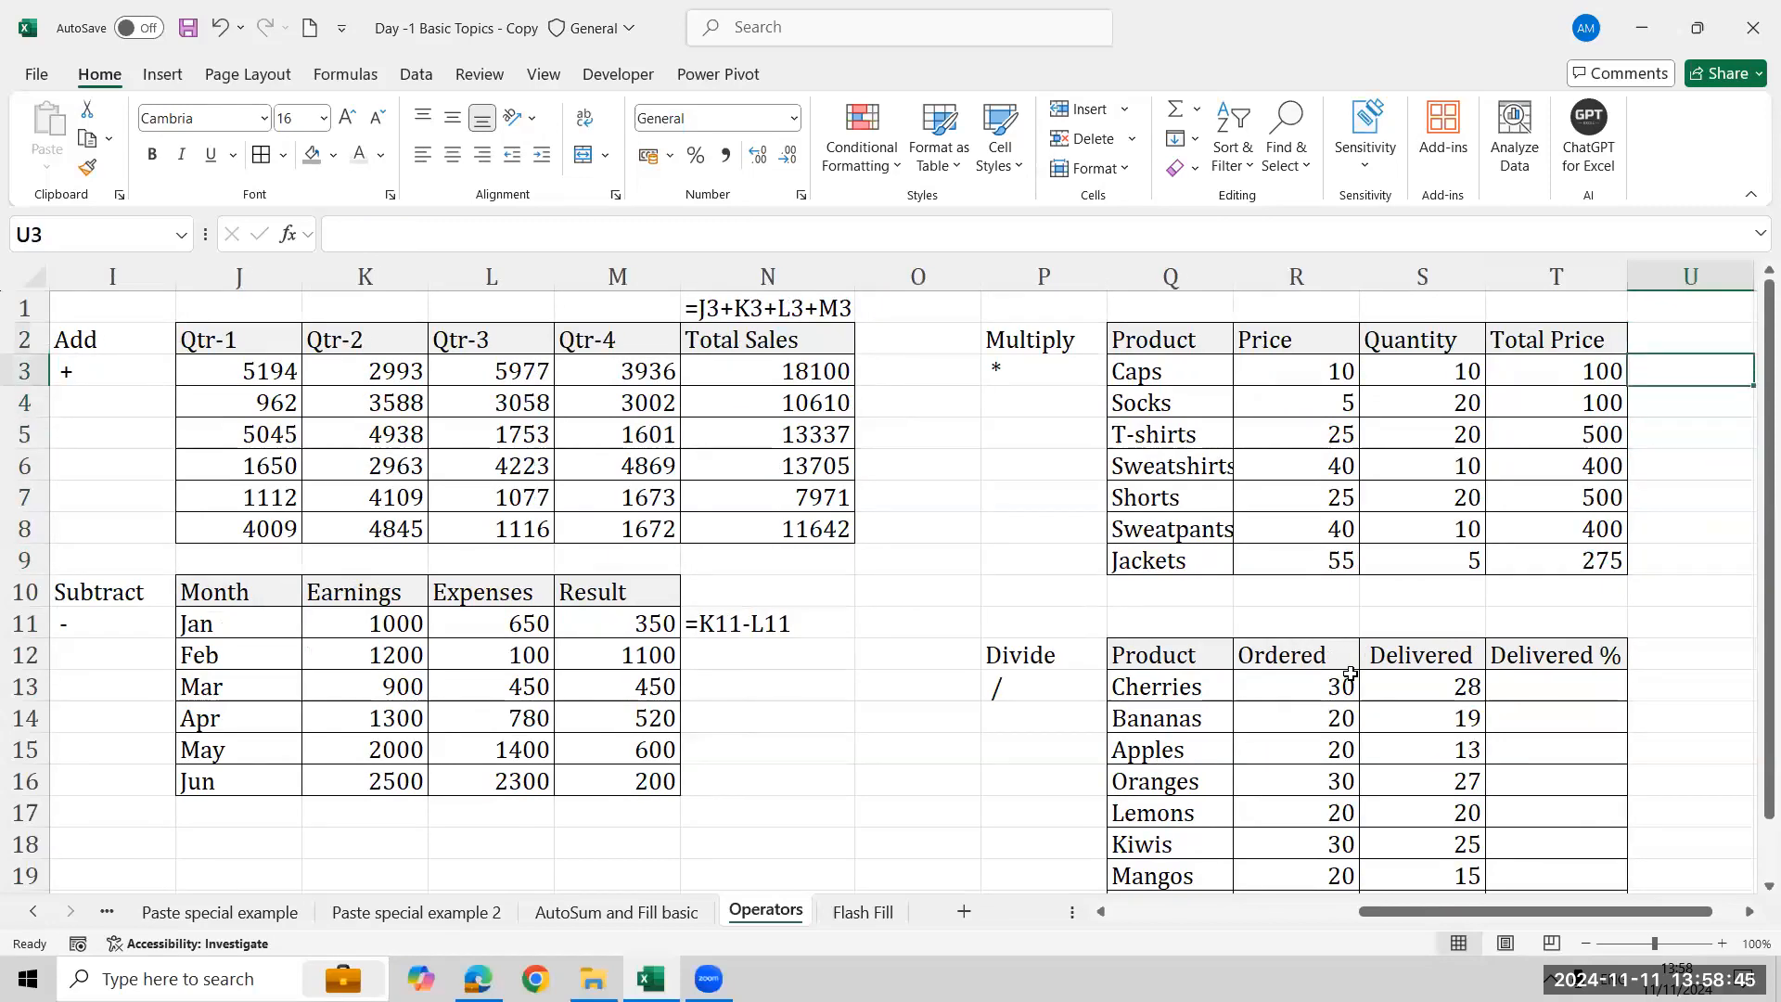
key("Up")
key("Up")
key("Left")
type("=form")
key("Tab")
key("Down")
key("Down")
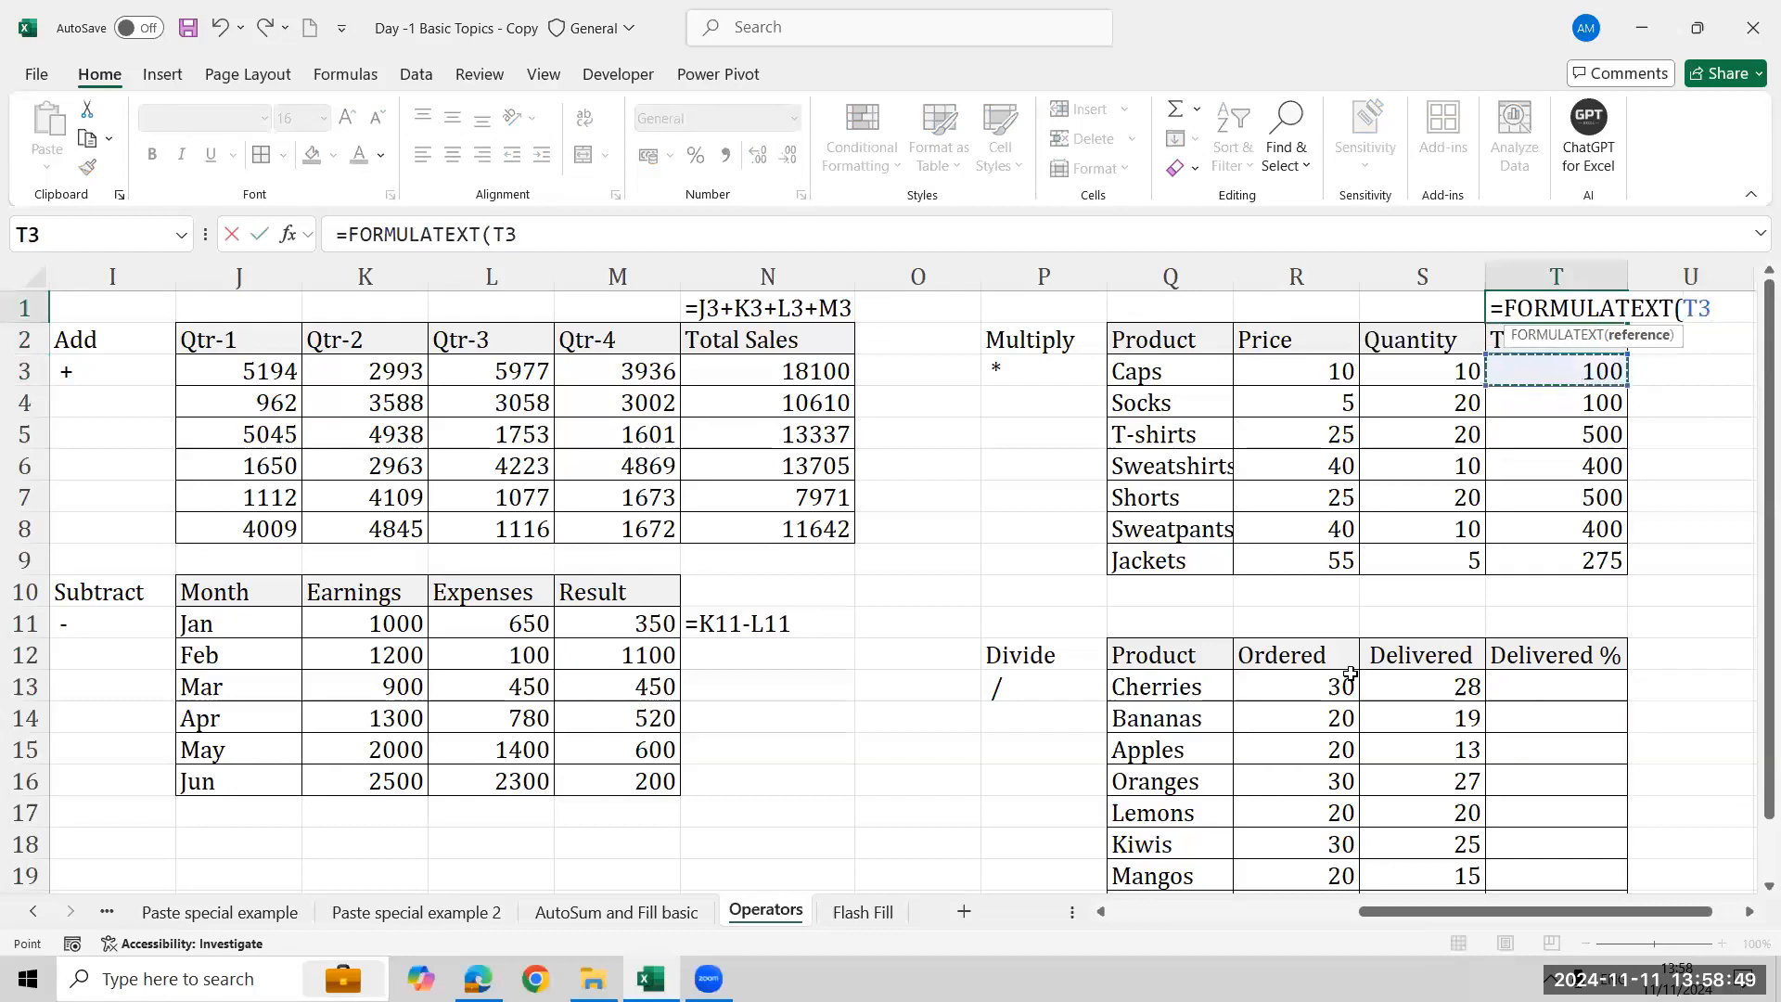
key("Return")
- Enter =S13/R13 in the first Delivered % cell of the Divide table
key("Down")
key("Down")
key("Down")
key("Down")
key("Down")
key("Down")
key("Down")
key("Down")
key("Down")
key("Down")
key("Down")
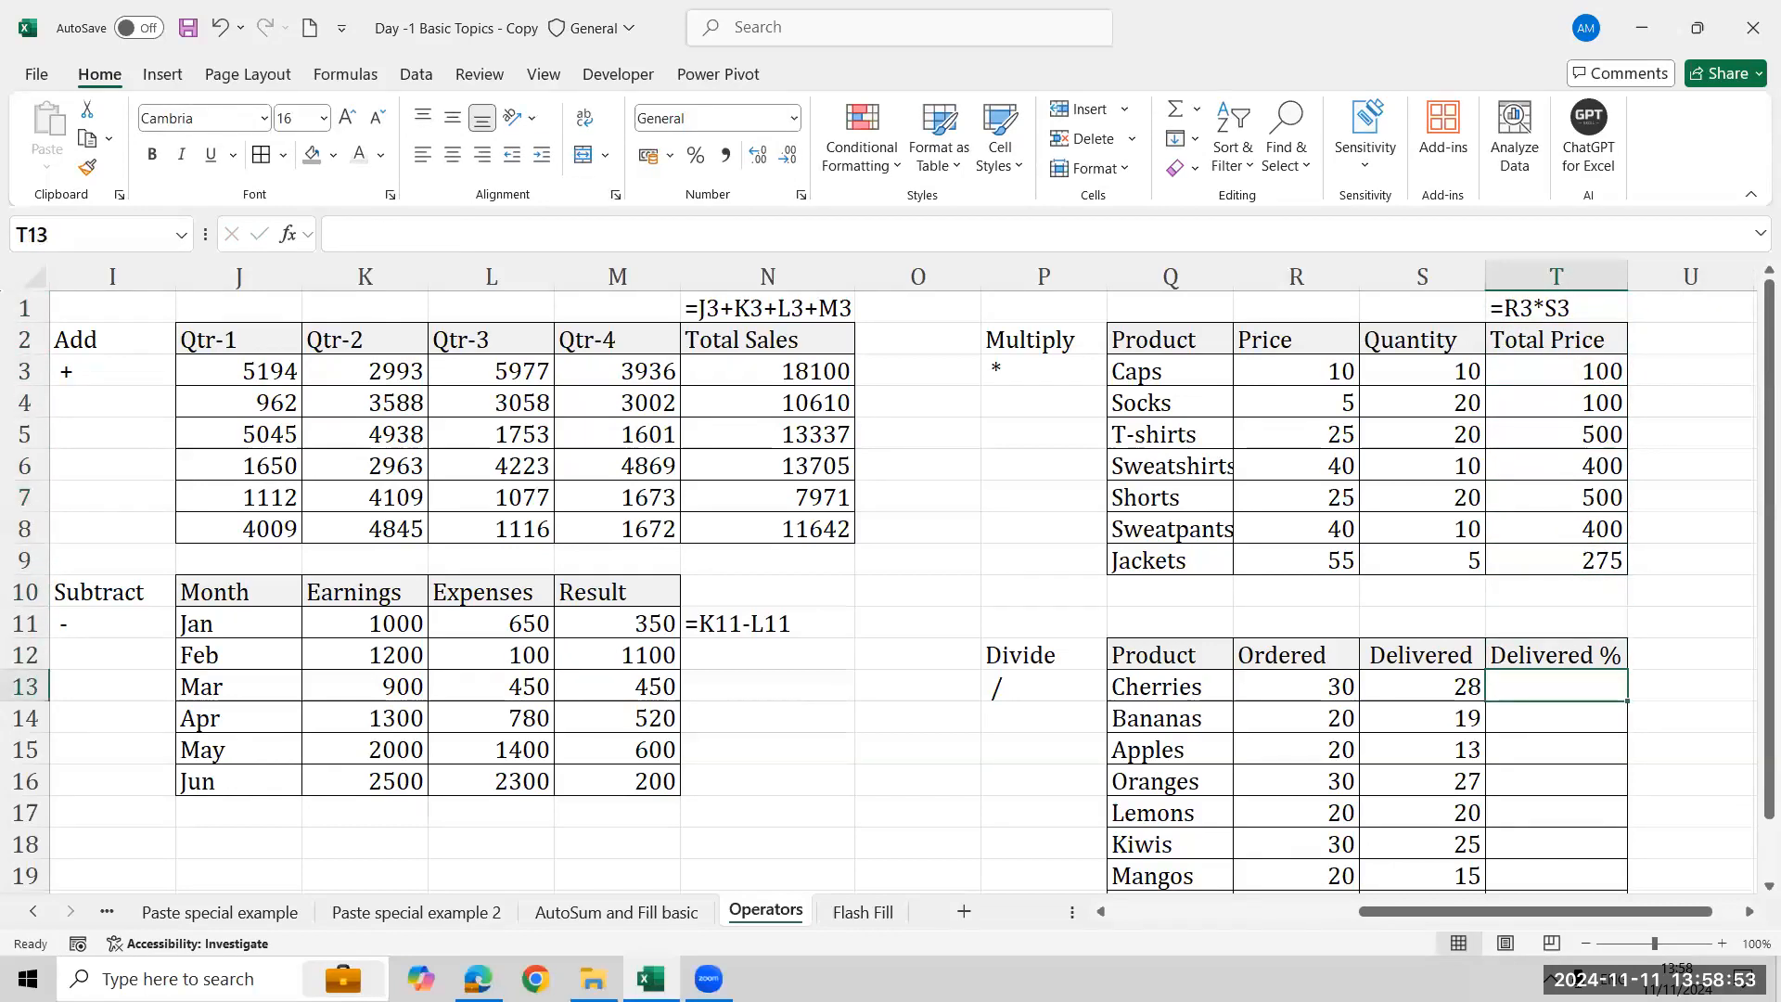
type("=")
key("Left")
type("/")
key("Left")
key("Left")
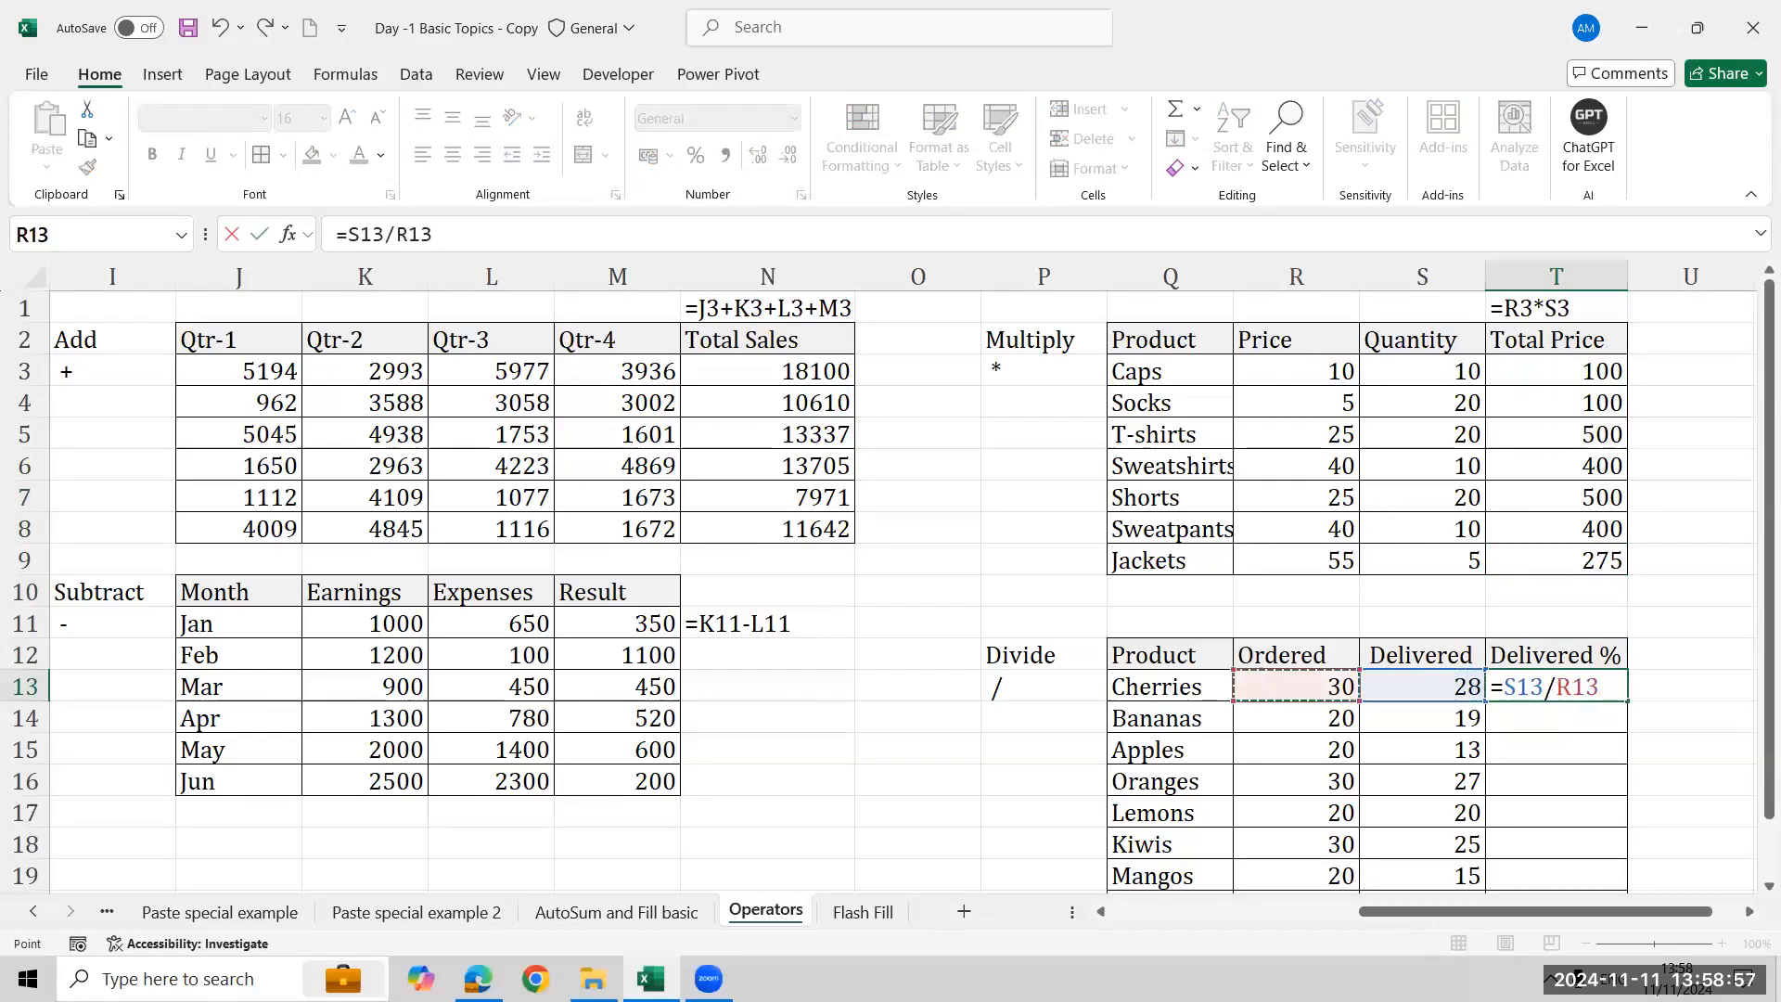
key("Return")
- Fill the division formula down through the Peaches row and format the Delivered % column as percentages
key("Up")
key("Left")
key("ctrl+Down")
key("Right")
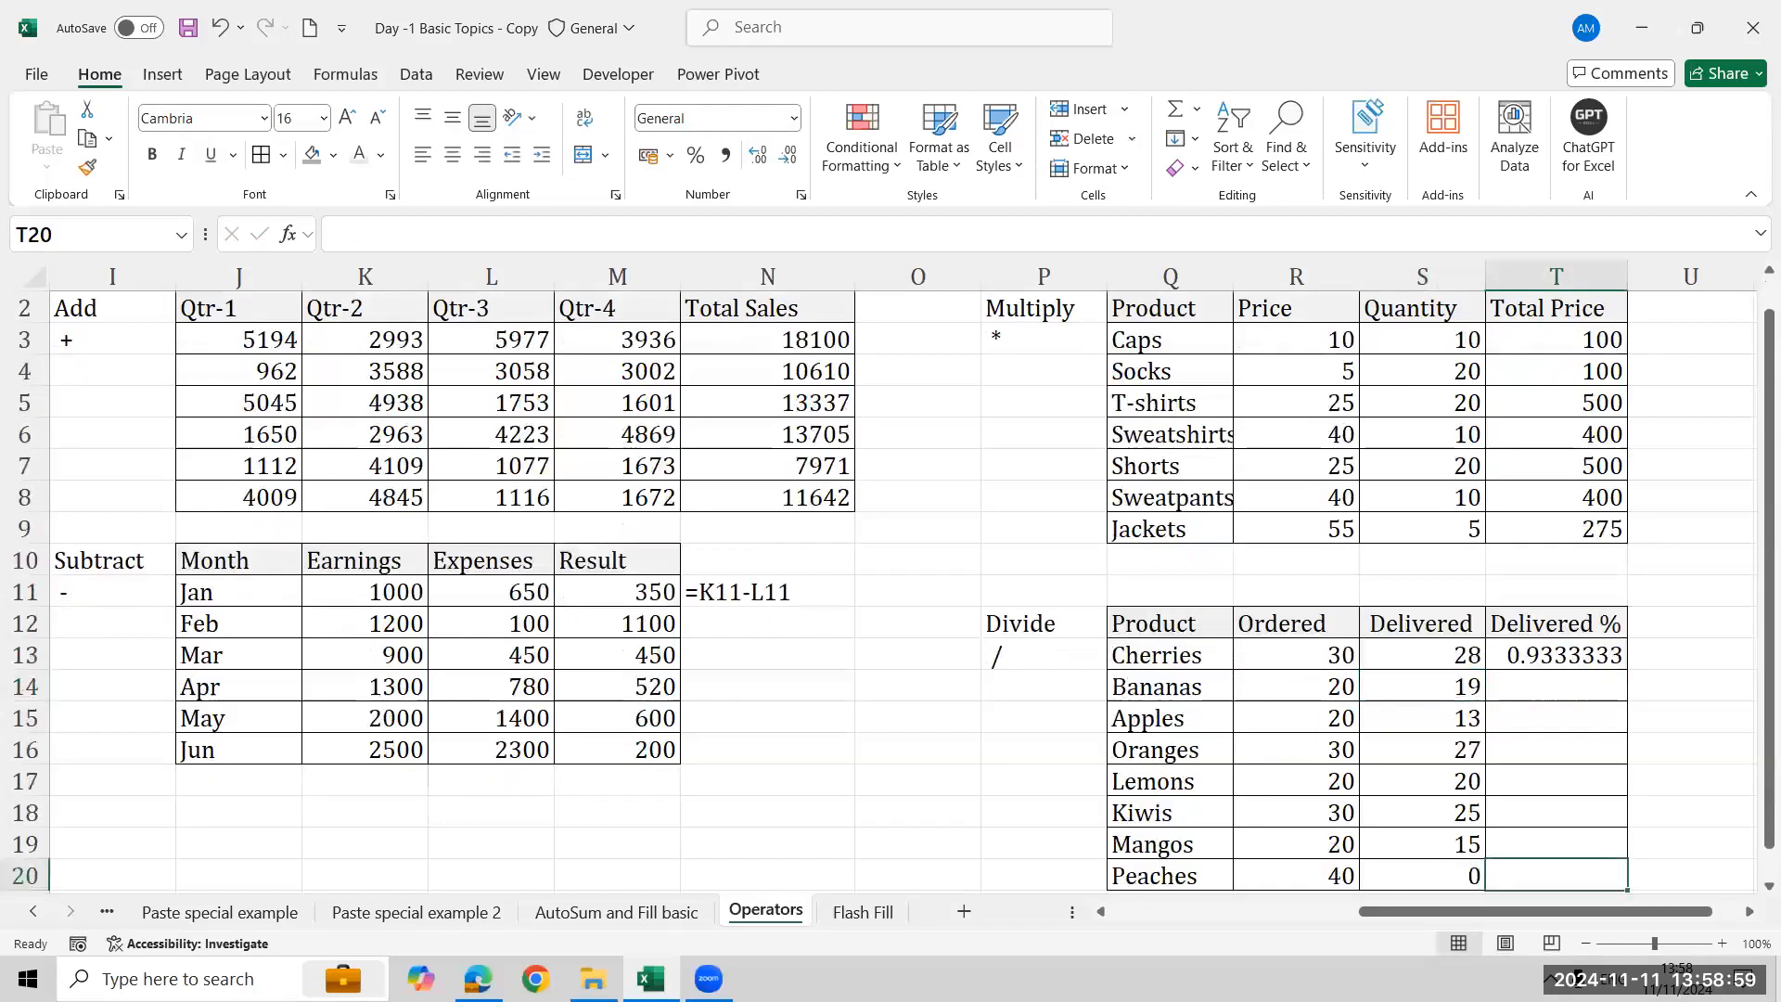
key("ctrl+shift+Up")
key("ctrl+d")
key("Up")
key("Up")
key("Up")
key("Up")
key("Up")
key("Up")
key("Up")
key("Up")
key("Down")
key("ctrl+shift+Down")
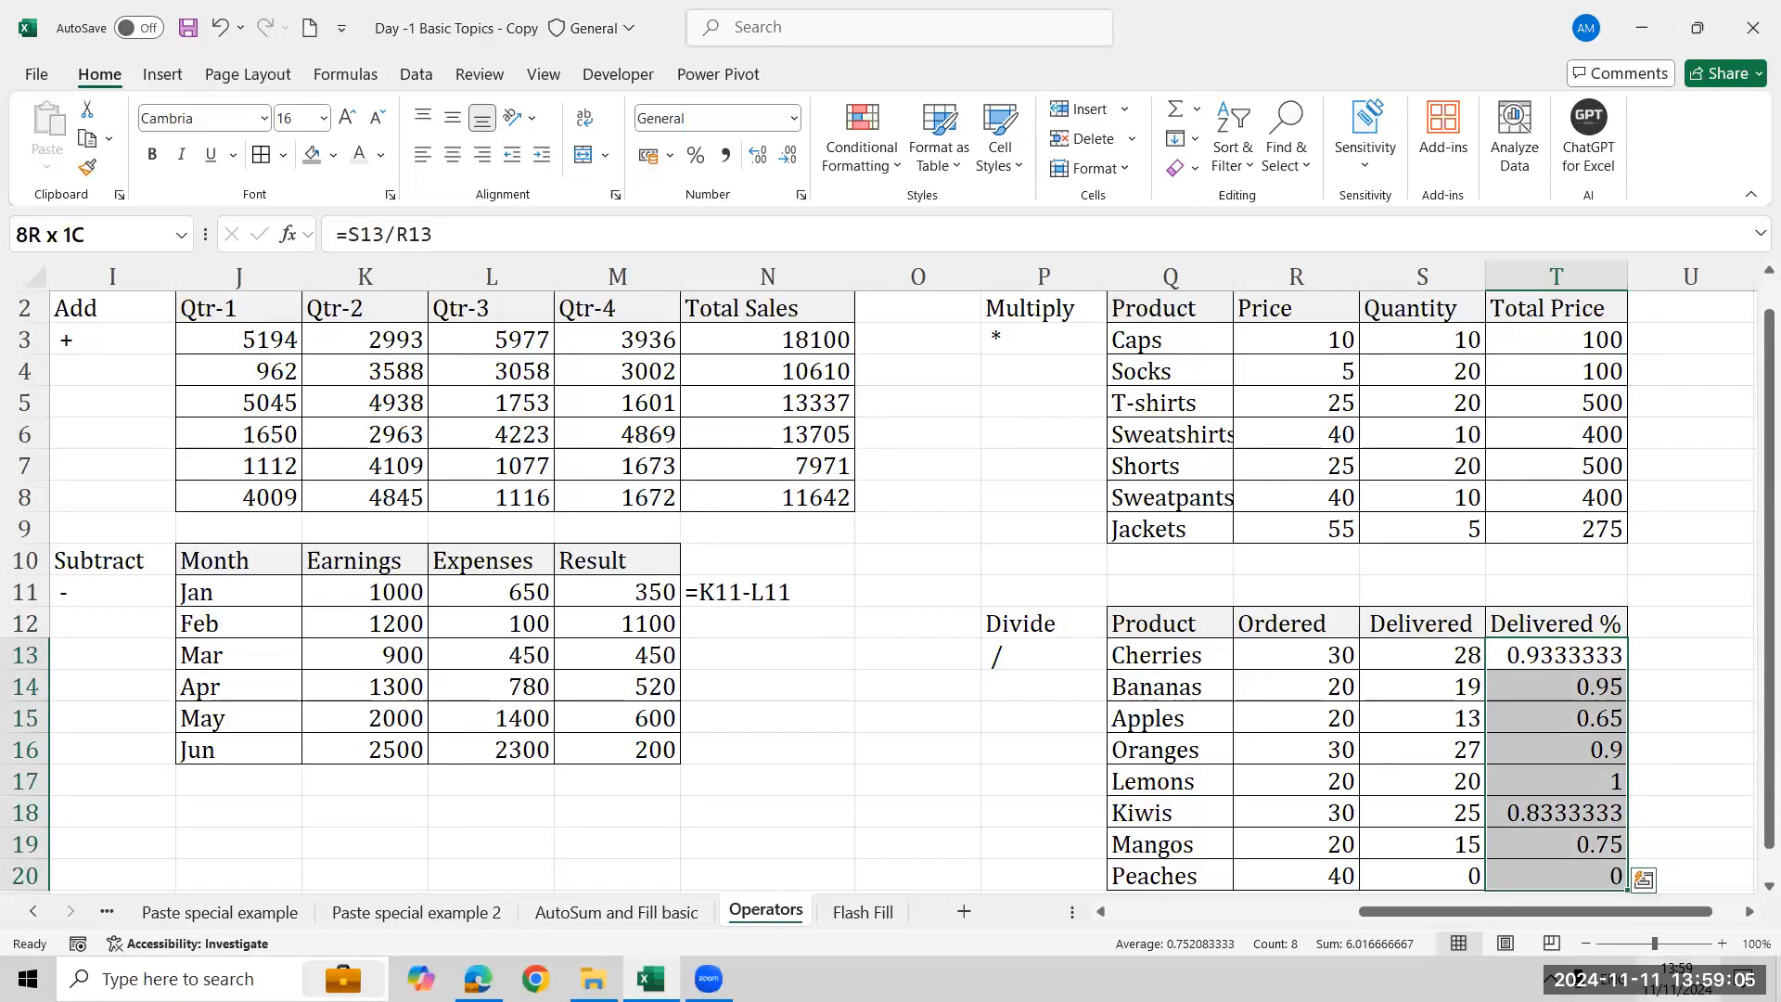
left_click(696, 156)
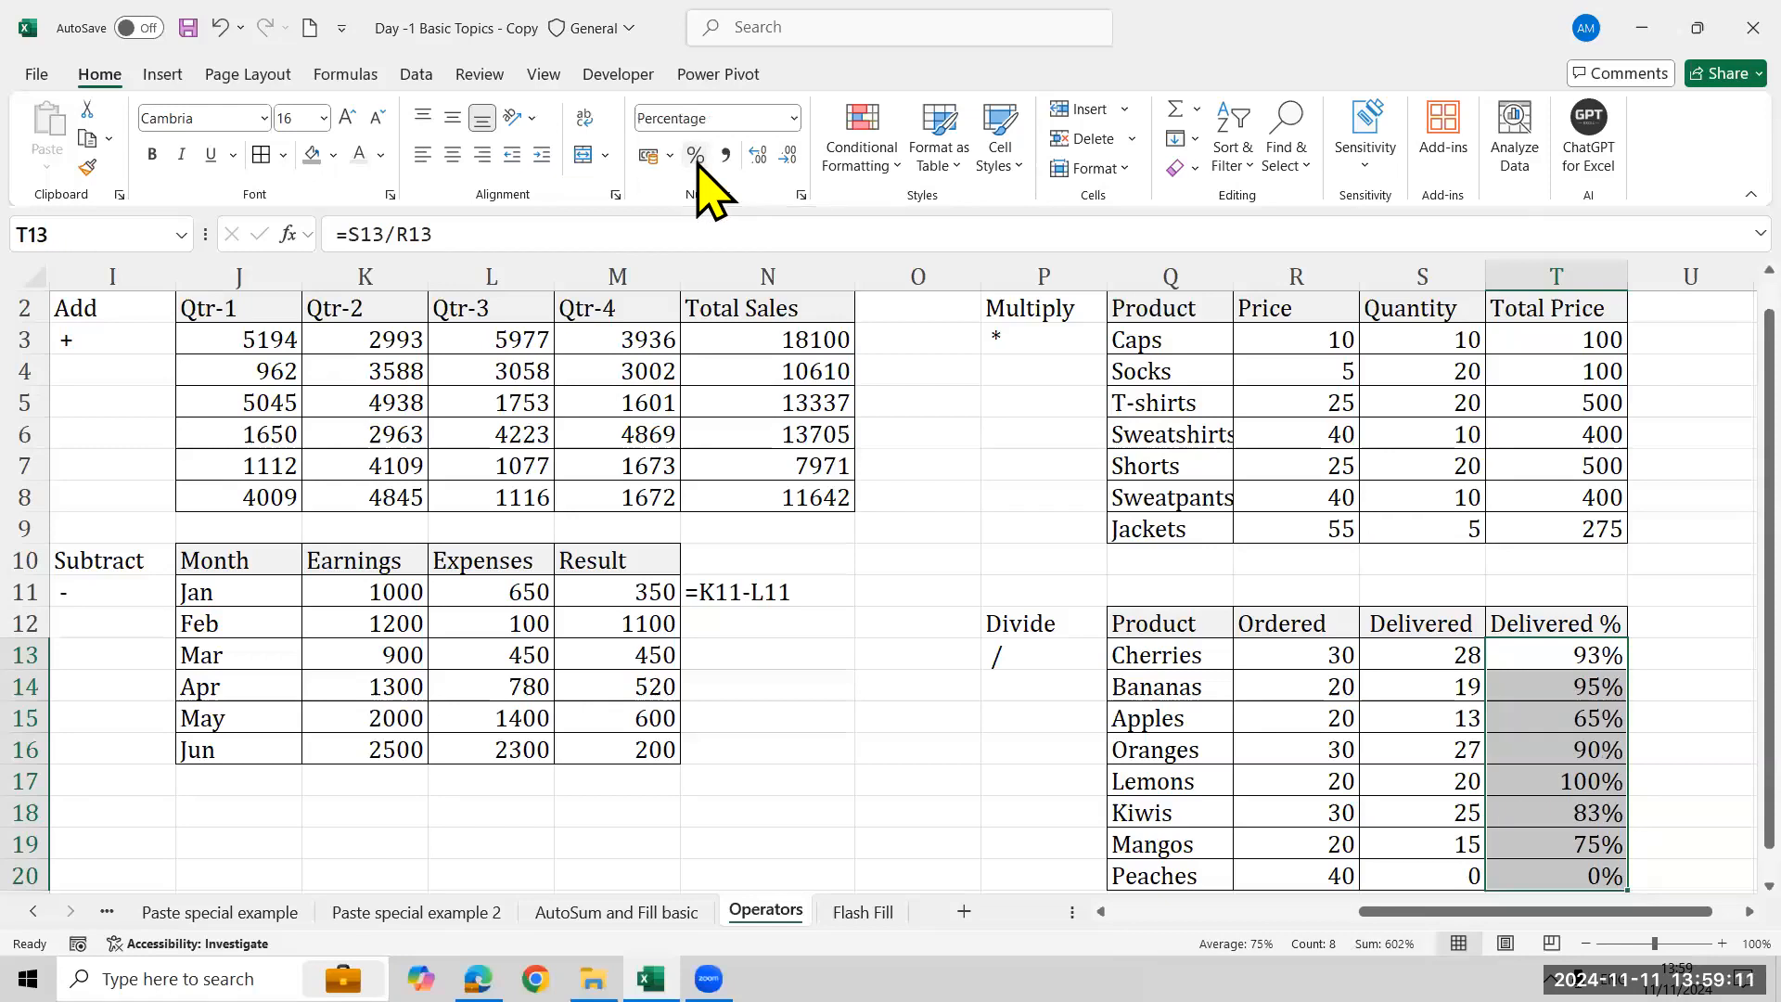
- Show the Delivered % formula as text above the Divide table using FORMULATEXT on T13
left_click(1564, 592)
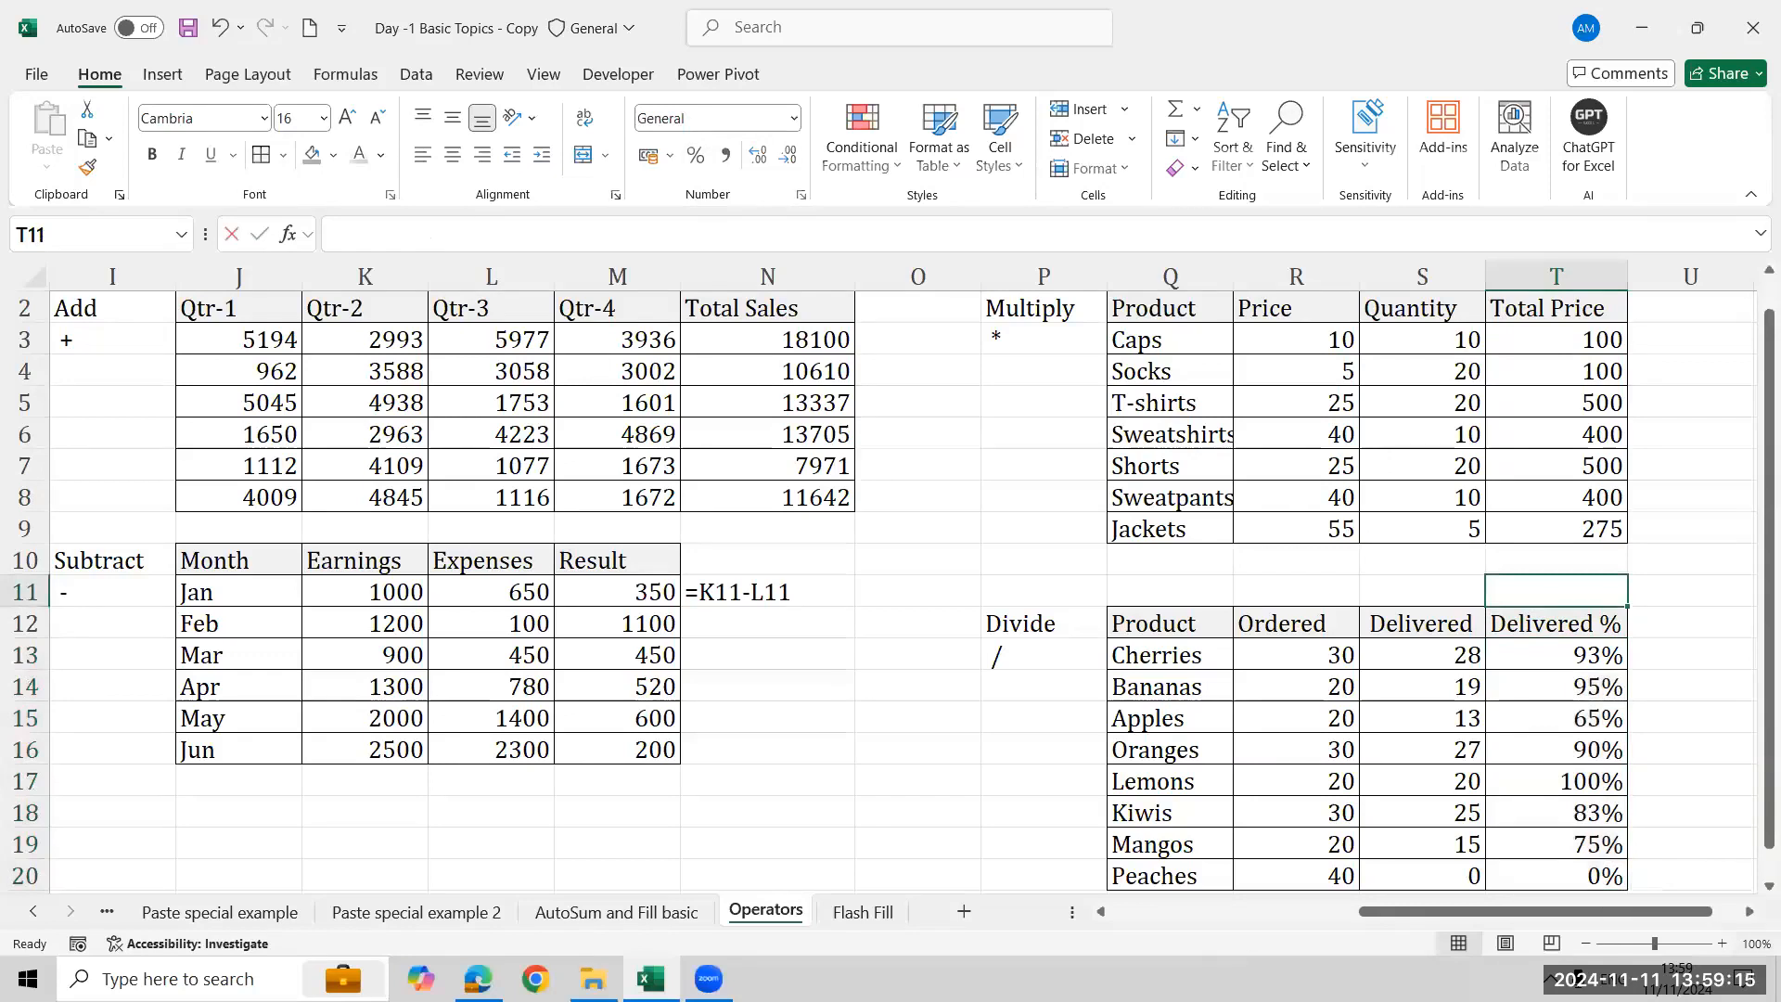
type("=frp")
key("BackSpace")
type("o")
key("BackSpace")
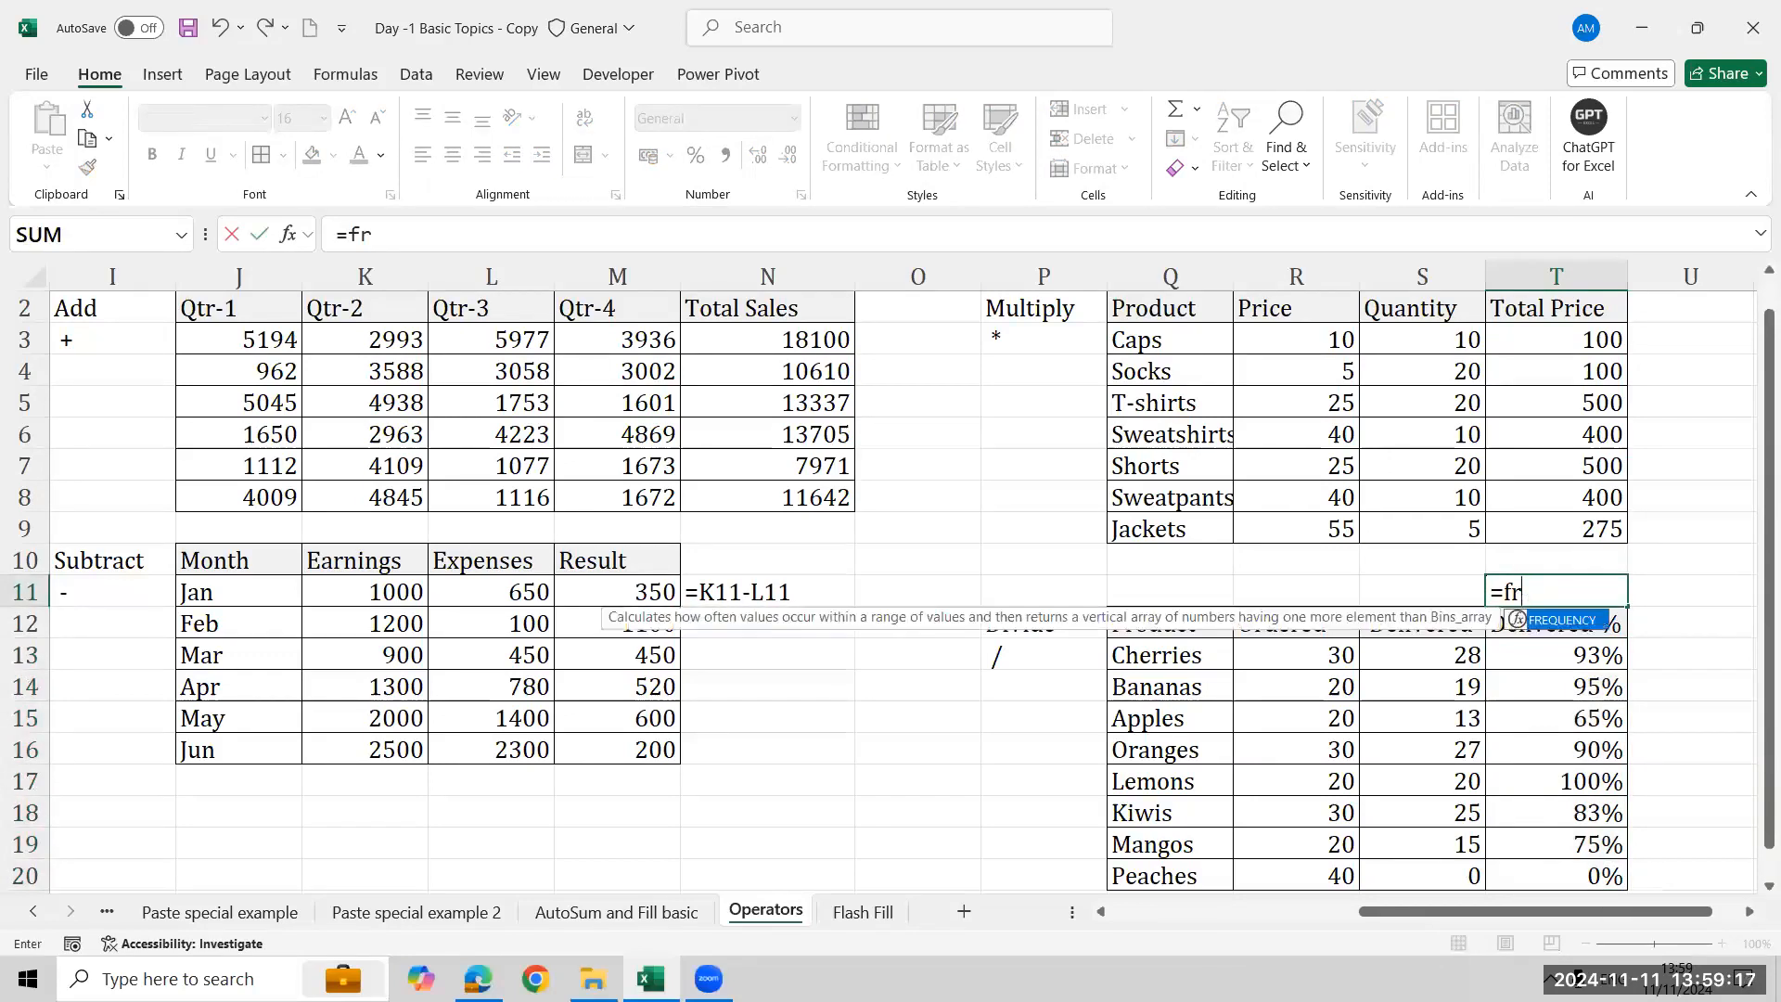
key("BackSpace")
type("orm")
key("Tab")
key("Down")
key("Down")
key("Down")
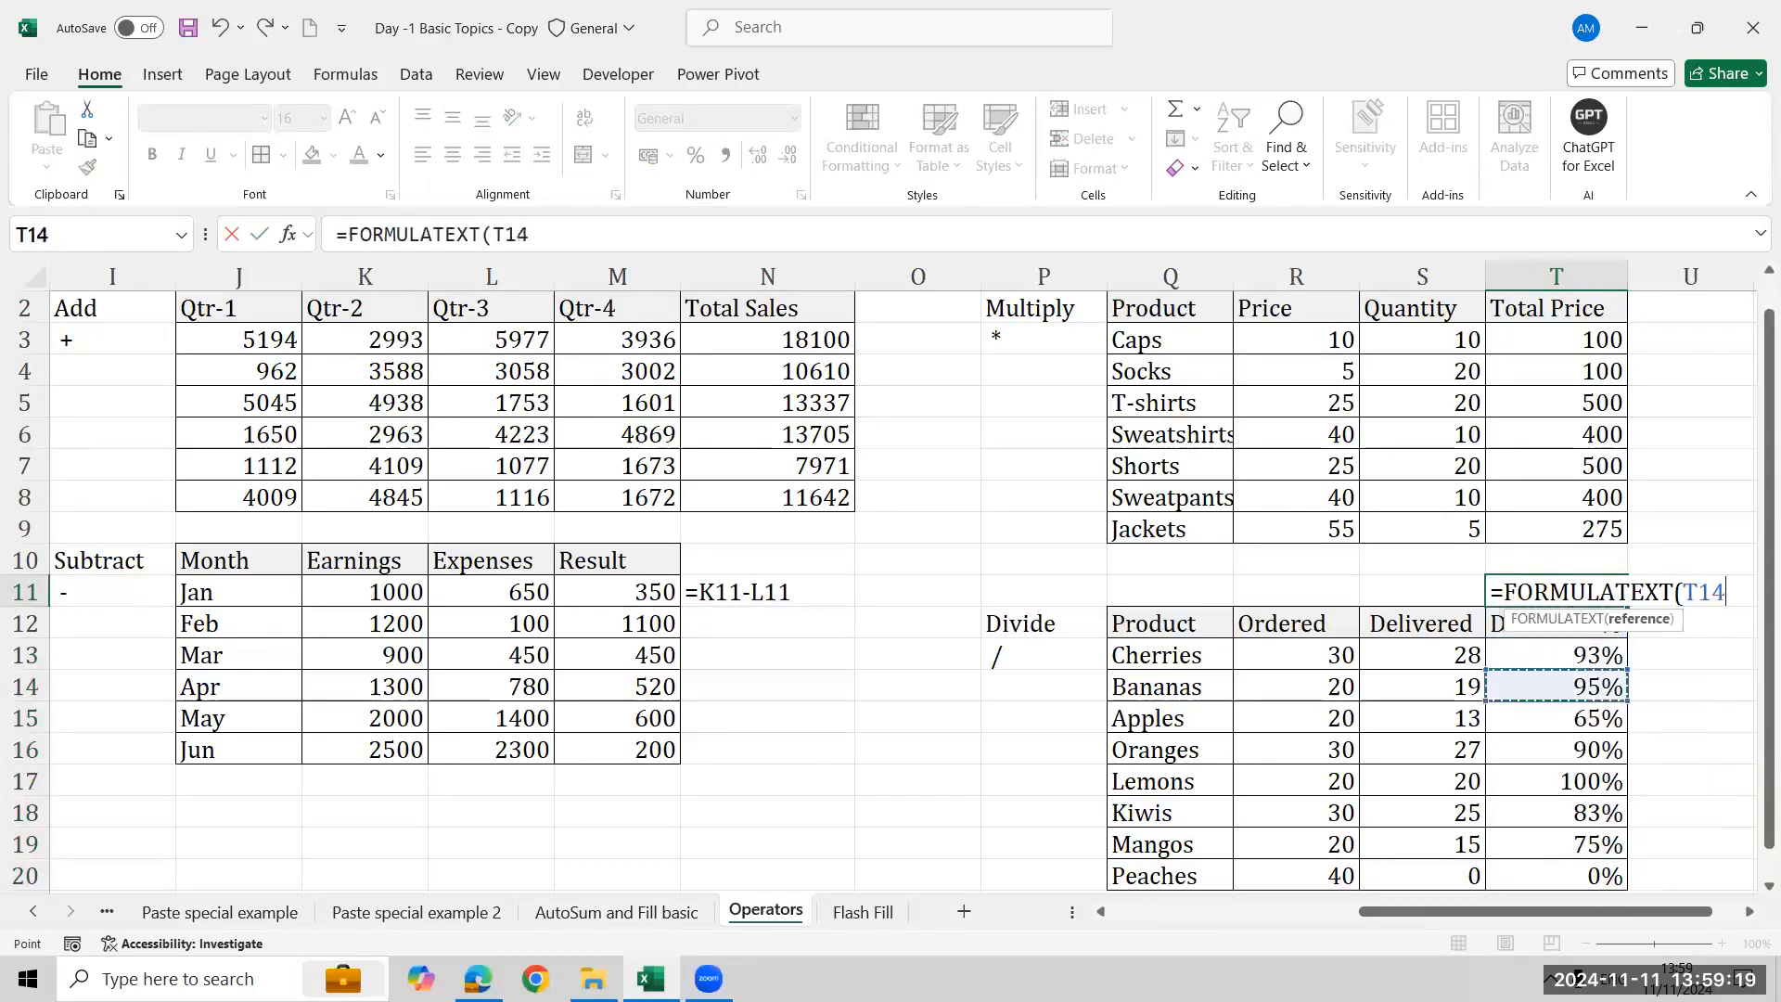
key("Up")
key("Return")
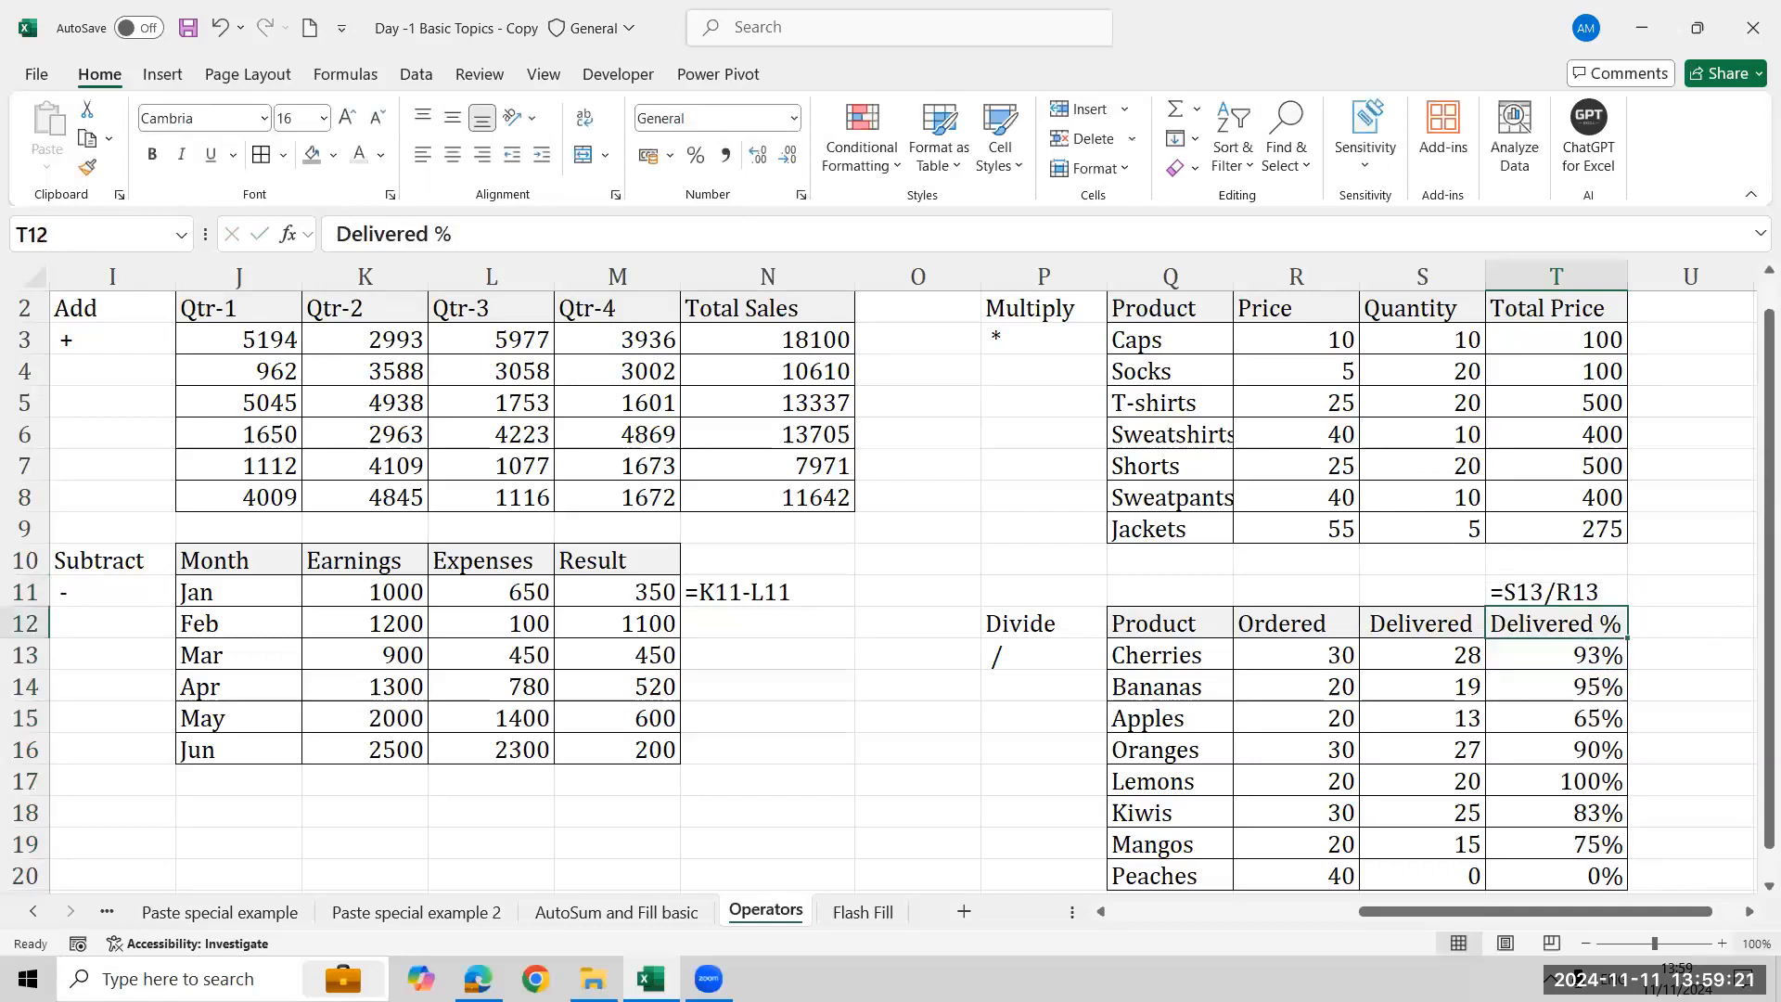
- Review the formulas in the Add, Subtract, Multiply and Divide tables
key("Up")
key("Up")
key("Up")
key("Up")
key("Up")
key("Up")
key("Up")
key("Up")
key("Up")
key("Up")
key("Up")
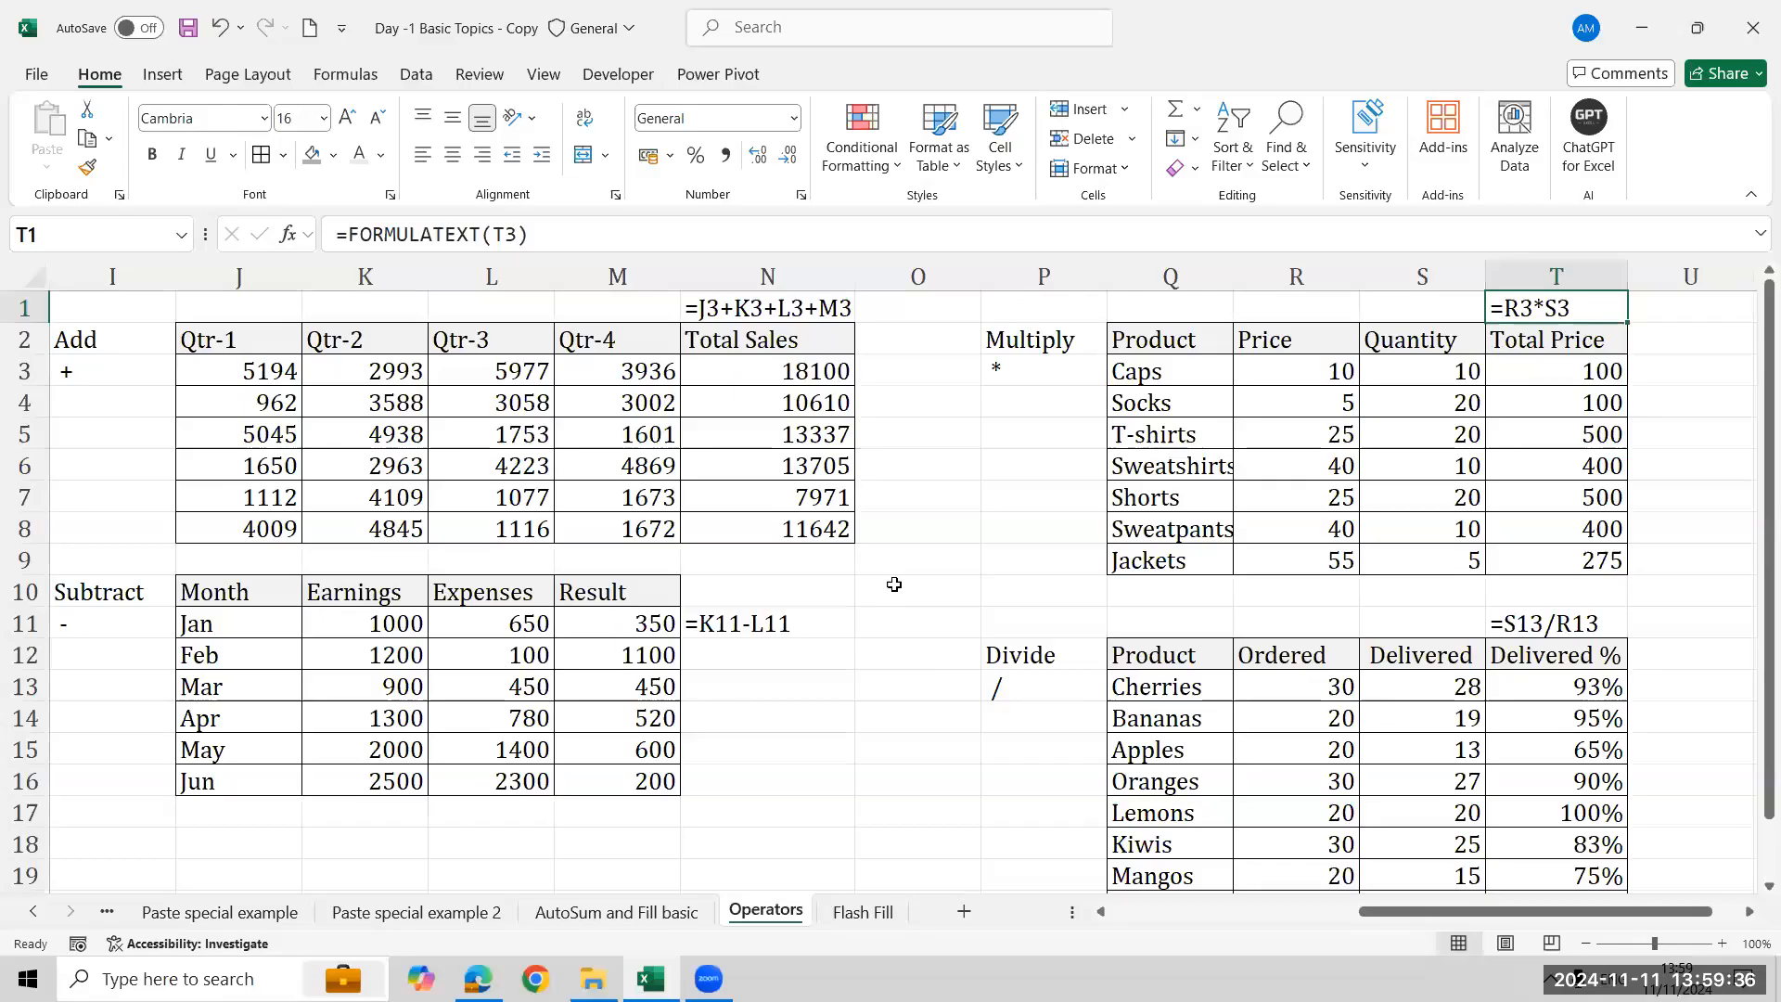
left_click(892, 587)
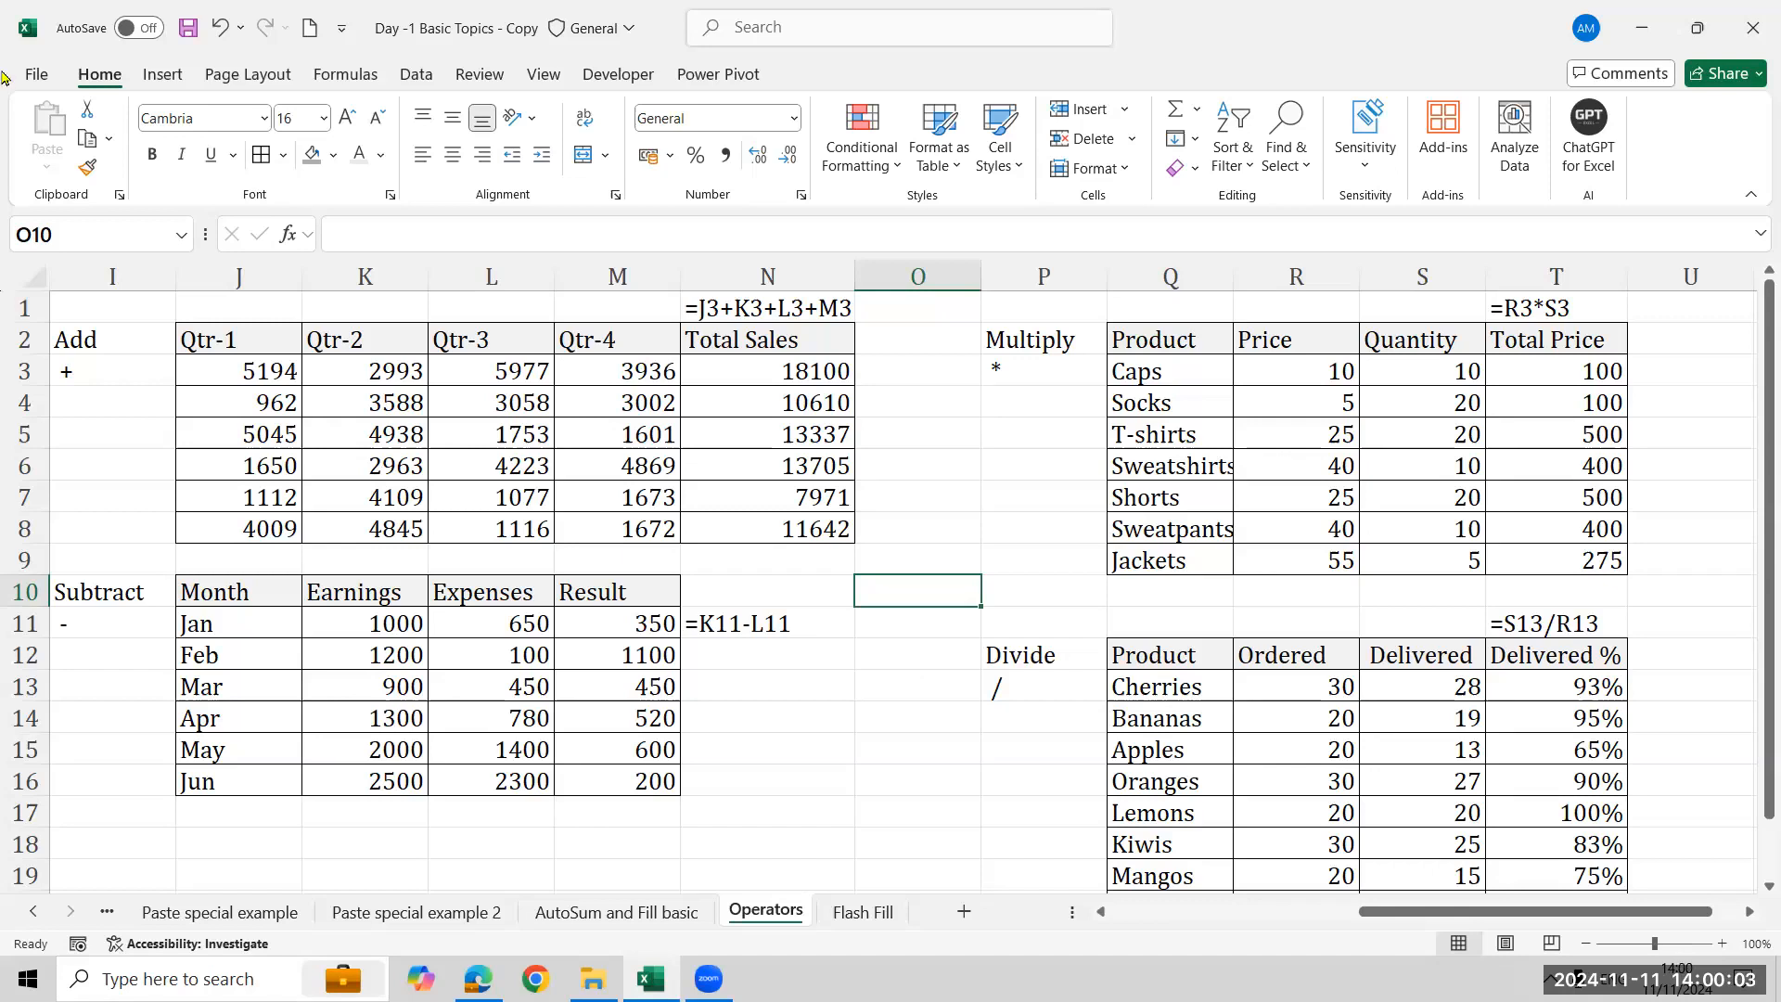
left_click(769, 376)
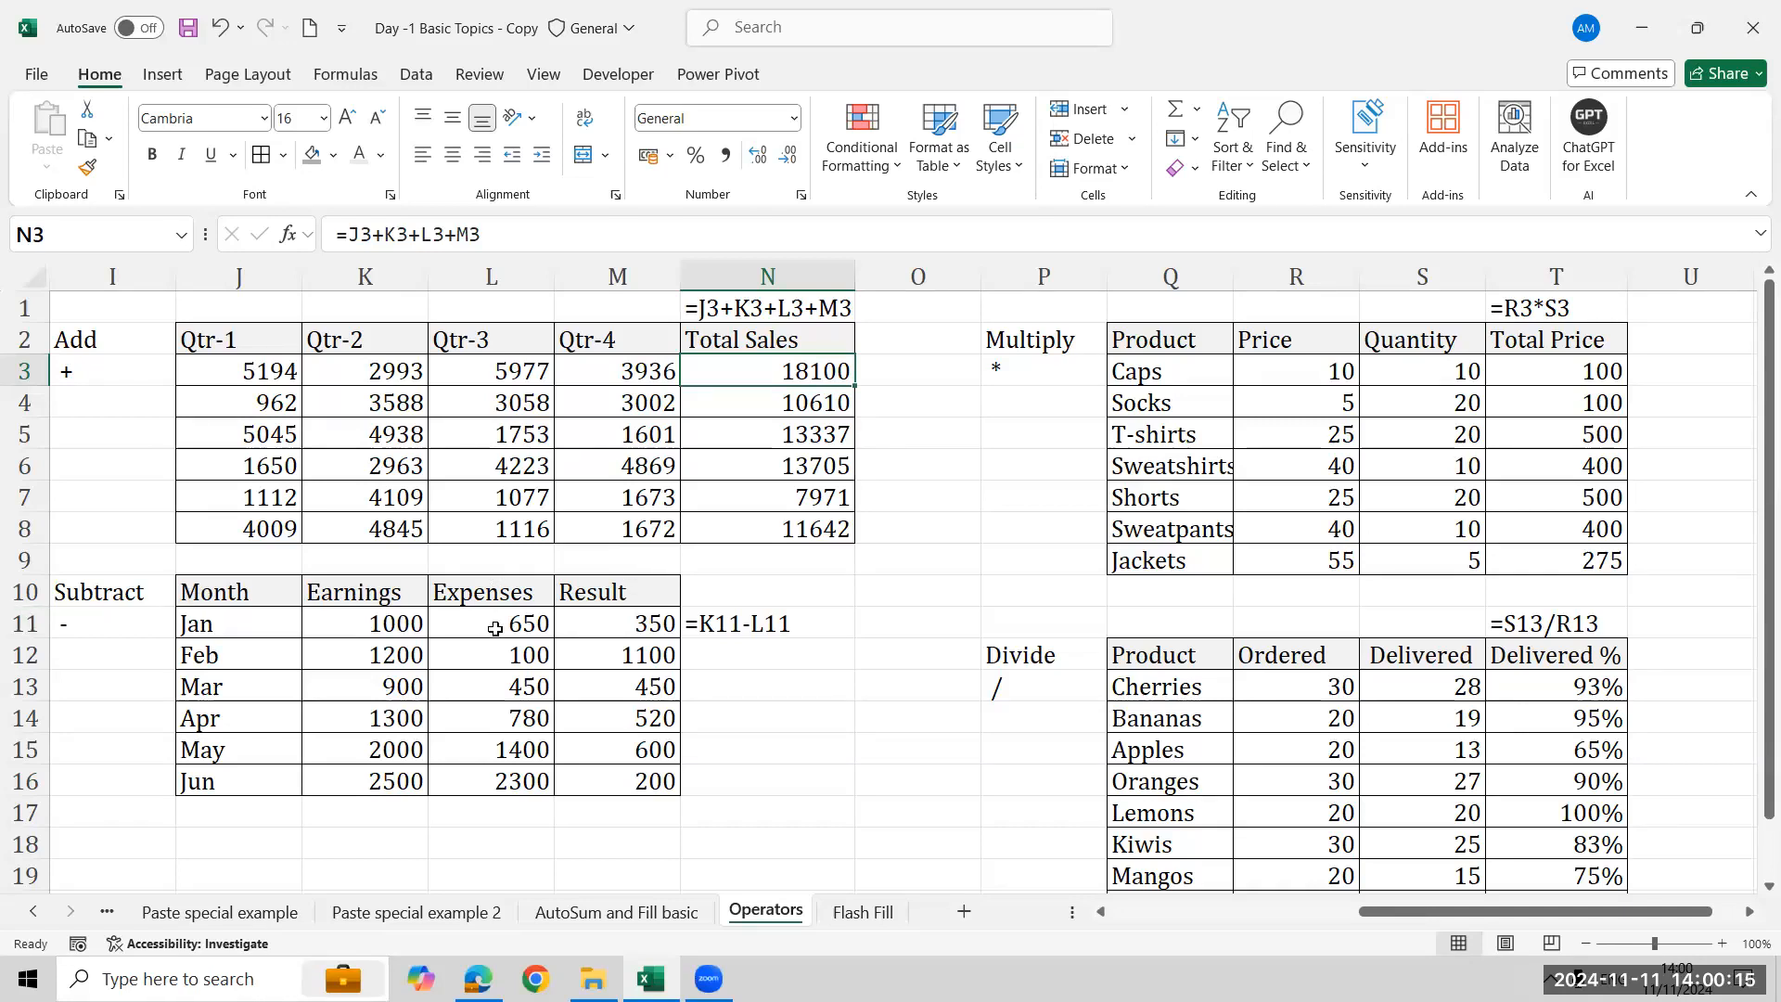
left_click(590, 634)
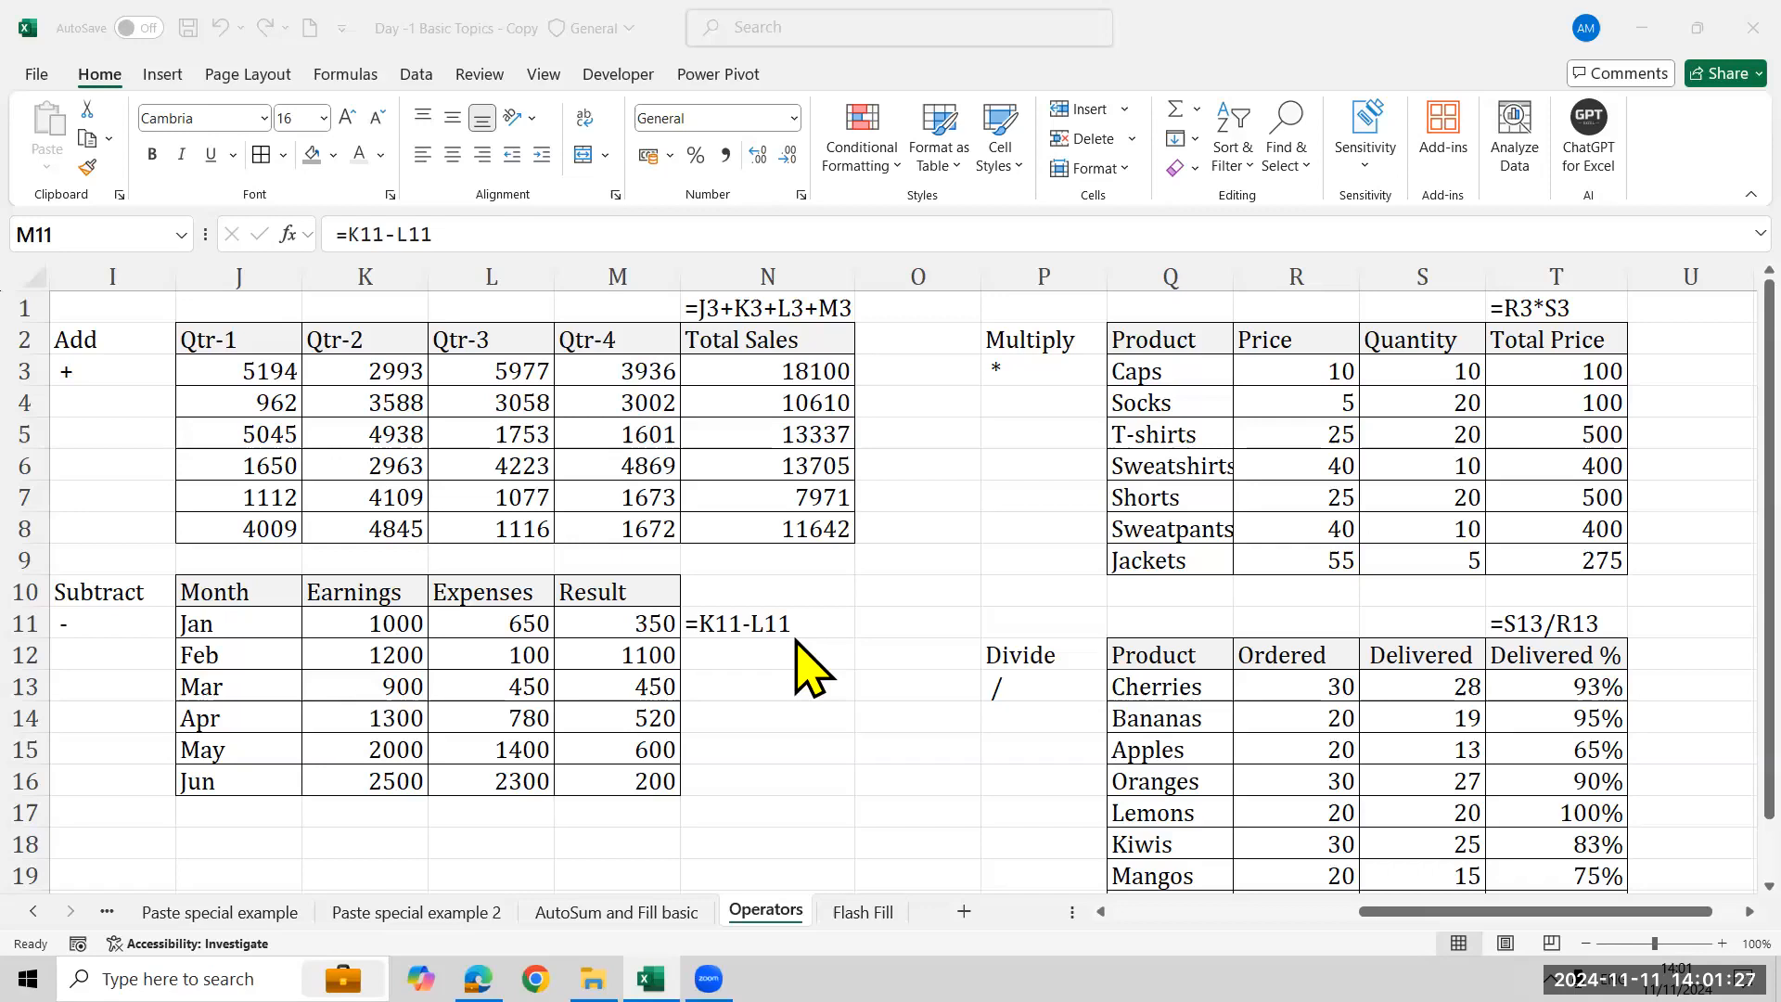
left_click(1605, 372)
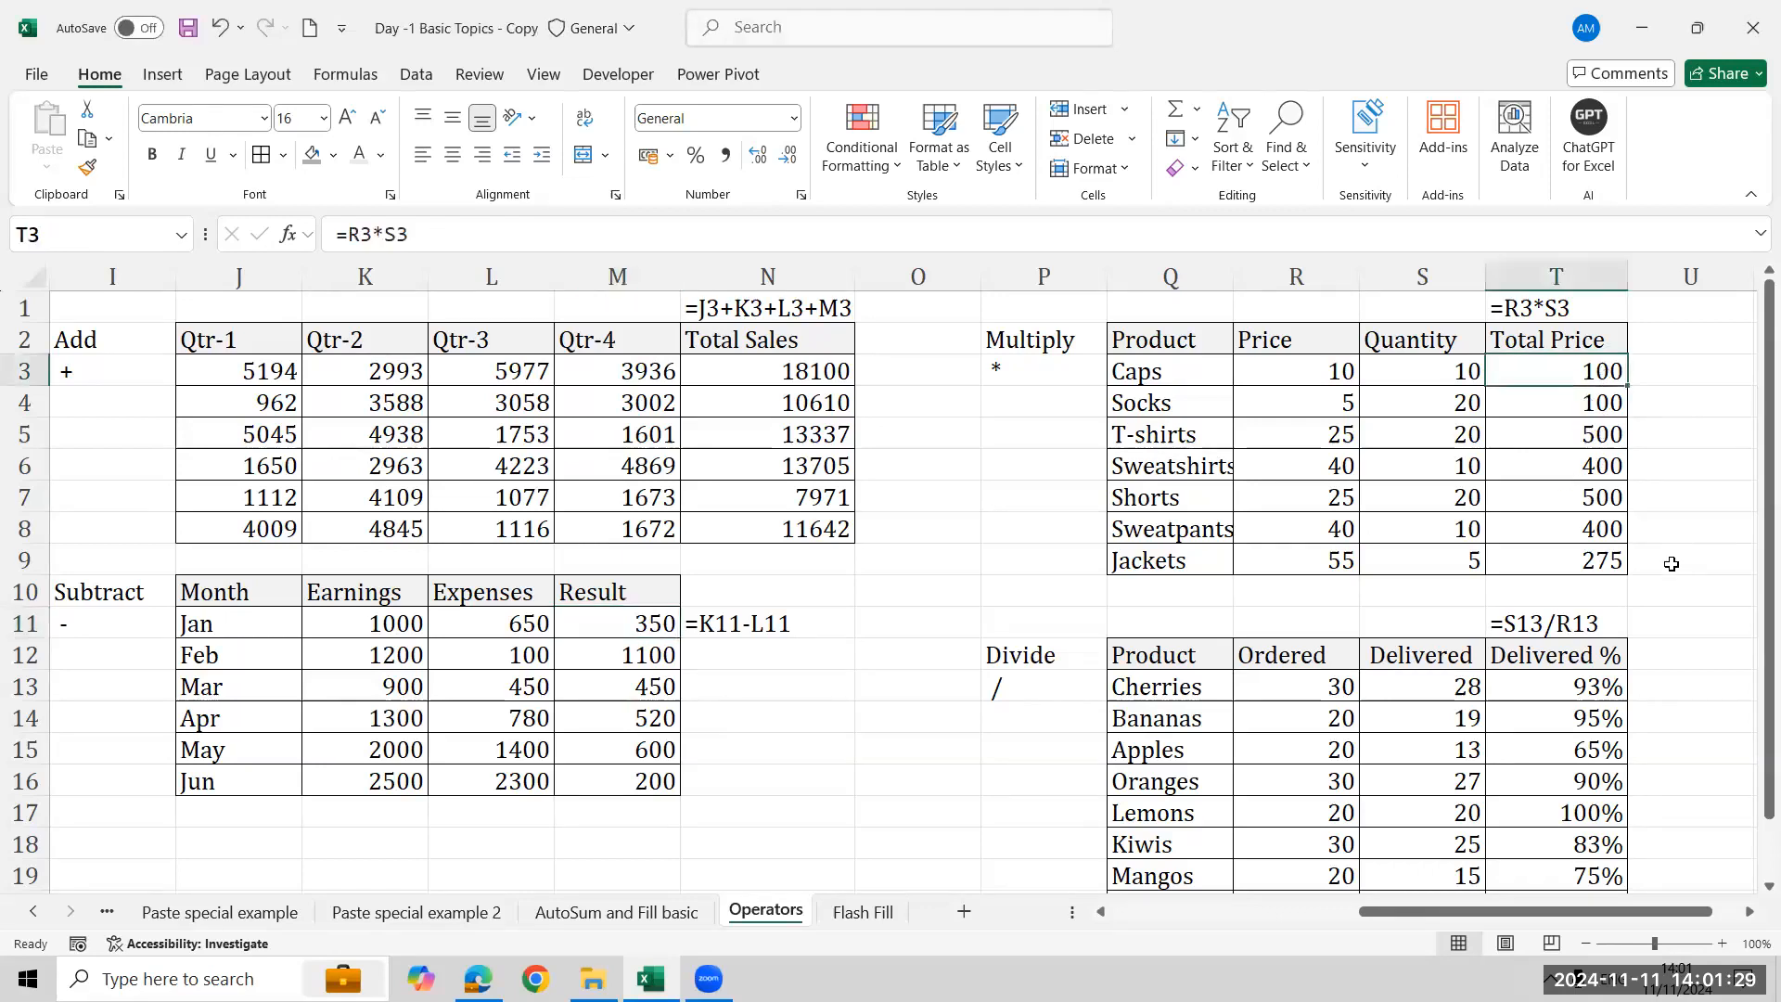
left_click(1306, 375)
left_click(1458, 380)
left_click(1526, 380)
left_click(1510, 685)
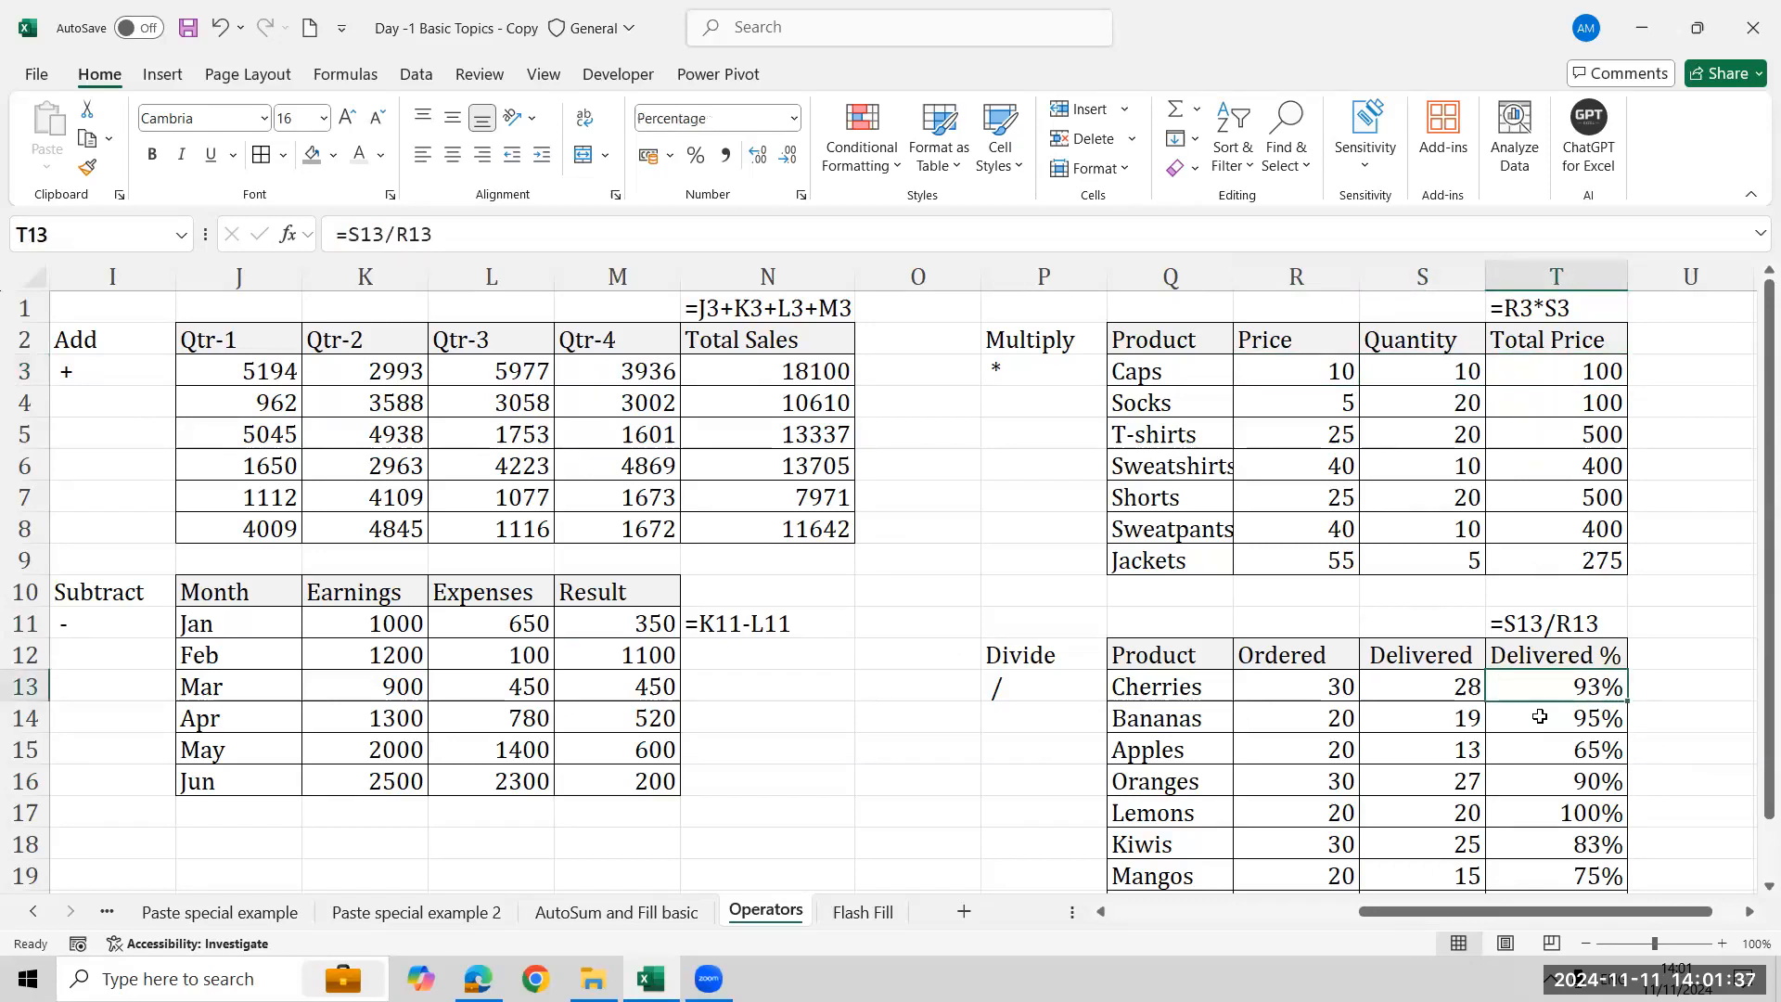
key("shift+Down")
key("shift+Down")
key("shift+Down")
key("shift+Down")
key("shift+Down")
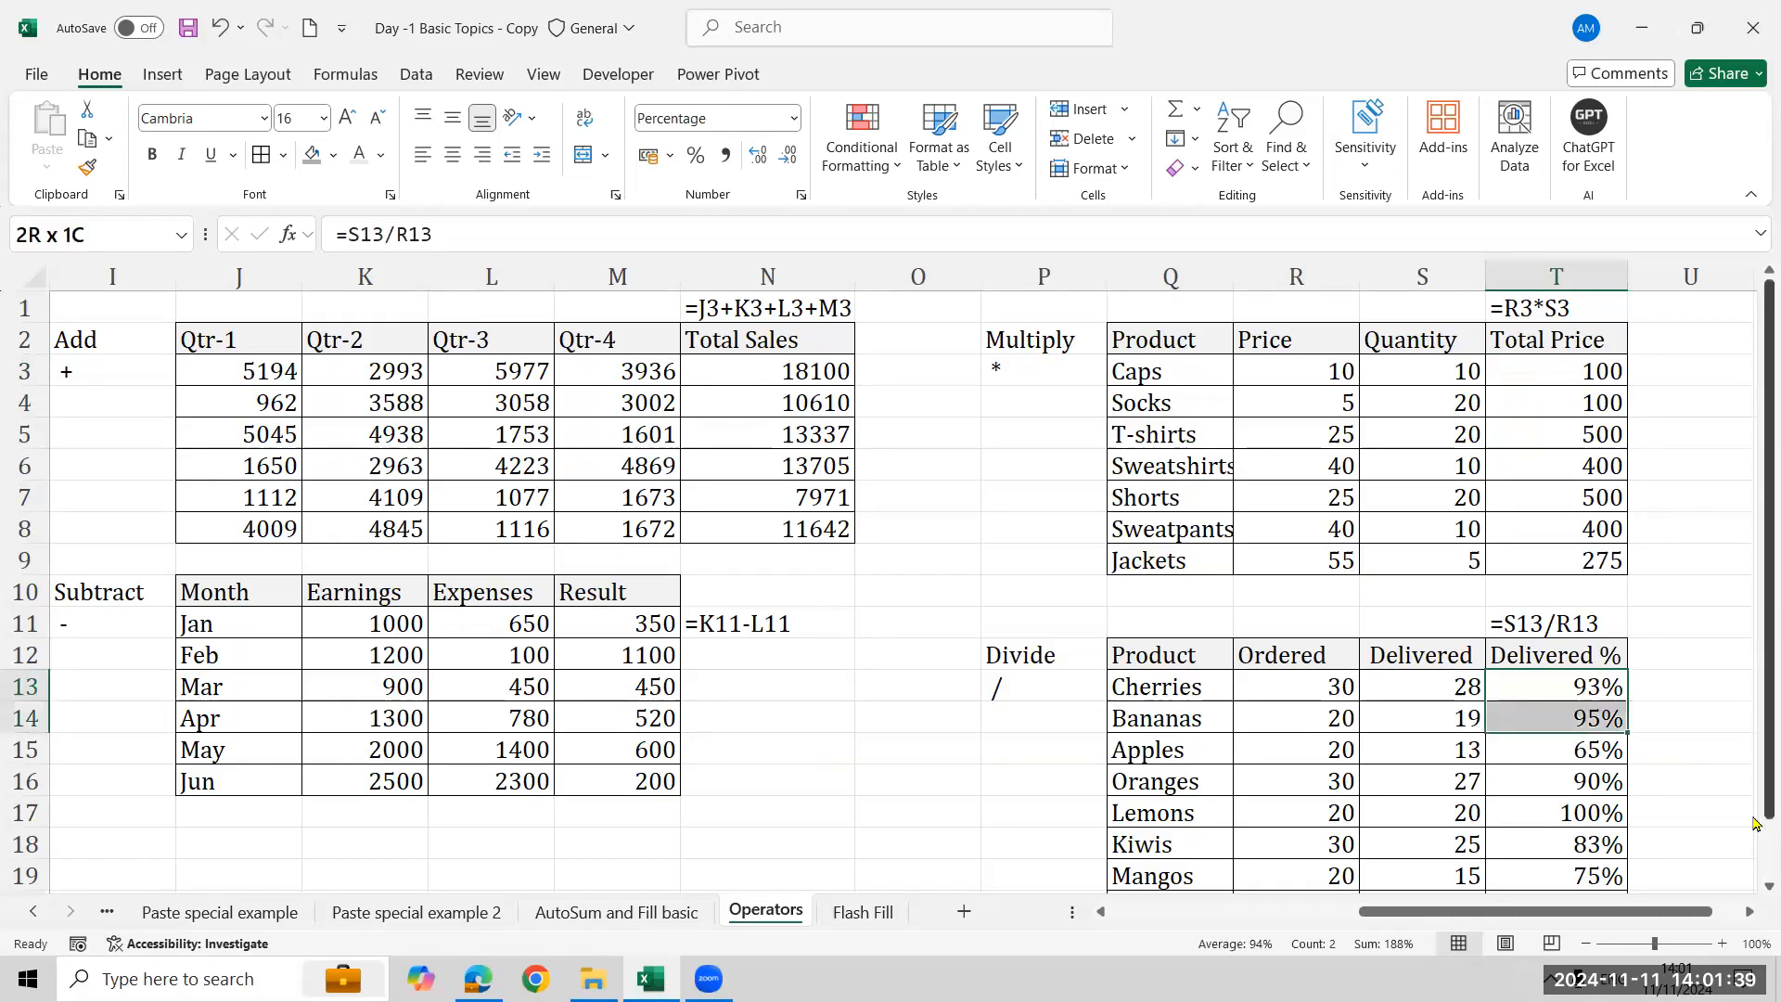
key("shift+Down")
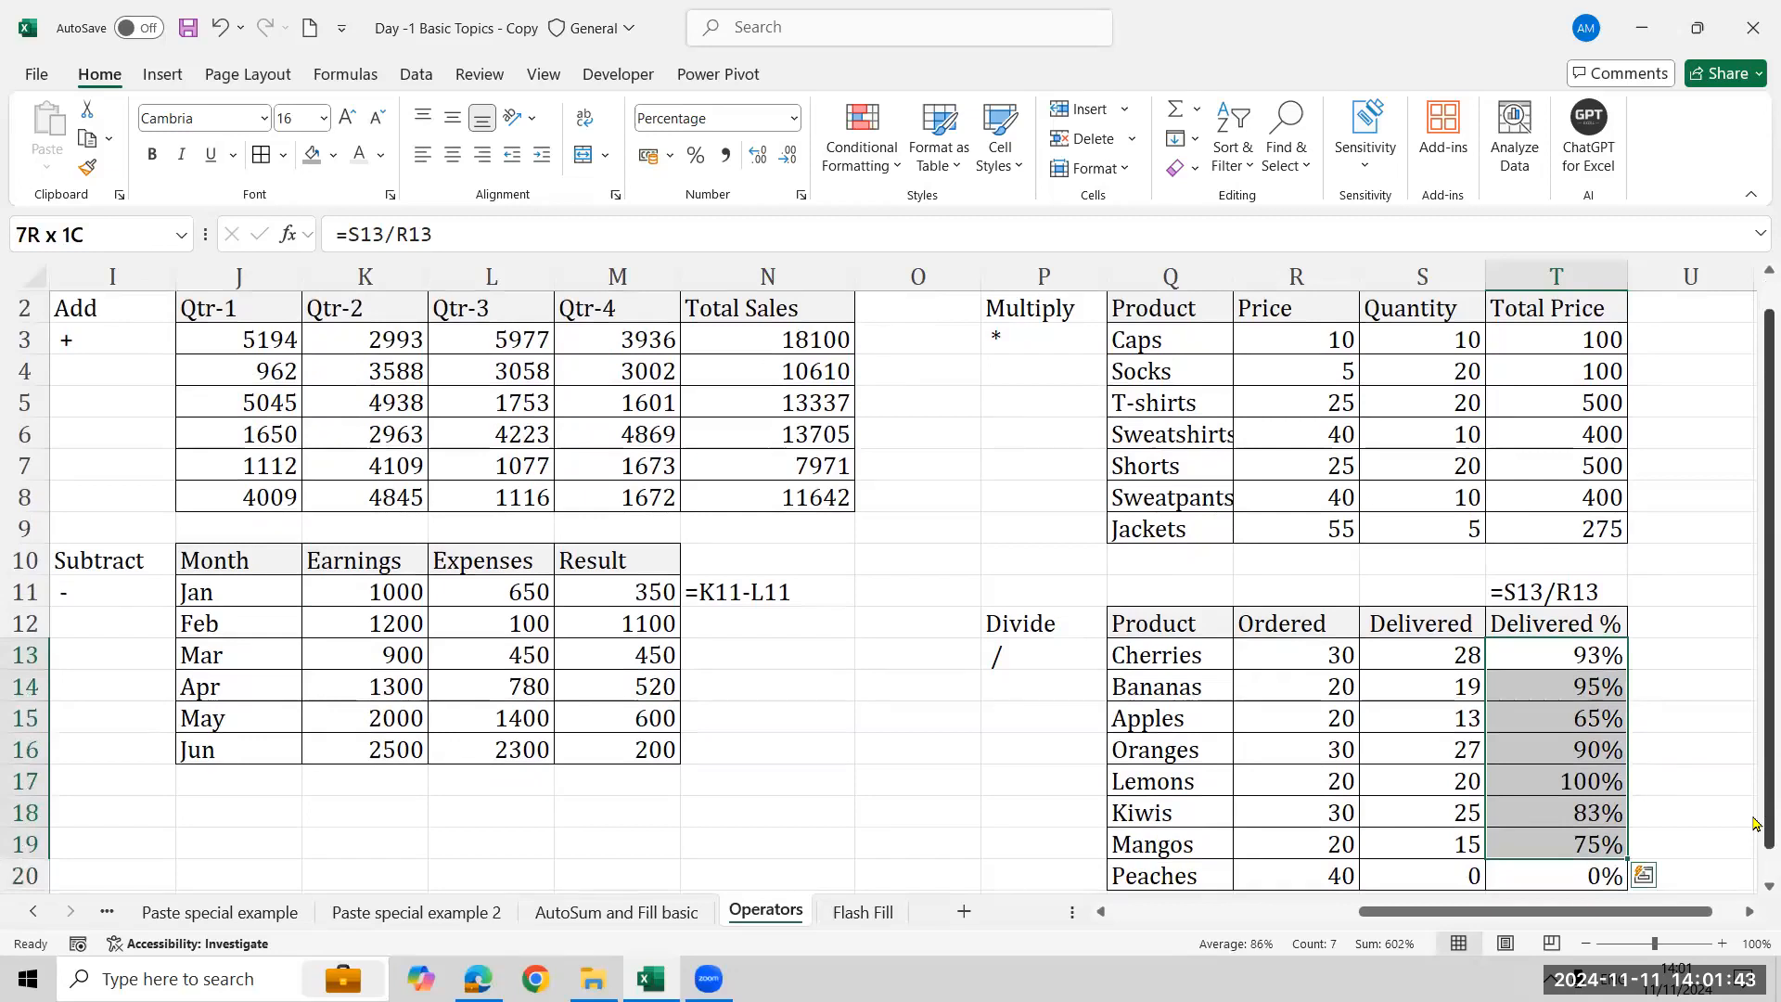
key("shift+Down")
- Undo the last two edits and re-enter =S13/R13 in the first Delivered % cell
key("ctrl+z")
key("ctrl+z")
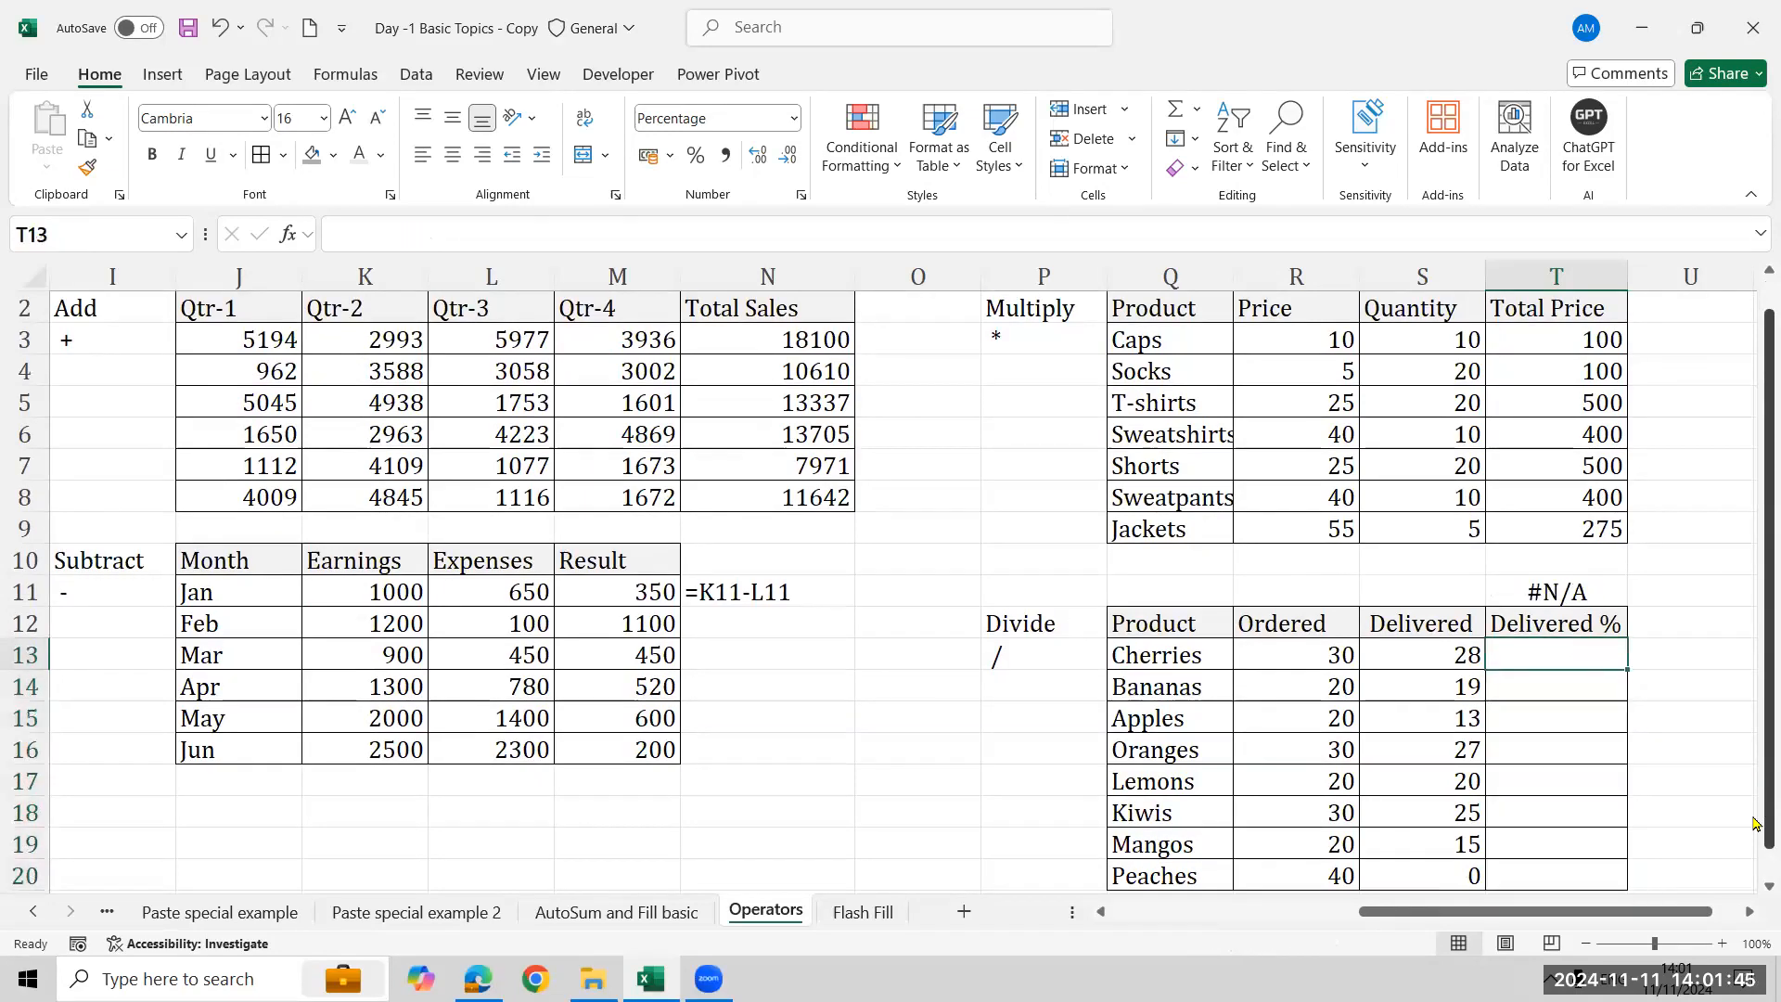
type("=")
key("Left")
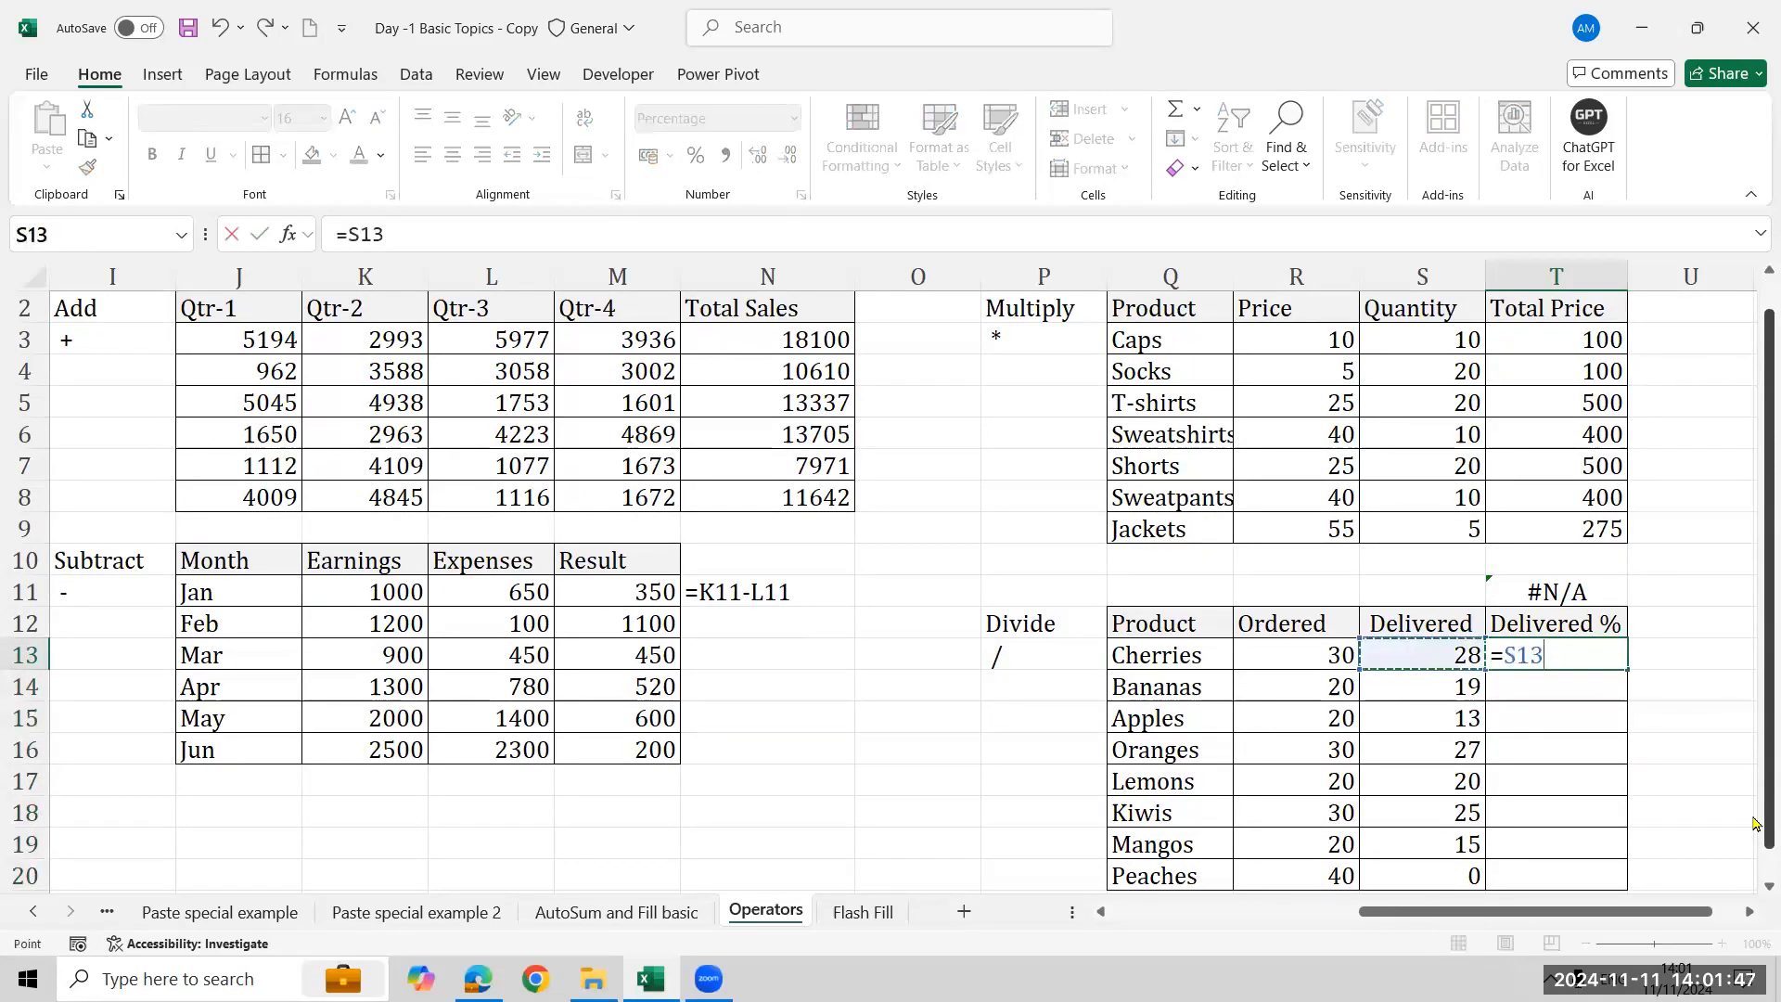
type("/")
key("Left")
key("Left")
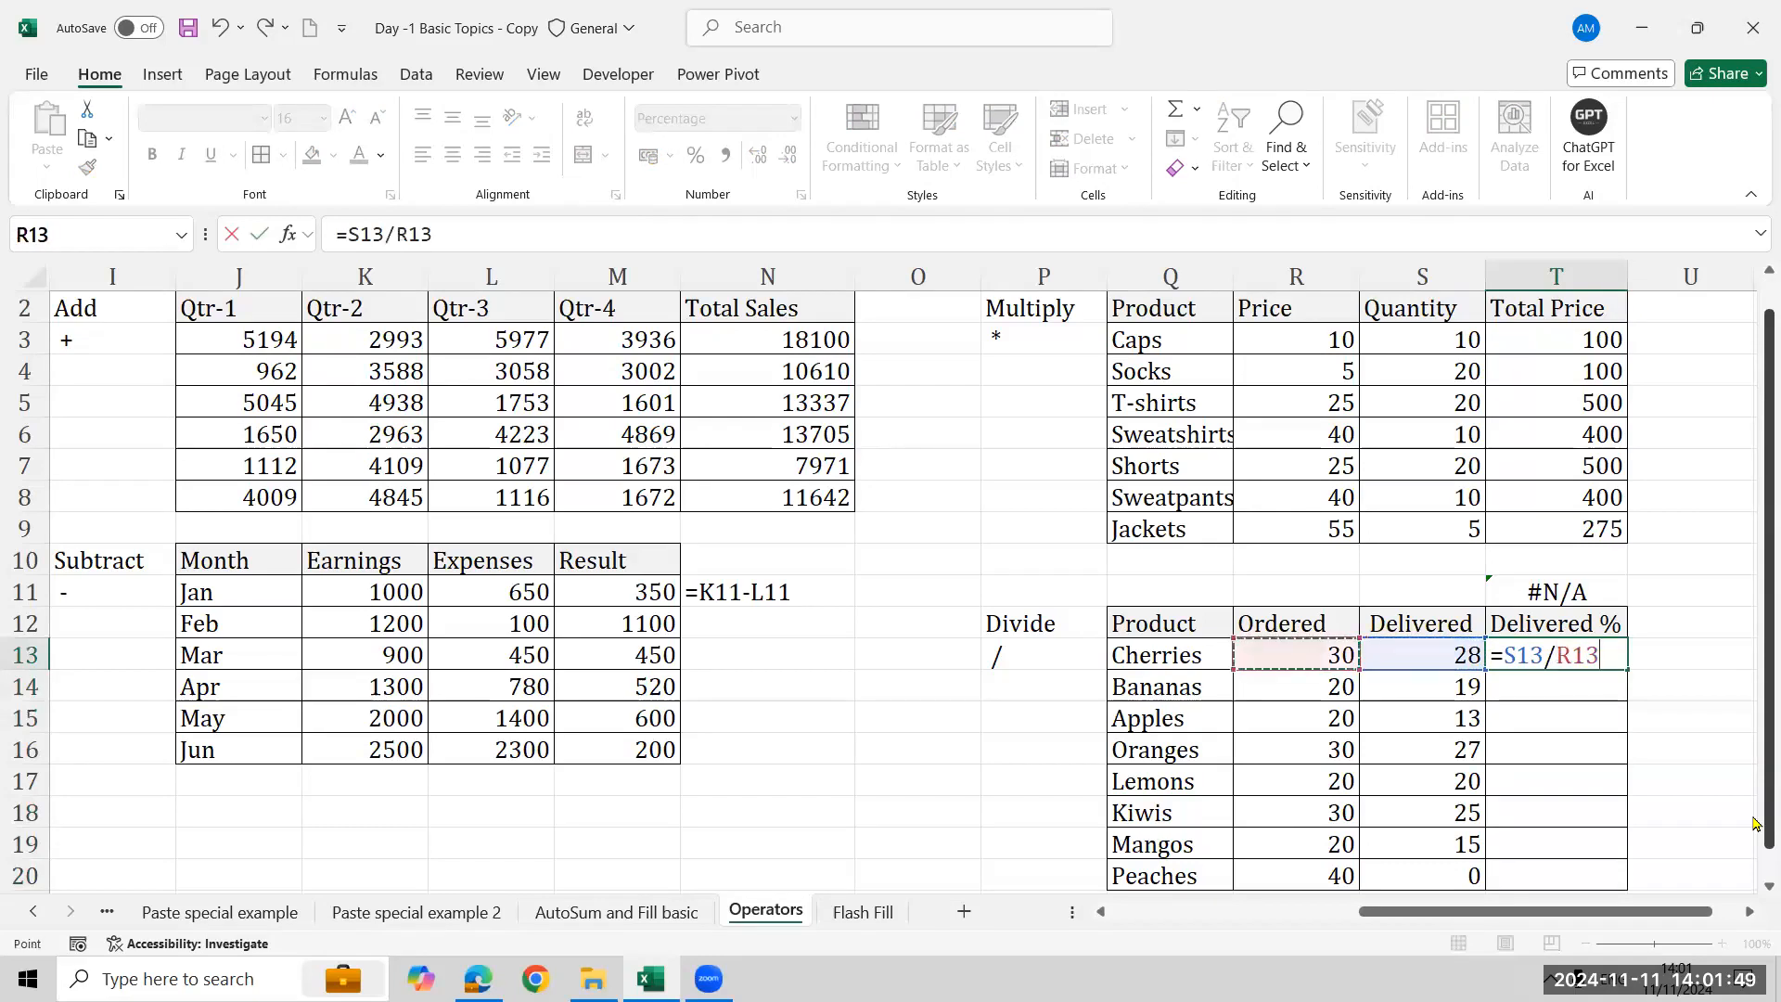
key("ctrl+Return")
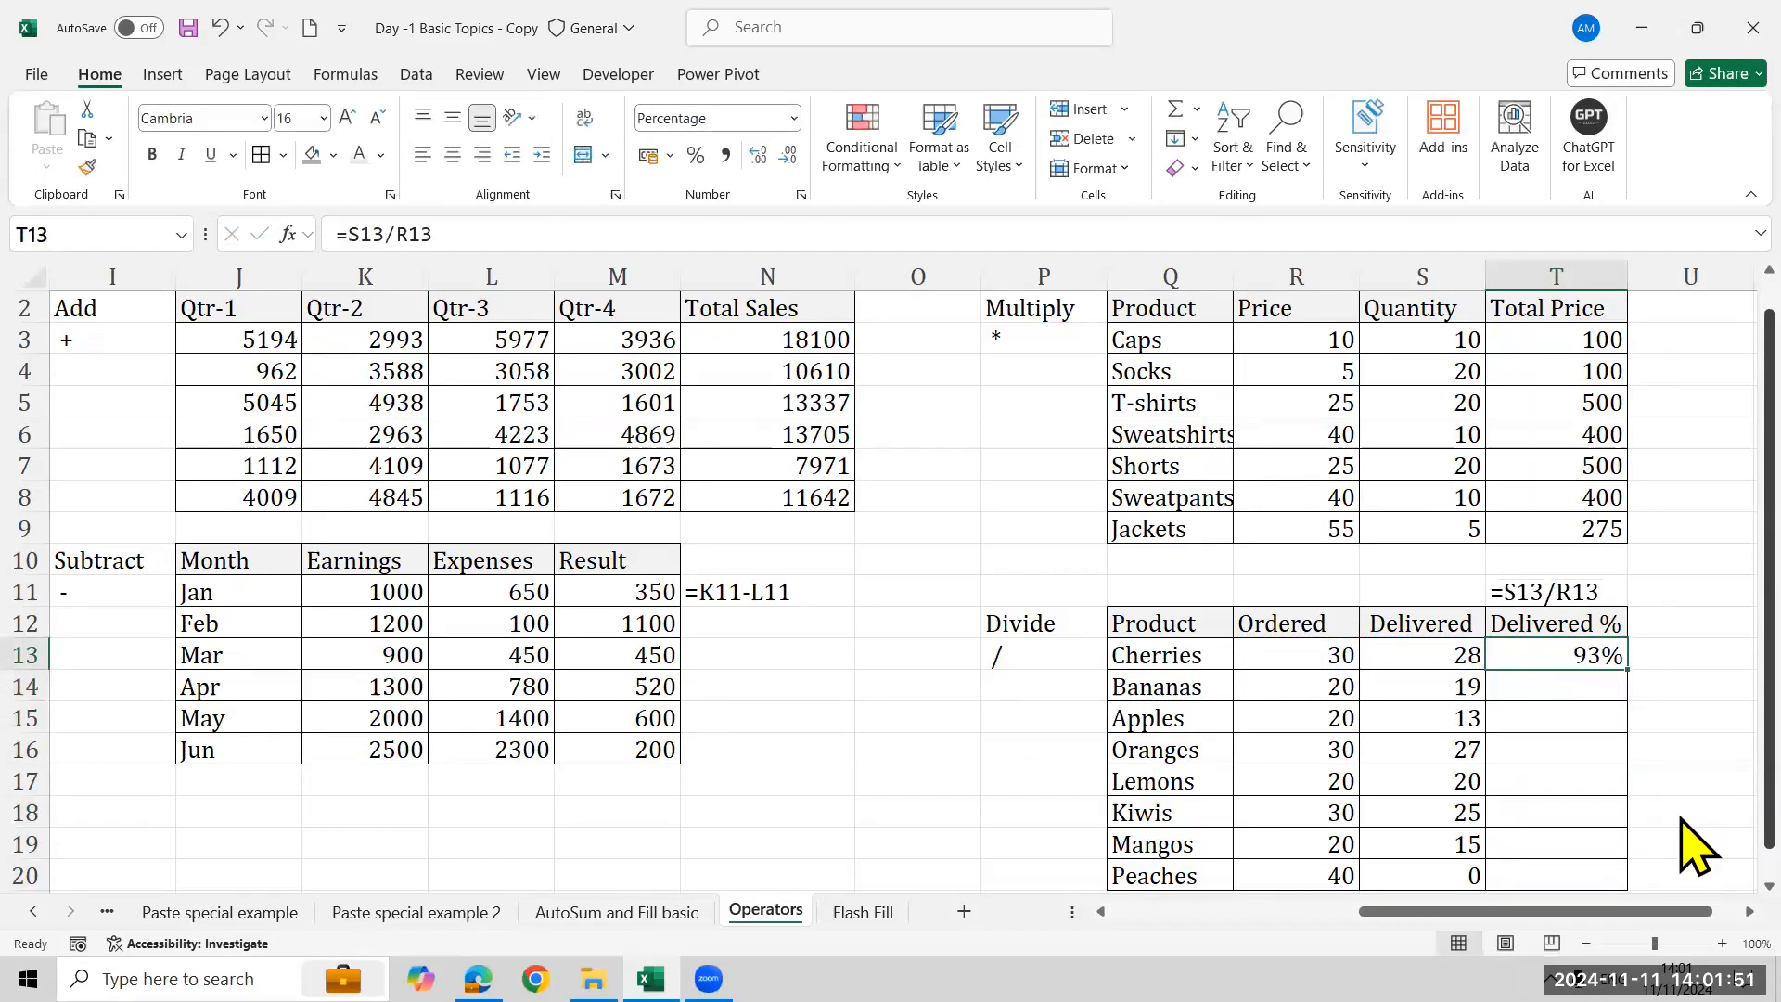
- Fill the division formula down the Delivered % column and clear the filled cells
scroll(1633, 674, "up", 1)
left_click(1636, 700)
left_click(1614, 692)
left_click_drag(1628, 697, 1628, 877)
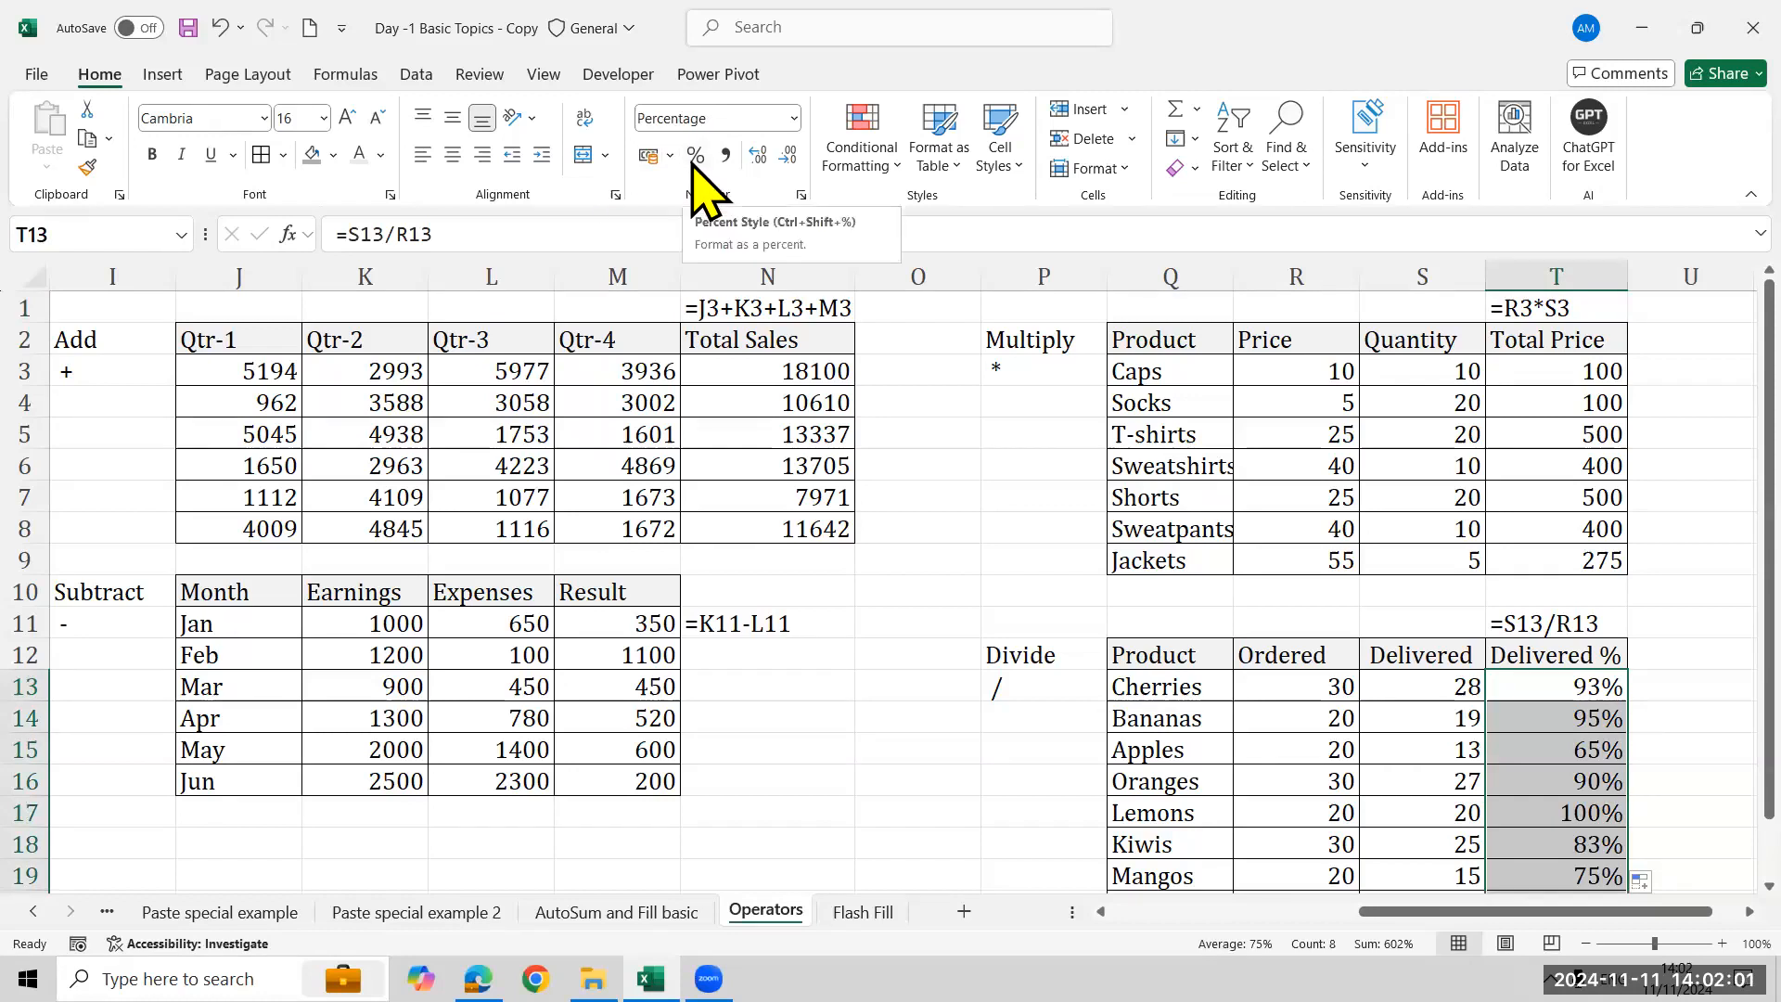
left_click(540, 742)
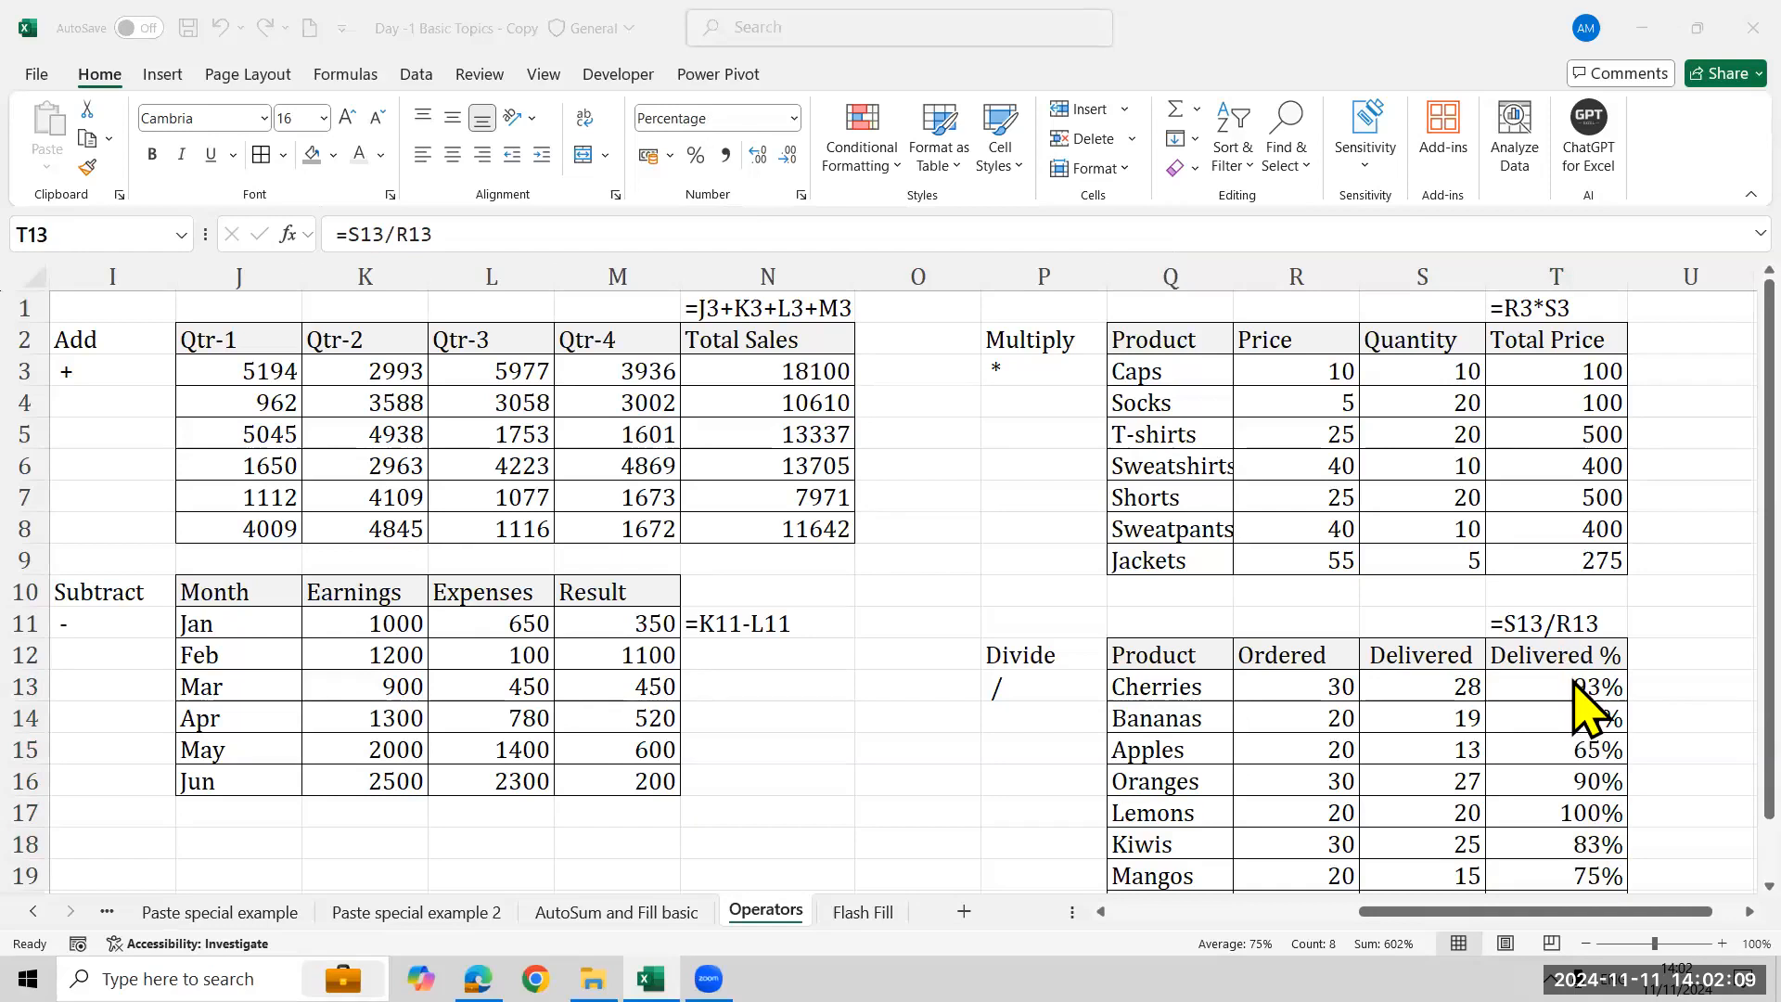
left_click_drag(1577, 688, 1577, 876)
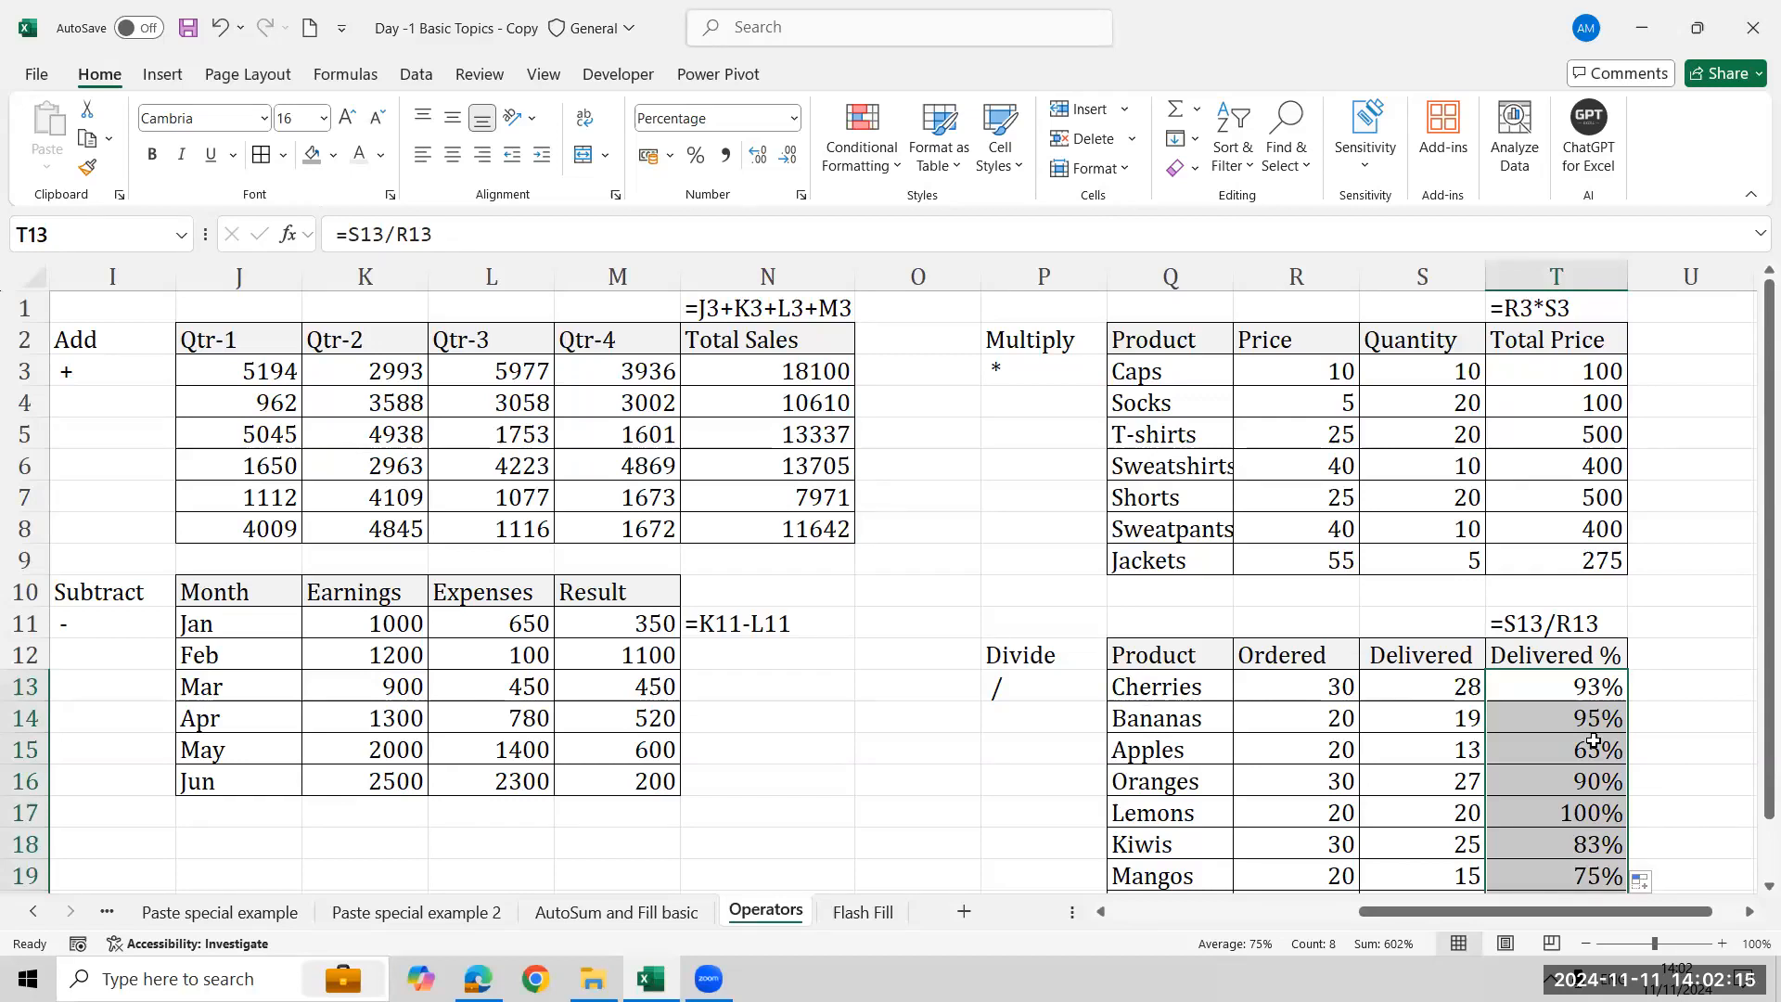
key("Delete")
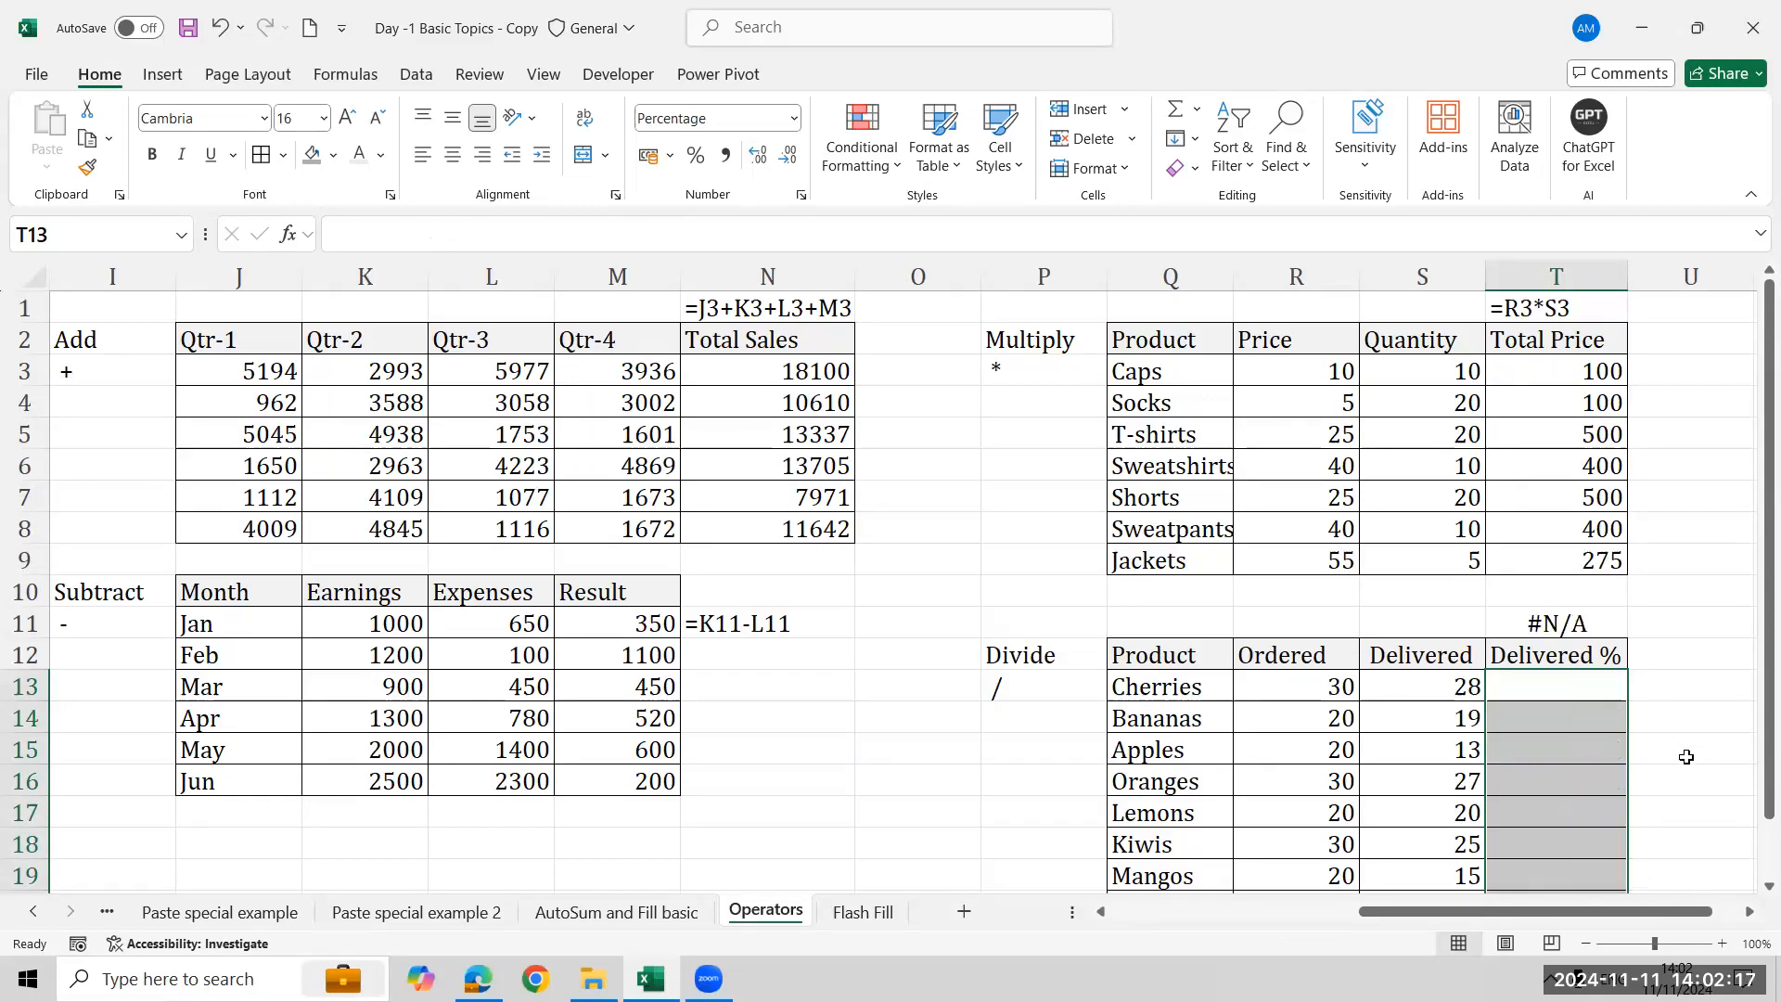
type("=")
key("Left")
key("Left")
type("/")
key("Left")
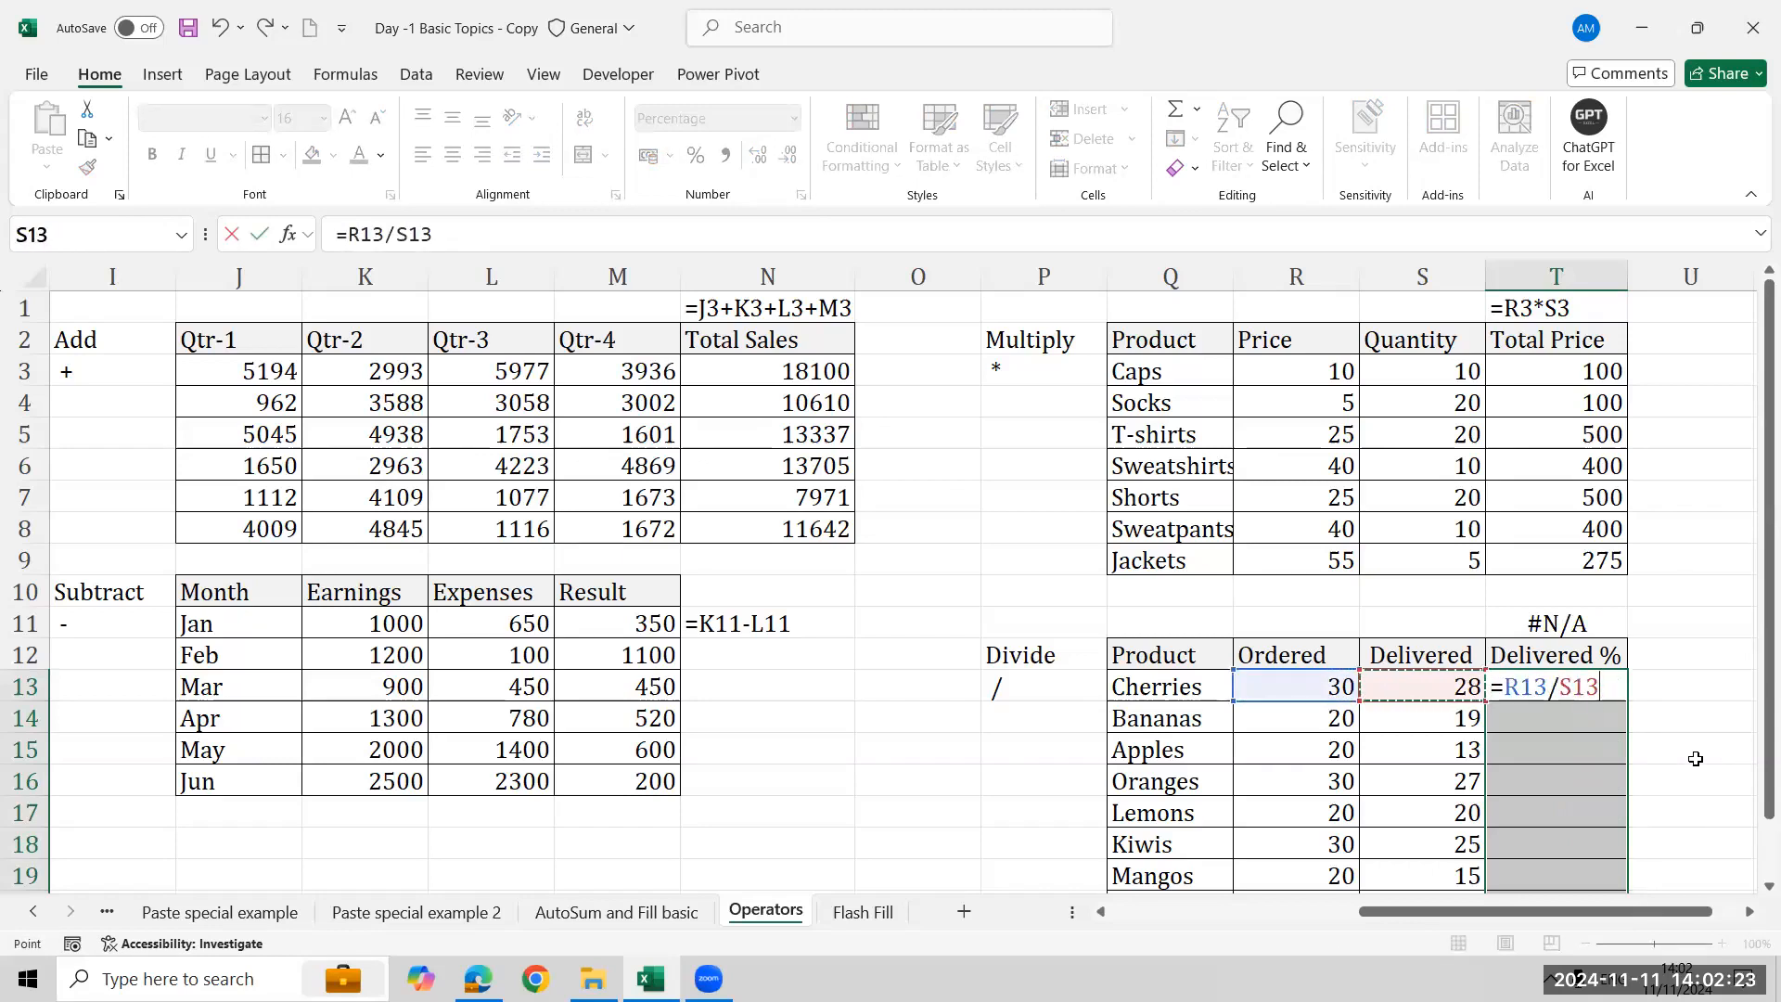
key("Escape")
- Inspect the Delivered % header and the first Ordered and Delivered cells of the Divide table
key("Down")
key("Down")
key("Down")
key("Down")
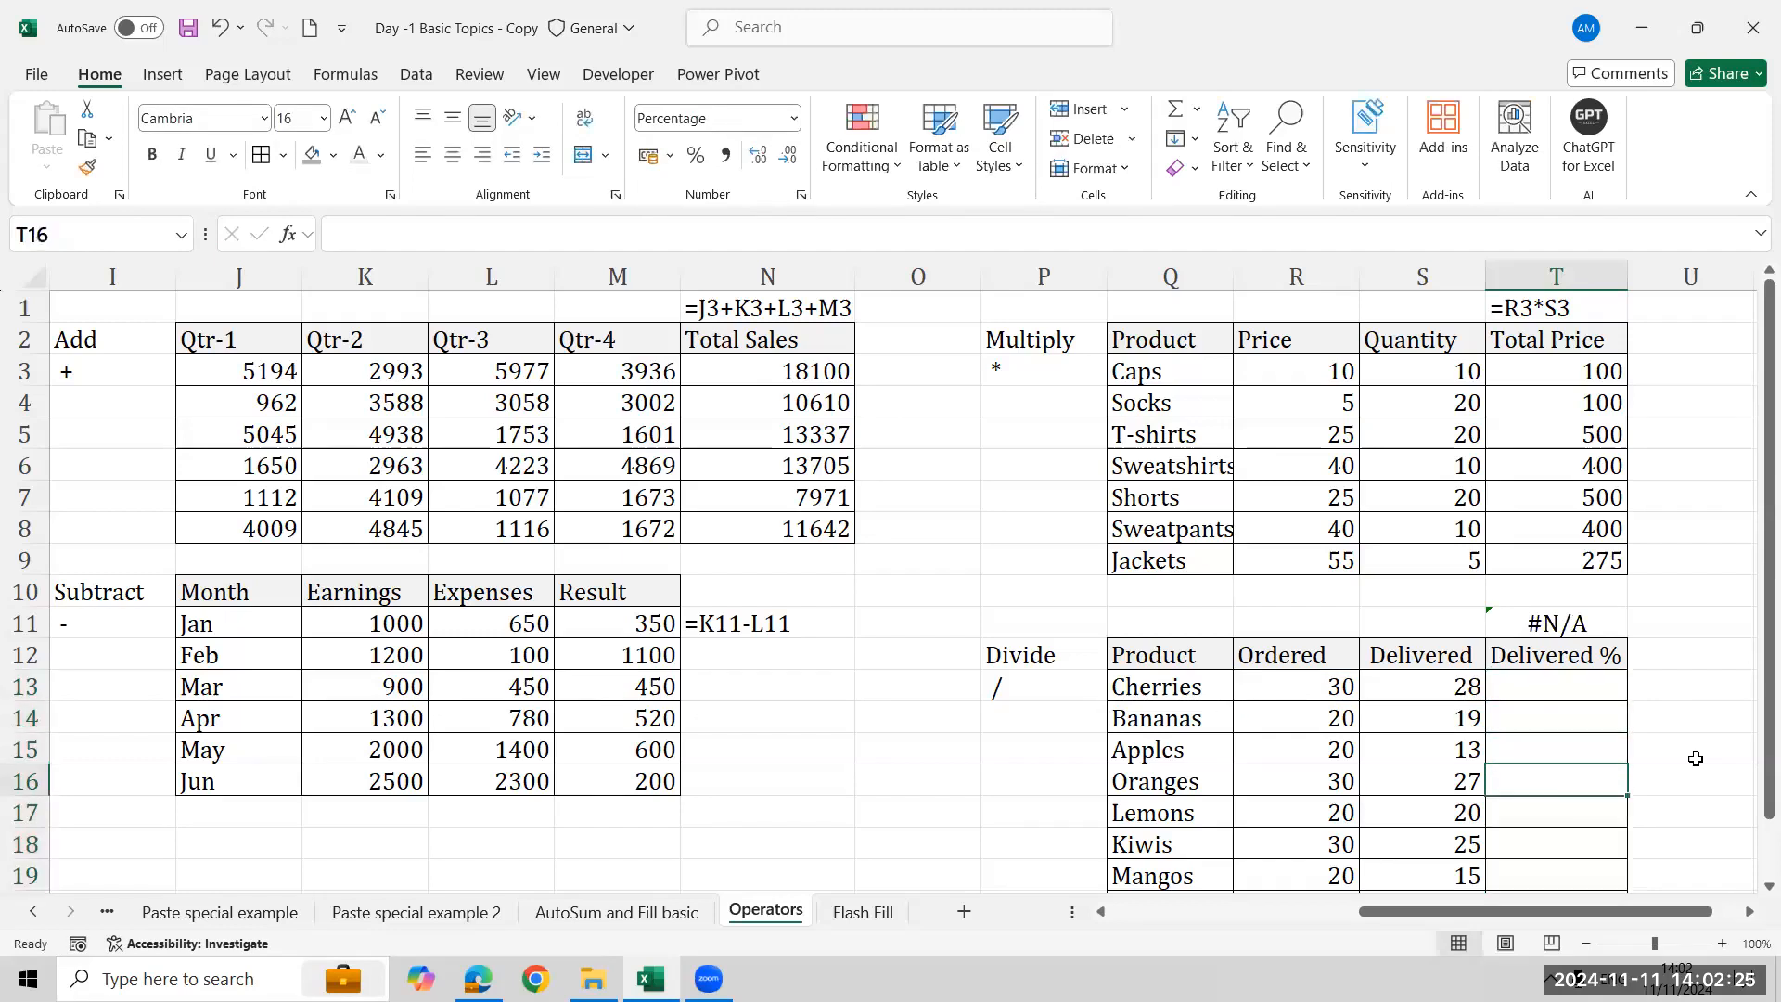
key("Up")
key("Up")
key("Up")
key("Up")
key("Up")
key("Up")
key("Down")
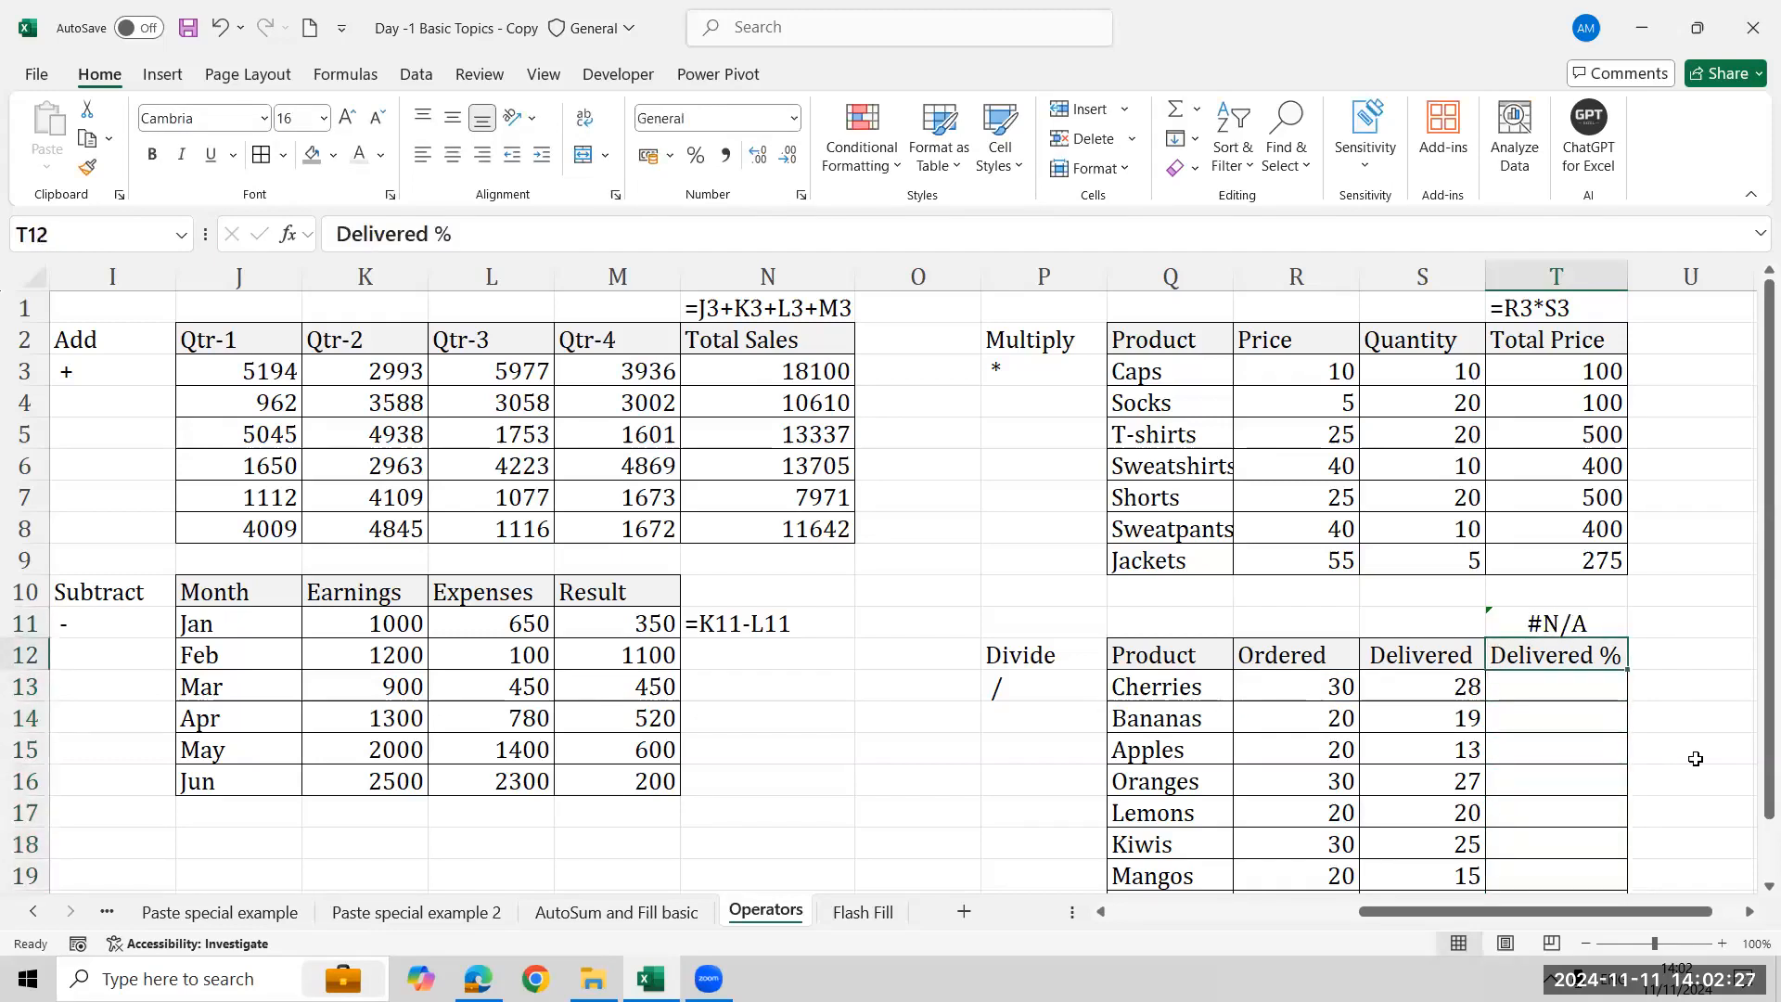
key("Down")
key("Left")
key("Left")
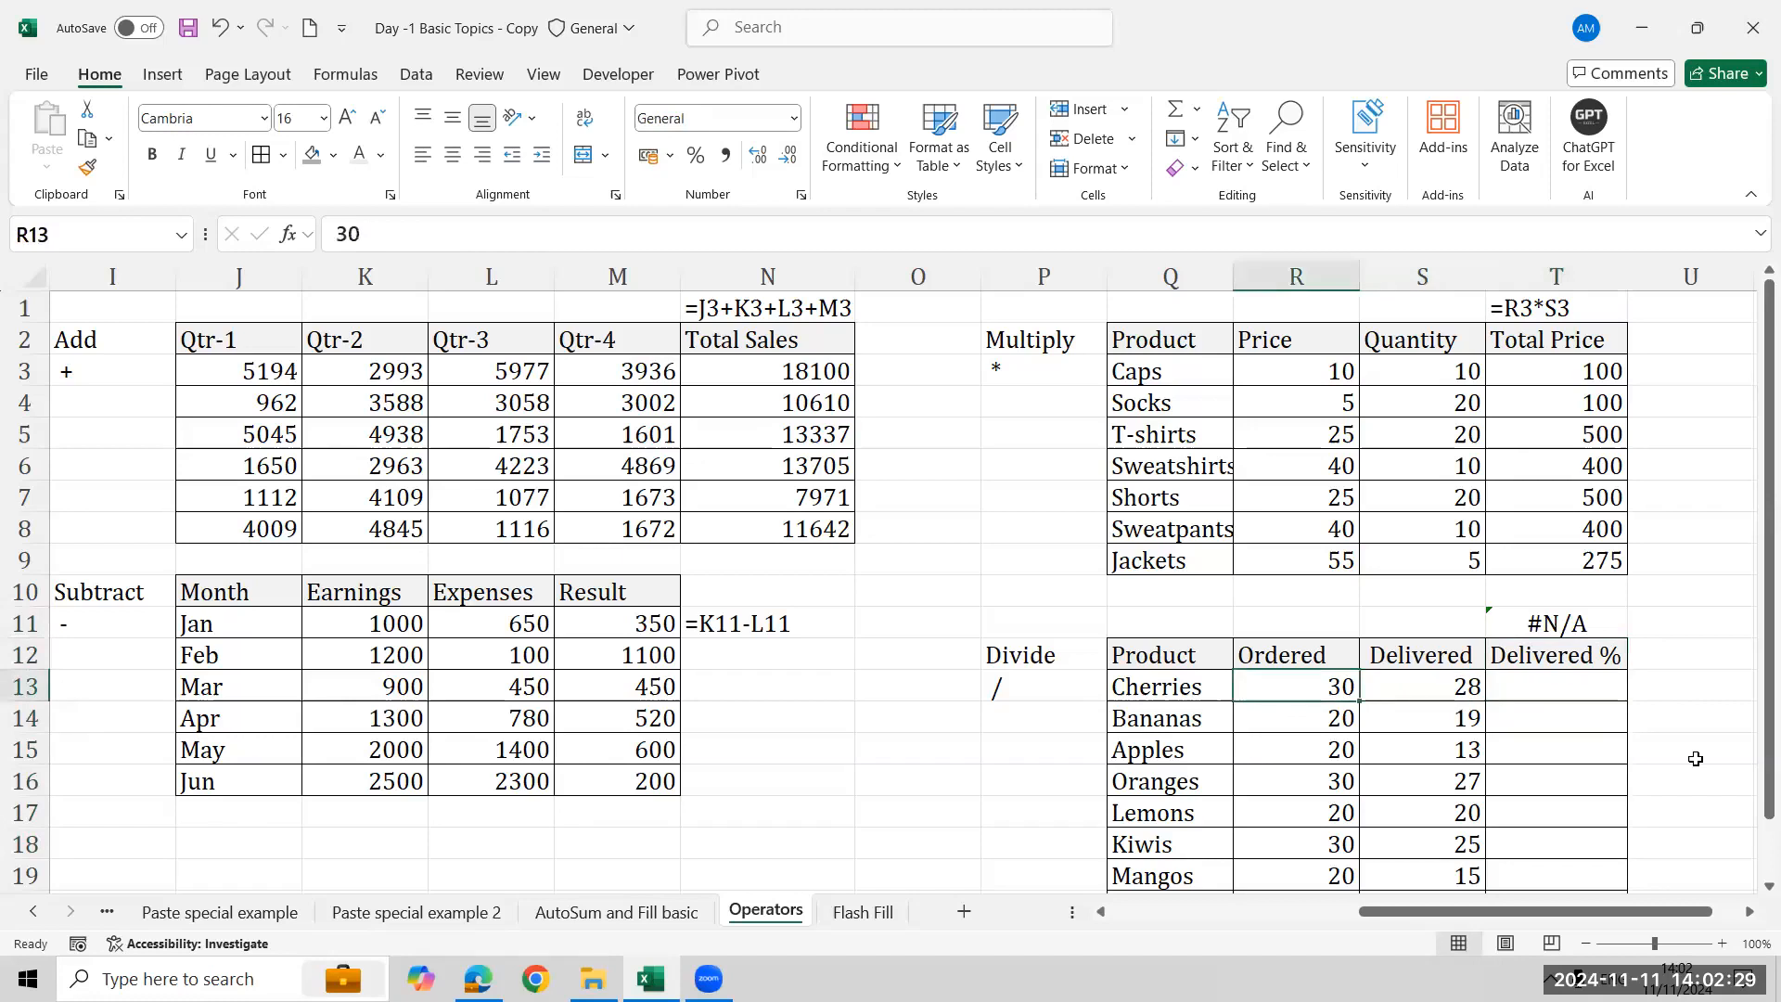
key("Right")
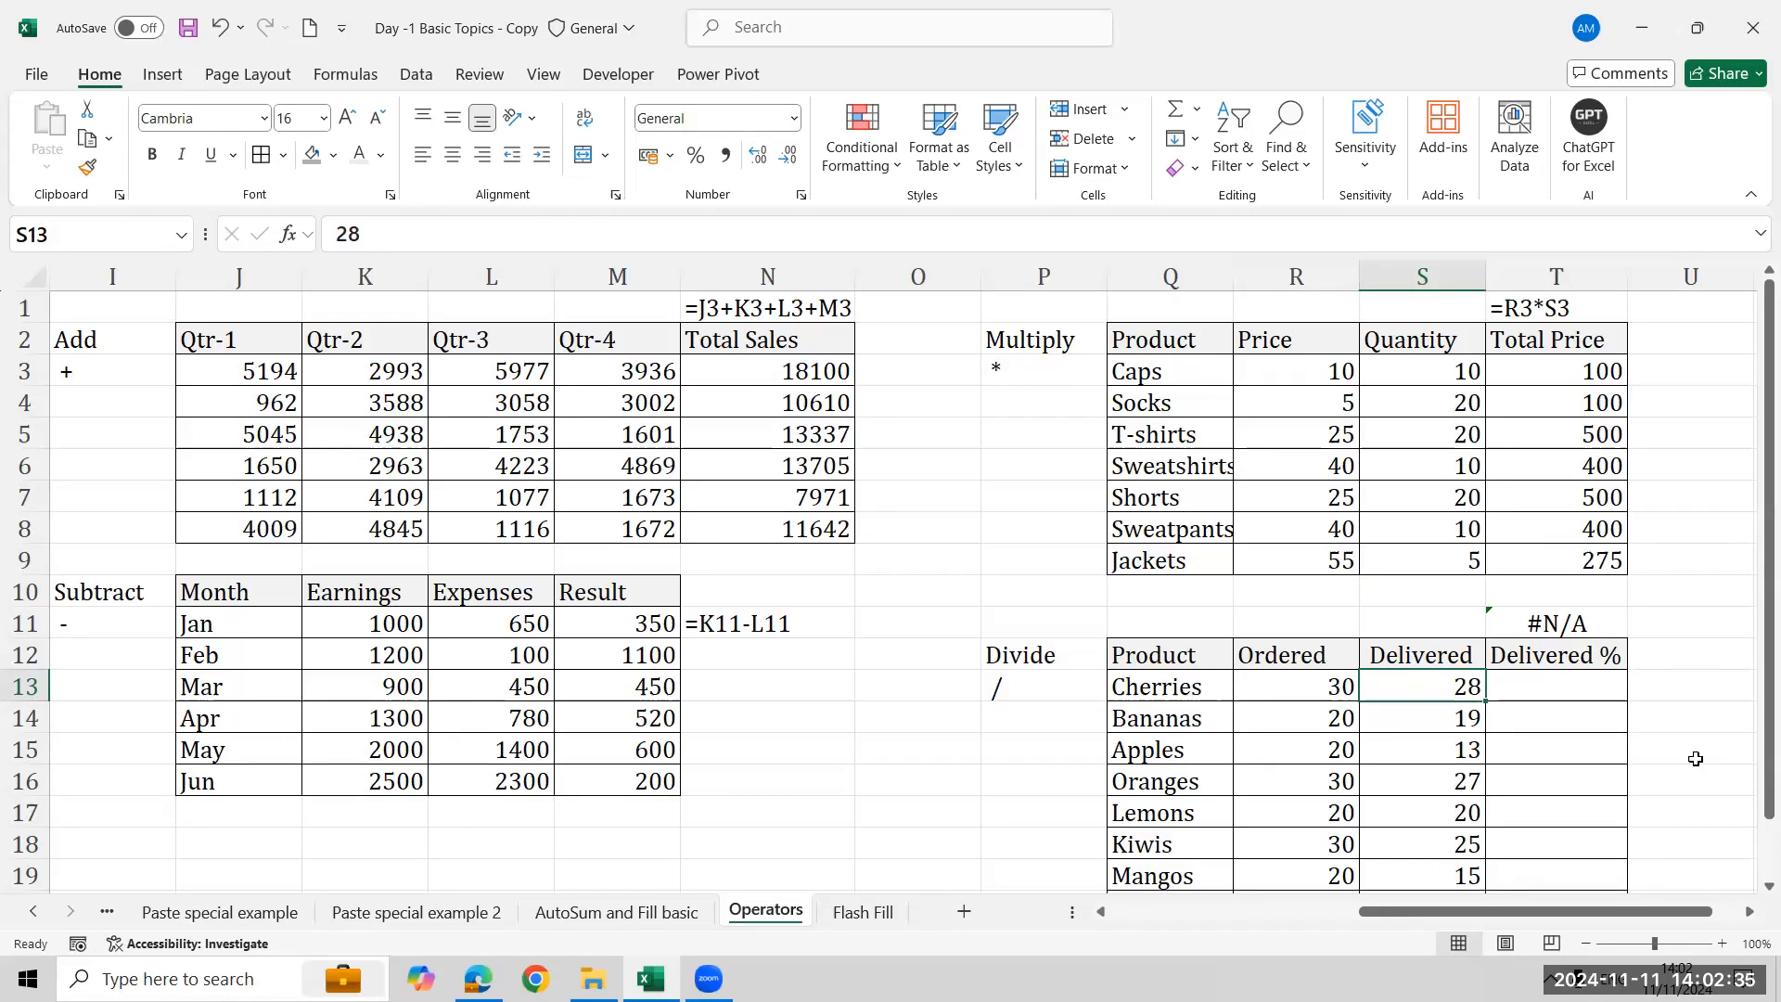
key("Right")
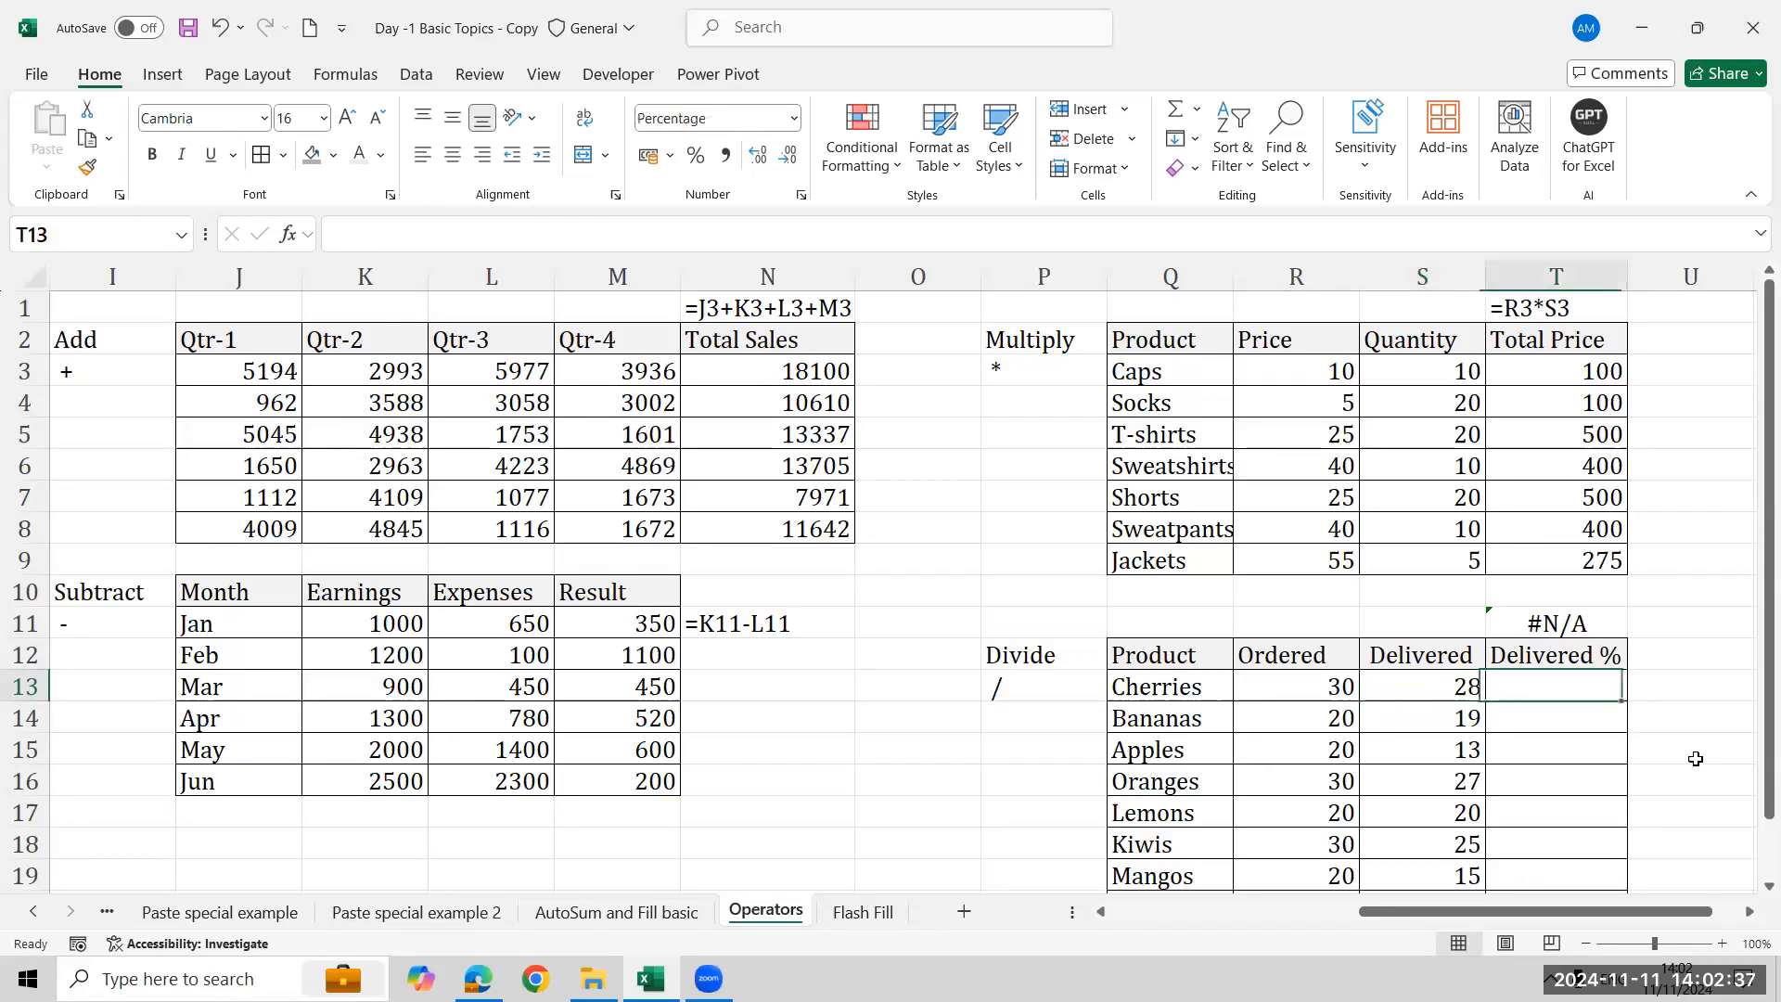
- Enter =S13/R13 in the first Delivered % cell and fill it down the column
type("=")
key("Left")
type("/")
key("Left")
key("Left")
key("Return")
key("Up")
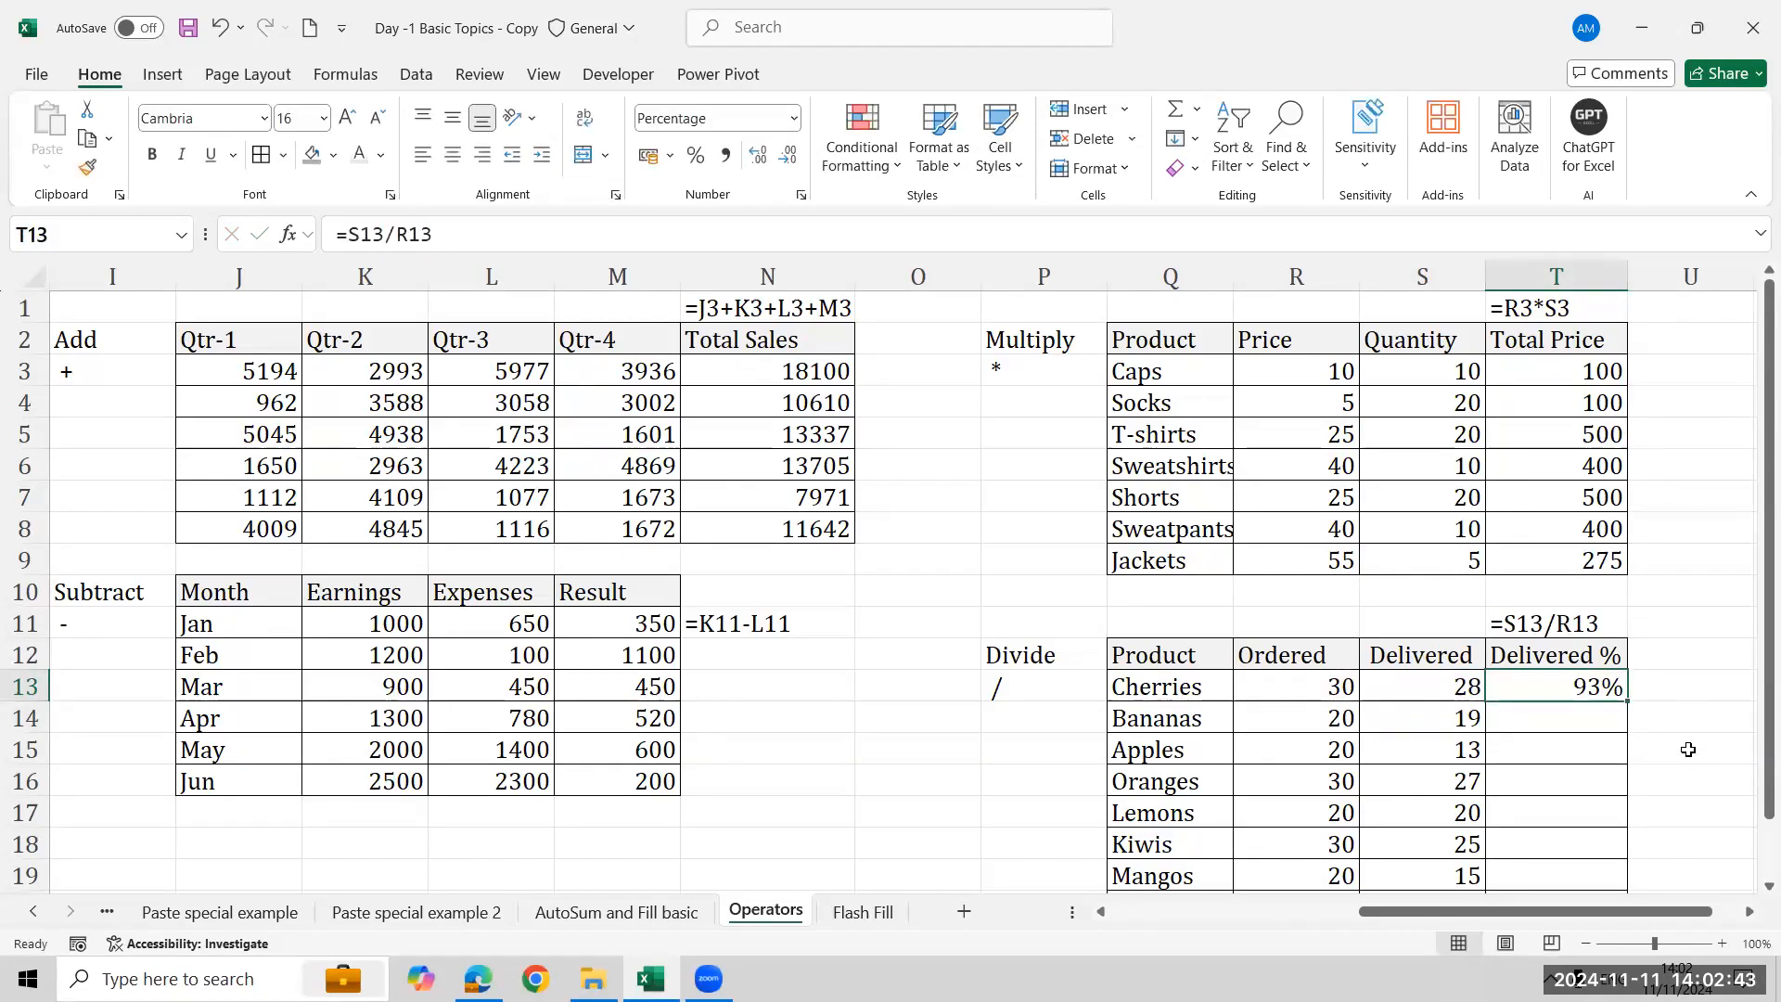
double_click(1632, 704)
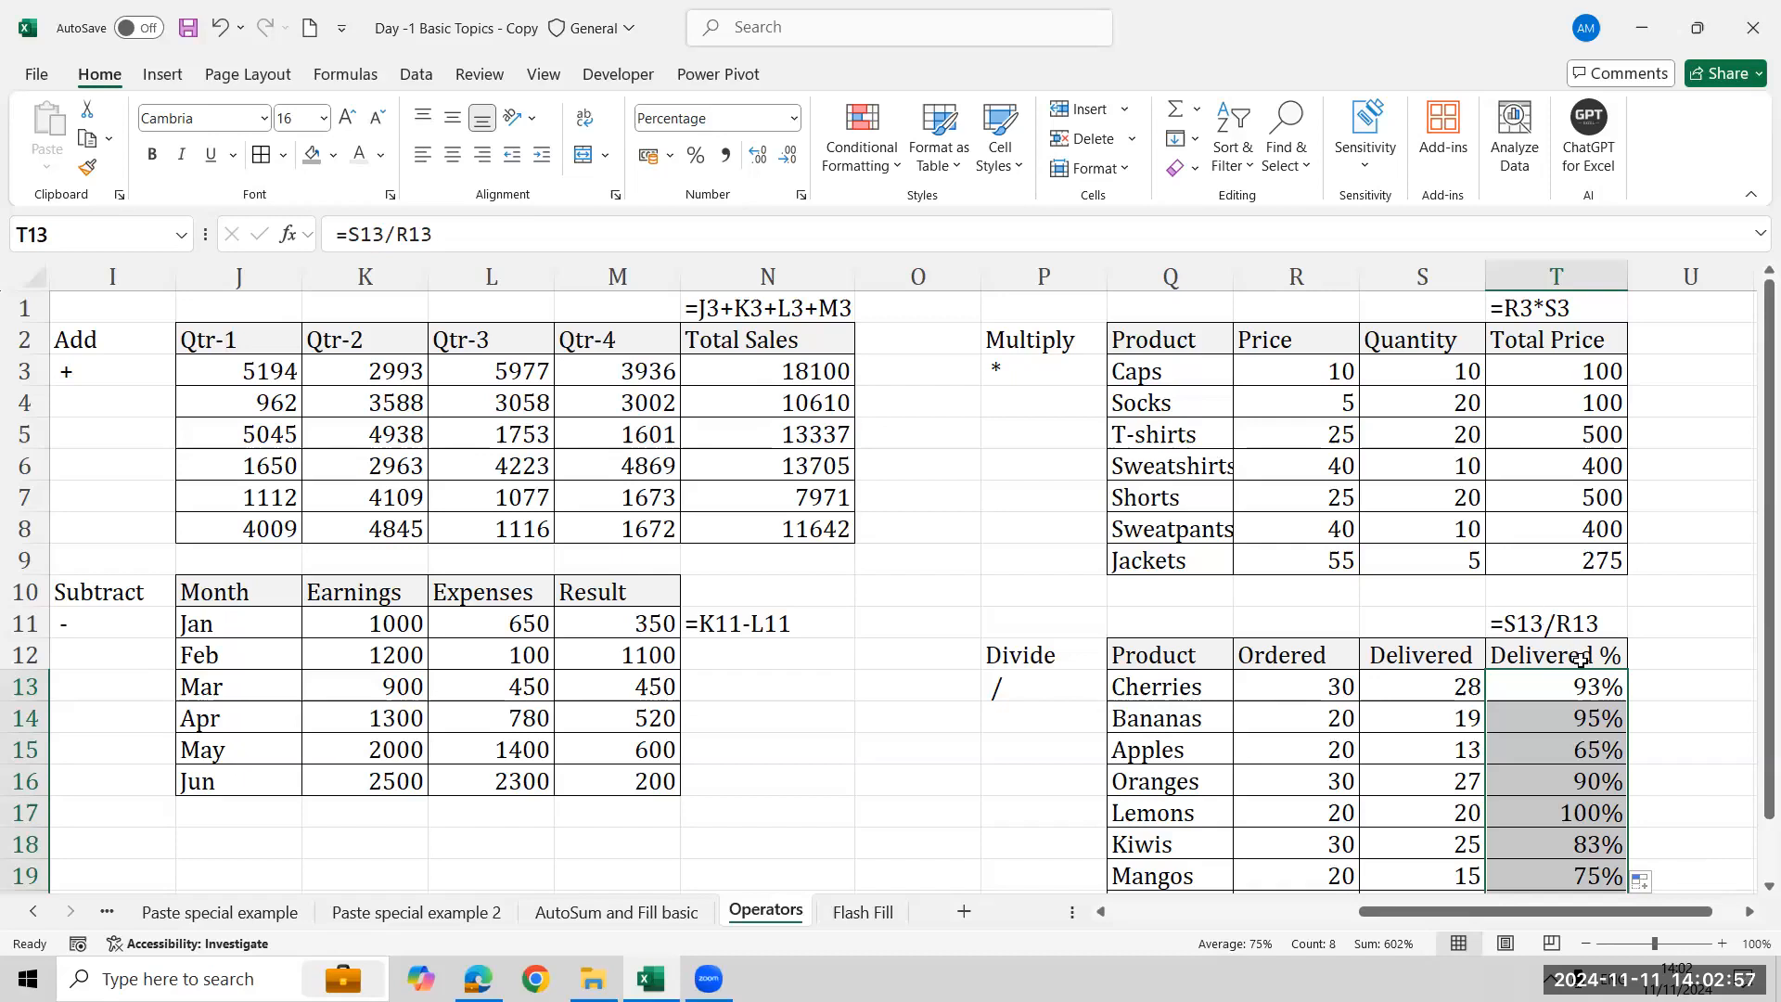
left_click(1598, 688)
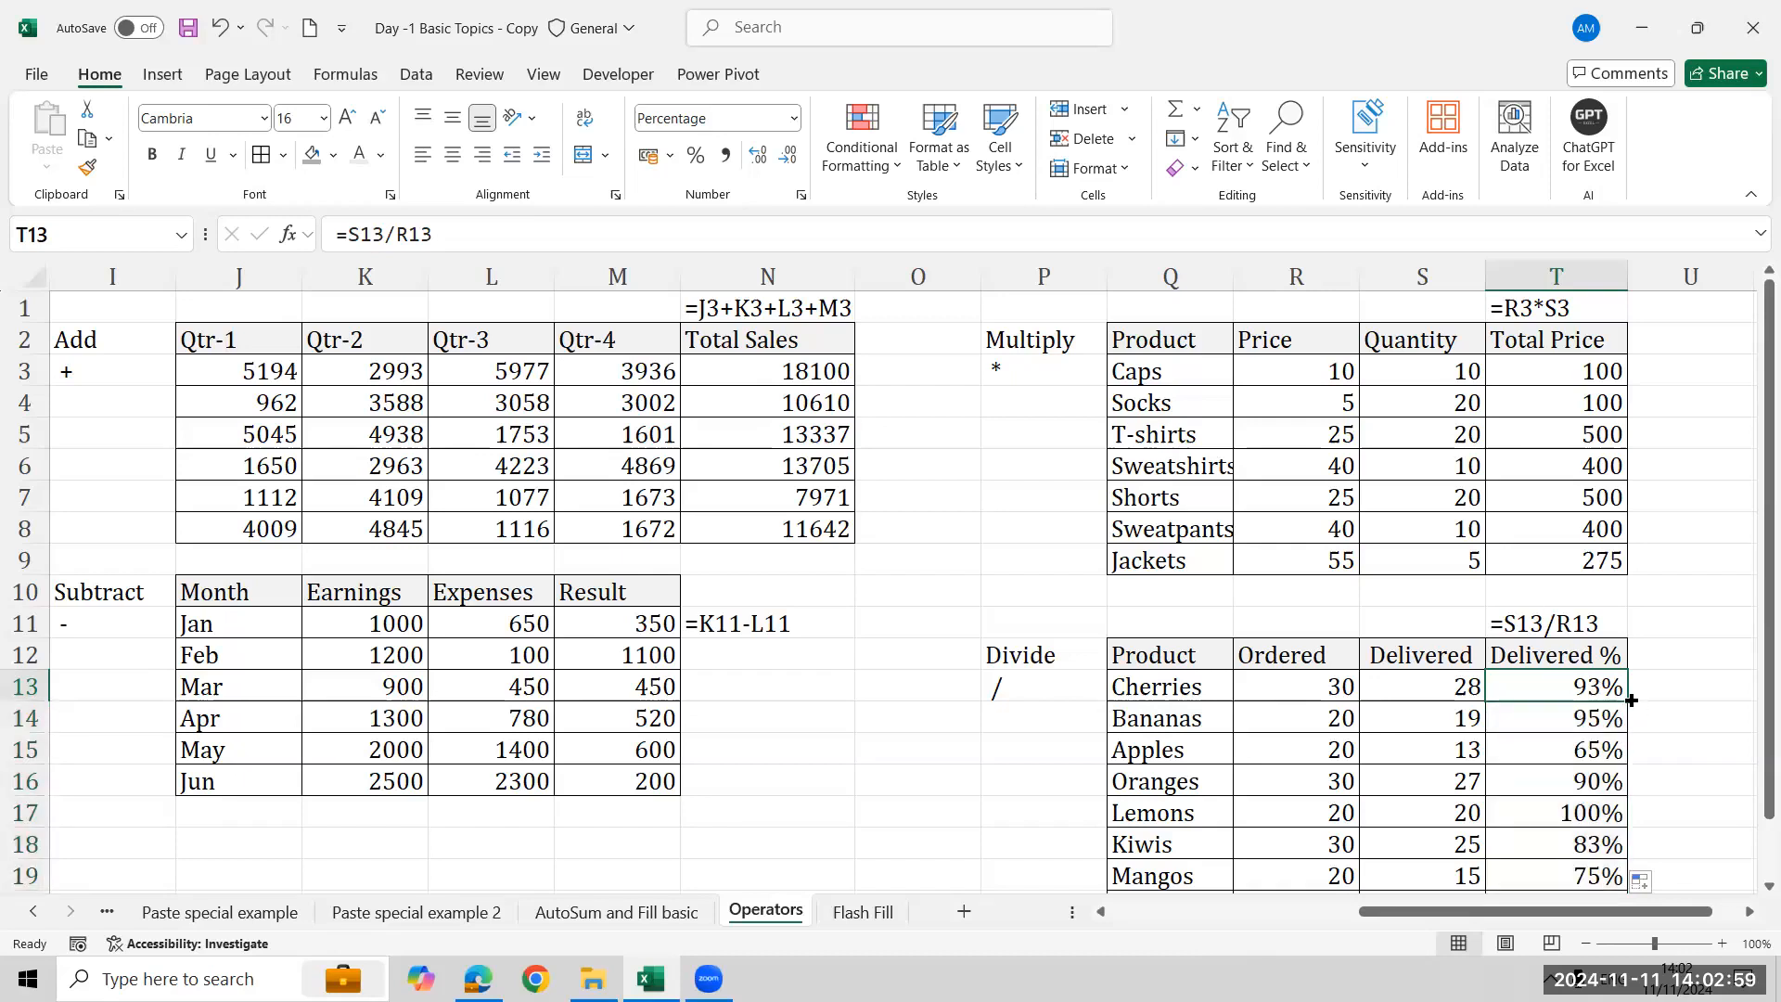
- Fill the division formula down the Delivered % column, then clear the Delivered % cells again
double_click(1630, 700)
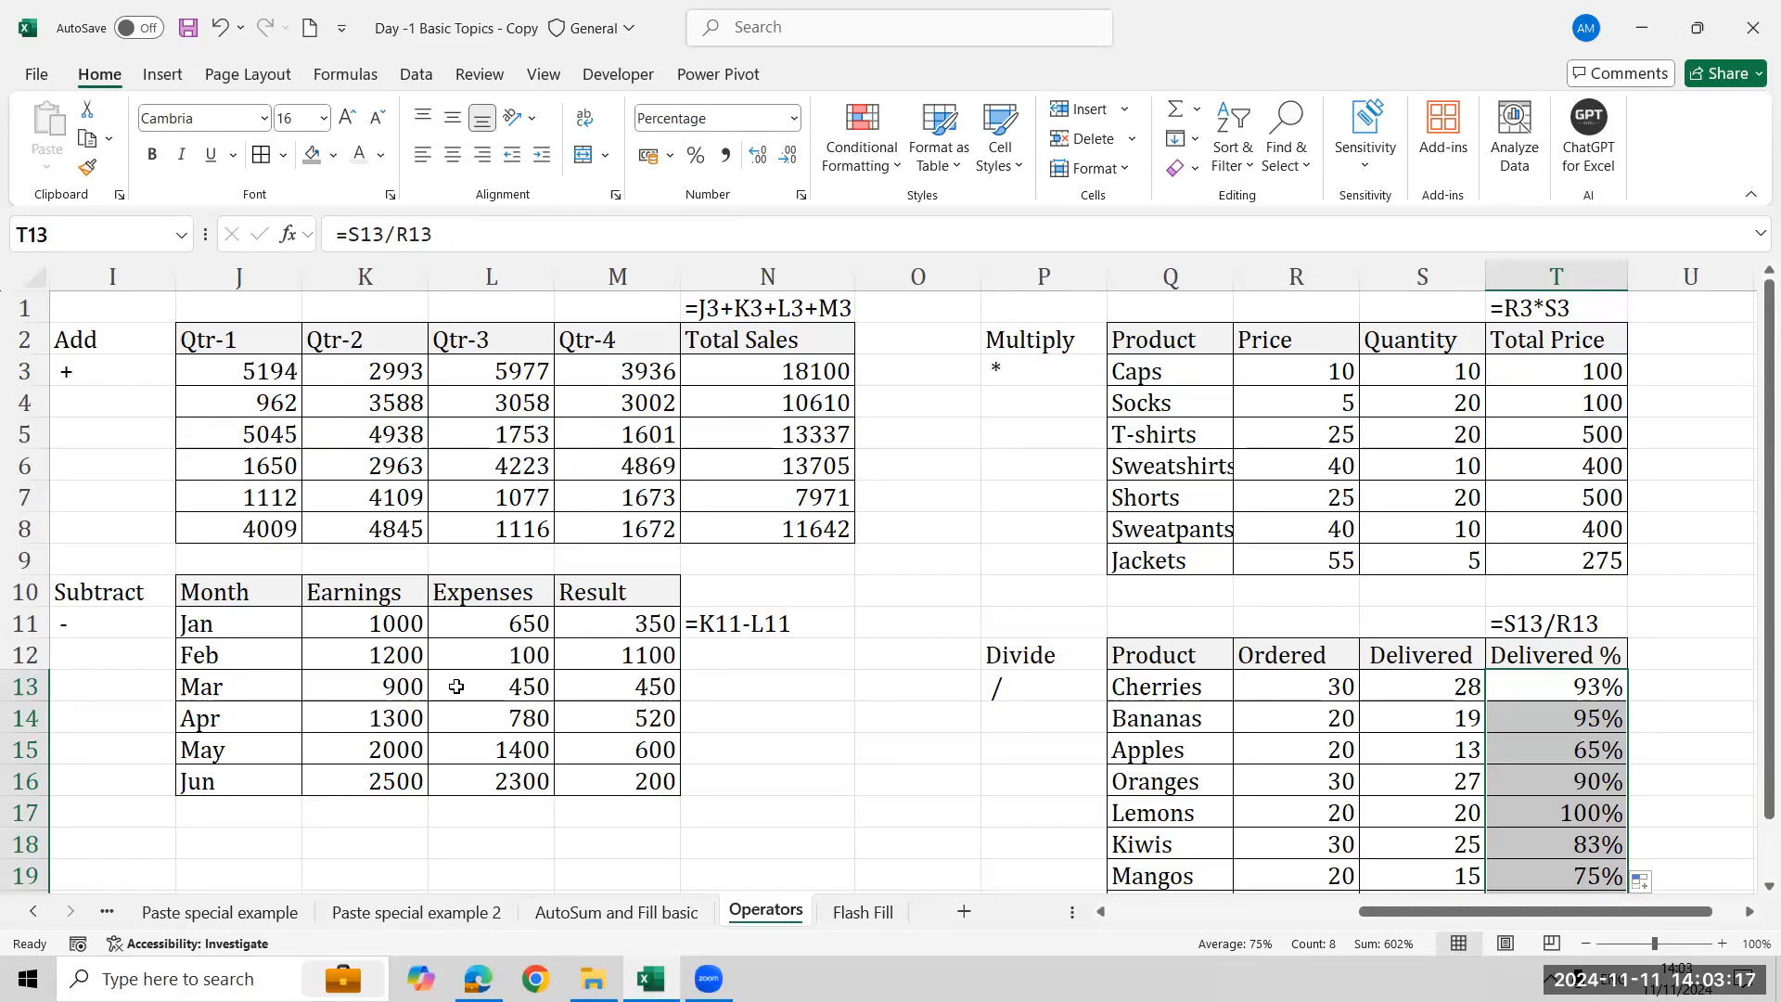
key("alt+Tab")
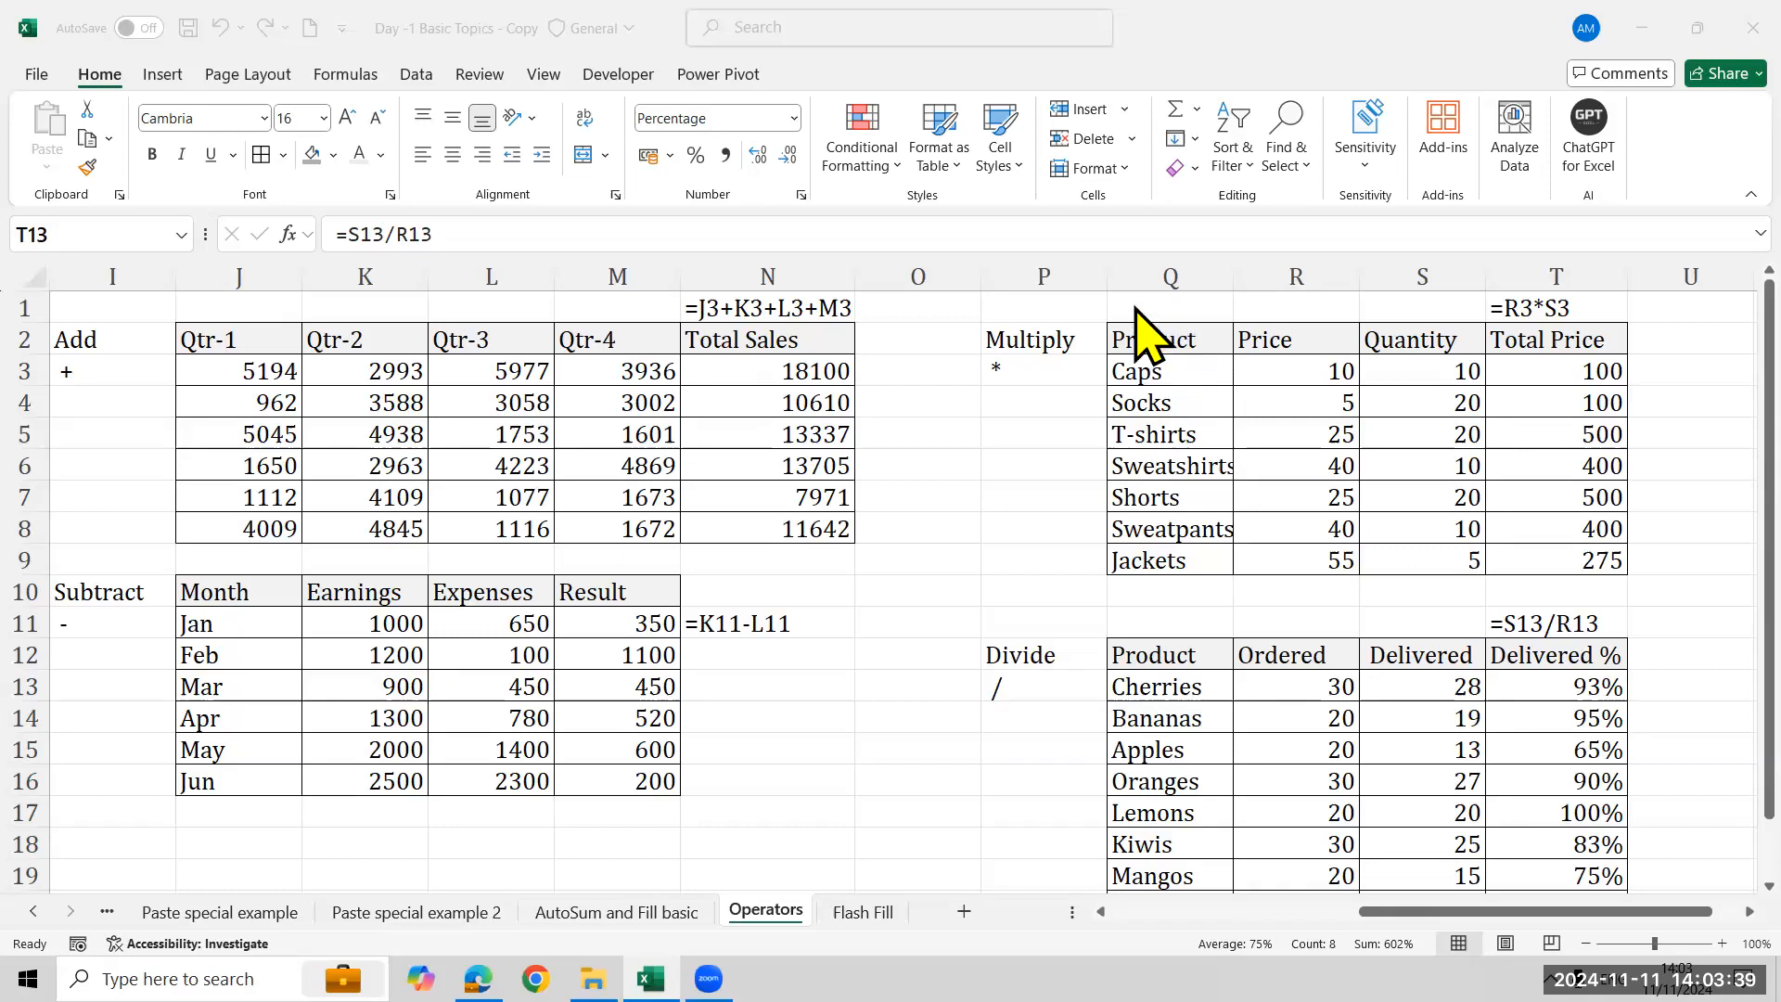
left_click(593, 298)
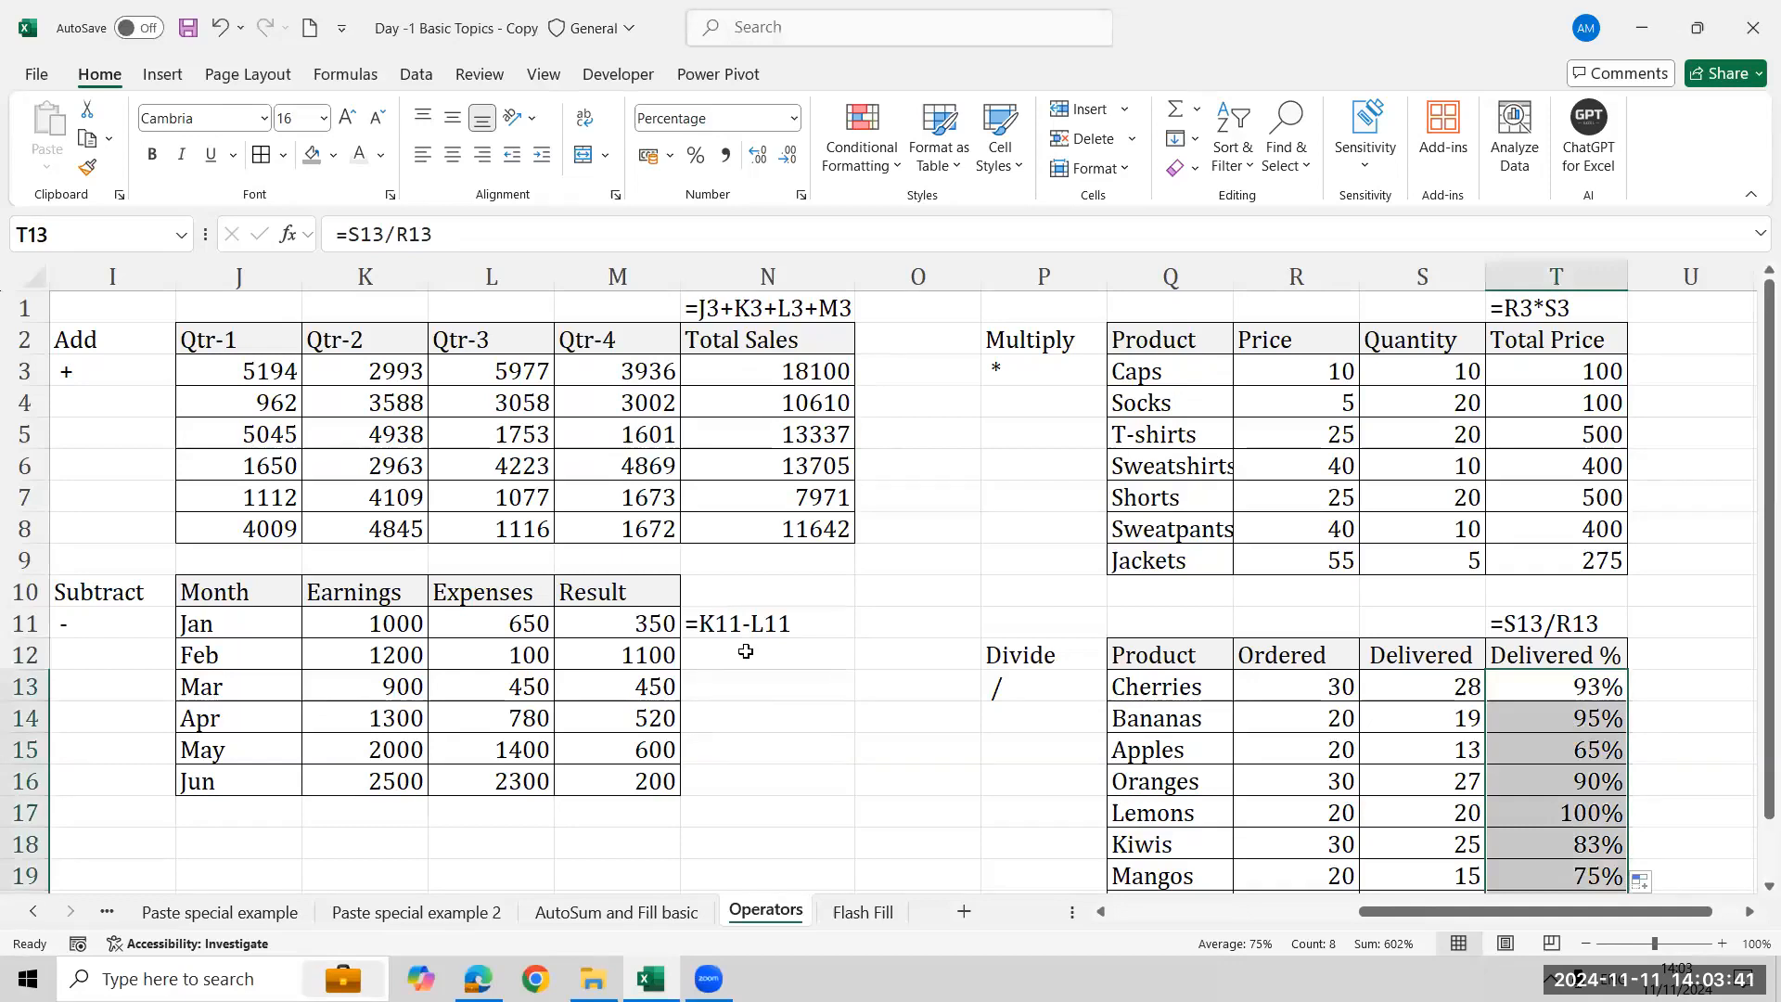
left_click(746, 653)
key("Up")
key("Left")
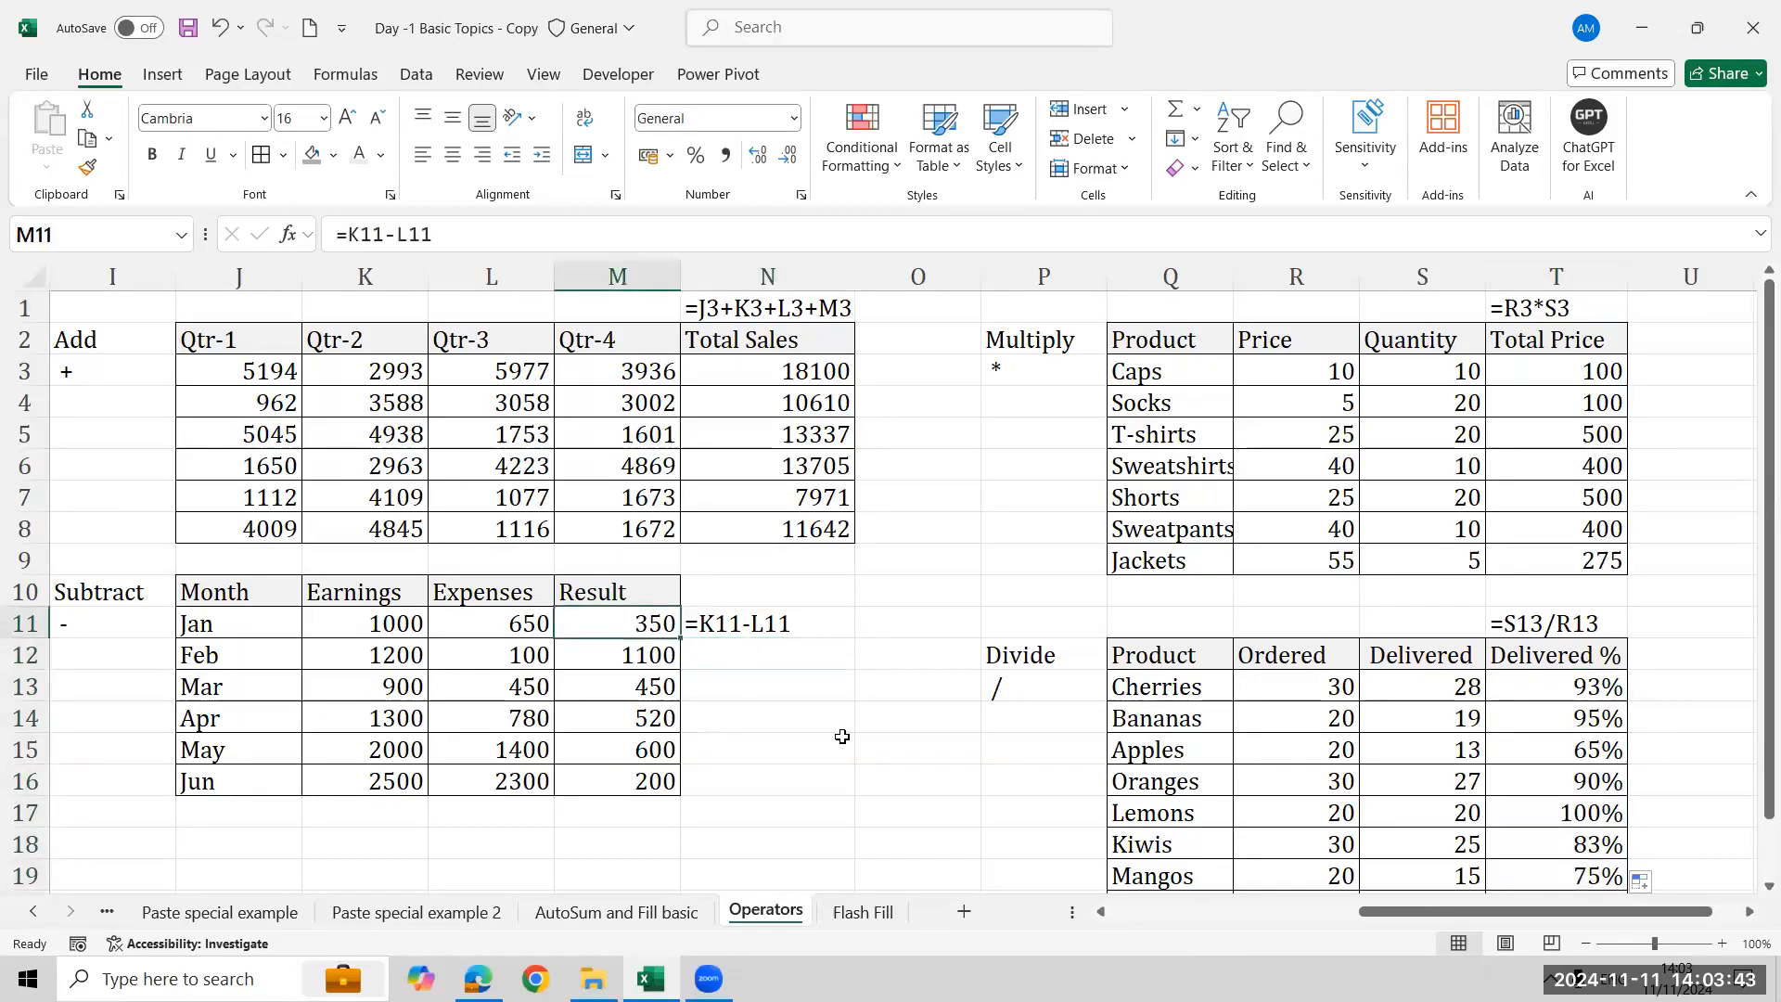
left_click(1569, 694)
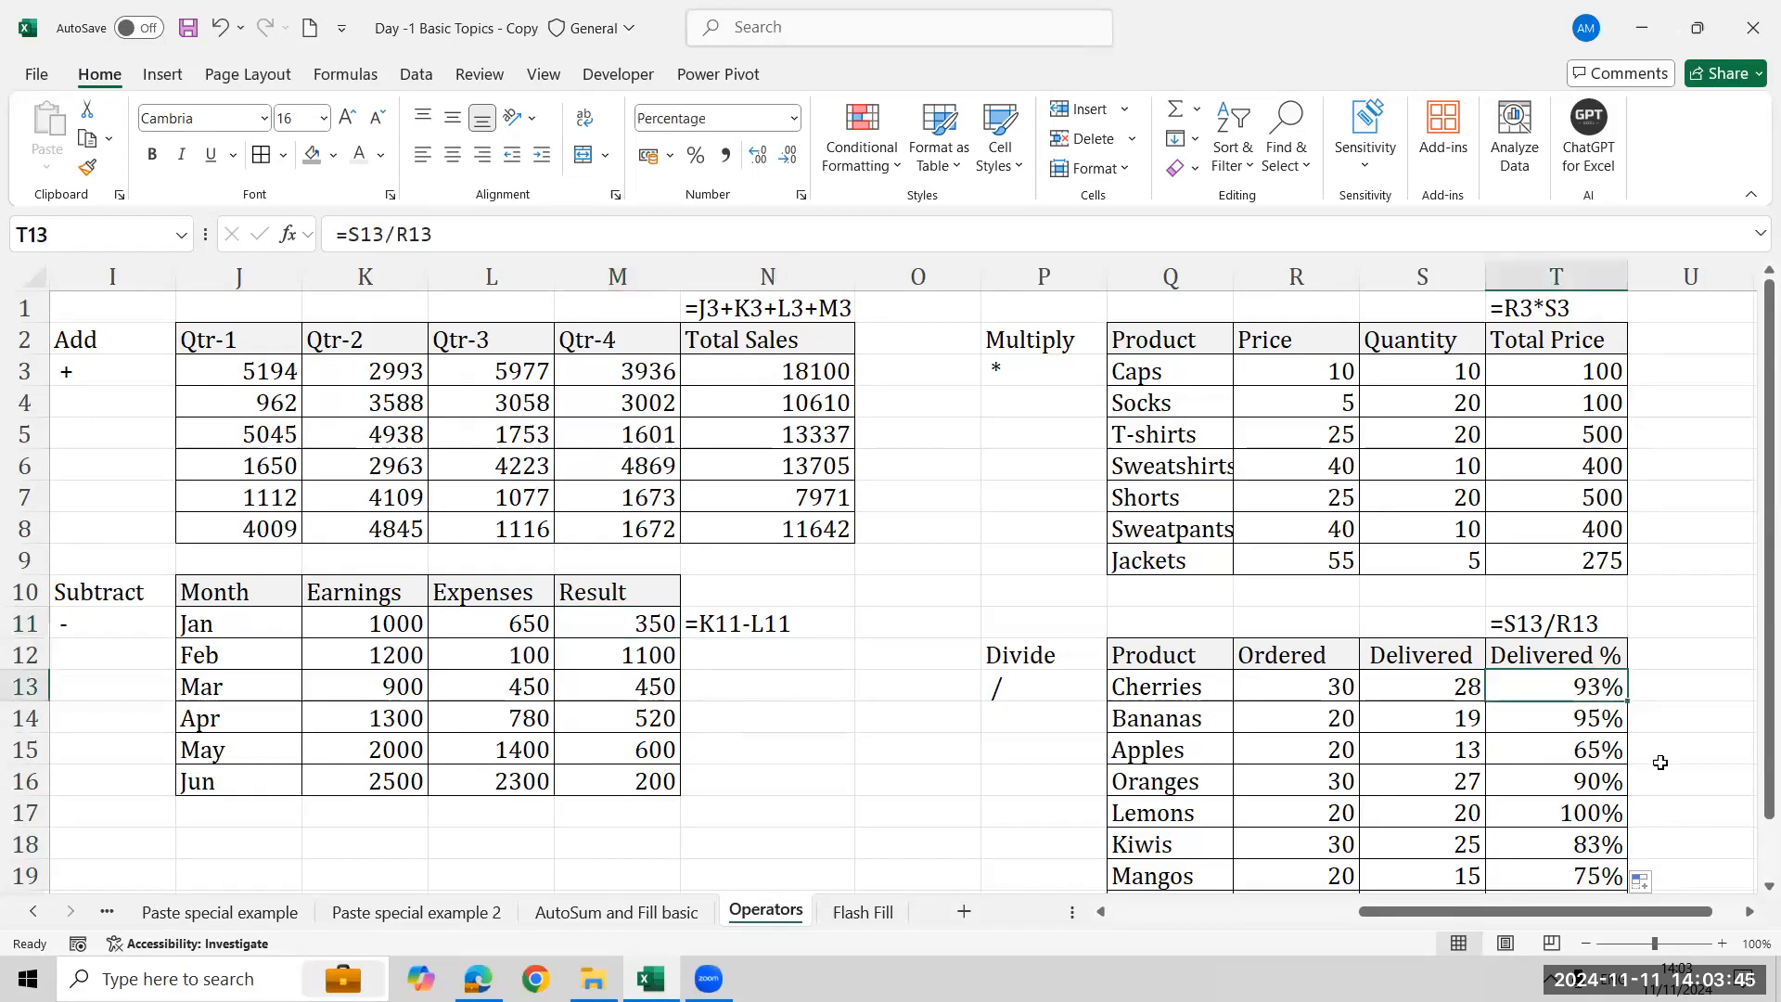
key("shift+Down")
key("shift+Down")
key("shift+Down")
key("shift+Down")
key("shift+Down")
key("shift+Down")
key("shift+Down")
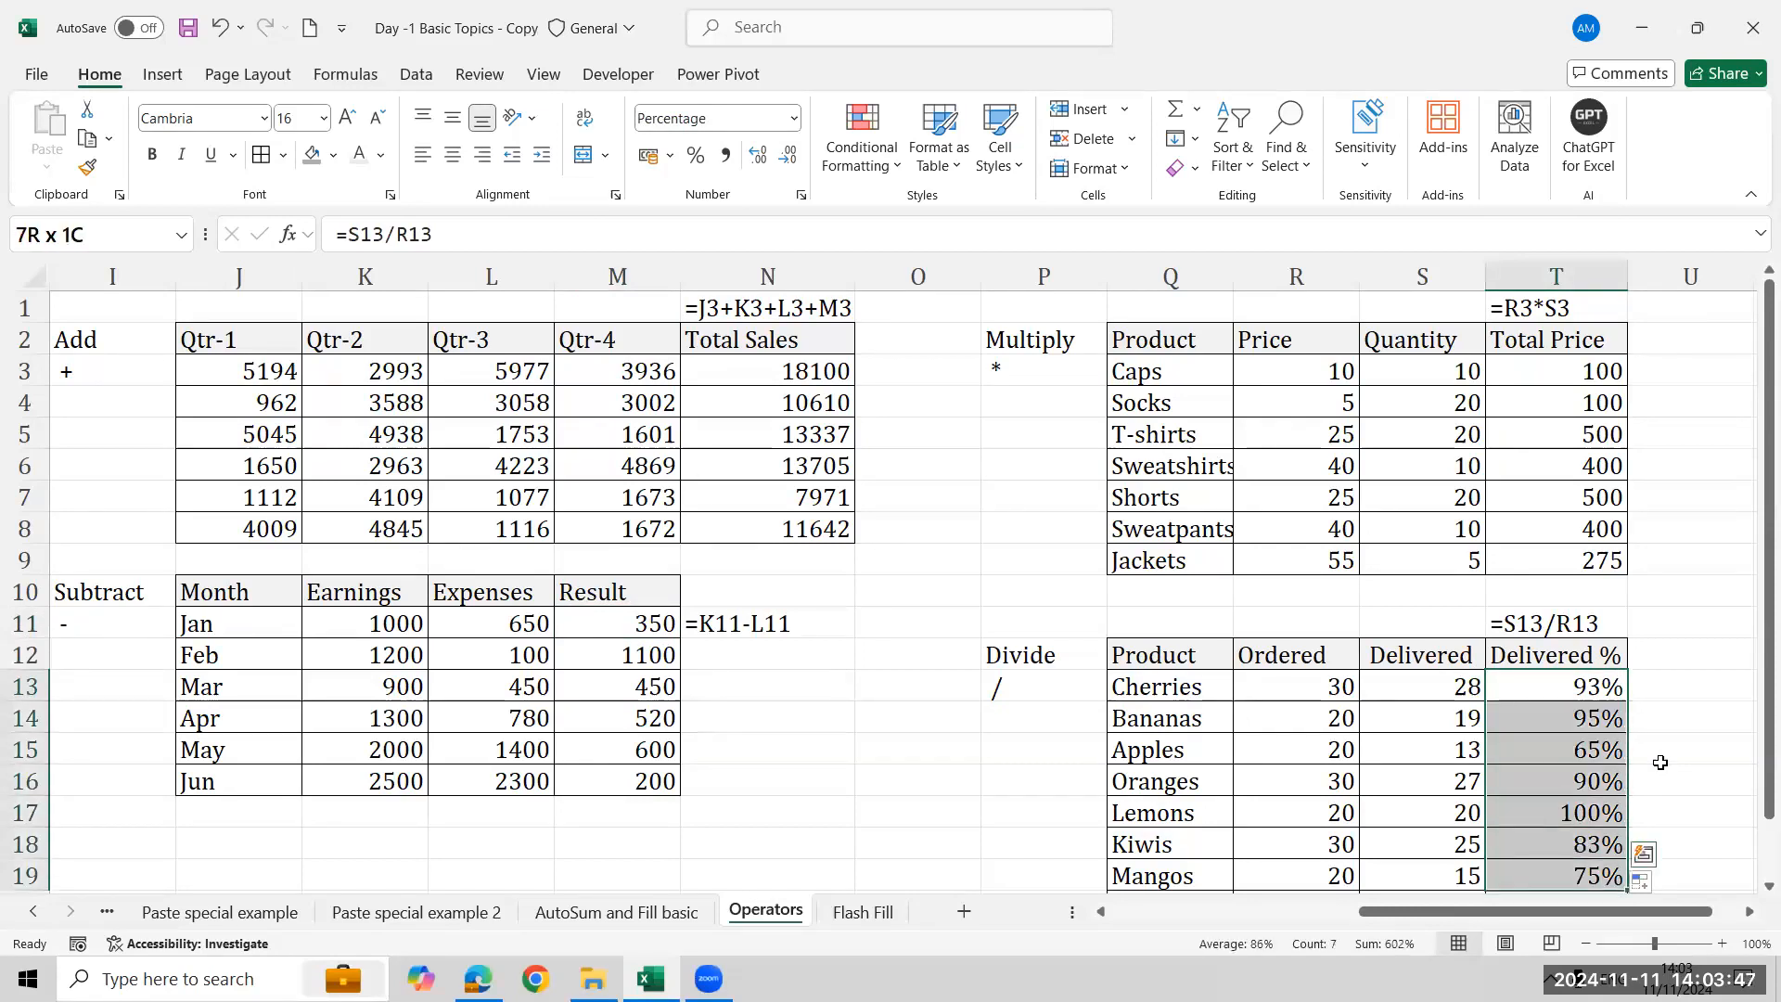
key("Delete")
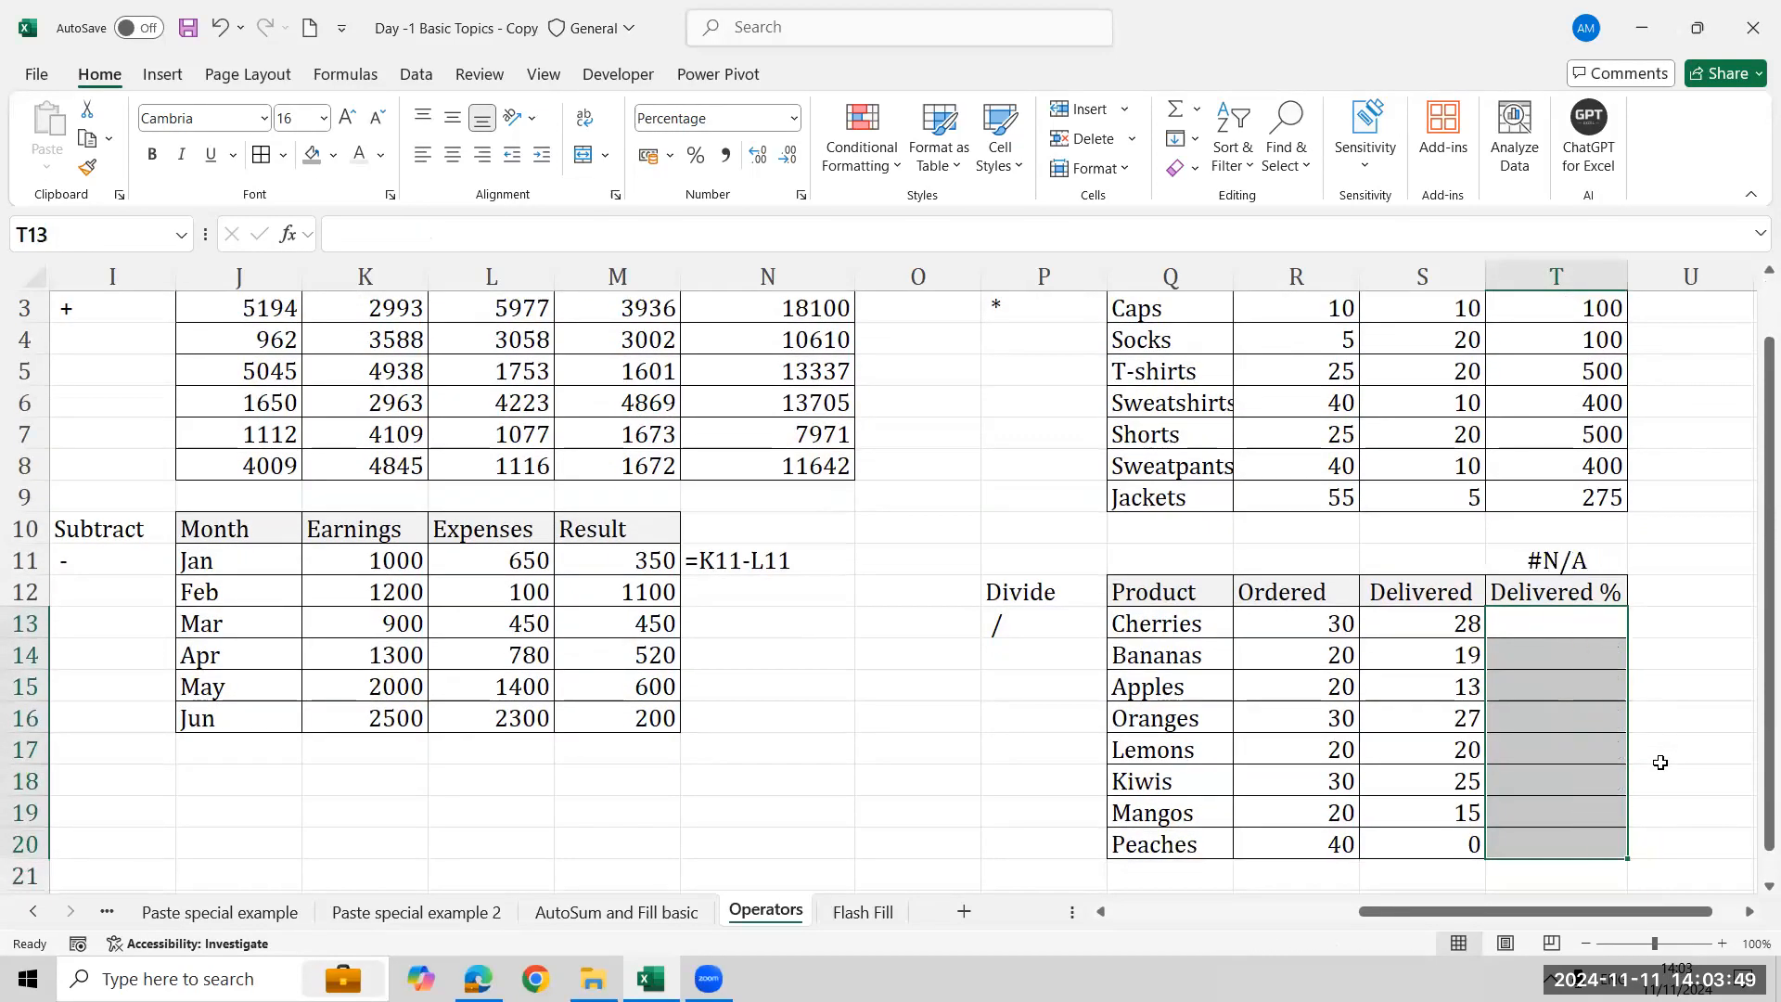
- Enter =S13/R13 in the first Delivered % cell and fill it down through the Peaches row
type("=")
key("Left")
type("/")
key("Left")
key("Left")
key("Right")
key("Left")
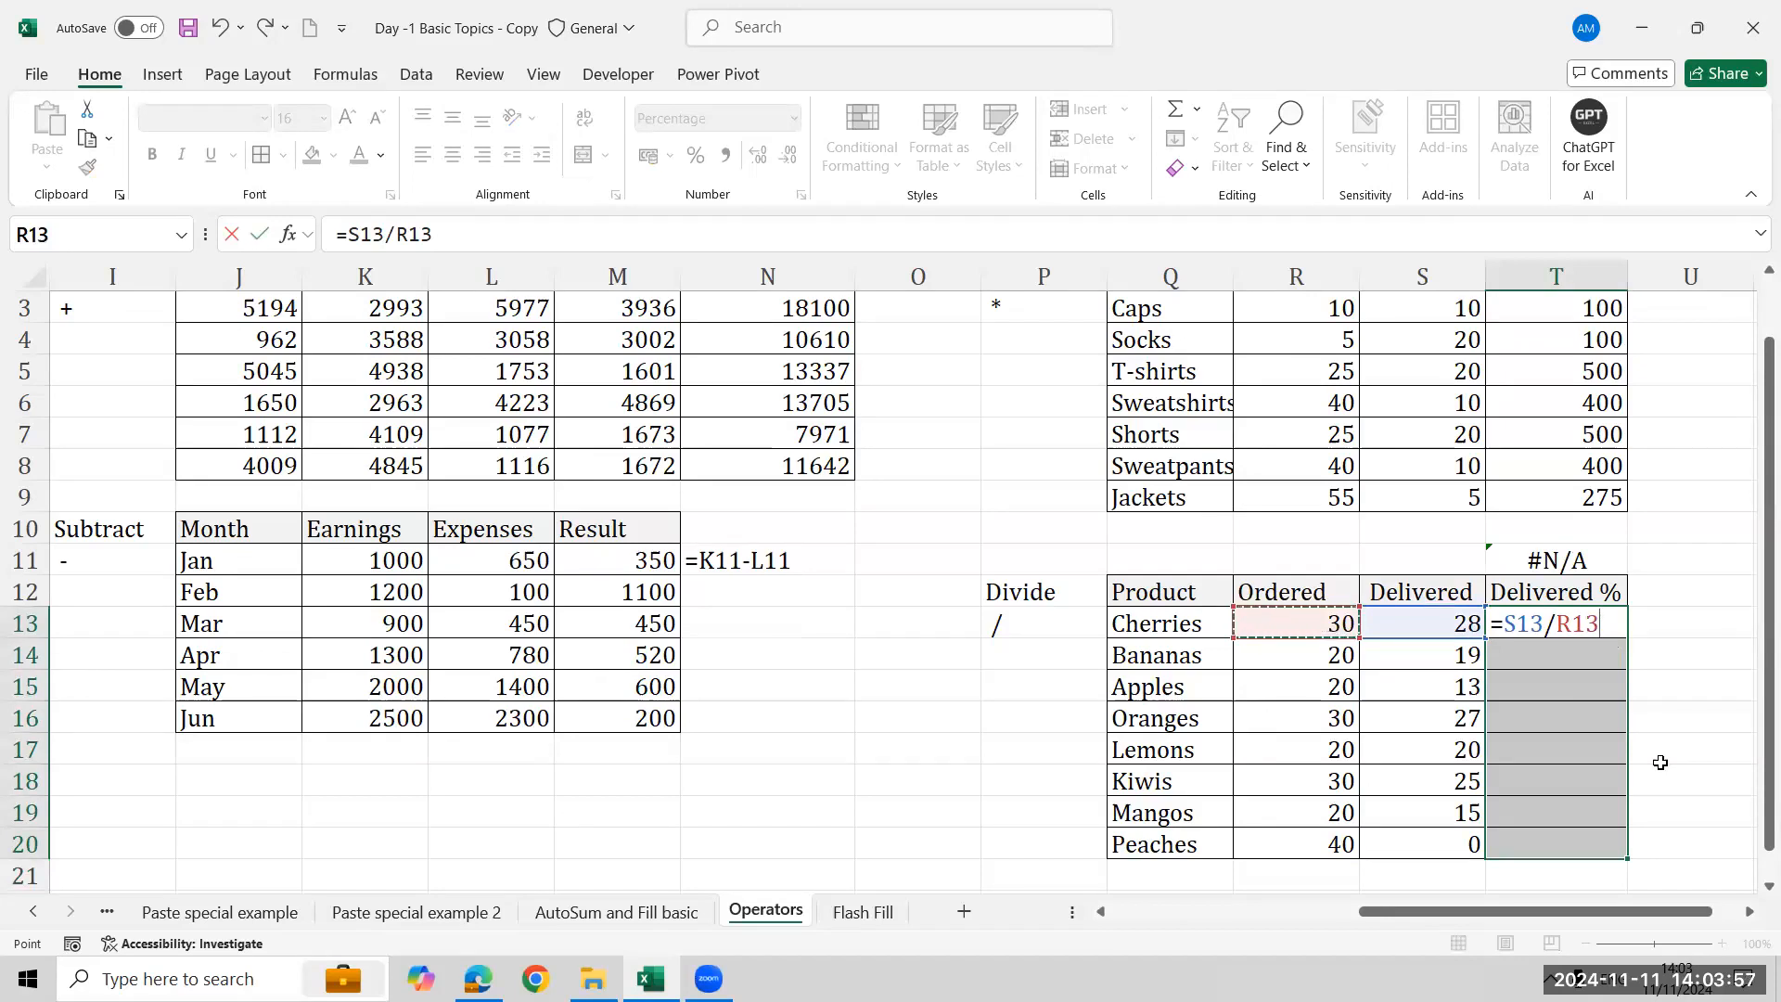
key("Return")
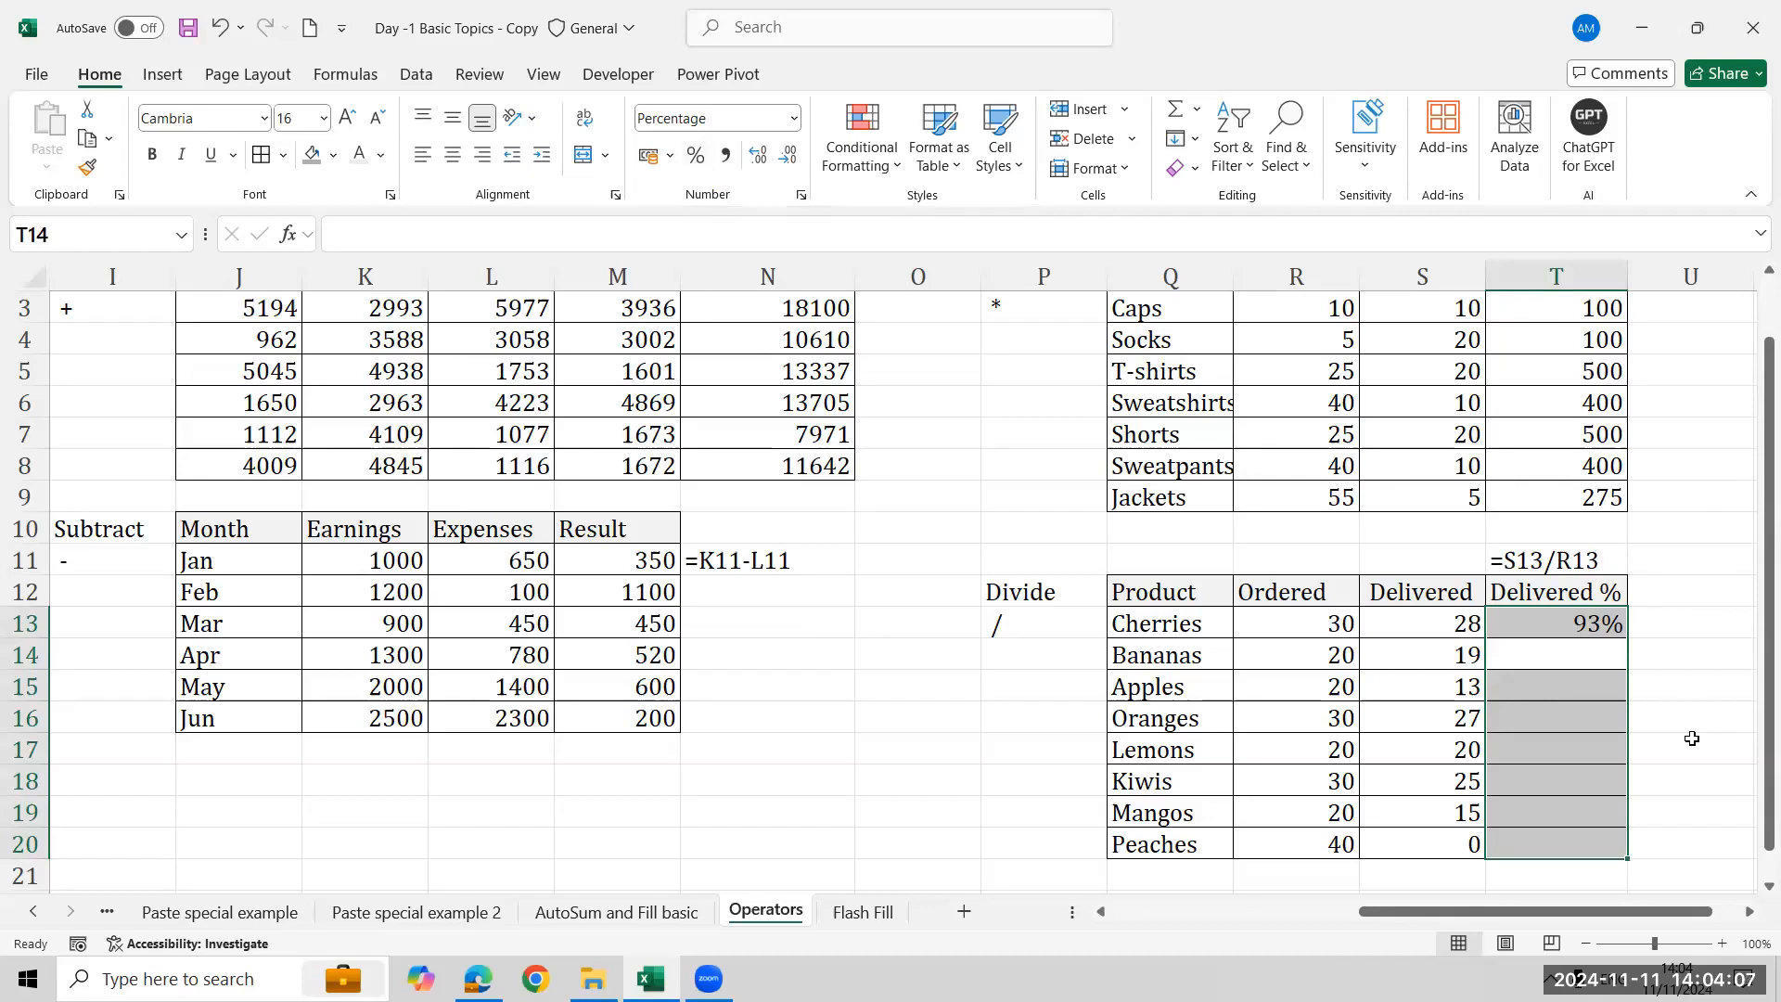
left_click(1621, 629)
double_click(1626, 640)
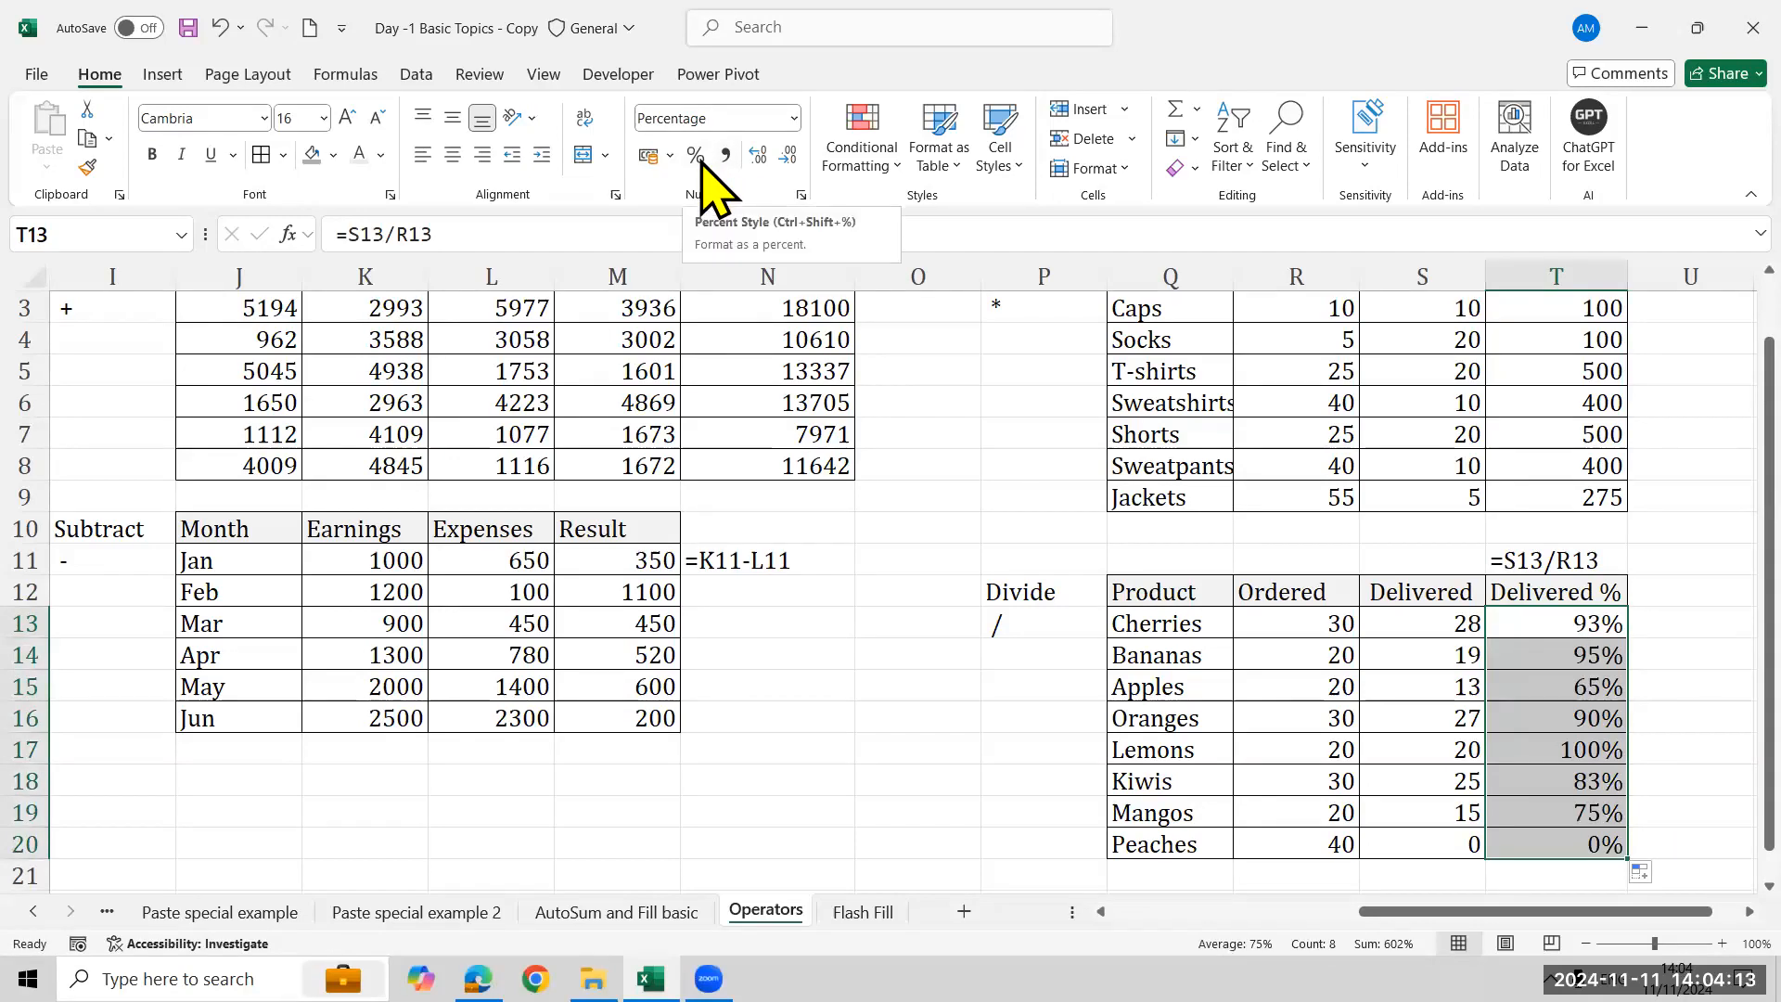
left_click(1588, 571)
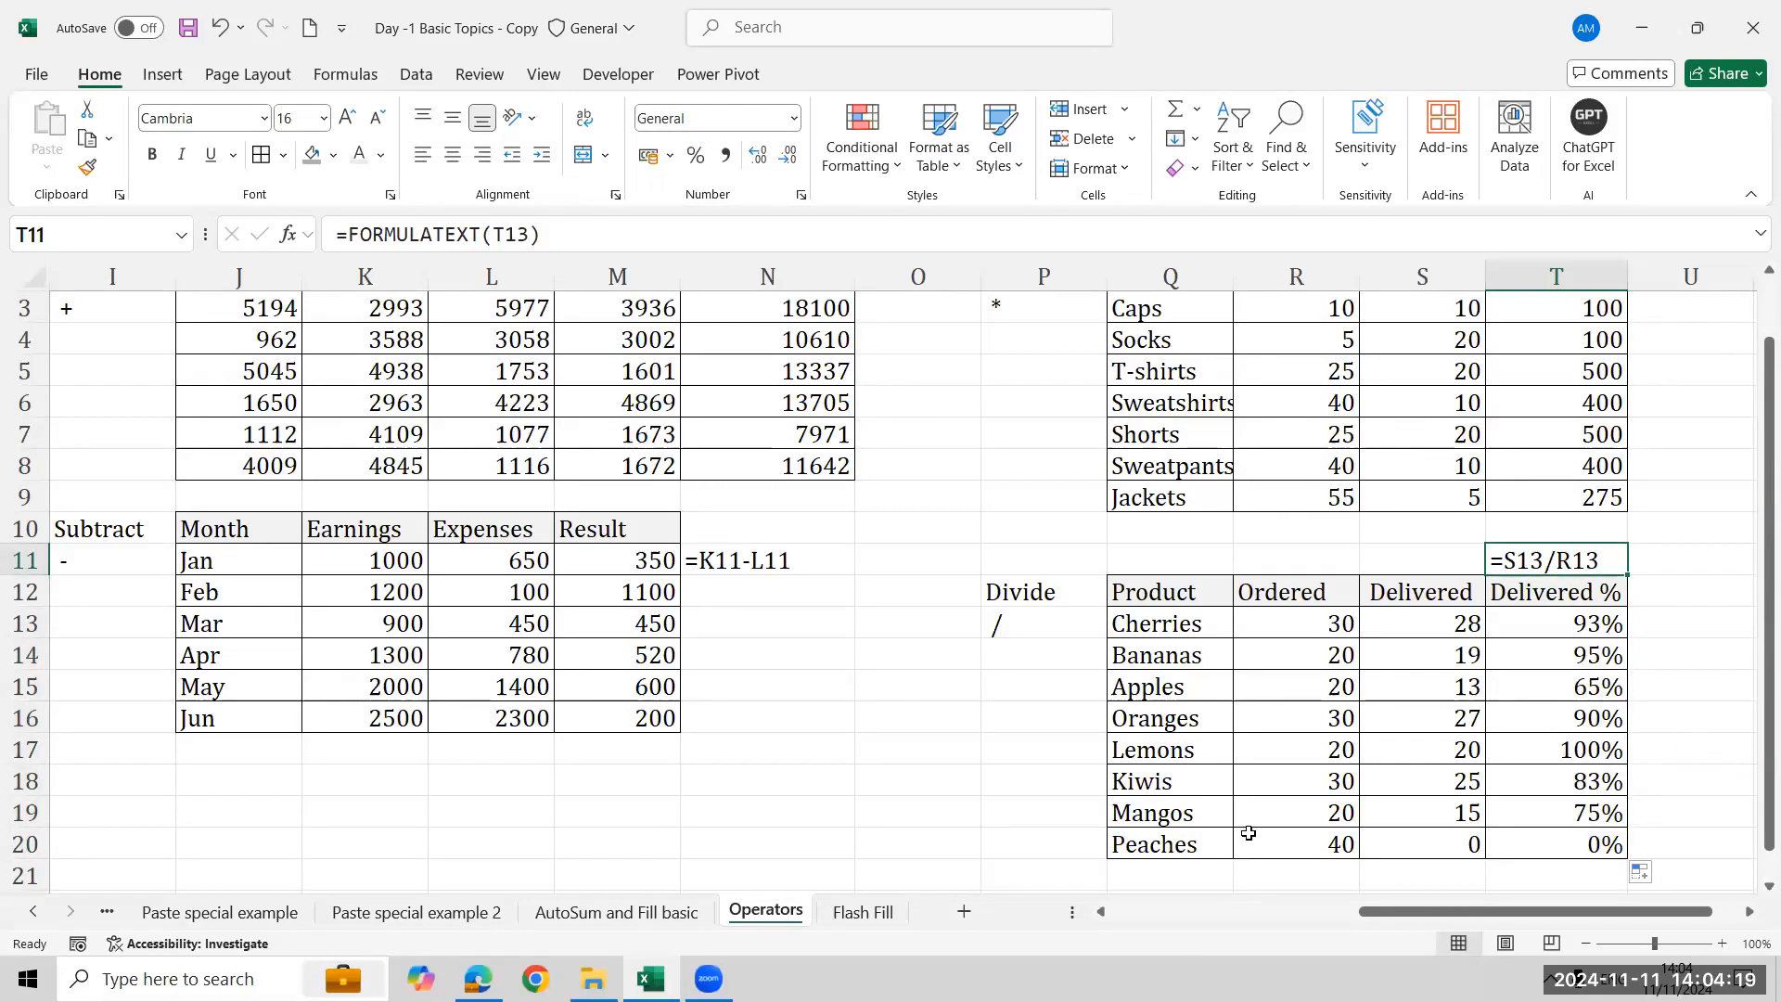
left_click(1323, 835)
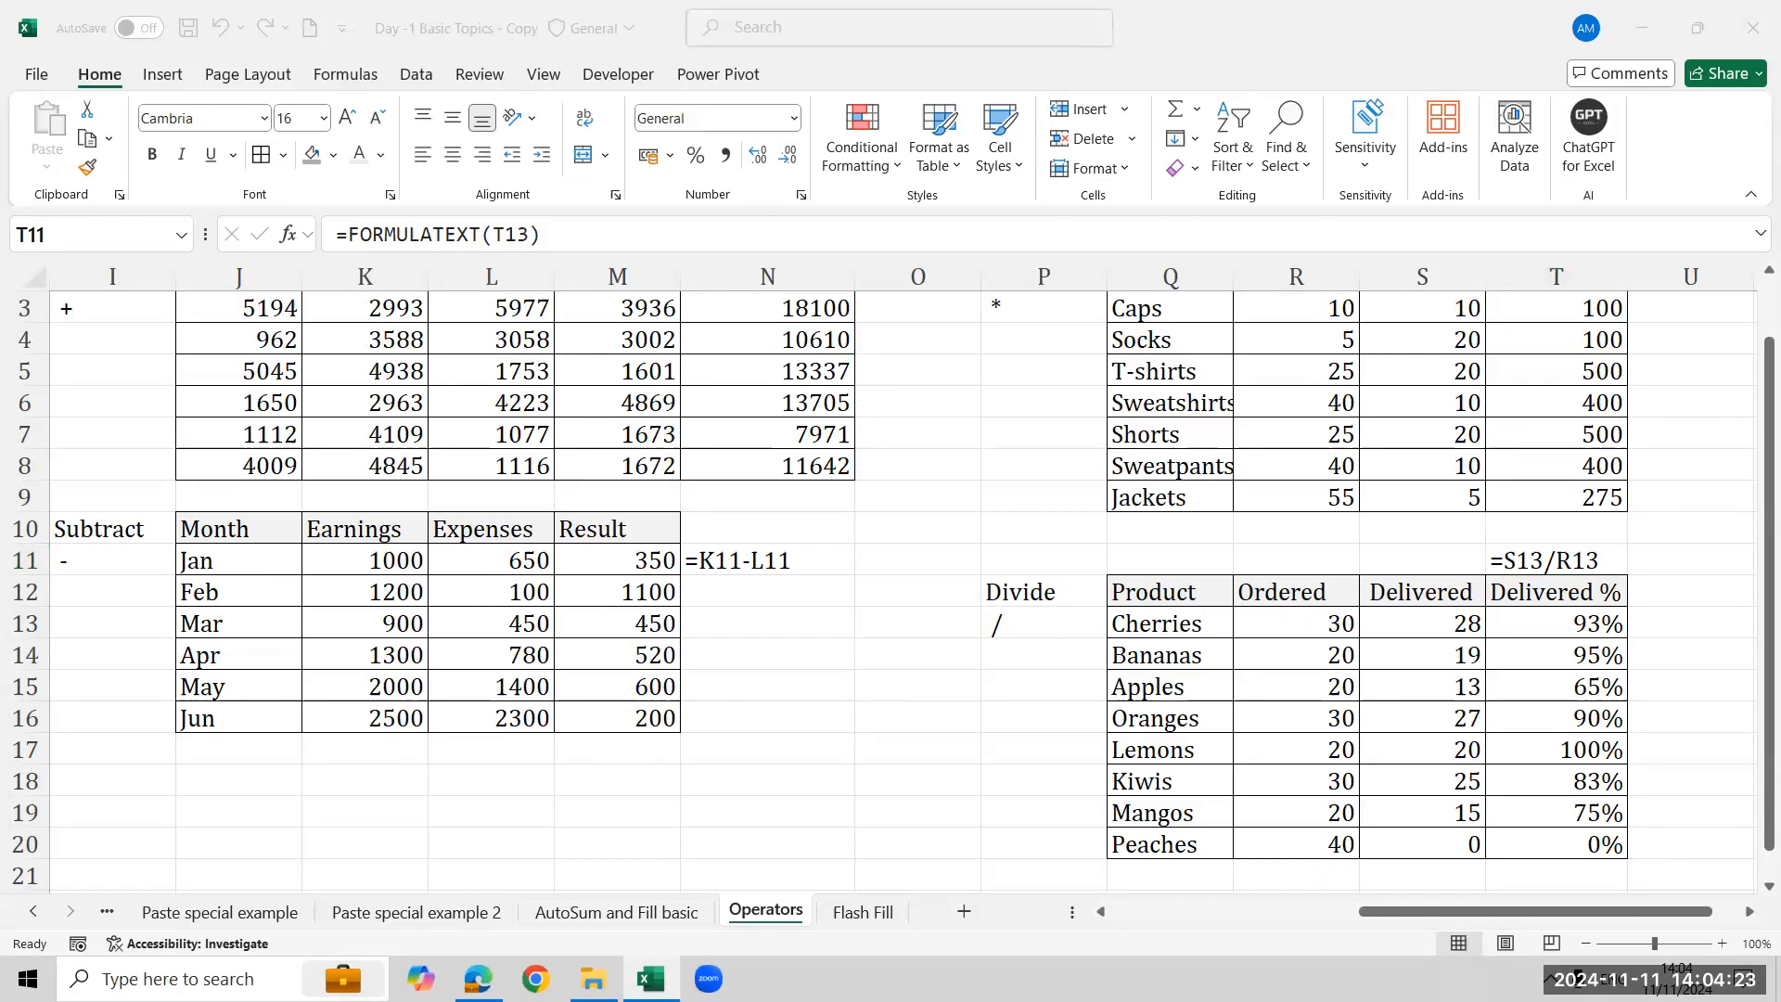
- On the Flash Fill sheet, enter ajay as the first first name and Flash Fill the First Name column
left_click(863, 912)
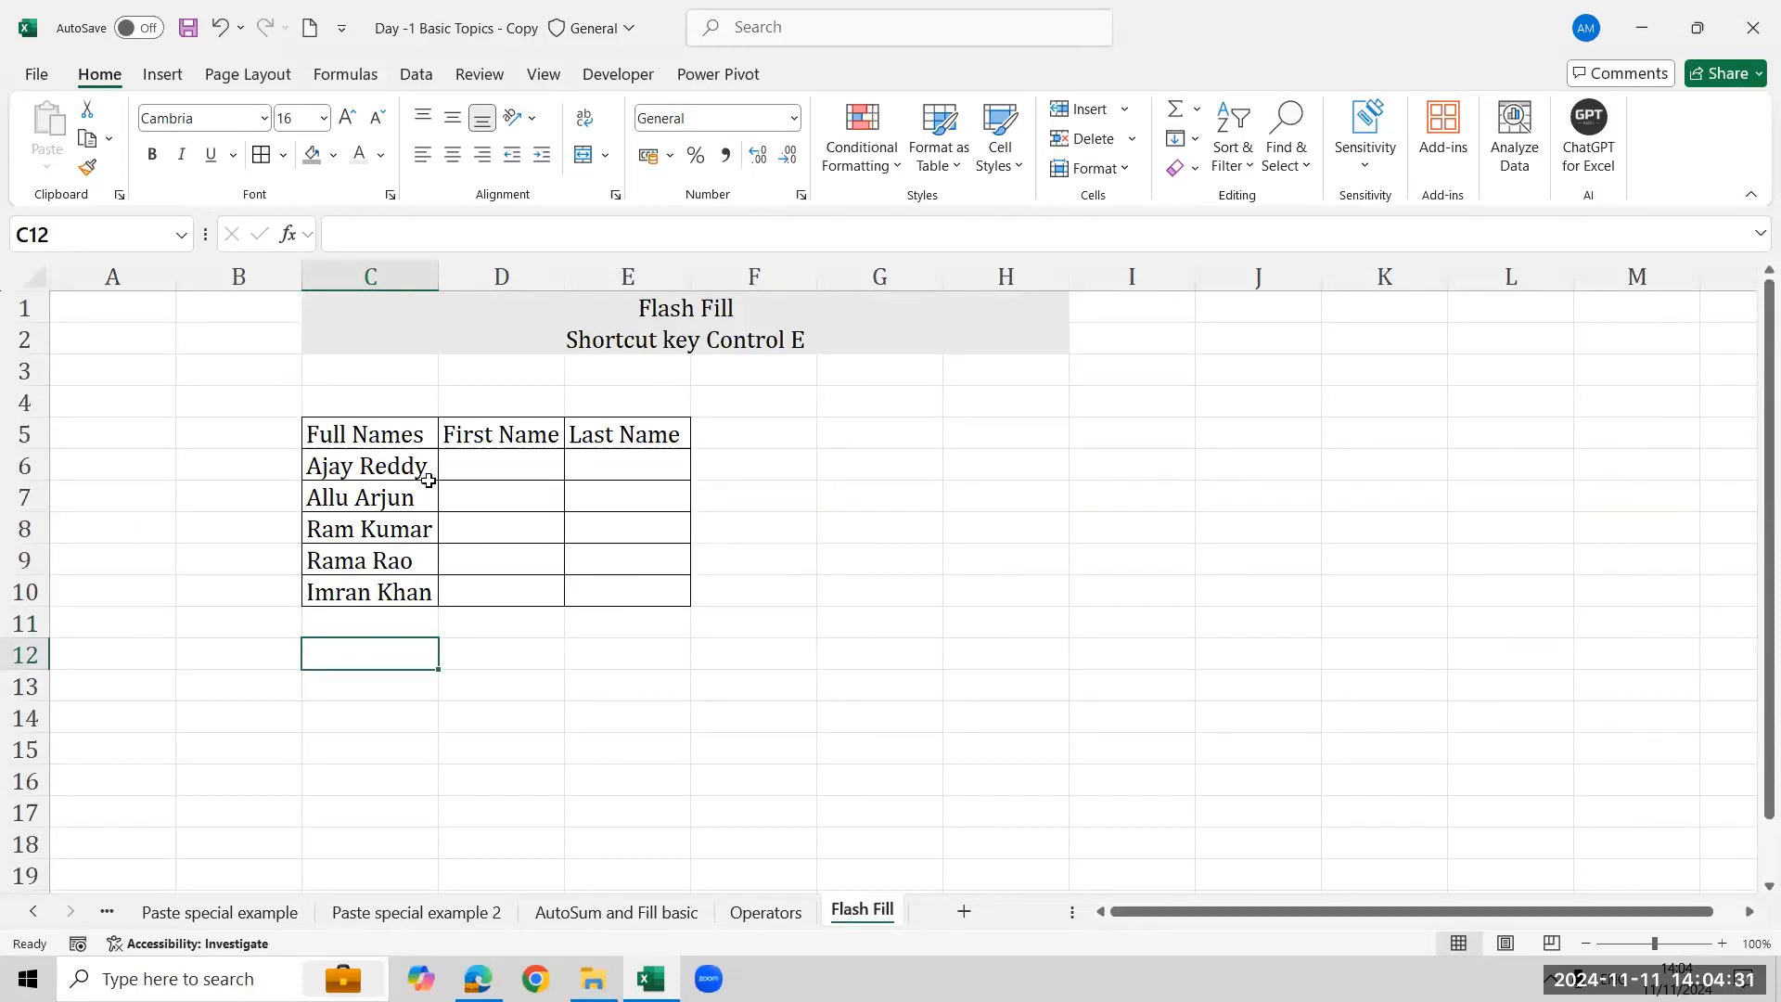
left_click(499, 465)
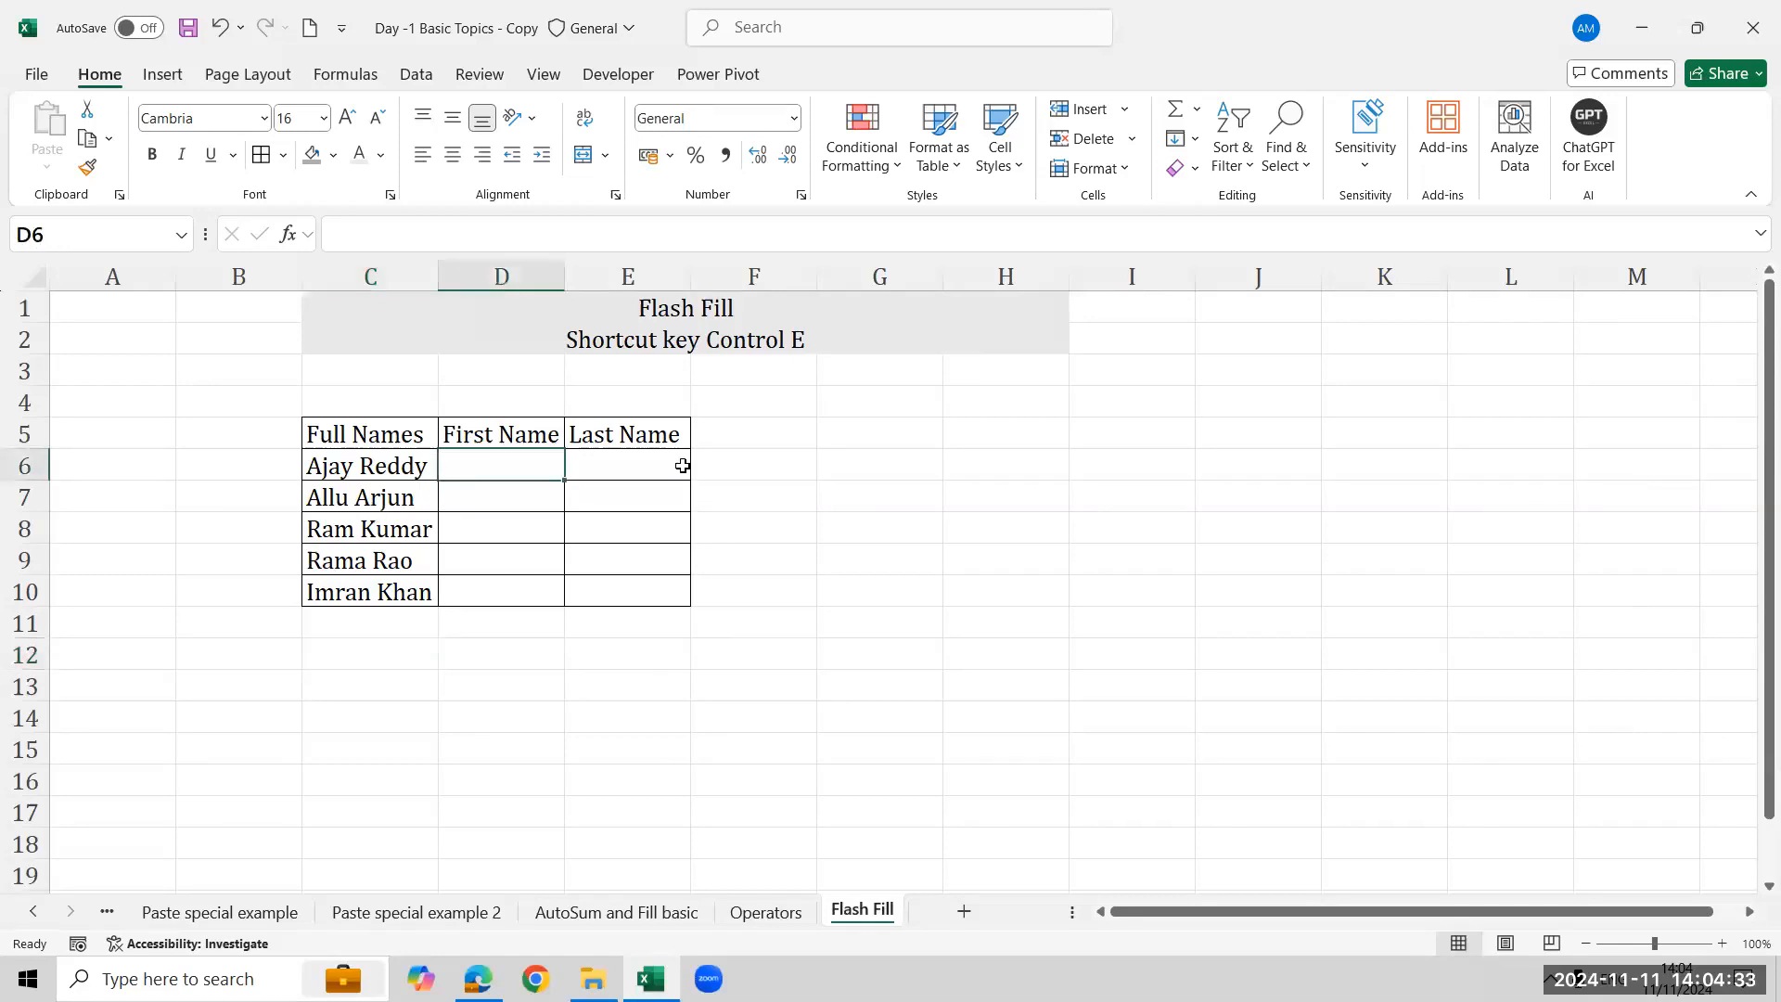
left_click(684, 465)
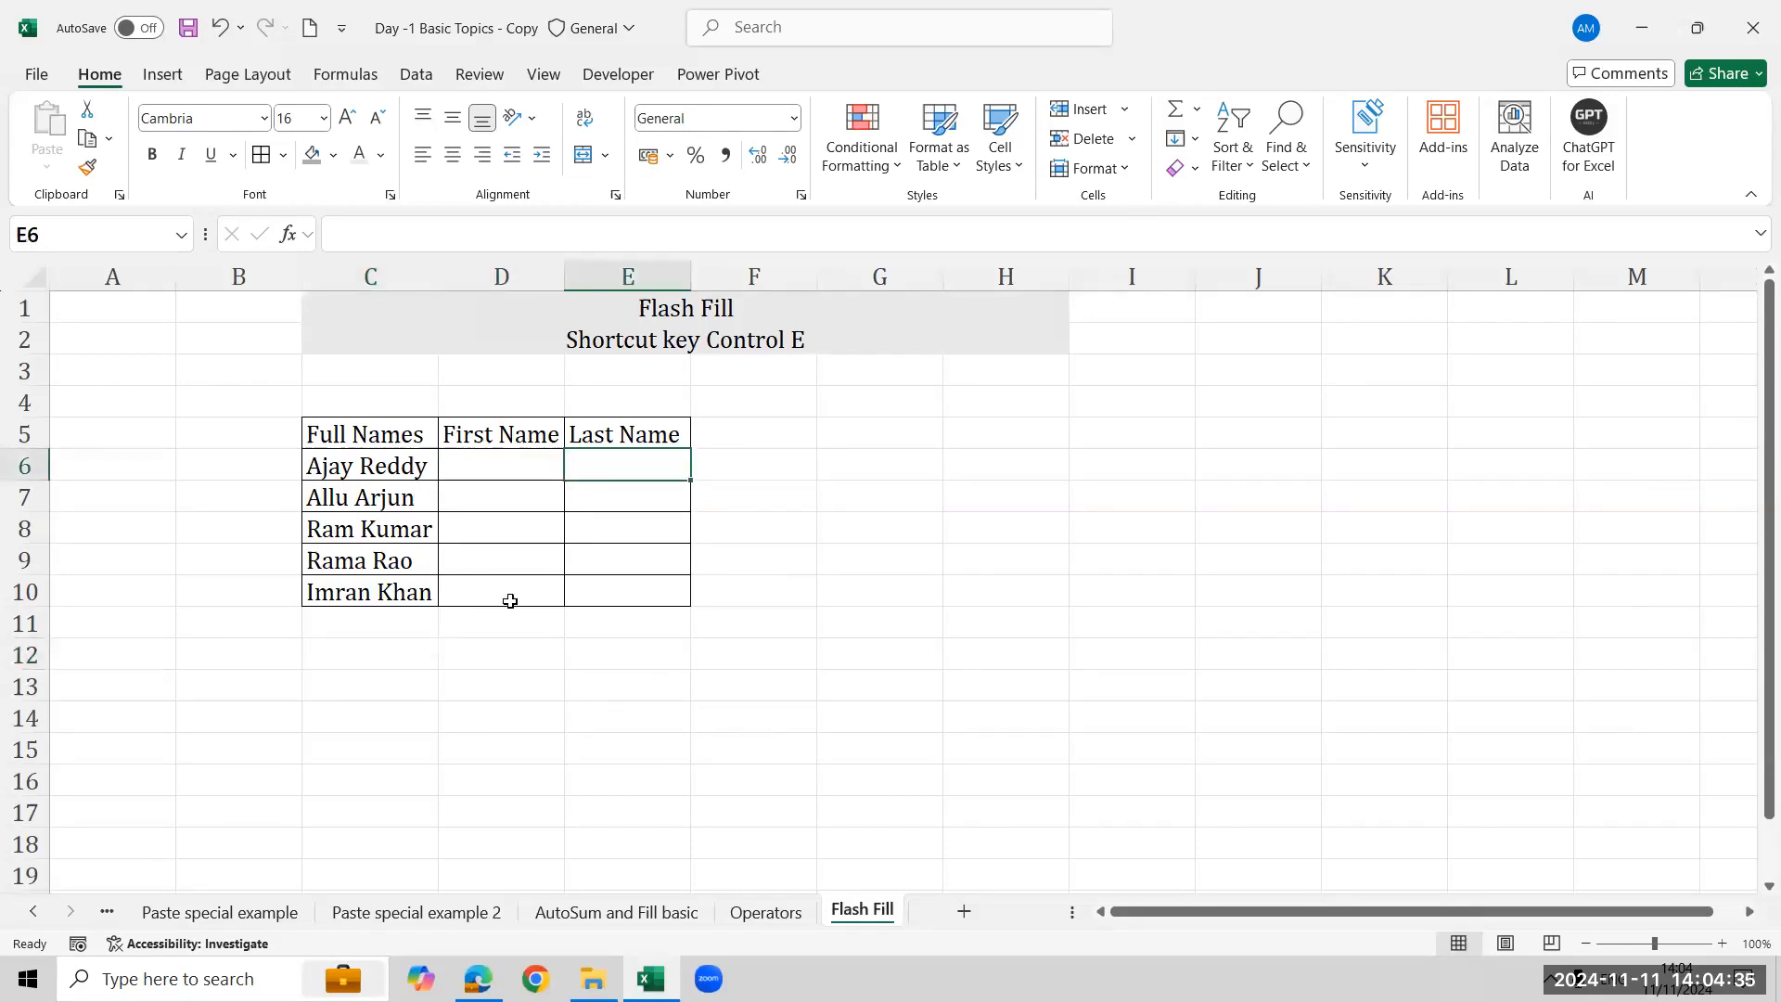
left_click(489, 459)
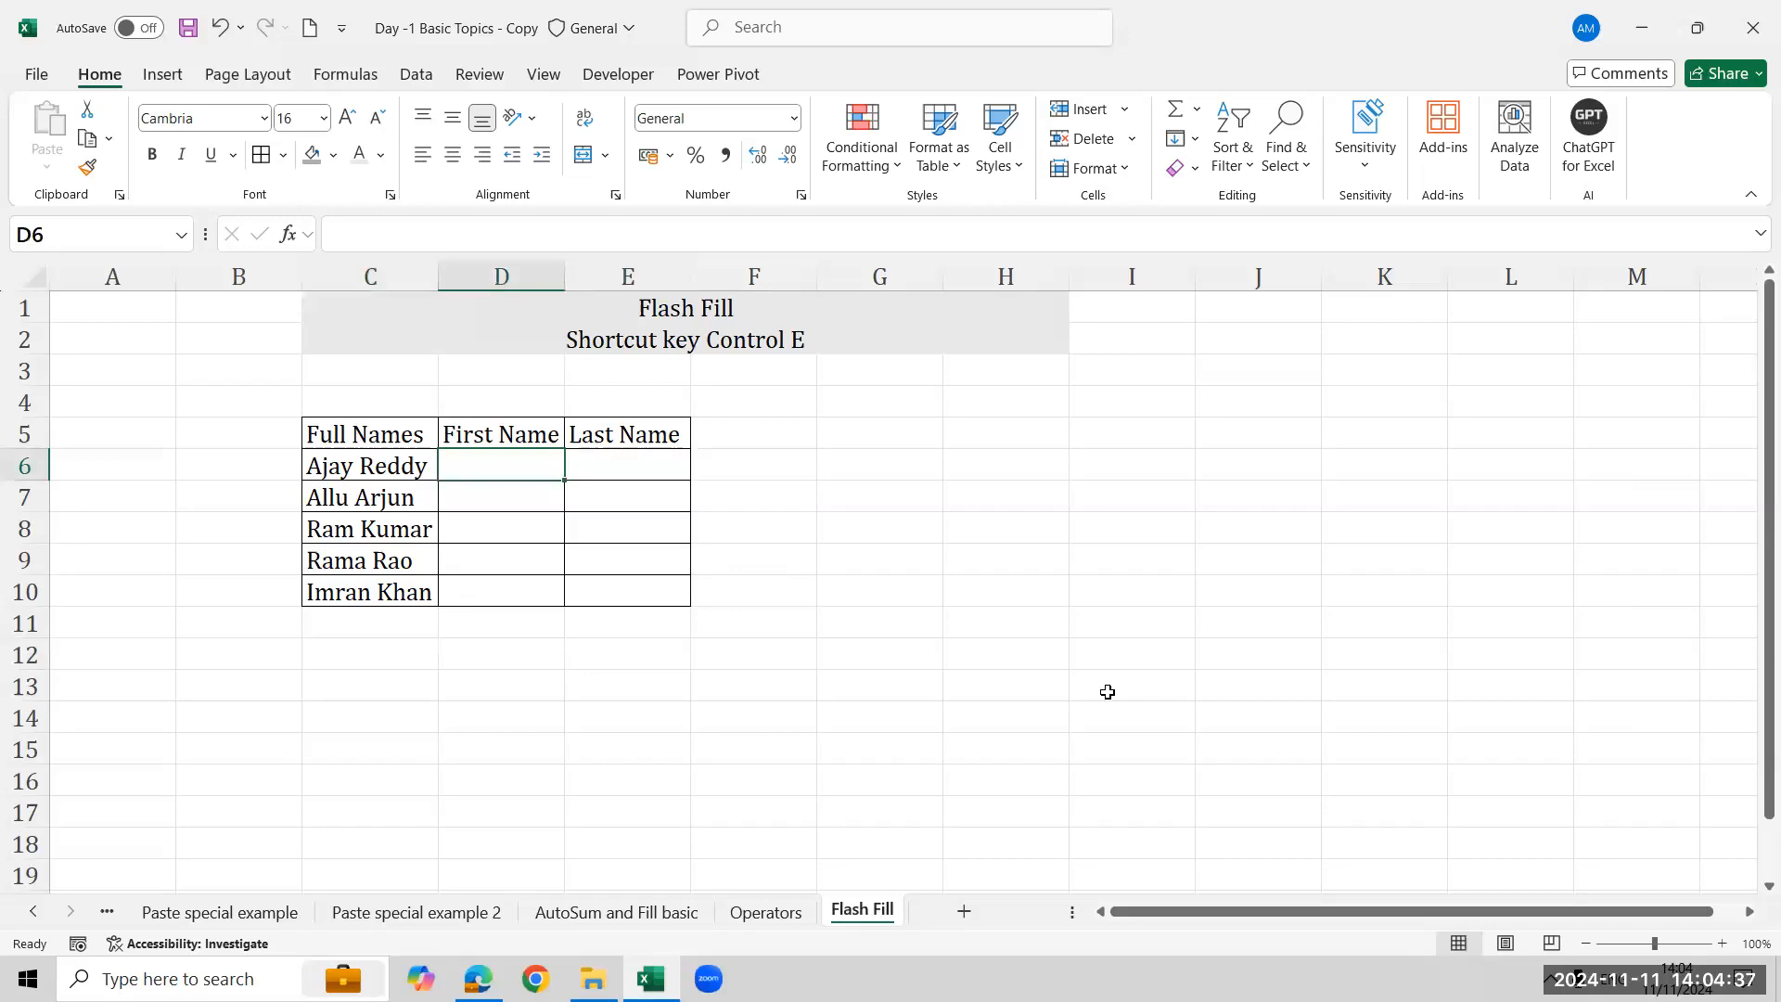
type("ajay")
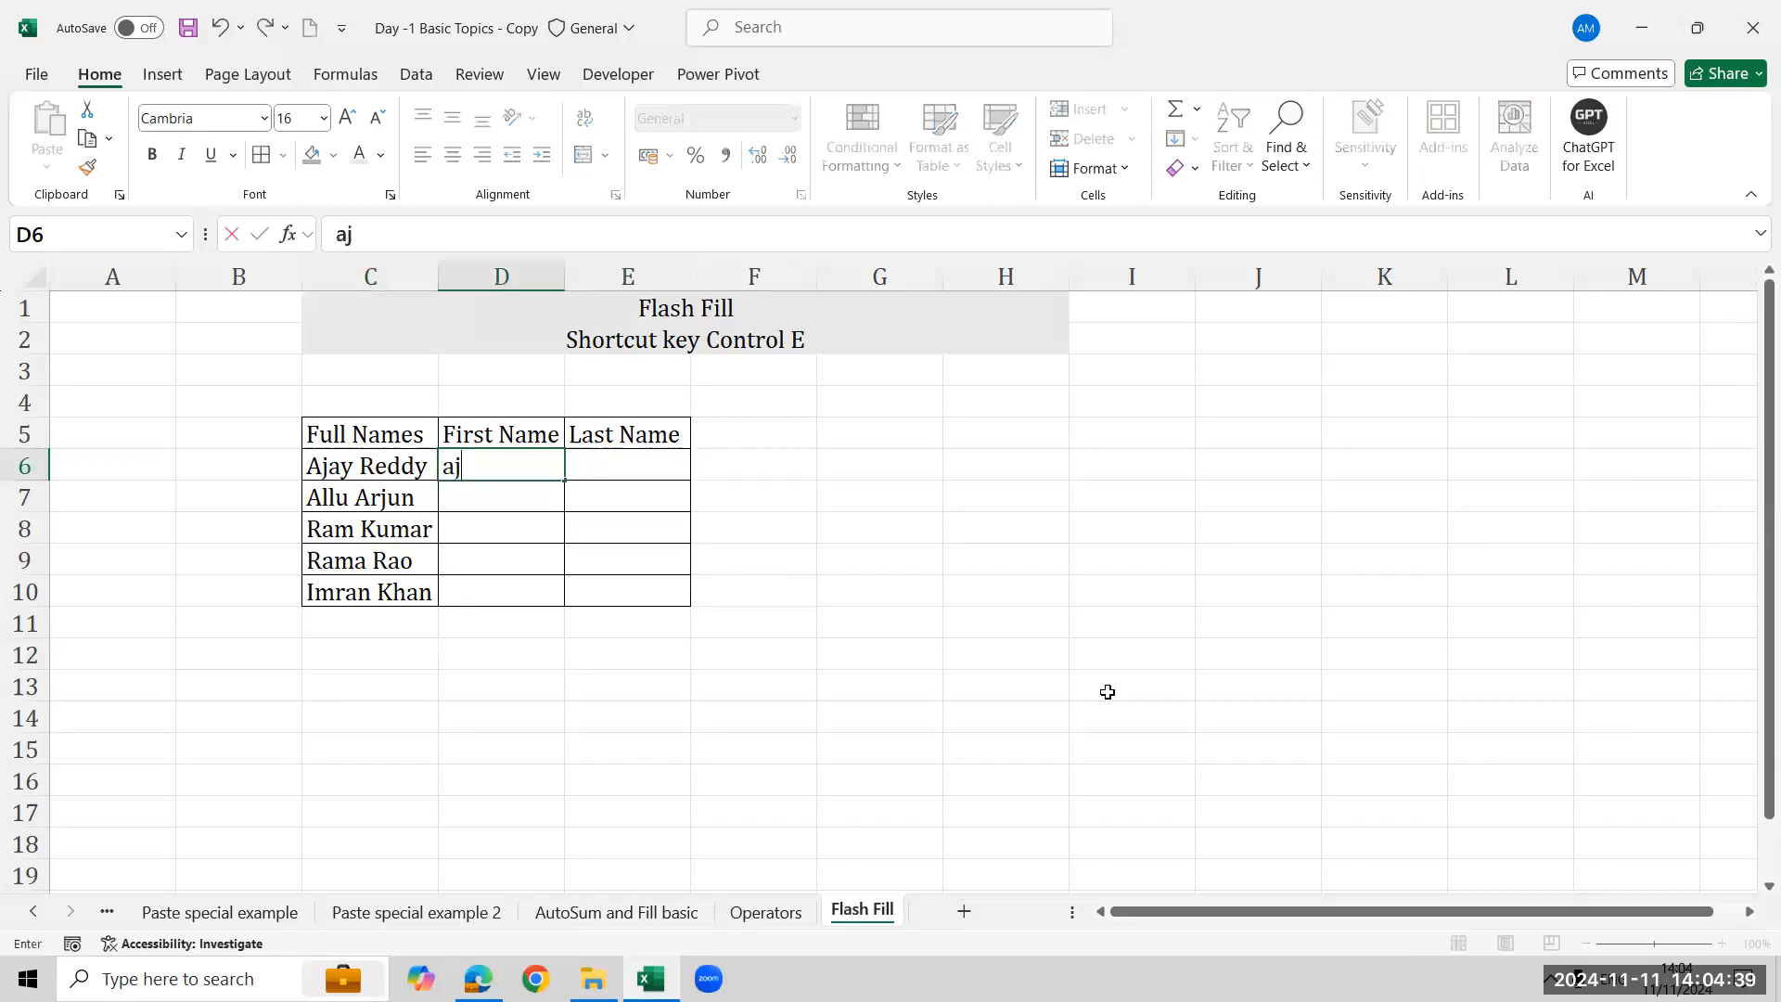
key("Return")
key("Up")
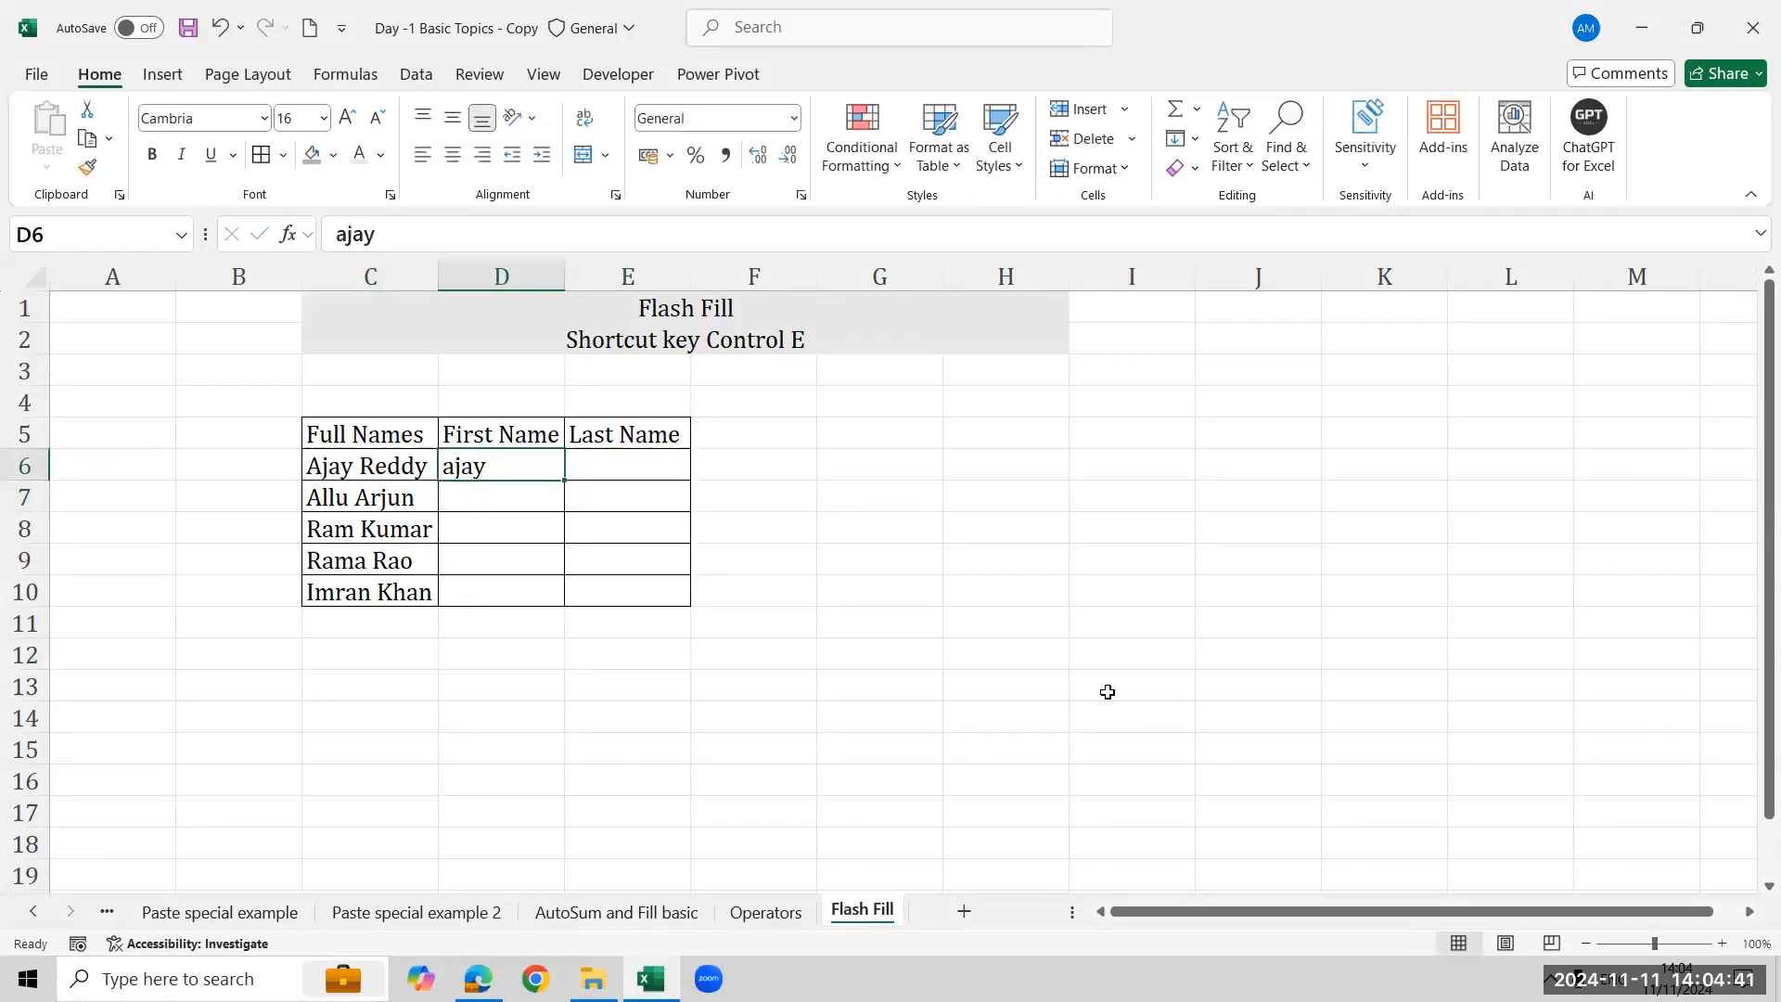
key("shift+Down")
key("shift+Down")
key("shift+Down")
key("shift+Down")
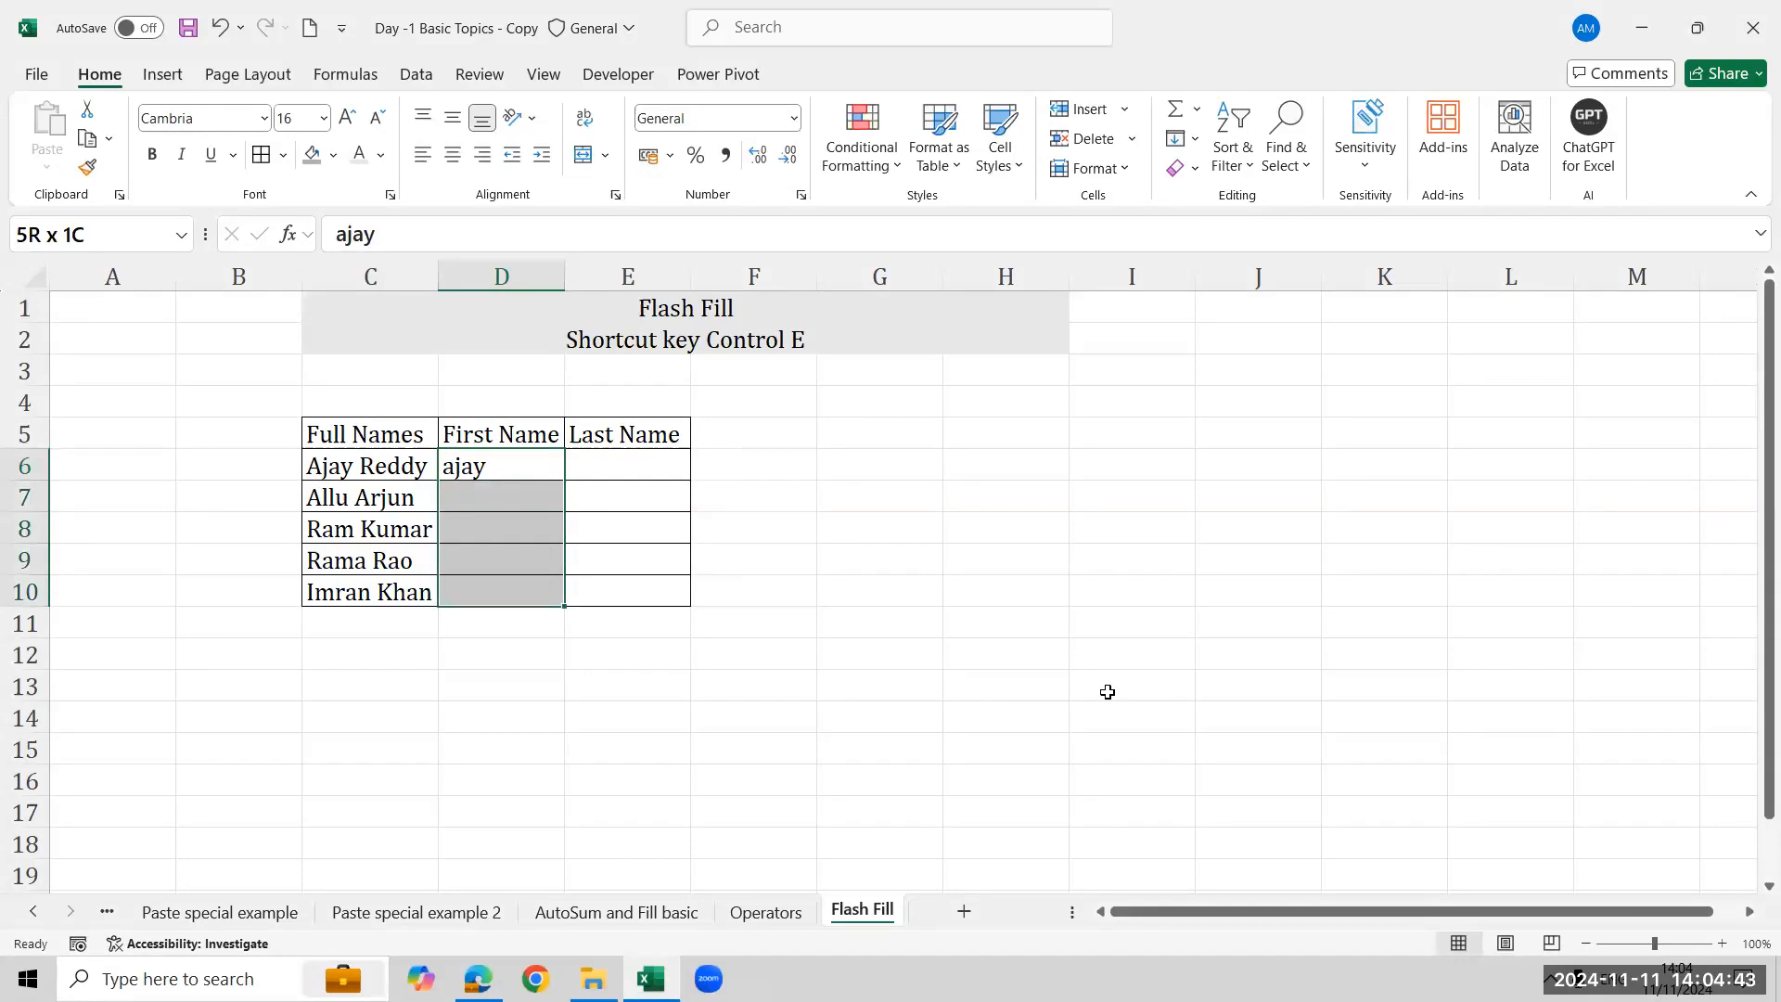
key("ctrl+e")
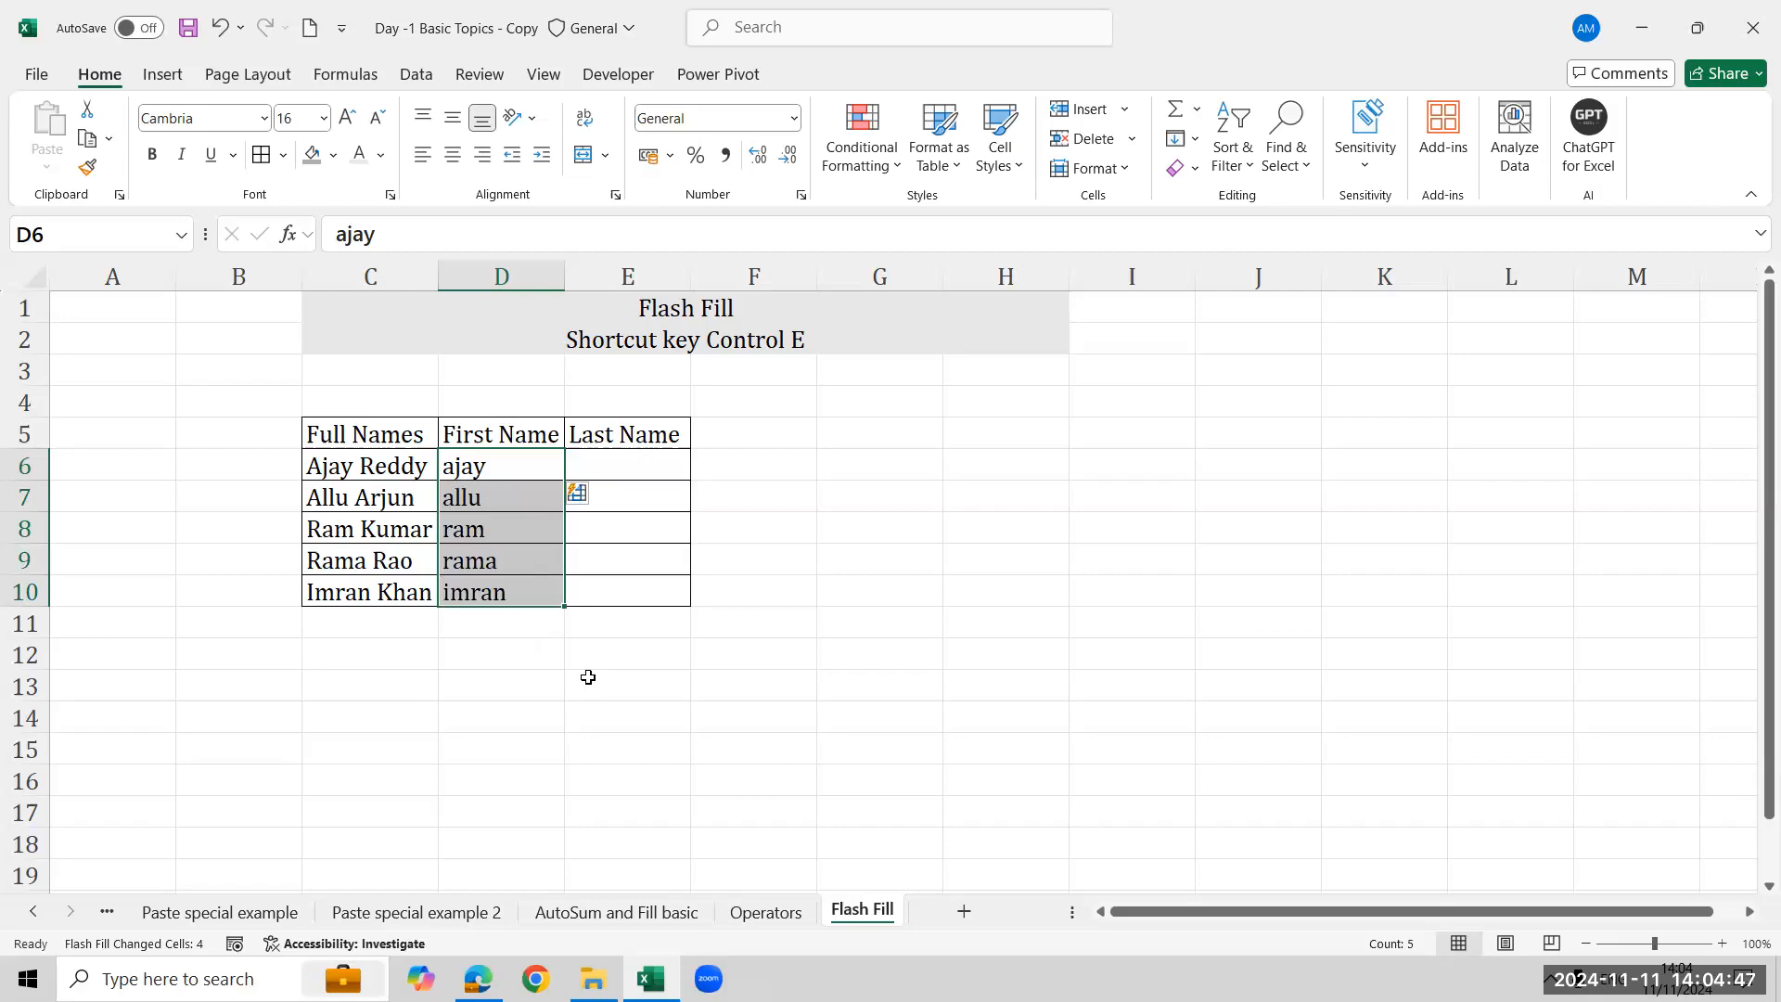
- Enter >=2013 in cell I1 beside the Flash Fill title
left_click(951, 330)
key("Tab")
type(">=2013")
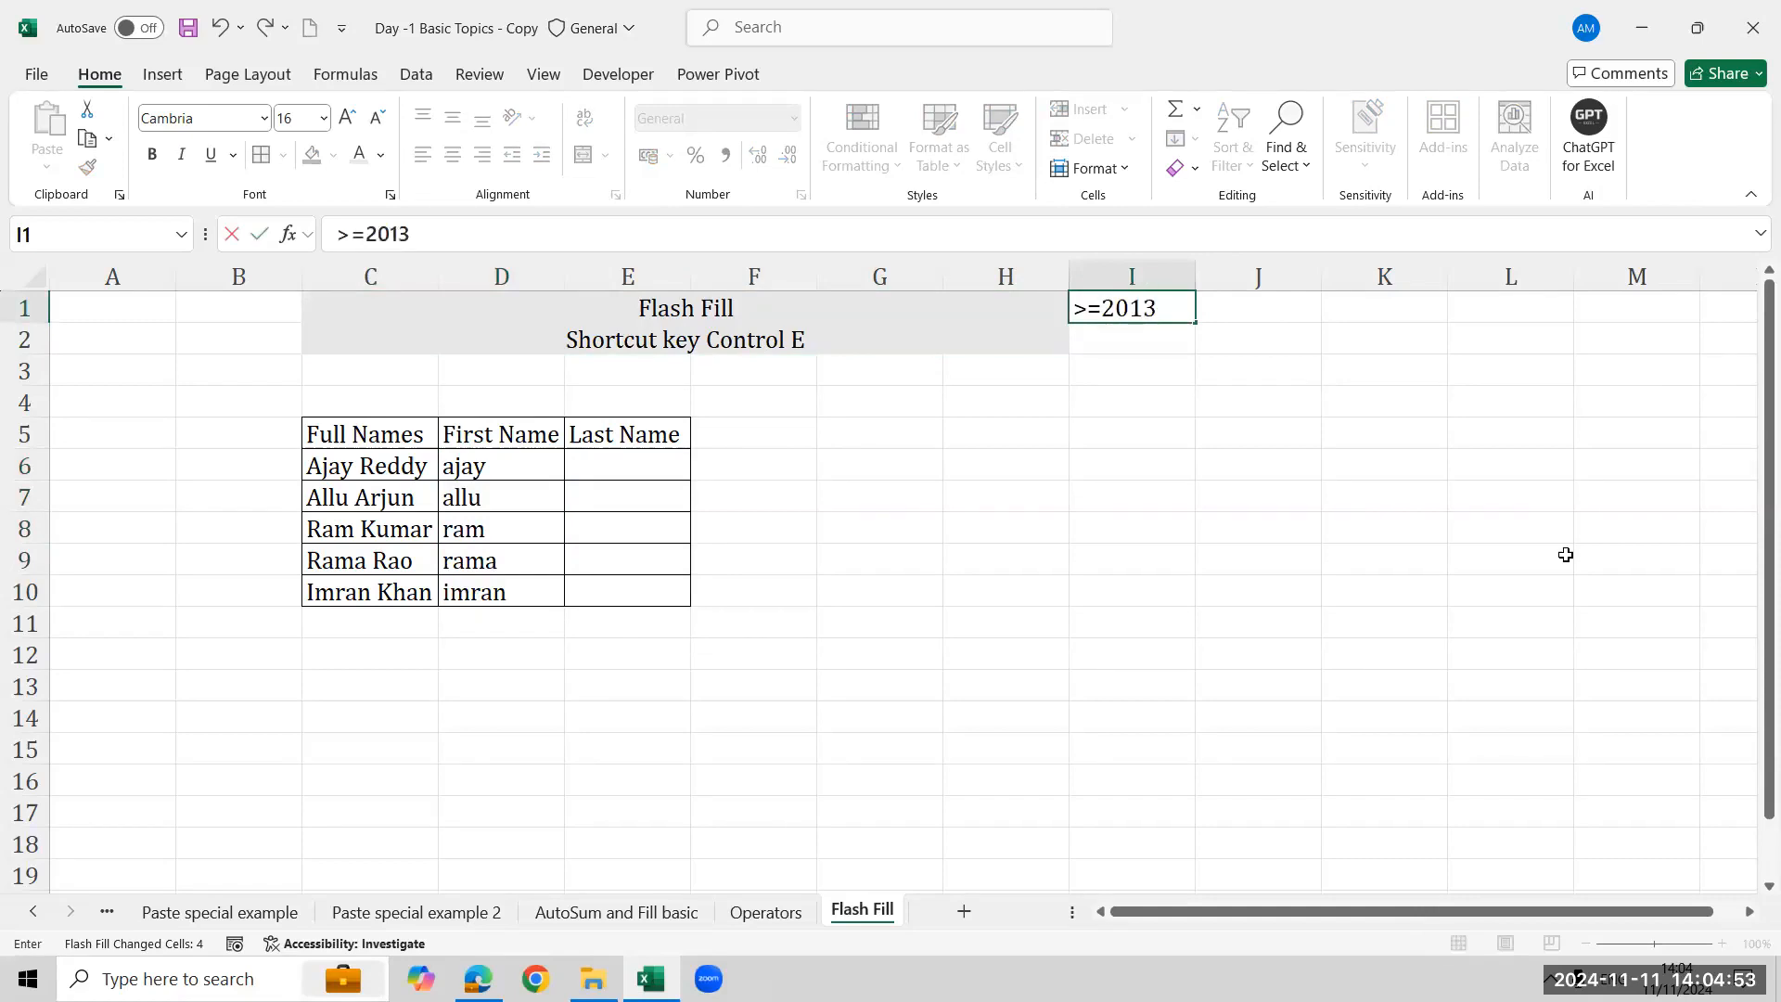
key("Return")
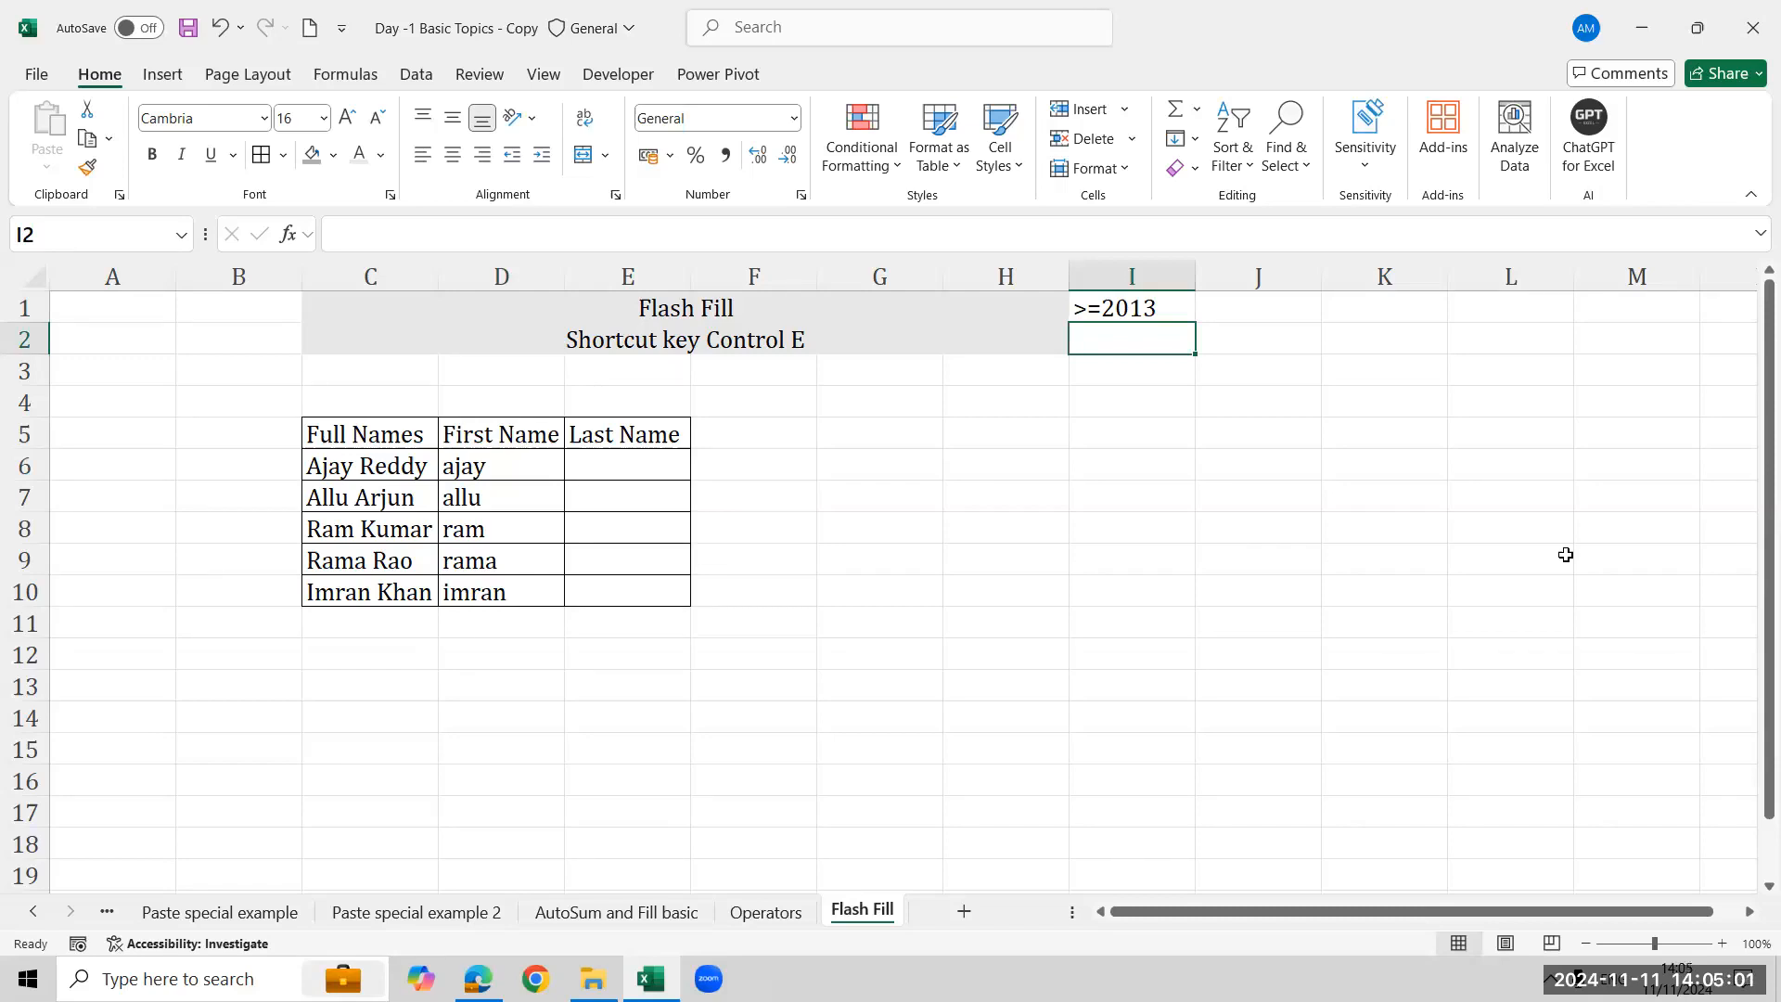
- Clear the flash-filled entries from the First Name column
key("Up")
key("Left")
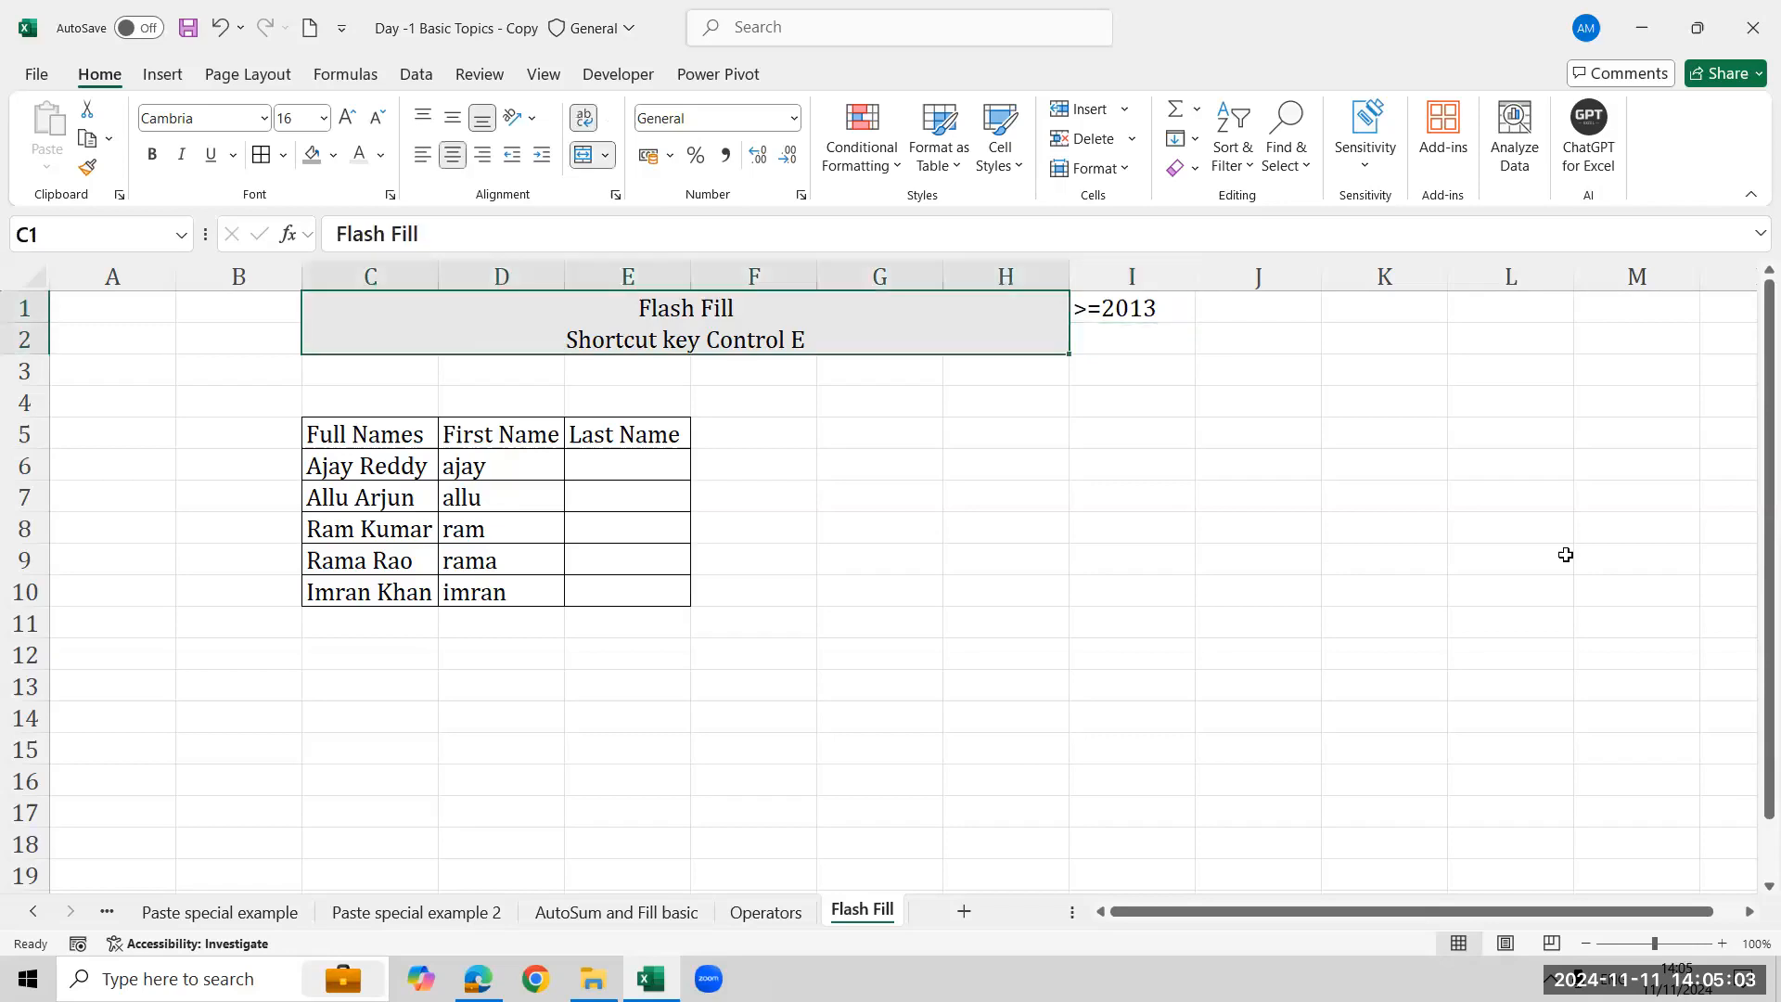
key("Left")
key("Down")
key("Down")
key("Down")
key("Right")
key("Right")
key("Down")
key("Down")
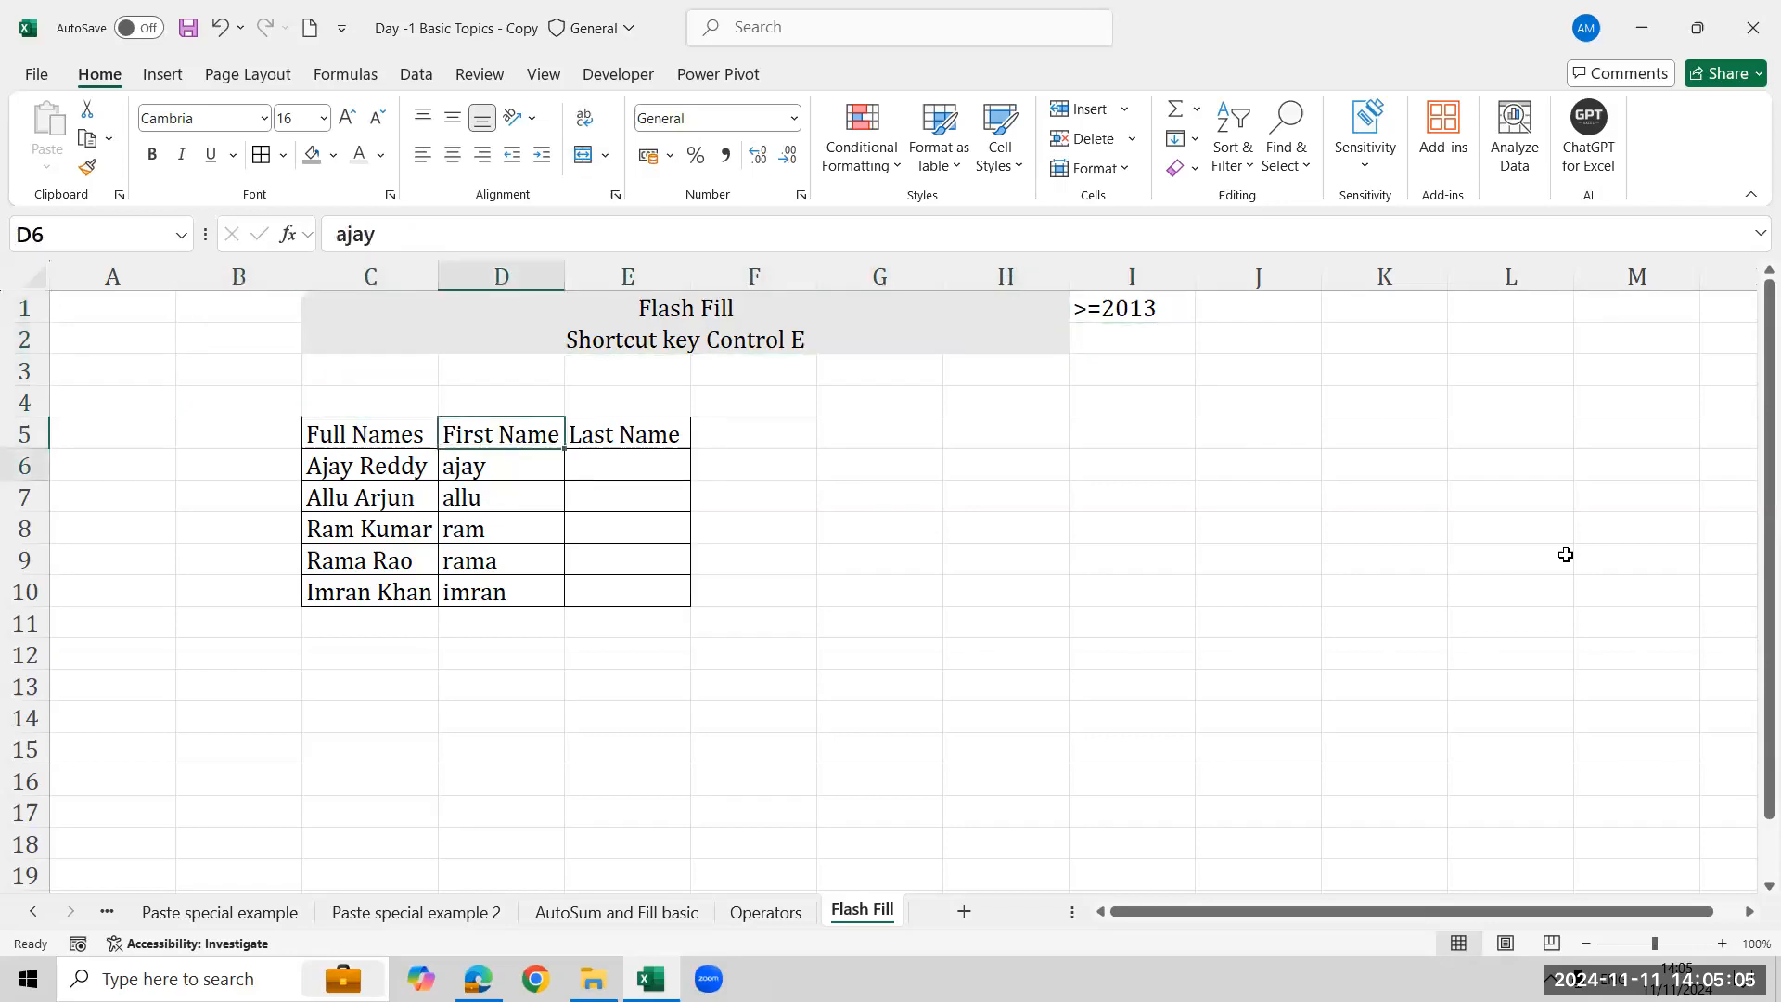
key("shift+Down")
key("shift+Down")
key("shift+Down")
key("shift+Down")
key("Delete")
key("shift+Up")
key("shift+Up")
key("shift+Up")
key("shift+Up")
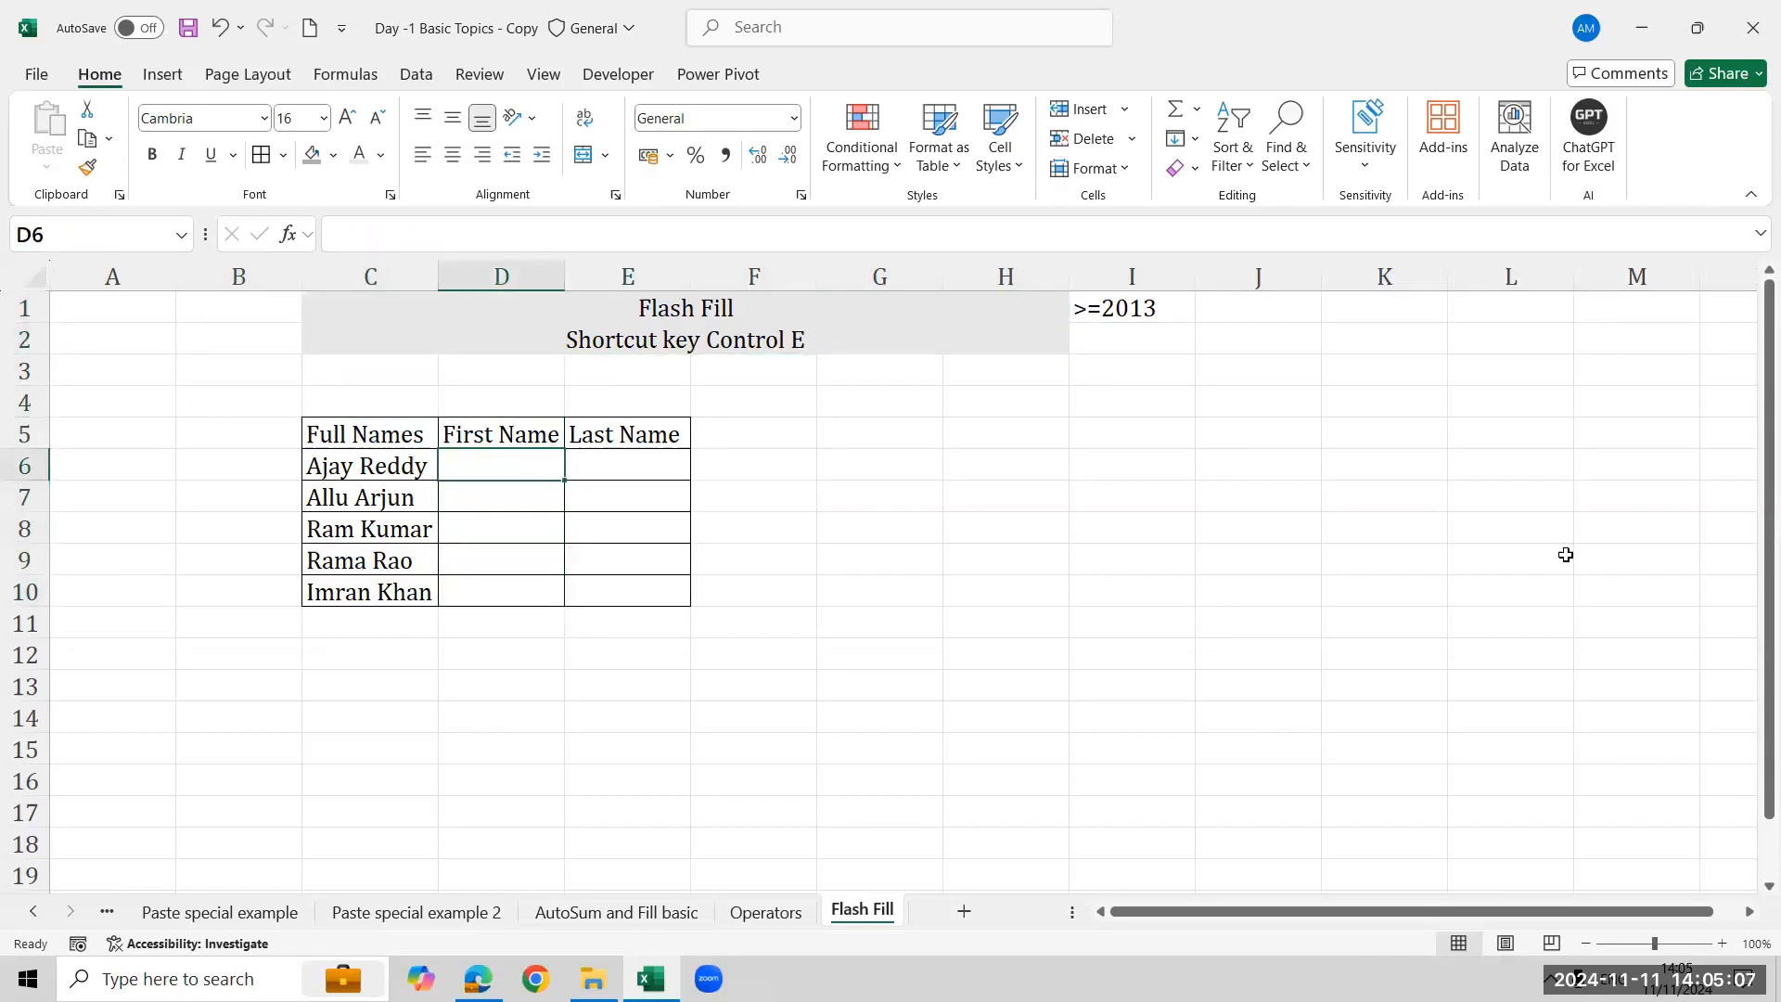
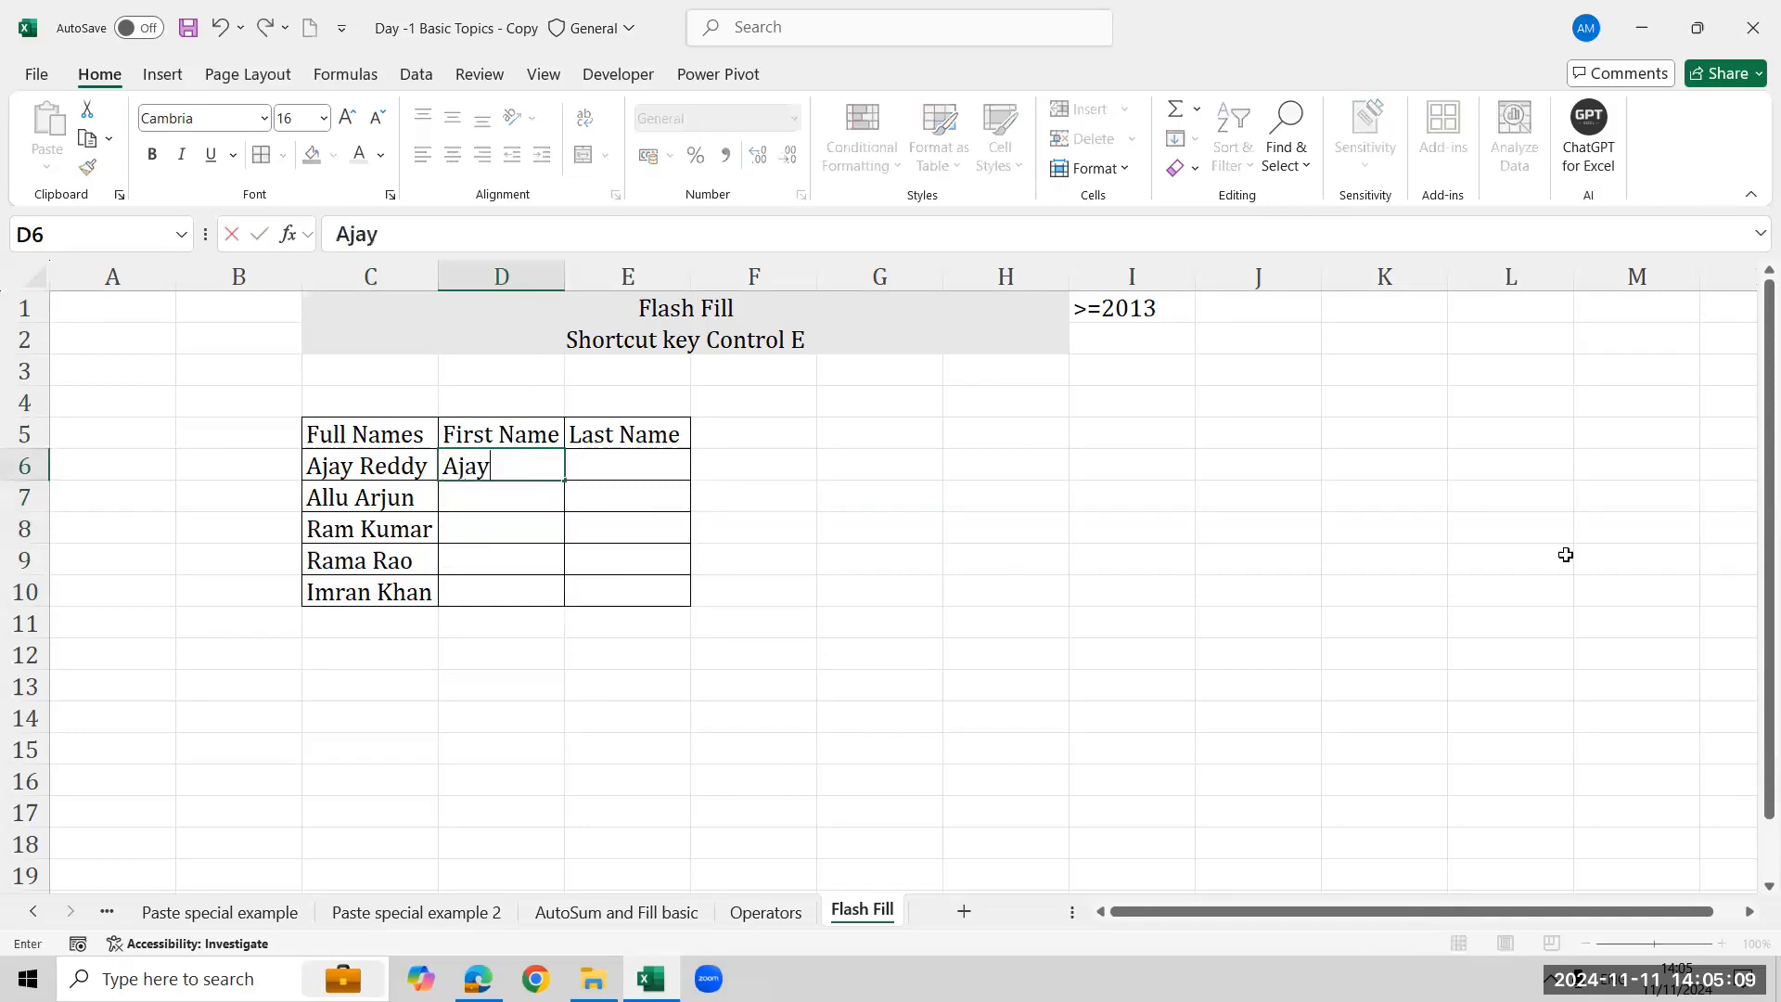
key("ctrl+Return")
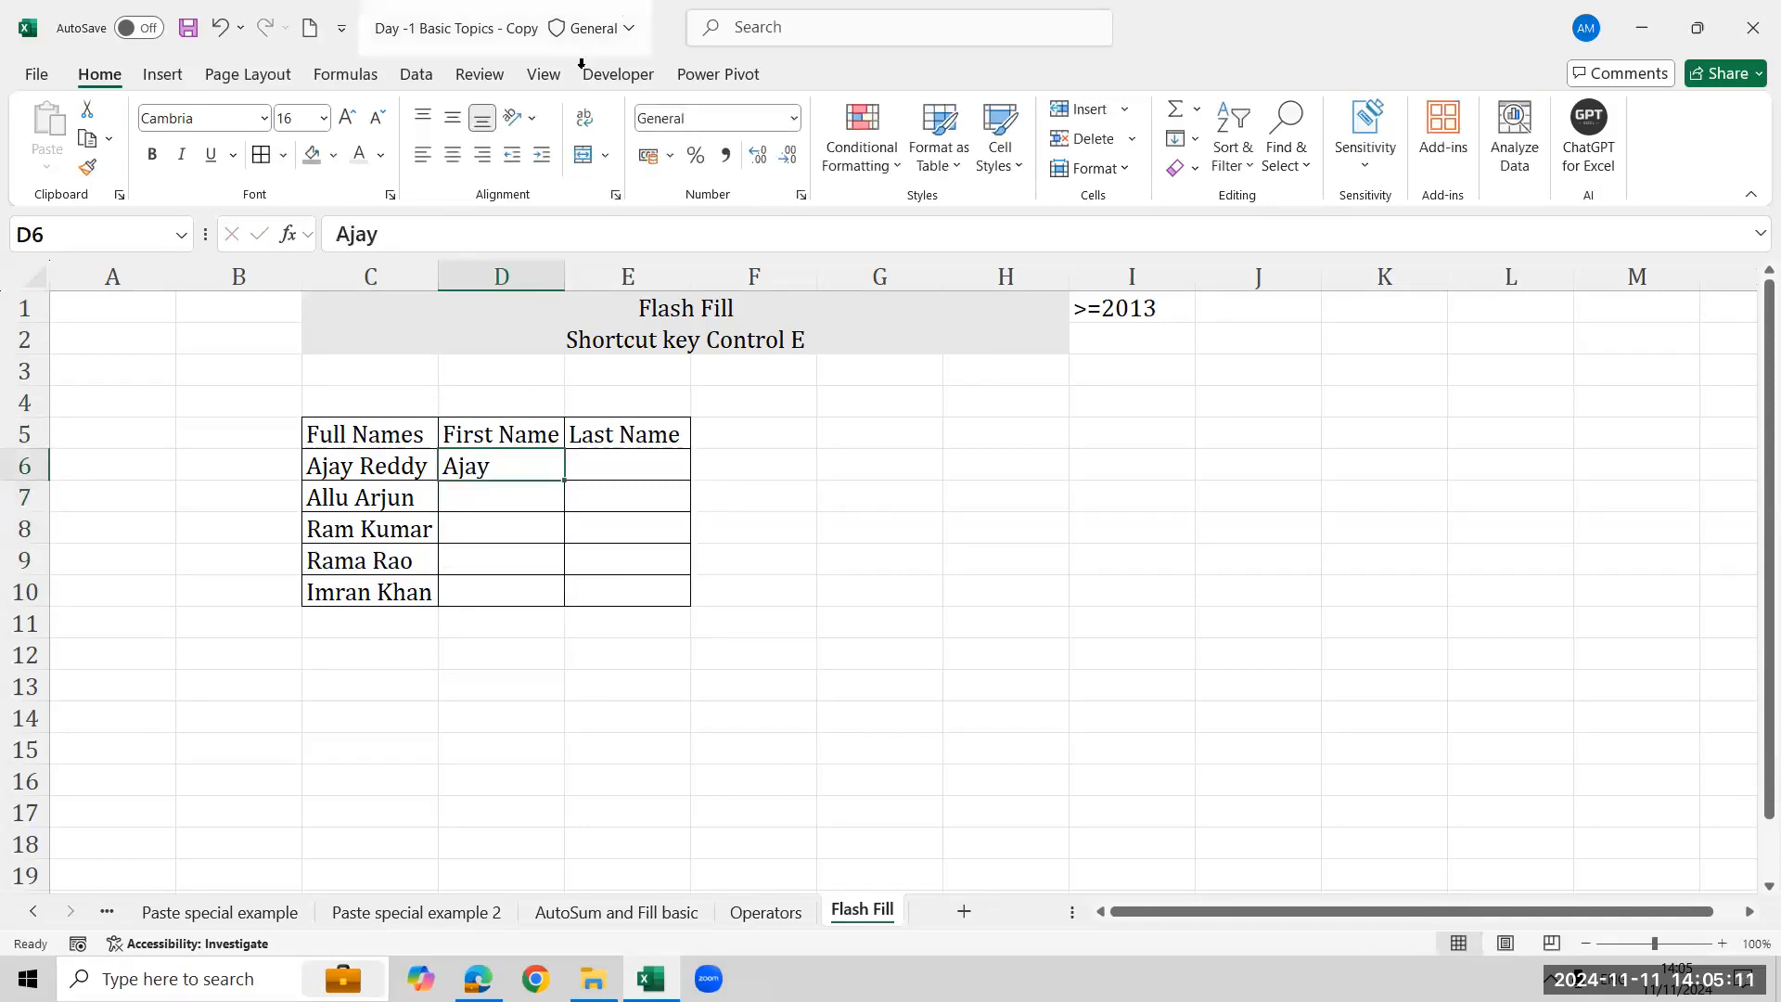
key("shift+Down")
key("shift+Down")
key("shift+Down")
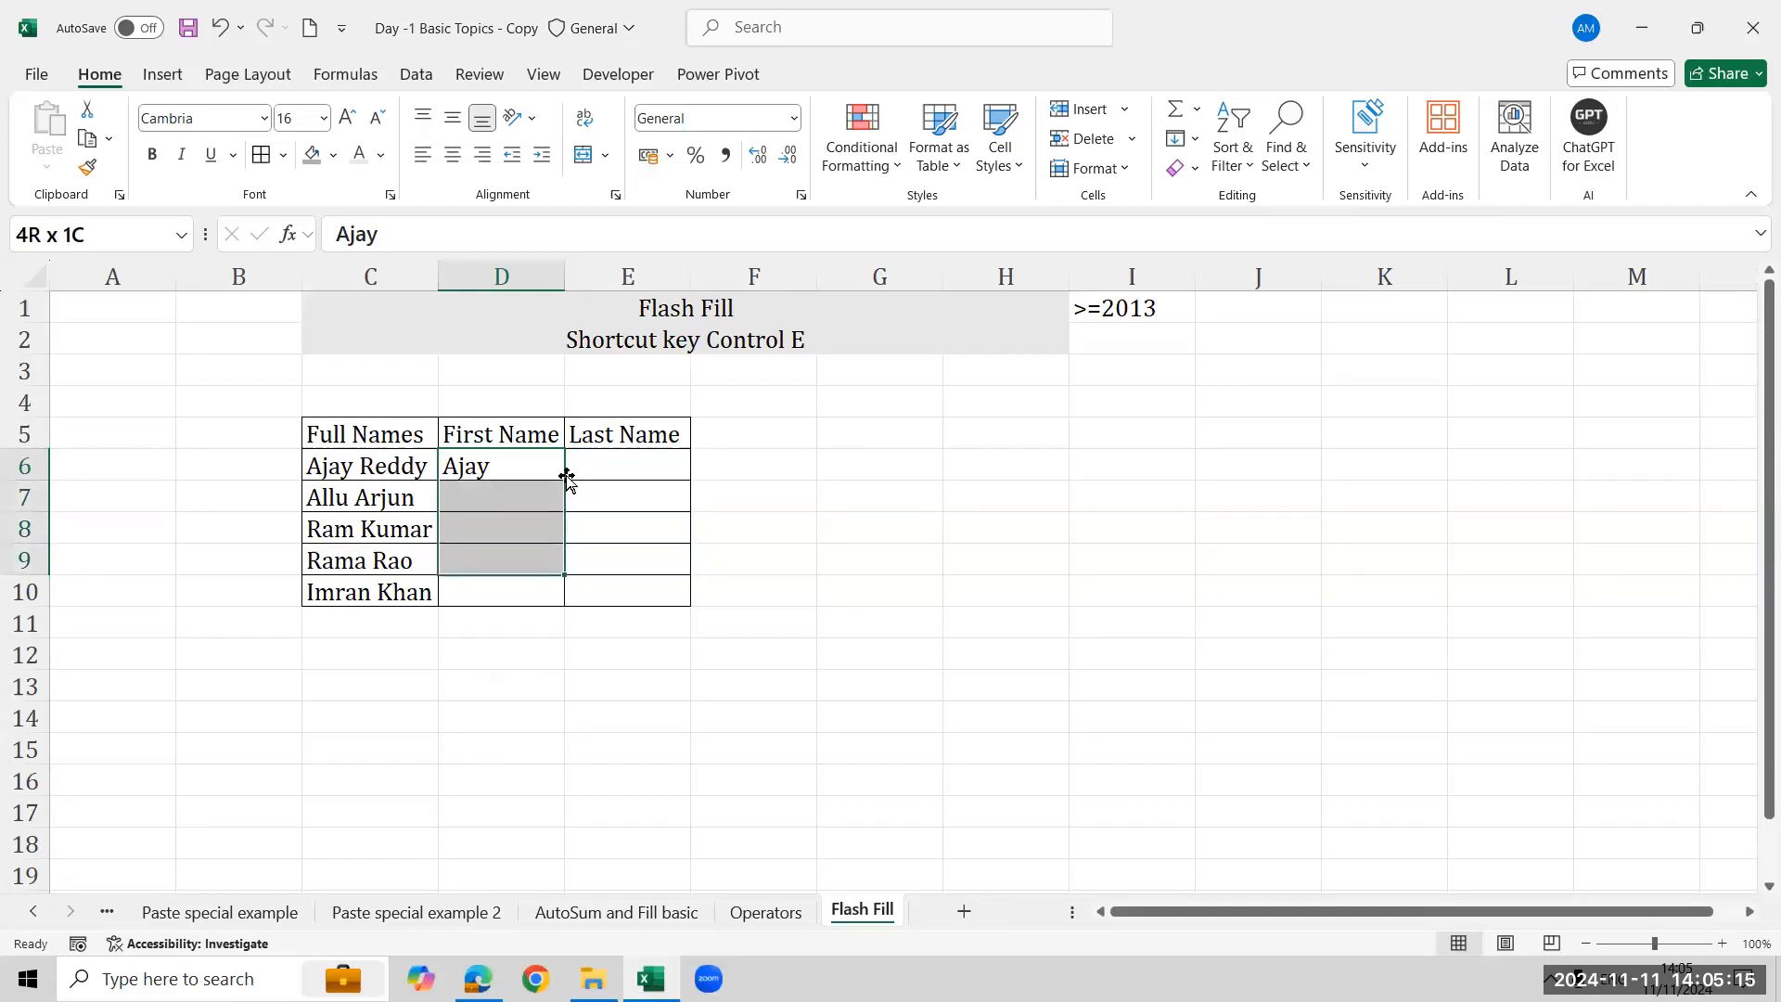
key("shift+Down")
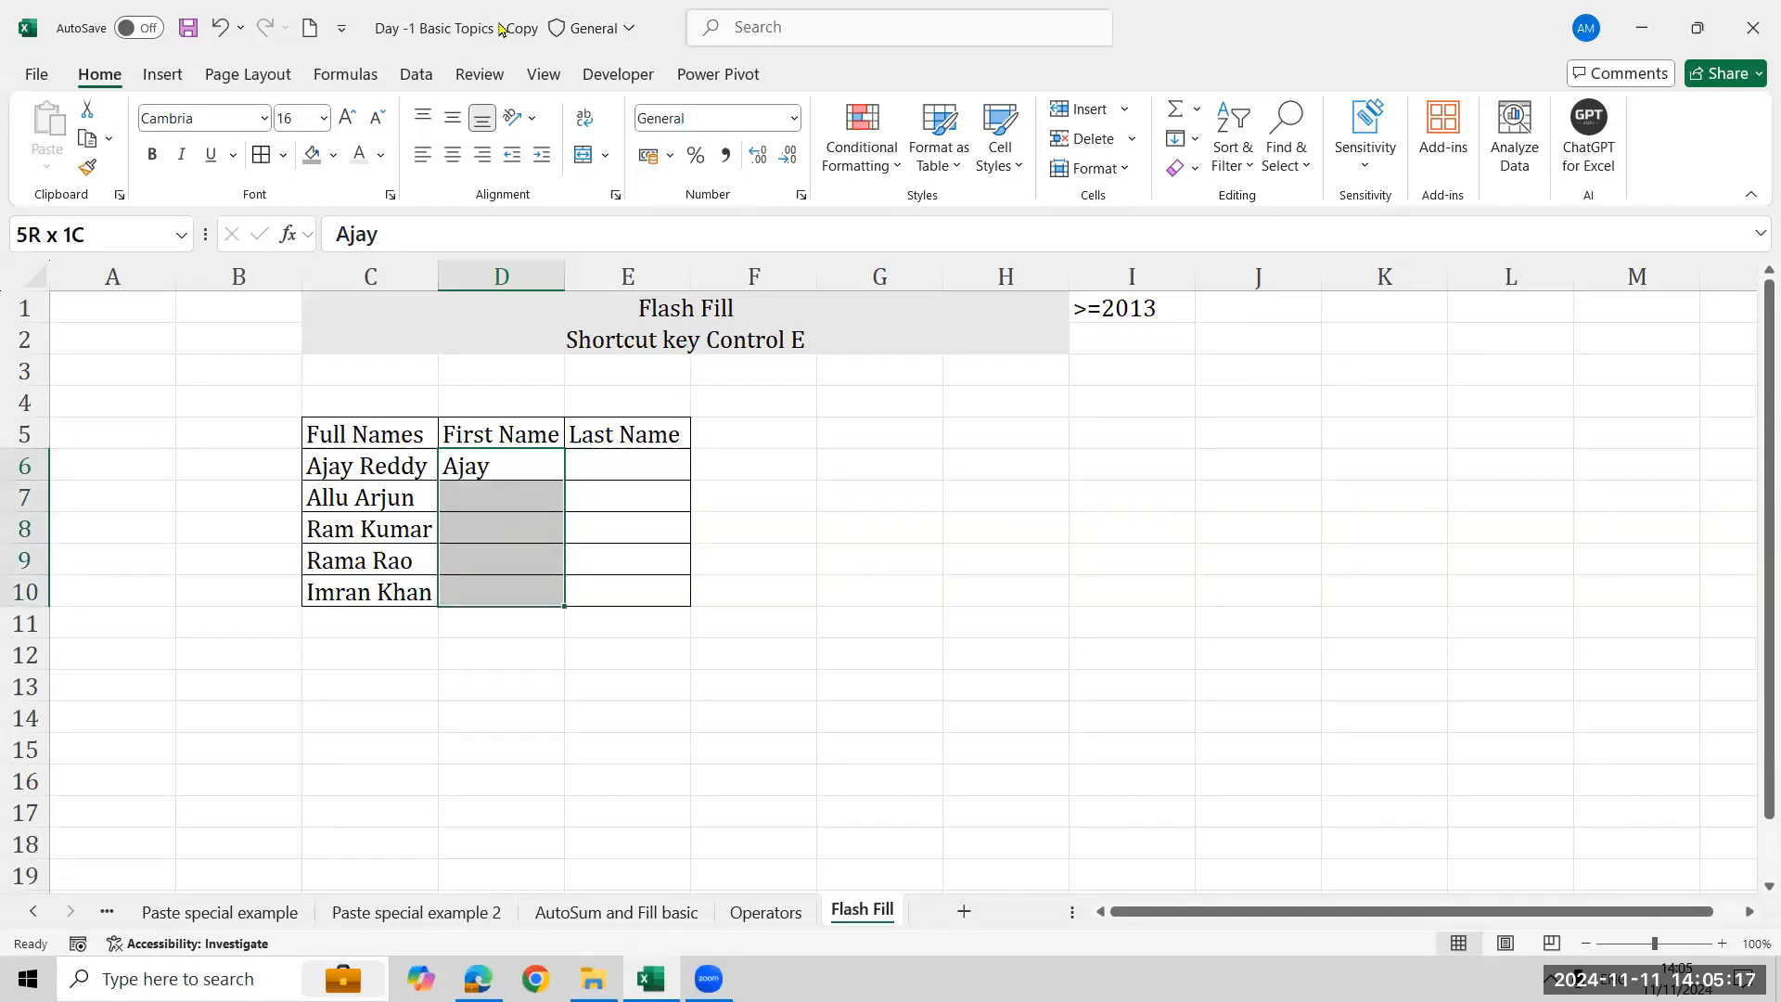
left_click(408, 76)
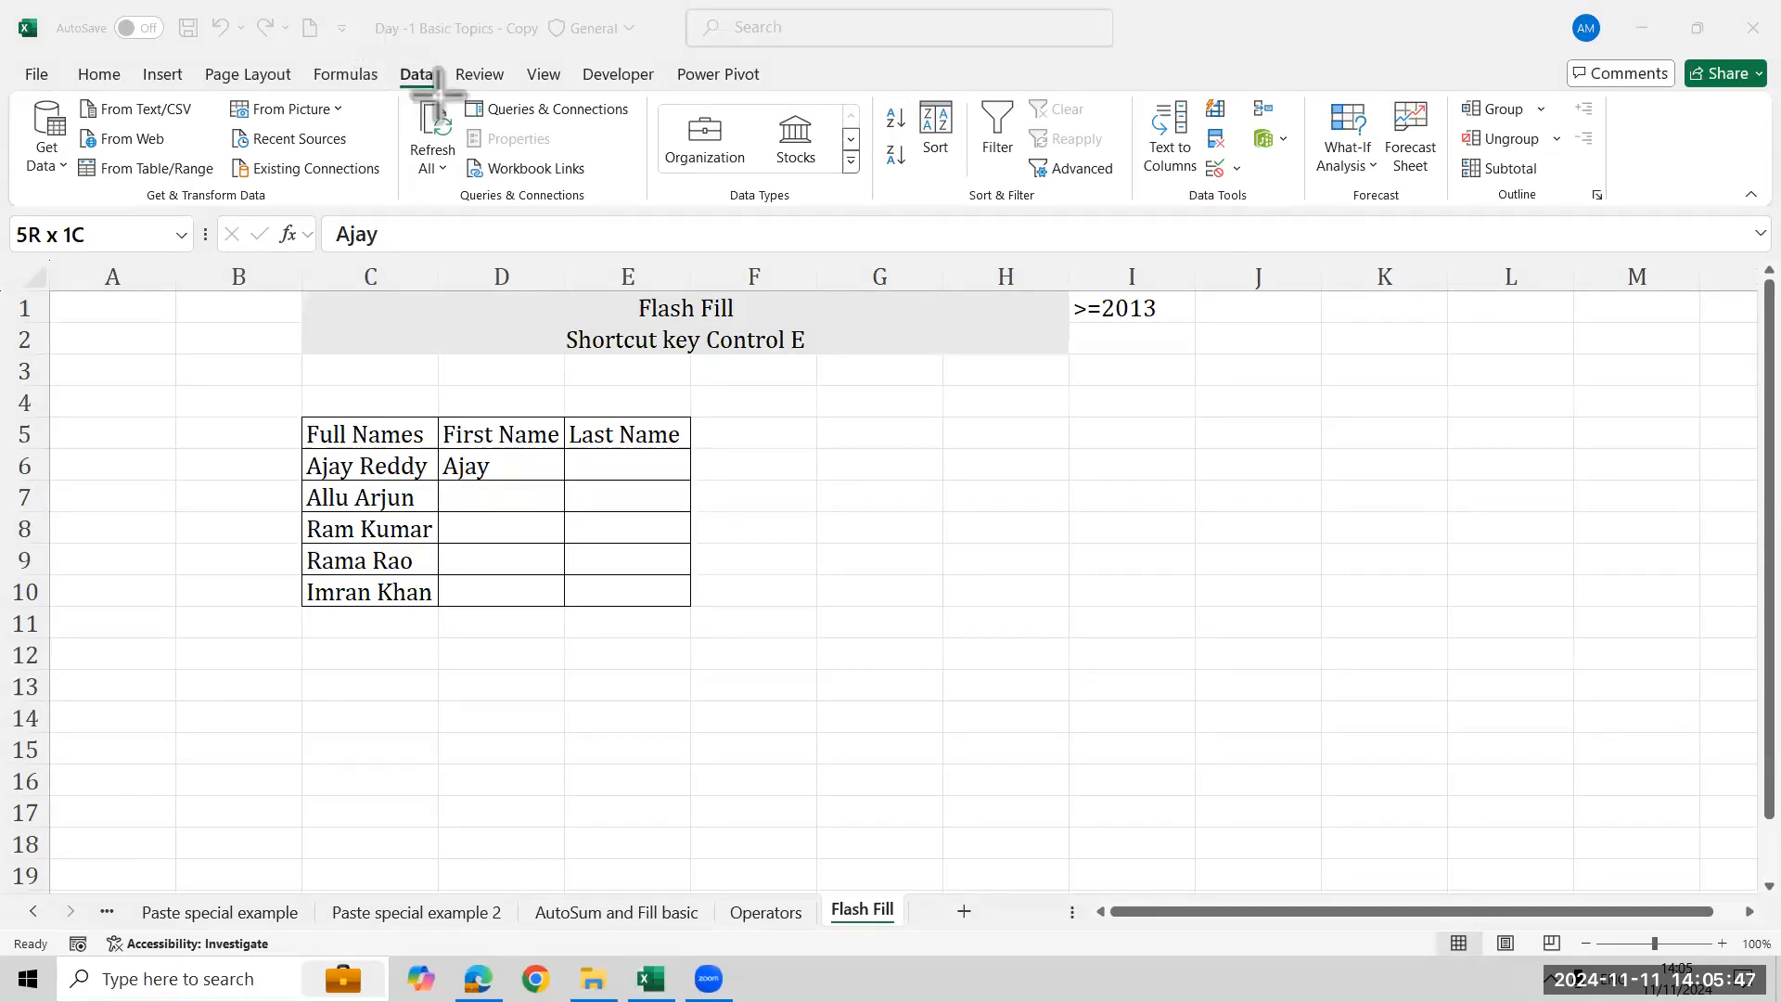
left_click_drag(1195, 91, 1239, 131)
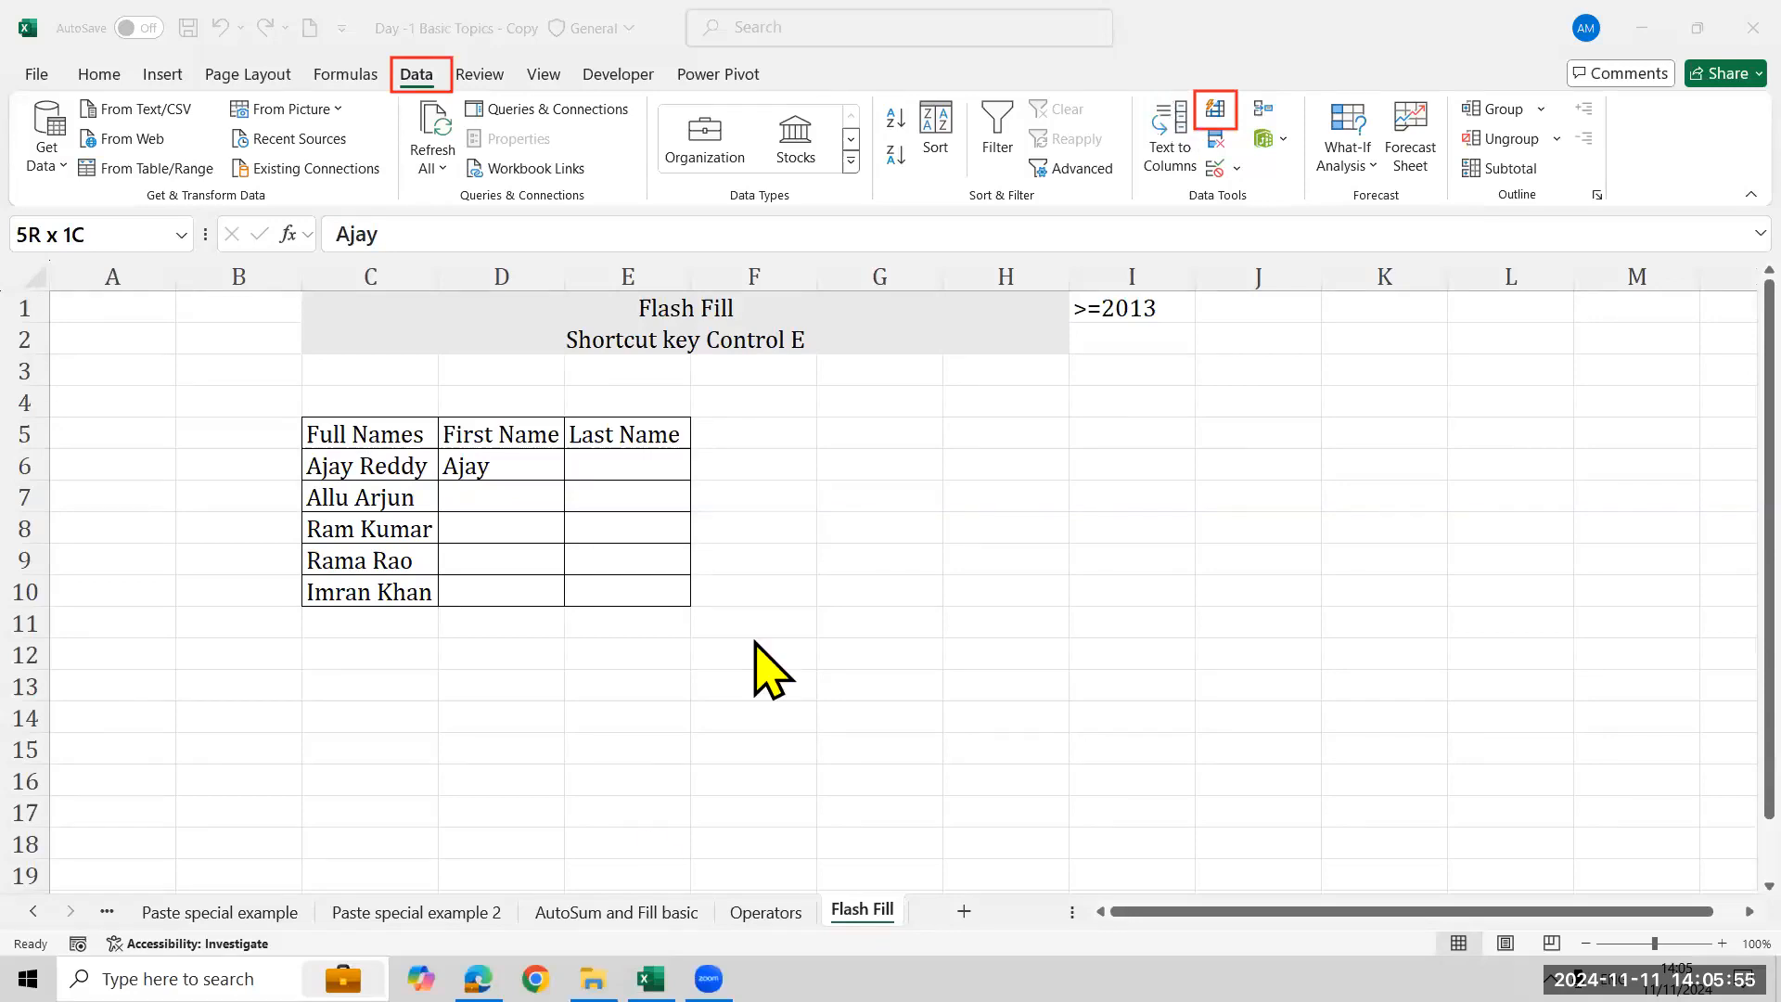
left_click(519, 465)
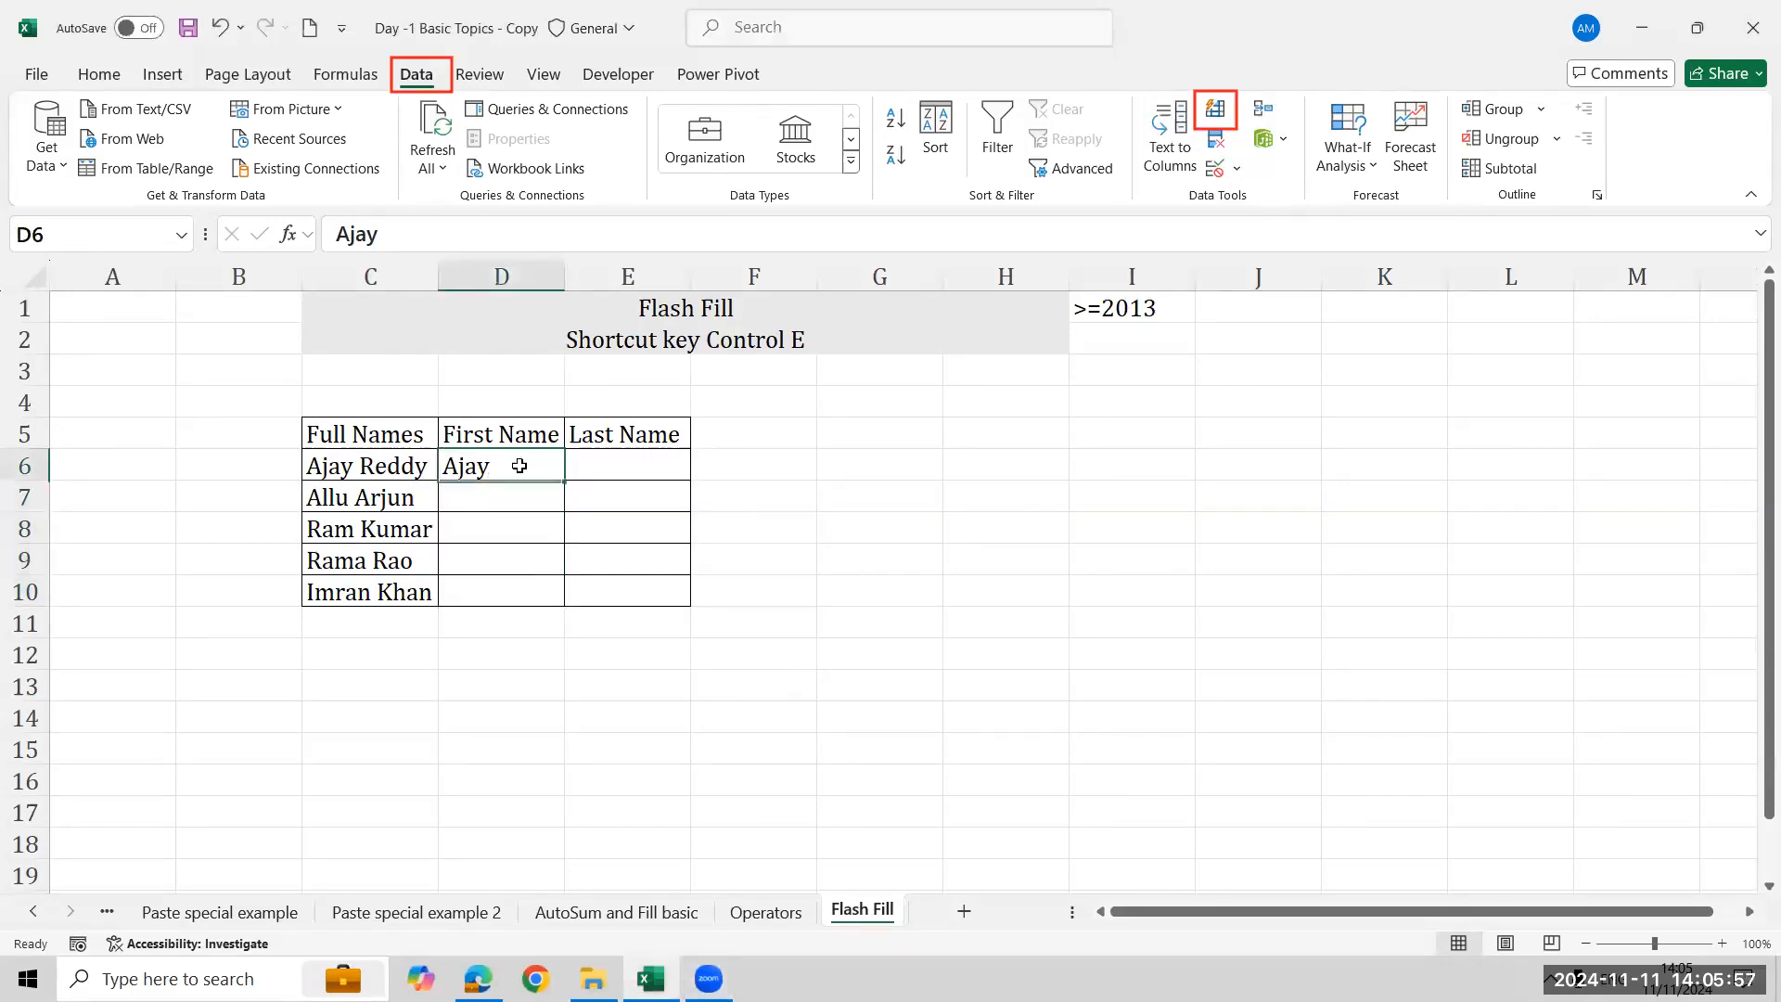
key("shift+Down")
key("shift+Down")
key("shift+Down")
key("shift+Down")
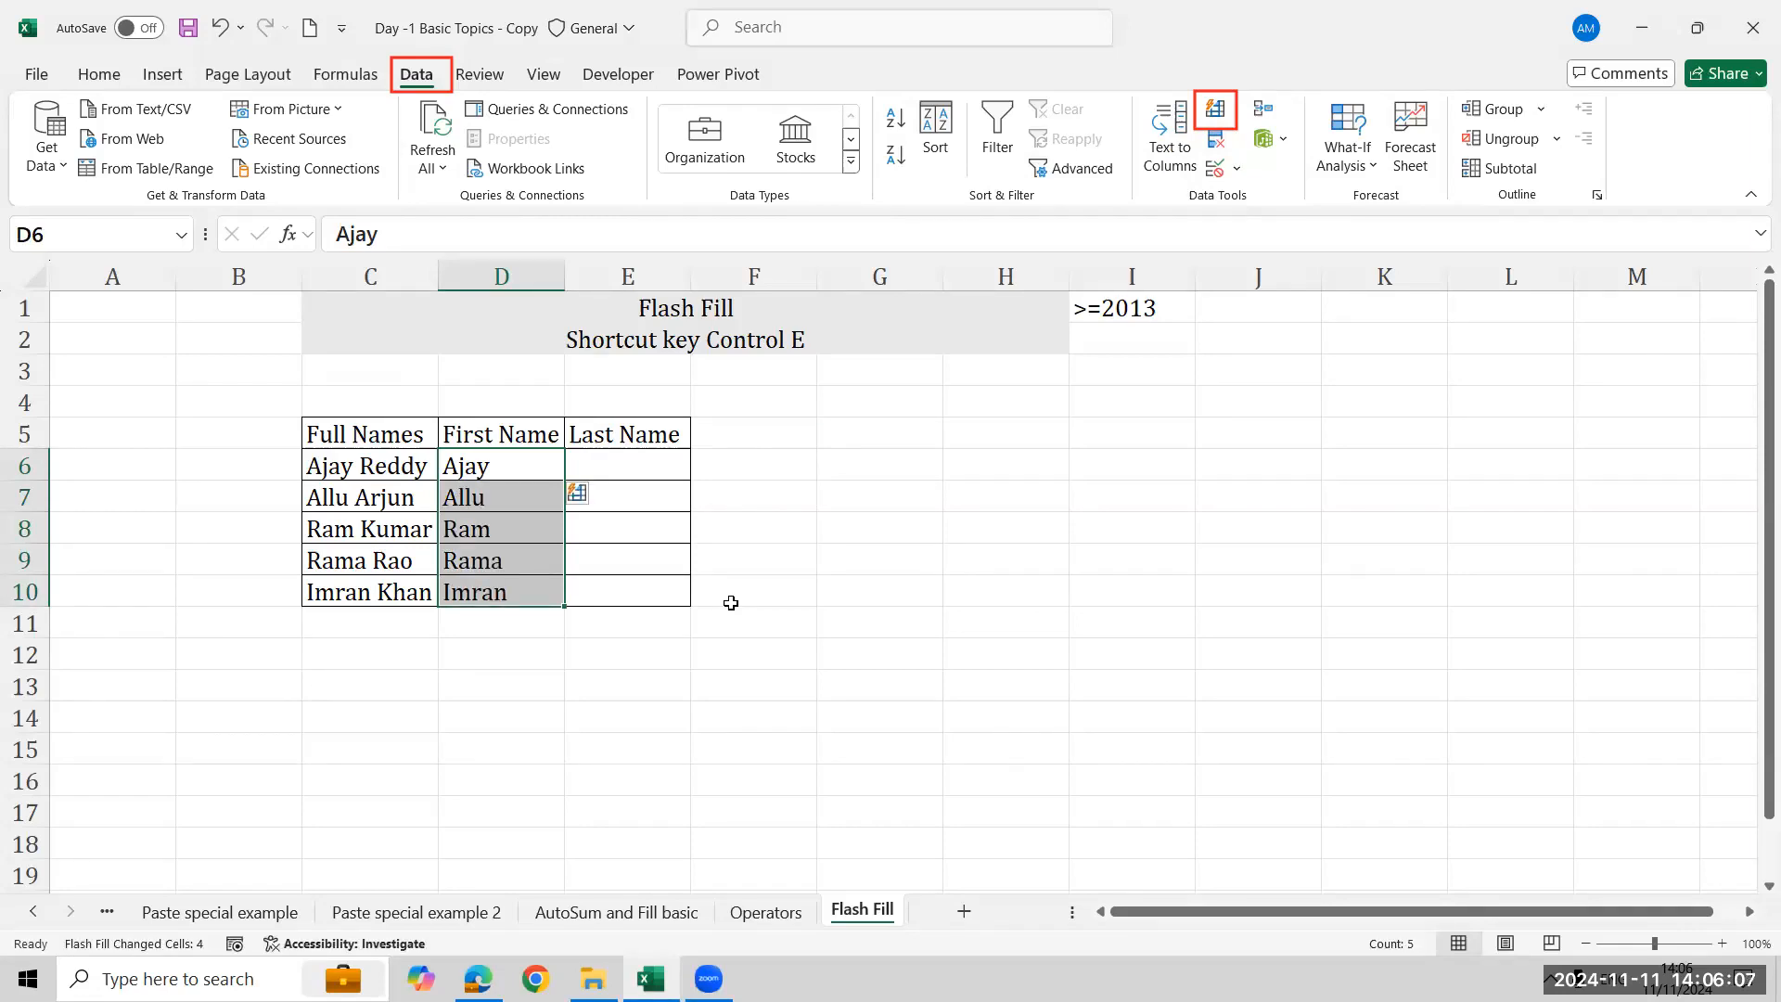
key("Right")
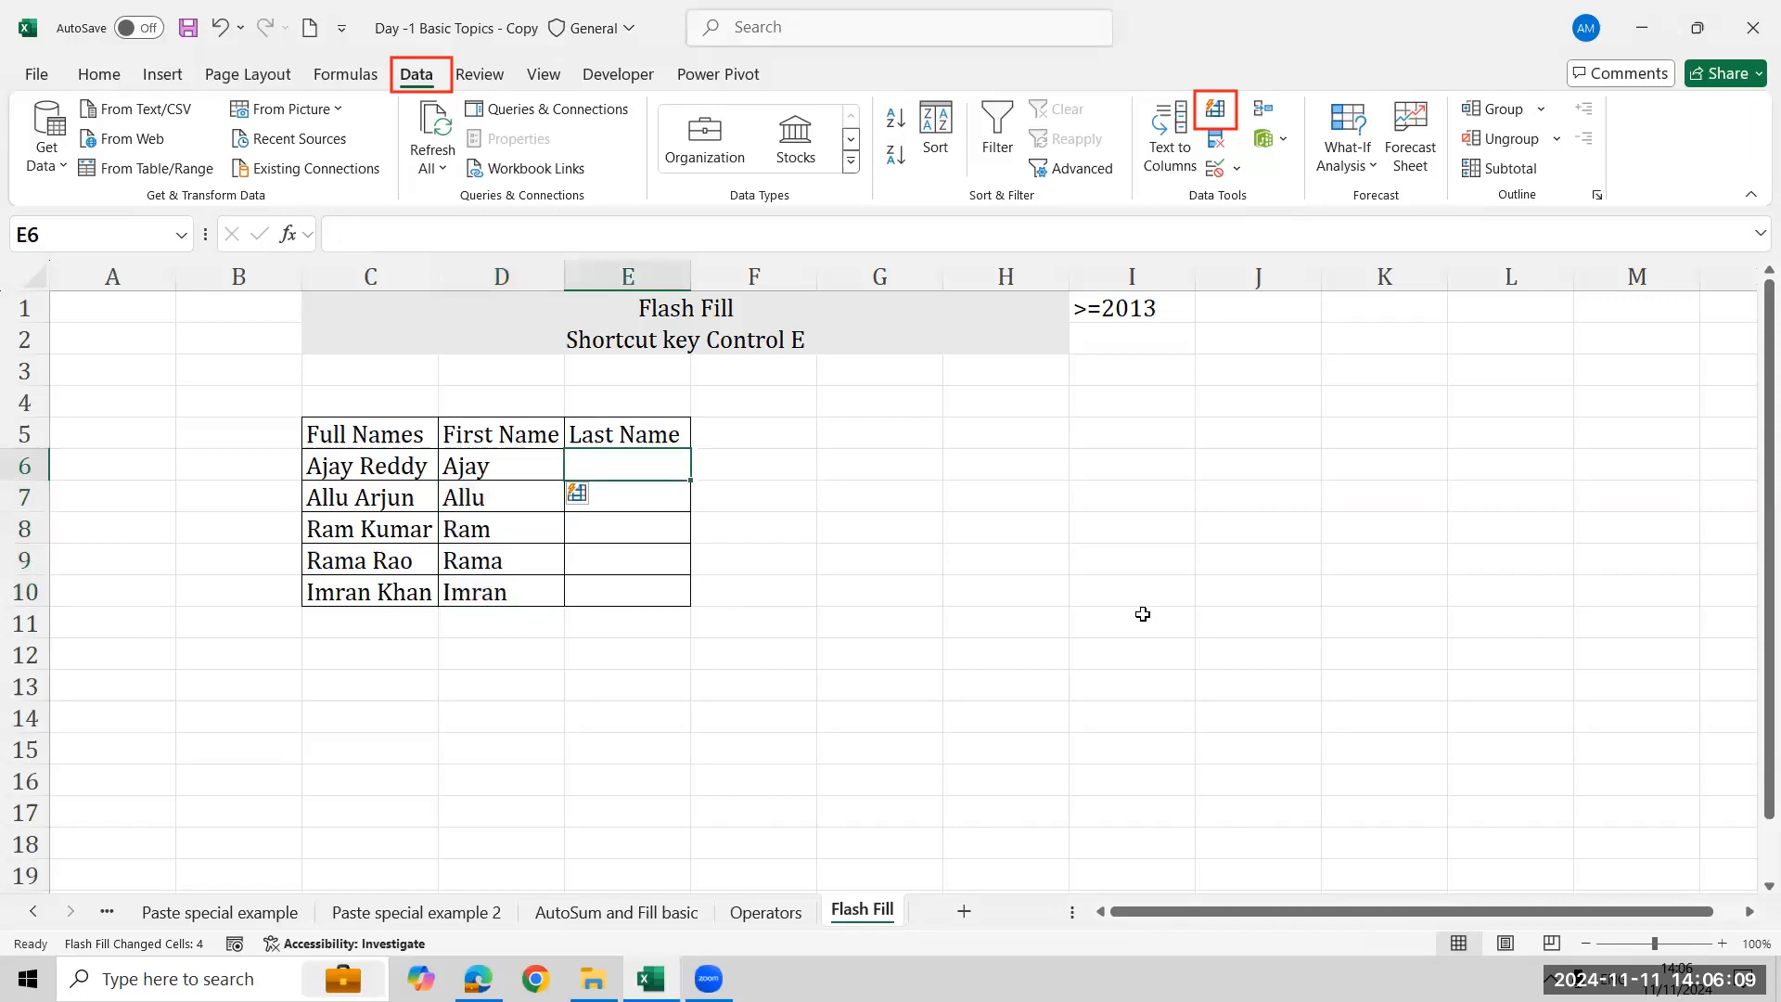
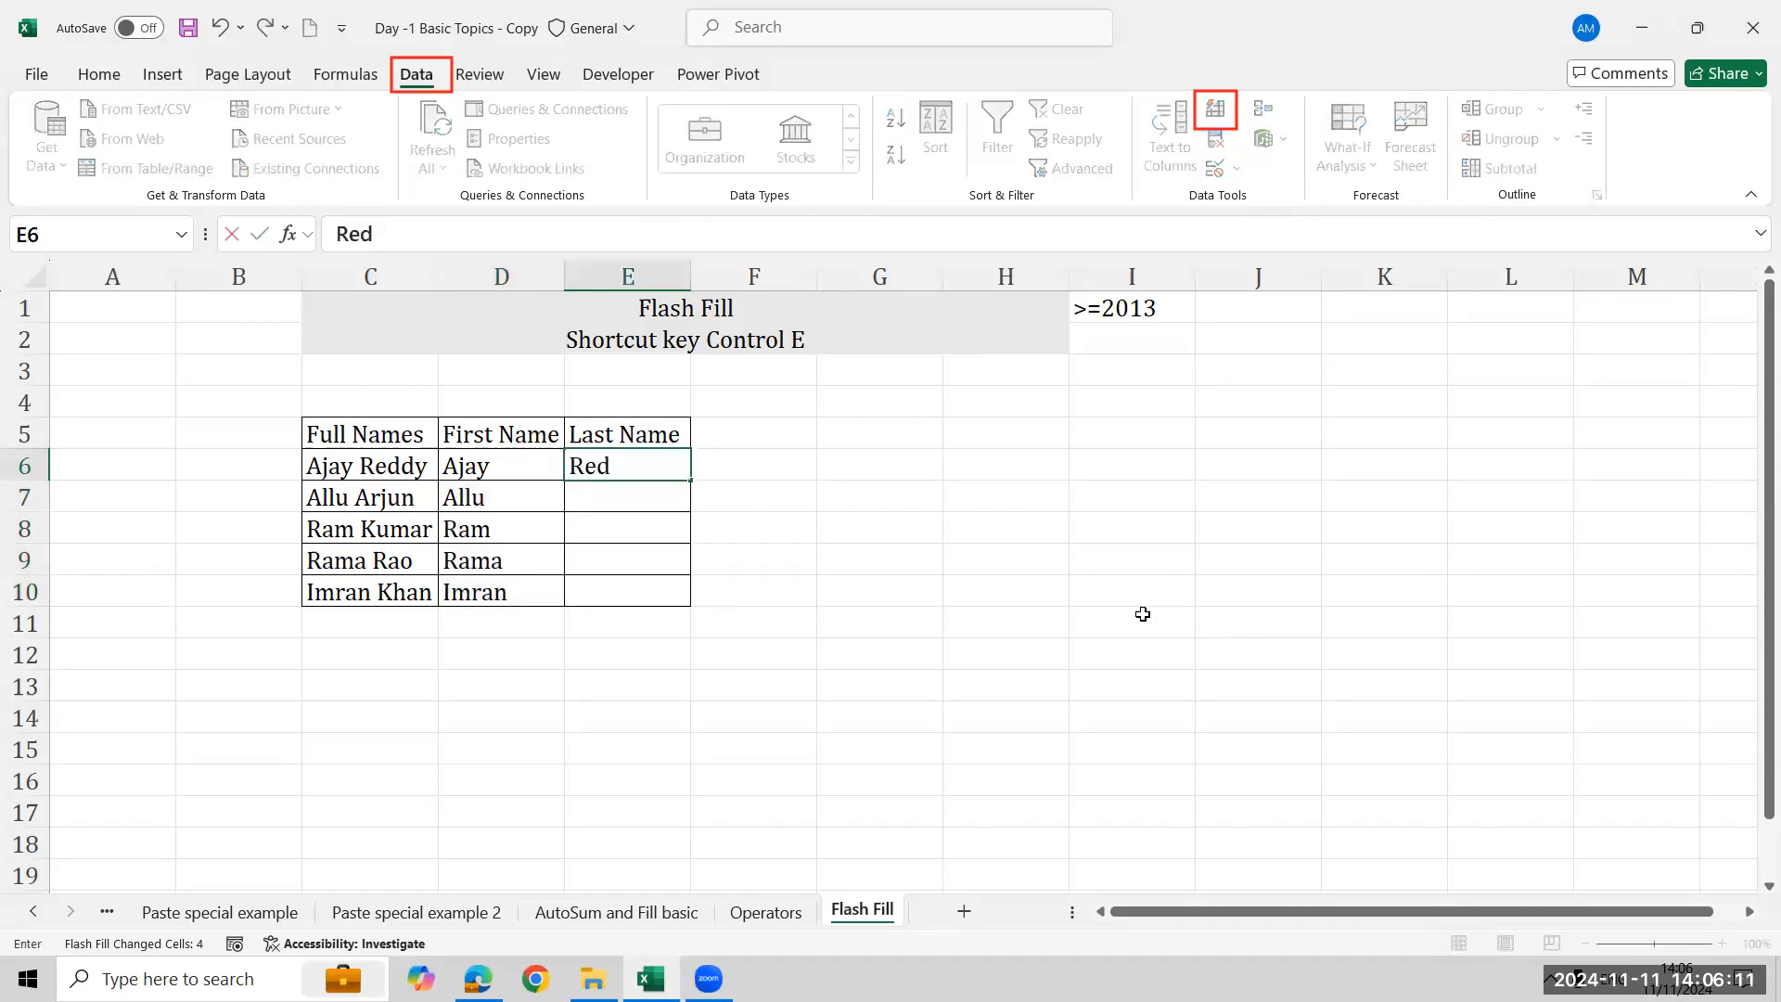
key("Return")
key("Up")
key("shift+Down")
key("shift+Down")
key("shift+Down")
key("shift+Down")
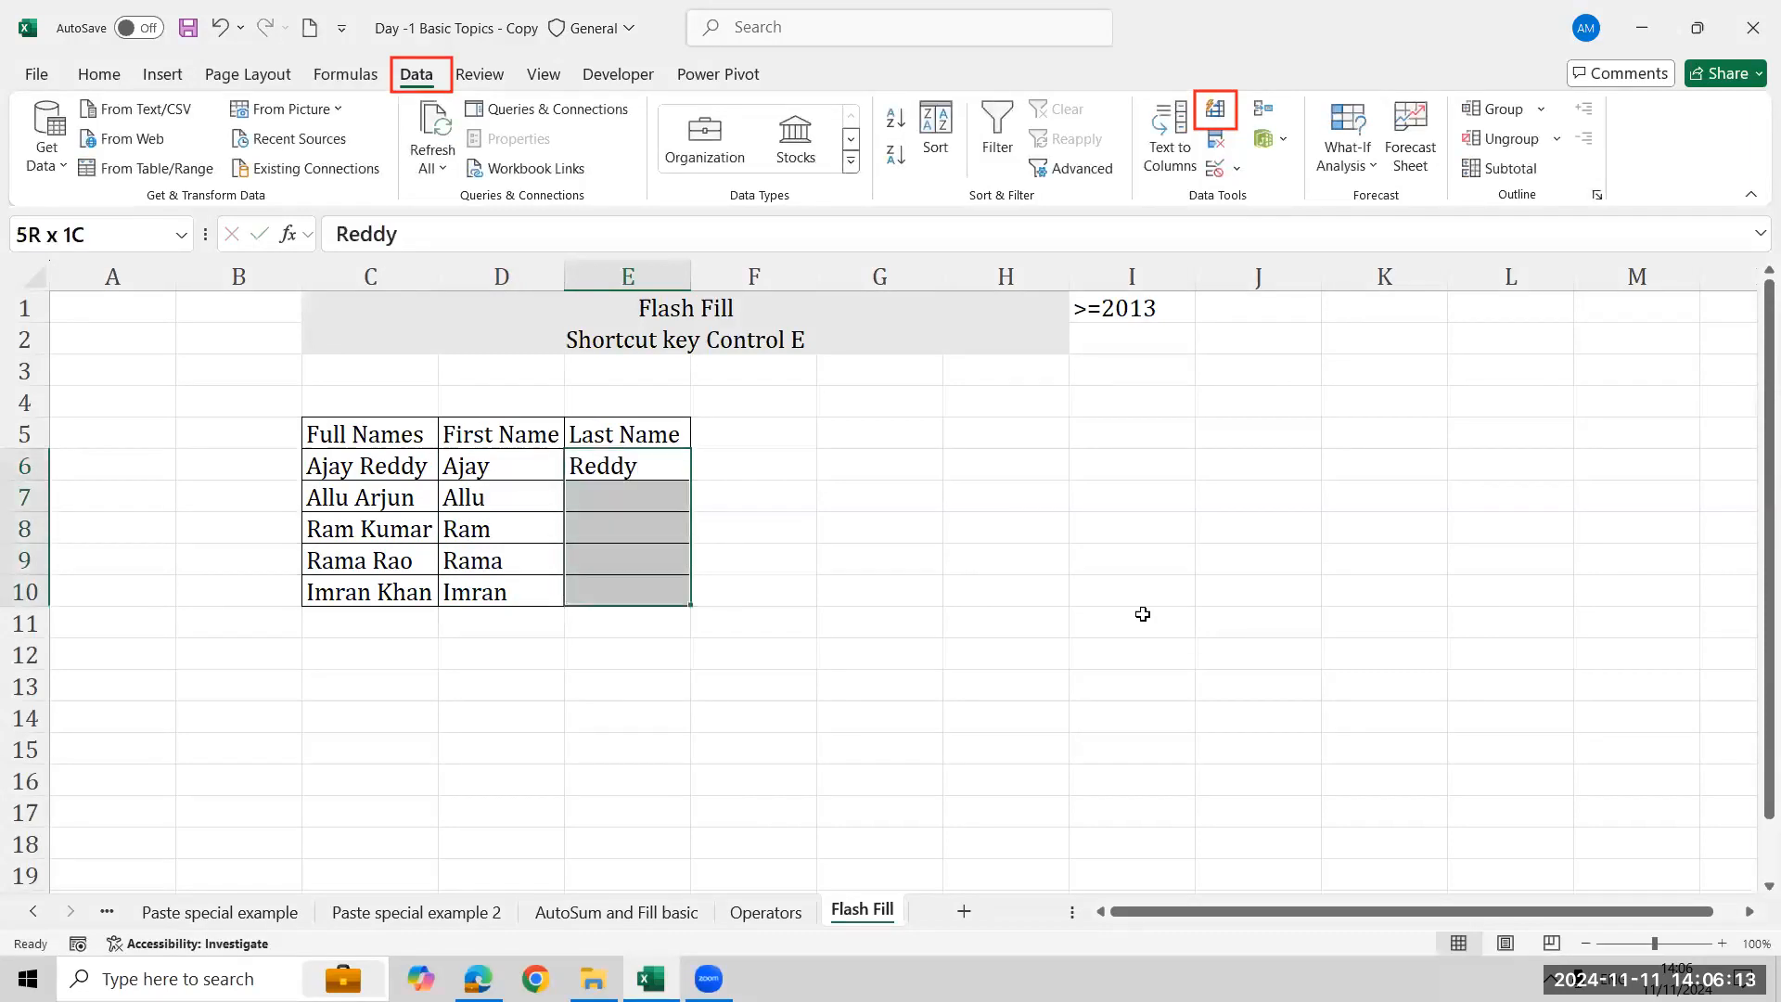
key("ctrl+e")
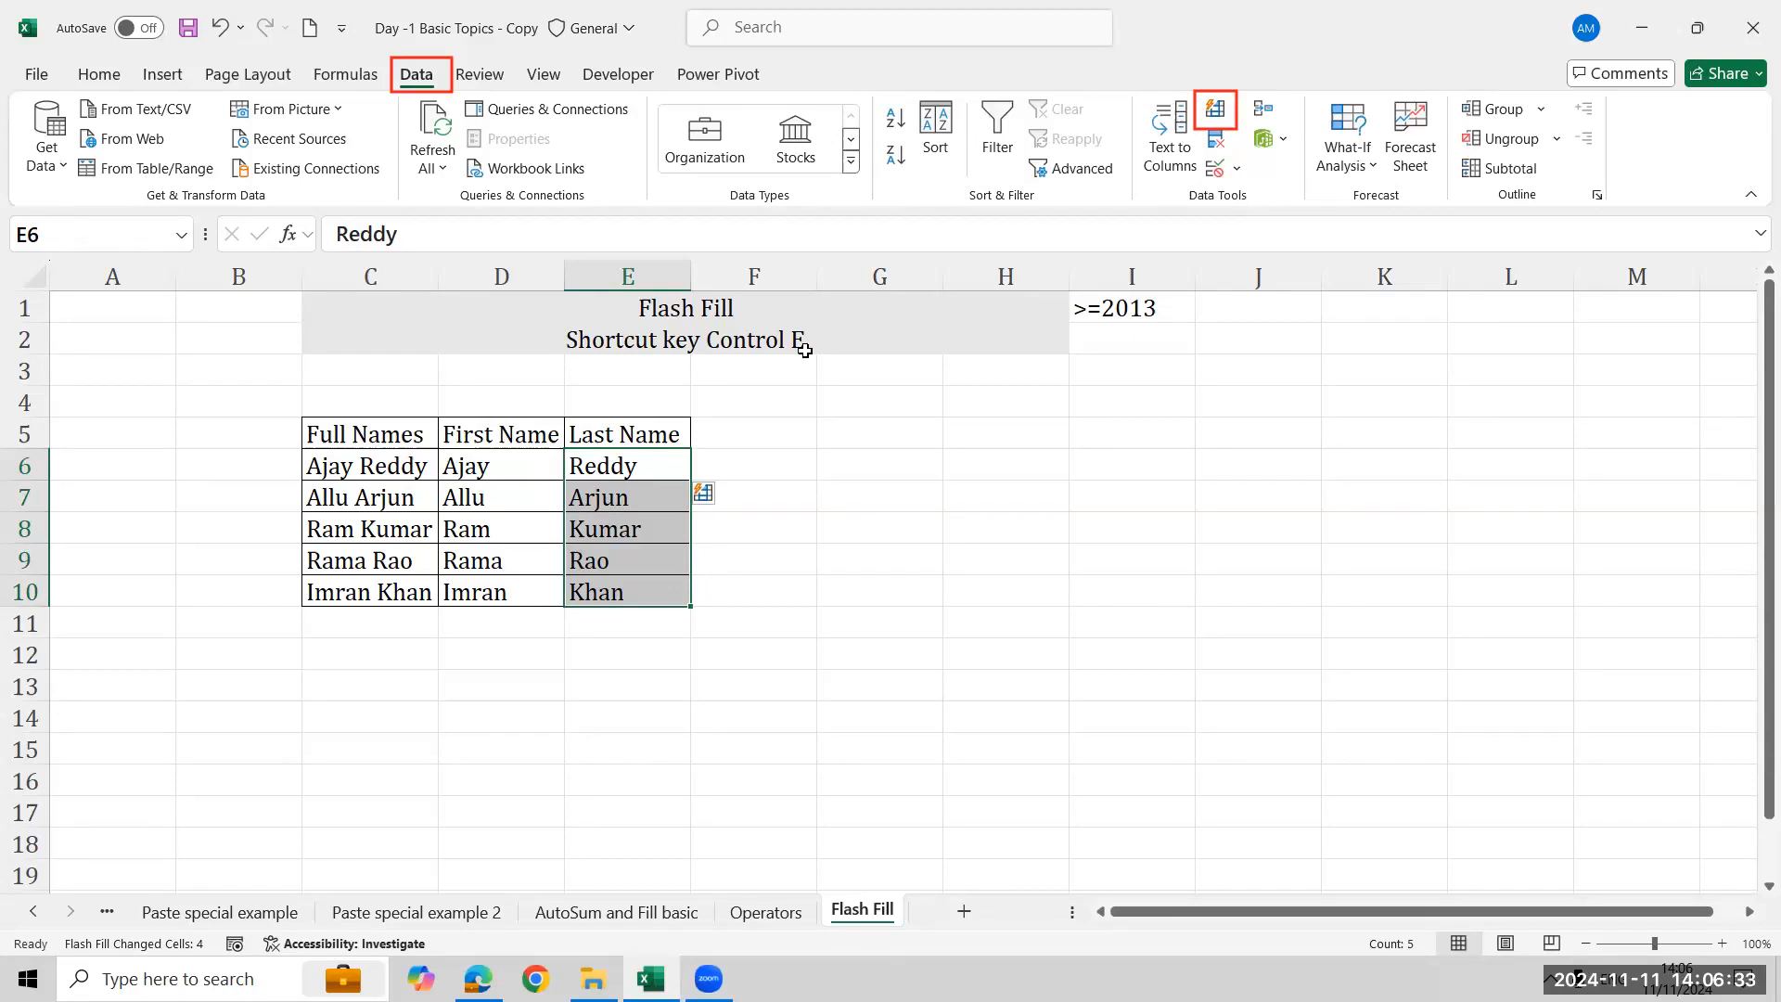
- Save the workbook
left_click(1041, 562)
key("ctrl+s")
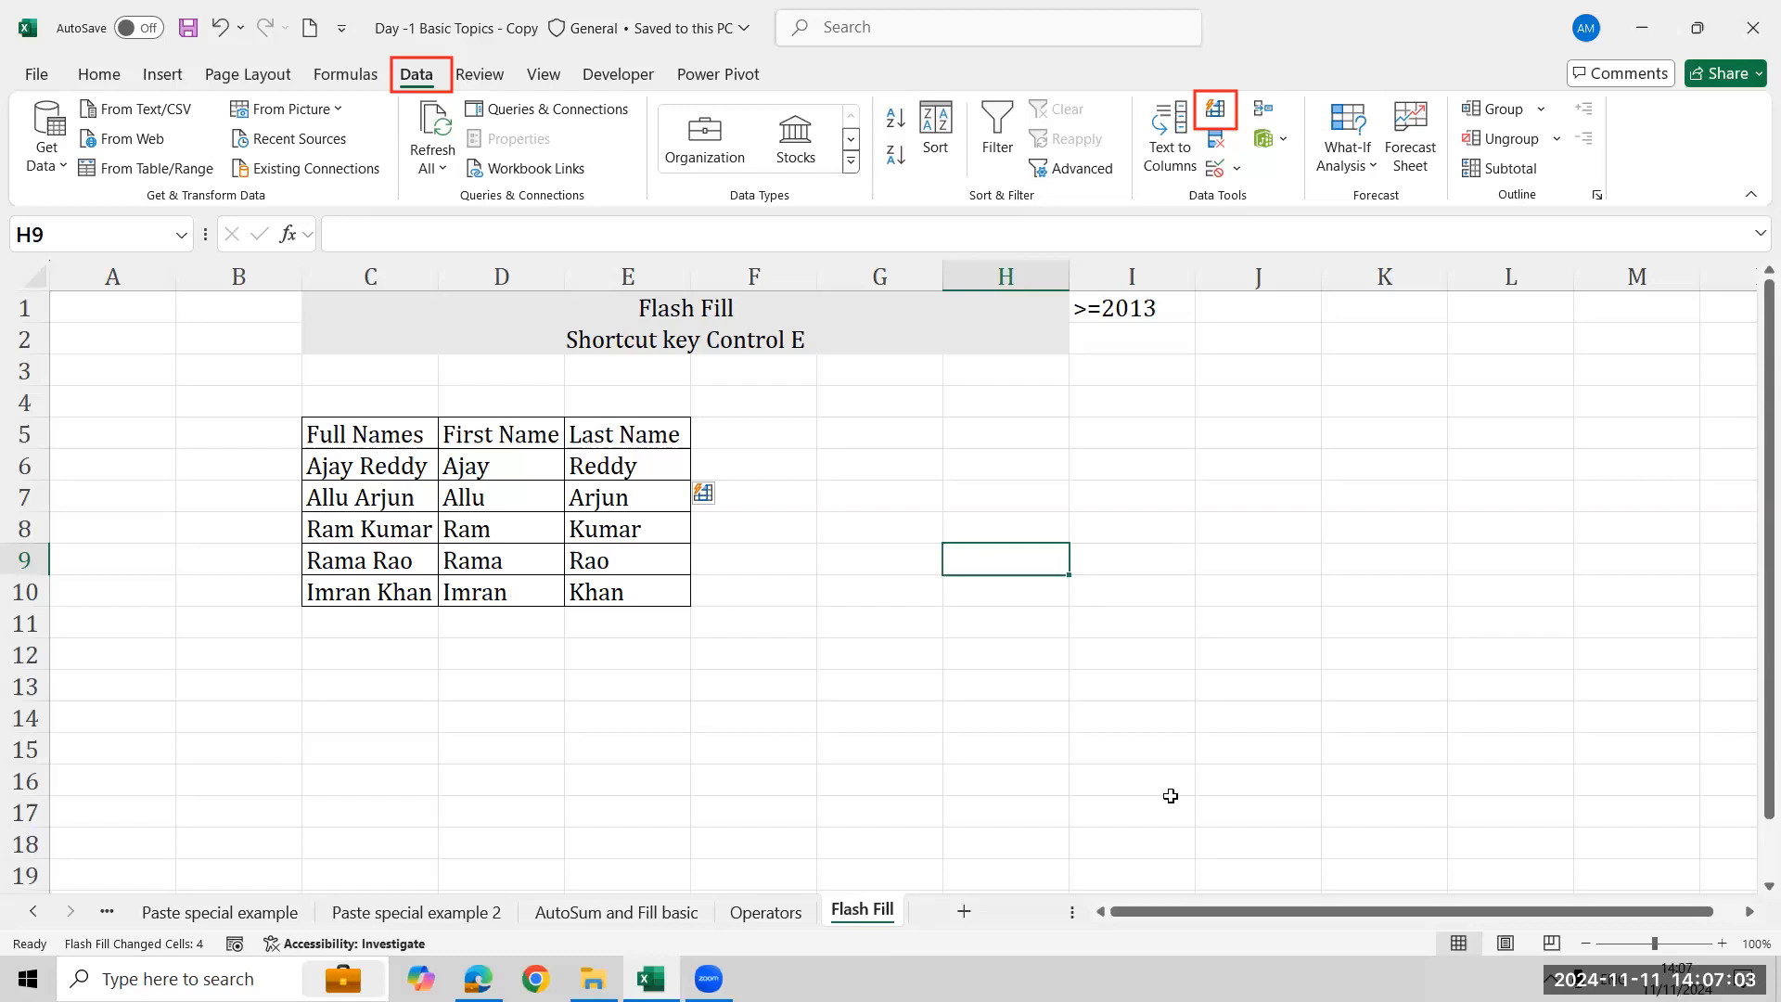
- Scroll the sheet tabs and open the Insert and Delete sheet
left_click(1280, 777)
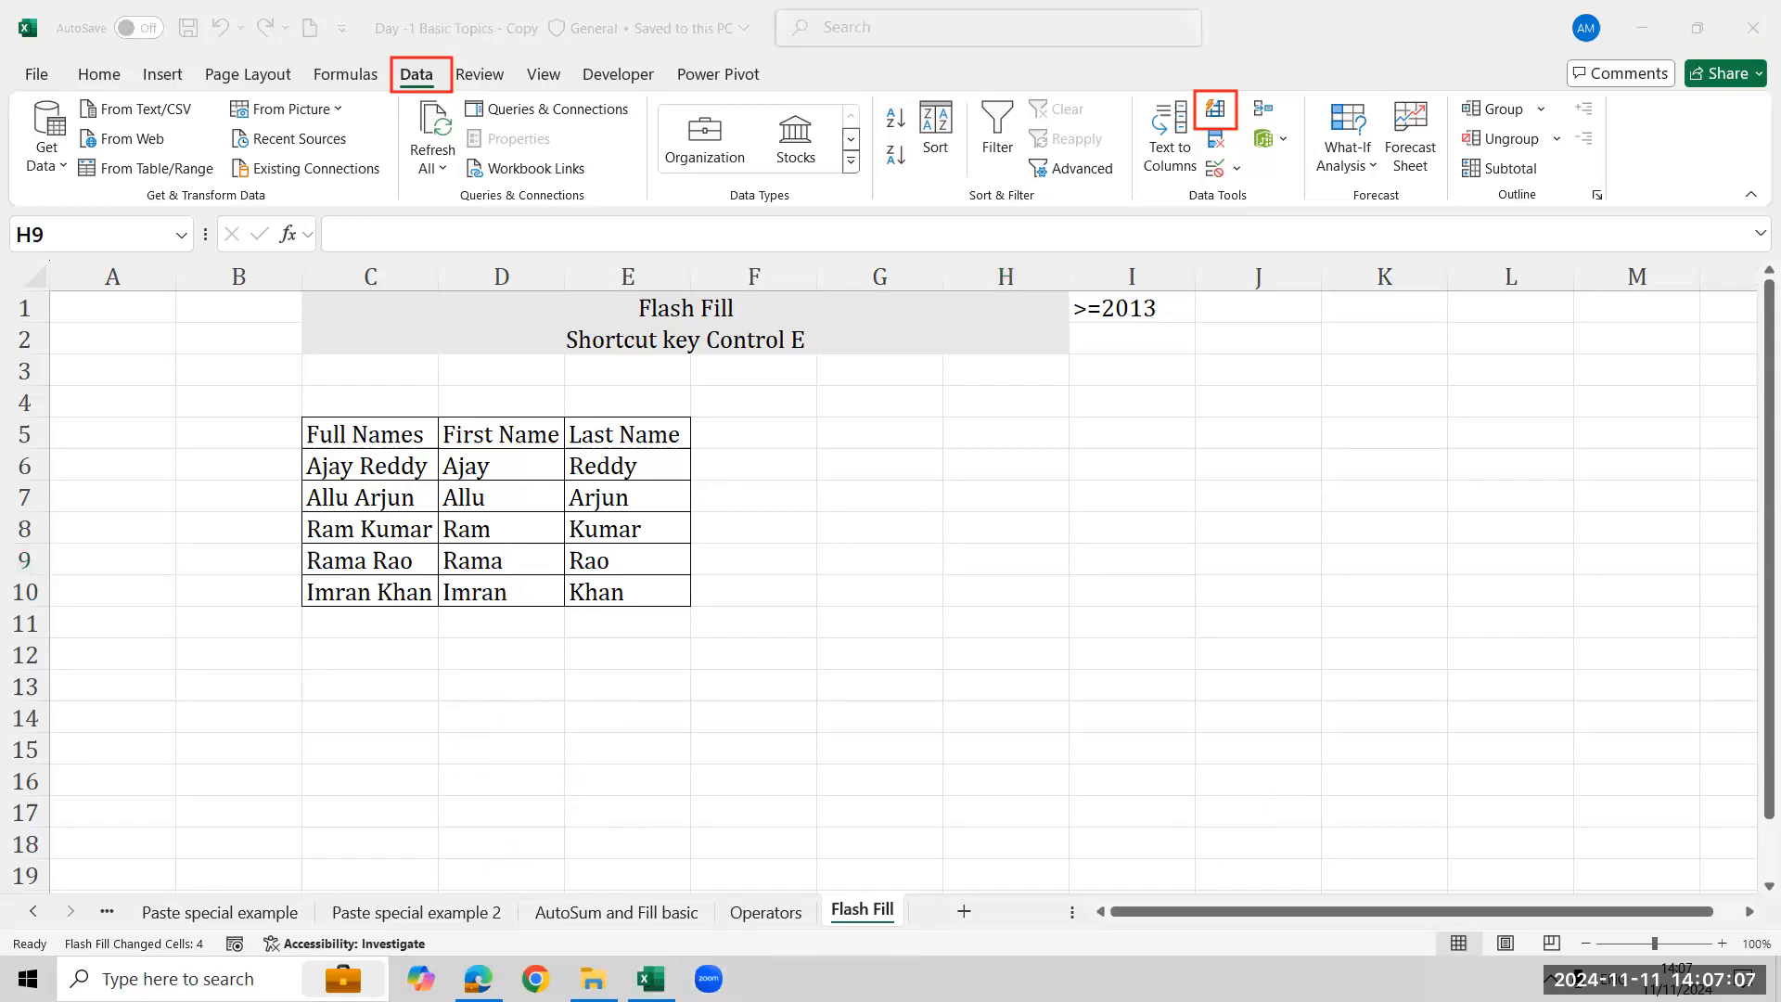
left_click(33, 912)
left_click(33, 912)
left_click(34, 912)
left_click(34, 912)
left_click(1202, 712)
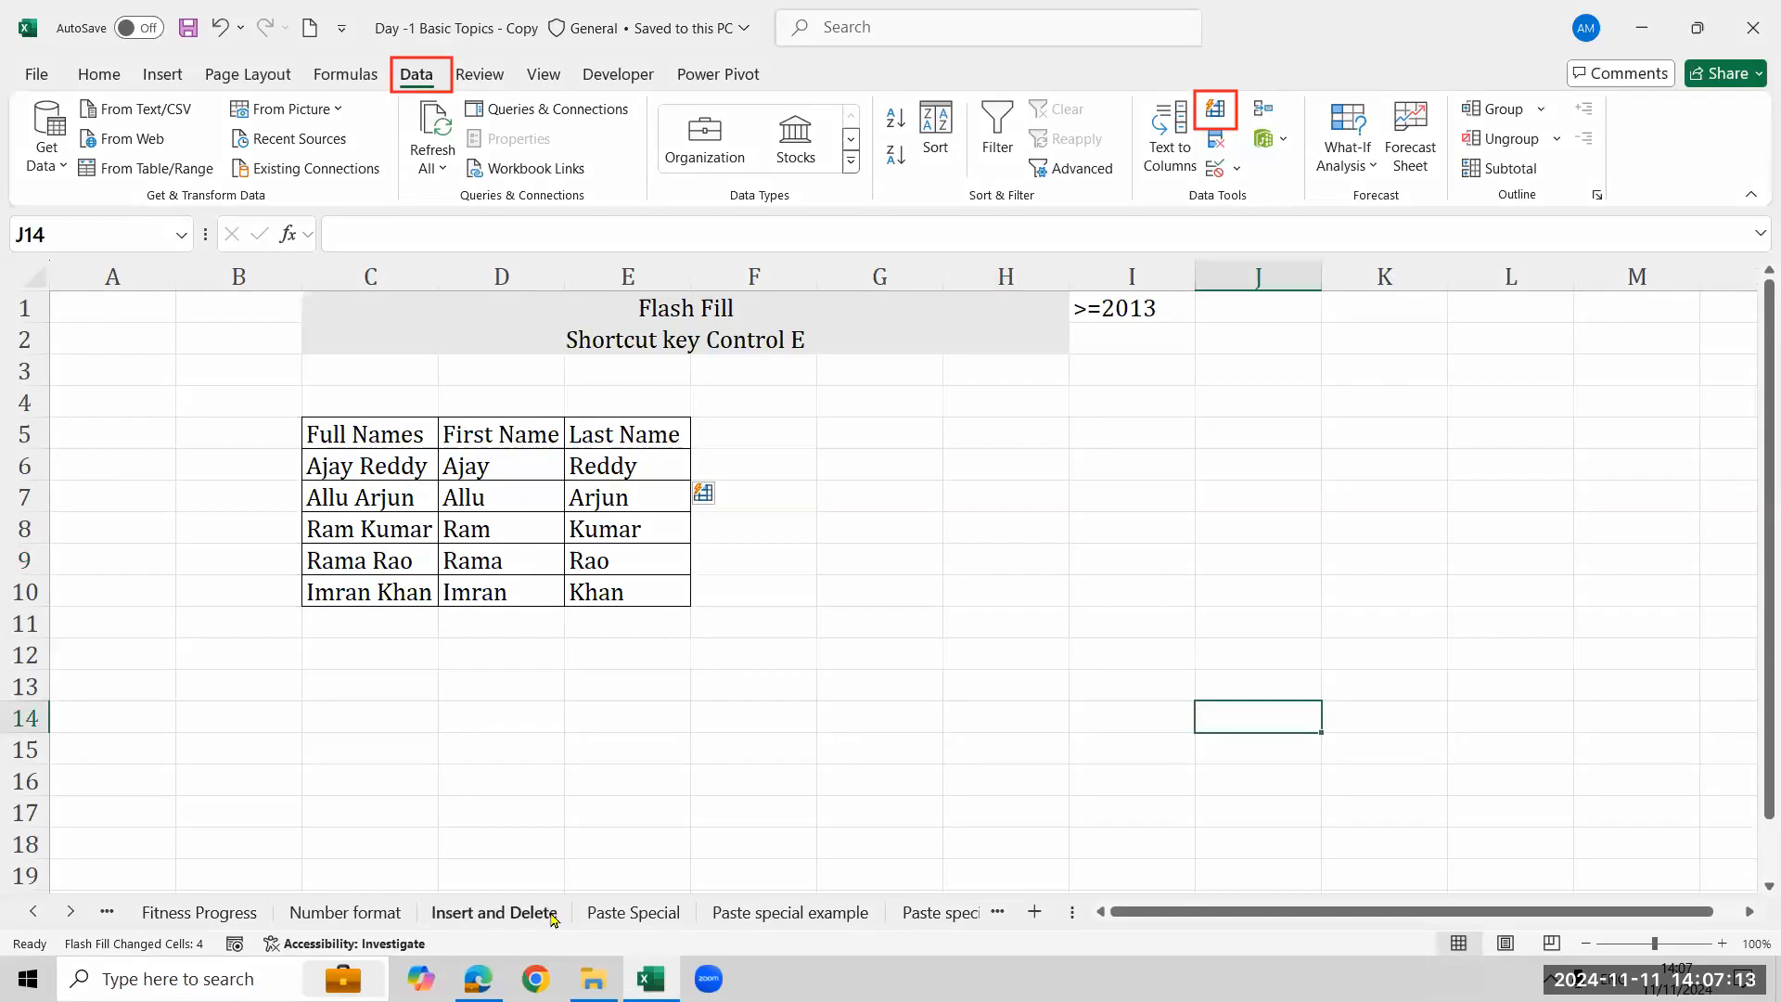
left_click(494, 912)
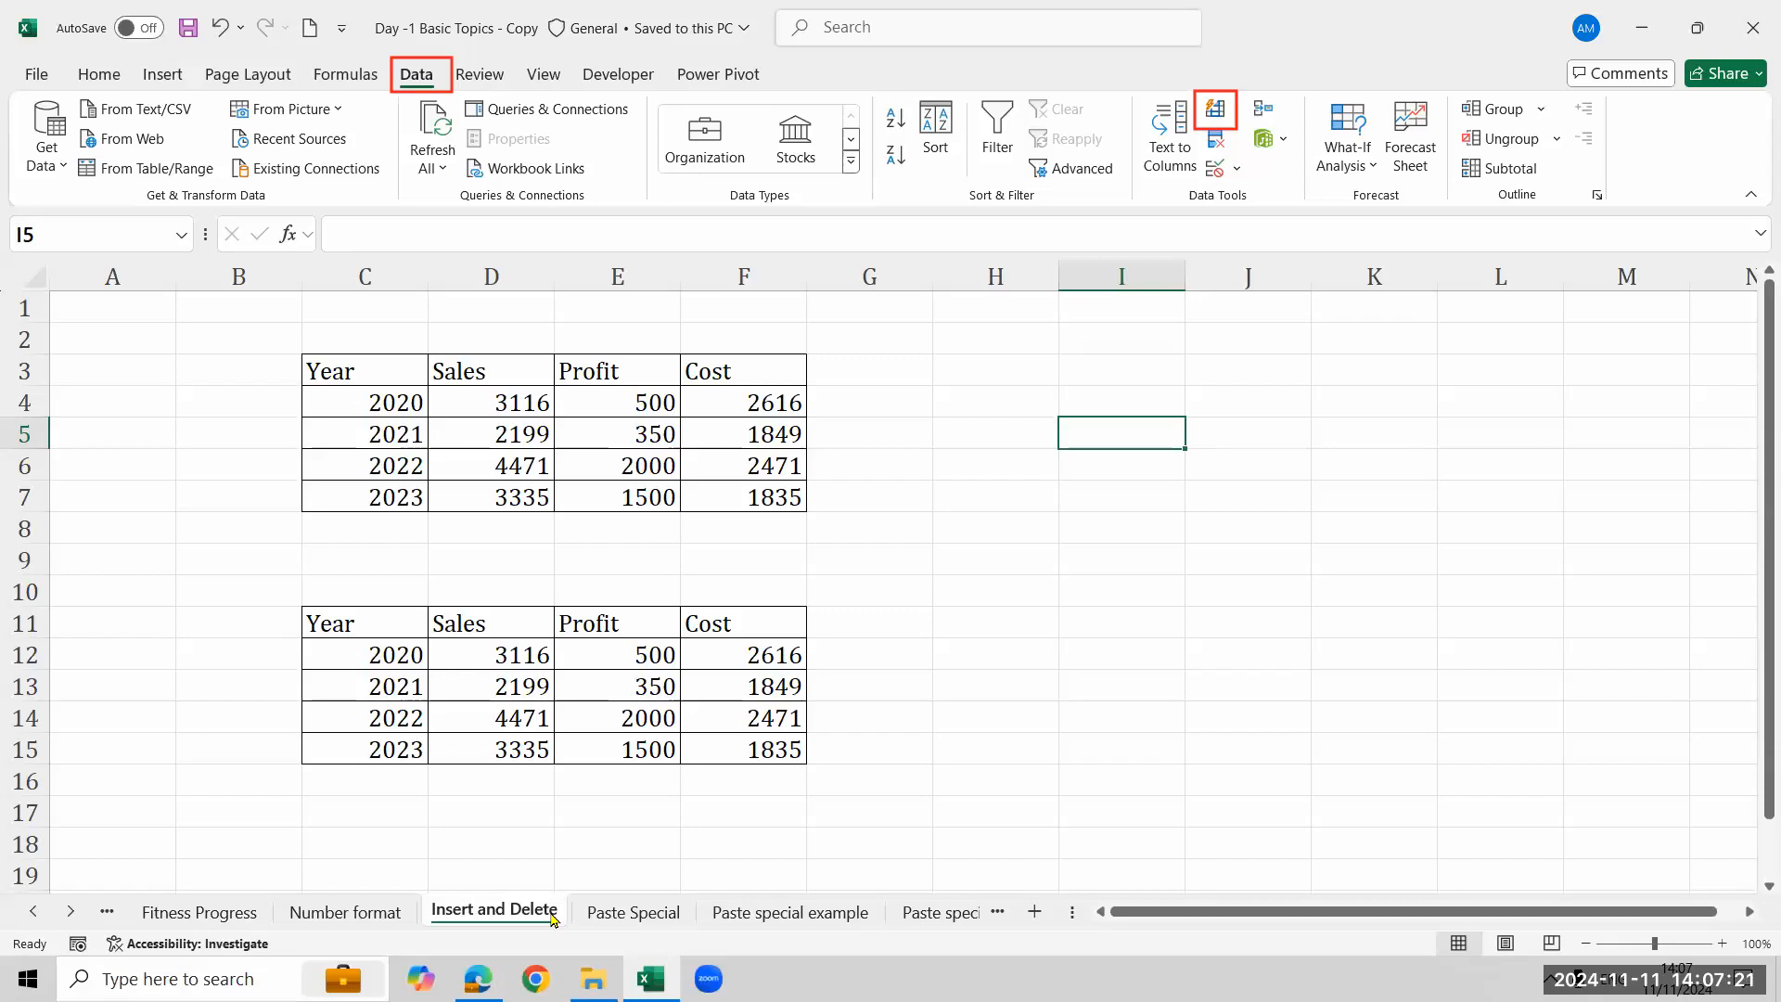
- Close Excel, open File Explorer, and switch to the desktop
left_click(1752, 28)
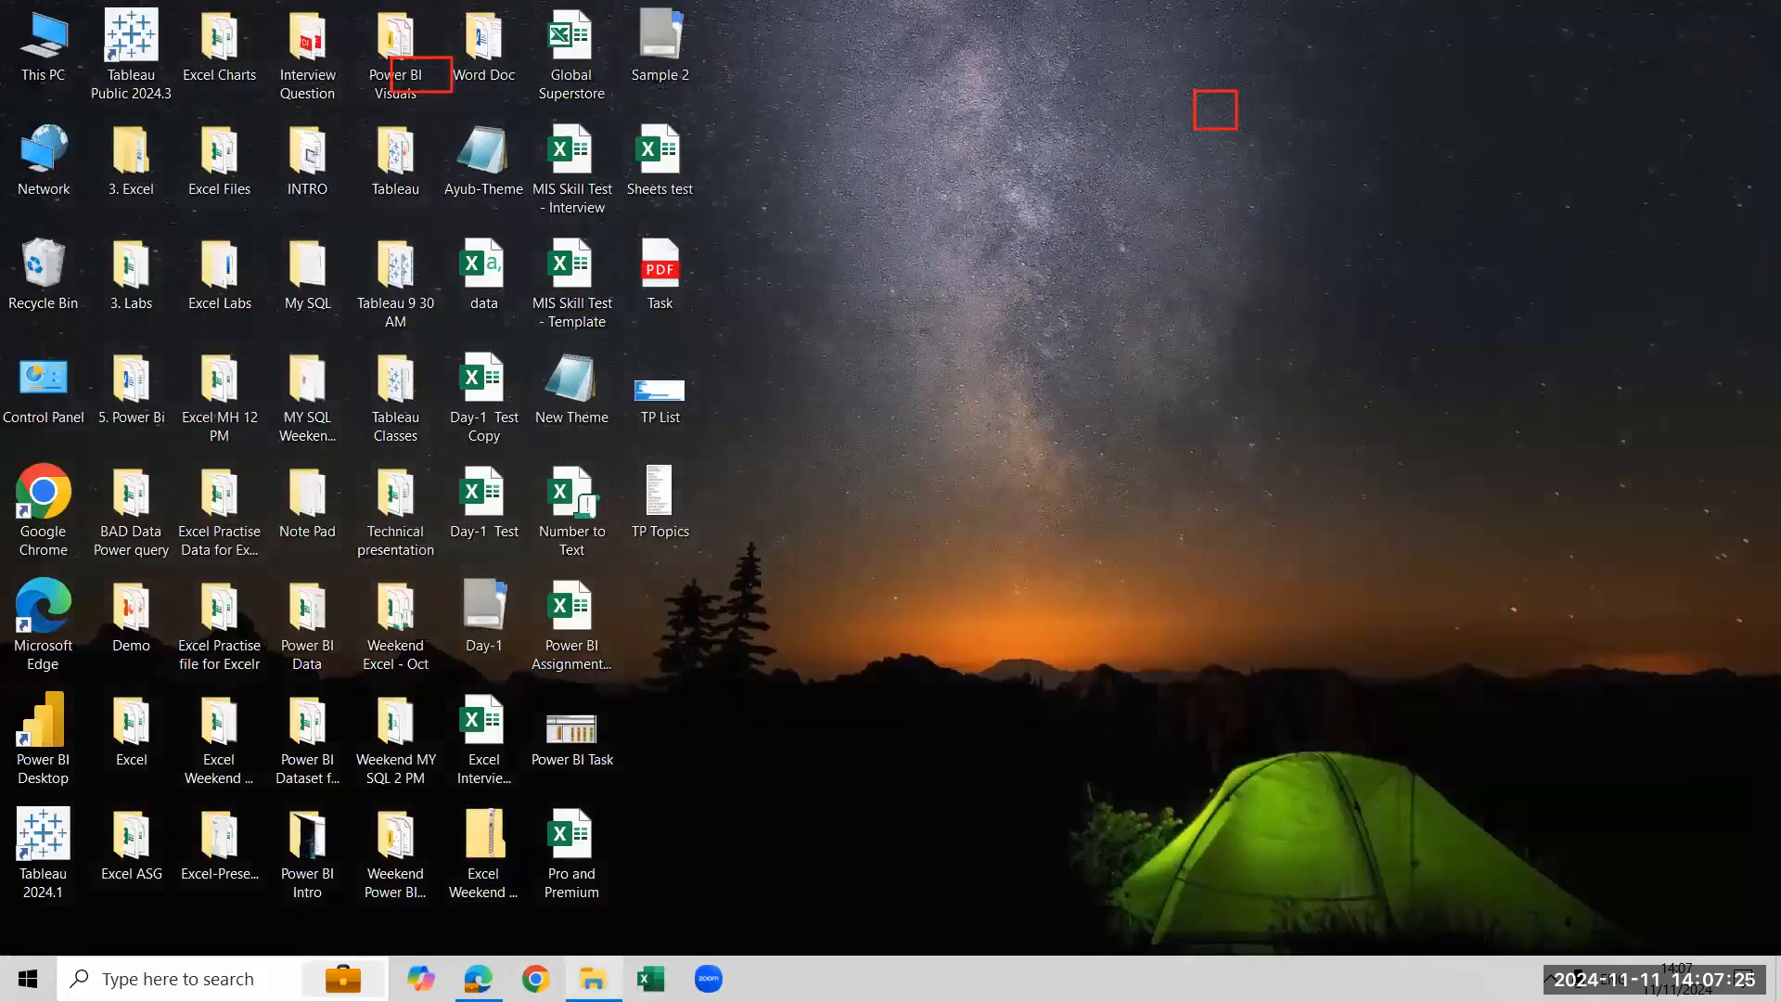
left_click(593, 978)
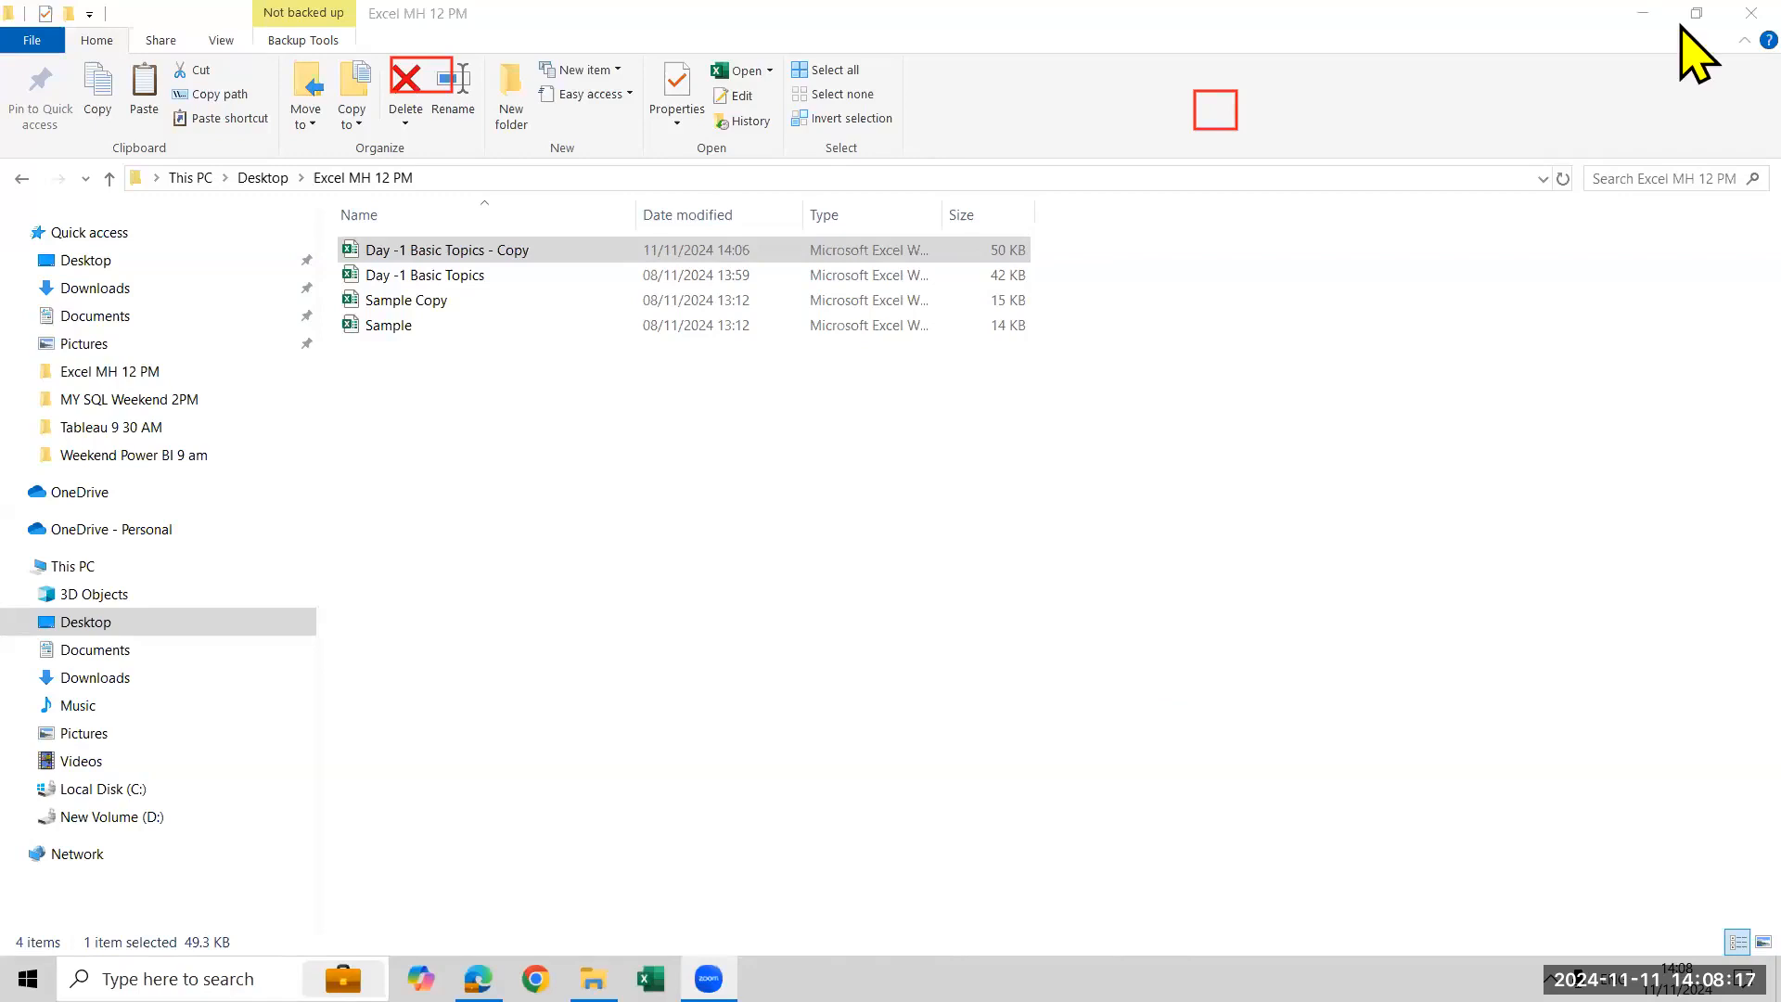
key("super+d")
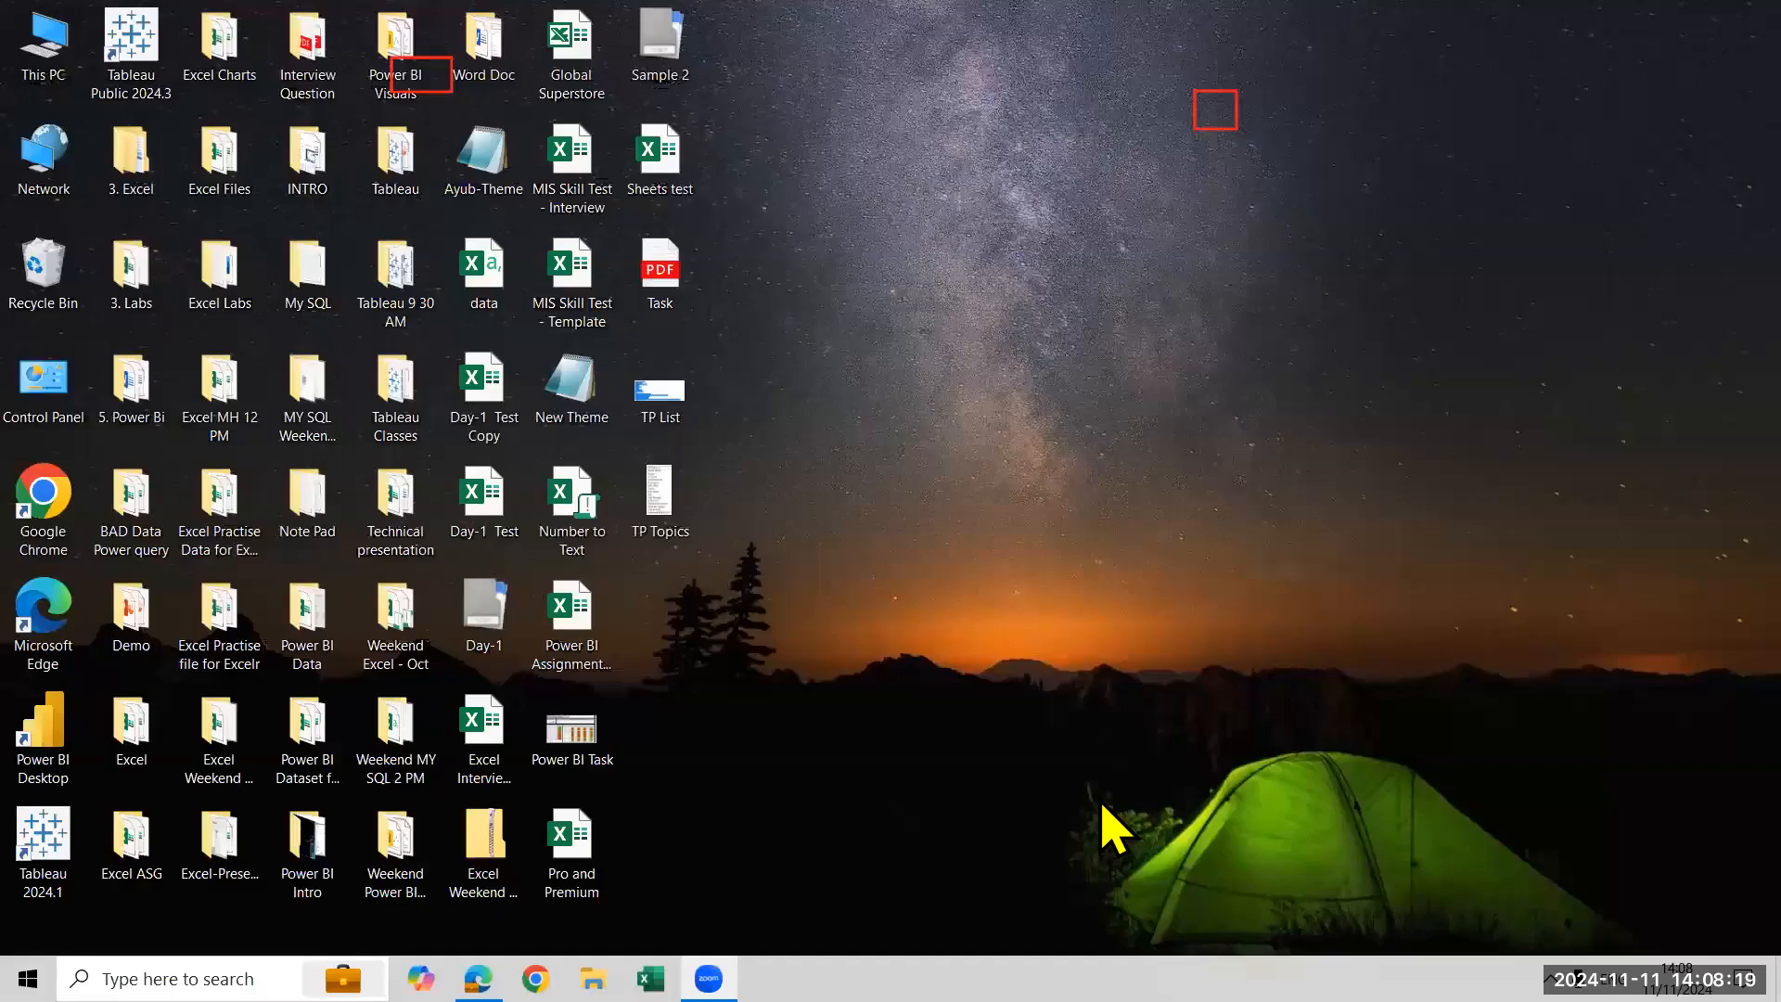